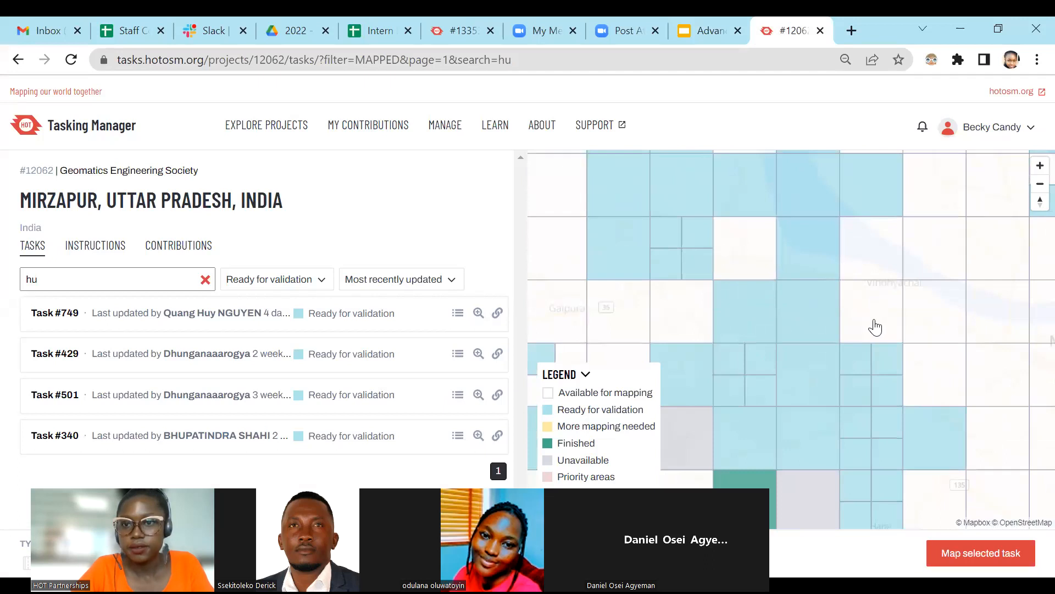
Select the available task square near Vindhyachal, start mapping it, and switch to JOSM with its data loaded.
click(876, 297)
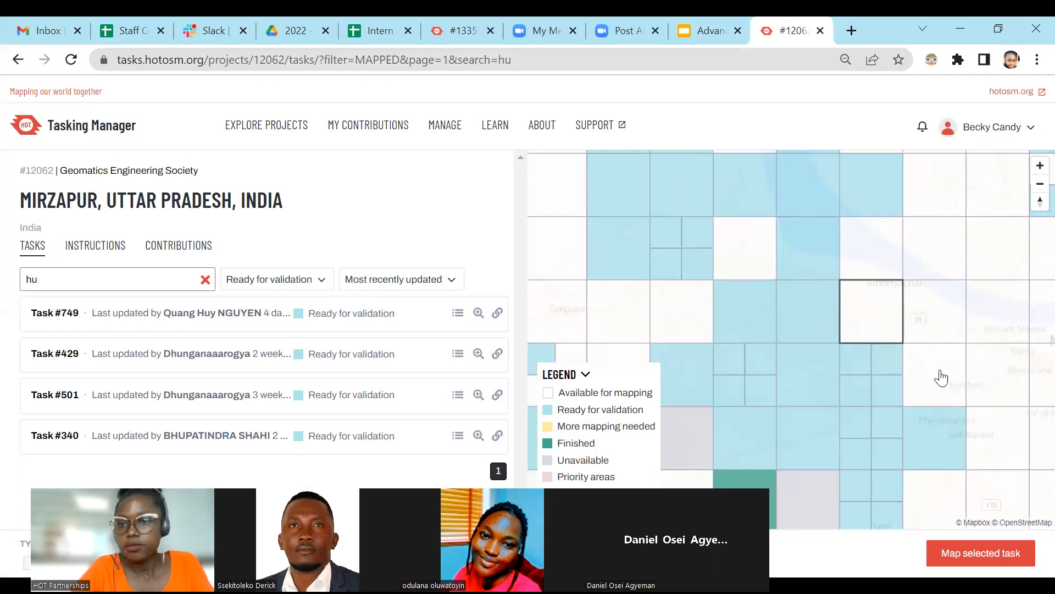
click(989, 552)
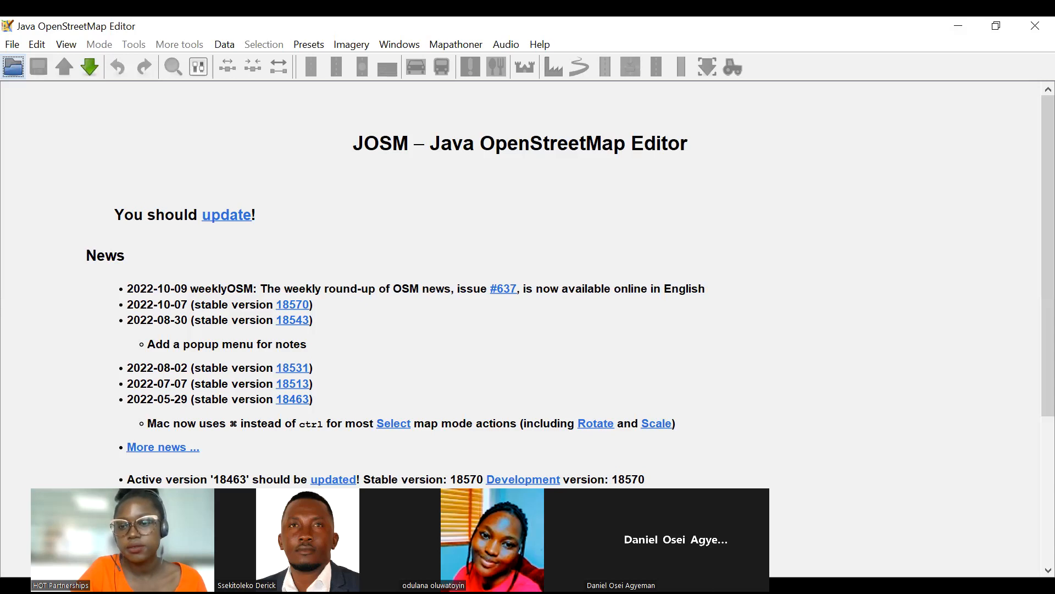
key(alt+Tab)
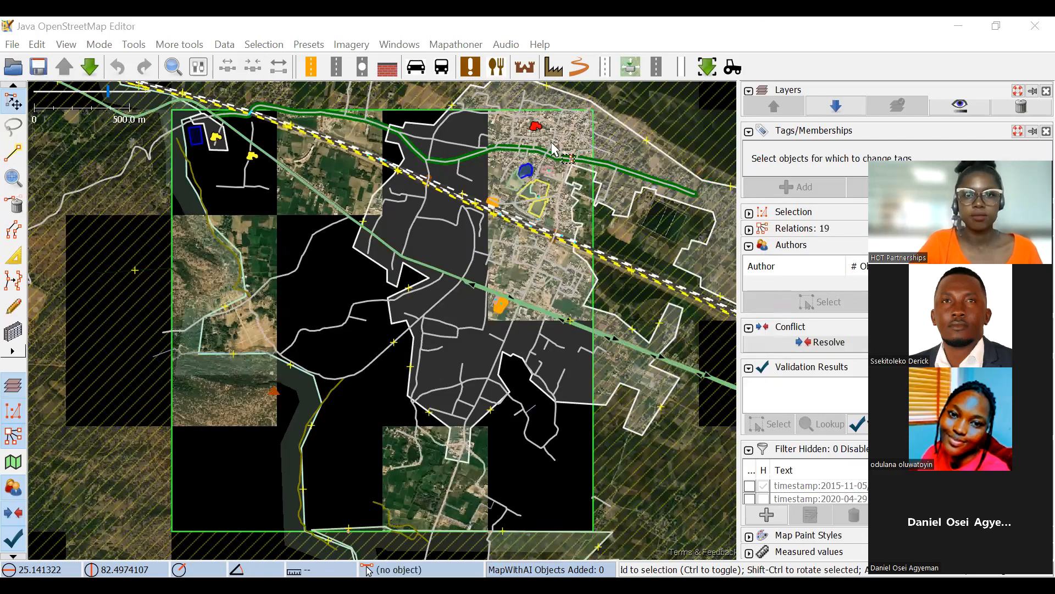
Examine the downloaded task area around the pond, the railway crossing and the residential roads.
scroll(524, 165, up, 3)
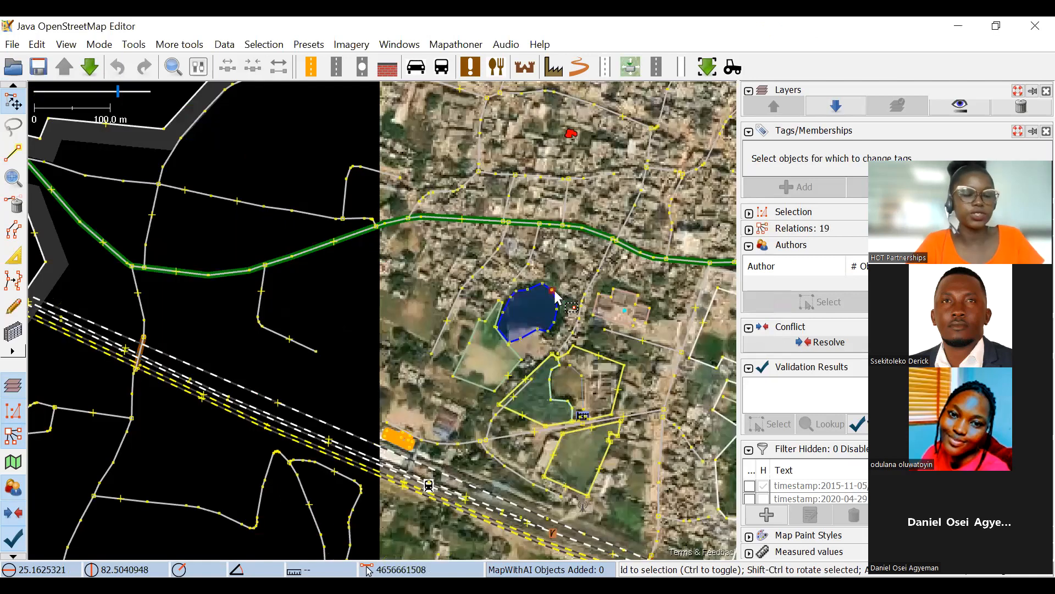
scroll(491, 240, up, 2)
drag(548, 270, 396, 181)
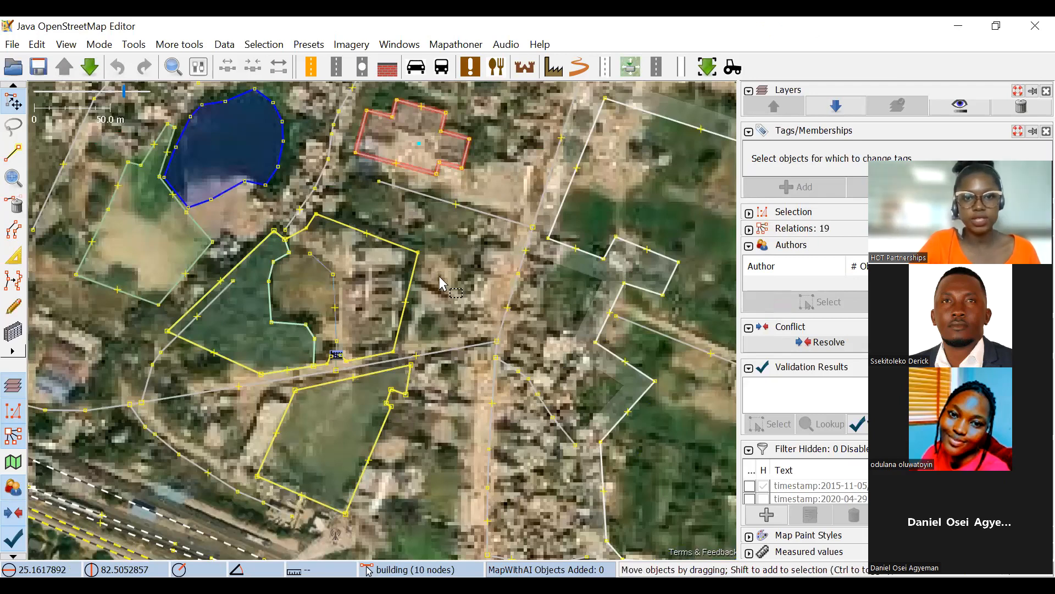
scroll(437, 285, up, 4)
scroll(438, 291, down, 4)
drag(438, 296, 577, 170)
drag(568, 324, 501, 171)
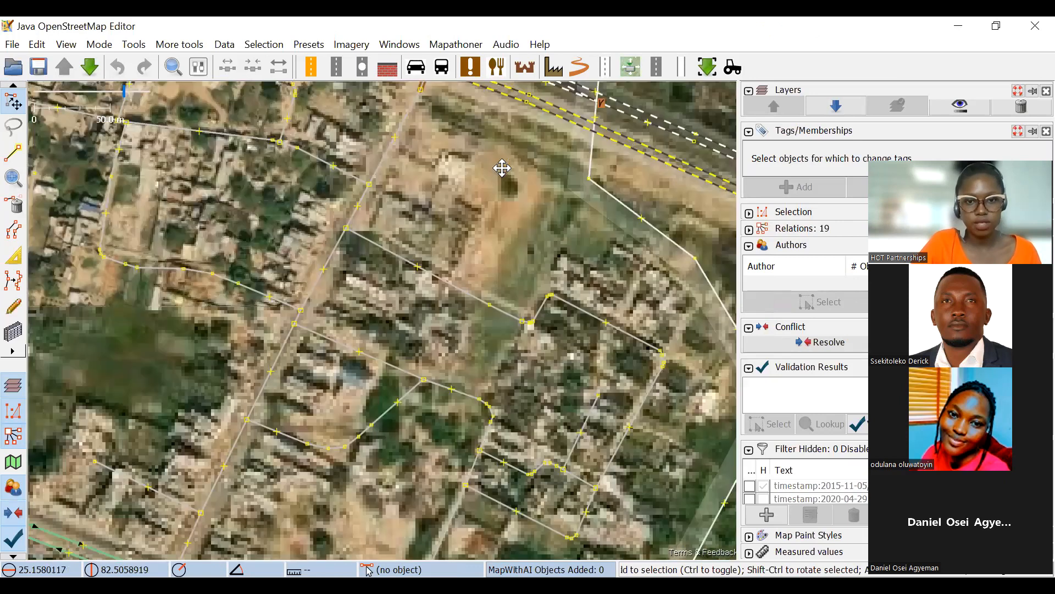
drag(503, 333, 483, 372)
drag(483, 258, 541, 407)
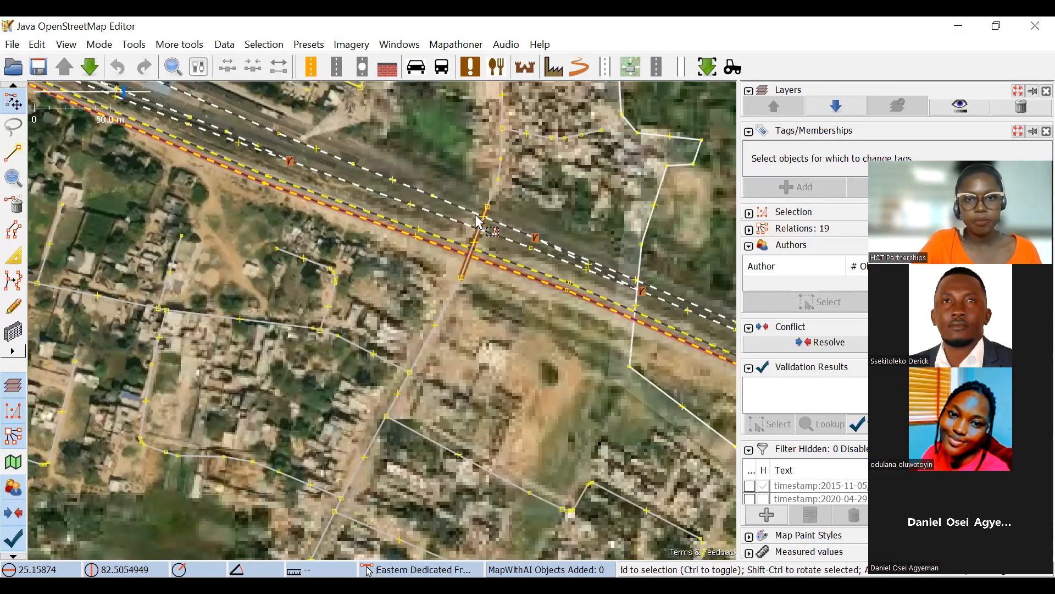
drag(572, 153, 508, 366)
drag(525, 118, 508, 393)
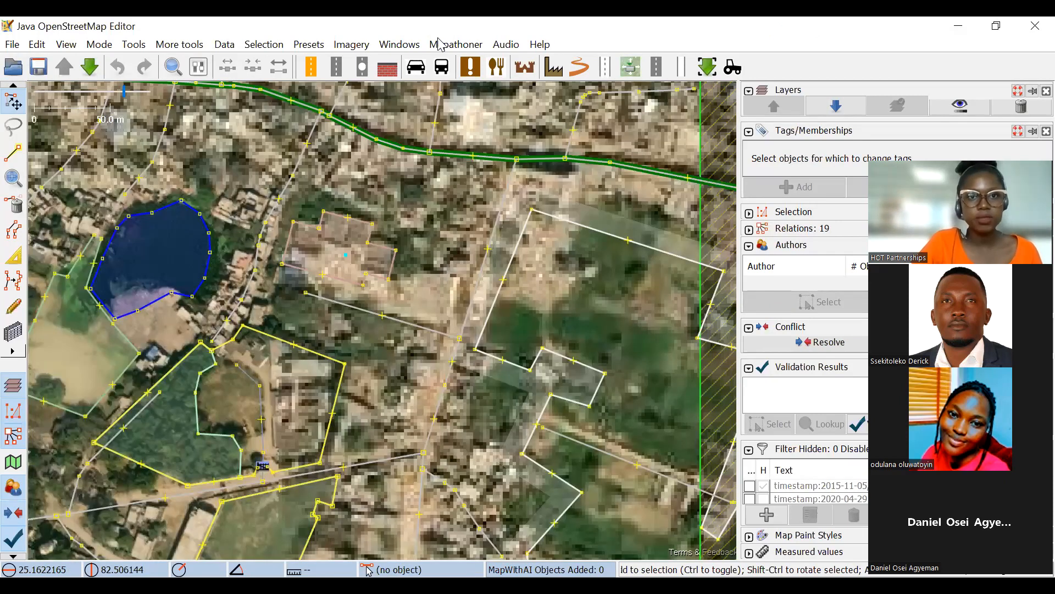
Add Esri World Imagery as the background layer for the task area.
click(352, 46)
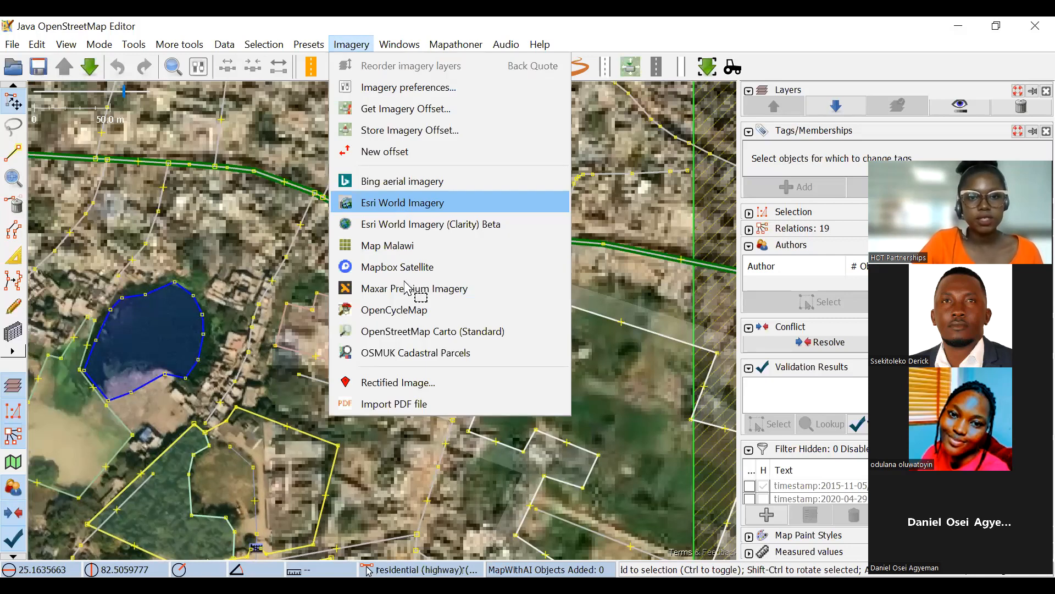
click(484, 200)
scroll(437, 282, down, 2)
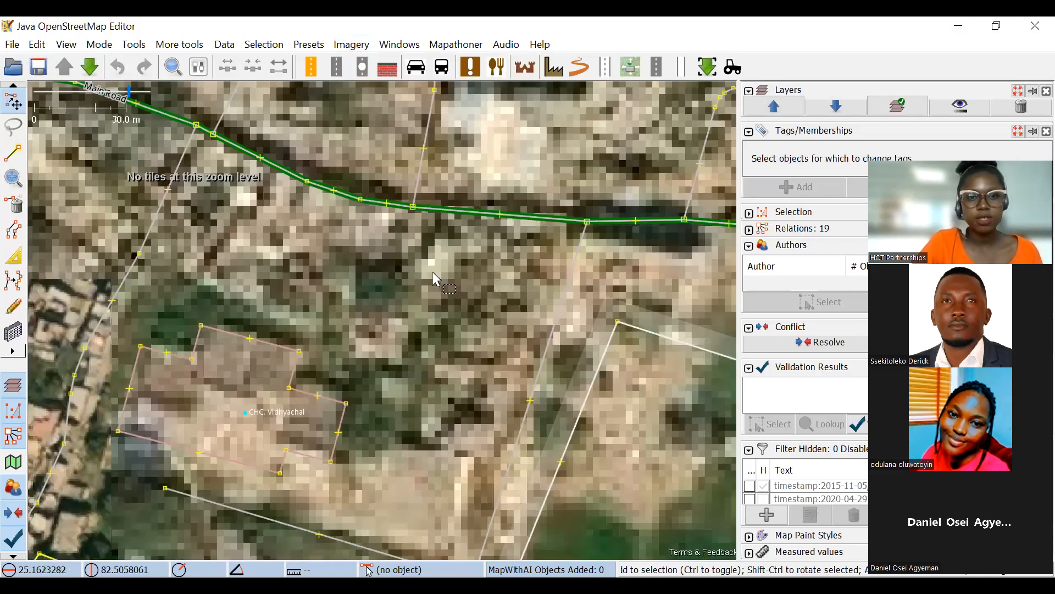
scroll(494, 245, up, 3)
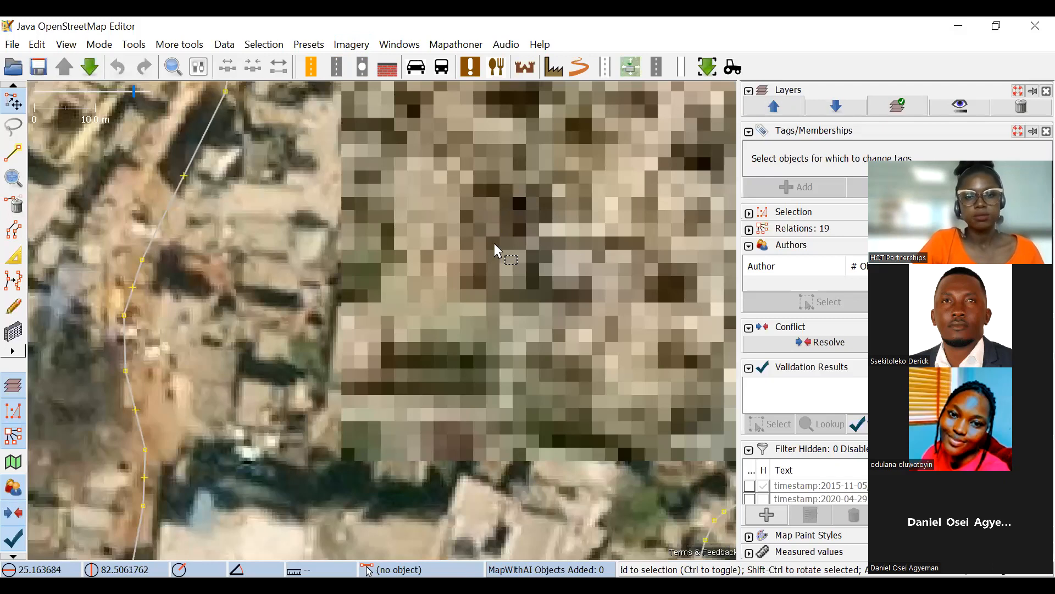
Examine the dense settlement around Main Road for a building with an open inner courtyard.
drag(448, 205, 424, 266)
drag(529, 287, 512, 313)
drag(523, 357, 548, 361)
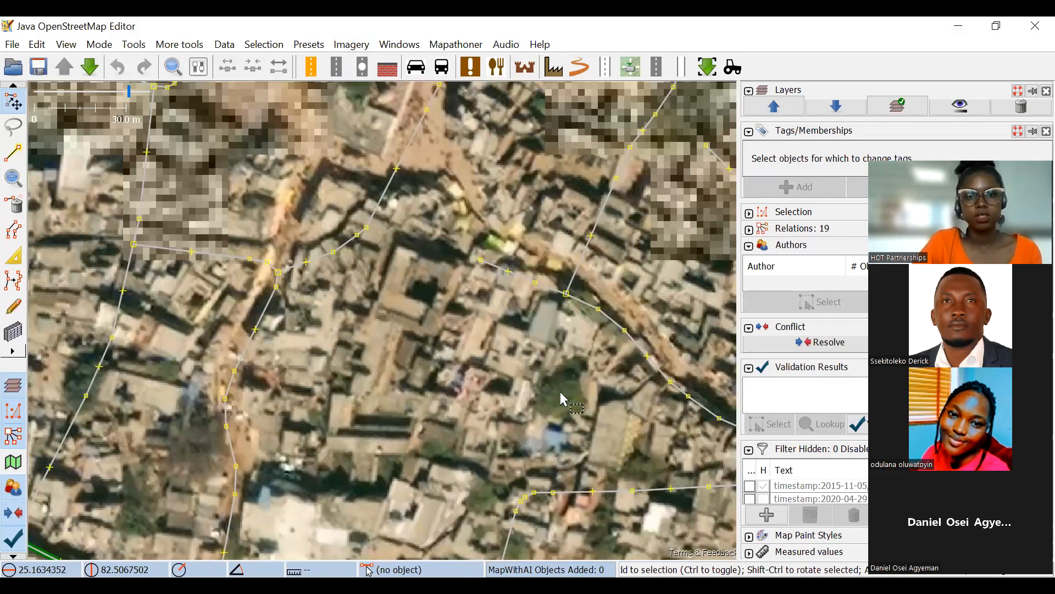
scroll(555, 395, up, 3)
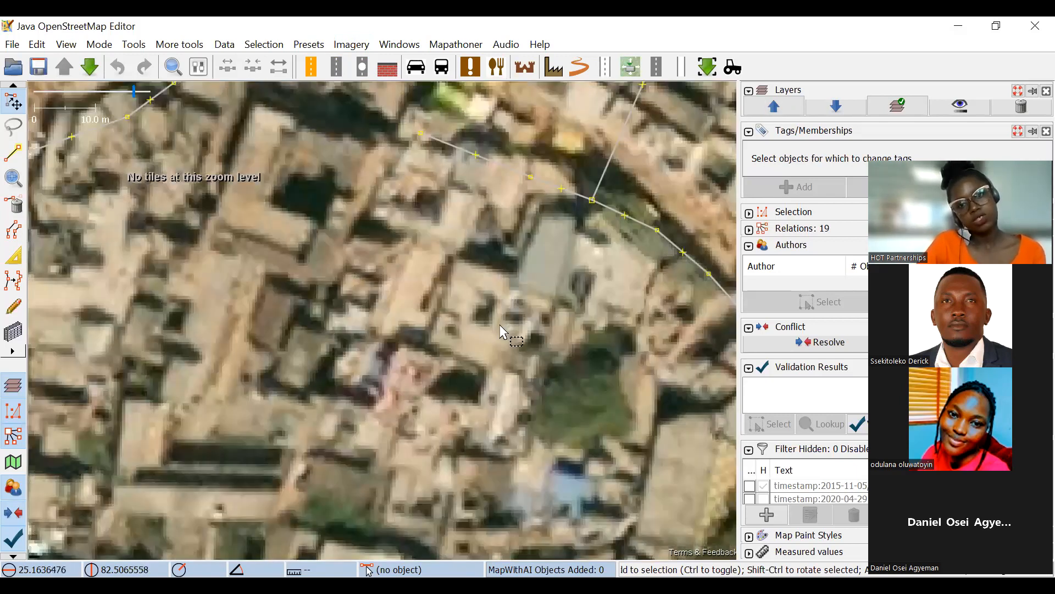
scroll(491, 331, down, 3)
scroll(489, 332, up, 3)
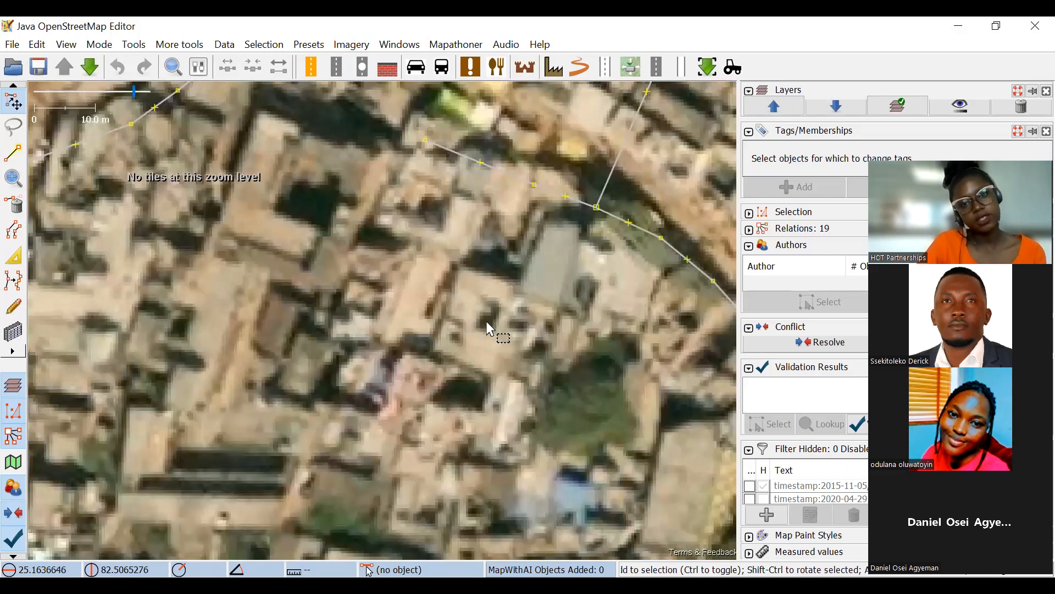
scroll(491, 330, down, 2)
drag(487, 219, 538, 326)
drag(365, 129, 403, 230)
scroll(402, 231, down, 2)
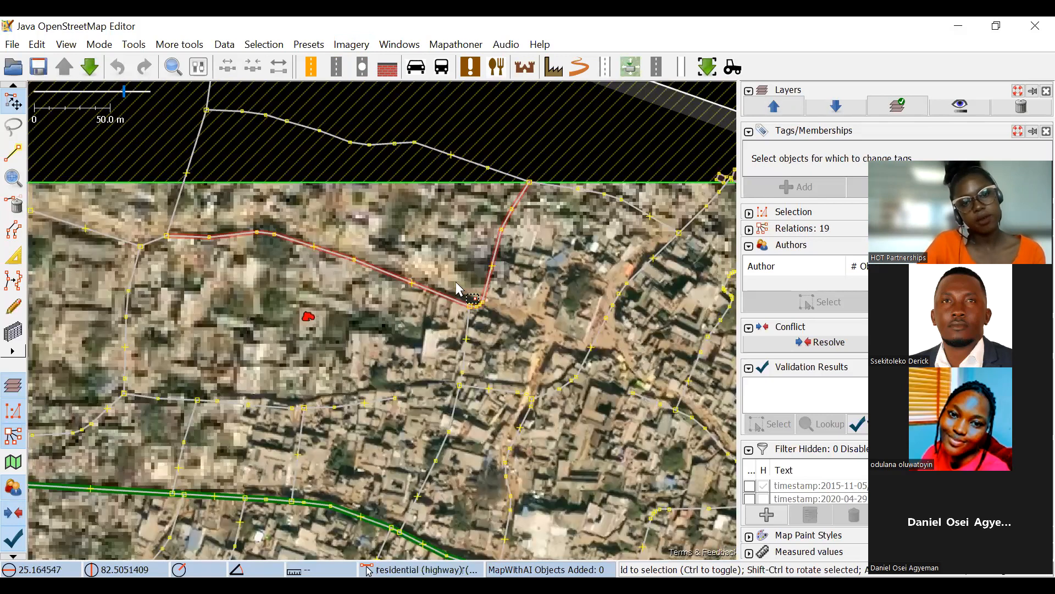
scroll(395, 296, up, 2)
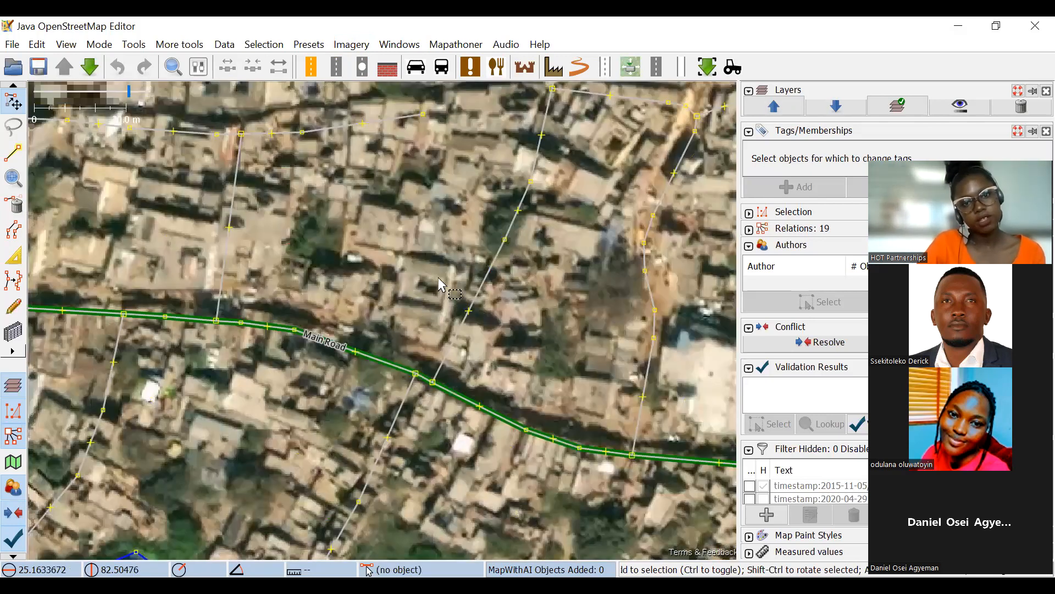
scroll(420, 278, up, 4)
drag(409, 270, 337, 219)
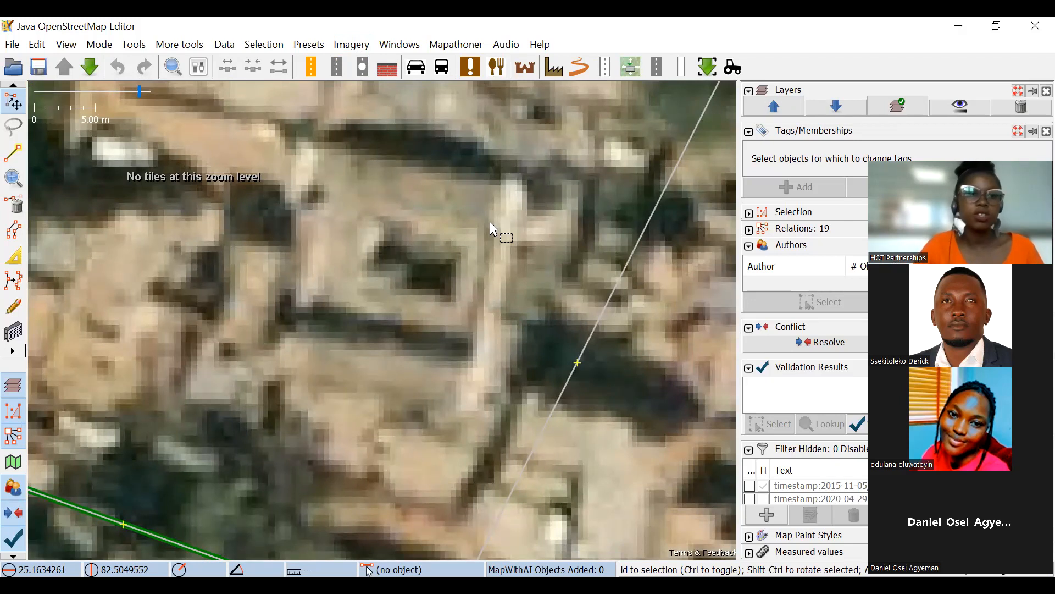
Trace the outer outline of the courtyard building north of Main Road as a four-node closed way, about 51 m around, and square its corners.
click(13, 152)
click(346, 152)
click(315, 299)
click(469, 339)
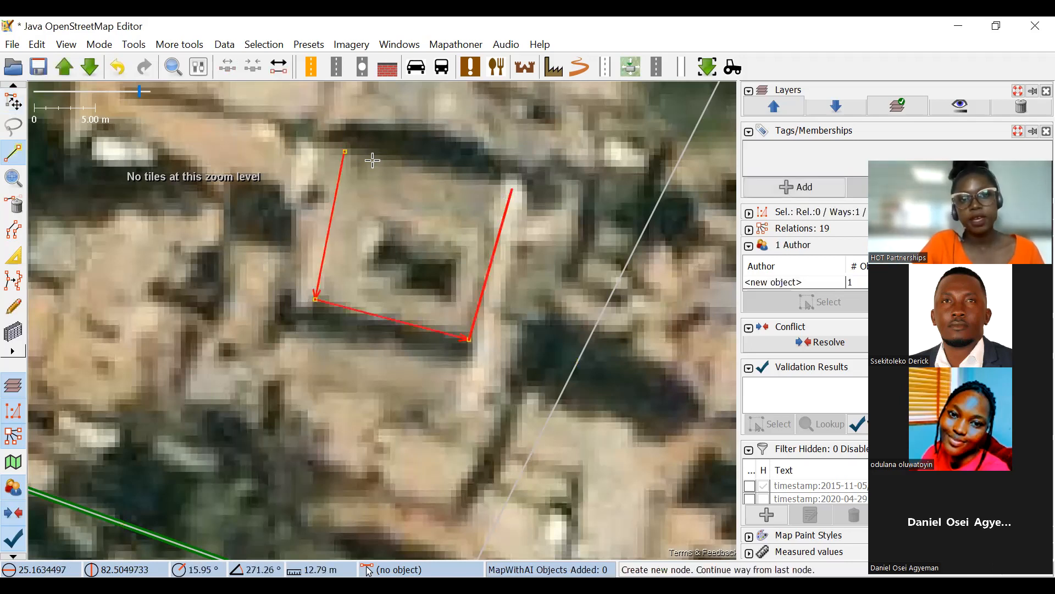
click(344, 151)
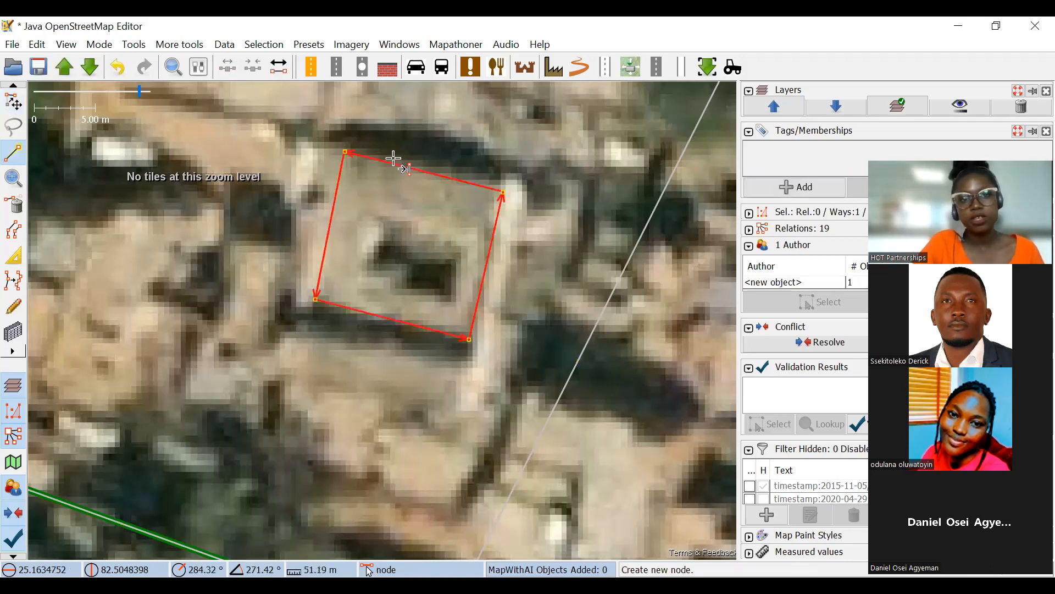
click(13, 102)
key(q)
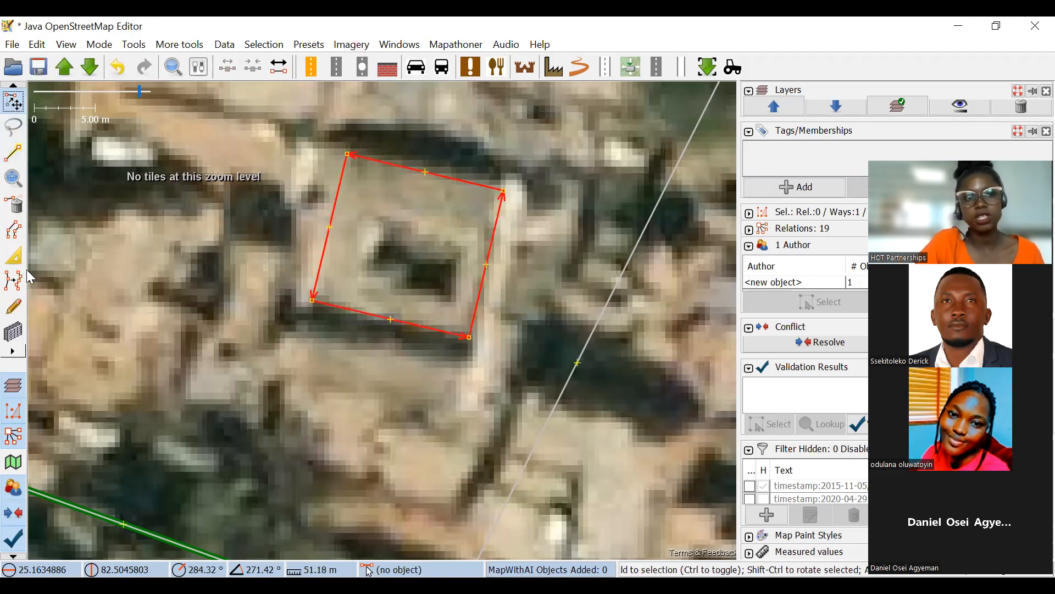
Trace the building's inner courtyard as a four-node closed way, about 19 m around, and square its corners.
click(432, 246)
drag(432, 246, 368, 231)
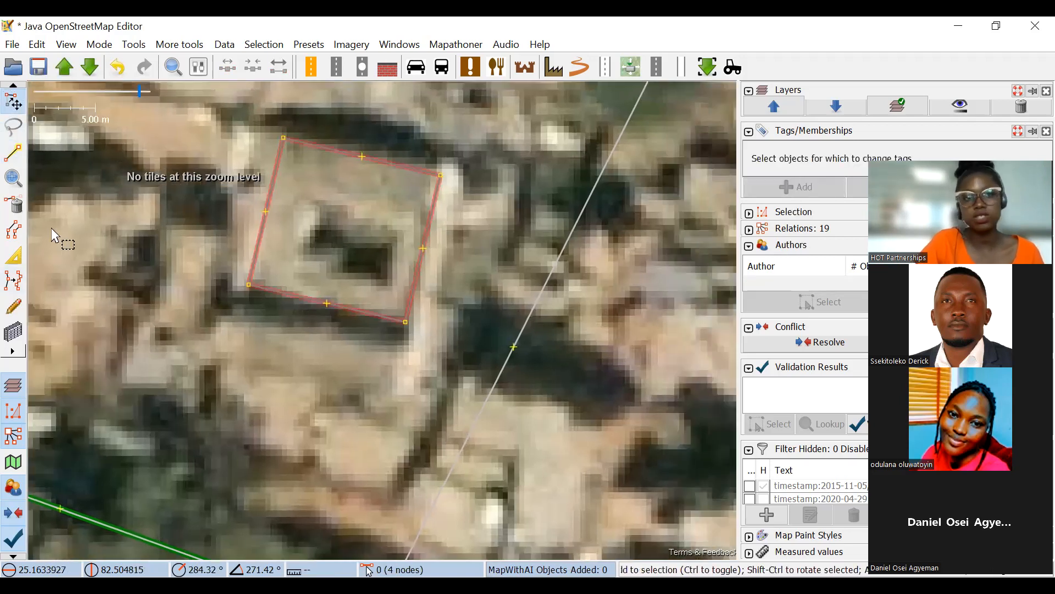
click(13, 153)
scroll(344, 217, up, 3)
click(270, 304)
click(416, 352)
click(434, 260)
click(317, 214)
click(269, 304)
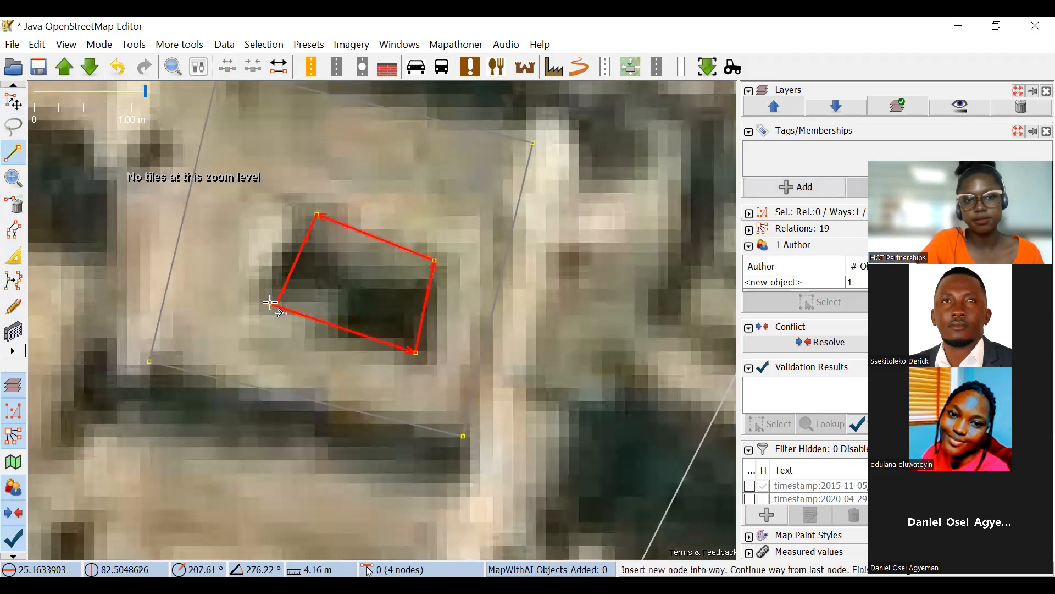
click(13, 106)
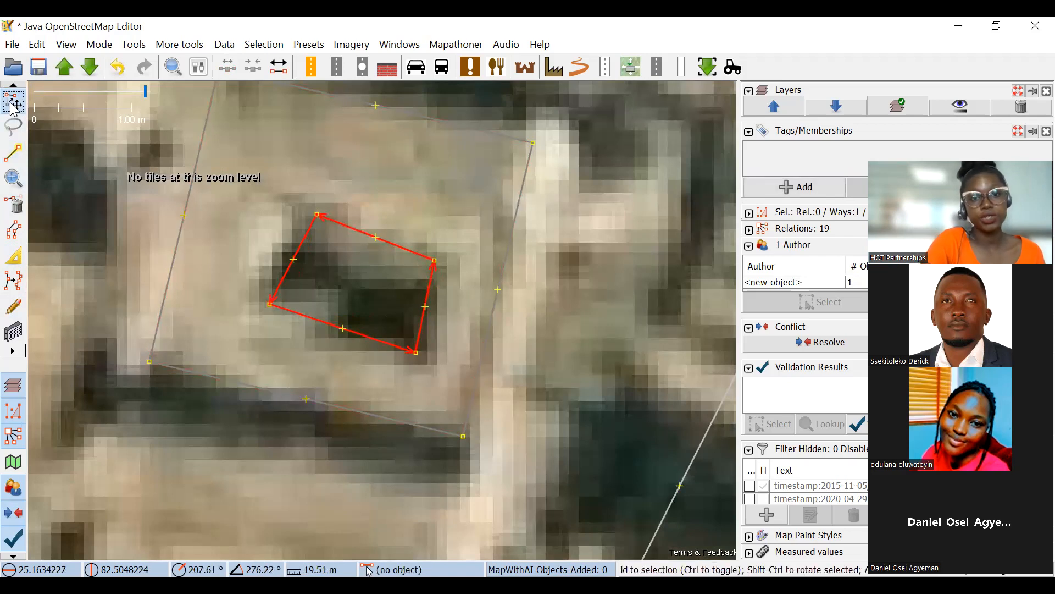
scroll(310, 306, up, 3)
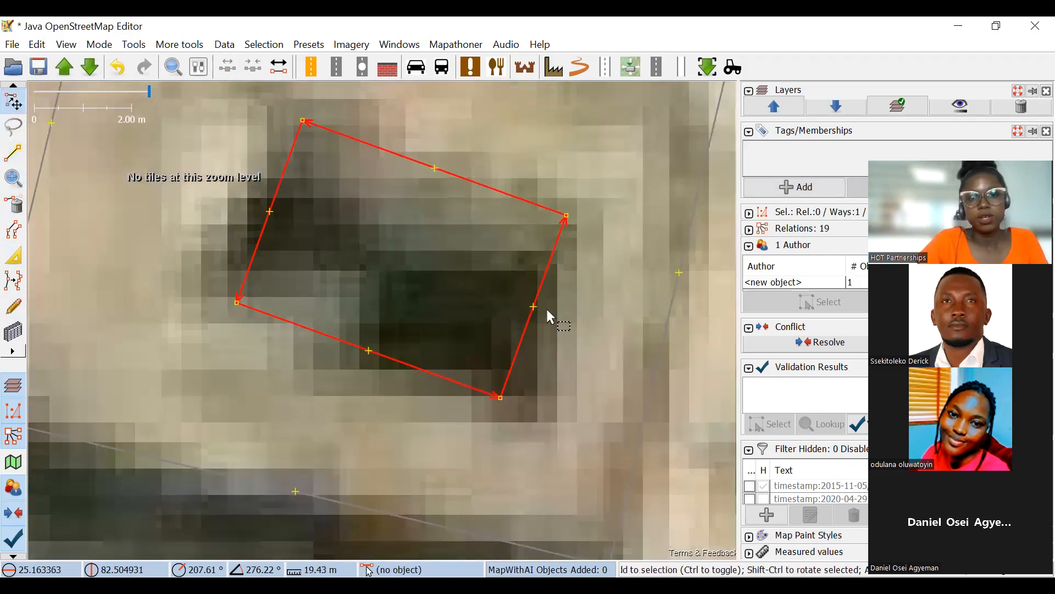
Select the building's outer outline and its inner courtyard outline together.
scroll(535, 312, down, 4)
drag(531, 262, 538, 302)
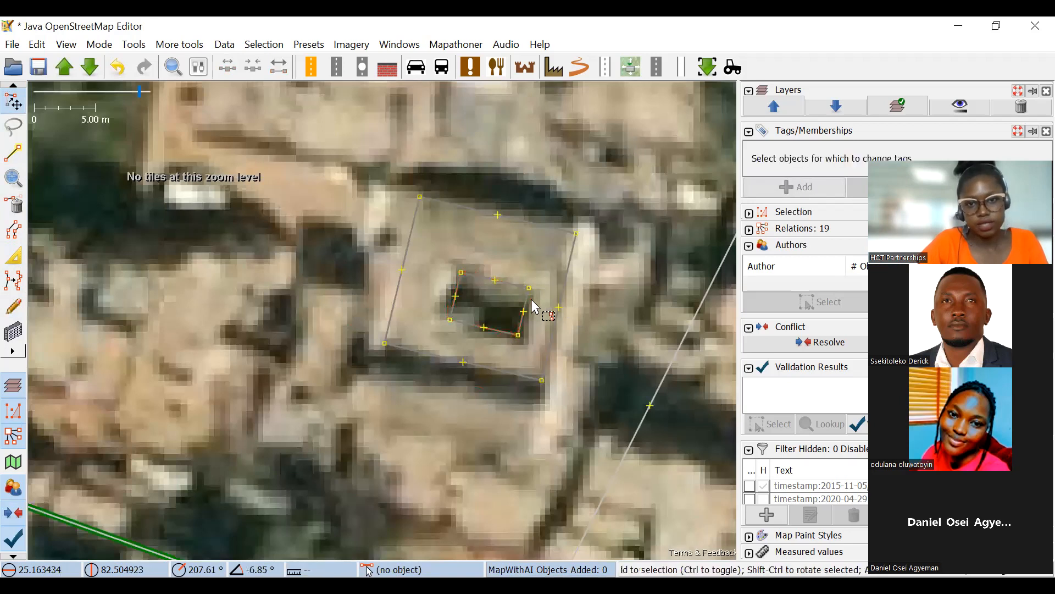
scroll(538, 301, up, 1)
click(585, 304)
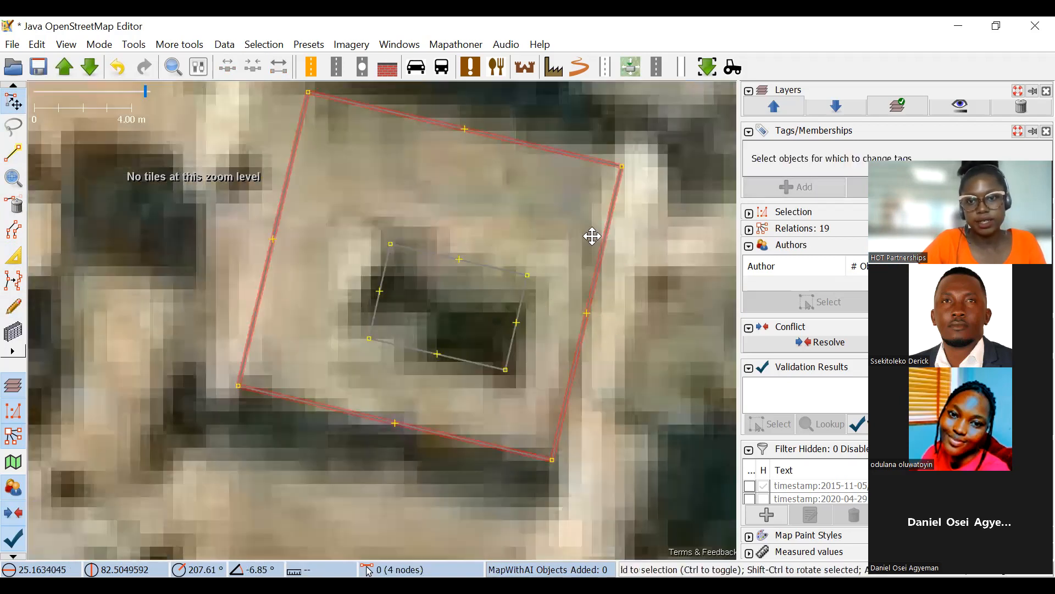
drag(592, 236, 551, 221)
click(567, 242)
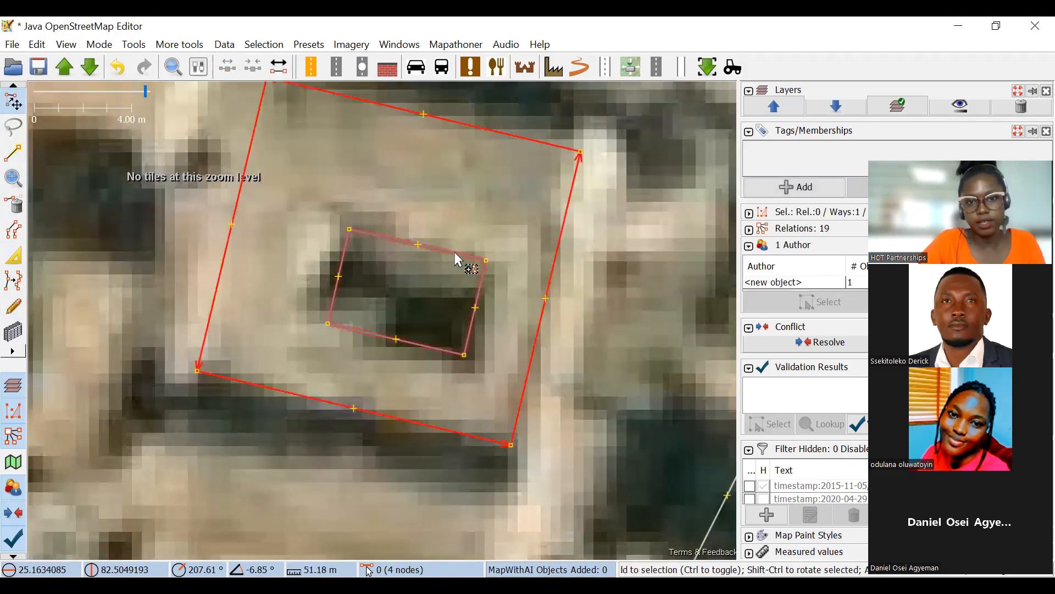
click(470, 250)
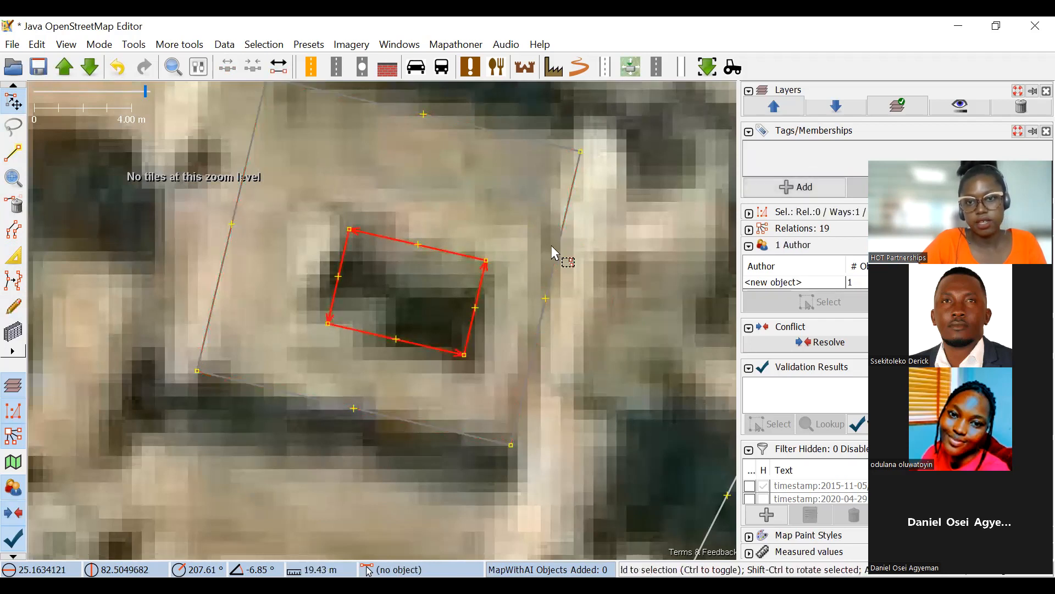
shift+click(551, 266)
scroll(593, 277, down, 4)
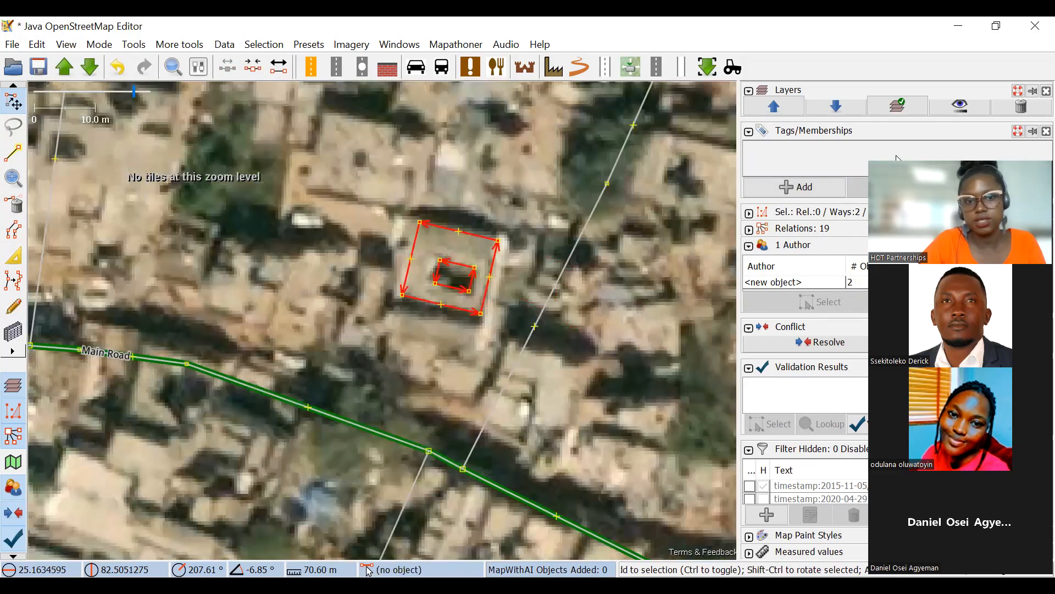
Start a new relation for the two selected outlines and give it the tag type=multipolygon.
drag(897, 159, 398, 385)
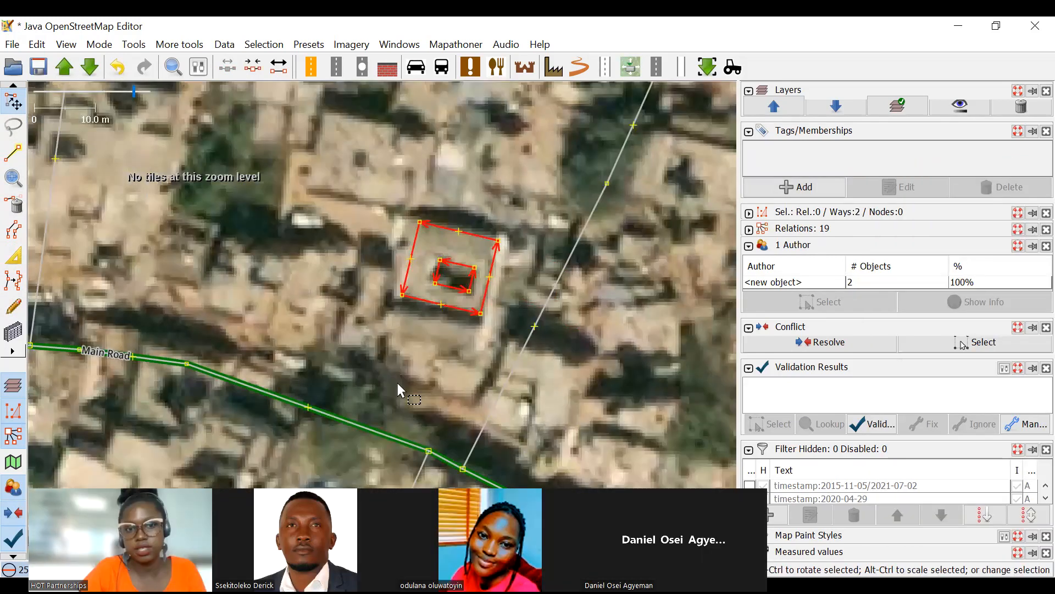
click(795, 237)
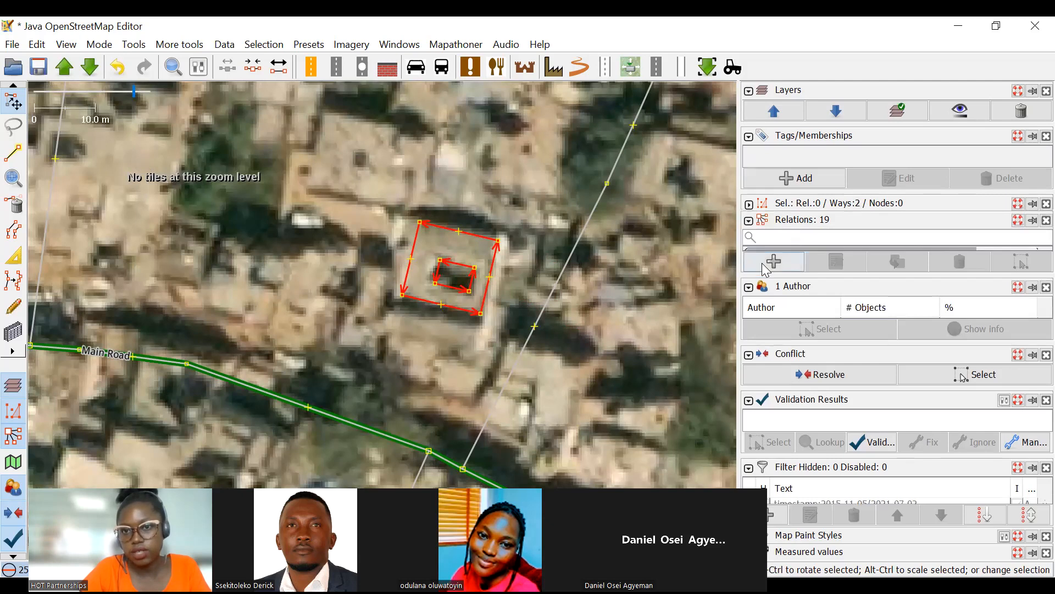
click(779, 266)
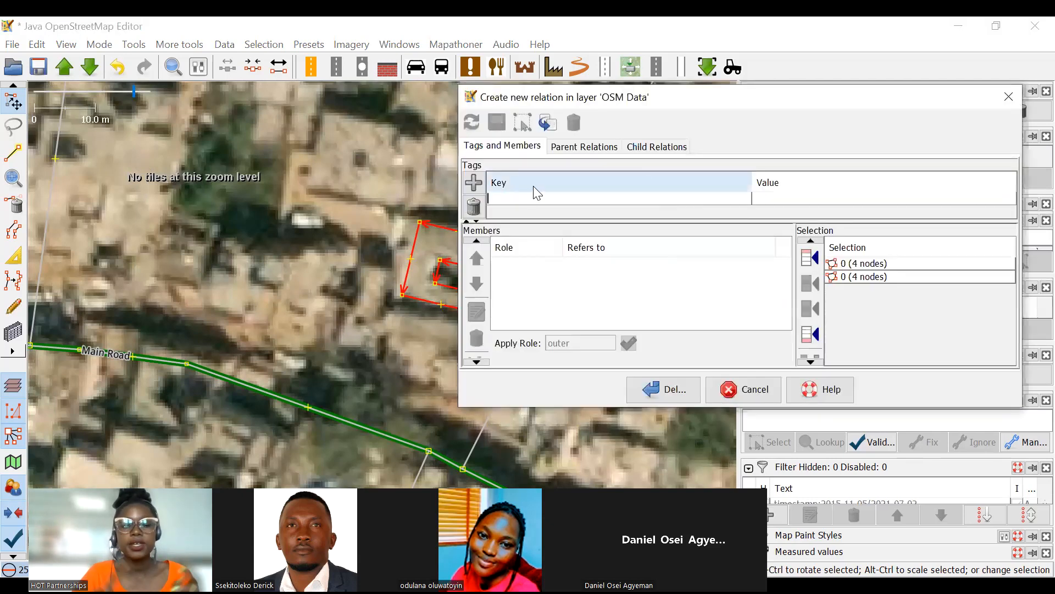
text(type)
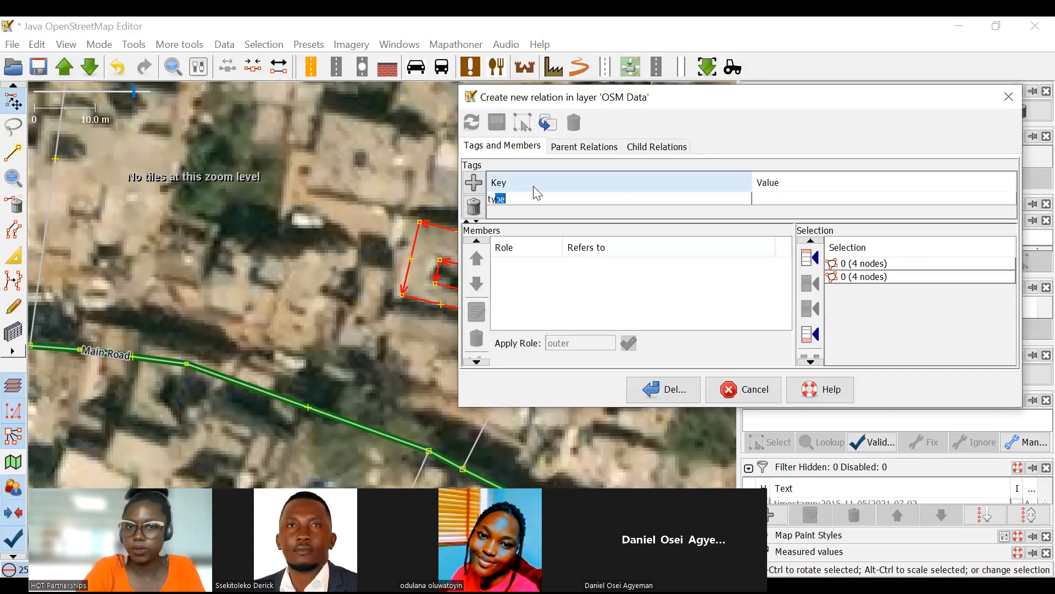
click(781, 199)
text(multipolygon)
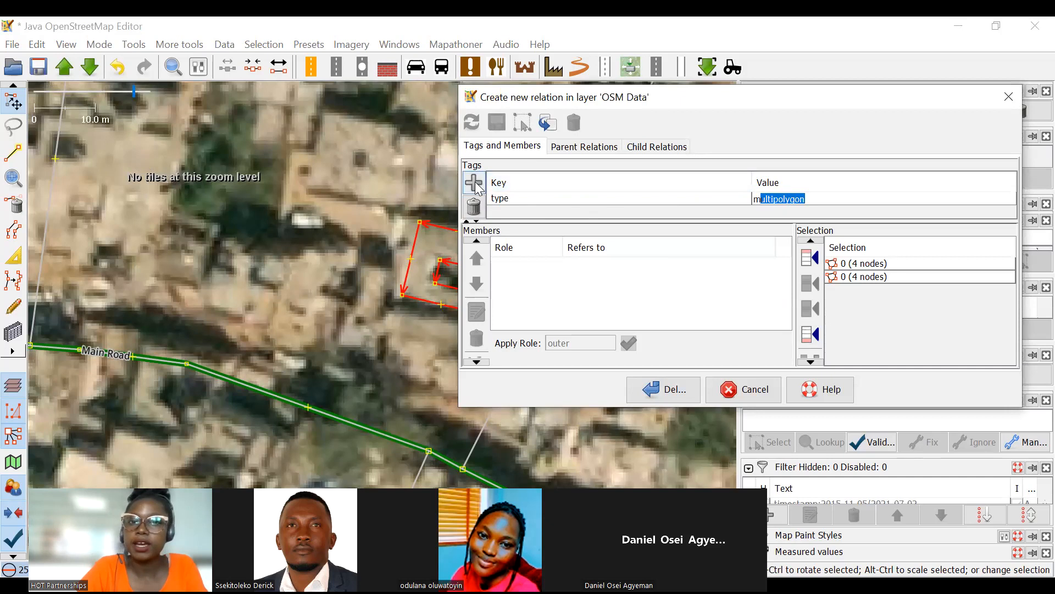
click(474, 182)
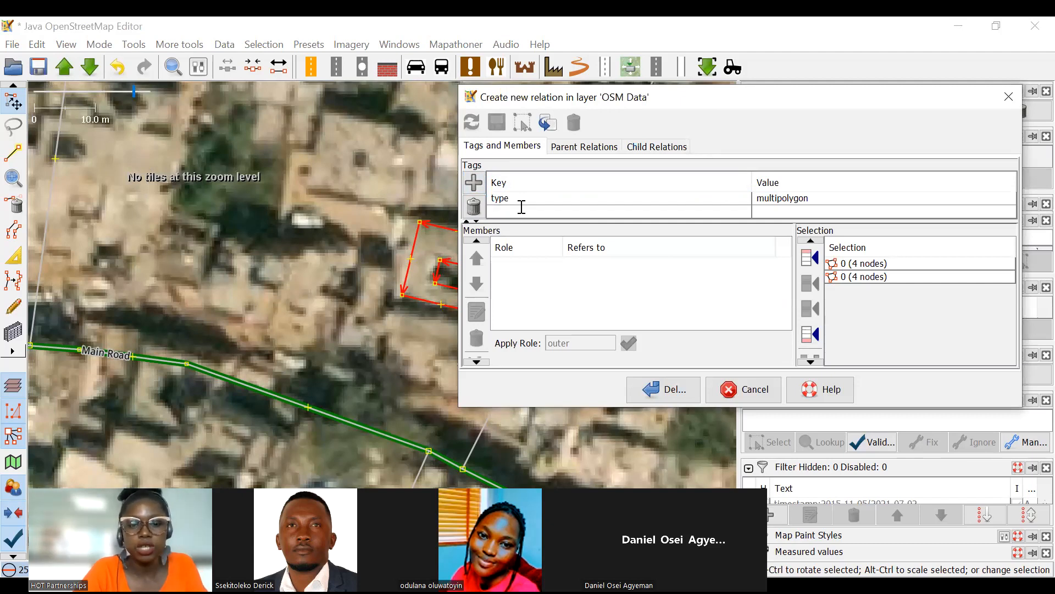
Tag the new relation building=yes and add both selected outlines as its members.
text(building)
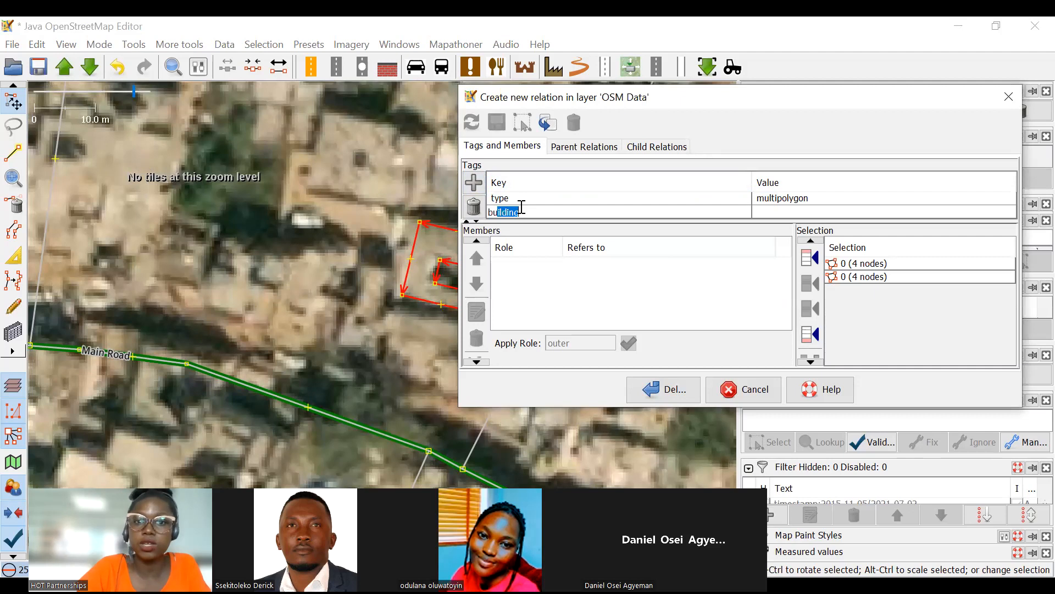
click(778, 209)
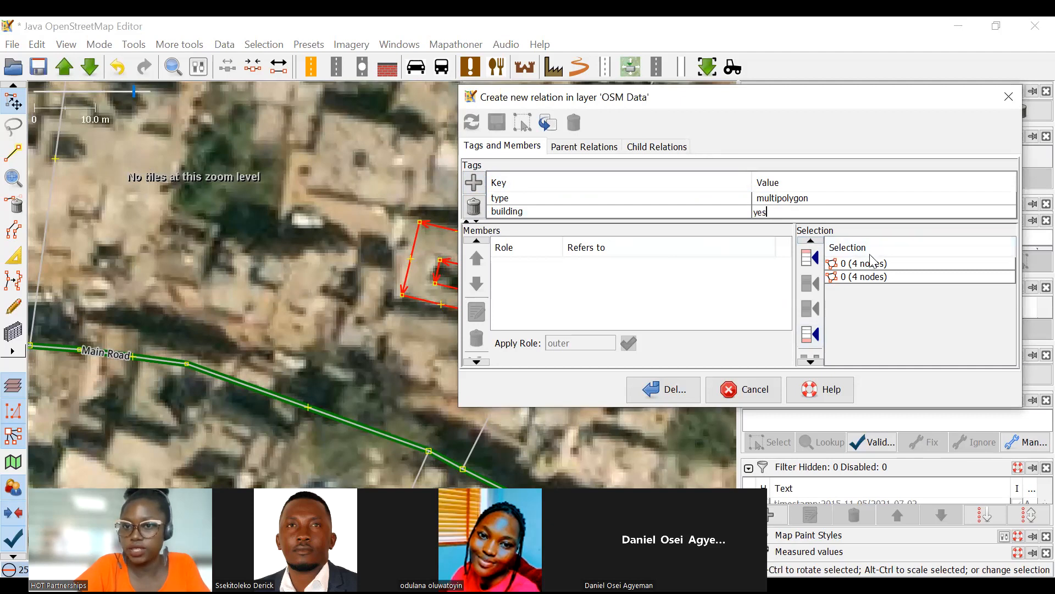
drag(333, 223, 159, 226)
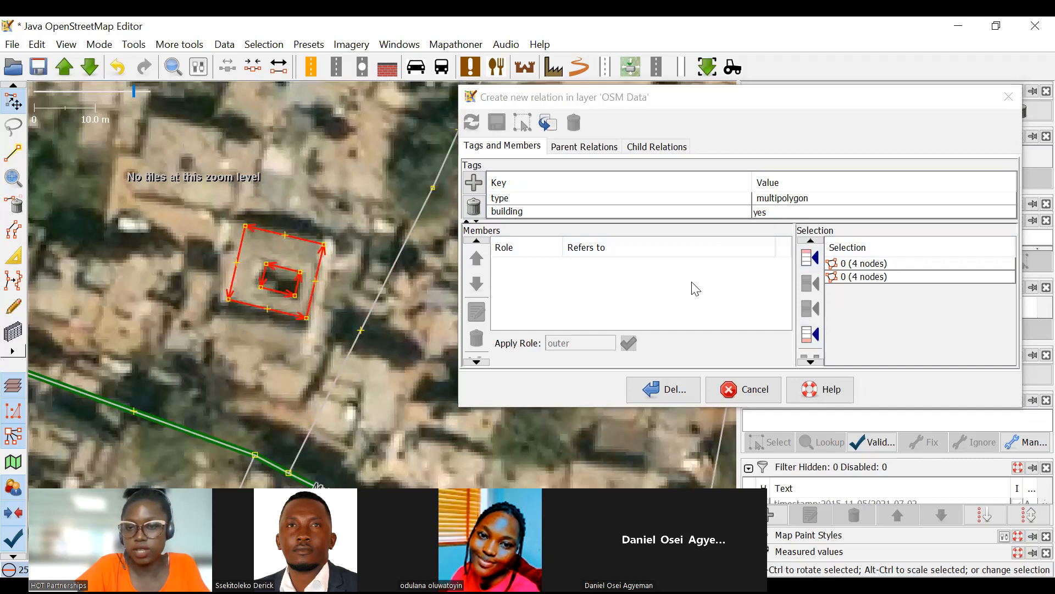
click(810, 333)
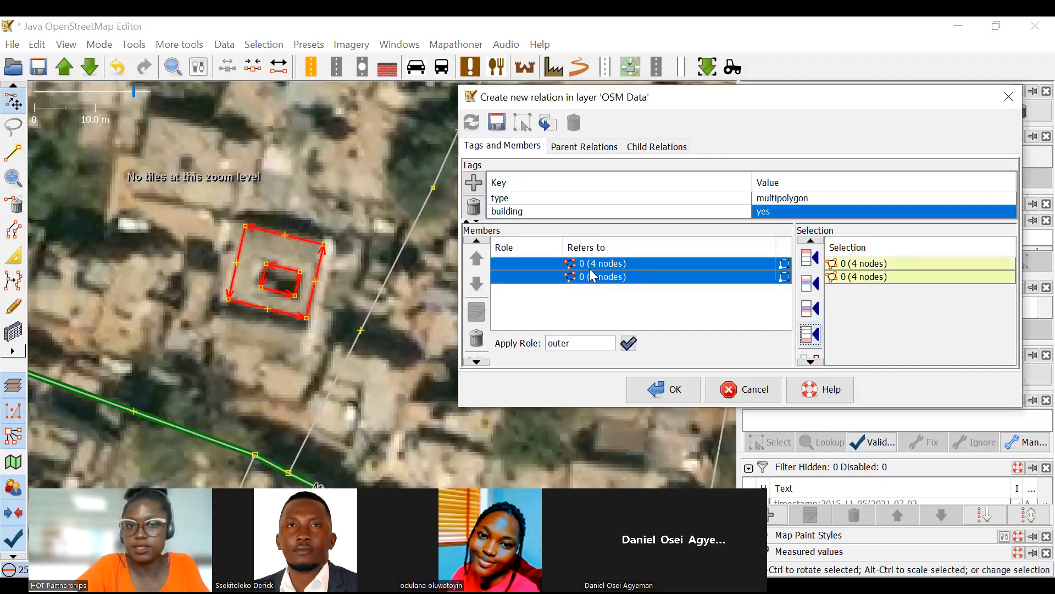
Identify which relation member is the building's outer outline and give that member the role outer.
click(345, 189)
scroll(299, 259, up, 4)
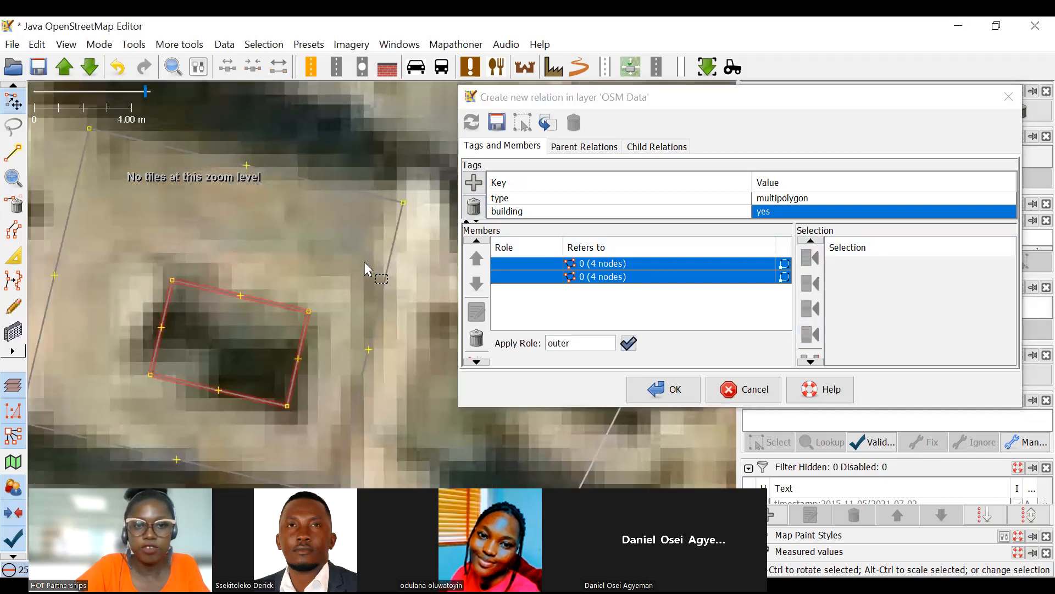
scroll(364, 262, down, 4)
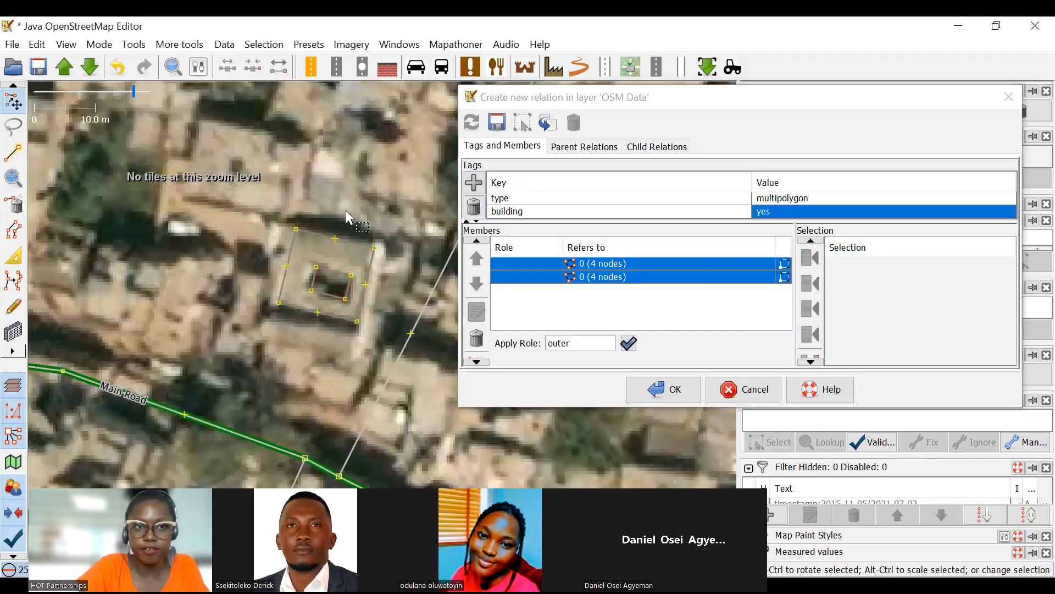
scroll(434, 255, up, 2)
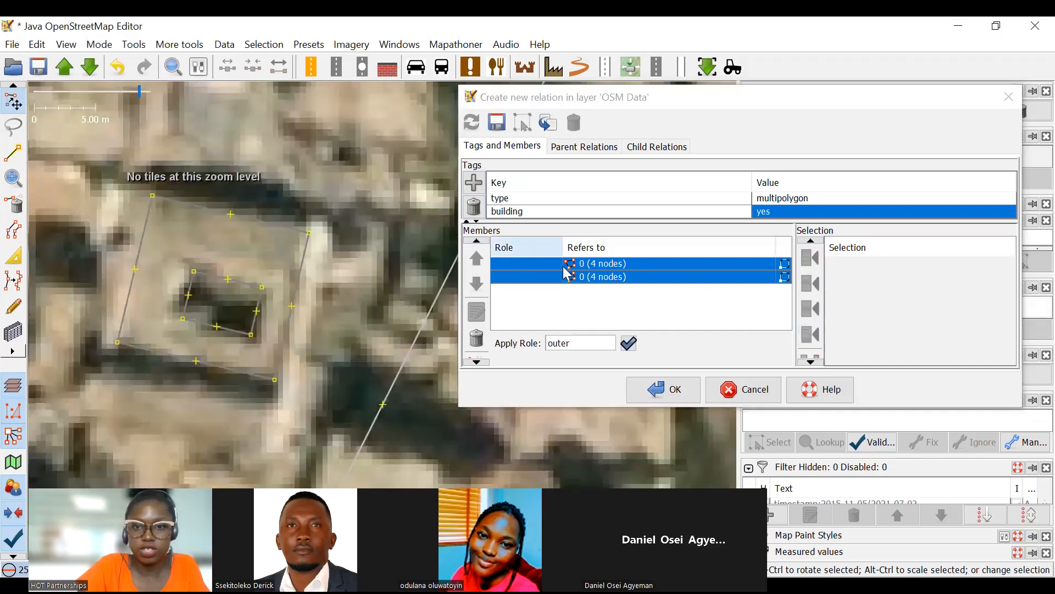
click(646, 266)
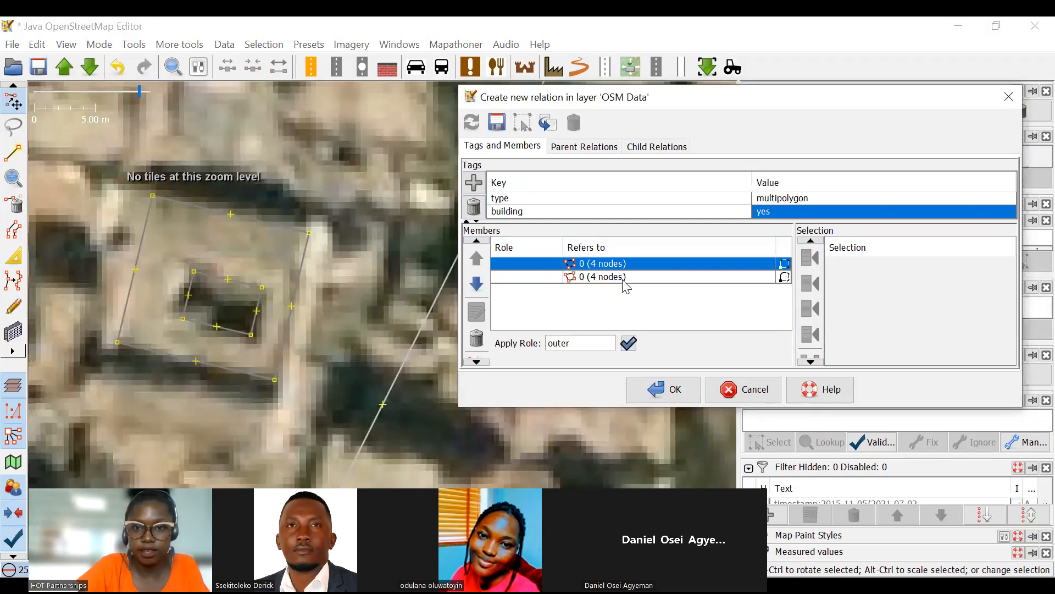
click(624, 278)
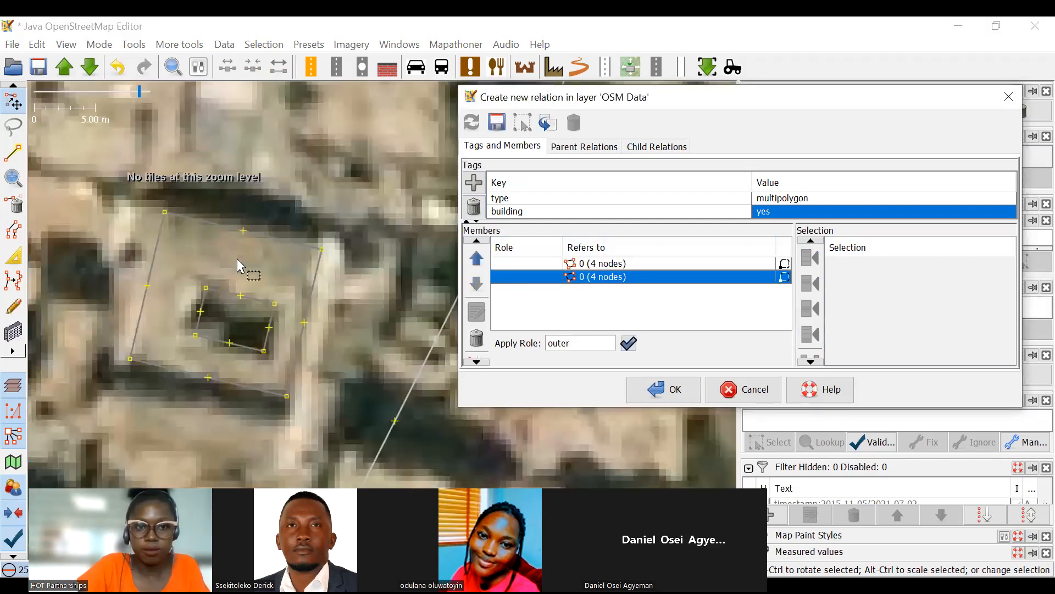
click(576, 266)
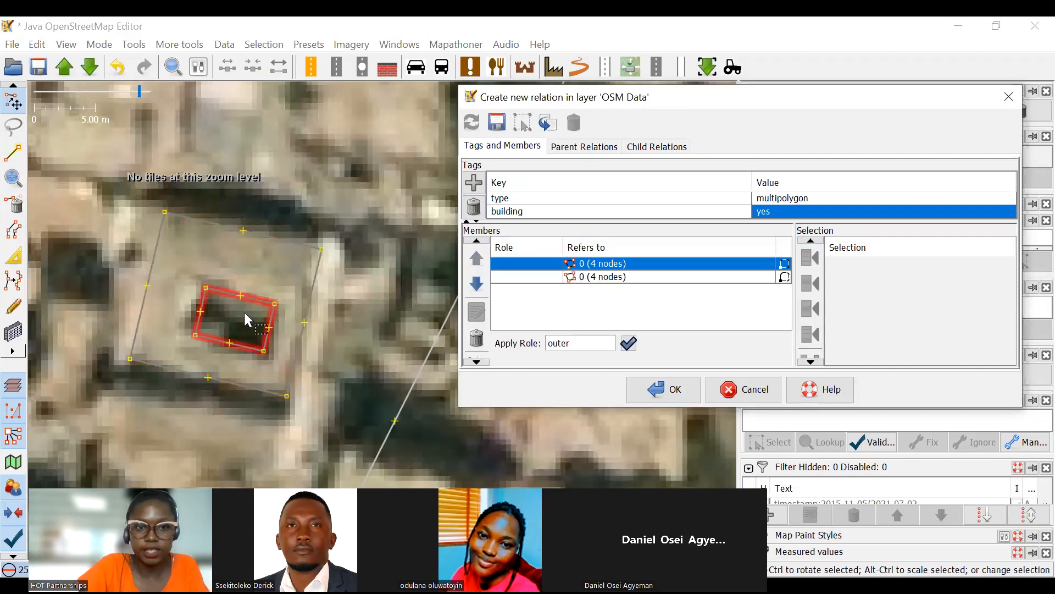
click(592, 278)
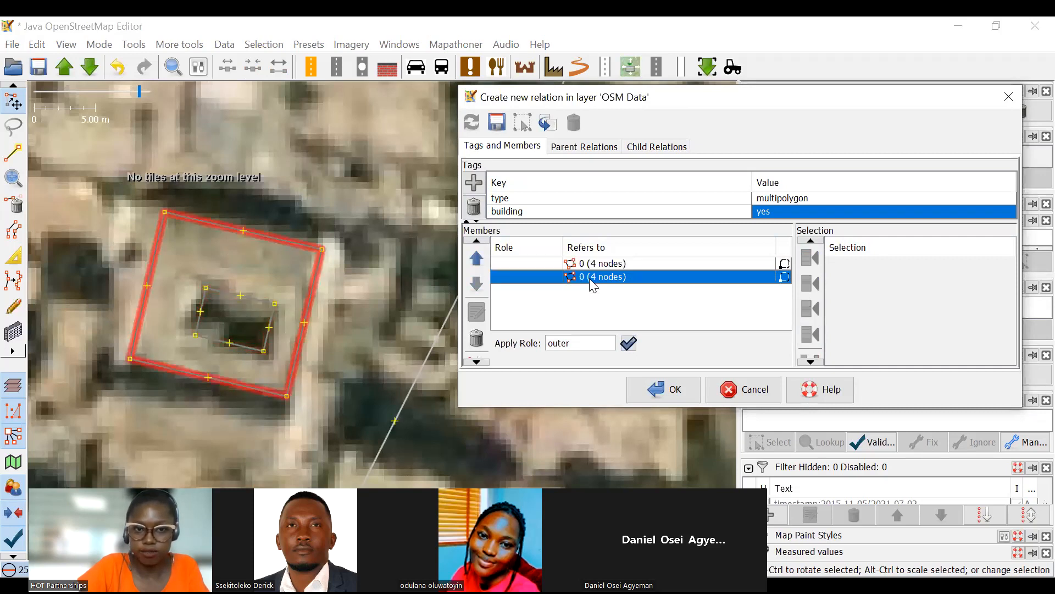
double_click(539, 278)
text(outer)
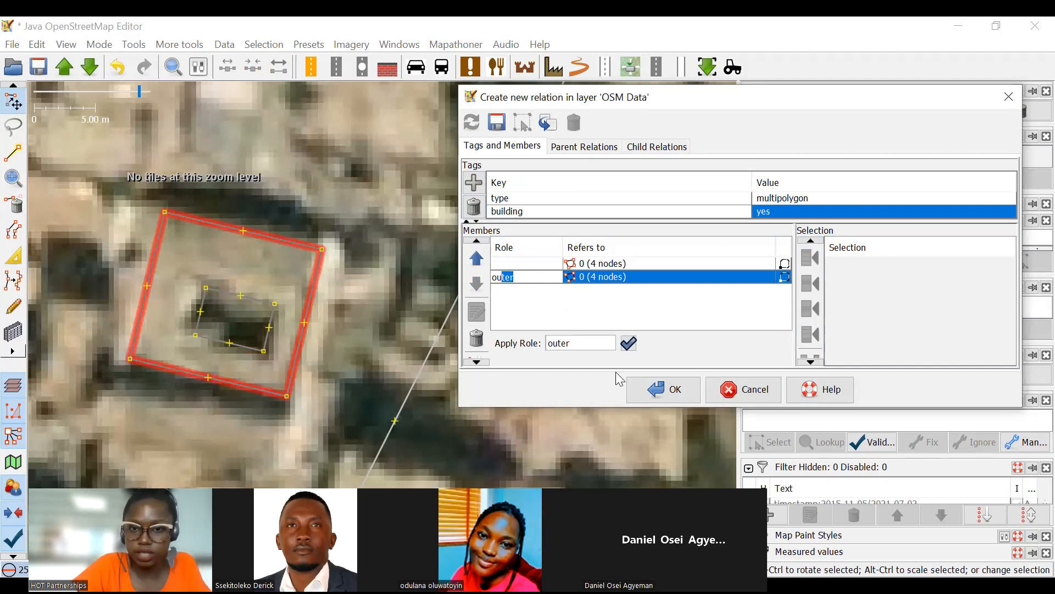
Give the courtyard outline's member the role inner and create the relation.
click(534, 262)
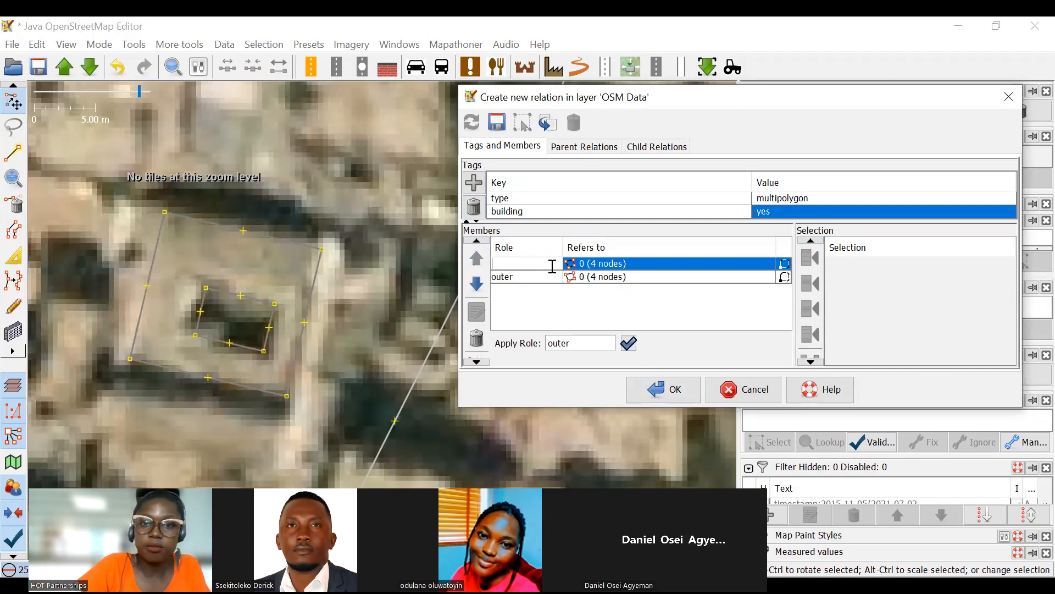
text(inner)
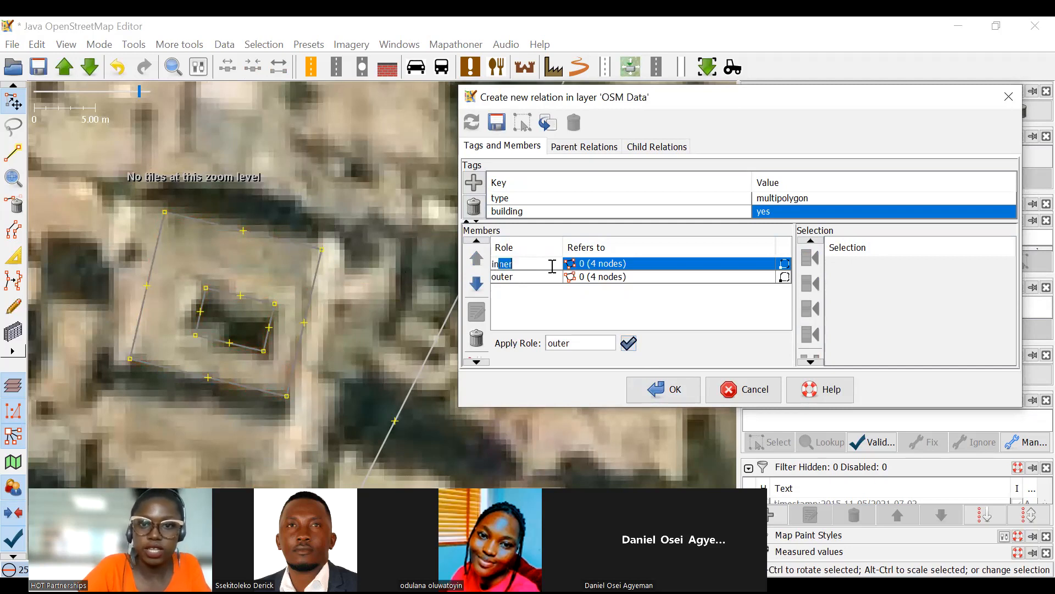
click(680, 395)
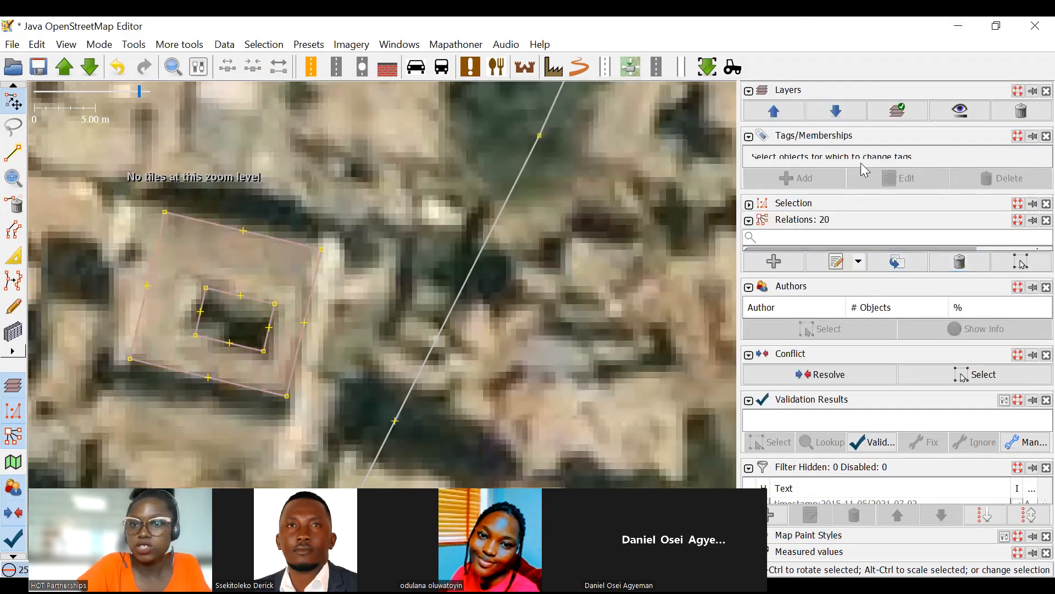
Select the outer outline and the courtyard outline in turn to examine their roles in the building relation.
drag(858, 194, 858, 235)
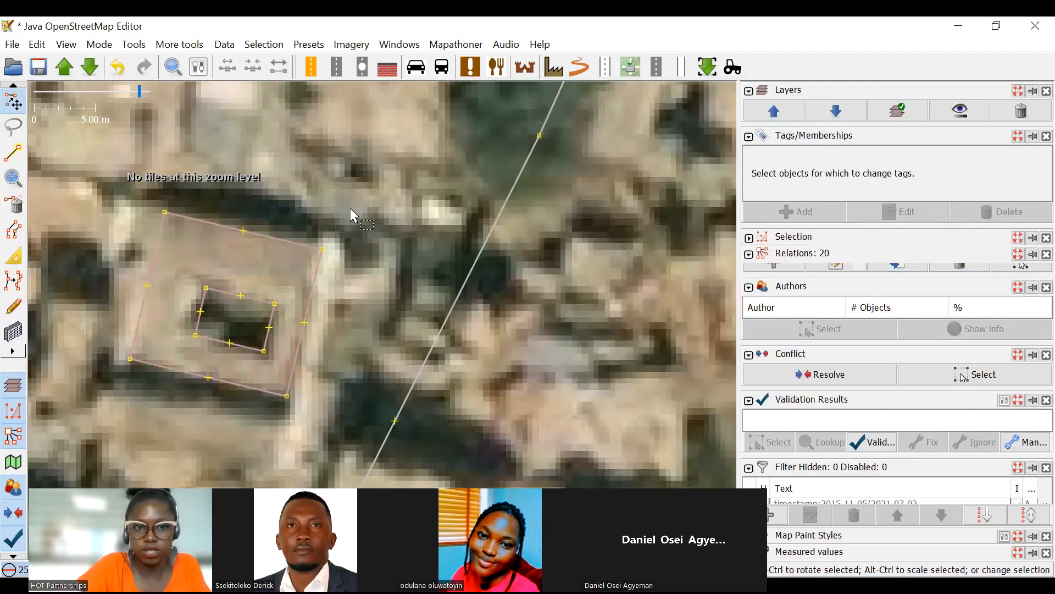
click(300, 242)
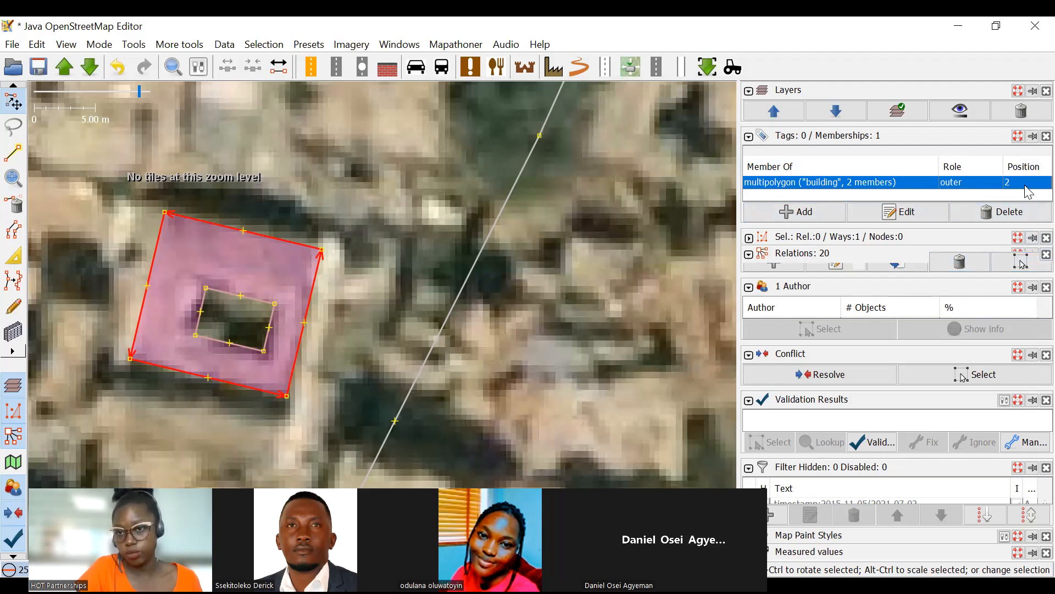
click(271, 319)
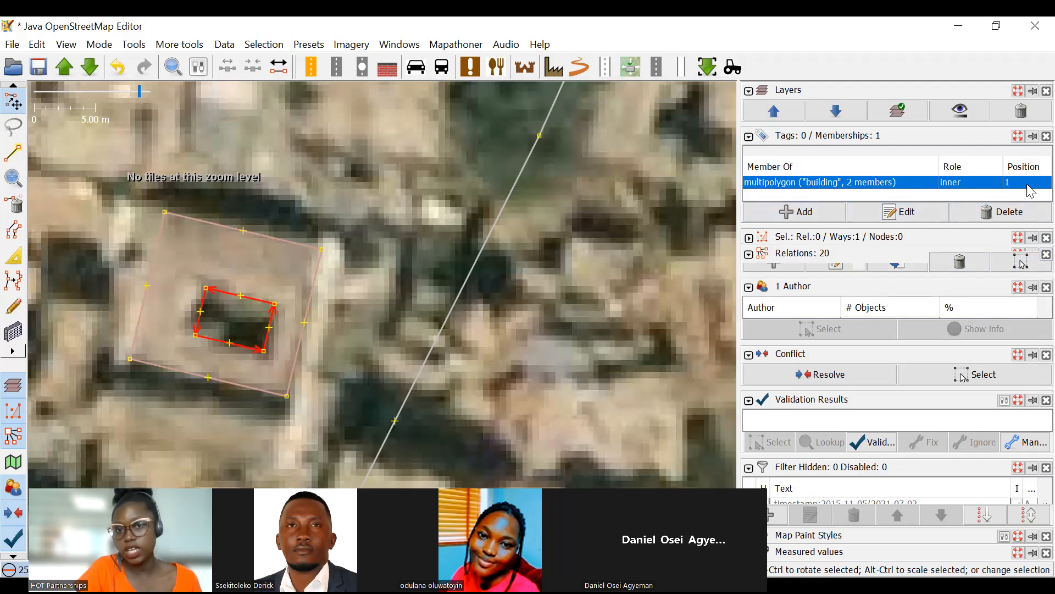
scroll(413, 239, down, 2)
scroll(413, 240, down, 3)
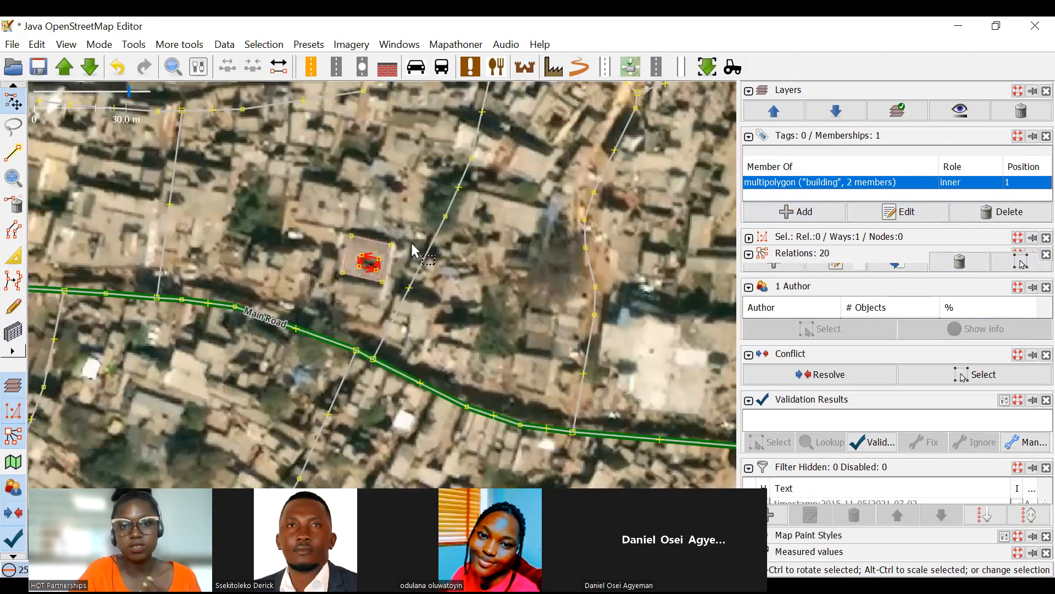
click(395, 206)
scroll(407, 237, up, 4)
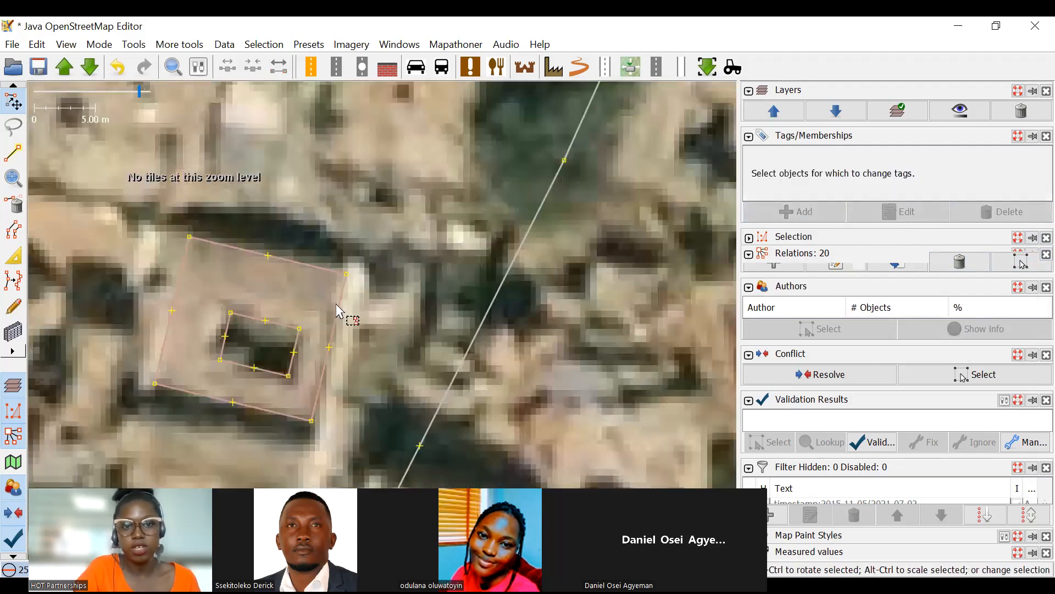
click(336, 305)
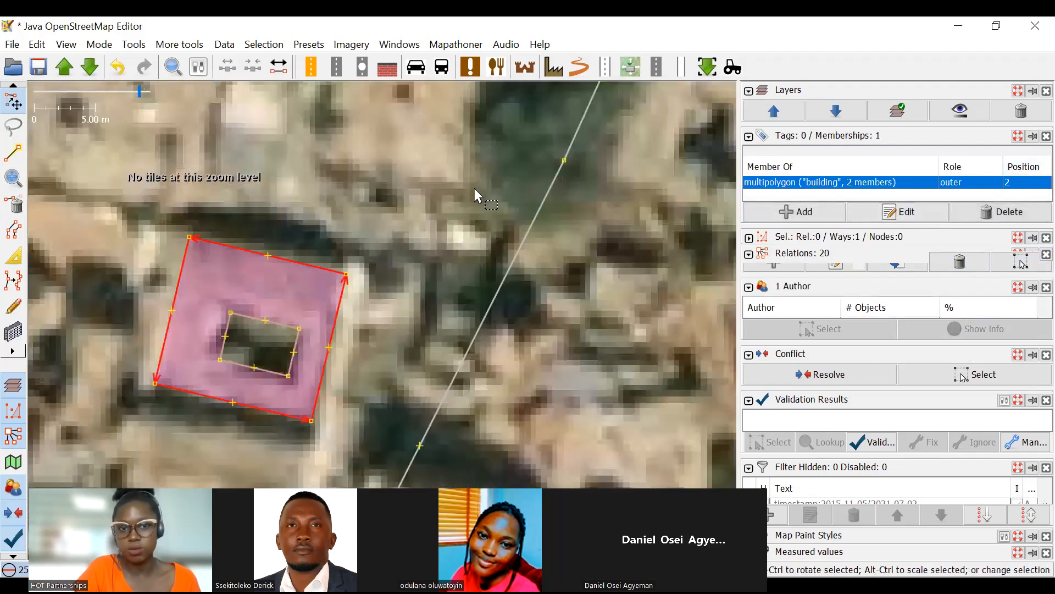
scroll(397, 221, down, 4)
scroll(297, 258, up, 4)
click(287, 242)
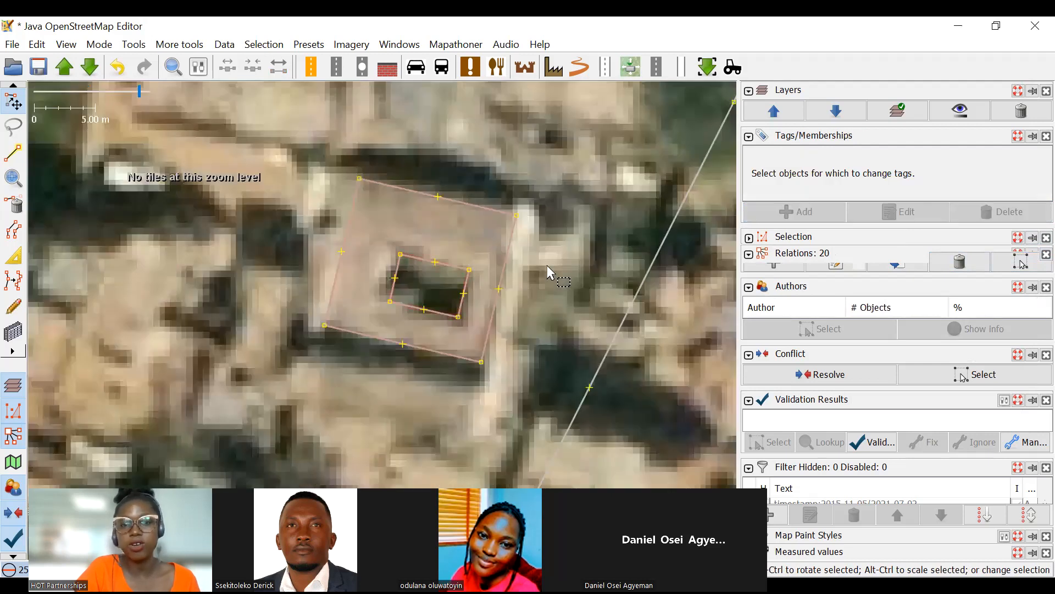
scroll(548, 267, down, 2)
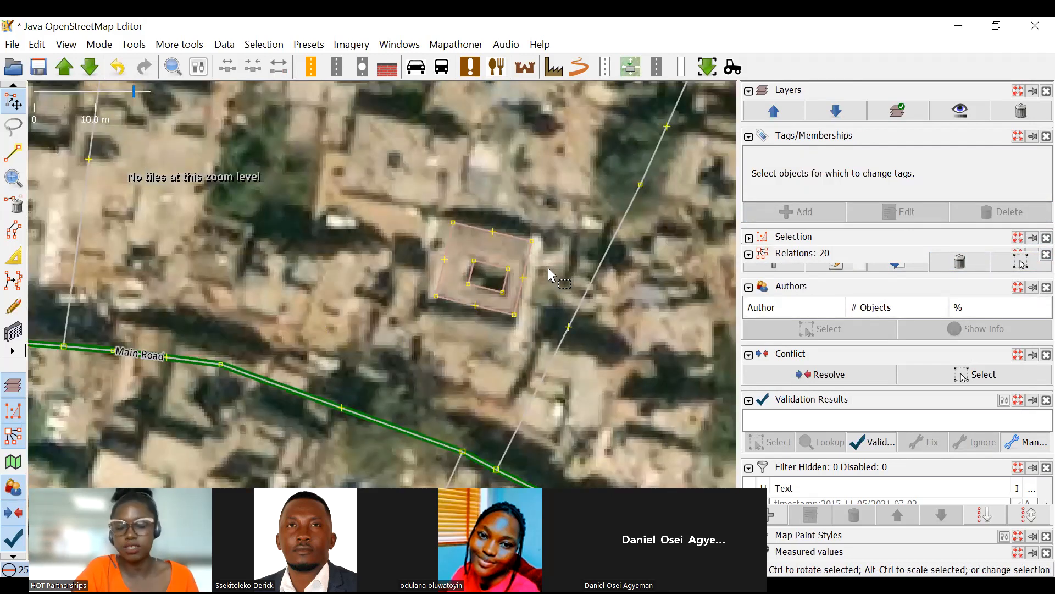
Delete the courtyard building's outer and inner outlines together with their relation.
drag(384, 197, 536, 328)
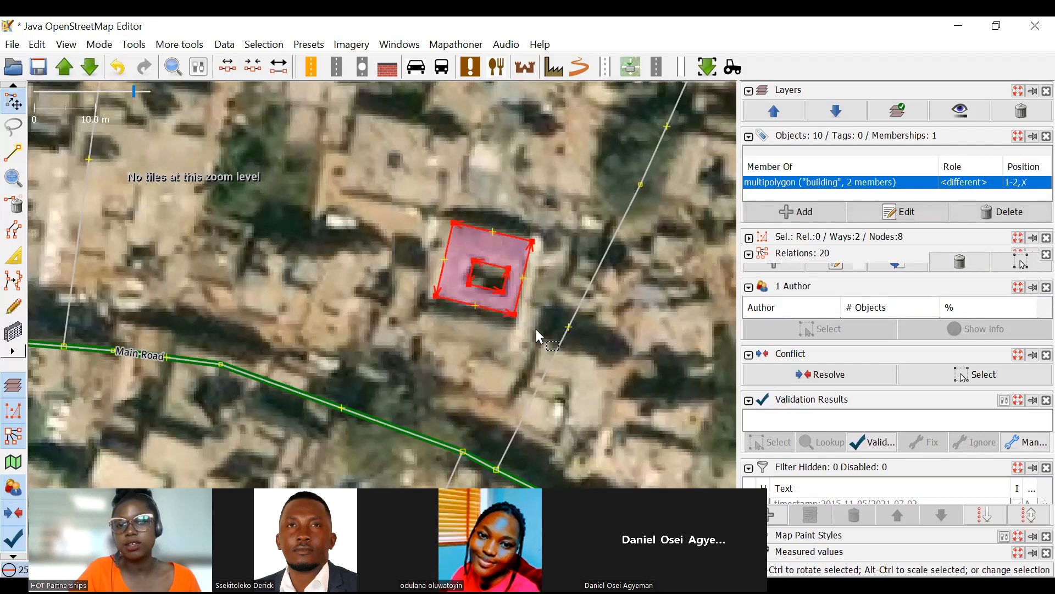
key(Delete)
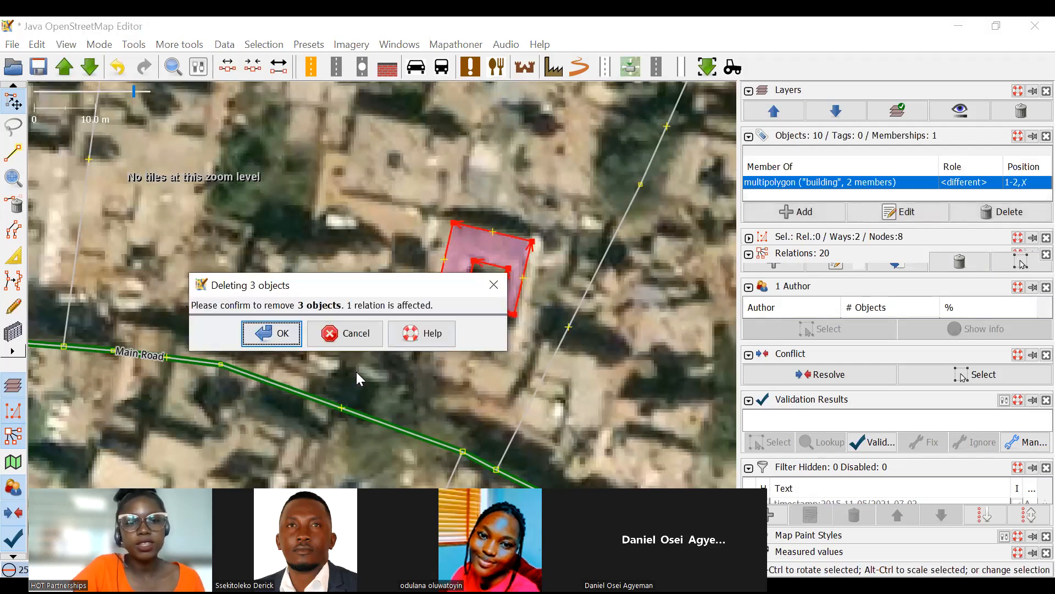
click(279, 335)
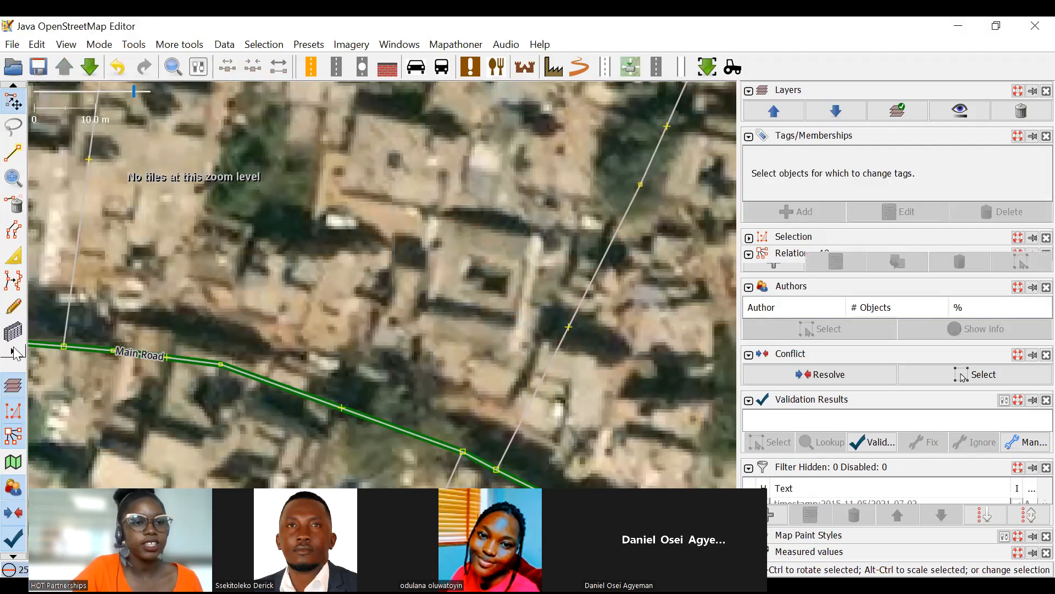
Undo the deletion of the courtyard building and its relation.
drag(496, 201, 524, 308)
scroll(527, 311, down, 5)
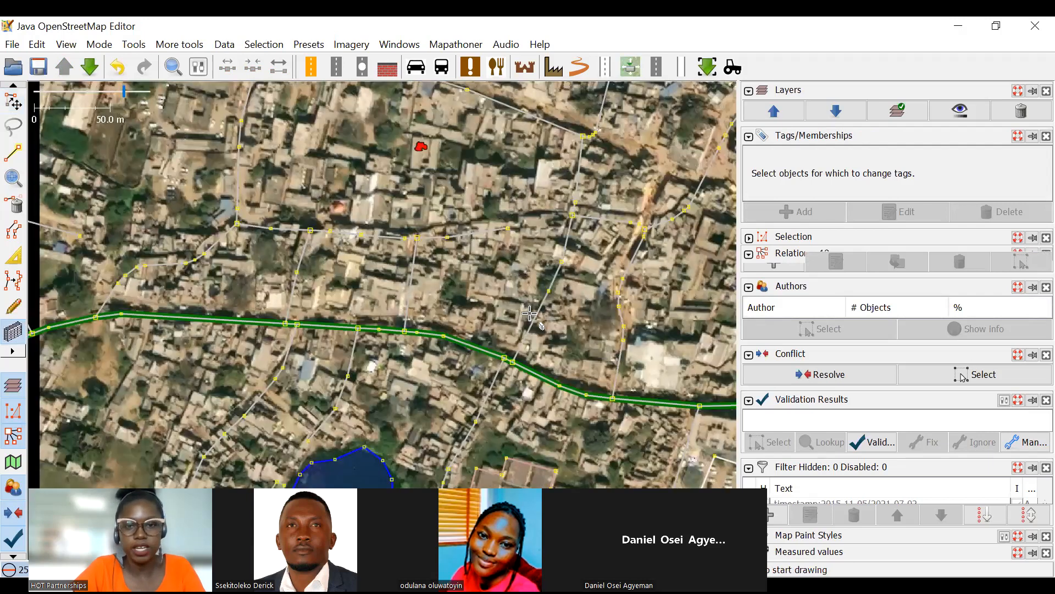
key(ctrl+z)
Draw a rectangular building over the roof with two inner courtyards, northwest of the first courtyard building, using the building drawing tool.
scroll(530, 311, up, 7)
scroll(601, 295, down, 7)
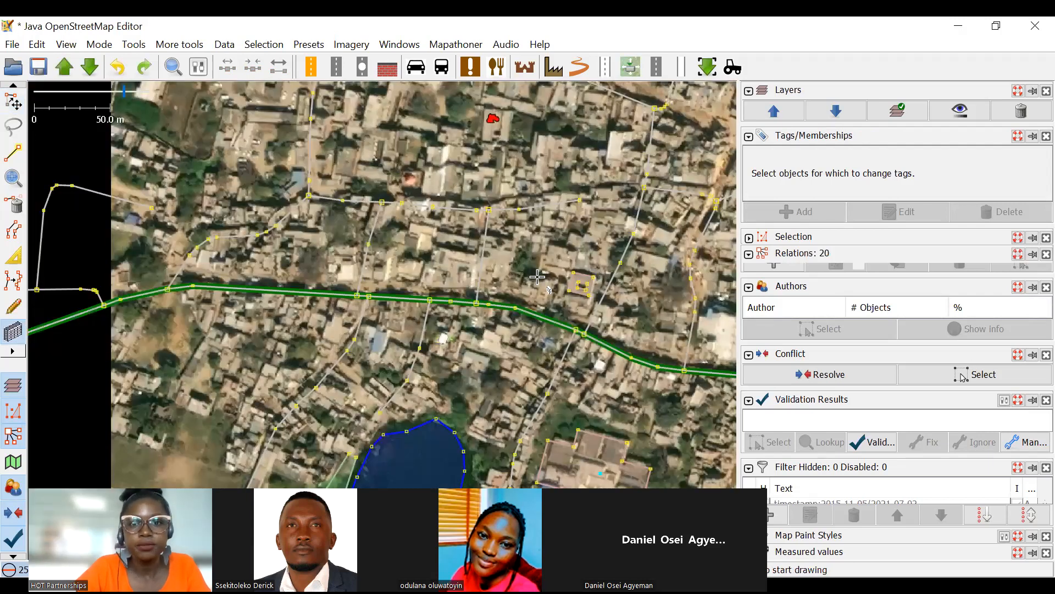
drag(487, 202, 546, 294)
scroll(593, 228, up, 5)
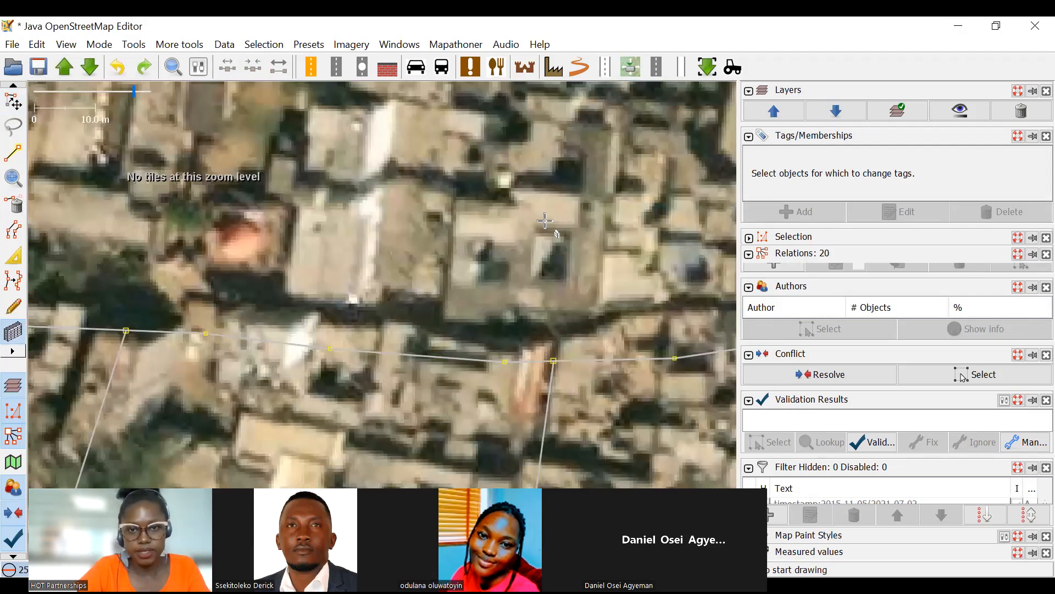
scroll(477, 236, up, 1)
scroll(418, 225, up, 1)
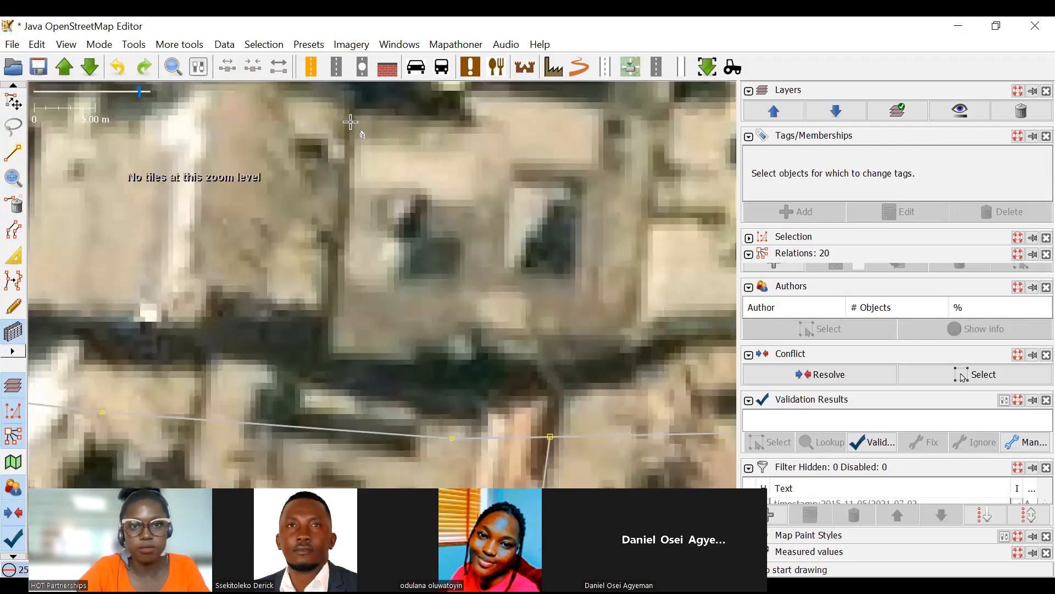
click(356, 116)
click(649, 135)
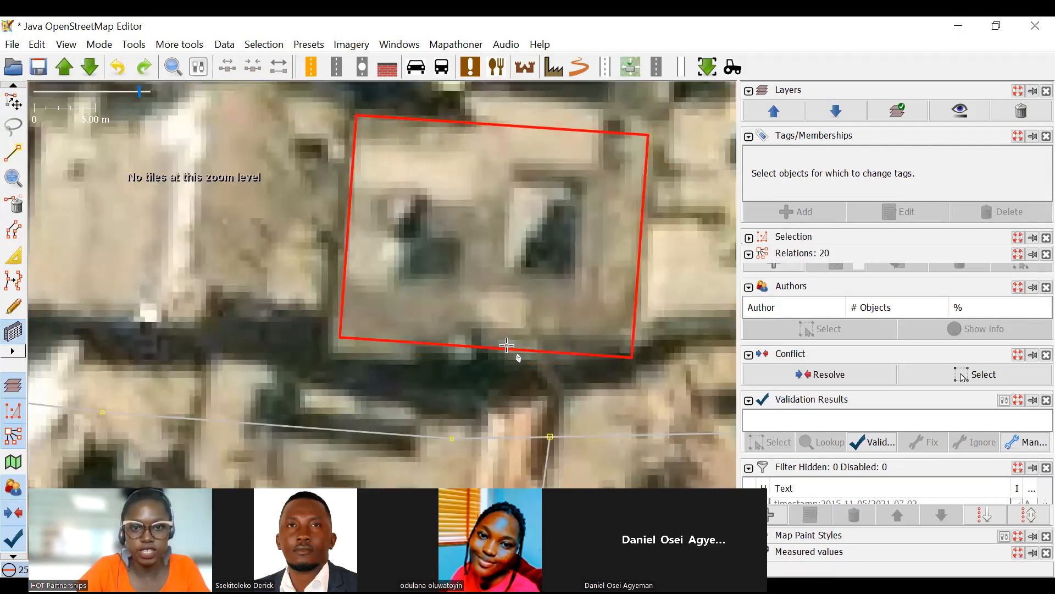
click(505, 327)
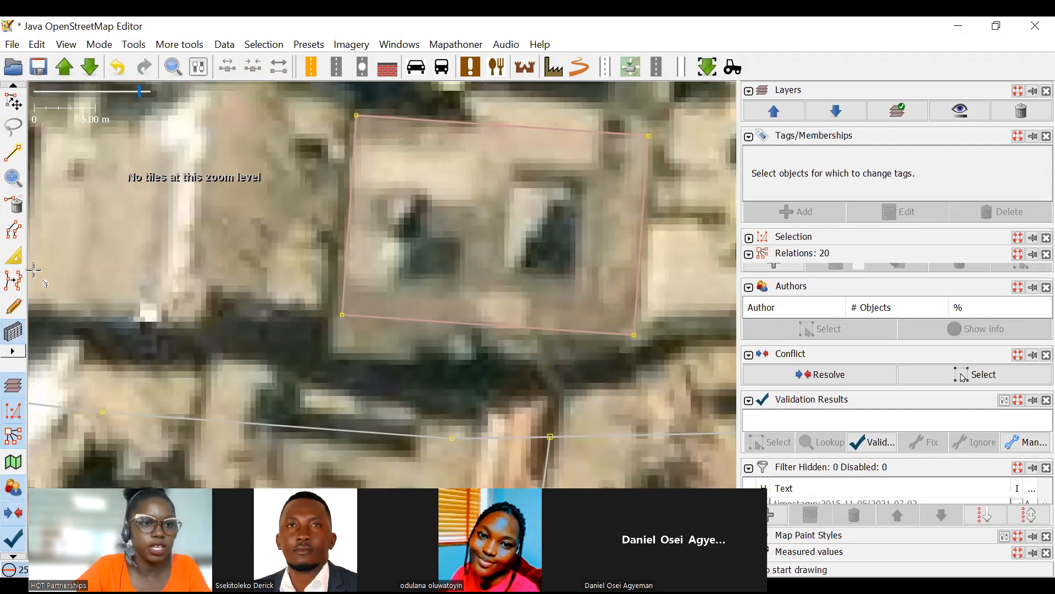
Add a node on the new building's south edge and extrude the edge's western part outward to the roof line.
click(15, 256)
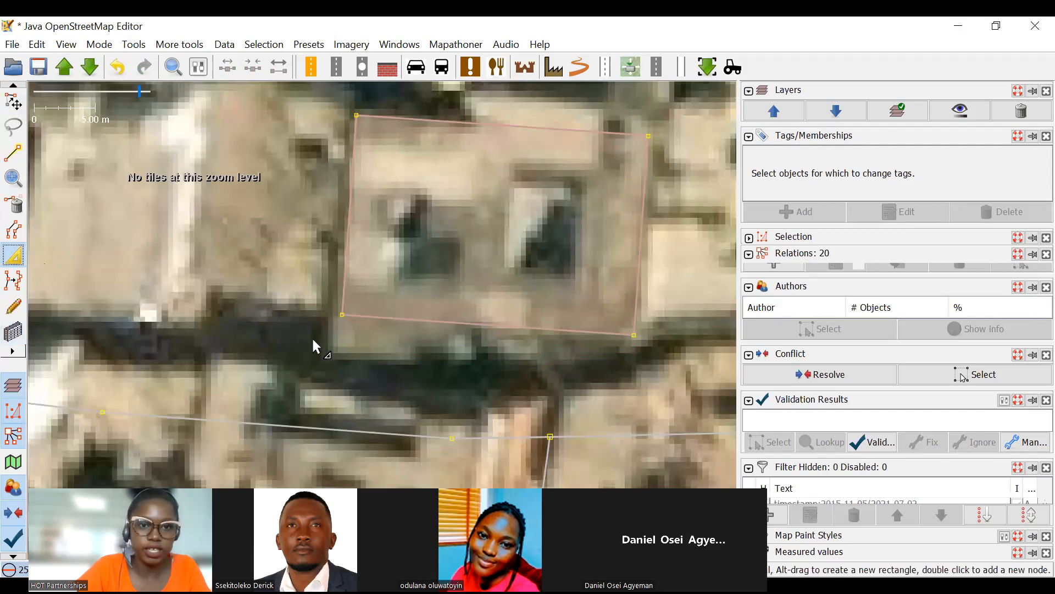
double_click(450, 321)
drag(413, 319, 401, 365)
Add a node on the same building's north edge and extrude the edge's eastern part outward, then return to the Select tool.
drag(429, 299, 335, 432)
double_click(386, 257)
drag(440, 264, 439, 234)
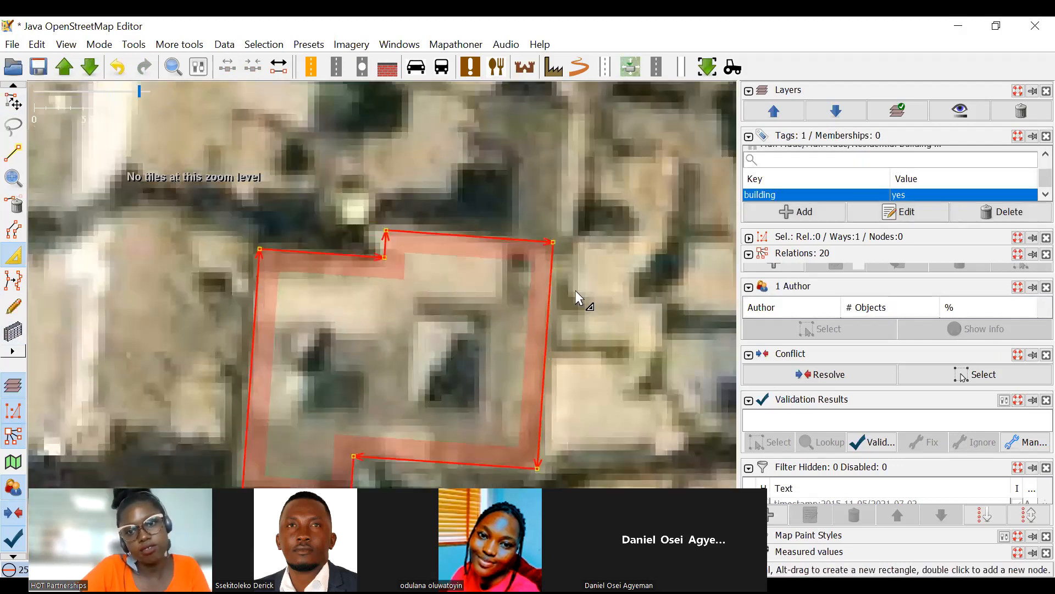
scroll(566, 281, down, 4)
scroll(542, 330, up, 4)
drag(380, 275, 343, 229)
click(13, 101)
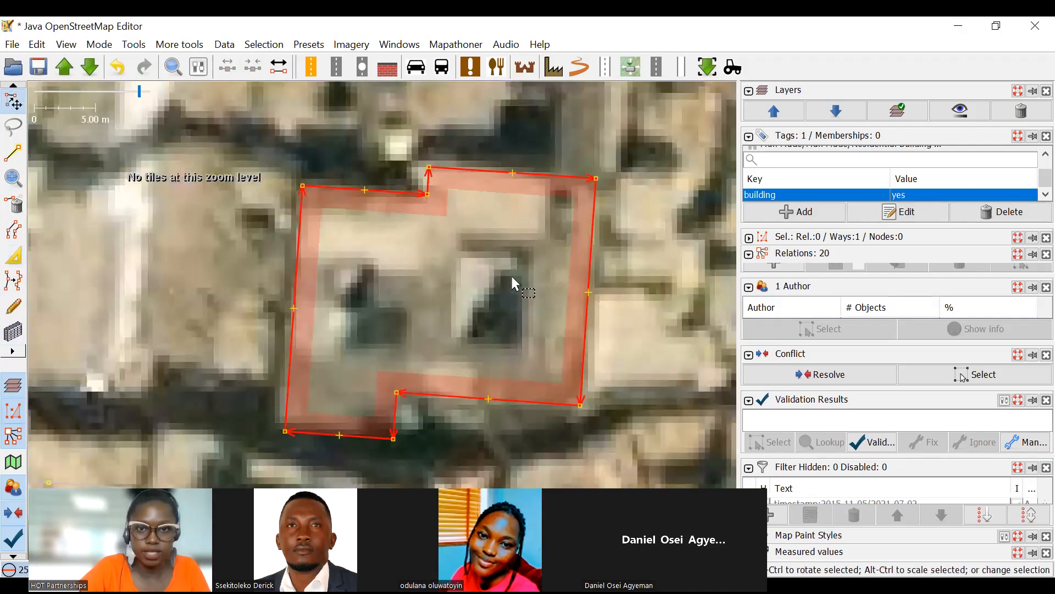
Draw a rectangle around the larger eastern courtyard inside the new building outline using the building drawing tool.
click(459, 278)
scroll(459, 278, down, 5)
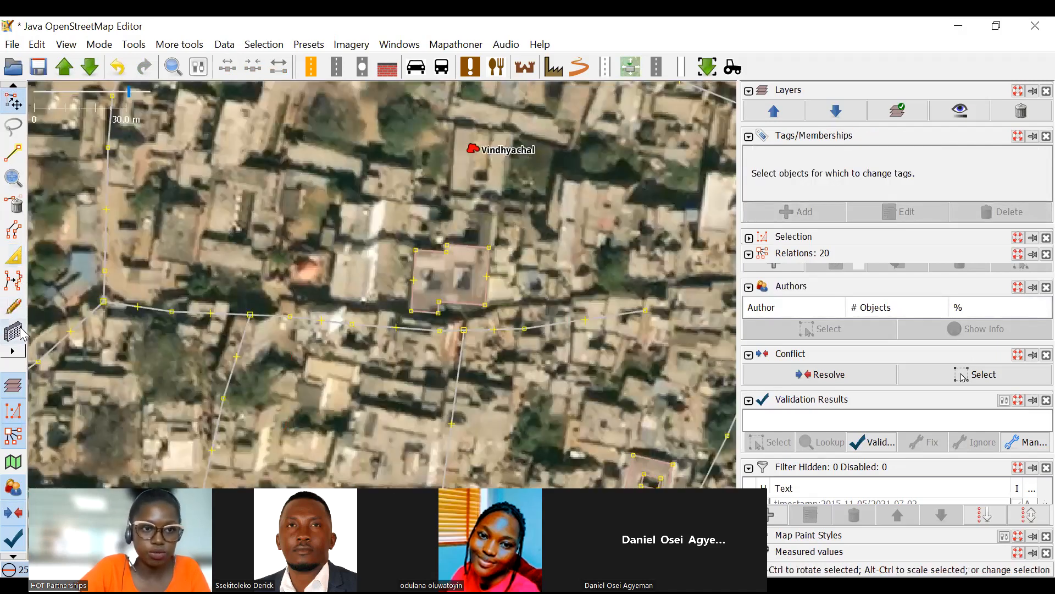
click(13, 331)
scroll(435, 259, up, 6)
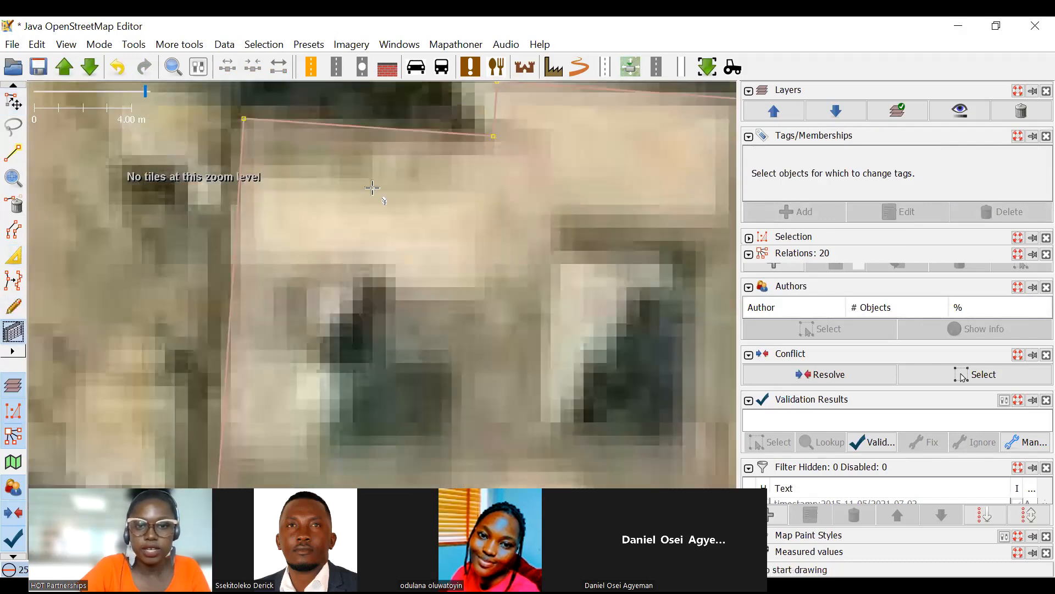
click(402, 186)
click(392, 356)
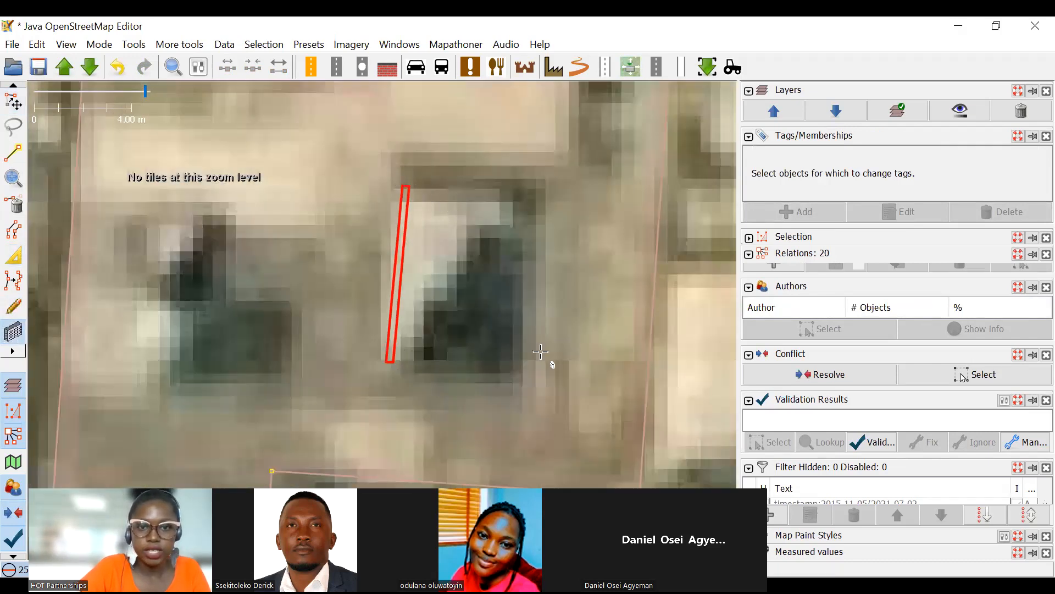
click(524, 320)
Draw a smaller rectangle over the western courtyard inside the same building outline.
scroll(419, 284, down, 4)
scroll(366, 274, up, 4)
click(325, 204)
click(398, 207)
click(368, 292)
scroll(419, 285, down, 8)
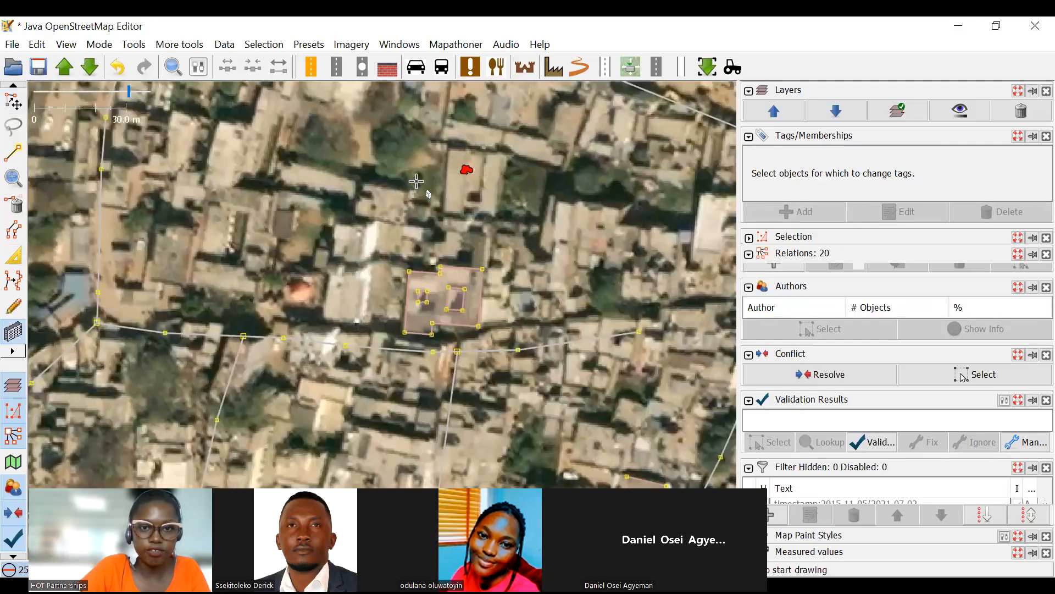
Select the outer building outline together with both courtyard rectangles, create a multipolygon relation from the three ways, and clear the selection.
key(s)
scroll(439, 268, up, 7)
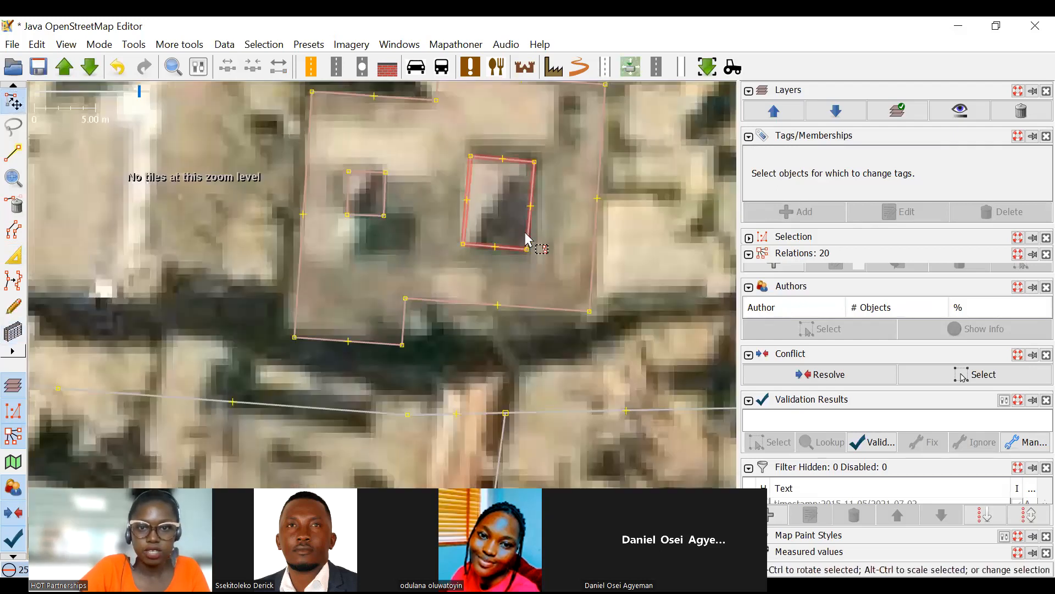
click(510, 245)
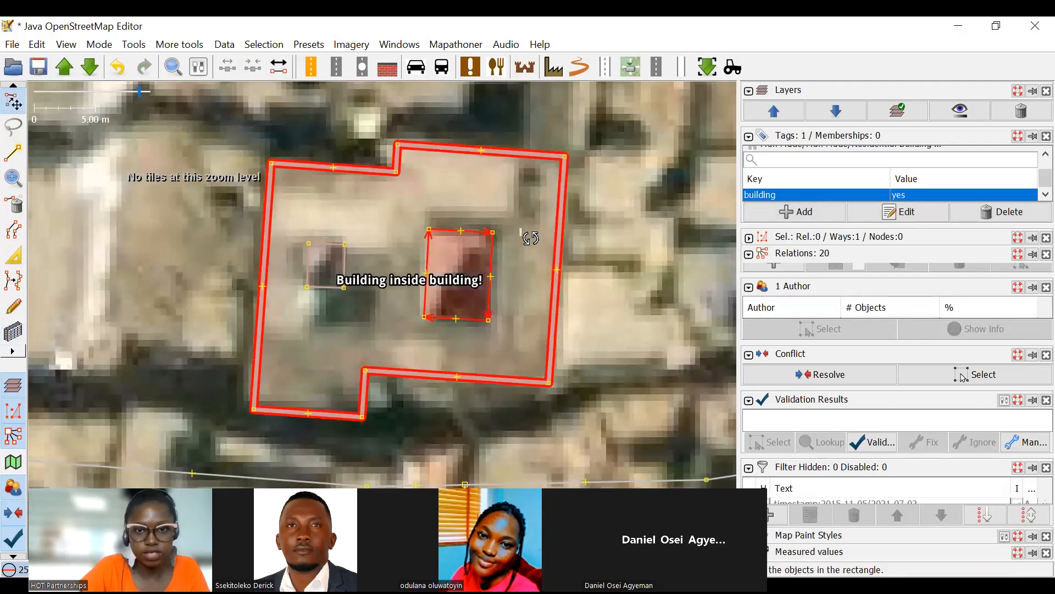
scroll(344, 237, up, 3)
click(341, 271)
drag(344, 276, 337, 276)
click(337, 276)
click(338, 277)
scroll(448, 326, down, 4)
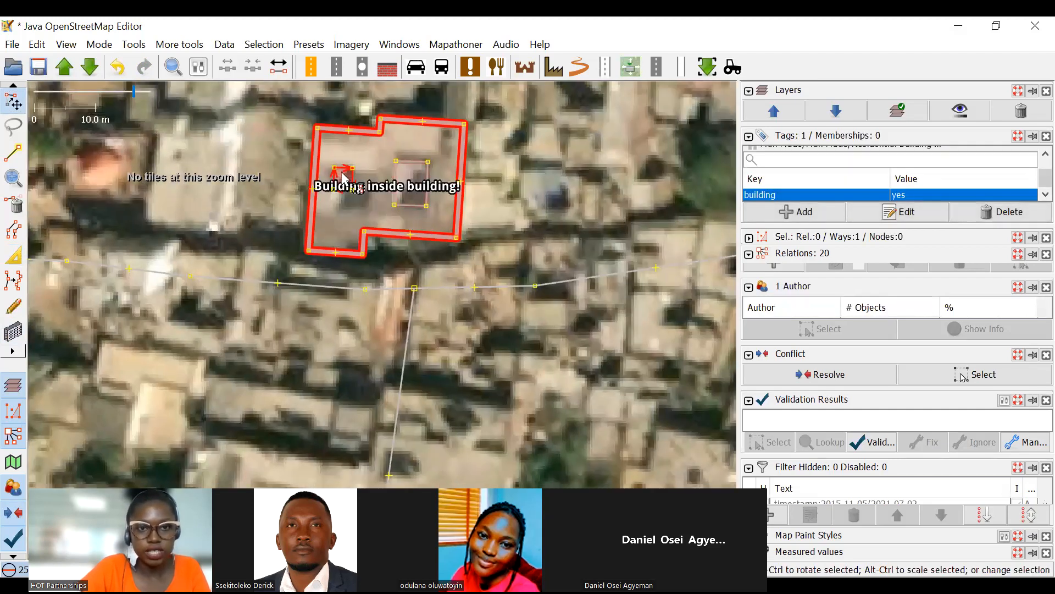
scroll(429, 186, up, 3)
shift+click(428, 185)
shift+click(555, 197)
scroll(553, 203, down, 8)
scroll(496, 200, up, 7)
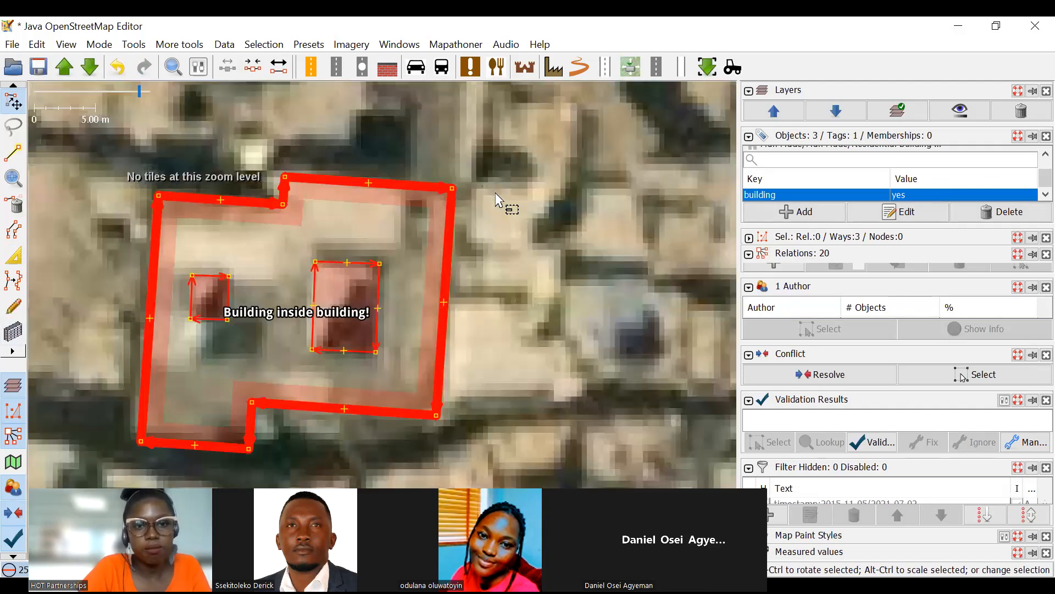
key(ctrl+b)
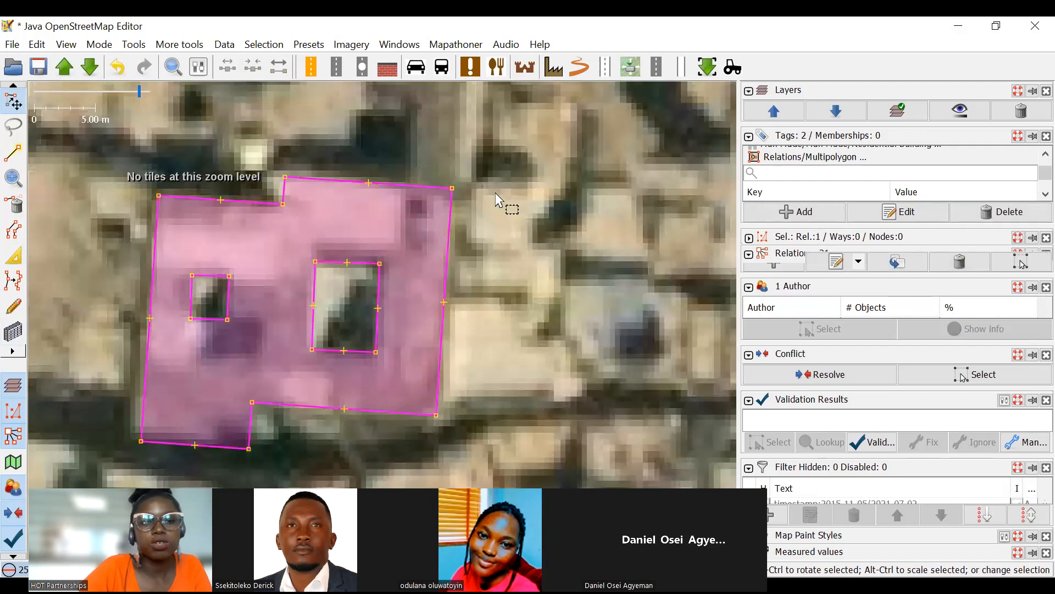
click(494, 312)
scroll(421, 244, down, 5)
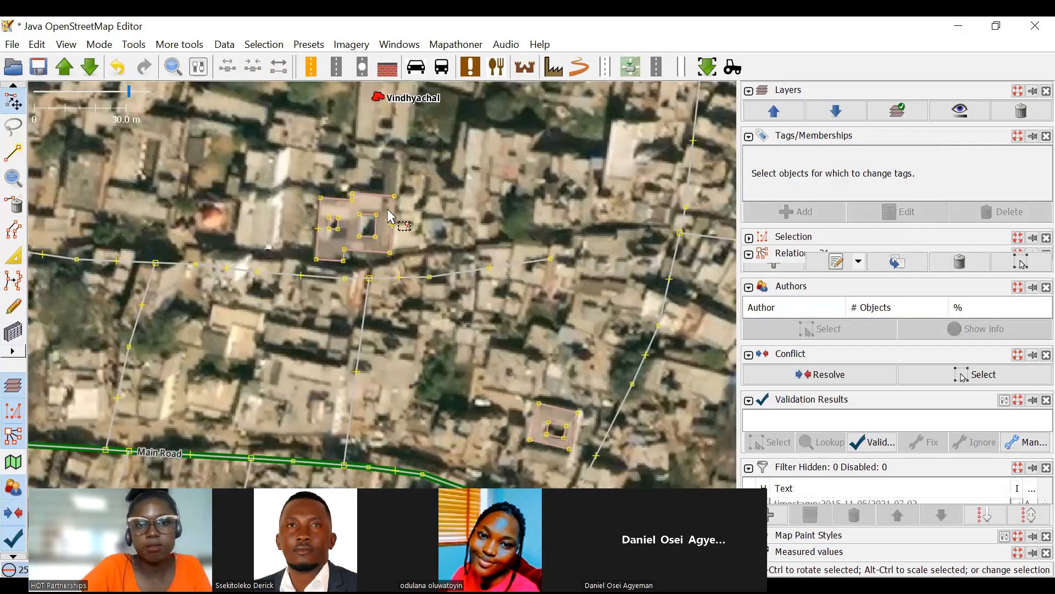
Check the multipolygon membership role and position of the outer outline and of each courtyard way, then clear the selection.
click(399, 218)
scroll(399, 219, up, 3)
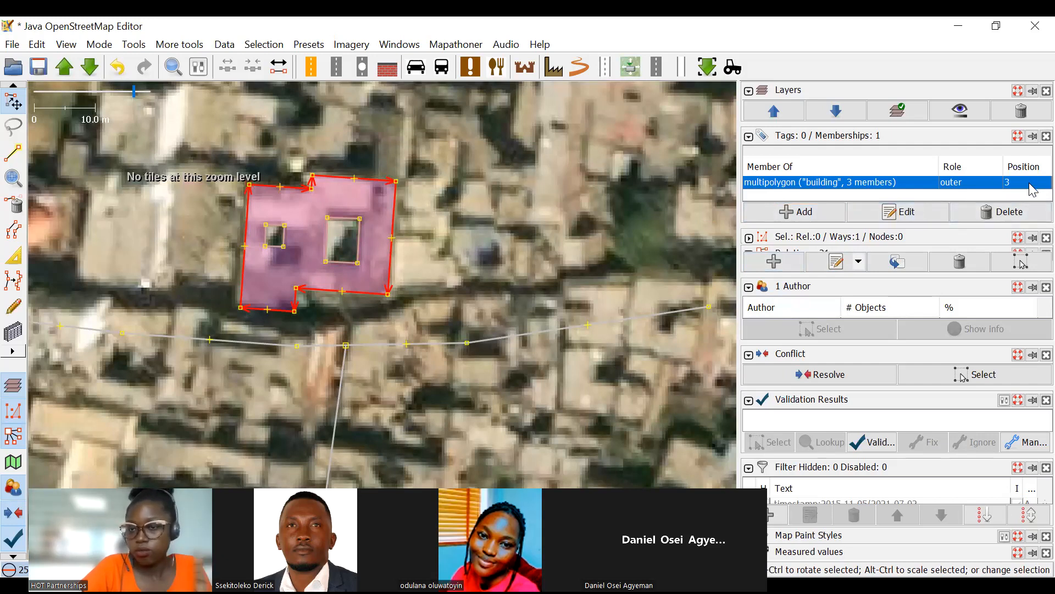
click(359, 242)
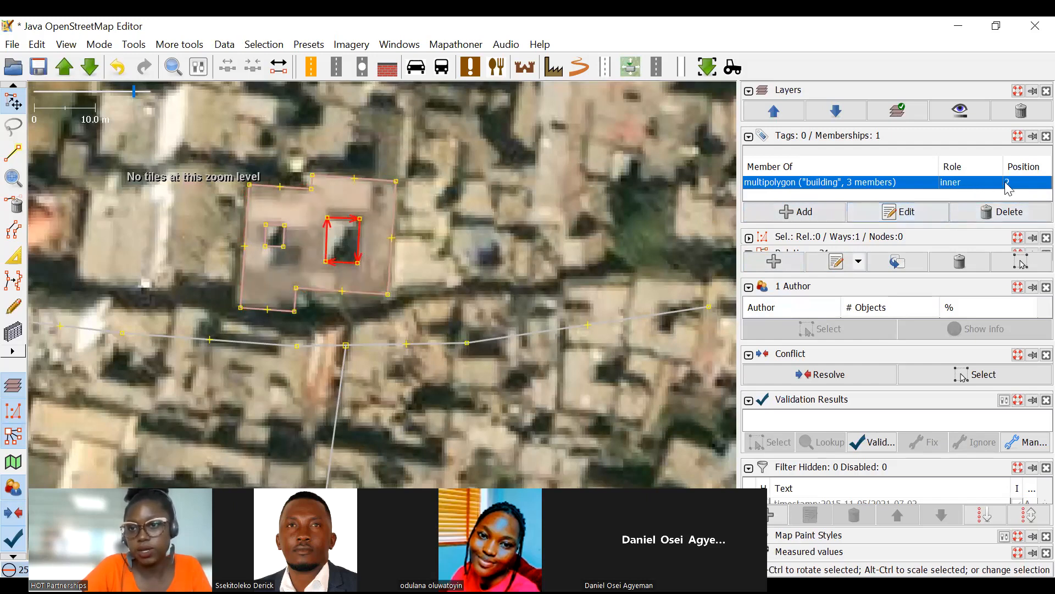
click(287, 242)
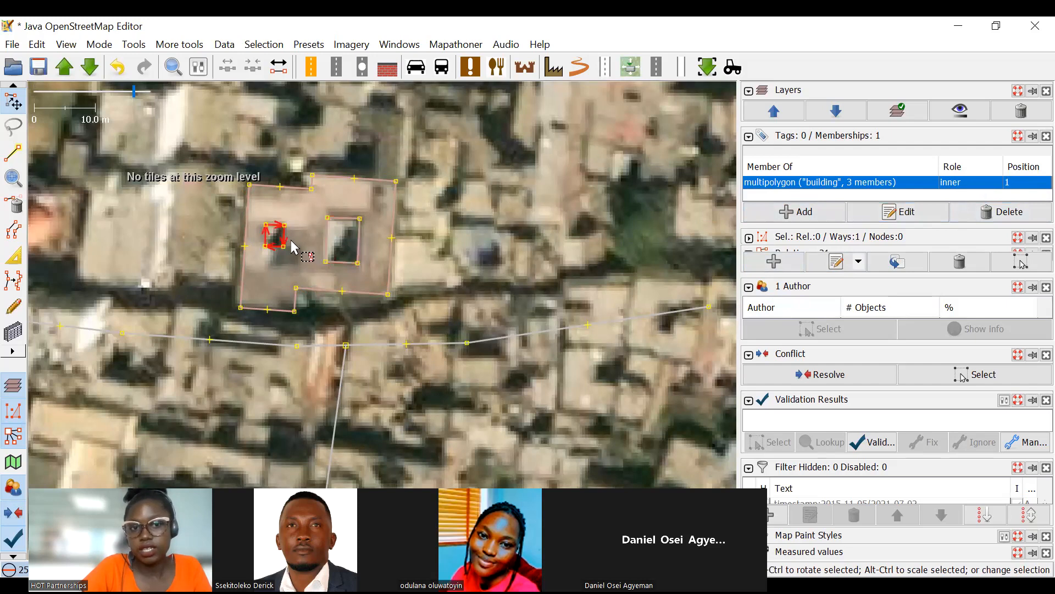
click(290, 243)
scroll(301, 220, up, 2)
click(267, 255)
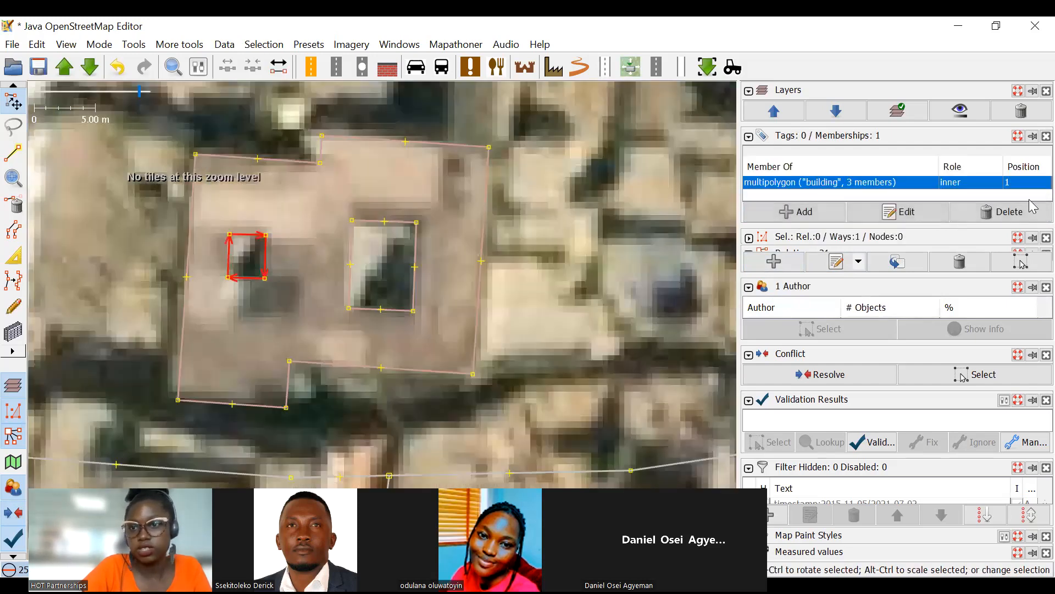
scroll(339, 271, down, 2)
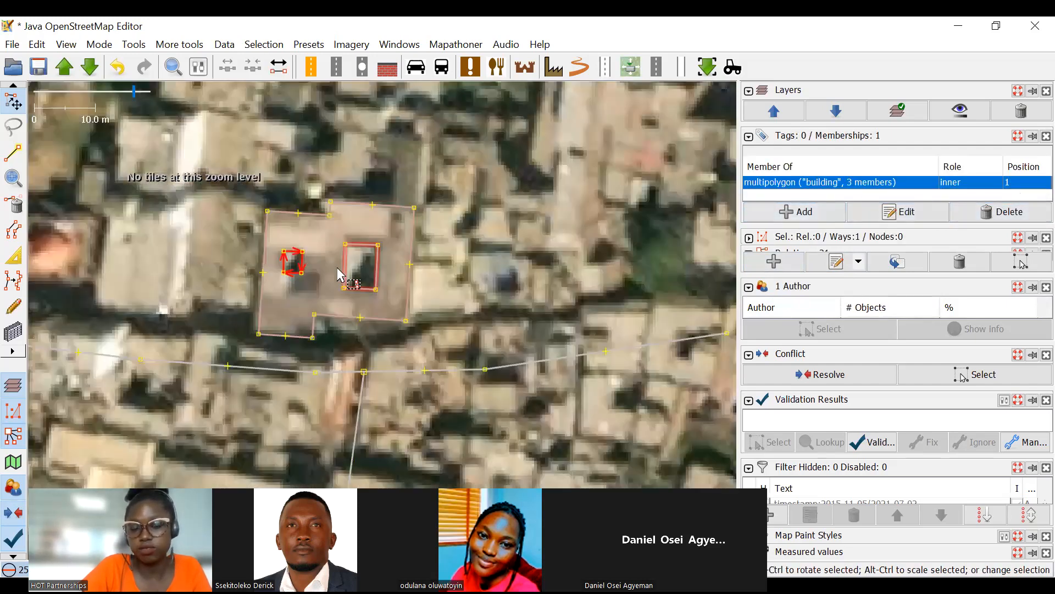
scroll(418, 247, down, 2)
click(476, 214)
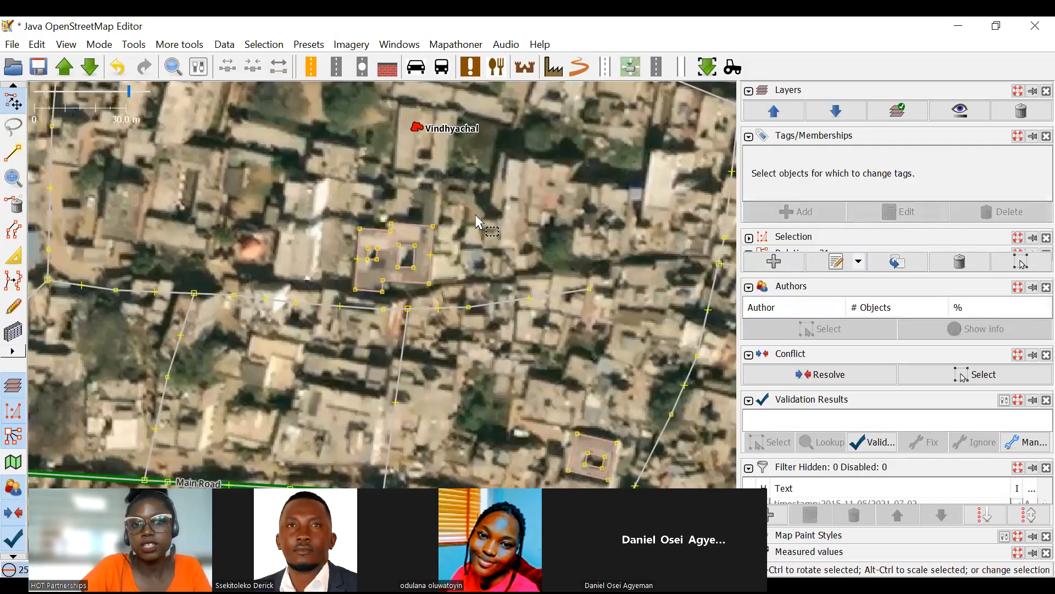
mouse_move(453, 206)
mouse_down()
mouse_move(486, 200)
mouse_move(462, 210)
mouse_move(445, 199)
mouse_up()
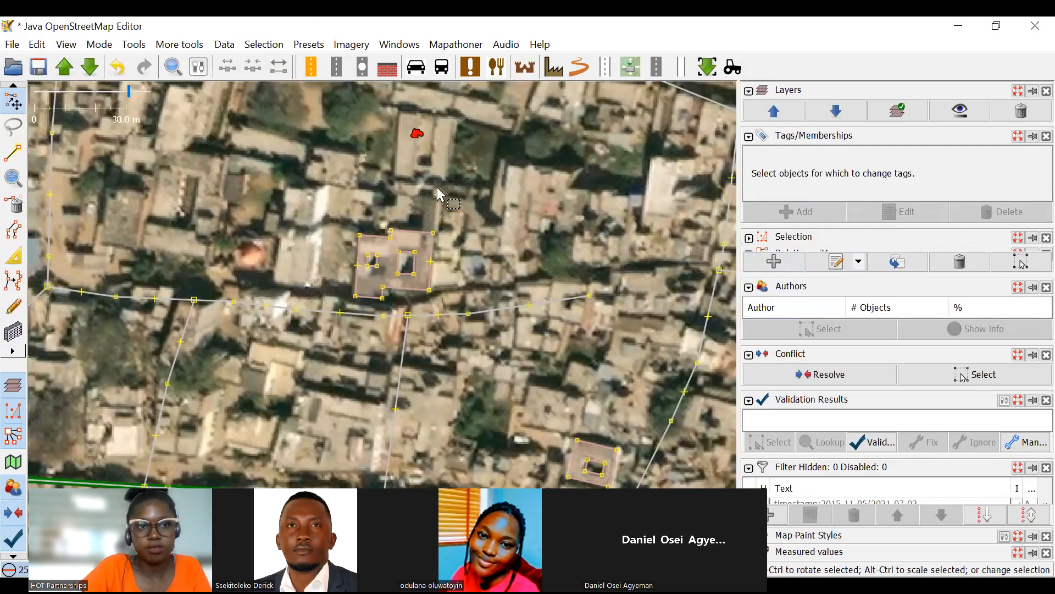
click(67, 49)
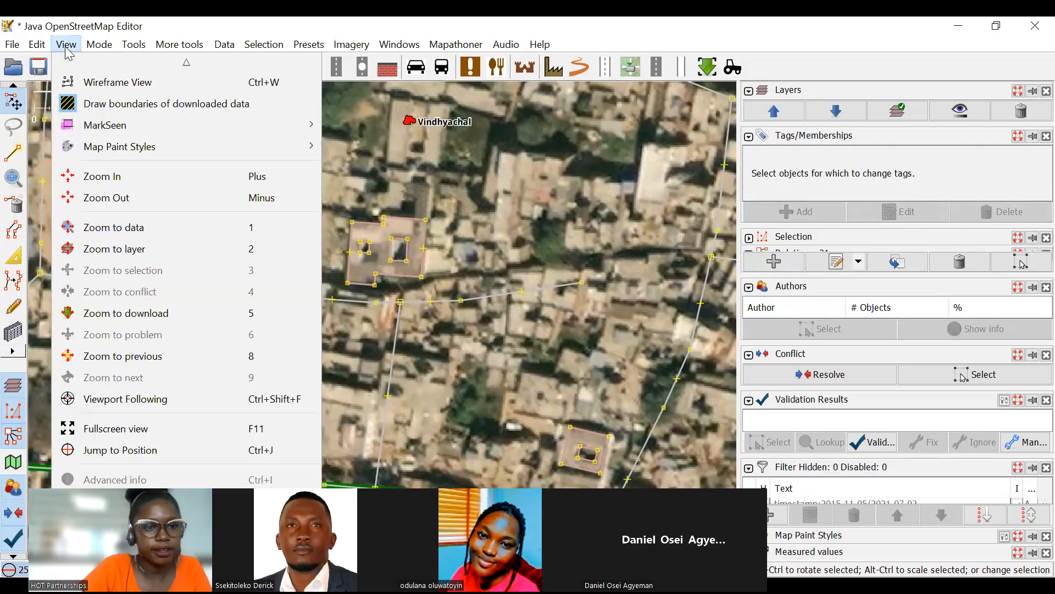
mouse_move(106, 41)
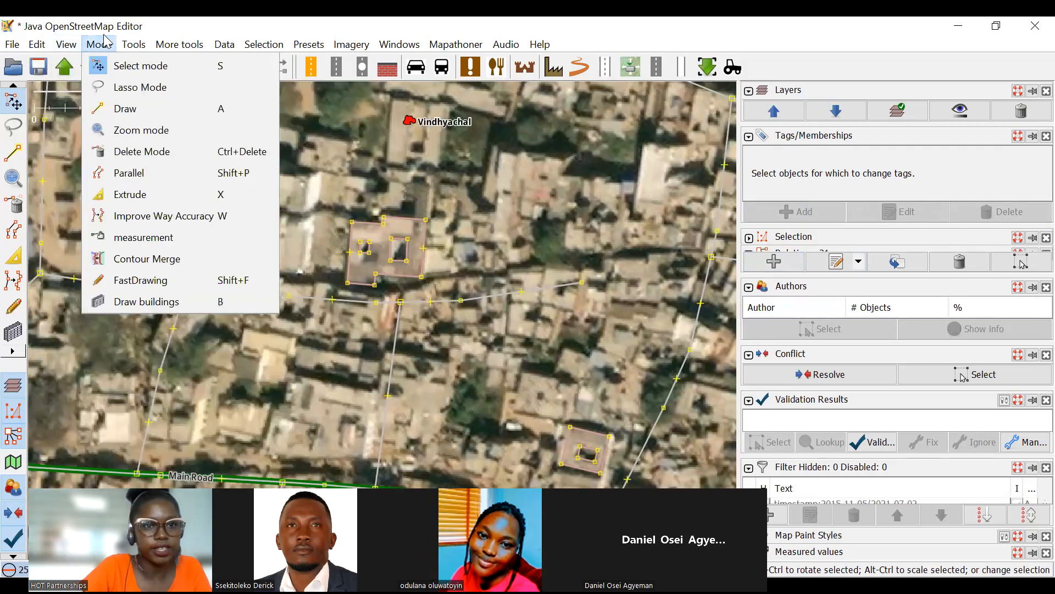
mouse_move(140, 46)
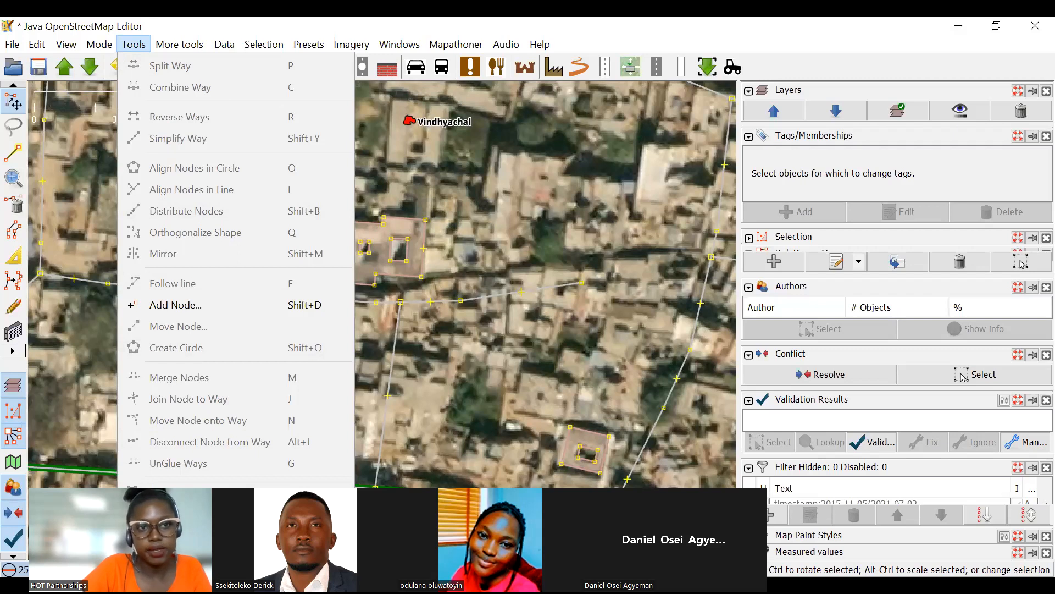
key(Escape)
scroll(438, 236, down, 3)
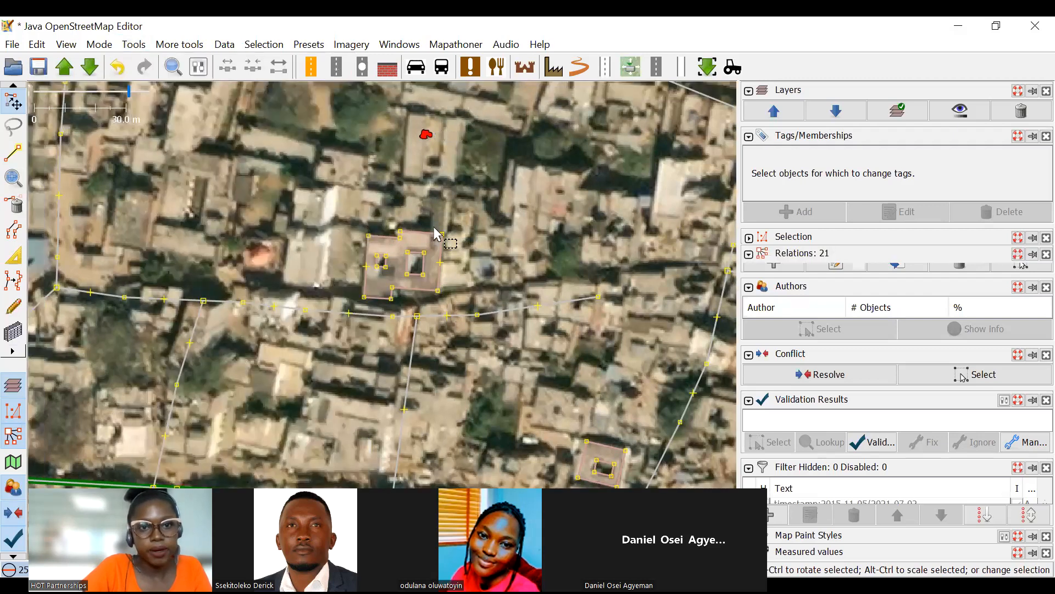
Search the imagery along the western main road, the railway station and the lake for another building with a courtyard.
click(9, 330)
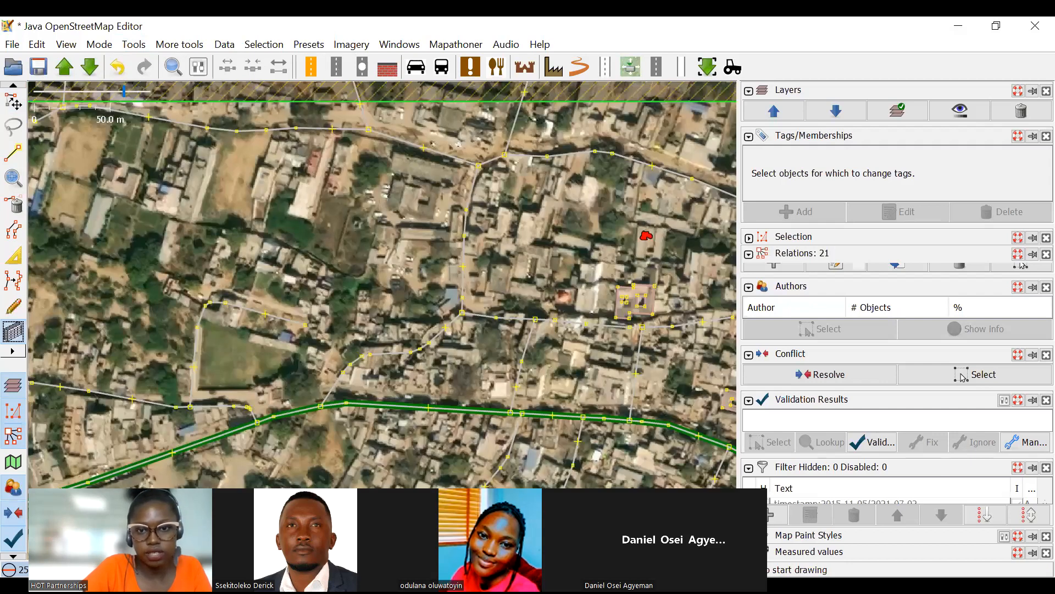
drag(324, 396, 443, 173)
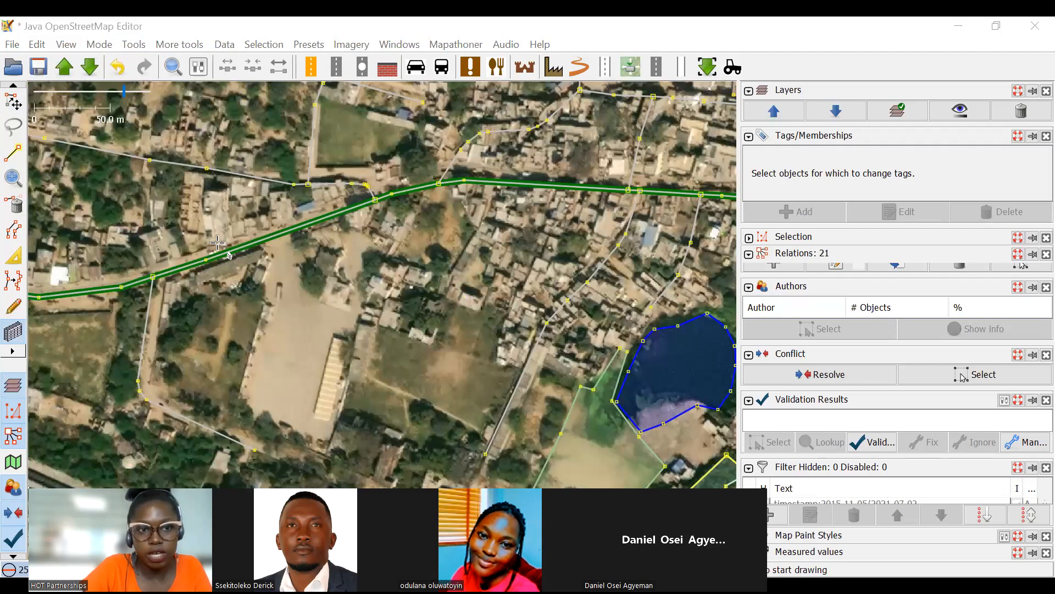
drag(218, 242, 624, 440)
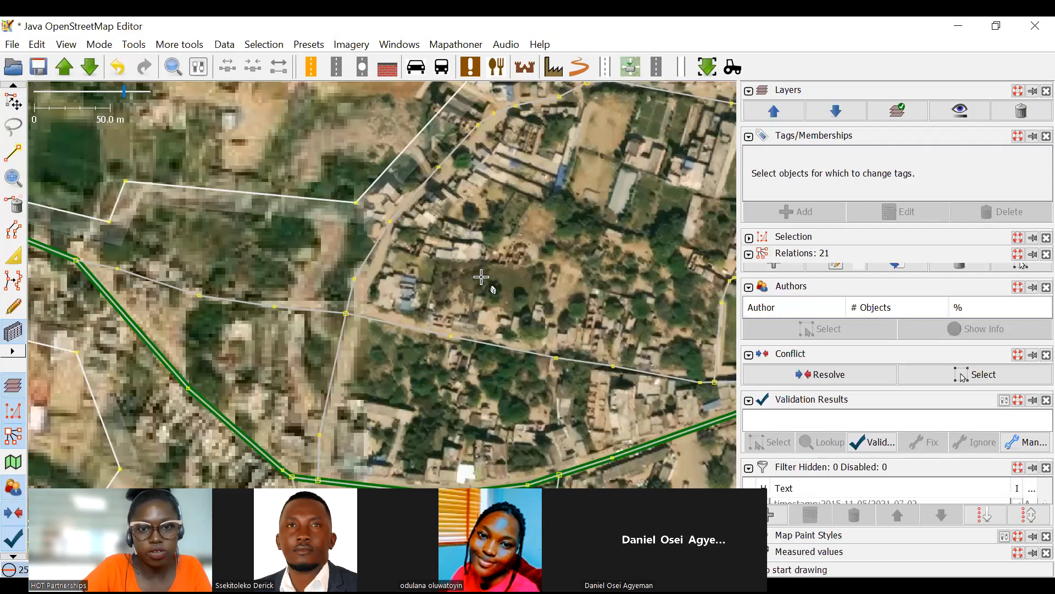
scroll(456, 260, down, 3)
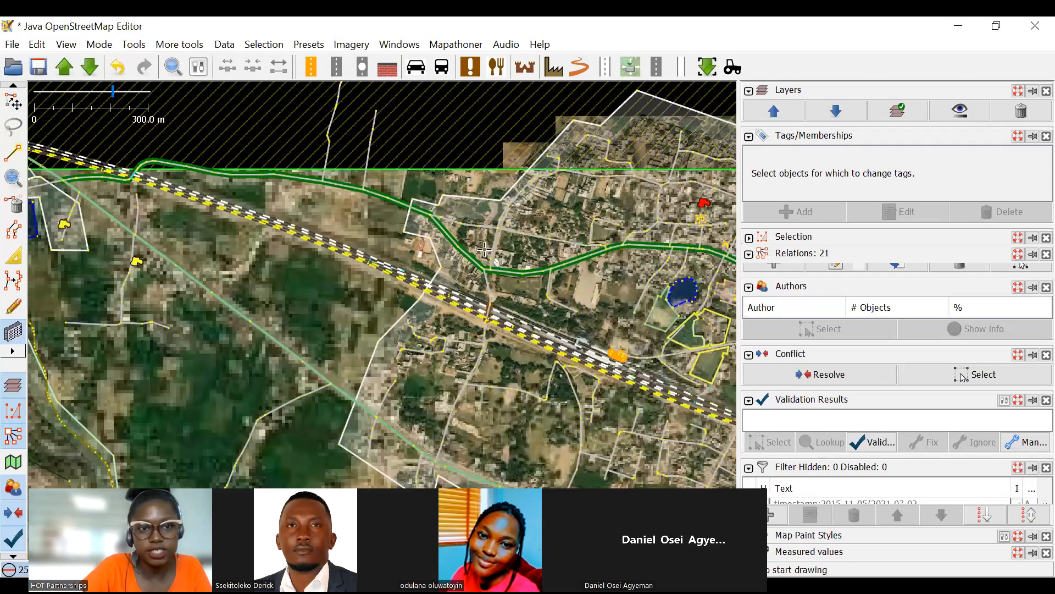
scroll(484, 250, up, 2)
scroll(321, 314, up, 2)
scroll(241, 282, up, 1)
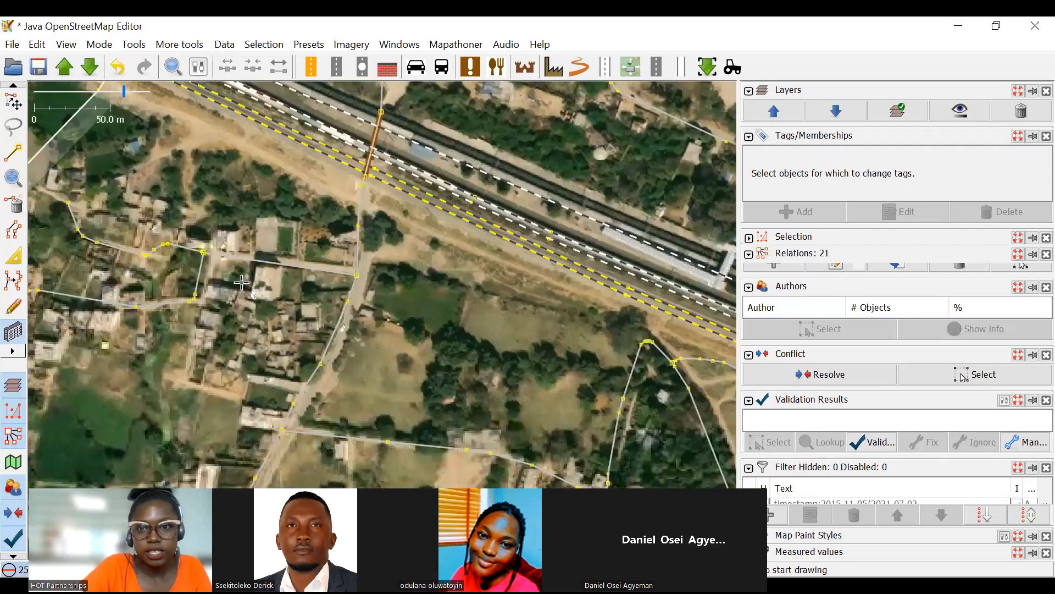
drag(544, 268, 66, 295)
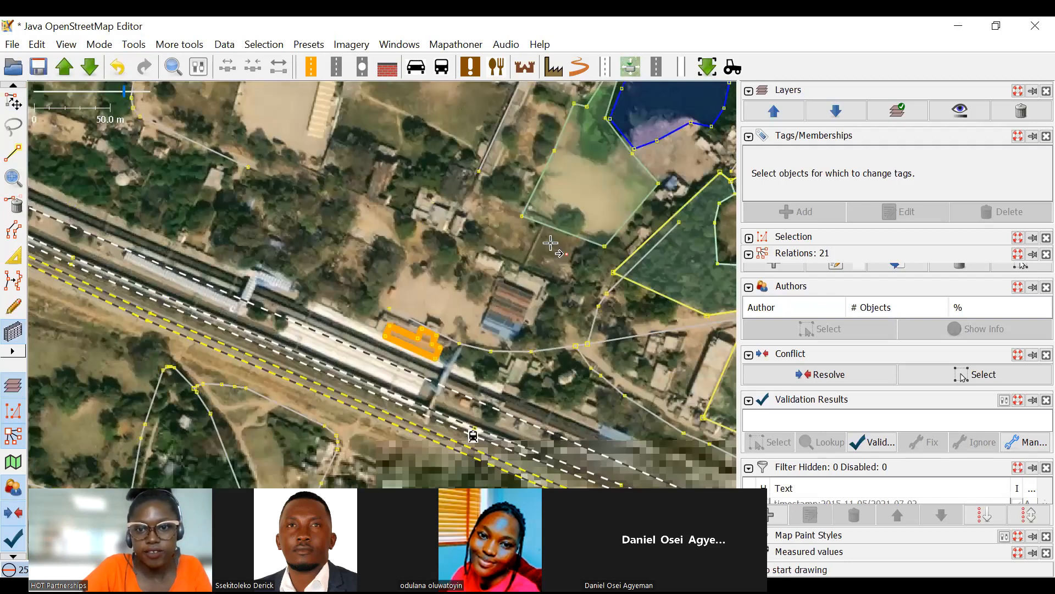
drag(550, 242, 288, 154)
drag(531, 277, 395, 288)
scroll(535, 220, up, 1)
scroll(515, 288, down, 2)
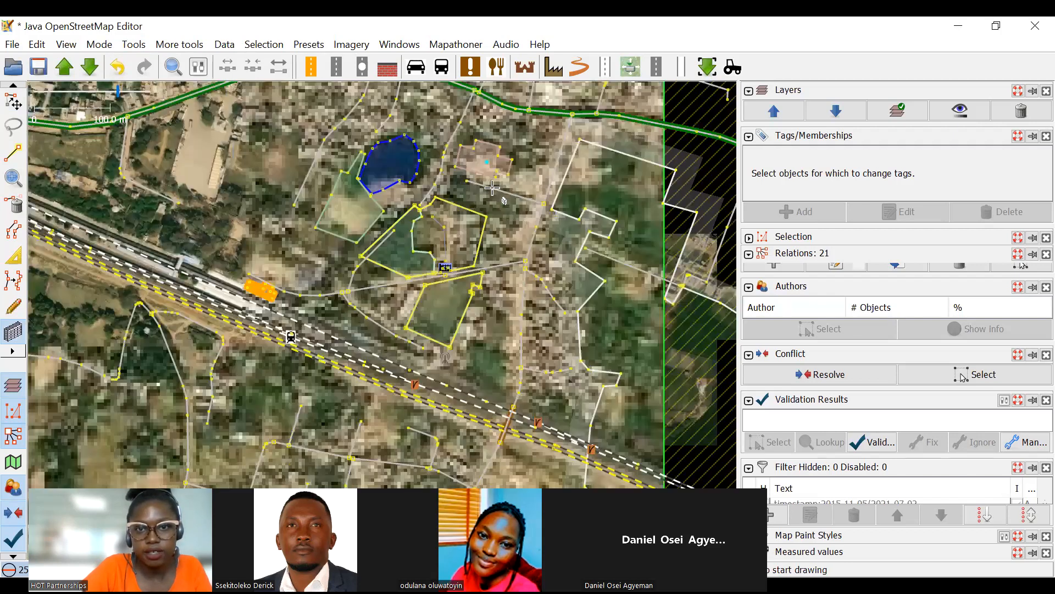
scroll(473, 229, up, 2)
drag(473, 229, 650, 347)
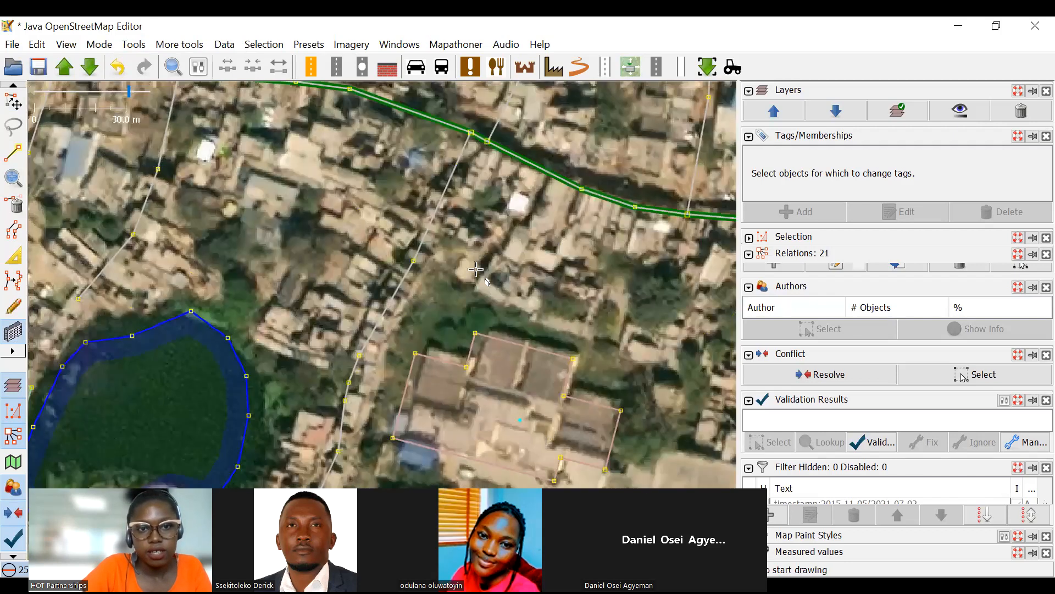
Examine the dense blocks north of Main Road up to the eastern task boundary for buildings with inner courtyards.
scroll(476, 270, down, 2)
scroll(378, 216, up, 2)
scroll(518, 218, down, 2)
scroll(516, 226, up, 3)
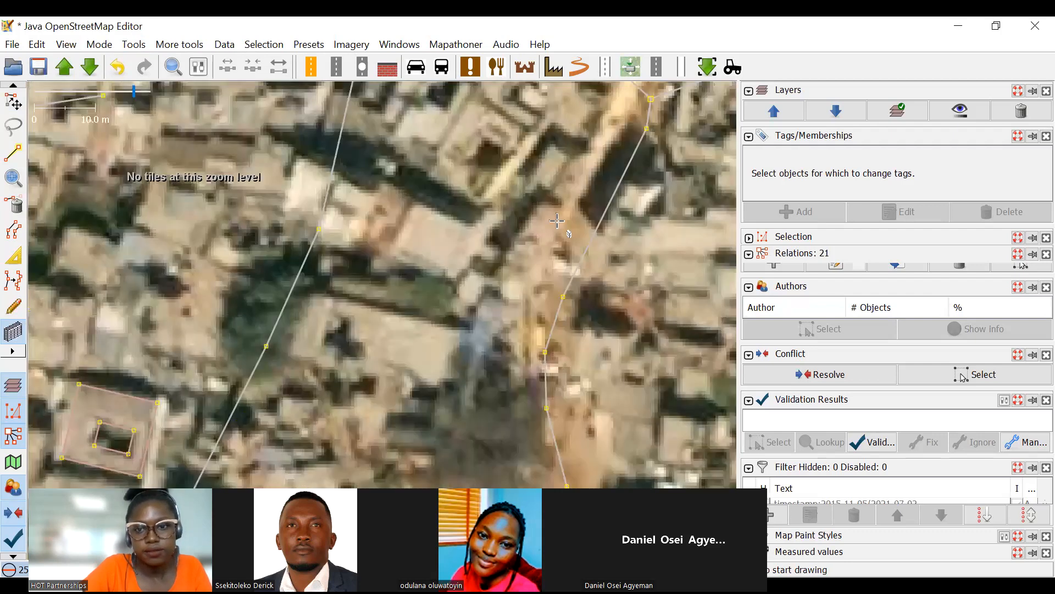
scroll(558, 221, down, 2)
scroll(564, 285, up, 1)
scroll(468, 310, down, 2)
scroll(562, 337, up, 2)
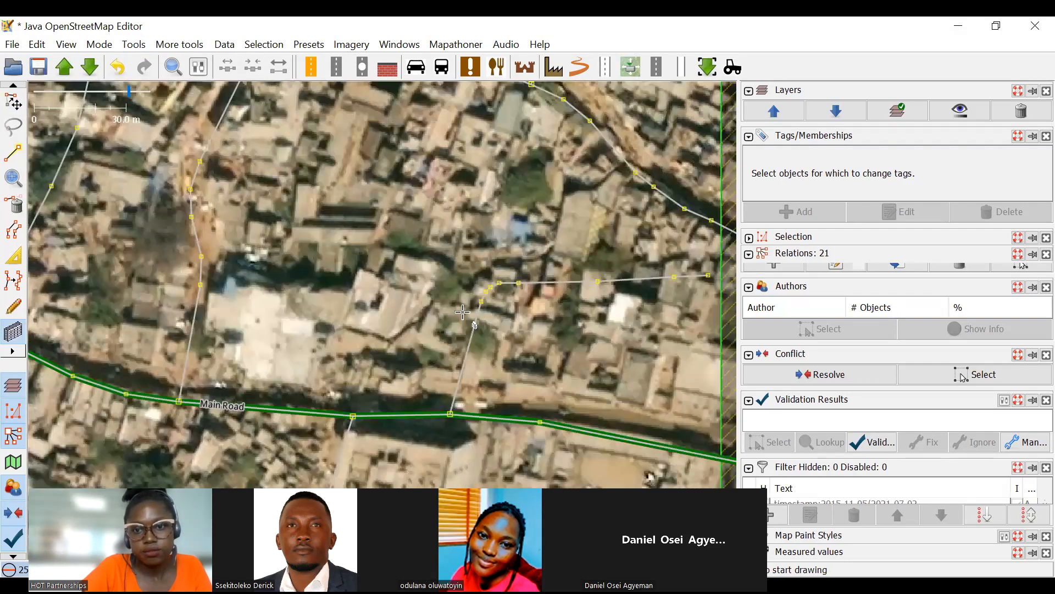
scroll(457, 265, down, 2)
scroll(496, 249, up, 2)
scroll(536, 289, up, 3)
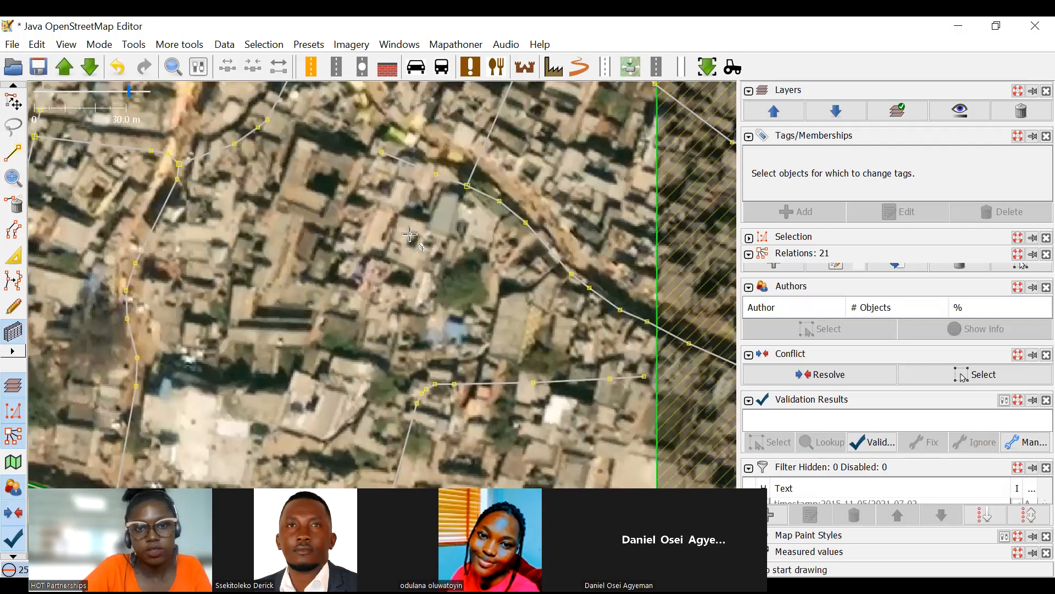
scroll(577, 387, down, 3)
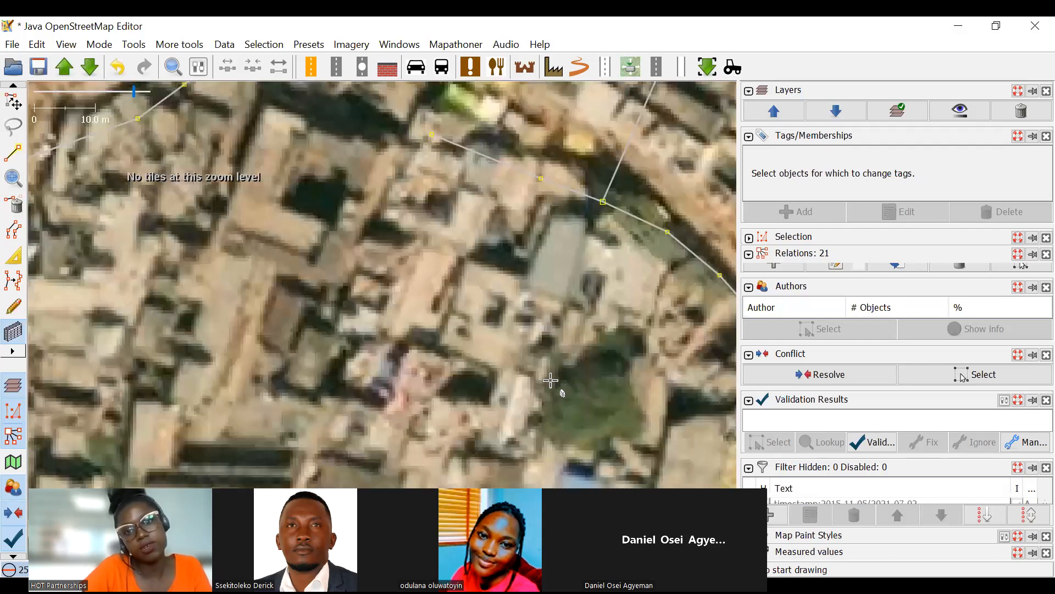
scroll(536, 352, down, 1)
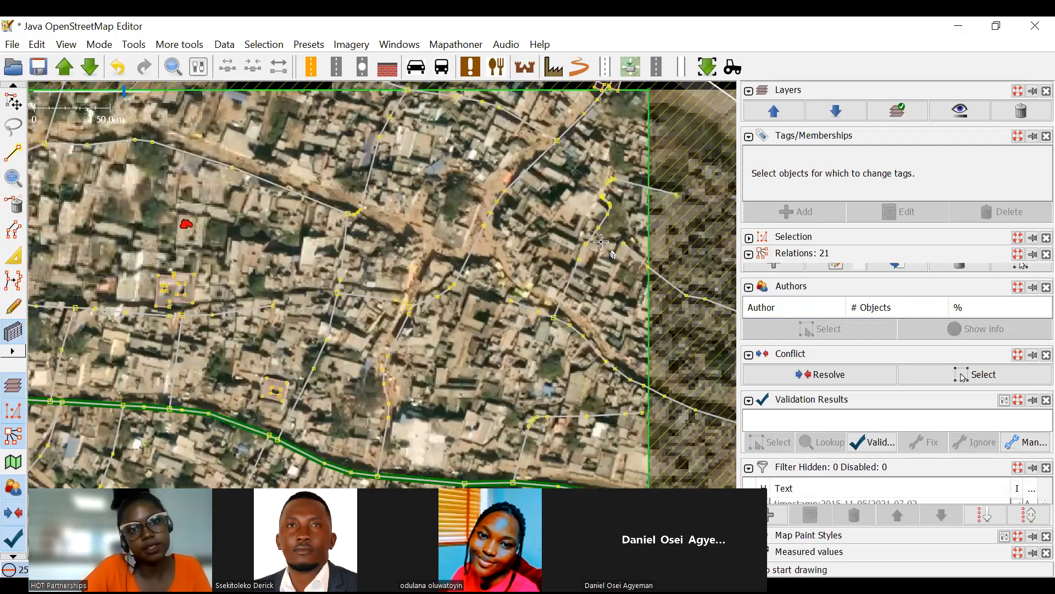
Inspect the blocks around the two mapped courtyard buildings and south towards the lake for further courtyards.
scroll(602, 242, up, 1)
drag(308, 245, 544, 240)
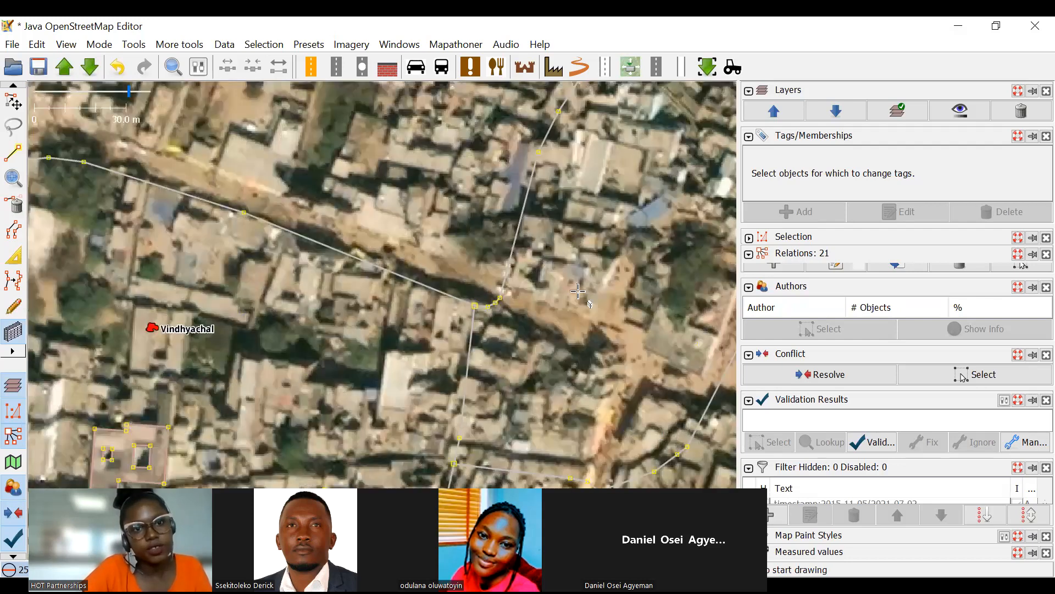
drag(330, 149, 610, 242)
drag(186, 455, 393, 170)
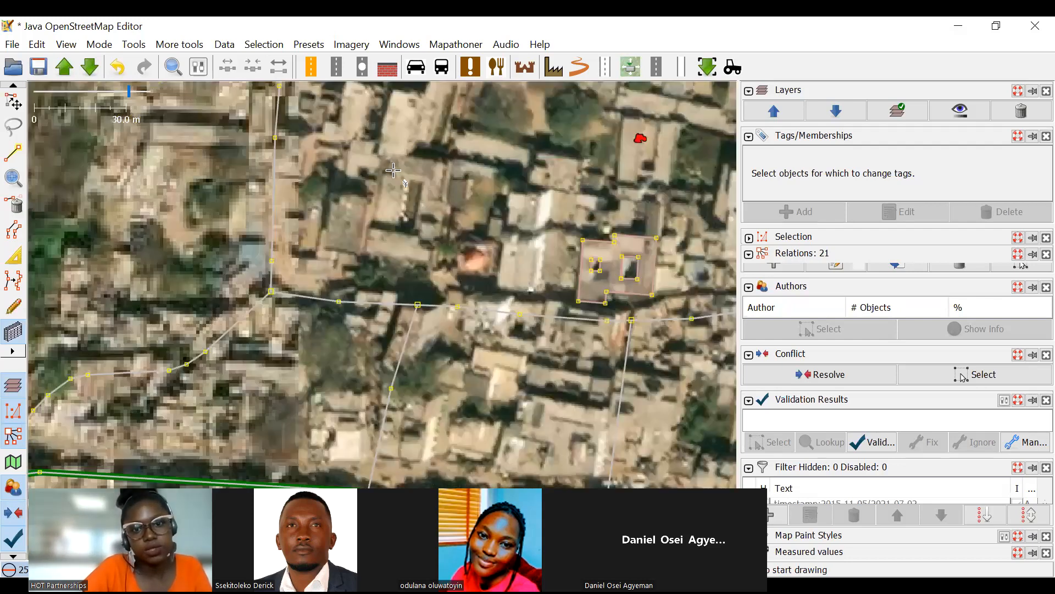
drag(599, 470, 392, 162)
drag(442, 294, 352, 195)
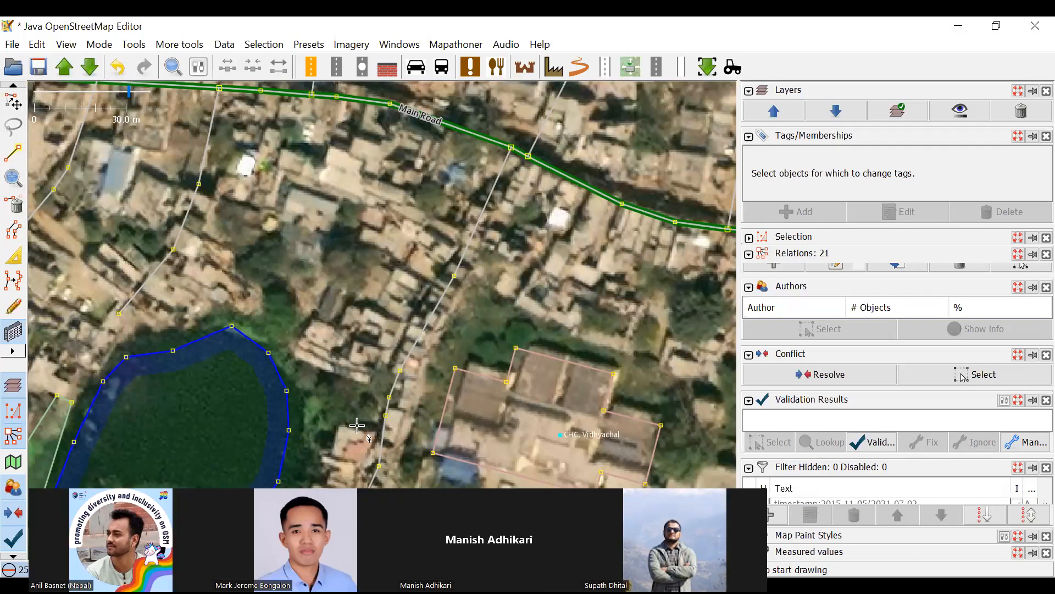
drag(460, 247, 509, 345)
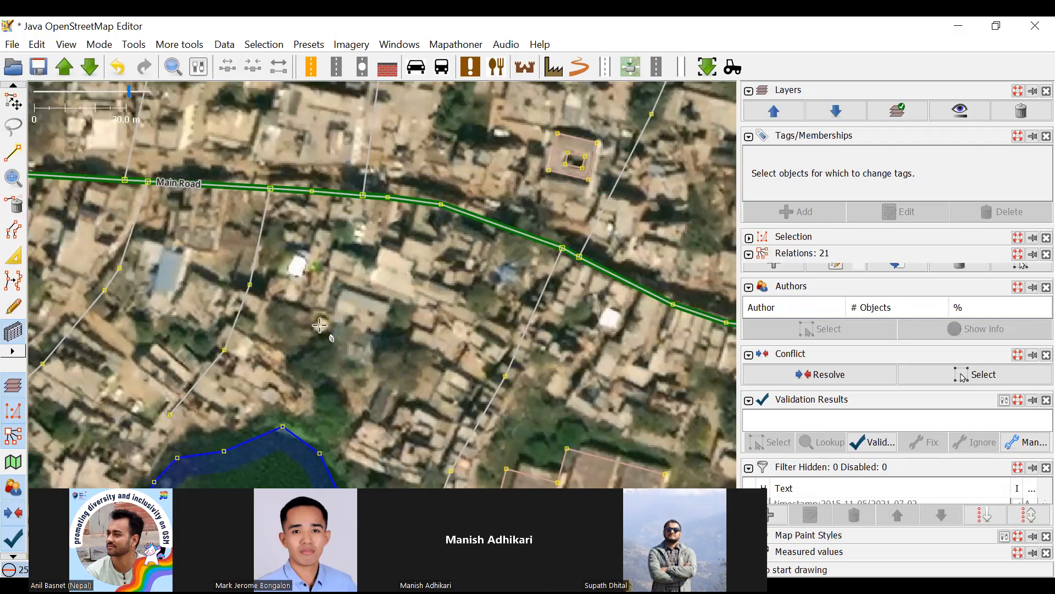
Examine the building clusters on both sides of Main Road and around the lake closely for unmapped courtyard buildings.
click(4, 100)
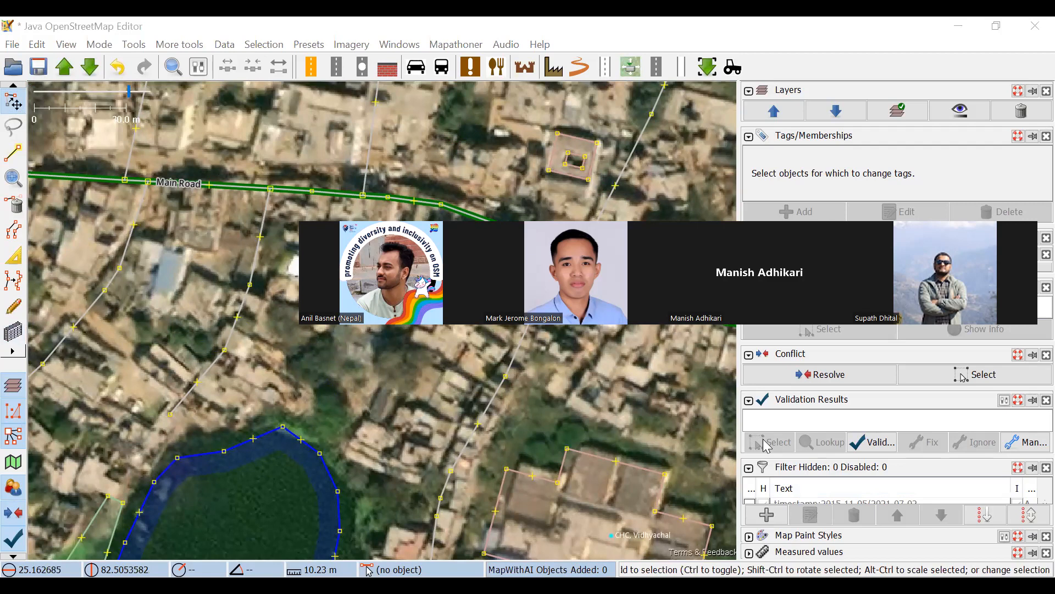
scroll(696, 365, up, 5)
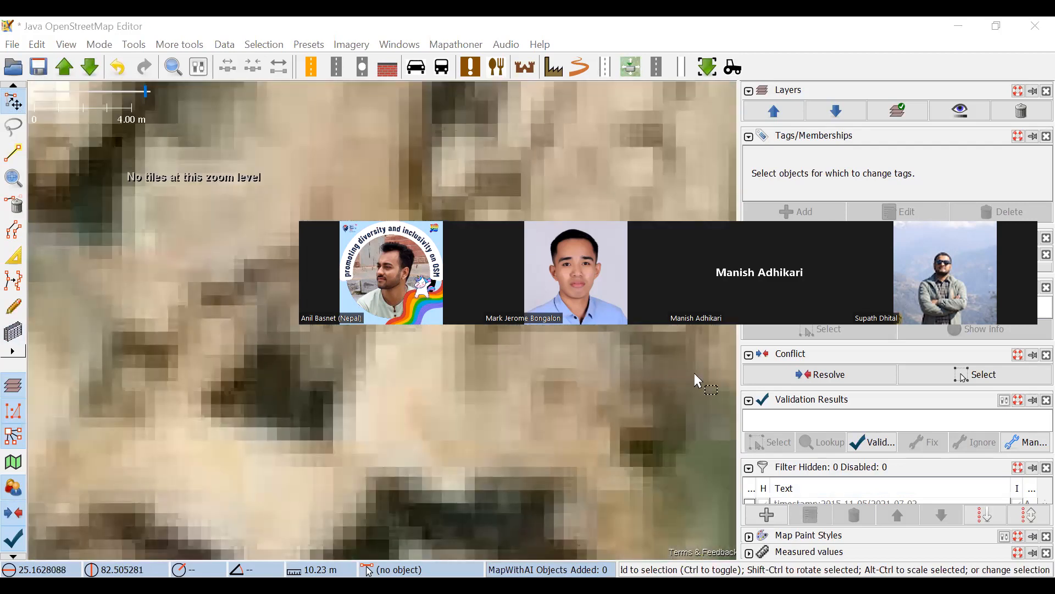
scroll(541, 164, down, 2)
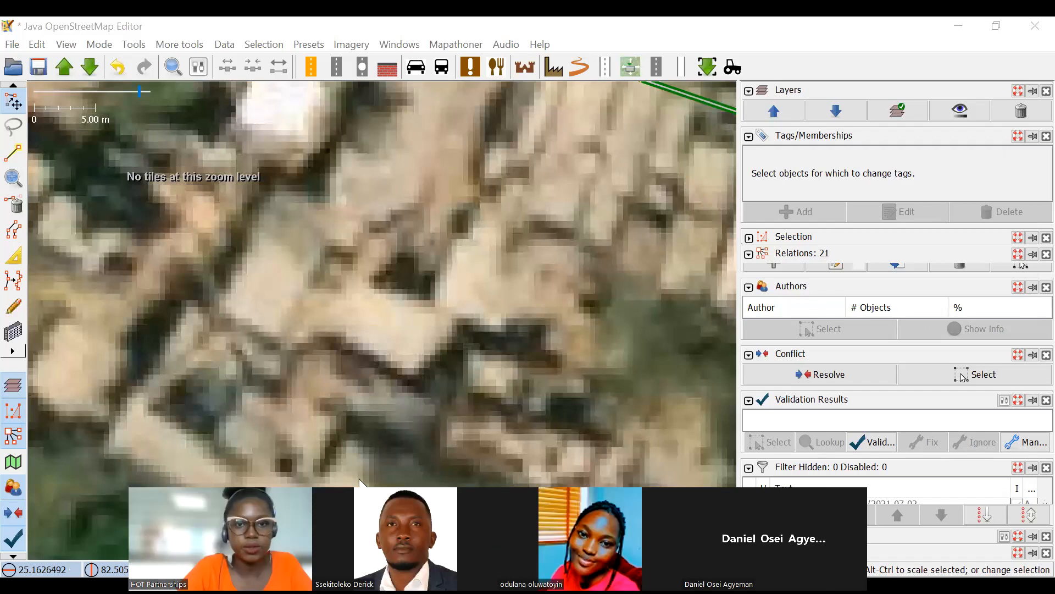
scroll(346, 280, down, 6)
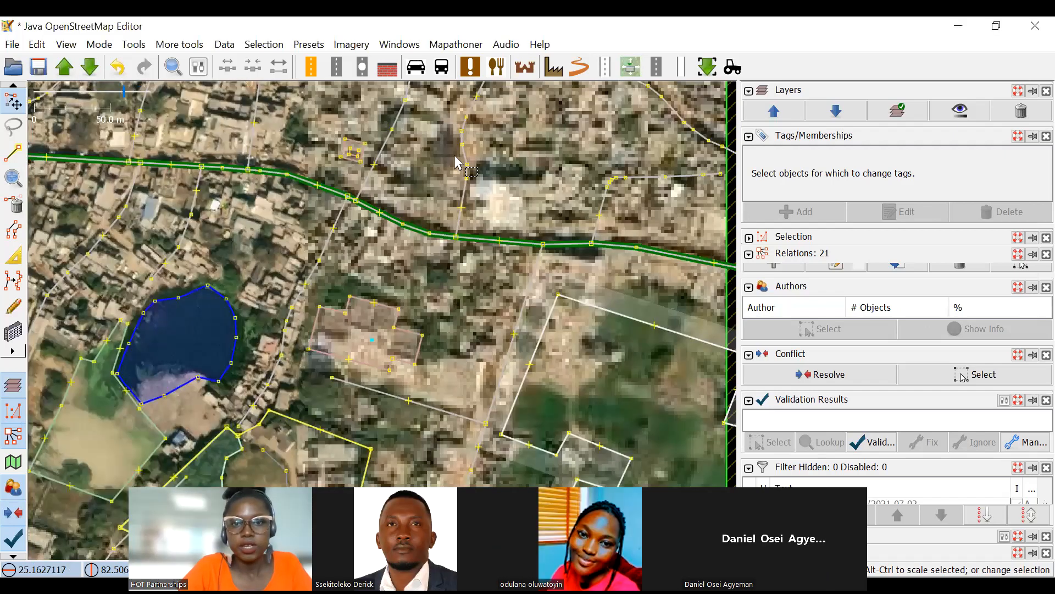
scroll(549, 264, up, 4)
drag(557, 216, 622, 405)
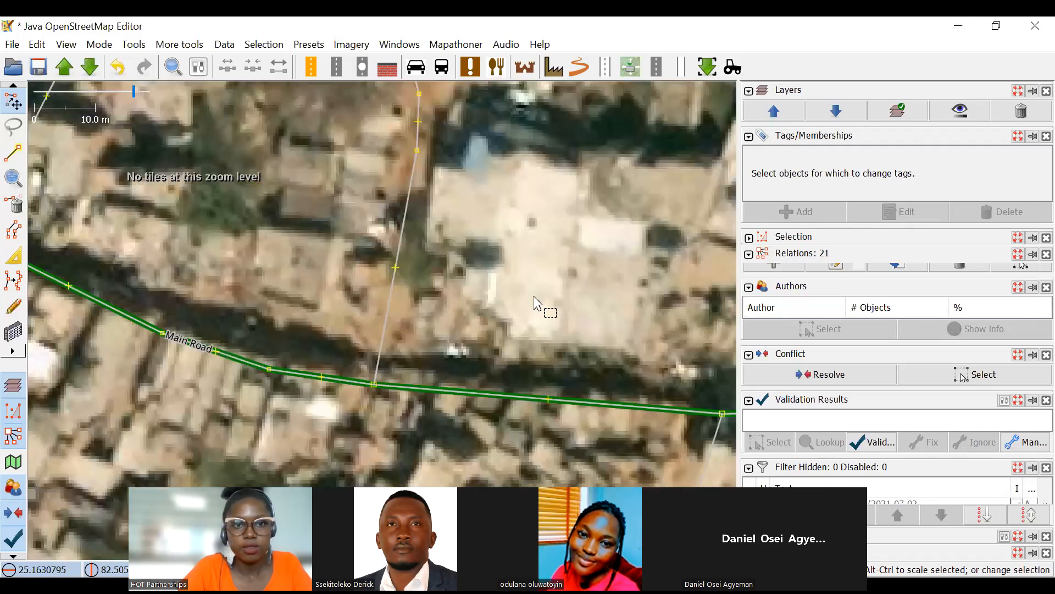
drag(145, 121, 551, 245)
drag(561, 188, 640, 415)
scroll(512, 299, down, 2)
drag(499, 252, 475, 348)
drag(427, 291, 632, 235)
drag(484, 361, 625, 185)
drag(517, 281, 617, 214)
drag(237, 472, 551, 190)
drag(488, 236, 521, 127)
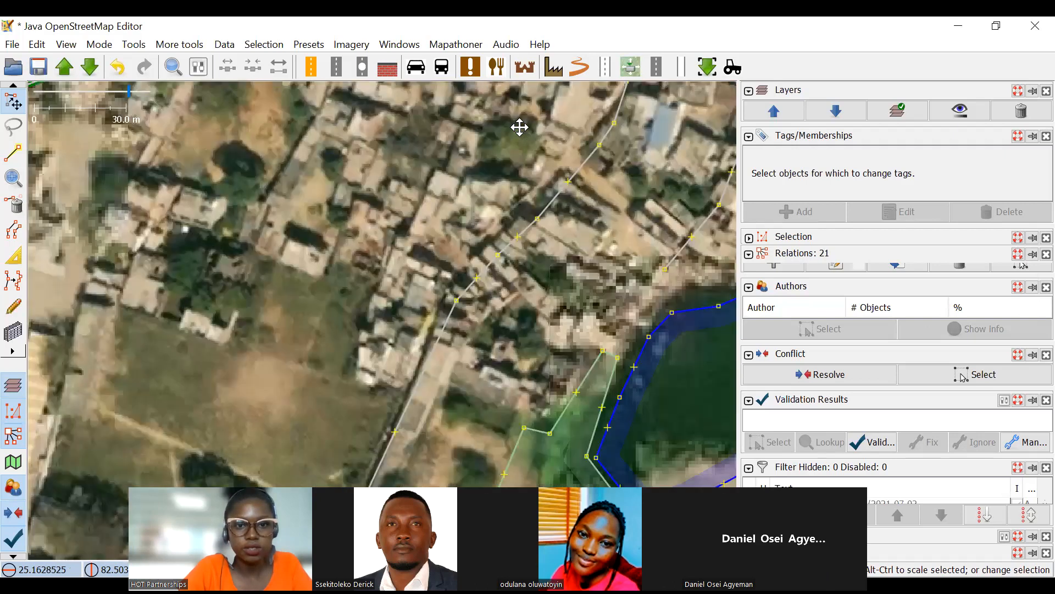
drag(322, 274, 497, 231)
drag(498, 156, 510, 334)
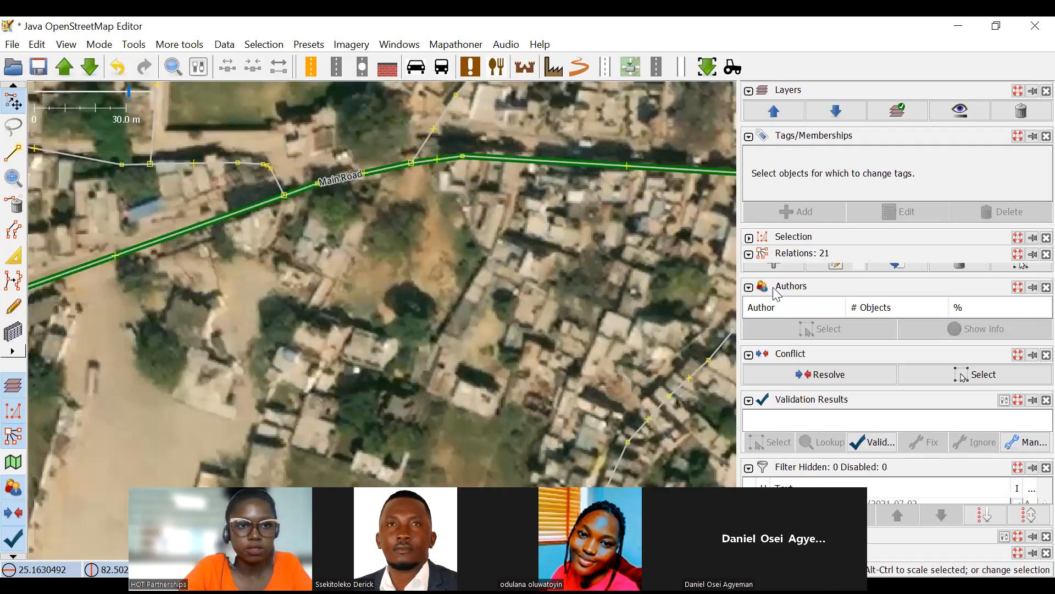
drag(509, 274, 777, 292)
drag(519, 261, 144, 225)
drag(644, 203, 269, 167)
drag(507, 212, 320, 160)
drag(663, 297, 335, 112)
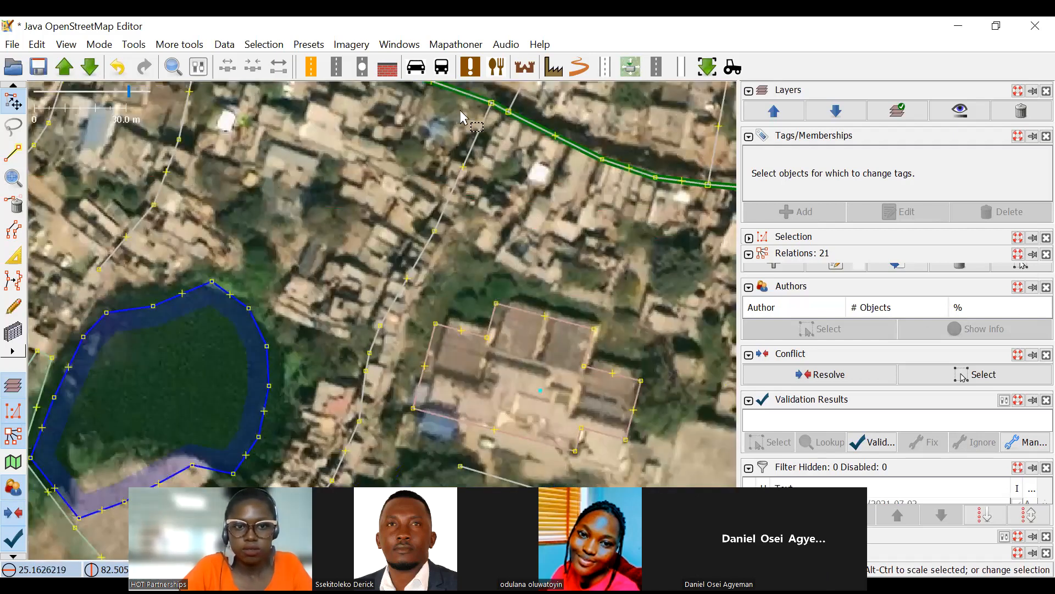
drag(616, 285, 323, 227)
Survey the area from the open fields south of Main Road to the northeastern blocks for a suitable courtyard building.
scroll(528, 269, down, 2)
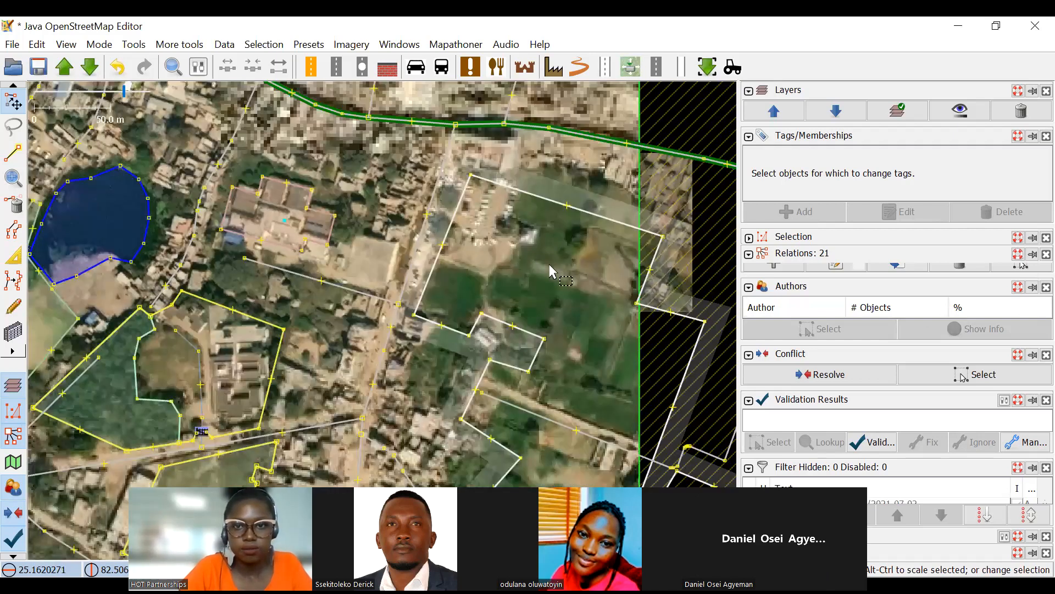
drag(569, 103, 497, 280)
scroll(496, 281, up, 2)
drag(445, 216, 523, 274)
drag(451, 224, 482, 318)
scroll(523, 231, up, 4)
scroll(422, 245, down, 2)
drag(422, 245, 656, 366)
scroll(436, 335, down, 3)
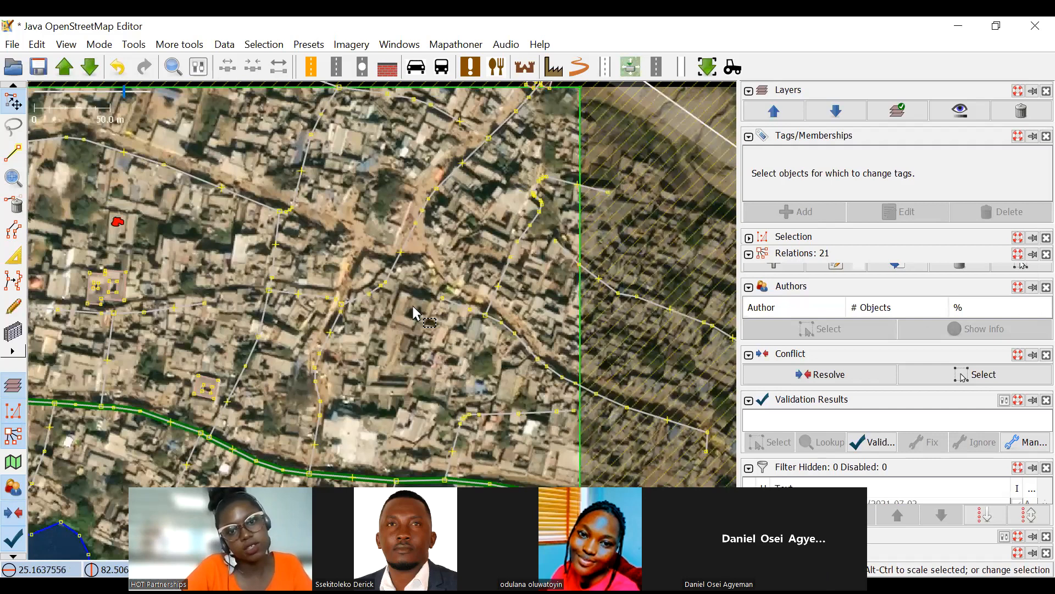
scroll(410, 342, up, 2)
drag(410, 342, 326, 307)
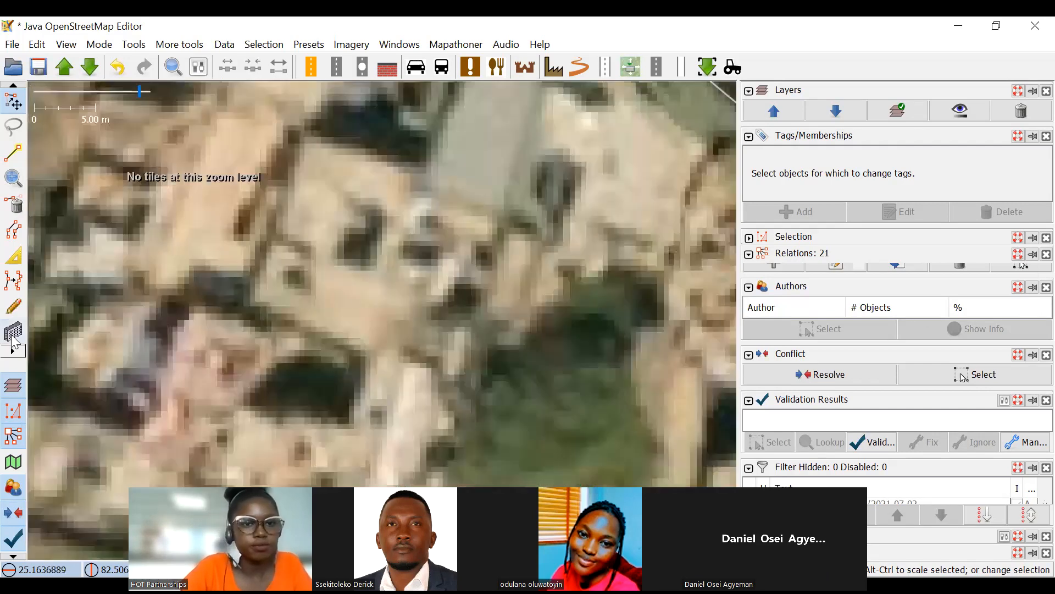
Draw a rectangular outline with the building drawing tool around the courtyard building just northwest of the green tree patch.
click(15, 337)
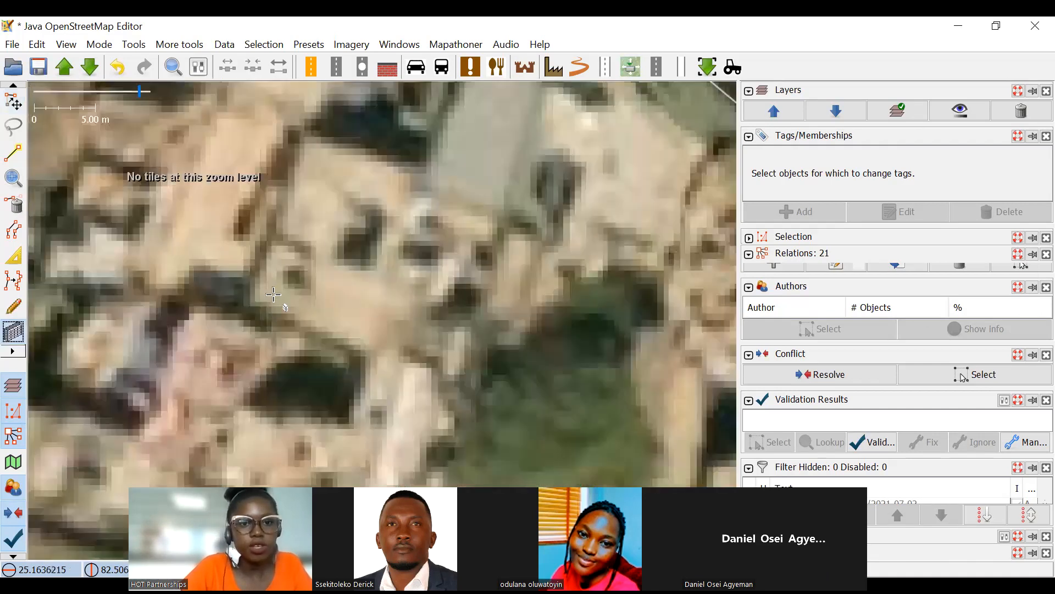
click(255, 298)
click(468, 370)
click(496, 215)
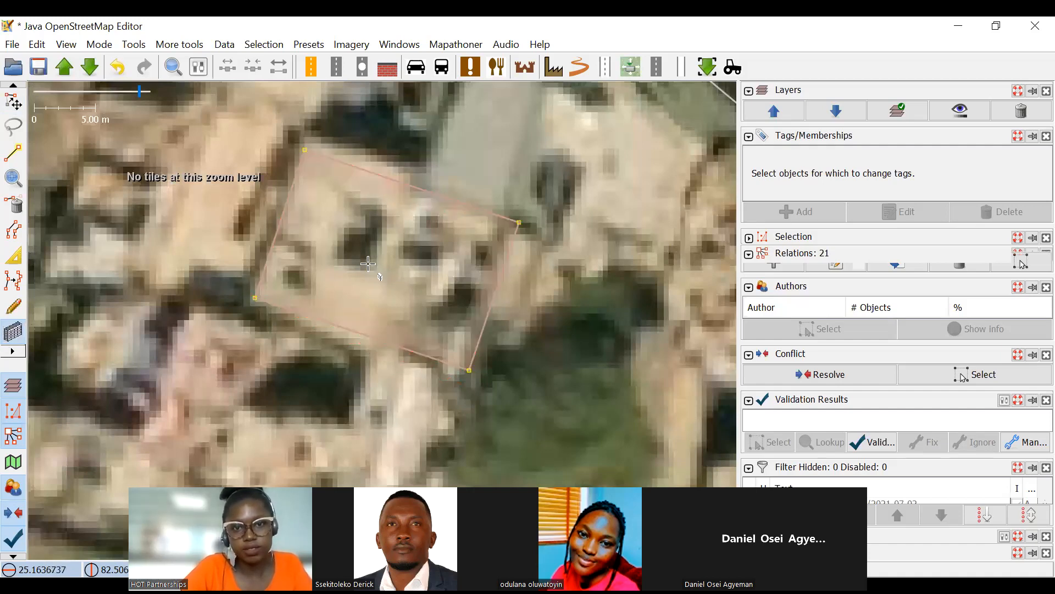
Draw a smaller rectangle over the dark courtyard in the northwestern part of the new building outline.
scroll(412, 315, down, 3)
scroll(310, 265, up, 3)
click(242, 308)
click(339, 332)
click(360, 214)
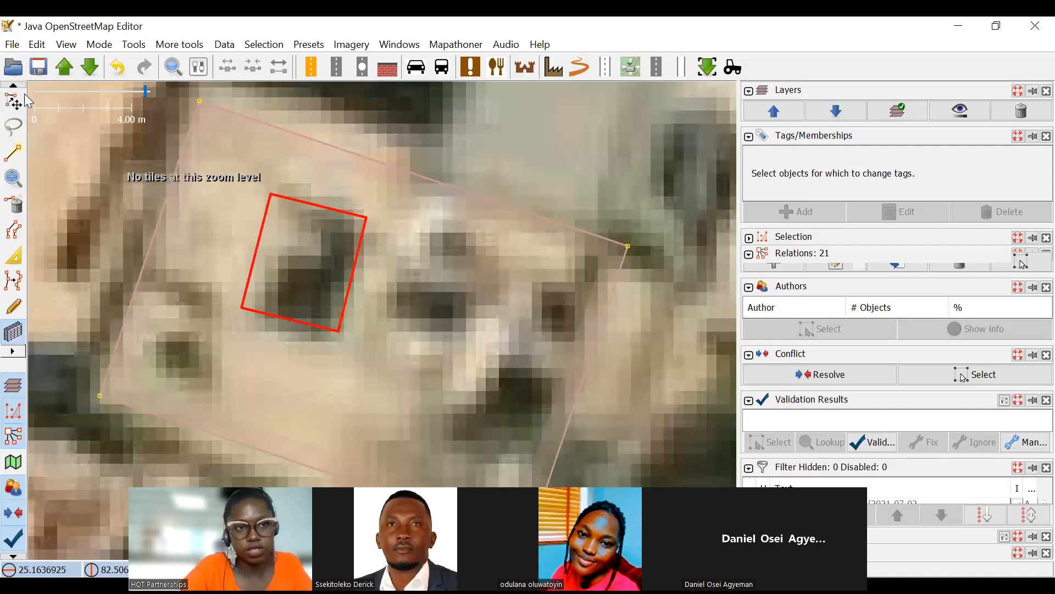
Select the courtyard rectangle together with the outer building outline, create a multipolygon relation from both ways, and clear the selection.
click(16, 101)
click(276, 196)
drag(443, 222, 483, 242)
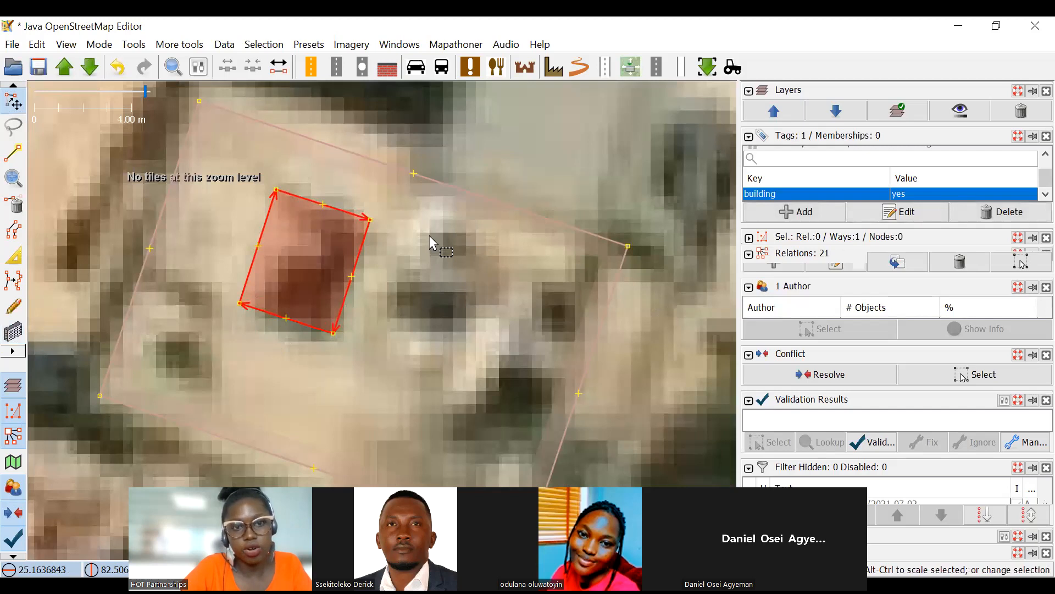
shift+click(372, 158)
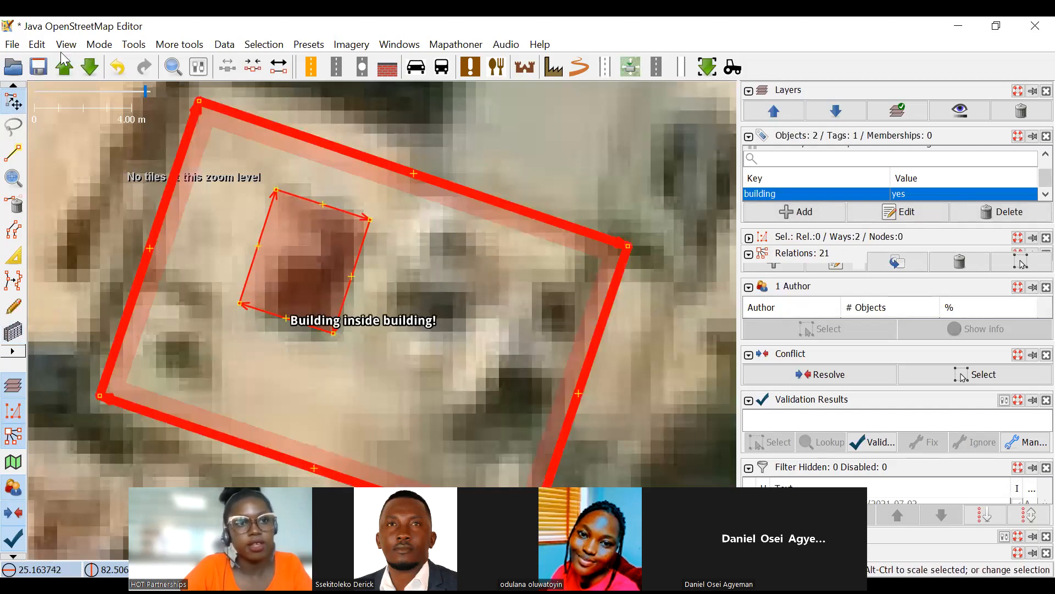
click(132, 46)
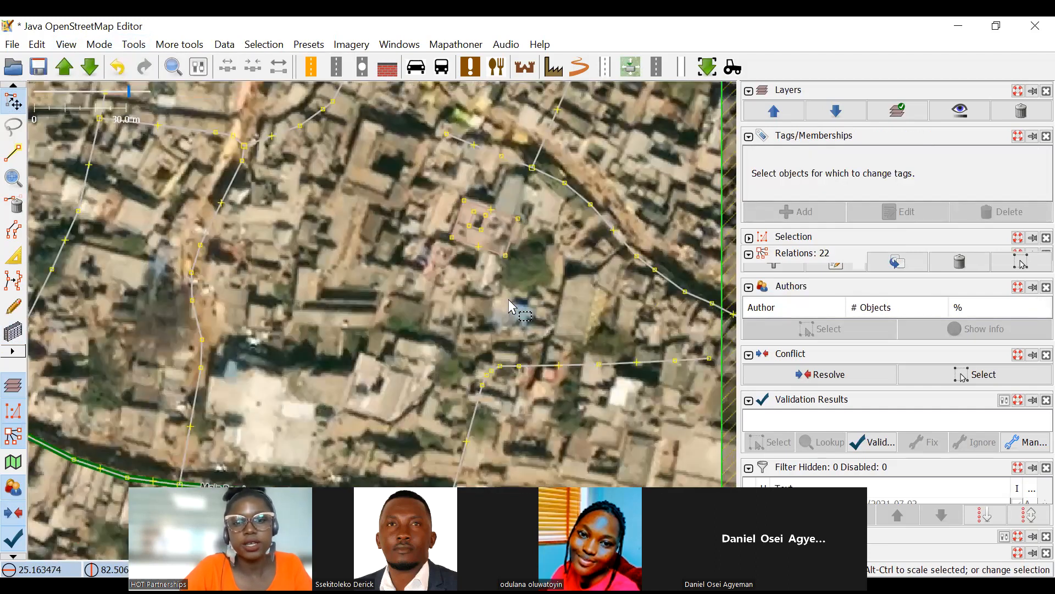
drag(439, 388, 476, 275)
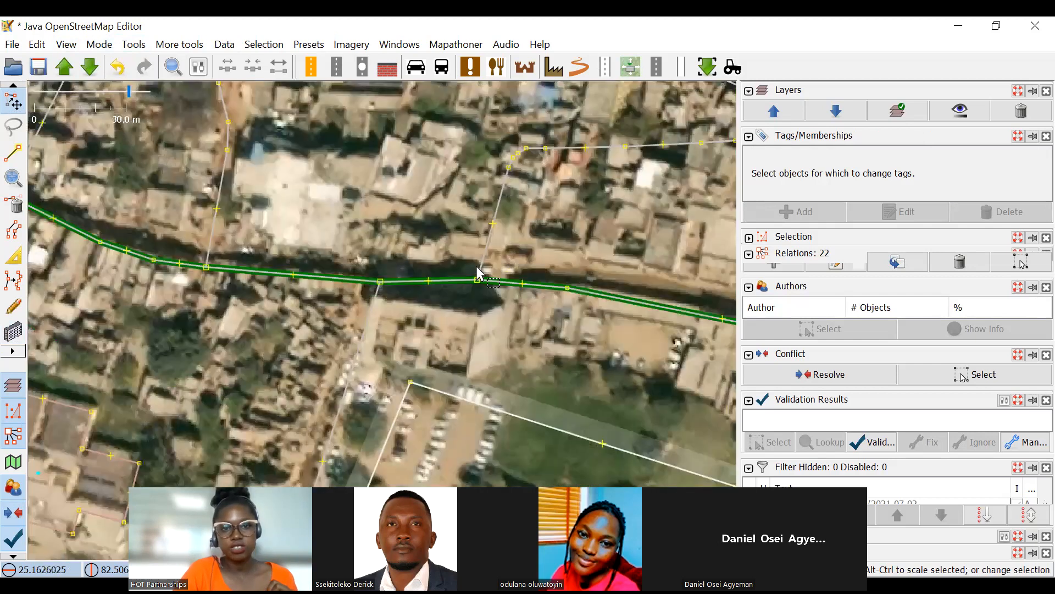
Survey the area from the pond and railway station to the NH35 highway for another suitable courtyard building.
drag(413, 310, 415, 225)
drag(325, 253, 561, 229)
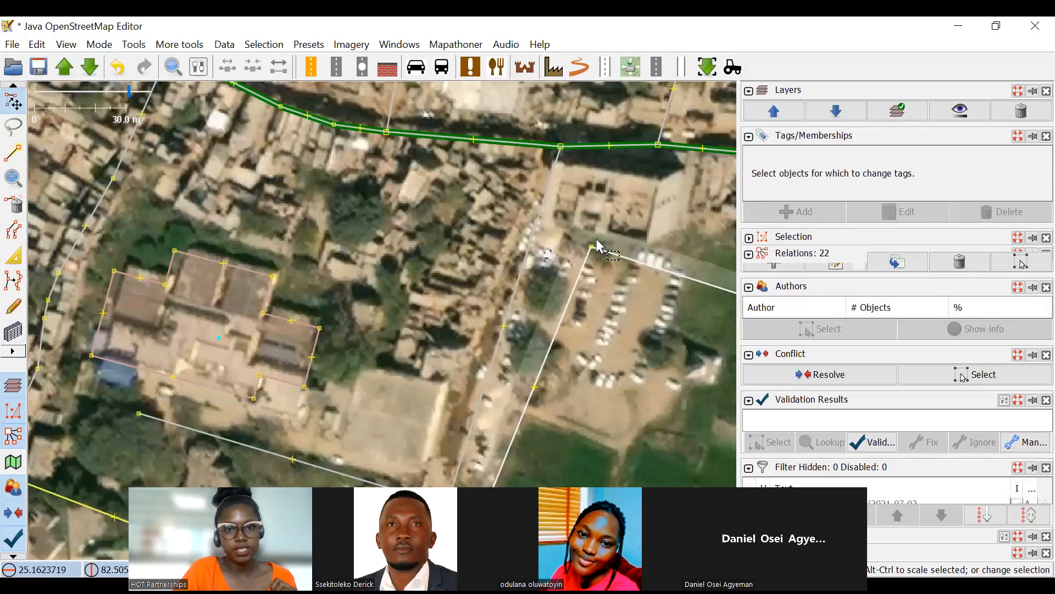
drag(306, 266, 511, 235)
scroll(502, 261, down, 2)
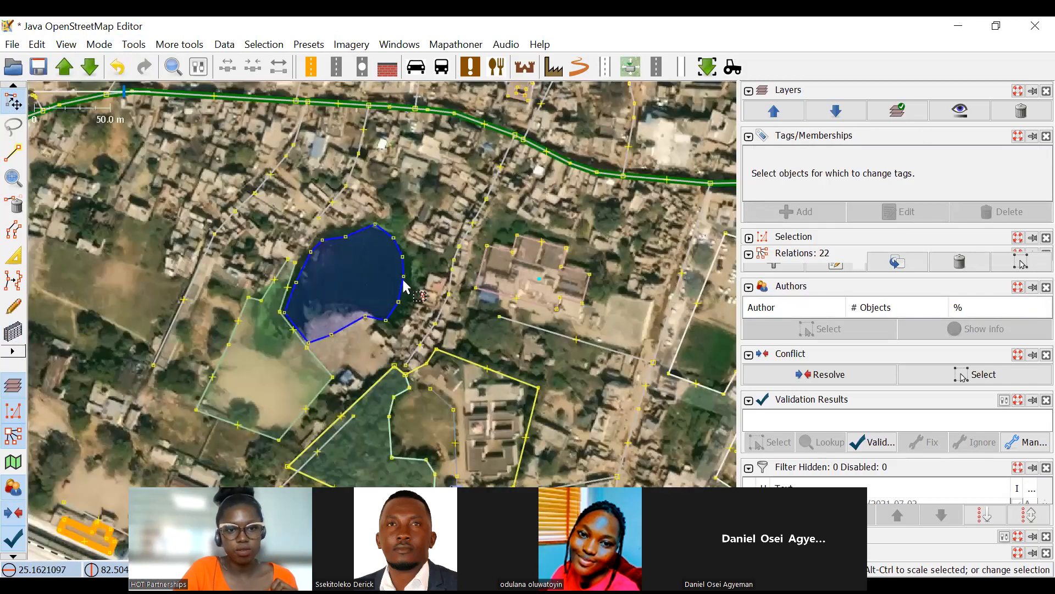
drag(306, 334, 502, 299)
scroll(448, 302, down, 2)
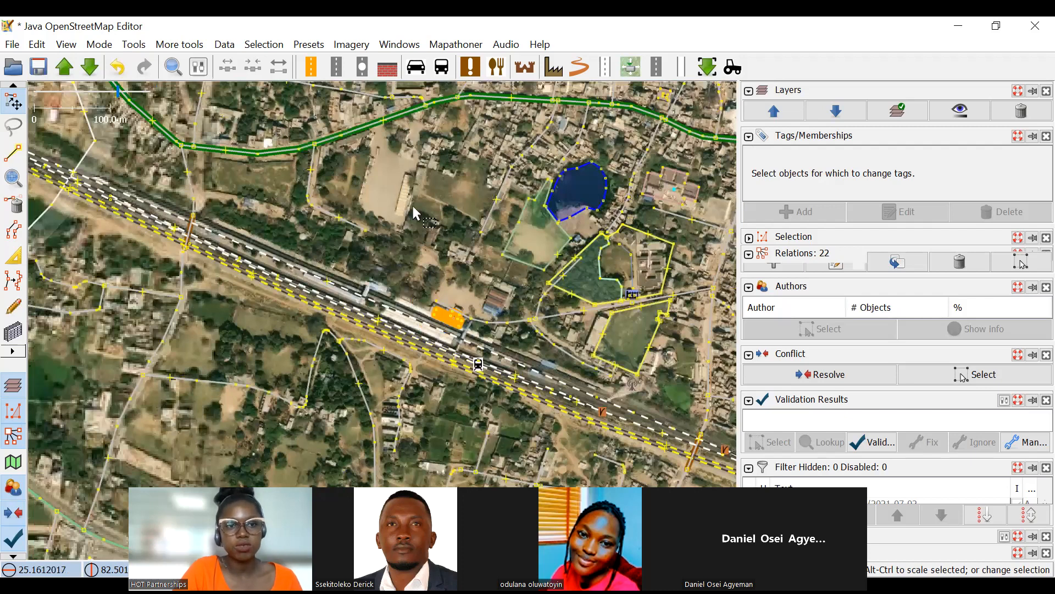
drag(233, 342, 444, 201)
scroll(444, 201, up, 2)
drag(595, 299, 445, 128)
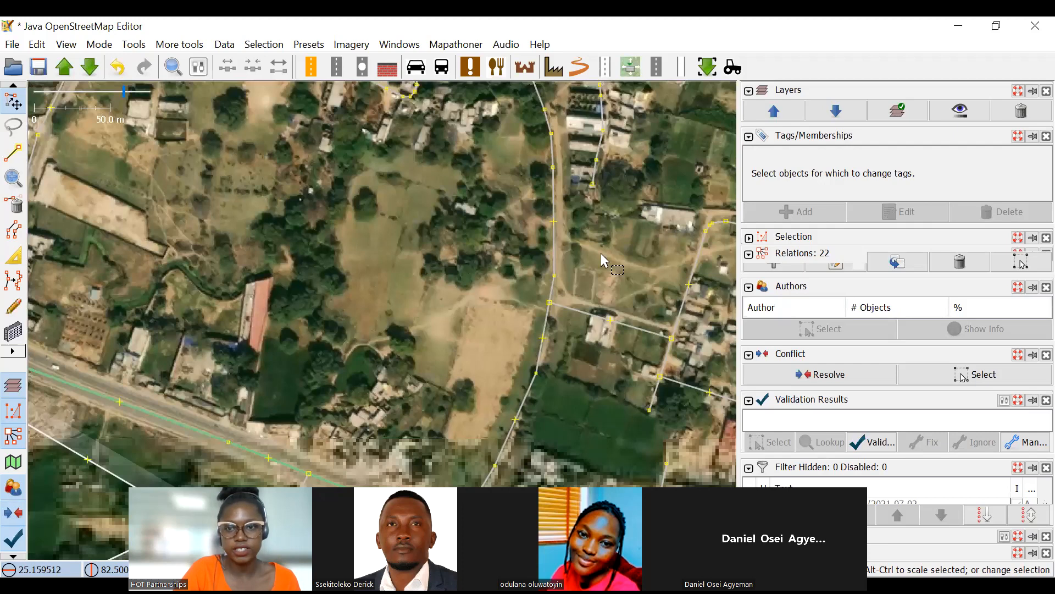
drag(613, 284, 451, 180)
drag(572, 281, 536, 318)
drag(582, 380, 584, 196)
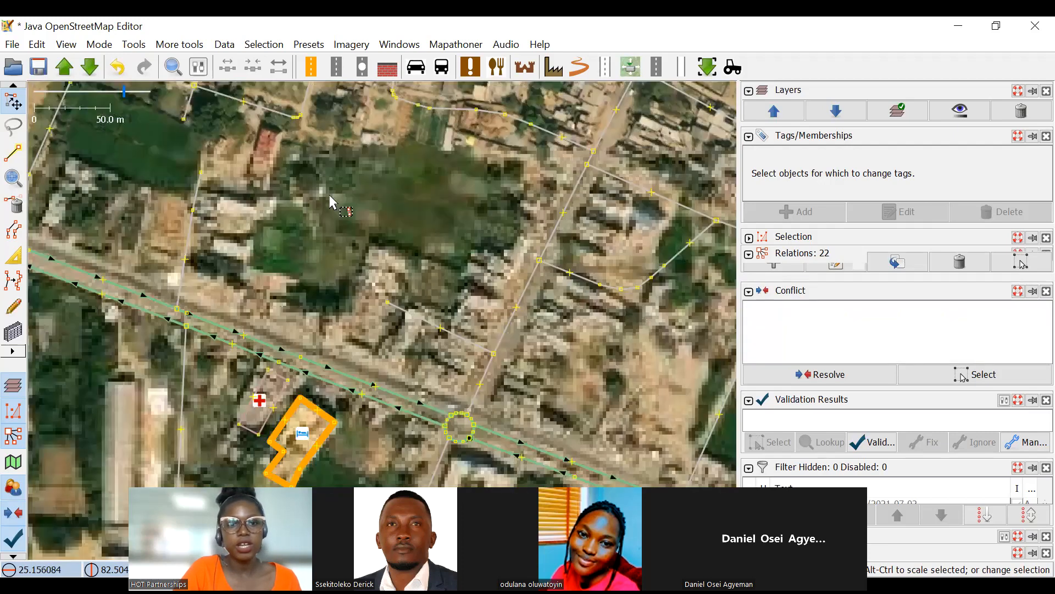
Move the Jan Jeevan Hospital outline northwest onto its roof and adjust its western and northern edges to fit with Extrude.
scroll(311, 229, up, 4)
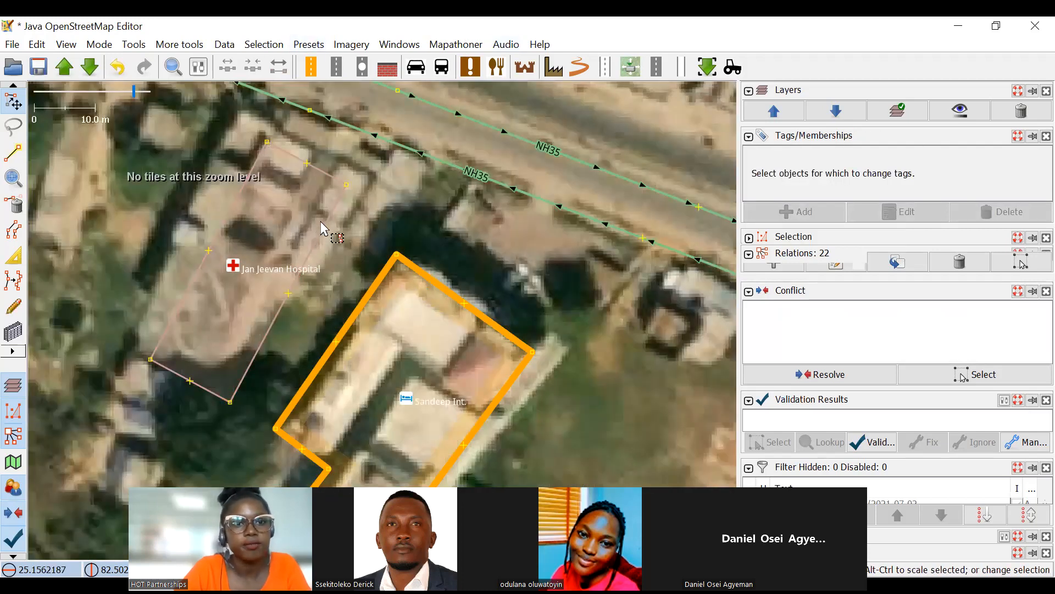
drag(322, 227, 301, 186)
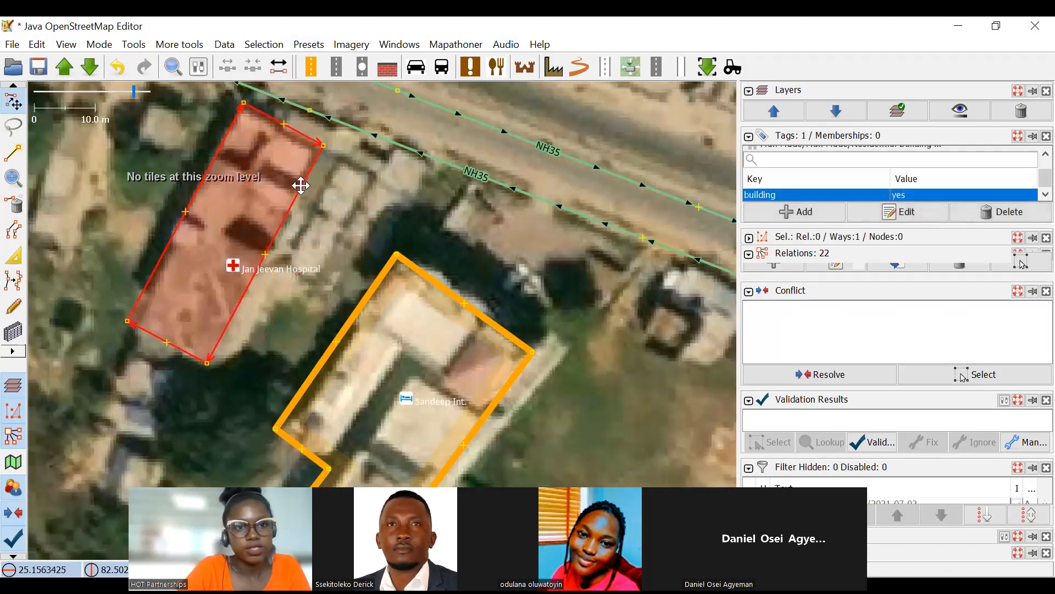
key(Escape)
key(x)
drag(168, 239, 173, 244)
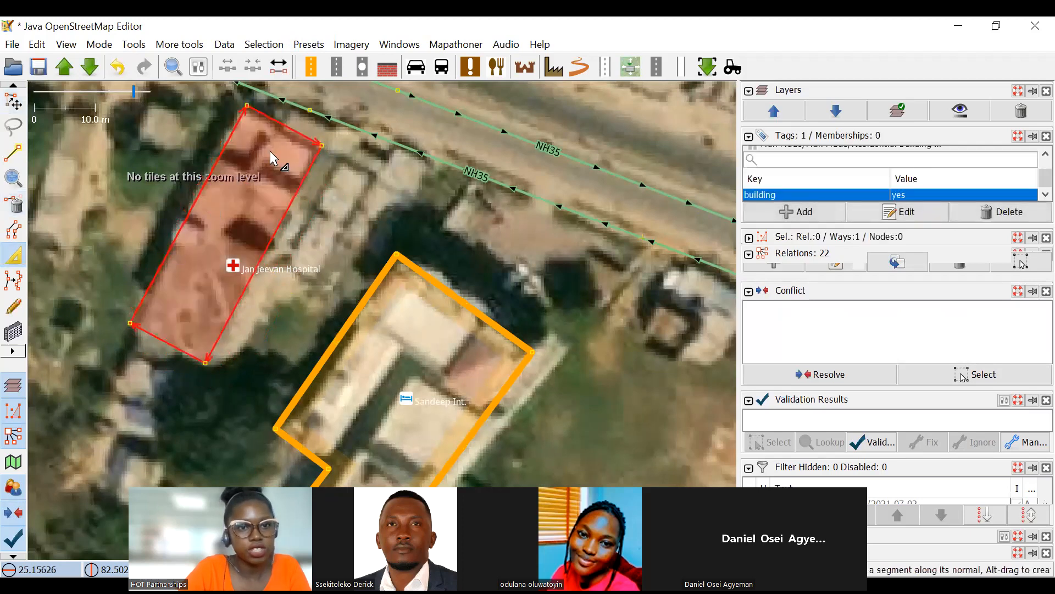
drag(282, 124, 279, 135)
drag(287, 205, 286, 211)
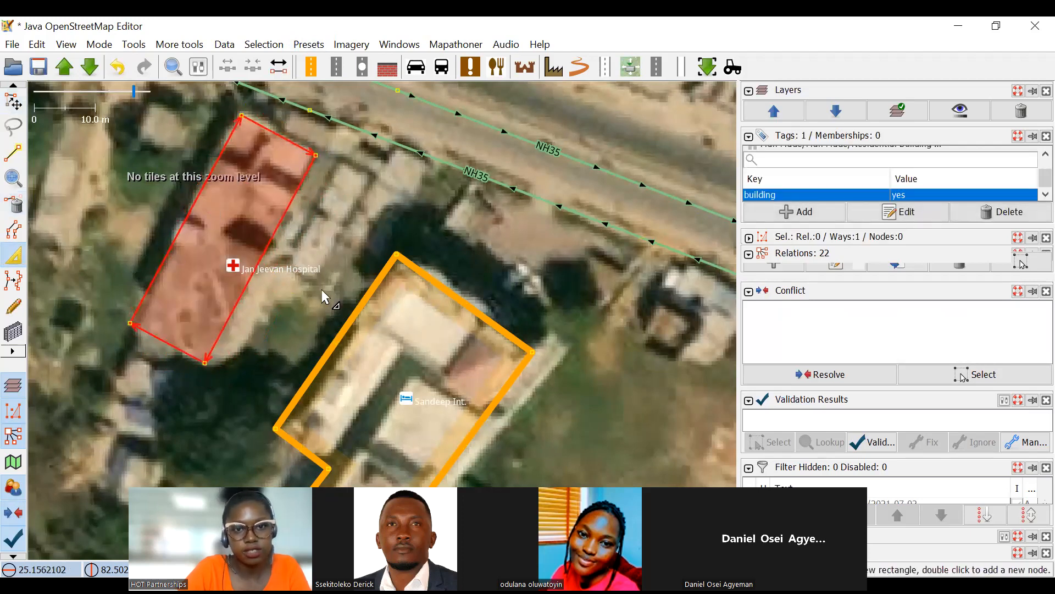
drag(452, 302, 369, 193)
click(383, 191)
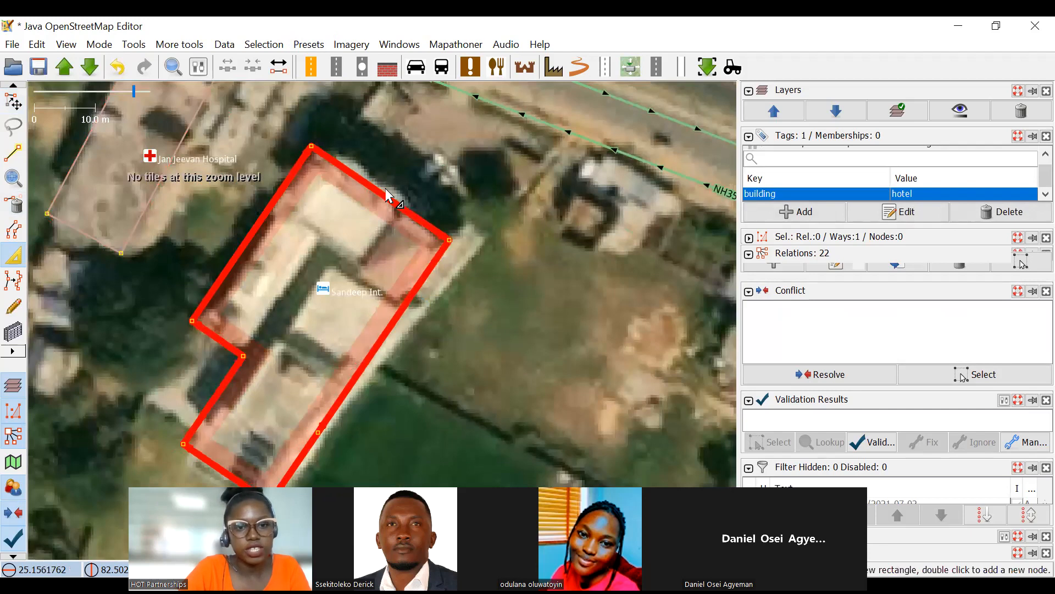
key(ctrl+z)
drag(390, 369, 452, 293)
drag(522, 271, 542, 325)
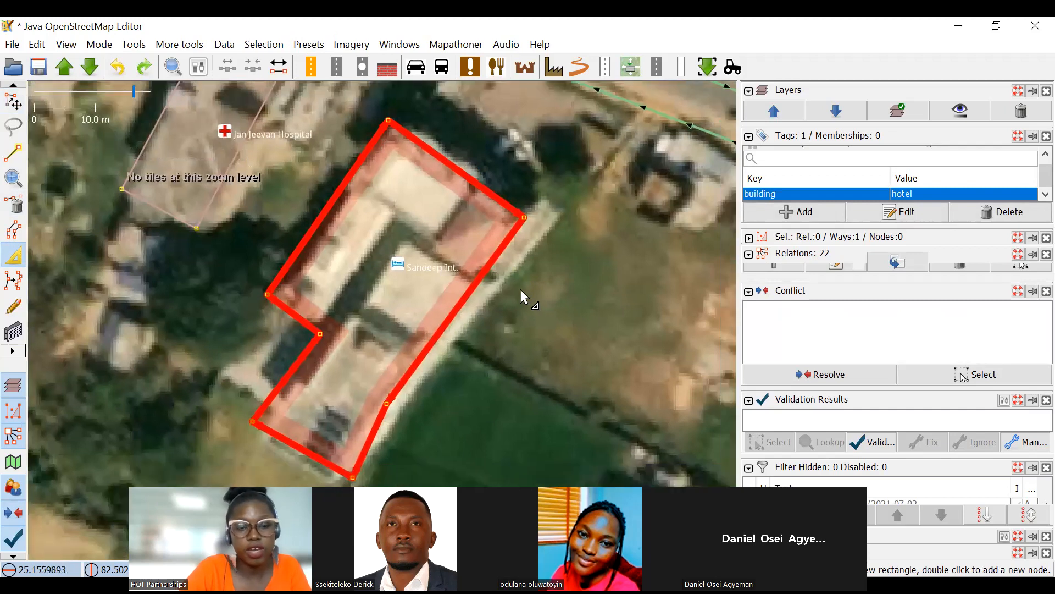
drag(477, 188, 337, 175)
scroll(385, 122, up, 1)
drag(416, 193, 547, 225)
scroll(486, 224, down, 2)
key(ctrl+z)
scroll(497, 239, up, 1)
key(ctrl+z)
drag(529, 301, 478, 227)
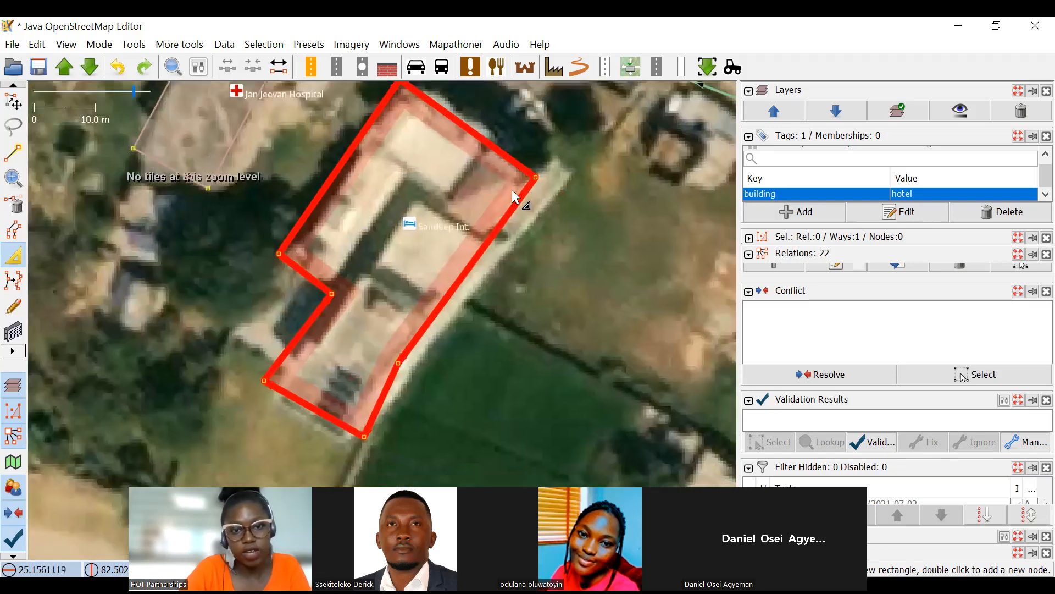
Extrude the northeastern and upper western edges of the Sandeep Int. hotel outline inwards to the southeastern wing.
drag(507, 153, 376, 239)
drag(288, 237, 395, 222)
drag(365, 281, 360, 240)
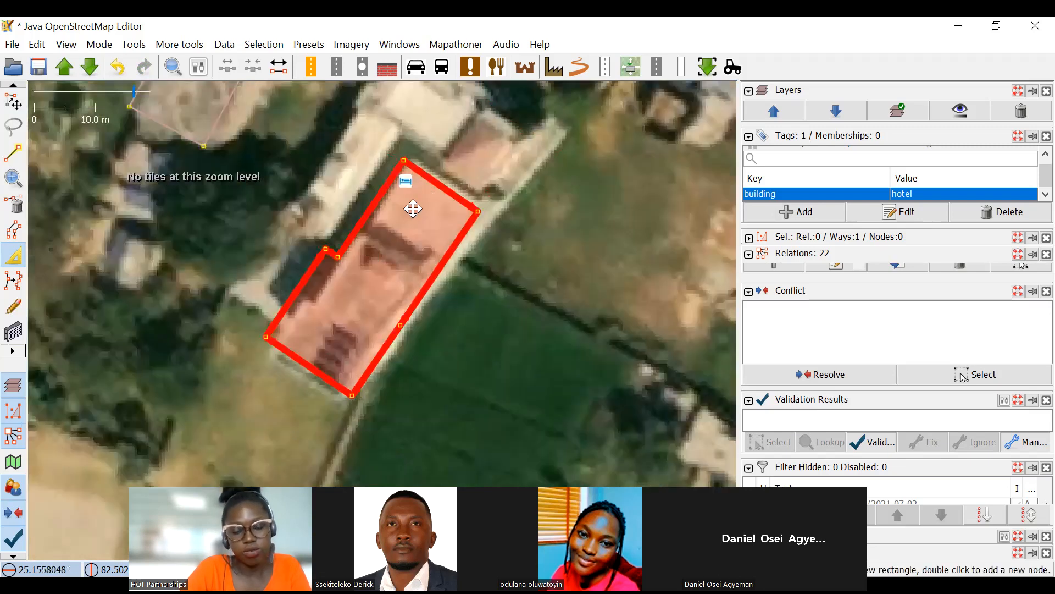
drag(412, 208, 421, 207)
drag(501, 217, 486, 253)
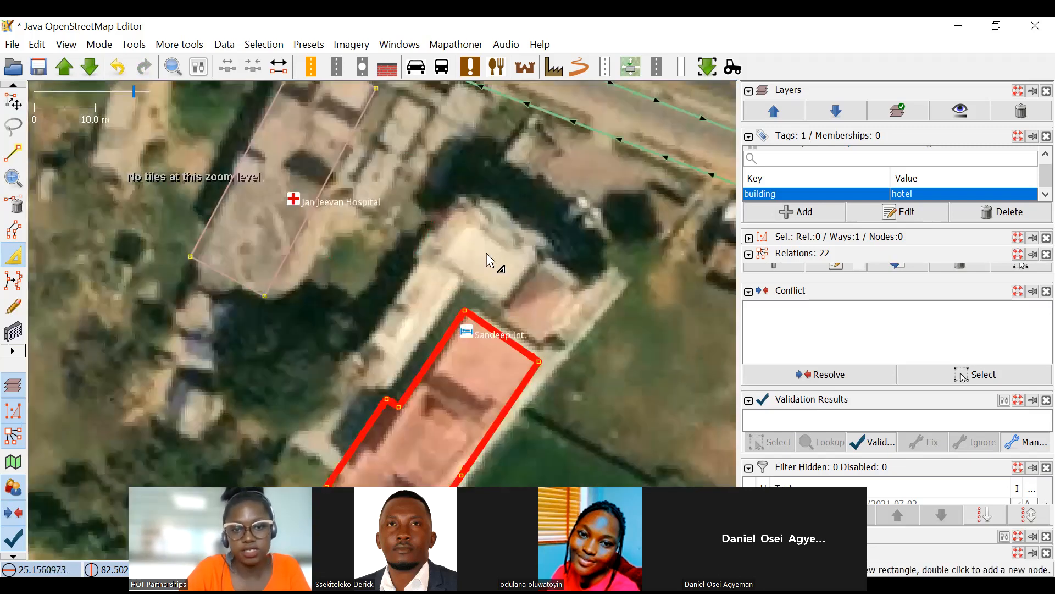
Shift the hotel outline's western notch southwest, pull its northeastern edge back to the southernmost roof block, and clear the selection.
scroll(365, 271, up, 2)
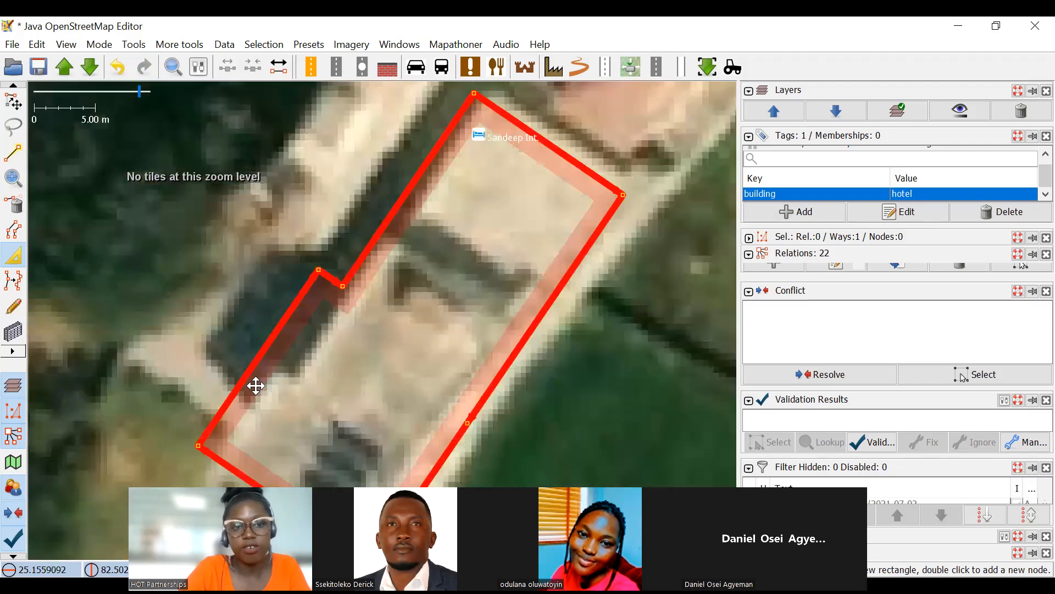
scroll(220, 449, up, 2)
drag(227, 340, 225, 344)
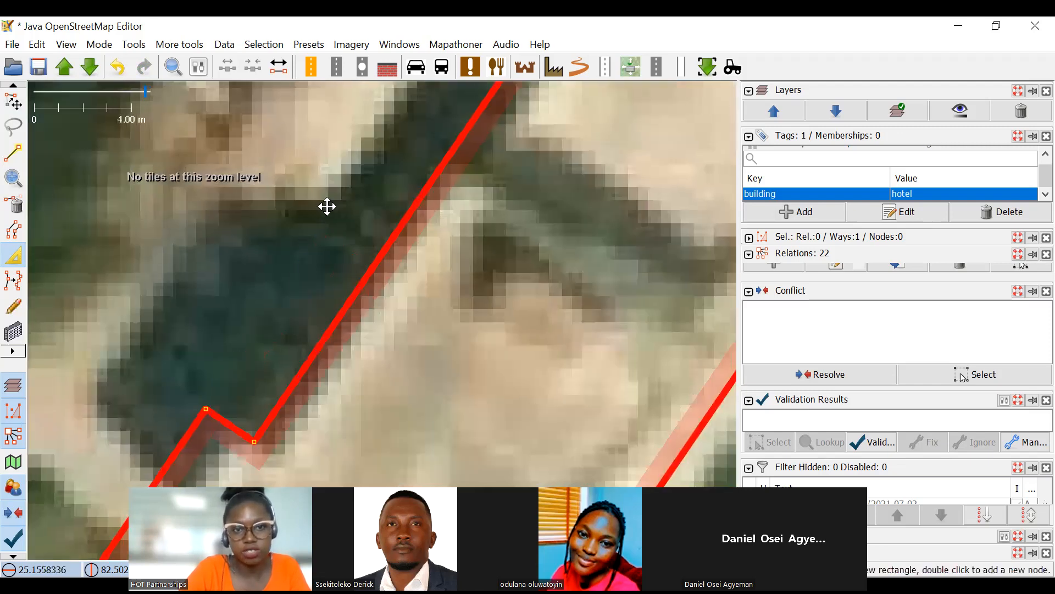
drag(294, 423, 327, 206)
drag(325, 170, 343, 183)
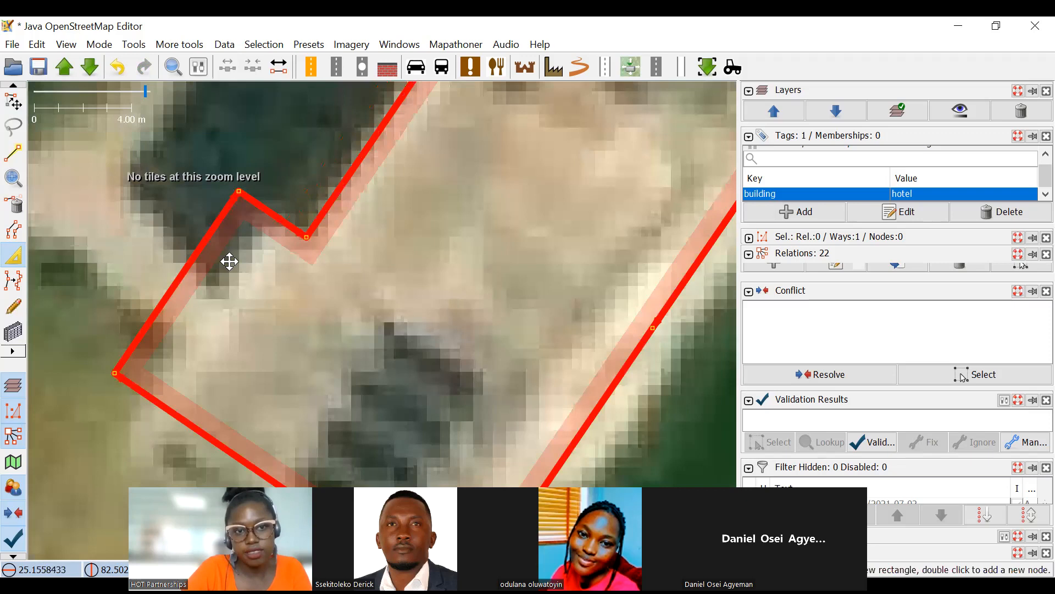
drag(229, 262, 429, 258)
scroll(397, 262, down, 4)
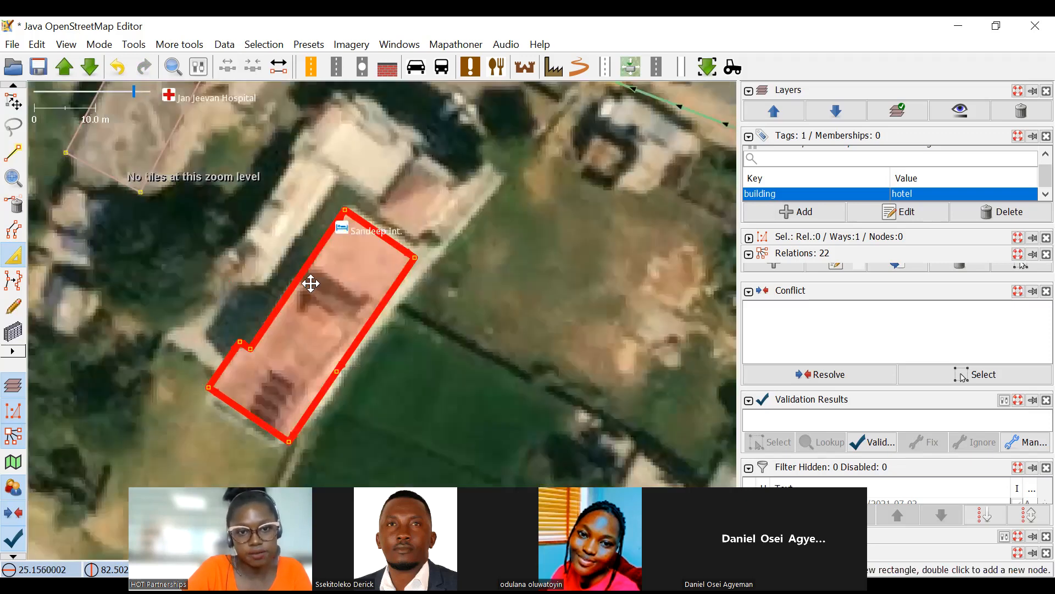
drag(1, 194, 22, 218)
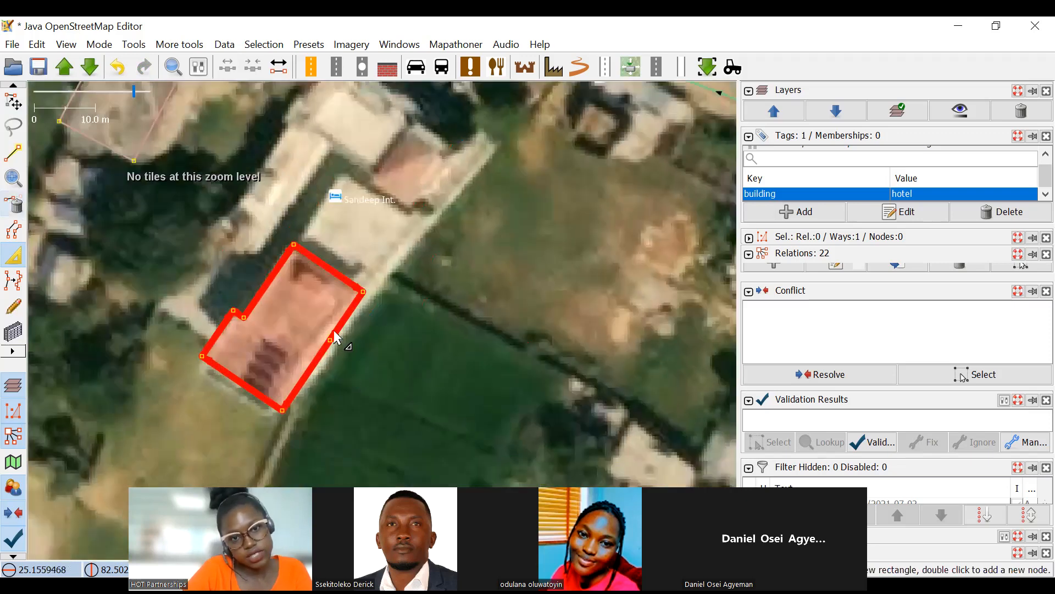
key(Escape)
Survey the surroundings of the hotel and the blocks south of NH35 for another building with inner openings.
click(16, 201)
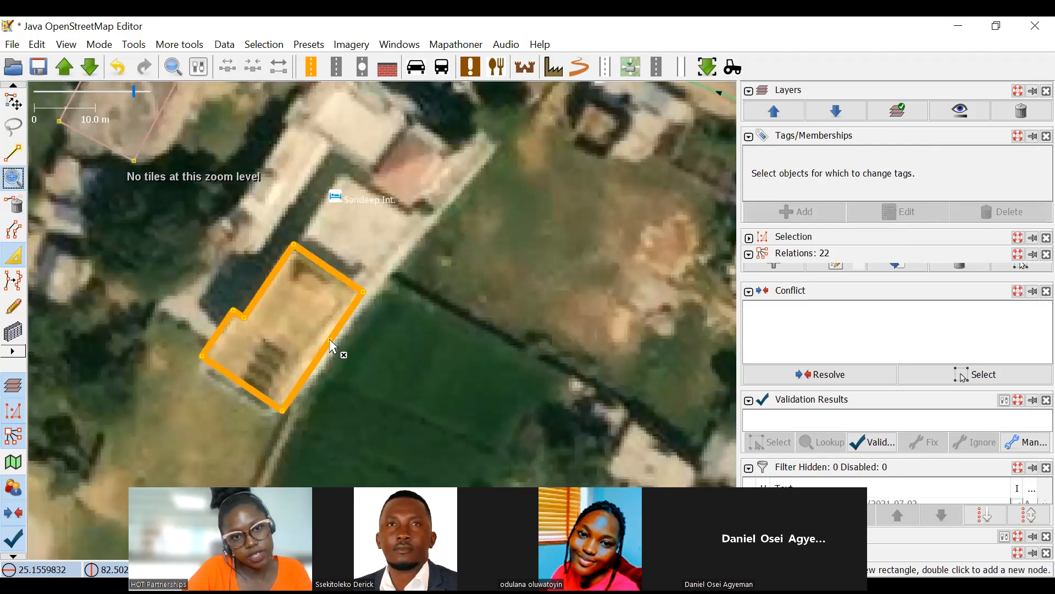
key(b)
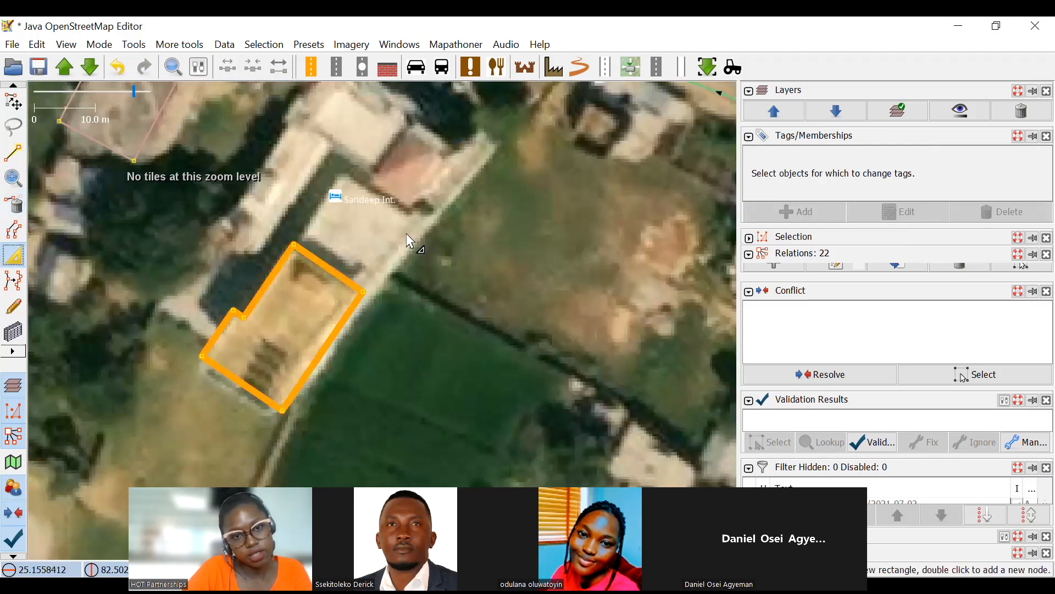
scroll(399, 240, down, 2)
scroll(401, 237, up, 2)
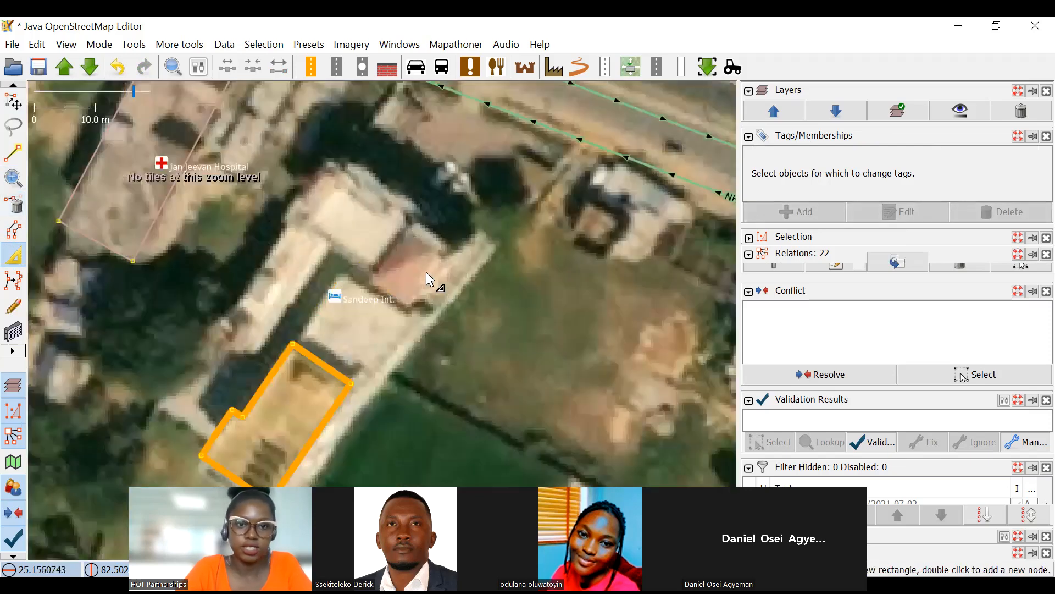
scroll(436, 270, down, 2)
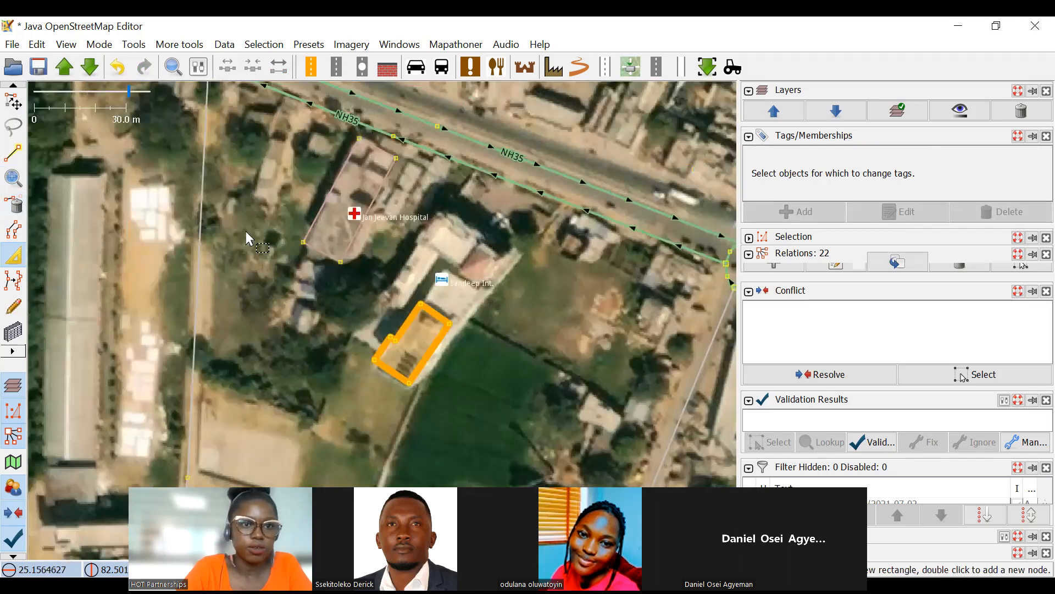
key(s)
scroll(249, 235, down, 4)
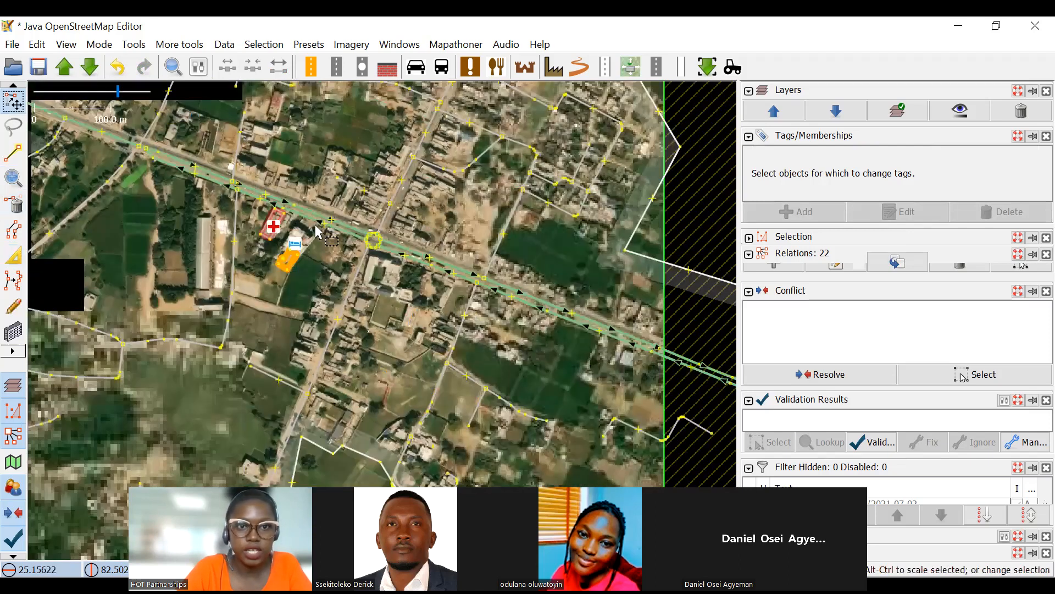
scroll(318, 231, up, 4)
drag(326, 313, 395, 203)
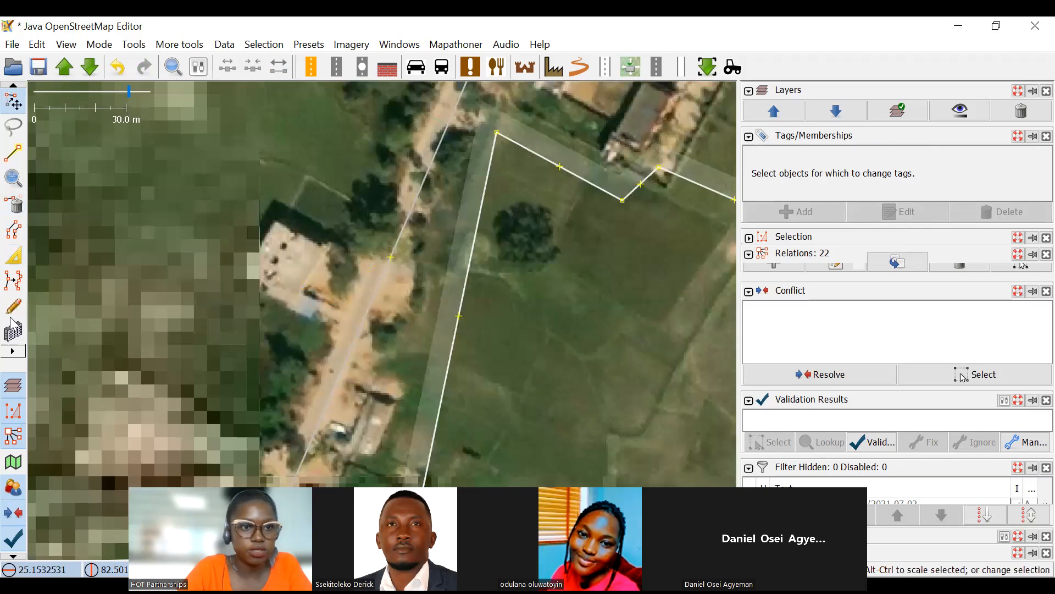
Draw two overlapping building rectangles over the southern wing and the main block of the bright-roofed building west of the track.
scroll(166, 293, up, 2)
scroll(310, 162, up, 2)
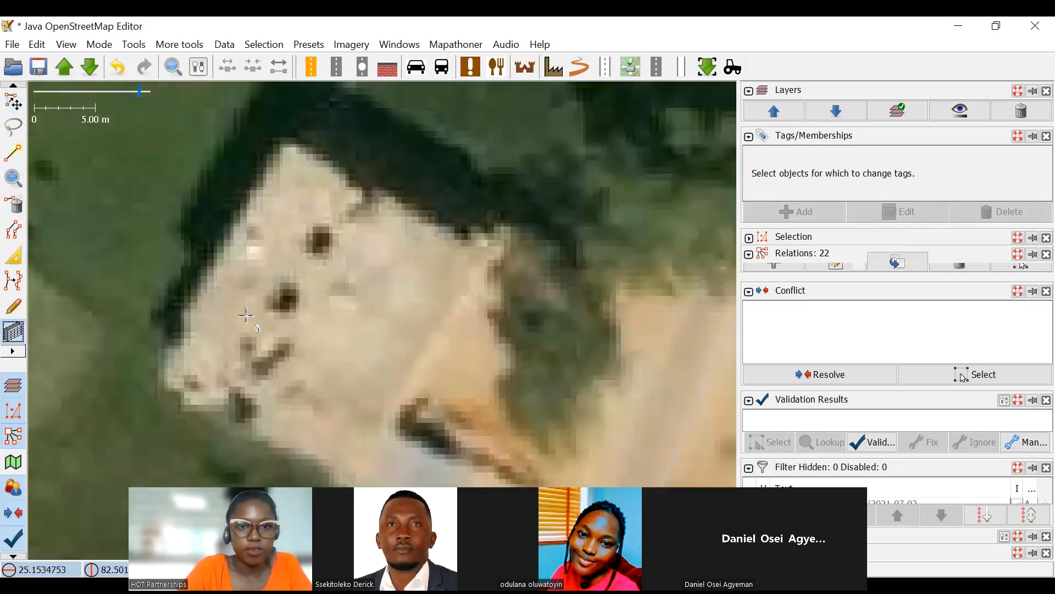
scroll(279, 306, down, 2)
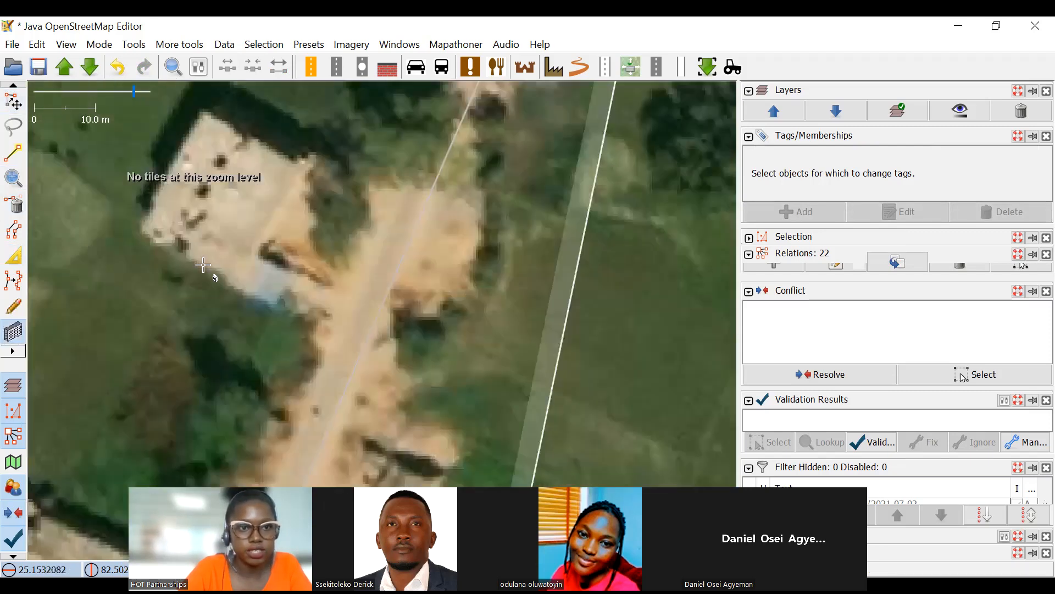
scroll(173, 234, up, 2)
drag(150, 221, 390, 358)
click(421, 298)
drag(172, 163, 324, 110)
click(489, 251)
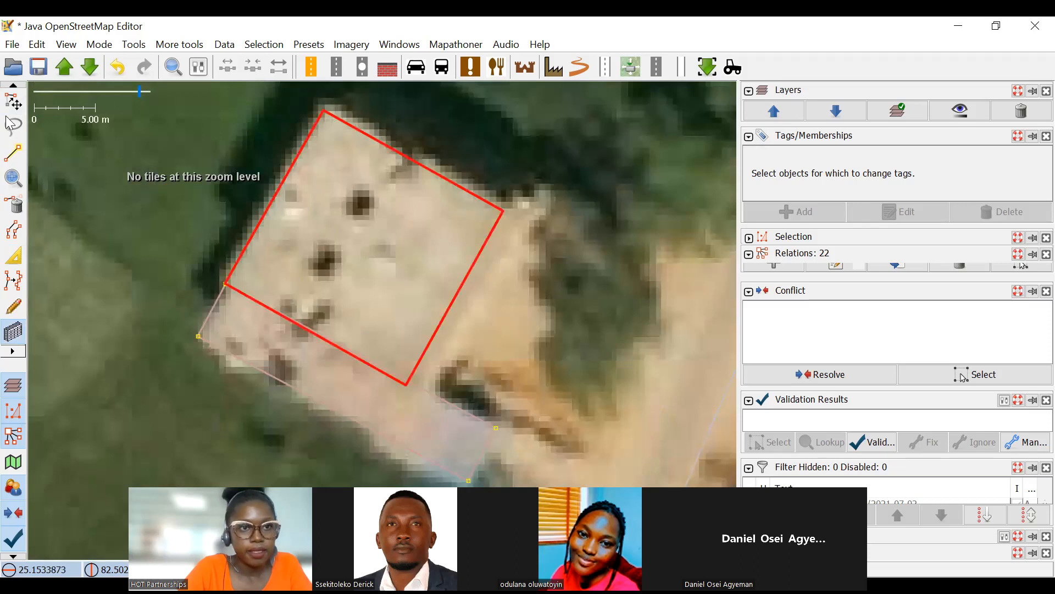
Separate the coinciding western corner nodes of the two building outlines by moving one slightly southwest along the wall.
click(8, 99)
scroll(220, 286, up, 2)
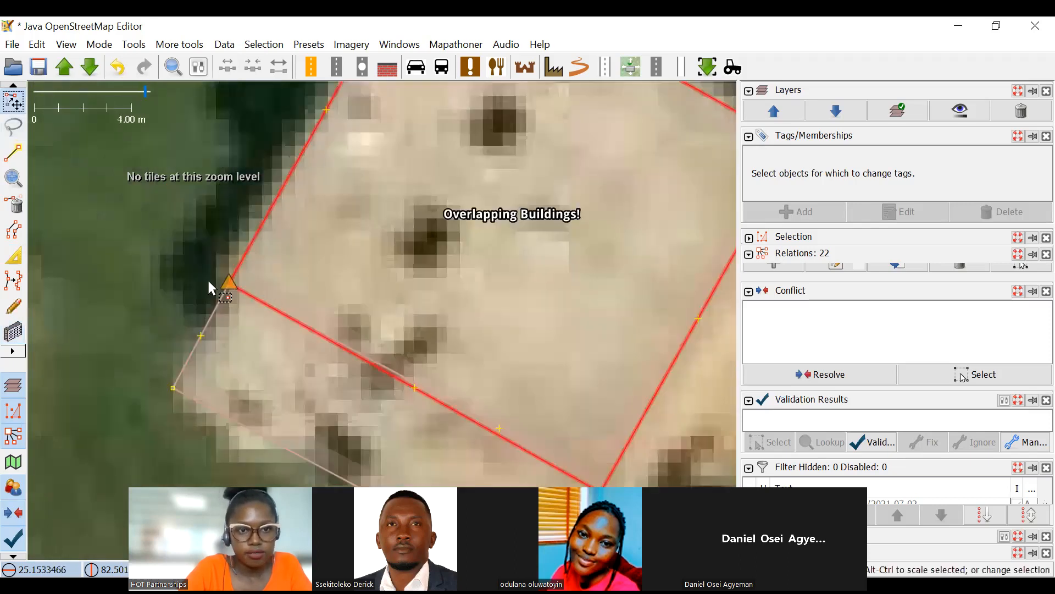
click(207, 278)
scroll(207, 278, up, 2)
key(ctrl+z)
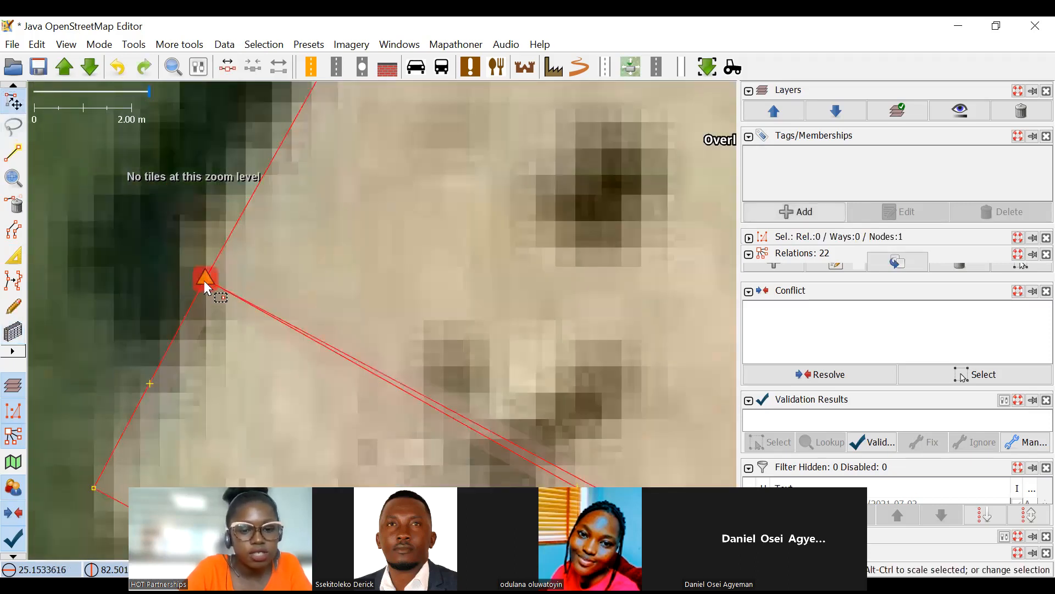
drag(195, 308, 193, 309)
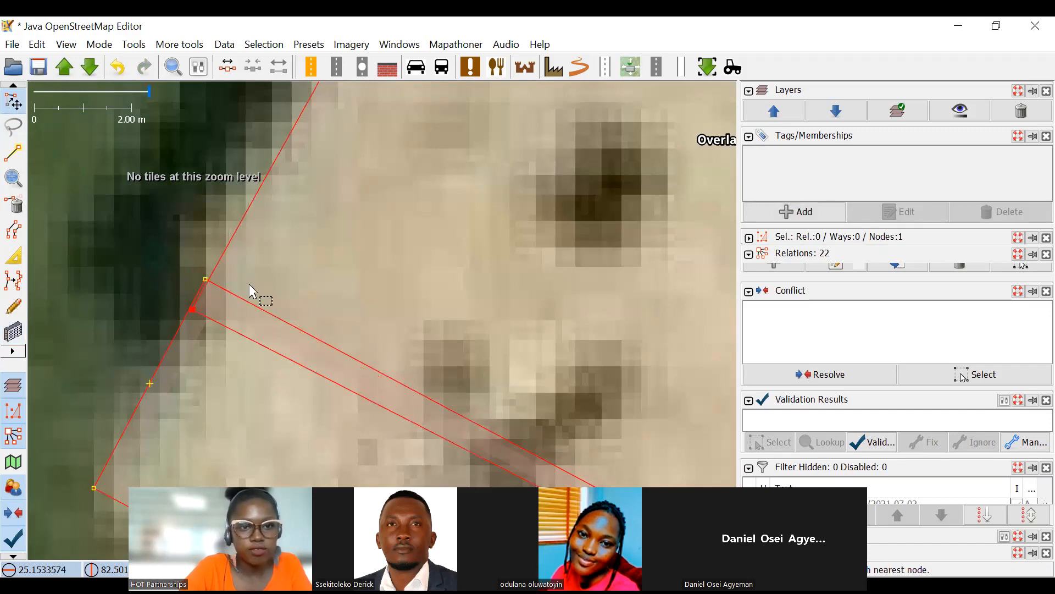
Select both overlapping building outlines and join them into a single L-shaped building.
click(278, 261)
shift+click(298, 222)
scroll(297, 224, down, 2)
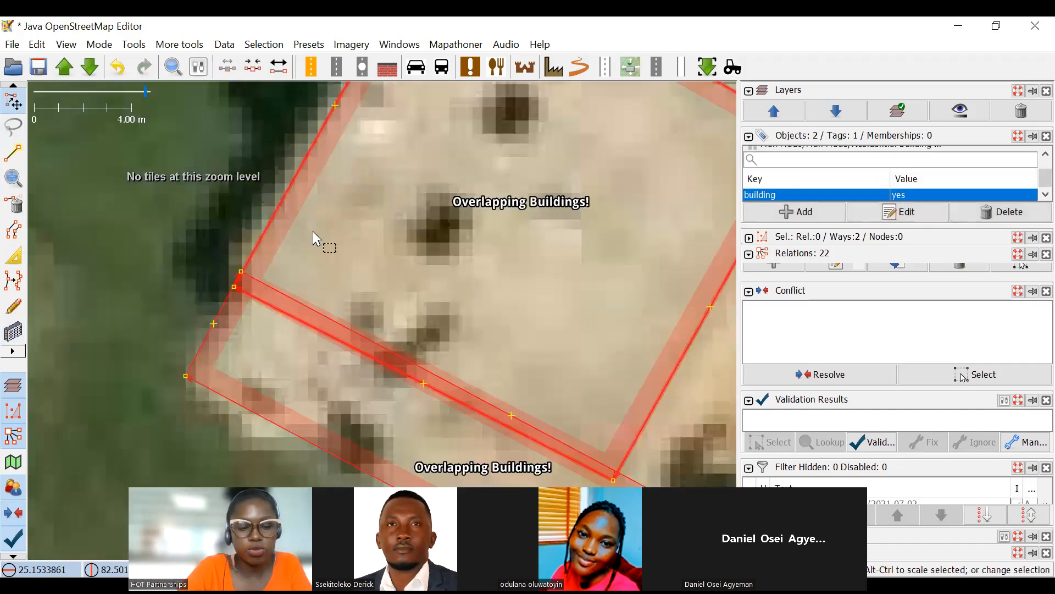
scroll(314, 233, down, 4)
key(shift+j)
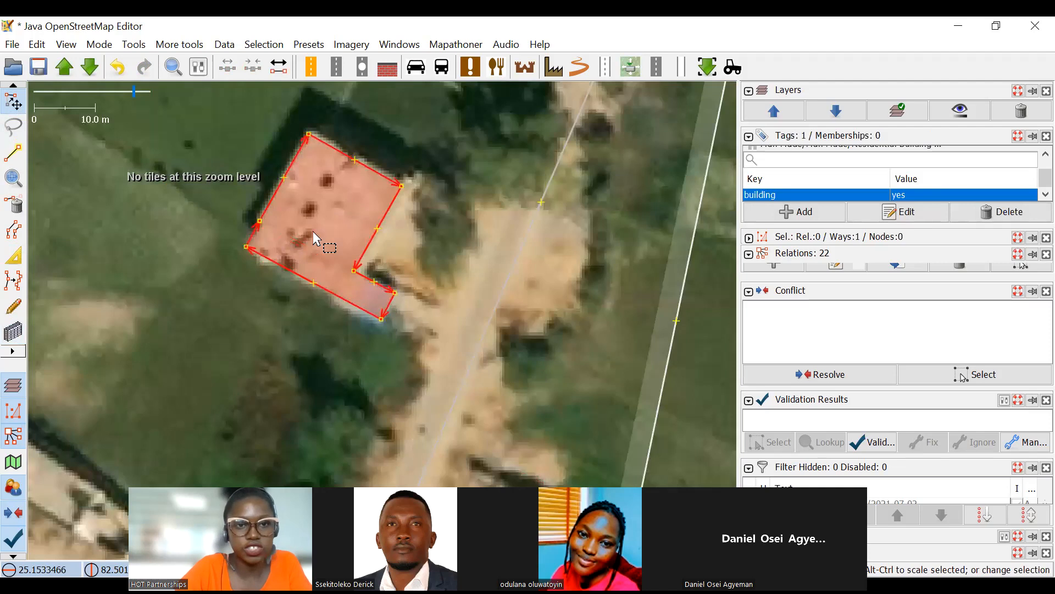
click(254, 196)
click(259, 204)
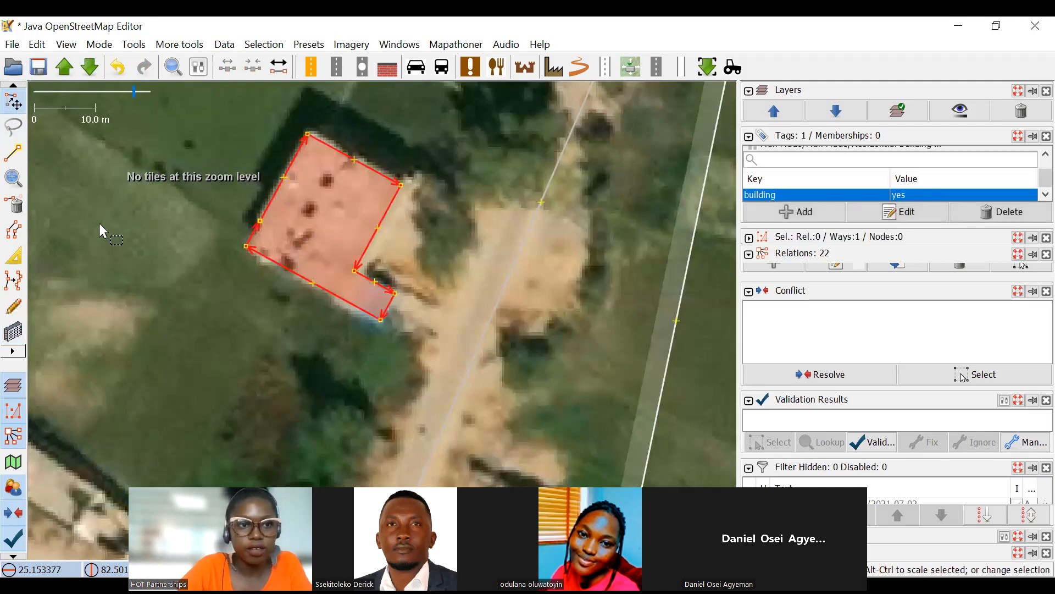
Delete the joined L-shaped building and draw a building rectangle over the main block of the bright-roofed building west of the track.
click(11, 208)
click(13, 332)
scroll(291, 153, up, 2)
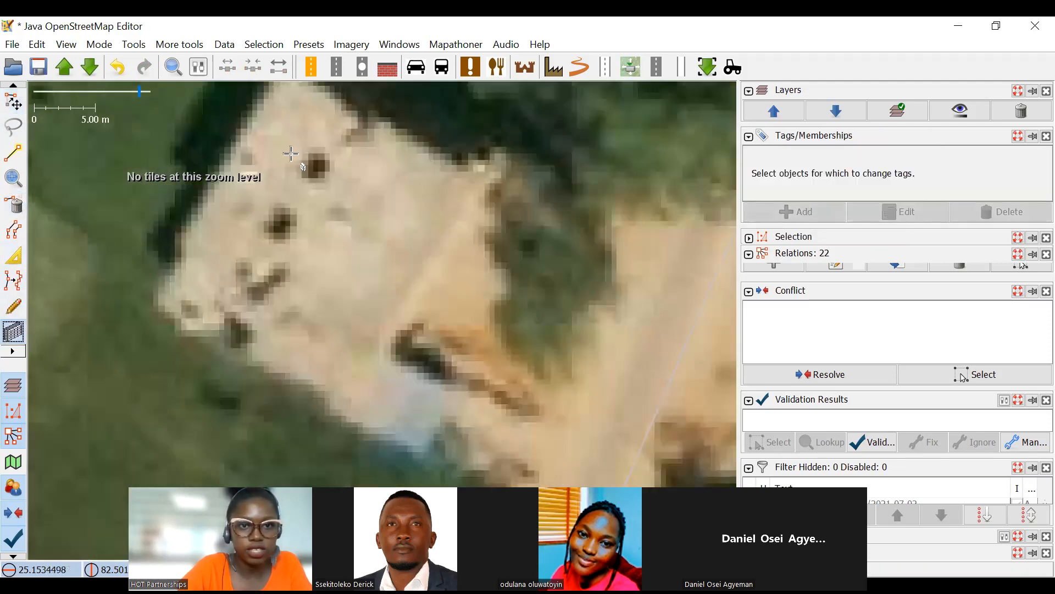
drag(291, 153, 298, 233)
click(293, 146)
drag(212, 349, 255, 178)
click(201, 209)
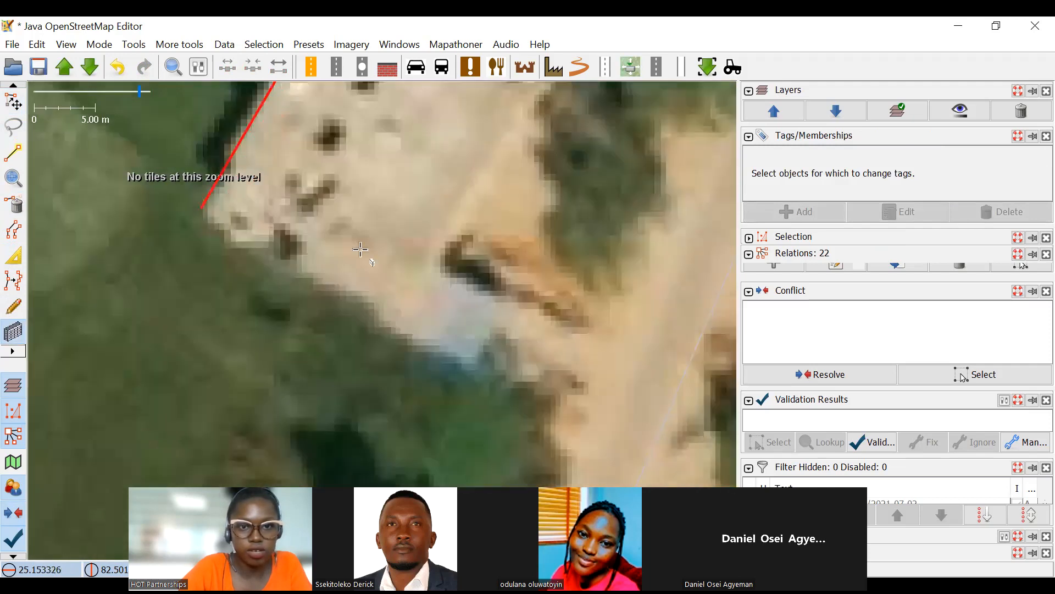
click(448, 248)
drag(494, 262, 483, 312)
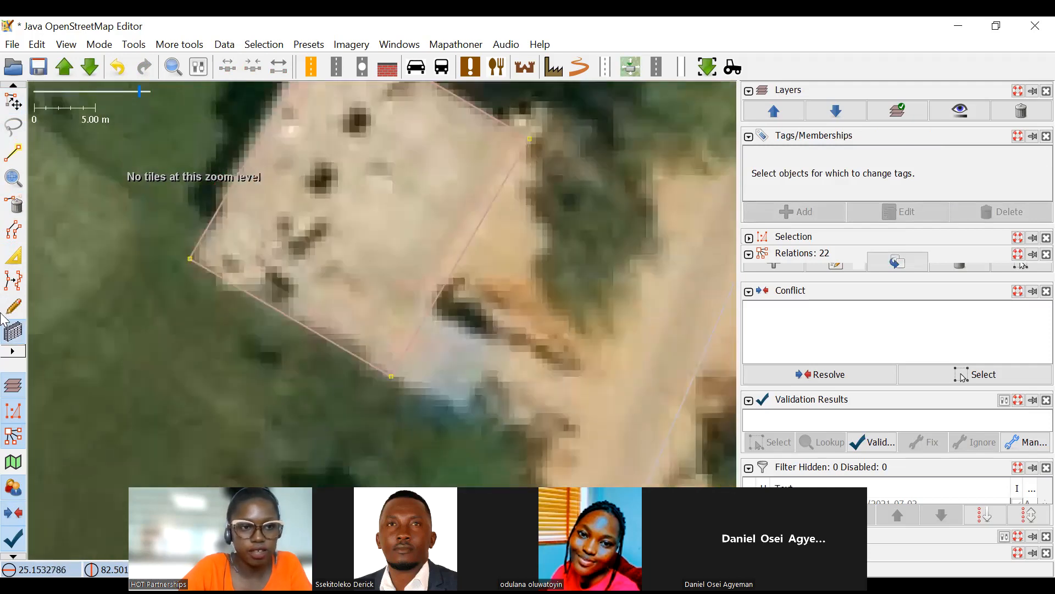
Extrude the southern part of the rectangle's eastern edge outward over the south wing to form an L-shaped building.
click(11, 251)
drag(370, 252, 290, 203)
drag(349, 262, 429, 297)
scroll(436, 328, down, 2)
drag(488, 264, 519, 214)
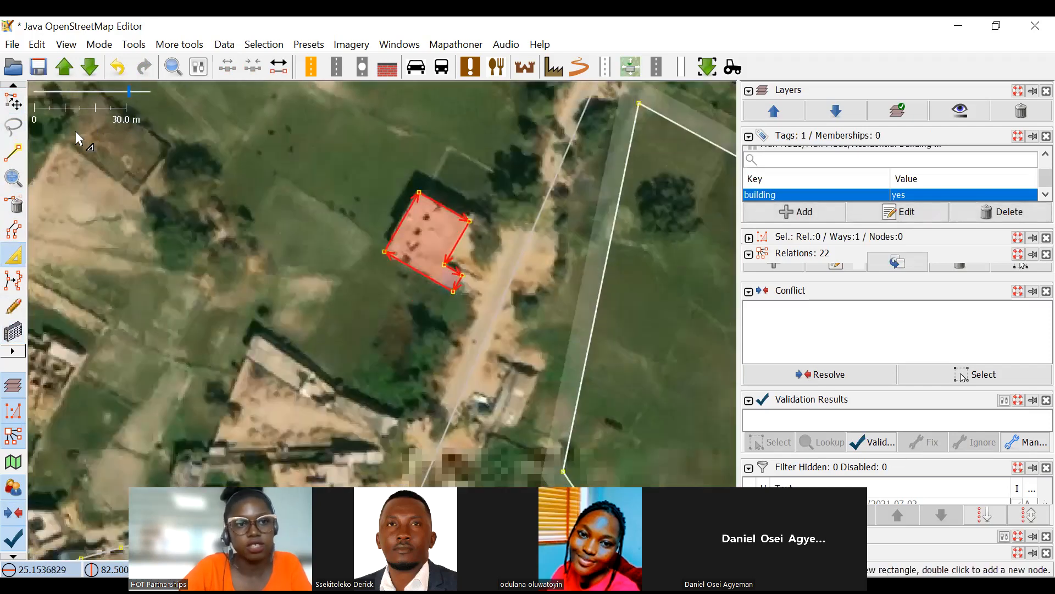
Survey the area up to the railway and compare the station building's outline with the imagery beside the tracks.
click(13, 104)
scroll(421, 310, down, 2)
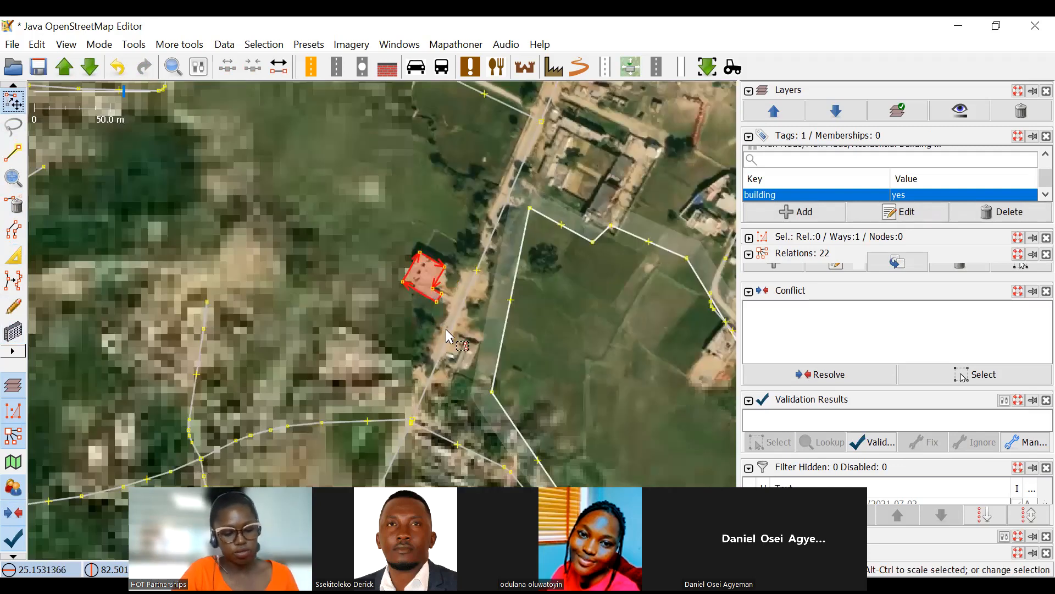
scroll(512, 251, down, 2)
drag(626, 363, 507, 281)
scroll(507, 282, down, 2)
drag(507, 282, 514, 331)
drag(454, 245, 478, 310)
scroll(460, 256, up, 4)
mouse_move(468, 205)
mouse_down()
mouse_move(497, 244)
mouse_move(517, 244)
mouse_move(518, 290)
mouse_up()
scroll(519, 297, down, 2)
drag(539, 249, 476, 404)
scroll(518, 282, down, 4)
key(3)
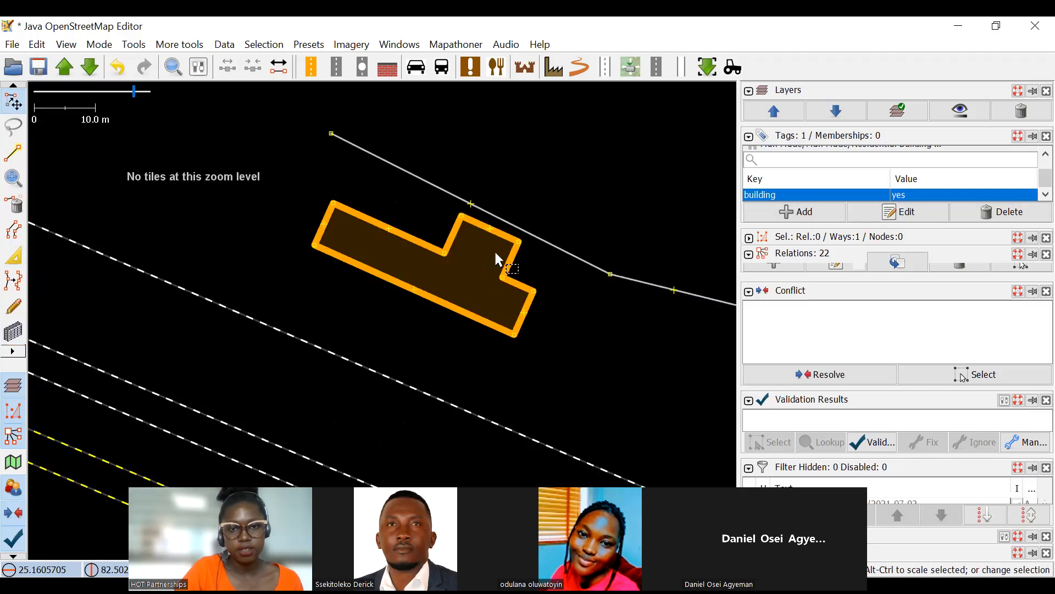
scroll(496, 246, up, 2)
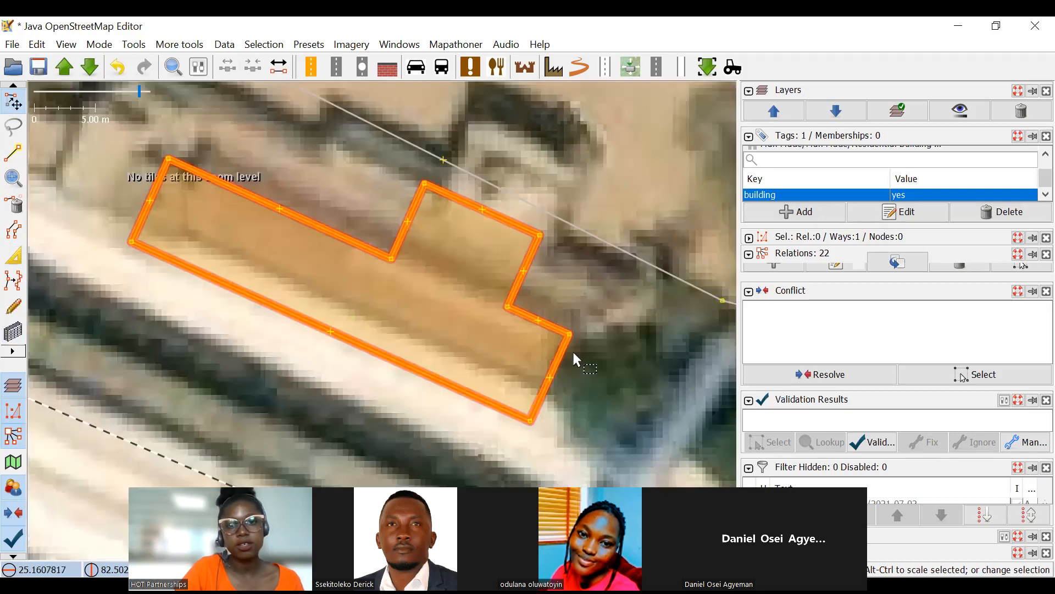
scroll(431, 237, down, 1)
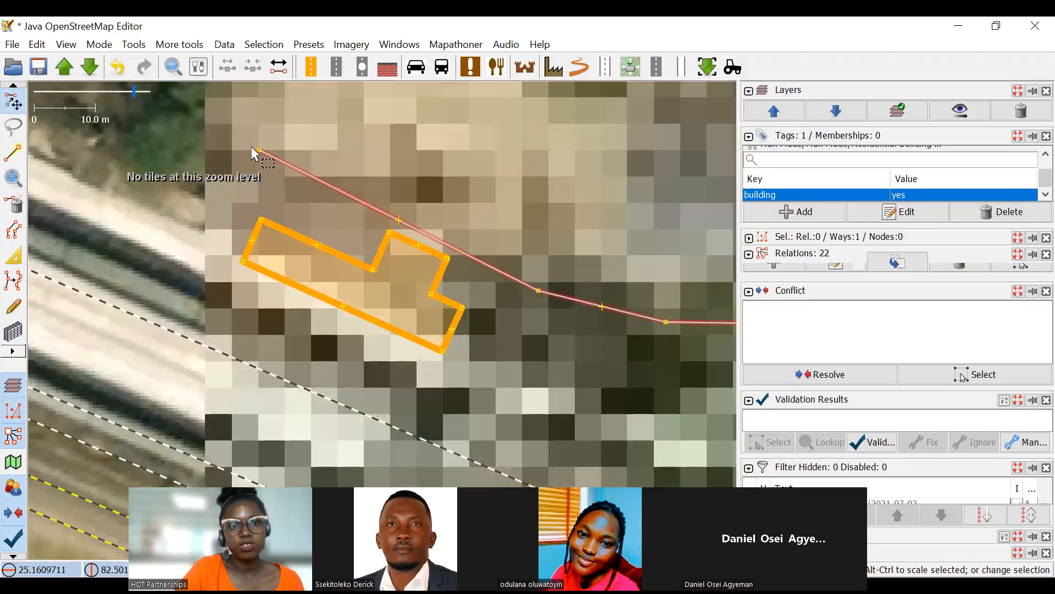
Move the nodes of the road running past the station building northward into the open yard, clear of the roofs.
click(292, 84)
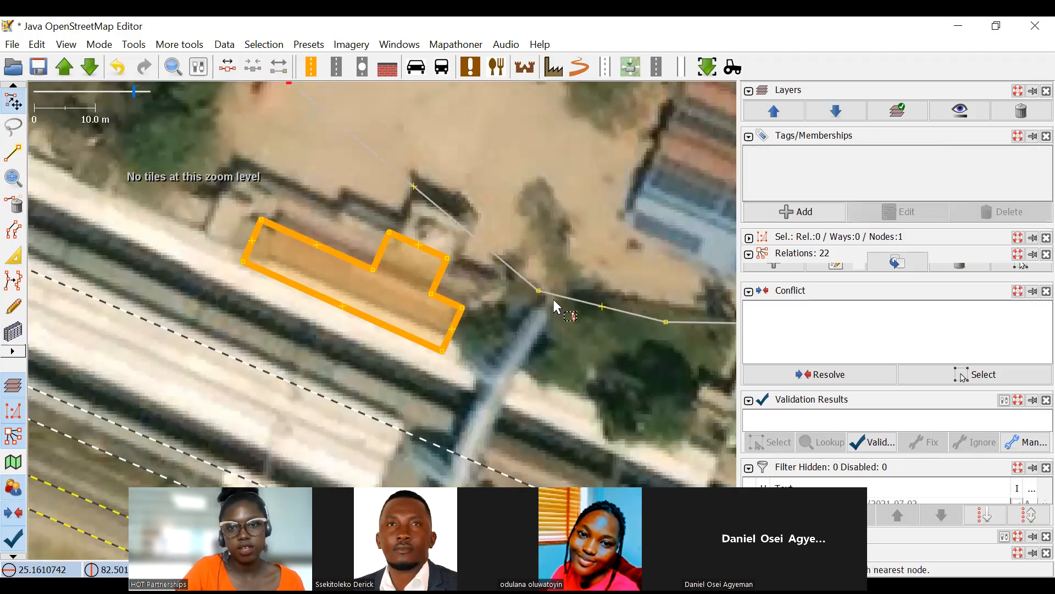
drag(540, 291, 573, 216)
drag(665, 321, 675, 266)
drag(567, 314, 404, 278)
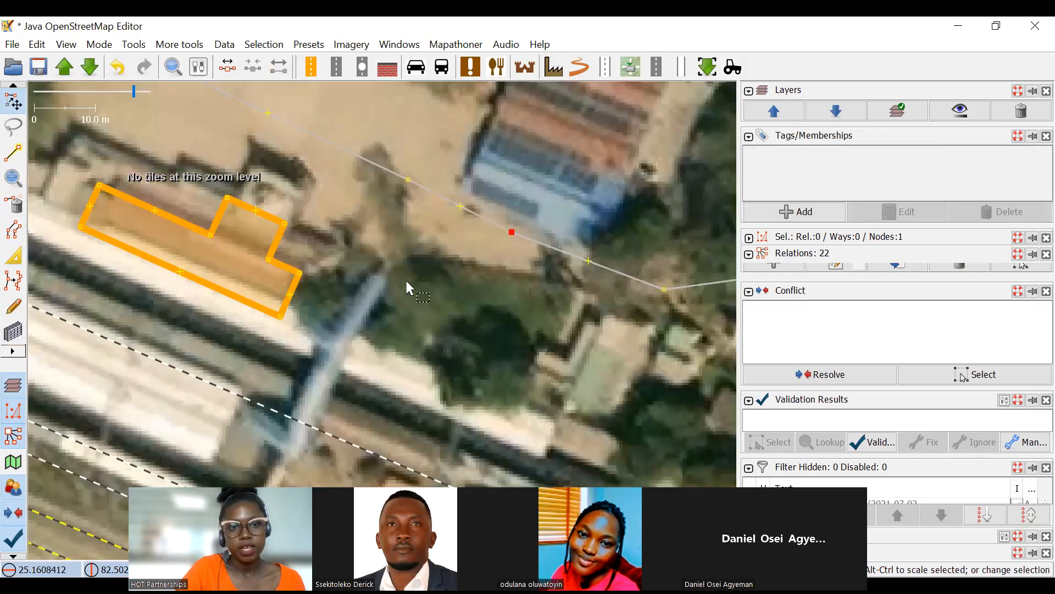
Try to shift the train station building outline over the roof on the imagery and undo the last move.
drag(279, 228, 421, 318)
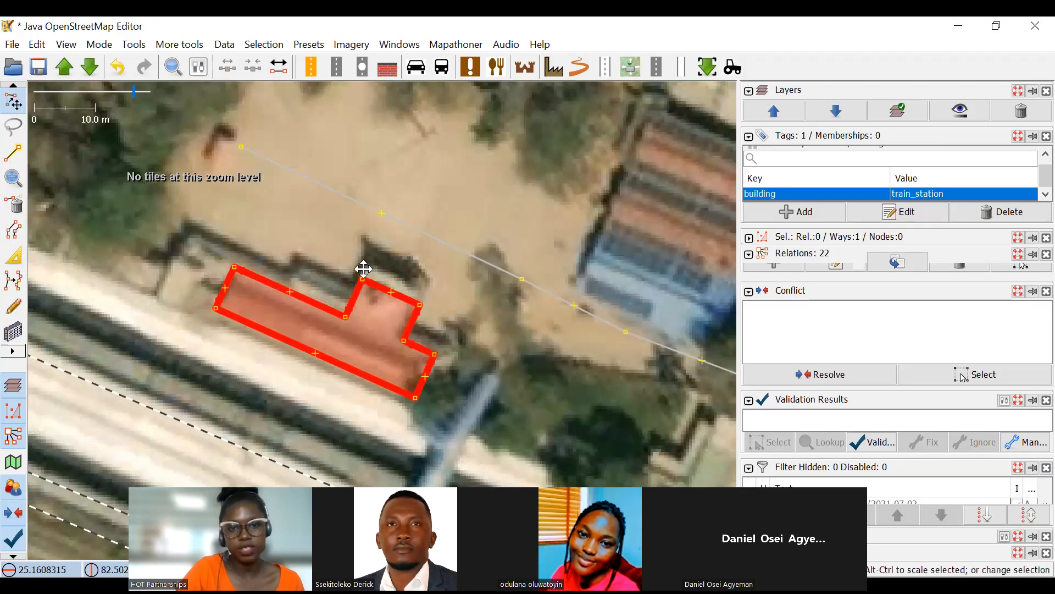
drag(468, 351, 418, 307)
key(ctrl+z)
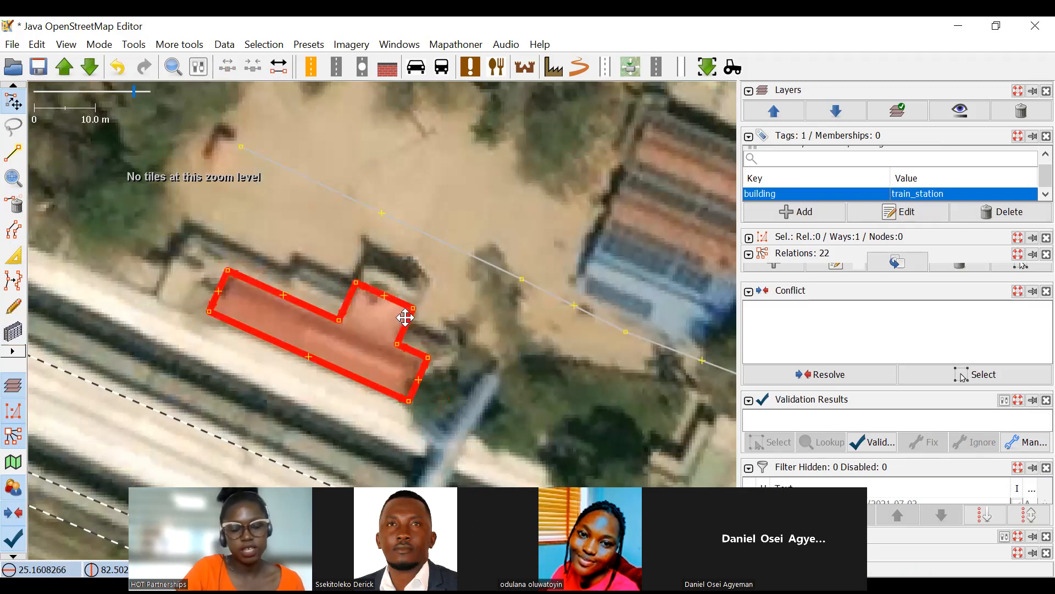
Extrude the western and northern edges of the train station outline outward to match the roof's extent.
click(8, 257)
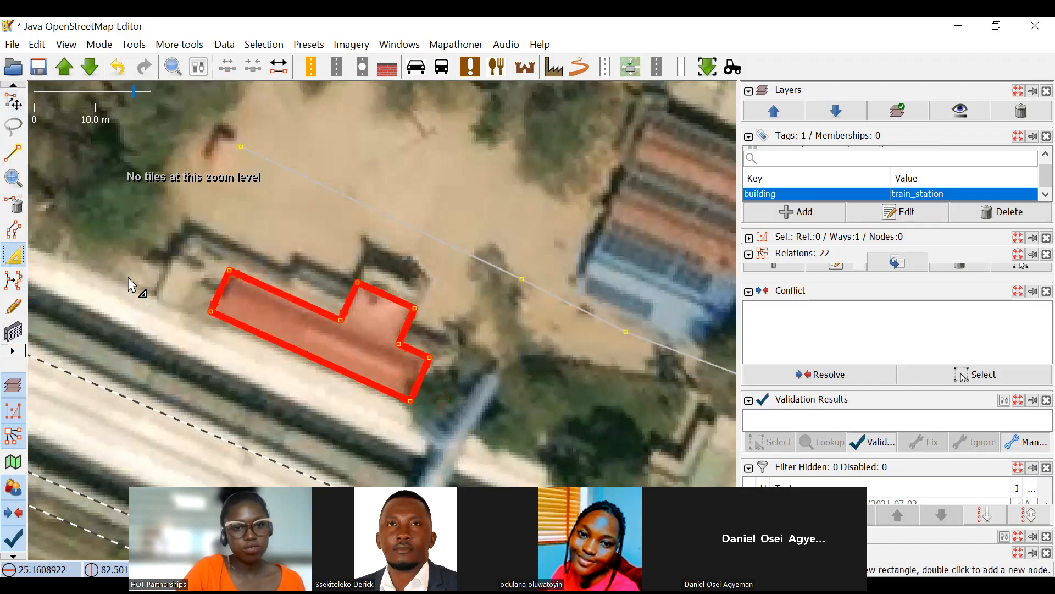
drag(191, 274, 265, 270)
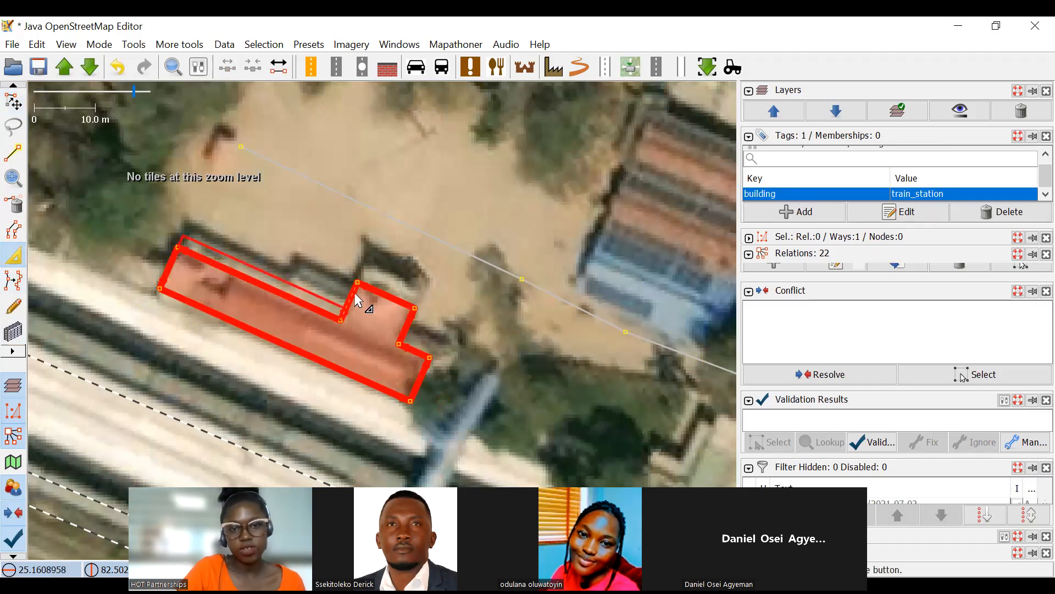
scroll(354, 292, up, 2)
drag(353, 293, 262, 262)
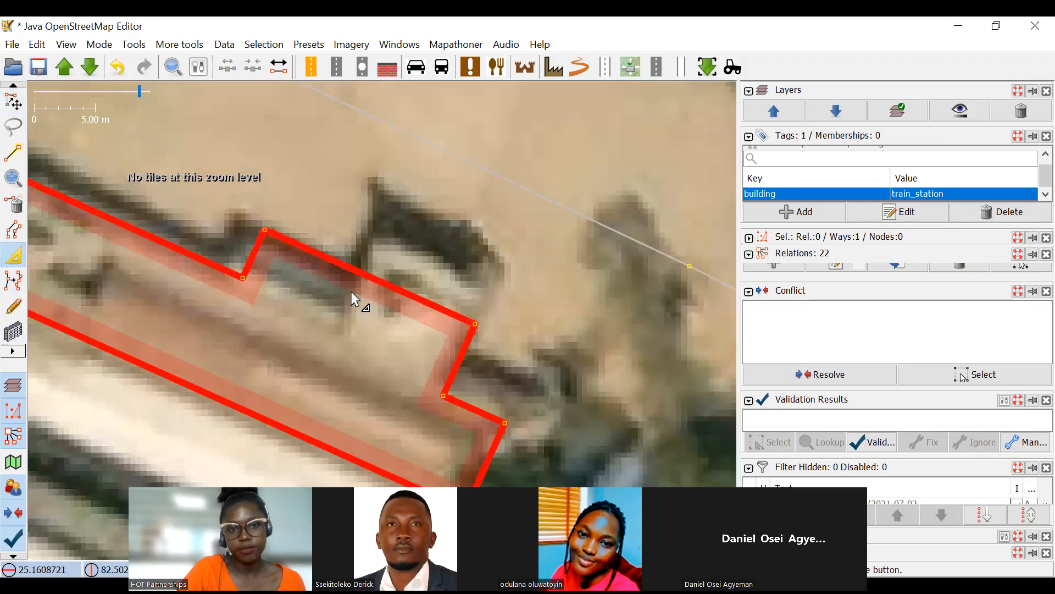
drag(361, 296, 442, 274)
scroll(494, 329, down, 4)
scroll(542, 325, up, 2)
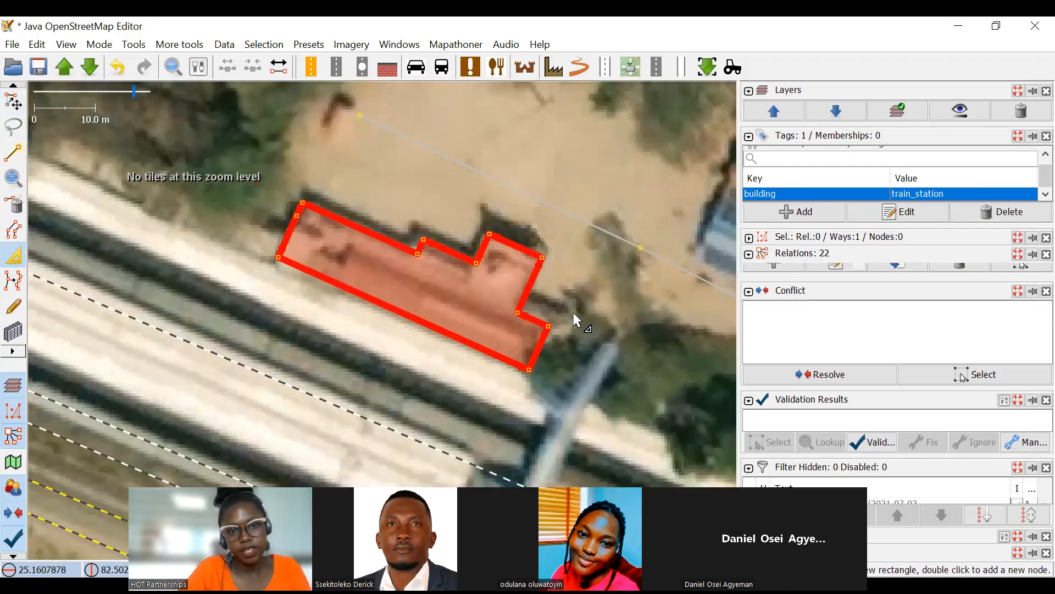
Undo the extrusions and the shift of the train station outline.
key(s)
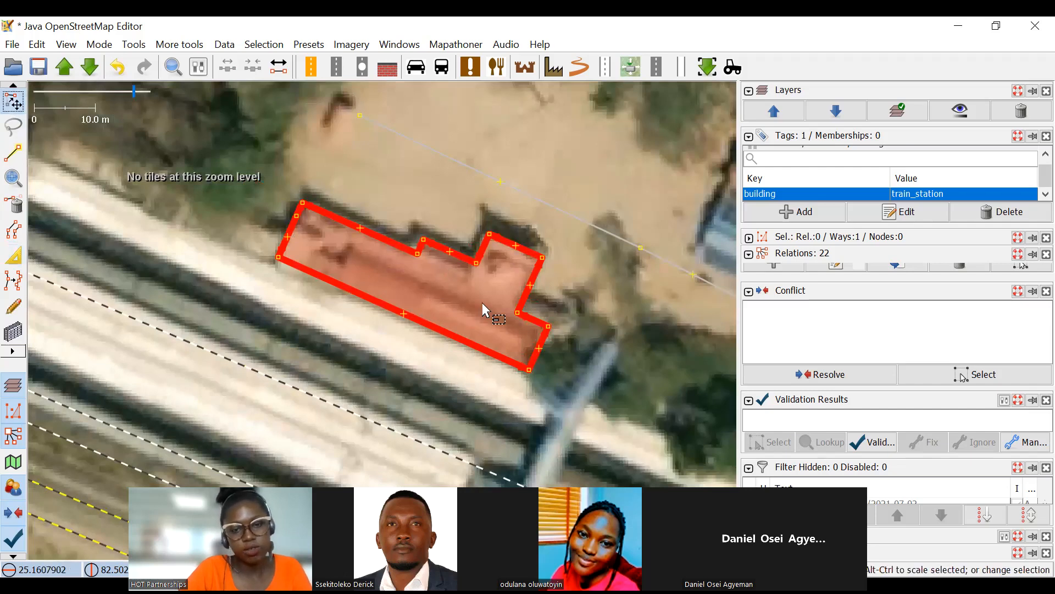
key(ctrl+z)
key(ctrl+z)
key(ctrl+z)
key(ctrl+z)
key(ctrl+z)
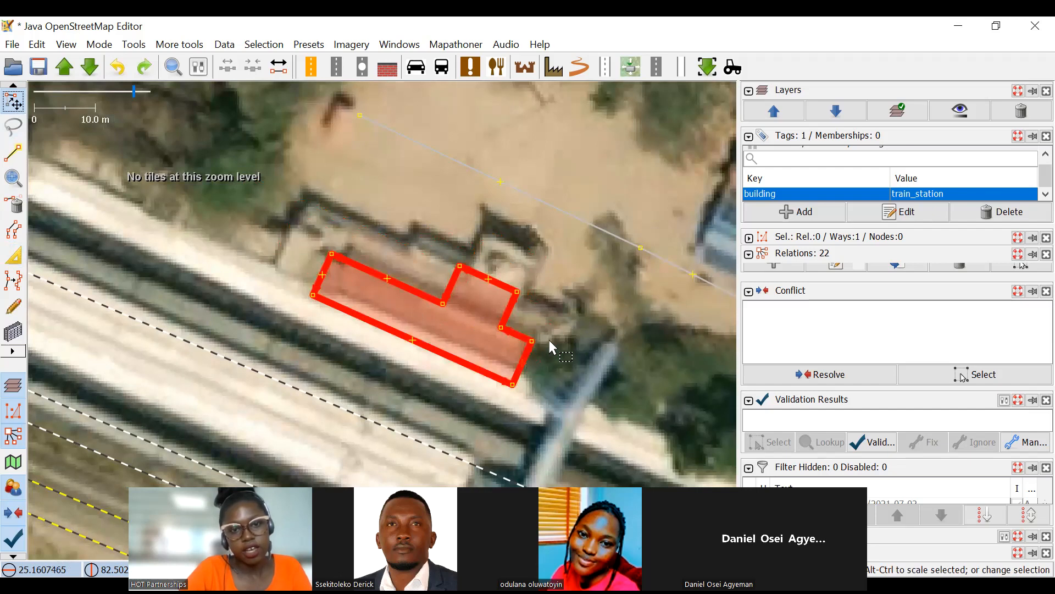
Scale up the train station outline over the roof and rotate it to run parallel to the tracks.
drag(549, 322, 605, 328)
drag(540, 295, 547, 269)
drag(575, 342, 565, 295)
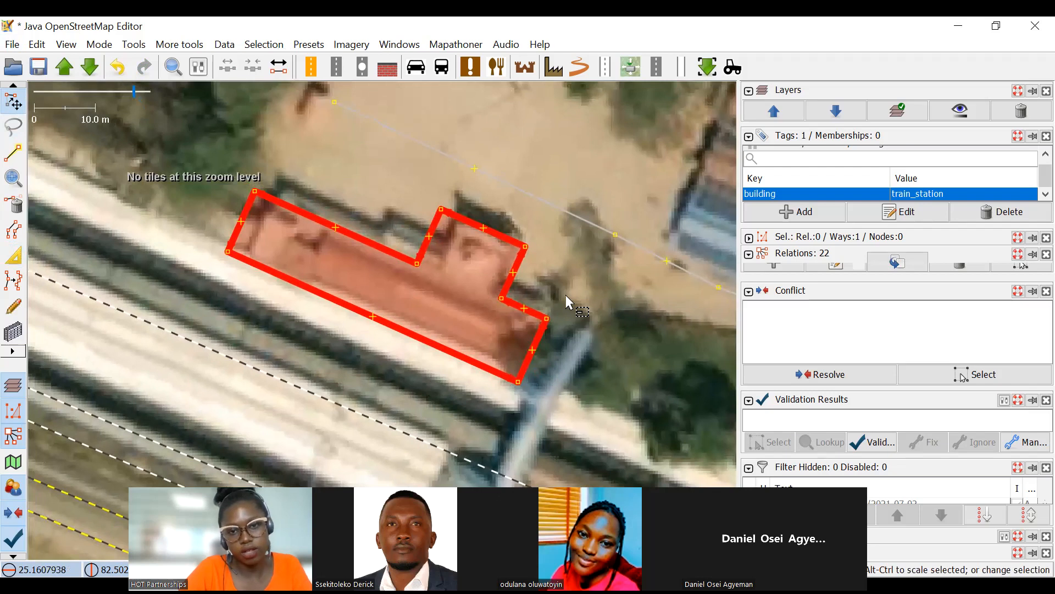
drag(513, 255, 556, 296)
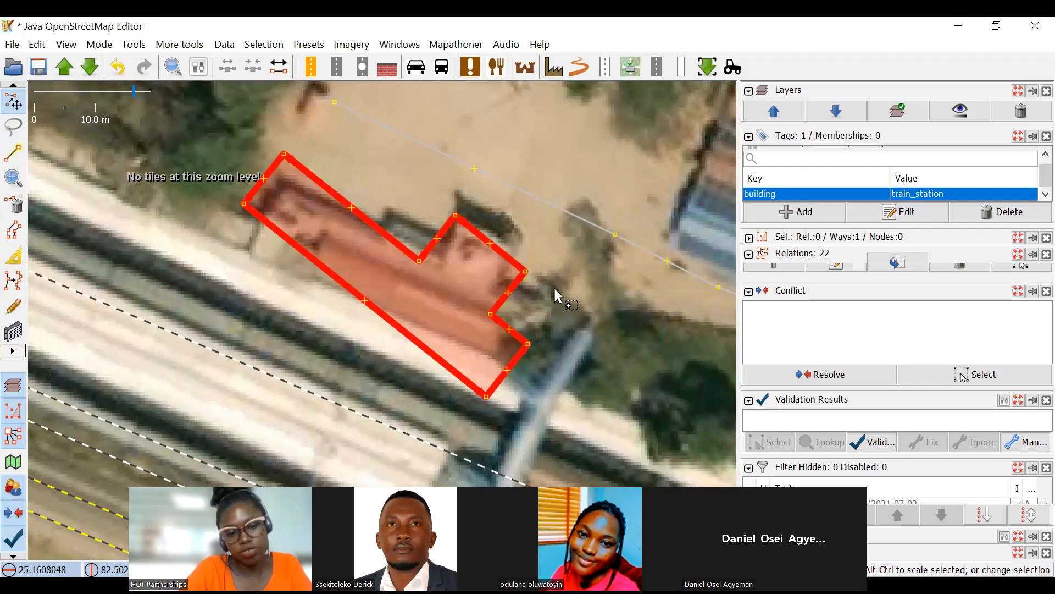
drag(555, 295, 578, 278)
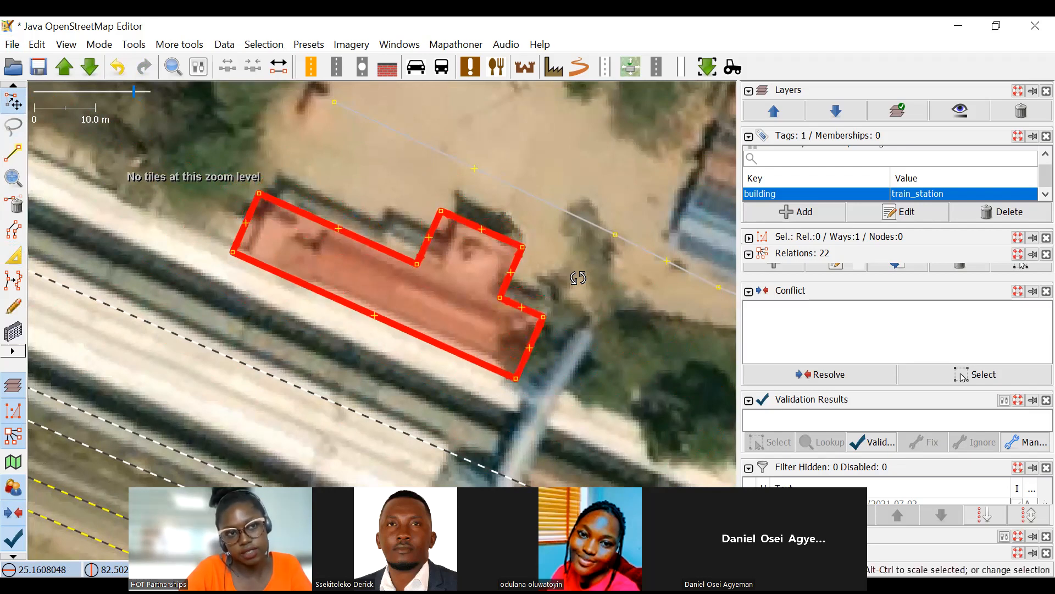
Extrude the edges of the station's northern side and its eastern end to follow the stepped roofline.
key(x)
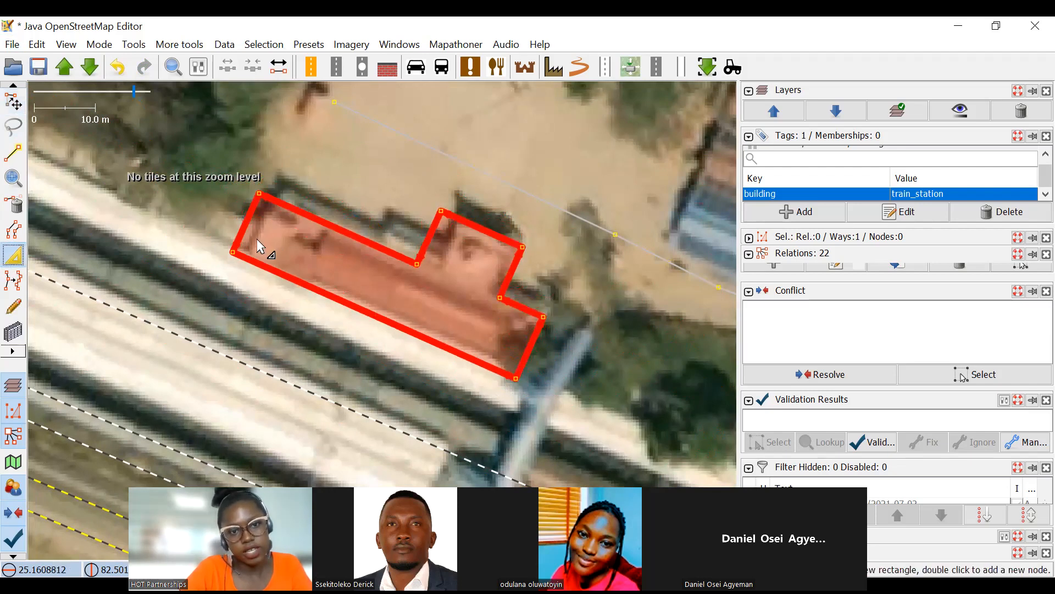
drag(328, 230, 423, 219)
scroll(415, 242, up, 2)
drag(515, 278, 549, 207)
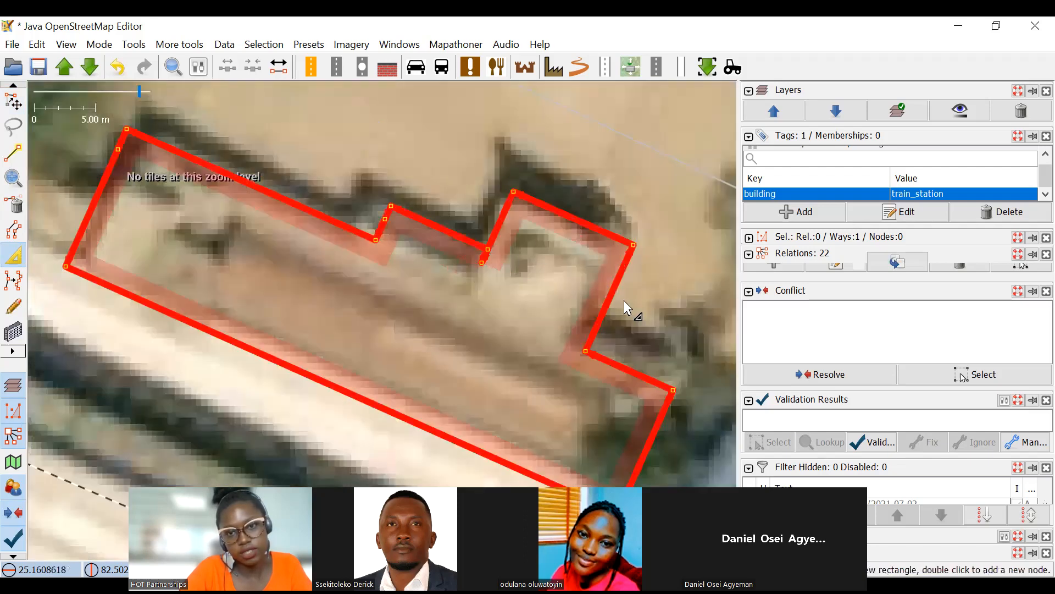
drag(625, 307, 553, 216)
scroll(552, 265, down, 4)
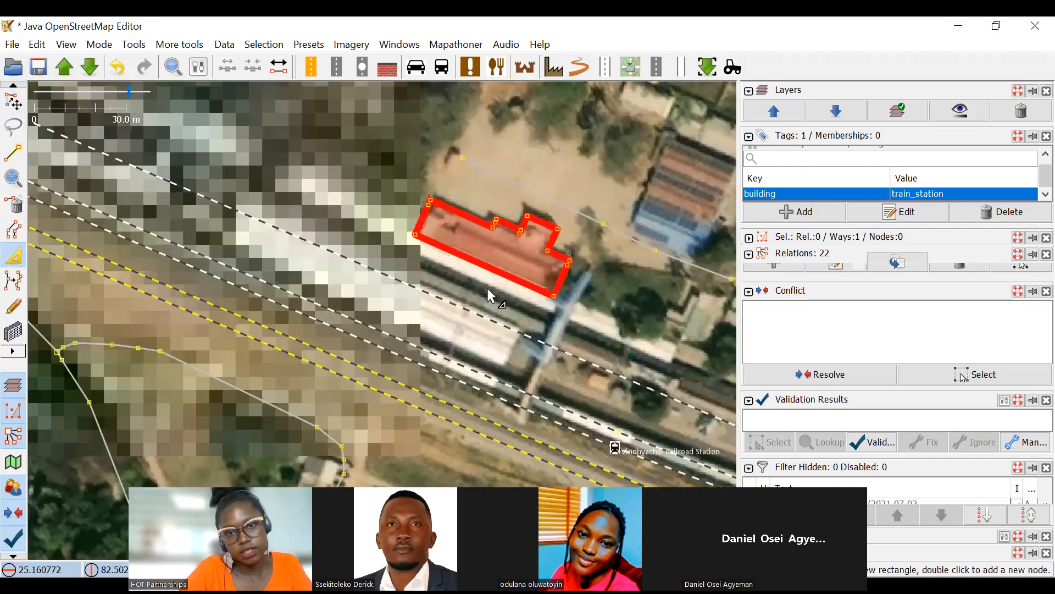
scroll(412, 207, up, 4)
drag(483, 227, 425, 242)
Reselect the station building and extrude its long southwestern edge slightly inward to the platform-side roof edge.
click(13, 102)
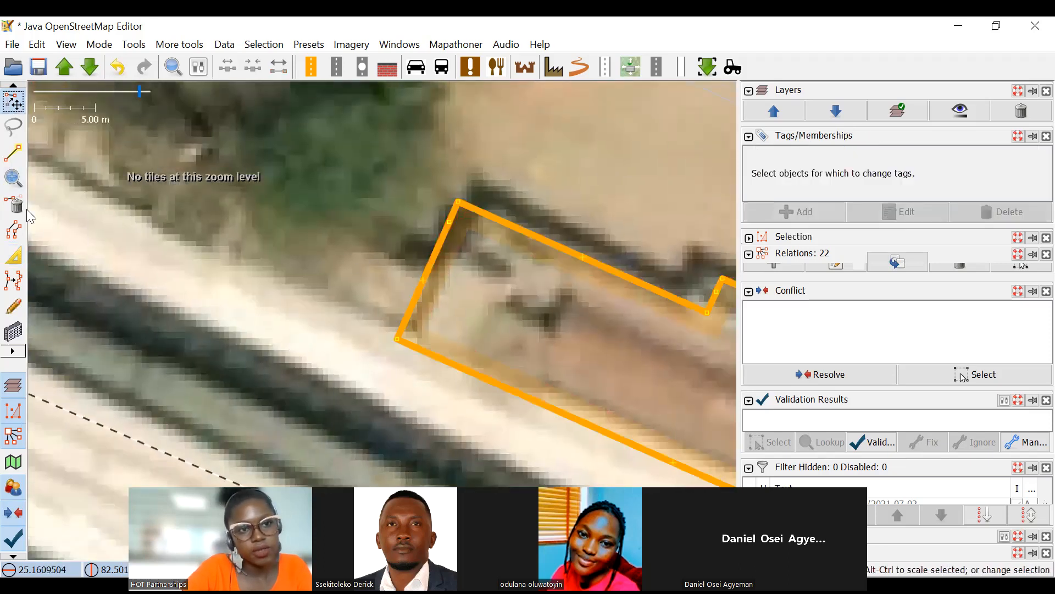
key(b)
drag(439, 243, 455, 245)
drag(532, 380, 431, 250)
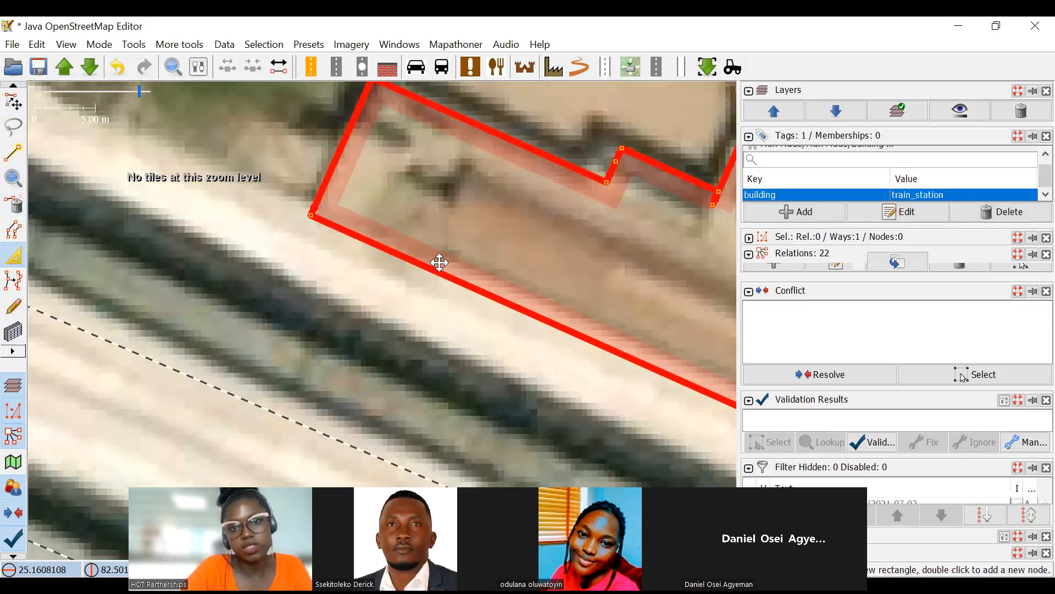
scroll(388, 191, down, 2)
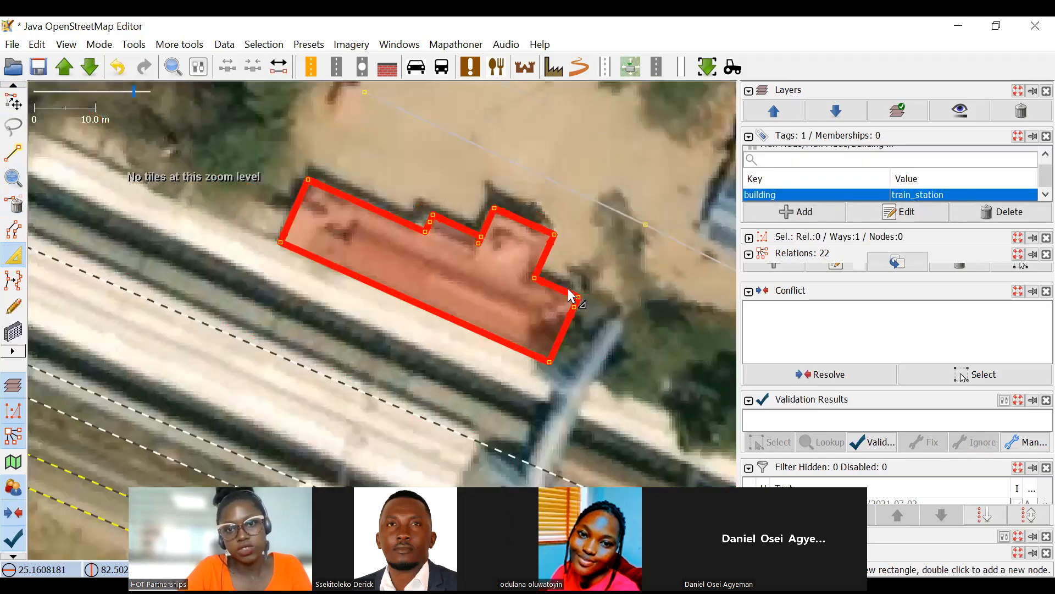
key(Escape)
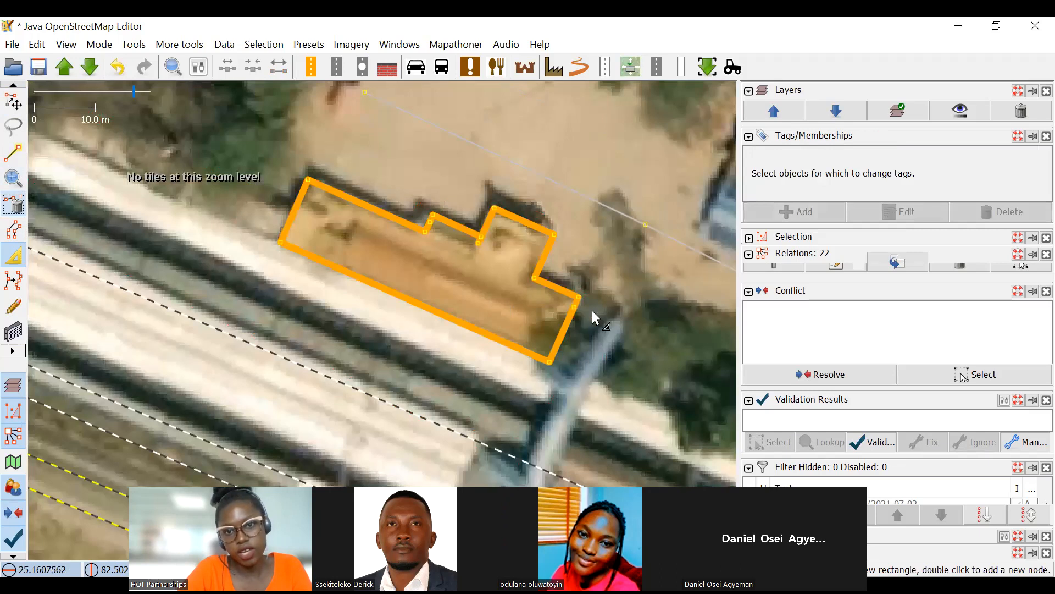
Inspect the overlapping corner nodes at the annex notch and undo the last station outline extrusions.
scroll(477, 244, up, 4)
scroll(530, 287, down, 4)
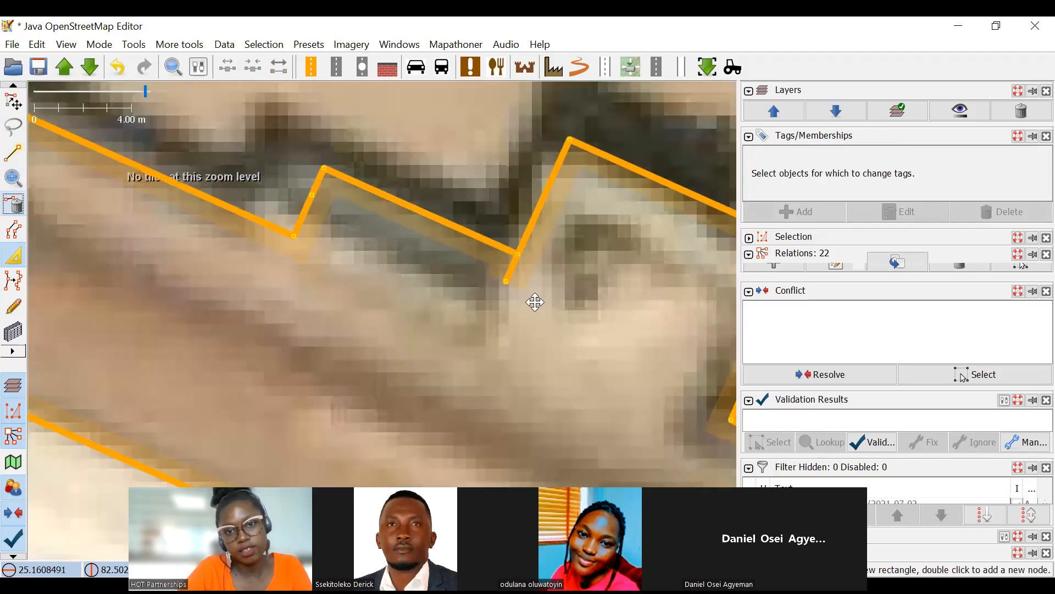
scroll(521, 222, down, 1)
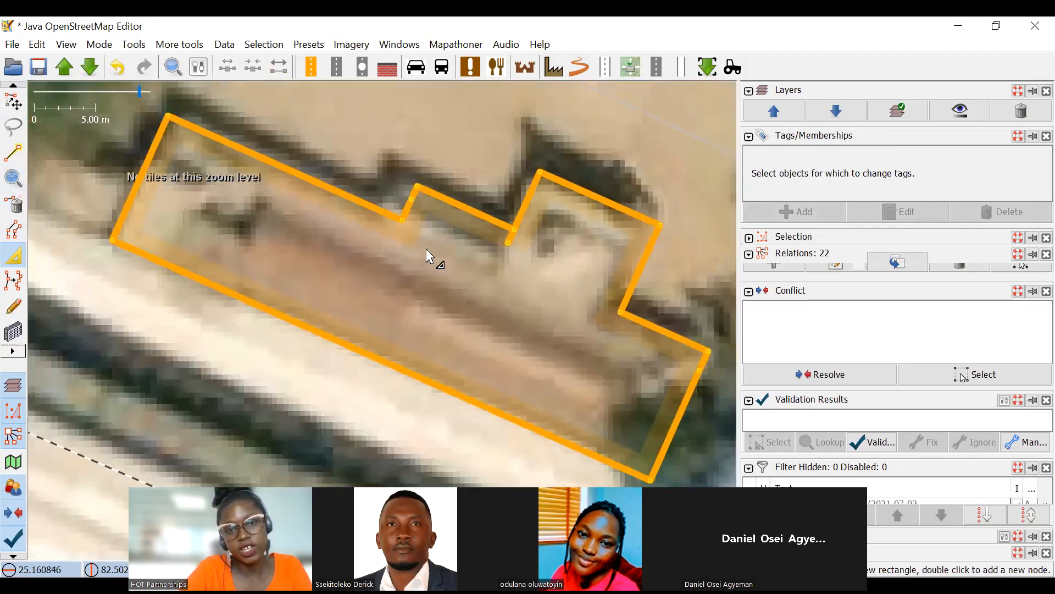
scroll(524, 247, up, 4)
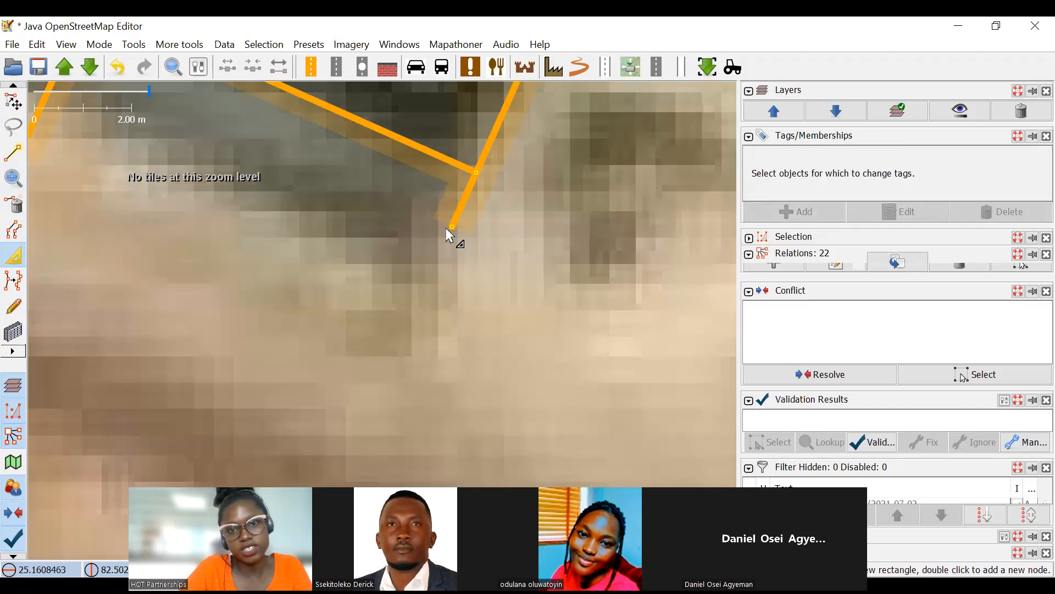
key(ctrl+z)
scroll(464, 236, down, 4)
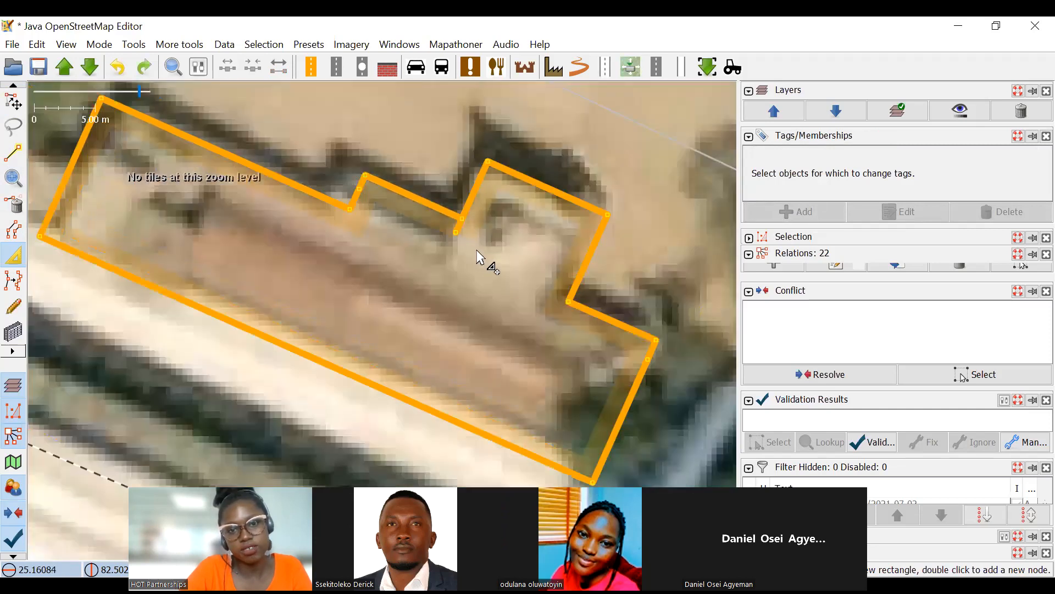
key(ctrl+z)
key(ctrl+z)
key(ctrl+z)
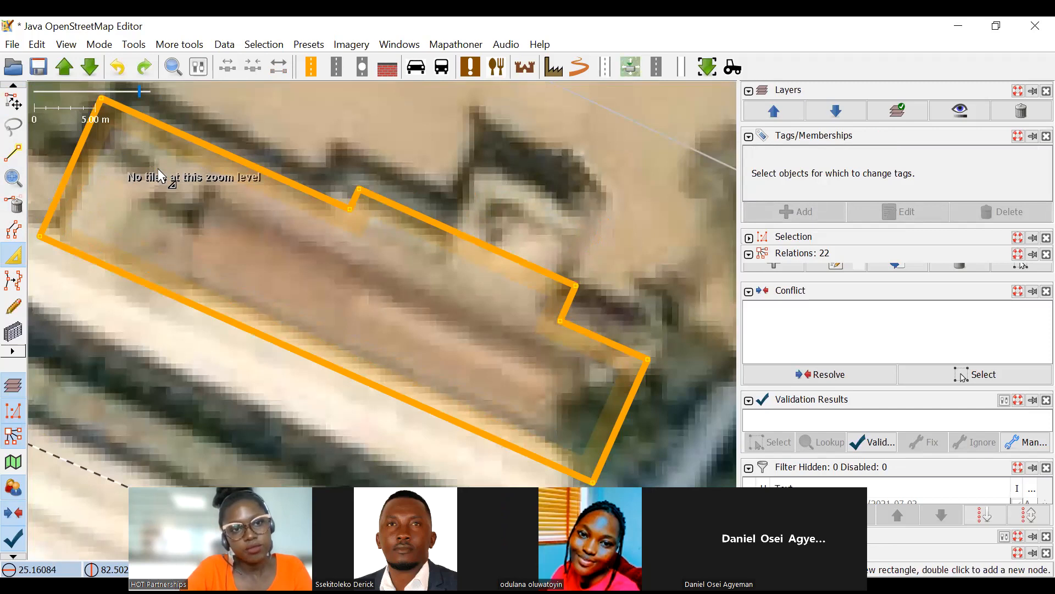
Reselect the station outline and extrude its northern annex and the adjoining middle section outward to match the stepped roofline.
click(15, 103)
click(143, 119)
drag(256, 191, 275, 202)
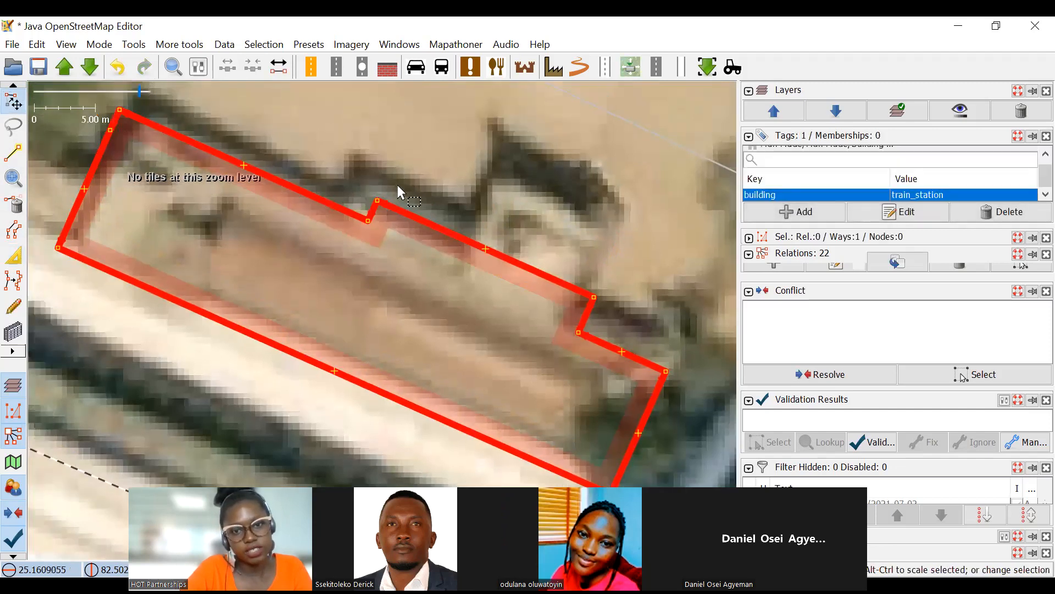
click(13, 256)
drag(491, 248, 535, 177)
drag(404, 179, 475, 228)
key(ctrl+z)
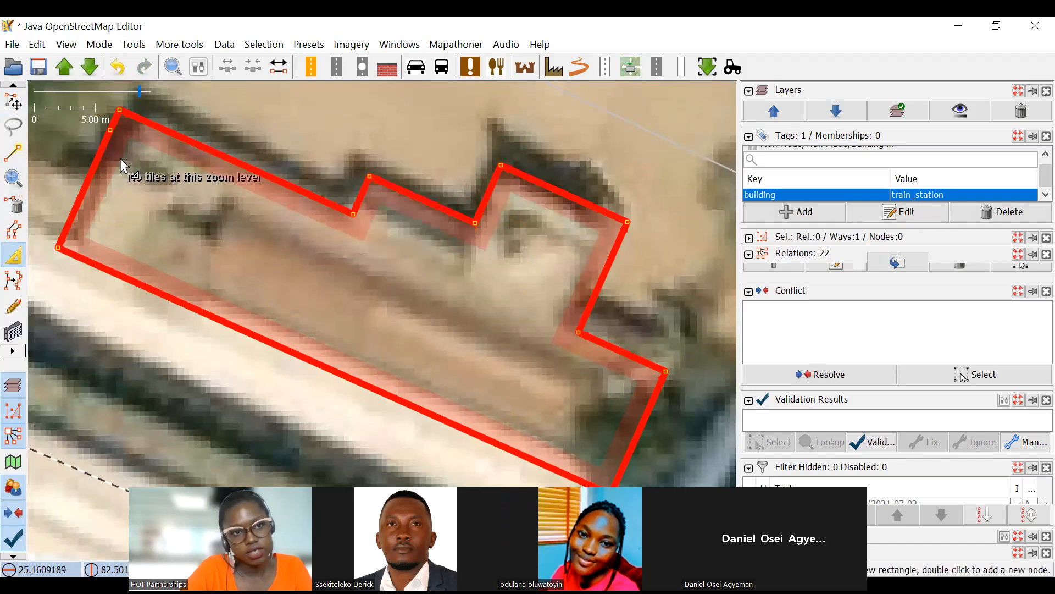
Delete the surplus node on the station outline's western edge and extrude that edge inward to the roofline.
click(15, 205)
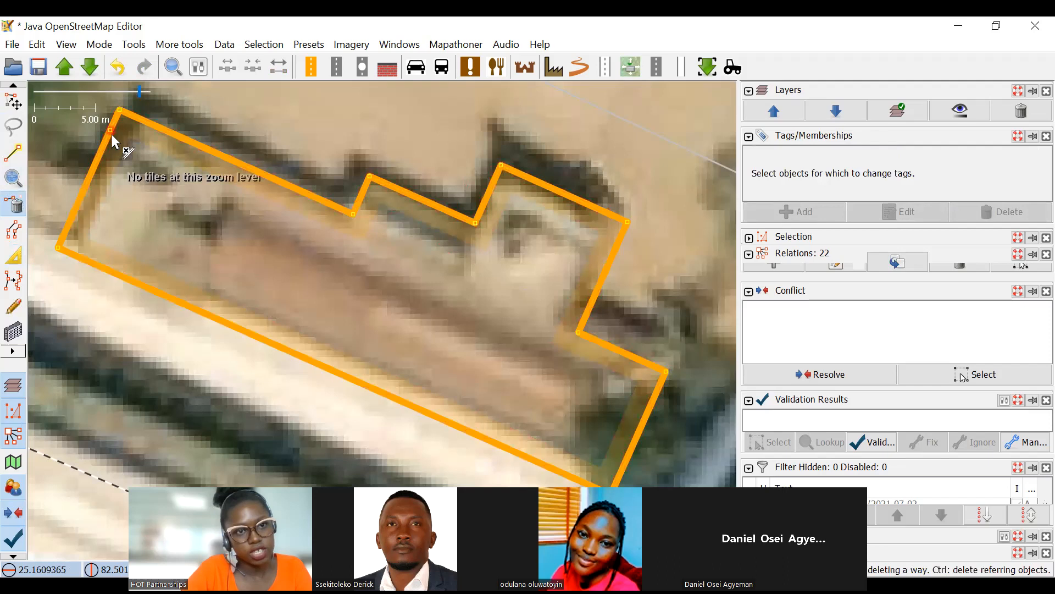
click(14, 256)
click(104, 159)
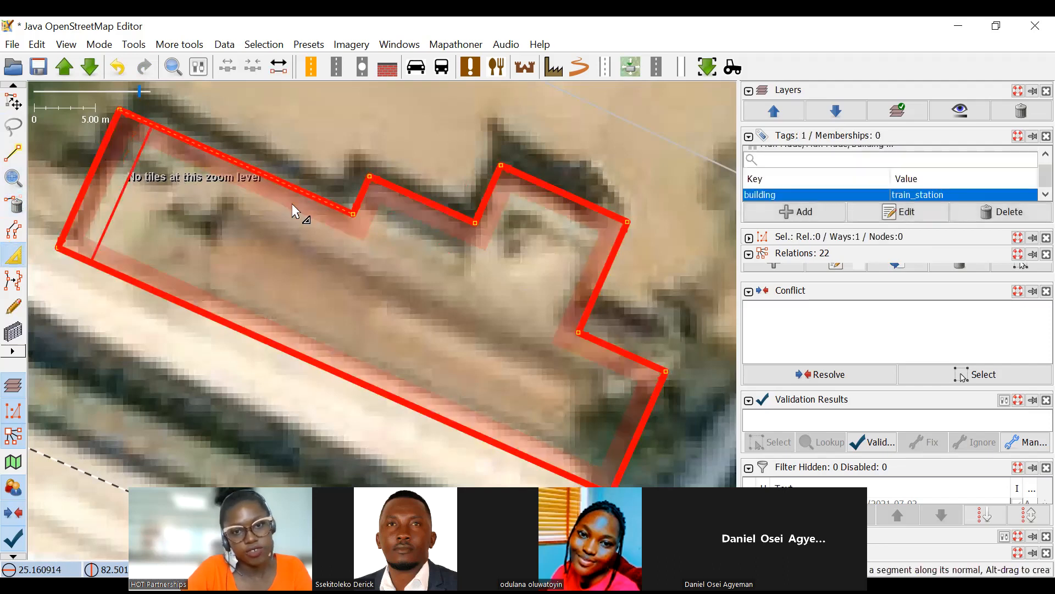
scroll(292, 203, down, 4)
scroll(401, 272, up, 2)
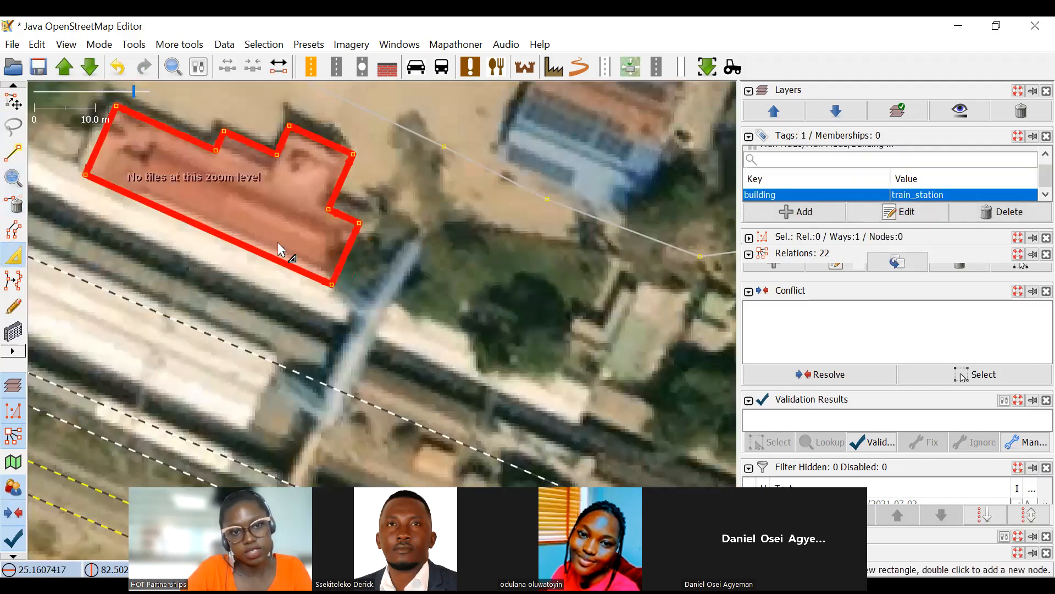
Search the mapped area around the main road for another complex building outline that needs correcting.
scroll(358, 245, down, 2)
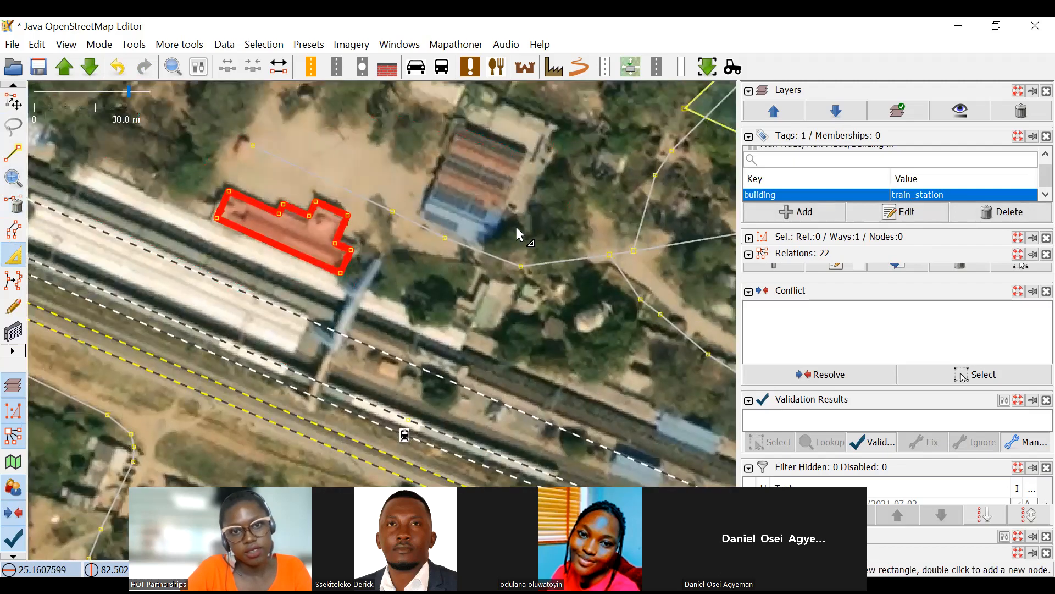
scroll(460, 272, down, 2)
drag(344, 161, 517, 330)
click(10, 104)
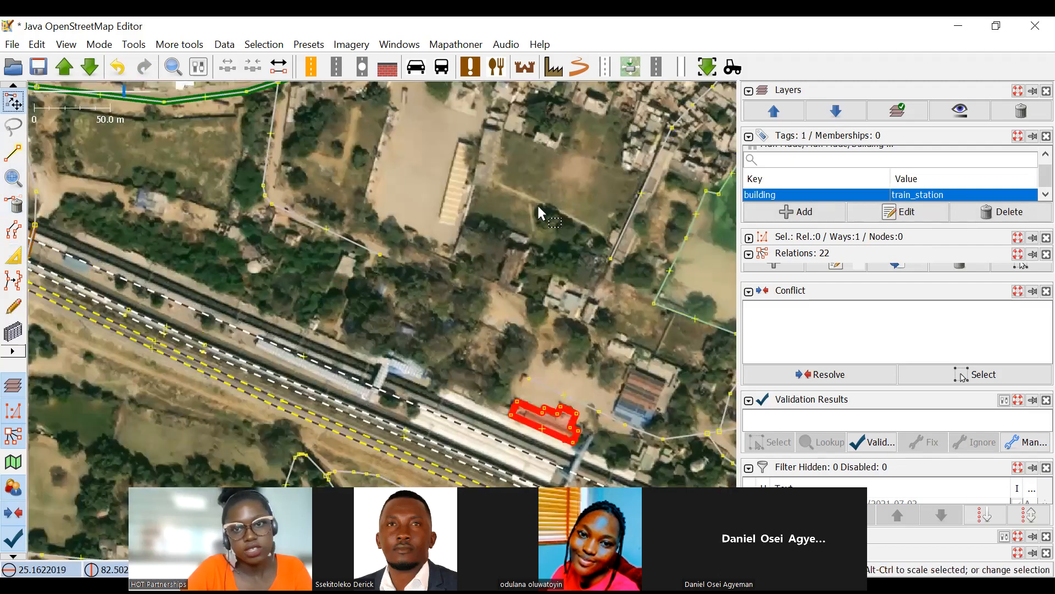
scroll(538, 214, down, 3)
scroll(596, 239, up, 3)
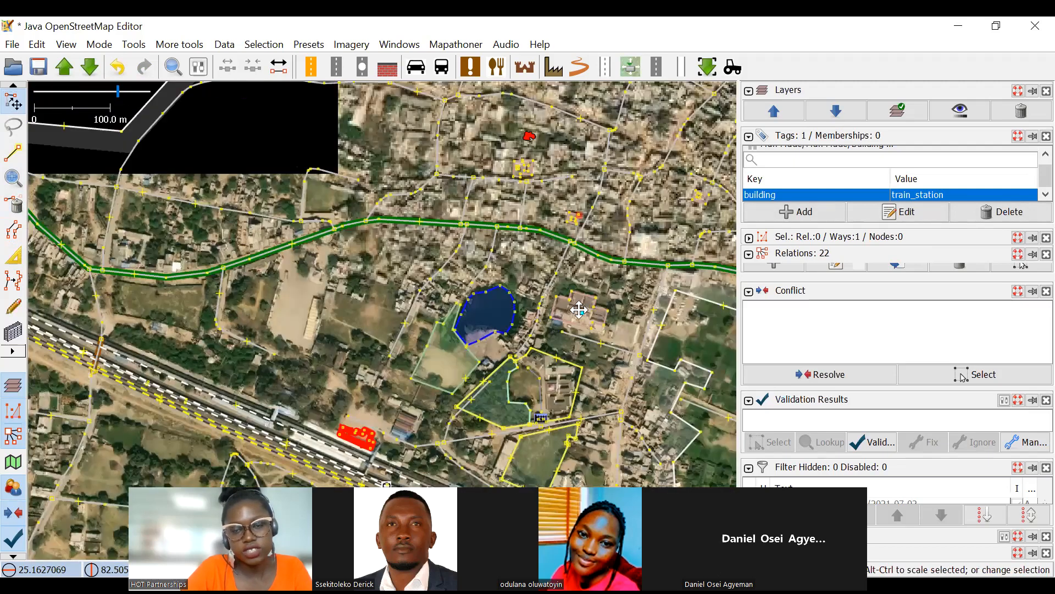
scroll(582, 218, up, 5)
drag(582, 218, 468, 297)
scroll(556, 341, down, 3)
drag(524, 194, 592, 224)
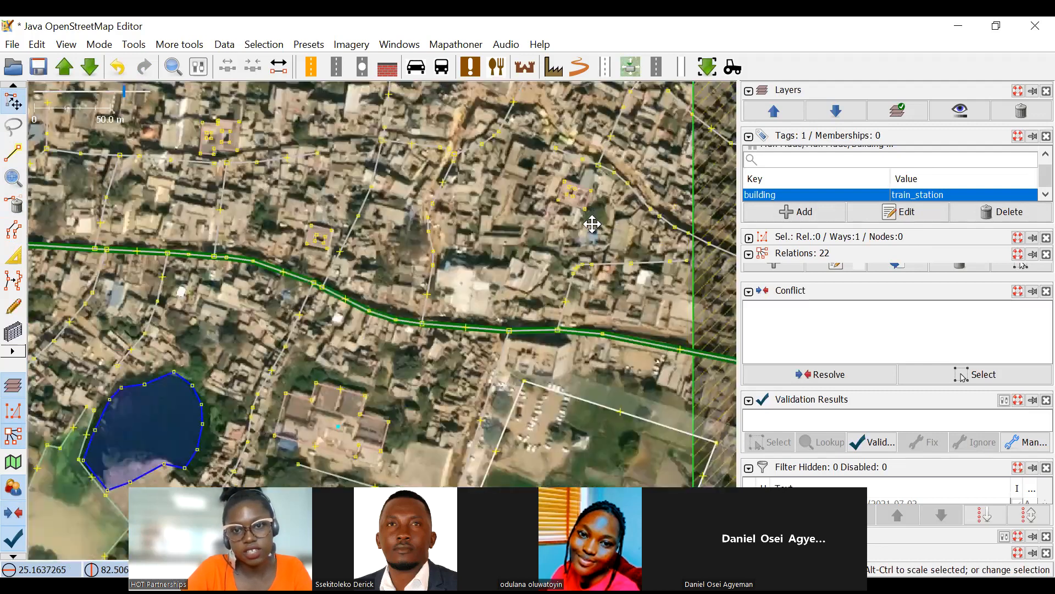
scroll(429, 292, down, 2)
drag(424, 293, 531, 261)
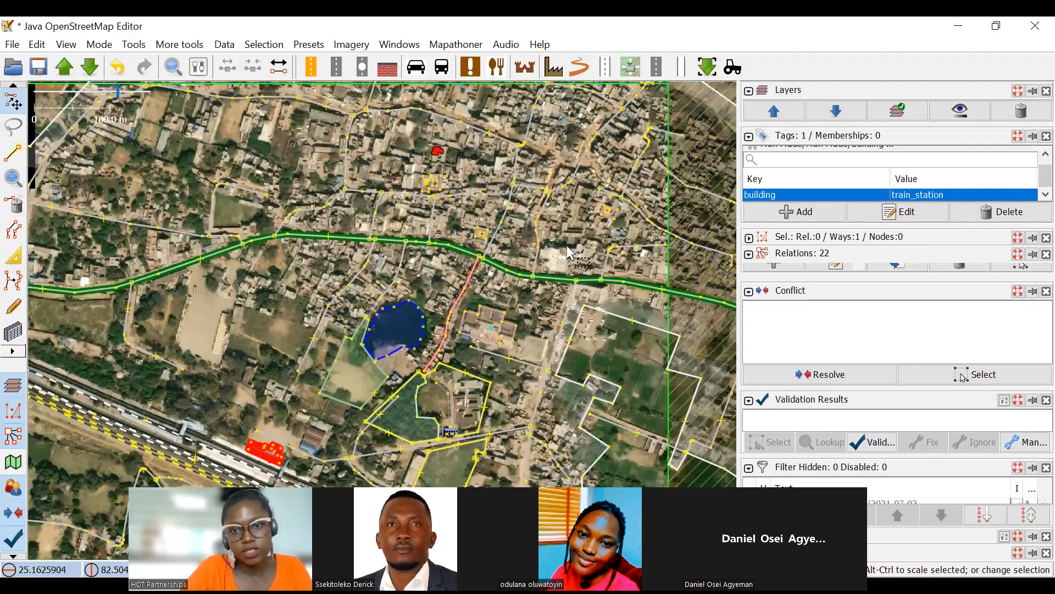
scroll(492, 247, up, 5)
click(498, 256)
scroll(544, 305, down, 2)
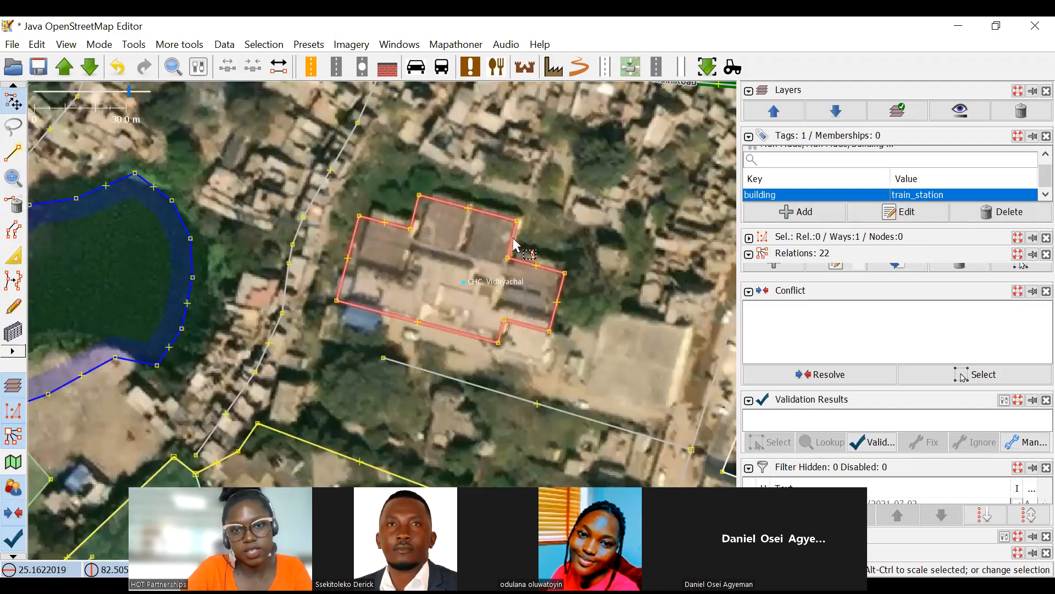
Split the eastern wing off the CHC, Vidhyachal building outline between its two notch corner nodes.
drag(854, 224, 855, 262)
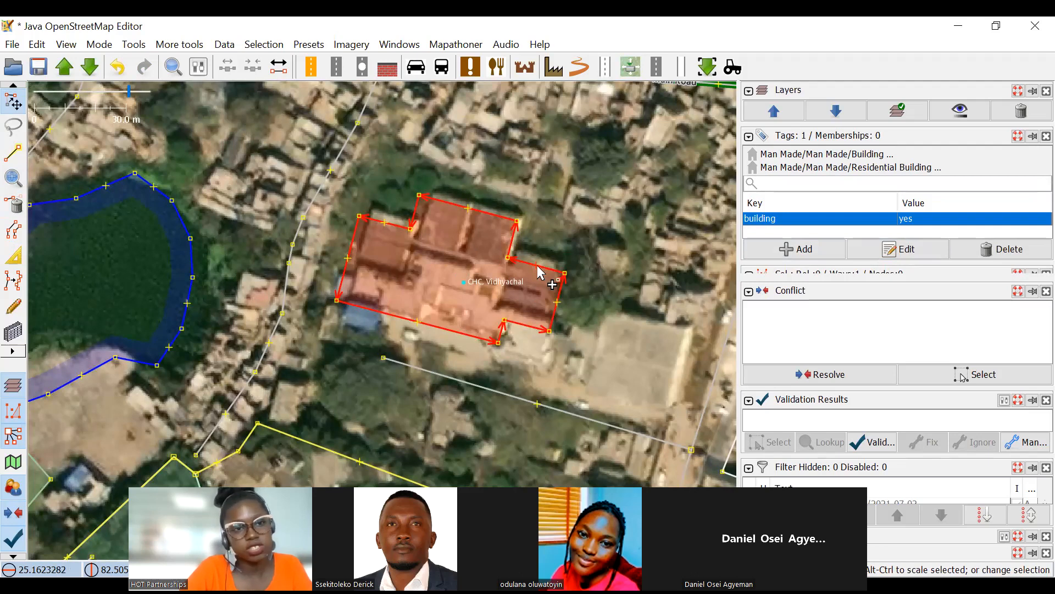
drag(488, 248, 513, 333)
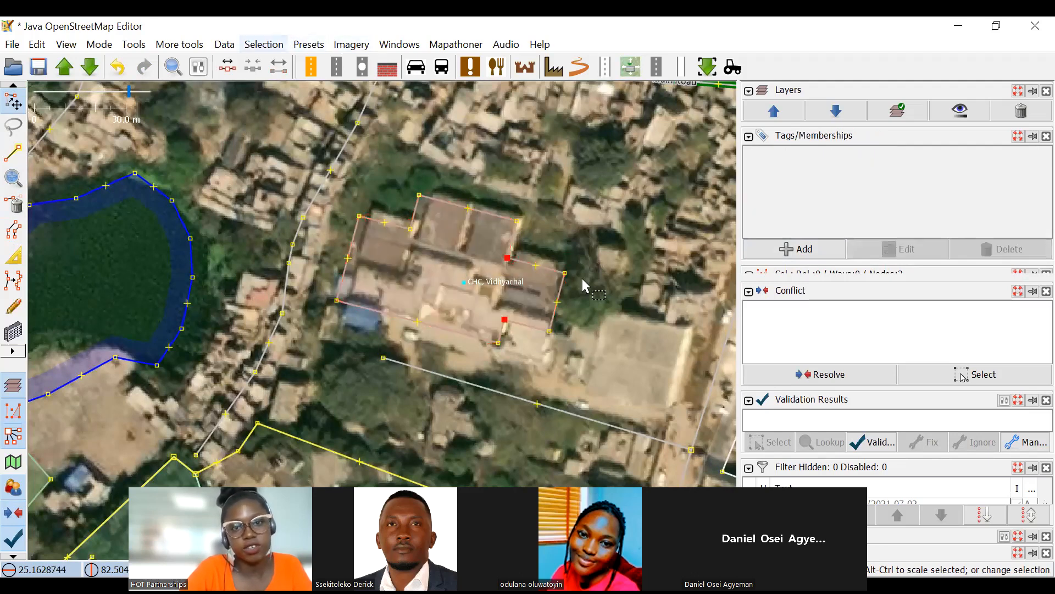
click(514, 266)
click(507, 258)
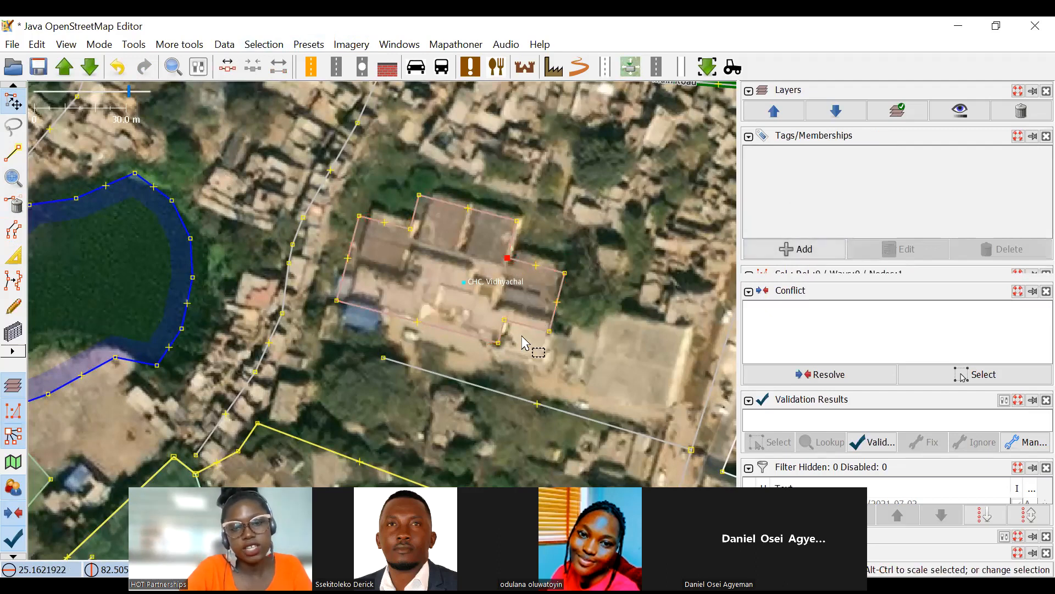
ctrl+click(503, 328)
ctrl+click(504, 320)
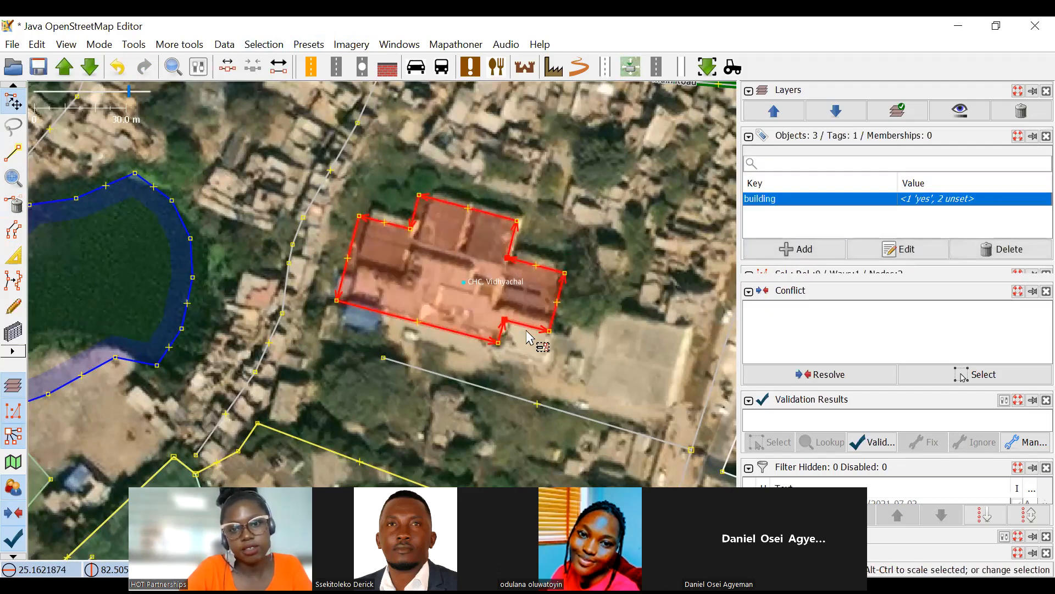
click(526, 332)
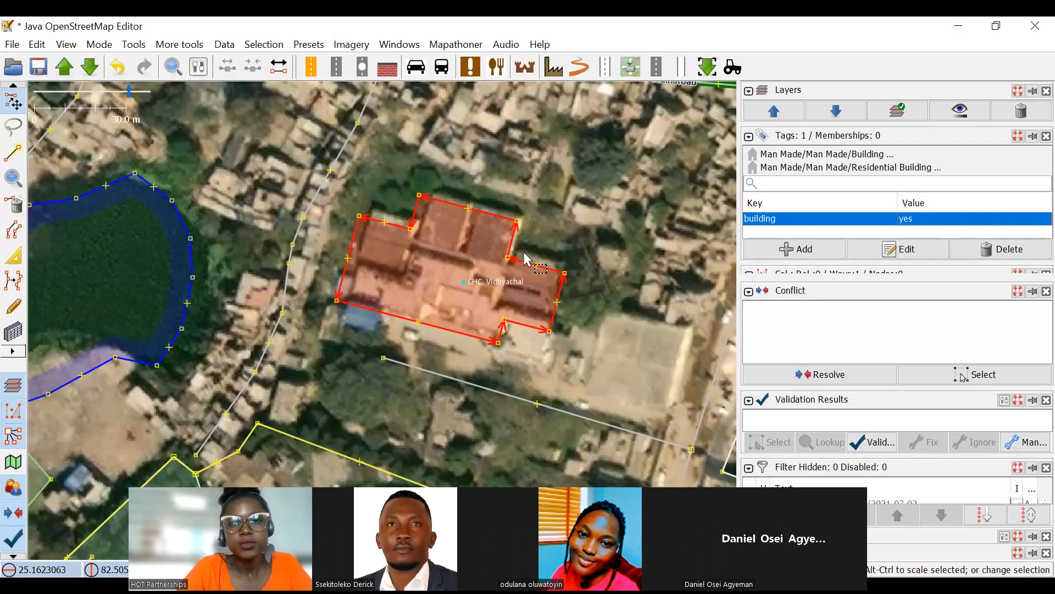
click(507, 258)
ctrl+click(504, 319)
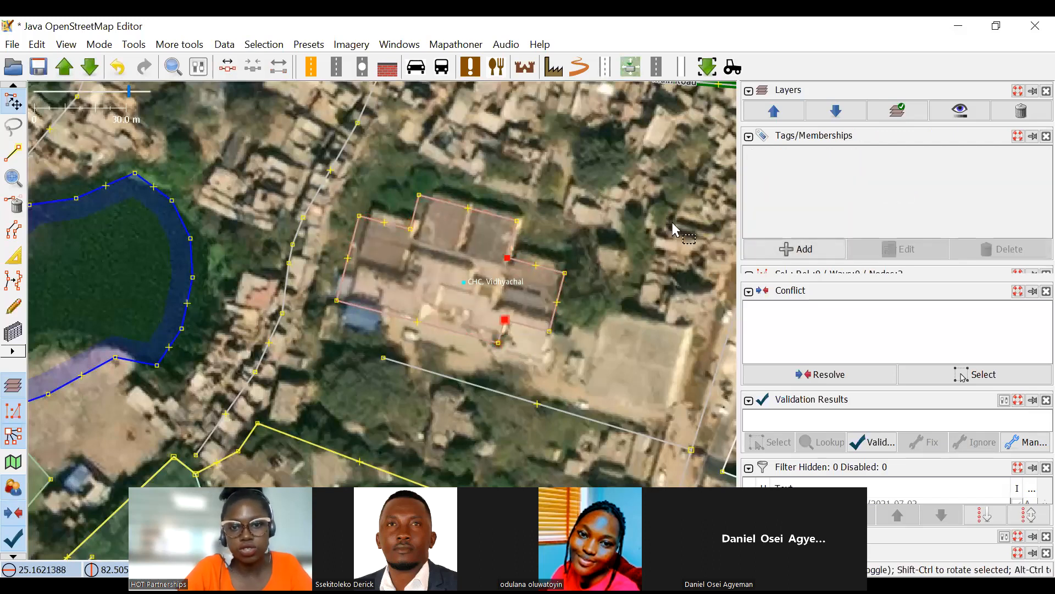
click(183, 45)
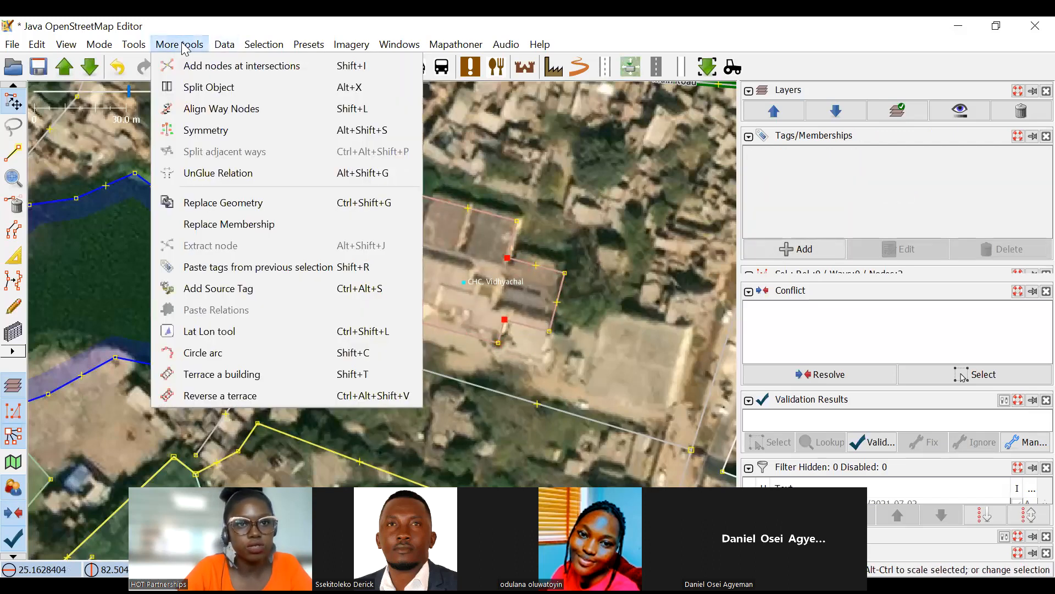
click(212, 93)
Split the northern wing off the remaining CHC outline between the two corner nodes at its base.
scroll(400, 245, up, 3)
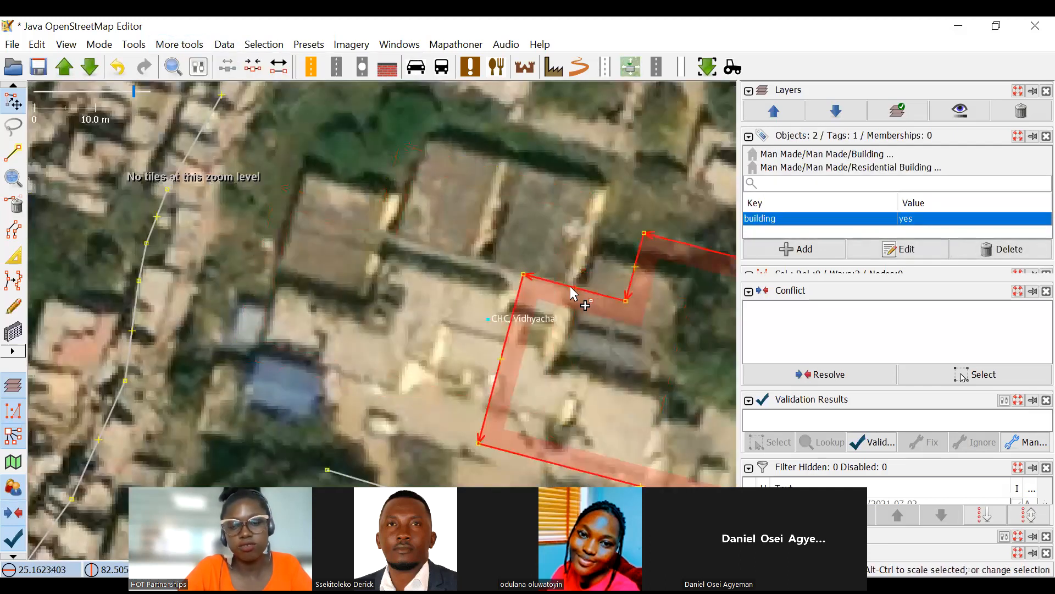
drag(341, 176, 599, 269)
click(179, 44)
click(214, 87)
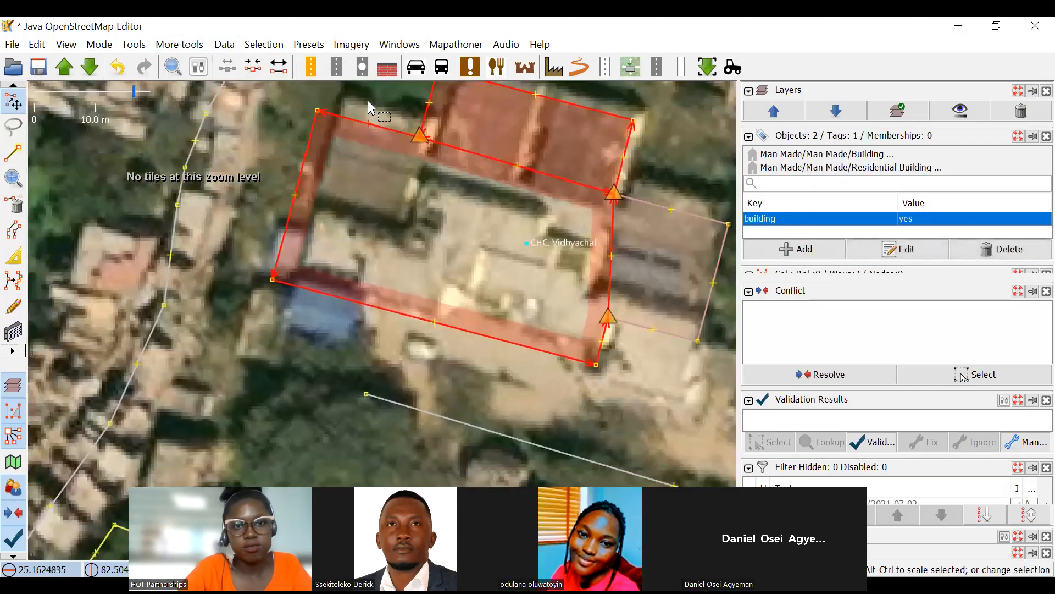
Add a node on the southern edge of the CHC outline and split off the western wing from there to the northern notch.
drag(365, 99, 370, 306)
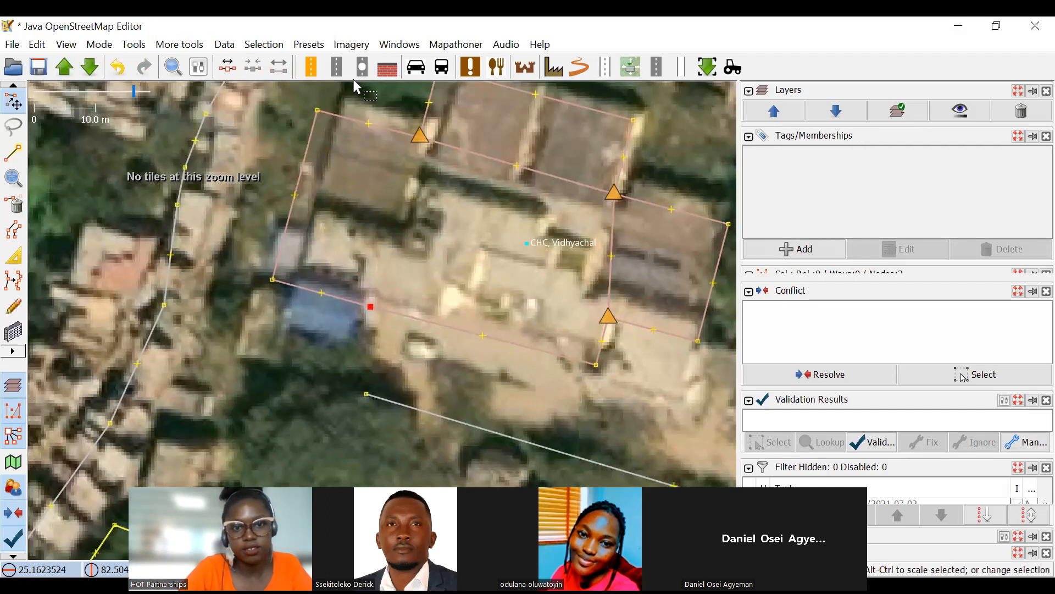
click(180, 44)
click(214, 85)
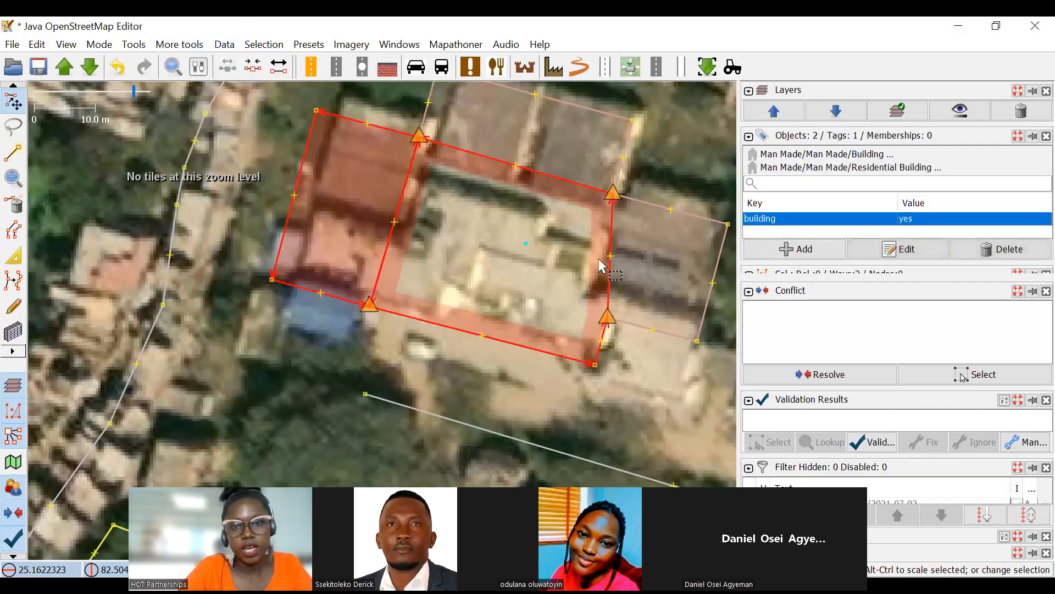
Select all four split CHC building parts together and square their corners.
scroll(634, 263, down, 4)
drag(626, 240, 495, 235)
scroll(495, 236, up, 2)
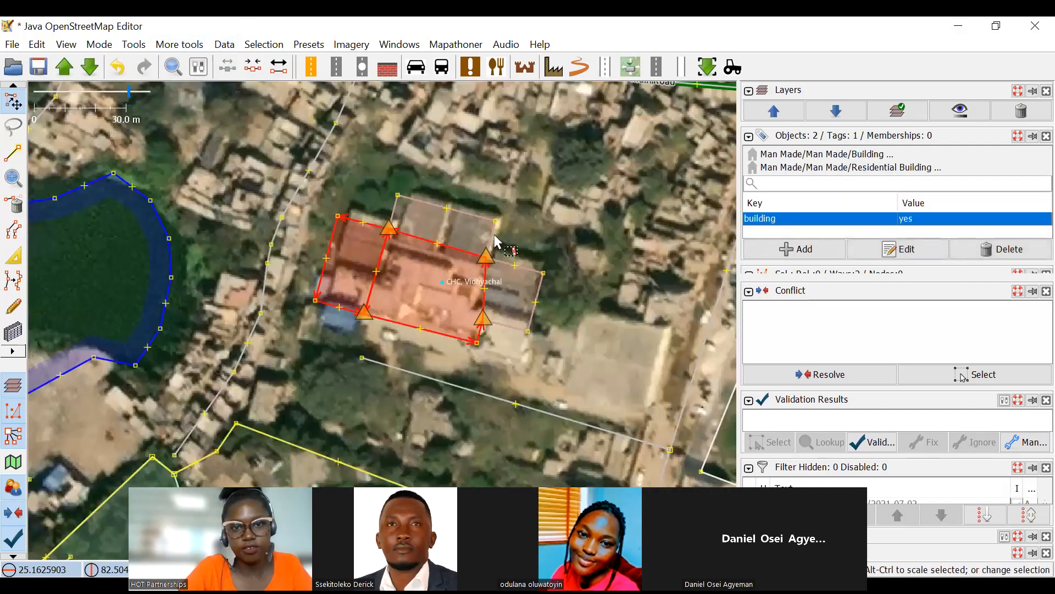
shift+click(531, 283)
shift+click(467, 227)
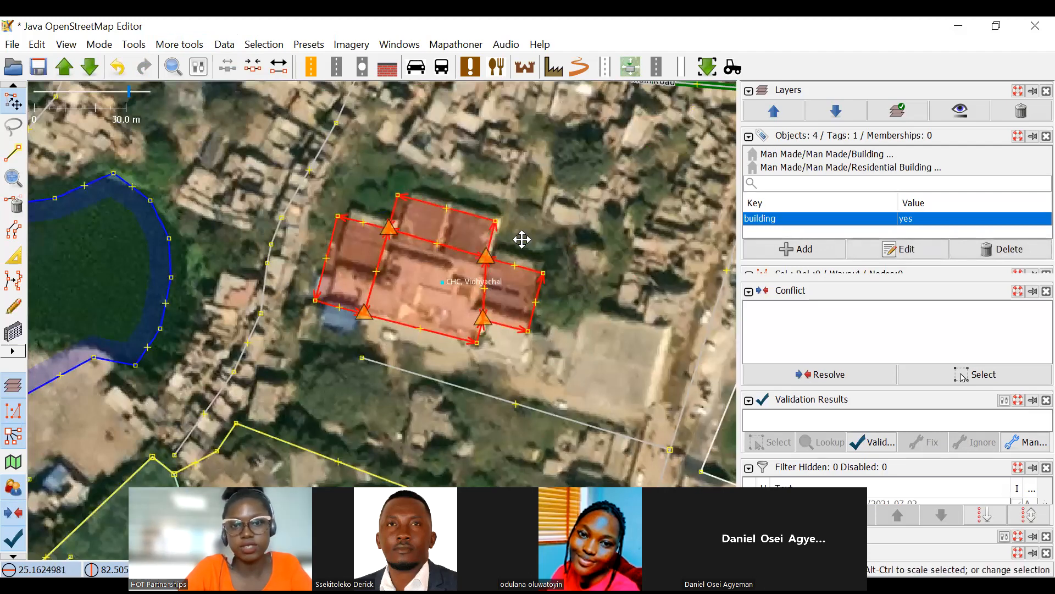
drag(521, 239, 543, 286)
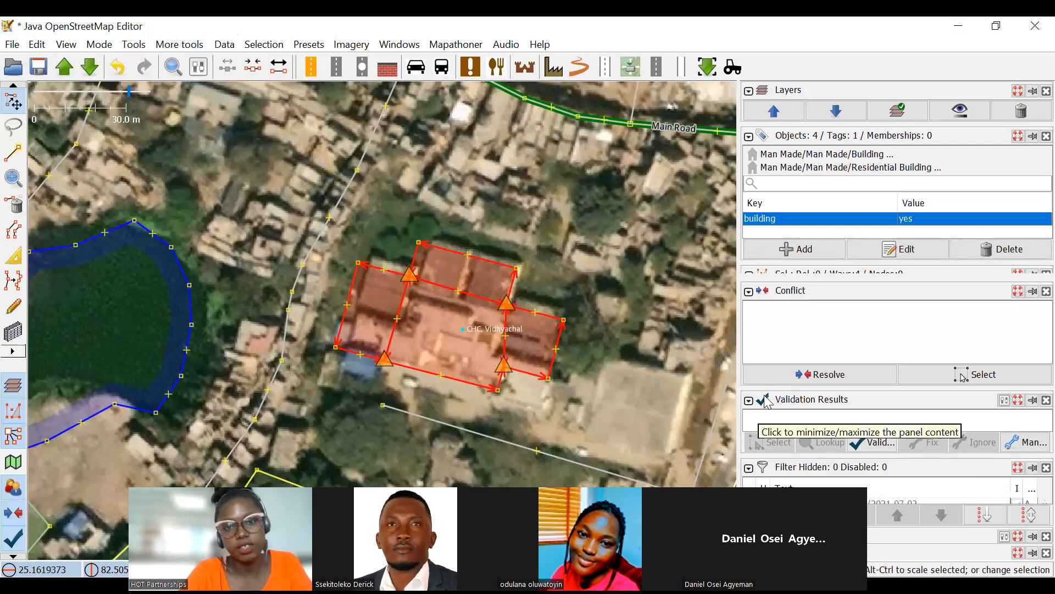
drag(545, 269, 593, 238)
drag(512, 301, 487, 234)
Separate the eastern part from its neighbours and extrude its edges inward to fit the eastern roof.
click(10, 257)
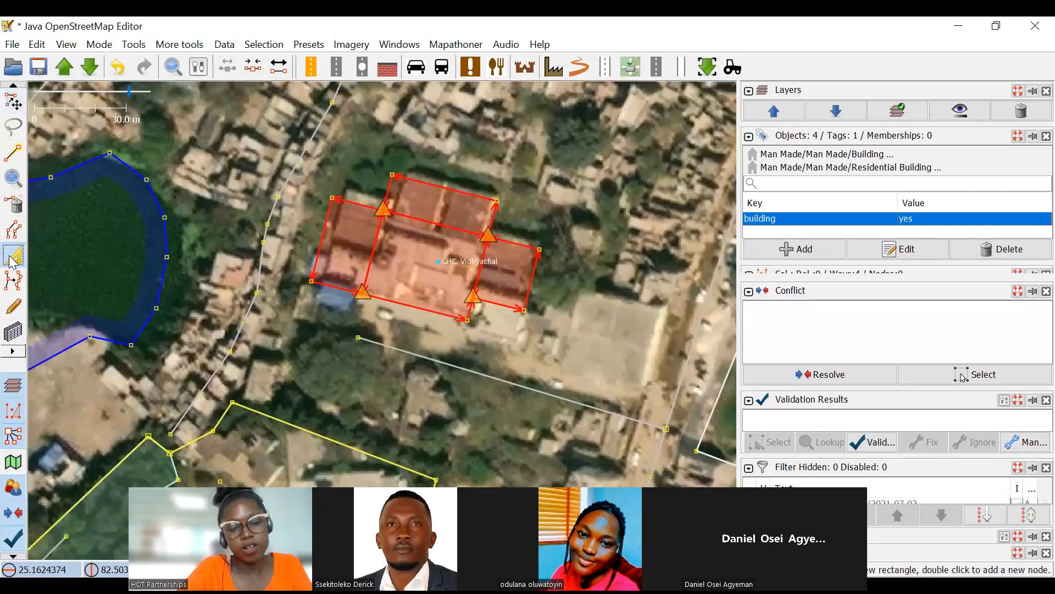
scroll(494, 265, up, 2)
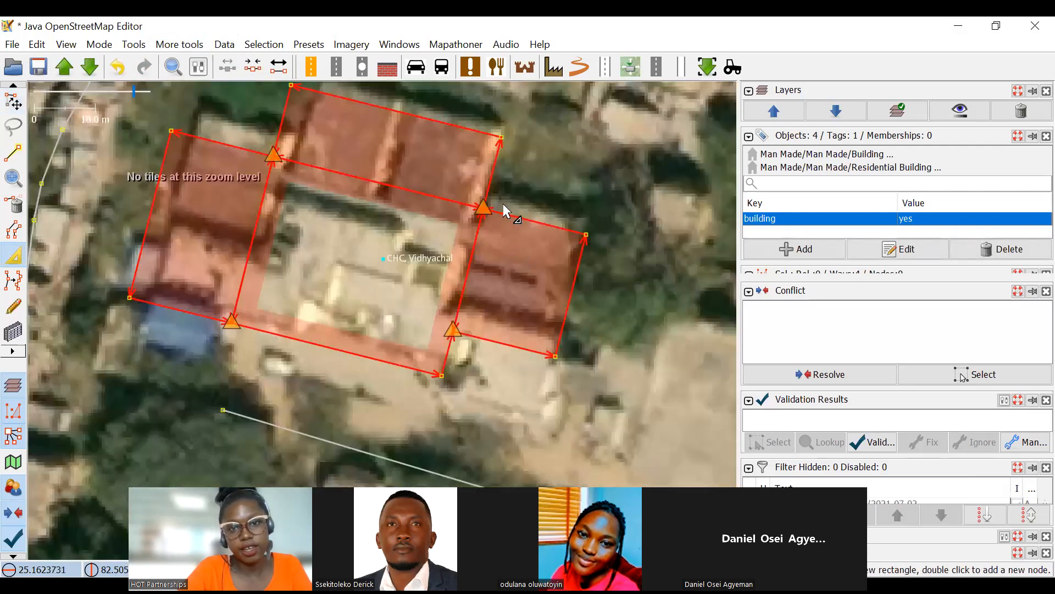
click(489, 256)
drag(492, 317, 512, 252)
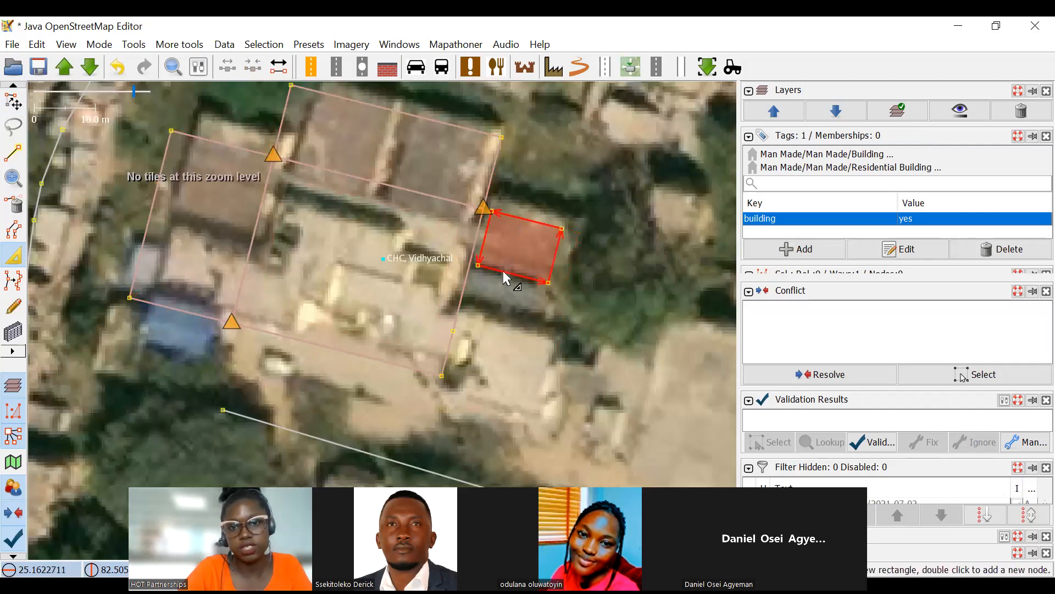
Extrude the northern part's edges inward so that it covers only the northeastern roof block.
click(290, 129)
drag(290, 129, 401, 154)
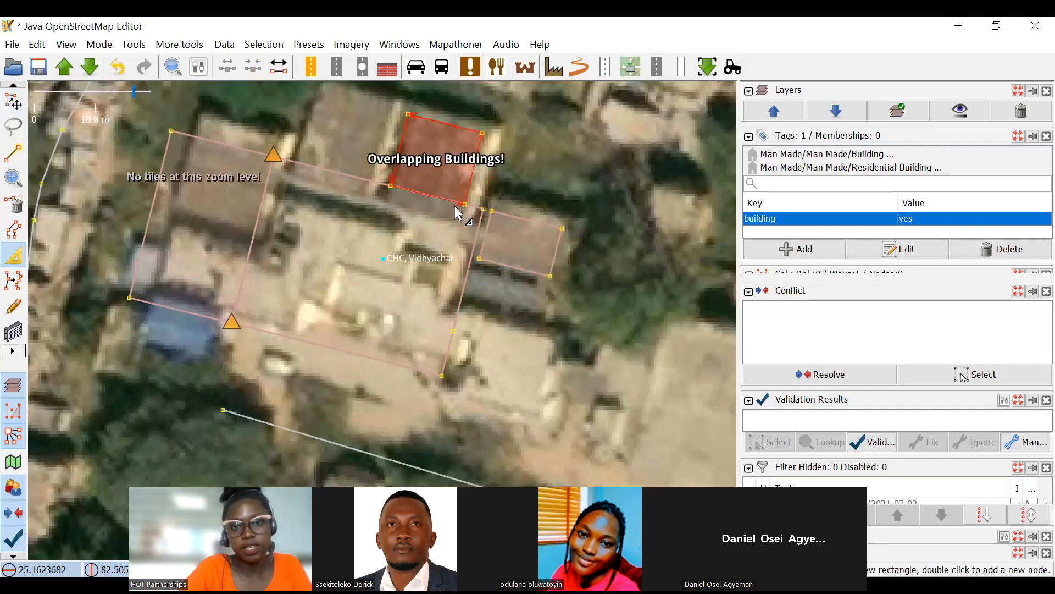
scroll(455, 206, up, 1)
drag(426, 190, 423, 206)
Narrow the central part from its western side, scale it down and move it onto the uncovered northern roof block.
drag(162, 141, 282, 224)
scroll(272, 197, down, 1)
click(274, 197)
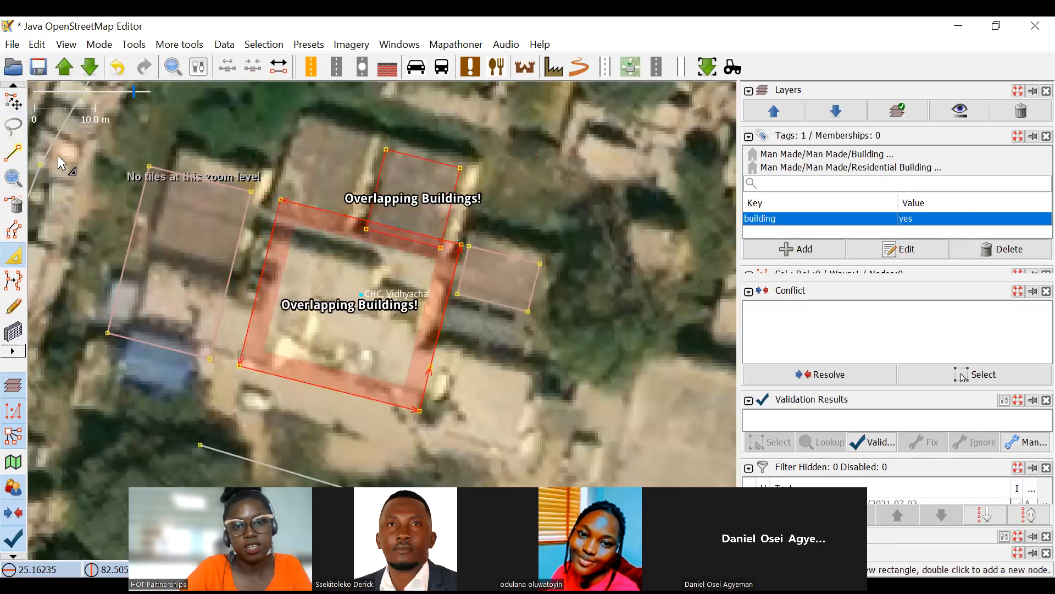
click(12, 101)
drag(373, 216, 338, 123)
drag(533, 234, 376, 207)
scroll(390, 226, up, 1)
click(541, 189)
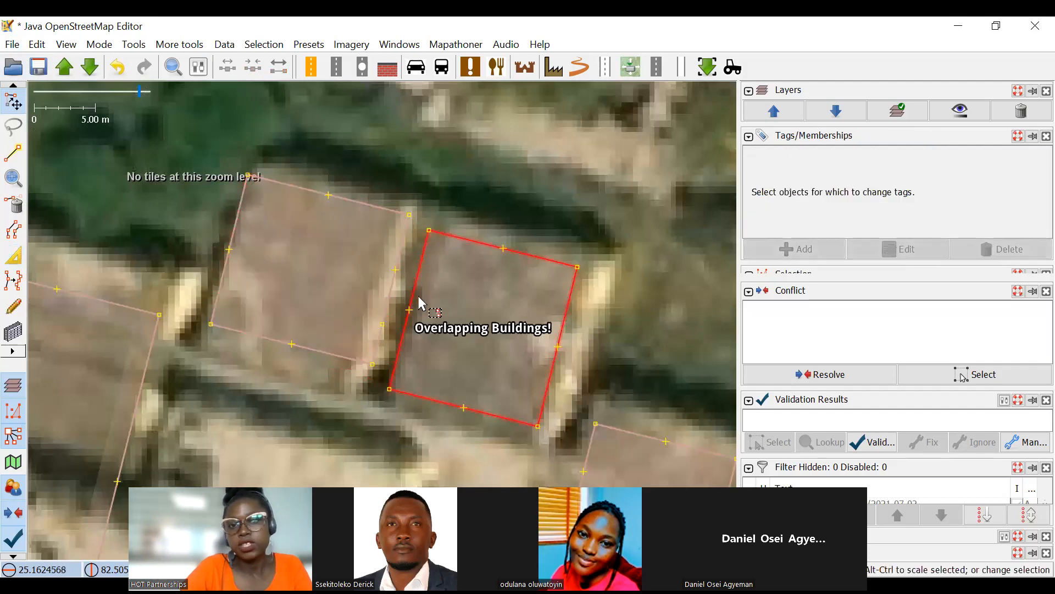
Delete the extra node on the moved part's eastern edge and extrude its sides to match the roof block.
click(398, 270)
drag(301, 299, 395, 259)
click(14, 204)
click(17, 257)
drag(387, 202, 373, 203)
drag(280, 264, 276, 292)
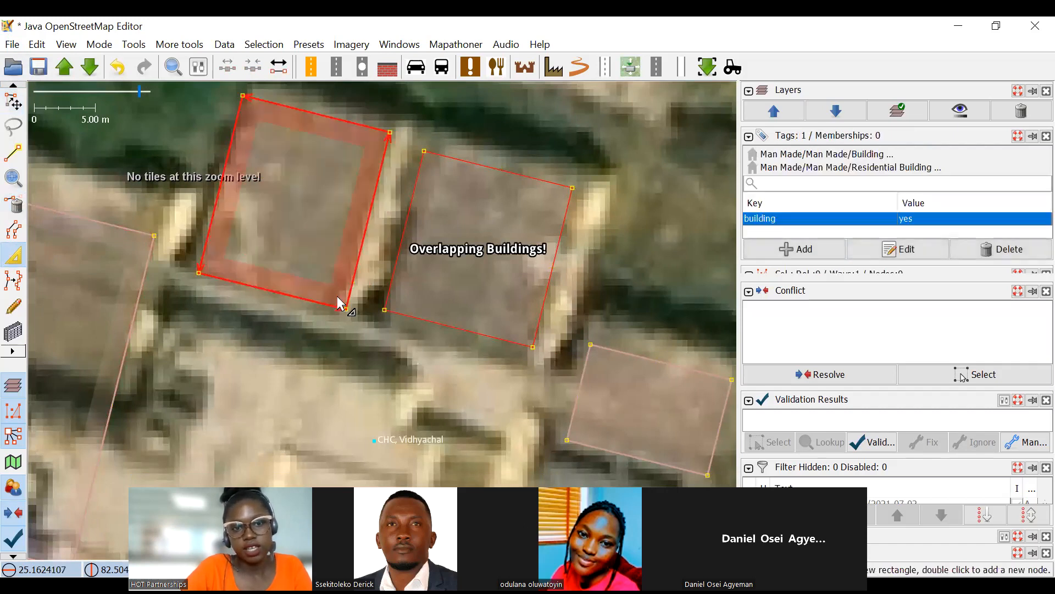
Extrude the western part's edges inward so that it covers only the western roof block.
scroll(337, 296, down, 4)
drag(337, 305, 357, 245)
click(12, 104)
scroll(301, 231, up, 2)
key(x)
drag(193, 288, 222, 274)
drag(228, 366, 259, 282)
scroll(531, 254, down, 2)
drag(531, 254, 475, 269)
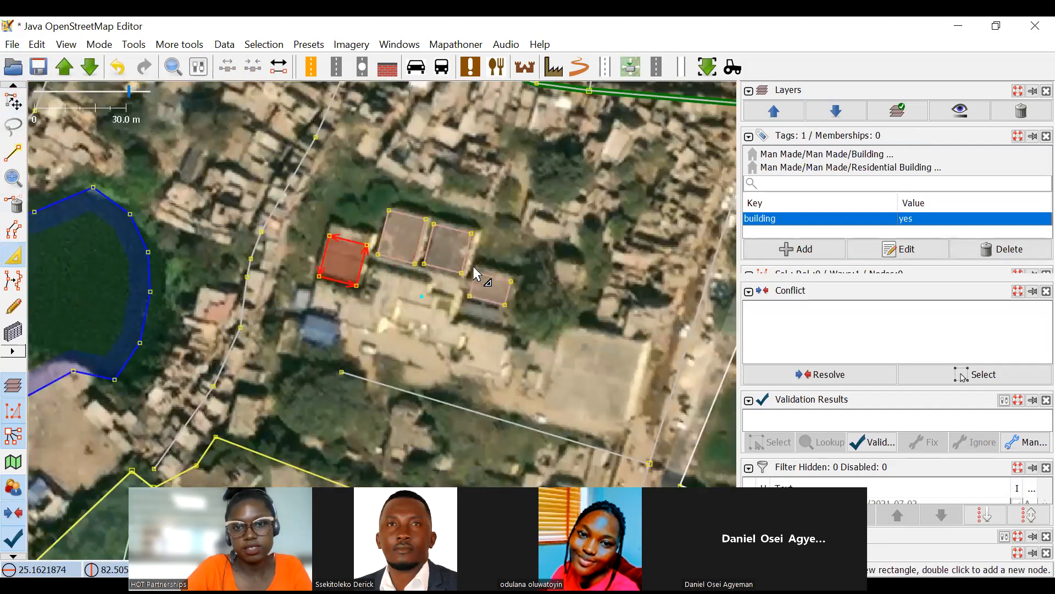
Reselect the northeastern block, extrude its southern edge slightly outward to the roof edge and clear the selection.
scroll(462, 236, up, 2)
click(464, 230)
scroll(480, 278, down, 2)
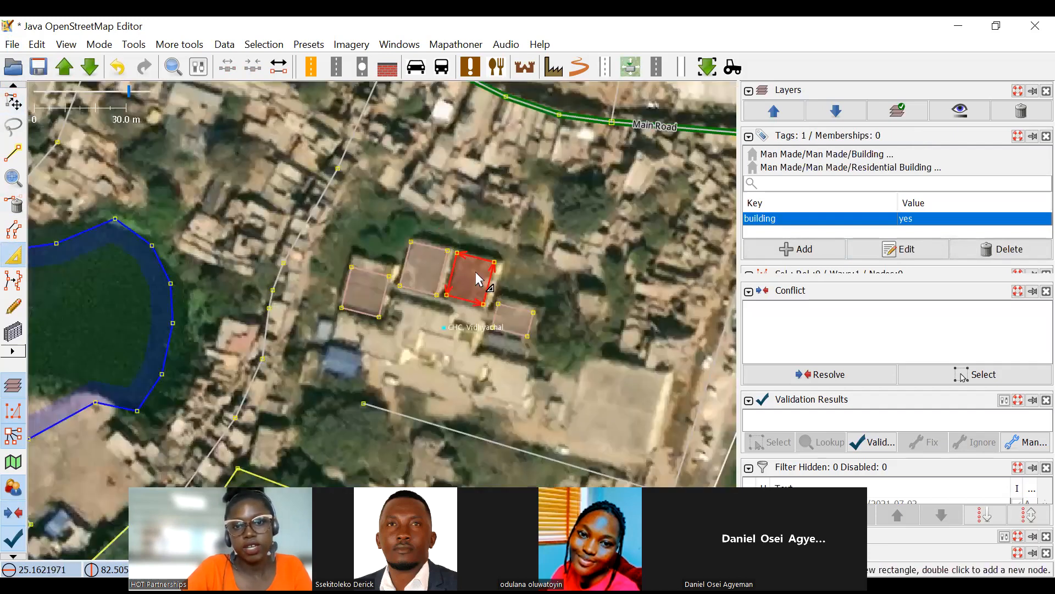
key(s)
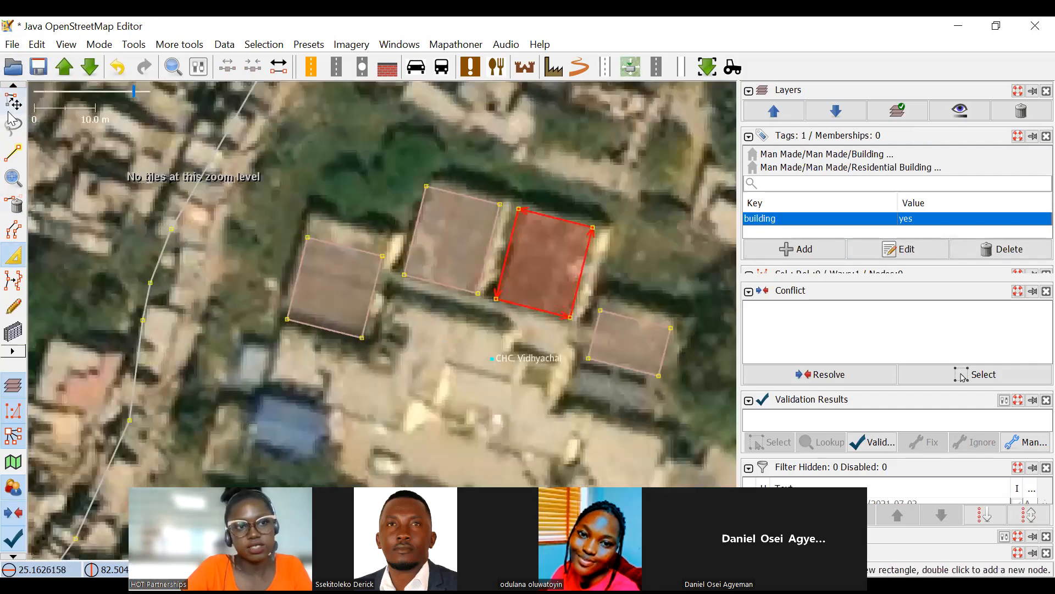
scroll(379, 269, down, 4)
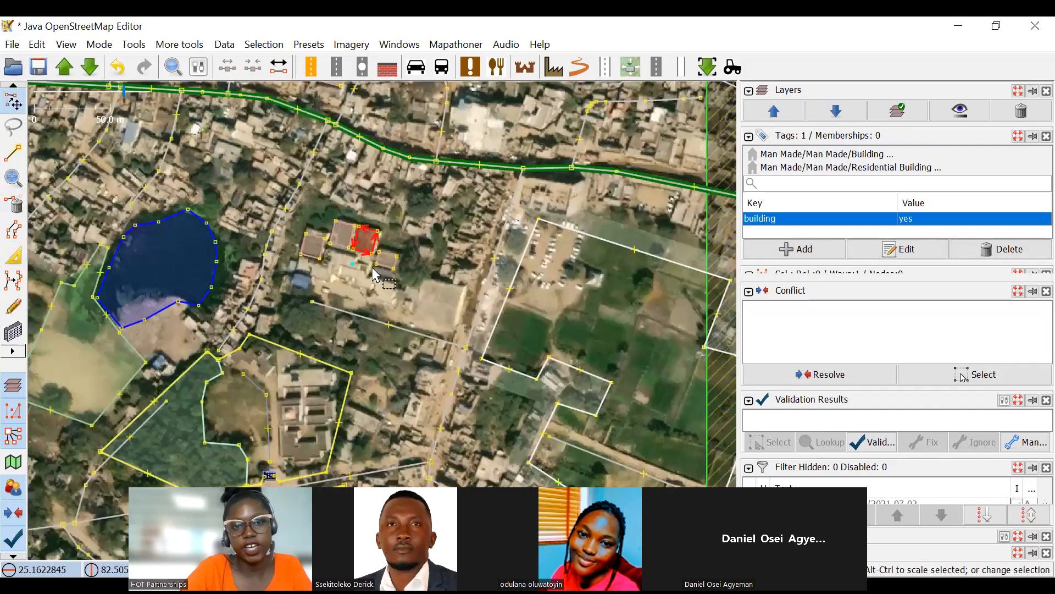
scroll(373, 268, up, 4)
click(516, 285)
scroll(524, 285, down, 2)
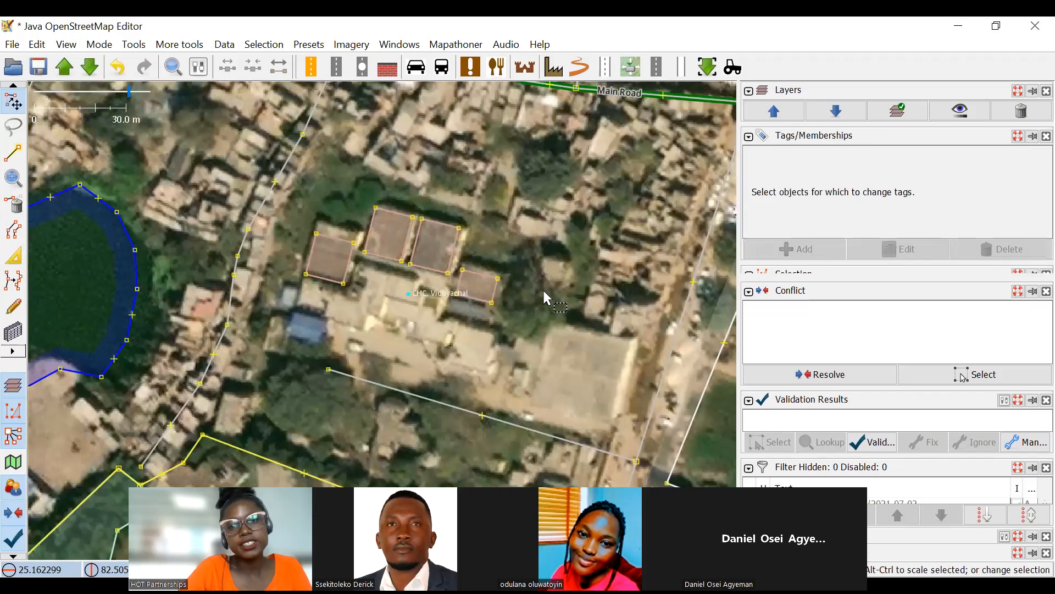
Undo the edits to the building blocks, including the splitting, back to the single outline of the whole complex.
key(ctrl+z)
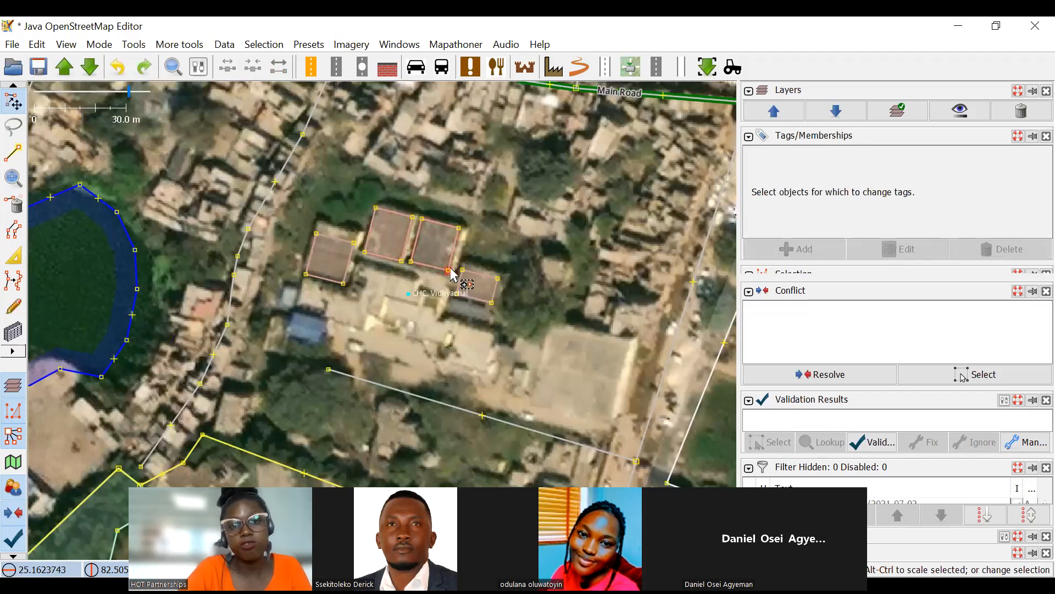
key(ctrl+z)
key(ctrl+z)
key(ctrl+z)
key(ctrl+z)
key(ctrl+z)
key(ctrl+z)
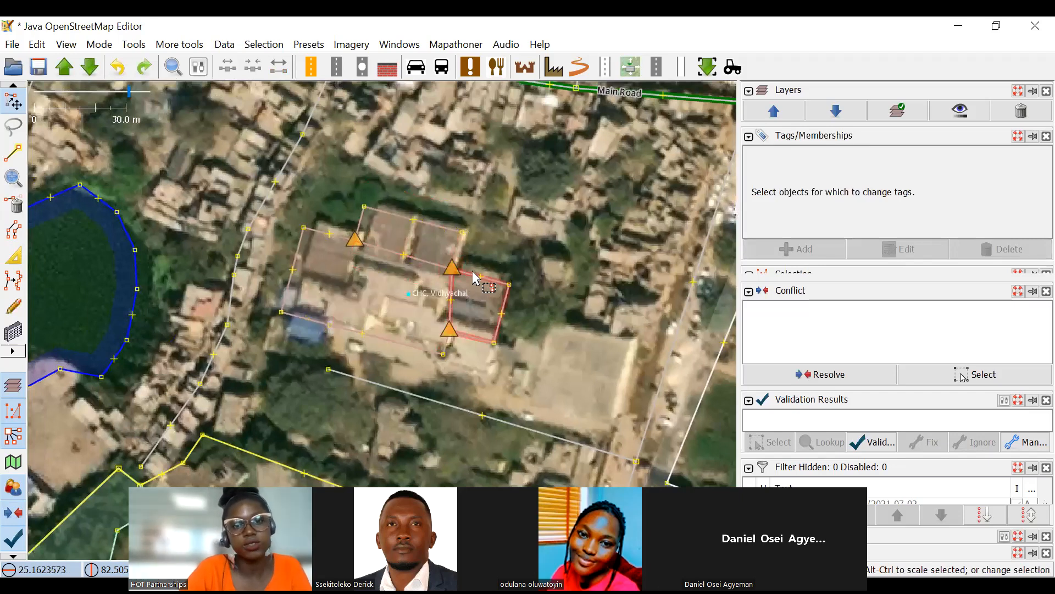
key(ctrl+z)
key(ctrl+z)
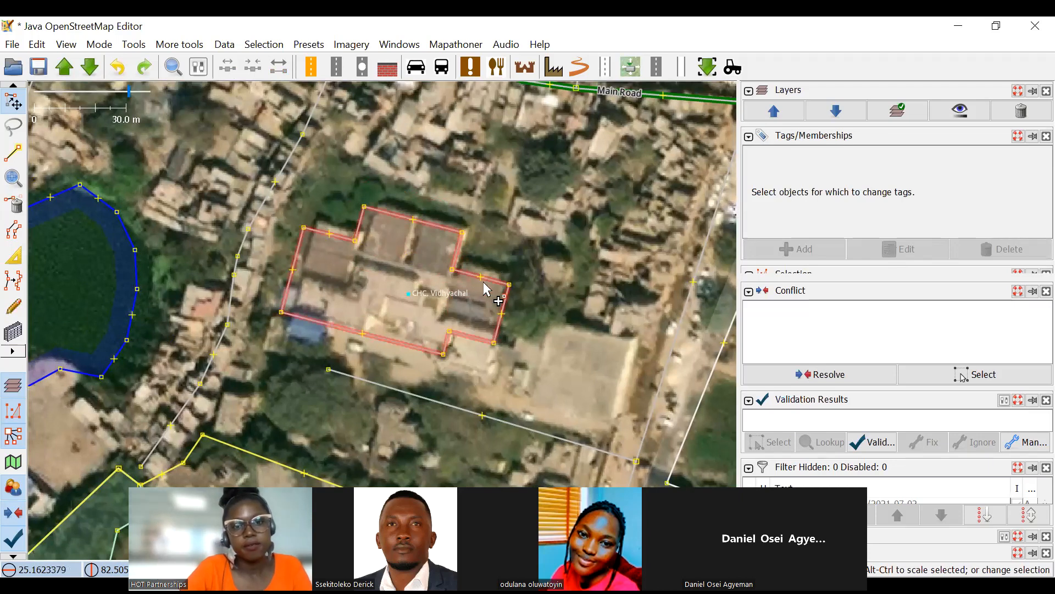
Move the joined building outline northeast, clear of the complex's roofs, and clear the selection.
drag(505, 303, 676, 167)
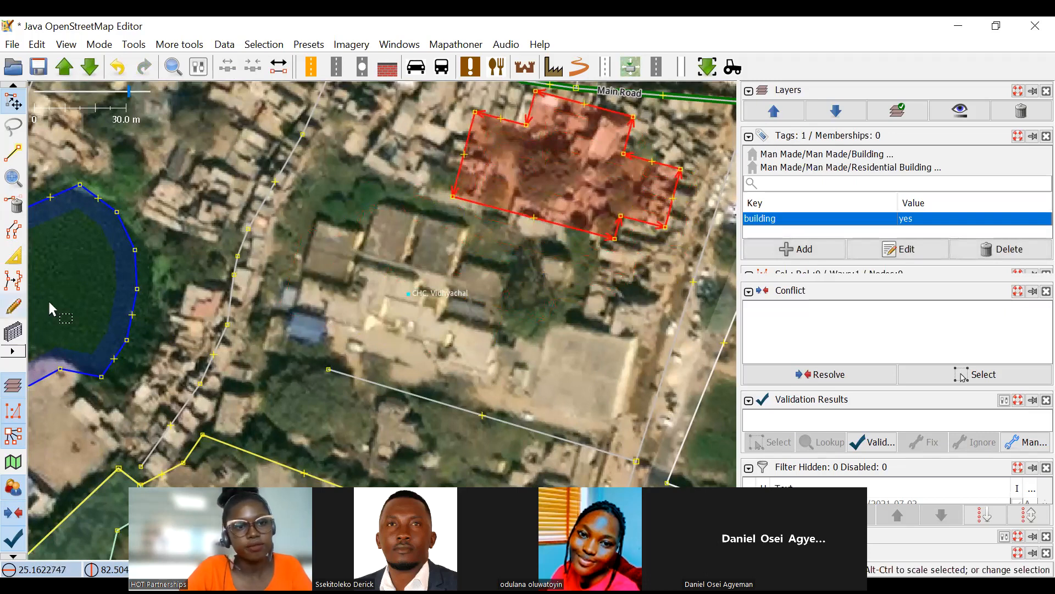
scroll(358, 192, up, 2)
key(Escape)
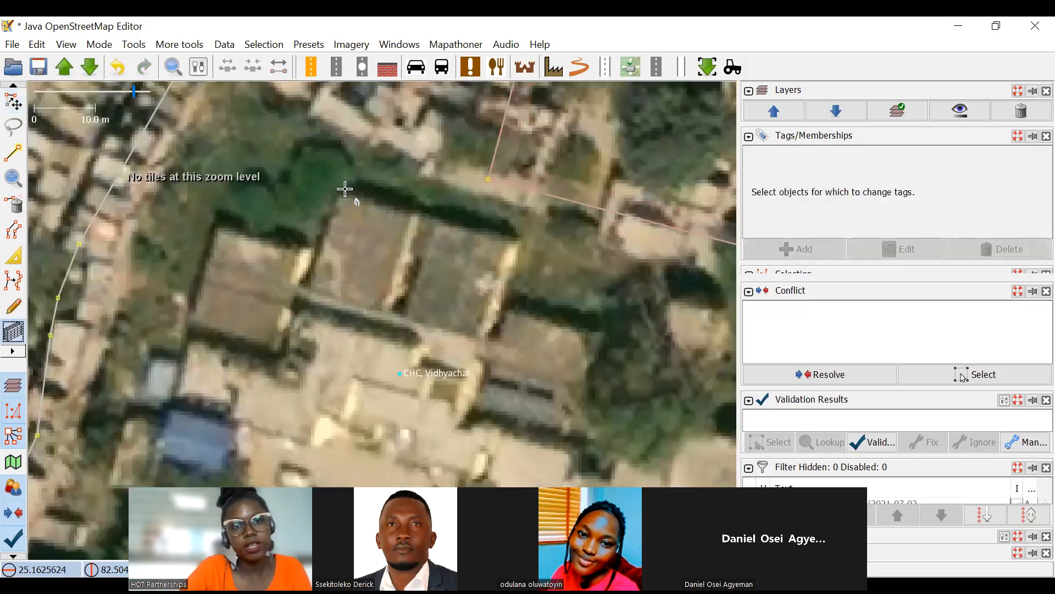
Draw a new rectangular building over the roof block in the middle of the complex's northern side.
scroll(344, 189, up, 1)
click(344, 192)
drag(280, 378, 288, 378)
click(459, 303)
scroll(370, 160, down, 2)
click(7, 107)
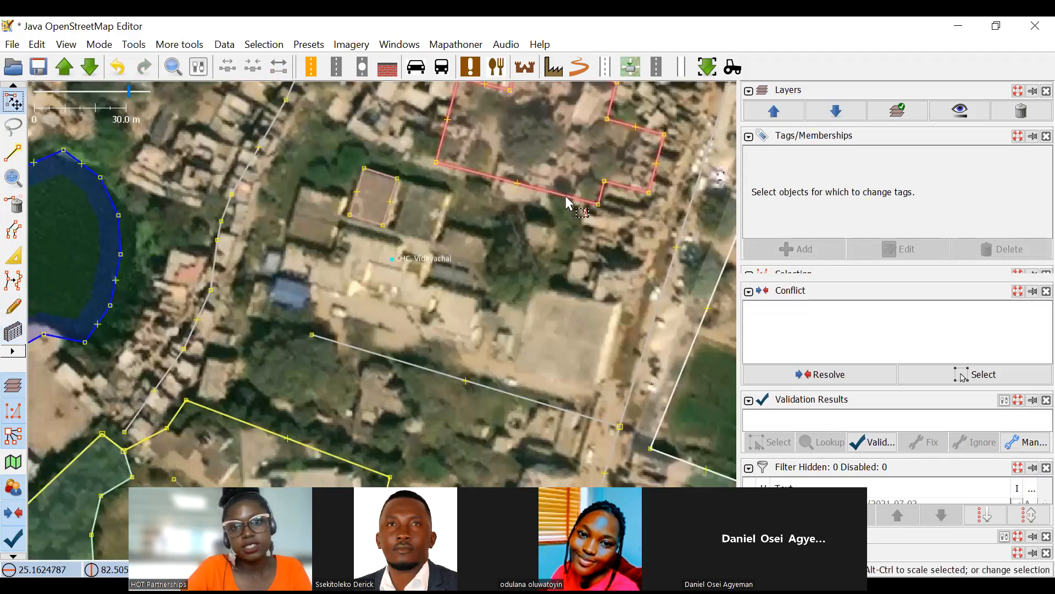
Select the displaced old outline and the newly drawn building, and replace the old outline's geometry with the new one.
click(566, 195)
drag(586, 217, 600, 340)
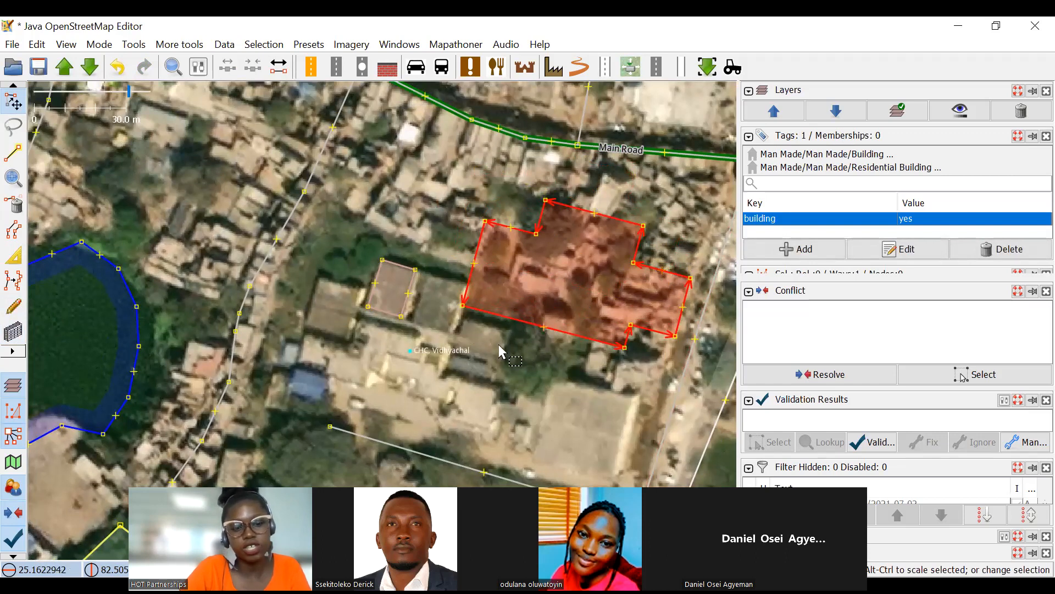
shift+click(410, 284)
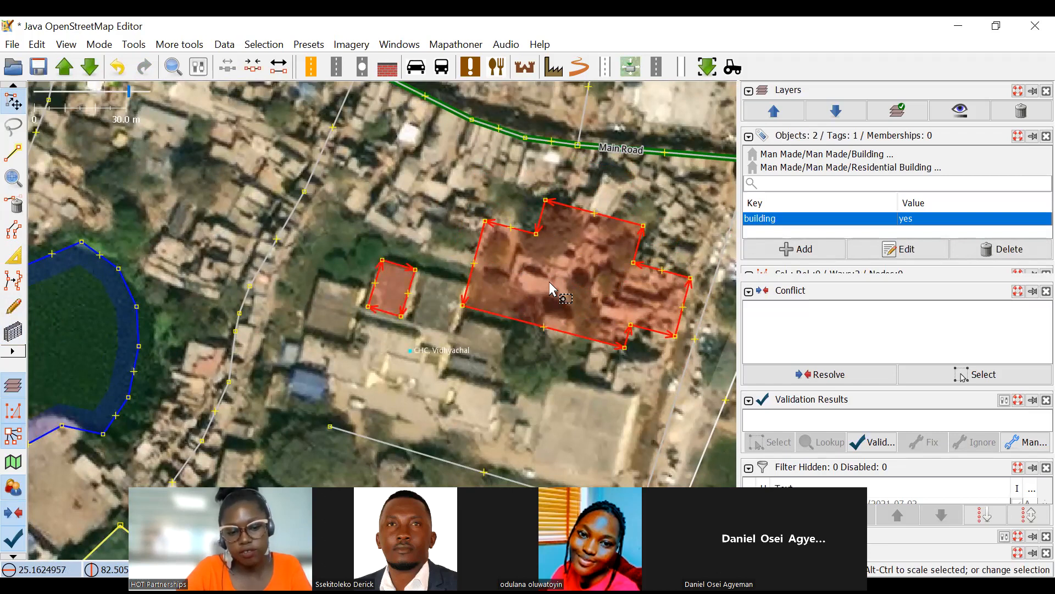
key(ctrl+shift+g)
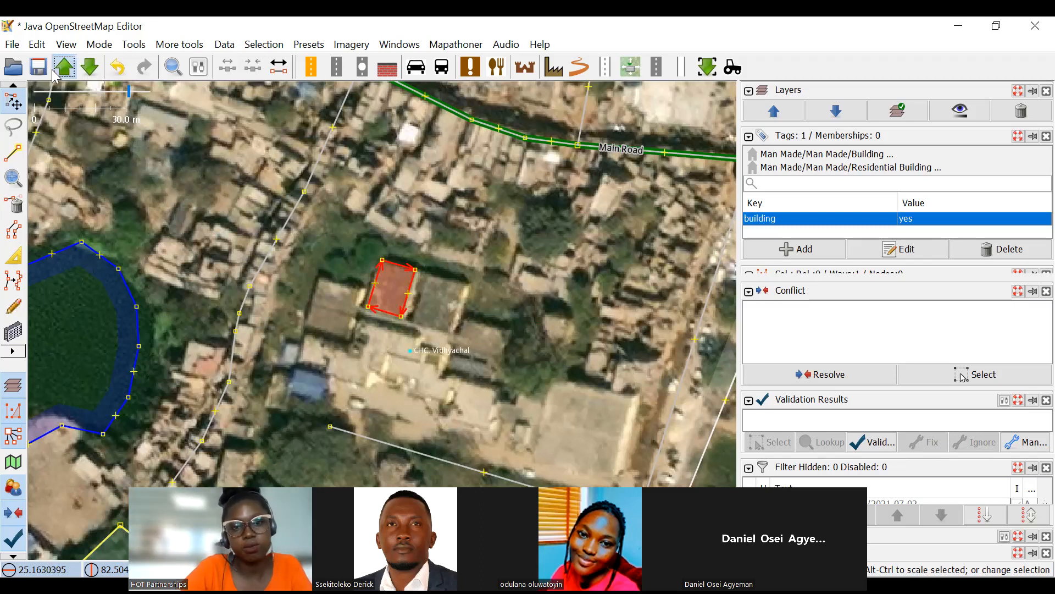
Upload the changes with "added and modified buildings" placed before the hashtags in the changeset comment.
click(69, 70)
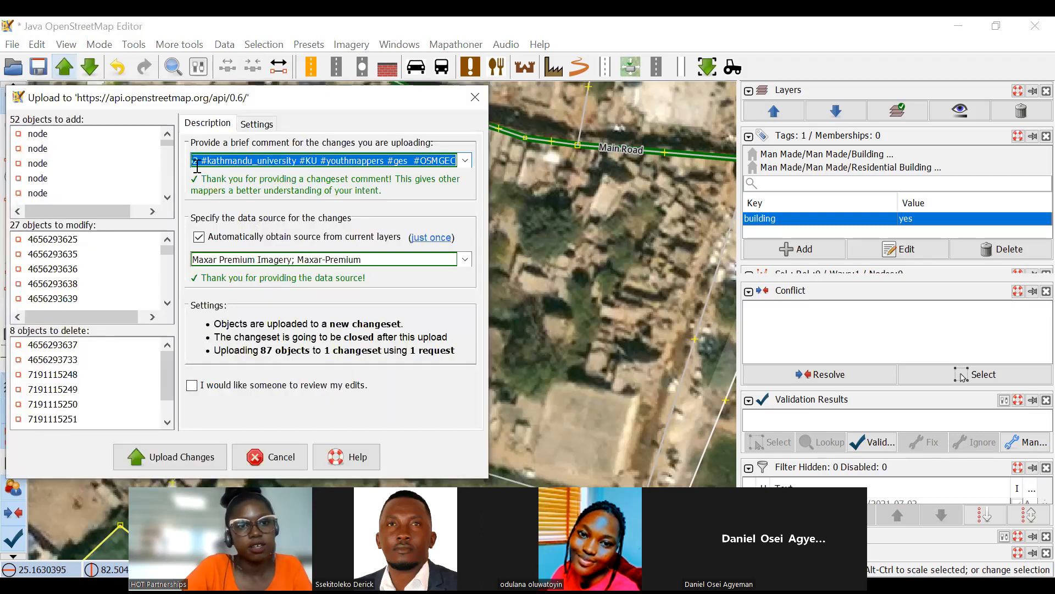
click(256, 159)
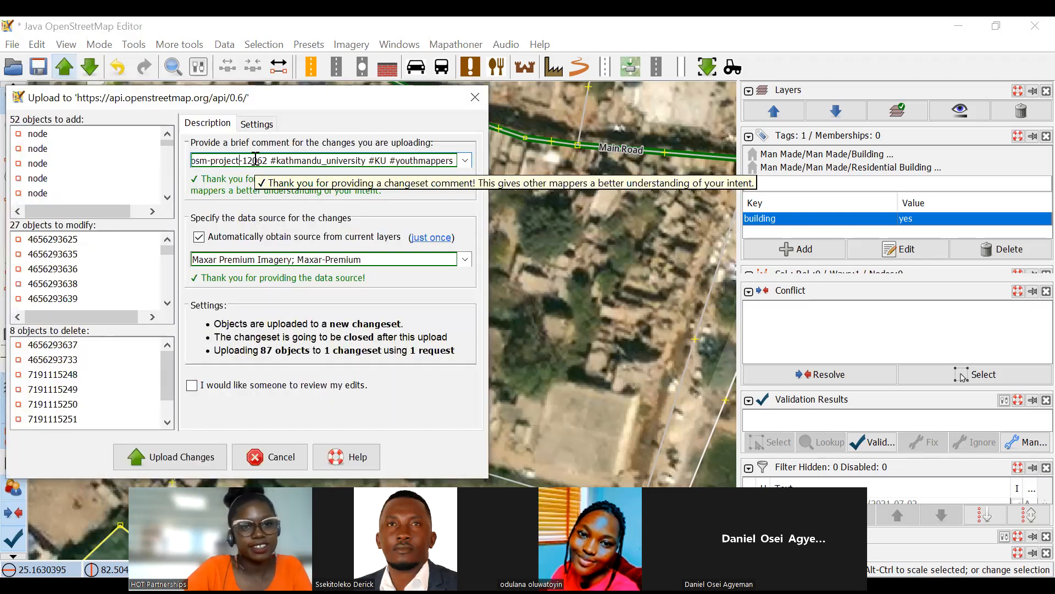
key(Home)
text(added and ,)
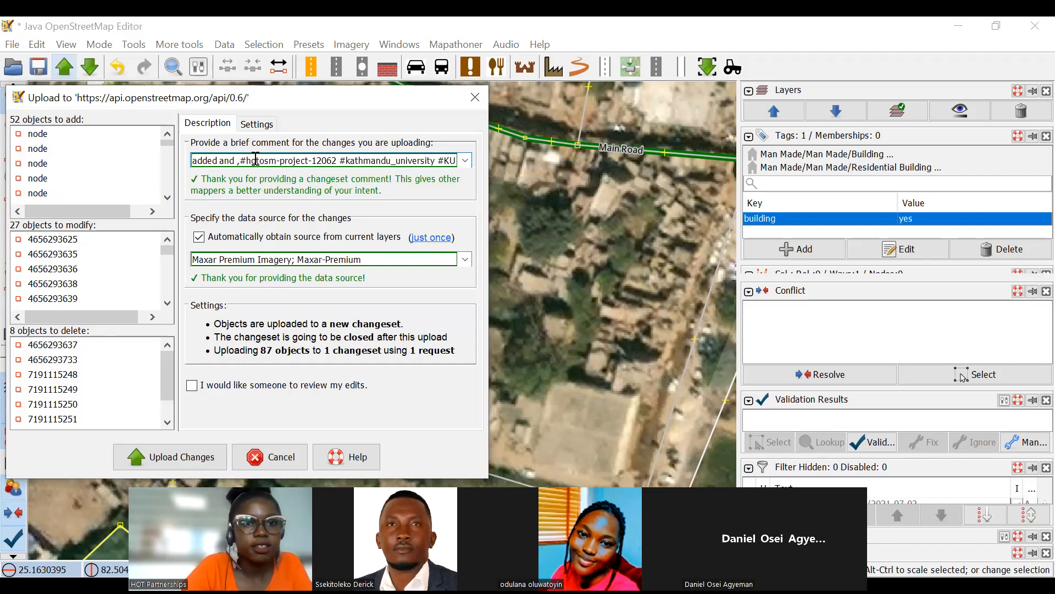
text(modi)
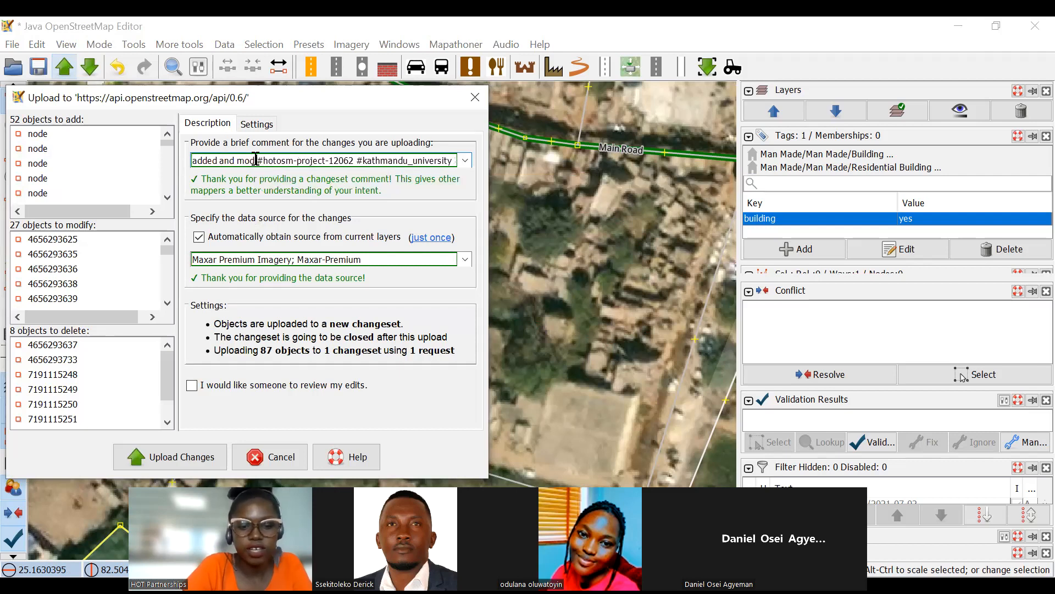
text(fied build)
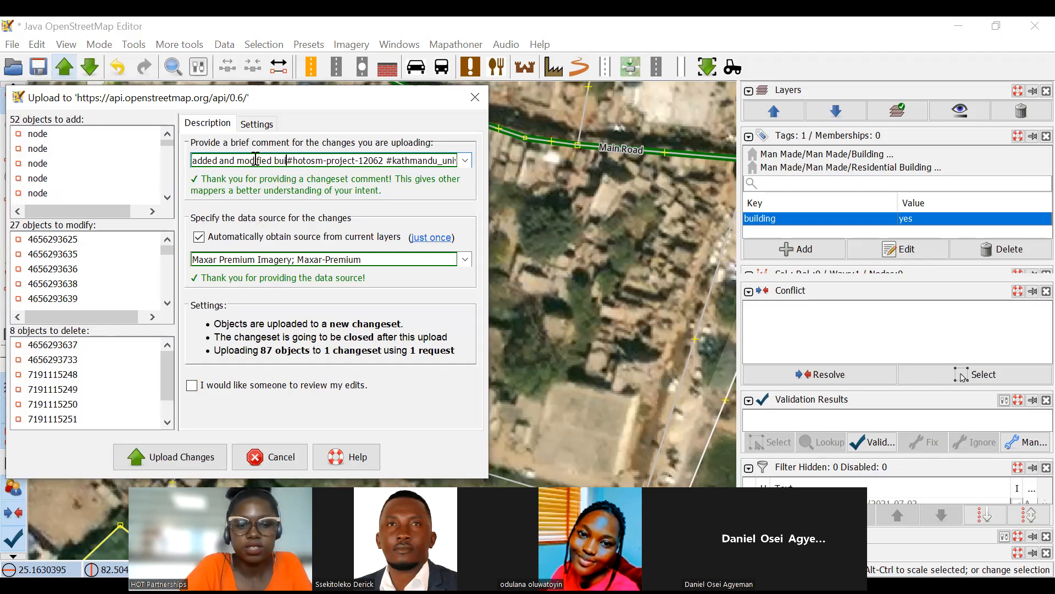
text(ings)
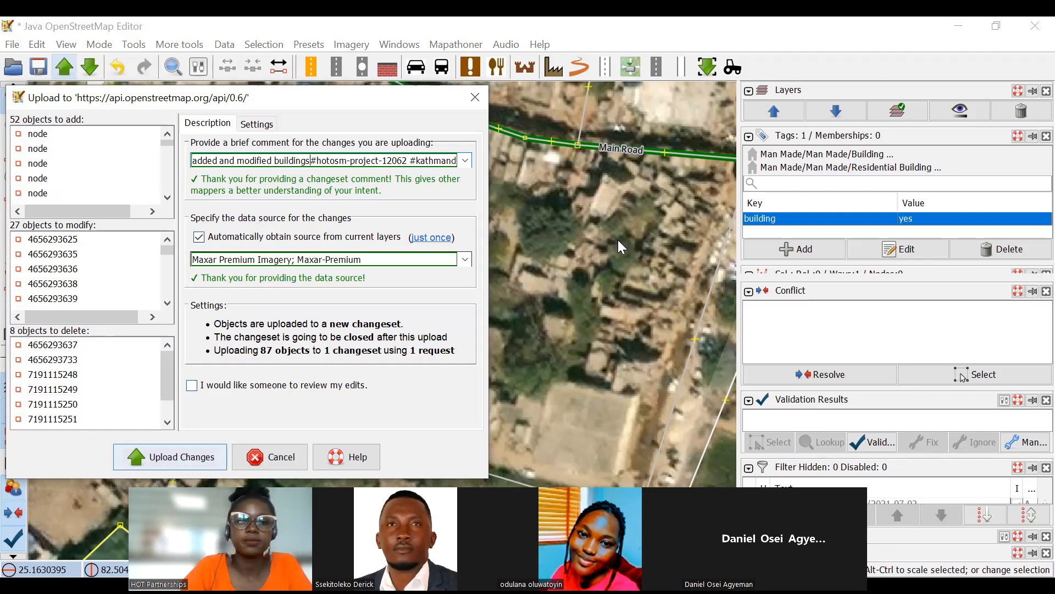
key(Return)
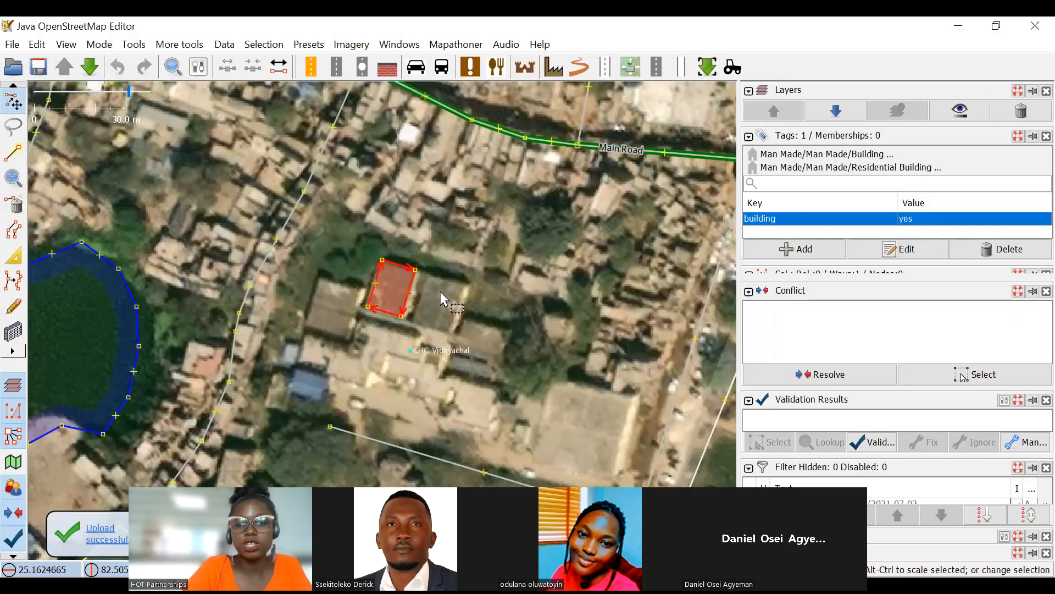
Examine the uploaded building's history, comparing both versions' dates, authors, changeset comments and tags.
key(ctrl+h)
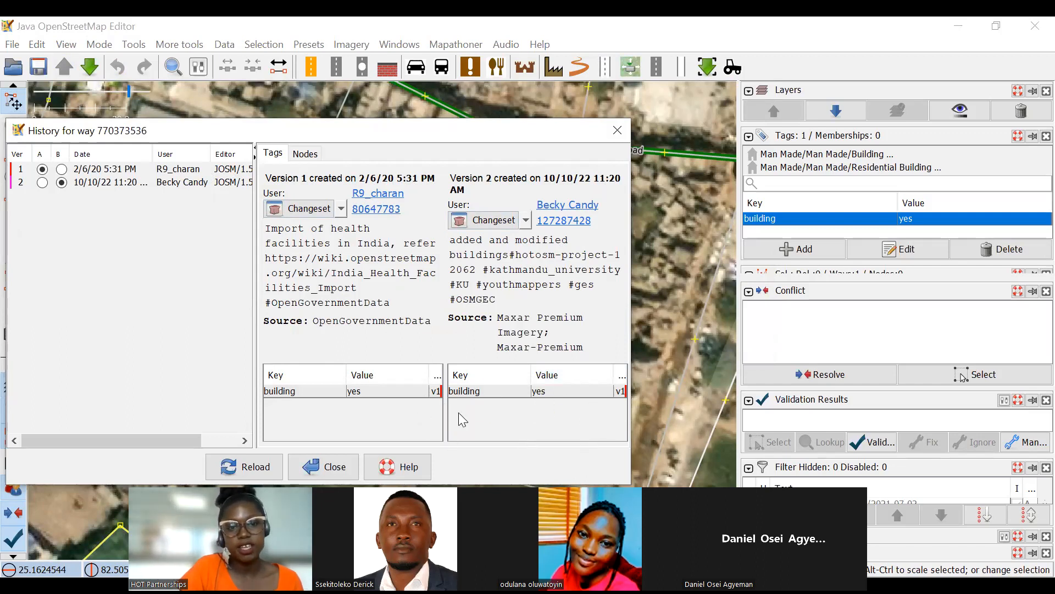
click(202, 442)
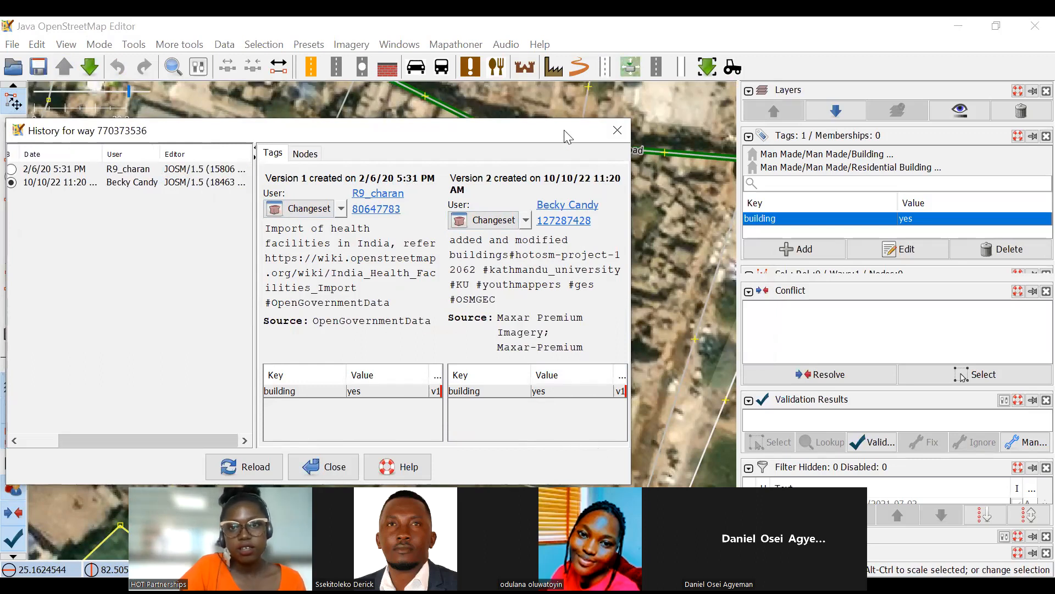
drag(567, 136, 565, 72)
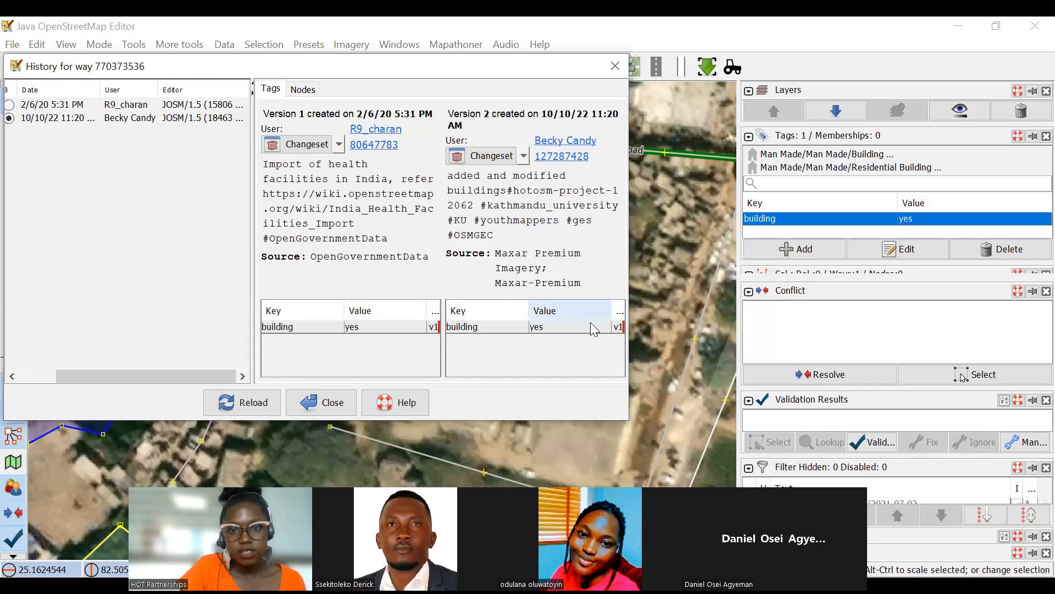
click(590, 326)
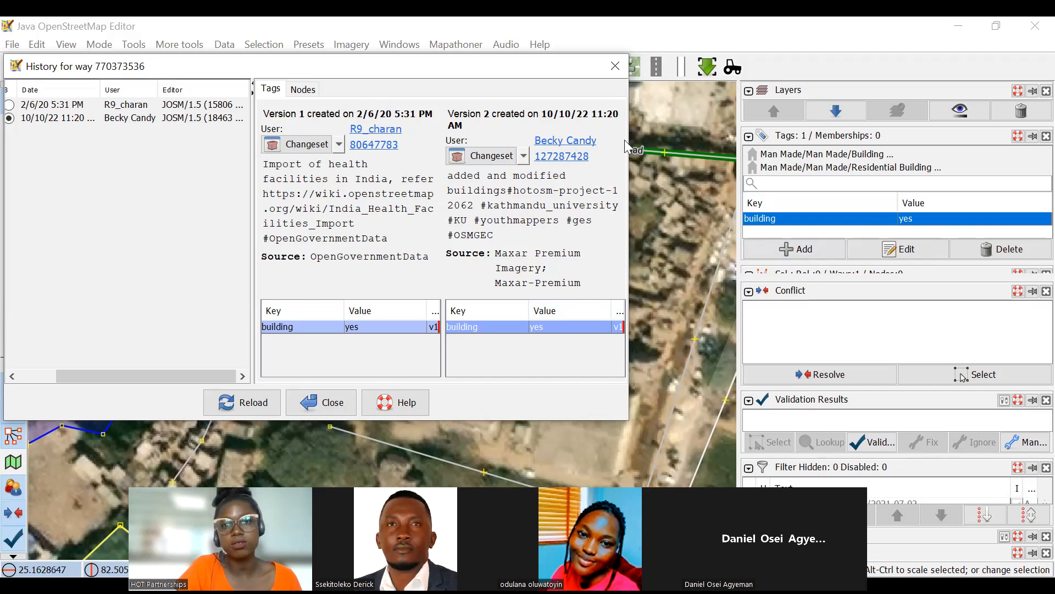
click(615, 66)
Look over the surrounding settlement, from the mapped roof block north across Main Road, for further misplaced buildings.
click(477, 285)
scroll(477, 284, down, 2)
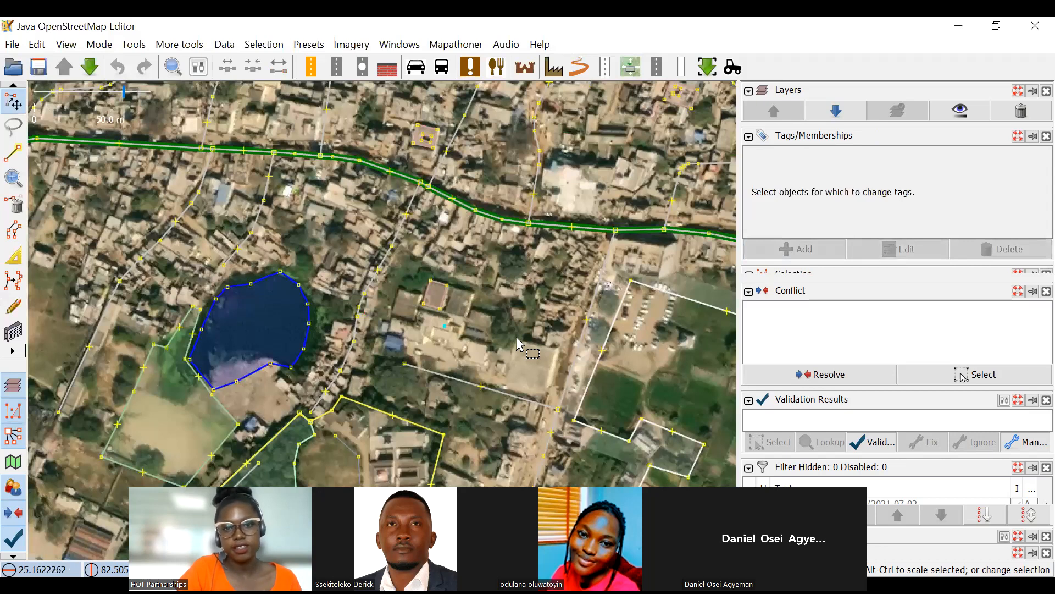
scroll(516, 335, up, 2)
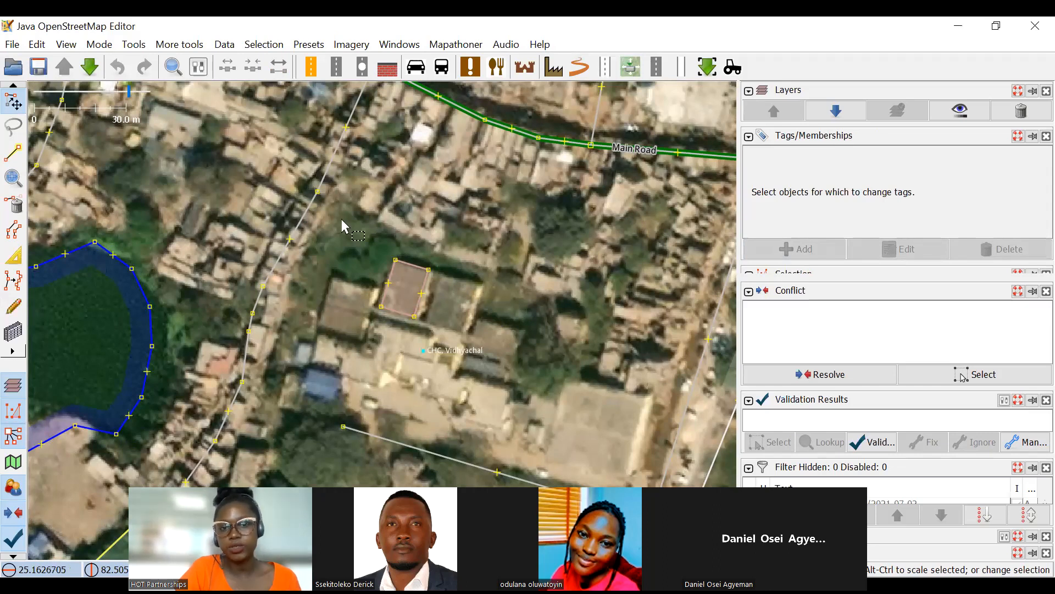
drag(599, 200, 548, 272)
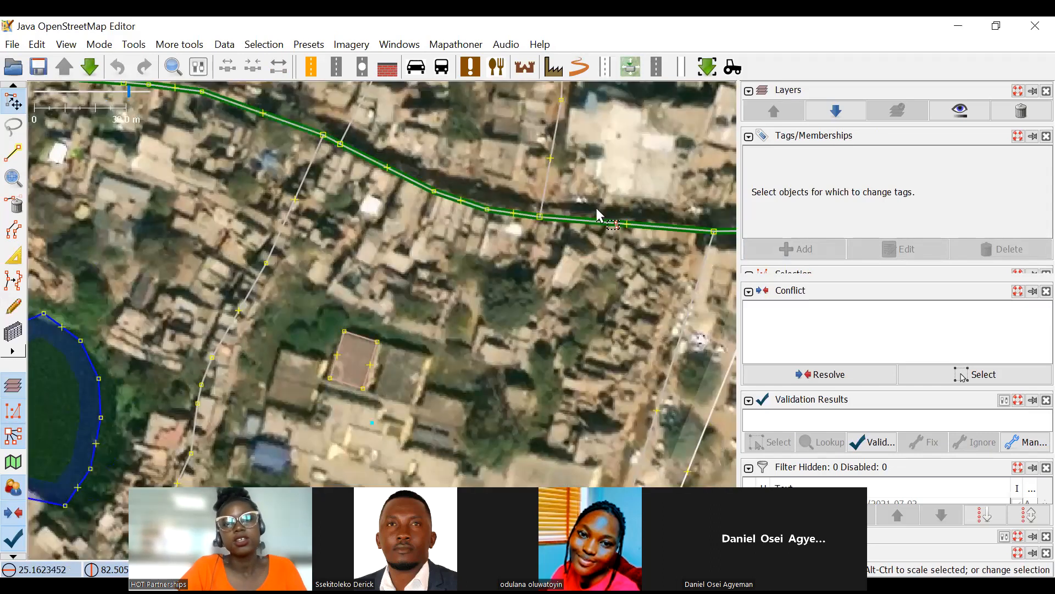
scroll(596, 206, down, 2)
scroll(506, 194, up, 2)
drag(549, 224, 446, 209)
scroll(427, 203, down, 3)
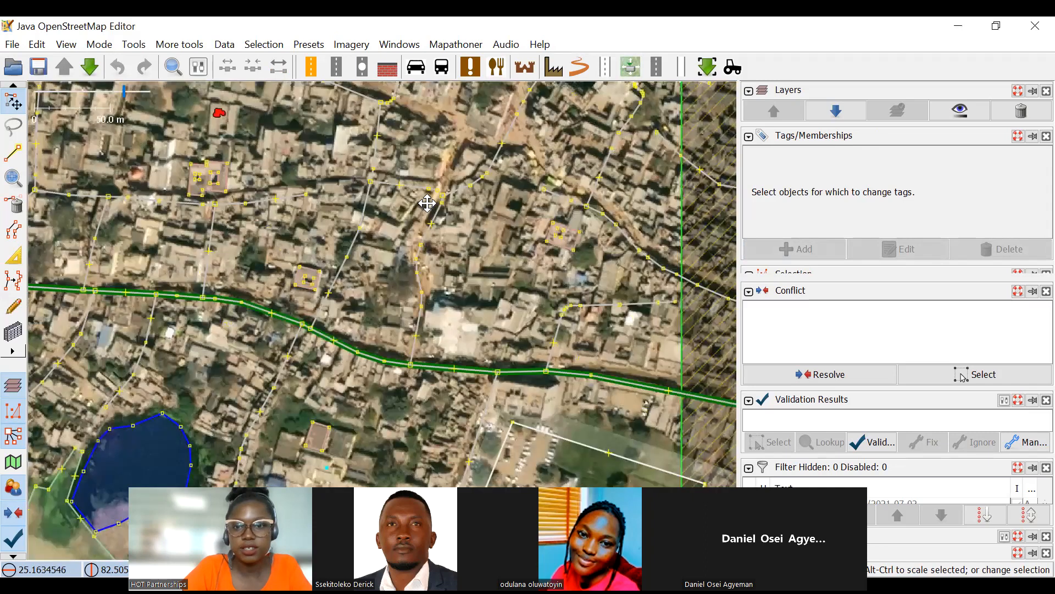
scroll(491, 340, up, 2)
drag(475, 350, 458, 385)
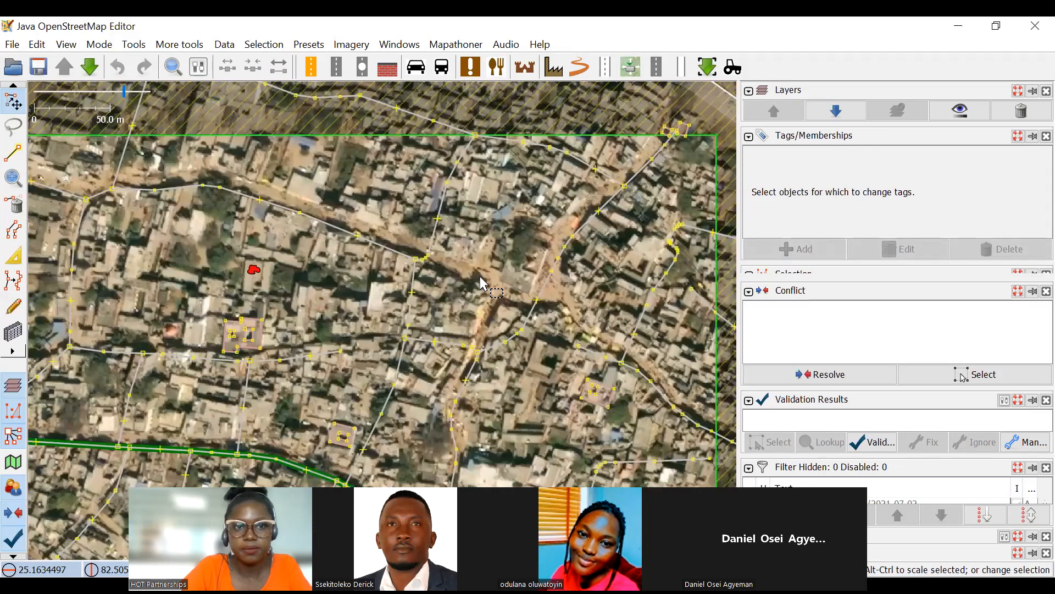
Download the map data around the task area's northeastern corner and place the building there on the small grey roof.
scroll(687, 139, up, 2)
drag(687, 138, 614, 228)
drag(608, 192, 480, 182)
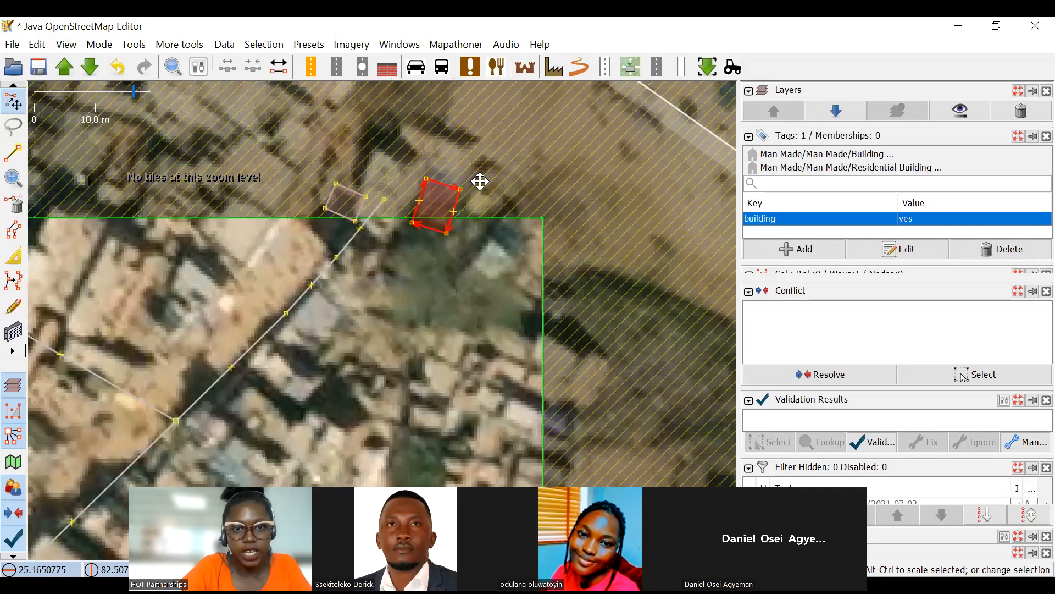
scroll(446, 174, up, 2)
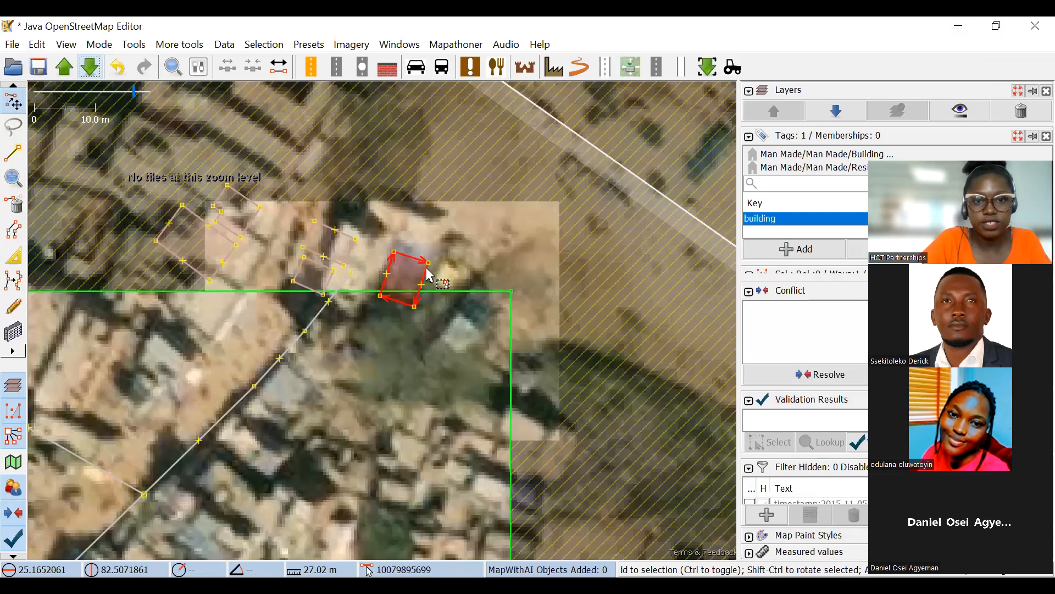
drag(429, 274, 488, 331)
ctrl+shift+drag(479, 229, 518, 271)
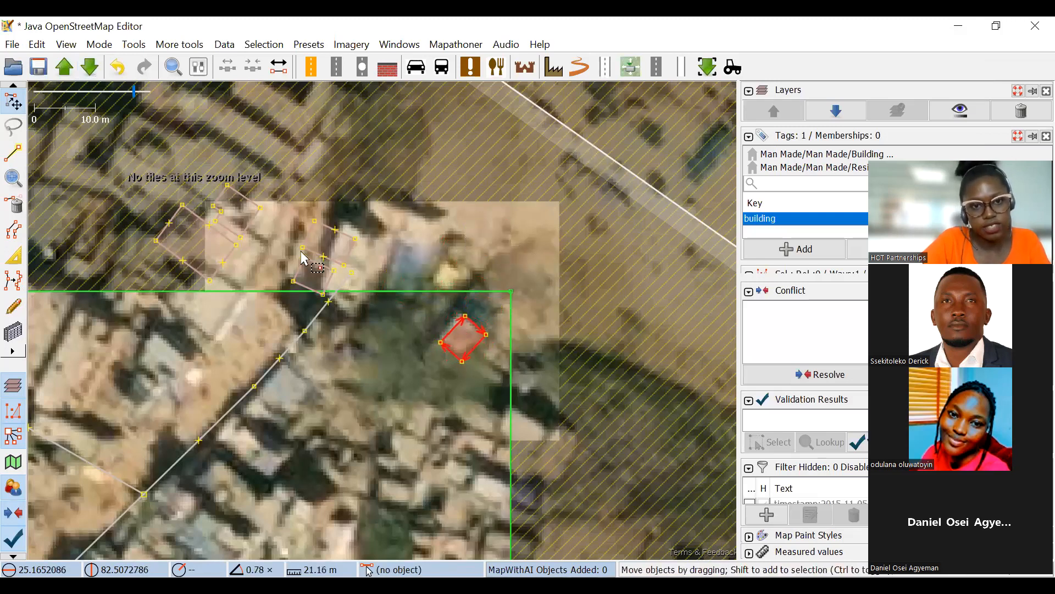
Move the two small building outlines at the residential road's end onto the roofs east and south of them.
scroll(299, 246, up, 1)
drag(406, 245, 488, 262)
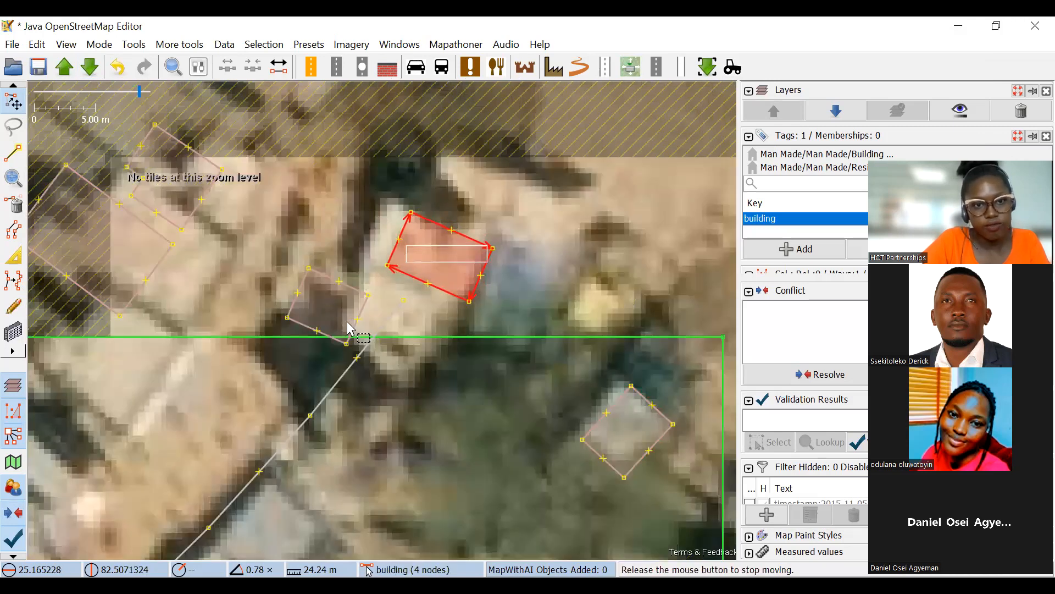
scroll(346, 322, down, 1)
drag(349, 316, 329, 433)
click(407, 267)
scroll(407, 267, up, 1)
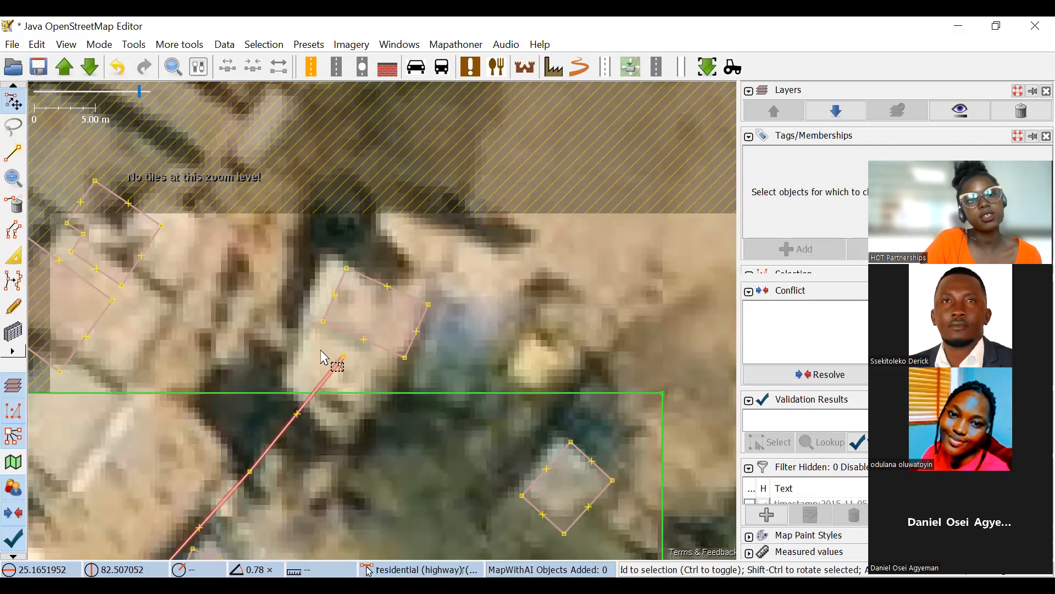
Try to move the residential road's end node off the building roof, and undo the moves.
scroll(383, 360, down, 2)
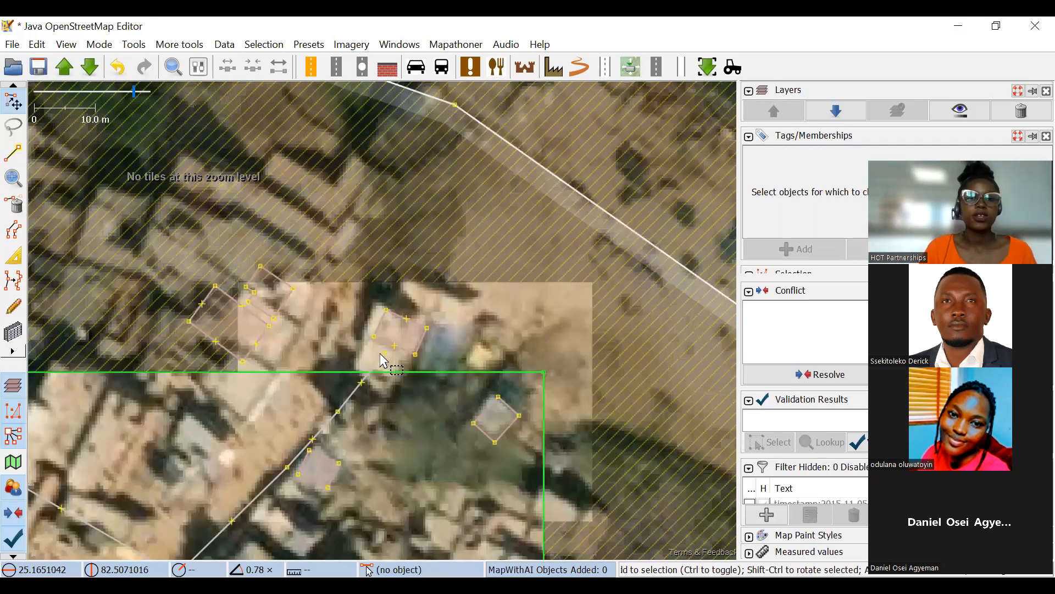
scroll(383, 361, up, 3)
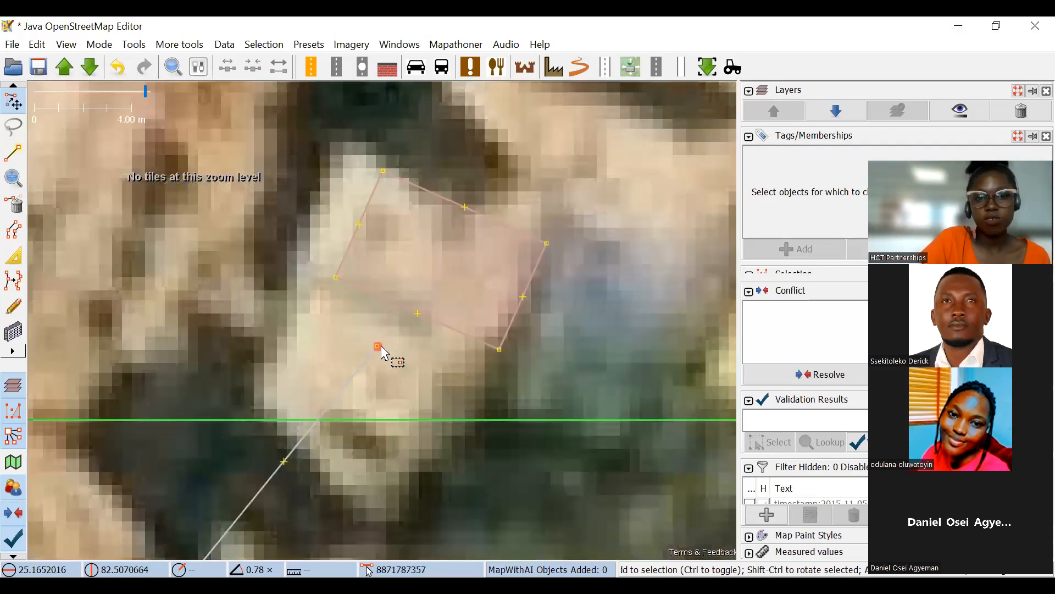
drag(383, 357, 217, 189)
scroll(261, 266, down, 2)
scroll(254, 342, down, 2)
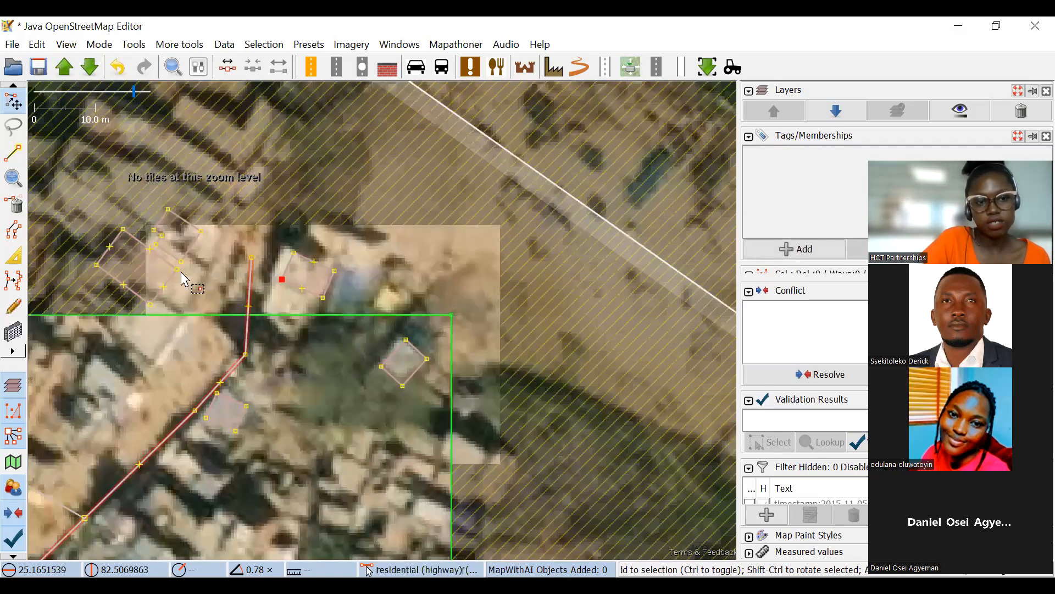
key(ctrl+z)
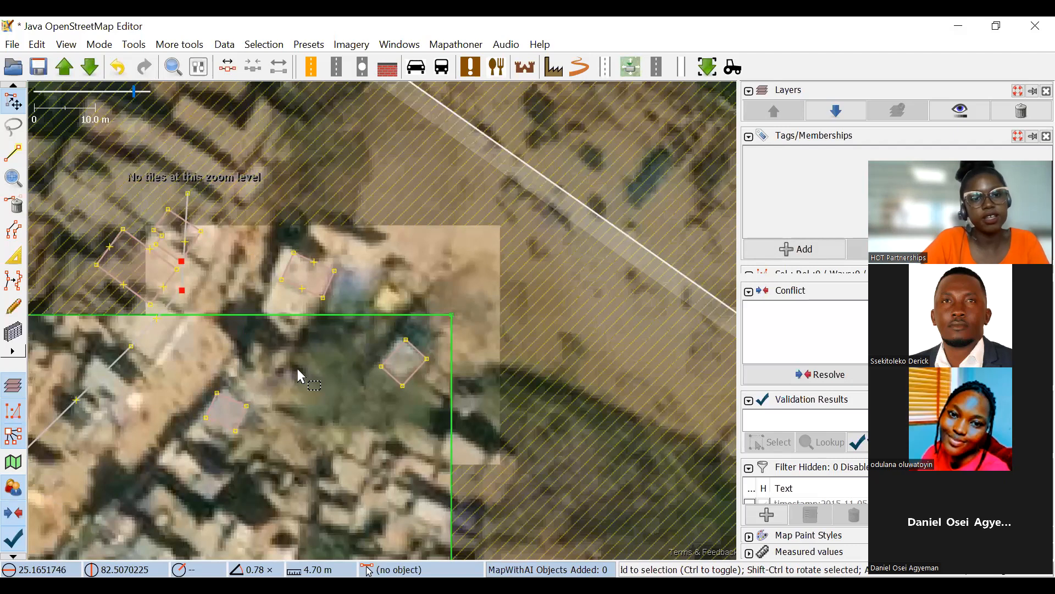
key(ctrl+z)
Reposition the residential road's northern end and adjoining node so that it runs through the gap west of the building.
click(228, 353)
drag(217, 336, 406, 285)
drag(369, 337, 343, 315)
click(389, 278)
drag(378, 283, 346, 310)
scroll(462, 200, up, 2)
drag(399, 238, 374, 253)
click(515, 267)
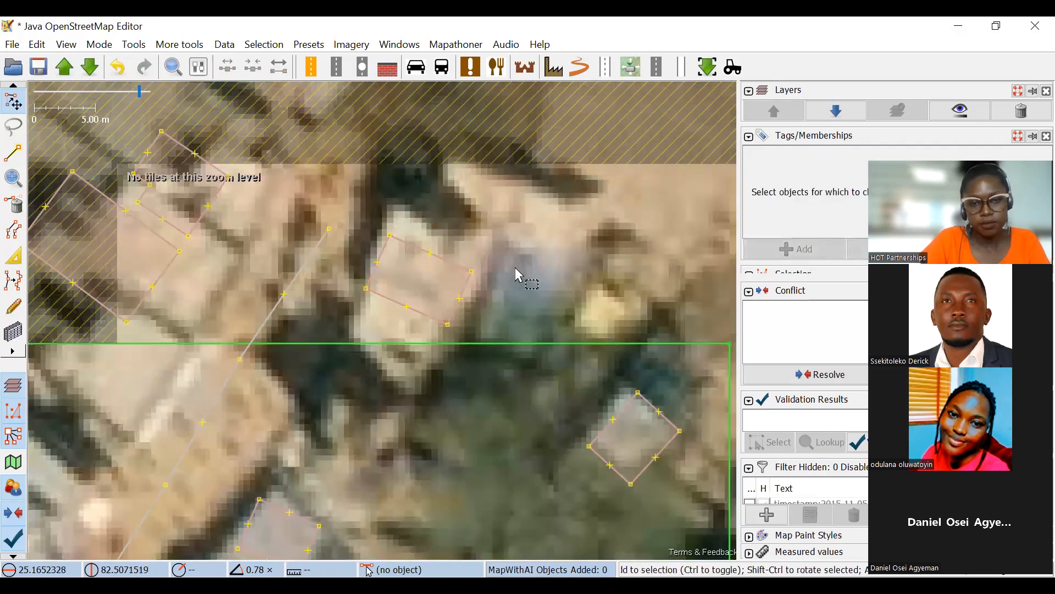
Rotate and enlarge the building outline east of the residential road's northern end so that it matches its roof.
click(467, 288)
click(539, 302)
click(460, 288)
drag(508, 294, 469, 166)
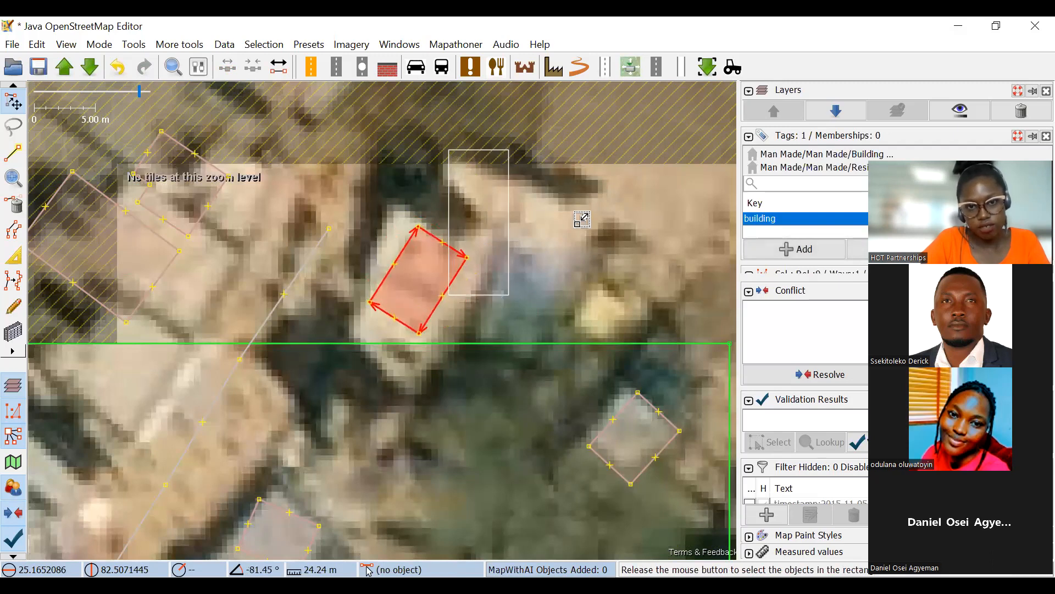
key(alt)
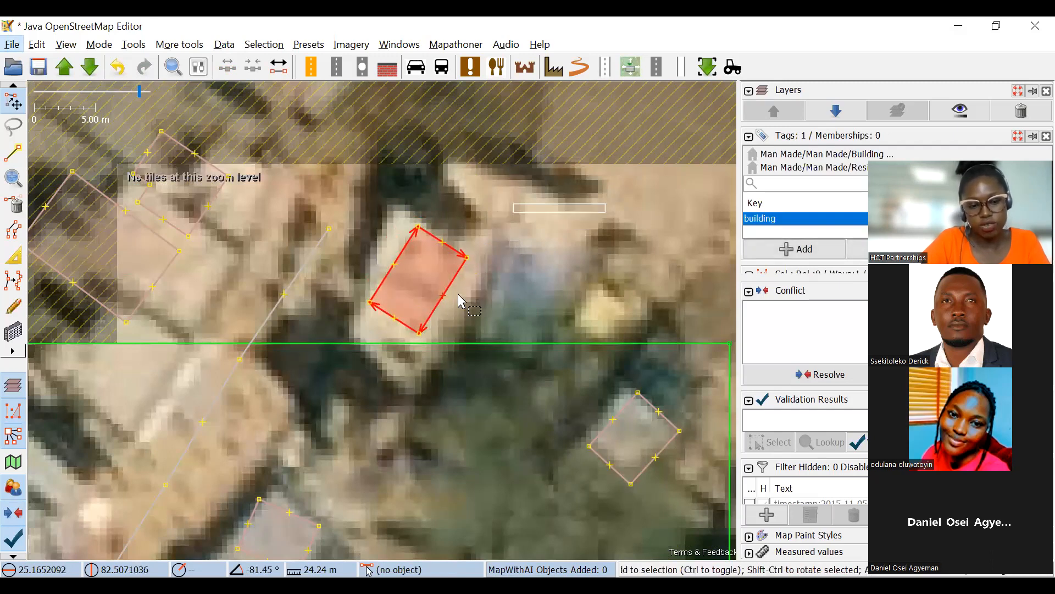
drag(511, 297, 484, 286)
click(497, 304)
Move the six-node building and the larger building southwest of it eastward onto their roofs.
scroll(473, 313, down, 3)
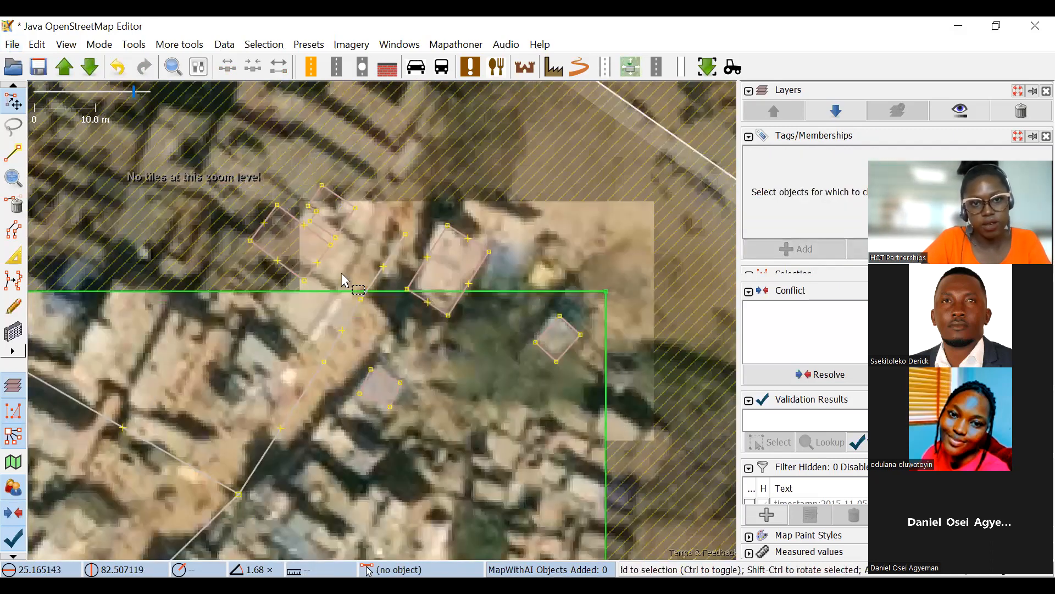
scroll(340, 237, up, 1)
scroll(360, 250, up, 1)
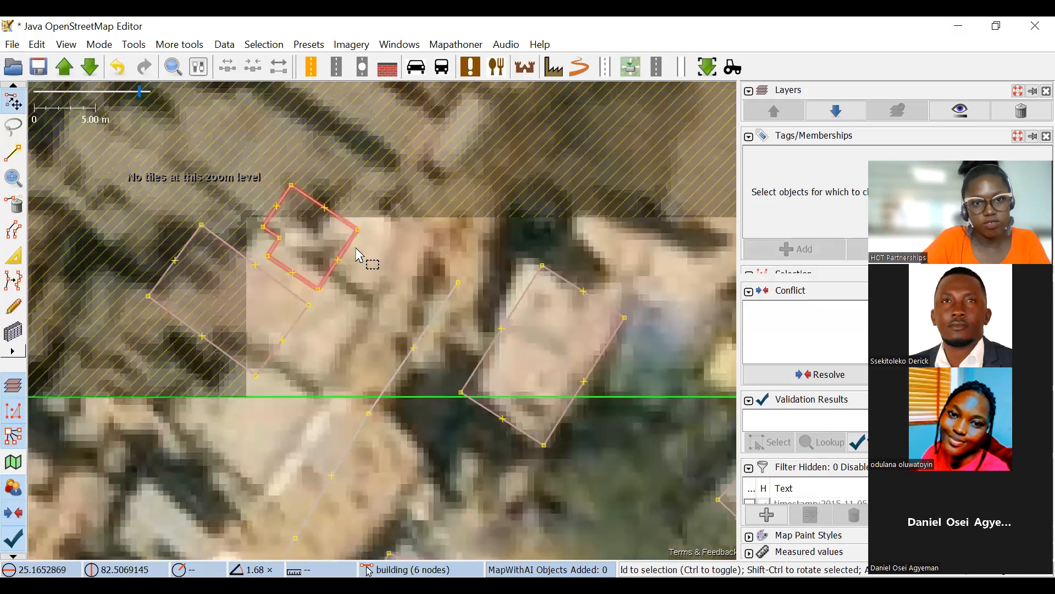
click(358, 242)
drag(357, 237, 410, 231)
click(311, 311)
drag(309, 314, 354, 326)
click(395, 321)
Rotate the small building just southeast of the residential road clockwise by about 19.5° to align with its grey roof.
drag(479, 414, 470, 330)
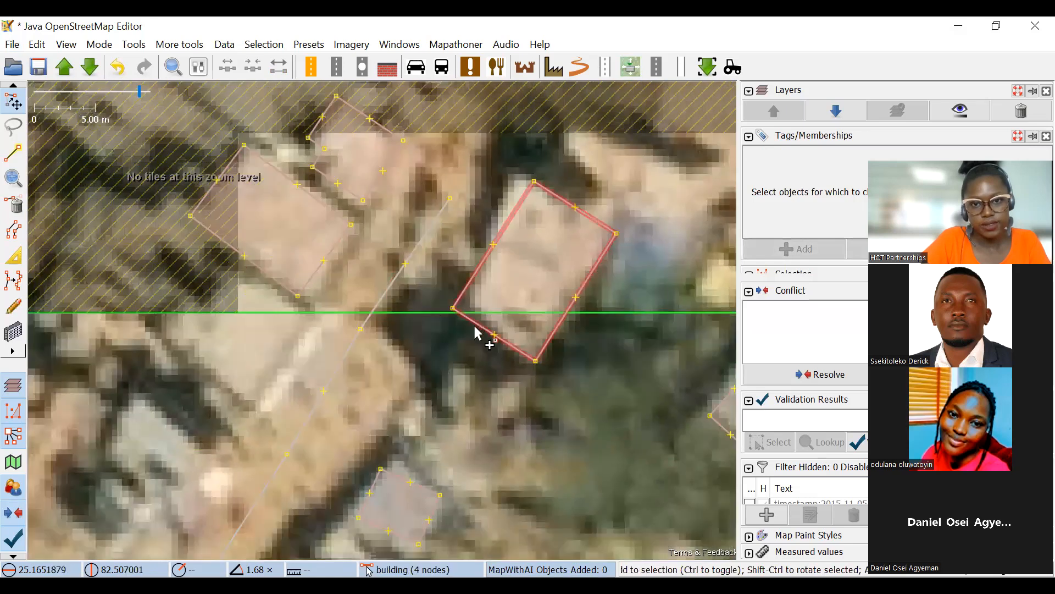
click(528, 301)
scroll(527, 301, down, 1)
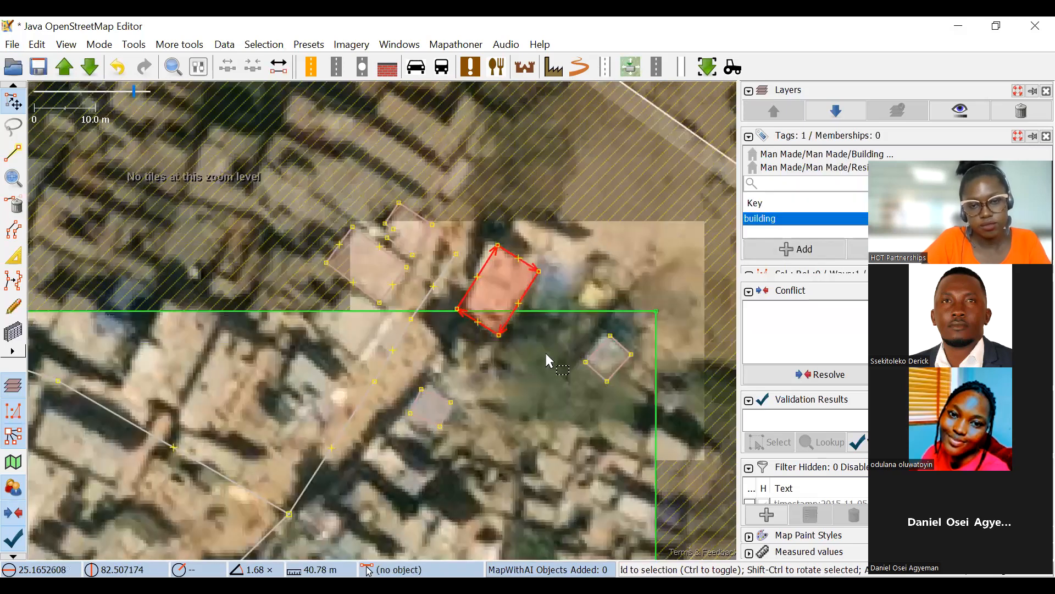
drag(547, 355, 551, 349)
scroll(696, 211, down, 1)
drag(454, 273, 359, 236)
scroll(550, 273, up, 2)
drag(612, 179, 603, 173)
click(321, 288)
drag(232, 283, 461, 268)
click(485, 252)
drag(516, 223, 540, 247)
Extrude the small building's southwest edge outward to cover the grey roof, and return to selection mode.
click(13, 257)
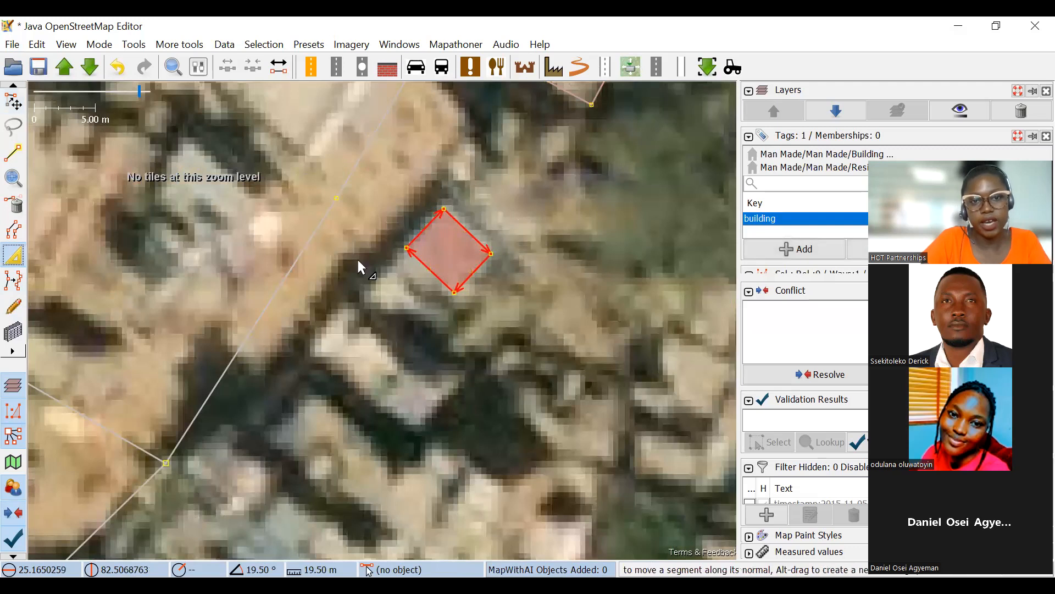
scroll(358, 262, up, 1)
drag(459, 248, 484, 306)
key(ctrl+z)
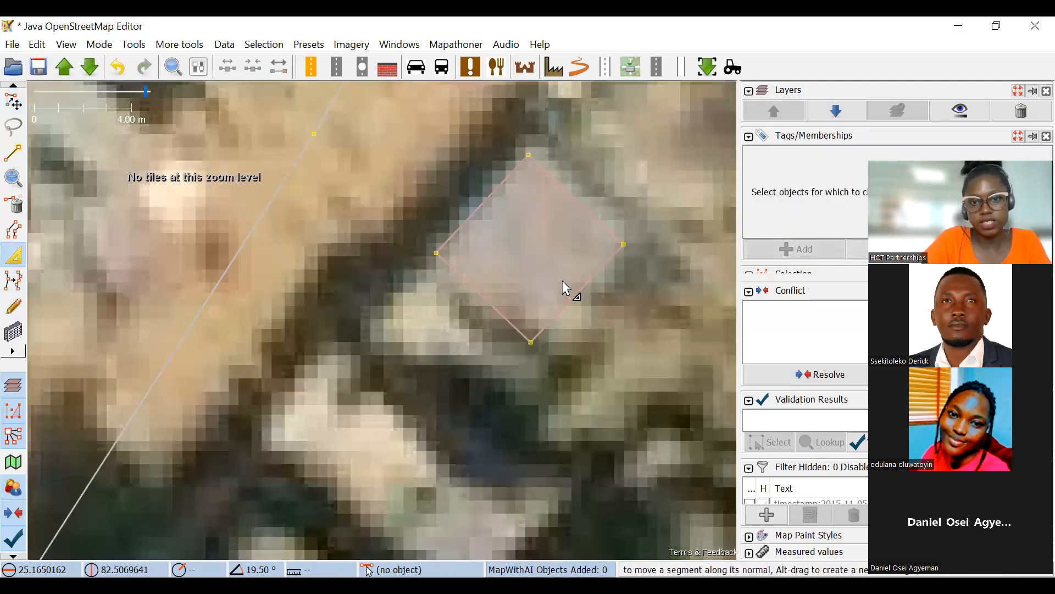
drag(595, 271, 475, 168)
scroll(603, 215, down, 2)
key(s)
scroll(545, 220, down, 2)
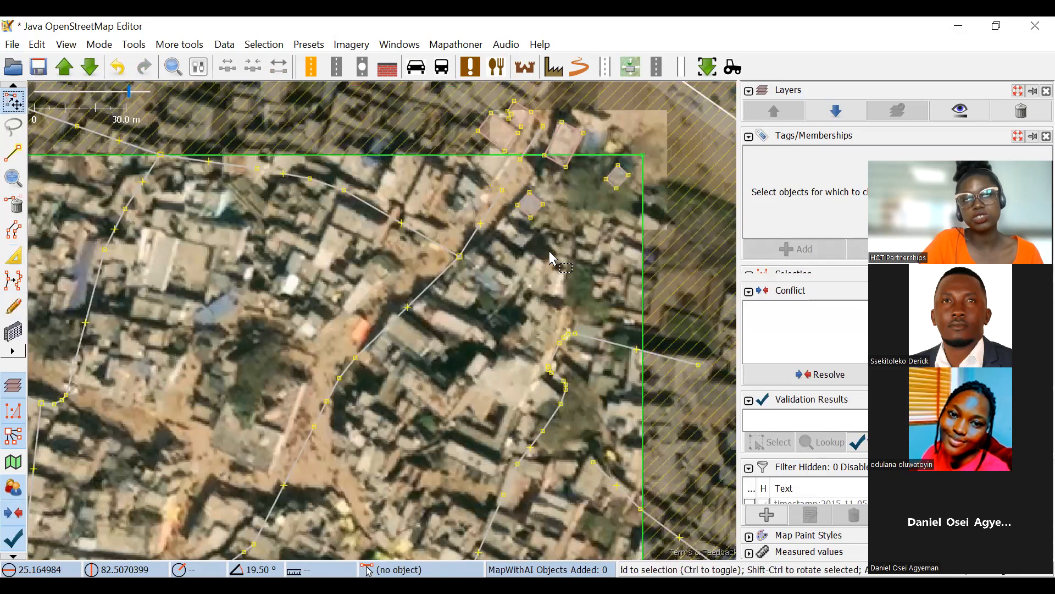
drag(550, 252, 520, 250)
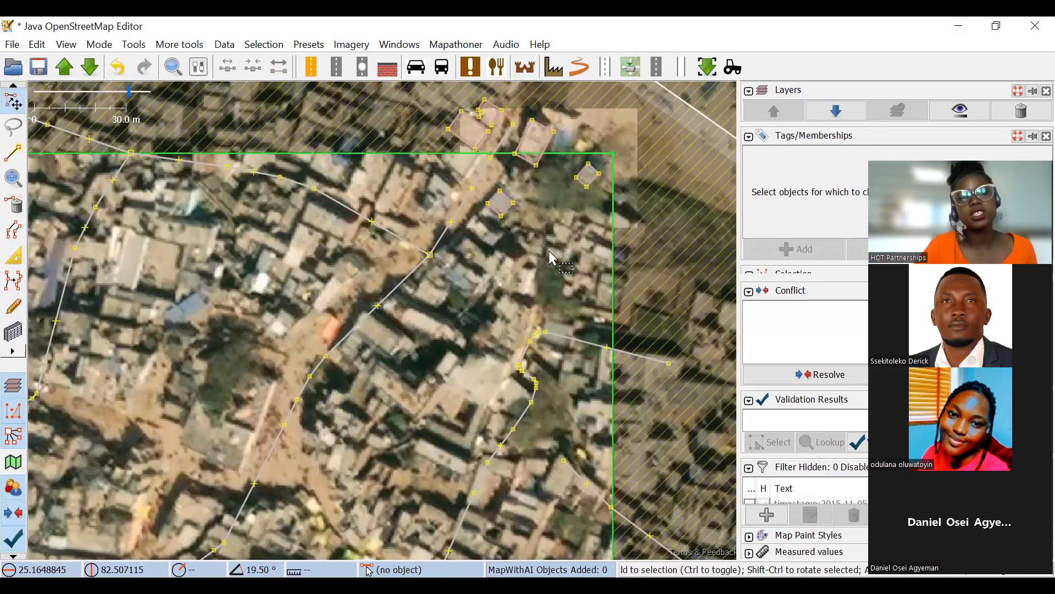
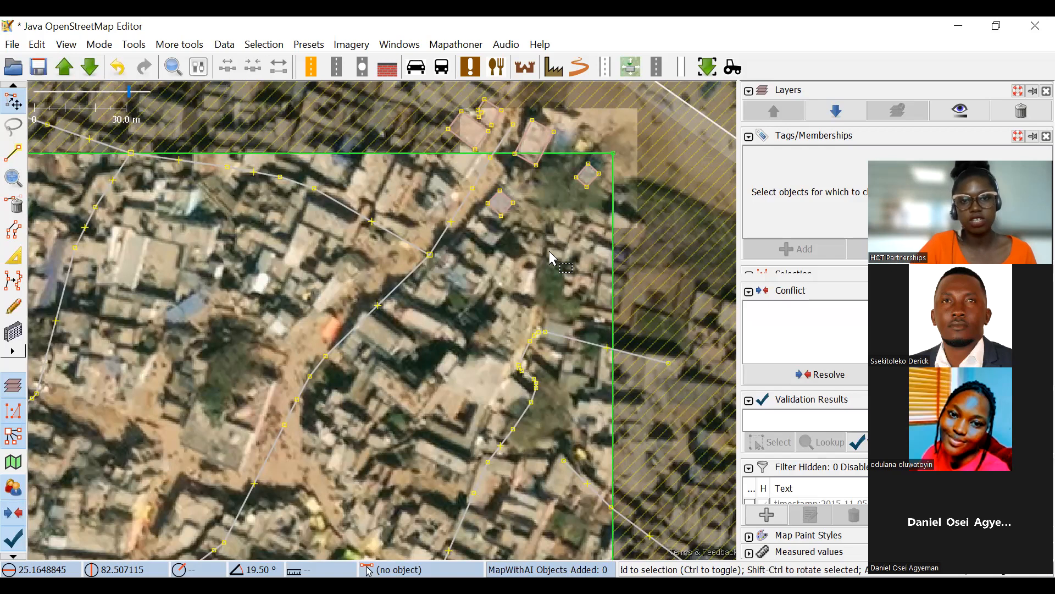
Examine the mapped buildings and roads between the task area's northern edge and Main Road for buildings still missing.
drag(440, 245, 628, 159)
scroll(624, 163, down, 4)
drag(454, 216, 509, 203)
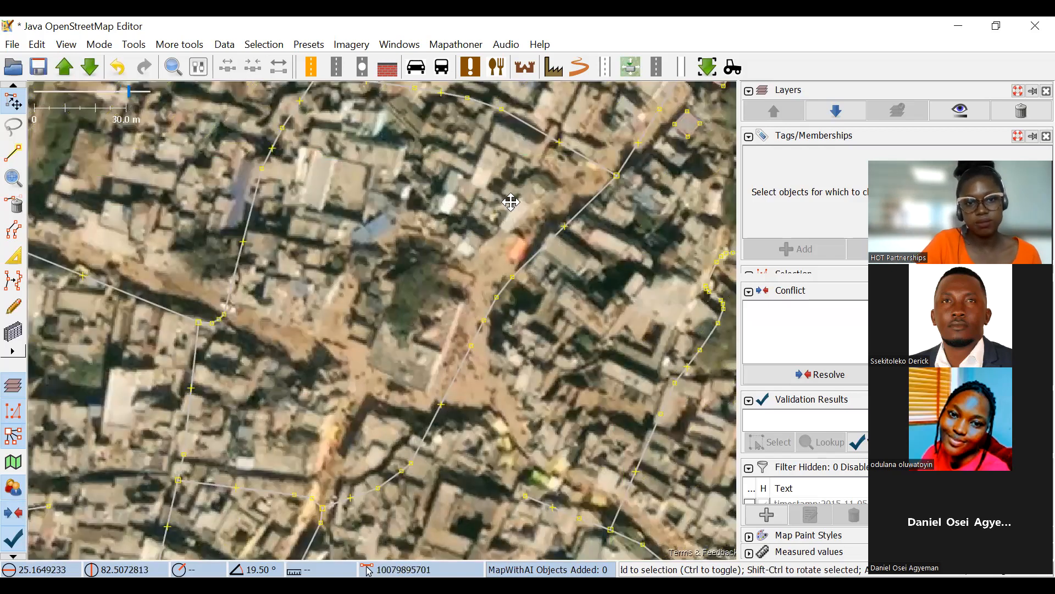
drag(244, 209, 336, 190)
drag(508, 333, 662, 271)
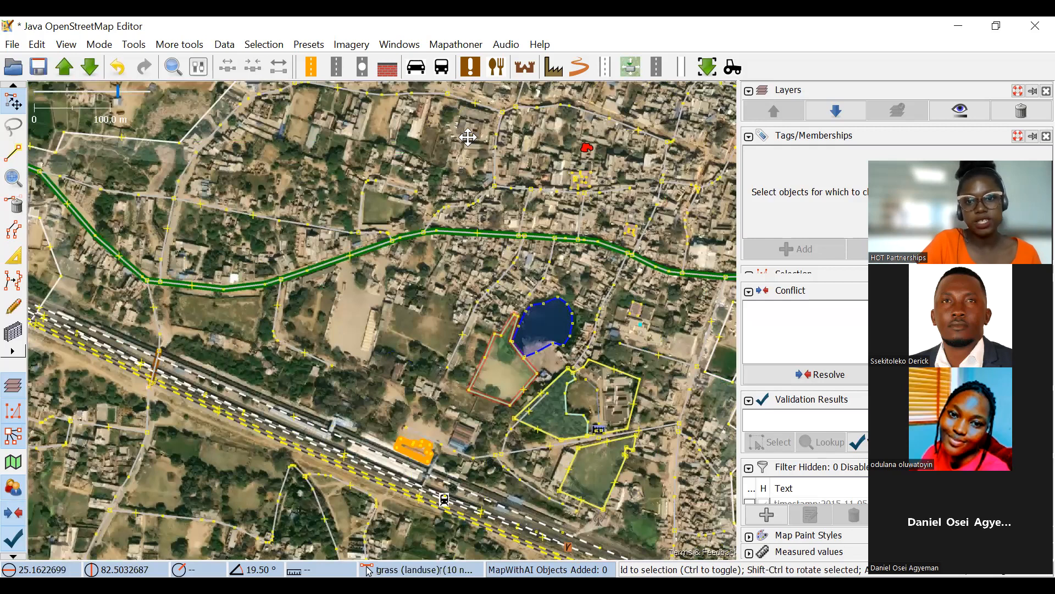
scroll(658, 194, up, 4)
scroll(555, 223, up, 3)
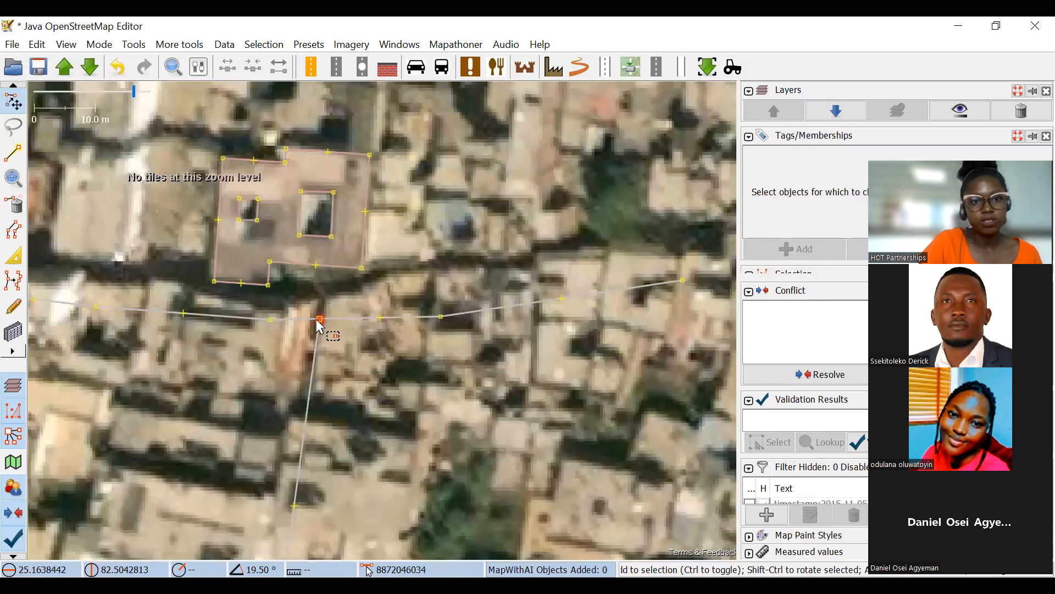
drag(320, 320, 318, 292)
drag(441, 318, 482, 260)
drag(675, 279, 609, 244)
drag(261, 276, 463, 241)
drag(376, 295, 350, 268)
drag(200, 284, 352, 316)
drag(198, 328, 221, 308)
click(328, 332)
key(ctrl+z)
click(153, 198)
Draw a rectangular building about 15.8 m long over the flat roof northwest of the small courtyard building near Main Road, and select it.
drag(661, 285, 363, 168)
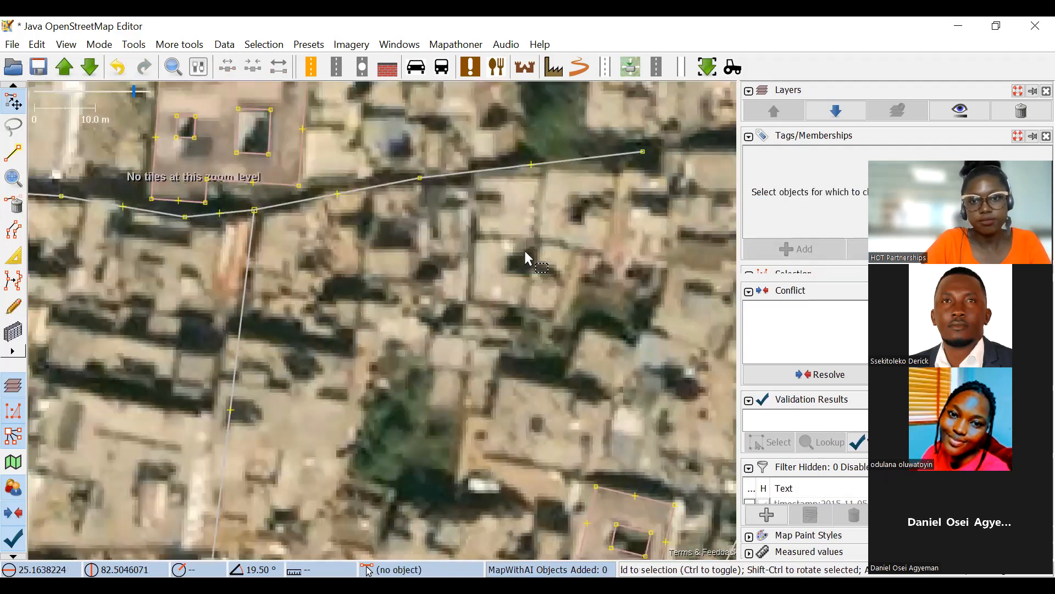
mouse_move(611, 317)
mouse_down()
mouse_move(307, 216)
mouse_move(291, 275)
mouse_move(408, 183)
mouse_up()
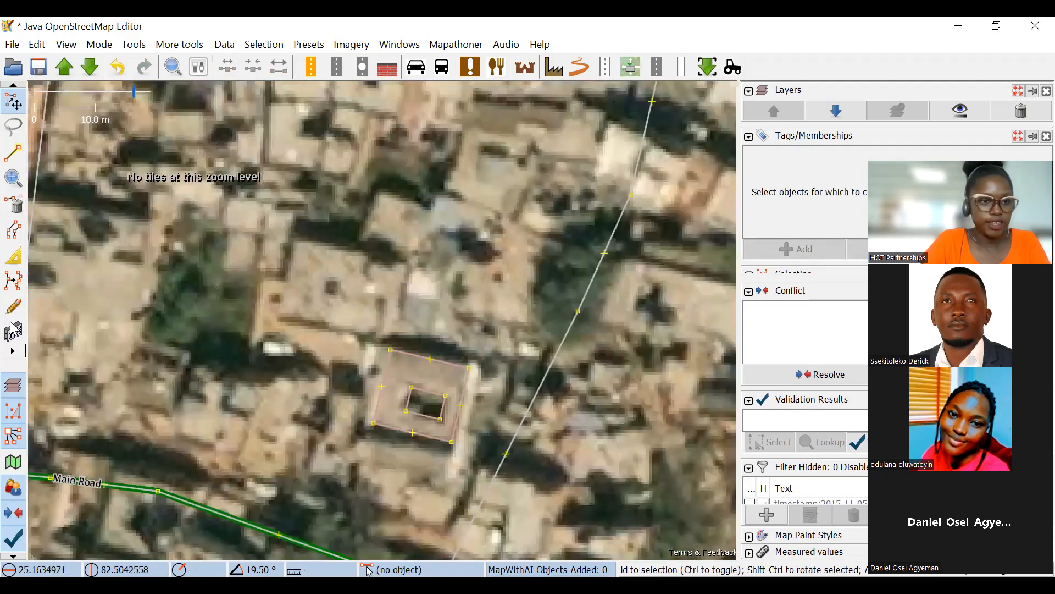
click(13, 332)
scroll(273, 272, up, 2)
click(322, 211)
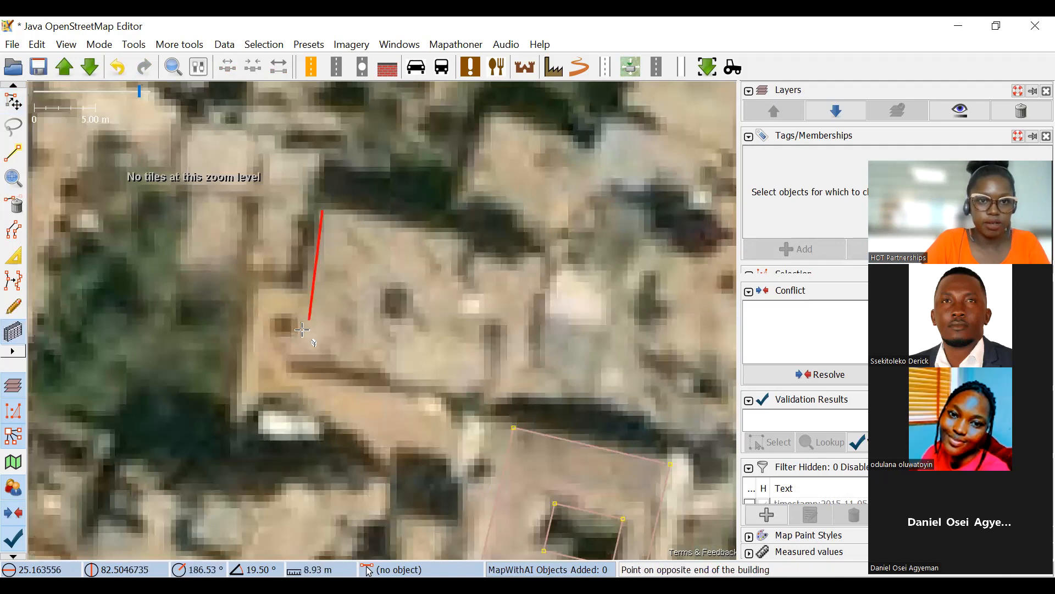
click(301, 352)
click(492, 333)
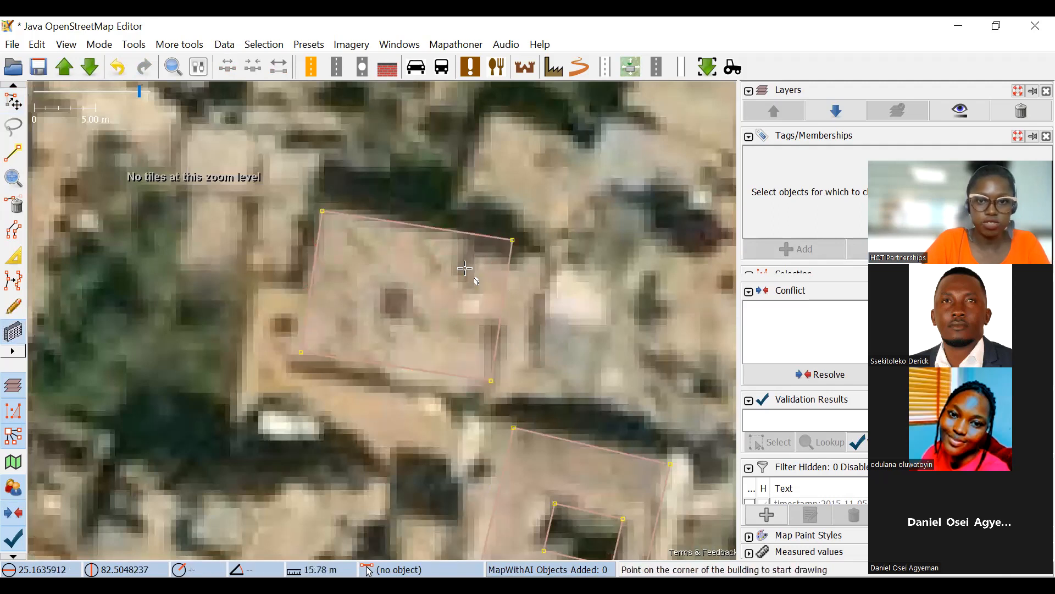
scroll(451, 313, down, 2)
drag(403, 296, 423, 326)
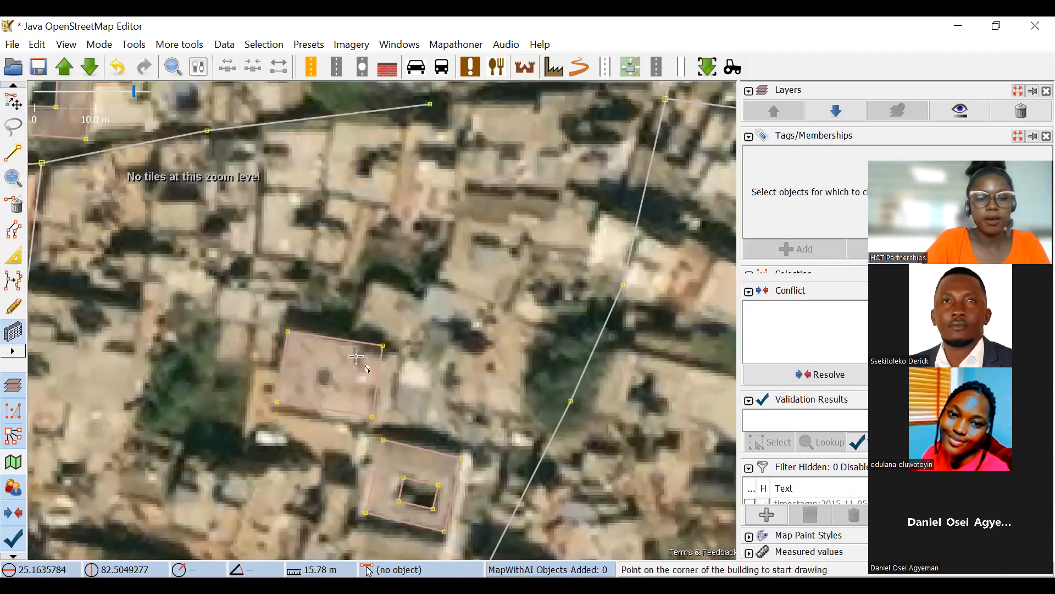
click(13, 102)
click(348, 342)
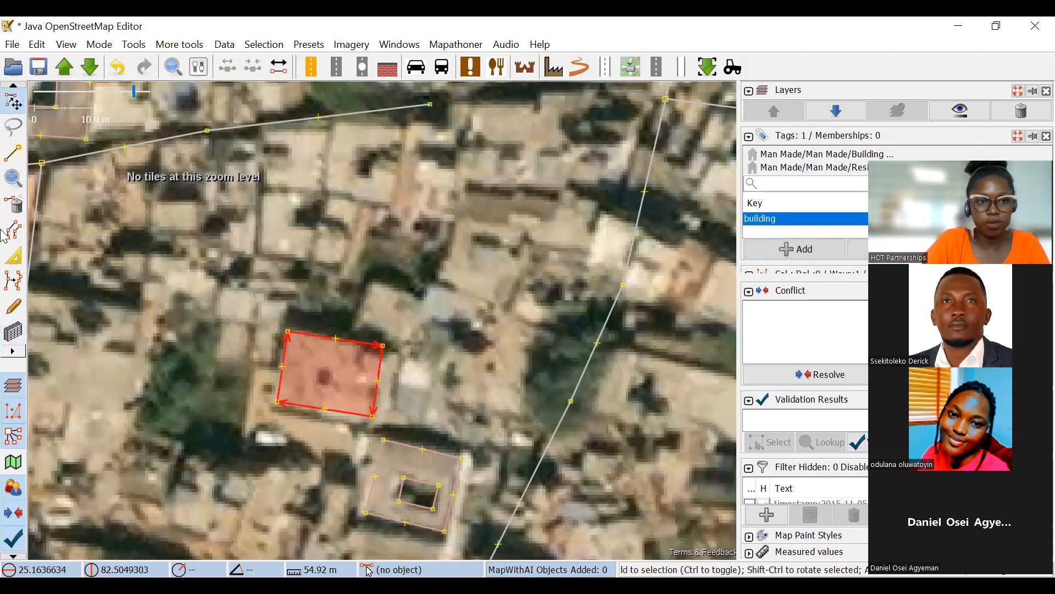
Draw a smaller rectangular building over the roof just northeast of the selected building, and return to selection mode.
click(13, 331)
scroll(382, 324, up, 2)
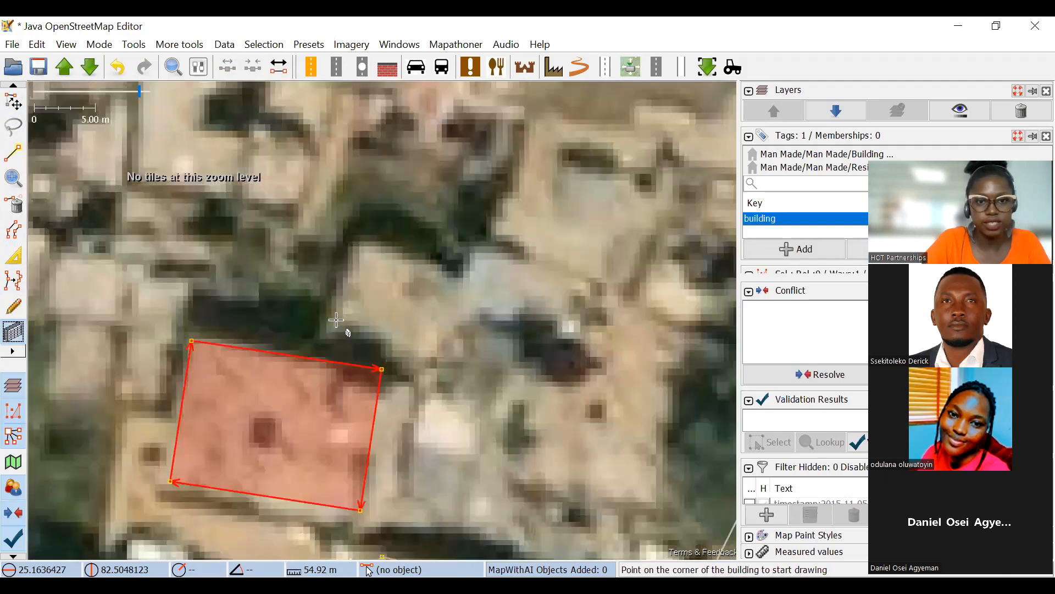
click(333, 318)
click(436, 355)
click(124, 169)
key(s)
click(236, 346)
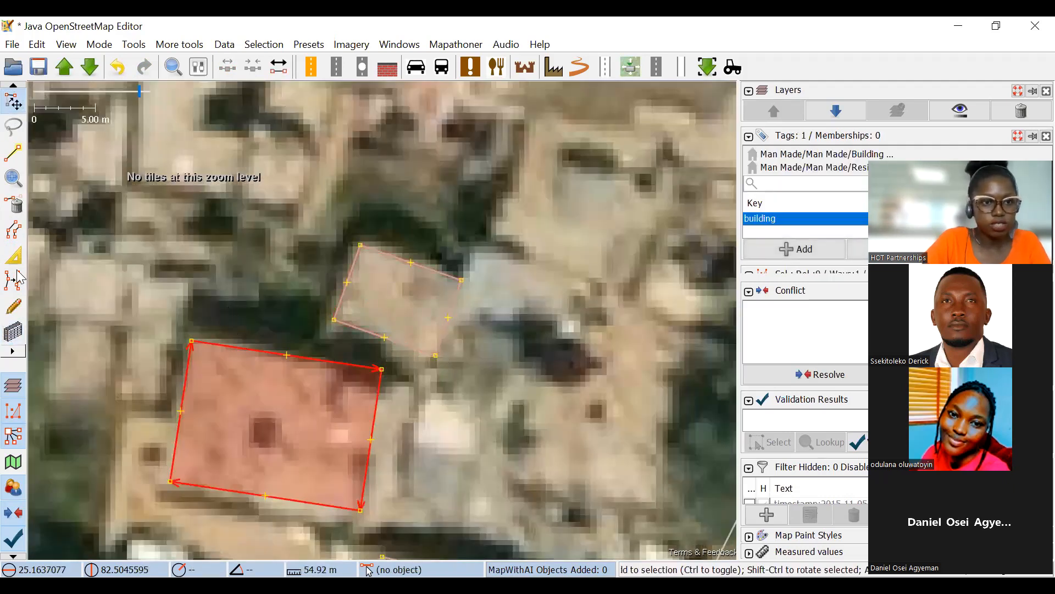
Draw another rectangular building over the grey roof northeast of the small building near Main Road.
click(13, 331)
scroll(434, 268, up, 2)
scroll(446, 251, down, 2)
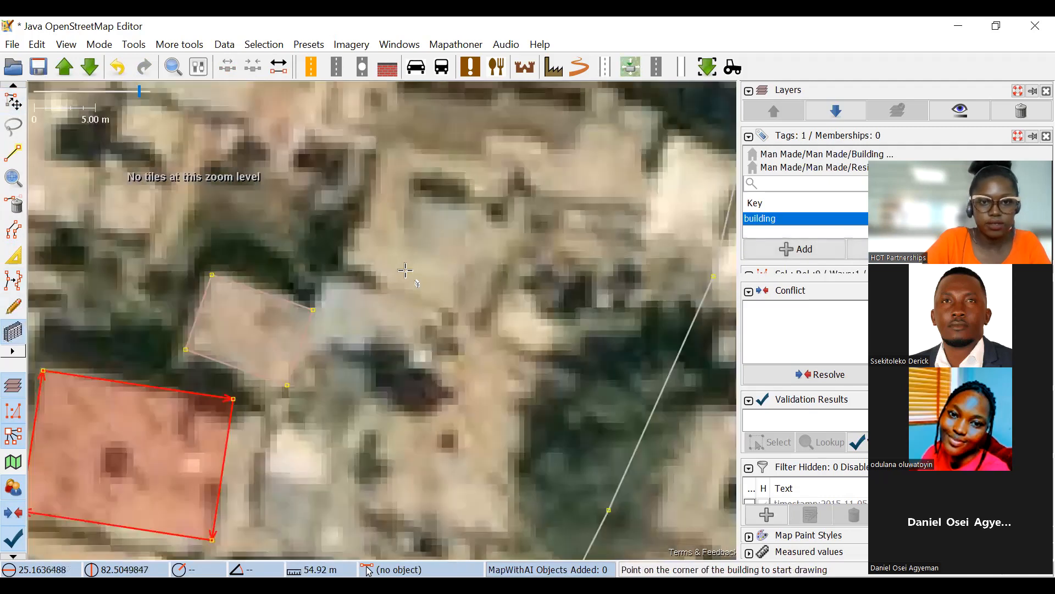
click(336, 284)
click(487, 220)
scroll(483, 258, down, 3)
scroll(405, 256, up, 1)
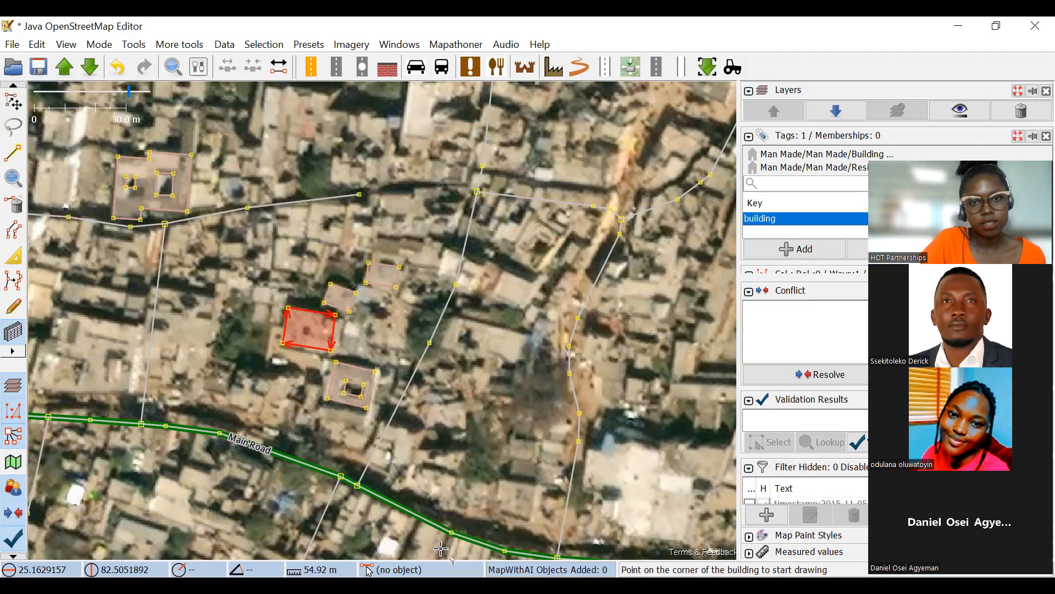
drag(430, 307, 415, 355)
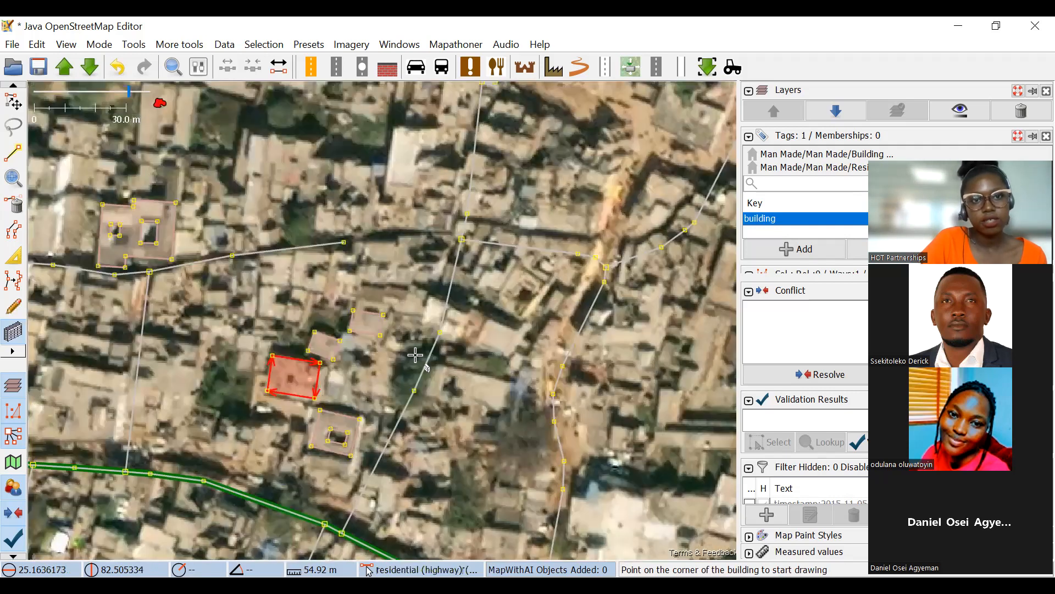
scroll(563, 322, up, 2)
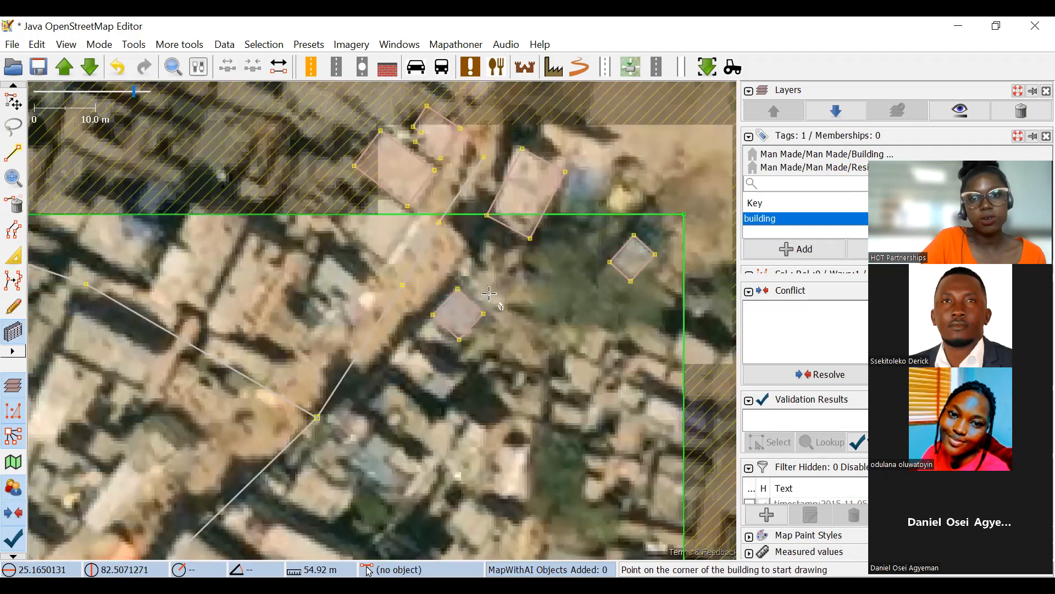
scroll(495, 376, up, 2)
drag(495, 376, 624, 351)
drag(274, 338, 411, 255)
scroll(363, 257, up, 4)
click(322, 245)
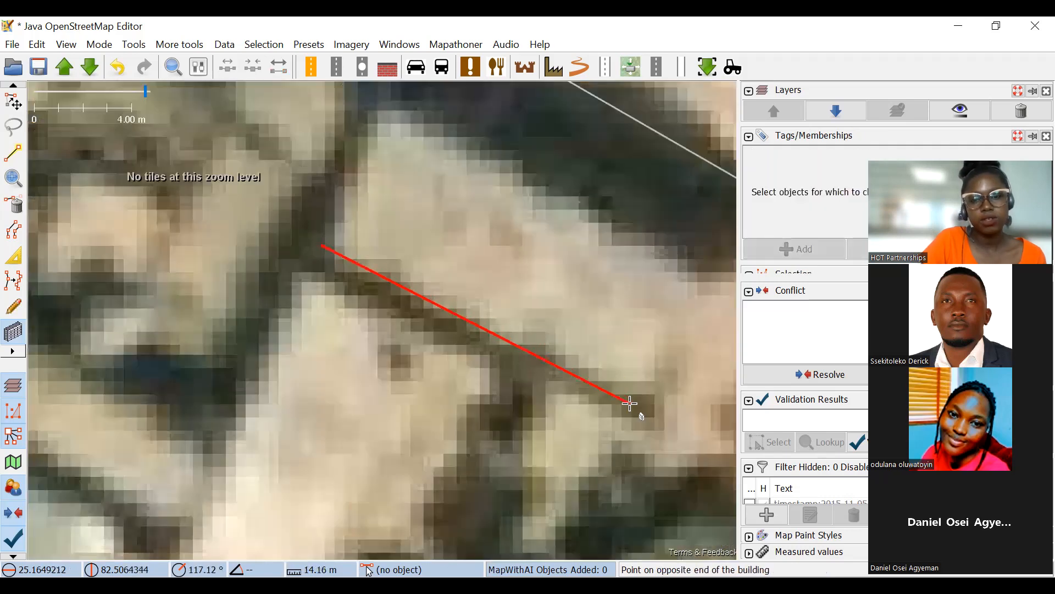
click(13, 101)
Examine the buildings along the eastern boundary of the task area, including roofs that cross the line.
scroll(436, 295, down, 3)
mouse_move(492, 161)
mouse_down()
mouse_move(333, 249)
mouse_move(212, 284)
mouse_up()
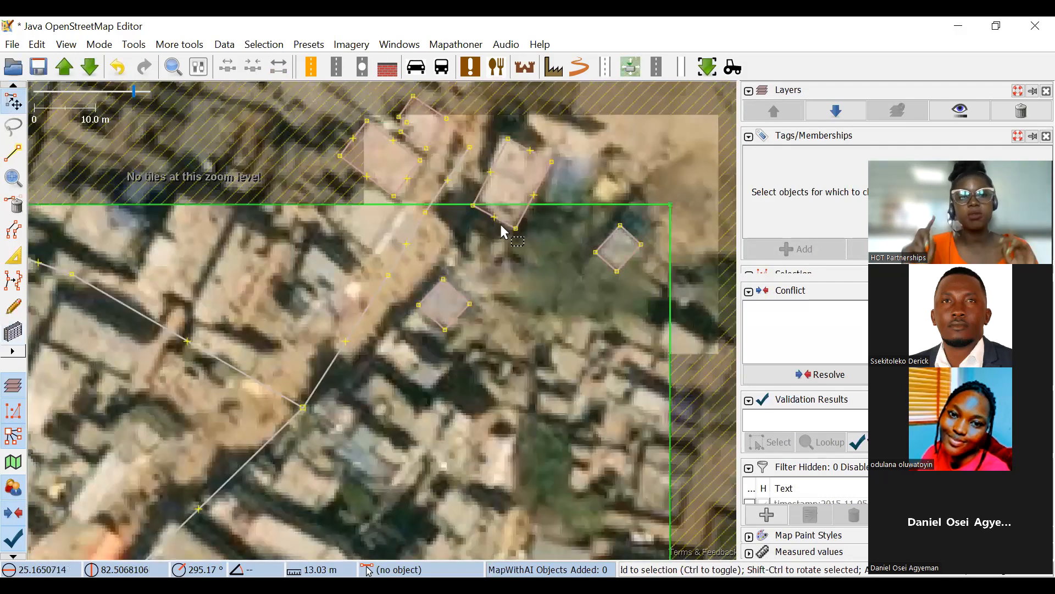
drag(591, 241, 501, 226)
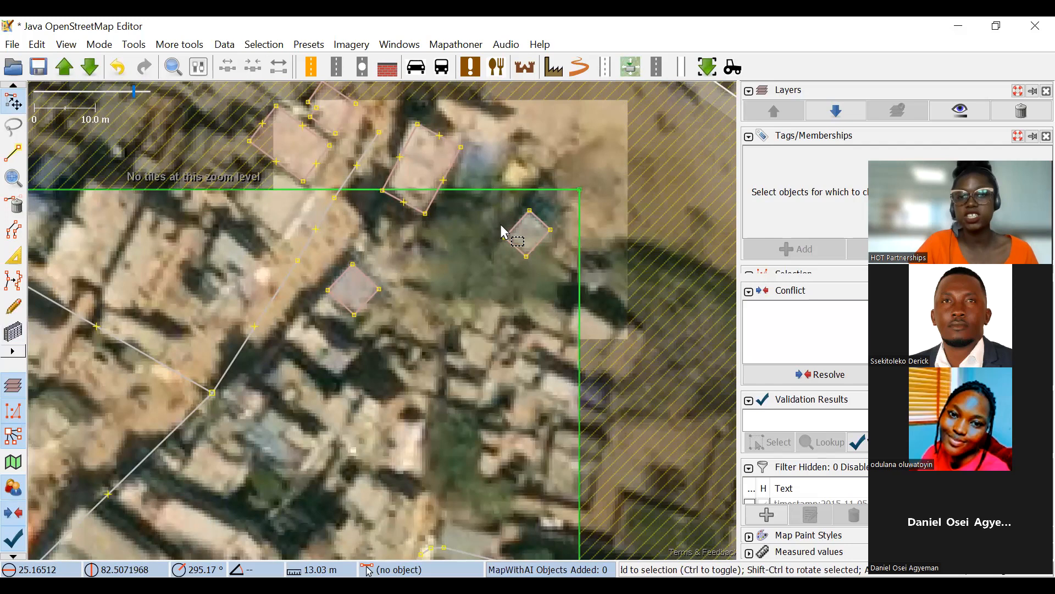
drag(474, 383, 407, 235)
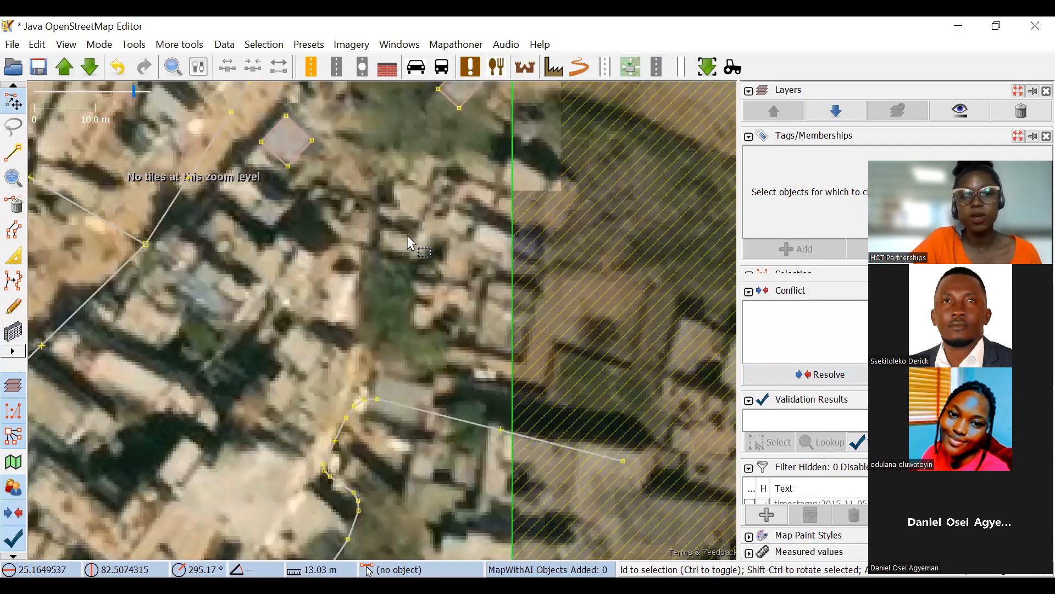
scroll(408, 235, down, 3)
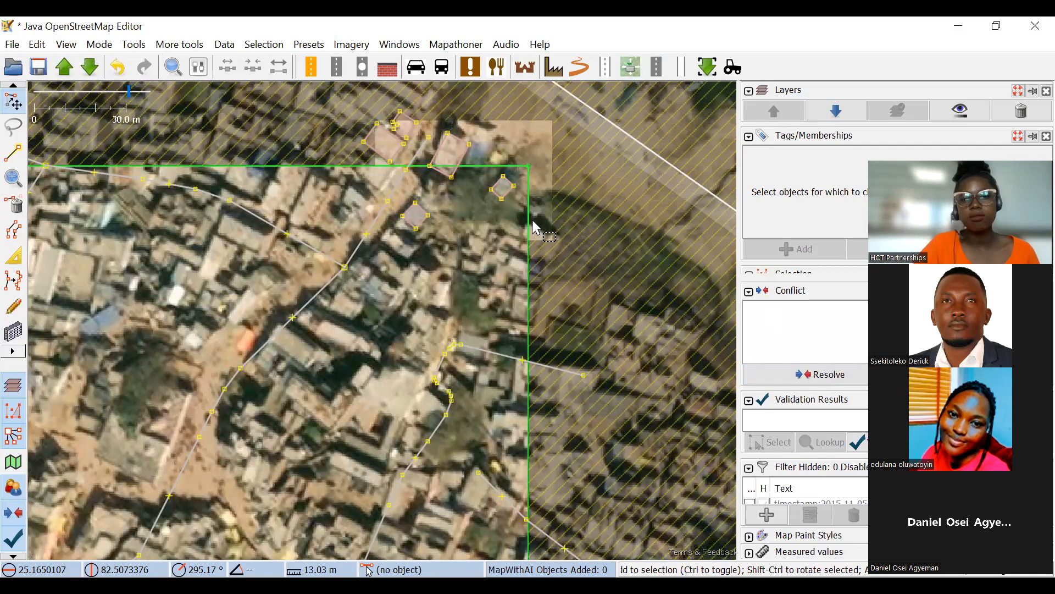
scroll(533, 226, up, 2)
scroll(526, 282, up, 2)
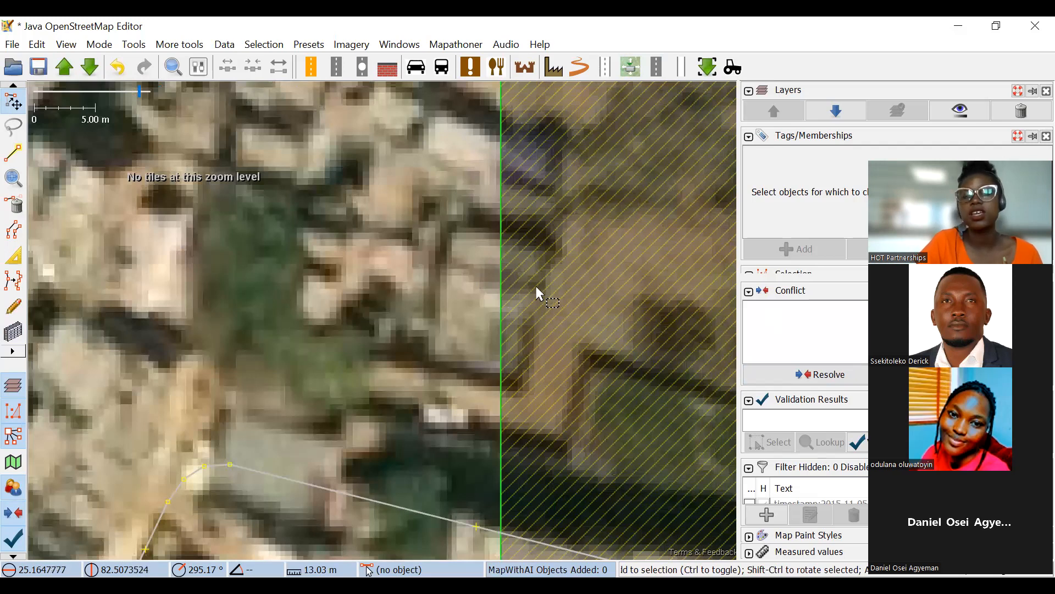
scroll(454, 335, down, 2)
scroll(490, 280, up, 2)
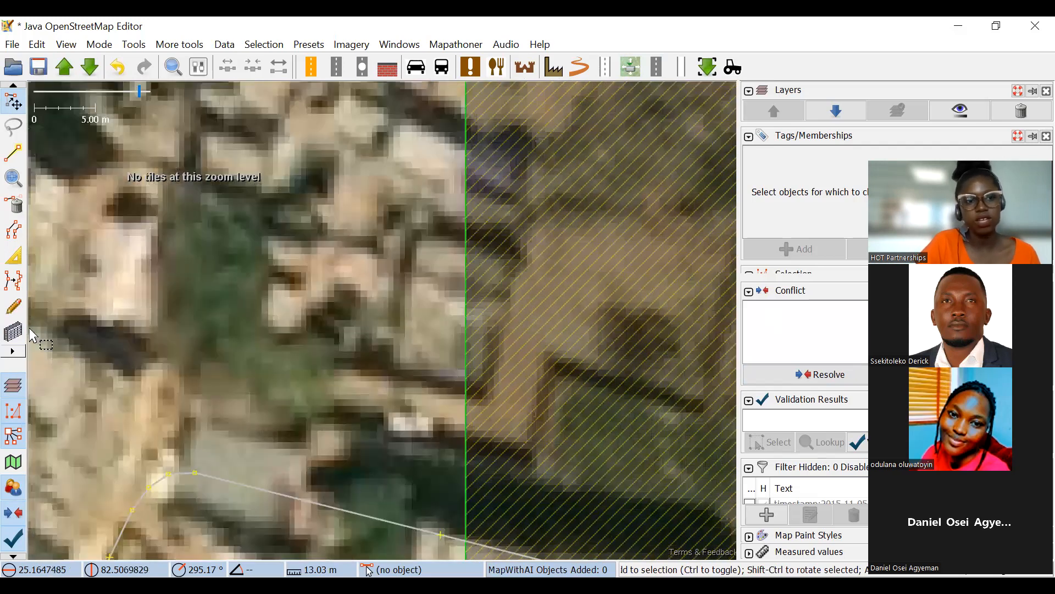
Draw a rectangular building about 7.2 m wide over the roof that straddles the task area's eastern boundary.
key(b)
scroll(417, 230, up, 2)
click(412, 216)
click(363, 474)
click(550, 428)
scroll(566, 350, down, 4)
scroll(568, 359, up, 3)
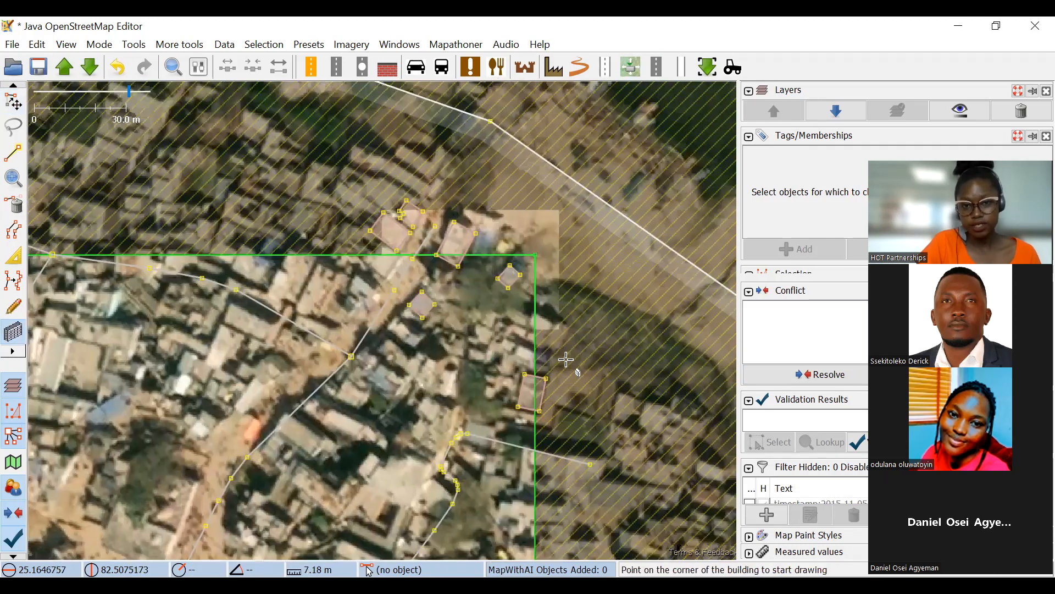
Draw a rectangular building about 8.5 m wide over the bluish roof straddling the northern boundary, just north of the residential road.
scroll(542, 377, up, 3)
scroll(437, 317, down, 6)
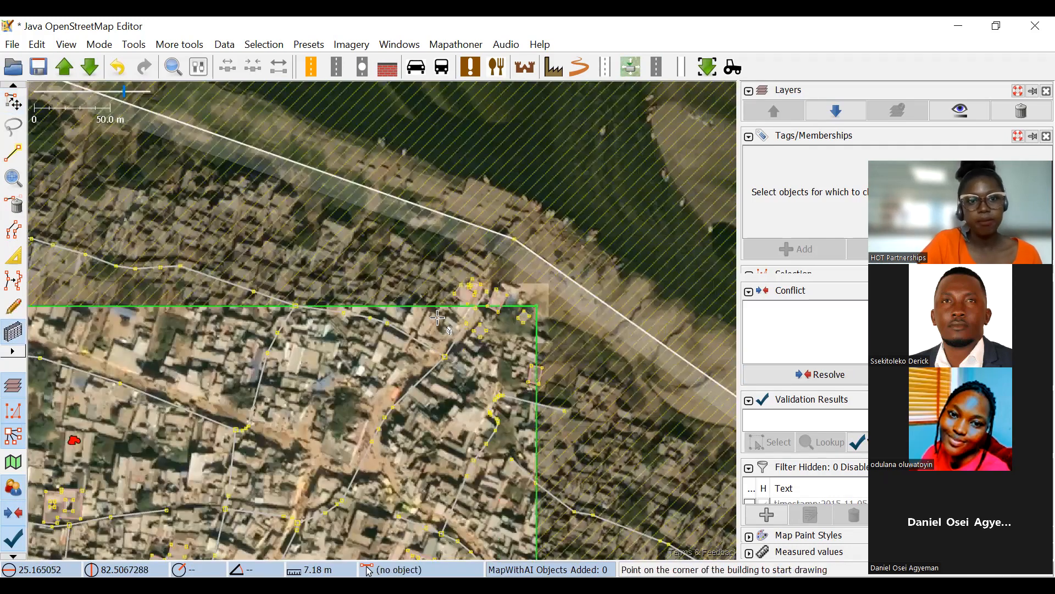
scroll(456, 258, up, 4)
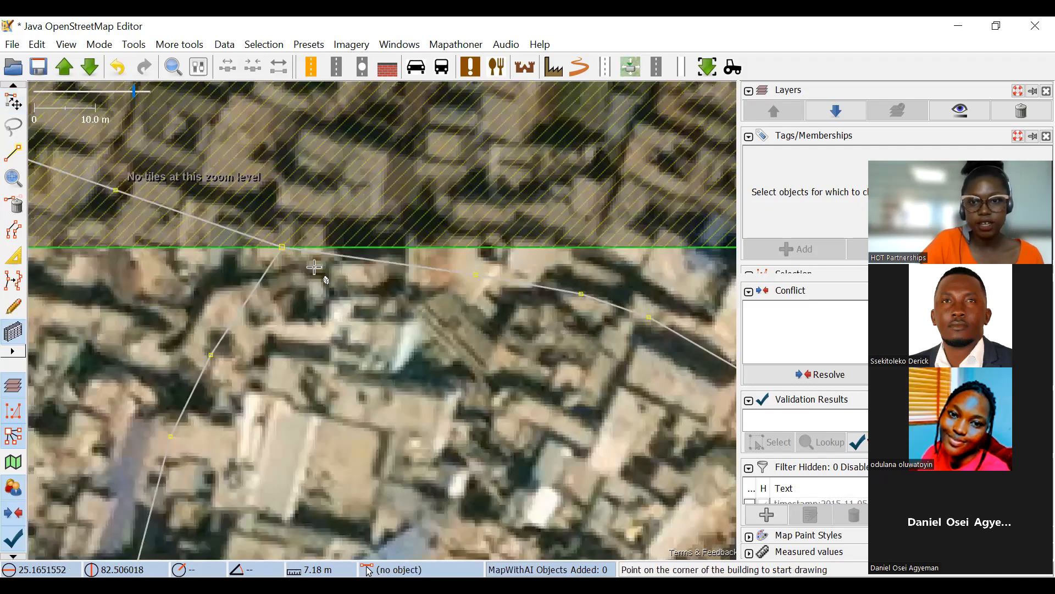
scroll(316, 289, up, 2)
scroll(329, 297, up, 1)
click(326, 289)
click(547, 413)
click(617, 202)
scroll(425, 271, down, 5)
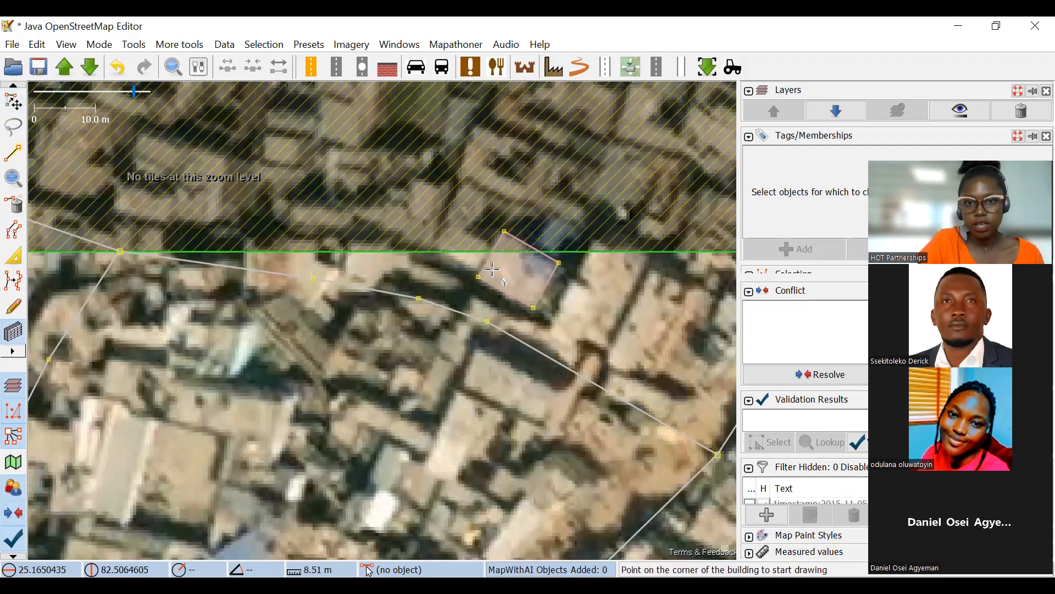
Examine the roofs crossed by the task area's northern boundary, from the northeast corner to the western stretch and back.
drag(425, 271, 648, 237)
drag(254, 241, 578, 260)
drag(324, 266, 542, 297)
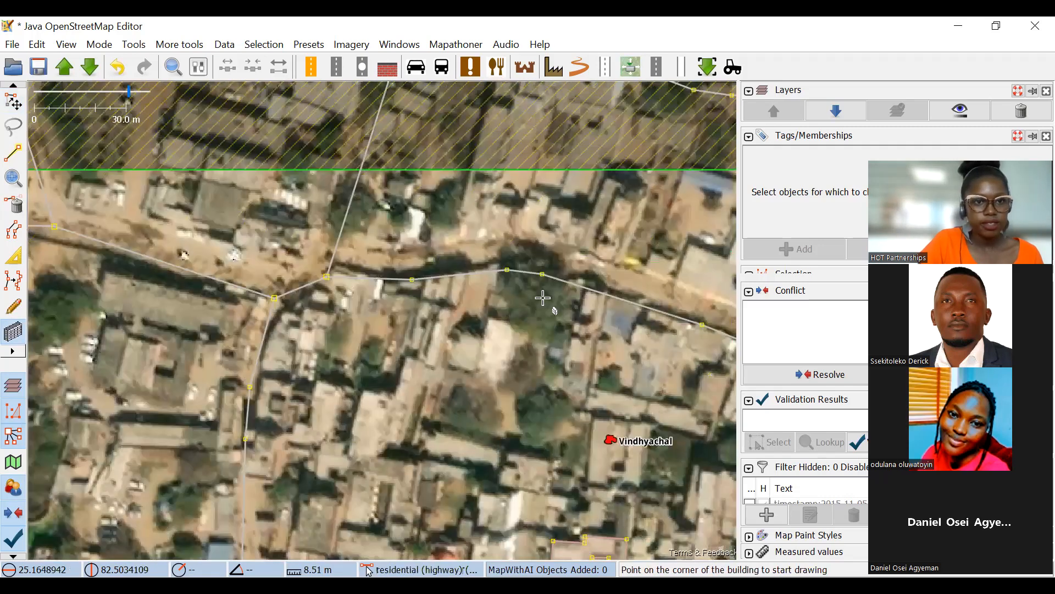
drag(271, 278, 472, 282)
scroll(453, 228, up, 4)
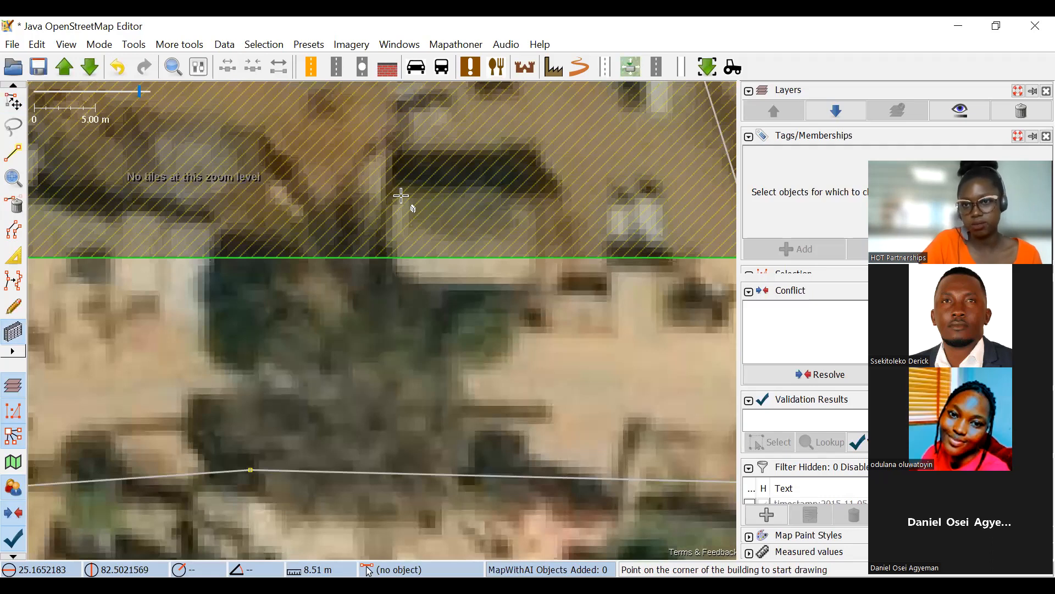
drag(467, 232, 428, 236)
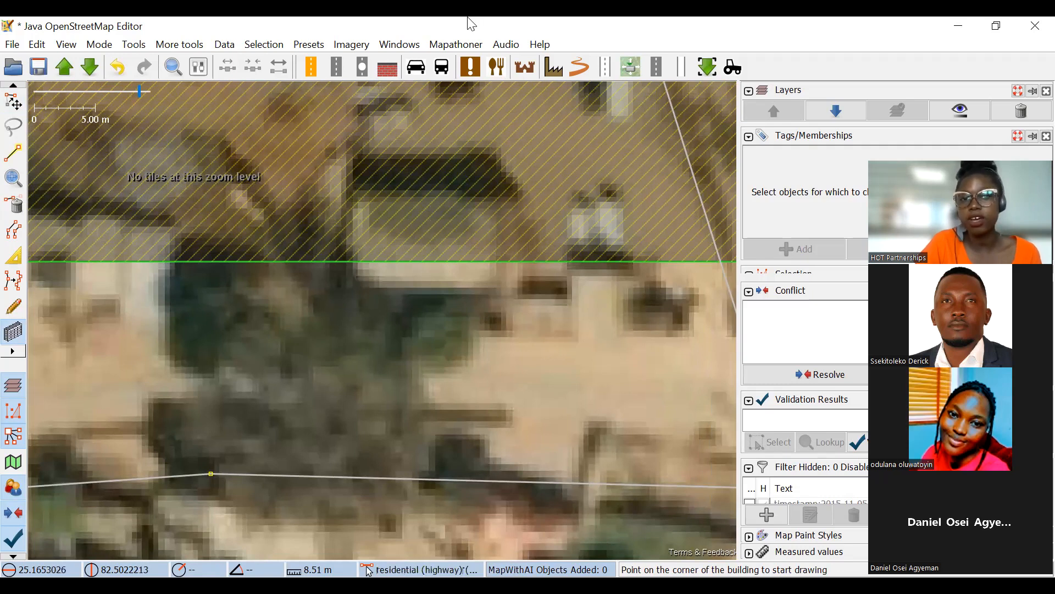
scroll(473, 248, down, 2)
drag(437, 240, 376, 389)
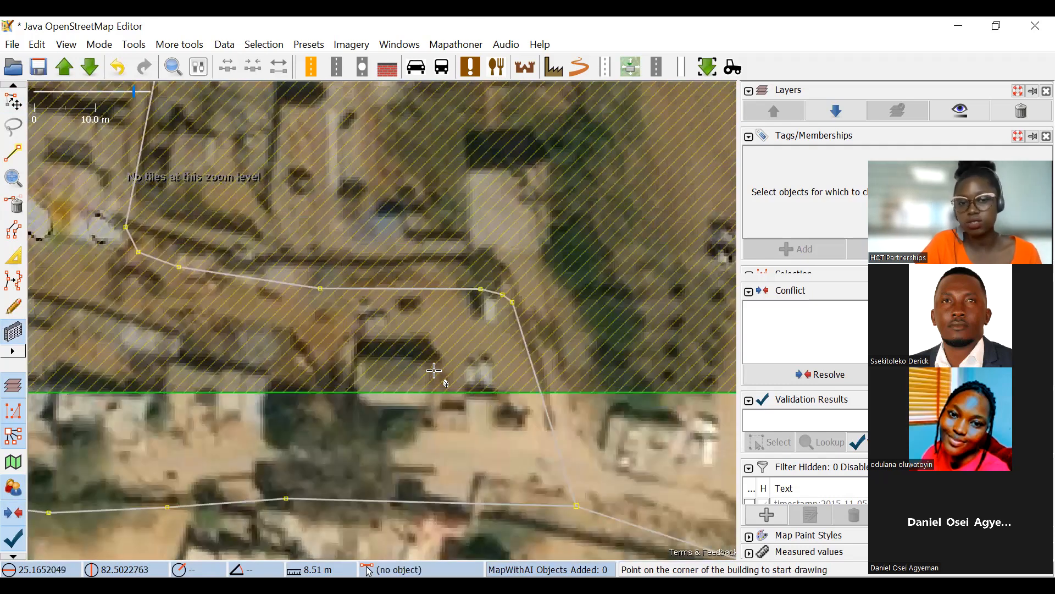
scroll(436, 371, down, 3)
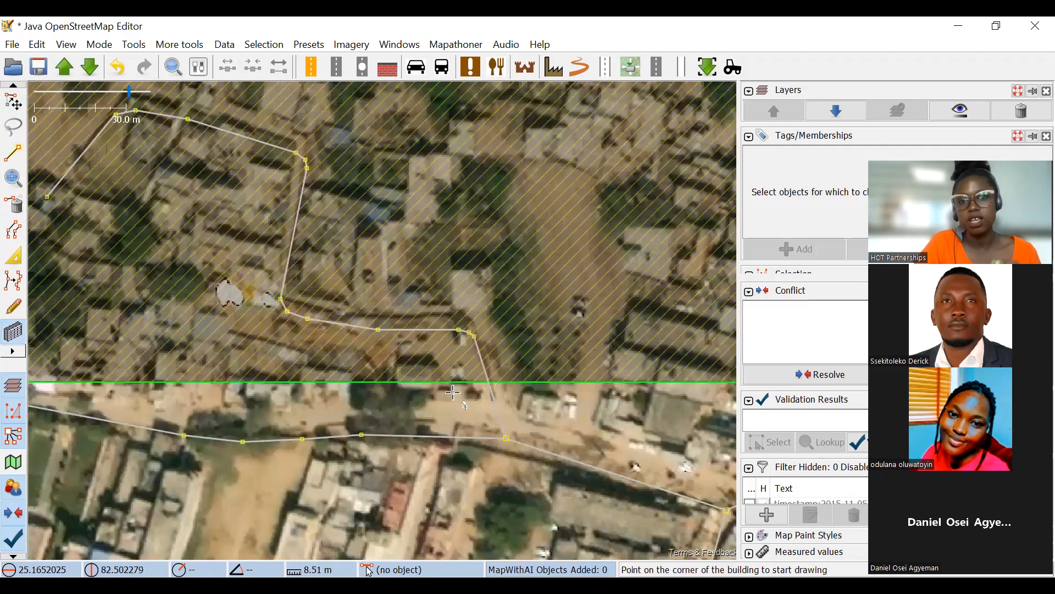
scroll(454, 325, up, 1)
drag(628, 324, 91, 303)
drag(681, 231, 80, 278)
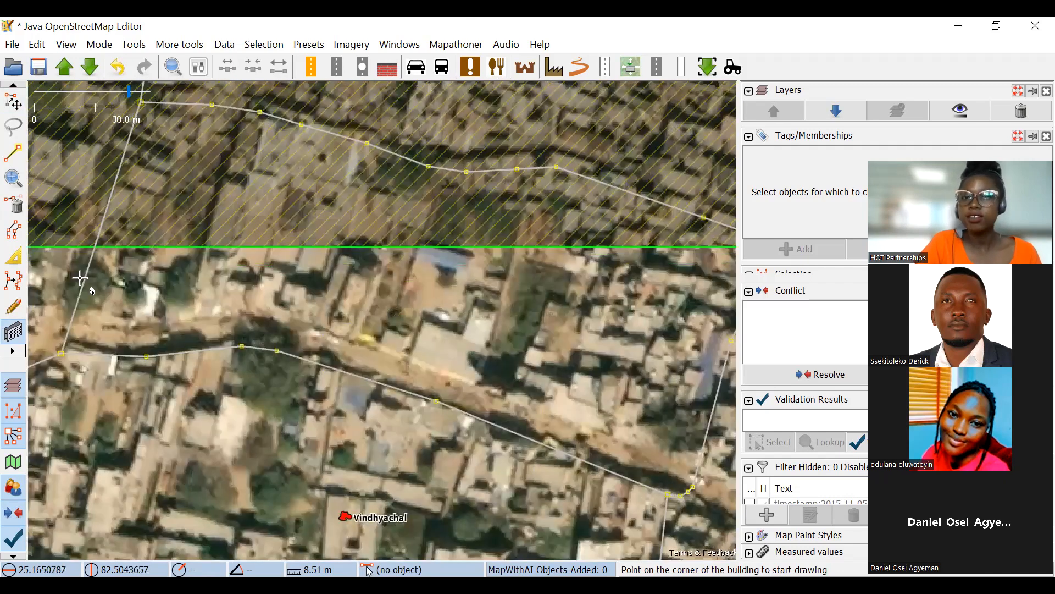
scroll(432, 233, up, 2)
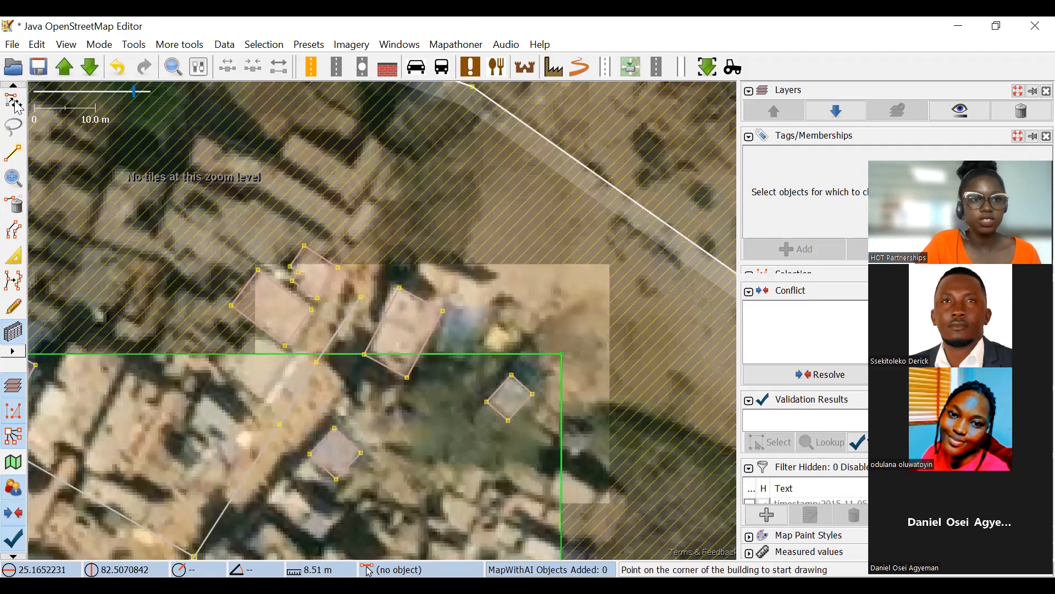
Shift the larger building east of the residential road's northern end slightly, and undo the move.
key(s)
drag(437, 338, 440, 341)
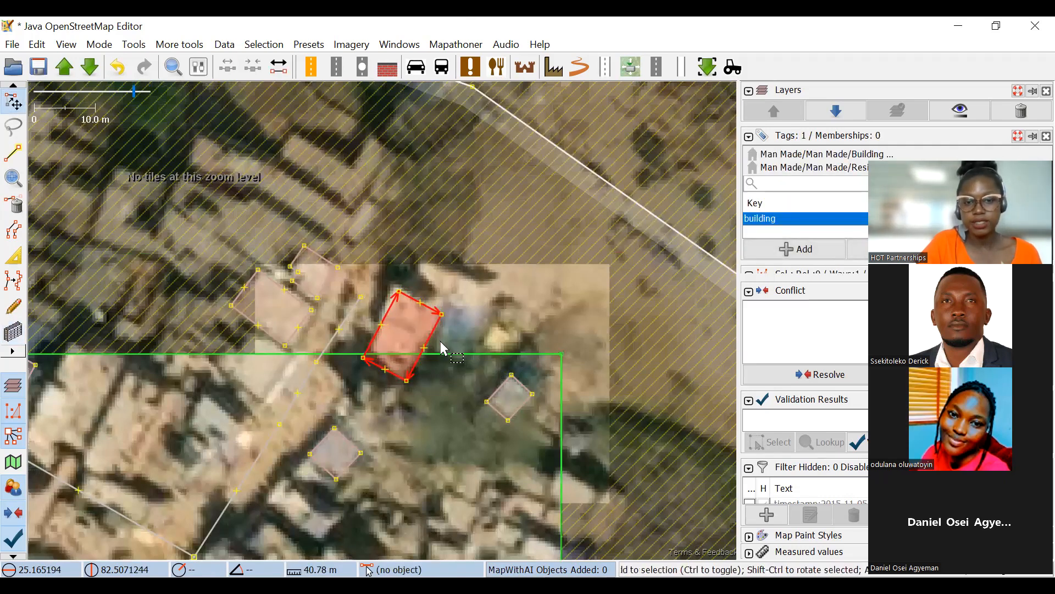
key(ctrl+z)
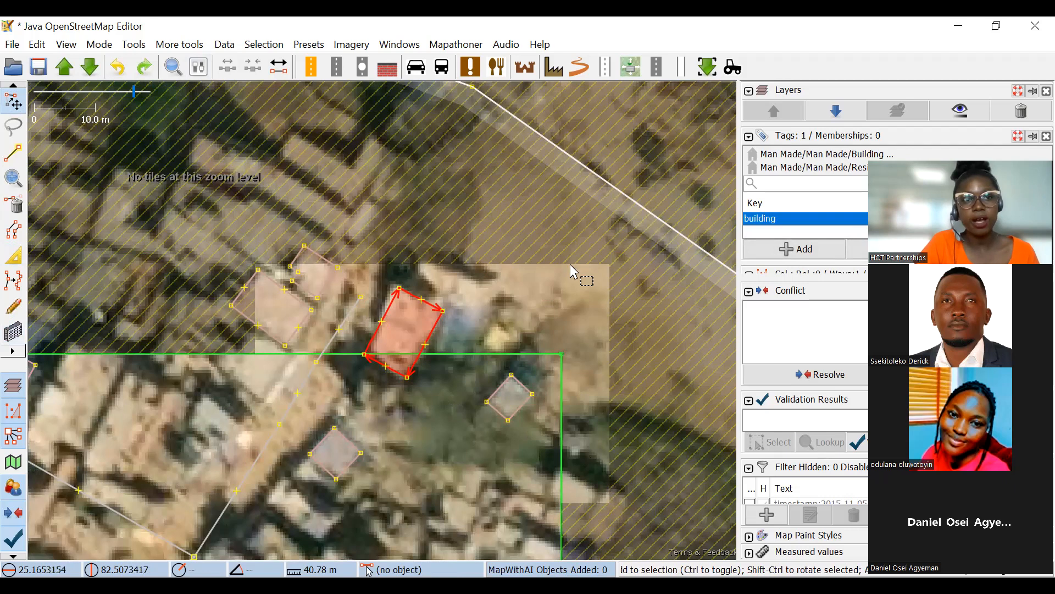
drag(497, 328, 494, 329)
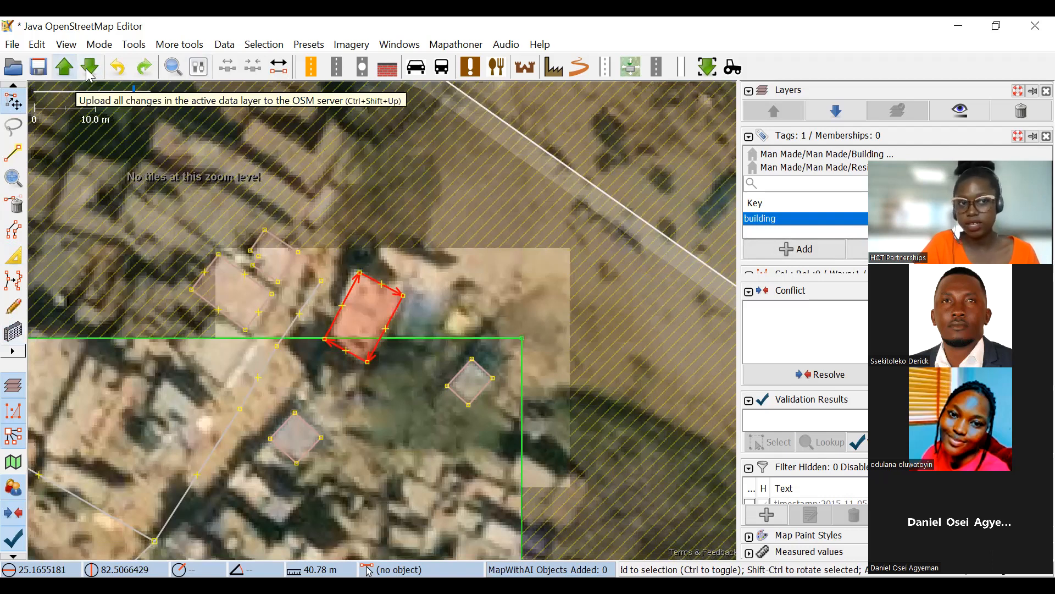
click(86, 71)
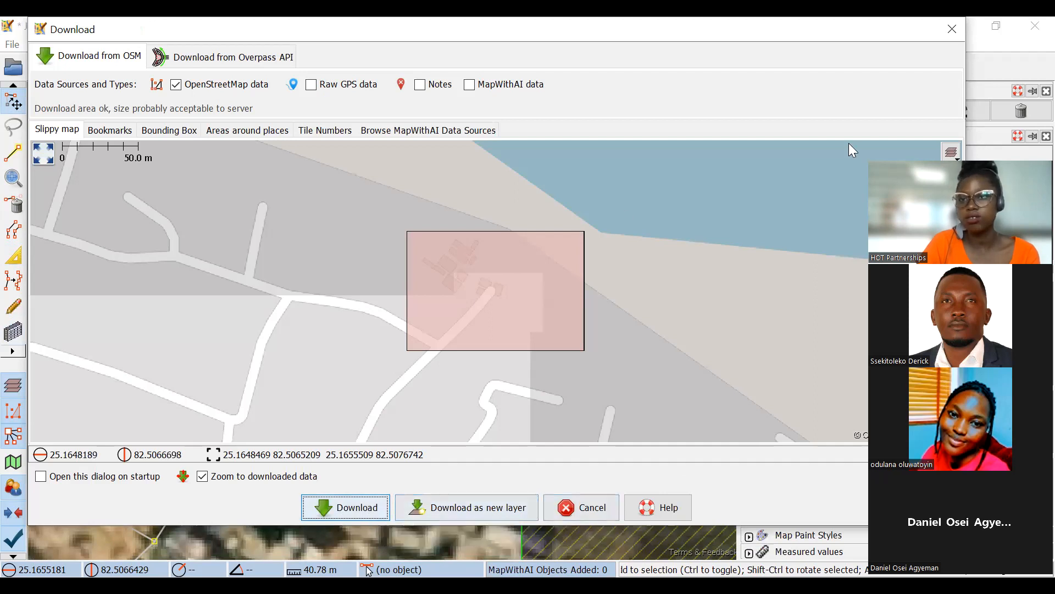
click(962, 30)
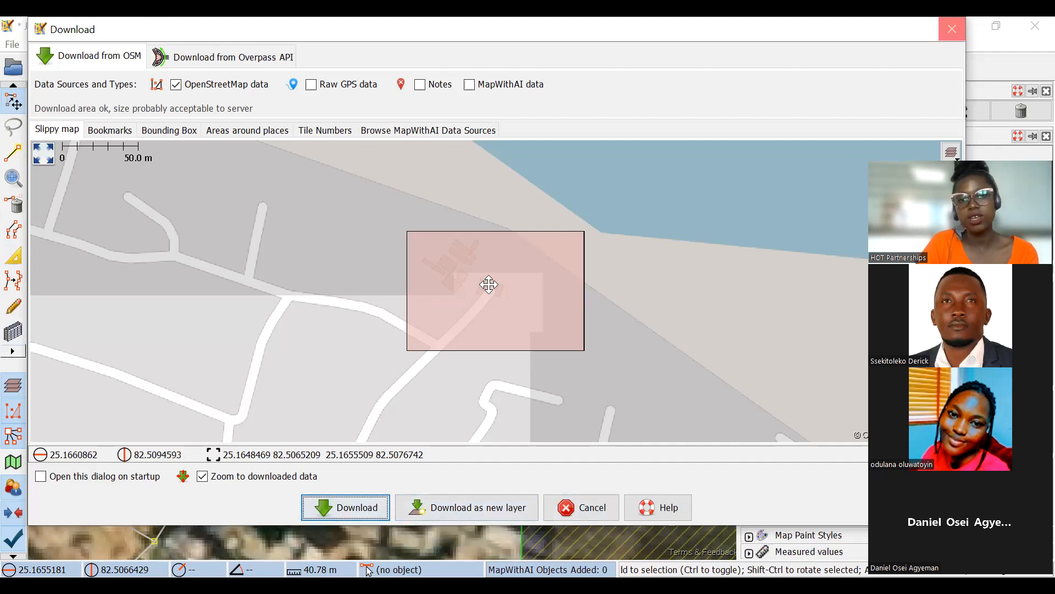
Examine the roofs across the task area, from the northern boundary past the main road to the open ground west of the pond.
scroll(547, 220, down, 2)
drag(352, 308, 474, 234)
drag(264, 300, 353, 222)
drag(241, 258, 272, 237)
drag(390, 289, 487, 356)
click(16, 332)
drag(279, 288, 449, 382)
scroll(449, 382, down, 2)
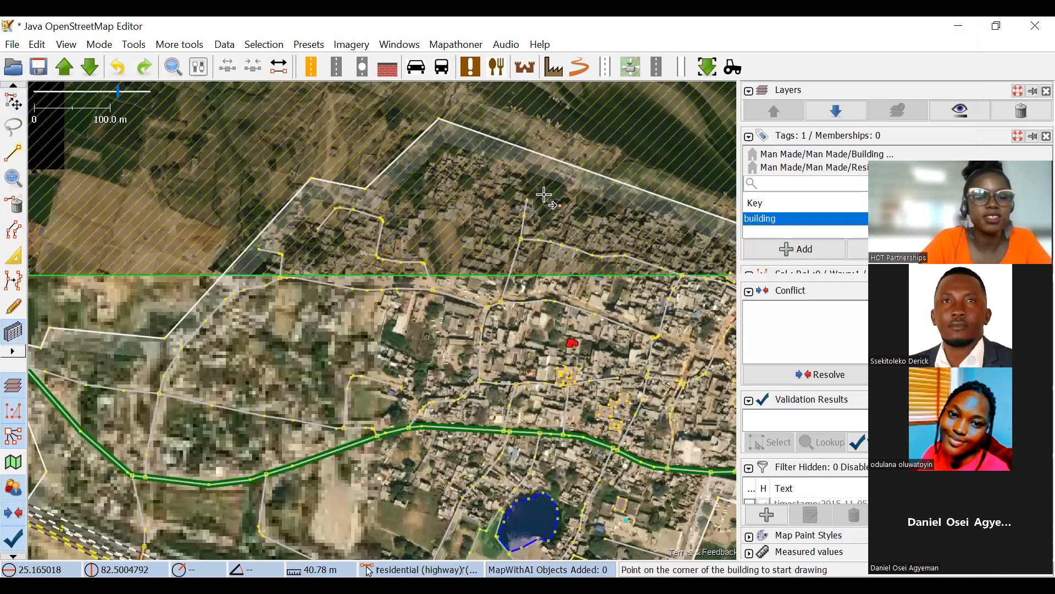
scroll(233, 414, up, 4)
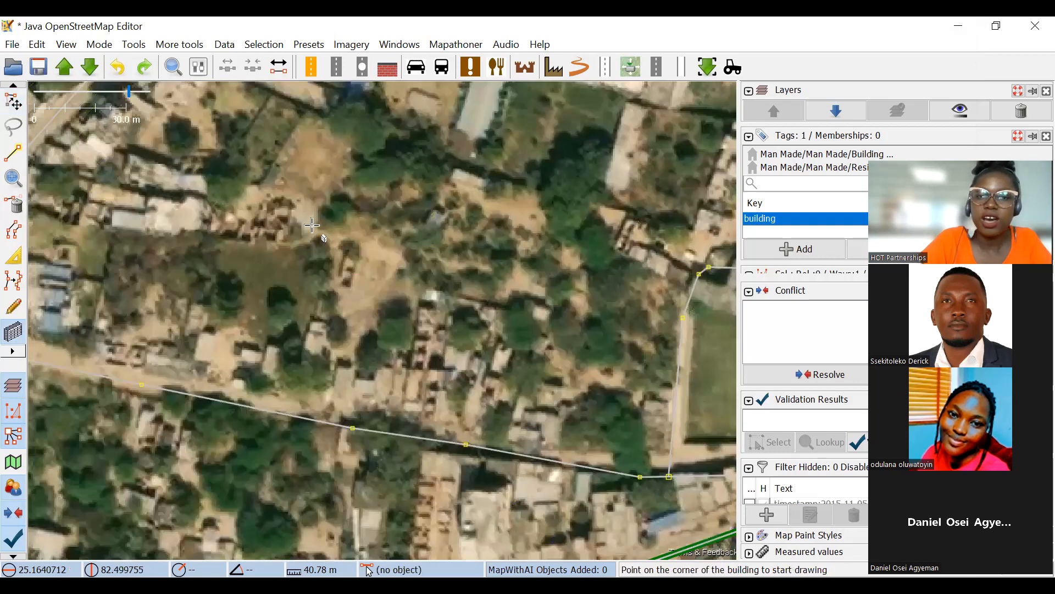
scroll(312, 225, down, 2)
drag(521, 233, 359, 225)
drag(476, 159, 478, 211)
scroll(413, 152, up, 2)
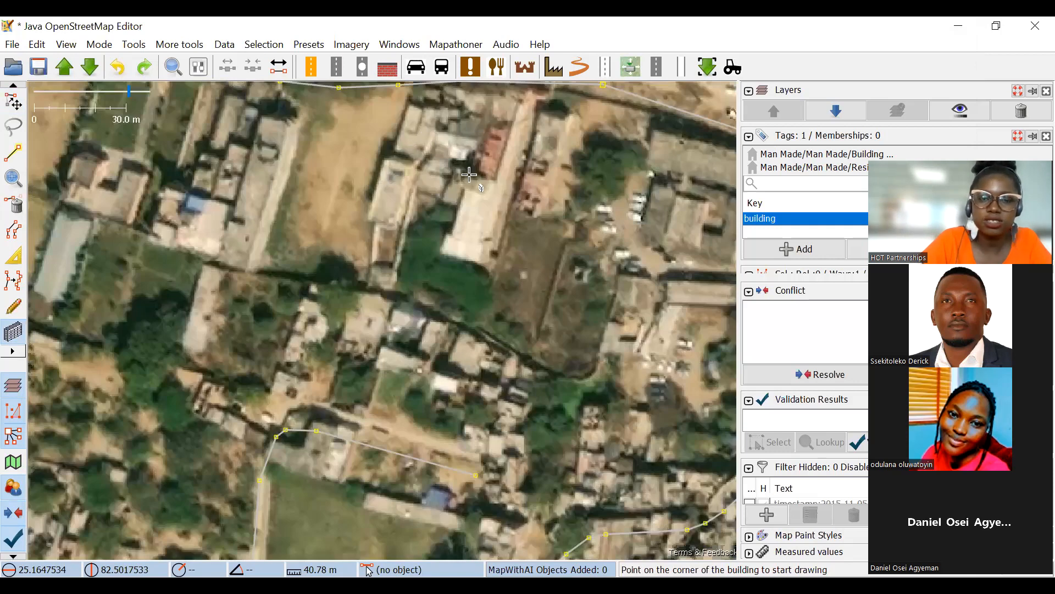
scroll(468, 174, down, 2)
scroll(297, 253, up, 1)
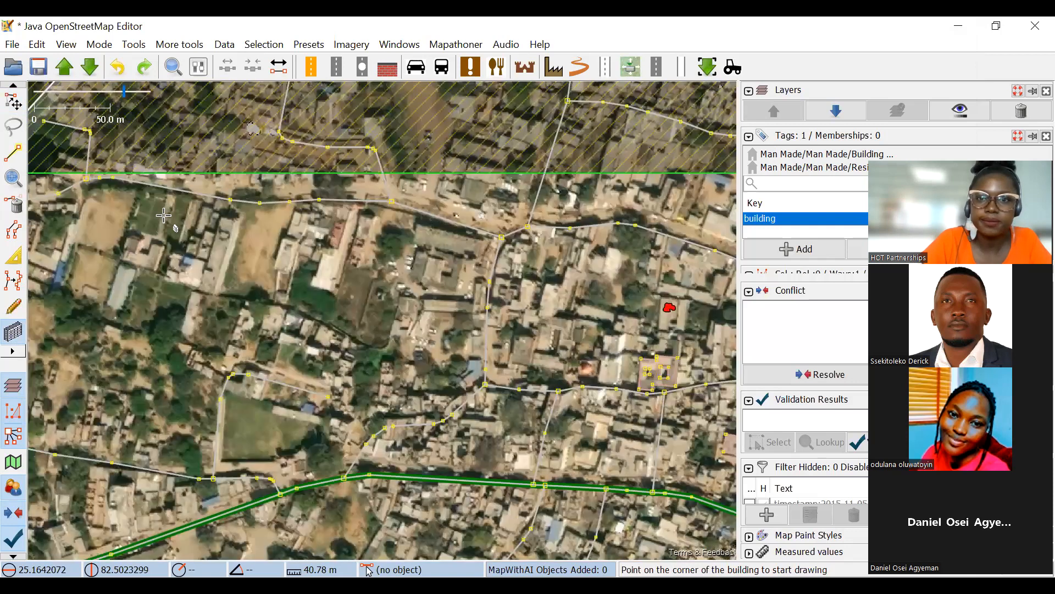
drag(331, 272, 104, 216)
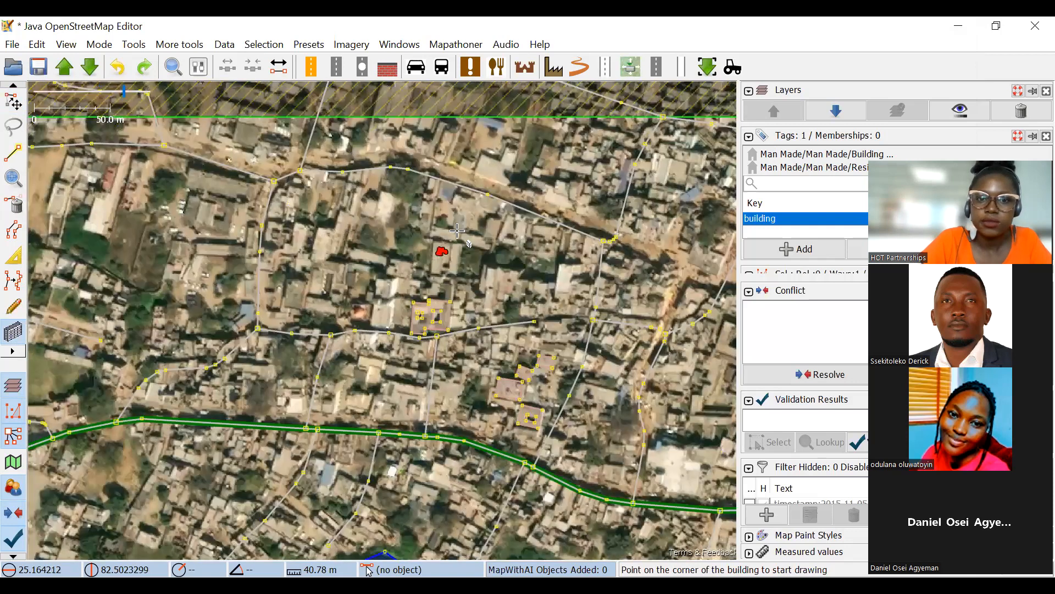
drag(478, 214, 478, 244)
scroll(489, 169, down, 1)
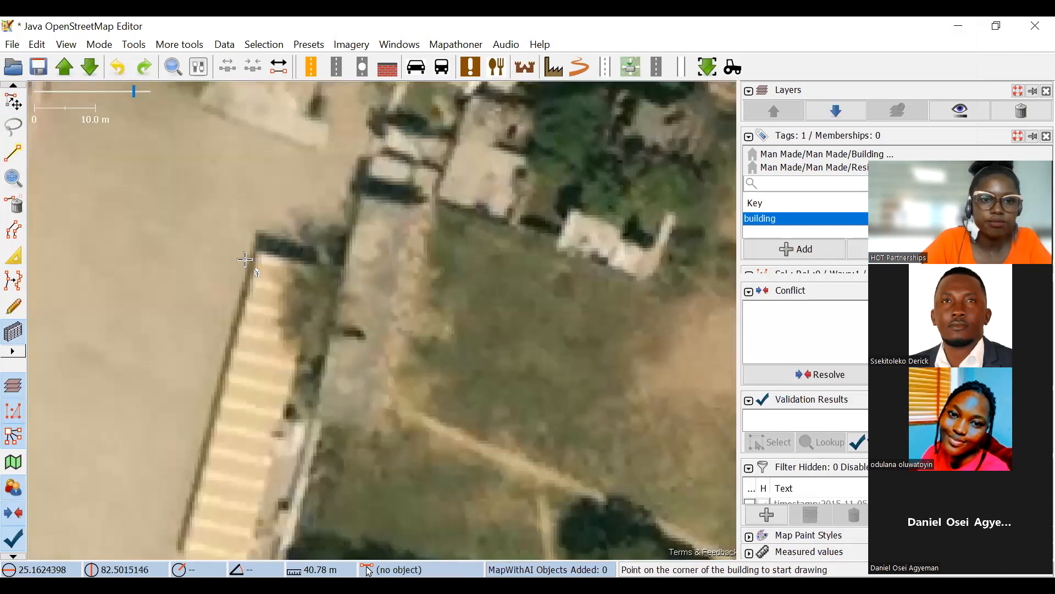
scroll(258, 272, up, 3)
click(251, 242)
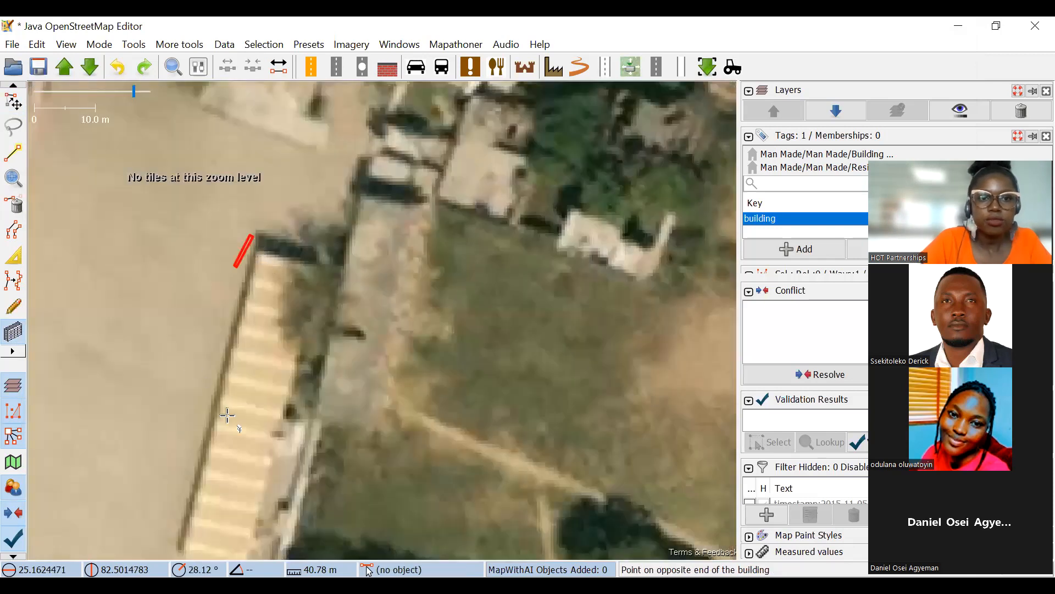
mouse_move(303, 283)
mouse_down()
mouse_move(390, 216)
mouse_move(404, 227)
mouse_up()
key(Escape)
Draw a rectangular building about 23.4 m wide around the long striped roof on the open ground south of the main road.
click(356, 183)
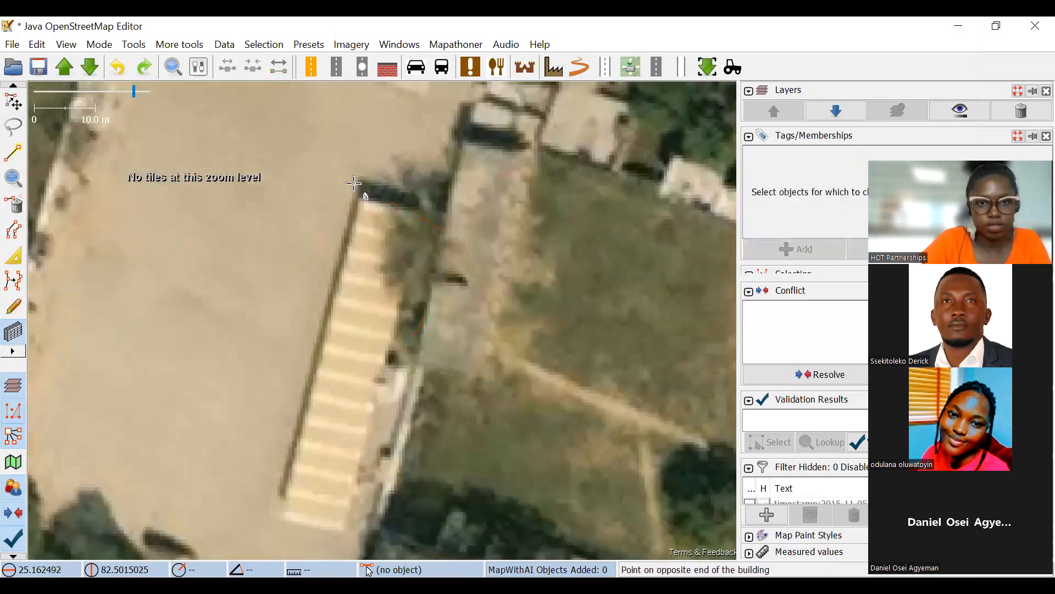
click(255, 496)
click(409, 483)
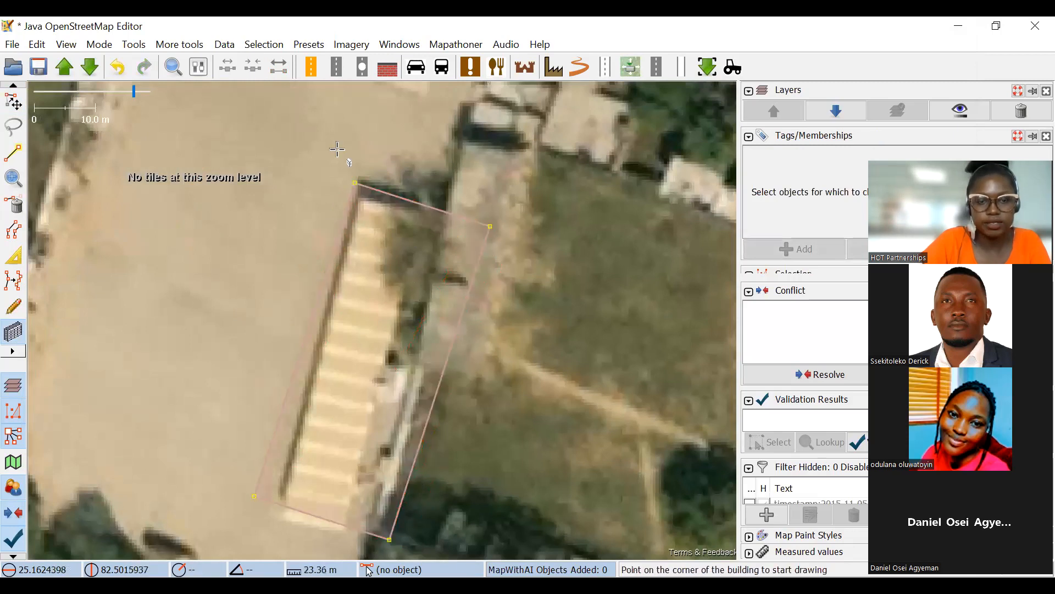
Rotate the new building slightly to match the striped roof and scale it to about 0.80 of its drawn size.
click(13, 101)
click(471, 275)
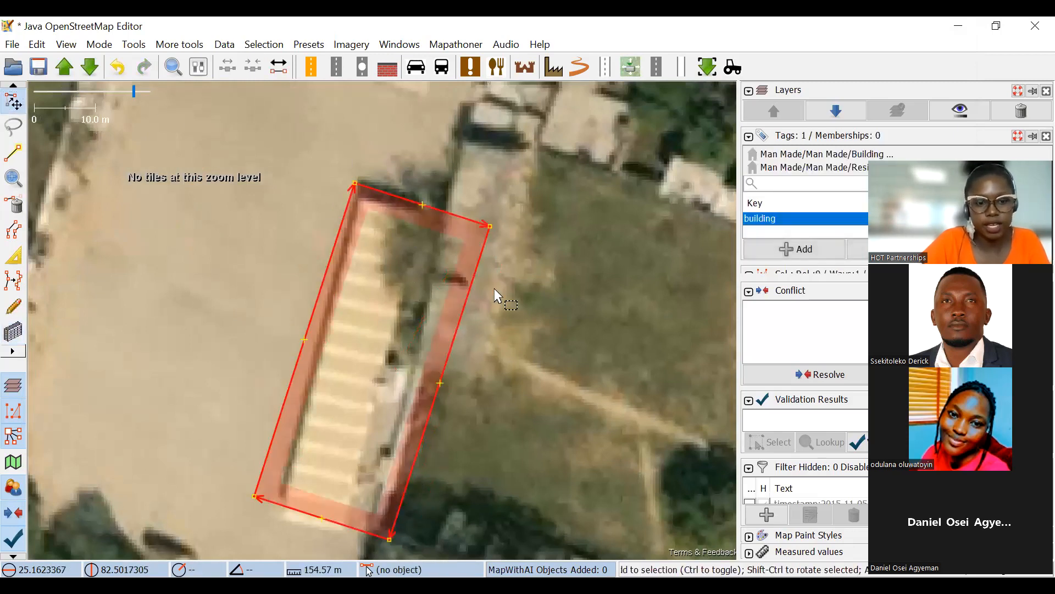
drag(530, 282, 511, 264)
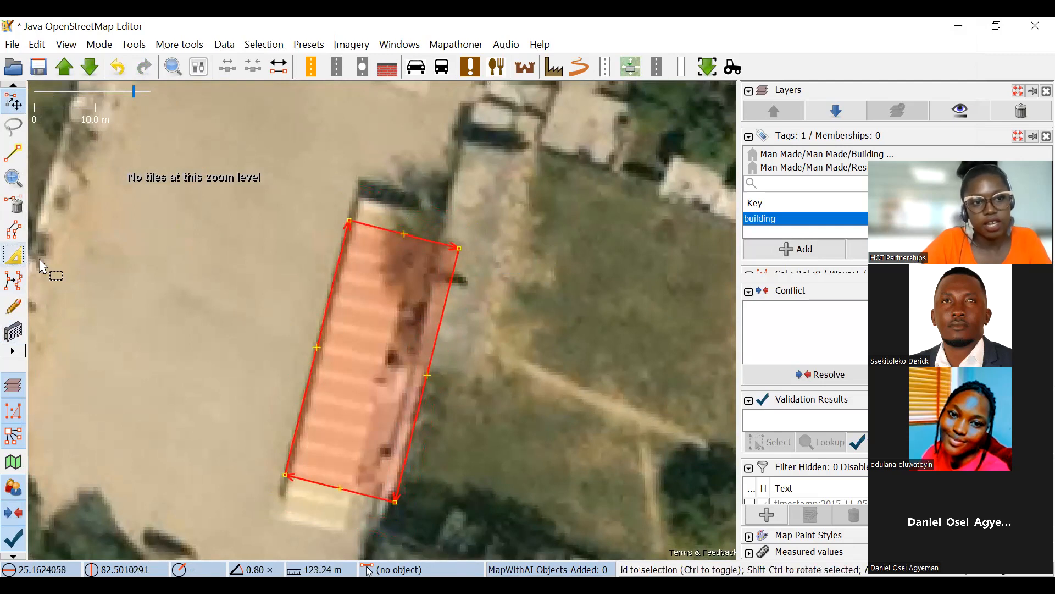
Extrude the building's north, east and south edges so the outline fits the striped roof.
key(x)
drag(400, 232, 406, 205)
drag(447, 294, 399, 310)
drag(311, 483, 307, 530)
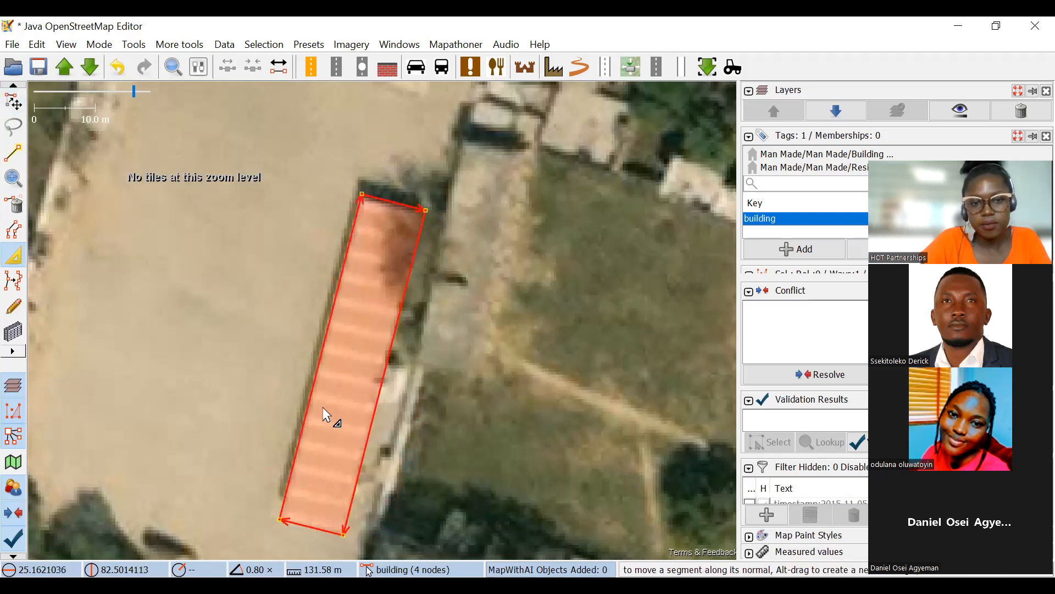
Examine the wider task area around the main road, pond and railway, including the task boundary and the hatched area beyond the downloaded data.
scroll(426, 335, down, 2)
drag(535, 336, 473, 282)
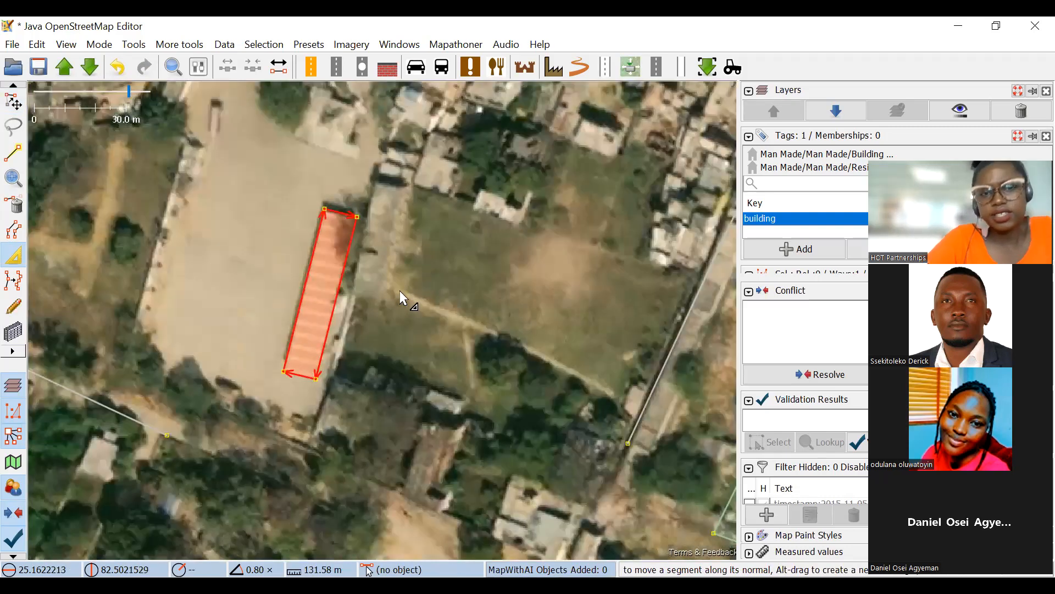
scroll(400, 291, down, 2)
scroll(464, 242, down, 2)
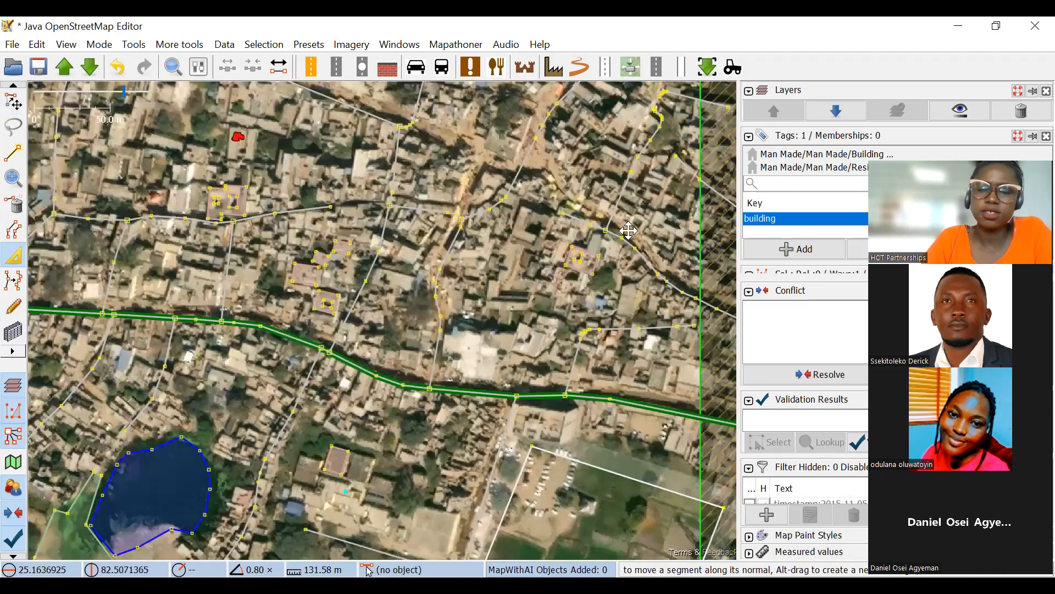
scroll(635, 164, up, 2)
drag(161, 306, 454, 239)
scroll(375, 118, down, 2)
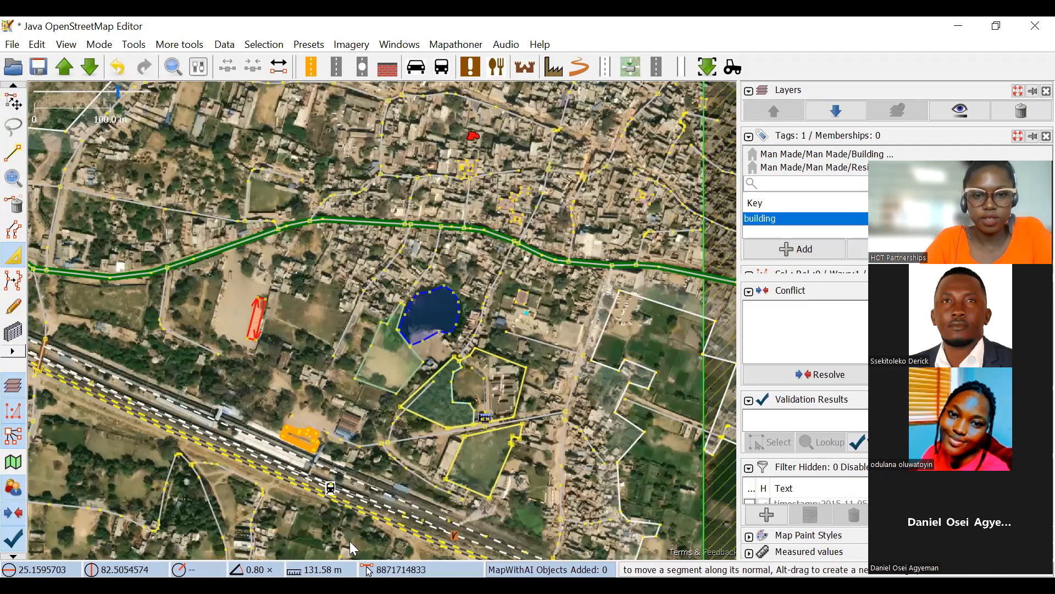
scroll(476, 302, down, 1)
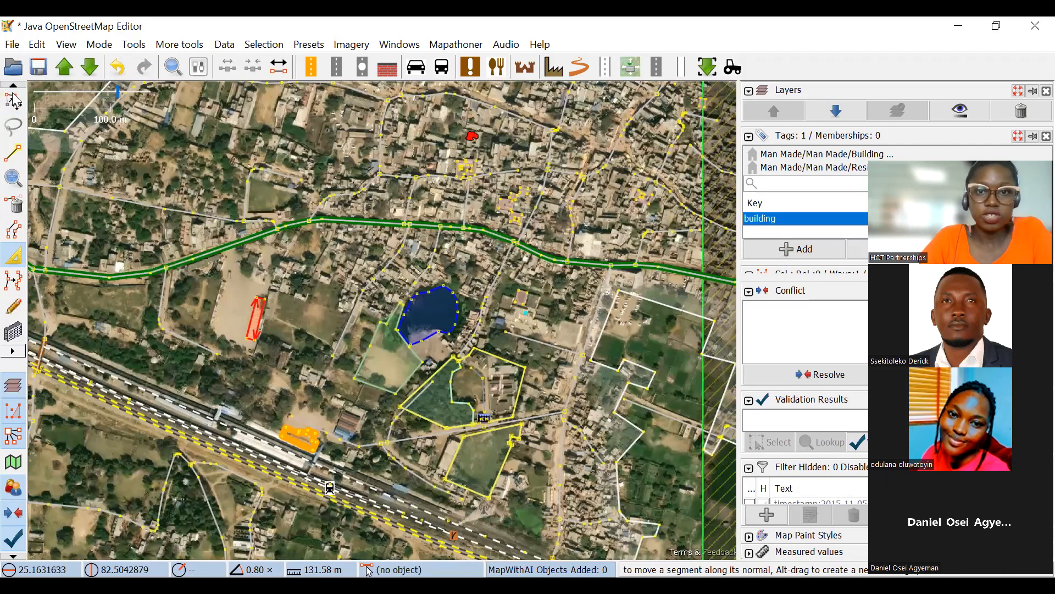
scroll(536, 334, down, 2)
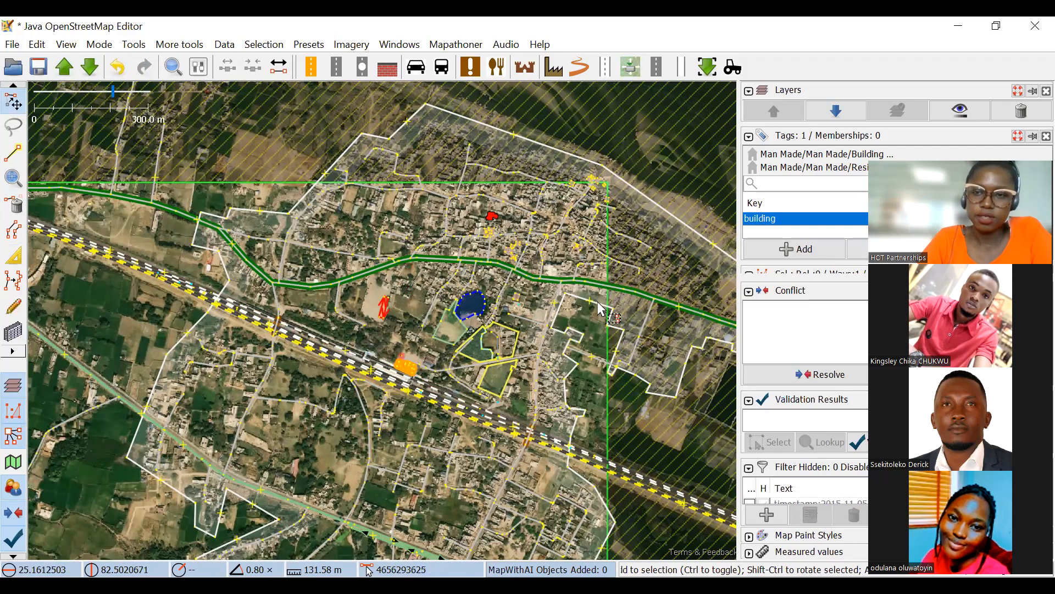
scroll(477, 213, up, 2)
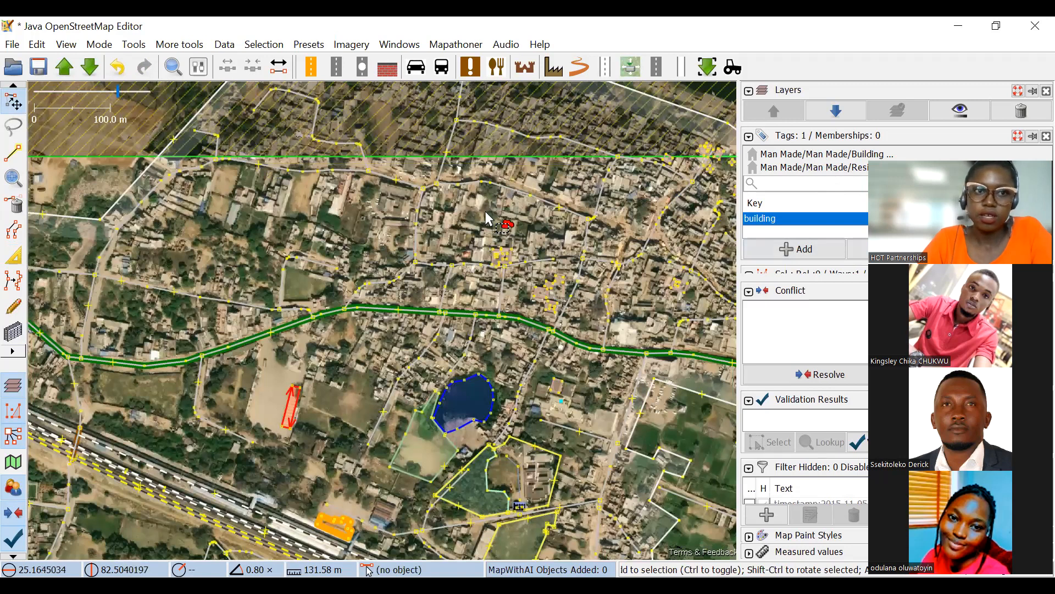
Examine the hatched area beyond the downloaded data's northern and eastern edges and the buildings crossing those edges near the northeast corner.
click(66, 45)
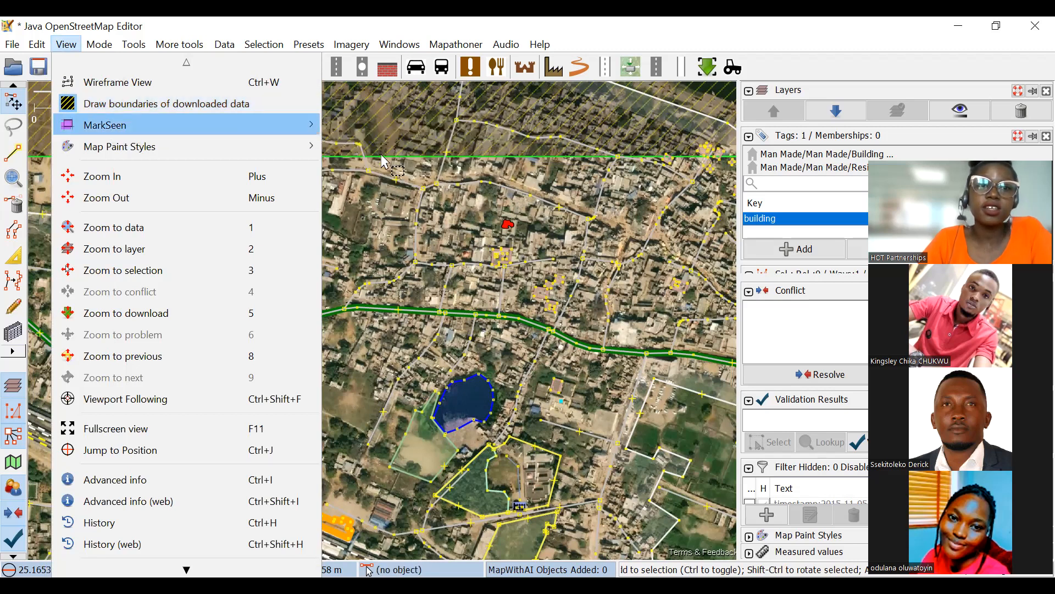
drag(627, 164, 452, 253)
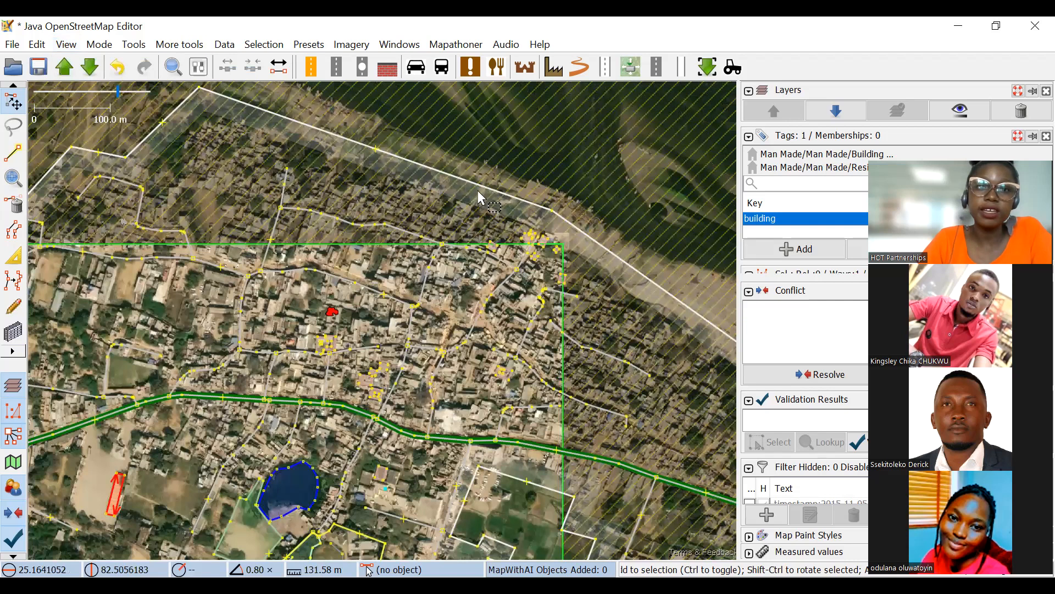
scroll(478, 197, up, 5)
scroll(390, 275, up, 2)
scroll(467, 280, down, 1)
scroll(330, 258, down, 4)
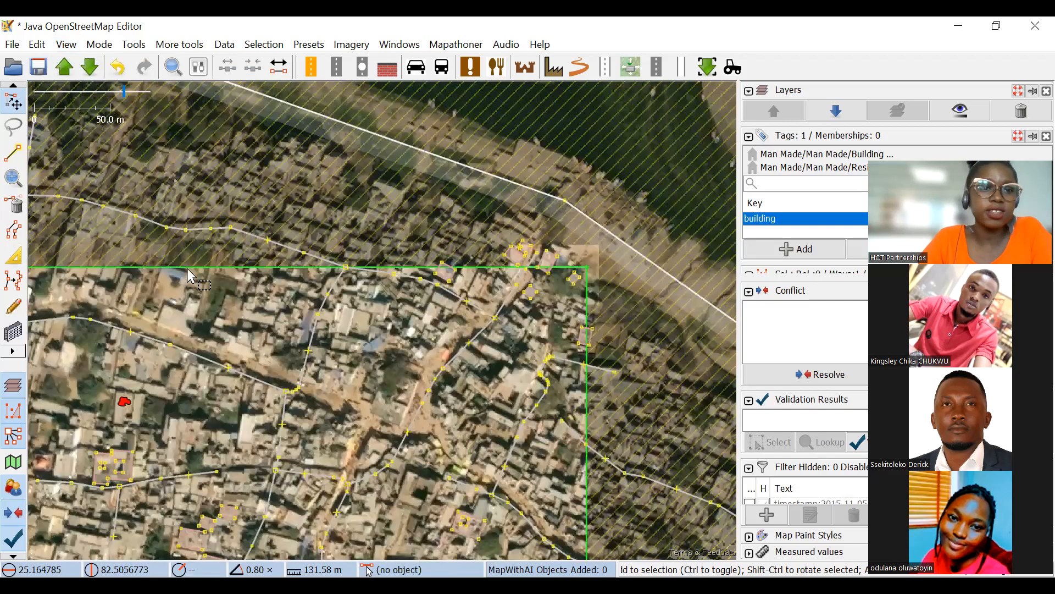
scroll(555, 344, down, 4)
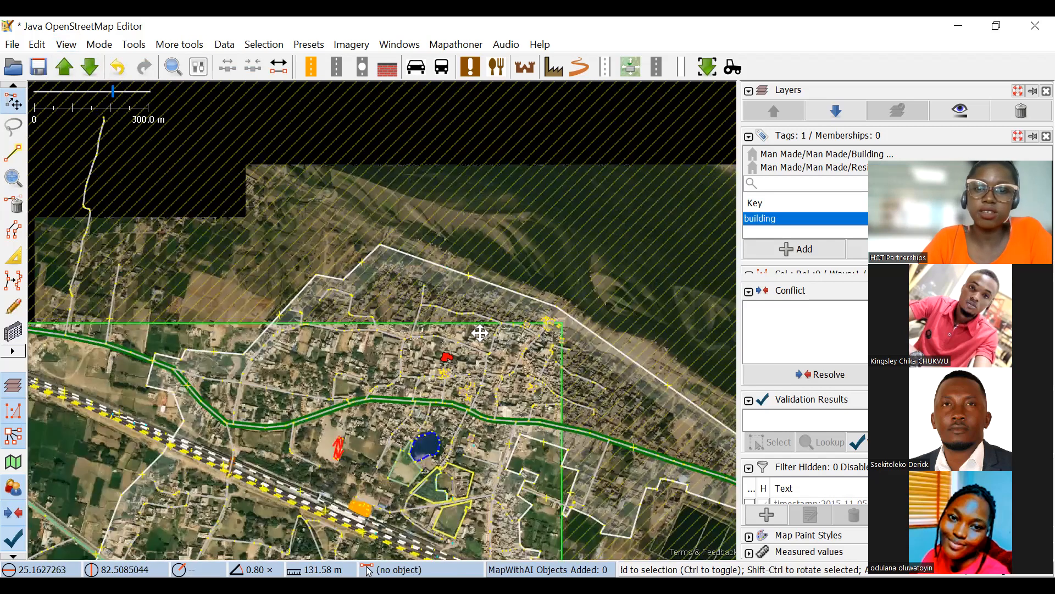
scroll(480, 332, down, 1)
scroll(497, 197, up, 3)
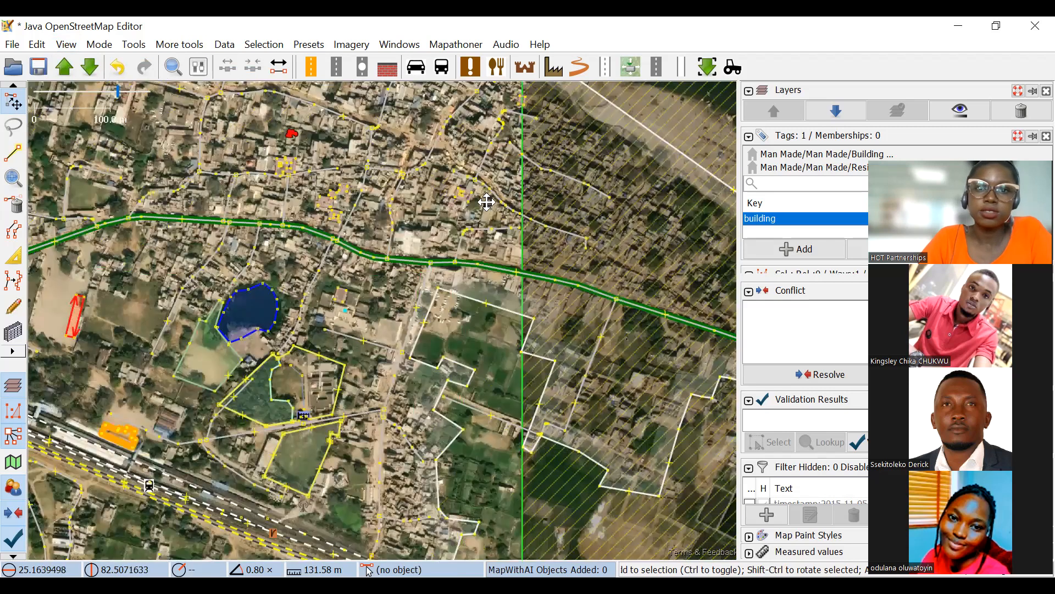
scroll(482, 246, up, 5)
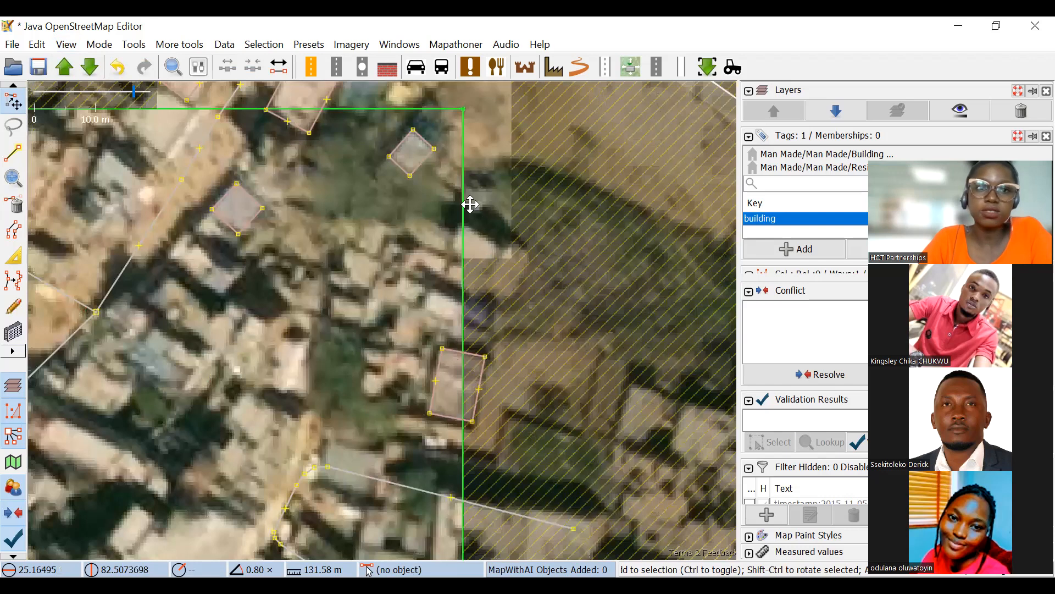
drag(378, 83, 471, 205)
drag(344, 226, 497, 287)
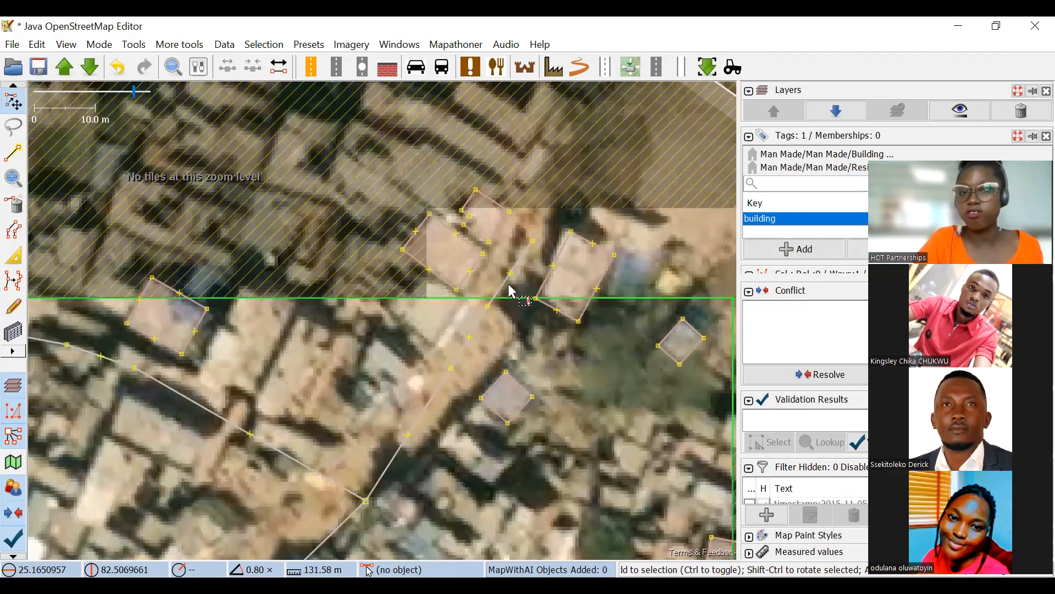
scroll(510, 290, down, 2)
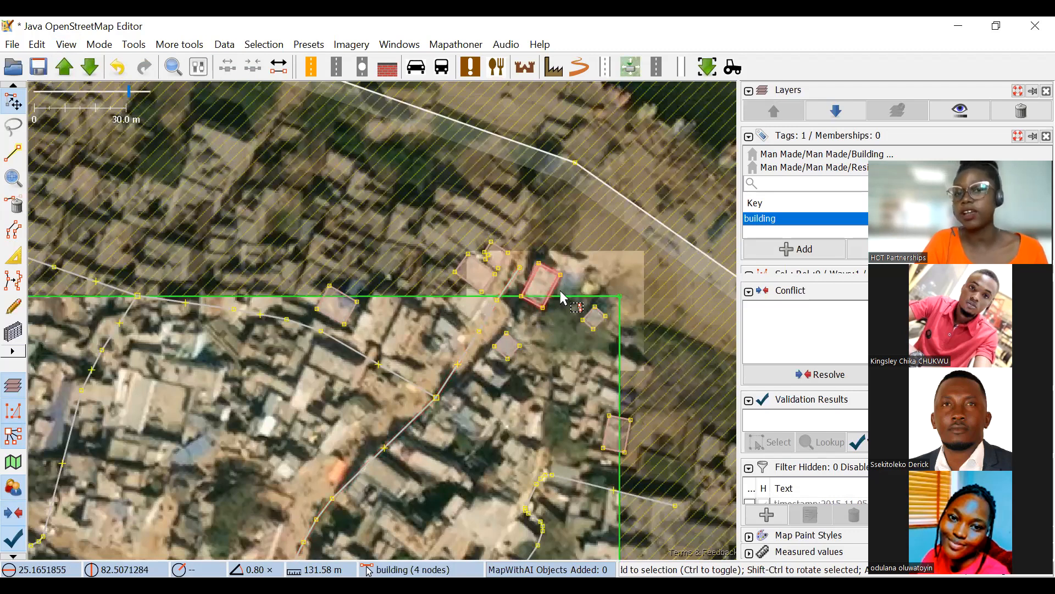
Examine the view options for drawing boundaries of downloaded data and recording seen areas, comparing them with the hatching at the northeast corner.
click(65, 45)
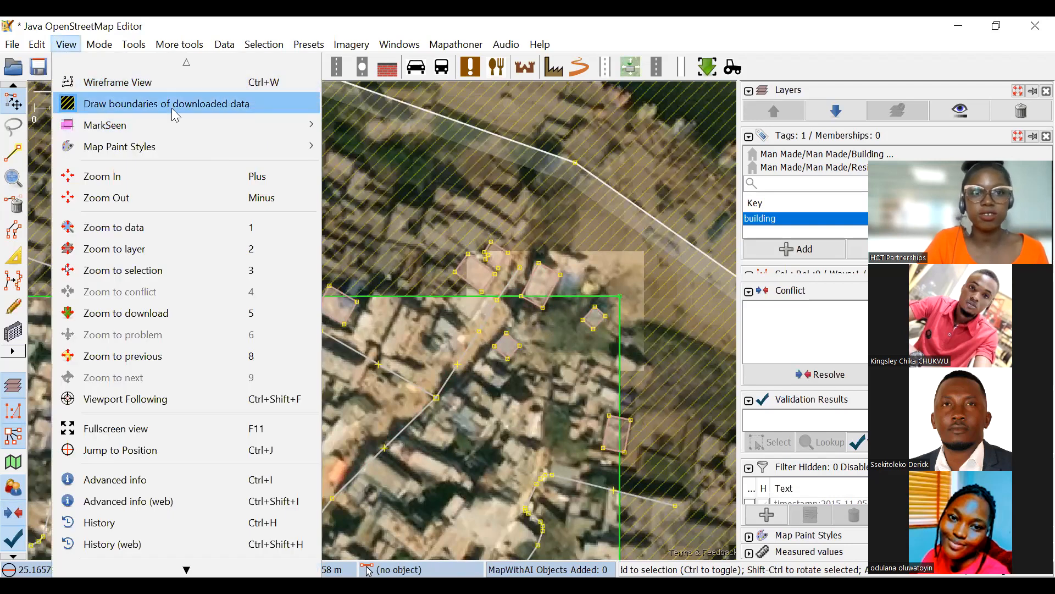
scroll(395, 224, down, 2)
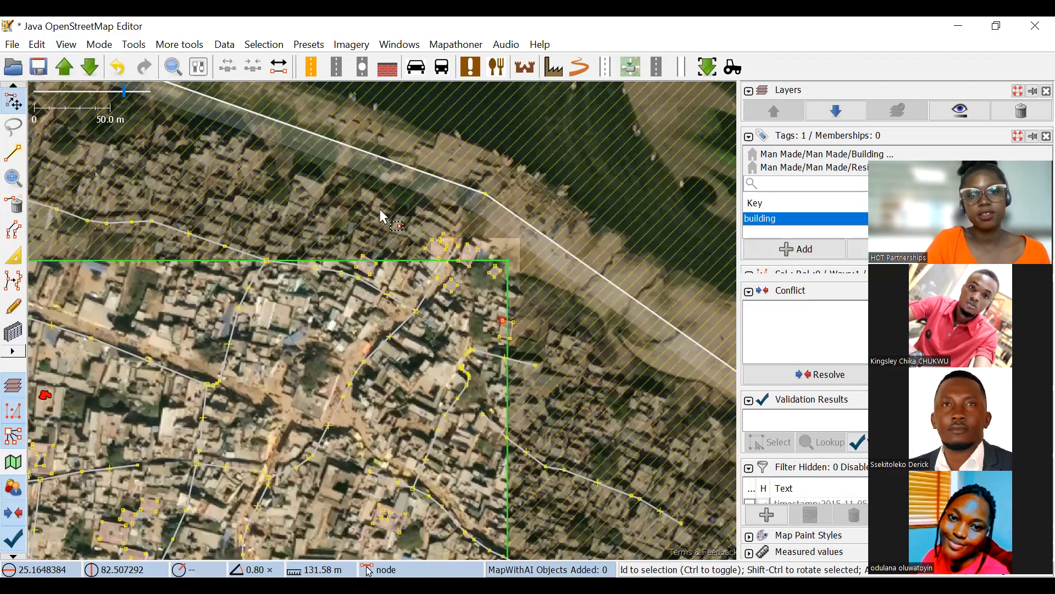
click(65, 44)
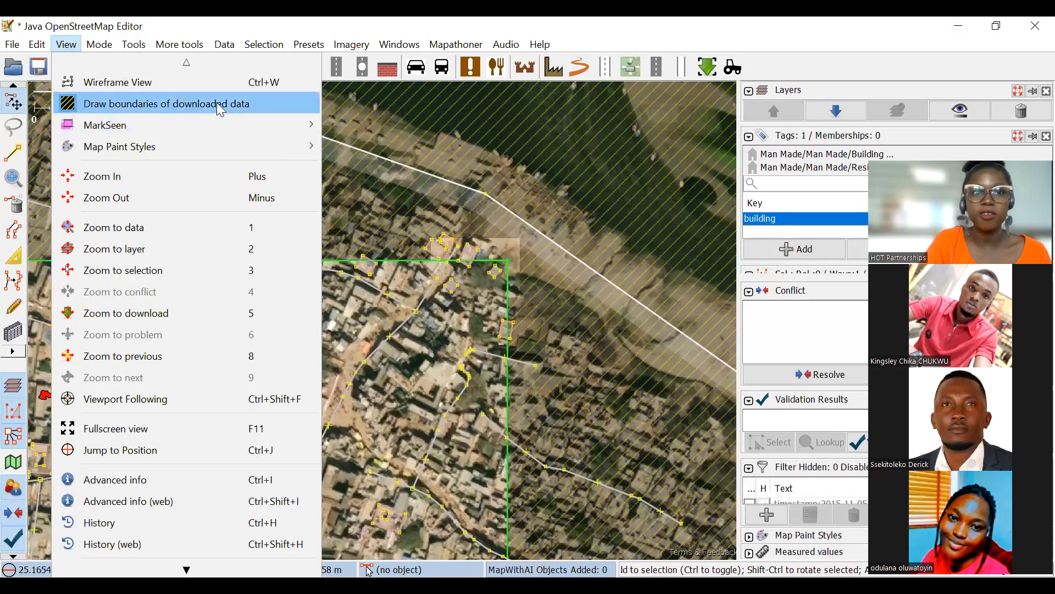
click(473, 312)
drag(481, 325, 570, 294)
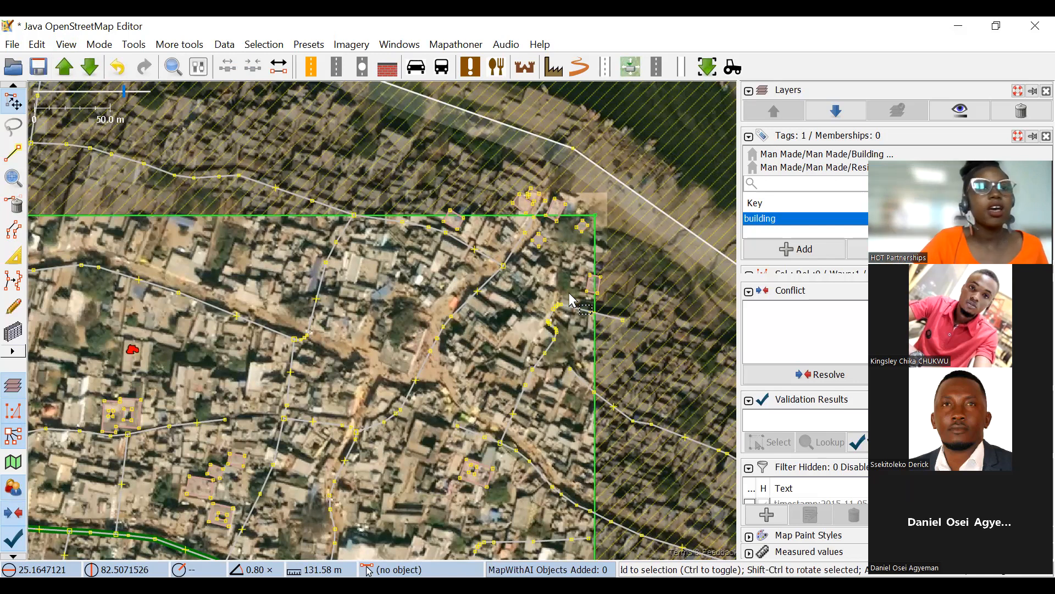
click(38, 45)
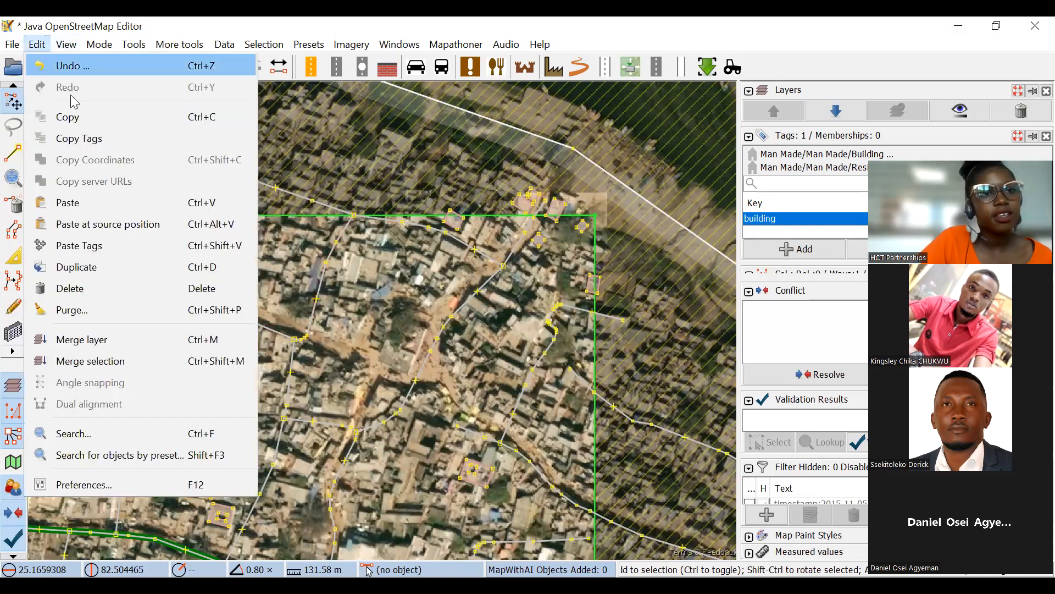
click(37, 44)
click(66, 43)
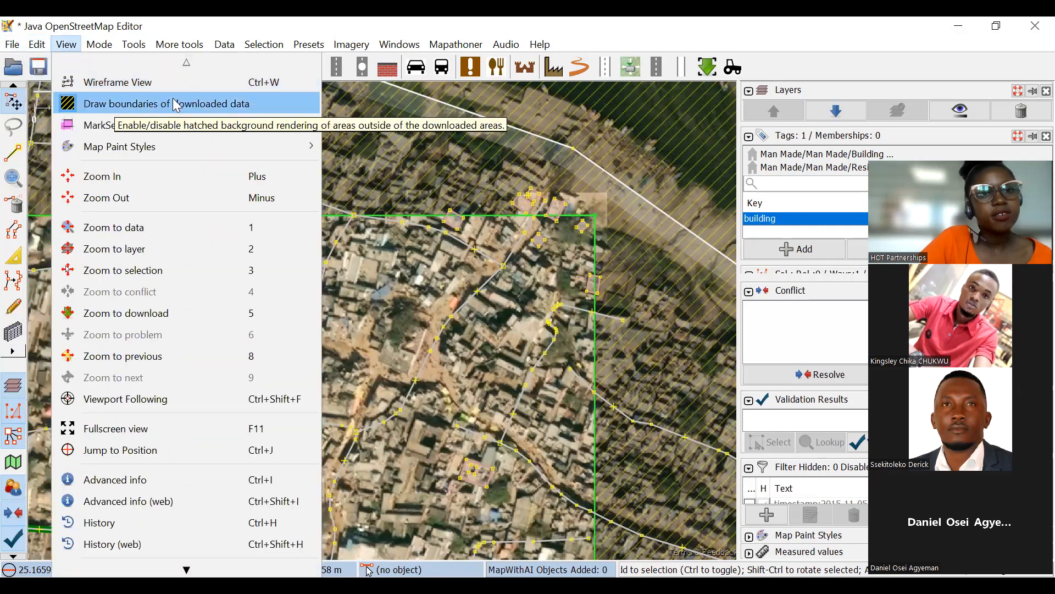
mouse_move(104, 124)
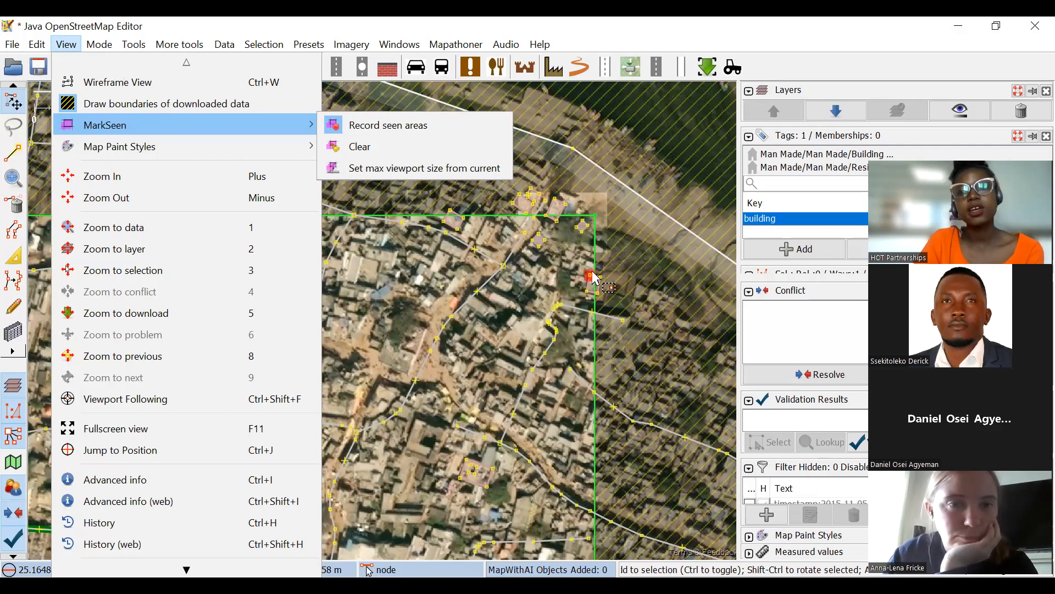
Turn off the drawing of downloaded-data boundaries and look over the wider task area without hatching.
scroll(599, 226, up, 2)
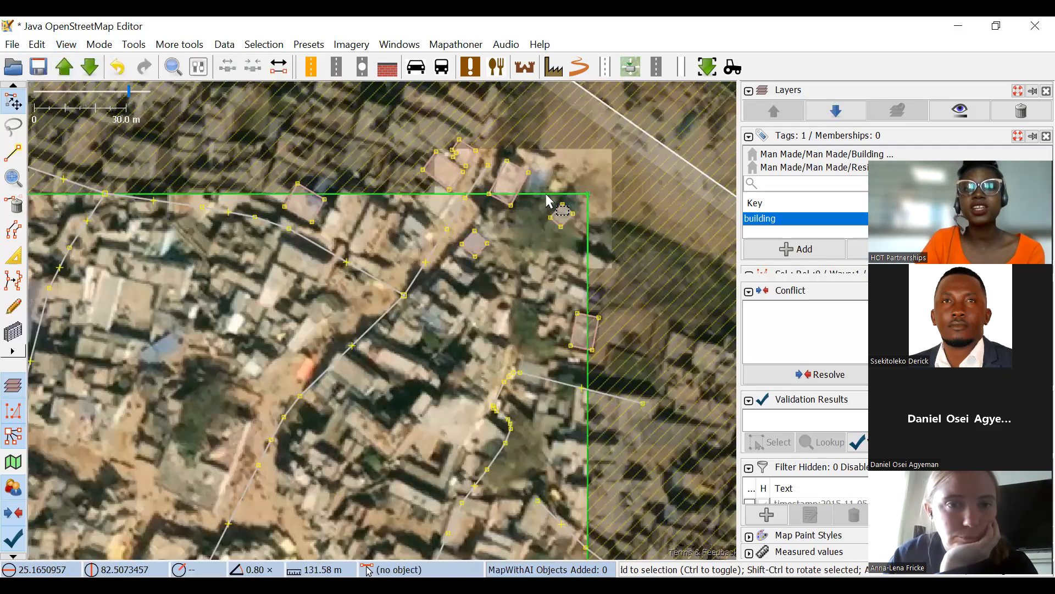
scroll(462, 226, down, 4)
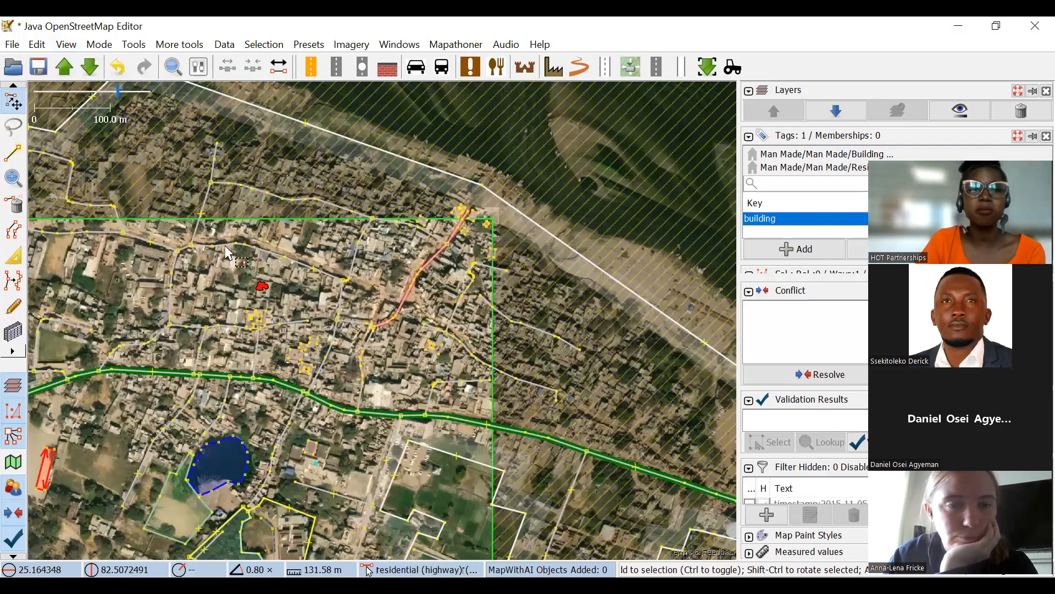
scroll(447, 258, down, 2)
scroll(238, 212, up, 6)
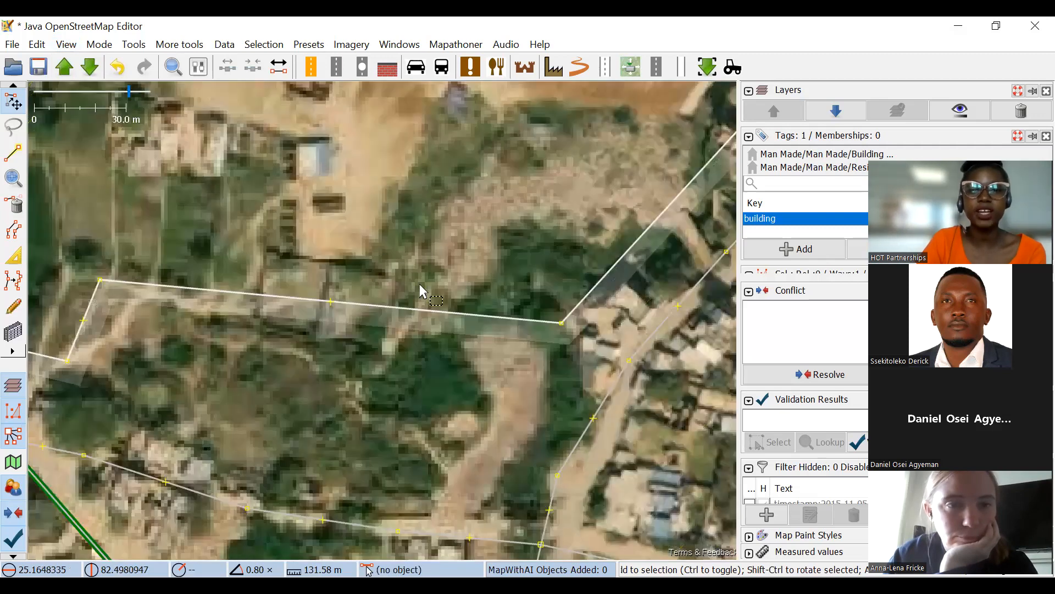
scroll(521, 342, down, 3)
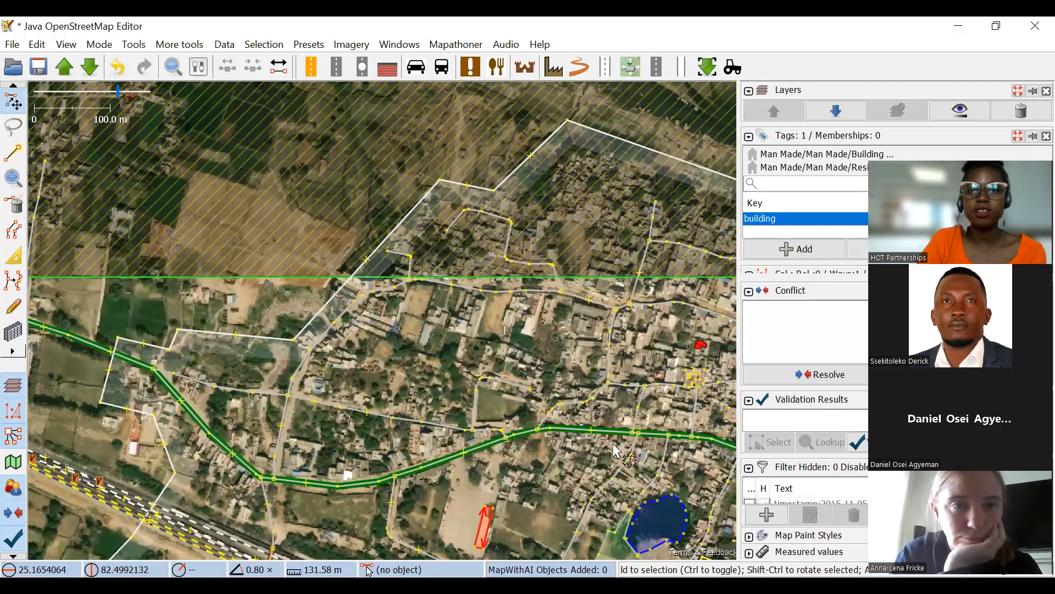
drag(724, 231, 460, 170)
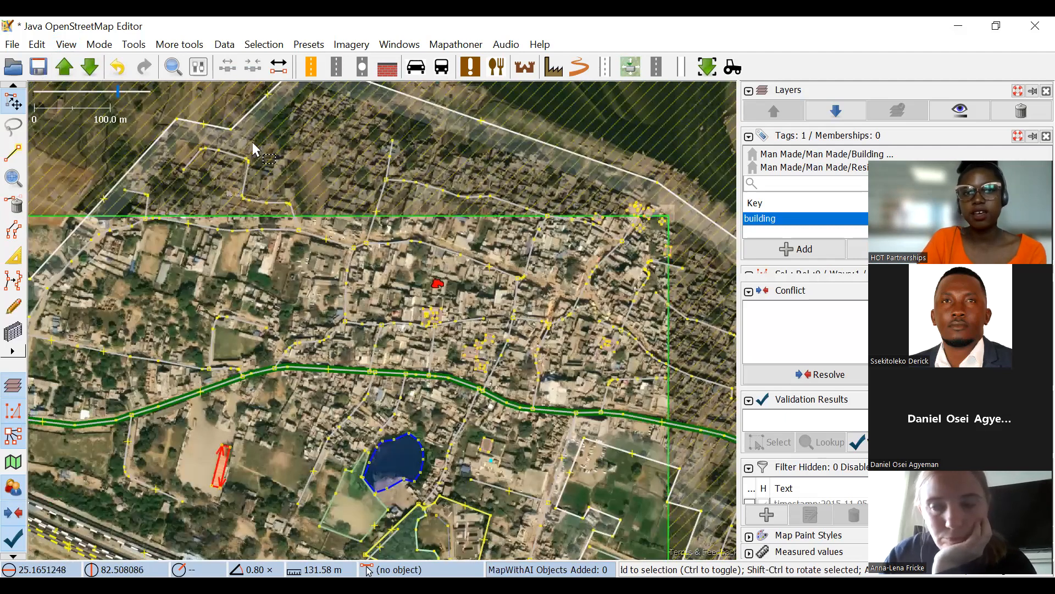
scroll(683, 207, up, 2)
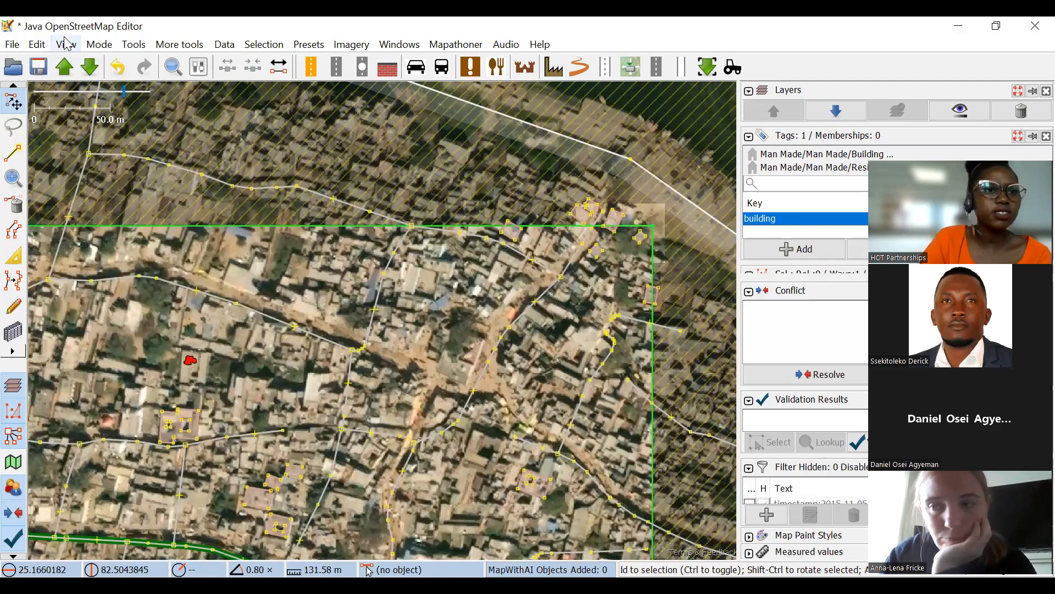
click(88, 97)
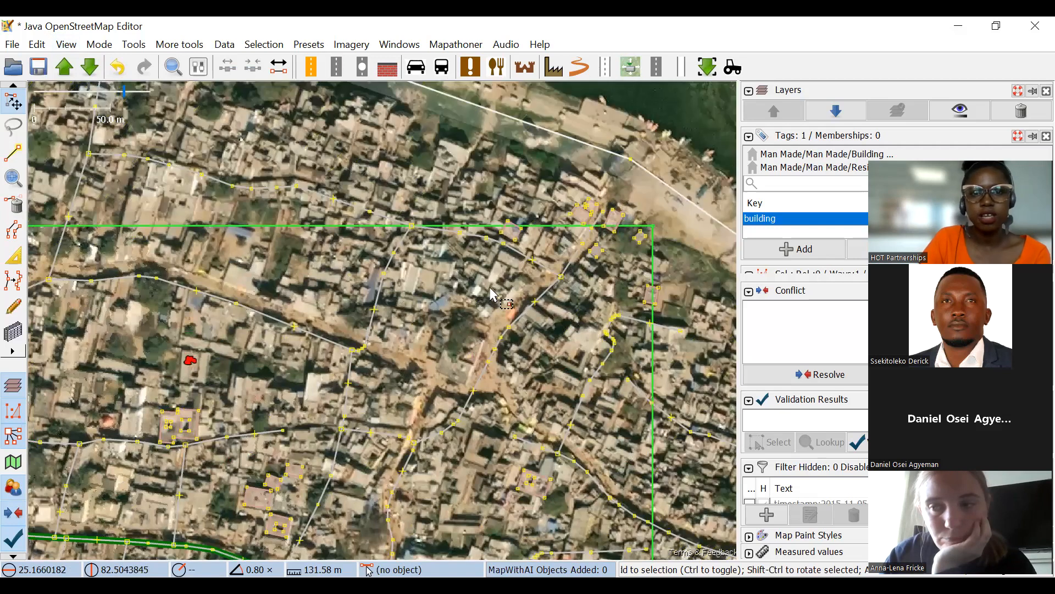
scroll(633, 295, down, 4)
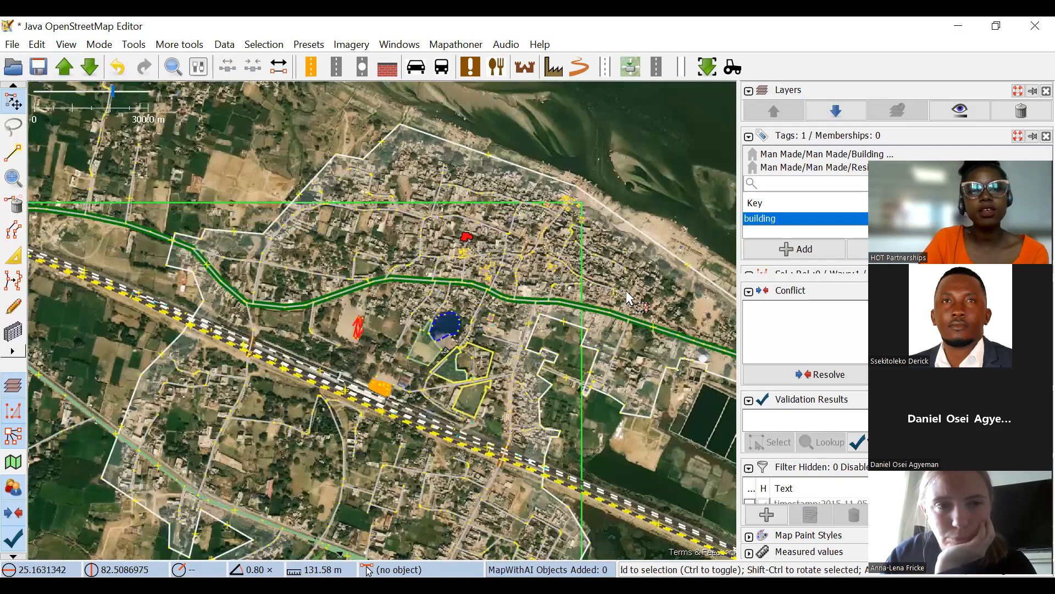
scroll(333, 184, down, 2)
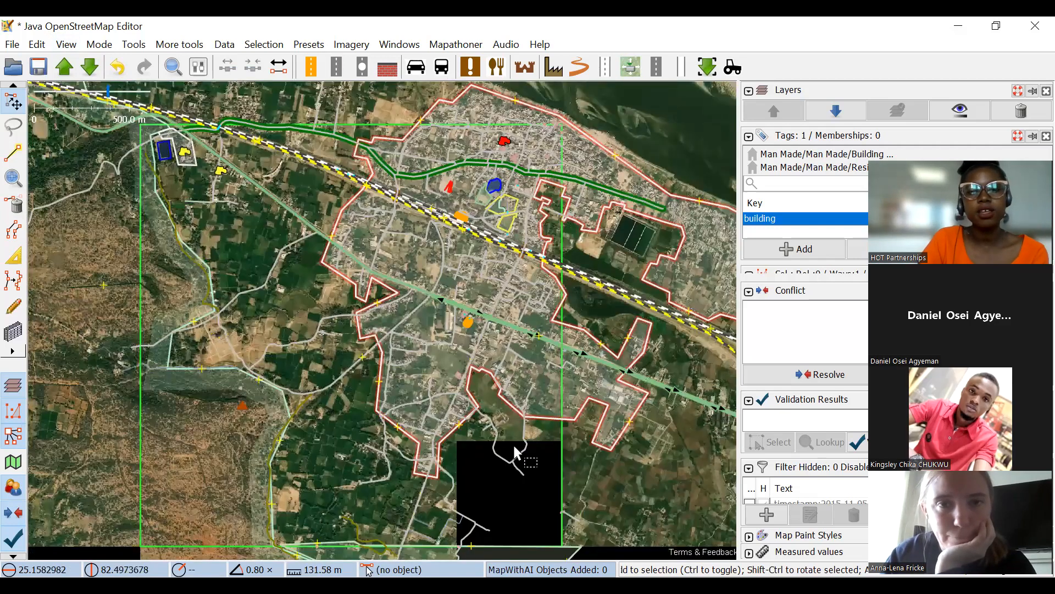
drag(538, 418, 490, 319)
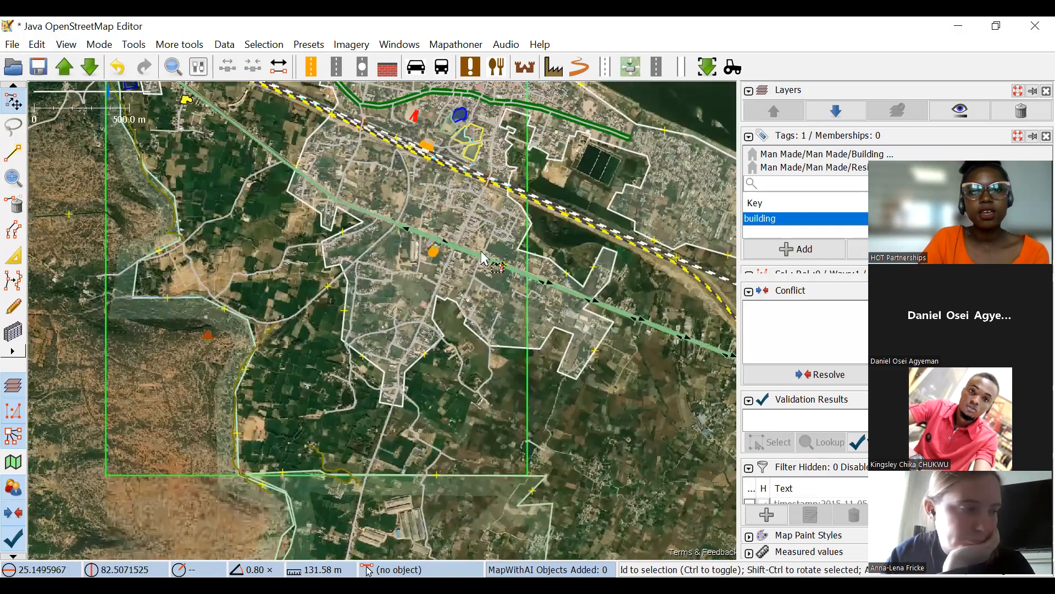
Download the OpenStreetMap data for the area just north of the task square's northeast corner.
scroll(536, 370, up, 10)
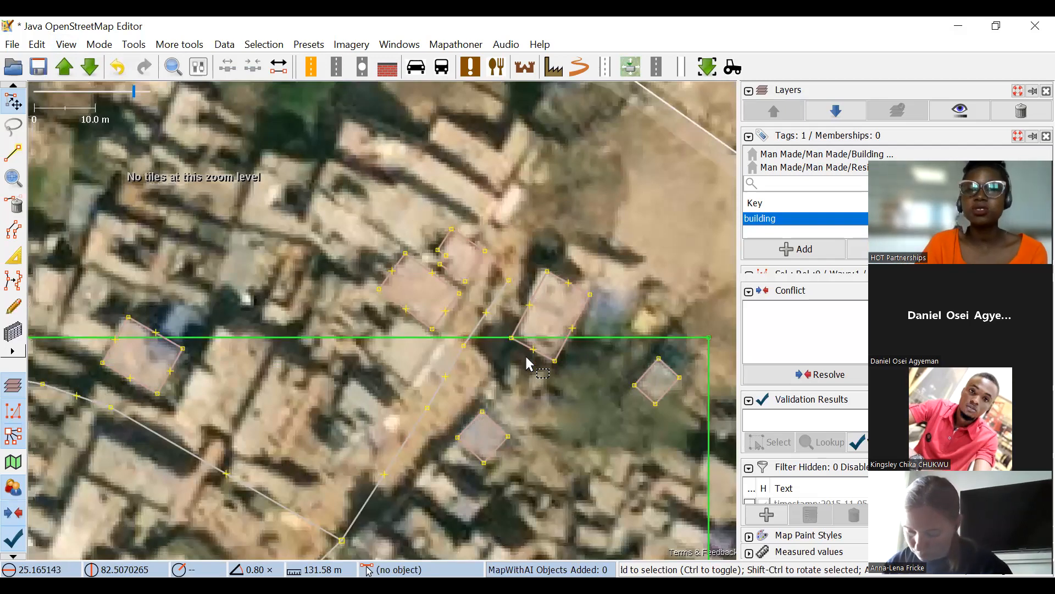
drag(422, 165, 432, 249)
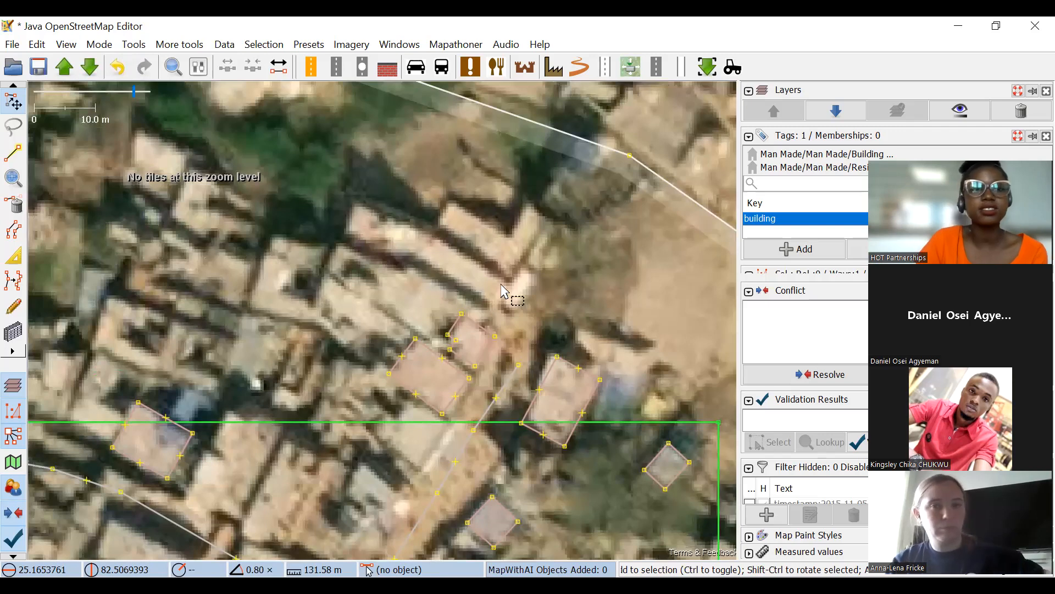
click(89, 67)
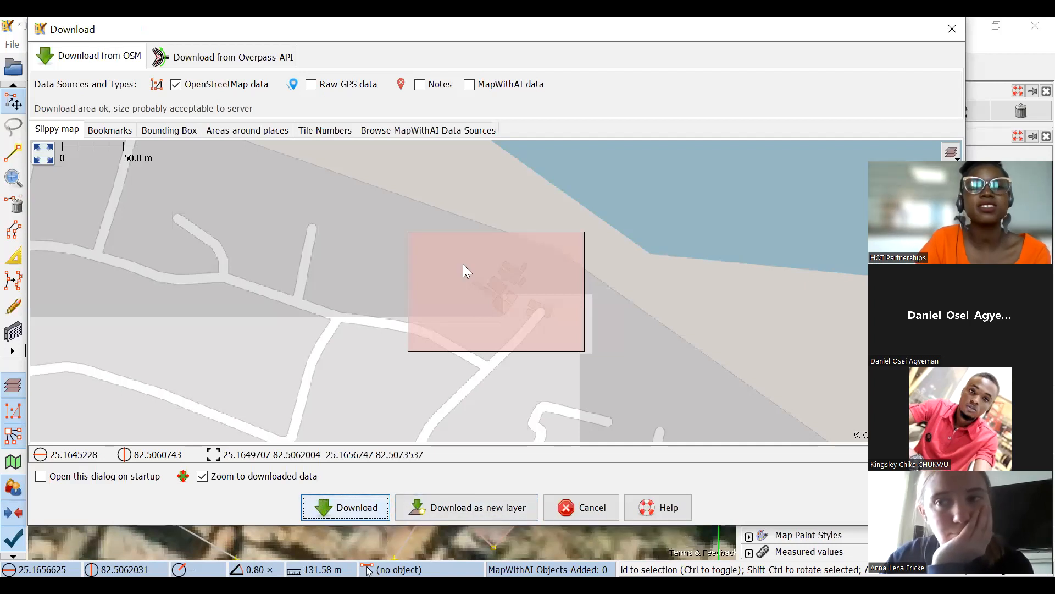
key(ctrl+Return)
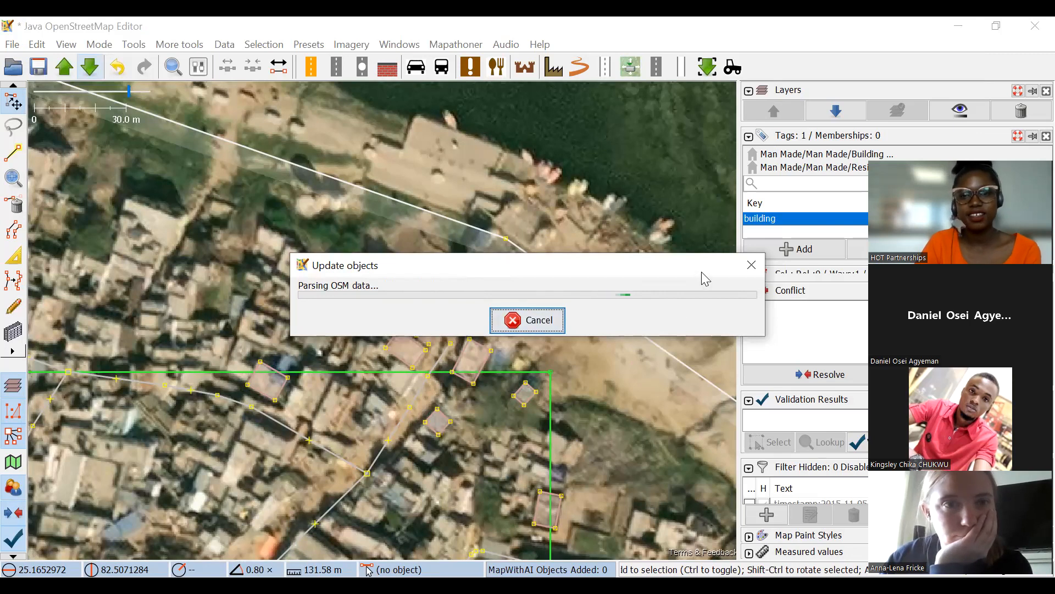
click(753, 270)
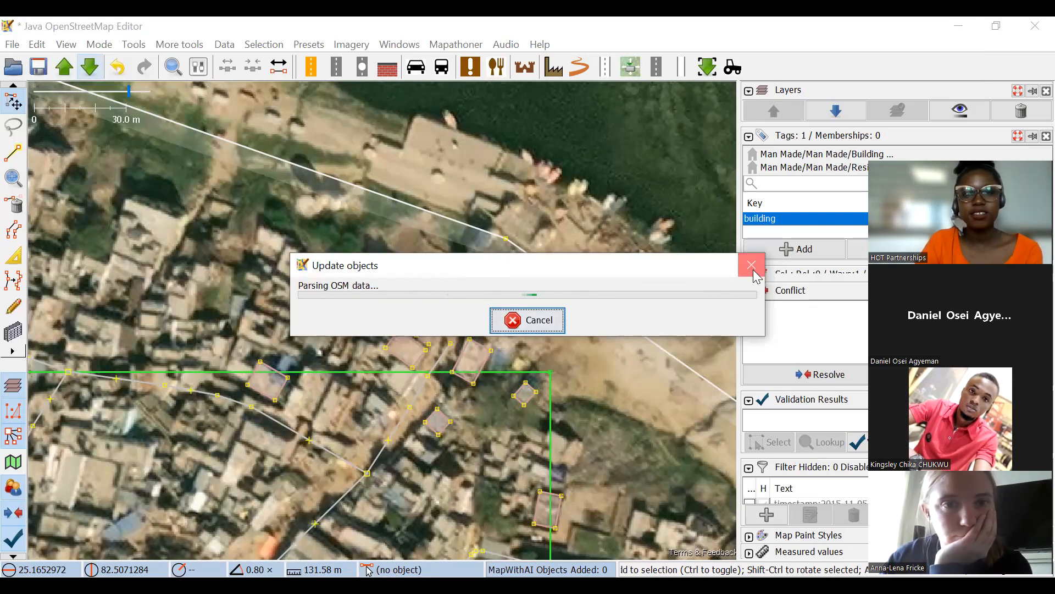
Examine the downloaded buildings north of the green boundary near the northeast corner.
scroll(427, 298, up, 6)
scroll(583, 239, down, 4)
scroll(429, 228, down, 1)
scroll(472, 261, up, 1)
drag(566, 325, 507, 287)
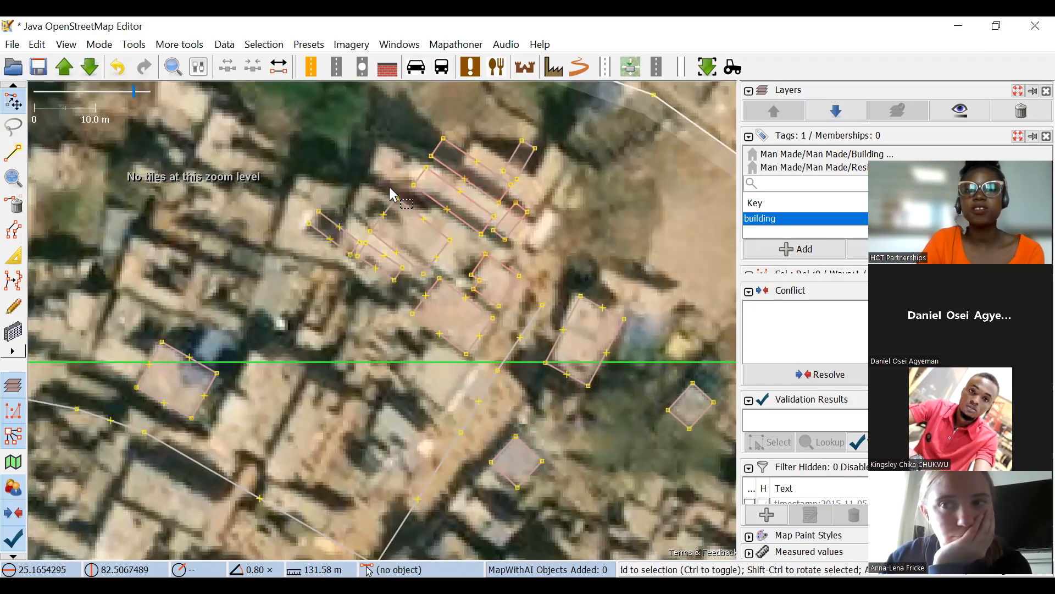
drag(446, 216, 448, 263)
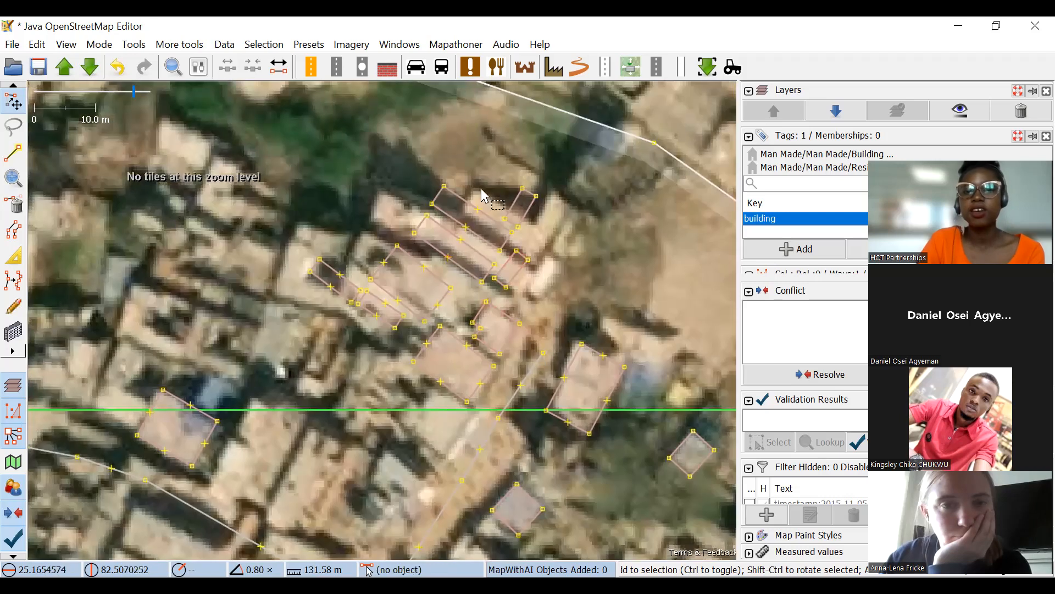
drag(551, 269, 528, 248)
Enlarge the layer list, then hide and delete the lower duplicate Maxar Premium Imagery layer.
drag(860, 127, 860, 173)
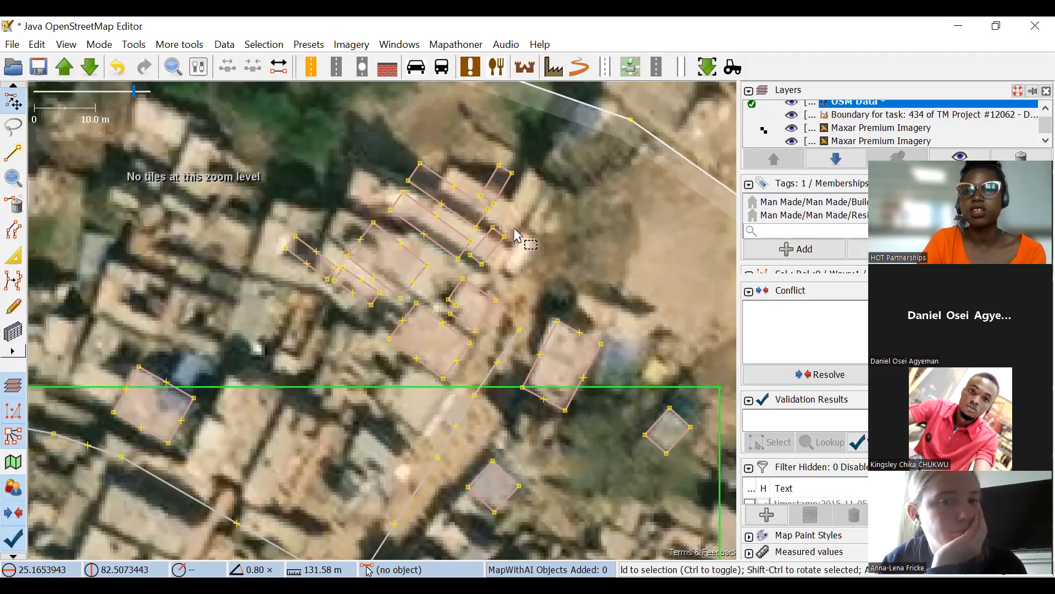
scroll(580, 350, down, 2)
scroll(941, 140, up, 1)
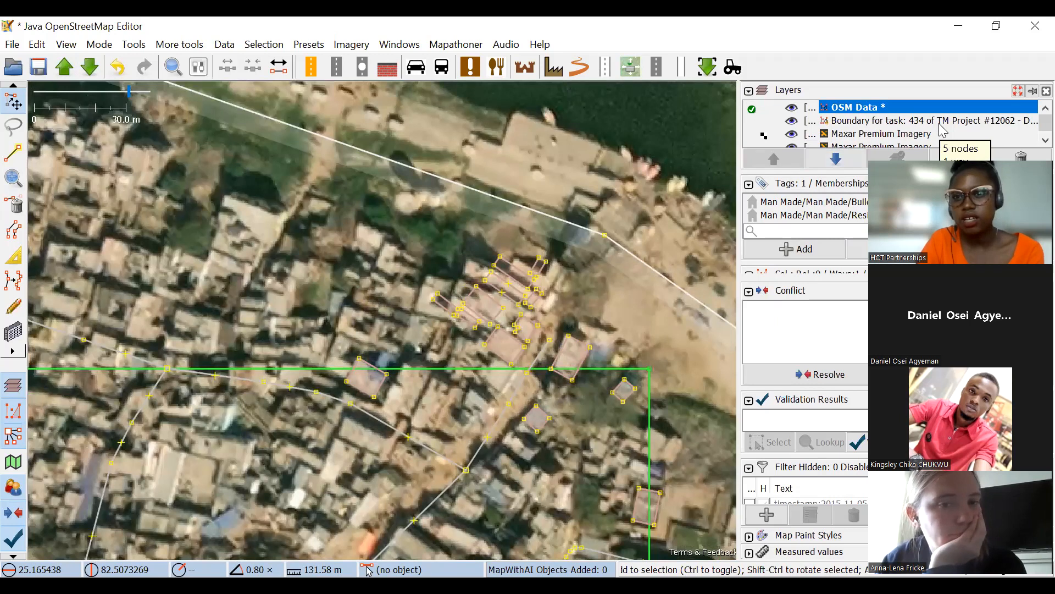
scroll(942, 130, down, 1)
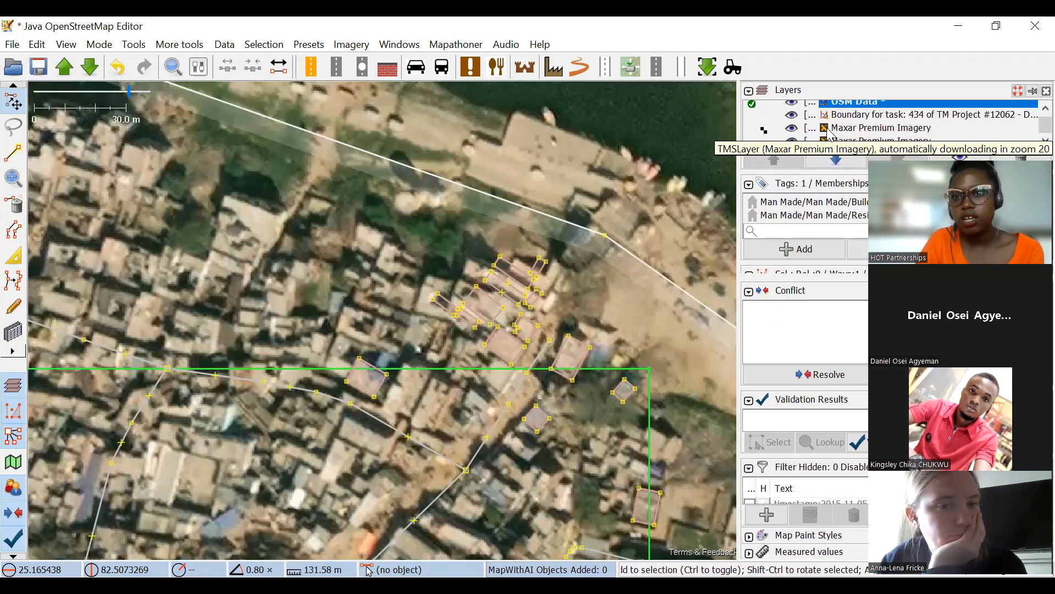
click(791, 143)
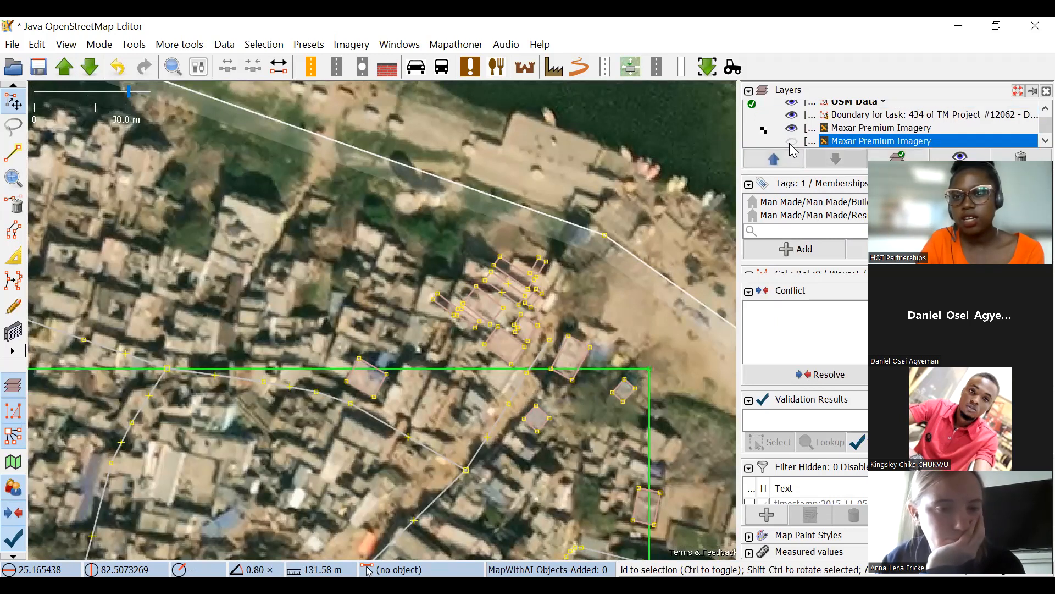
click(1009, 157)
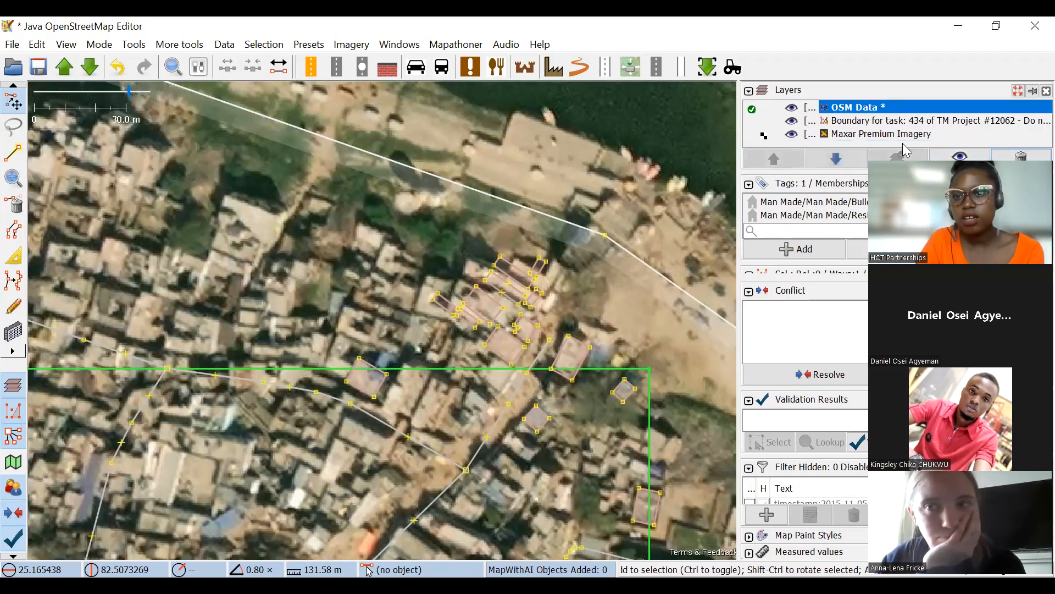
Turn on the drawing of boundaries of downloaded data to hatch the areas outside it.
click(66, 45)
click(114, 105)
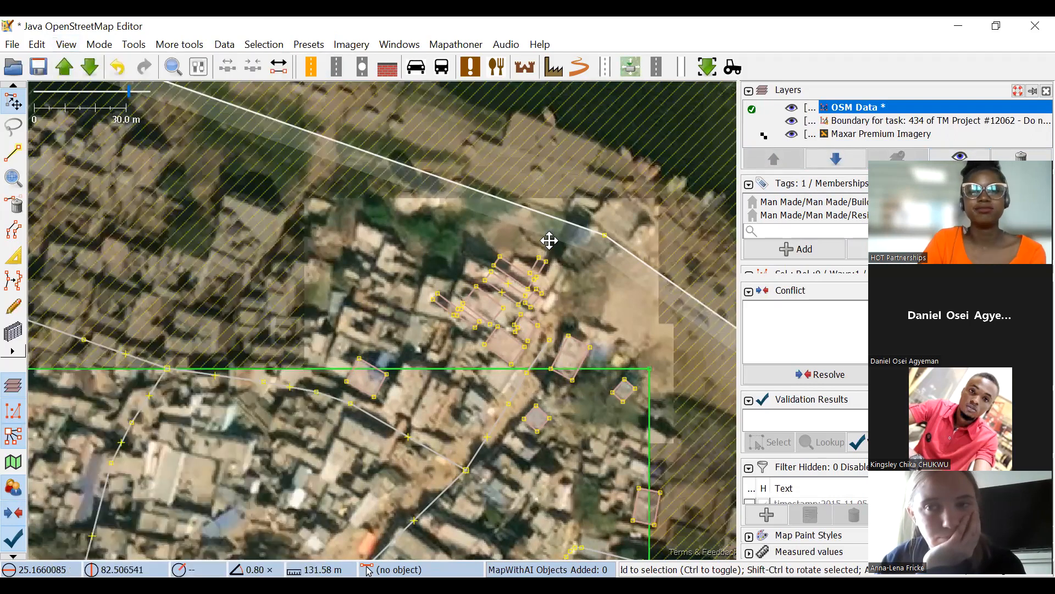
scroll(549, 240, down, 2)
drag(617, 255, 688, 90)
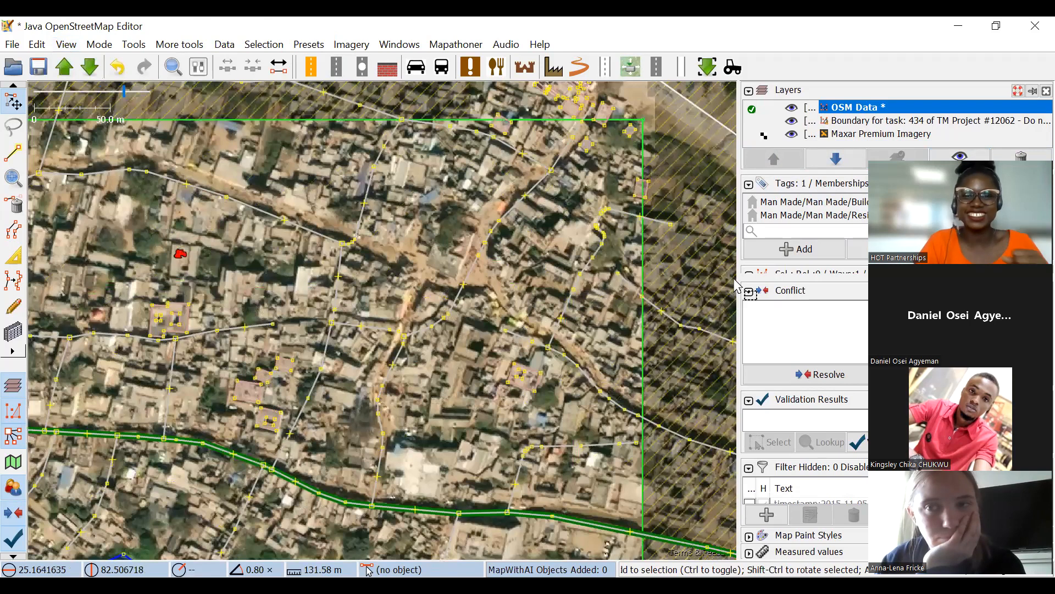
Examine the buildings around the main road inside the task square and clear the current selection.
drag(298, 305, 493, 183)
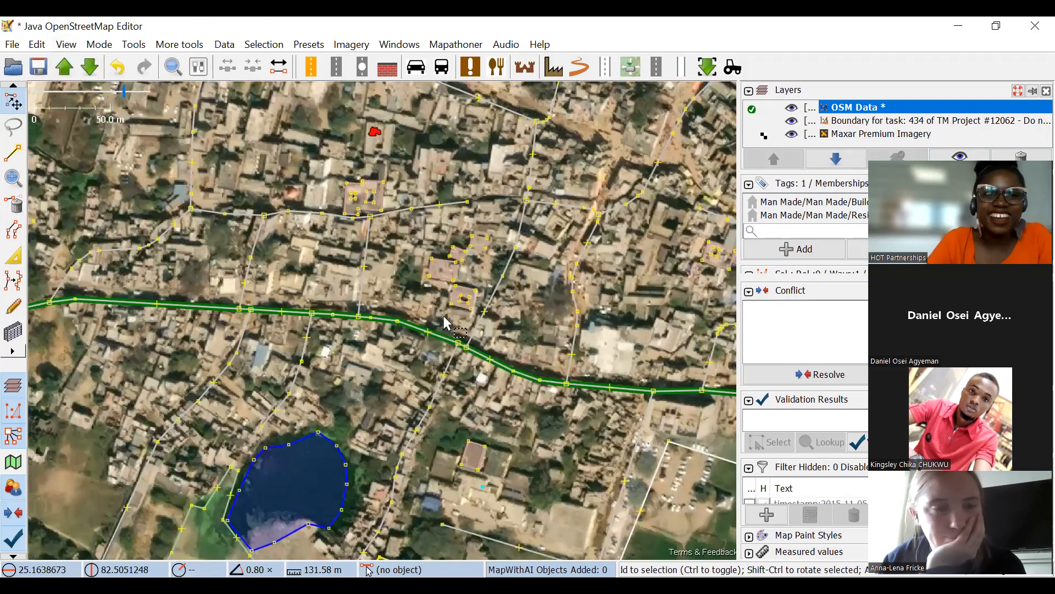
drag(387, 320, 426, 284)
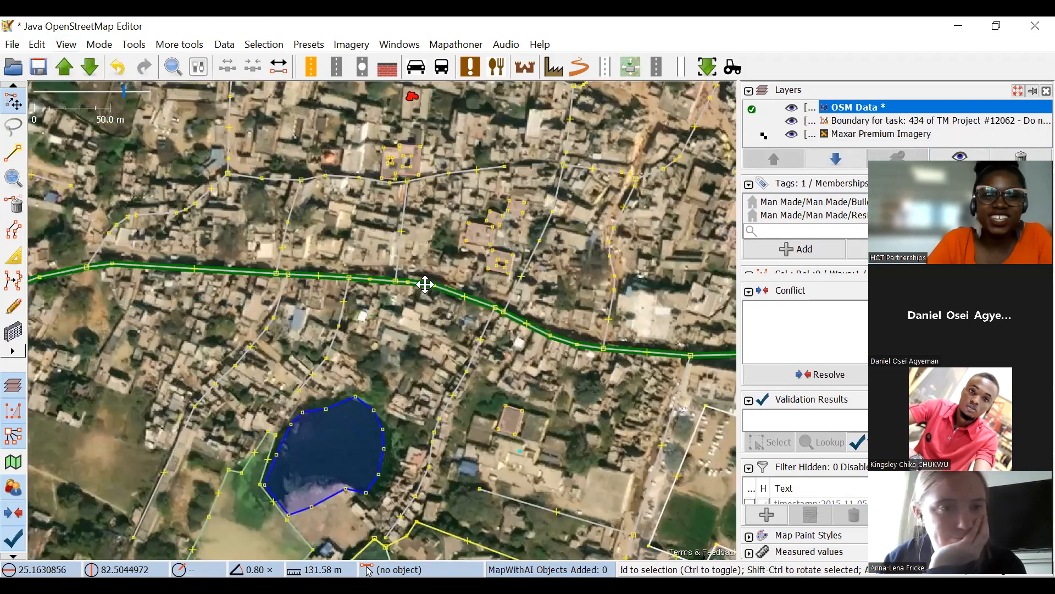
click(22, 335)
drag(520, 263, 430, 130)
scroll(374, 222, up, 3)
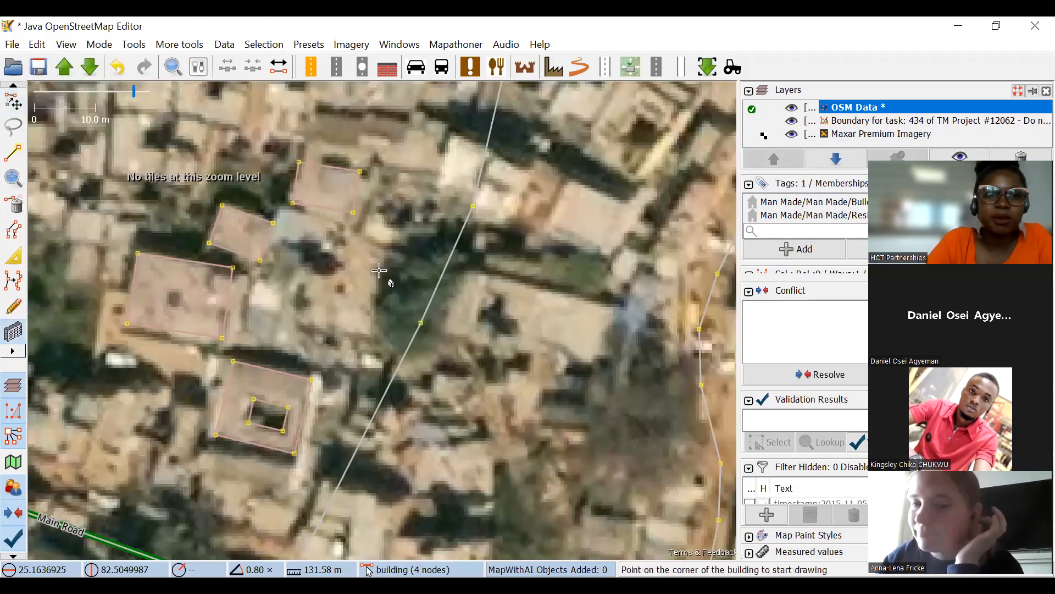
scroll(380, 270, down, 2)
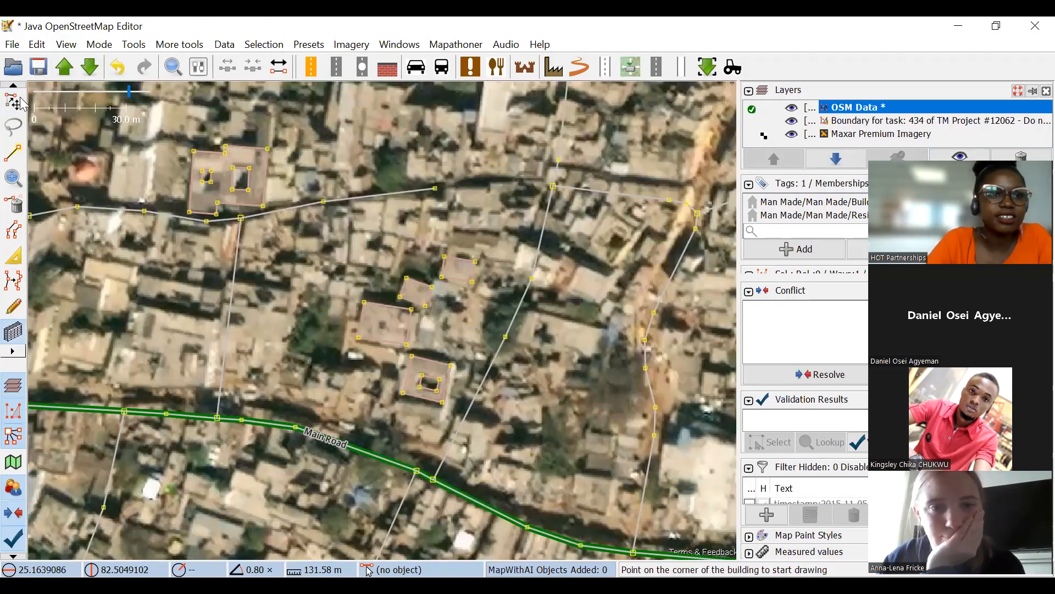
click(21, 99)
scroll(382, 224, up, 3)
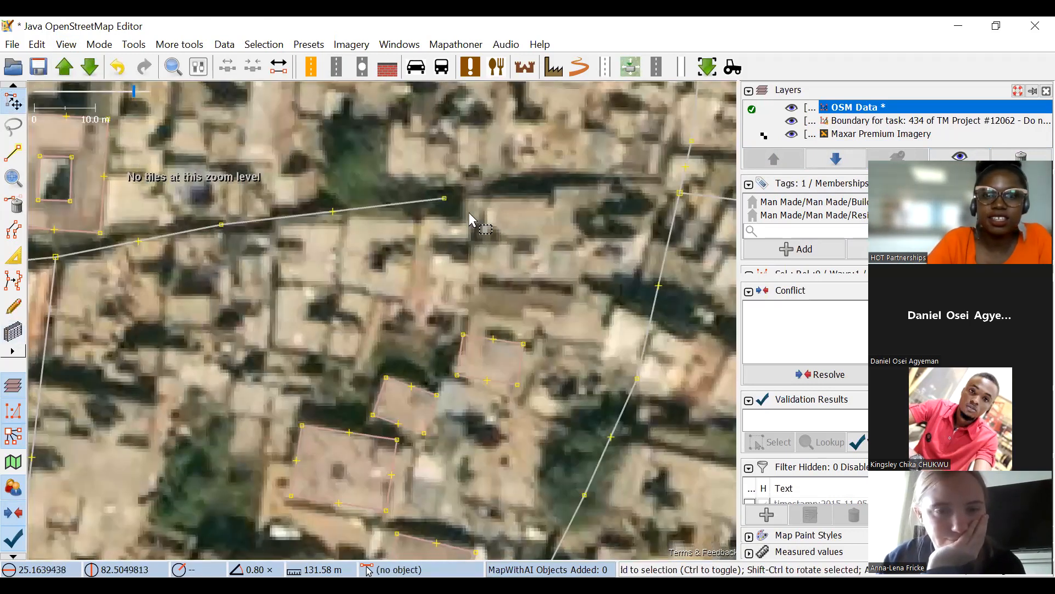
click(450, 198)
drag(445, 198, 475, 195)
click(486, 183)
Draw a nearly square building about 9.5 m wide just south of the western end of the minor road, and select it.
click(13, 328)
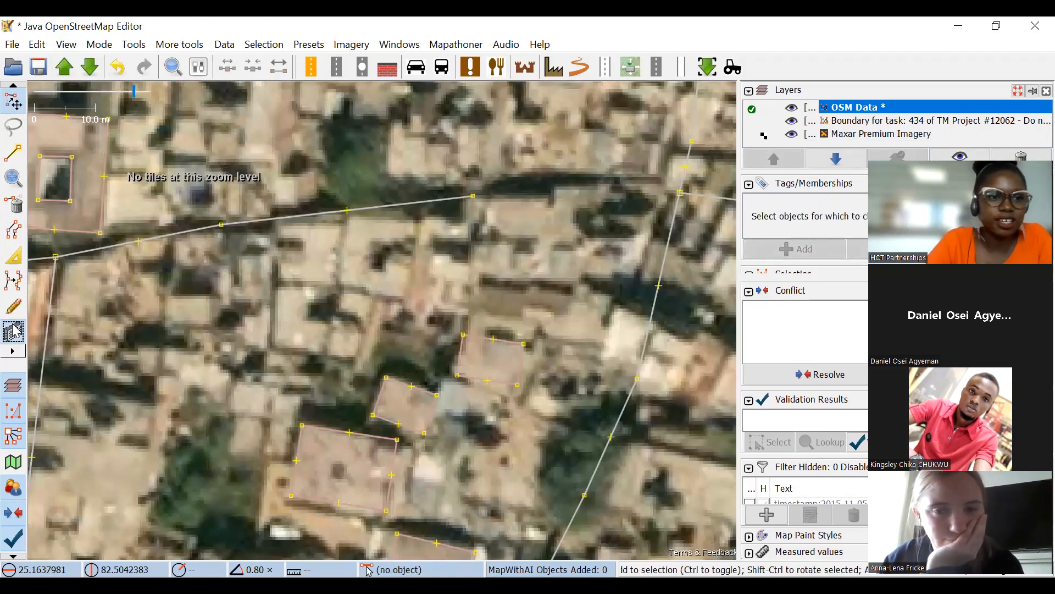
scroll(288, 229, up, 2)
click(268, 226)
click(265, 334)
click(383, 310)
click(14, 102)
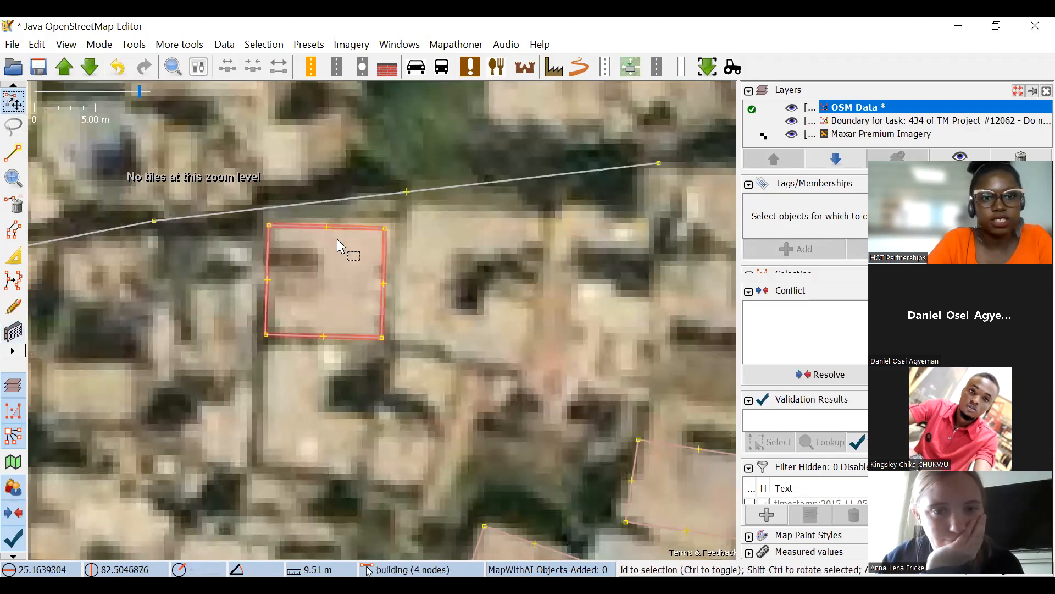
click(339, 245)
Draw the neighbouring rectangular building immediately east of the square building.
click(24, 332)
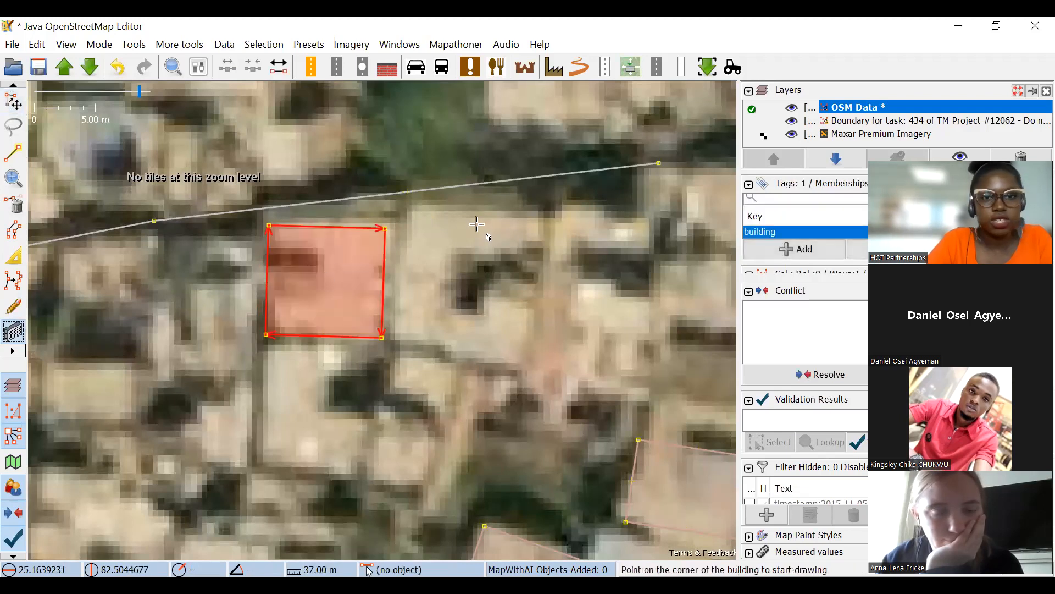
click(416, 204)
click(534, 207)
click(528, 340)
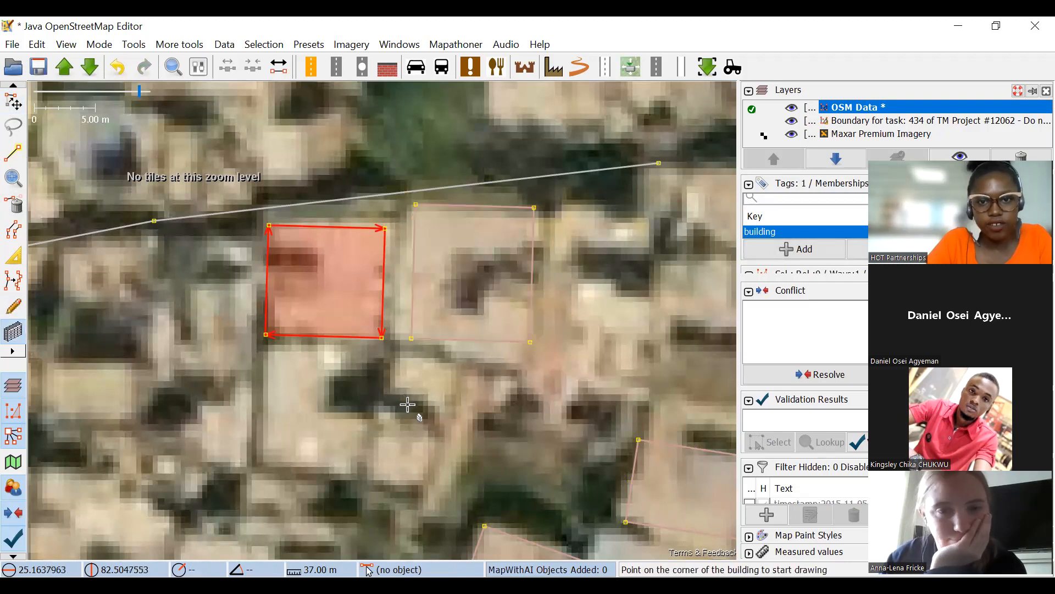
Draw a larger rectangular building farther east, beside the end node of the minor road.
drag(408, 405, 478, 273)
scroll(487, 279, down, 2)
drag(485, 232, 272, 266)
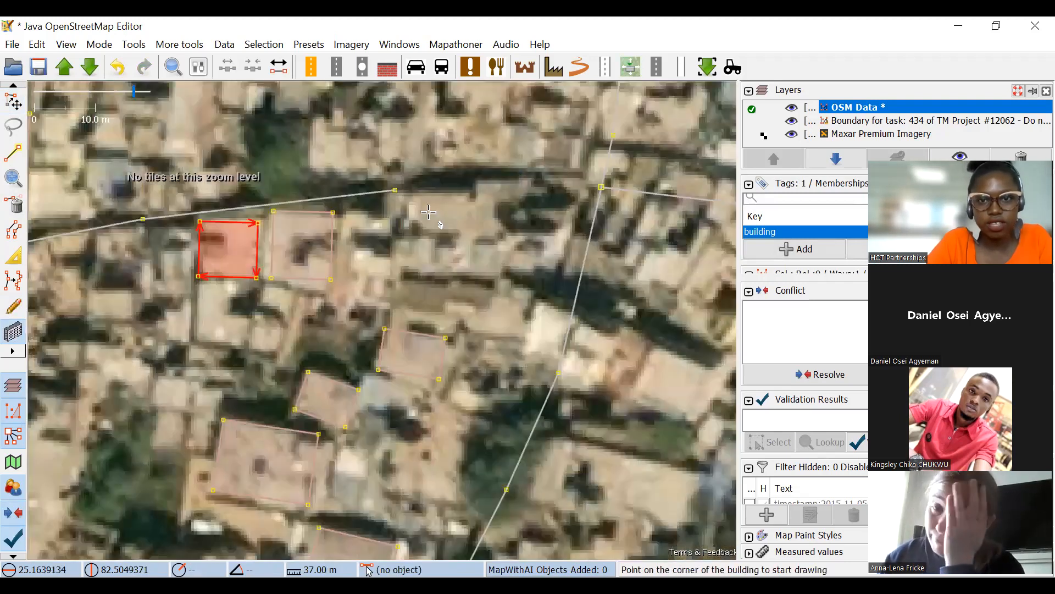
scroll(415, 205, up, 2)
click(383, 187)
click(568, 193)
click(563, 346)
Extrude the larger building's east wall eastward above its southeast corner, and the eastern part of its north wall northward by about 3 m.
drag(533, 258, 402, 267)
click(13, 255)
drag(435, 317, 464, 340)
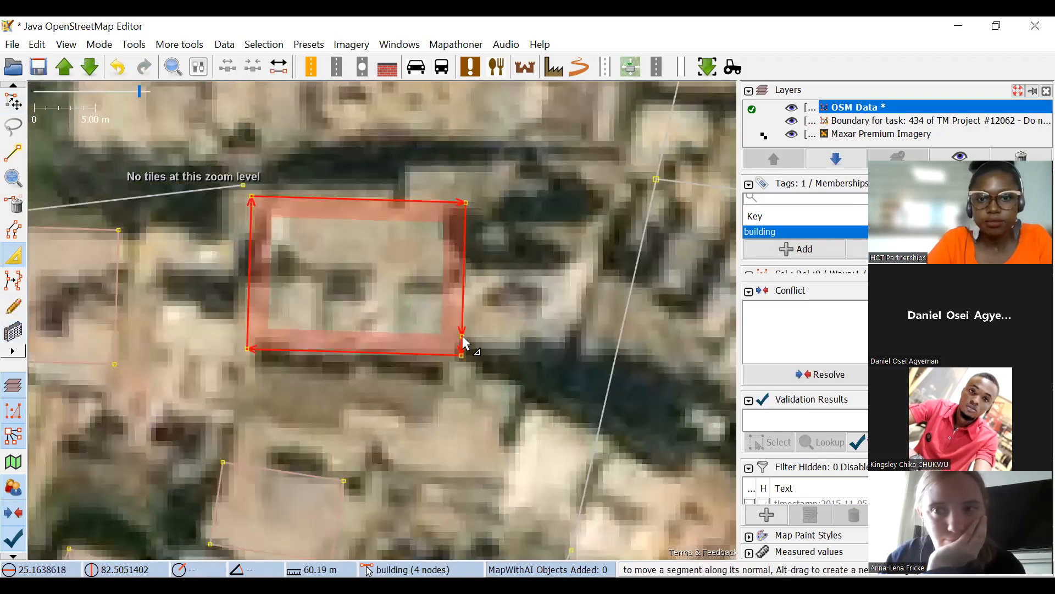
drag(467, 288, 584, 264)
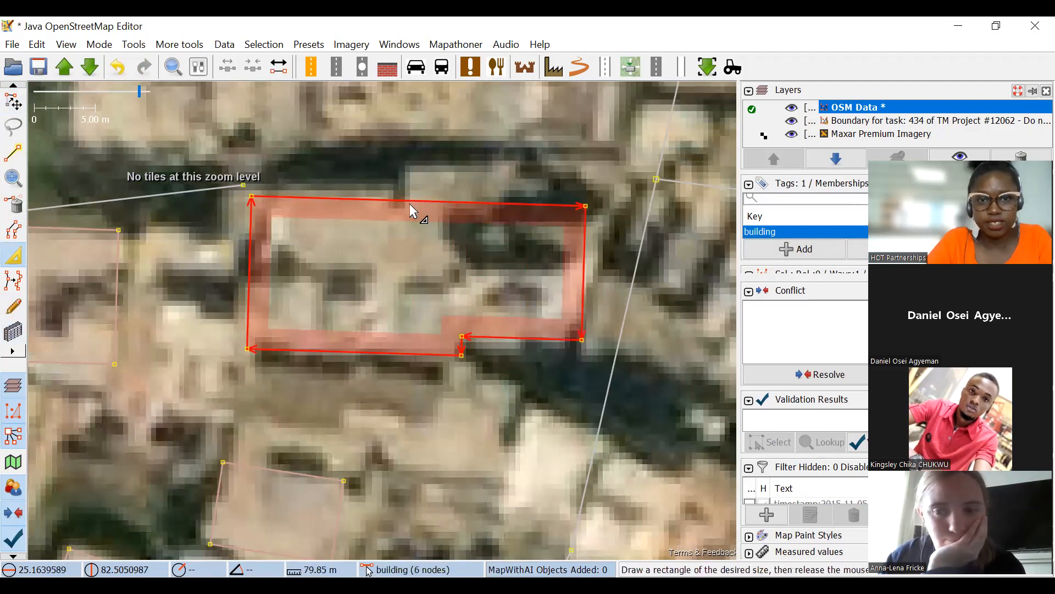
drag(444, 191, 476, 173)
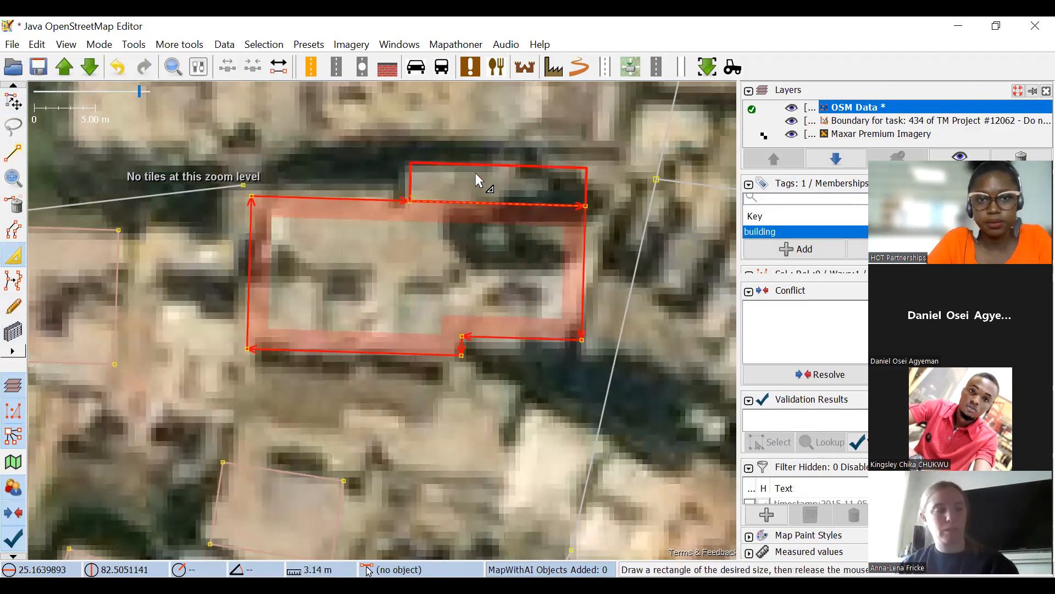
scroll(464, 231, down, 4)
drag(396, 229, 392, 144)
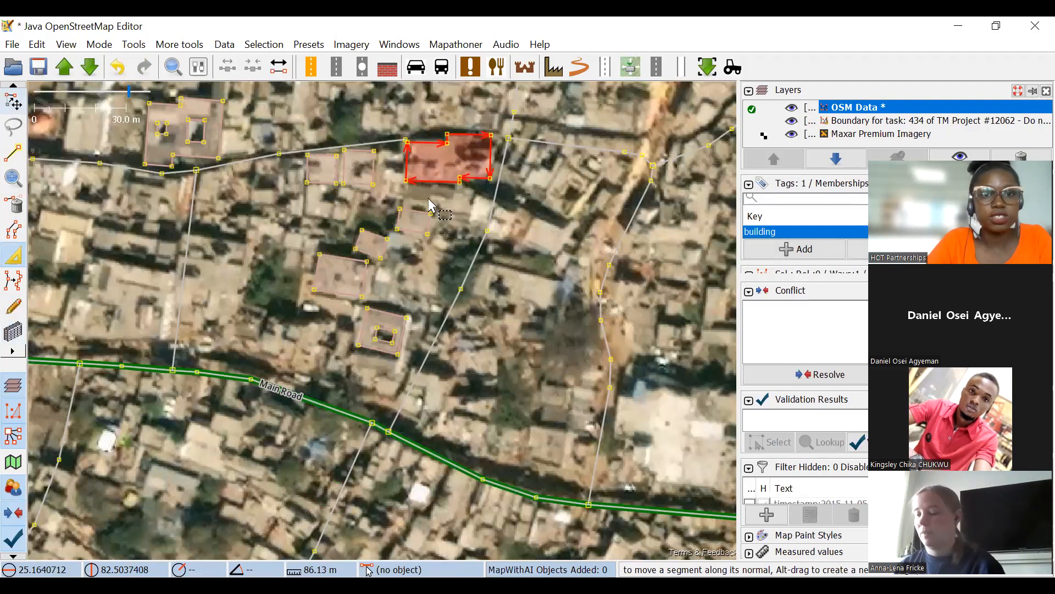
Raise the colorfulness of the Maxar Premium Imagery layer slightly above normal.
click(13, 101)
drag(429, 205, 300, 237)
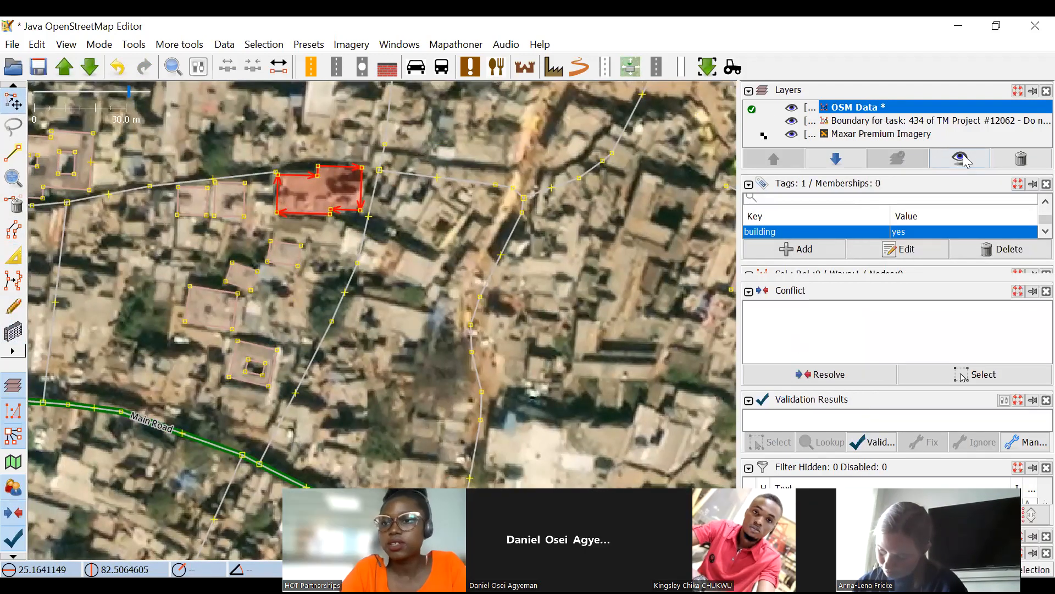
click(965, 160)
click(885, 134)
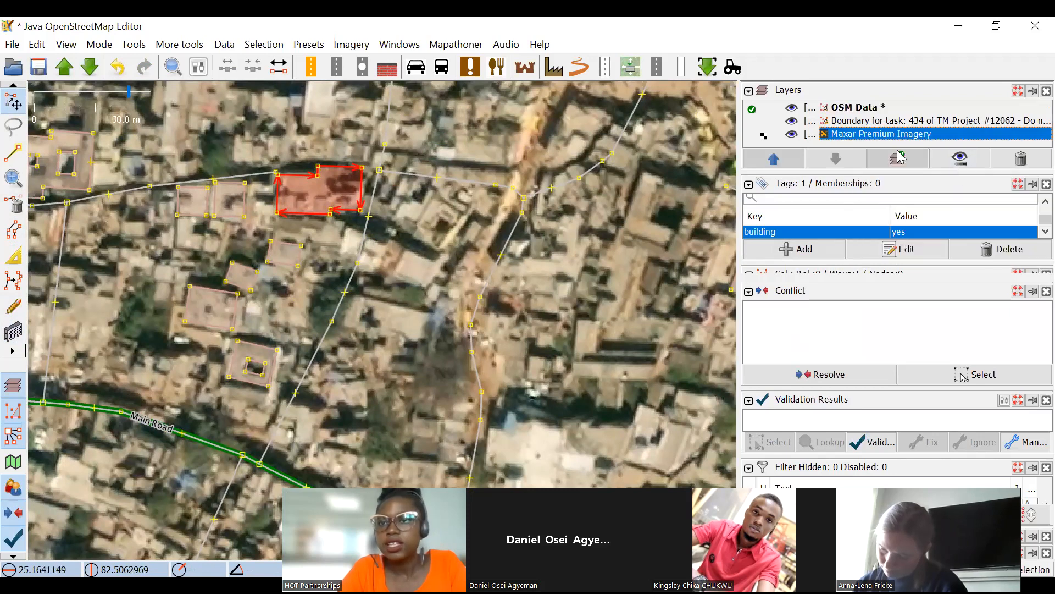
click(966, 160)
drag(962, 284, 977, 286)
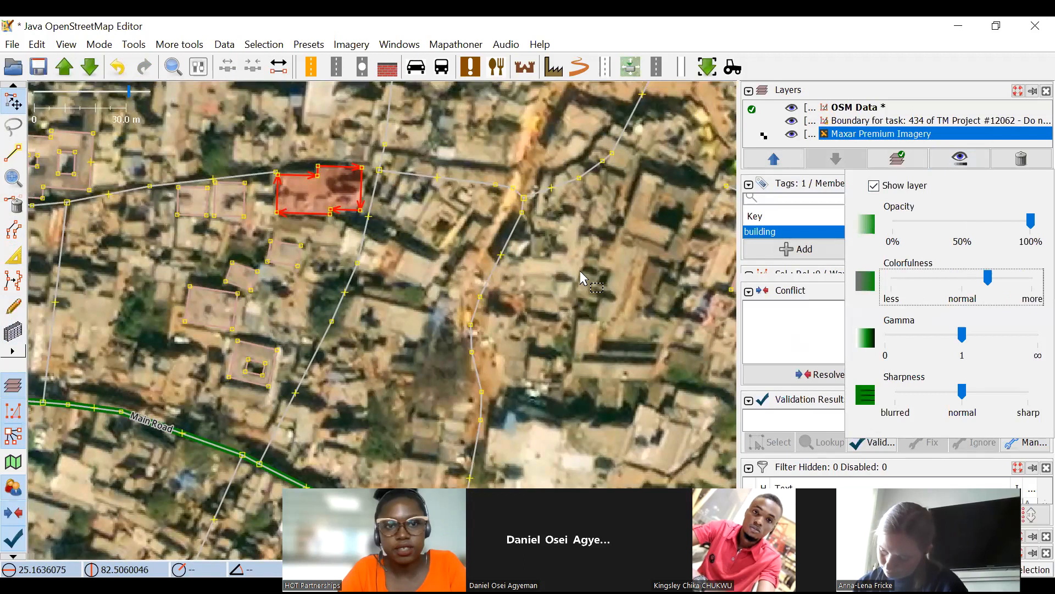
click(370, 227)
Raise the sharpness of the Maxar Premium Imagery layer slightly above normal.
scroll(420, 249, up, 1)
scroll(501, 261, up, 1)
drag(501, 264, 555, 299)
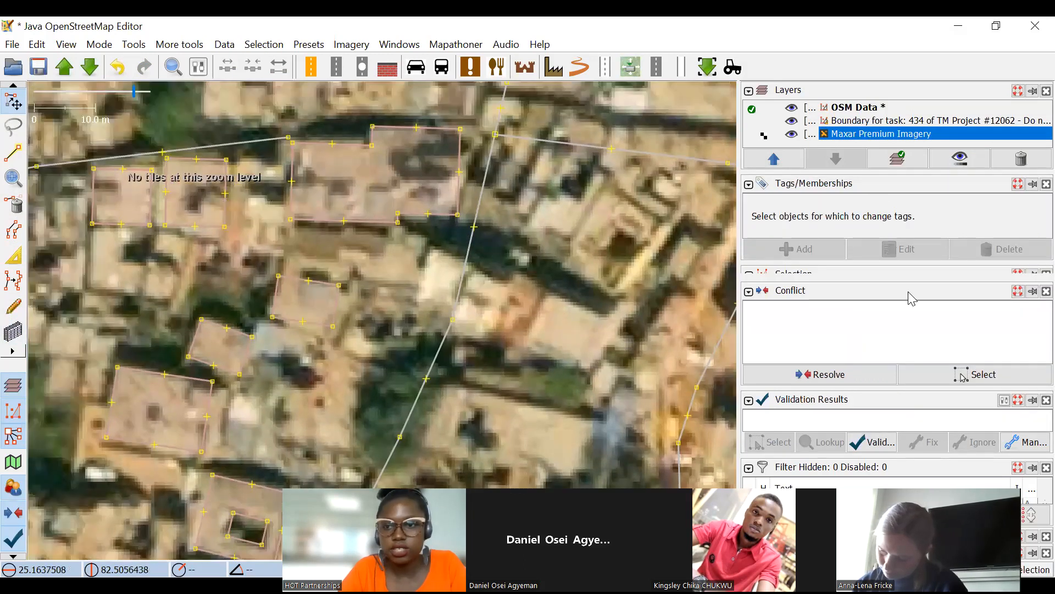
click(963, 164)
mouse_move(964, 398)
mouse_down()
mouse_move(984, 399)
mouse_move(968, 393)
mouse_up()
click(399, 474)
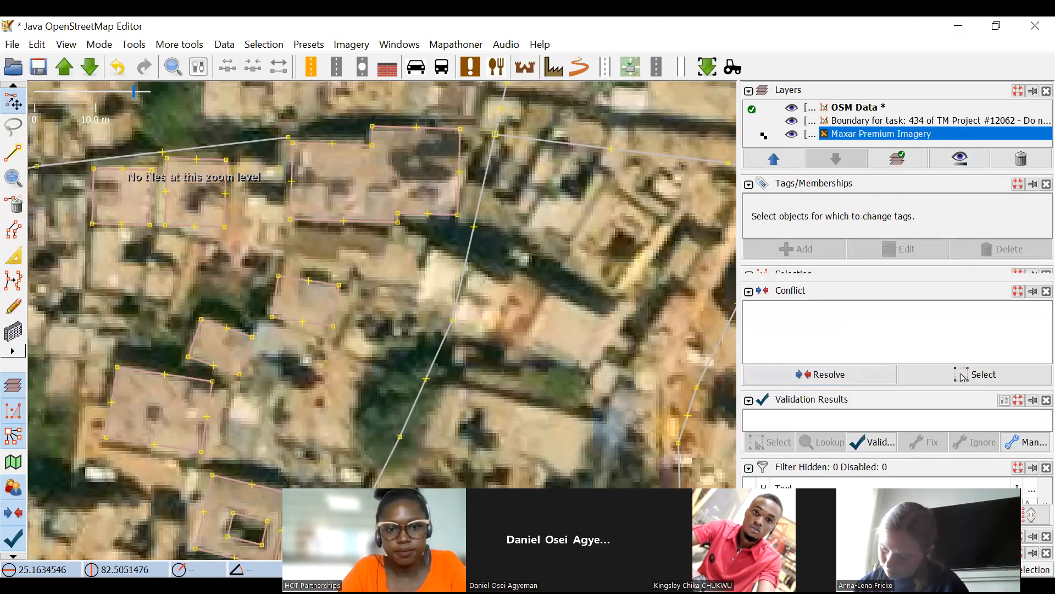
Examine the adjusted imagery at several zoom levels and review the imagery layer's display settings.
scroll(392, 267, down, 4)
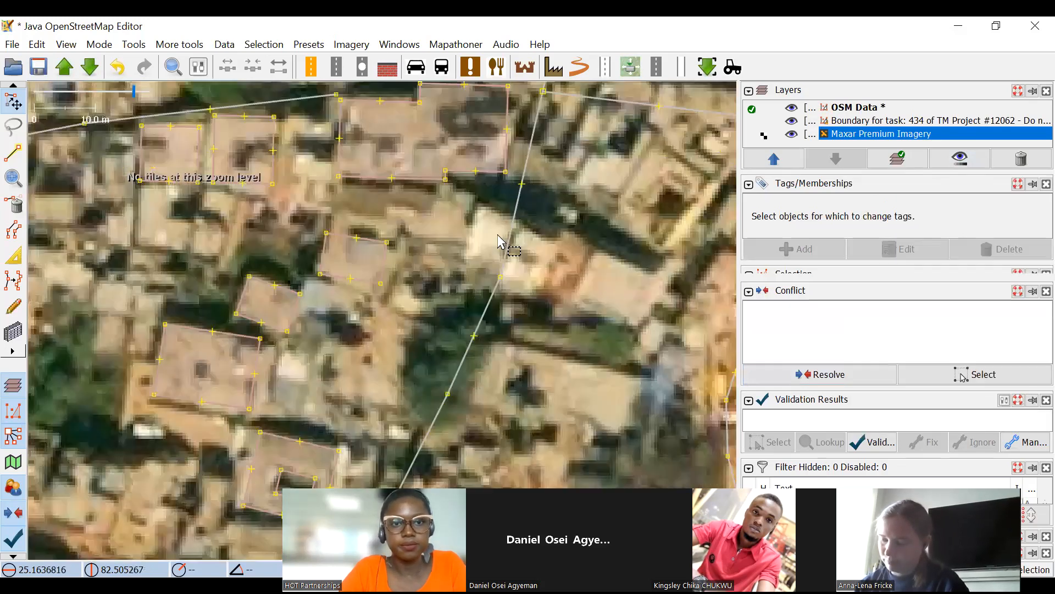
drag(424, 260, 412, 186)
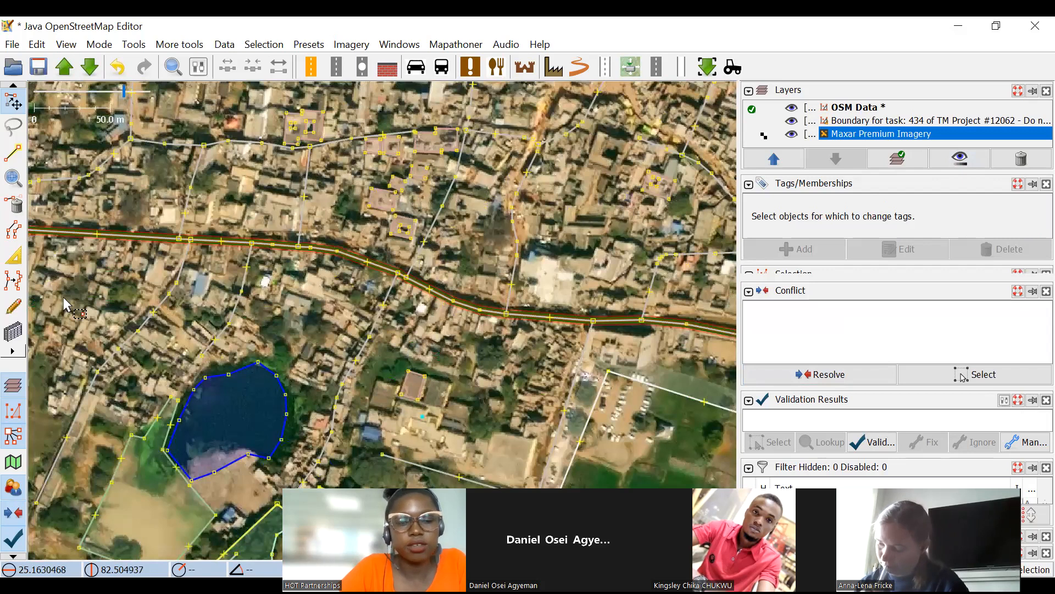
scroll(65, 304, up, 5)
key(b)
scroll(294, 245, down, 4)
scroll(363, 257, up, 4)
scroll(301, 226, down, 5)
scroll(430, 349, up, 3)
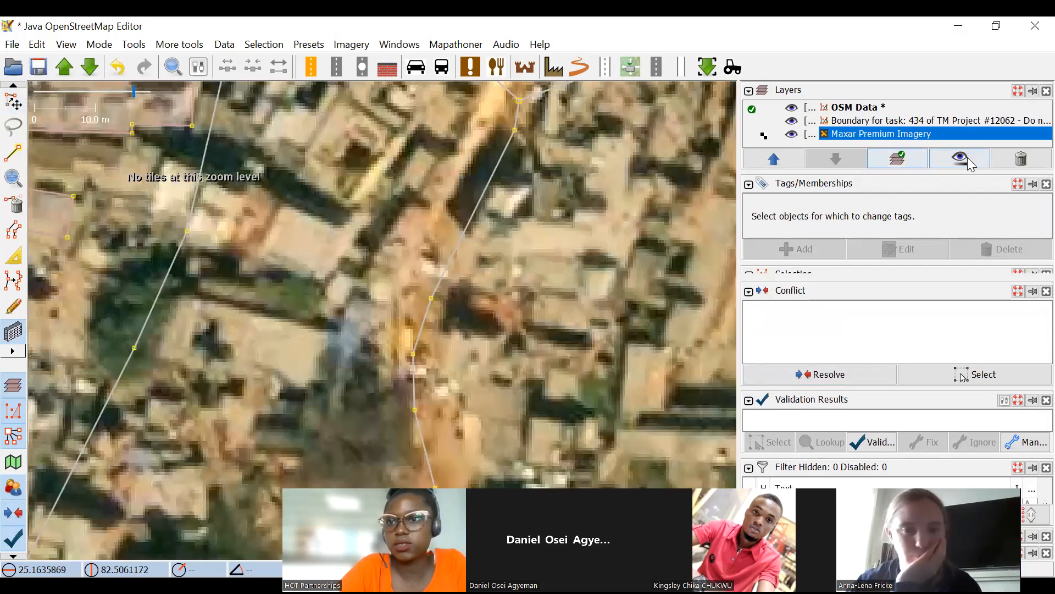
click(969, 163)
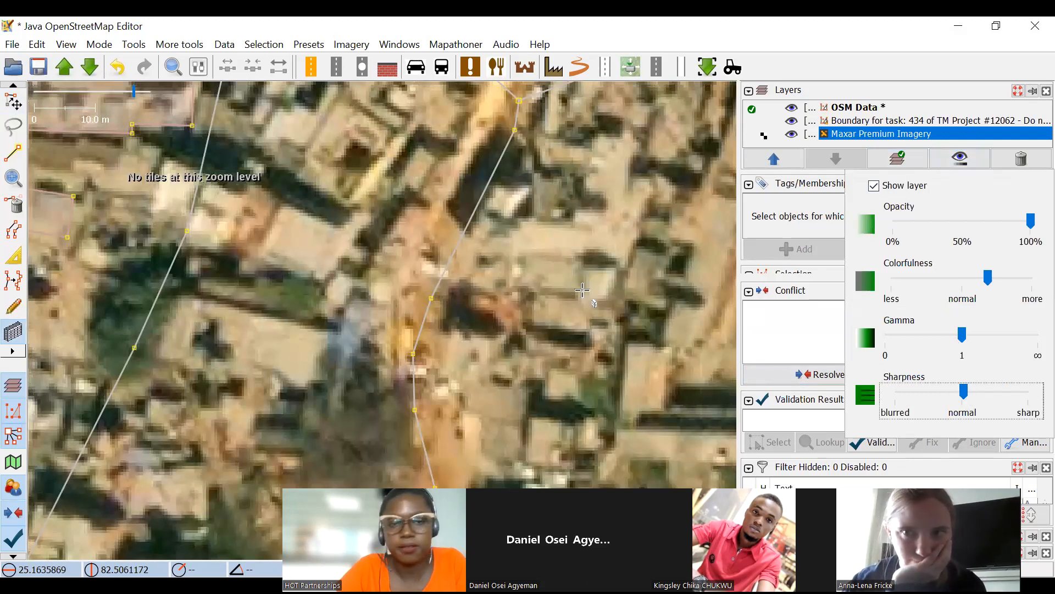
Draw the tilted rectangular building between the two north-south roads, southeast of the larger building, and select it.
scroll(416, 363, down, 2)
scroll(336, 291, up, 2)
scroll(354, 250, up, 4)
drag(360, 182, 608, 300)
click(467, 444)
scroll(461, 361, down, 4)
click(14, 110)
click(368, 270)
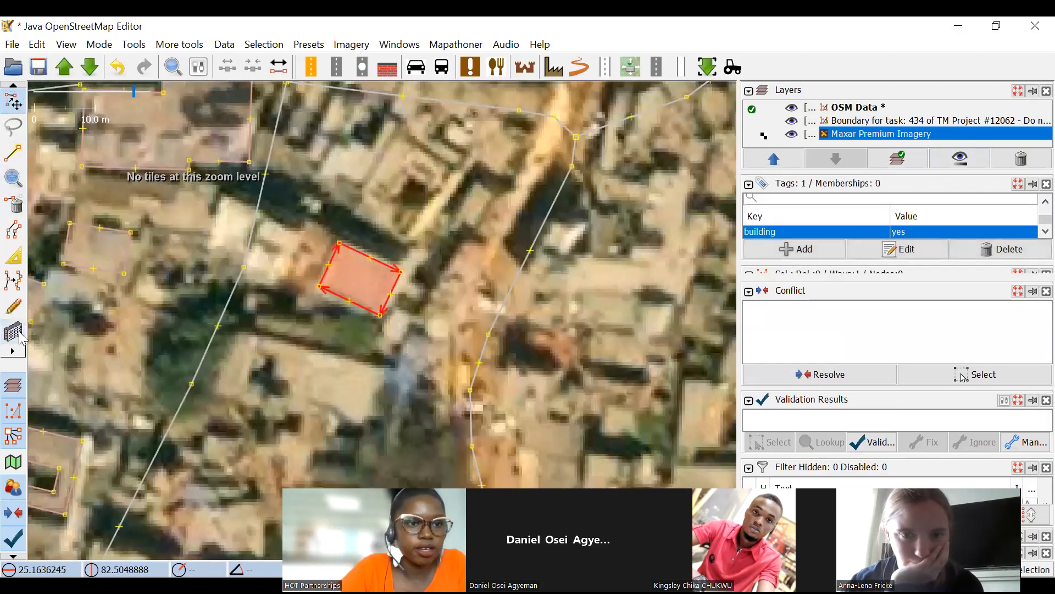
Draw a smaller tilted building just west of the selected one, next to the road line.
key(b)
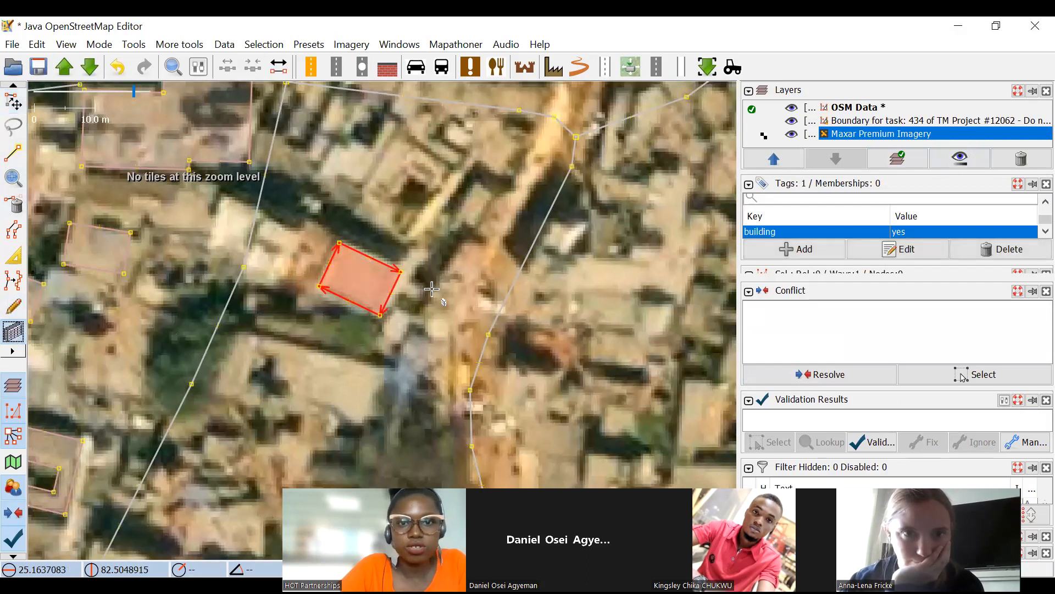
scroll(424, 288, down, 3)
scroll(340, 258, up, 5)
click(281, 248)
mouse_move(374, 442)
mouse_down()
mouse_move(370, 318)
mouse_move(410, 281)
mouse_up()
click(363, 344)
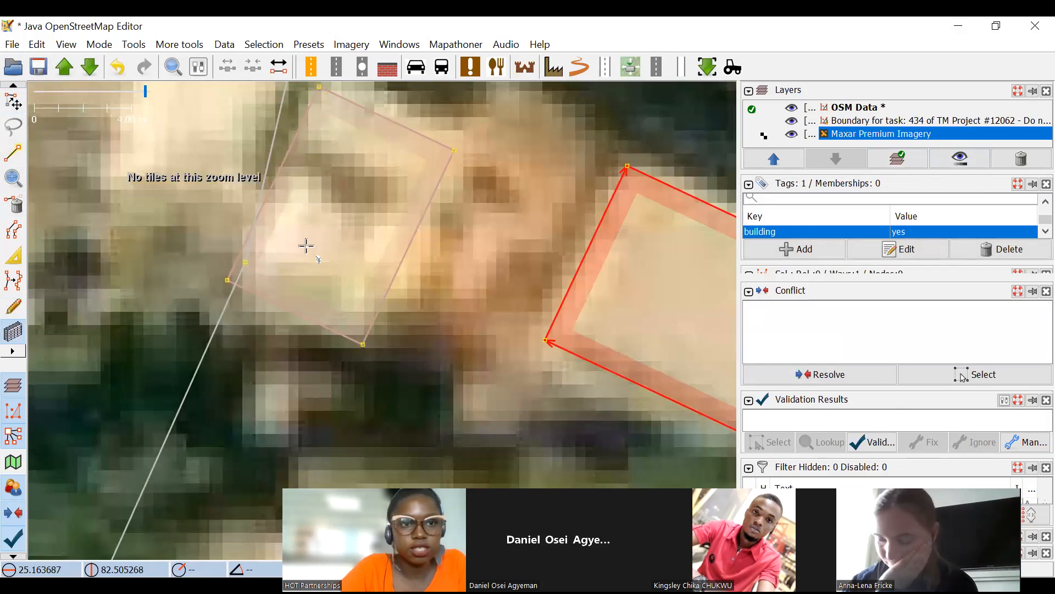
Move the road node overlapping the smaller tilted building westward so the road clears its outline.
drag(306, 246, 367, 292)
click(9, 101)
drag(306, 309, 228, 296)
scroll(309, 260, down, 4)
drag(316, 252, 443, 339)
click(331, 241)
Realign the road junction to the north and the nodes of the adjoining eastern dirt road to the roads in the imagery.
drag(344, 196, 339, 115)
drag(576, 225, 591, 182)
drag(611, 231, 630, 196)
drag(633, 254, 645, 217)
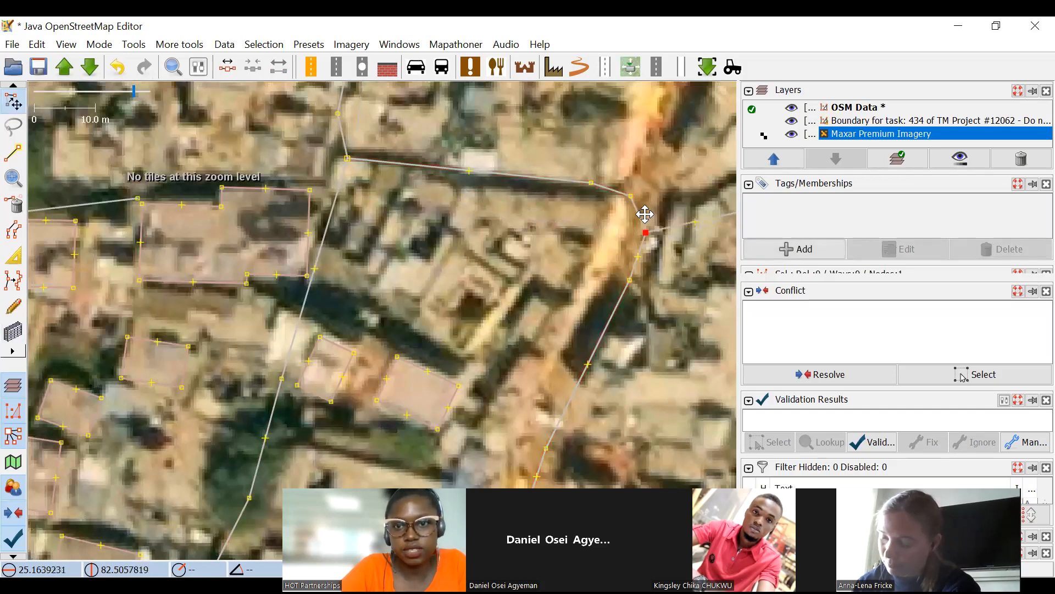
drag(630, 281, 605, 285)
drag(561, 382, 550, 245)
drag(535, 313, 521, 314)
click(511, 282)
Examine the new buildings and the surrounding roads and unmapped buildings along Main Road.
scroll(290, 208, down, 4)
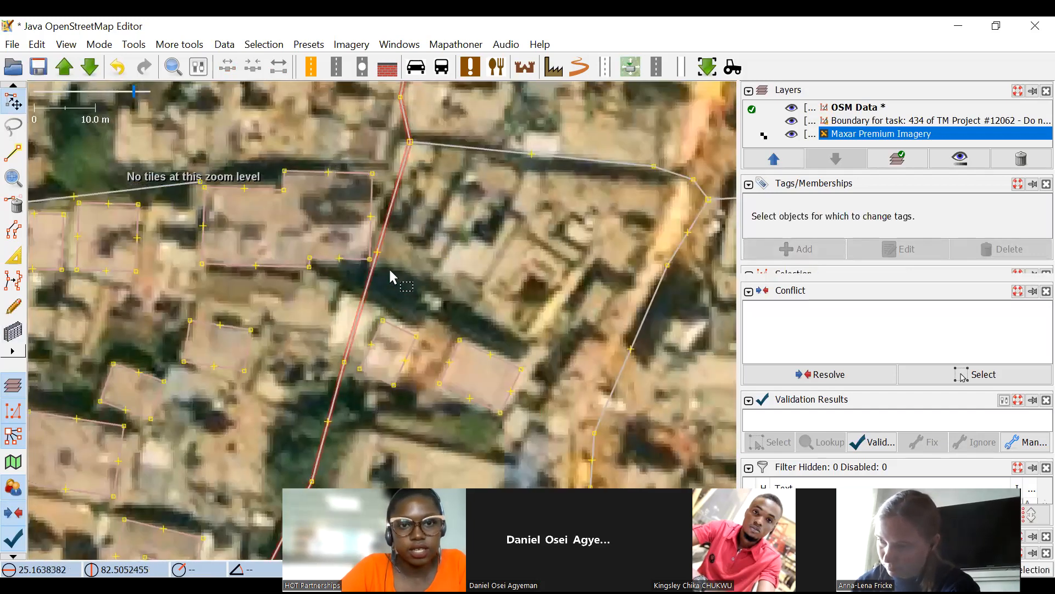
scroll(545, 295, up, 4)
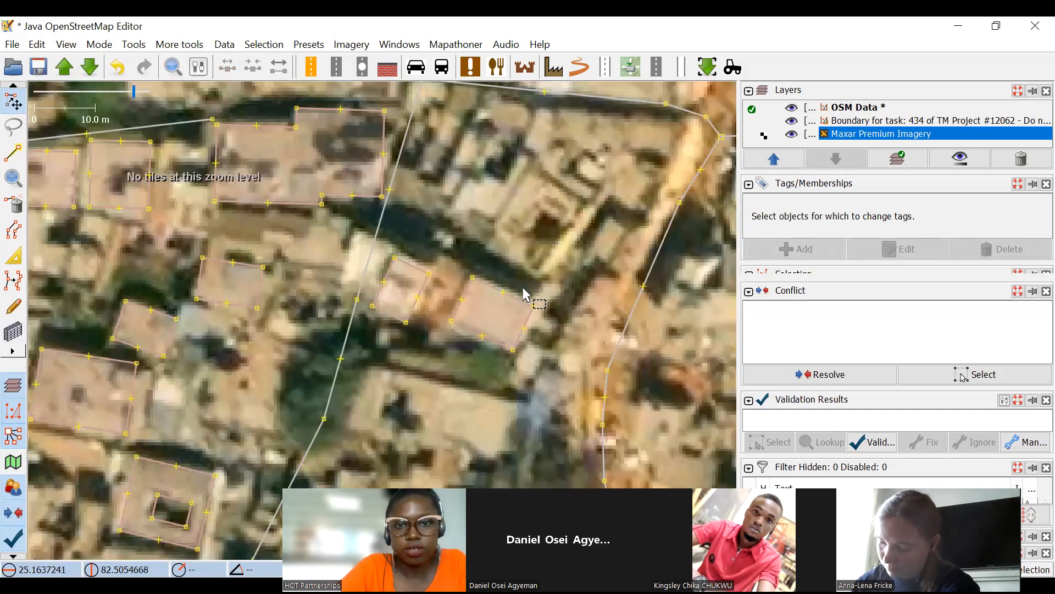
click(520, 300)
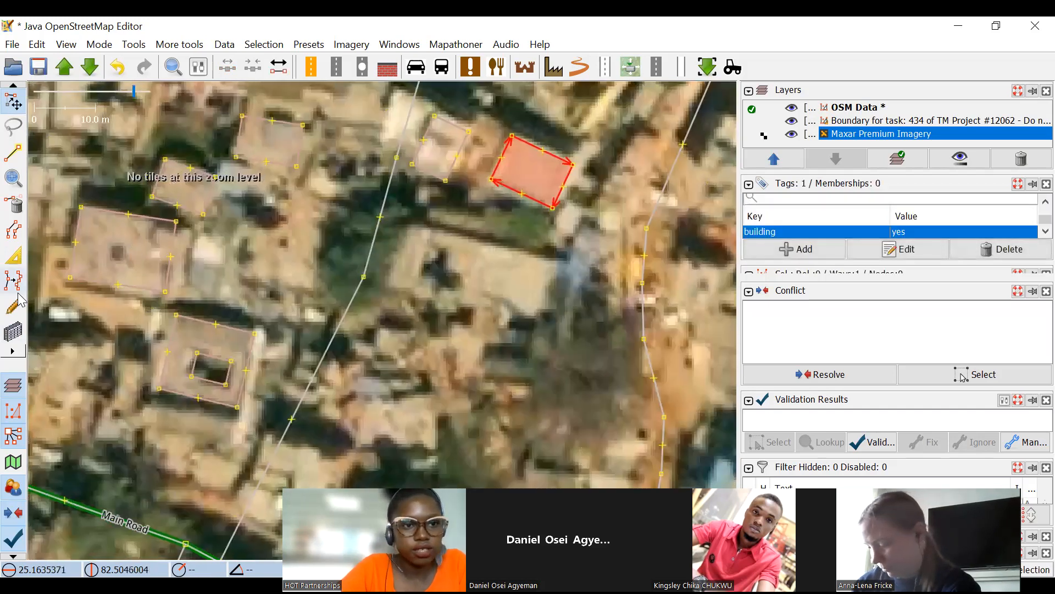
drag(518, 207, 521, 262)
scroll(481, 324, down, 5)
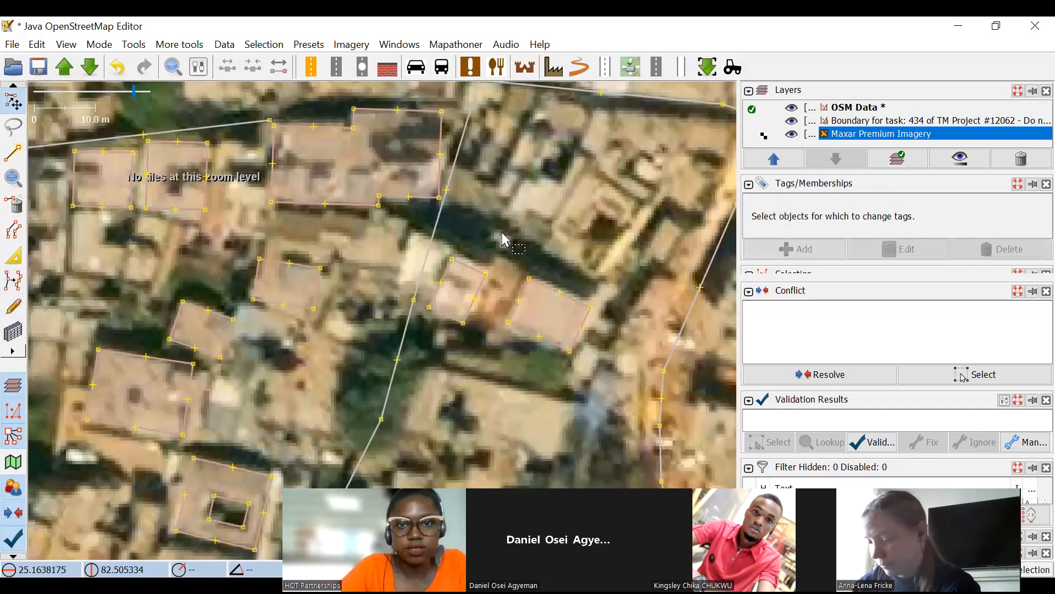
scroll(369, 288, up, 2)
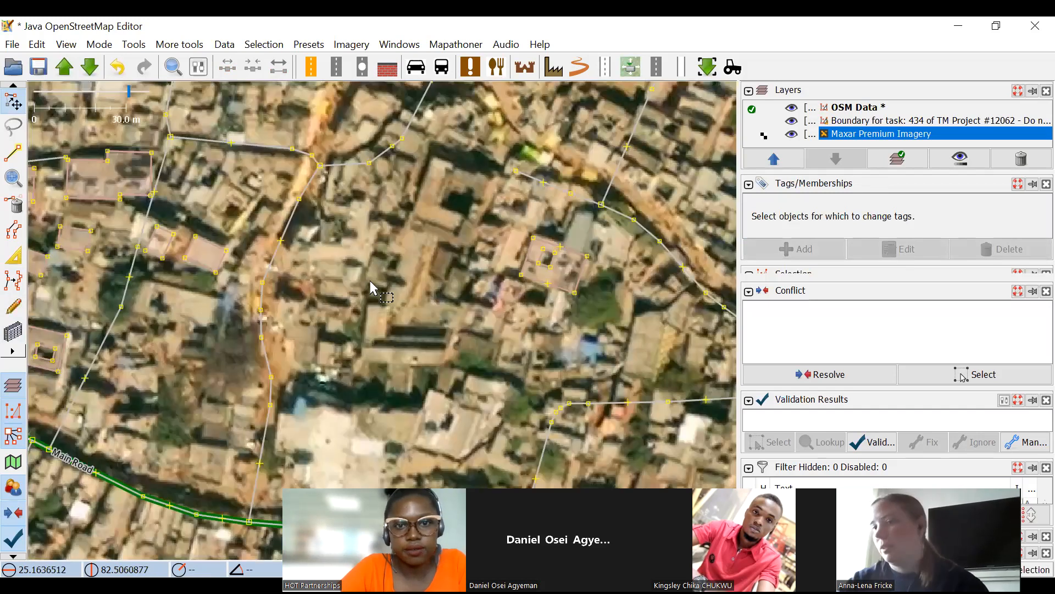
scroll(382, 297, up, 2)
drag(292, 325, 517, 315)
drag(421, 319, 480, 296)
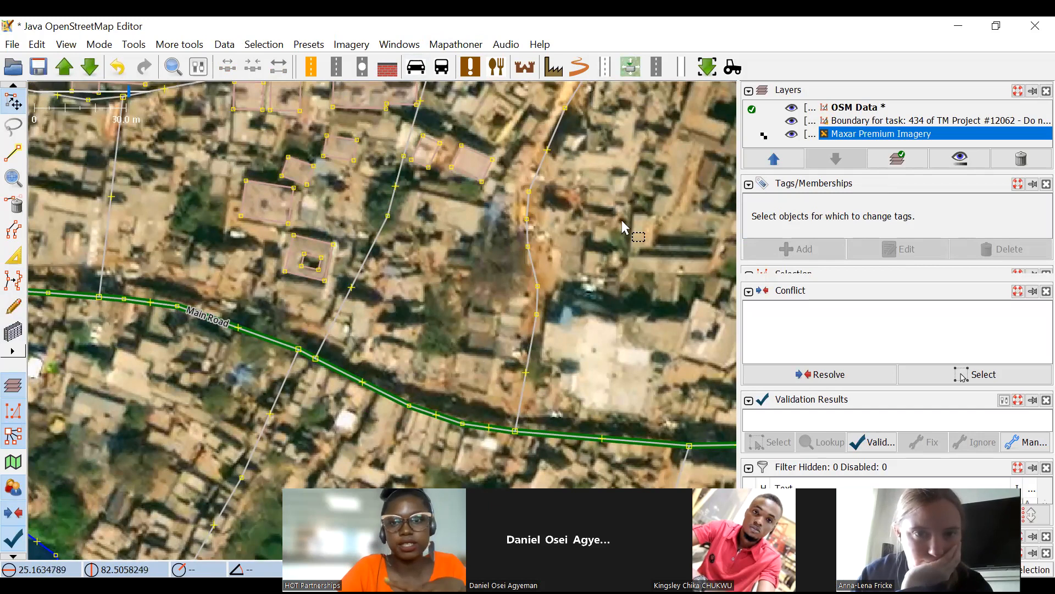
drag(627, 216, 480, 319)
drag(566, 222, 661, 264)
drag(203, 249, 463, 180)
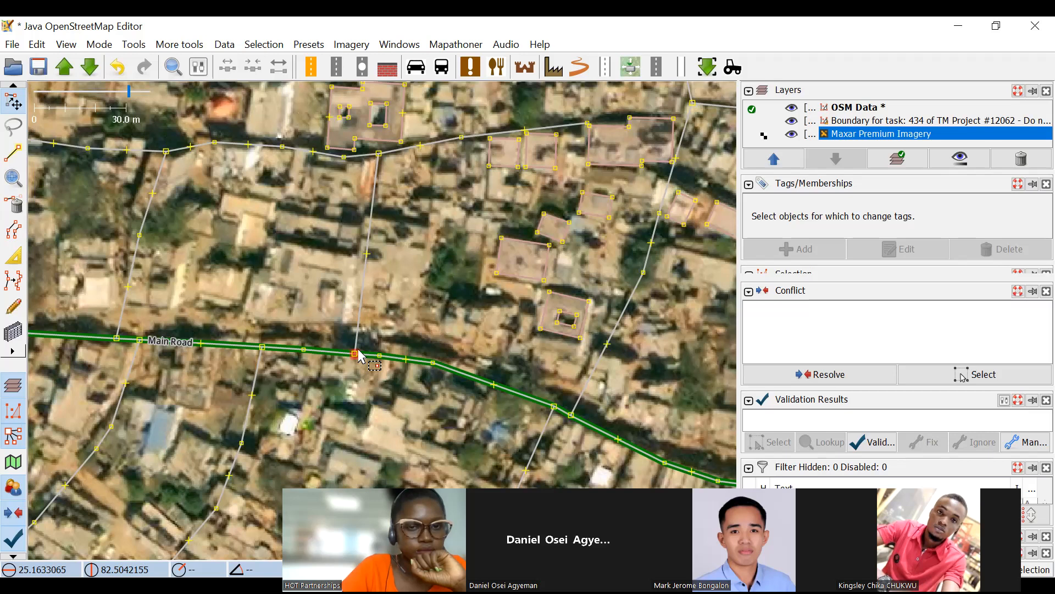
scroll(546, 177, down, 3)
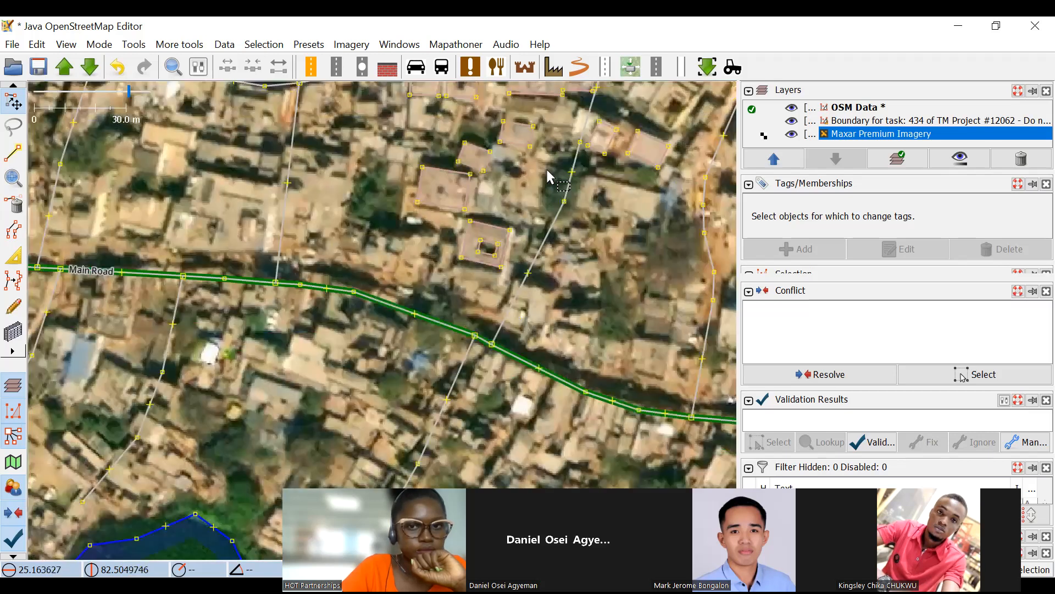
scroll(540, 279, down, 3)
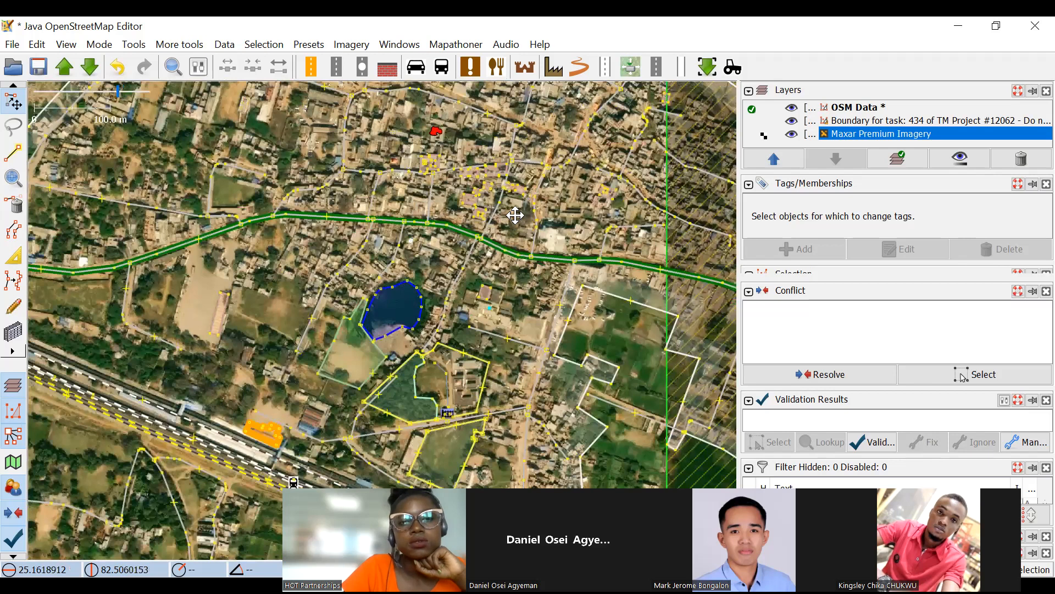
Examine the road alignments around Main Road, the open grounds, the pond and the dense settlement to the north.
drag(514, 215, 587, 332)
scroll(231, 263, up, 2)
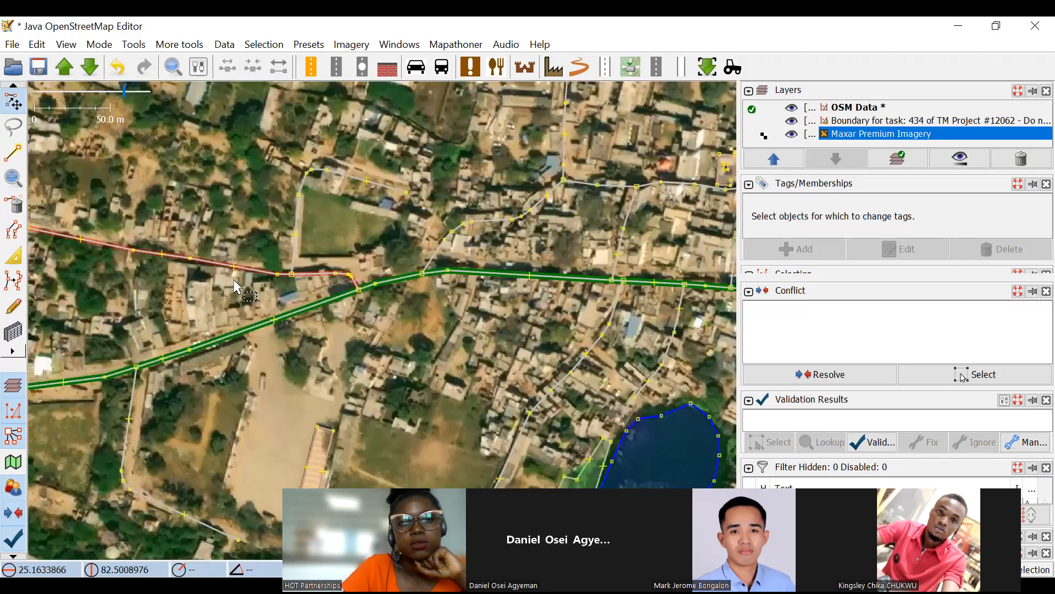
drag(350, 338, 476, 184)
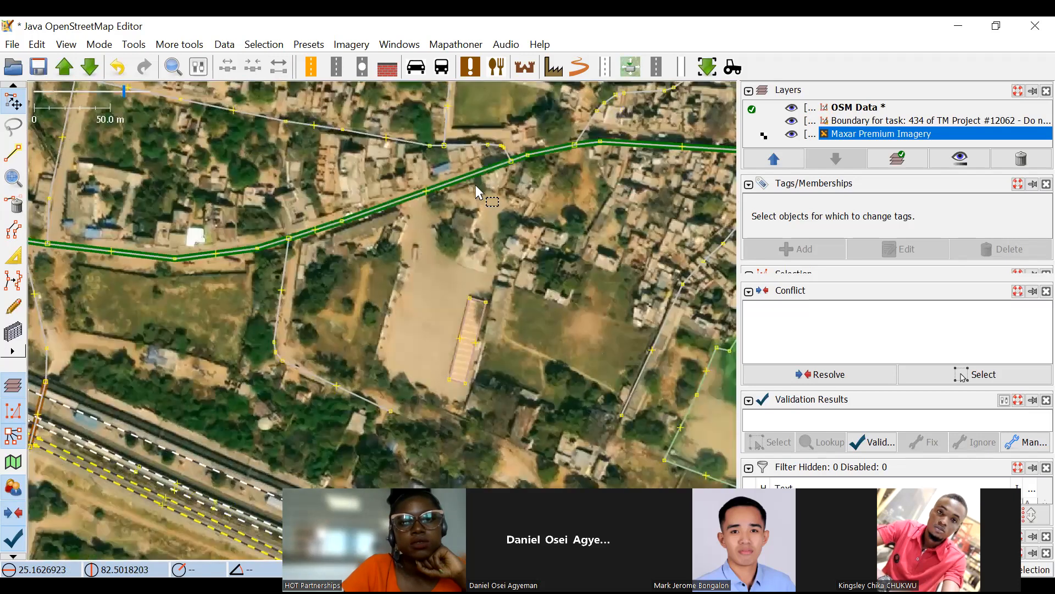
drag(515, 249, 502, 158)
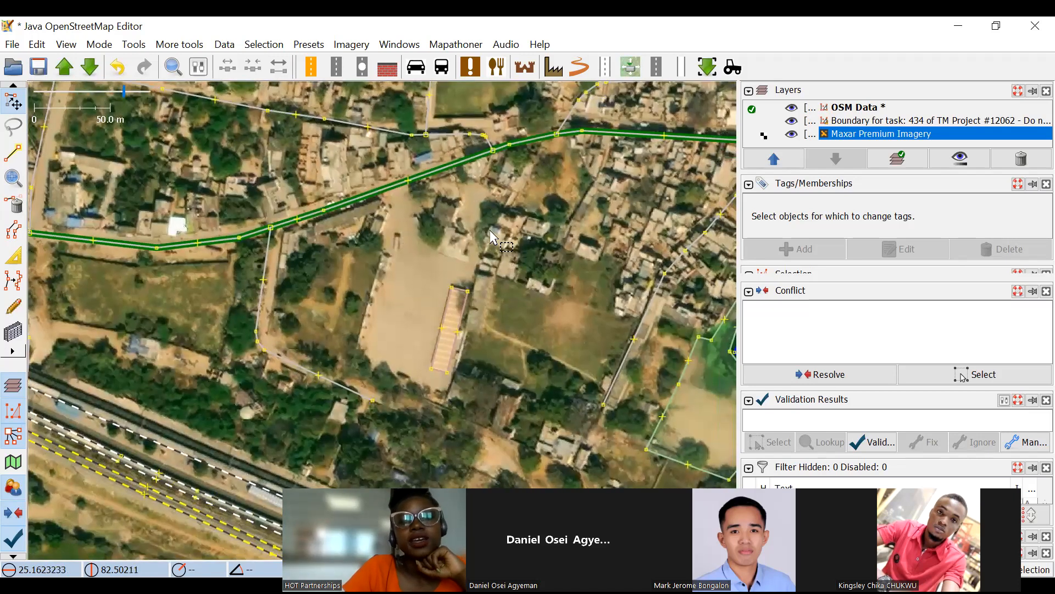
drag(189, 385, 365, 215)
drag(416, 307, 580, 360)
drag(462, 87, 510, 199)
drag(728, 140, 255, 198)
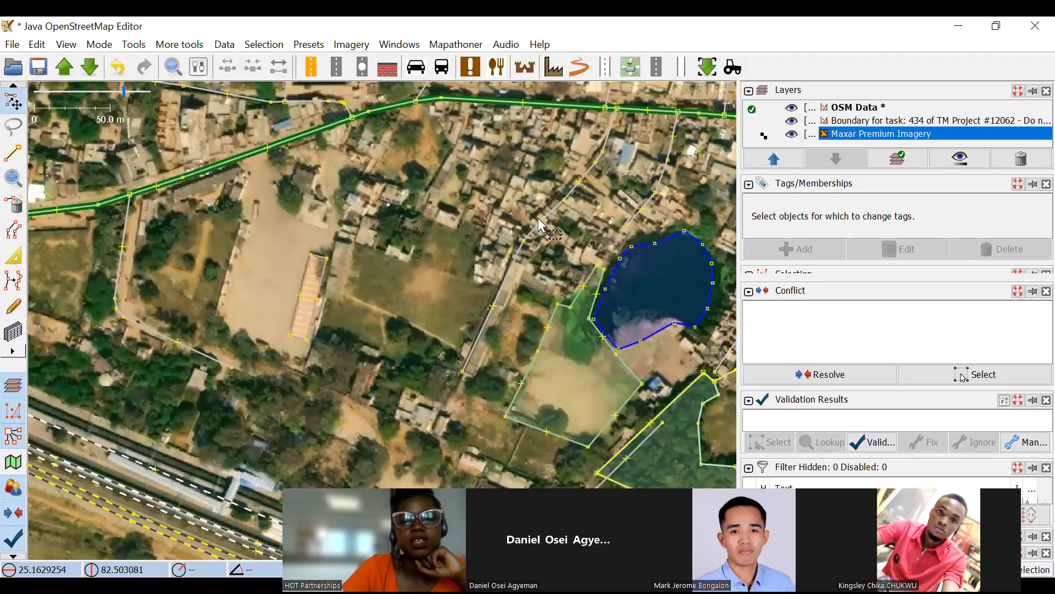
drag(553, 248, 313, 308)
scroll(666, 374, up, 2)
drag(530, 215, 647, 326)
drag(492, 225, 591, 352)
scroll(517, 318, down, 2)
drag(379, 279, 564, 279)
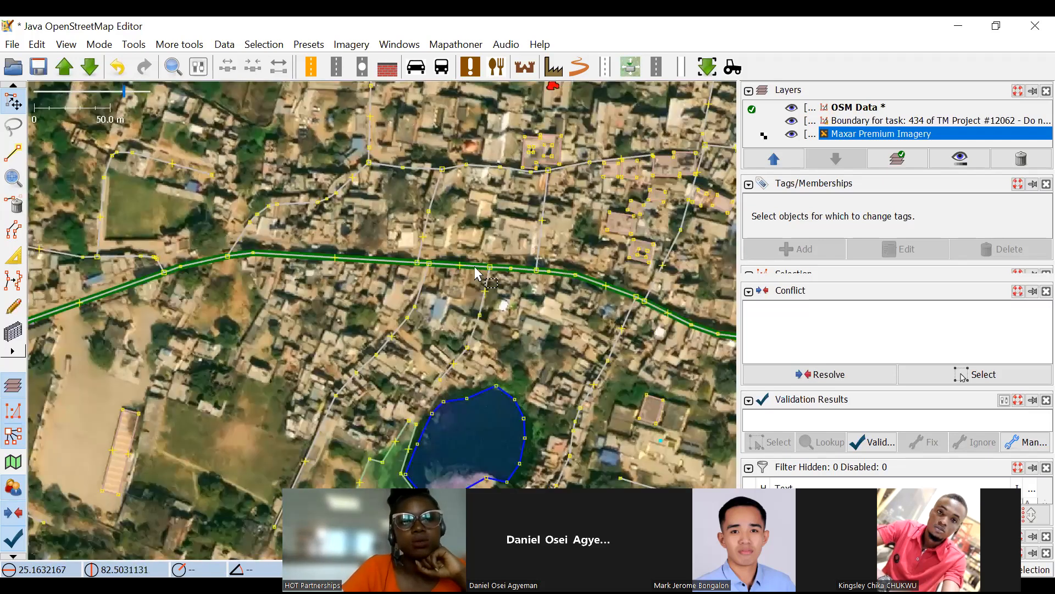
drag(399, 219, 595, 214)
drag(178, 207, 638, 159)
Move the nodes of the side road just north of Main Road so it follows the track in the imagery up to its junction.
scroll(167, 117, up, 2)
drag(167, 117, 227, 127)
drag(603, 237, 364, 194)
drag(557, 110, 334, 163)
drag(487, 270, 398, 175)
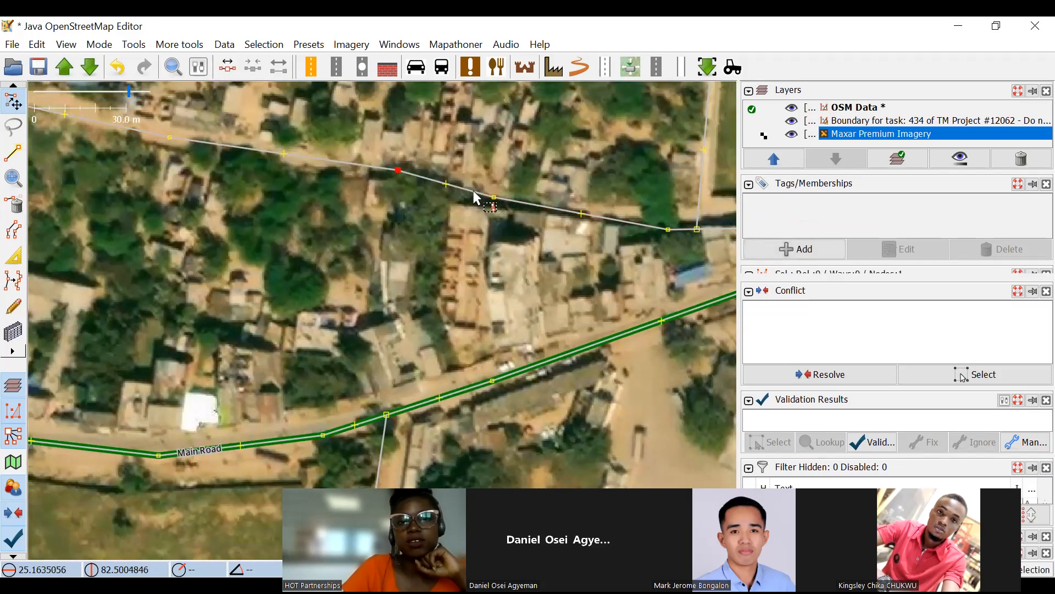
drag(494, 192, 506, 191)
drag(616, 202, 421, 141)
click(477, 169)
drag(477, 172, 517, 156)
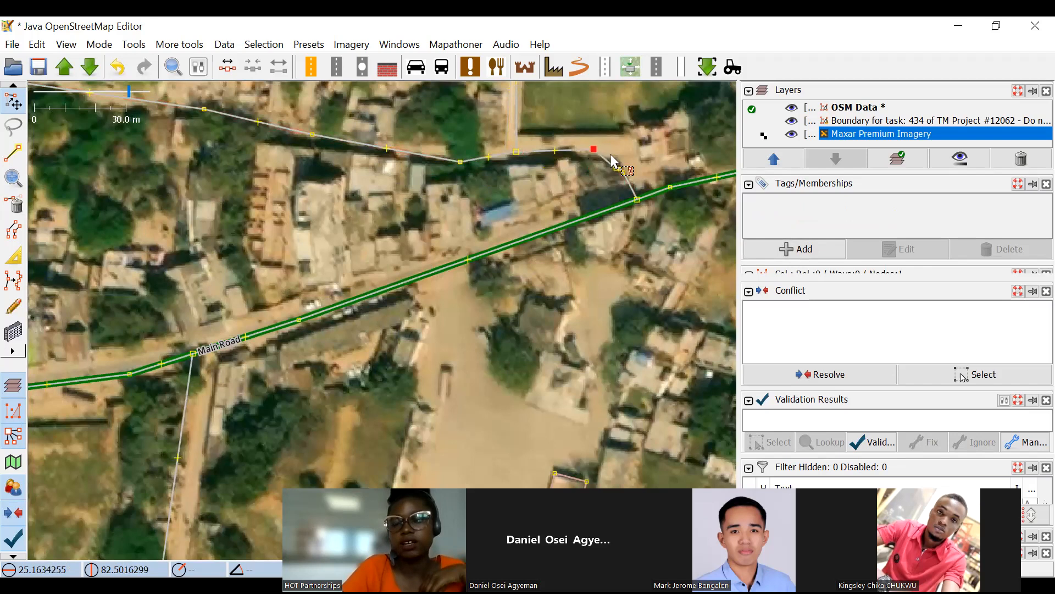
Select Main Road together with the three side roads branching off on its northern side.
scroll(608, 175, up, 4)
scroll(566, 198, down, 9)
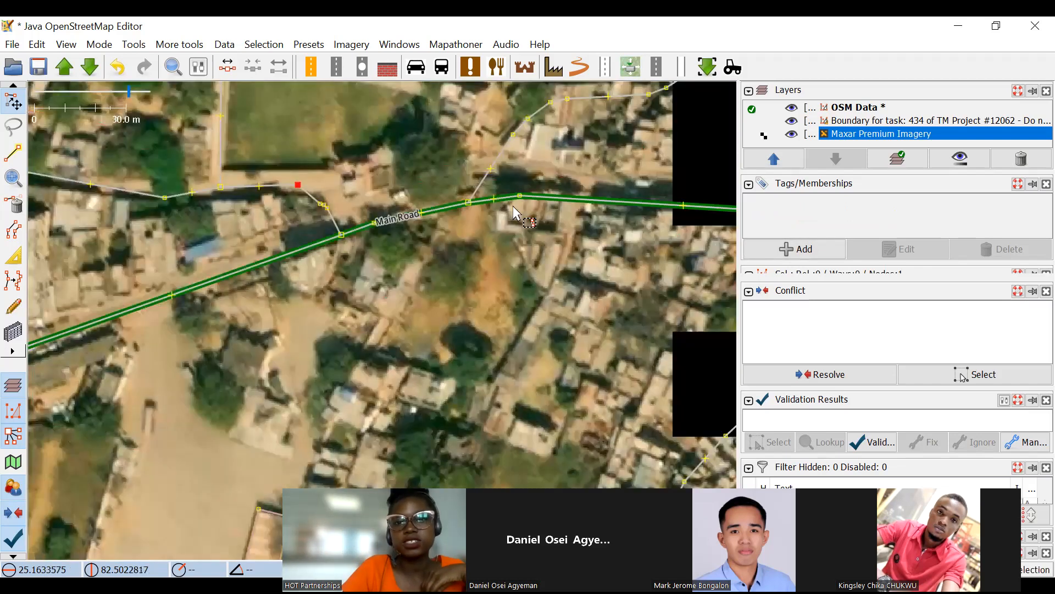
scroll(530, 213, up, 2)
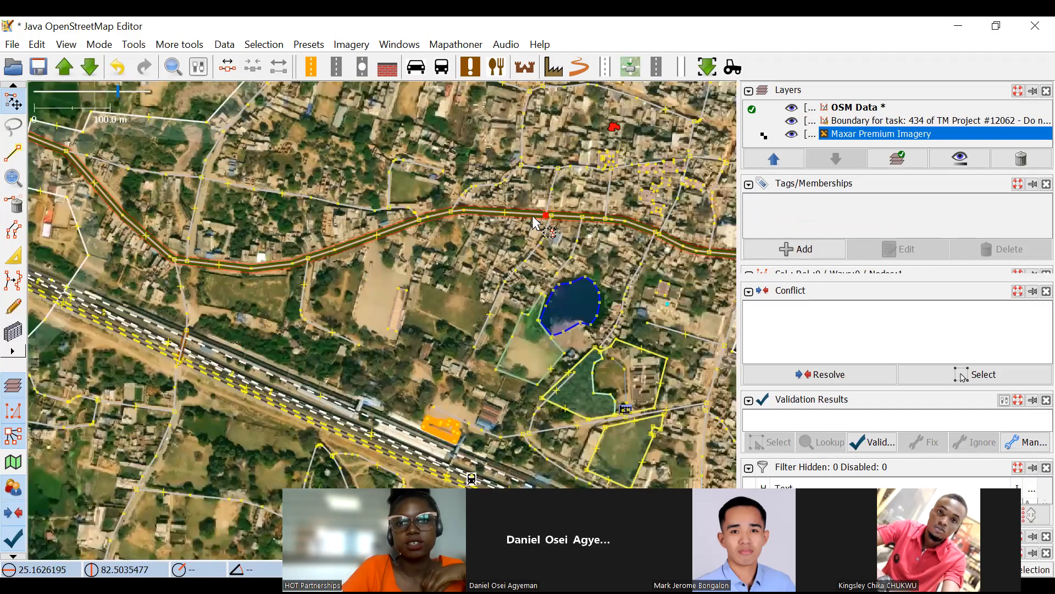
scroll(533, 215, up, 4)
click(533, 215)
scroll(470, 228, down, 2)
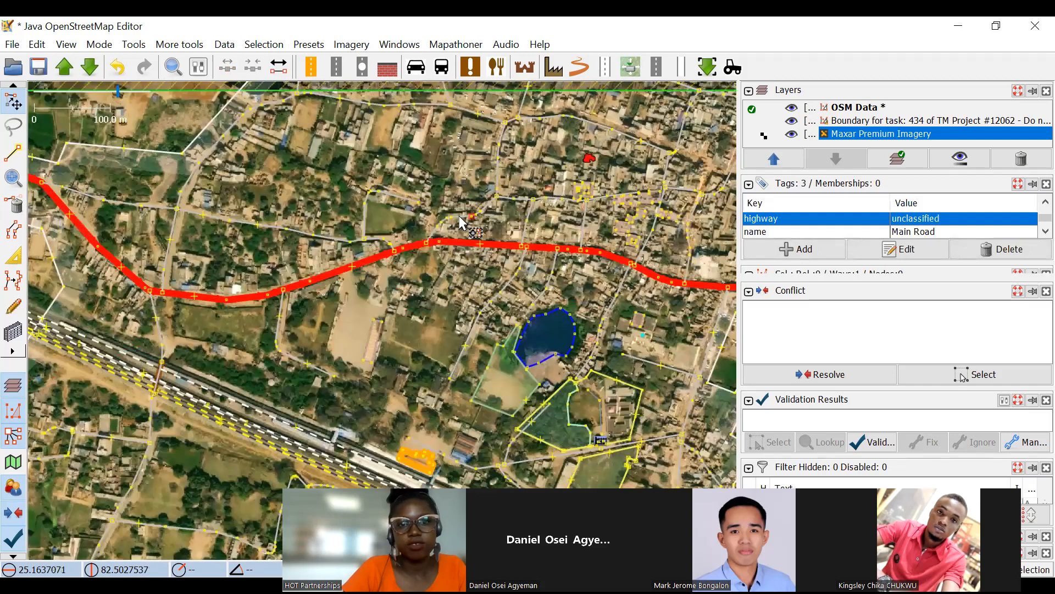
scroll(465, 214, up, 2)
shift+click(461, 218)
shift+click(350, 186)
shift+click(285, 264)
scroll(383, 269, down, 2)
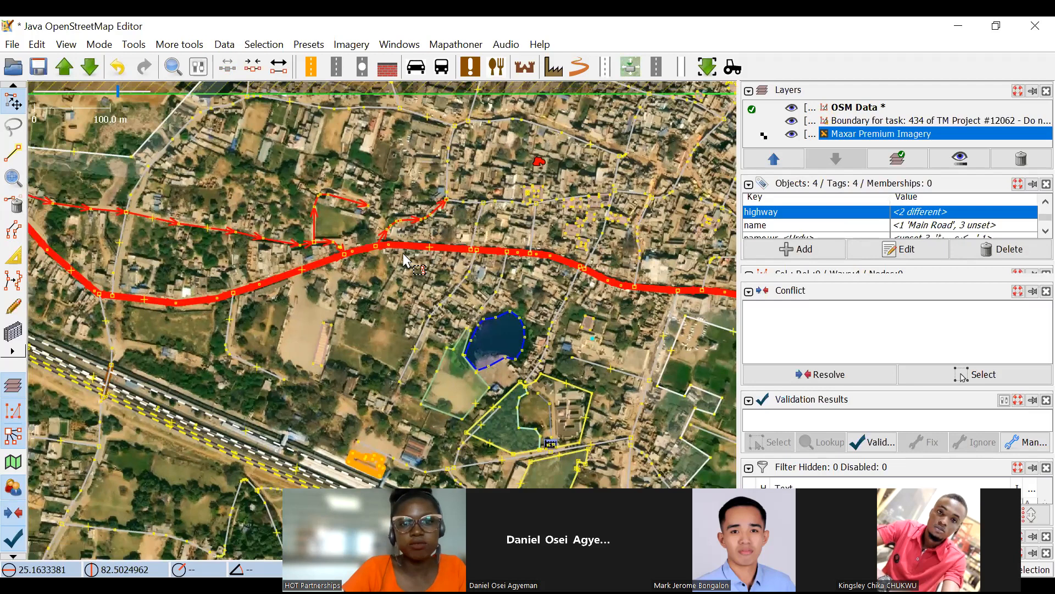
Undo the last move of the four selected roads.
scroll(377, 253, up, 2)
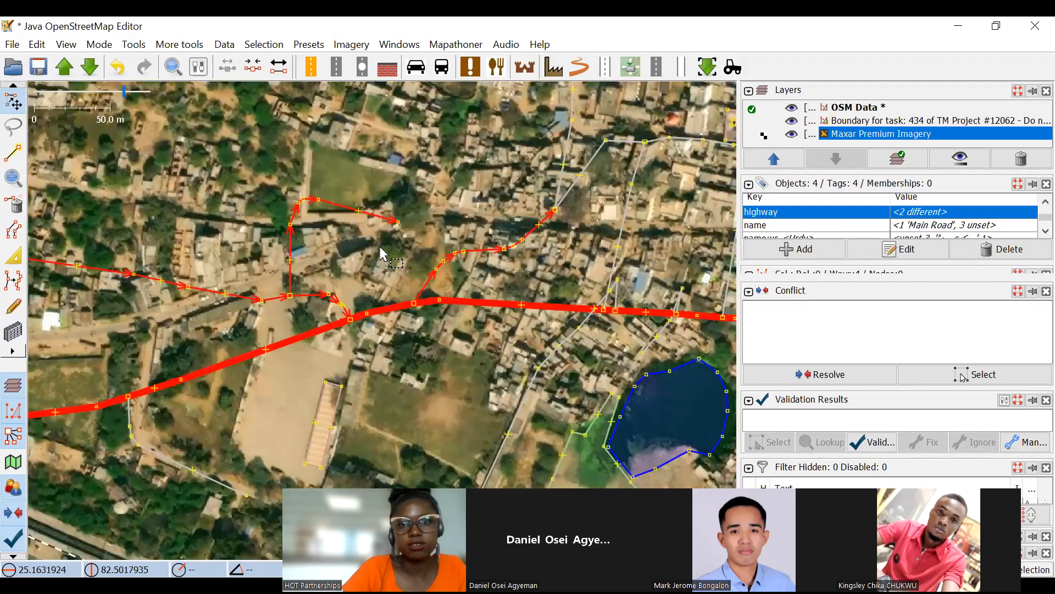
scroll(380, 247, down, 2)
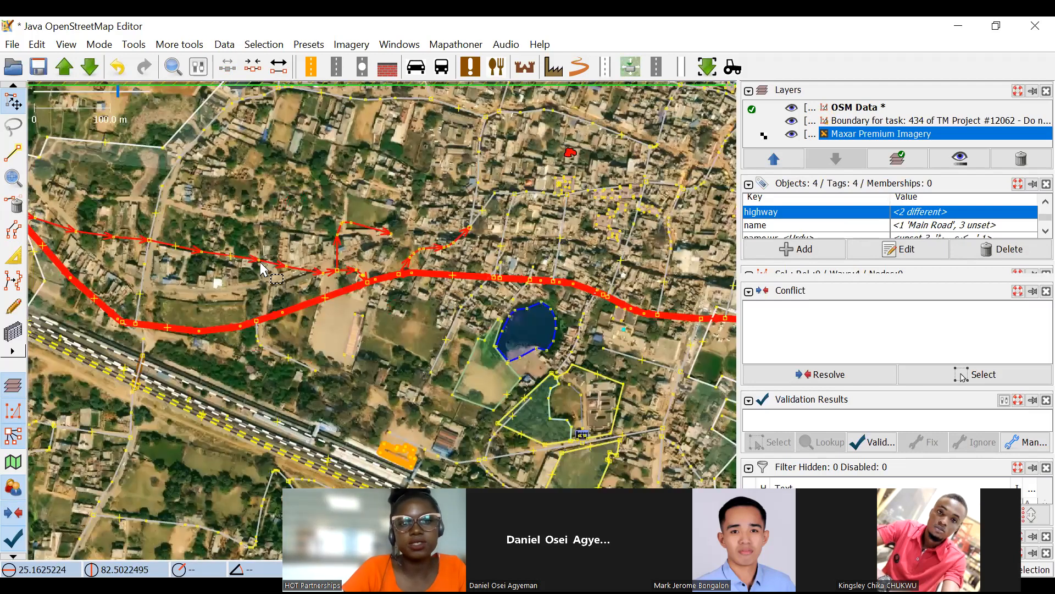
drag(319, 227, 451, 214)
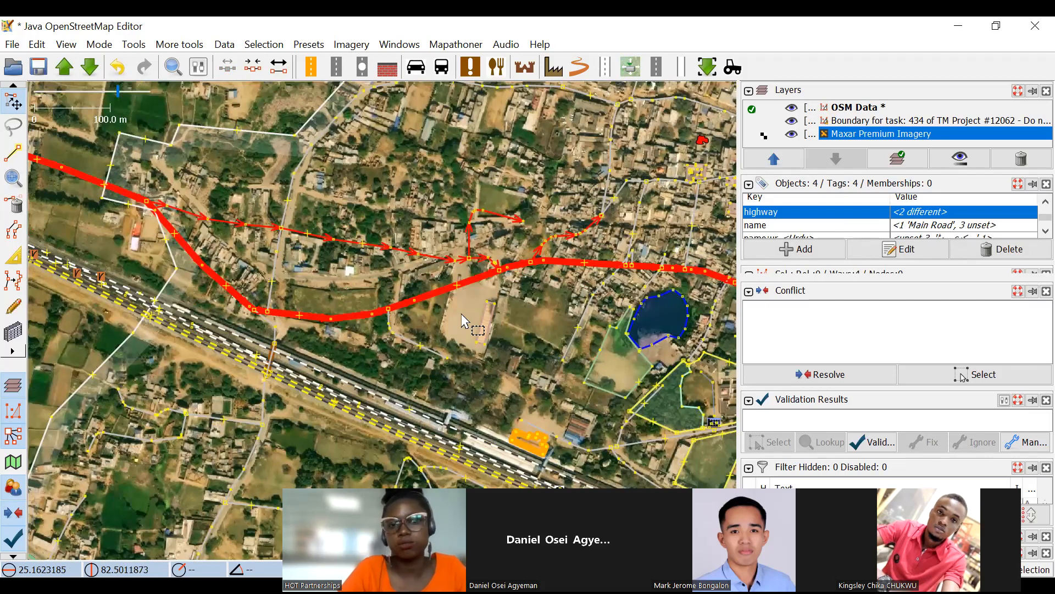
key(ctrl+z)
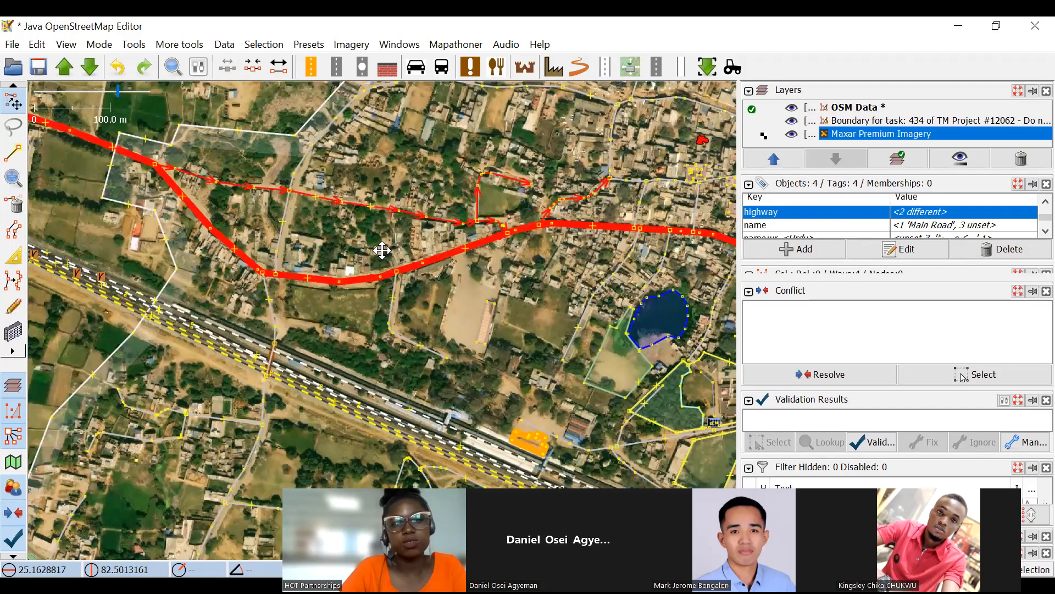
Inspect the railway corridor, the settlements south and east of it and the Main Road area, and clear the road selection.
scroll(142, 490, up, 2)
drag(142, 490, 405, 310)
scroll(397, 299, down, 2)
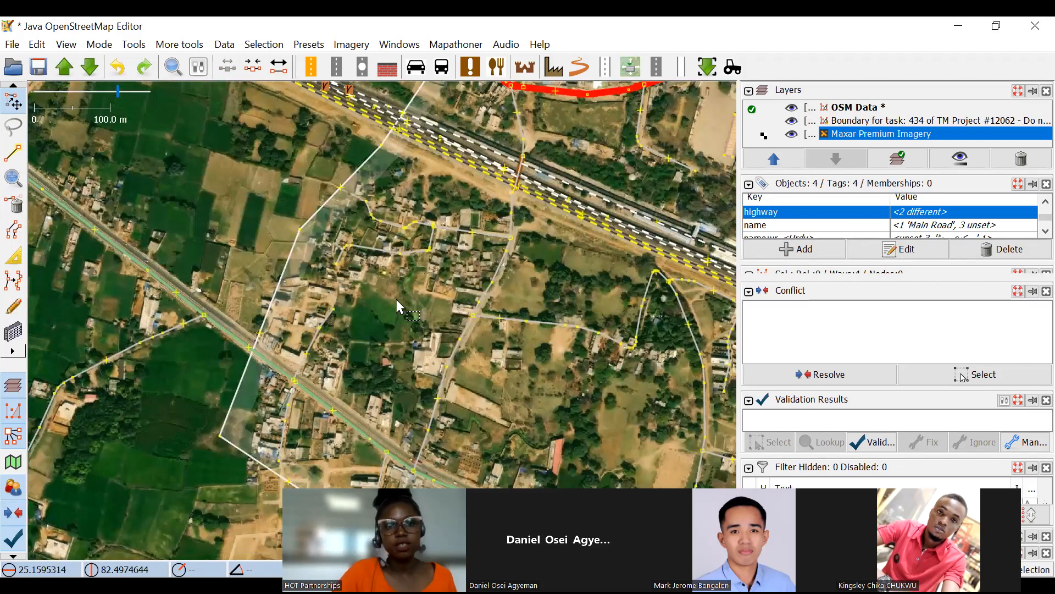
scroll(391, 349, up, 4)
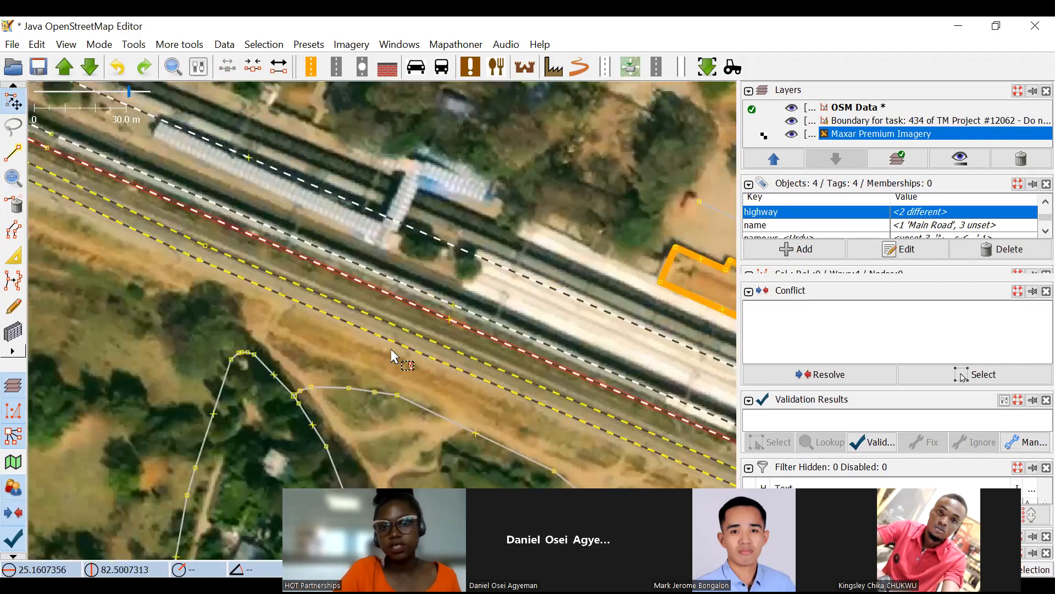
drag(389, 273, 233, 188)
scroll(233, 198, down, 2)
drag(615, 380, 287, 238)
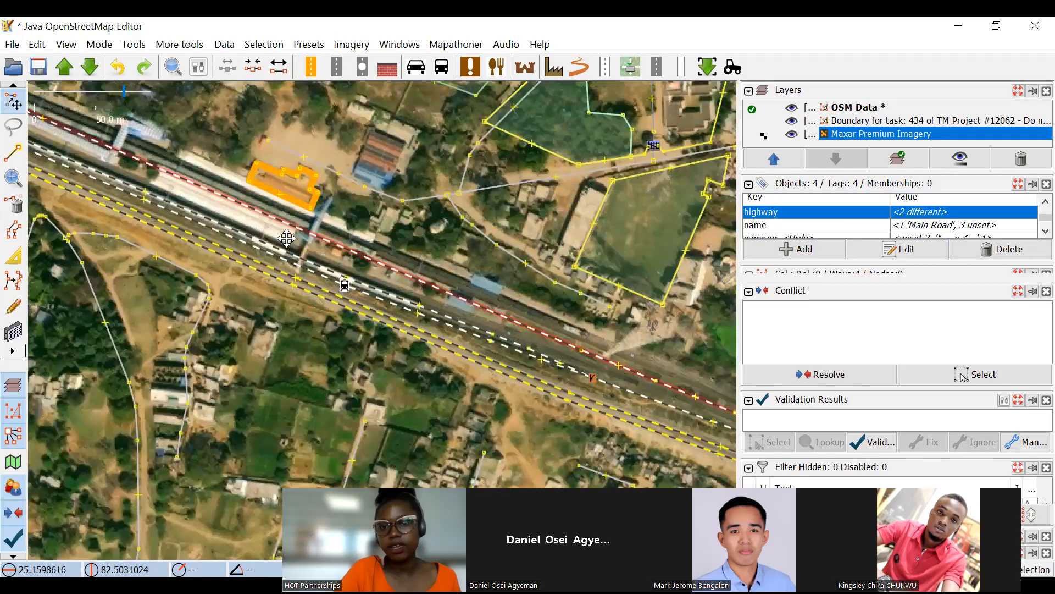
scroll(527, 283, up, 2)
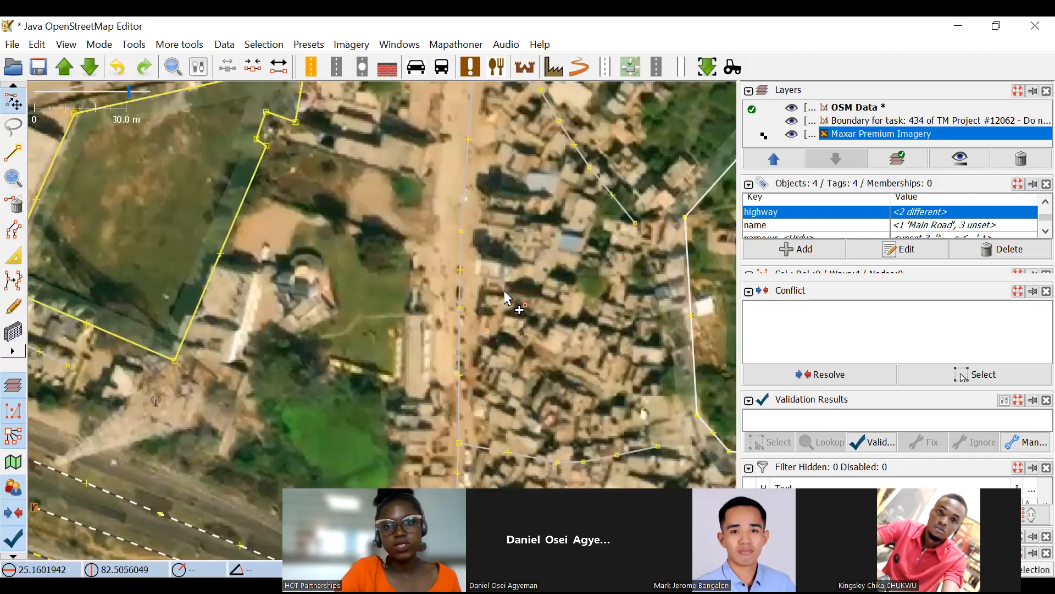
drag(531, 120, 561, 402)
drag(525, 126, 648, 393)
drag(475, 163, 632, 278)
scroll(566, 264, down, 2)
drag(465, 217, 588, 313)
drag(470, 243, 439, 279)
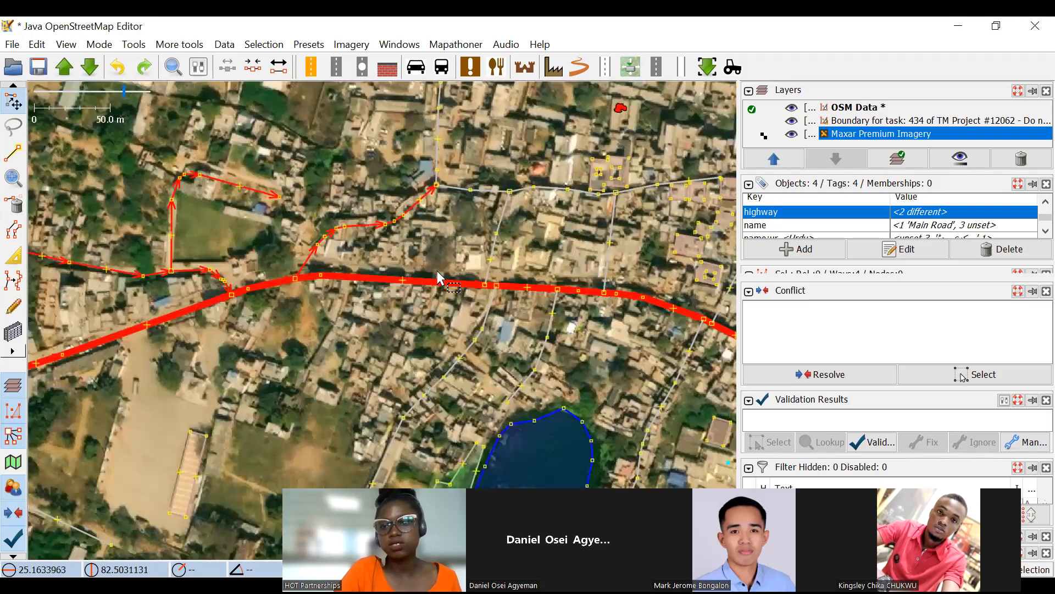
click(440, 263)
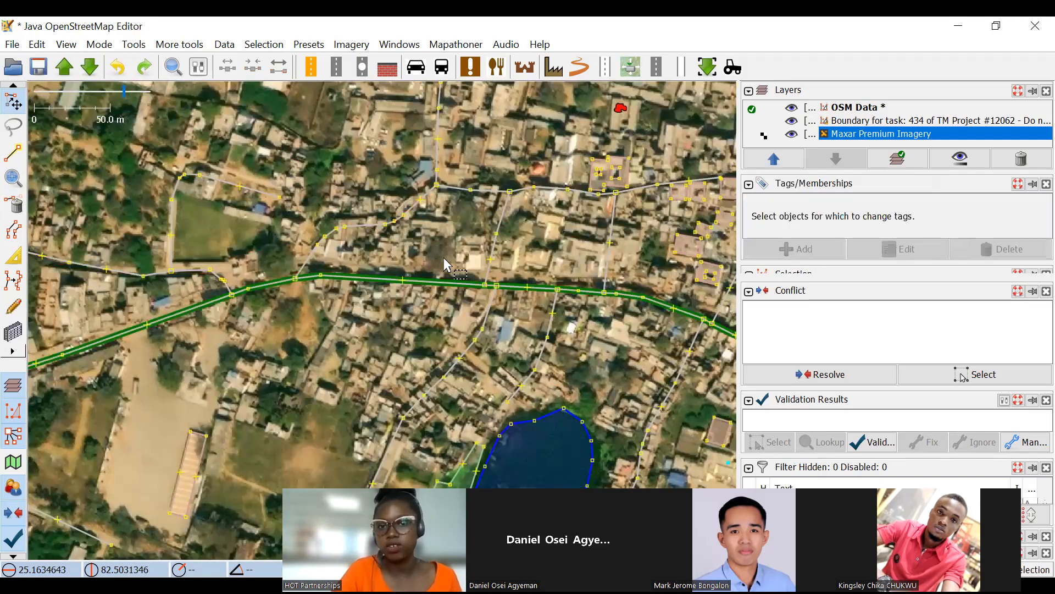
Examine the mapped buildings and the alleys between Main Road and the dirt road north of the Vindhyachal marker.
drag(553, 226, 510, 217)
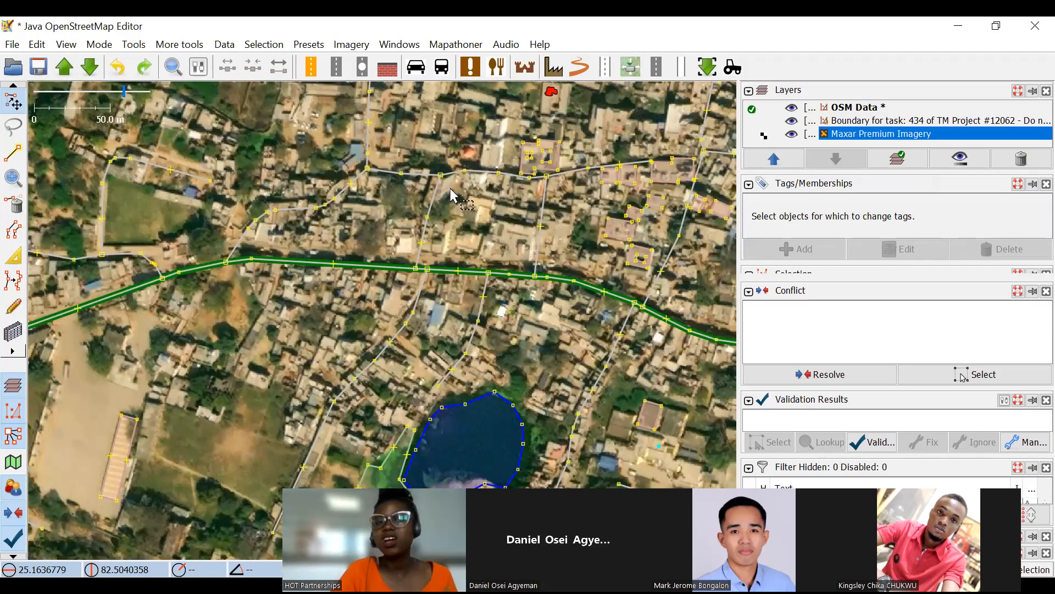
drag(440, 278, 418, 244)
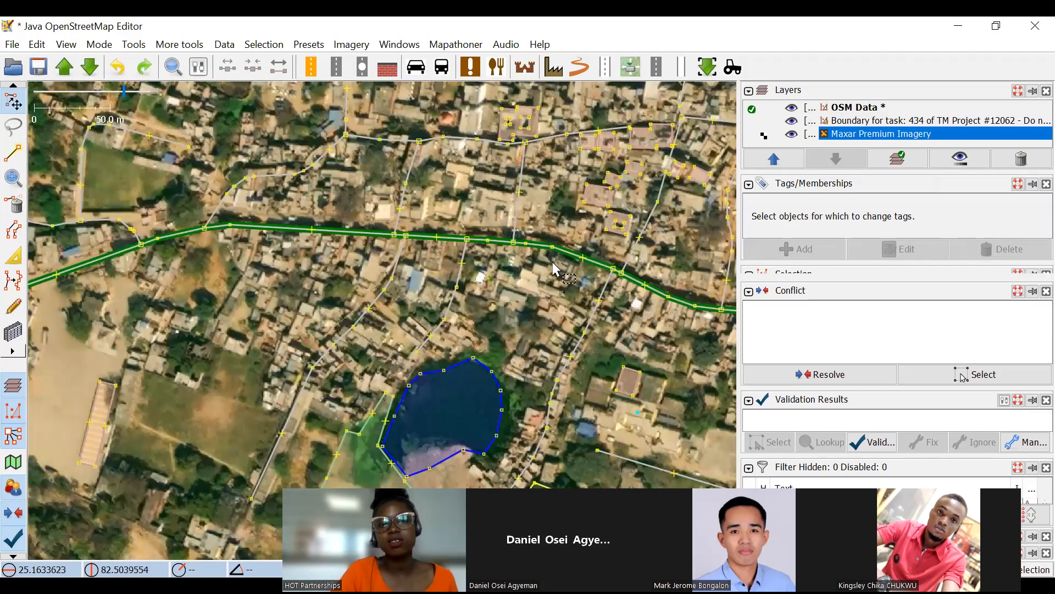
drag(495, 299, 518, 282)
scroll(610, 264, up, 2)
drag(602, 280, 522, 281)
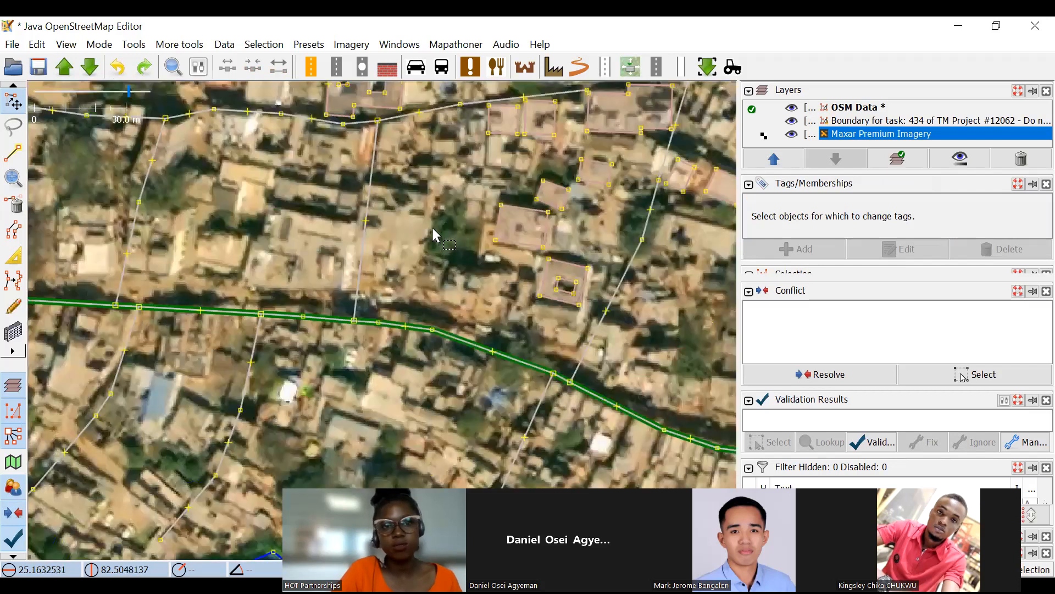
drag(439, 250, 481, 285)
drag(216, 244, 351, 311)
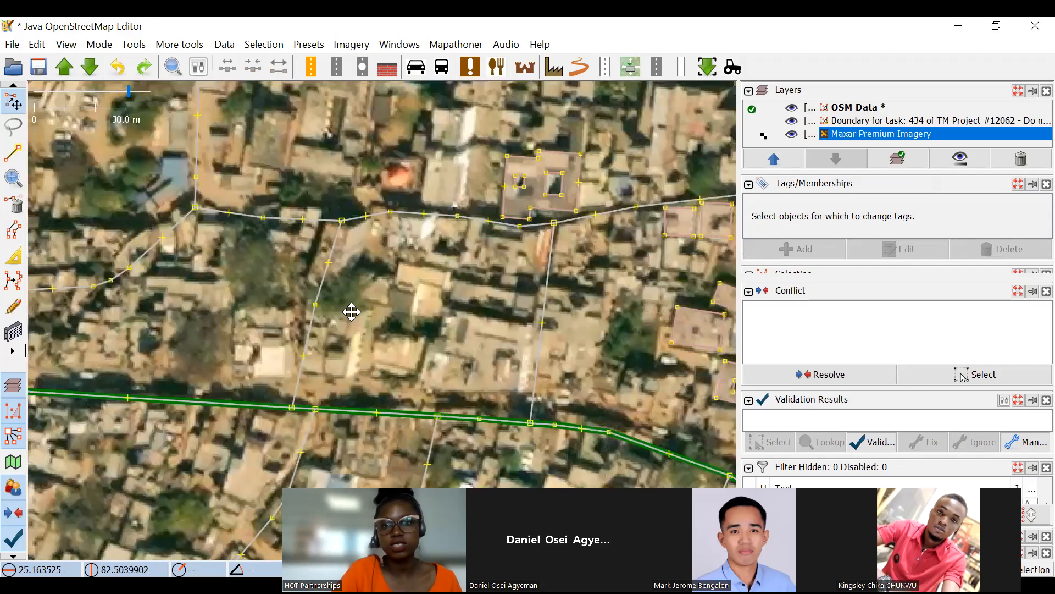
drag(698, 293, 509, 288)
drag(613, 223, 556, 246)
scroll(591, 230, up, 1)
scroll(631, 228, up, 1)
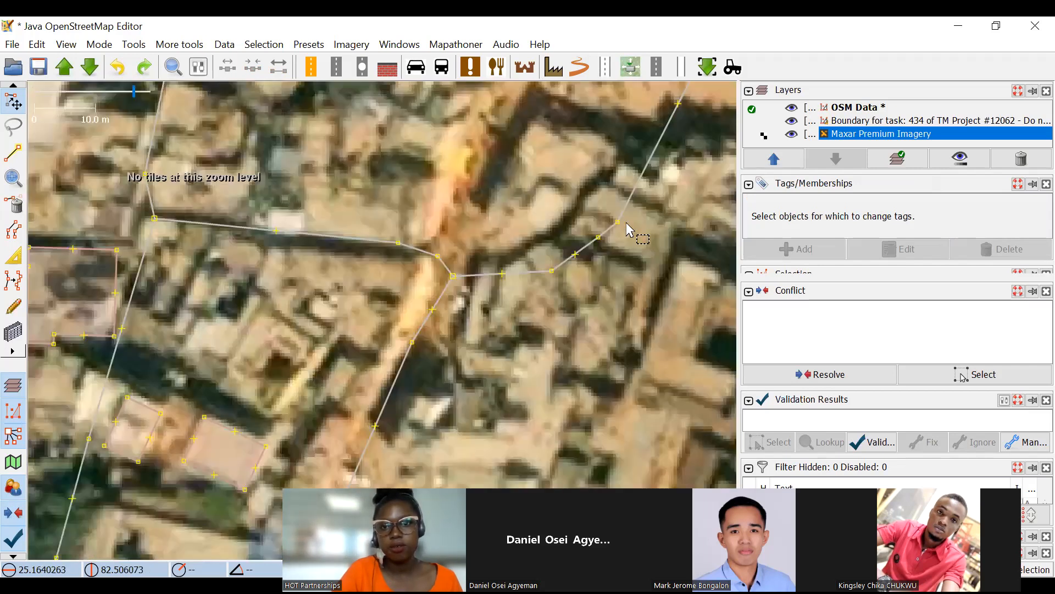
drag(573, 317, 705, 362)
drag(492, 257, 640, 280)
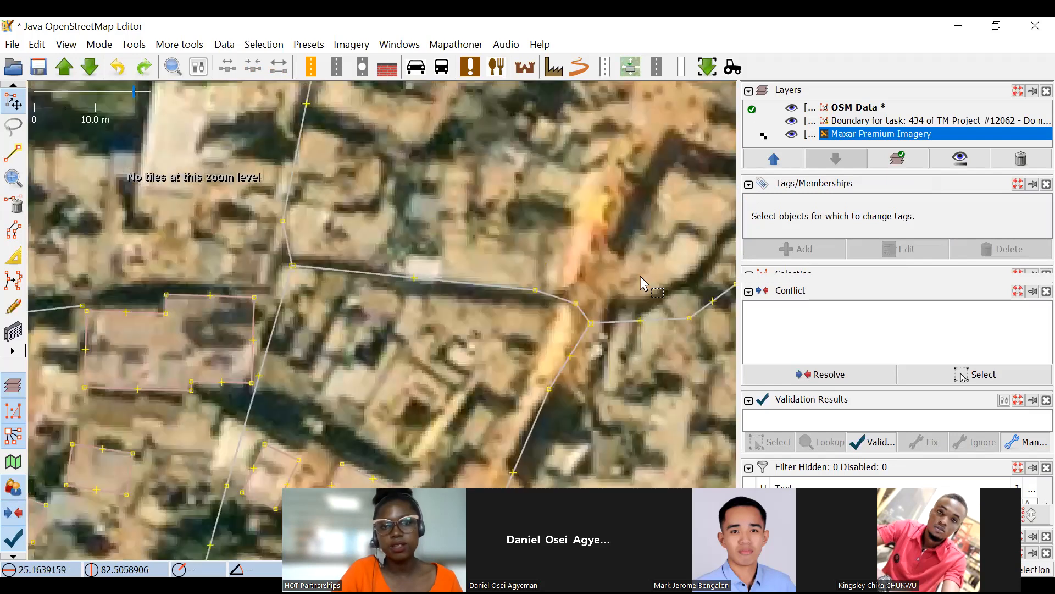
scroll(544, 267, down, 1)
scroll(529, 256, down, 1)
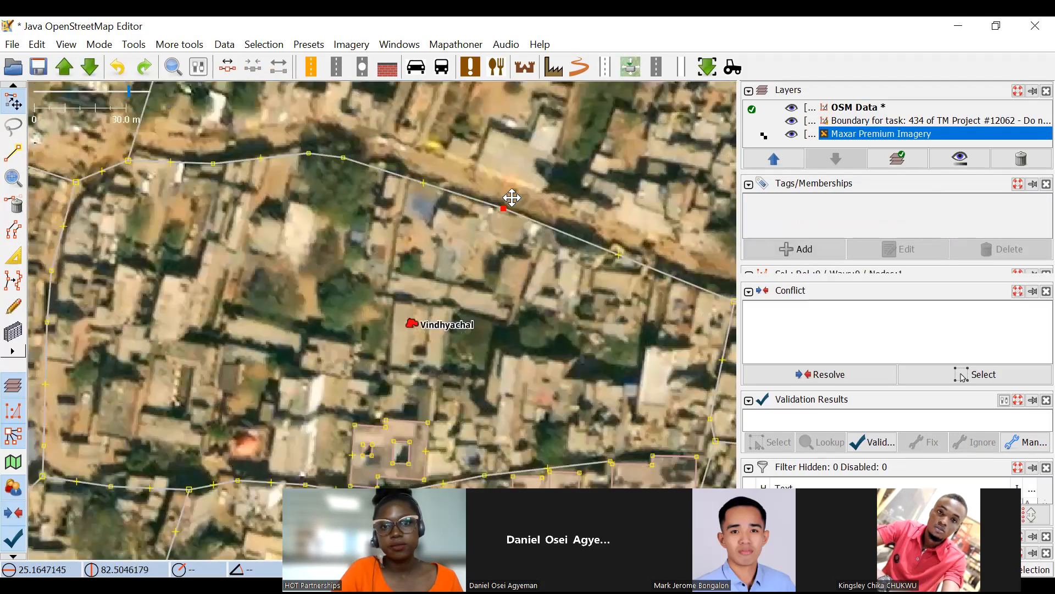
Move the nodes of the road north of the Vindhyachal marker, including its western end, onto the dirt road in the imagery.
click(511, 197)
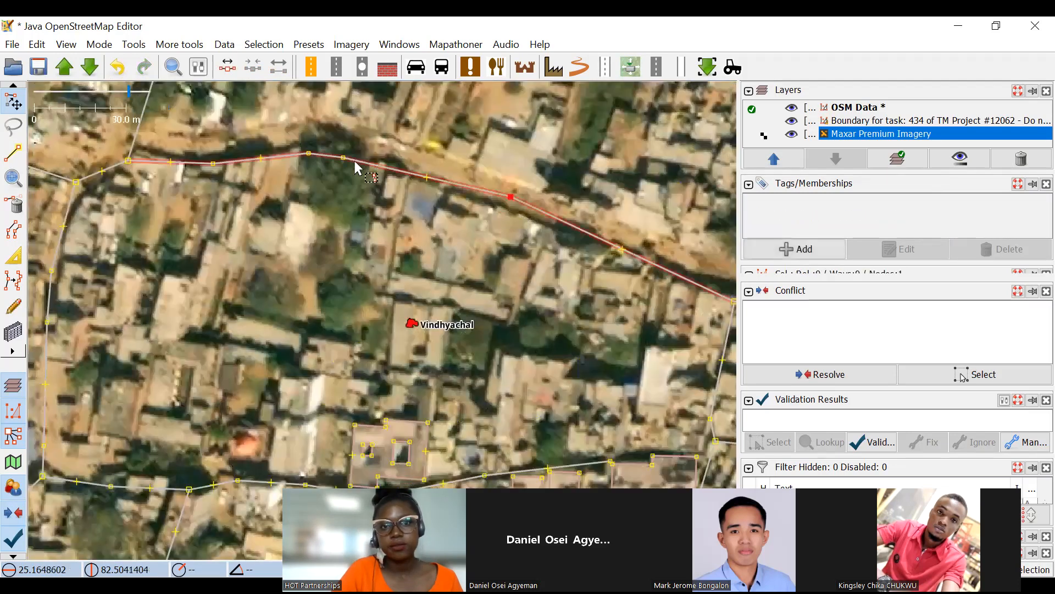
drag(343, 158, 320, 143)
drag(213, 163, 234, 147)
drag(128, 161, 116, 142)
drag(242, 199, 371, 215)
scroll(444, 222, down, 3)
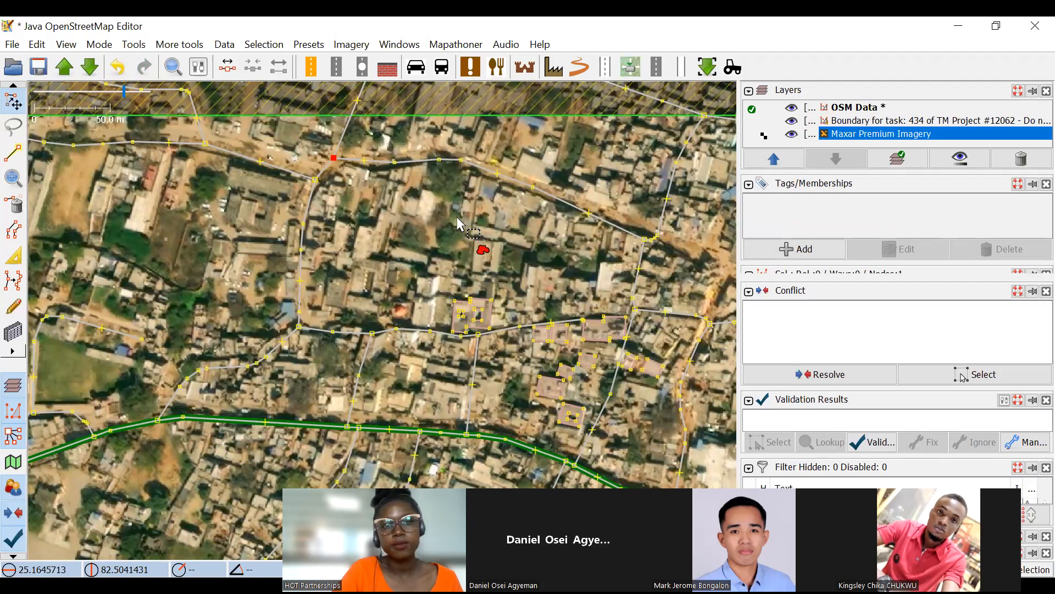
drag(487, 292, 455, 206)
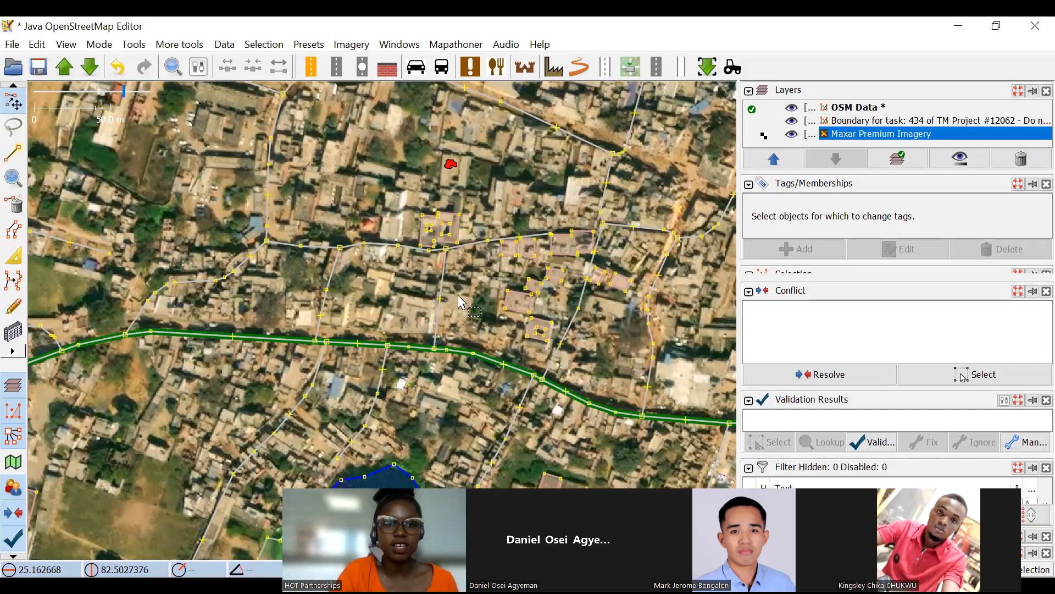
scroll(461, 300, down, 2)
scroll(582, 236, up, 4)
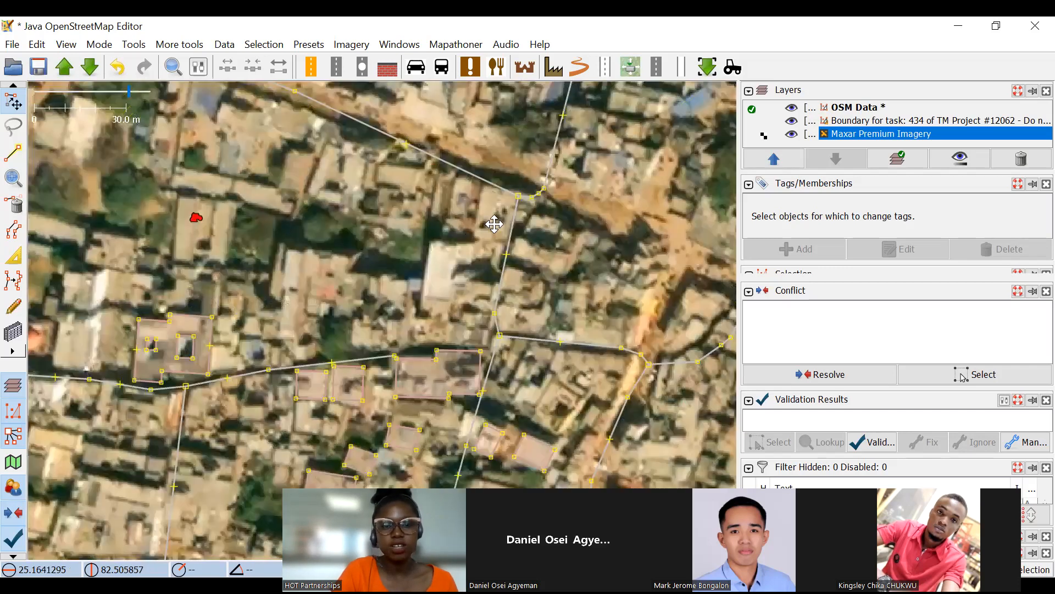
scroll(495, 181, down, 2)
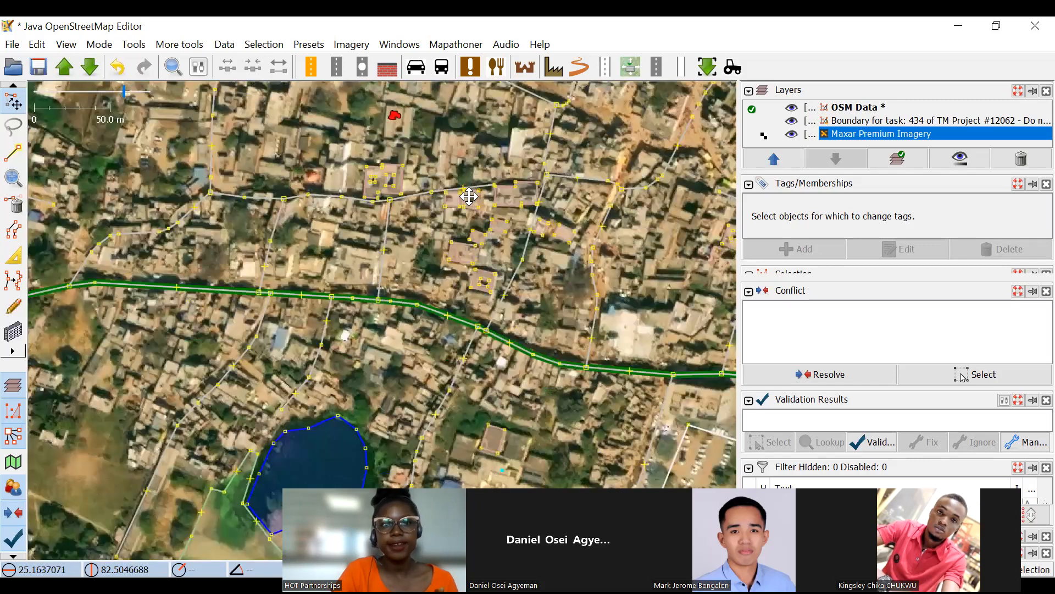
drag(422, 165, 469, 197)
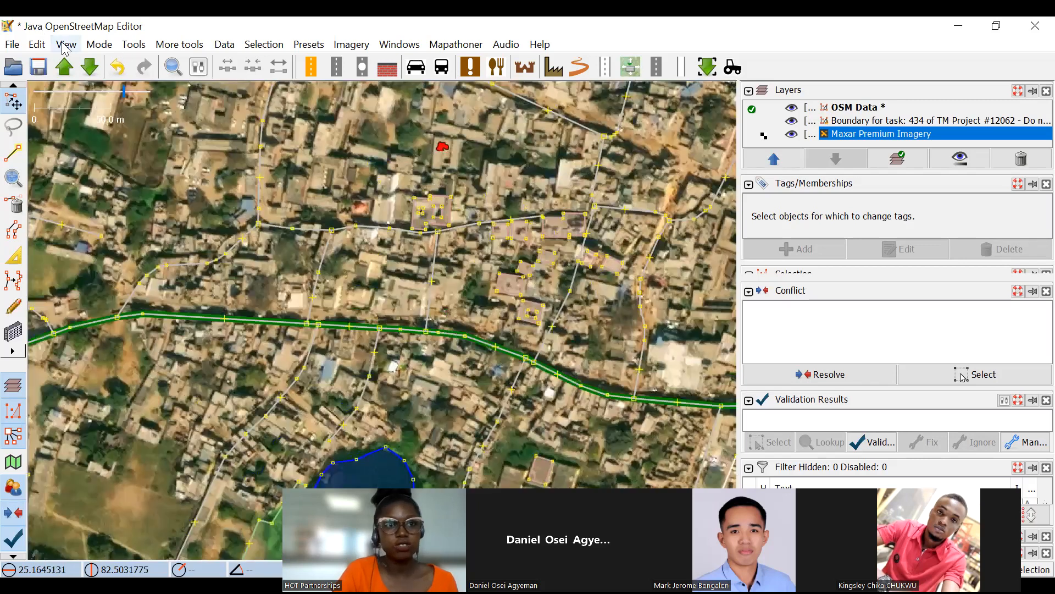
click(65, 45)
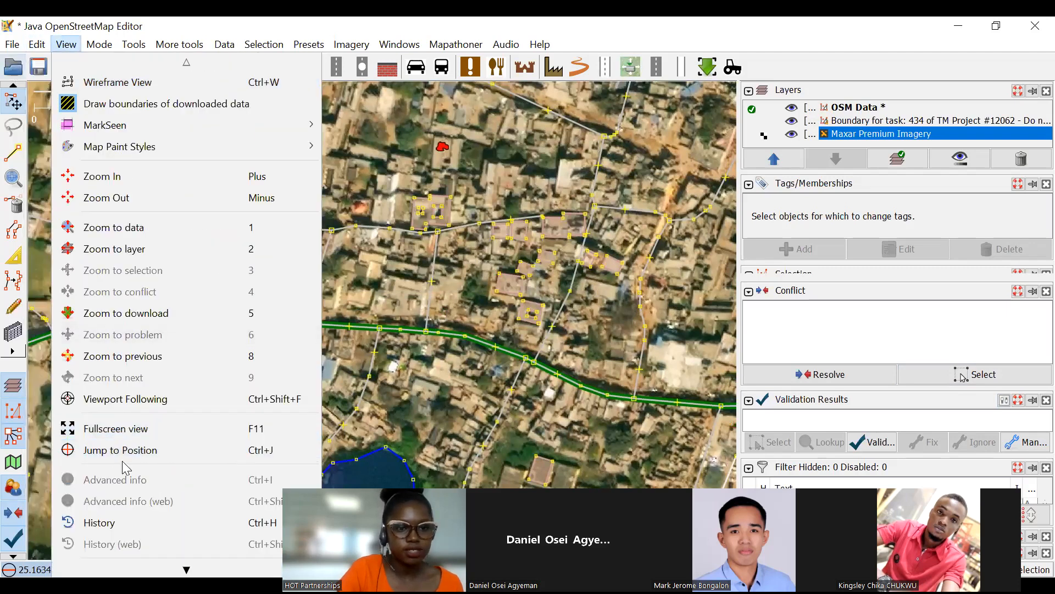
mouse_move(37, 45)
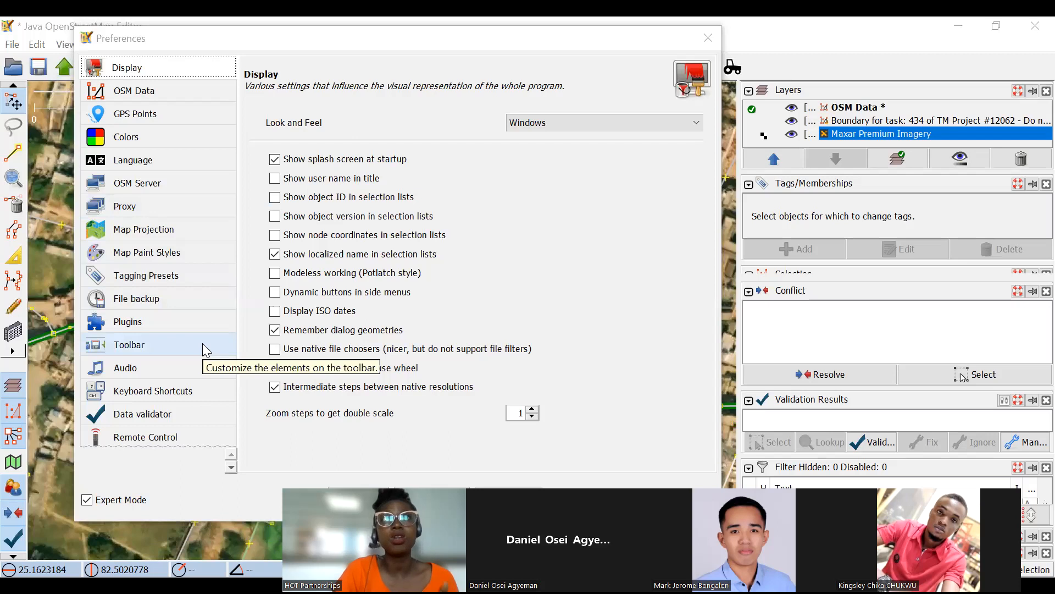
click(707, 38)
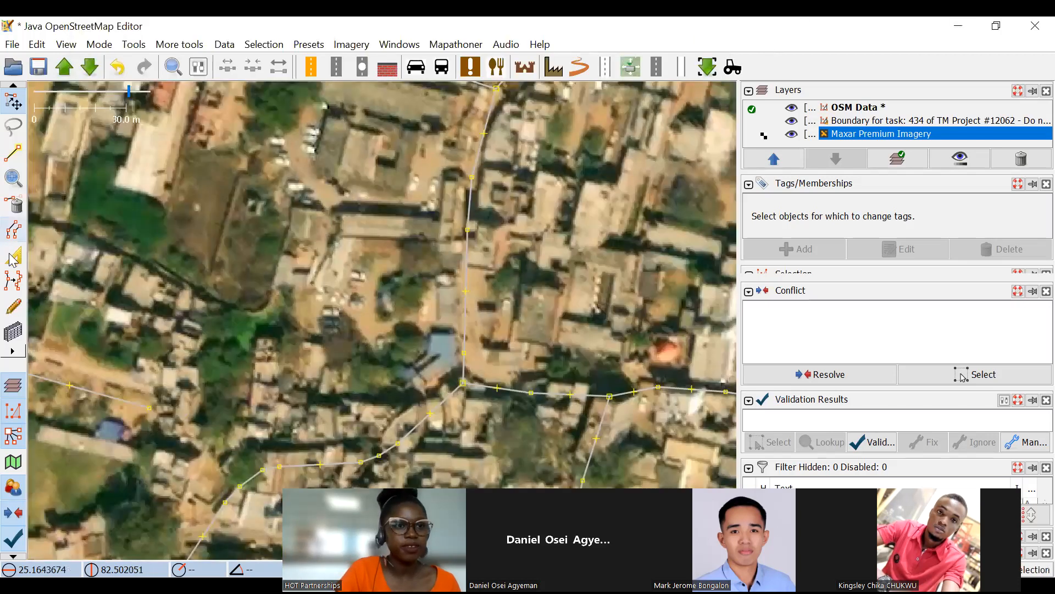
Draw a rectangular building over the narrow roof on the eastern edge of the bare ground south of the northern road, and select it.
click(13, 332)
scroll(149, 195, up, 5)
click(148, 193)
click(81, 421)
click(190, 391)
click(13, 101)
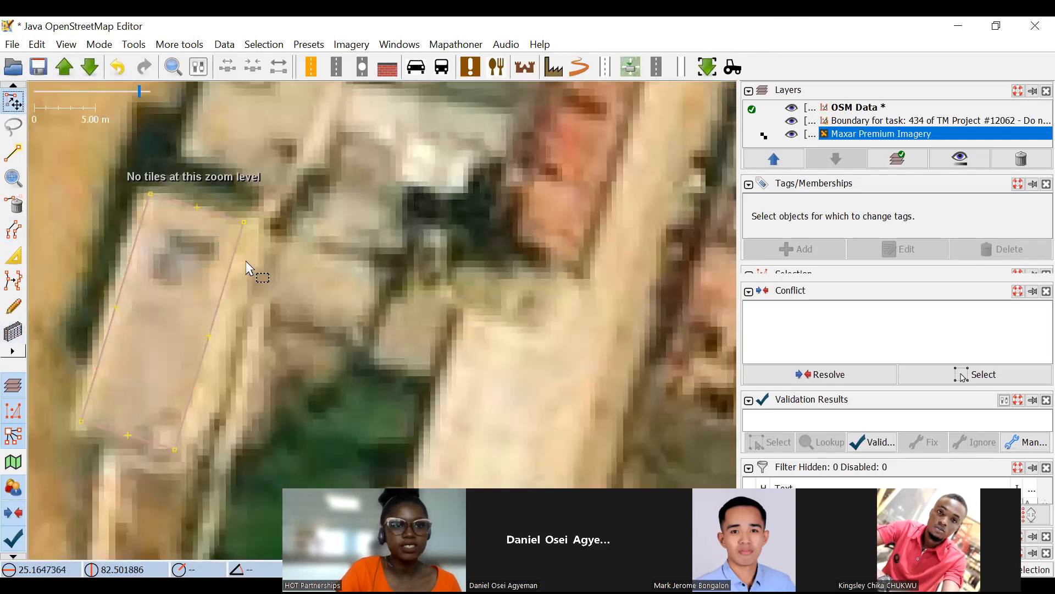
click(177, 206)
scroll(385, 264, down, 4)
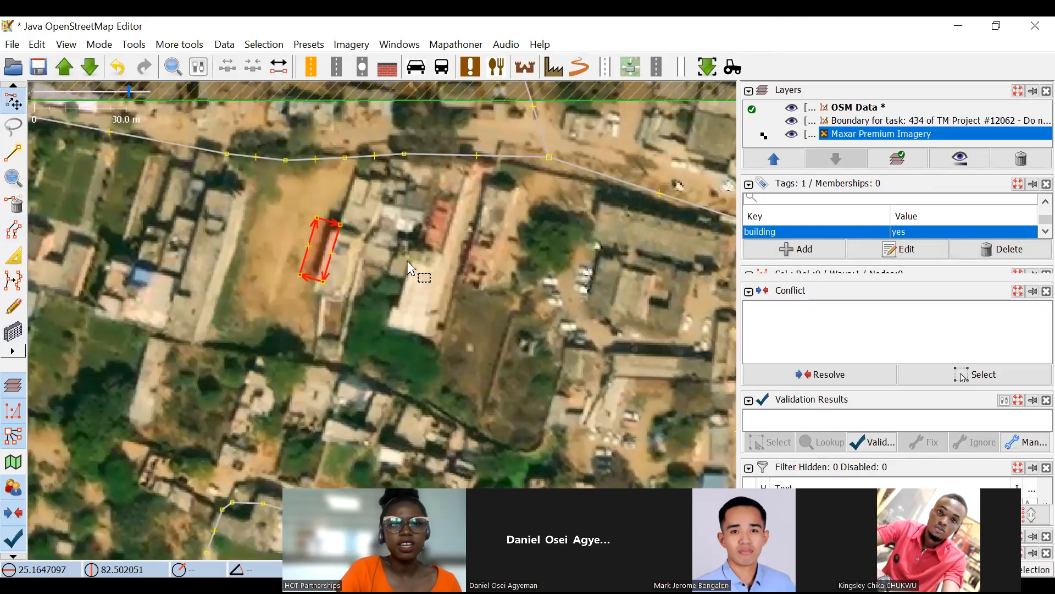
Examine the settlement and roads around the new building and clear the building selection.
scroll(312, 177, down, 3)
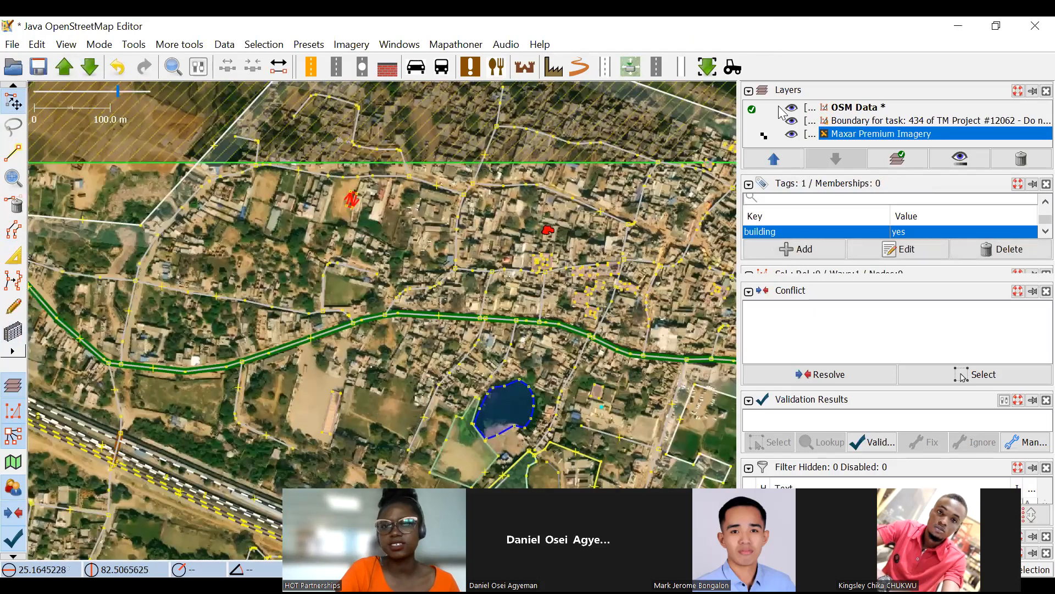
scroll(324, 191, up, 4)
drag(630, 273, 423, 254)
scroll(397, 243, down, 2)
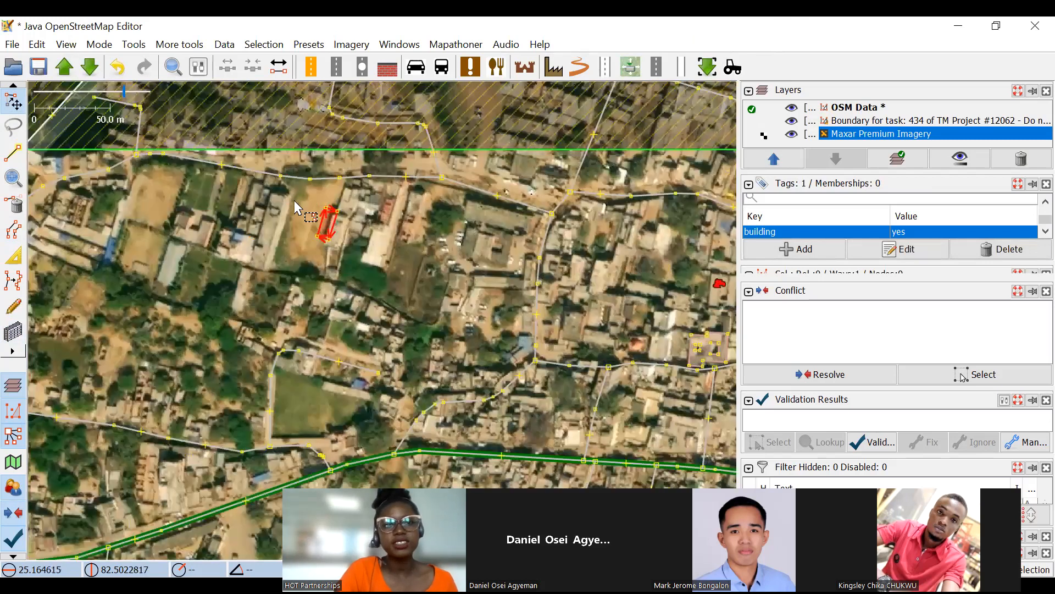
scroll(296, 201, up, 2)
click(395, 229)
scroll(433, 244, down, 2)
drag(469, 271, 515, 271)
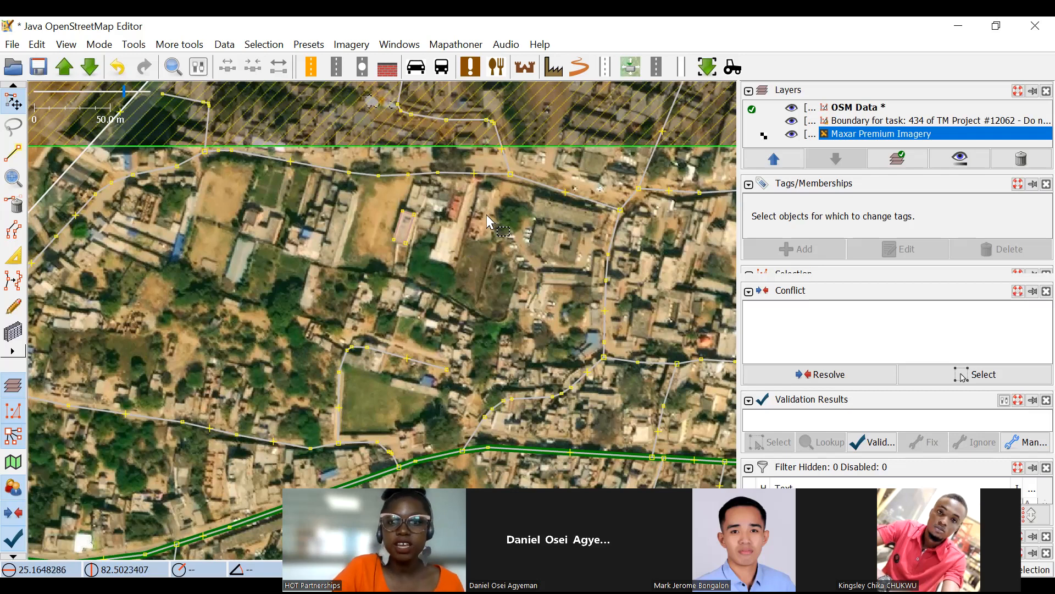
scroll(486, 207, down, 2)
drag(333, 199, 392, 171)
scroll(495, 208, up, 2)
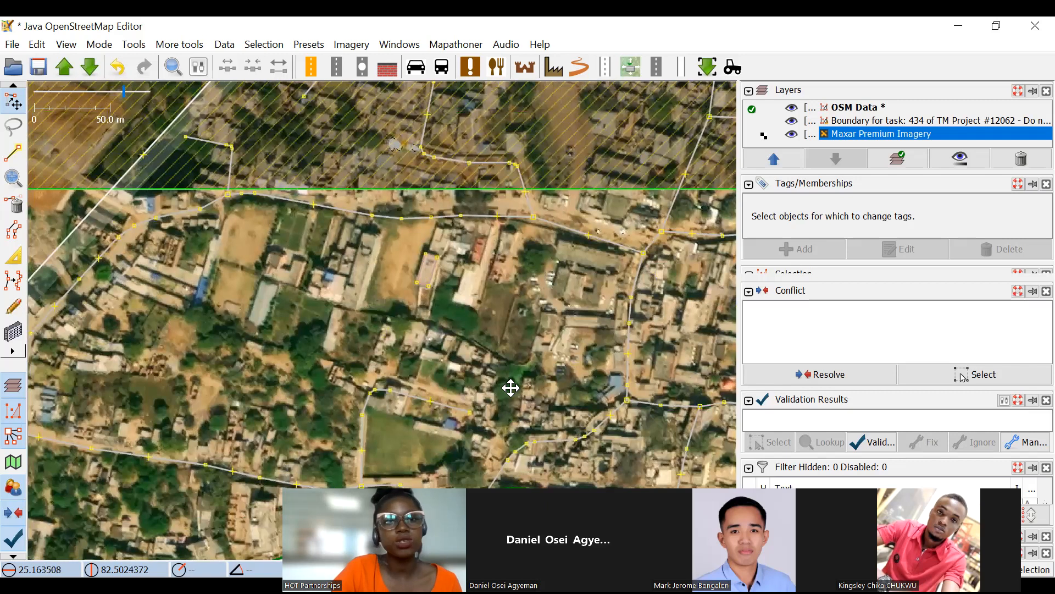
drag(511, 384, 528, 366)
Look up the mapathoner plugin in the plugin preferences by searching "mapa", and view the tools it provides.
click(37, 44)
click(84, 484)
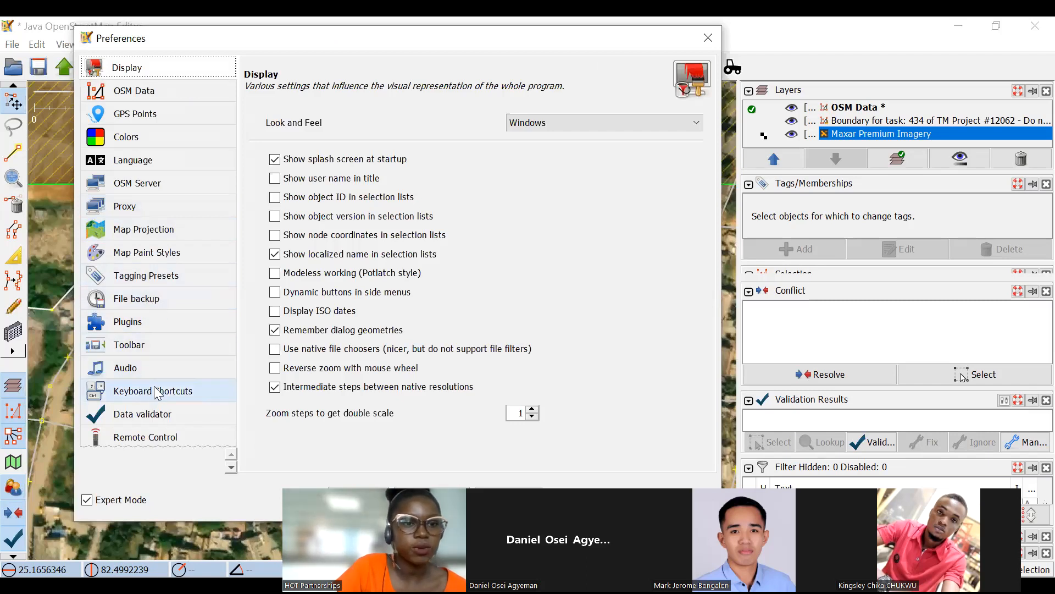
scroll(157, 365, down, 1)
scroll(142, 234, up, 1)
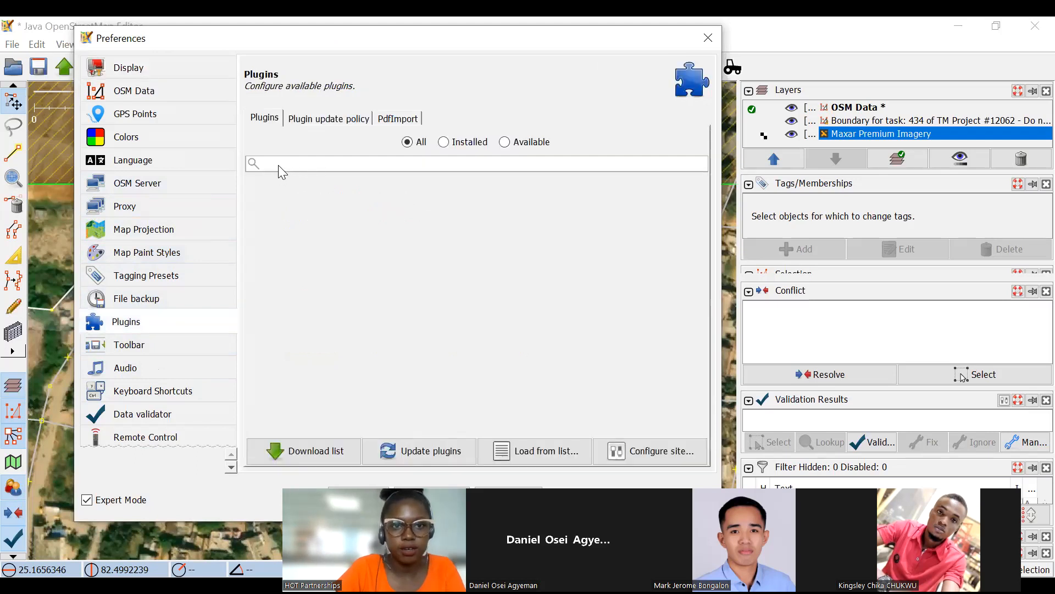
text(ma)
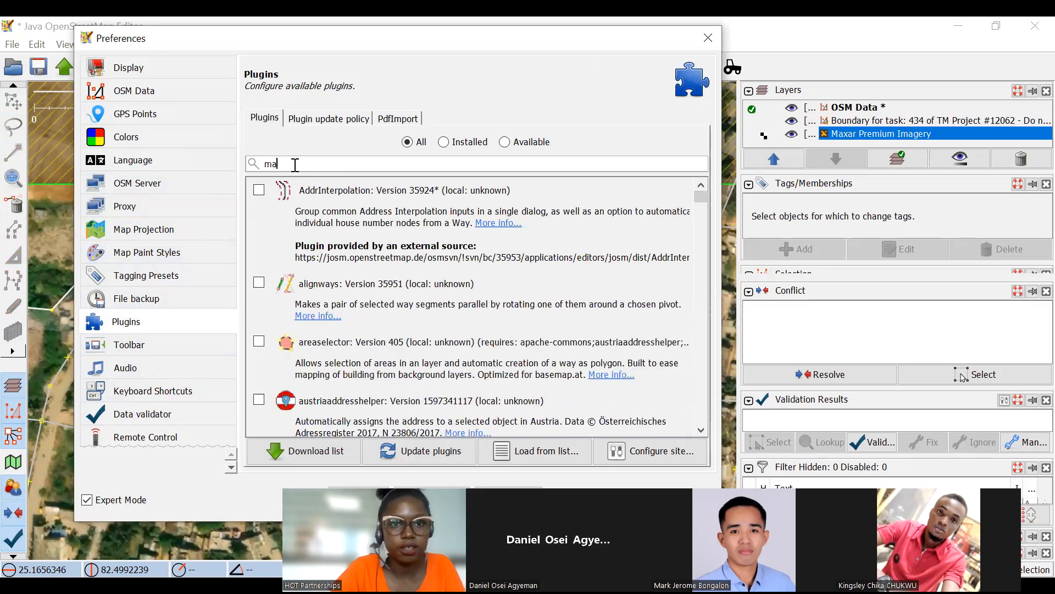
text(p)
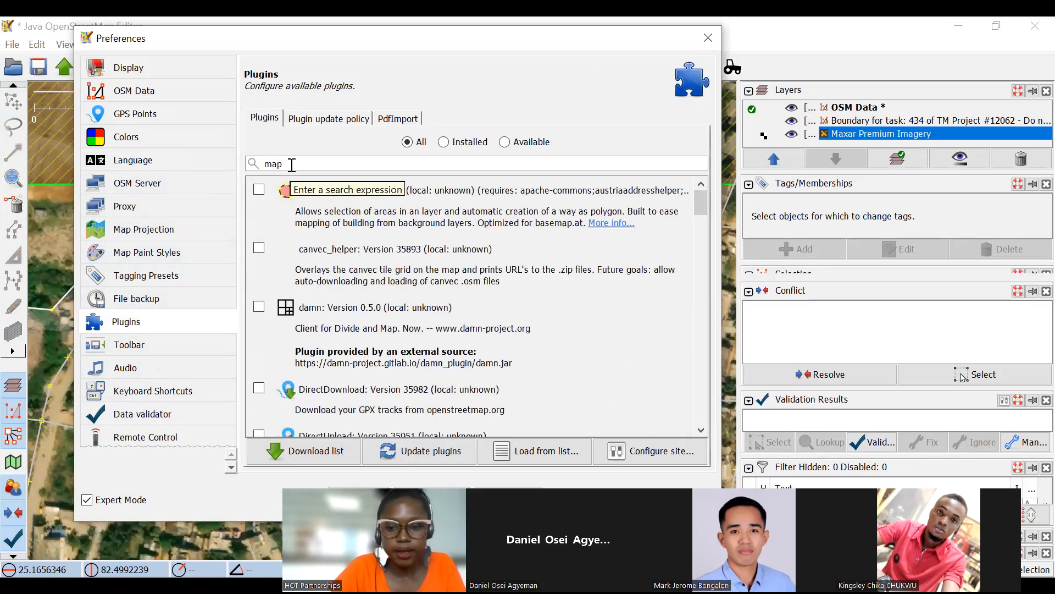
text(a)
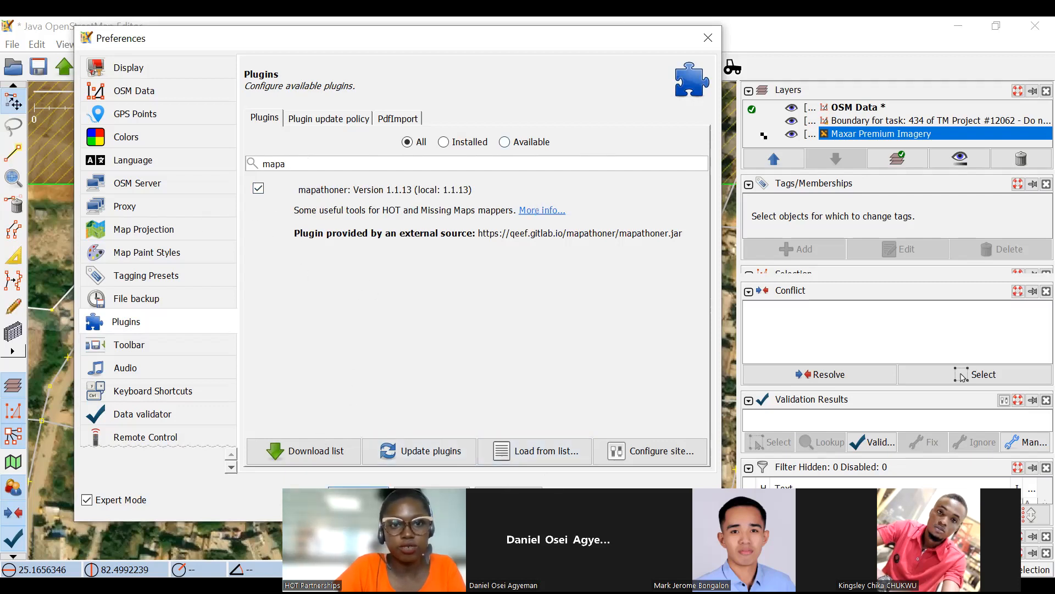
click(359, 493)
click(464, 45)
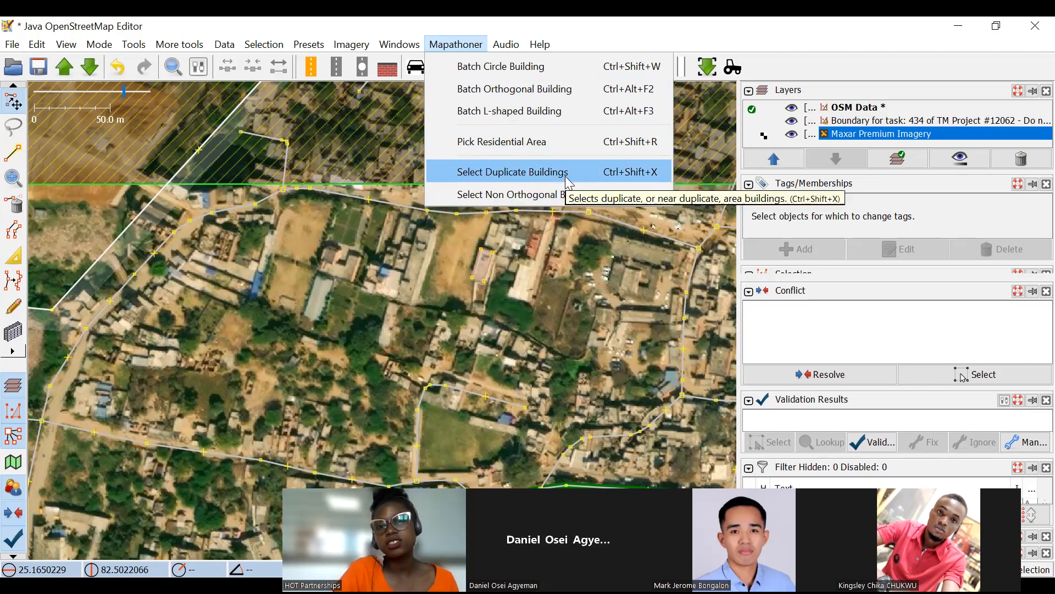
scroll(498, 327, down, 2)
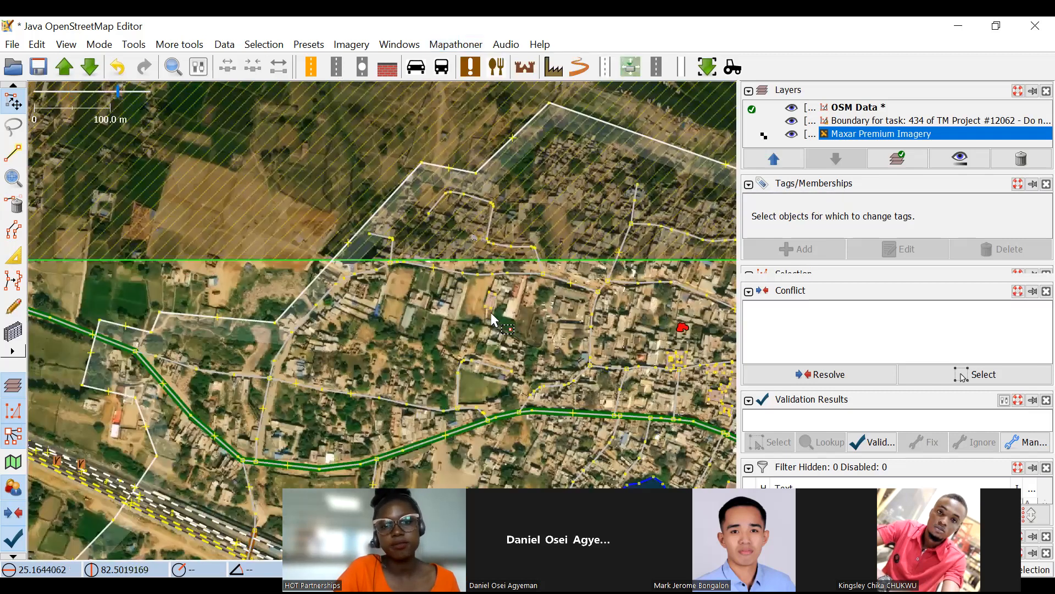
scroll(393, 246, up, 2)
click(13, 154)
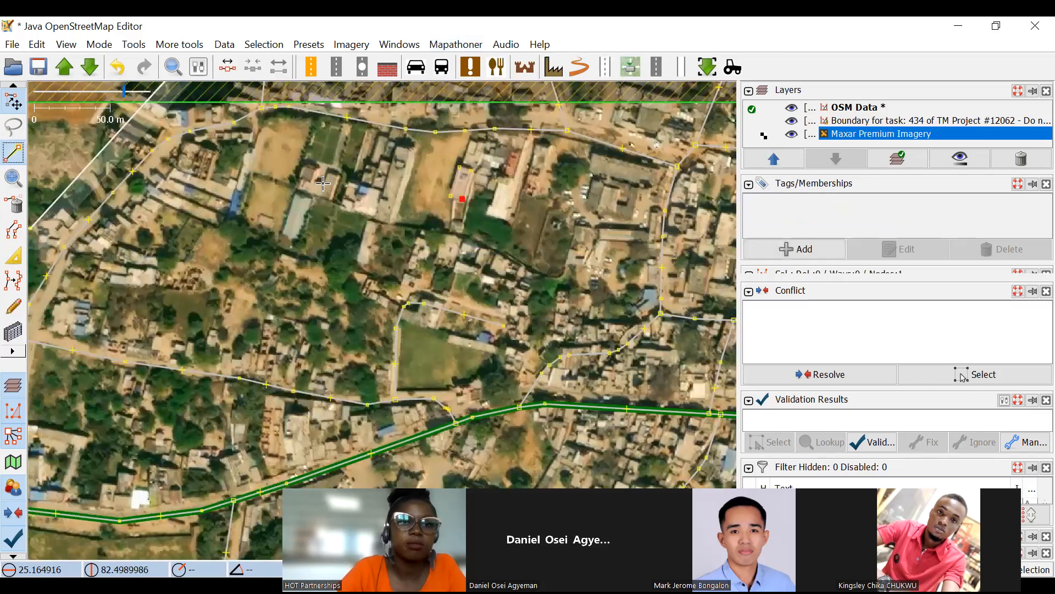
click(462, 199)
key(Escape)
scroll(297, 183, up, 5)
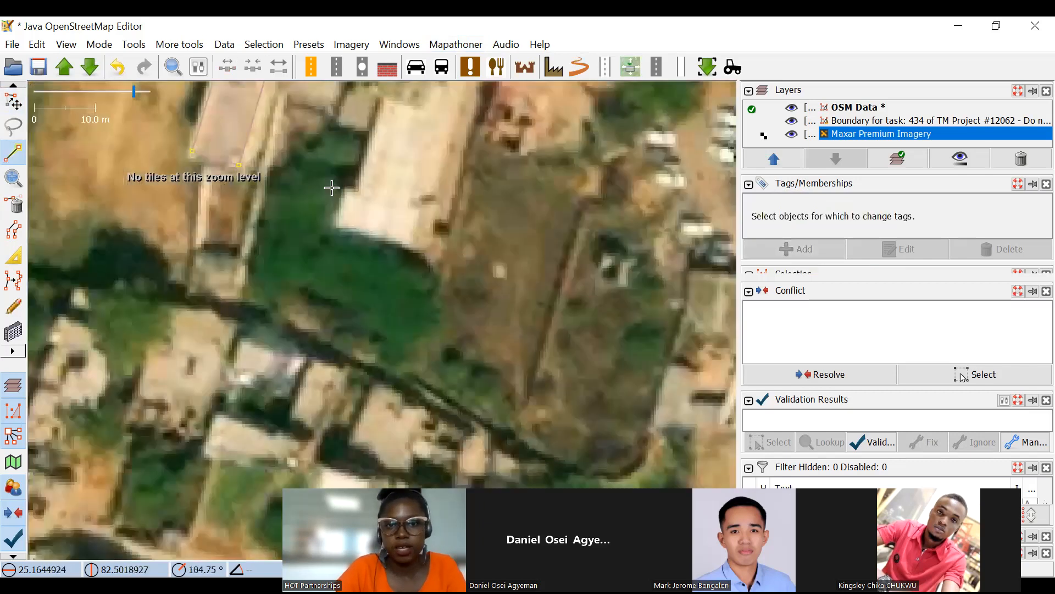
scroll(308, 185, down, 5)
scroll(341, 184, up, 3)
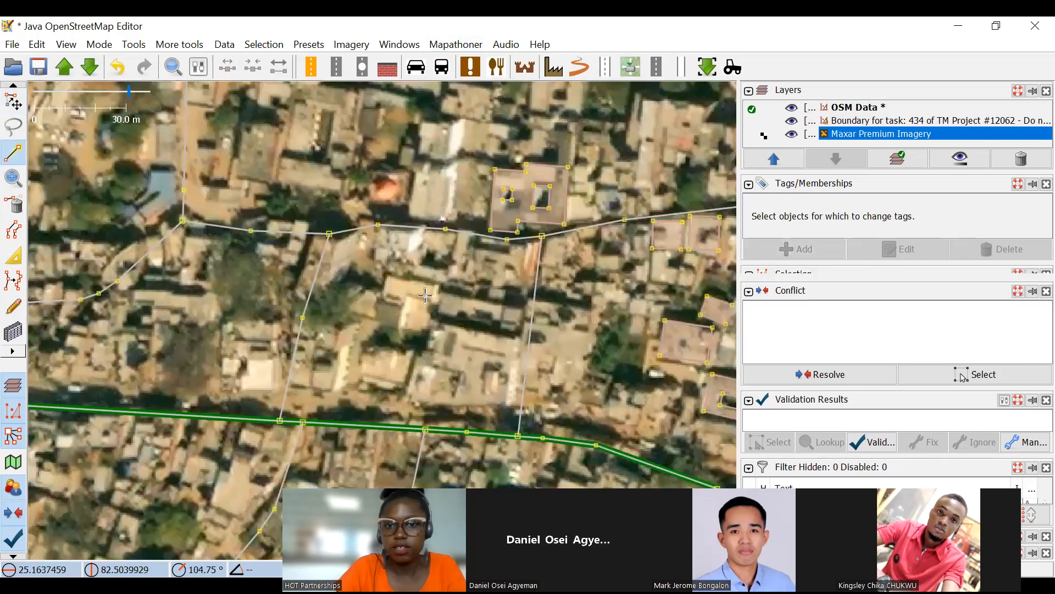
Draw a three-node line along the western and southern sides of the bright-roofed building northwest of the Vindhyachal marker, and select its end nodes in turn.
drag(425, 295, 353, 248)
drag(449, 91, 537, 242)
drag(411, 100, 521, 182)
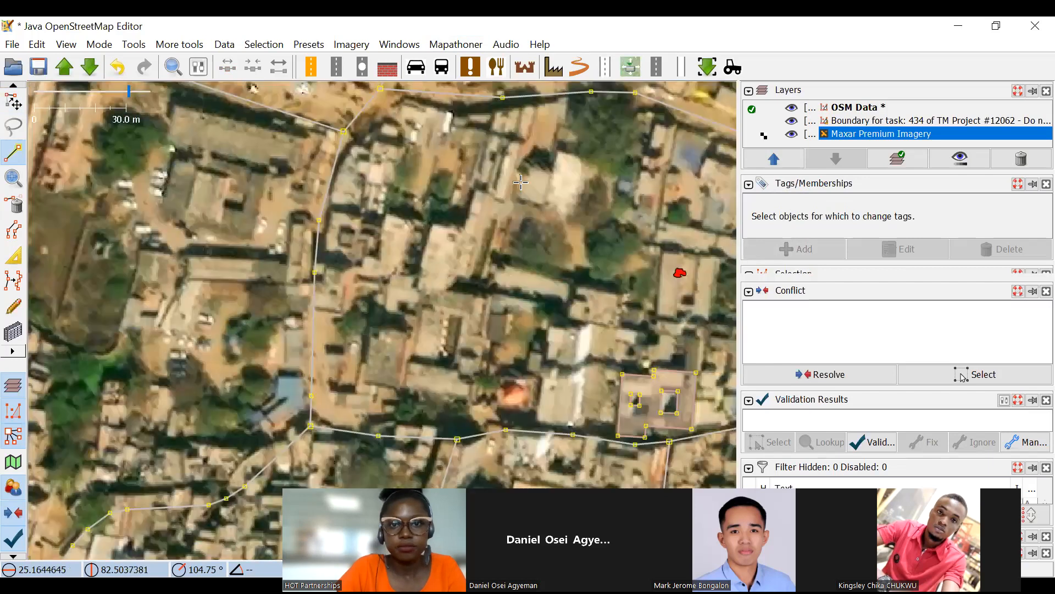
scroll(552, 193, up, 5)
click(536, 176)
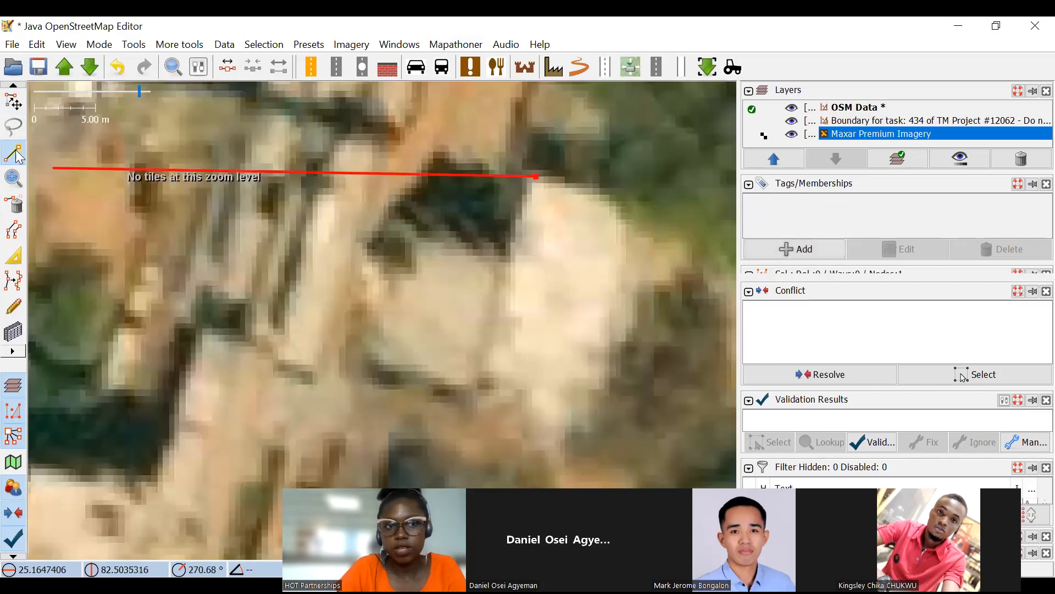
click(470, 411)
click(577, 446)
click(13, 102)
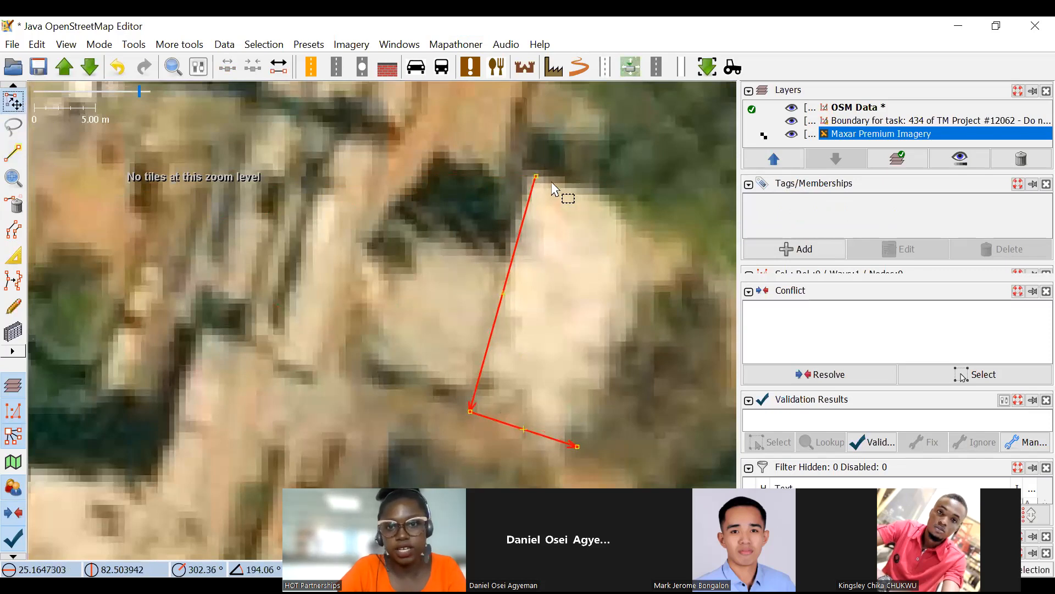
click(536, 177)
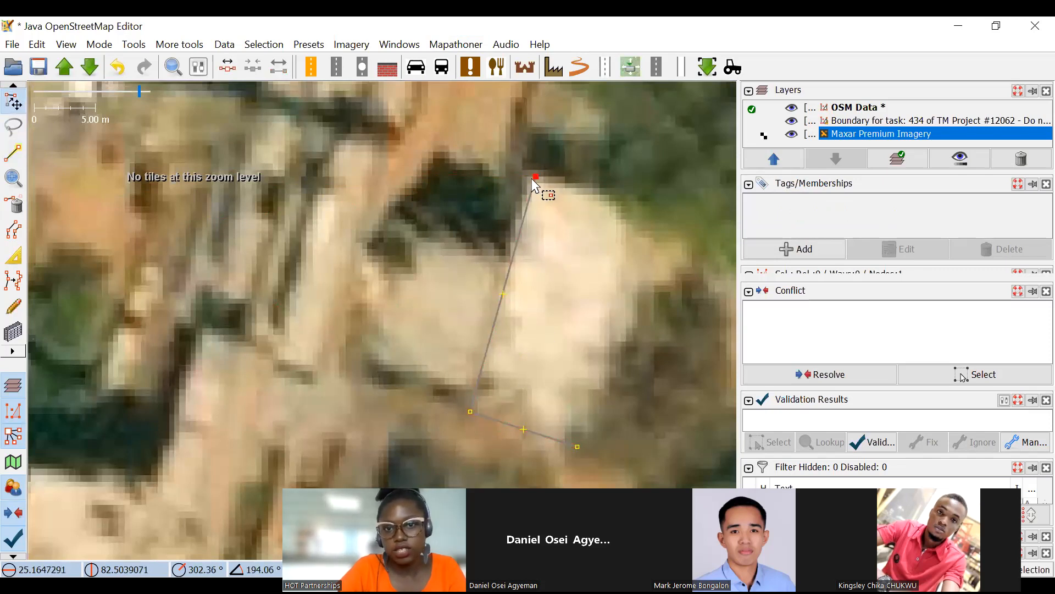
click(578, 447)
drag(615, 259, 587, 214)
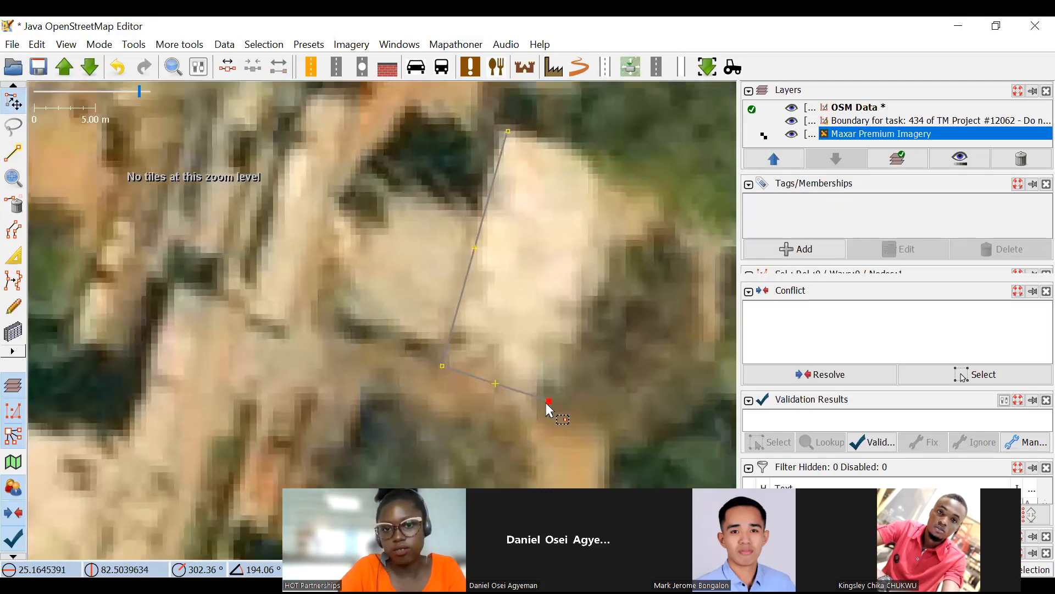
Continue the line from its last node through three corners of the roof southwest of the Vindhyachal marker.
click(13, 153)
scroll(448, 222, down, 5)
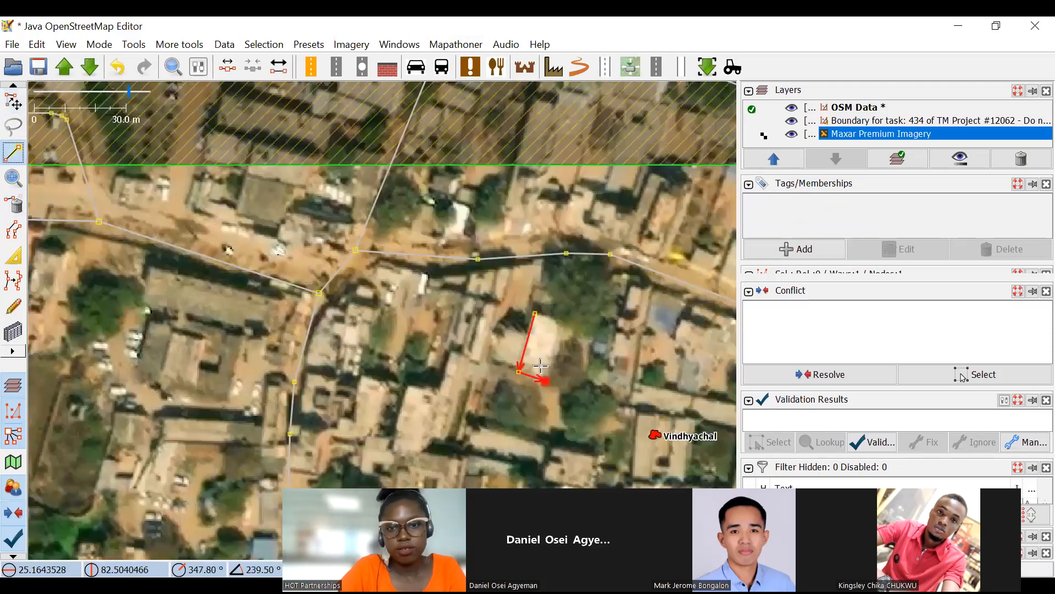
scroll(452, 281, up, 5)
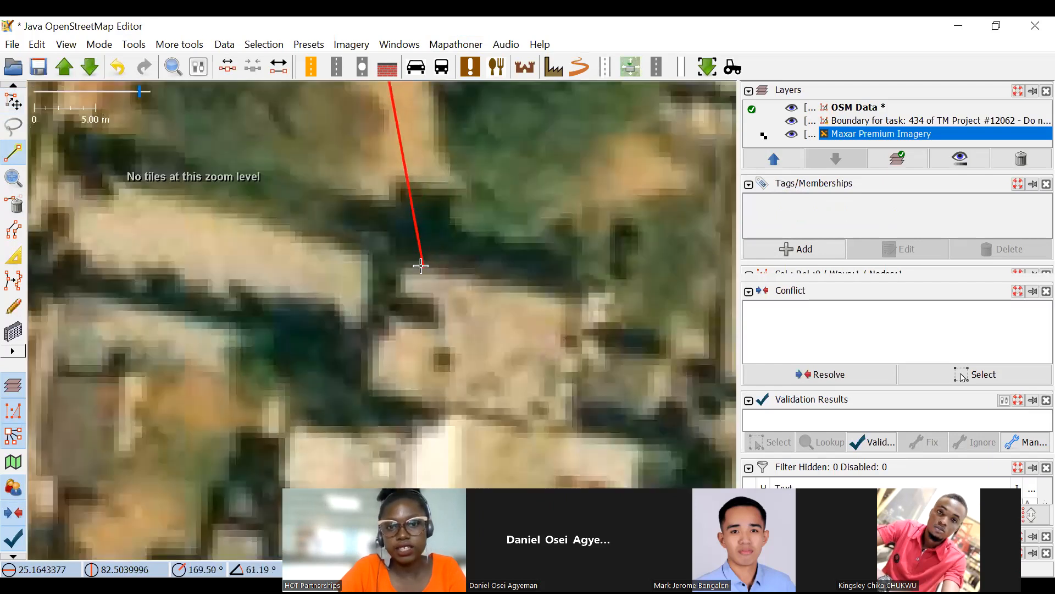
scroll(506, 312, down, 5)
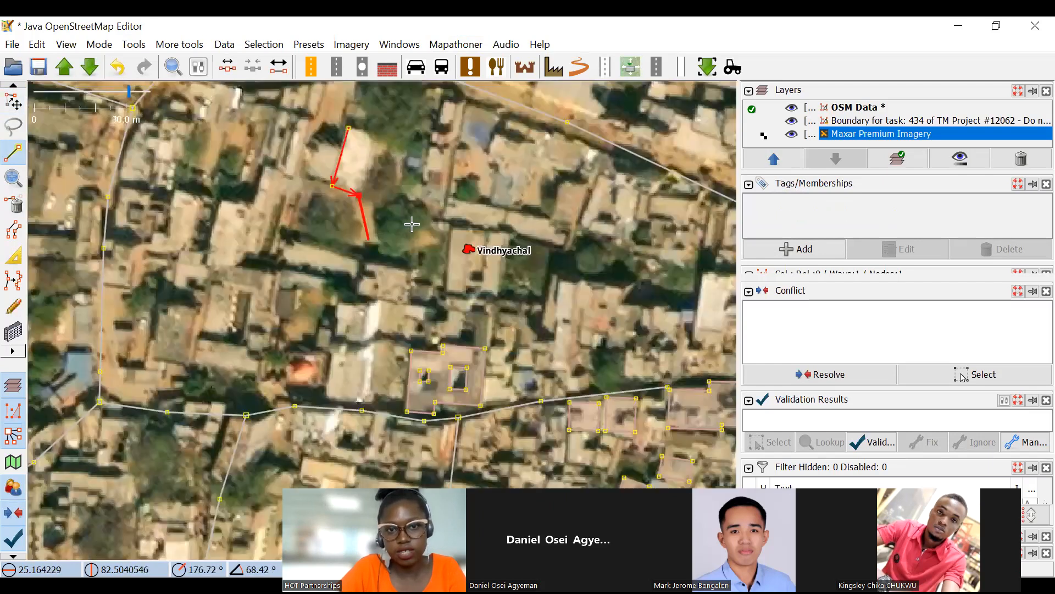
scroll(370, 279, up, 3)
click(369, 280)
click(451, 297)
scroll(436, 354, down, 5)
scroll(497, 264, up, 6)
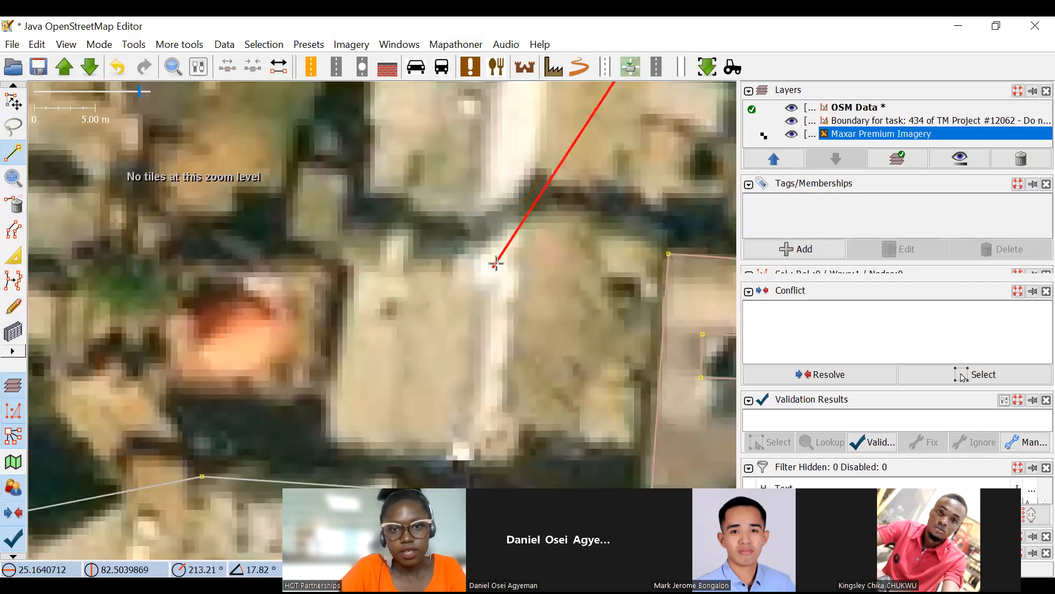
Extend the line through three corners of the long roof west of the courtyard building, and finish drawing with the whole line selected.
click(501, 264)
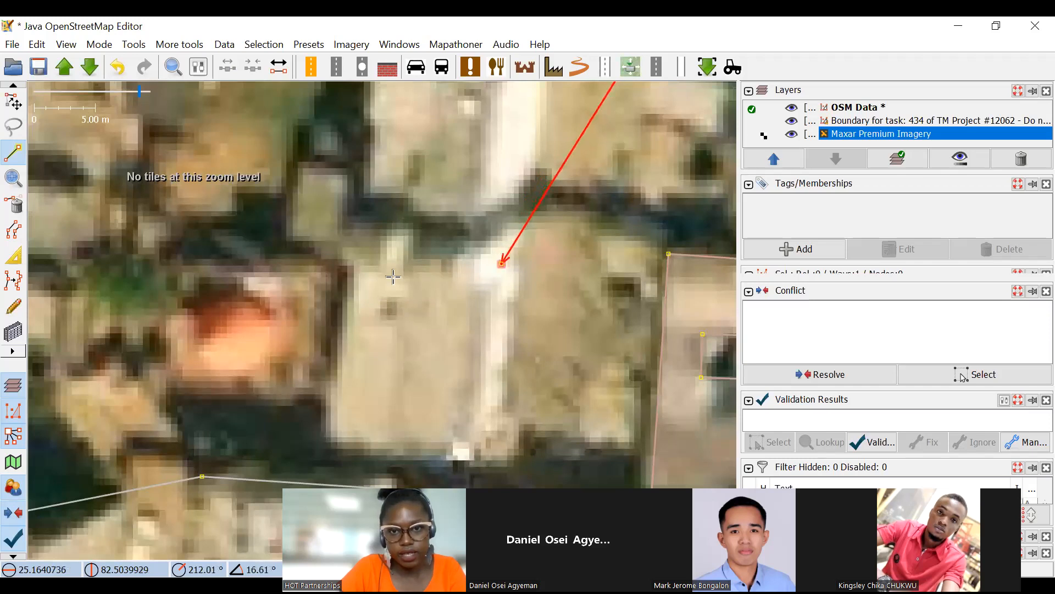
click(361, 243)
click(326, 443)
scroll(405, 390, down, 2)
key(s)
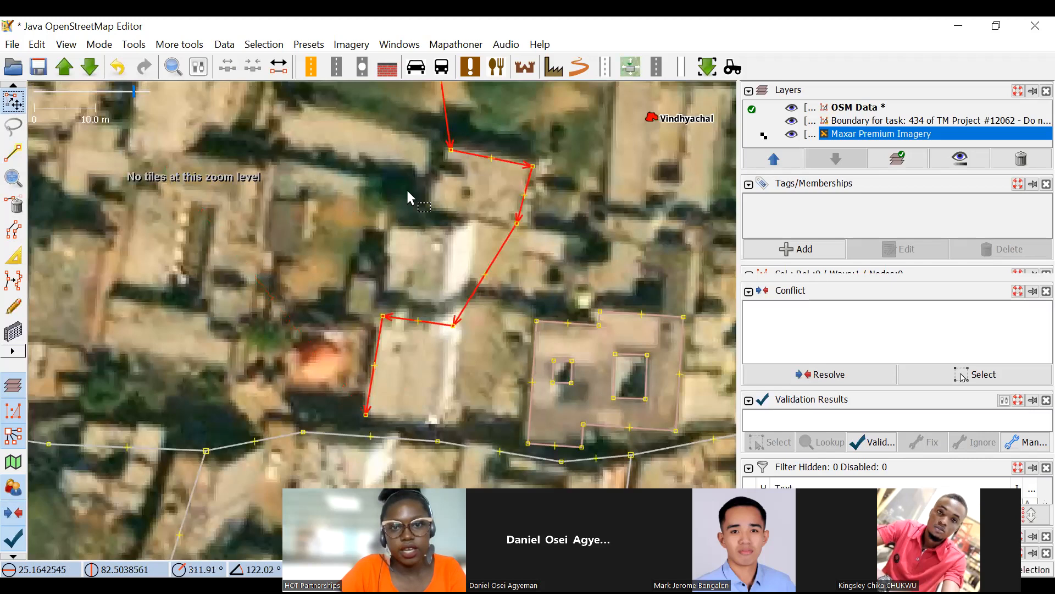
scroll(391, 333, down, 4)
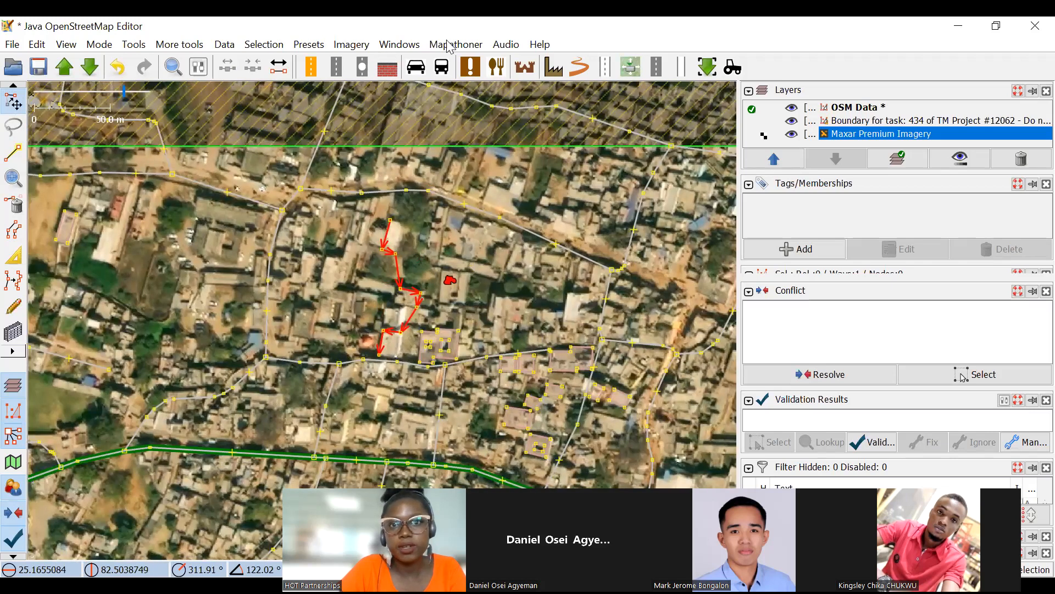
Generate orthogonal buildings from the selected line with Batch Orthogonal Building, and inspect the outlines against the imagery.
click(456, 45)
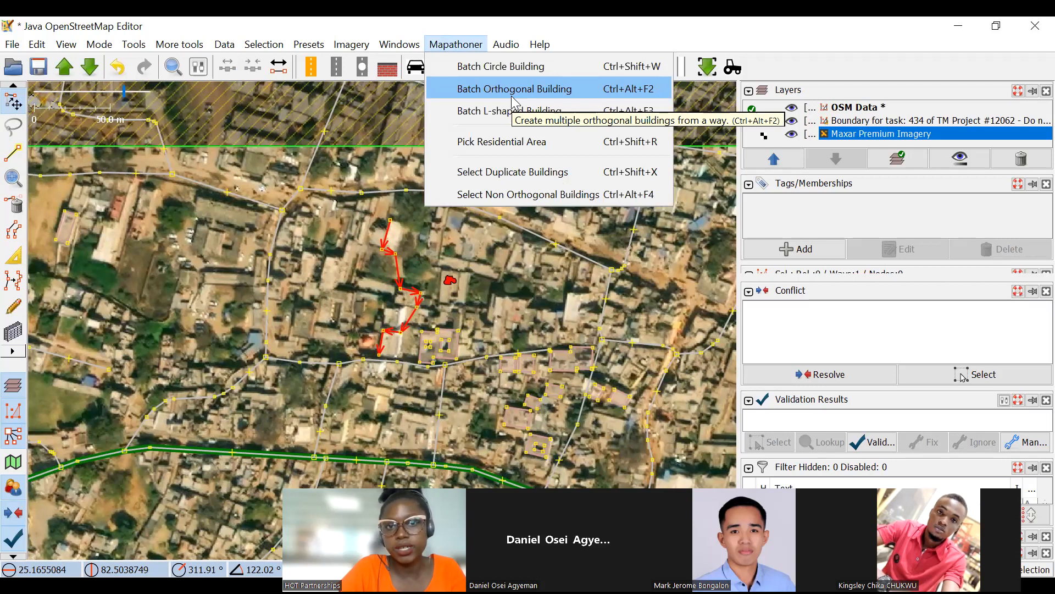
click(511, 97)
scroll(409, 275, up, 2)
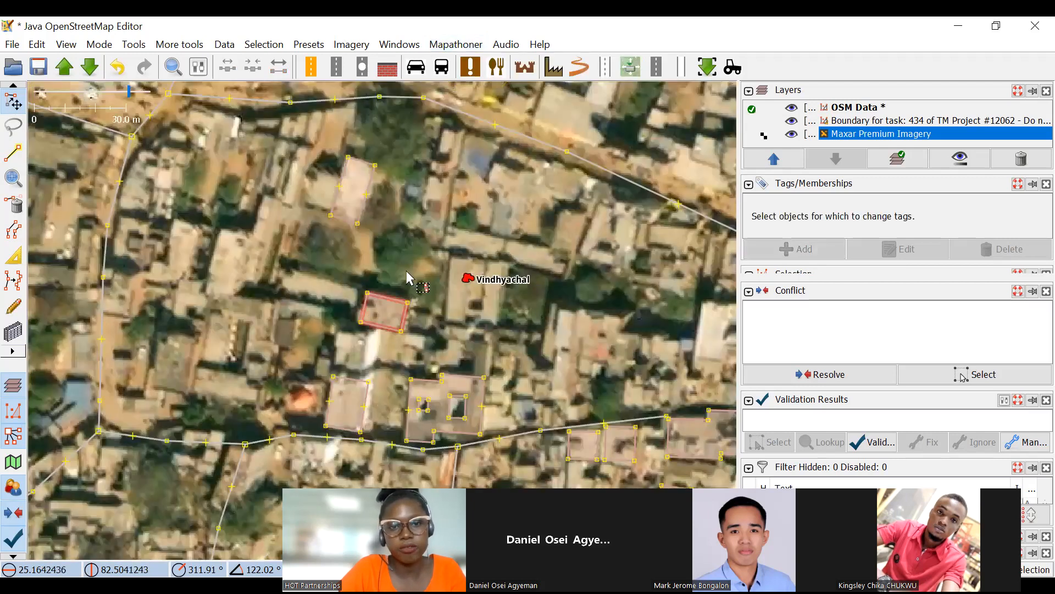
scroll(407, 270, up, 4)
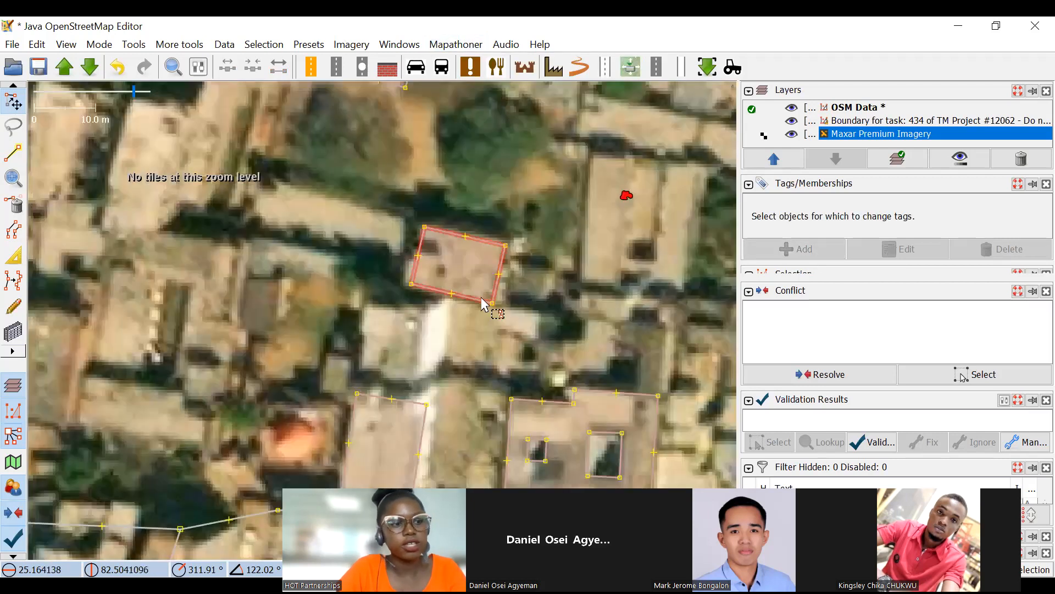
drag(480, 297, 490, 300)
scroll(577, 303, down, 3)
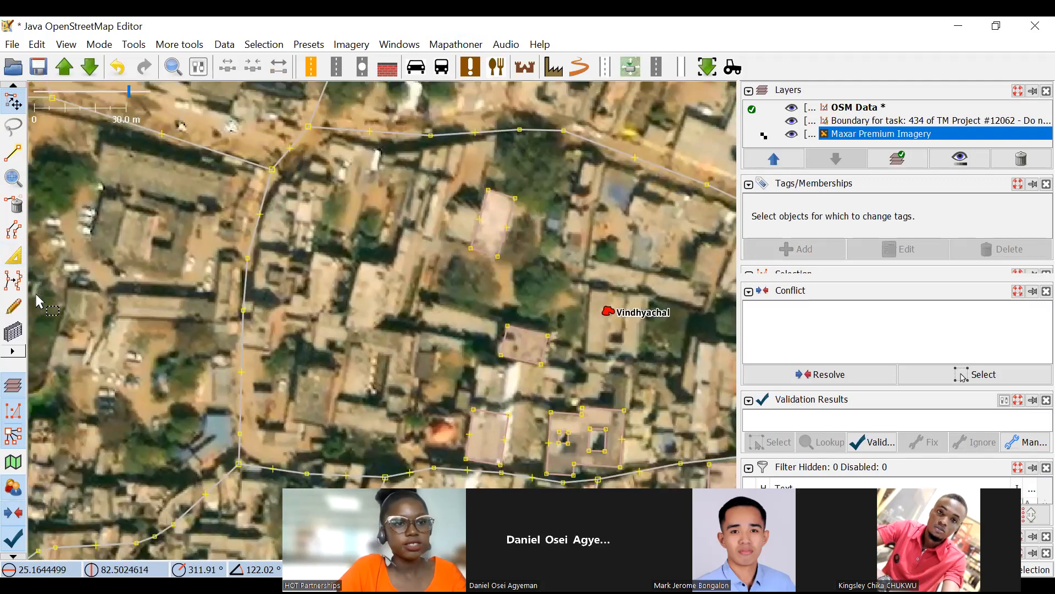
Draw a three-node line along the western and southern sides of the bluish-roofed building north of the Vindhyachal marker.
click(13, 153)
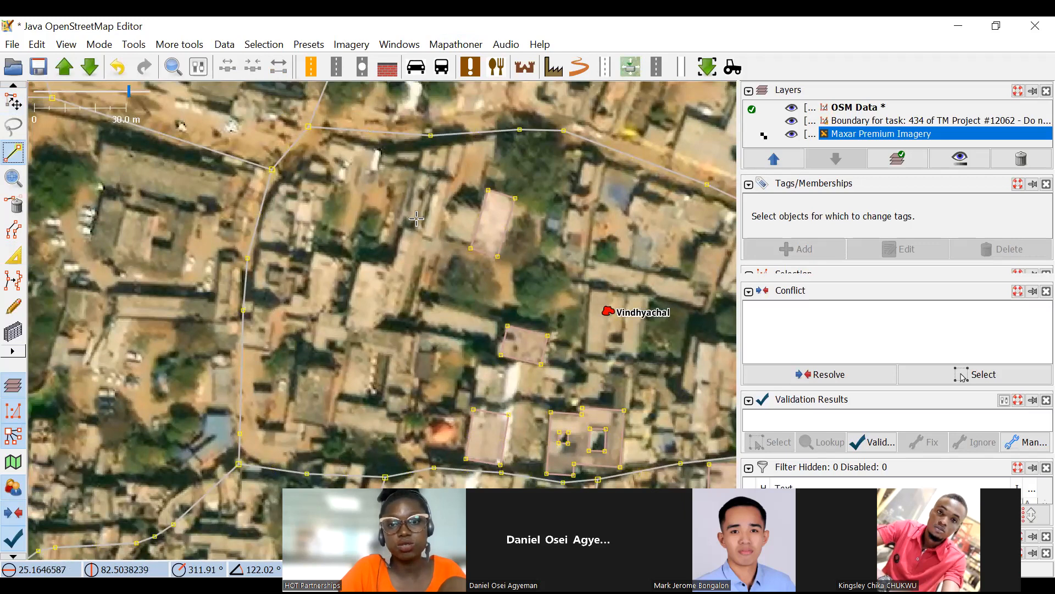
scroll(450, 226, up, 5)
click(398, 186)
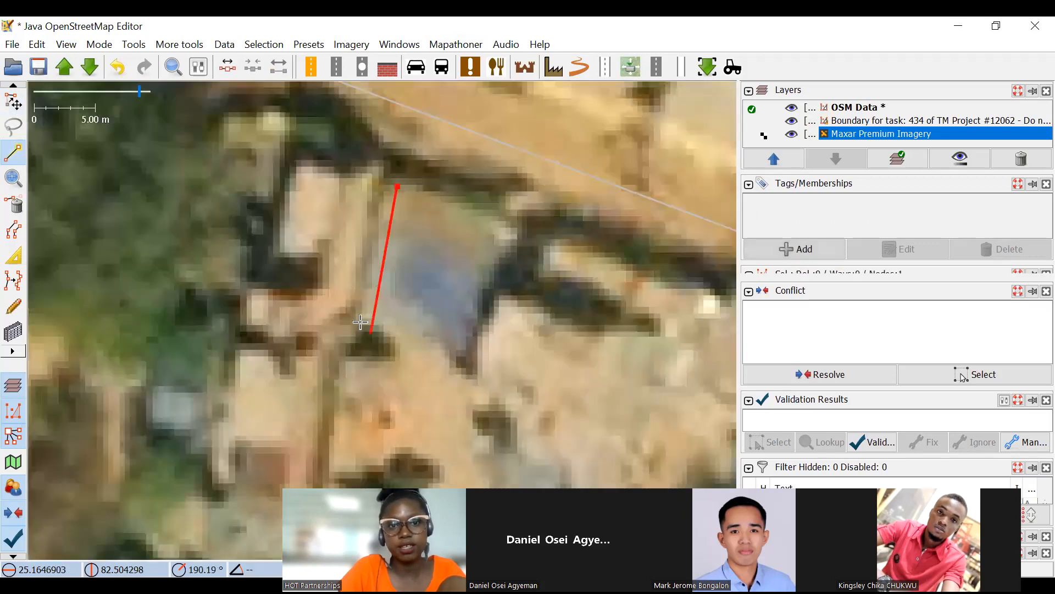
click(362, 317)
click(461, 348)
Continue the line southeast to the western side of the roof southeast of the Vindhyachal marker, placing two nodes.
drag(530, 404, 345, 176)
scroll(345, 176, down, 4)
scroll(401, 209, up, 2)
drag(303, 236, 426, 191)
drag(554, 340, 436, 345)
scroll(442, 323, down, 2)
scroll(361, 216, up, 2)
mouse_move(409, 305)
mouse_down()
mouse_move(325, 244)
mouse_move(325, 183)
mouse_up()
click(419, 307)
drag(399, 446, 349, 297)
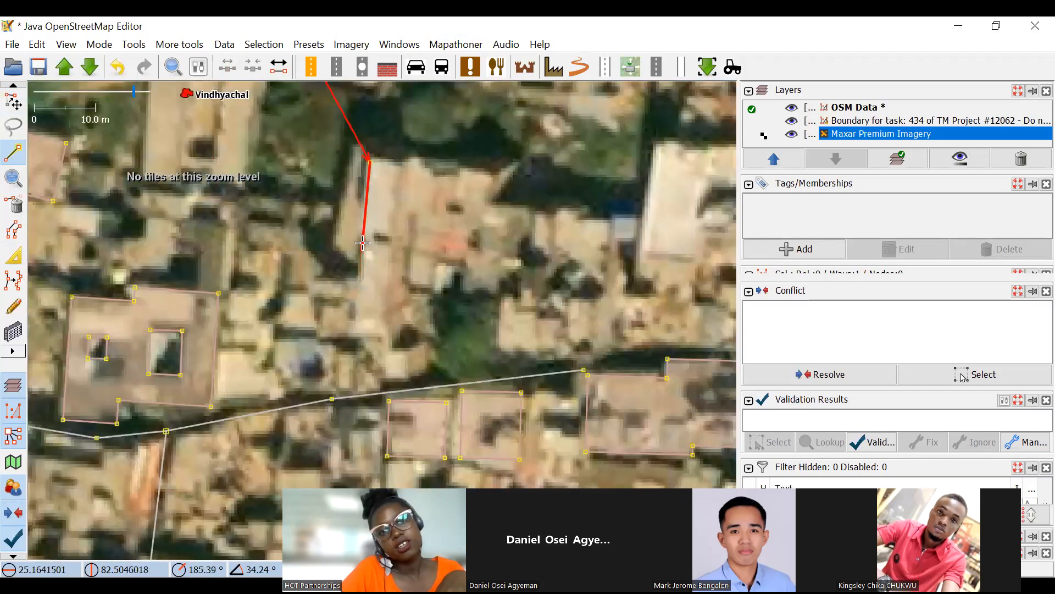
scroll(350, 297, up, 2)
click(335, 220)
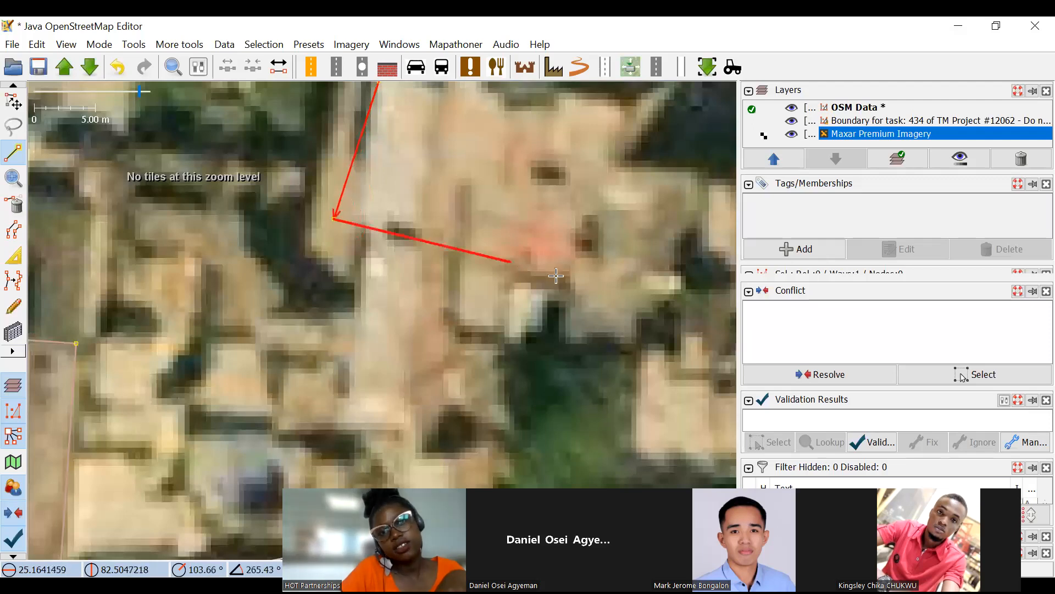
Delete the unfinished line running past the east side of the Vindhyachal marker.
scroll(479, 310, down, 4)
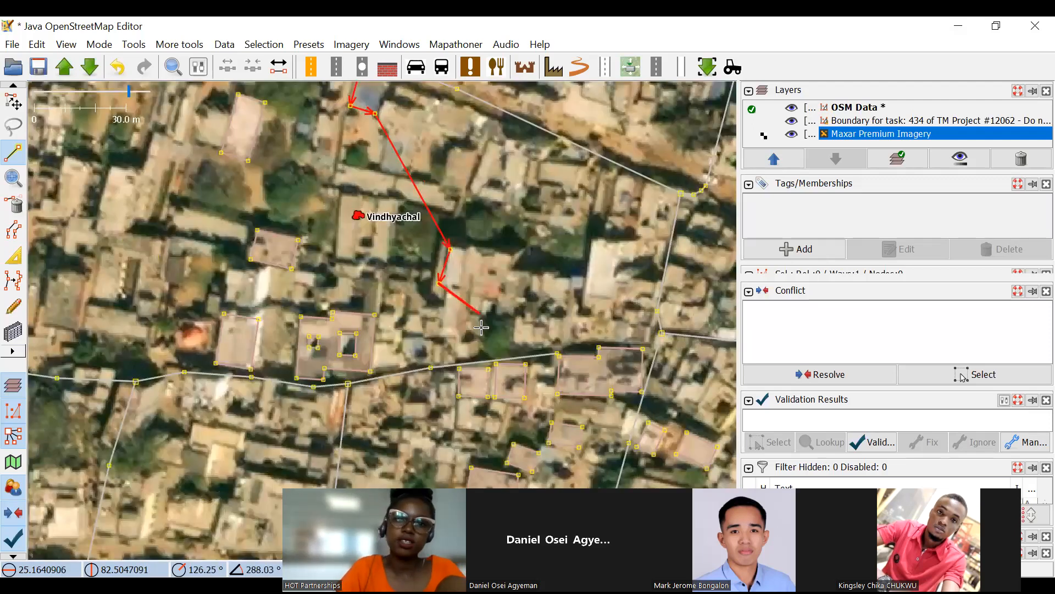
scroll(515, 224, down, 2)
click(12, 205)
drag(129, 128, 352, 125)
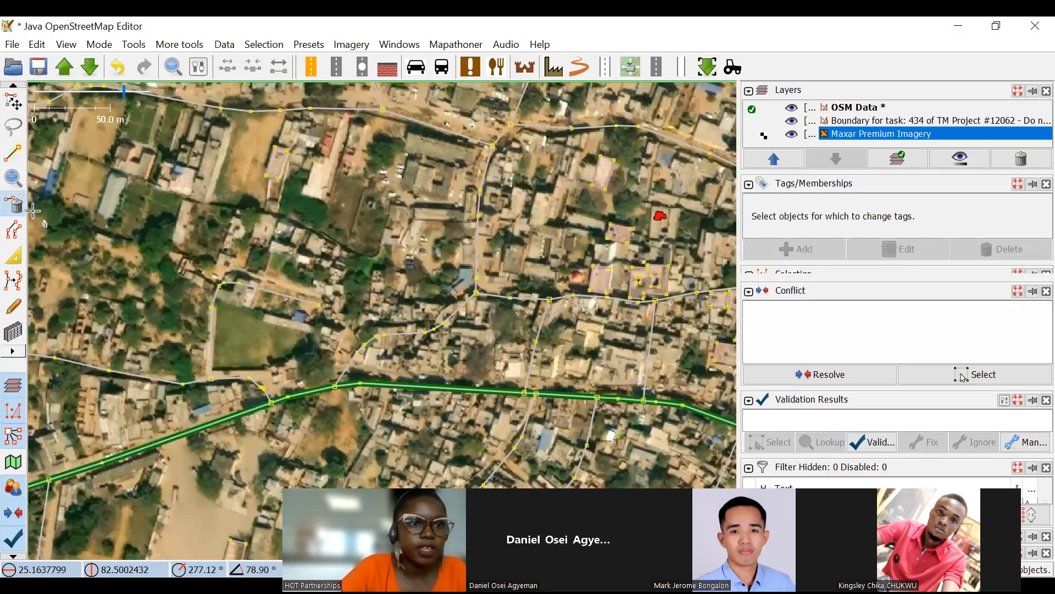
Draw a three-node line along the western and southern sides of the small building east of the northwestern road.
key(b)
key(a)
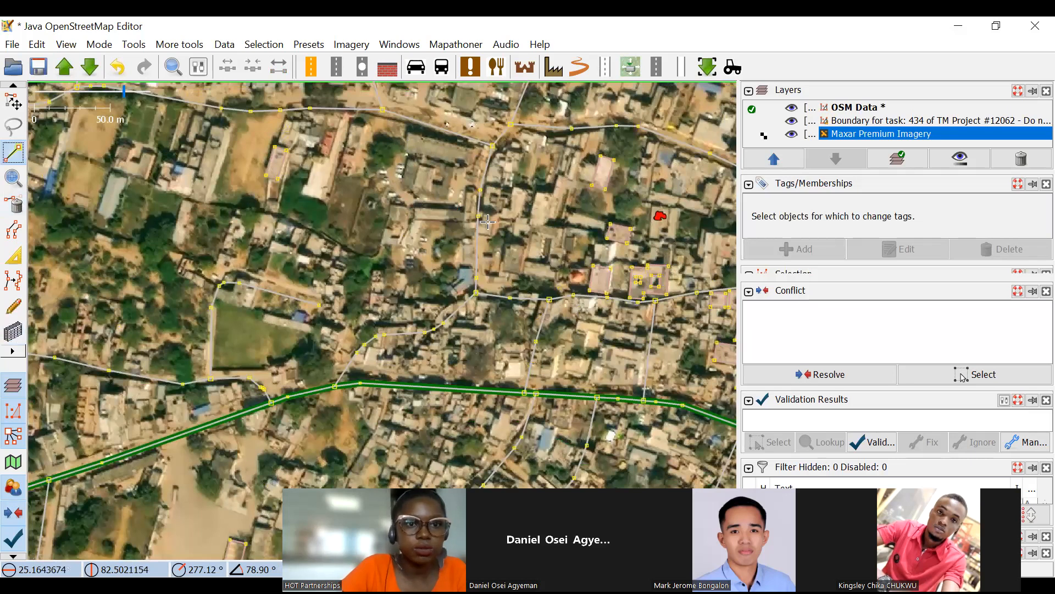
scroll(487, 221, down, 2)
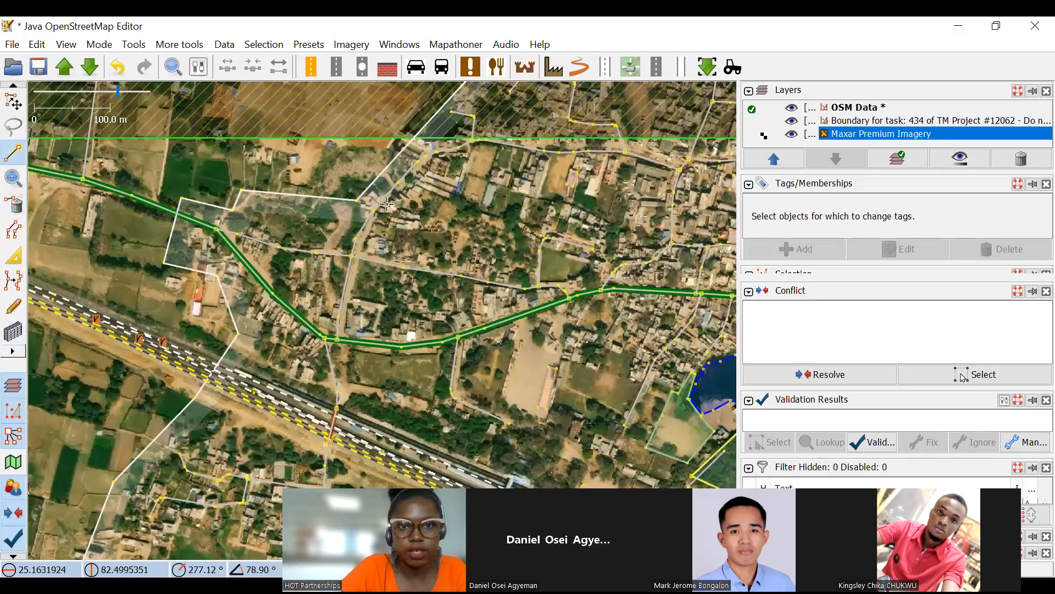
scroll(347, 220, up, 2)
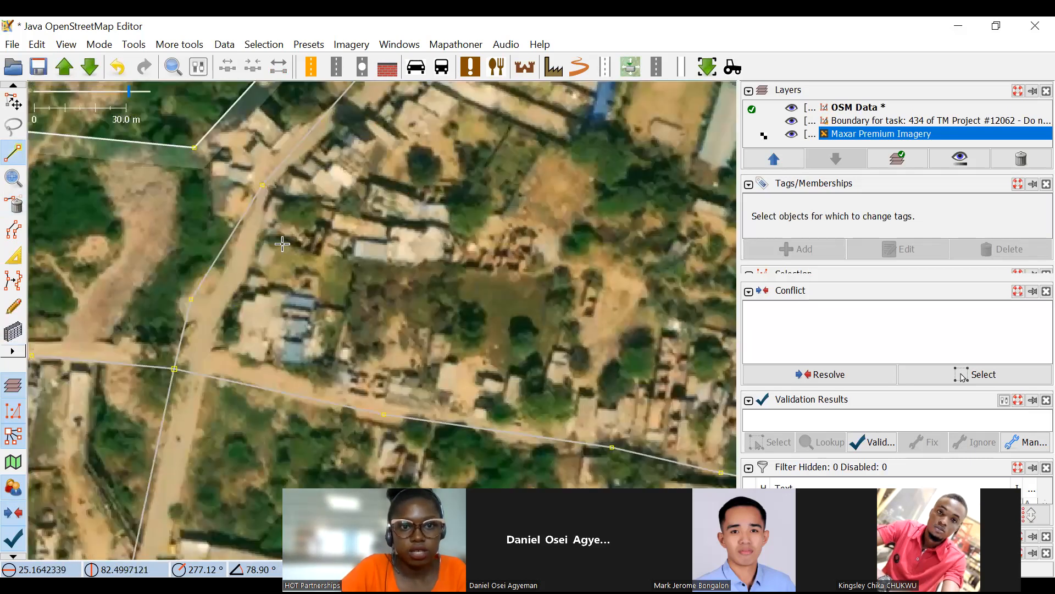
scroll(269, 247, up, 2)
scroll(280, 214, up, 3)
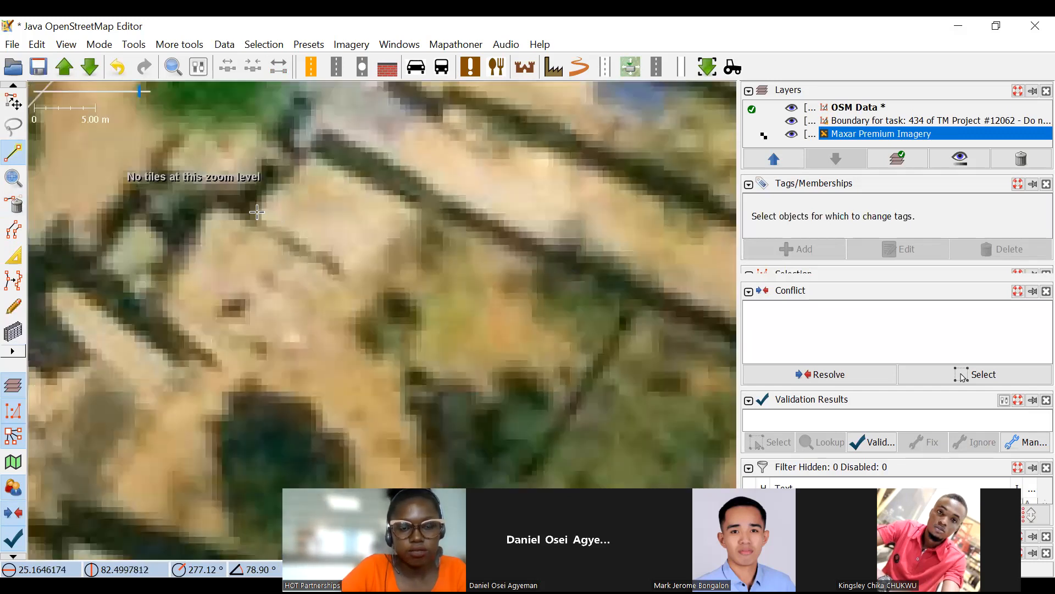
click(257, 212)
click(356, 271)
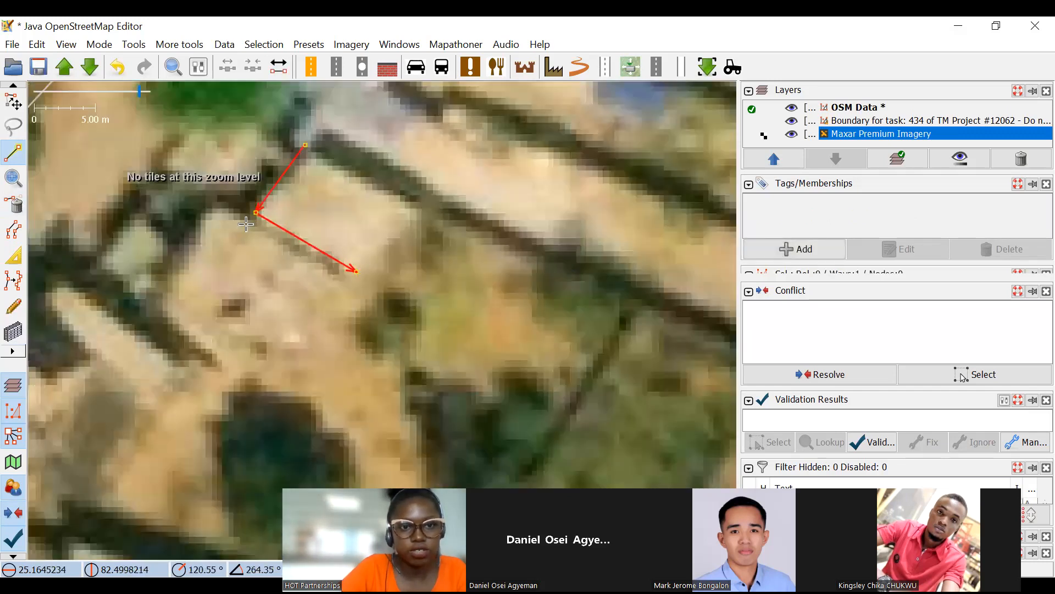
Extend the line through three corners of the long grey-roofed building to the east, following its northern and eastern sides.
scroll(223, 99, down, 4)
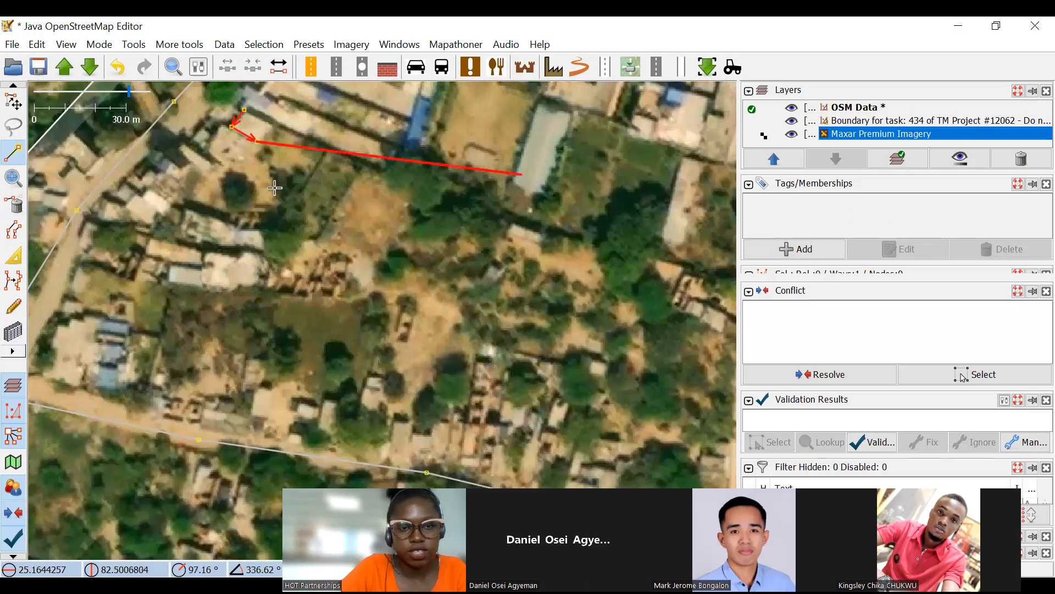
scroll(452, 202, up, 4)
click(401, 223)
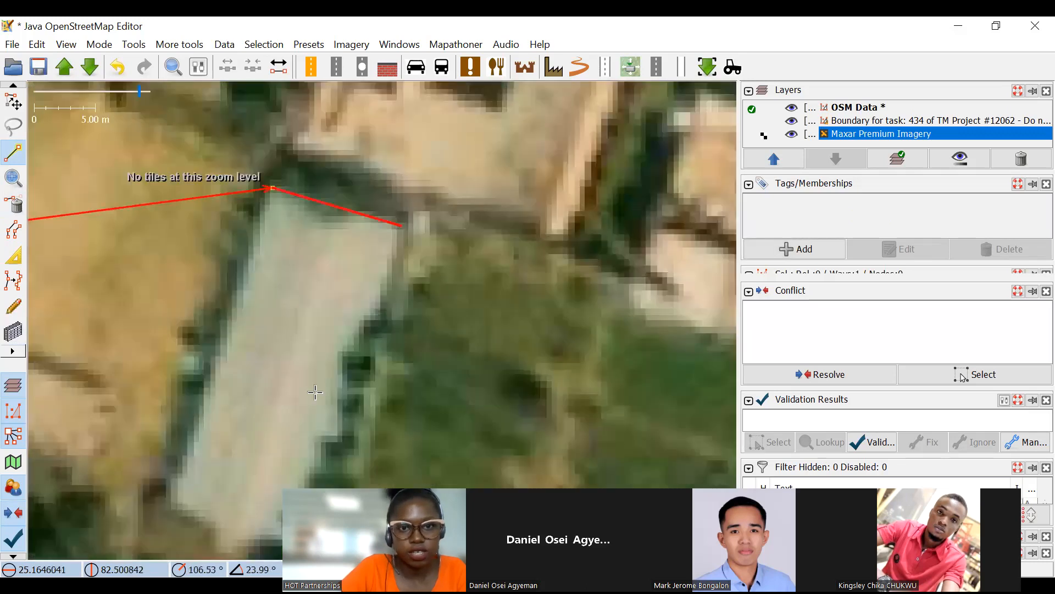
click(312, 349)
Continue the line through three corners of the next long, narrow building to the southeast, along its northern and eastern sides.
scroll(291, 288, down, 5)
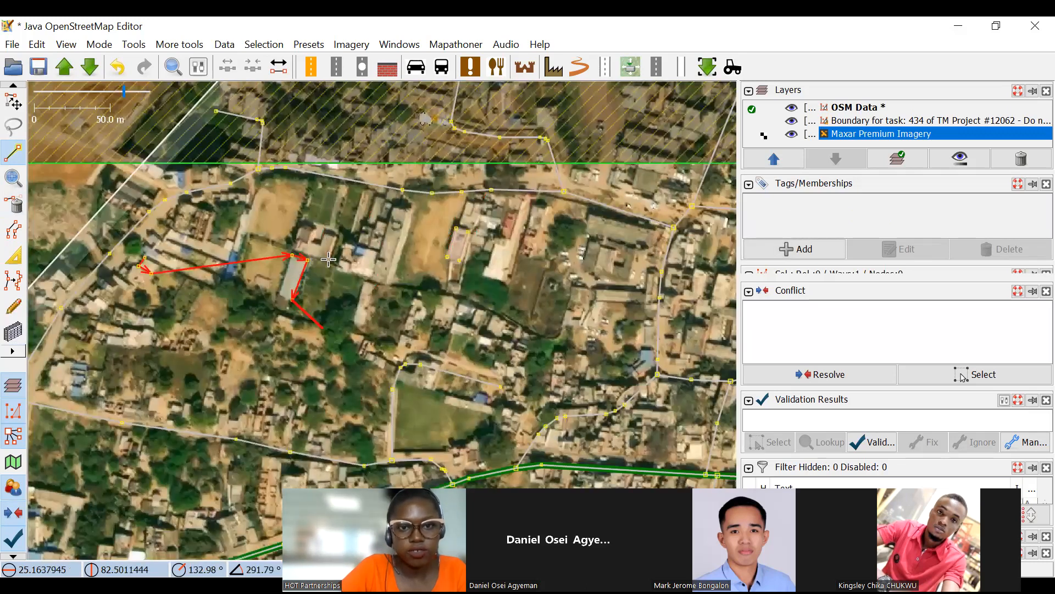
drag(322, 245, 203, 120)
scroll(214, 128, up, 4)
click(212, 124)
click(209, 295)
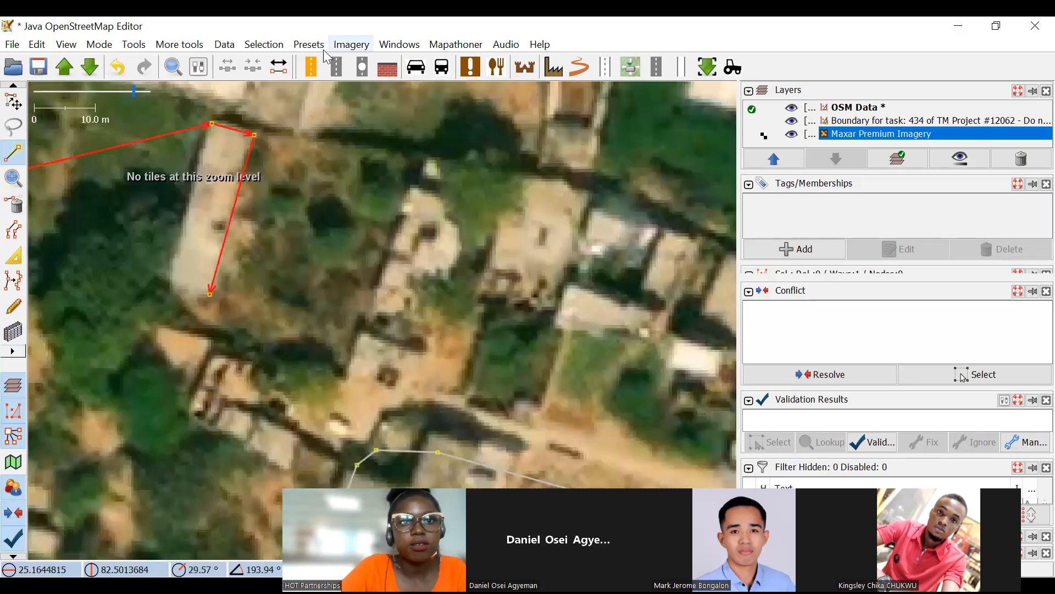
Turn the drawn line into orthogonal buildings with Batch Orthogonal Building, and check the three outlines.
click(456, 45)
click(485, 88)
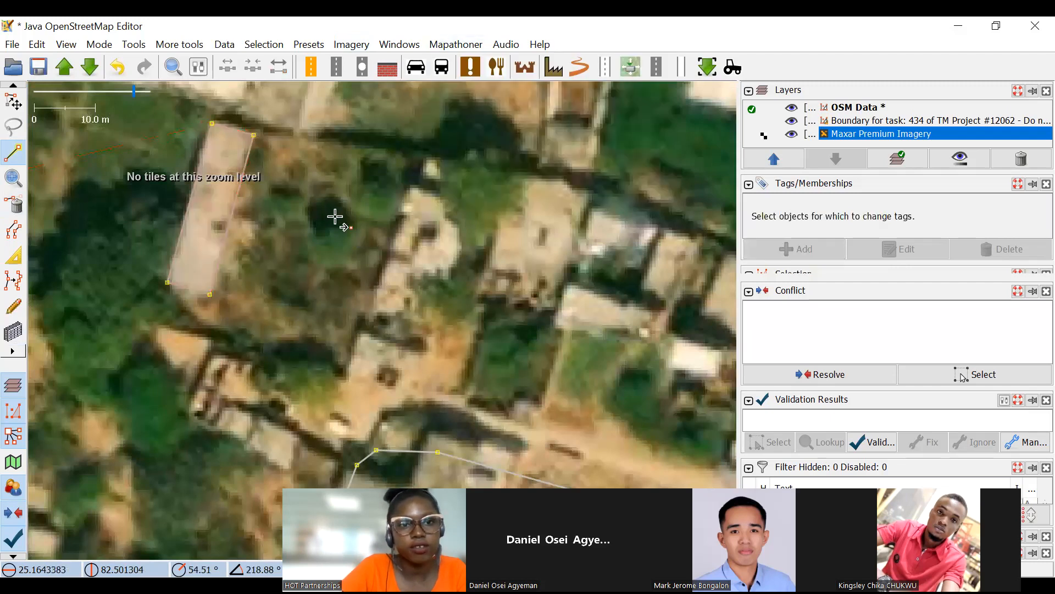
scroll(334, 216, down, 3)
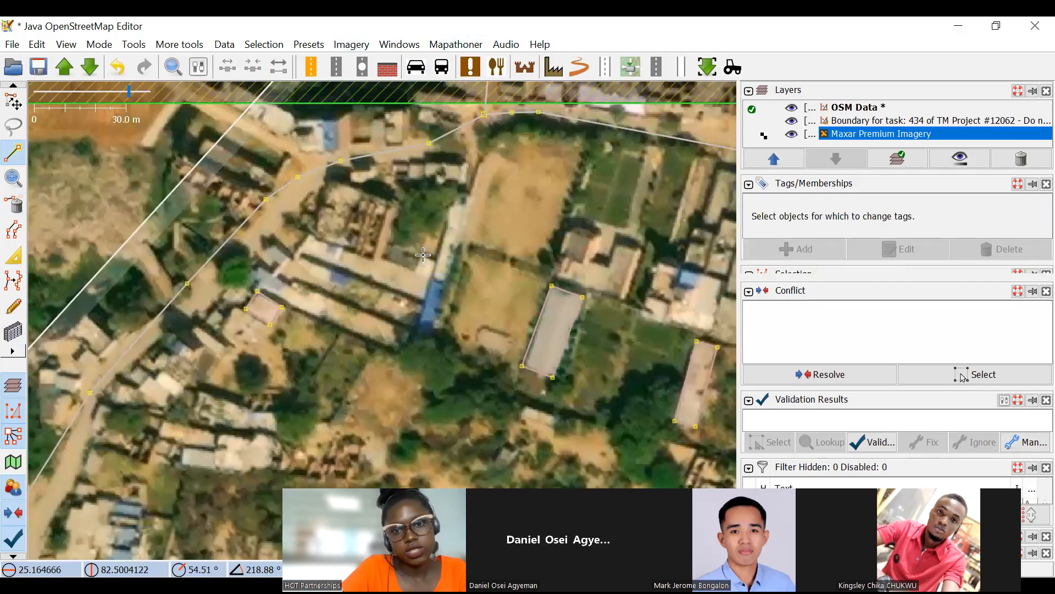
scroll(423, 255, down, 2)
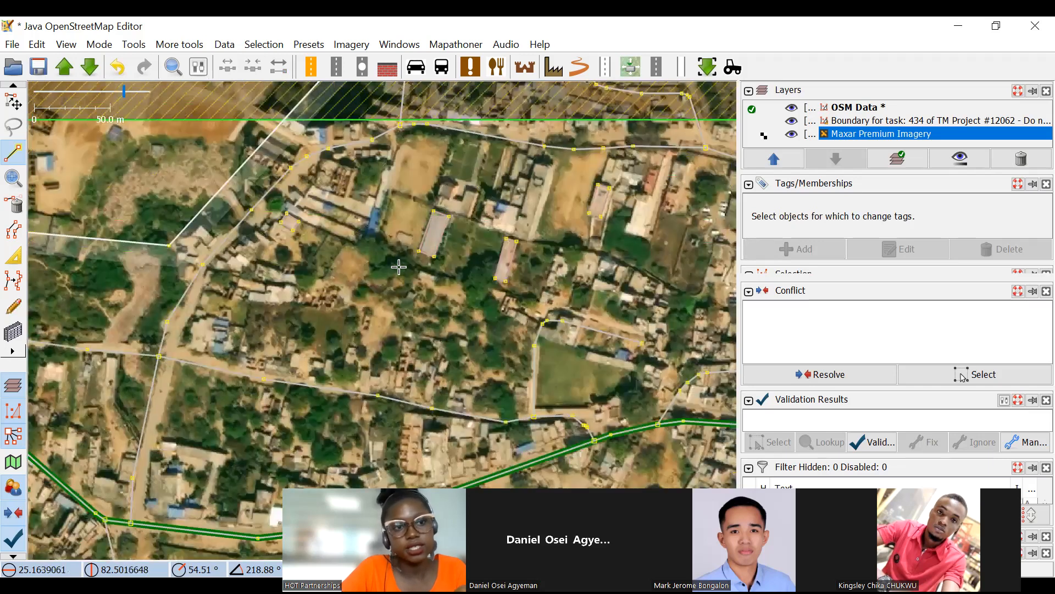
drag(399, 266, 329, 210)
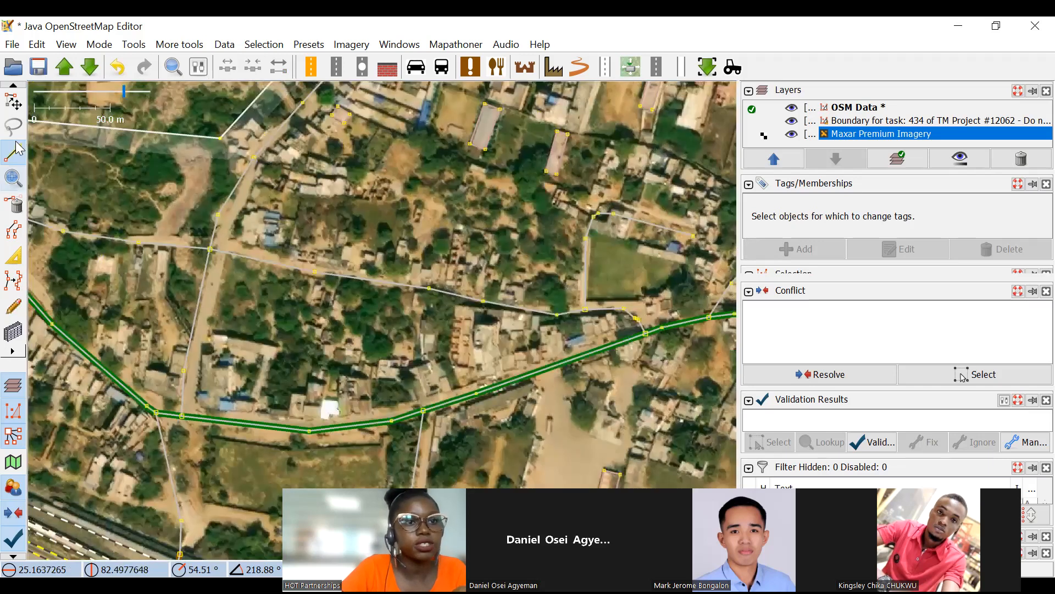
Start a line with one node pair across the small tree in the green clearing and another across the next tree east.
click(17, 150)
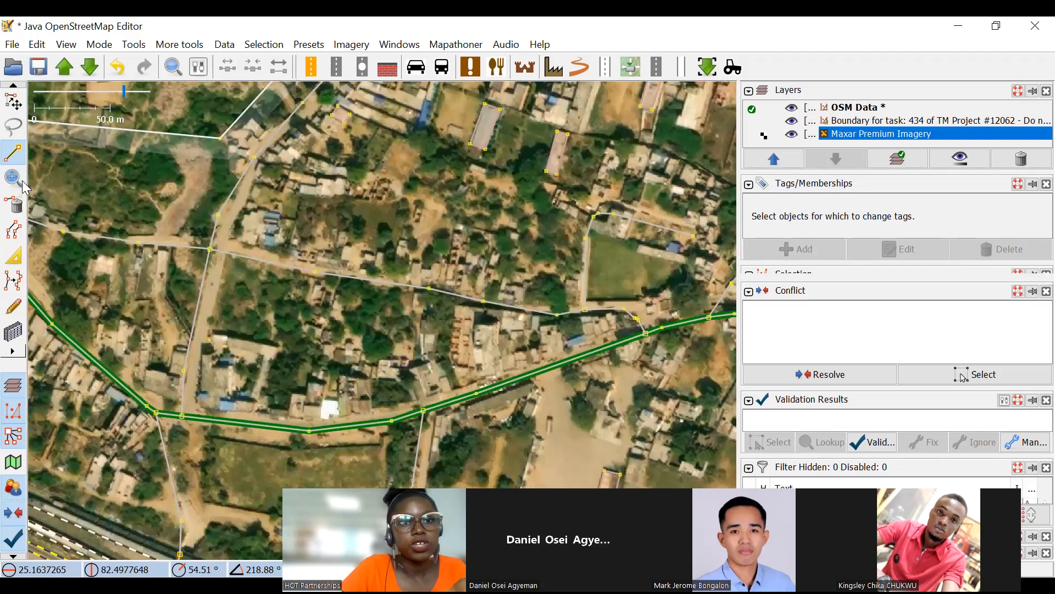
scroll(148, 275, up, 3)
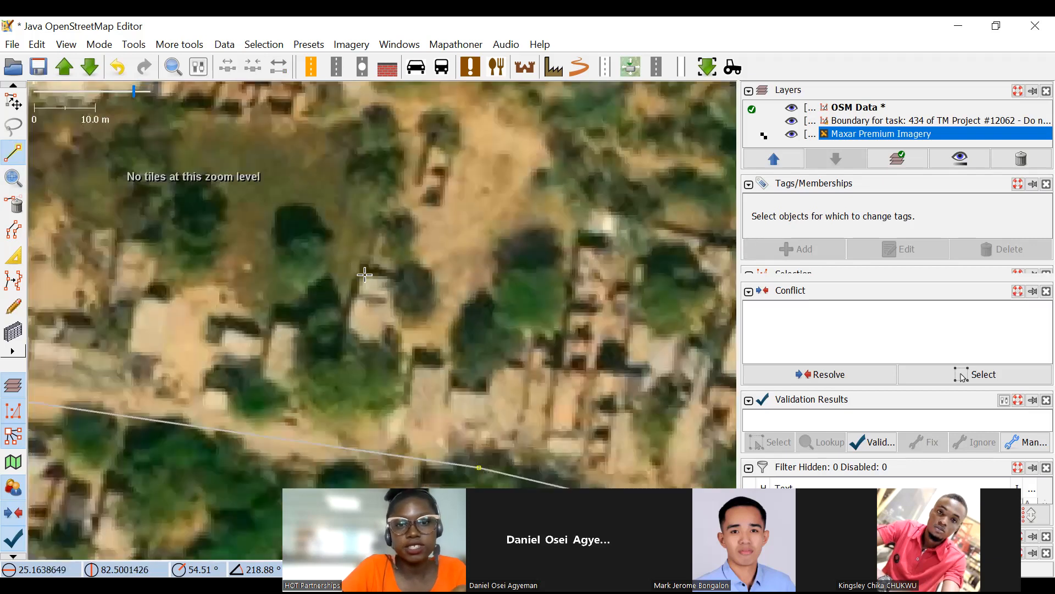
scroll(365, 275, down, 3)
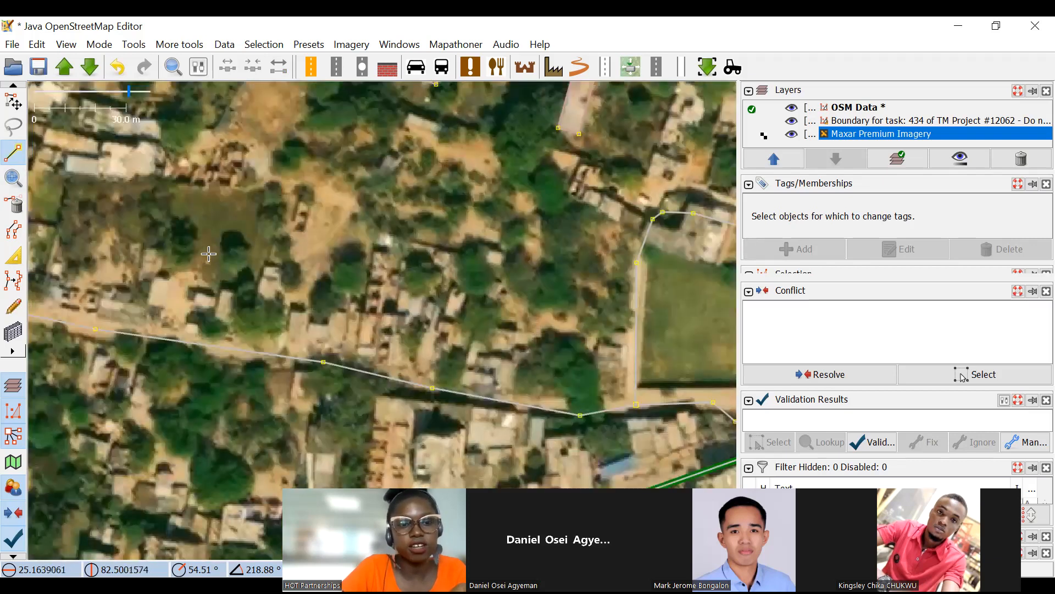
scroll(209, 254, up, 4)
click(209, 221)
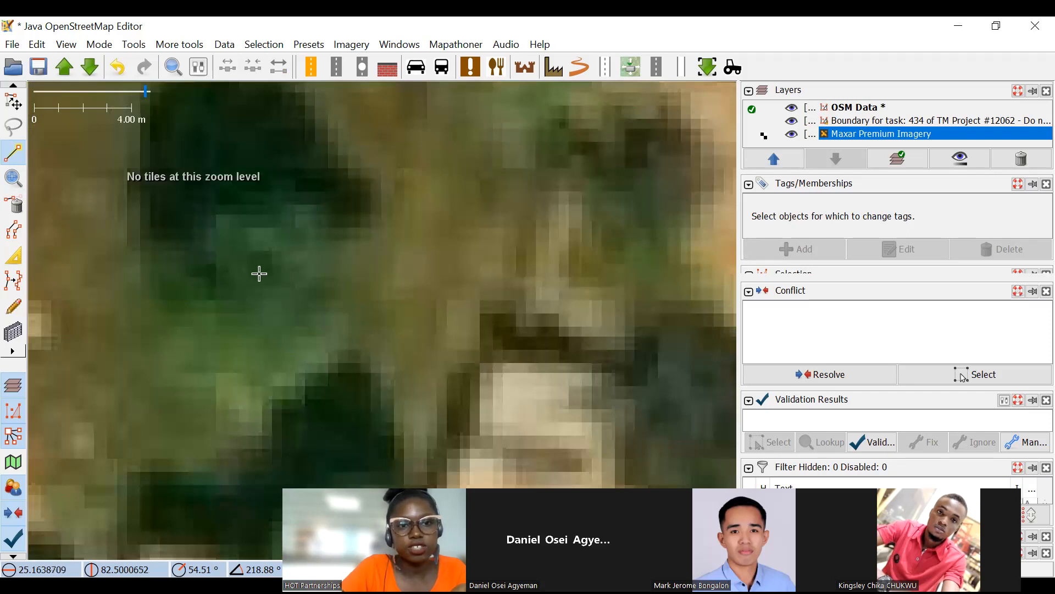
scroll(428, 352, down, 4)
click(387, 360)
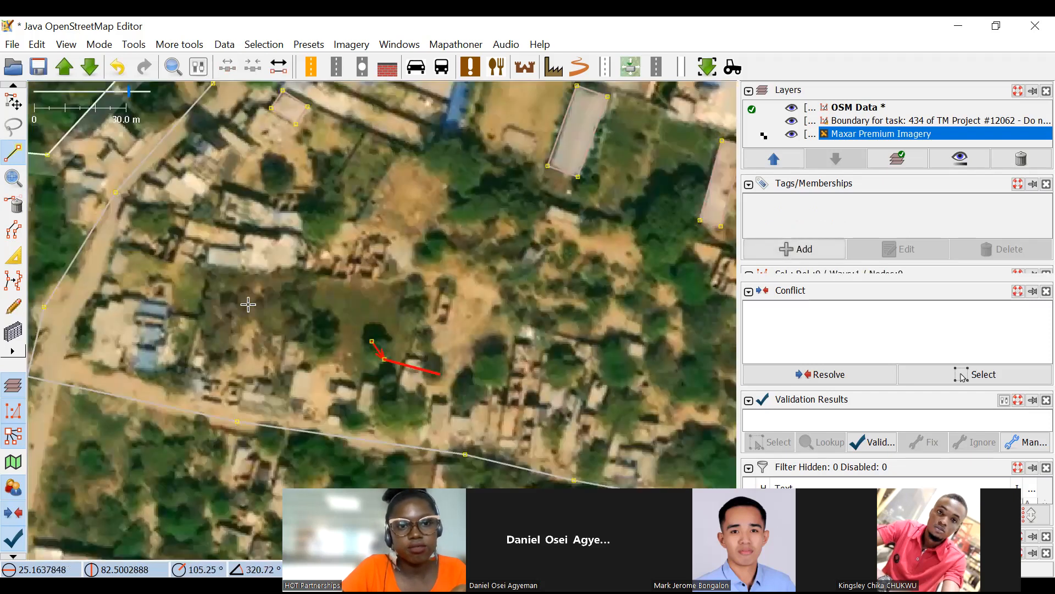
scroll(261, 295, up, 3)
click(279, 288)
double_click(363, 403)
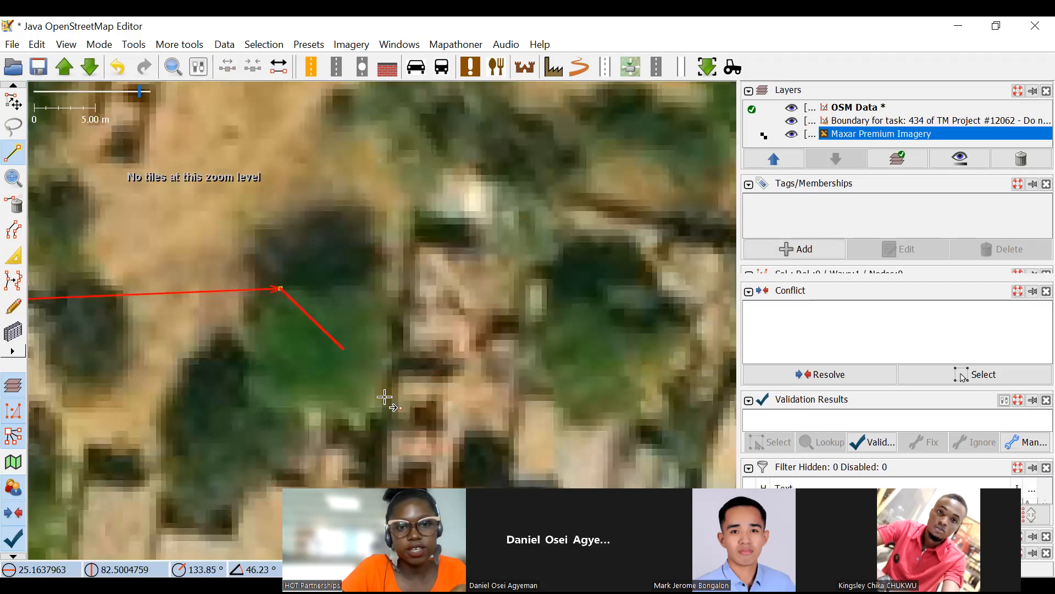
Extend the line with node pairs across two more round tree crowns to the east, west of the green field.
drag(511, 262, 279, 238)
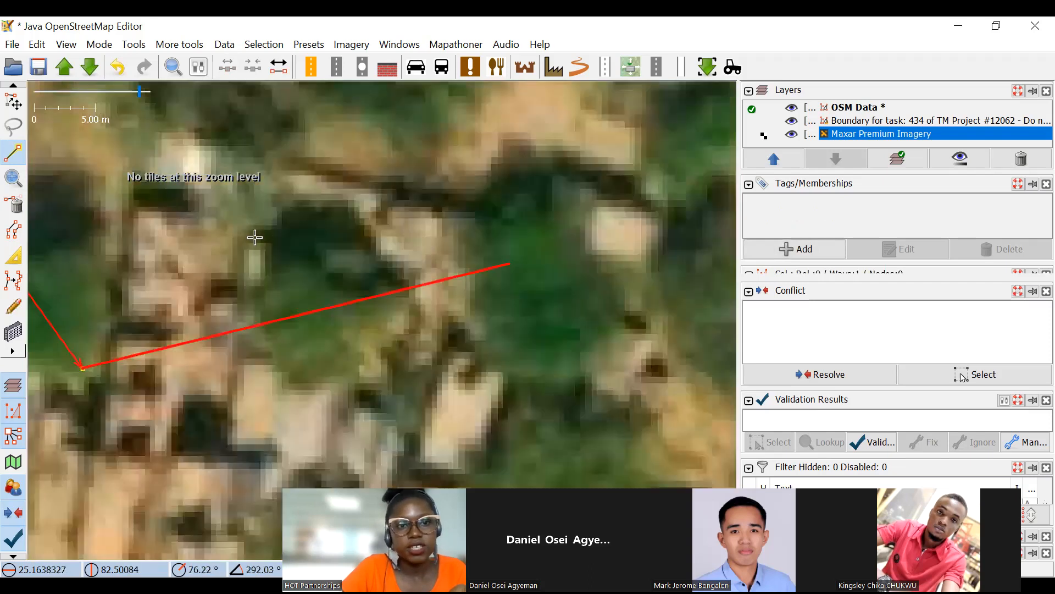
click(240, 223)
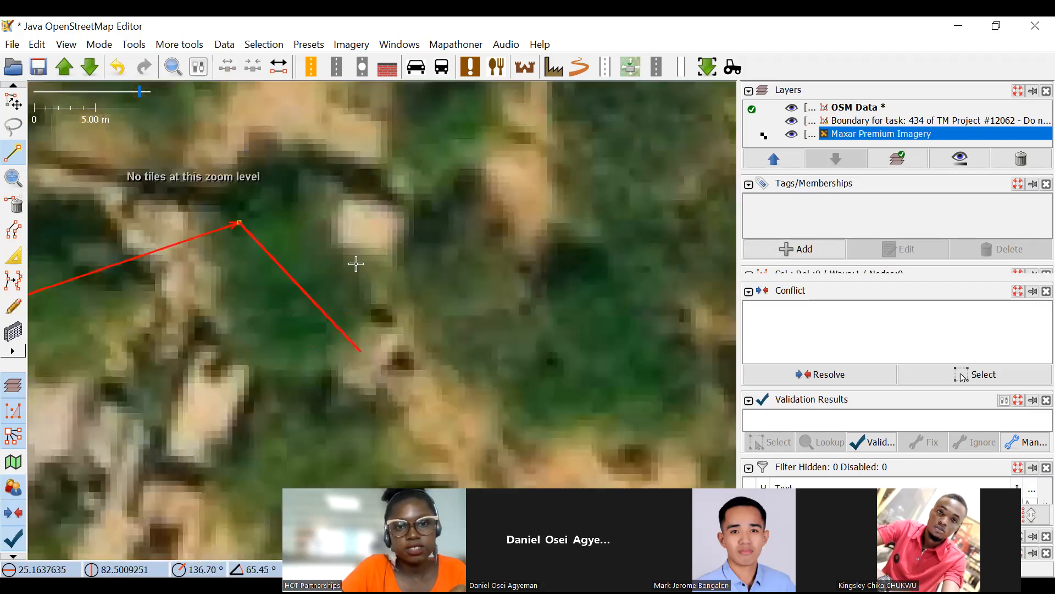
scroll(356, 264, down, 5)
scroll(296, 238, up, 3)
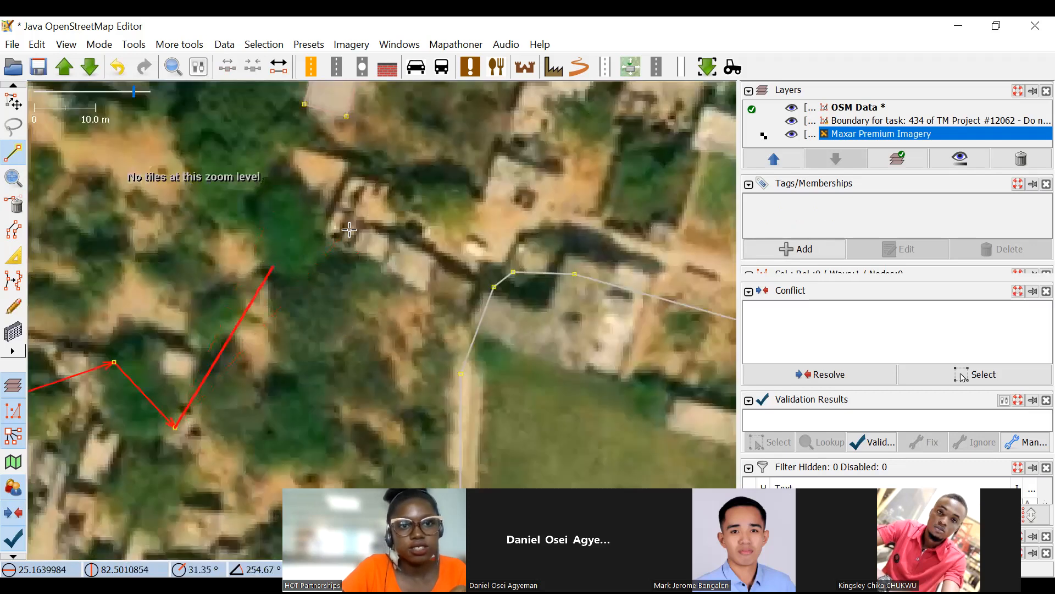
drag(349, 230, 418, 342)
drag(350, 509, 187, 280)
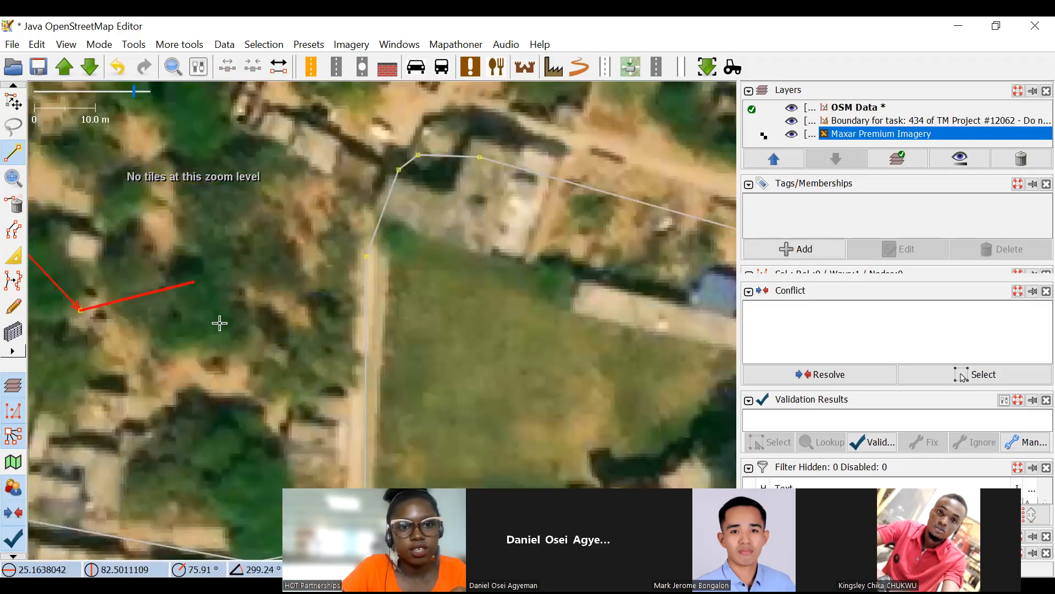
drag(195, 404, 159, 226)
click(195, 225)
click(121, 324)
Generate circular buildings from the line's node pairs with Batch Circle Building, and view the circles.
click(455, 43)
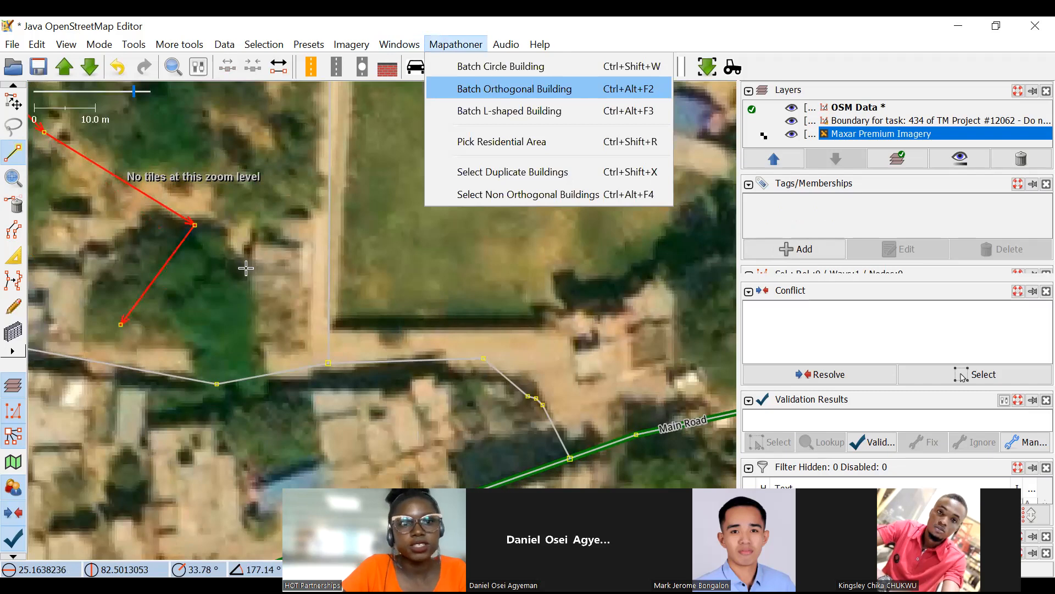
scroll(240, 245, down, 4)
scroll(263, 185, up, 2)
drag(263, 185, 551, 205)
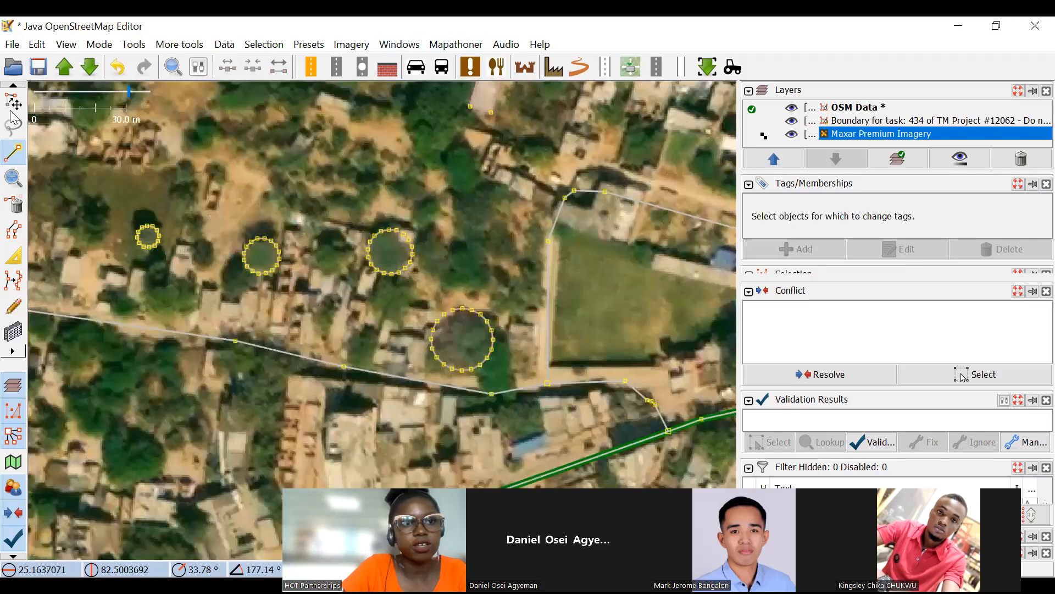
Delete the four circular buildings west of the green field.
scroll(231, 289, up, 2)
scroll(342, 237, down, 2)
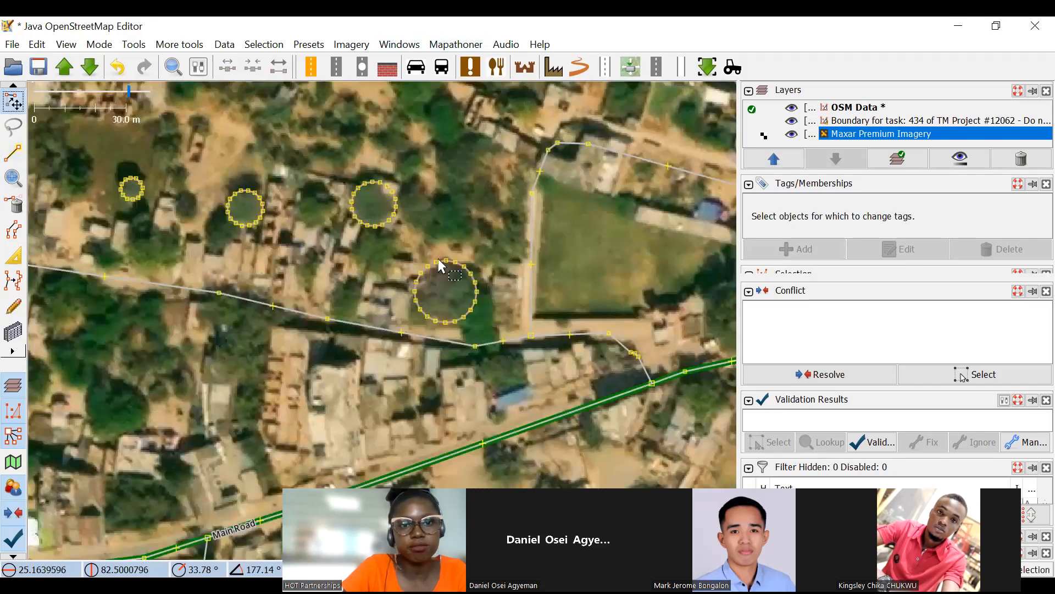
drag(88, 159, 439, 259)
click(13, 204)
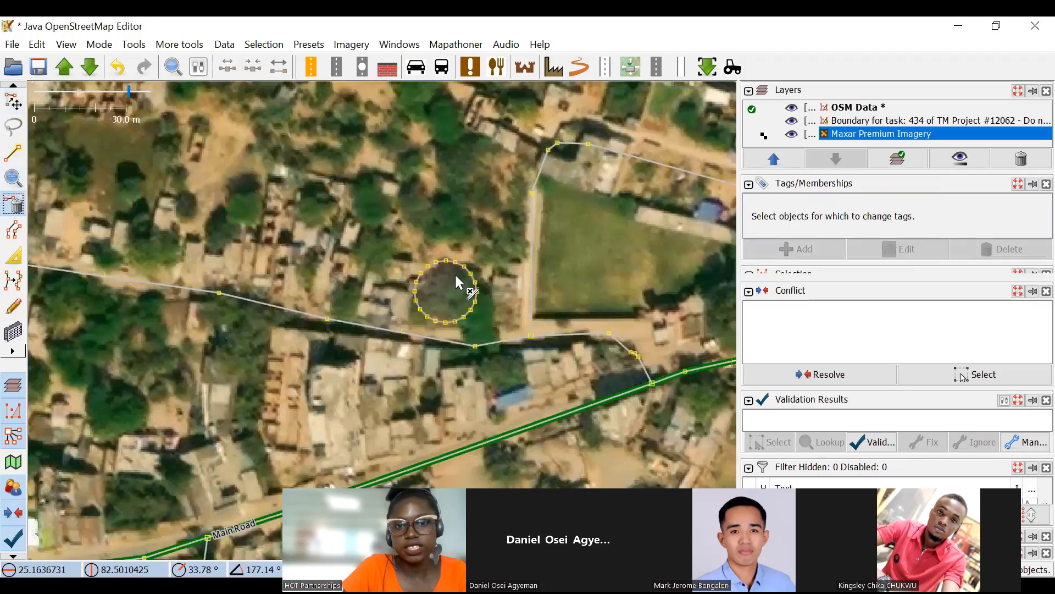
scroll(434, 258, up, 2)
click(450, 271)
scroll(352, 160, down, 4)
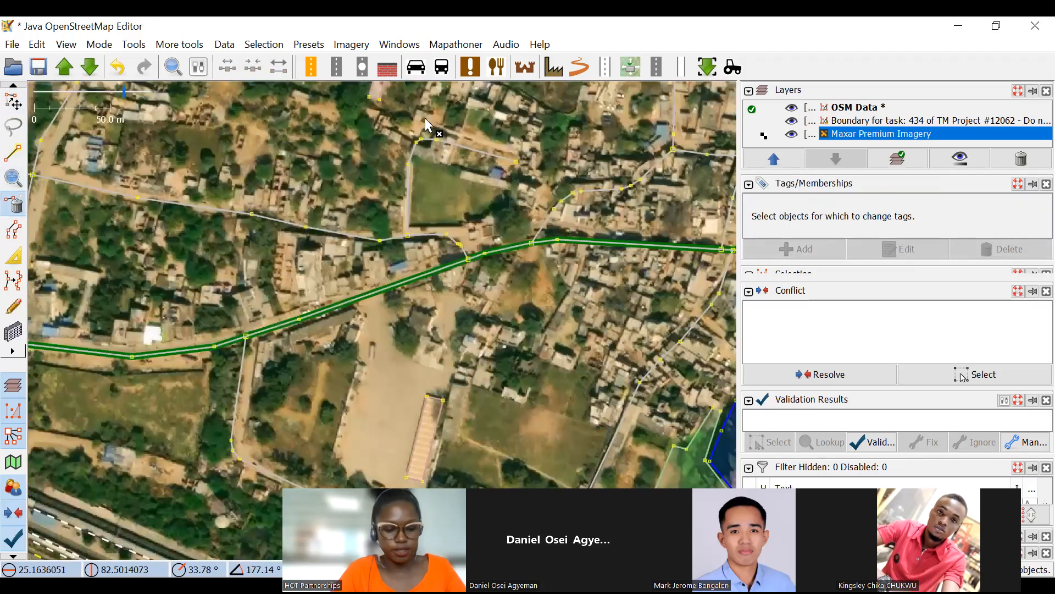
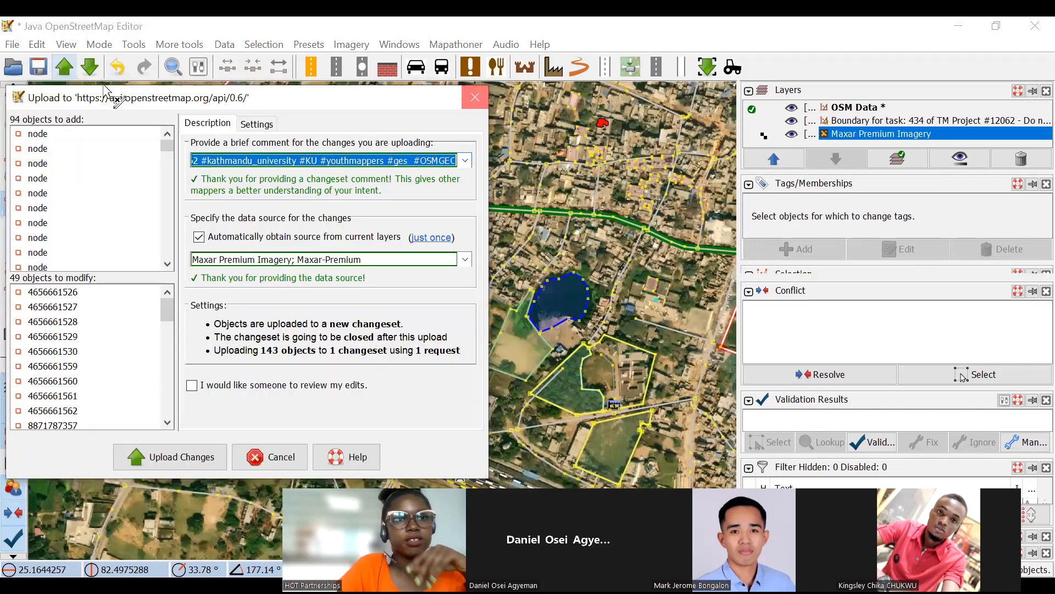
Check the changeset comment and its project hashtags in the upload dialog, and close it without uploading.
click(475, 97)
scroll(448, 238, down, 2)
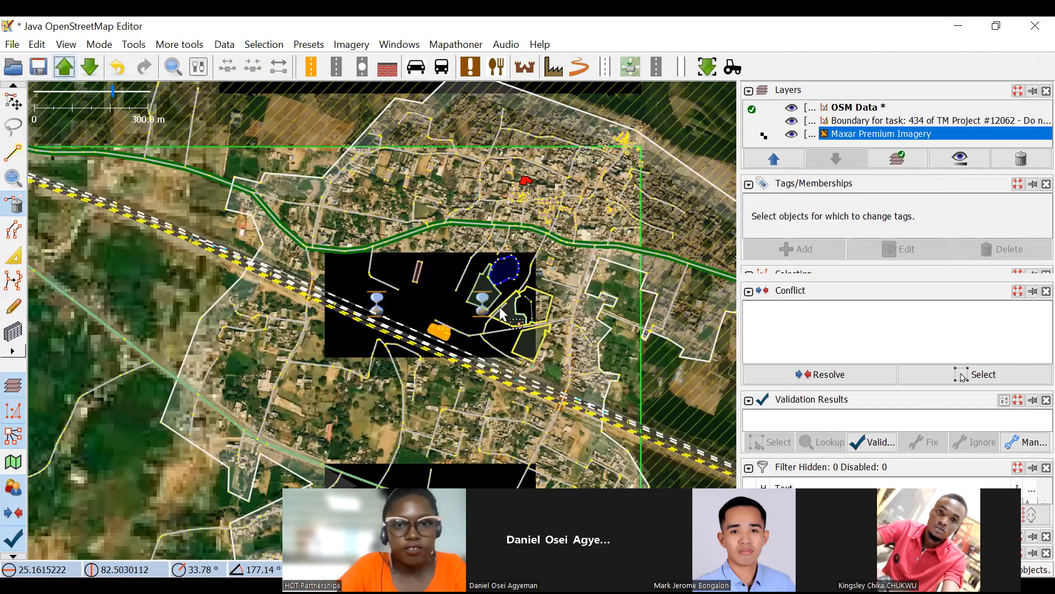
scroll(501, 313, up, 2)
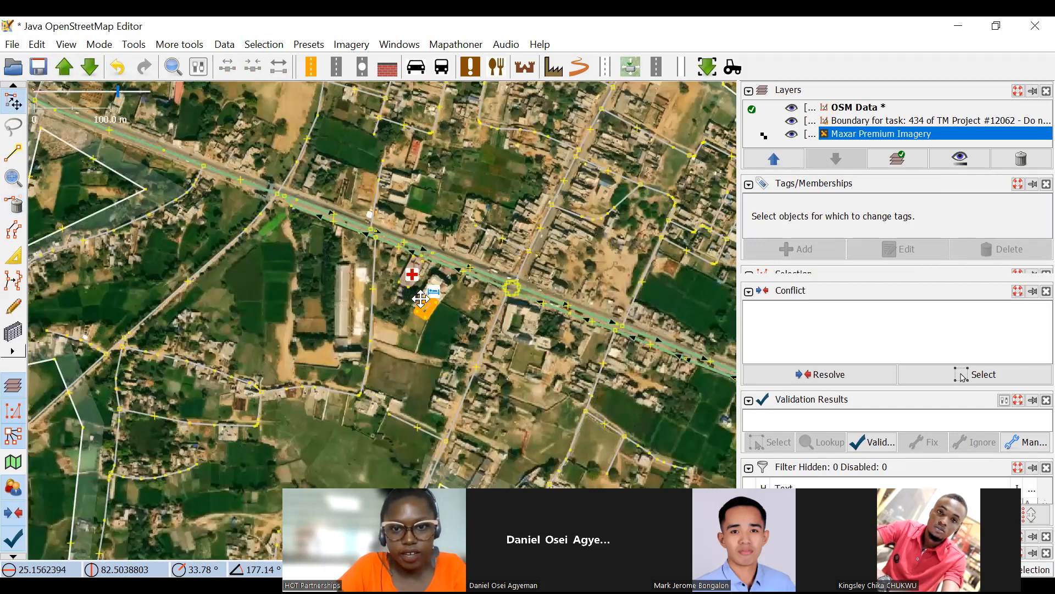
drag(497, 181, 489, 505)
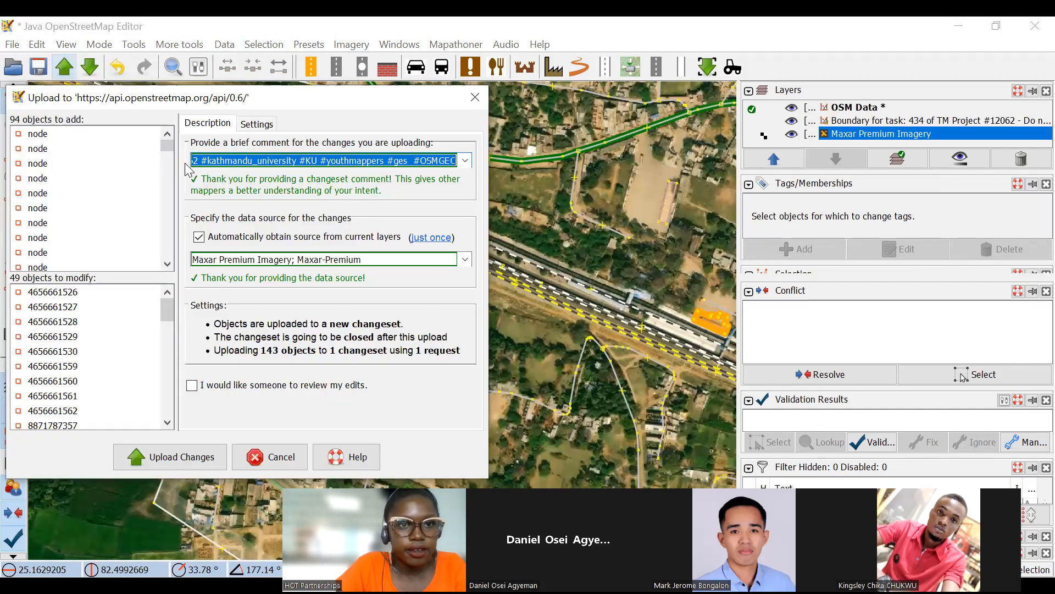
click(242, 154)
key(Left)
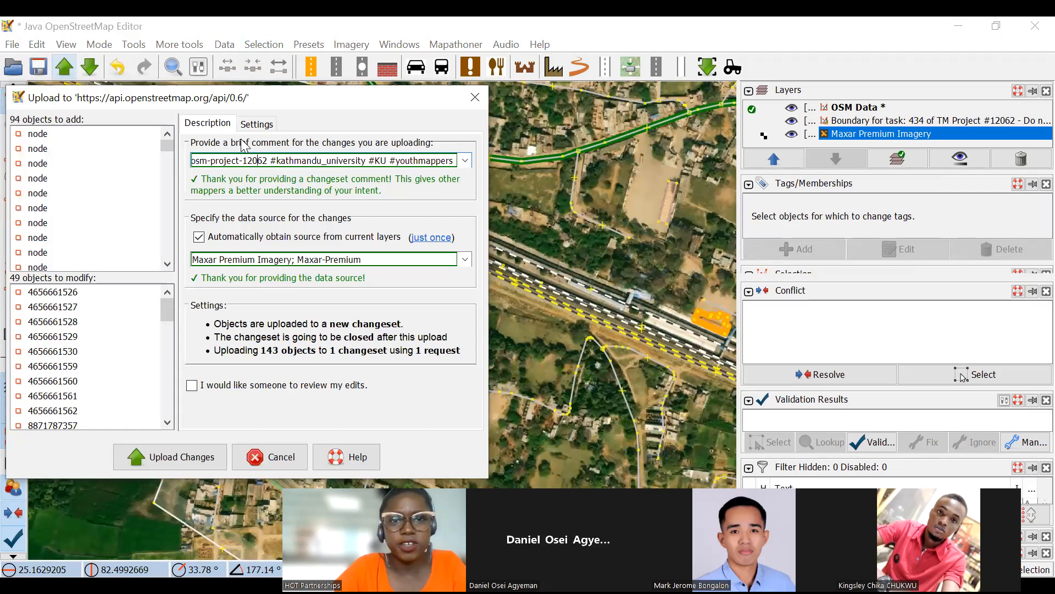
click(478, 98)
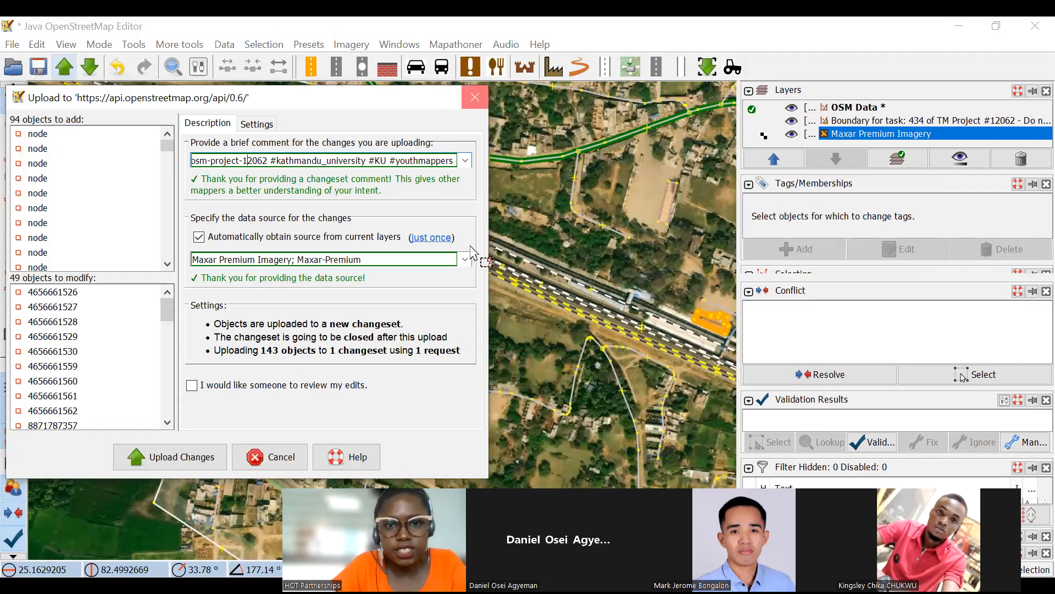
Examine the mapped roads, railway lines and built-up areas across the task area.
scroll(385, 197, up, 2)
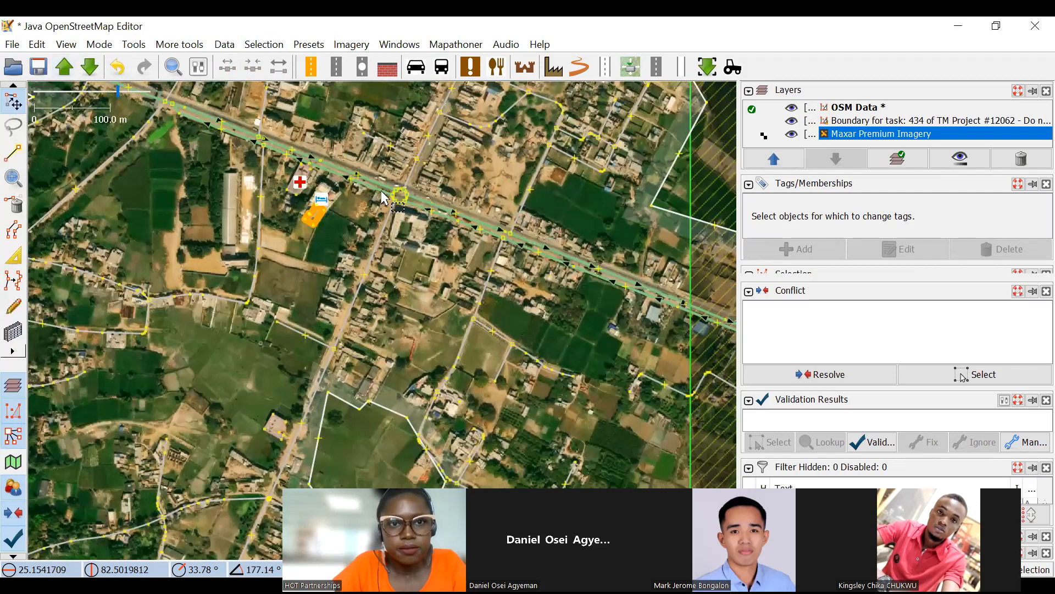
scroll(399, 295, up, 2)
scroll(427, 224, down, 4)
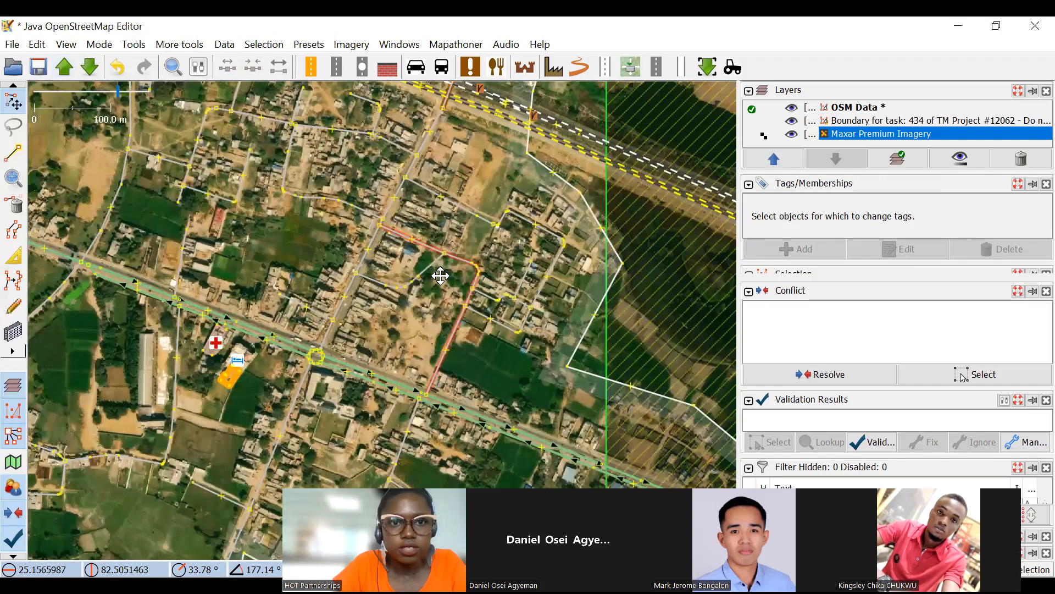
scroll(440, 314, up, 2)
drag(363, 285, 561, 343)
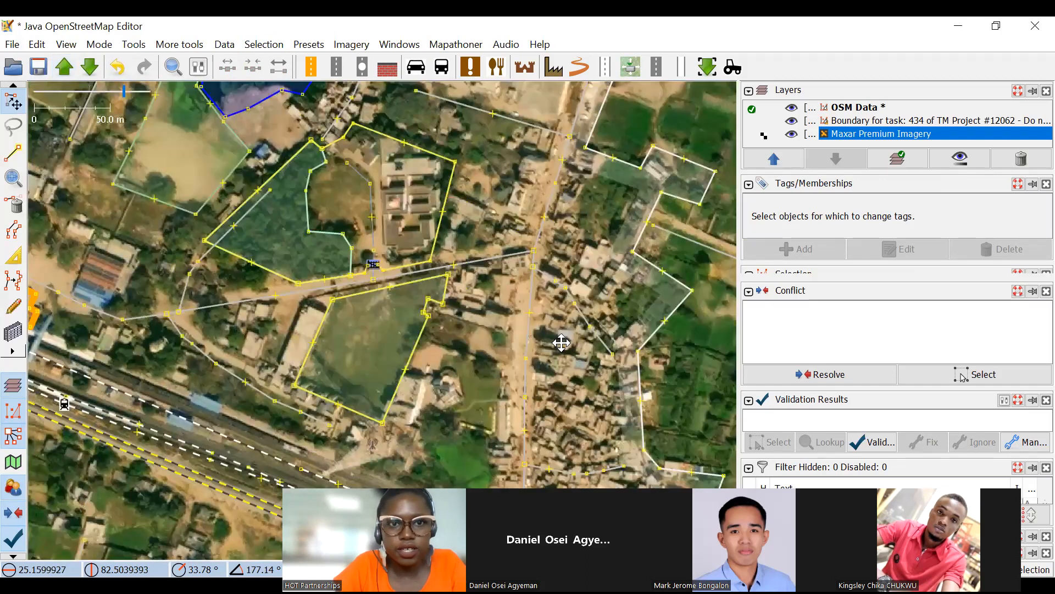
drag(259, 100, 502, 288)
drag(181, 137, 406, 213)
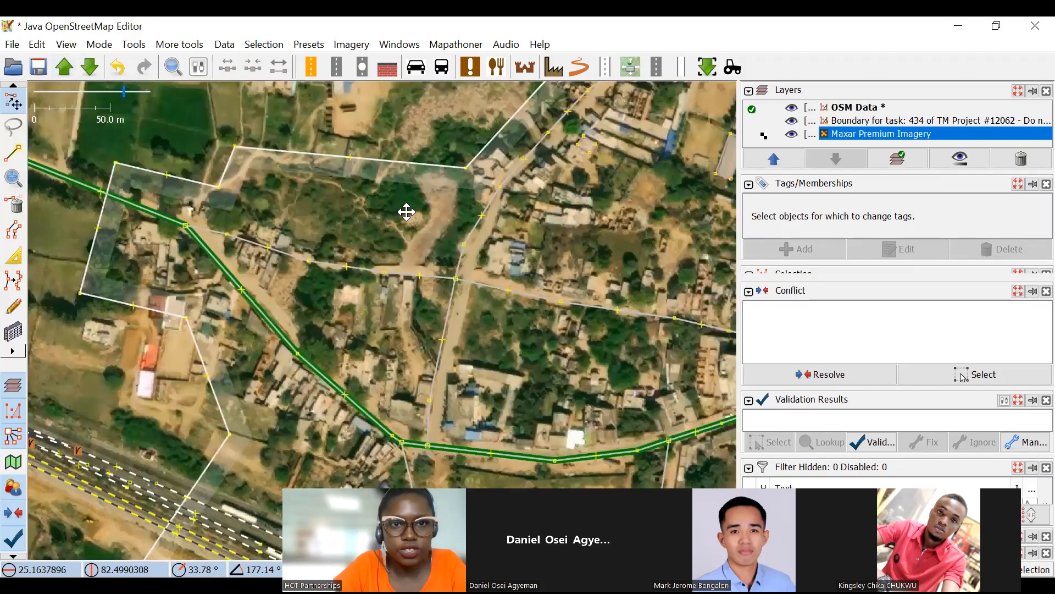
drag(425, 144, 504, 292)
scroll(365, 204, down, 2)
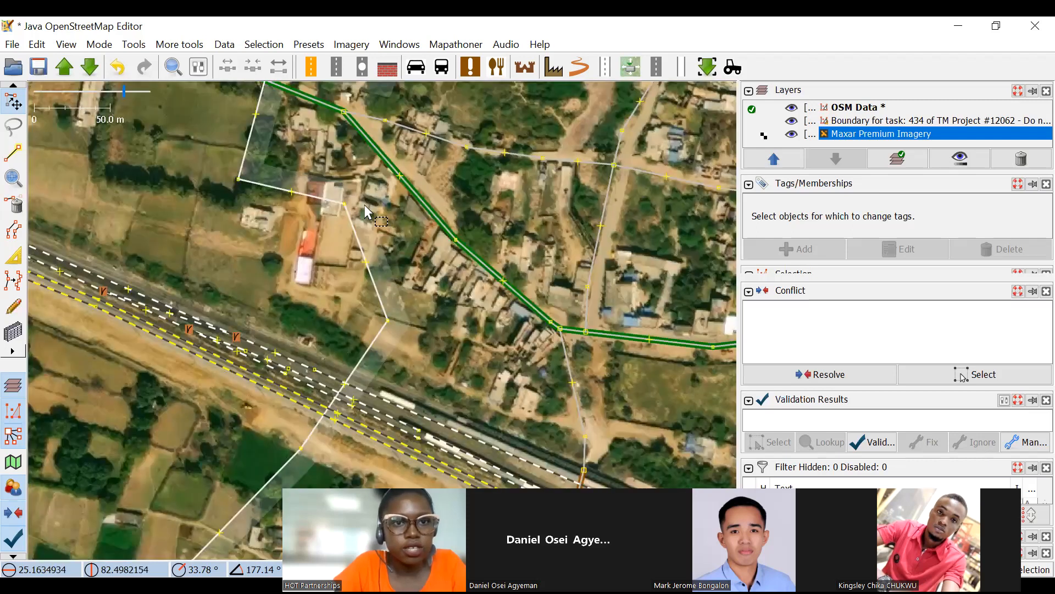
drag(351, 142, 329, 252)
drag(228, 276, 130, 159)
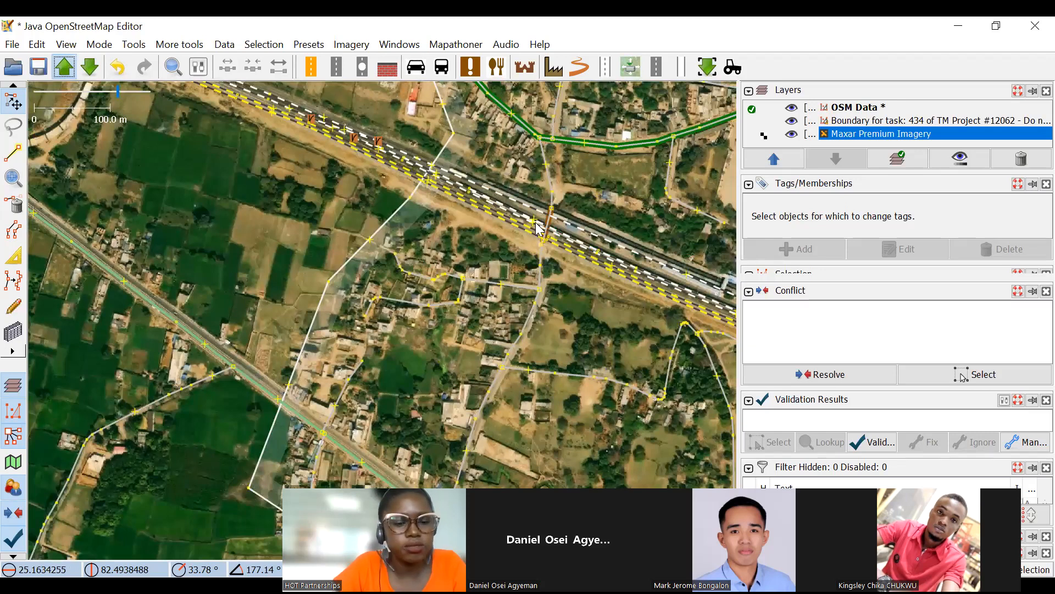
drag(478, 103, 534, 245)
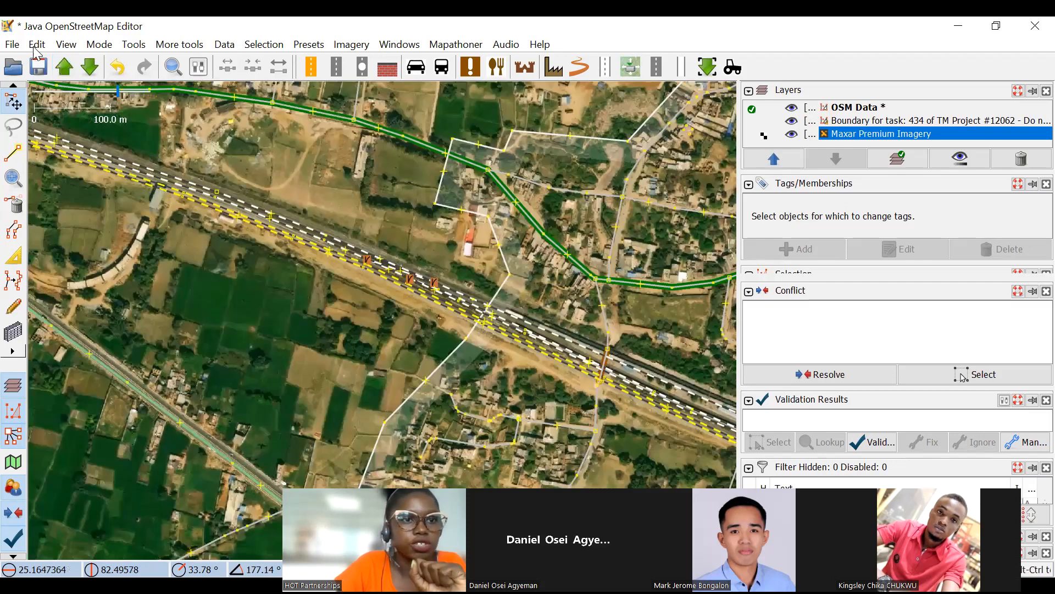
click(37, 46)
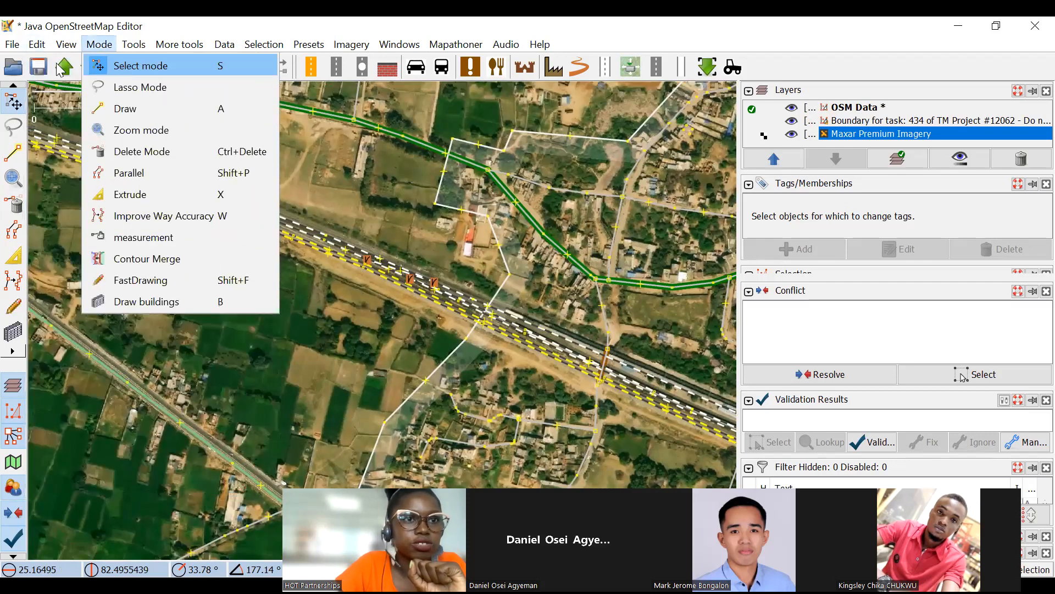
click(345, 188)
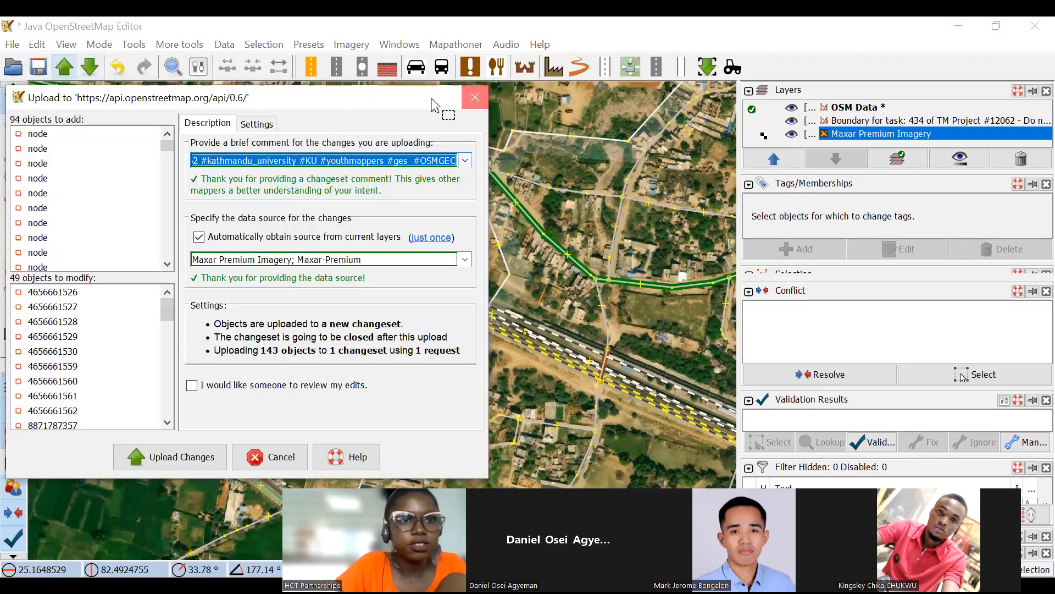
View the area around Egypt on the OSM data download map, and close the dialog without downloading.
click(94, 56)
scroll(719, 239, down, 10)
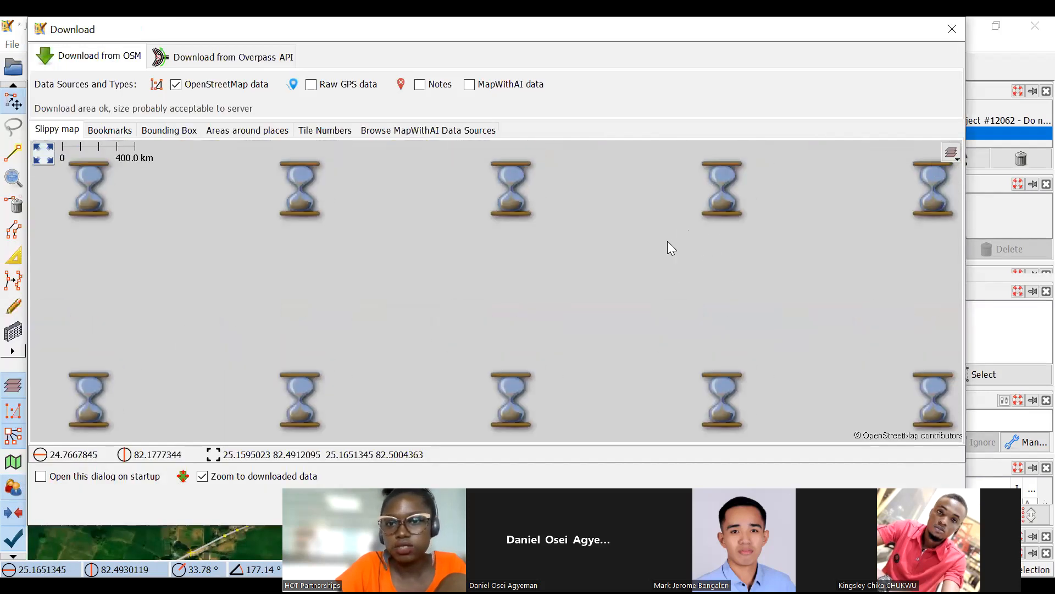
scroll(665, 244, down, 3)
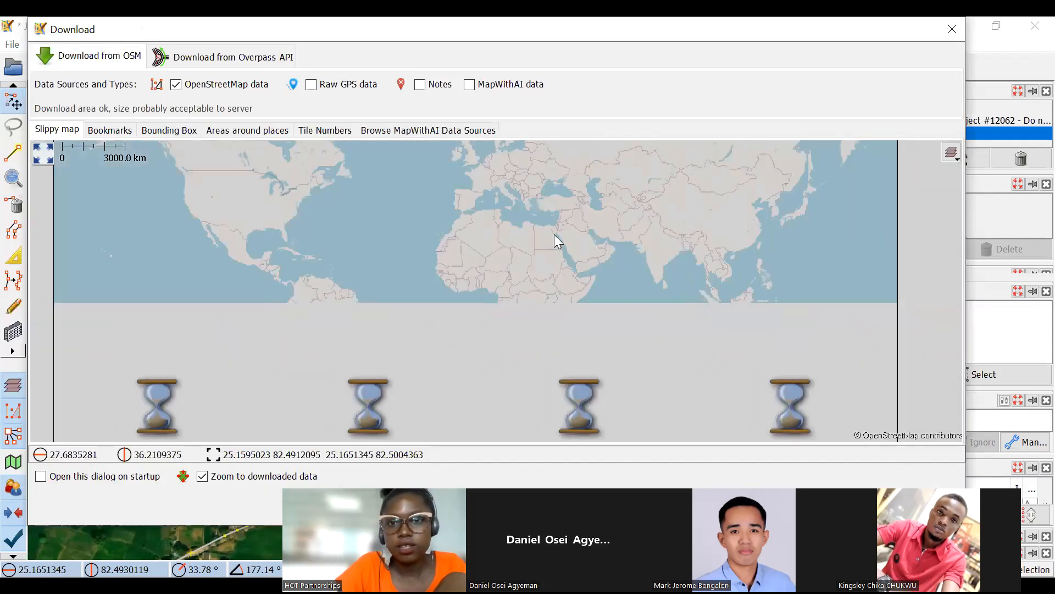
scroll(554, 234, up, 4)
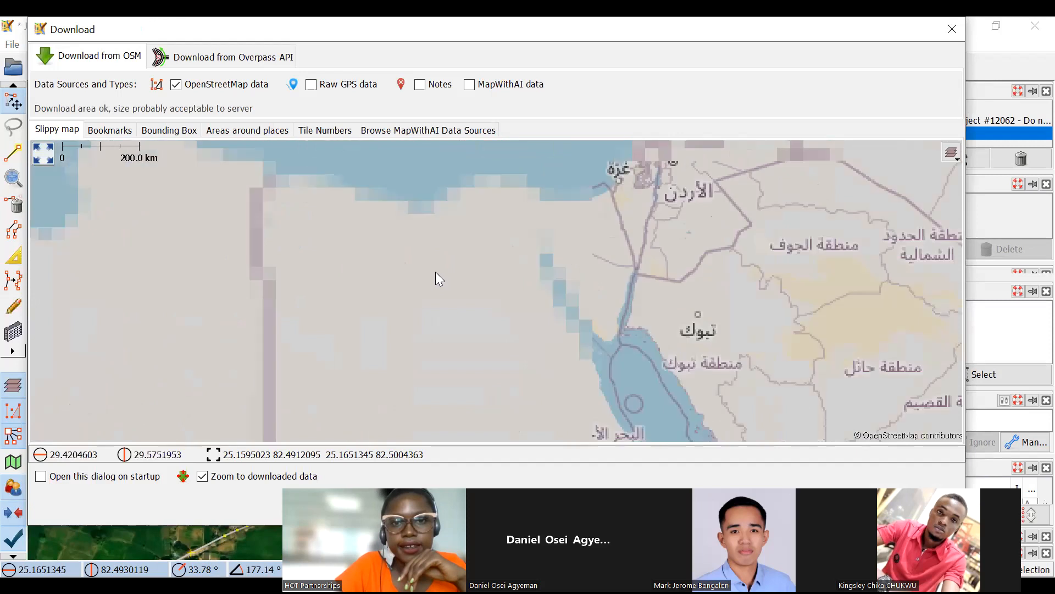
scroll(435, 271, down, 1)
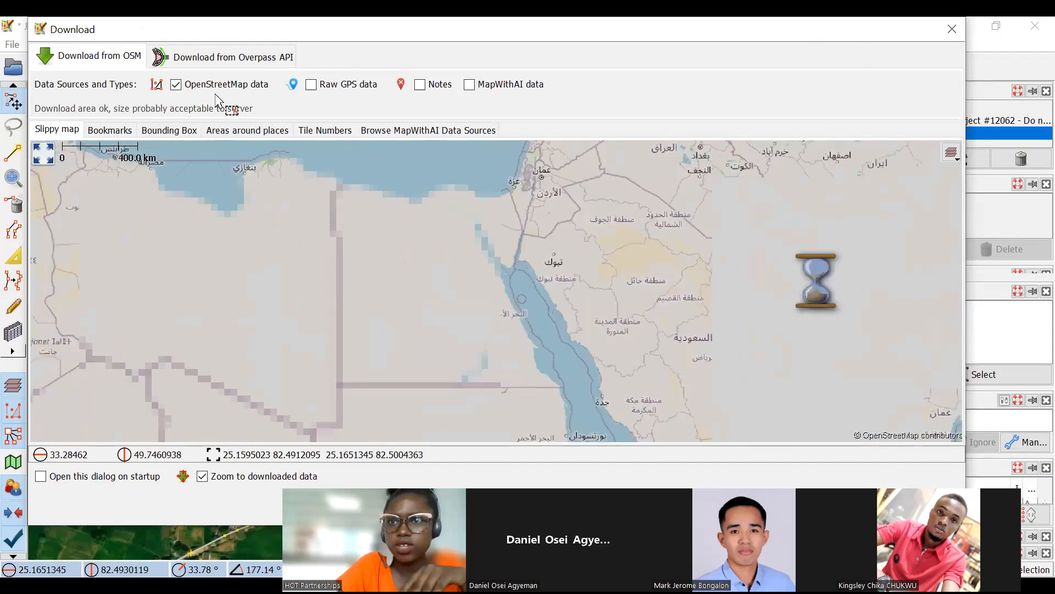
key(Escape)
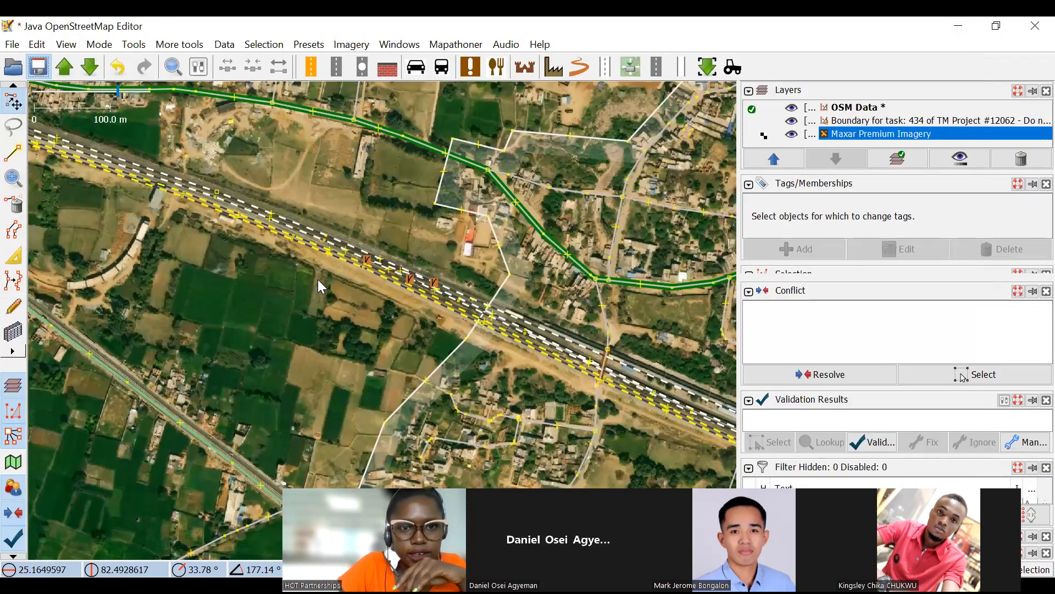
Save the OSM Data layer as Egypt demo.osm on New Volume (D:), overwriting the existing file.
key(ctrl+s)
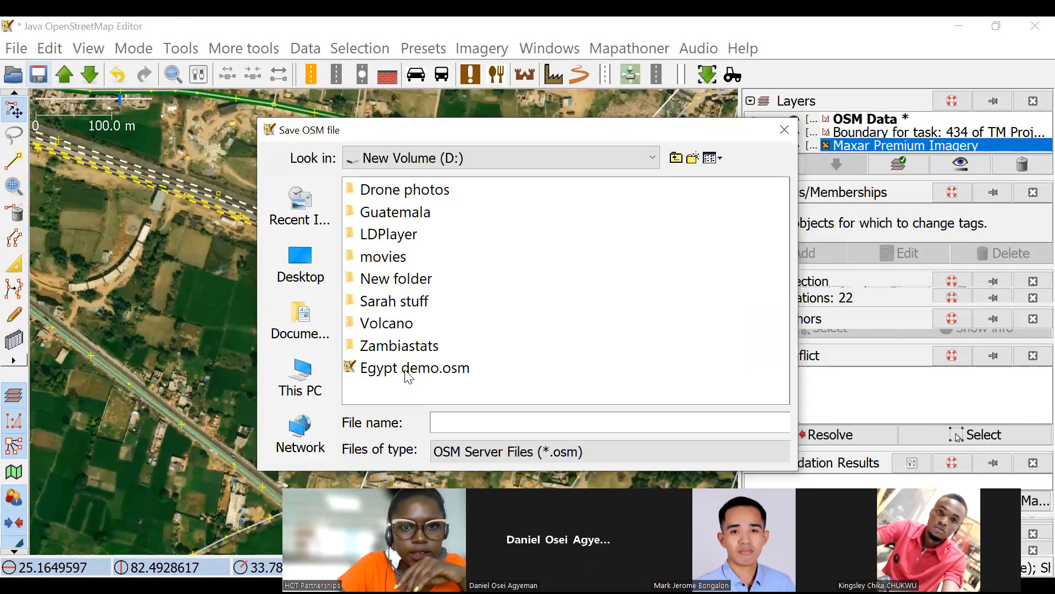
click(409, 368)
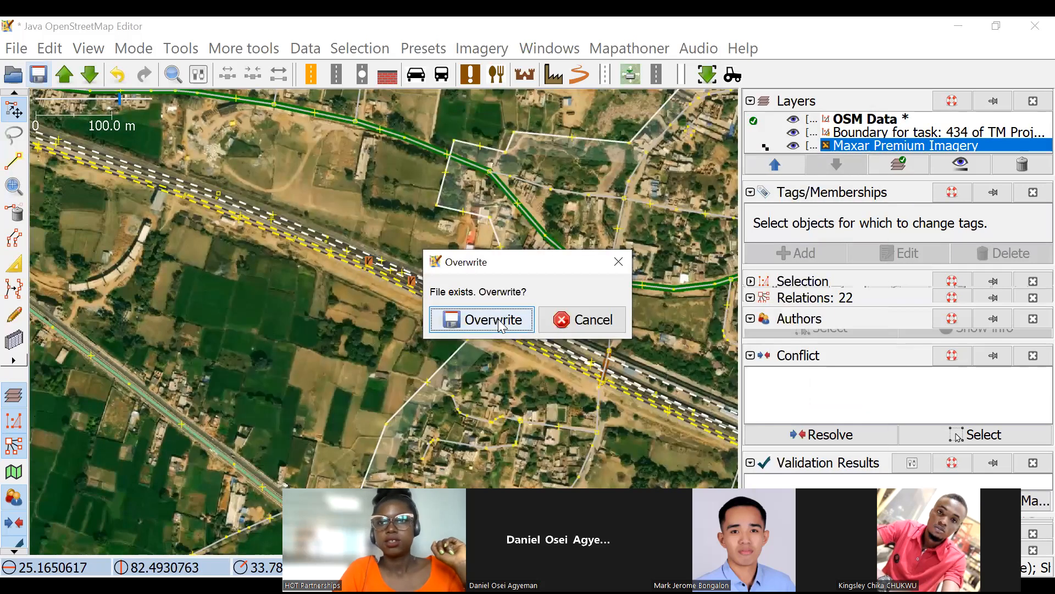
click(496, 323)
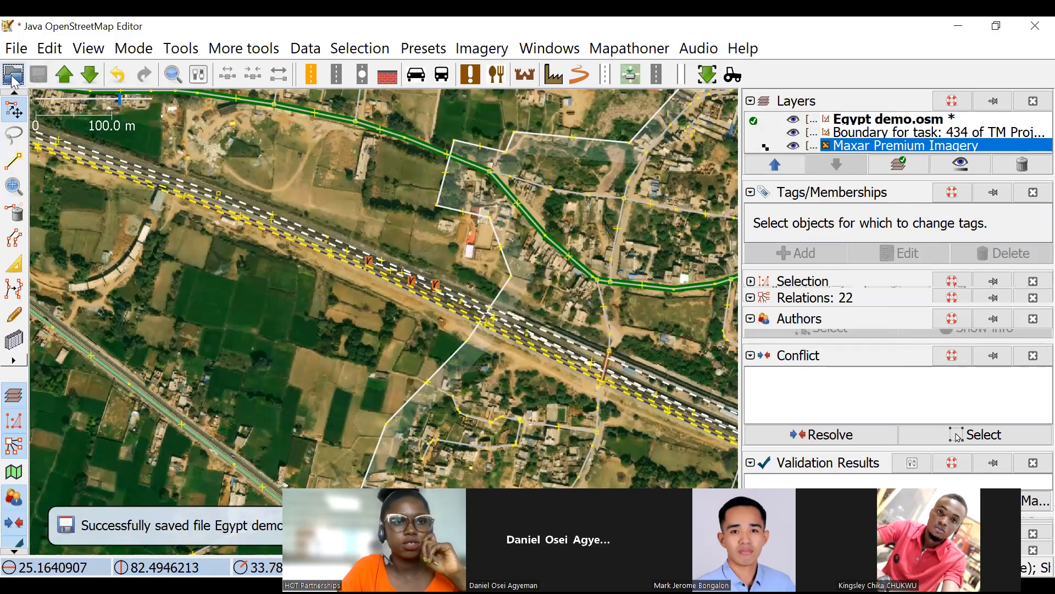
Open Egypt demo.osm from New Volume (D:) as an additional layer.
scroll(213, 162, down, 2)
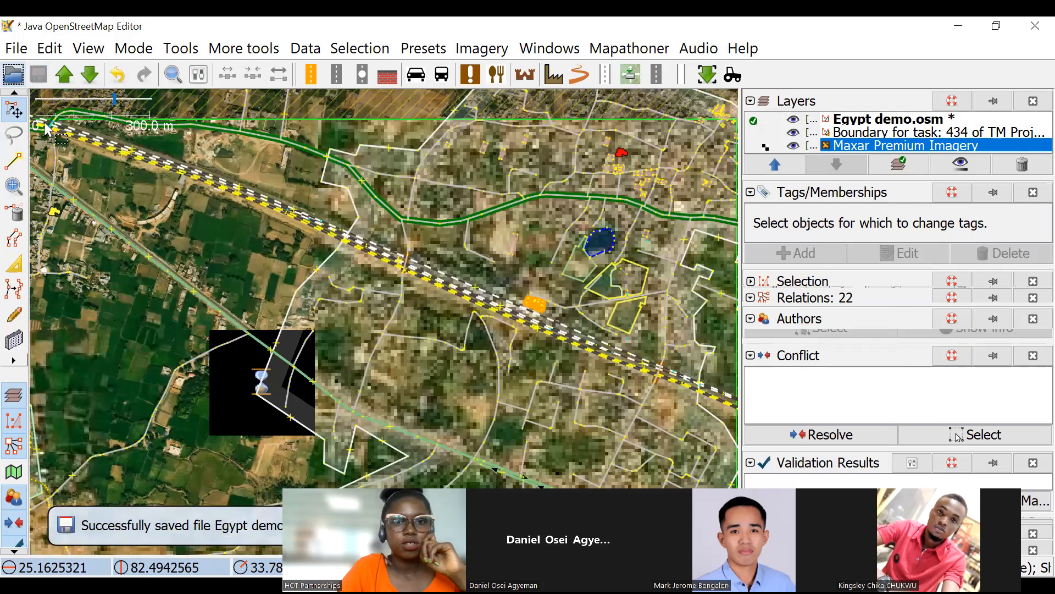
scroll(265, 200, down, 2)
key(ctrl+o)
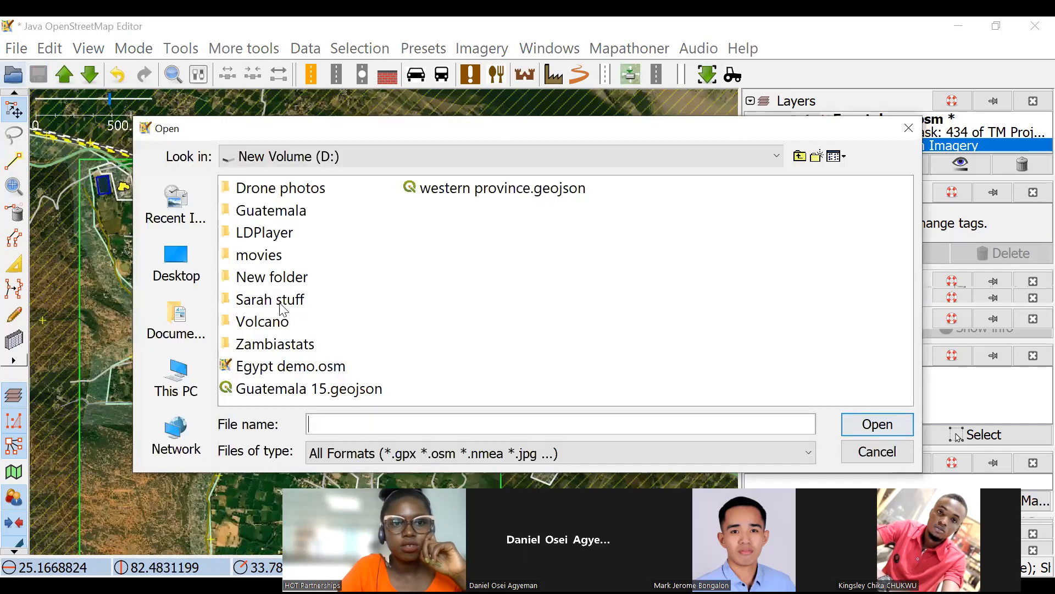
click(265, 365)
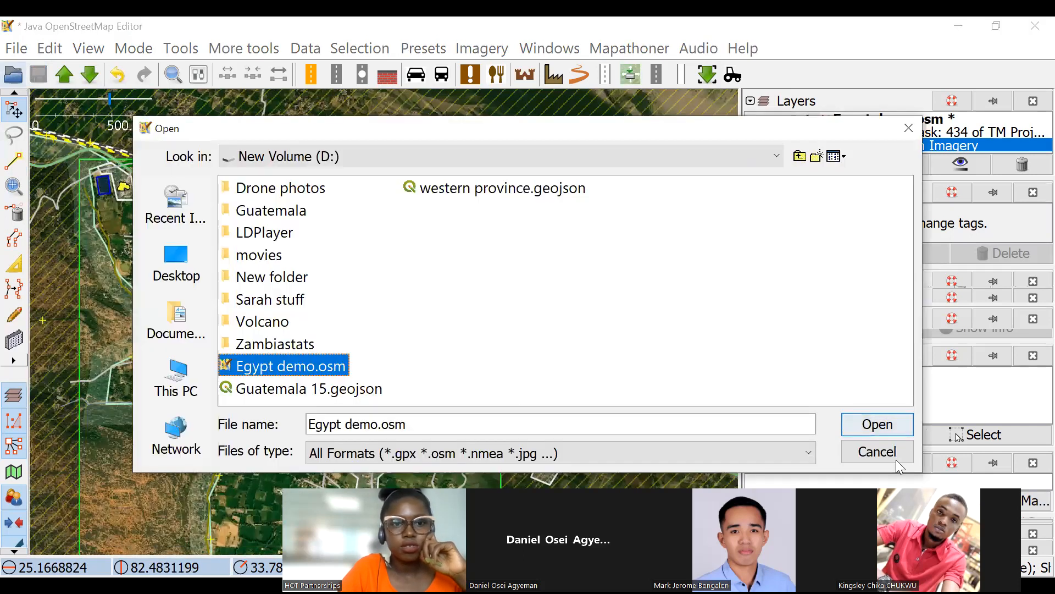
click(865, 423)
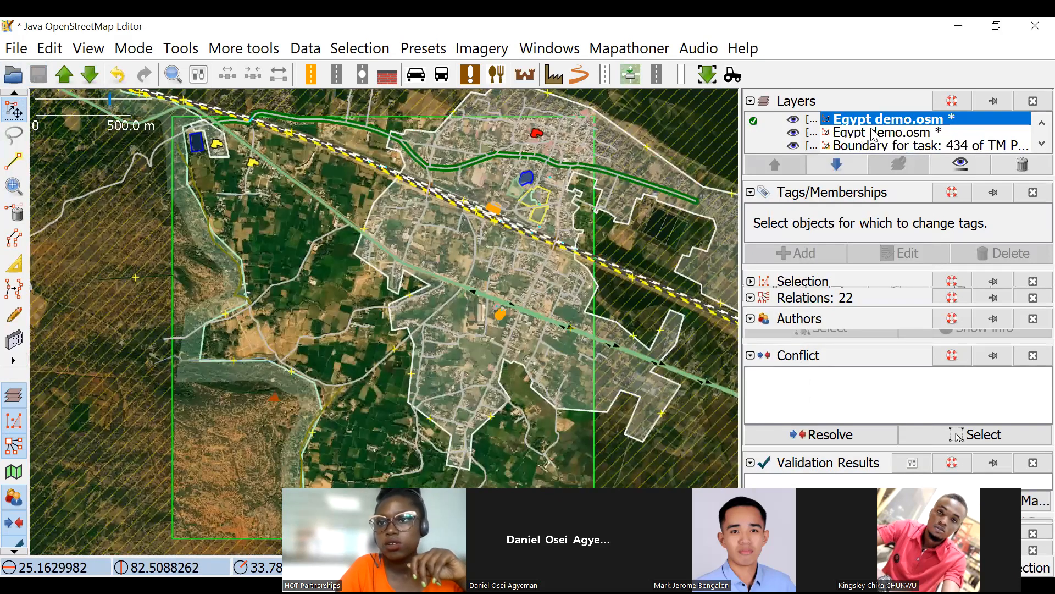
Remove all layers, including both Egypt demo.osm layers, the task boundary and Maxar Premium Imagery.
click(955, 133)
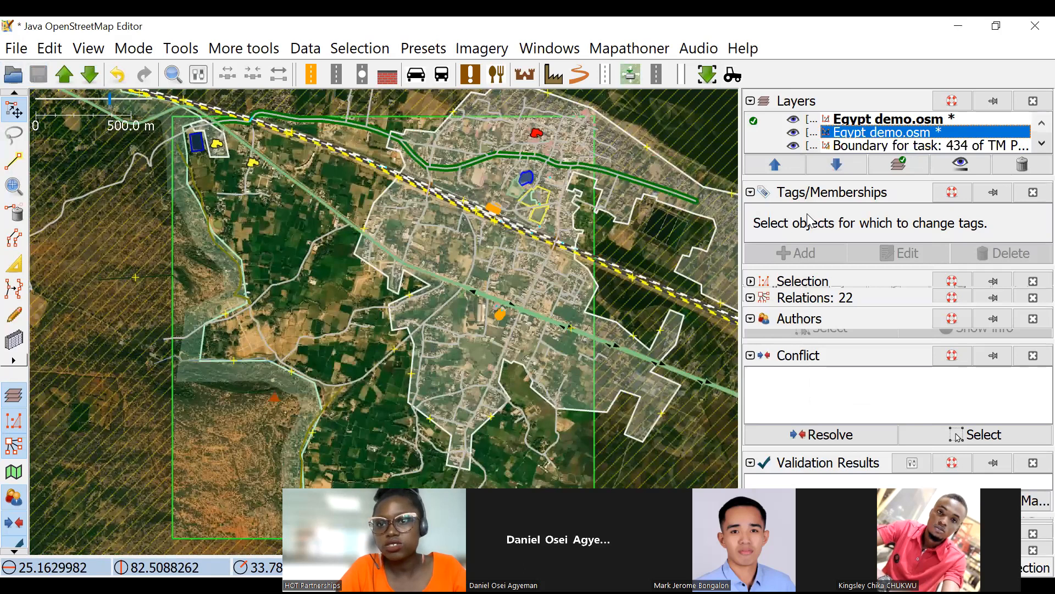
click(1022, 164)
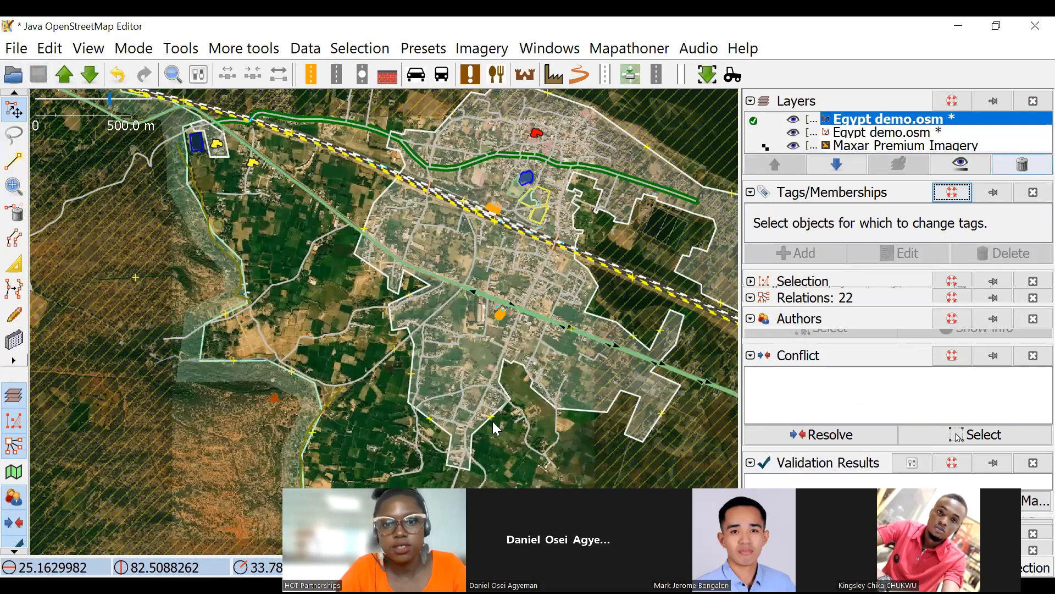
shift+click(999, 129)
click(1022, 164)
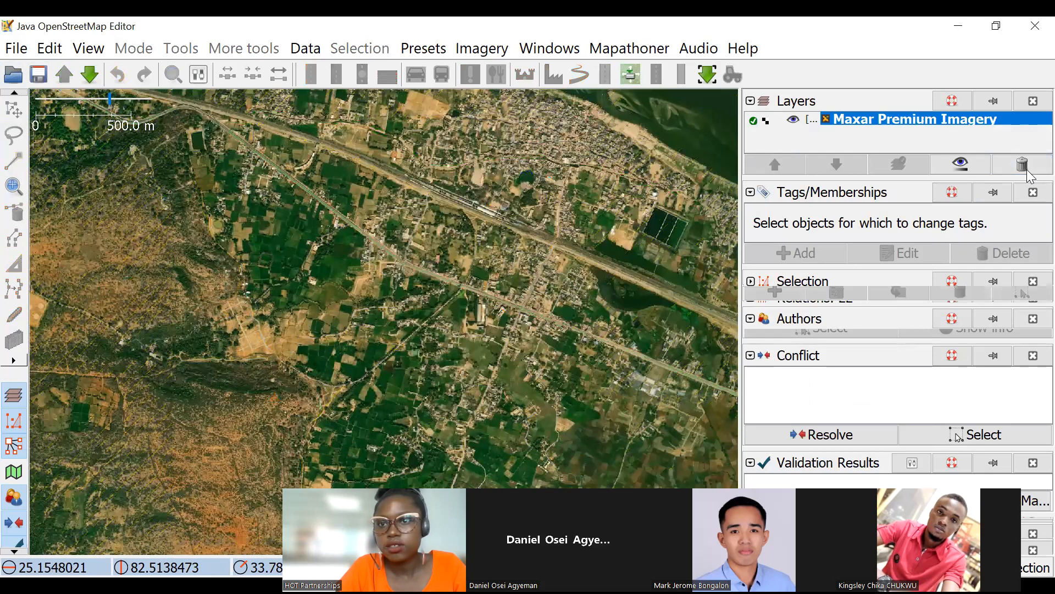
click(994, 172)
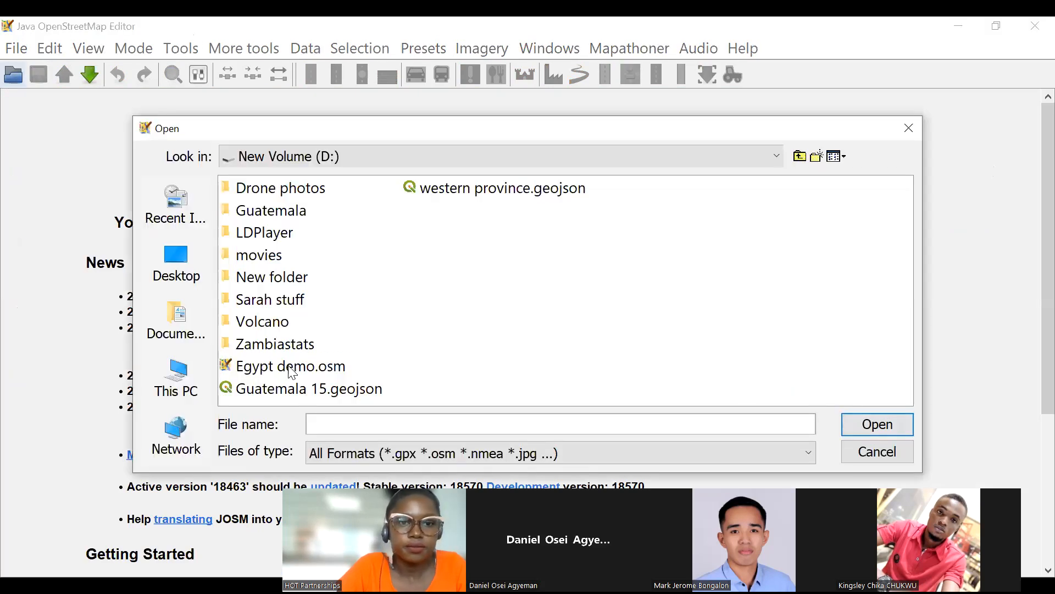
Reopen the saved Egypt demo.osm file in the emptied session and look over its map data.
click(292, 366)
click(879, 427)
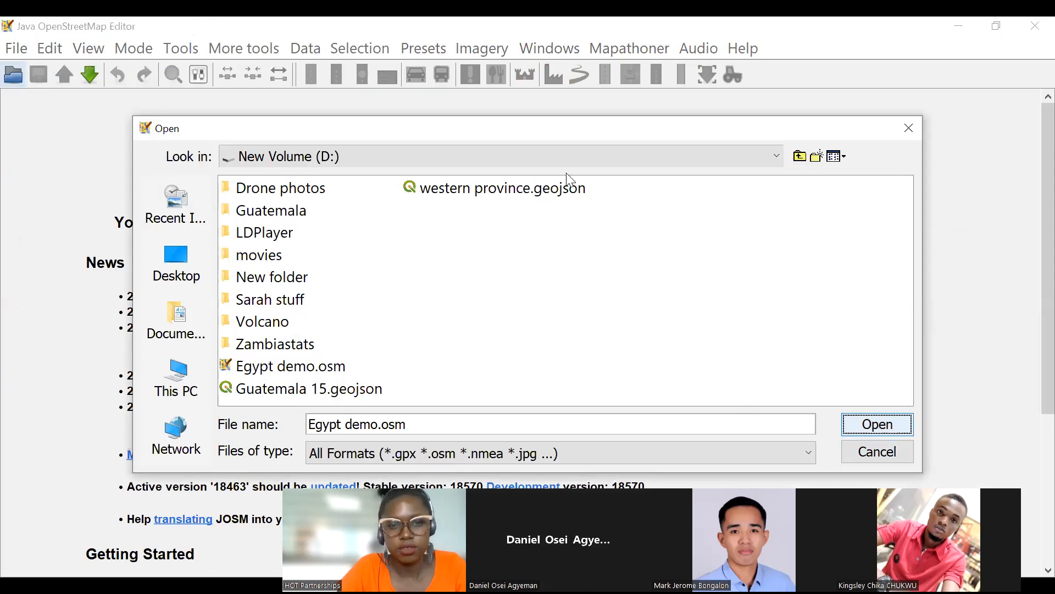
scroll(570, 236, up, 3)
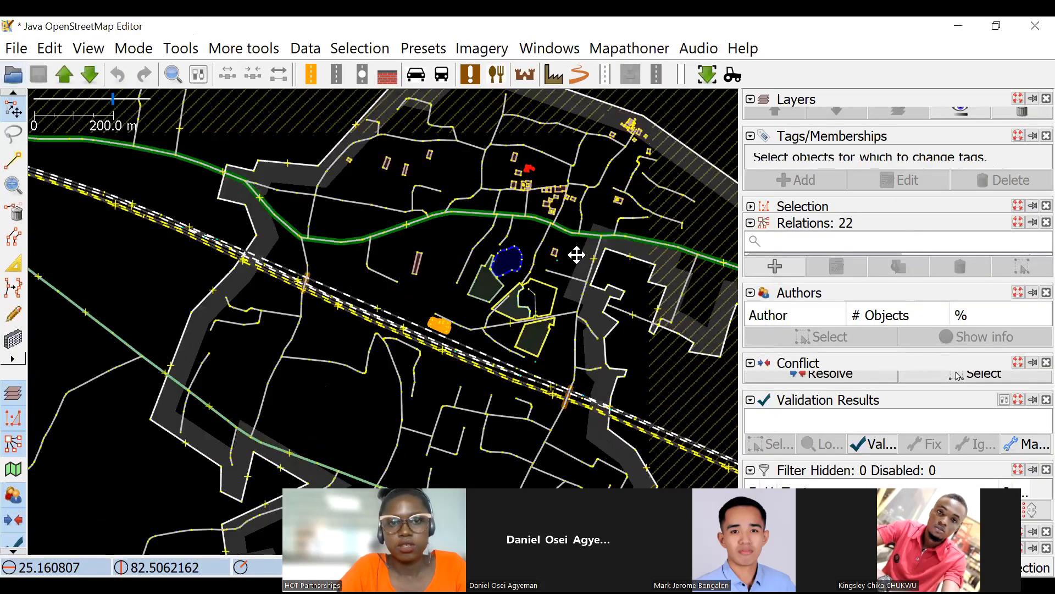
scroll(514, 269, down, 3)
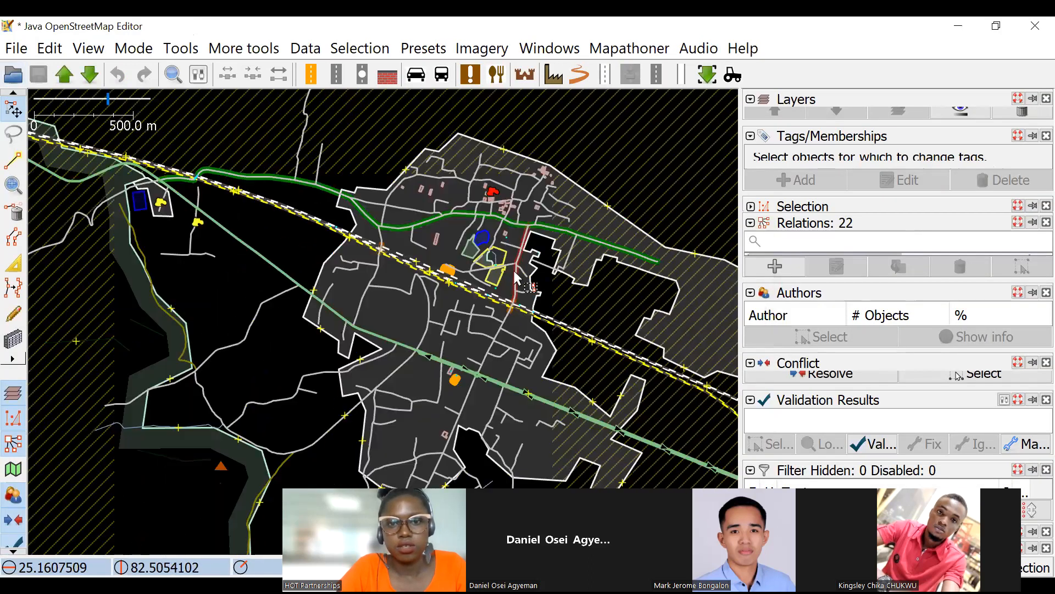
drag(509, 262, 506, 252)
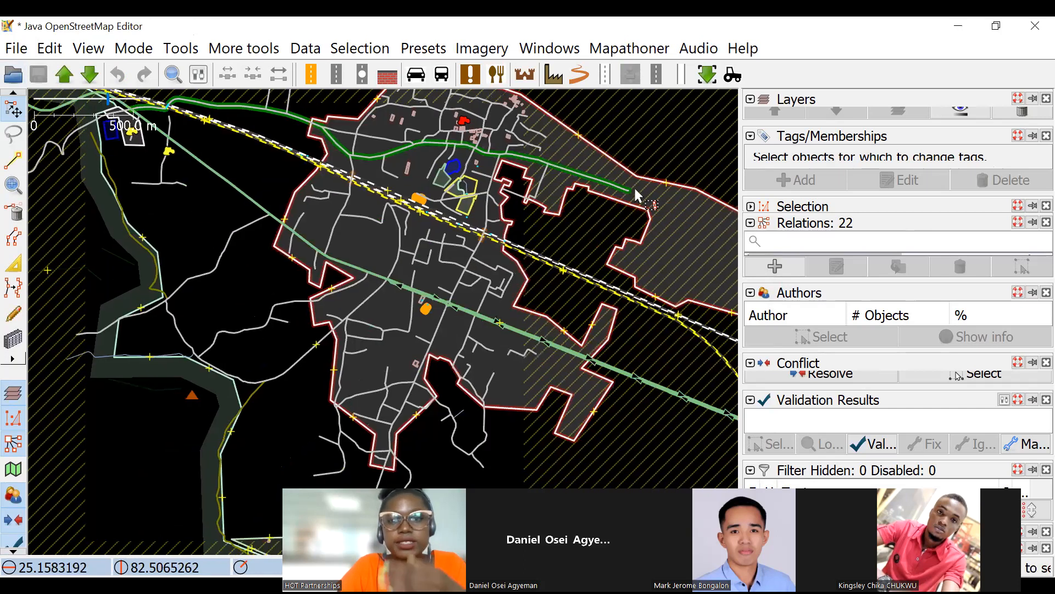
drag(494, 197, 513, 248)
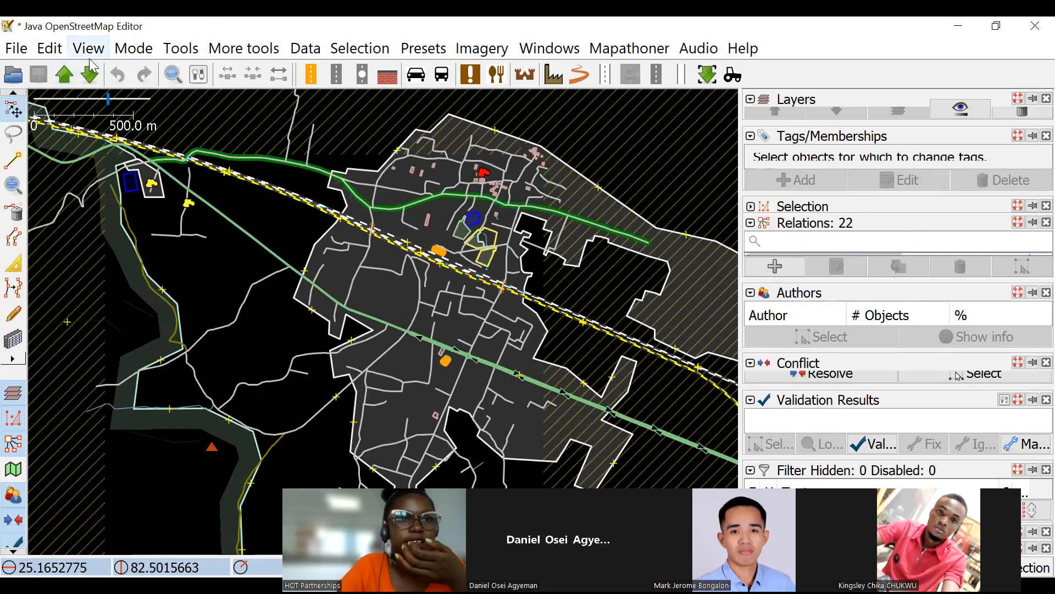
Examine the buildings, roads and pond in the reopened Egypt demo.osm data around the settlement.
drag(576, 302, 550, 284)
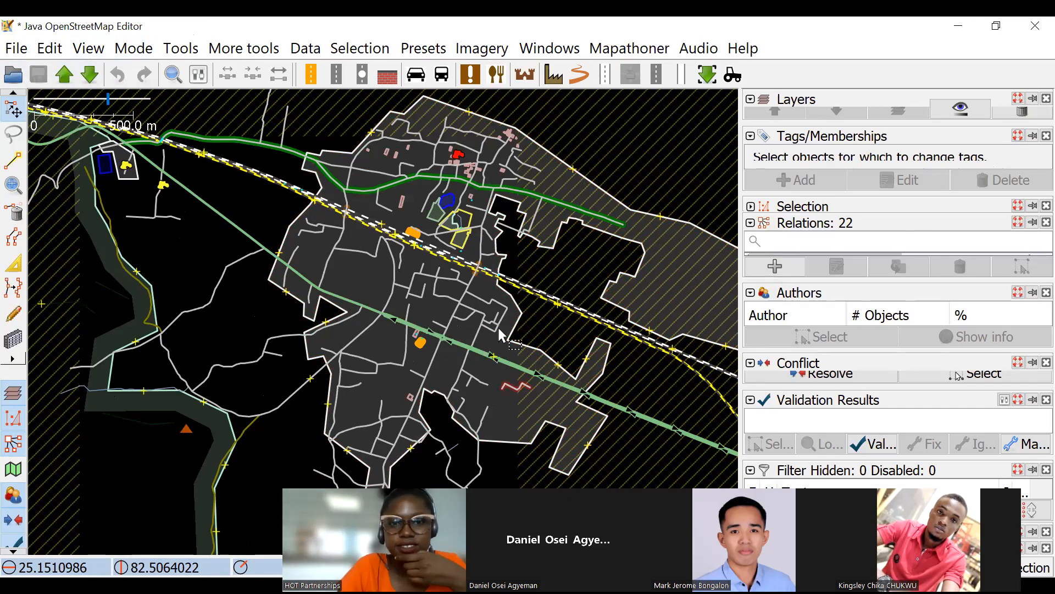
scroll(484, 197, up, 5)
scroll(517, 215, up, 1)
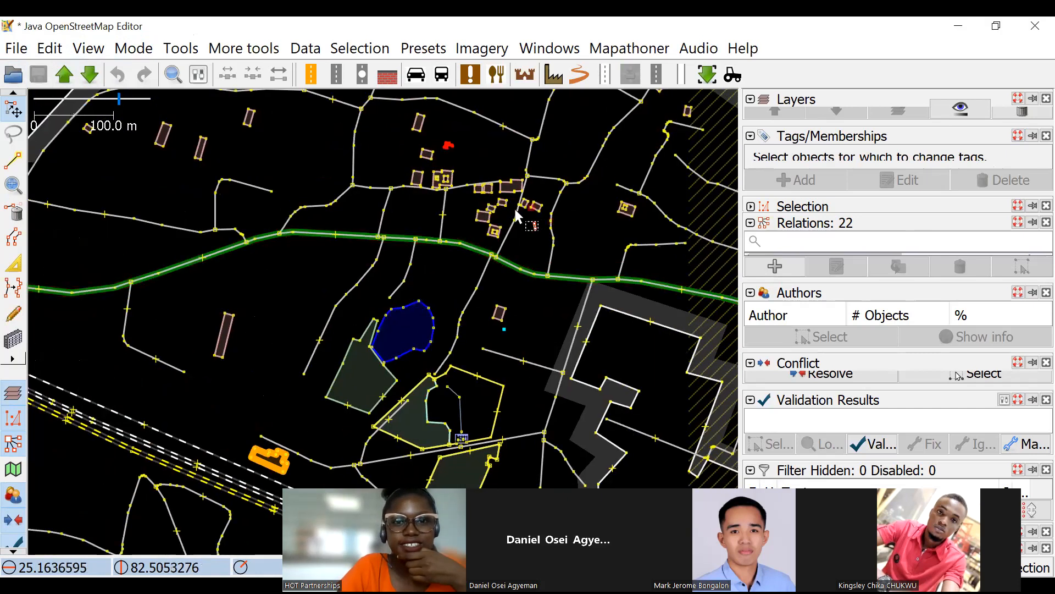
scroll(515, 213, up, 1)
drag(425, 229, 377, 276)
scroll(507, 223, down, 1)
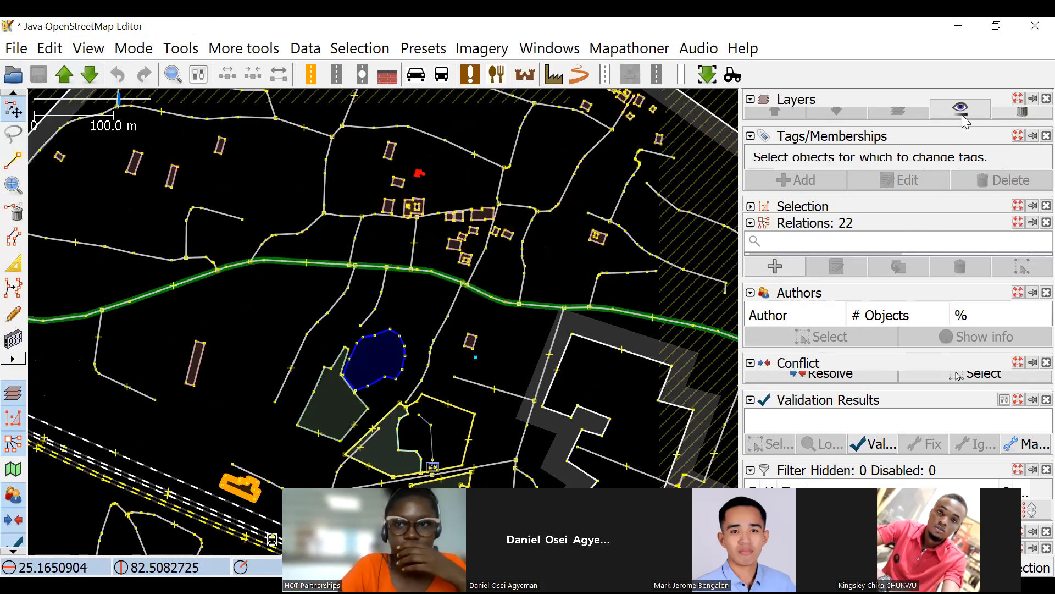
drag(287, 207, 357, 250)
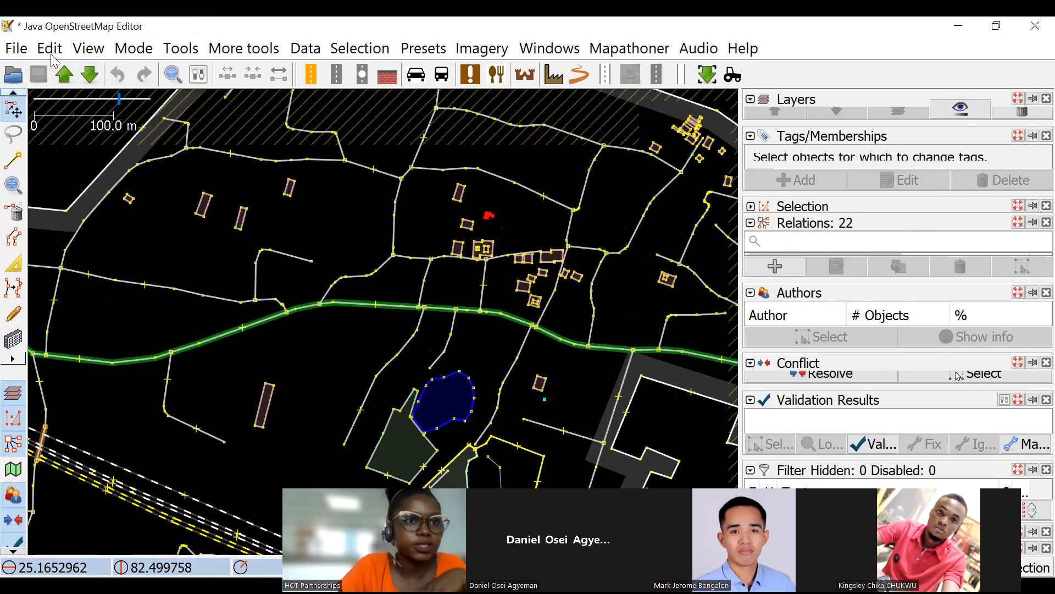
Try to download OSM data for a rectangle near Asyut, Egypt, spanning about 26.56–27.36 latitude and 29.85–31.00 longitude.
click(88, 51)
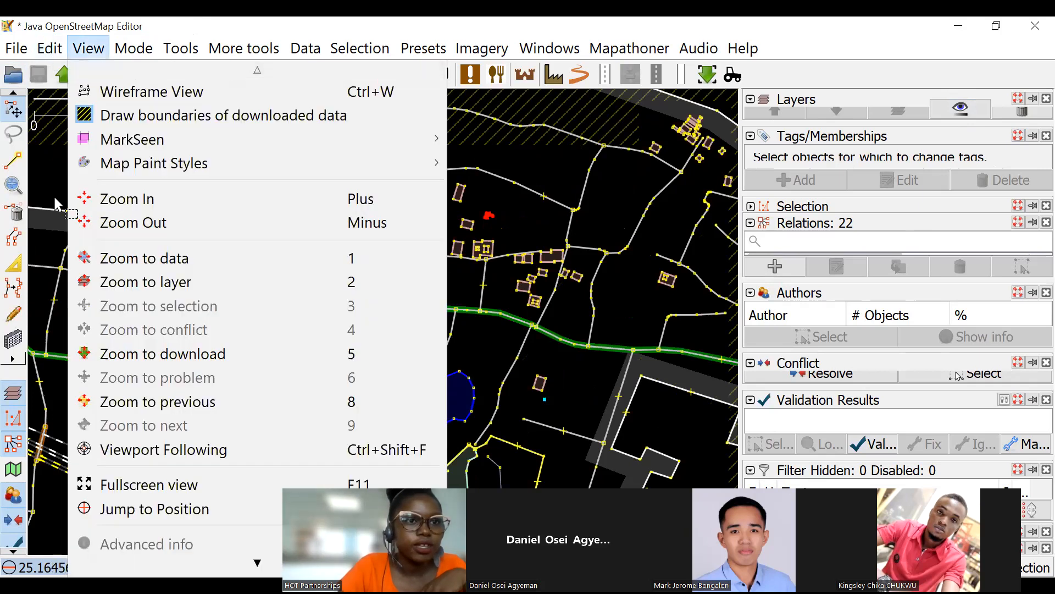
click(92, 76)
click(88, 76)
scroll(569, 282, down, 8)
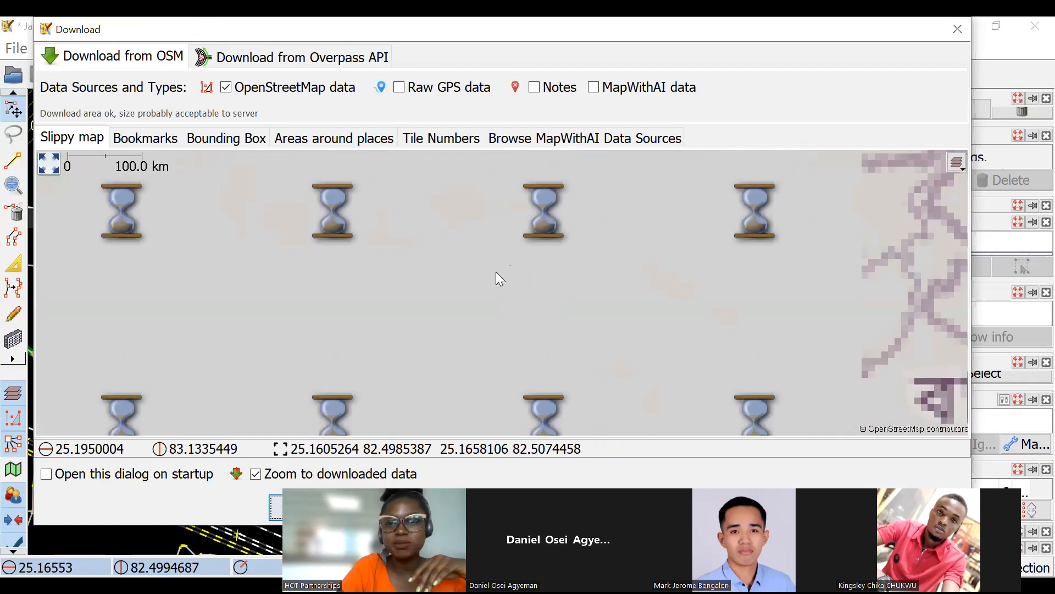
scroll(620, 279, down, 5)
scroll(475, 271, up, 3)
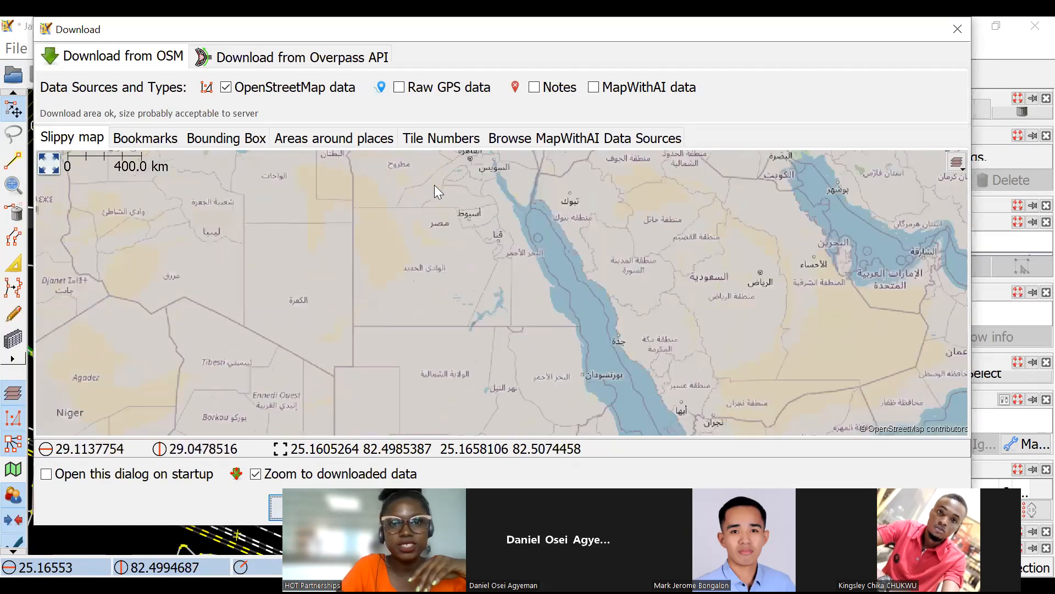
scroll(355, 249, up, 2)
drag(506, 361, 454, 270)
drag(357, 274, 444, 341)
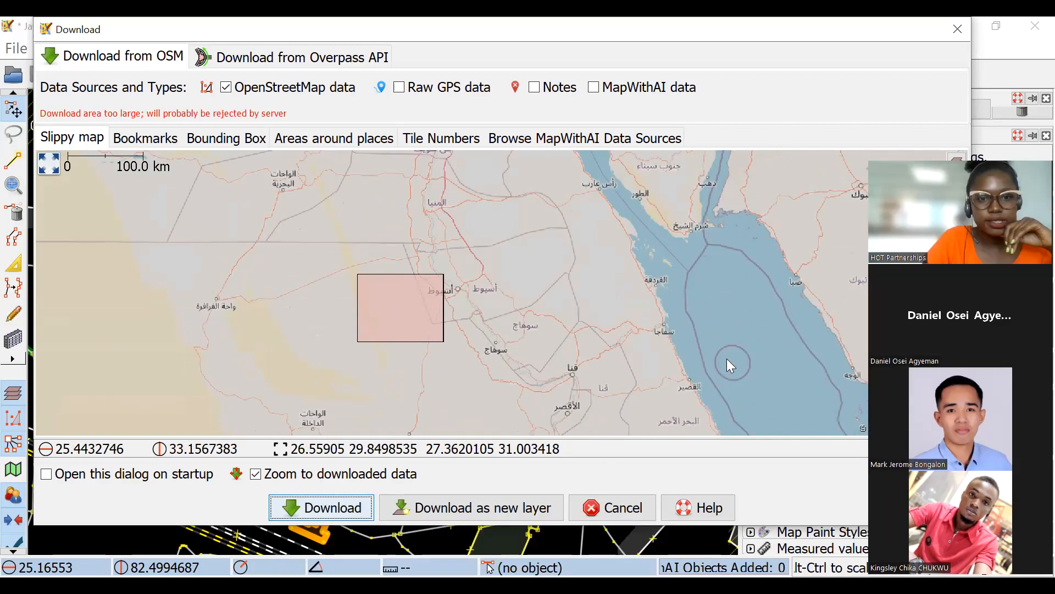
click(322, 507)
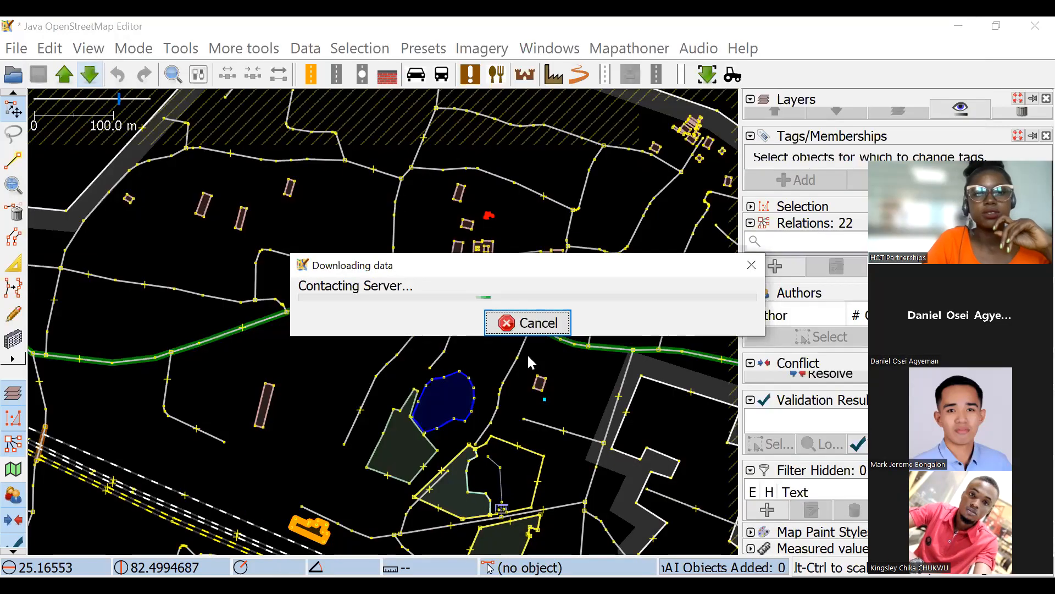
key(Return)
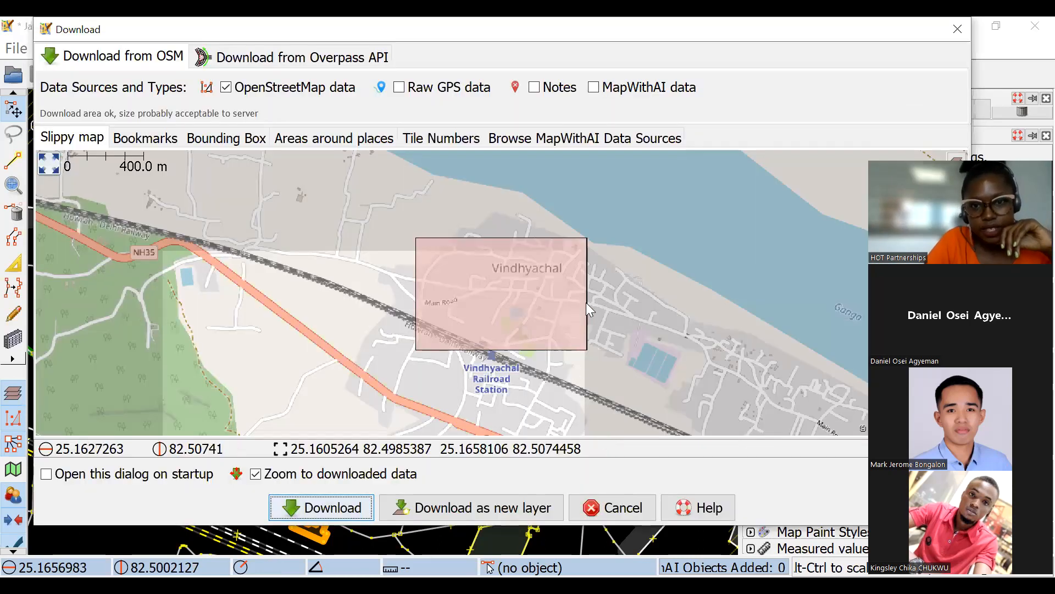
Download OSM data for a small Vindhyachal area spanning about 25.1624–25.1630 latitude and 82.5038–82.5047 longitude.
drag(586, 302, 579, 317)
drag(517, 297, 534, 310)
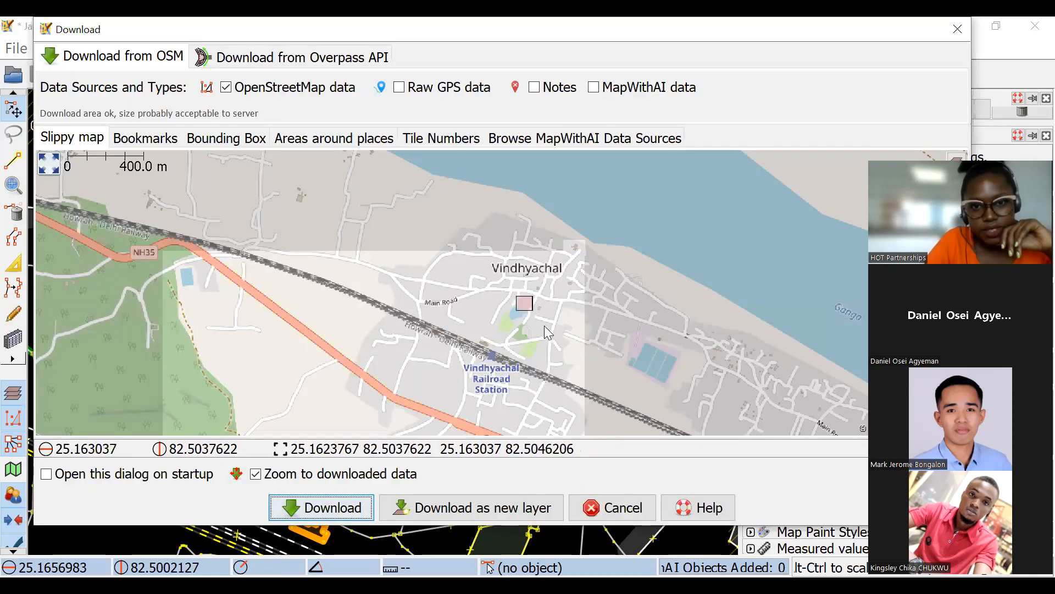
click(350, 512)
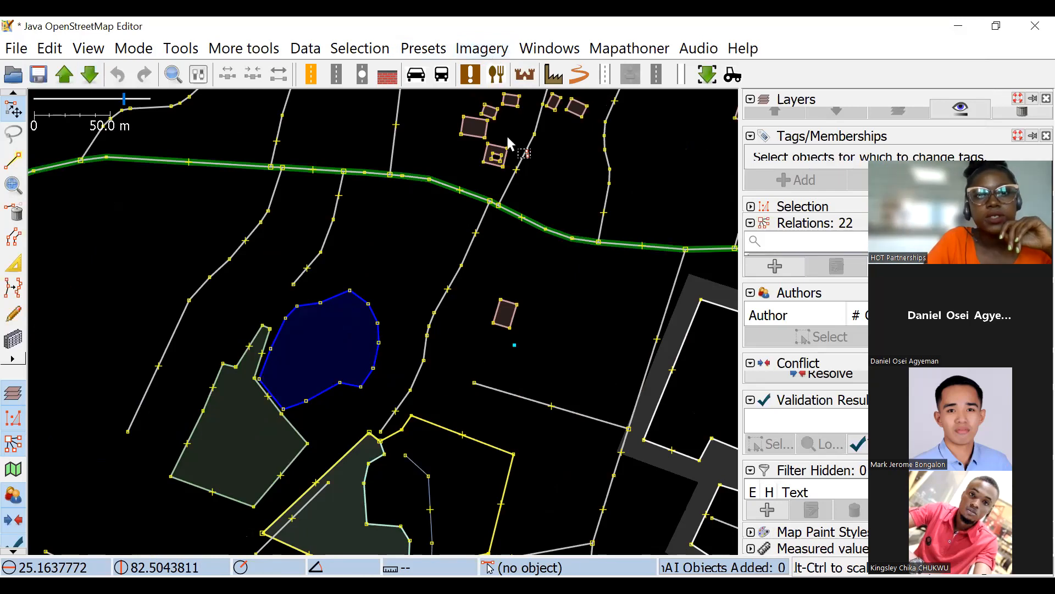
Look over the downloaded map data, enlarge the layer list and remove the Egypt demo.osm layer.
scroll(479, 303, down, 4)
drag(479, 303, 495, 203)
scroll(480, 253, down, 2)
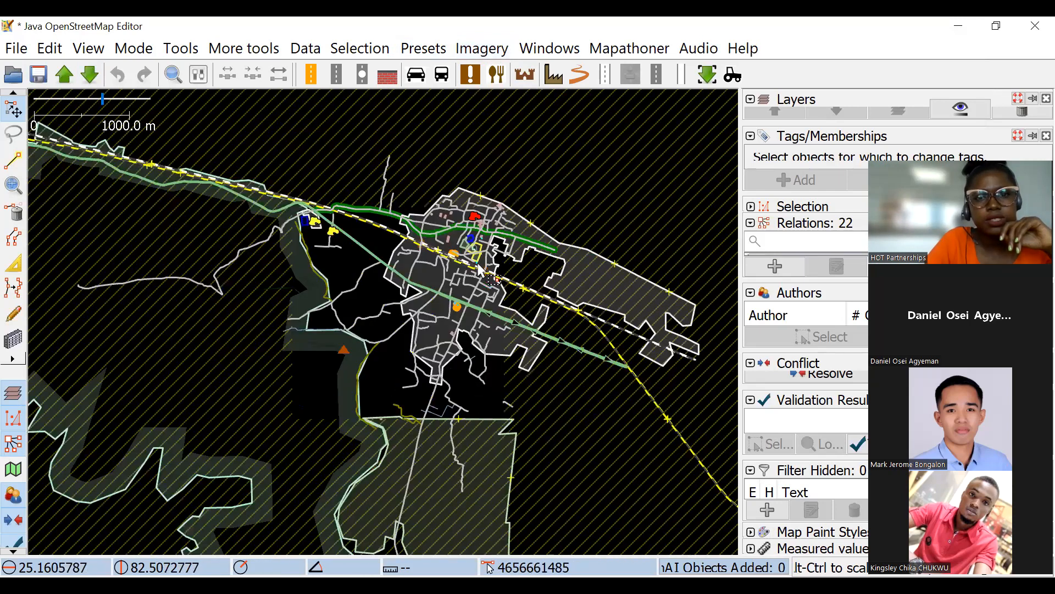
scroll(482, 252, up, 2)
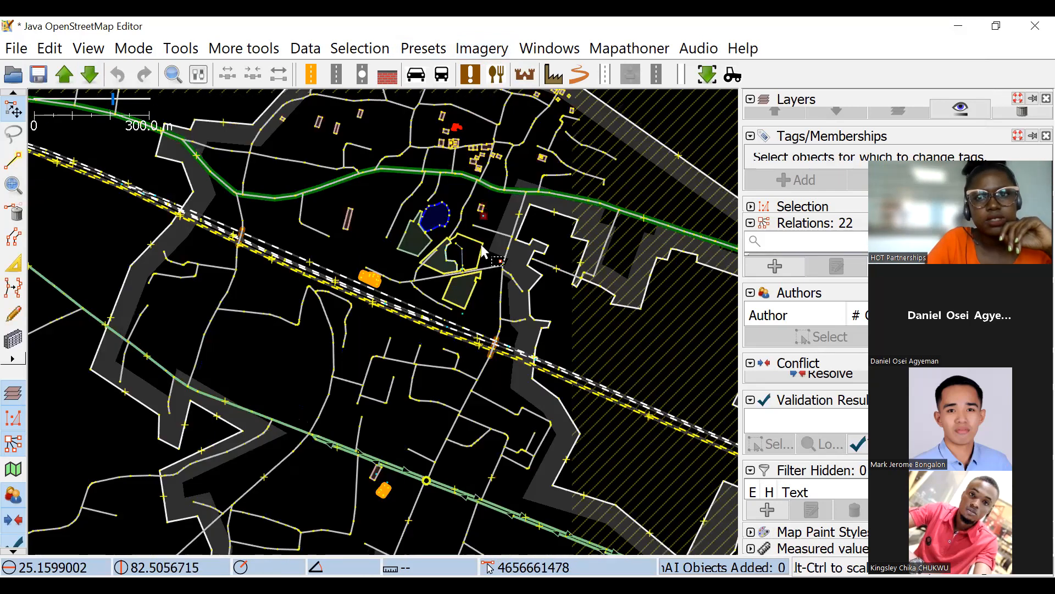
drag(862, 123, 863, 172)
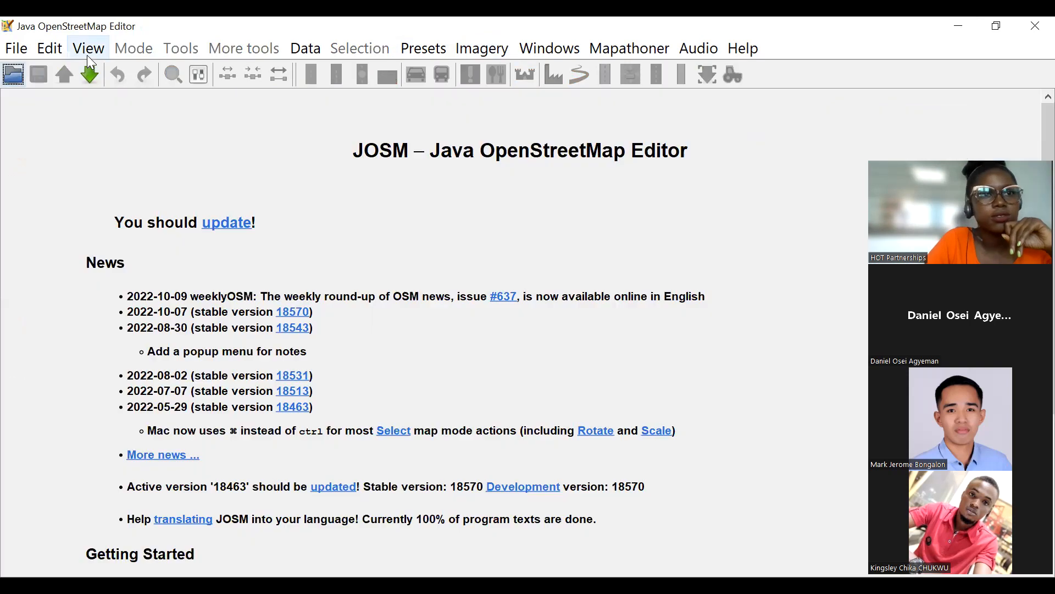
Try to download OSM data for a northwestern Egypt rectangle spanning about 29.65–30.26 latitude and 26.13–27.14 longitude.
click(90, 75)
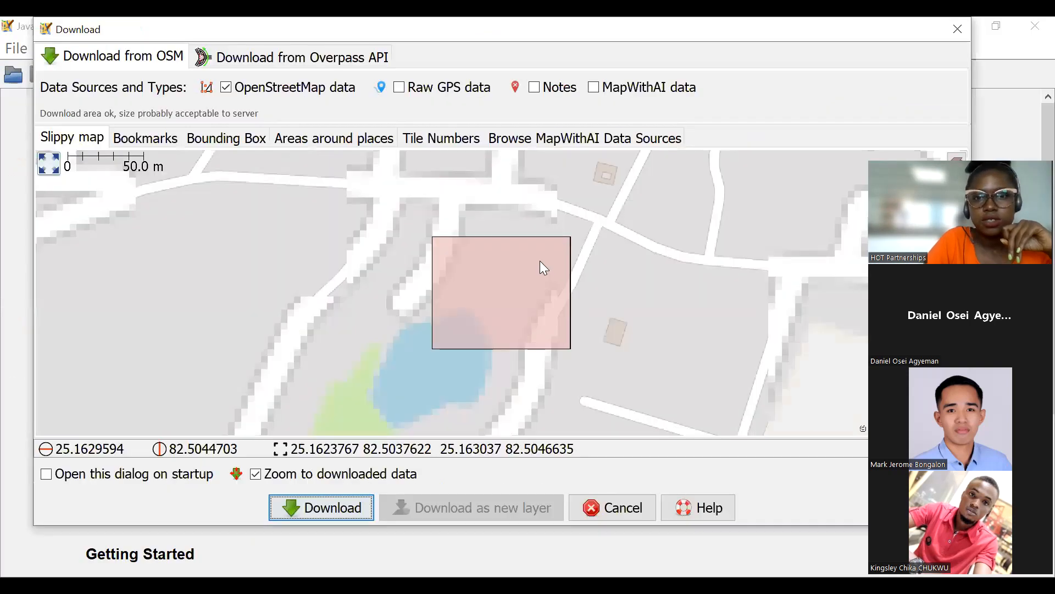
scroll(541, 273, down, 4)
scroll(545, 276, down, 11)
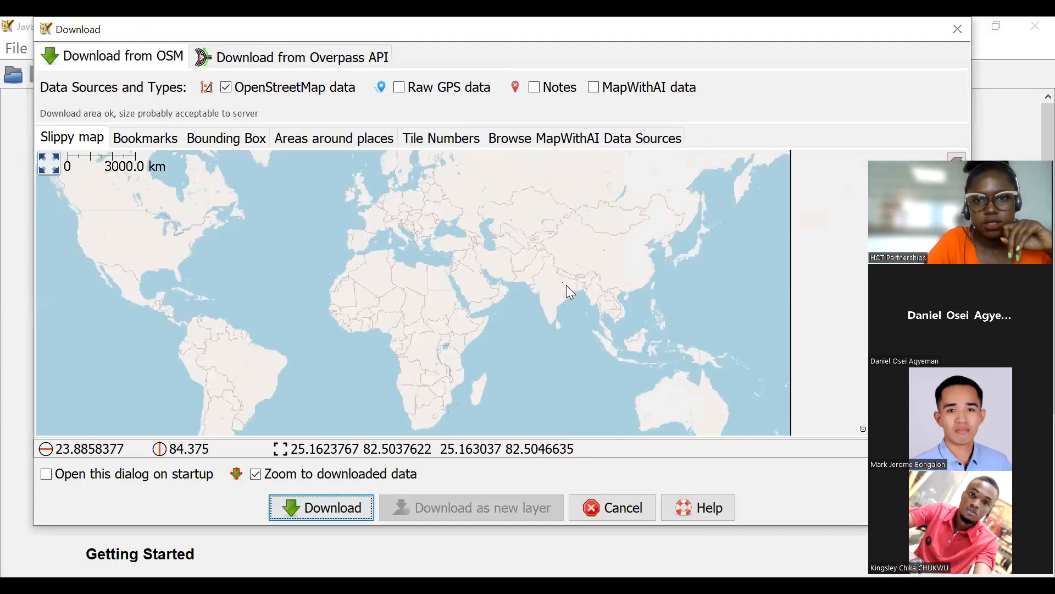
scroll(440, 286, up, 3)
scroll(460, 250, up, 1)
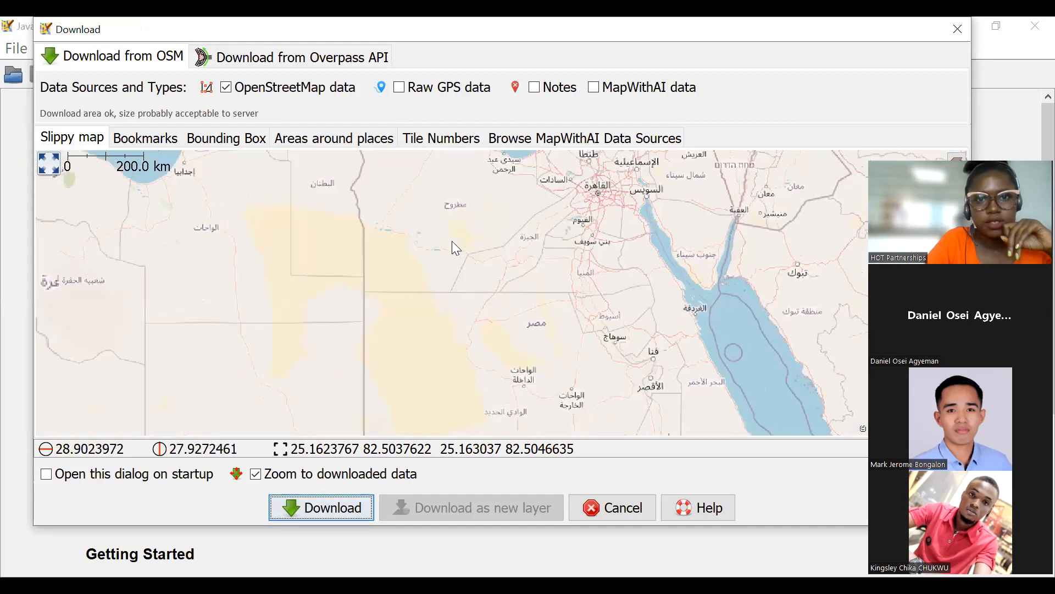
drag(452, 241, 447, 258)
drag(402, 201, 454, 245)
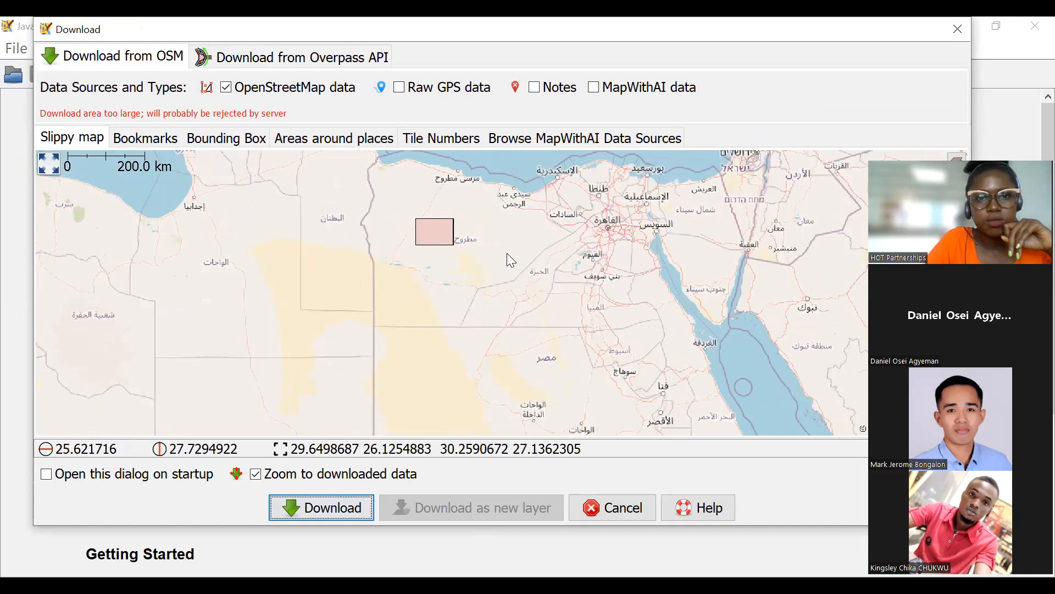
key(Return)
click(497, 364)
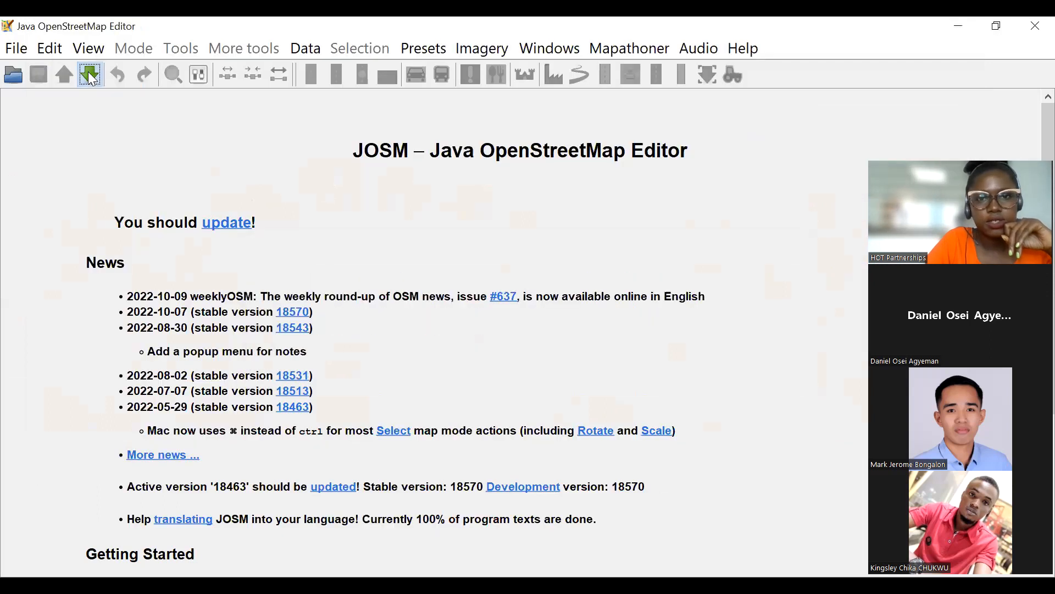
Download OSM data for a tiny area between Main Road and the pond, about 25.1627–25.1628 latitude and 82.5041–82.5042 longitude.
click(88, 72)
drag(483, 273, 503, 289)
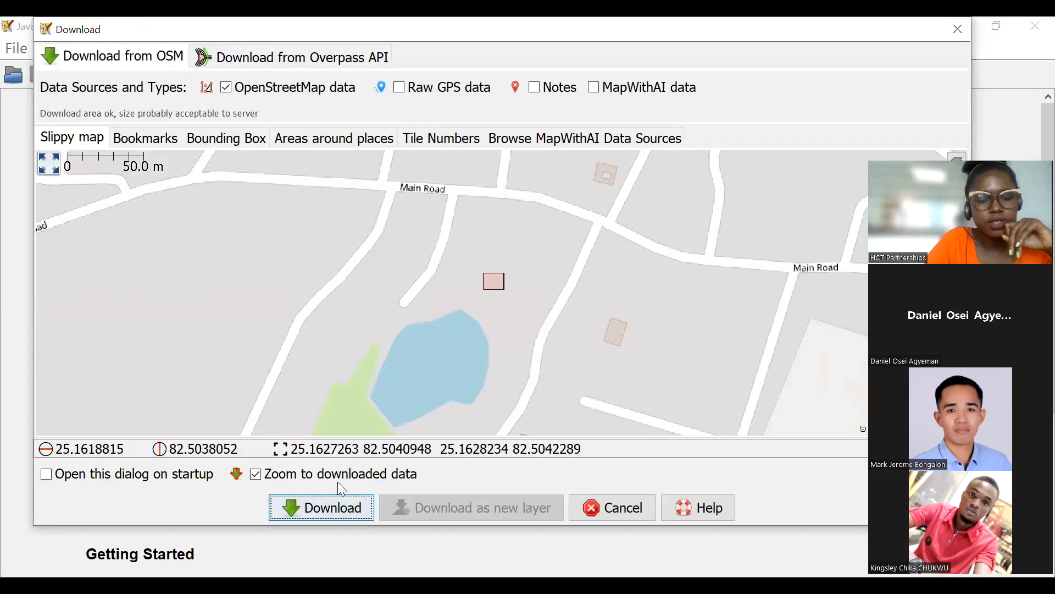
key(Return)
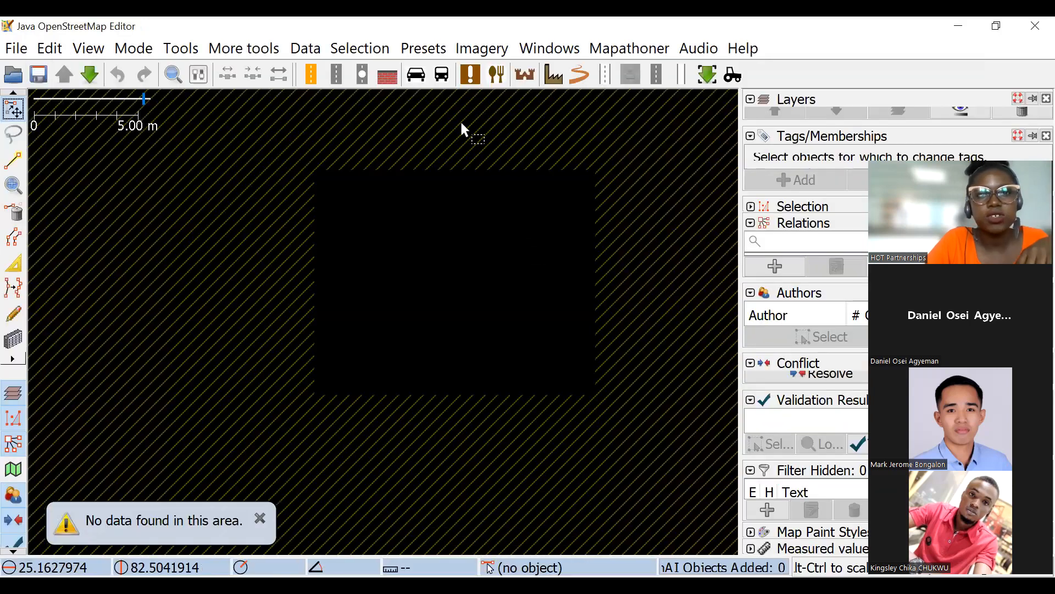
Add the Maxar Premium Imagery background and examine the settlement around the downloaded area.
click(482, 49)
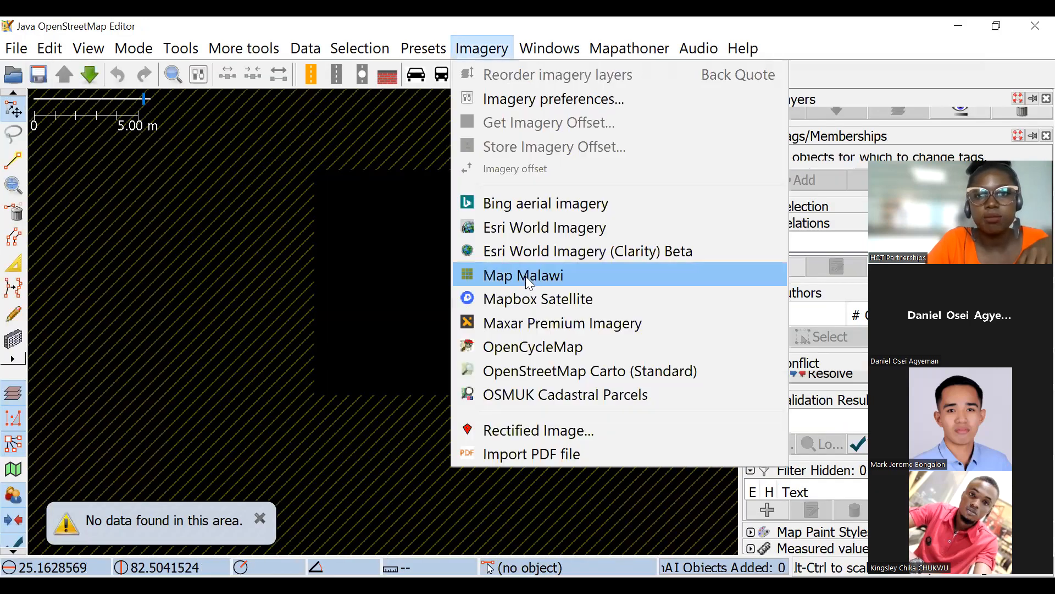
click(525, 323)
scroll(504, 254, down, 5)
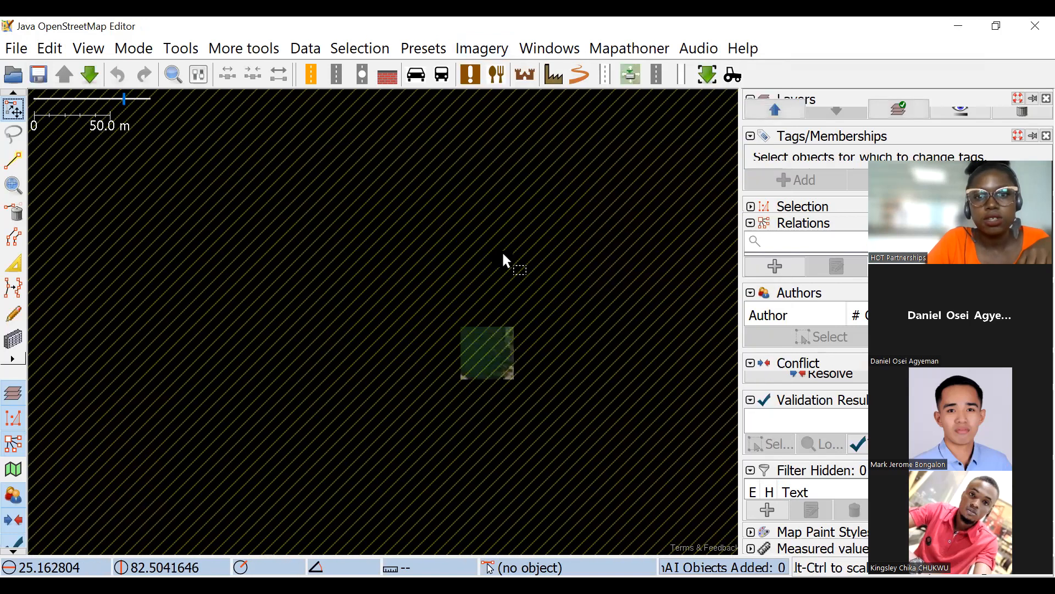
scroll(528, 330, up, 1)
drag(462, 278, 376, 189)
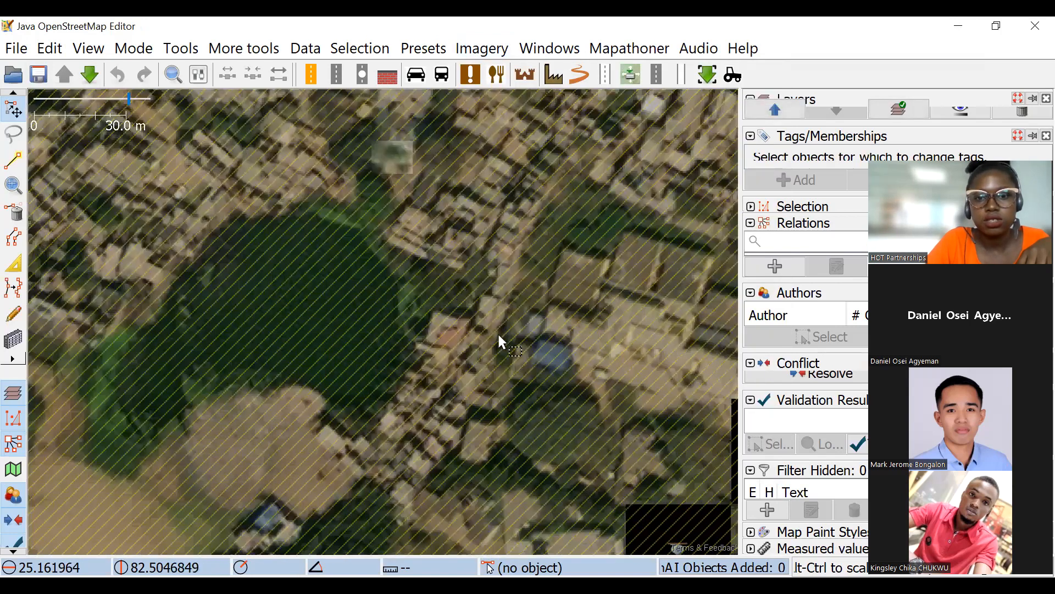
scroll(450, 275, down, 5)
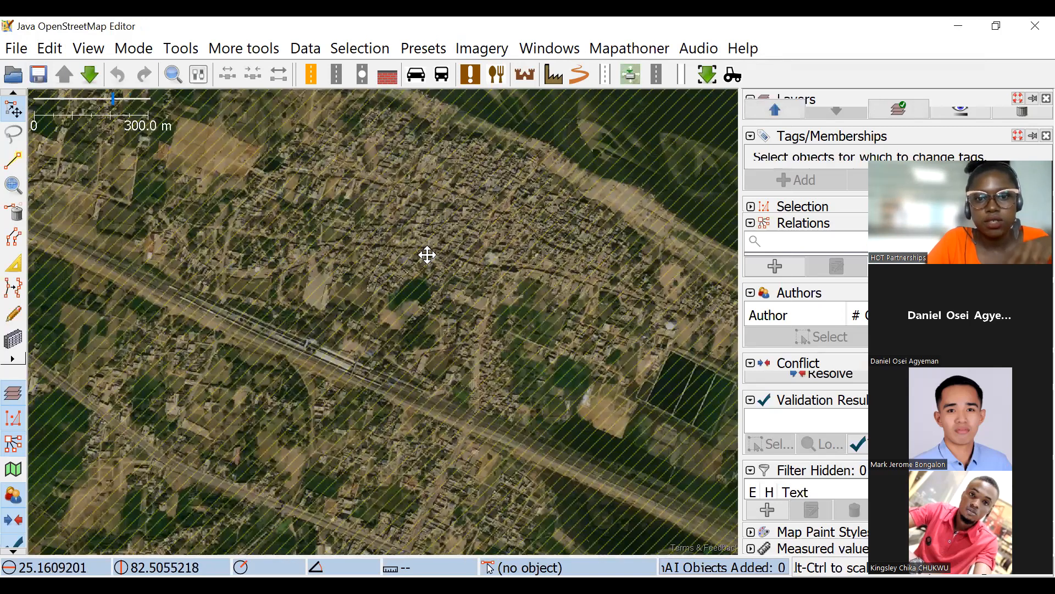
scroll(452, 263, up, 3)
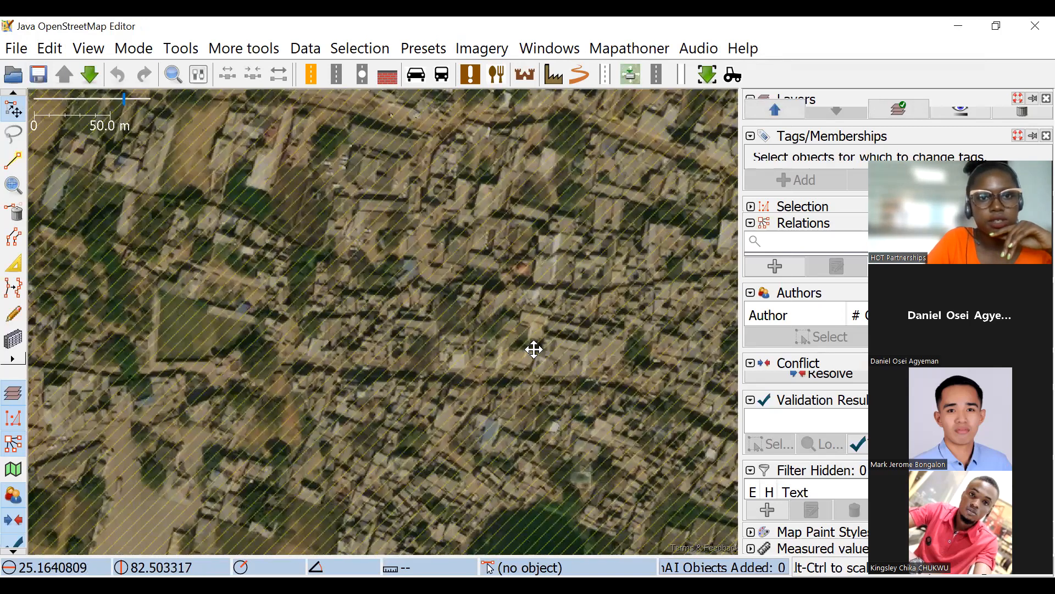
drag(516, 304, 474, 264)
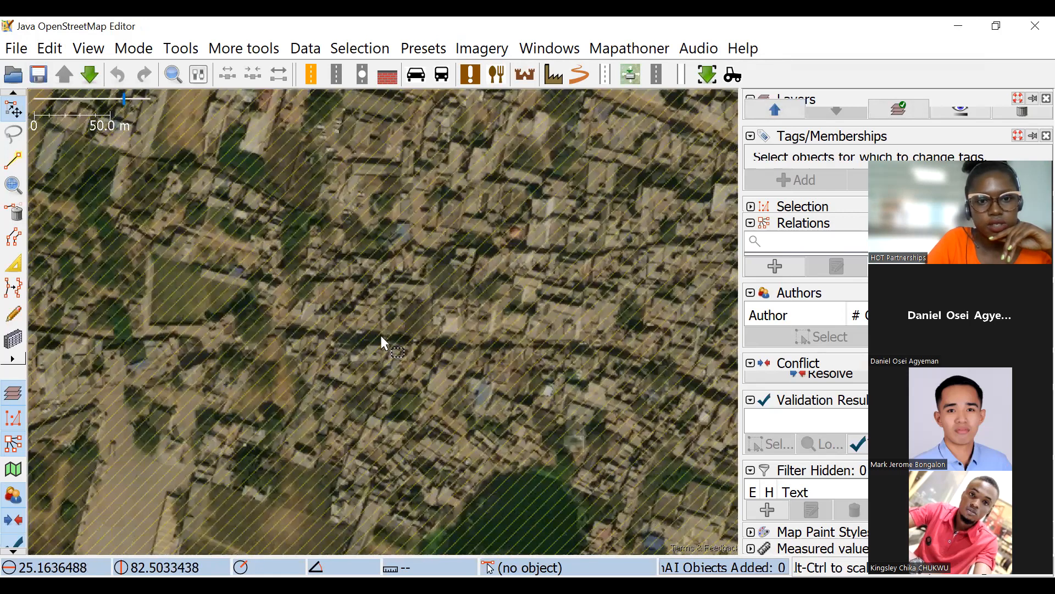
scroll(384, 342, down, 3)
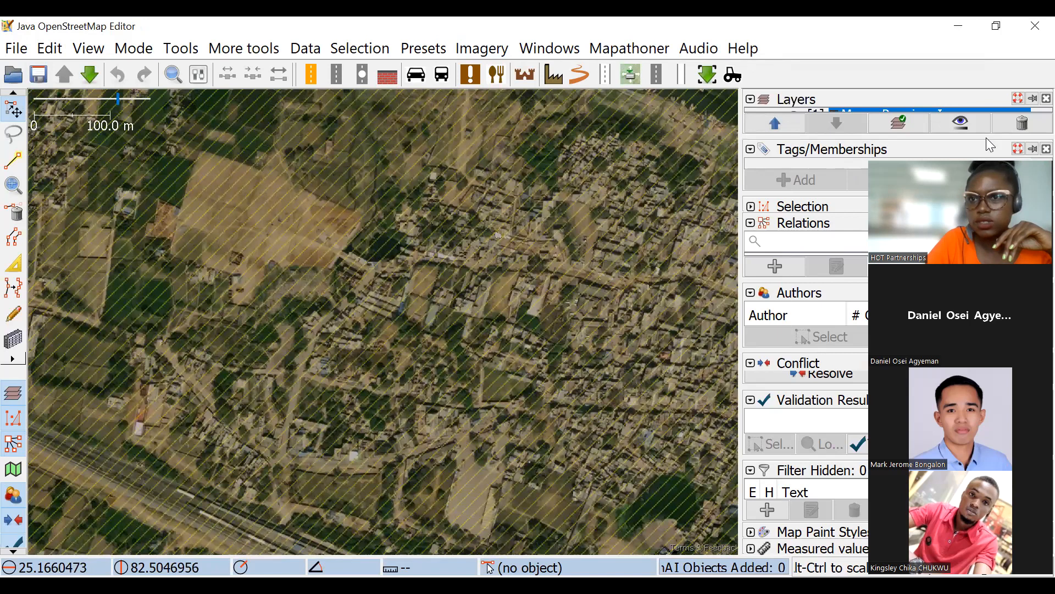
Remove the Maxar Premium Imagery and Data Layer 1 layers.
drag(986, 138, 1006, 165)
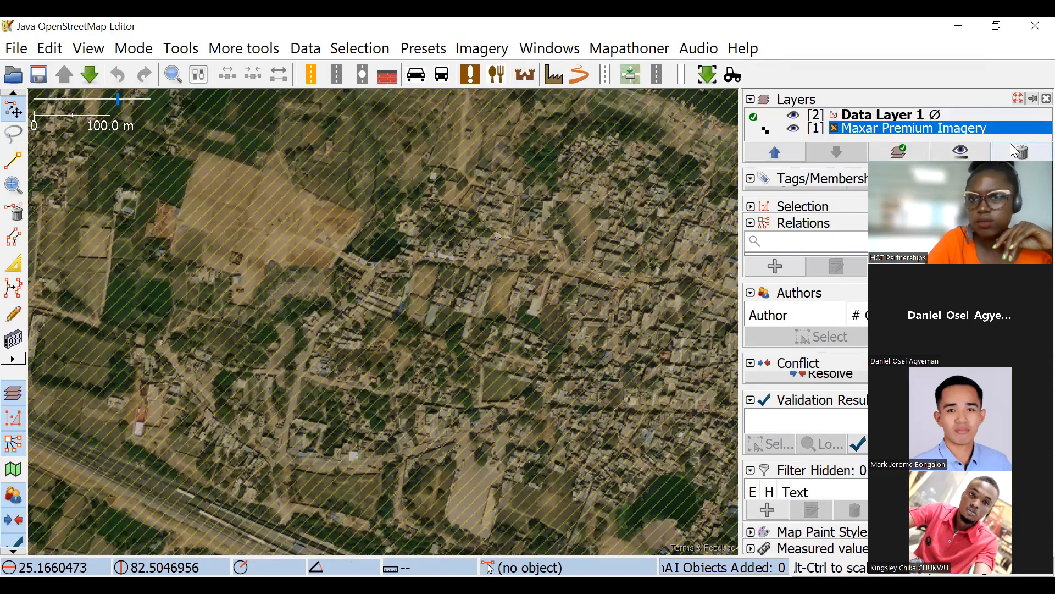
click(1010, 154)
click(1010, 154)
Try to download OSM data for a small rectangle drawn in northern Libya, near latitude 30 and longitude 16.5.
click(97, 70)
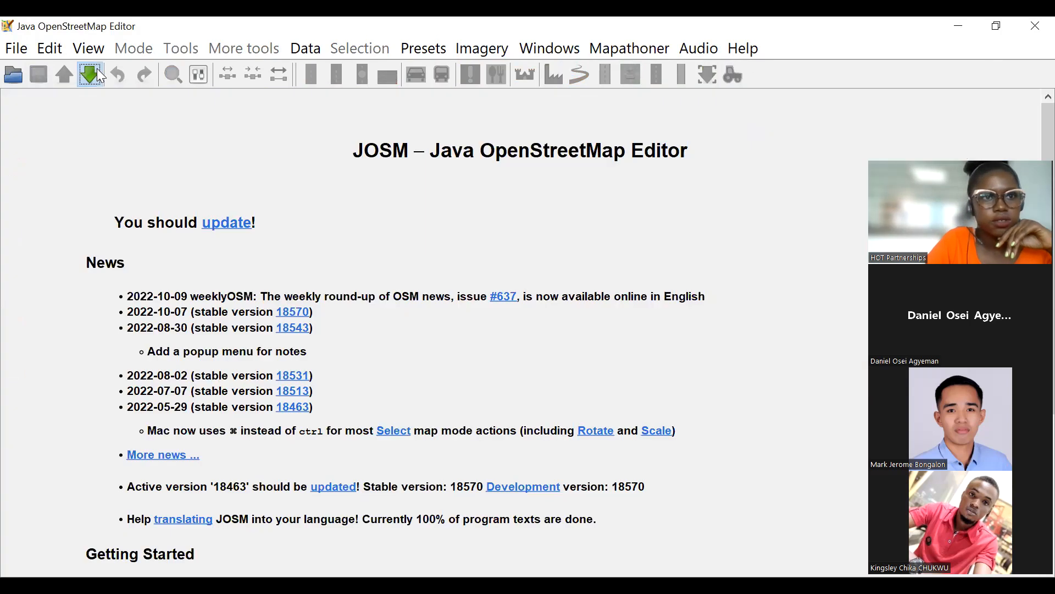
scroll(554, 296, down, 4)
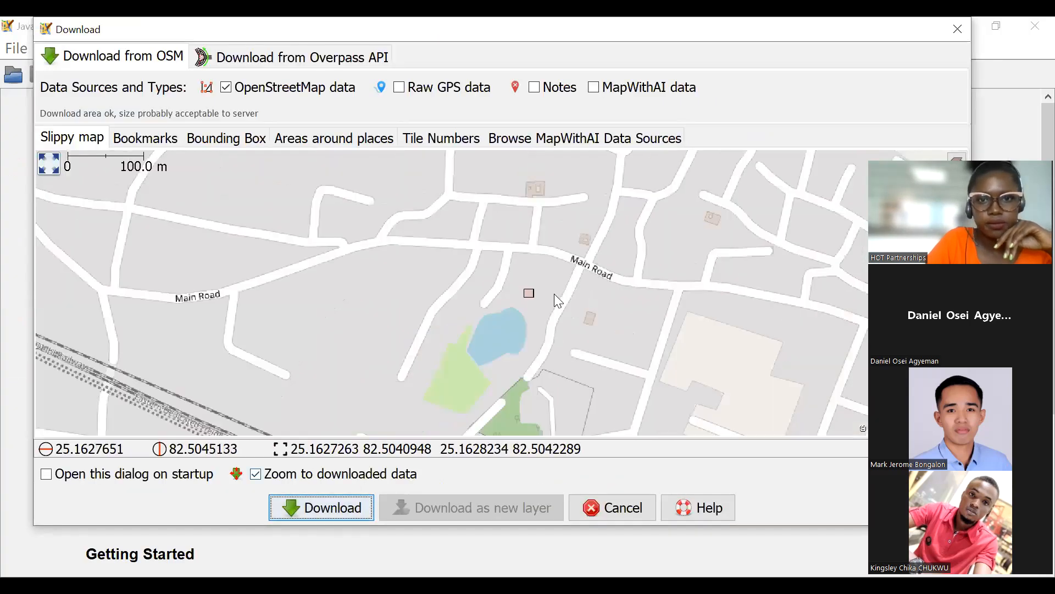
scroll(552, 299, down, 12)
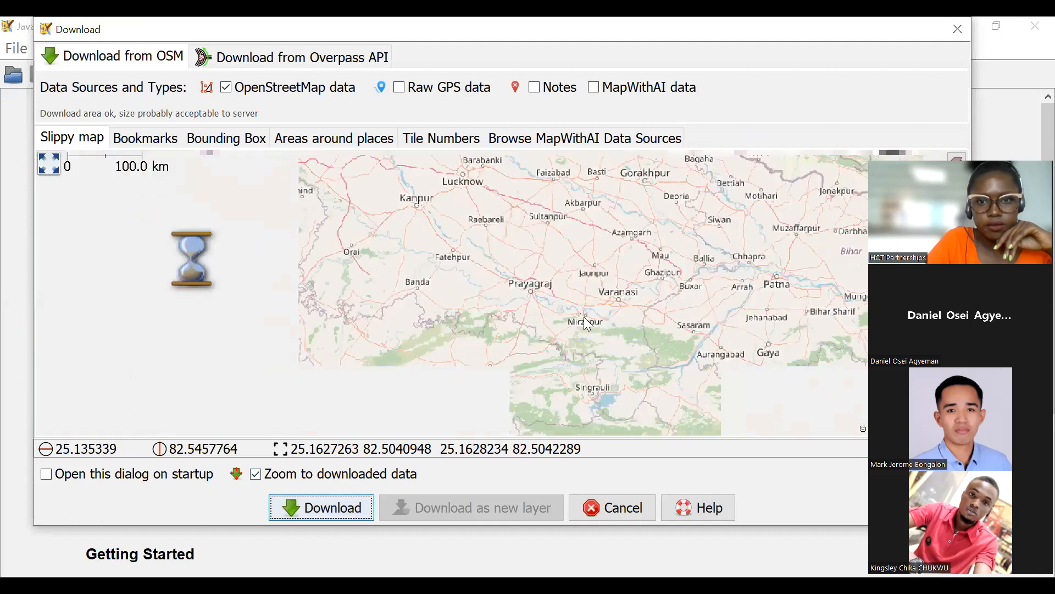
scroll(447, 300, up, 3)
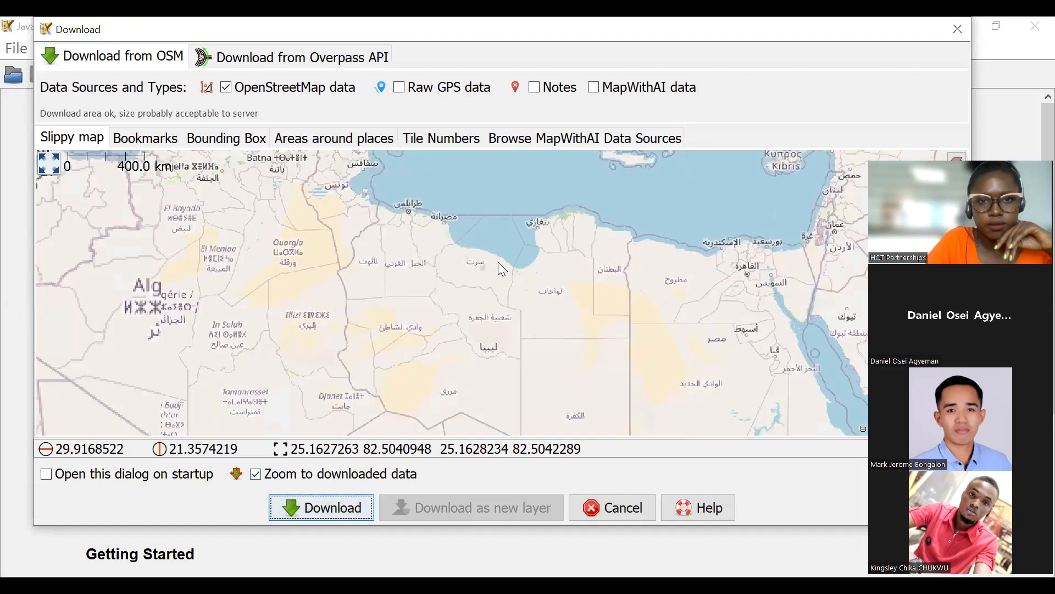
scroll(500, 264, down, 1)
scroll(498, 260, up, 1)
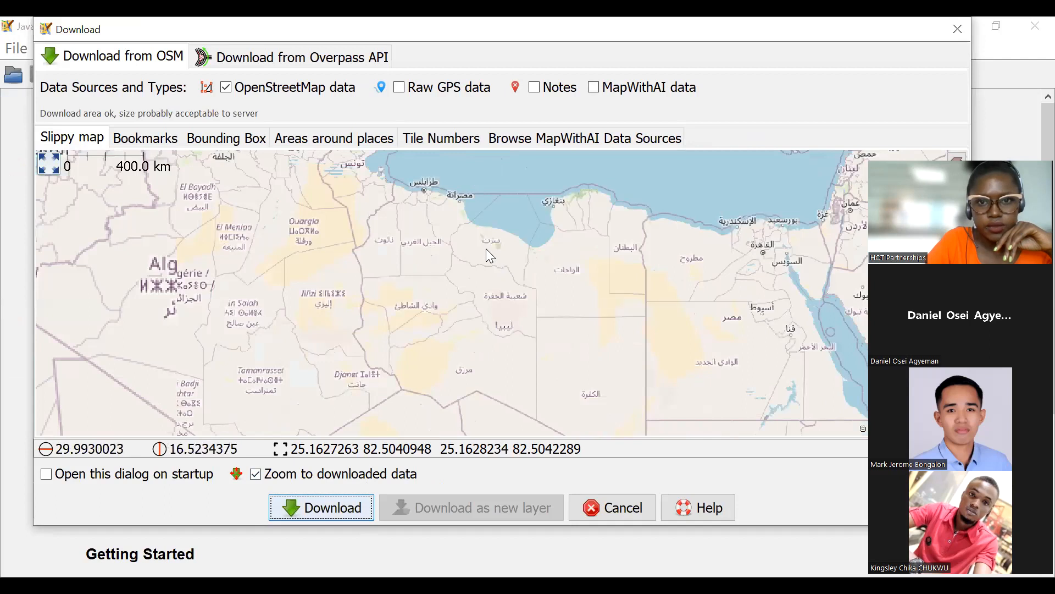
drag(487, 248, 507, 265)
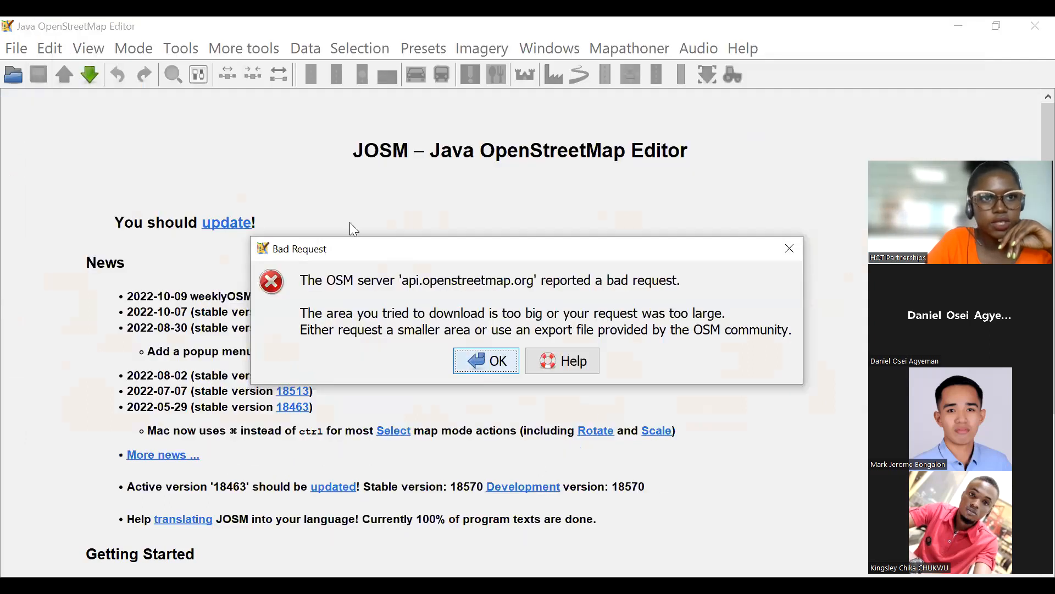
key(Return)
Download OSM data for a tiny area just south of Main Road, about 25.1630–25.1632 latitude and 82.5041–82.5043 longitude.
click(88, 72)
drag(492, 228, 516, 247)
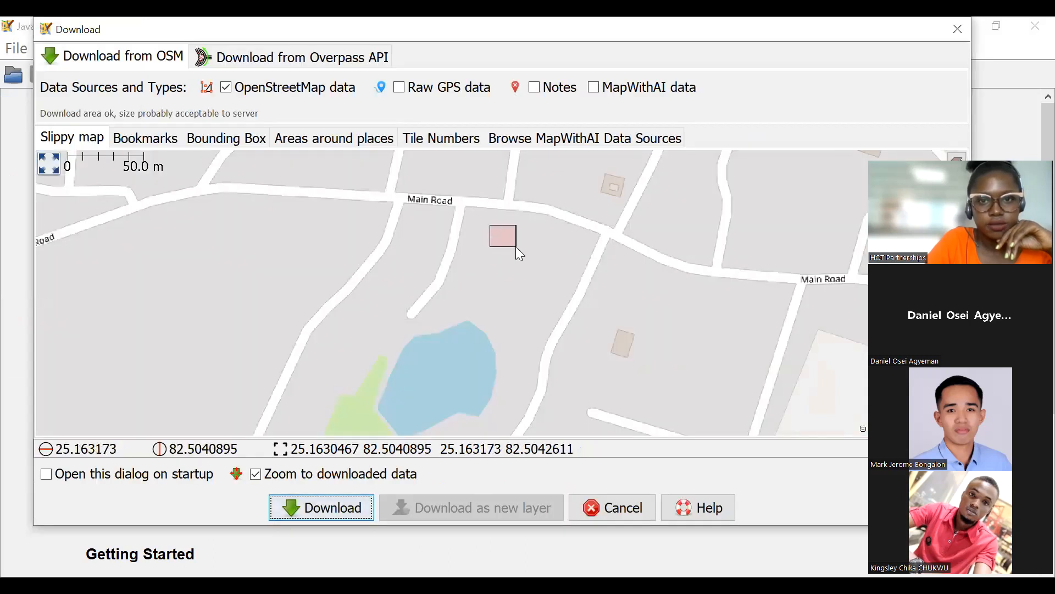
click(329, 506)
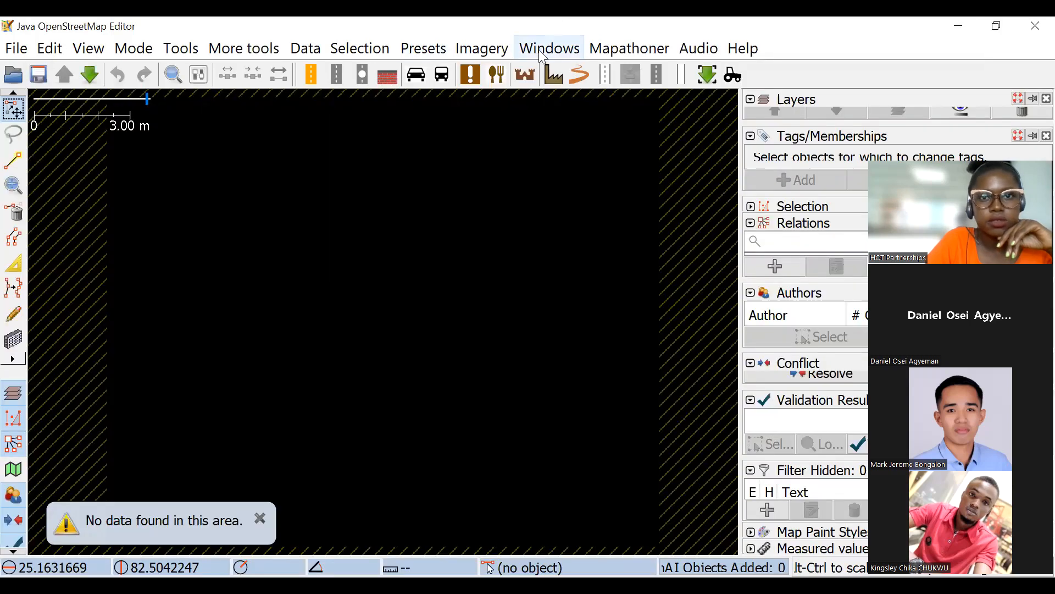
Add the Maxar Premium Imagery background beneath the downloaded area.
click(482, 48)
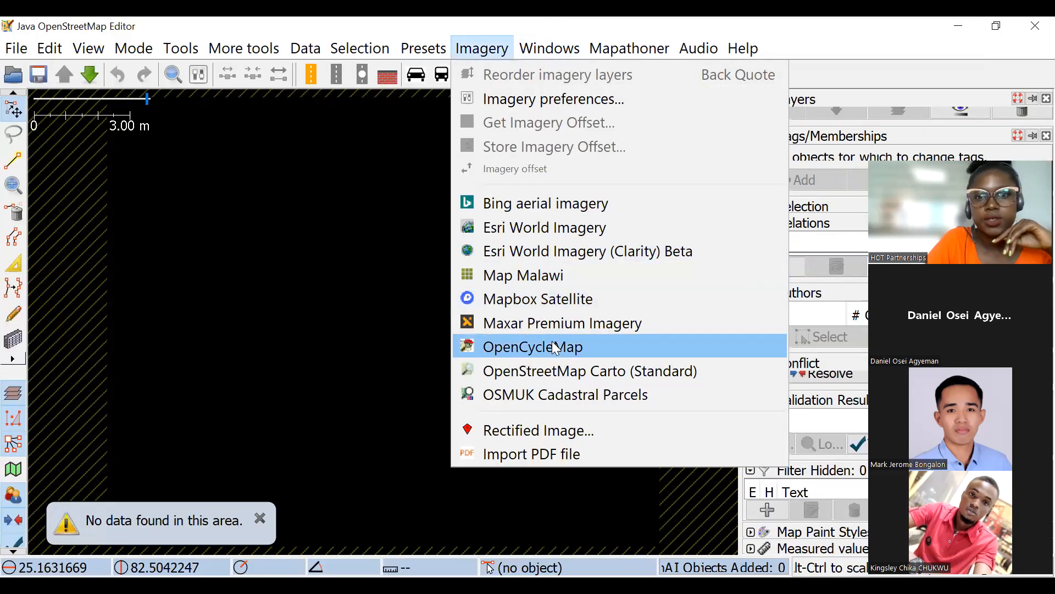
click(541, 323)
scroll(542, 304, down, 5)
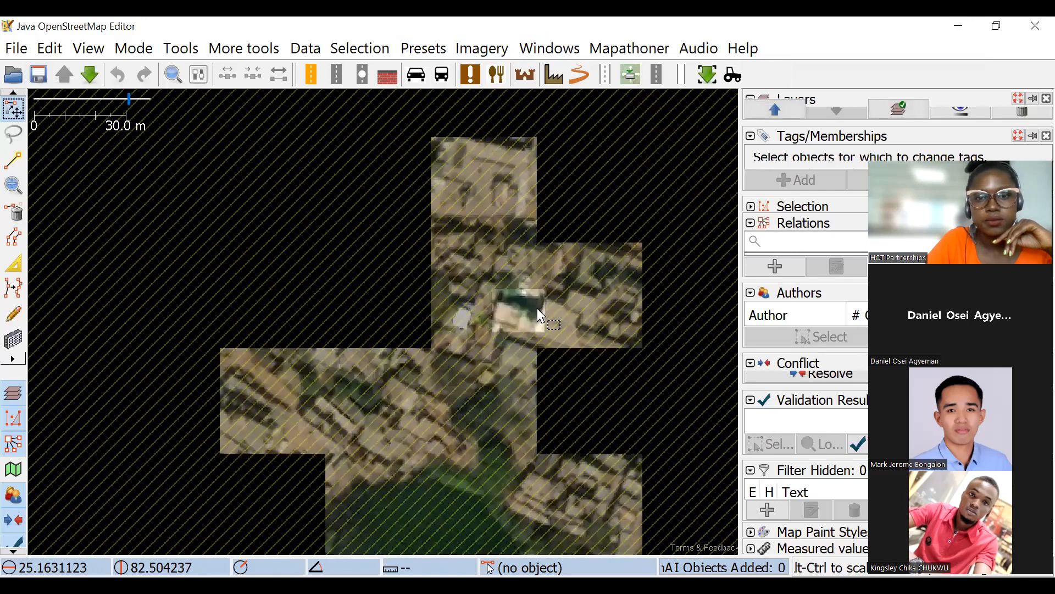
Examine the imagery of the settlement, pond, railway and fields surrounding the downloaded area.
scroll(477, 290, down, 2)
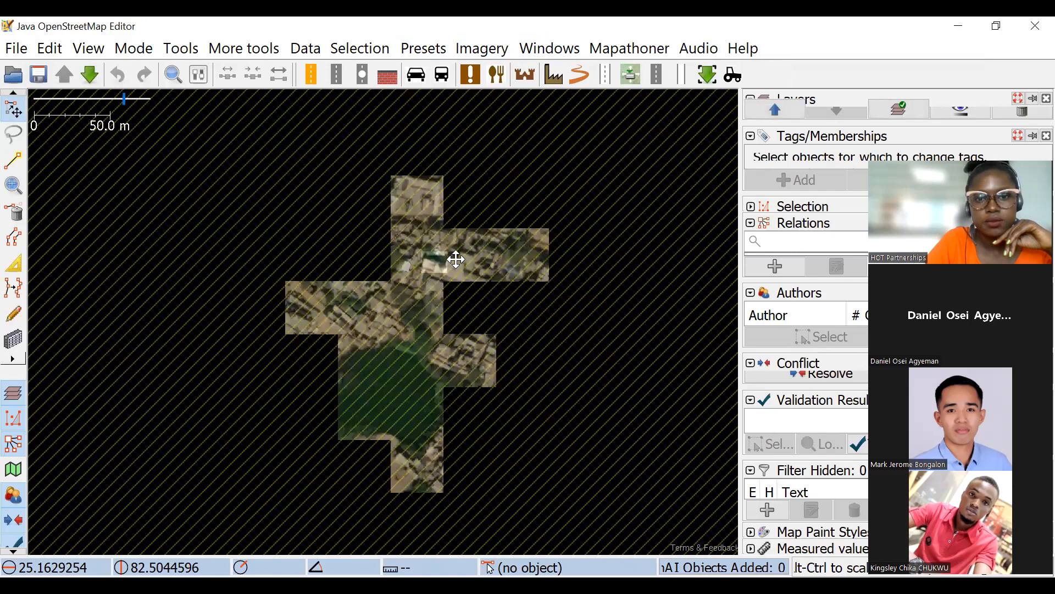
scroll(429, 291, down, 2)
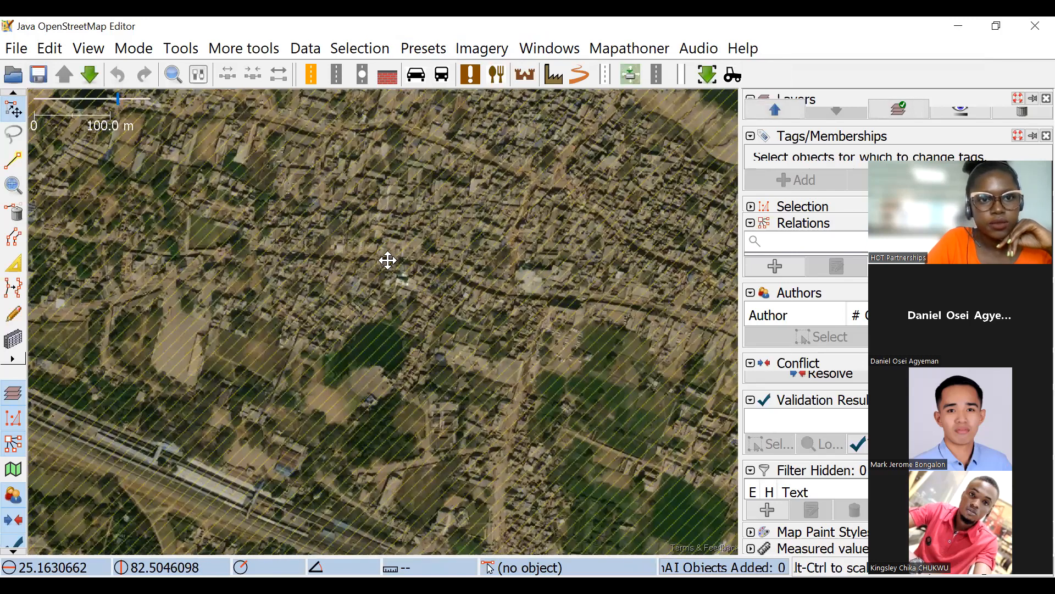
scroll(311, 217, up, 1)
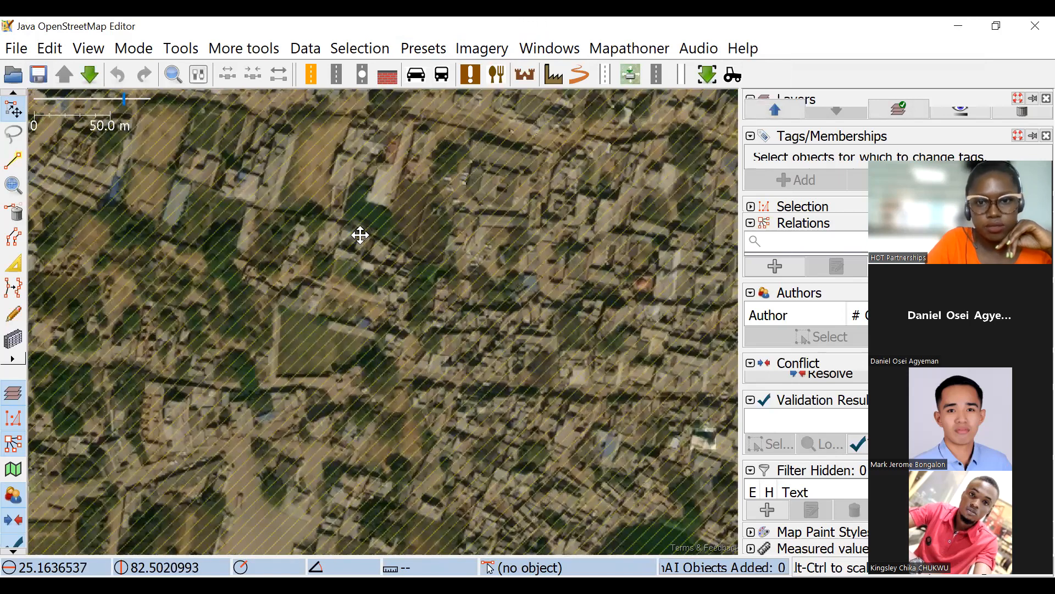
scroll(448, 317, up, 1)
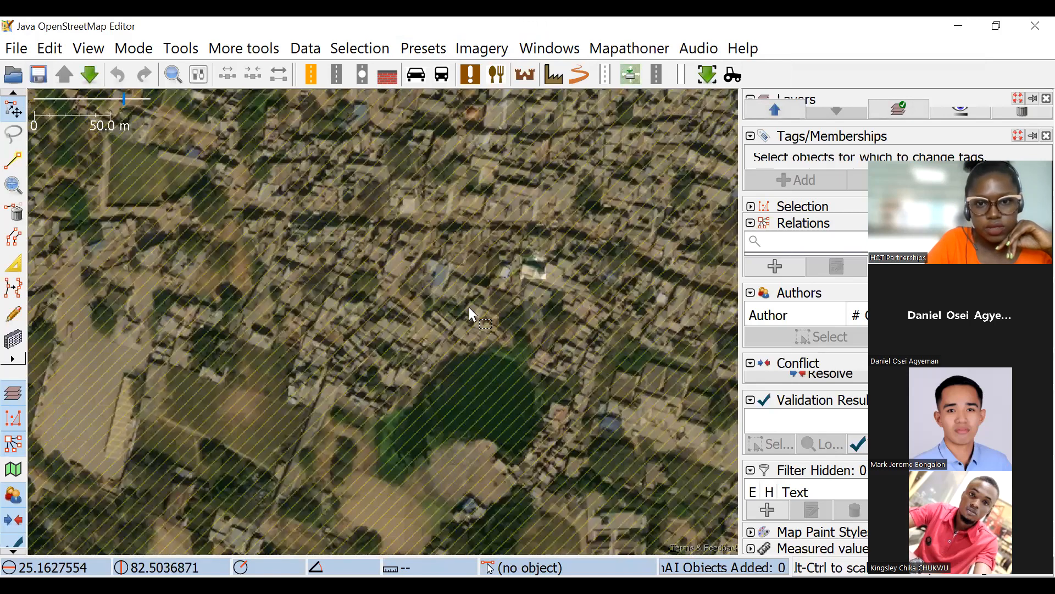
scroll(496, 327, down, 3)
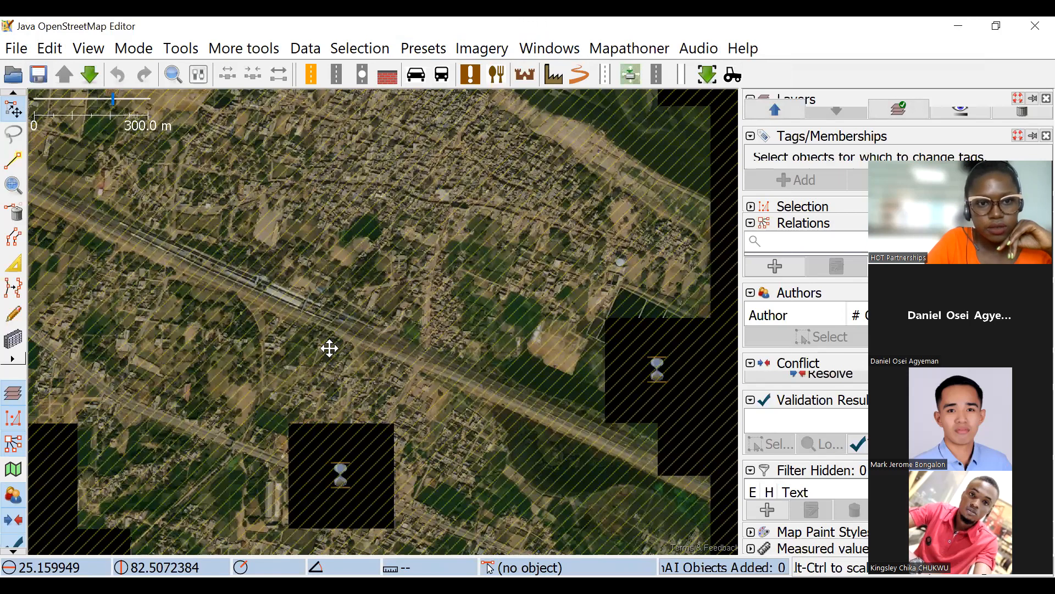
scroll(457, 273, up, 3)
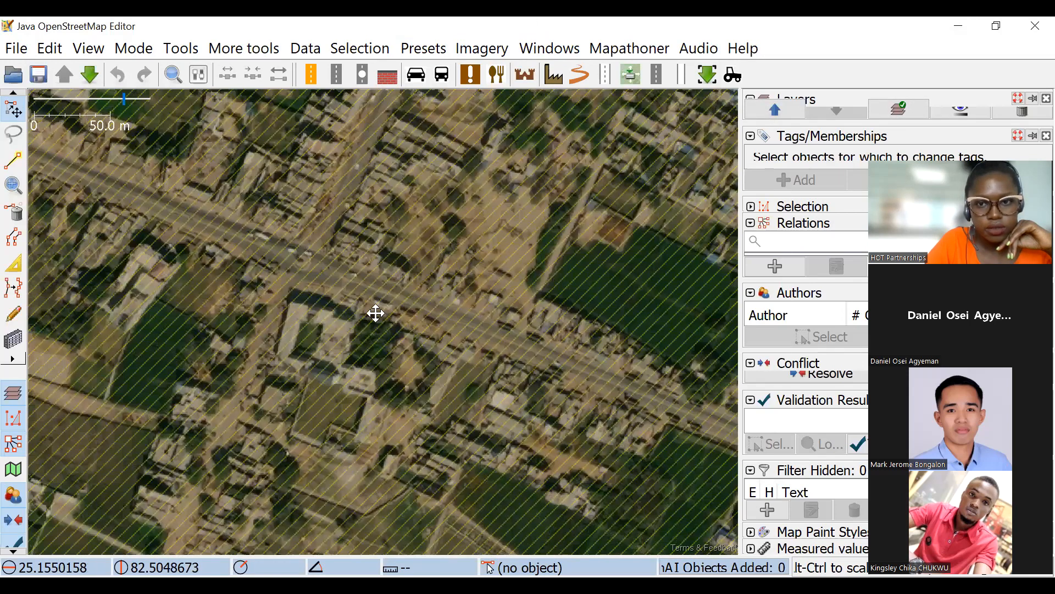
scroll(415, 256, down, 3)
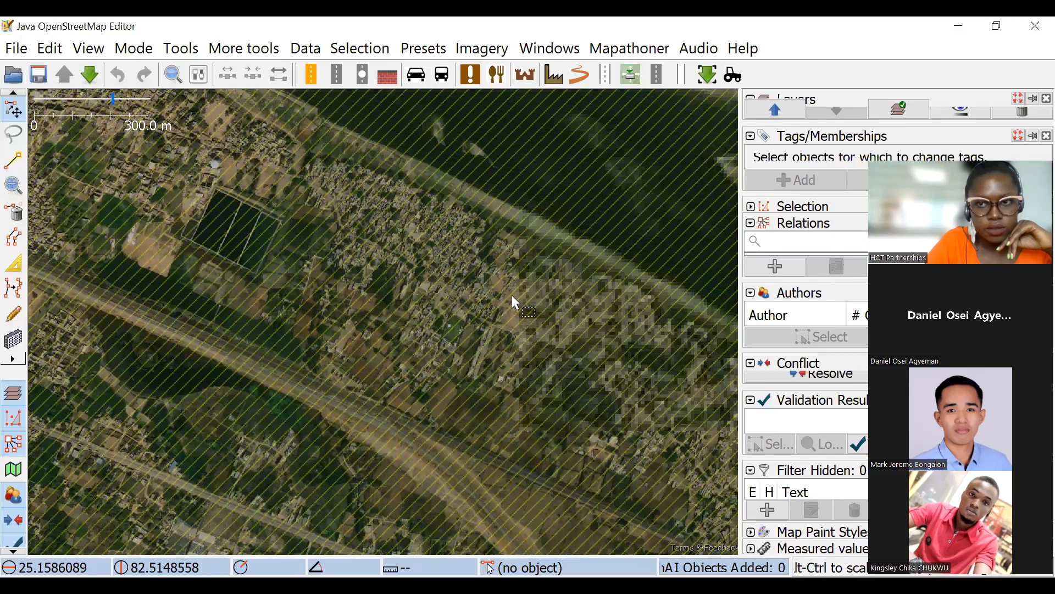
scroll(414, 288, down, 3)
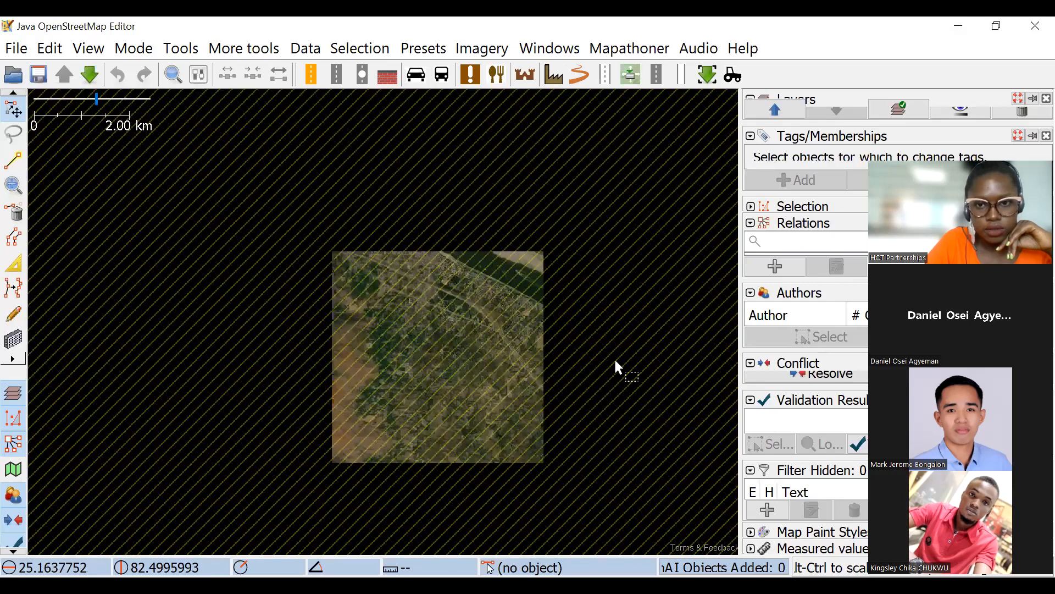
scroll(615, 357, up, 5)
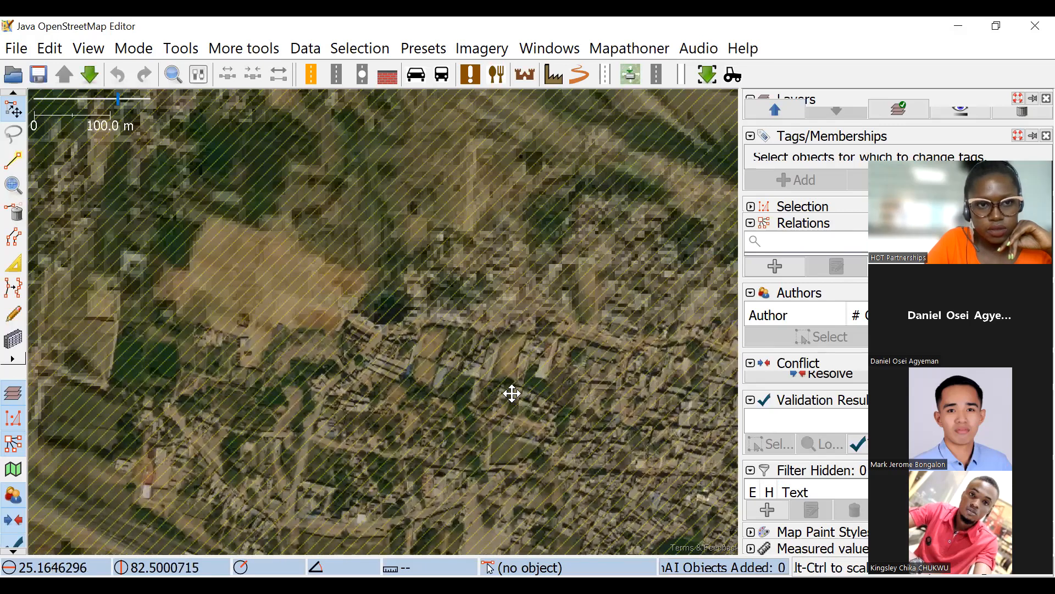
drag(382, 268, 498, 230)
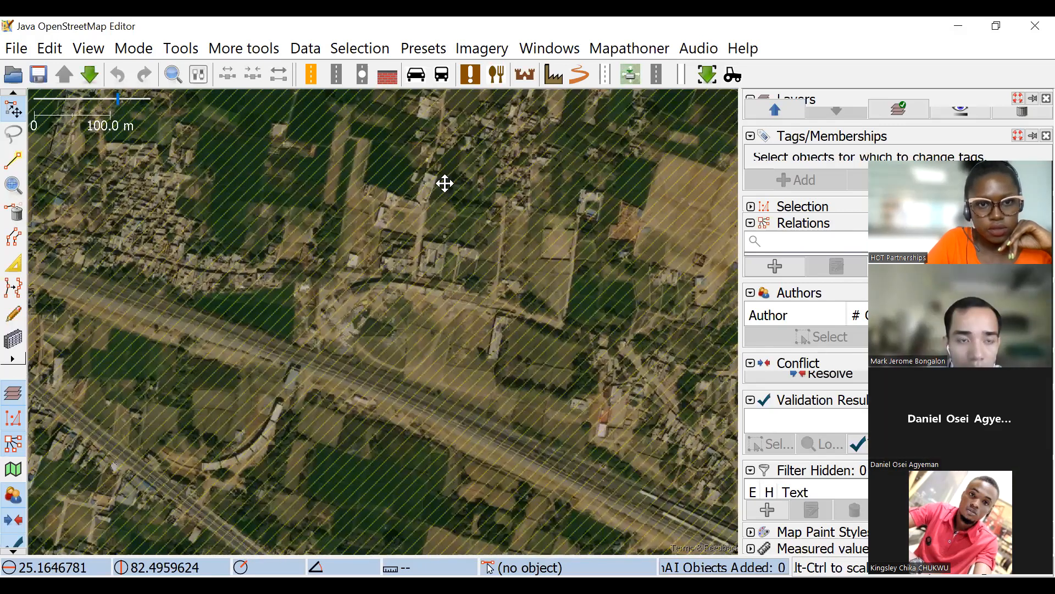
scroll(421, 254, down, 3)
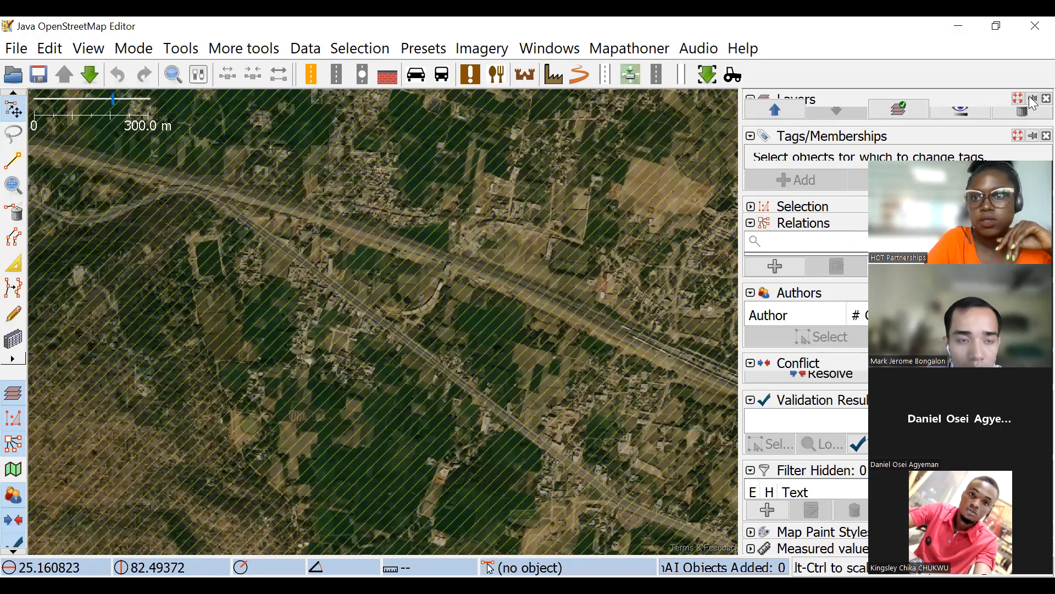
Remove the Maxar Premium Imagery and downloaded data layers.
click(1020, 111)
click(89, 74)
click(616, 512)
Try to download OSM data for a rectangle in central Switzerland, about 47.03–47.13 latitude and 8.42–8.66 longitude.
click(91, 74)
scroll(626, 244, down, 3)
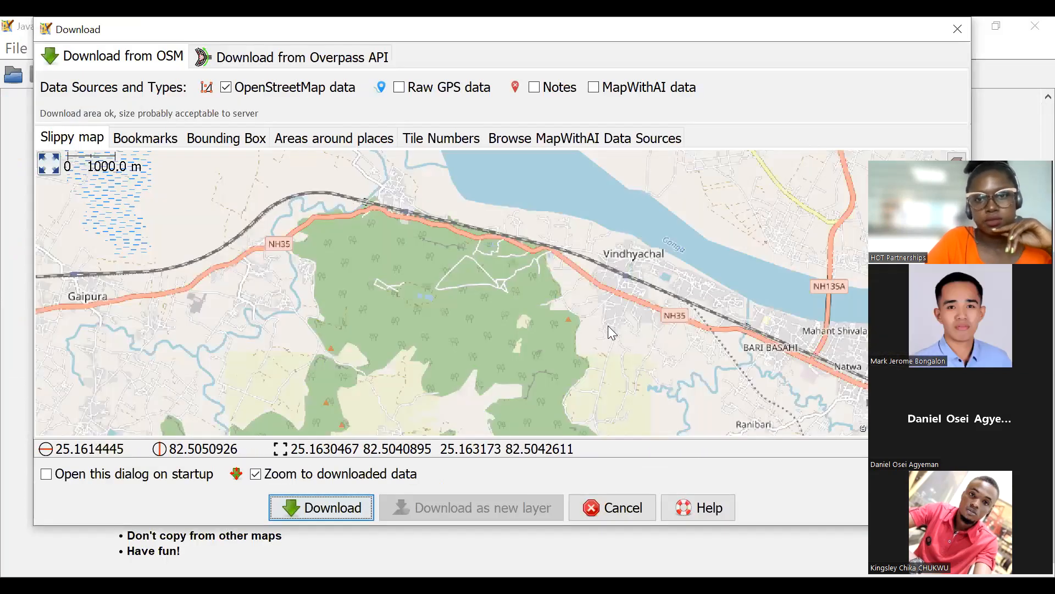
scroll(608, 325, down, 4)
scroll(543, 274, down, 7)
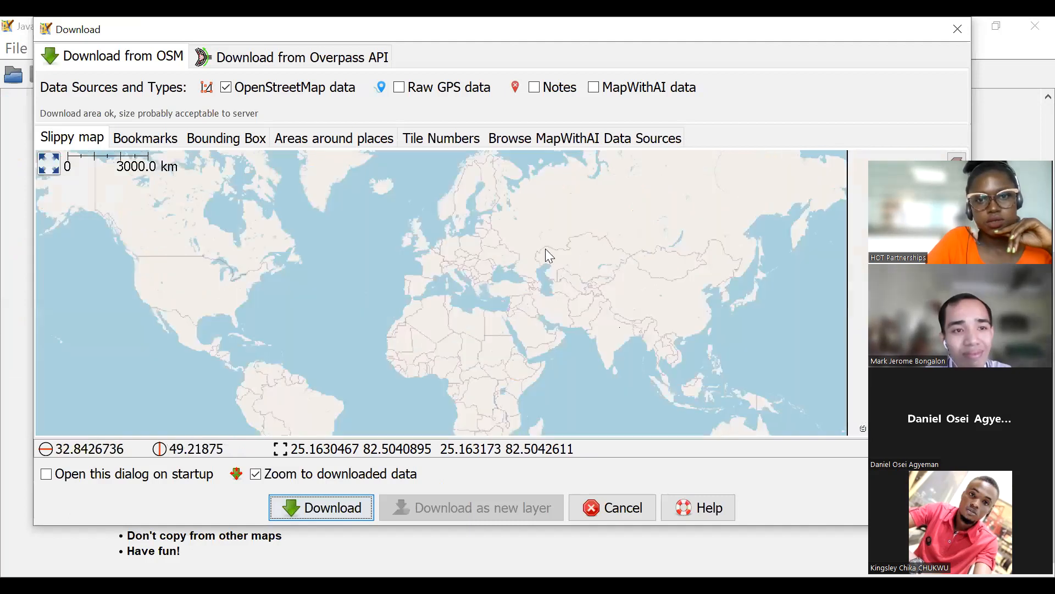
scroll(460, 295, up, 3)
scroll(473, 395, down, 2)
scroll(479, 370, up, 2)
scroll(472, 275, down, 1)
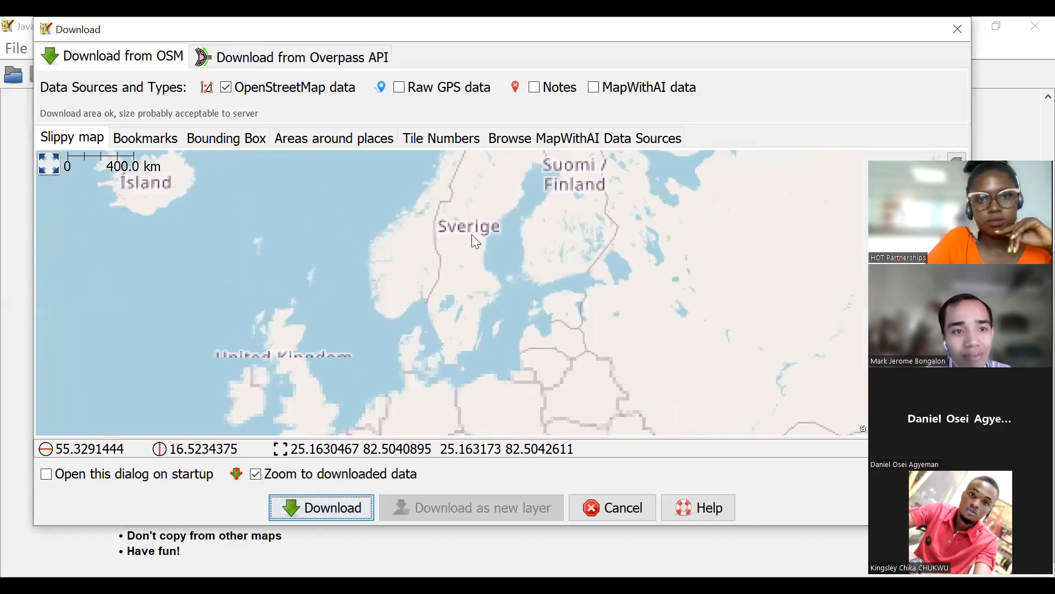
scroll(484, 244, up, 1)
scroll(529, 311, down, 2)
scroll(496, 314, down, 1)
scroll(456, 299, up, 2)
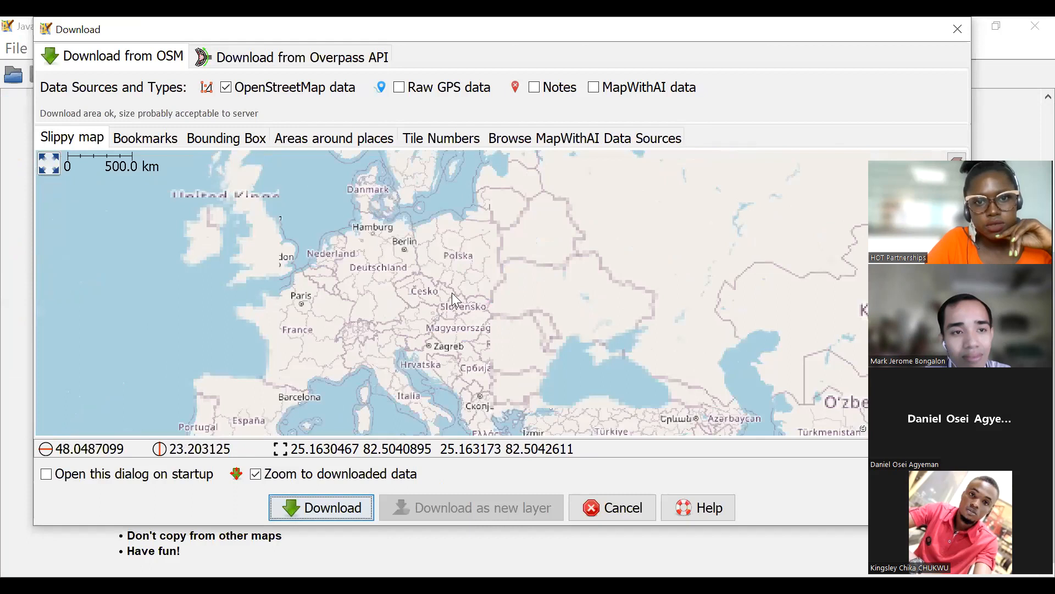
scroll(456, 300, up, 1)
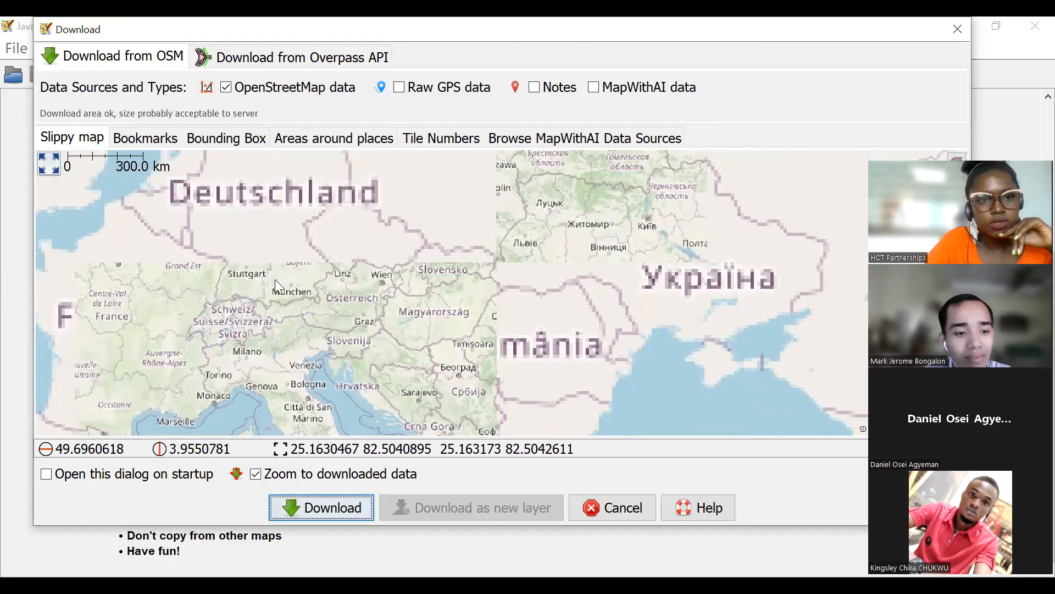
scroll(322, 289, up, 1)
scroll(298, 268, up, 2)
drag(298, 268, 334, 289)
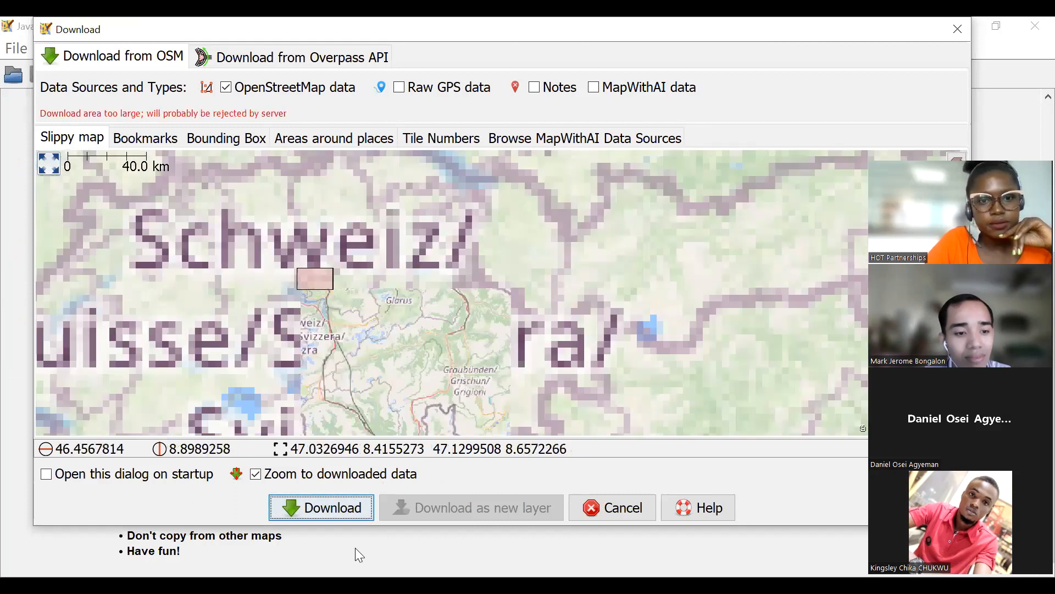
click(350, 507)
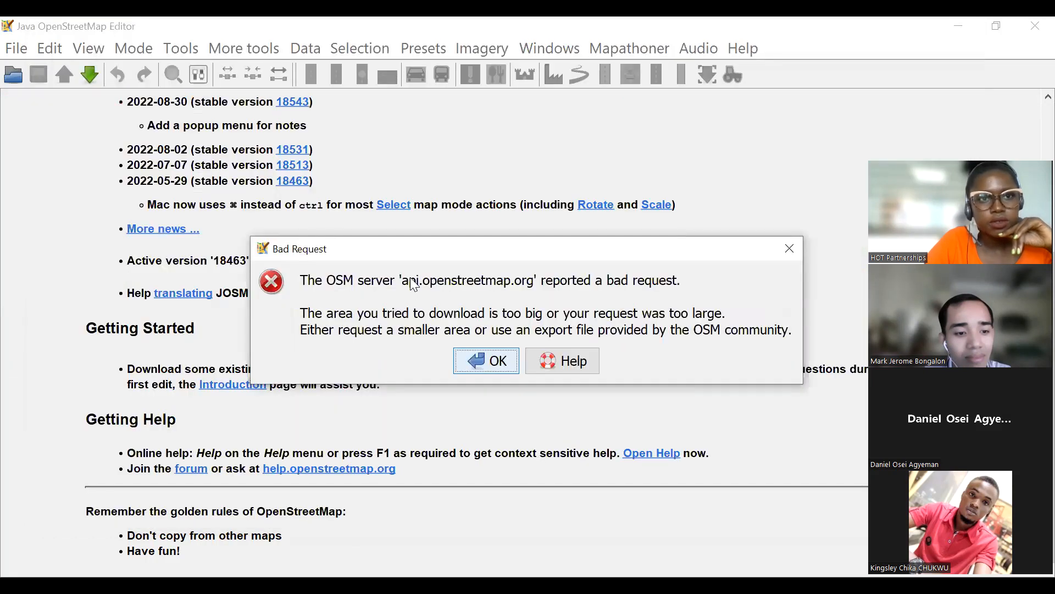
key(Return)
Download OSM data for a smaller rectangle south of Main Road, about 25.16309–25.16313 latitude and 82.50416–82.50421 longitude.
click(90, 74)
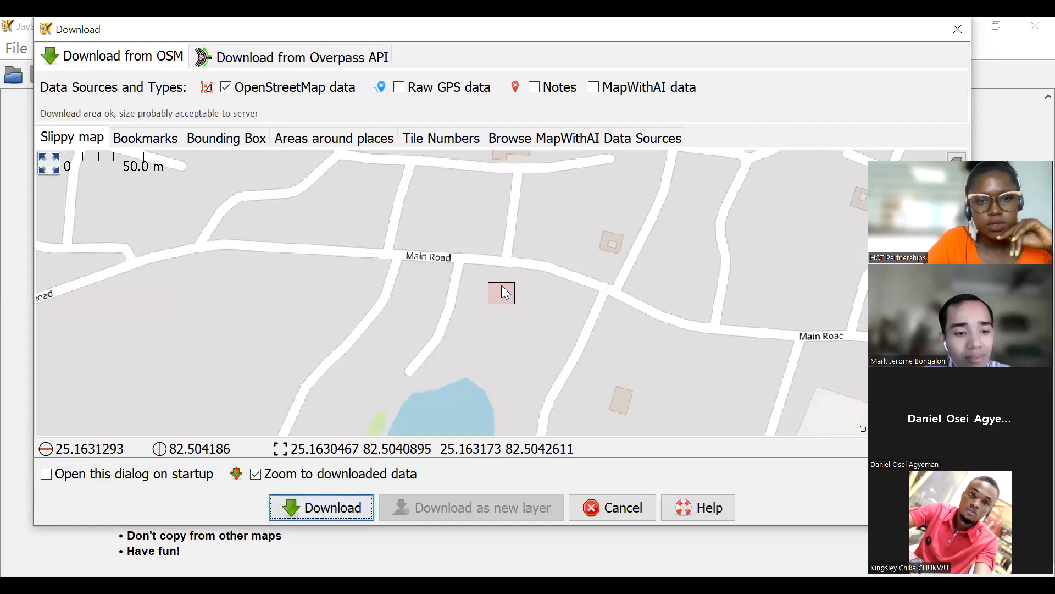
scroll(502, 295, up, 2)
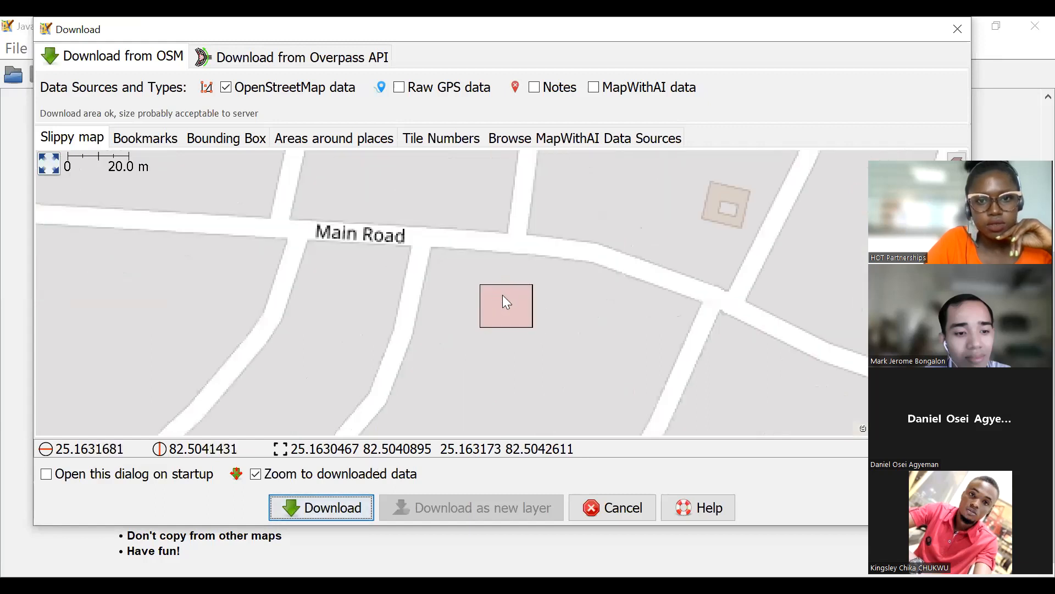
click(501, 299)
drag(501, 299, 518, 314)
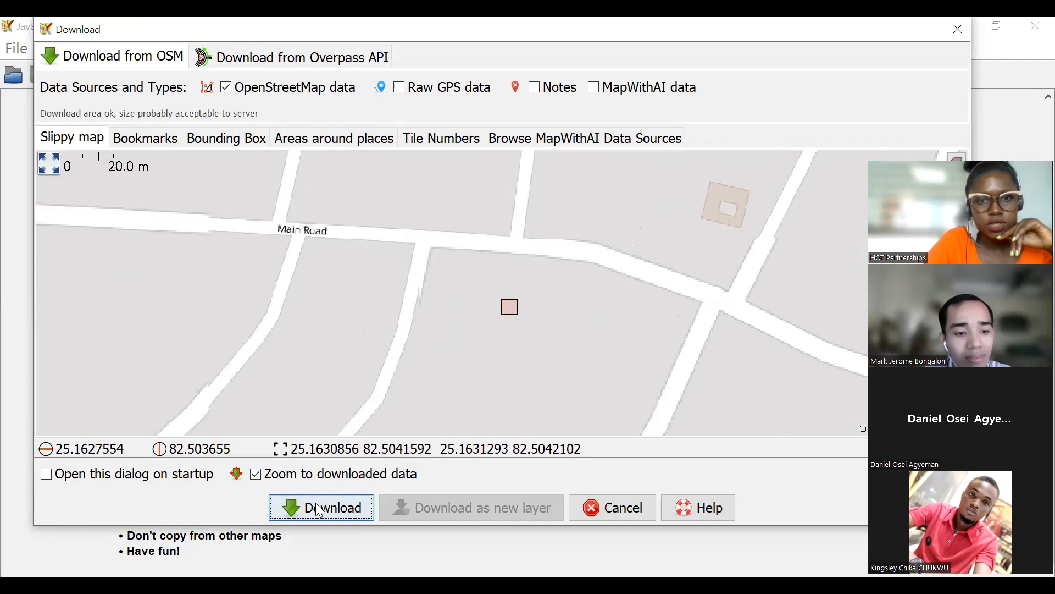
key(Return)
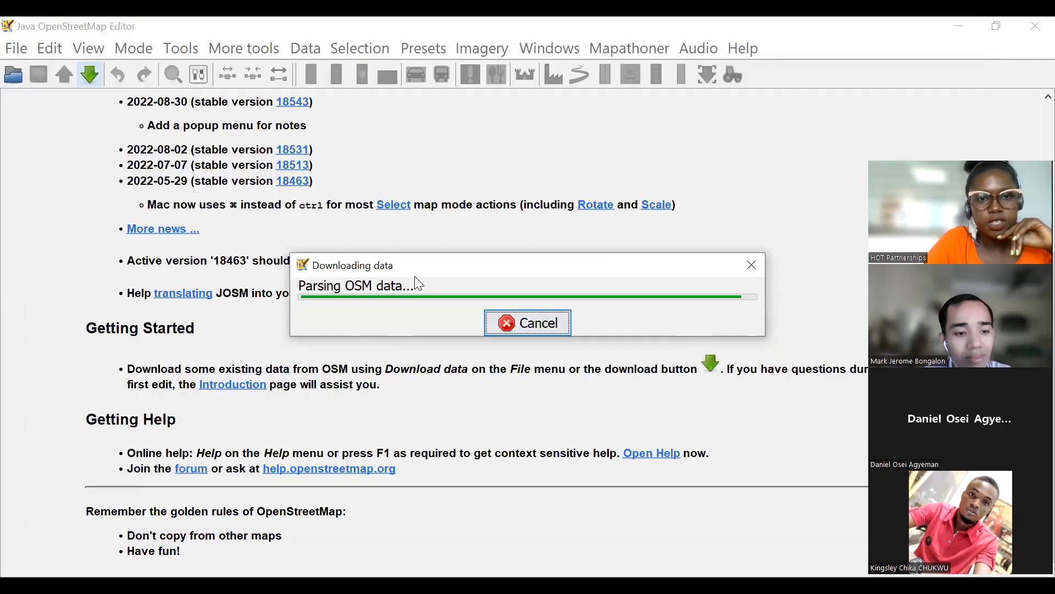
Add Maxar Premium Imagery as the background for the newly downloaded tiny area.
click(482, 48)
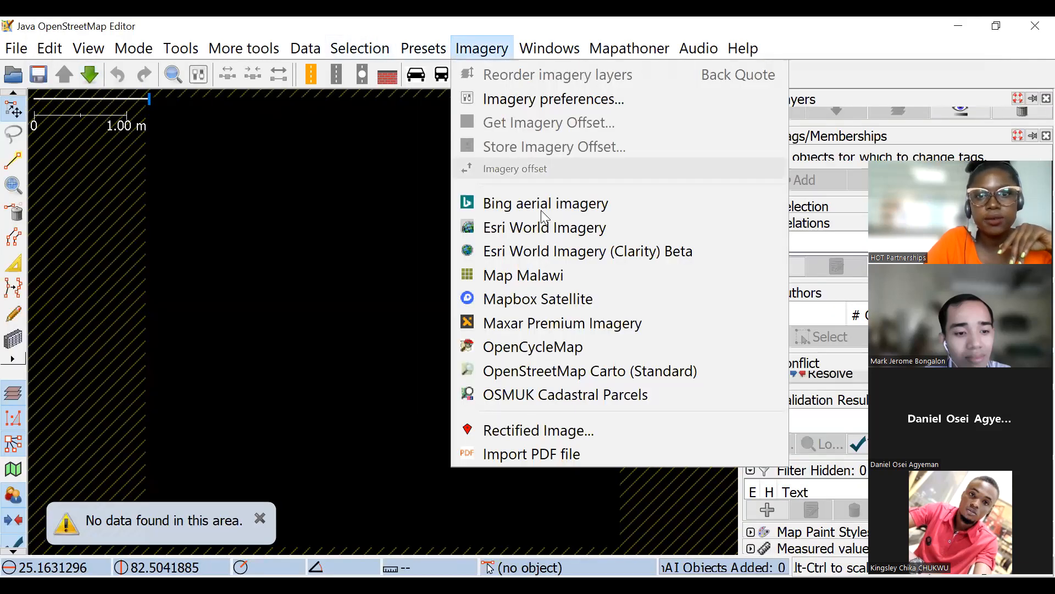
click(515, 328)
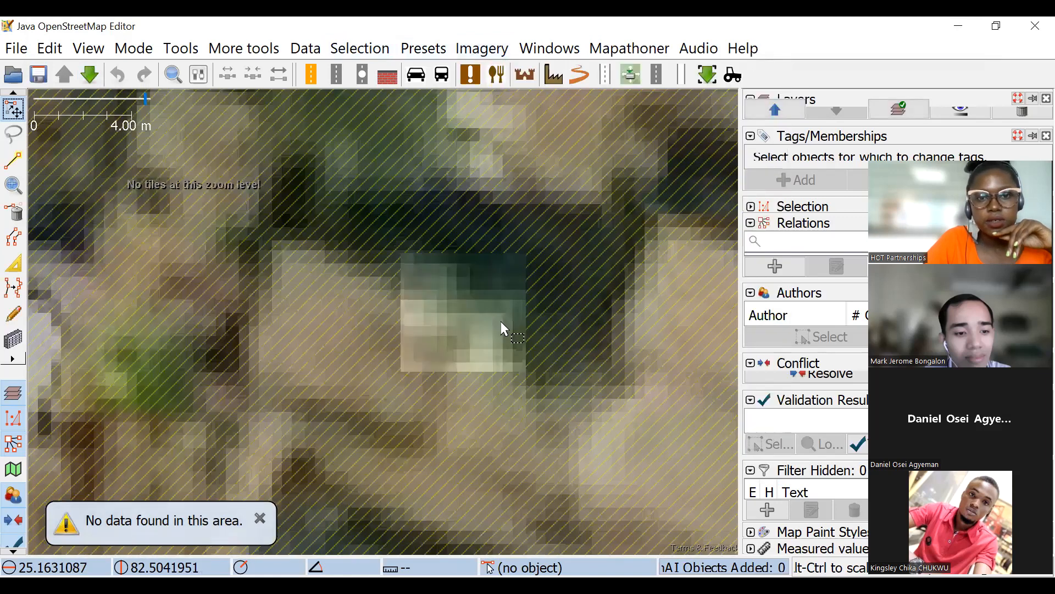
scroll(553, 370, down, 10)
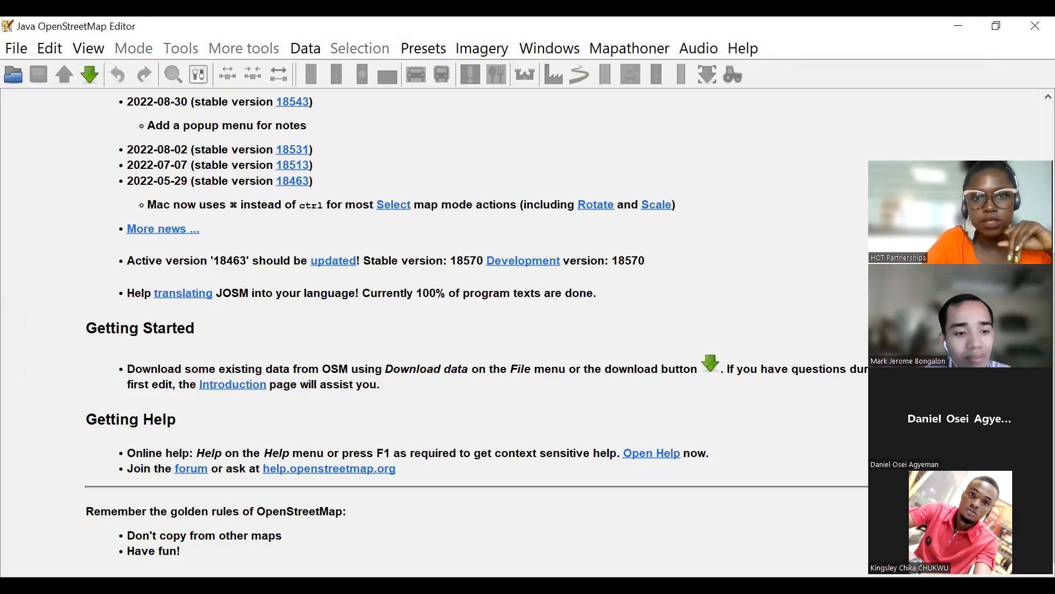
Switch to the browser and search the Tasking Manager's projects for "south africa".
key(alt+Tab)
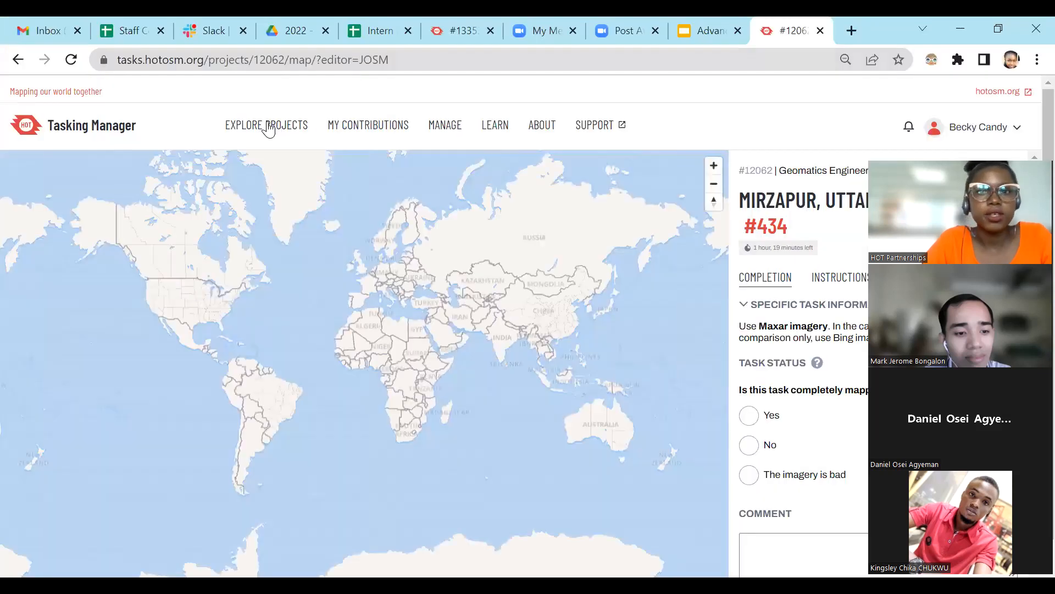
click(308, 155)
click(383, 171)
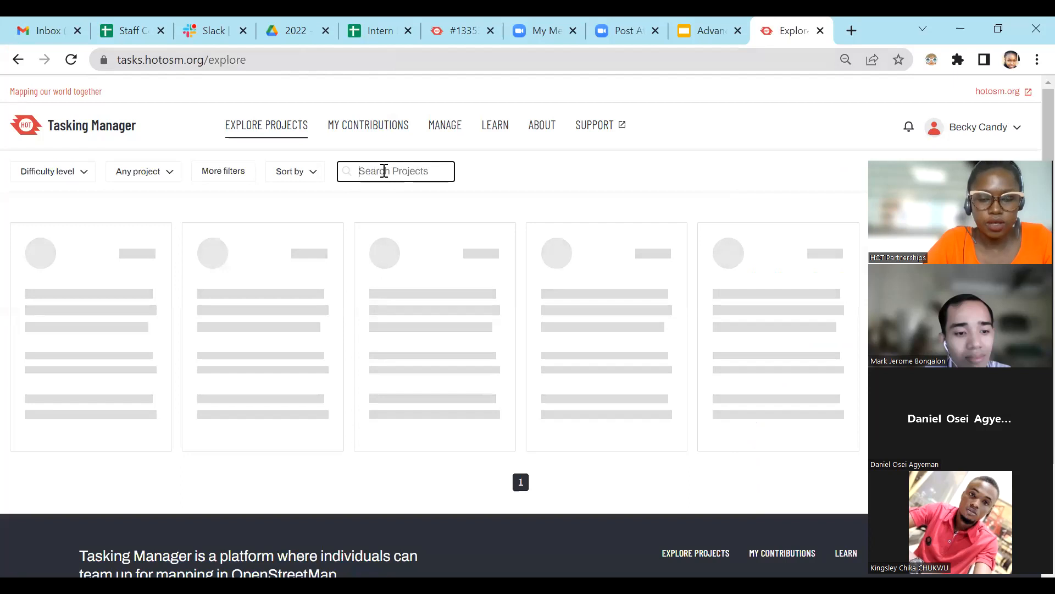
text(south)
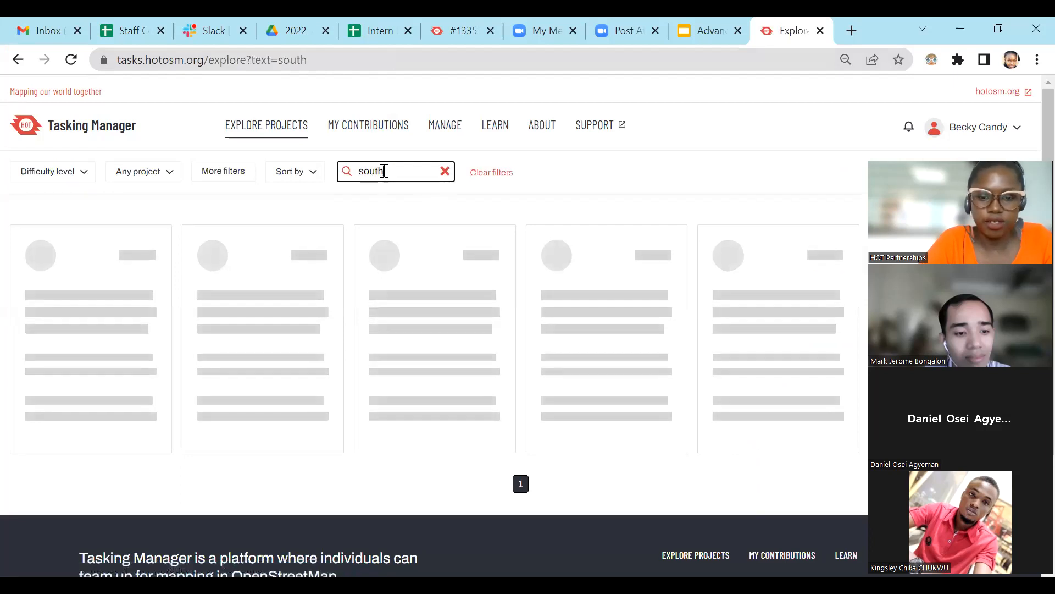
text( af)
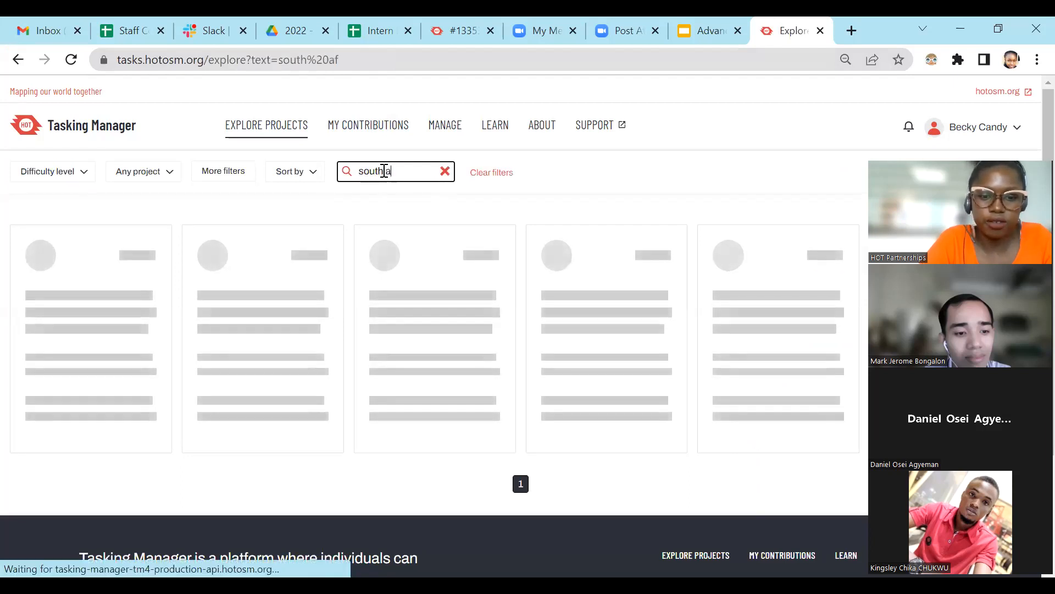
text(rica)
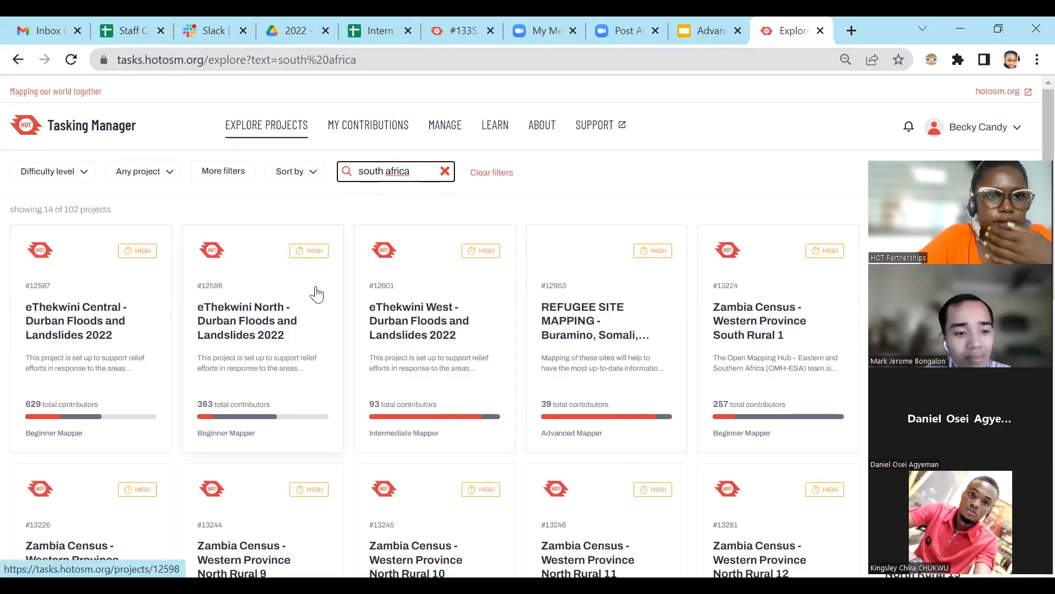
Open the project "eThekwini Central - Durban Floods and Landslides 2022" from the search results.
scroll(309, 304, down, 1)
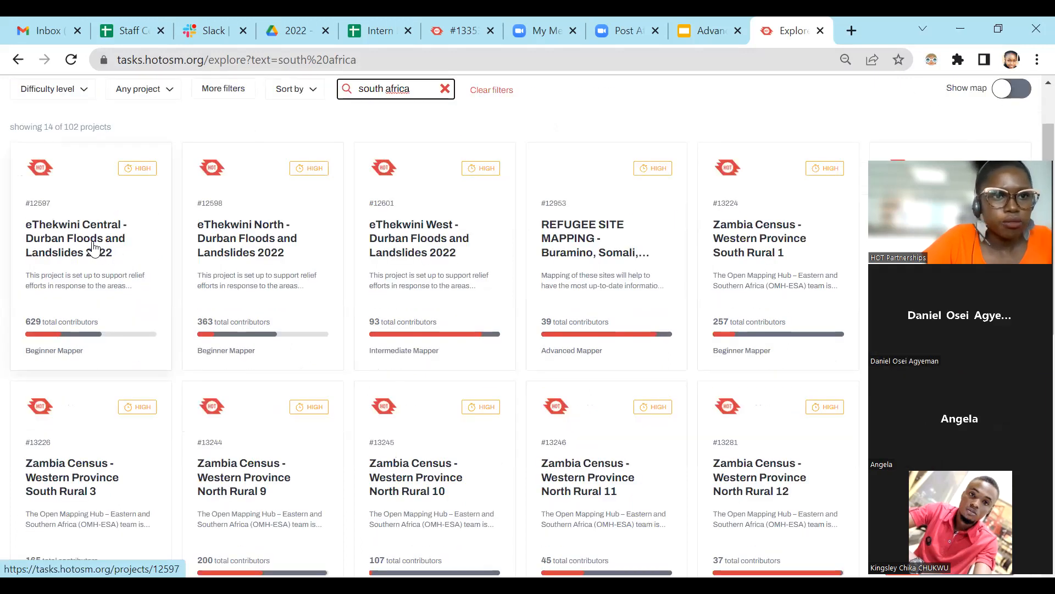
scroll(165, 264, down, 1)
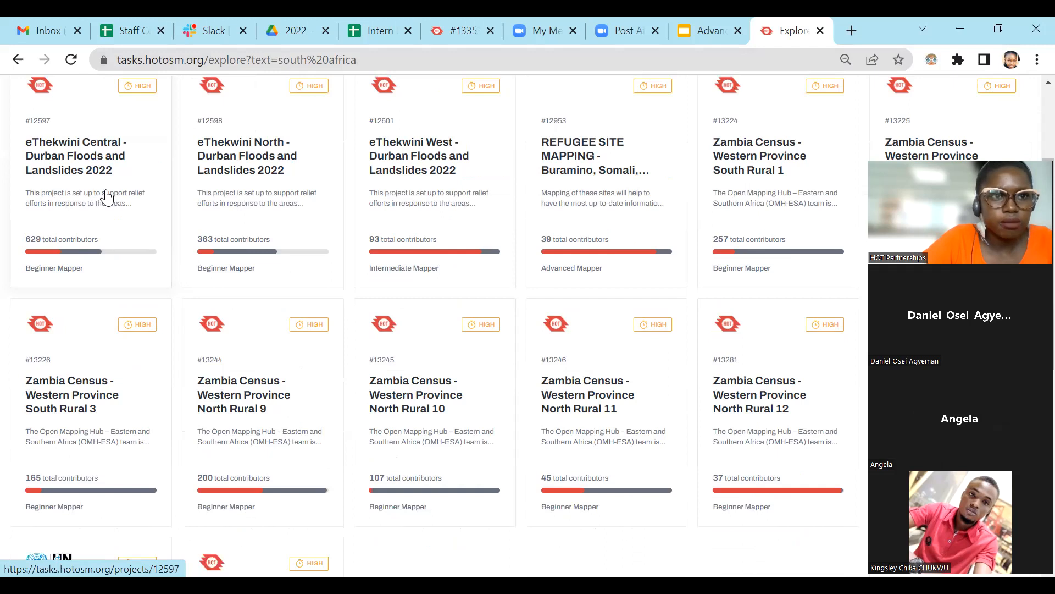
click(87, 161)
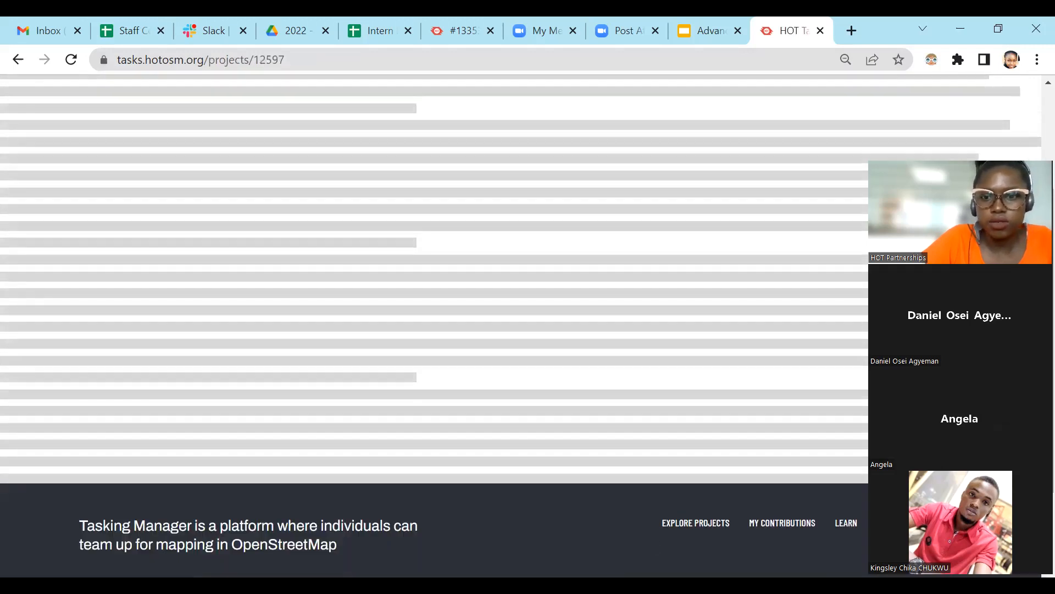
Switch to JOSM and download OSM data for a rectangle in northwestern Libya, about 30.92–31.33 latitude and 12.00–12.52 longitude.
key(alt+Tab)
click(79, 72)
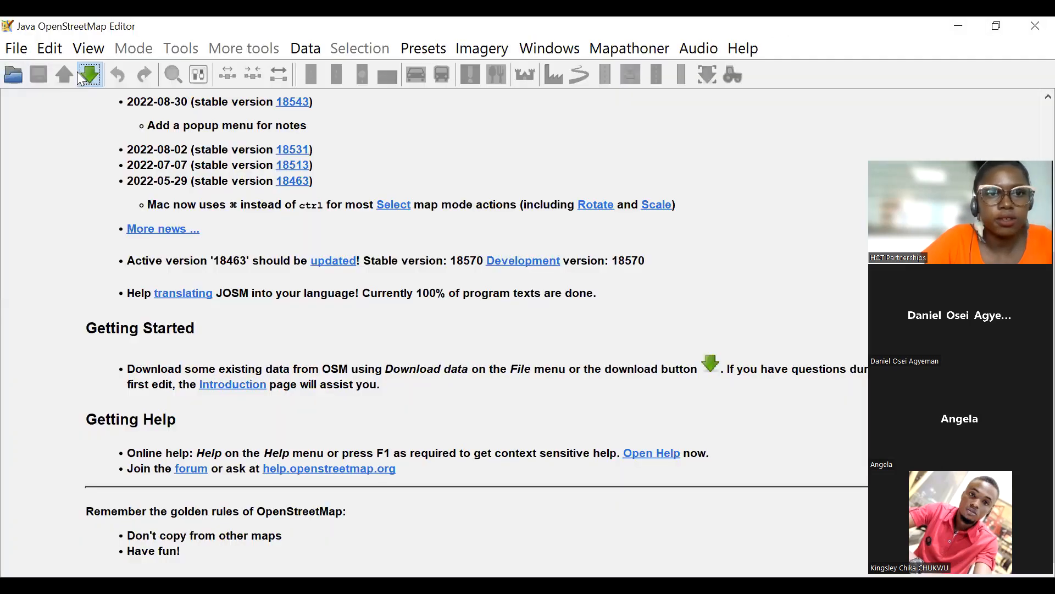
click(622, 506)
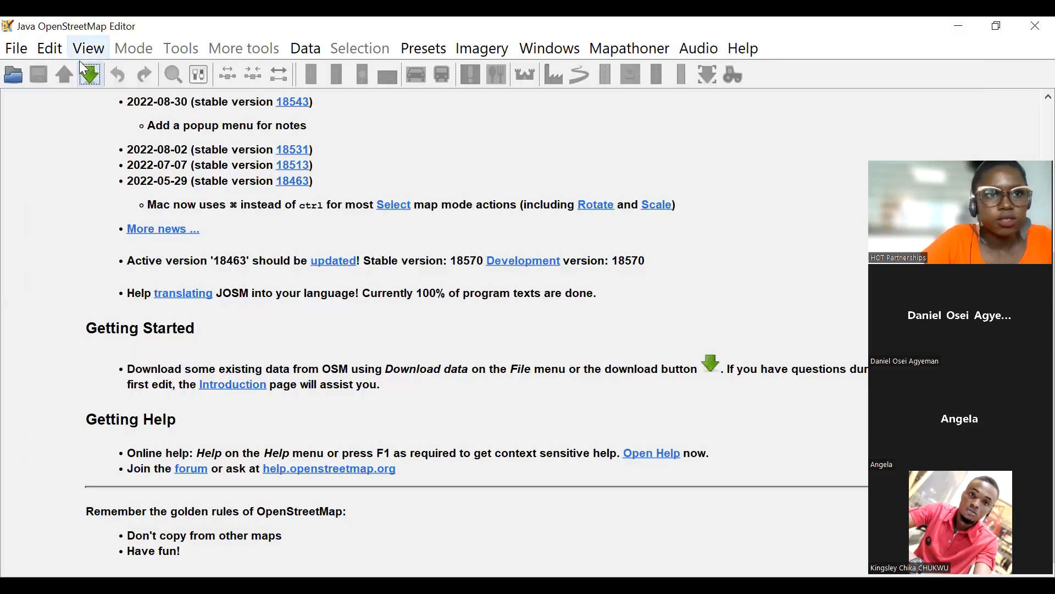
click(86, 68)
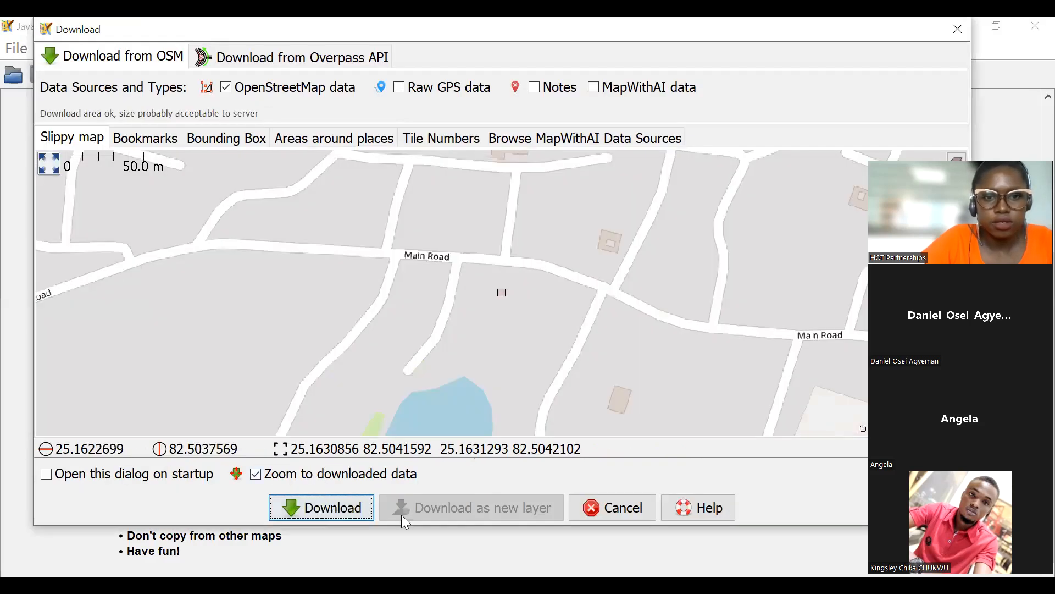
scroll(528, 264, down, 8)
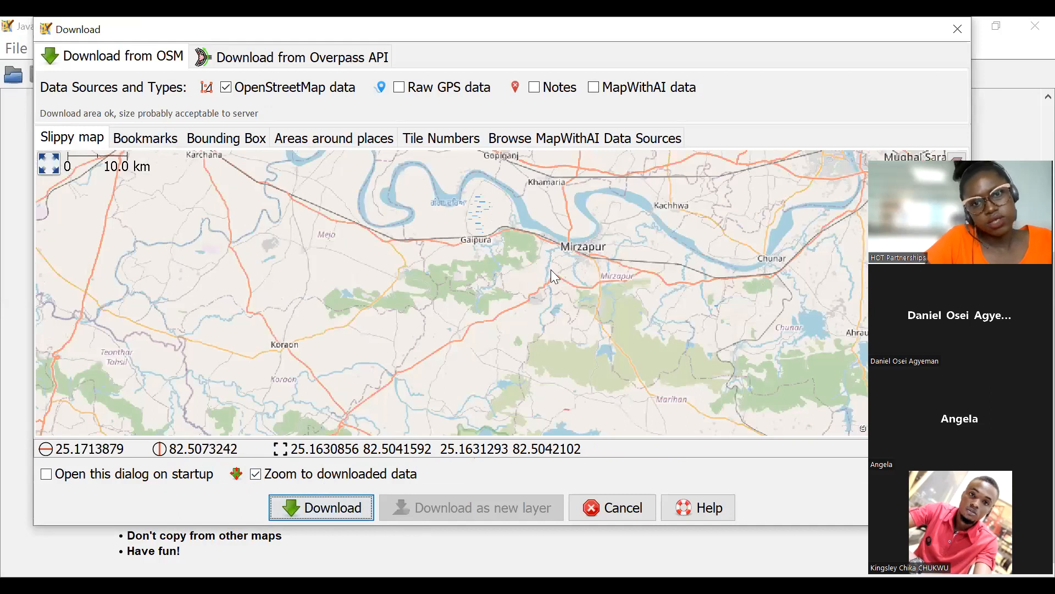
scroll(551, 270, down, 8)
scroll(381, 256, up, 3)
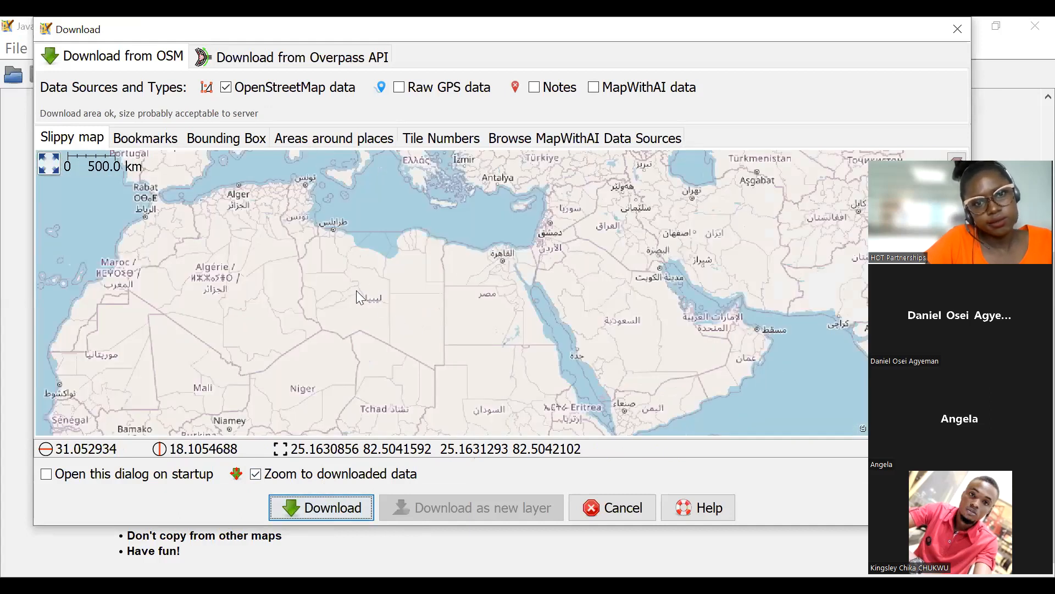
scroll(360, 297, up, 2)
scroll(411, 283, down, 1)
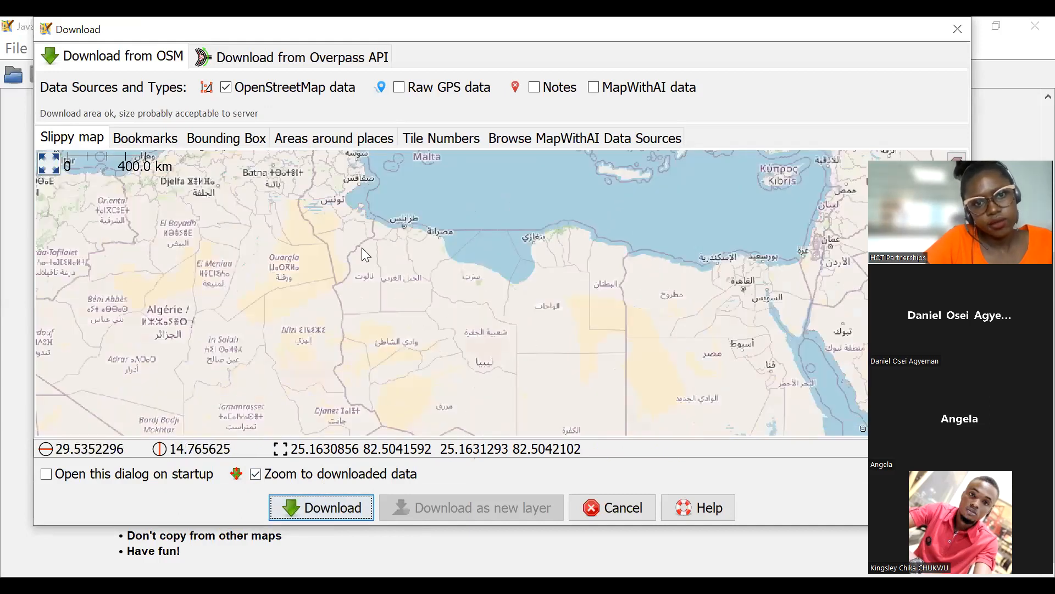
scroll(365, 254, up, 1)
drag(361, 247, 381, 264)
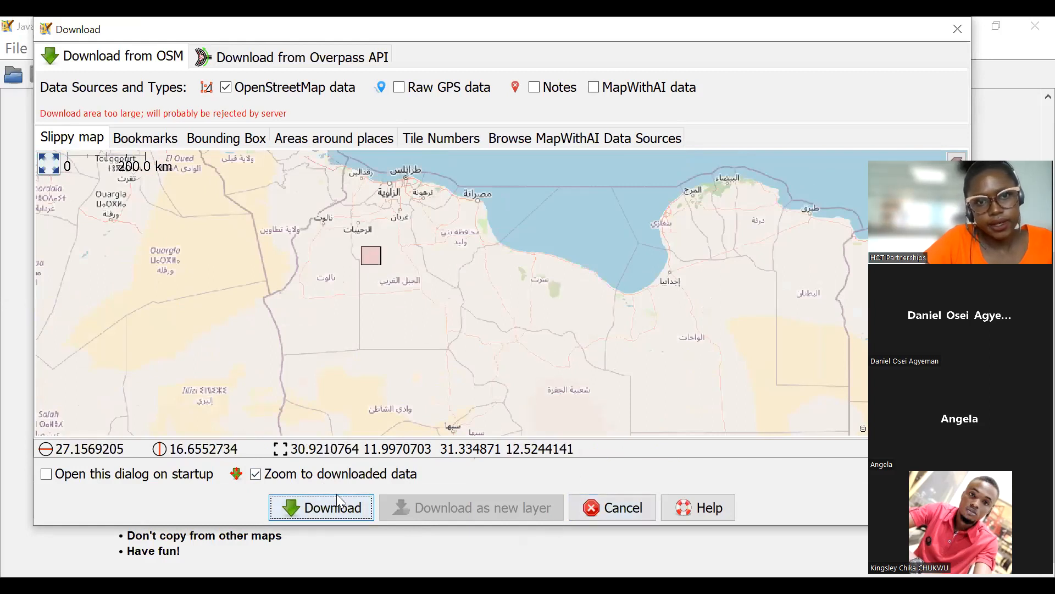
click(340, 501)
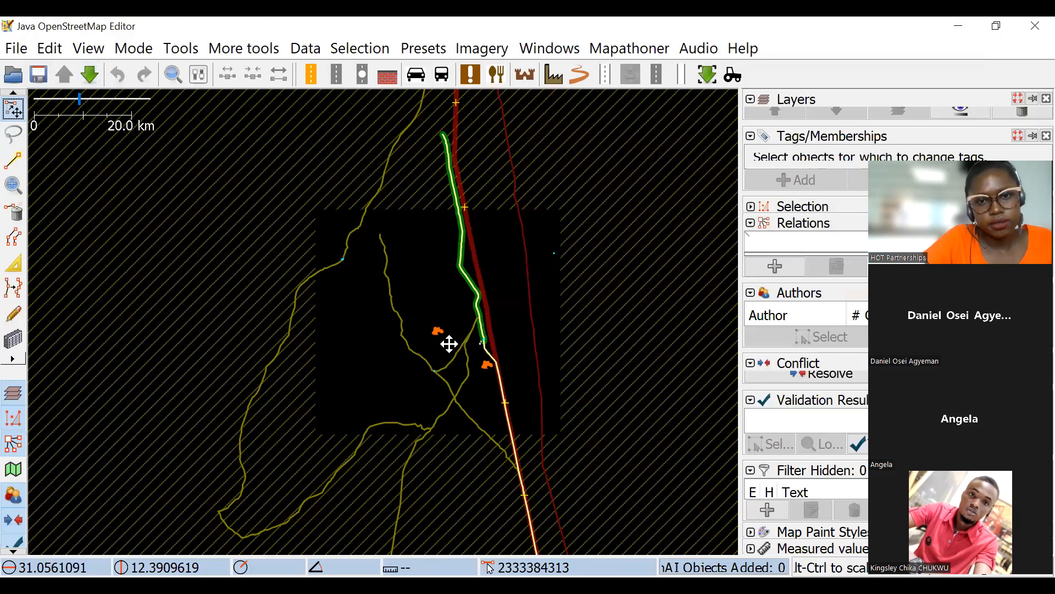
Add Maxar Premium Imagery as the background for the downloaded Libyan area and check its coverage at several scales.
click(481, 48)
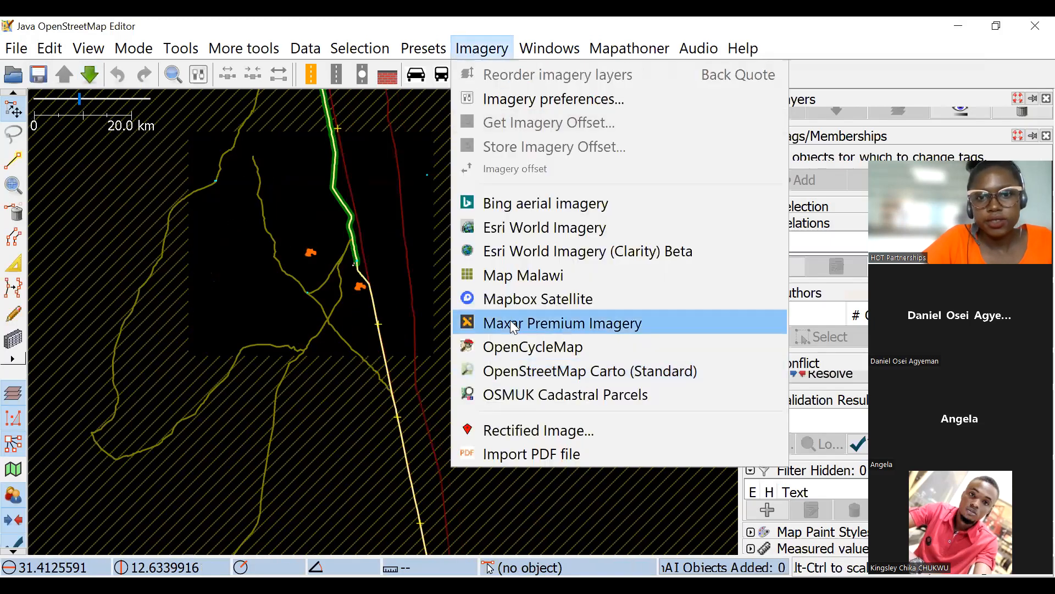
scroll(355, 243, up, 2)
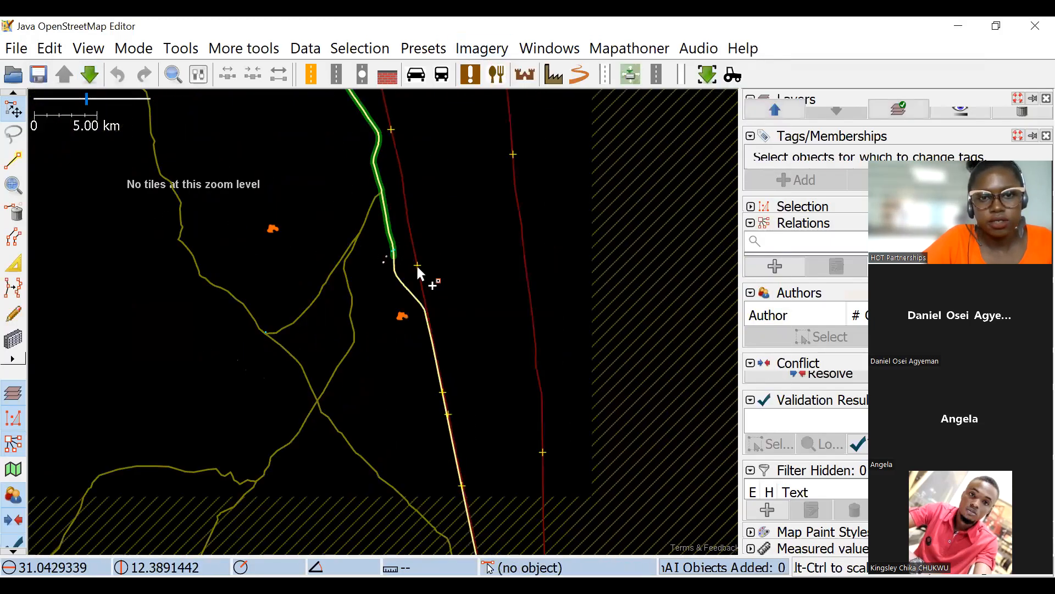
scroll(418, 271, down, 1)
scroll(417, 270, up, 1)
scroll(418, 269, down, 1)
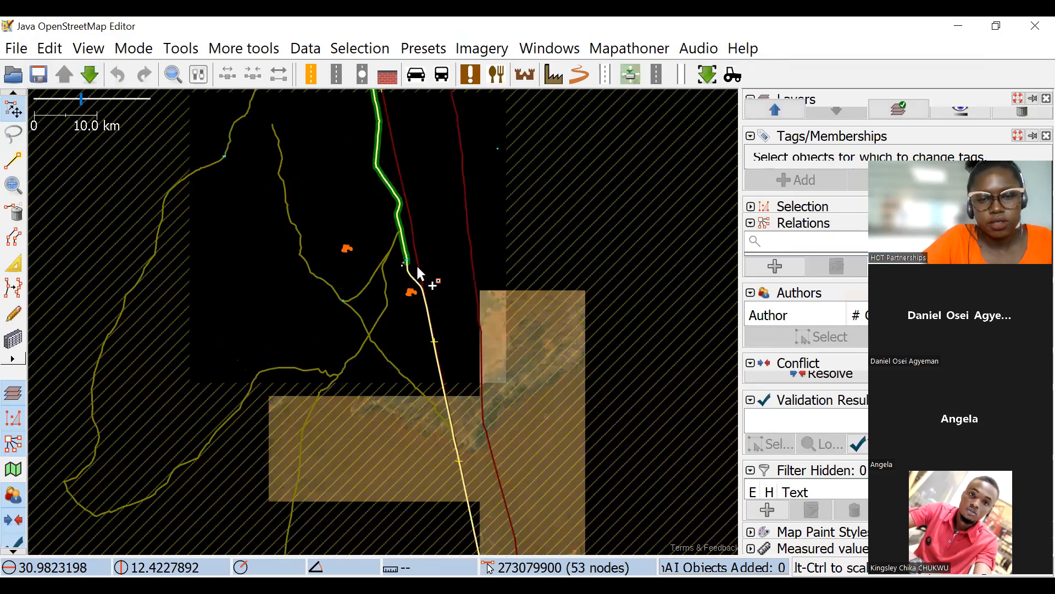
scroll(416, 264, up, 1)
scroll(417, 264, down, 1)
scroll(401, 256, up, 1)
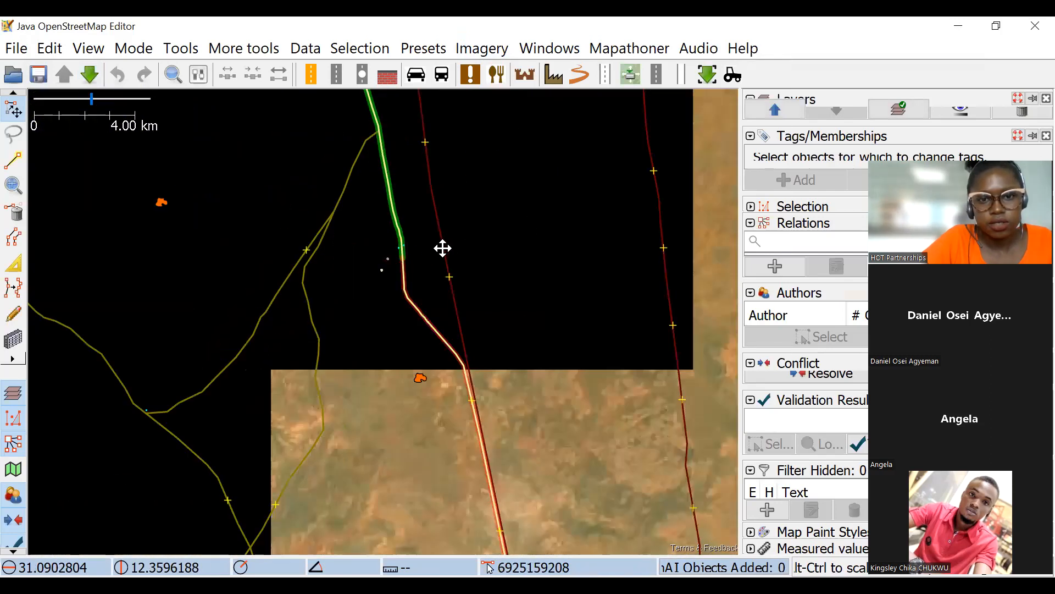
scroll(405, 289, down, 3)
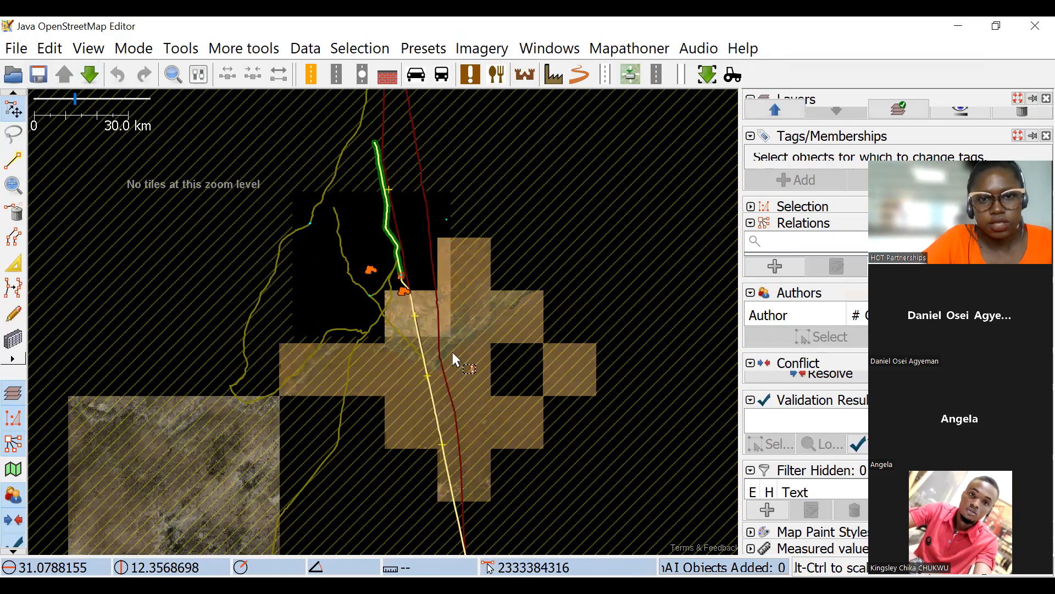
scroll(403, 323, down, 3)
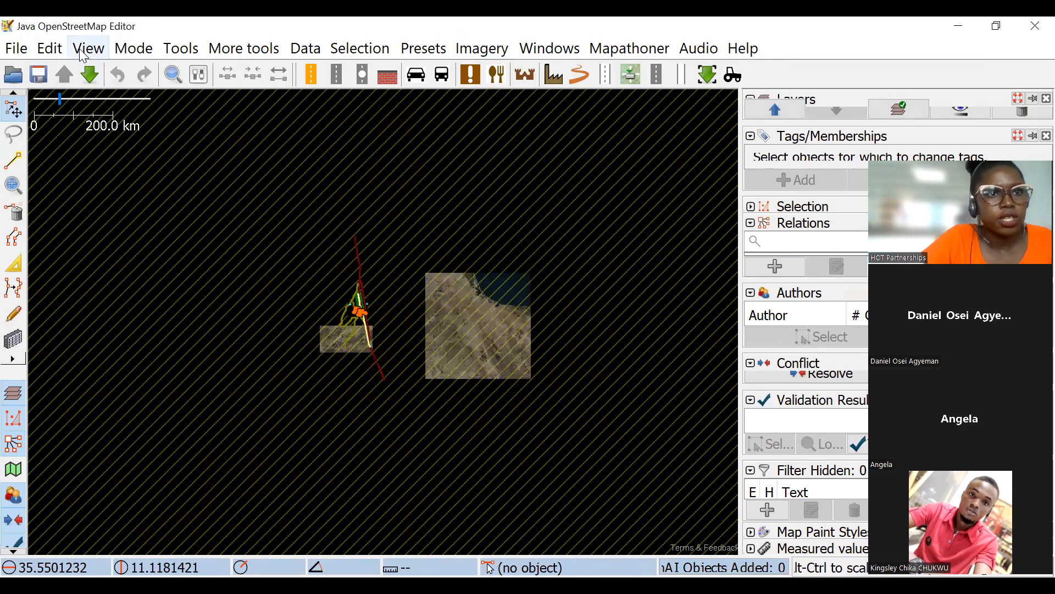
key(ctrl+shift+Down)
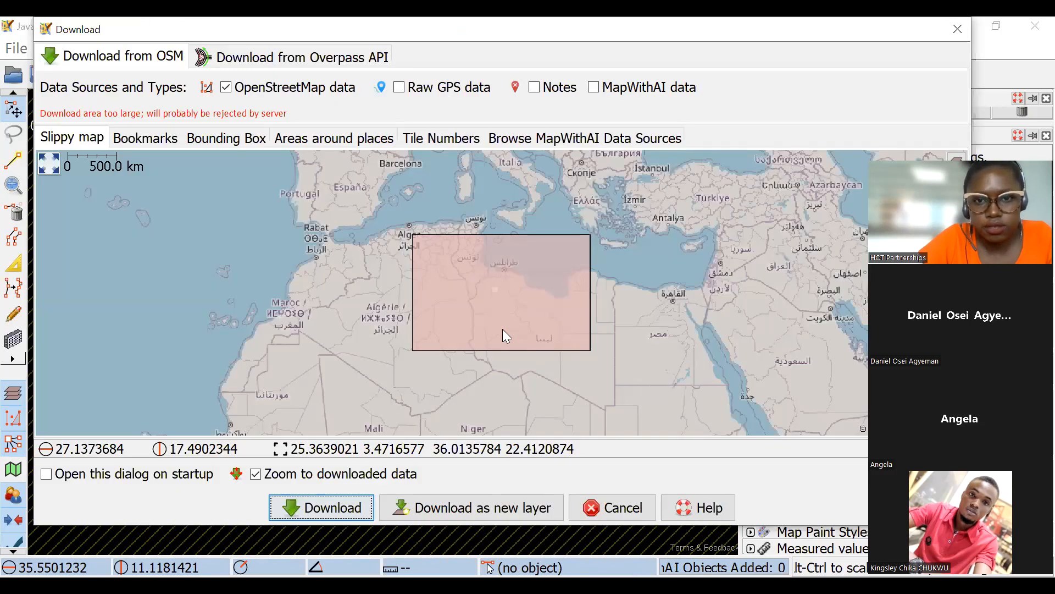
scroll(526, 289, down, 2)
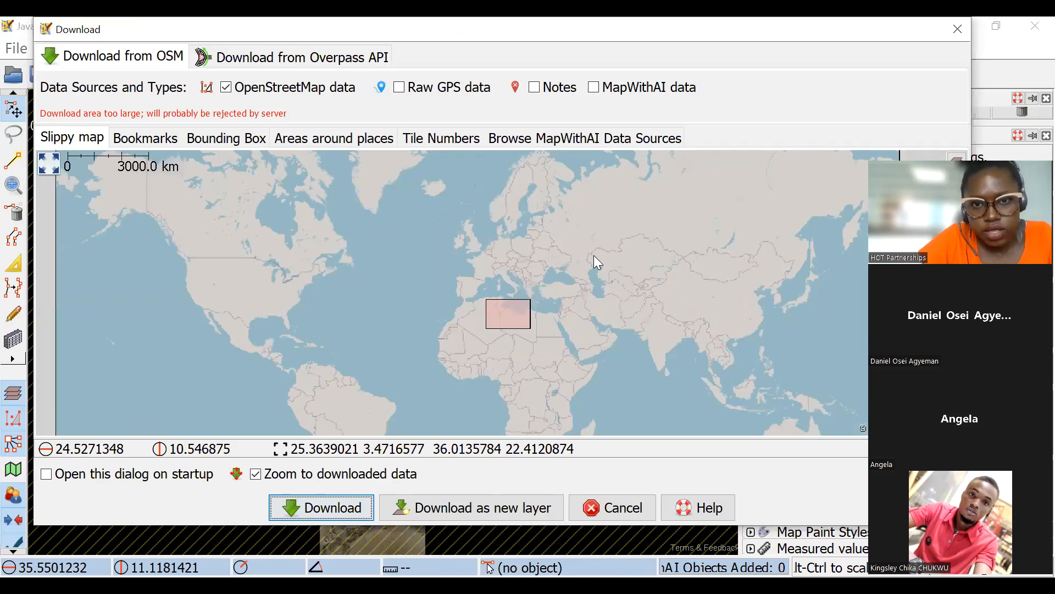
scroll(526, 261, up, 3)
key(Escape)
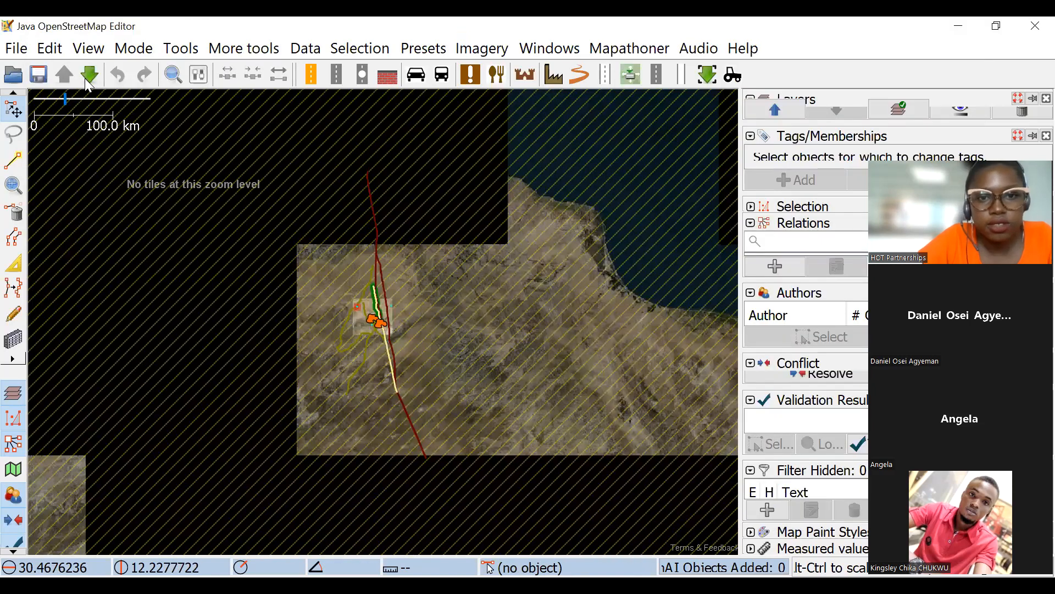
Browse the map for choosing a download area from Libya to the Nile valley in Egypt, in to village level.
key(ctrl+shift+Down)
scroll(558, 321, down, 1)
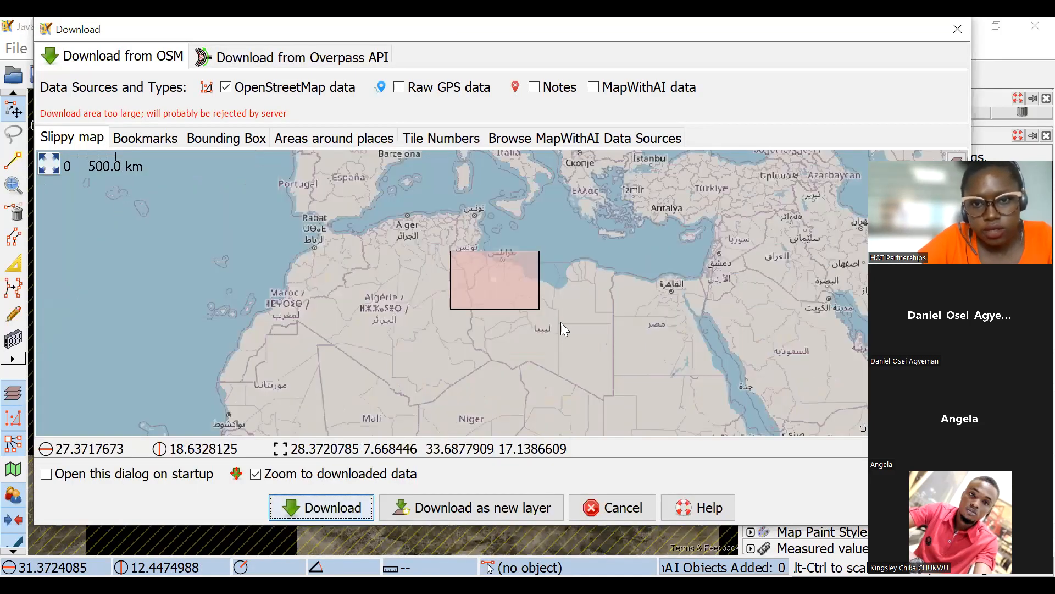
scroll(583, 294, up, 2)
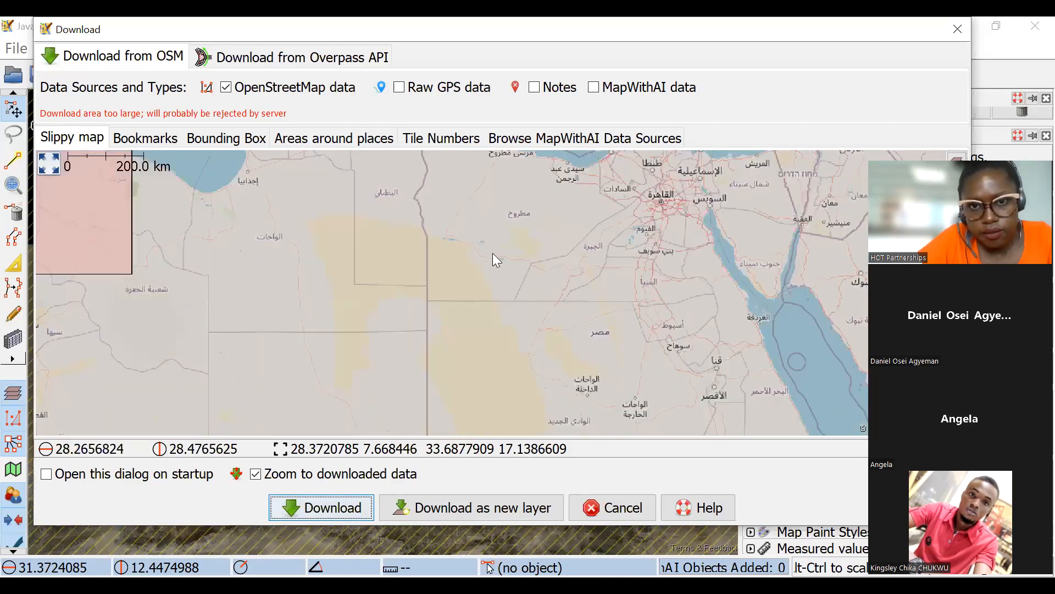
scroll(602, 271, up, 3)
scroll(462, 299, down, 3)
scroll(456, 259, up, 3)
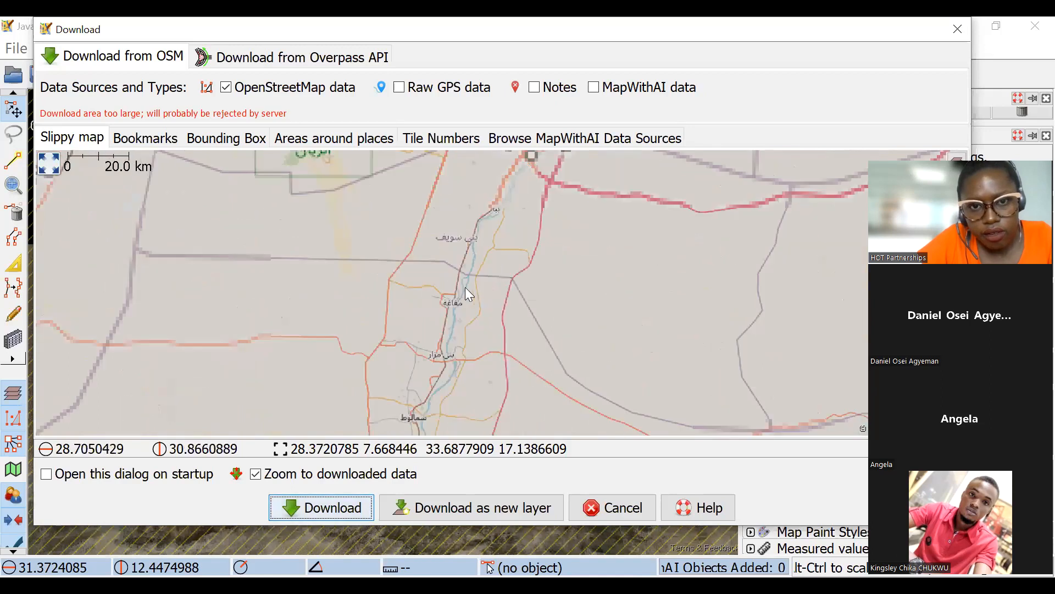
scroll(427, 291, up, 3)
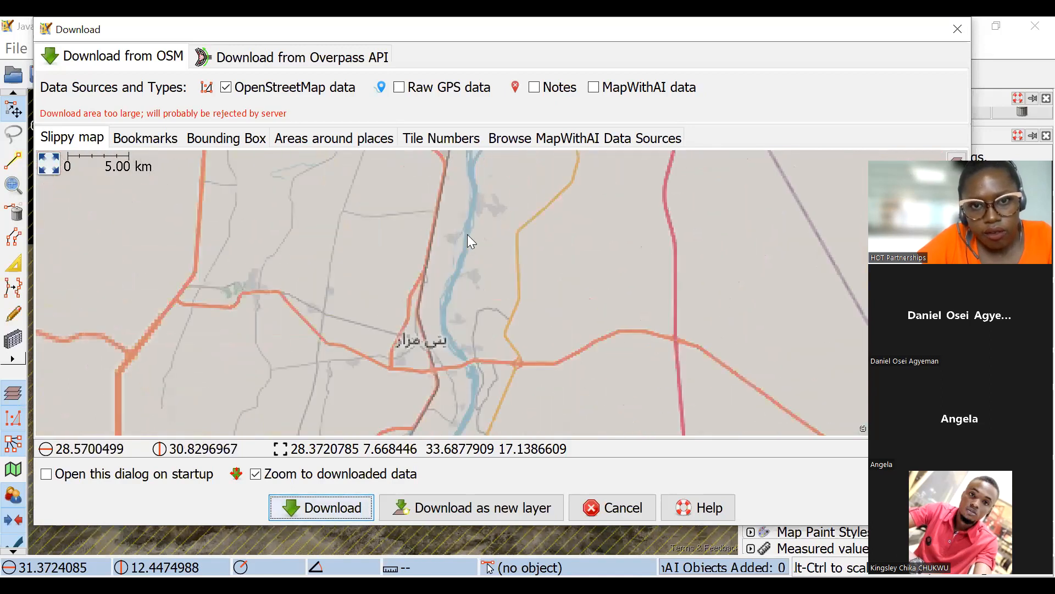
scroll(478, 261, up, 2)
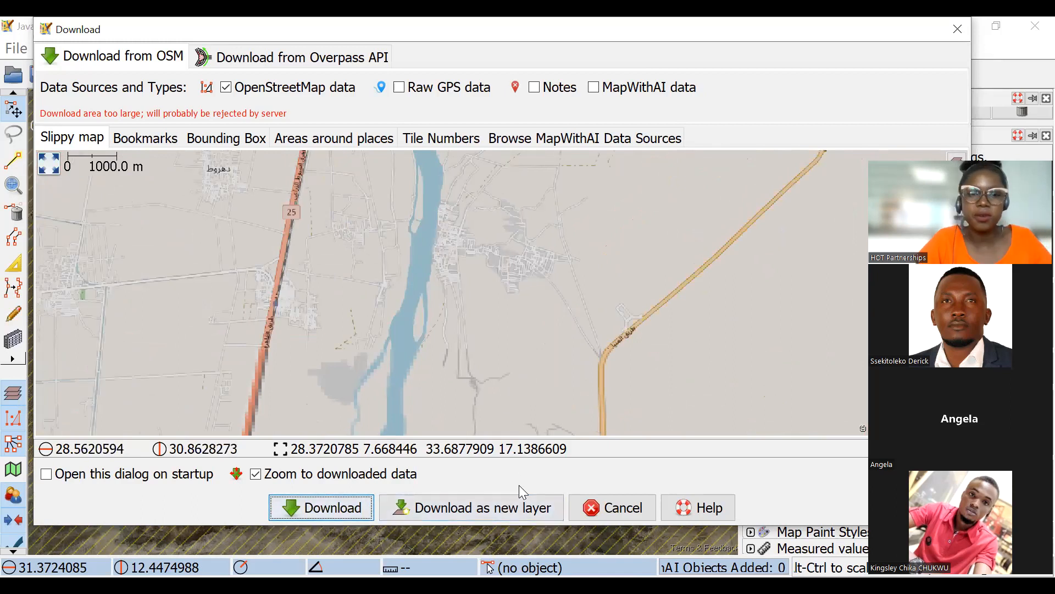
click(522, 397)
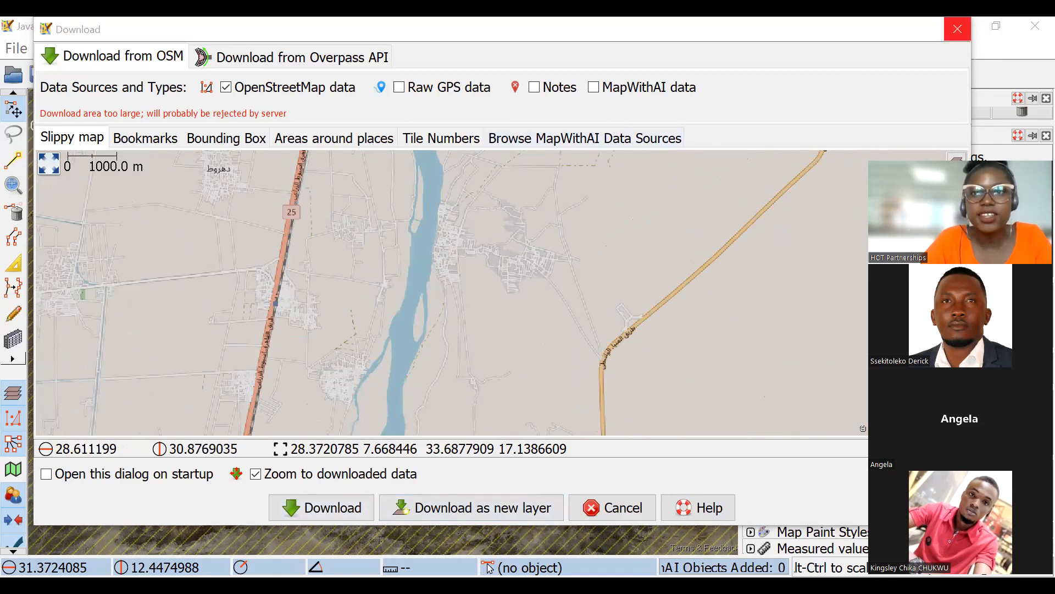
Switch to the browser, reload the Tasking Manager and search its projects for 13596.
key(alt+Tab)
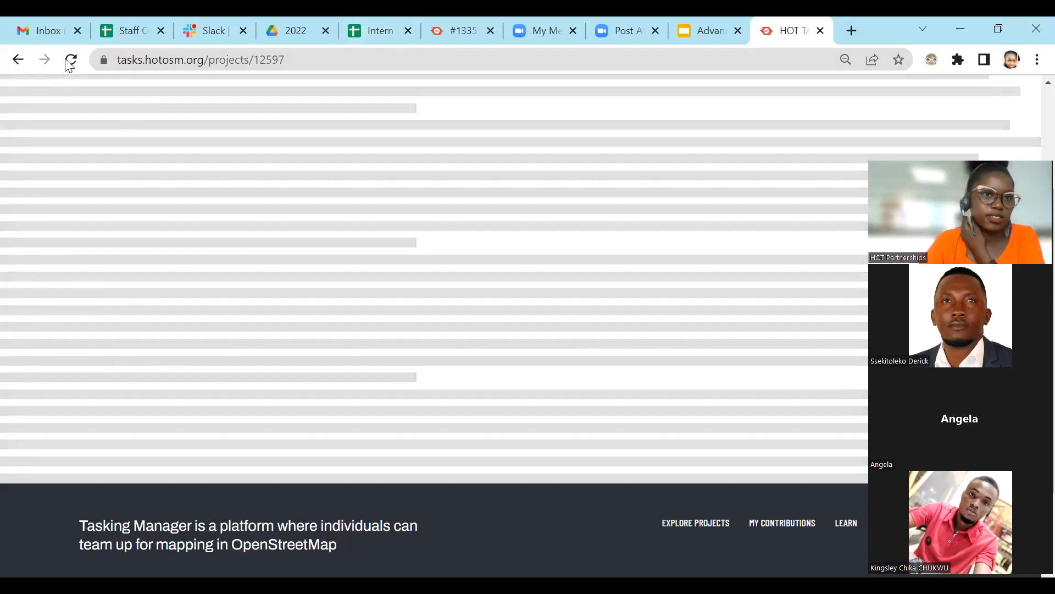
click(70, 61)
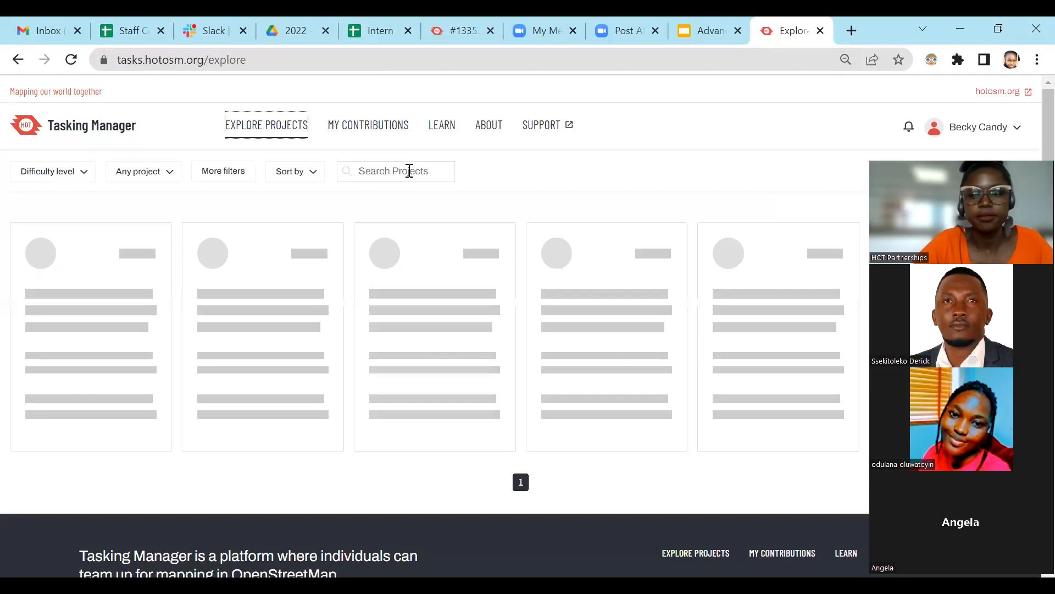
click(409, 171)
text(13596)
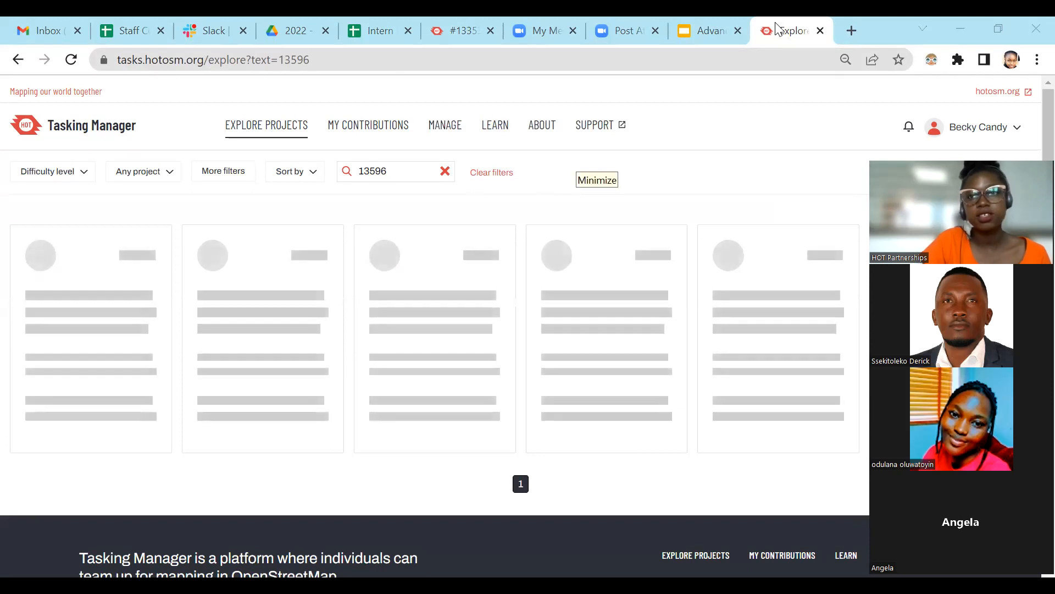
Try loading the Tasking Manager search for 13596 in a second browser tab.
click(370, 54)
key(ctrl+c)
click(852, 31)
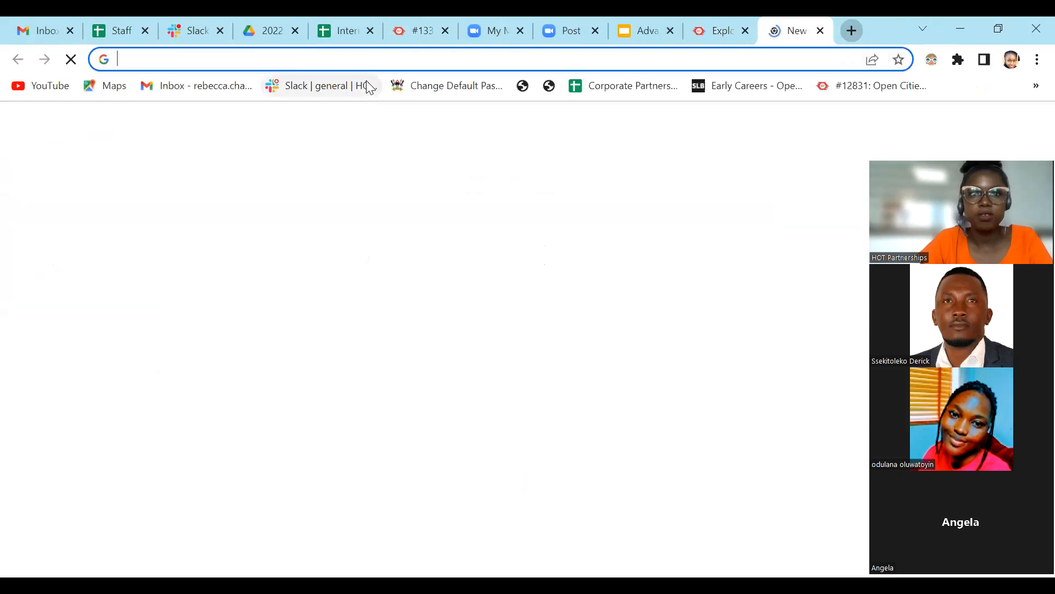
click(361, 61)
key(ctrl+v)
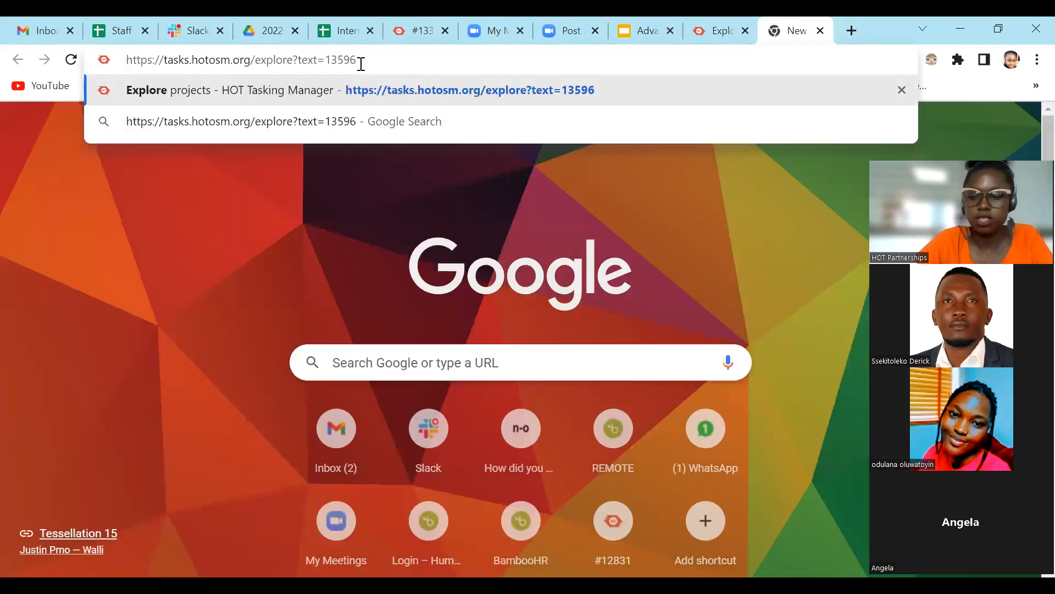
key(Return)
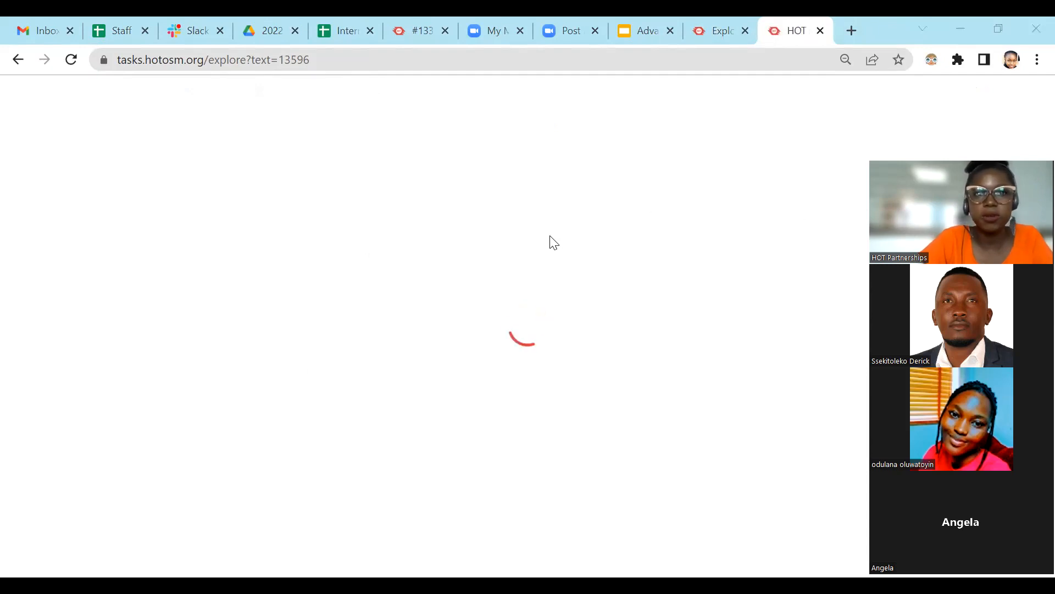
Open project 13596 from the original Tasking Manager search and close the duplicate search tab.
click(694, 17)
click(69, 339)
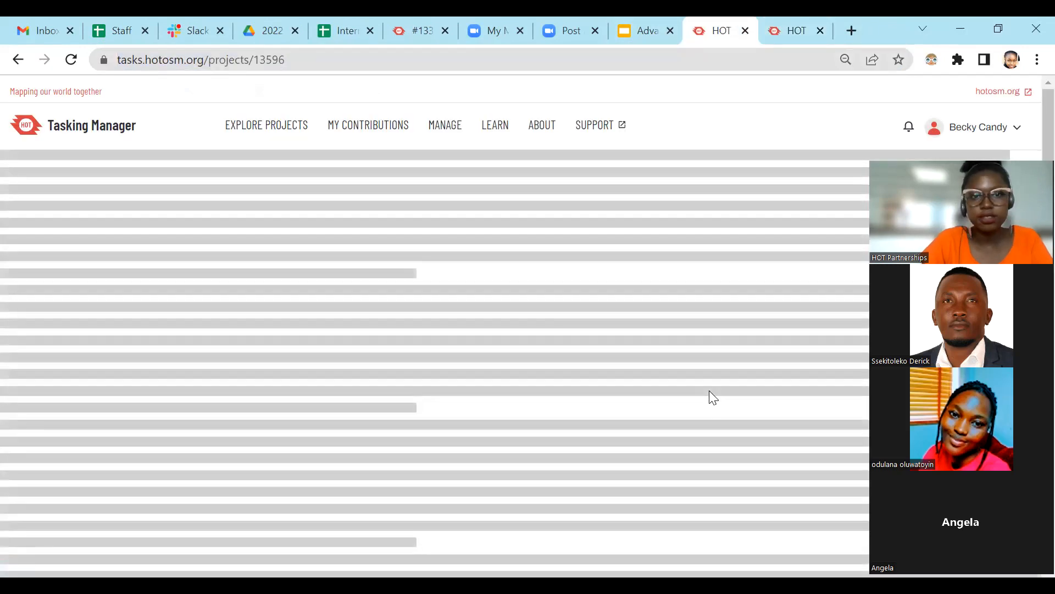
click(786, 20)
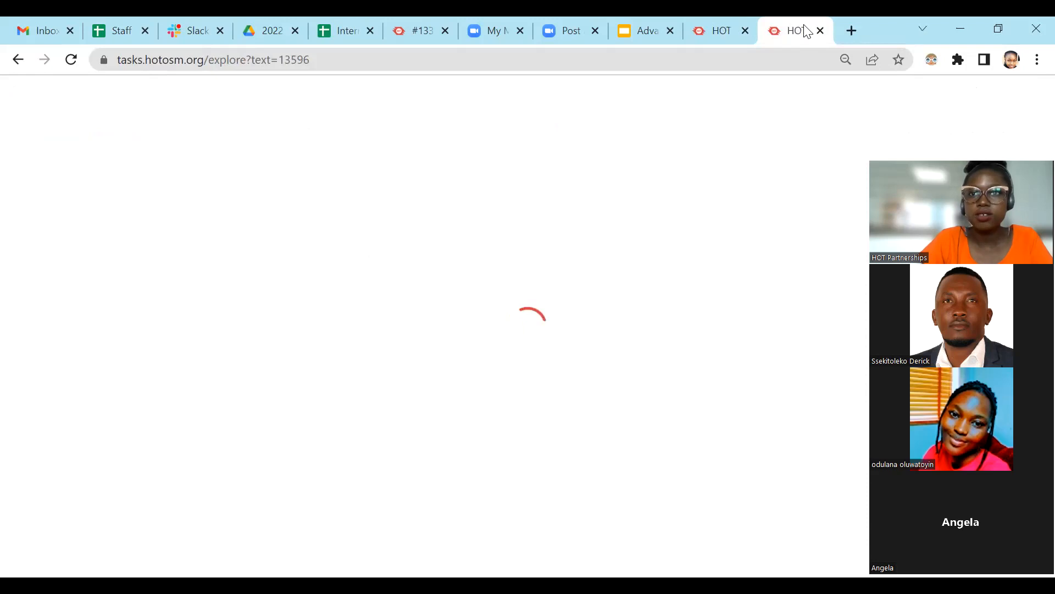
key(ctrl+w)
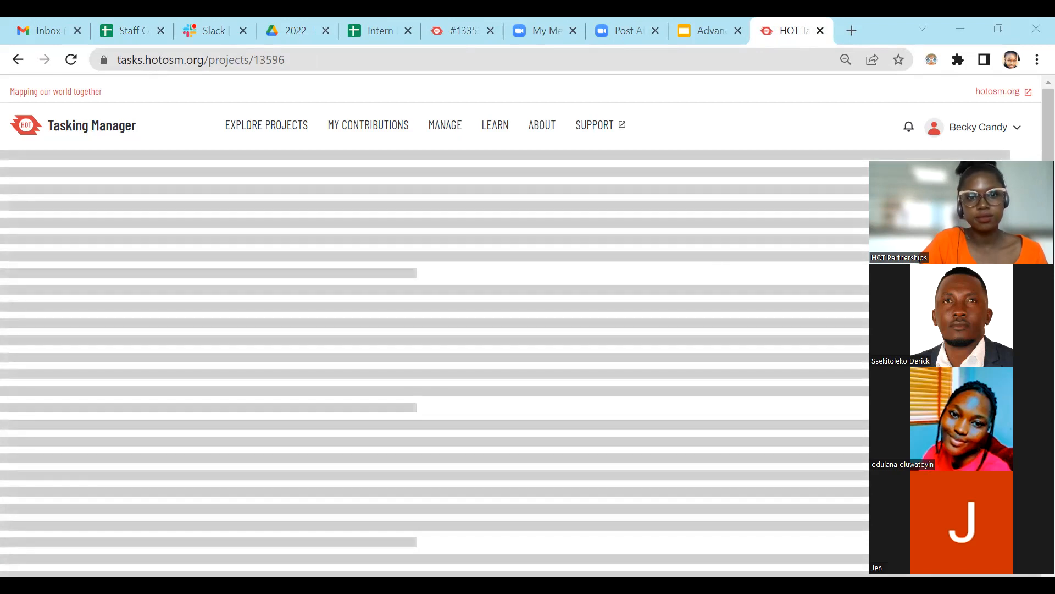
Switch to JOSM and inspect the imagery under the roads in the downloaded Libyan area.
key(alt+Tab)
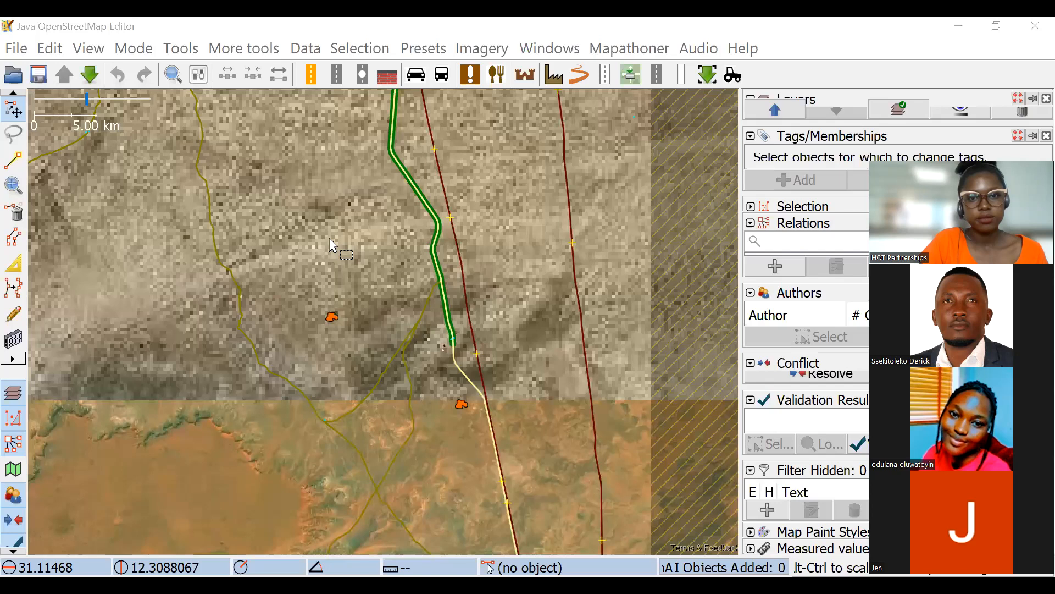
scroll(369, 266, up, 2)
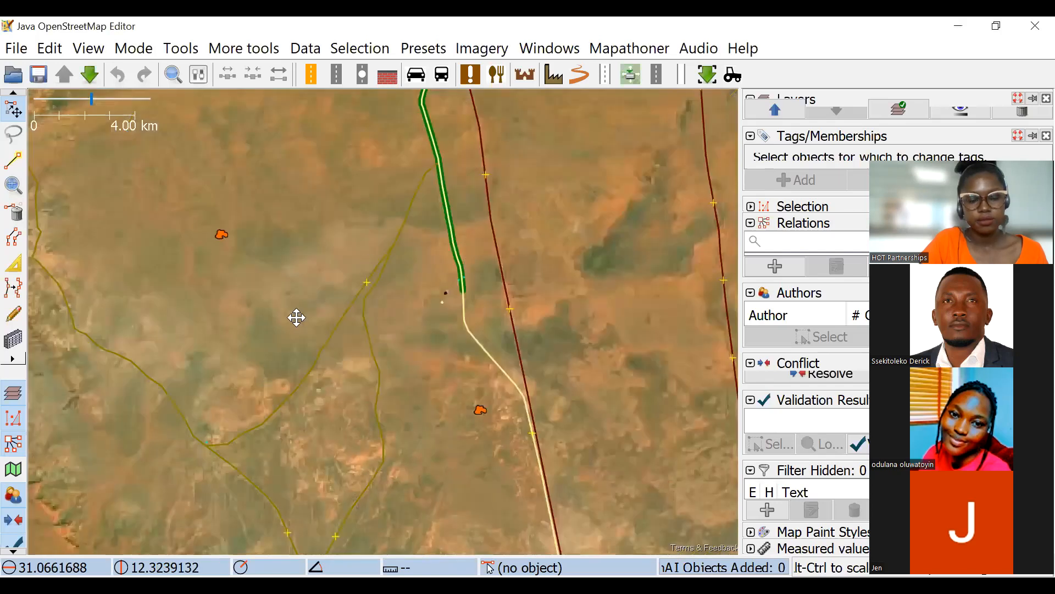
drag(297, 315, 376, 191)
scroll(721, 282, down, 3)
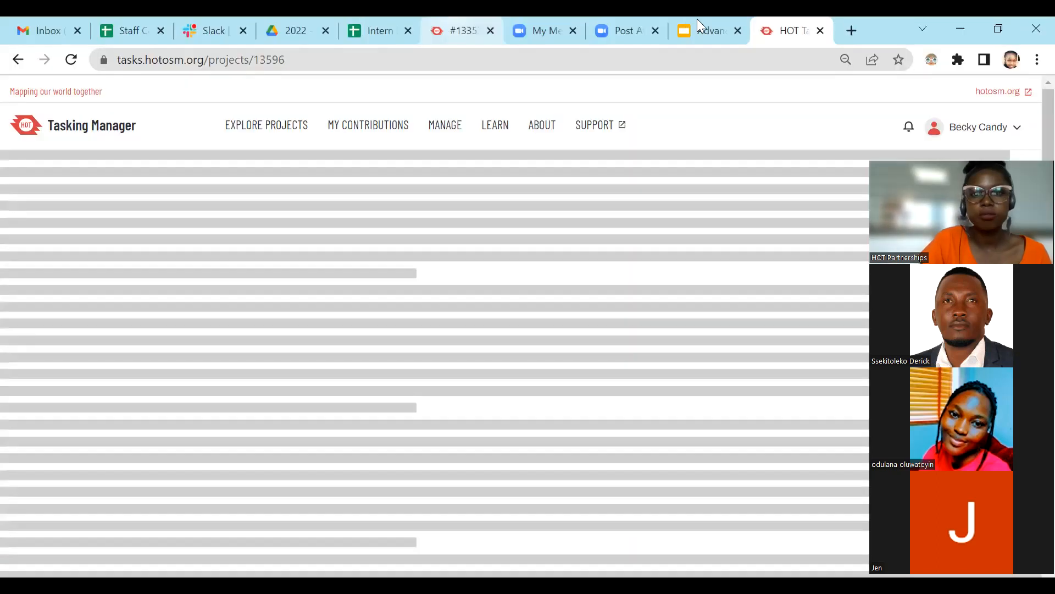
Switch to the Advanced JOSM presentation in the browser and open the project 12062 link from its Workplan slide.
scroll(101, 442, down, 18)
scroll(103, 428, down, 3)
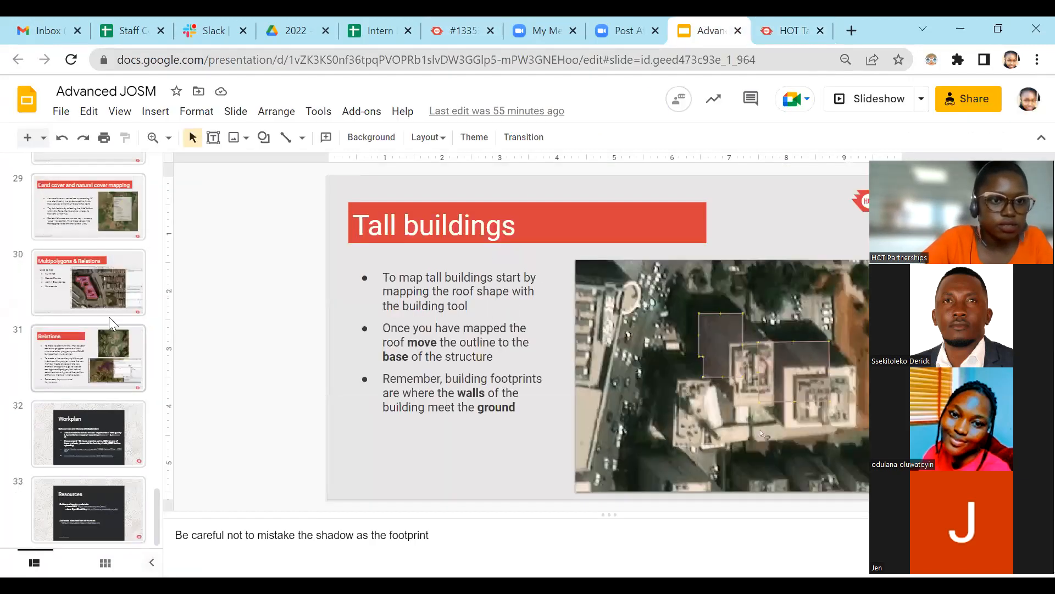
click(99, 434)
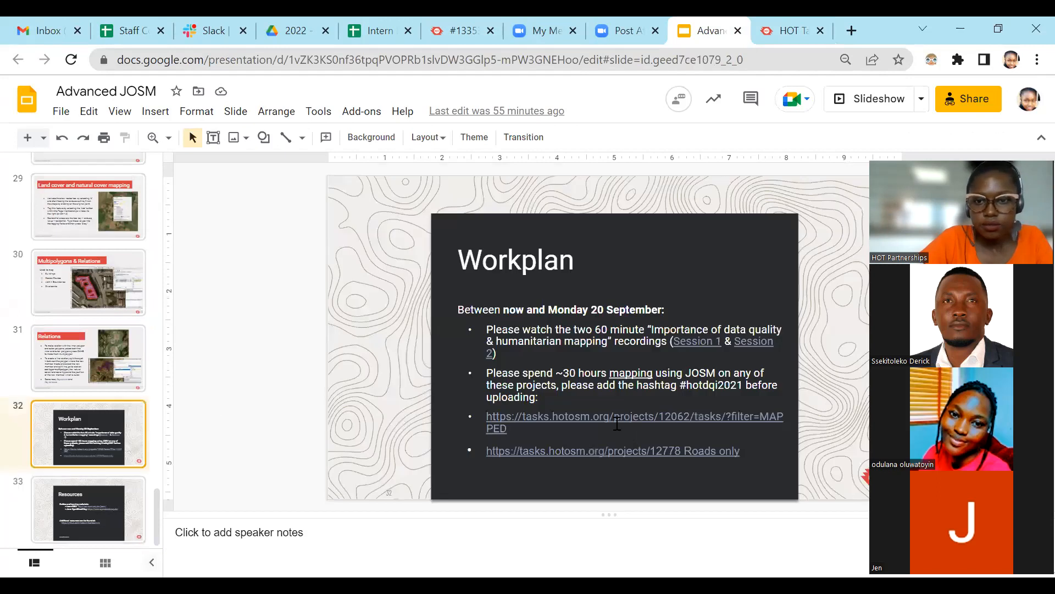
click(616, 418)
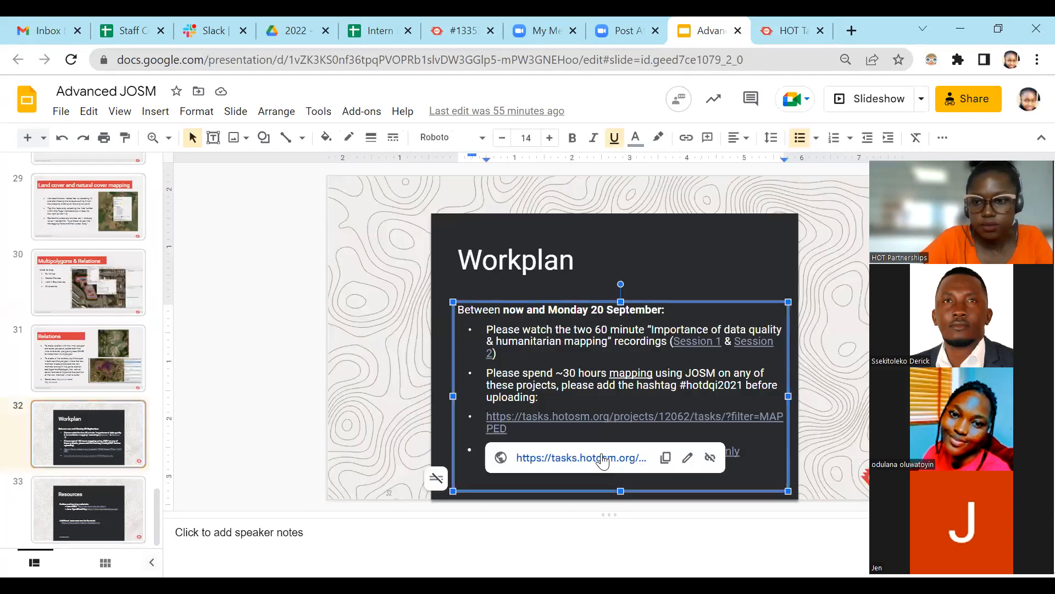
key(alt+Return)
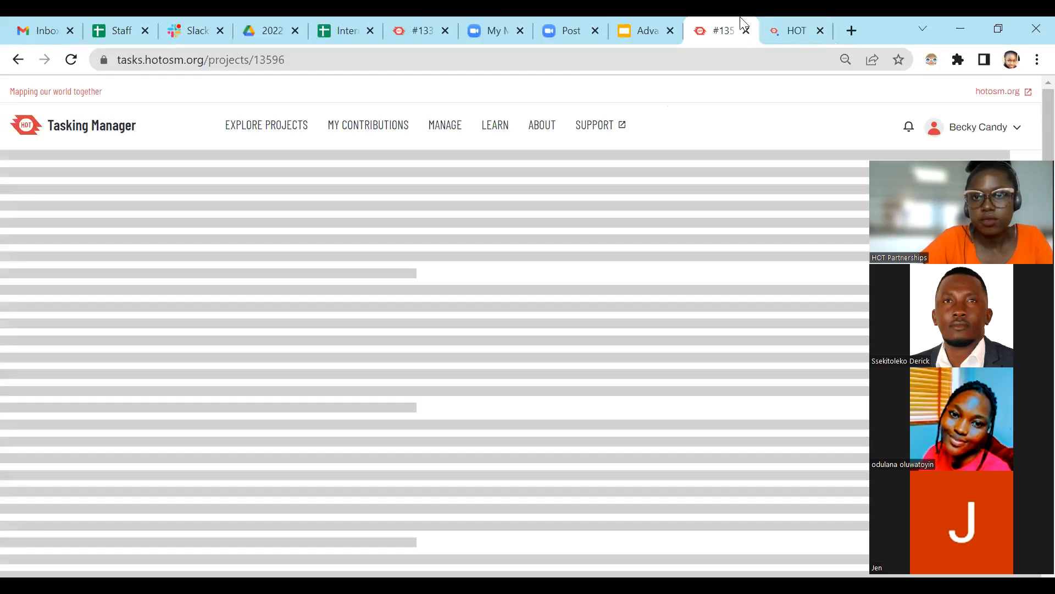
Review project 13596's description, open its tasks page for contributing, and check project 12062 in the other tab.
click(800, 23)
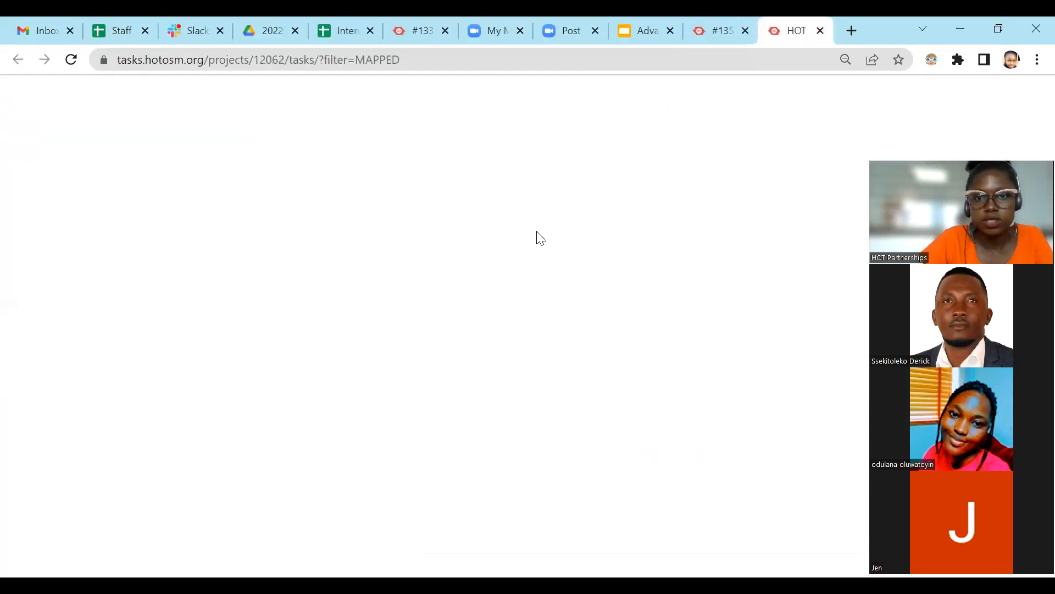
key(ctrl+shift+Tab)
scroll(671, 343, down, 3)
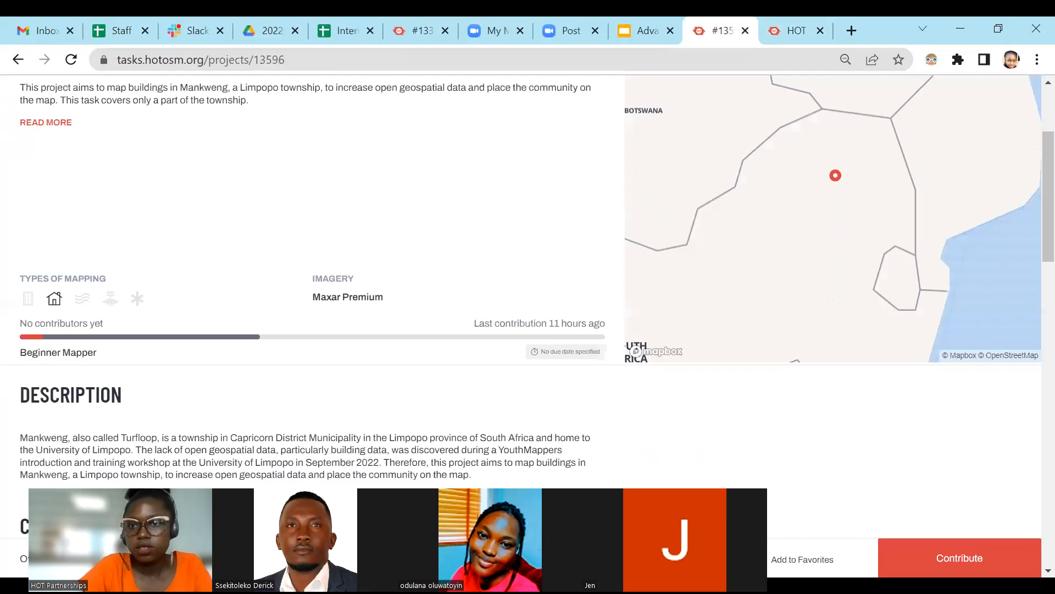
click(798, 32)
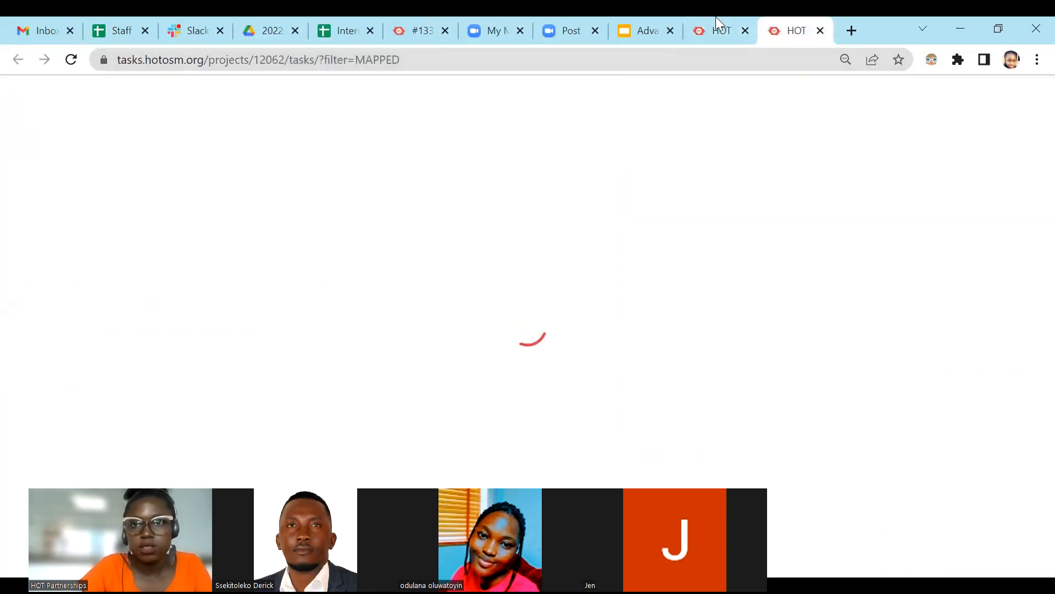
click(717, 22)
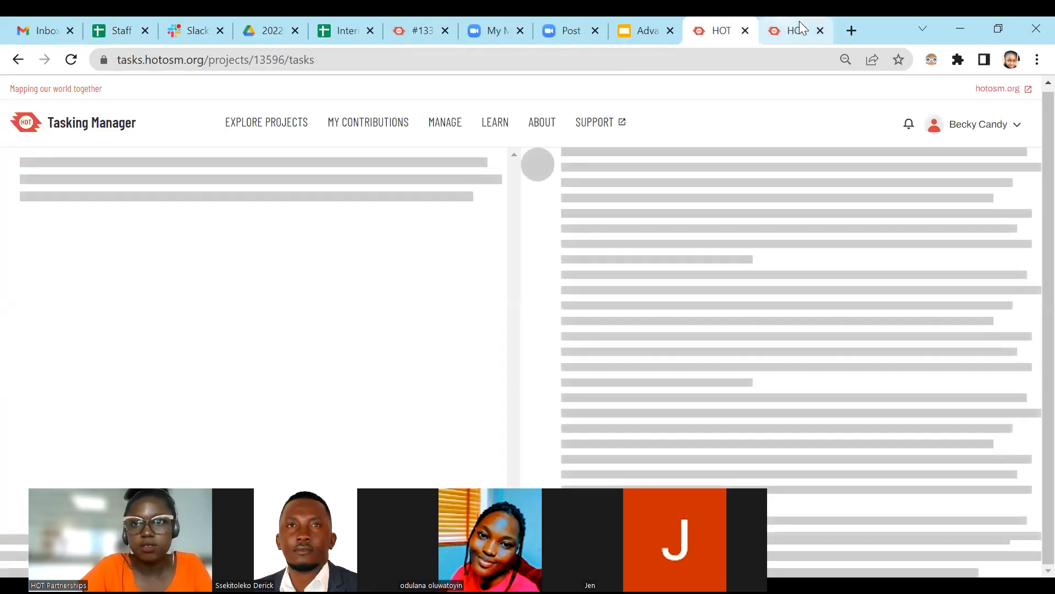
click(799, 21)
click(722, 26)
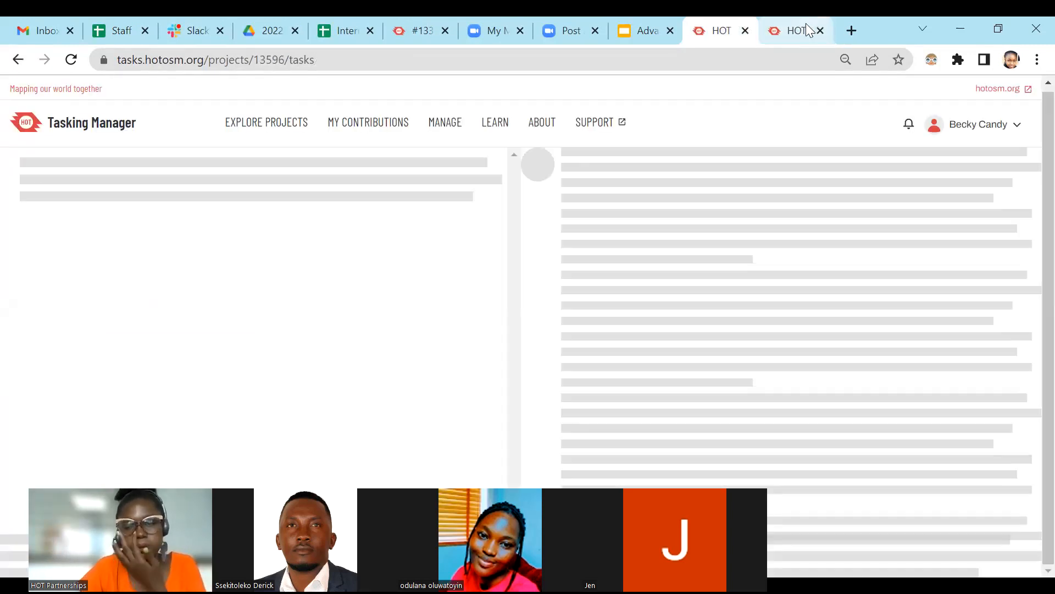
click(800, 19)
click(717, 19)
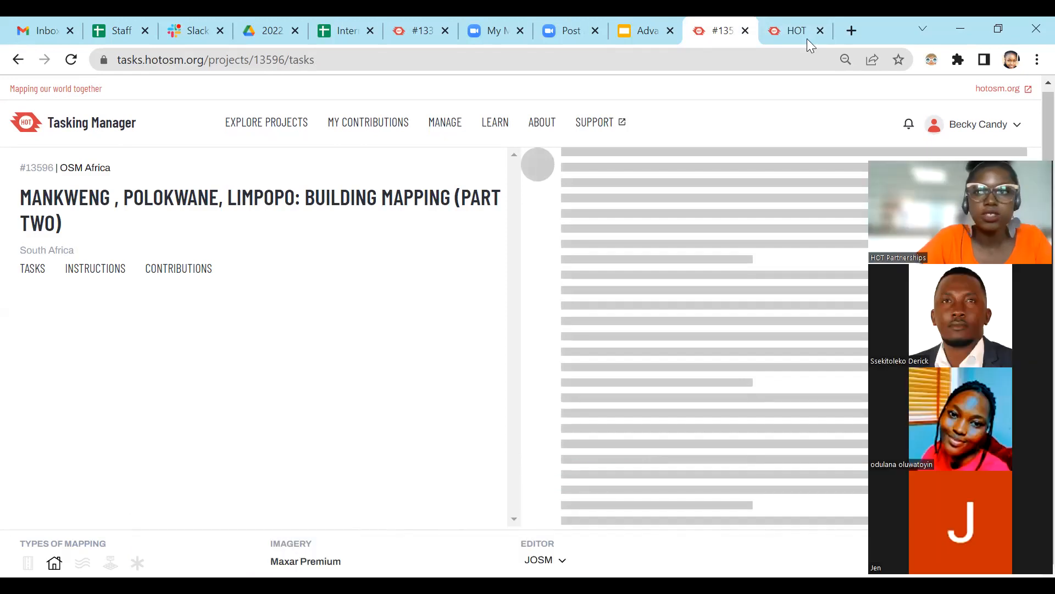
Switch to JOSM and download OSM data for a small area around Ntinda in Kampala, Uganda.
click(963, 28)
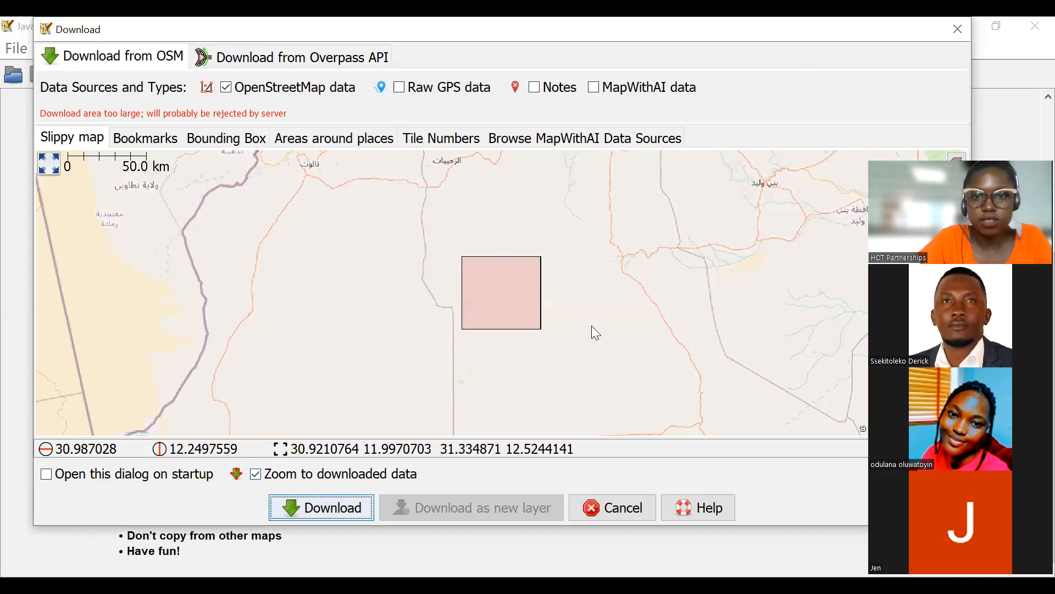
scroll(491, 330, down, 3)
scroll(505, 234, up, 5)
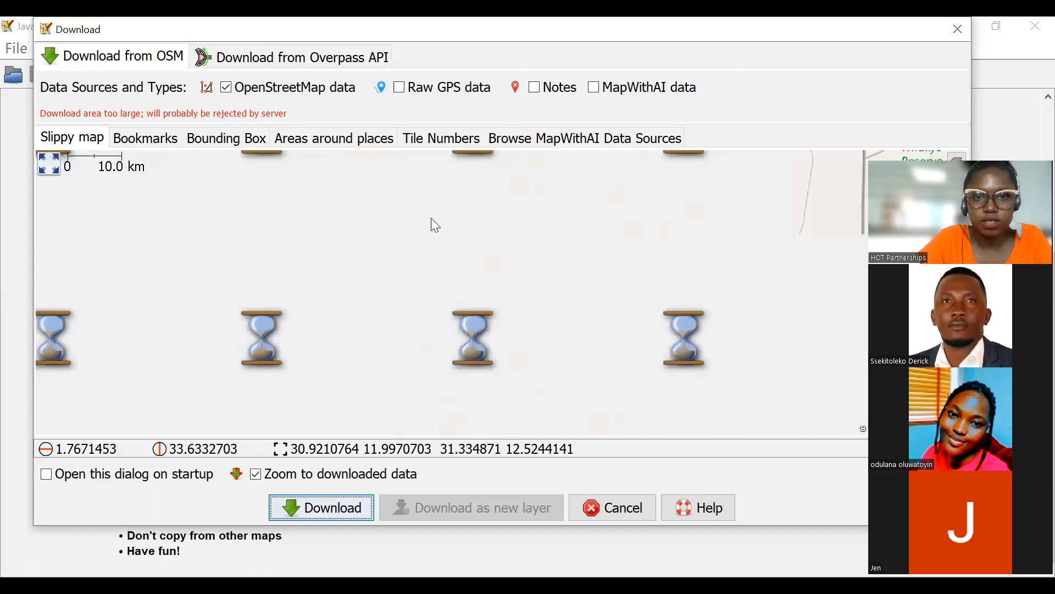
scroll(478, 318, down, 4)
scroll(495, 316, up, 1)
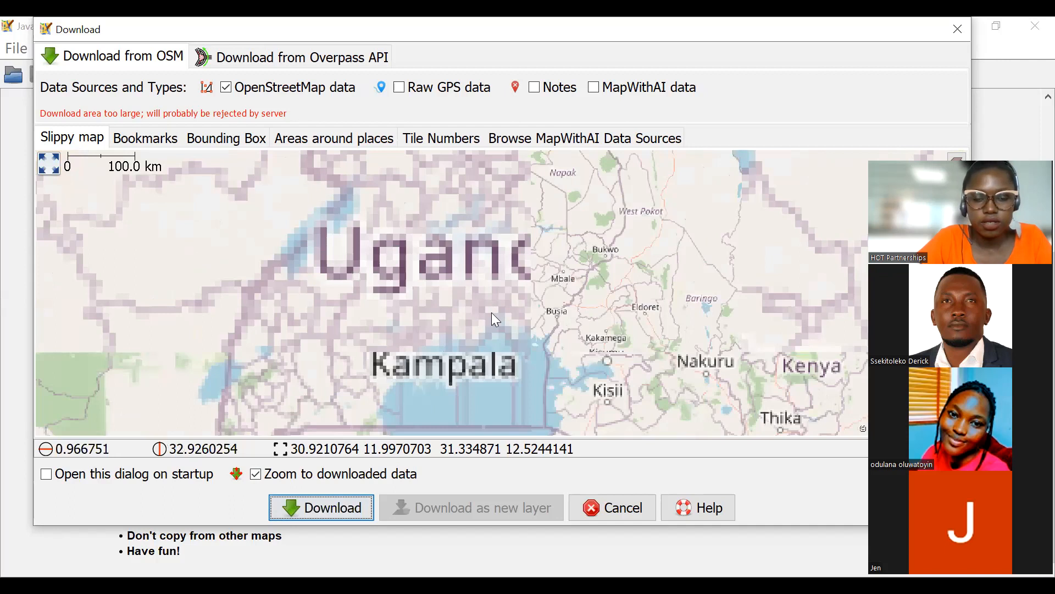
scroll(441, 275, up, 2)
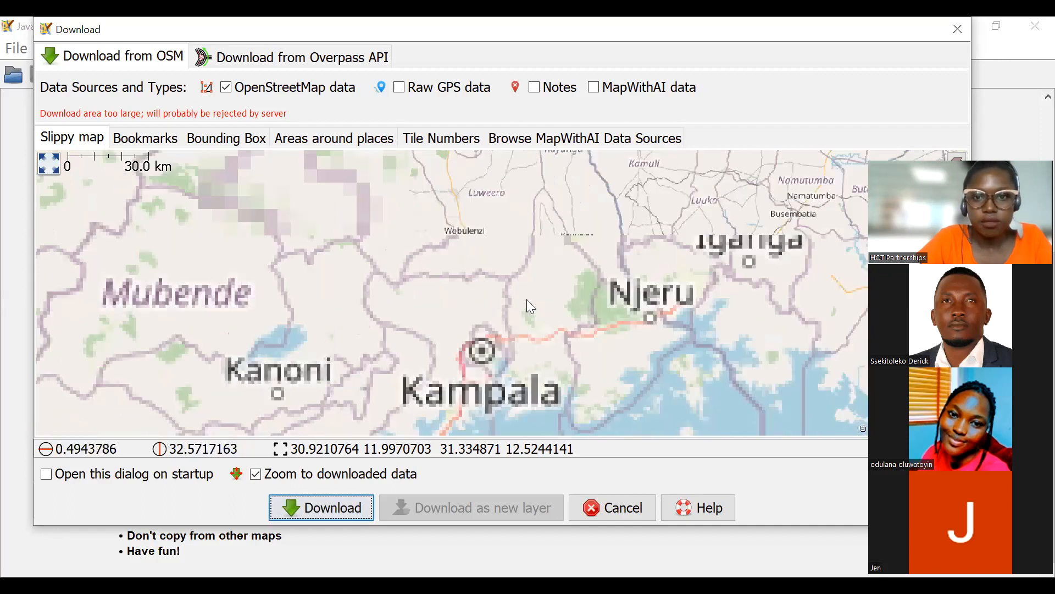
scroll(484, 277, down, 1)
drag(514, 229, 537, 175)
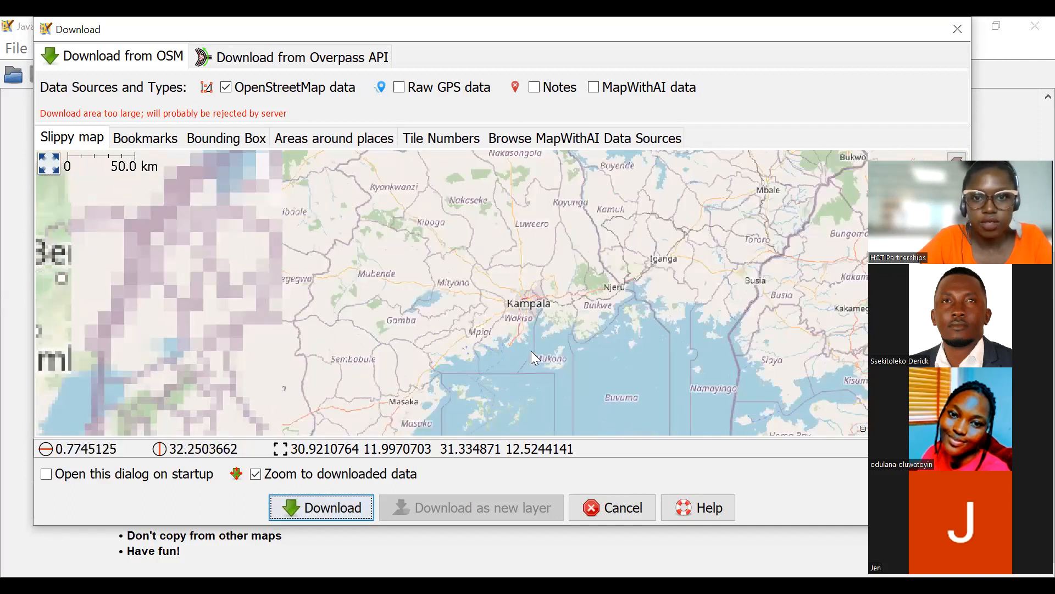
scroll(462, 230, up, 4)
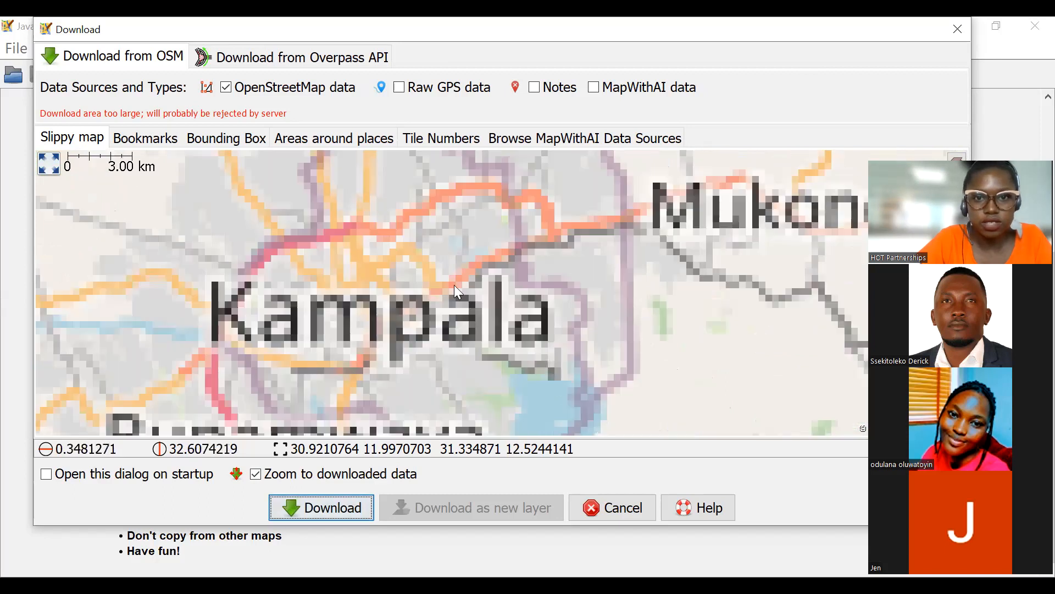
scroll(515, 339, up, 1)
drag(454, 286, 495, 343)
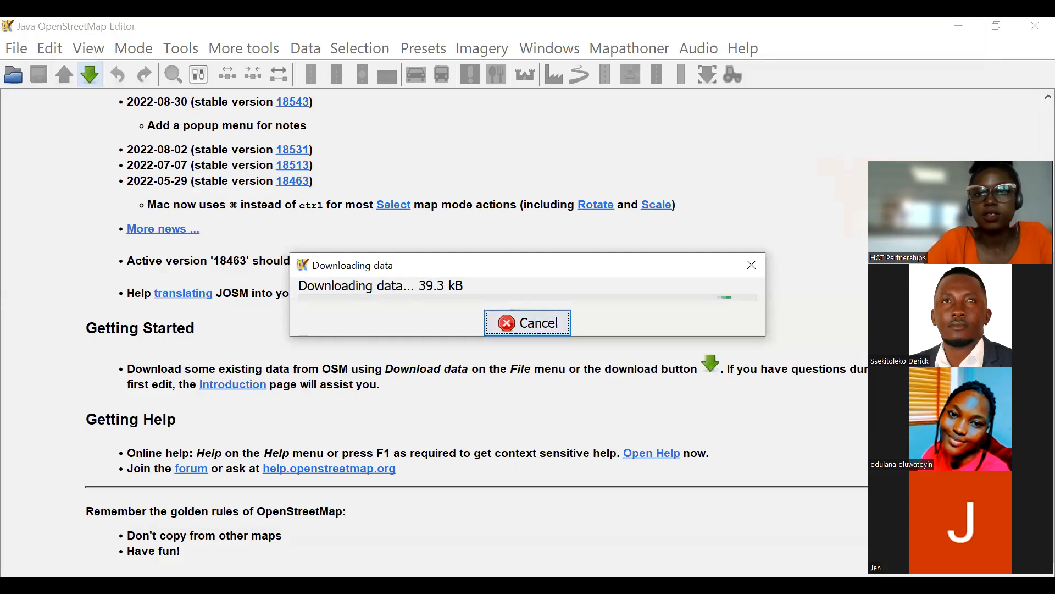
Check project 13596's instructions in the browser, then return to JOSM and add Maxar Premium Imagery behind the Kampala data.
key(alt+Tab)
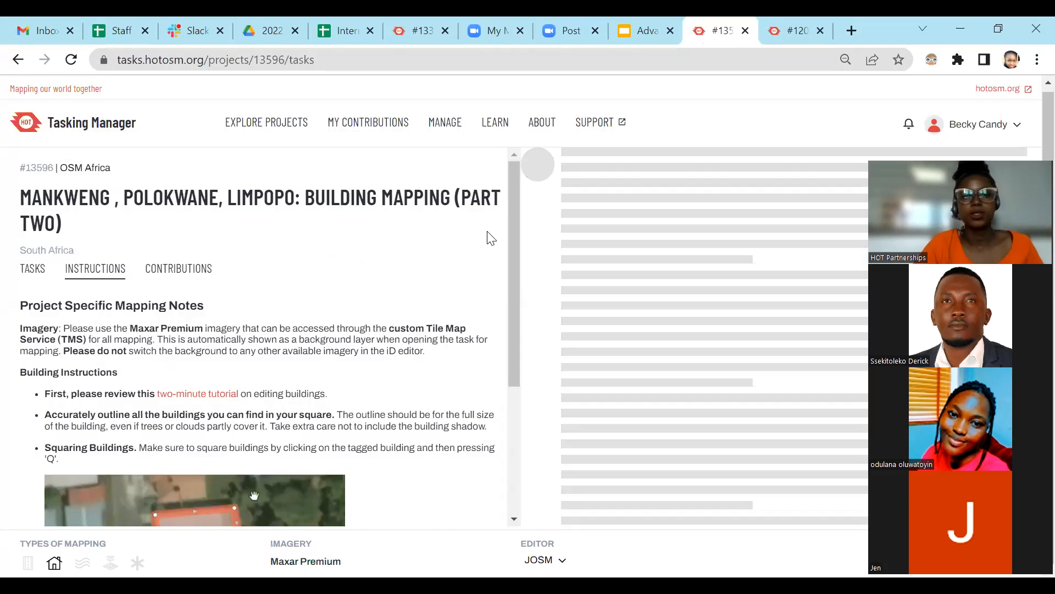
key(alt+Tab)
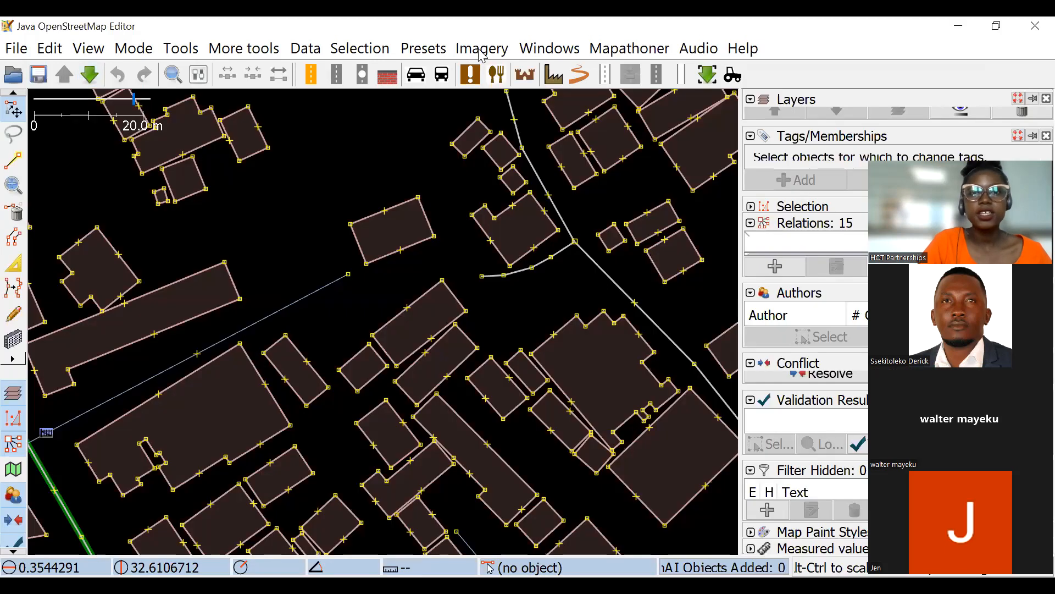
click(482, 52)
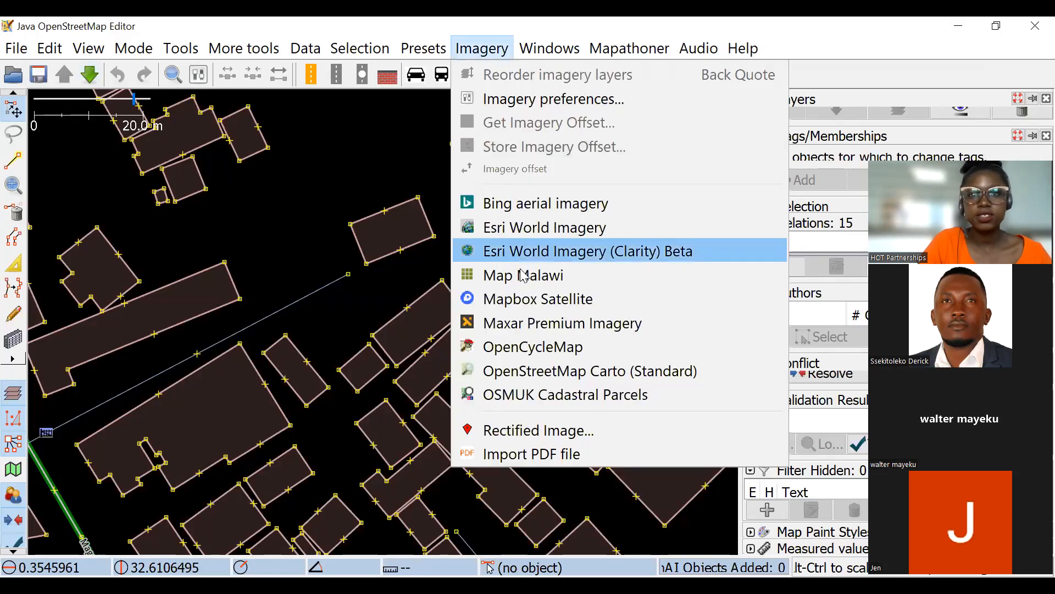
click(518, 324)
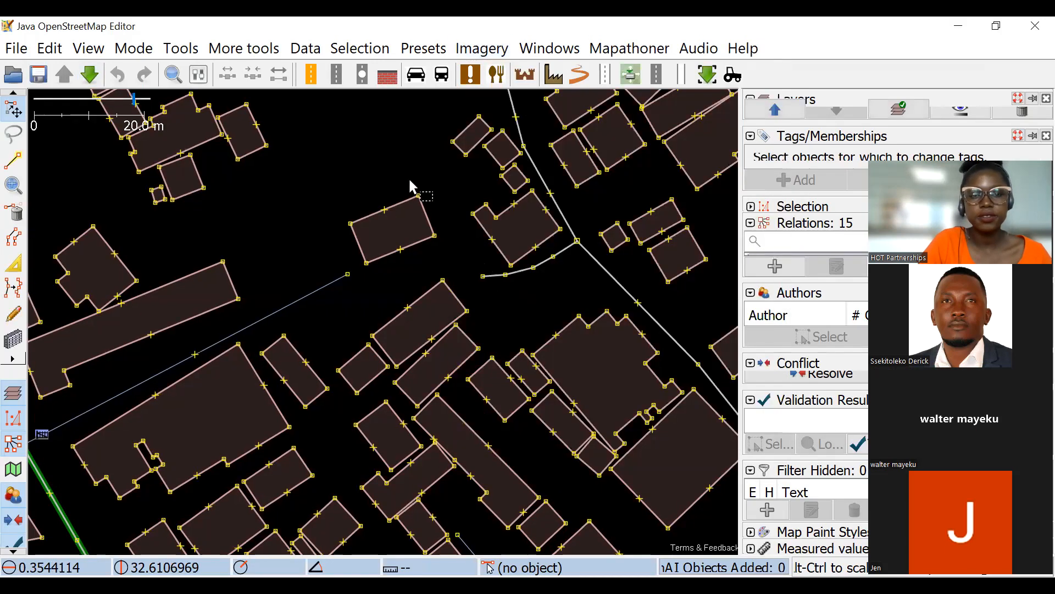
Examine the mapped buildings and roads around Ntinda against the Maxar imagery at several scales.
scroll(429, 276, down, 3)
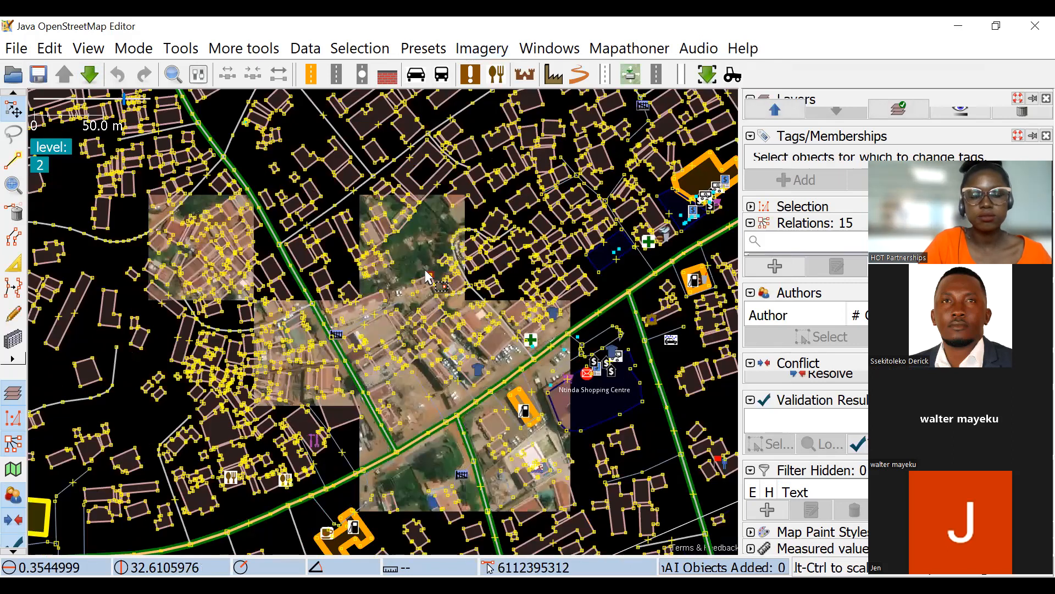
drag(424, 270, 404, 150)
scroll(462, 253, up, 2)
drag(461, 253, 254, 193)
drag(594, 351, 407, 285)
scroll(486, 306, down, 2)
drag(557, 326, 541, 301)
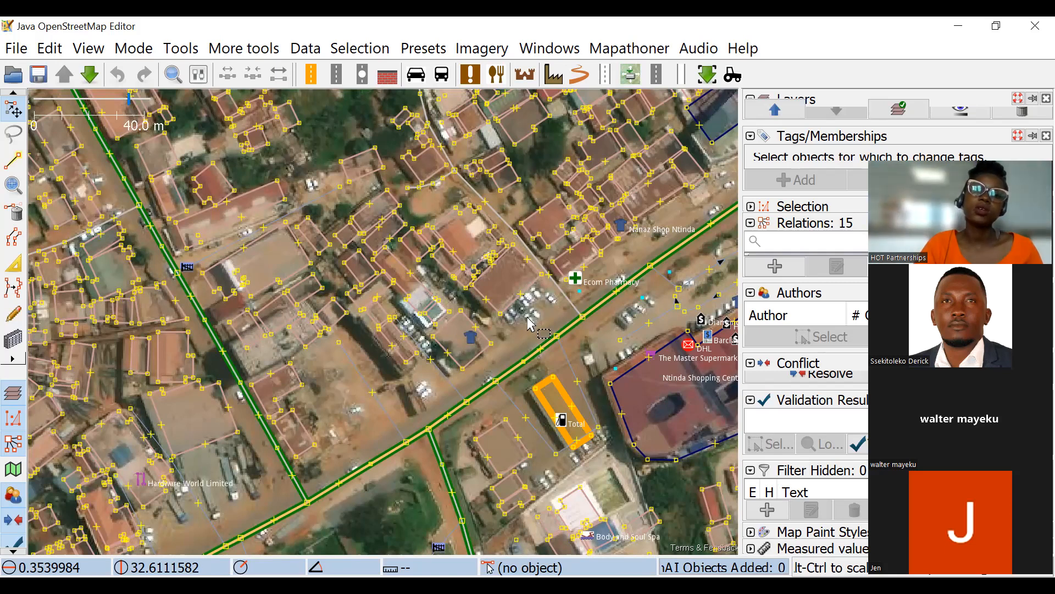
scroll(539, 275, down, 2)
scroll(409, 307, down, 2)
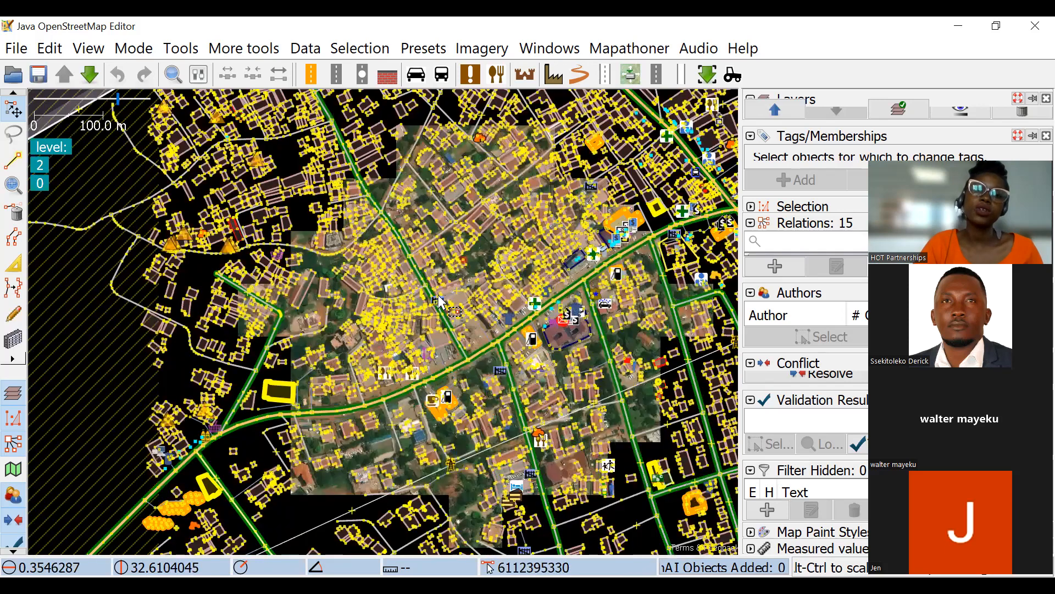
scroll(577, 227, up, 3)
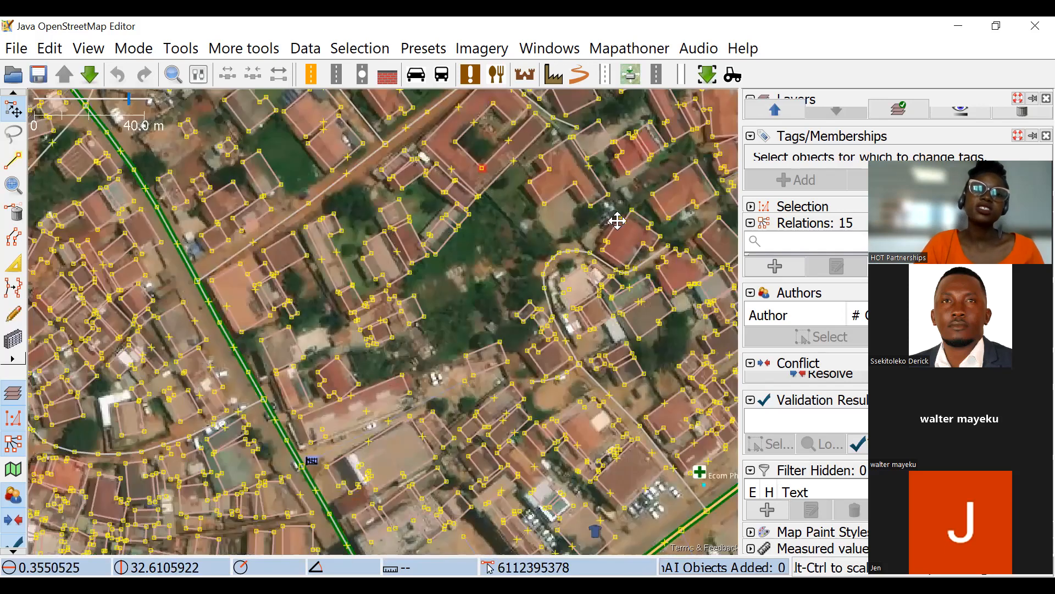
scroll(530, 228, down, 3)
scroll(508, 327, up, 5)
scroll(439, 308, down, 2)
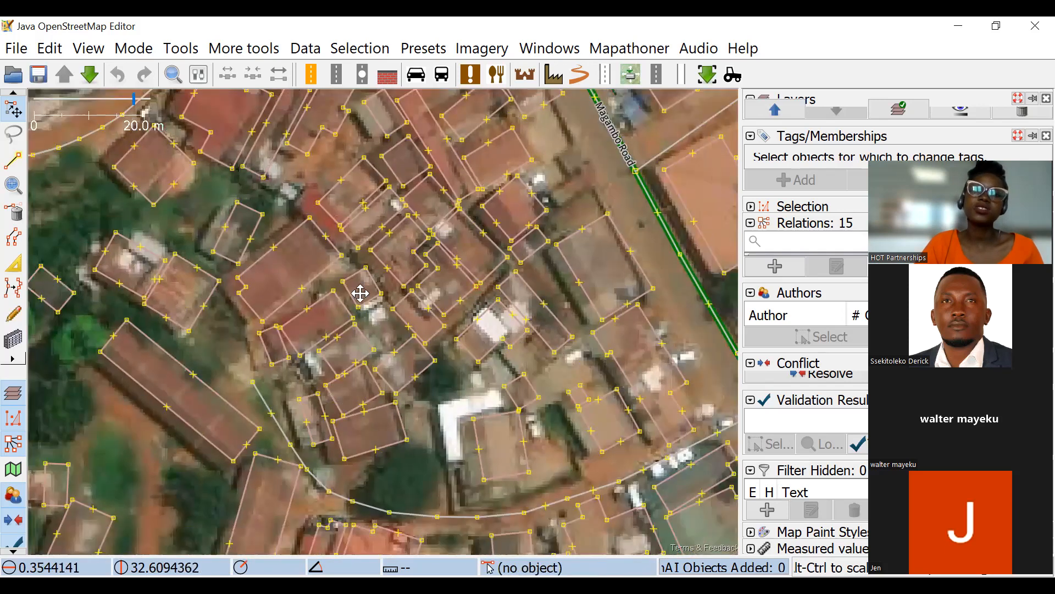
Enlarge the layer list so that Data Layer 5 and Maxar Premium Imagery are both shown.
scroll(401, 346, down, 1)
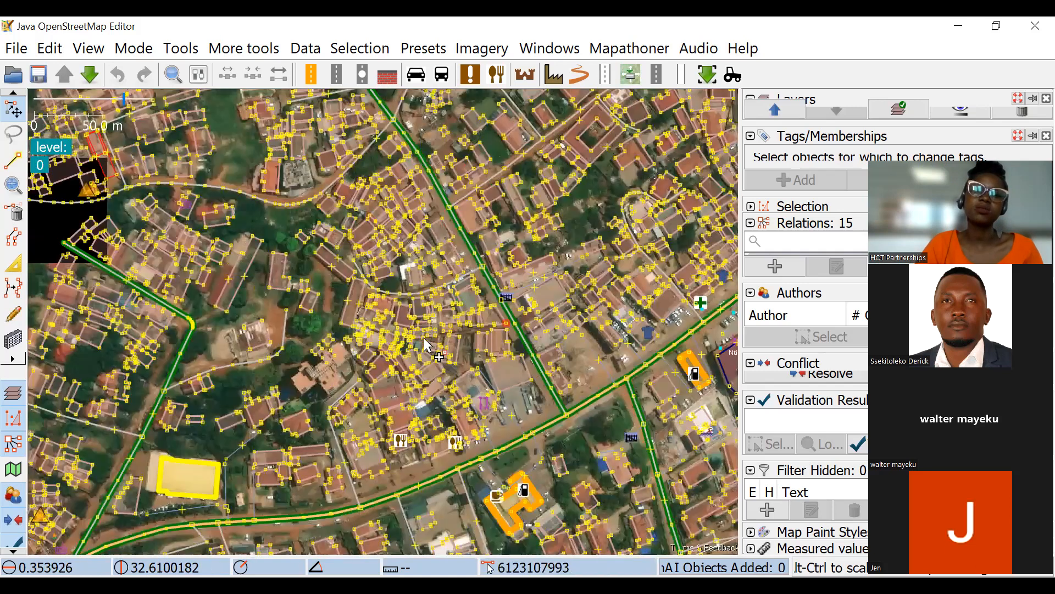
scroll(400, 345, up, 3)
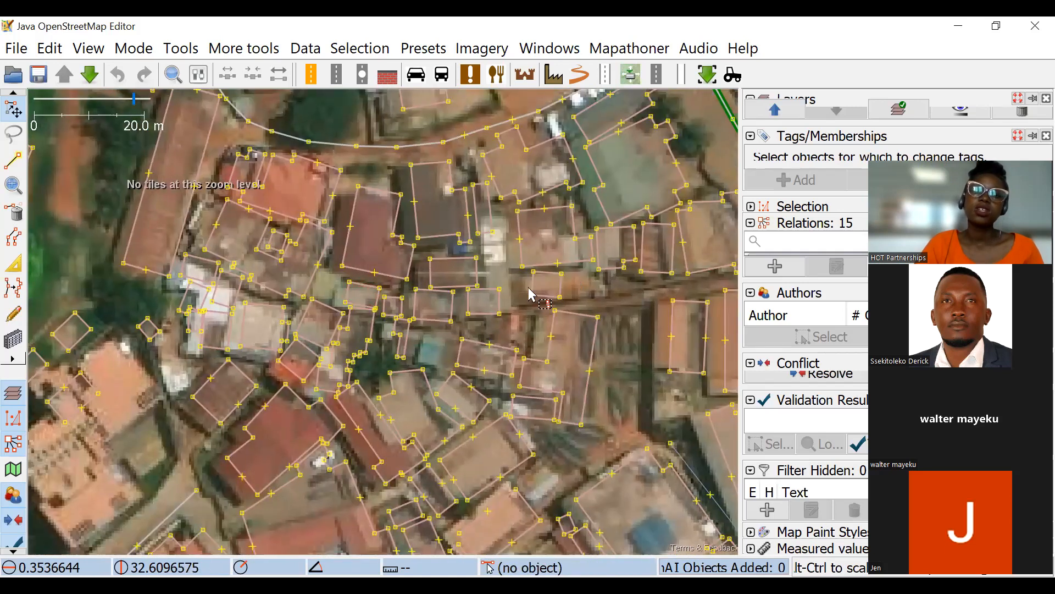
scroll(502, 246, down, 2)
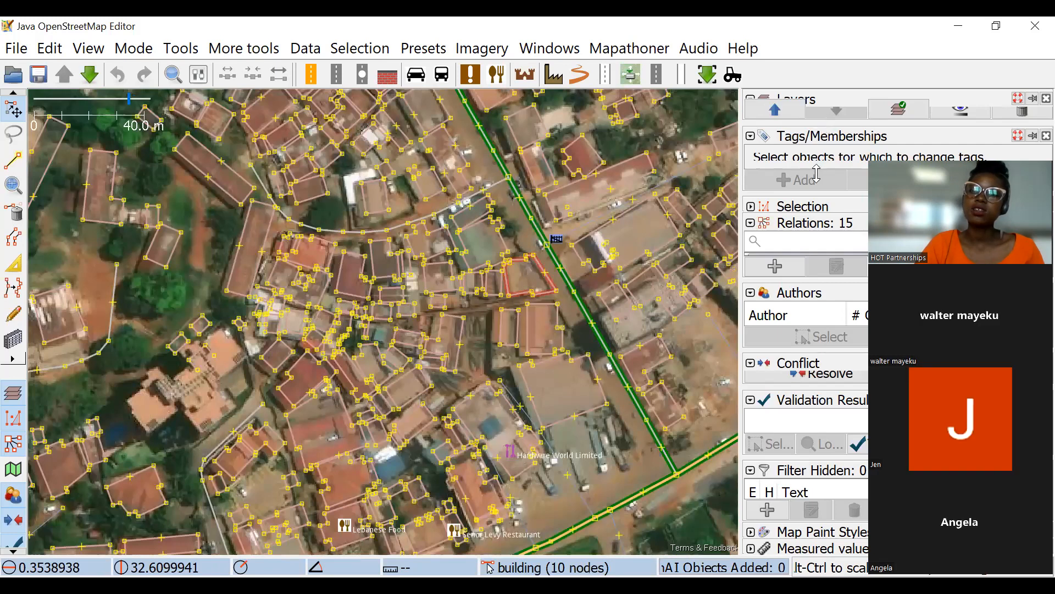
drag(816, 123, 816, 174)
drag(734, 179, 673, 176)
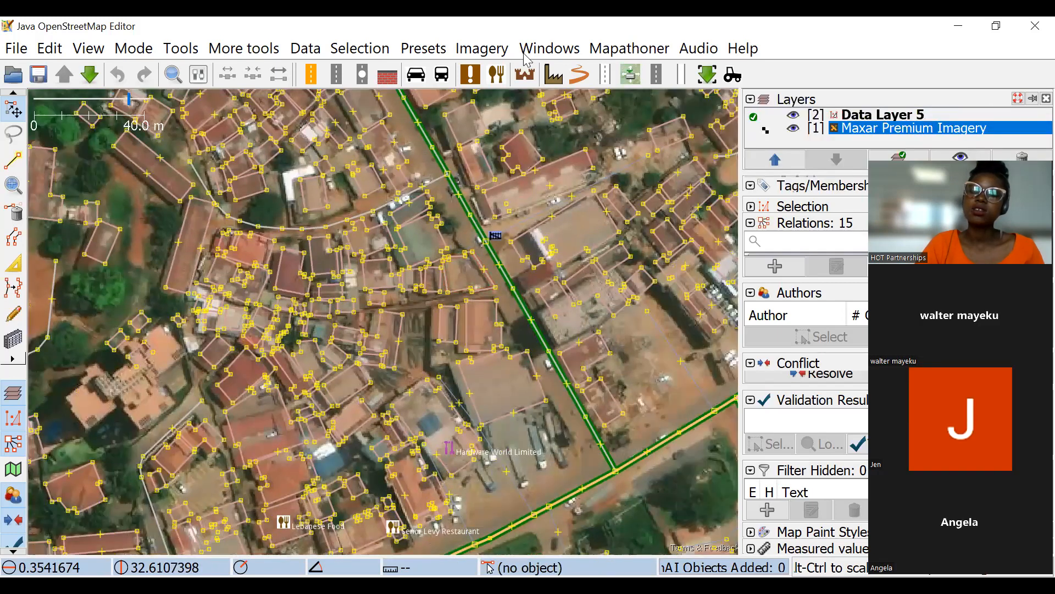
Compare the building outlines with the Maxar imagery around the main road junction and check the available imagery options.
click(576, 165)
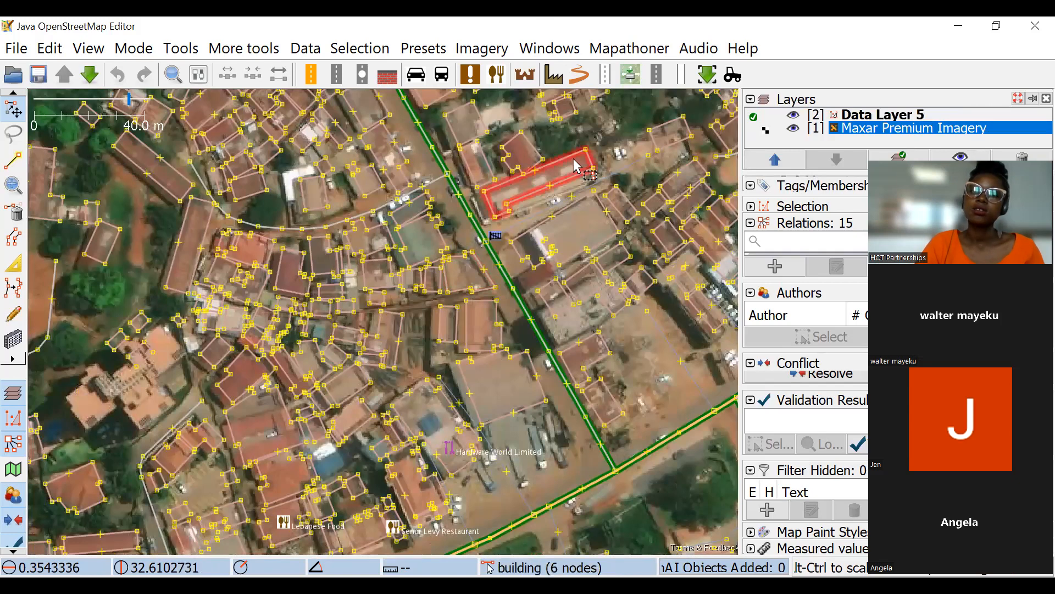
click(497, 53)
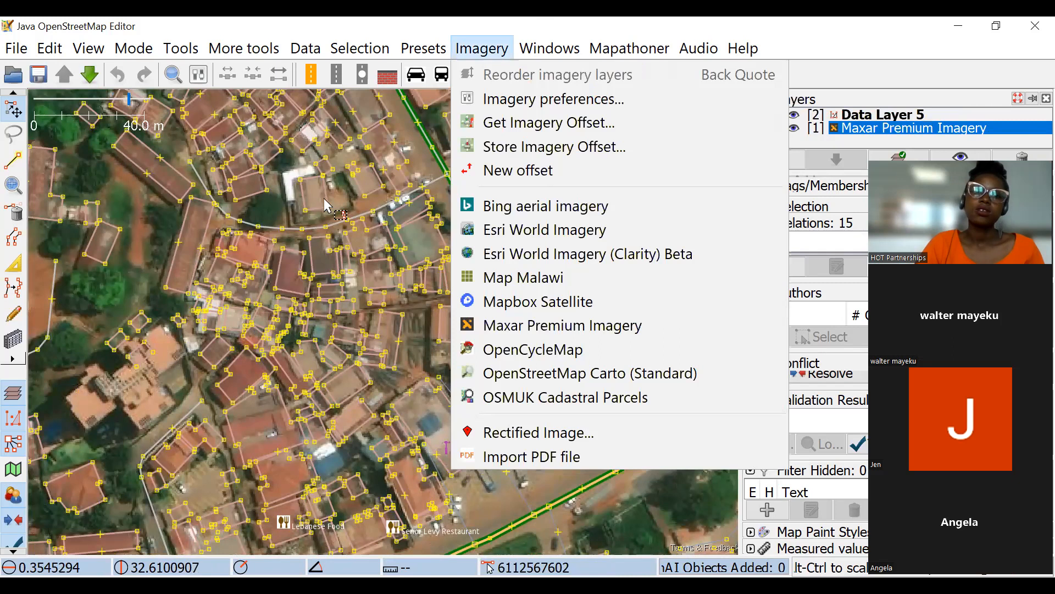
click(422, 240)
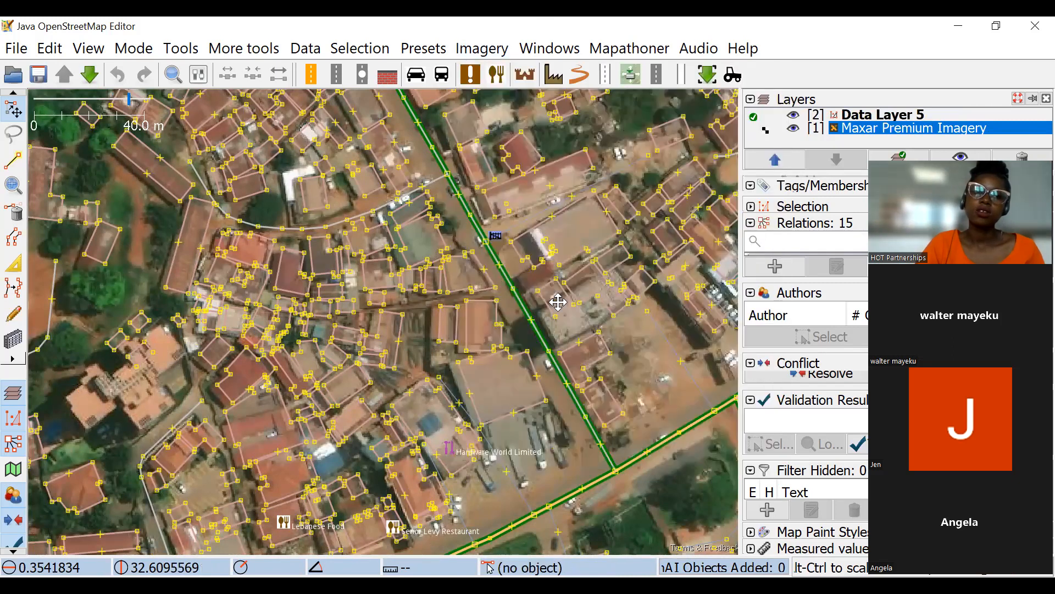
scroll(556, 299, down, 2)
scroll(556, 300, up, 2)
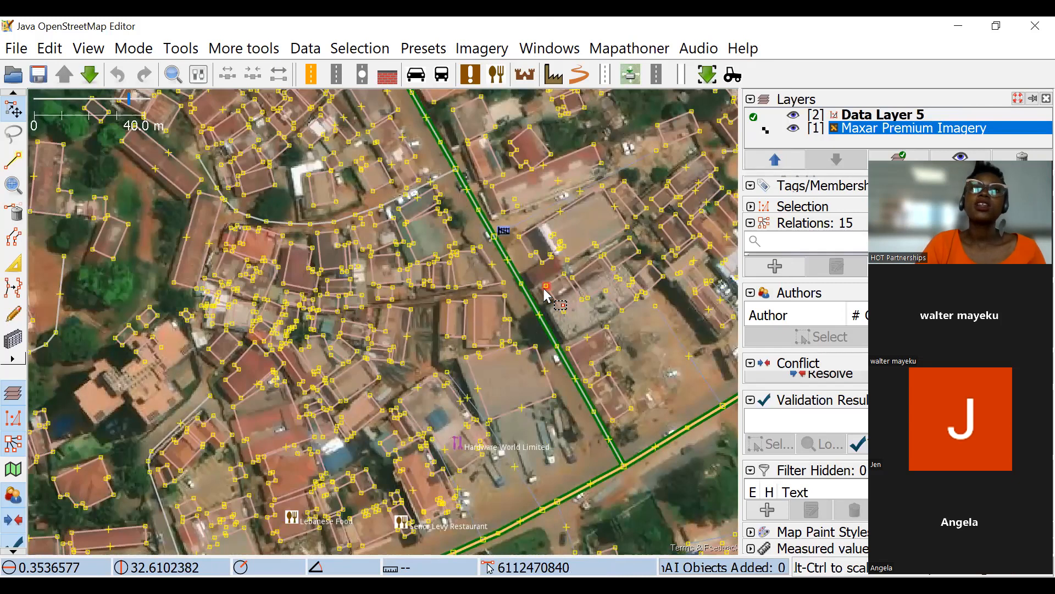
scroll(547, 295, down, 2)
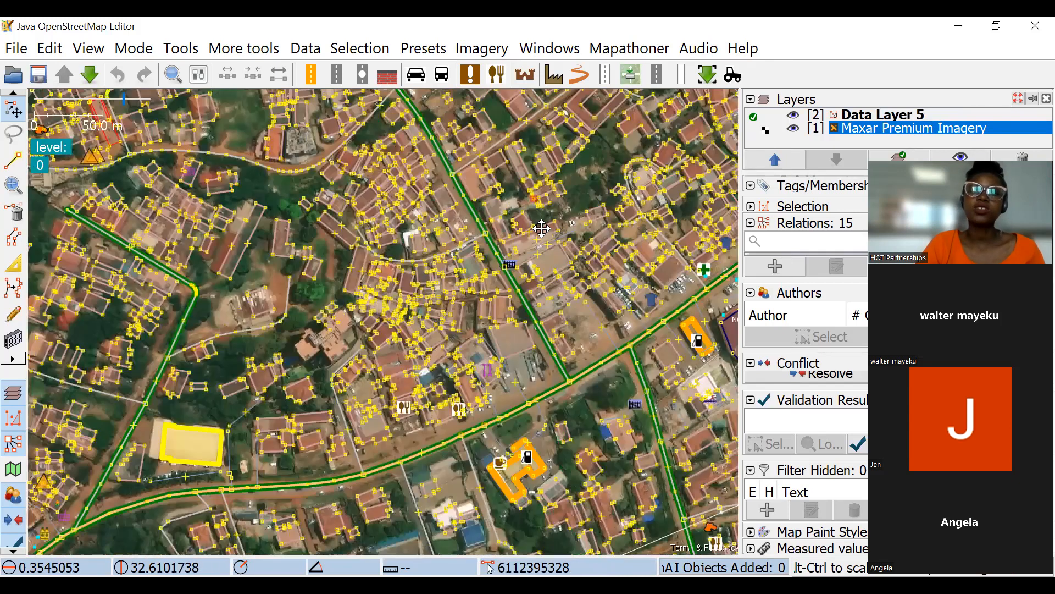
drag(532, 200, 522, 229)
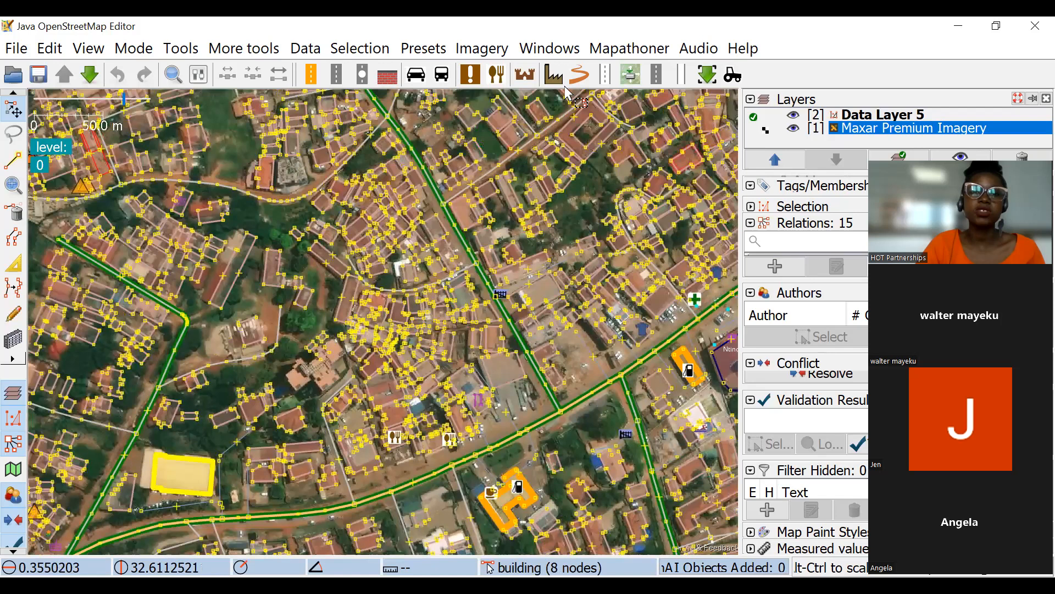
click(482, 54)
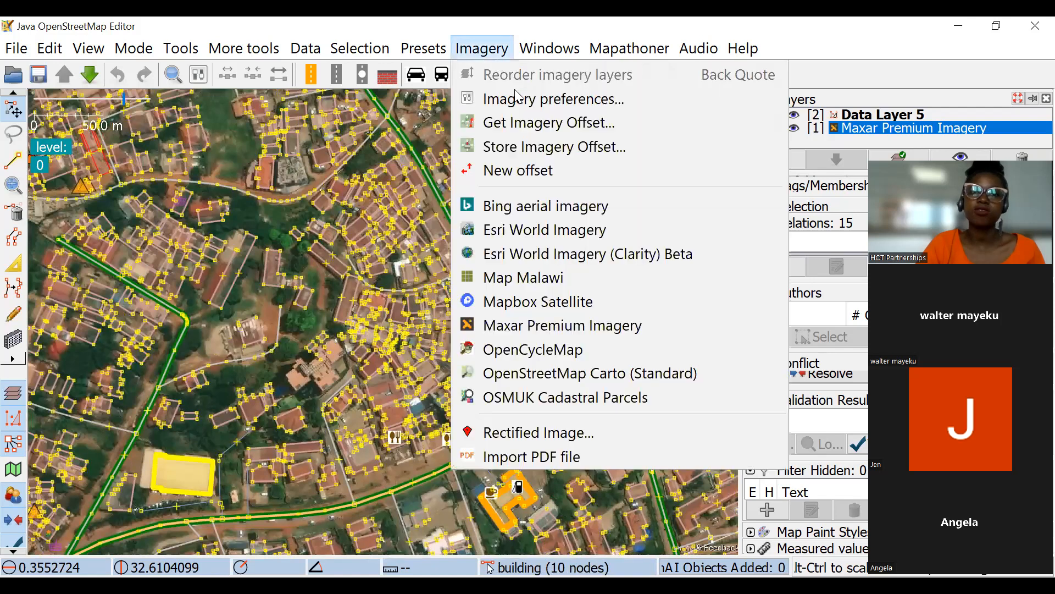
Select a small building beside Magambo Road and review its edit history.
scroll(418, 203, up, 10)
click(418, 202)
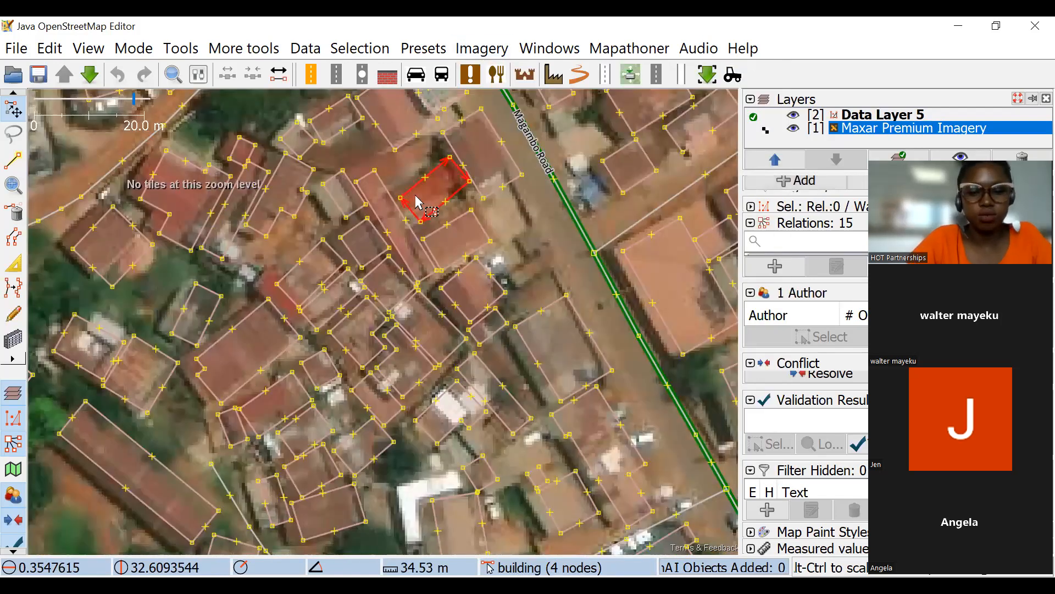
key(ctrl+h)
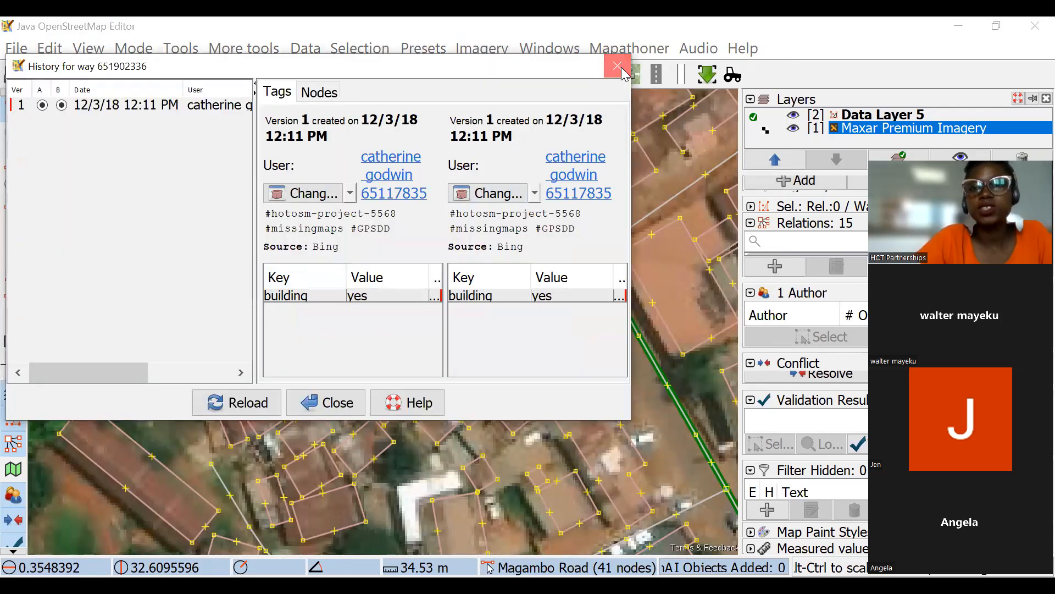
key(Escape)
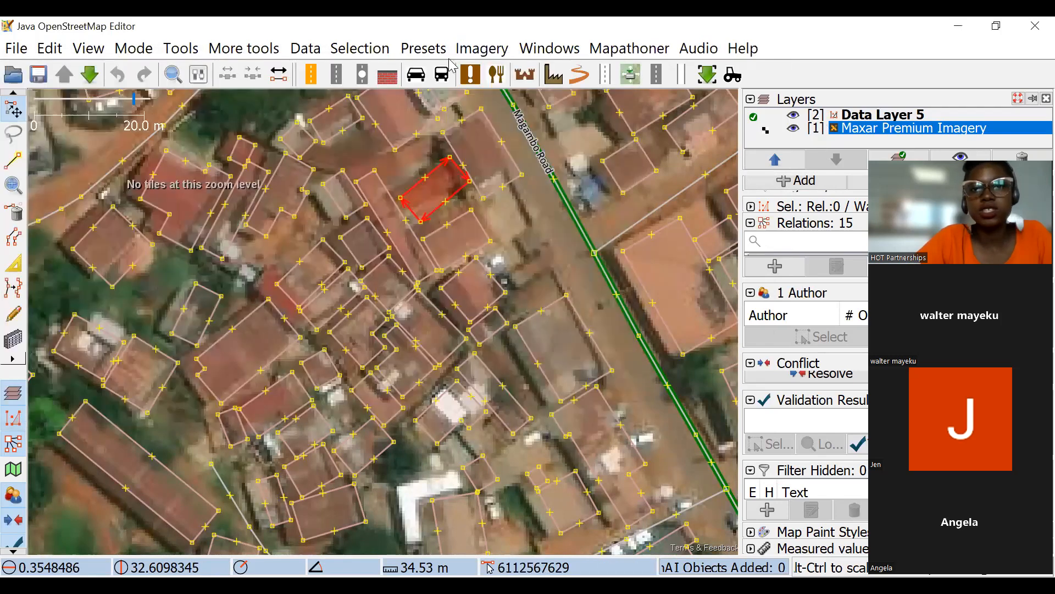
click(501, 51)
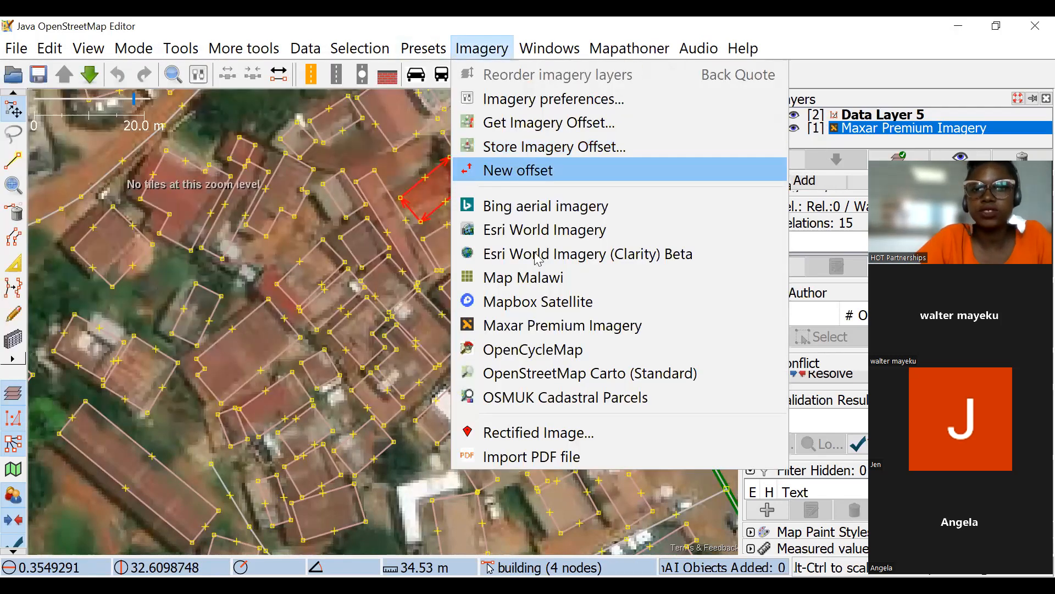
click(519, 170)
drag(358, 143, 371, 141)
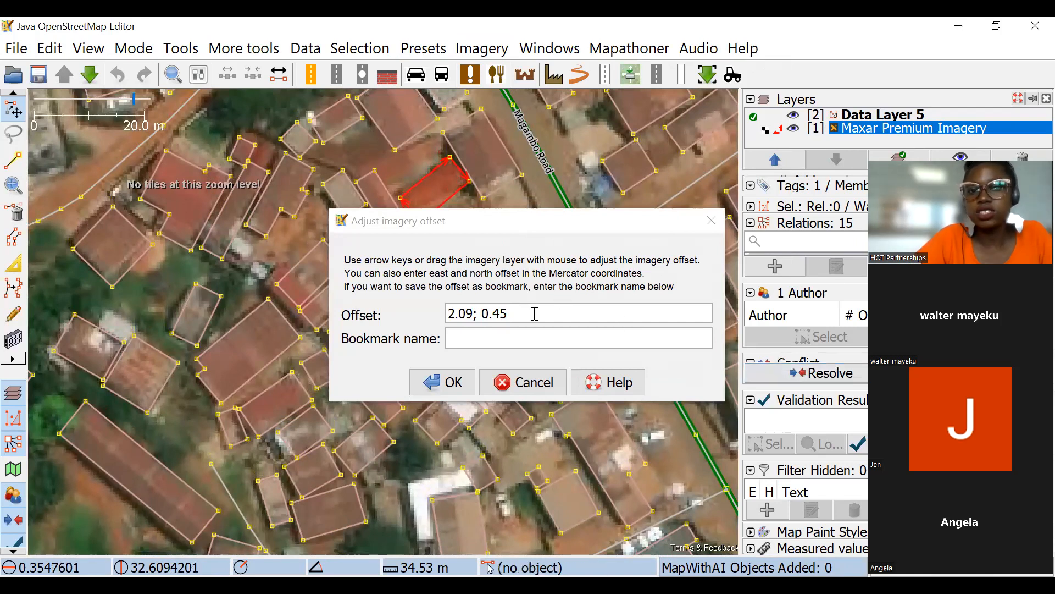
drag(528, 318, 443, 308)
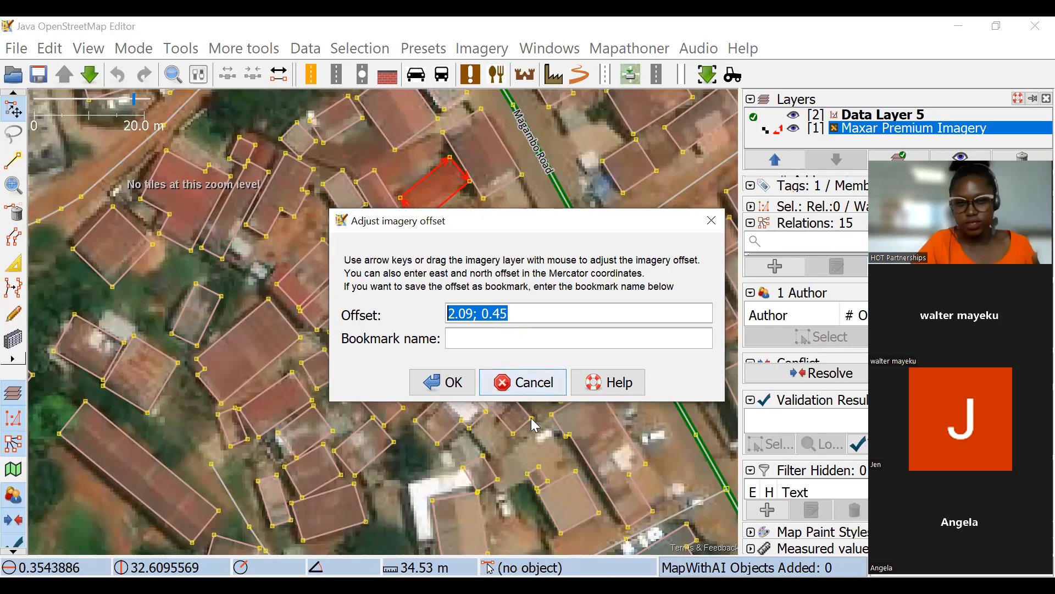
click(538, 386)
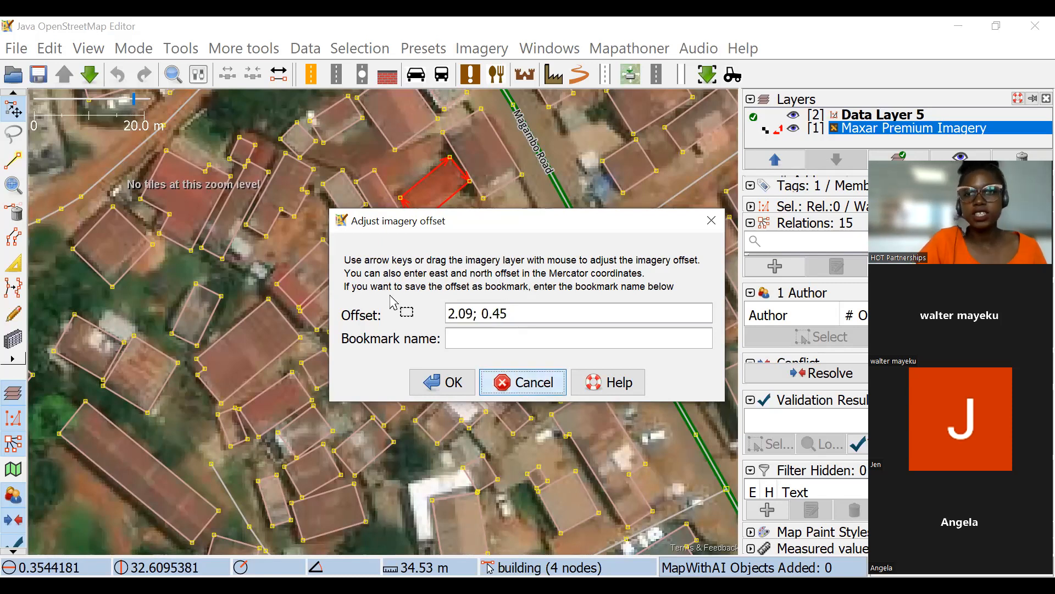
Shift the Maxar Premium Imagery with a new offset of 1.34; 0.60 to align it with the building outlines.
click(482, 48)
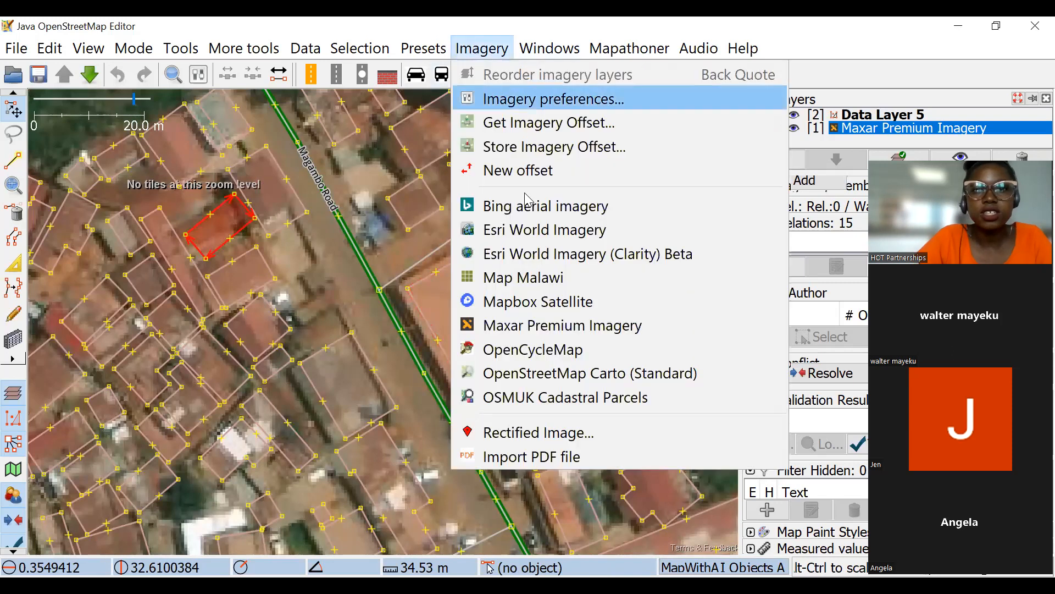
click(519, 176)
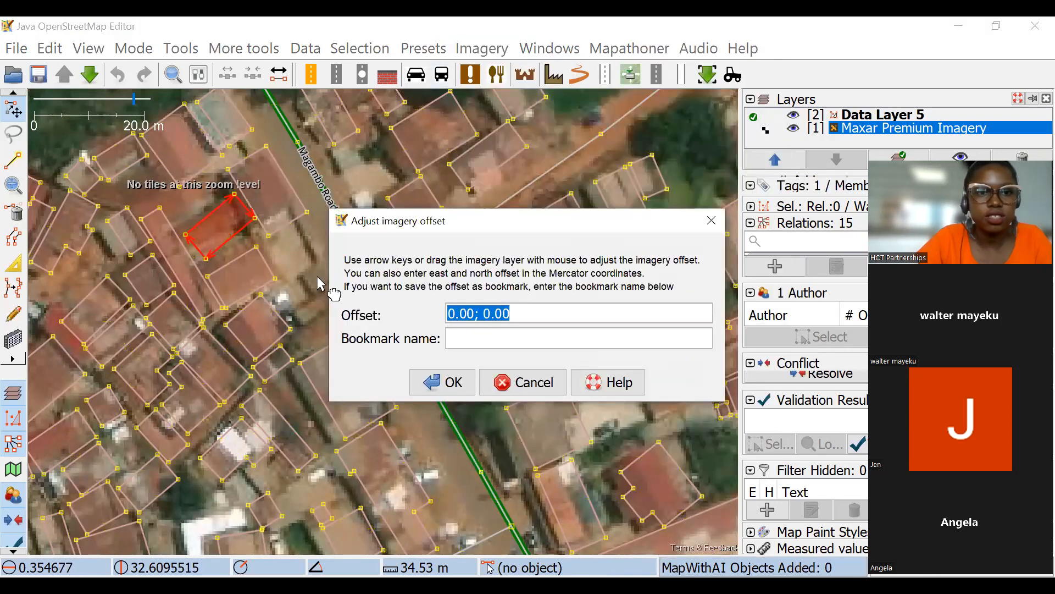
drag(298, 249, 310, 247)
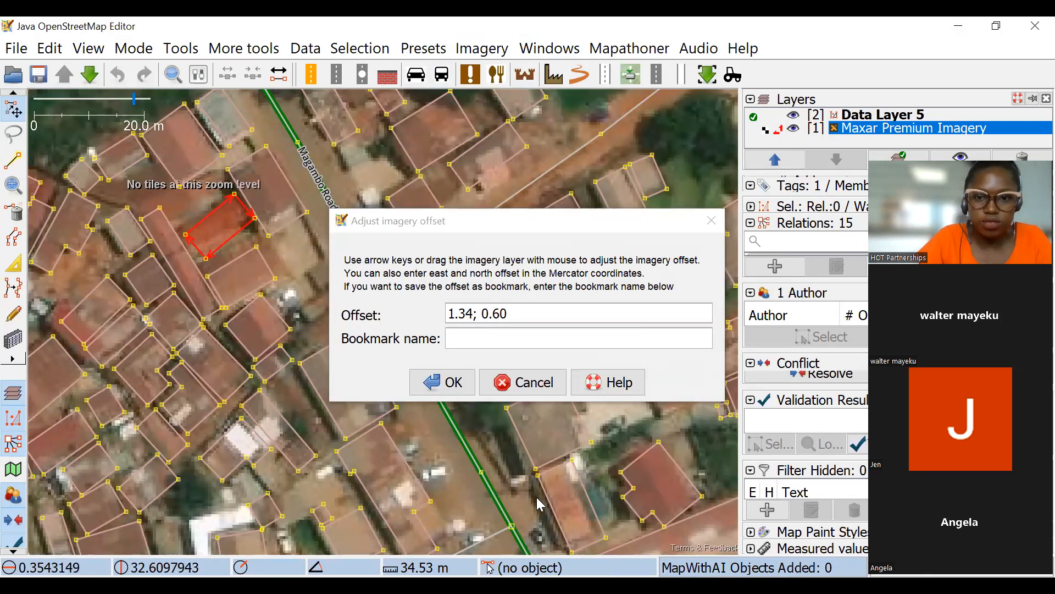
click(448, 394)
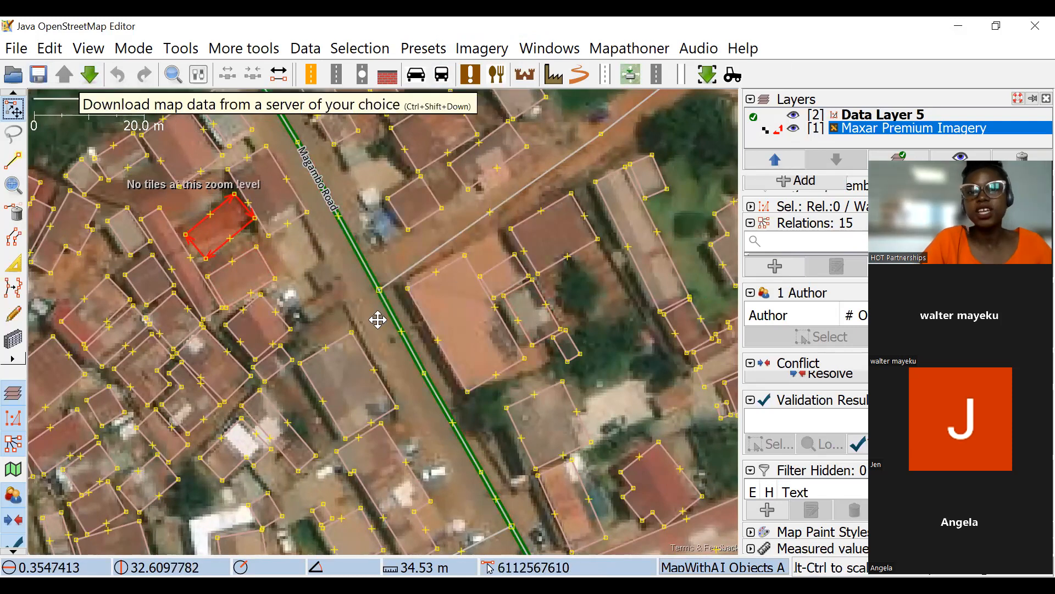
Check the alignment of the buildings west of Magambo Road against the shifted imagery.
scroll(377, 316, down, 2)
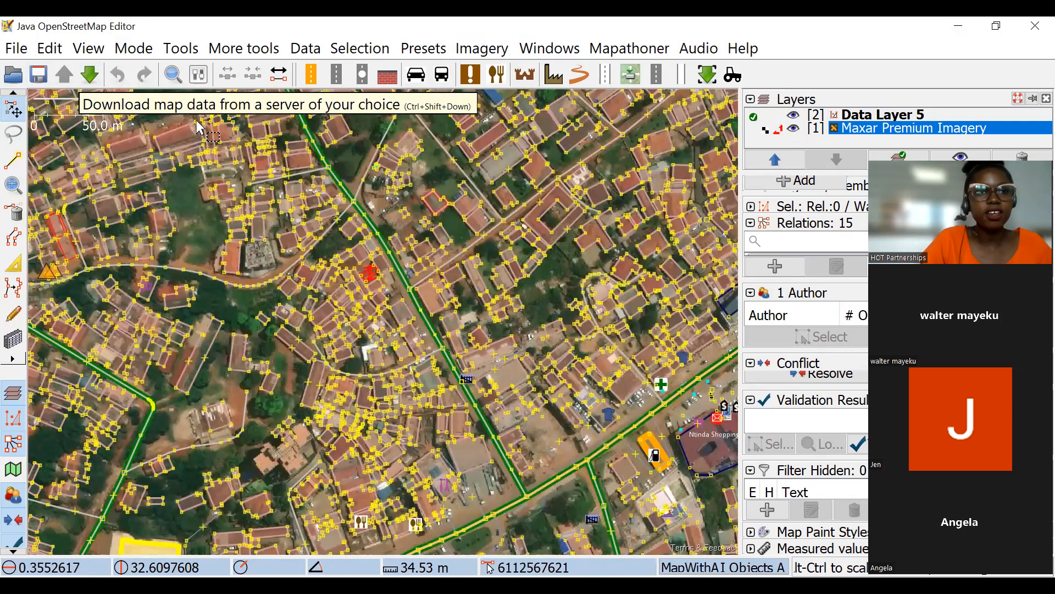
scroll(249, 232, up, 4)
drag(406, 306, 386, 197)
drag(520, 341, 435, 314)
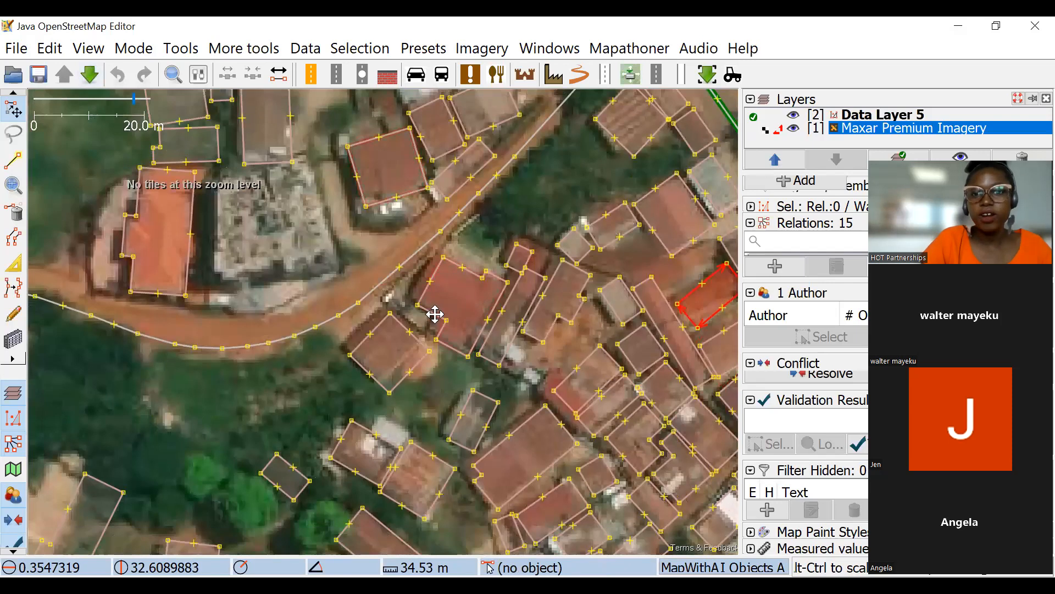
drag(385, 373, 476, 262)
Try moving the small isolated building among the trees slightly, and undo the move.
scroll(289, 346, up, 2)
drag(290, 351, 289, 345)
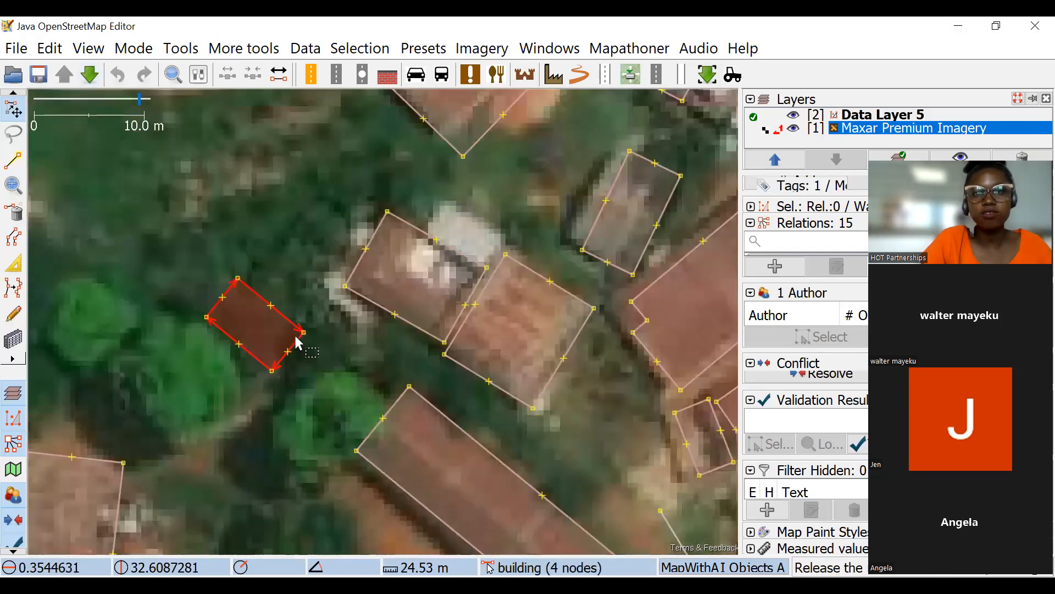
key(ctrl+z)
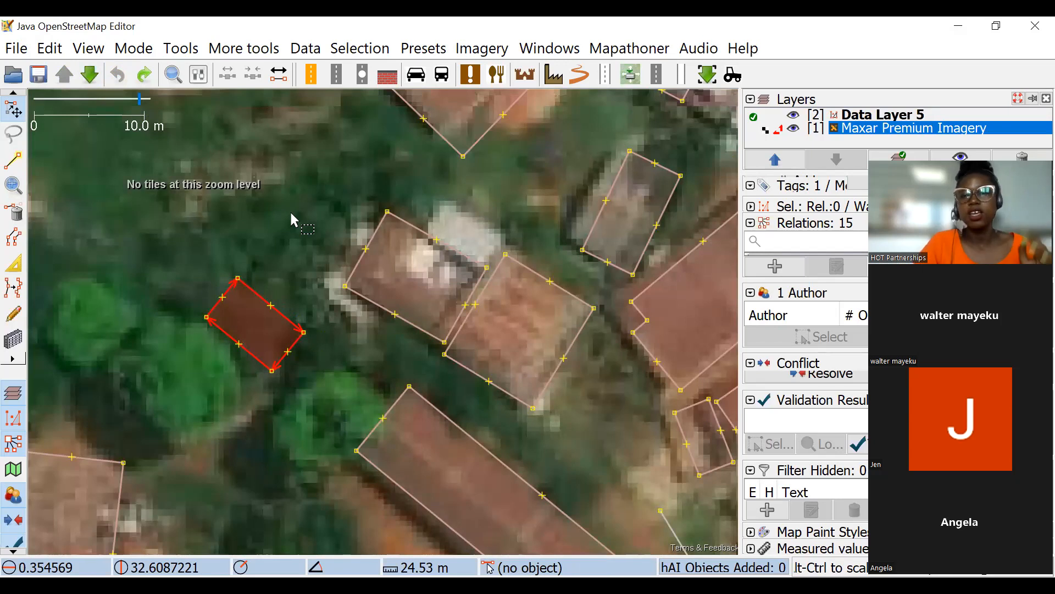
Examine how the dense buildings between Mosque Close and Magambo Road fit the shifted Maxar imagery.
scroll(318, 201, down, 4)
scroll(628, 239, up, 2)
drag(628, 239, 714, 262)
scroll(637, 302, down, 2)
drag(509, 266, 686, 263)
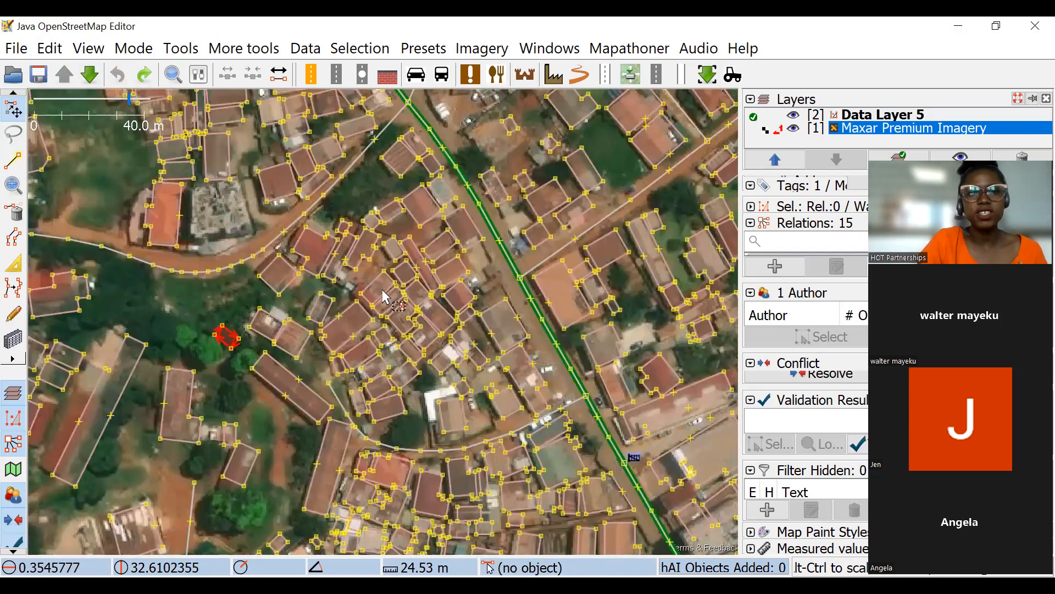
scroll(387, 292, up, 2)
drag(412, 295, 412, 271)
drag(282, 319, 566, 293)
scroll(535, 296, down, 2)
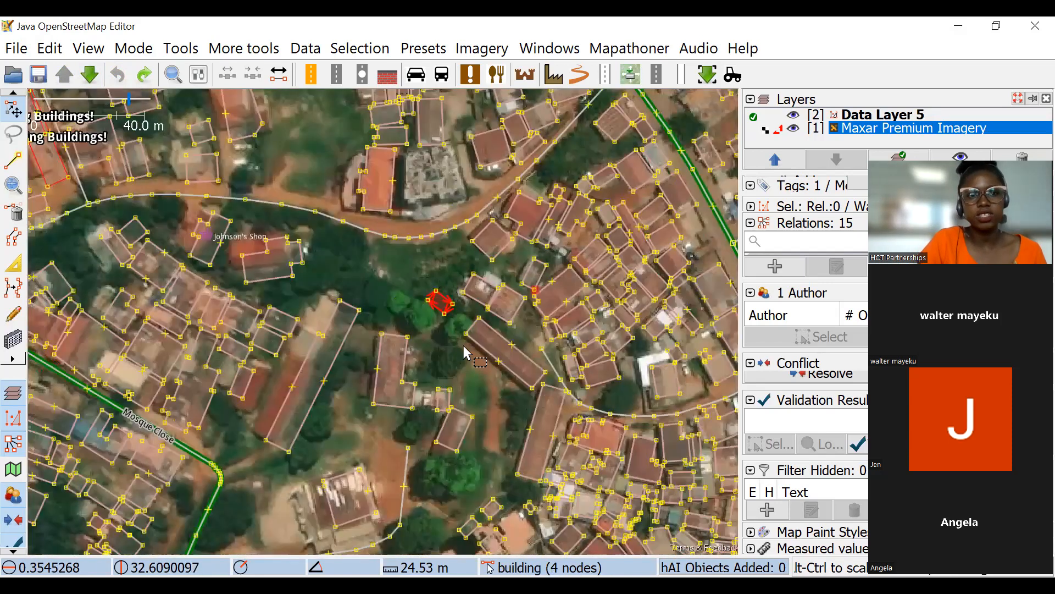
scroll(464, 305, down, 2)
drag(501, 274, 437, 213)
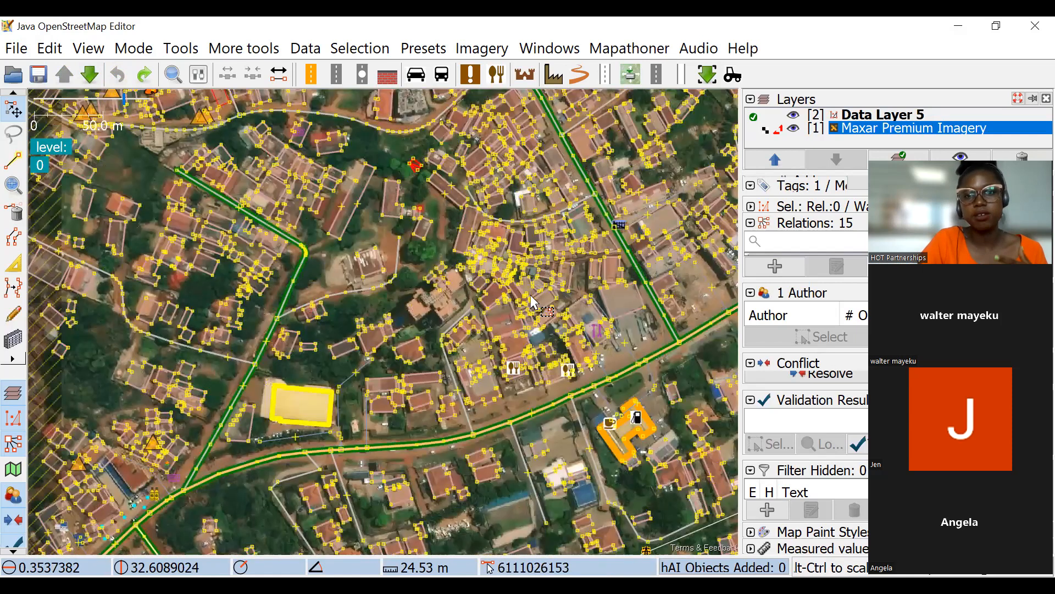
Inspect the mapped buildings and roads farther north and east of Magambo Road against the shifted imagery.
scroll(550, 250, up, 2)
scroll(541, 275, down, 2)
drag(489, 168, 476, 227)
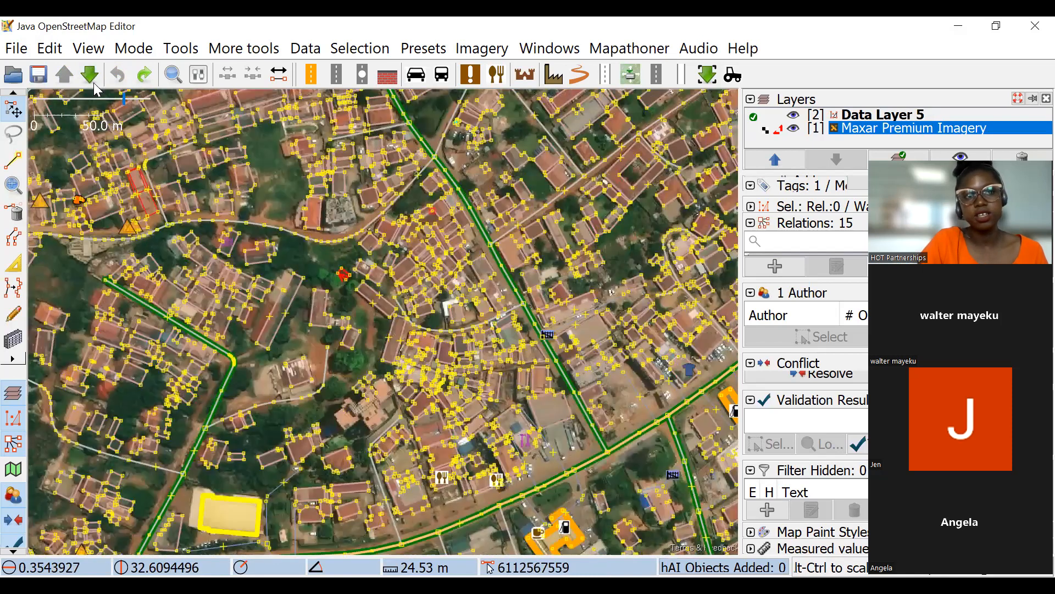
drag(526, 308, 531, 349)
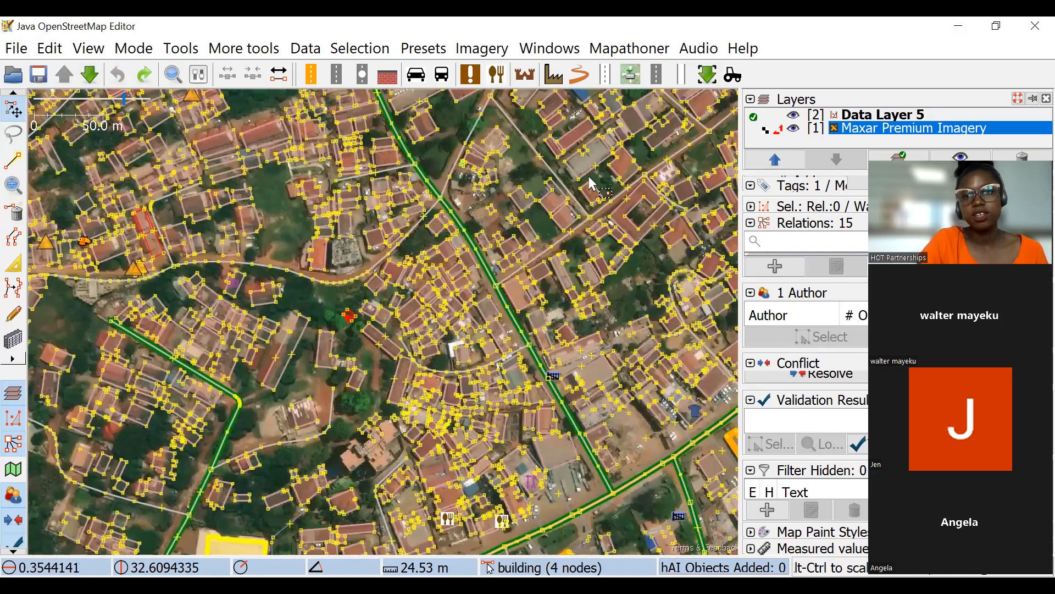
drag(618, 159, 562, 264)
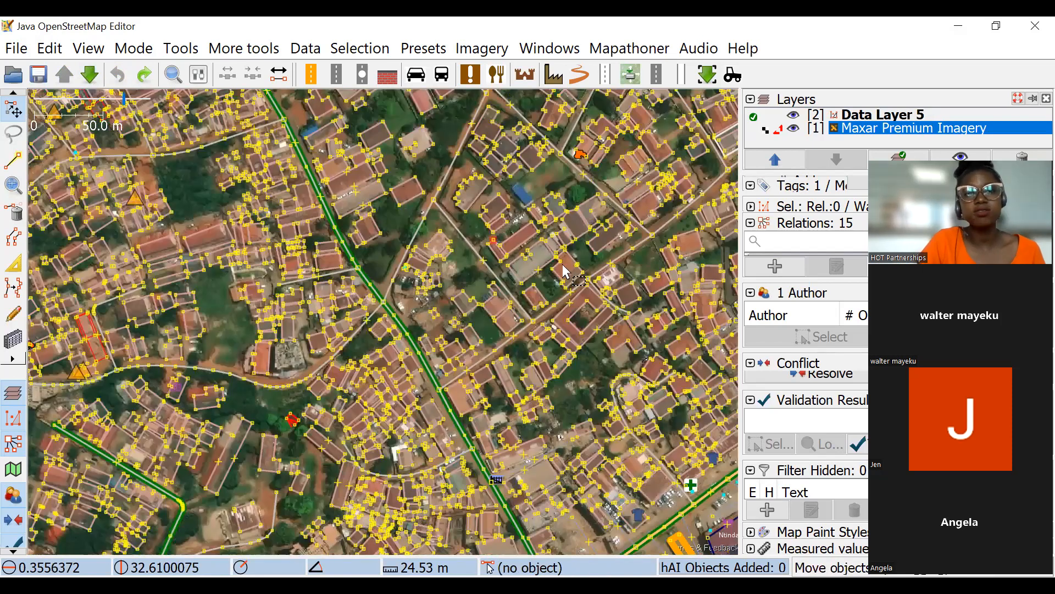
scroll(572, 242, up, 2)
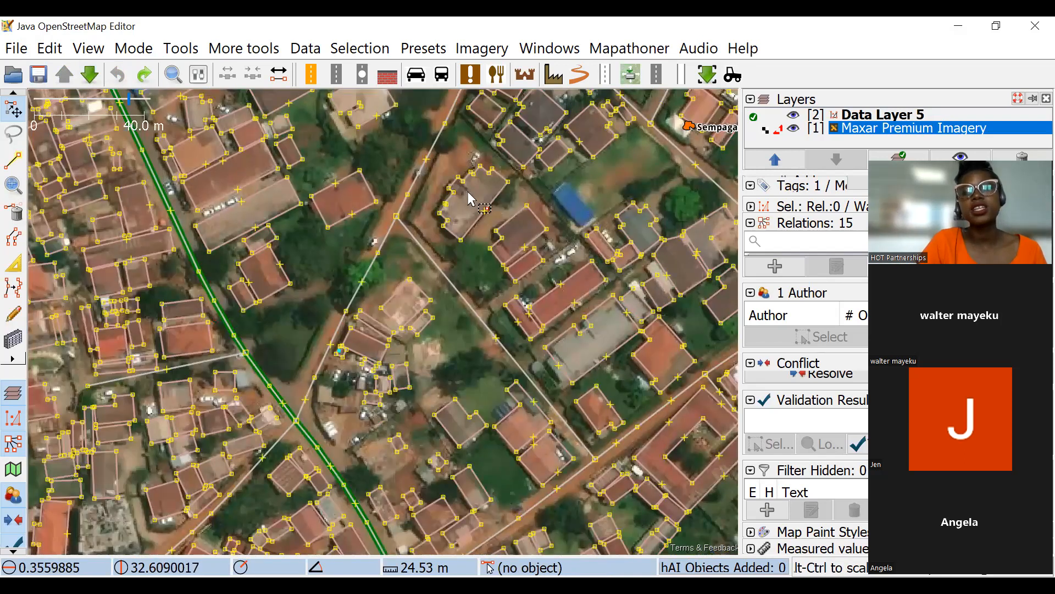
drag(573, 220, 618, 378)
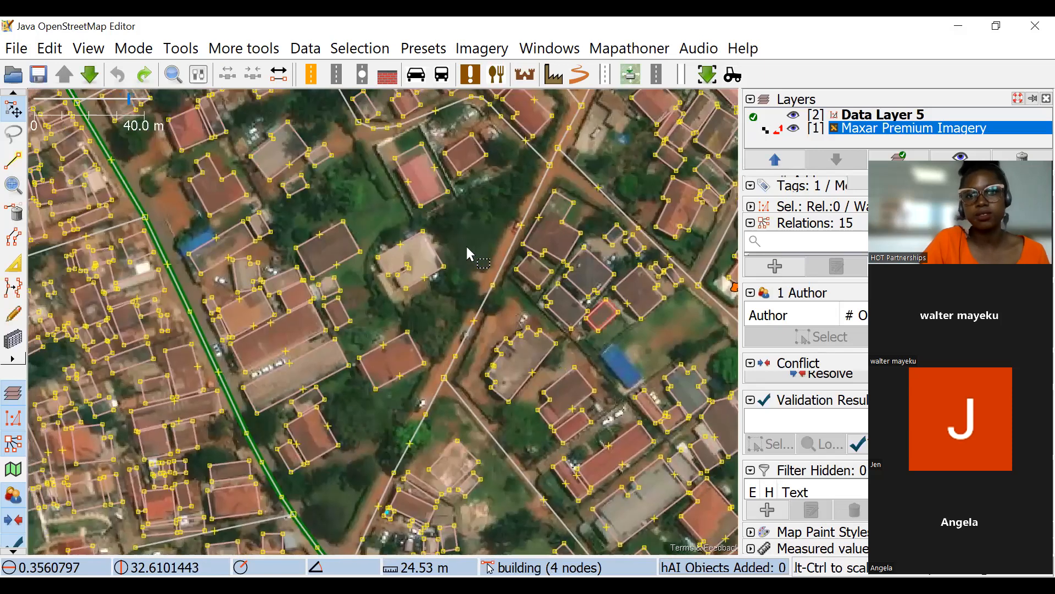
drag(467, 252, 490, 302)
drag(507, 264, 511, 278)
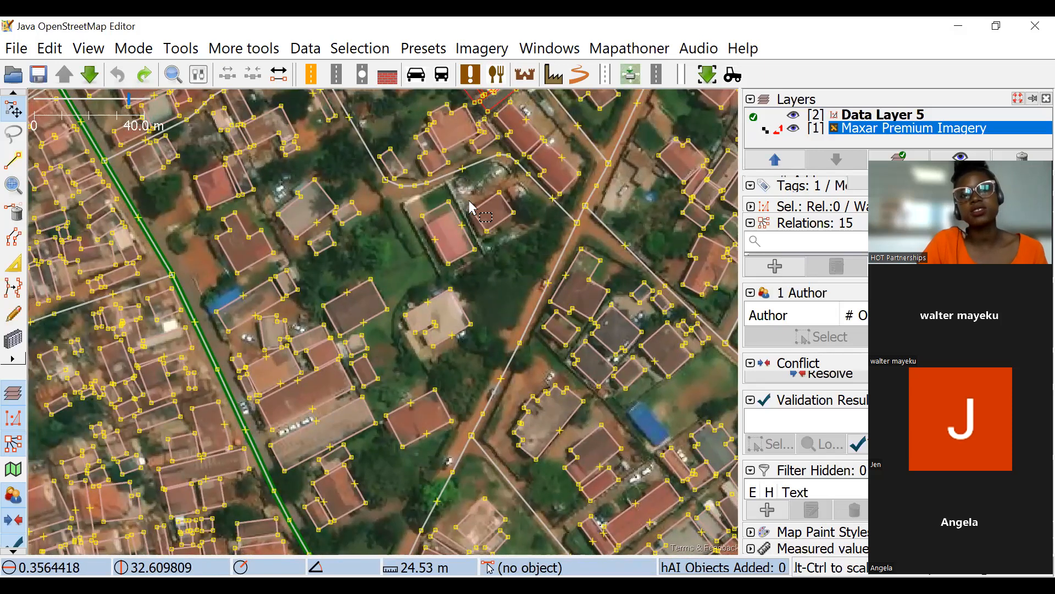
Draw a rectangular building over the small unmapped red roof just east of the dirt road, tracing the shifted imagery.
click(14, 336)
drag(509, 262, 461, 298)
drag(542, 220, 615, 264)
scroll(433, 296, up, 3)
scroll(385, 255, down, 1)
click(8, 255)
drag(420, 292, 427, 283)
drag(461, 227, 459, 242)
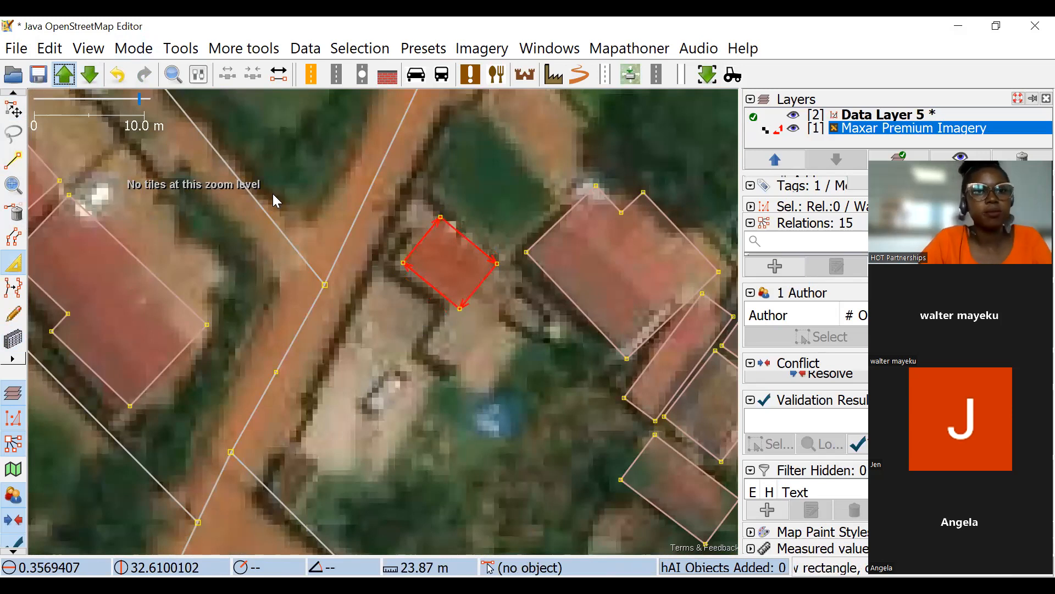
key(BackSpace)
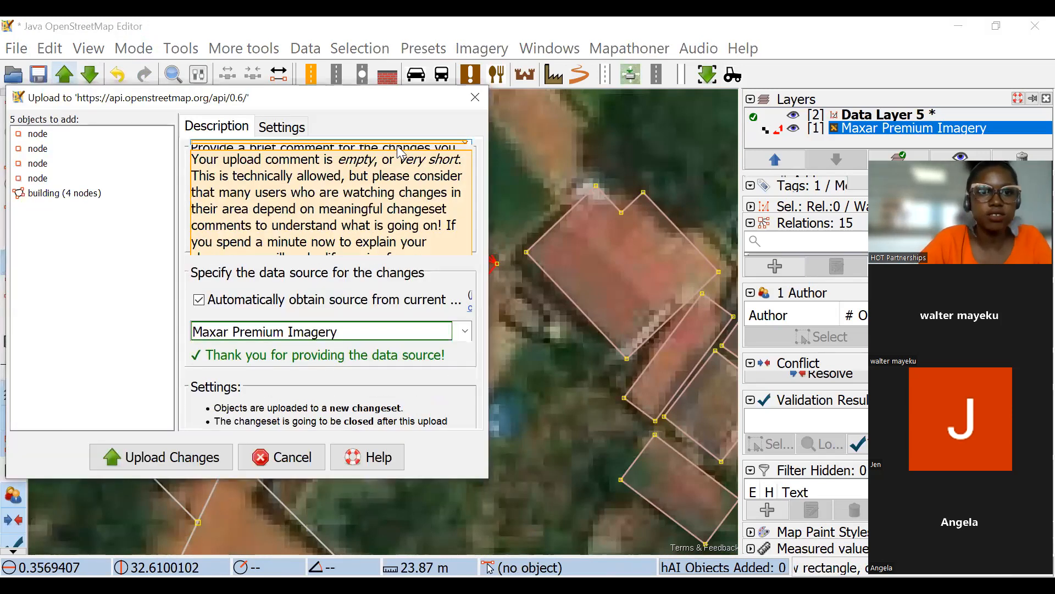
text(add)
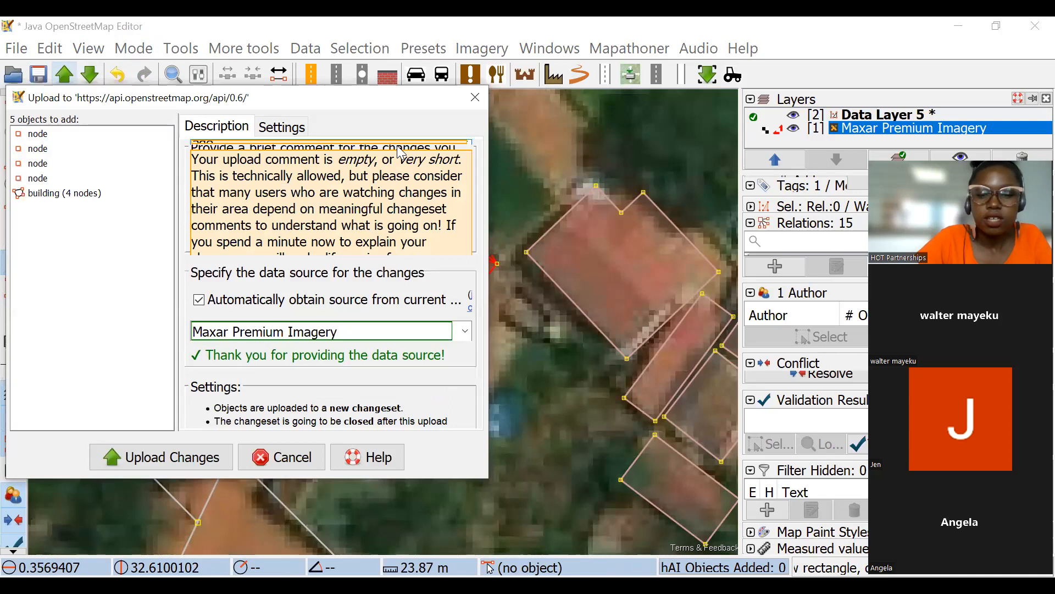
click(475, 97)
Start uploading the new building and replace the suggested changeset comment with "added a building".
click(65, 74)
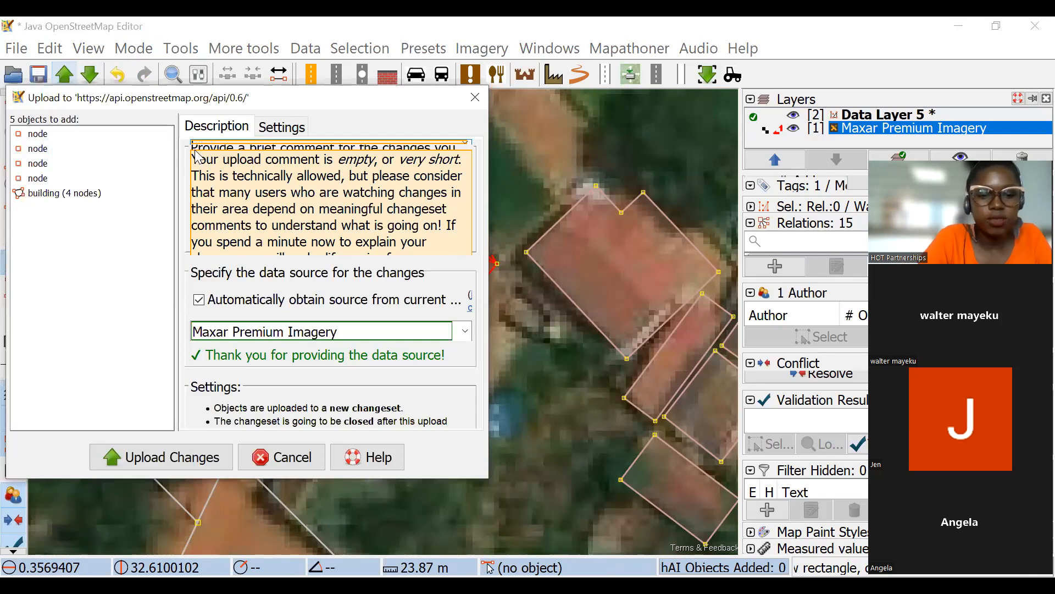
text(b)
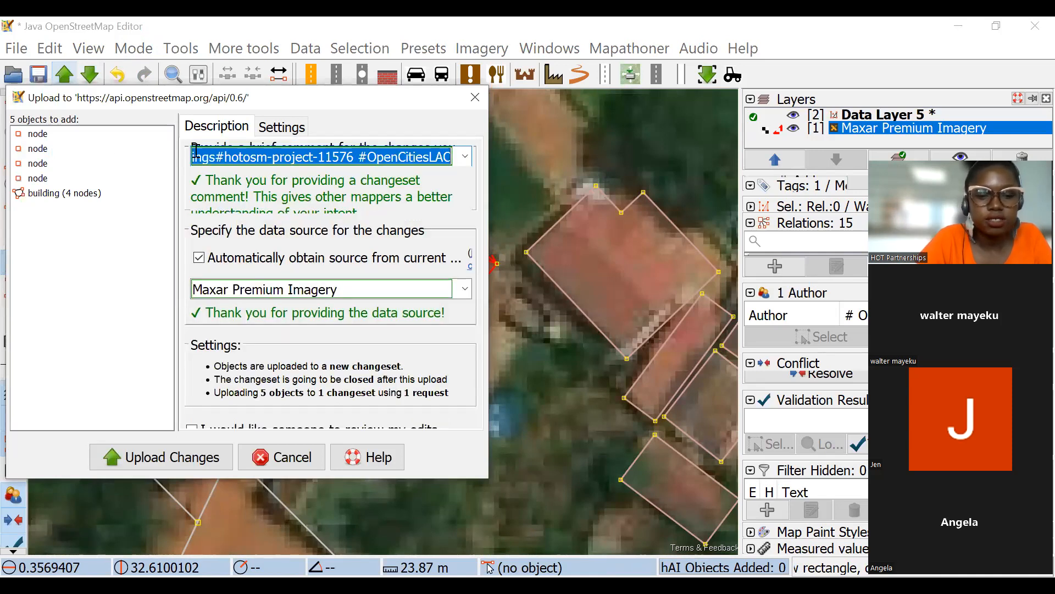
key(BackSpace)
text(addeded)
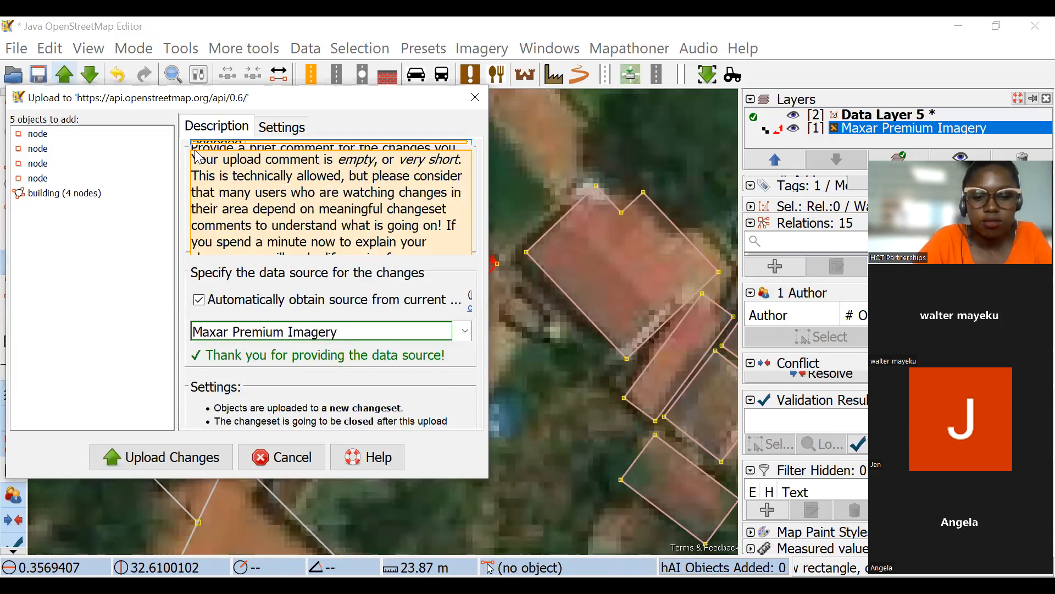
text( buil)
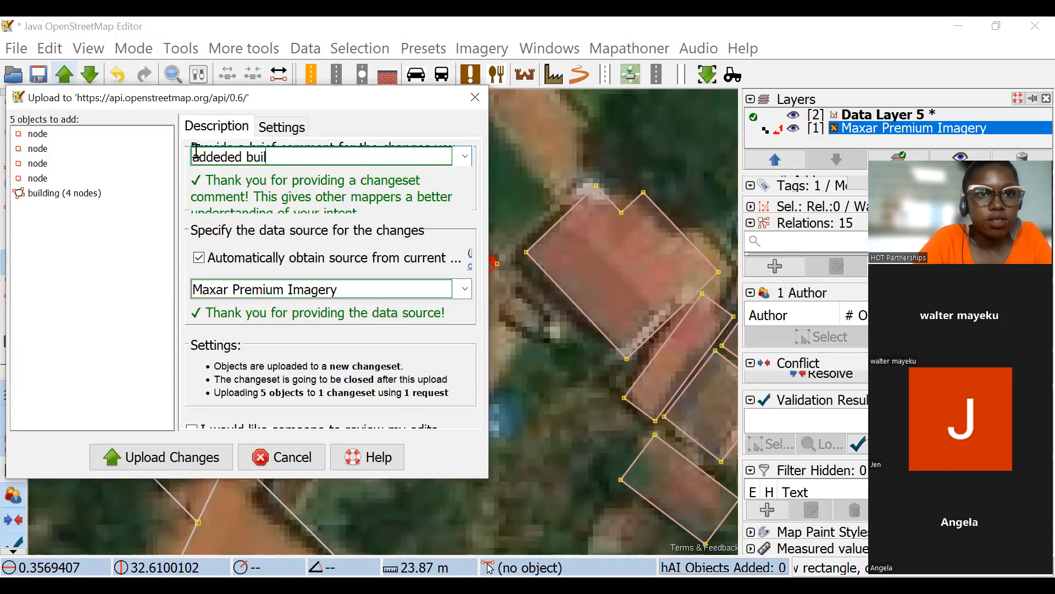
text(ding)
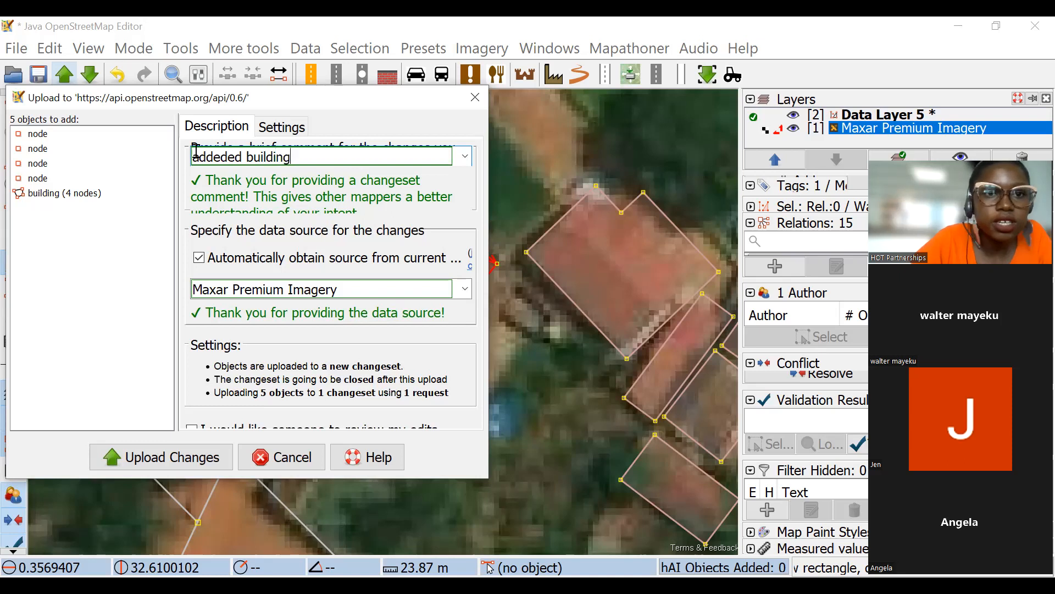
click(248, 156)
key(BackSpace)
key(BackSpace)
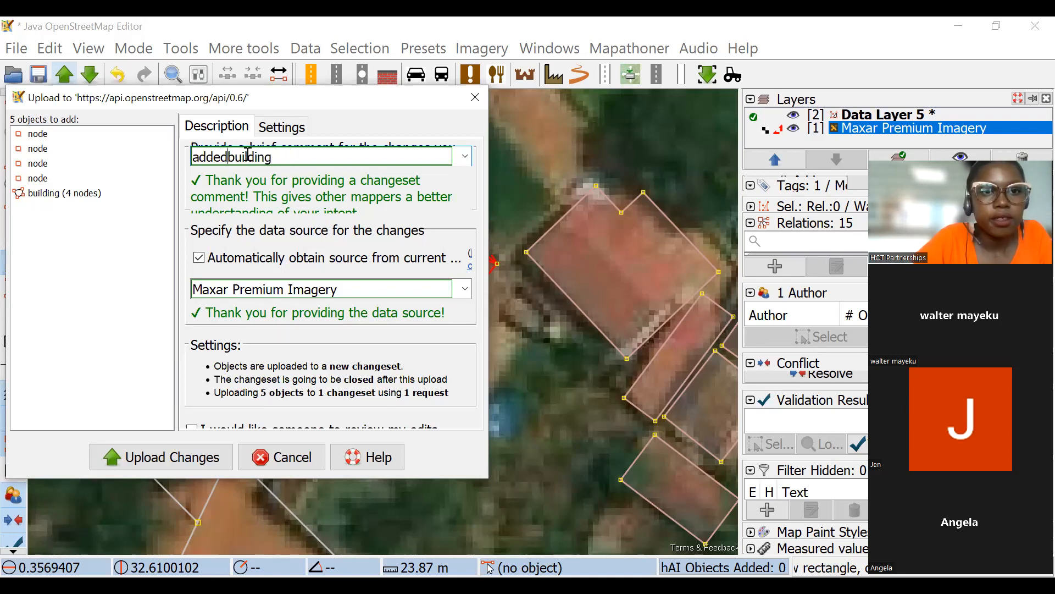
key(BackSpace)
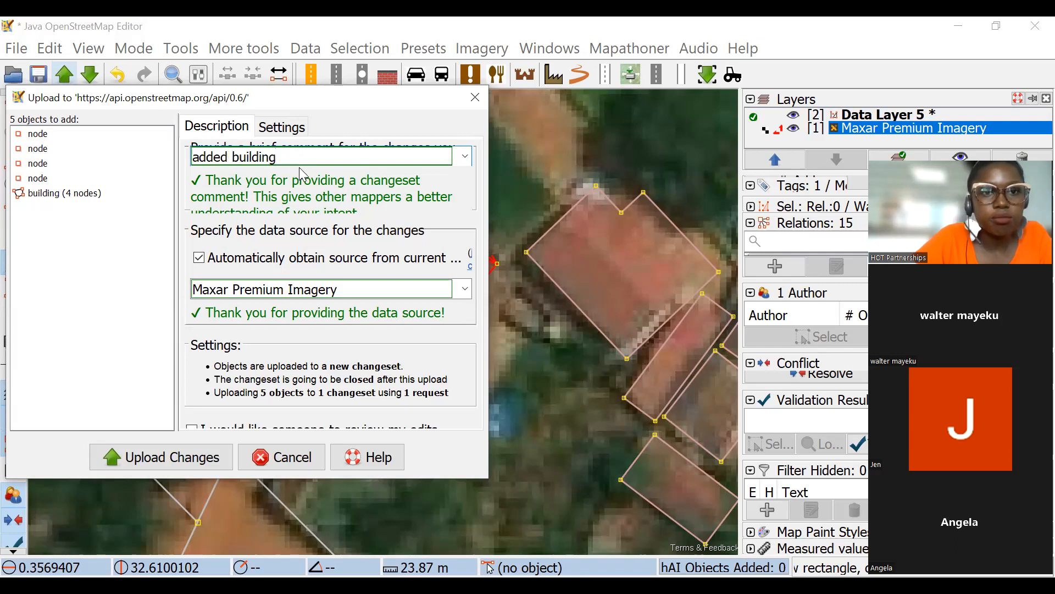
text(a)
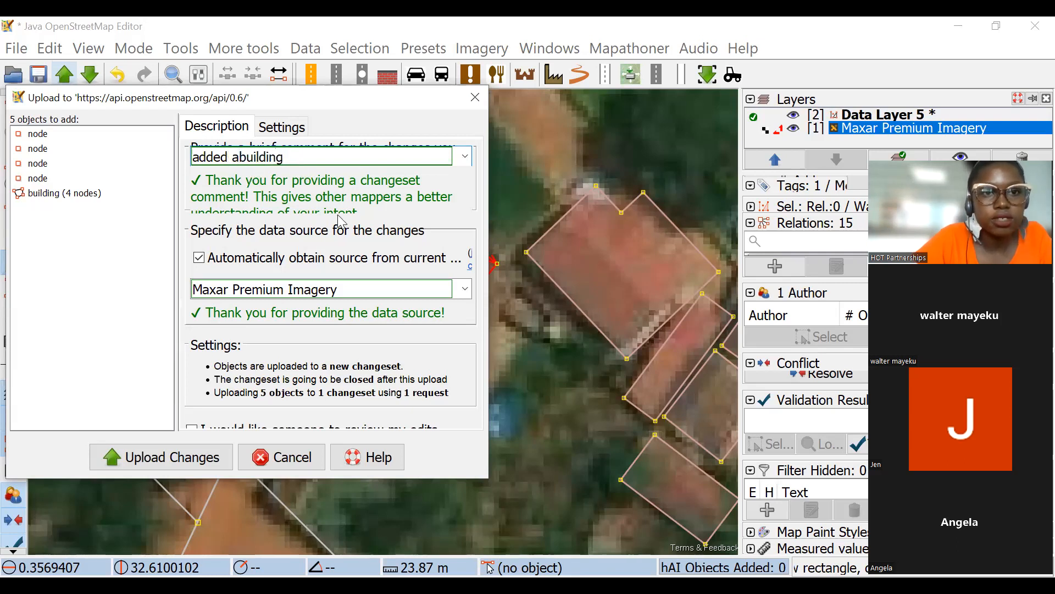
Upload the new building to OpenStreetMap in a new changeset with Maxar Premium Imagery as the data source.
triple_click(382, 289)
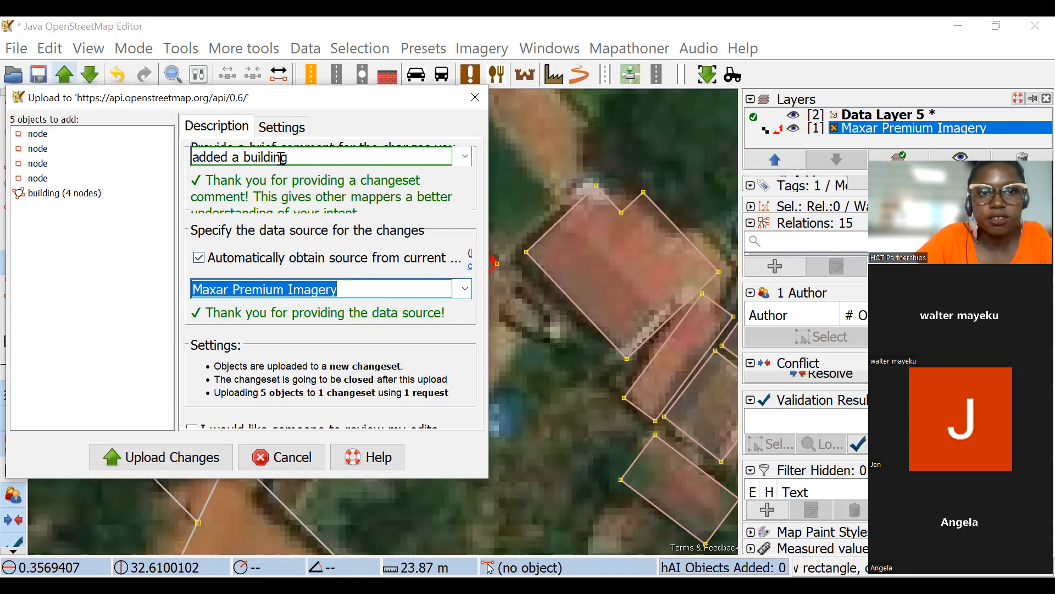
triple_click(342, 152)
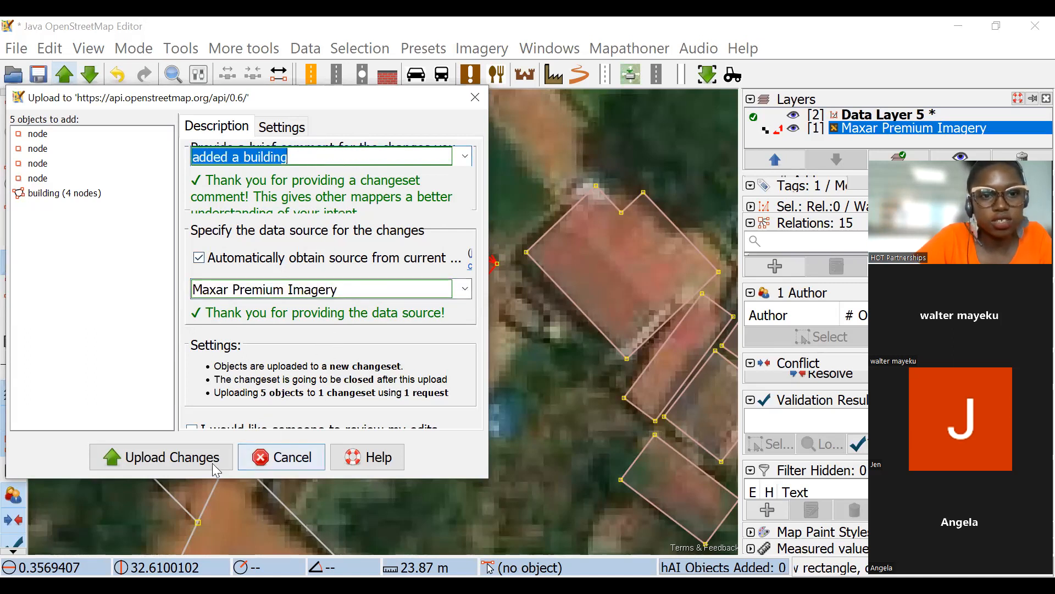
click(193, 460)
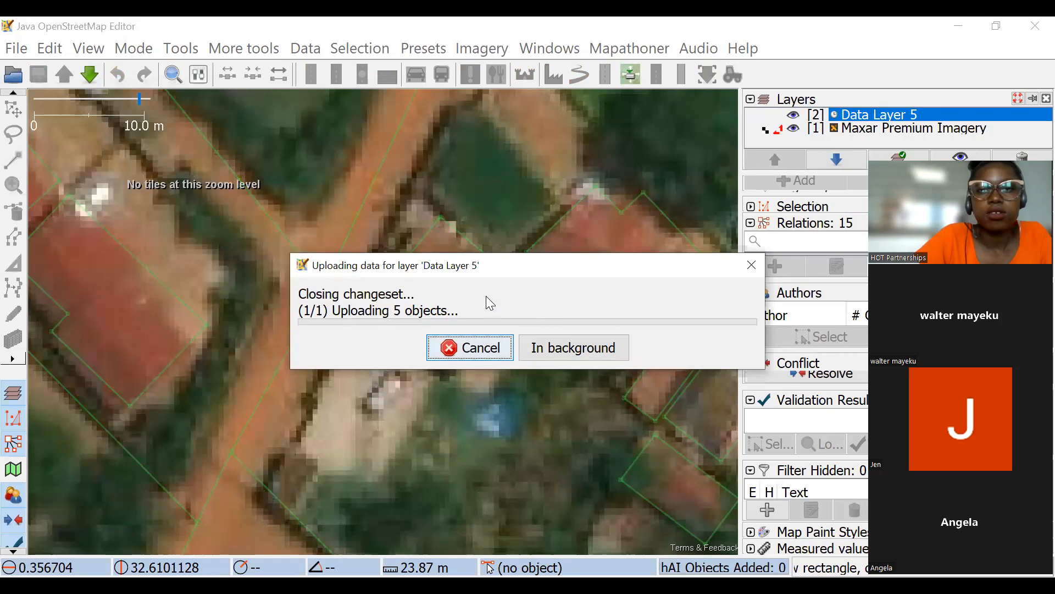
Download the OSM data for the area around Sempagala into a new data layer.
scroll(432, 252, down, 4)
drag(539, 355, 379, 230)
scroll(370, 203, down, 2)
scroll(388, 297, up, 1)
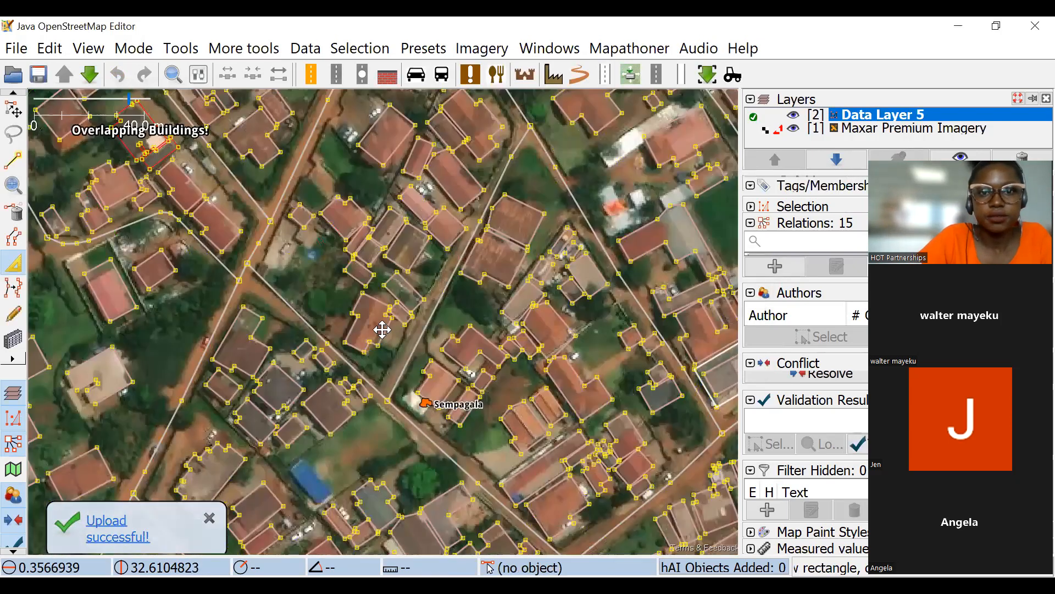
drag(387, 349, 266, 276)
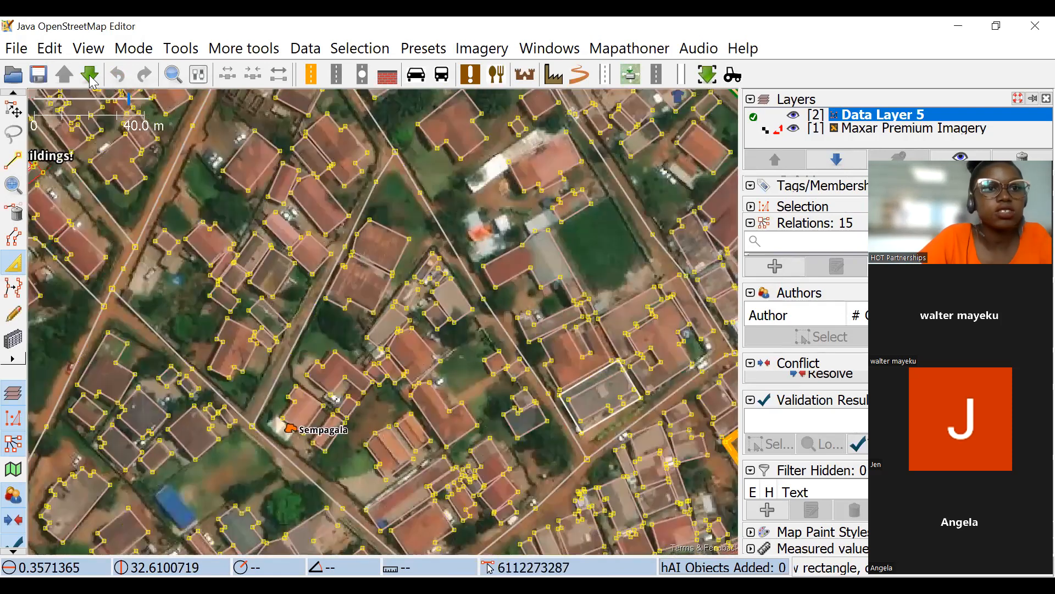
click(91, 77)
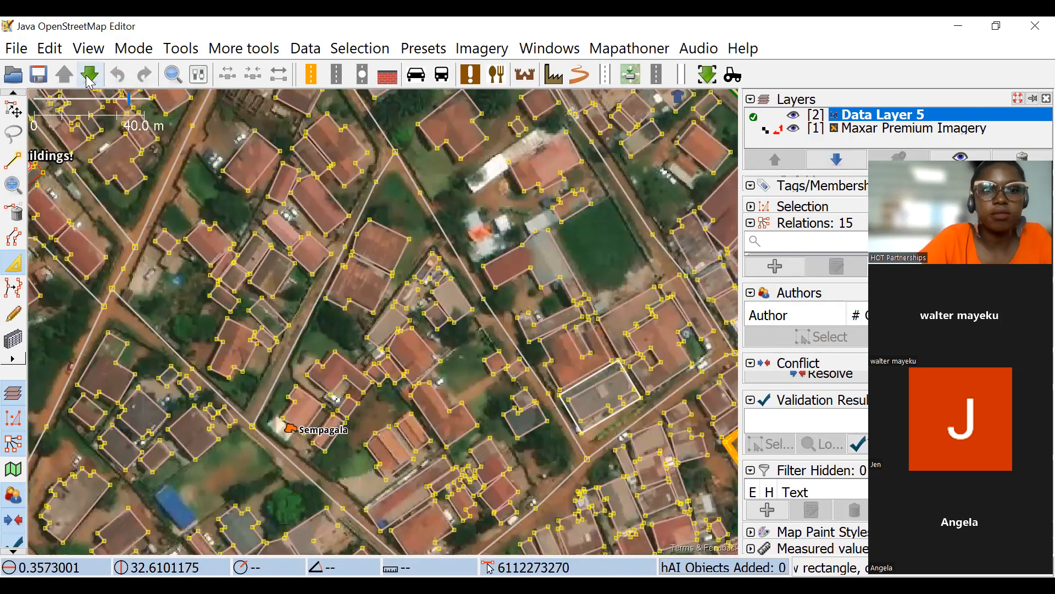
click(516, 509)
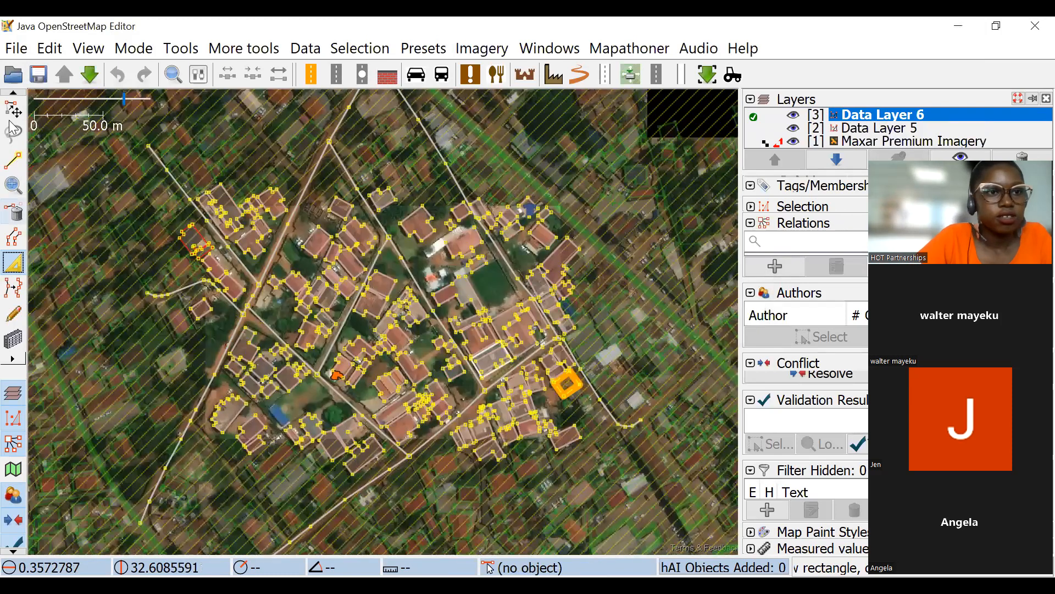
Switch the Maxar Premium Imagery offset off and on to compare its fit with the buildings around Sempagala, and read the offset.
scroll(333, 287, up, 3)
drag(339, 279, 387, 220)
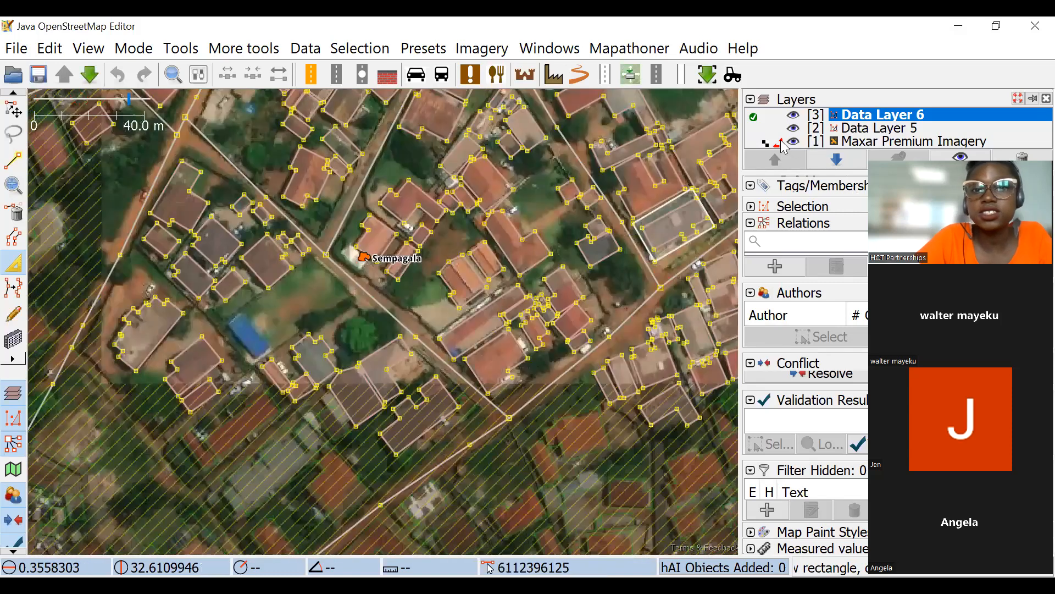
drag(386, 151, 383, 204)
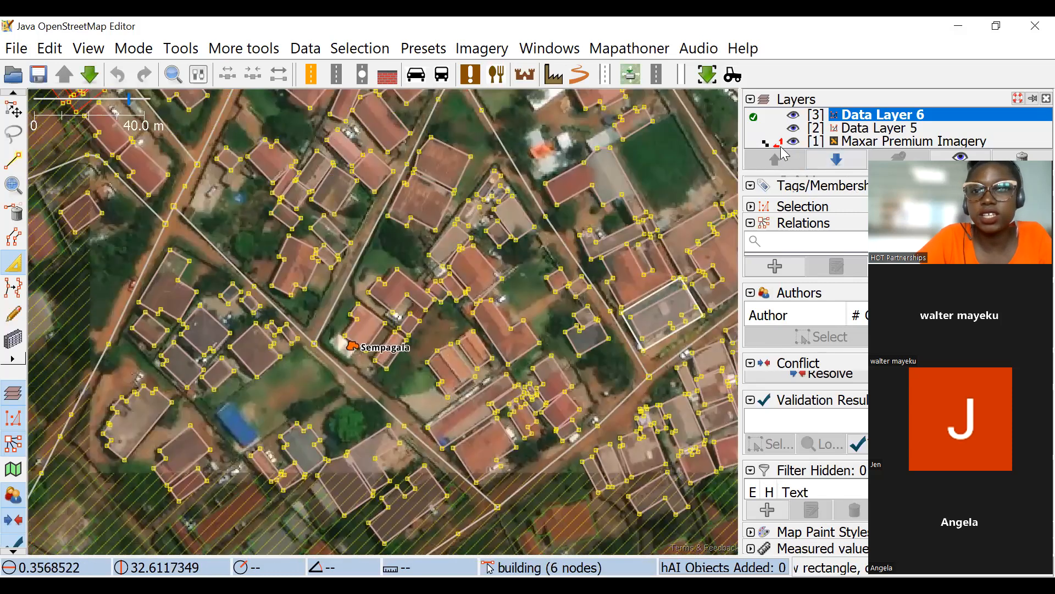
click(782, 143)
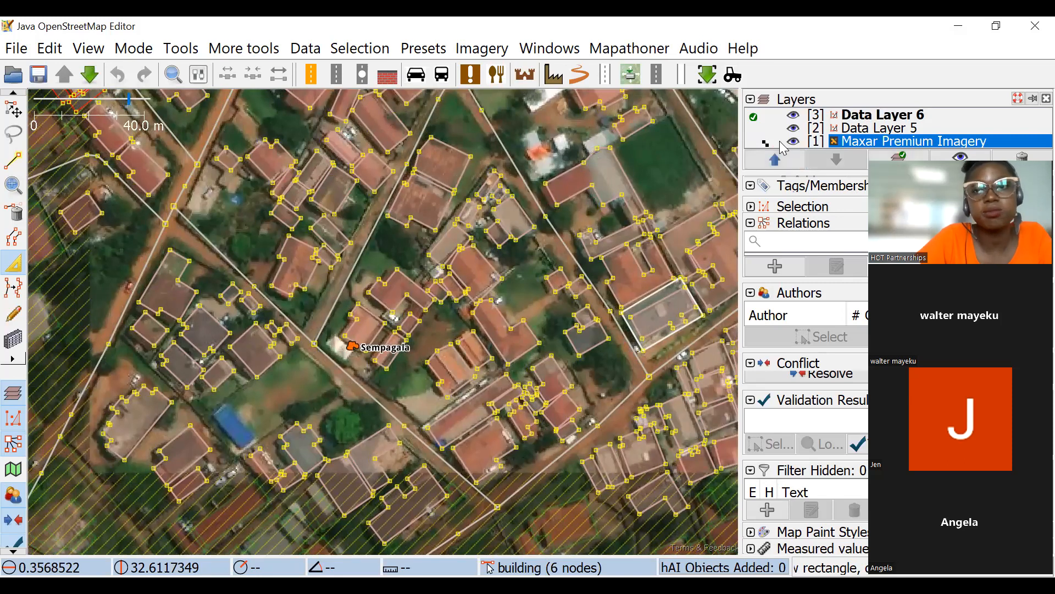
click(781, 143)
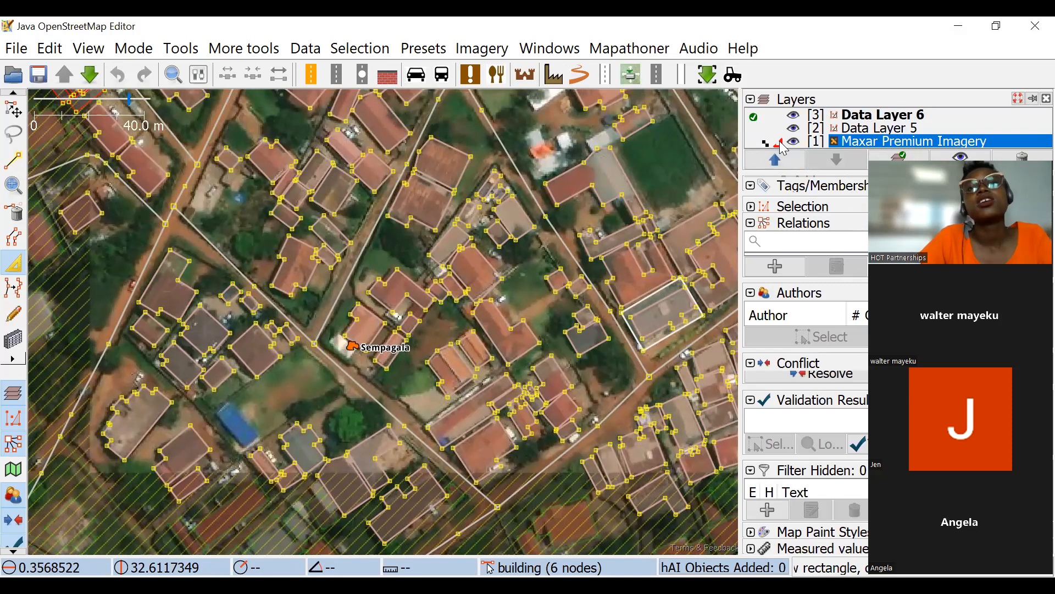
click(781, 144)
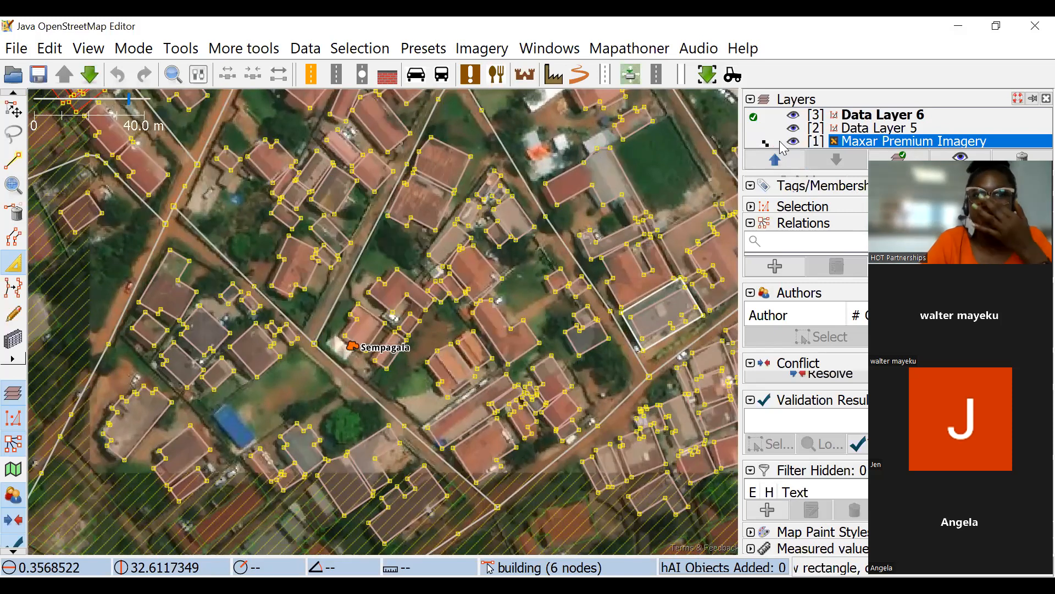
click(781, 143)
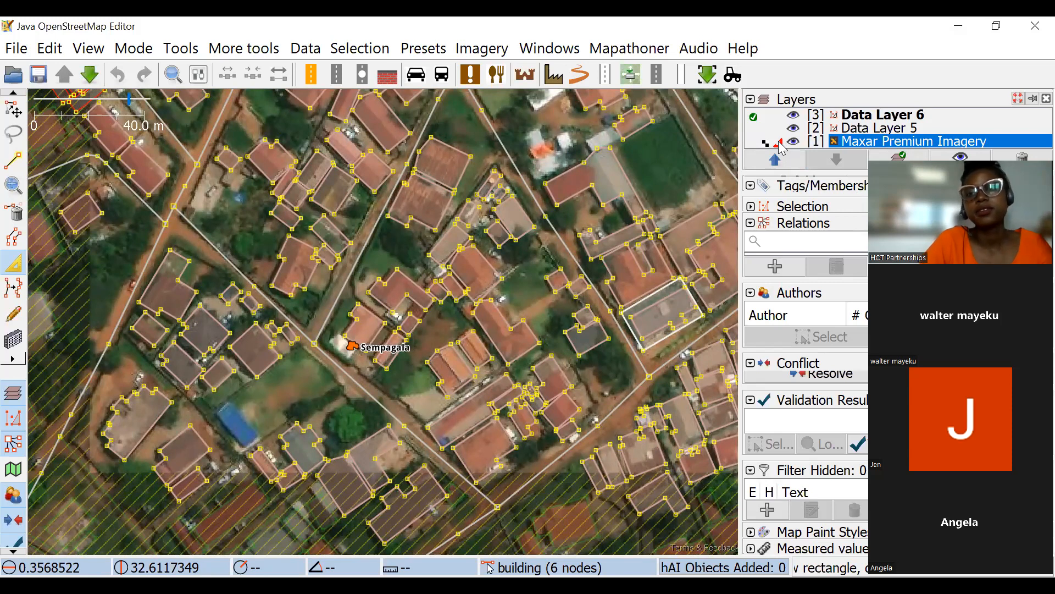
mouse_move(781, 147)
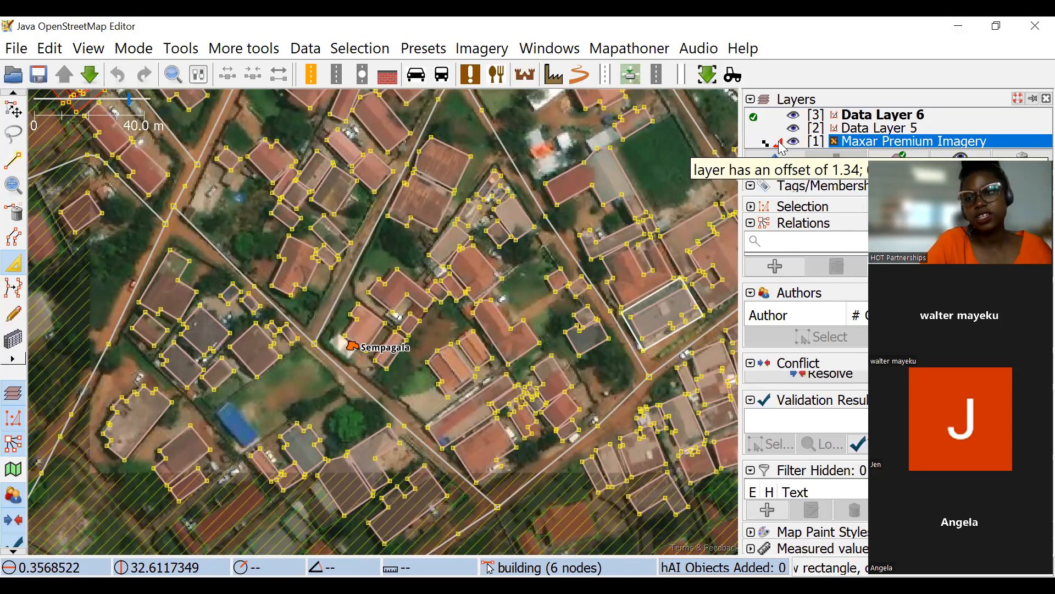
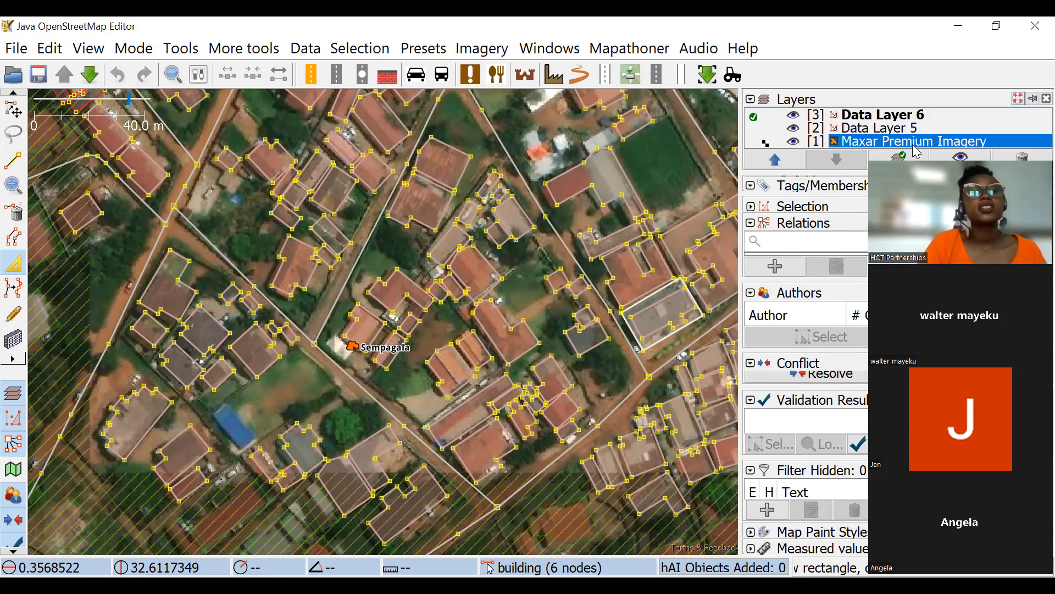
Remove the Maxar Premium Imagery layer and add Maxar Premium Imagery again as a fresh background.
drag(238, 191, 243, 224)
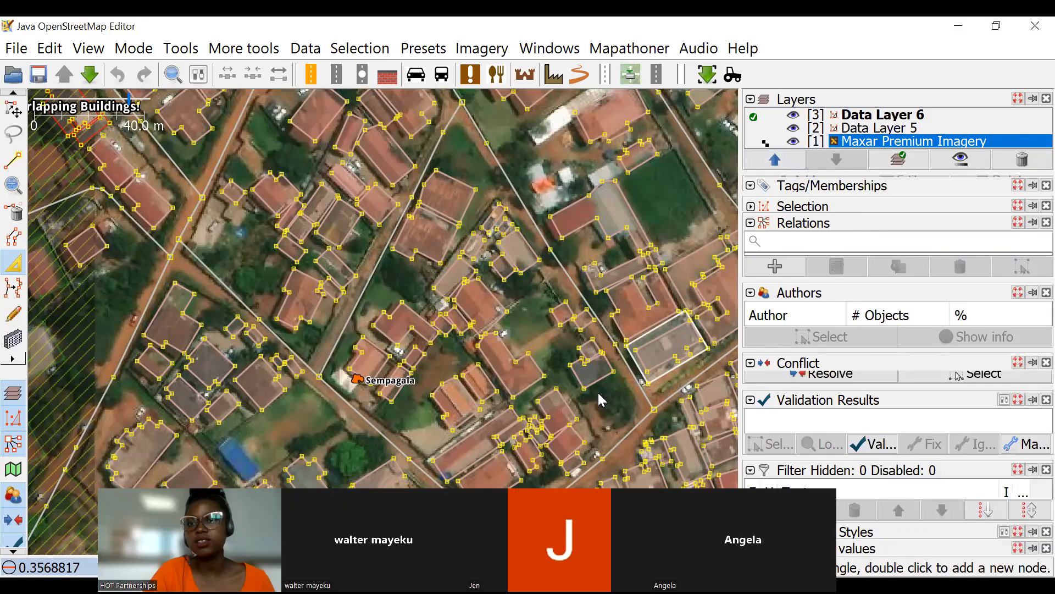
click(1023, 165)
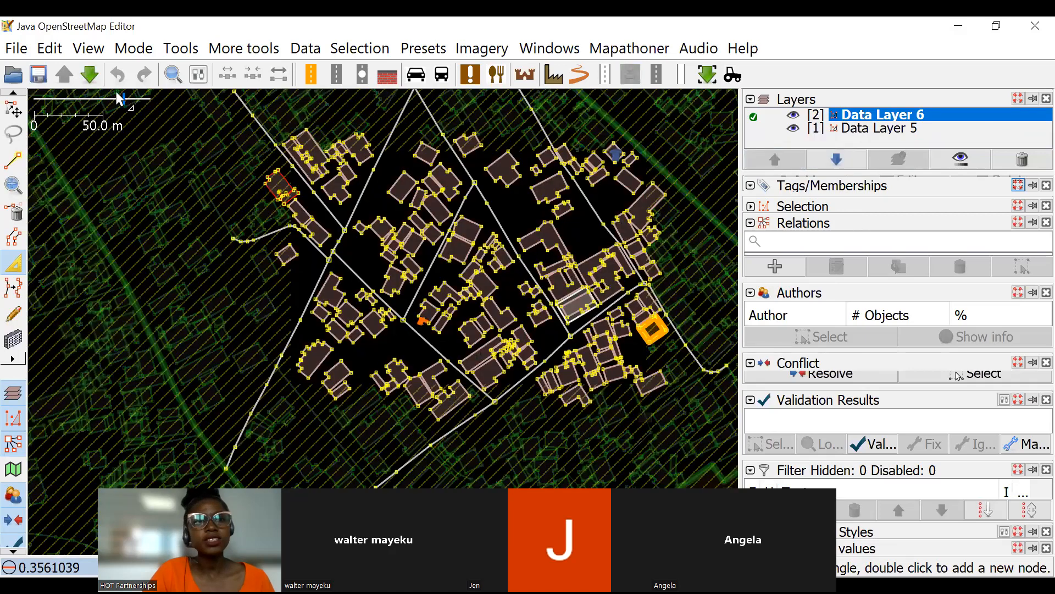
scroll(443, 247, down, 2)
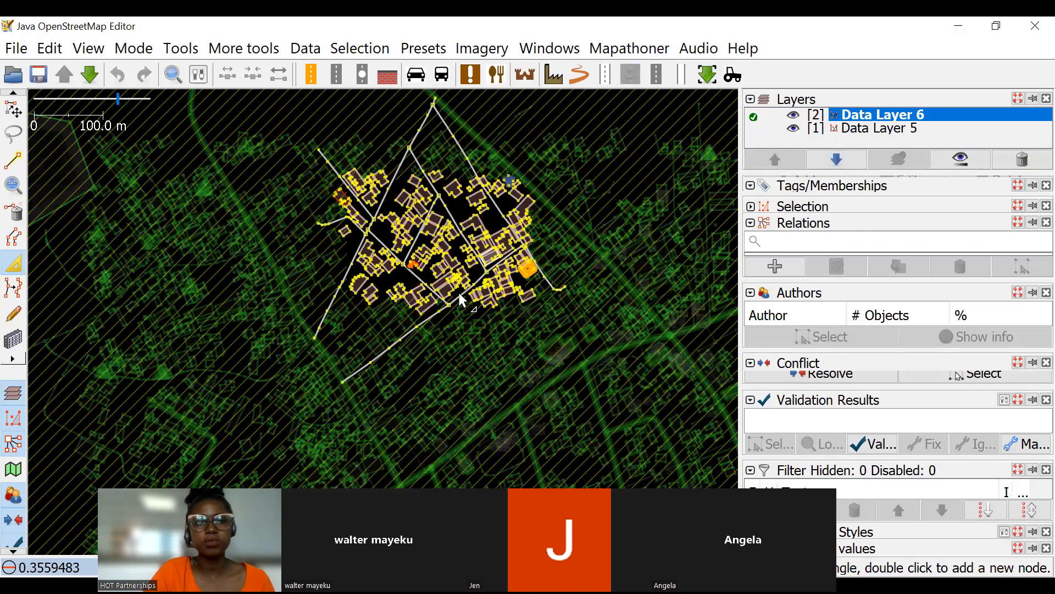
scroll(475, 254, up, 2)
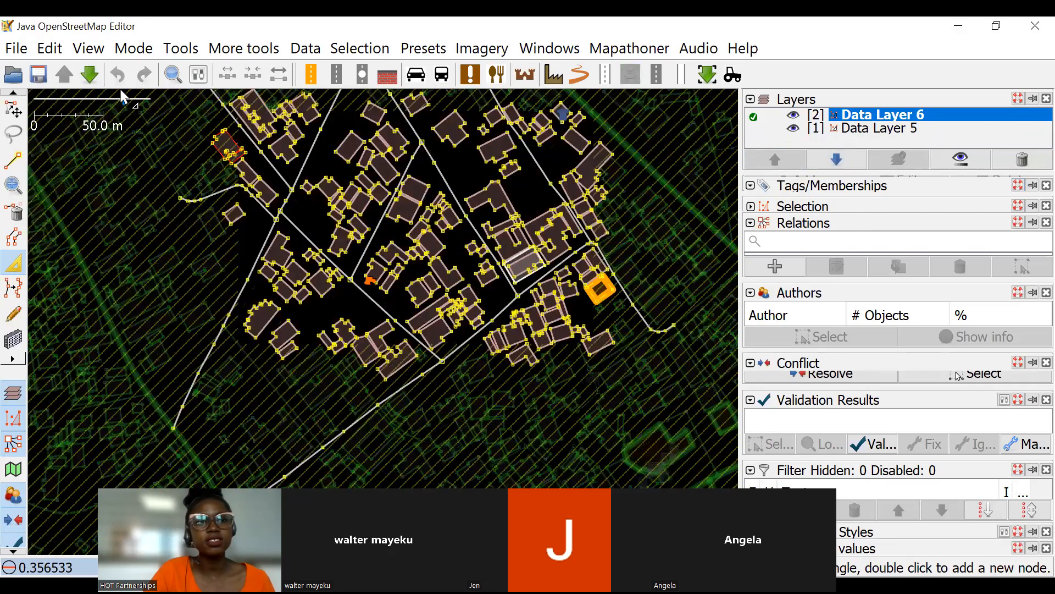
click(482, 48)
click(547, 323)
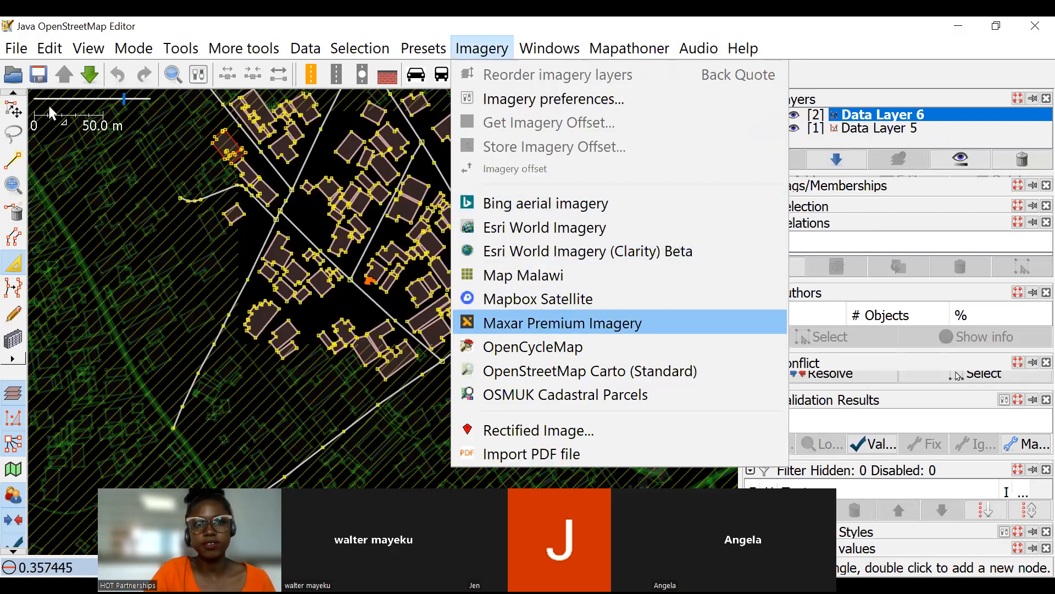
Examine how well the building outlines around Sempagala fit the roofs on the reloaded Maxar Premium Imagery.
scroll(387, 353, down, 2)
key(s)
drag(438, 284, 485, 206)
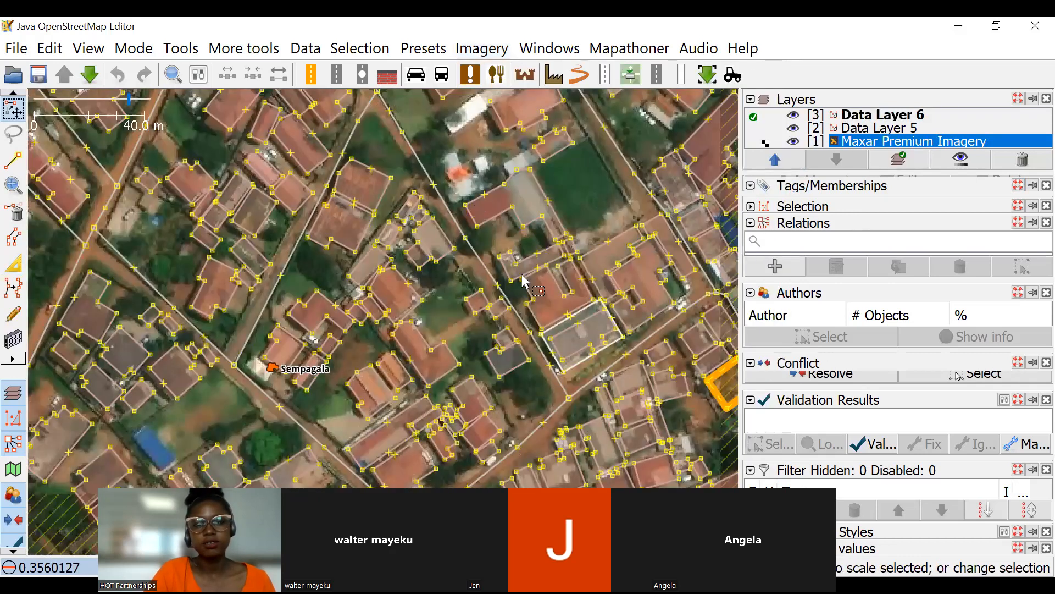
scroll(555, 332, up, 4)
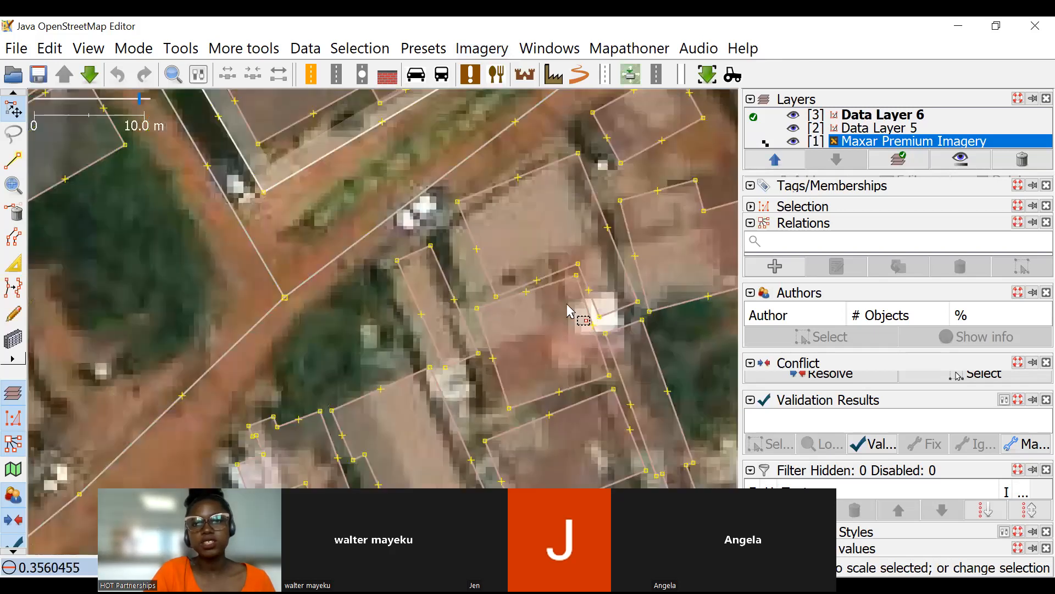
scroll(582, 304, down, 2)
scroll(584, 241, down, 3)
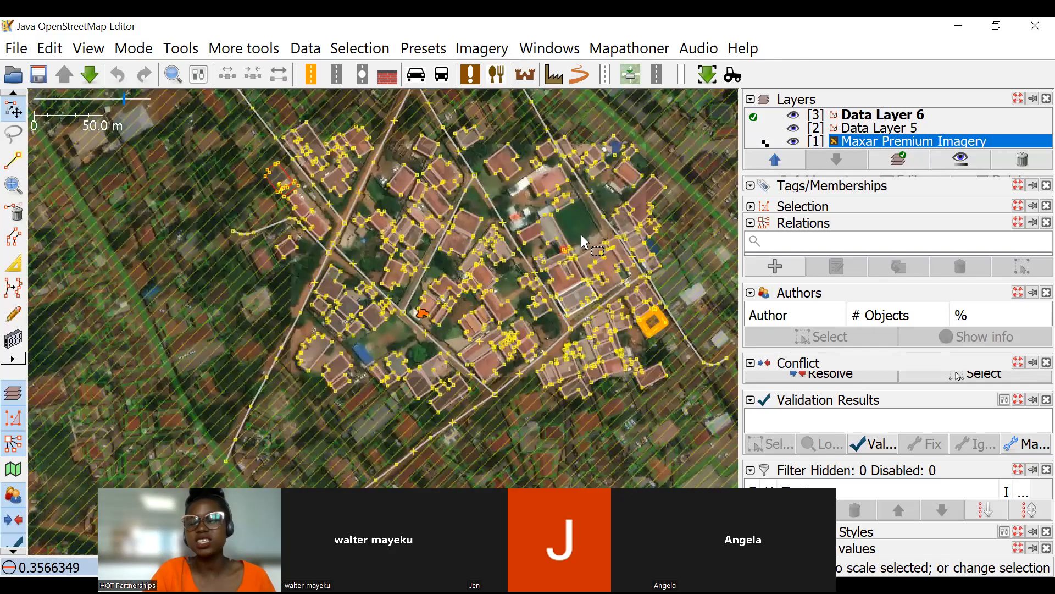
scroll(582, 240, up, 2)
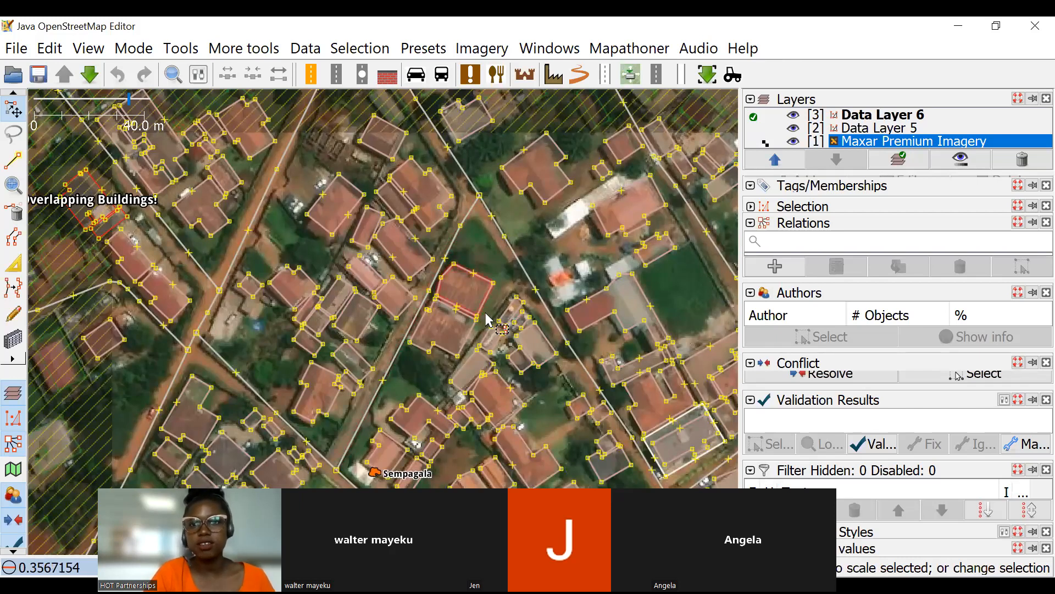
scroll(451, 195, up, 3)
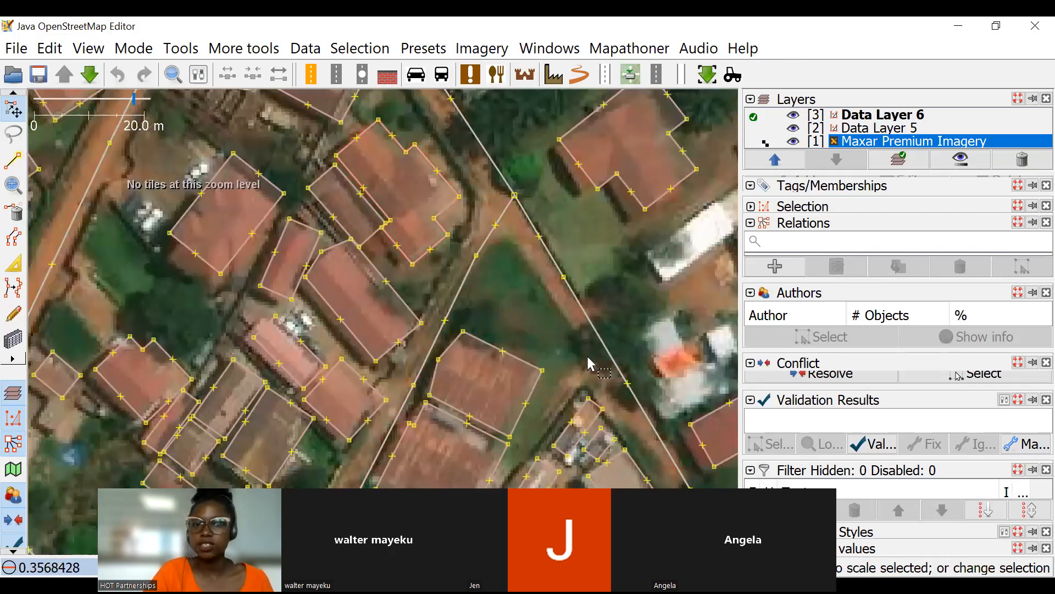
scroll(583, 346, down, 3)
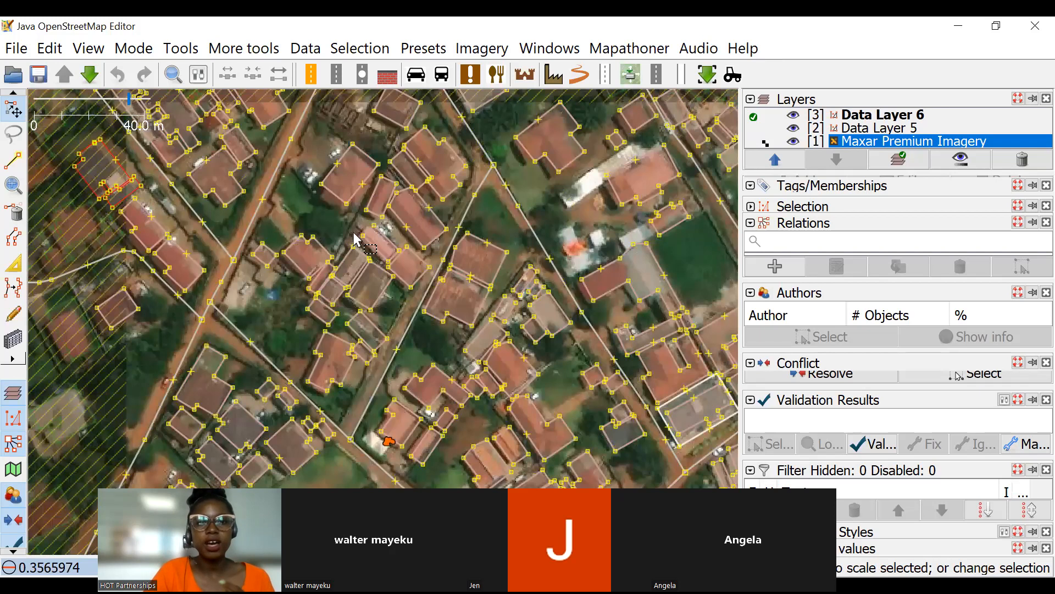
scroll(395, 242, up, 3)
scroll(441, 237, down, 3)
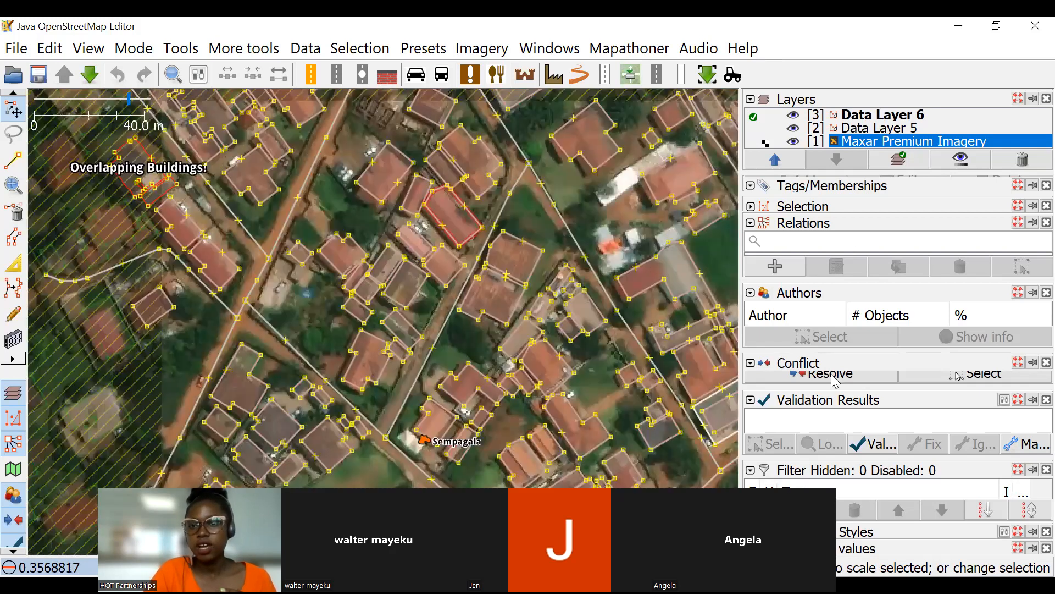
drag(477, 279, 449, 259)
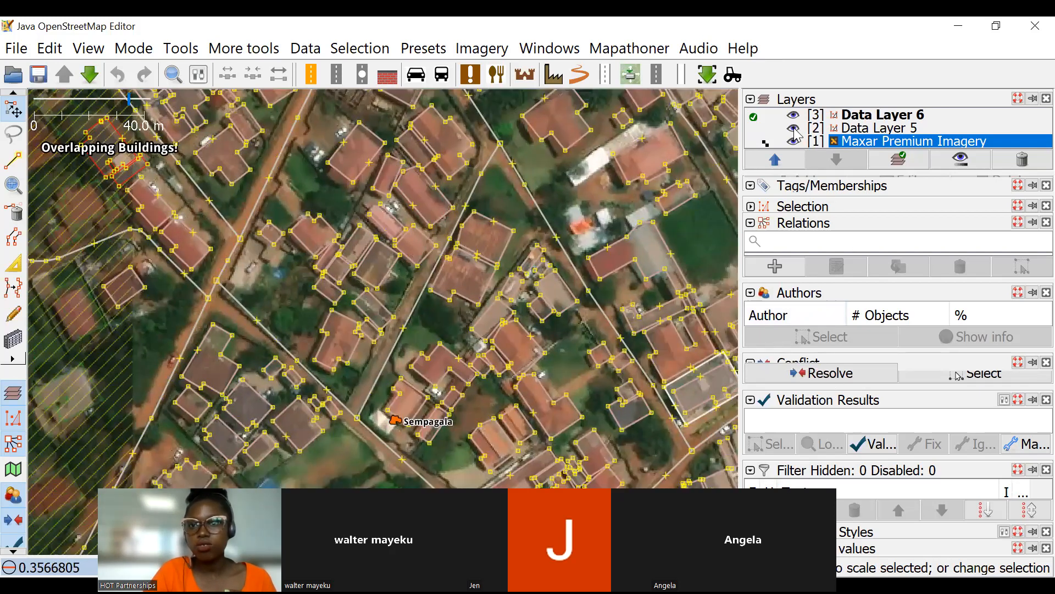
Hide Data Layer 5 and Data Layer 6 so only the imagery is displayed.
click(793, 128)
click(793, 114)
scroll(383, 239, up, 3)
scroll(387, 231, down, 4)
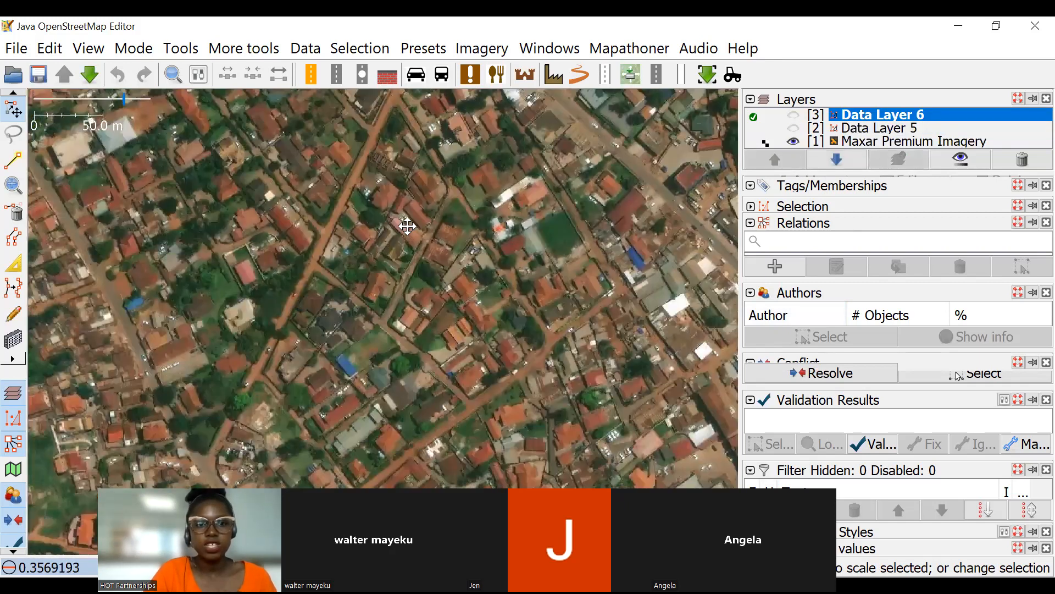
drag(407, 226, 491, 321)
Draw a two-node line along the southwest edge of the red-roofed building in Data Layer 6.
click(14, 164)
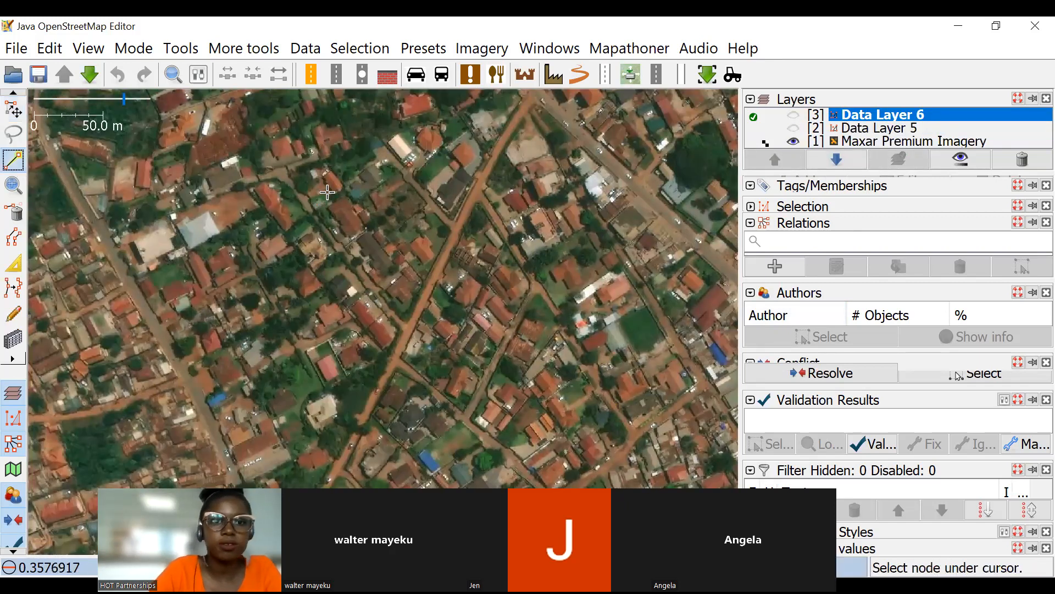
scroll(353, 187, up, 2)
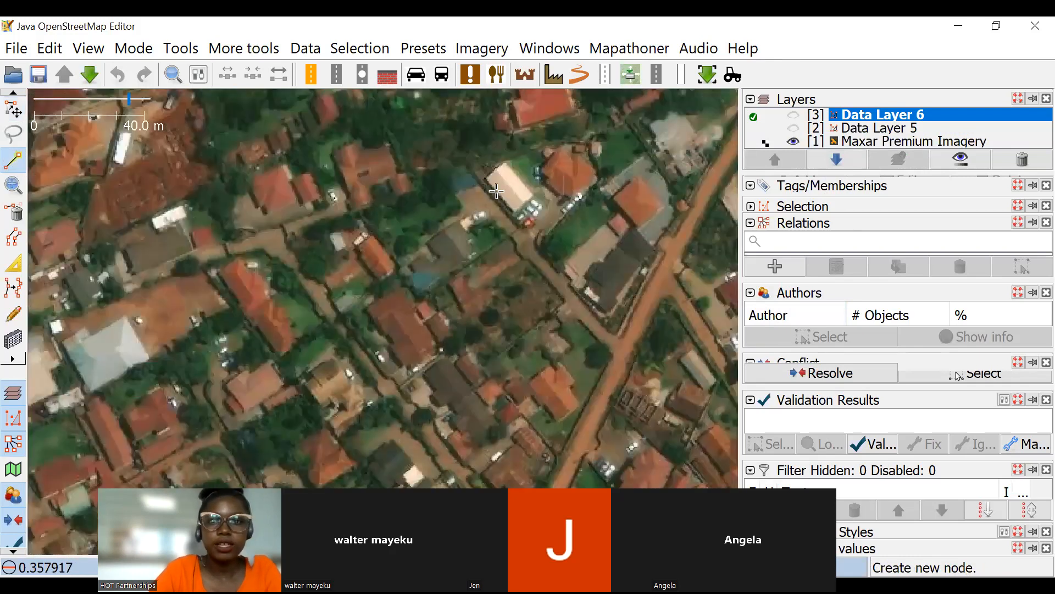
drag(378, 298, 377, 167)
drag(572, 430, 369, 244)
scroll(362, 243, up, 6)
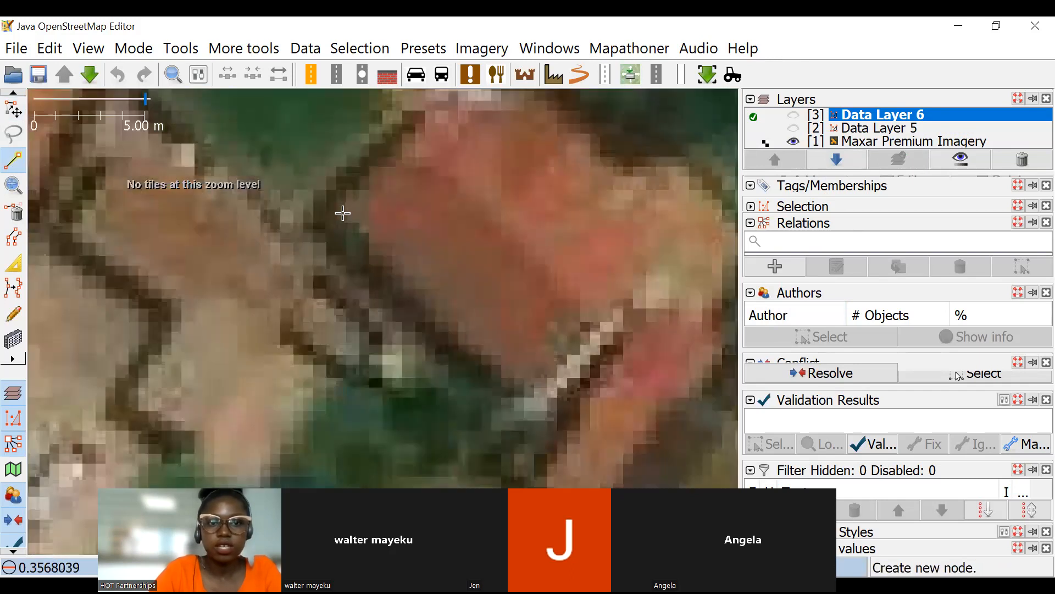
click(343, 212)
click(531, 394)
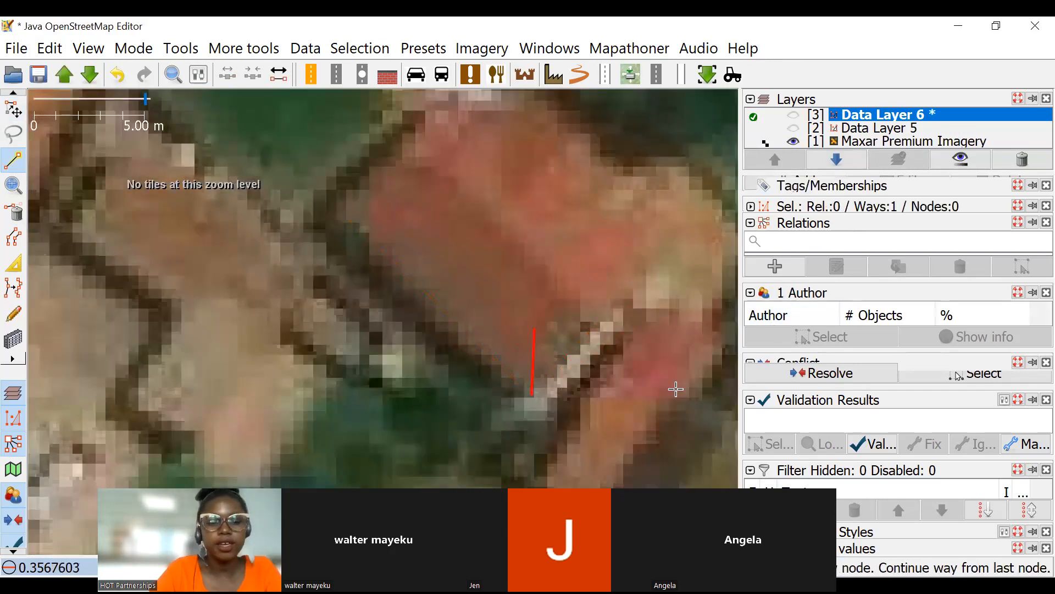
key(Escape)
Show Data Layer 6 again to compare the drawn line with the existing outline, and delete the line.
scroll(523, 269, down, 2)
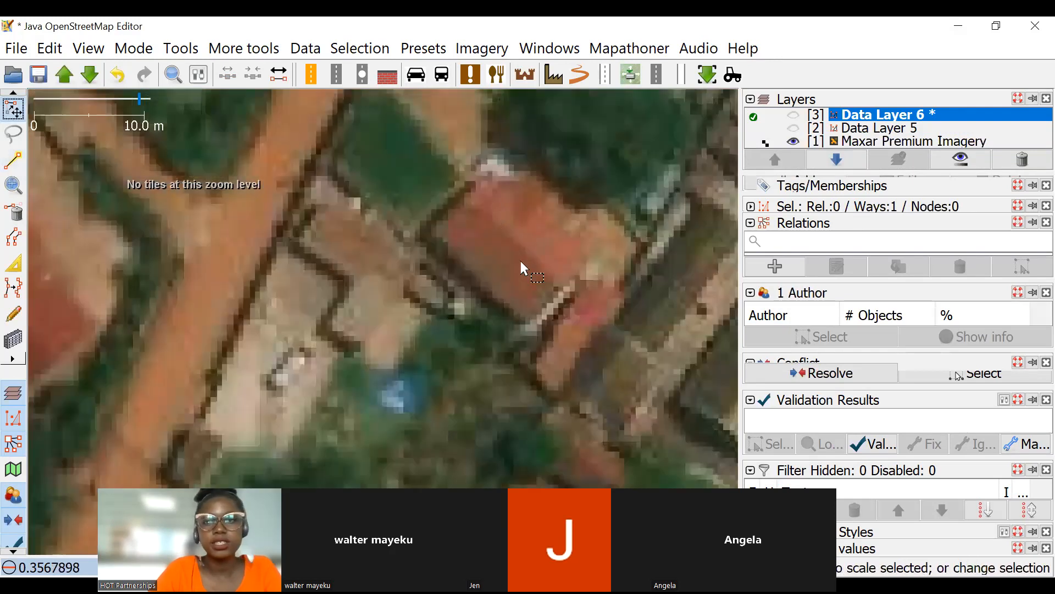
drag(522, 268, 394, 237)
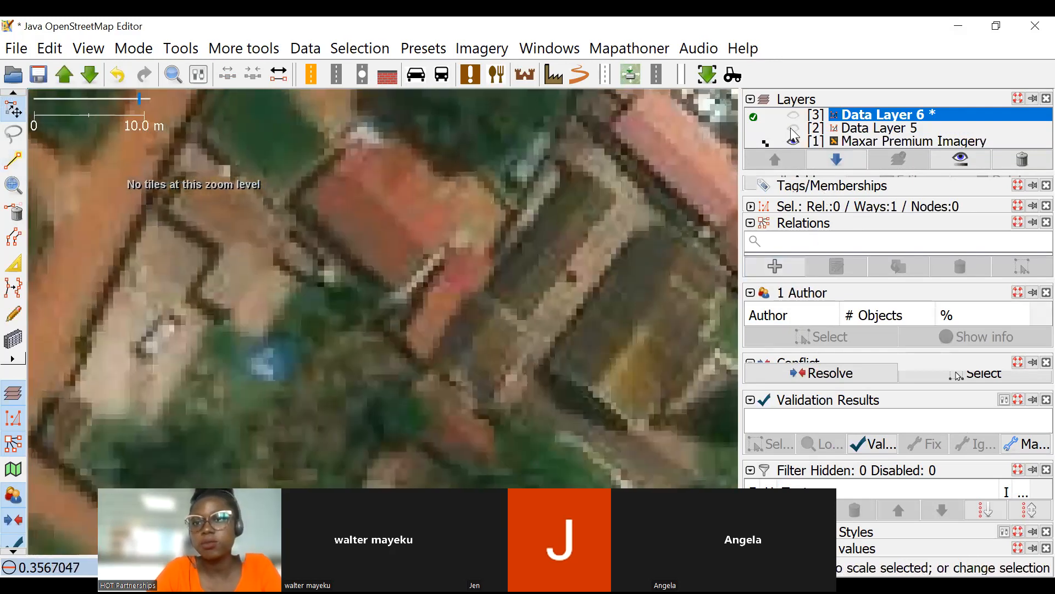
click(793, 115)
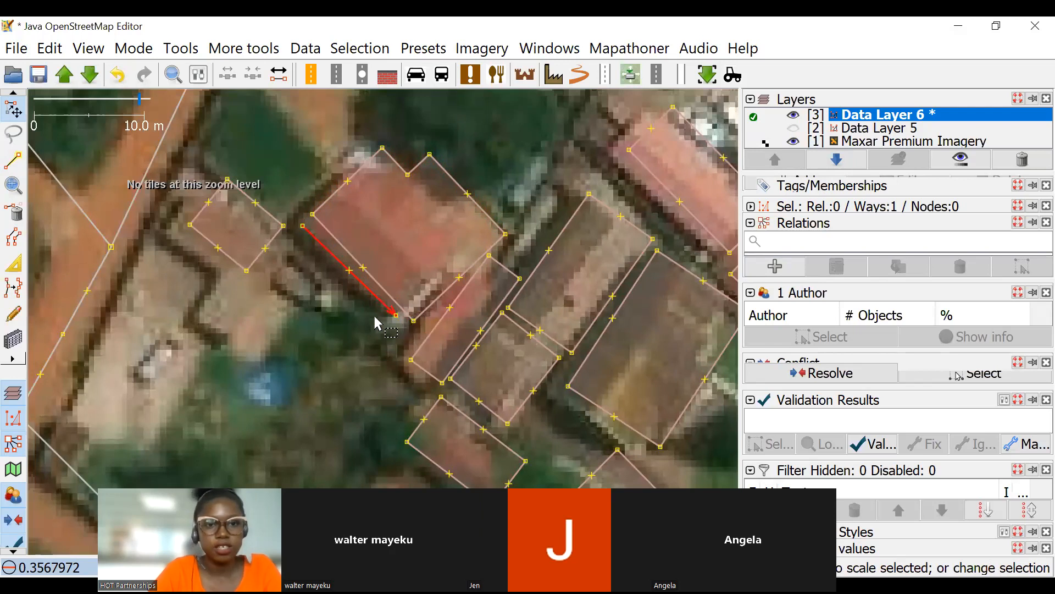
click(14, 212)
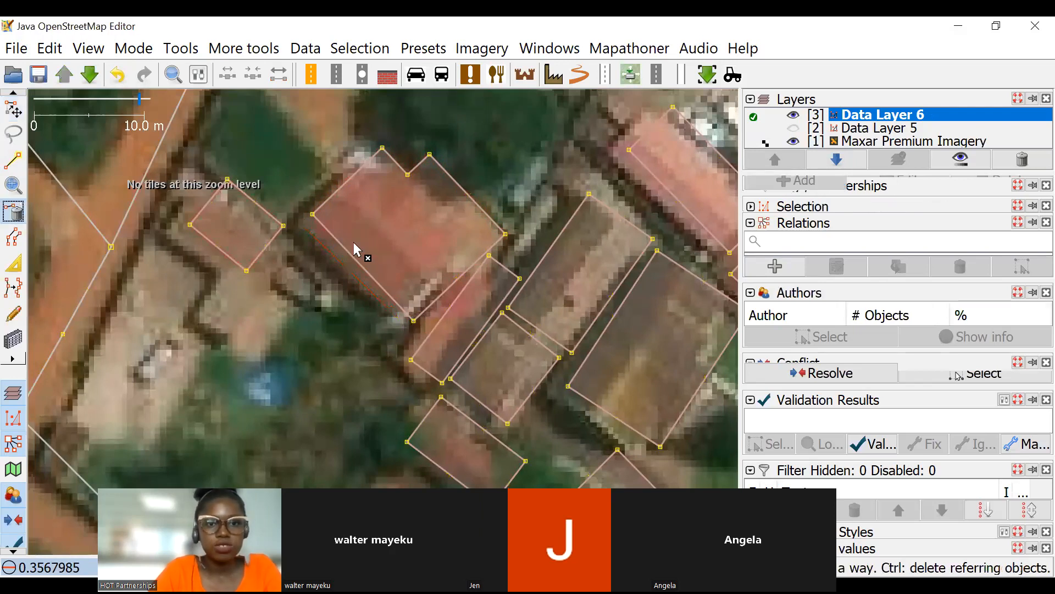
Select the cluster of buildings just north of Sempagala with a selection box.
click(16, 103)
scroll(396, 235, down, 2)
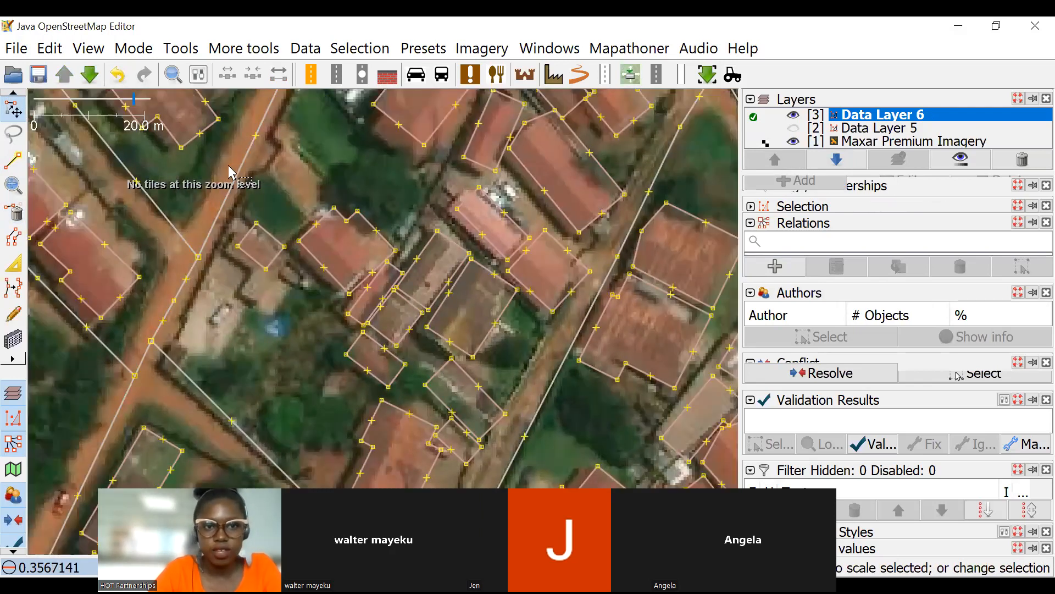
drag(214, 160, 569, 501)
key(shift+u)
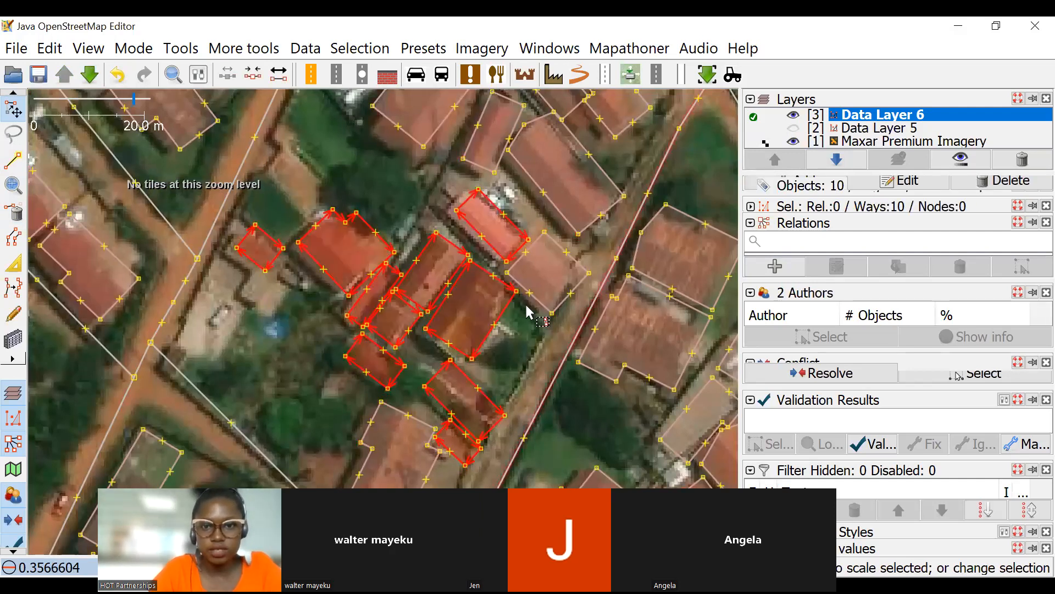
scroll(550, 318, down, 1)
scroll(330, 165, down, 1)
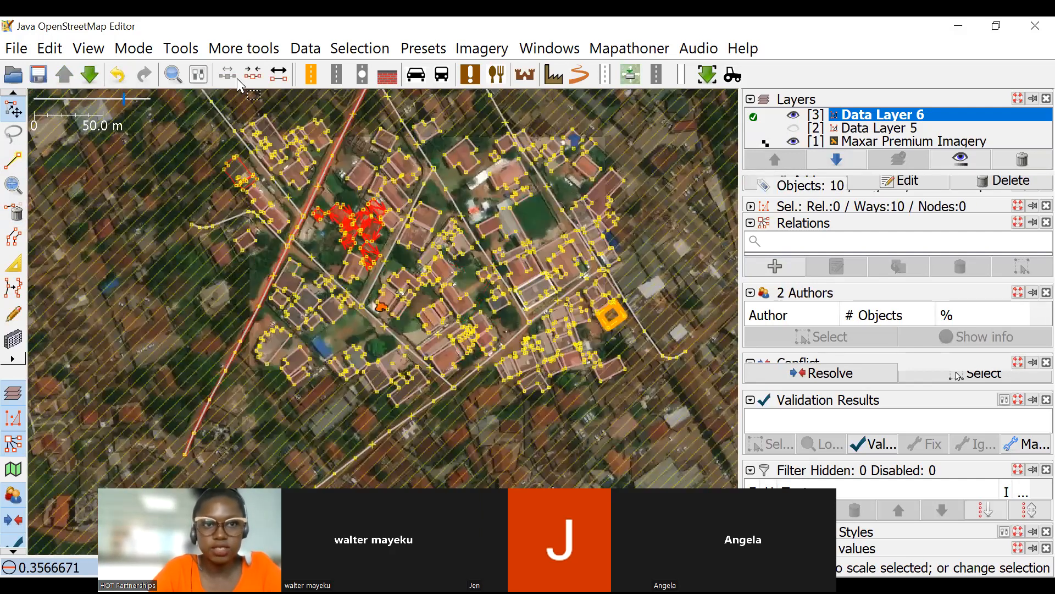
click(171, 73)
key(ctrl+f)
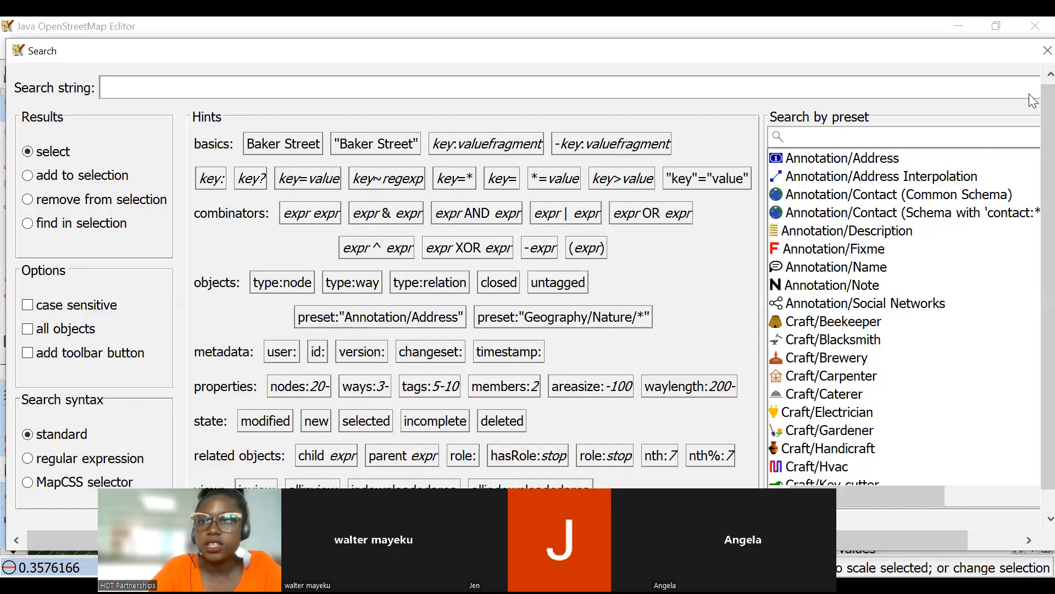
drag(868, 32, 865, 35)
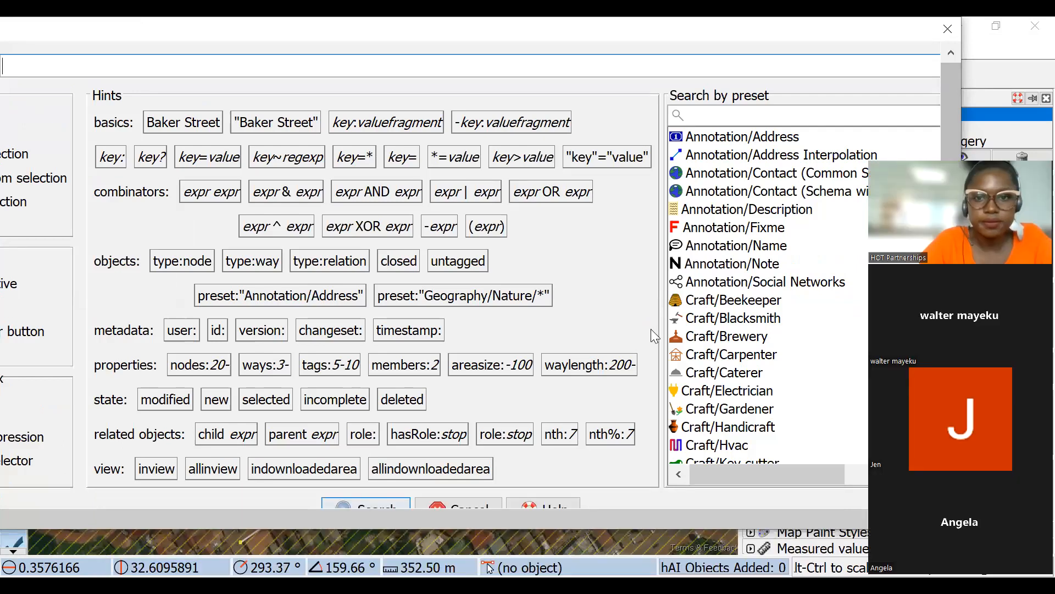
scroll(348, 465, down, 1)
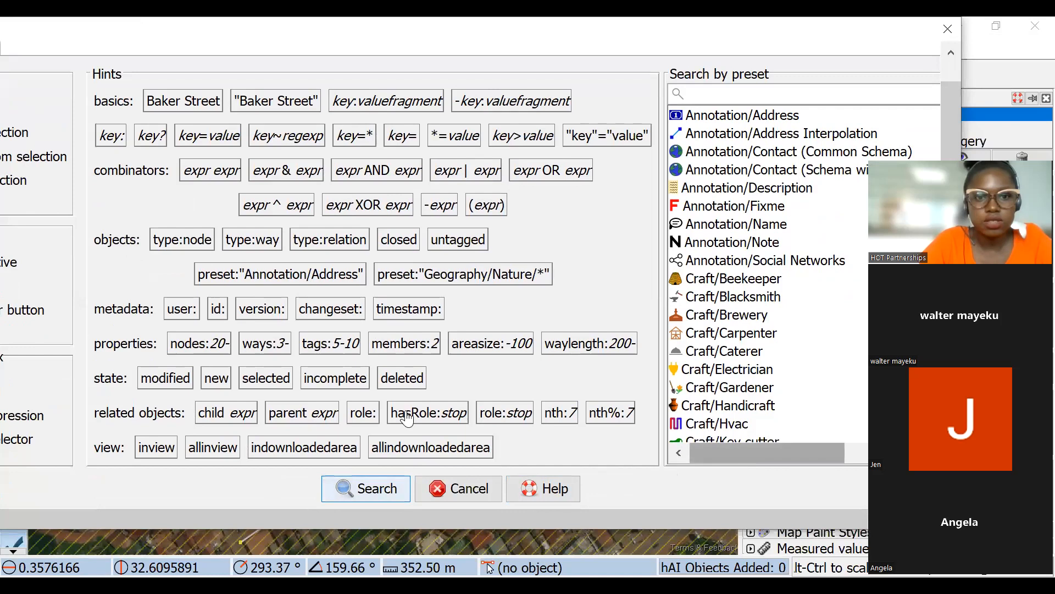
scroll(848, 90, up, 1)
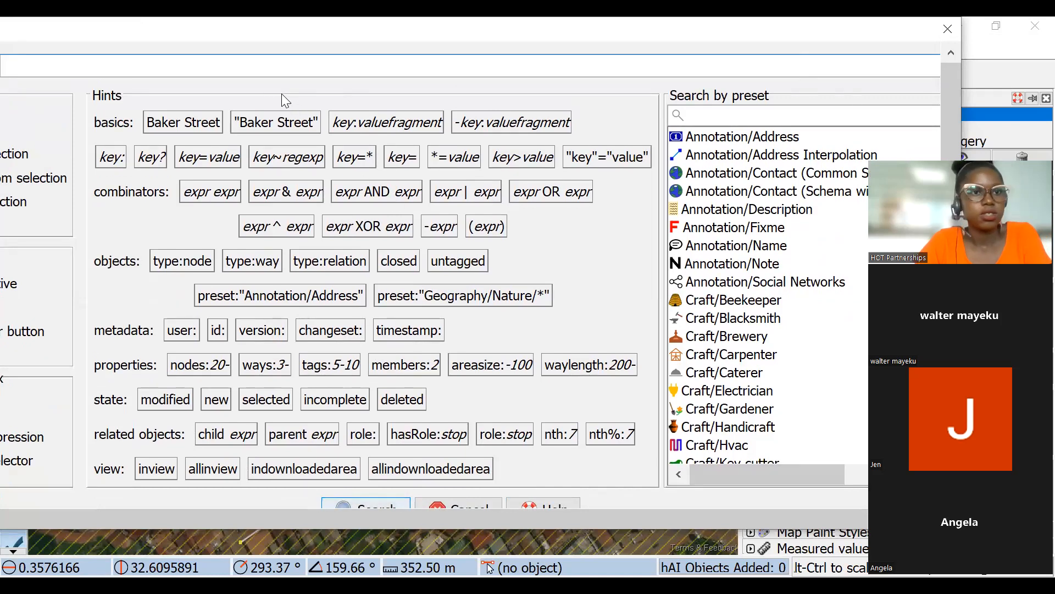
click(951, 34)
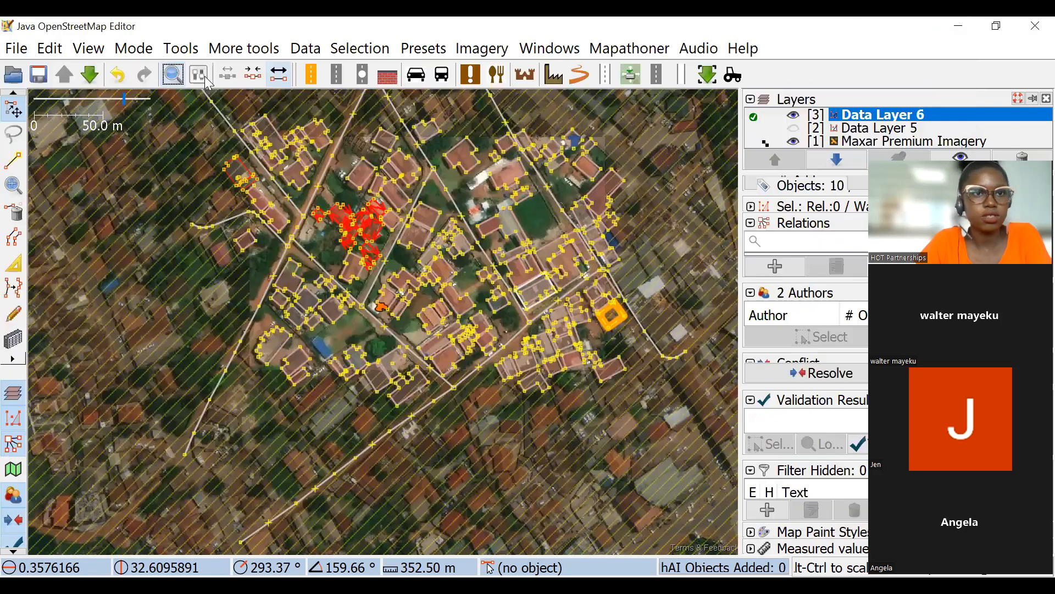
Run an object search on Data Layer 6 that selects the buildings.
click(166, 78)
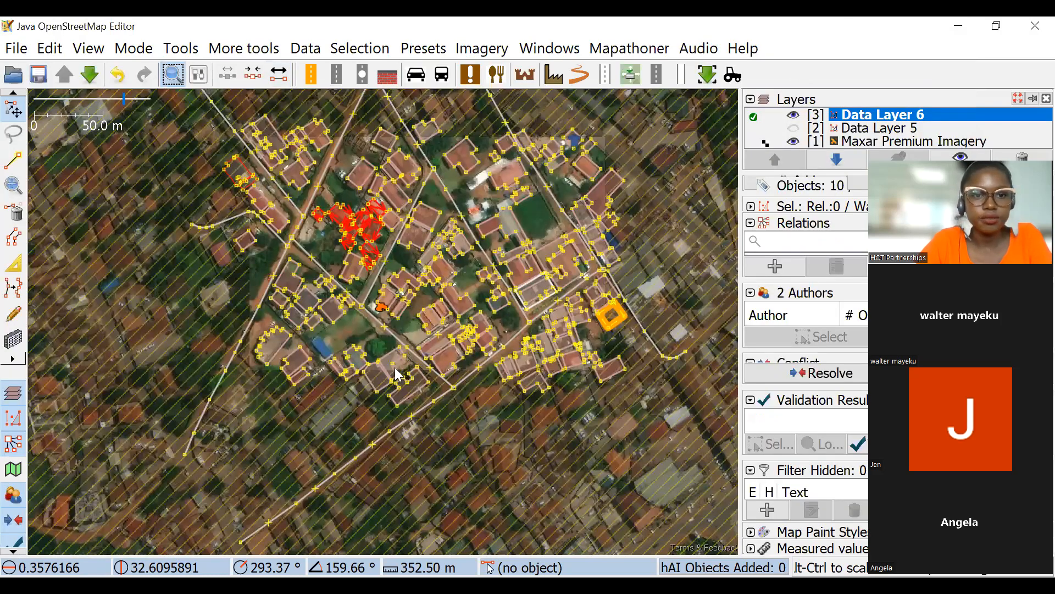
key(ctrl+f)
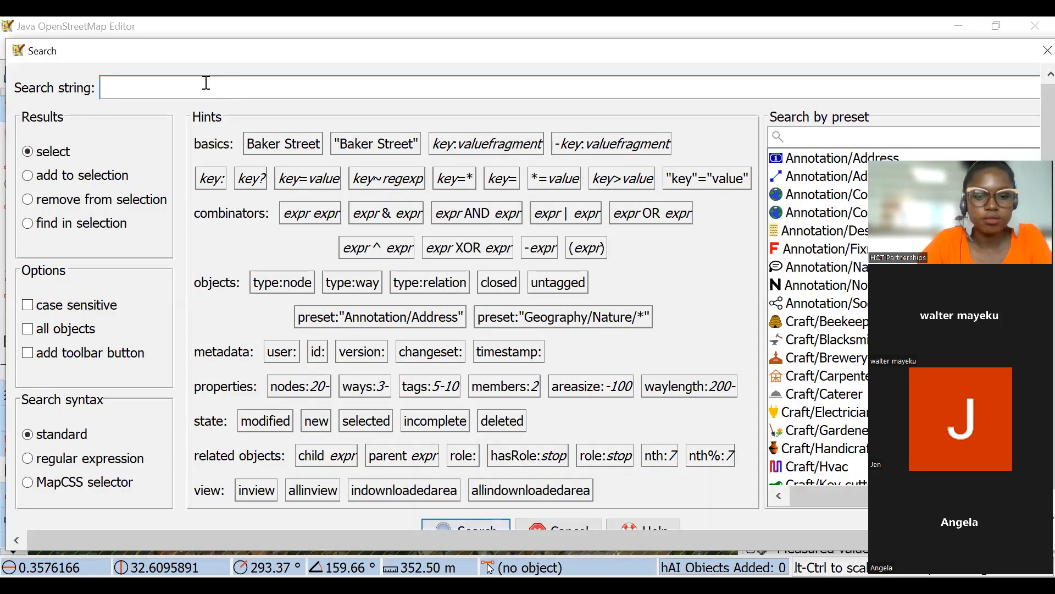
scroll(462, 303, down, 3)
click(466, 512)
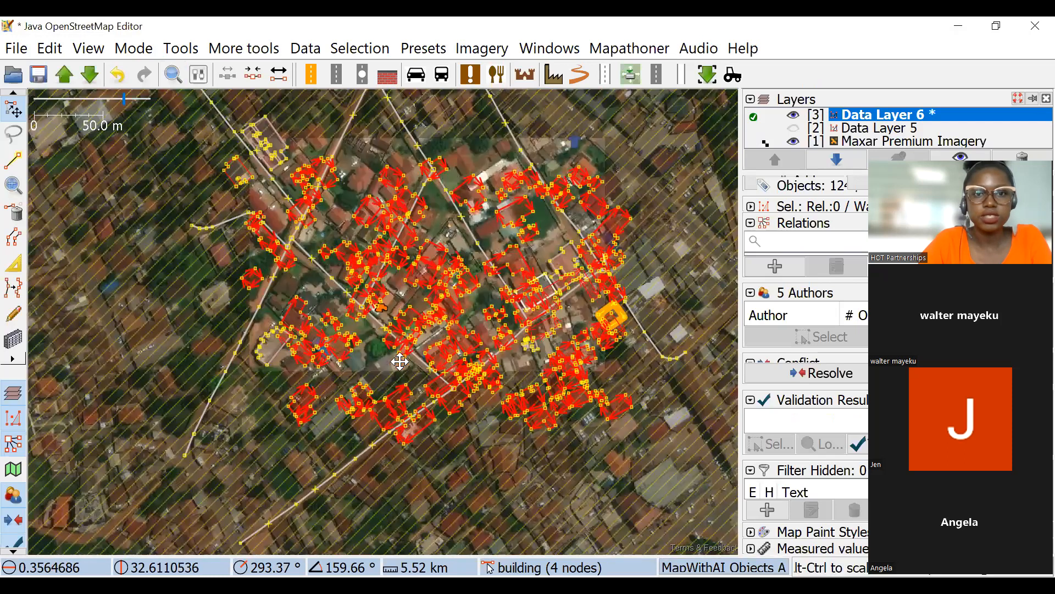
Move all the selected buildings together to the southwest, away from the Sempagala blocks, and get ready to draw.
drag(307, 492, 444, 395)
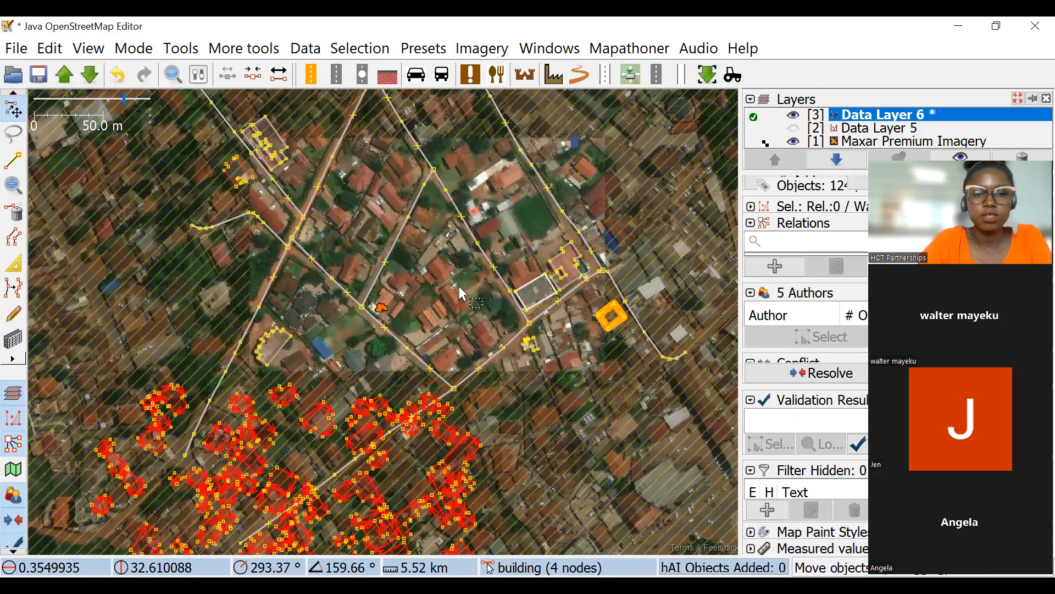
scroll(413, 262, up, 3)
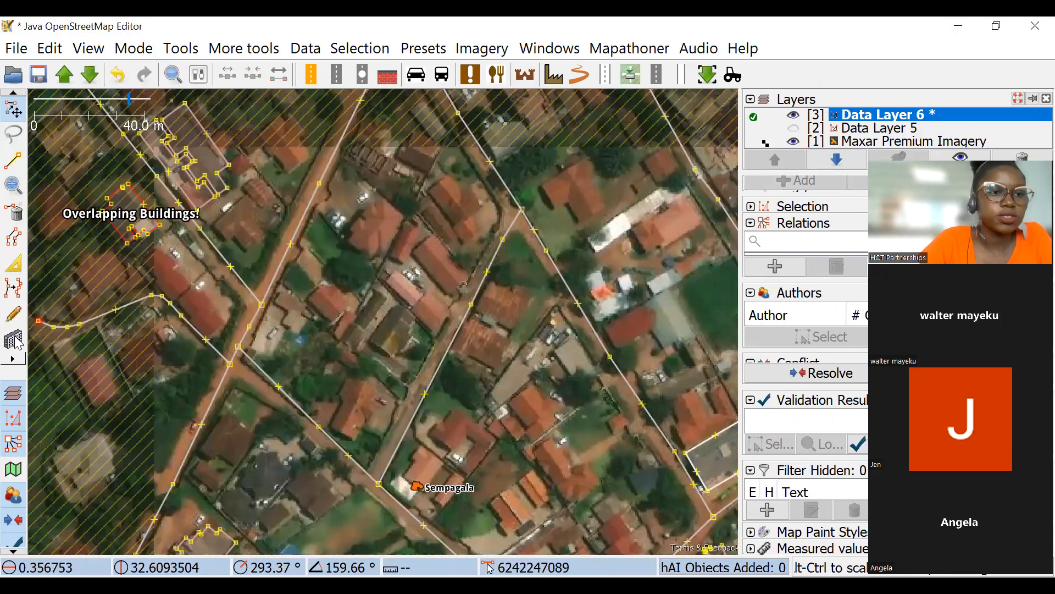
key(a)
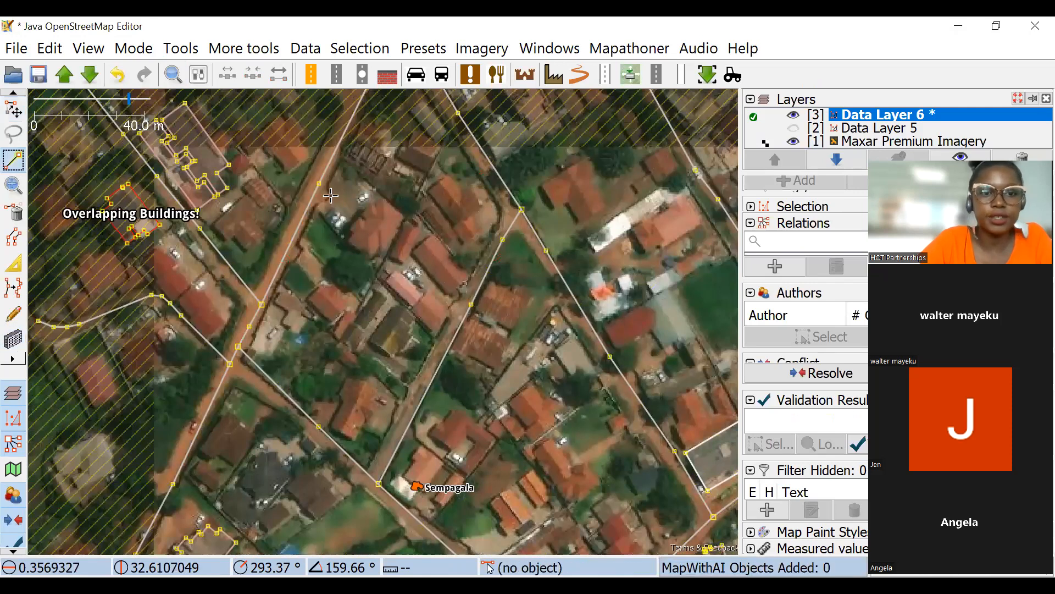
Trace three corners of the rusty-roofed building beside the road northeast of Sempagala.
drag(386, 374, 412, 258)
drag(516, 187, 419, 218)
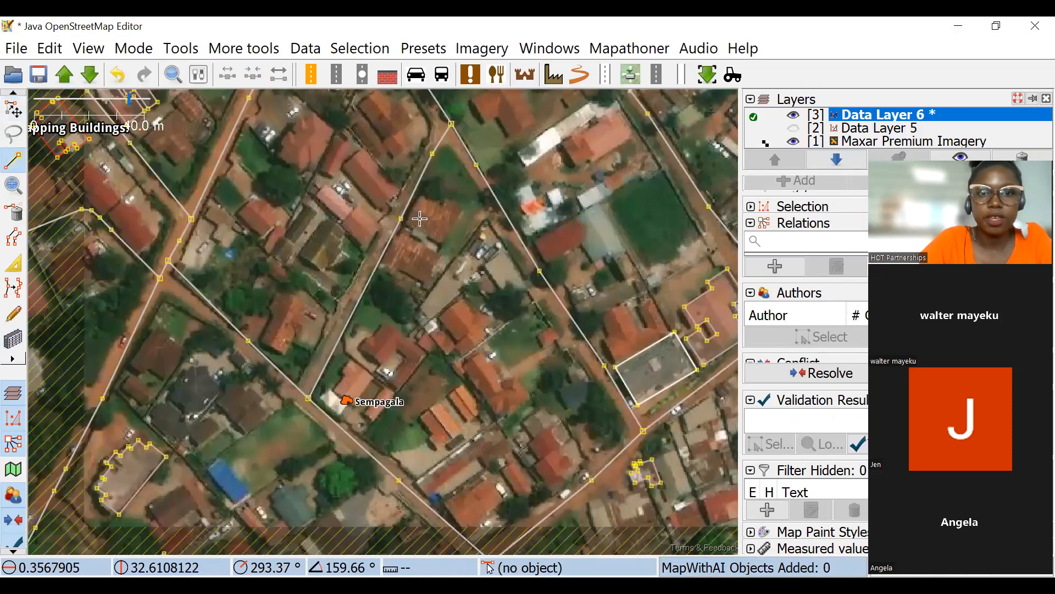
scroll(385, 235, up, 4)
click(374, 233)
click(517, 311)
click(586, 188)
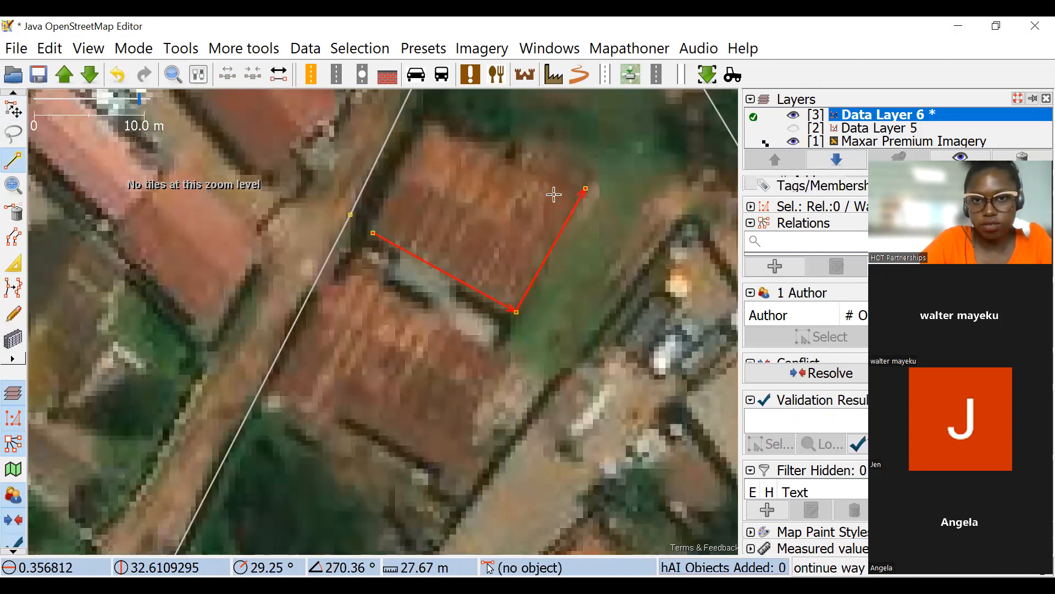
Continue the line with three corners of the dark red-roofed building east of the road.
drag(516, 329, 402, 375)
scroll(405, 371, down, 2)
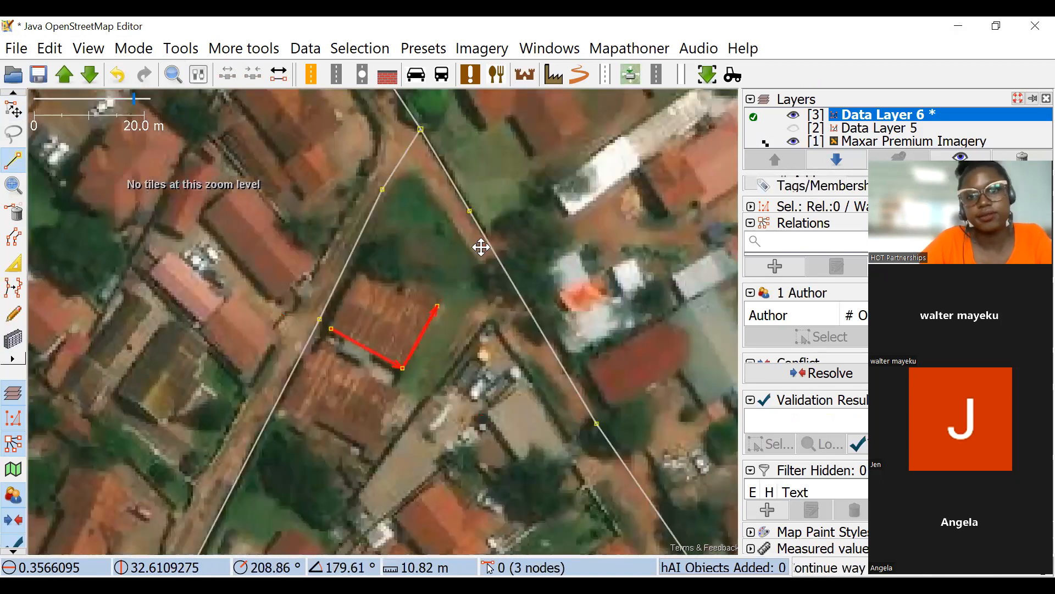
scroll(409, 358, down, 2)
drag(481, 247, 403, 253)
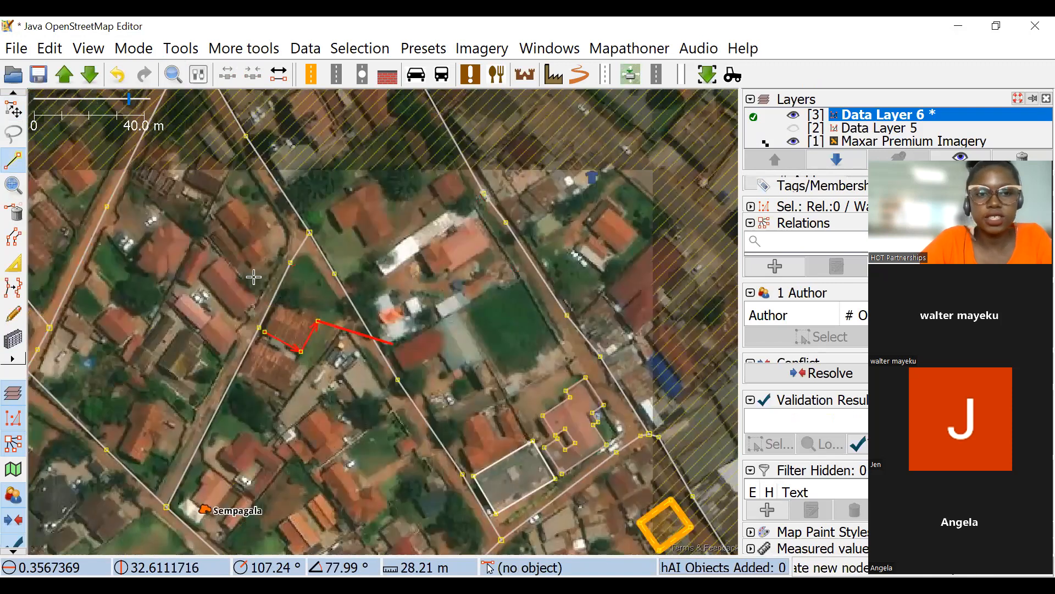
scroll(361, 329, up, 4)
click(374, 341)
click(428, 428)
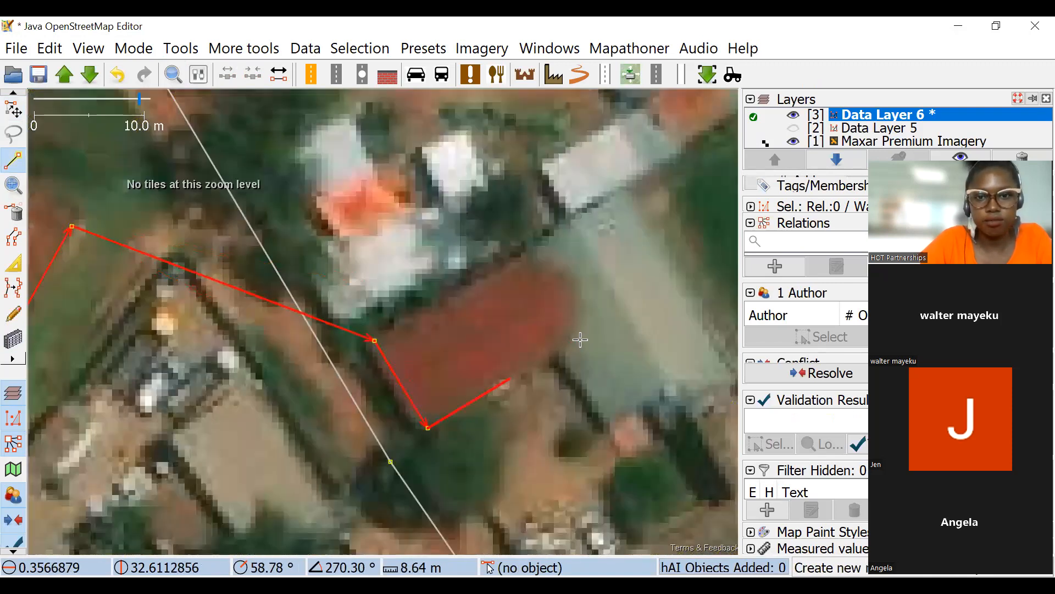
click(580, 339)
Continue the line with three corners of the small red roof section beside the long white roof.
scroll(419, 318, down, 4)
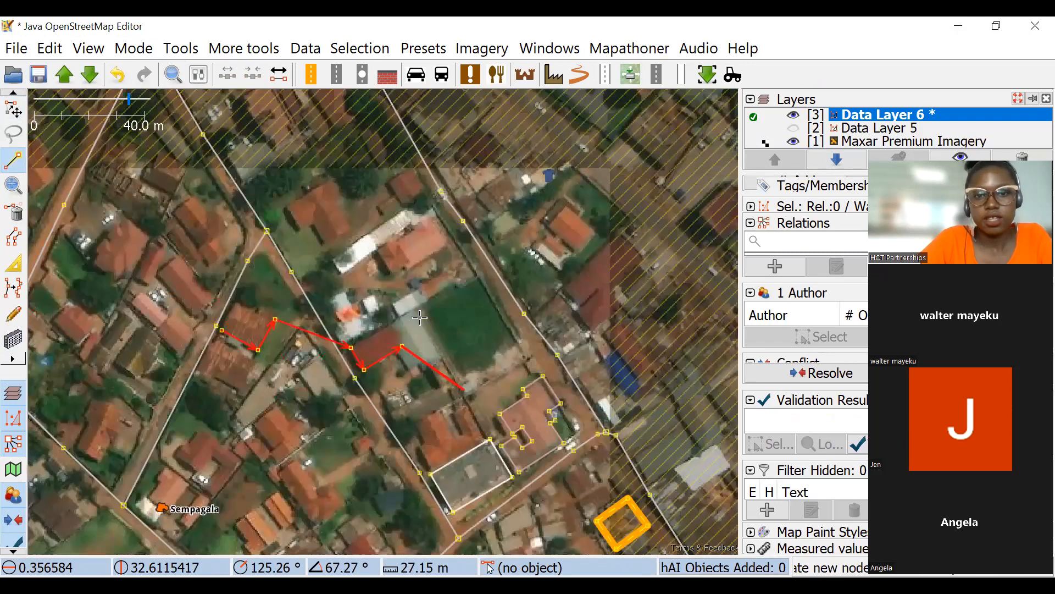
drag(481, 302, 392, 149)
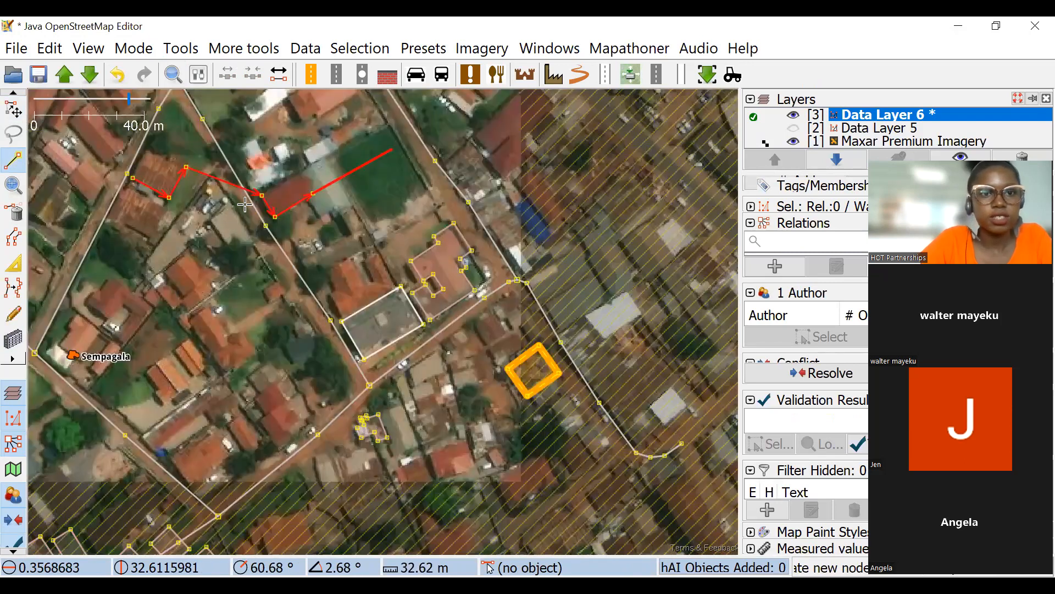
scroll(245, 205, up, 6)
click(197, 179)
drag(259, 151, 331, 320)
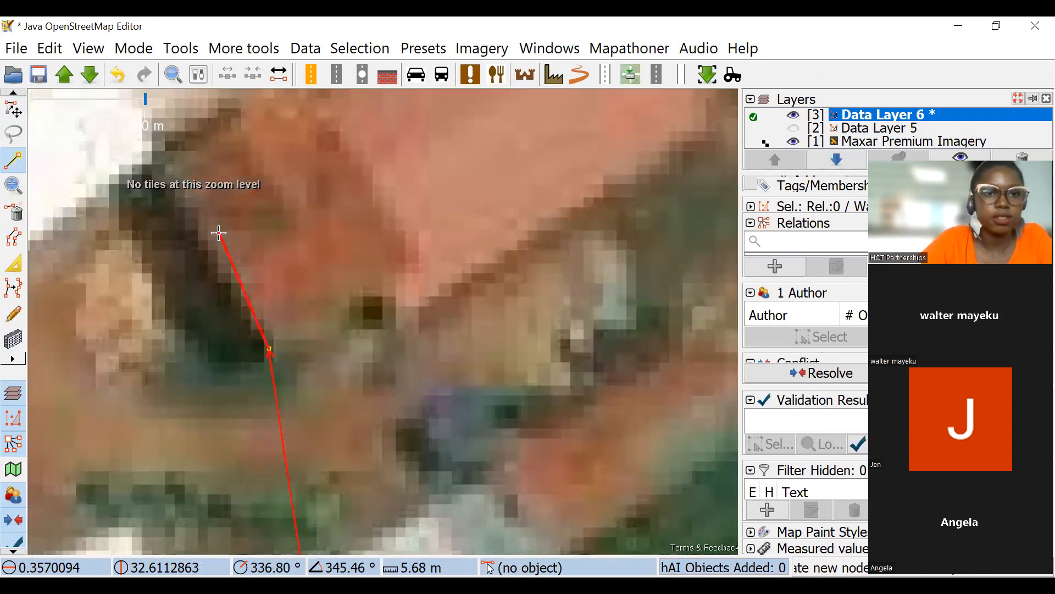
click(416, 238)
drag(319, 122, 404, 249)
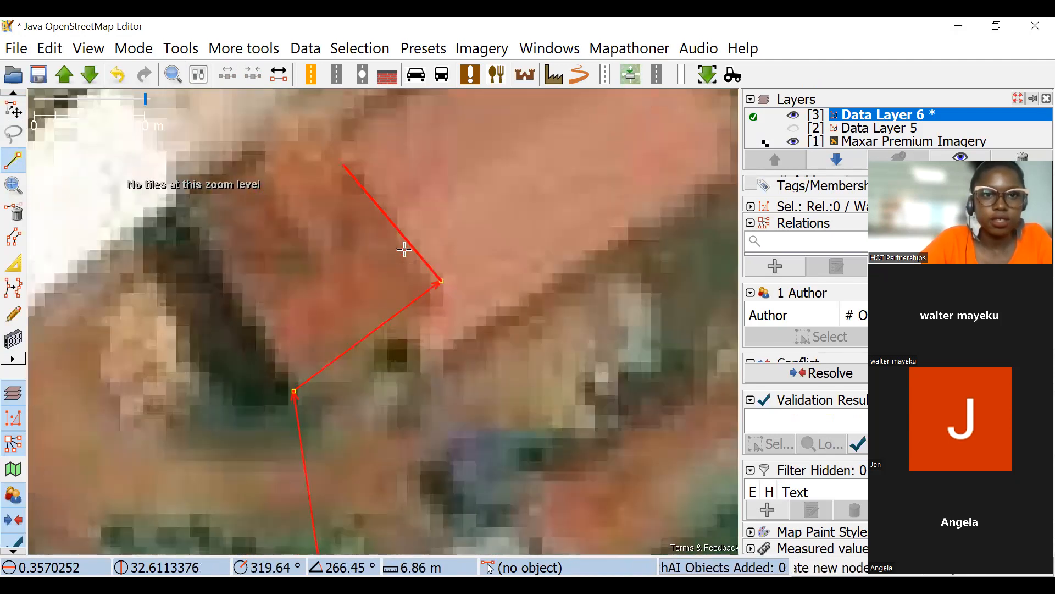
Convert the traced three-corner sets into rectangular buildings with Batch Orthogonal Building.
scroll(390, 233, down, 6)
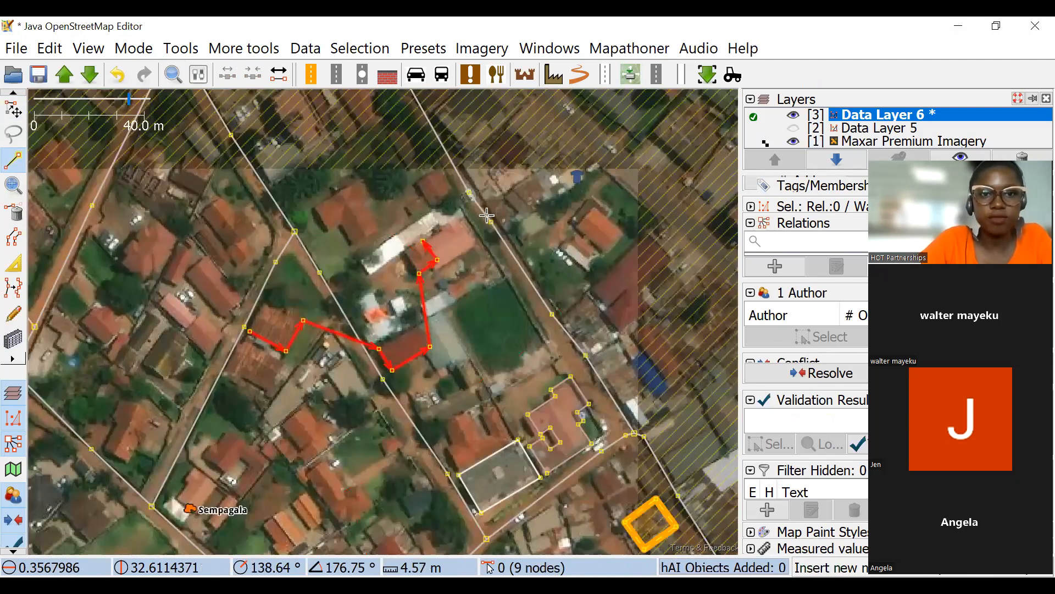
drag(481, 312, 490, 321)
drag(477, 187, 492, 176)
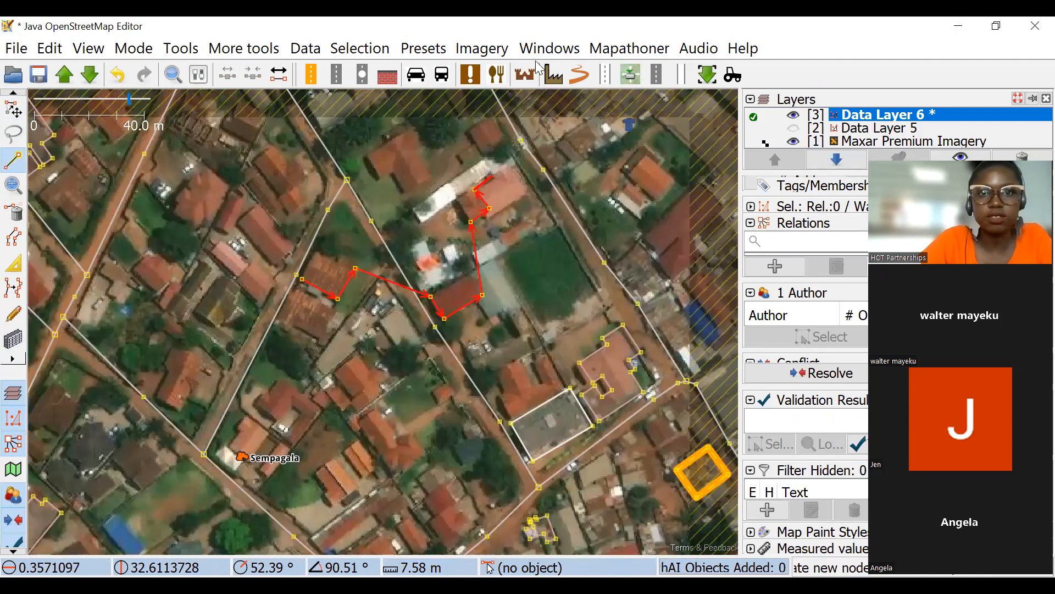
click(625, 48)
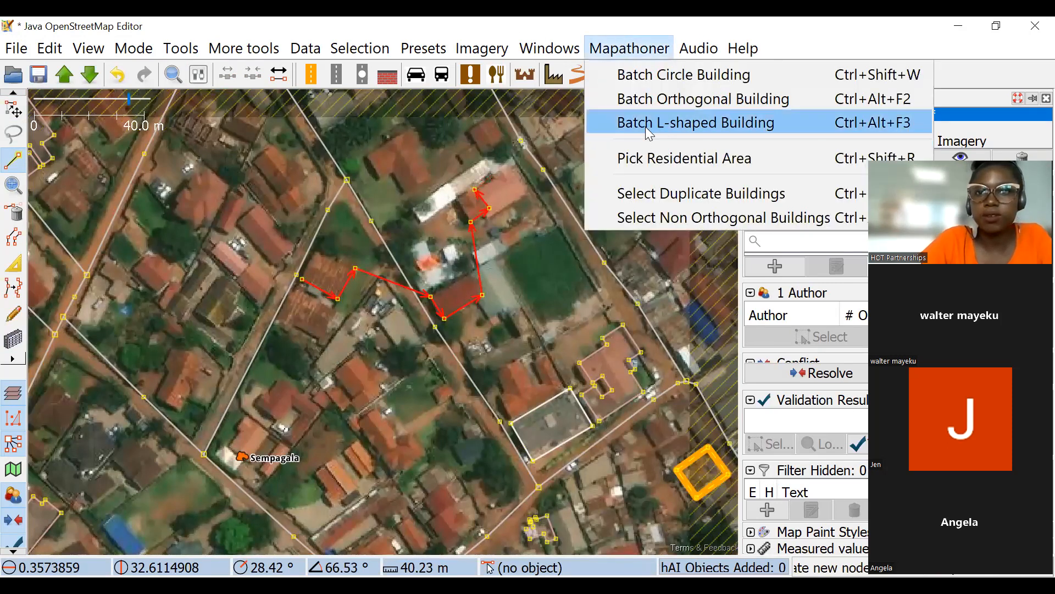
click(695, 100)
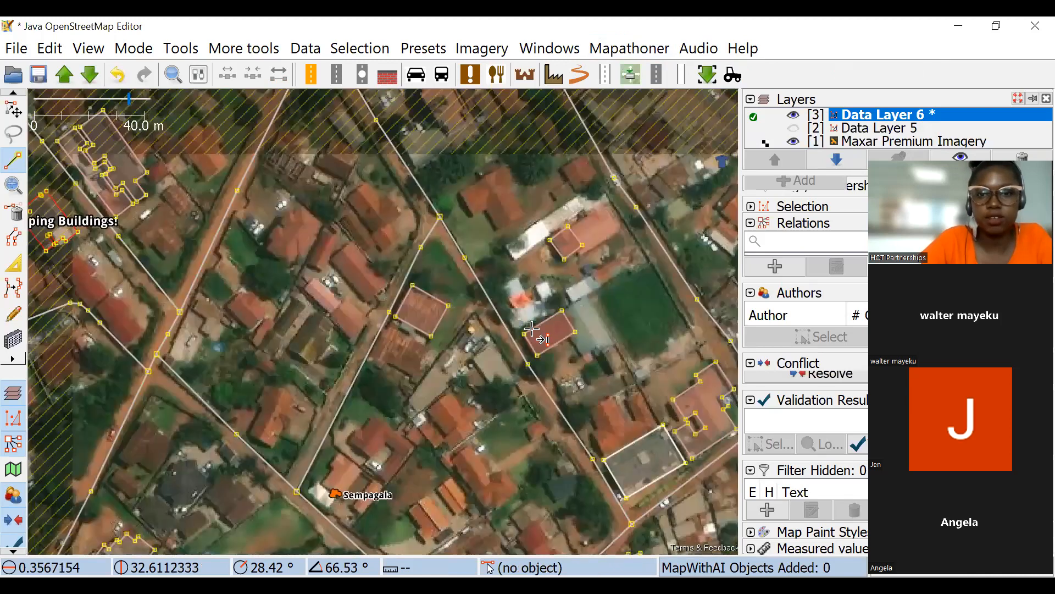
Mark two opposite points on each of the two orange-roofed buildings just east of Sempagala.
drag(531, 328, 527, 308)
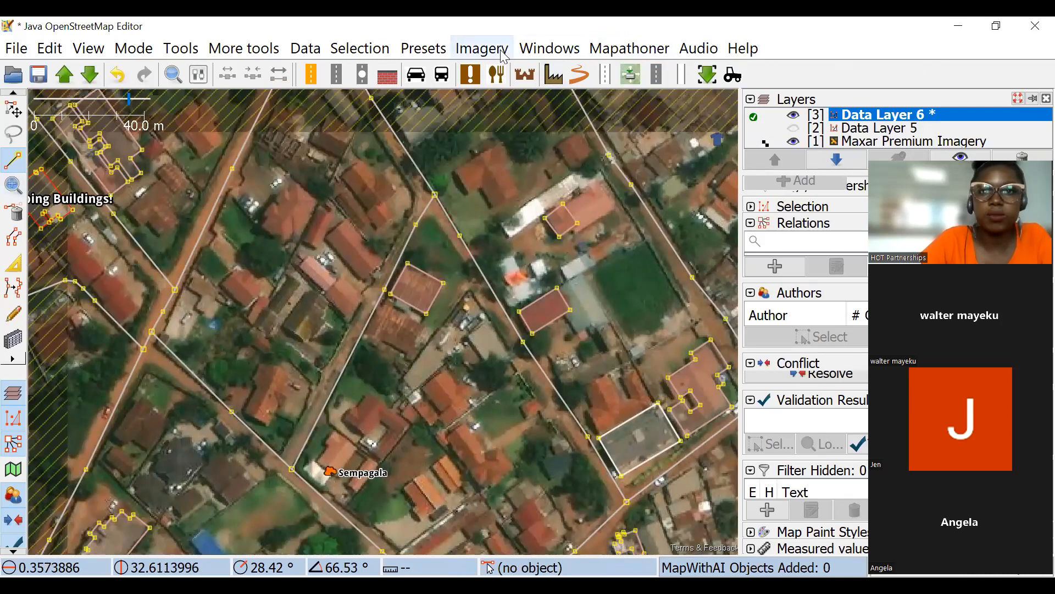
mouse_move(476, 303)
mouse_down()
mouse_move(441, 304)
mouse_move(364, 255)
mouse_up()
drag(334, 324, 354, 248)
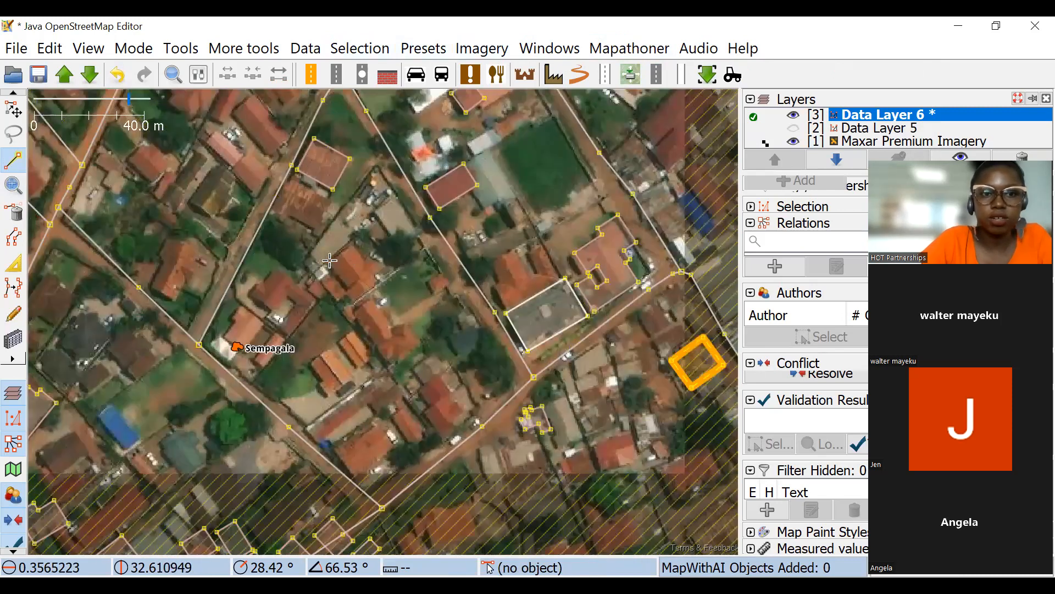
scroll(330, 261, up, 2)
click(306, 268)
click(368, 284)
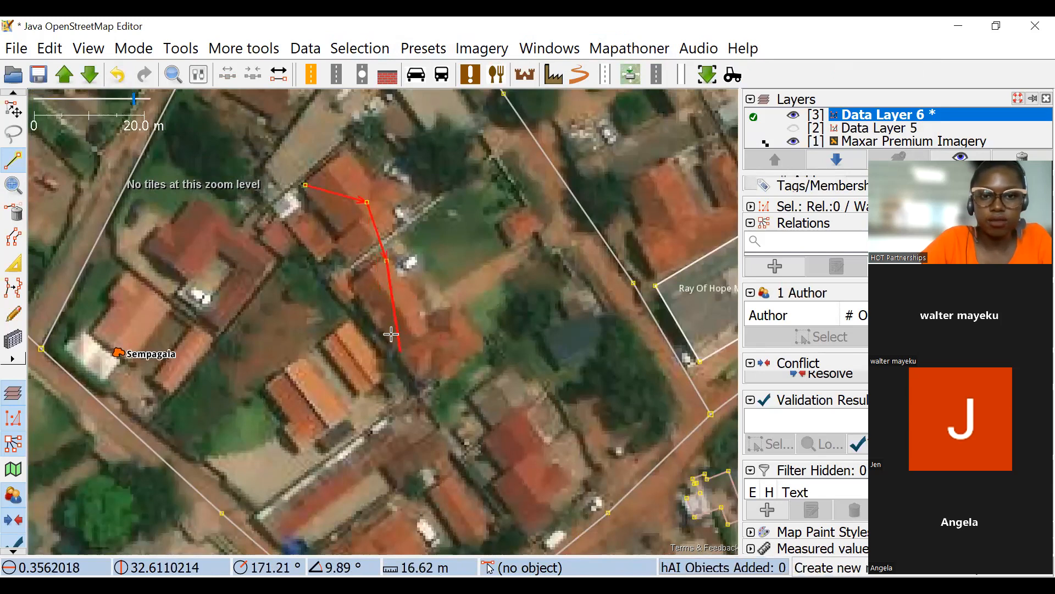
click(387, 261)
click(382, 321)
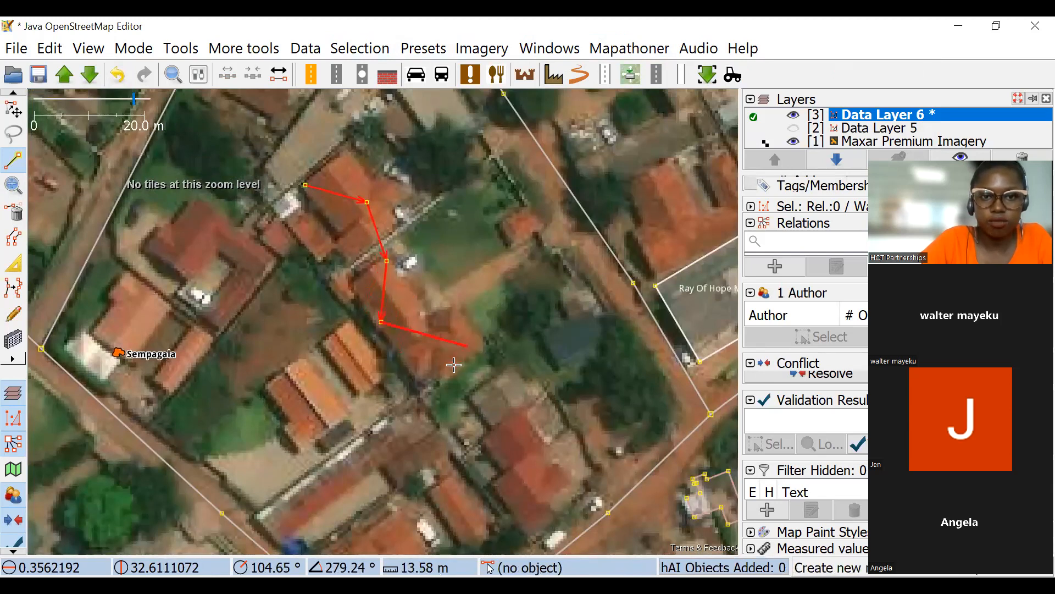
Continue the line with two opposite points on the small orange roof near the southern road junction.
drag(414, 378, 586, 228)
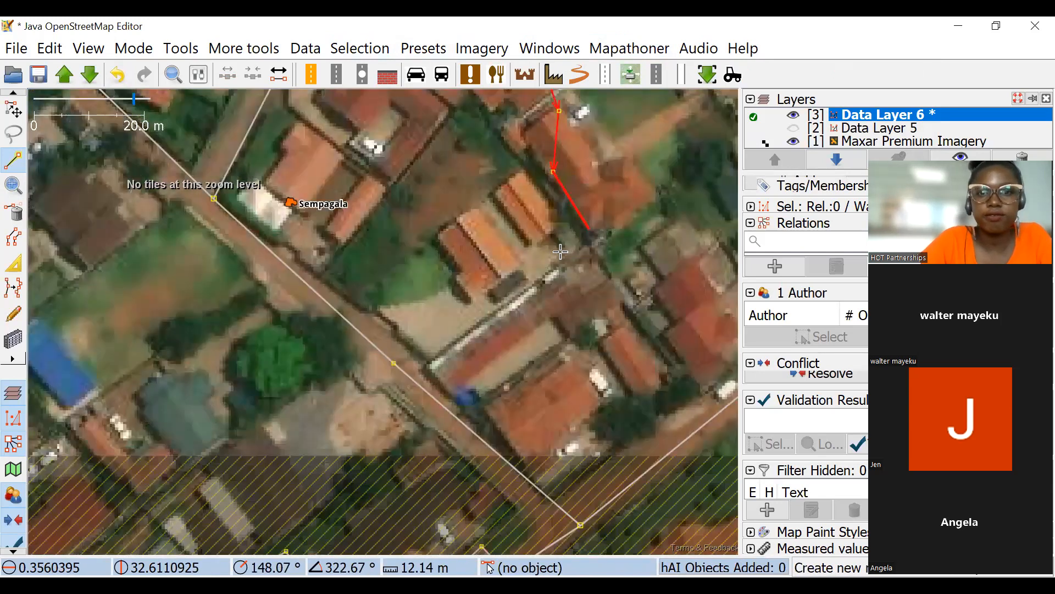
scroll(345, 211, up, 2)
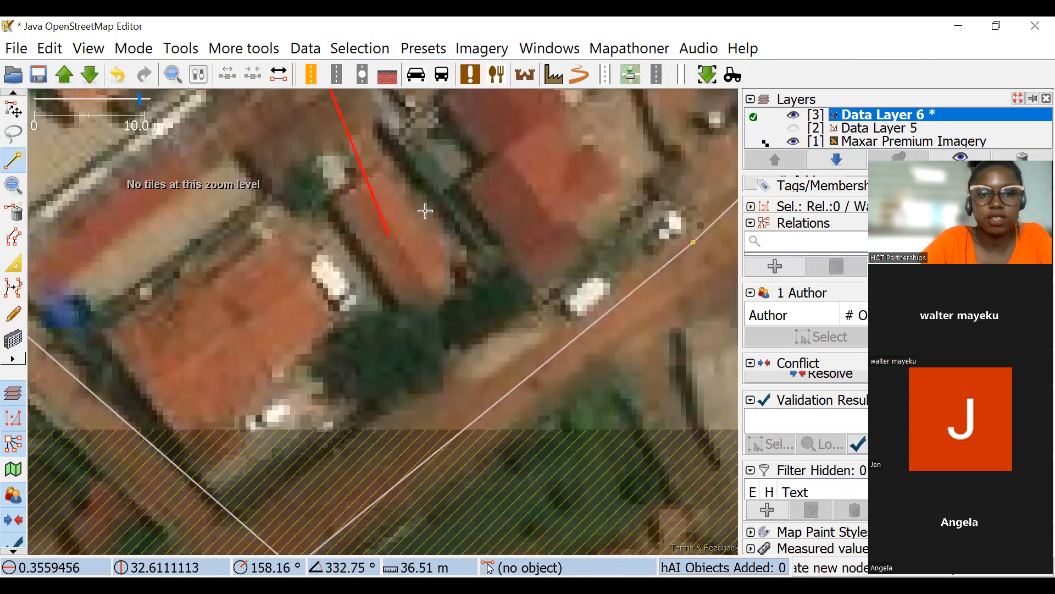
click(336, 197)
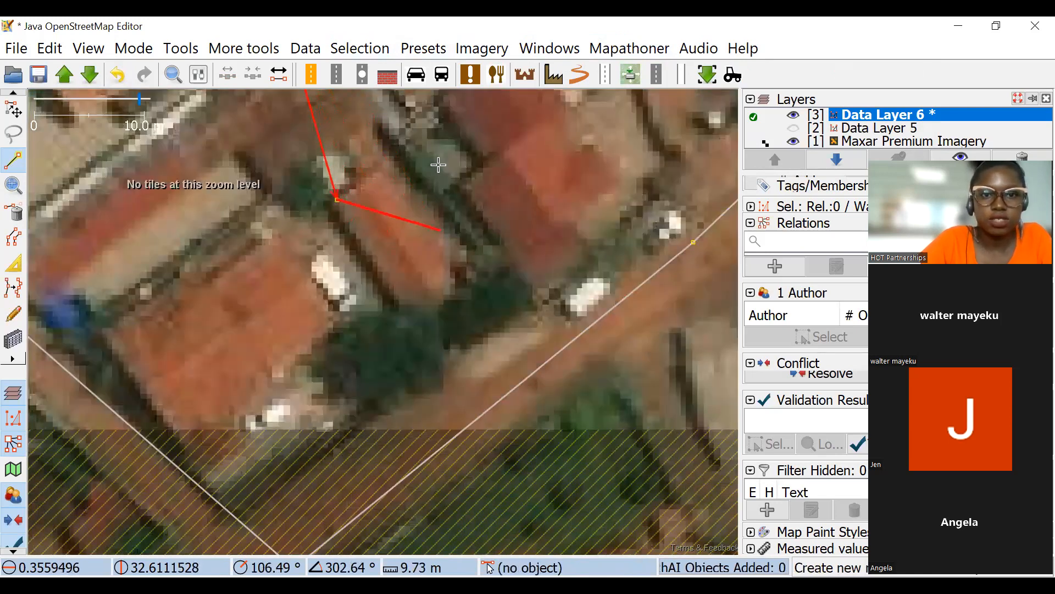
click(431, 214)
drag(430, 215, 400, 369)
Convert the marked point pairs into round buildings with Batch Circle Building.
click(630, 52)
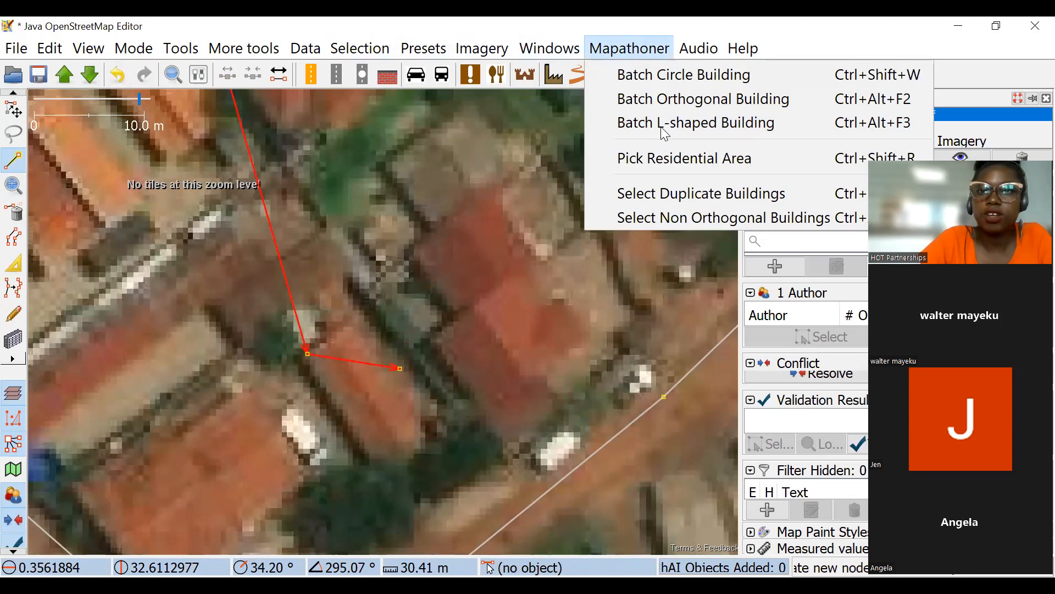
click(621, 76)
scroll(439, 217, down, 2)
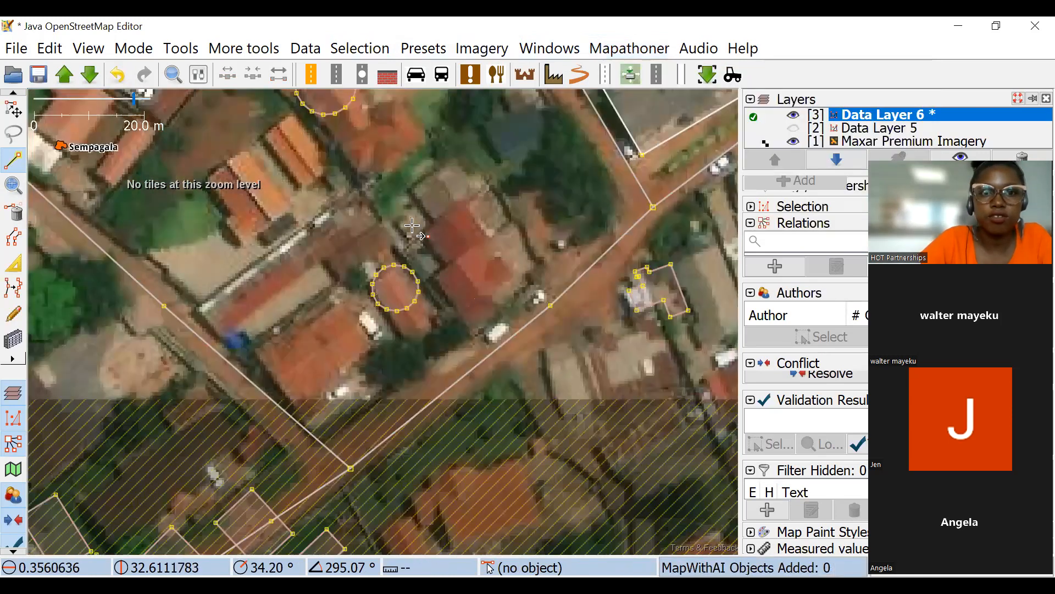
Select the three circular buildings southeast of Sempagala with a selection box and delete them.
click(14, 109)
scroll(391, 223, down, 2)
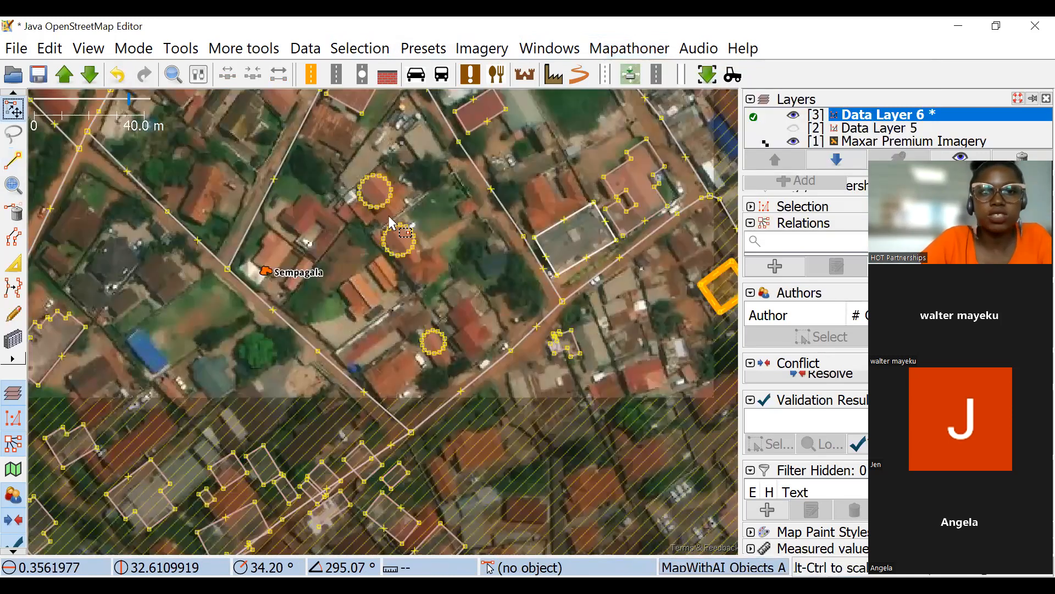
drag(351, 195, 482, 408)
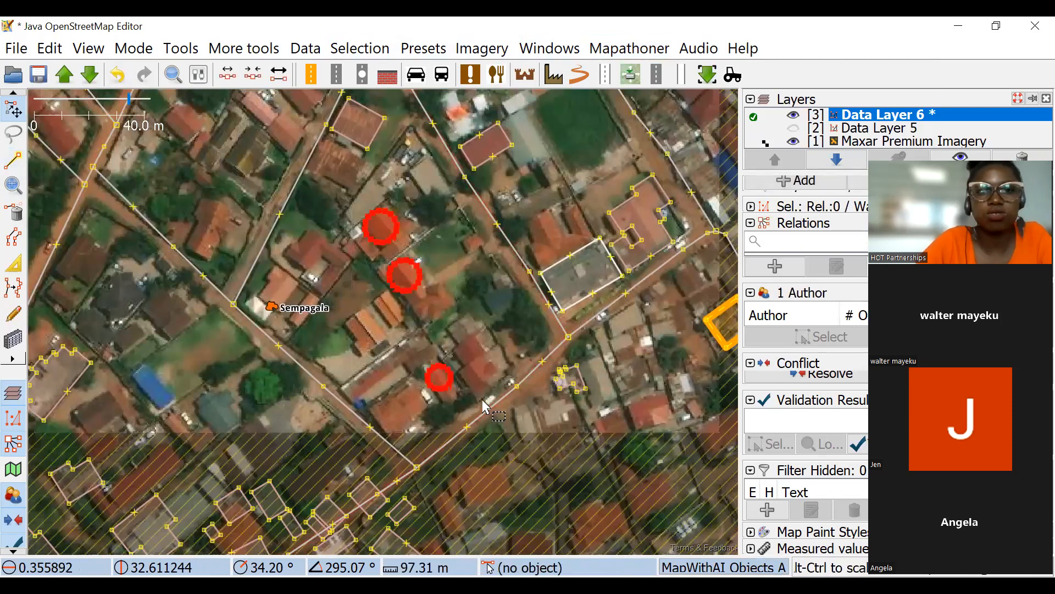
key(Delete)
Move the northern edge of the rusty-roofed building slightly inward with the building drawing tool.
drag(488, 286, 700, 406)
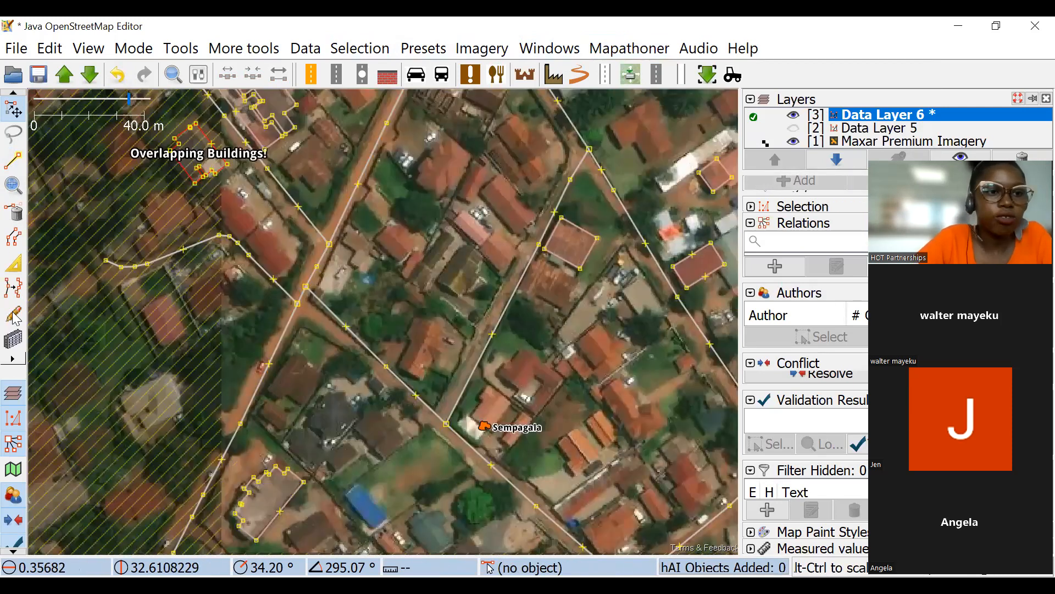
click(14, 160)
scroll(561, 226, up, 2)
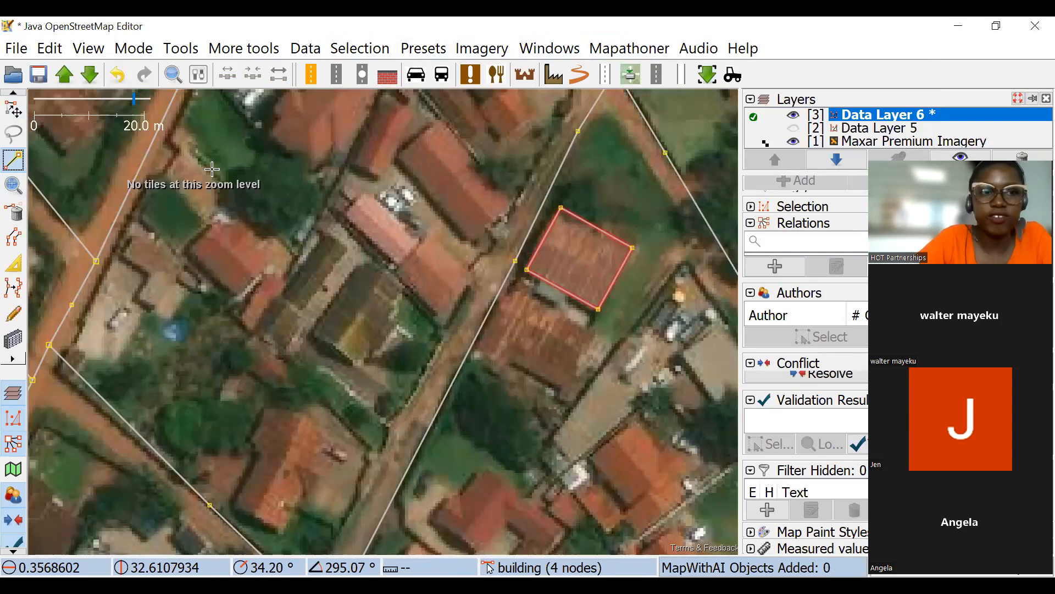
click(13, 110)
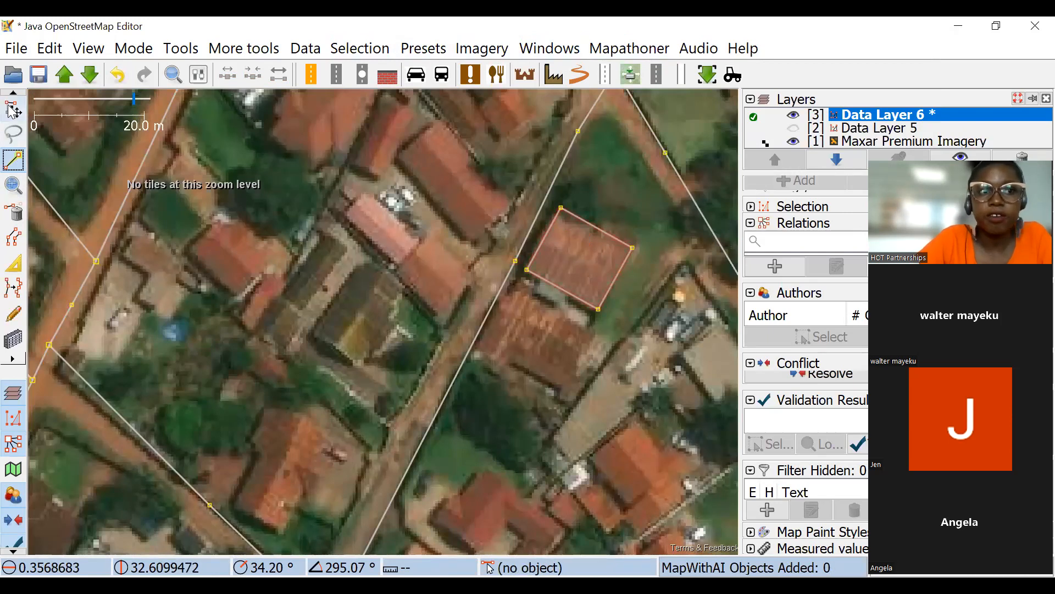
drag(535, 259, 486, 253)
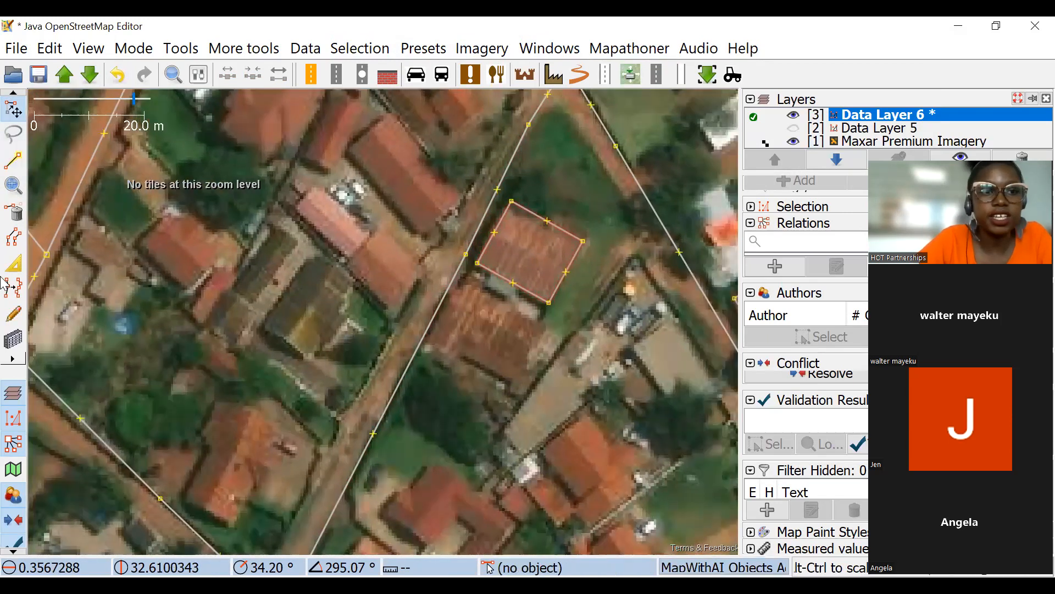
click(13, 262)
click(567, 241)
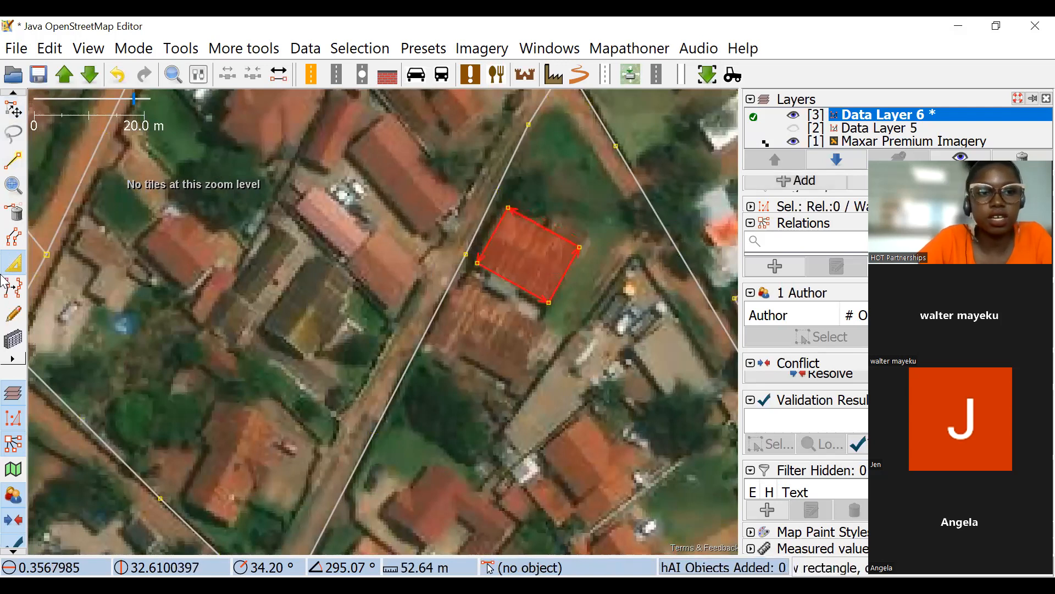
Extend the northwest edge of the small building beside the long white roof slightly outward.
scroll(456, 286, down, 2)
mouse_move(569, 205)
mouse_down()
mouse_move(522, 217)
mouse_move(564, 220)
mouse_up()
scroll(498, 248, up, 2)
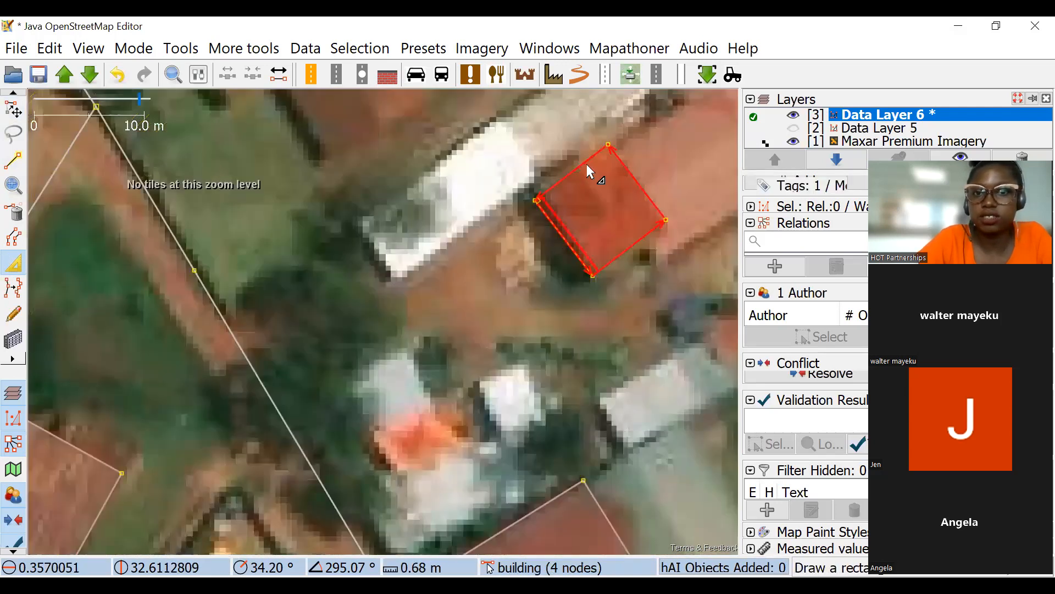
drag(586, 164, 579, 155)
scroll(574, 217, down, 2)
drag(568, 309, 581, 249)
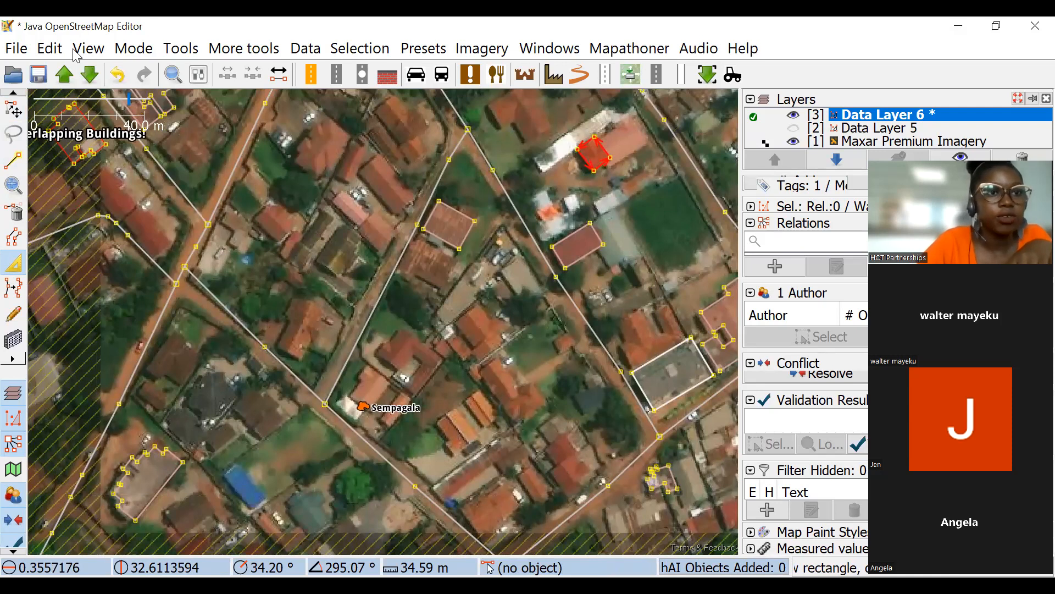
Search the plugin preferences for "mapa" to check the mapathoner plugin, then close the preferences.
click(52, 50)
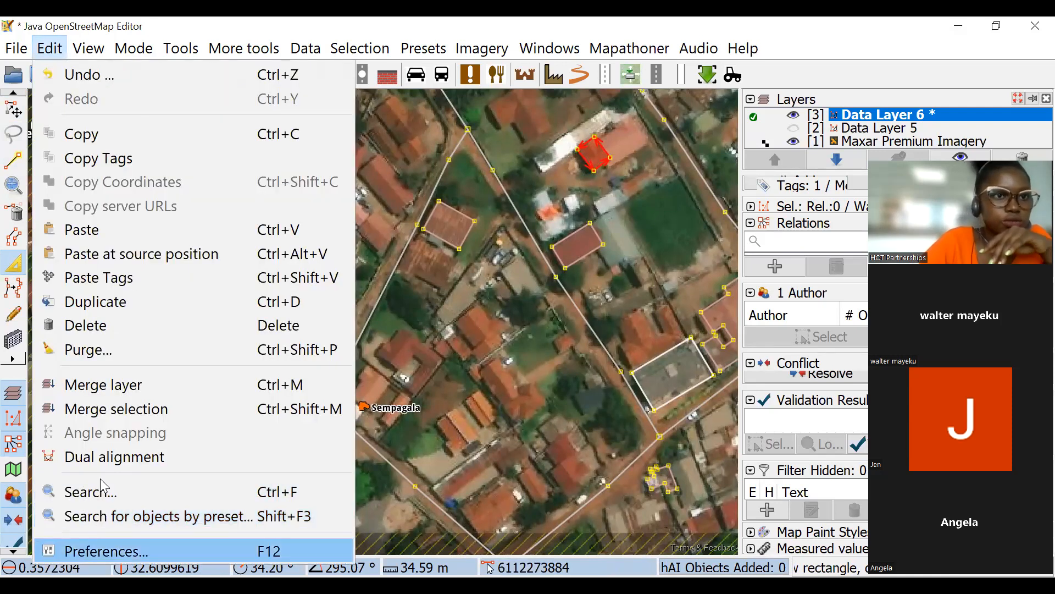
mouse_move(88, 49)
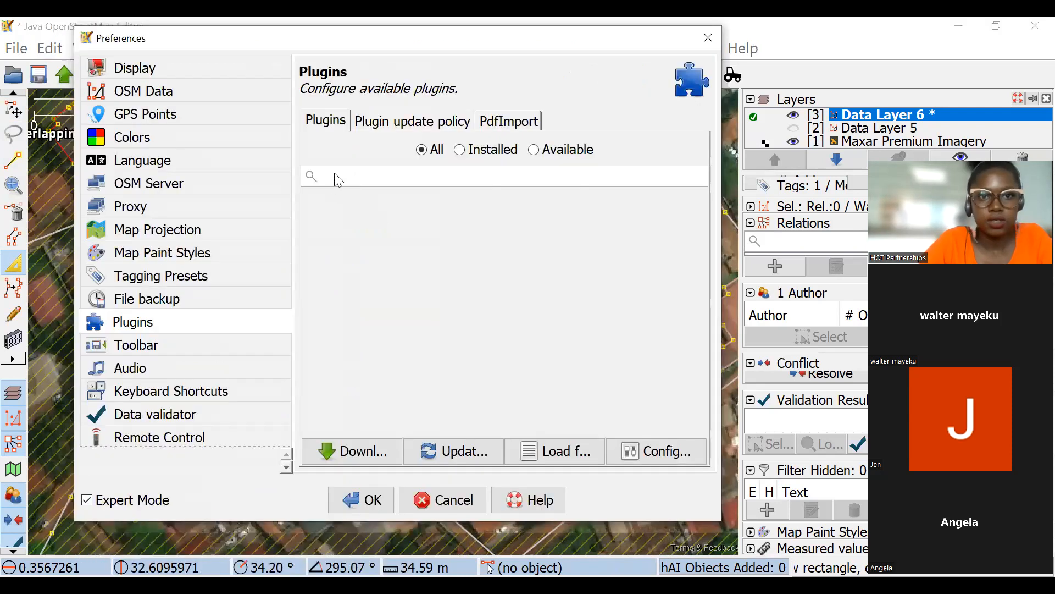
text(ma)
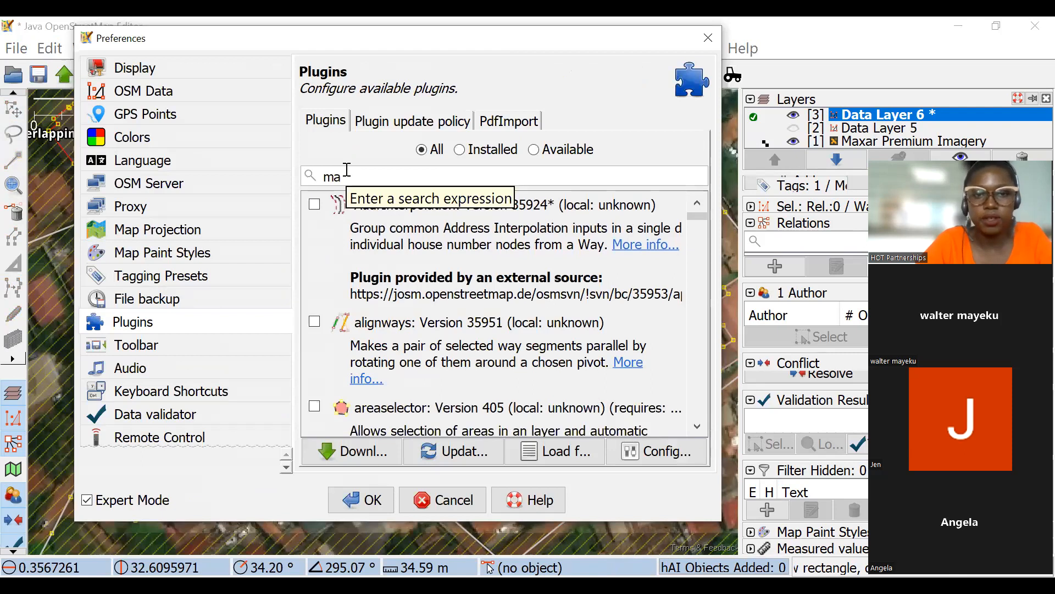
text(p)
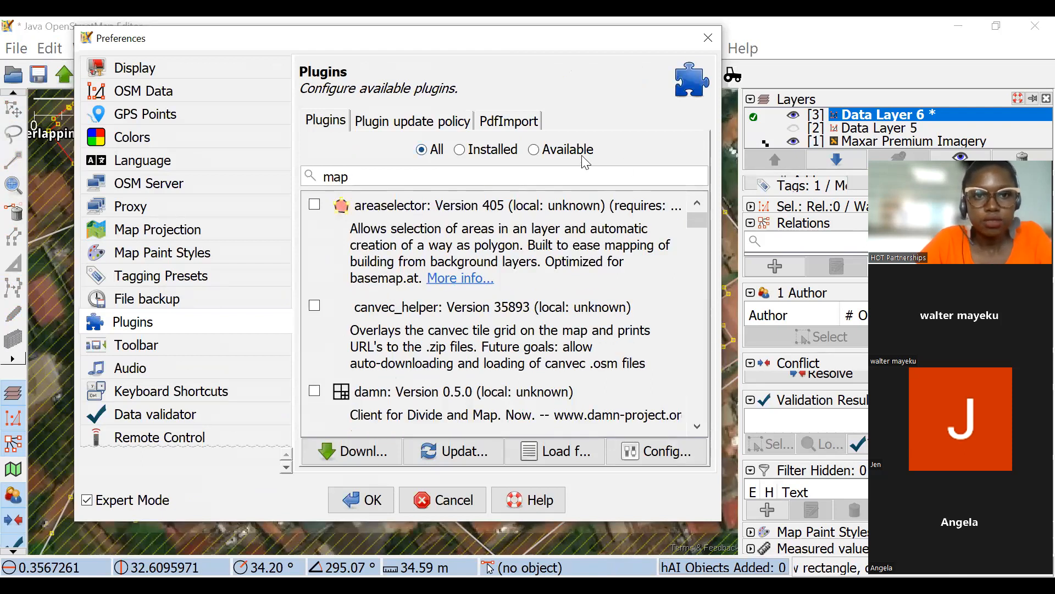
text(a)
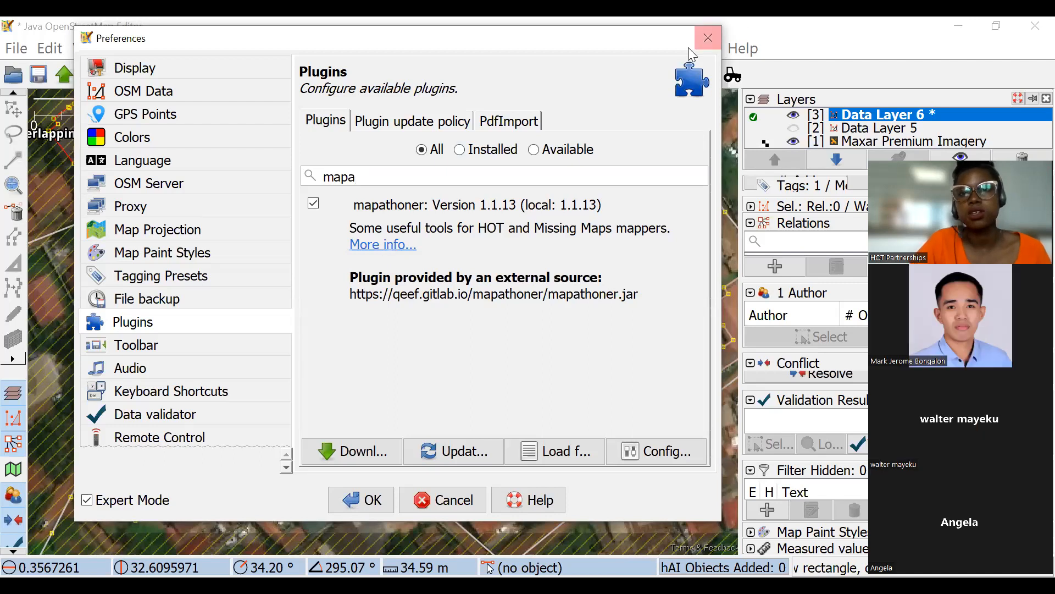
click(712, 47)
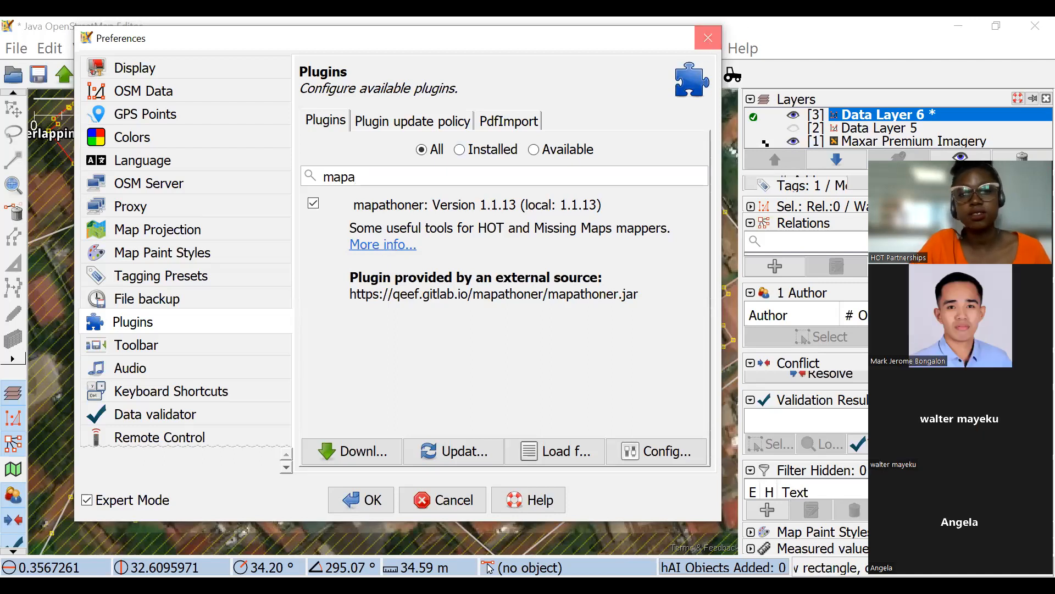
drag(423, 299, 486, 197)
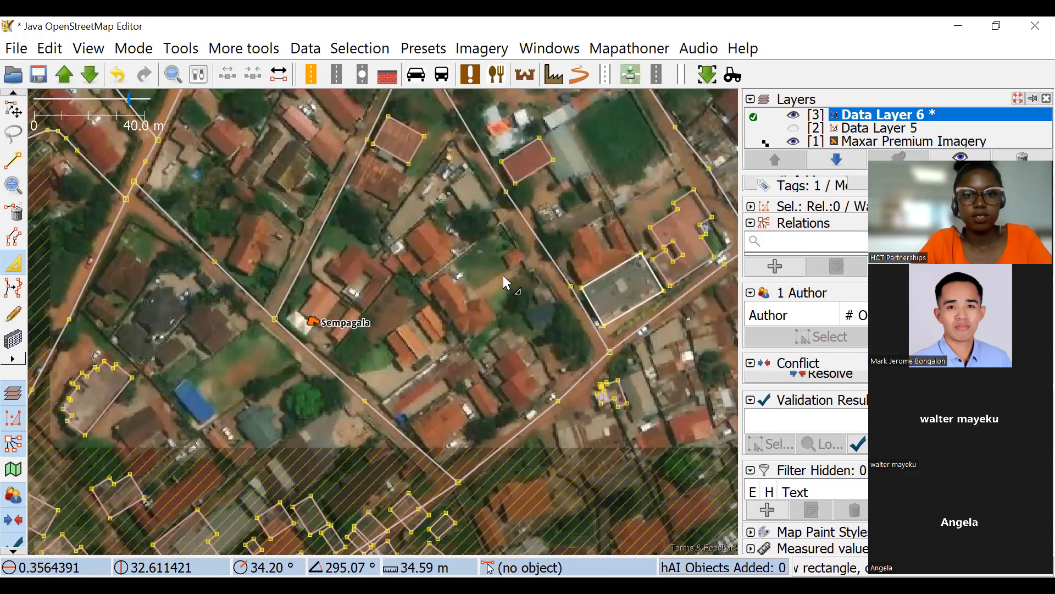
scroll(577, 246, down, 2)
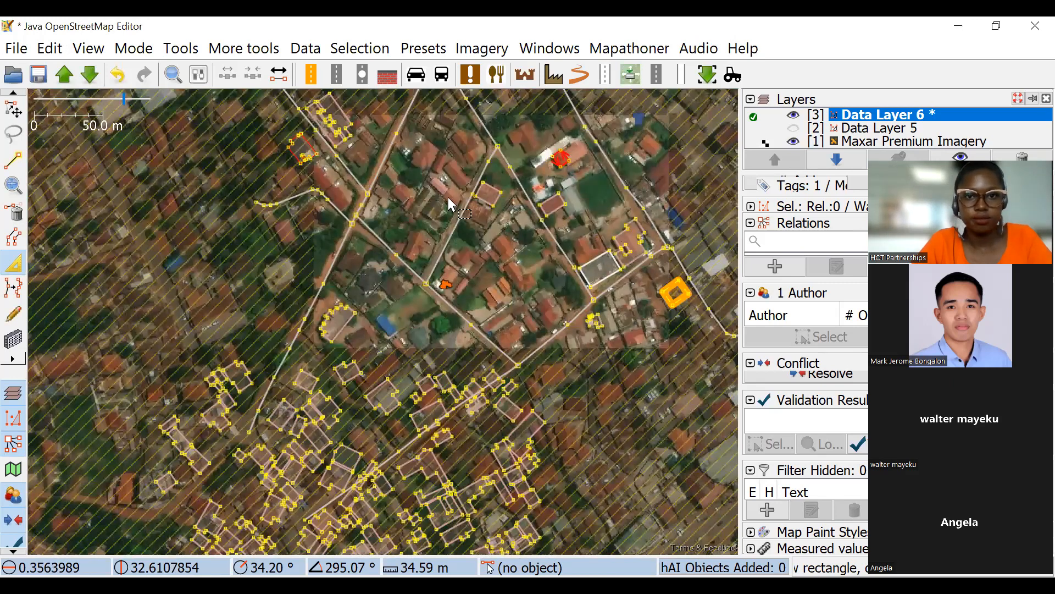
key(s)
drag(493, 197, 482, 198)
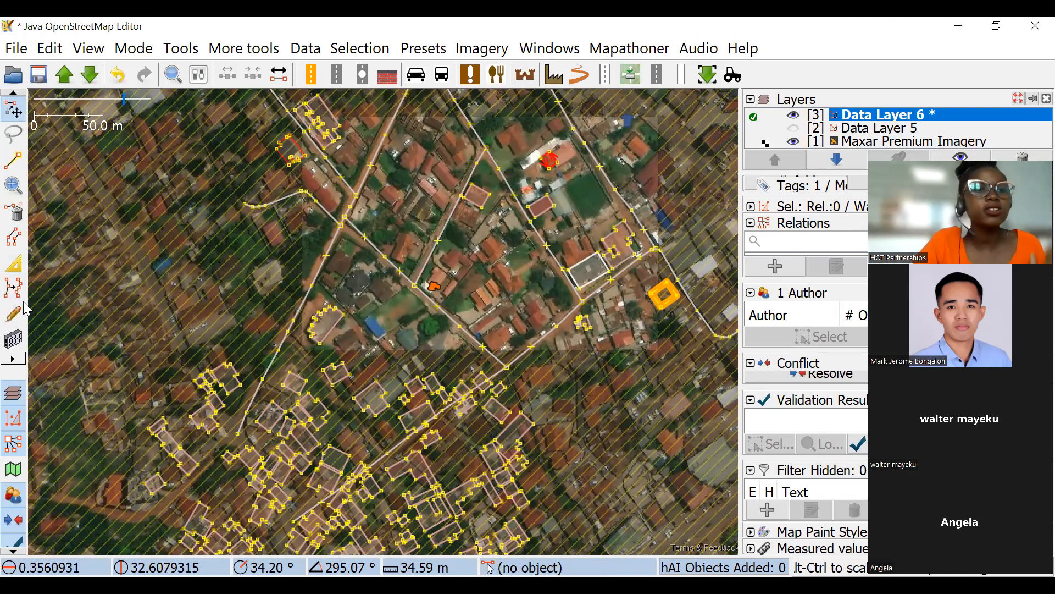
Mark three corners each of the blue-roofed building and the green-roofed building southwest of Sempagala with one drawn way.
scroll(386, 215, up, 2)
drag(315, 359, 268, 277)
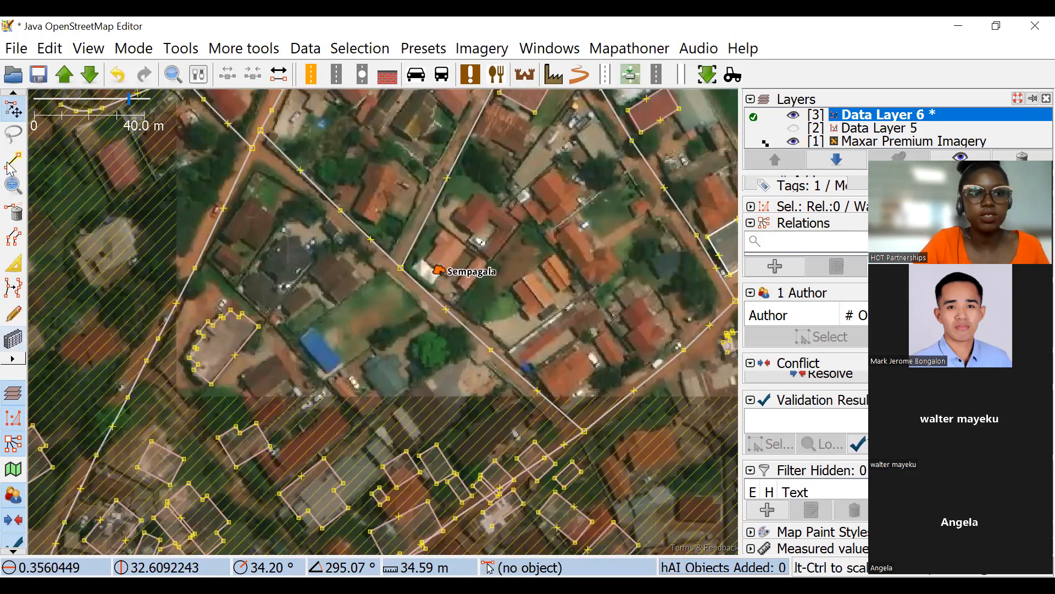
click(11, 165)
scroll(305, 333, up, 2)
scroll(294, 338, up, 4)
click(293, 378)
drag(410, 455, 225, 208)
click(315, 384)
click(427, 292)
drag(259, 159, 177, 179)
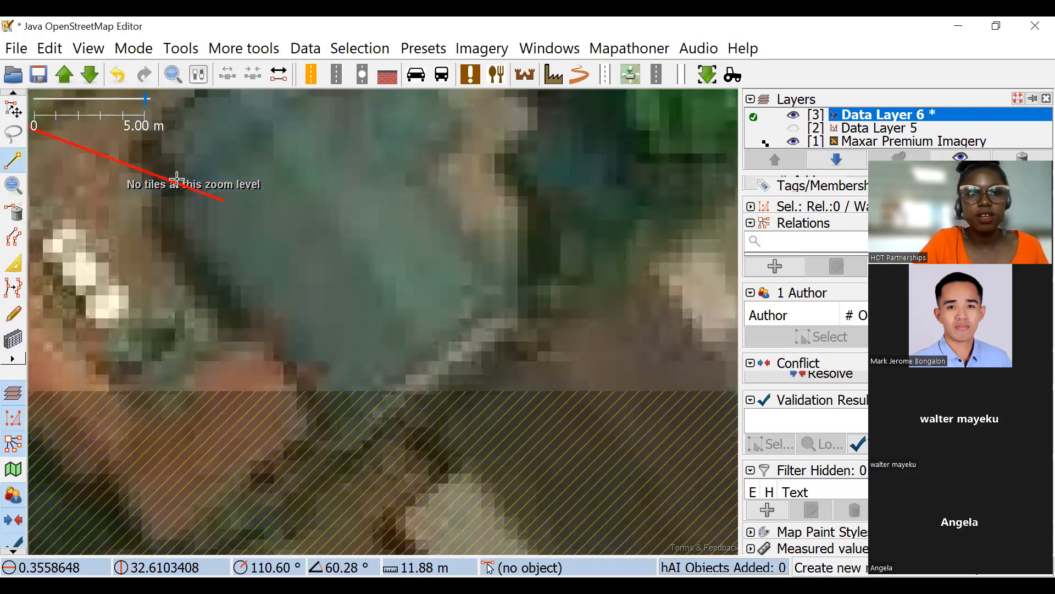
click(342, 412)
click(483, 295)
Extend the way with three corners each of the orange-roofed and red-roofed buildings beside the road junction southeast of Sempagala.
scroll(342, 215, down, 2)
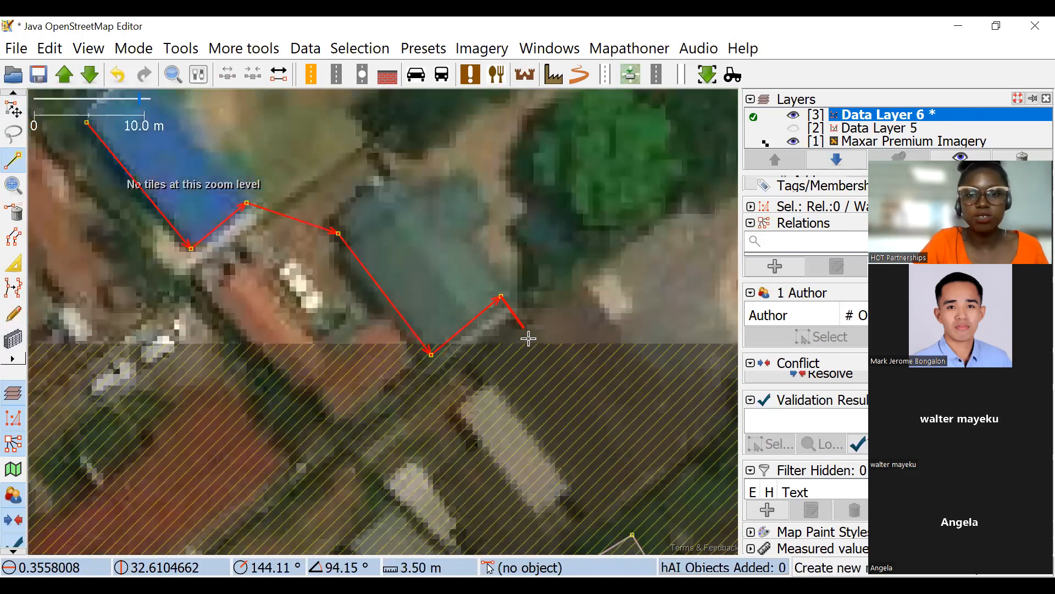
scroll(407, 270, down, 4)
scroll(265, 224, up, 4)
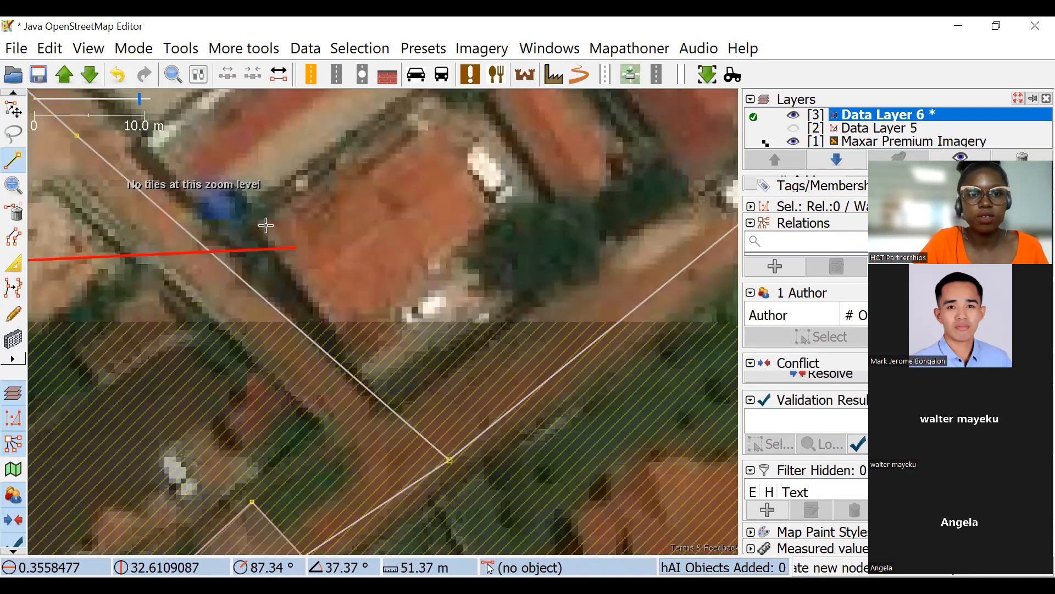
click(266, 225)
click(346, 336)
click(497, 207)
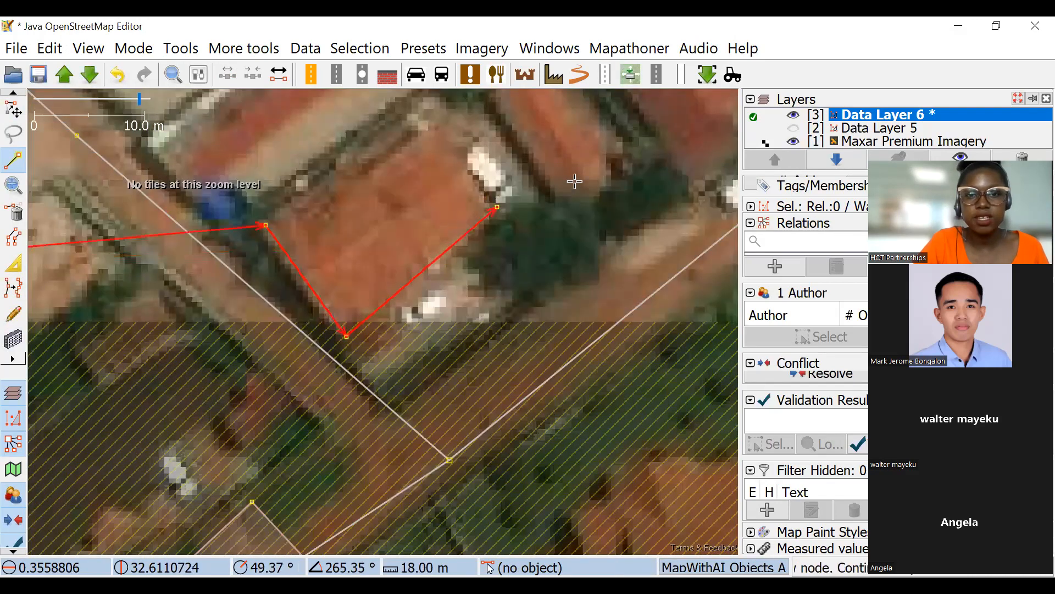
drag(575, 180, 499, 283)
scroll(490, 256, down, 4)
scroll(472, 237, up, 4)
click(469, 238)
click(559, 348)
click(653, 266)
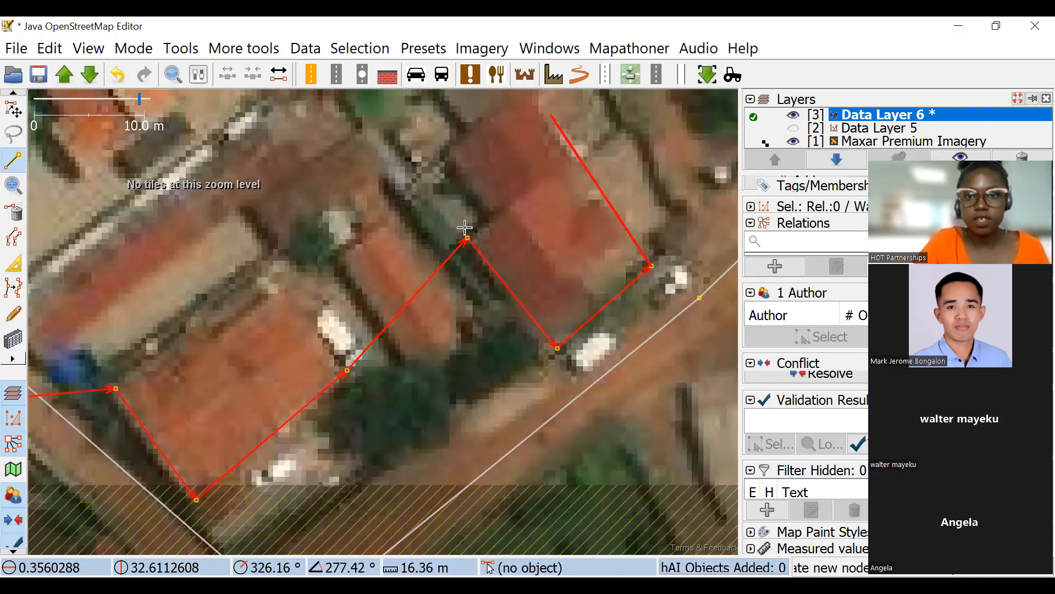
Convert the marked corner points into rectangular buildings with Batch Orthogonal Building.
scroll(464, 229, down, 2)
scroll(499, 121, down, 2)
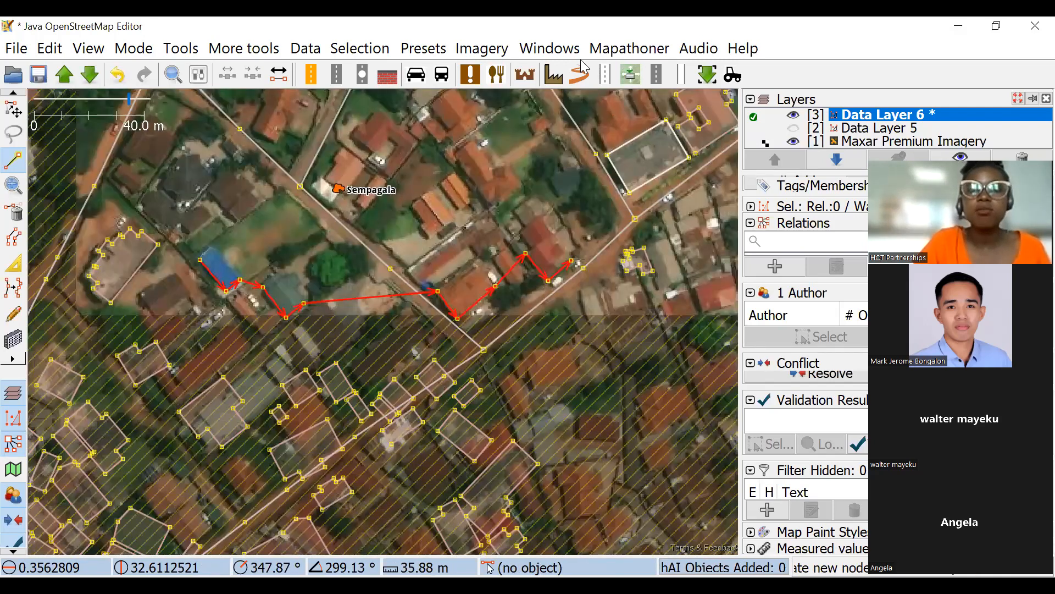
click(493, 47)
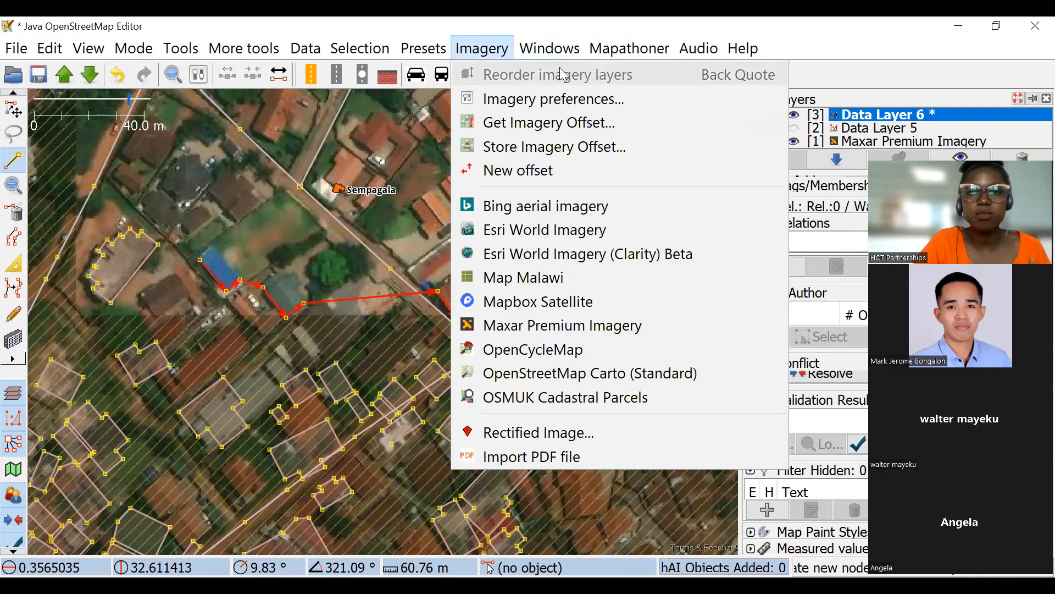
mouse_move(602, 38)
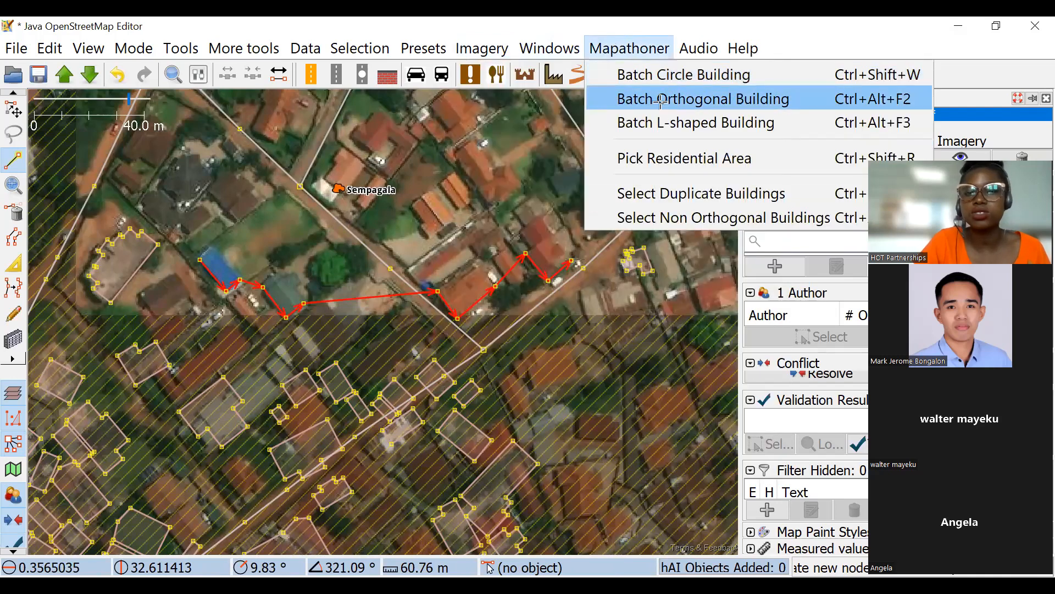
click(703, 98)
scroll(511, 231, up, 3)
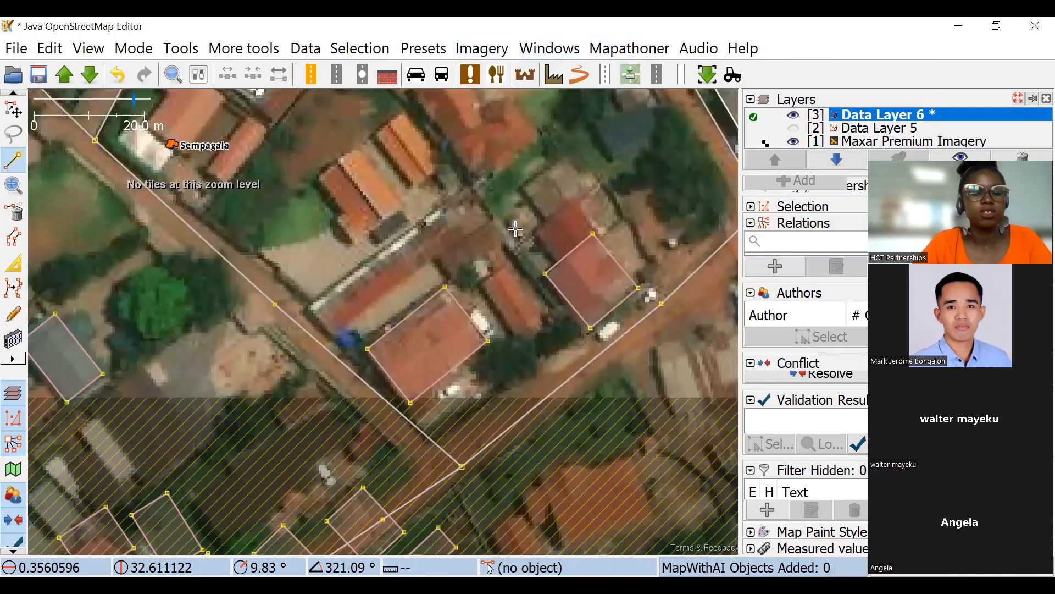
scroll(516, 228, down, 3)
Undo all edits in Data Layer 6 and delete the data and imagery layers.
key(ctrl+z)
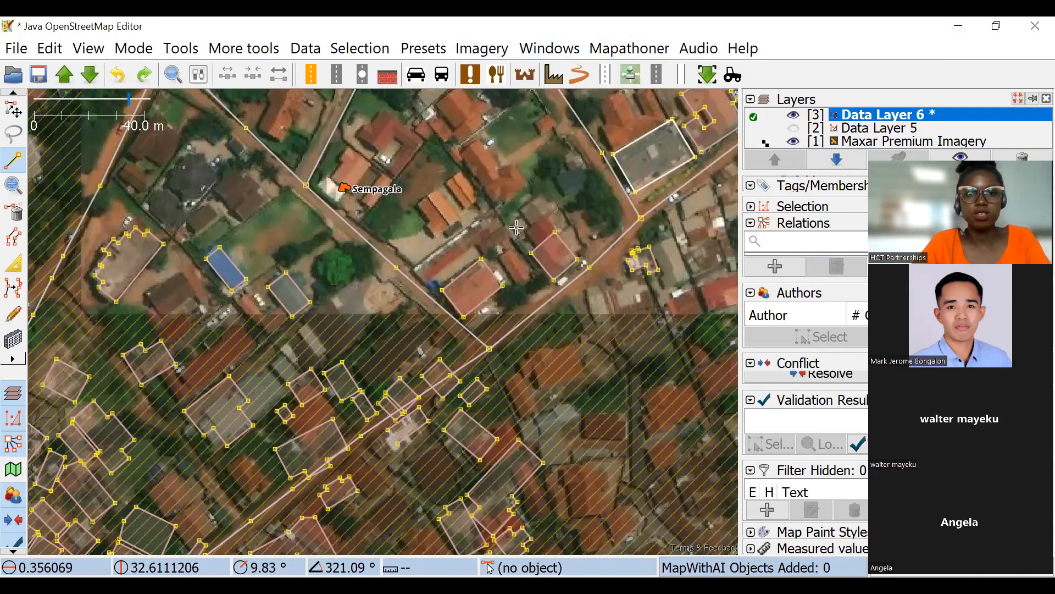
key(ctrl+z)
key(ctrl+z)
key(ctrl+z)
scroll(447, 329, down, 2)
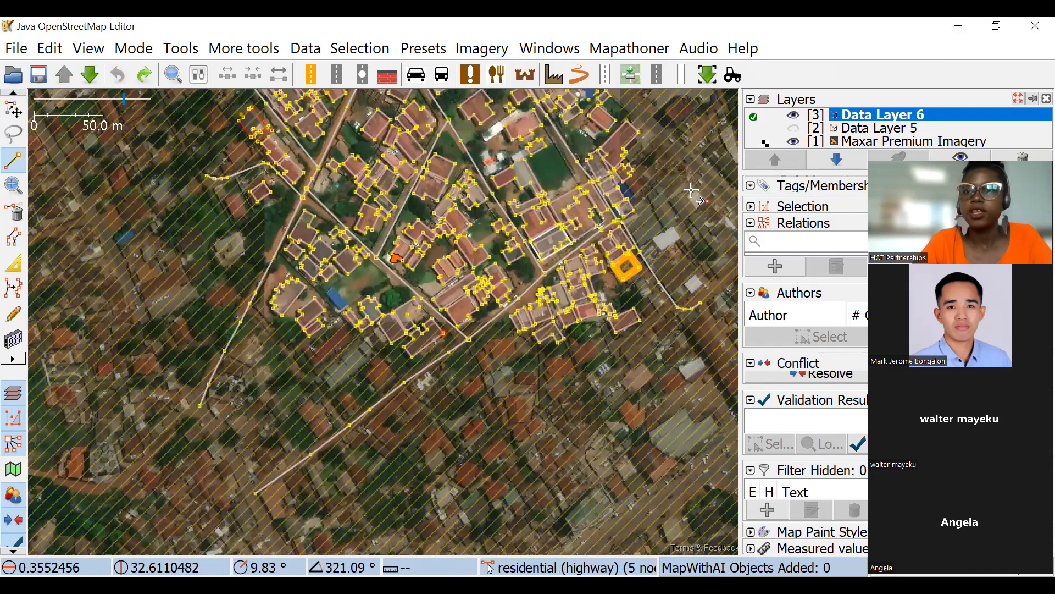
scroll(442, 333, down, 2)
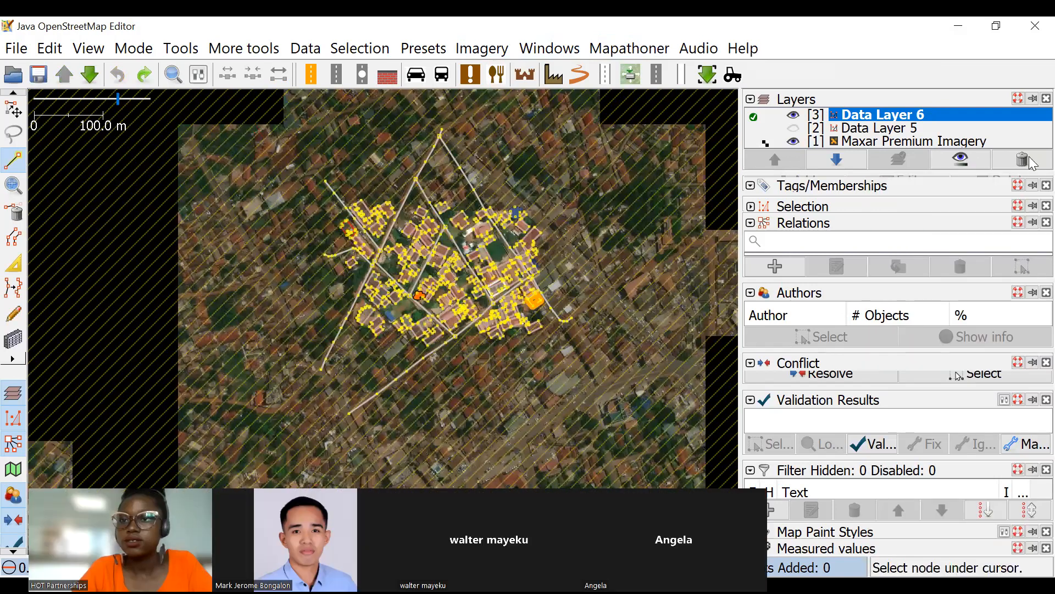
double_click(1022, 159)
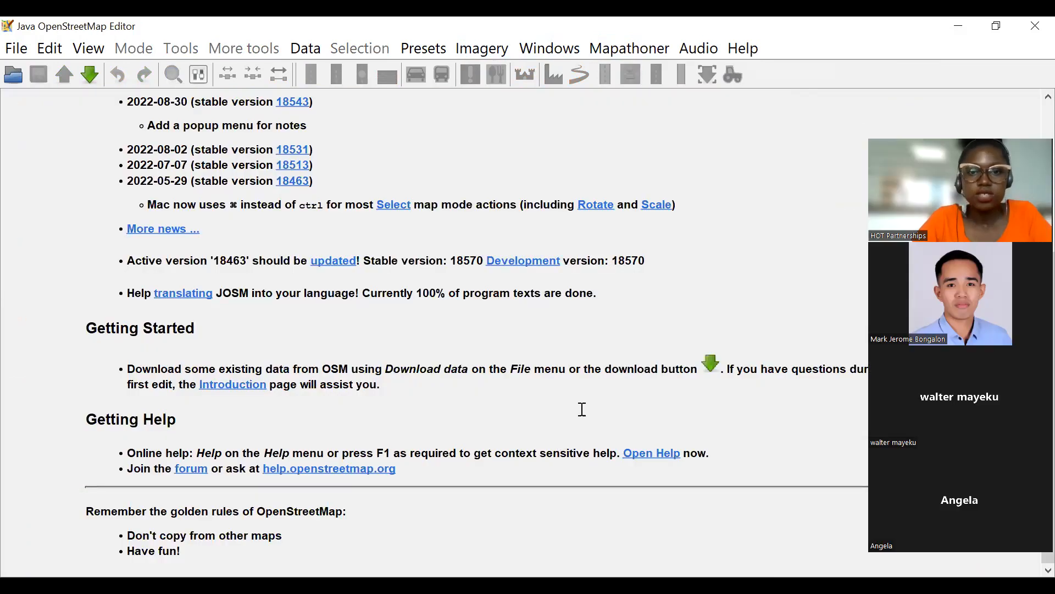
Switch to the Tasking Manager in the browser and try to lock an available task square of project #13596 for mapping.
key(alt+Tab)
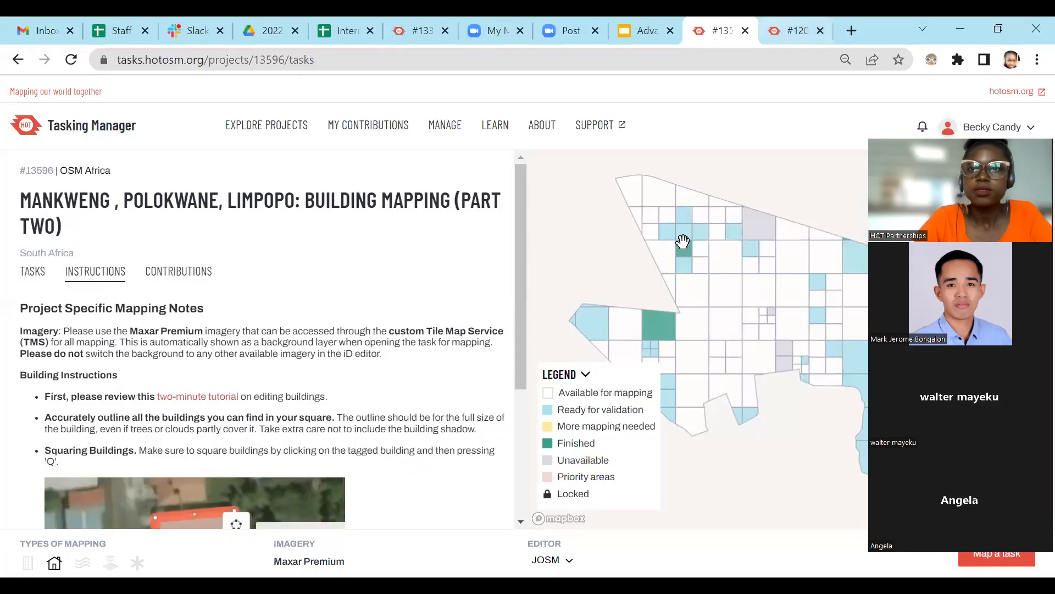
scroll(735, 336, up, 4)
click(717, 279)
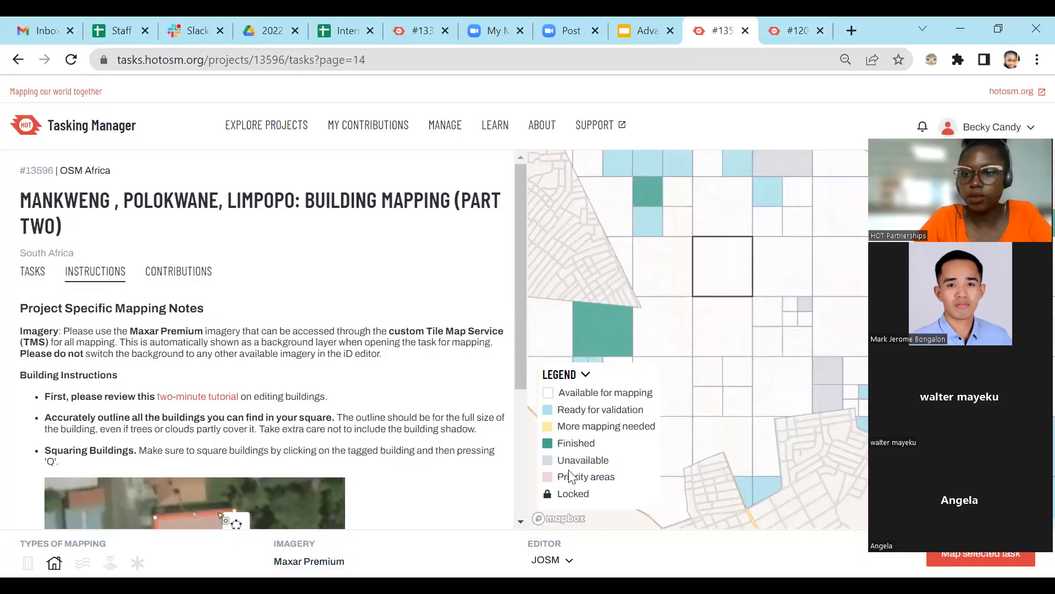
click(988, 555)
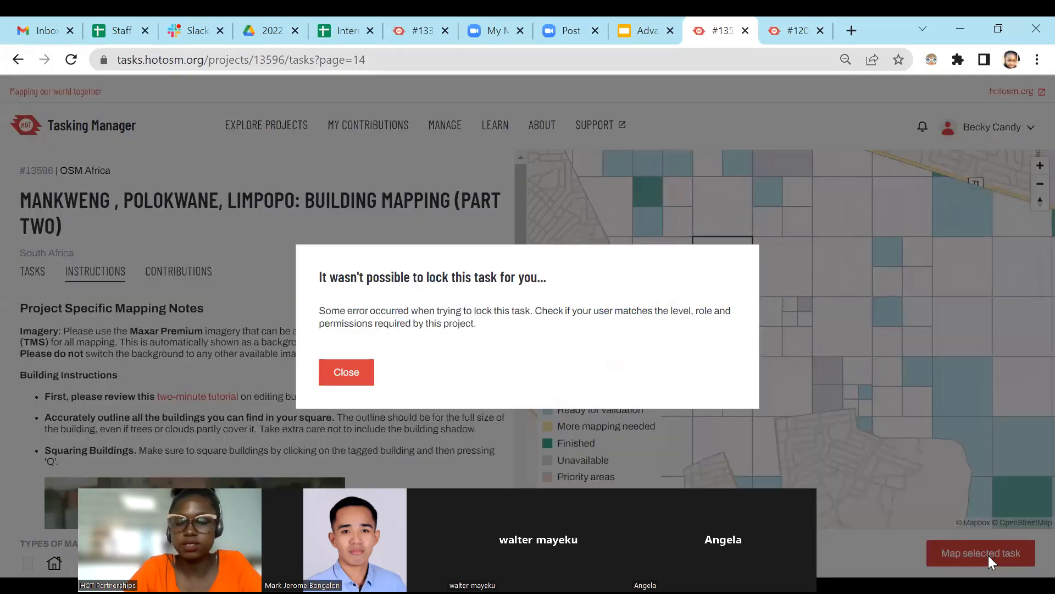
Return to the Mirzapur project #12062 and resume mapping its already locked task.
click(792, 30)
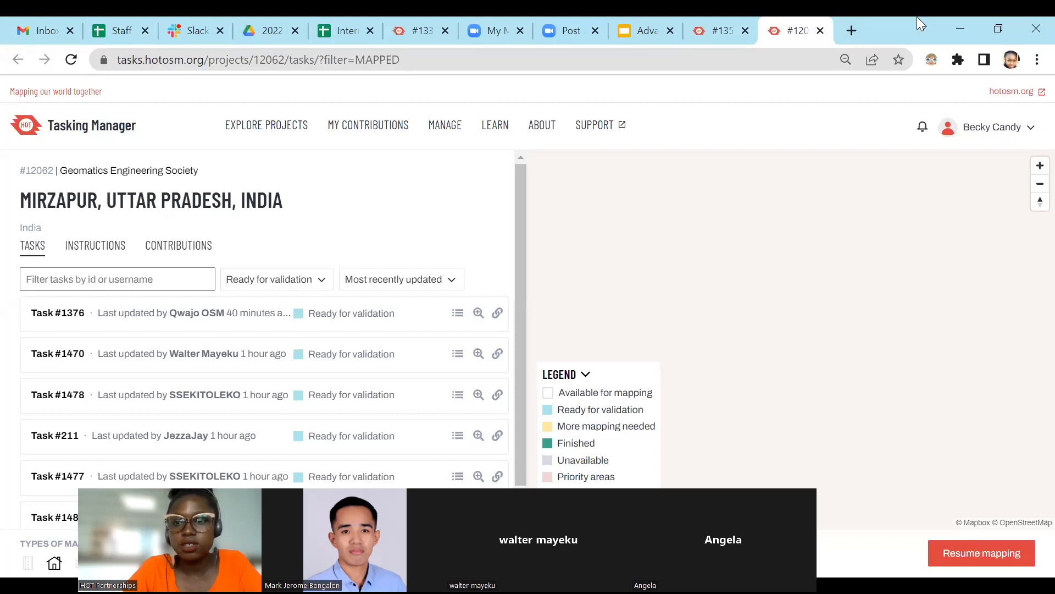
click(721, 22)
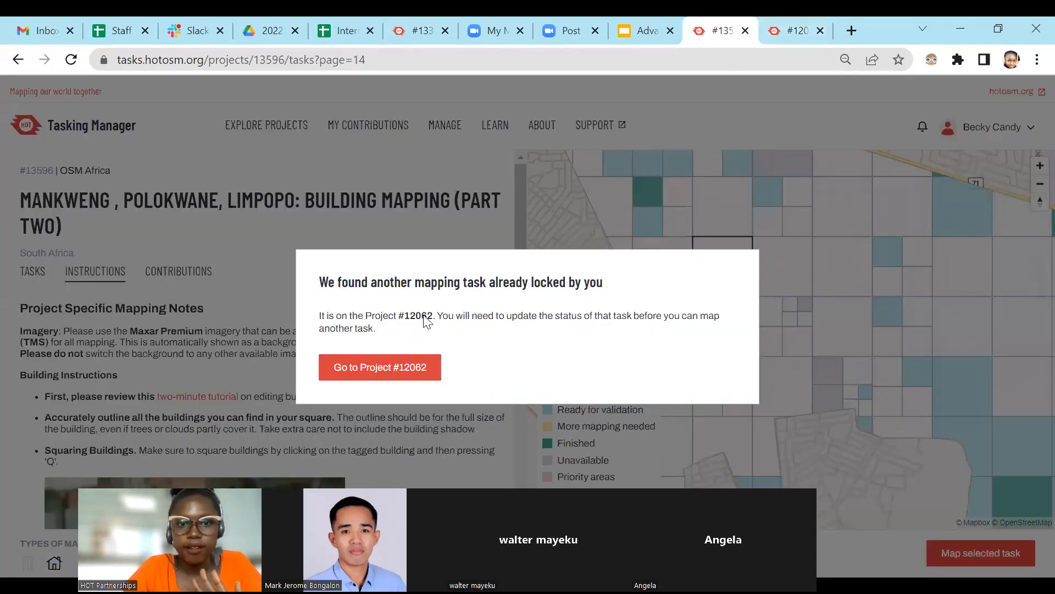
click(800, 29)
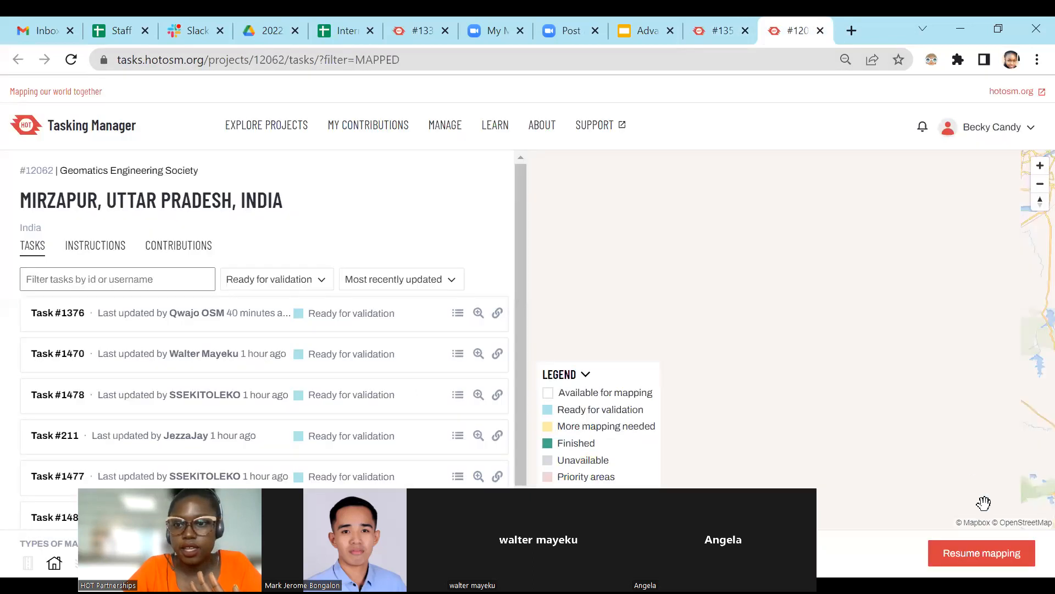
click(989, 559)
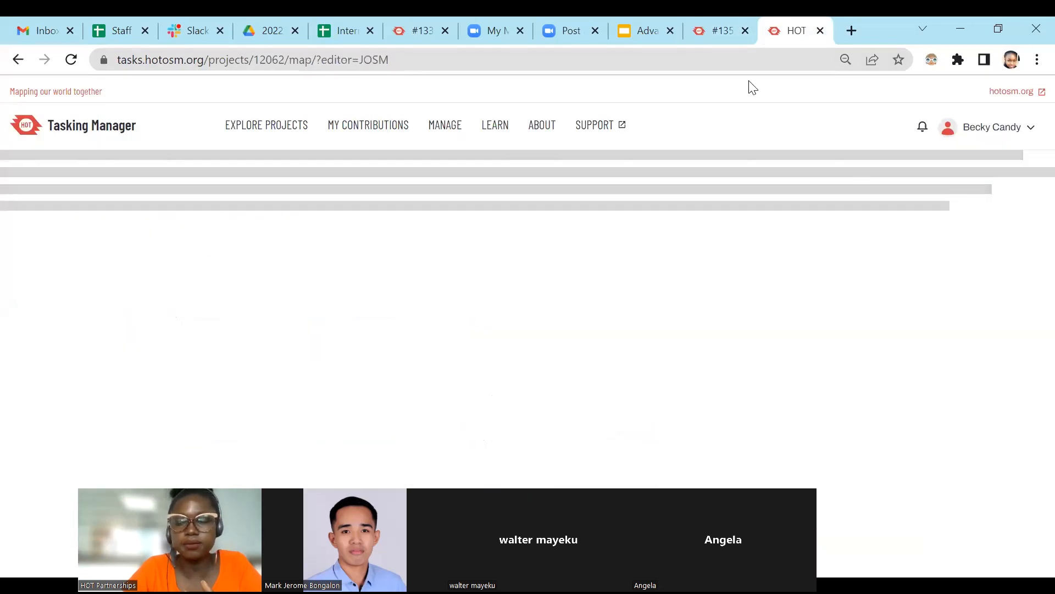
Dismiss the locked-task notice in project #13596 and bring up the completion options of the locked task in project #12062.
click(721, 30)
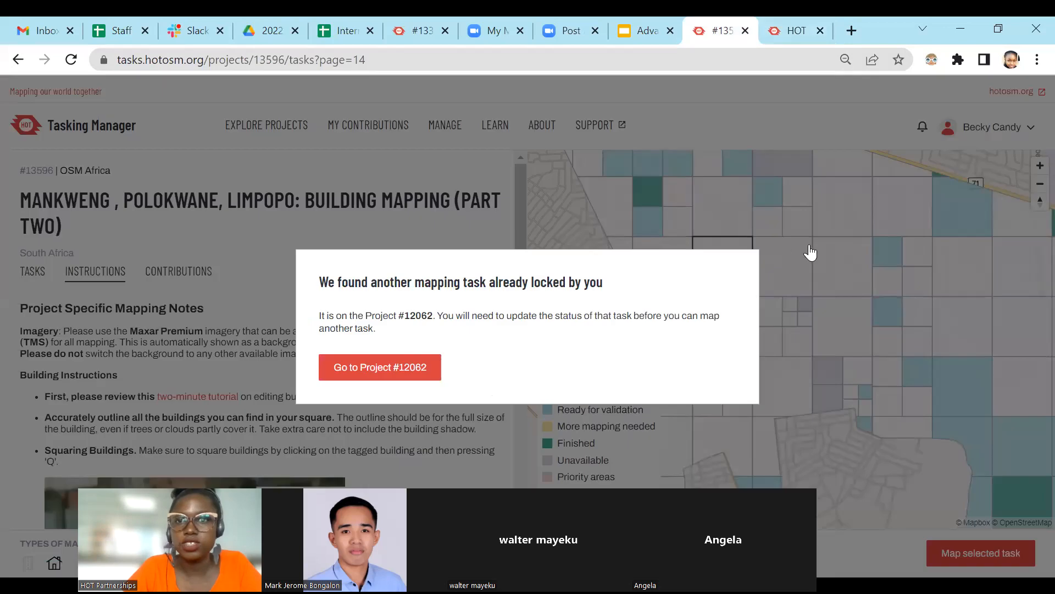
click(809, 248)
click(795, 31)
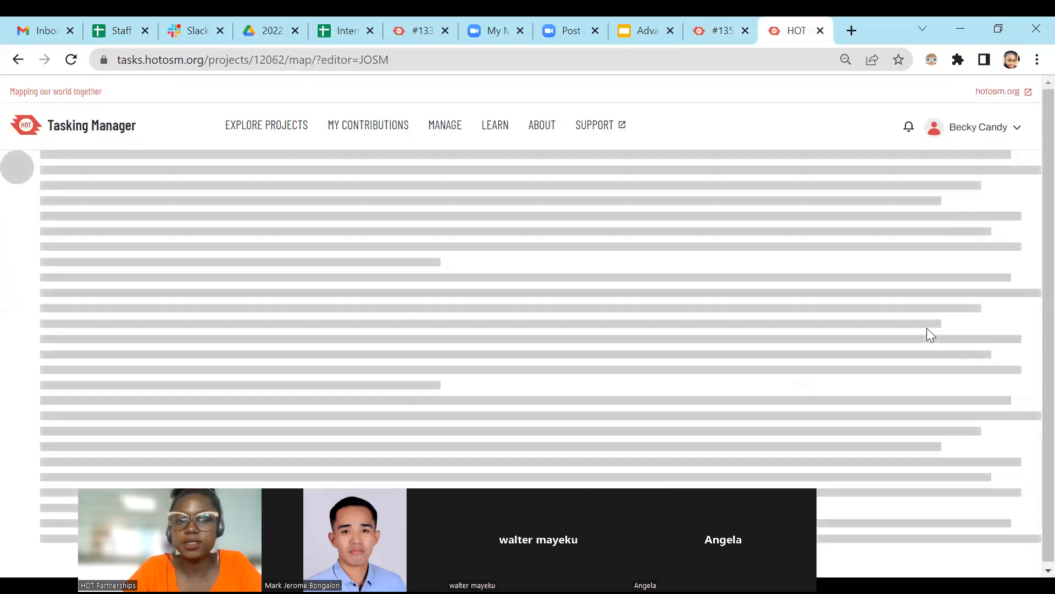
scroll(928, 328, down, 5)
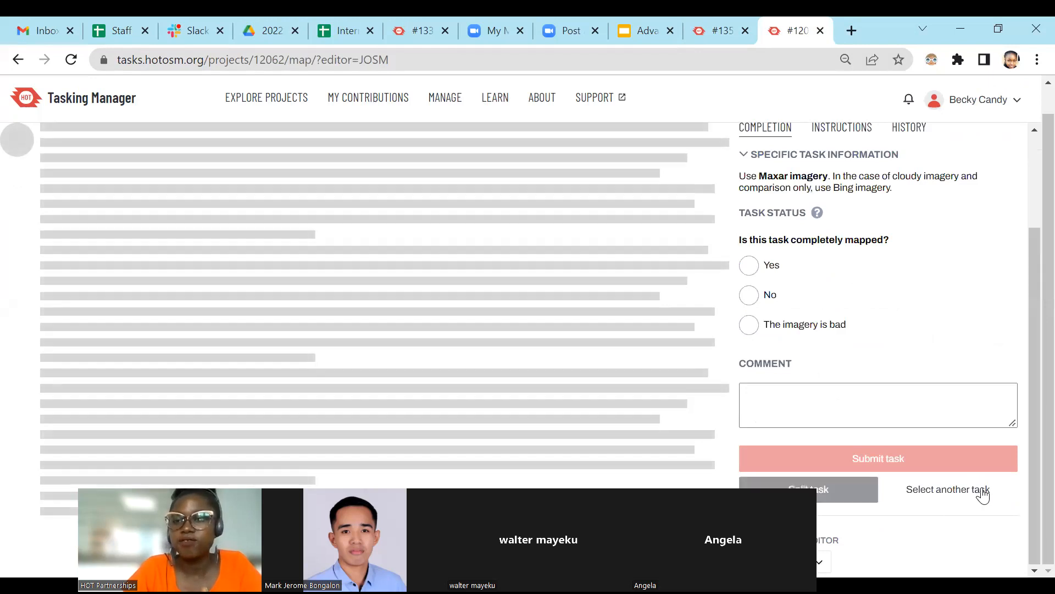
click(709, 22)
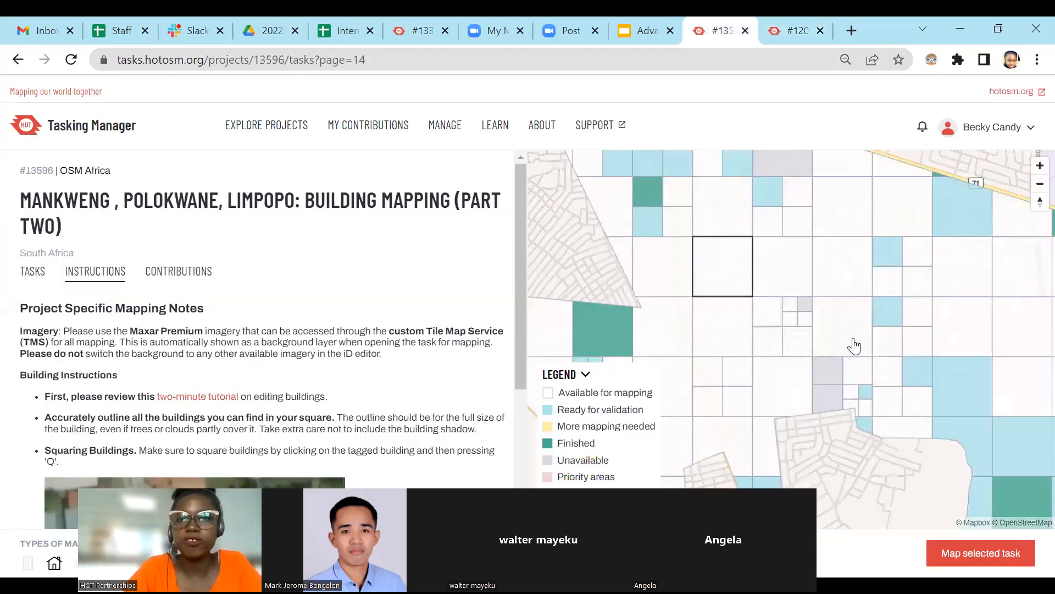
click(772, 22)
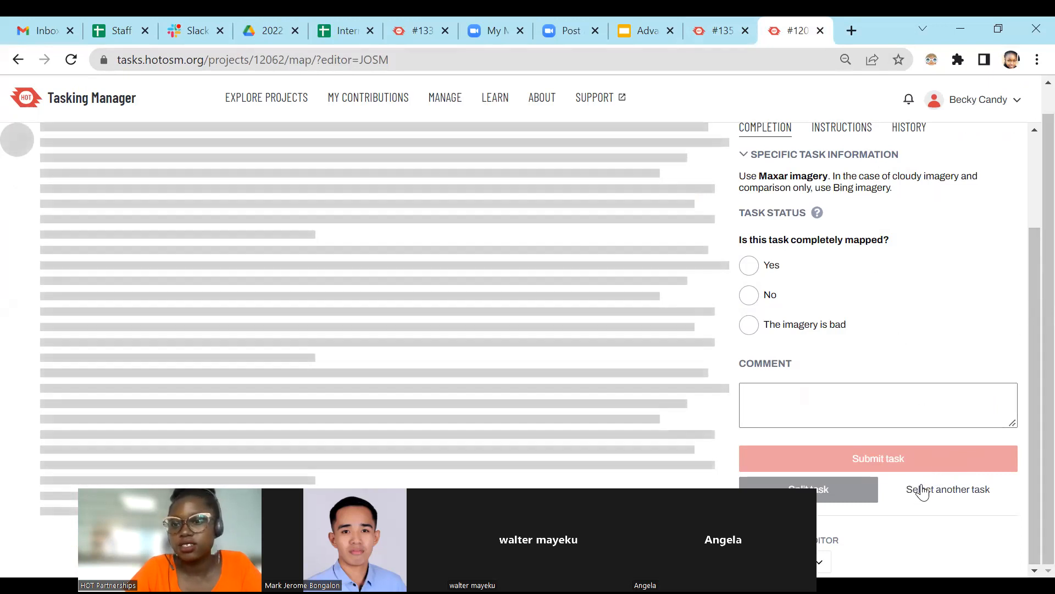
Reload the project #12062 page and try again to lock the selected task square of project #13596 for mapping.
click(71, 59)
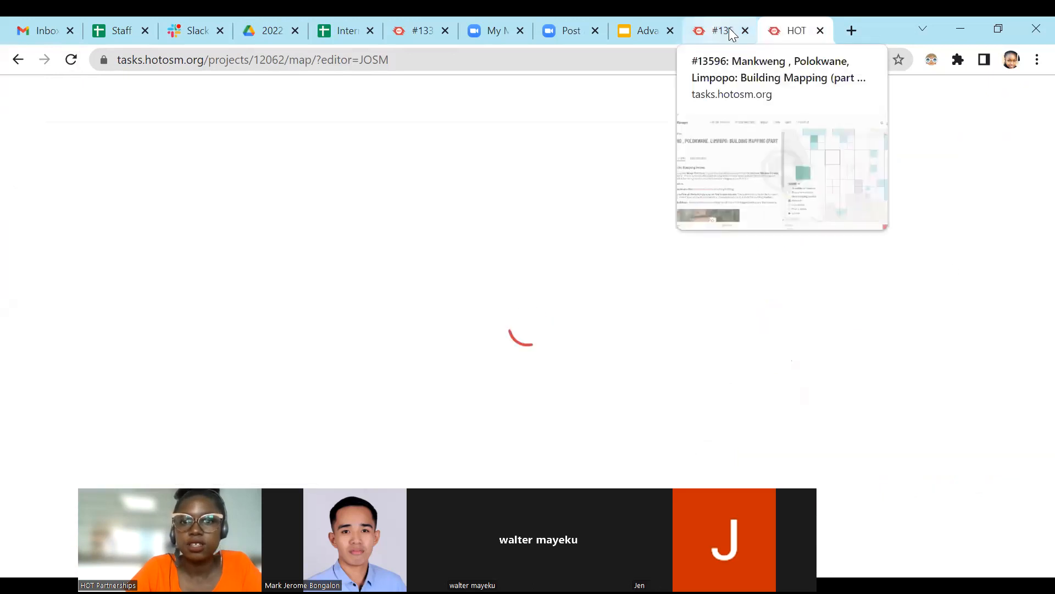
click(723, 34)
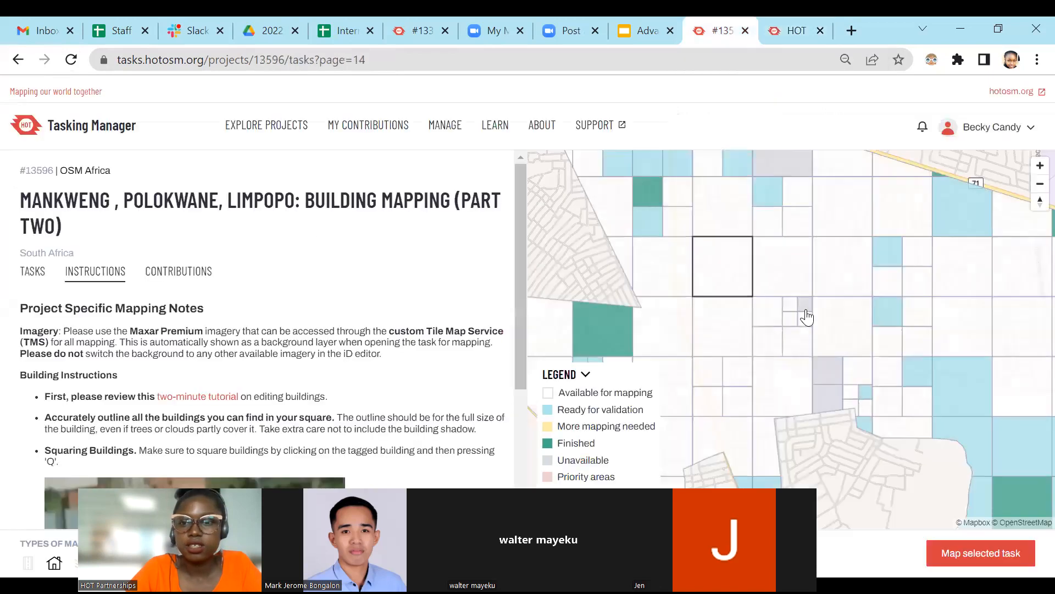
click(976, 552)
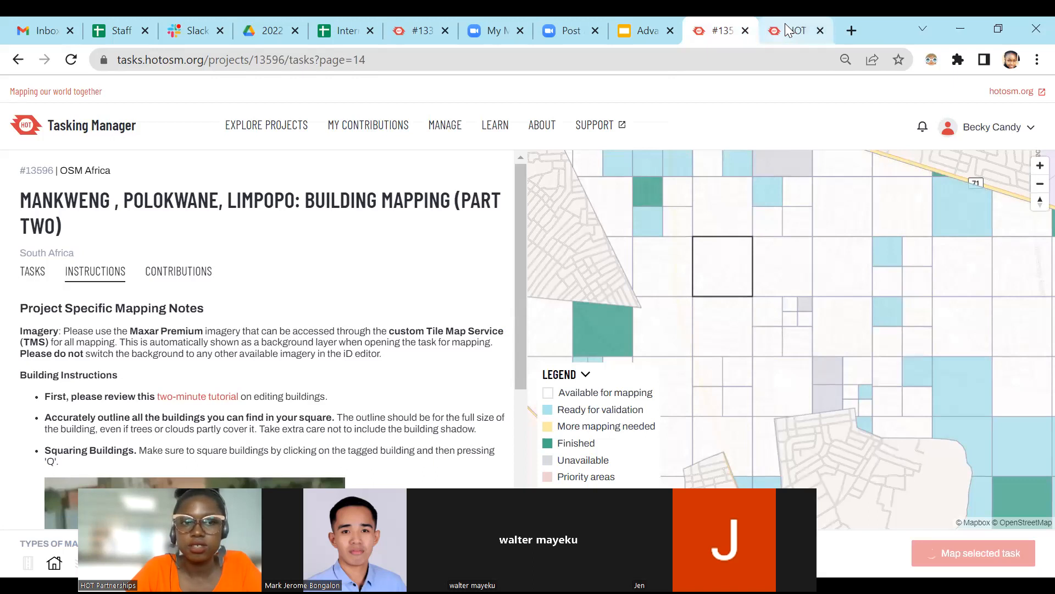
click(785, 26)
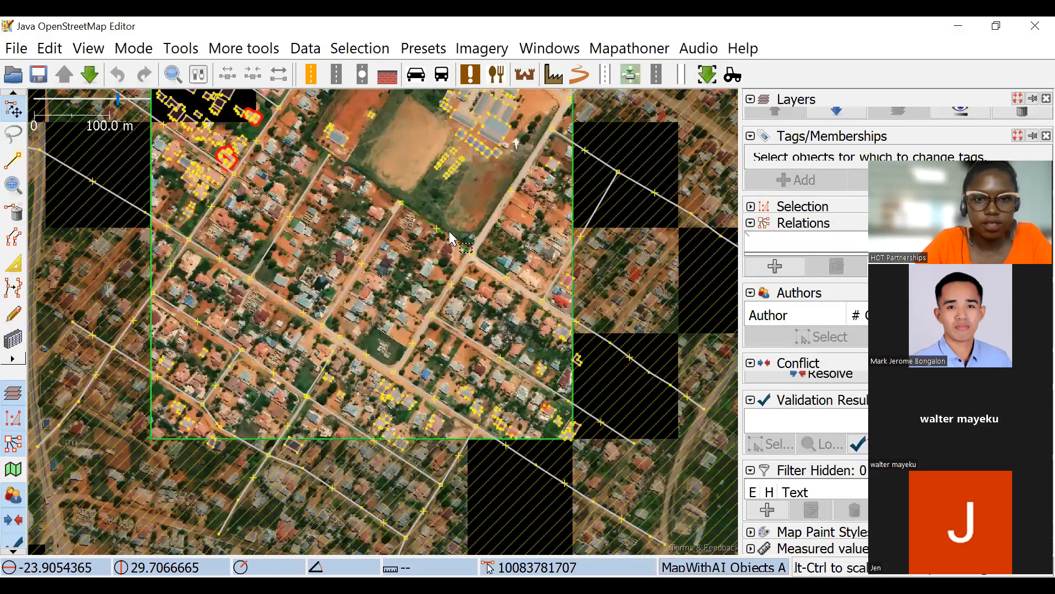
scroll(451, 236, up, 2)
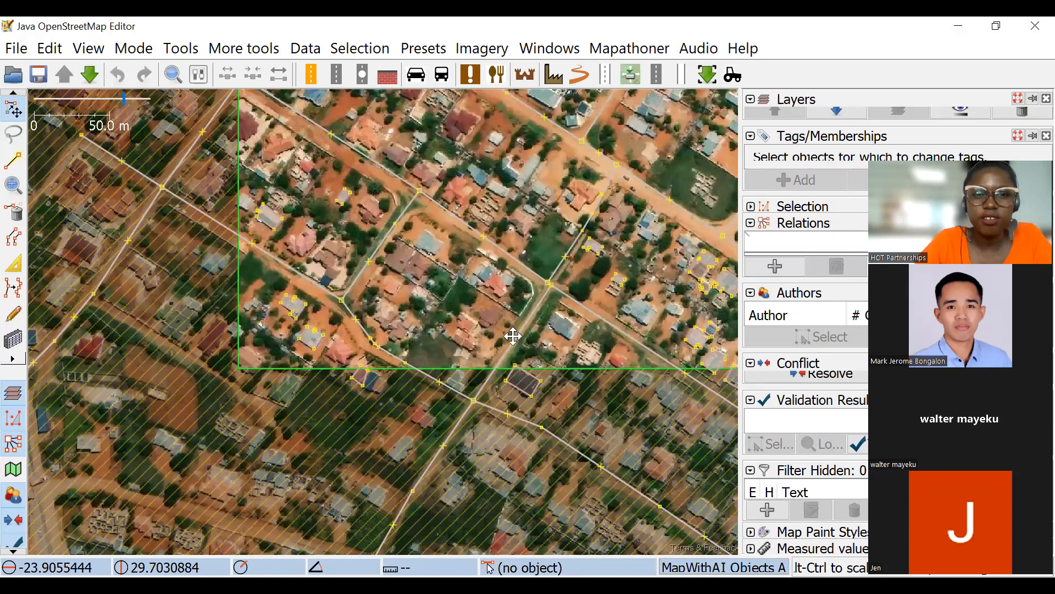
scroll(546, 361, down, 2)
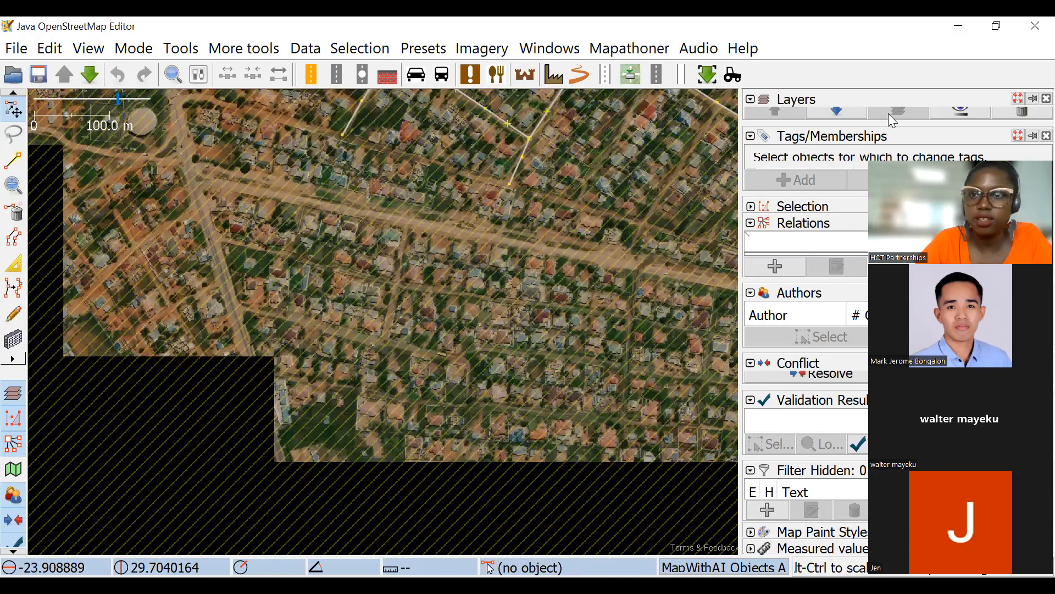
scroll(498, 298, down, 4)
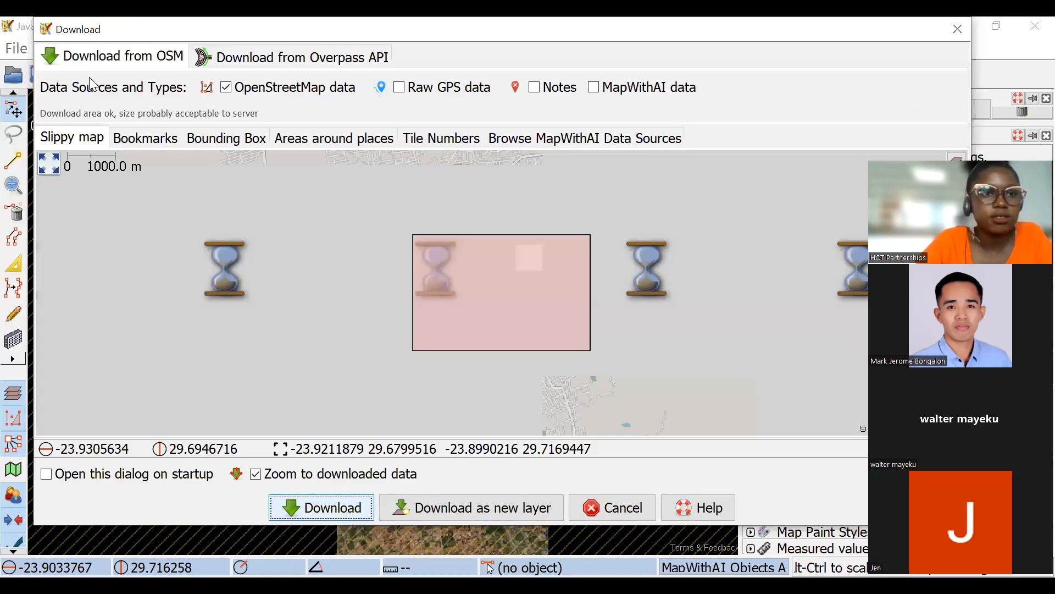
scroll(581, 304, down, 5)
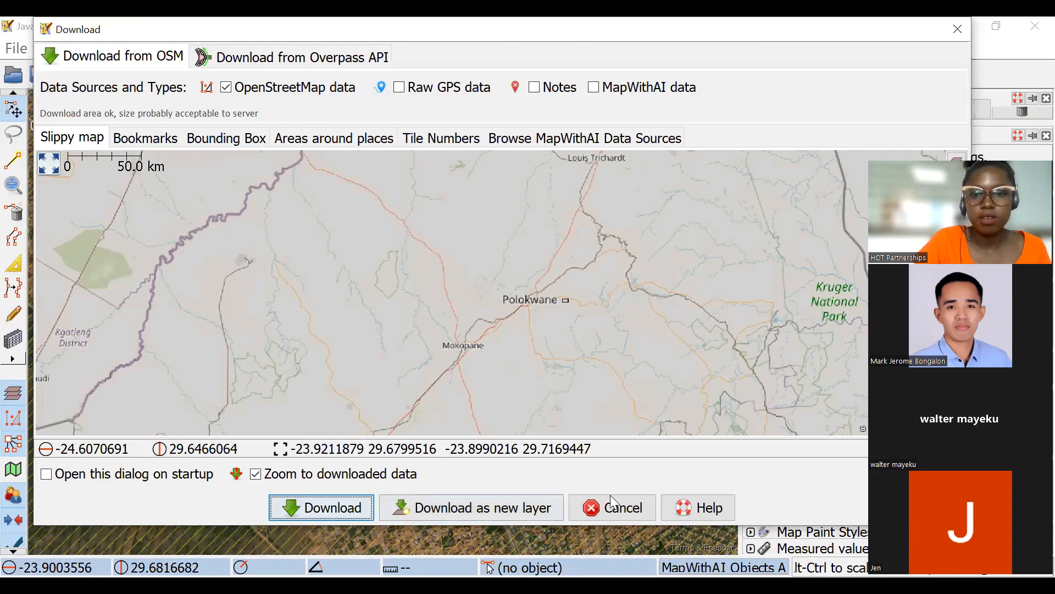
key(Escape)
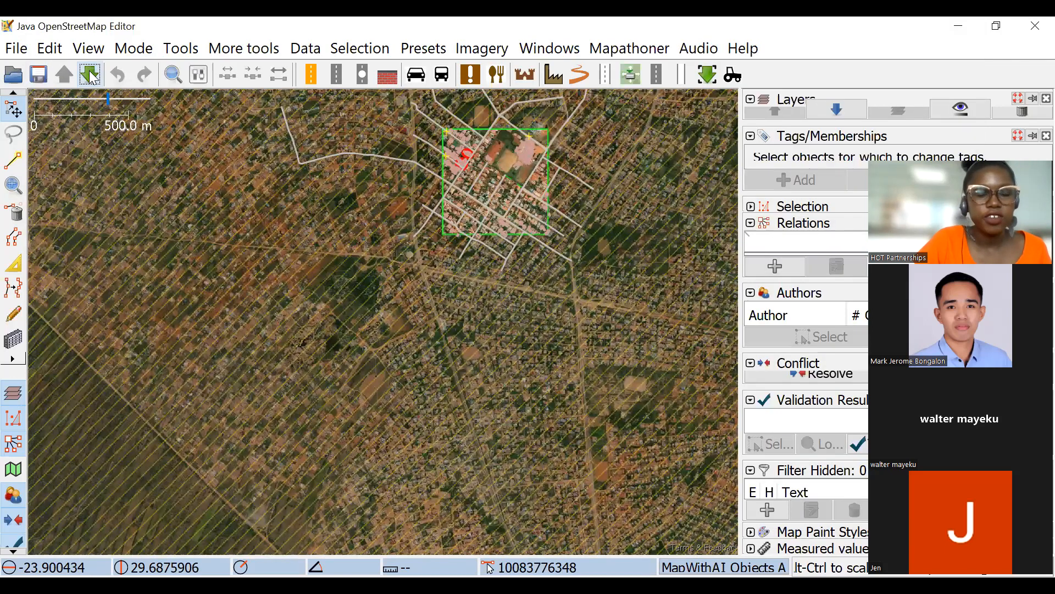
Try to download OpenStreetMap data for a small rectangular area just southwest of central Cairo.
key(ctrl+shift+Down)
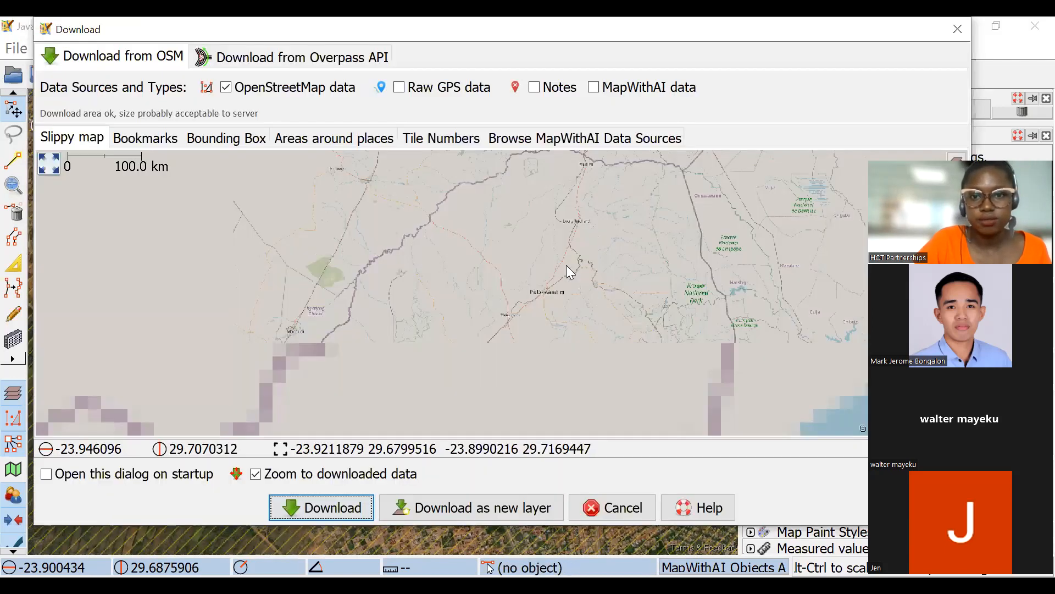
scroll(566, 265, down, 5)
scroll(539, 236, up, 3)
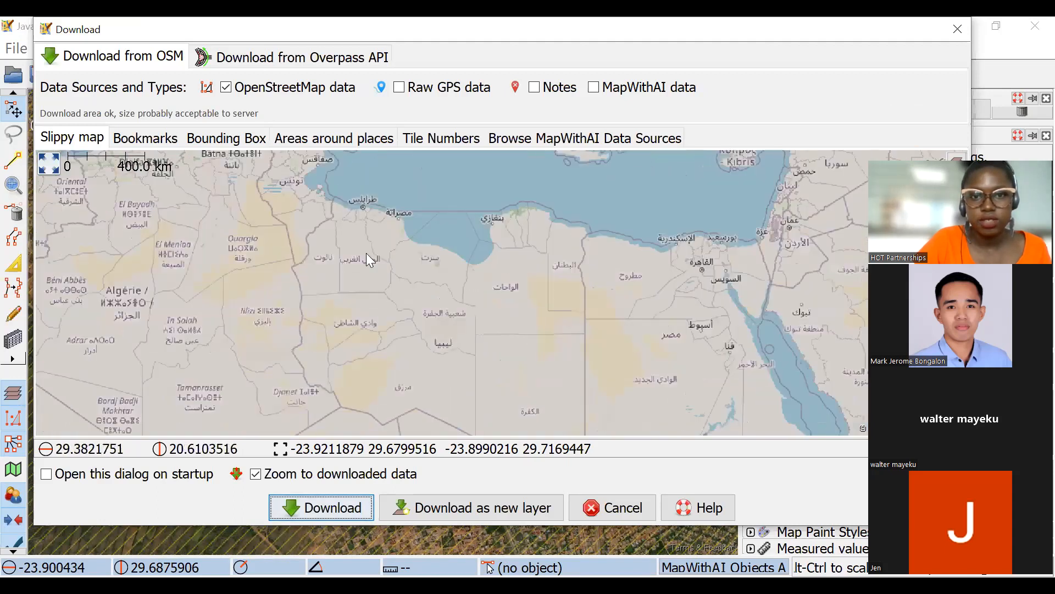
scroll(478, 295, down, 1)
drag(550, 306, 518, 219)
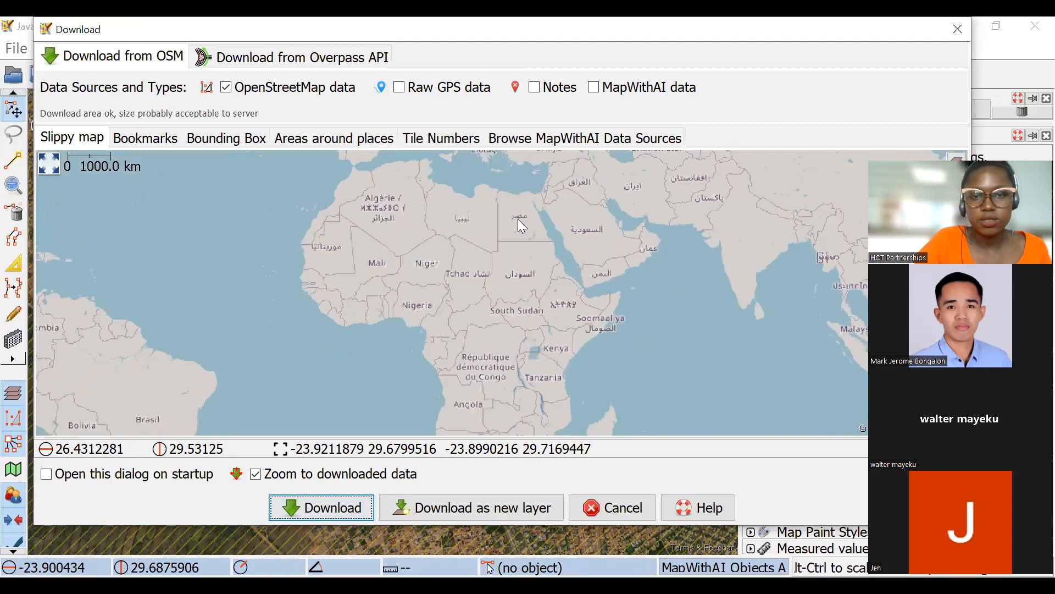
scroll(427, 206, up, 1)
scroll(418, 244, up, 1)
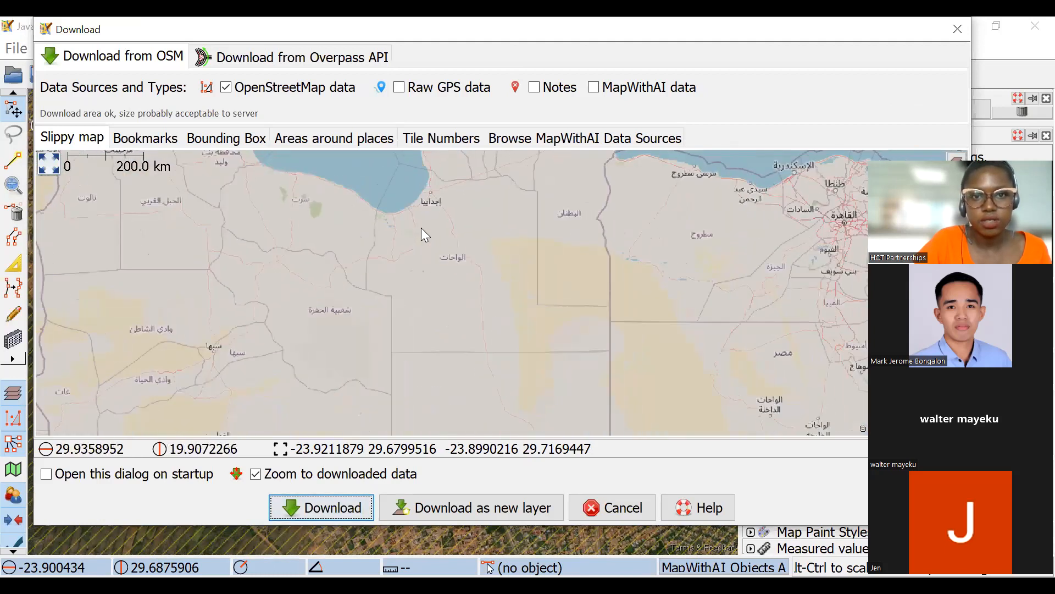
scroll(402, 248, up, 1)
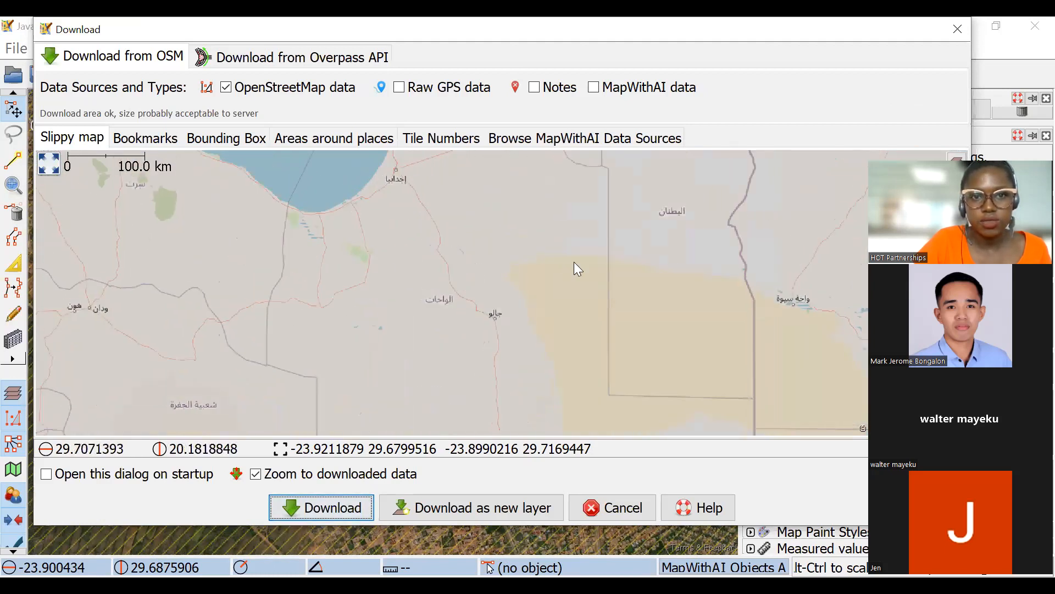
scroll(555, 269, down, 2)
scroll(601, 285, down, 1)
scroll(570, 280, up, 1)
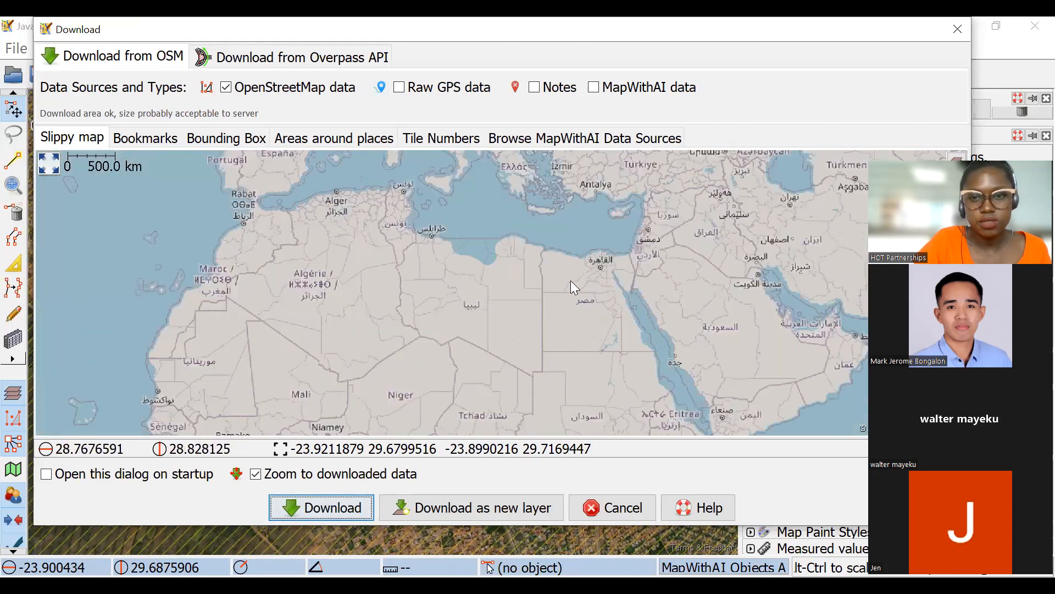
scroll(491, 277, up, 1)
scroll(509, 256, up, 1)
drag(432, 234, 455, 293)
scroll(493, 250, up, 4)
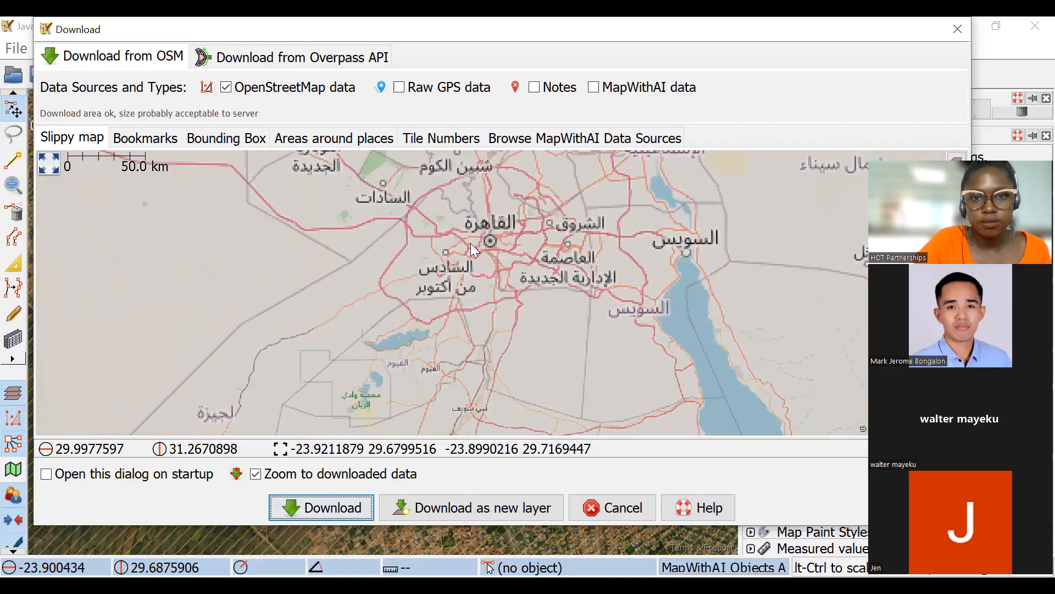
drag(436, 244, 468, 258)
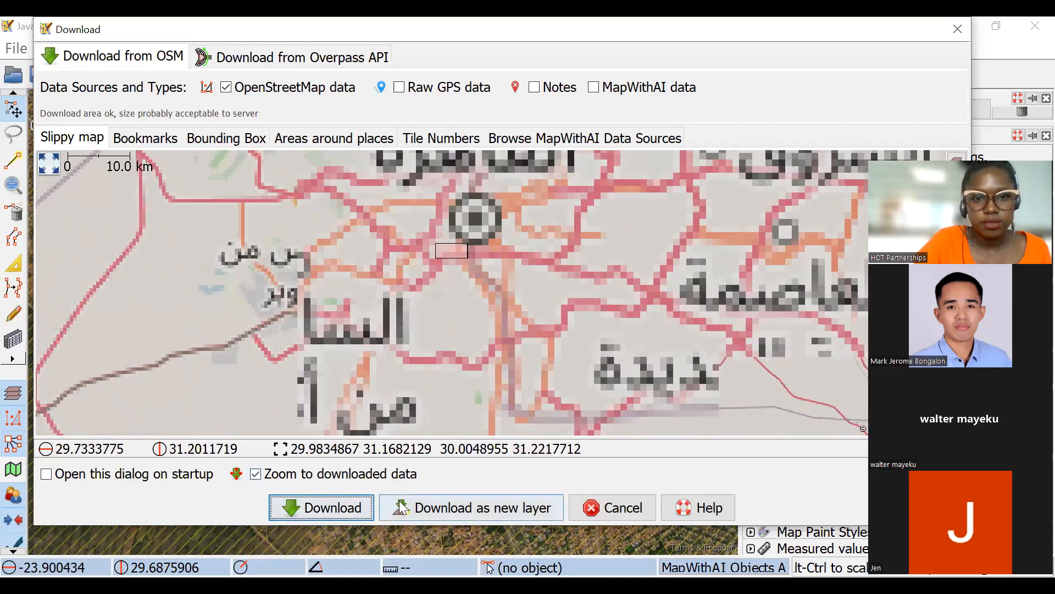
click(340, 508)
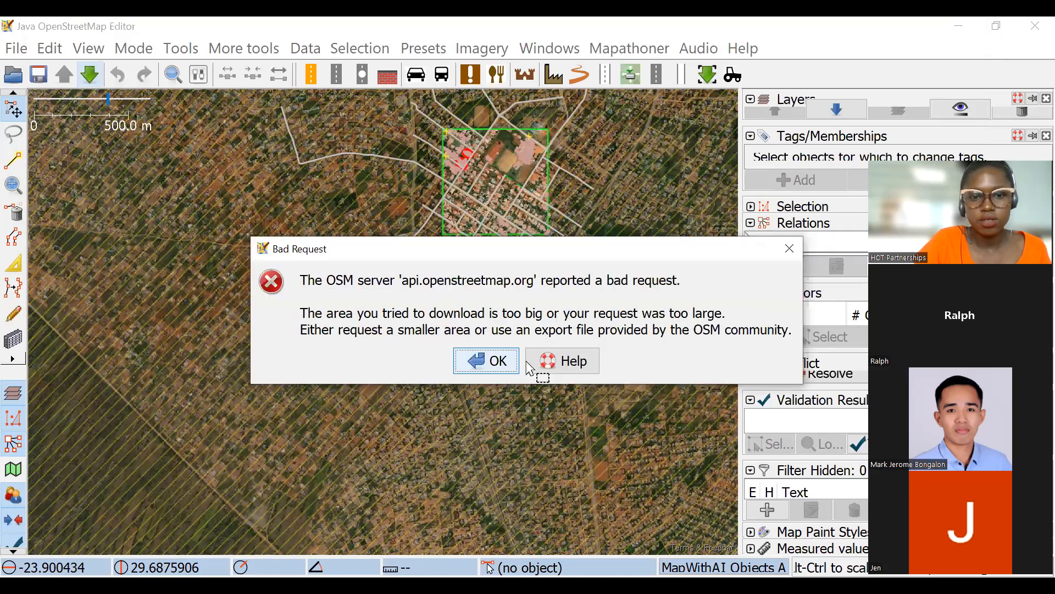
key(Return)
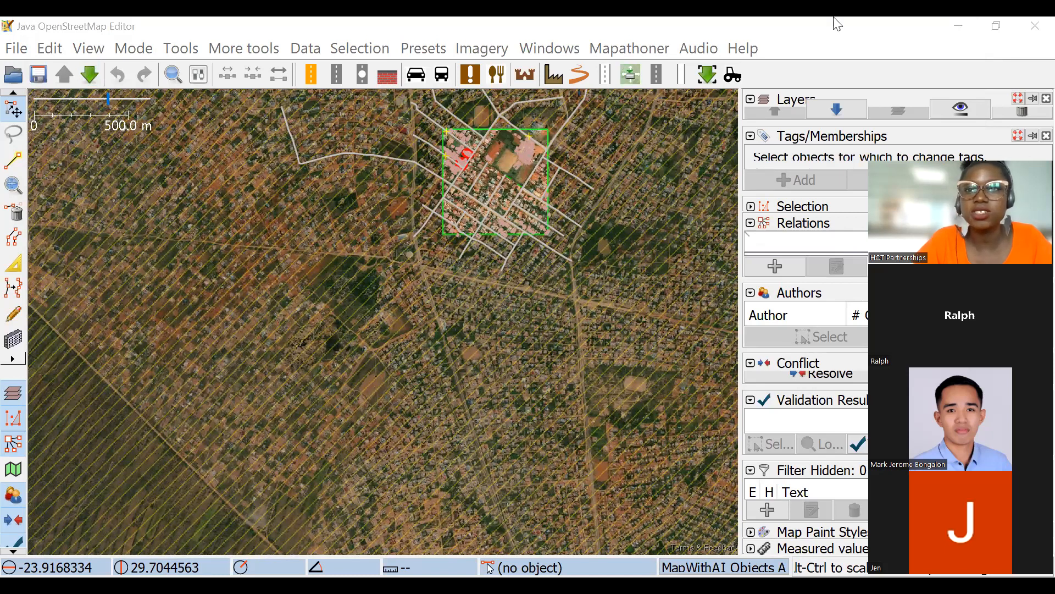
click(855, 26)
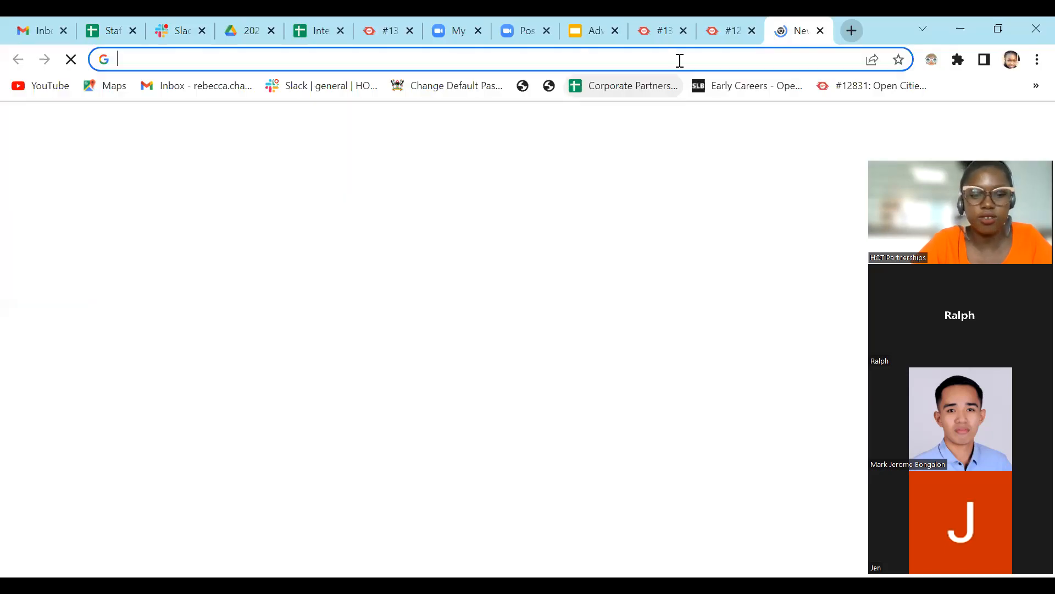
click(680, 61)
text(https://www.openstreetmap.org/#map=19/33.86830/35.51162)
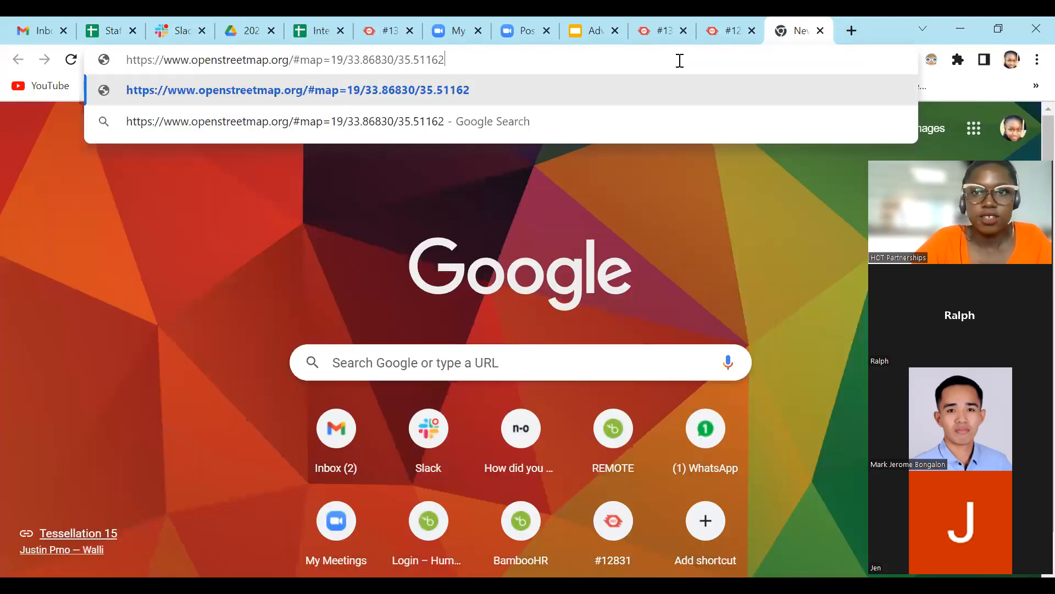
key(Return)
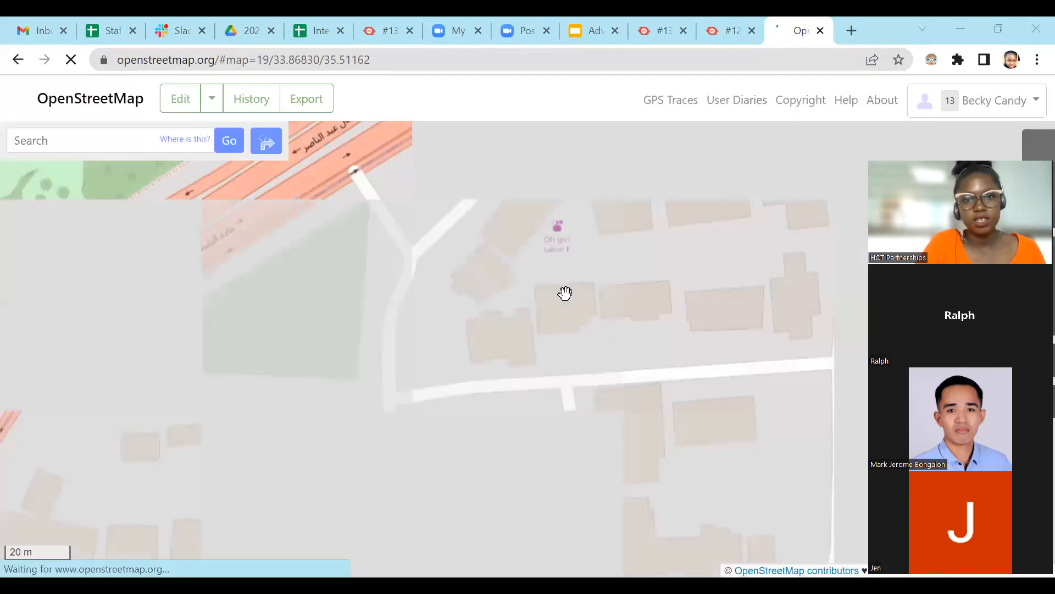
scroll(583, 313, down, 1)
scroll(613, 360, up, 1)
scroll(588, 348, down, 1)
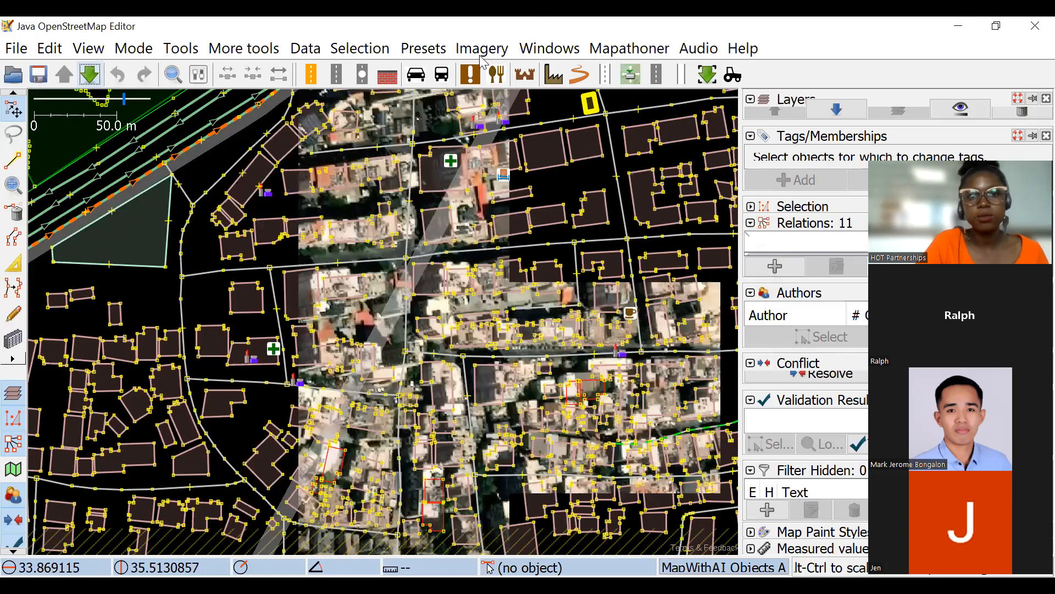
Add the Maxar Premium Imagery background and select a mapped building just south of the main east-west street.
click(486, 50)
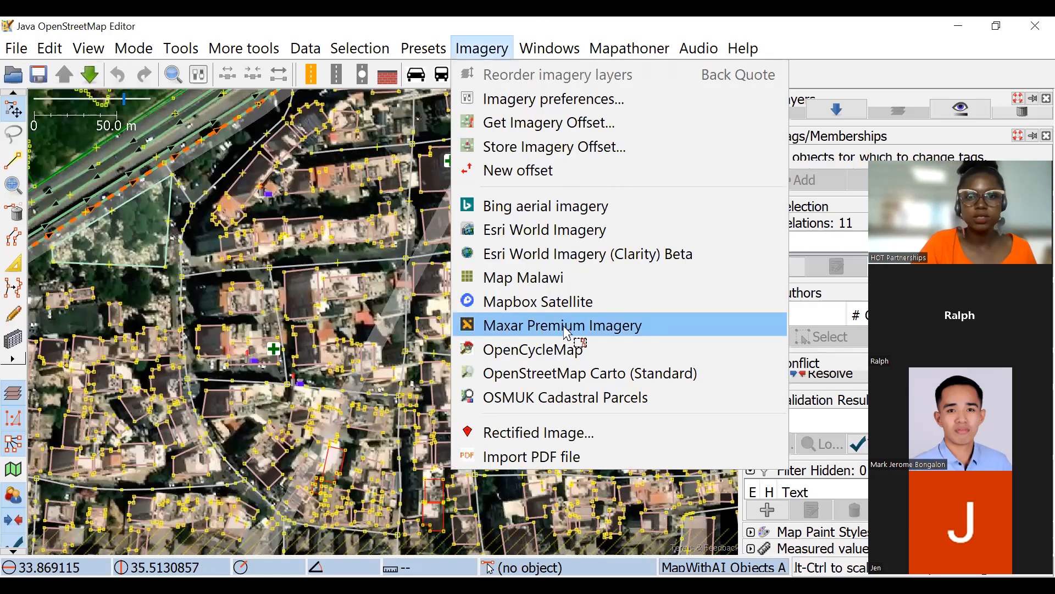
click(572, 334)
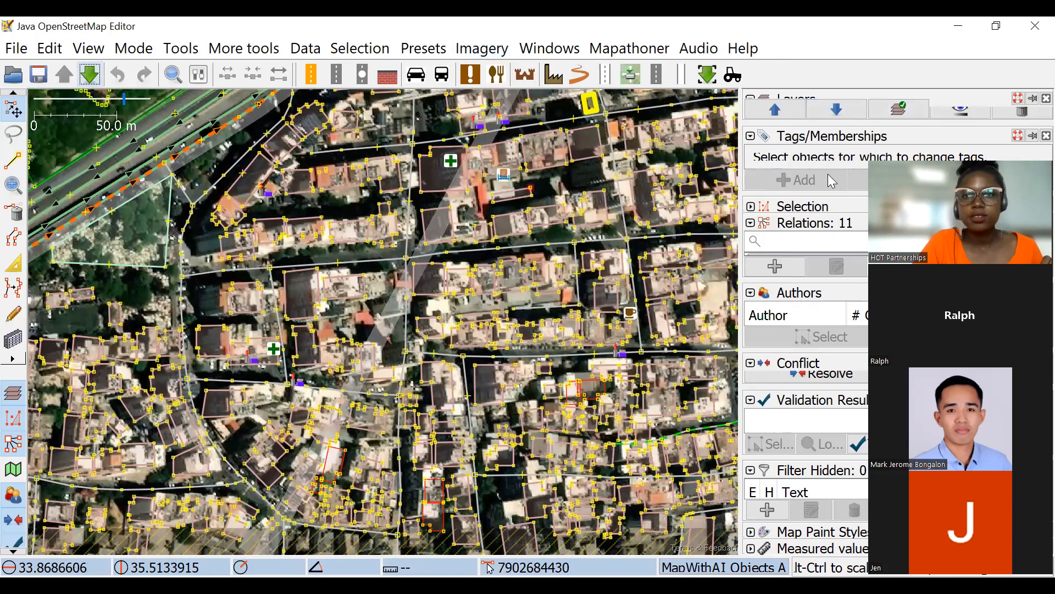
drag(365, 294, 343, 281)
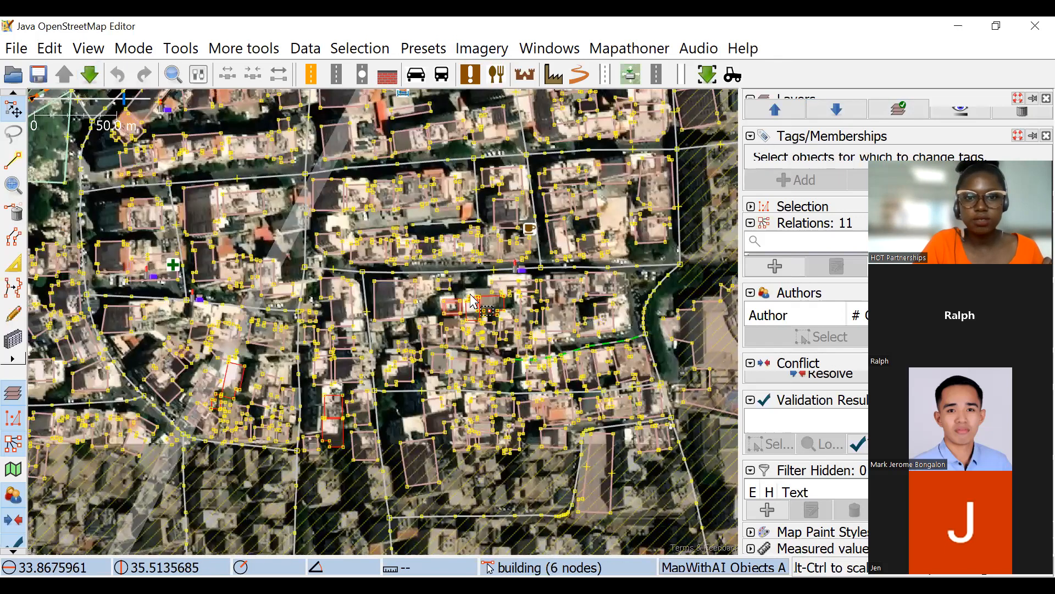
scroll(366, 278, up, 2)
click(360, 286)
scroll(396, 362, down, 5)
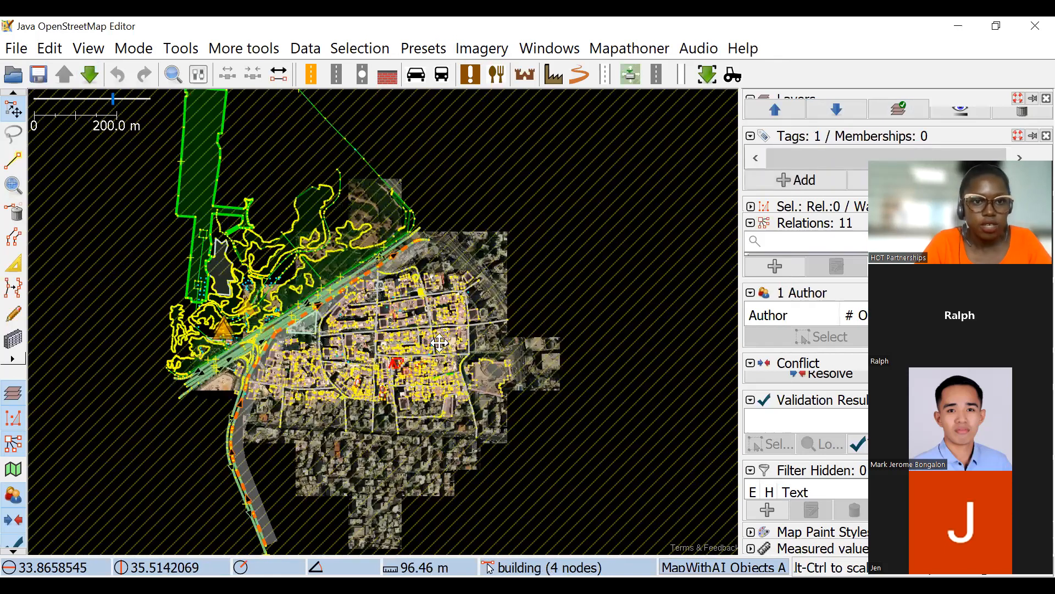
scroll(377, 323, up, 5)
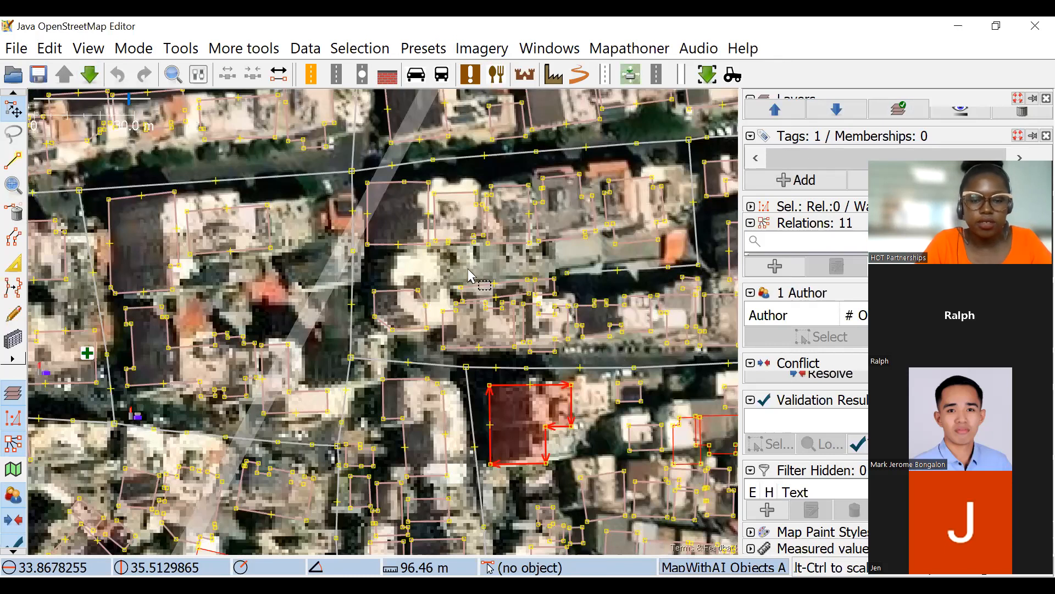
drag(481, 357, 370, 245)
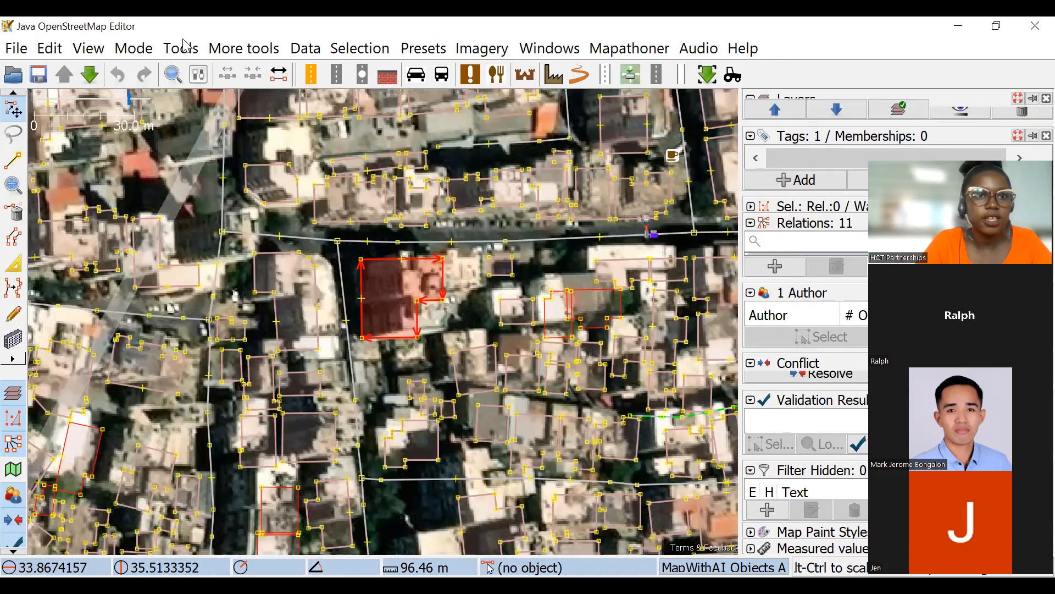
Select the area's mapped buildings through a search and move them together southward, clear of the mapped street blocks.
click(174, 75)
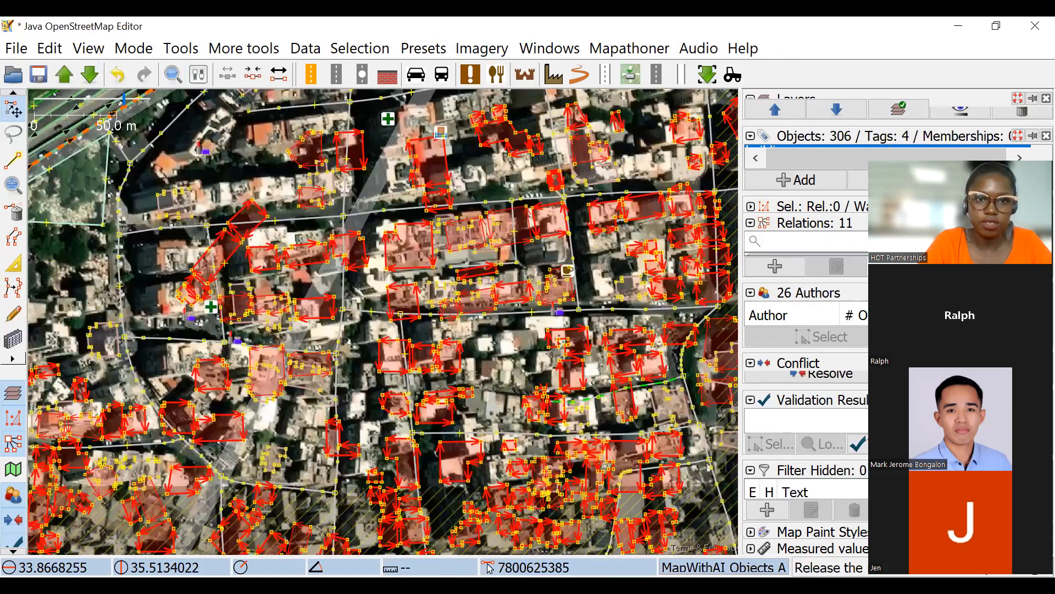
drag(443, 400, 442, 527)
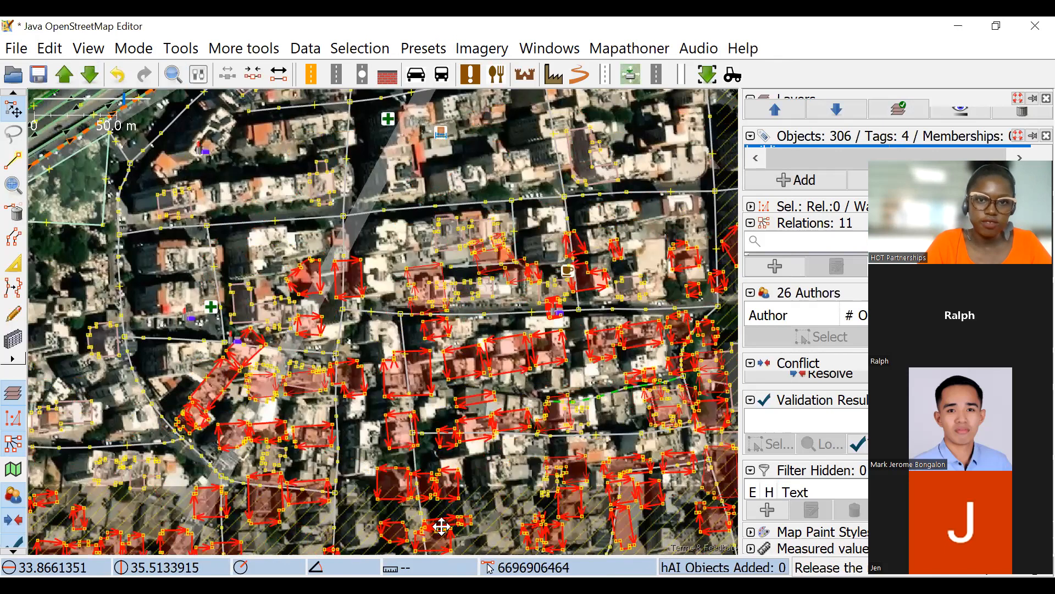
scroll(515, 174, down, 4)
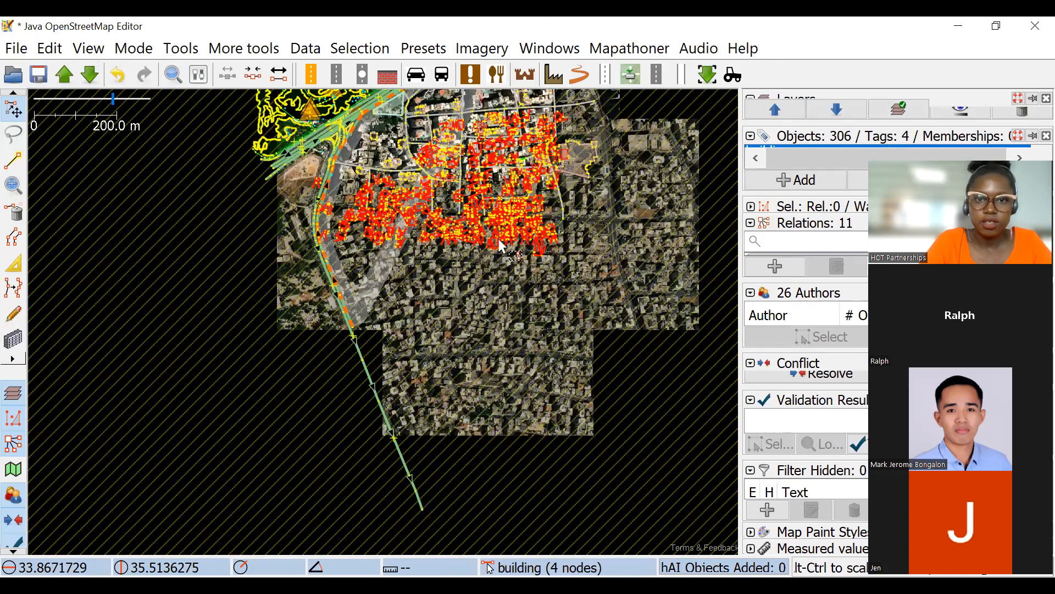
drag(457, 128, 482, 283)
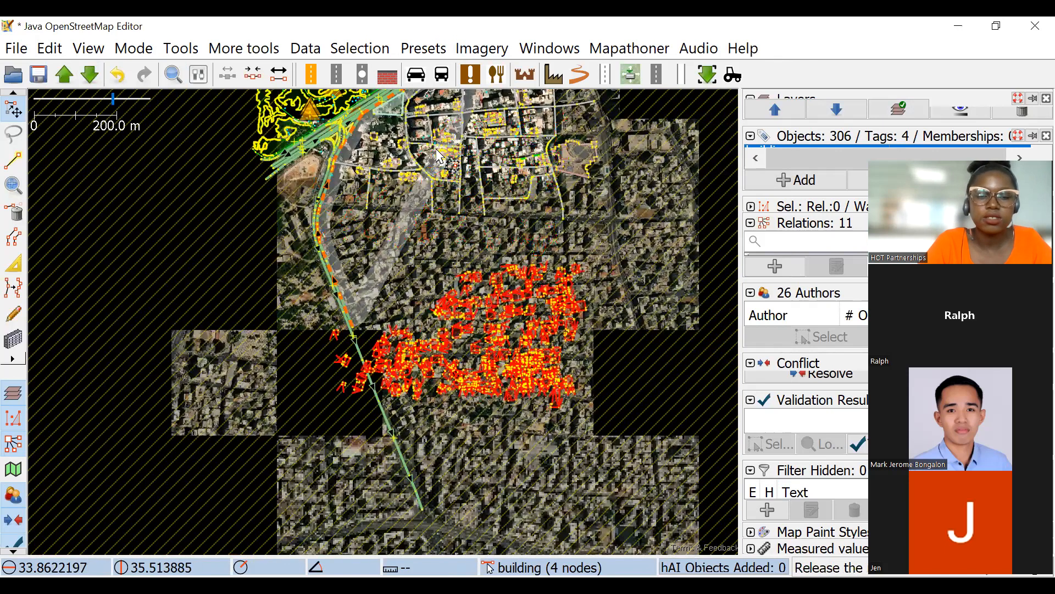
Clear the building selection and shift the east-west street's nodes slightly north around its junction with the north-south street, following the imagery.
scroll(420, 201, up, 4)
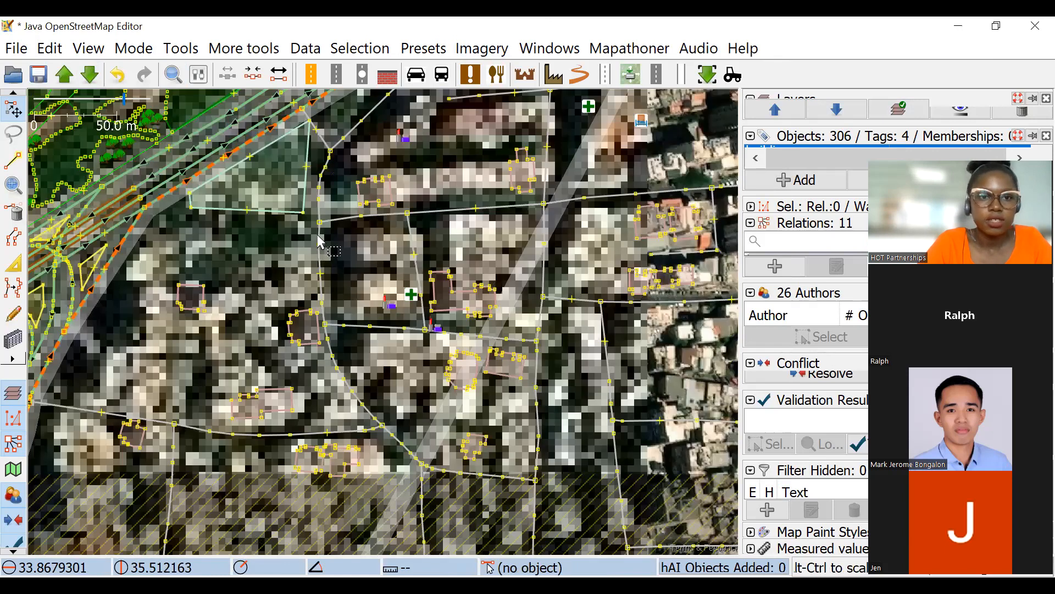
drag(306, 284, 302, 313)
drag(498, 315, 357, 223)
scroll(348, 234, up, 2)
click(348, 241)
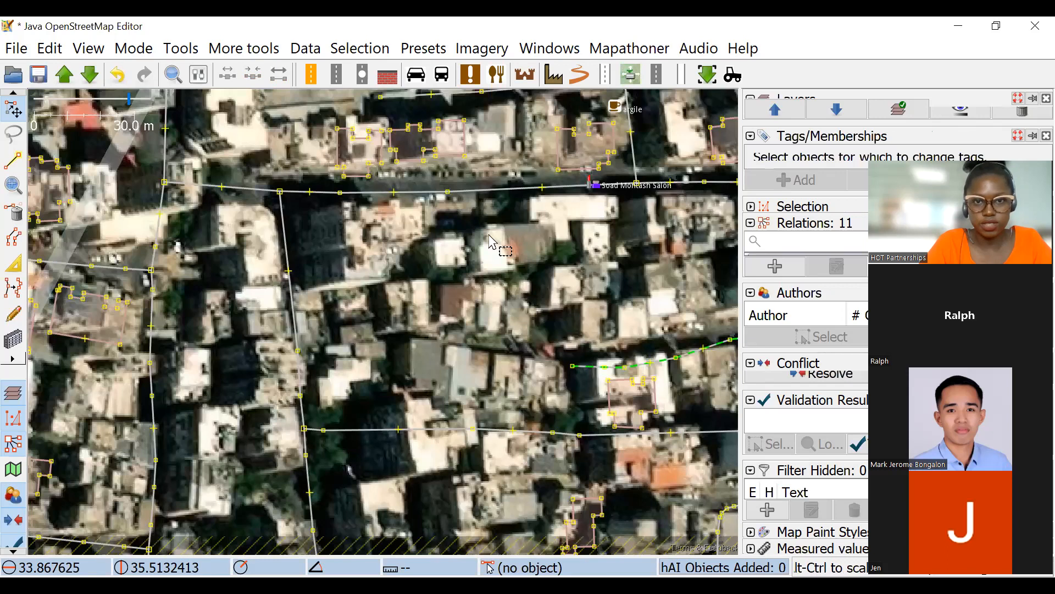
scroll(389, 310, up, 3)
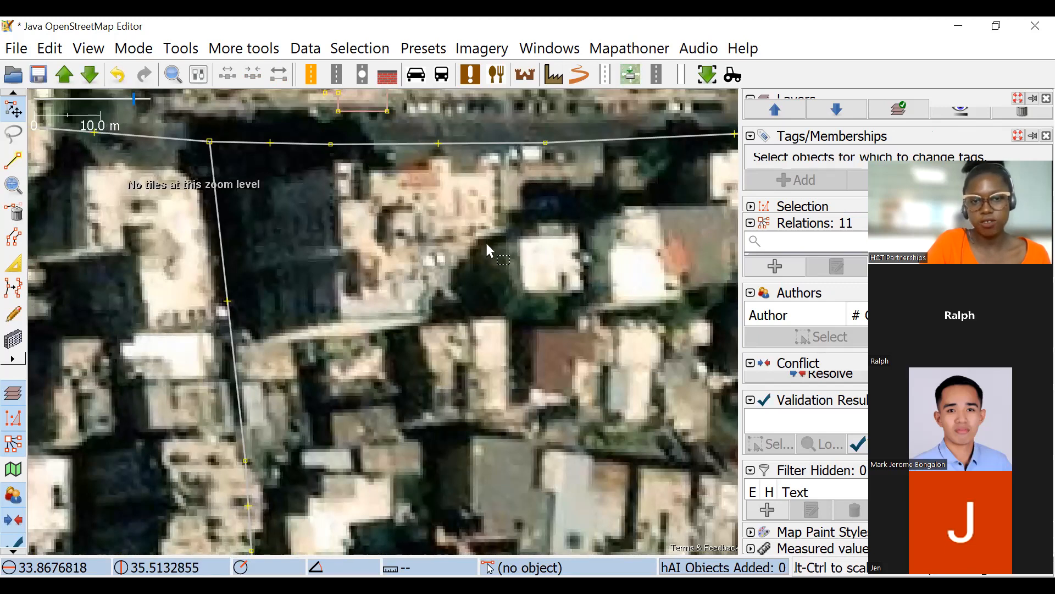
scroll(476, 259, down, 3)
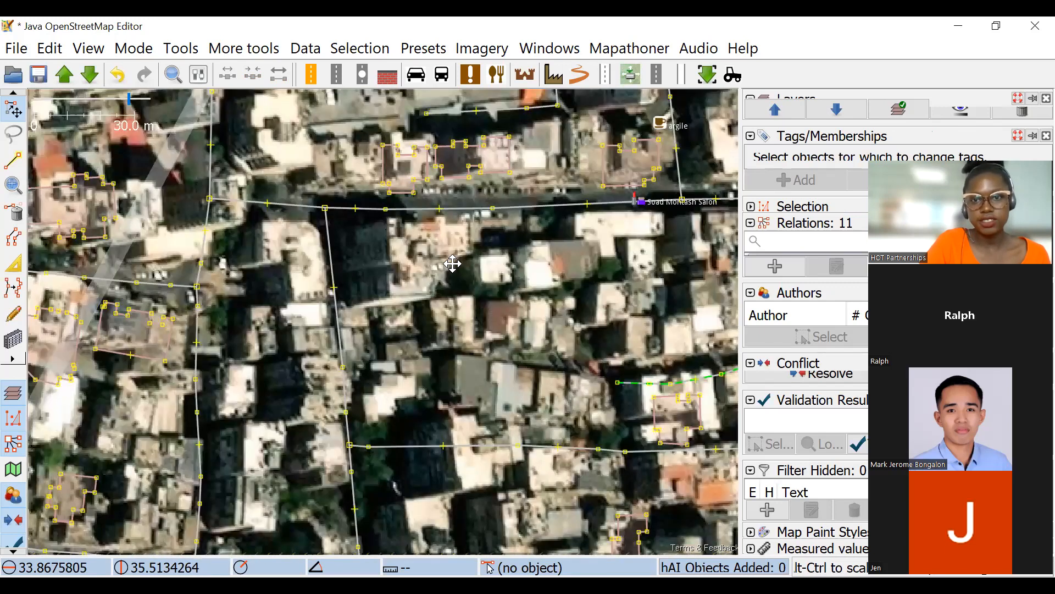
drag(364, 255, 292, 282)
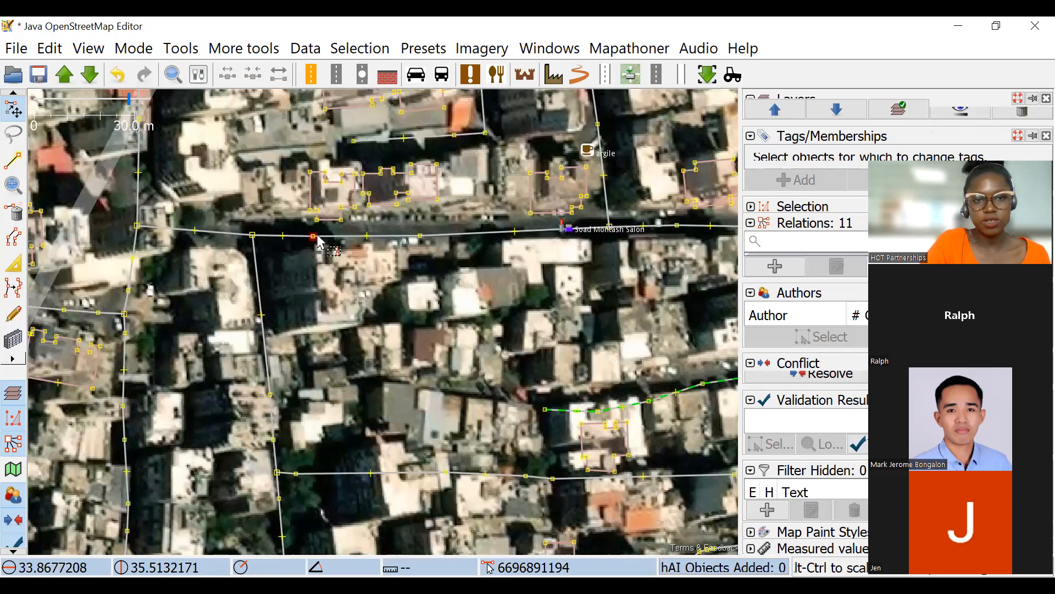
scroll(315, 242, up, 2)
drag(307, 233, 329, 225)
drag(522, 232, 488, 186)
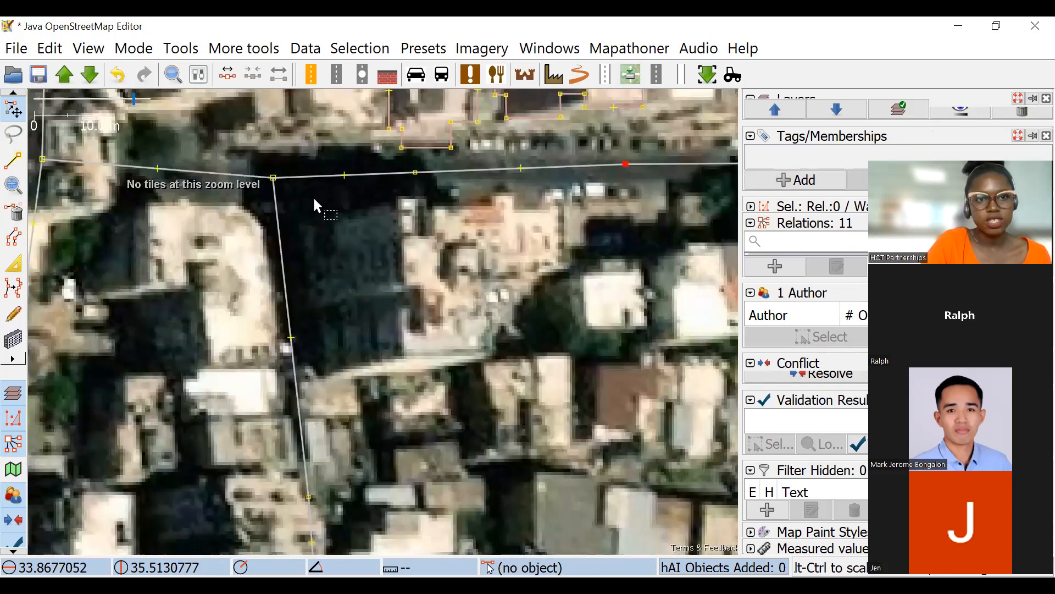
drag(275, 182, 272, 169)
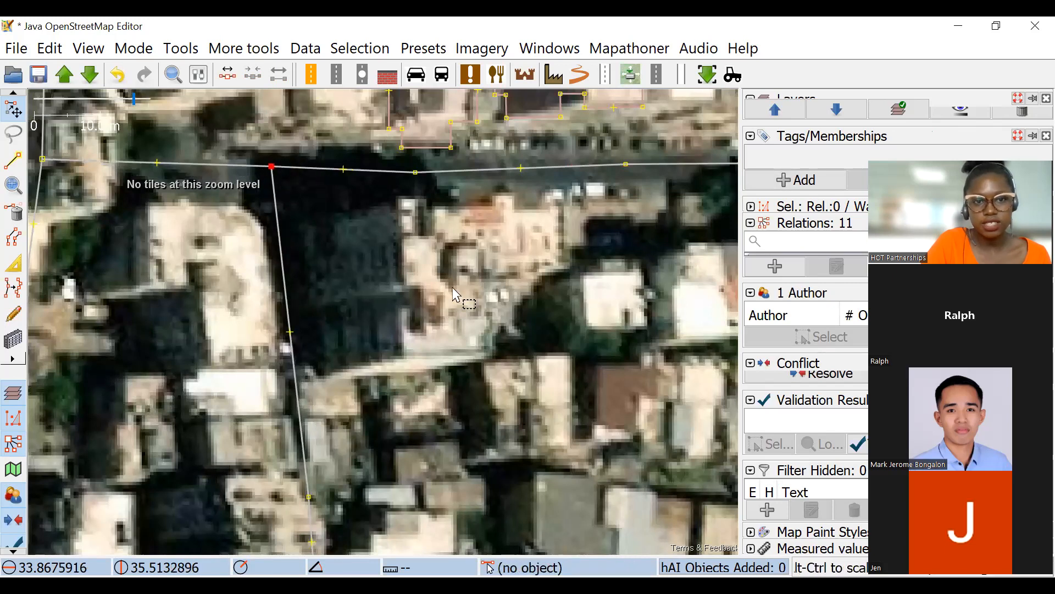
click(514, 225)
drag(511, 221, 496, 171)
Draw a rectangular building about 24 by 22 m over the large roof just southeast of the street junction.
click(13, 339)
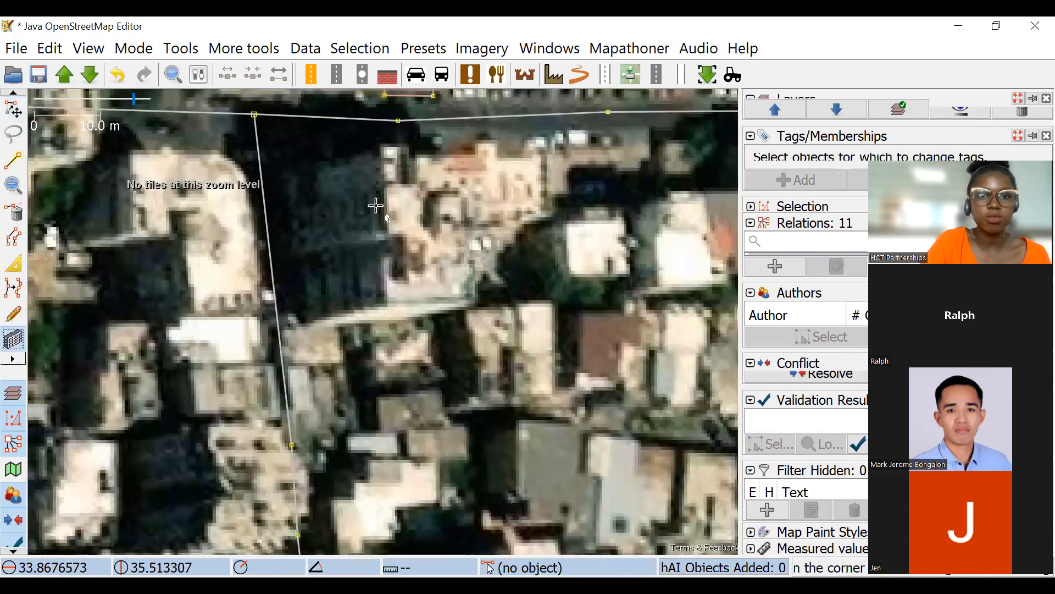
drag(376, 205, 323, 231)
drag(334, 176, 340, 179)
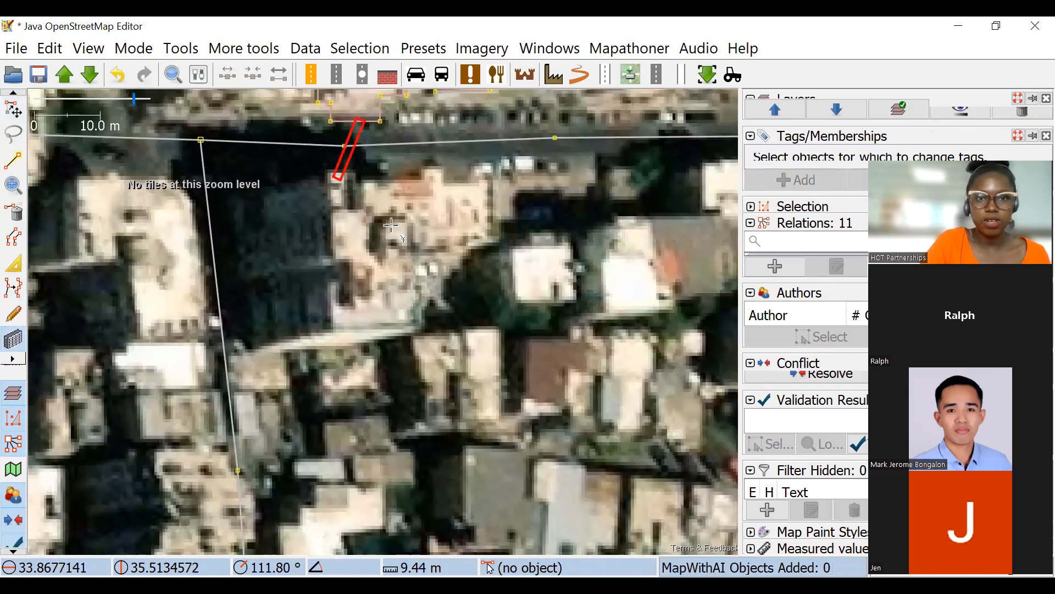
key(Escape)
click(328, 177)
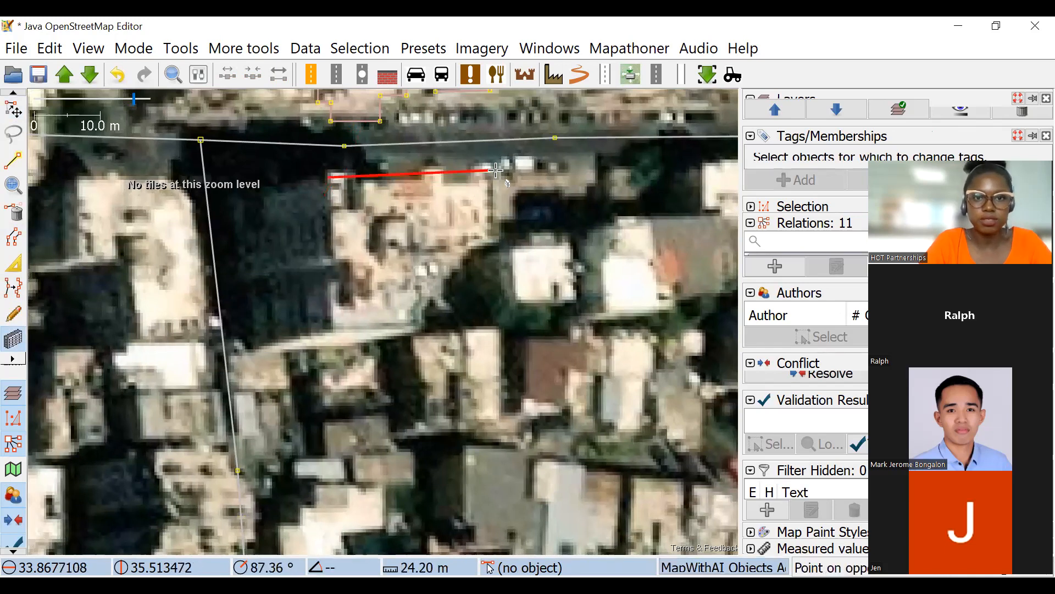
click(497, 171)
click(473, 319)
scroll(475, 293, down, 2)
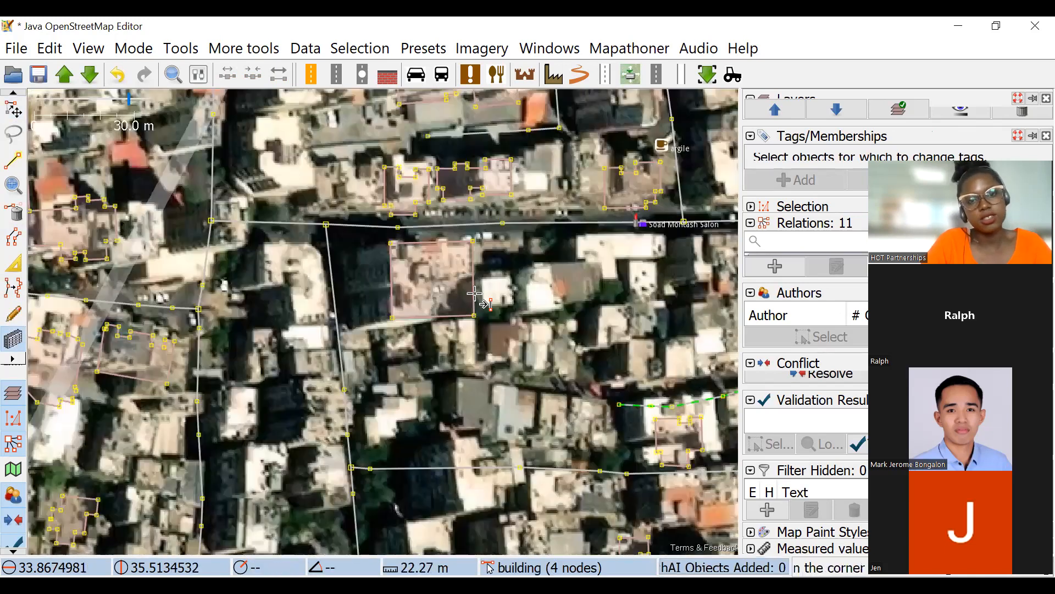
Extrude the eastern part of the new building's south wall inward to make its outline L-shaped along the roof.
drag(66, 332, 41, 284)
scroll(335, 252, up, 2)
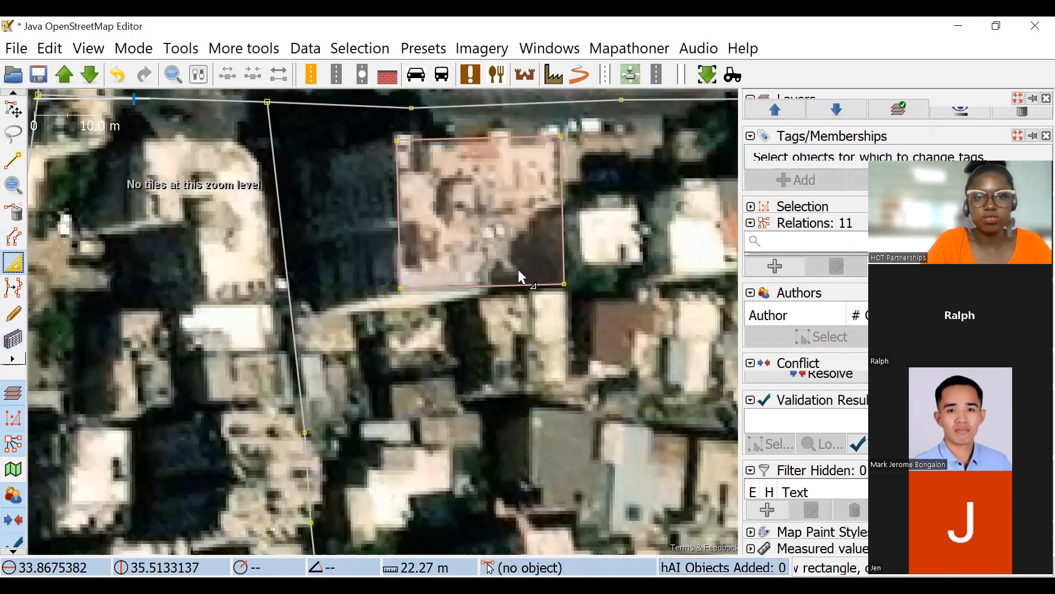
click(483, 287)
drag(512, 281, 520, 208)
double_click(471, 289)
Move the L-shaped building west from its roof onto its base on the ground.
click(13, 109)
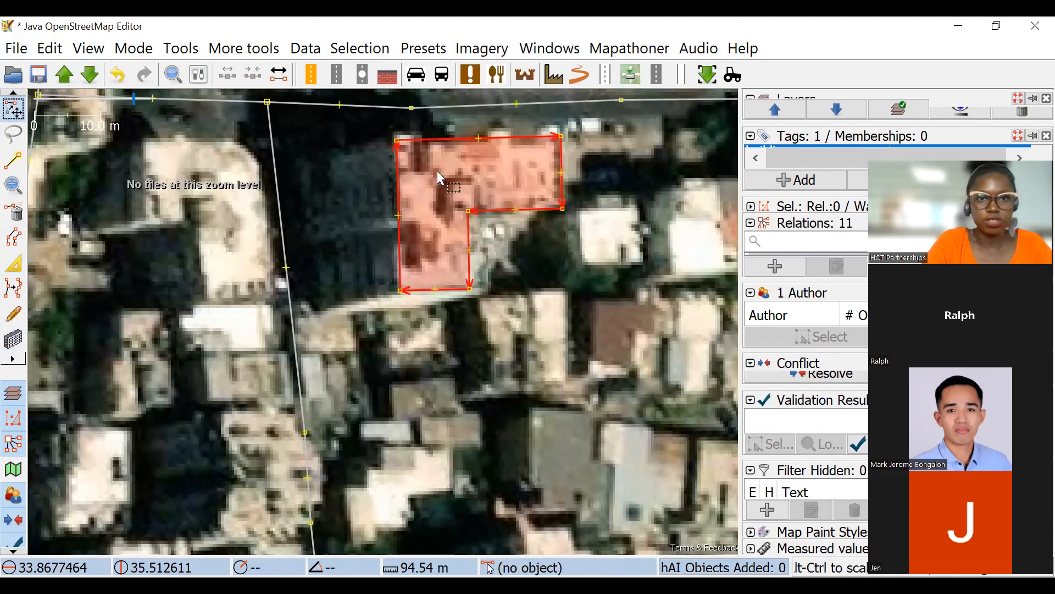
drag(422, 236, 472, 268)
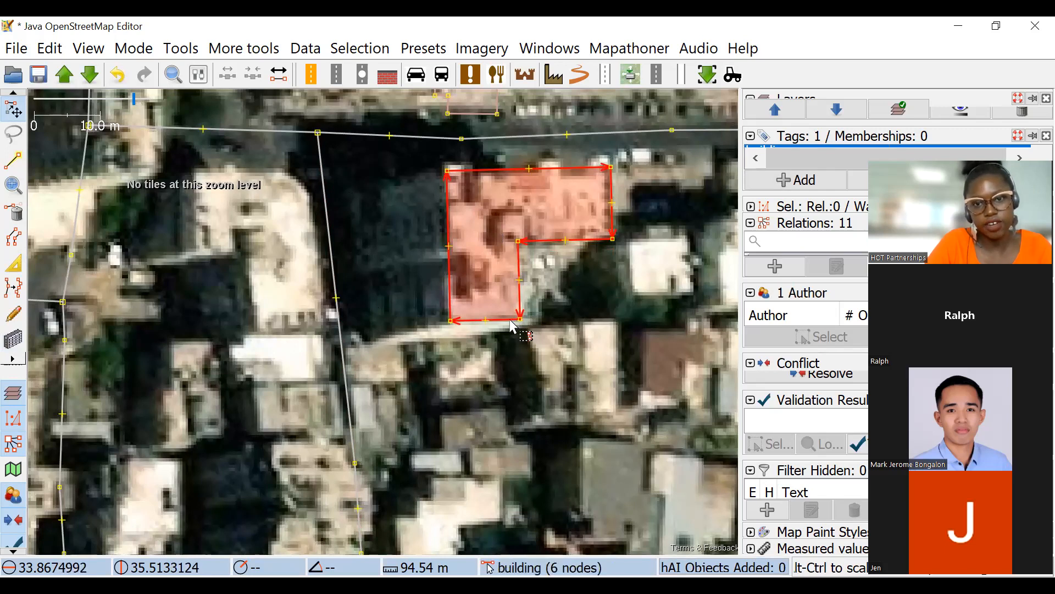
drag(510, 322, 419, 335)
Draw a rectangular building over the white roof in the block between the two north-south streets, southwest of the L-shaped building.
scroll(339, 215, down, 2)
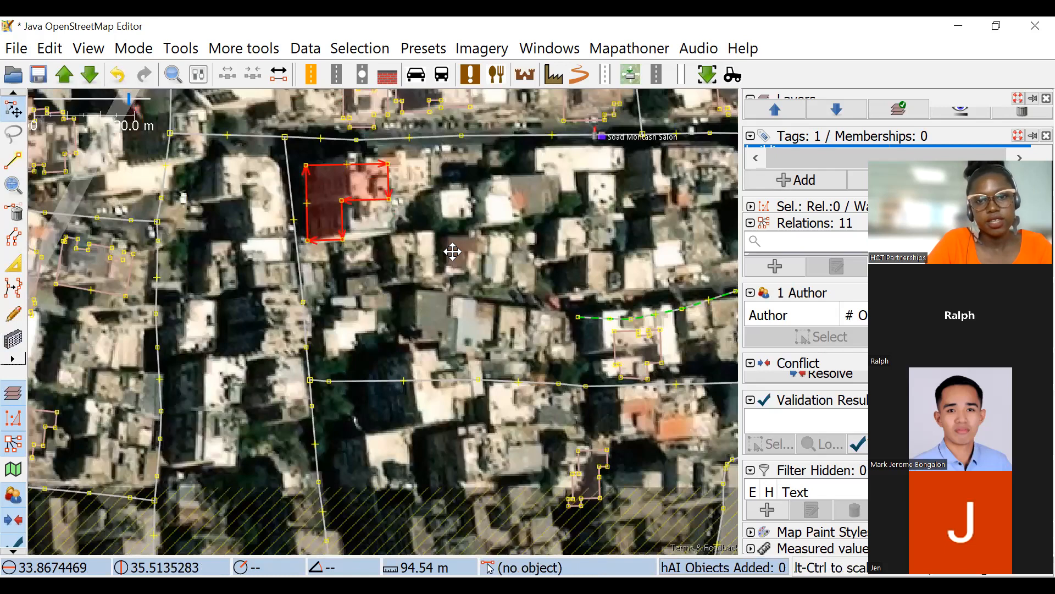
scroll(222, 190, up, 2)
drag(222, 190, 673, 288)
scroll(460, 285, down, 3)
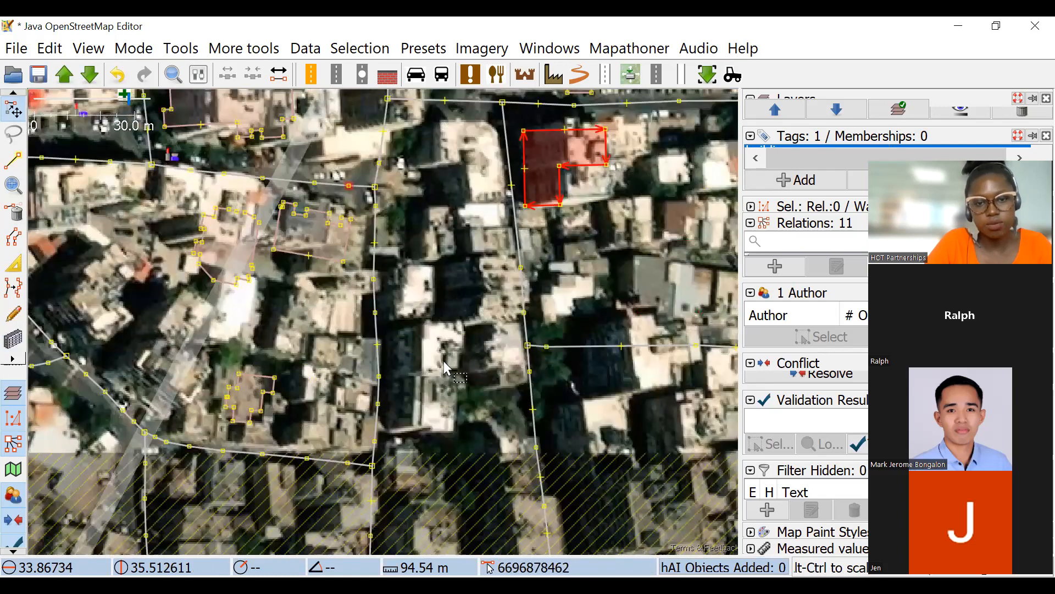
scroll(447, 368, up, 4)
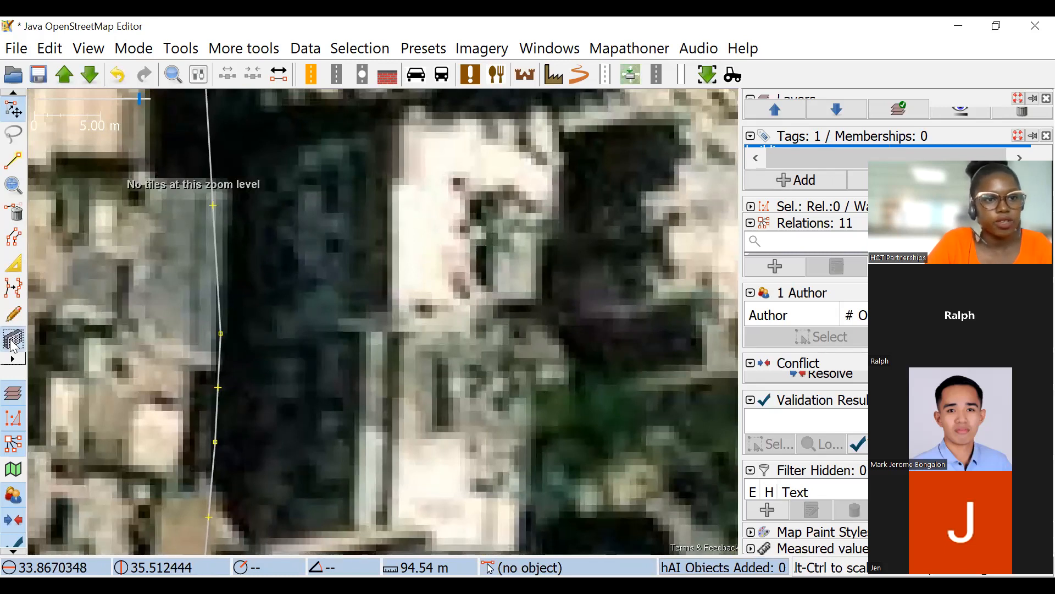
click(13, 345)
drag(404, 135, 510, 350)
key(s)
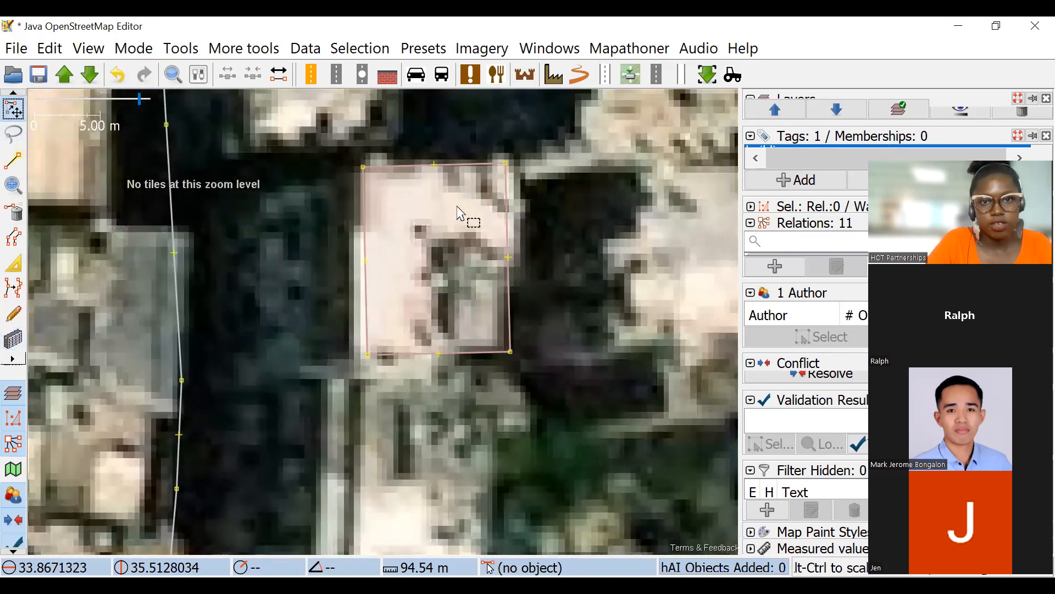
Move the new rectangular building west from its white roof toward its base.
scroll(460, 212, down, 2)
drag(439, 209, 407, 209)
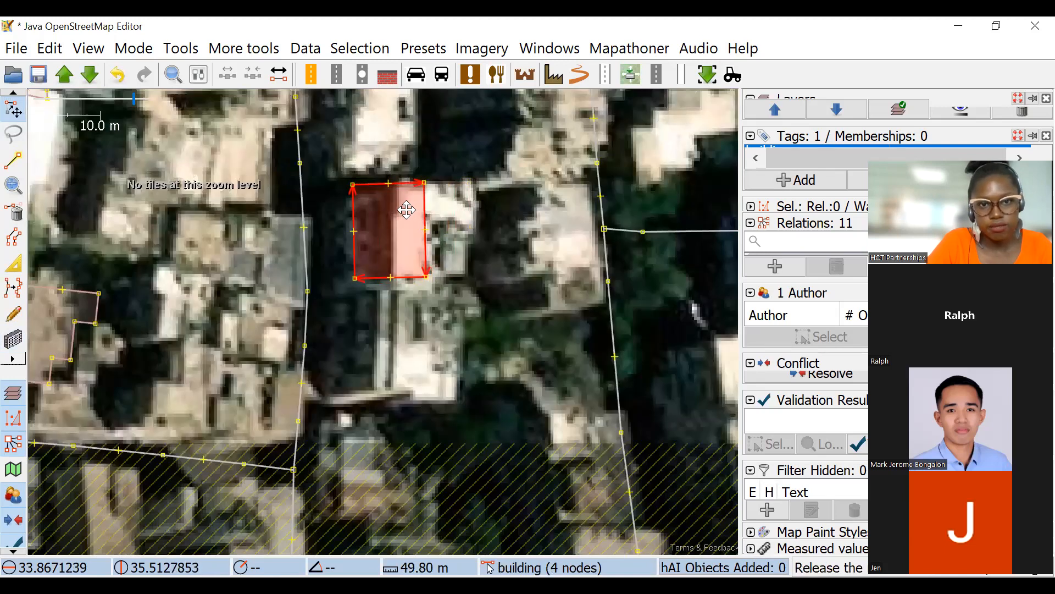
drag(463, 284, 457, 225)
Draw a second rectangular building about 12 m wide over the roof directly south of the previous one.
click(11, 346)
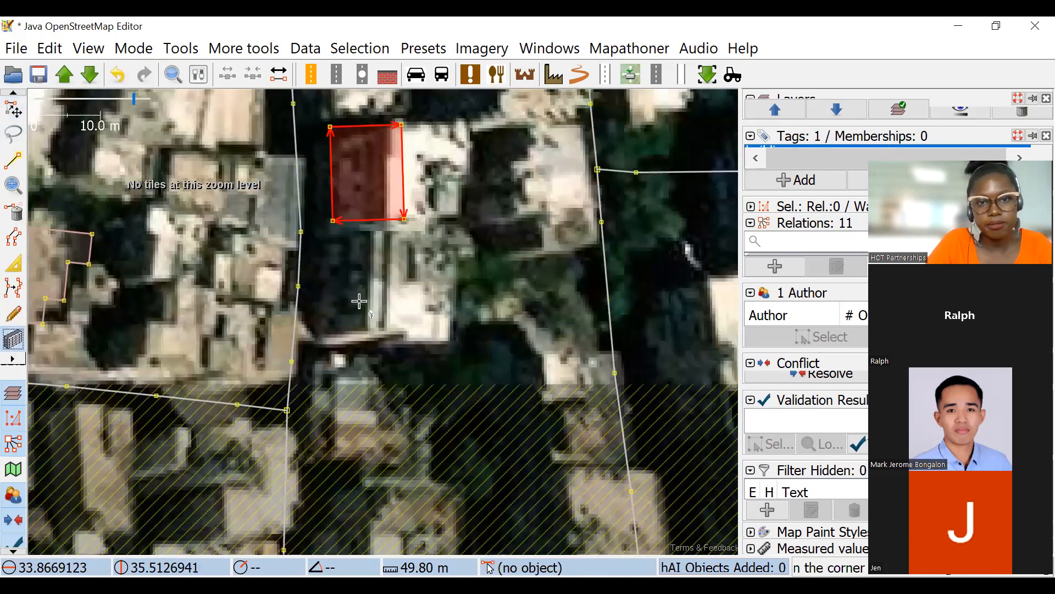
scroll(361, 299, up, 2)
click(389, 160)
click(387, 377)
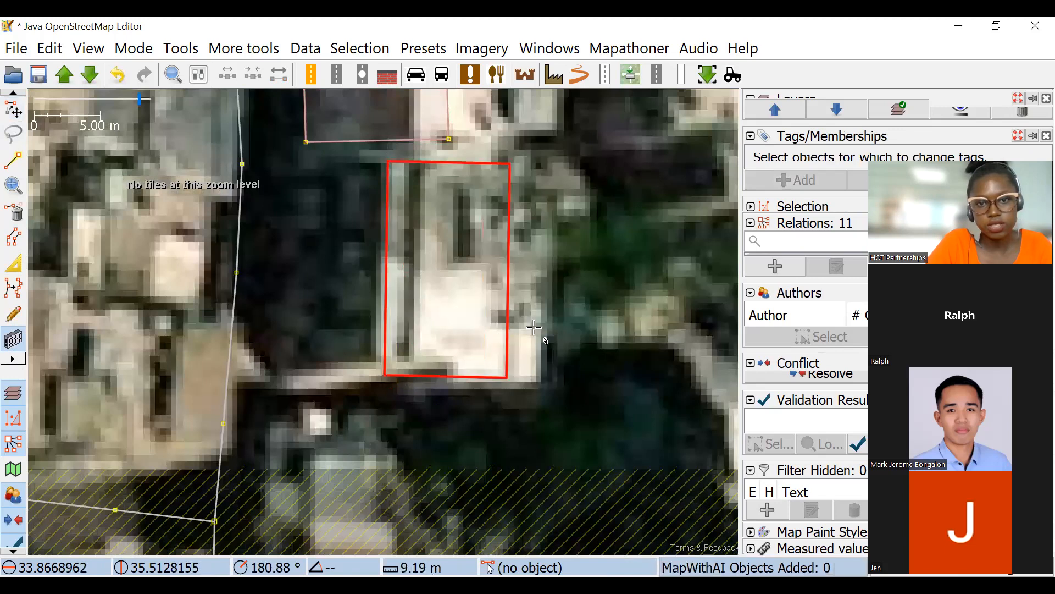
click(543, 308)
click(13, 110)
Return the northern building to its roof, select both rectangular buildings and move them together west onto their bases.
scroll(496, 180, down, 2)
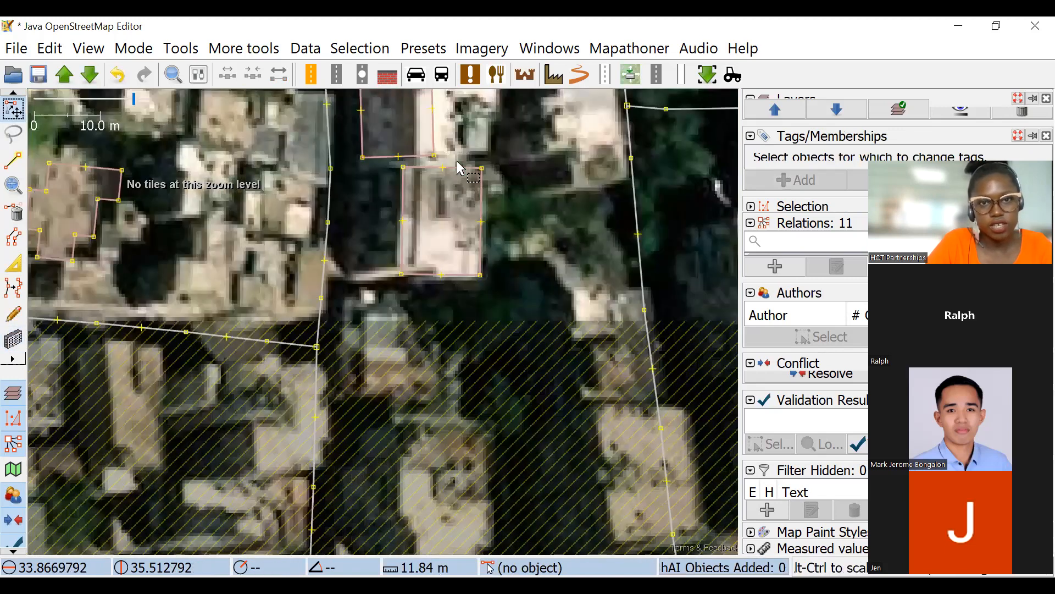
drag(424, 94, 485, 144)
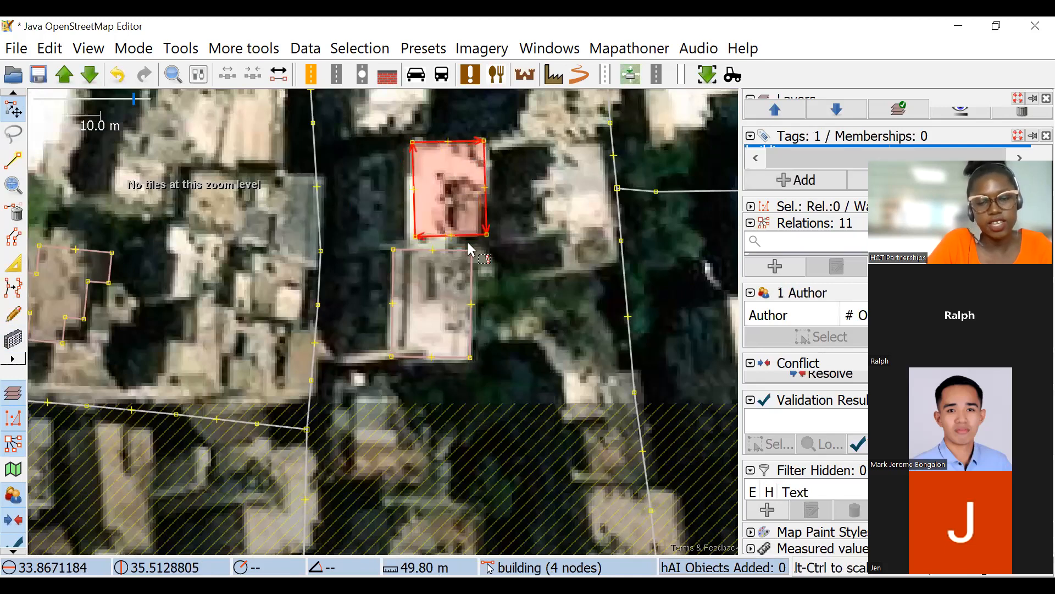
shift+click(441, 275)
drag(428, 276, 409, 280)
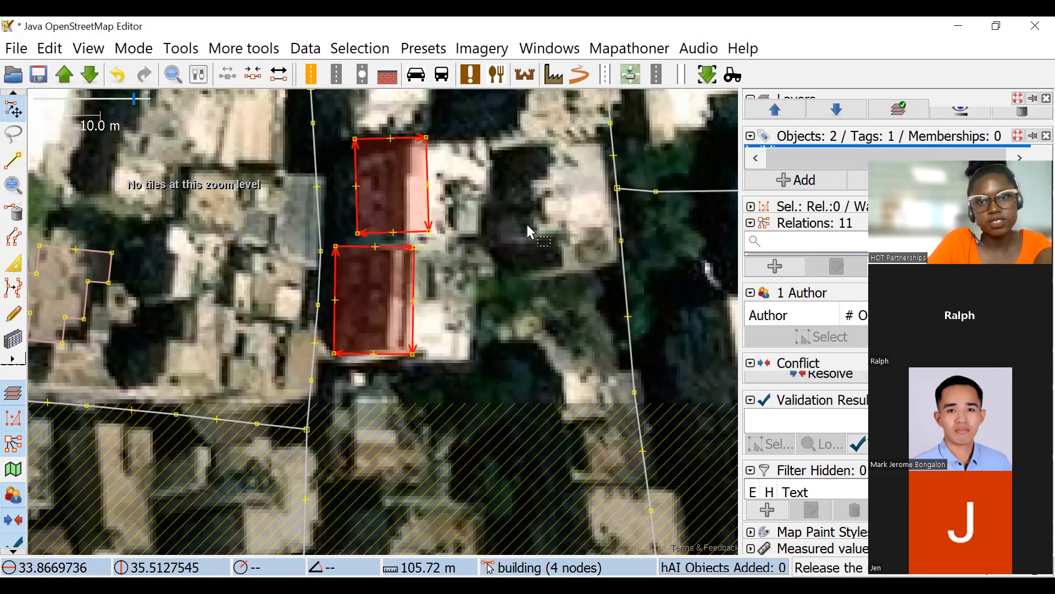
Move the nodes of the side street east of the two buildings southward so it follows the gap between the rooftops.
scroll(529, 232, down, 5)
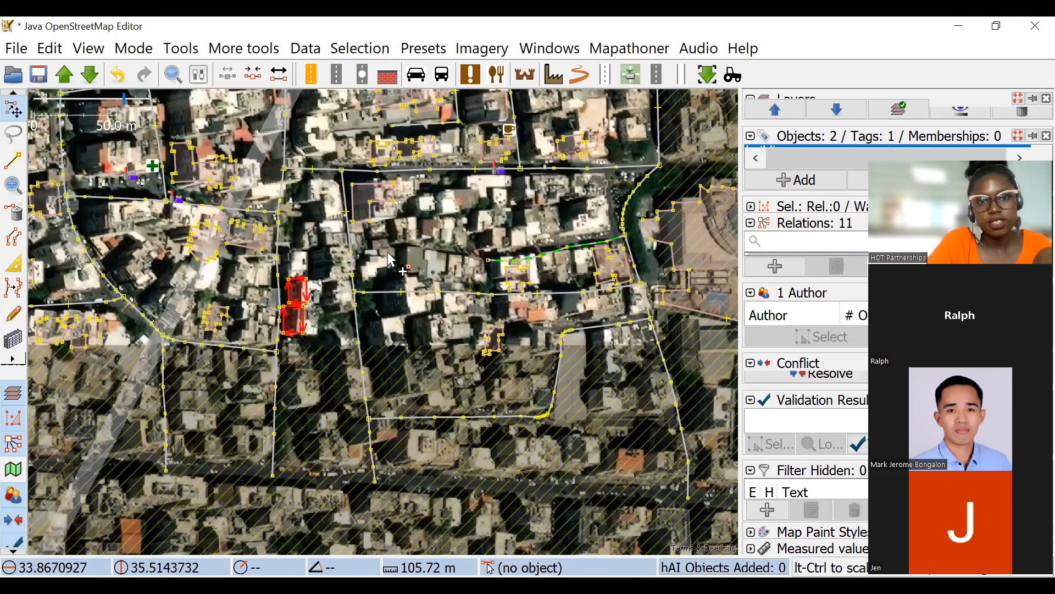
scroll(434, 280, up, 3)
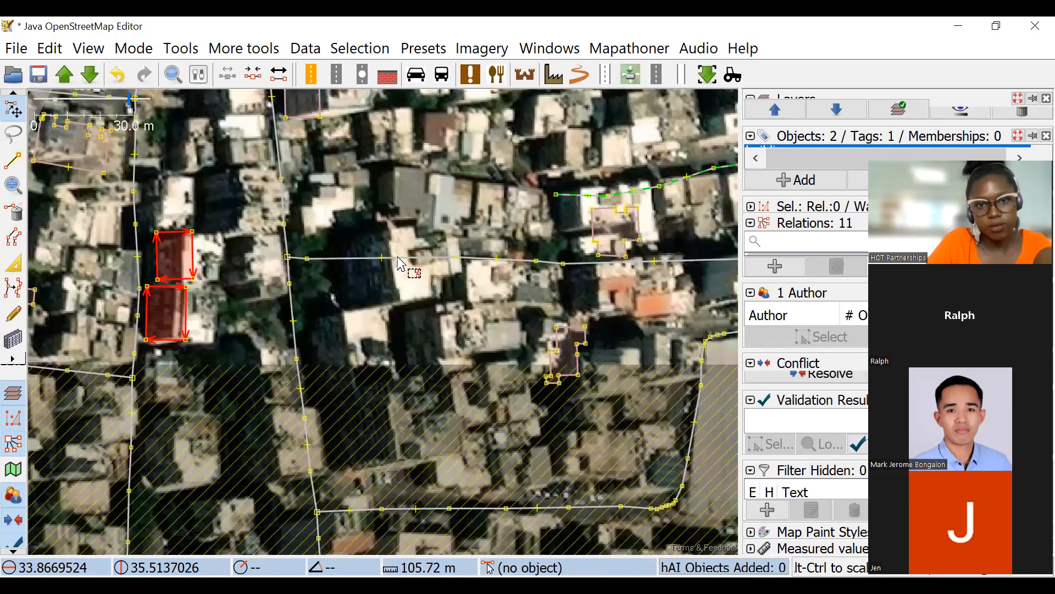
drag(407, 292, 405, 302)
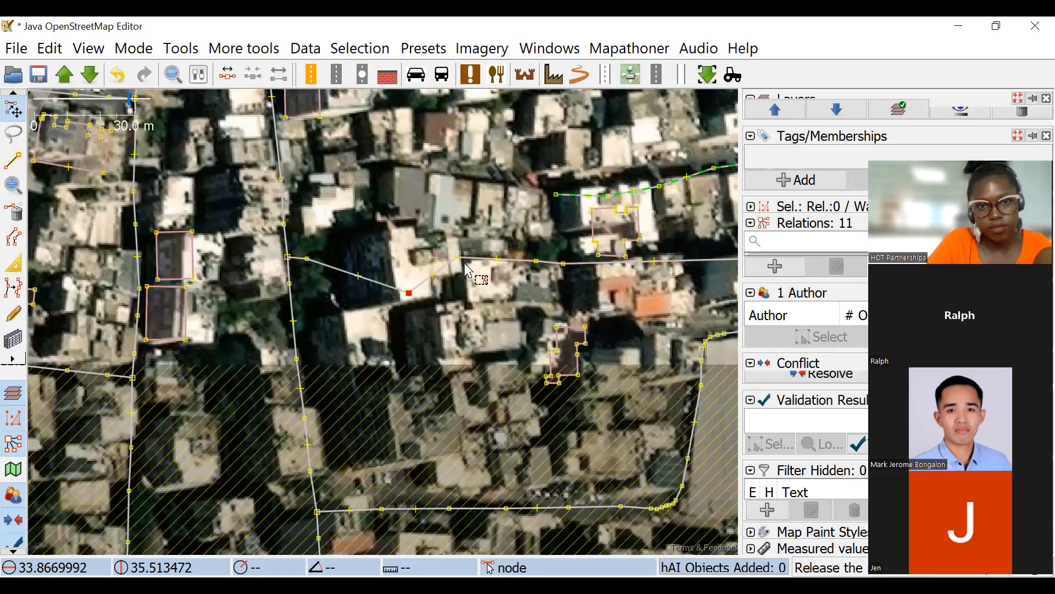
drag(458, 259, 463, 273)
drag(457, 309, 455, 310)
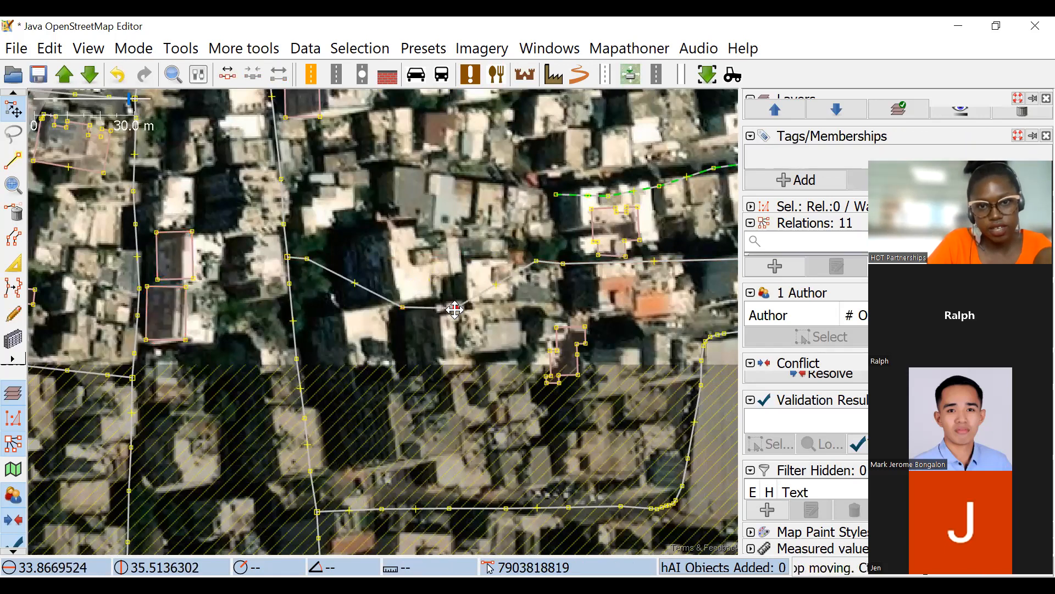
click(537, 263)
drag(566, 265, 566, 265)
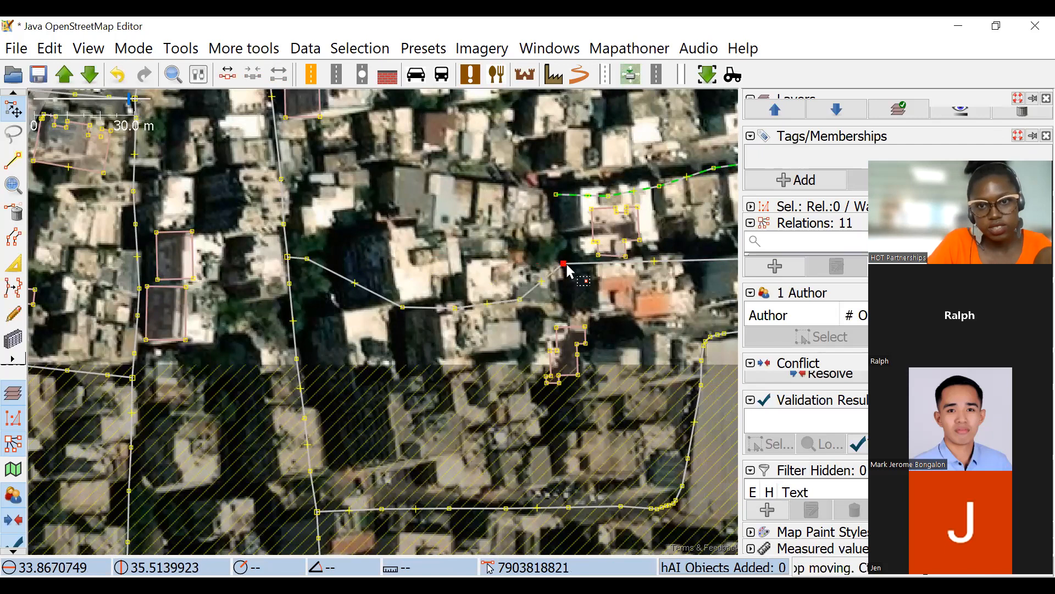
drag(389, 262, 410, 312)
click(367, 268)
Draw a rectangular building over the bright roof just north of the realigned side street and extrude its southeast part inward into an L shape.
click(5, 340)
scroll(404, 316, up, 4)
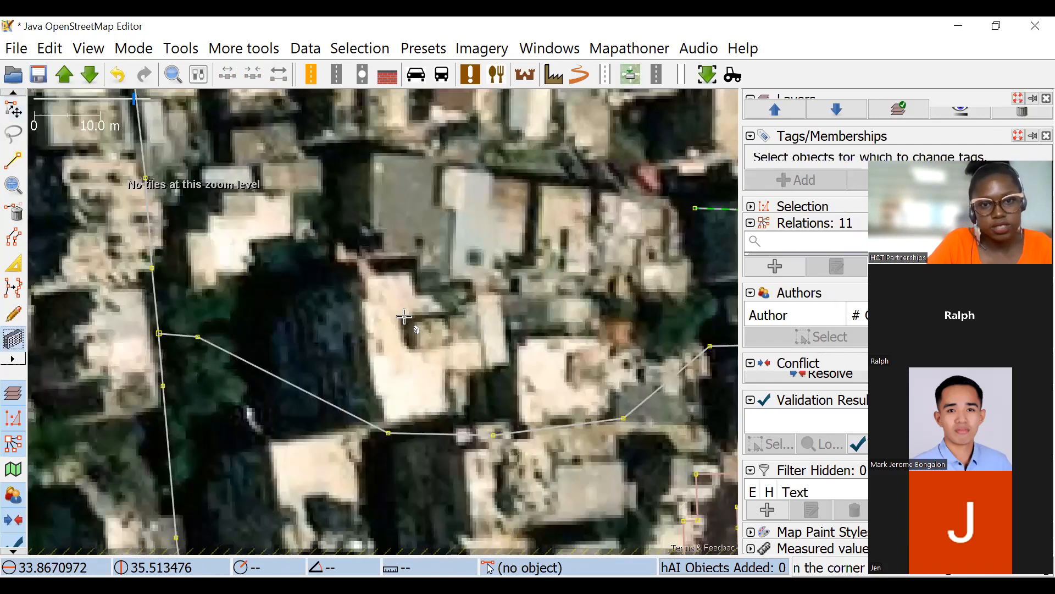
mouse_move(358, 189)
mouse_down()
mouse_move(356, 199)
mouse_move(368, 173)
mouse_move(403, 259)
mouse_move(403, 455)
mouse_up()
key(Escape)
key(Escape)
click(631, 348)
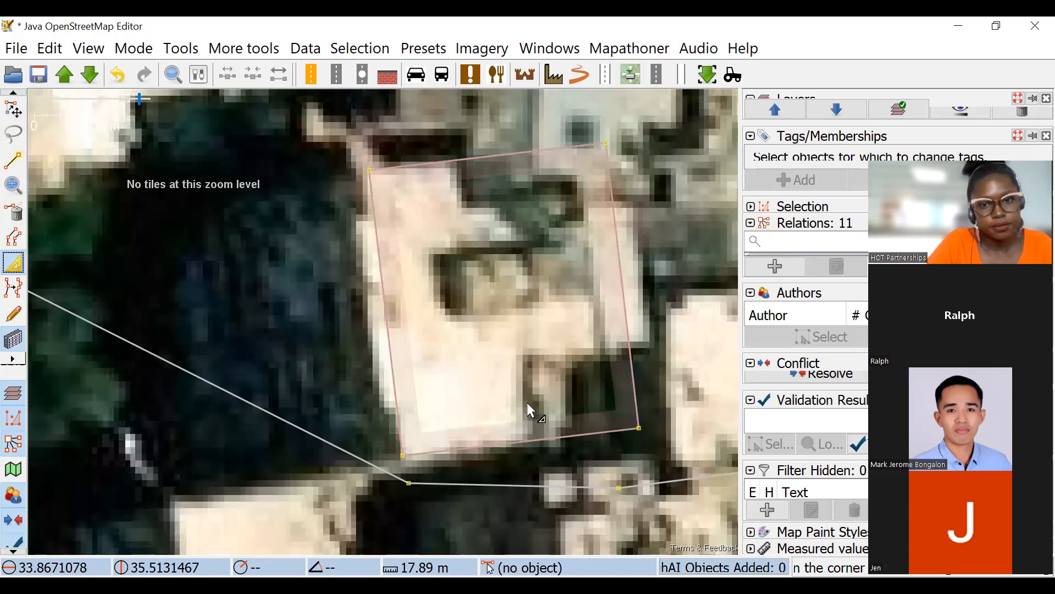
click(527, 437)
drag(546, 438, 540, 348)
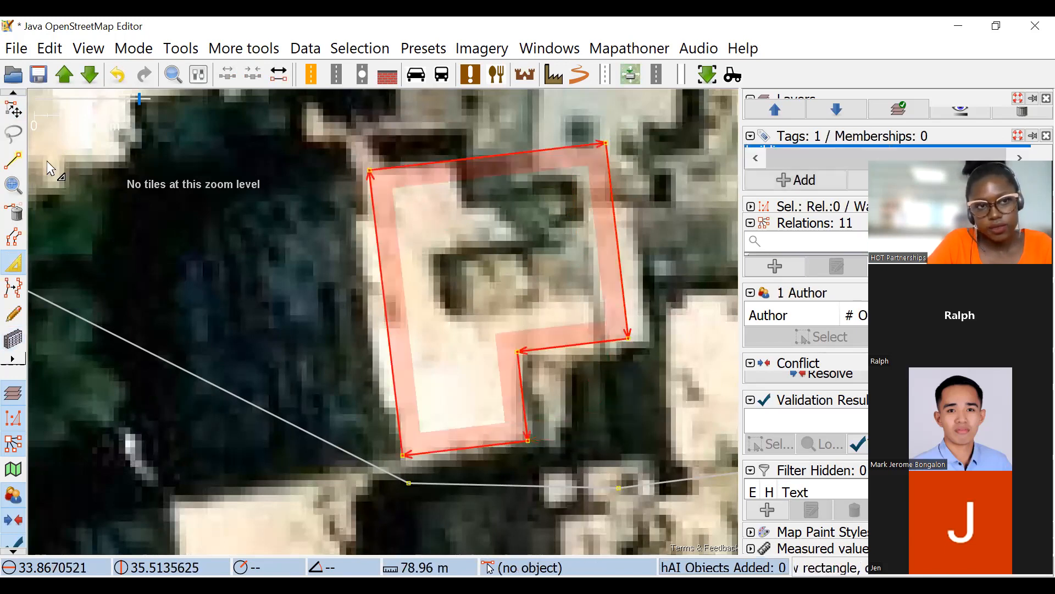
Move the new L-shaped building west onto its base and shift the adjacent side-street node clear of its southwest corner.
click(13, 107)
drag(602, 184, 384, 221)
drag(229, 236, 371, 432)
scroll(418, 302, down, 5)
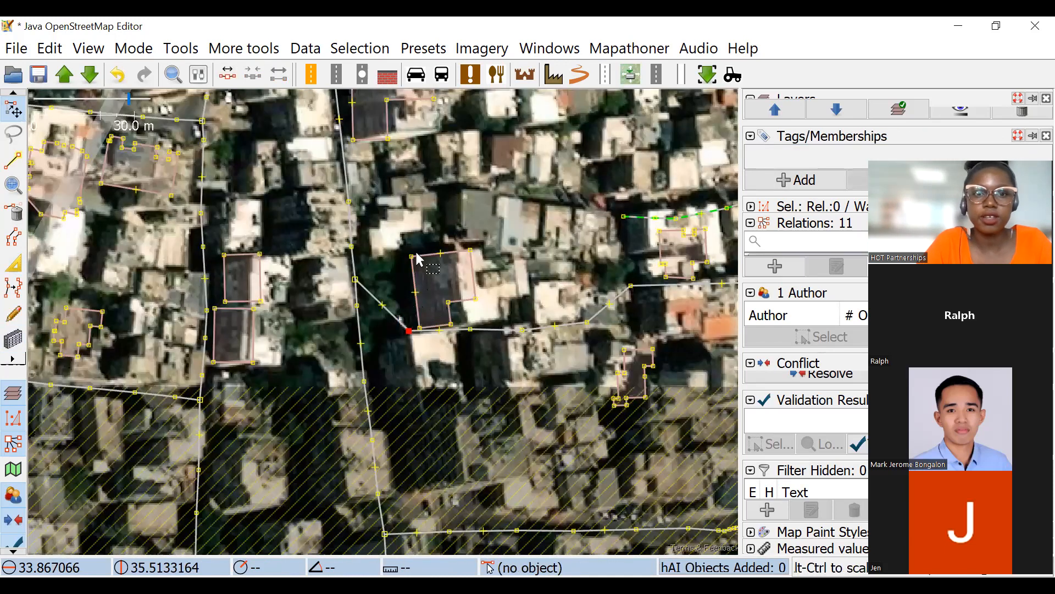
scroll(417, 258, down, 2)
drag(397, 234, 482, 351)
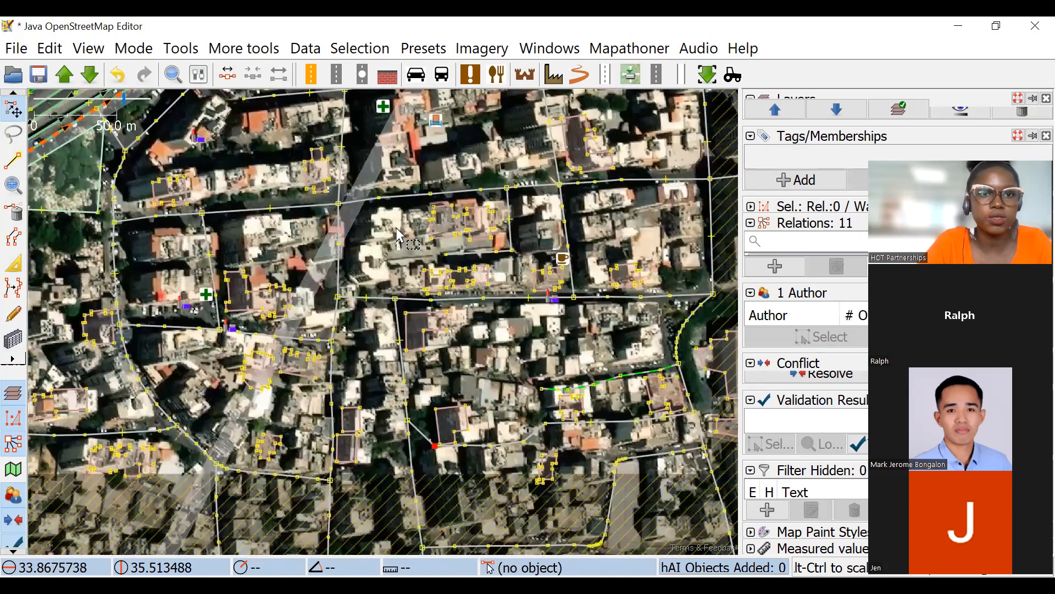
scroll(424, 235, up, 4)
scroll(419, 254, down, 2)
drag(384, 286, 297, 275)
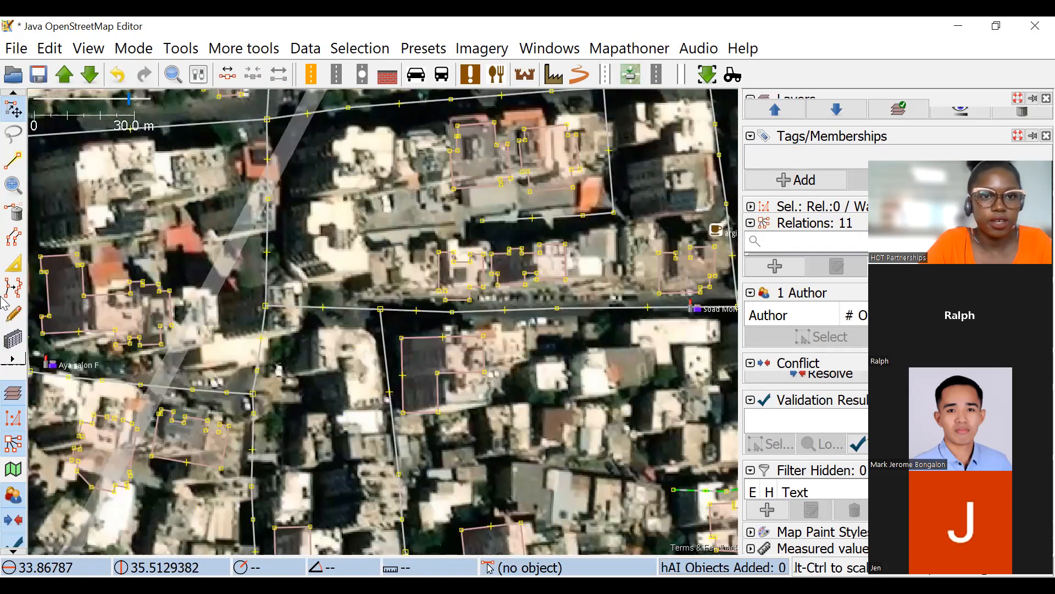
Draw a rectangular building about 14 m wide over the bright roof northeast of the street junction, west of the mapped row.
click(12, 339)
scroll(312, 223, up, 3)
drag(263, 208, 290, 337)
click(369, 276)
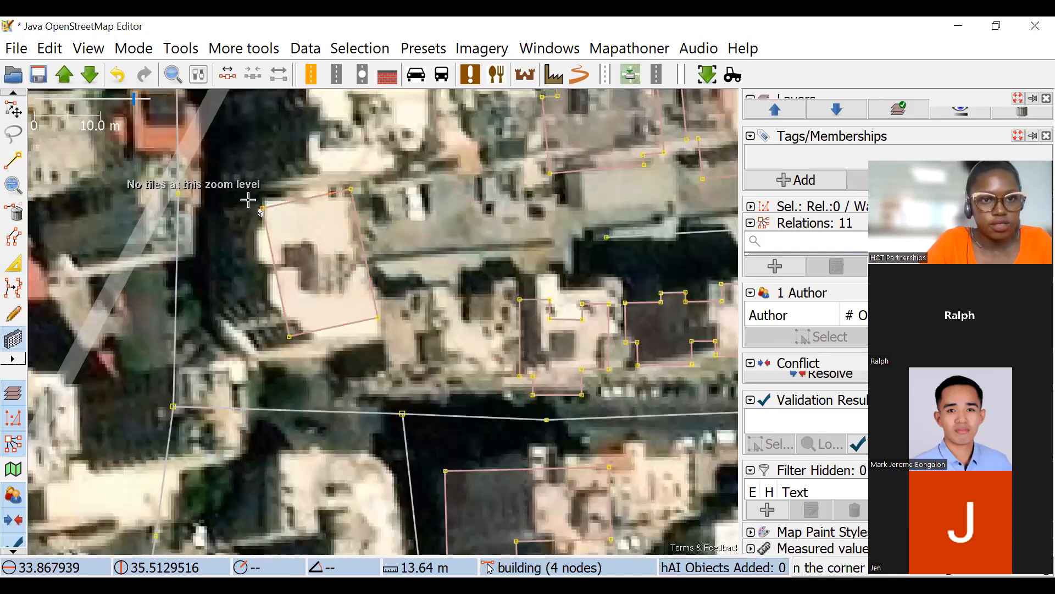
Reshape the new building's outline by adding a notch on its west side and angling its southwest corner to match the roof.
key(s)
drag(274, 273, 258, 261)
mouse_move(257, 209)
mouse_down()
mouse_move(257, 228)
mouse_move(275, 217)
mouse_move(263, 201)
mouse_up()
mouse_move(324, 278)
mouse_down()
mouse_move(319, 227)
mouse_move(272, 218)
mouse_move(263, 255)
mouse_move(317, 296)
mouse_up()
click(282, 277)
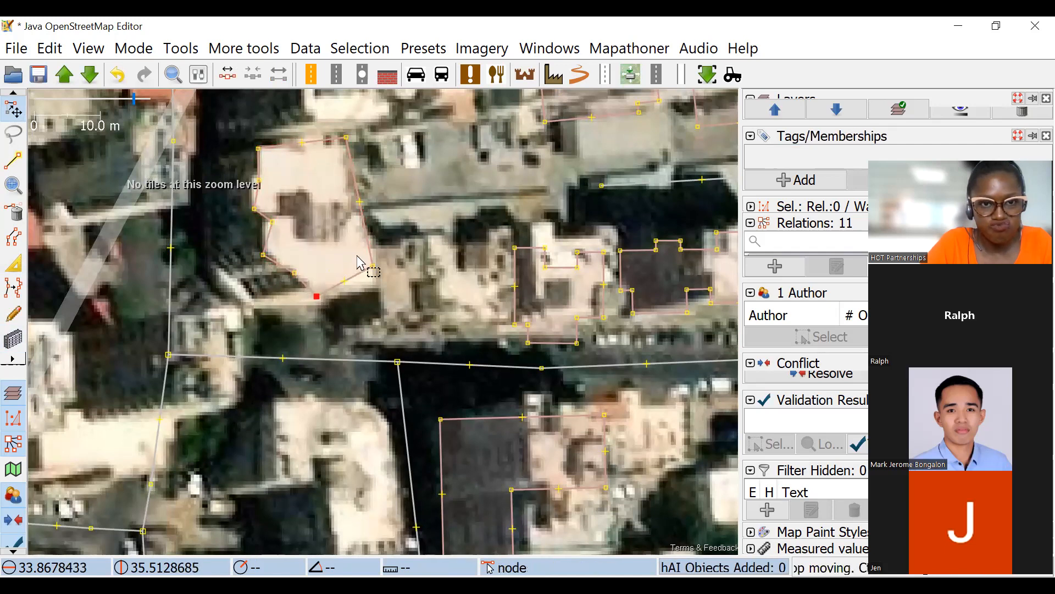
drag(372, 266, 378, 281)
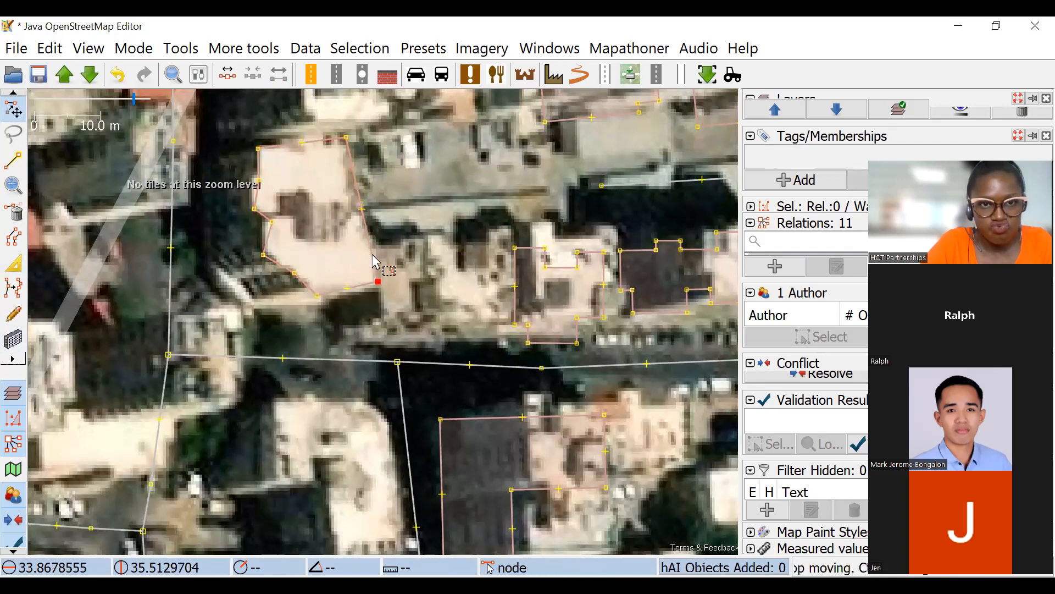
drag(277, 226, 255, 212)
scroll(273, 227, up, 2)
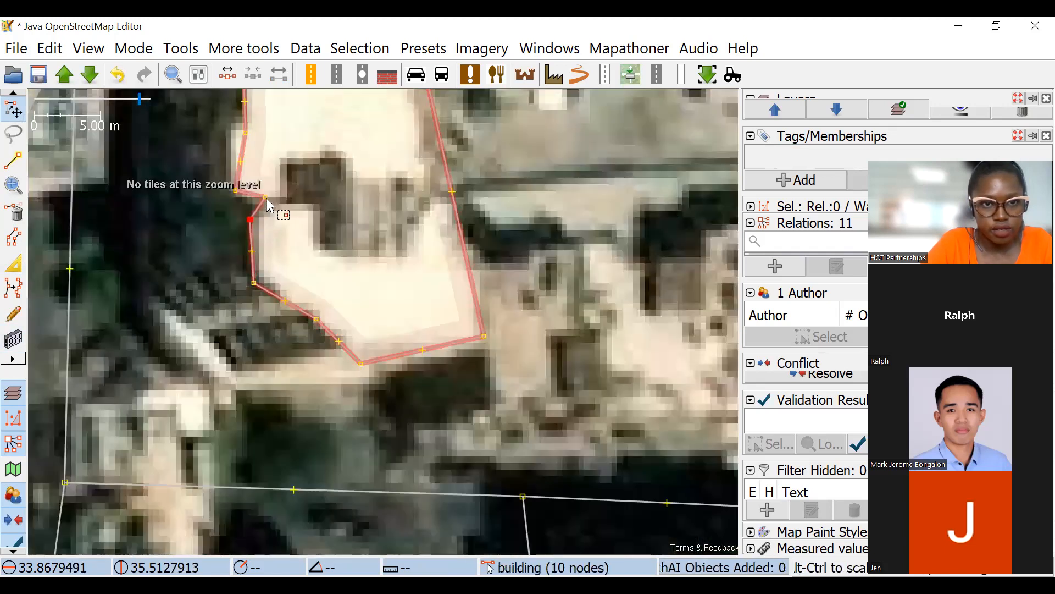
scroll(263, 212, up, 2)
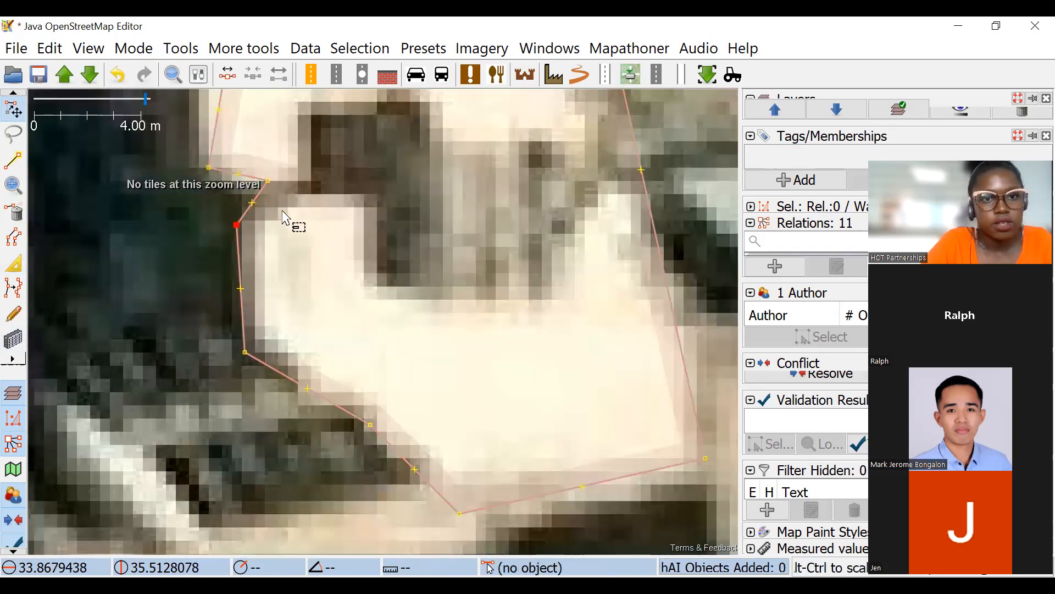
scroll(289, 228, up, 2)
key(ctrl+a)
key(ctrl+z)
scroll(295, 217, down, 4)
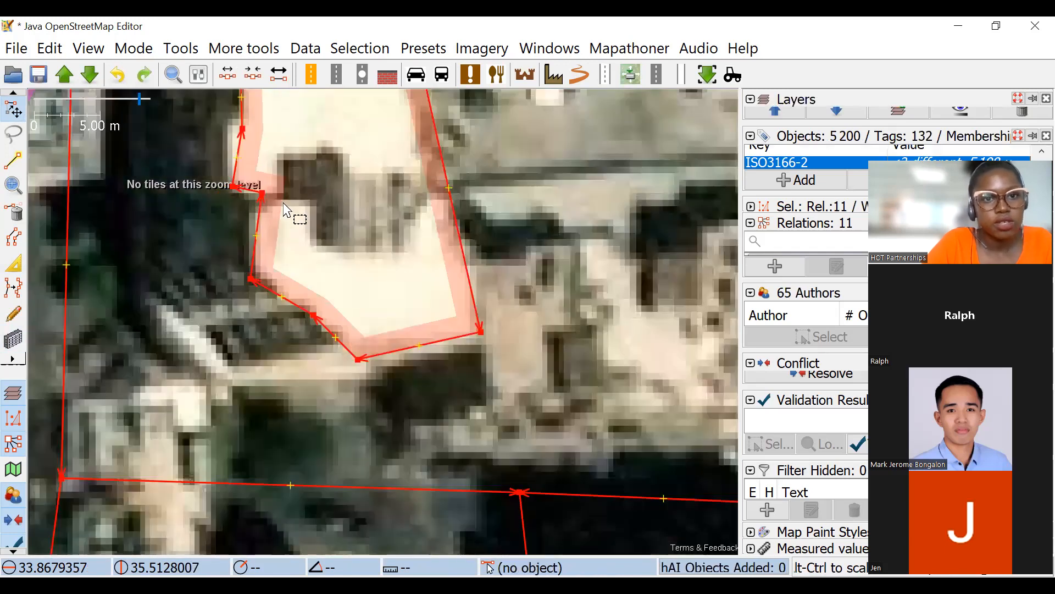
Add a node at the building's west notch and adjust the surrounding nodes to follow the roof edge.
scroll(271, 252, up, 2)
drag(255, 247, 282, 173)
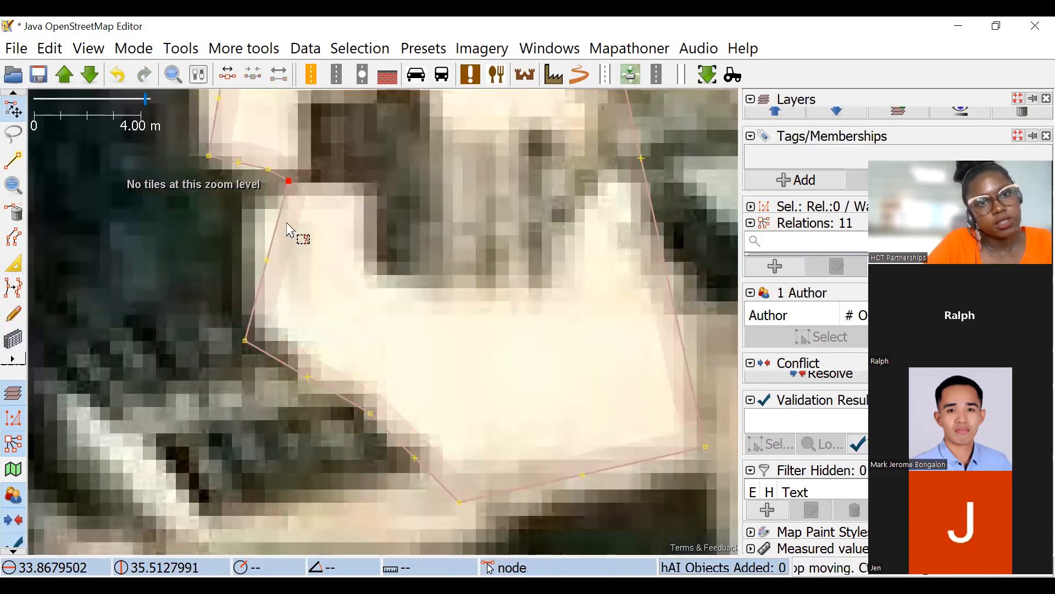
click(273, 183)
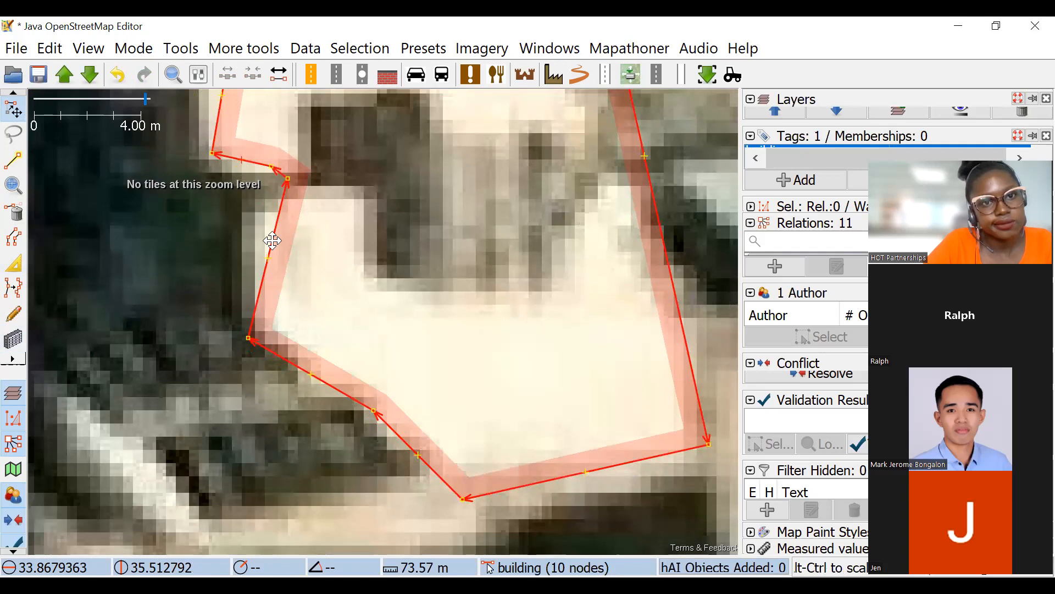
scroll(352, 297, down, 4)
scroll(342, 286, up, 2)
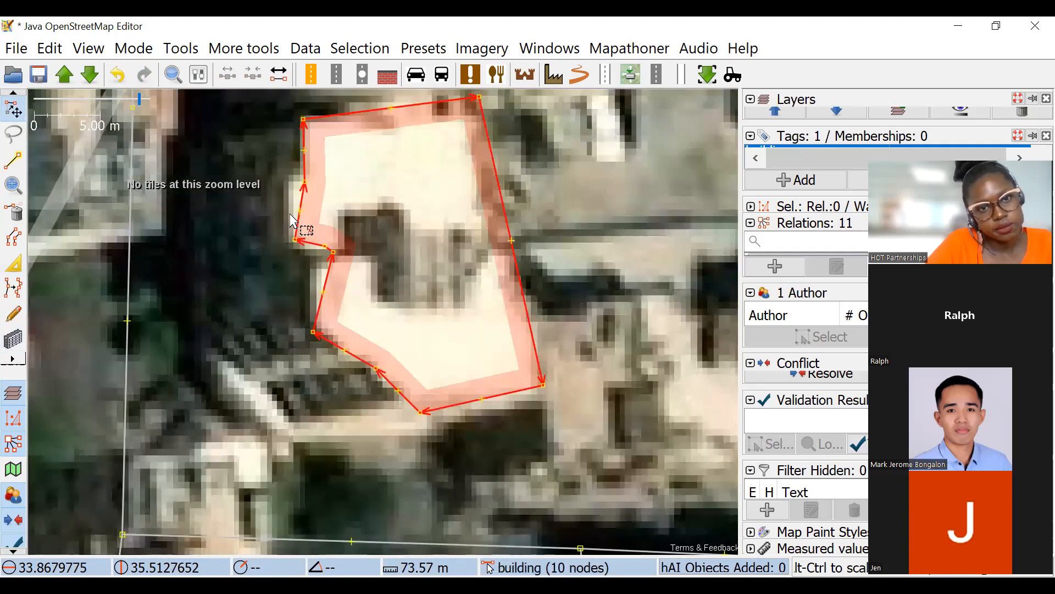
drag(329, 254, 319, 271)
drag(307, 335, 318, 321)
drag(476, 312, 460, 294)
scroll(462, 299, down, 5)
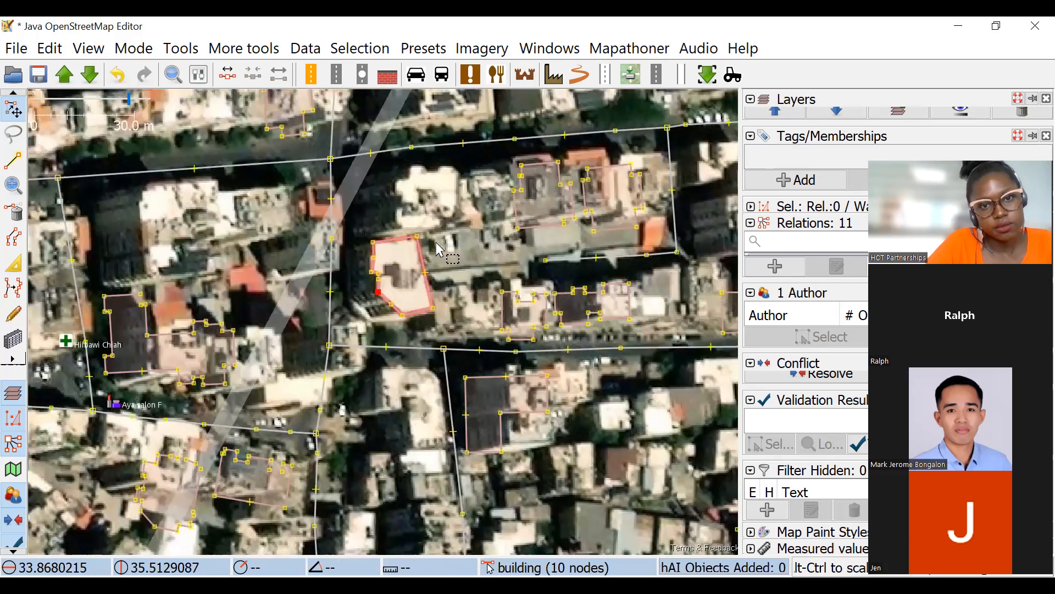
Move the reshaped building west onto its base and clear the selection.
drag(423, 255, 399, 258)
click(440, 250)
scroll(443, 250, down, 2)
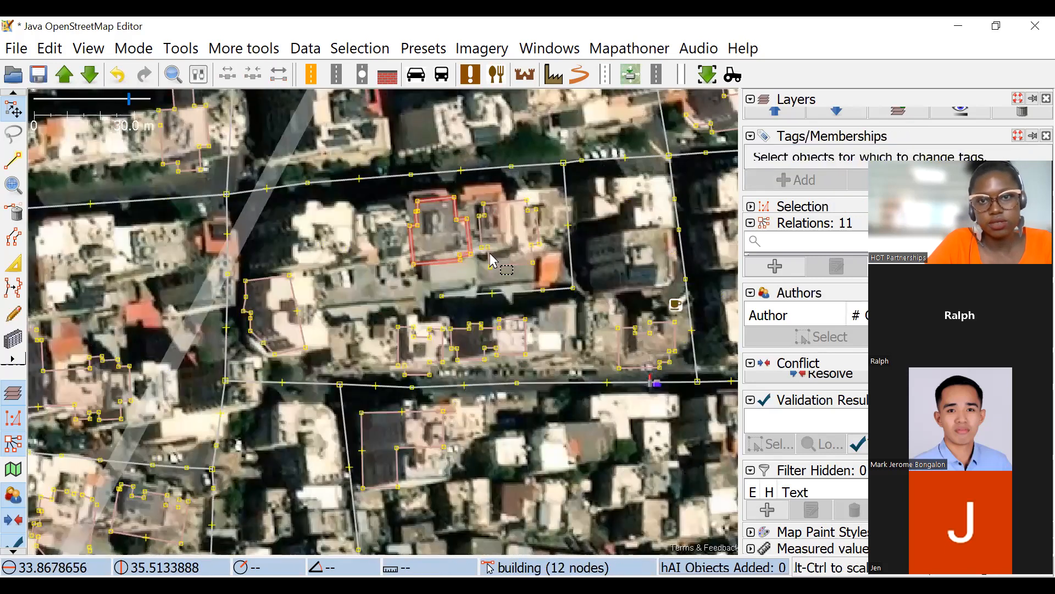
Look over the street blocks across the task area, from the eastern boundary to the western motorway, for roofs without outlines.
scroll(501, 213, down, 2)
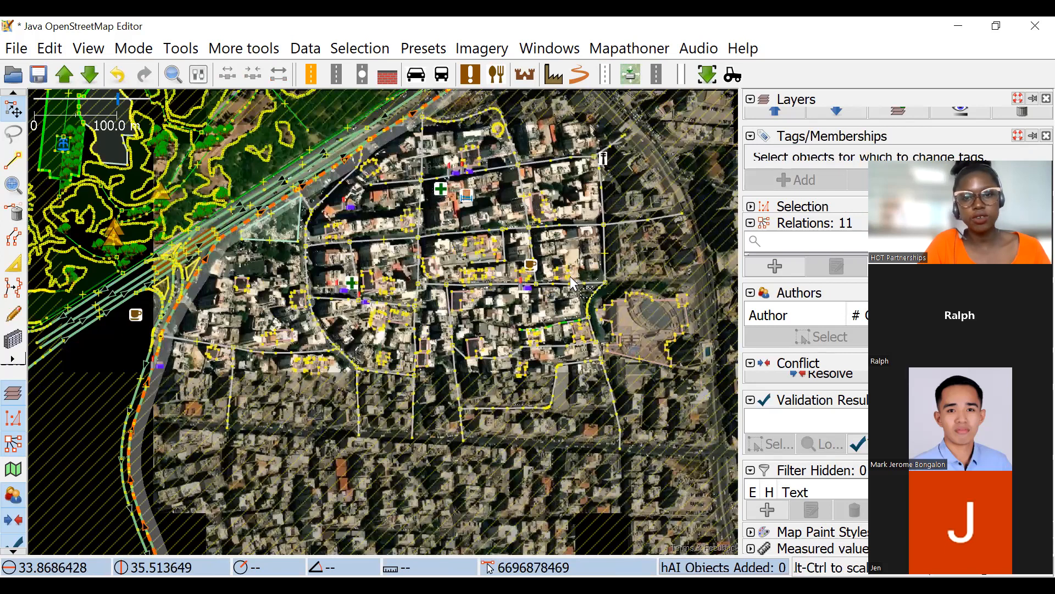
scroll(571, 283, up, 3)
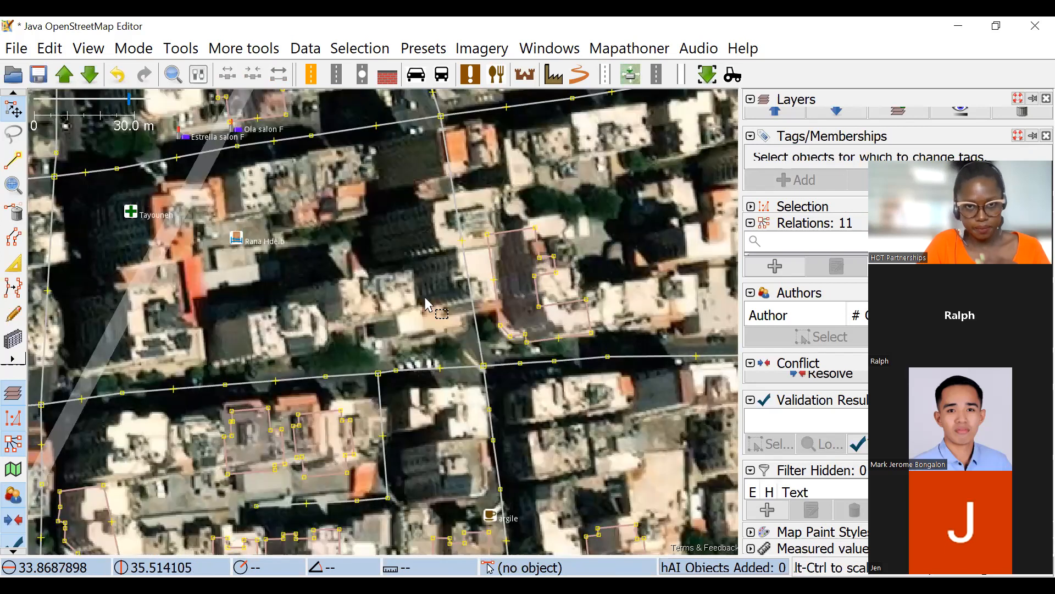
drag(331, 238, 274, 227)
drag(675, 293, 552, 242)
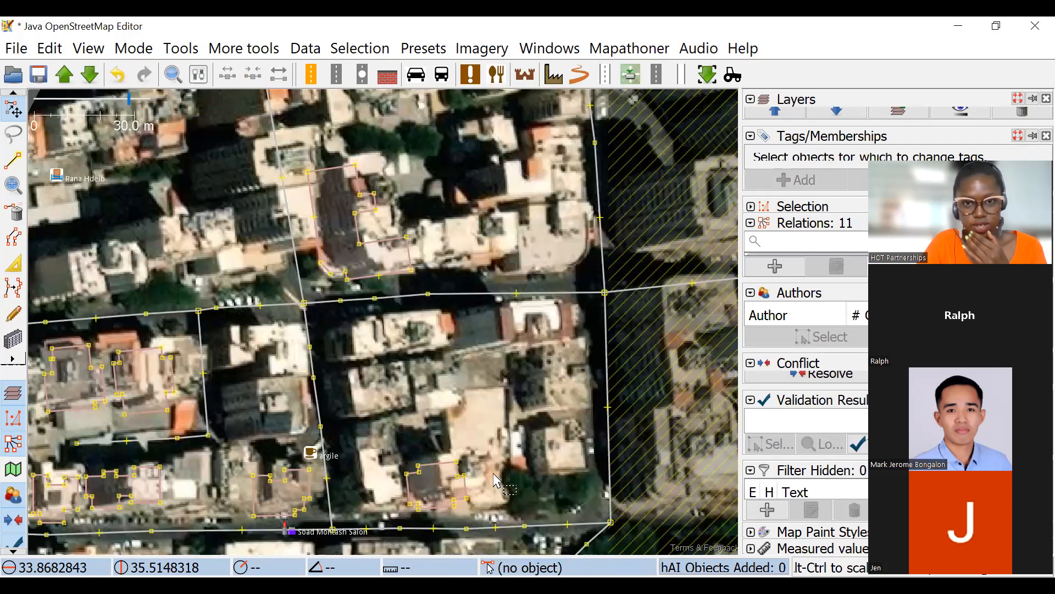
drag(493, 473, 510, 376)
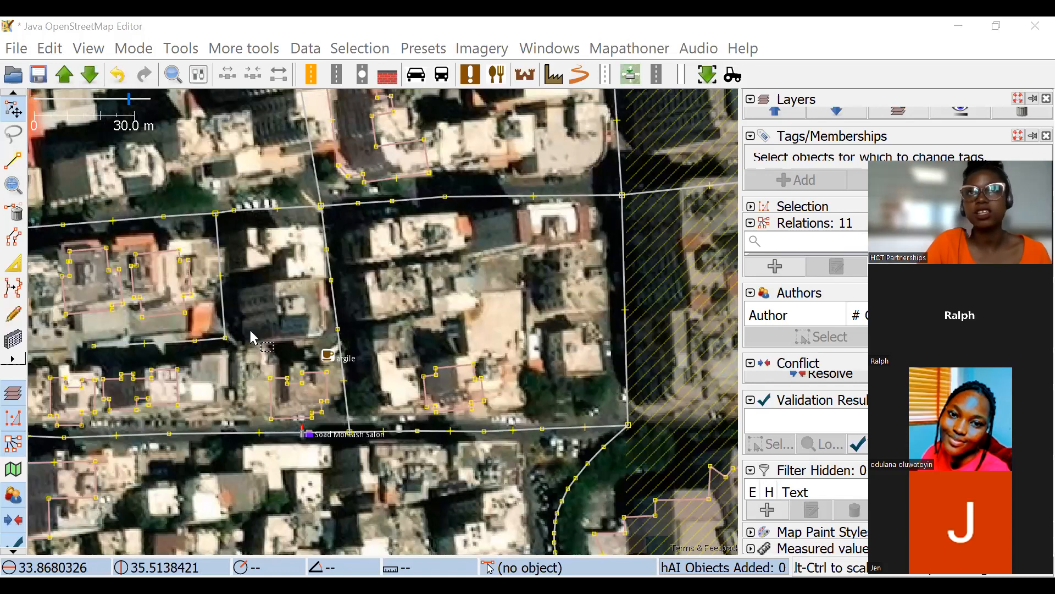
scroll(448, 284, down, 2)
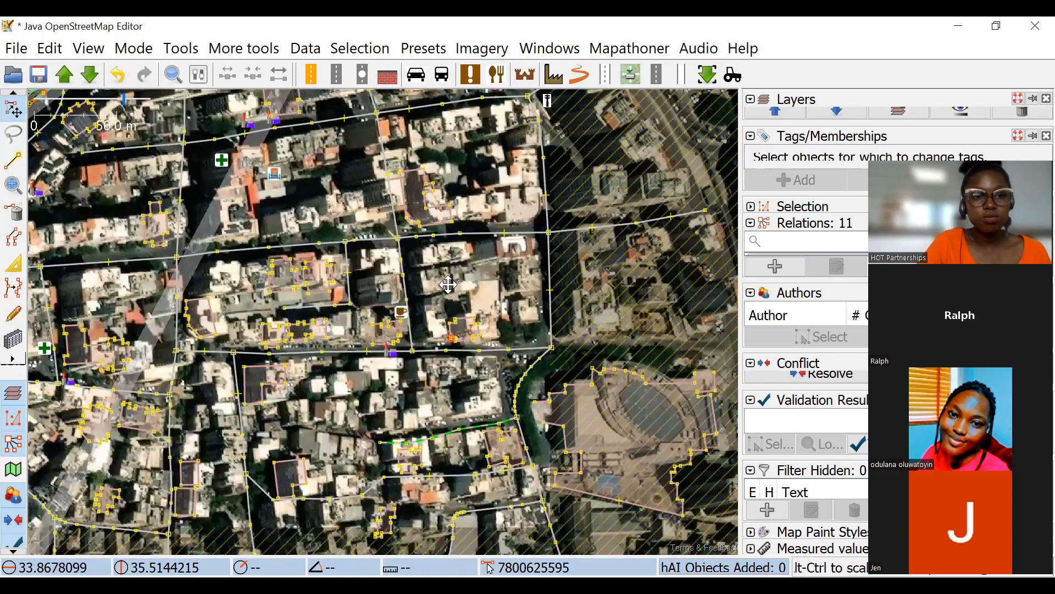
drag(167, 288, 352, 245)
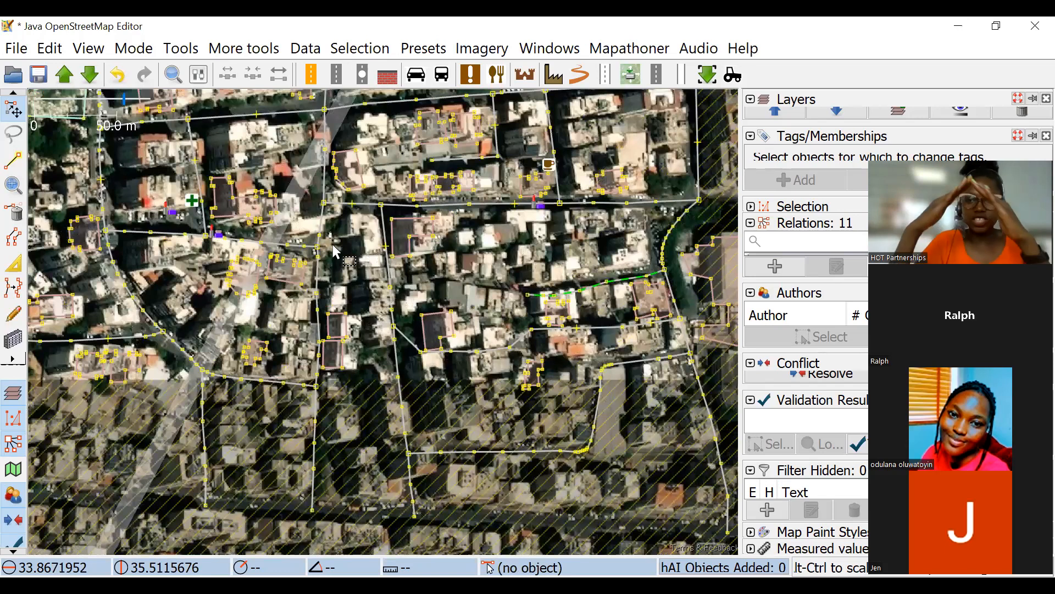
drag(54, 223, 333, 245)
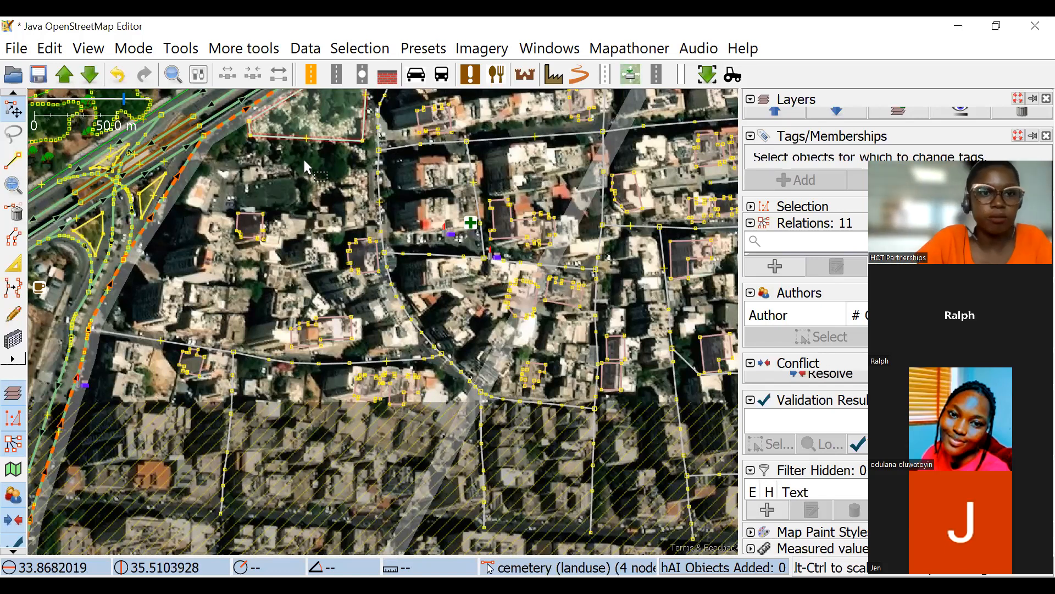
Draw a rectangular building about 13 by 18 m over the tilted roof with the orange patch beside the motorway.
scroll(334, 253, up, 2)
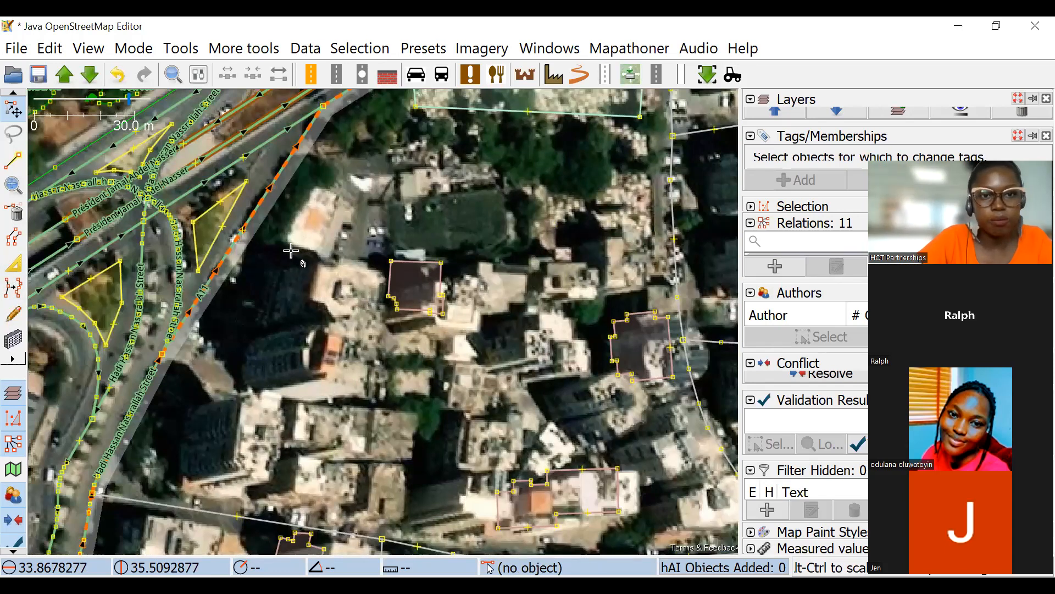
scroll(291, 249, up, 4)
mouse_move(254, 228)
mouse_down()
mouse_move(269, 237)
mouse_move(300, 336)
mouse_move(289, 312)
mouse_move(439, 409)
mouse_up()
key(Escape)
key(Escape)
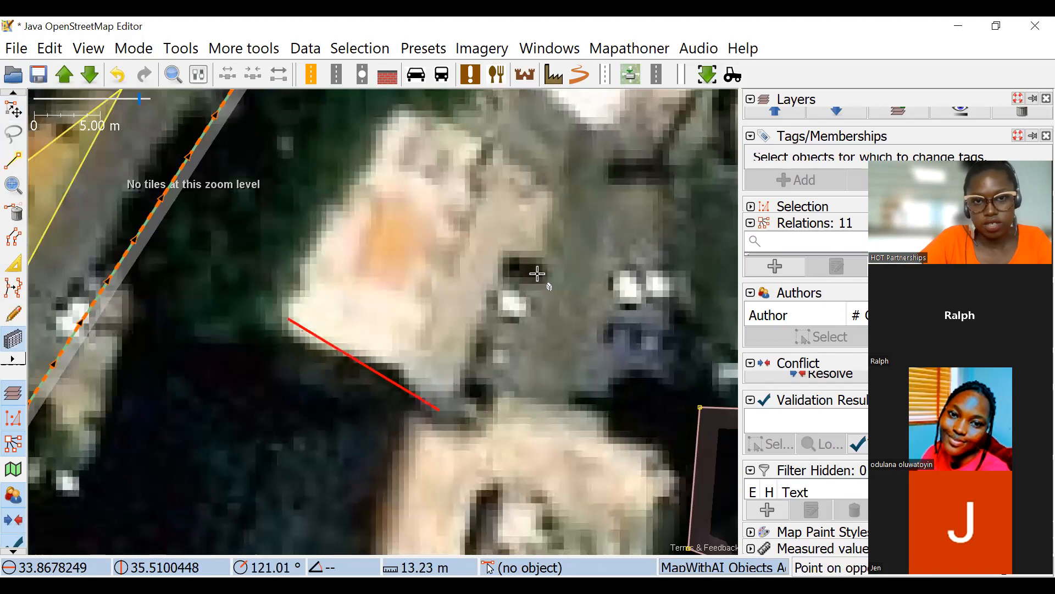
click(508, 164)
scroll(511, 212, down, 4)
drag(79, 106, 58, 102)
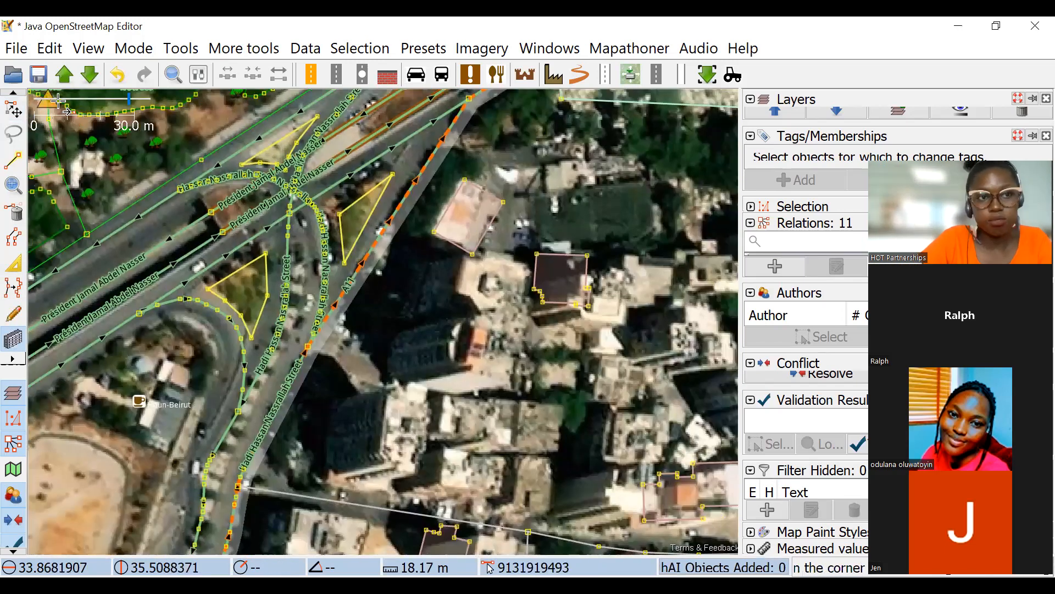
scroll(522, 200, up, 3)
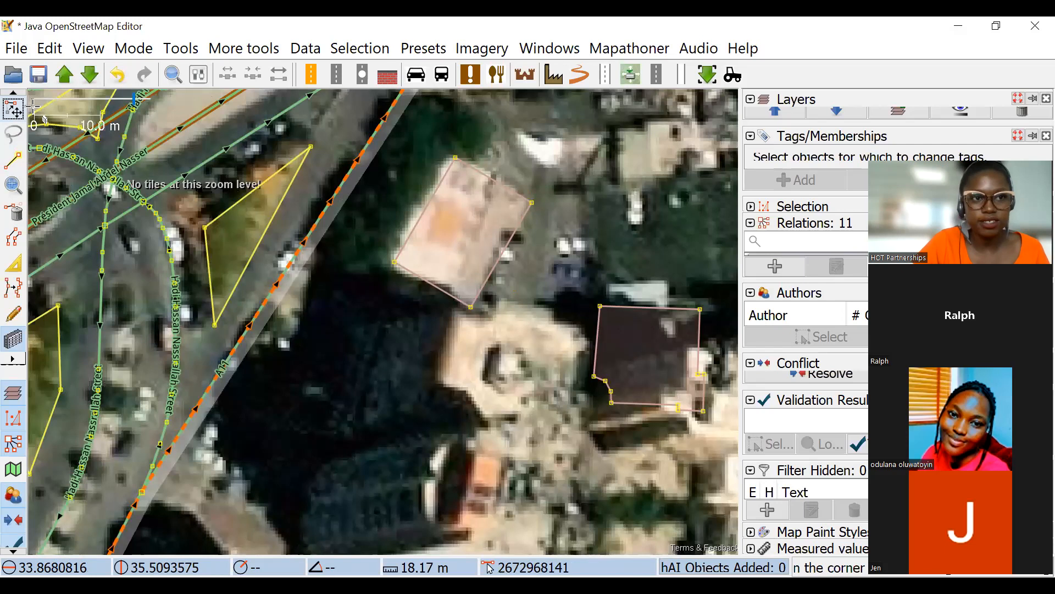
drag(433, 284, 442, 276)
click(443, 288)
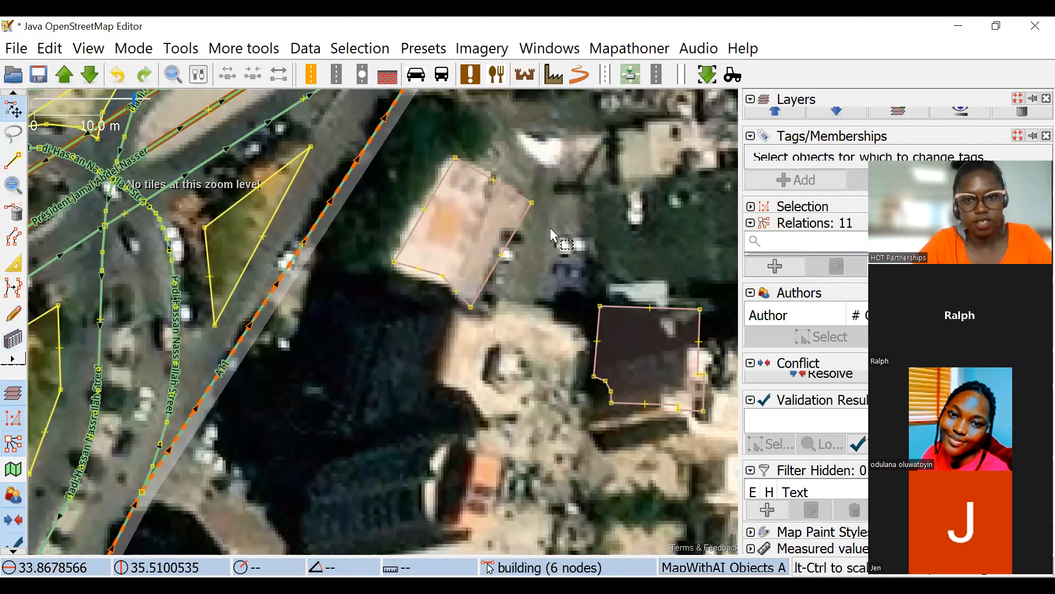
scroll(550, 227, up, 2)
click(529, 230)
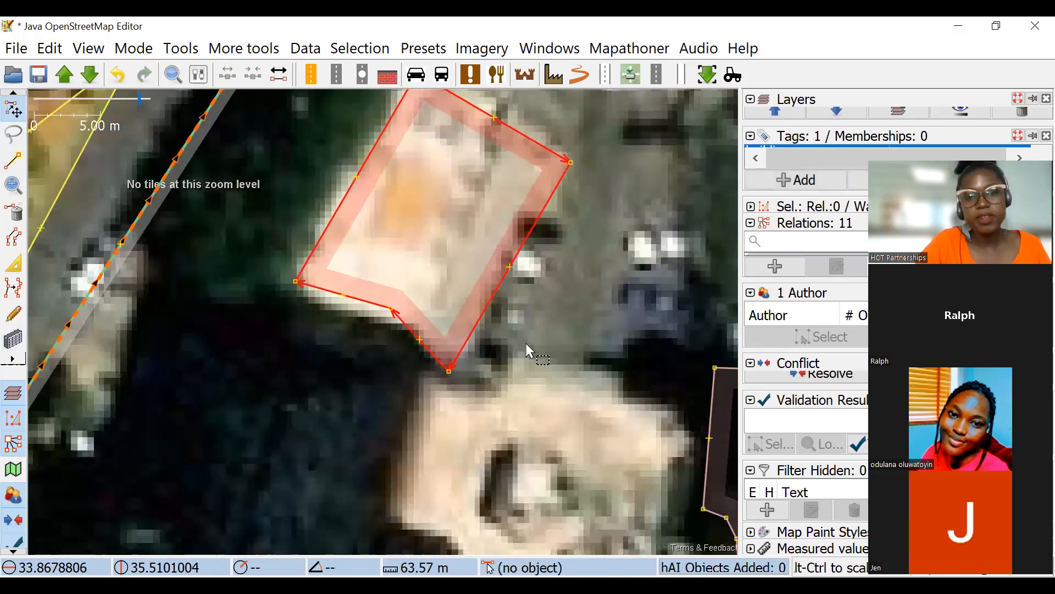
scroll(526, 345, down, 4)
click(515, 314)
scroll(539, 344, up, 3)
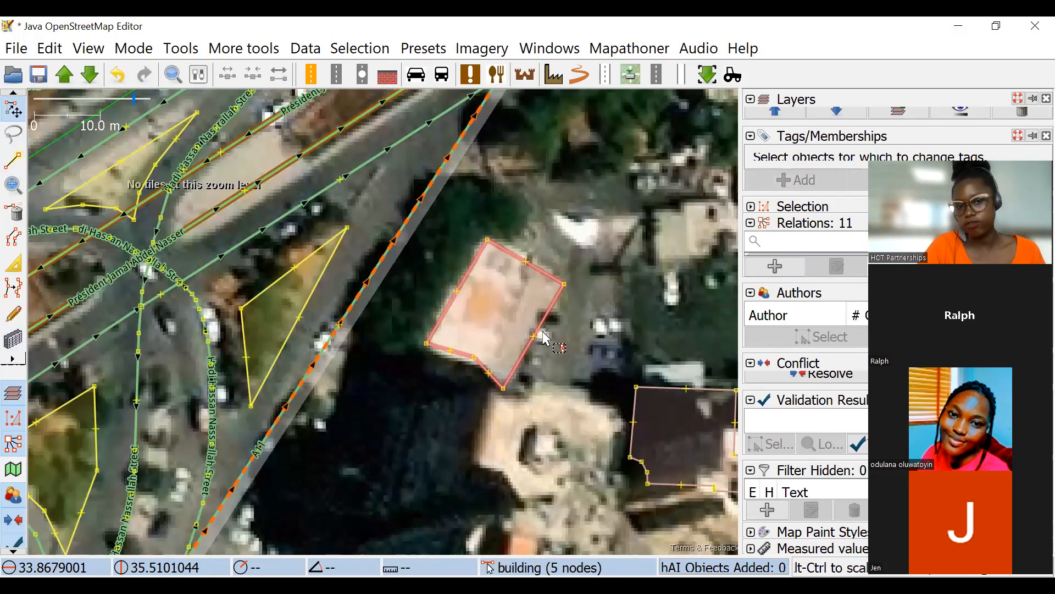
key(ctrl+z)
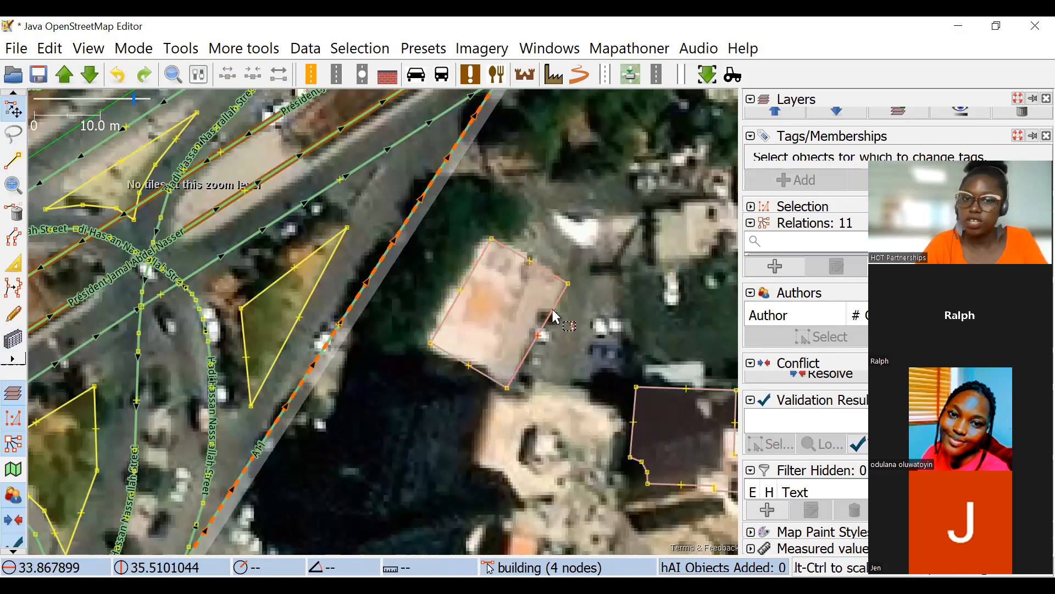
Select the tilted rectangular building beside the motorway and nudge it slightly northwest onto its base.
click(556, 312)
drag(552, 305, 554, 306)
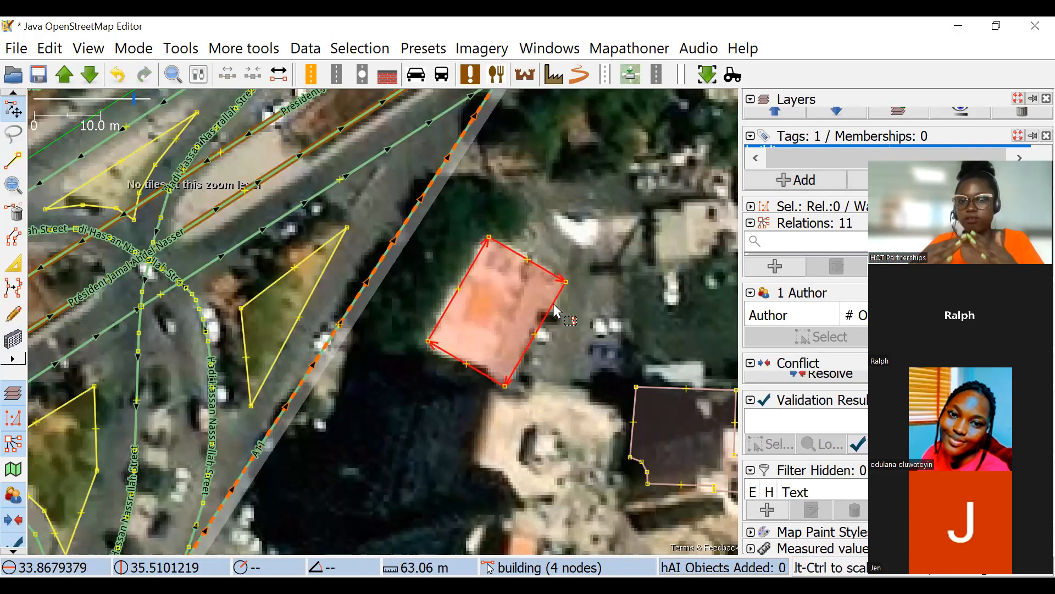
scroll(542, 289, down, 2)
Draw a small rectangular building about 7 m wide over the isolated roof between the two dark mapped buildings to the southeast.
drag(404, 409, 314, 267)
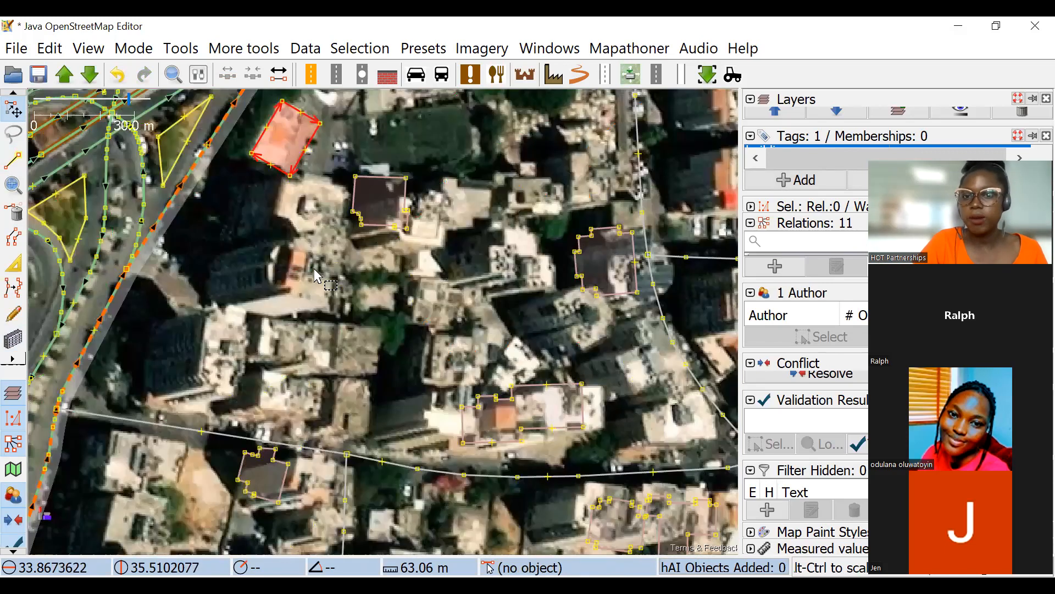
scroll(533, 328, up, 3)
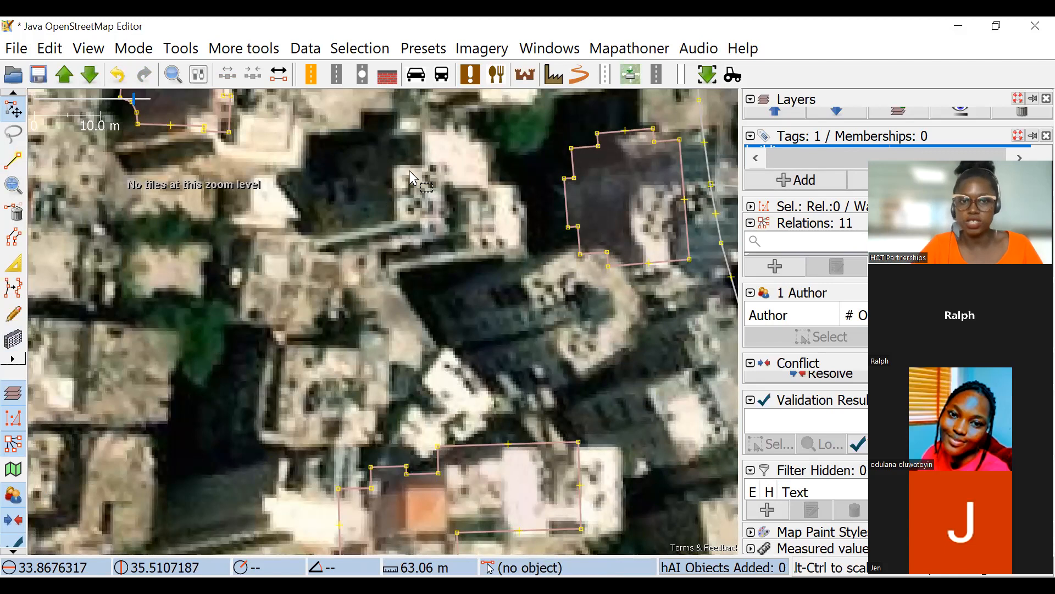
scroll(413, 178, down, 3)
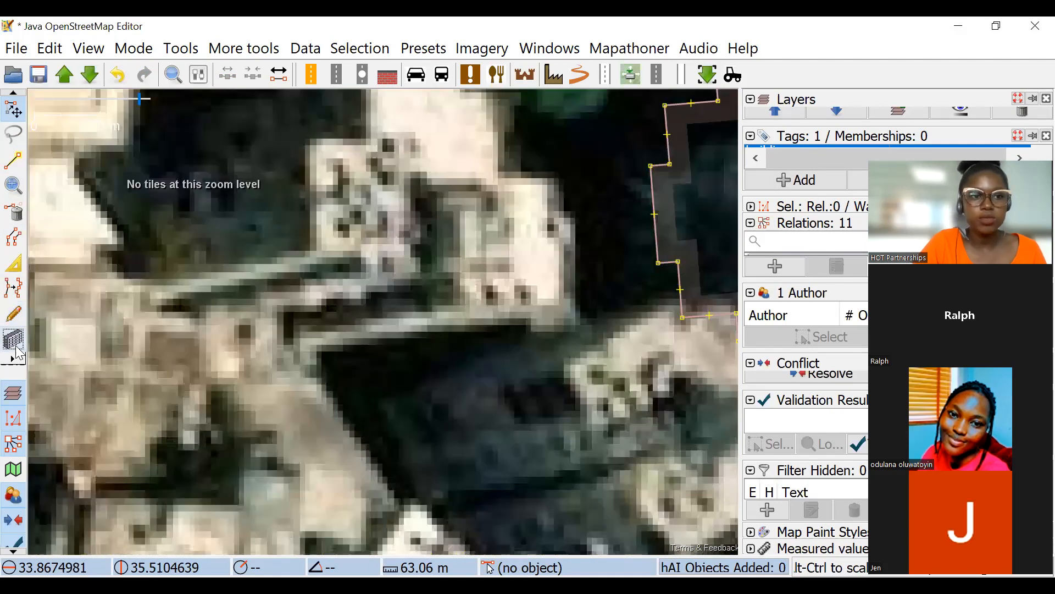
scroll(269, 231, up, 6)
key(b)
click(278, 152)
key(Escape)
click(284, 147)
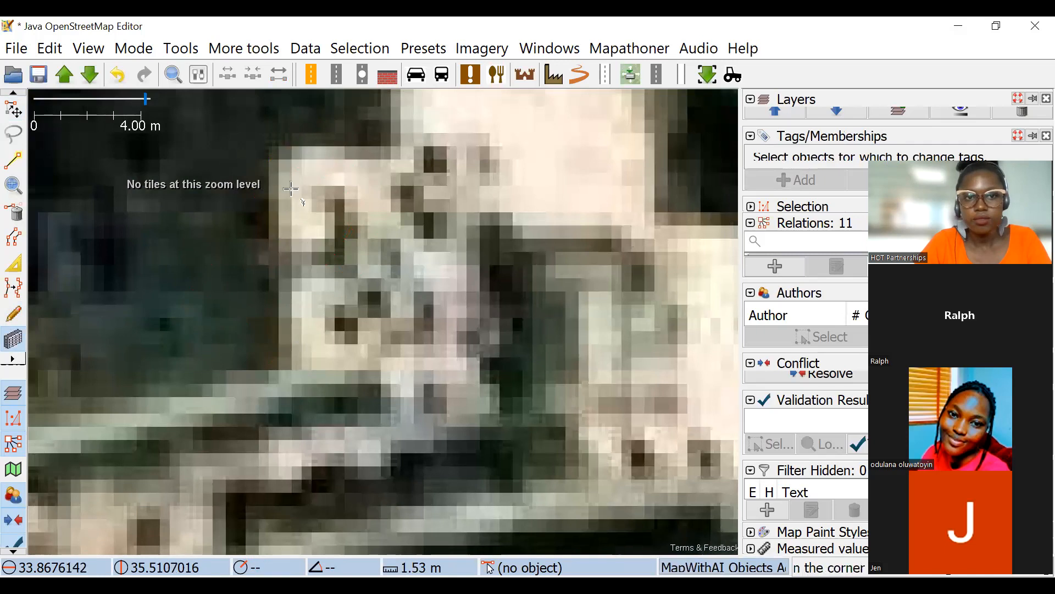
click(283, 379)
click(470, 277)
scroll(469, 280, down, 4)
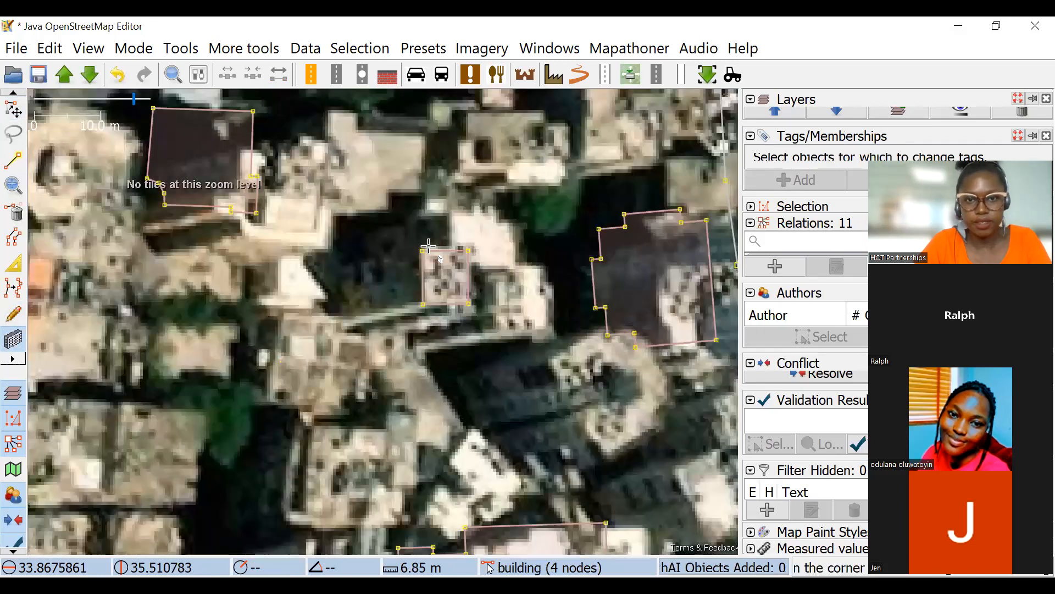
Draw a second small rectangular building with a side about 8 m long over the bright roof just east of the first.
scroll(429, 246, up, 4)
click(367, 190)
click(562, 205)
click(540, 391)
scroll(288, 222, down, 8)
Shift the eastern small building northwest onto its base and nudge the neighbouring small building slightly west.
click(13, 112)
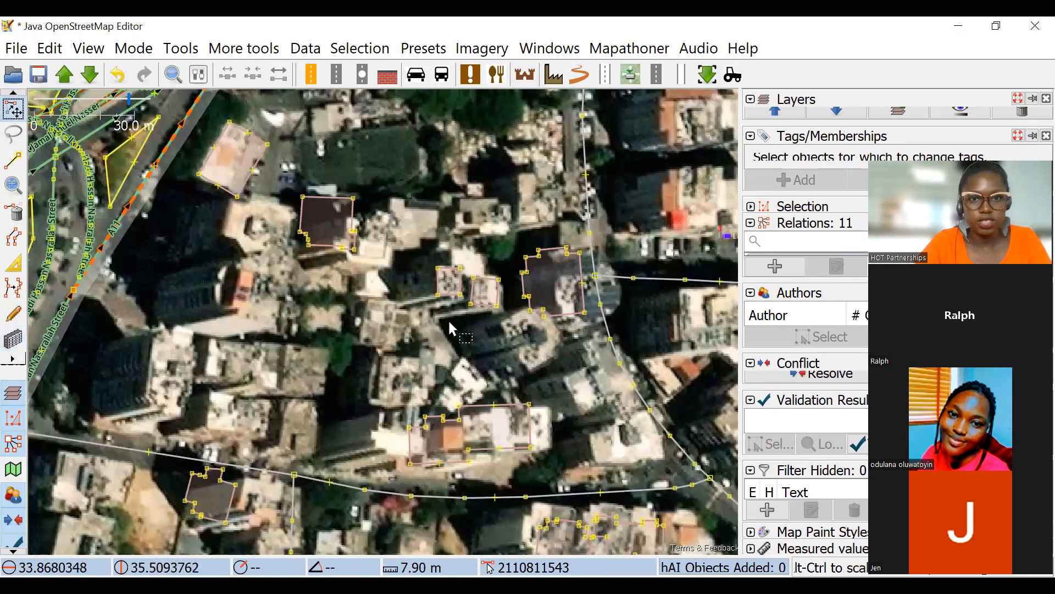
scroll(451, 329, up, 4)
click(522, 324)
scroll(553, 305, up, 3)
drag(564, 299, 528, 287)
scroll(440, 259, down, 2)
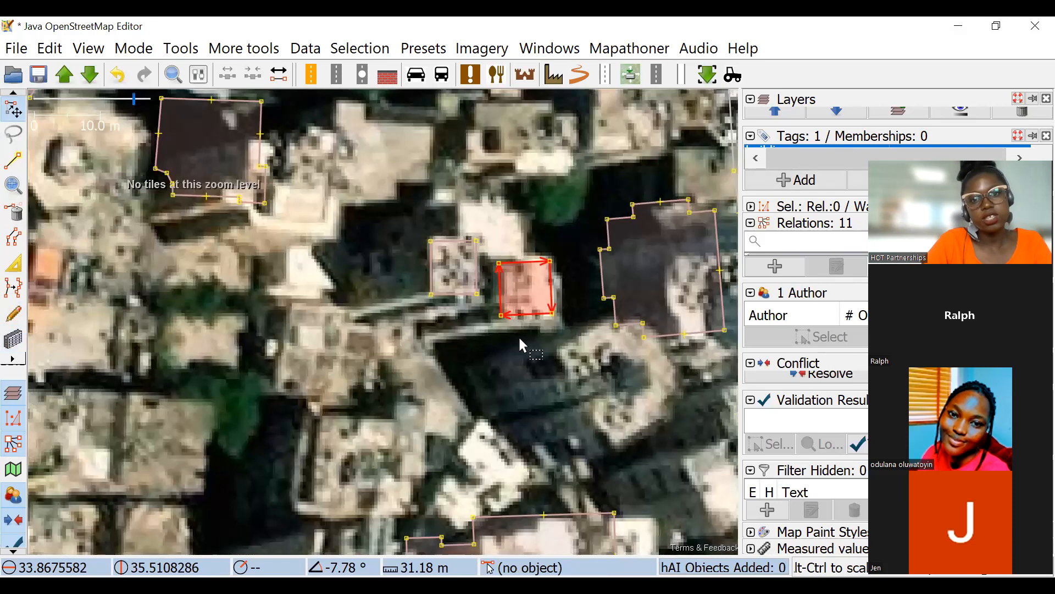
drag(475, 266, 470, 265)
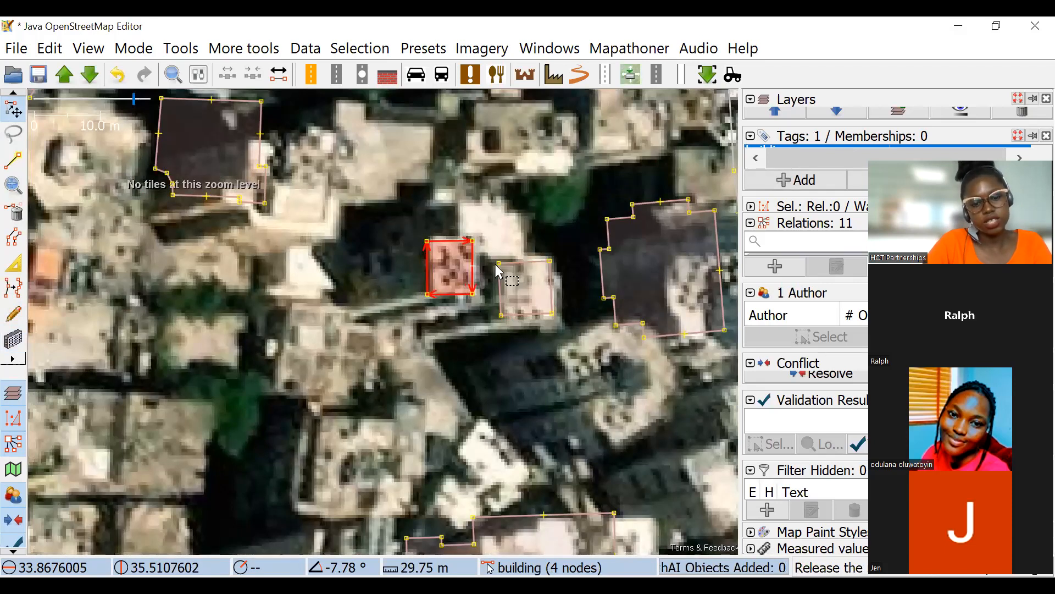
Undo the last nudge, then shift the western small building west and the eastern one southwest onto their bases.
key(ctrl+z)
click(505, 281)
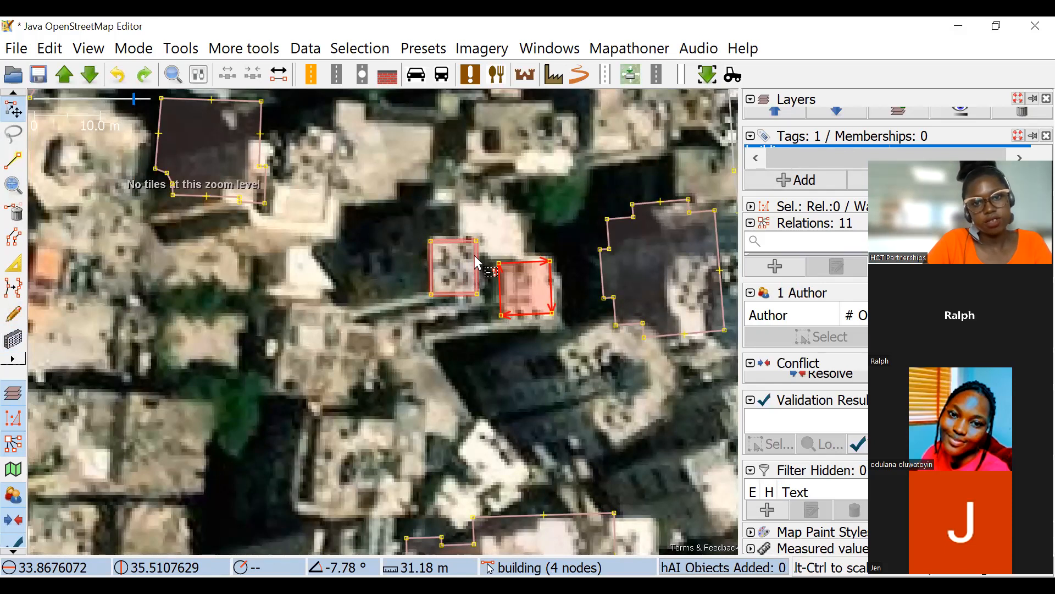
shift+click(475, 257)
drag(475, 257, 399, 268)
click(457, 308)
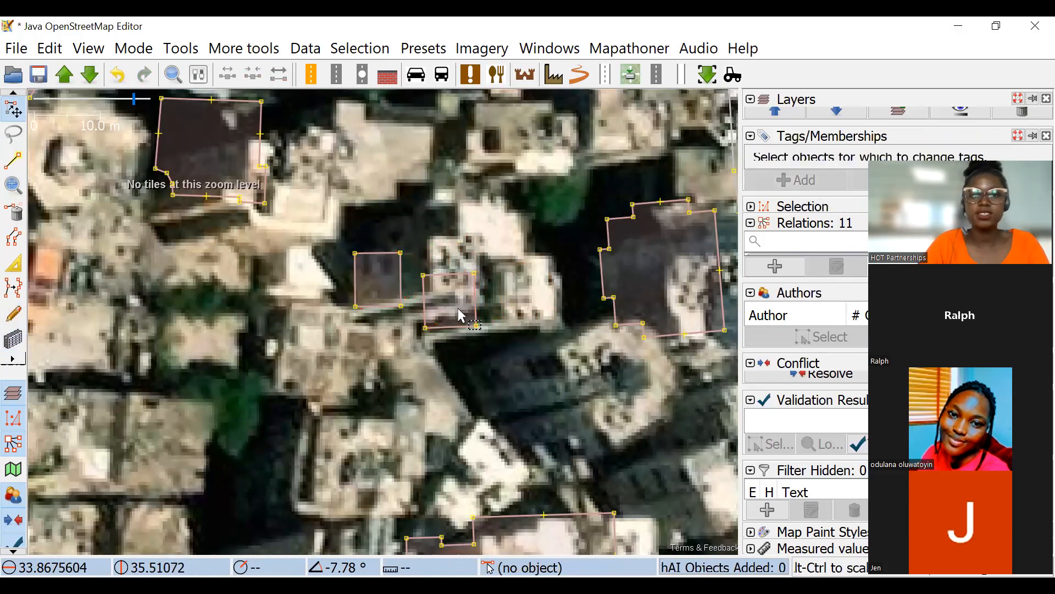
Draw a rectangular building about 12 m wide over the tall bright roof near the motorway, just north of the street.
scroll(486, 326, down, 3)
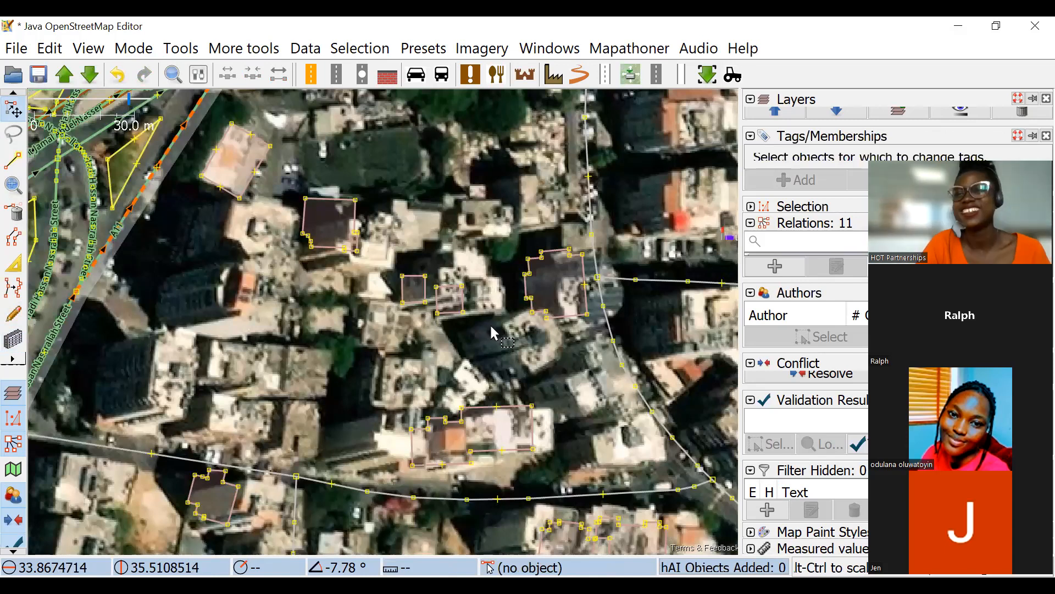
drag(419, 228, 423, 210)
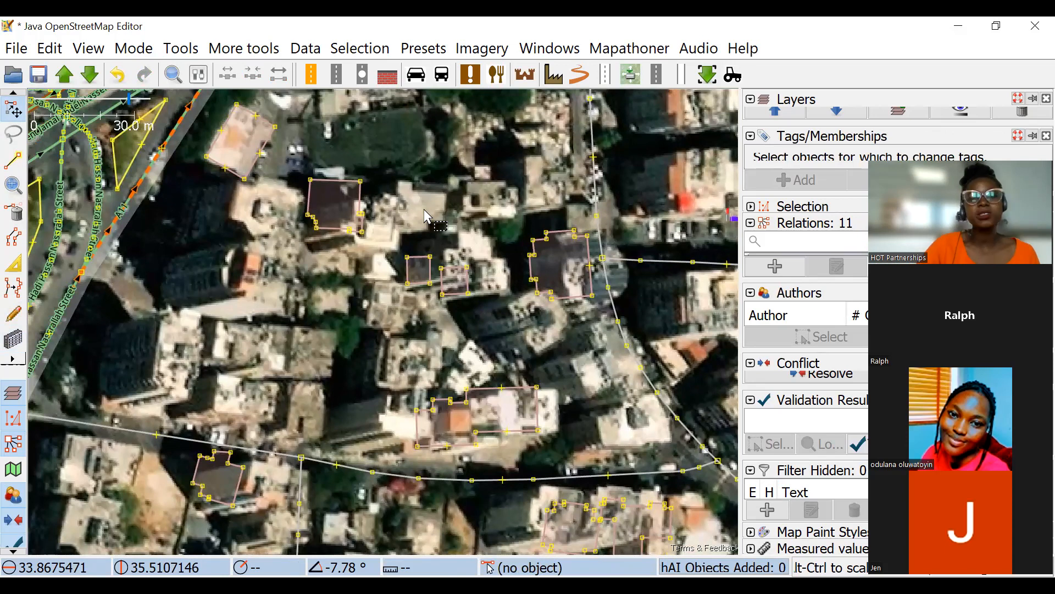
drag(369, 222, 440, 163)
scroll(250, 305, up, 3)
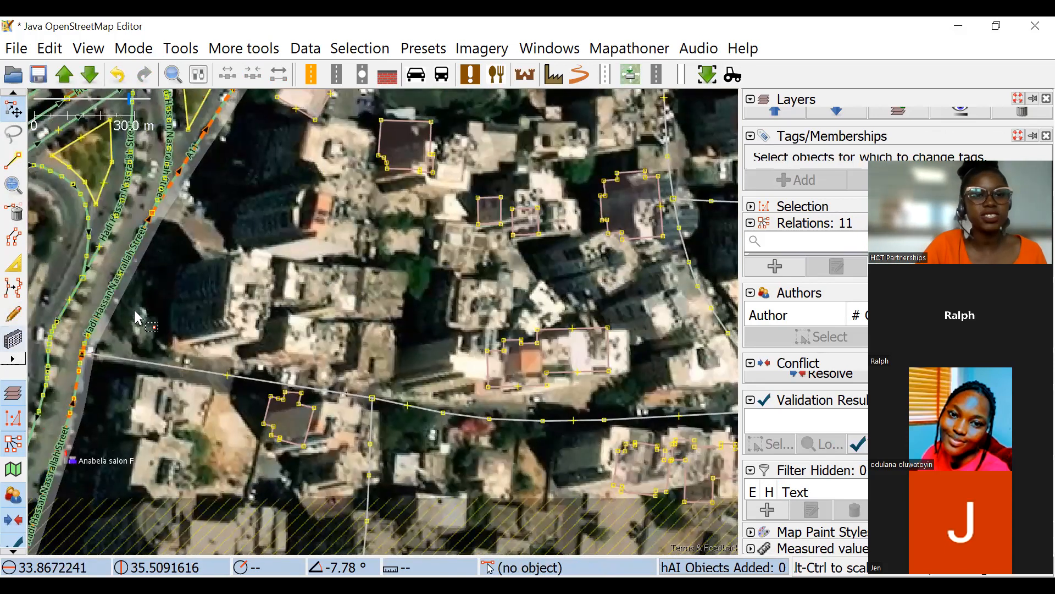
click(235, 238)
click(217, 387)
click(306, 345)
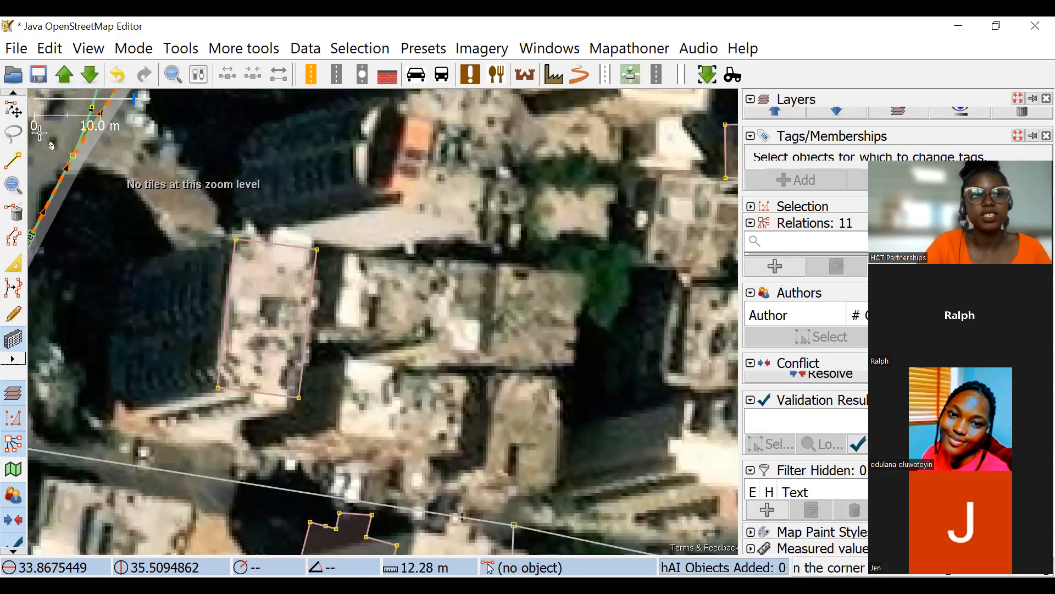
Rotate the new rectangular building slightly counterclockwise and shift it west onto the building's base.
click(19, 113)
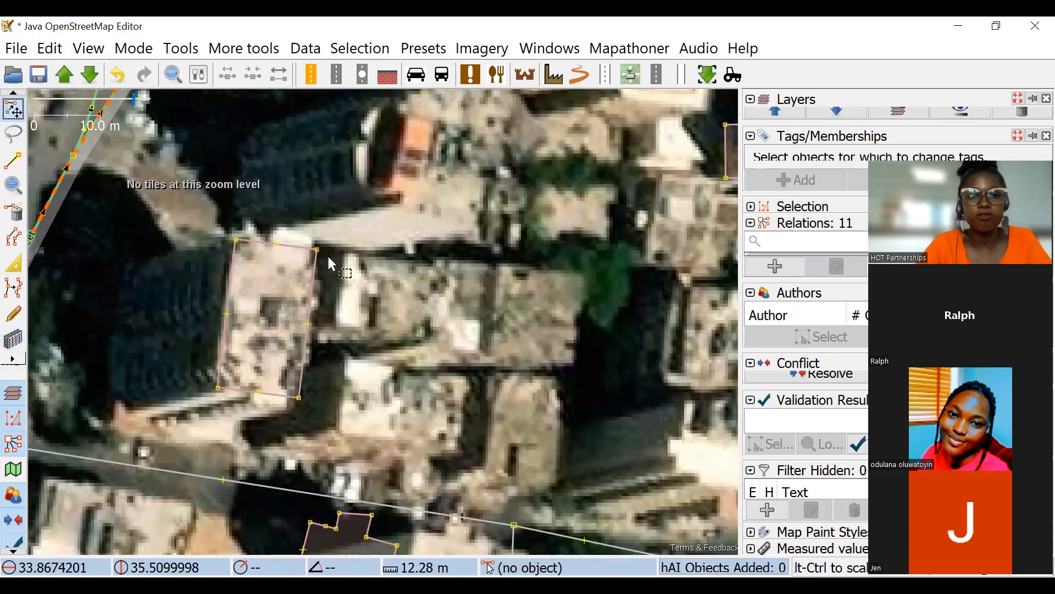
click(315, 261)
drag(433, 236, 410, 227)
drag(286, 268, 203, 284)
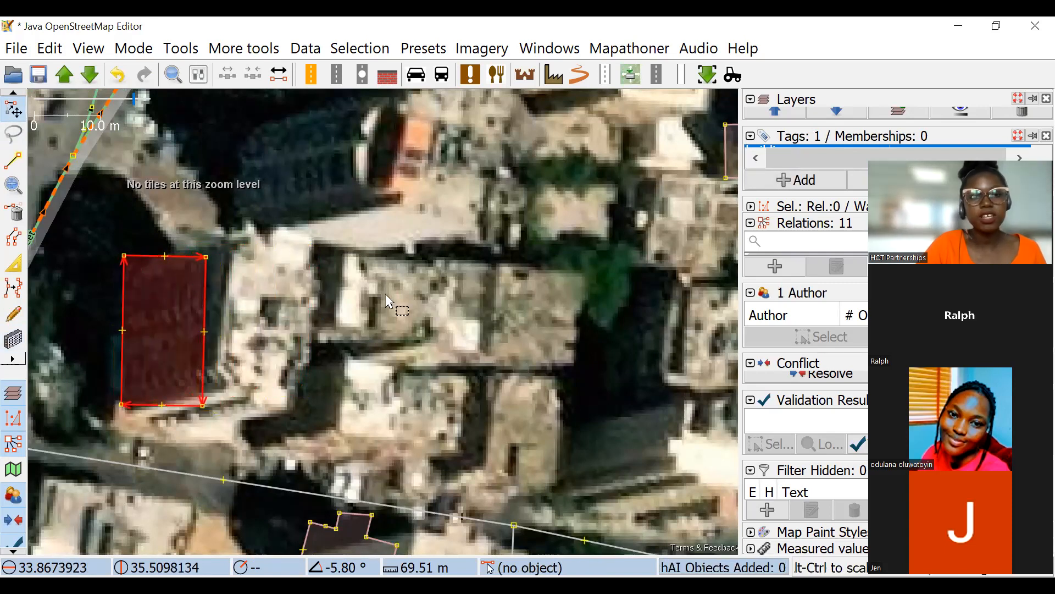
click(471, 329)
Undo all the edits made in the session to bring back the originally mapped buildings.
scroll(553, 330, down, 3)
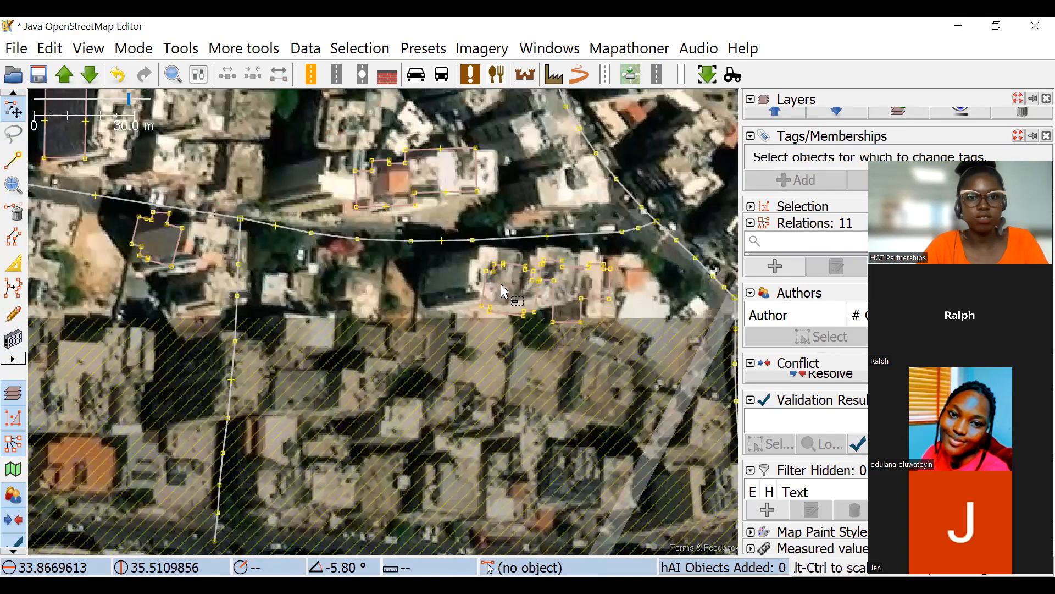
drag(598, 212, 539, 278)
key(ctrl+z)
key(ctrl+z)
key(ctrl+z)
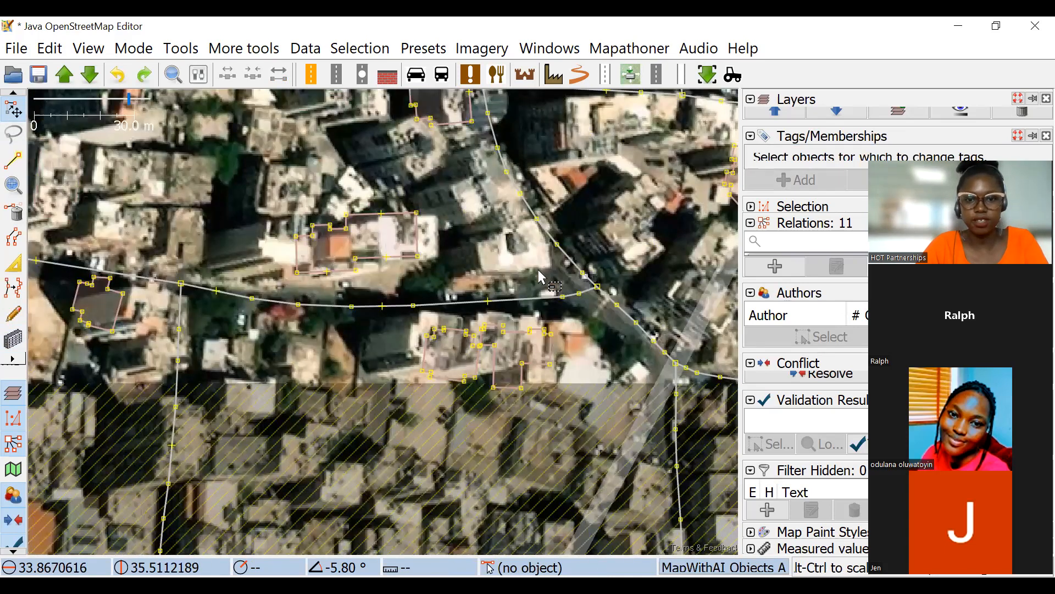
key(ctrl+z)
scroll(500, 301, down, 4)
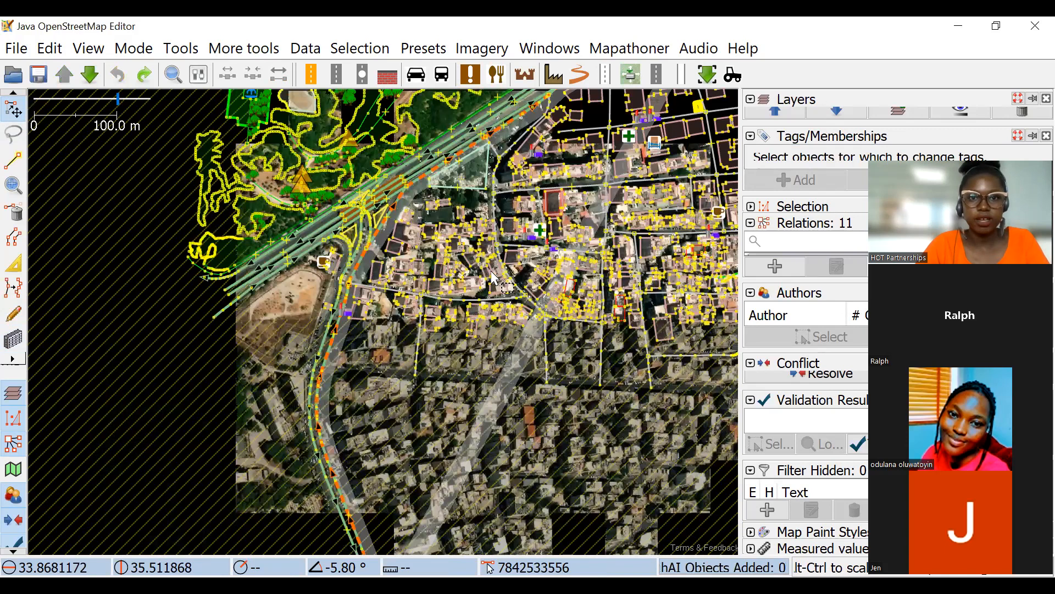
scroll(453, 310, up, 4)
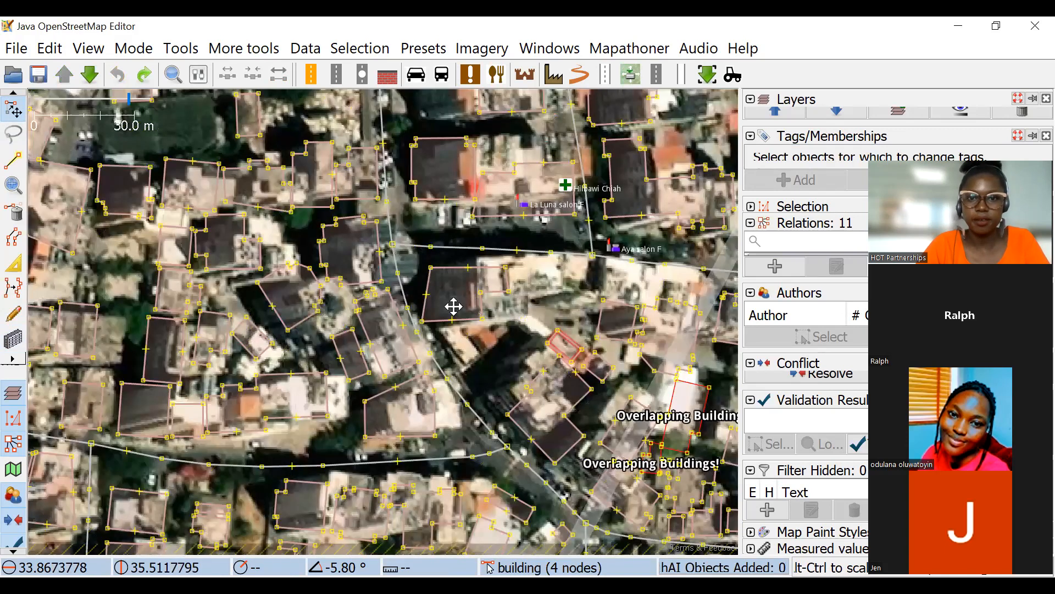
drag(454, 306, 388, 270)
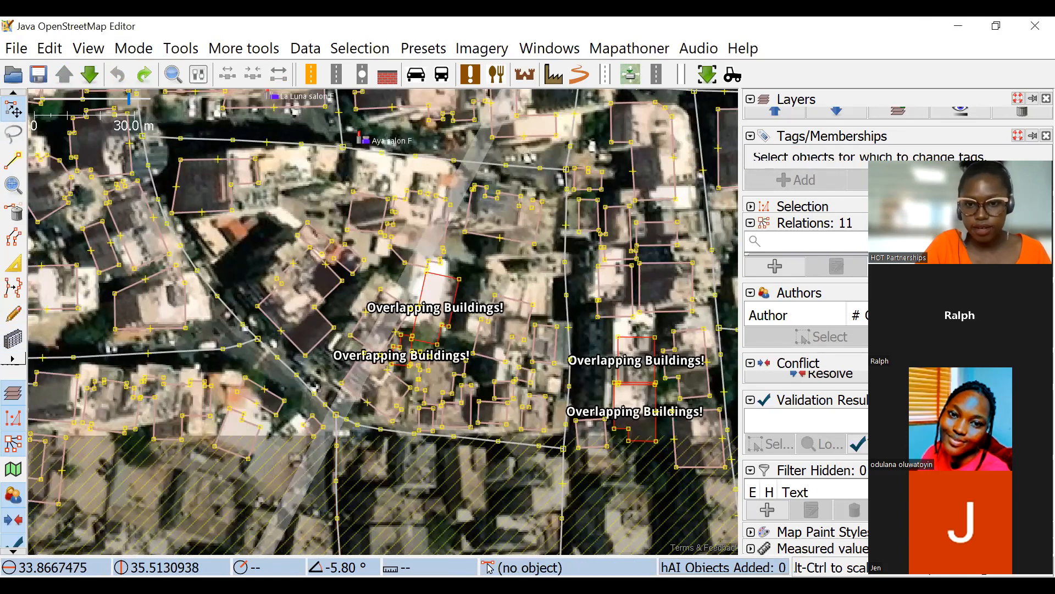
Switch to the Advanced JOSM presentation in the browser and look through the slides from Fixing Buildings to Mapping Roads.
key(alt+Tab)
click(591, 29)
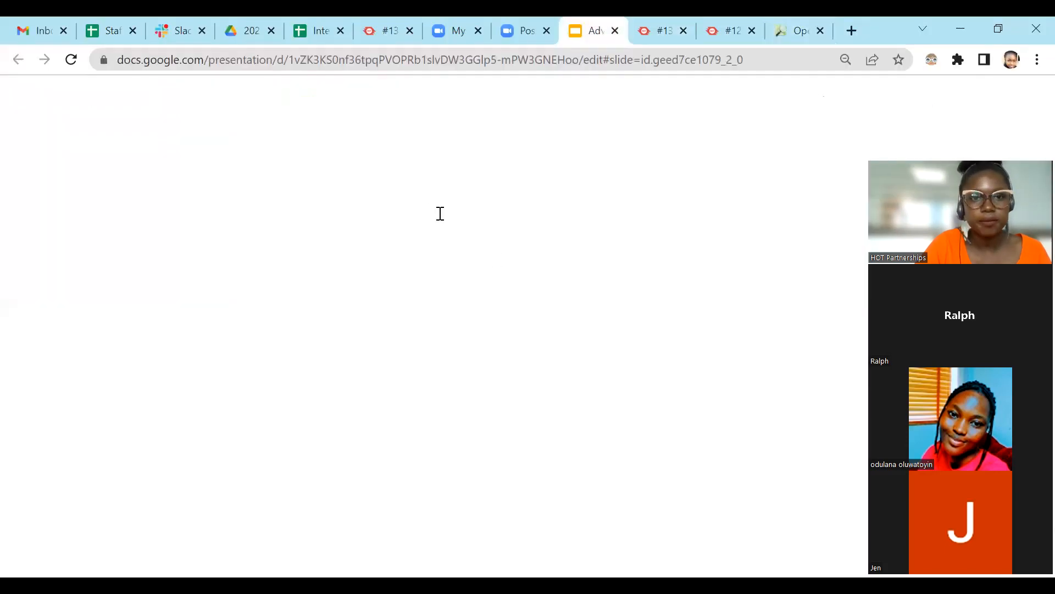
scroll(97, 302, up, 20)
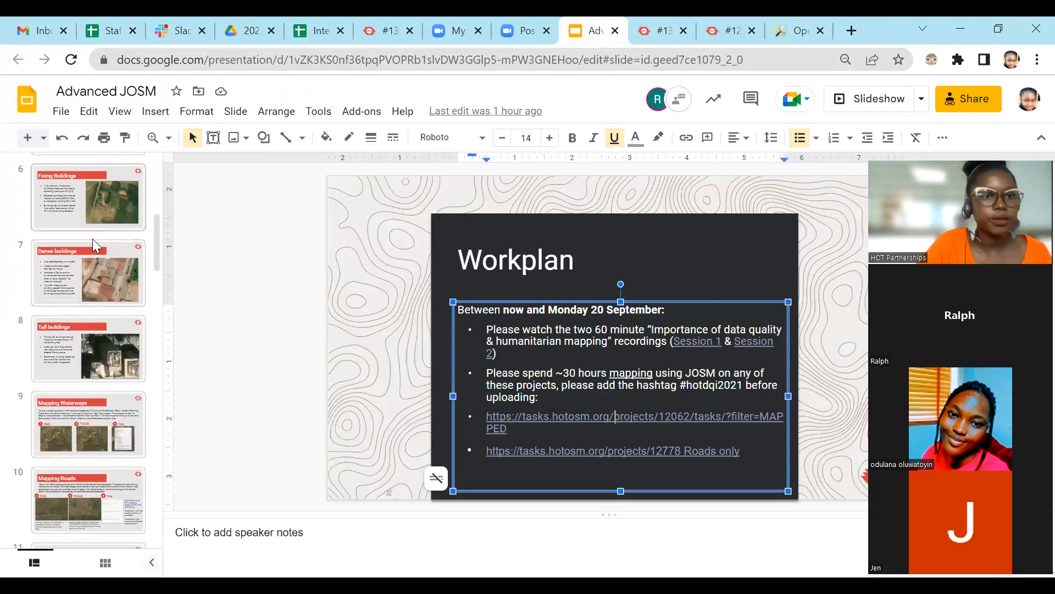
scroll(93, 342, down, 1)
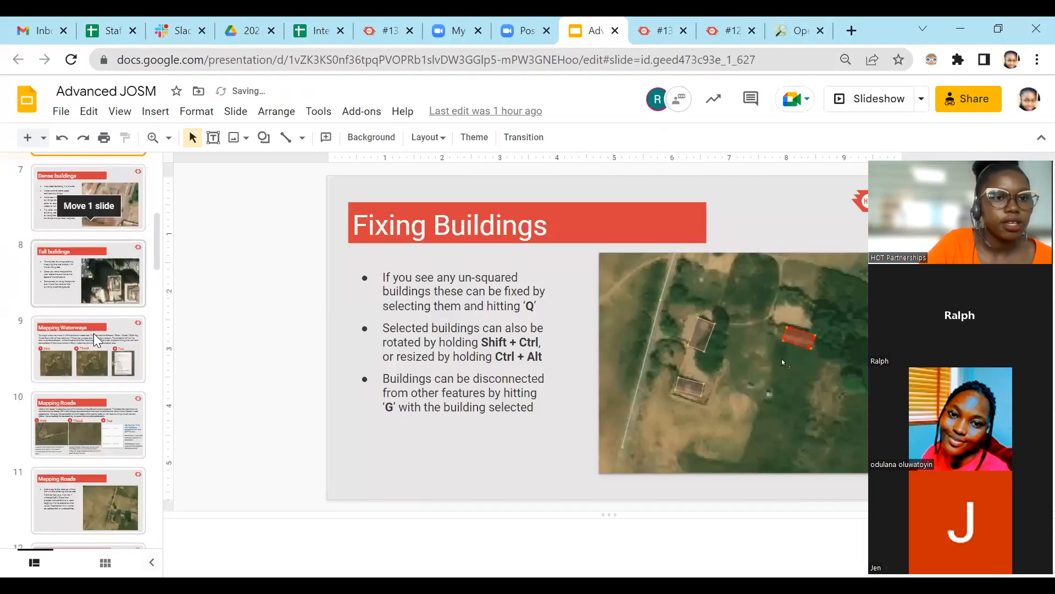
scroll(90, 241, down, 3)
click(89, 237)
click(80, 208)
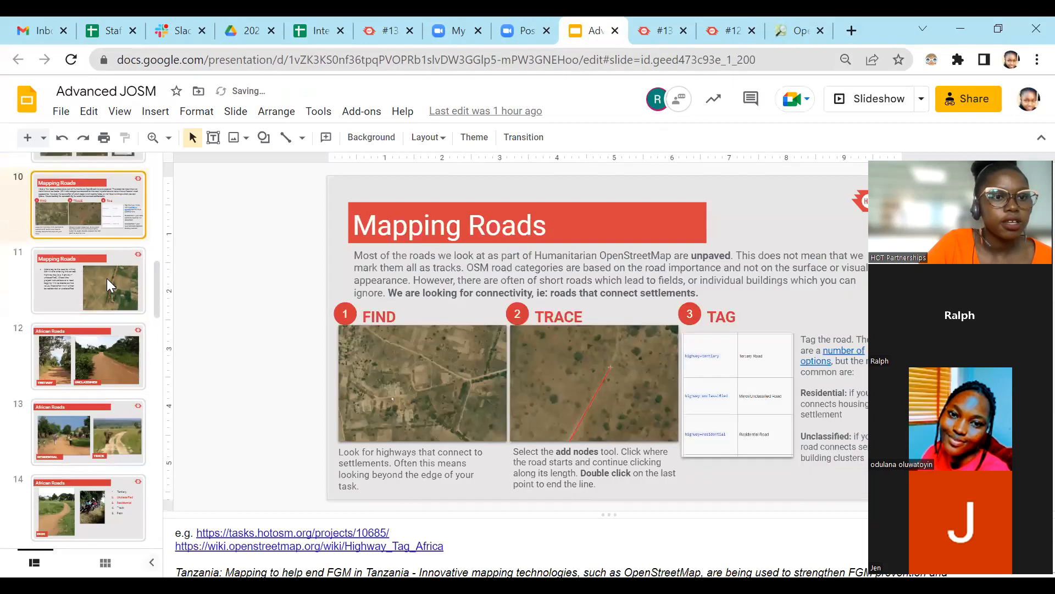
Go back to the Mapping Waterways slide and start the slideshow from it.
scroll(88, 289, up, 4)
click(70, 376)
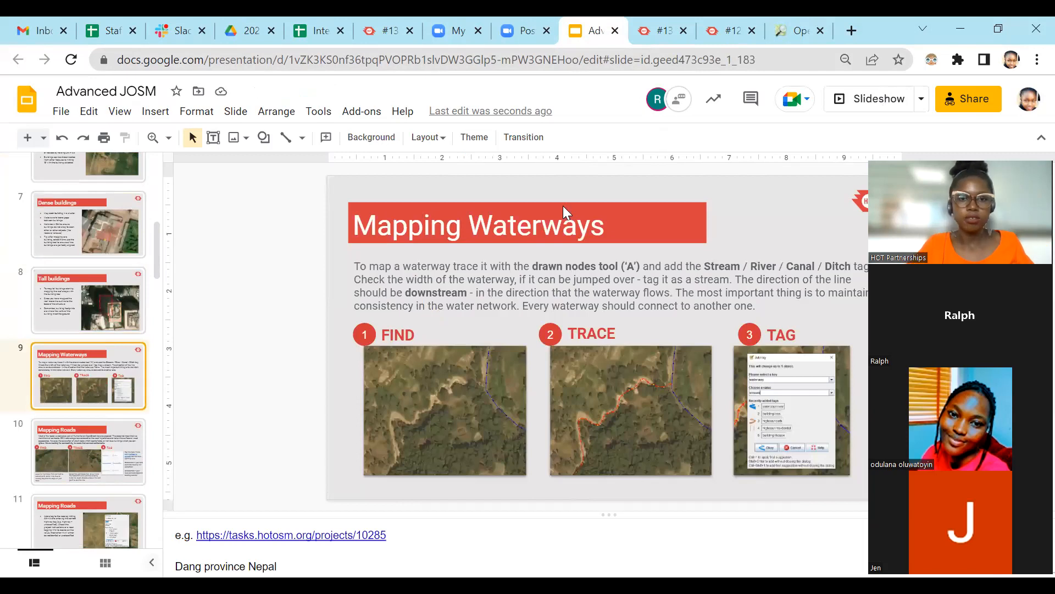
key(ctrl+F5)
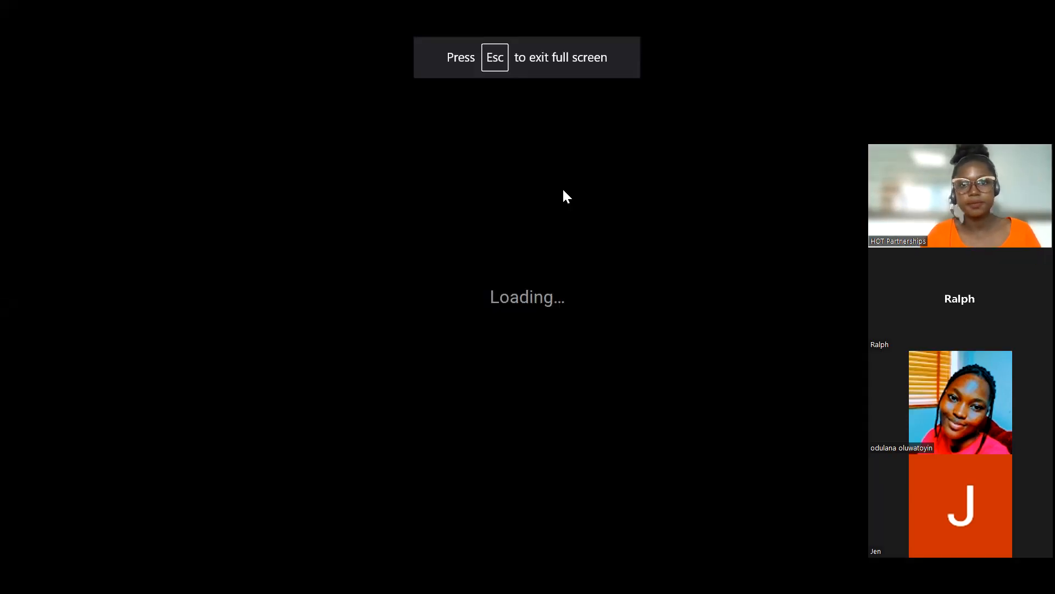
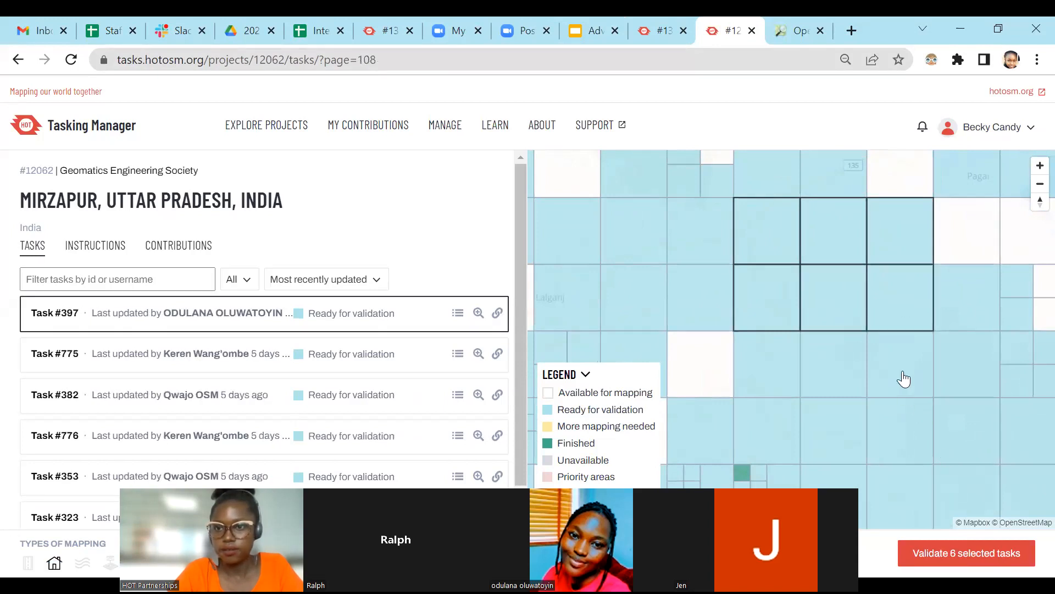
Add the row of three squares below the selected ones and start validating the nine tasks in project #12062.
click(856, 370)
click(888, 372)
click(966, 552)
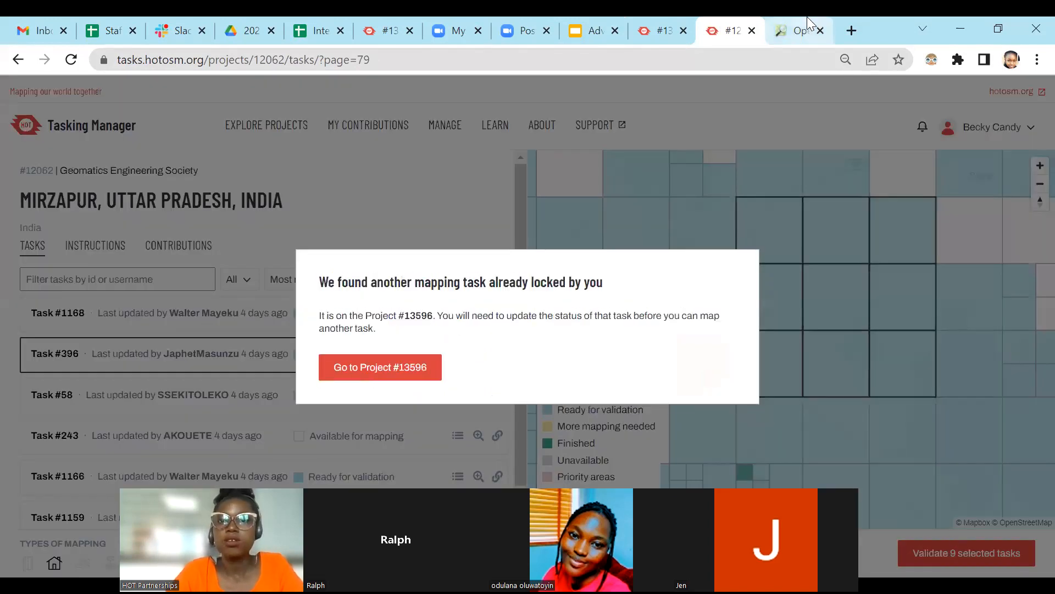
Check the locked task's completion form in project #13596 and restart validation of the nine selected tasks in project #12062.
click(667, 19)
scroll(955, 255, down, 4)
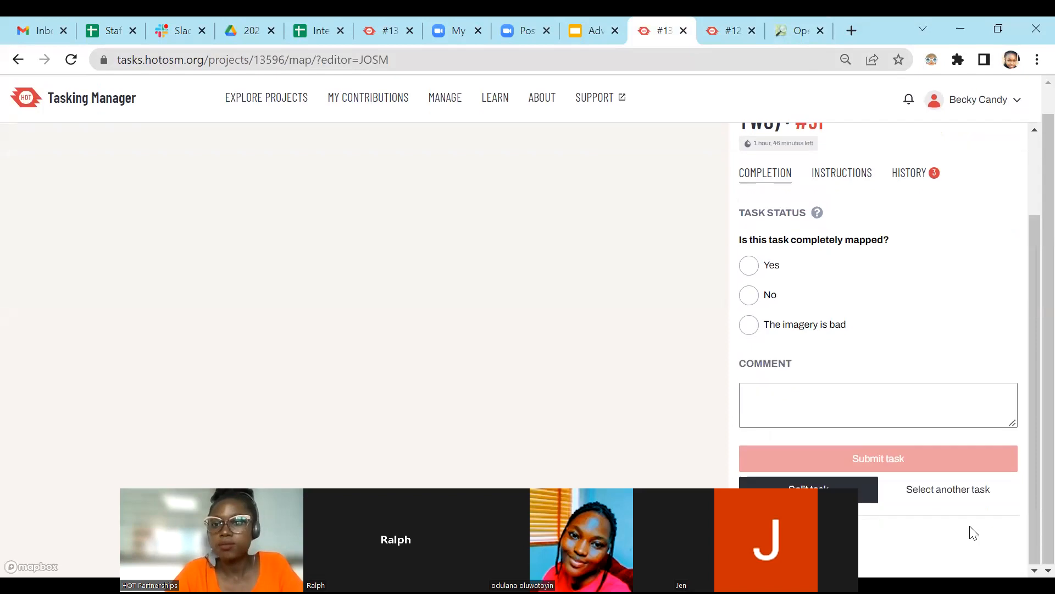
click(729, 22)
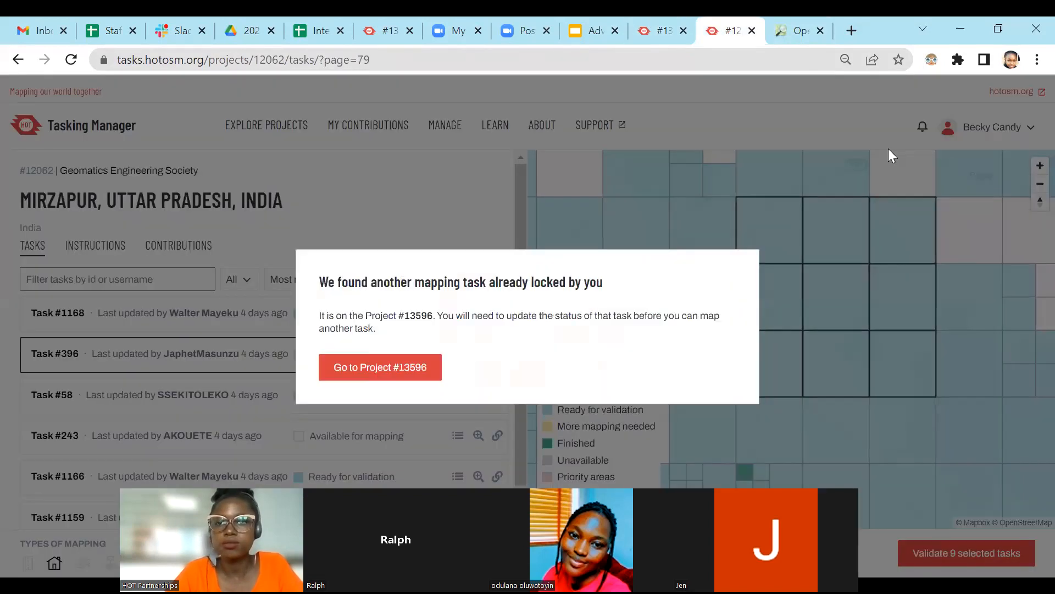
click(806, 236)
click(965, 554)
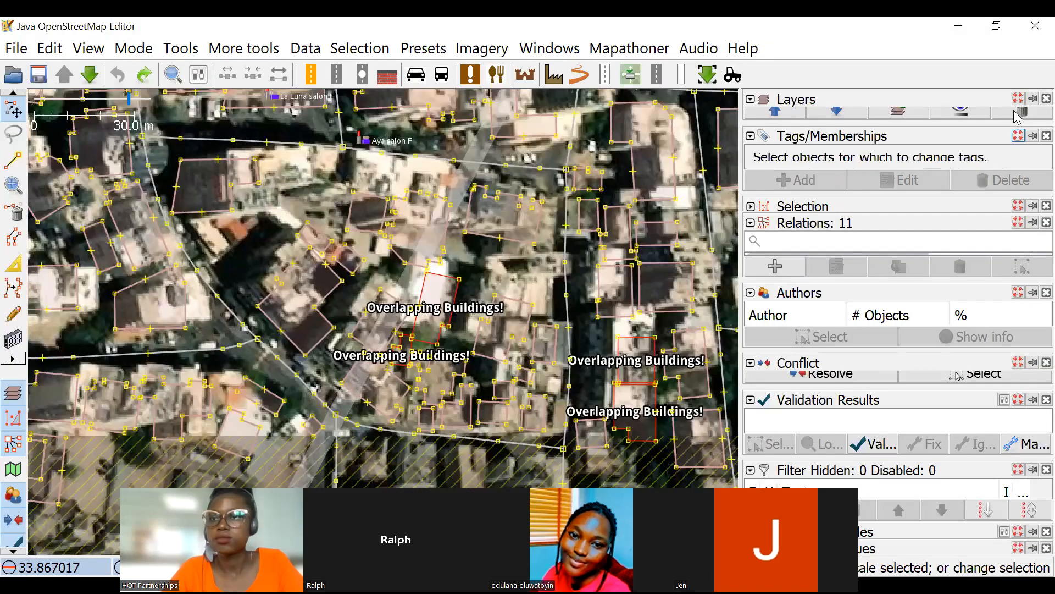
Delete the old map layers in JOSM and return to the browser.
click(1019, 114)
click(1019, 113)
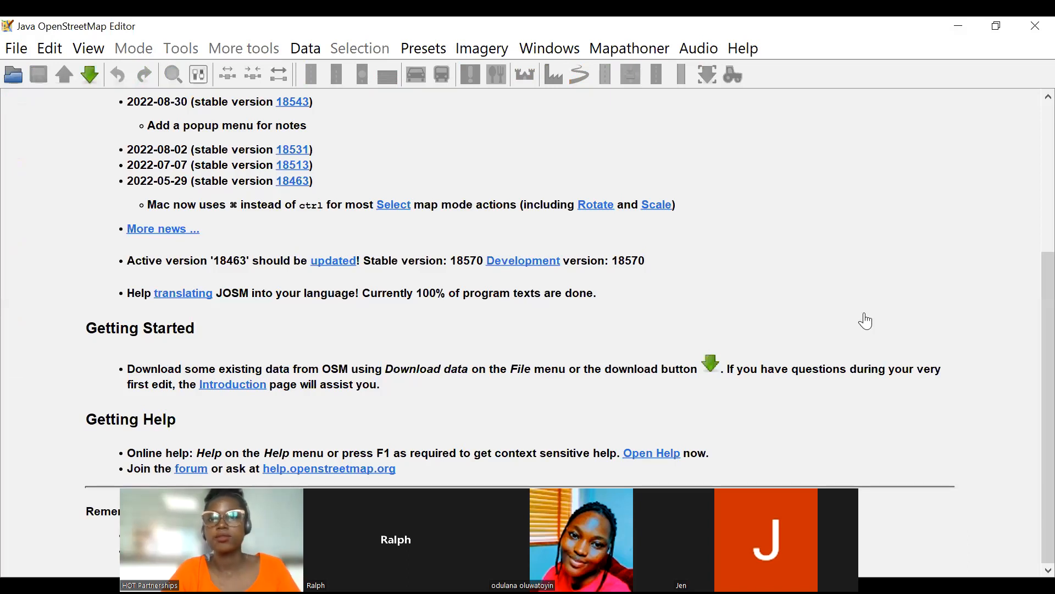
key(alt+Tab)
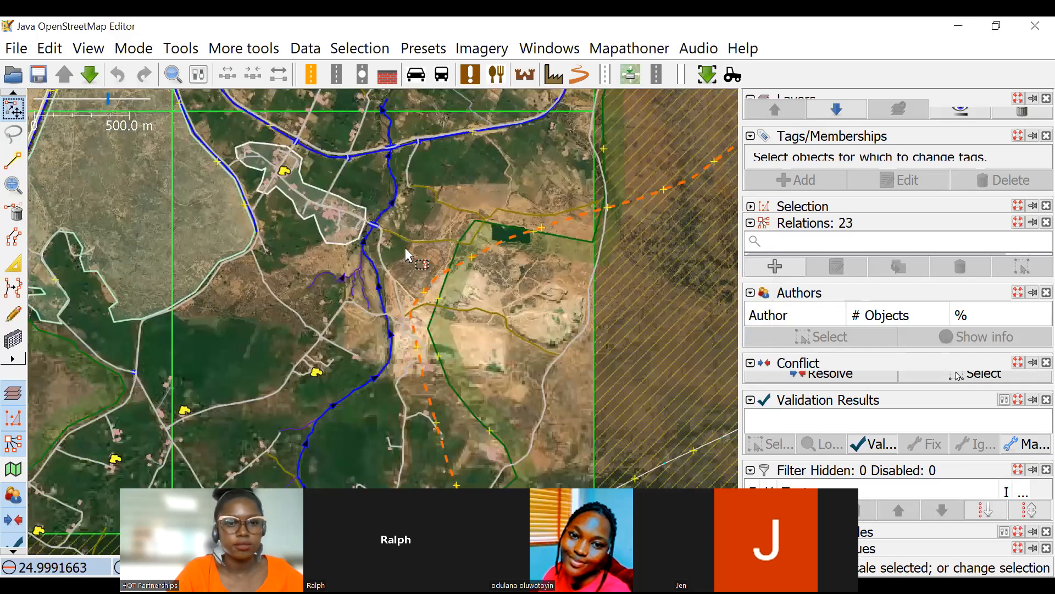
Select the canal running beside the dirt road and enlarge the tag list to check its tags.
drag(362, 310, 498, 275)
drag(340, 221, 484, 310)
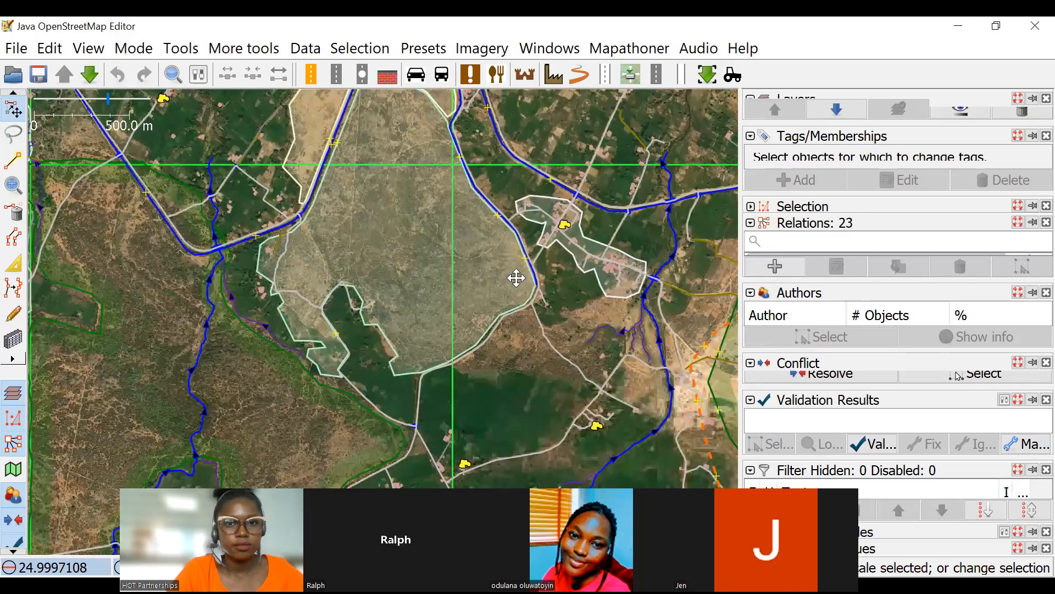
scroll(556, 353, down, 2)
scroll(391, 219, up, 4)
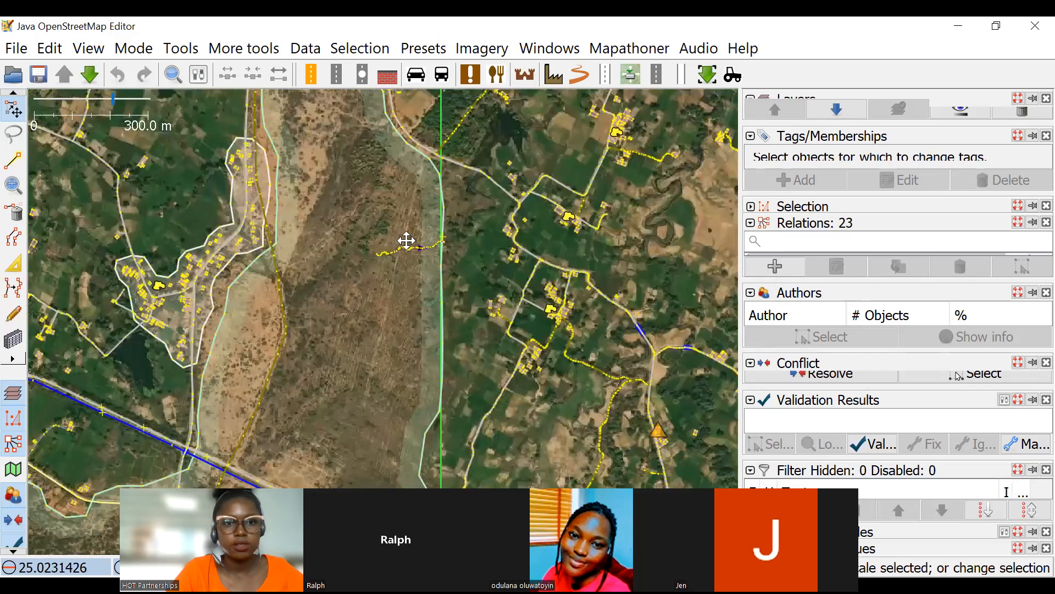
drag(406, 241, 467, 253)
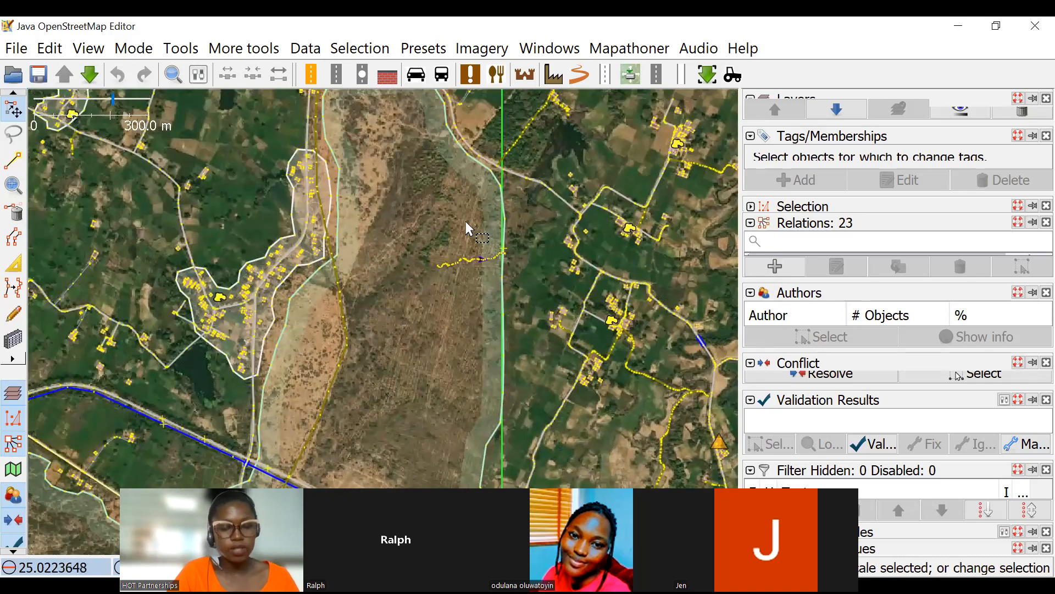
scroll(397, 239, up, 3)
scroll(286, 381, up, 2)
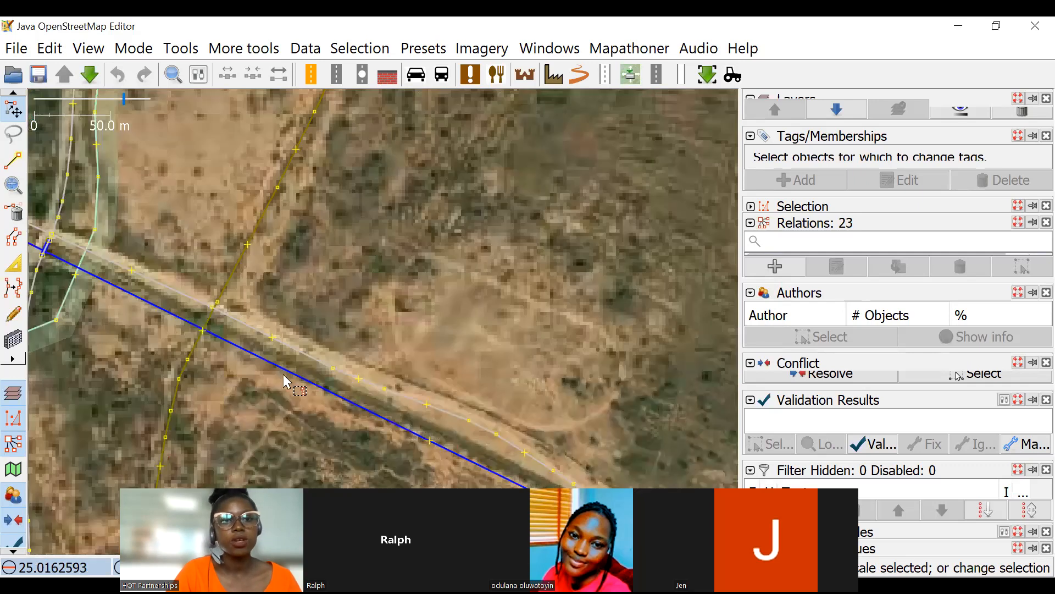
click(282, 368)
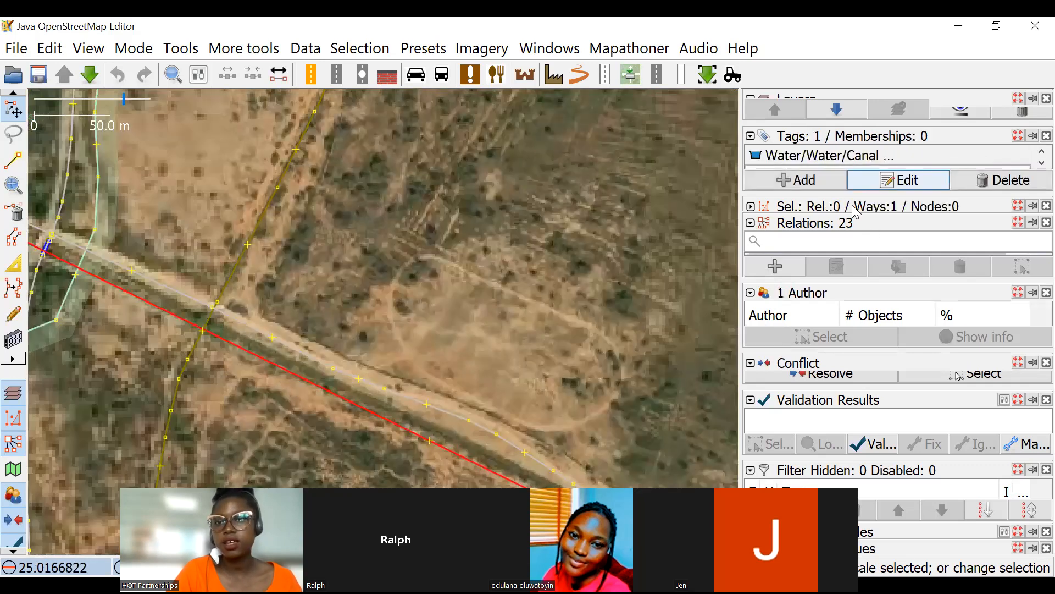
drag(856, 191, 856, 245)
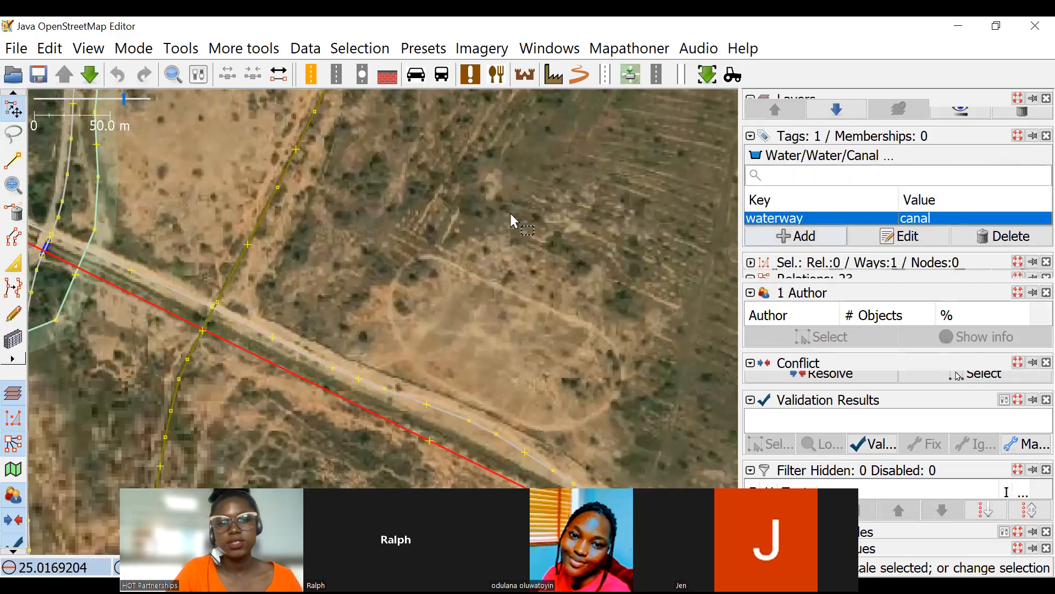
Examine the imagery around the villages and winding river channel for waterway stretches that have not been mapped.
scroll(510, 214, down, 3)
scroll(477, 263, down, 3)
drag(357, 194, 473, 223)
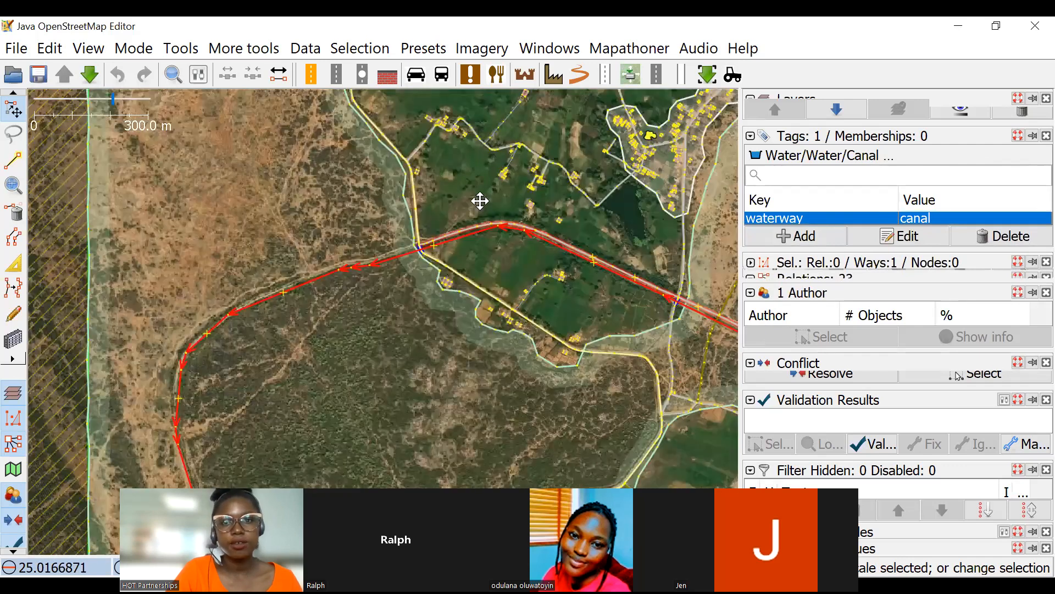
drag(299, 149, 126, 97)
drag(726, 112, 511, 231)
scroll(470, 296, up, 2)
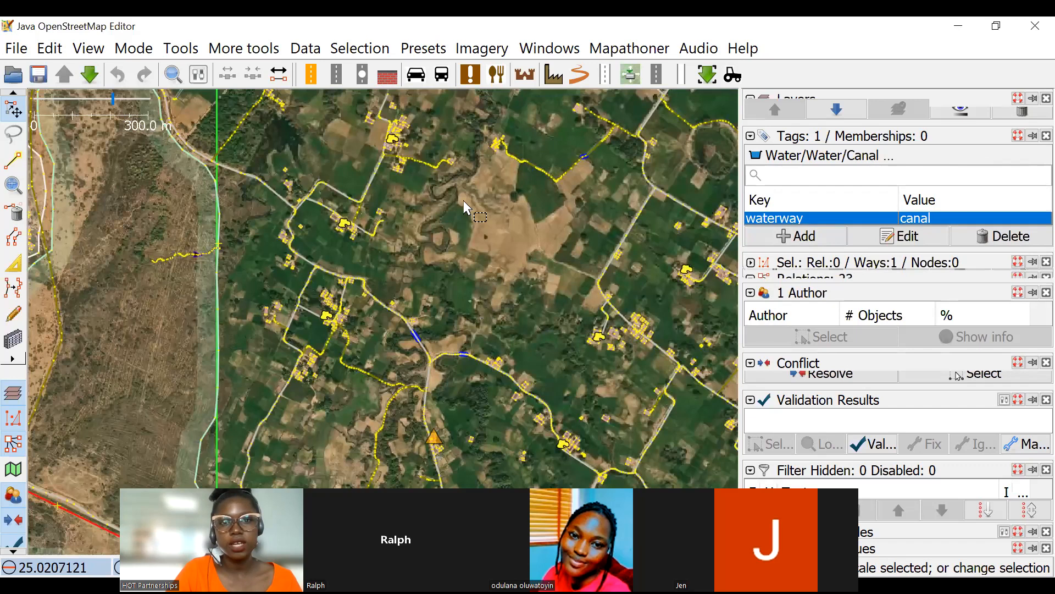
scroll(463, 202, up, 1)
drag(493, 286, 486, 271)
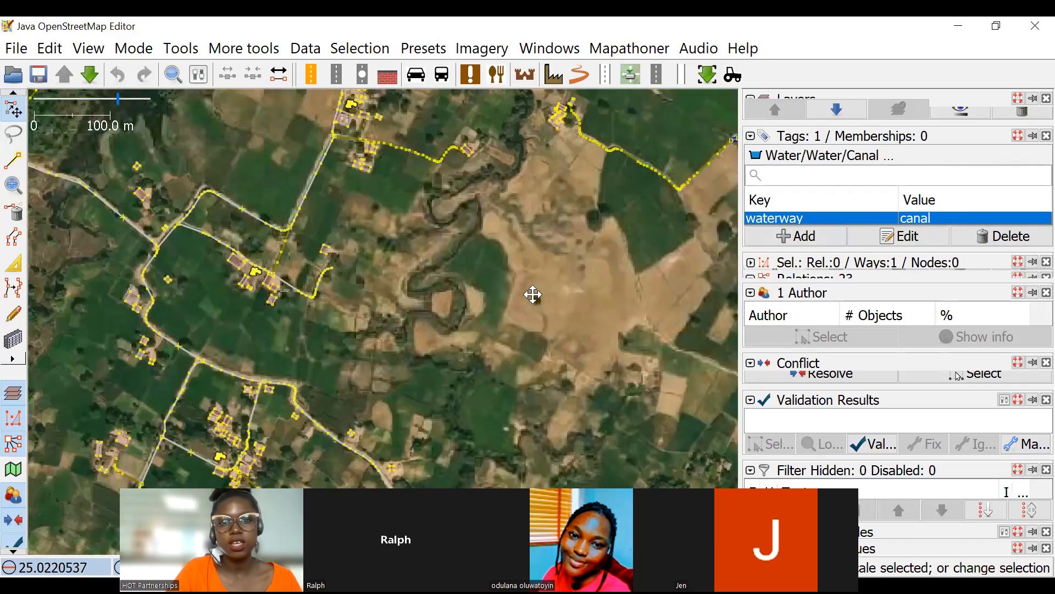
scroll(483, 289, up, 1)
scroll(489, 297, down, 1)
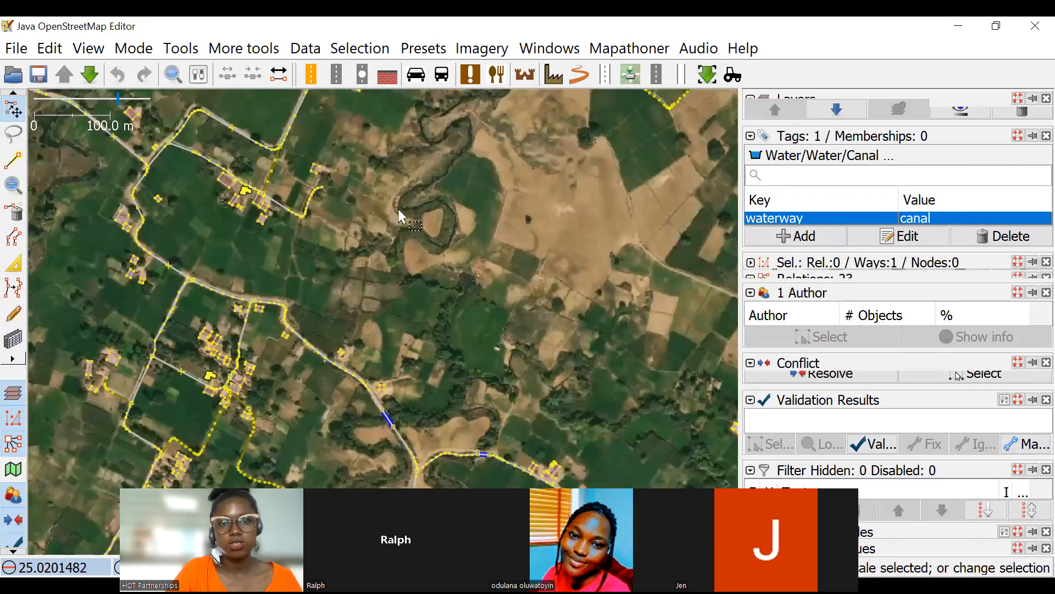
scroll(429, 220, up, 1)
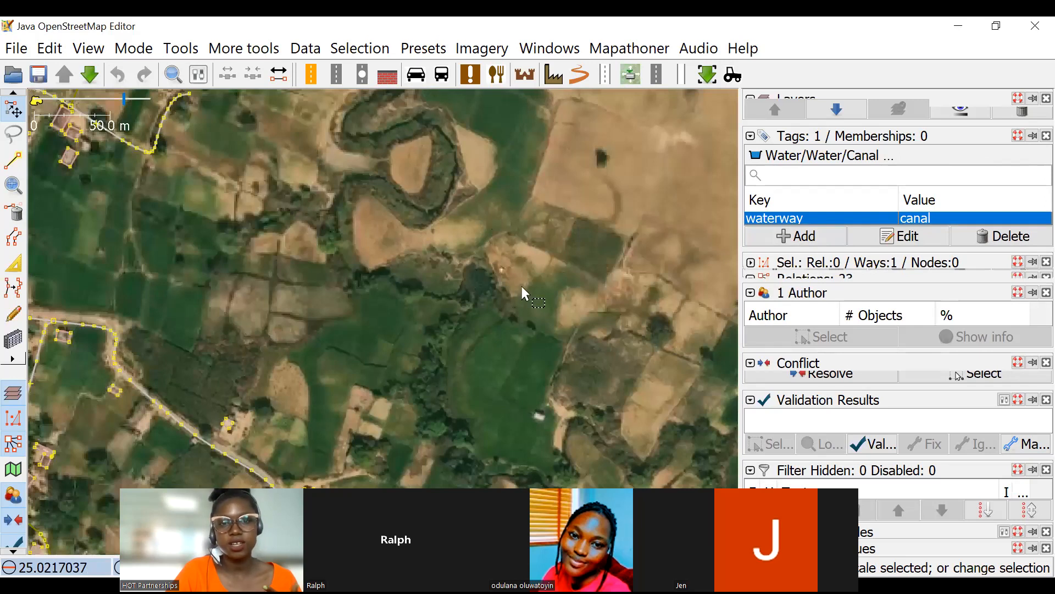
scroll(519, 259, down, 1)
scroll(511, 275, down, 1)
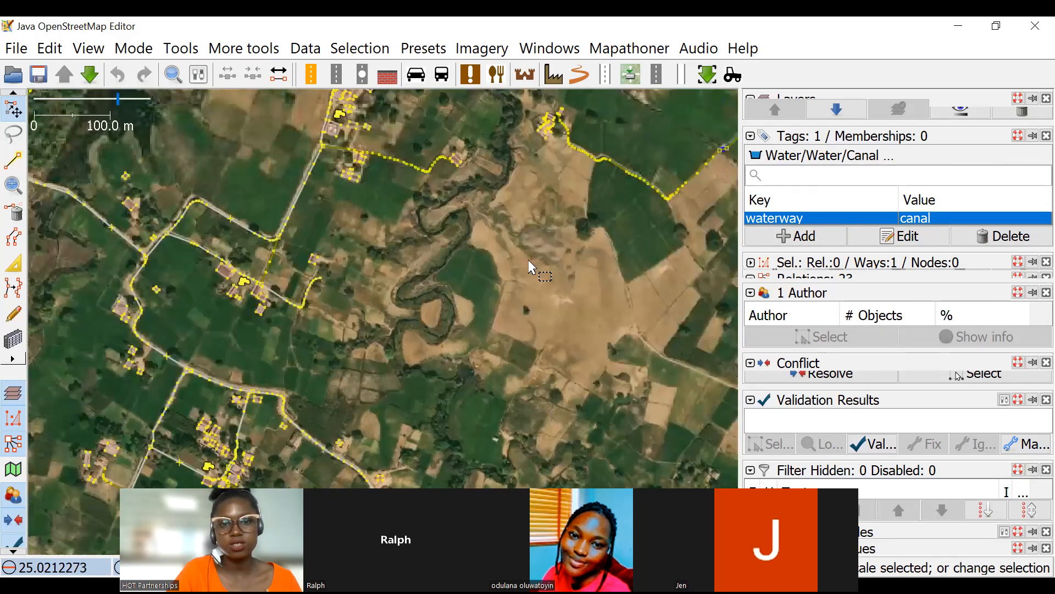
drag(529, 259, 556, 431)
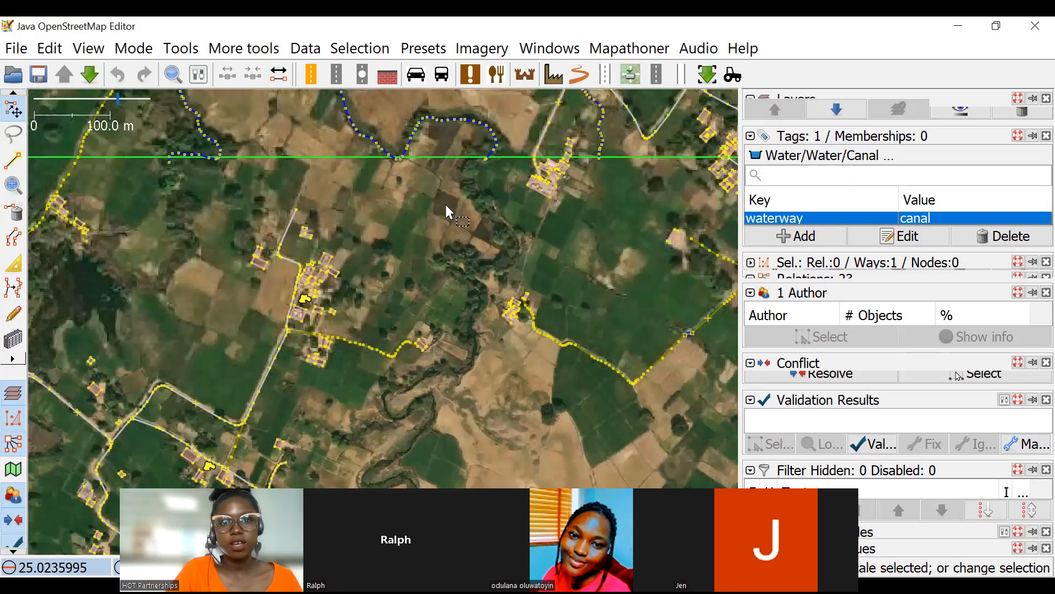
Select the mapped winding waterway that ends at the task boundary and follow its course northward.
scroll(448, 184, up, 3)
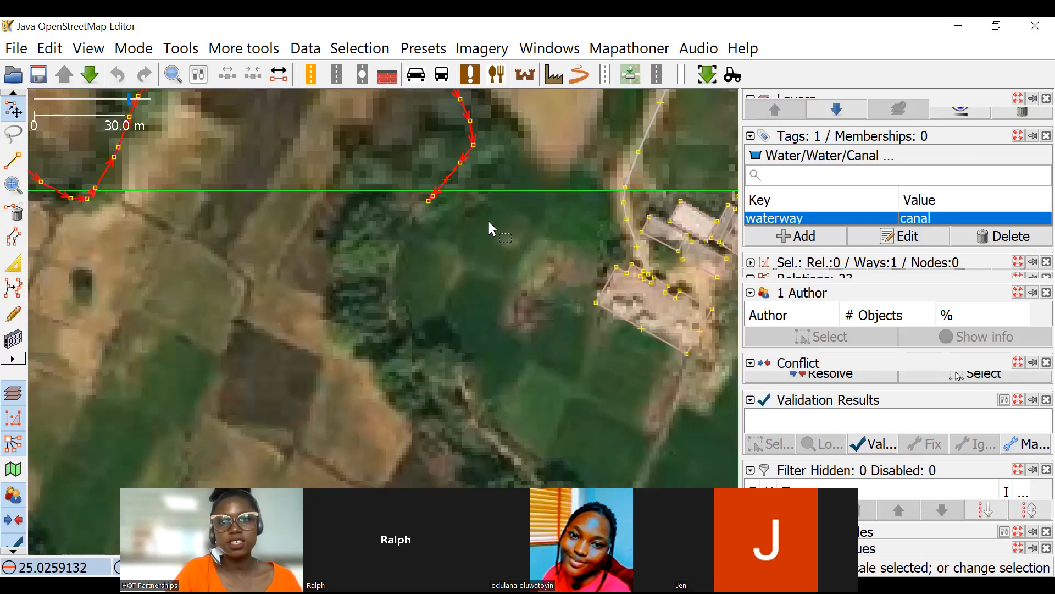
scroll(489, 229, down, 1)
scroll(547, 205, down, 2)
drag(511, 114, 474, 311)
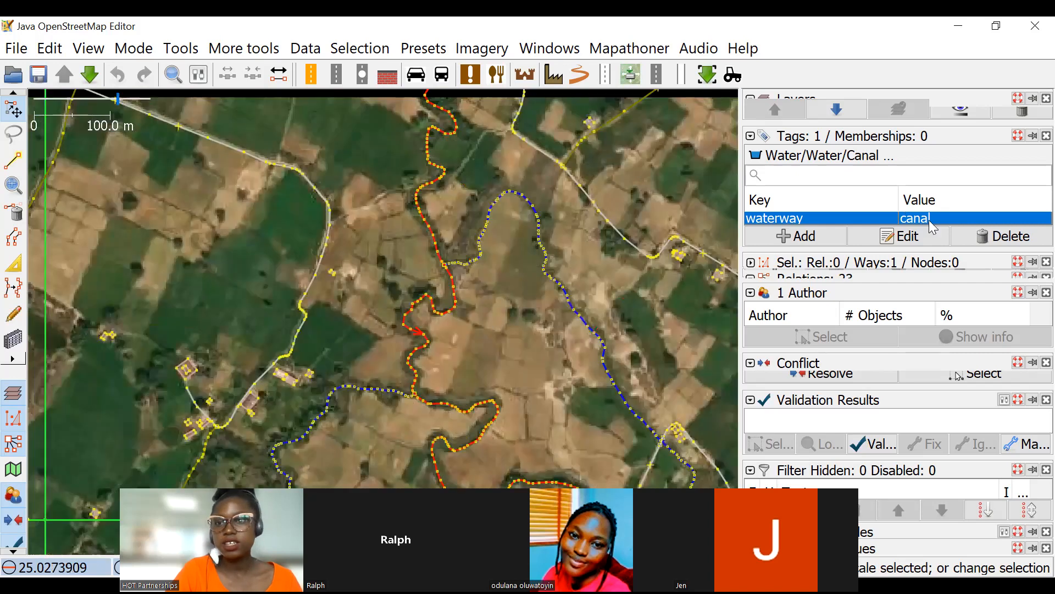
Start extending the selected waterway southward from its end node at the green task boundary with the Draw tool.
click(16, 165)
scroll(512, 250, up, 3)
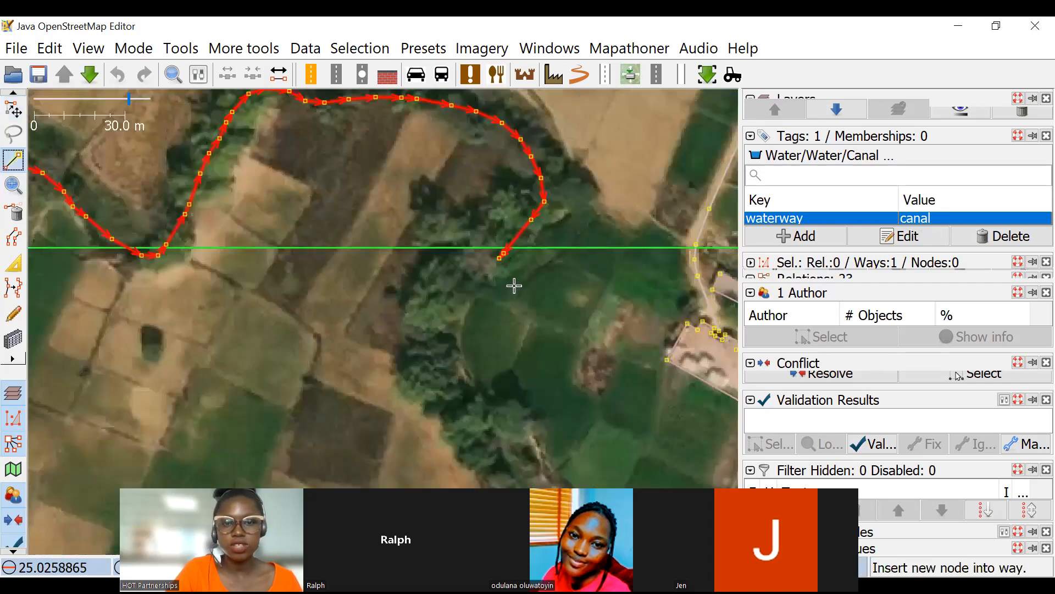
scroll(548, 233, up, 2)
scroll(550, 228, down, 4)
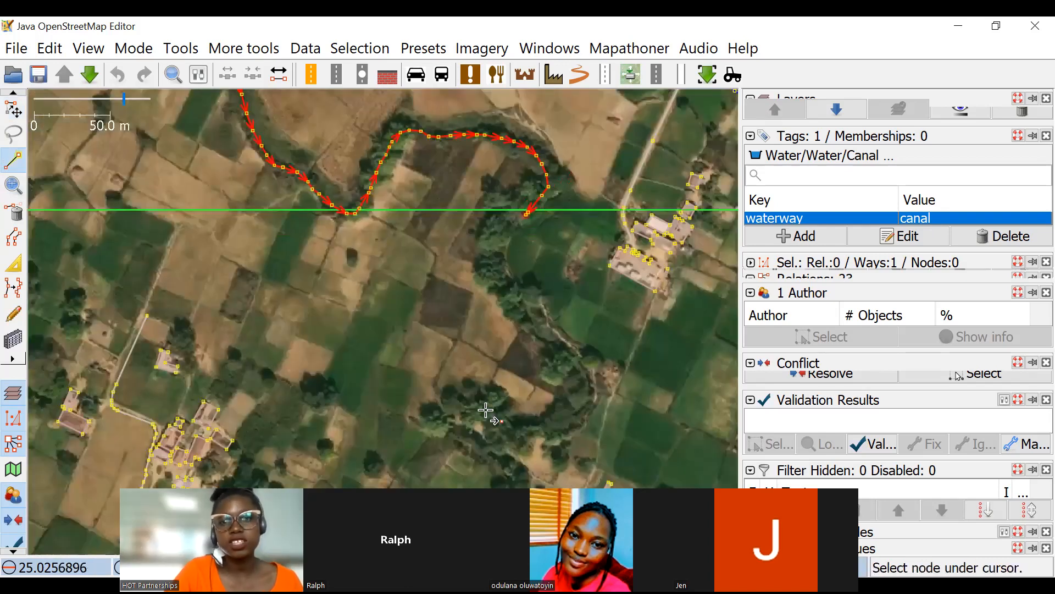
scroll(525, 275, down, 5)
scroll(488, 403, up, 4)
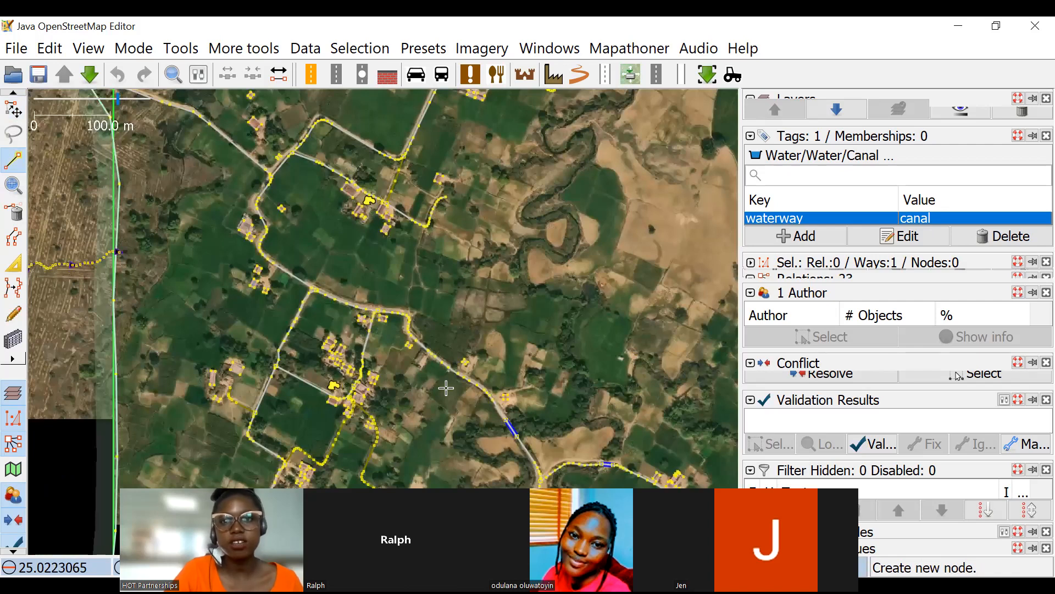
scroll(446, 387, down, 4)
scroll(476, 341, up, 4)
scroll(538, 226, up, 4)
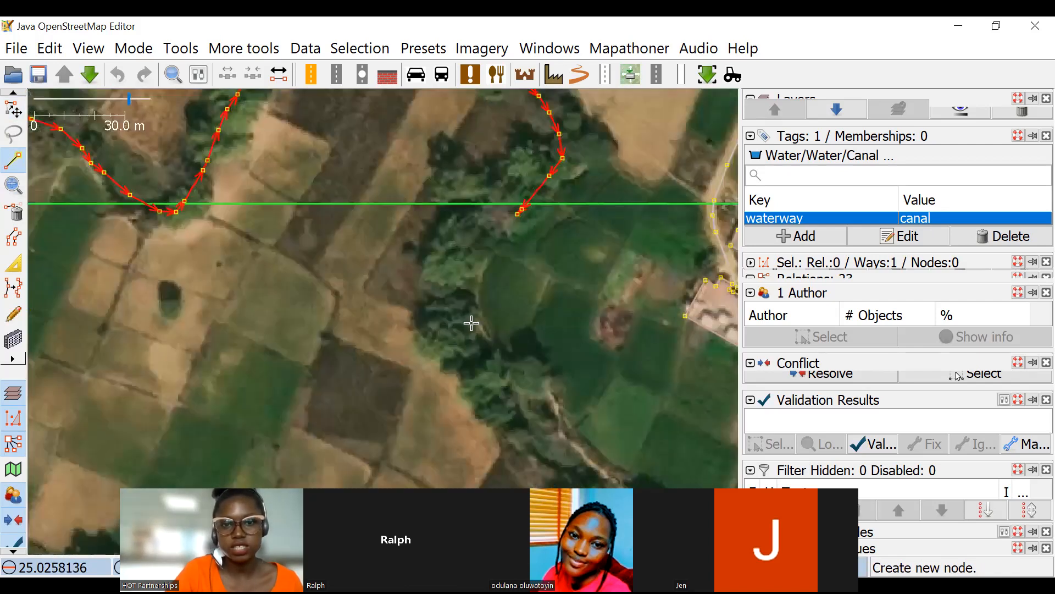
click(521, 209)
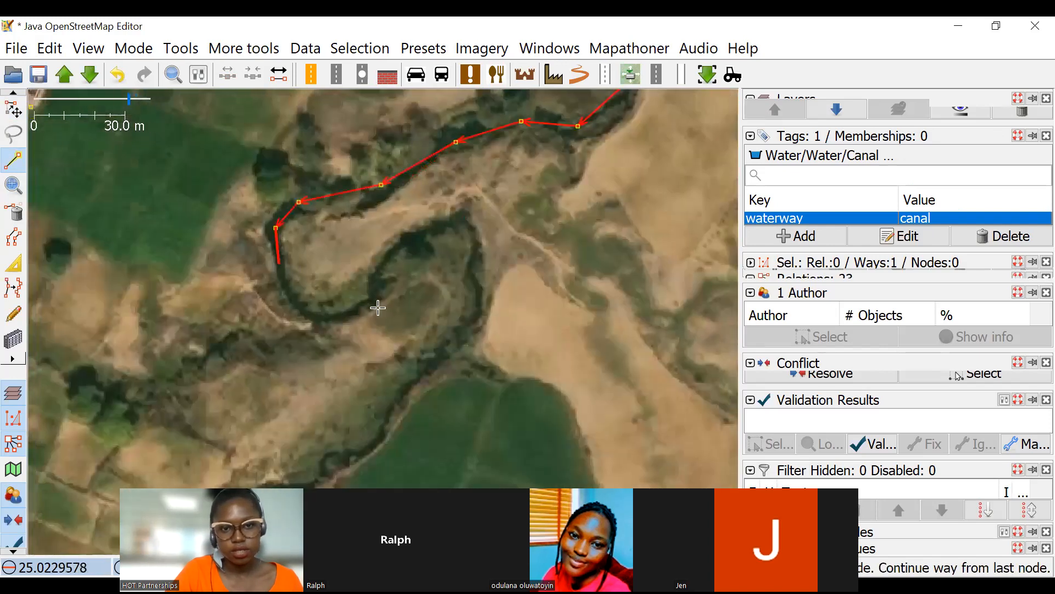
Trace the waterway around the first tight loop and southwest along the edge of the large green field.
click(381, 289)
click(412, 237)
click(446, 218)
click(472, 250)
click(471, 284)
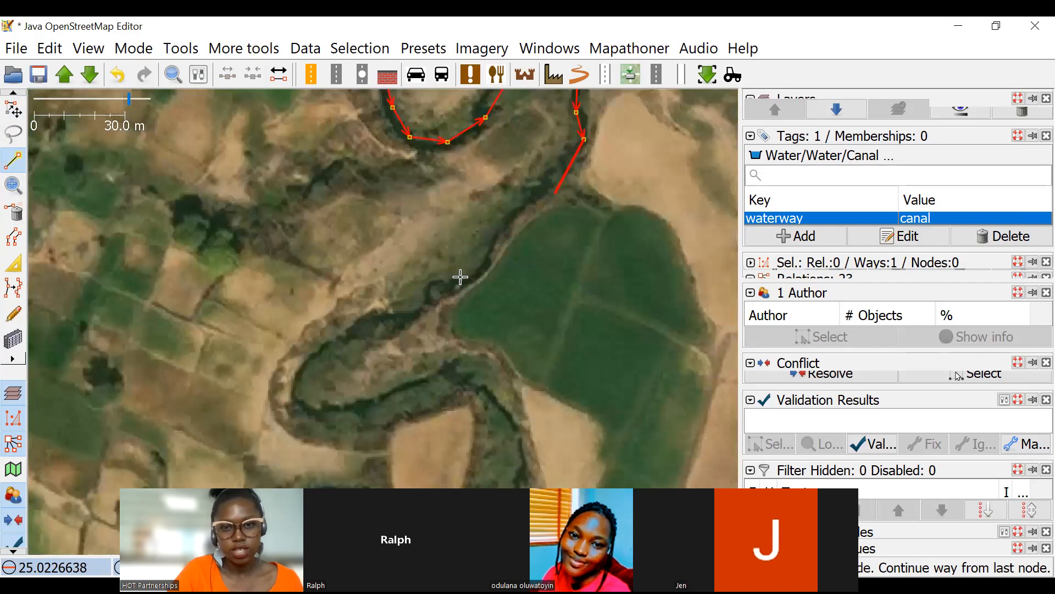
click(533, 202)
click(484, 259)
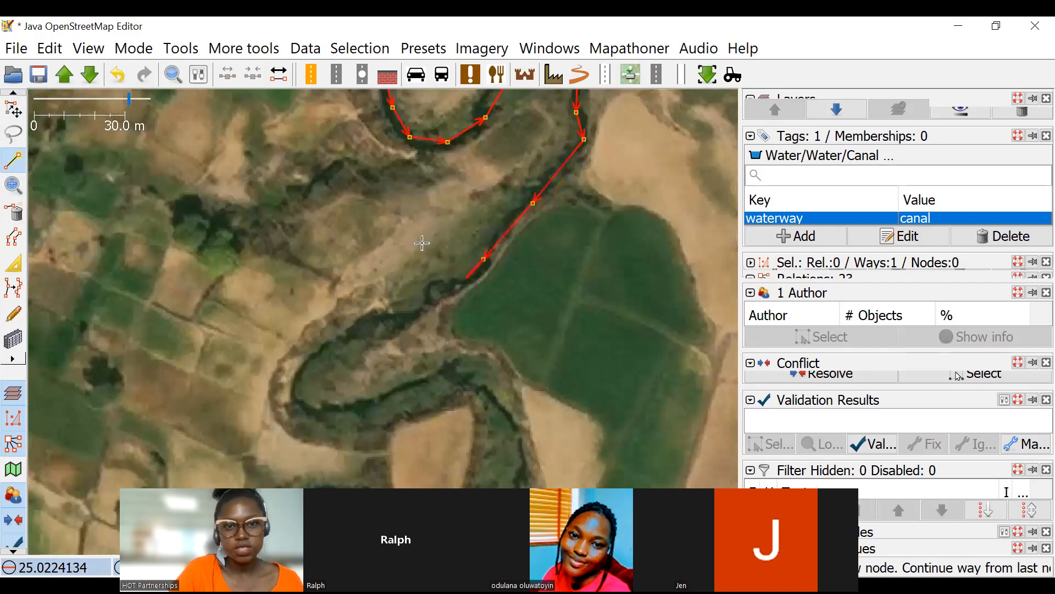
Continue the waterway around the western turn of the next S-bend, southwest of the large green field.
click(495, 214)
click(407, 247)
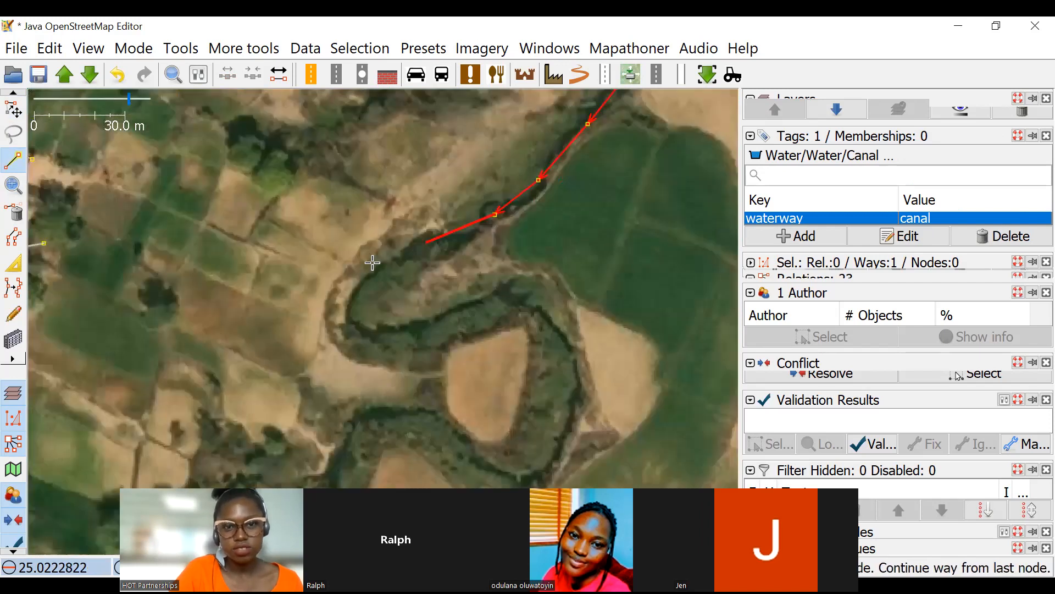
click(368, 265)
click(353, 298)
click(364, 317)
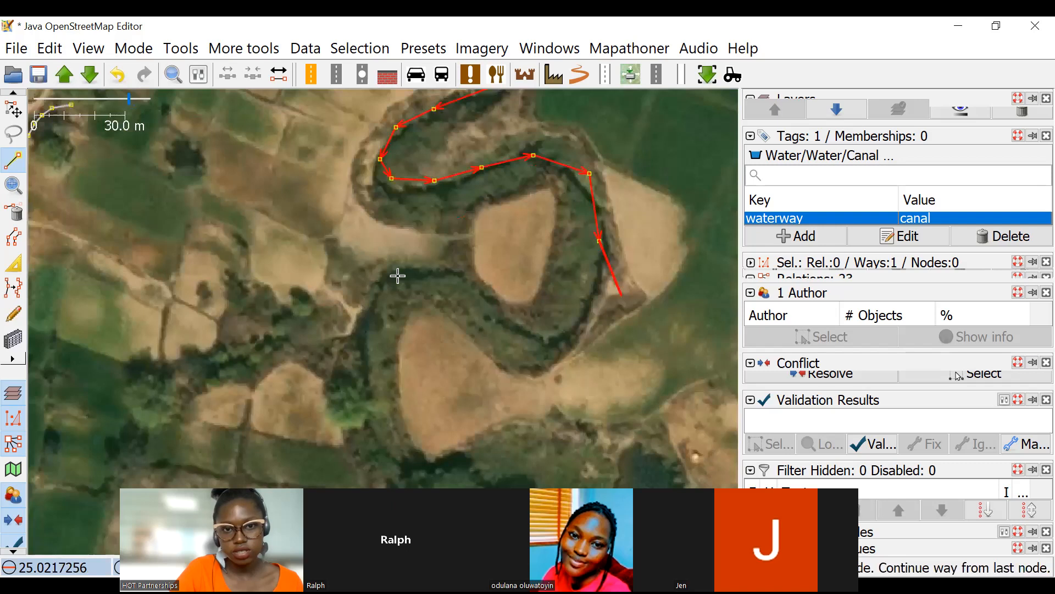
Extend the waterway past the lower loop and eastward along the tree-lined bank below the sandy field.
scroll(480, 285, down, 3)
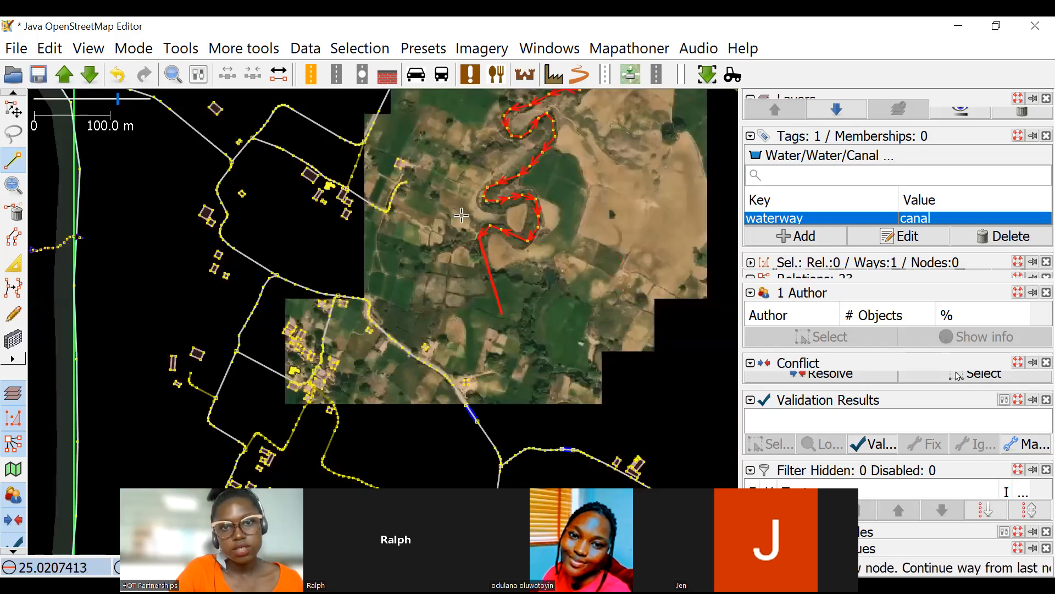
scroll(461, 214, up, 3)
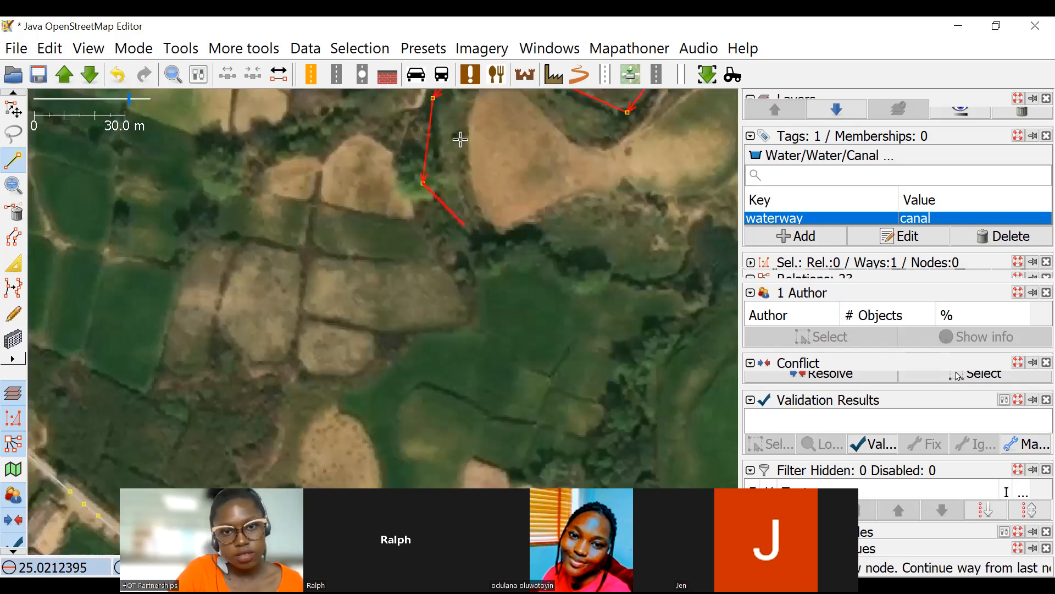
scroll(461, 139, down, 3)
scroll(417, 388, up, 2)
drag(460, 378, 395, 288)
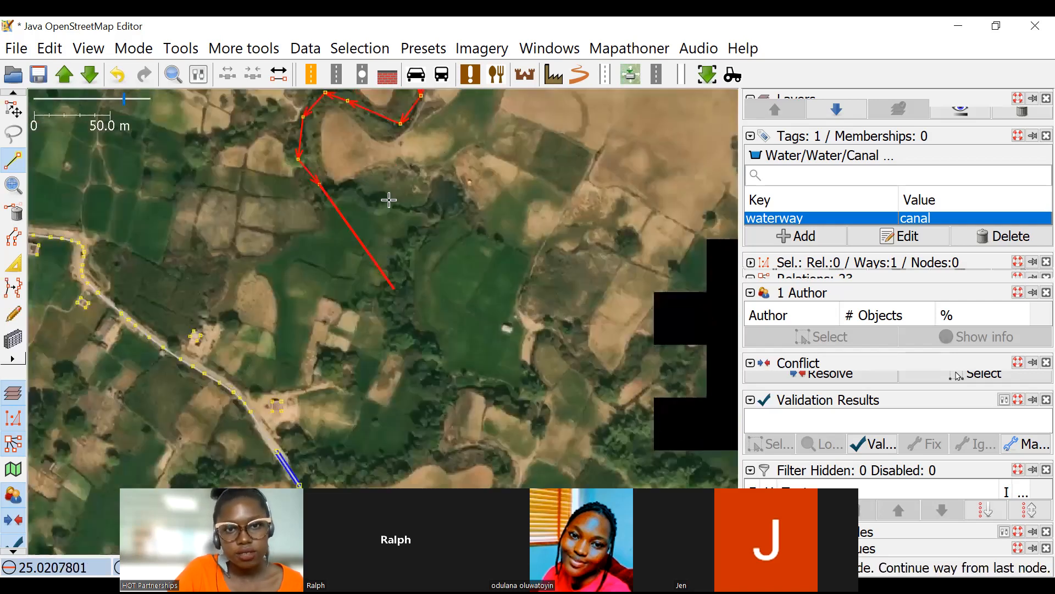
click(348, 196)
click(391, 201)
click(424, 216)
click(394, 264)
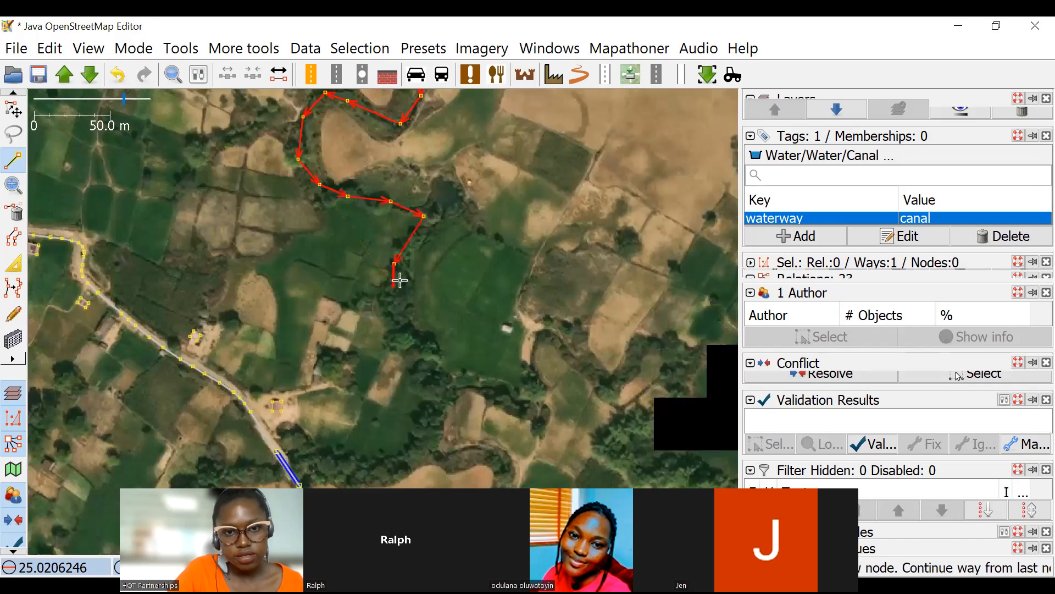
Trace the waterway south through the trees and west along the tree line toward the road bridge.
click(398, 301)
click(421, 347)
drag(437, 355, 394, 259)
click(394, 295)
click(386, 332)
drag(368, 359, 472, 209)
click(451, 218)
click(396, 216)
click(365, 208)
Continue the waterway across the road at the bridge and west along the trees above the sandy field.
scroll(326, 231, up, 2)
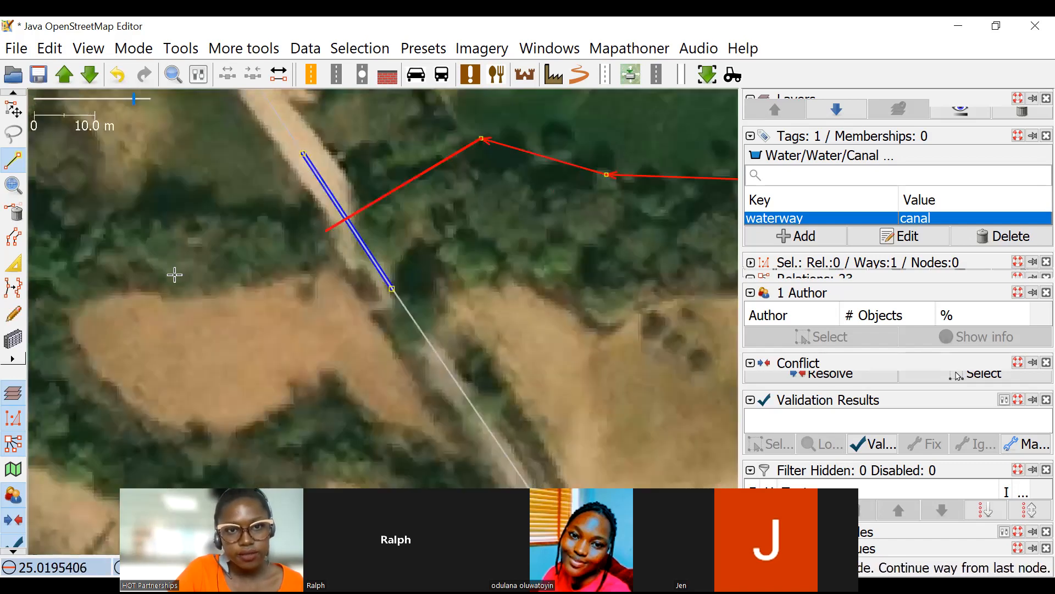
click(303, 220)
drag(159, 235, 341, 200)
click(320, 196)
click(242, 203)
click(200, 251)
drag(228, 317, 252, 259)
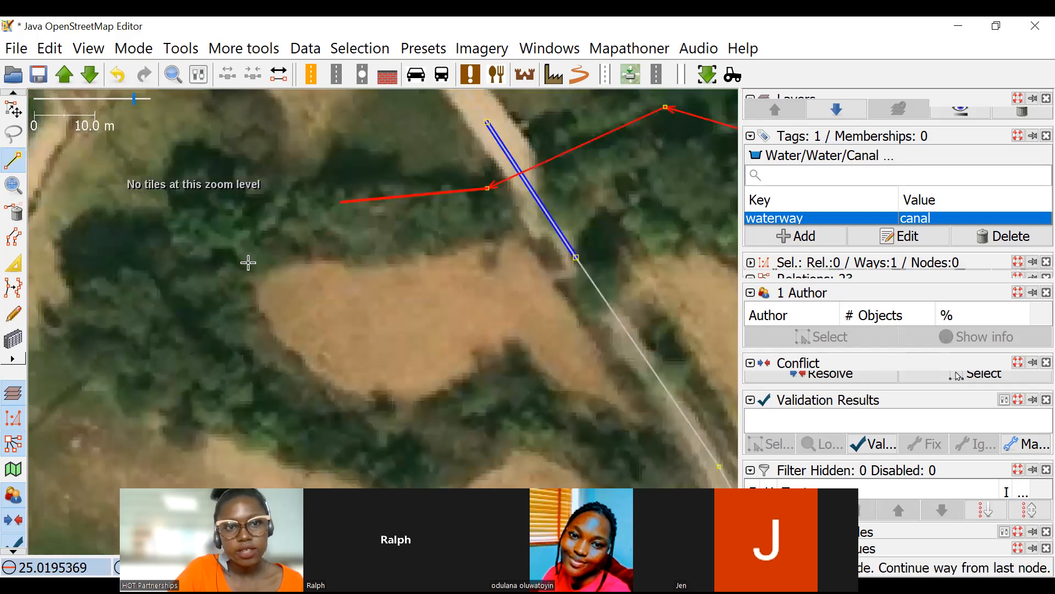
Trace the waterway around the sandy field's western end, southeast between the fields, and around the bend beside the road.
click(239, 265)
click(281, 344)
drag(365, 391, 287, 256)
click(349, 238)
click(482, 226)
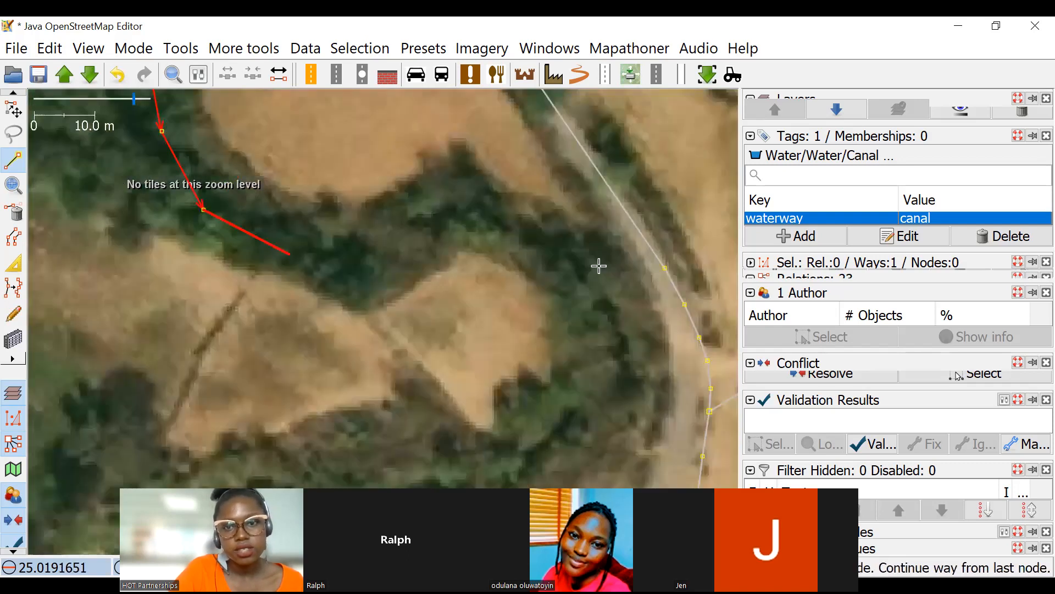
click(603, 284)
drag(603, 368, 626, 207)
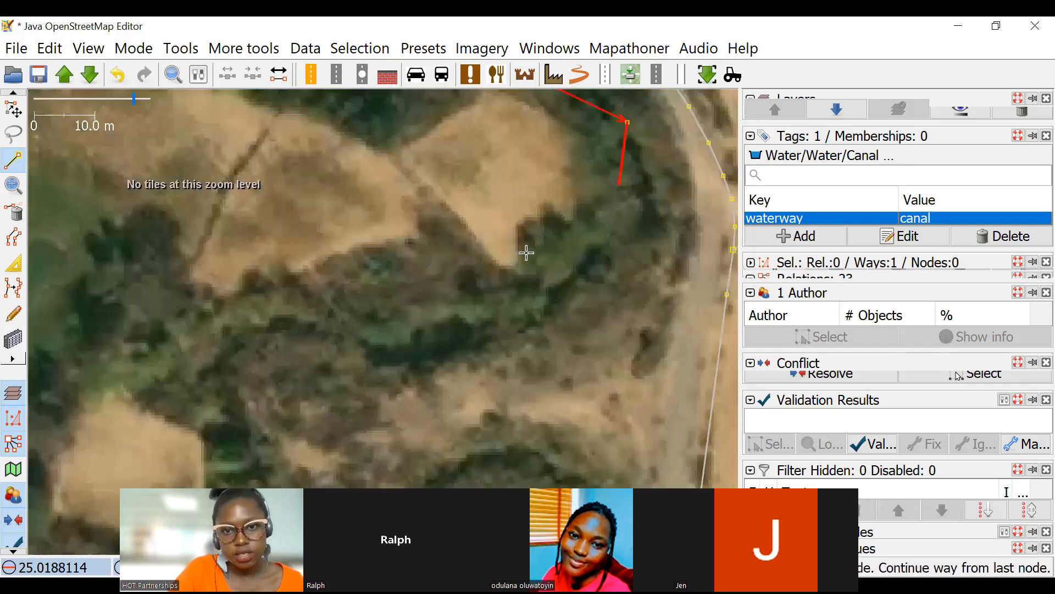
Extend the waterway west along the tree line, around the next S-bend and south toward the track junction.
scroll(526, 253, down, 4)
scroll(546, 276, up, 2)
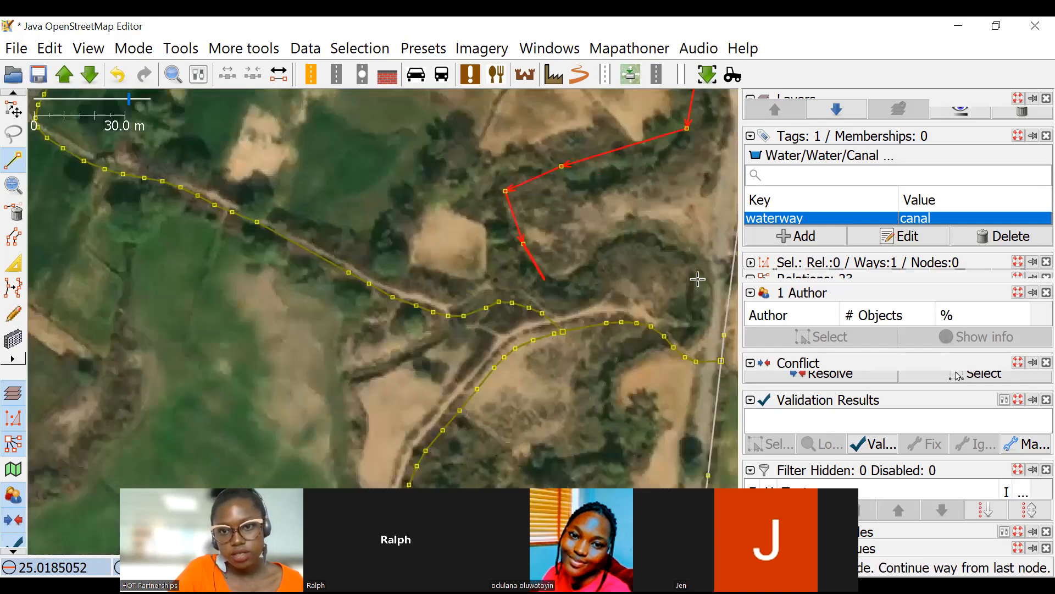
click(548, 275)
click(600, 260)
click(644, 245)
click(687, 251)
scroll(642, 249, up, 3)
click(630, 209)
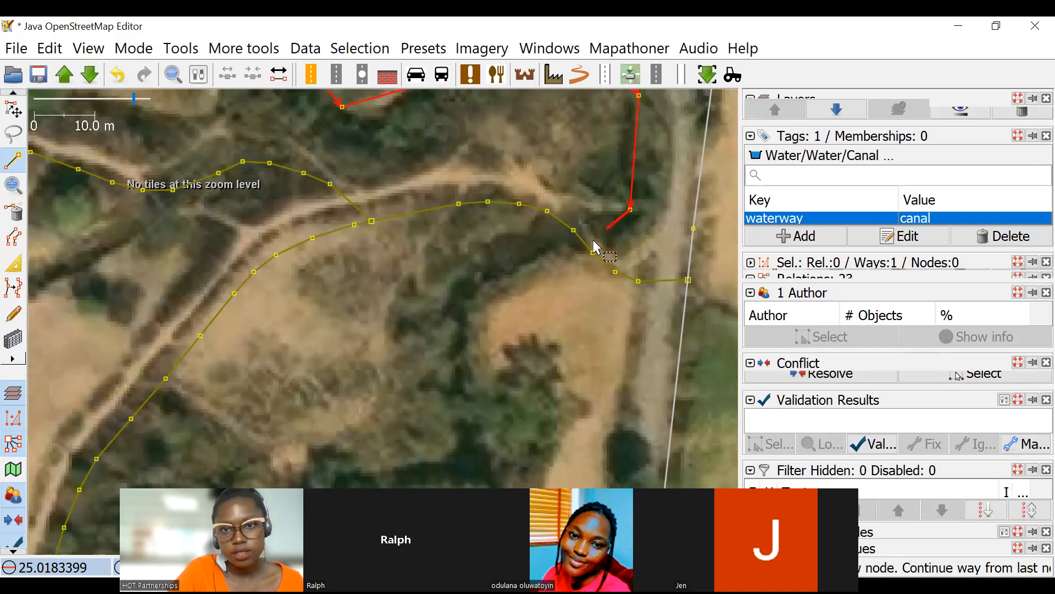
Reposition the track's nodes near the waterway crossing just west of the road.
key(s)
scroll(560, 230, up, 2)
drag(599, 263, 638, 301)
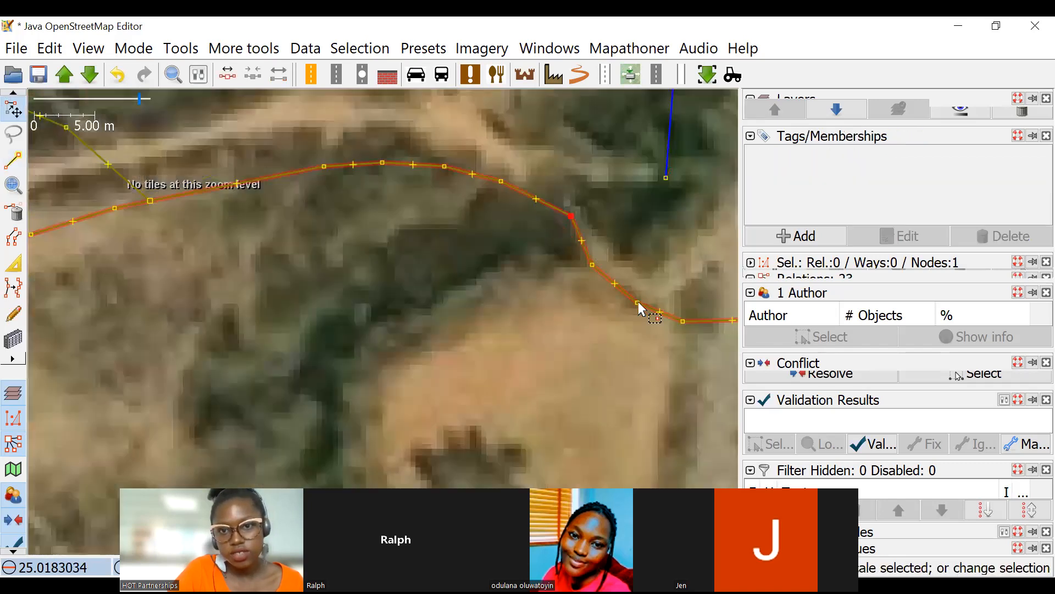
Resume the waterway from its end node and trace it across the track without sharing a node, then southwest along the trees.
click(665, 179)
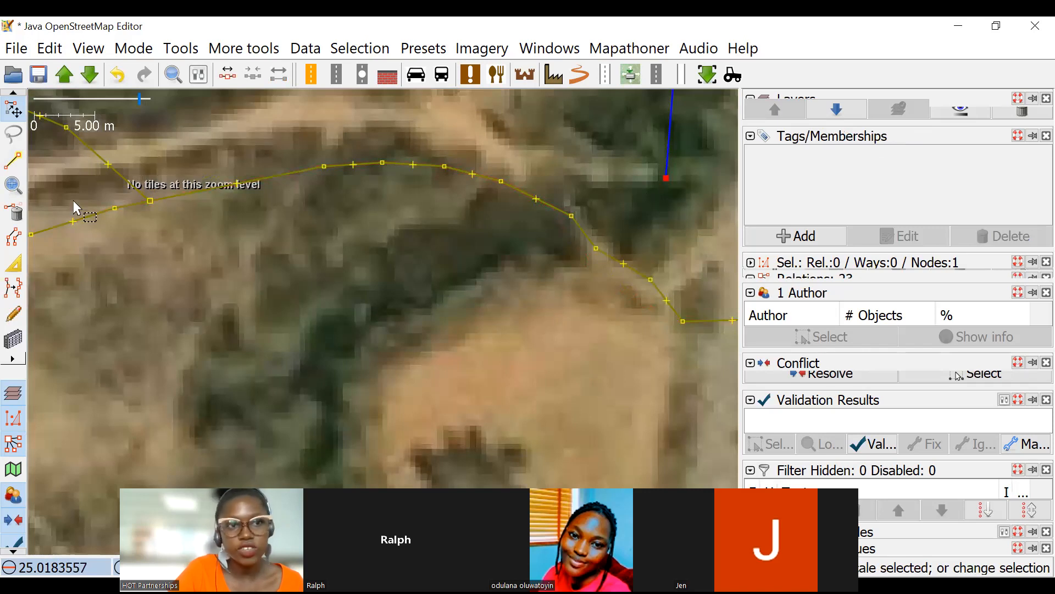
click(13, 160)
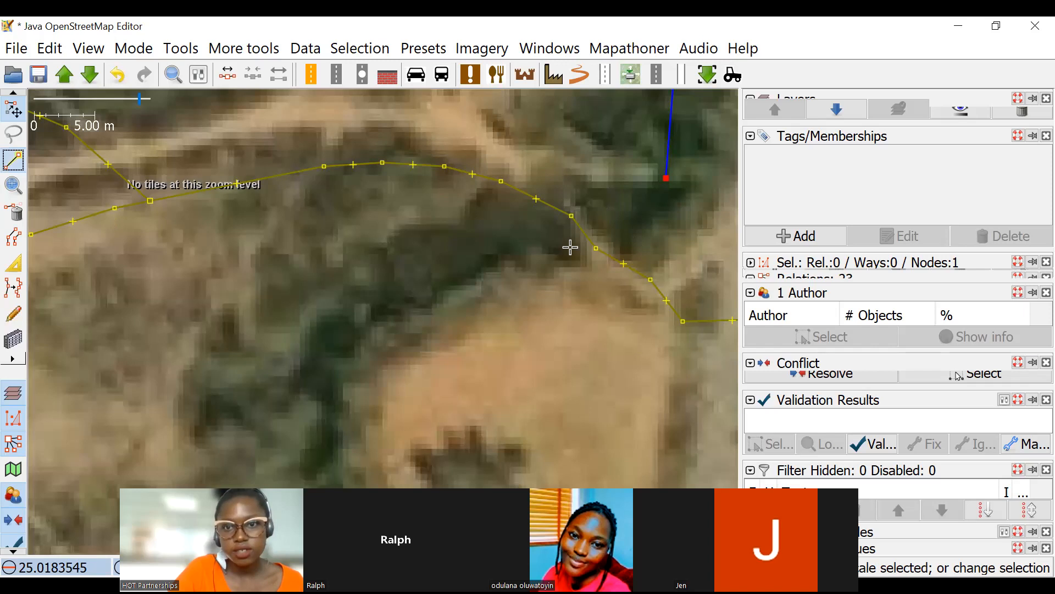
click(587, 227)
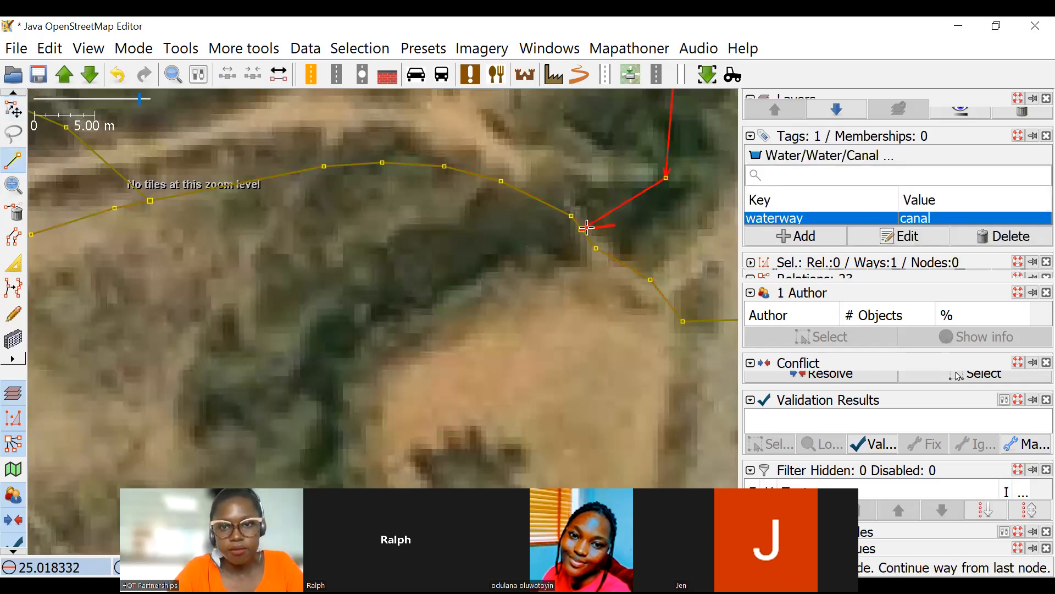
key(ctrl+z)
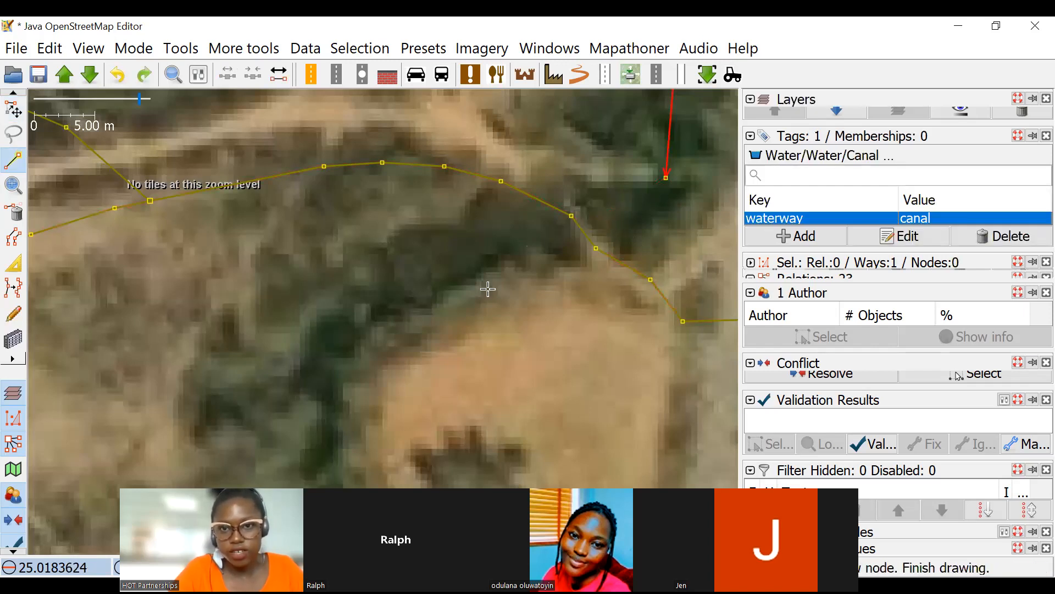
key(ctrl+y)
click(442, 301)
click(341, 343)
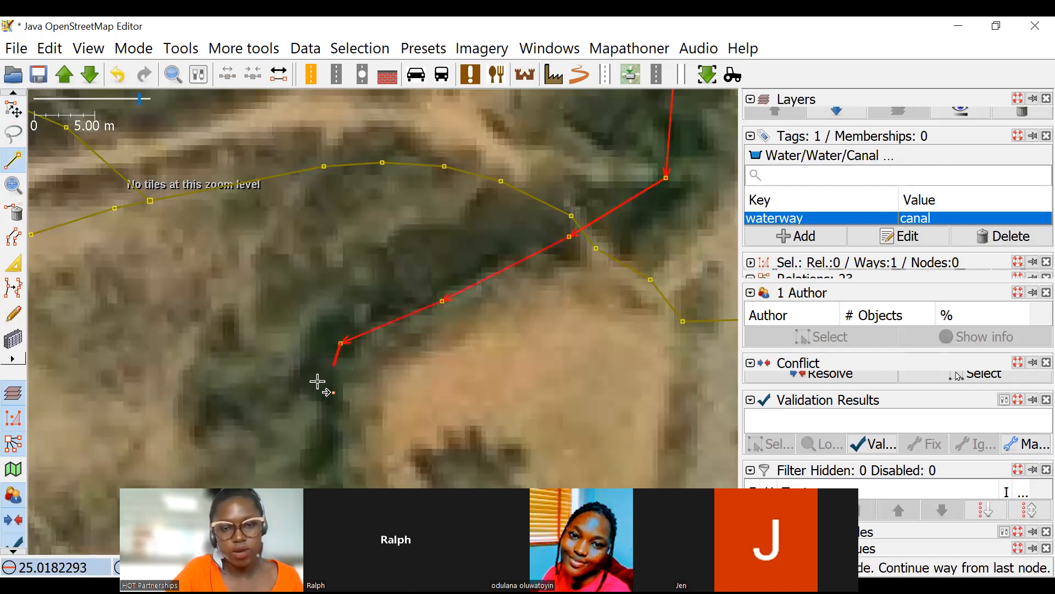
Extend the waterway south around the sandy patch and finish drawing it among the trees west of the road.
scroll(318, 381, down, 5)
drag(375, 385, 495, 138)
scroll(508, 297, down, 2)
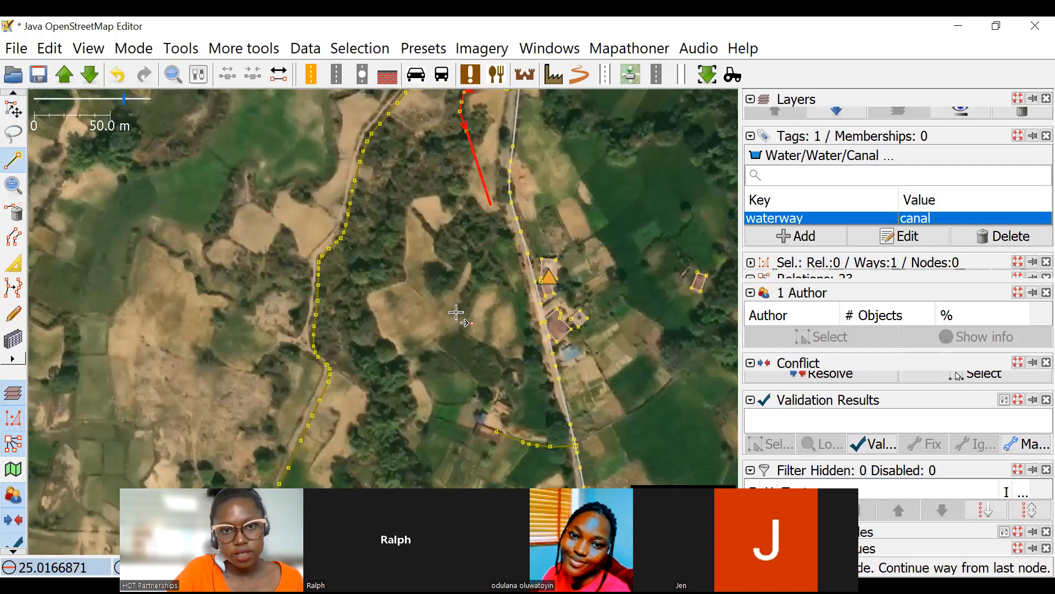
scroll(446, 376, down, 4)
scroll(461, 320, up, 4)
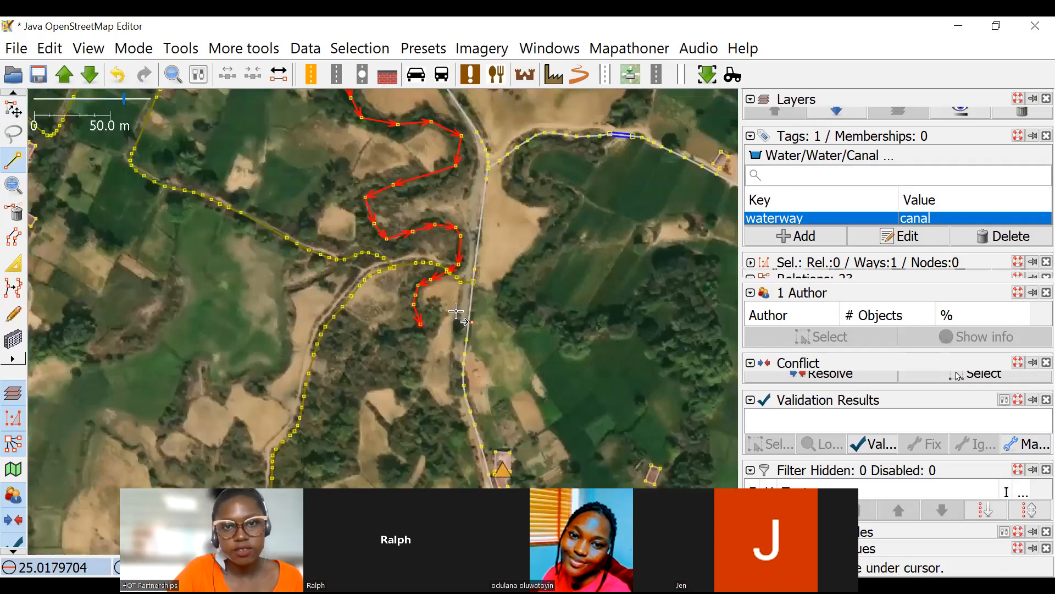
click(420, 323)
scroll(497, 286, down, 4)
key(Escape)
scroll(489, 347, up, 4)
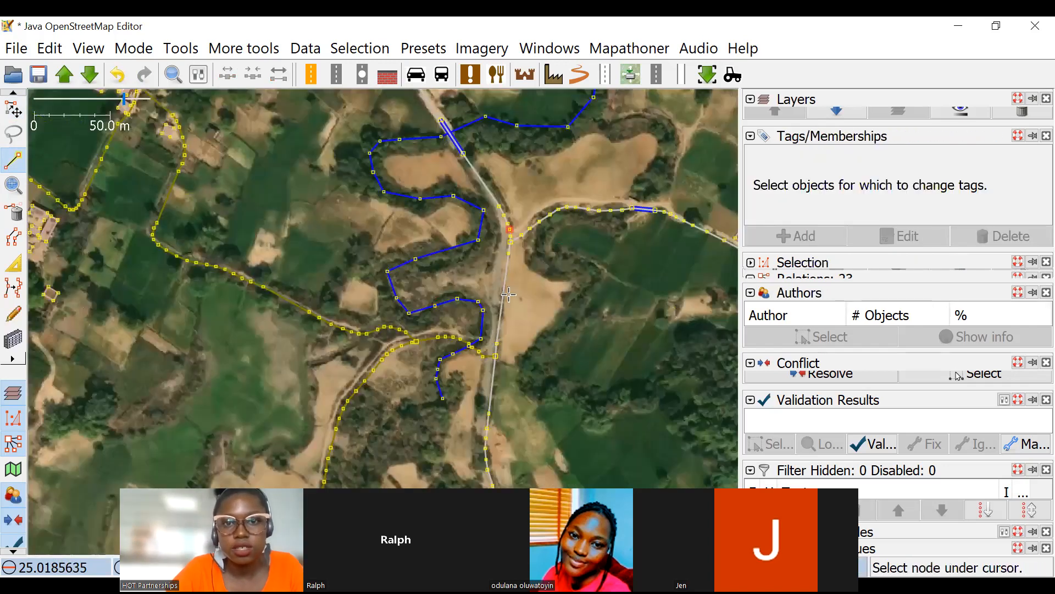
Tag the long winding waterway as waterway=stream.
scroll(510, 297, down, 4)
scroll(511, 297, down, 3)
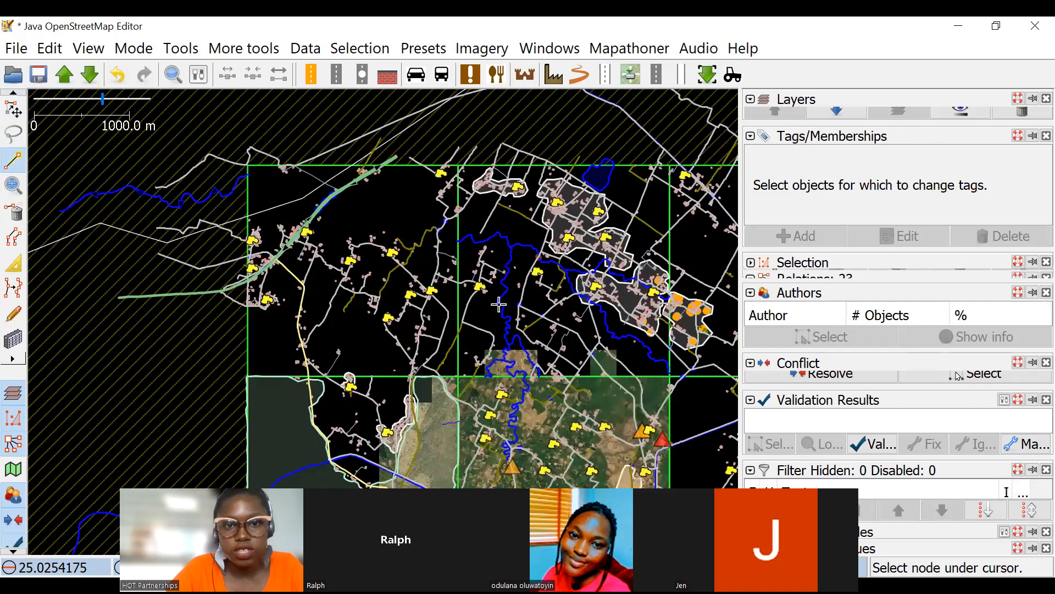
scroll(498, 304, up, 3)
scroll(460, 284, up, 2)
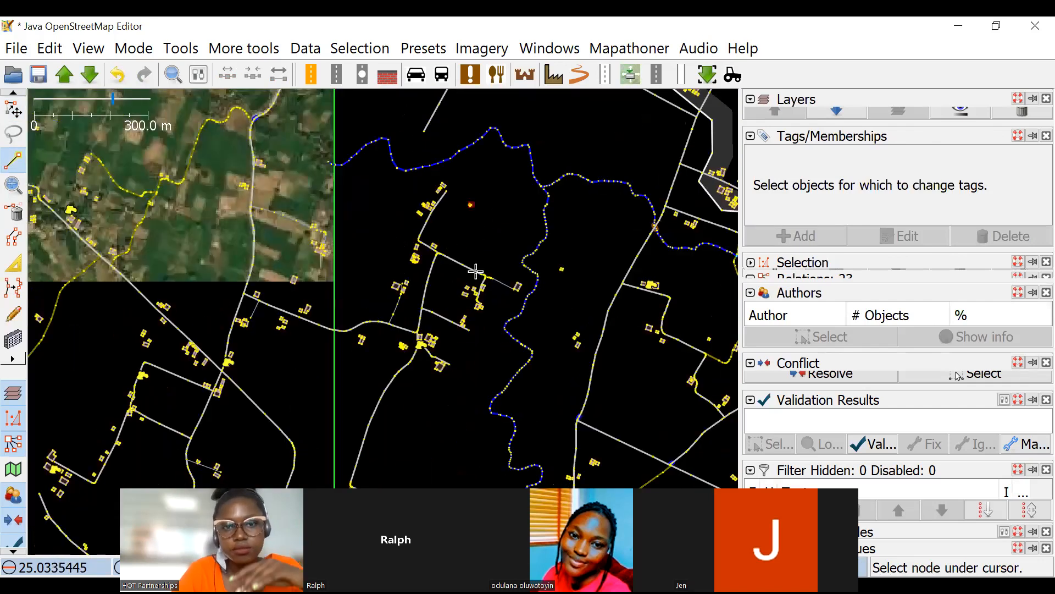
scroll(425, 227, up, 1)
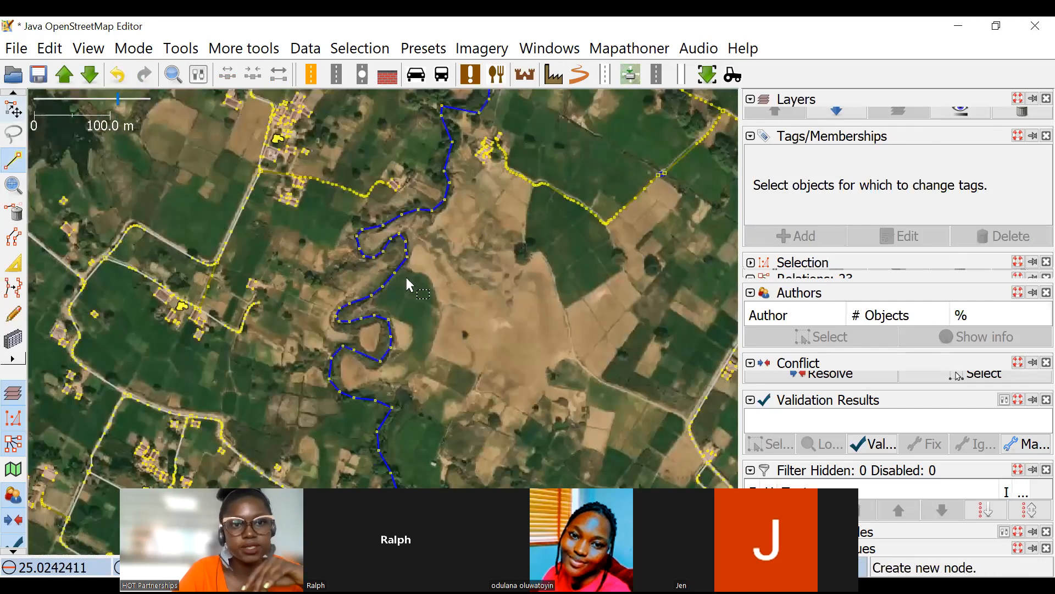
scroll(405, 275, up, 2)
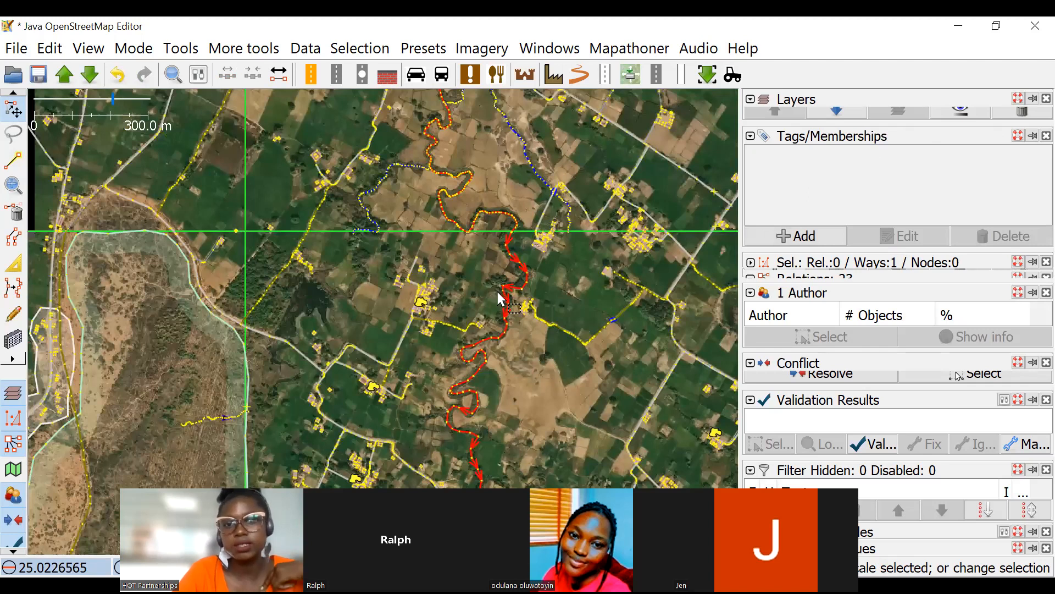
drag(497, 291, 453, 217)
click(808, 243)
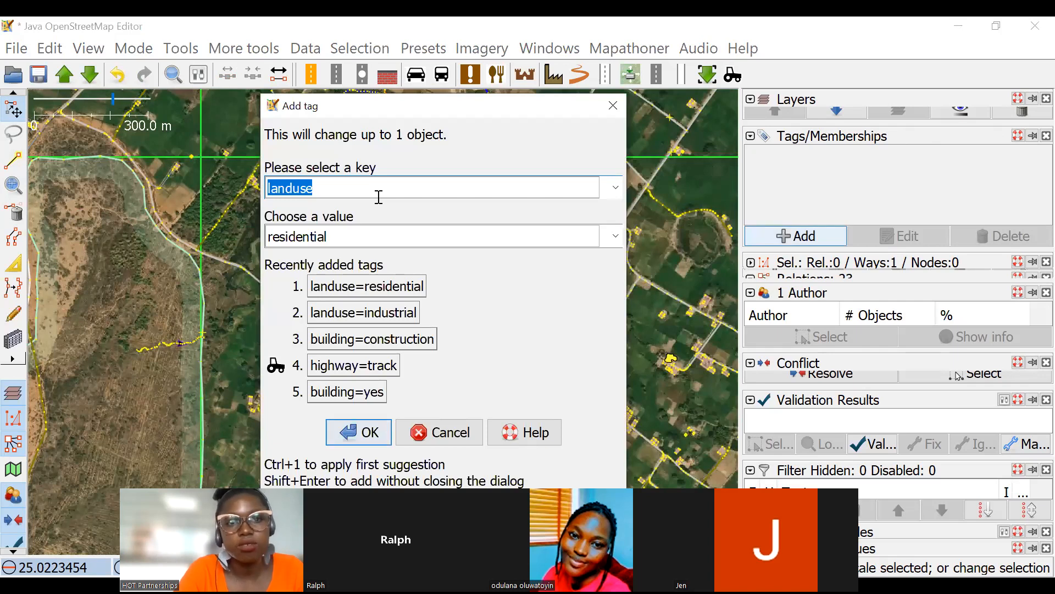
text(waterway)
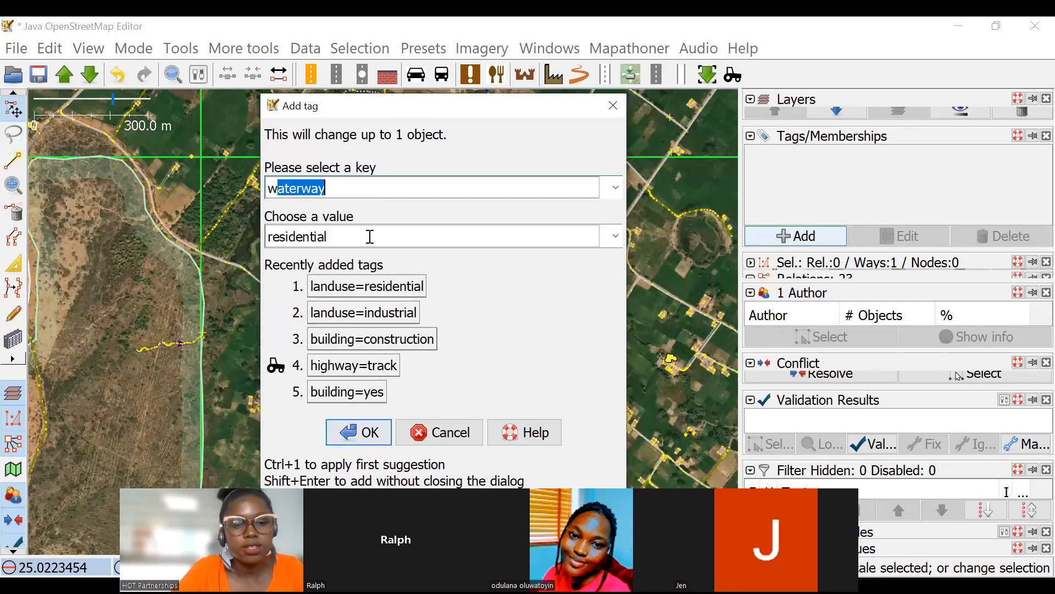
click(370, 237)
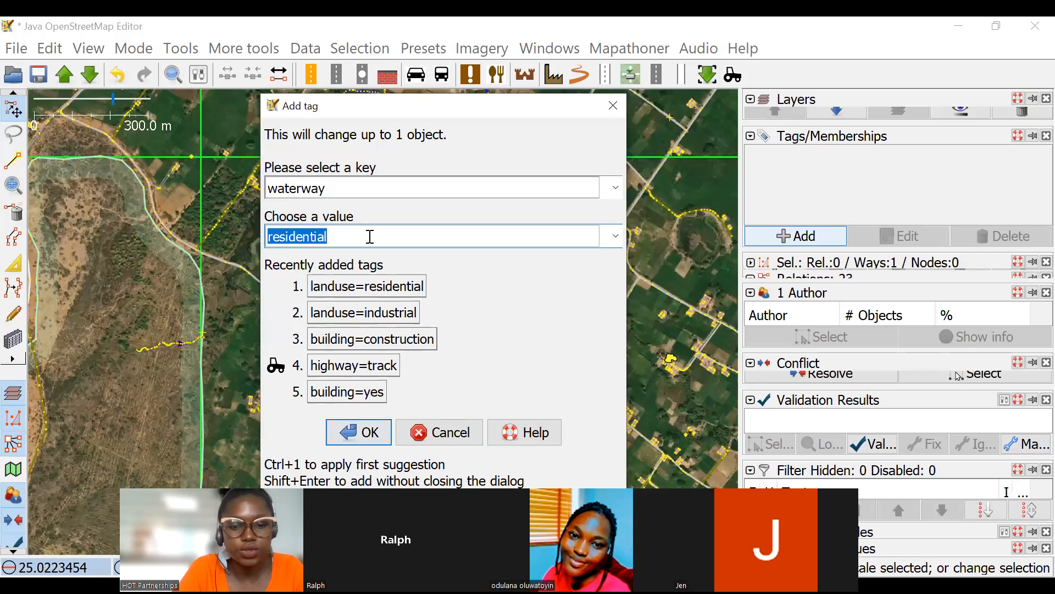
text(stream)
click(373, 433)
click(452, 278)
Examine the stream's alignment along its meanders near the task boundary and check its waterway tag.
scroll(452, 277, up, 4)
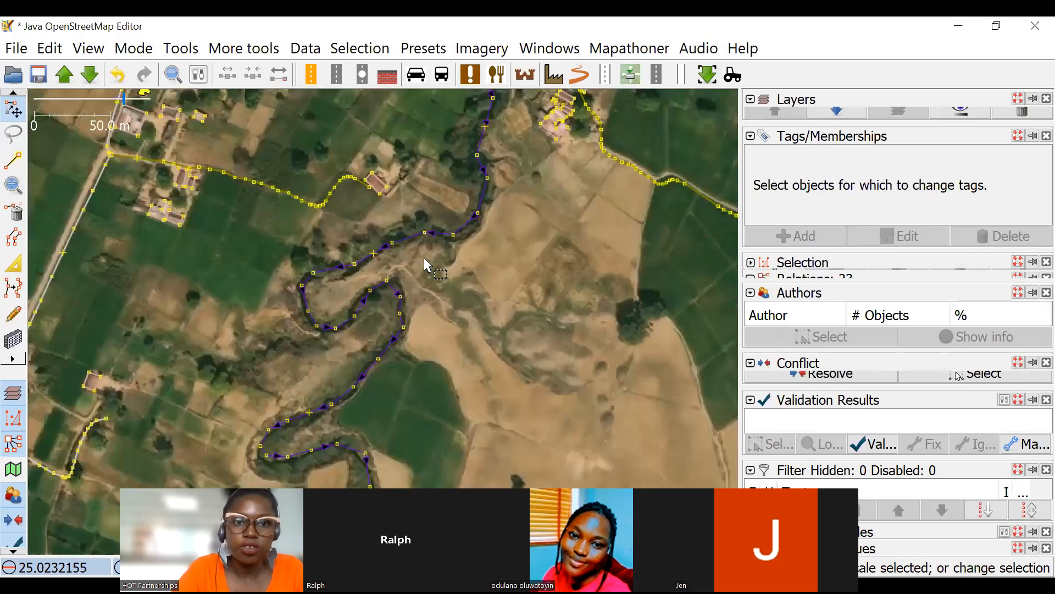
scroll(465, 206, down, 4)
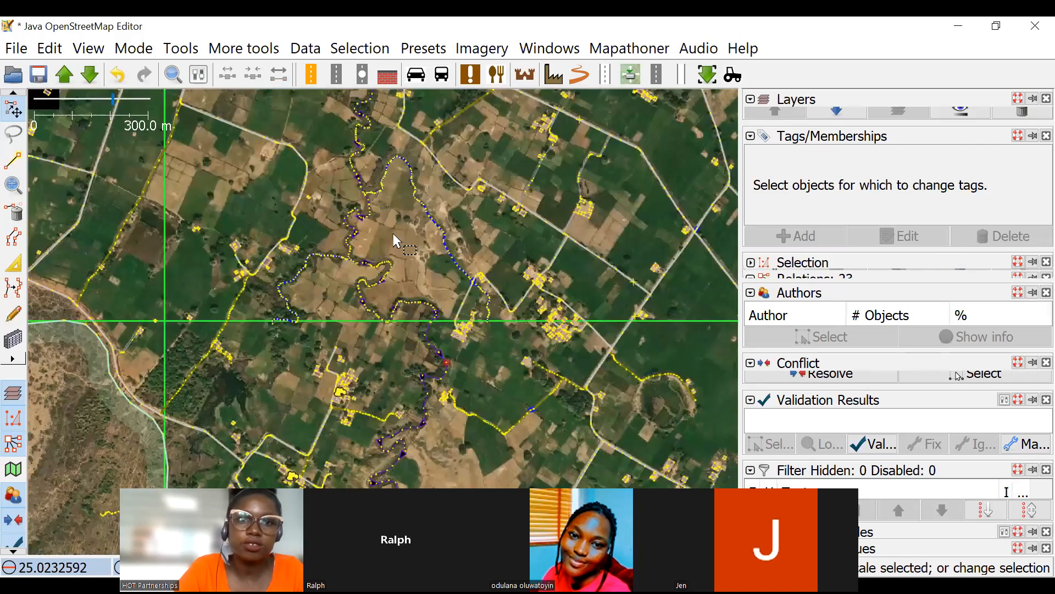
scroll(398, 241, up, 5)
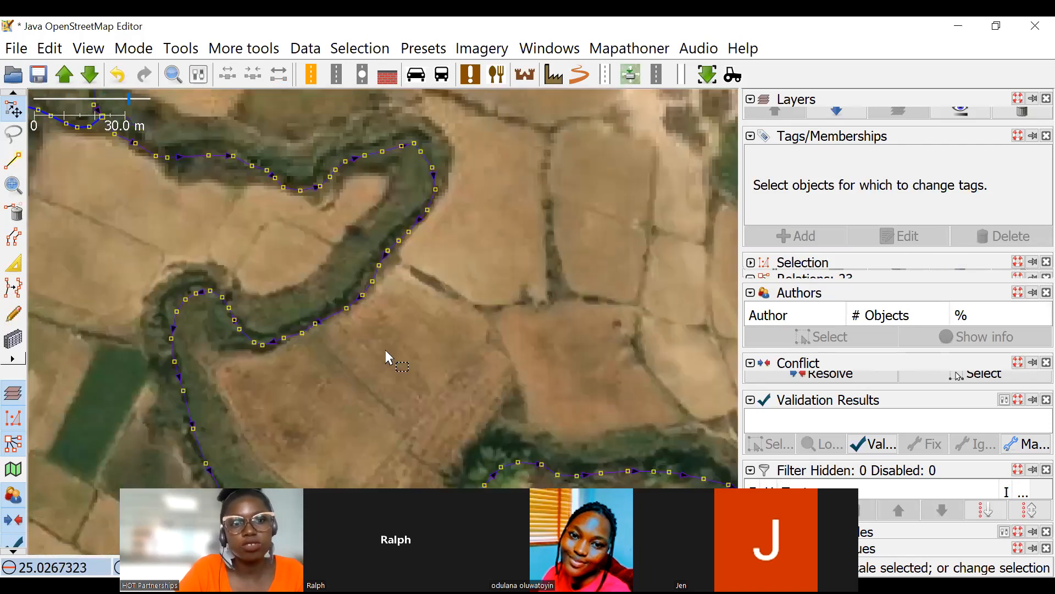
scroll(407, 278, down, 3)
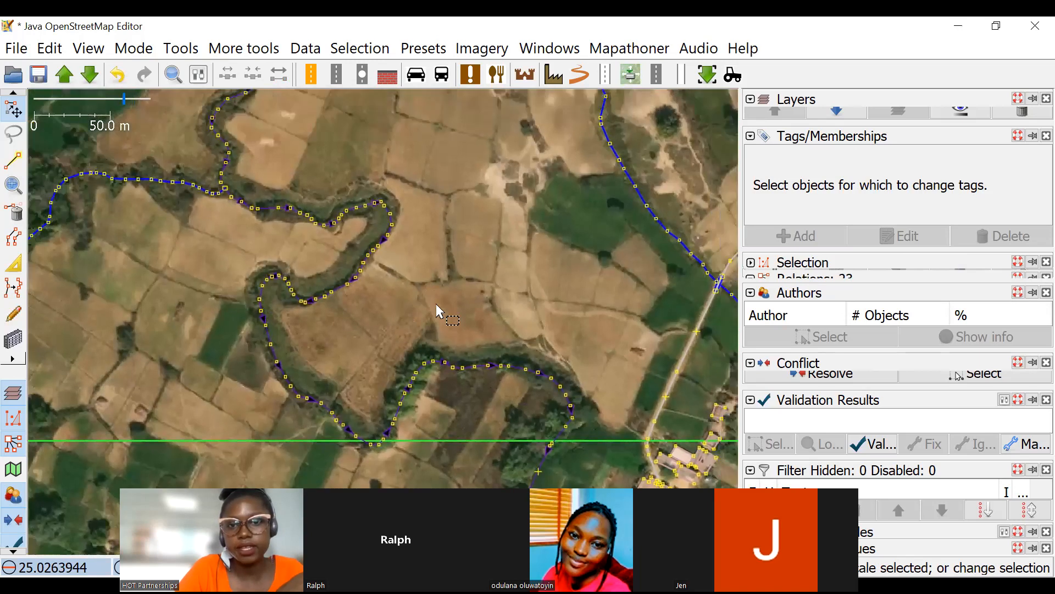
scroll(437, 304, down, 2)
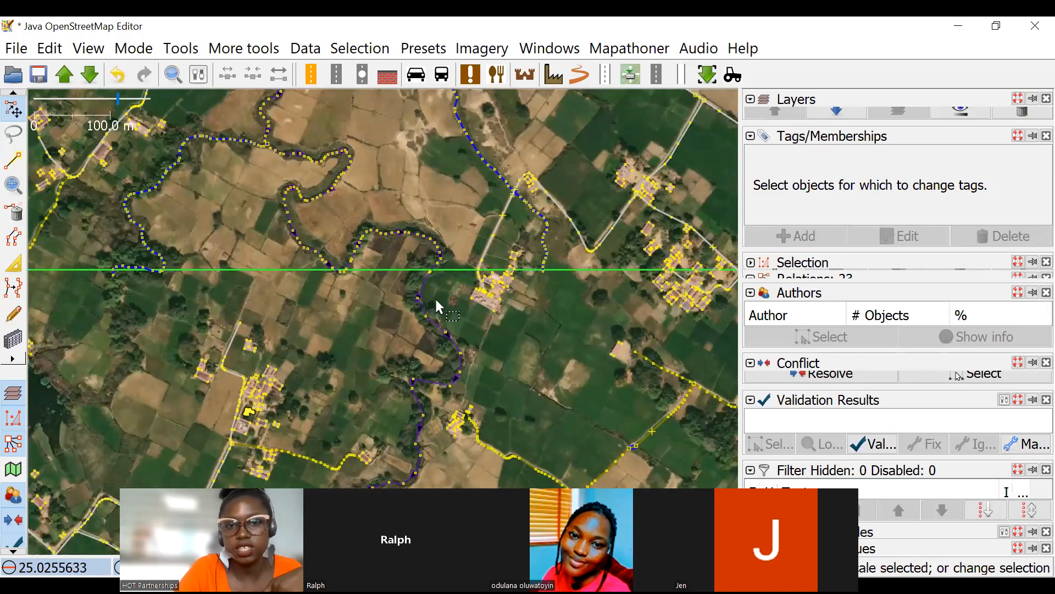
scroll(436, 304, up, 1)
click(456, 325)
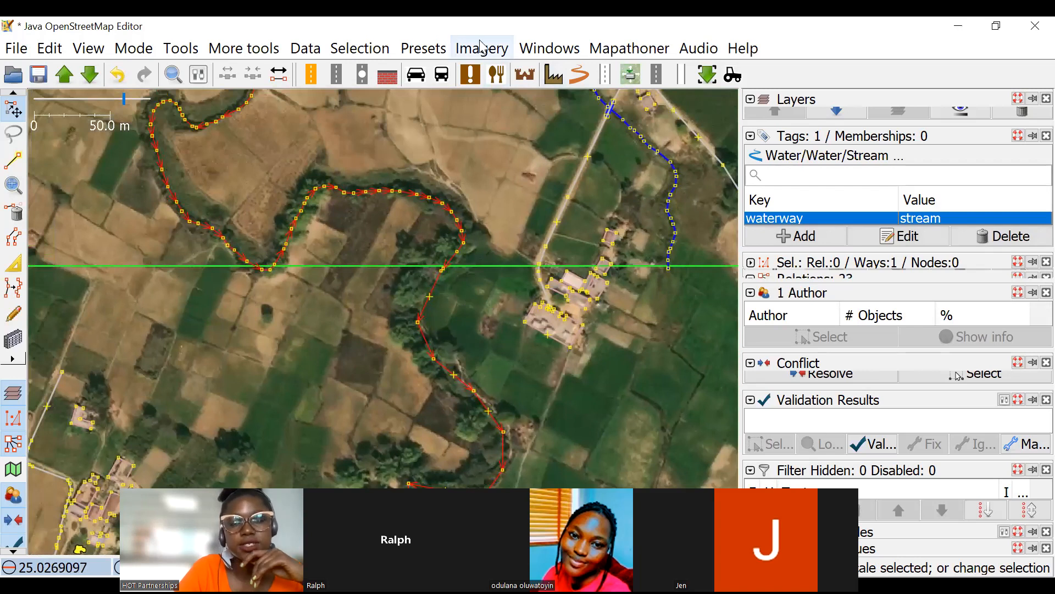
scroll(428, 245, down, 4)
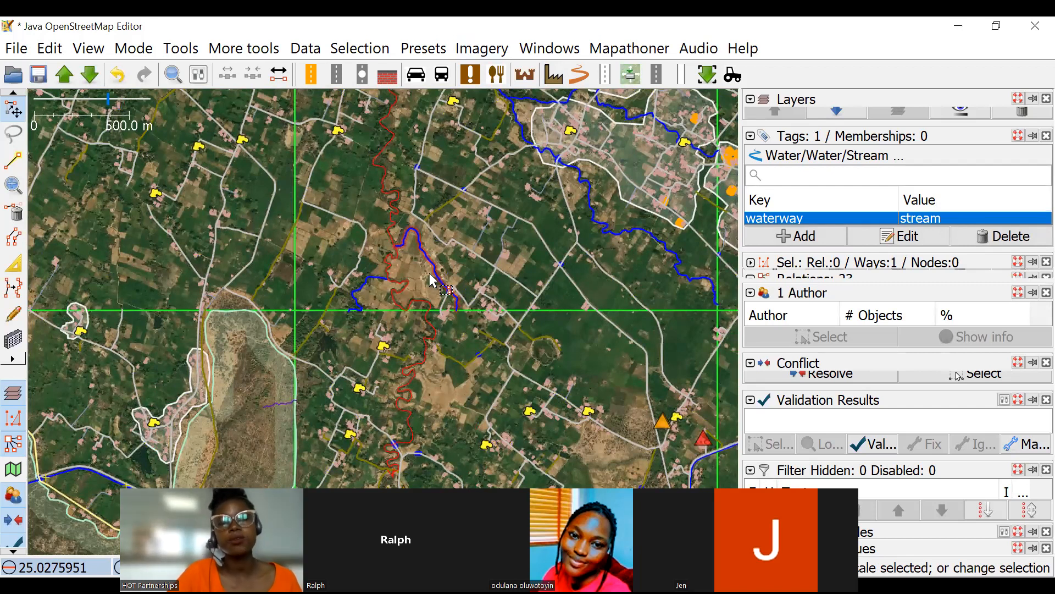
Open the imagery preferences and search the available default imagery entries for "opencyc".
click(482, 48)
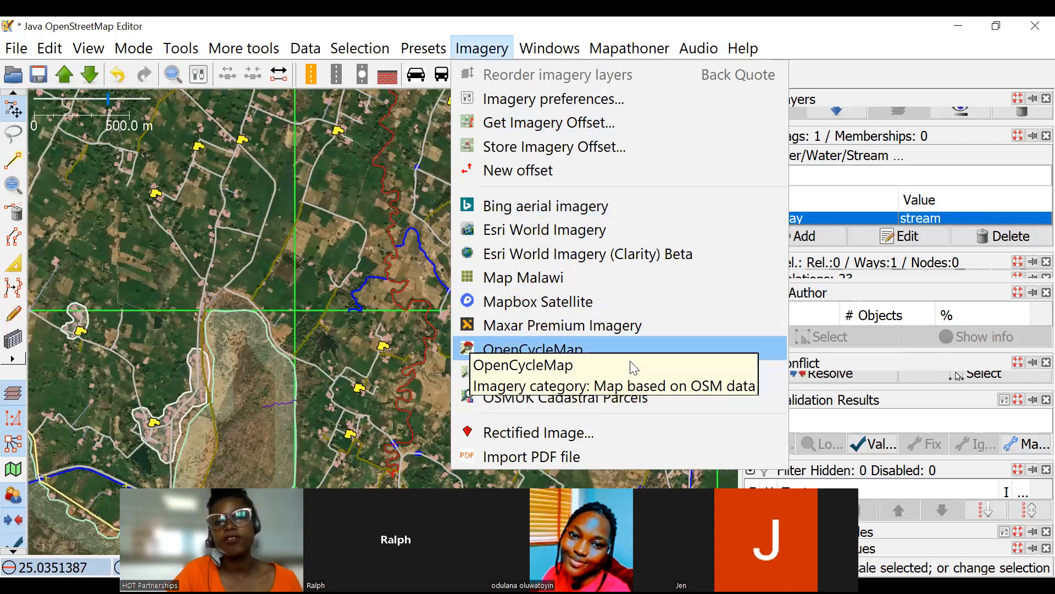
click(510, 104)
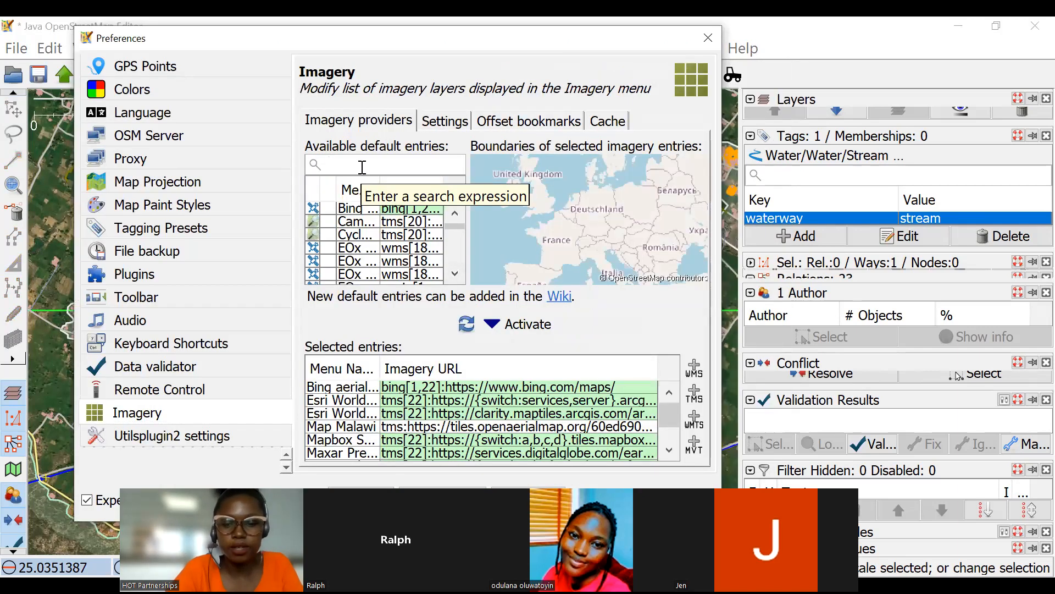
text(ep)
key(BackSpace)
key(BackSpace)
text(o)
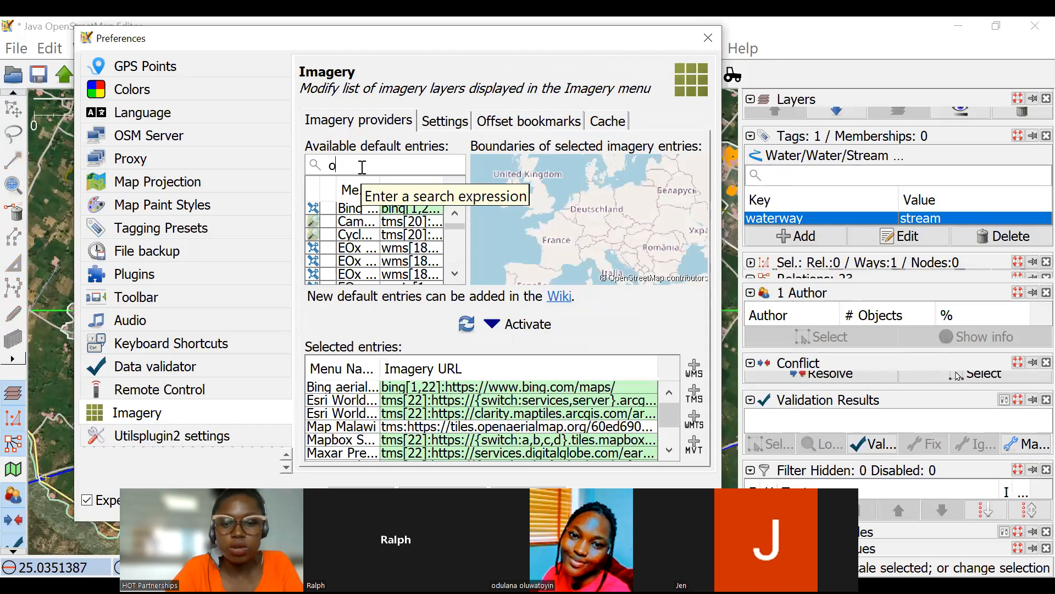
text(pen)
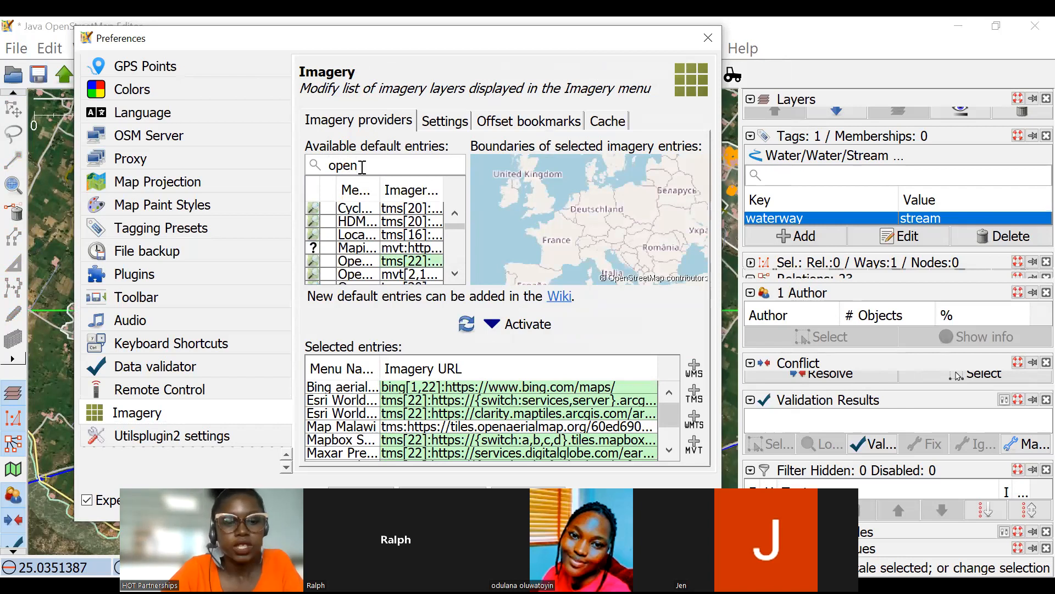
text(c)
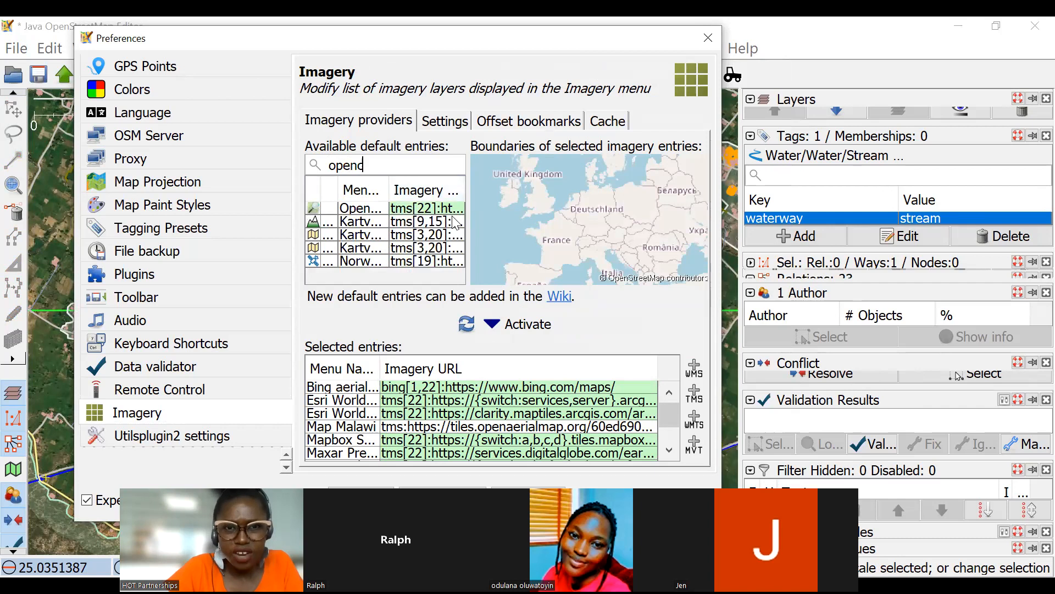
text(yc)
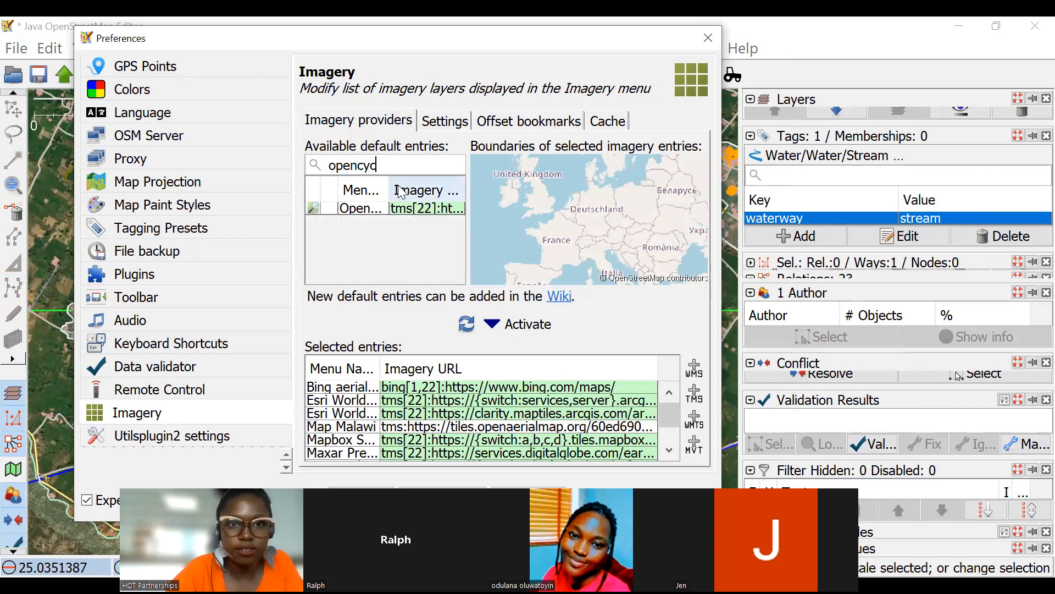
Close the imagery preferences, enlarge the layer list and add OpenCycleMap as an imagery layer.
click(413, 209)
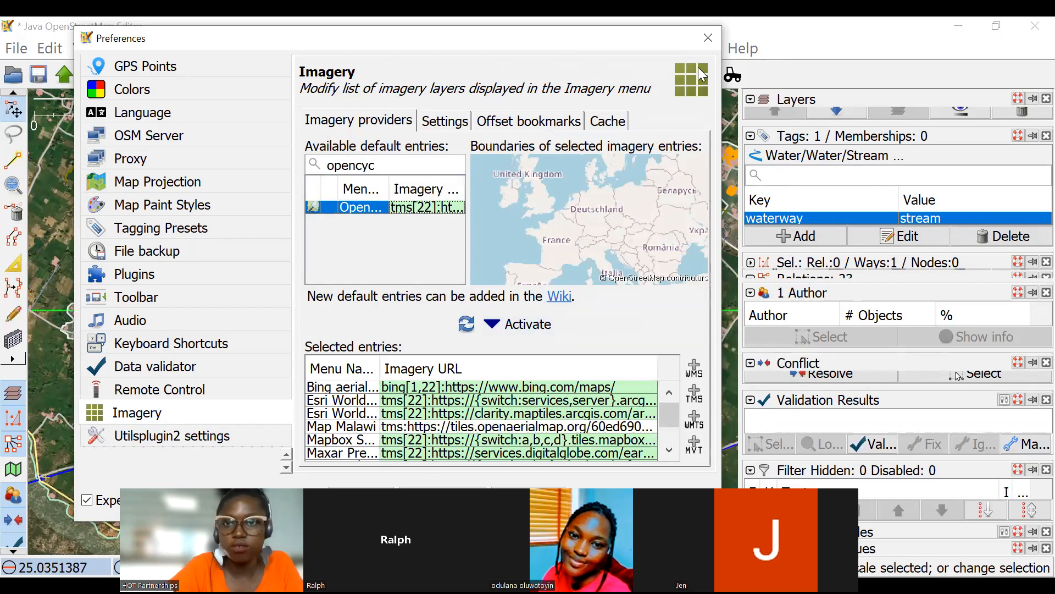
click(706, 39)
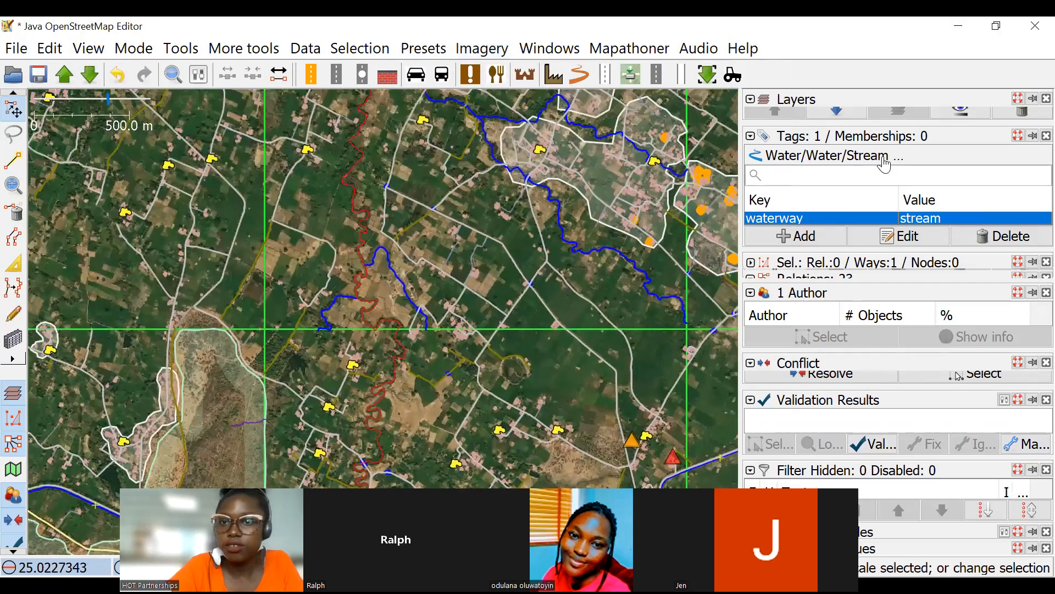
drag(860, 122, 860, 190)
click(482, 49)
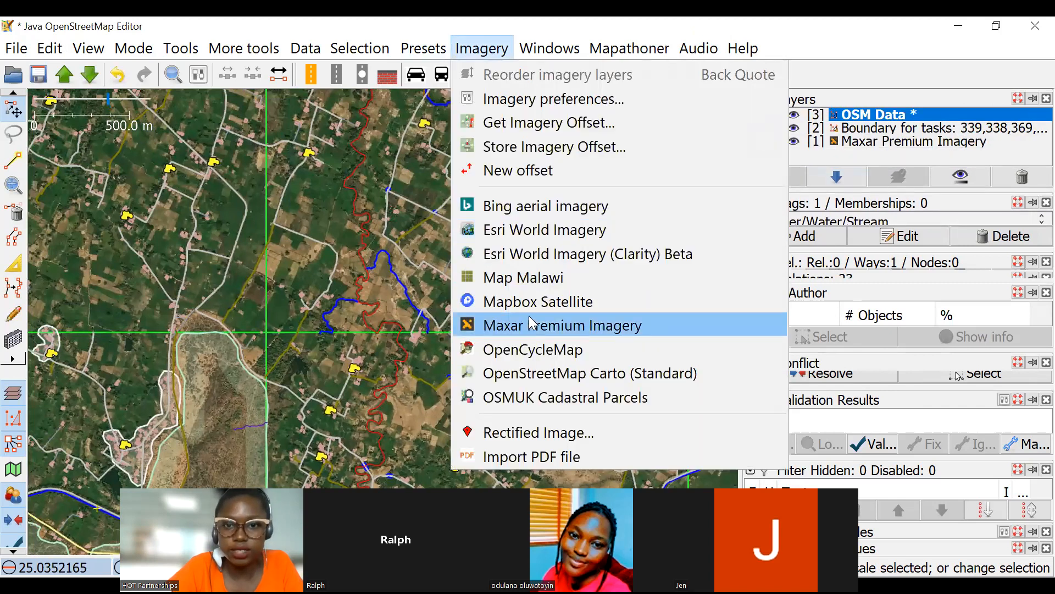
click(528, 349)
Examine the waterways and forest areas across the western and southern tasks against the OpenCycleMap background.
scroll(503, 263, down, 1)
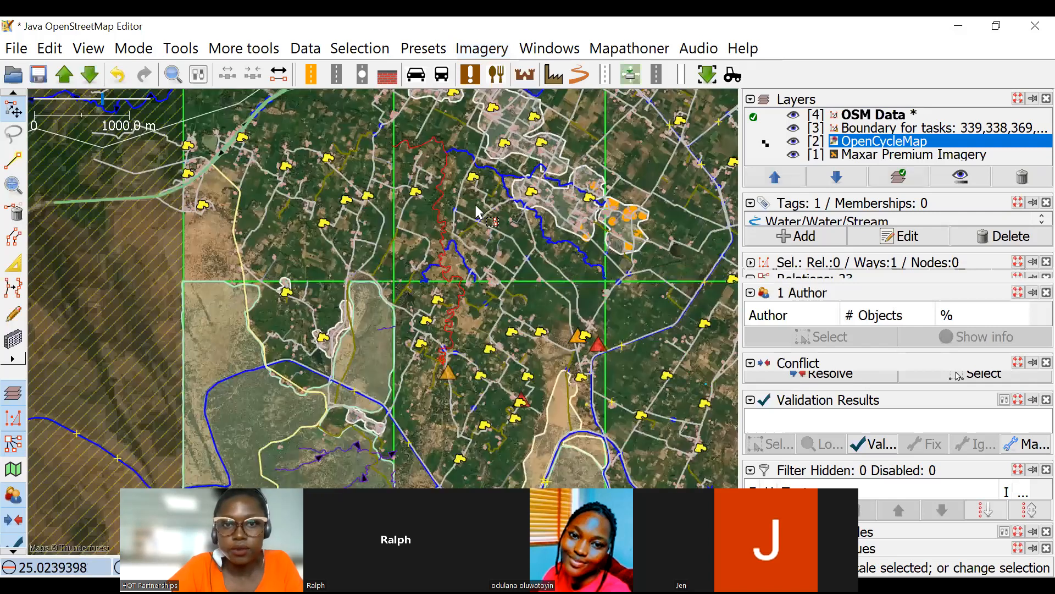
scroll(503, 263, down, 1)
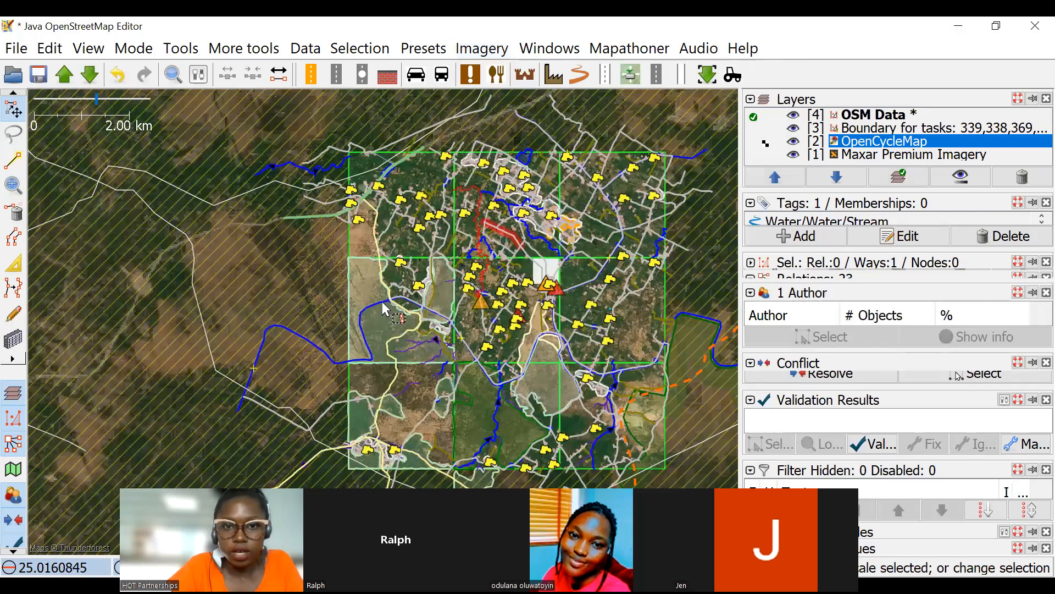
scroll(363, 327, up, 2)
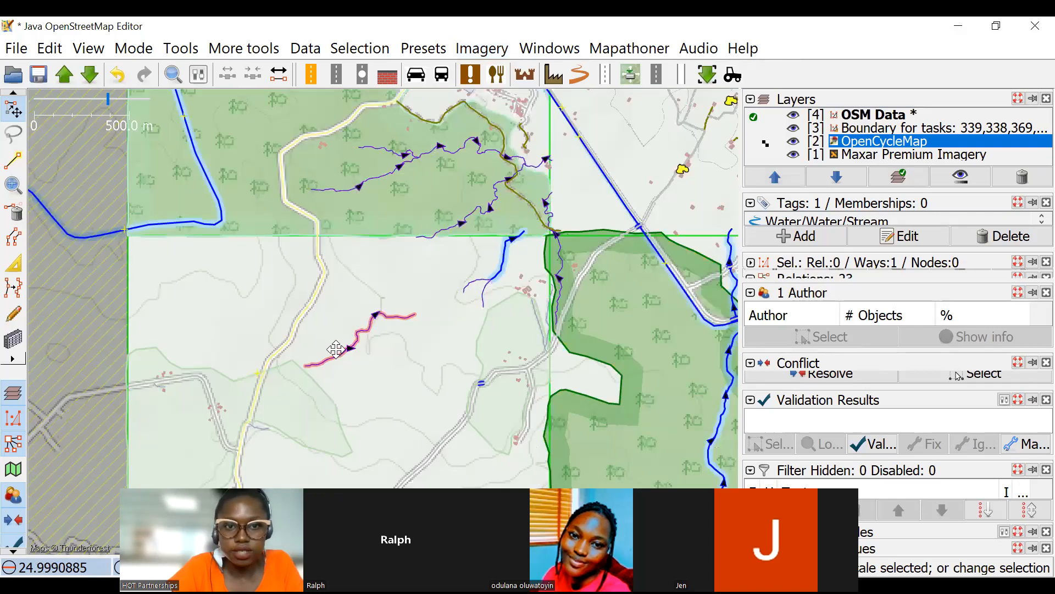
scroll(364, 267, down, 1)
scroll(409, 298, down, 1)
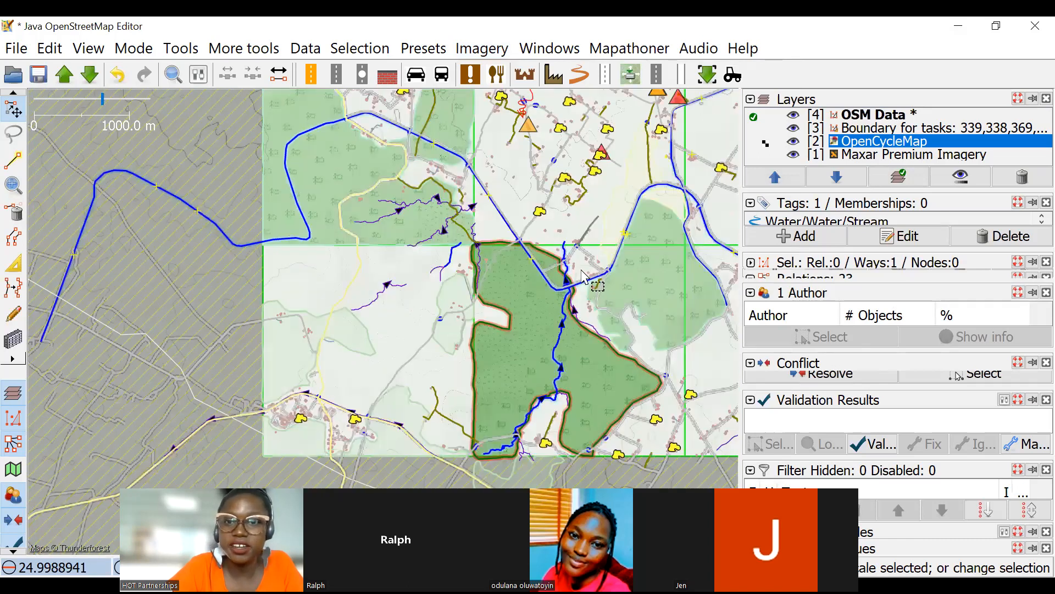
drag(641, 451, 646, 131)
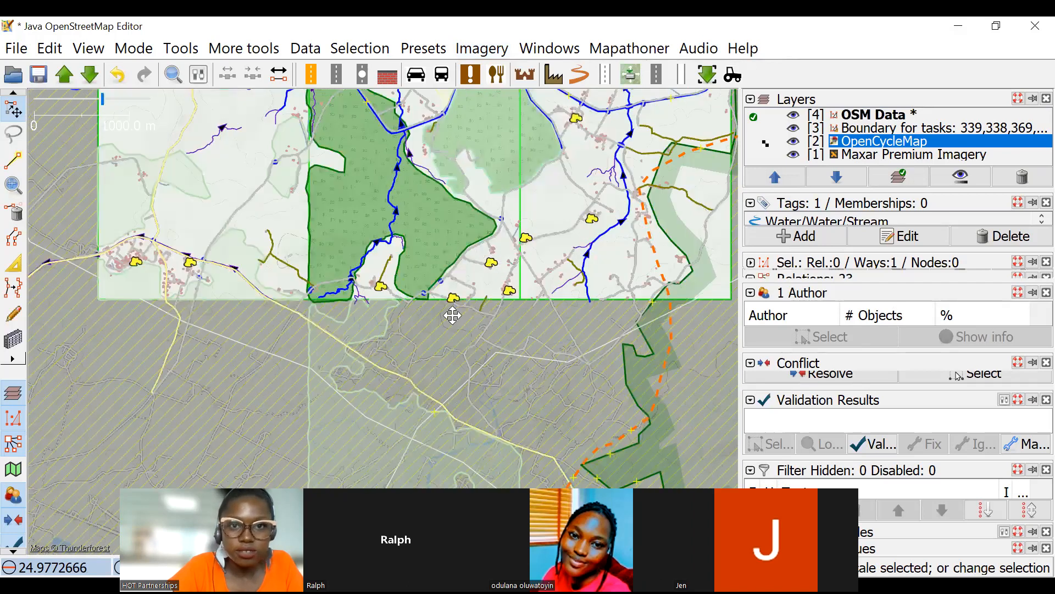
Examine the OpenCycleMap contour lines around the roads and buildings in the central task.
scroll(436, 193, up, 6)
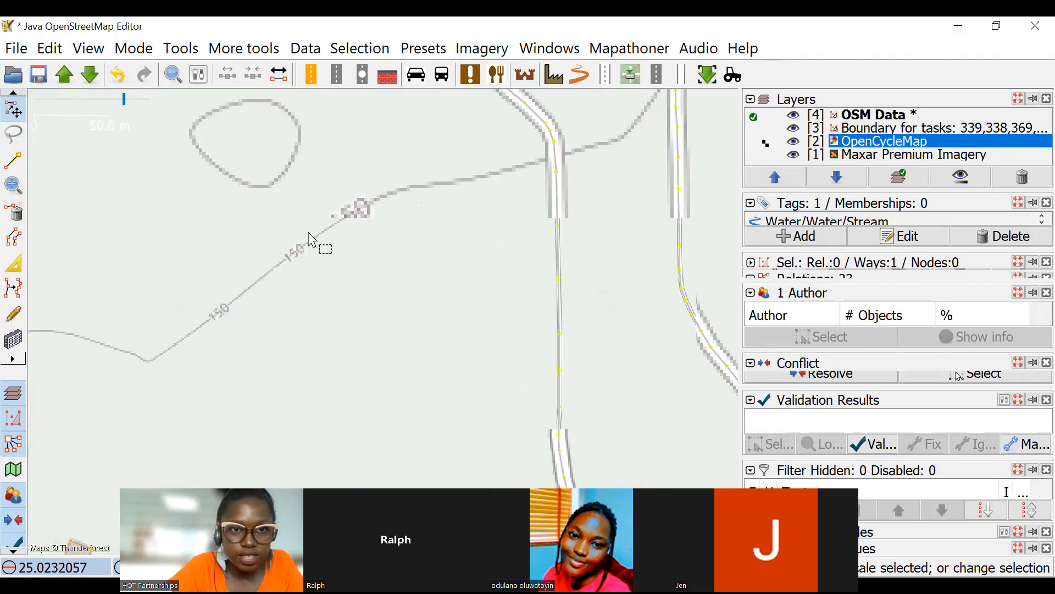
scroll(268, 280, up, 3)
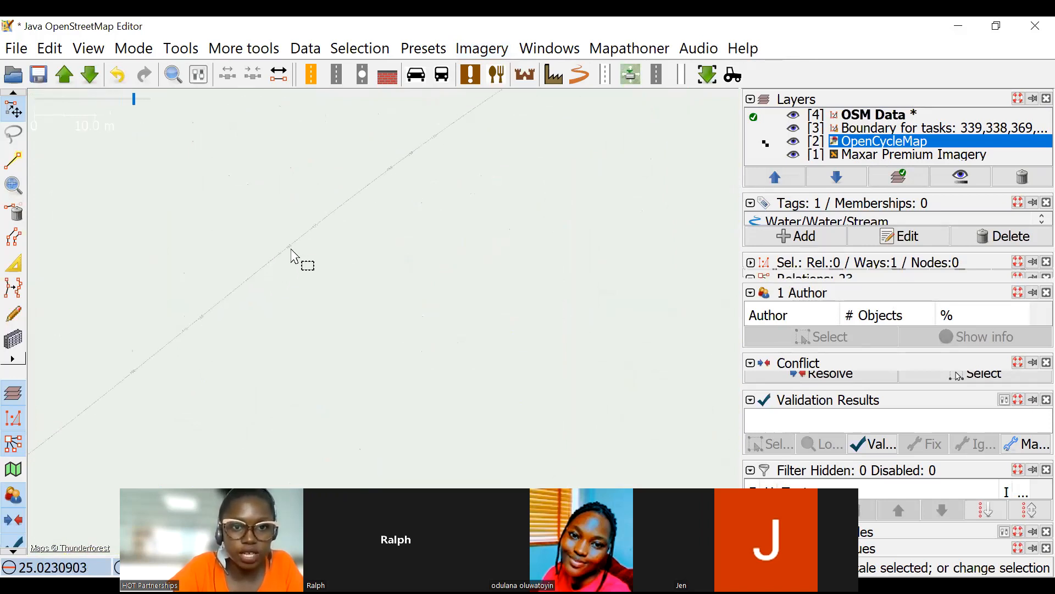
scroll(495, 171, down, 10)
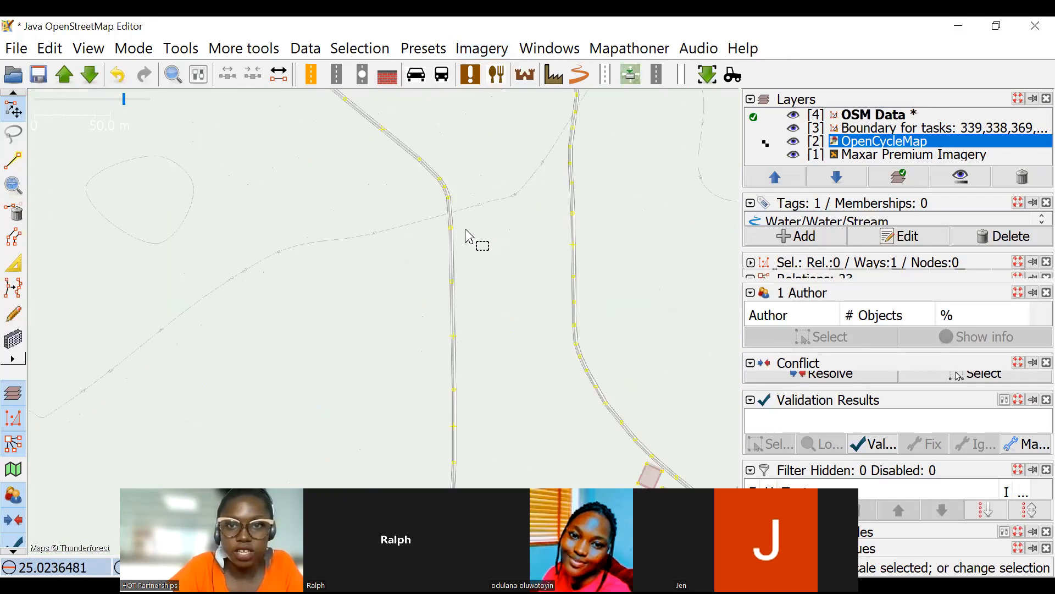
scroll(416, 206, up, 3)
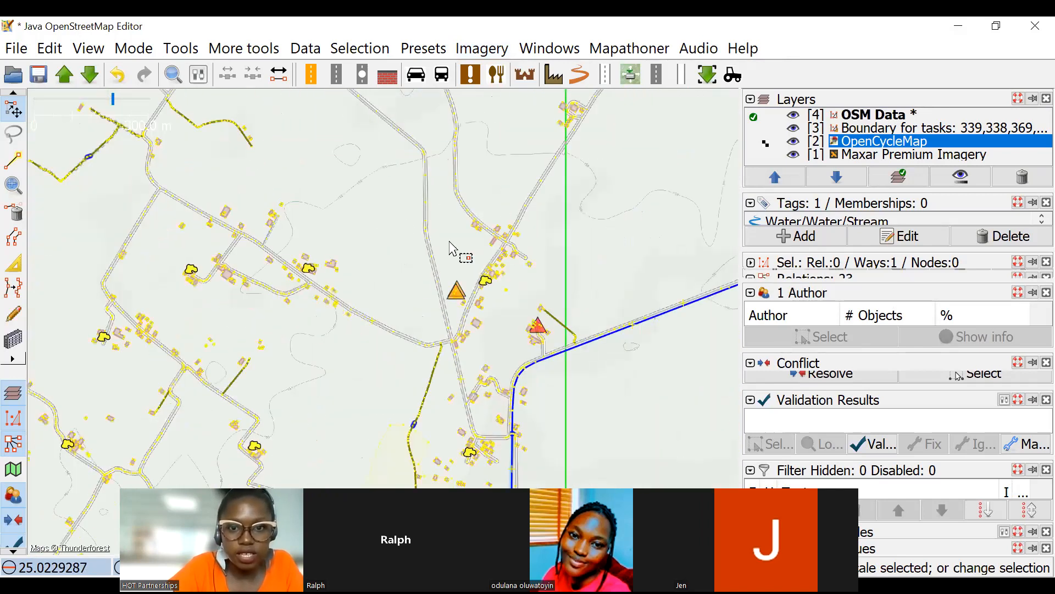
scroll(421, 269, down, 2)
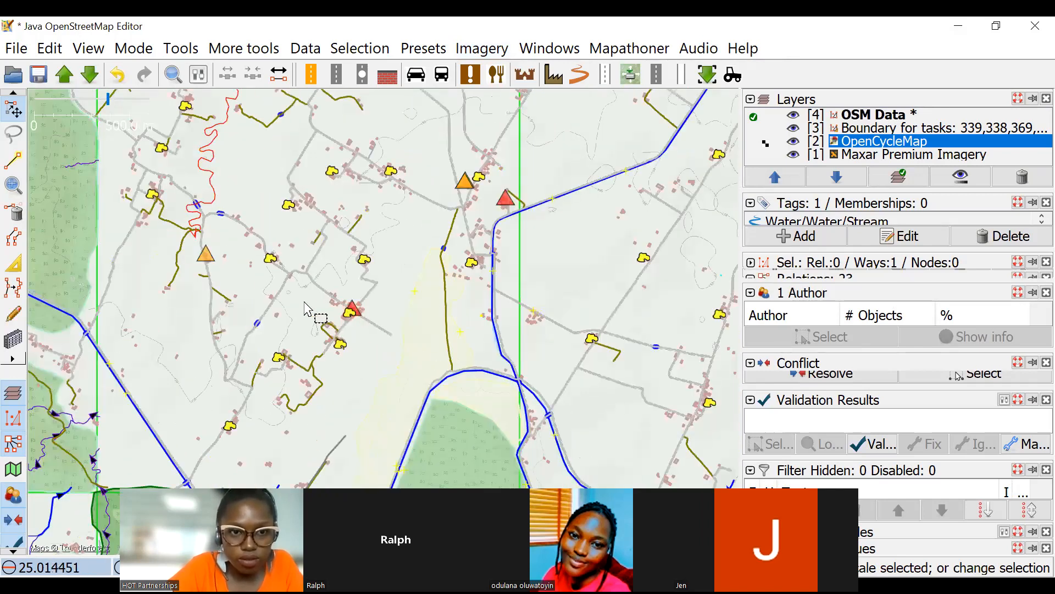
scroll(289, 331, up, 2)
scroll(286, 330, up, 2)
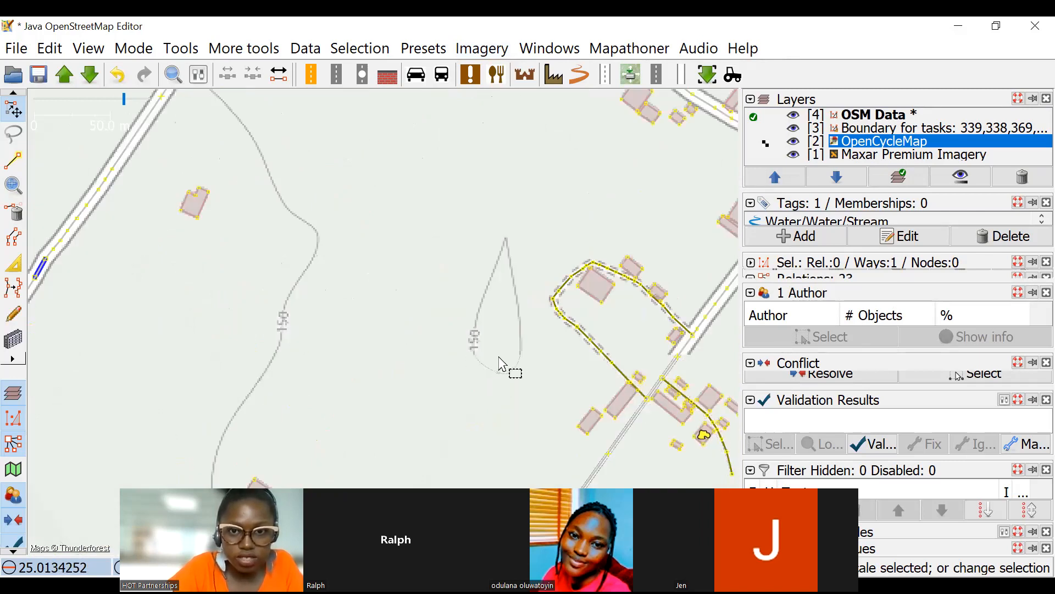
scroll(502, 365, down, 2)
scroll(434, 271, down, 3)
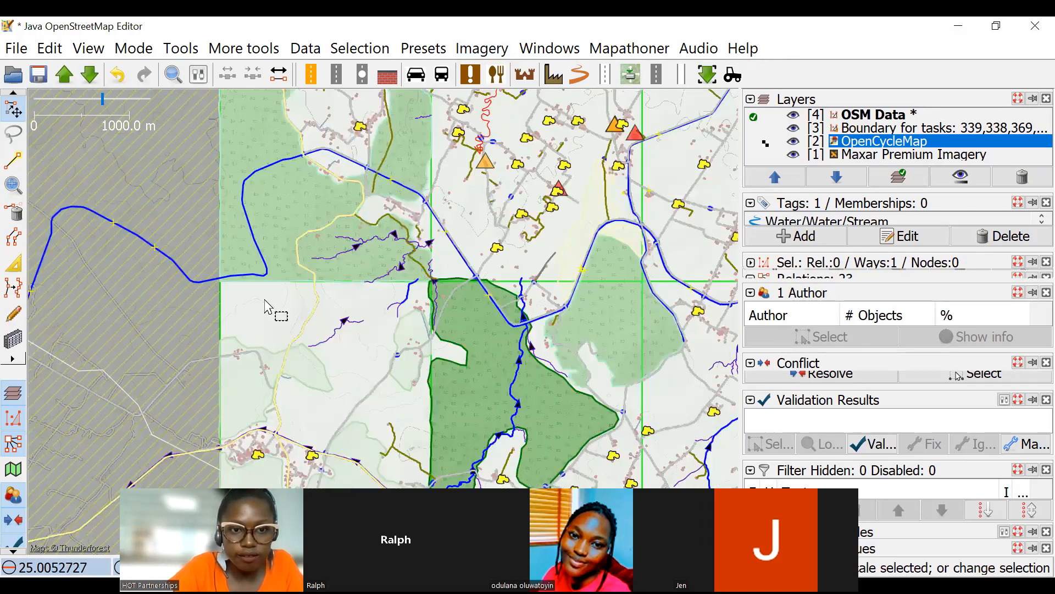
Compare OpenCycleMap with the mapped waterways from the southern forest tasks up to the northeastern tasks.
scroll(247, 252, up, 3)
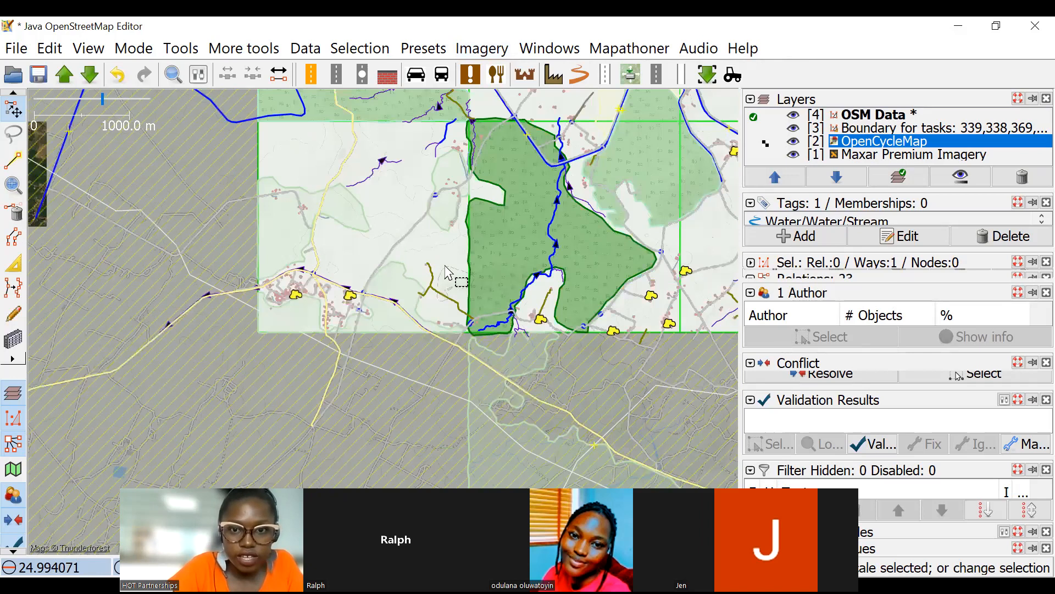
scroll(570, 306, down, 3)
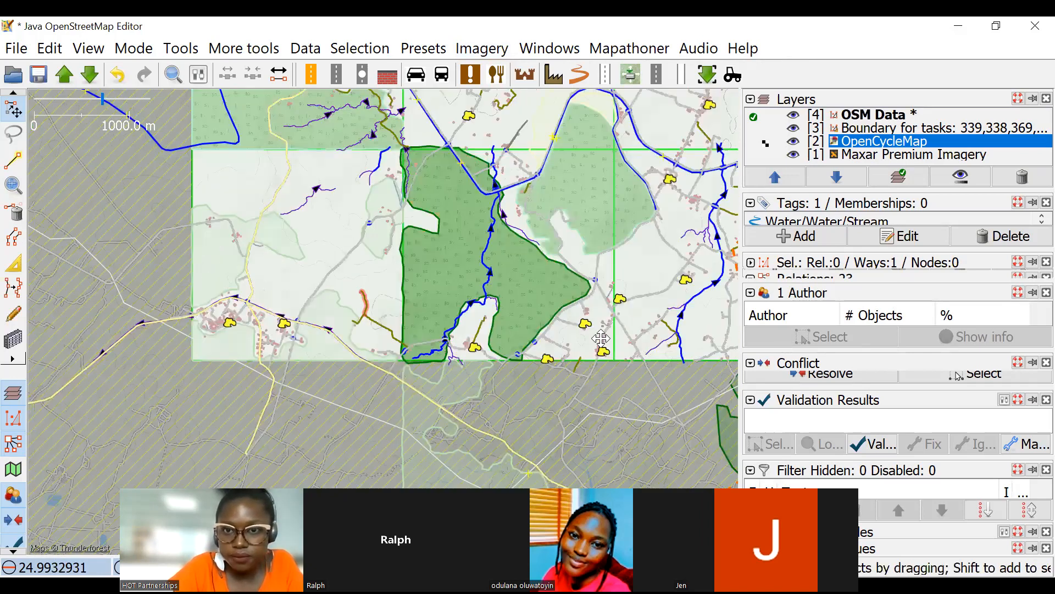
scroll(622, 344, up, 5)
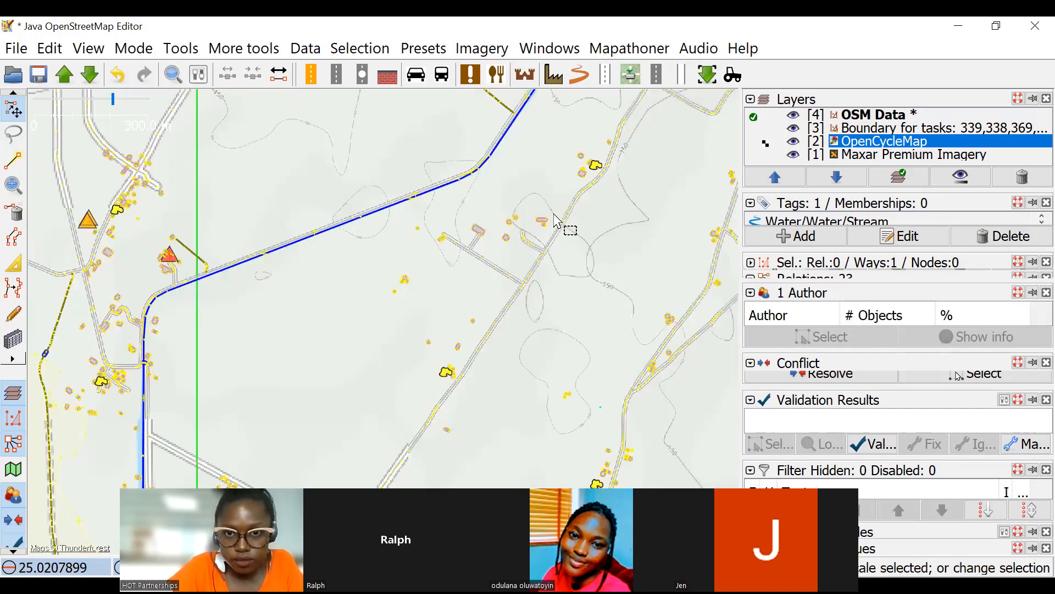
drag(595, 274, 536, 293)
scroll(624, 260, up, 2)
drag(646, 255, 467, 324)
scroll(644, 302, down, 3)
drag(627, 223, 517, 315)
scroll(518, 314, down, 2)
drag(498, 307, 531, 413)
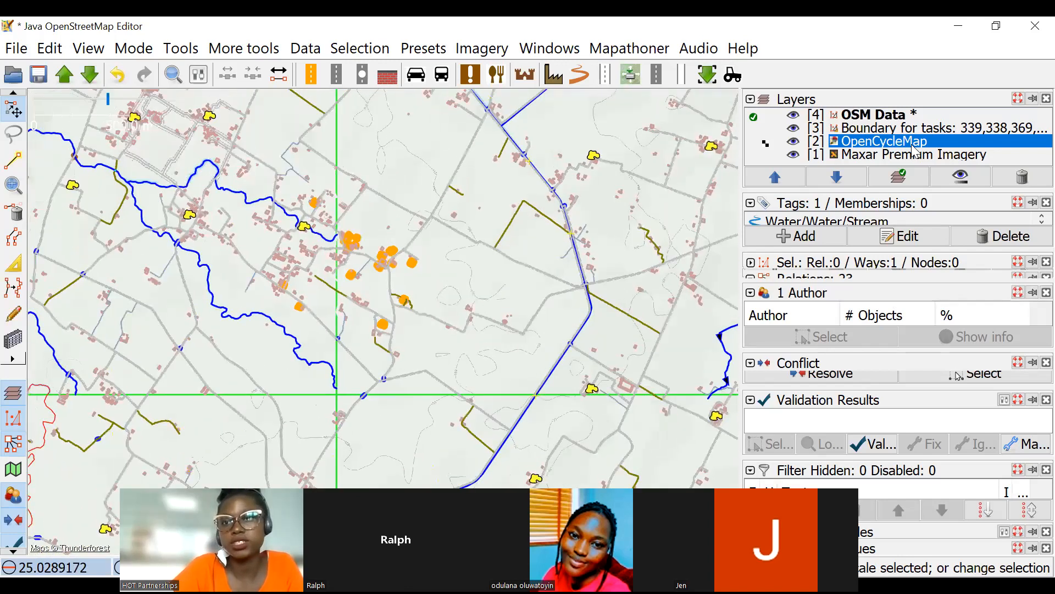
Examine the contour lines between the roads and the straight canal in the northeastern task.
scroll(482, 248, up, 2)
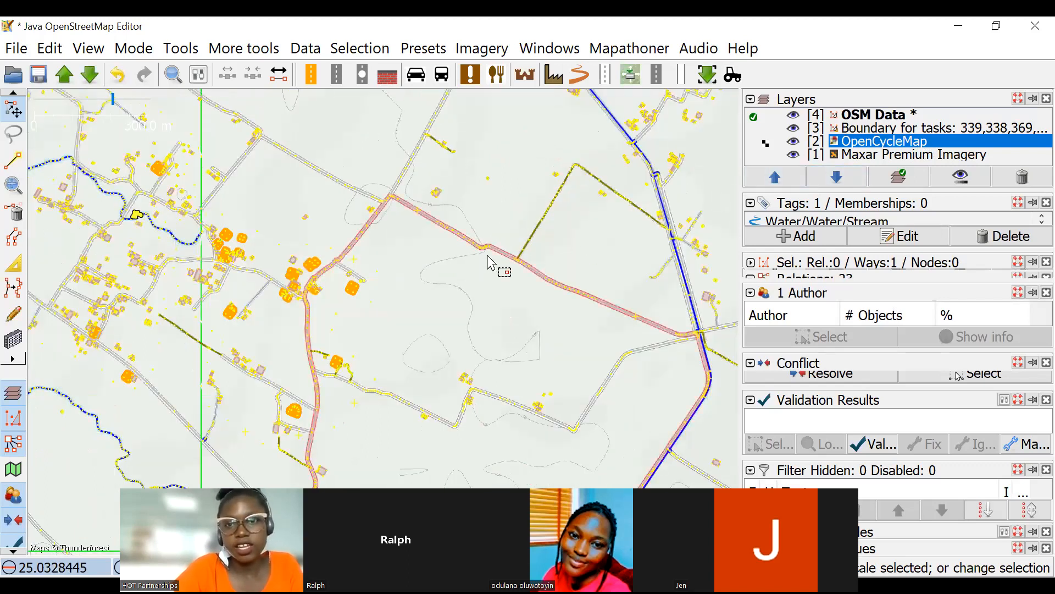
drag(601, 243, 621, 295)
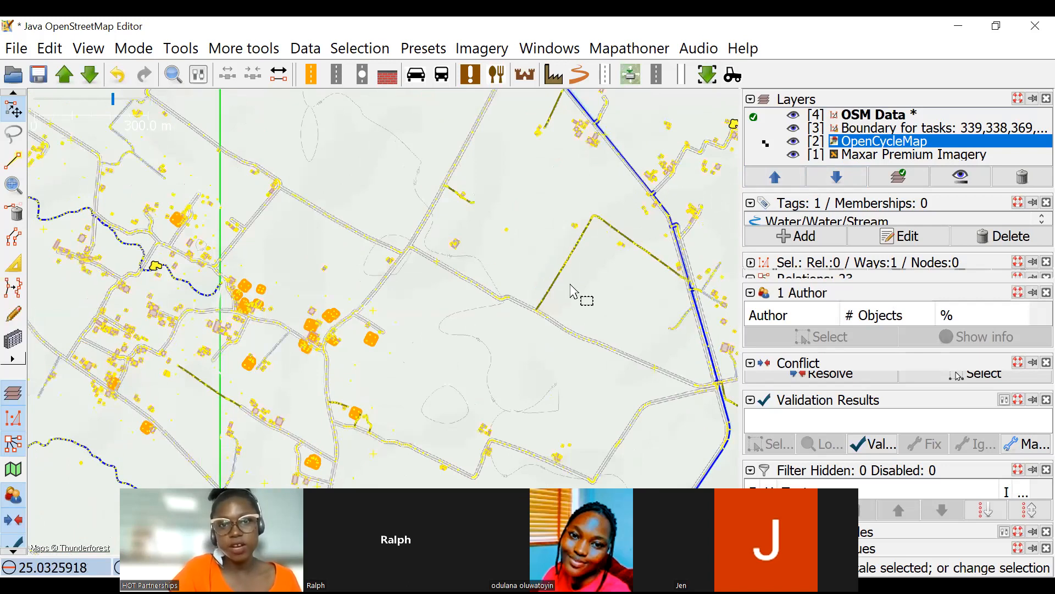
scroll(602, 352, up, 6)
scroll(606, 360, down, 6)
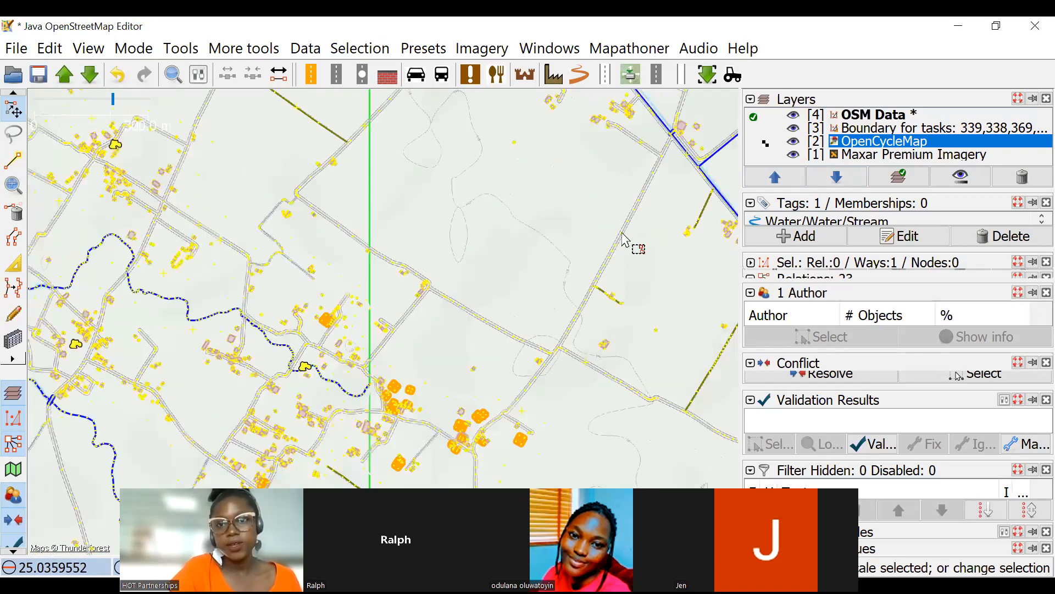
drag(652, 179, 625, 233)
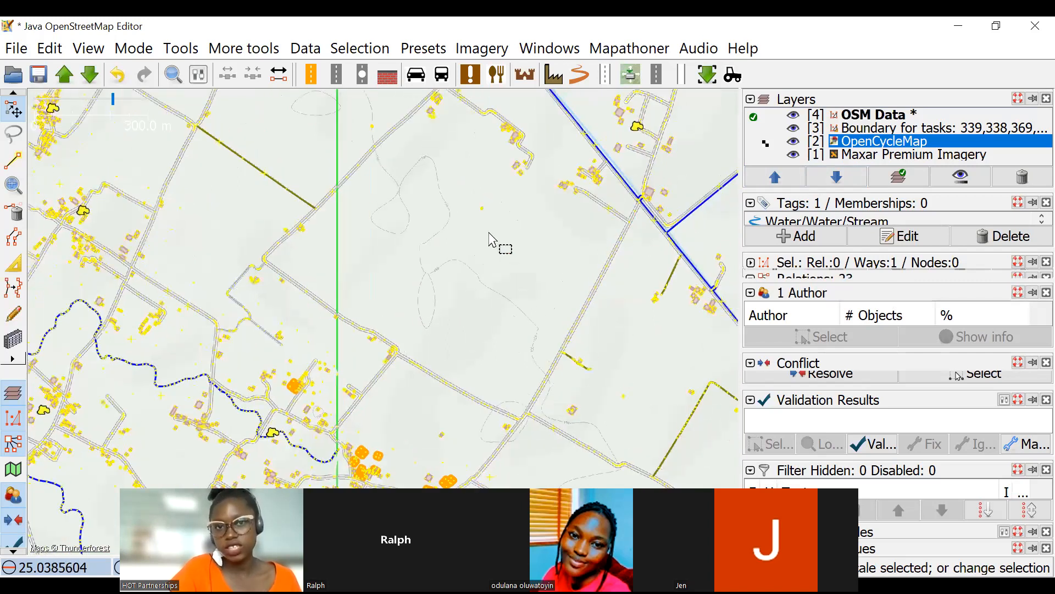
scroll(519, 283, down, 2)
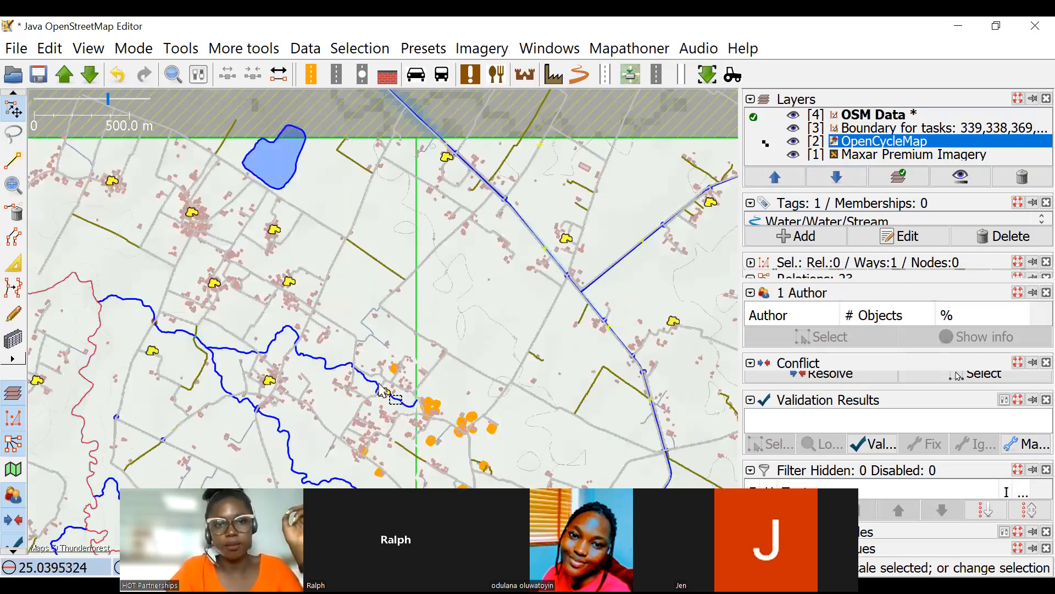
Select the winding waterway east of the north-south road, check its waterway tag and inspect its course against OpenCycleMap.
scroll(417, 289, up, 5)
scroll(417, 289, up, 4)
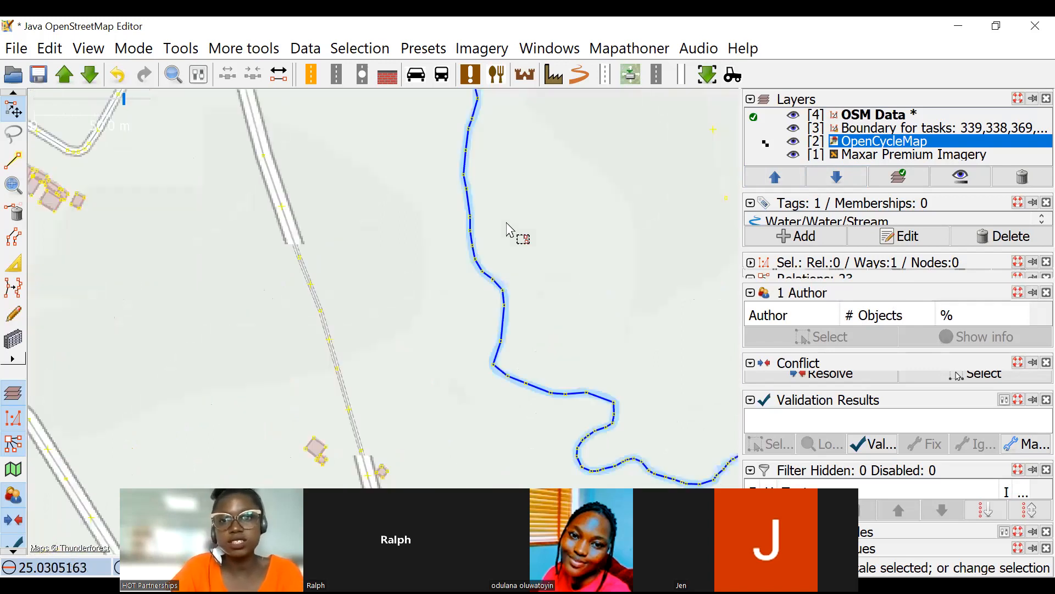
click(397, 206)
click(402, 226)
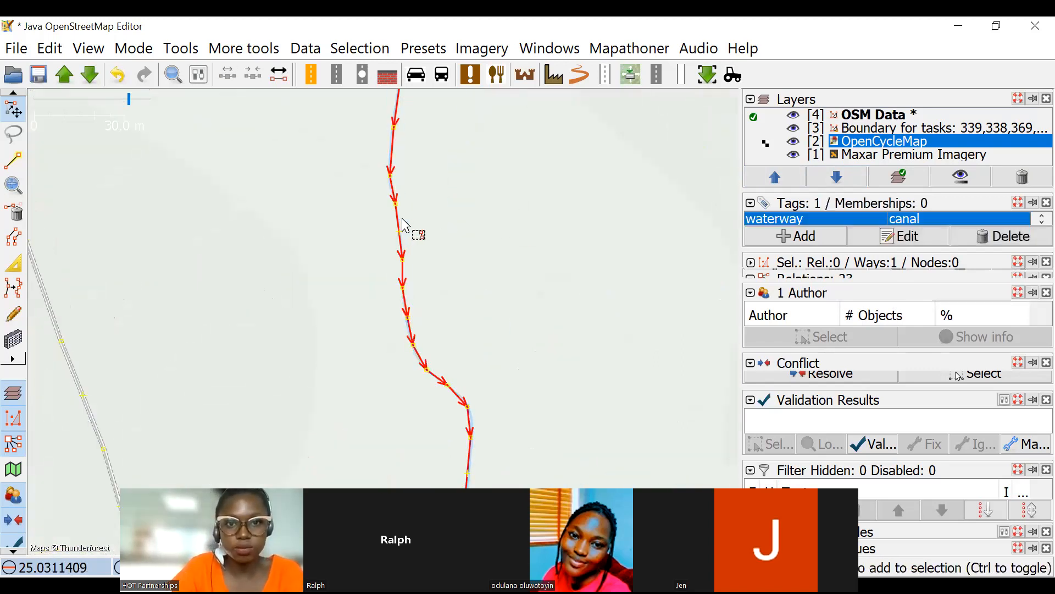
scroll(495, 236, down, 2)
drag(506, 233, 445, 323)
drag(463, 220, 445, 268)
scroll(477, 241, down, 3)
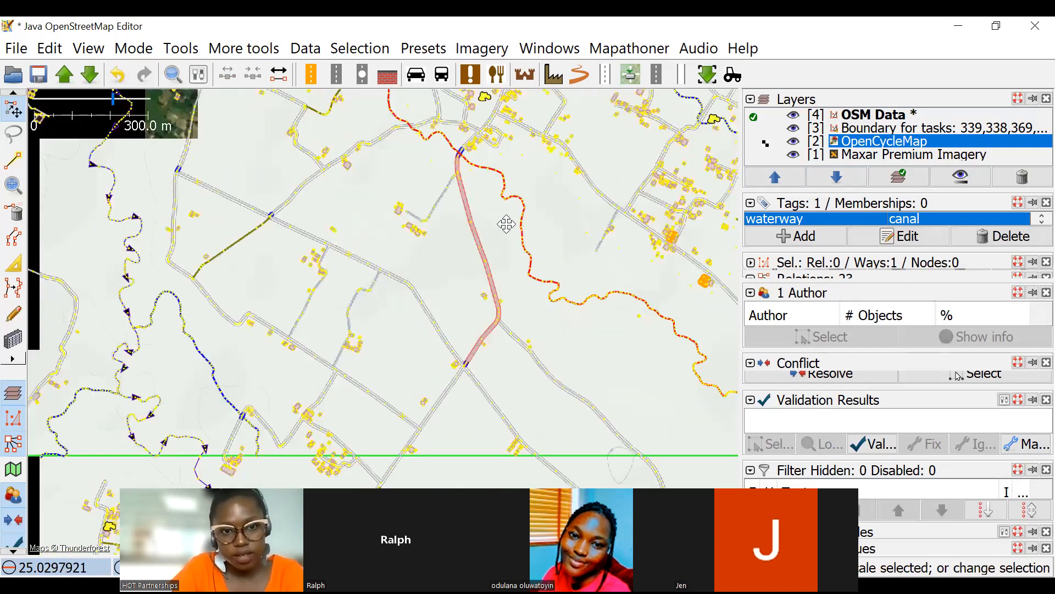
Examine the meandering stream near the task boundary and its junction with the side branch against OpenCycleMap.
drag(410, 300, 407, 196)
drag(195, 286, 394, 204)
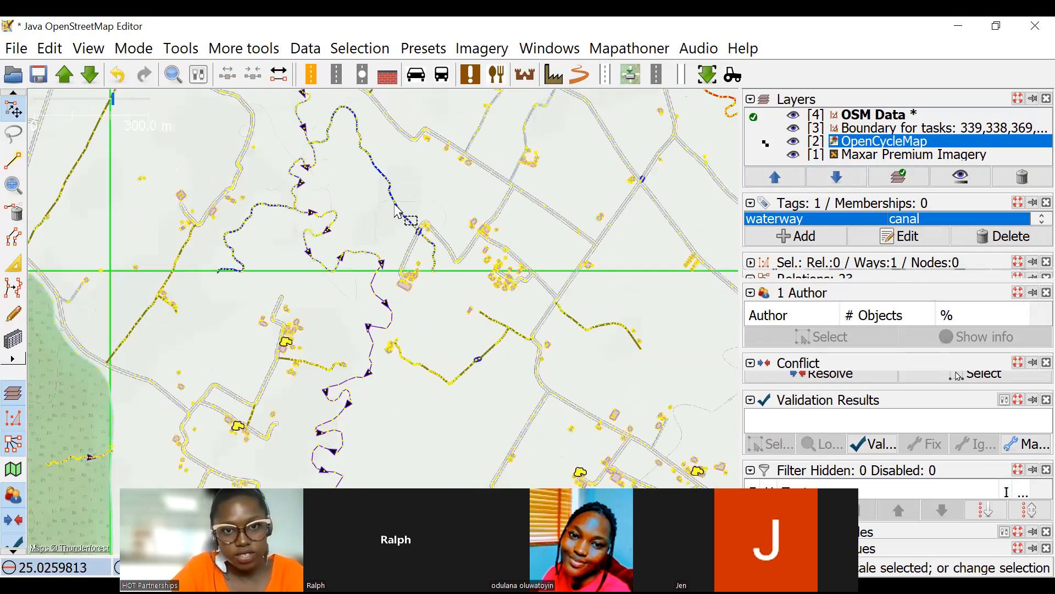
scroll(465, 262, up, 3)
scroll(440, 231, up, 1)
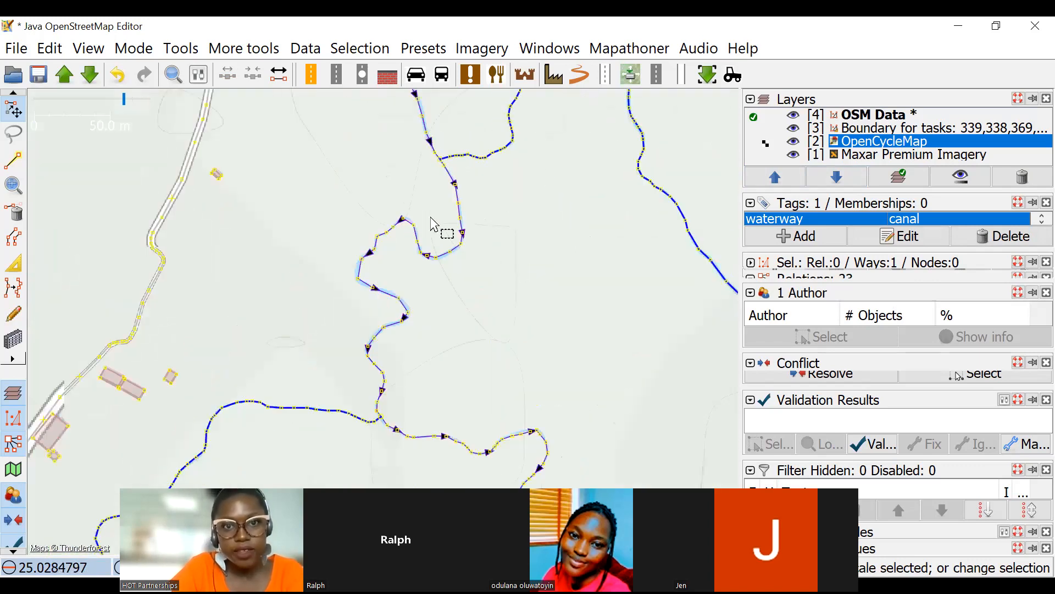
scroll(473, 174, up, 1)
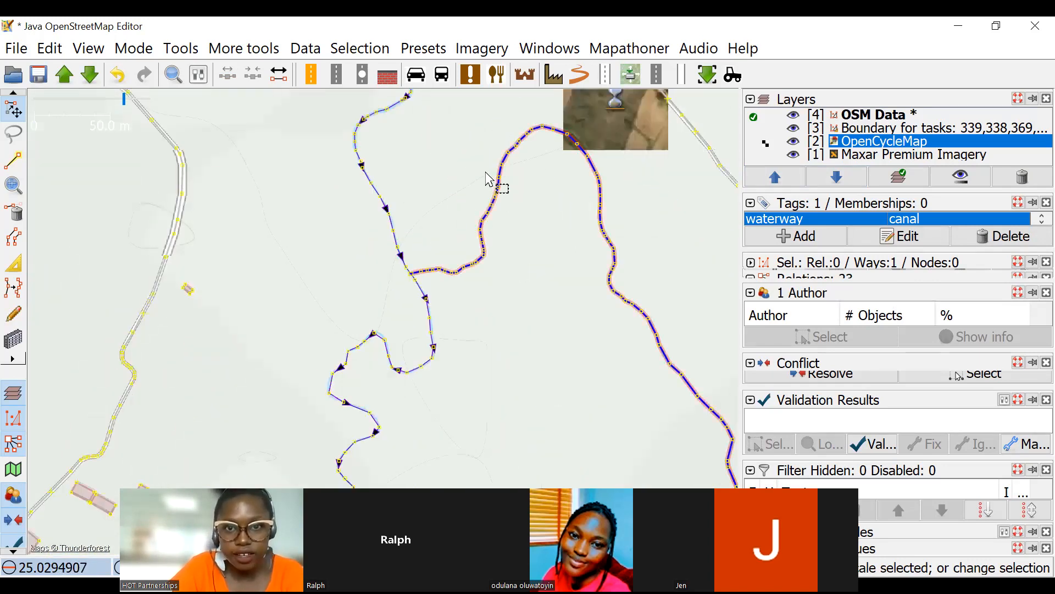
scroll(461, 199, up, 2)
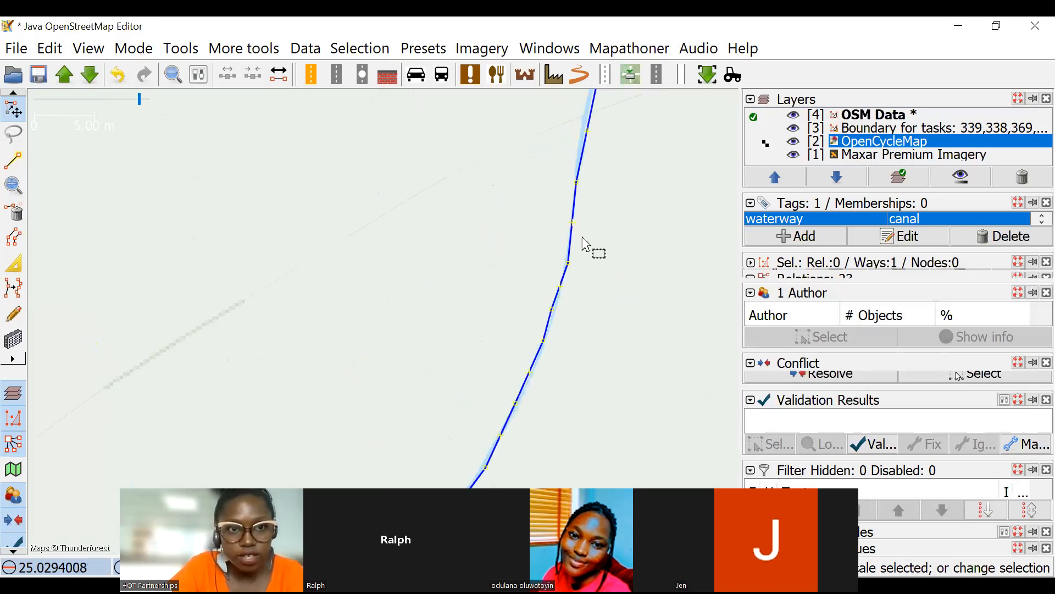
scroll(463, 263, down, 2)
scroll(448, 259, up, 2)
drag(450, 261, 302, 223)
drag(590, 247, 445, 173)
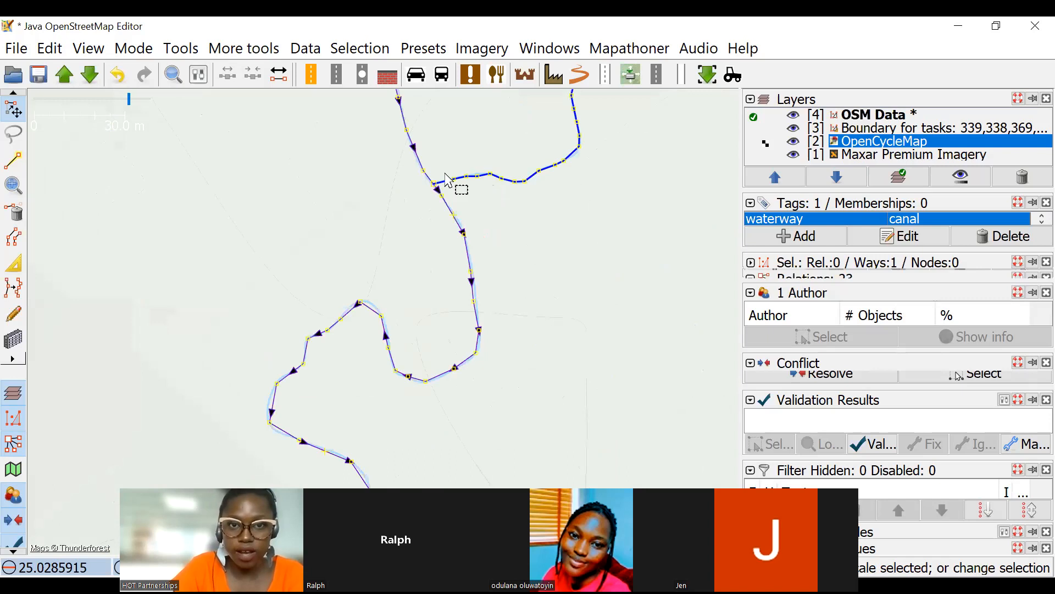
scroll(468, 177, down, 2)
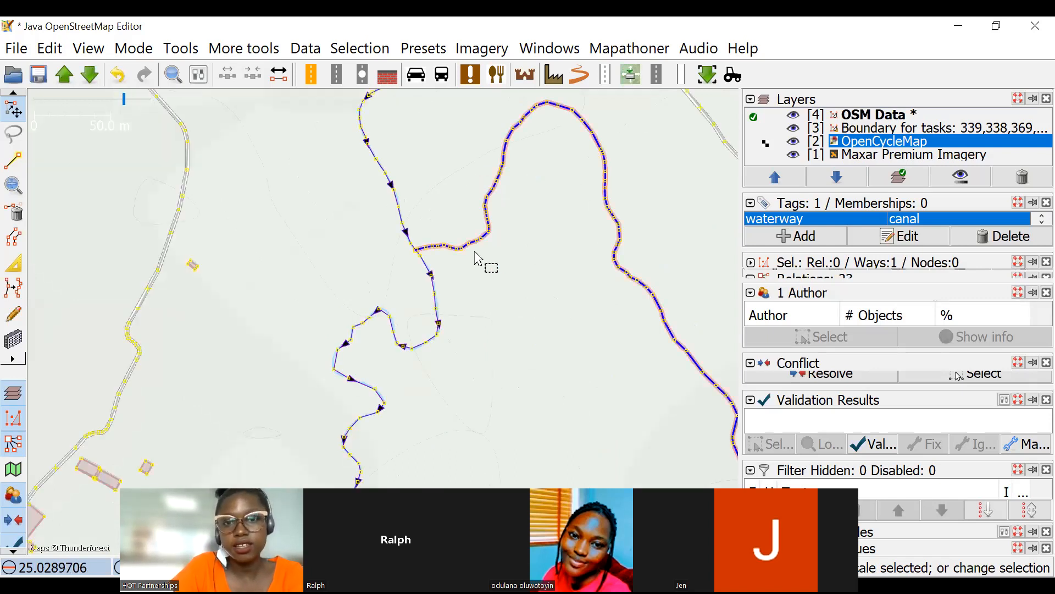
scroll(491, 310, up, 2)
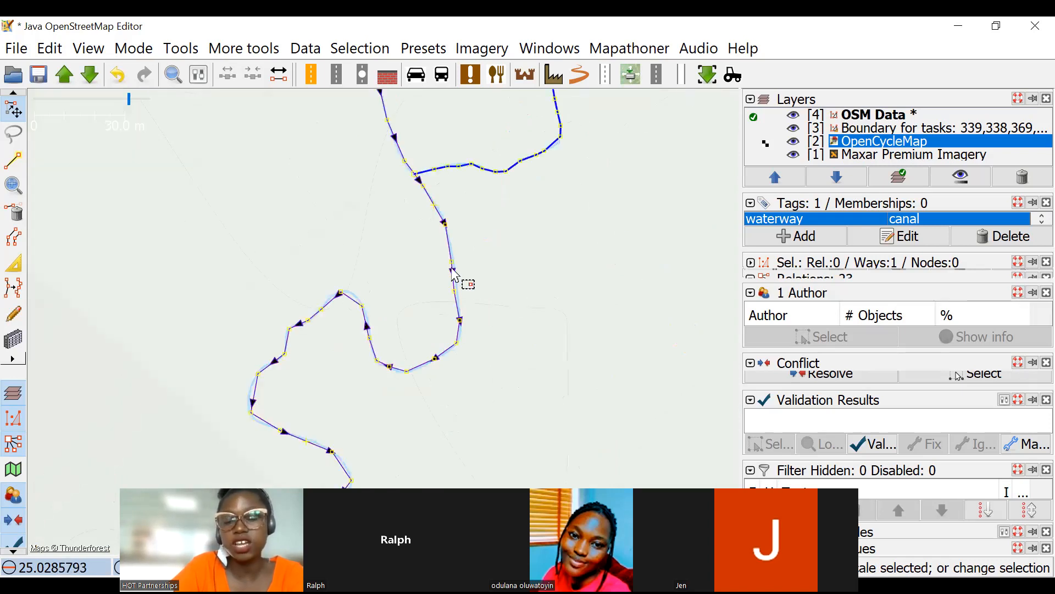
click(454, 251)
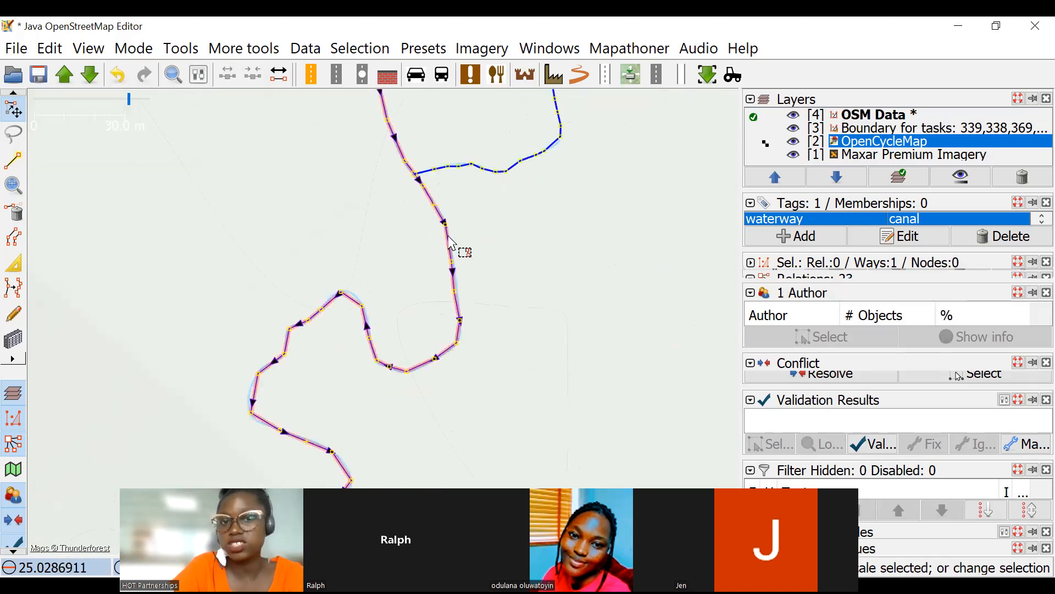
Select the meandering stream at the side-branch junction and inspect its waterway tag and flow direction.
key(ctrl+shift+v)
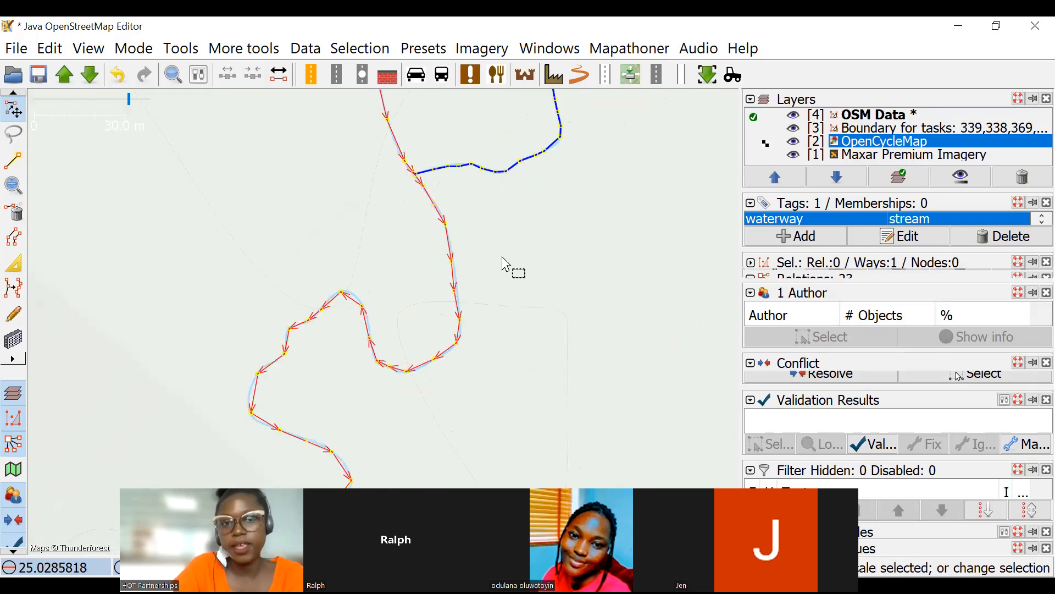
drag(457, 246, 452, 285)
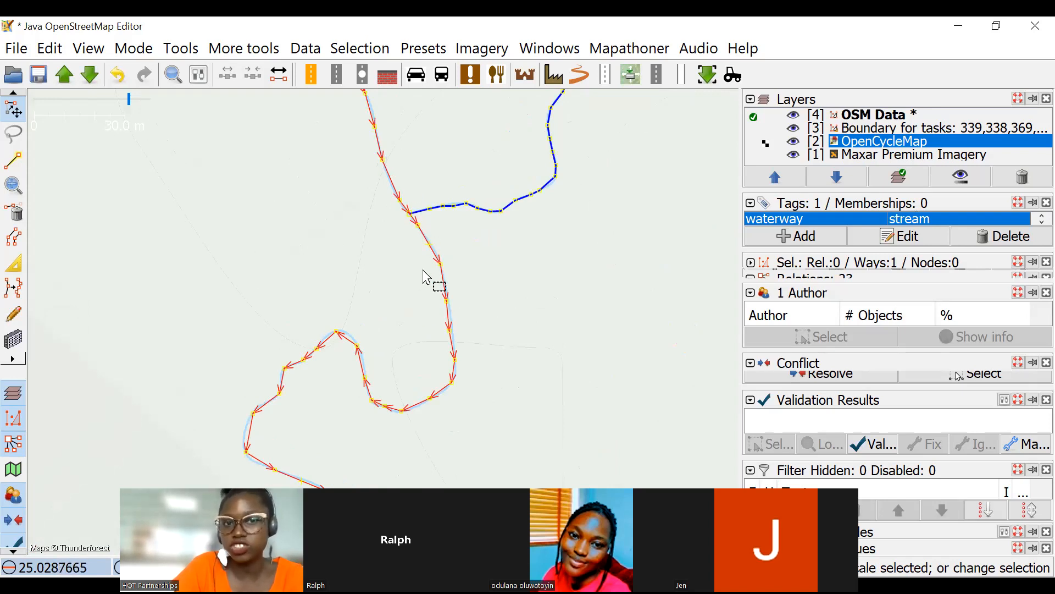
drag(433, 154, 454, 191)
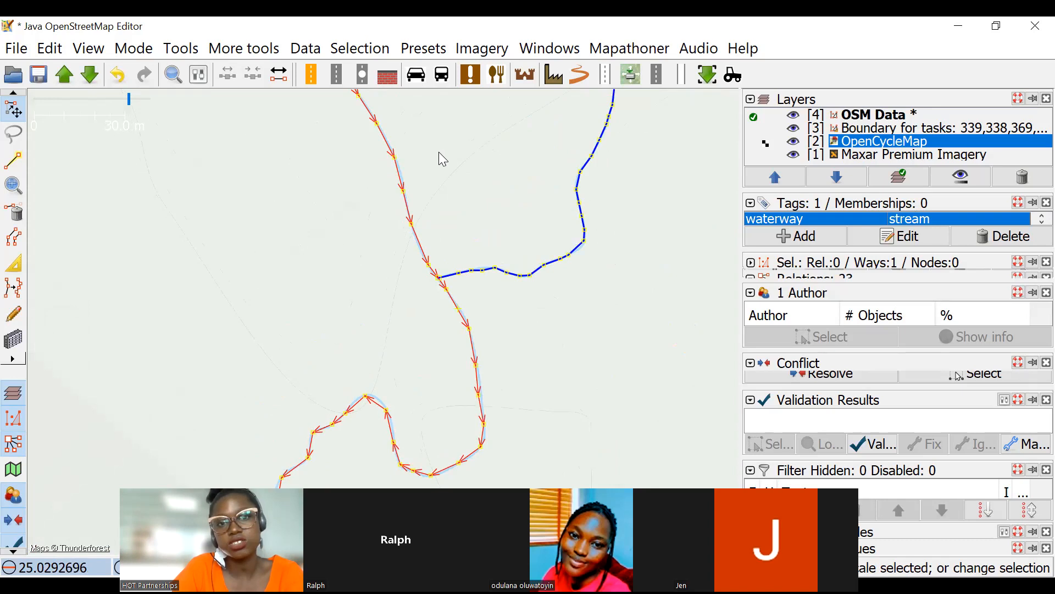
Try reversing the meandering stream's direction, inspect the stretch north of the junction and undo the reversal.
key(r)
click(456, 385)
scroll(412, 197, up, 3)
drag(449, 282, 477, 355)
drag(445, 214, 466, 243)
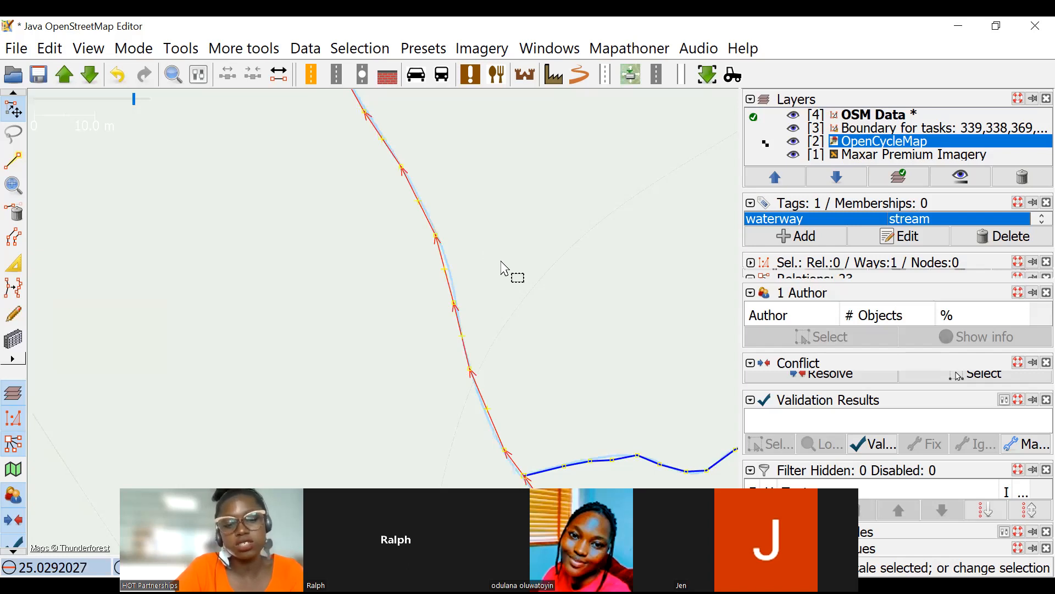
key(ctrl+z)
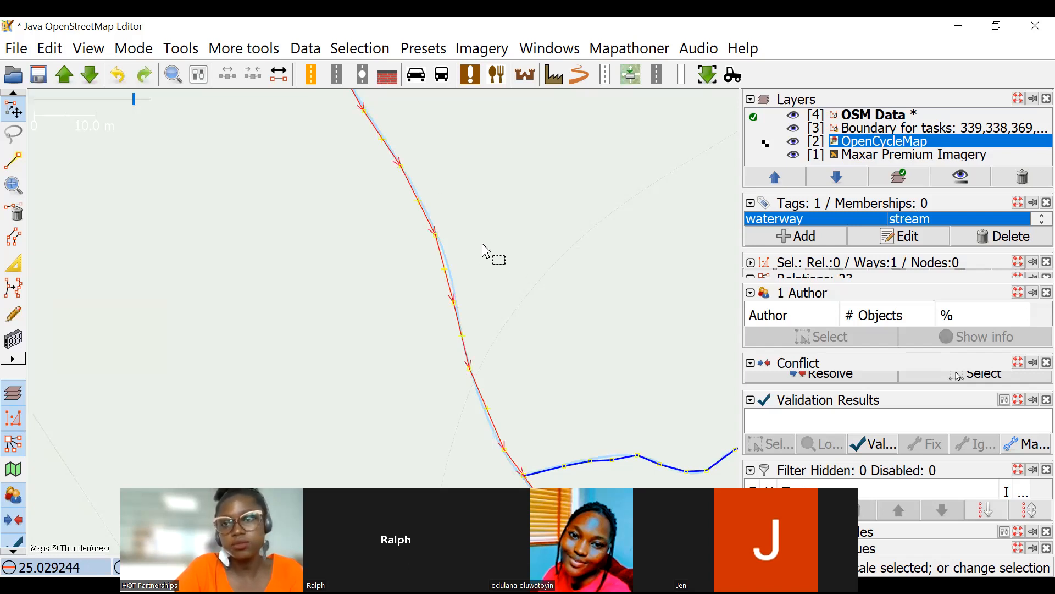
Compare the waterways mapped in the northern tasks with OpenCycleMap inside and around the task boundaries.
scroll(417, 275, down, 3)
scroll(493, 295, down, 3)
scroll(504, 287, up, 2)
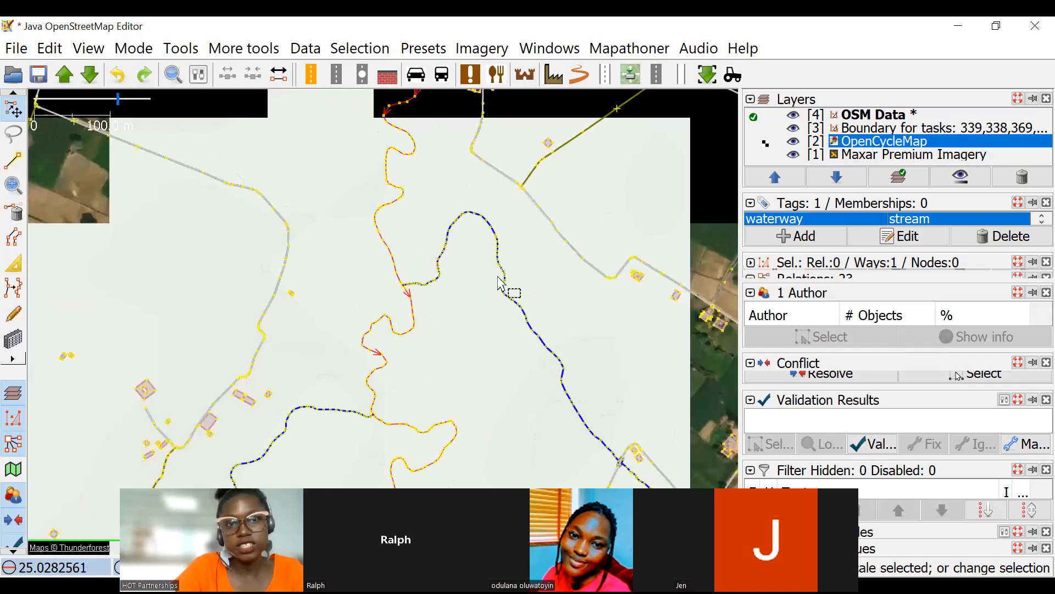
scroll(450, 264, down, 5)
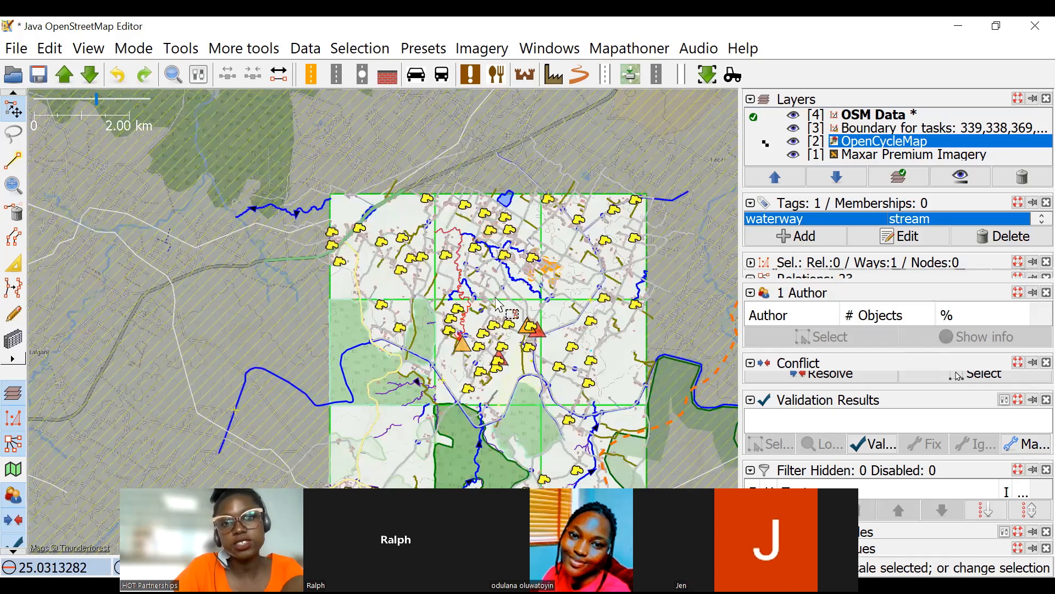
scroll(497, 277, up, 2)
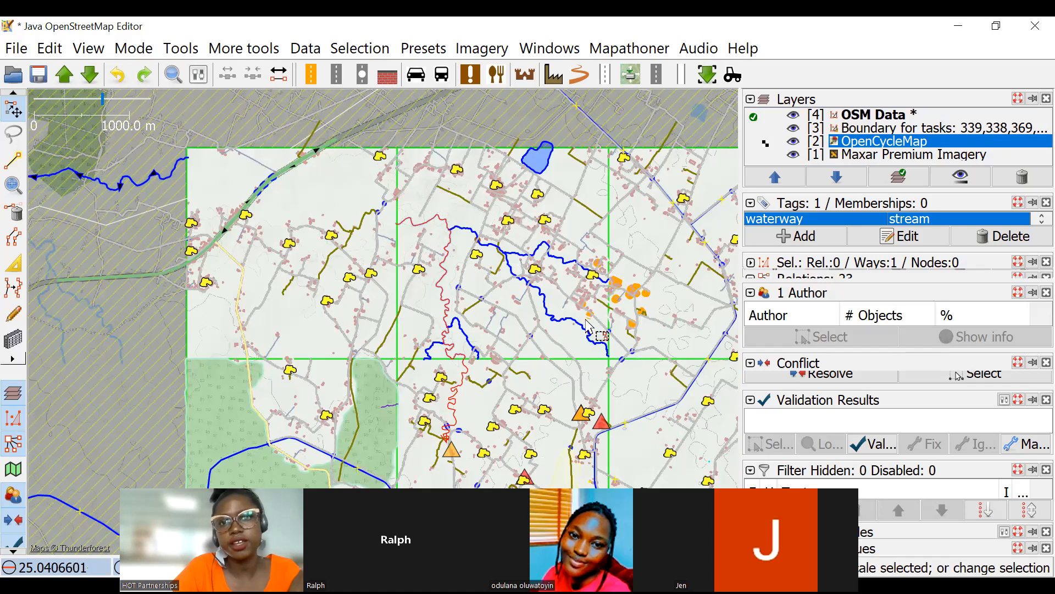
drag(526, 227, 547, 366)
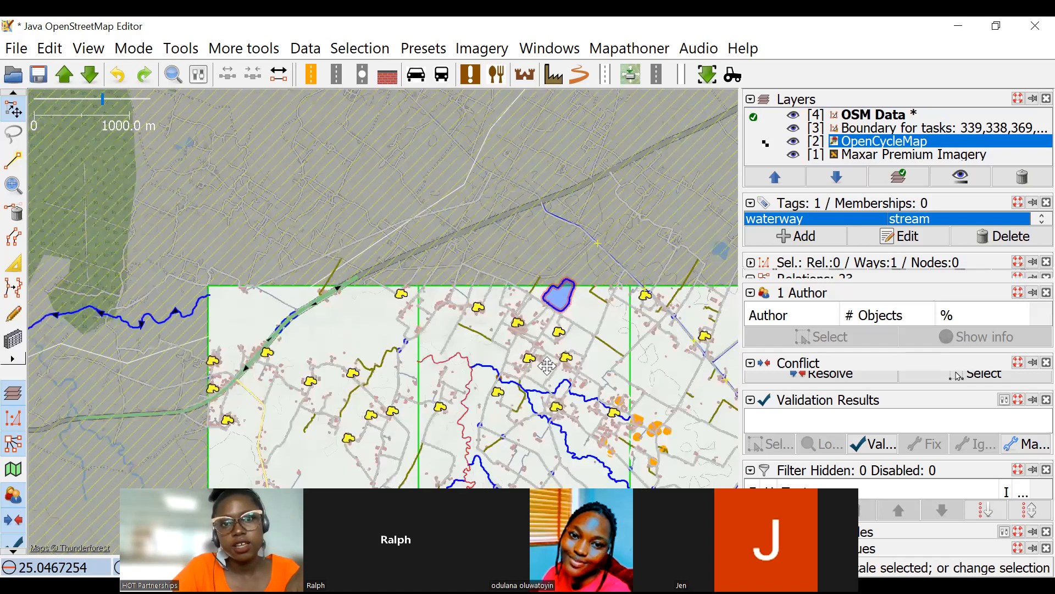
scroll(478, 222, down, 2)
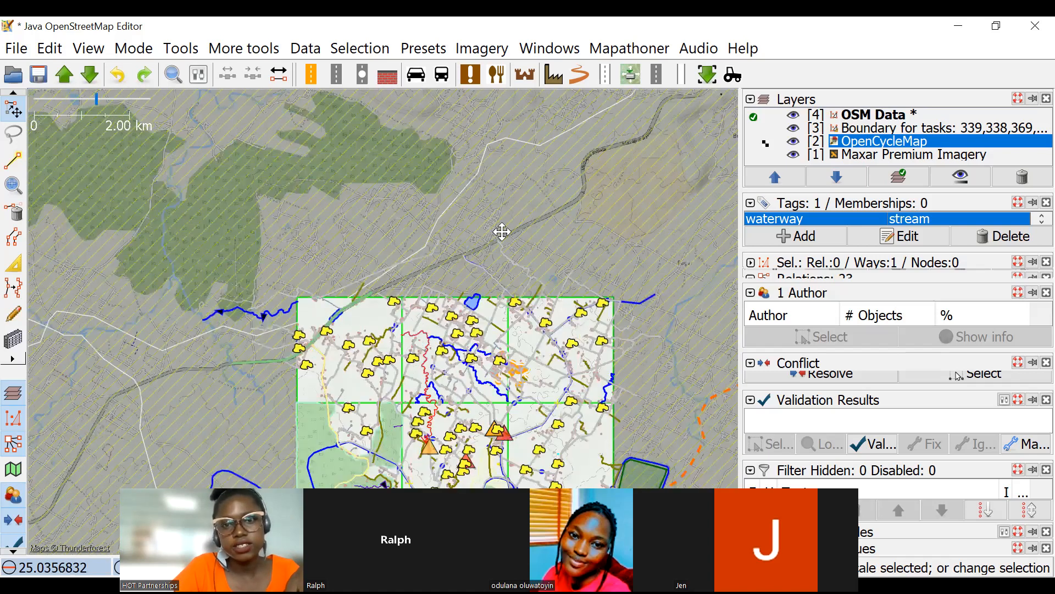
scroll(541, 186, down, 4)
drag(542, 187, 486, 369)
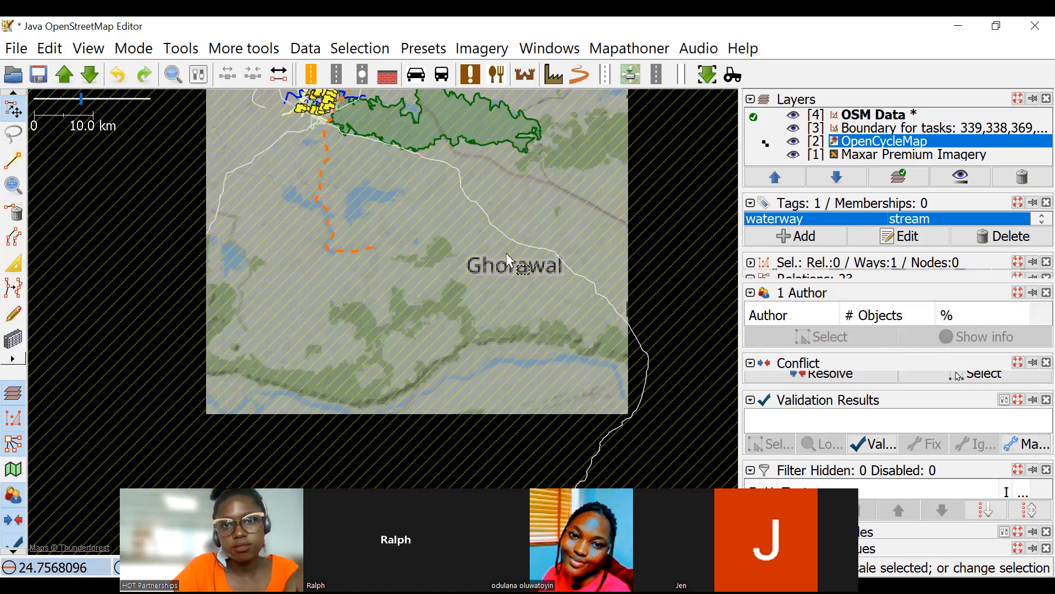
Examine OpenCycleMap around the winding river and the orange dashed line in the separate northern task.
scroll(326, 220, up, 4)
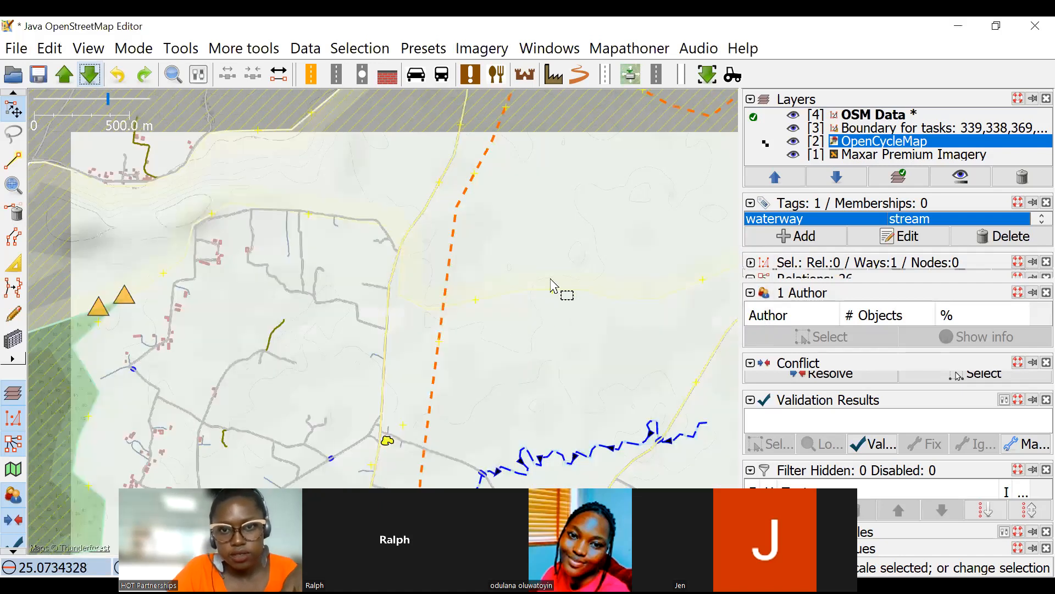
scroll(351, 184, up, 4)
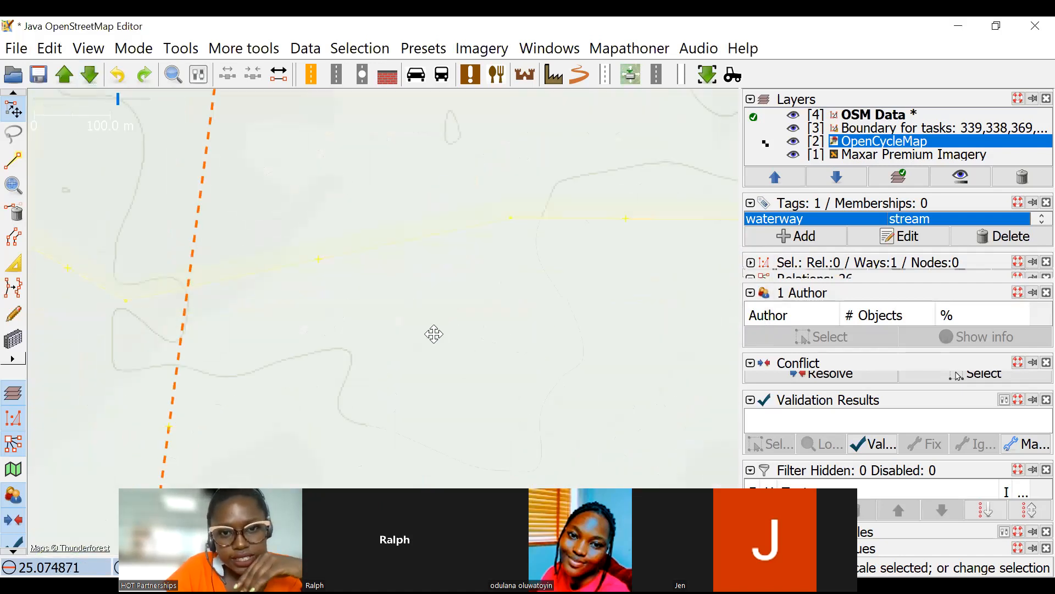
scroll(440, 313, down, 4)
scroll(409, 324, up, 4)
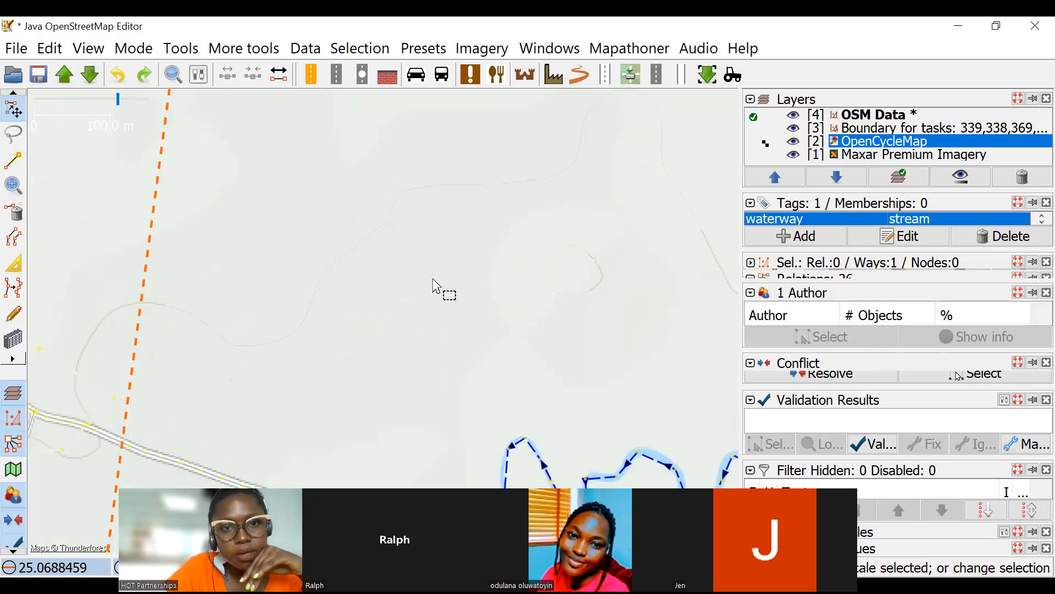
scroll(428, 292, down, 2)
scroll(374, 302, down, 2)
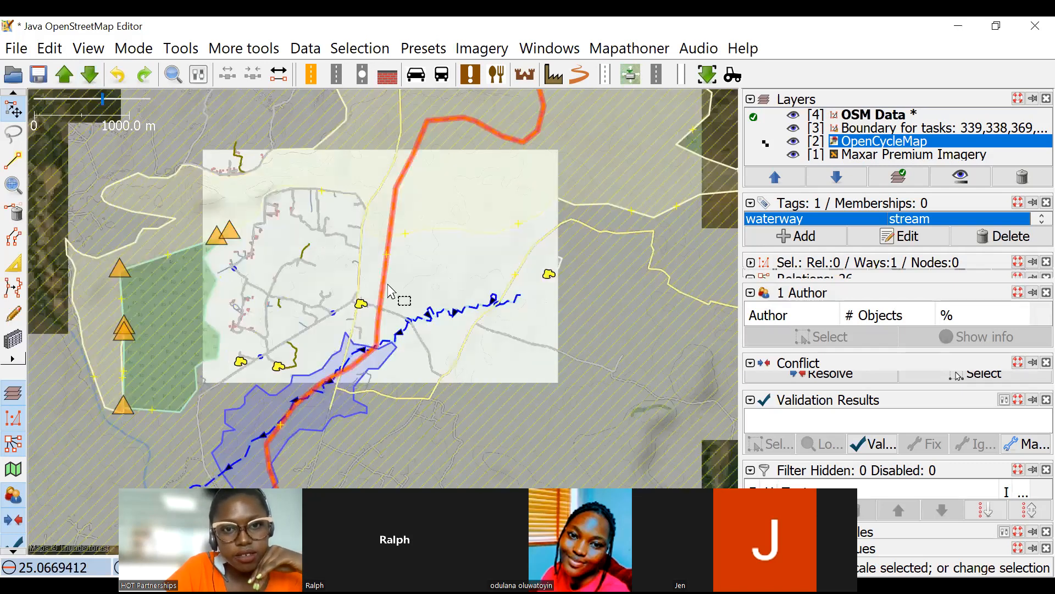
scroll(473, 286, up, 1)
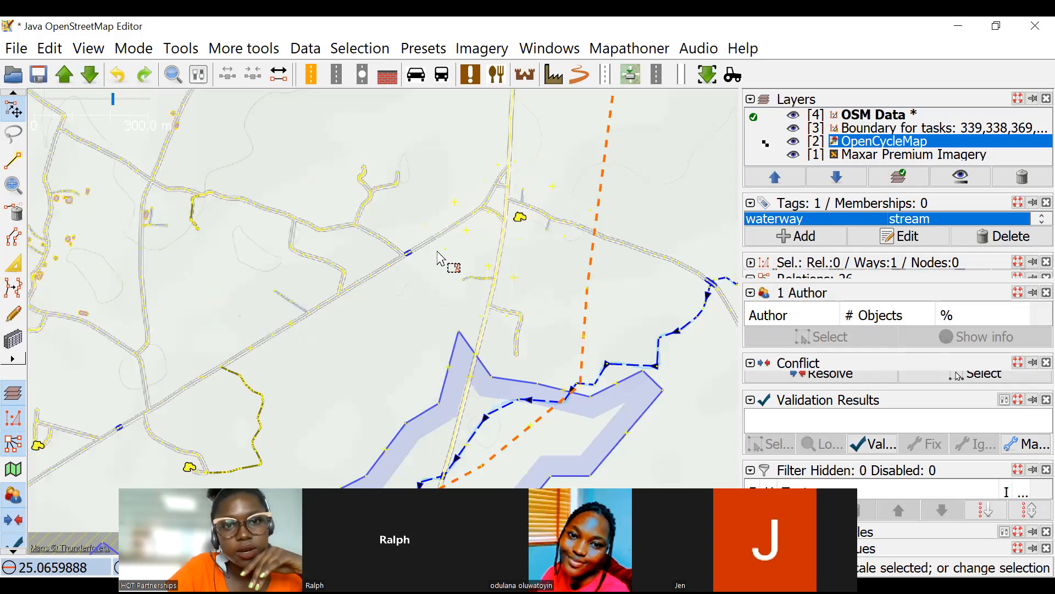
Examine the contour lines between the two roads near the northern task's upper boundary for unmapped waterways.
scroll(434, 269, up, 1)
scroll(484, 264, up, 1)
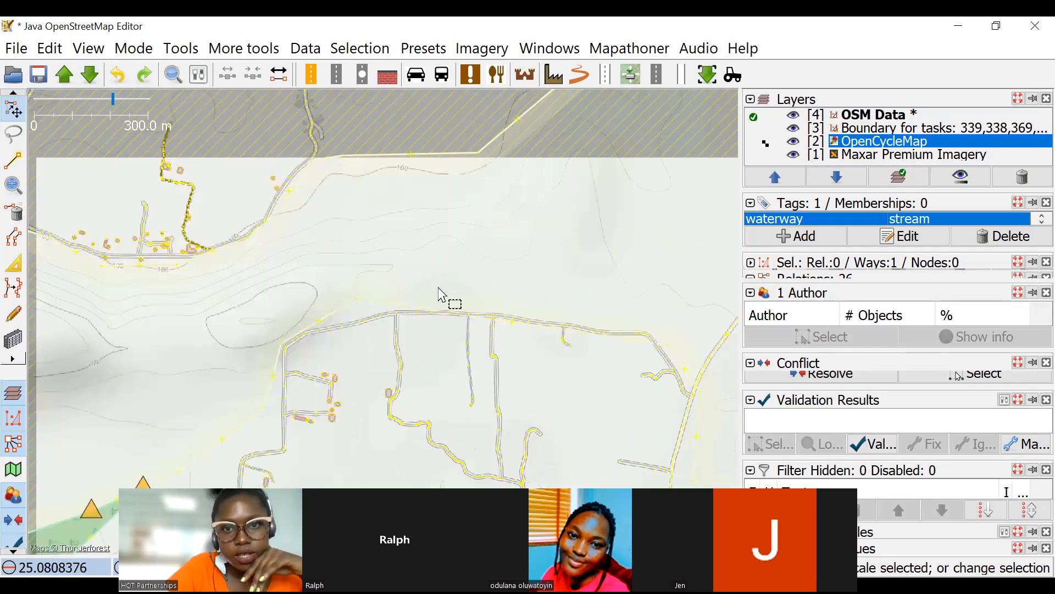
scroll(483, 247, up, 1)
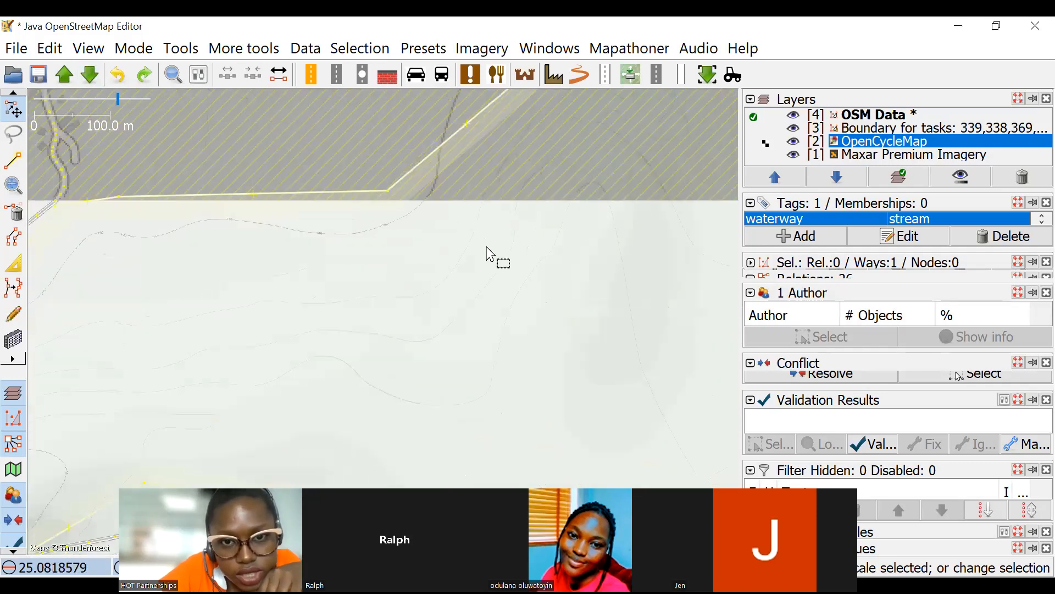
scroll(369, 173, up, 1)
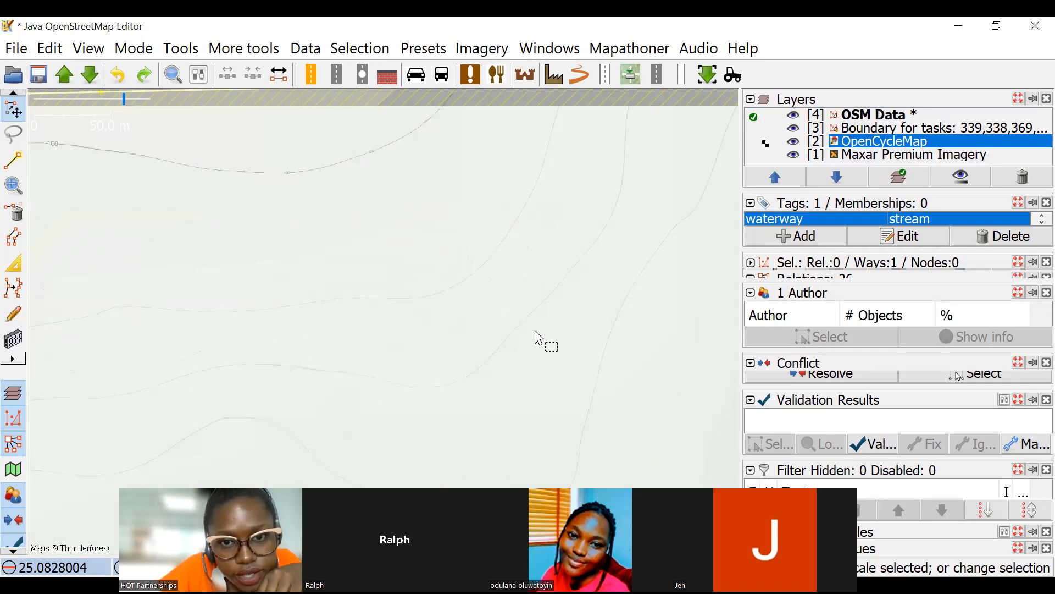
scroll(454, 272, down, 3)
scroll(457, 277, up, 2)
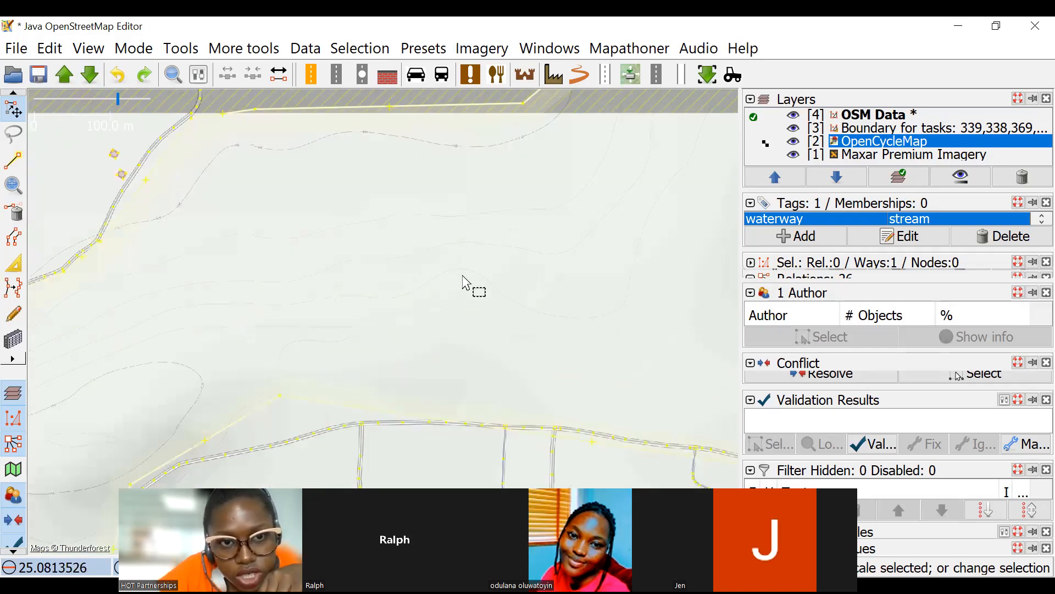
scroll(412, 264, up, 1)
scroll(346, 197, up, 1)
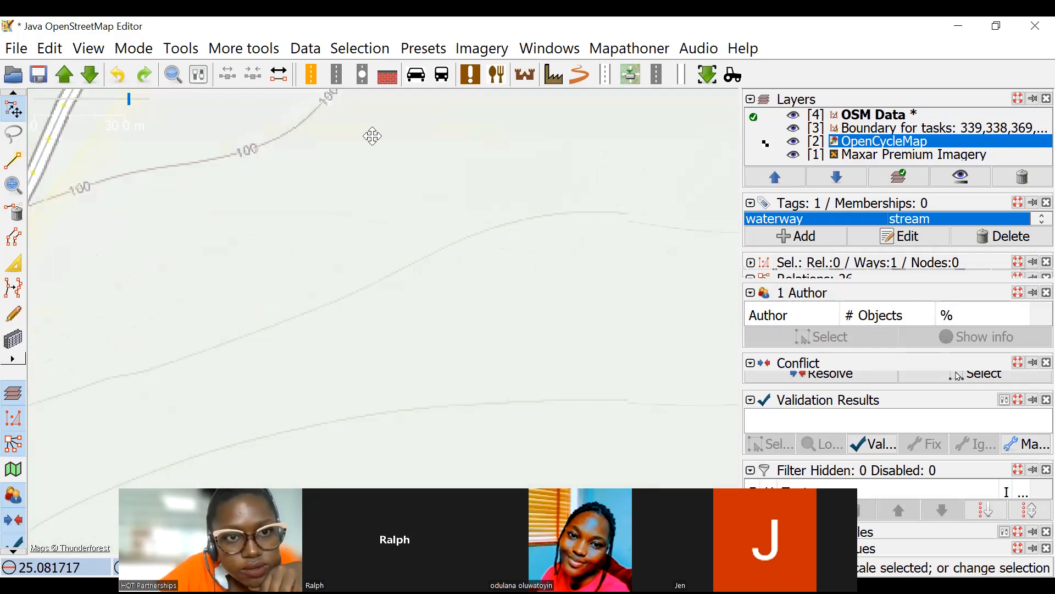
scroll(291, 285, down, 2)
scroll(269, 281, down, 2)
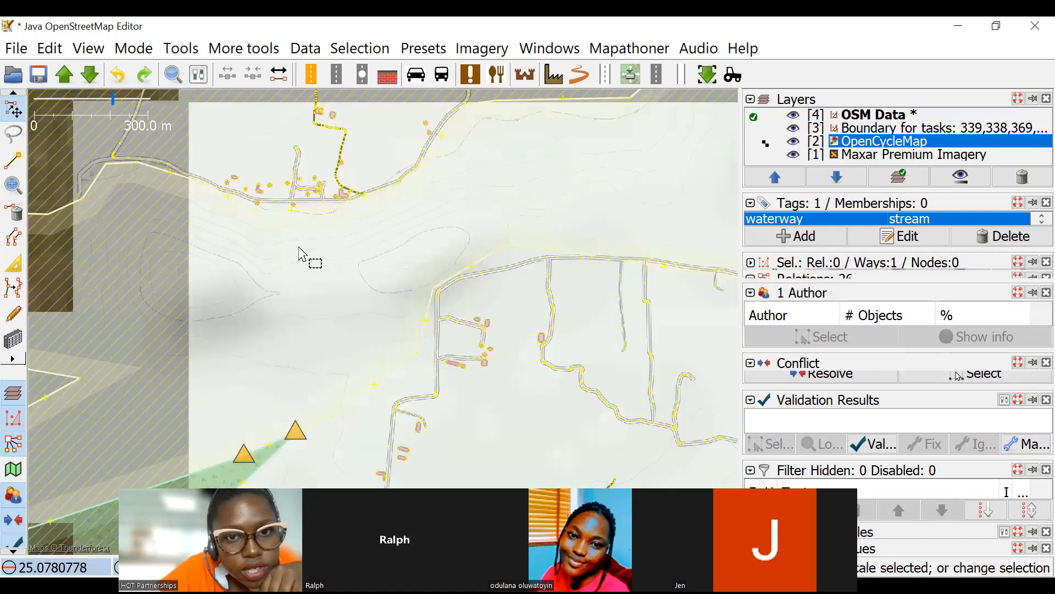
Trace the contour lines south of the roadside buildings near the task's western edge and read their elevation labels.
scroll(214, 274, up, 3)
mouse_move(267, 279)
mouse_down()
mouse_move(413, 314)
mouse_move(406, 347)
mouse_move(392, 345)
mouse_up()
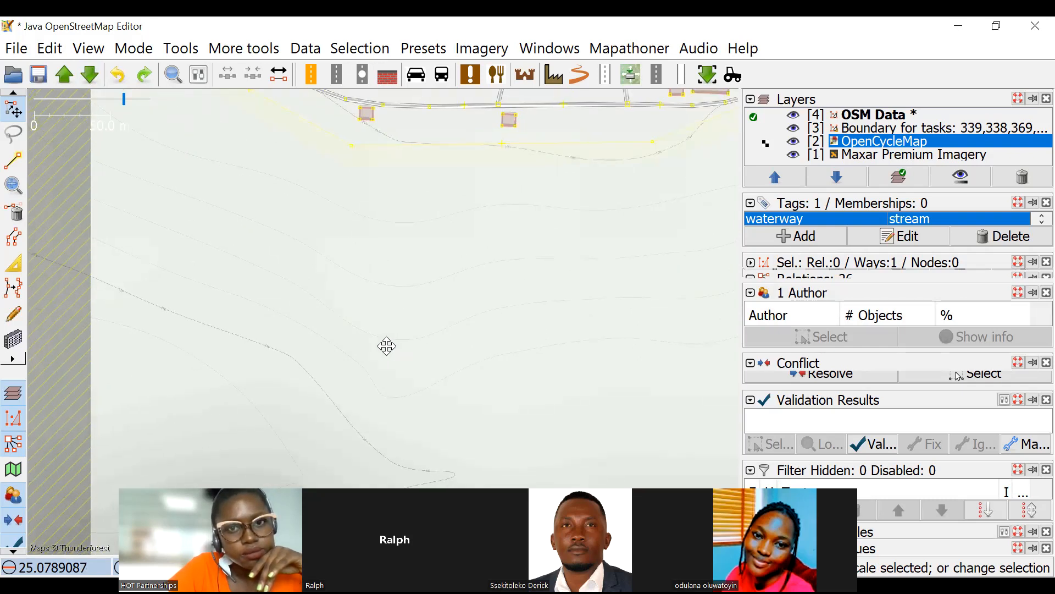
drag(387, 345, 376, 354)
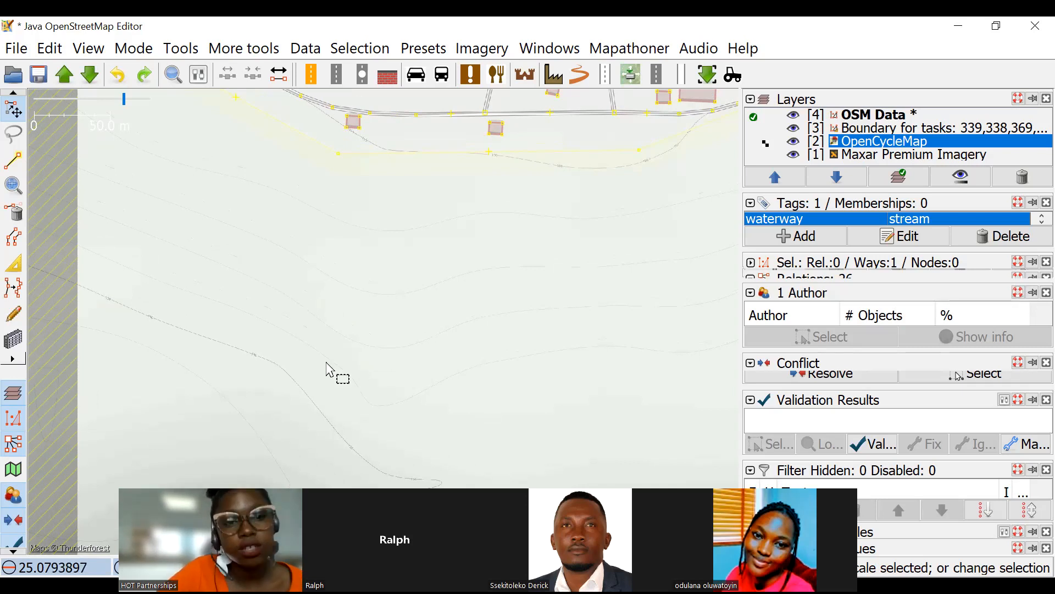
scroll(266, 370, up, 2)
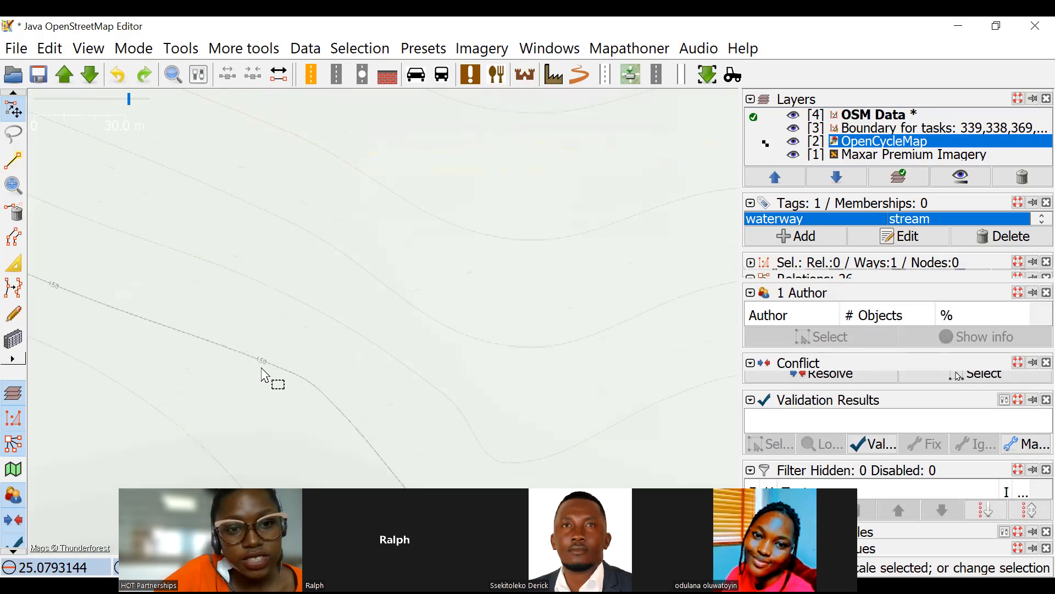
drag(456, 207, 399, 372)
drag(413, 256, 417, 371)
scroll(428, 201, up, 1)
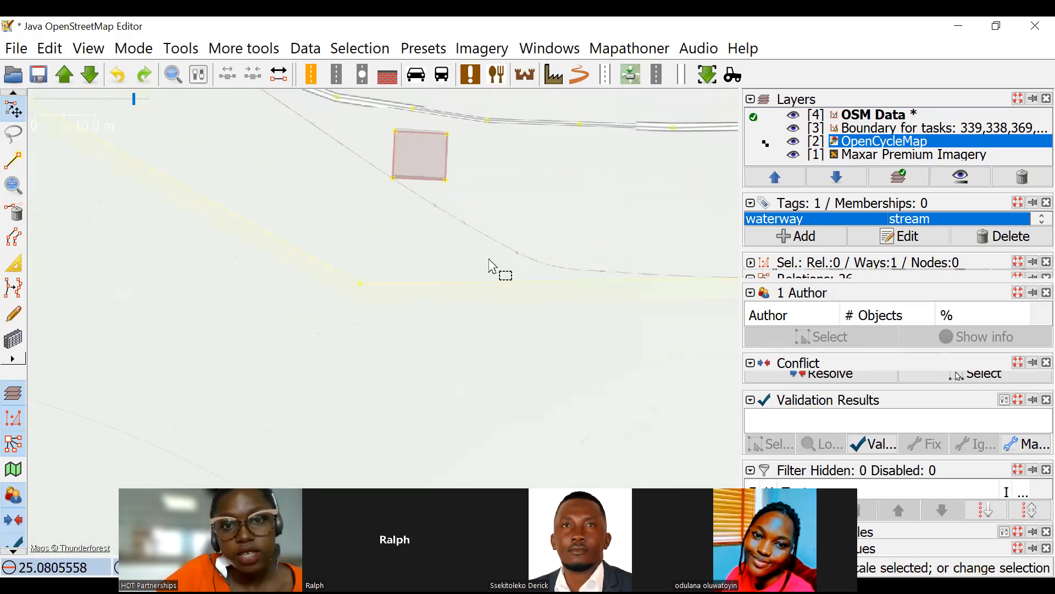
scroll(488, 247, down, 1)
scroll(472, 229, up, 4)
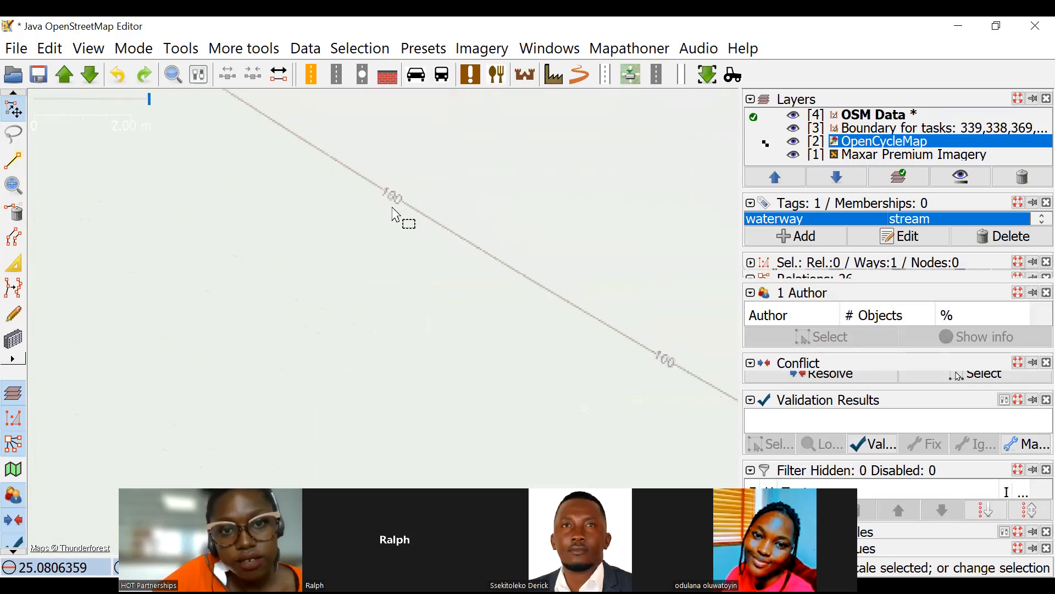
scroll(434, 278, down, 8)
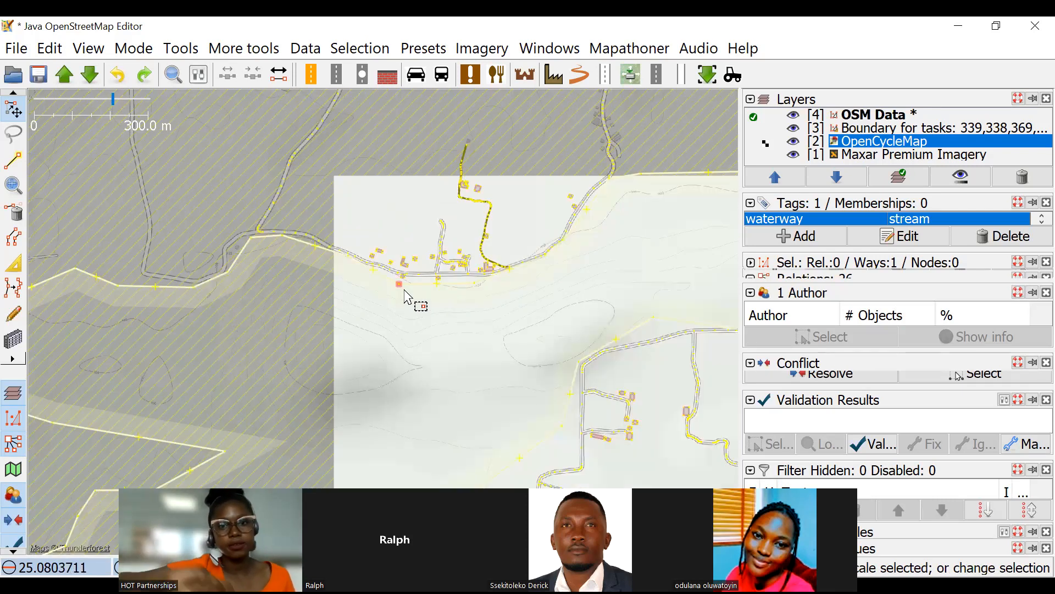
Select the winding river east of the north-south road, check its waterway tag and compare its course with OpenCycleMap.
scroll(354, 235, down, 1)
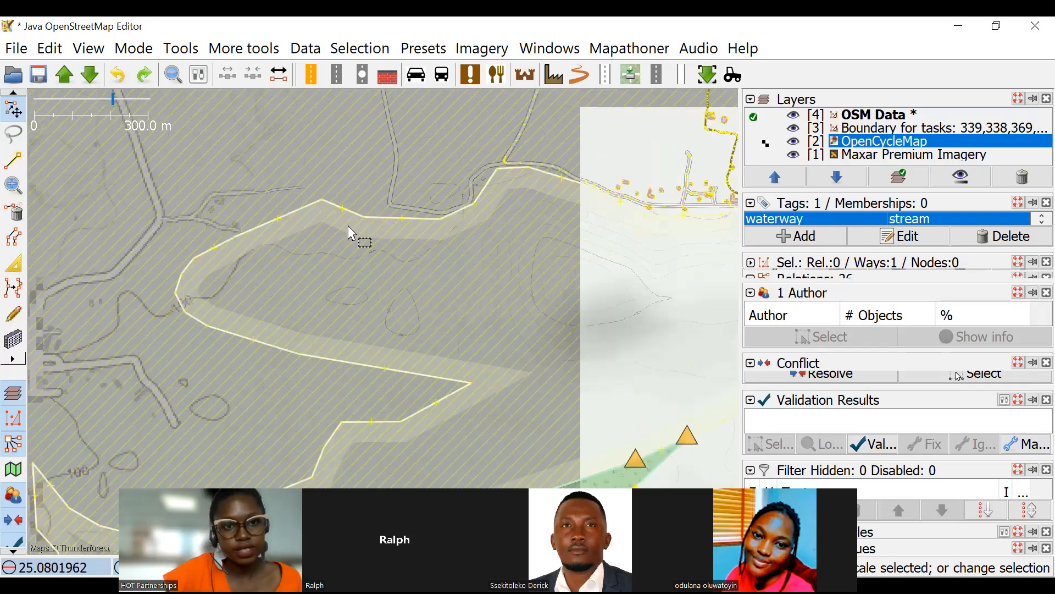
scroll(373, 220, down, 1)
scroll(454, 292, up, 10)
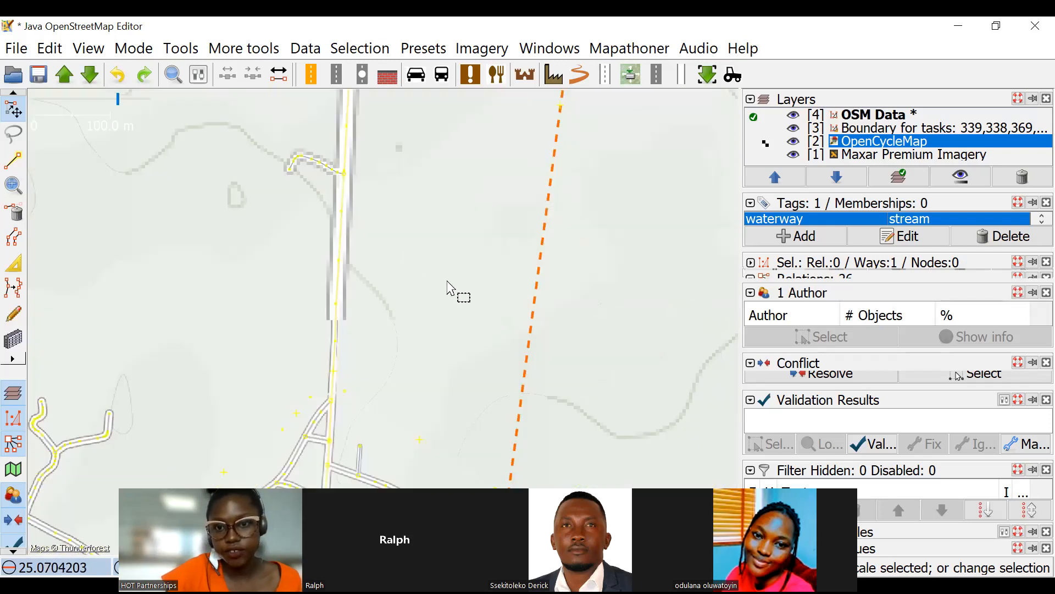
click(455, 292)
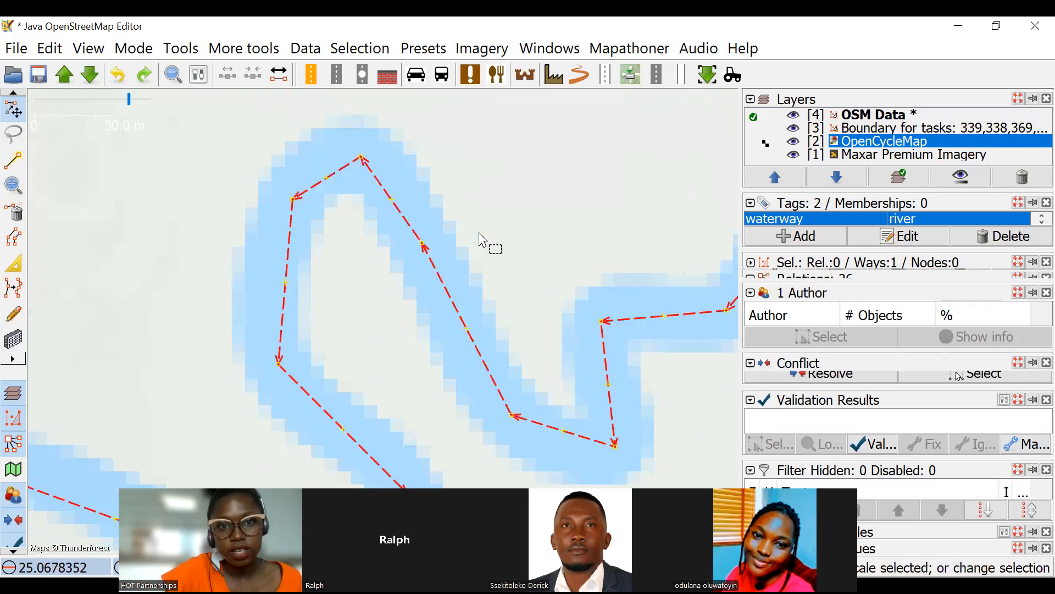
scroll(506, 230, down, 8)
scroll(494, 231, up, 6)
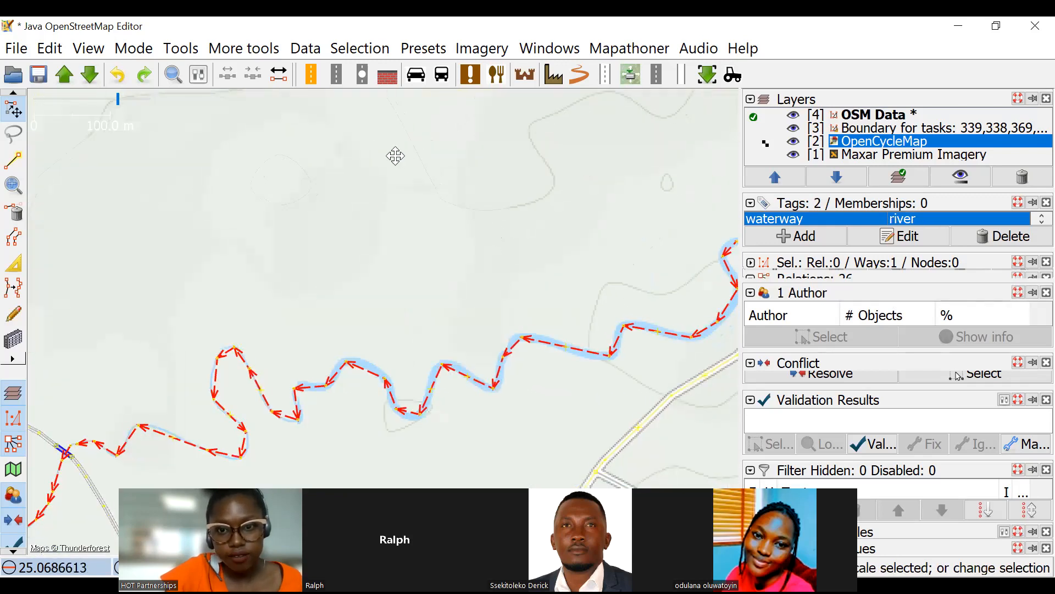
drag(438, 297, 350, 271)
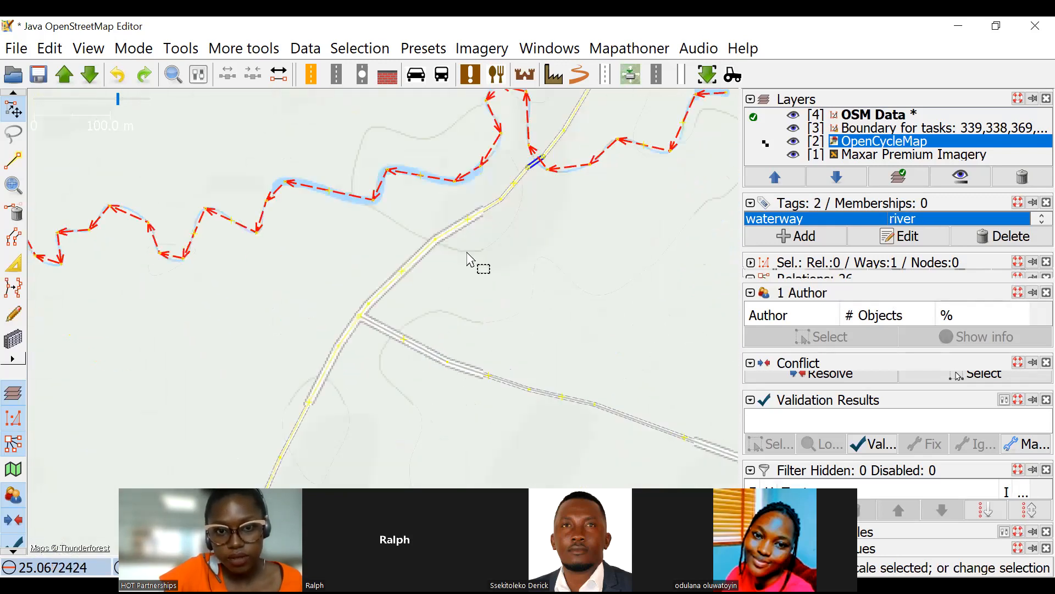
scroll(498, 268, down, 6)
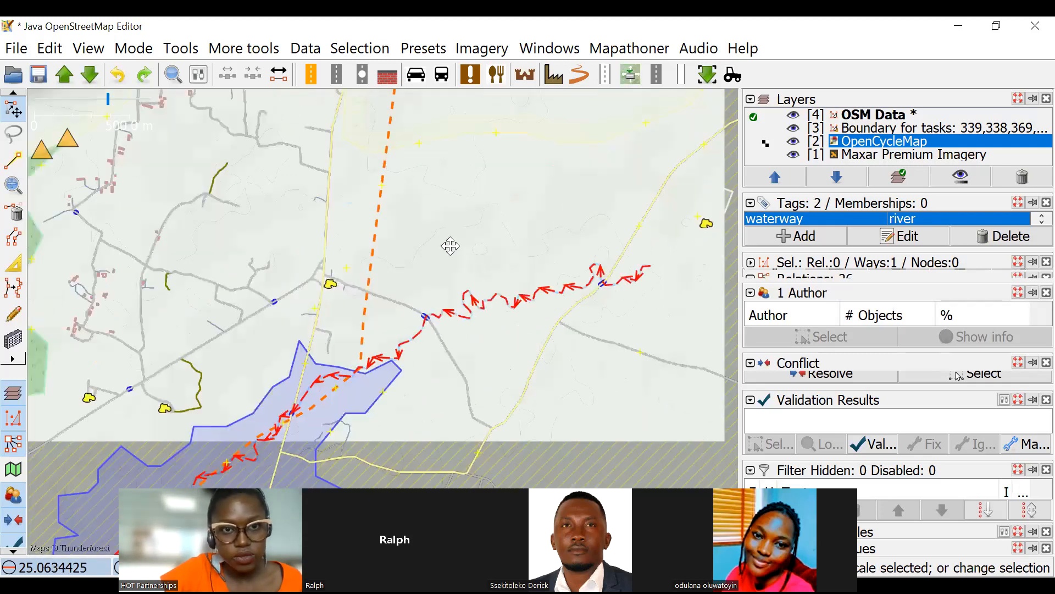
scroll(328, 211, up, 2)
scroll(363, 209, up, 3)
scroll(308, 250, down, 1)
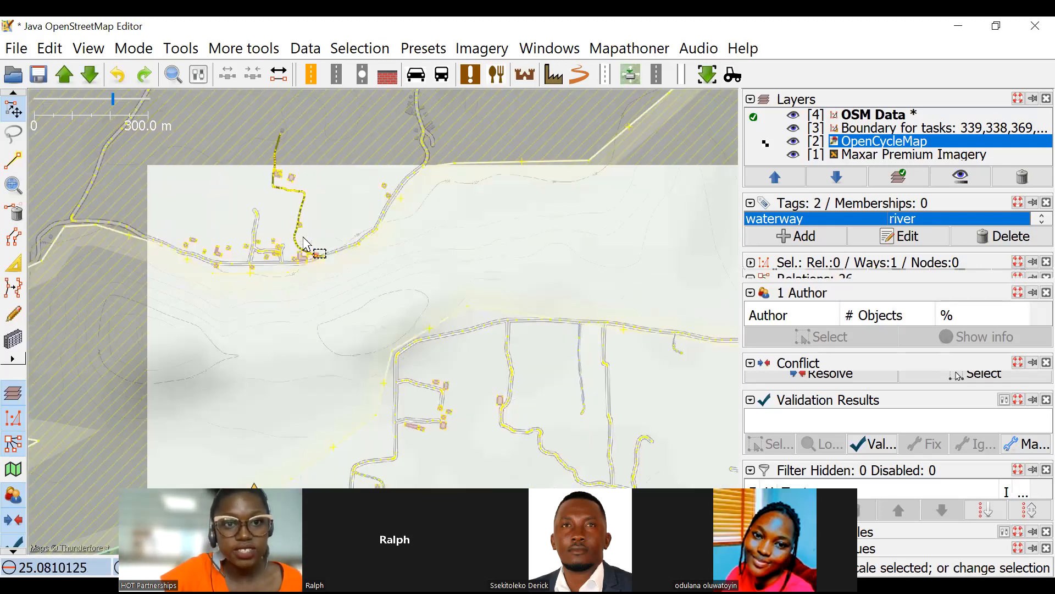
Follow the selected river west of the green area and compare its course and flow direction with OpenCycleMap.
scroll(517, 272, up, 3)
scroll(501, 231, down, 2)
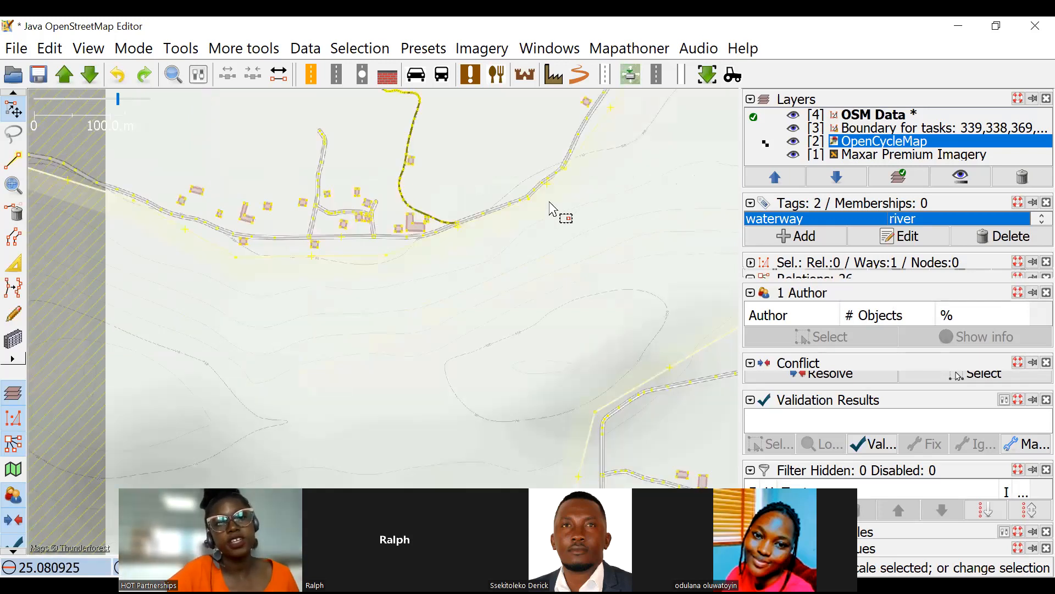
scroll(501, 241, down, 5)
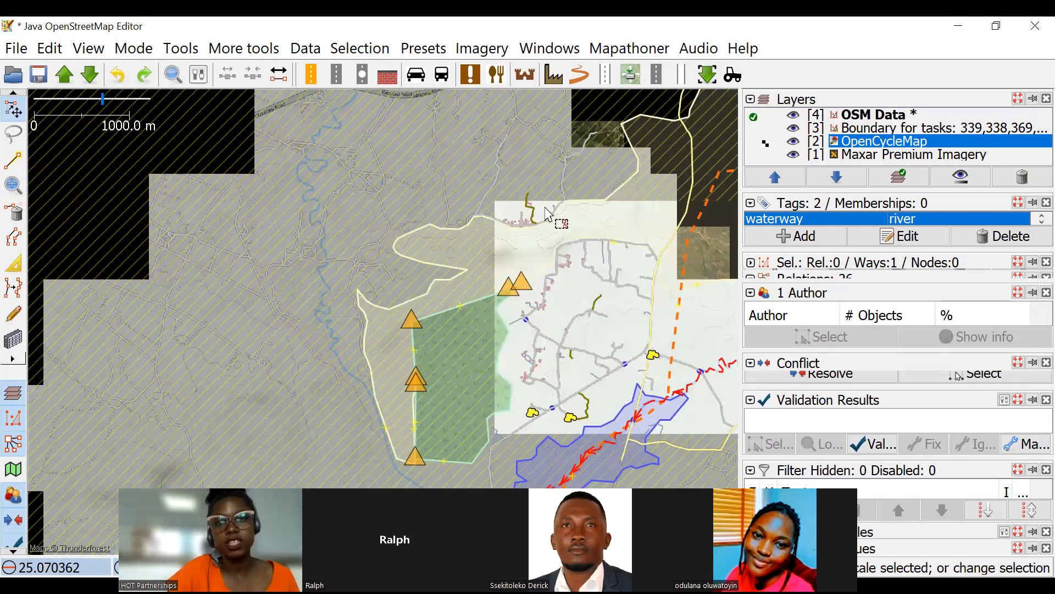
drag(414, 234, 407, 164)
scroll(407, 163, up, 2)
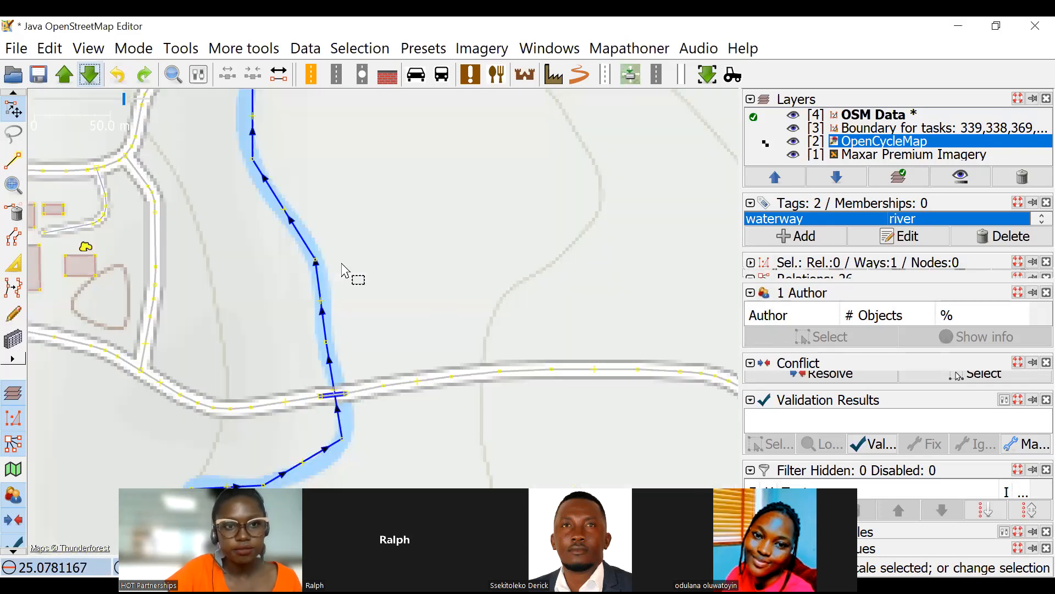
scroll(473, 187, down, 3)
scroll(495, 280, down, 2)
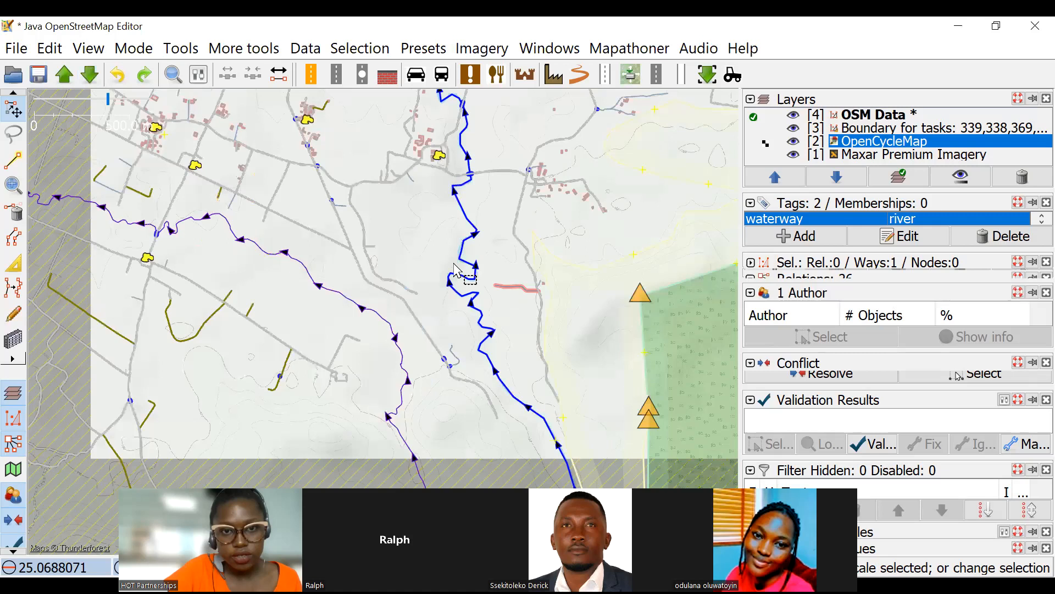
scroll(487, 280, up, 3)
scroll(443, 229, down, 2)
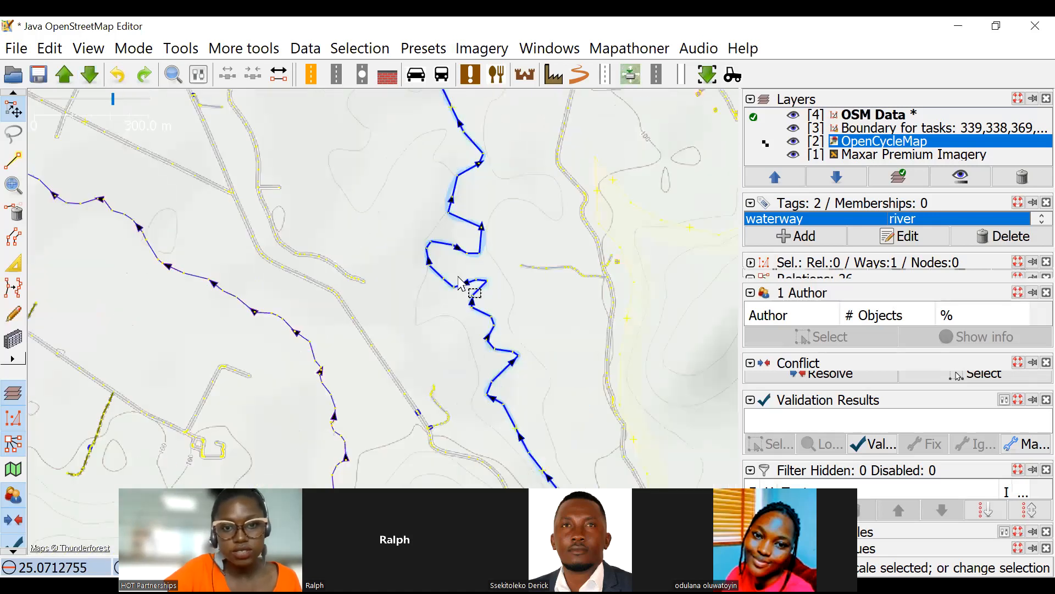
Examine the terrain between the river and the winding stream, including the closed contour loop beside the road.
scroll(484, 256, up, 2)
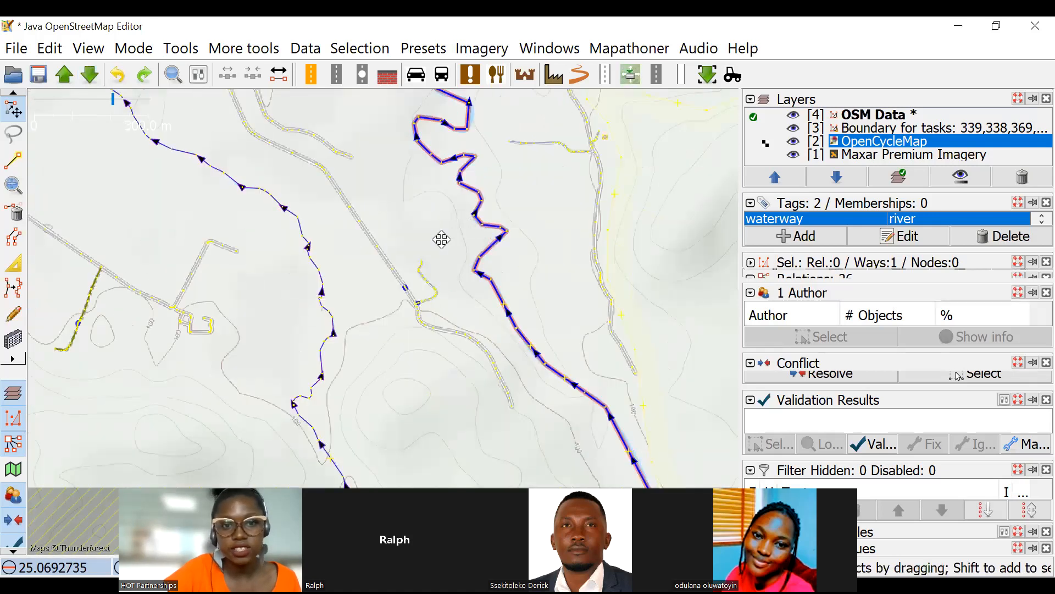
scroll(440, 238, up, 2)
scroll(583, 316, down, 1)
scroll(247, 327, up, 1)
drag(360, 340, 333, 338)
scroll(415, 257, down, 1)
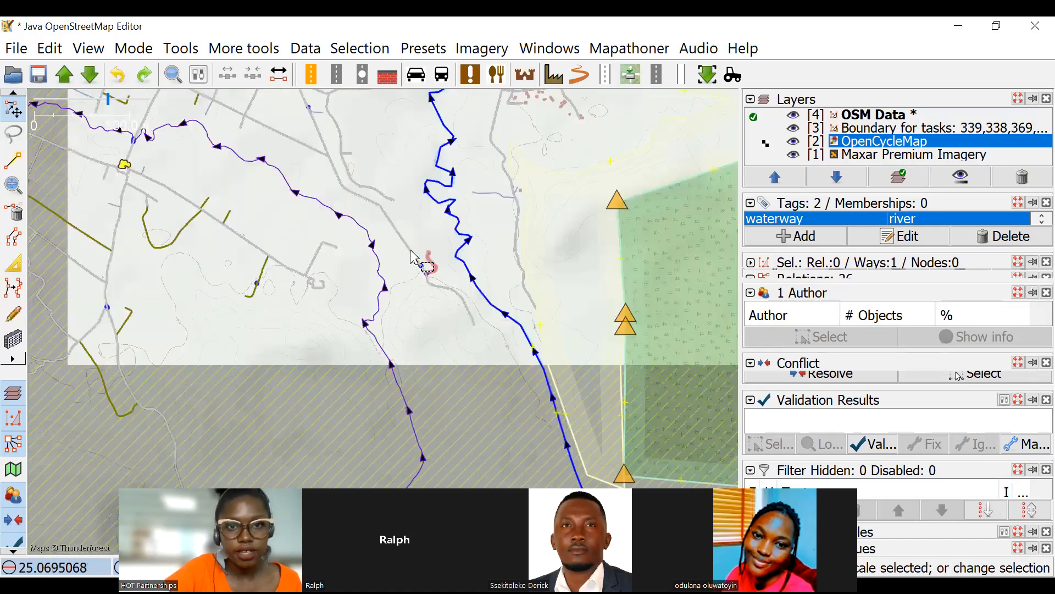
scroll(433, 258, up, 2)
scroll(484, 257, up, 3)
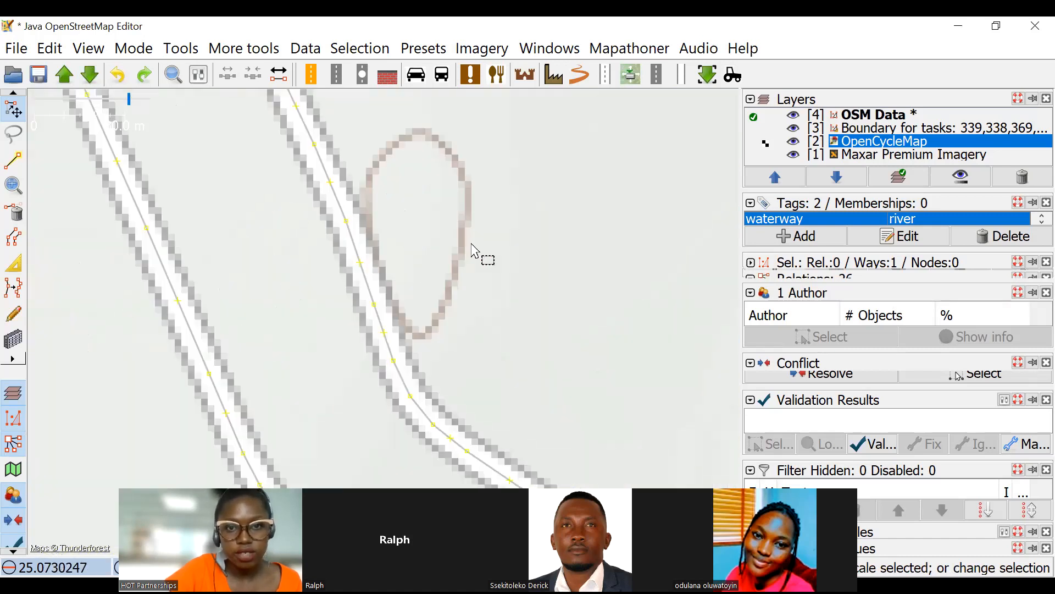
scroll(513, 253, down, 3)
Inspect the contour lines around the settlements on both sides of the river's road bridge and read the elevation label.
drag(518, 228, 515, 284)
drag(437, 199, 474, 221)
scroll(404, 251, down, 2)
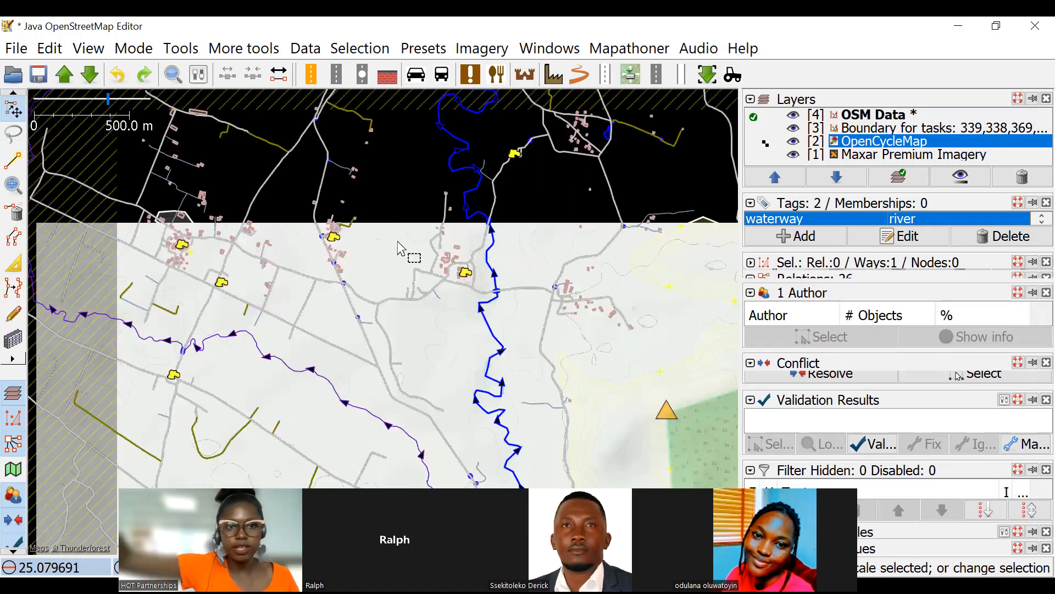
scroll(617, 266, up, 4)
drag(529, 255, 697, 268)
mouse_move(490, 229)
mouse_down()
mouse_move(484, 264)
mouse_move(508, 223)
mouse_up()
scroll(444, 267, down, 4)
scroll(499, 265, up, 4)
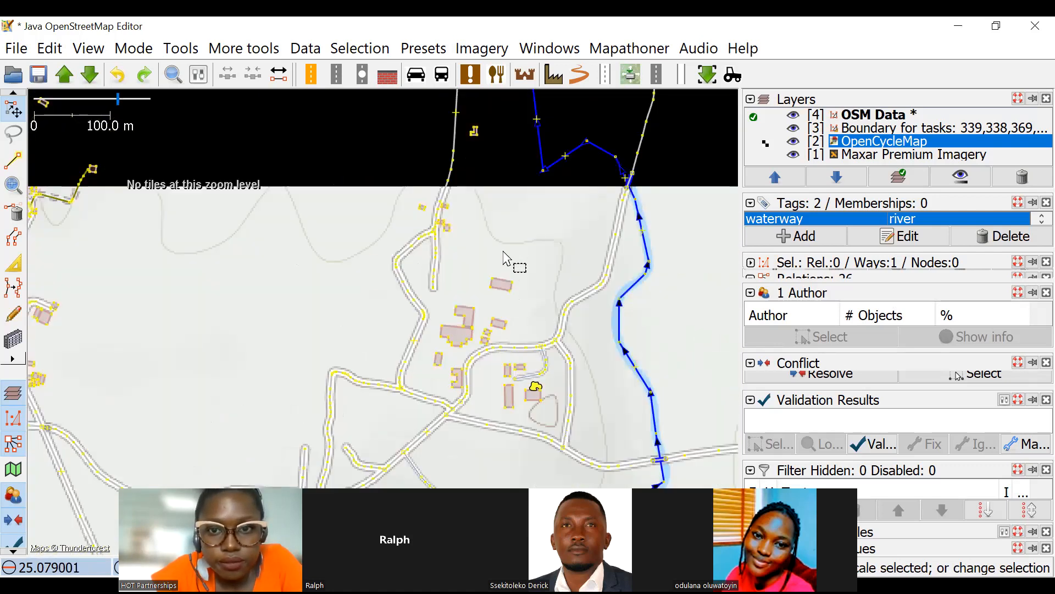
scroll(420, 234, down, 2)
drag(391, 211, 336, 273)
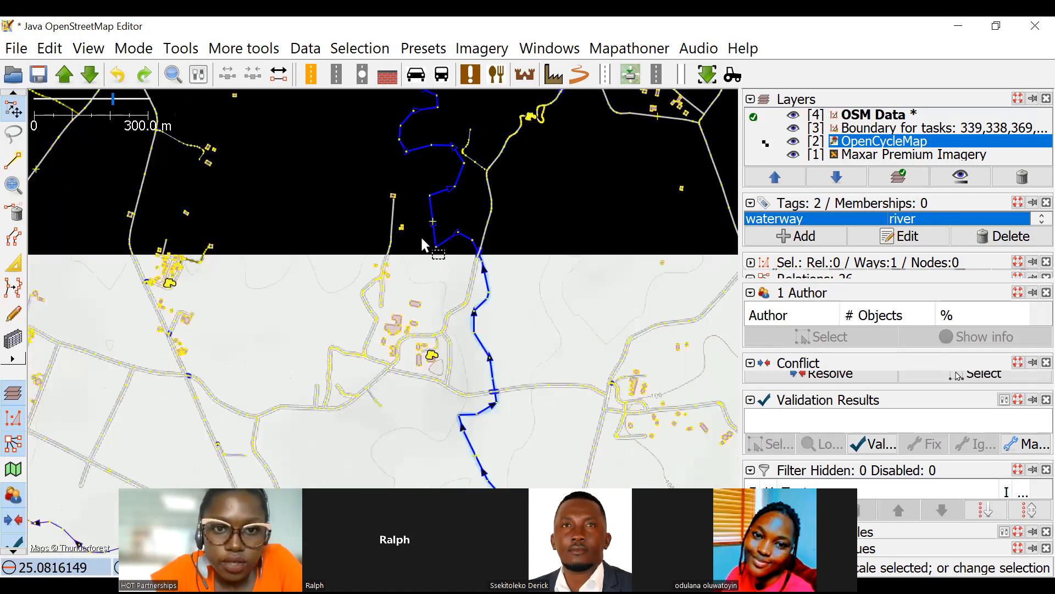
scroll(506, 296, up, 2)
scroll(500, 257, up, 2)
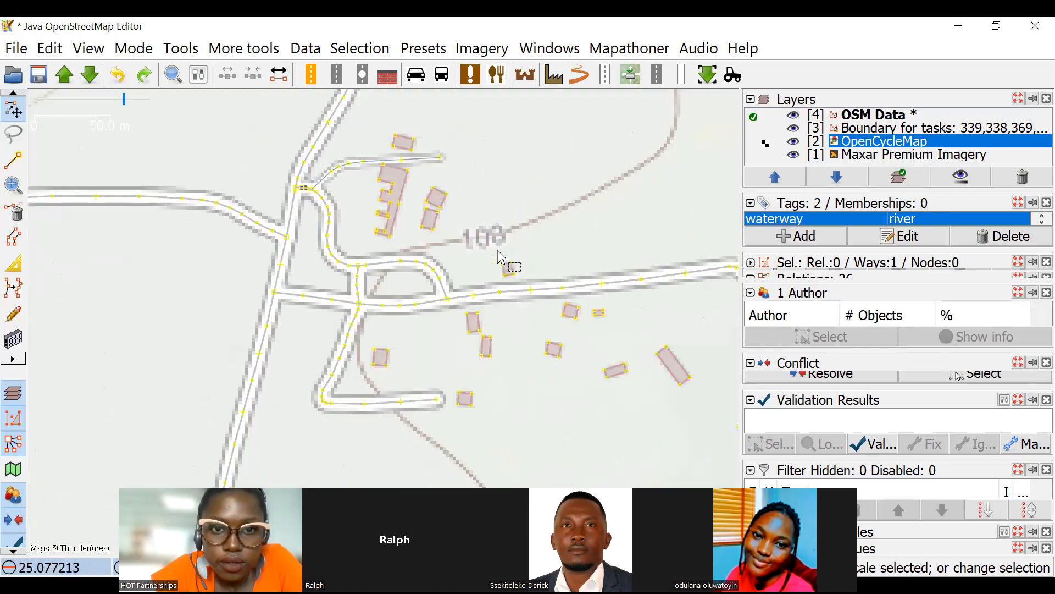
scroll(538, 261, down, 4)
scroll(503, 307, down, 1)
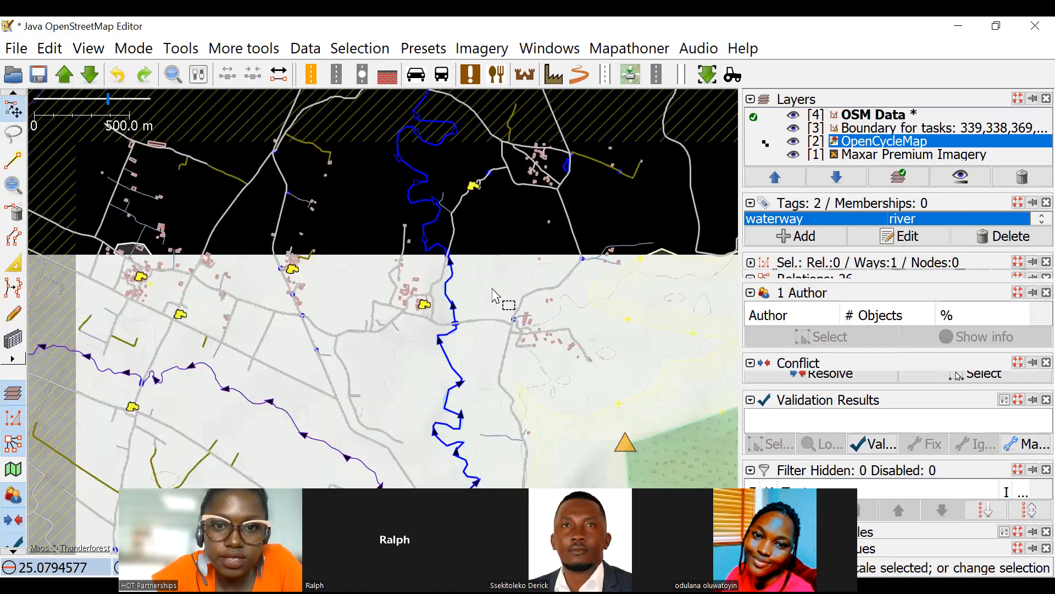
Compare the river's bends north of the settlement with OpenCycleMap and check the area to the west for unmapped waterways.
scroll(560, 280, up, 2)
scroll(526, 290, down, 1)
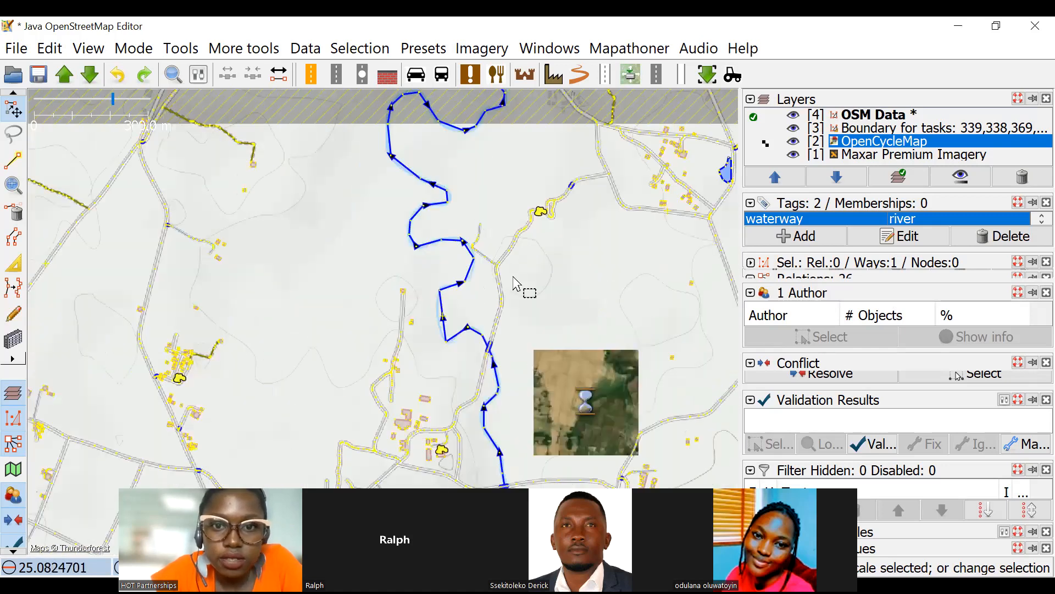
scroll(478, 250, up, 3)
scroll(495, 240, down, 2)
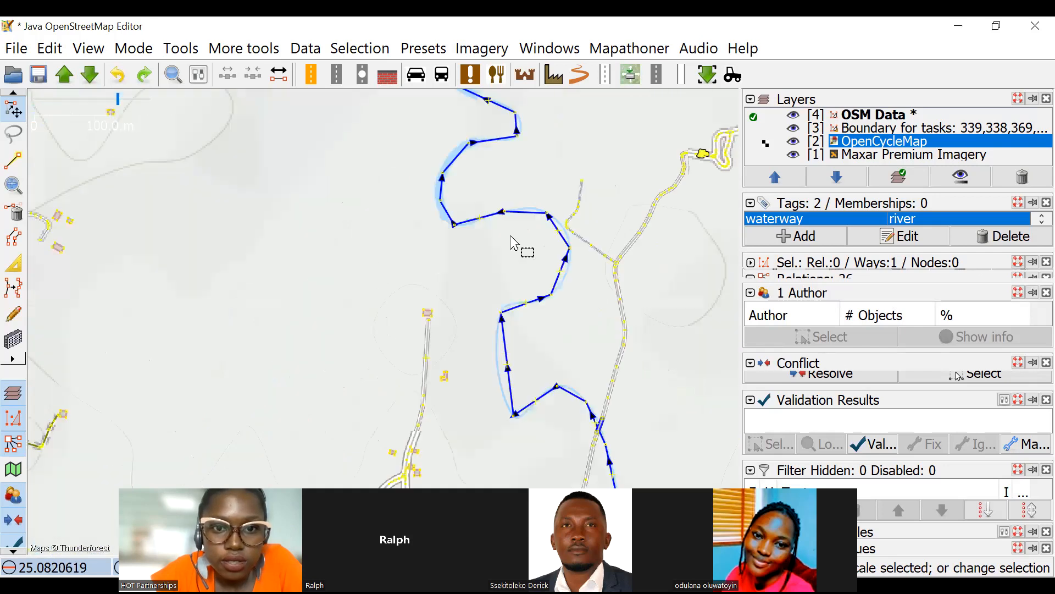
scroll(437, 320, down, 4)
scroll(517, 162, up, 1)
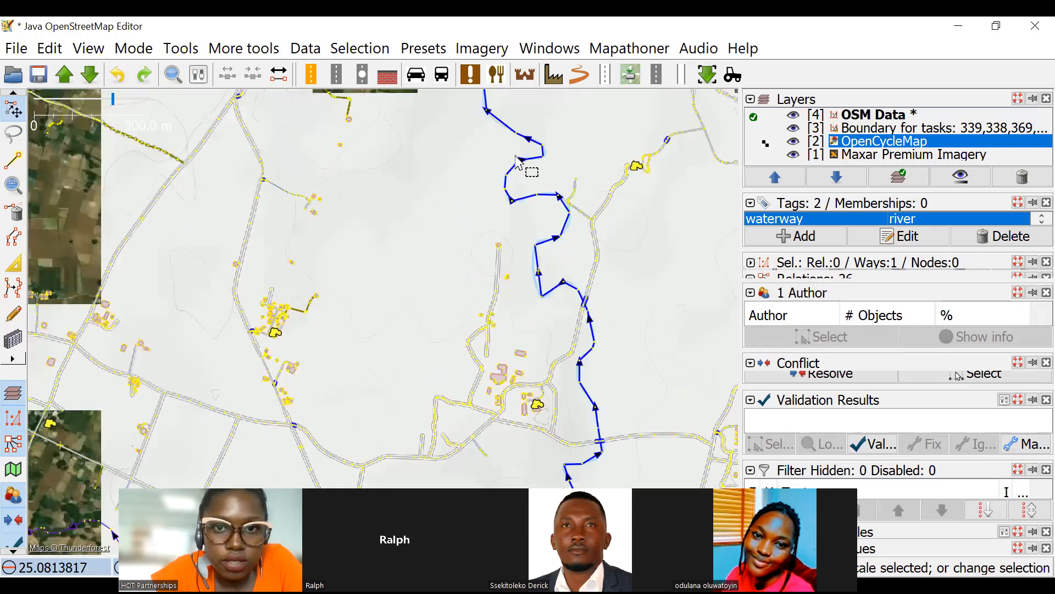
scroll(499, 269, up, 5)
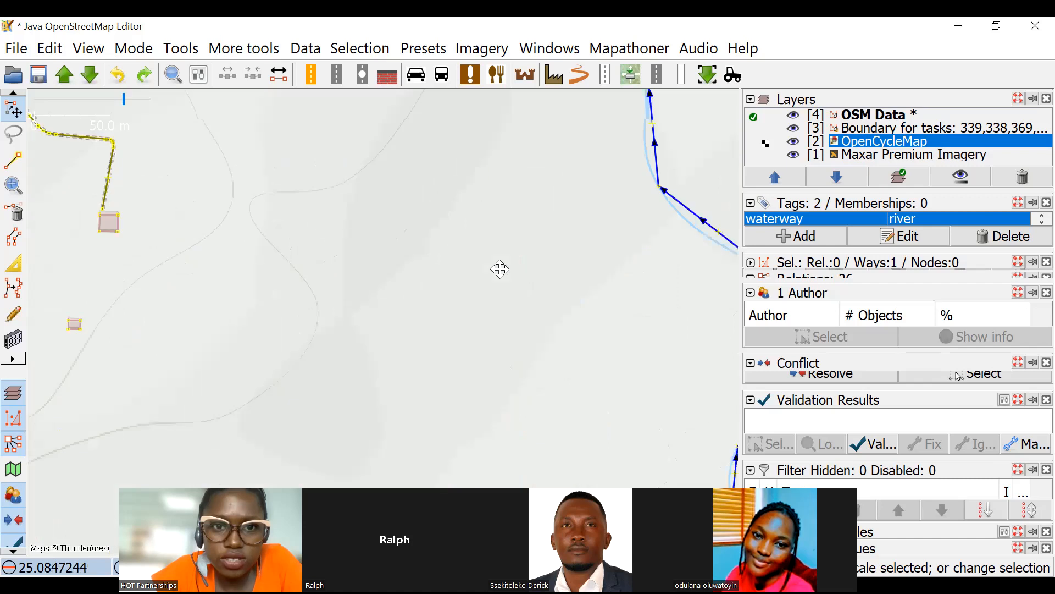
scroll(528, 240, down, 3)
scroll(469, 231, down, 2)
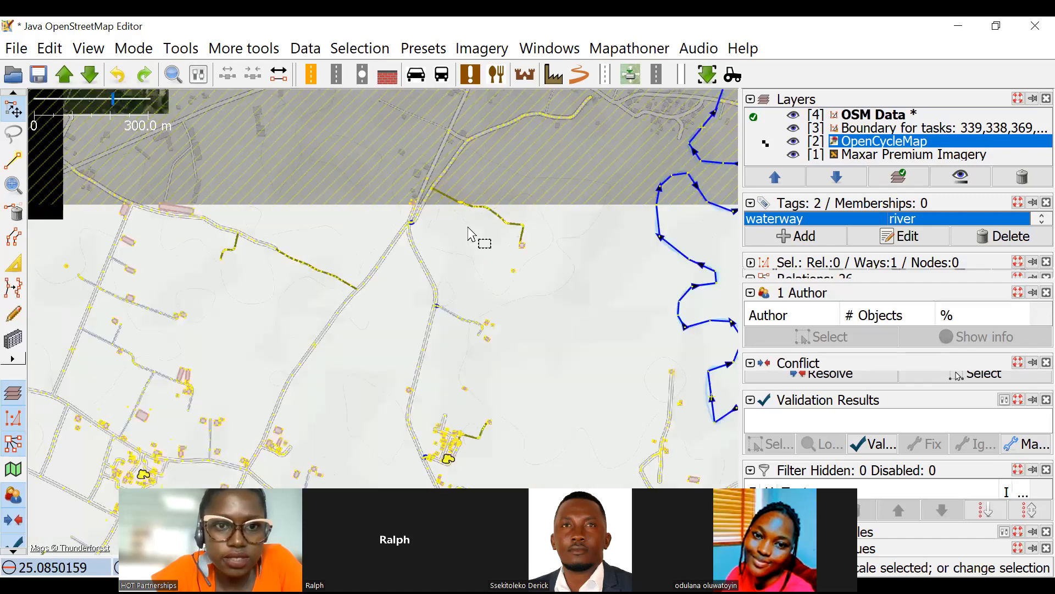
scroll(530, 235, down, 2)
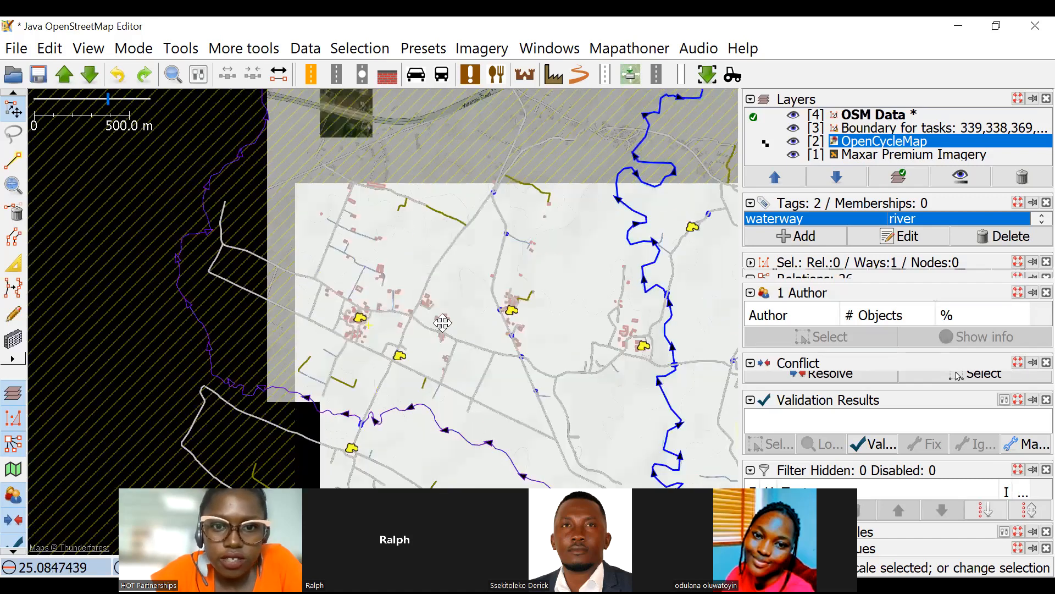
Trace the winding stream on both sides of its road crossing and compare its alignment with OpenCycleMap.
scroll(566, 264, up, 2)
scroll(461, 264, up, 2)
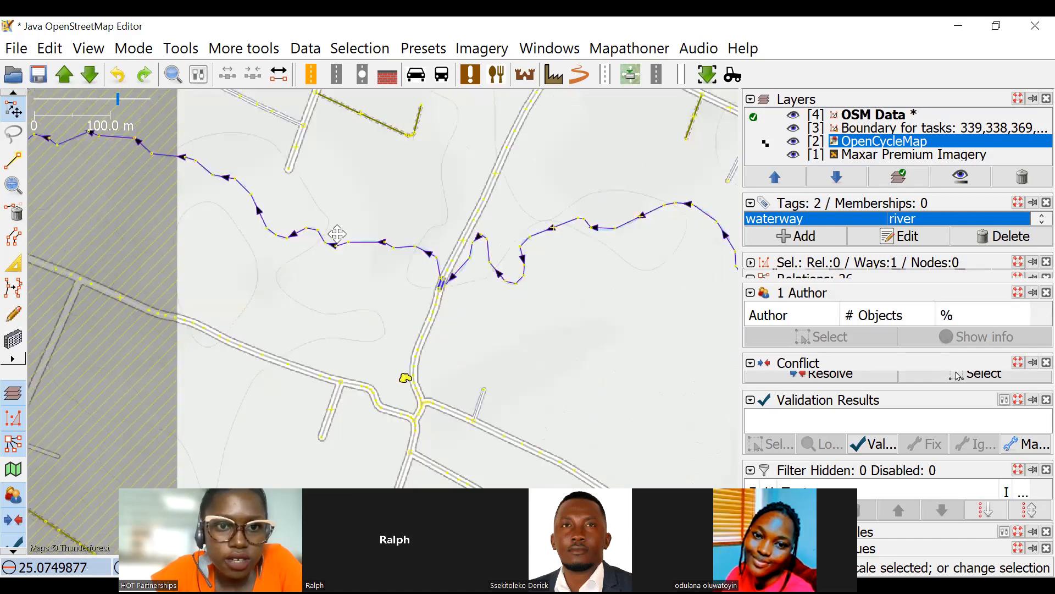
scroll(428, 224, up, 1)
drag(419, 228, 454, 120)
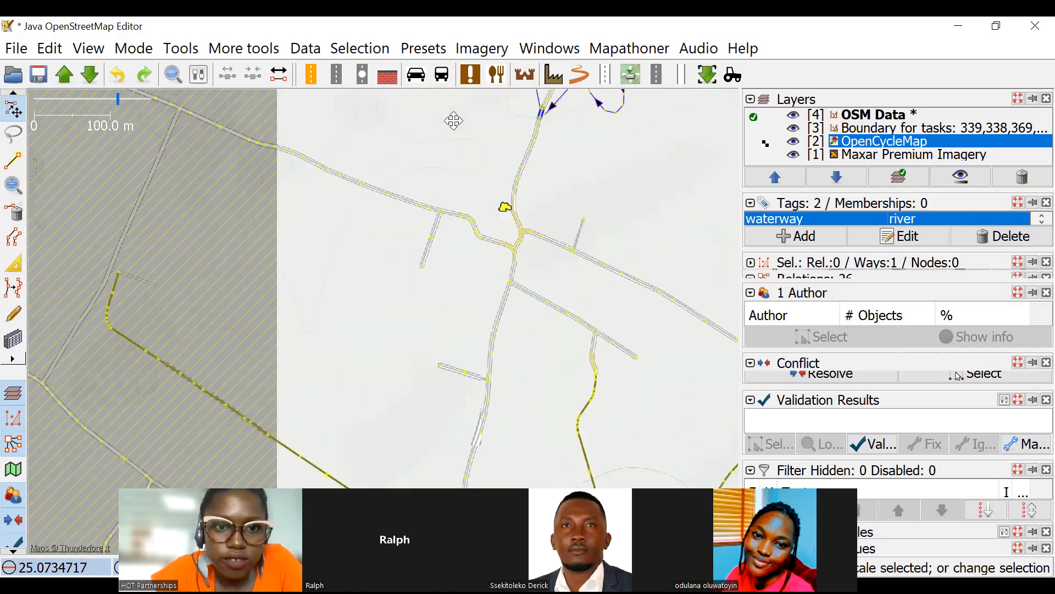
drag(538, 218, 406, 321)
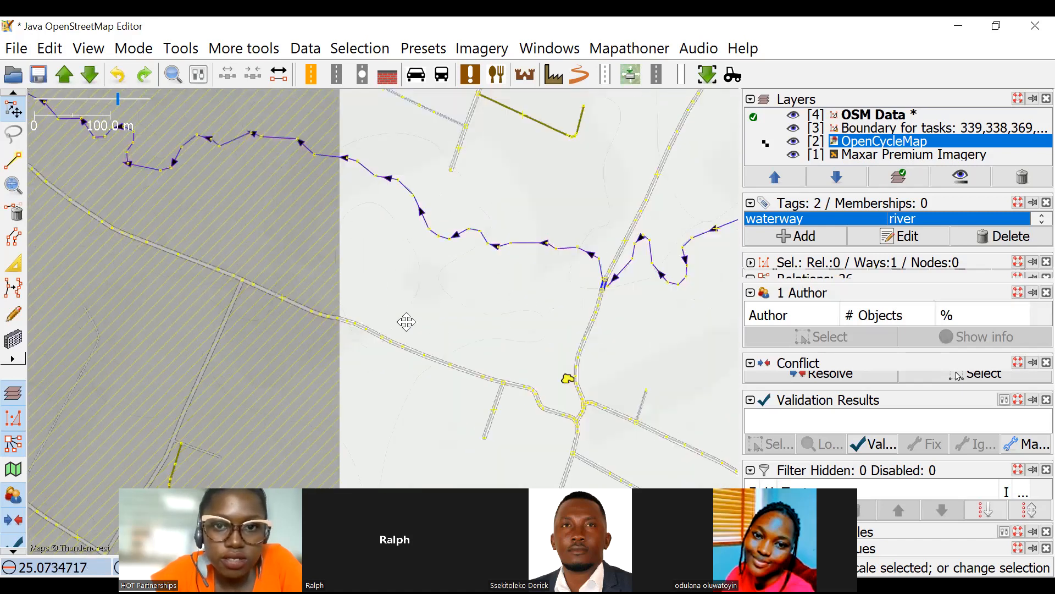
scroll(471, 302, down, 2)
scroll(464, 257, down, 1)
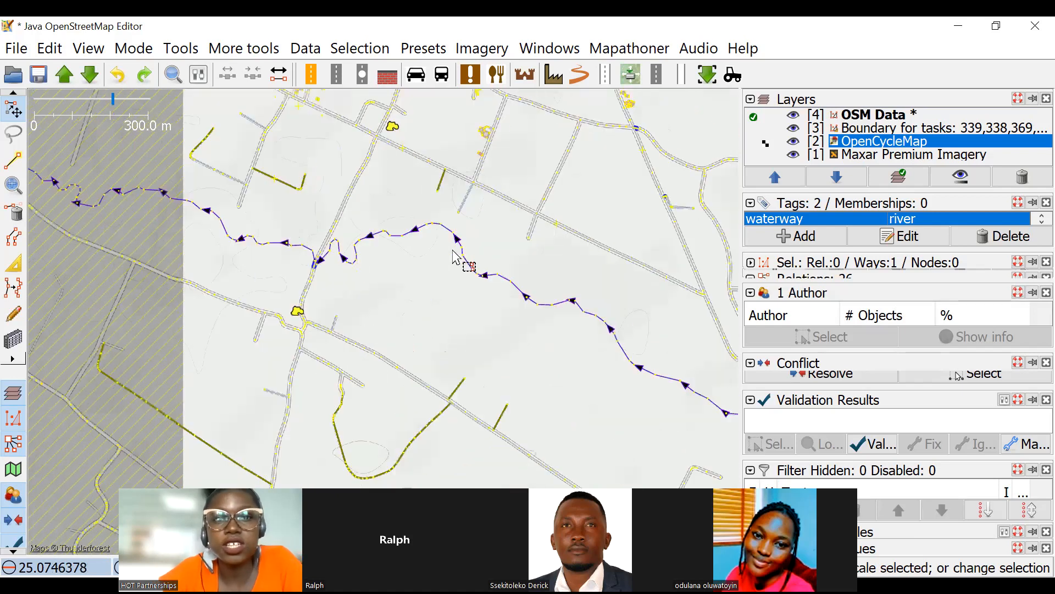
Select the winding stream east of the road crossing and check its waterway tag and direction arrows.
scroll(461, 208, up, 2)
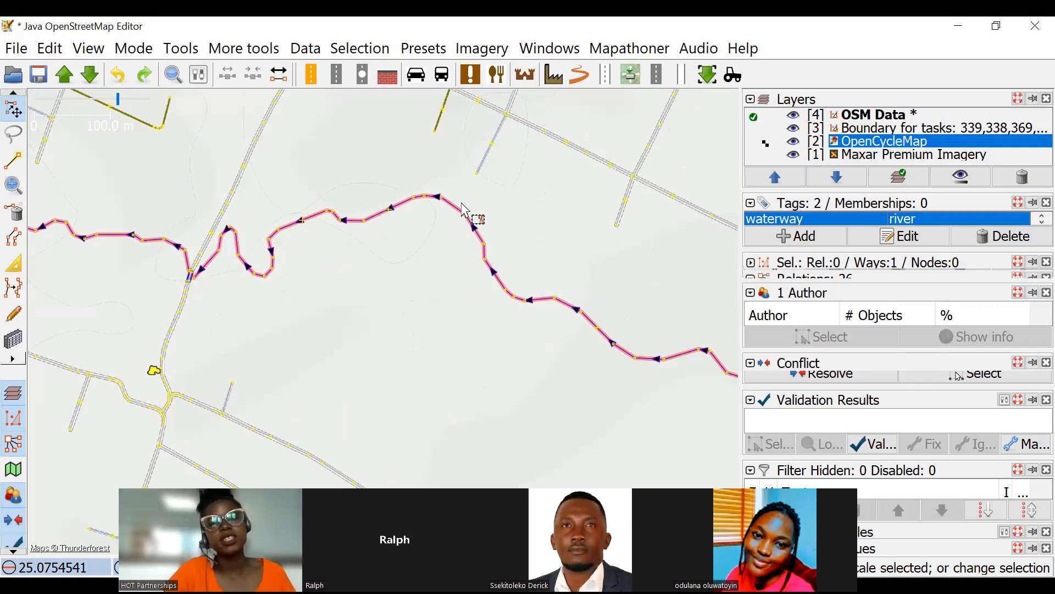
click(413, 196)
click(430, 202)
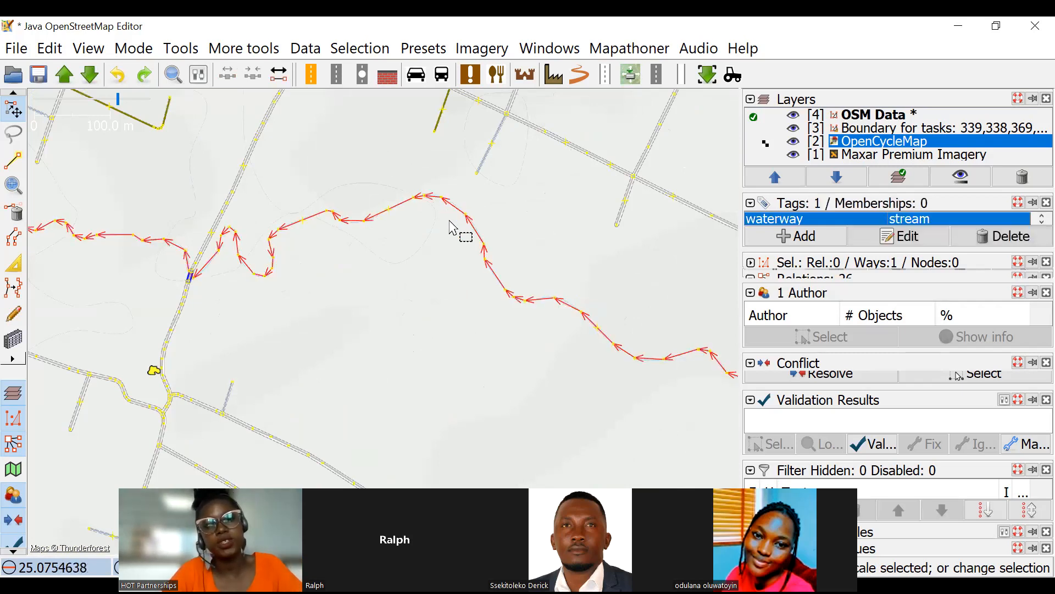
Try to reverse the direction of the selected stream.
key(g)
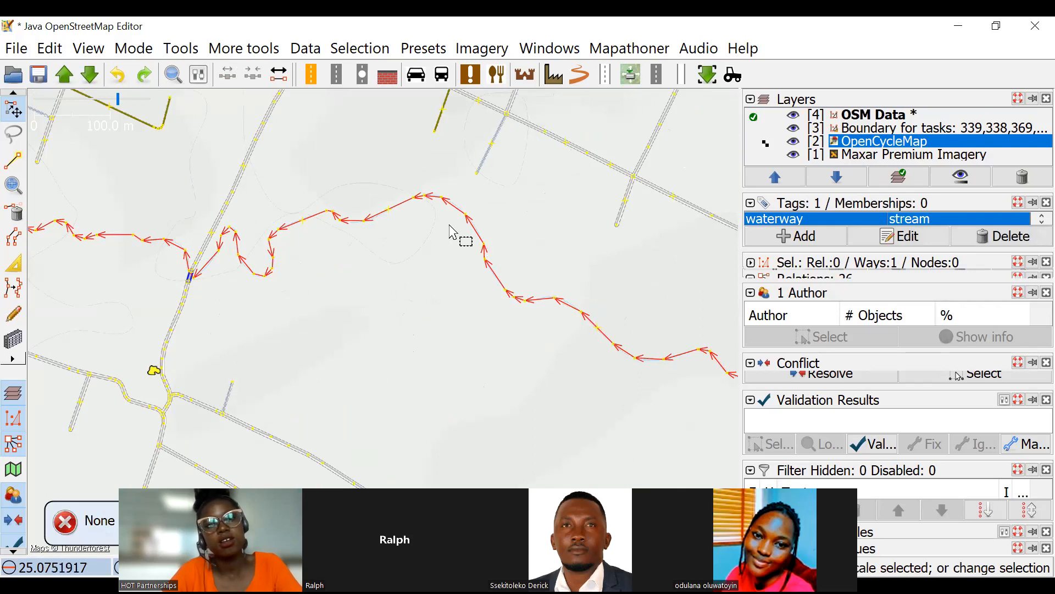
key(r)
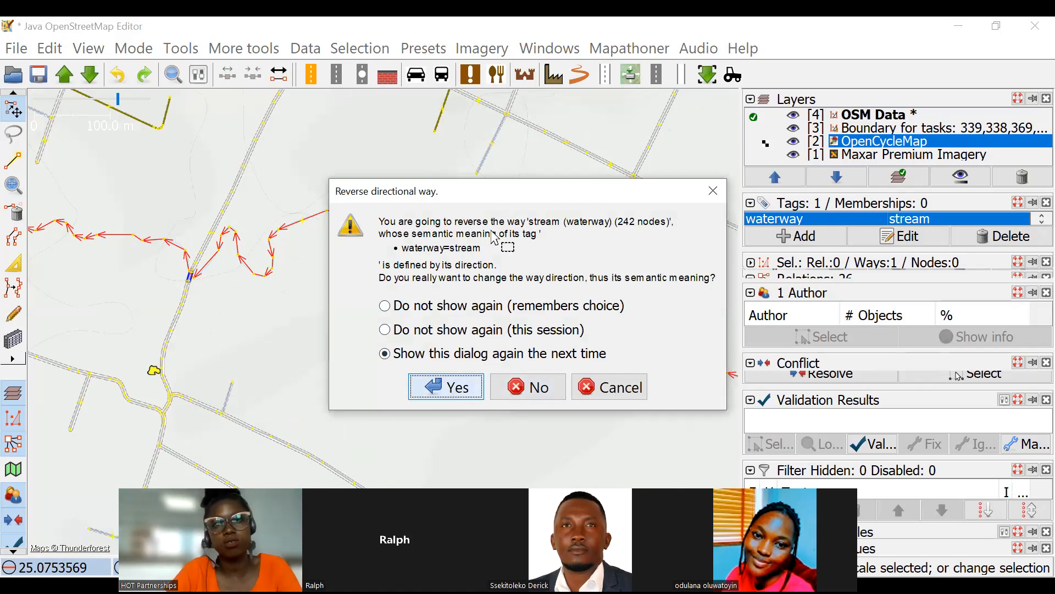
key(Return)
Remove the OpenCycleMap layer and review the full extent of the waterways over the Maxar Premium Imagery.
scroll(527, 231, up, 3)
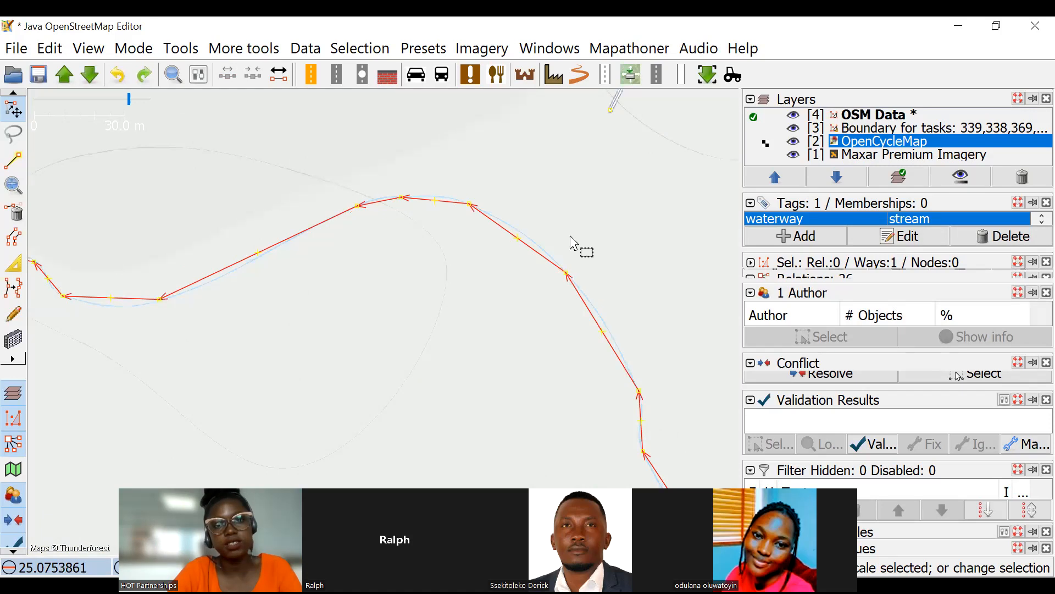
click(1023, 178)
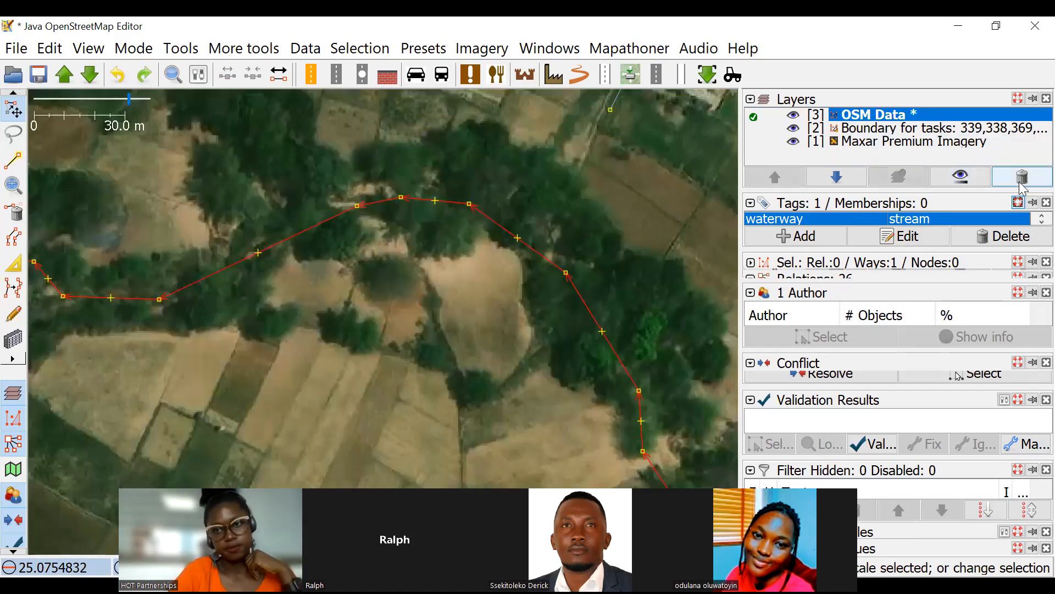
scroll(445, 243, down, 4)
scroll(476, 245, down, 5)
scroll(389, 305, down, 2)
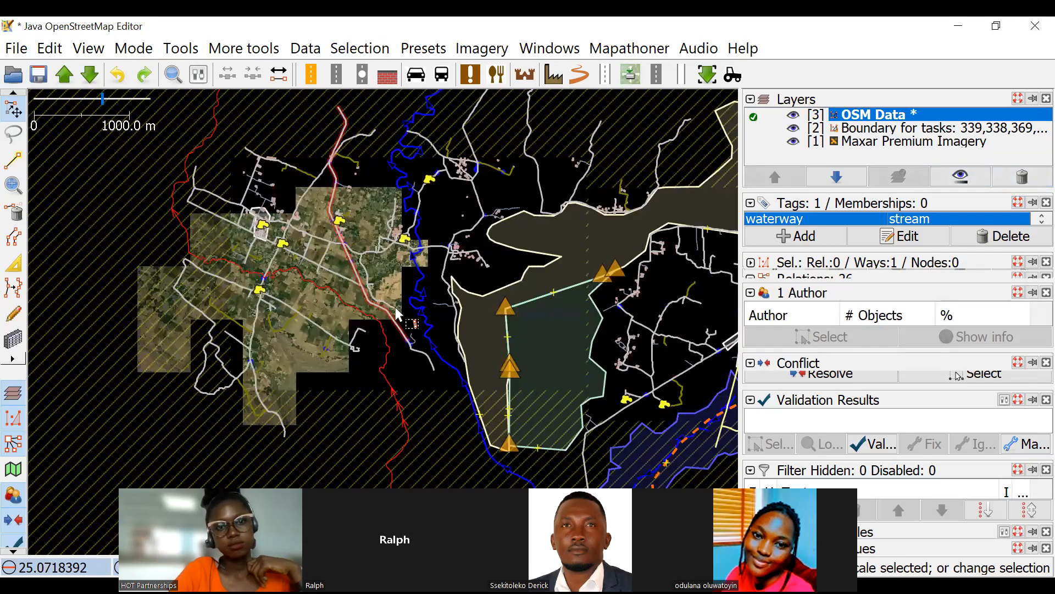
scroll(395, 306, down, 2)
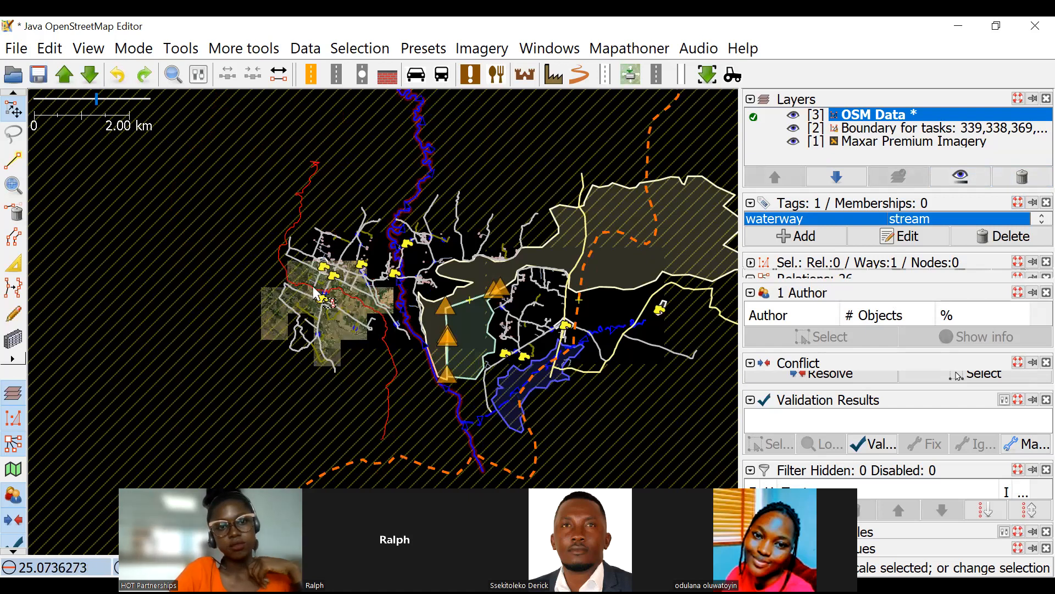
Examine the selected stream and its road bridge on the Maxar Premium Imagery.
scroll(316, 288, up, 2)
drag(410, 351, 457, 330)
scroll(522, 251, down, 1)
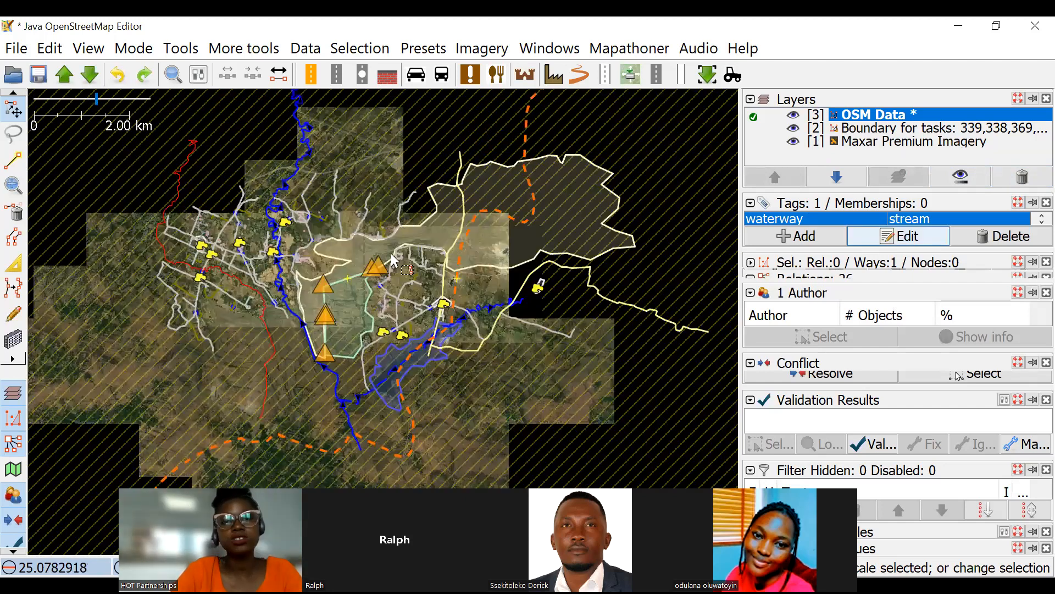
scroll(522, 251, up, 2)
drag(357, 224, 517, 250)
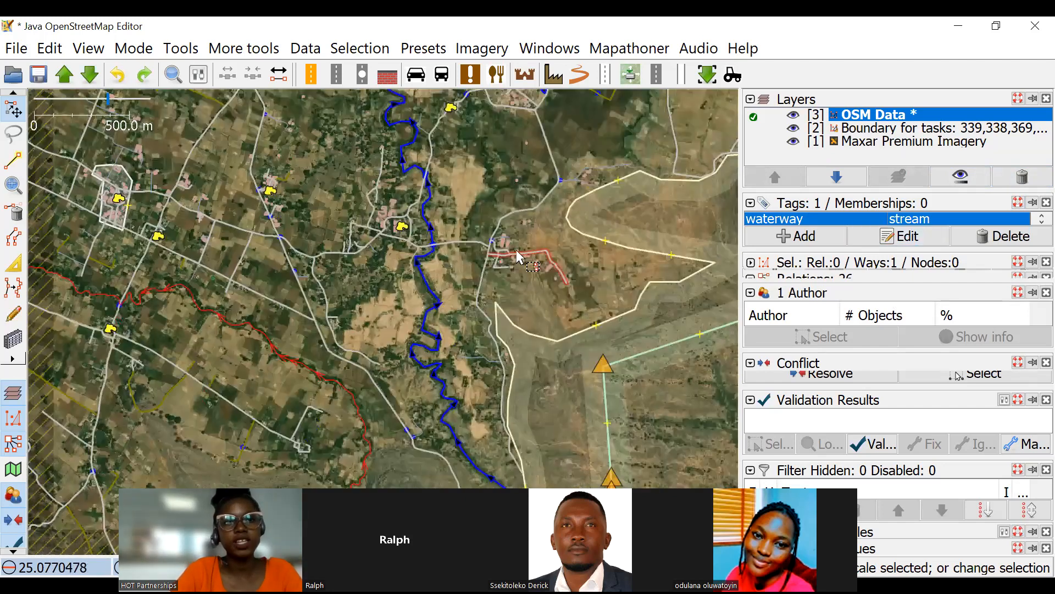
scroll(285, 265, up, 1)
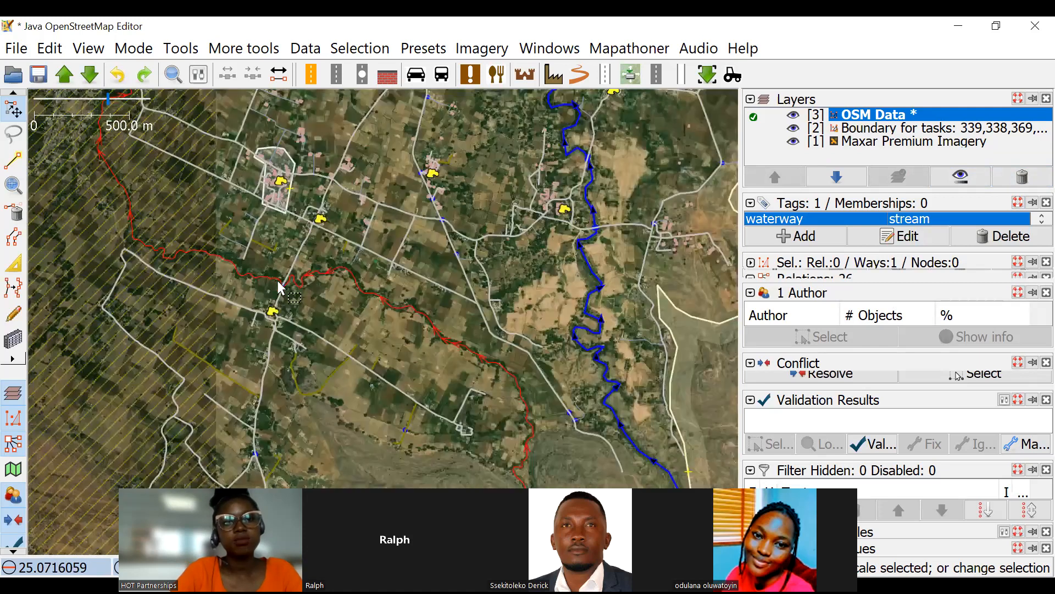
scroll(362, 297, up, 2)
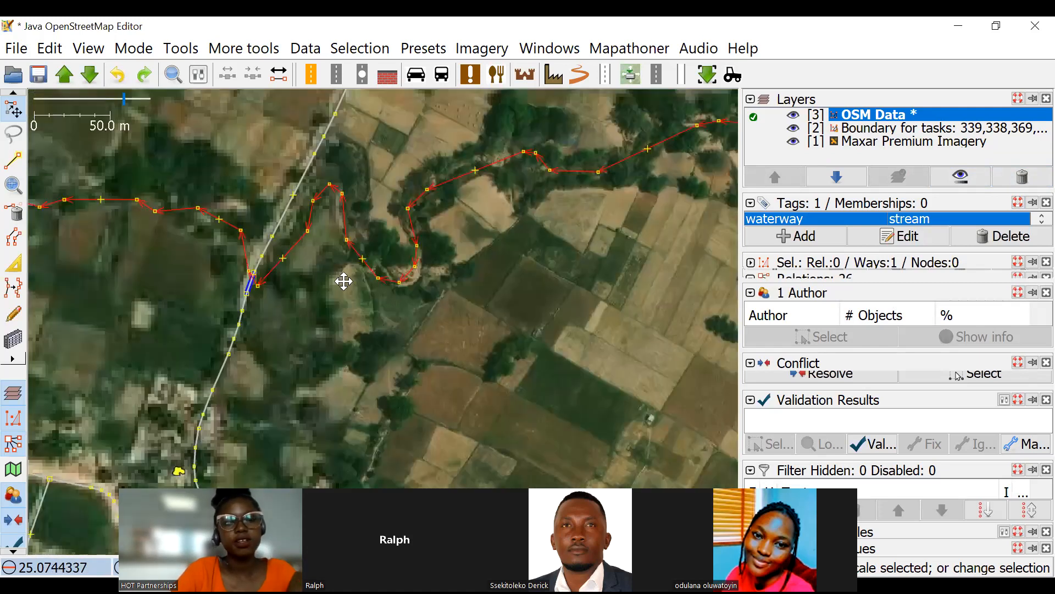
Download the OpenStreetMap data for a small rectangular area south of NH35 into a new layer.
scroll(343, 281, down, 1)
scroll(375, 251, down, 2)
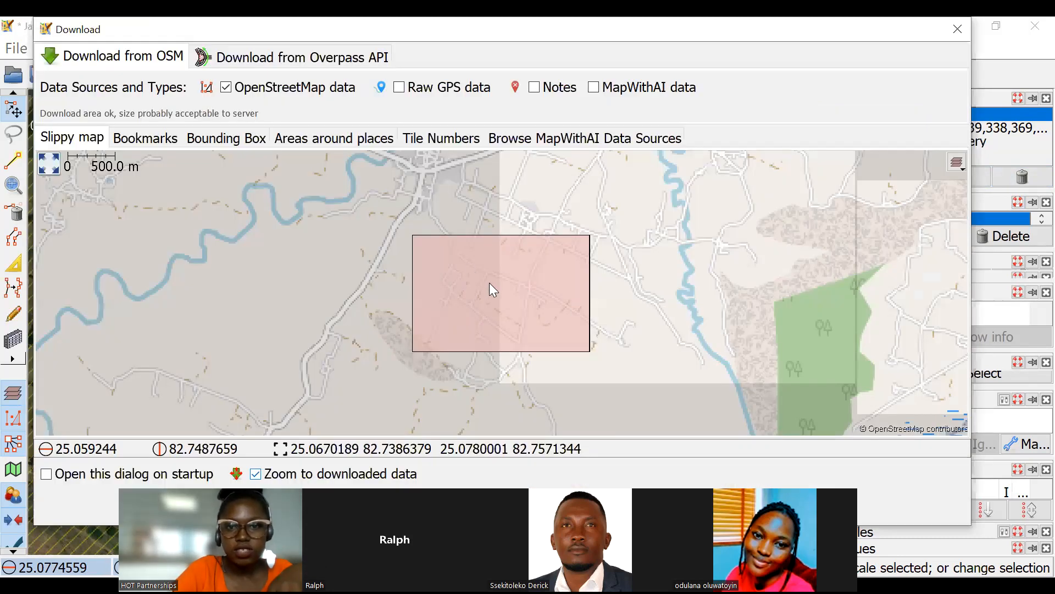
drag(470, 266, 508, 288)
scroll(413, 408, down, 1)
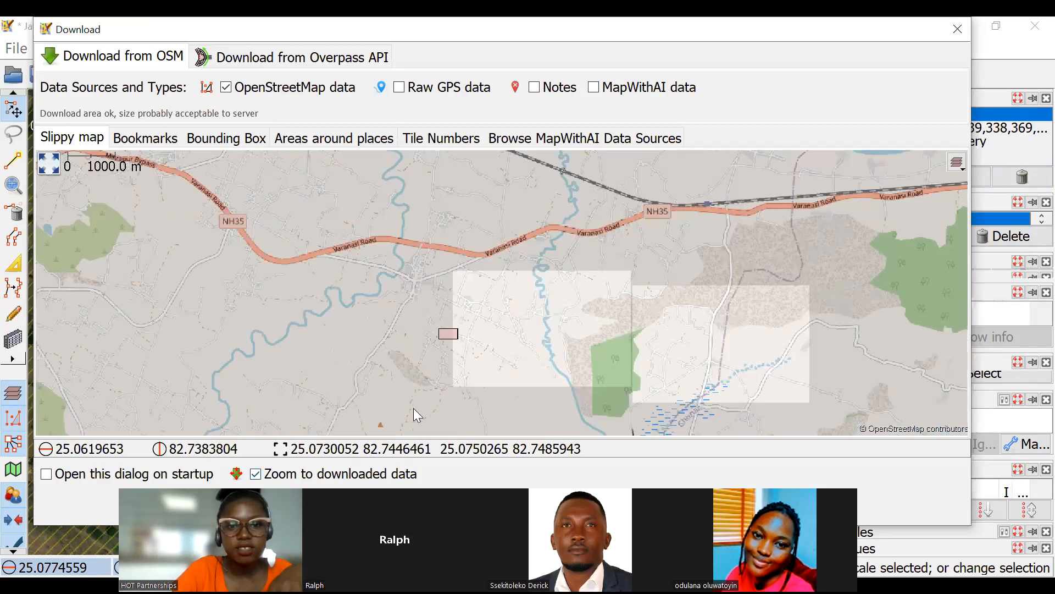
scroll(414, 408, down, 2)
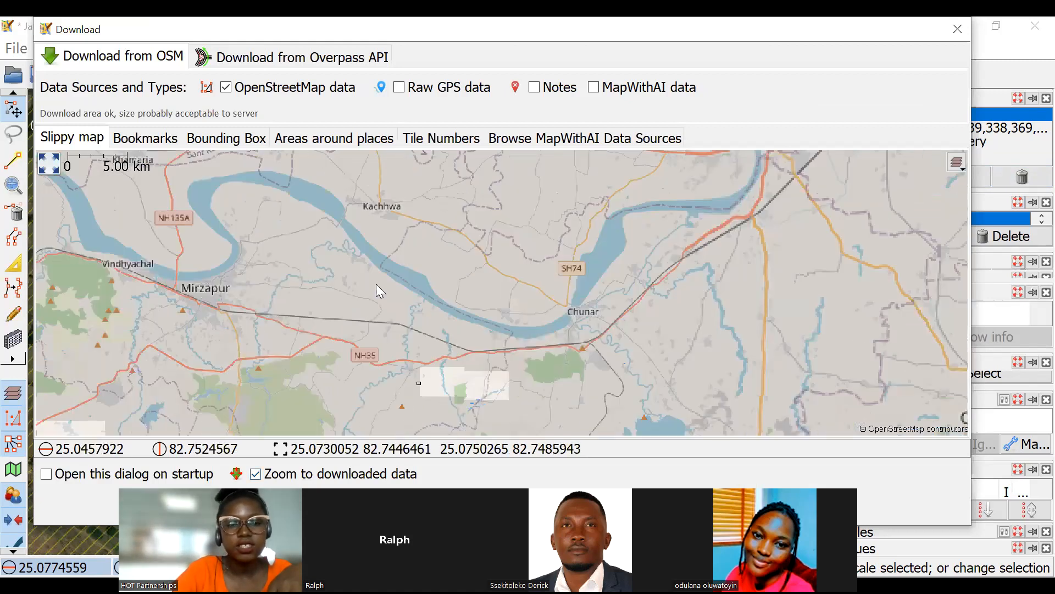
key(Return)
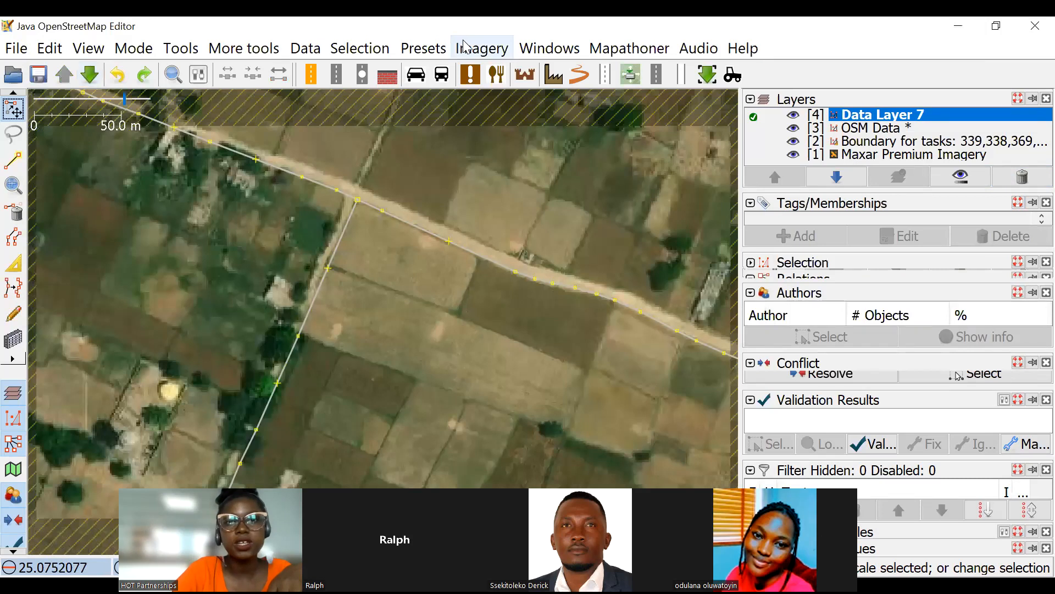
Add the OpenCycleMap layer and examine the road junction in the downloaded area against it.
click(465, 47)
click(466, 348)
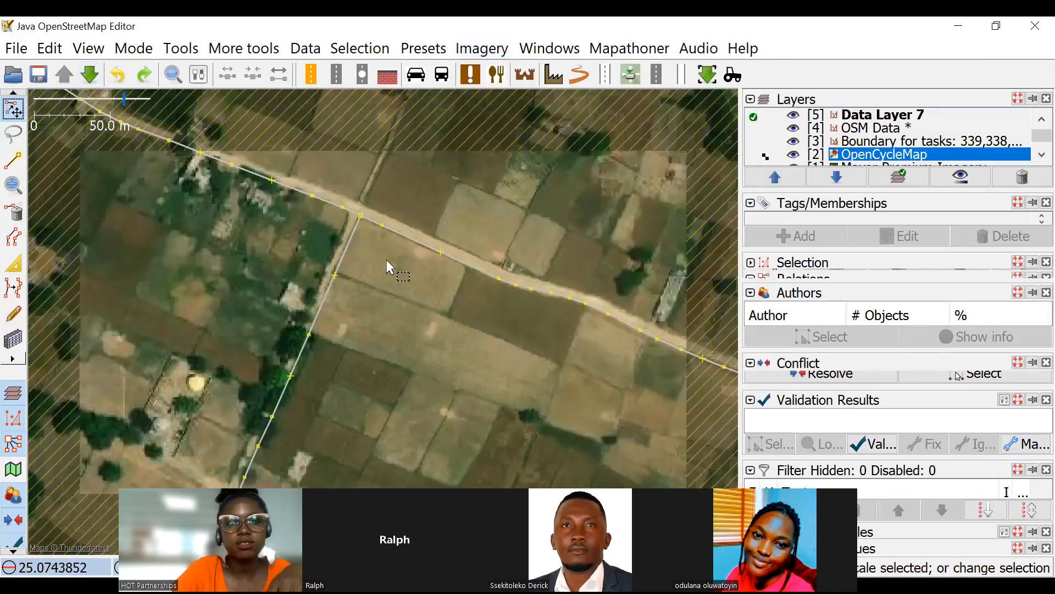
drag(437, 329, 427, 263)
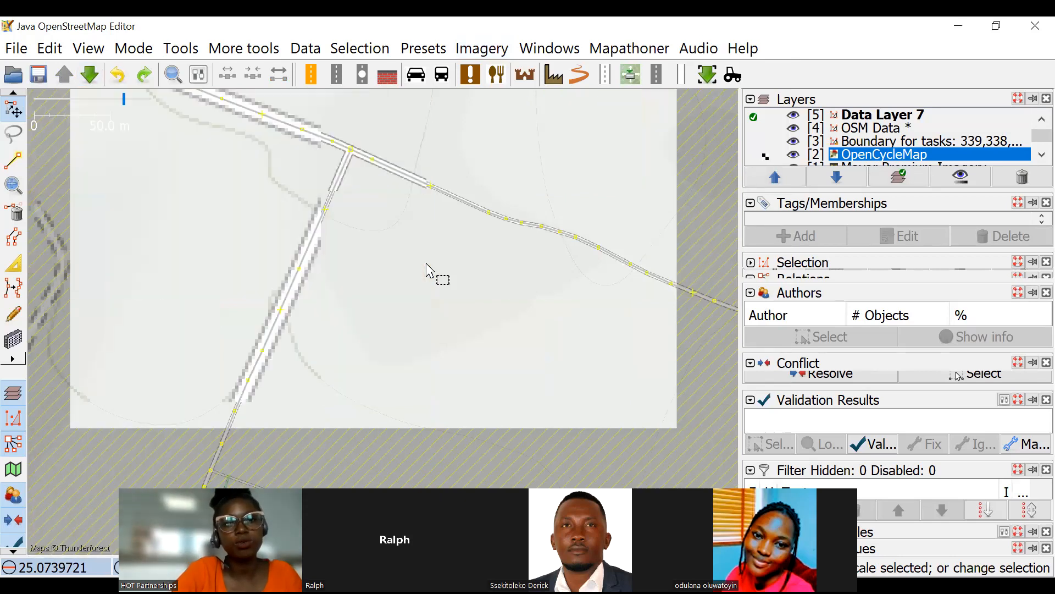
scroll(347, 321, down, 5)
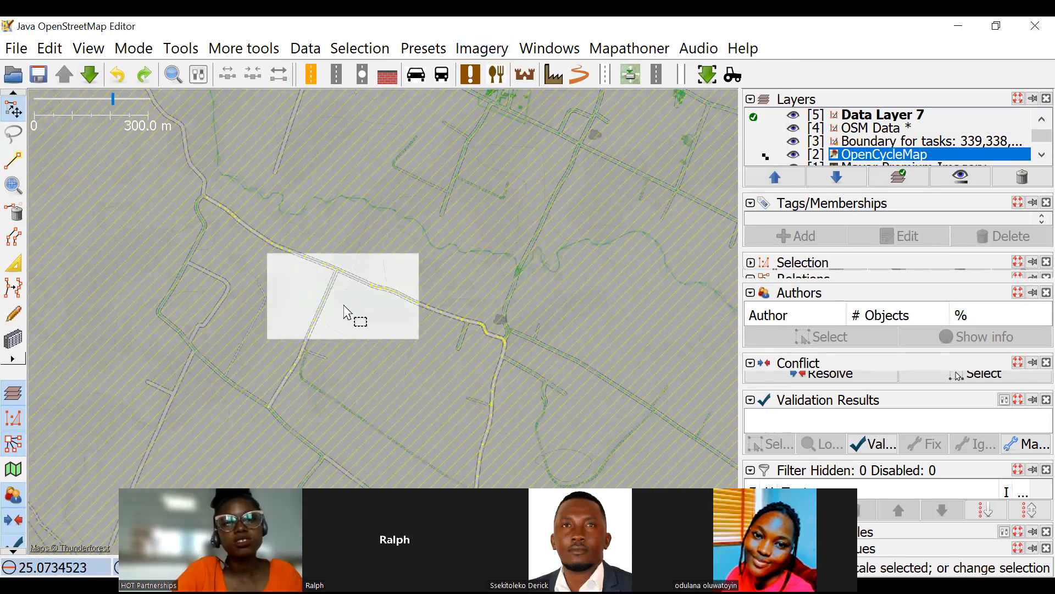
scroll(351, 385, up, 5)
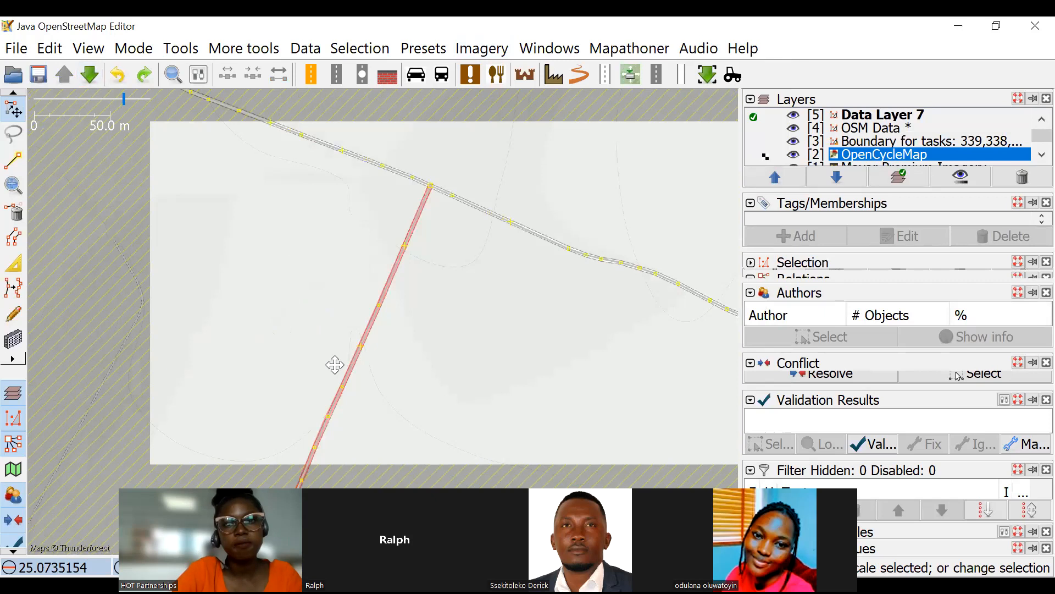
scroll(440, 352, down, 5)
scroll(447, 330, up, 5)
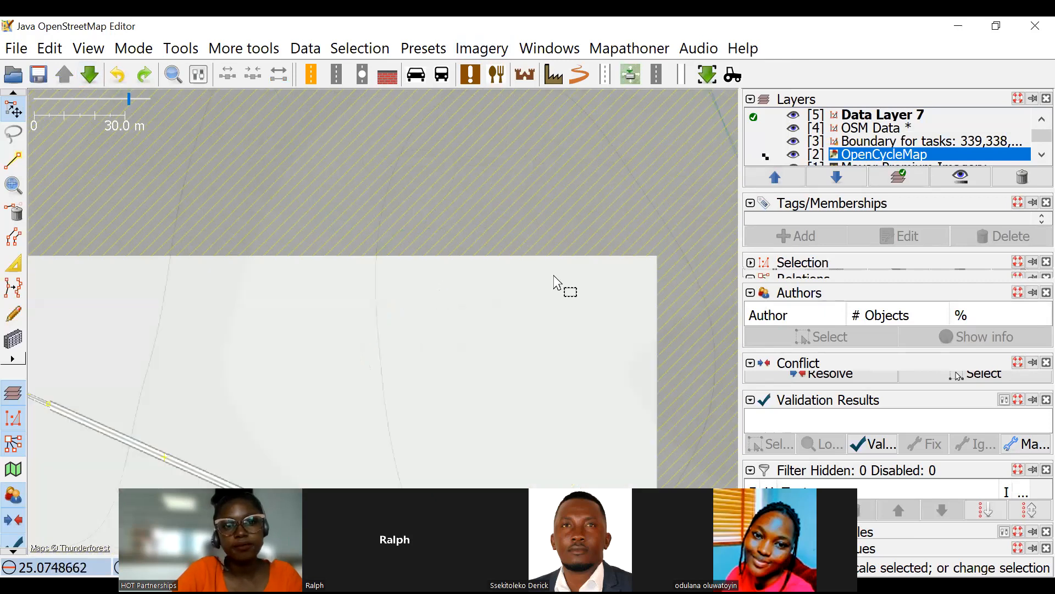
scroll(530, 301, down, 2)
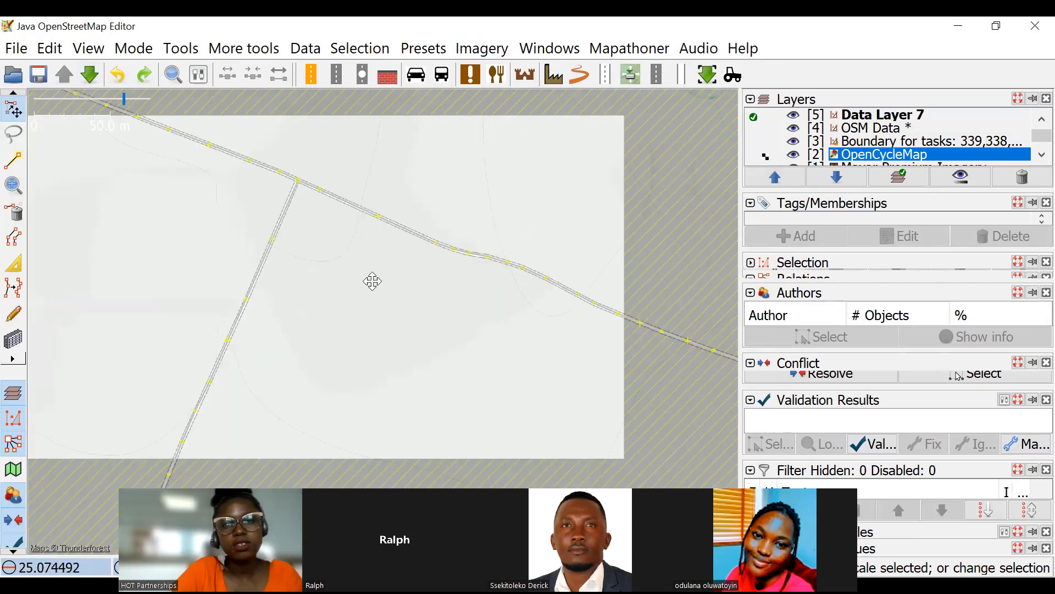
scroll(370, 281, down, 3)
Remove the OpenCycleMap layer and the newly downloaded Data Layer 7.
click(1020, 177)
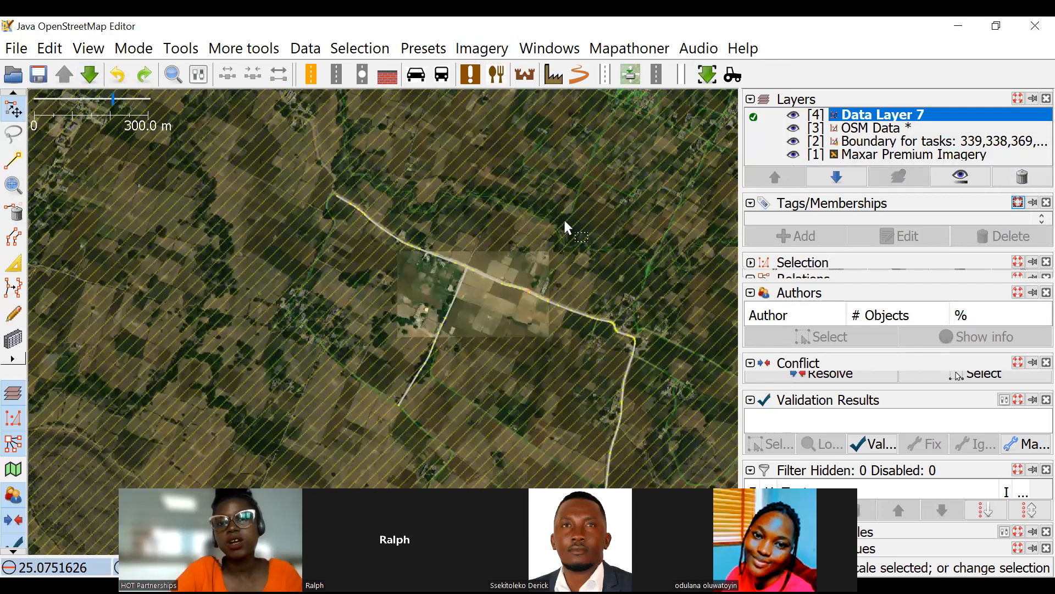
drag(584, 249, 565, 221)
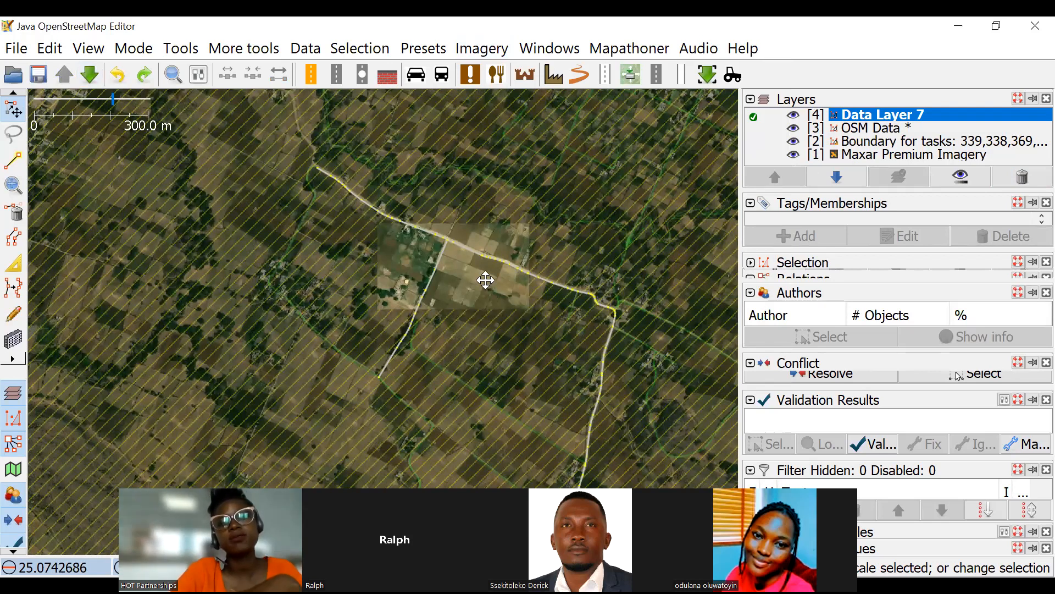
drag(485, 280, 442, 269)
click(1011, 174)
drag(479, 230, 449, 256)
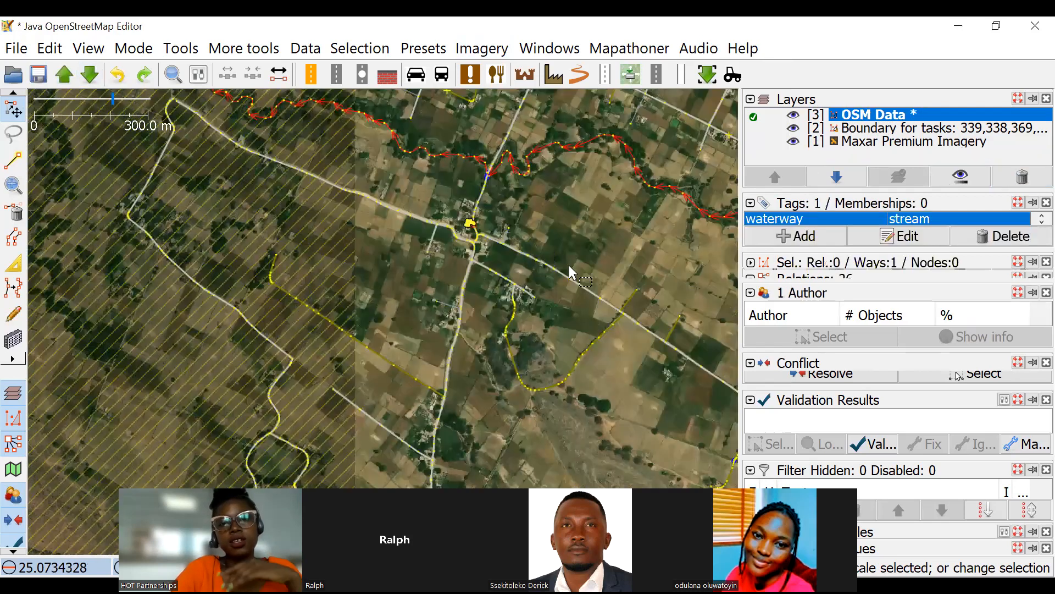
Deselect the stream and review the waterways, roads and surrounding land areas across the OSM Data layer.
drag(569, 264, 433, 231)
scroll(433, 231, down, 2)
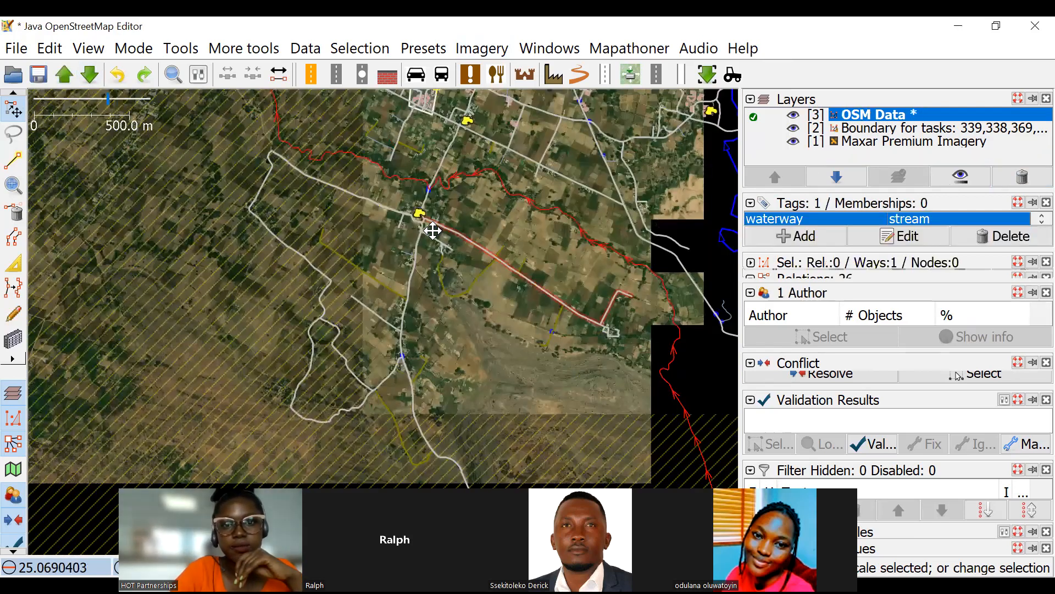
drag(433, 230, 404, 250)
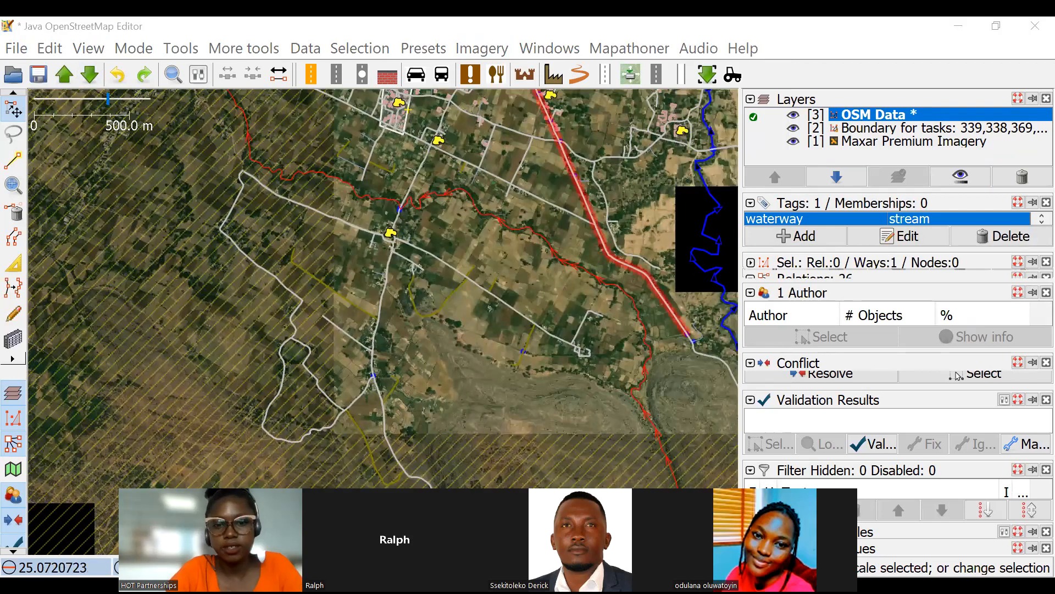
drag(487, 249, 394, 306)
click(478, 280)
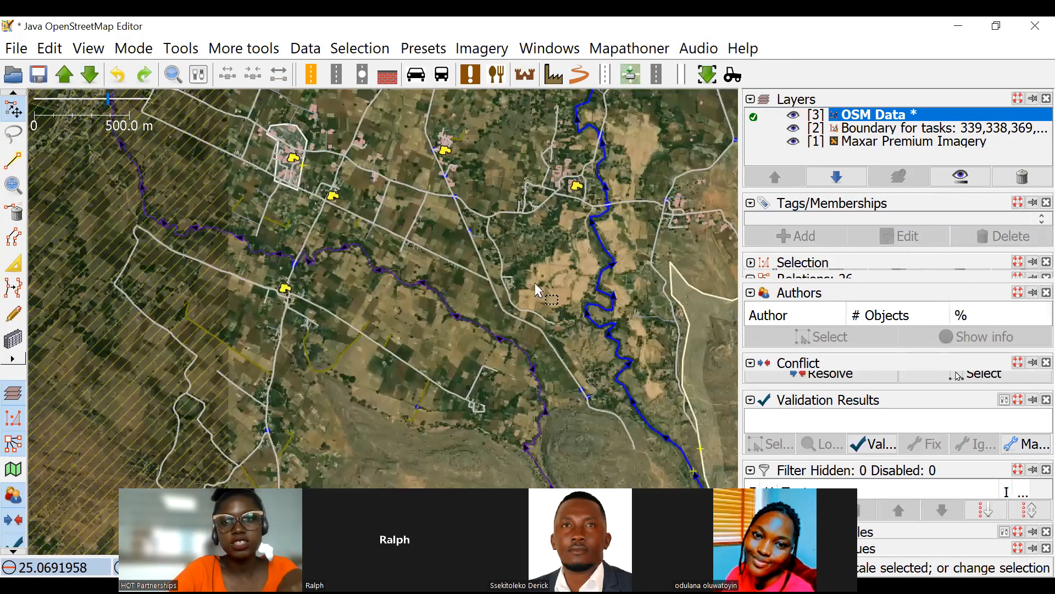
drag(648, 231, 528, 289)
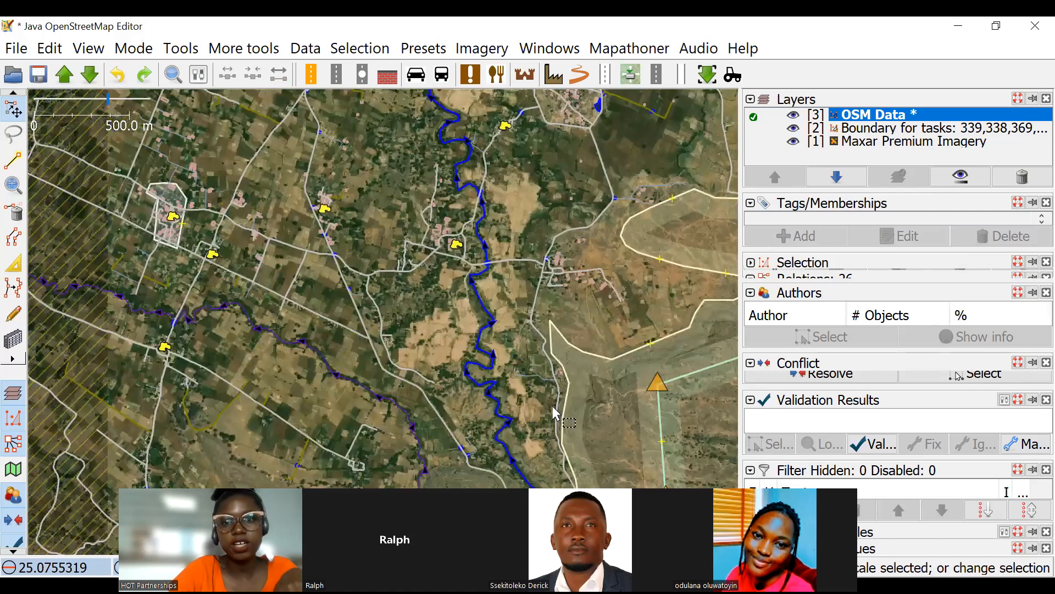
scroll(415, 297, up, 2)
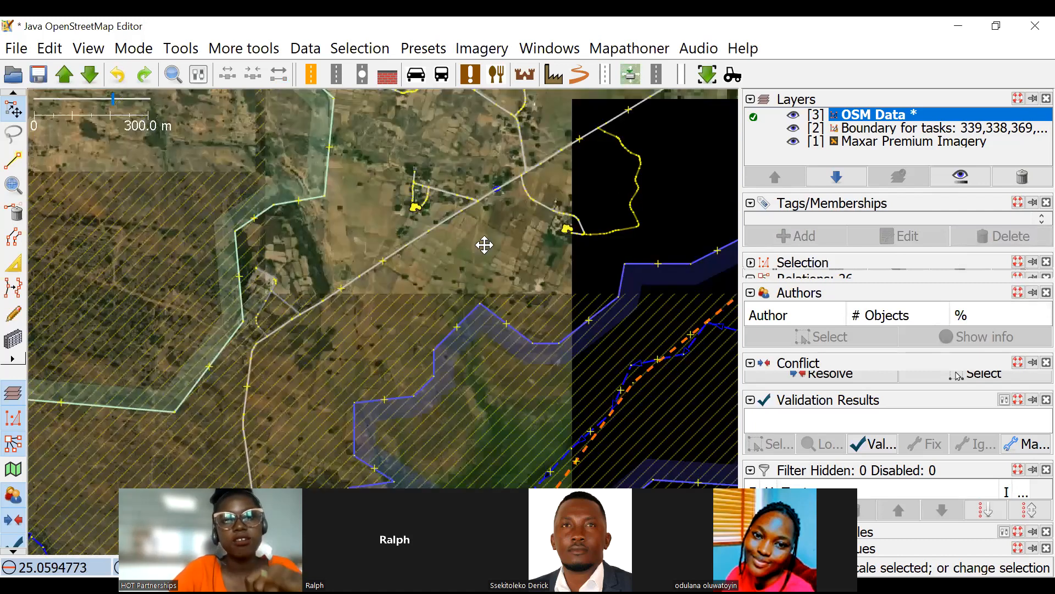
drag(549, 287, 498, 313)
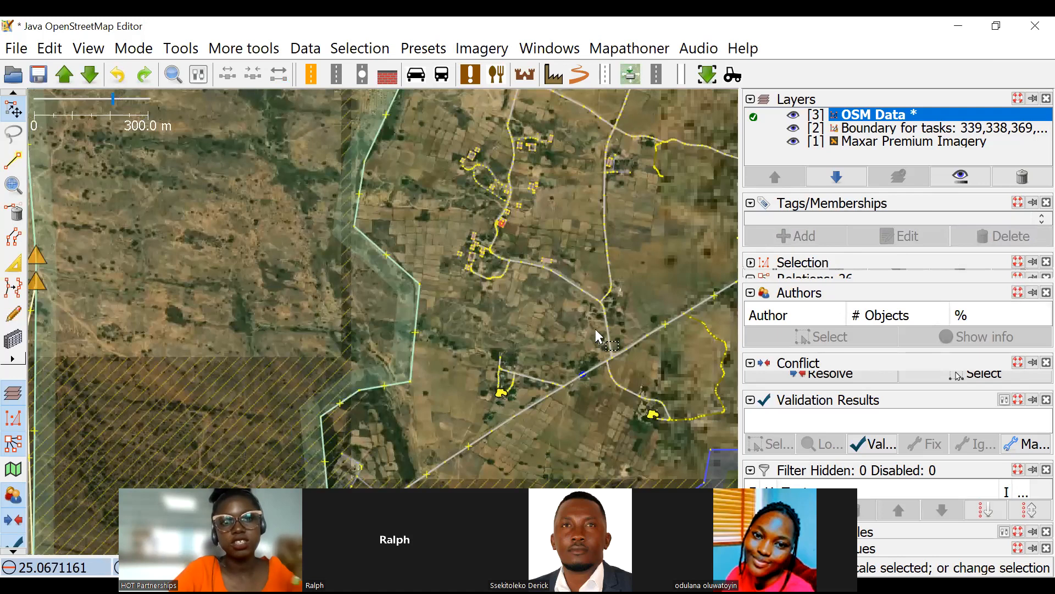
drag(296, 143, 588, 384)
drag(238, 142, 525, 254)
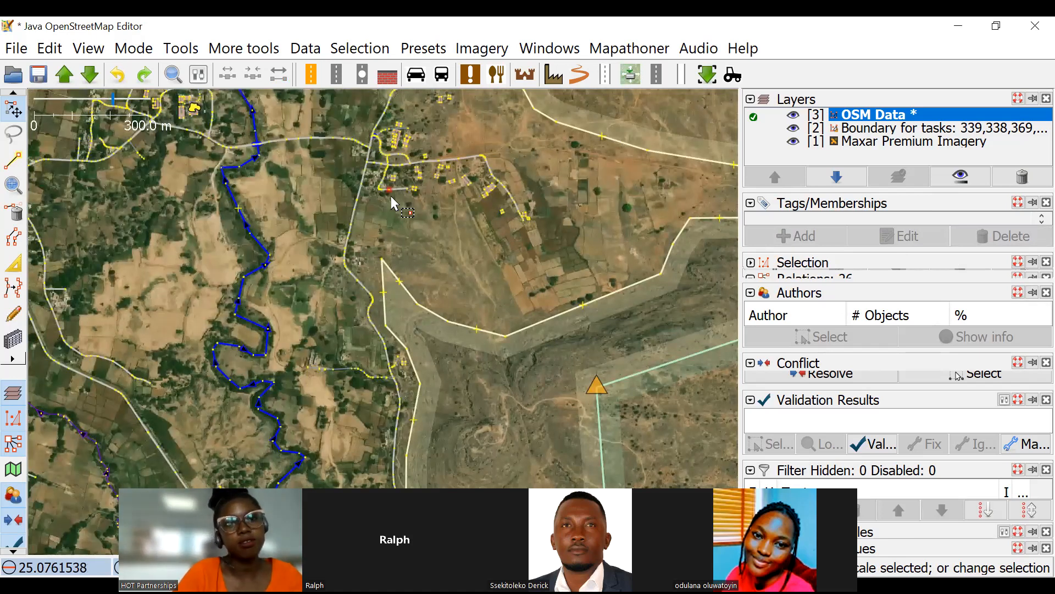
scroll(524, 195, down, 4)
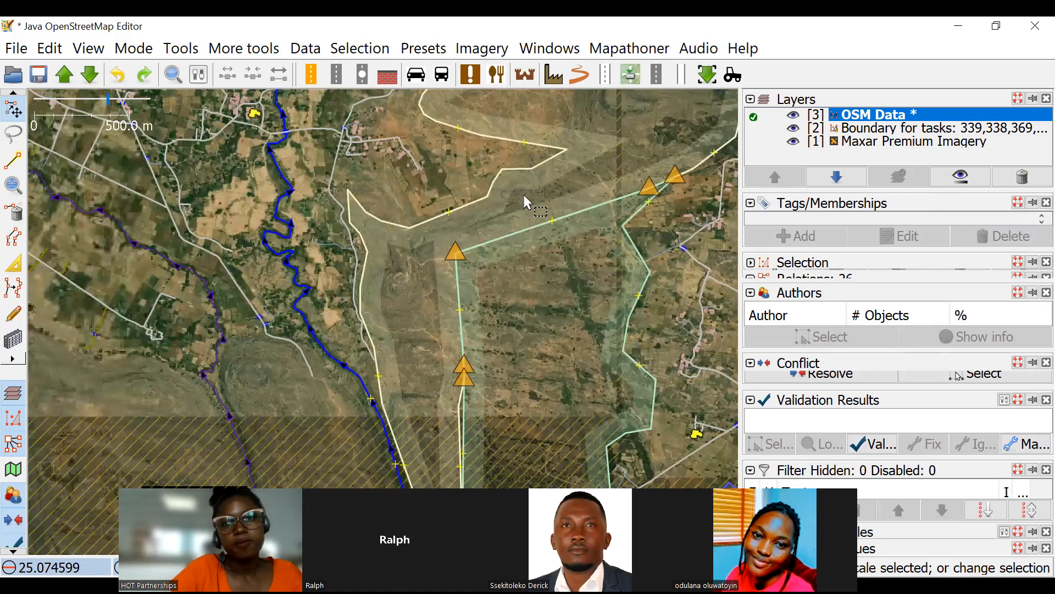
scroll(502, 253, down, 2)
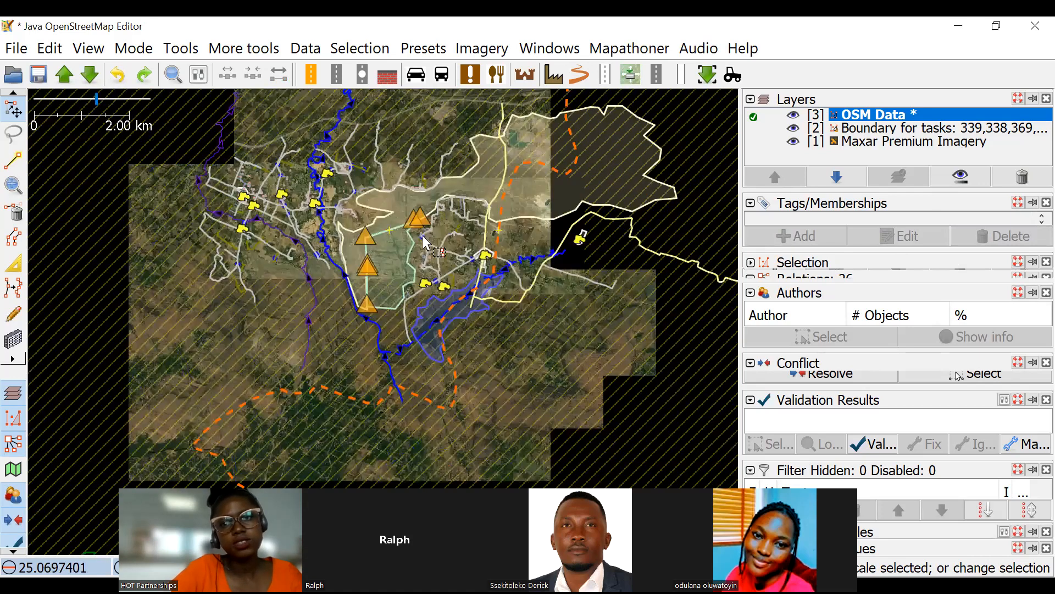
Select the river feeding the reservoir, check its waterway tag and look up the waterway key for a new tag.
scroll(624, 250, up, 4)
scroll(616, 270, up, 2)
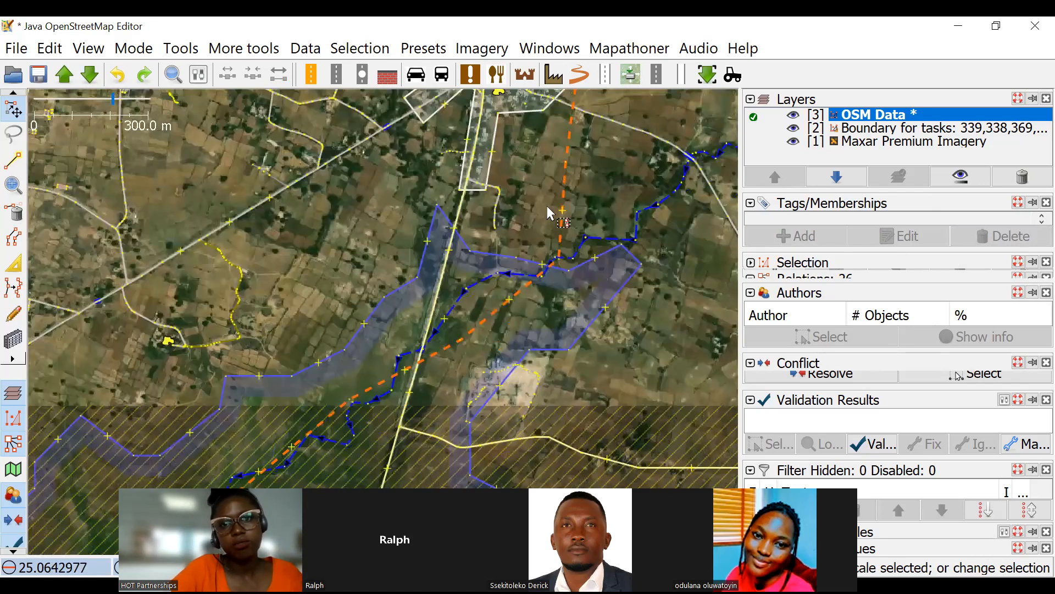
scroll(546, 205, up, 5)
click(599, 193)
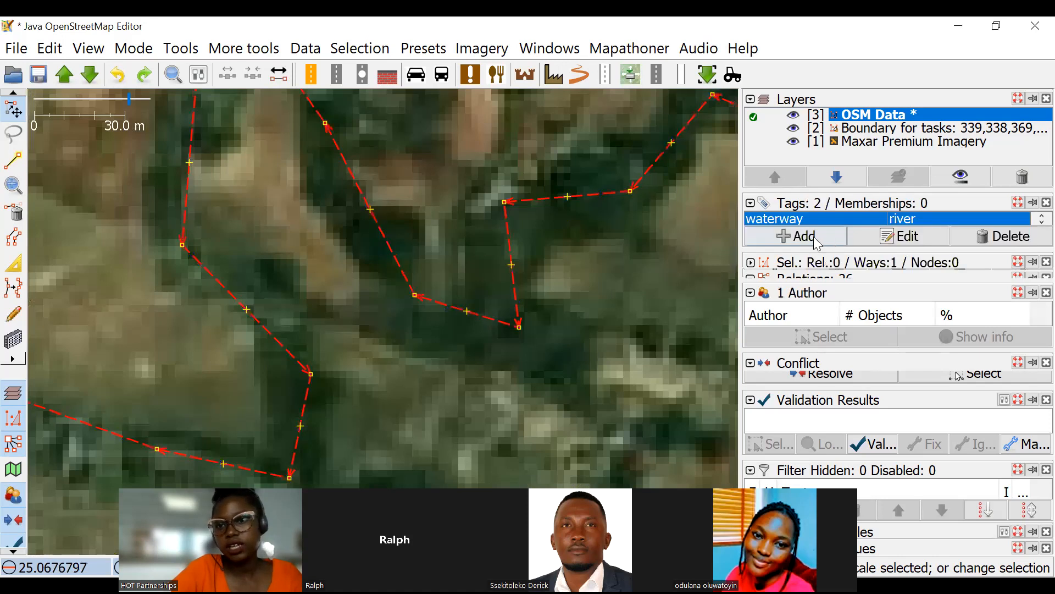
key(alt+a)
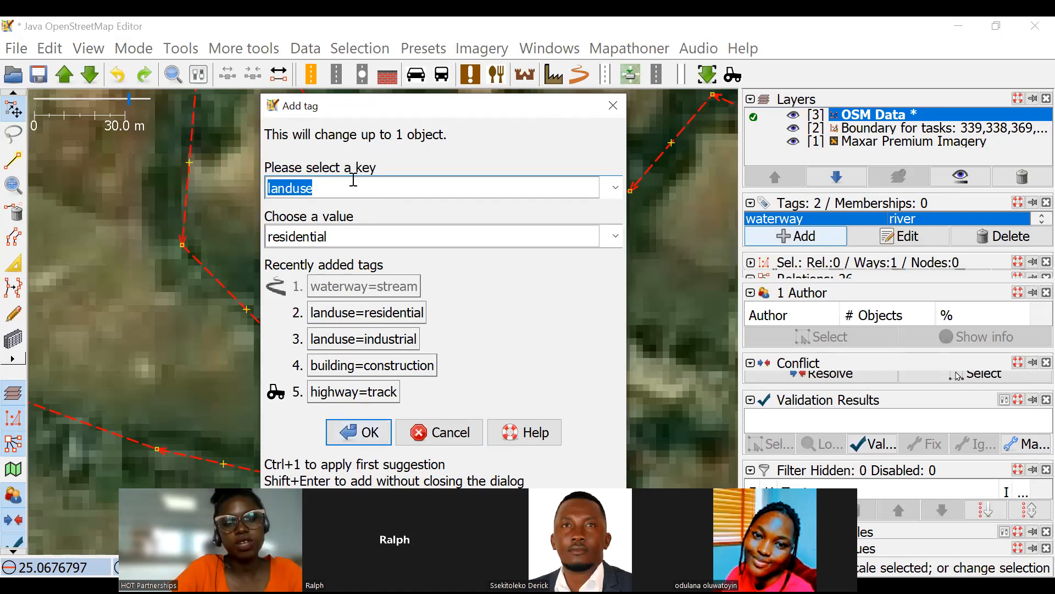
text(w)
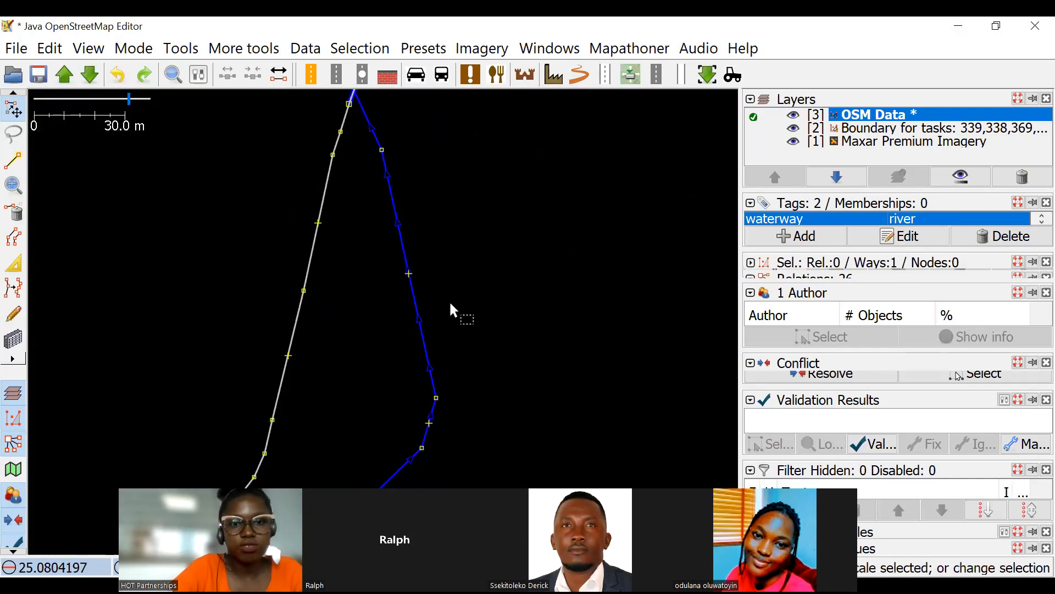
Start drawing a riverbank outline at the road bridge and trace it southward along the river's west bank.
scroll(450, 303, down, 2)
scroll(416, 236, up, 2)
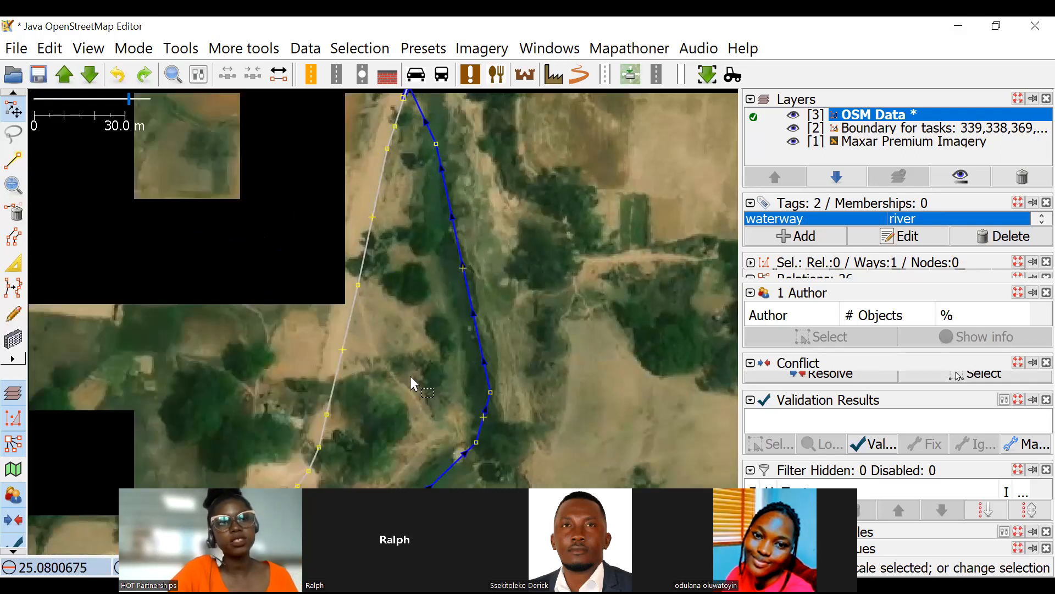
click(14, 160)
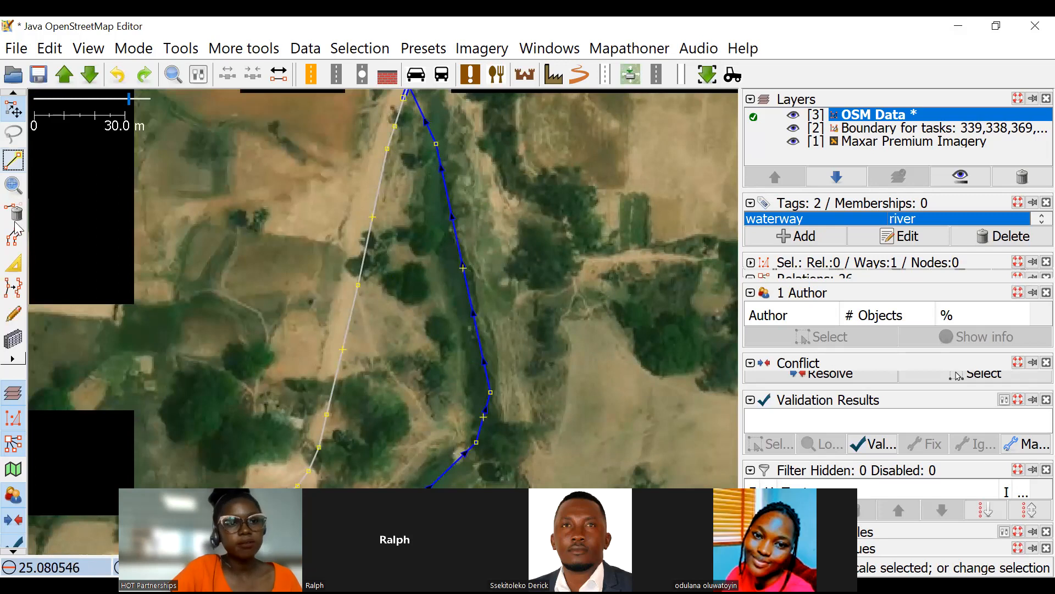
click(13, 161)
drag(358, 136, 327, 189)
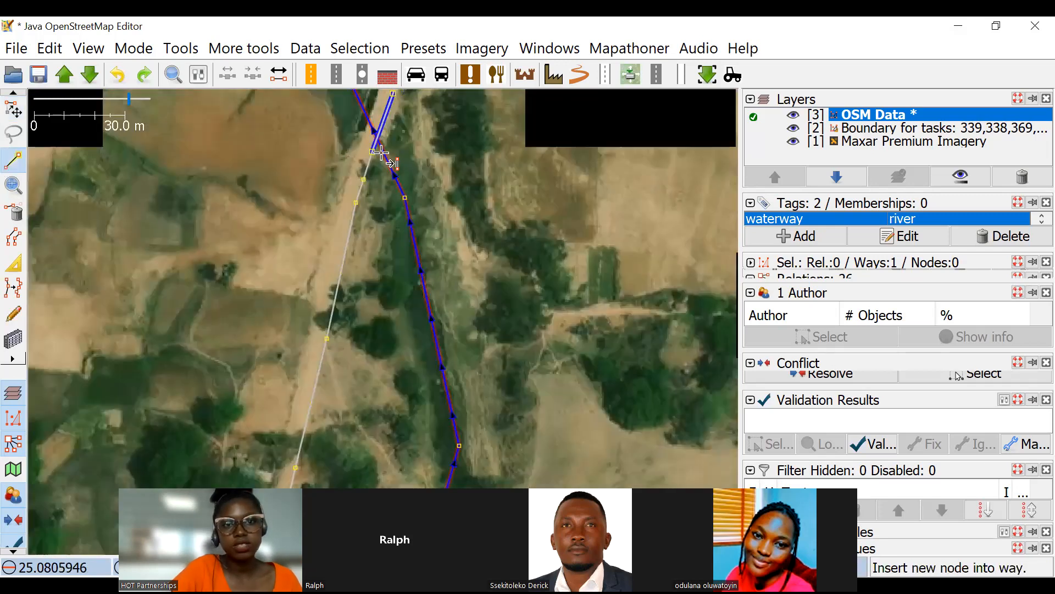
click(338, 120)
click(400, 242)
click(394, 344)
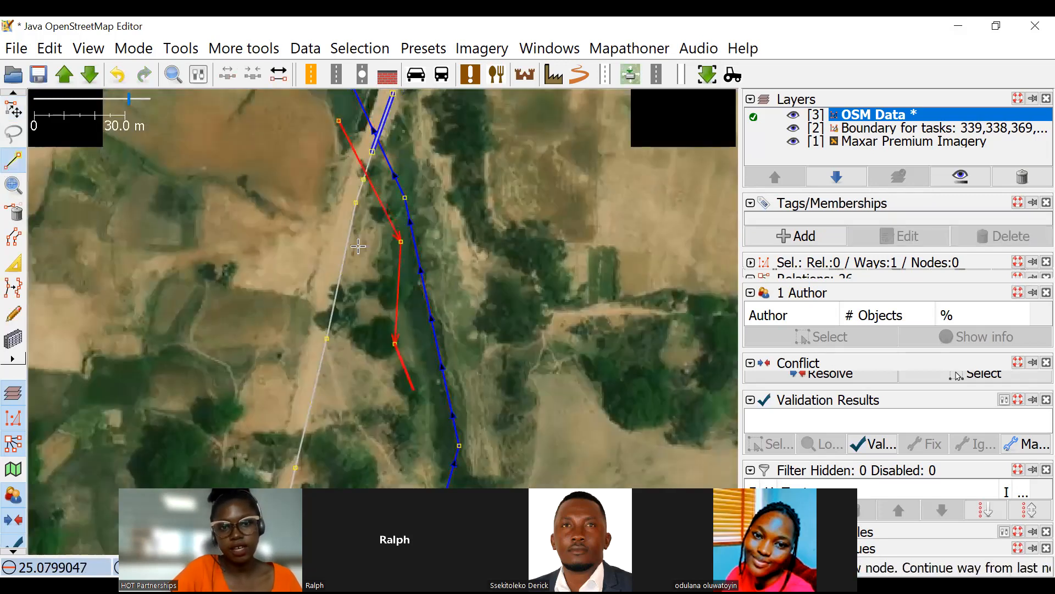
click(417, 399)
Extend the outline south along the west bank, across the river at the bend, and back onto the east bank.
drag(417, 399, 360, 153)
click(343, 253)
click(315, 276)
click(368, 311)
click(394, 264)
click(421, 199)
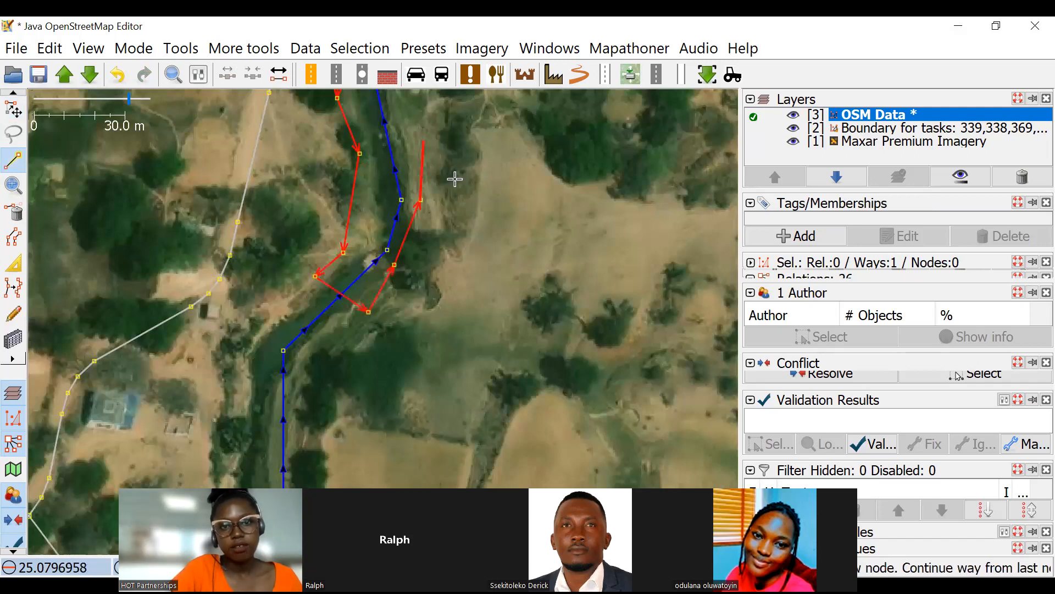
Trace the river's east bank northward past the road bridge and close the outline at its starting node.
drag(455, 179, 549, 449)
click(488, 330)
click(455, 179)
click(425, 131)
click(388, 109)
click(375, 146)
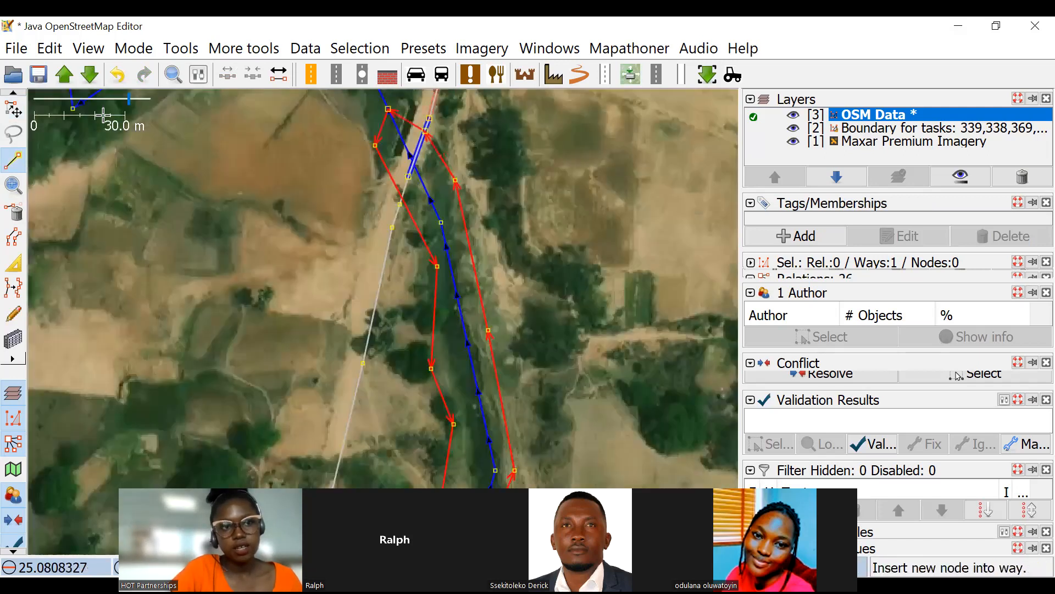
Move the riverbank outline's northern starting node off the river centreline to the east.
click(11, 111)
scroll(391, 272, up, 5)
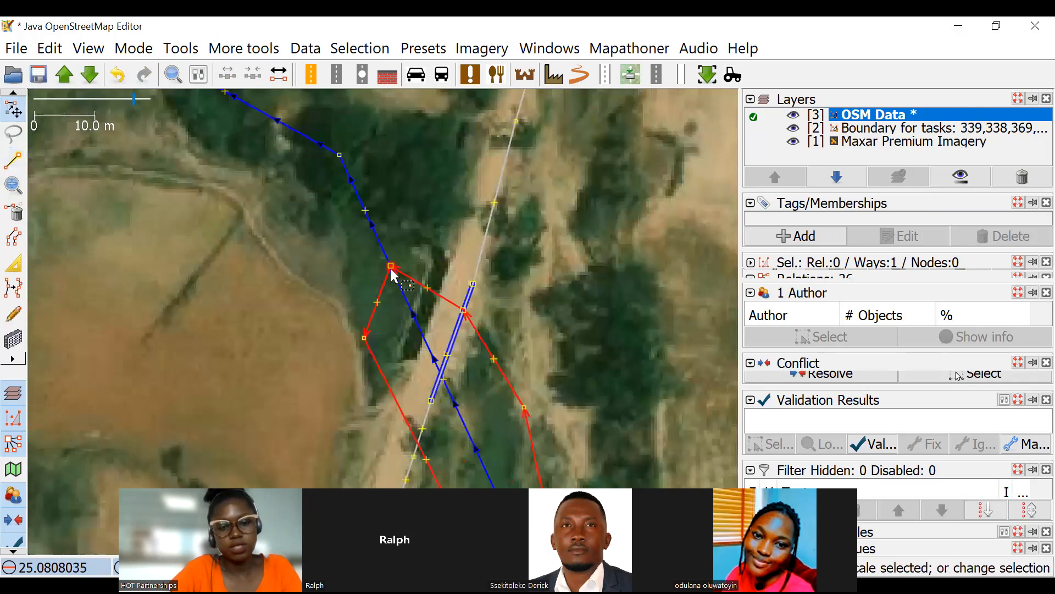
drag(391, 268, 407, 261)
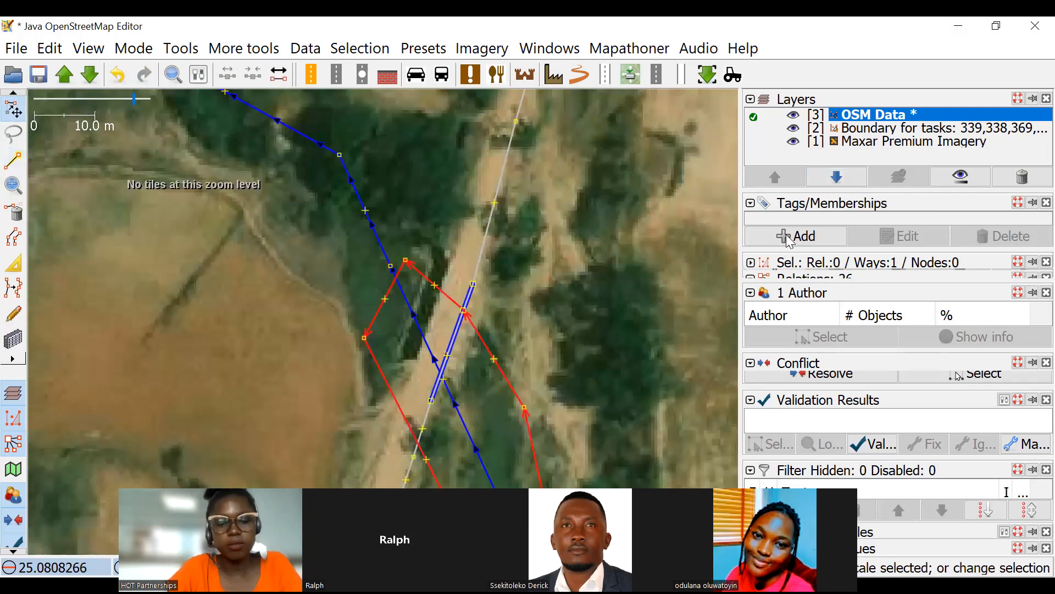
Tag the closed outline as waterway=riverbank.
key(alt+a)
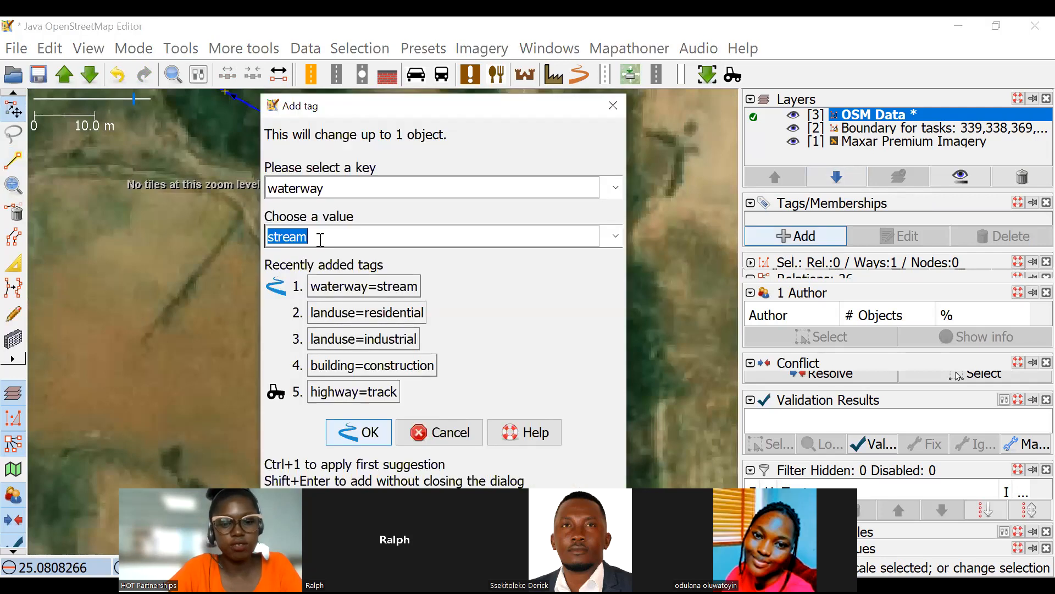
text(ri)
key(BackSpace)
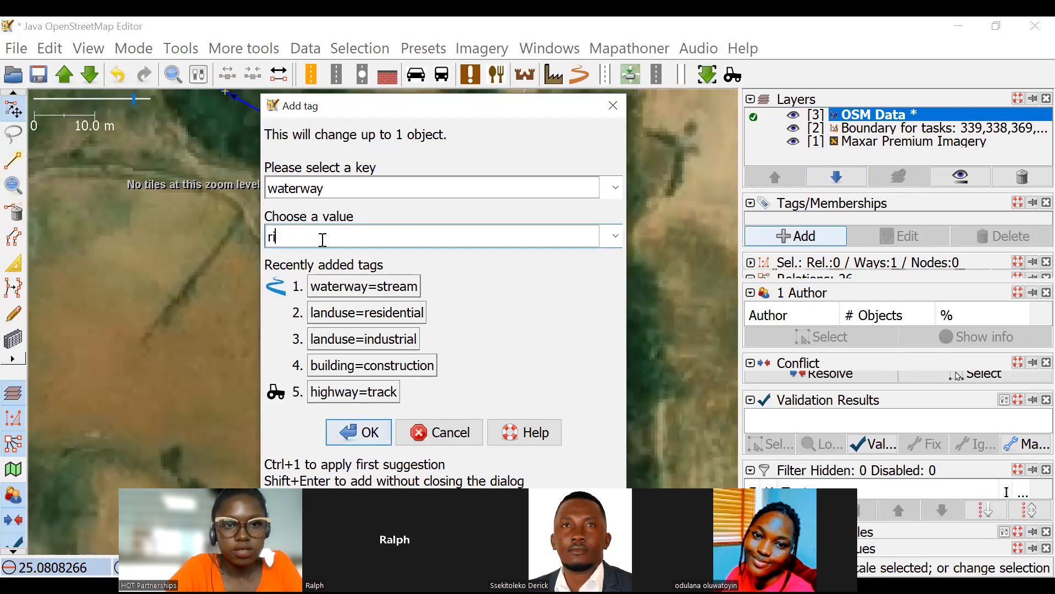
text(ver)
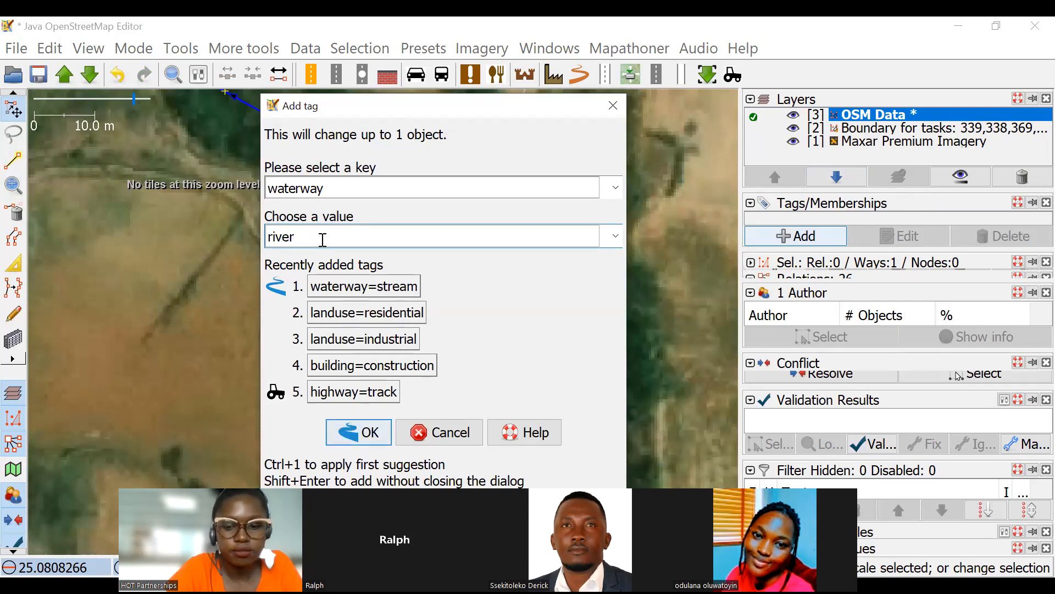
click(370, 426)
Review the tagged riverbank outline down to the river bend and delete it, keeping the river centreline.
click(557, 260)
scroll(556, 260, down, 2)
drag(643, 487, 491, 221)
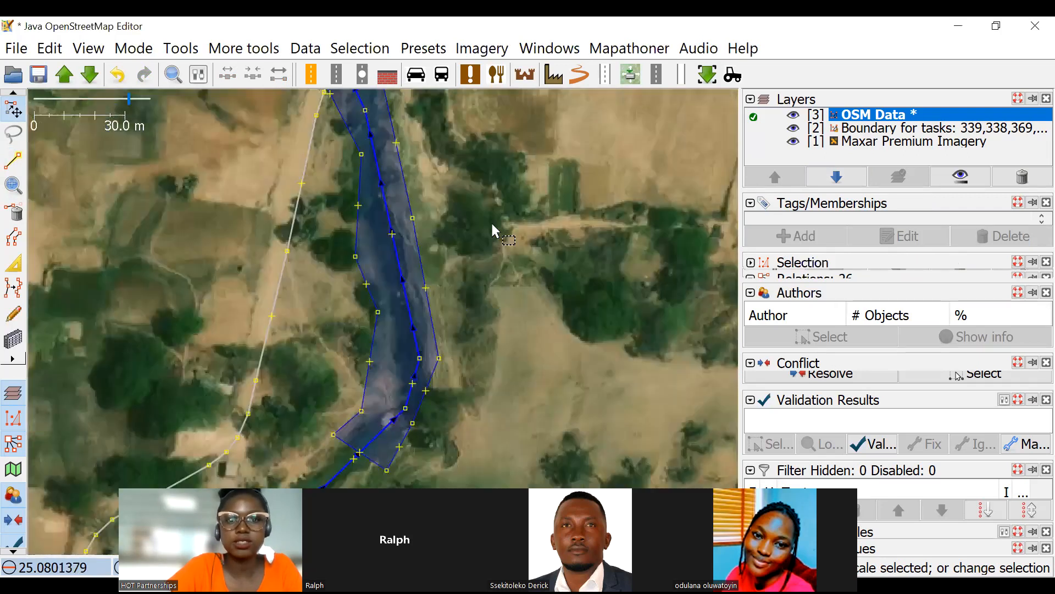
scroll(489, 221, down, 2)
scroll(448, 204, up, 6)
click(501, 228)
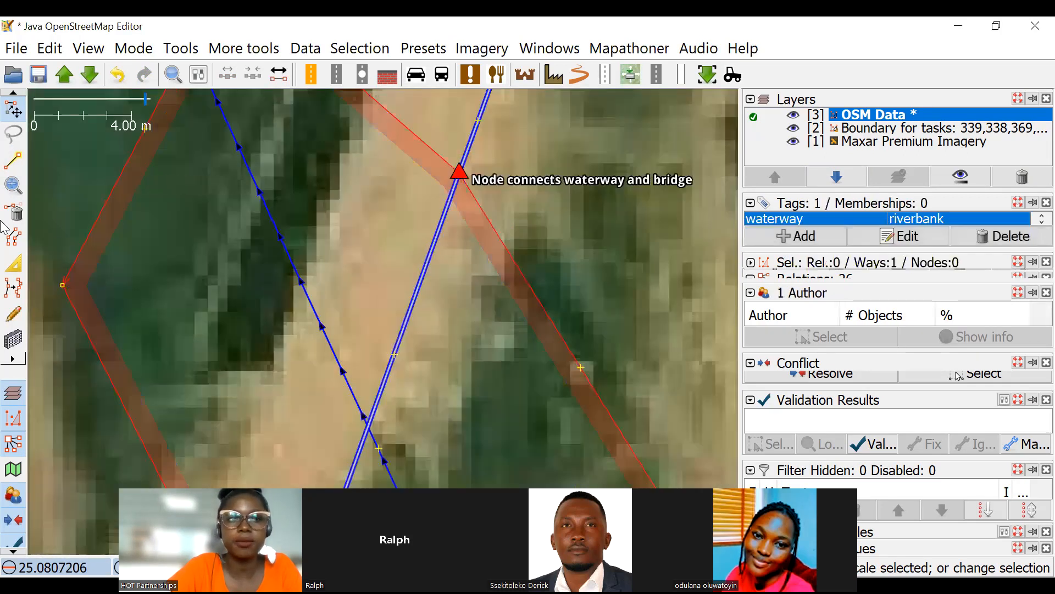
click(482, 299)
scroll(482, 298, down, 3)
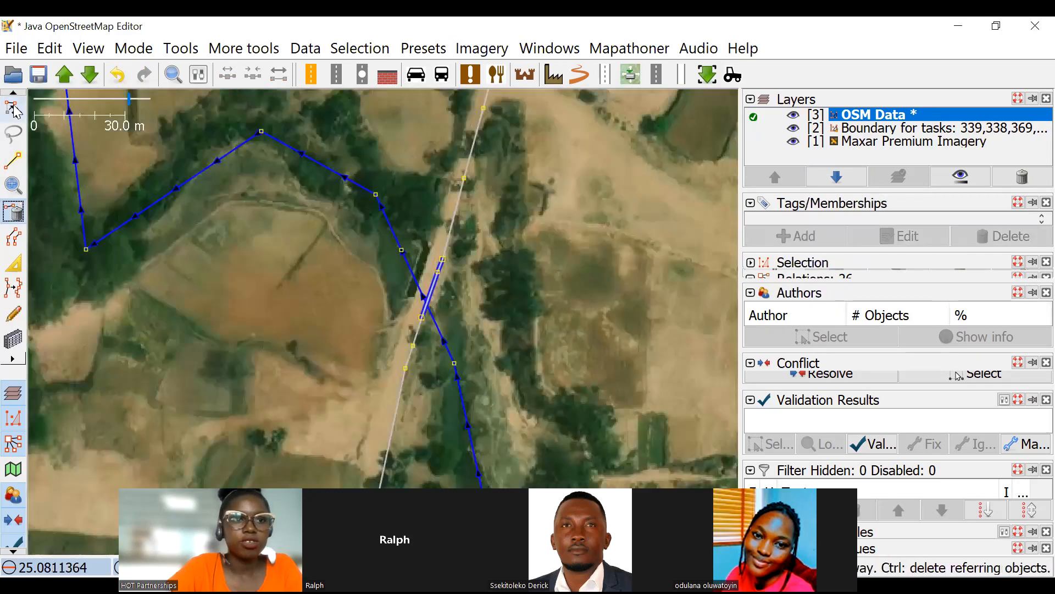
Examine the river's alignment from the road bridge southward past the village and the second road crossing.
scroll(532, 316, down, 1)
drag(532, 318, 500, 212)
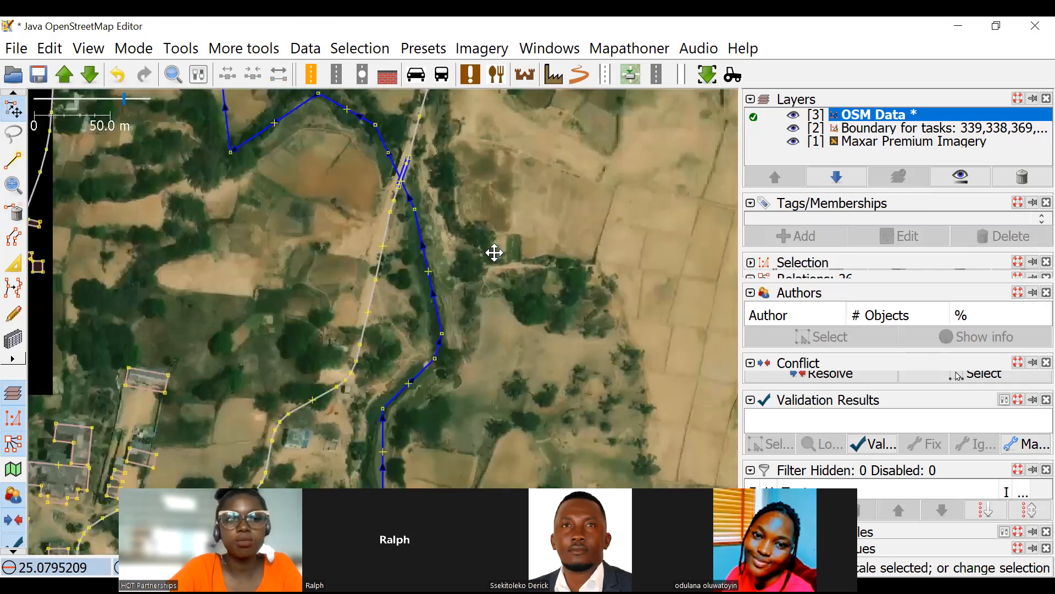
drag(494, 252, 449, 188)
drag(510, 327, 577, 321)
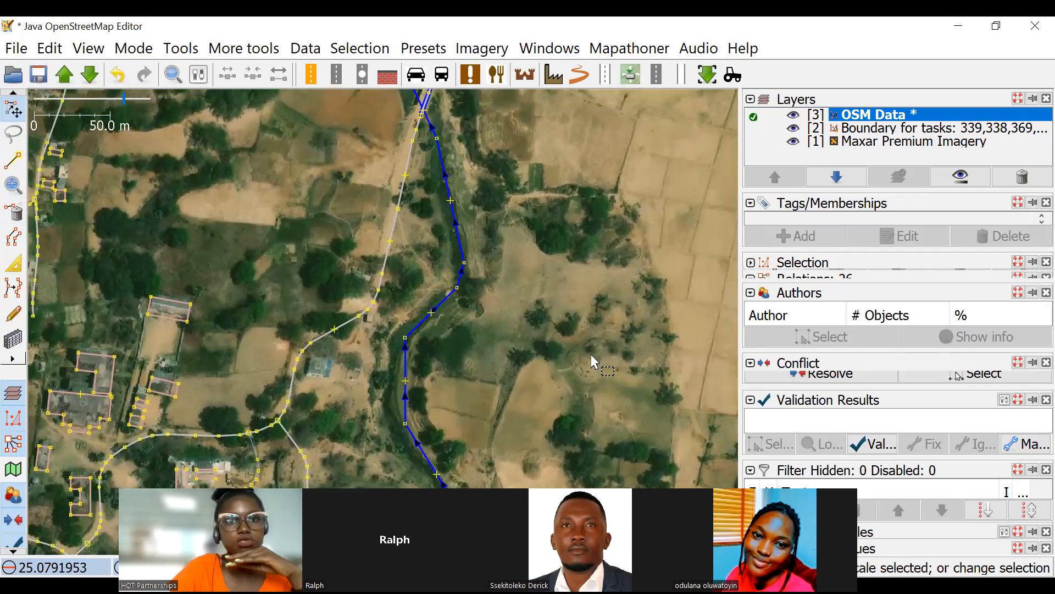
drag(589, 353, 557, 226)
scroll(525, 301, down, 1)
drag(561, 311, 556, 282)
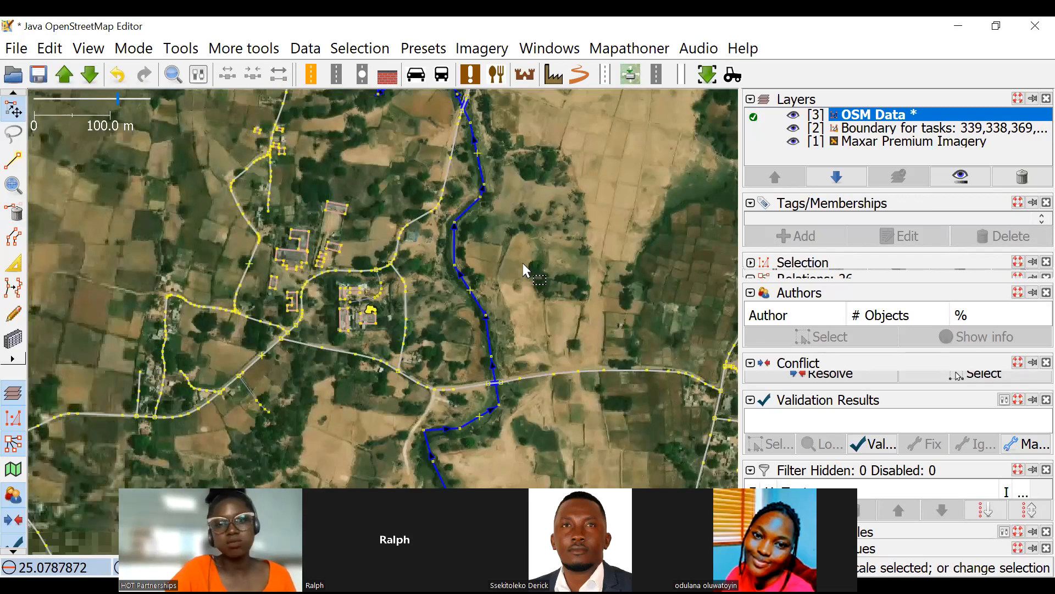
drag(546, 290, 528, 258)
scroll(526, 260, down, 3)
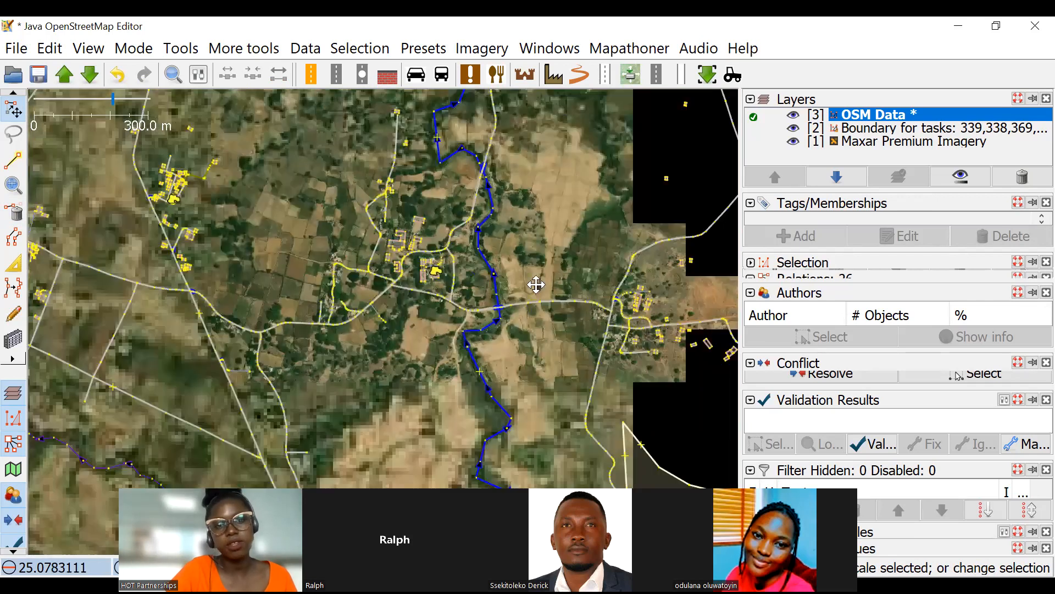
scroll(334, 285, down, 1)
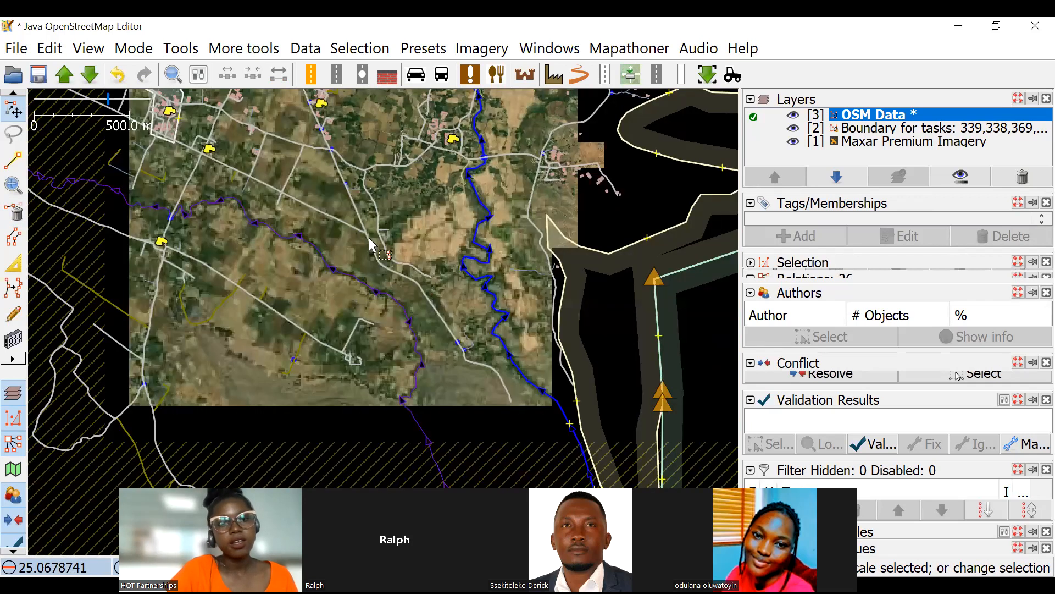
Examine the river's southern reach near the reservoir confluence and its meanders north of the village.
scroll(407, 283, down, 2)
scroll(499, 271, up, 3)
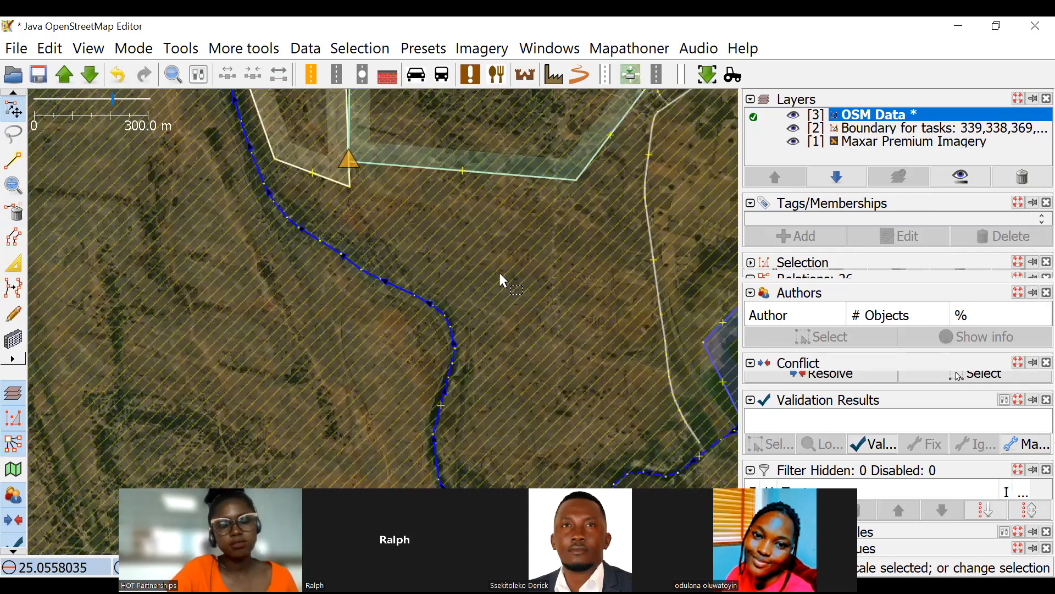
scroll(538, 306, down, 3)
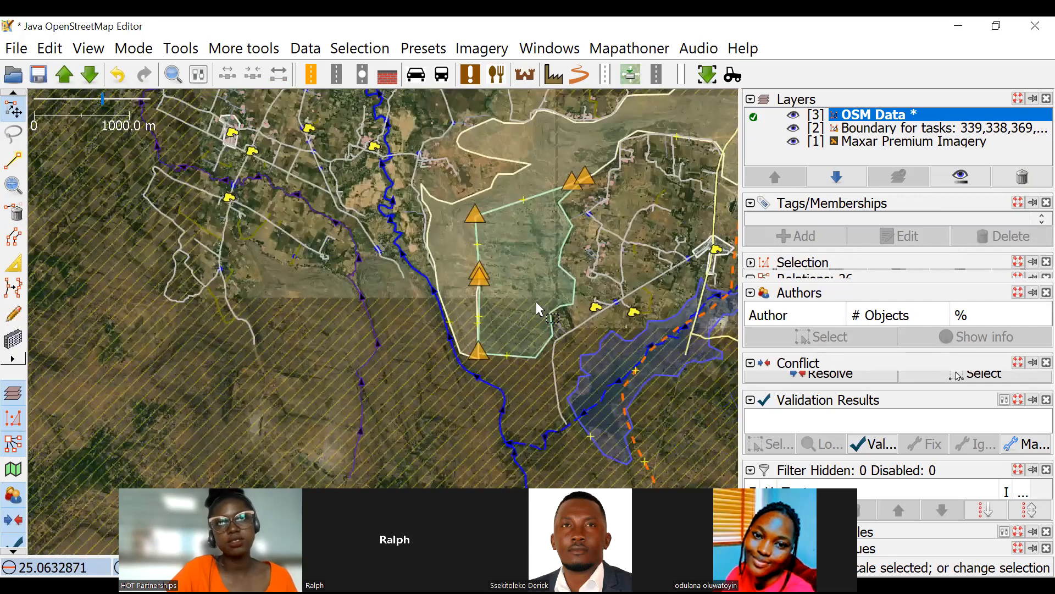
drag(594, 266, 519, 297)
drag(335, 148, 419, 251)
scroll(571, 213, up, 3)
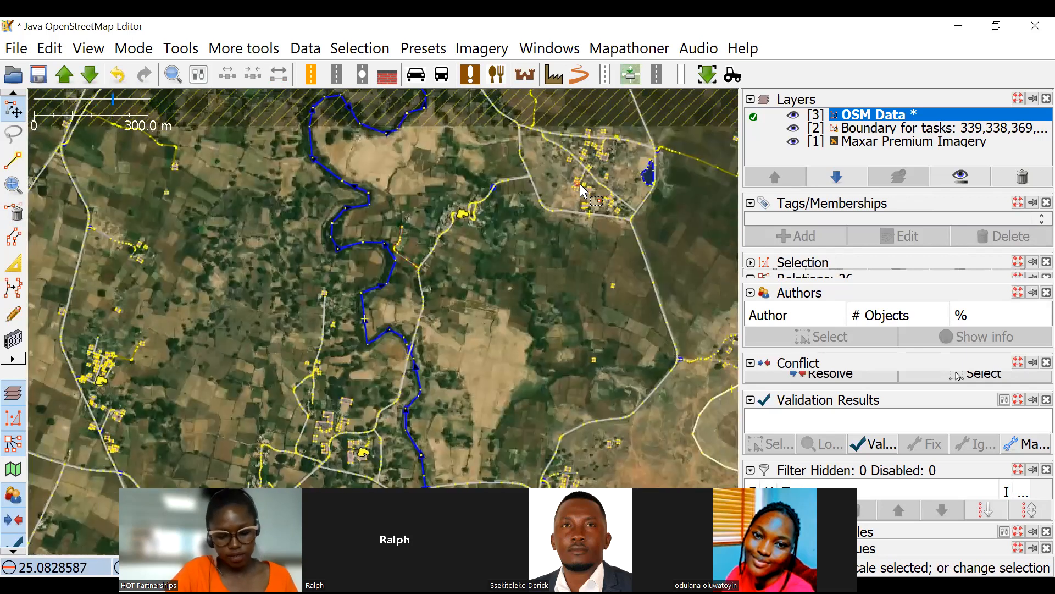
drag(379, 281, 405, 179)
scroll(389, 363, down, 3)
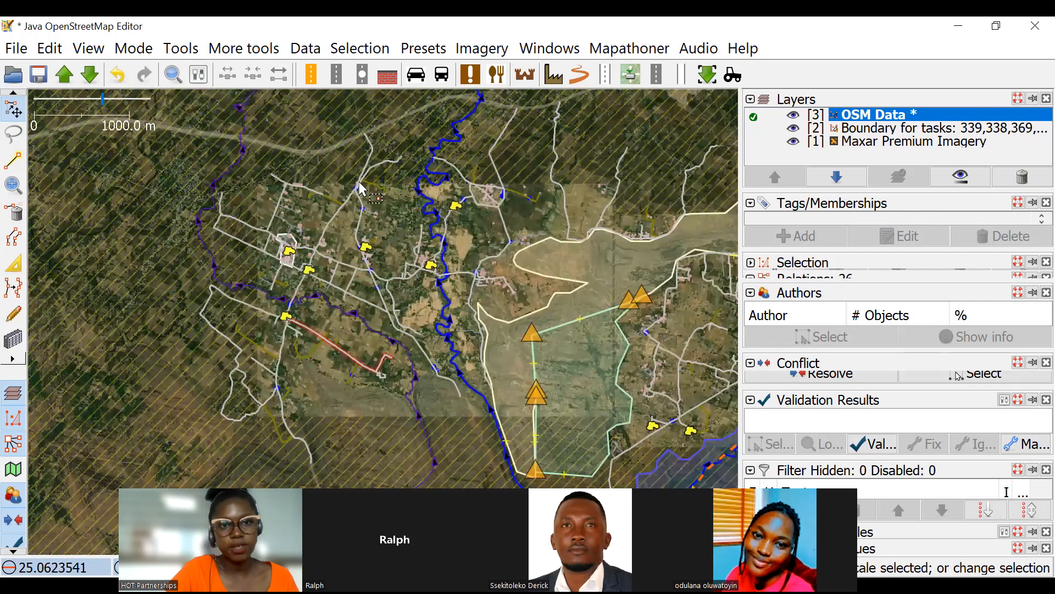
Move the southern end node of the road bridge over the western waterway onto the road in the imagery.
scroll(358, 214, up, 3)
scroll(387, 299, up, 5)
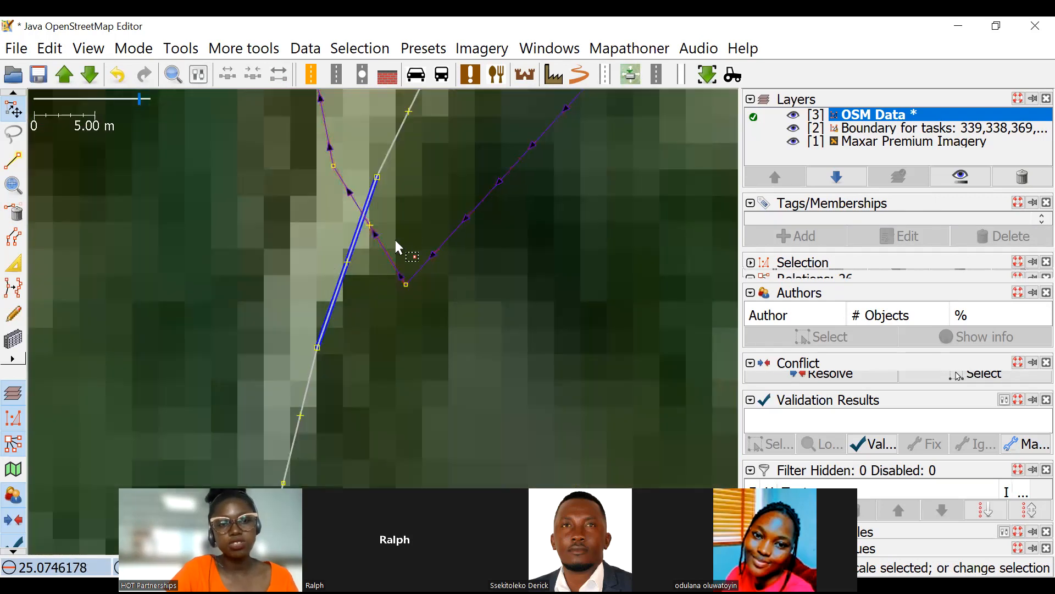
scroll(394, 238, down, 1)
scroll(389, 230, down, 1)
scroll(382, 225, up, 1)
scroll(377, 225, down, 1)
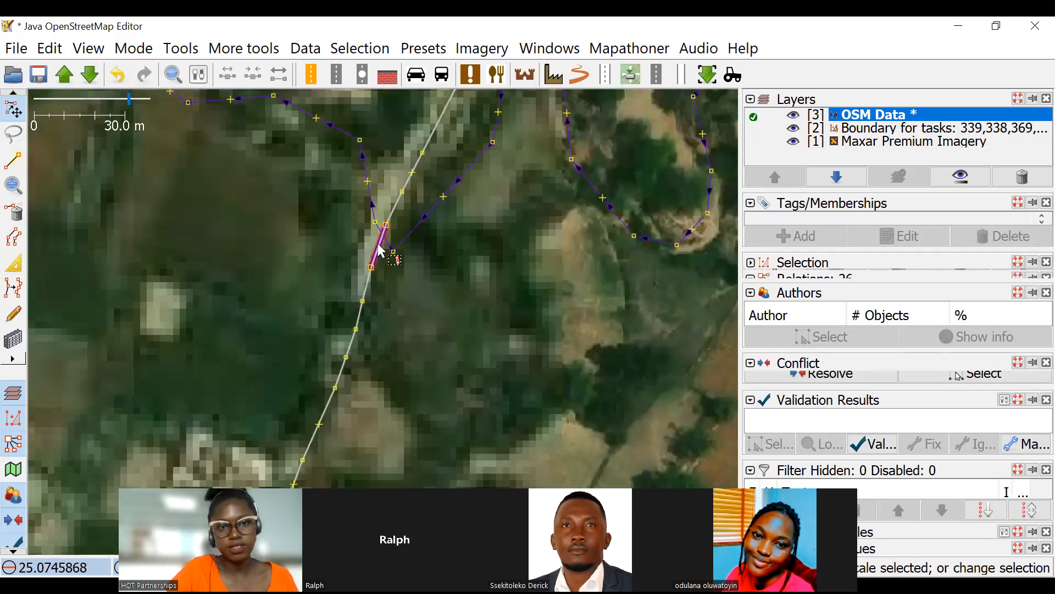
scroll(358, 182, up, 2)
click(383, 192)
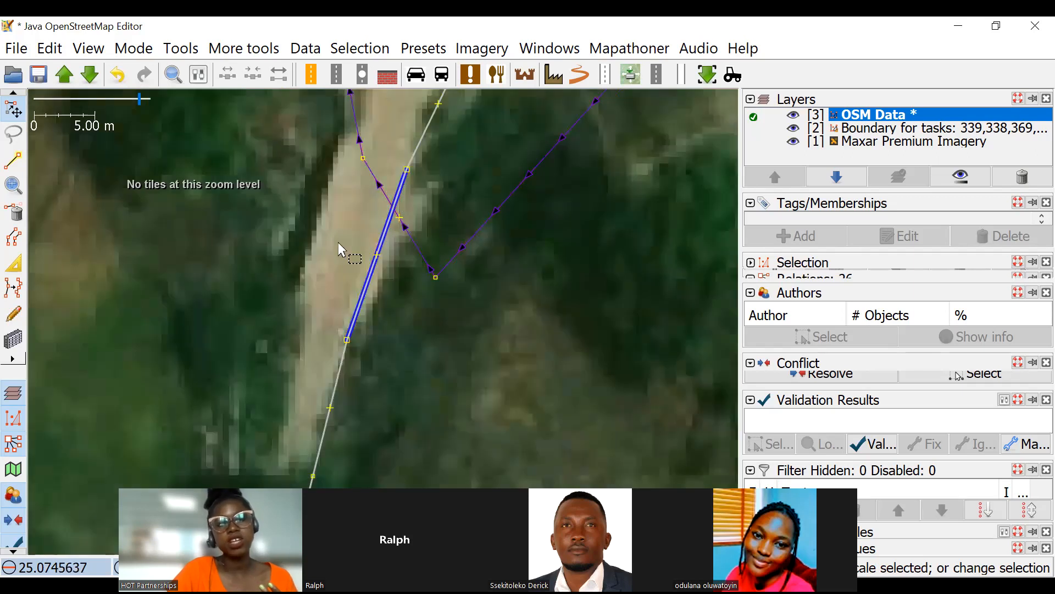
scroll(339, 246, down, 2)
drag(391, 335, 412, 309)
click(365, 288)
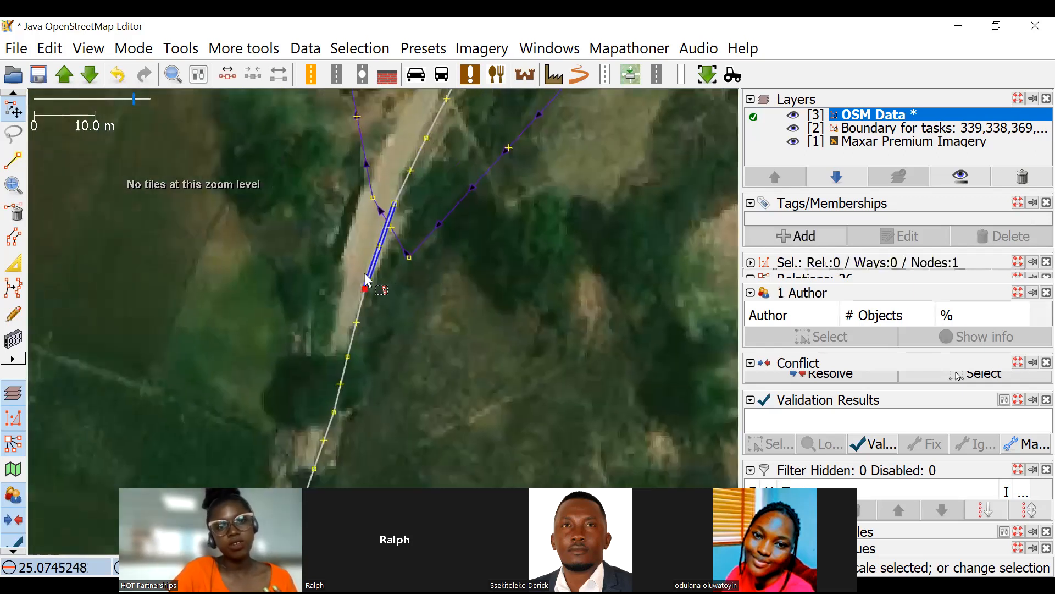
drag(366, 281, 353, 274)
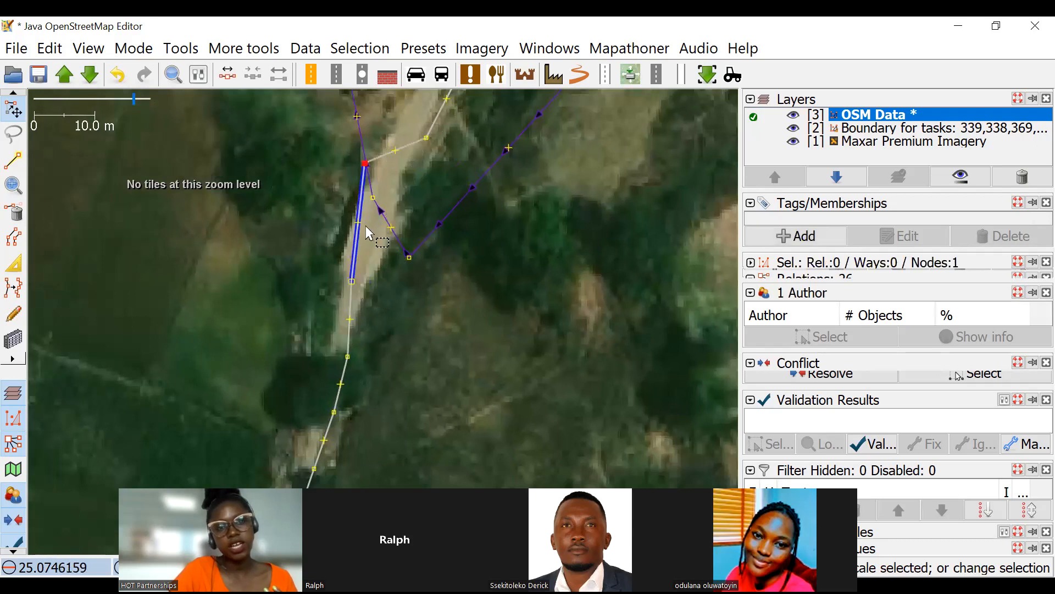
Try repositioning the bridge's northern end node and undo the move.
scroll(363, 258, up, 2)
drag(373, 190, 394, 268)
key(ctrl+z)
Remove the bridge tag from the short road segment crossing the western waterway.
click(433, 252)
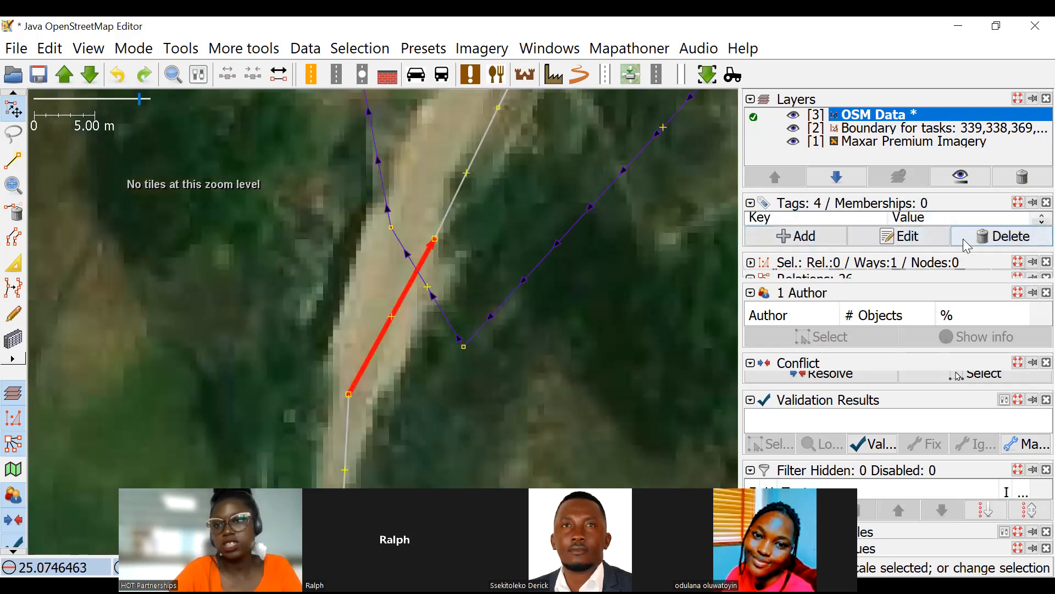
click(488, 259)
click(434, 250)
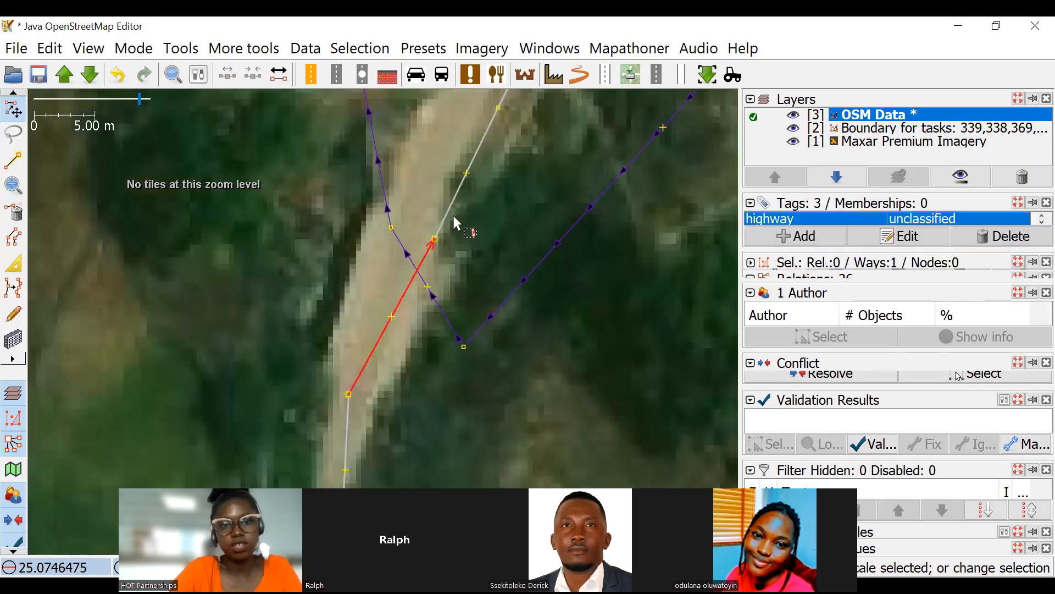
Combine the former bridge segment with the adjoining unclassified road segments to its north and south into one way.
shift+click(452, 214)
drag(346, 450, 315, 293)
shift+click(317, 295)
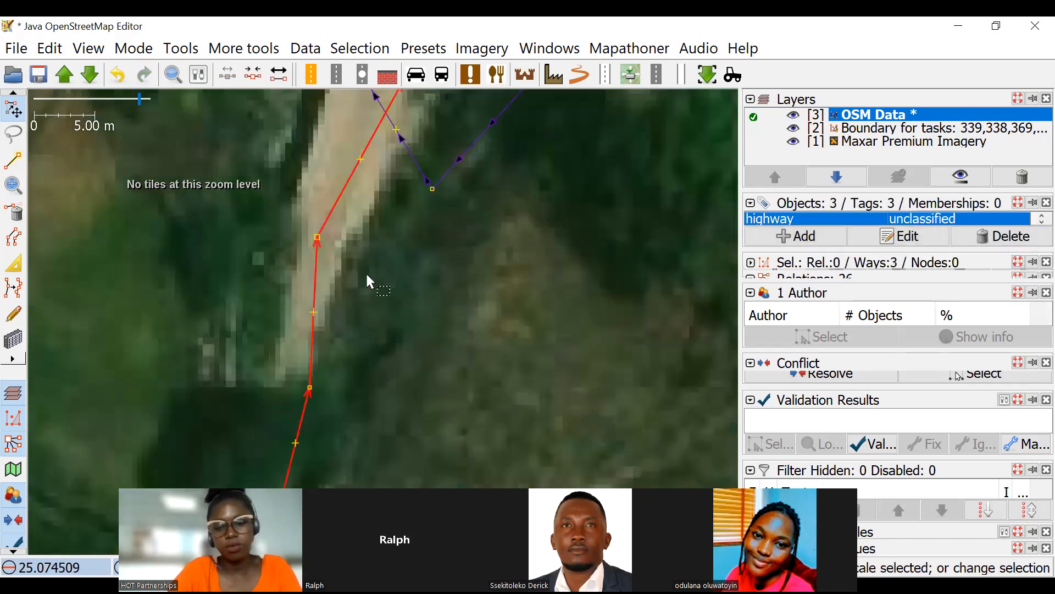
key(c)
click(368, 220)
click(356, 180)
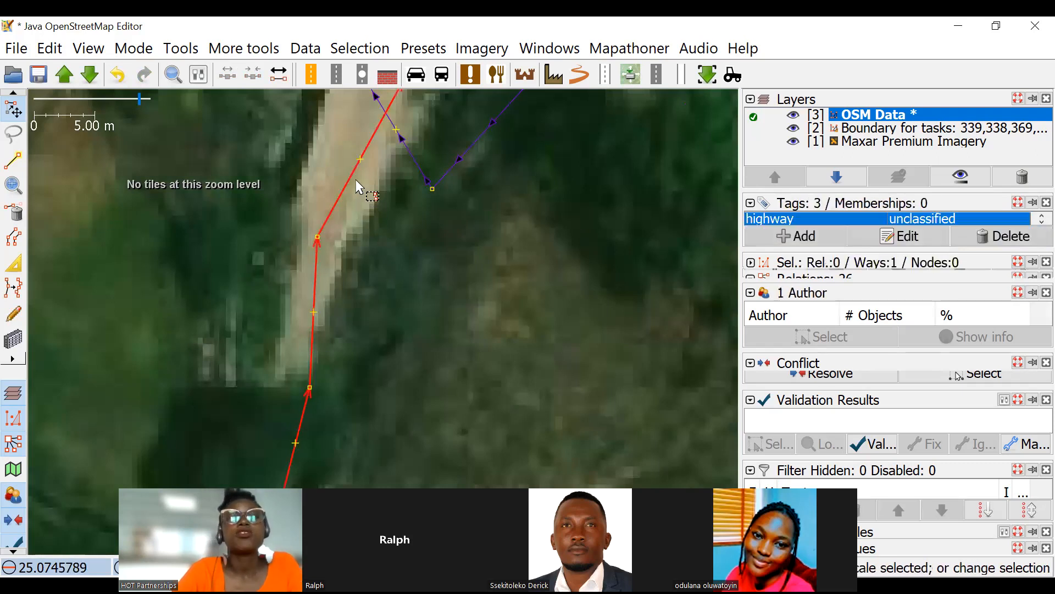
Move the waterway node beside the crossing to the west side of the road, matching the imagery.
scroll(355, 179, down, 3)
drag(471, 283, 396, 233)
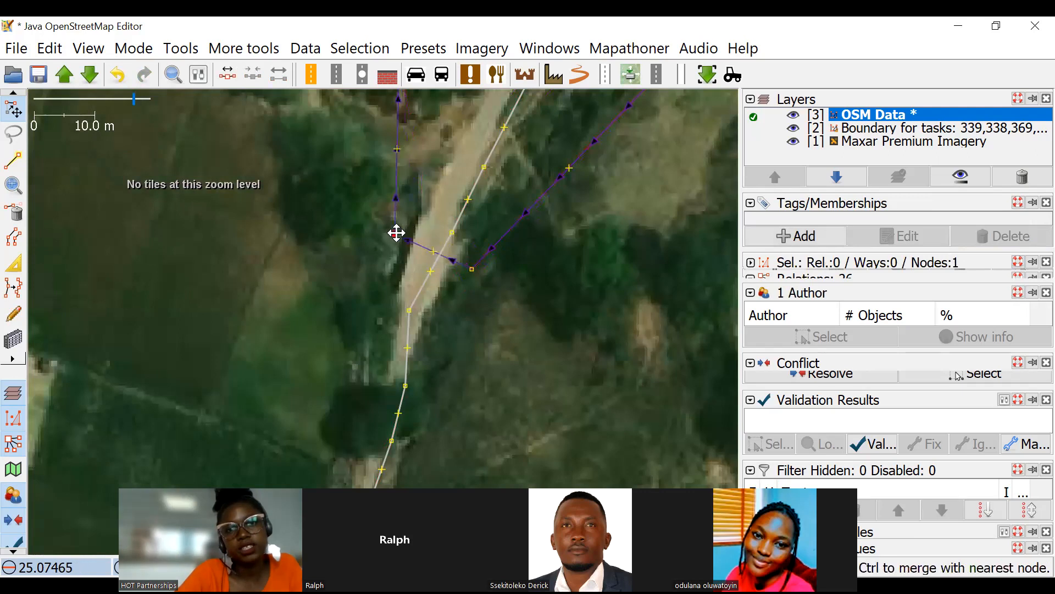
drag(685, 325, 631, 285)
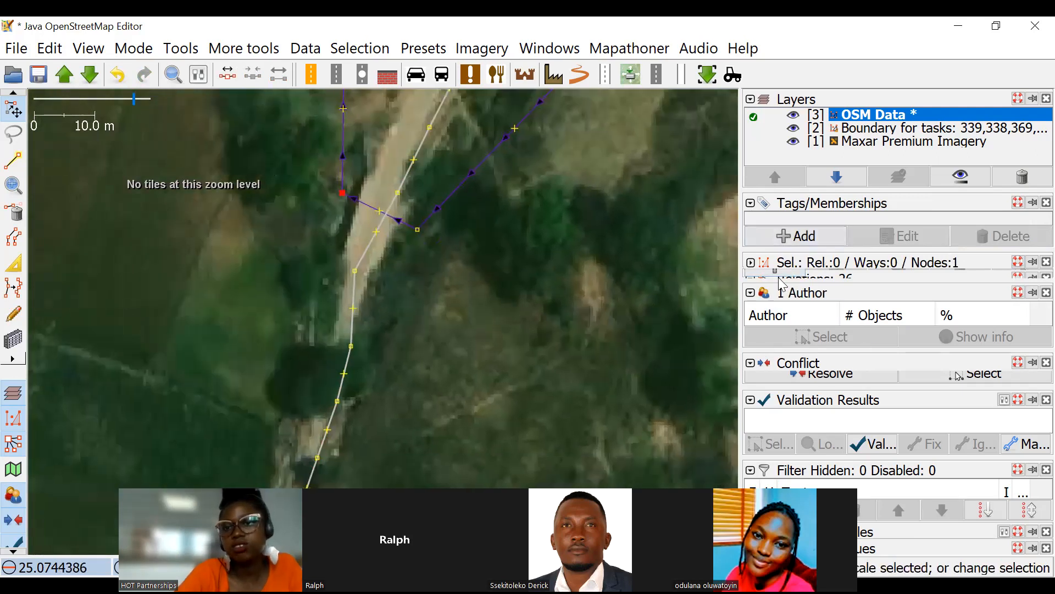
Clear the selection and run validation on the OSM data.
click(867, 443)
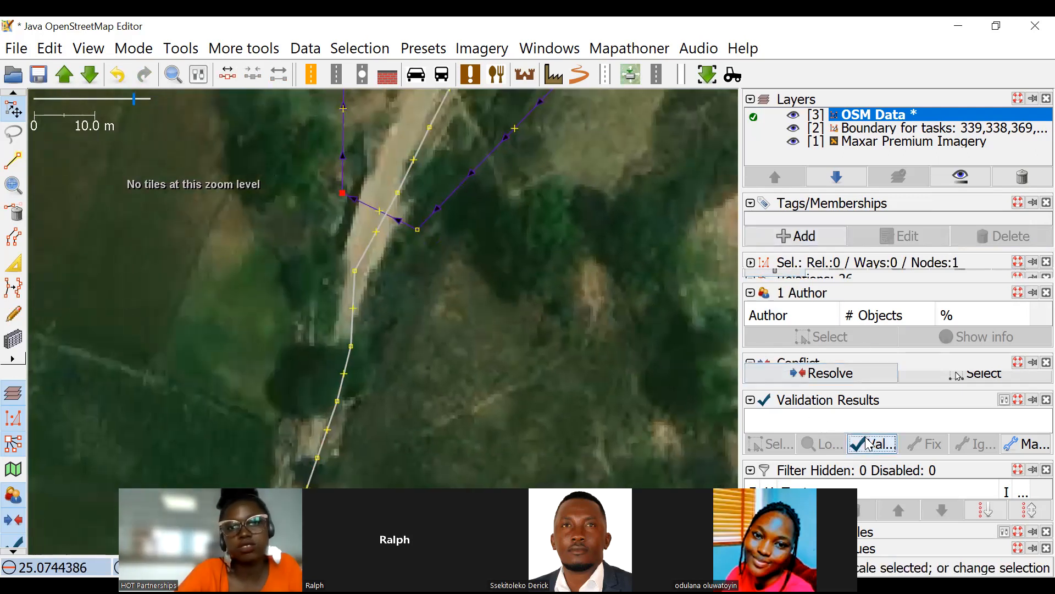
click(427, 285)
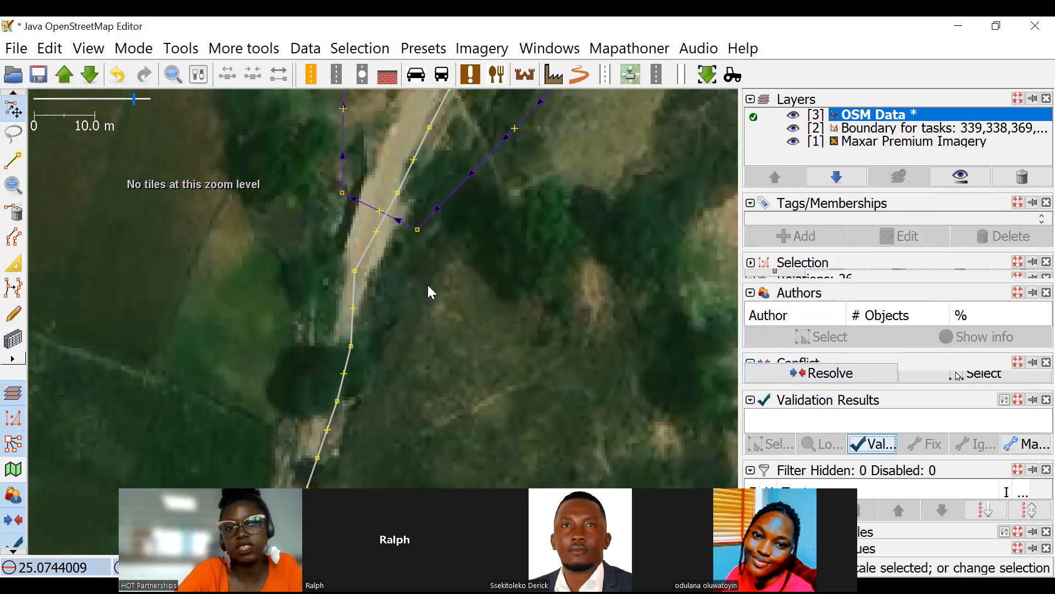
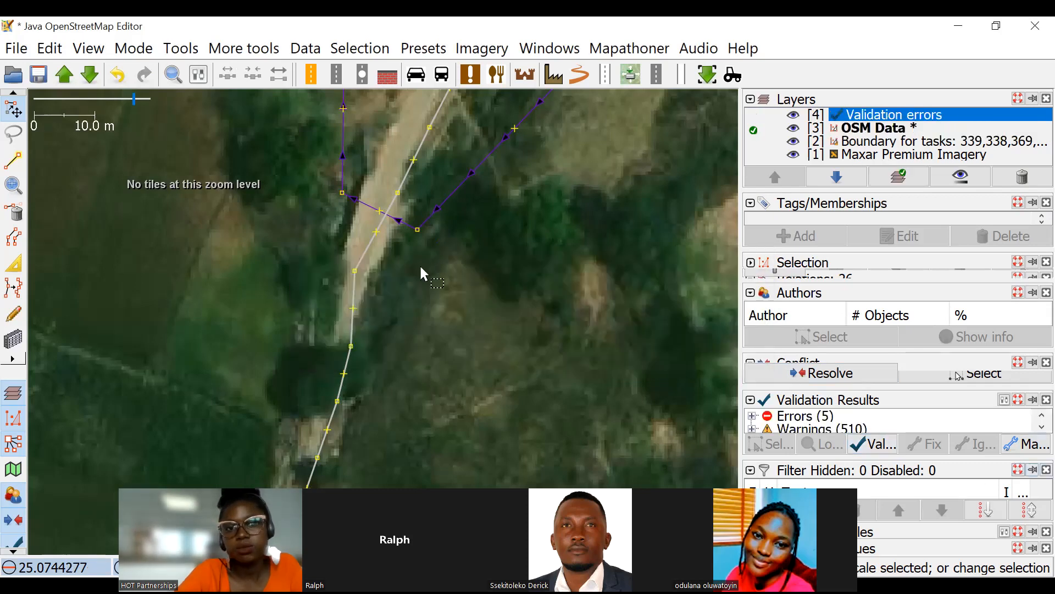
Move the road node just north of the waterway crossing northwestward onto the middle of the road in the imagery.
click(417, 231)
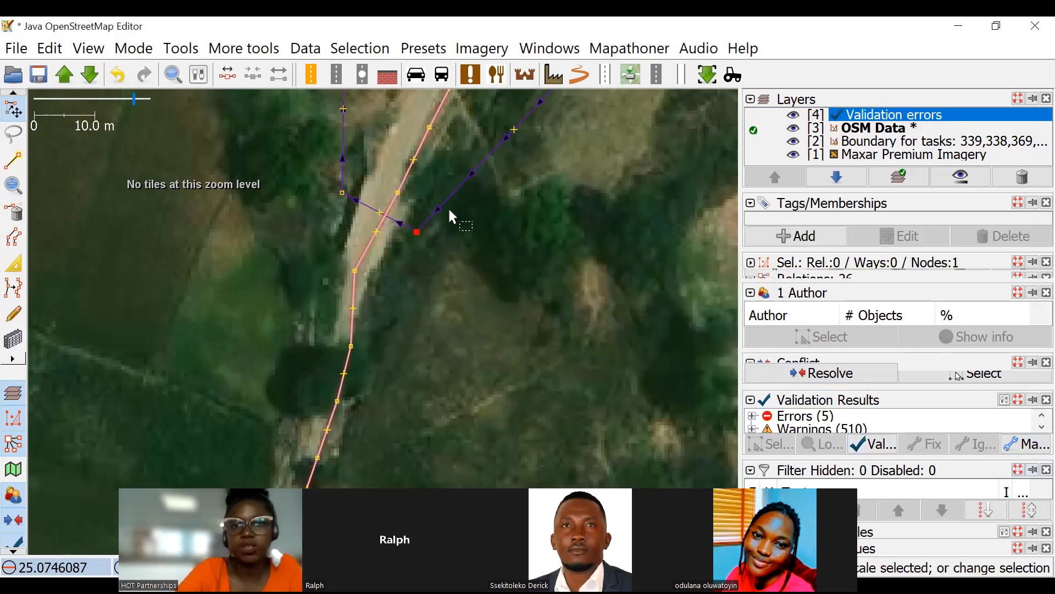
click(449, 251)
click(417, 239)
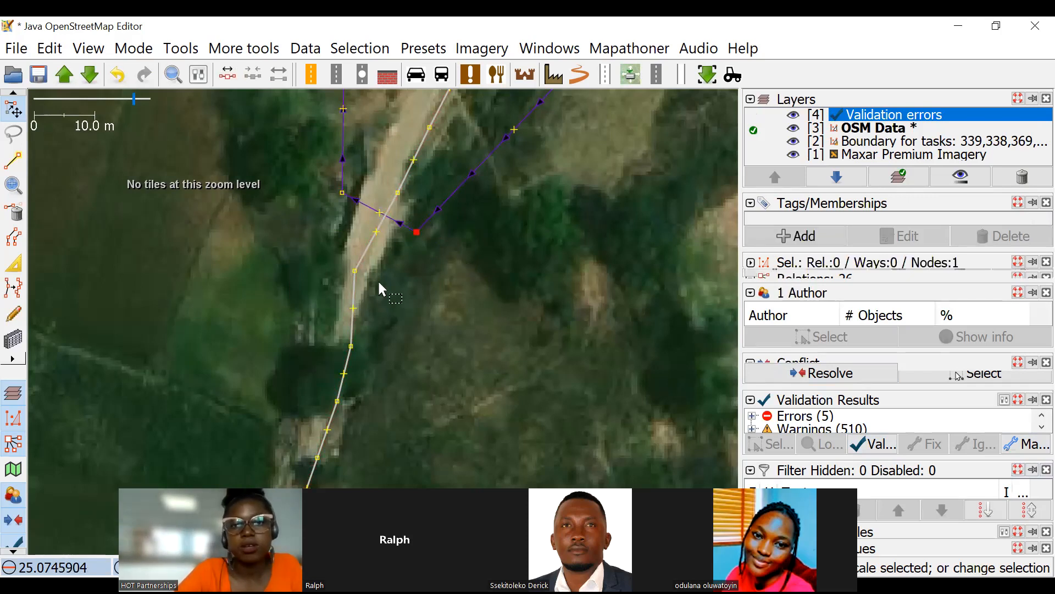
click(387, 182)
scroll(378, 239, up, 4)
scroll(434, 217, down, 4)
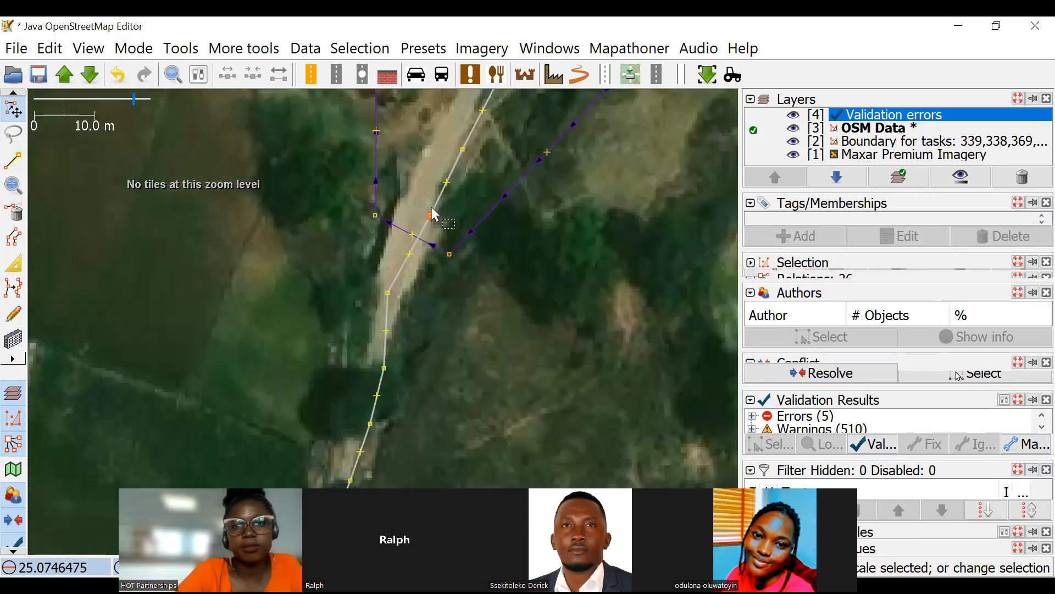
click(424, 200)
scroll(414, 231, up, 2)
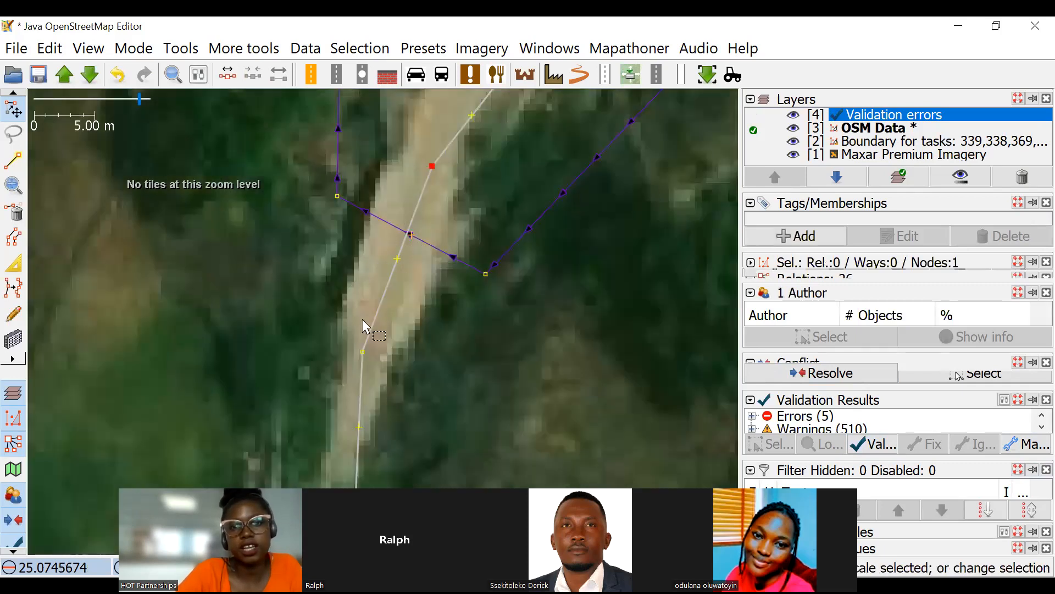
scroll(443, 282, down, 5)
scroll(420, 279, up, 3)
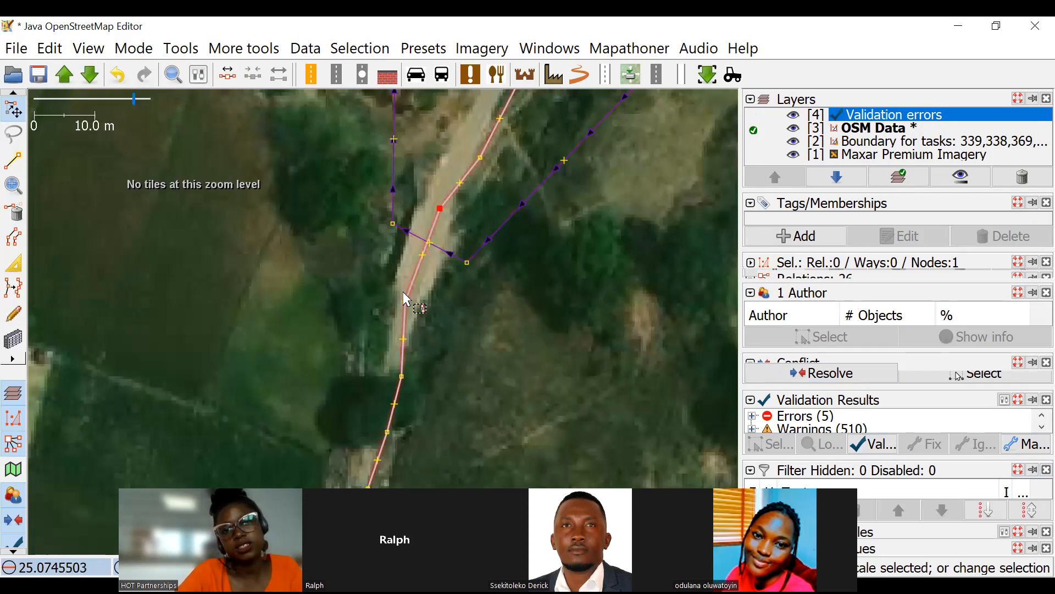
Try to split the unclassified road at its nodes north and south of the waterway, reusing the history for the 34-node segment.
click(440, 211)
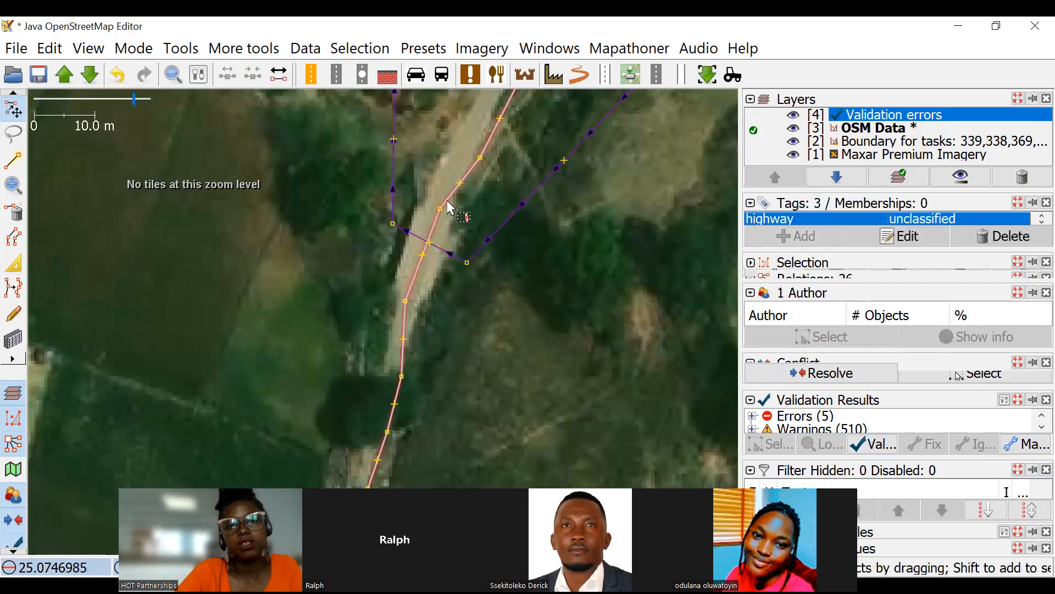
click(467, 337)
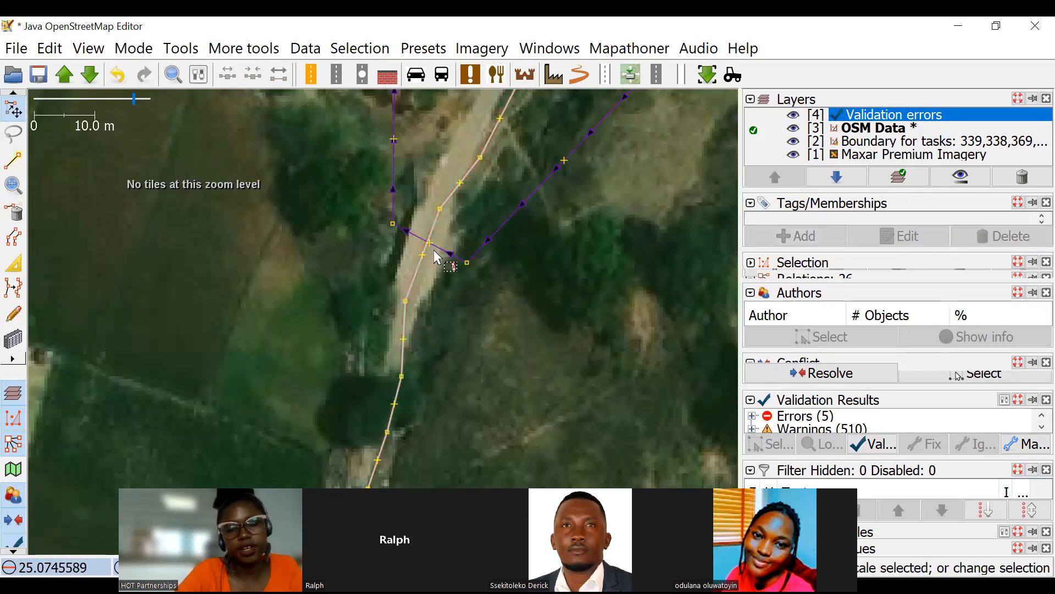
click(438, 211)
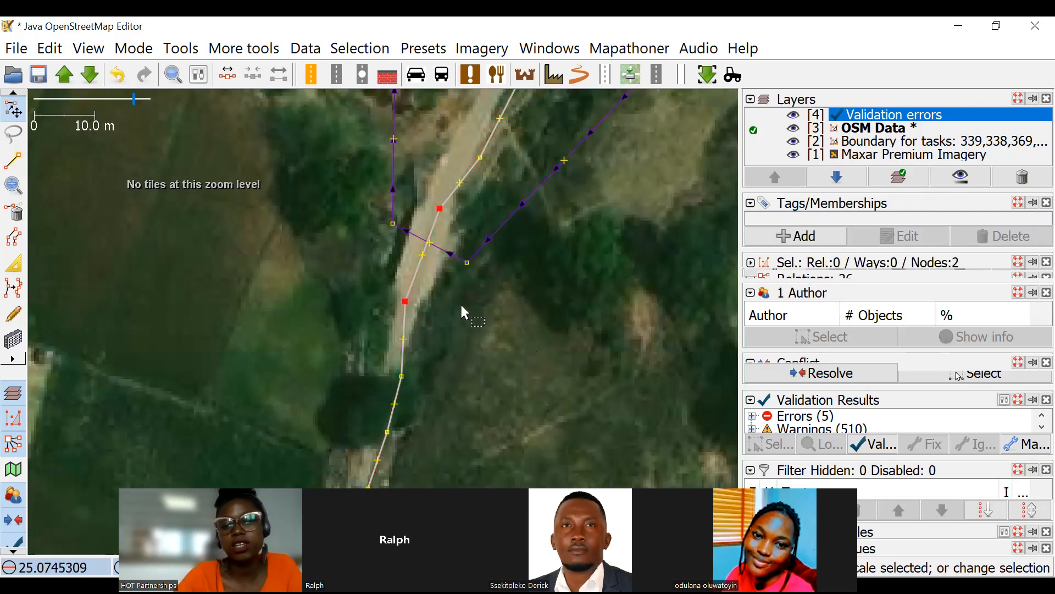
key(p)
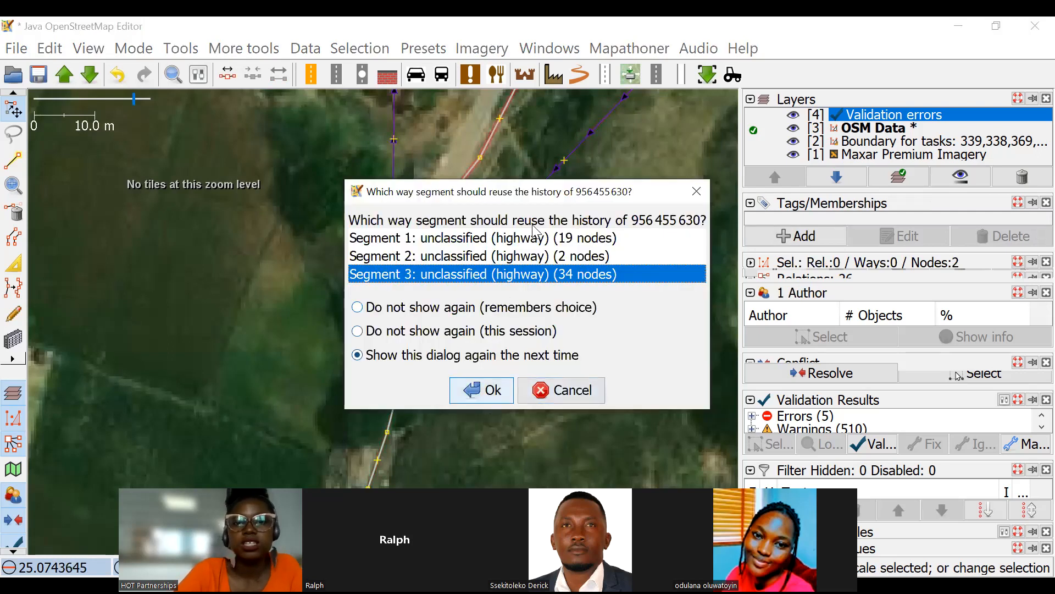
click(493, 390)
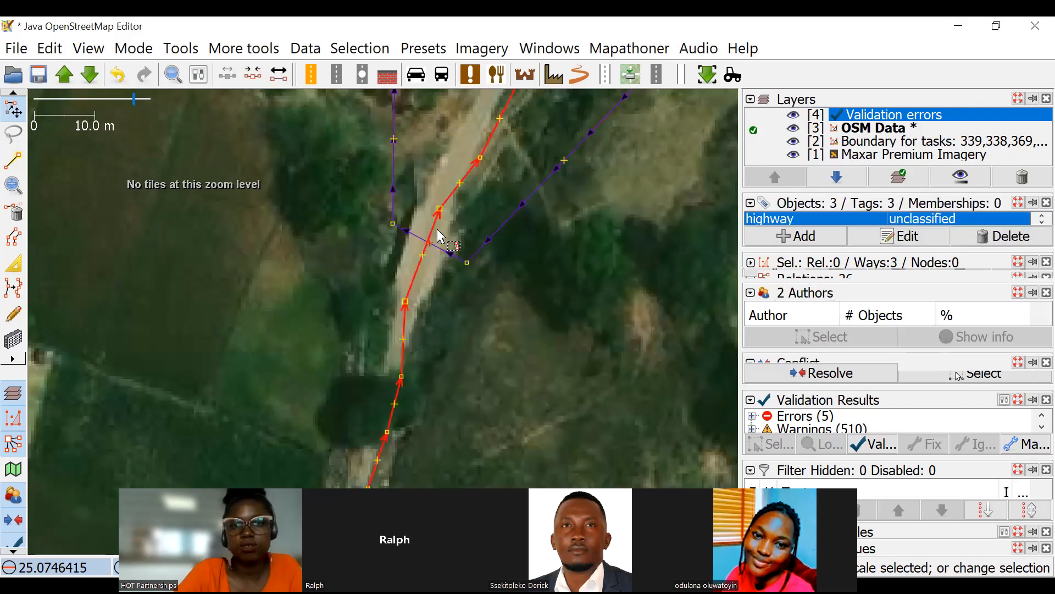
click(431, 327)
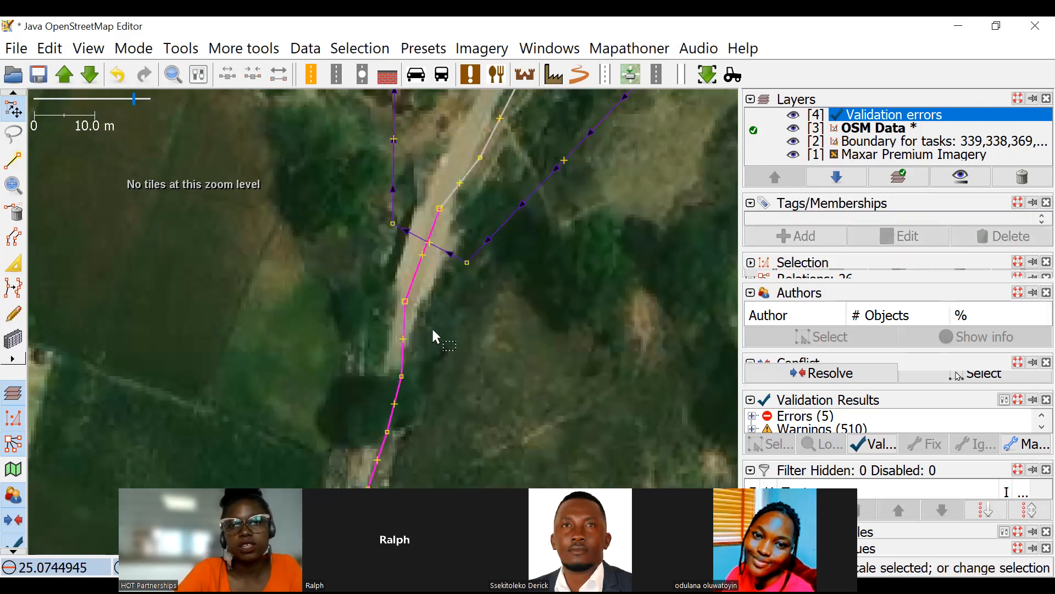
scroll(440, 347, down, 3)
scroll(440, 345, up, 3)
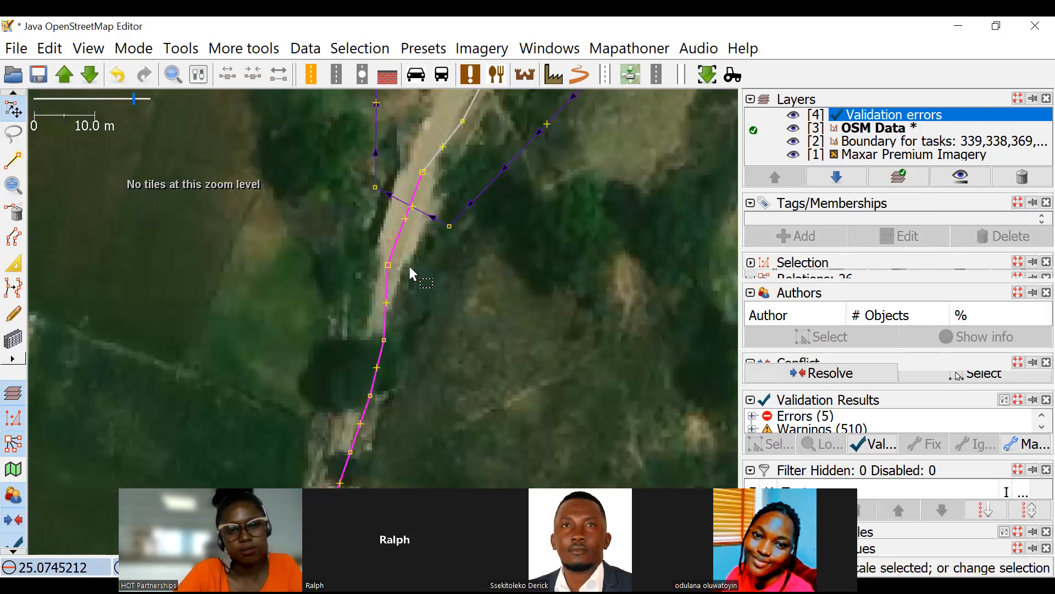
click(405, 229)
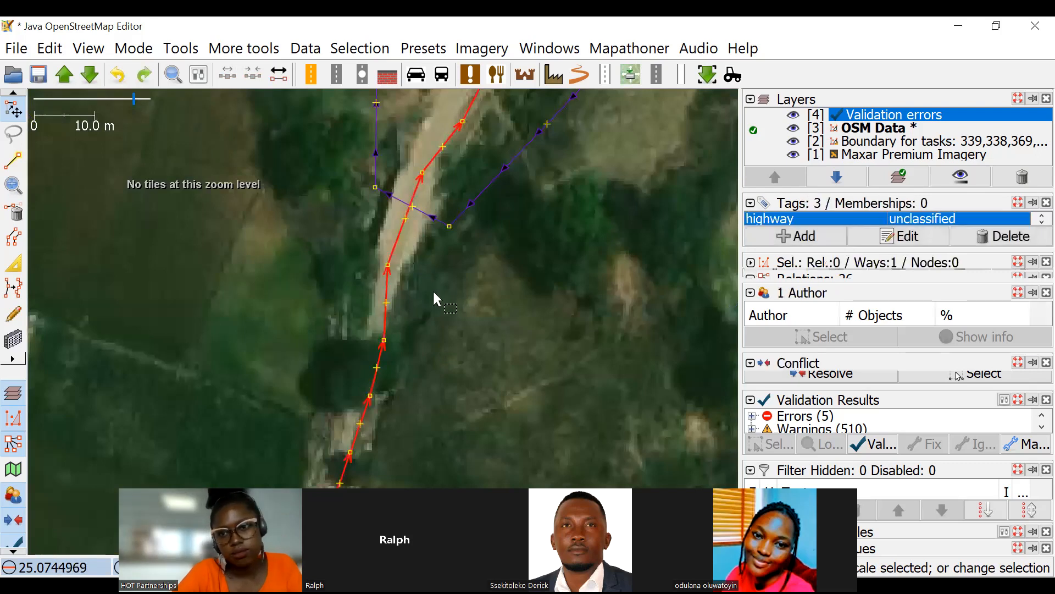
Split the unclassified road at the two nodes on either side of the waterway crossing, reusing the history for Segment 3.
click(388, 265)
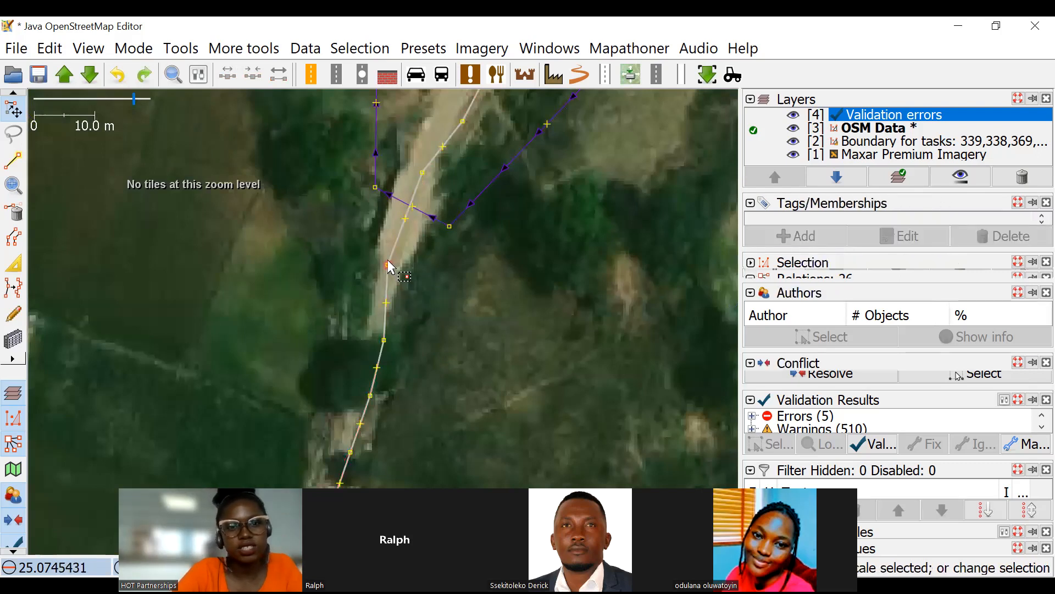
shift+click(427, 179)
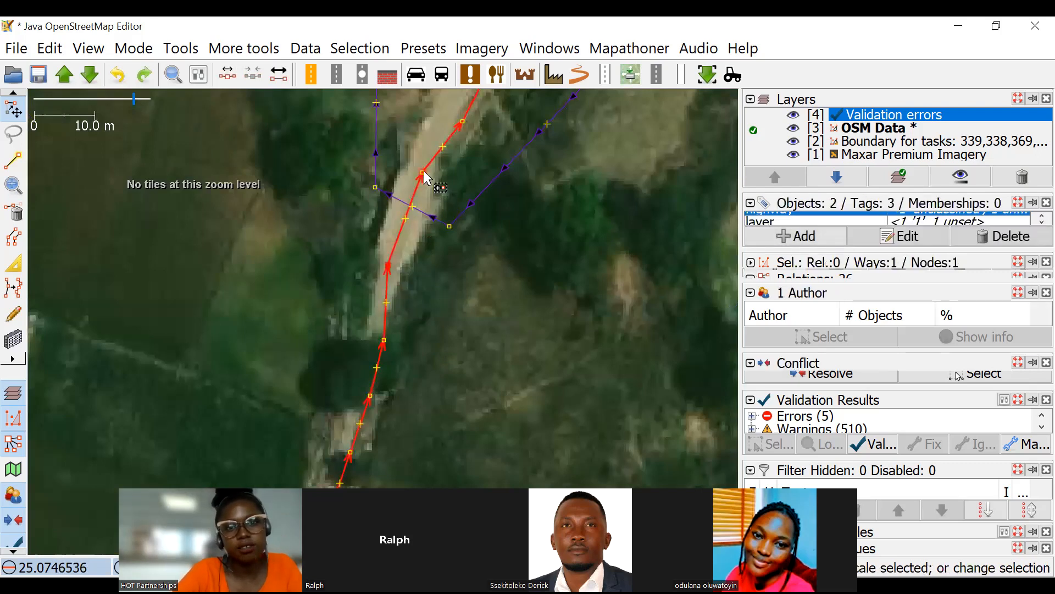
click(389, 270)
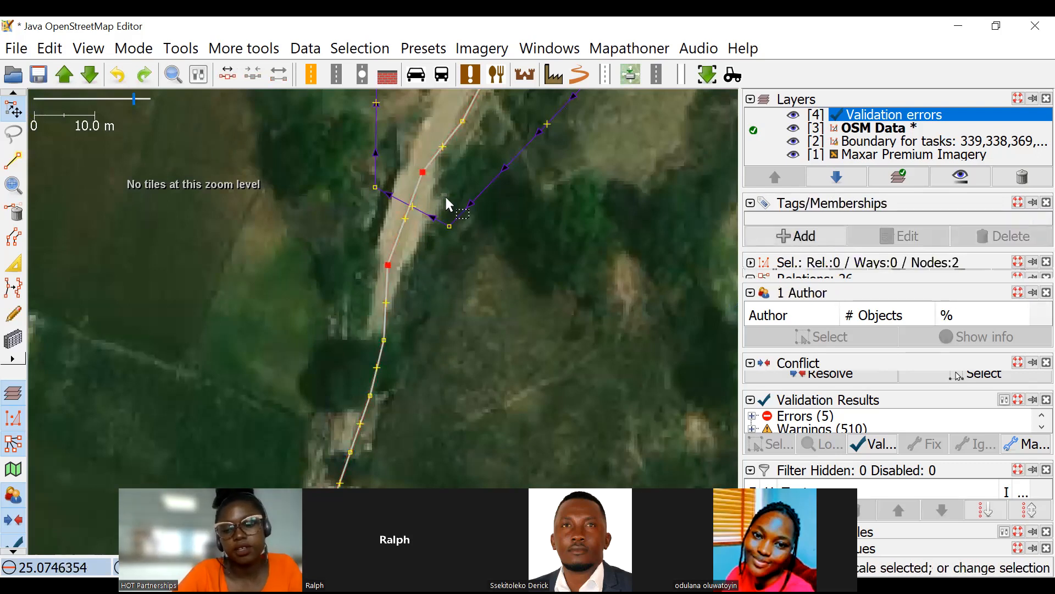
key(p)
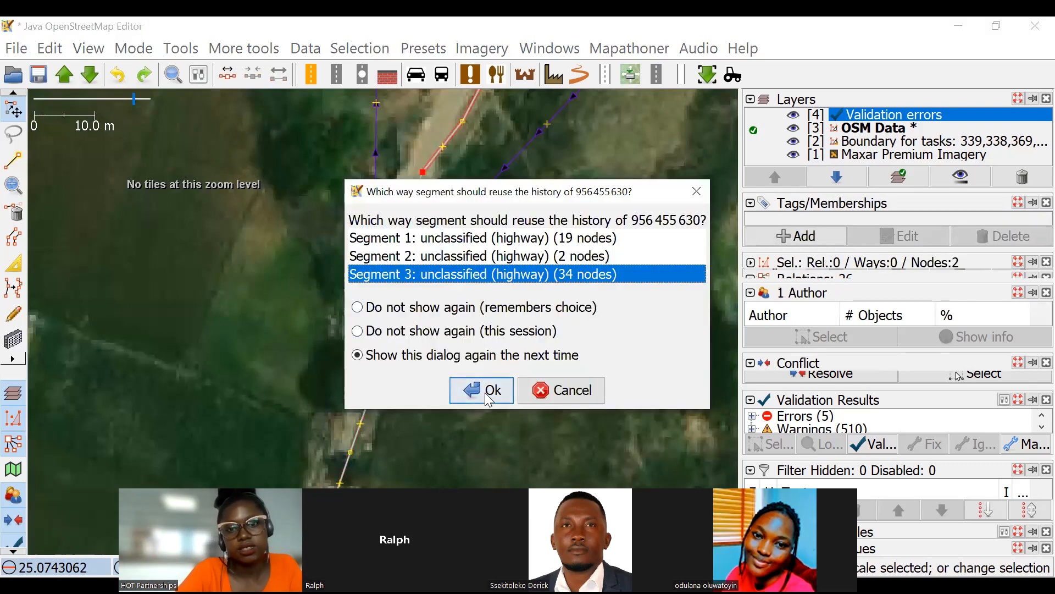
click(483, 390)
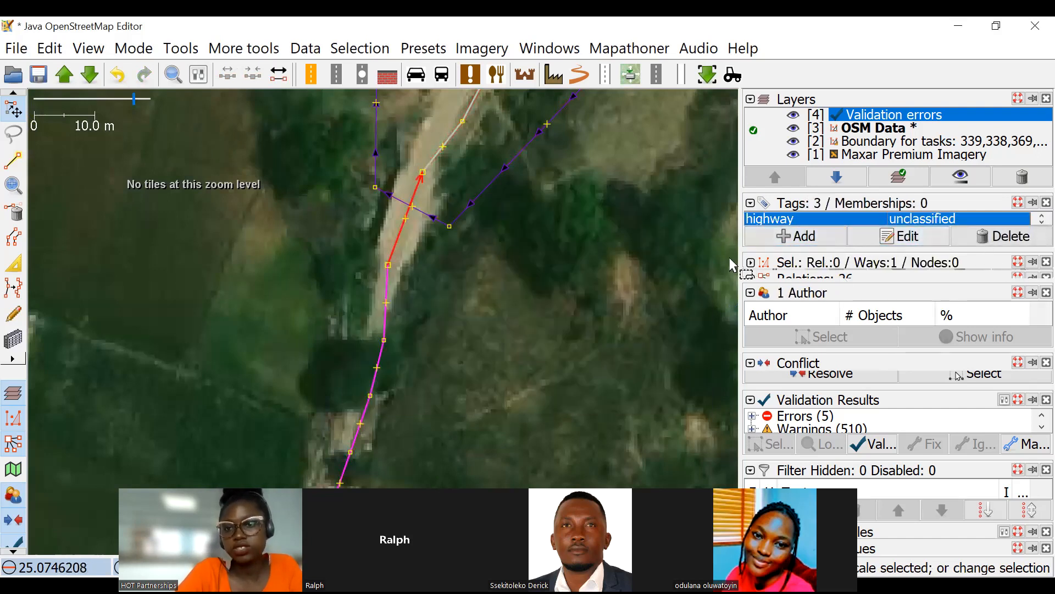
Add the tag bridge=yes to the short road segment crossing the waterway and rerun validation on the data.
click(537, 333)
click(407, 216)
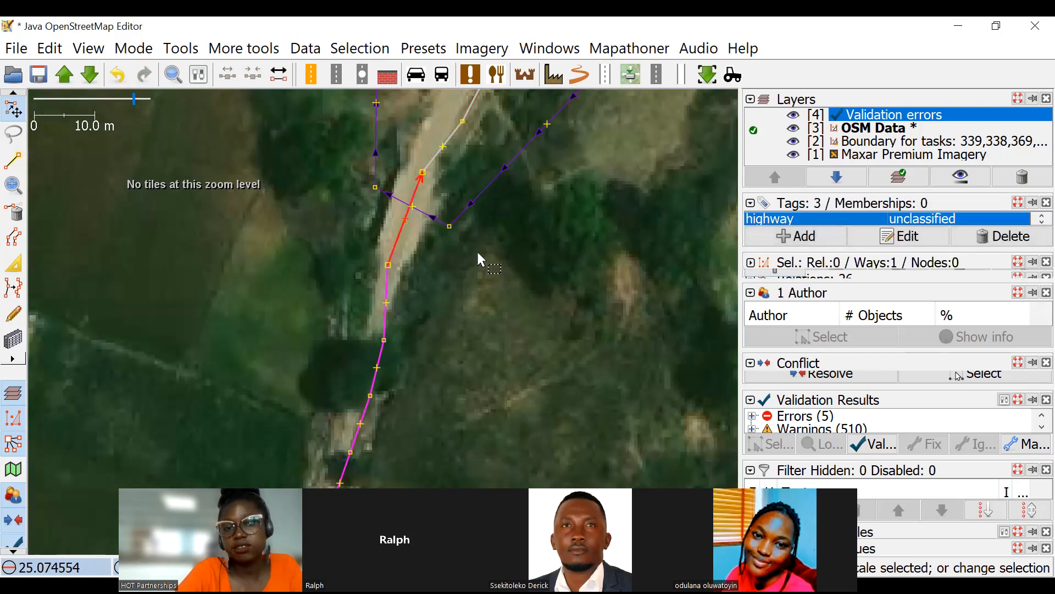
click(824, 236)
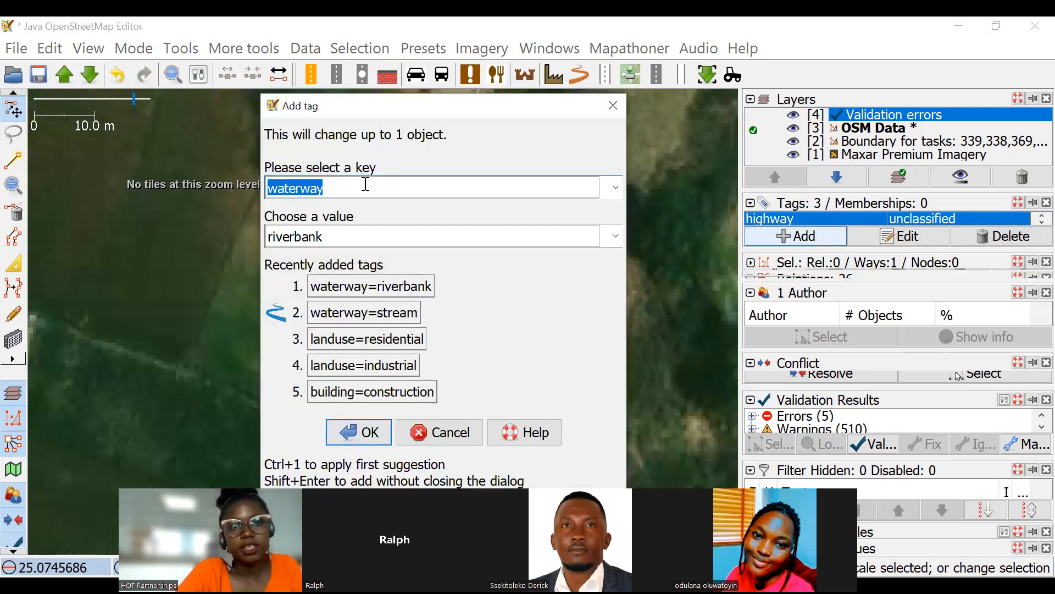
text(bridge)
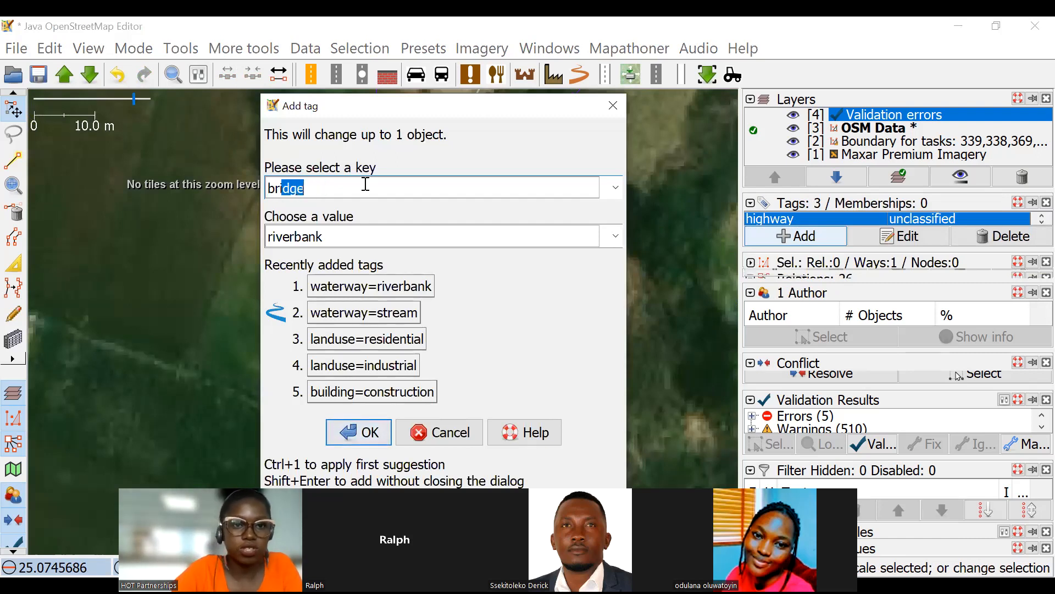
click(318, 240)
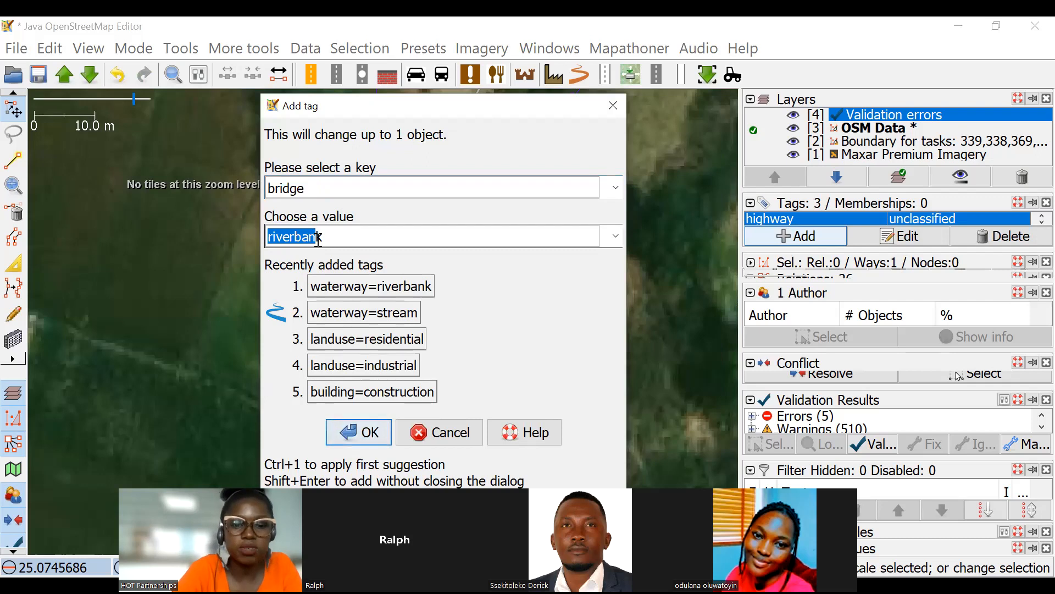
key(BackSpace)
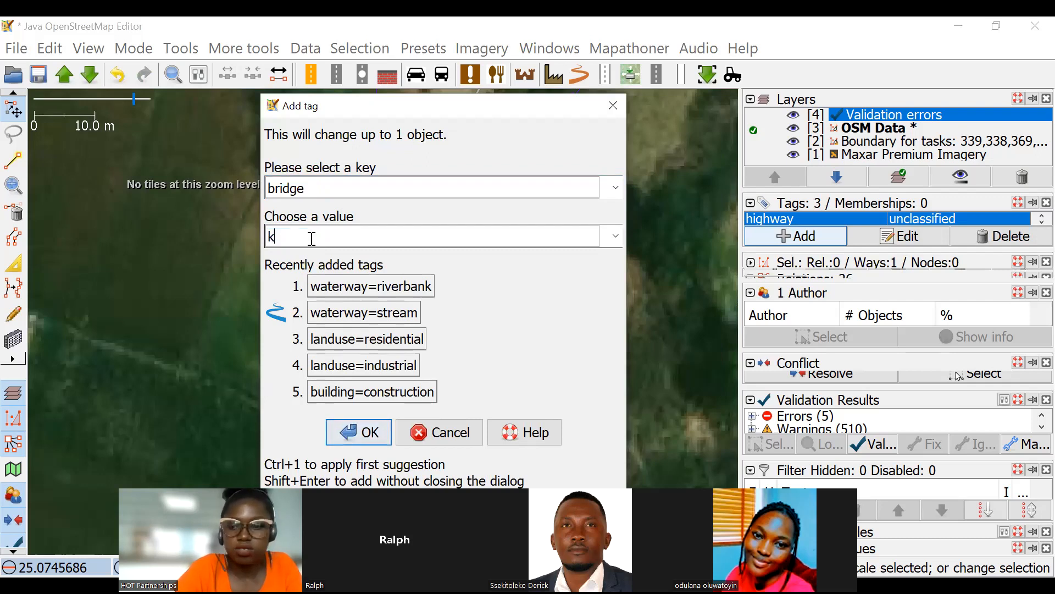
text(yes)
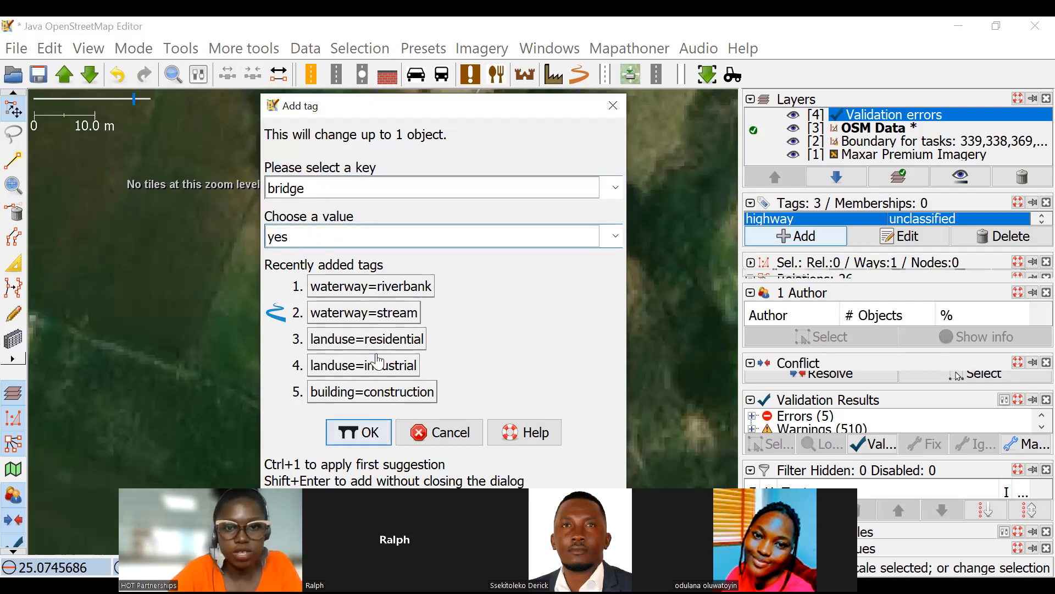
click(348, 434)
click(470, 220)
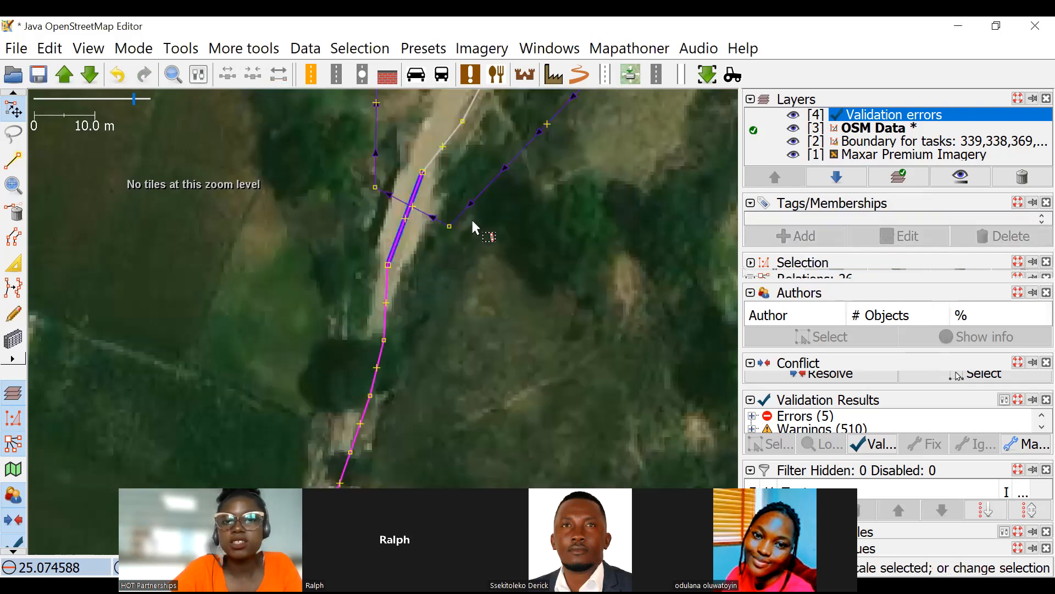
click(874, 448)
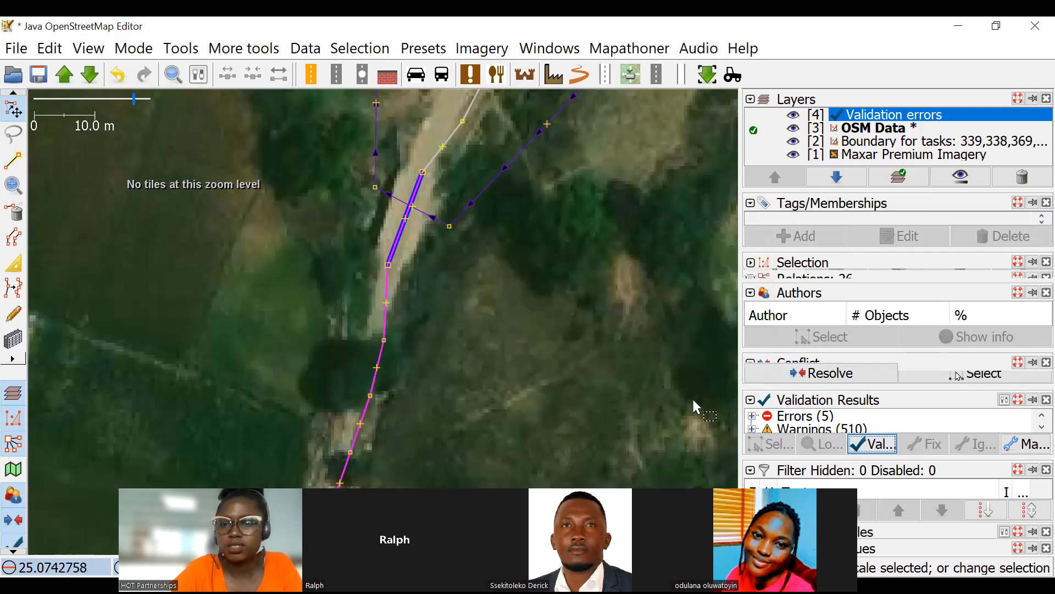
scroll(432, 213, up, 2)
click(423, 187)
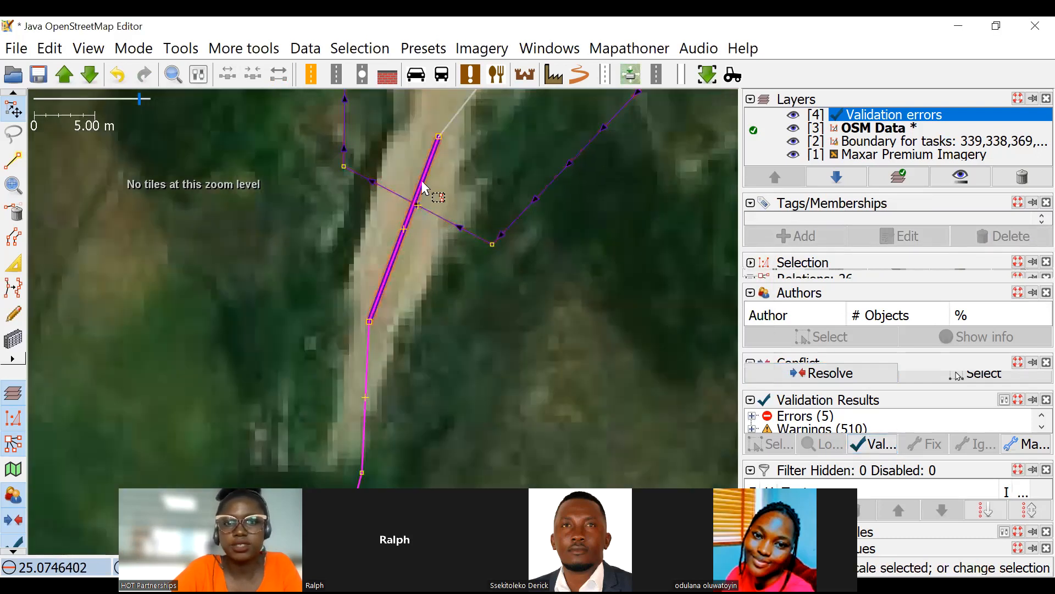
key(Escape)
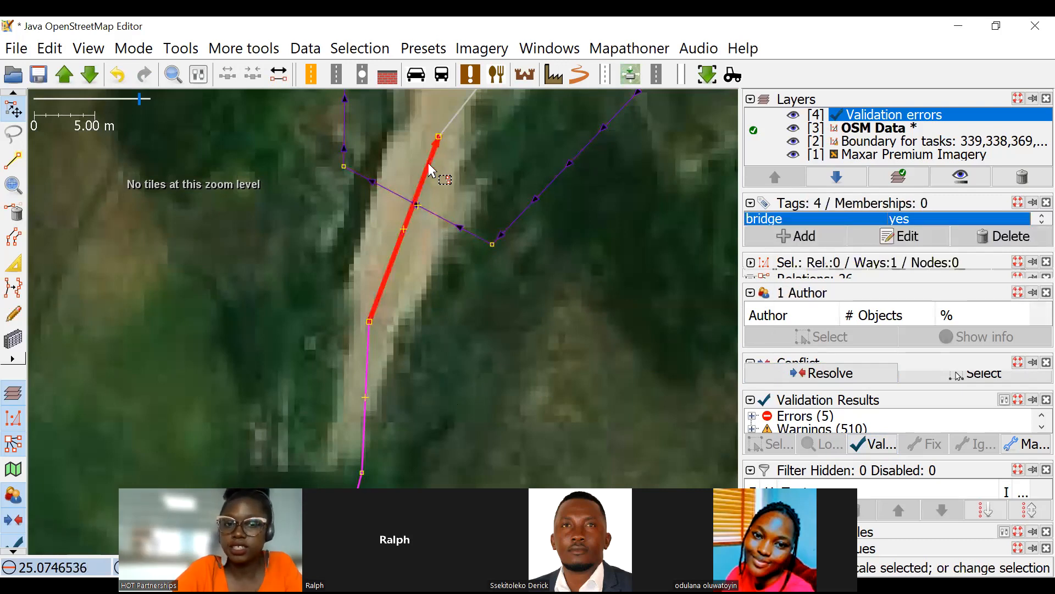
click(427, 163)
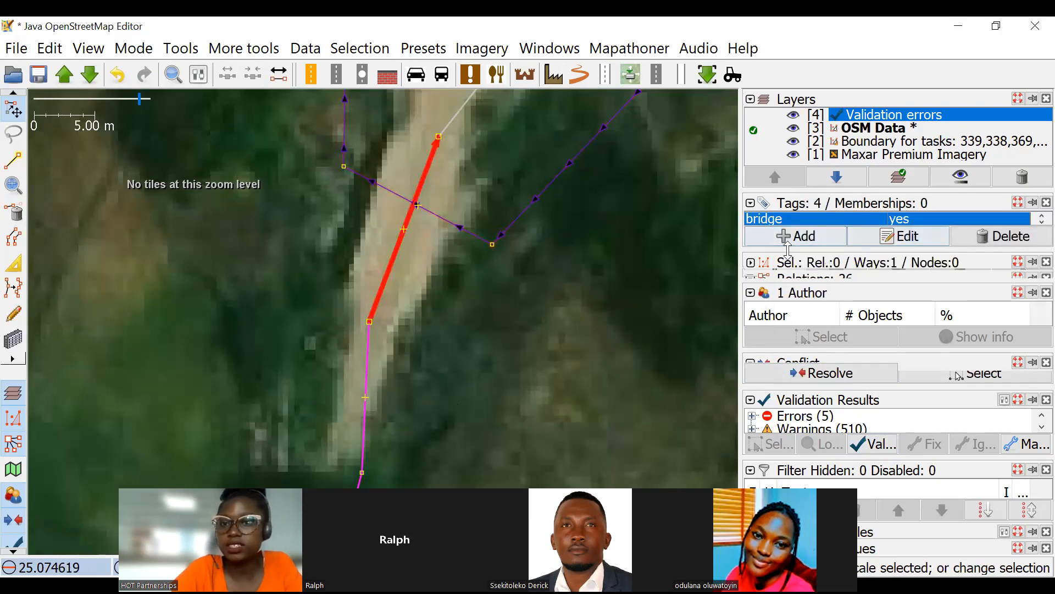
click(803, 237)
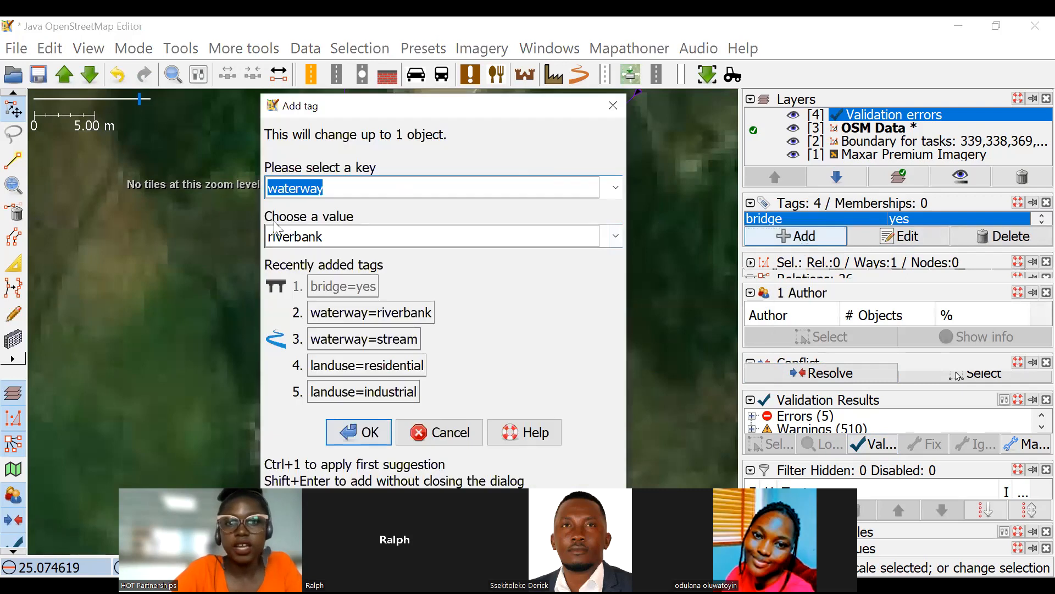
click(383, 189)
mouse_move(319, 187)
mouse_down()
mouse_move(268, 189)
mouse_move(331, 190)
mouse_up()
click(339, 192)
key(BackSpace)
key(BackSpace)
key(BackSpace)
key(BackSpace)
key(BackSpace)
key(BackSpace)
key(BackSpace)
key(BackSpace)
text(la)
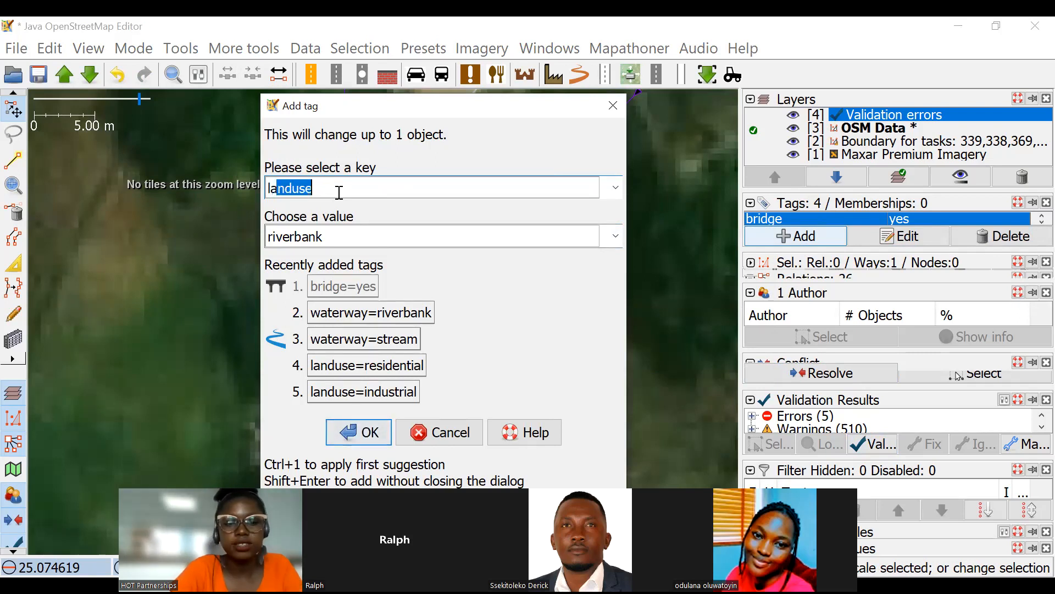
text(yet)
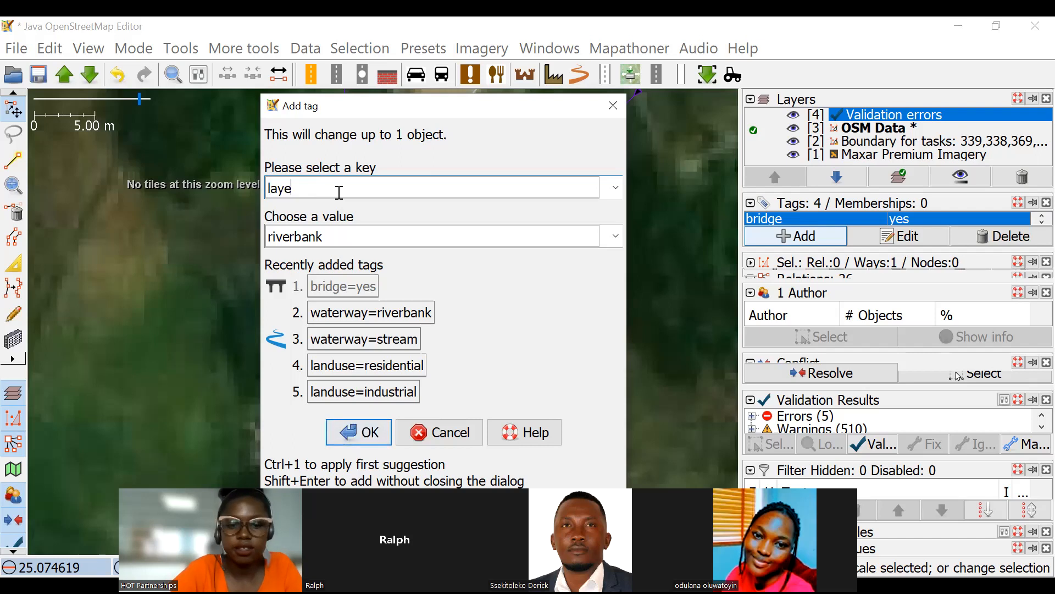
click(610, 108)
click(533, 311)
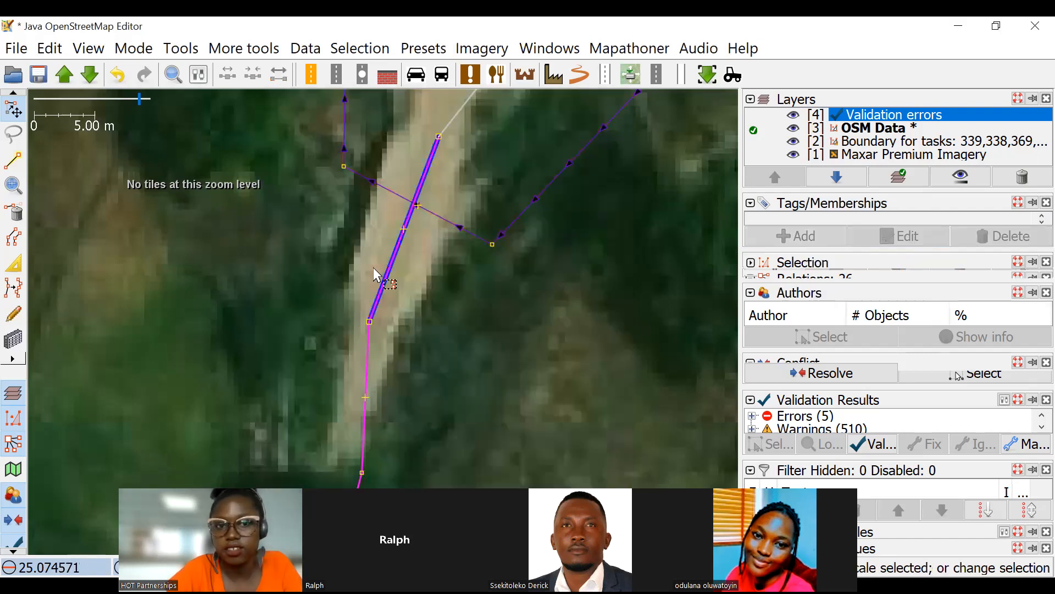
Add the tag layer=1 to the short bridge segment of the road crossing the waterway.
click(404, 246)
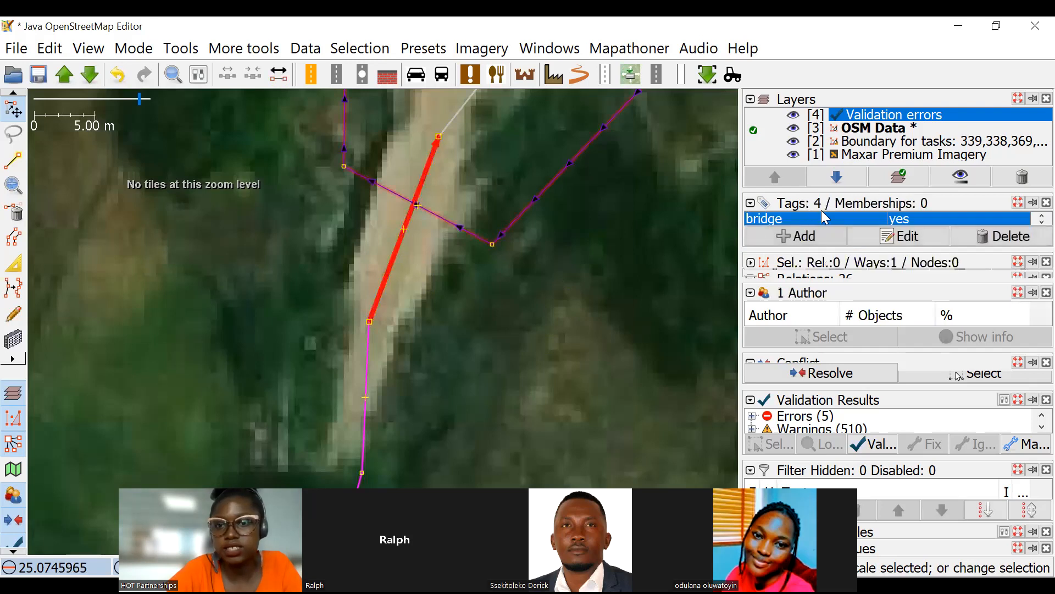
click(796, 236)
text(layer)
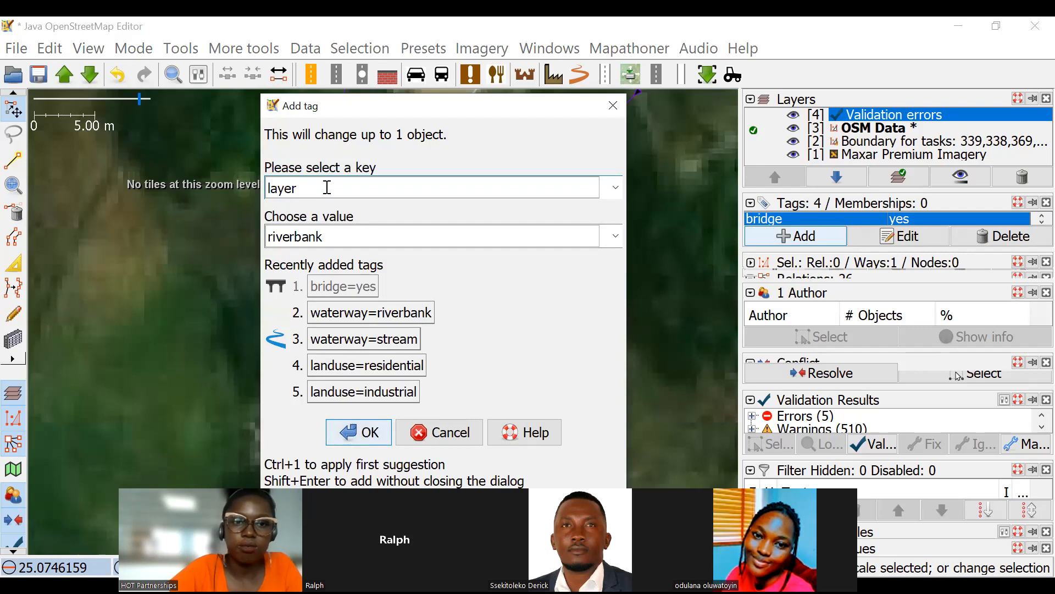
click(329, 238)
text(1)
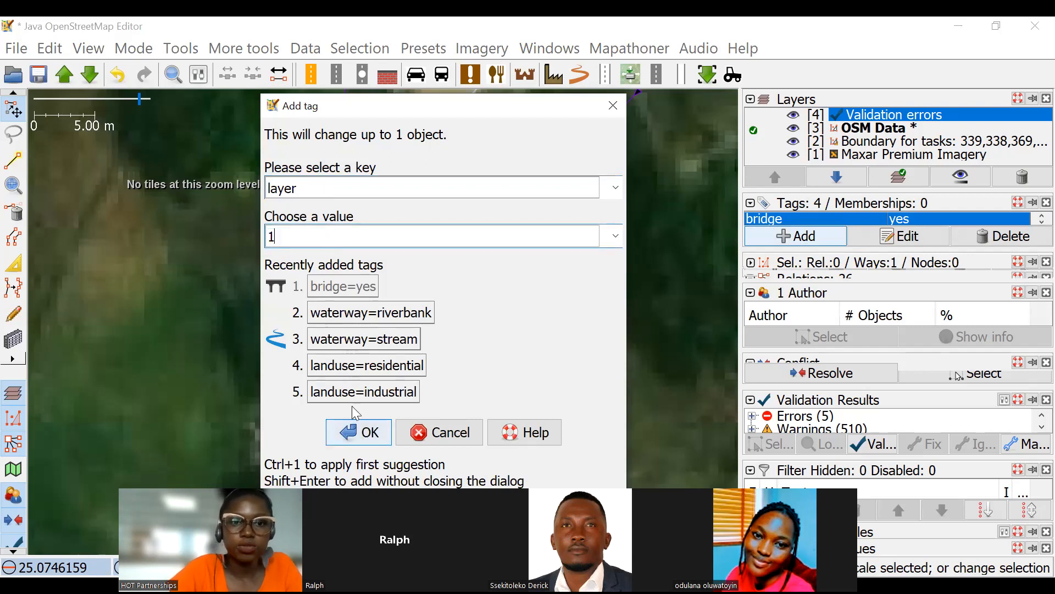
click(360, 438)
click(427, 256)
Survey the roads and waterways north and east of the tagged bridge for another crossing to check.
scroll(427, 256, down, 4)
scroll(428, 253, up, 4)
scroll(402, 240, down, 4)
drag(484, 242, 441, 315)
scroll(464, 302, down, 4)
drag(479, 259, 444, 327)
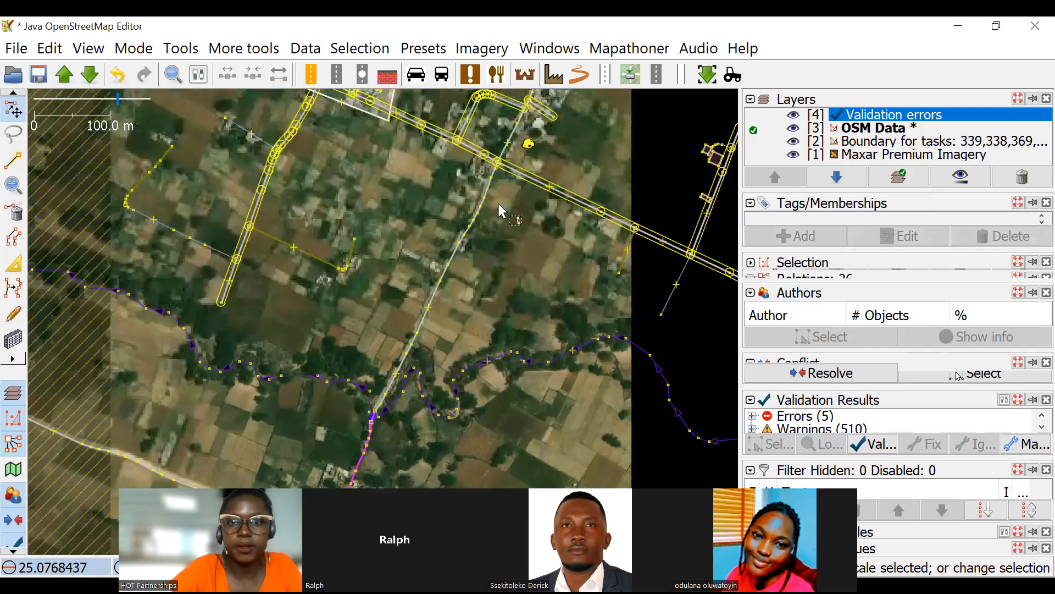
drag(499, 204, 438, 307)
drag(477, 247, 479, 289)
scroll(479, 288, down, 4)
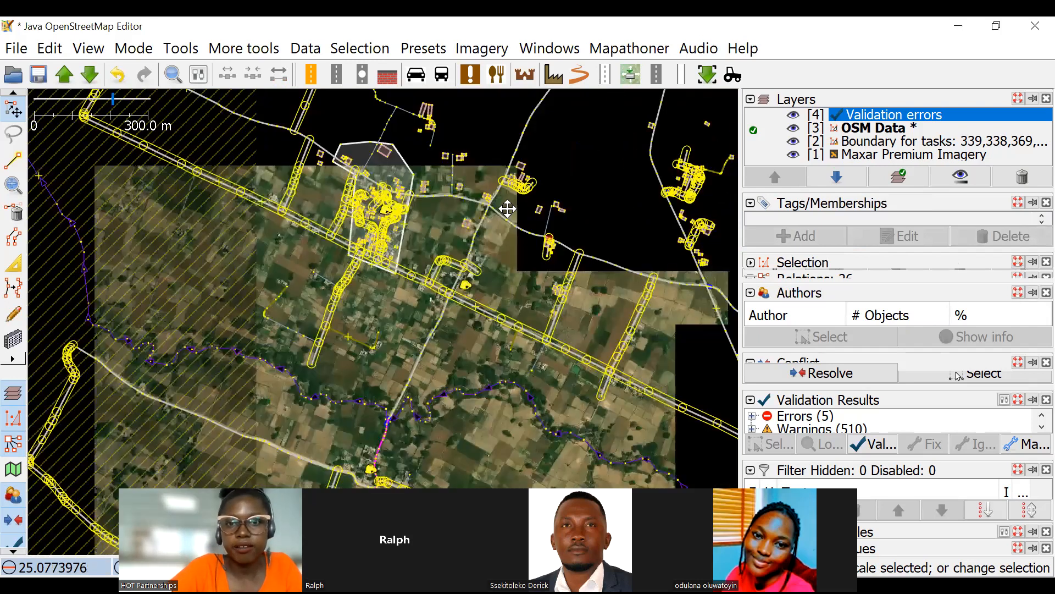
scroll(507, 209, down, 4)
scroll(531, 287, up, 3)
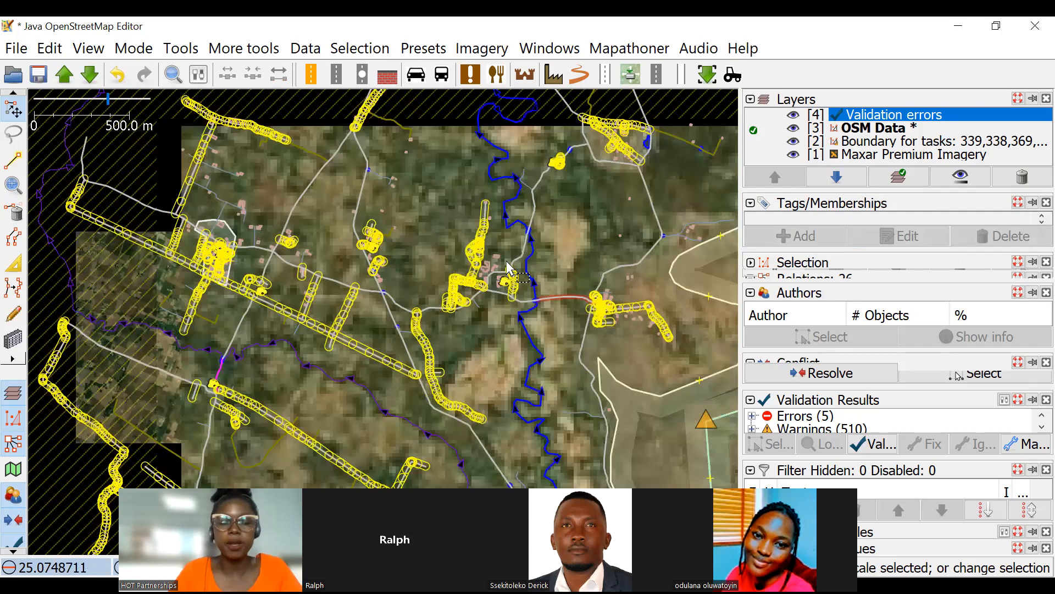
drag(507, 261, 436, 202)
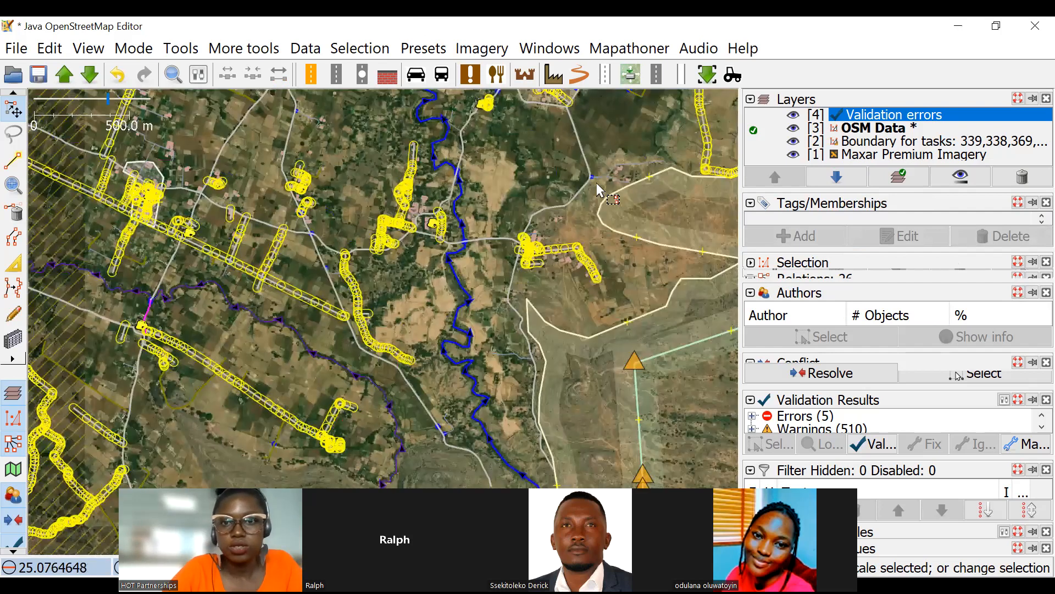
Remove the layer and bridge tags from the short service road segment crossing the narrow channel east of the river.
scroll(497, 240, up, 12)
scroll(421, 266, up, 5)
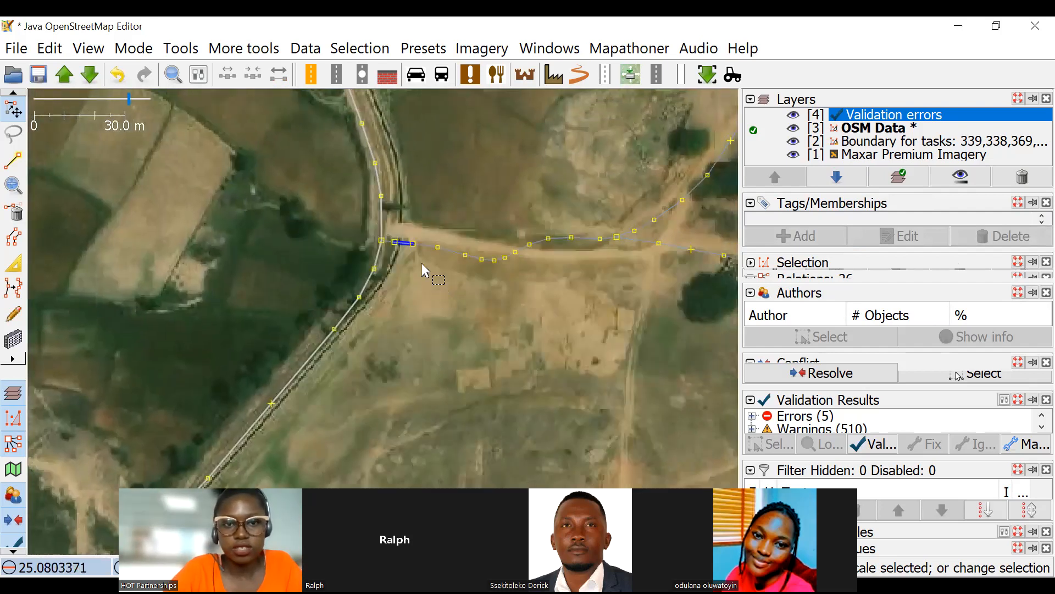
scroll(403, 213, up, 6)
scroll(417, 224, down, 3)
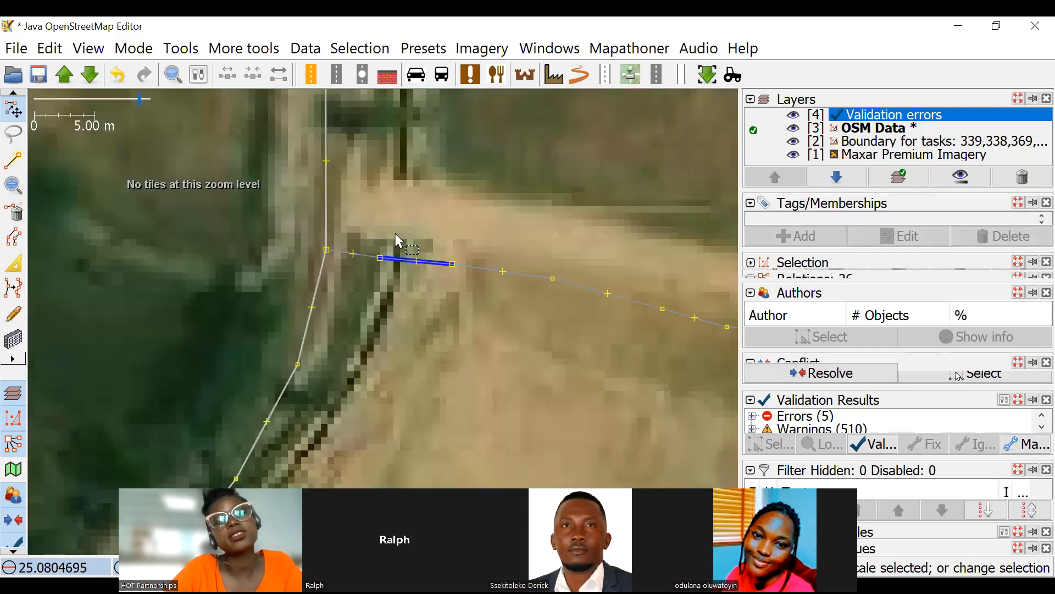
scroll(404, 230, up, 6)
scroll(405, 231, down, 8)
scroll(408, 225, up, 5)
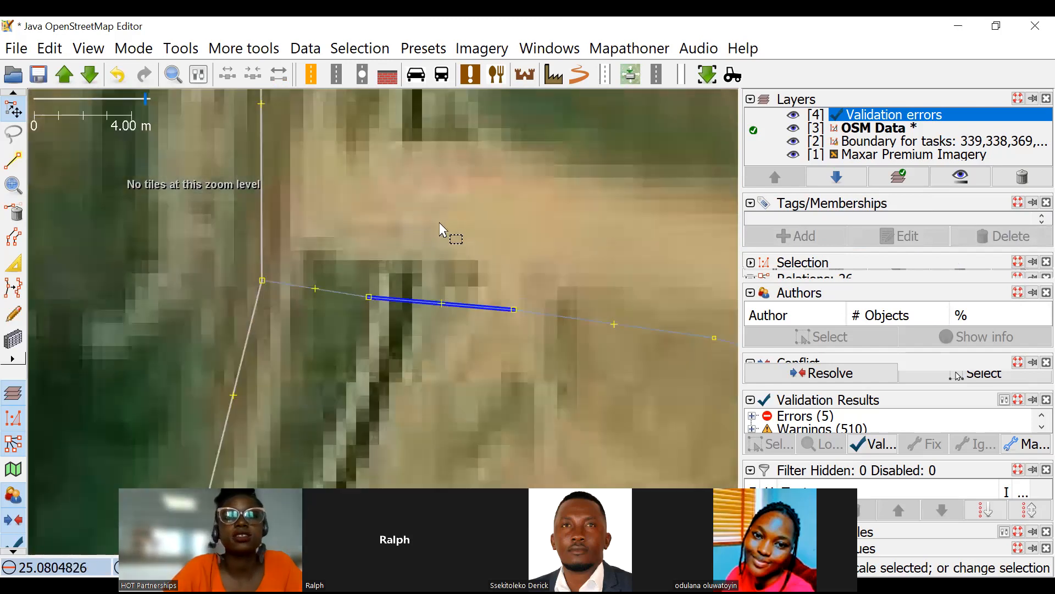
scroll(443, 224, down, 2)
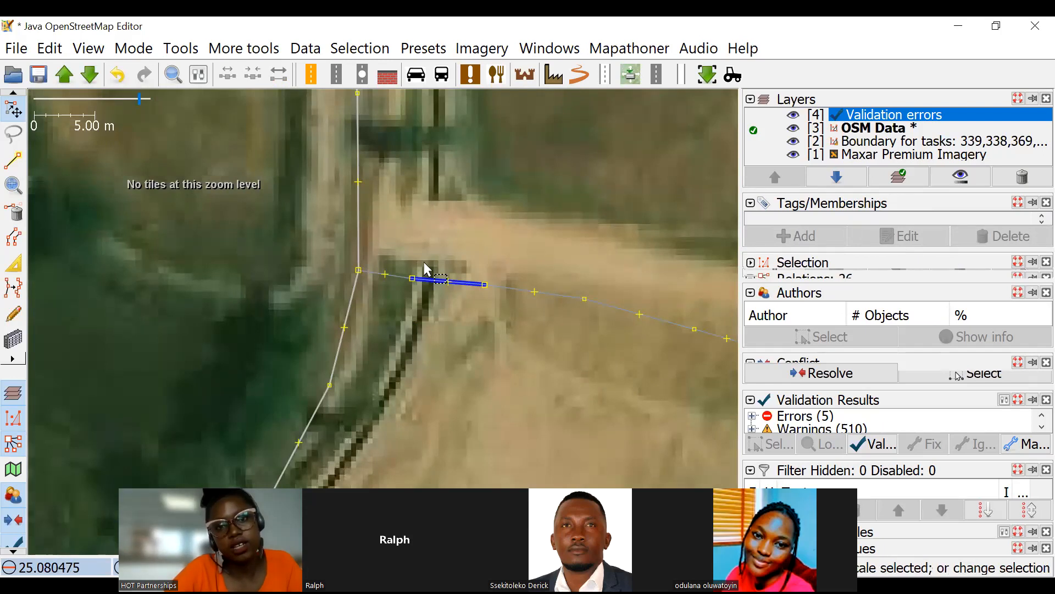
click(478, 281)
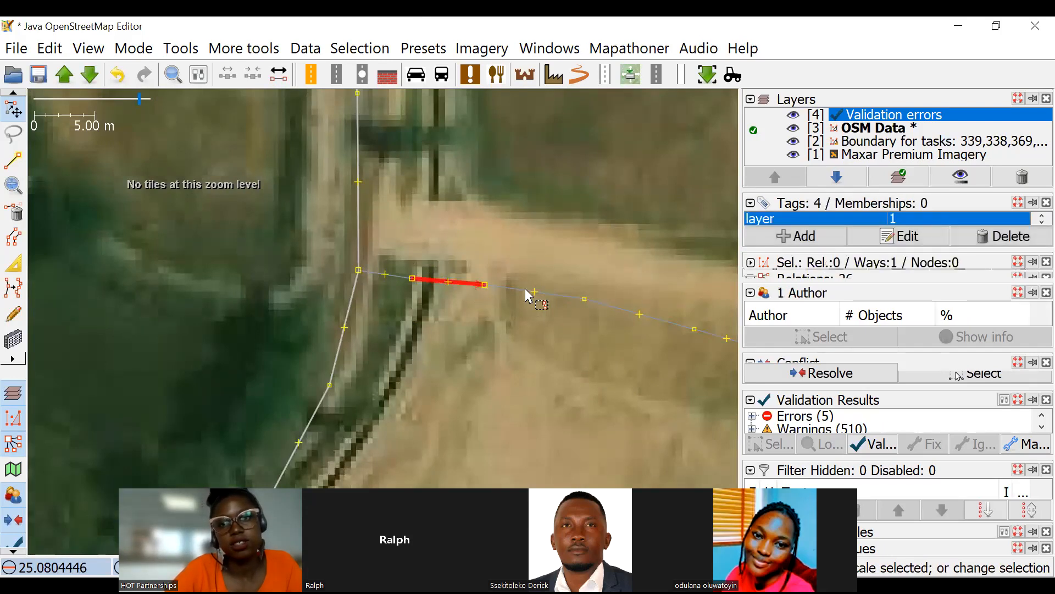
click(1029, 237)
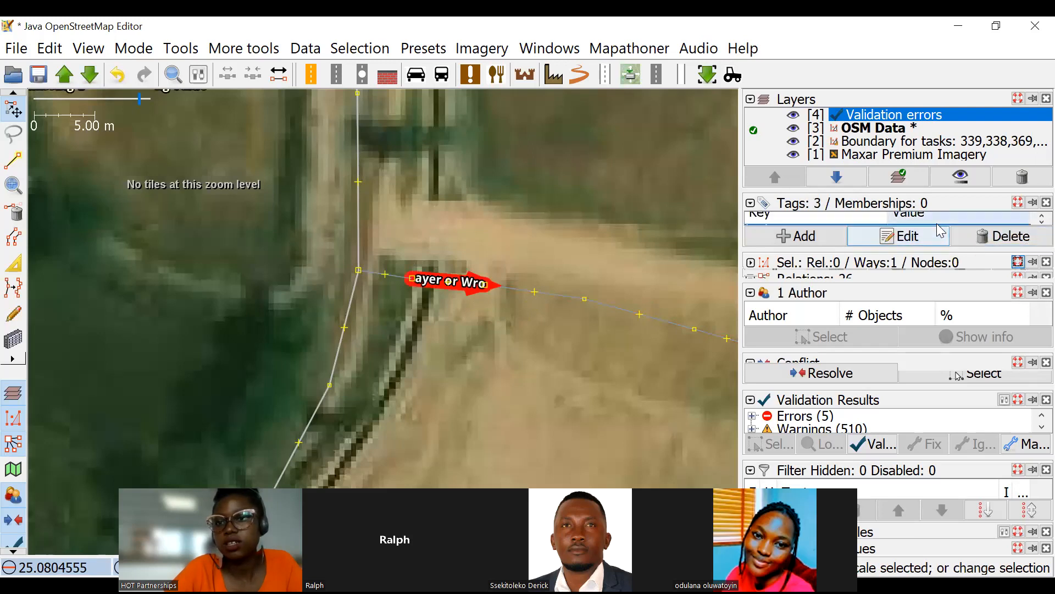
click(1017, 236)
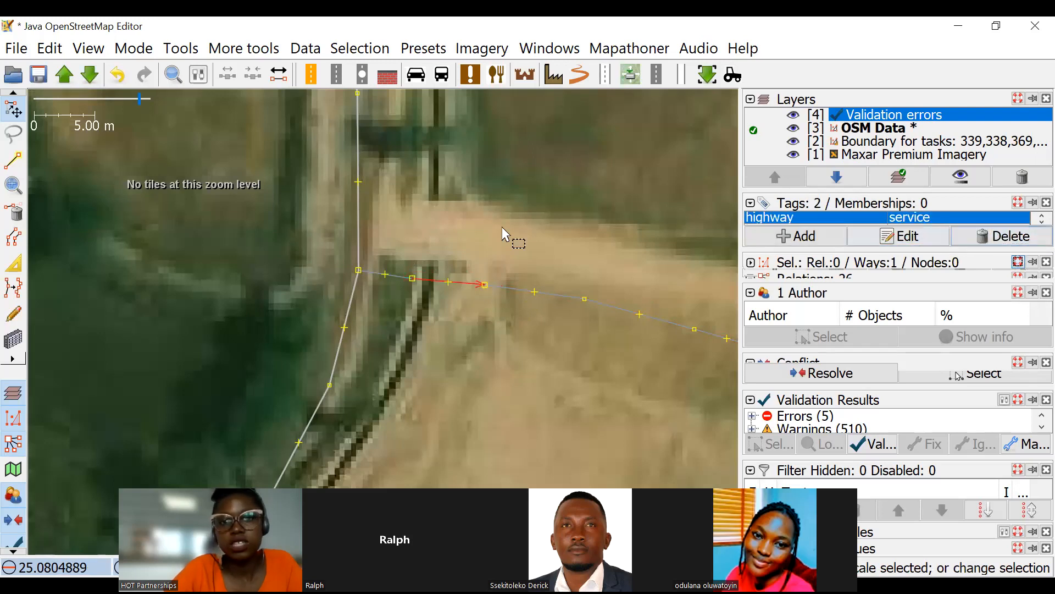
Combine the short former bridge segment with the service road segments on both sides of it into one way.
click(502, 226)
scroll(464, 281, up, 2)
click(464, 281)
ctrl+click(552, 292)
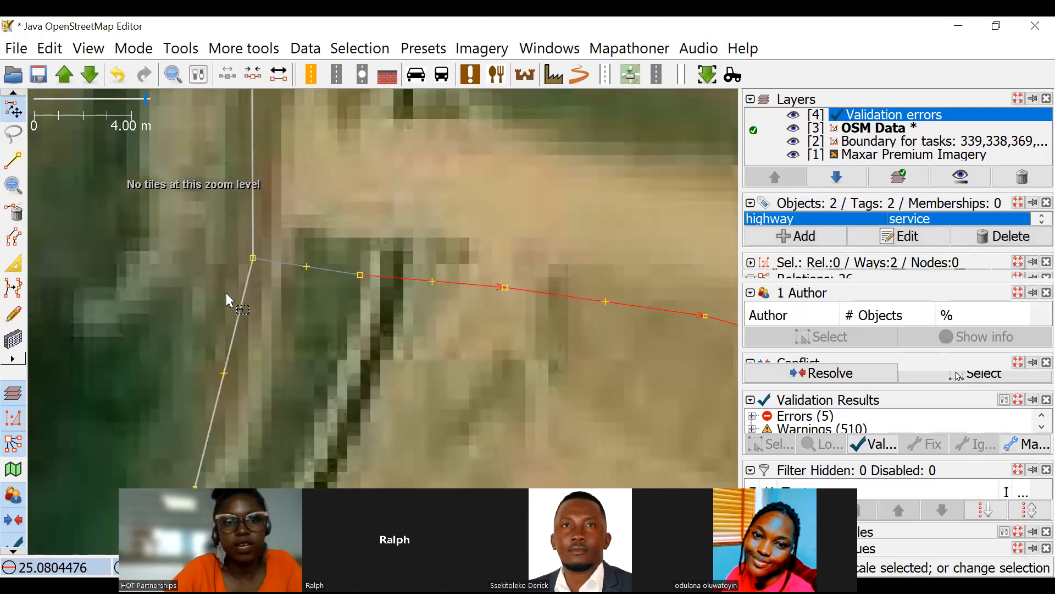
ctrl+click(332, 271)
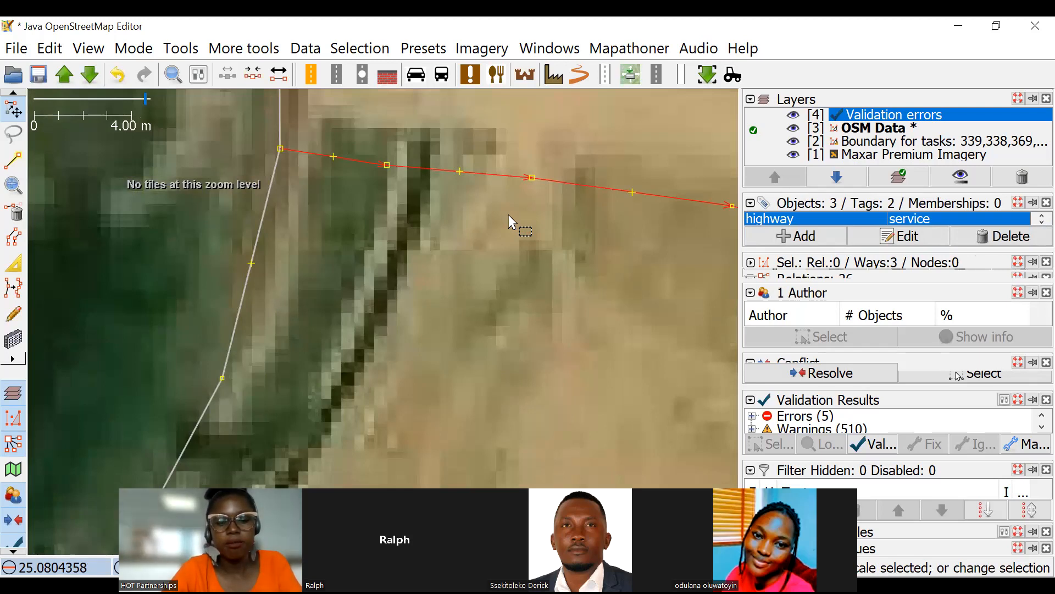
click(474, 207)
Move the service road's nodes near the junction northward to follow the track in the imagery.
scroll(501, 228, down, 3)
scroll(445, 254, up, 2)
drag(436, 247, 561, 246)
click(603, 277)
drag(607, 283, 648, 267)
click(154, 390)
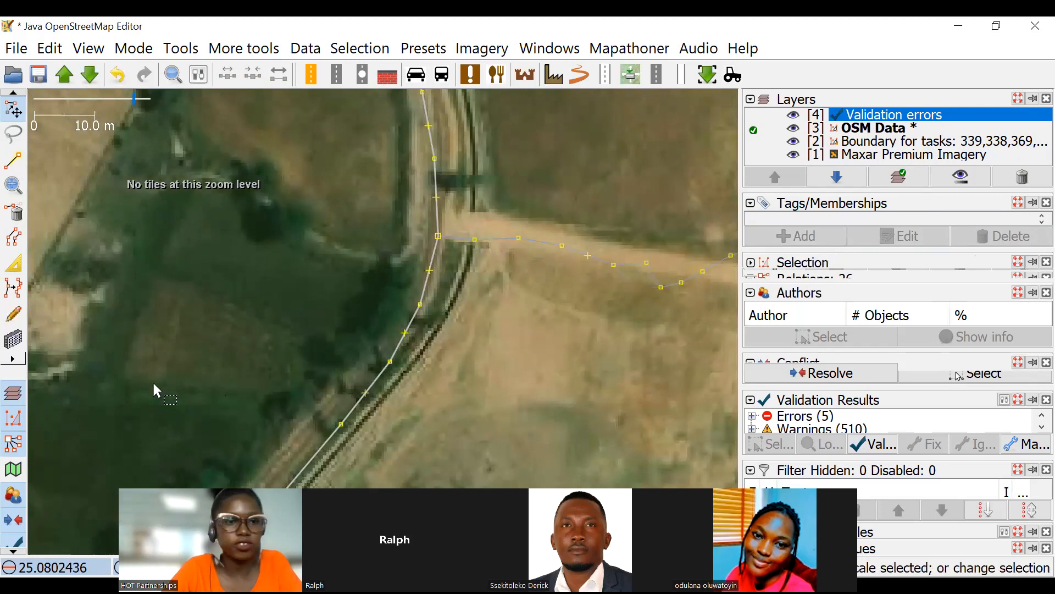
Draw a way along the narrow channel beside the road, from north of the service road crossing to southwest of it.
click(13, 160)
scroll(403, 207, up, 1)
scroll(353, 150, up, 1)
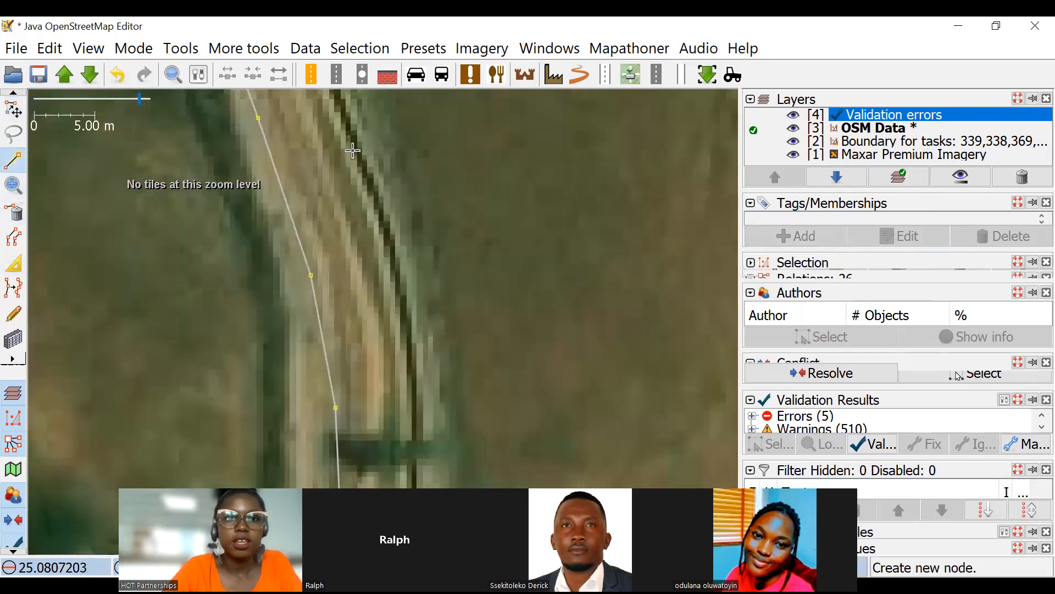
click(348, 137)
click(385, 225)
click(405, 330)
drag(406, 331, 428, 137)
click(442, 251)
drag(446, 317, 466, 129)
click(460, 123)
click(440, 265)
drag(420, 354, 459, 234)
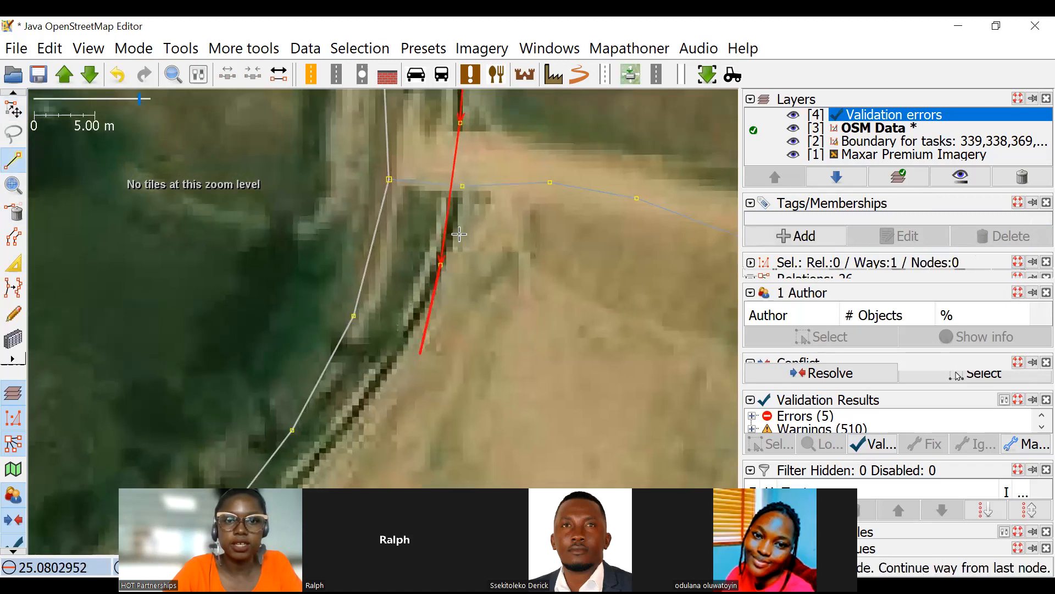
click(440, 240)
click(369, 319)
click(340, 368)
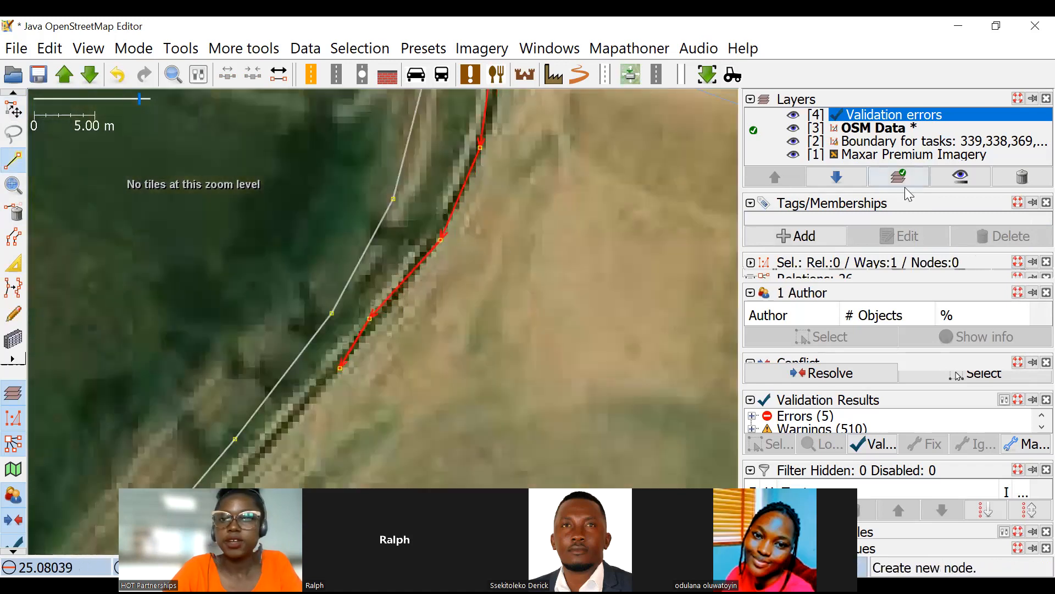
Tag the newly drawn way as waterway=canal and deselect it.
click(797, 235)
text(waterway)
click(332, 232)
text(canal)
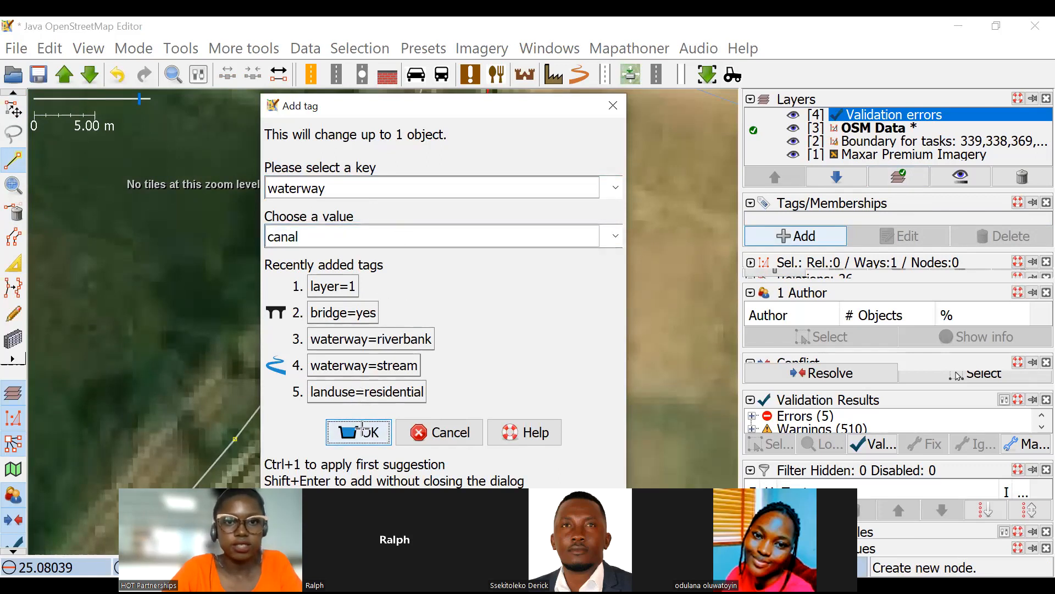
click(362, 428)
key(Escape)
scroll(471, 243, up, 3)
key(Escape)
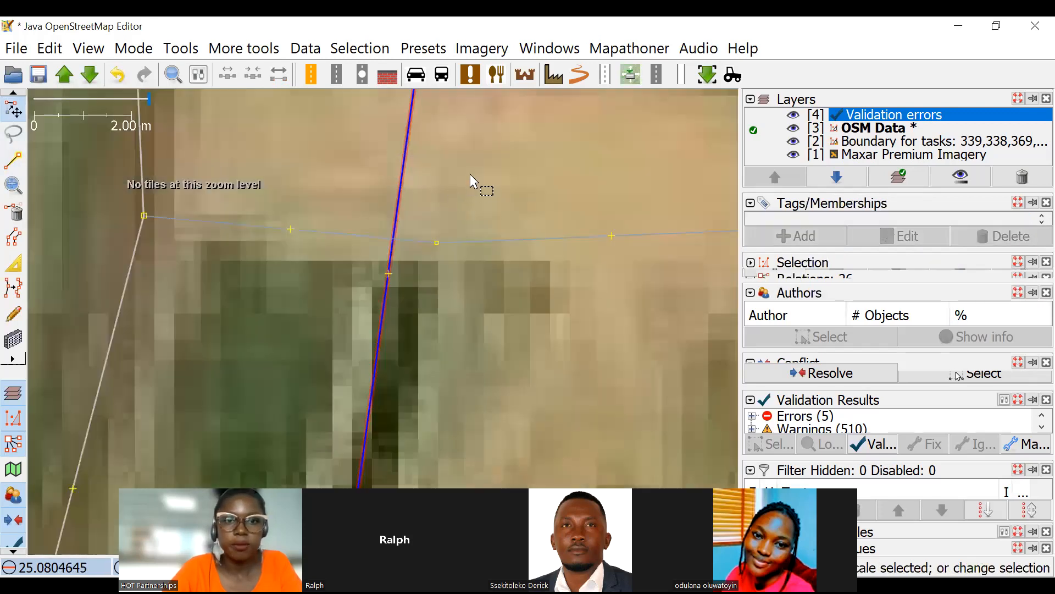
Split the canal at nodes on both sides of the service road, and move the adjacent road junction slightly north.
scroll(471, 177, down, 3)
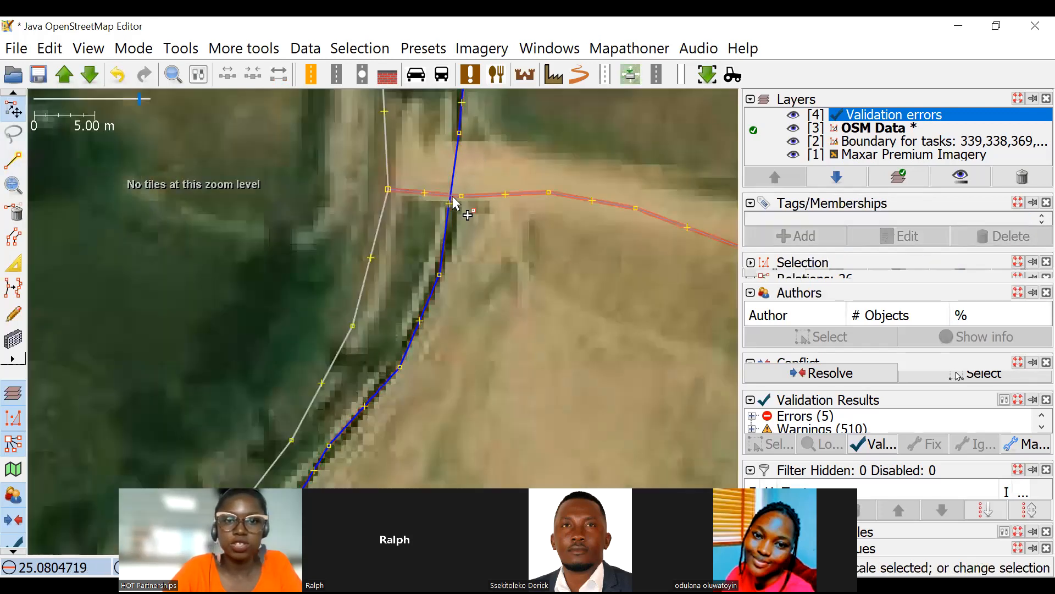
scroll(467, 135, up, 1)
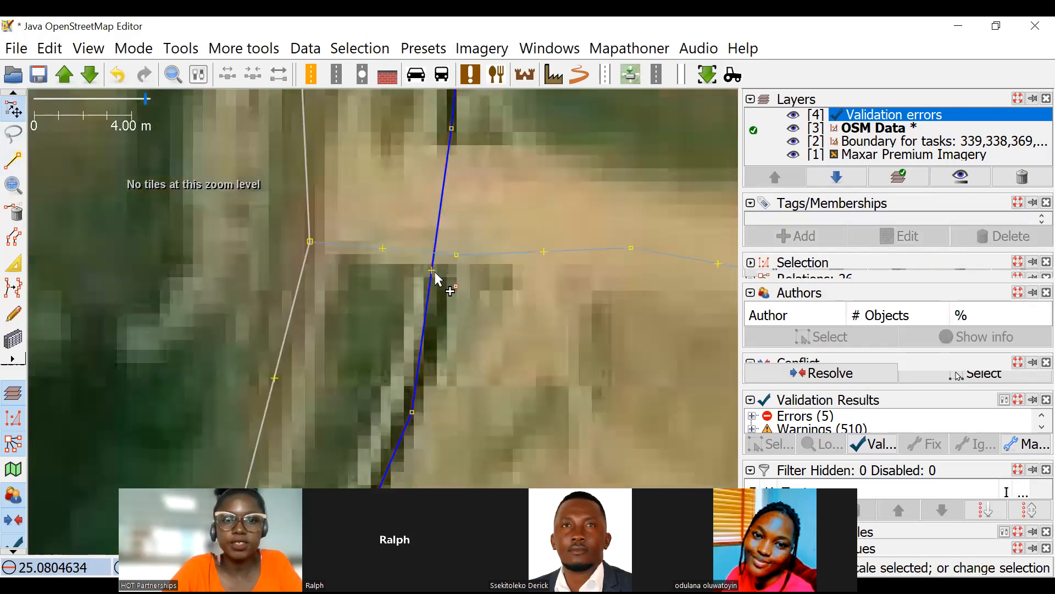
drag(440, 272, 435, 268)
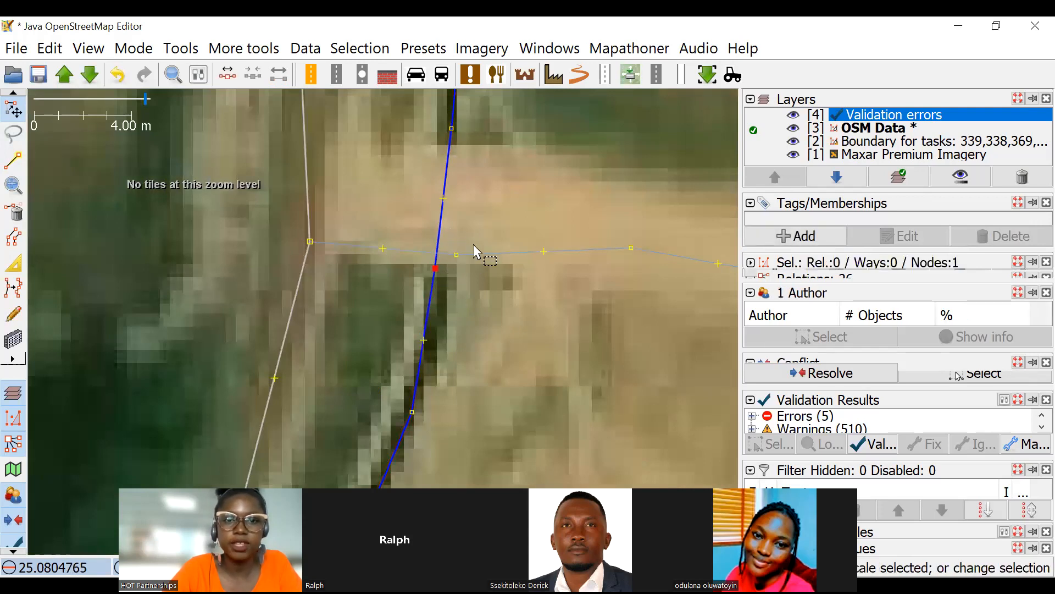
scroll(435, 233, down, 2)
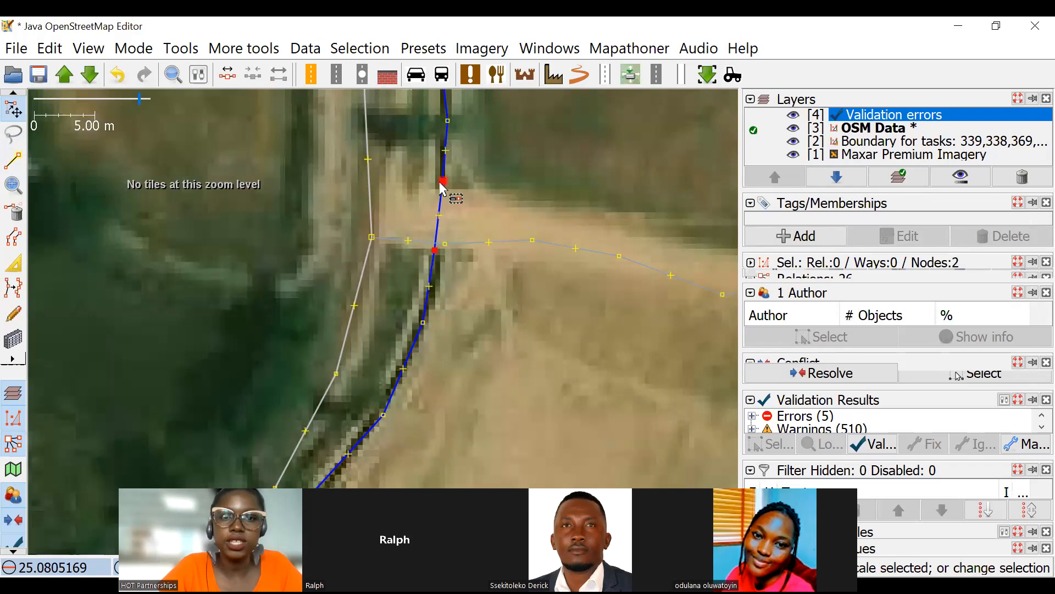
key(p)
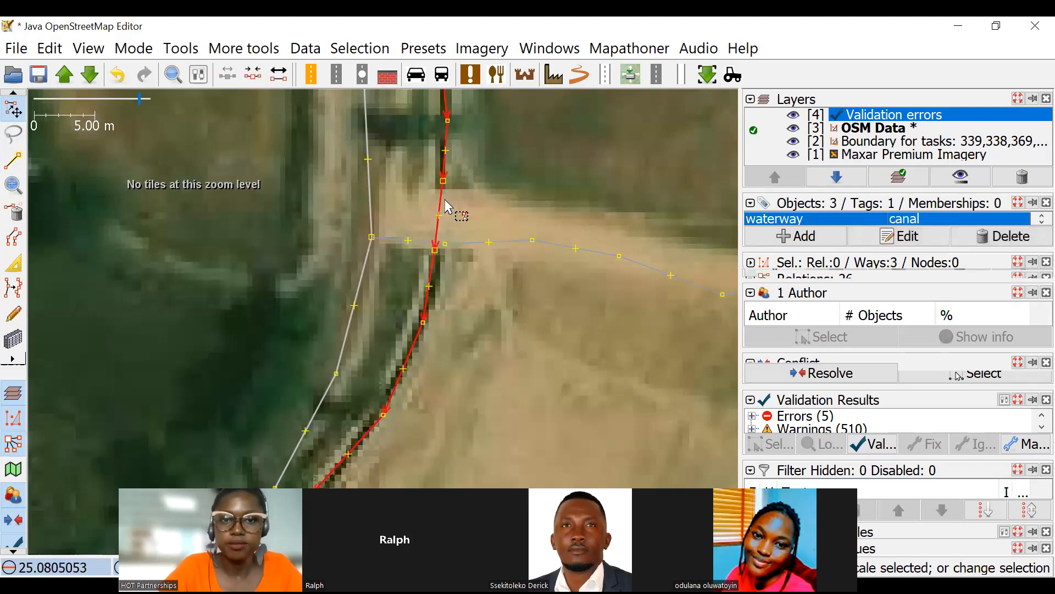
click(372, 236)
drag(374, 224, 375, 223)
Add the tag tunnel=culvert to the short canal segment passing under the service road.
click(440, 218)
click(810, 239)
text(w)
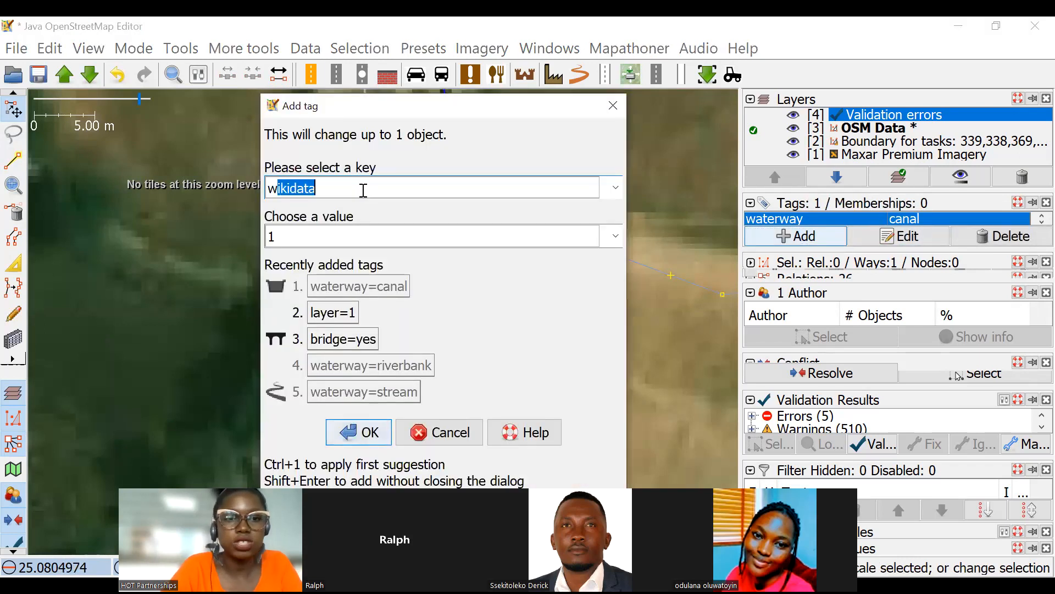
text(a)
key(BackSpace)
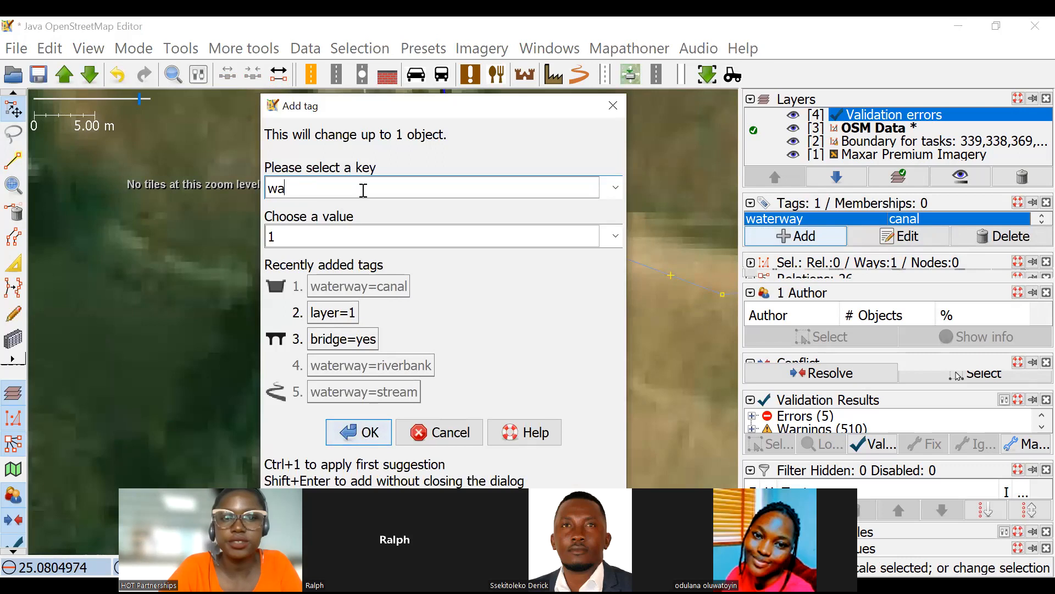
text(cu)
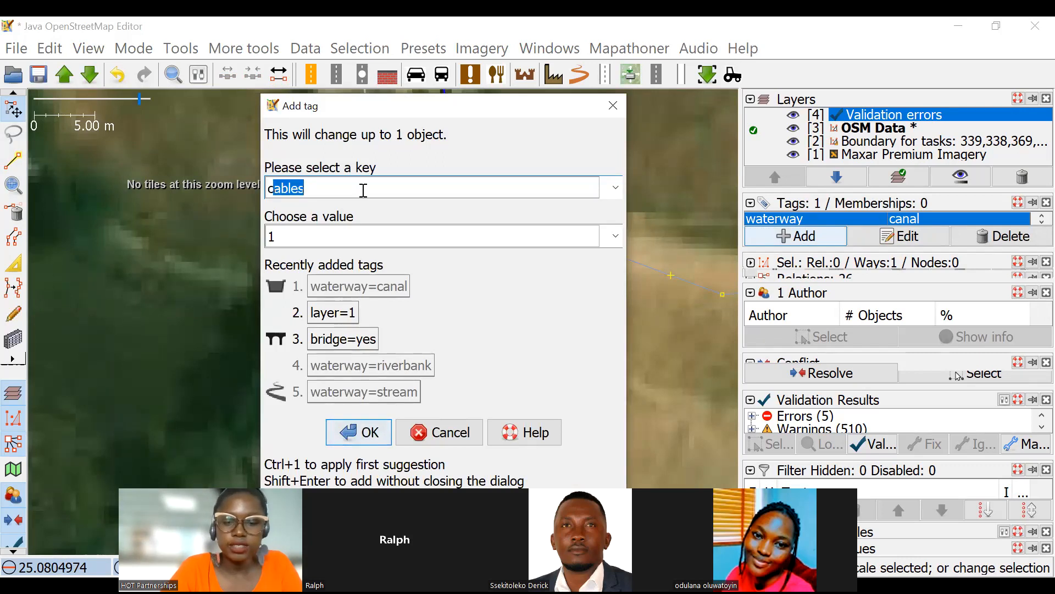
text(l)
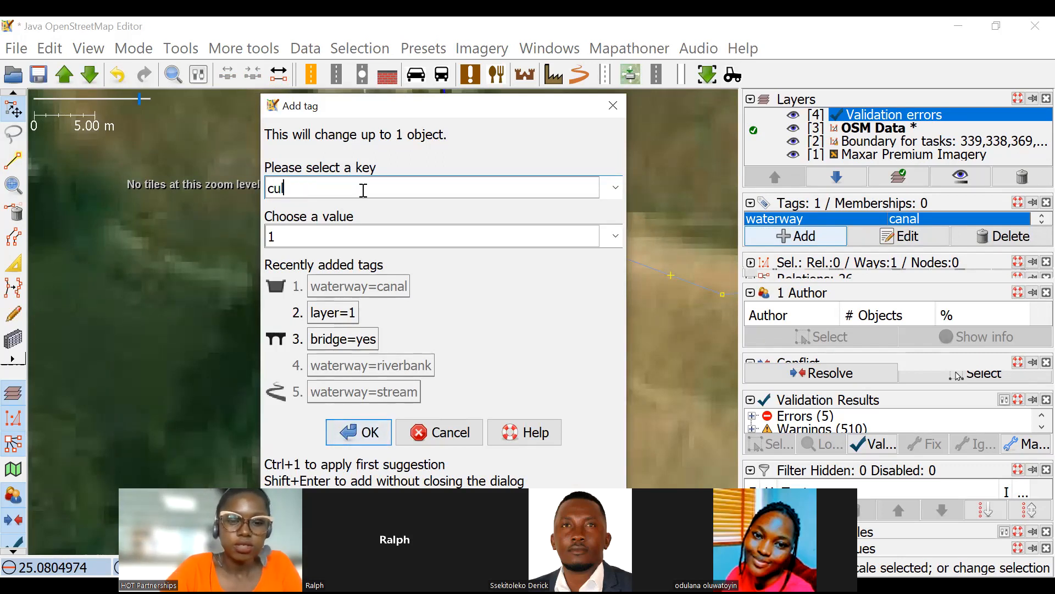
text(vert)
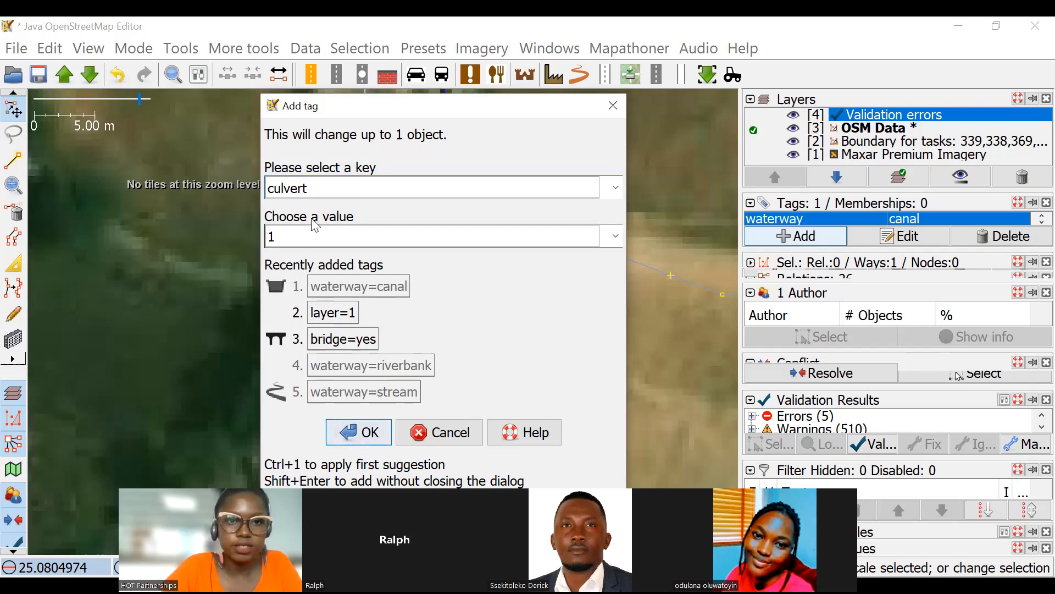
double_click(333, 183)
text(tunnel)
click(284, 235)
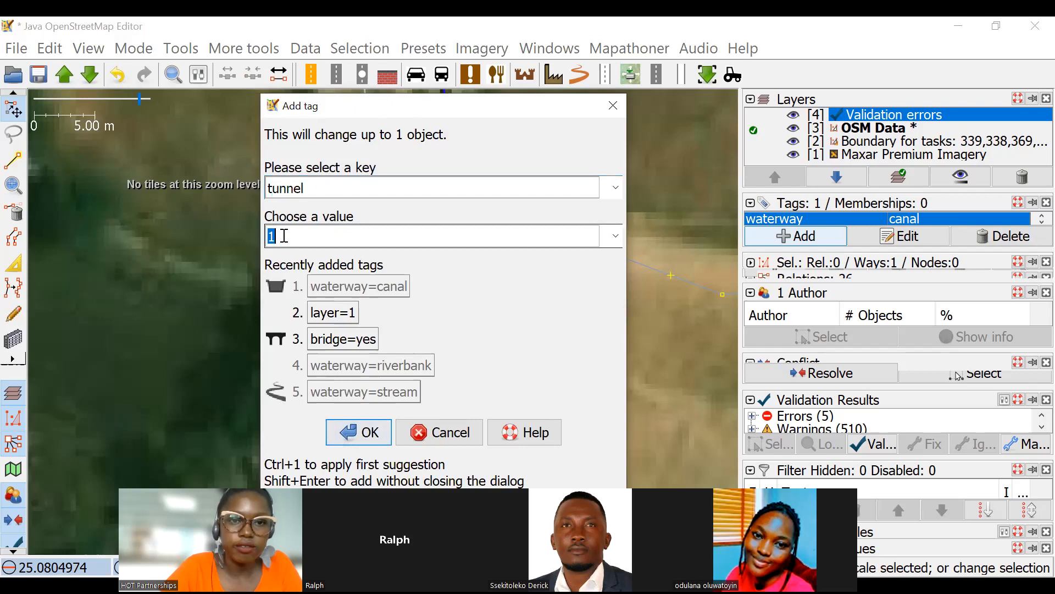
text(culvert)
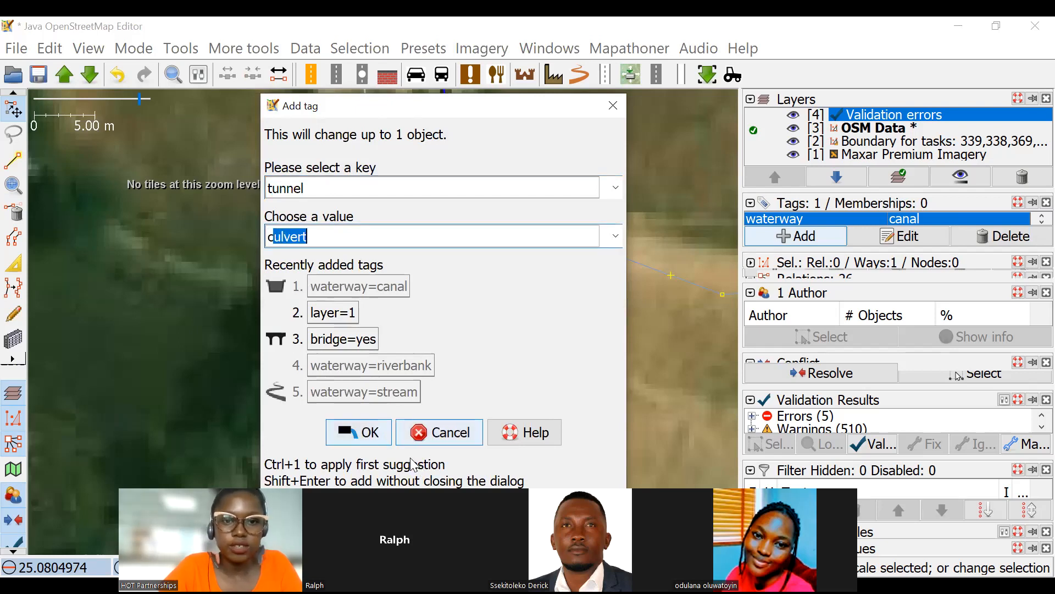
click(366, 432)
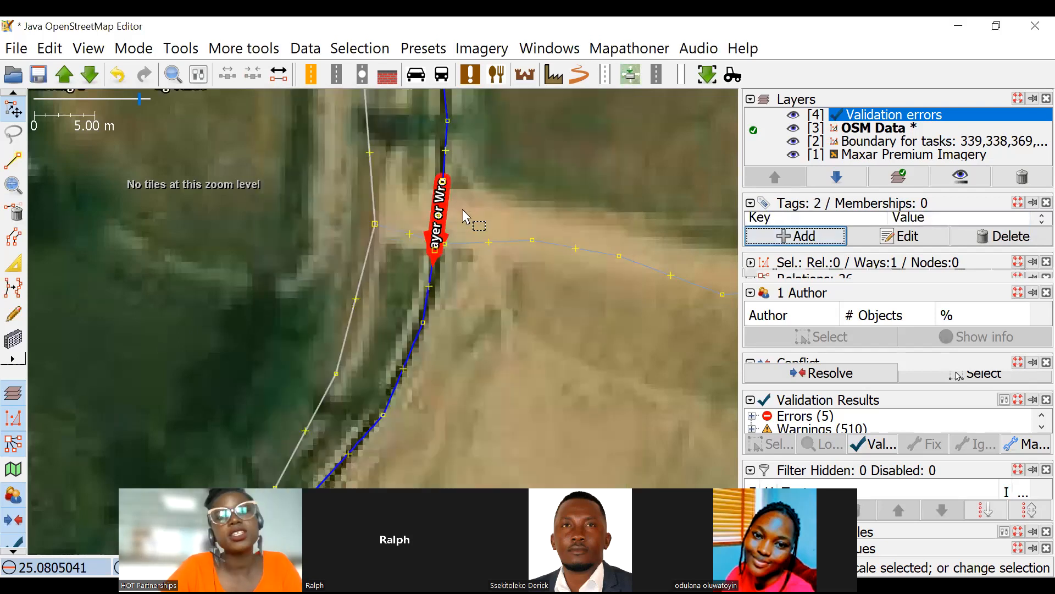
Add the tag layer=-1 to the short culvert segment of the canal and deselect it.
scroll(463, 209, up, 1)
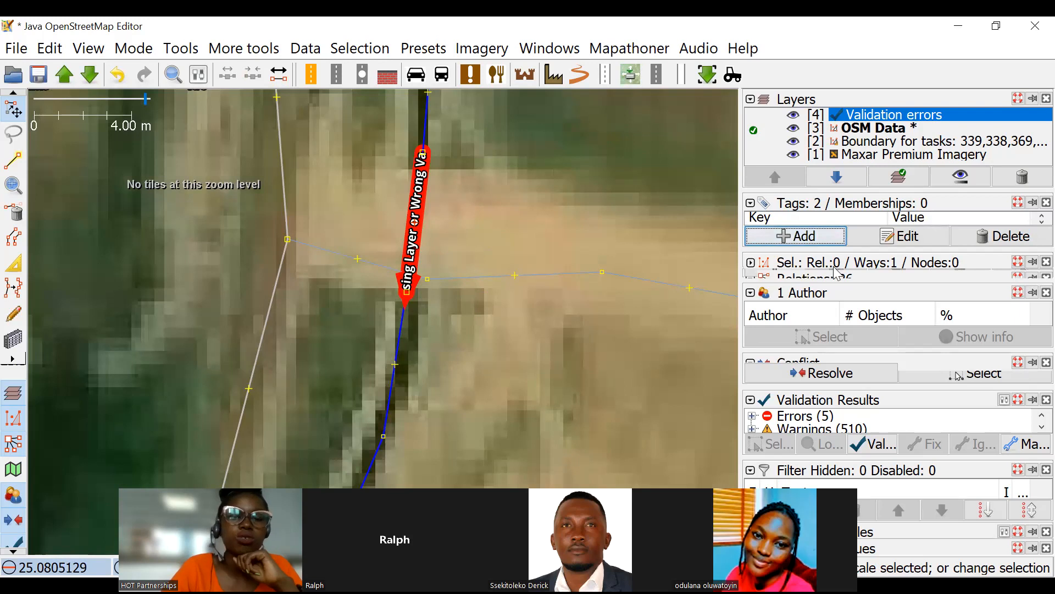
click(804, 240)
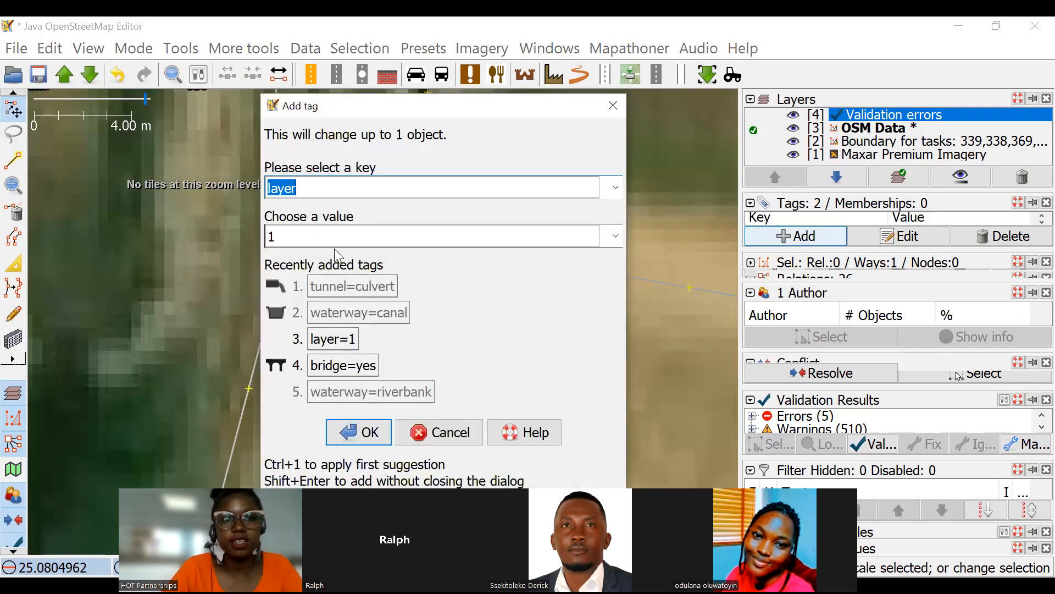
click(324, 234)
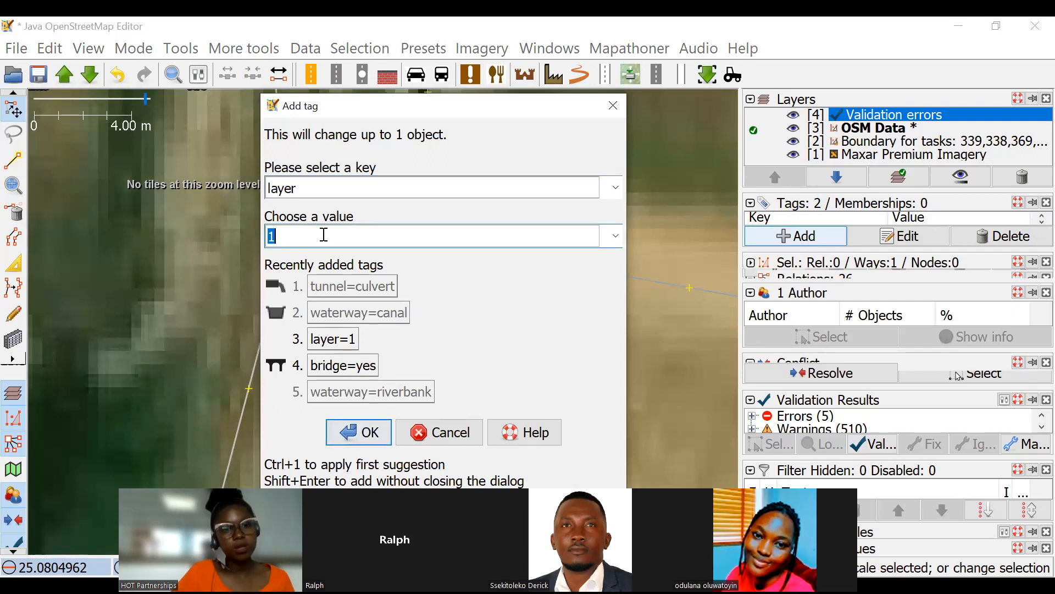
text(-)
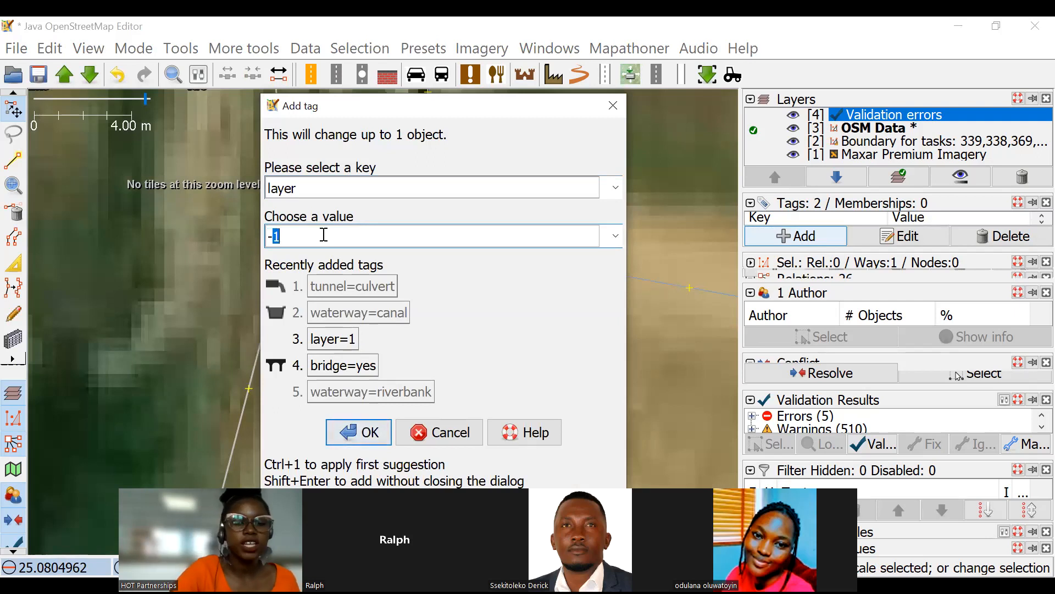
click(372, 441)
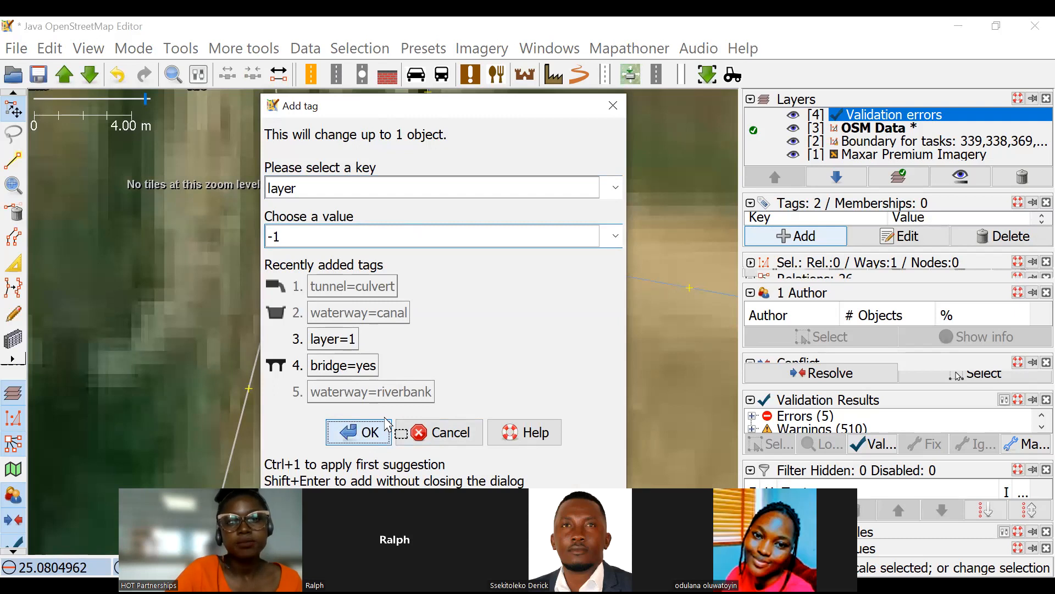
scroll(374, 269, down, 4)
click(410, 261)
scroll(440, 215, down, 5)
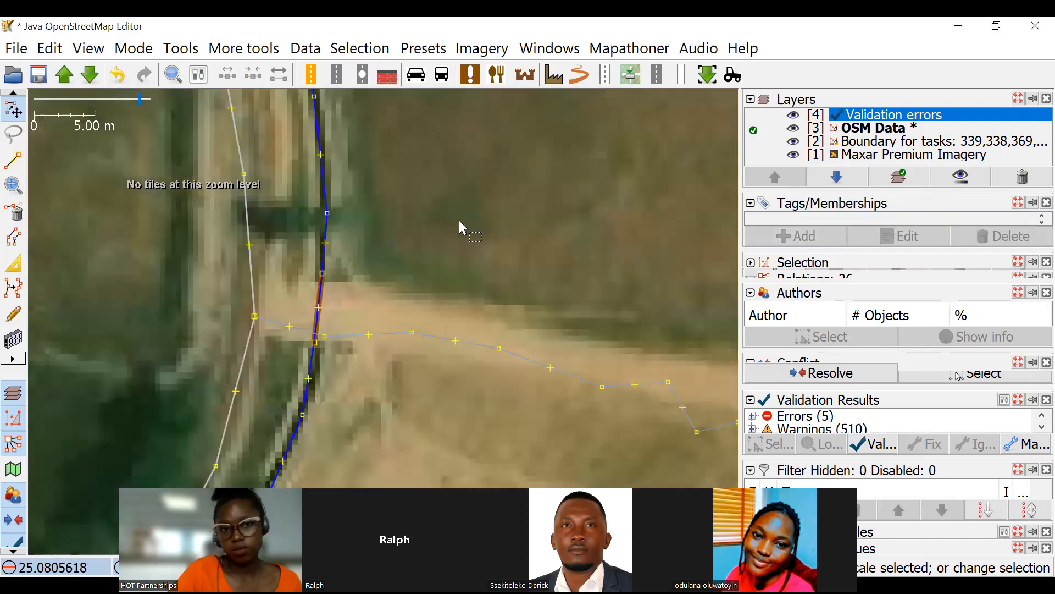
Examine the imagery along the road north of the culvert to see how the canal continues and connects to other waterways.
scroll(495, 292, up, 5)
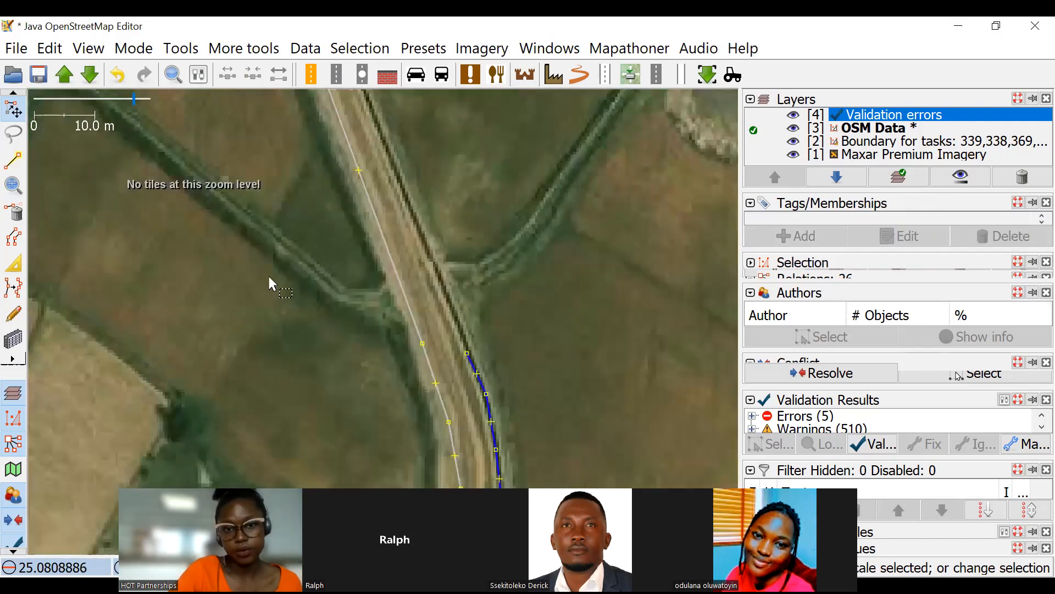
scroll(484, 253, down, 5)
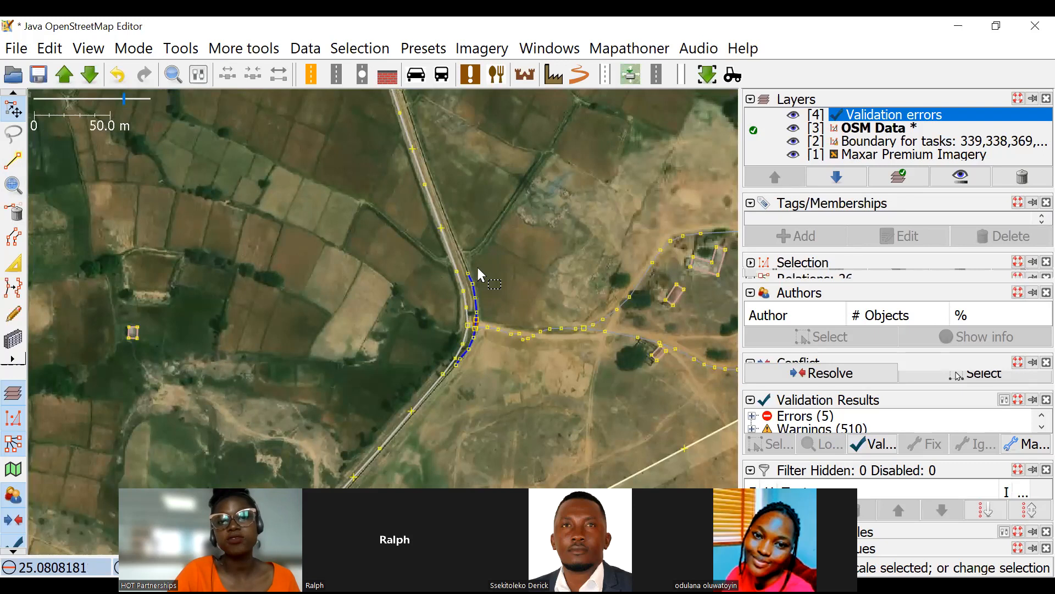
scroll(469, 281, up, 2)
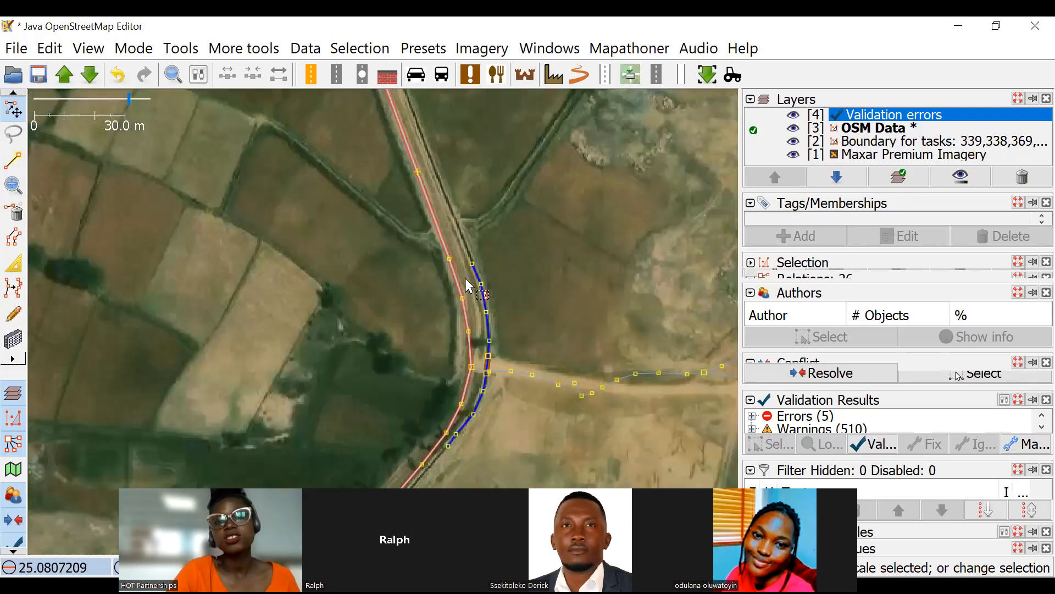
drag(467, 282, 492, 377)
scroll(532, 310, down, 2)
drag(483, 146, 516, 369)
scroll(483, 264, down, 6)
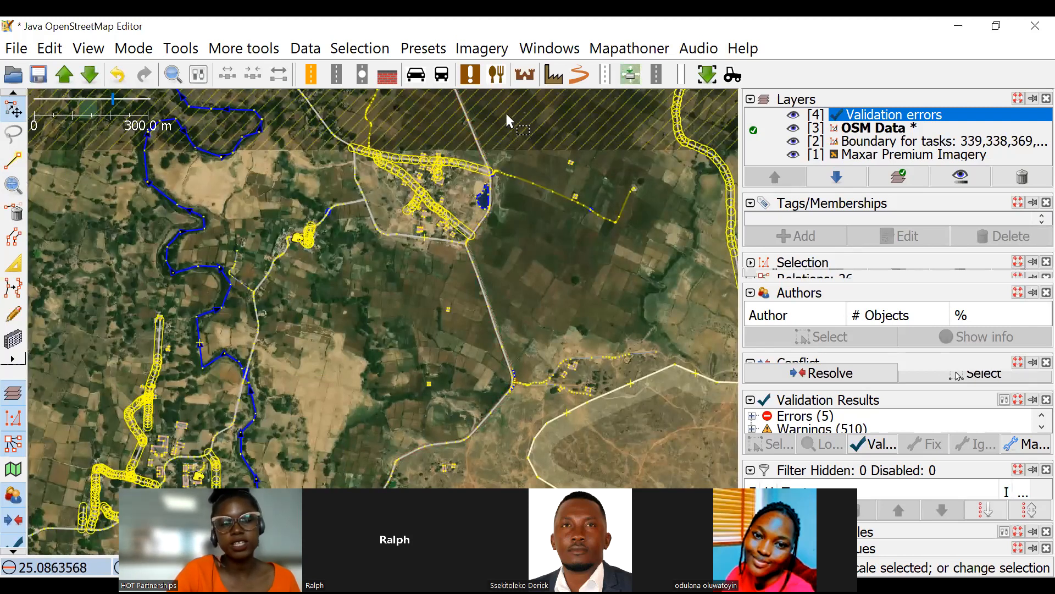
scroll(499, 191, up, 3)
drag(494, 235, 521, 341)
scroll(523, 322, down, 4)
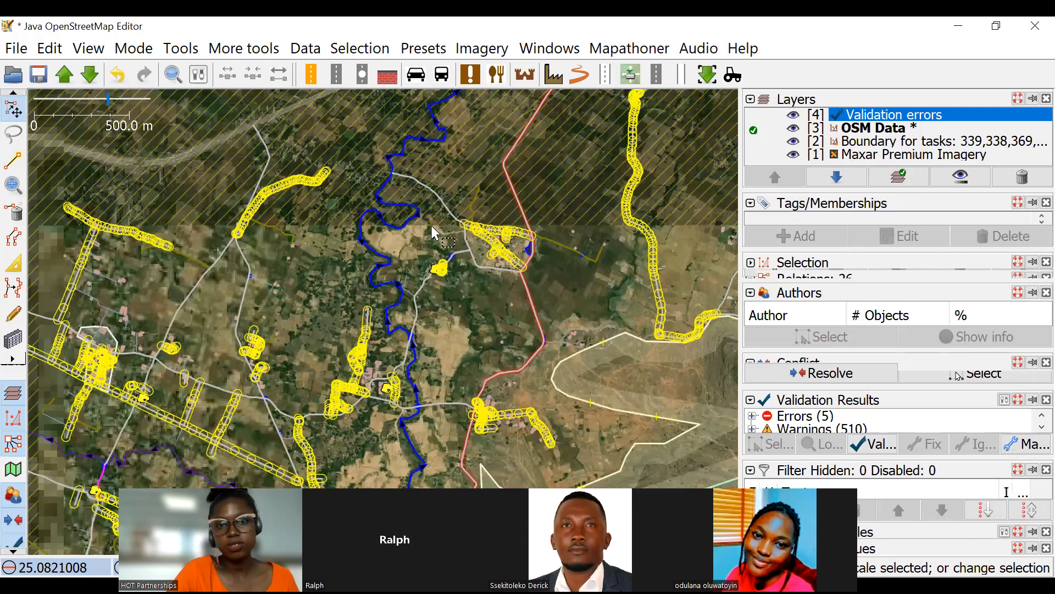
scroll(435, 227, up, 8)
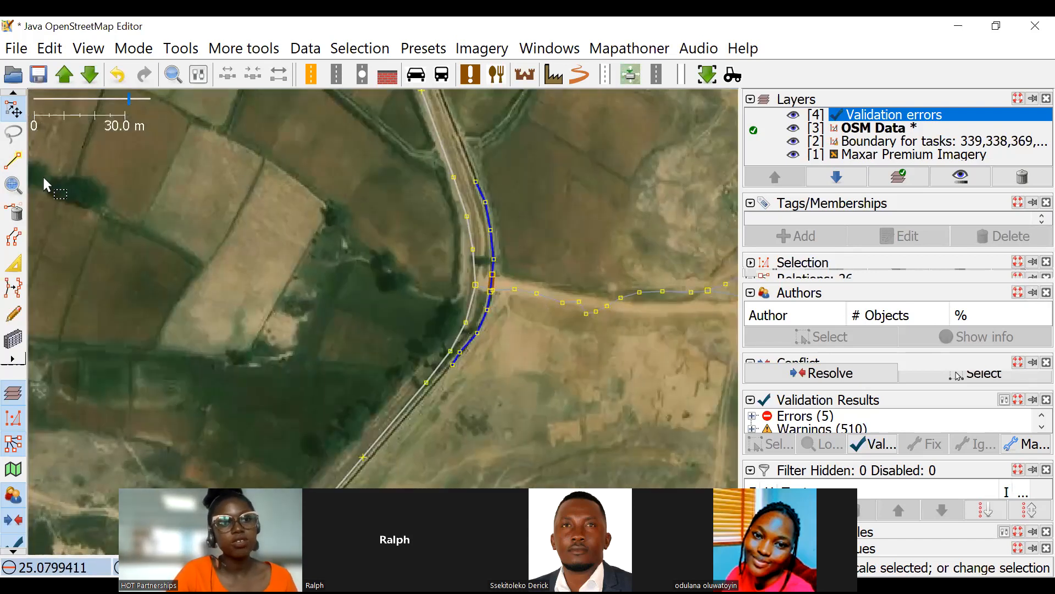
Extend the canal from its southwestern end node along the narrow channel beside the road, then finish drawing.
click(18, 160)
scroll(518, 242, up, 4)
click(495, 222)
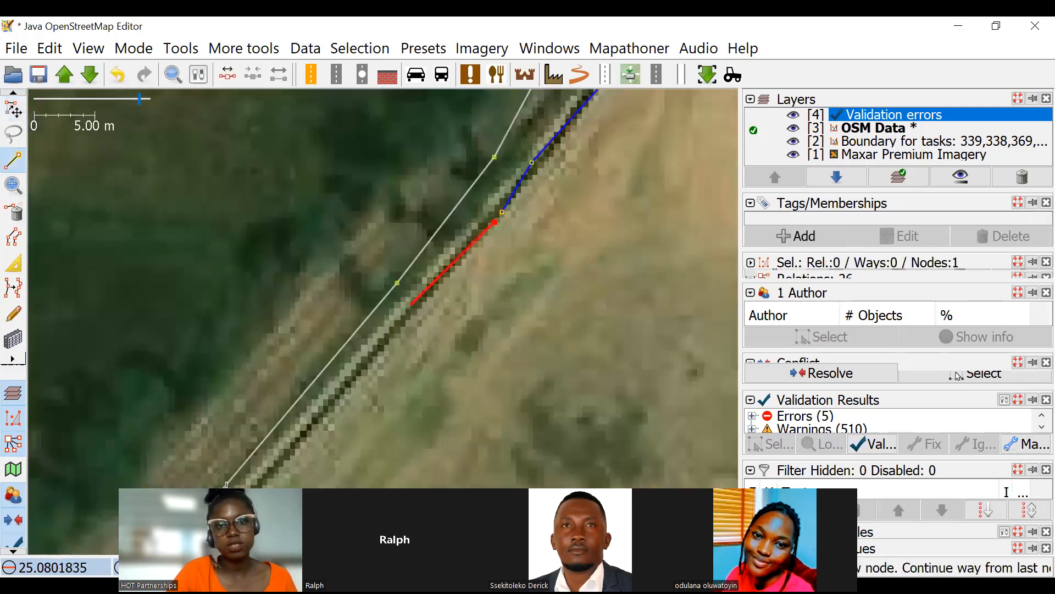
key(ctrl+z)
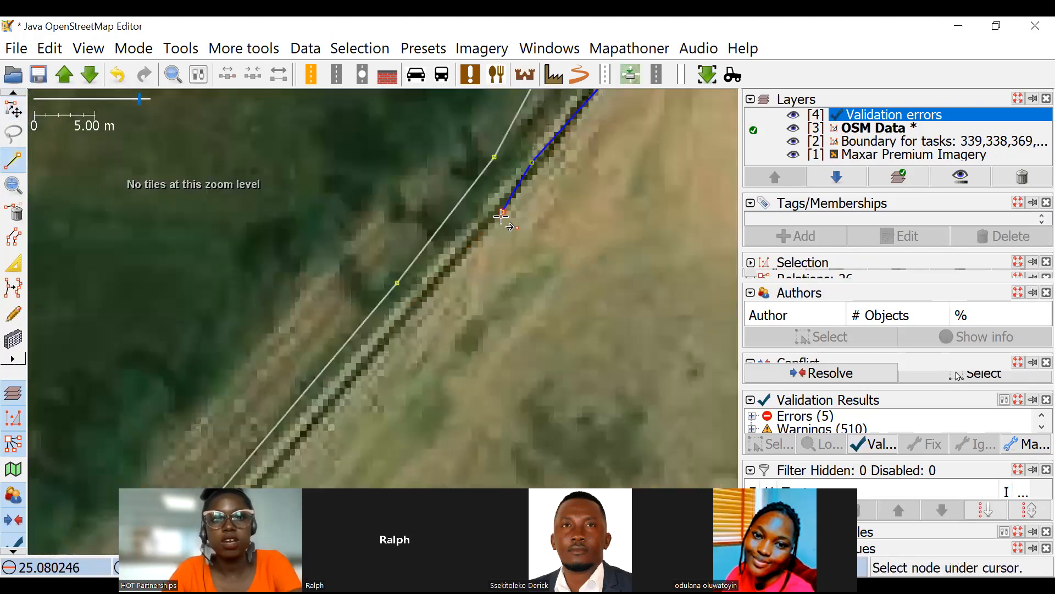
click(502, 212)
click(420, 305)
scroll(421, 319, down, 6)
drag(415, 334, 531, 217)
scroll(407, 376, down, 5)
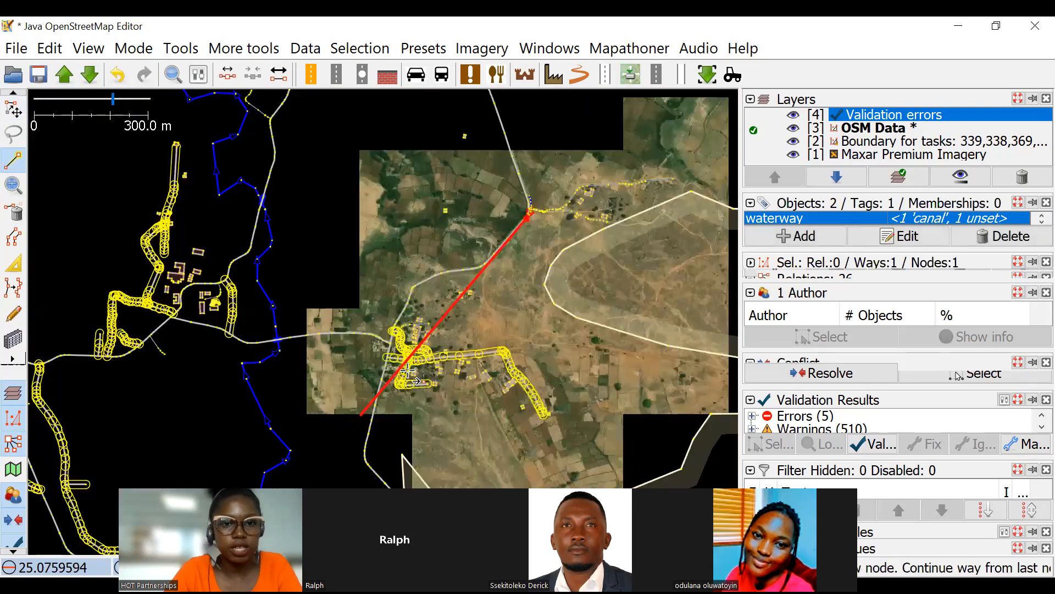
scroll(347, 417, up, 7)
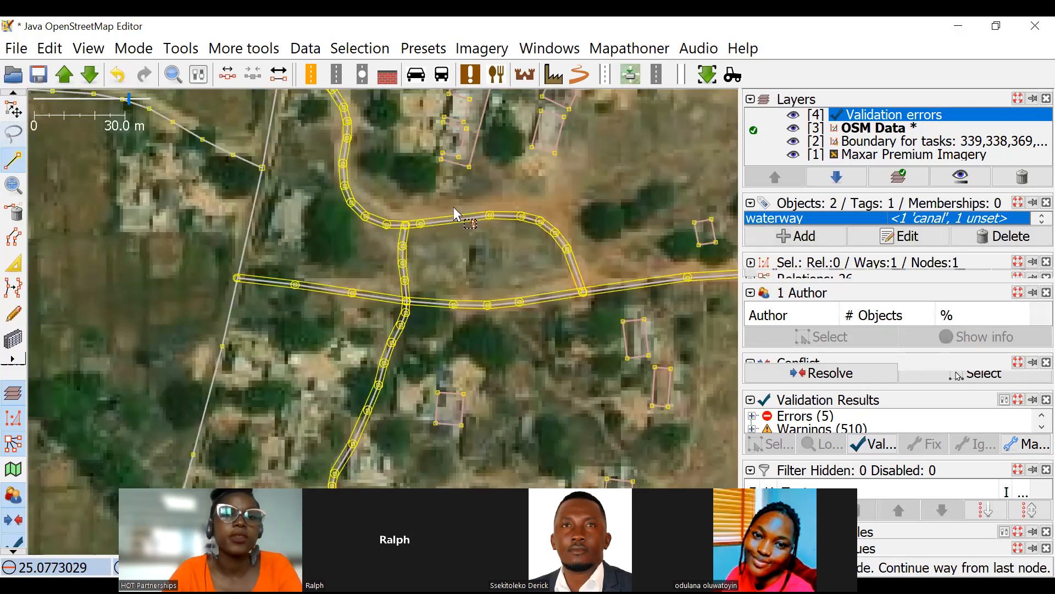
key(Escape)
Survey the roads and imagery around the new canal and the villages south of it for further waterway crossings.
scroll(467, 226, down, 7)
drag(525, 199, 564, 253)
scroll(450, 161, up, 2)
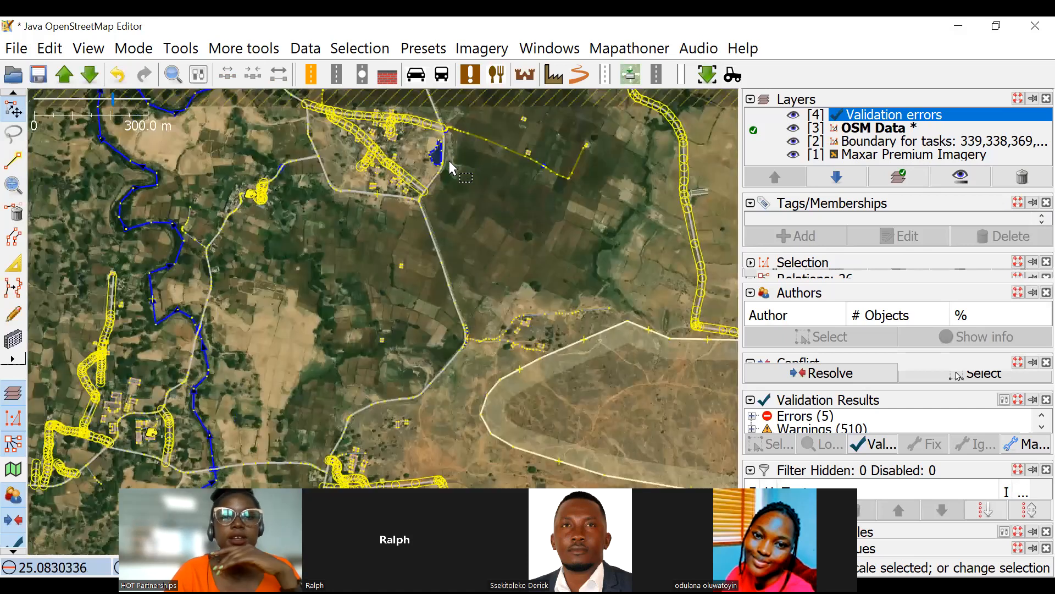
scroll(575, 309, up, 1)
drag(559, 322, 494, 214)
scroll(412, 330, up, 3)
drag(511, 341, 477, 299)
scroll(502, 272, down, 3)
scroll(502, 272, down, 4)
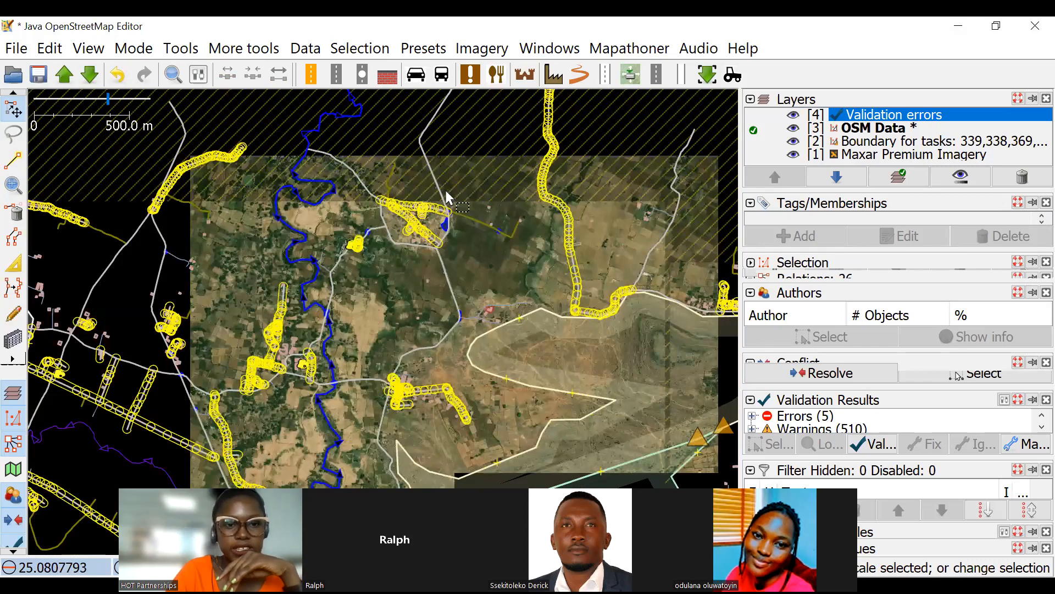
scroll(498, 316, up, 2)
drag(504, 368, 396, 140)
drag(465, 332, 412, 261)
drag(459, 303, 437, 280)
scroll(478, 358, down, 4)
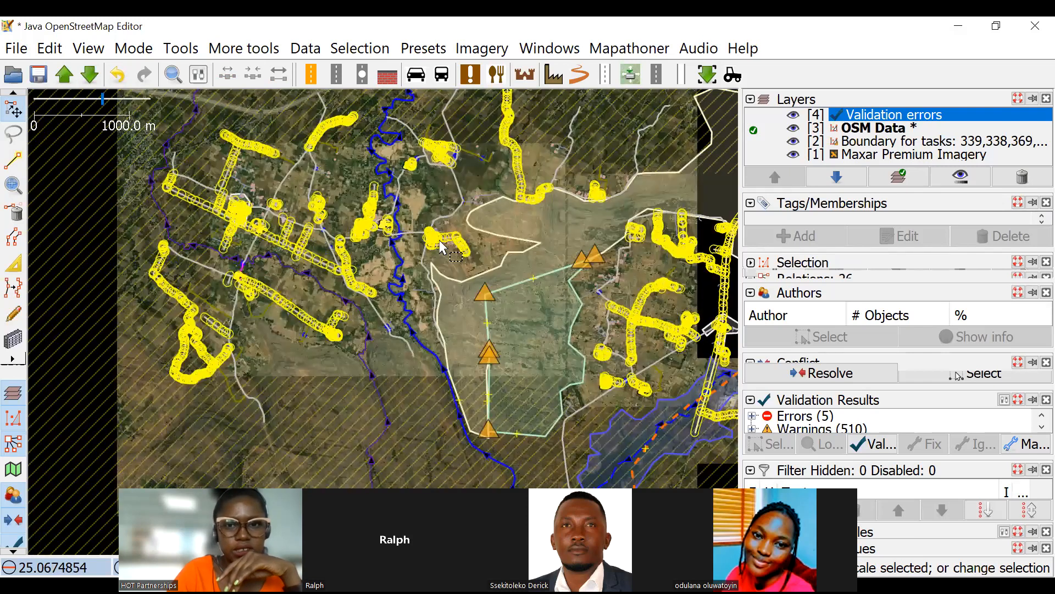
Inspect the roads and river area to the southeast and locate the short bridge segment near the village road junction.
scroll(604, 291, up, 6)
scroll(475, 215, down, 3)
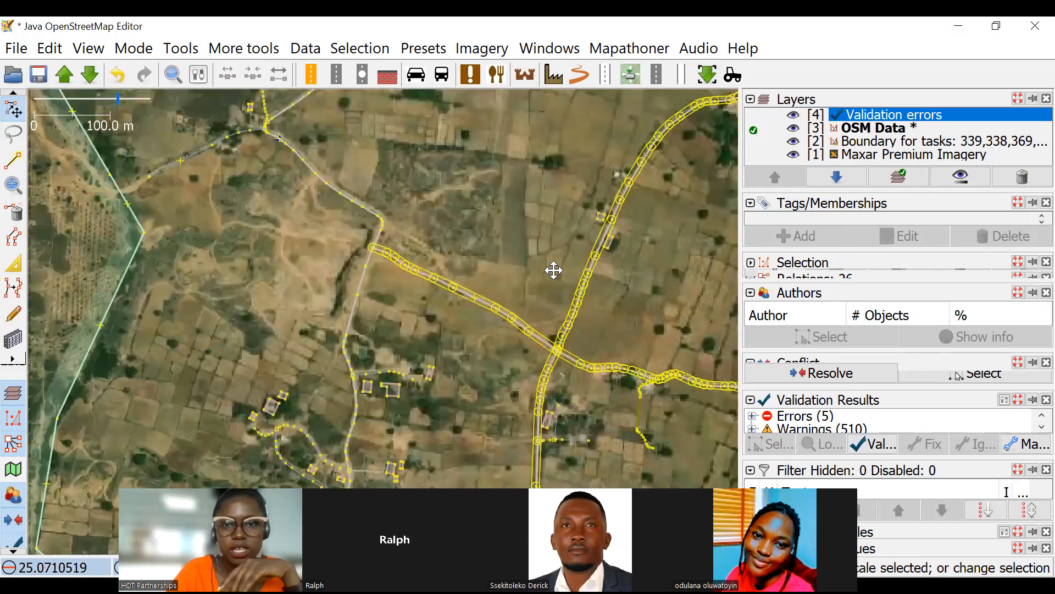
scroll(552, 302, up, 1)
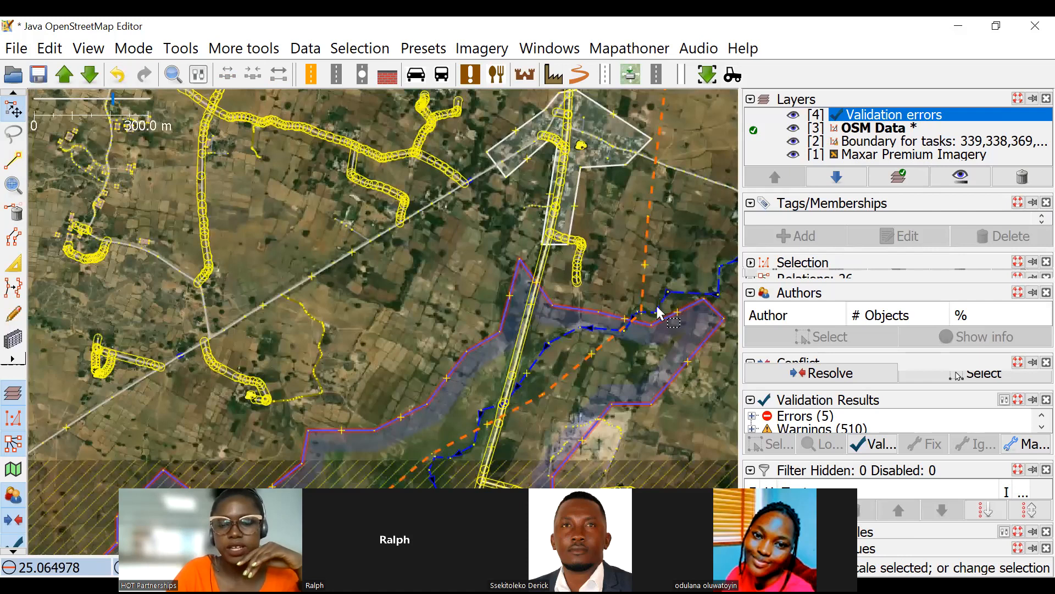
drag(565, 284, 669, 290)
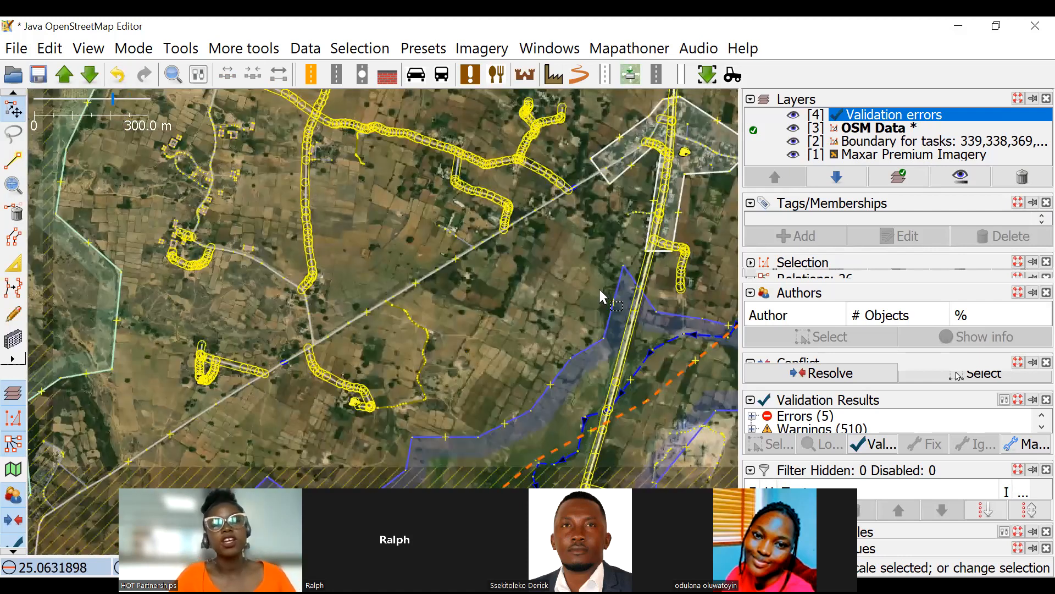
drag(519, 308, 599, 289)
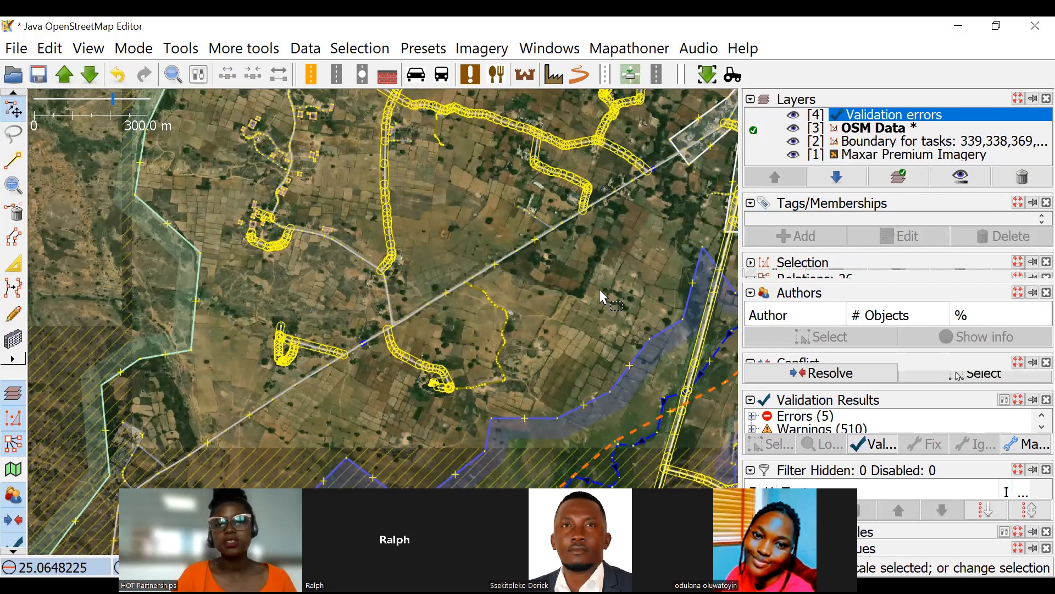
drag(535, 242, 546, 305)
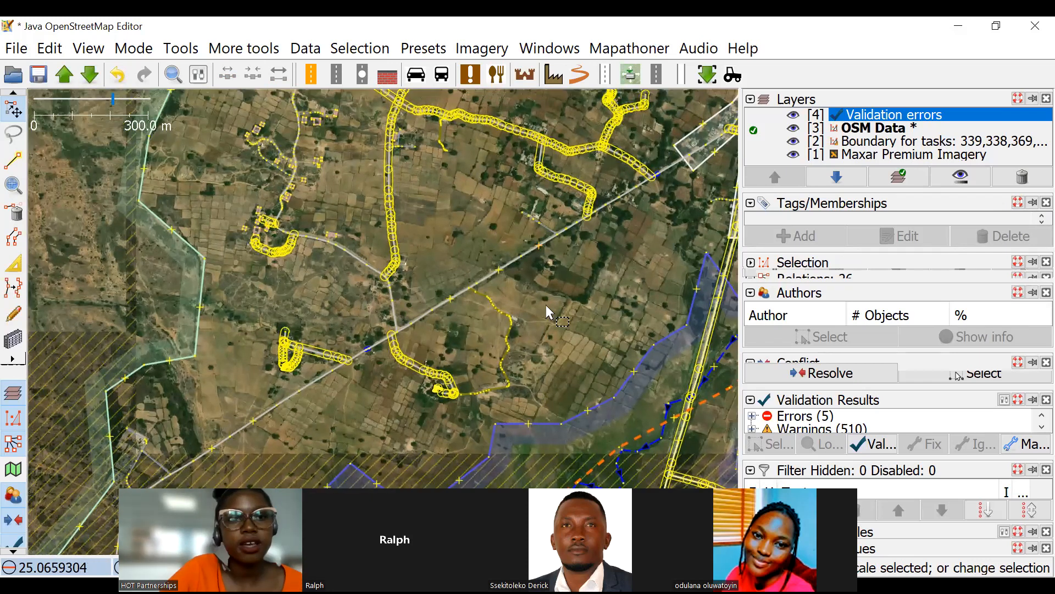
drag(567, 228, 649, 315)
scroll(431, 264, up, 10)
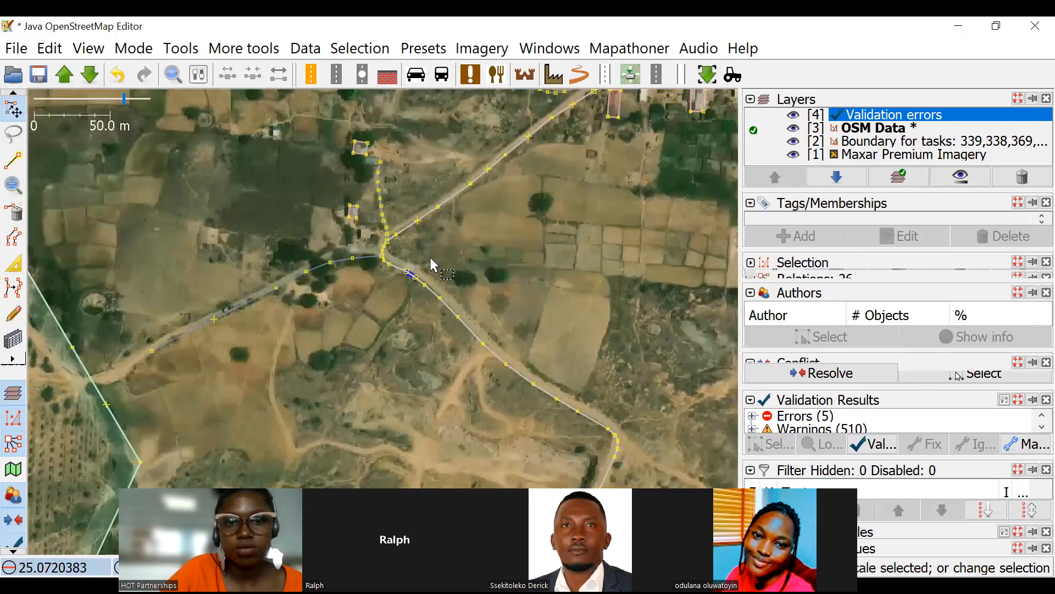
scroll(368, 297, up, 1)
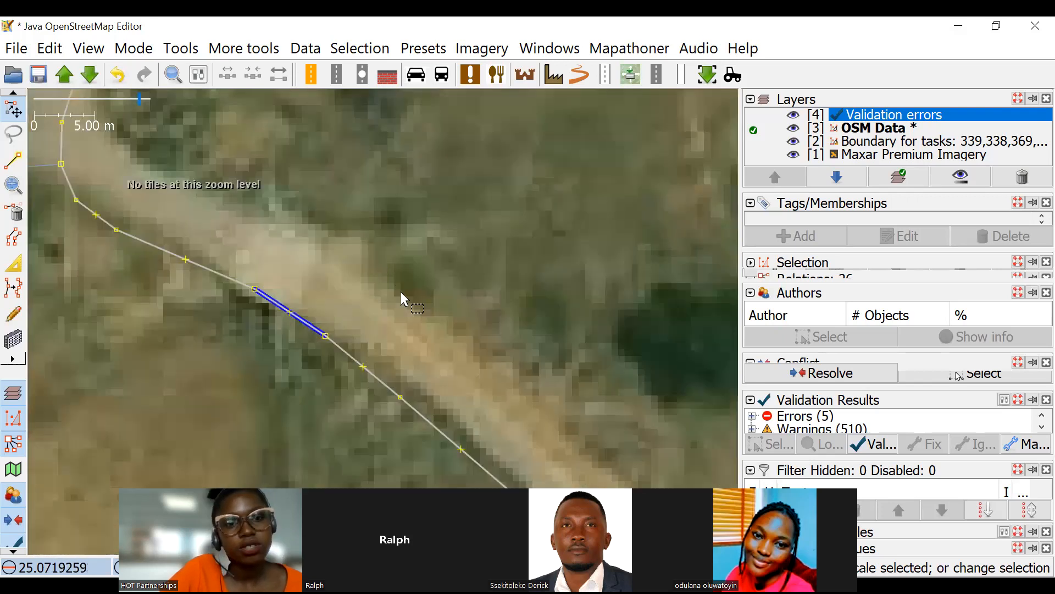
Check the tags of the short bridge segment and move both its end nodes northeast onto the road visible in the imagery.
scroll(401, 292, down, 1)
click(354, 310)
scroll(355, 307, up, 2)
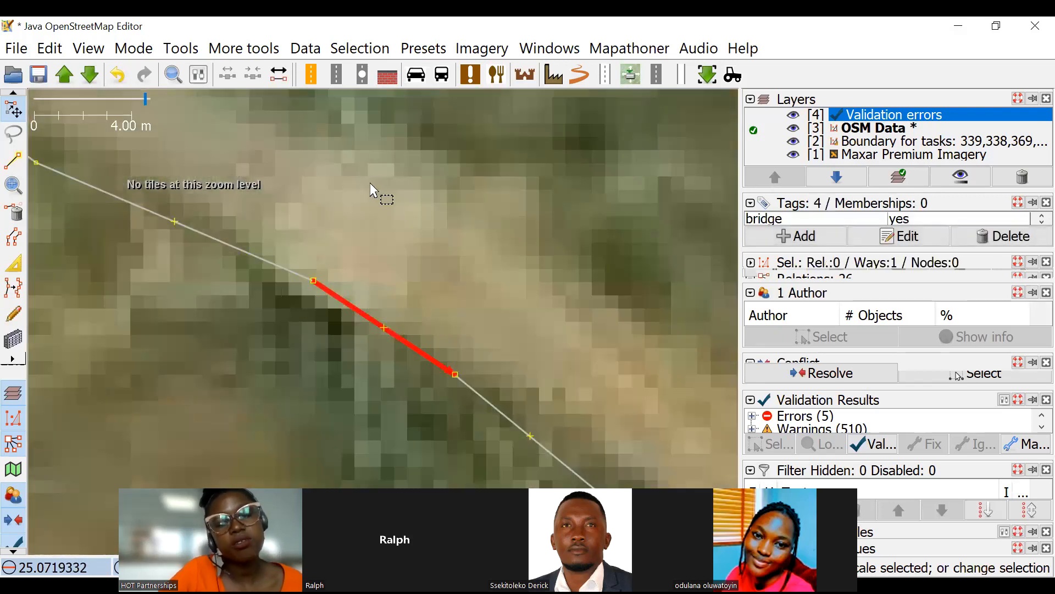
click(351, 237)
scroll(338, 242, down, 2)
drag(338, 242, 326, 218)
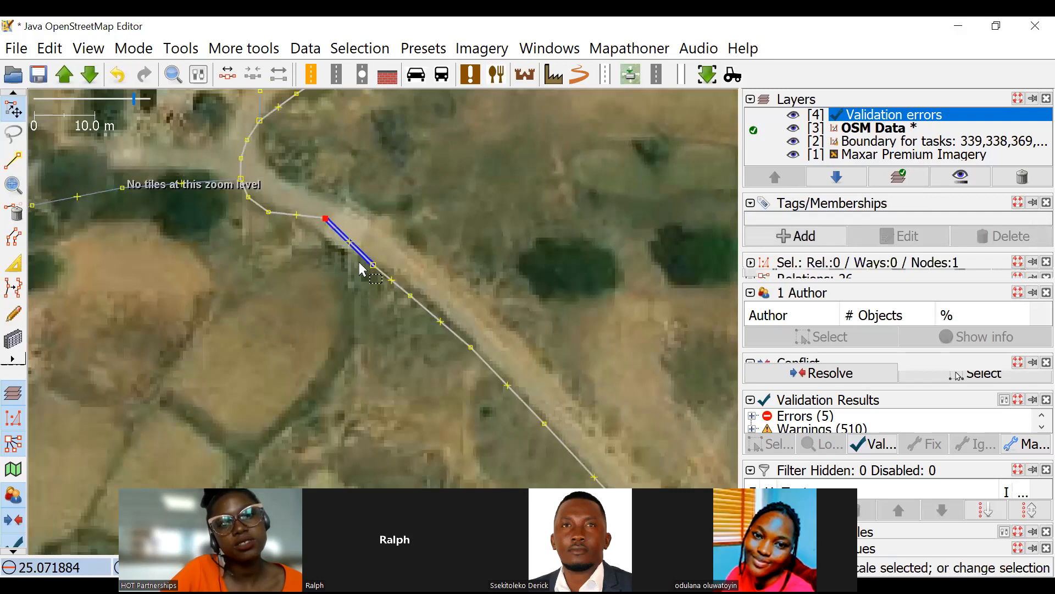
drag(373, 265, 381, 233)
scroll(337, 254, up, 2)
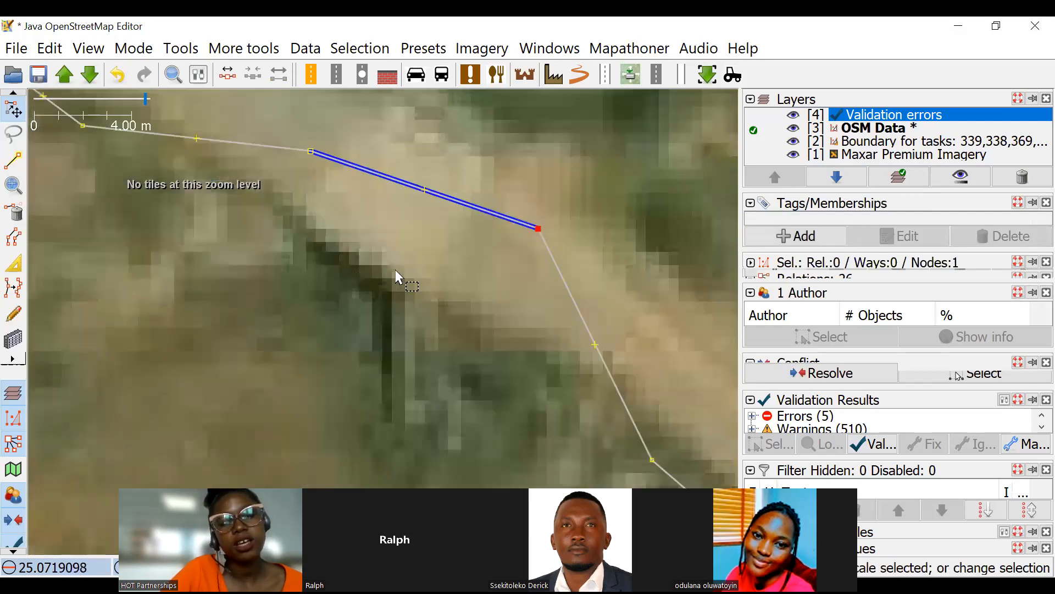
Examine the imagery around the realigned bridge to see whether a channel passes under the road.
scroll(383, 255, down, 2)
scroll(373, 270, up, 1)
drag(340, 251, 364, 267)
scroll(352, 255, up, 1)
drag(307, 240, 337, 296)
drag(336, 250, 436, 207)
drag(479, 128, 491, 244)
drag(454, 199, 499, 239)
scroll(415, 360, down, 3)
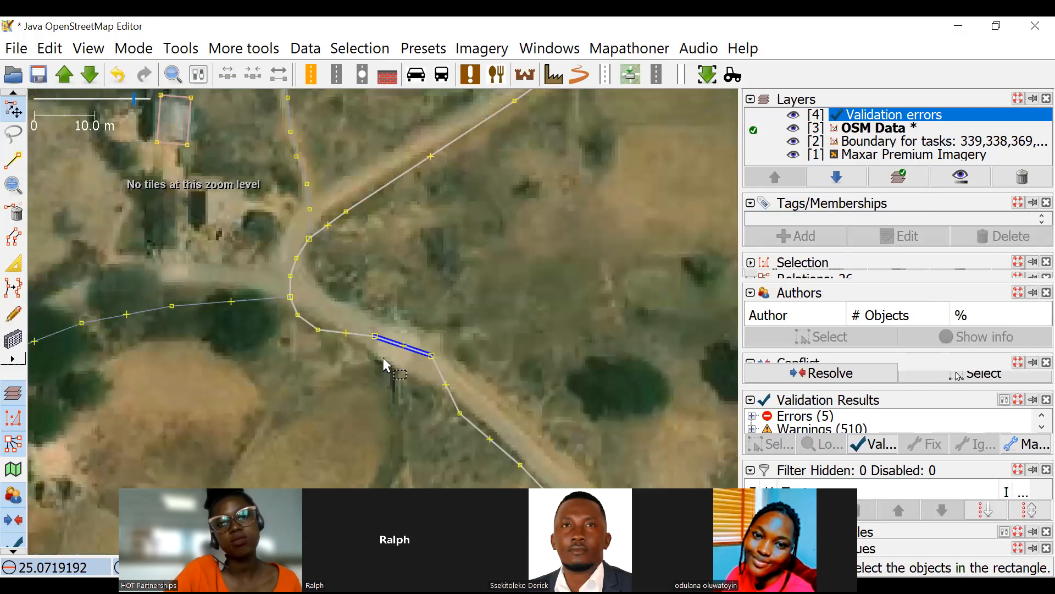
scroll(408, 359, up, 4)
scroll(413, 332, down, 6)
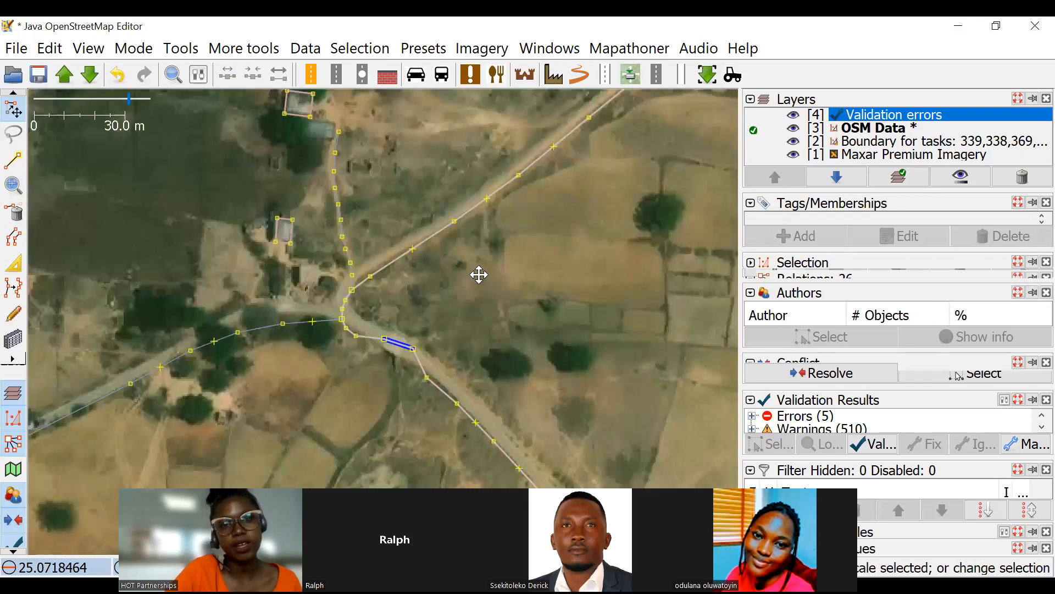
scroll(431, 383, up, 6)
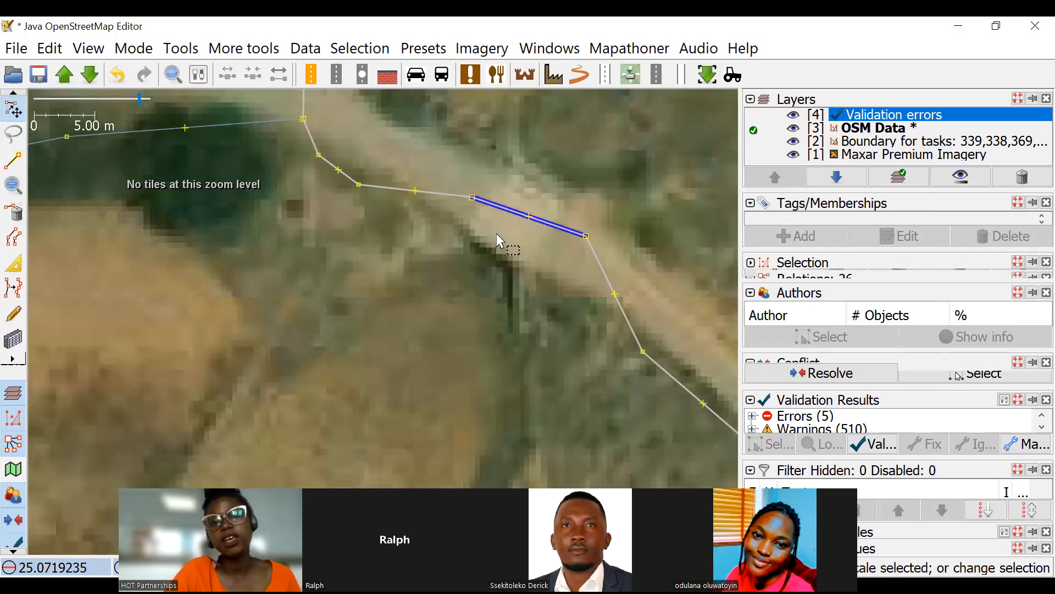
scroll(552, 223, down, 2)
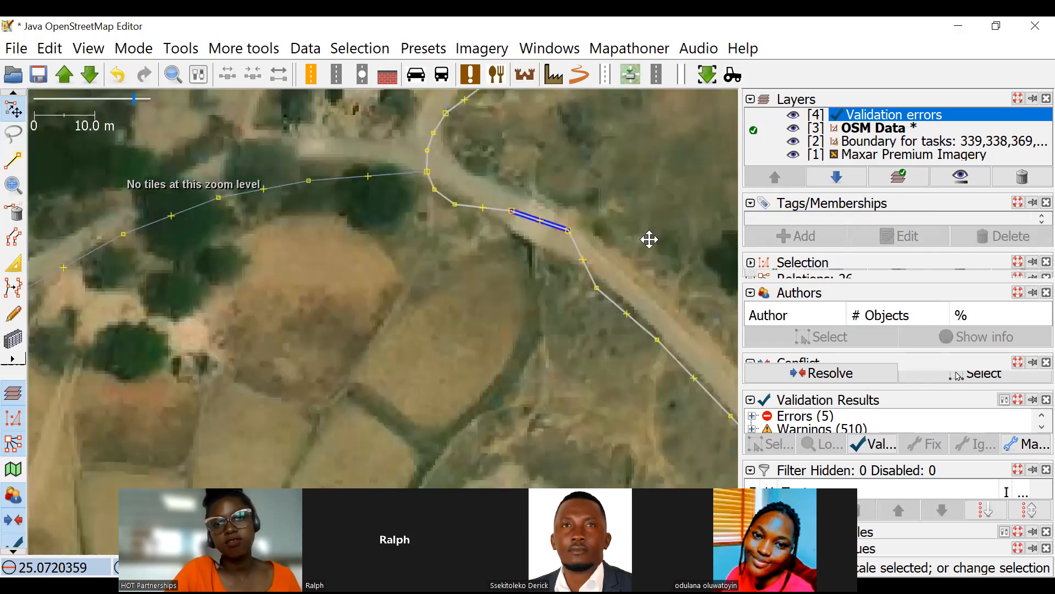
Survey the area west and north of the bridge, along the boundary lines and the road through the northern settlement.
scroll(548, 272, down, 3)
drag(546, 268, 709, 347)
scroll(486, 219, down, 4)
drag(524, 129, 346, 311)
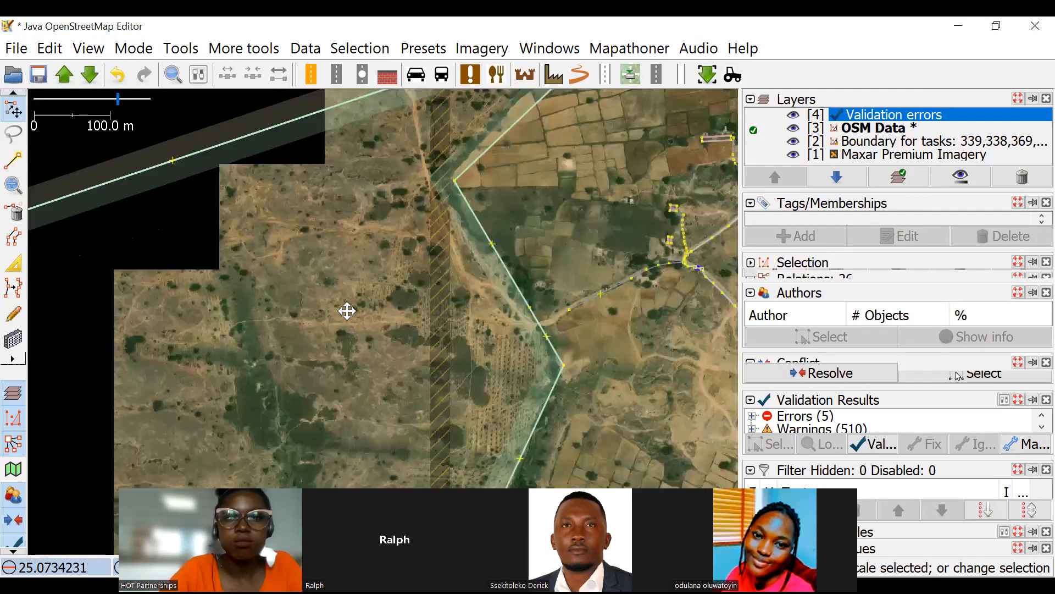
drag(486, 200, 294, 215)
scroll(583, 176, down, 2)
drag(496, 225, 442, 244)
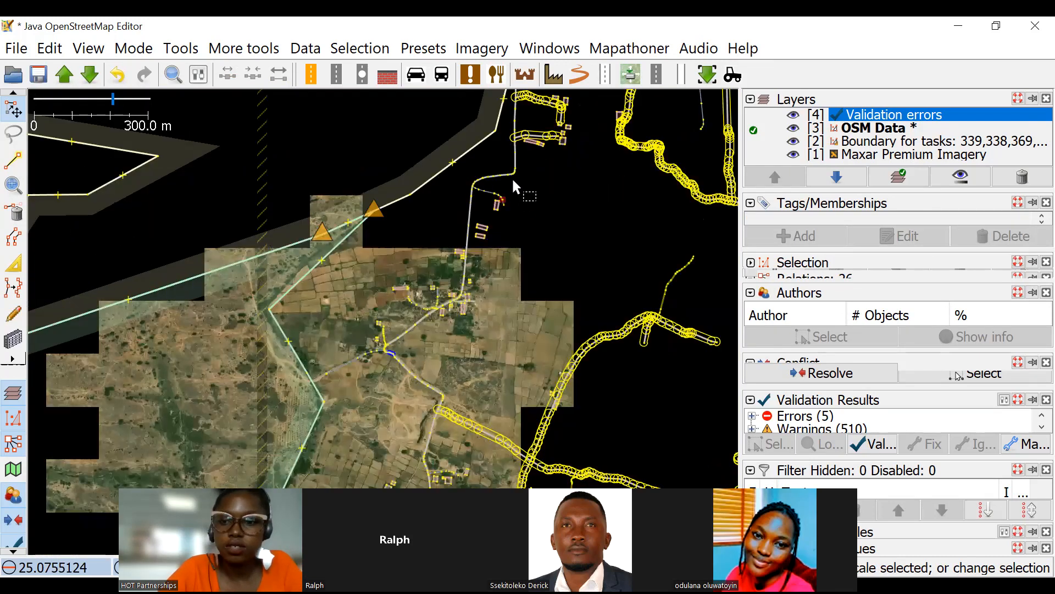
Survey the roads north and east of the village and inspect the bridge where the northwestern road crosses the main river.
drag(517, 165, 404, 264)
scroll(511, 191, up, 4)
drag(608, 308, 350, 260)
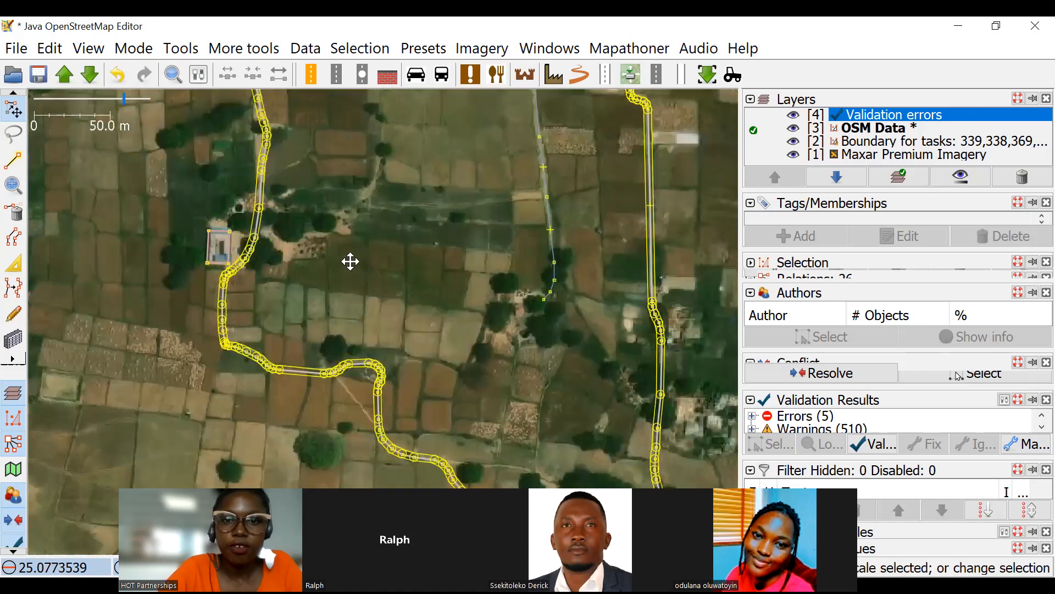
scroll(397, 243, down, 4)
drag(729, 188, 527, 149)
scroll(586, 267, down, 3)
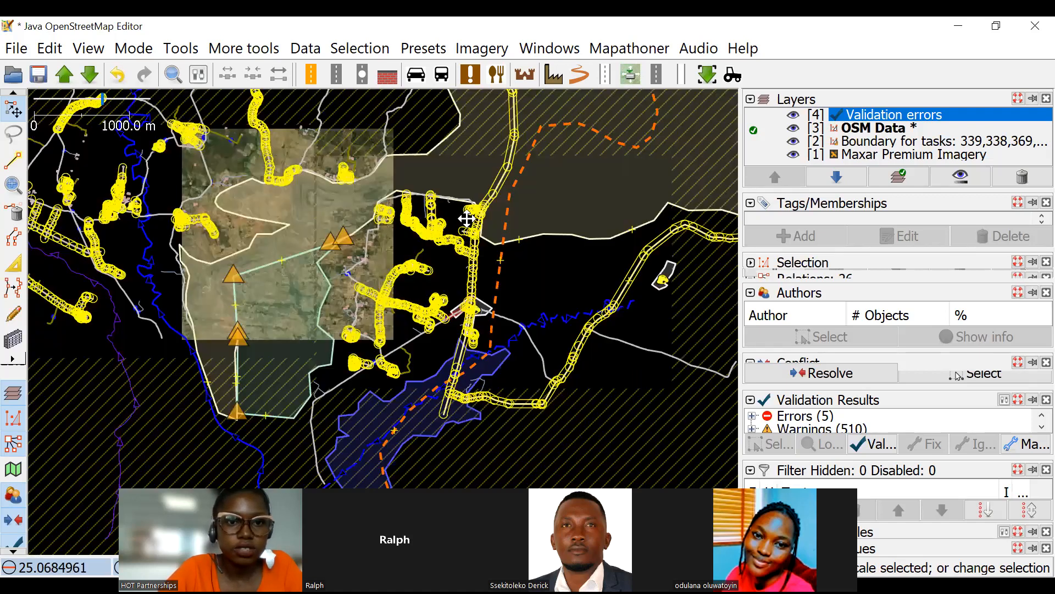
scroll(418, 172, up, 3)
drag(405, 160, 471, 331)
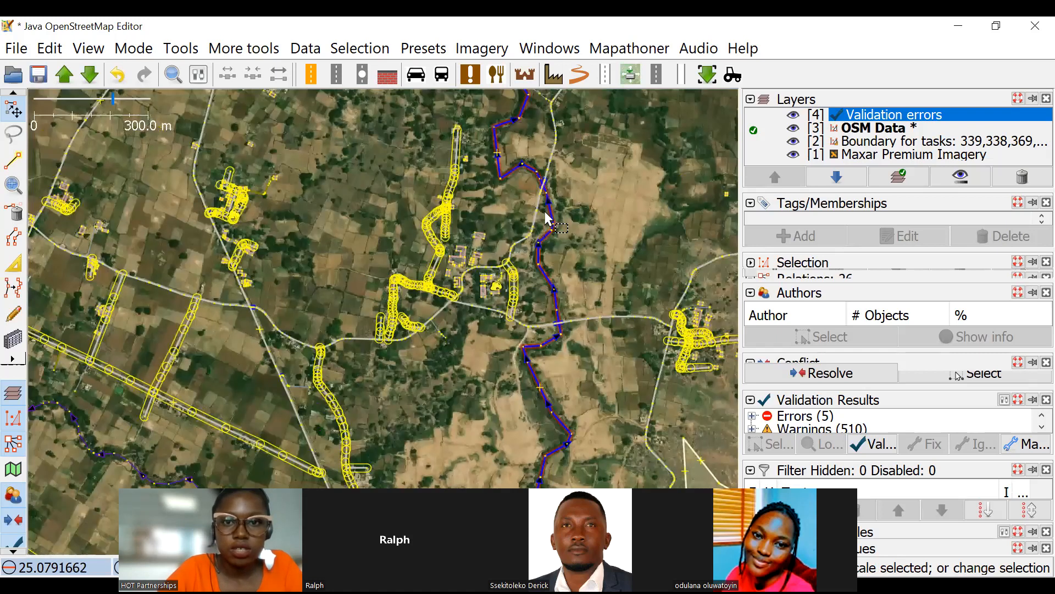
scroll(508, 225, up, 8)
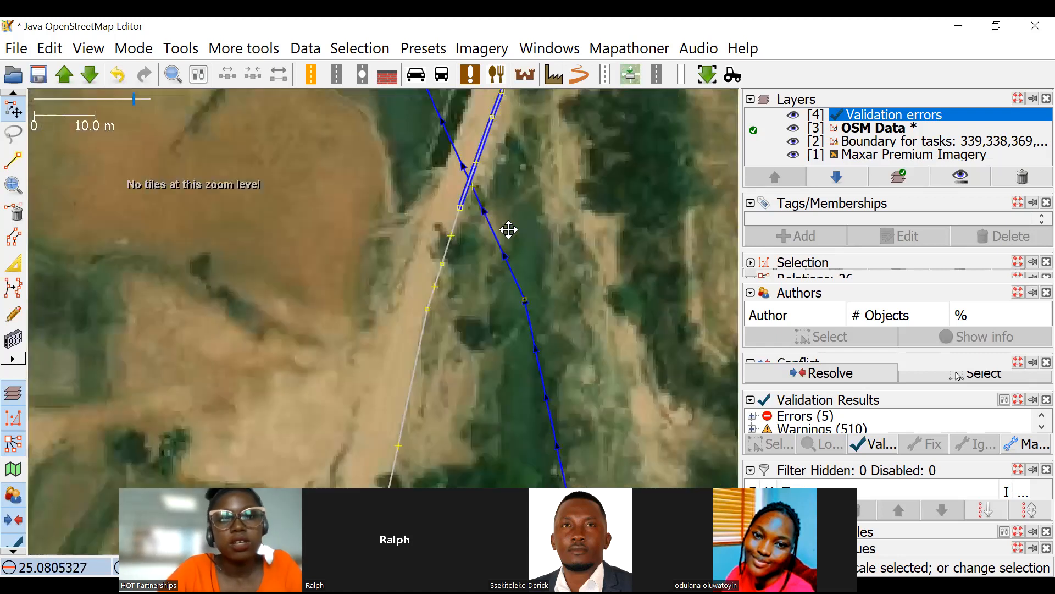
scroll(528, 263, down, 3)
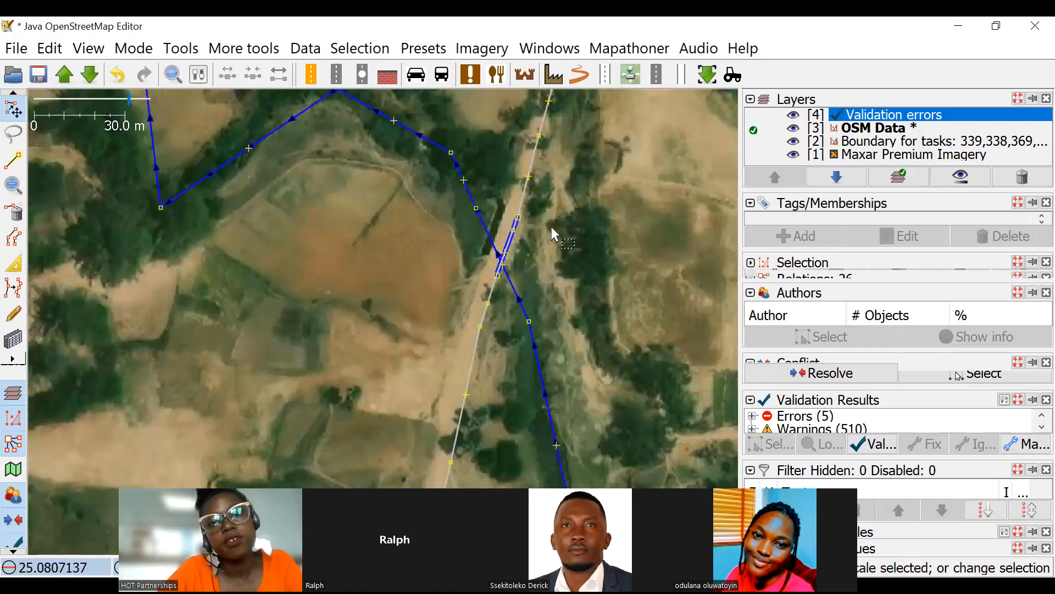
scroll(438, 377, down, 3)
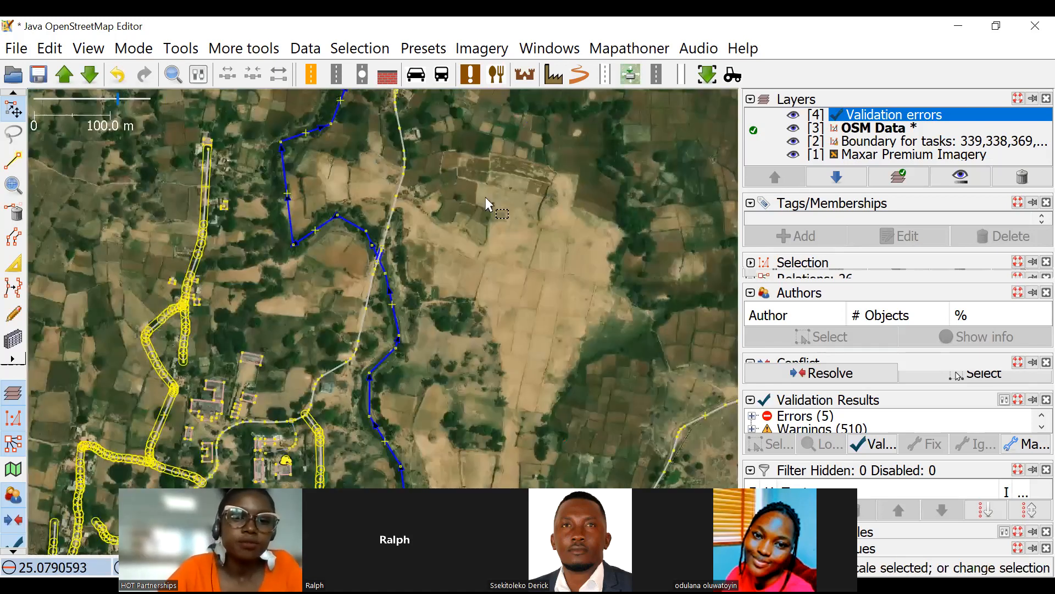
scroll(583, 267, down, 6)
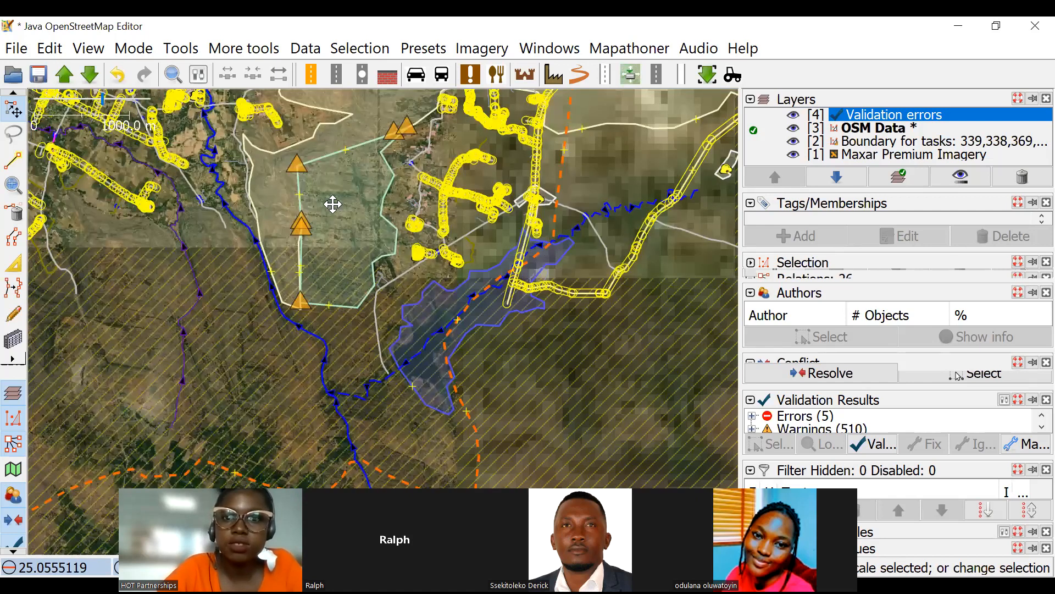
Inspect the road crossings on the eastern tributary and the bridge over the winding western stream.
scroll(459, 253, up, 3)
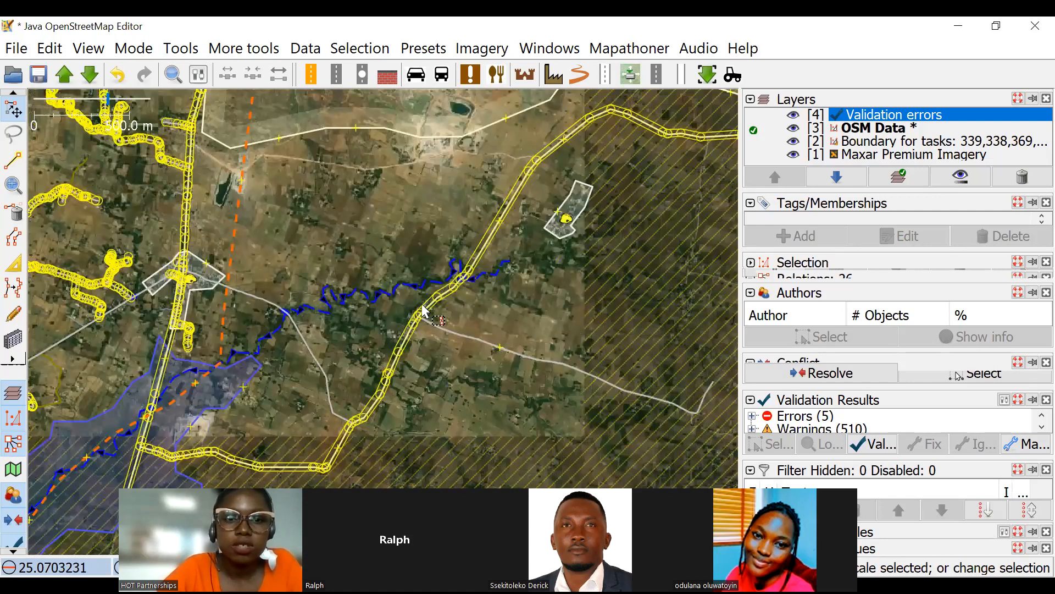
scroll(345, 276, up, 10)
scroll(622, 197, down, 4)
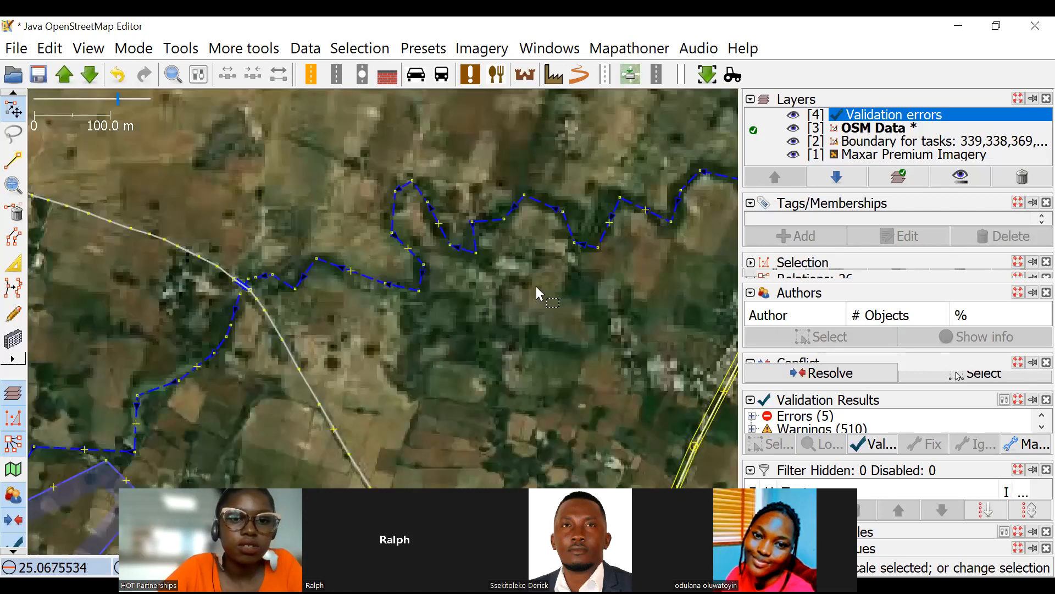
drag(407, 259, 506, 191)
scroll(414, 312, down, 2)
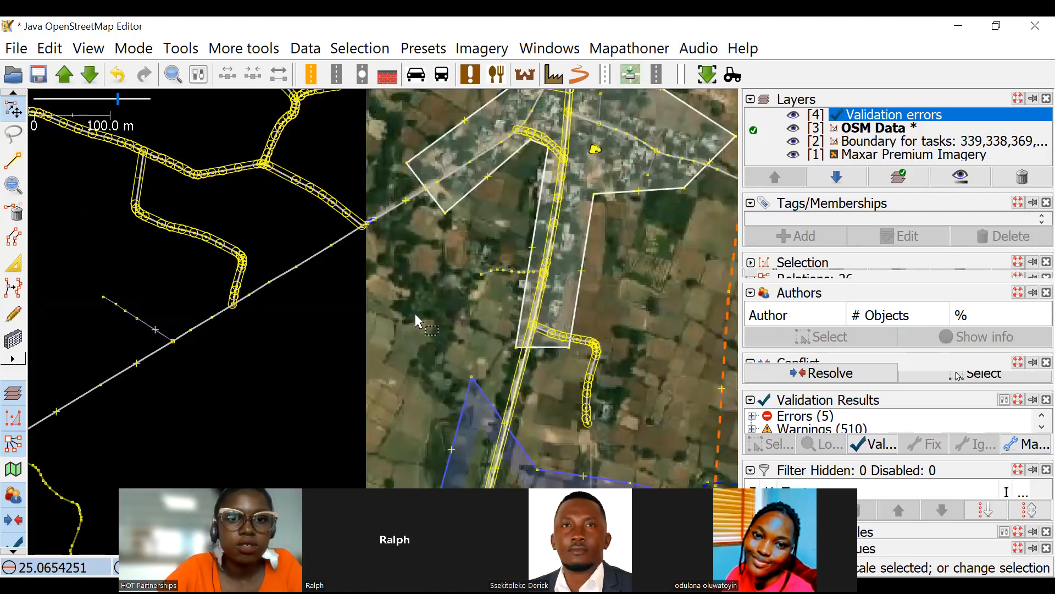
scroll(402, 304, down, 3)
scroll(439, 209, down, 1)
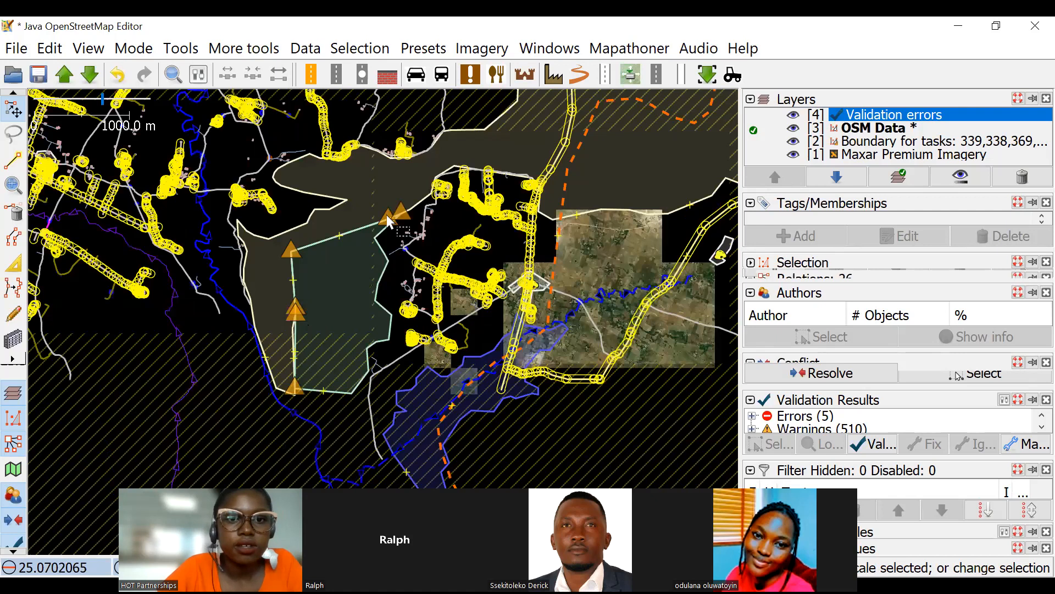
scroll(472, 214, up, 3)
scroll(544, 245, down, 2)
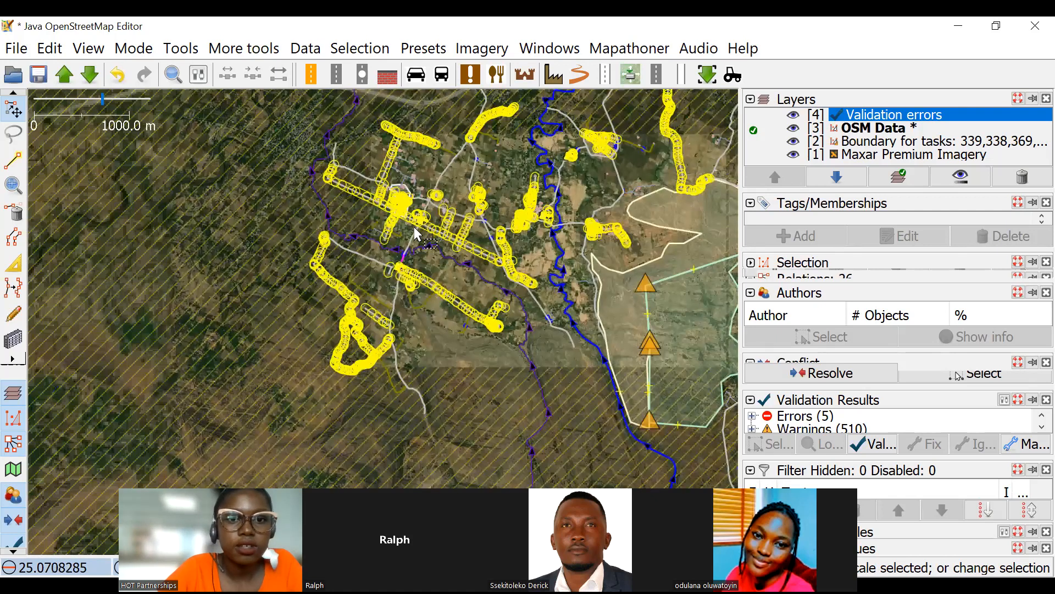
scroll(455, 317, up, 5)
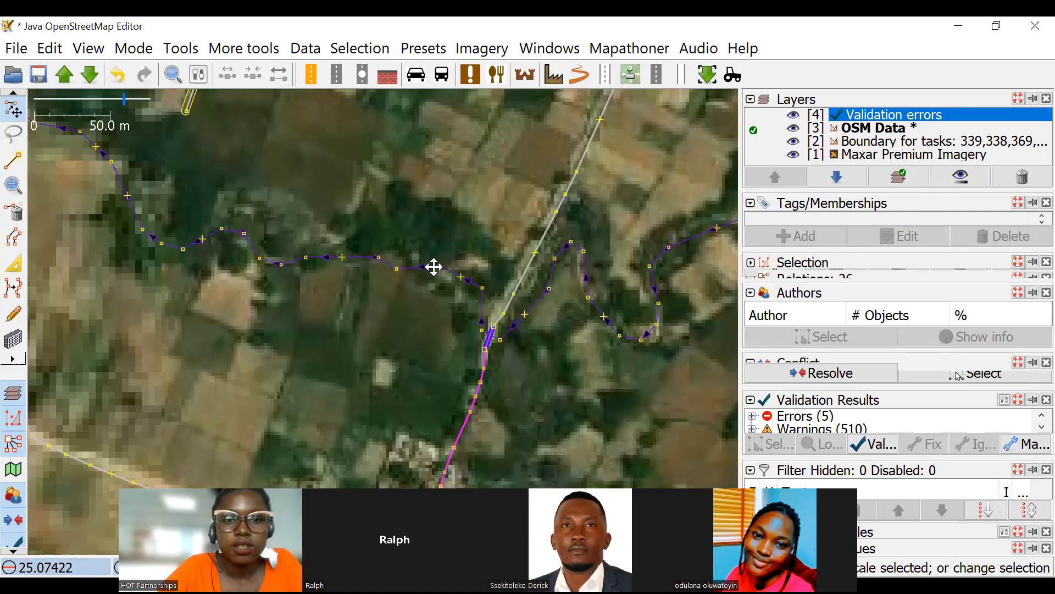
scroll(497, 314, down, 2)
scroll(499, 262, down, 1)
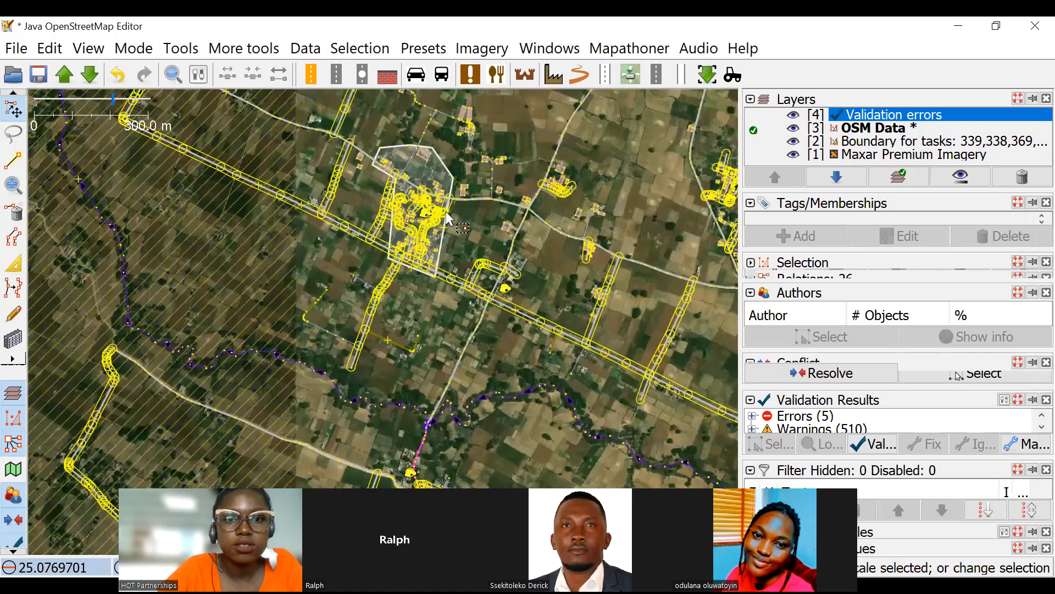
Follow the main river from the northern fields south to the hills, comparing its alignment with the imagery.
drag(497, 256, 251, 277)
drag(589, 290, 410, 334)
drag(553, 258, 308, 346)
drag(520, 218, 497, 143)
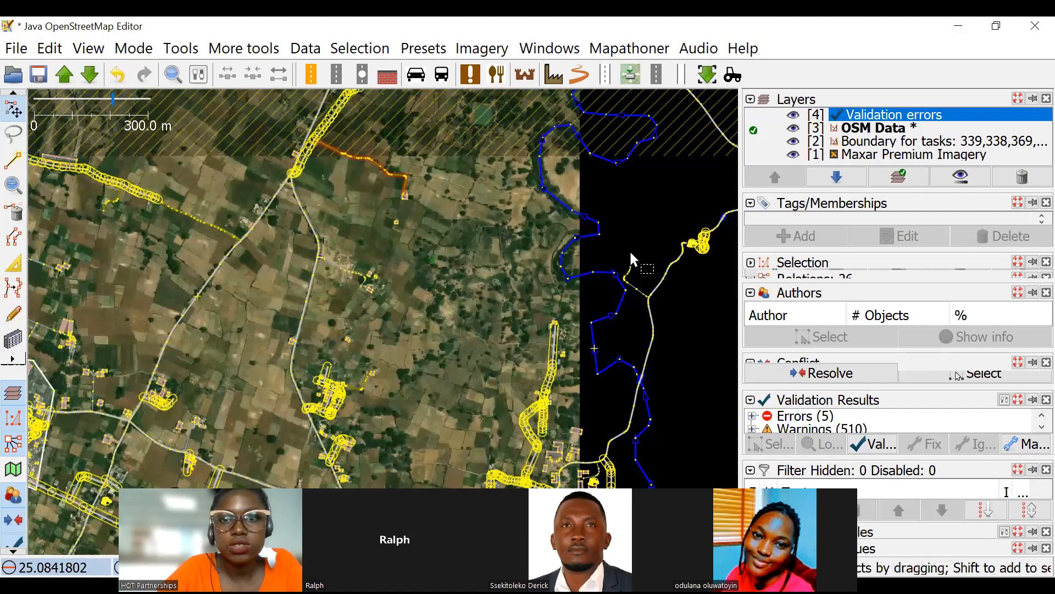
scroll(549, 268, up, 3)
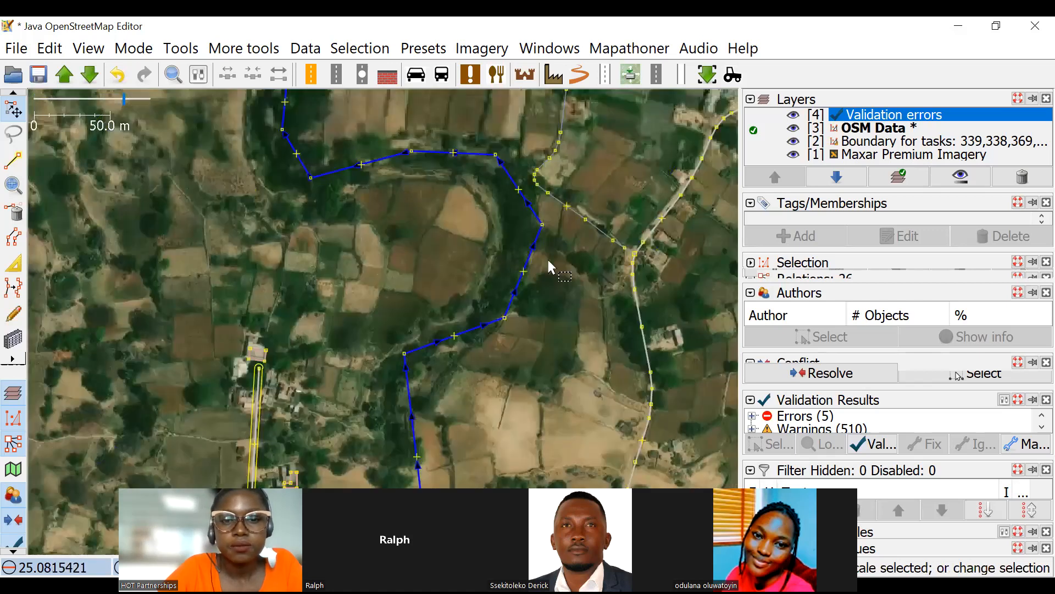
drag(602, 275, 595, 152)
drag(565, 255, 547, 90)
scroll(625, 265, down, 1)
drag(602, 261, 525, 76)
drag(557, 239, 523, 36)
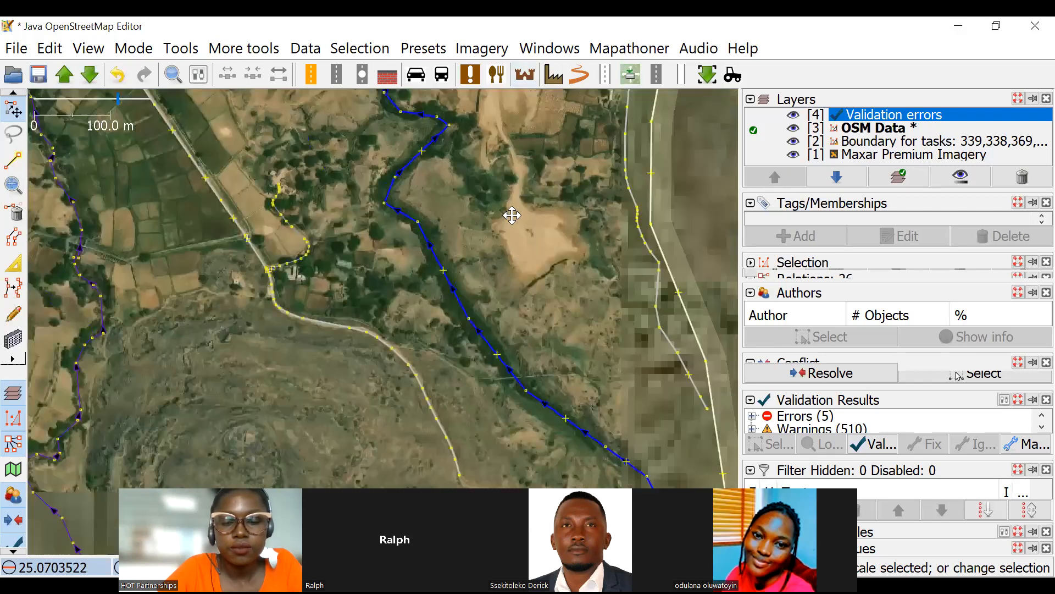
drag(527, 256, 343, 19)
scroll(490, 332, down, 1)
drag(489, 332, 335, 212)
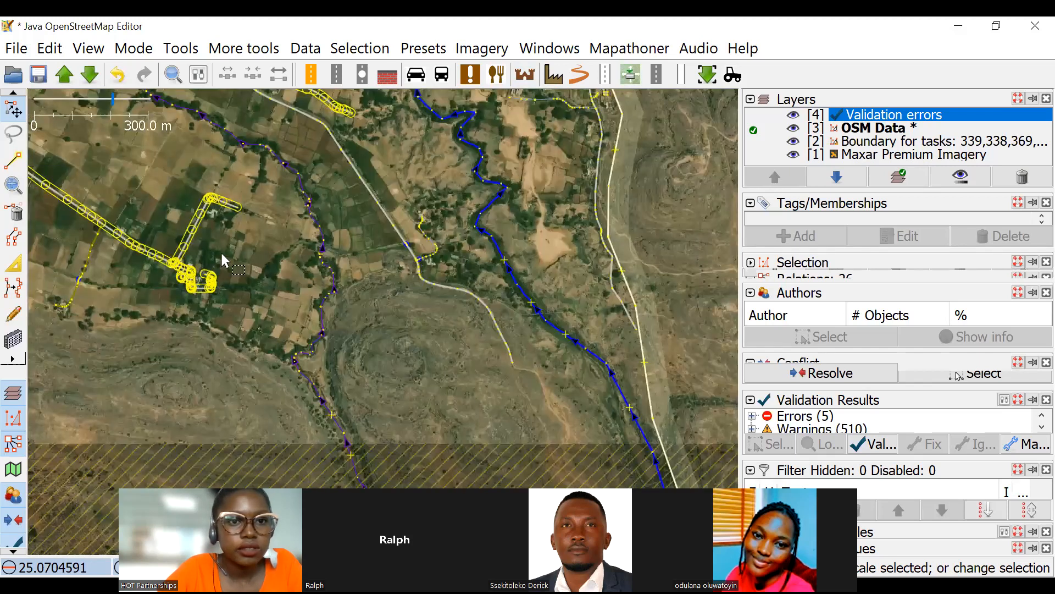
Recheck the western stream's bridge and examine the stream and roads to its southeast.
scroll(216, 287, up, 2)
scroll(225, 294, up, 3)
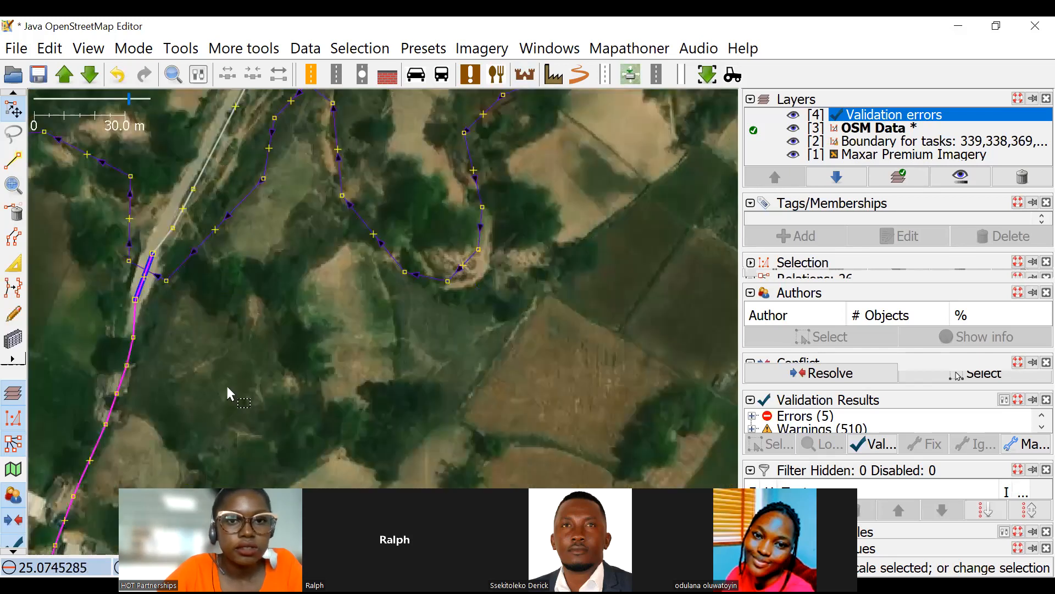
scroll(226, 384, down, 3)
scroll(506, 278, down, 3)
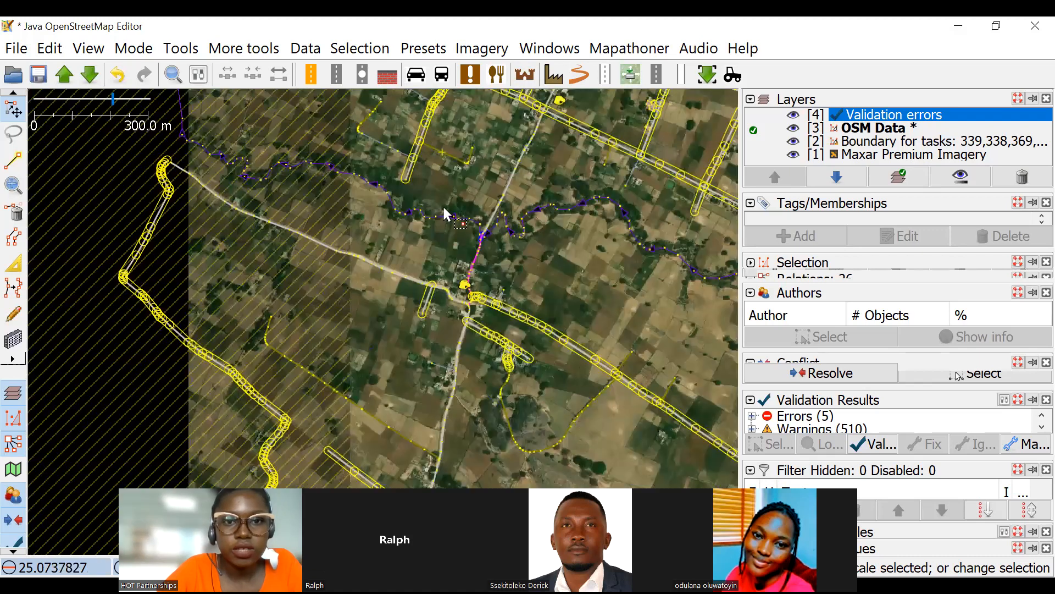
scroll(484, 302, up, 2)
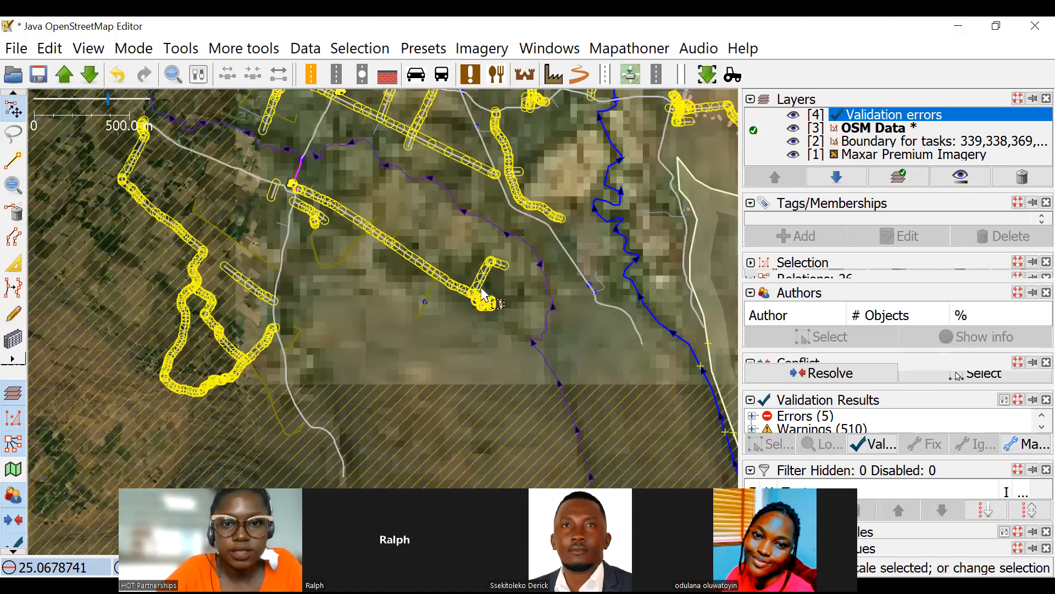
scroll(493, 292, up, 2)
scroll(507, 283, down, 4)
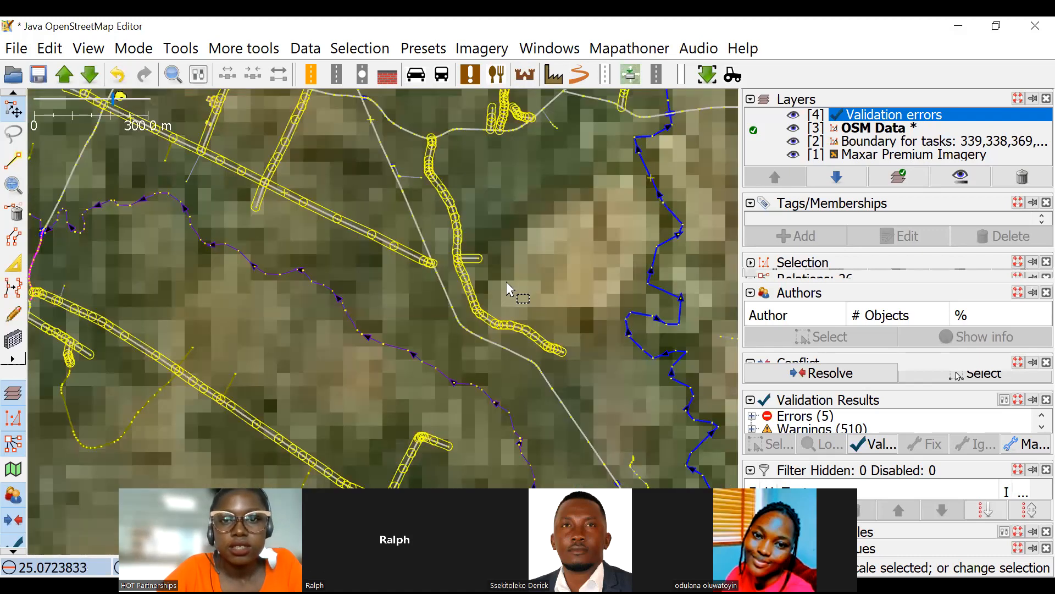
scroll(449, 223, down, 3)
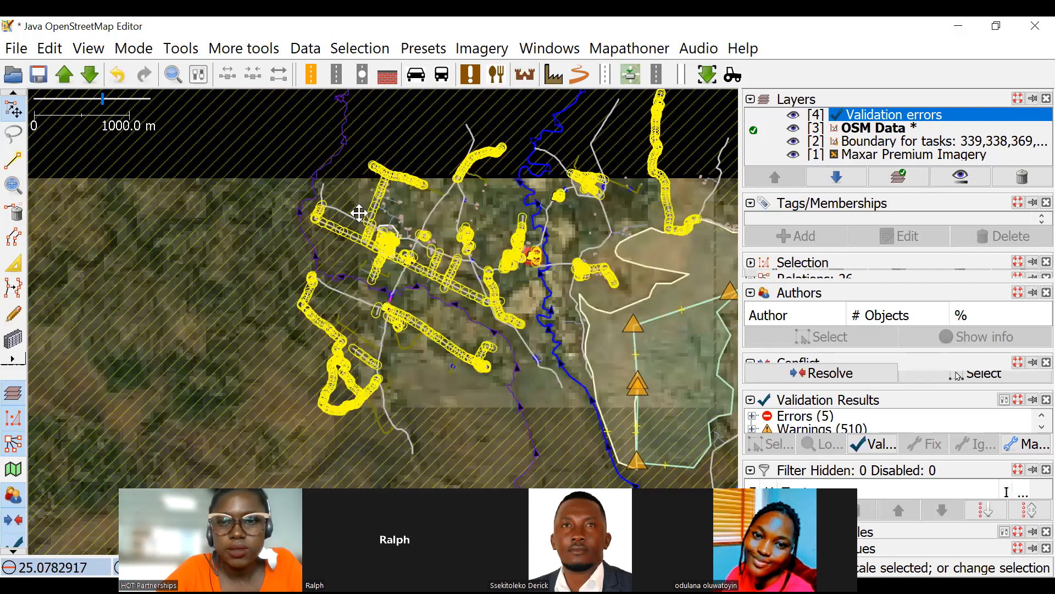
Survey the whole task area and locate the village road's bridge over the main river.
scroll(522, 257, down, 2)
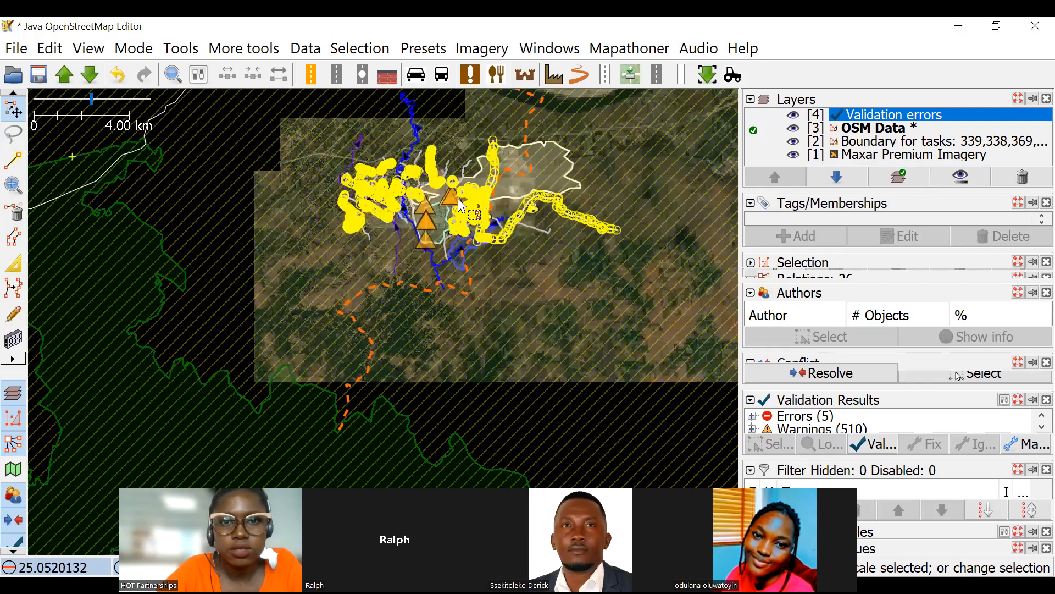
scroll(641, 220, up, 2)
scroll(448, 219, up, 2)
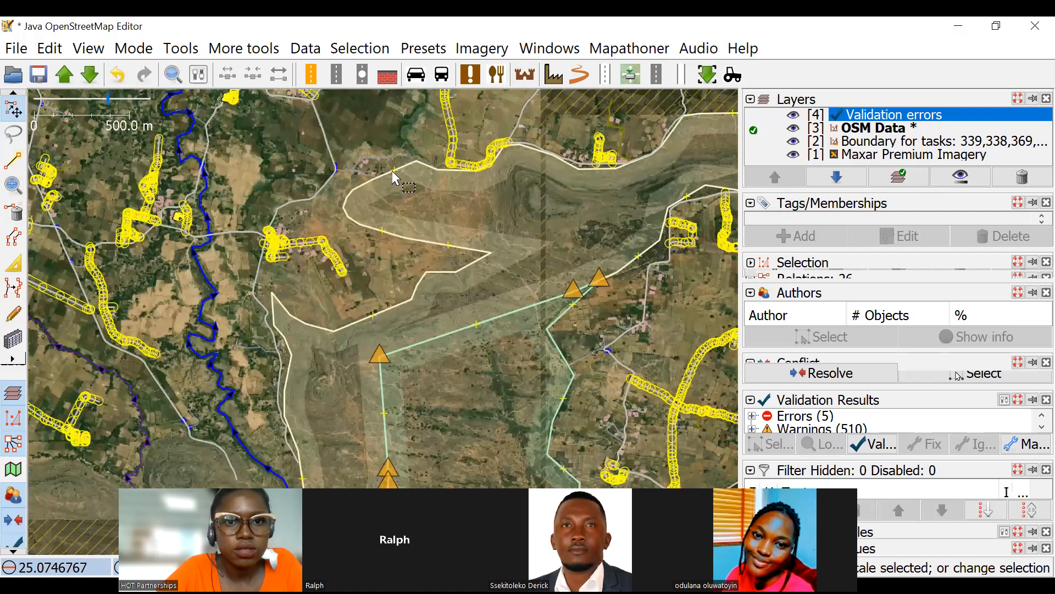
scroll(318, 200, up, 3)
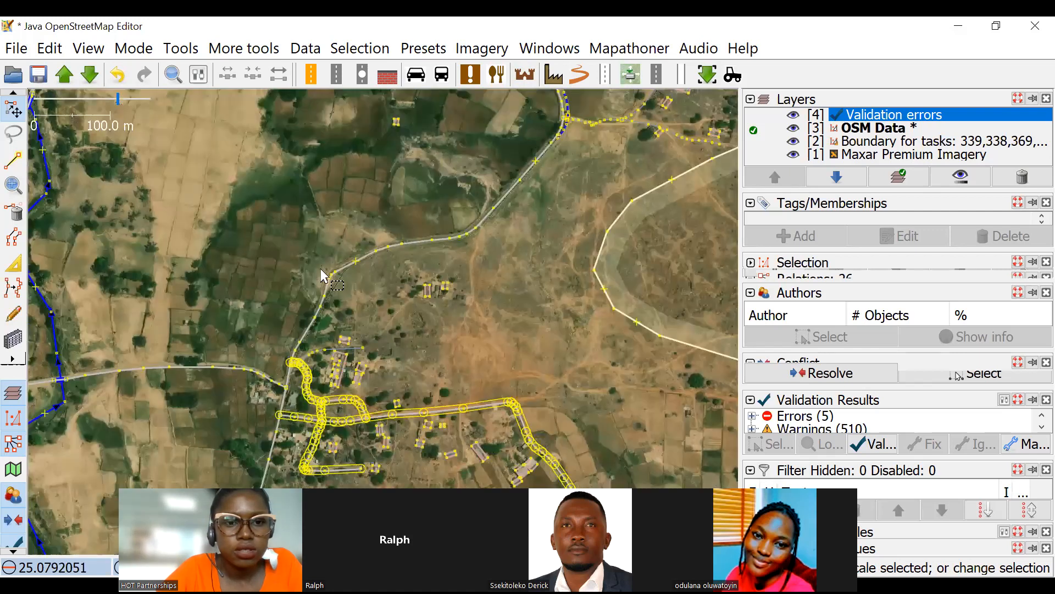
scroll(325, 251, down, 2)
scroll(104, 284, up, 4)
click(19, 165)
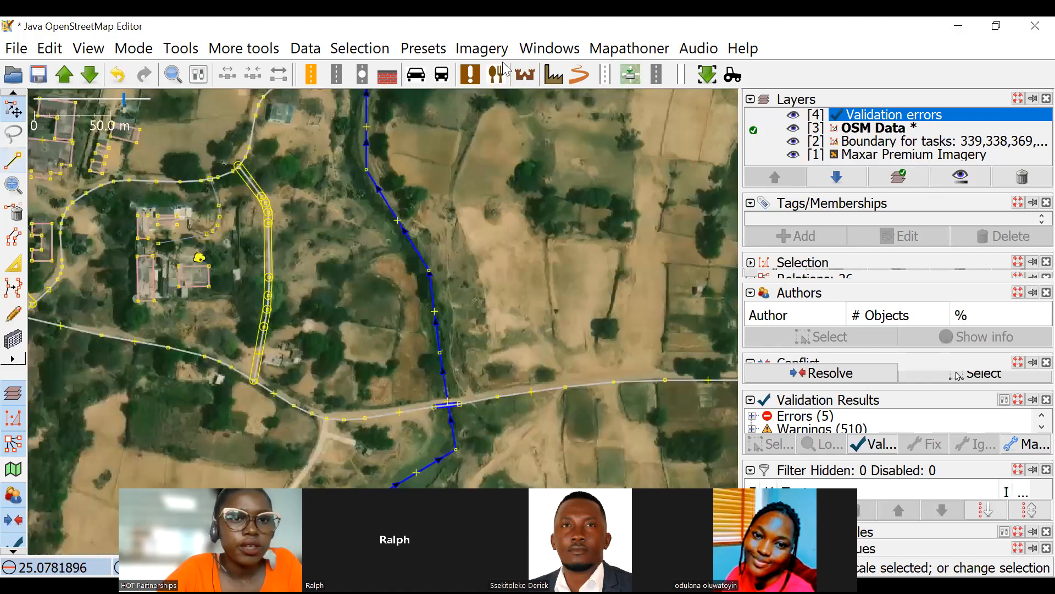
Examine the road on both sides of the river bridge and check in the imagery whether a bridge exists there.
drag(477, 218, 452, 250)
drag(671, 260, 337, 182)
drag(506, 252, 367, 215)
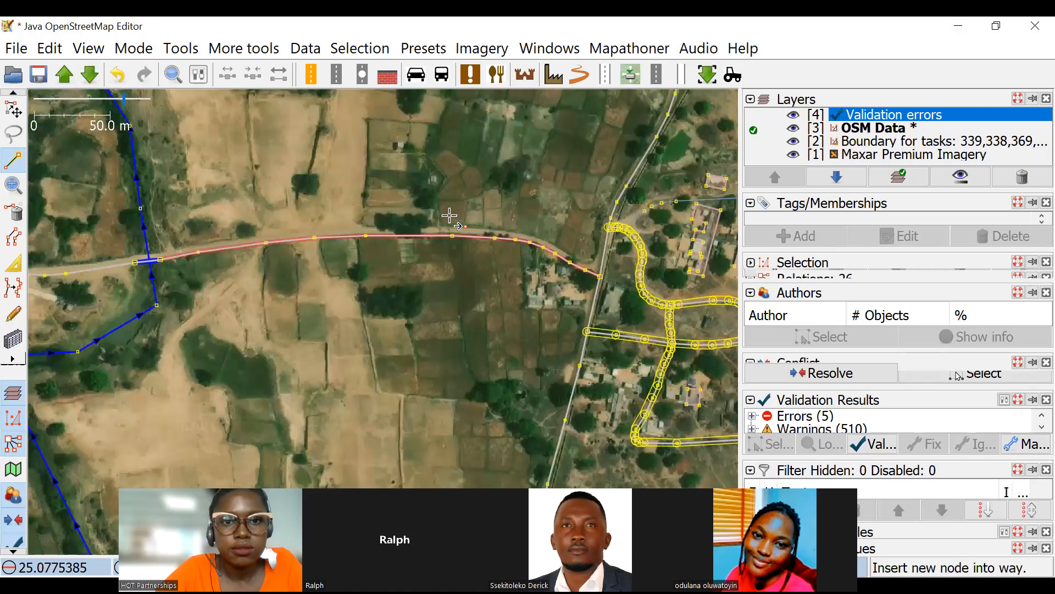
drag(316, 266, 570, 224)
scroll(444, 253, up, 4)
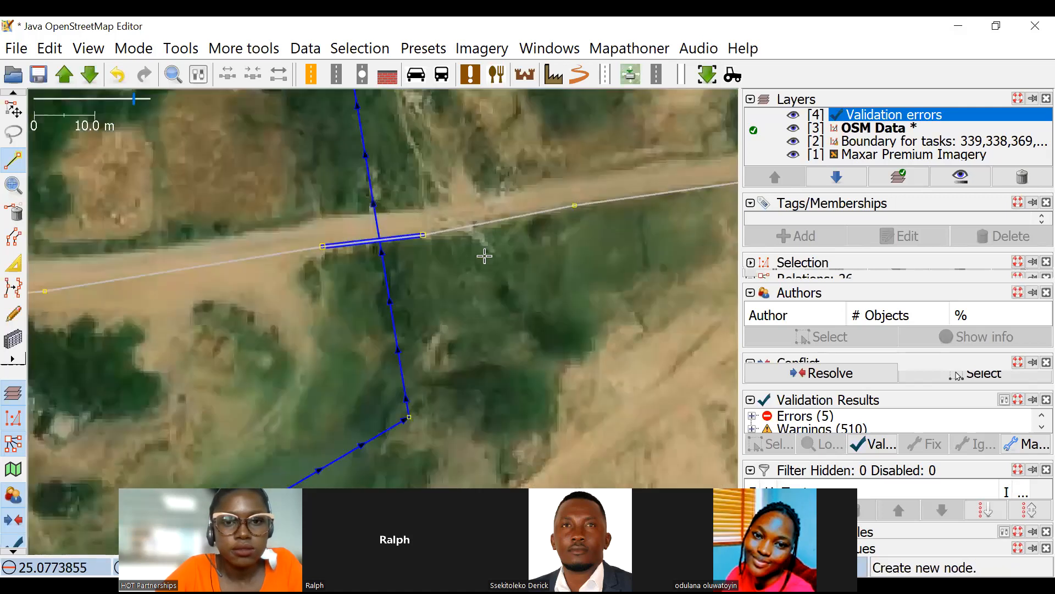
drag(487, 242, 534, 272)
scroll(522, 277, down, 2)
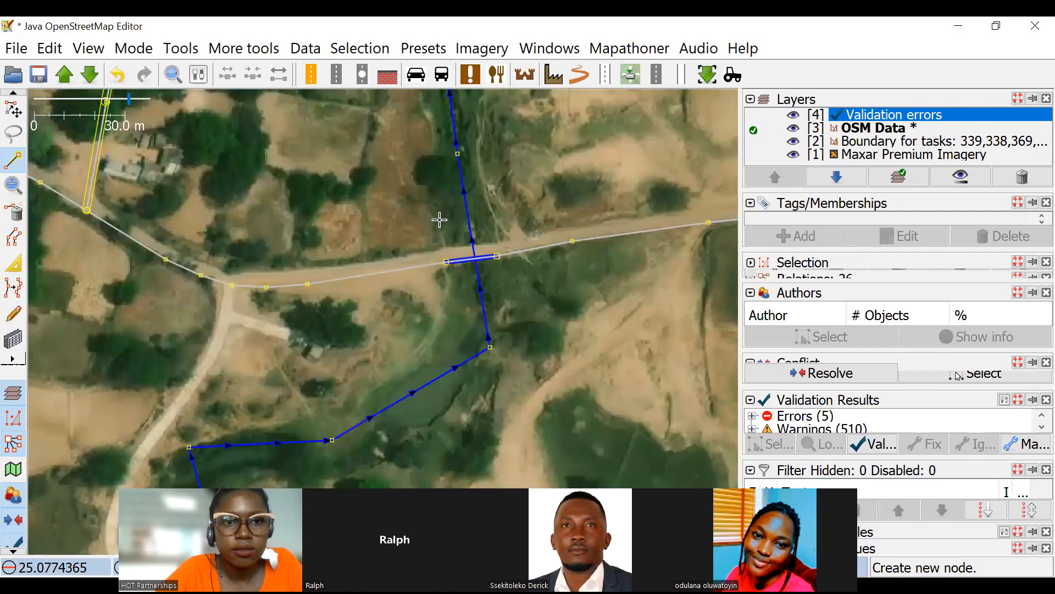
drag(536, 221, 708, 200)
drag(506, 220, 731, 219)
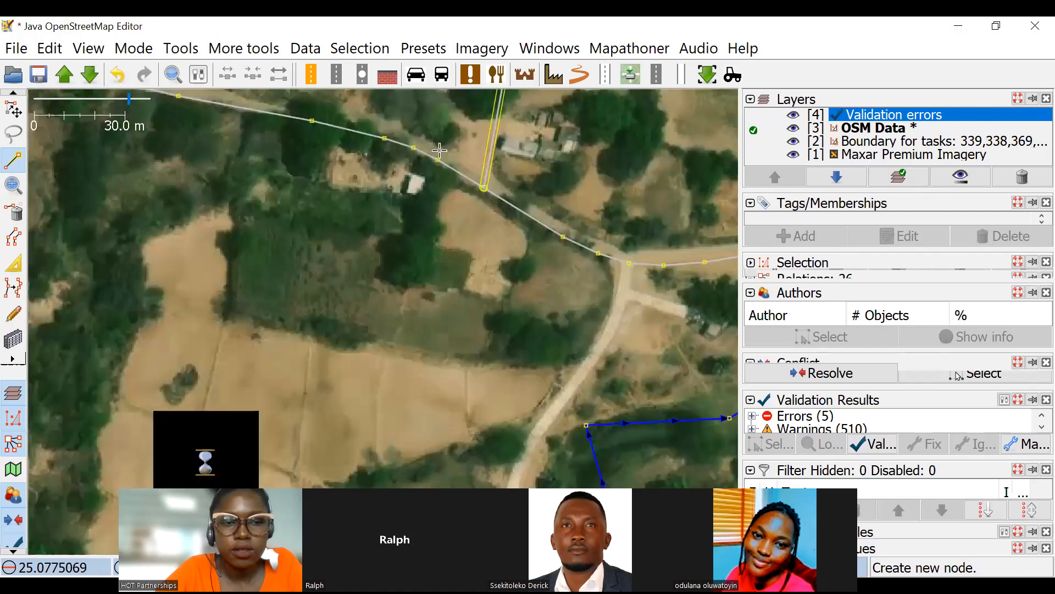
scroll(671, 206, down, 2)
drag(664, 212, 206, 251)
scroll(376, 275, up, 4)
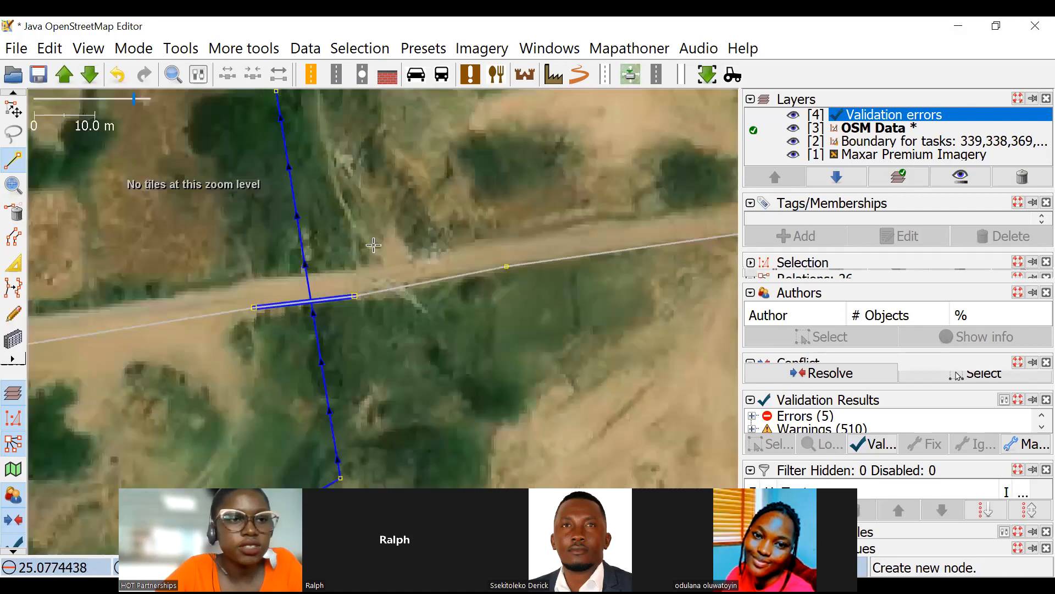
Move the bridge segment's eastern end node north onto the road visible in the imagery.
key(Escape)
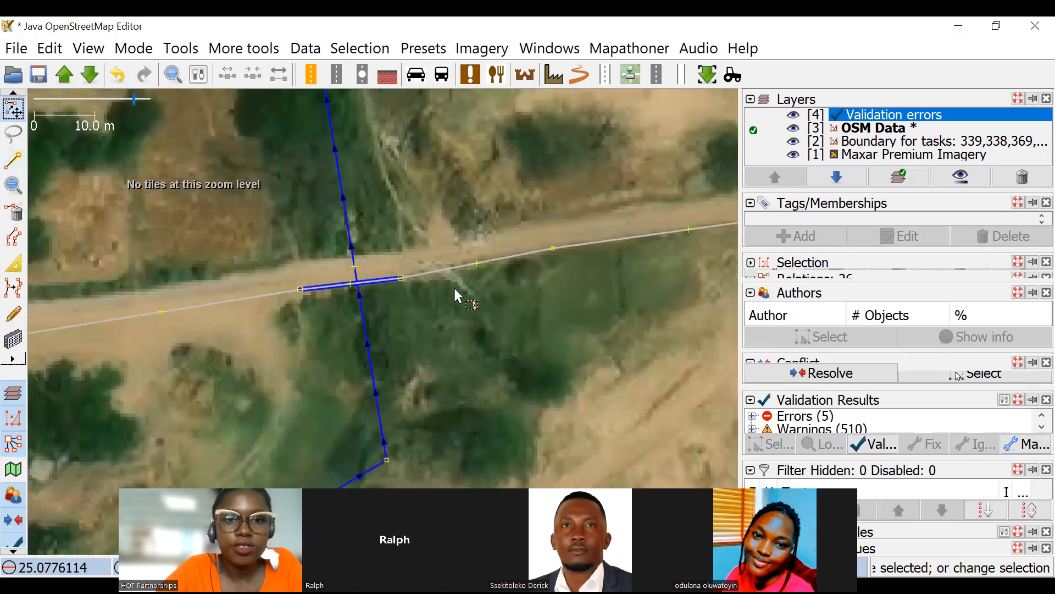
scroll(466, 271, up, 2)
drag(466, 280, 462, 249)
Delete the layer and bridge tags from the road segment crossing the river.
click(434, 256)
click(998, 241)
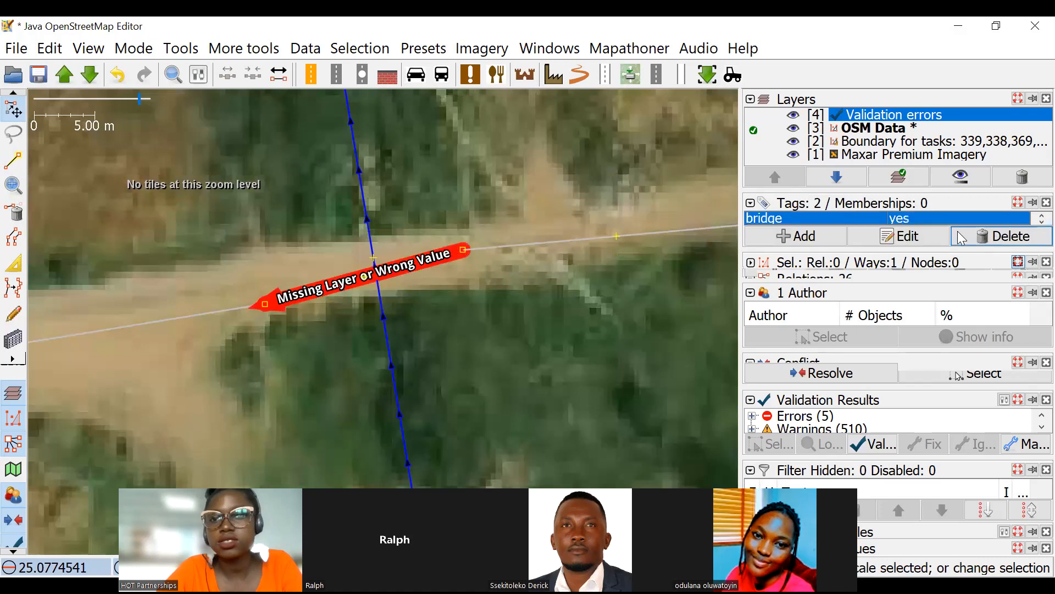
click(998, 238)
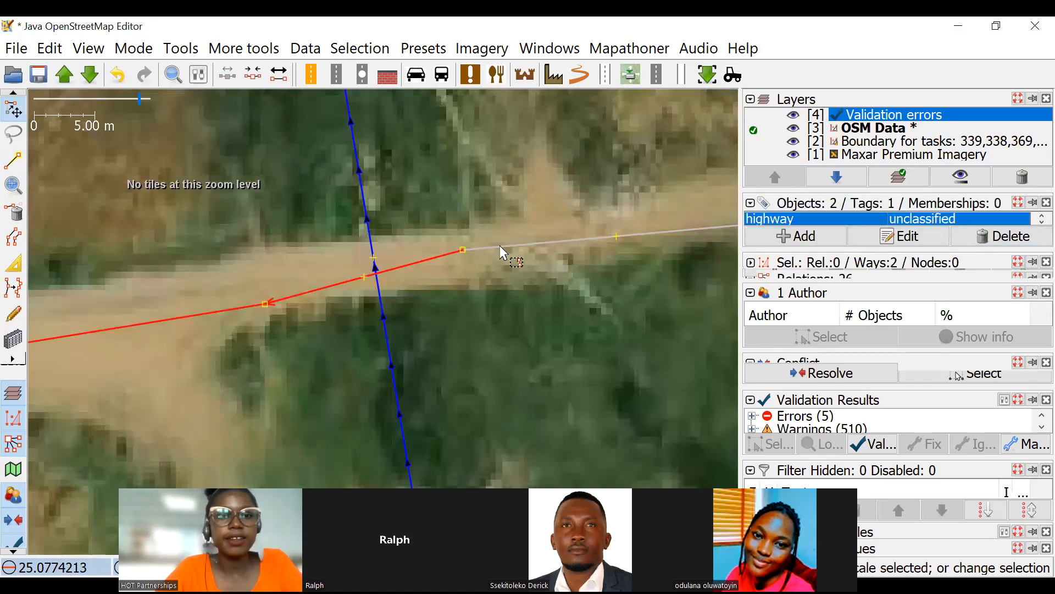
Move the western node of the road segment crossing the river slightly north onto the road seen in the imagery.
click(381, 224)
scroll(425, 264, down, 3)
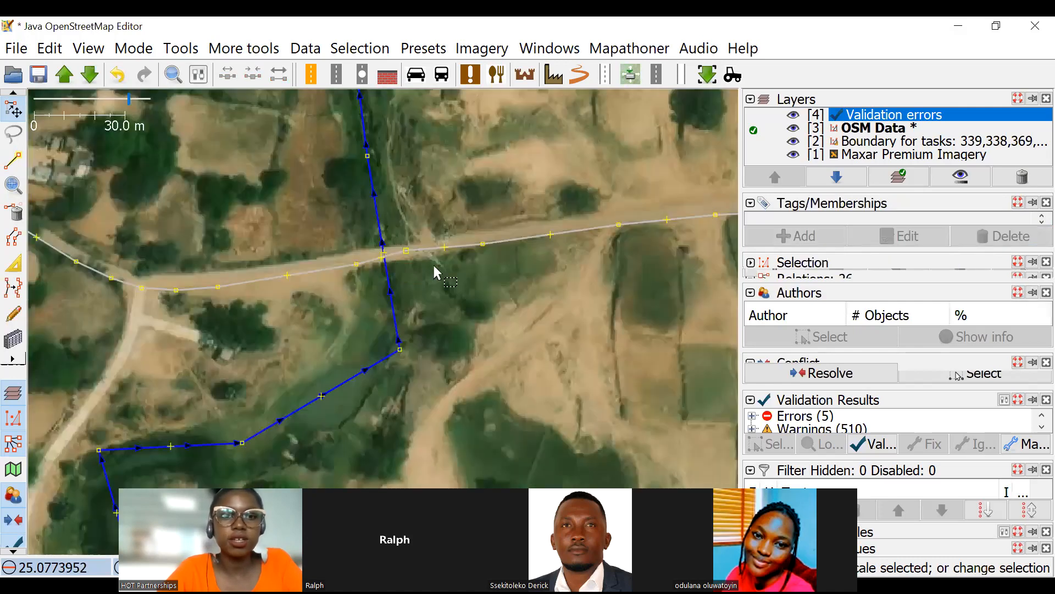
scroll(344, 263, up, 2)
click(326, 259)
drag(323, 251, 318, 242)
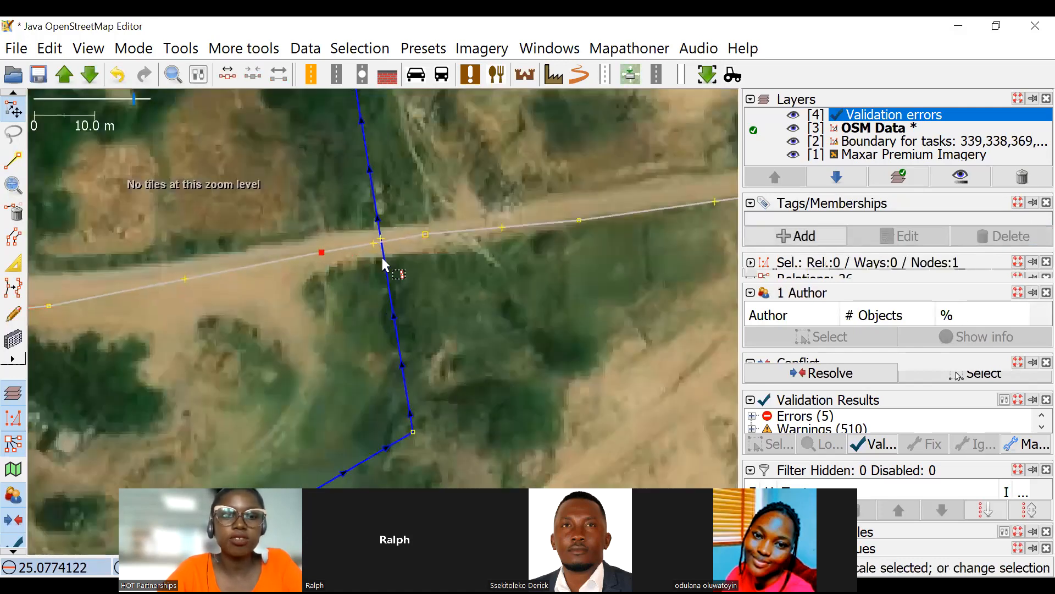
Add a road node where the road crosses the river and merge it with the adjacent river node.
scroll(377, 234, up, 1)
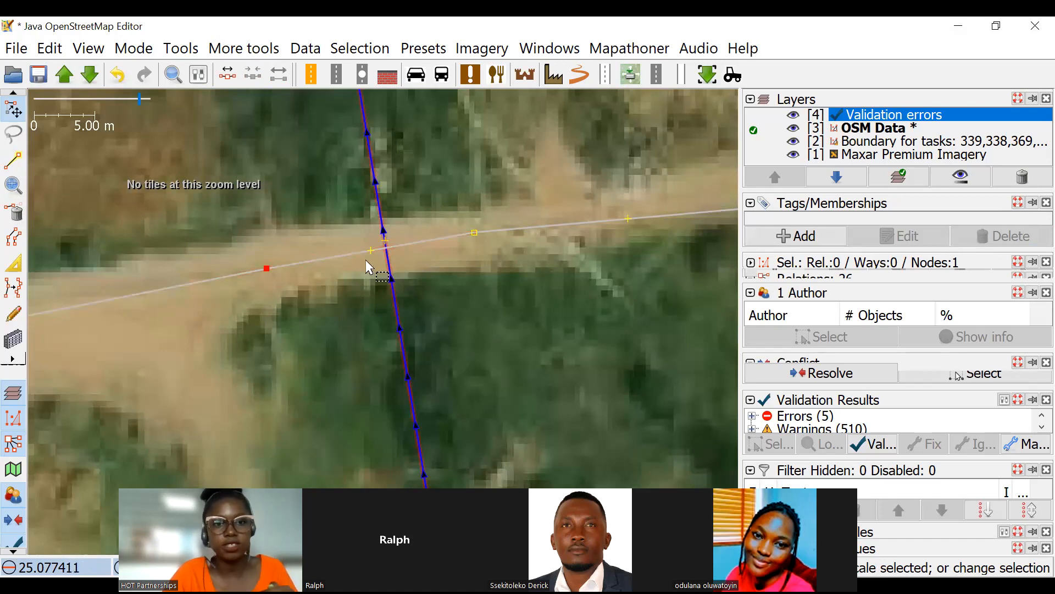
drag(372, 251, 391, 251)
scroll(386, 243, up, 4)
drag(441, 357, 296, 205)
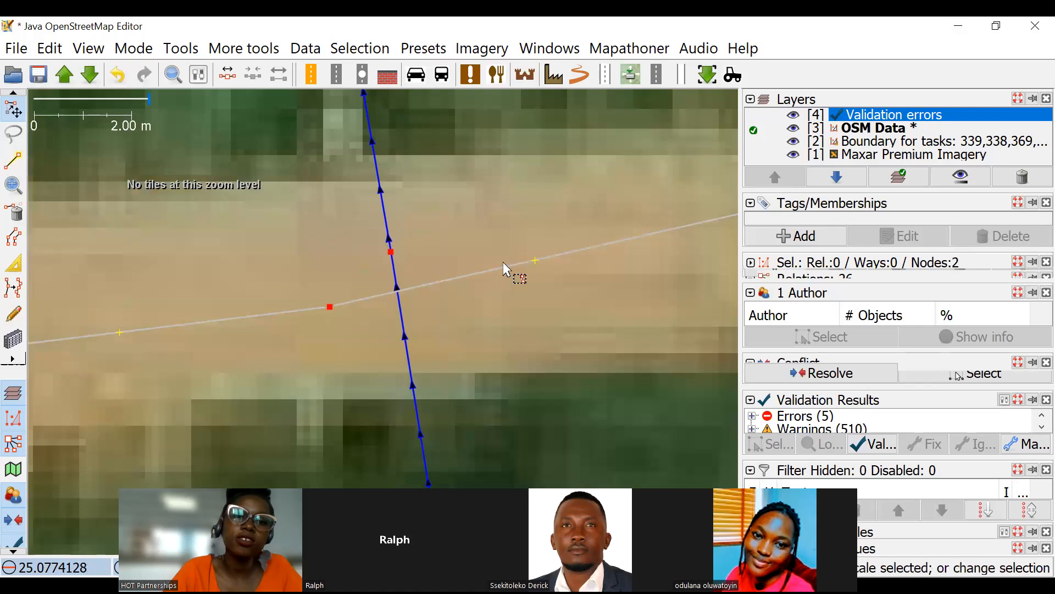
key(m)
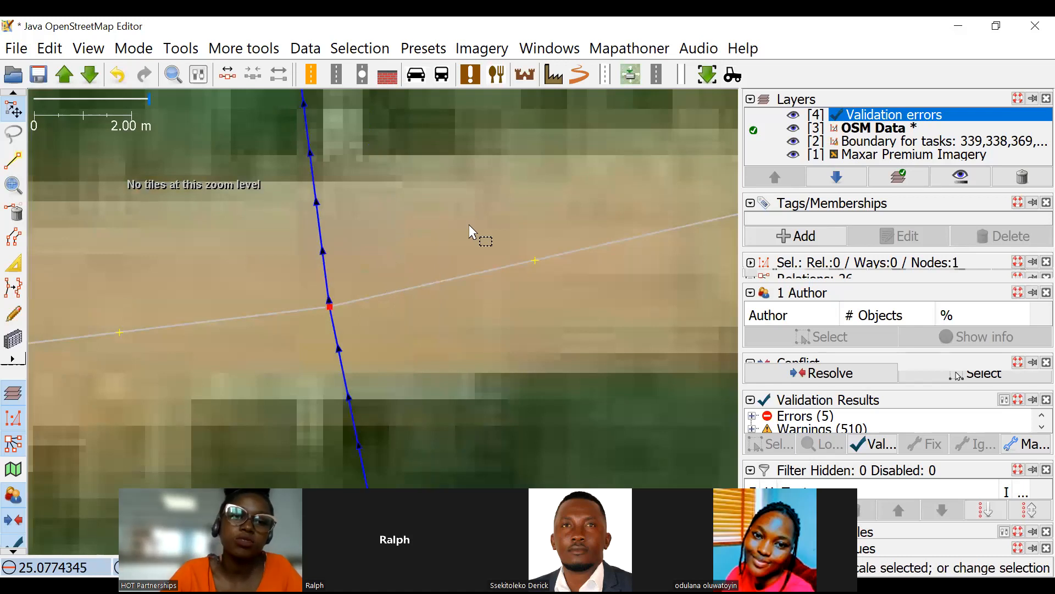
Move the shared road-river node northeast to realign both lines at the crossing.
click(408, 263)
scroll(399, 275, down, 1)
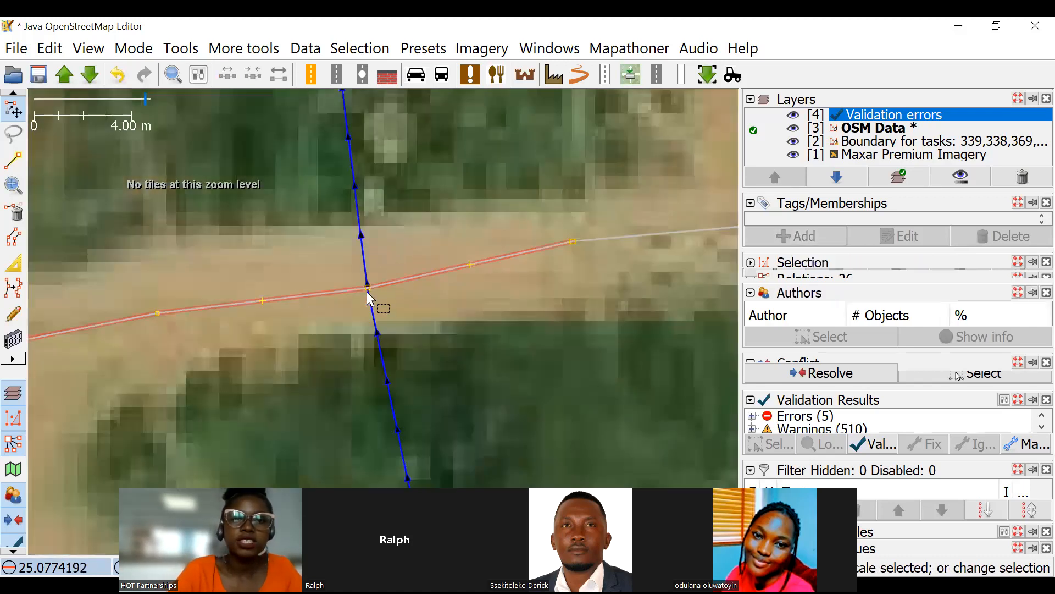
scroll(368, 293, up, 2)
click(343, 269)
drag(342, 272, 408, 192)
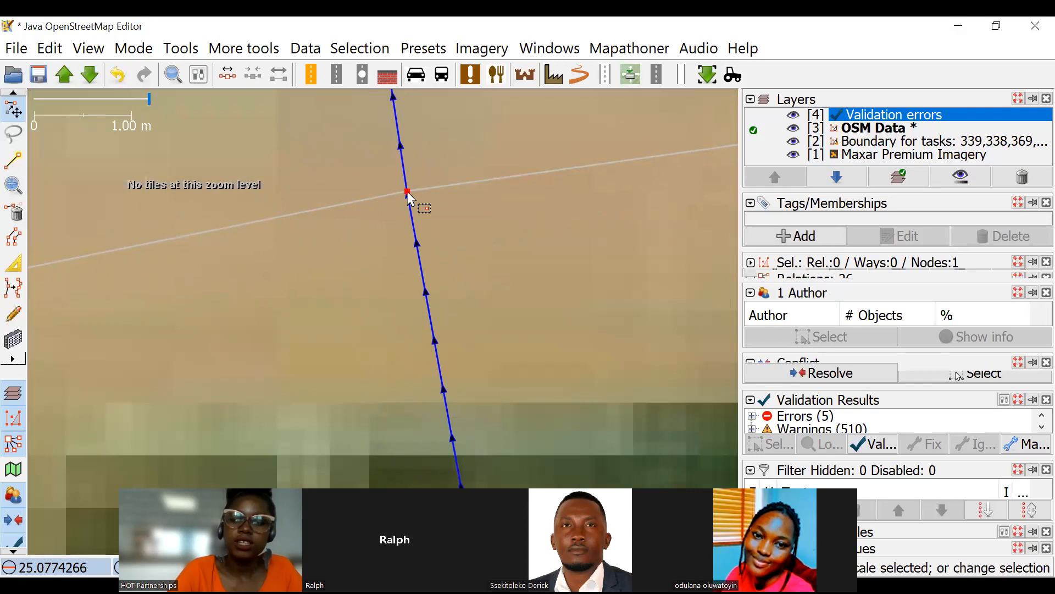
Add the tag ford=yes to the shared road-river crossing node.
click(824, 248)
text(ford)
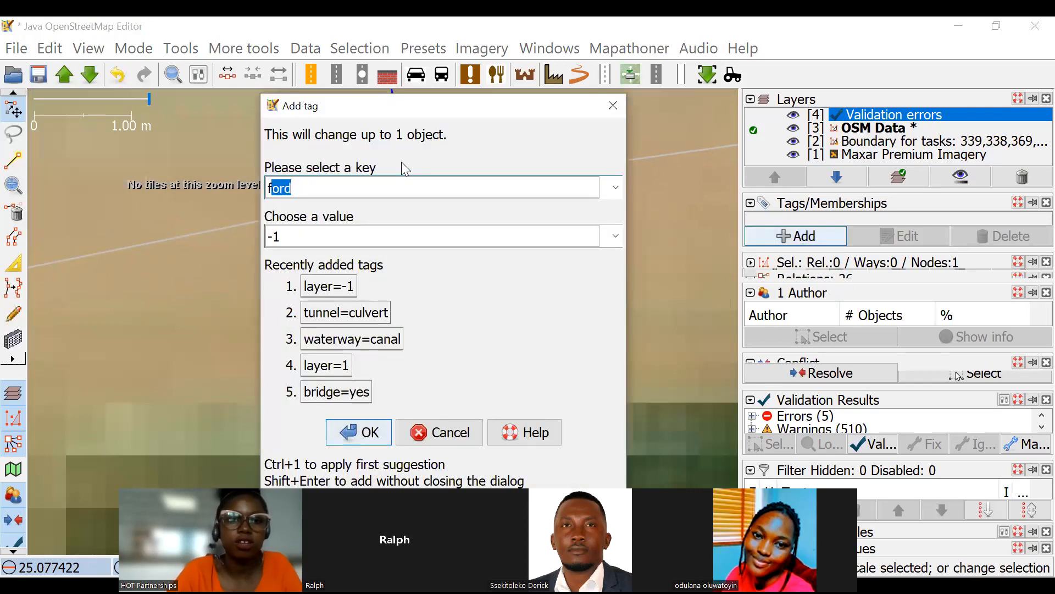
click(304, 238)
text(yes)
click(354, 431)
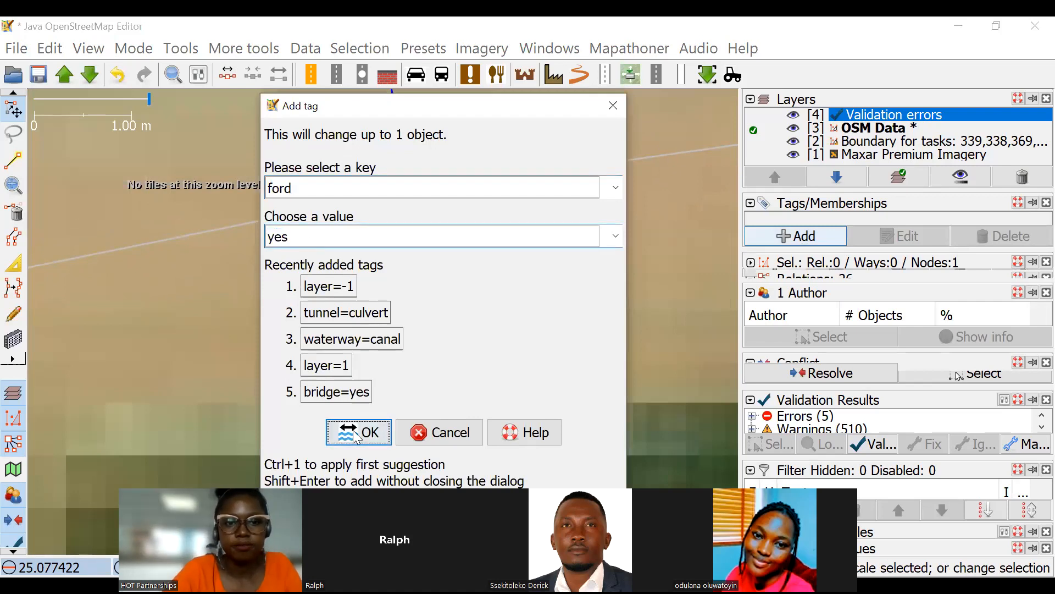
click(579, 178)
scroll(427, 221, down, 3)
scroll(425, 222, up, 3)
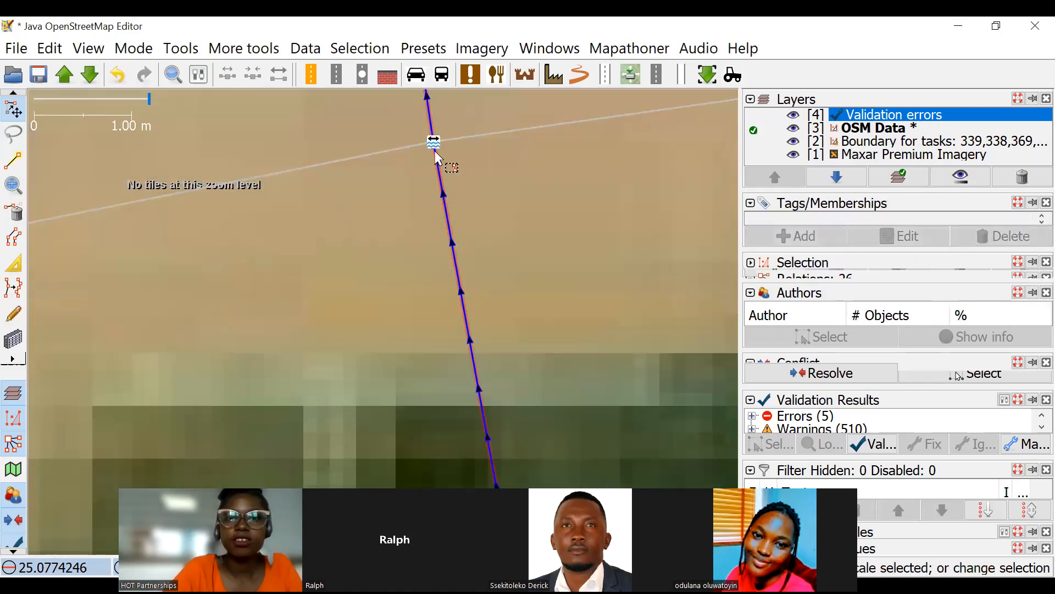
Delete the ford tag from the road-river crossing node.
click(434, 144)
scroll(507, 128, down, 2)
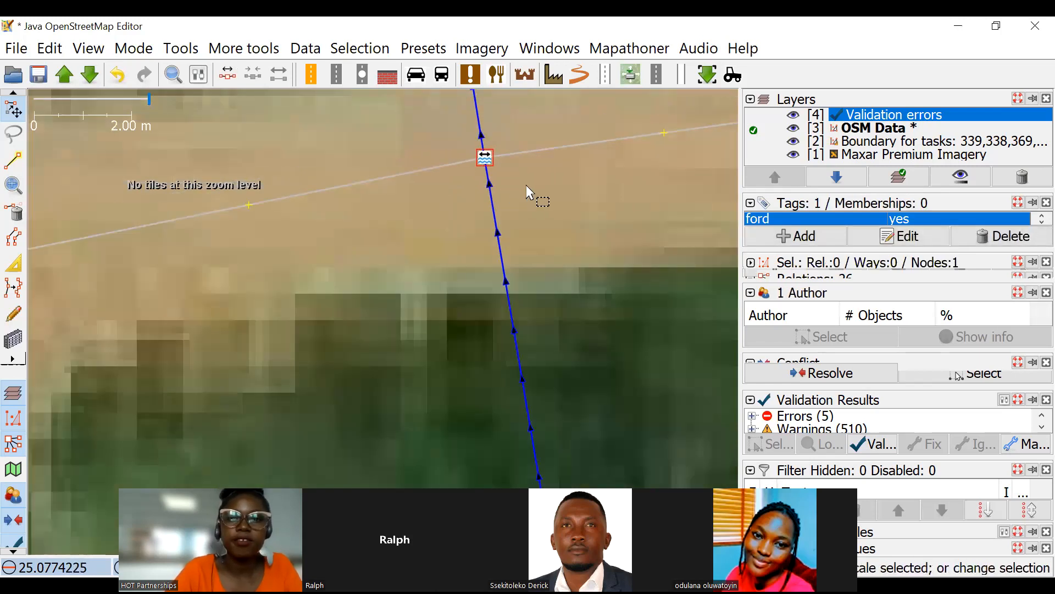
scroll(526, 186, down, 2)
scroll(530, 197, down, 4)
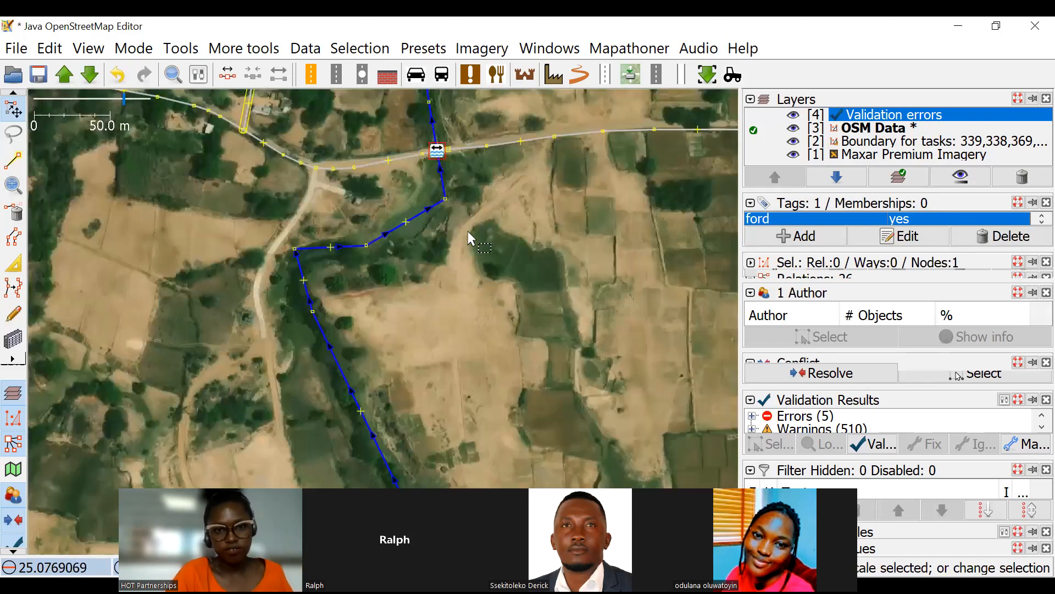
scroll(477, 242, down, 2)
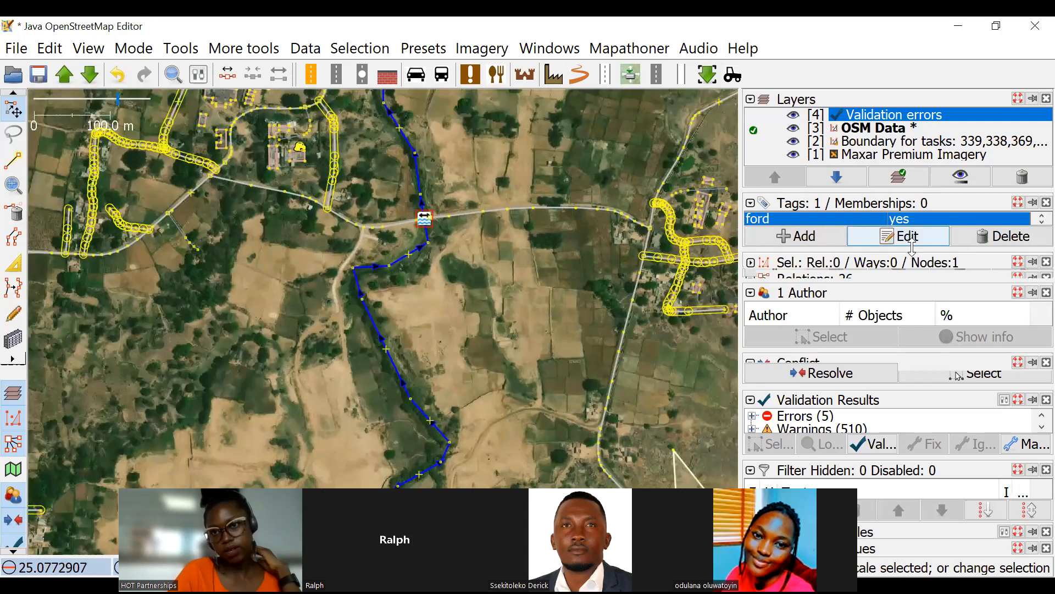
click(1022, 237)
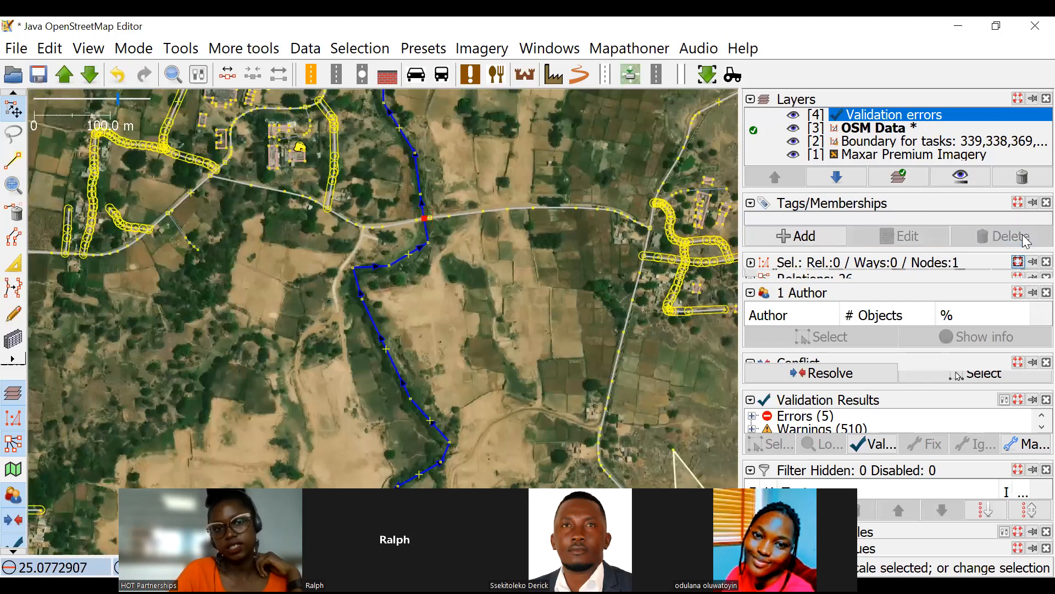
Survey the roads and waterways across the task area, from the western villages to the reservoir in the southeast.
scroll(329, 231, down, 3)
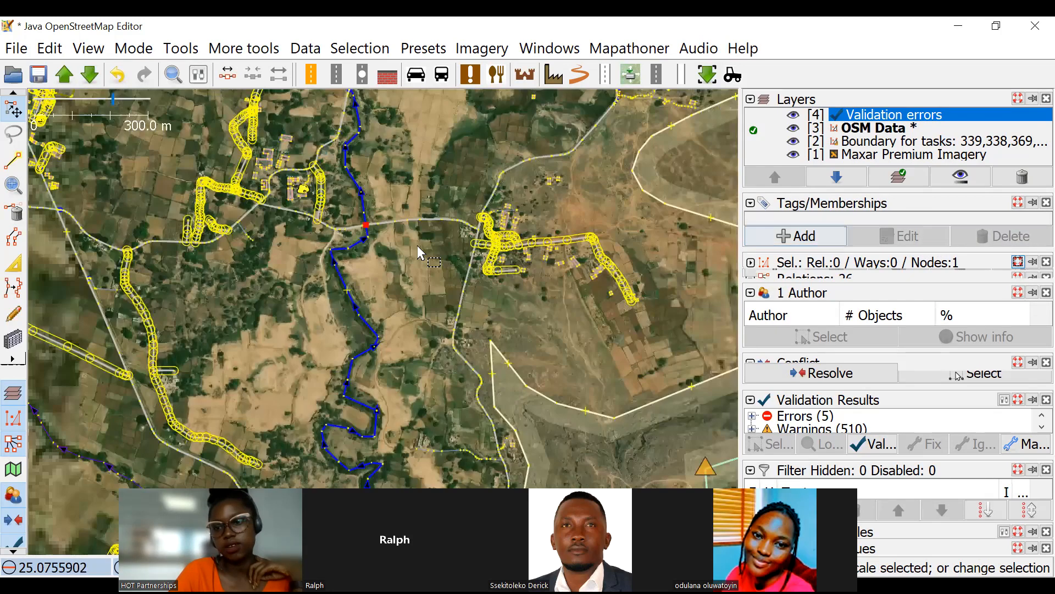
scroll(389, 215, down, 3)
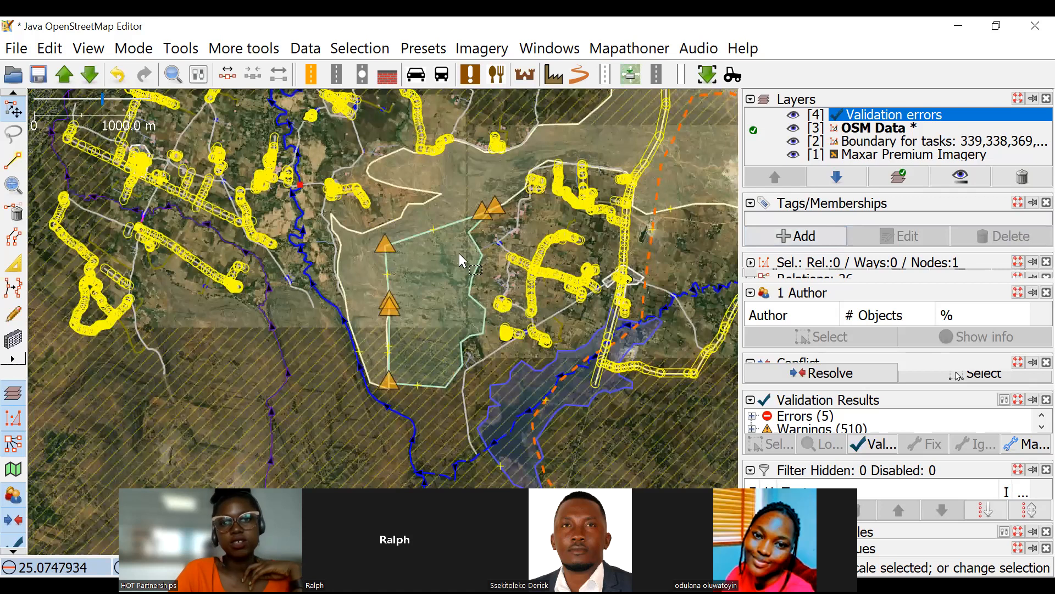
drag(687, 220, 478, 270)
drag(350, 273, 579, 272)
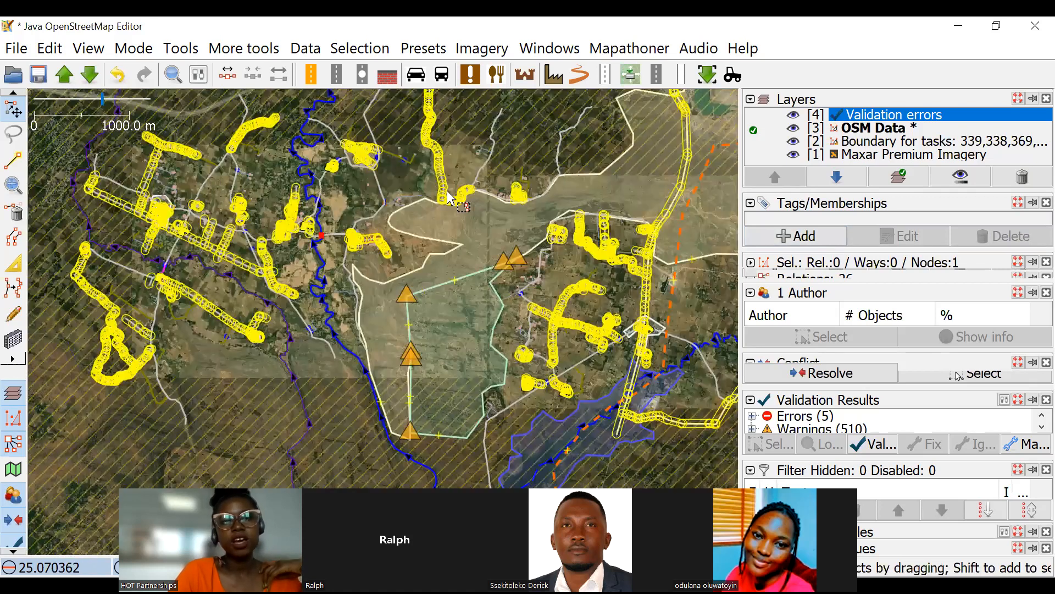
drag(551, 231, 429, 335)
drag(286, 240, 413, 328)
scroll(408, 216, up, 2)
scroll(410, 220, up, 2)
drag(231, 333, 503, 188)
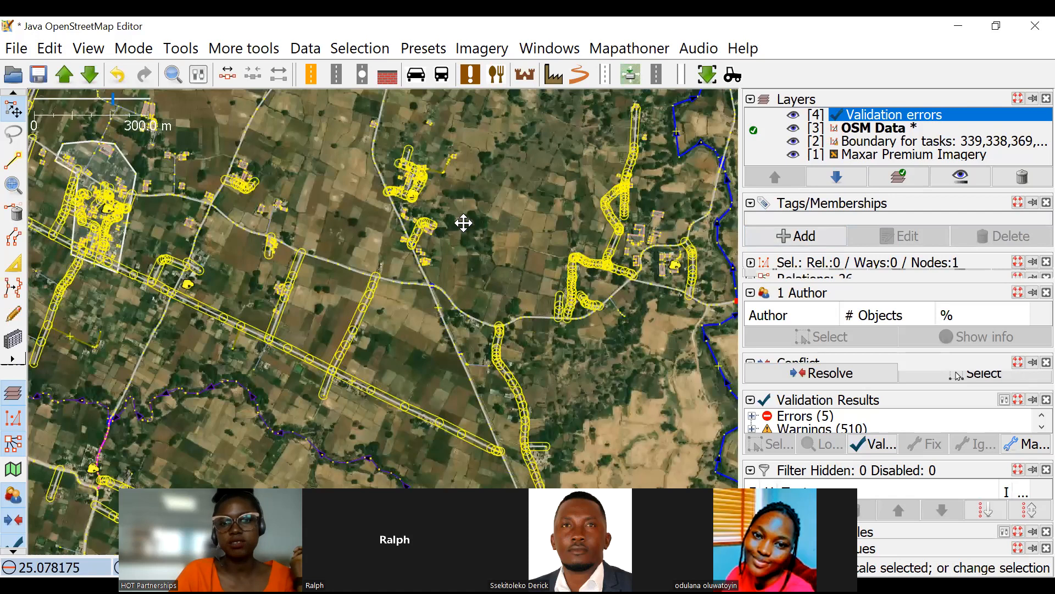
scroll(506, 330, down, 2)
scroll(503, 282, down, 2)
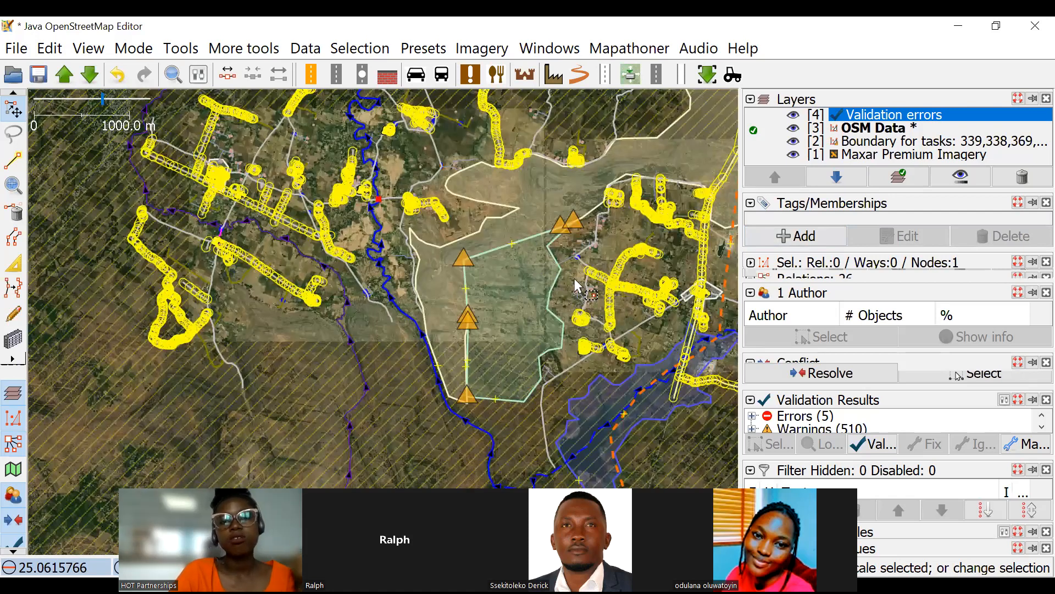
scroll(575, 278, up, 4)
drag(495, 248, 506, 256)
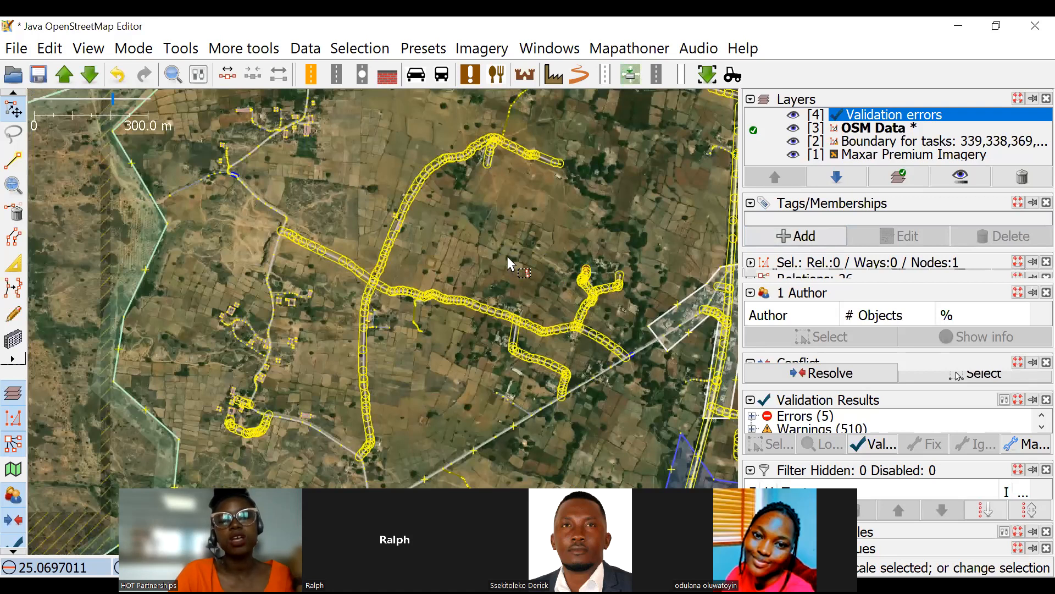
scroll(508, 258, down, 4)
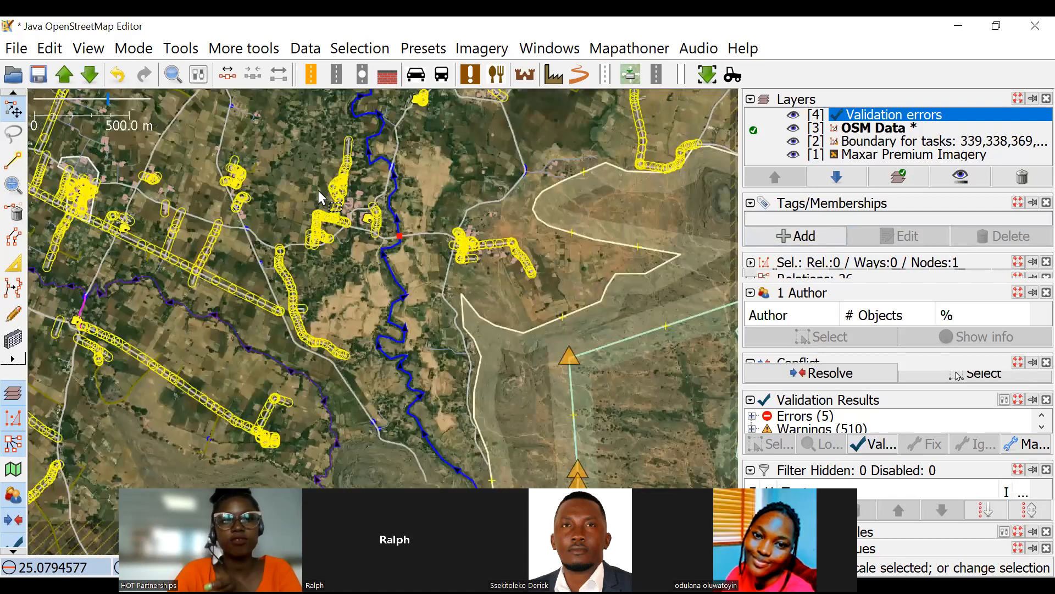
scroll(315, 196, up, 2)
mouse_move(457, 202)
mouse_down()
mouse_move(474, 230)
mouse_move(456, 197)
mouse_up()
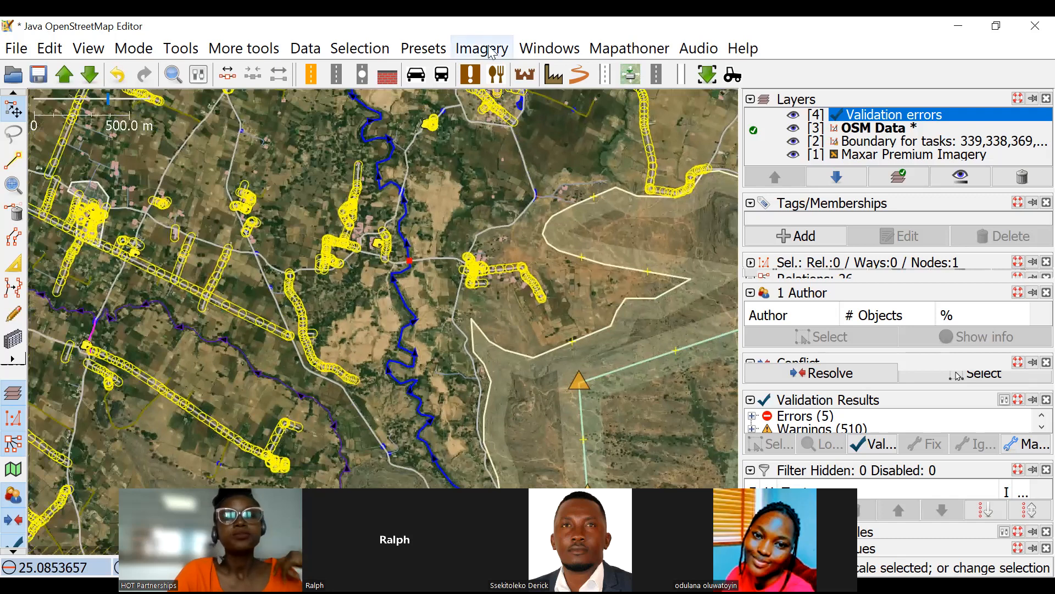
Collapse the validation results and bring up the object filter list.
click(752, 401)
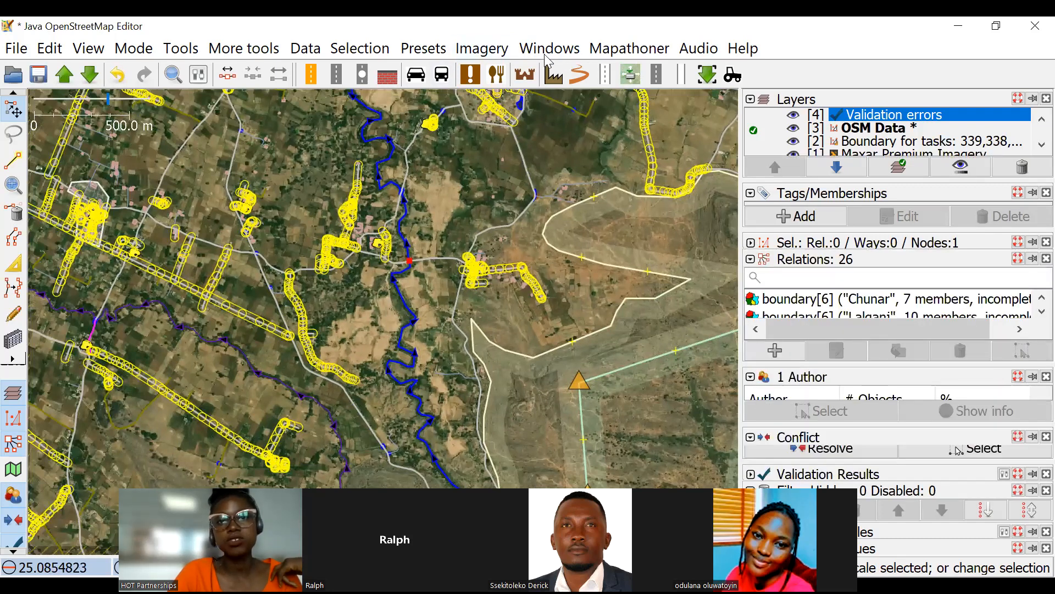
click(482, 48)
mouse_move(549, 48)
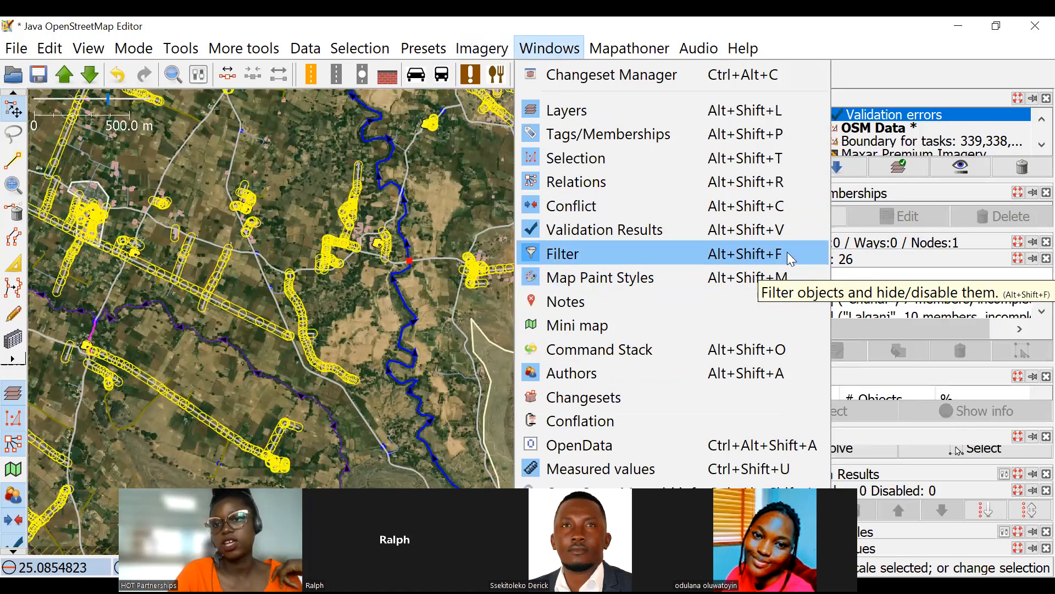
click(715, 254)
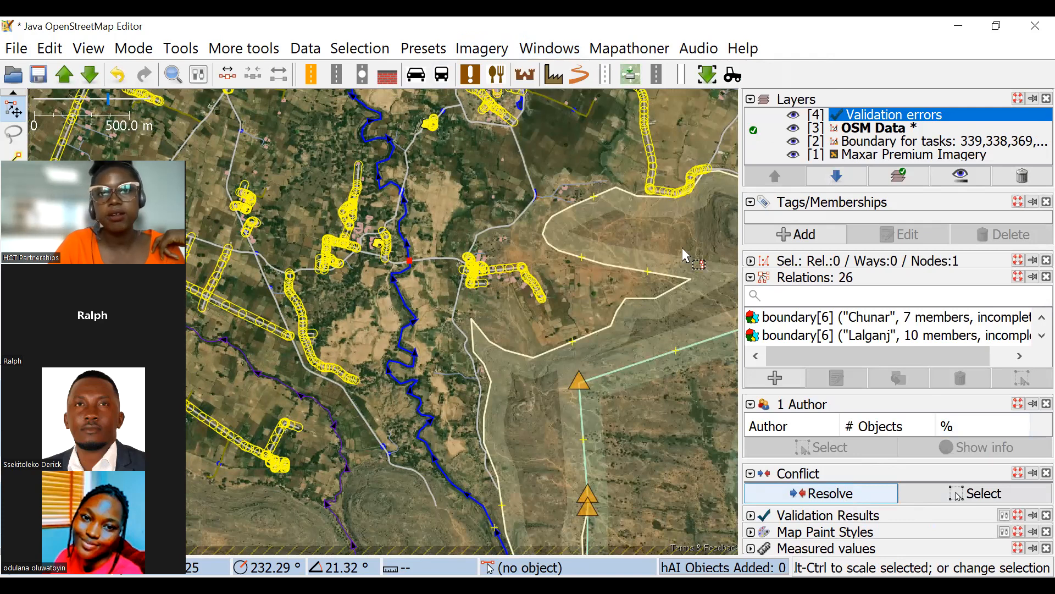
click(549, 48)
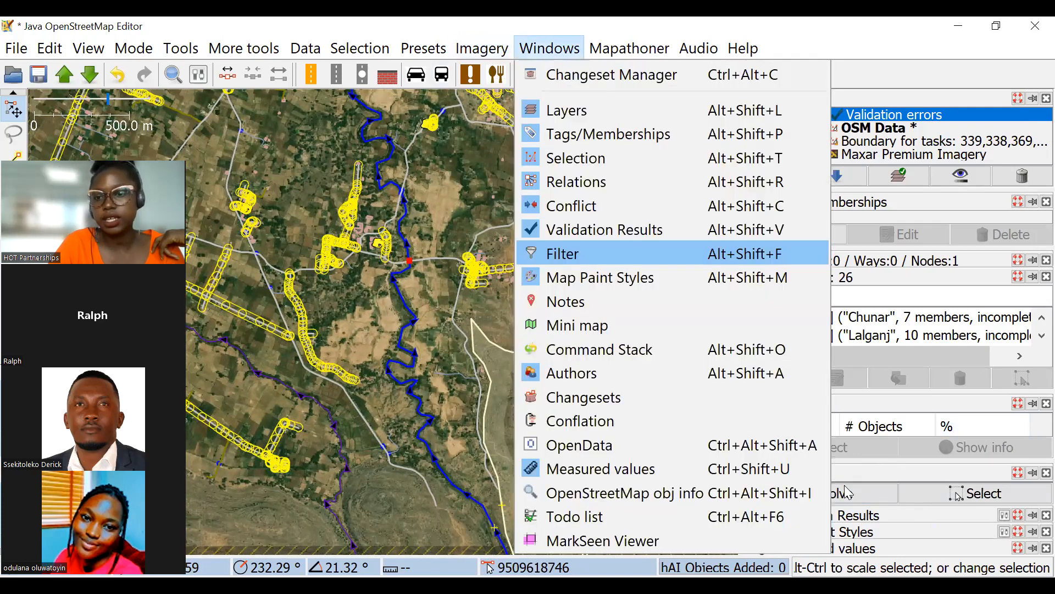
click(566, 184)
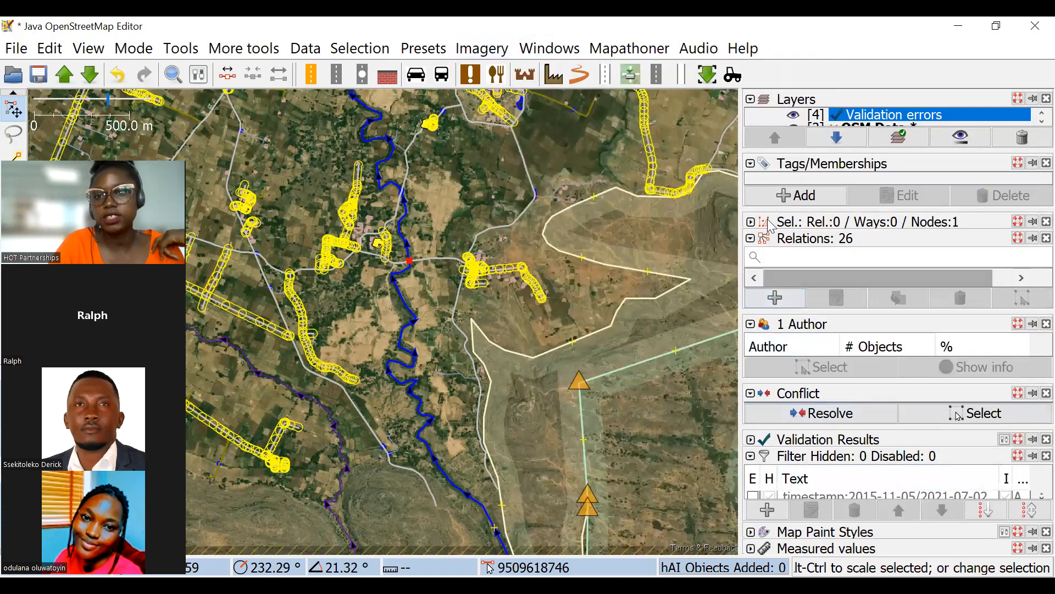
Collapse the tag and author details to make more room for the filter list.
click(751, 164)
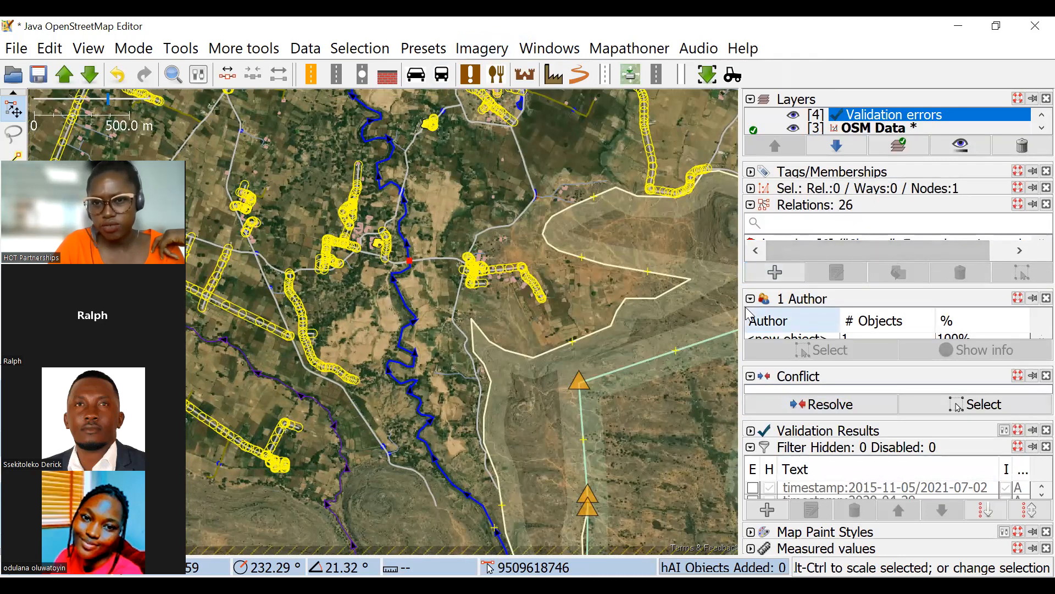
click(751, 300)
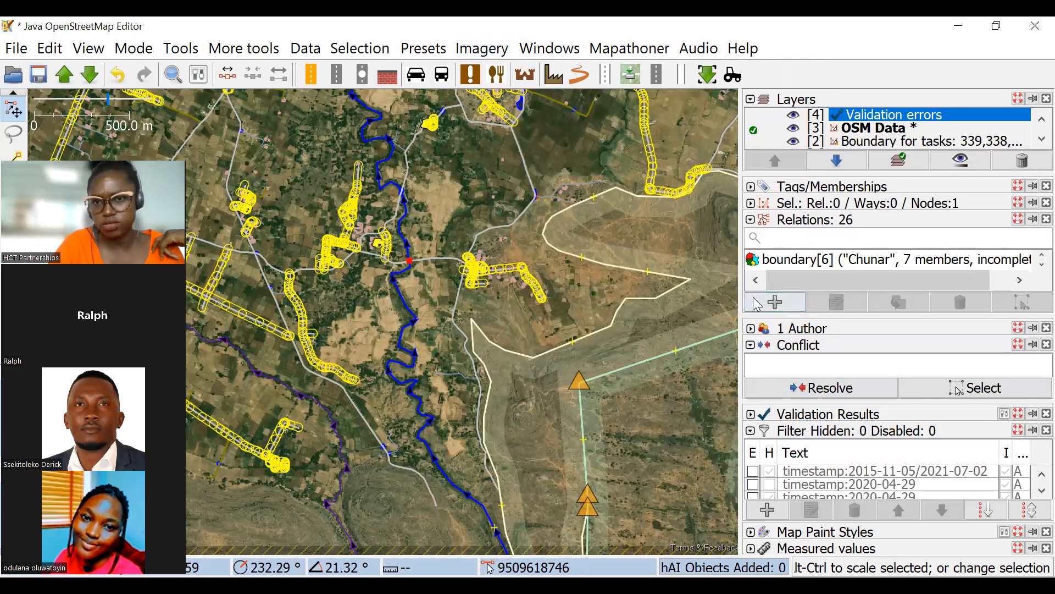
click(758, 303)
key(Escape)
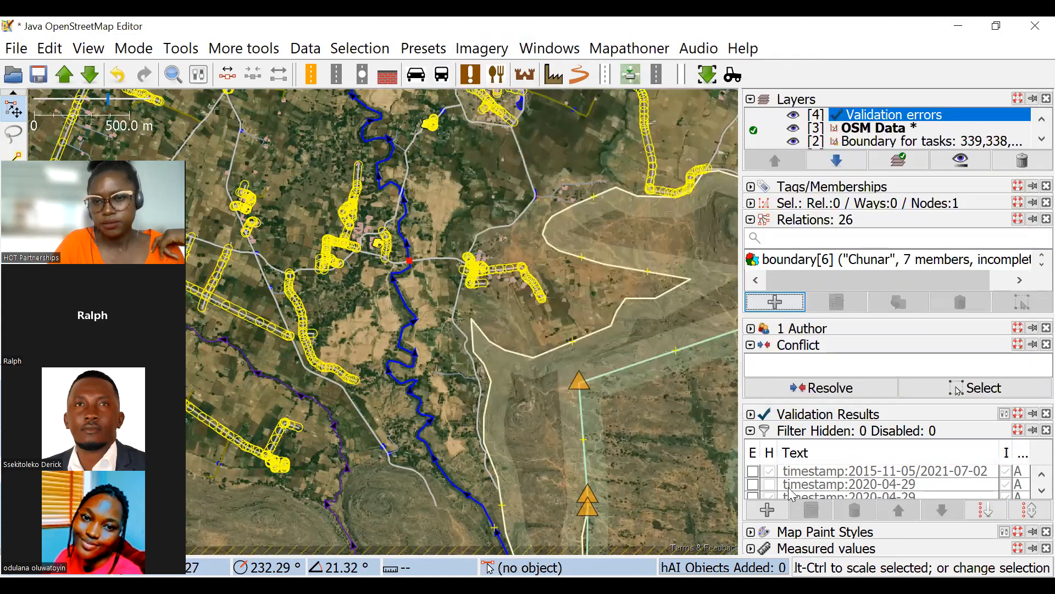
Look through the saved filters and examine the mapped roads and villages west of the river.
scroll(791, 491, down, 6)
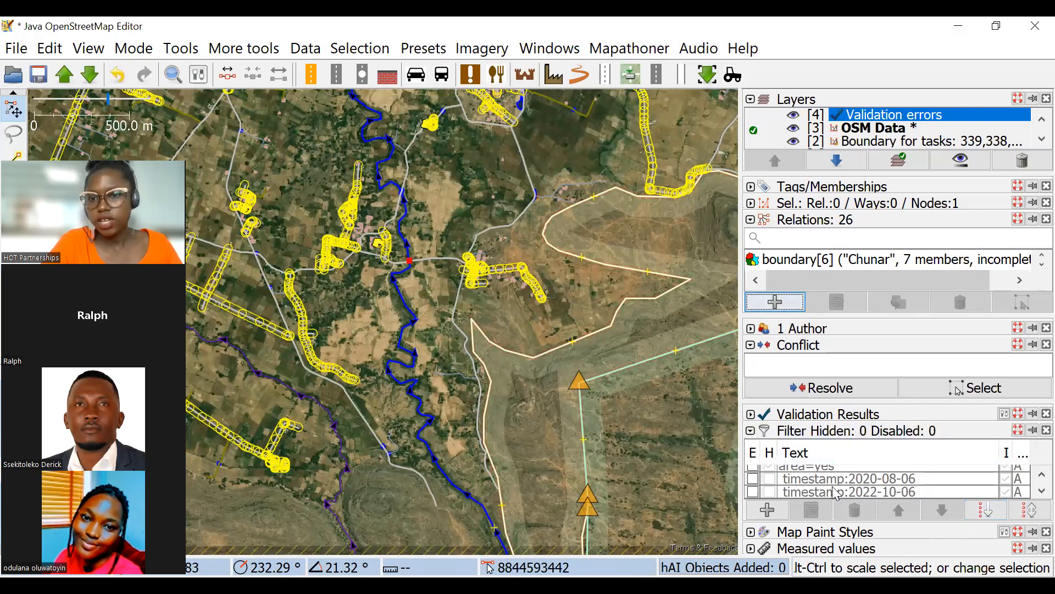
scroll(836, 493, up, 1)
scroll(845, 479, up, 2)
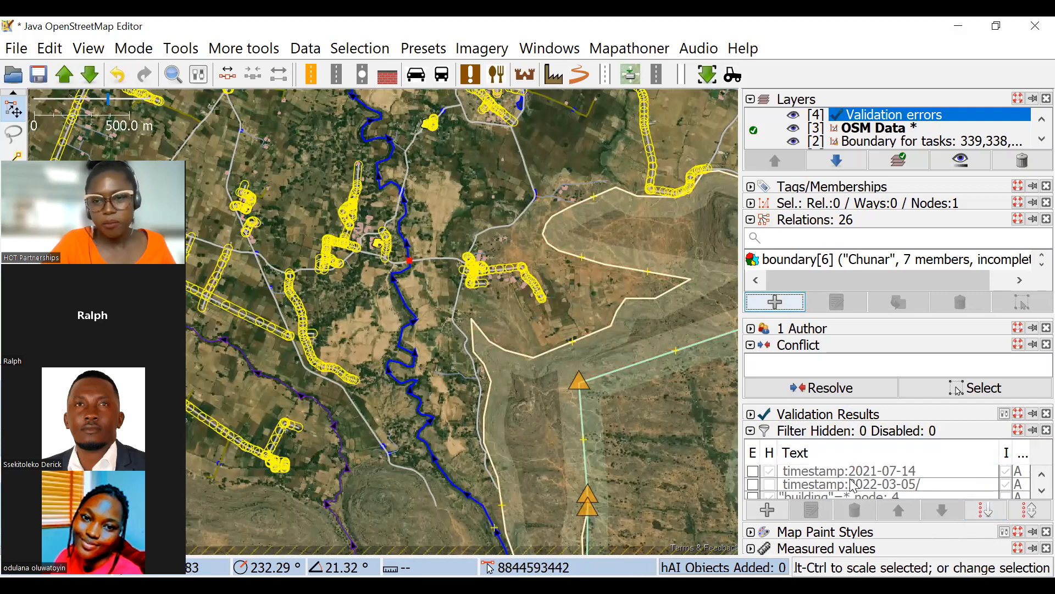
scroll(853, 486, up, 2)
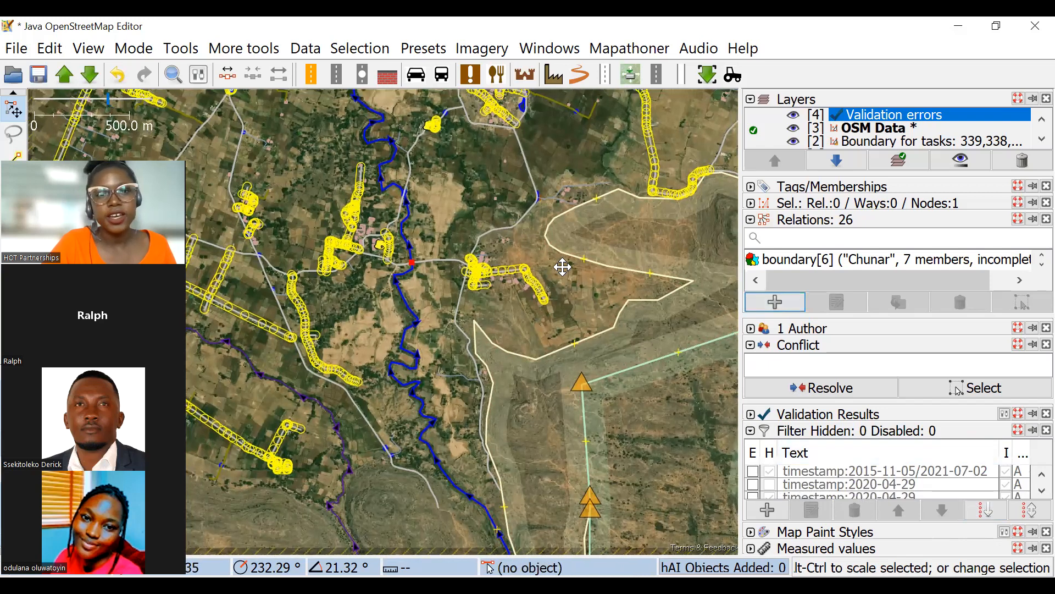
drag(562, 266, 611, 310)
scroll(818, 485, down, 2)
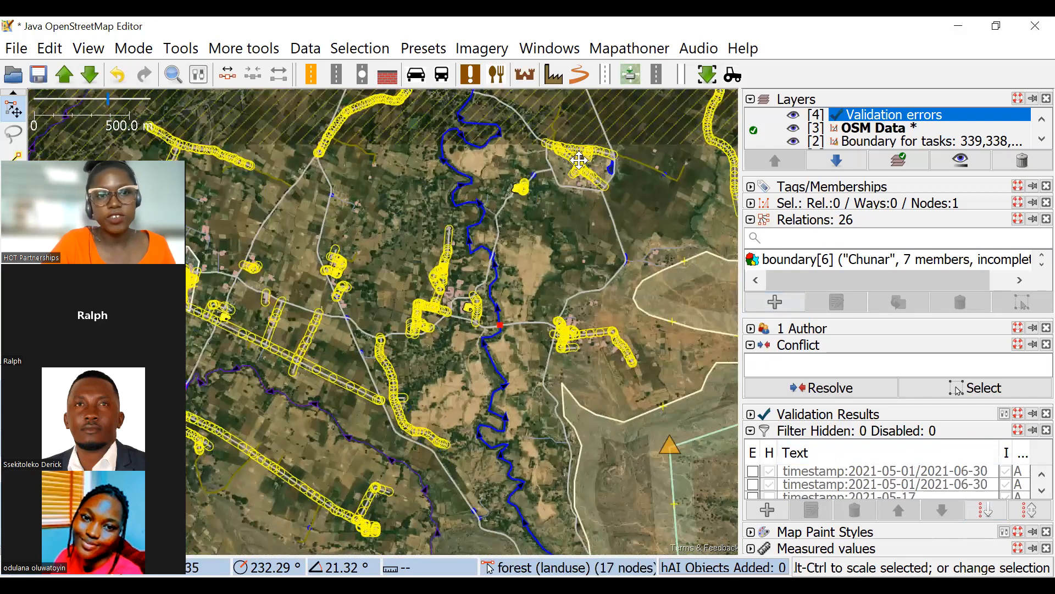
scroll(392, 199, up, 4)
drag(328, 156, 452, 233)
scroll(818, 472, down, 1)
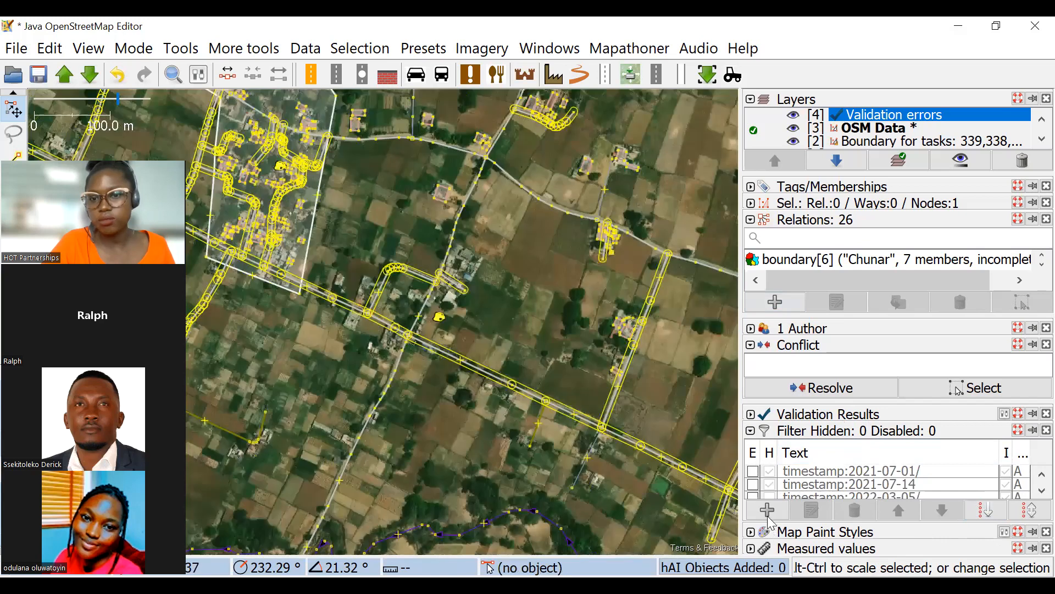
Try to isolate the buildings by adding the filter building: * with hiding and inversion enabled.
click(769, 517)
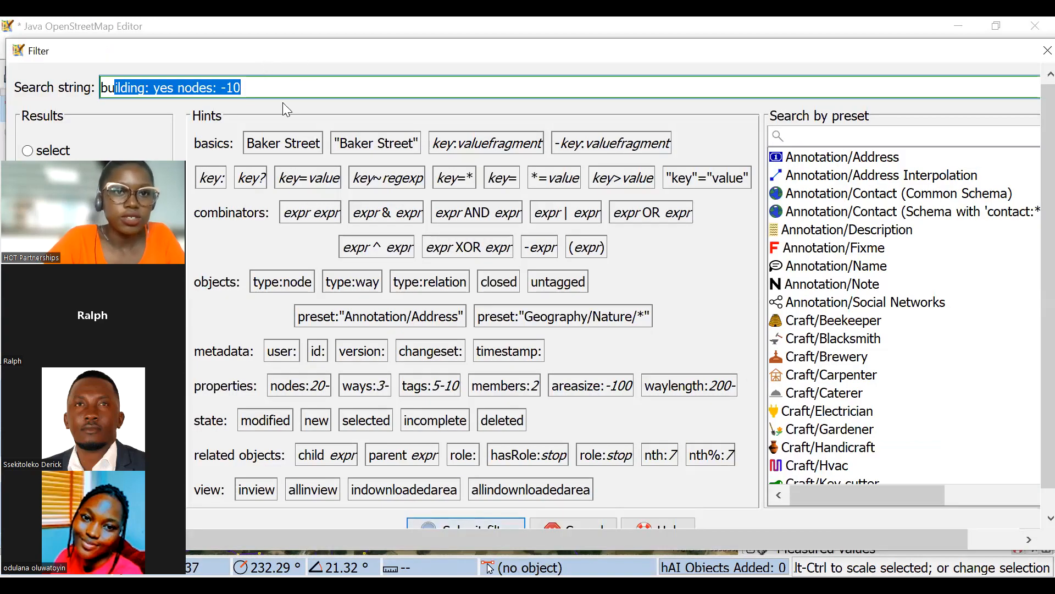
click(257, 87)
mouse_move(256, 87)
mouse_down()
mouse_move(182, 82)
mouse_move(242, 86)
mouse_up()
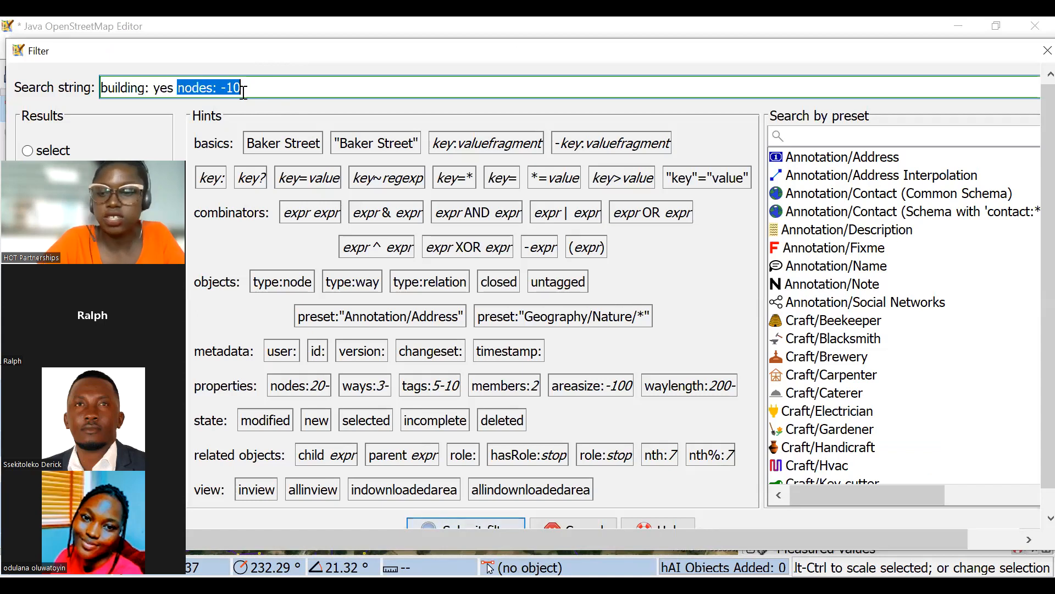
key(BackSpace)
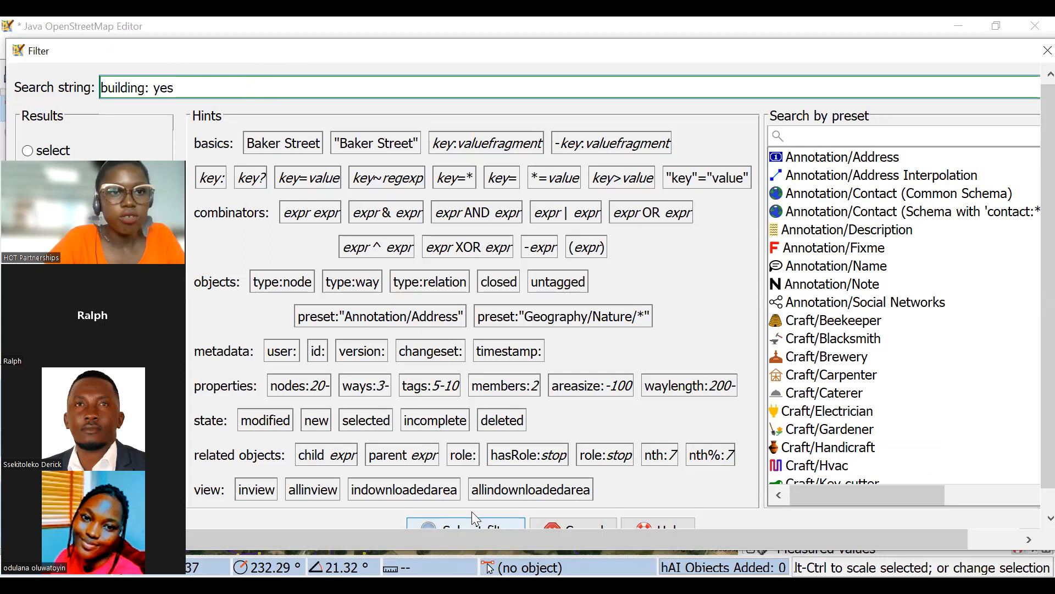
key(BackSpace)
key(BackSpace)
key(BackSpace)
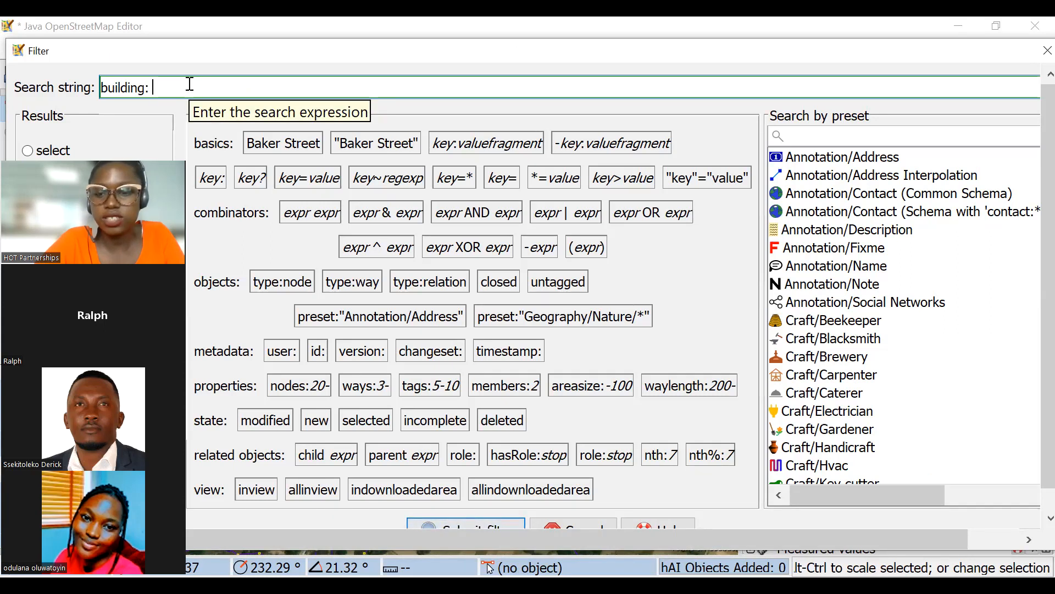
text(*)
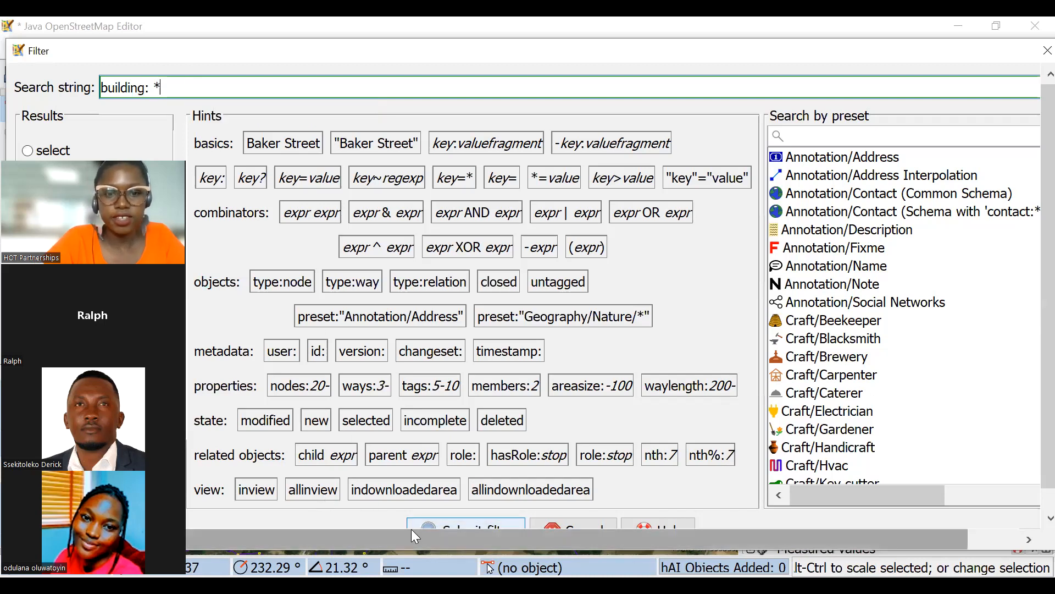
click(449, 522)
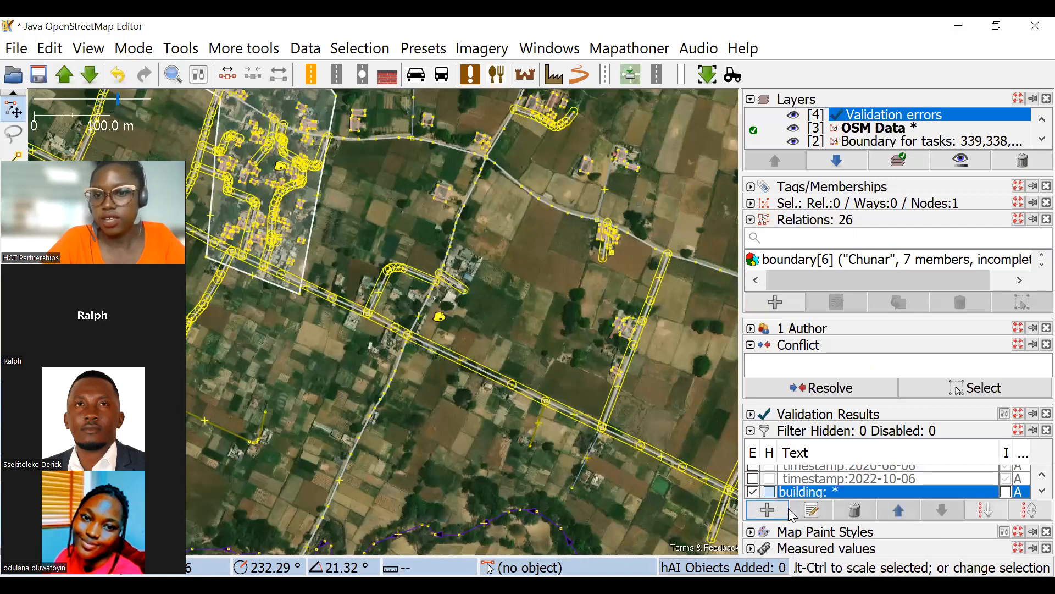
click(1005, 492)
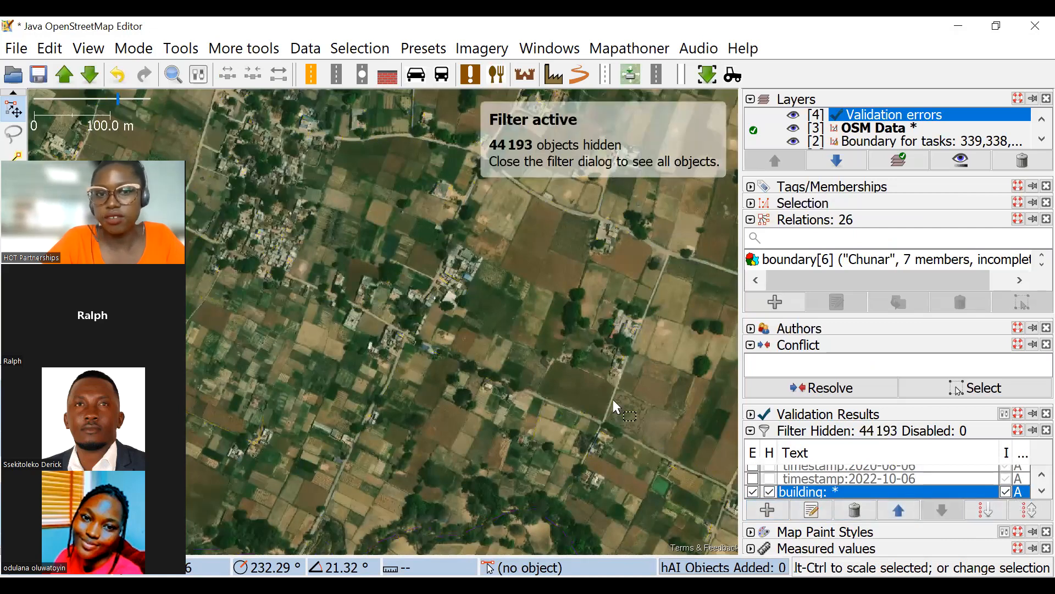
scroll(458, 279, down, 3)
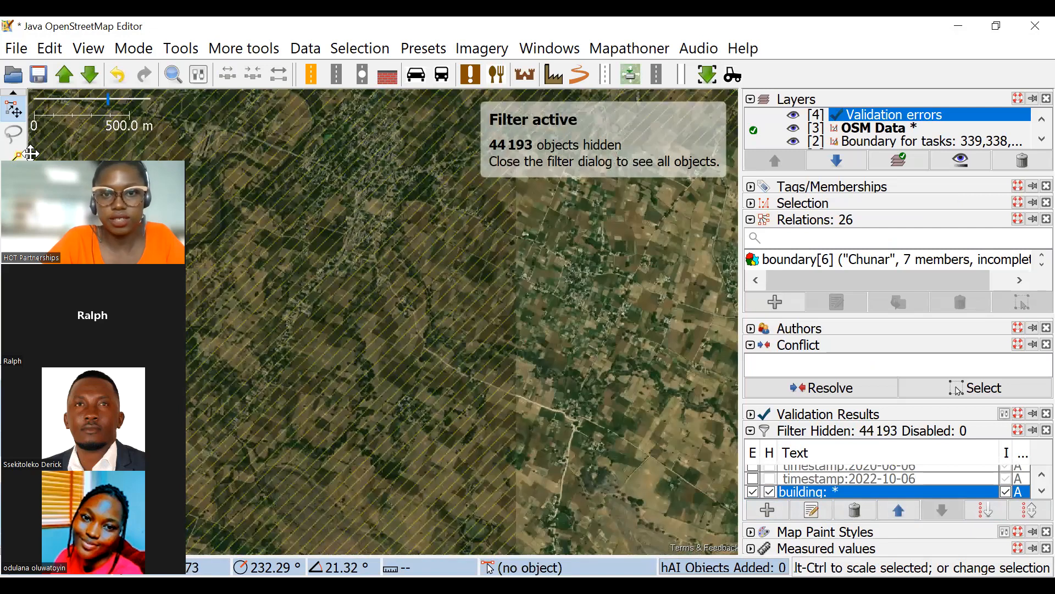
scroll(384, 272, down, 2)
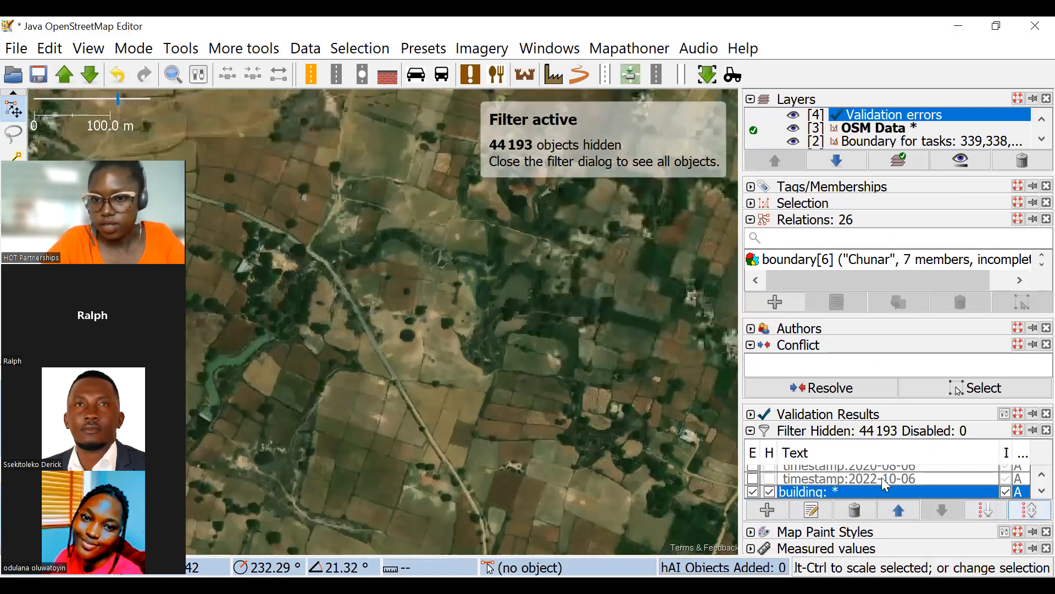
Remove the inversion from the building: * filter and disable it to bring back all mapped objects.
click(1006, 492)
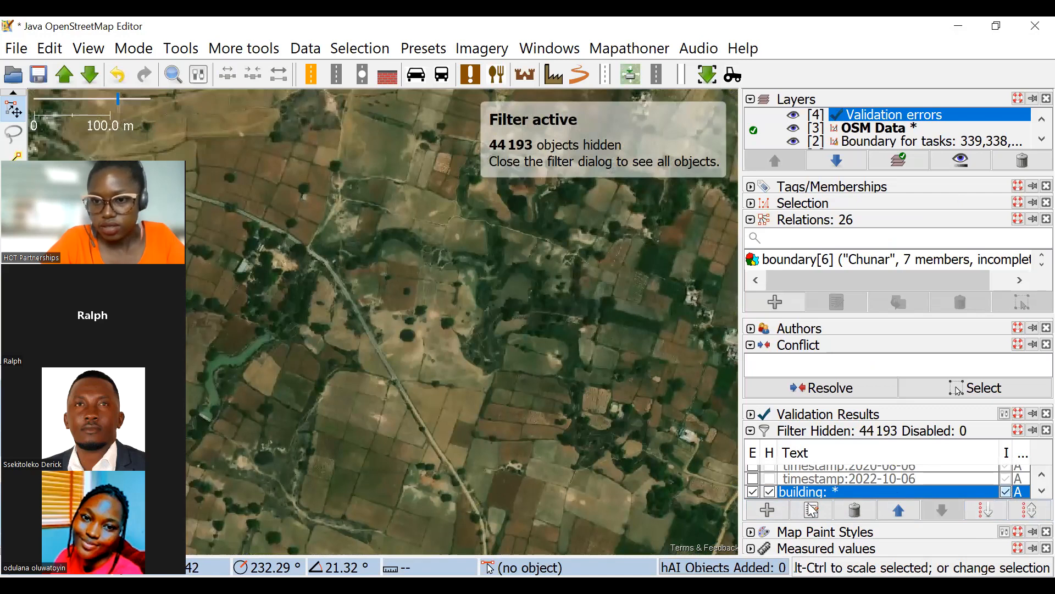
click(752, 492)
scroll(489, 250, down, 2)
drag(481, 206, 683, 178)
drag(429, 189, 682, 297)
scroll(489, 250, down, 2)
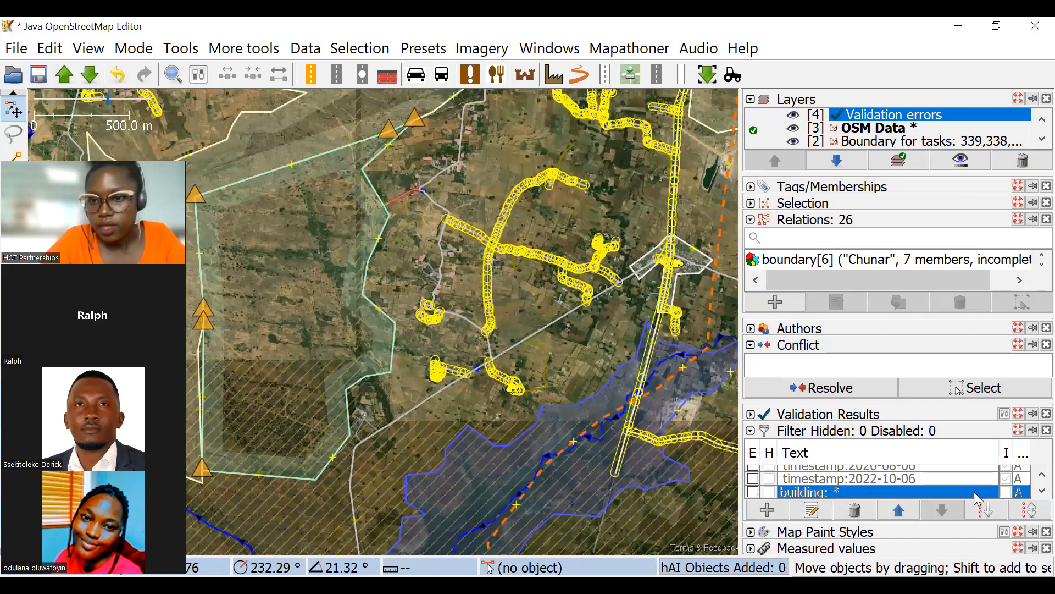
scroll(783, 461, up, 3)
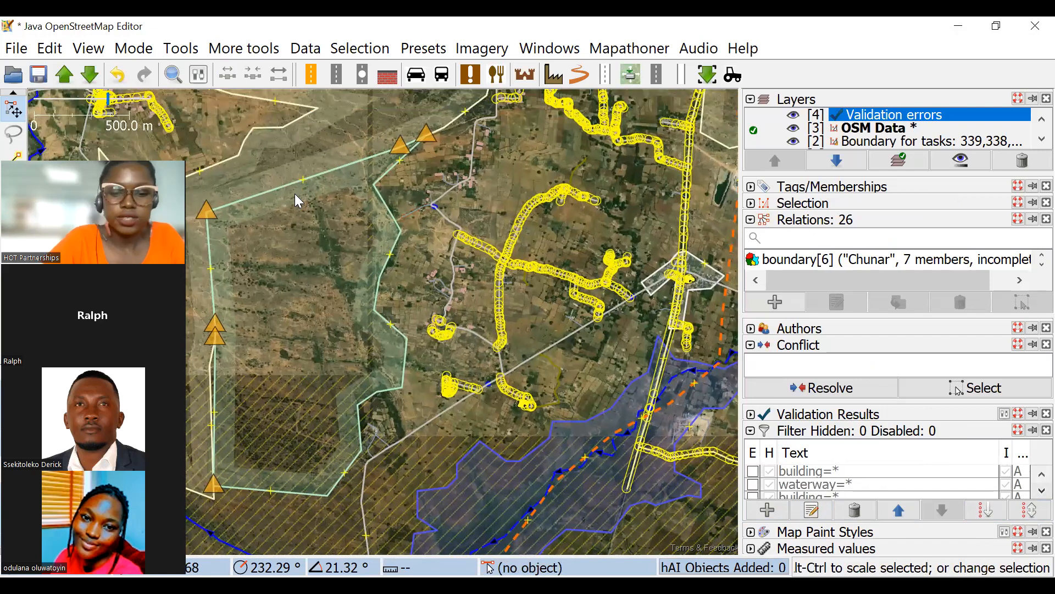
Add a filter with the search string building=* and set it to hide and invert so only buildings are shown.
click(767, 510)
text(bui)
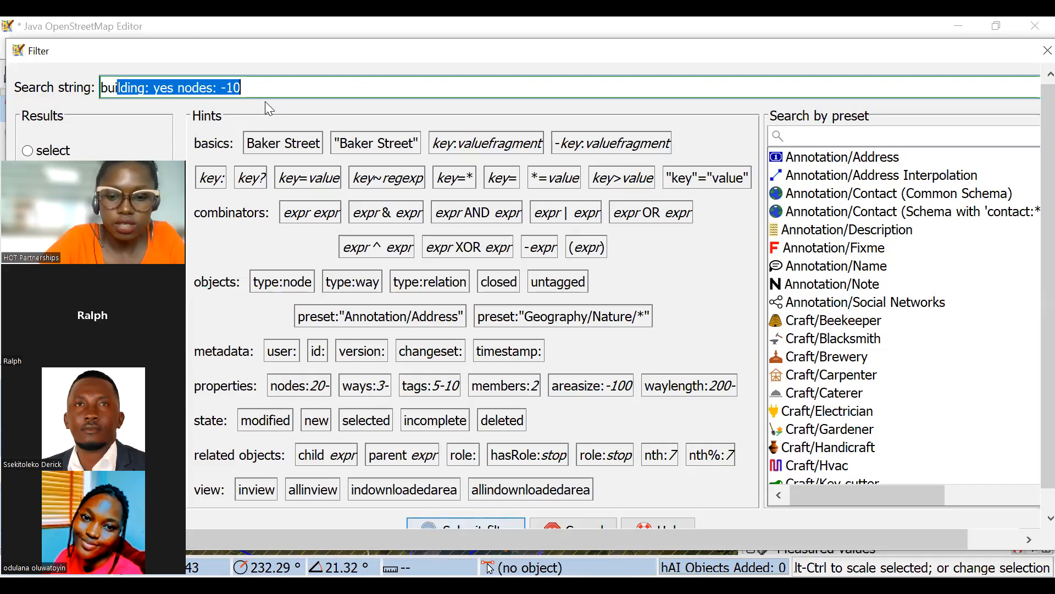
text(ild)
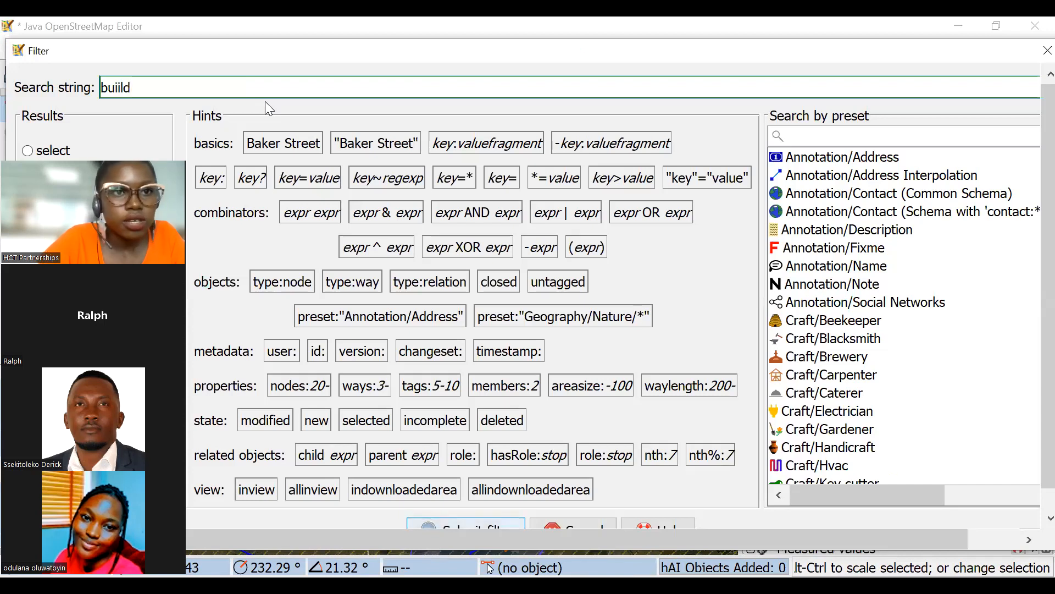
key(BackSpace)
key(BackSpace)
key(BackSpace)
text(lding)
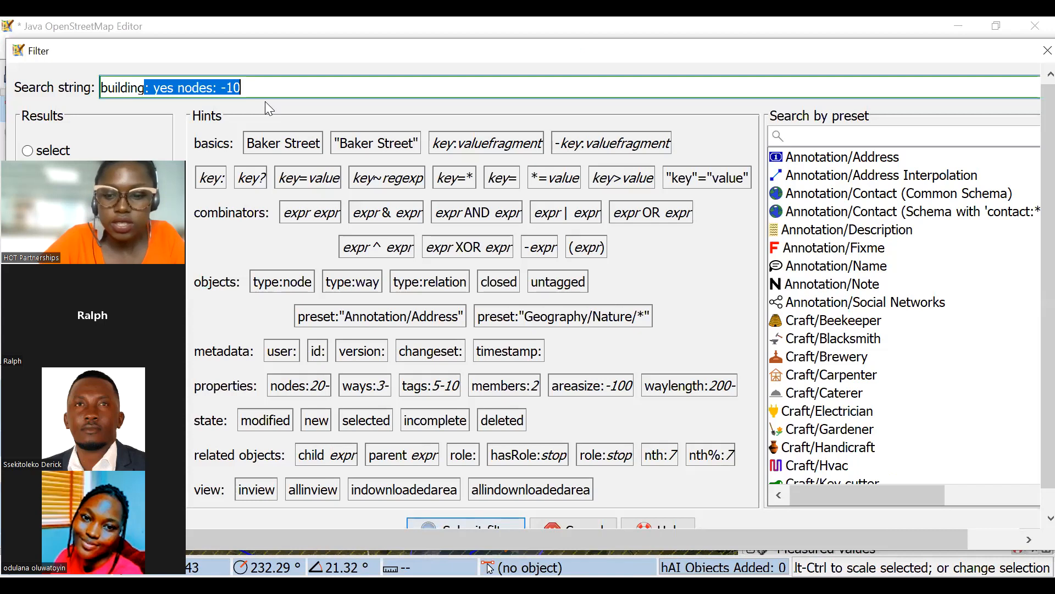
text(=*)
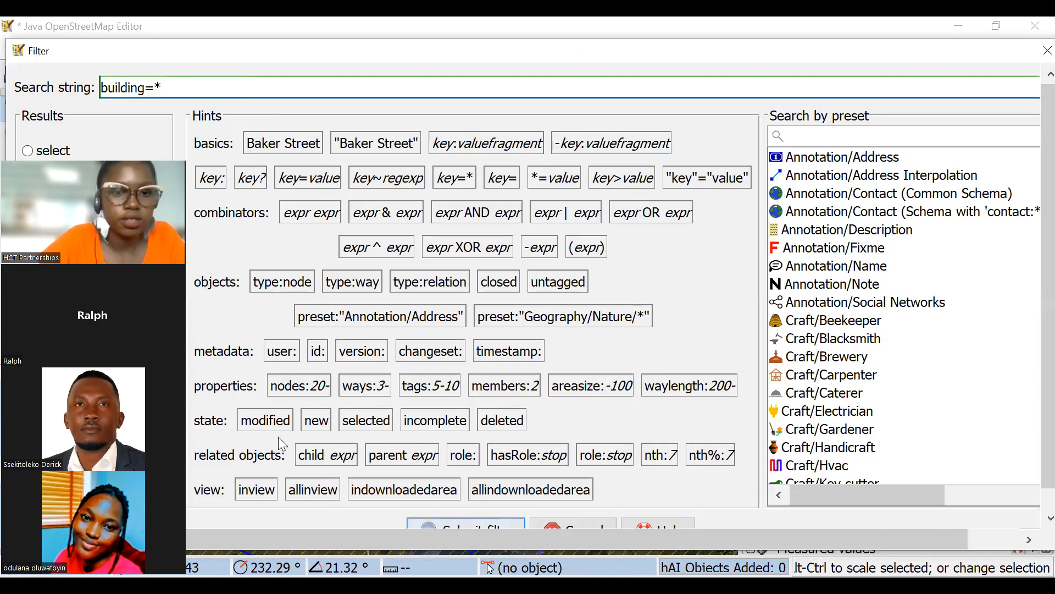
click(471, 526)
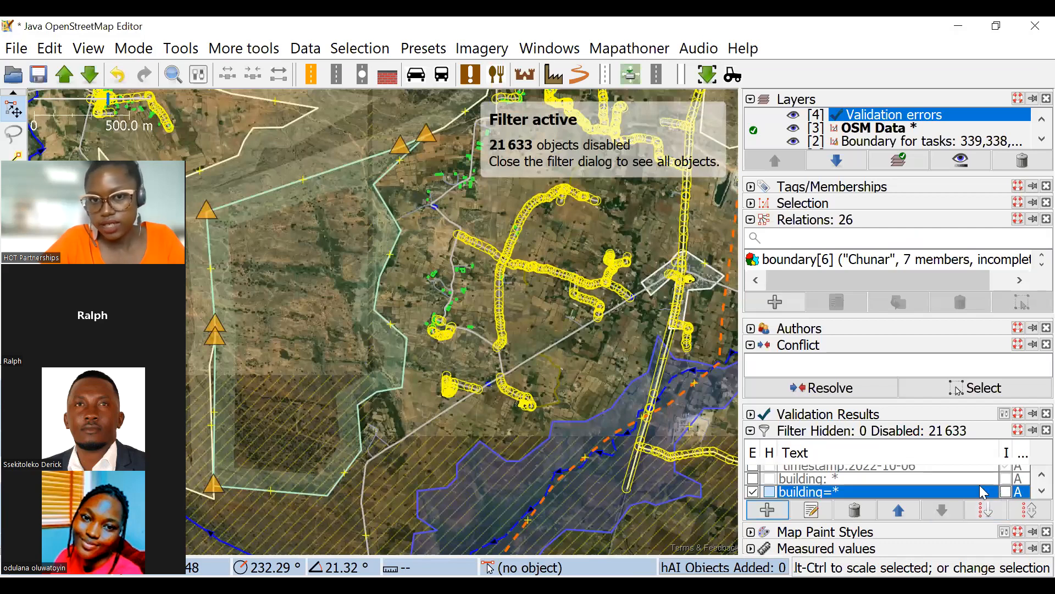
click(1006, 491)
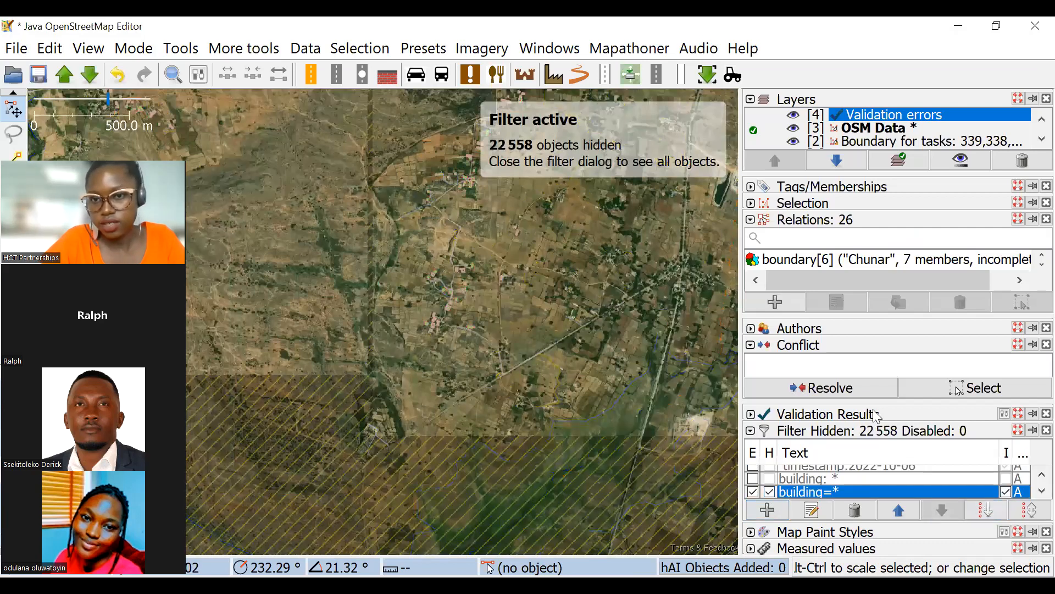
Examine the isolated building outlines against the imagery in the villages across the task area.
scroll(522, 283, up, 10)
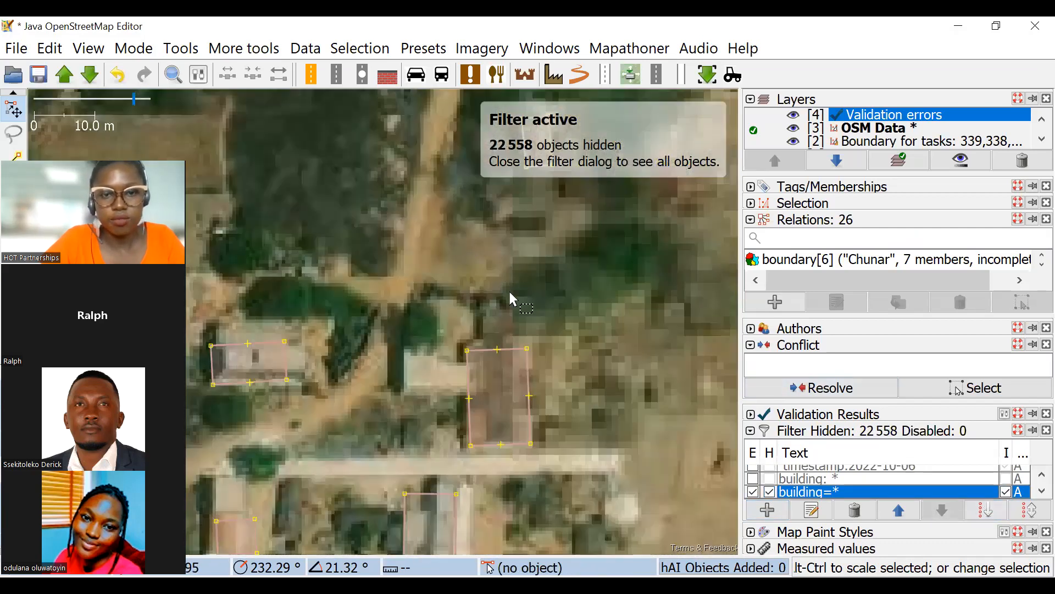
scroll(511, 297, down, 5)
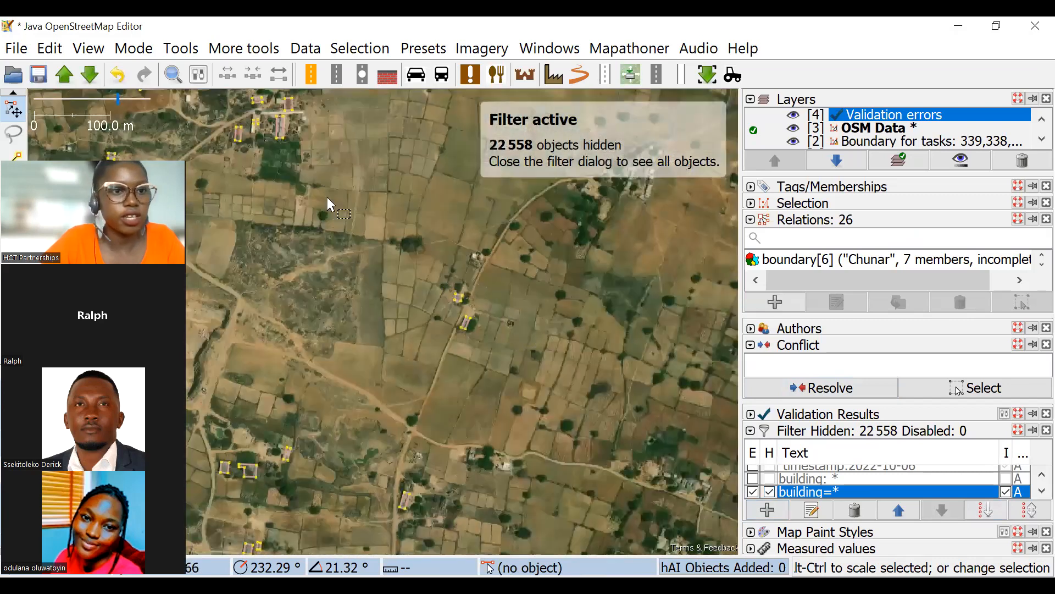
scroll(328, 199, down, 5)
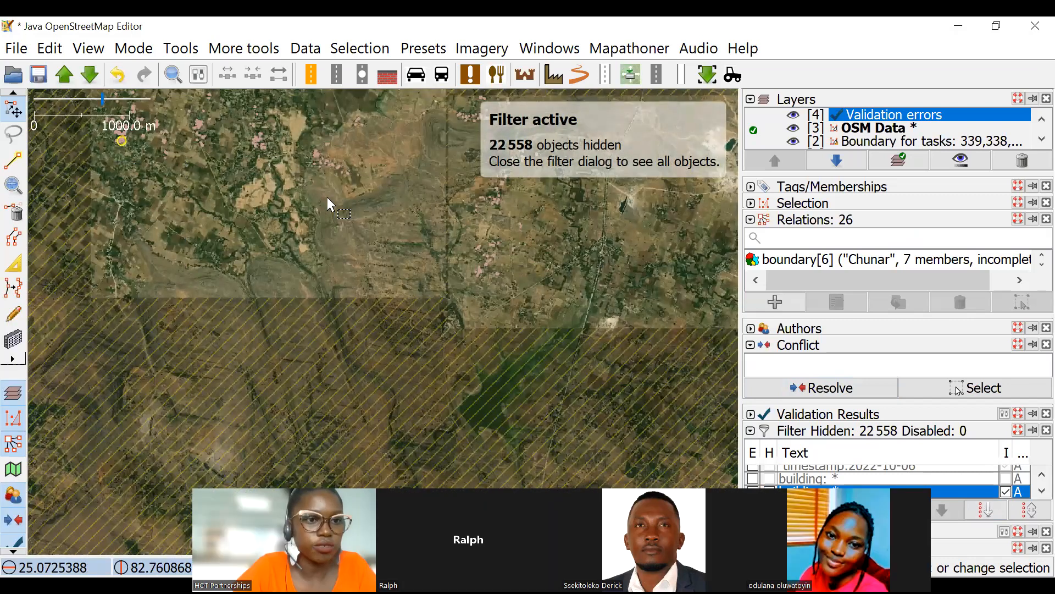
scroll(315, 207, up, 3)
key(b)
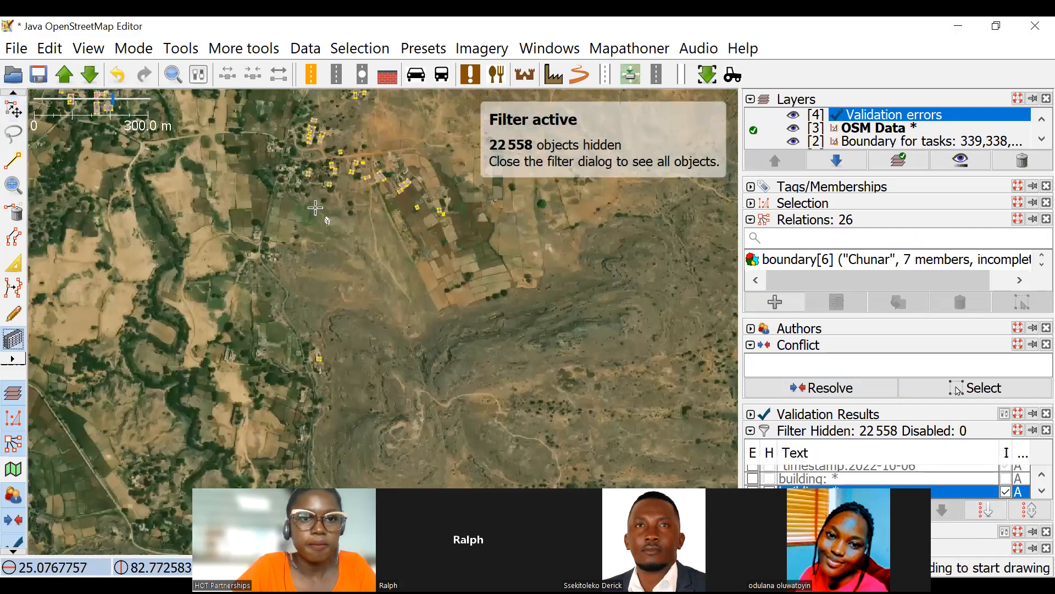
scroll(434, 224, up, 3)
scroll(458, 268, down, 5)
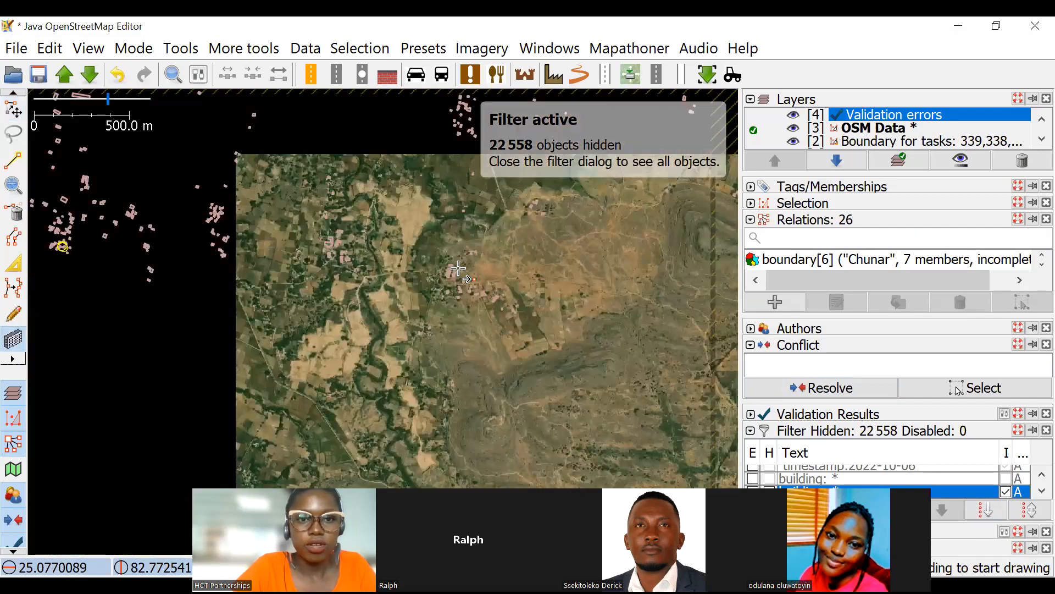
scroll(330, 248, up, 5)
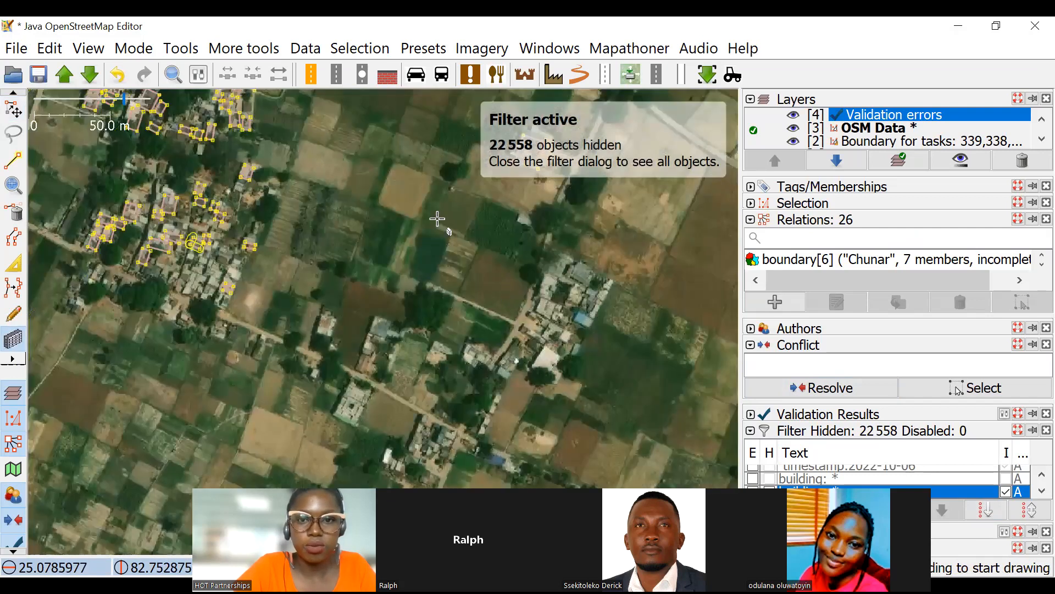
scroll(437, 218, down, 2)
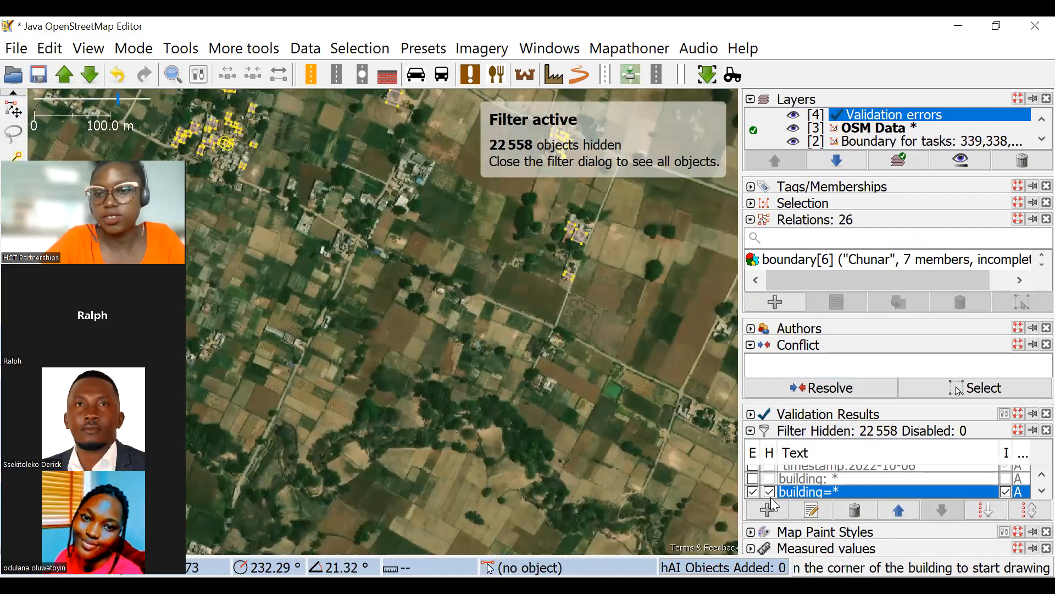
Disable the building=* filter and add a hiding, inverted highway=* filter to isolate the roads.
click(770, 492)
click(753, 492)
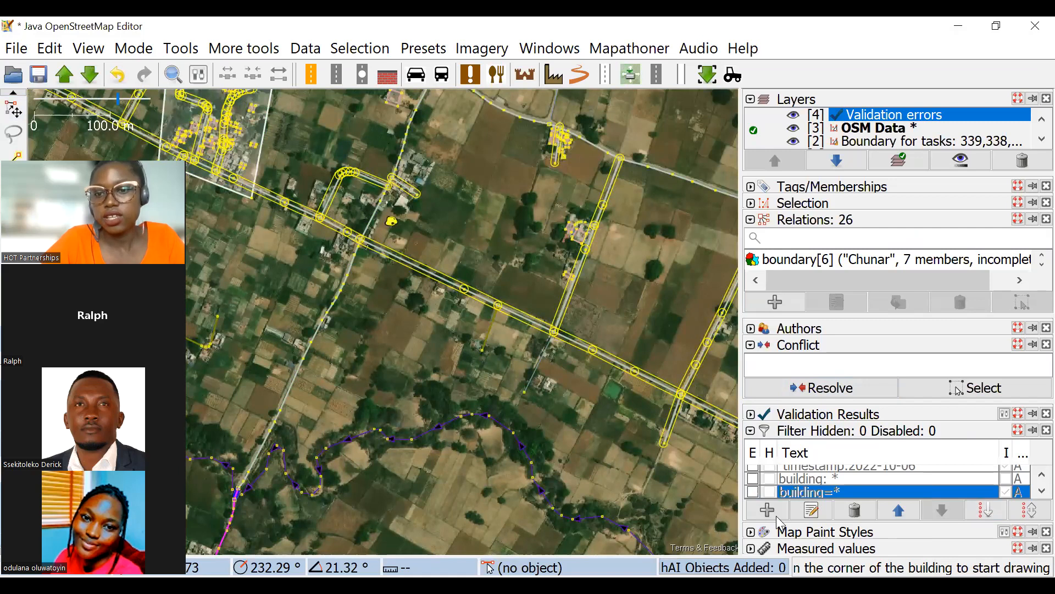
click(767, 510)
click(314, 94)
text(highway=*)
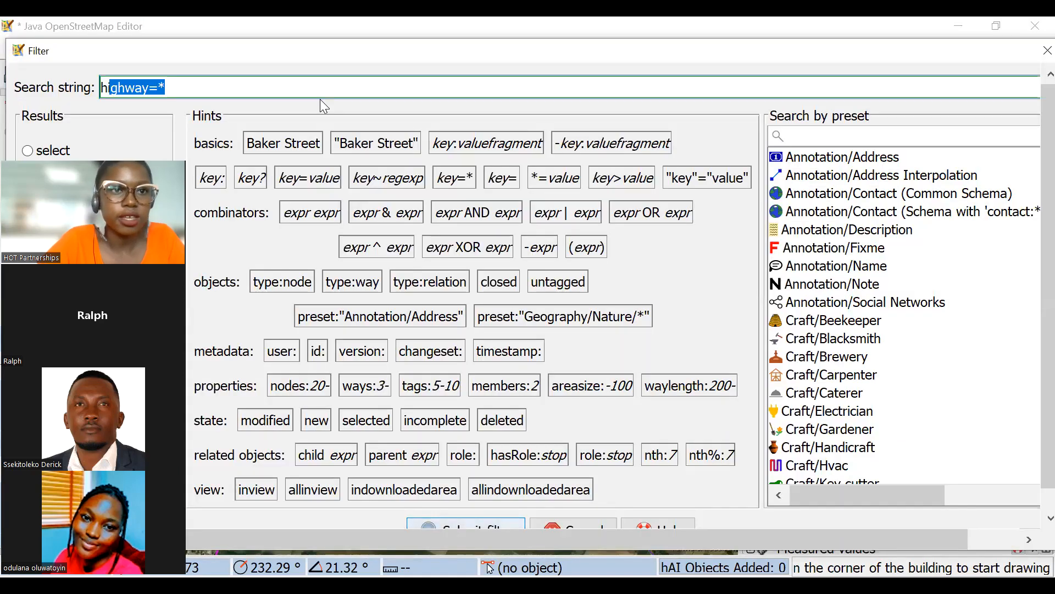
click(462, 522)
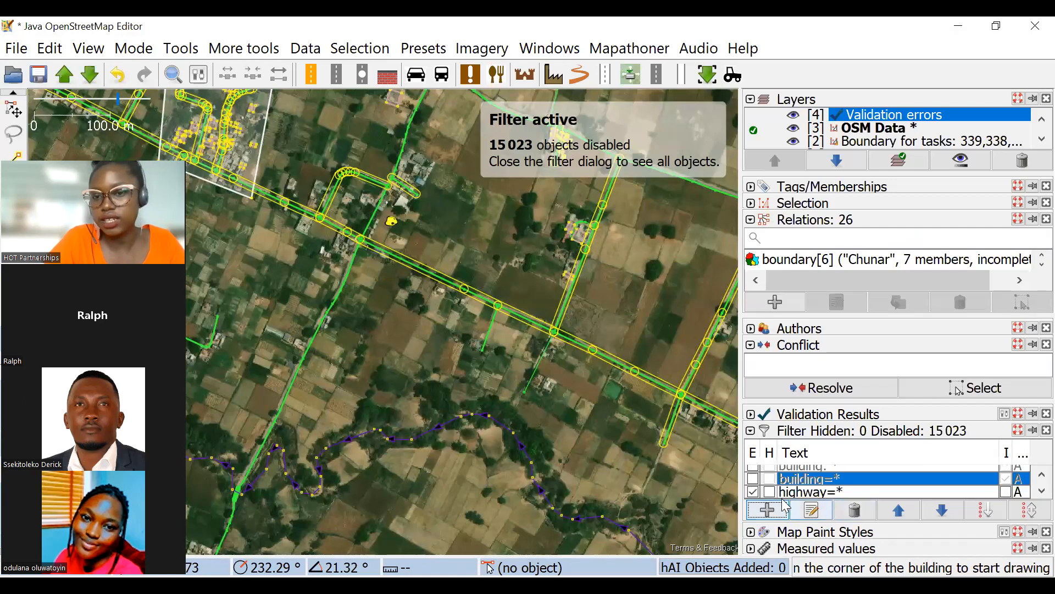
click(770, 491)
click(1006, 492)
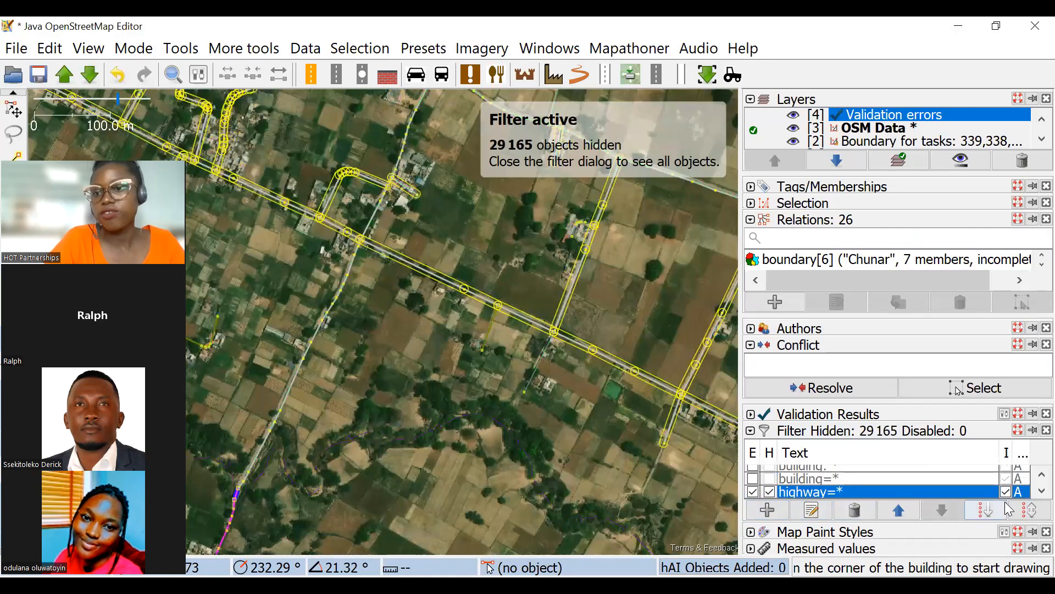
Examine the isolated roads and their connections against the imagery across the task area.
scroll(444, 315, down, 4)
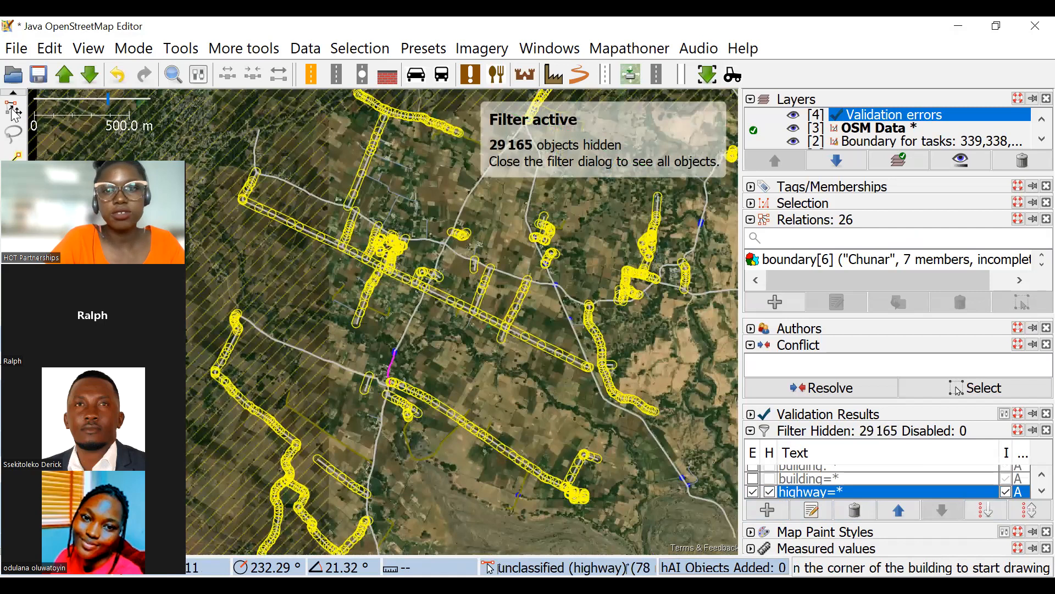
click(12, 110)
scroll(464, 269, up, 4)
drag(488, 266, 344, 304)
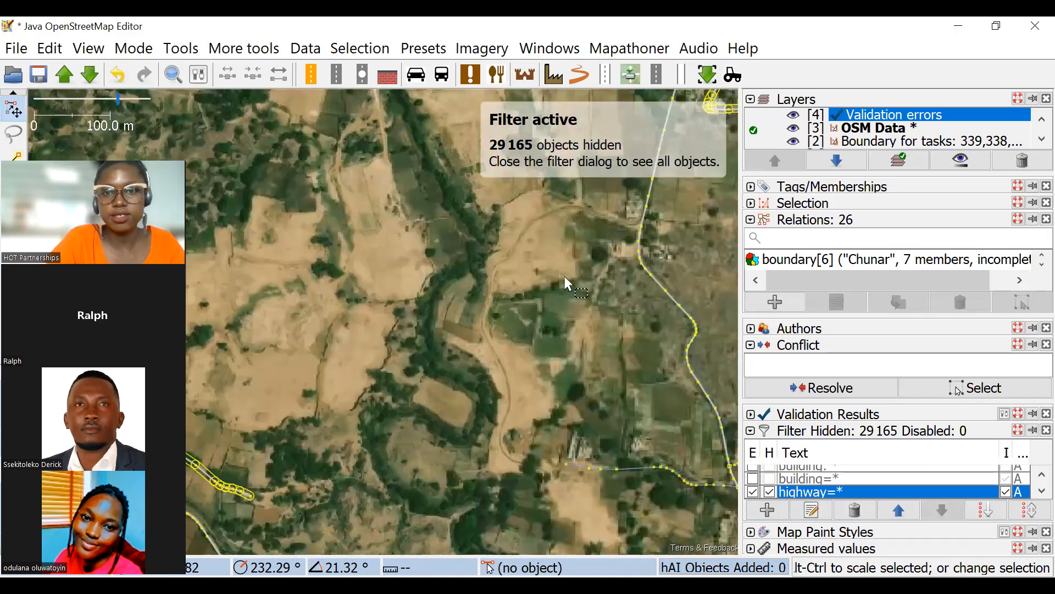
scroll(462, 250, down, 4)
drag(607, 396, 505, 273)
scroll(496, 305, up, 6)
scroll(504, 274, down, 4)
scroll(818, 491, up, 5)
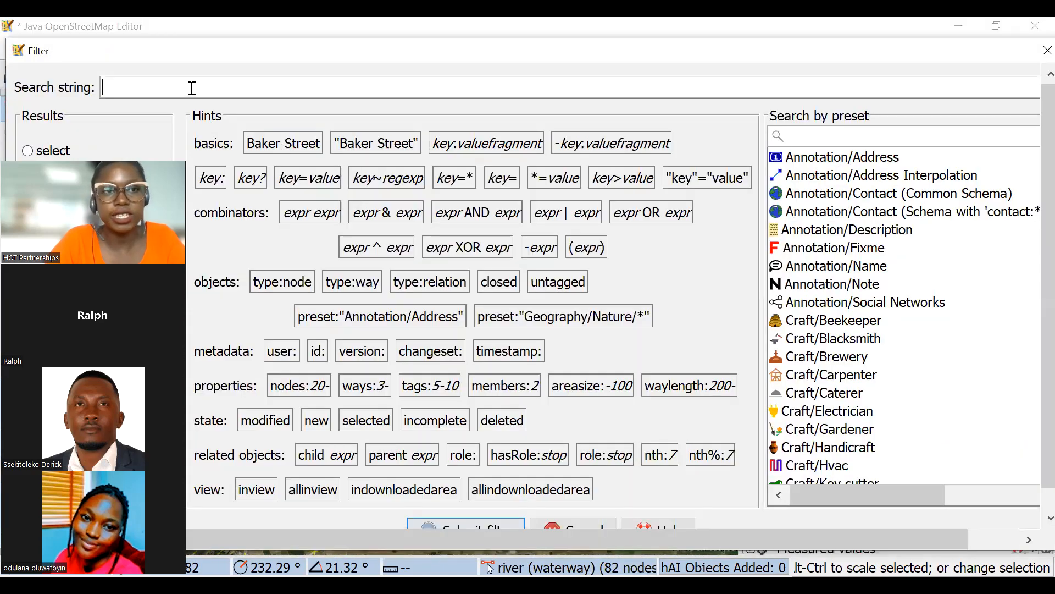
Add a hiding, inverted filter with the search string waterway=* and disable the highway=* filter so only waterways are shown.
click(190, 89)
text(w)
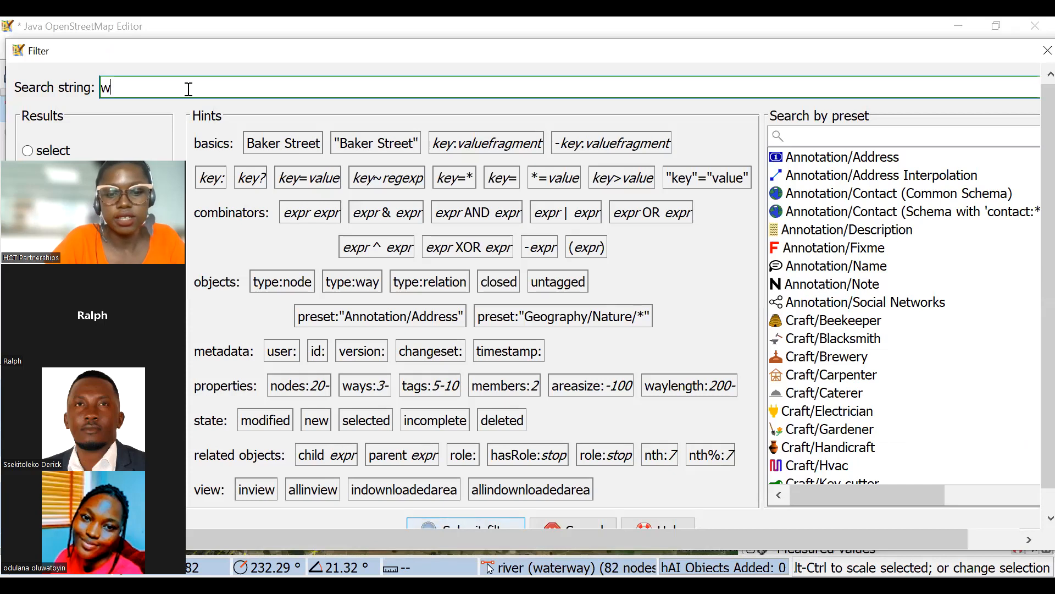
text(atre)
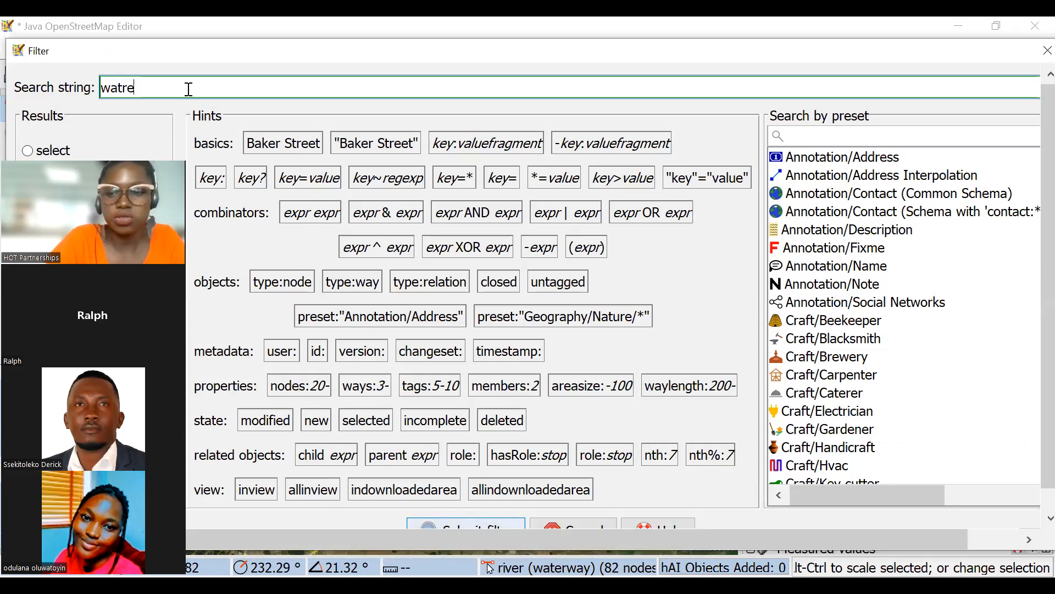
key(BackSpace)
key(BackSpace)
text(erway=*)
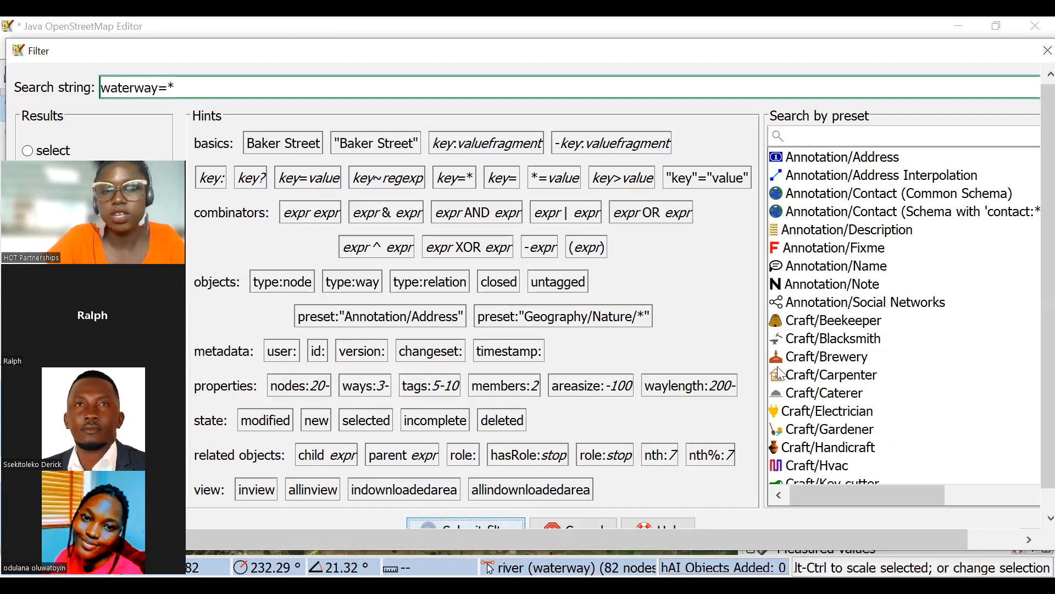
key(Return)
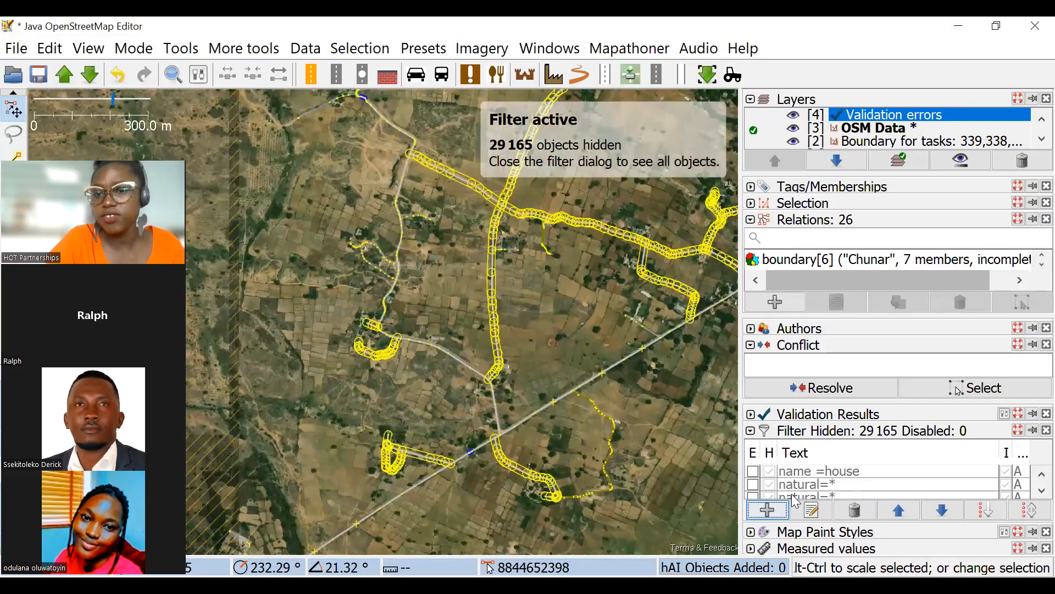
click(753, 479)
click(1006, 491)
Check the isolated waterways against the imagery and disable the waterway=* filter.
scroll(516, 276, down, 4)
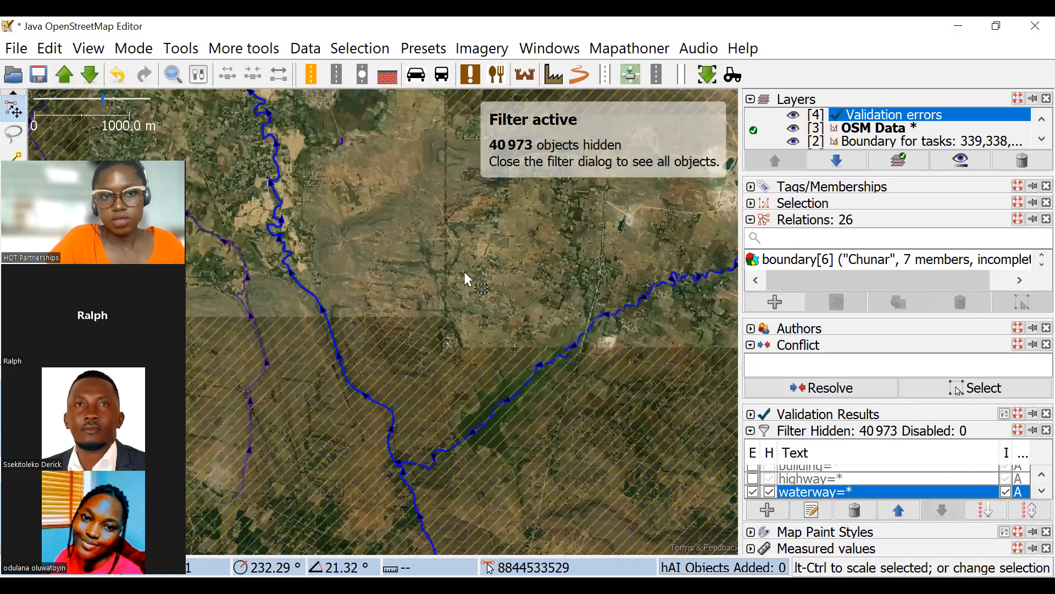
scroll(575, 283, down, 2)
scroll(581, 321, up, 5)
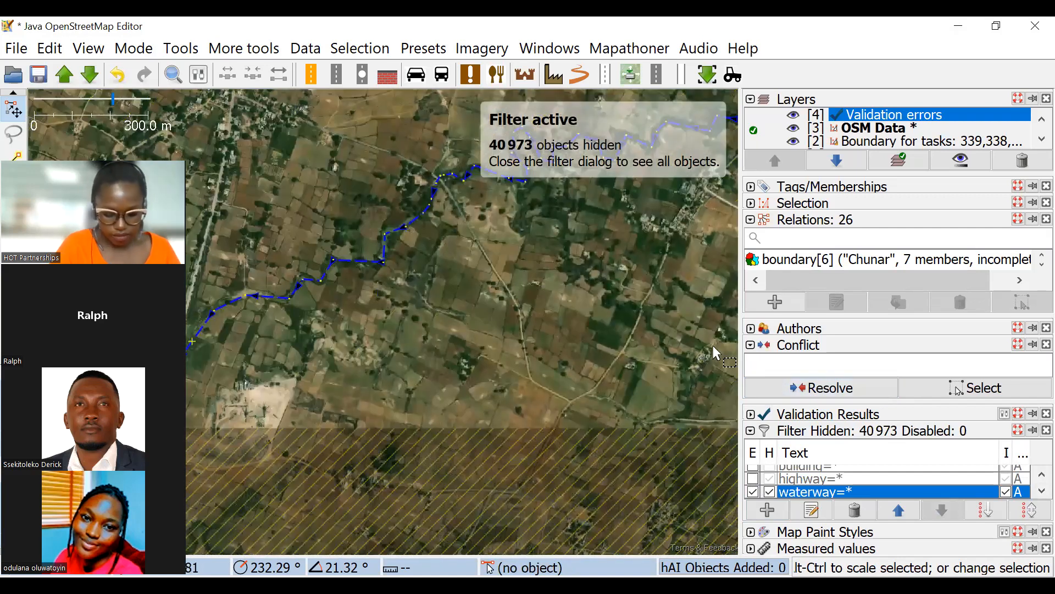
click(753, 492)
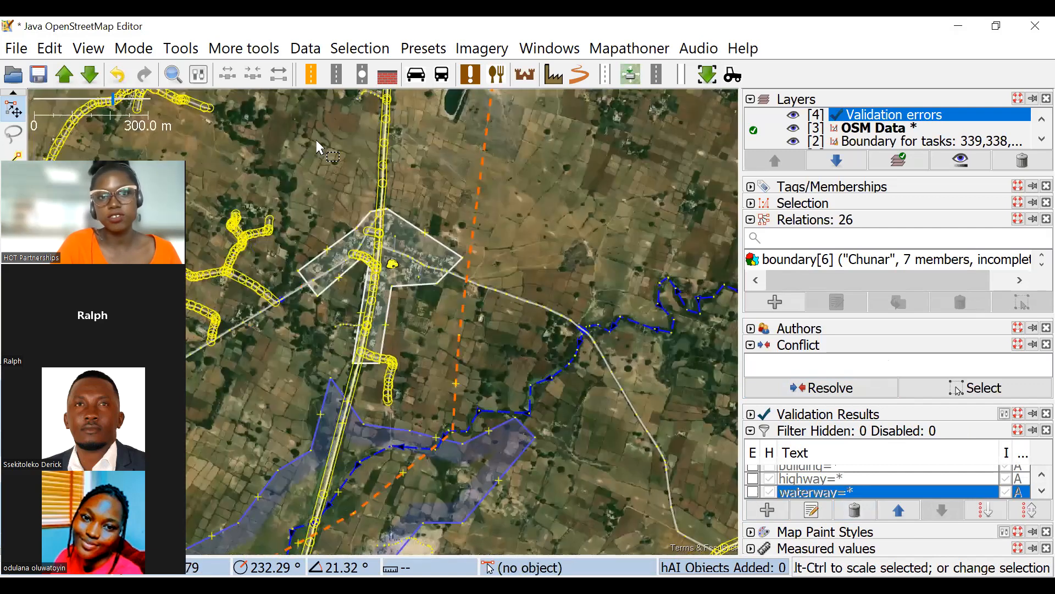
Select the long rectangular building west of the village road and inspect it against the imagery.
scroll(486, 237, down, 2)
drag(486, 237, 590, 276)
drag(466, 195, 529, 241)
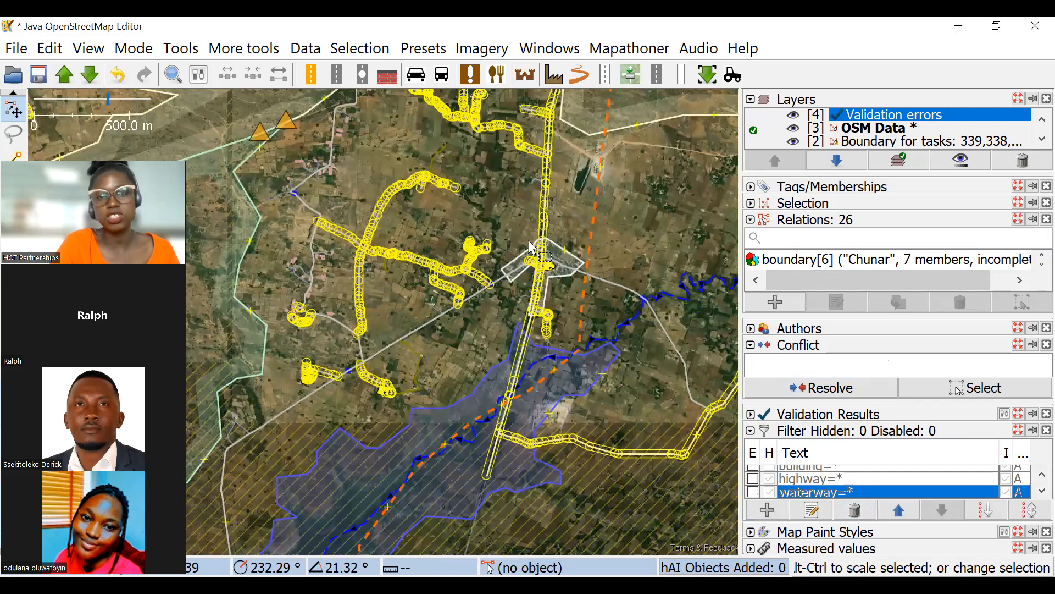
scroll(529, 241, up, 2)
scroll(484, 219, up, 4)
click(467, 215)
scroll(463, 209, up, 3)
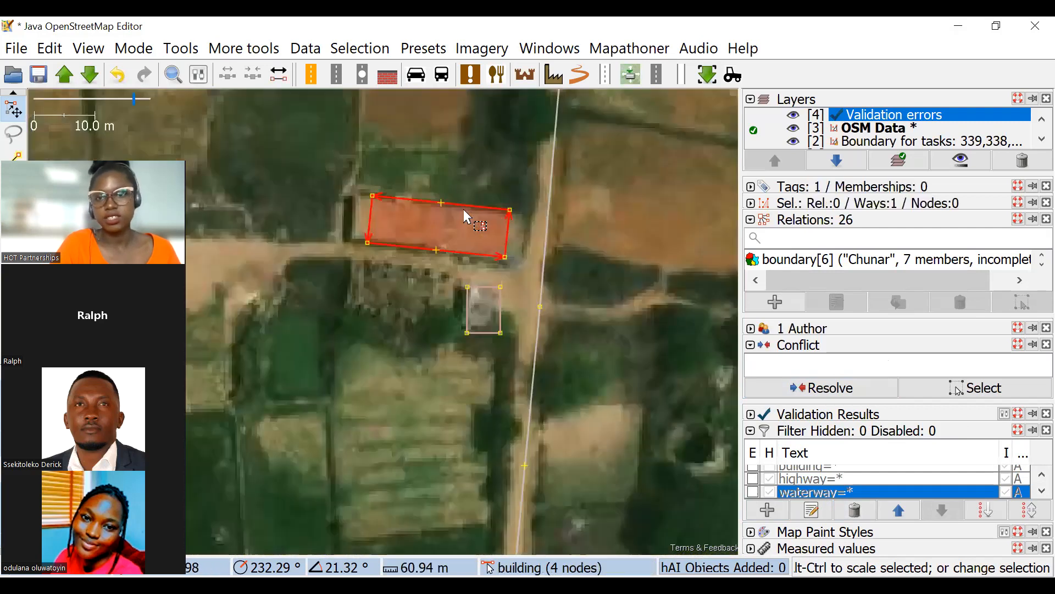
drag(412, 195, 322, 246)
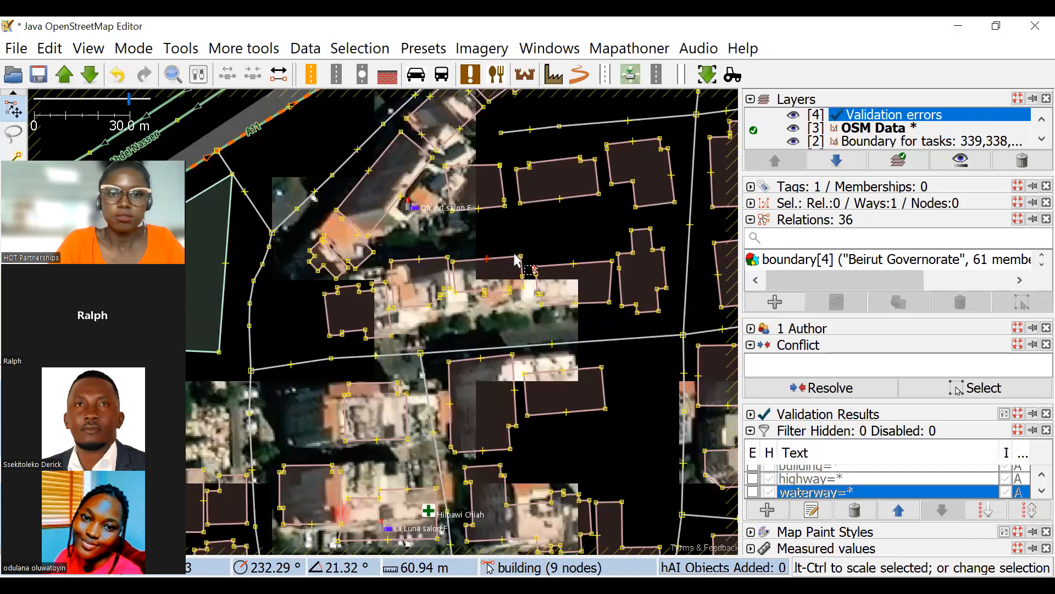
Delete the Validation errors layer, keeping the OSM Data layer.
scroll(511, 257, down, 5)
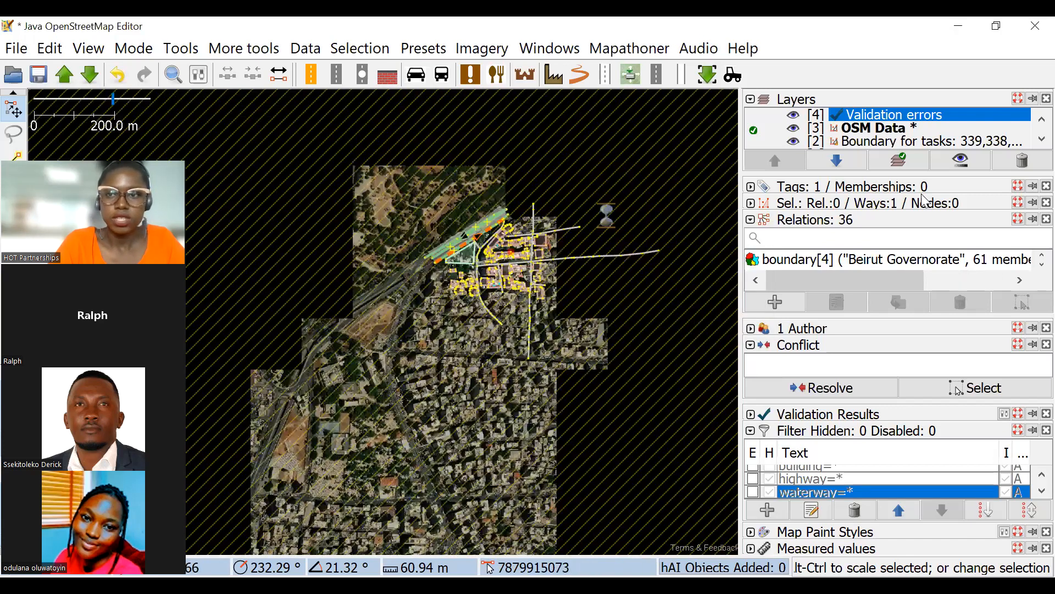
click(1017, 161)
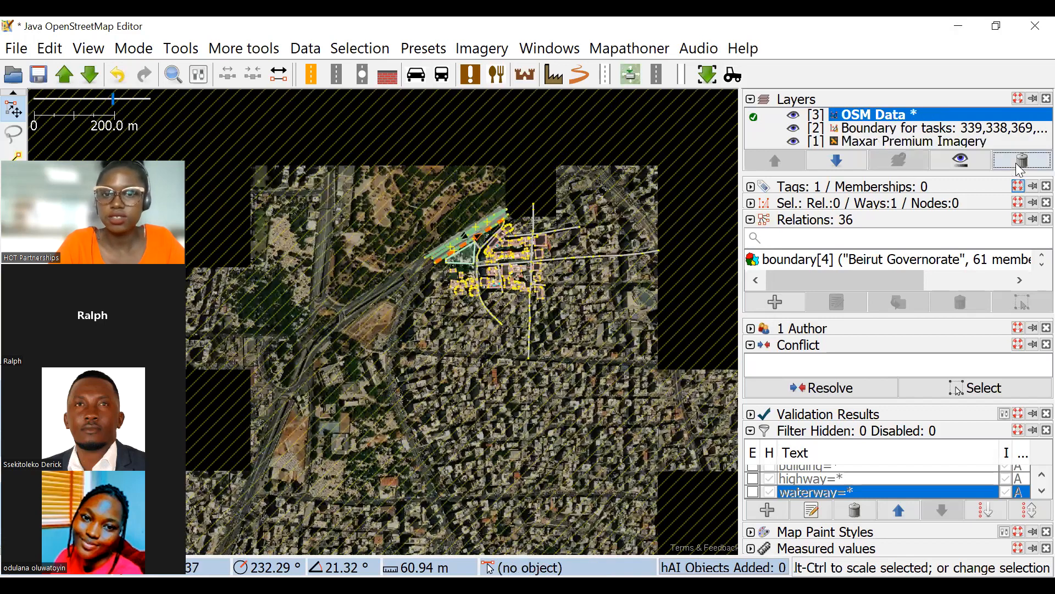
click(1018, 164)
click(675, 413)
Select the building north of the pharmacy marker in the Beirut data and review its edit history.
scroll(506, 269, up, 6)
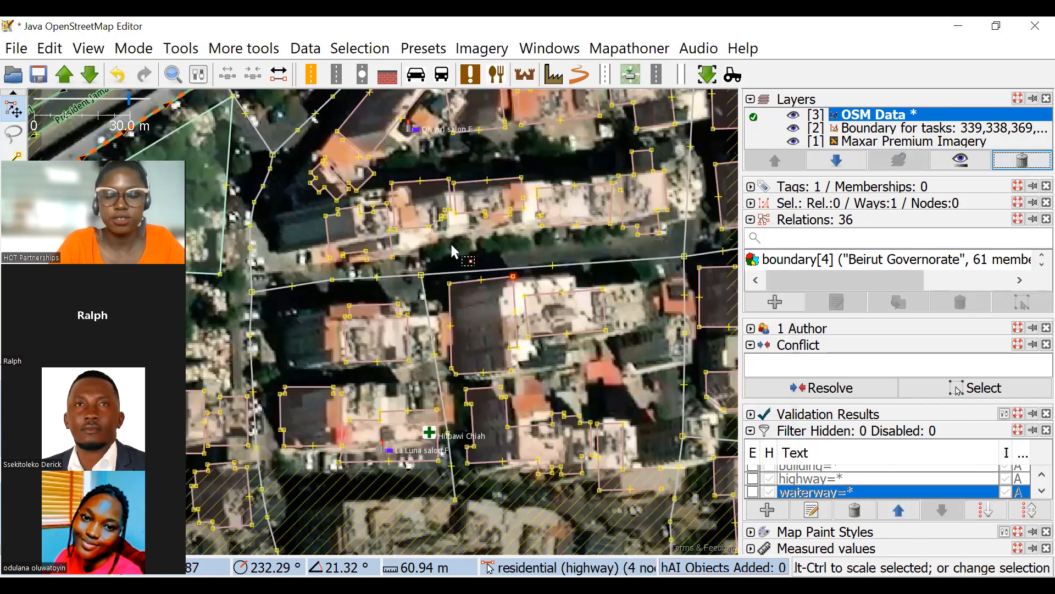
scroll(522, 256, down, 4)
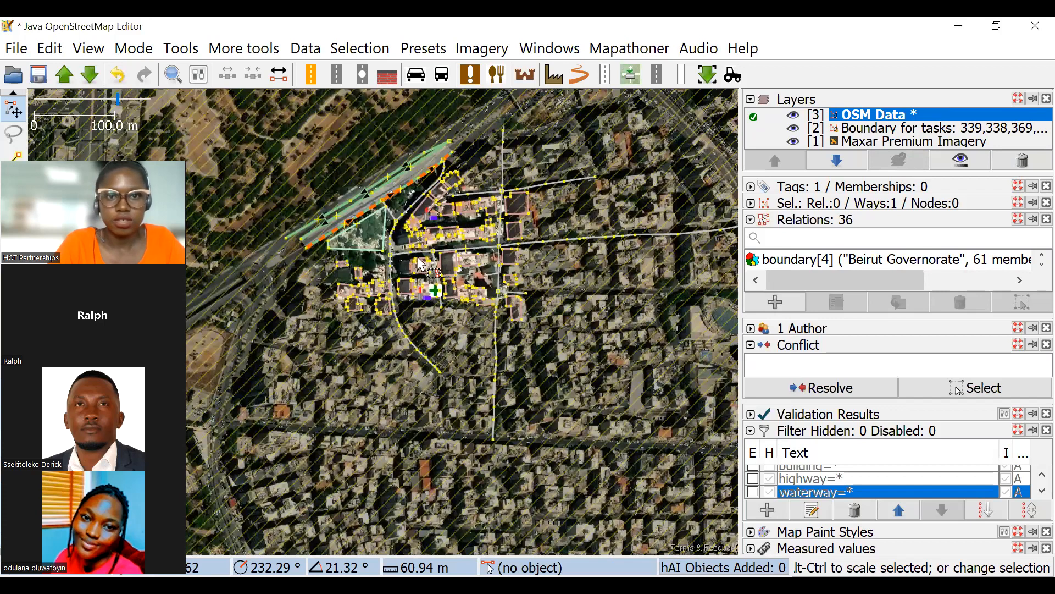
scroll(536, 311, up, 7)
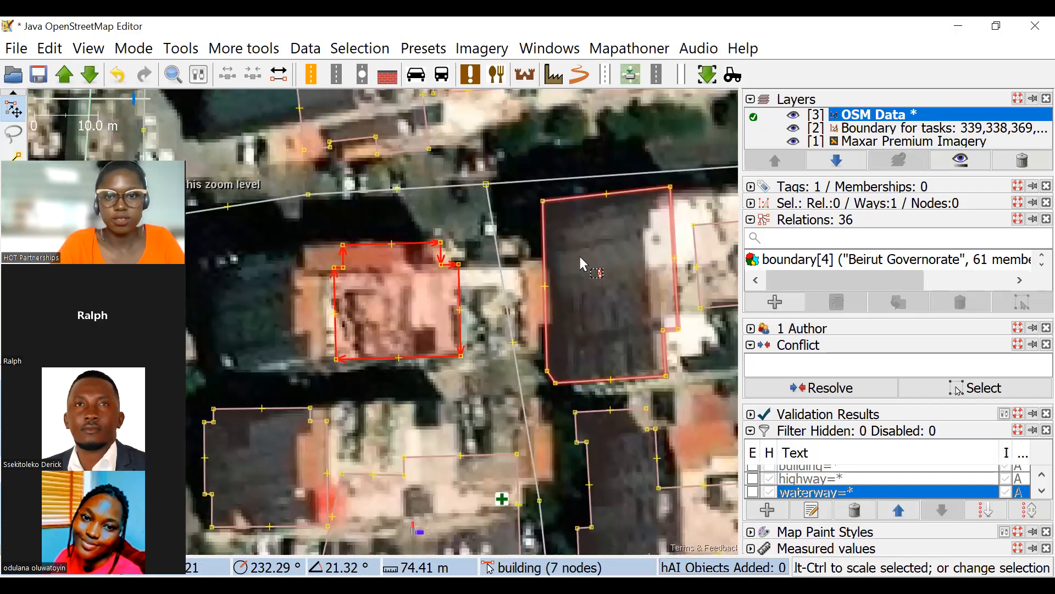
scroll(579, 257, down, 5)
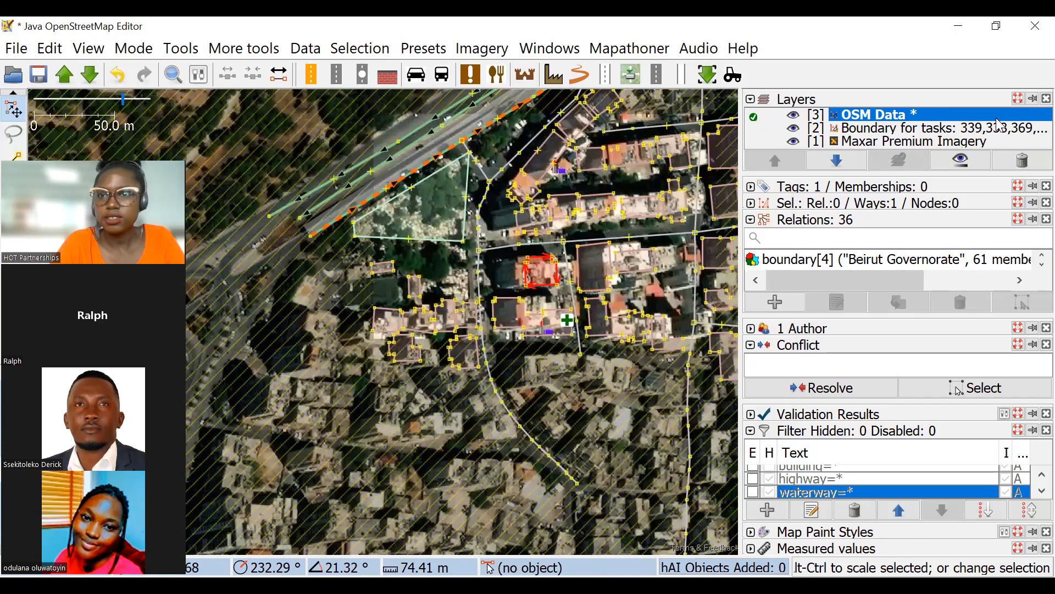
drag(344, 264, 326, 255)
scroll(384, 252, up, 2)
drag(523, 255, 446, 316)
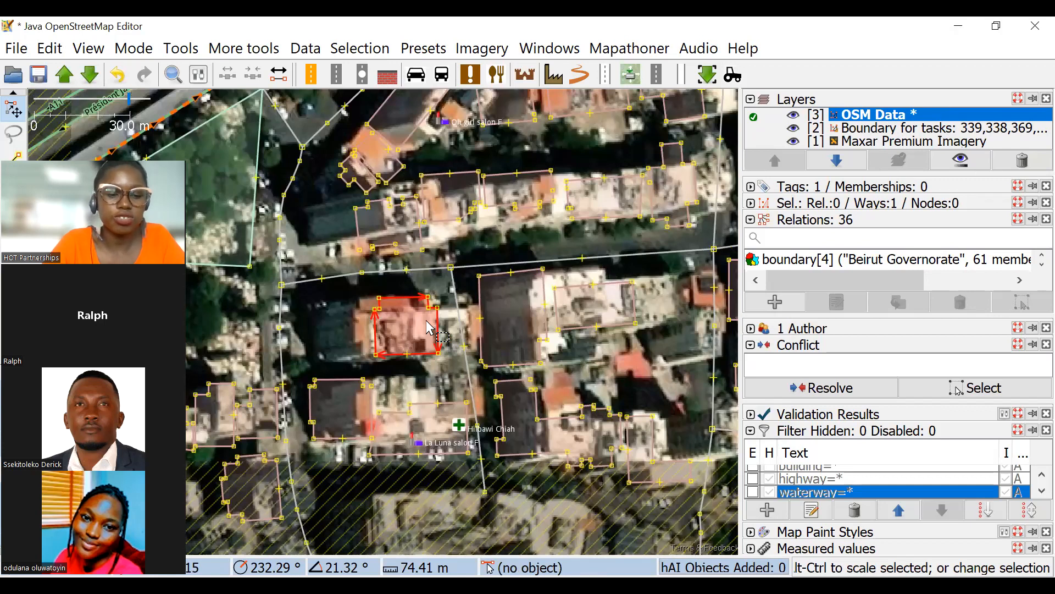
key(ctrl+h)
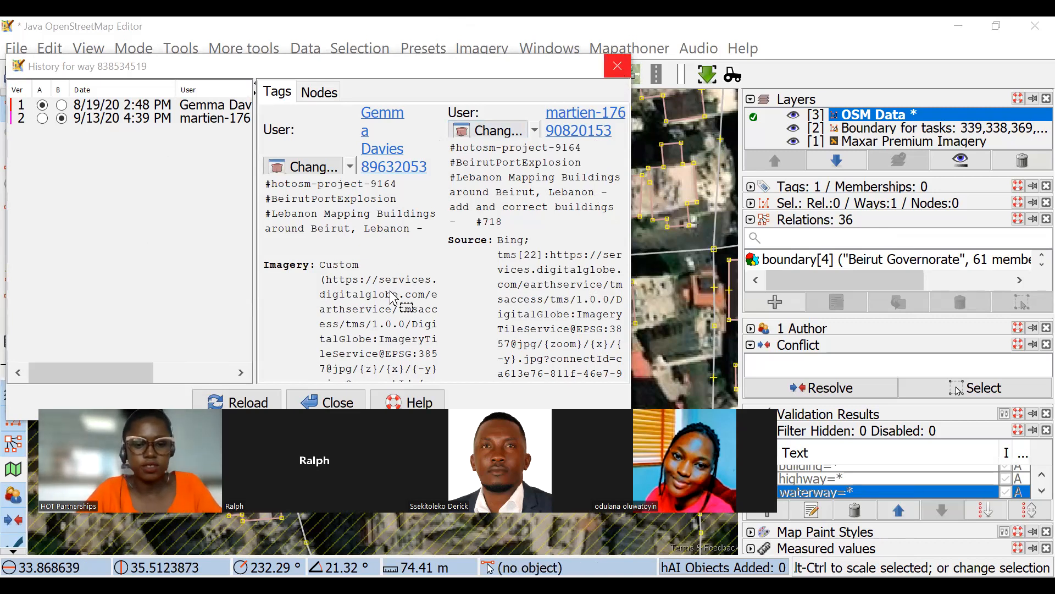
key(Escape)
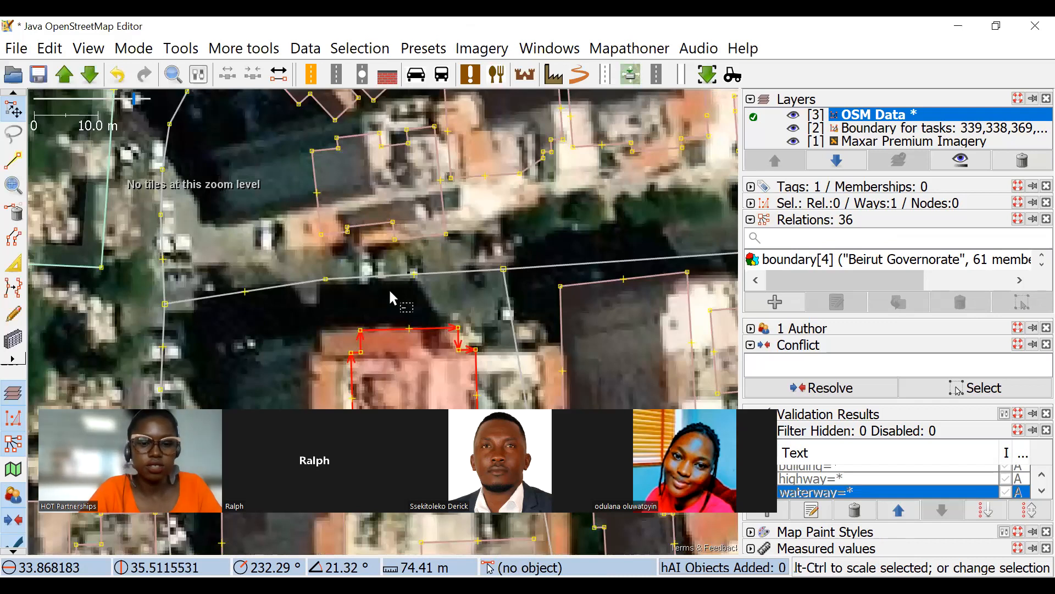
key(ctrl+h)
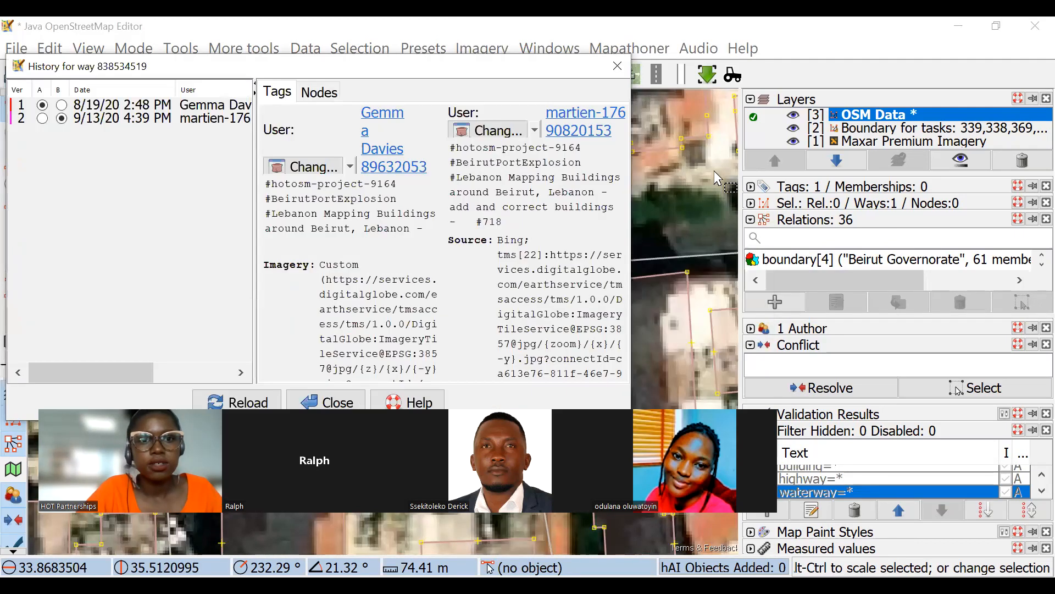
click(627, 74)
Delete the OSM Data layer and the remaining layers without uploading or saving the changes.
click(1021, 160)
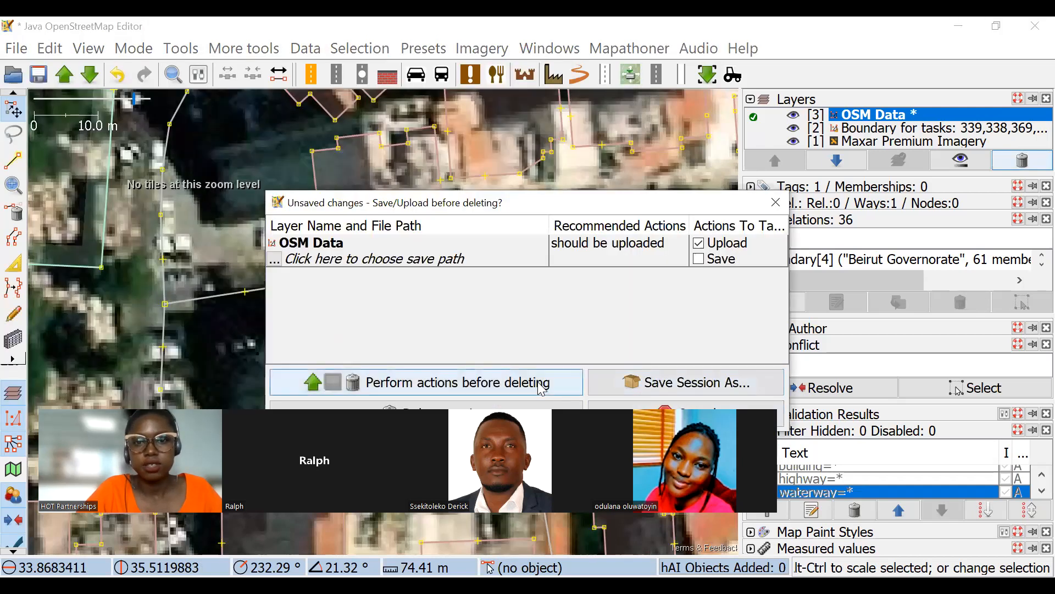
drag(544, 203, 531, 70)
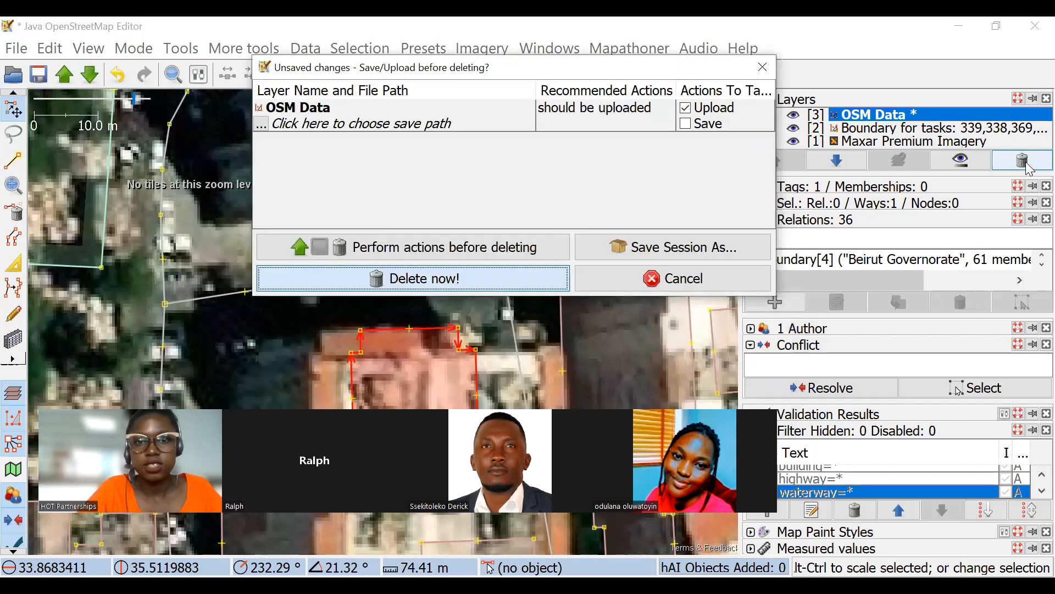
key(Return)
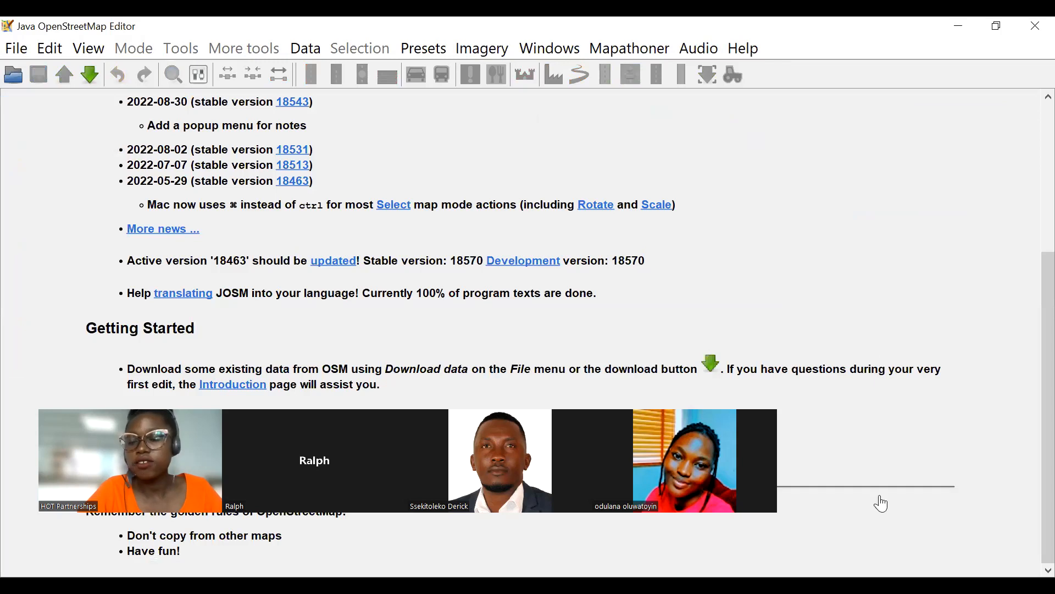
Switch to the HOT Tasking Manager and reload the locked validation tasks of project #12062 in the JOSM editor.
key(alt+Tab)
scroll(869, 315, up, 4)
scroll(869, 318, down, 5)
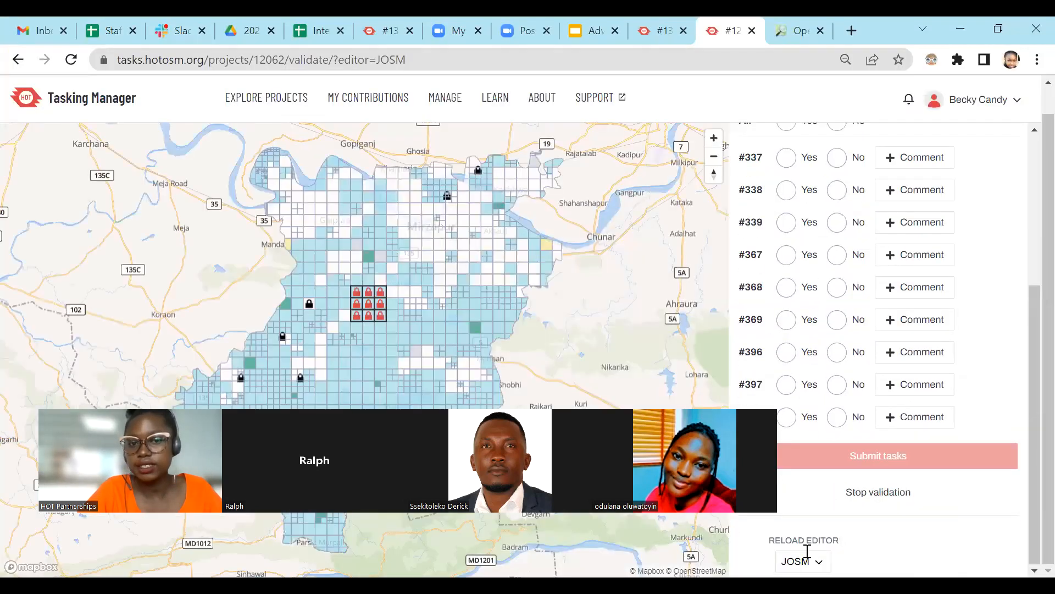
click(805, 558)
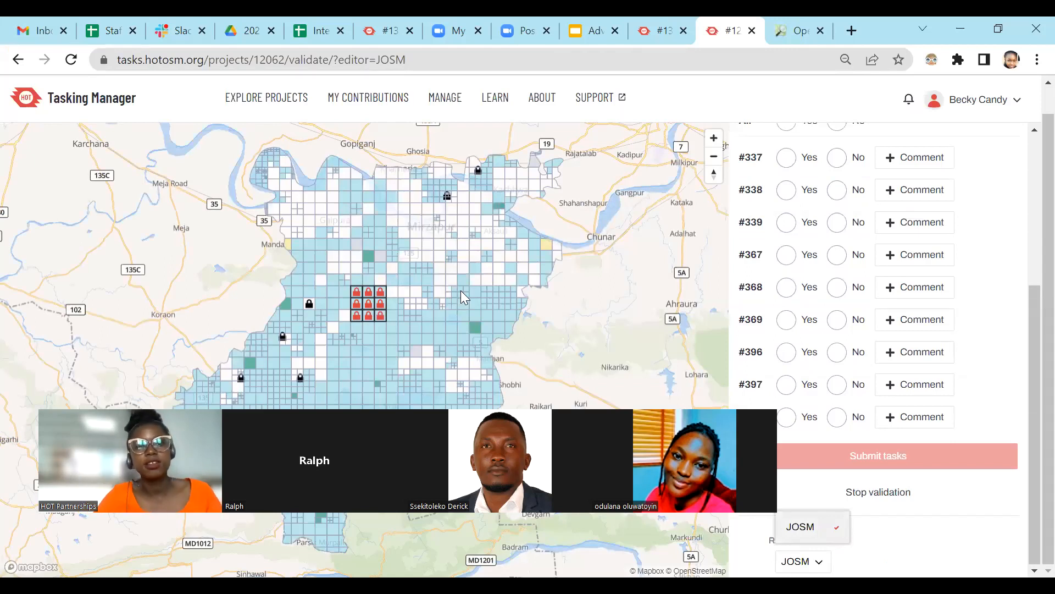
key(alt+Tab)
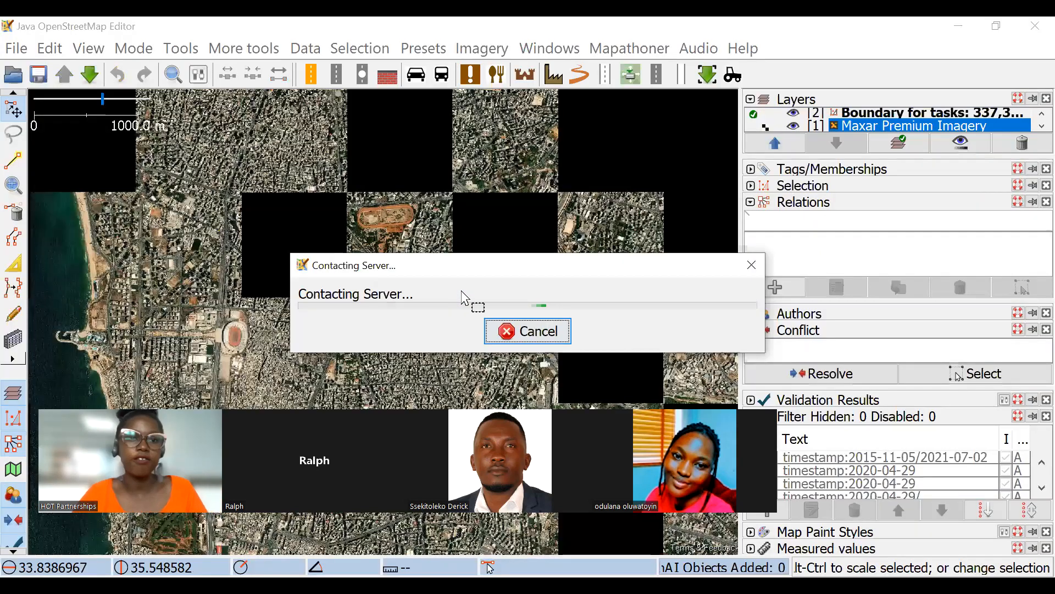
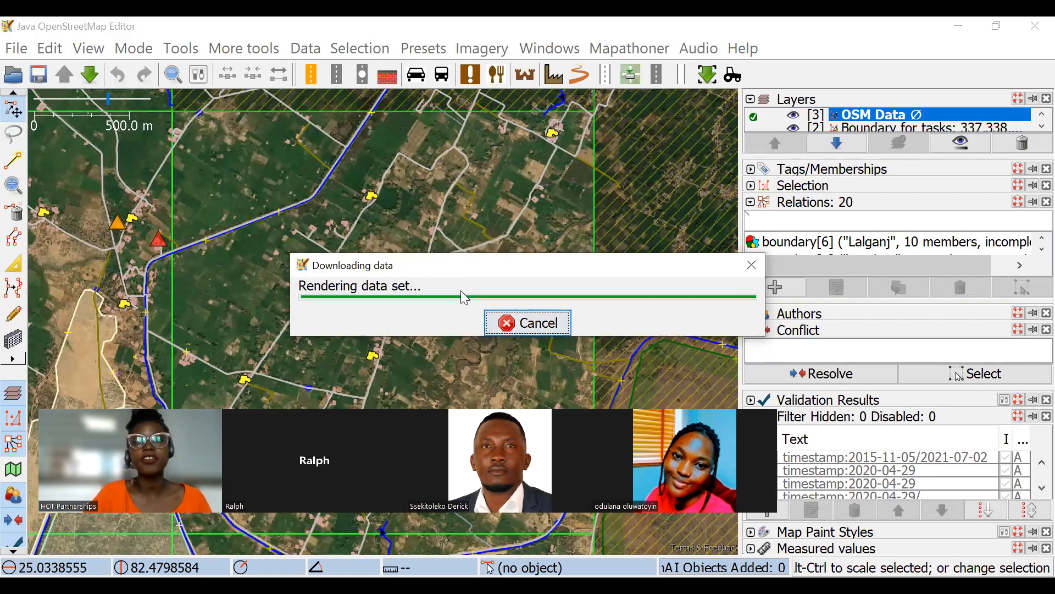
Select the small building beside the path end in the village cluster and review its edit history.
scroll(460, 288, up, 5)
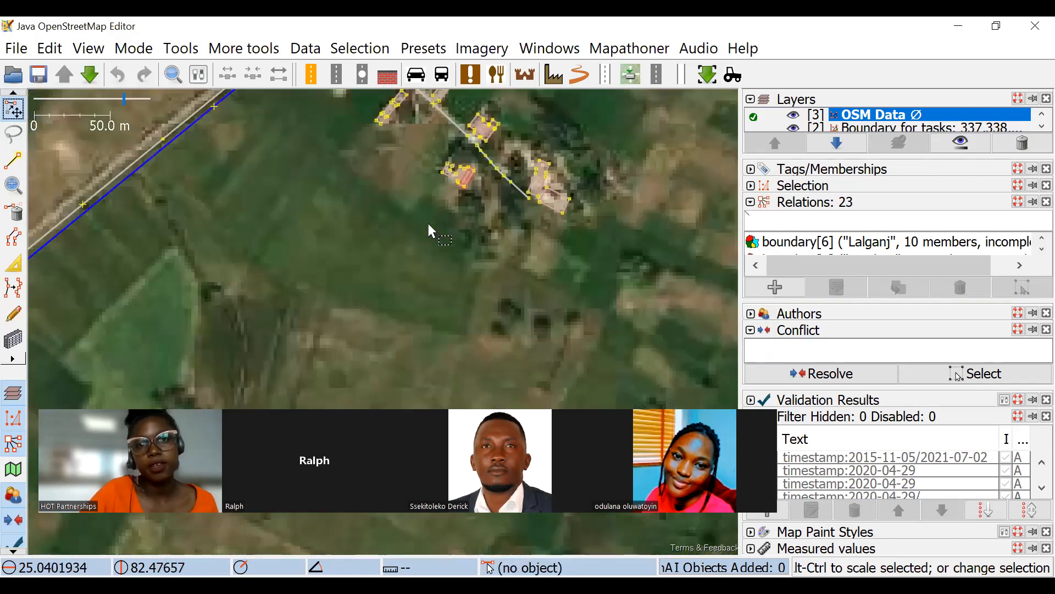
scroll(396, 258, up, 3)
click(352, 291)
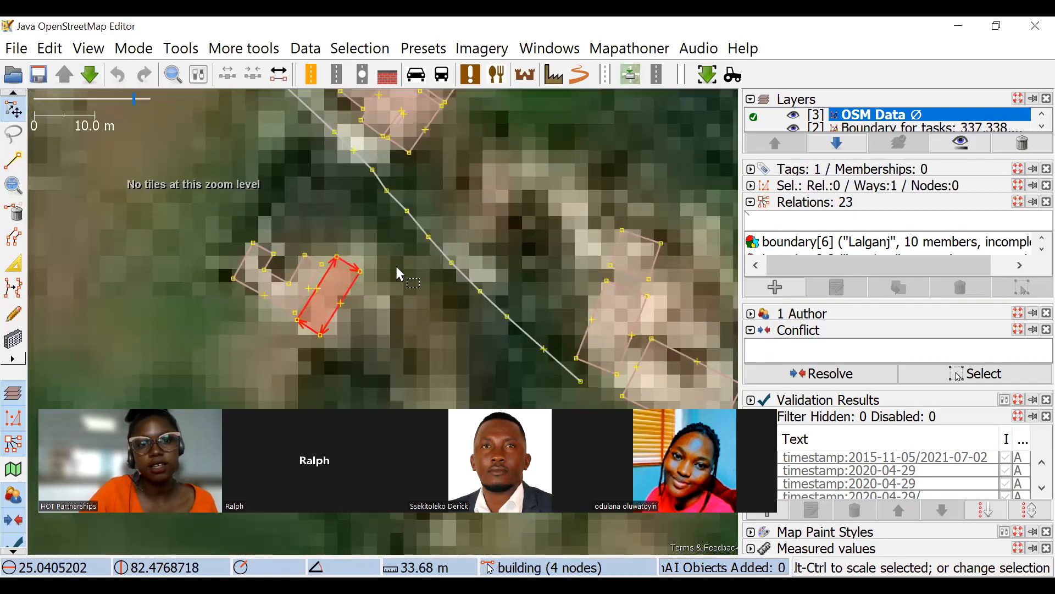
scroll(520, 201, down, 2)
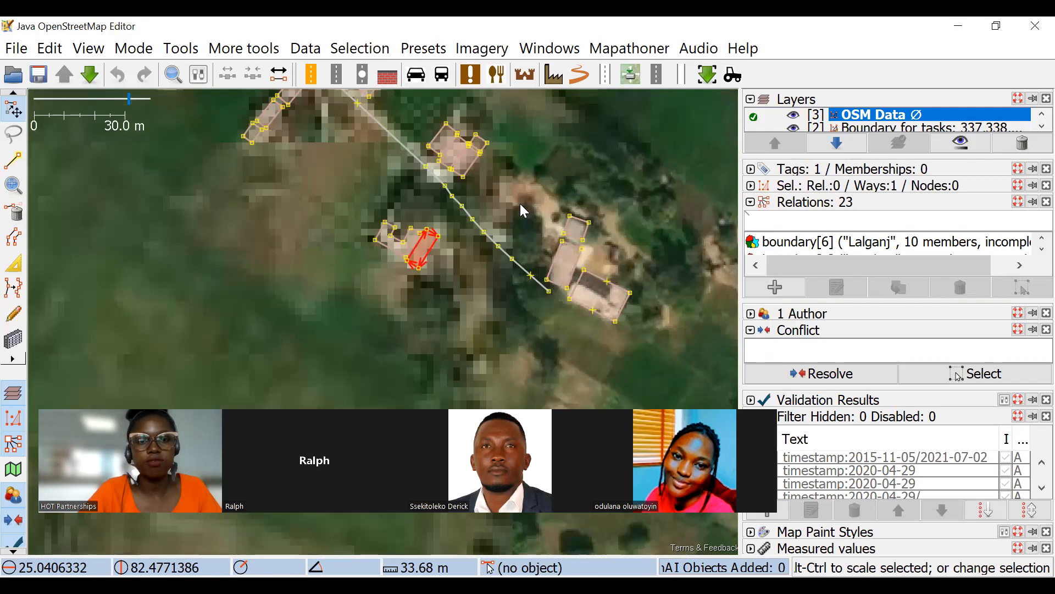
key(ctrl+h)
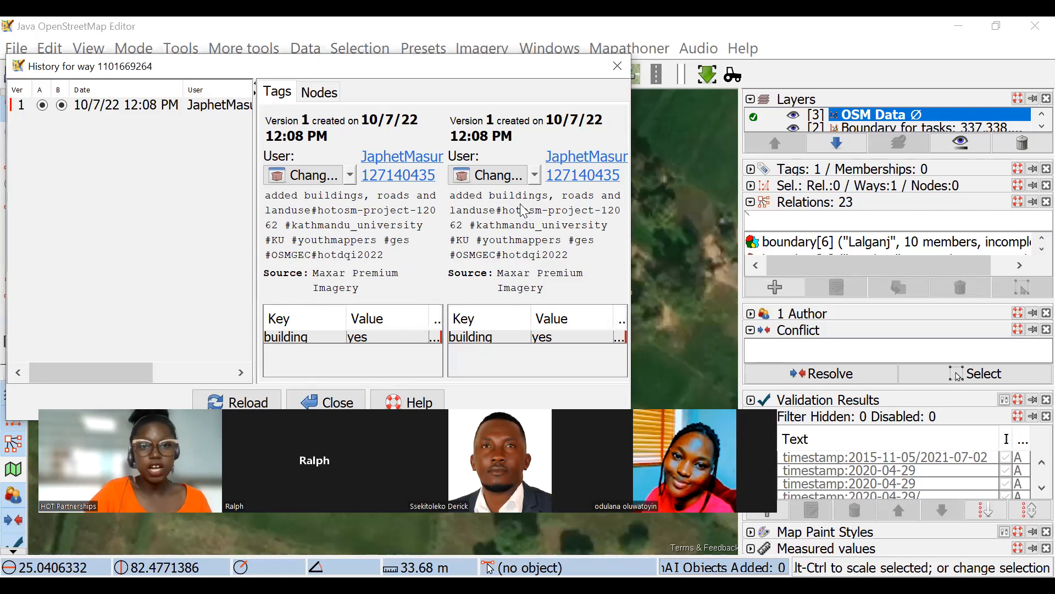
click(620, 68)
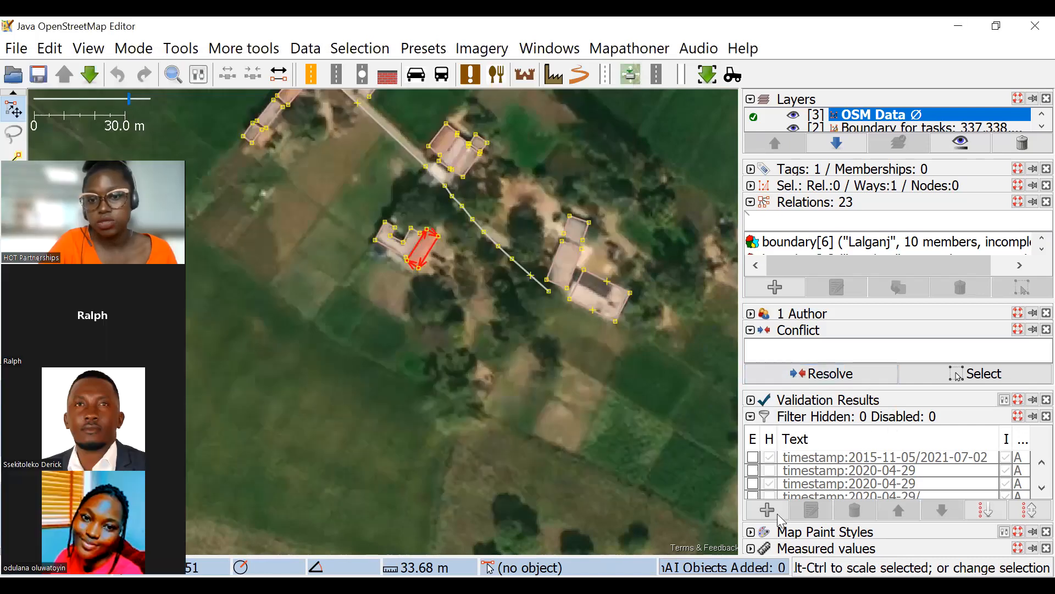
Add a filter for timestamp:2022-10-07 and set it to hidden and inverted.
click(777, 513)
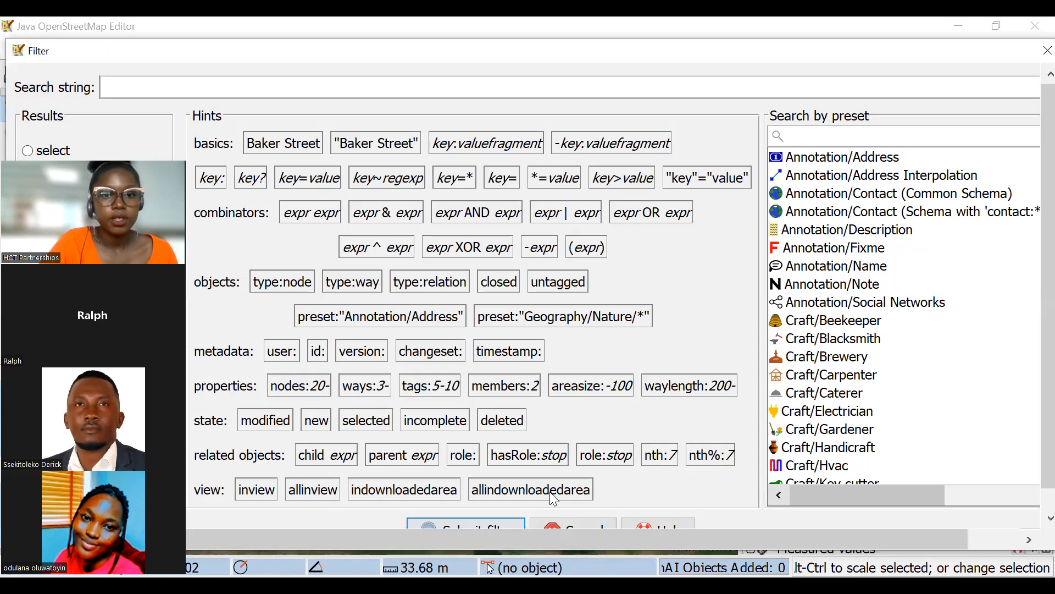
click(511, 355)
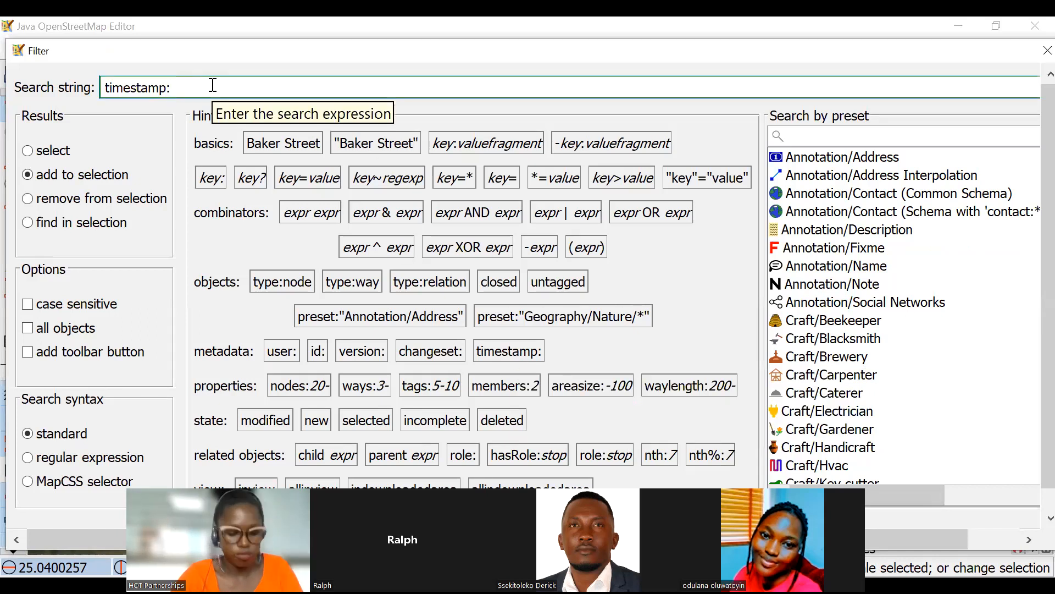
text(2)
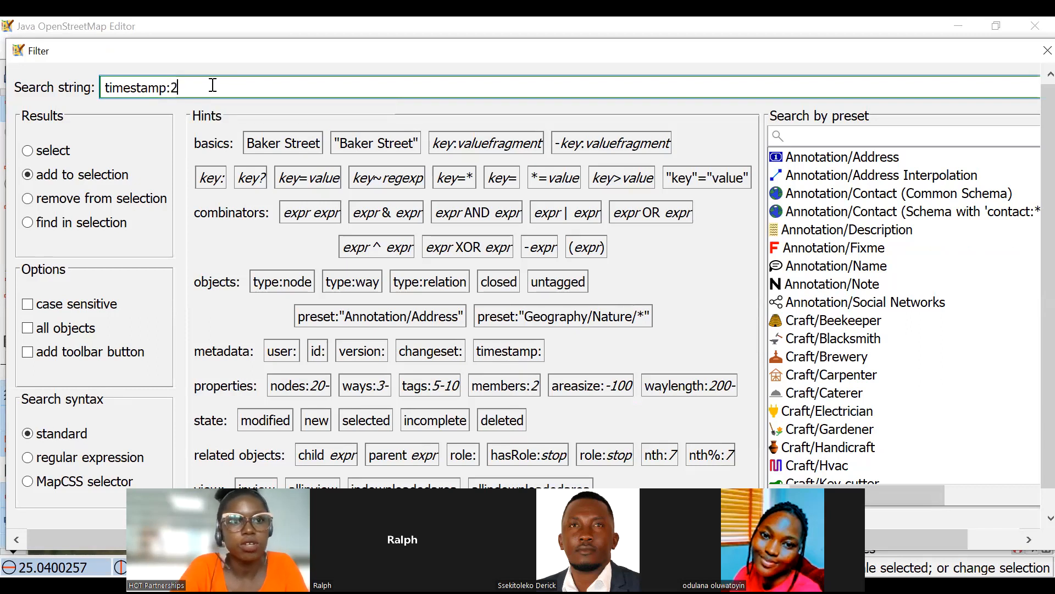
text(022)
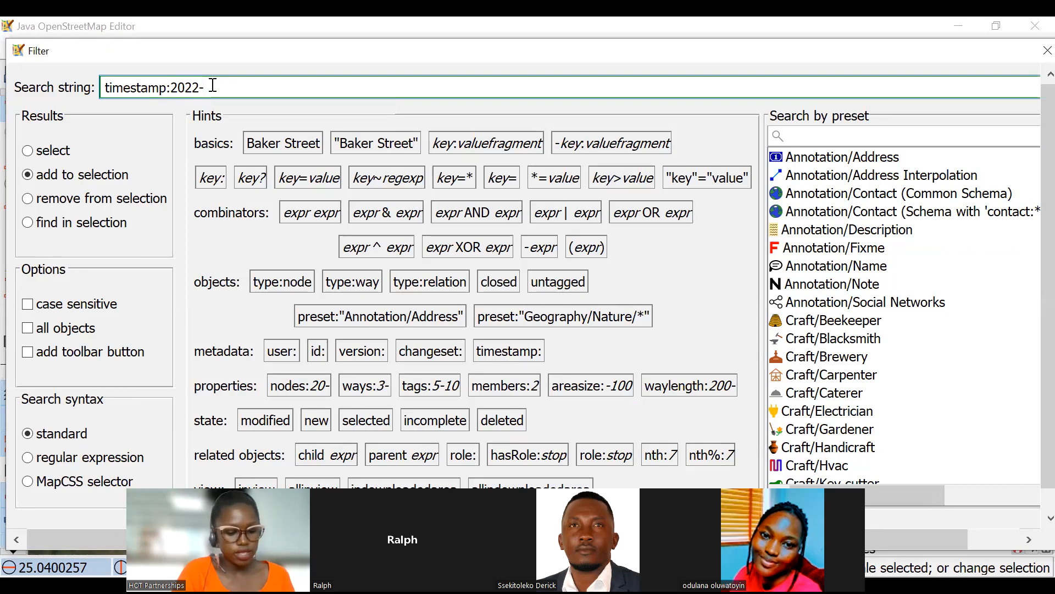
text(-10)
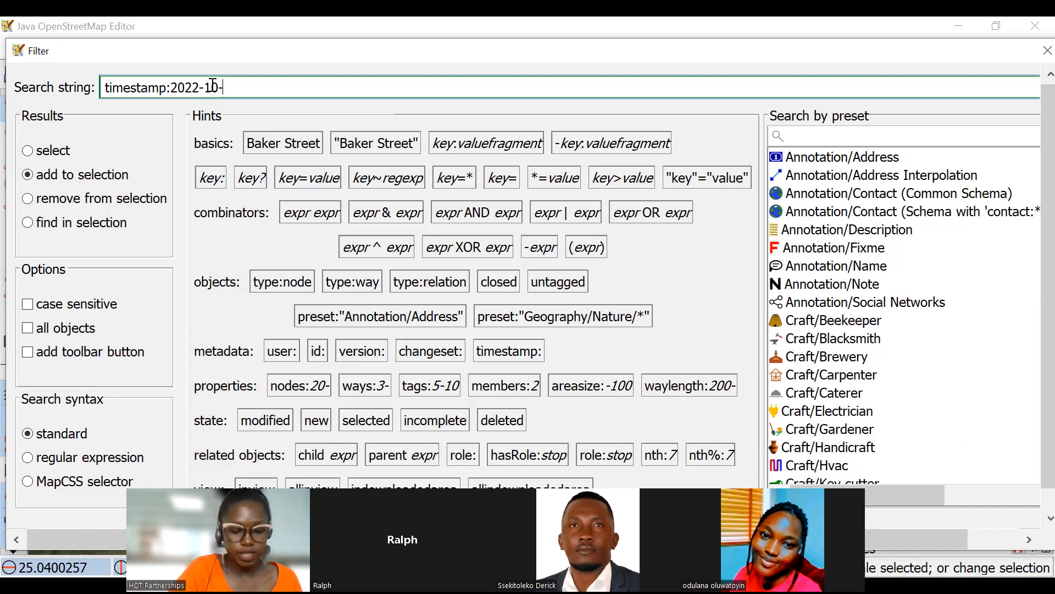
text(-07)
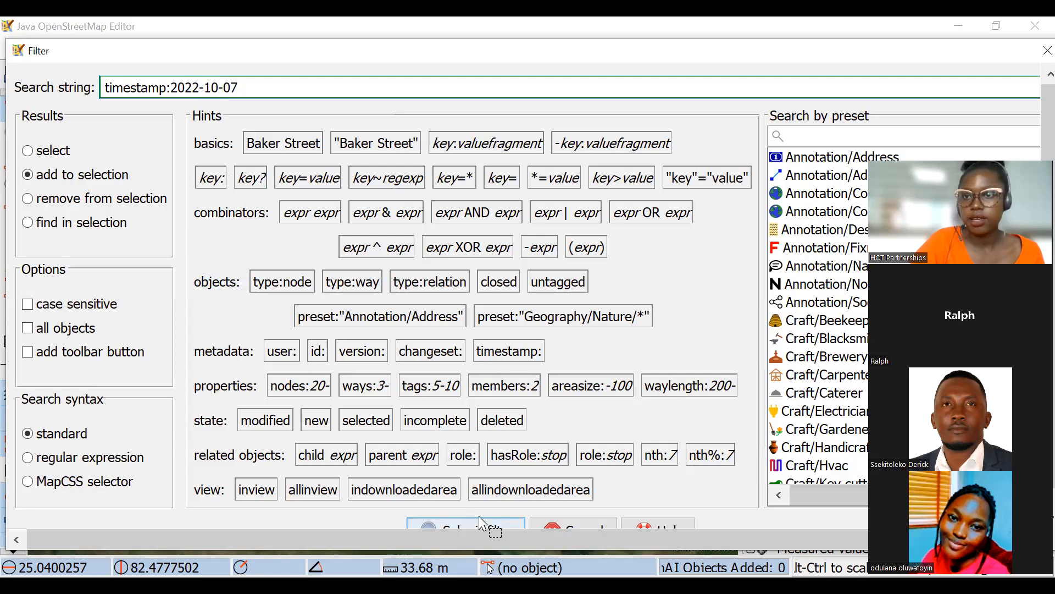
key(Return)
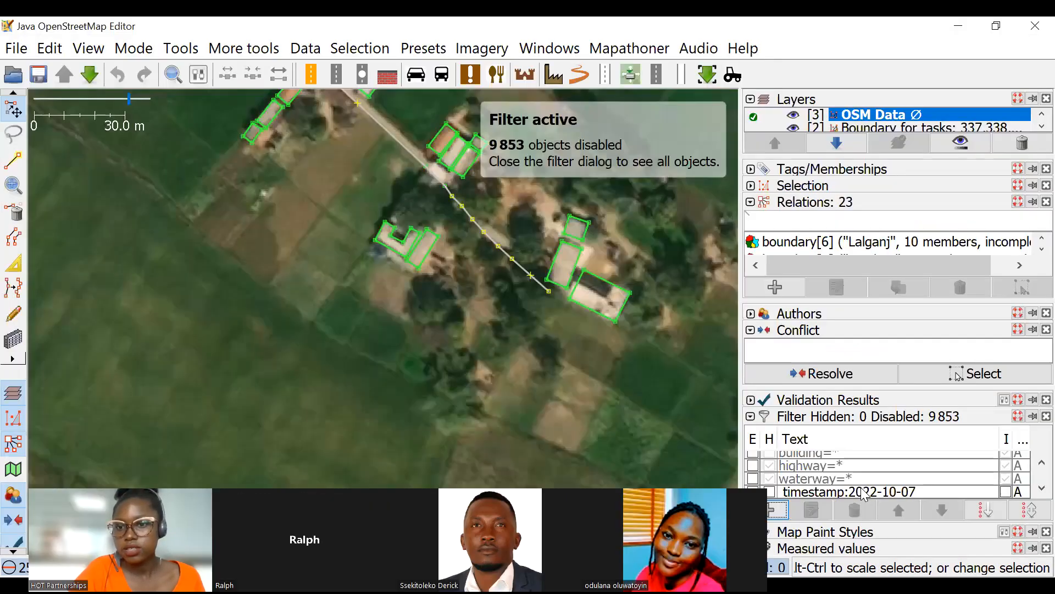
click(771, 493)
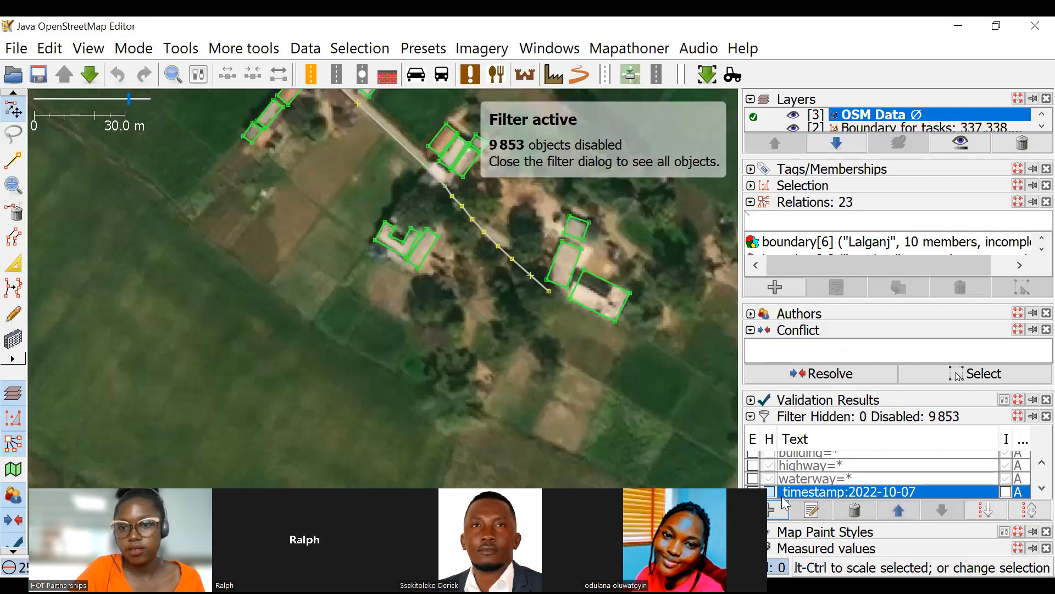
click(1005, 491)
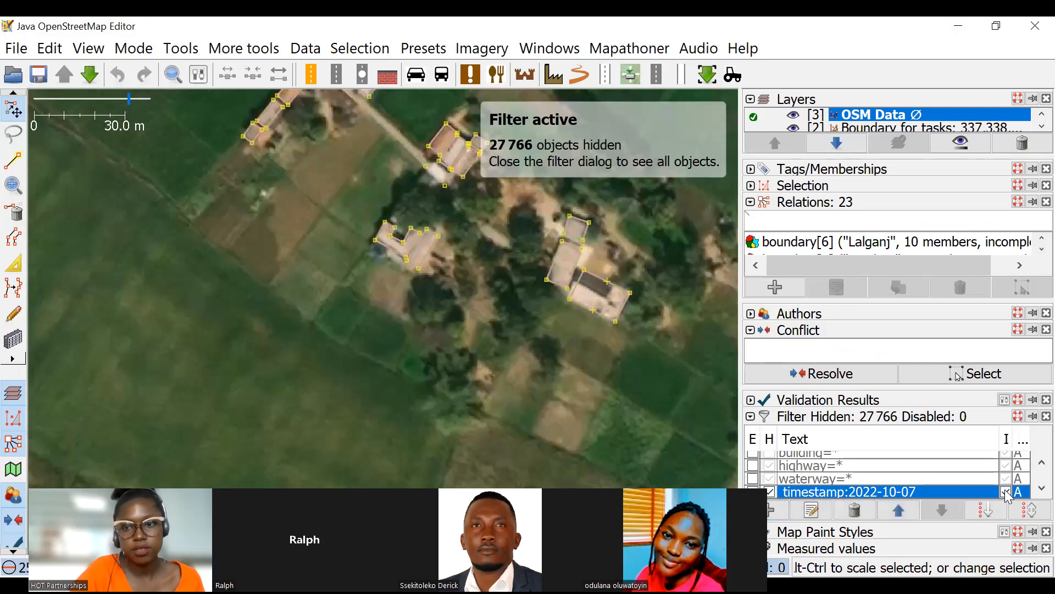
Examine the filtered buildings, roads and landuse areas across the task squares.
scroll(492, 286, down, 8)
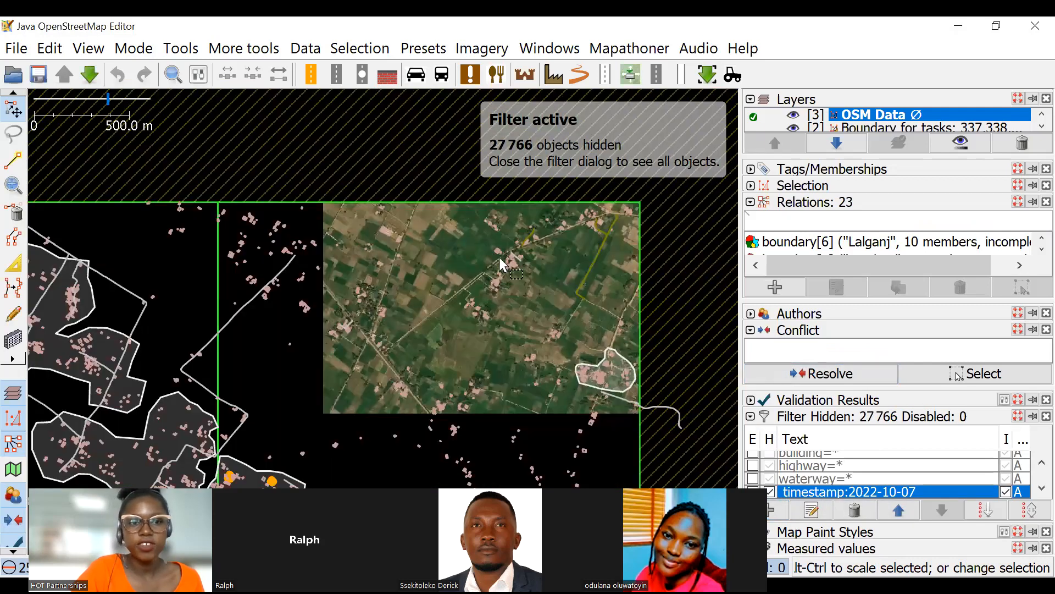
scroll(499, 257, down, 3)
scroll(494, 287, up, 4)
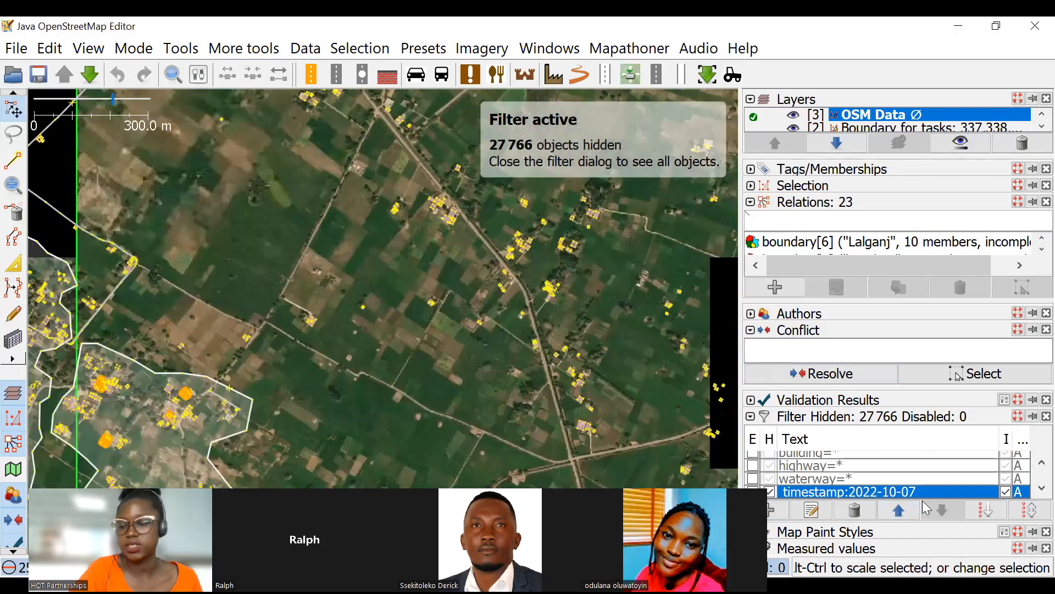
drag(439, 312, 382, 335)
scroll(498, 269, down, 4)
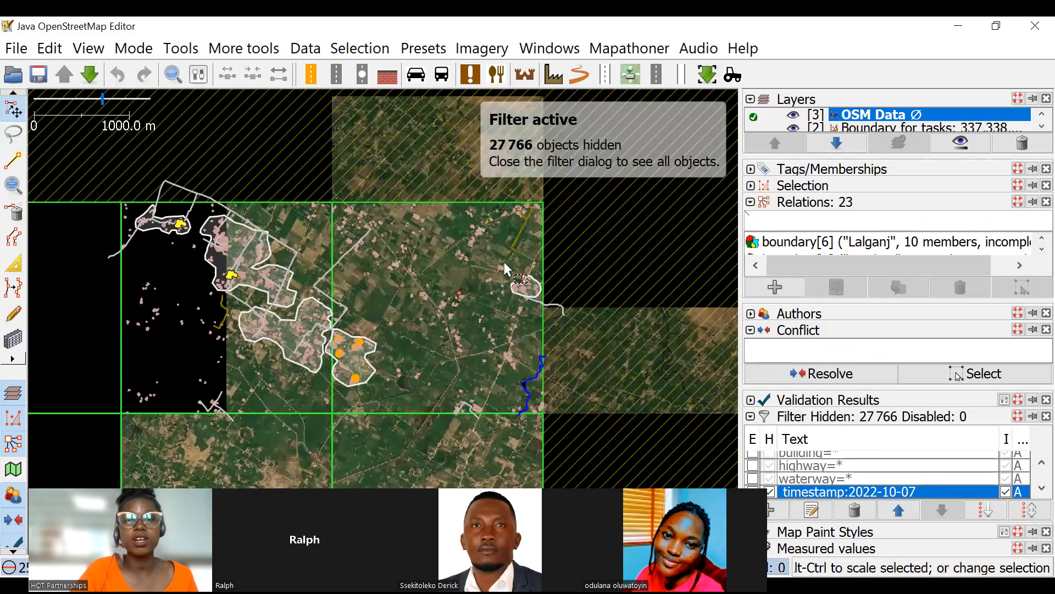
scroll(345, 278, up, 2)
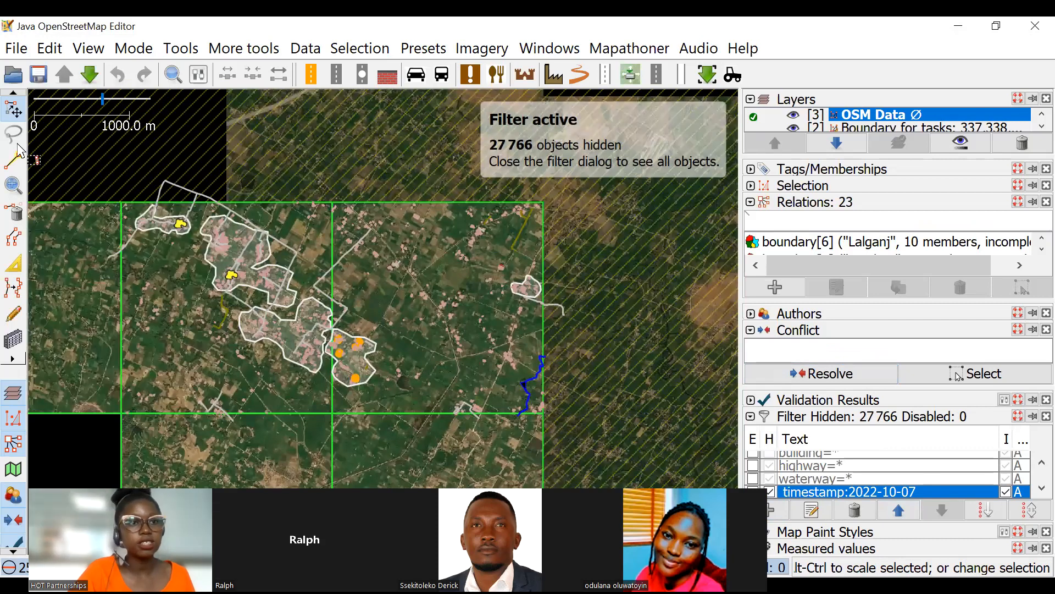
click(11, 113)
drag(518, 261, 448, 225)
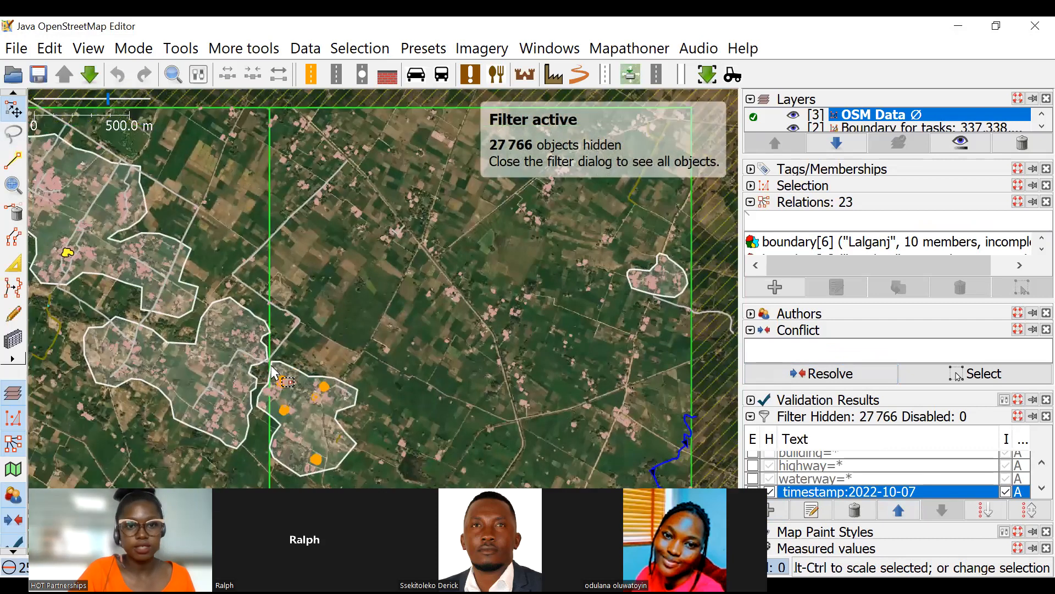
Select the landuse outline around the orange-highlighted buildings, show its tags and clear the selection.
scroll(297, 351, up, 6)
click(302, 343)
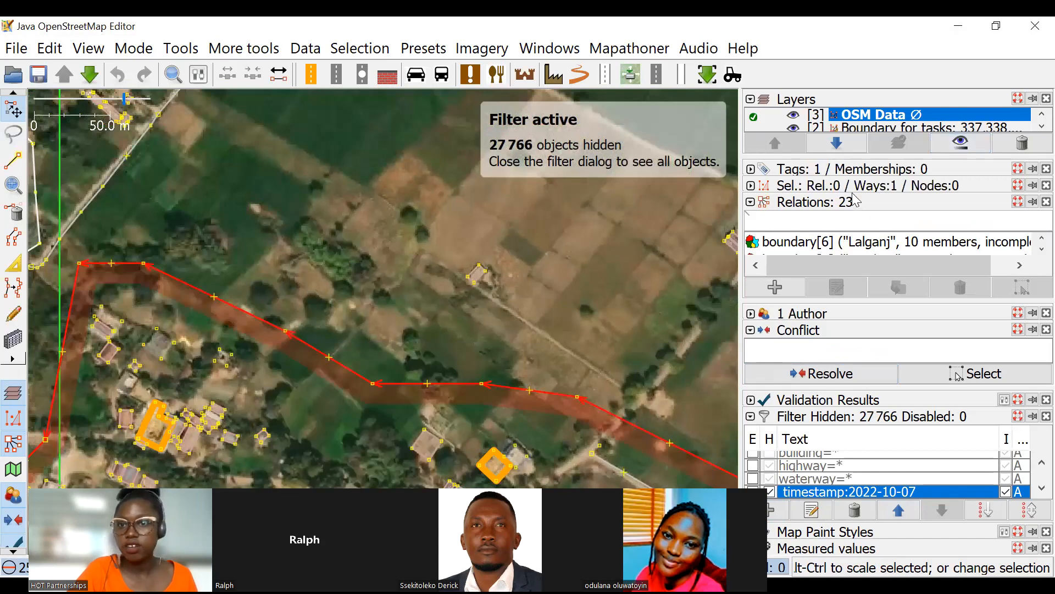
click(876, 171)
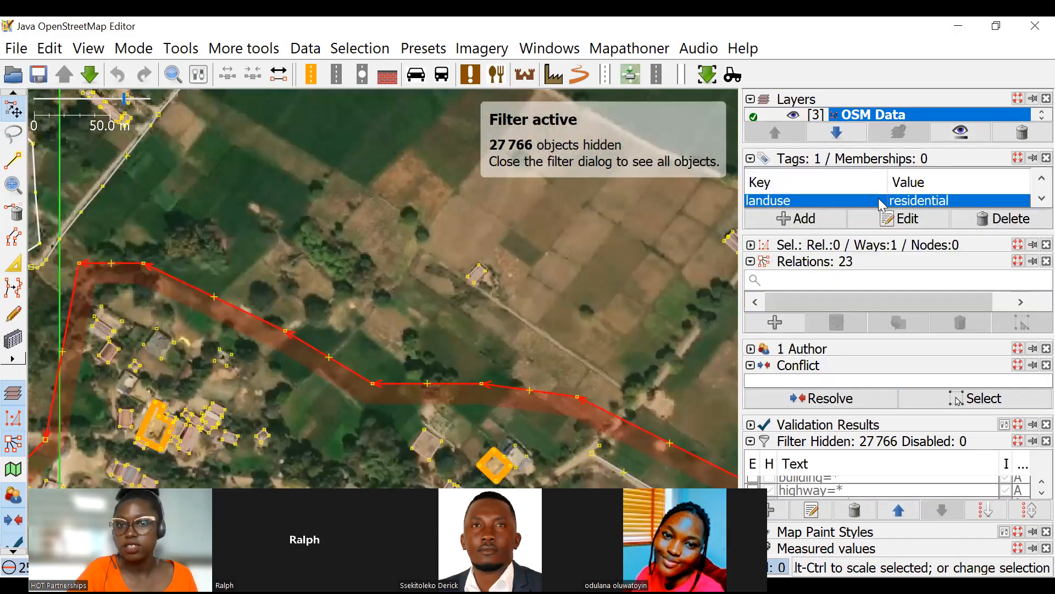
scroll(378, 272, down, 2)
scroll(377, 265, down, 4)
click(531, 302)
scroll(902, 476, down, 2)
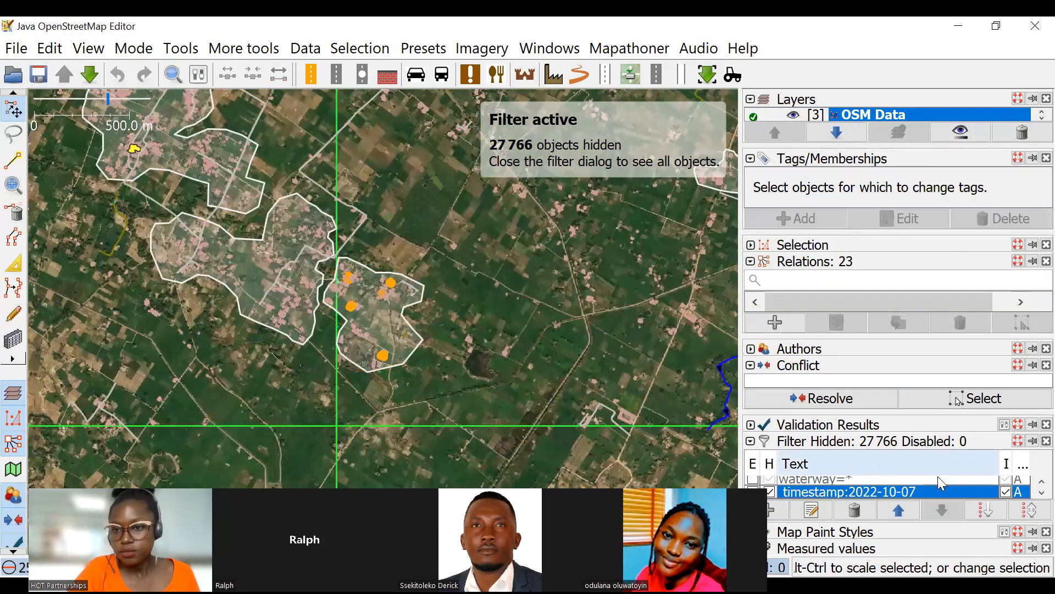
Compare the residential area at the eastern task boundary with the timestamp filter switched off and on again.
scroll(387, 201, up, 6)
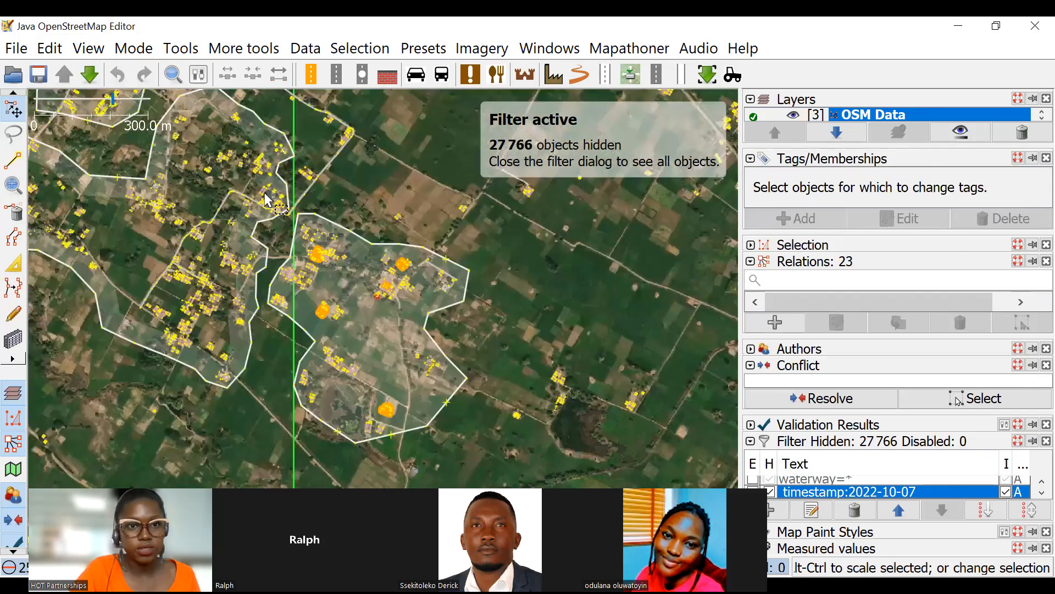
scroll(385, 276, down, 3)
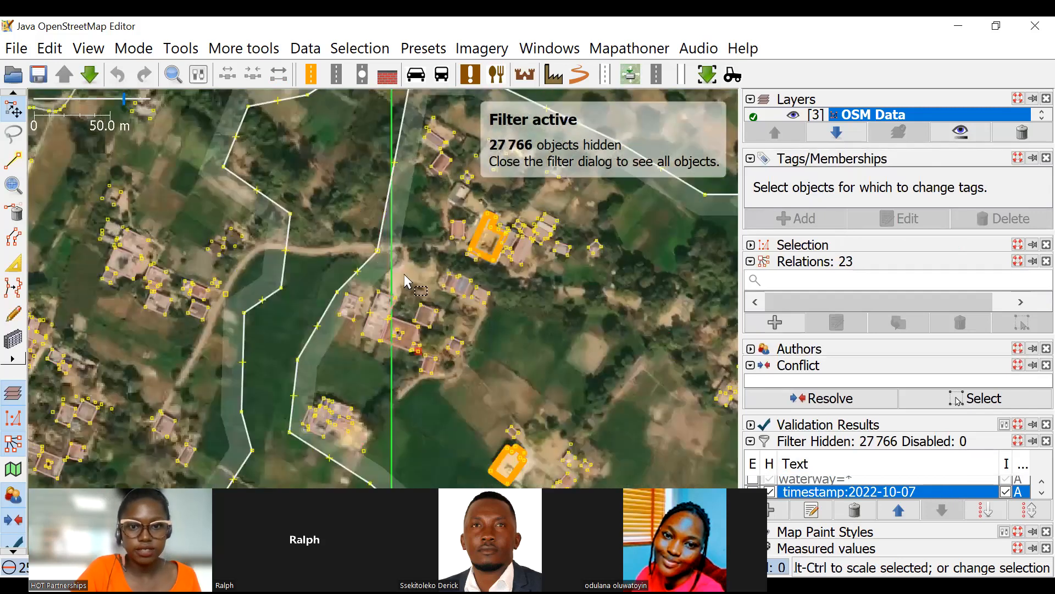
scroll(524, 275, down, 3)
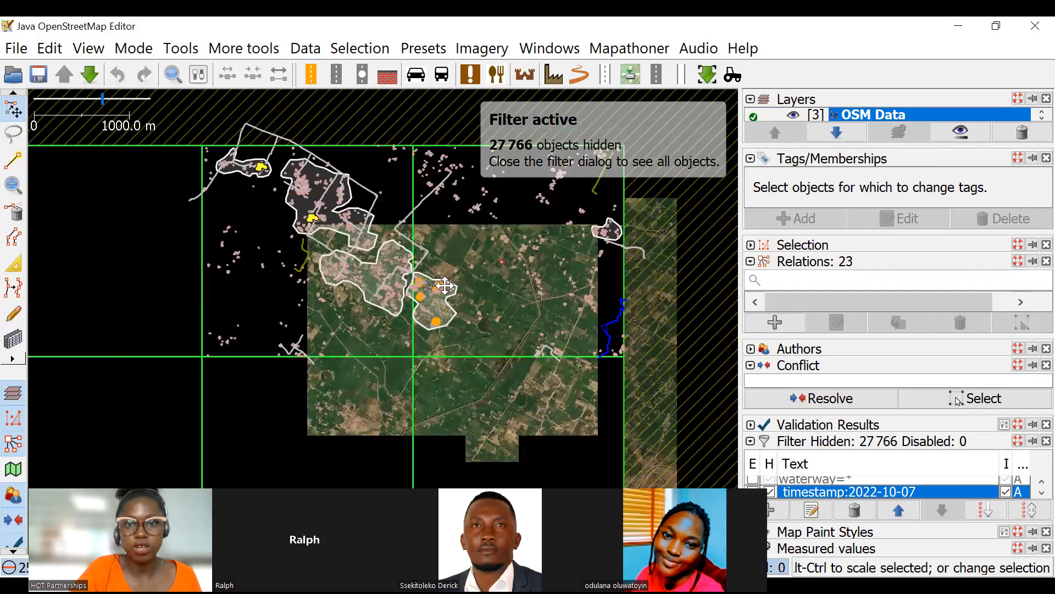
scroll(423, 297, up, 3)
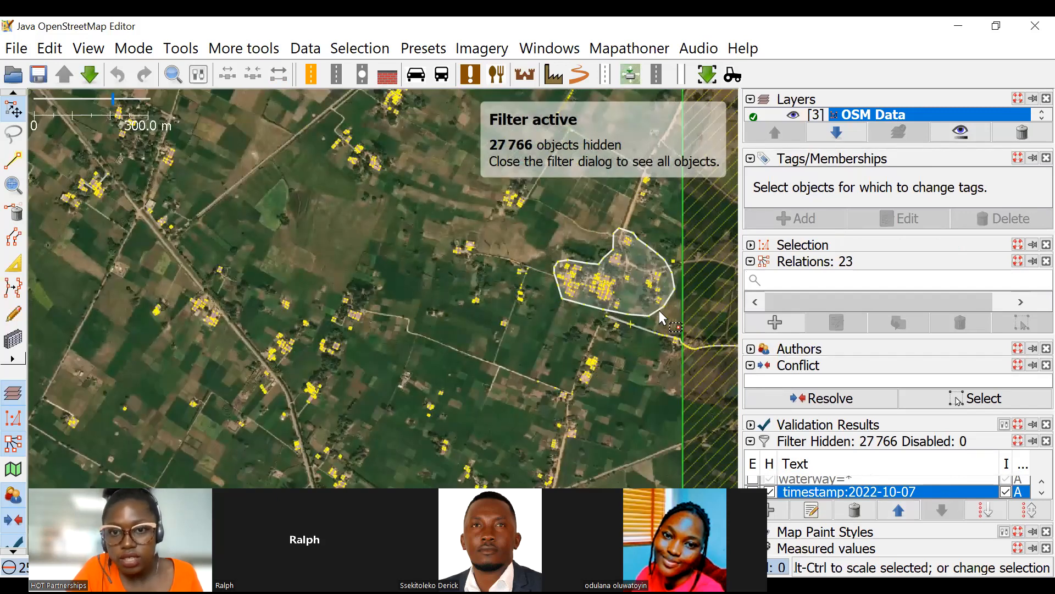
scroll(658, 313, up, 5)
drag(507, 193, 439, 235)
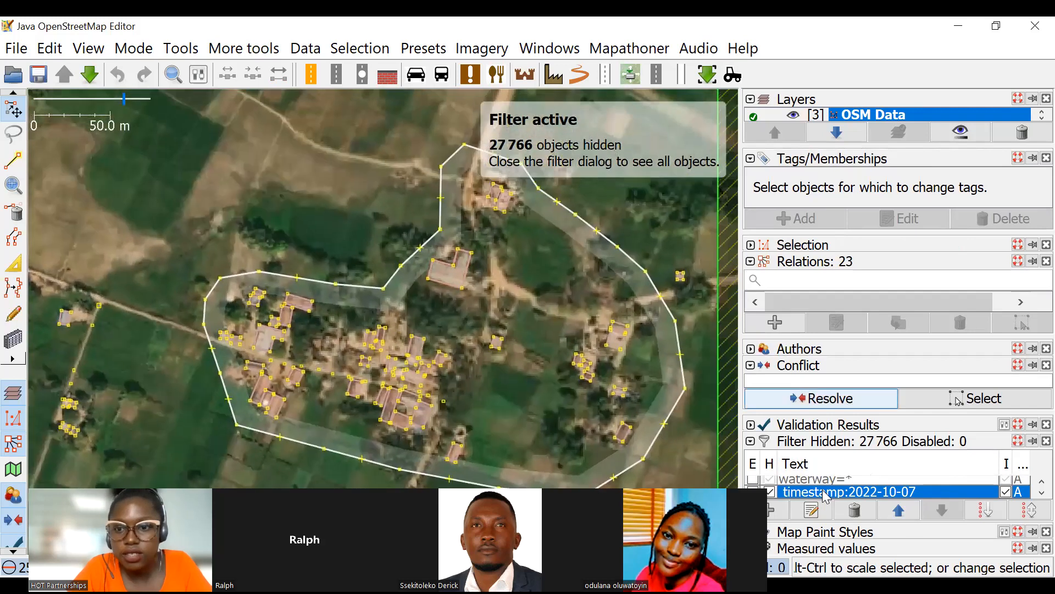
click(770, 491)
click(753, 491)
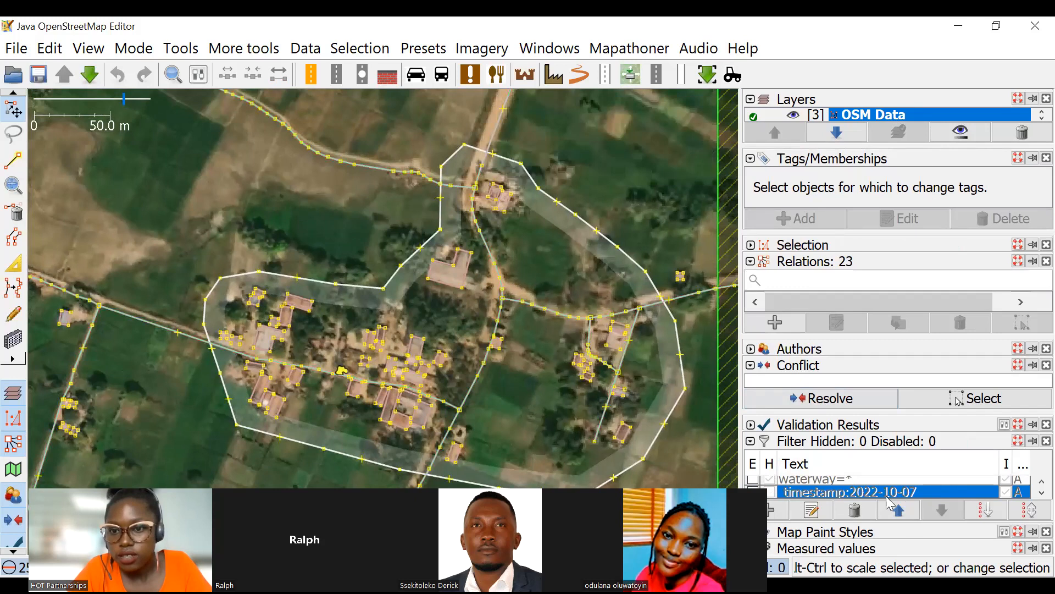
click(770, 491)
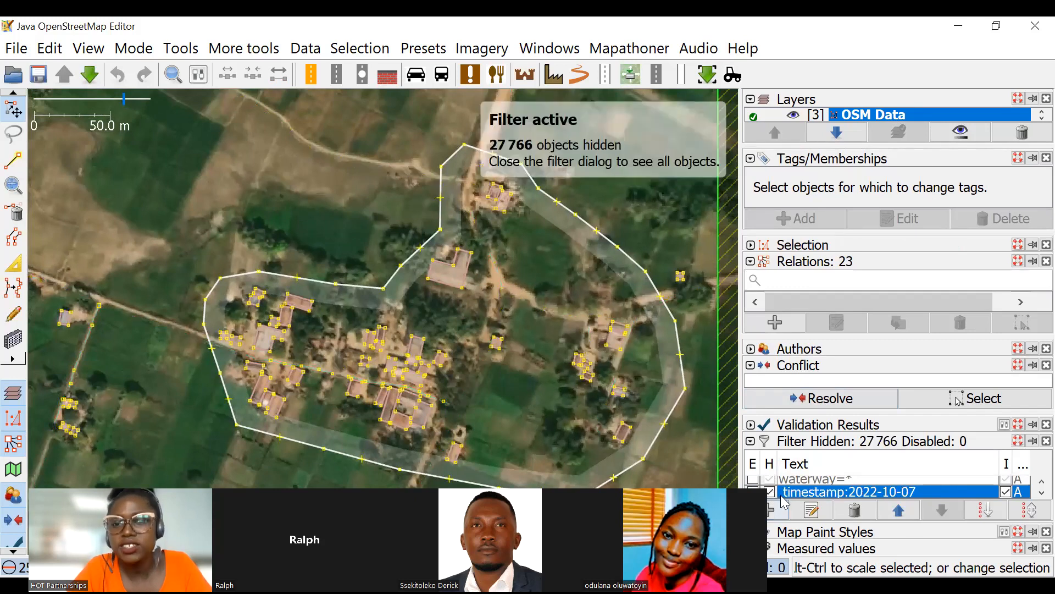
Select the residential landuse area at the eastern task boundary and check its tags.
scroll(478, 266, down, 2)
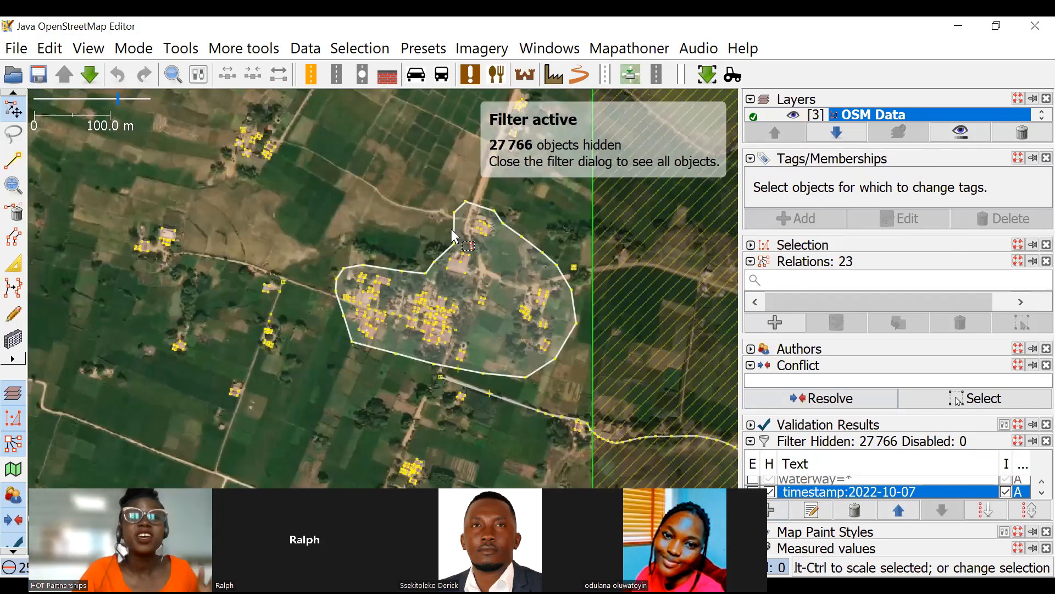
scroll(464, 231, up, 2)
click(479, 250)
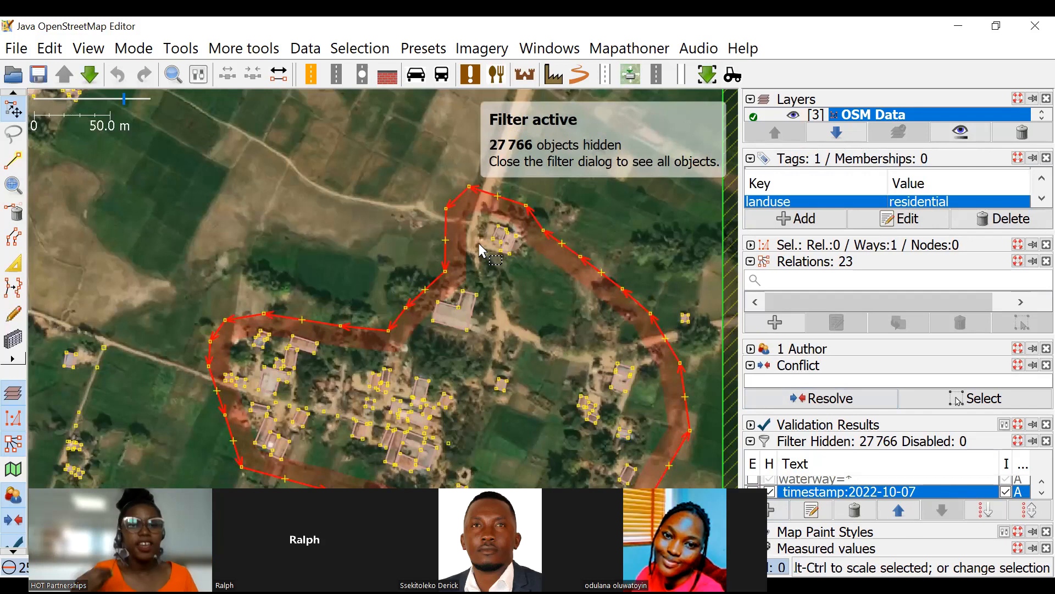
scroll(493, 212, down, 2)
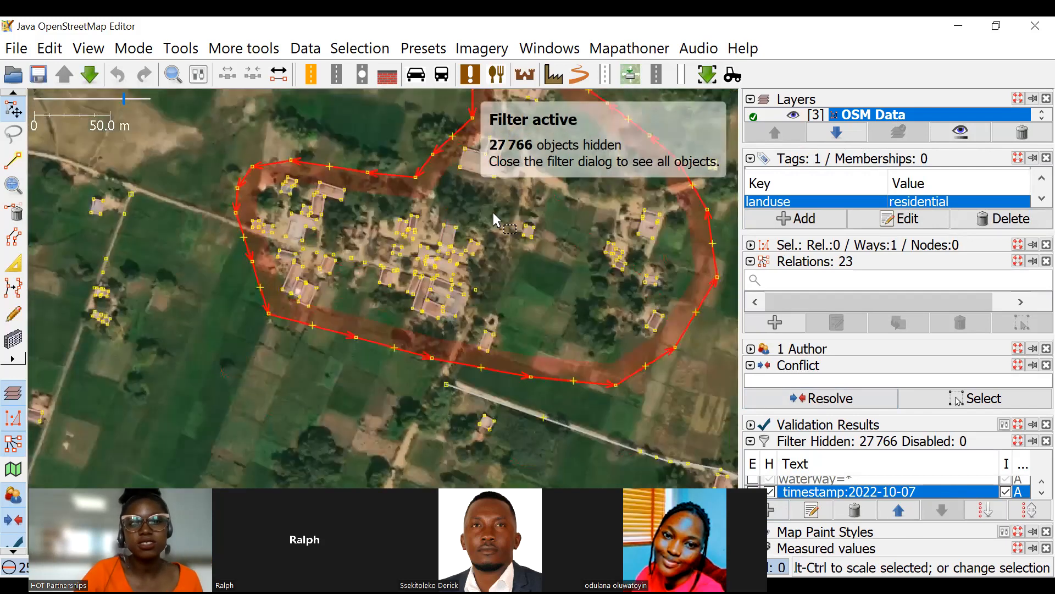
Inspect the buildings inside the eastern residential area, reselect its outline and open its edit history.
scroll(355, 256, up, 3)
scroll(489, 255, up, 5)
scroll(466, 249, down, 2)
drag(437, 226, 494, 300)
drag(714, 263, 618, 286)
scroll(472, 233, down, 9)
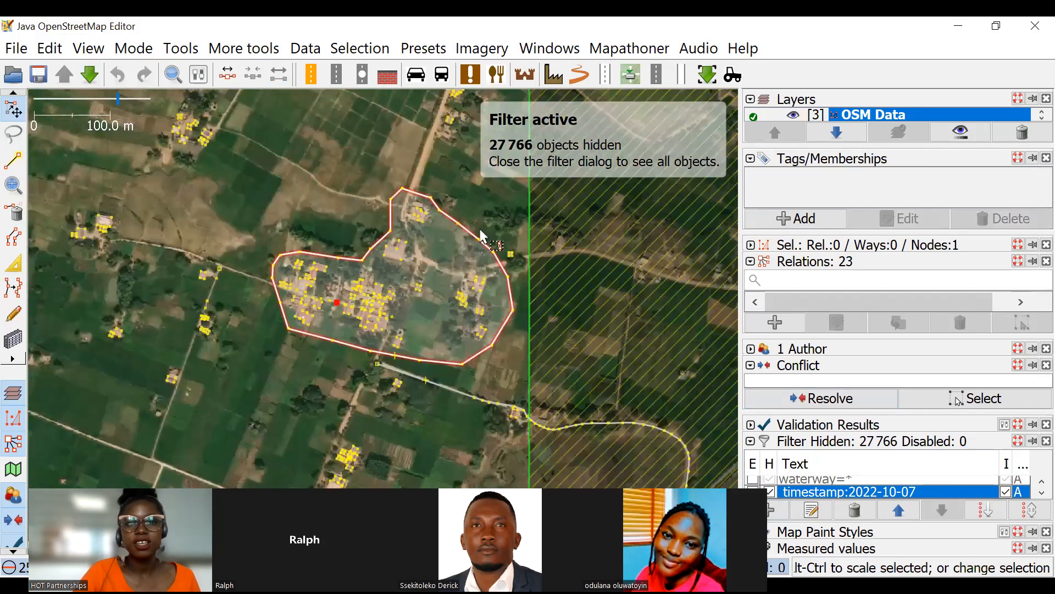
click(519, 229)
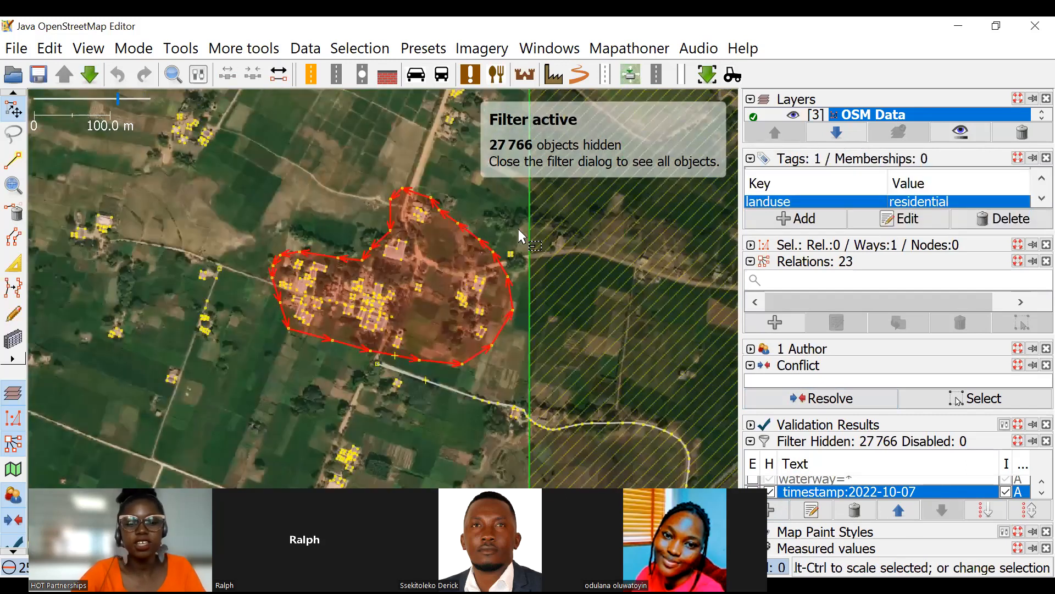
key(ctrl+h)
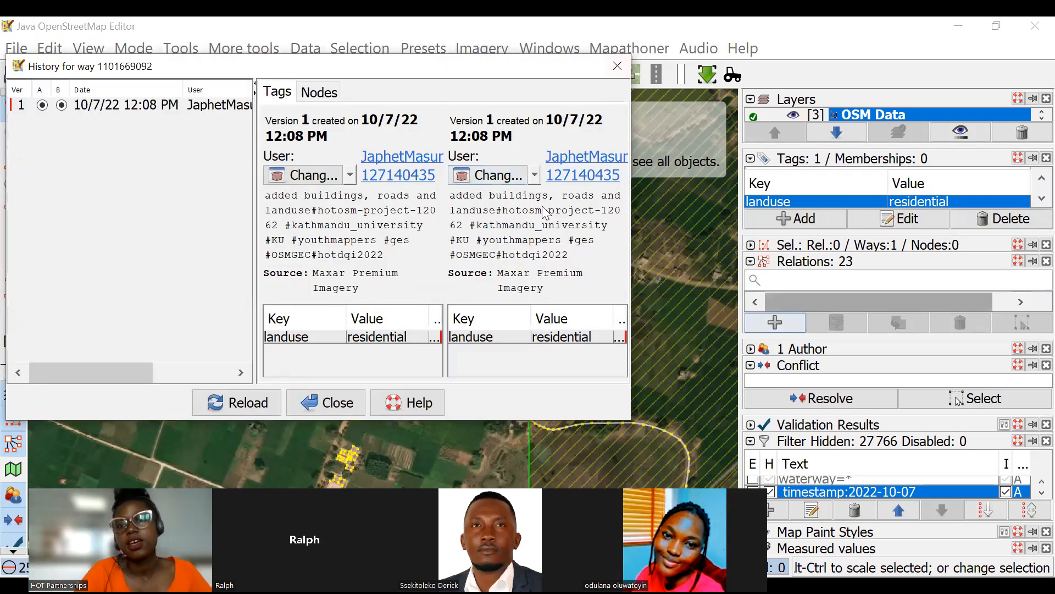
Close the object history, select everything shown in the northern filtered tasks and keep only the ways selected, excluding nodes.
click(617, 66)
scroll(496, 233, down, 5)
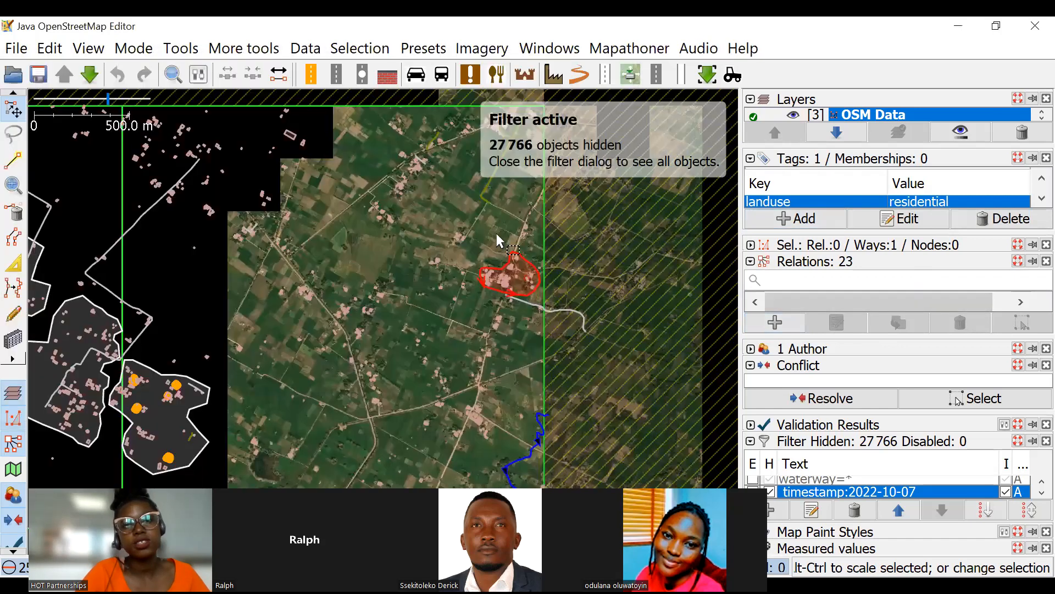
scroll(416, 251, up, 4)
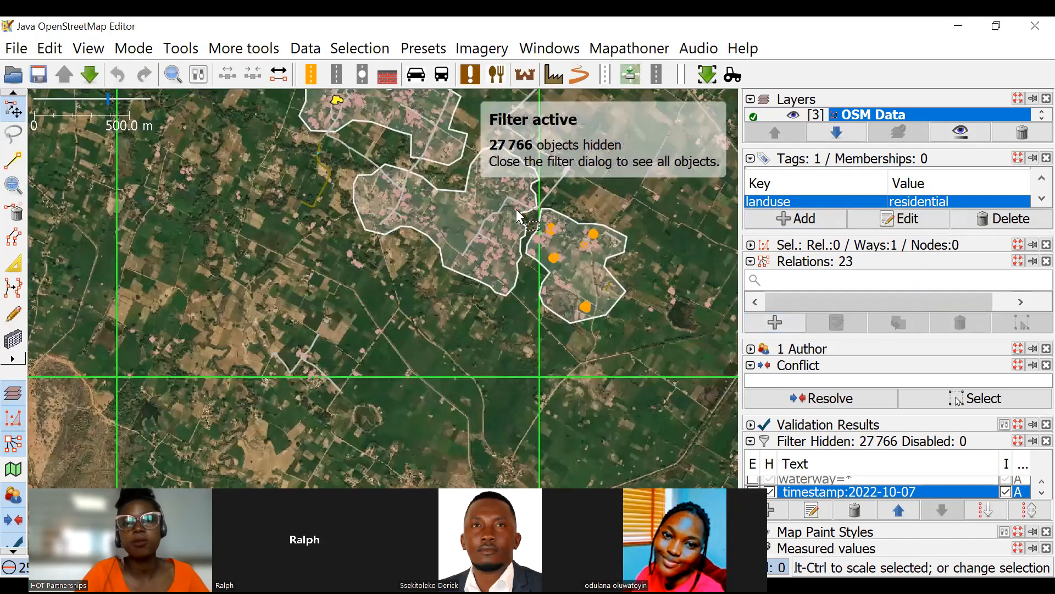
drag(448, 232, 482, 250)
scroll(482, 250, down, 4)
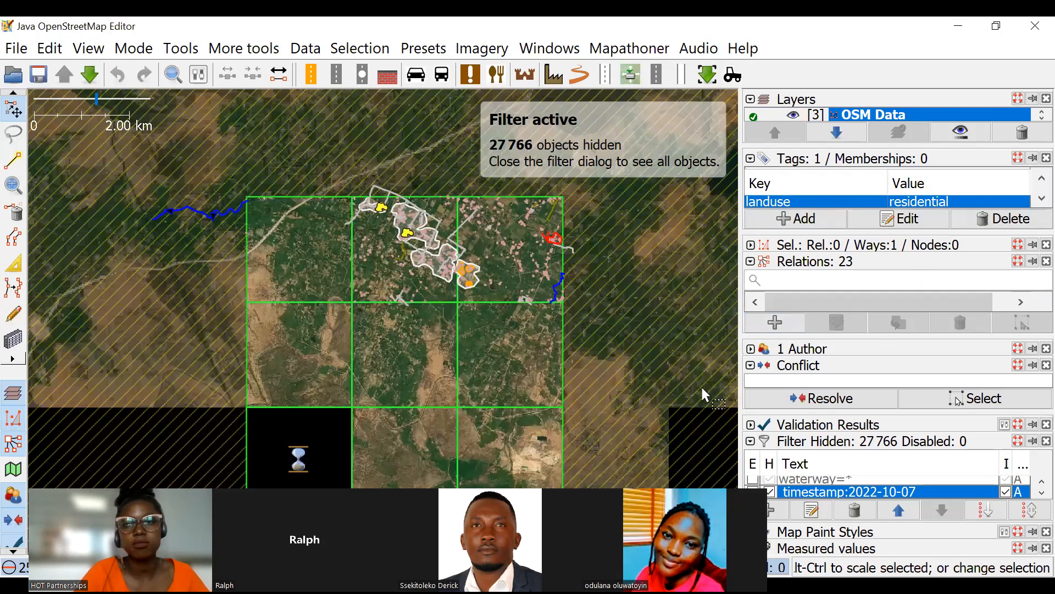
drag(292, 138, 674, 475)
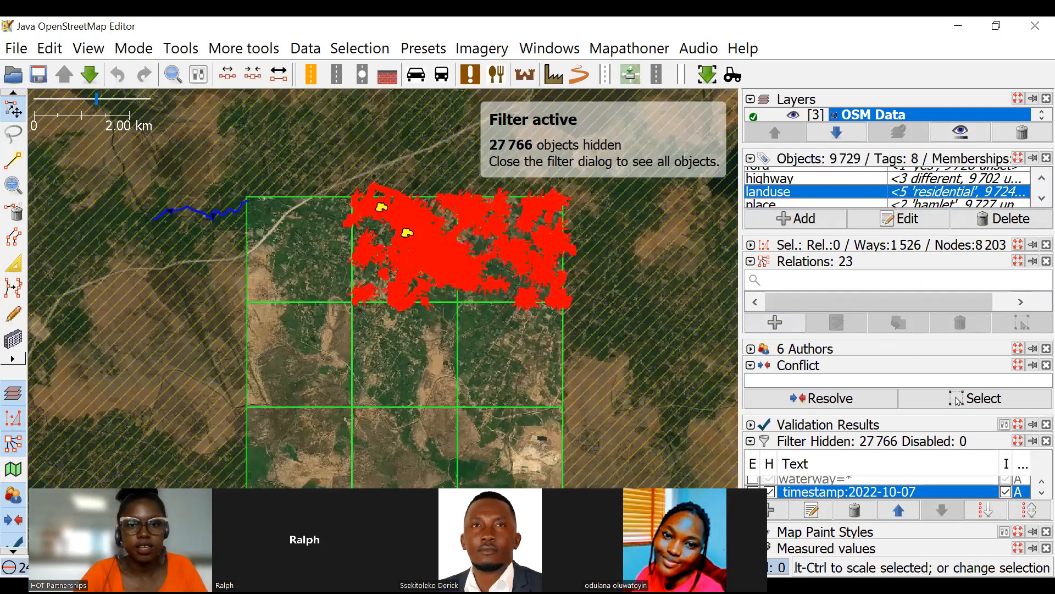
key(shift+u)
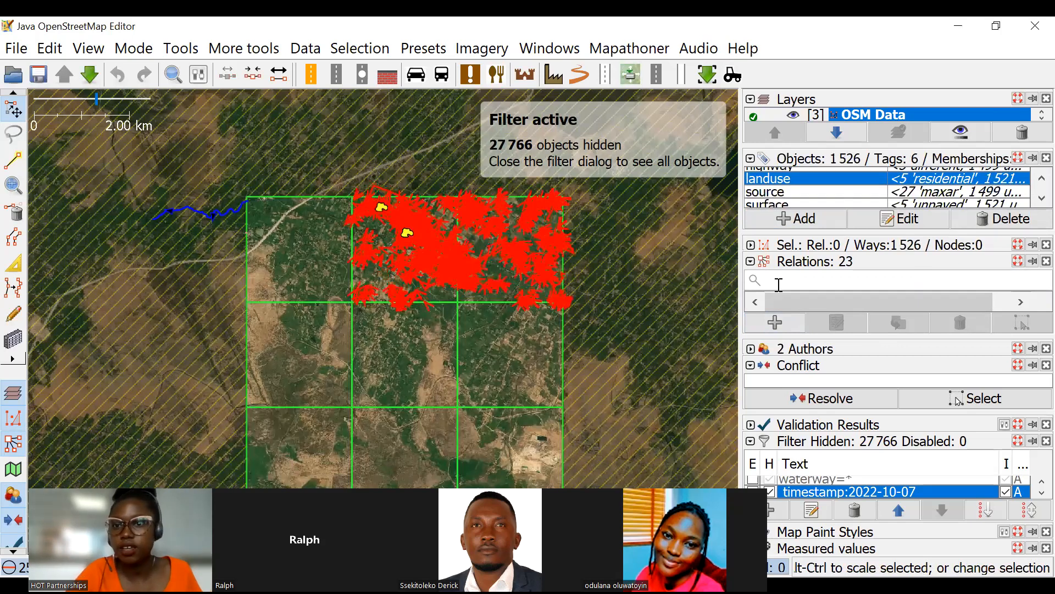
Expand and enlarge the list of authors for the selected ways, and compare it with the ways on the map.
scroll(811, 195, up, 1)
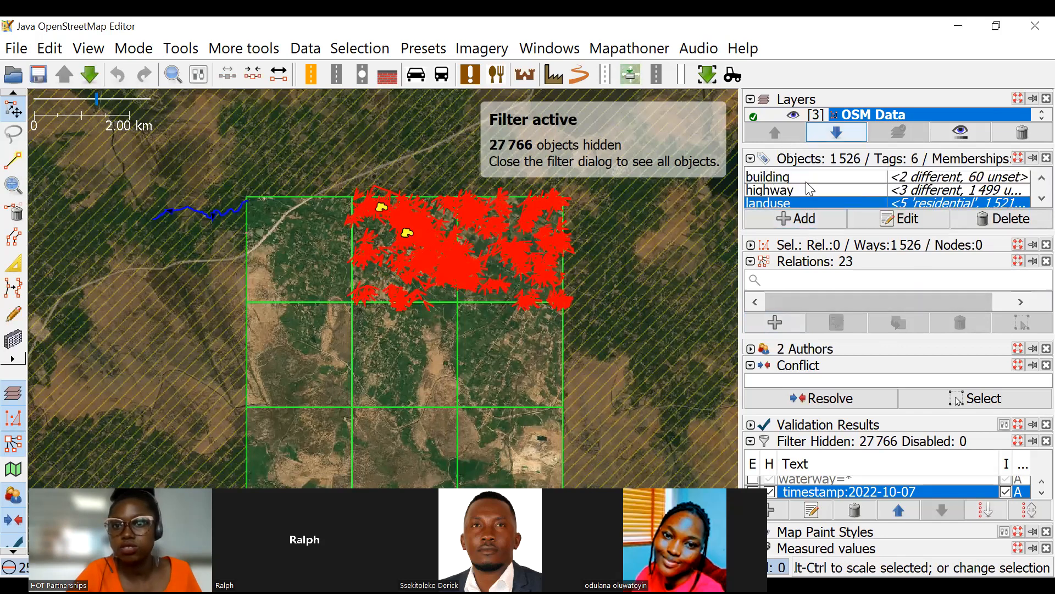
click(751, 349)
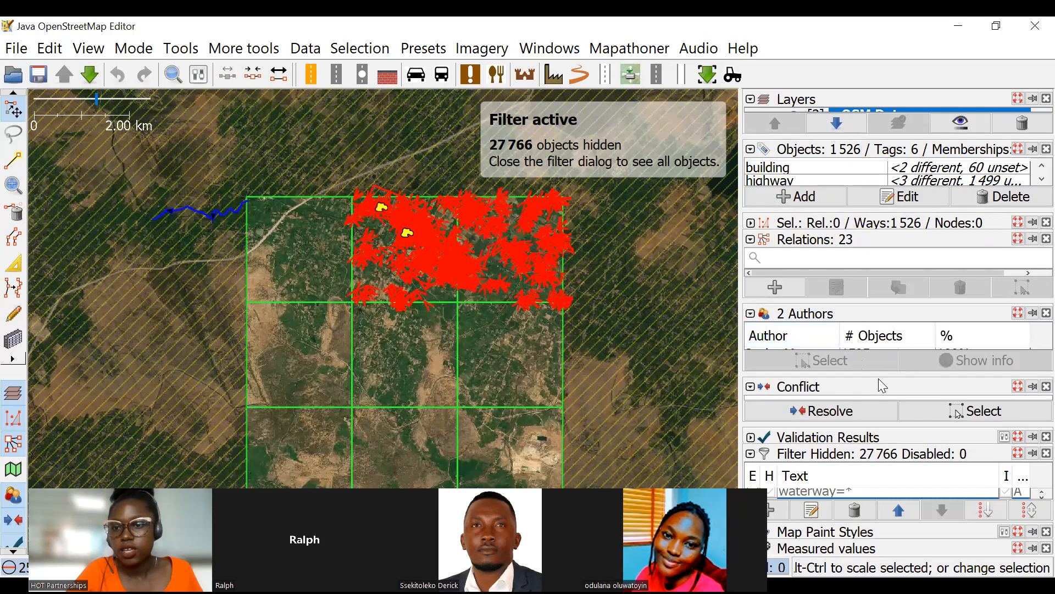
drag(879, 376, 883, 451)
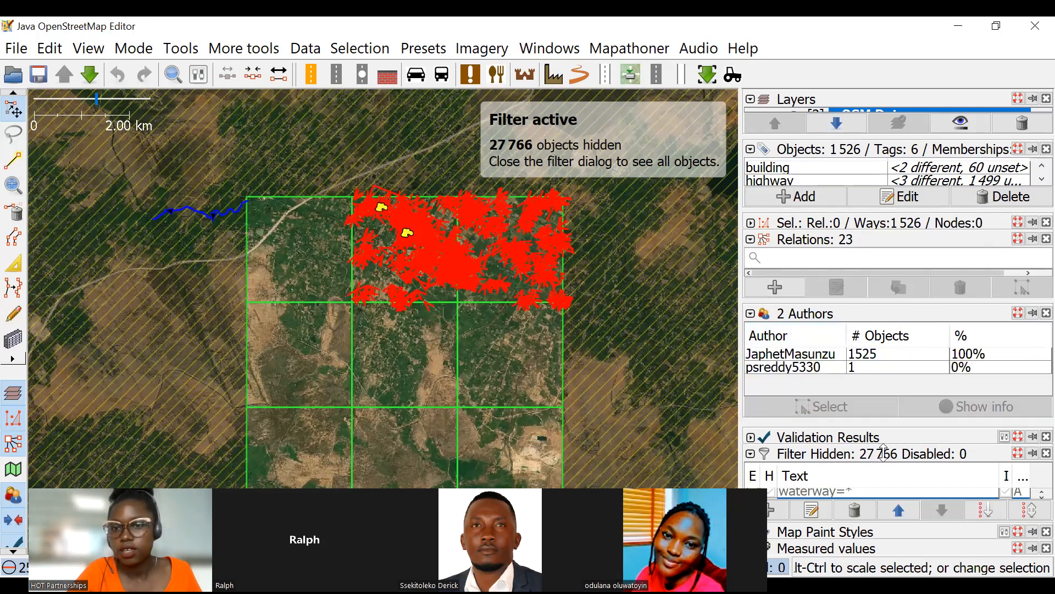
scroll(404, 258, up, 4)
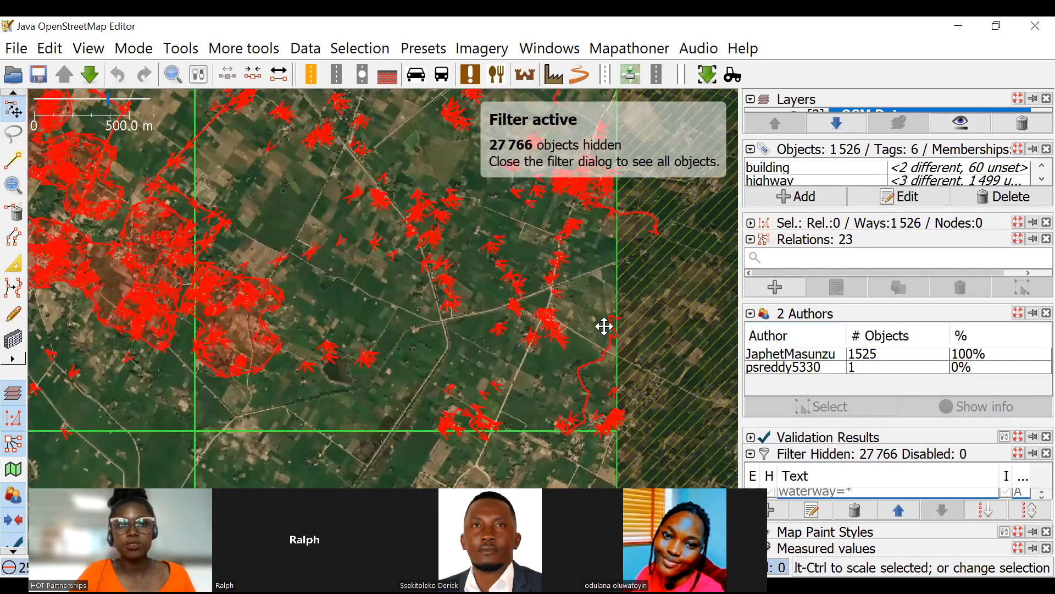
scroll(463, 235, up, 4)
scroll(604, 326, down, 4)
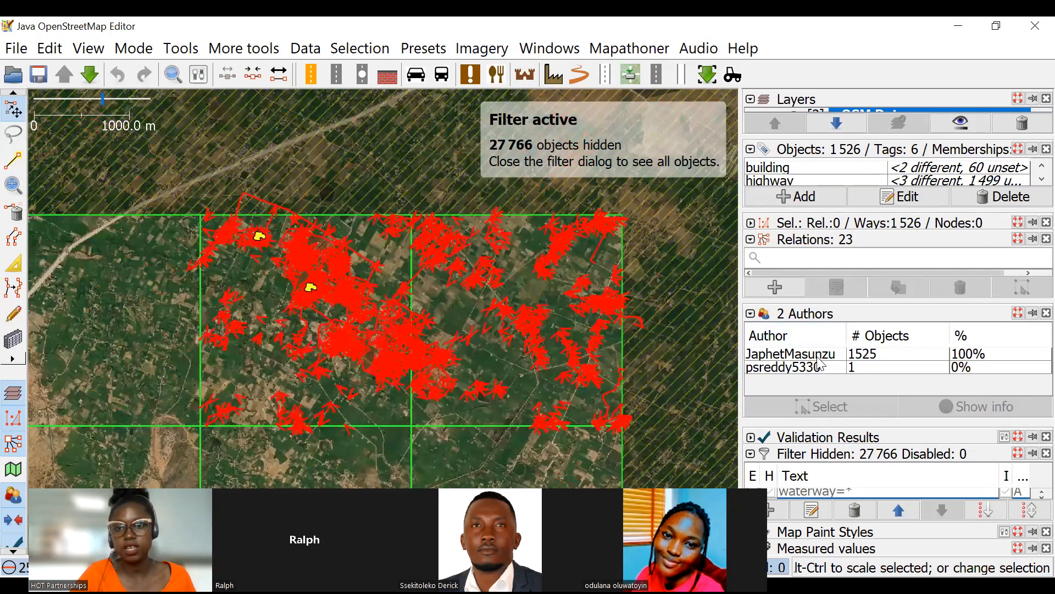
Select only the objects by the first-listed author and view them across the filtered tasks.
click(818, 358)
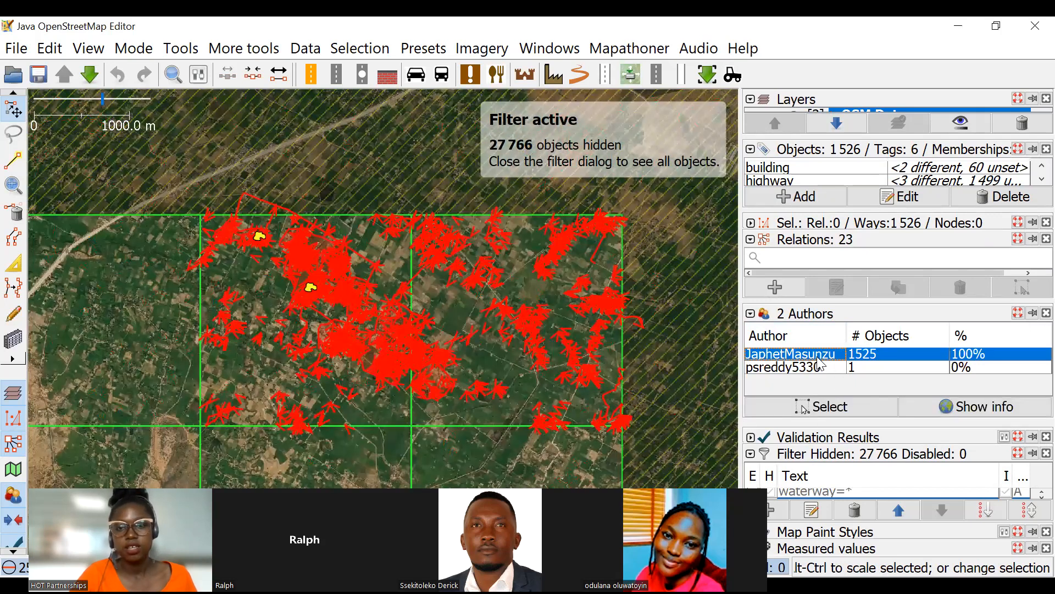
click(819, 406)
scroll(372, 302, up, 5)
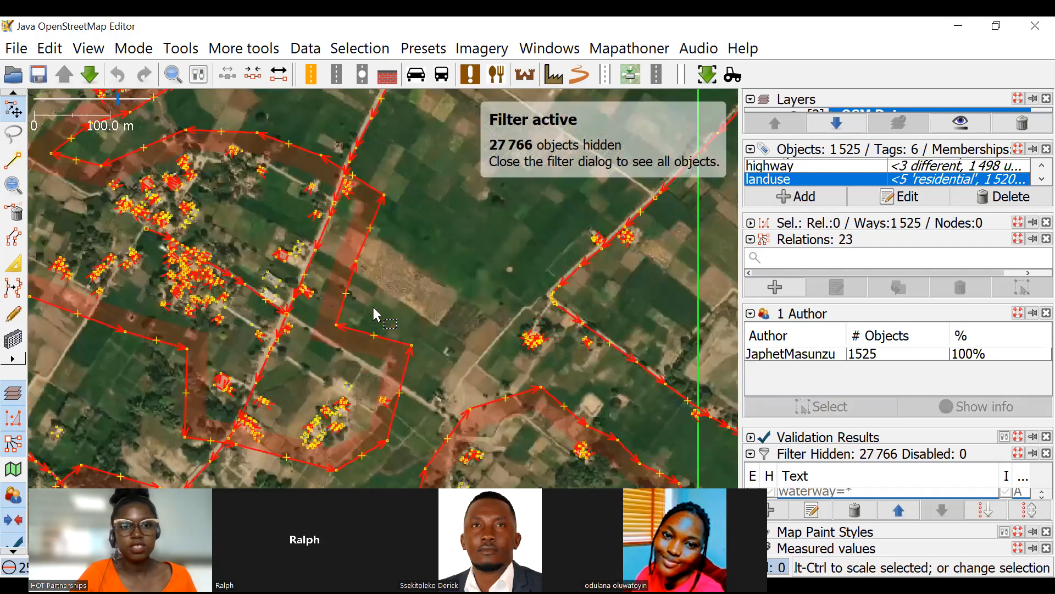
scroll(379, 215, down, 4)
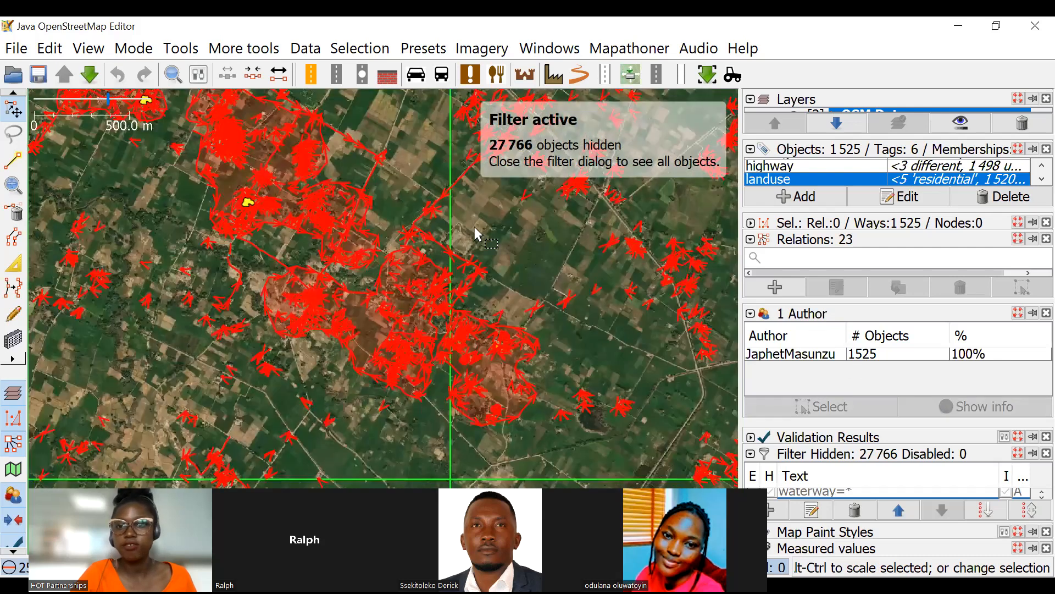
scroll(467, 247, down, 2)
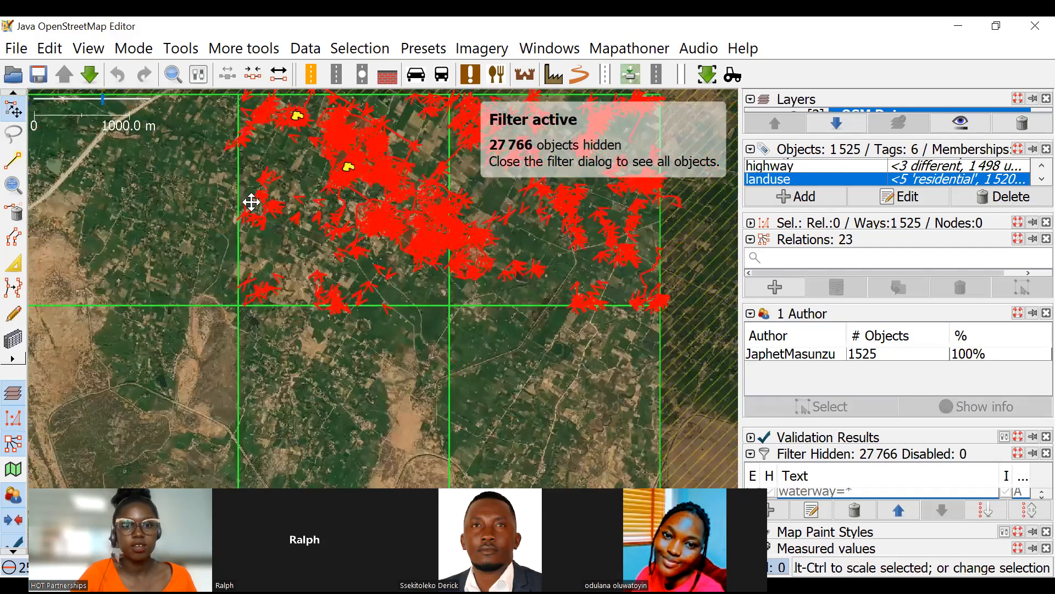
Inspect the author's selected ways and the unselected nodes around the northern tasks, and clear the selection.
scroll(458, 273, up, 4)
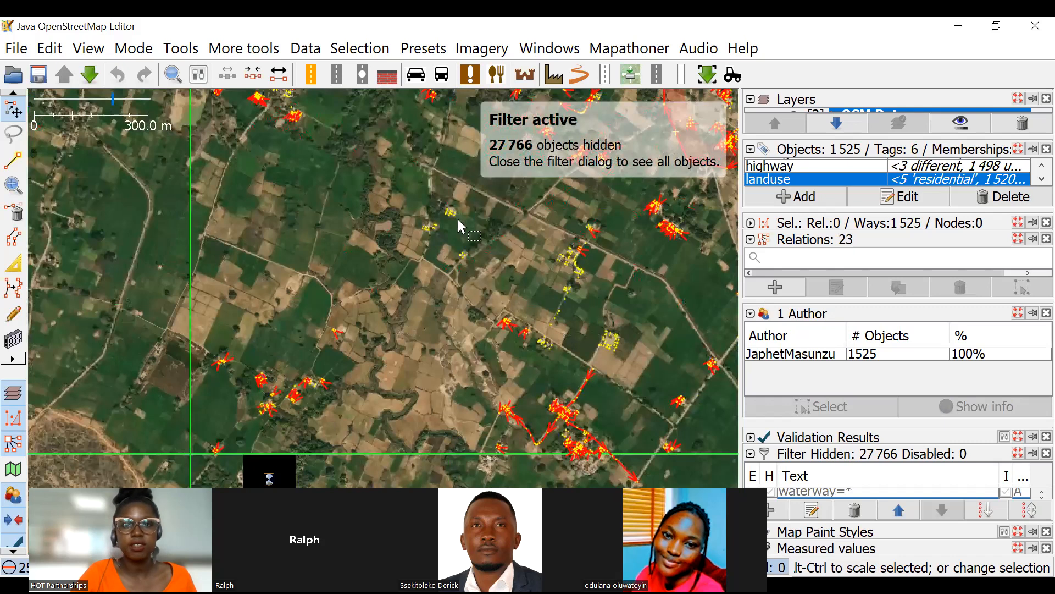
scroll(569, 275, up, 8)
scroll(535, 300, down, 8)
scroll(529, 315, up, 10)
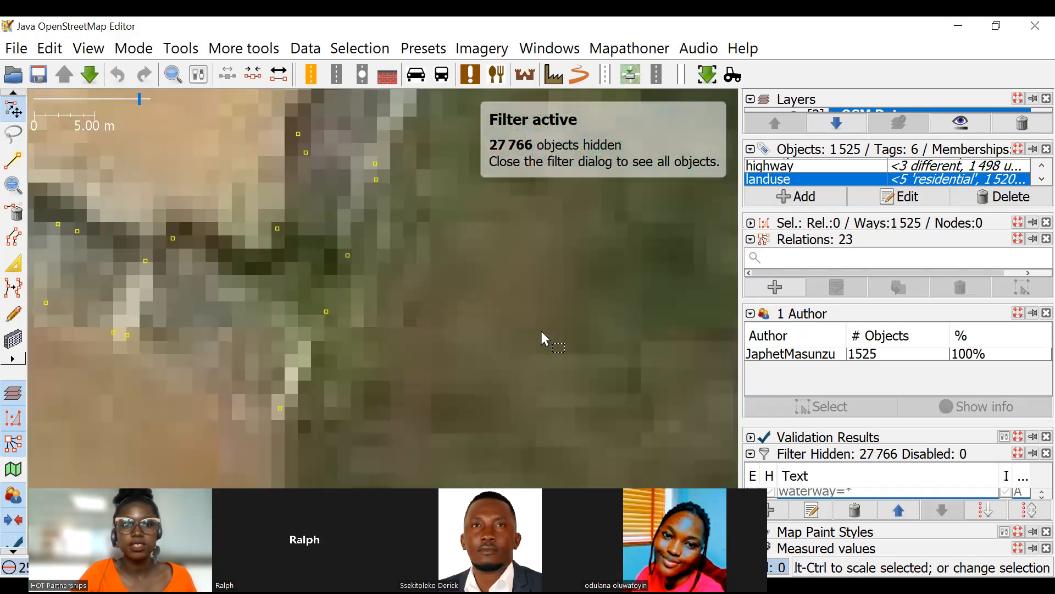
scroll(541, 333, down, 10)
drag(606, 236, 432, 324)
scroll(391, 249, up, 4)
click(418, 261)
scroll(435, 266, down, 6)
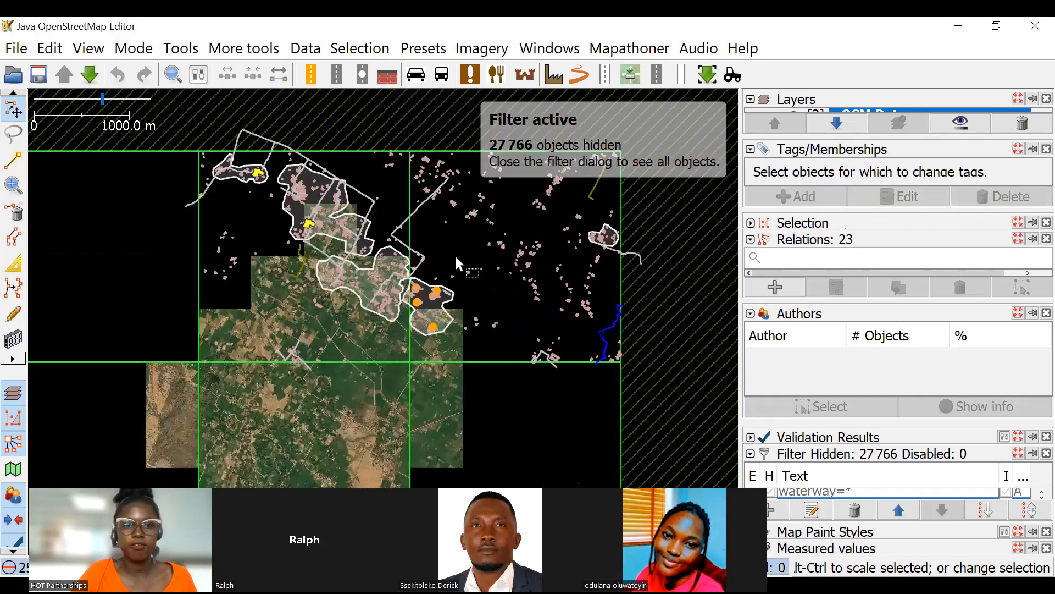
Switch off the timestamp:2022-10-07 filter and view all the data around the residential areas.
click(768, 492)
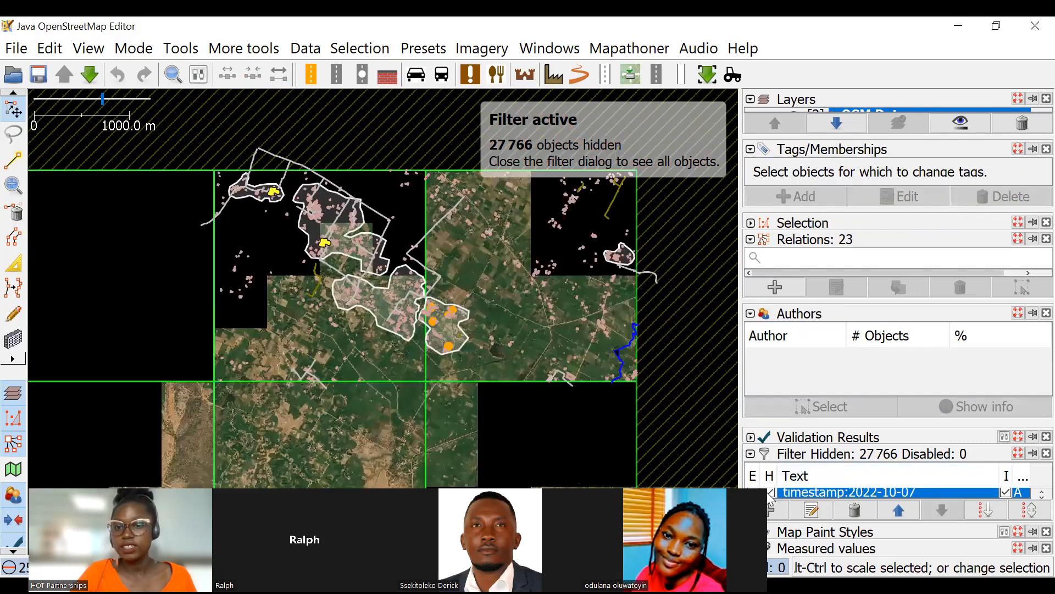
click(771, 494)
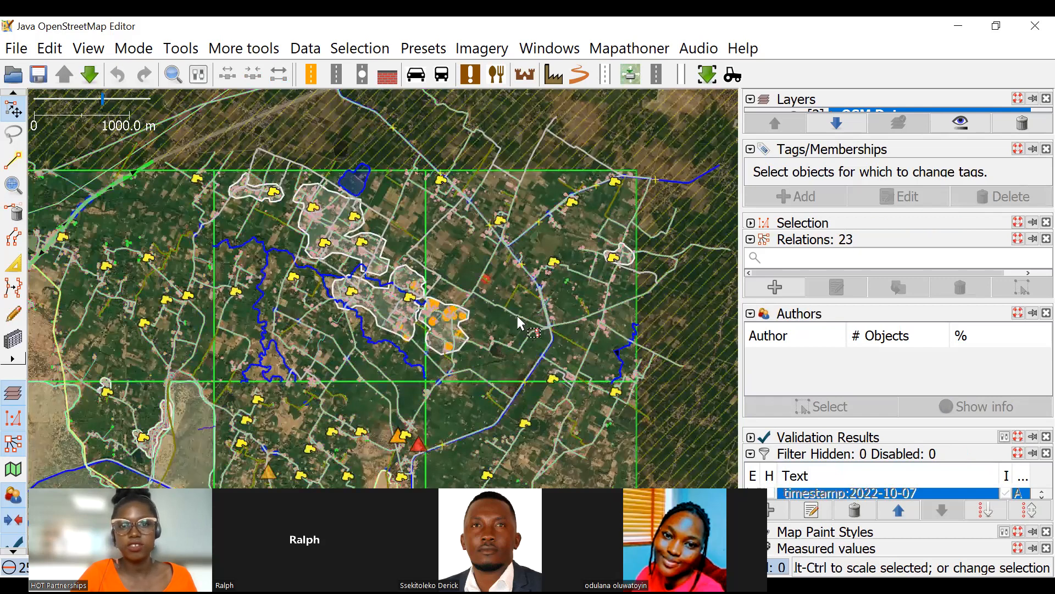
scroll(582, 221, up, 2)
drag(582, 220, 637, 214)
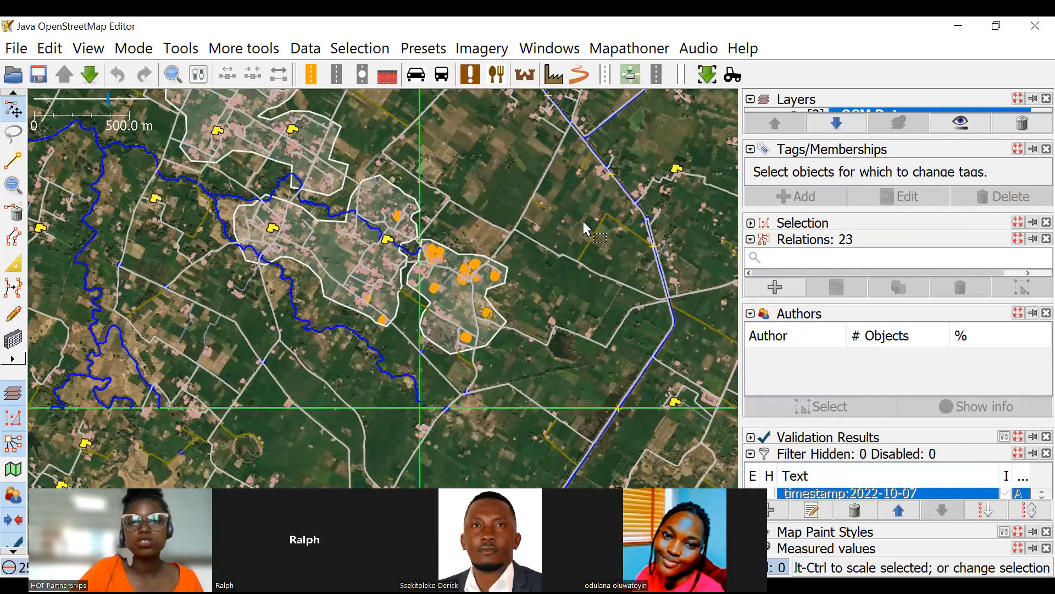
Add a new data filter with the search string timestamp:2022-09-07/2022-10-07.
click(779, 518)
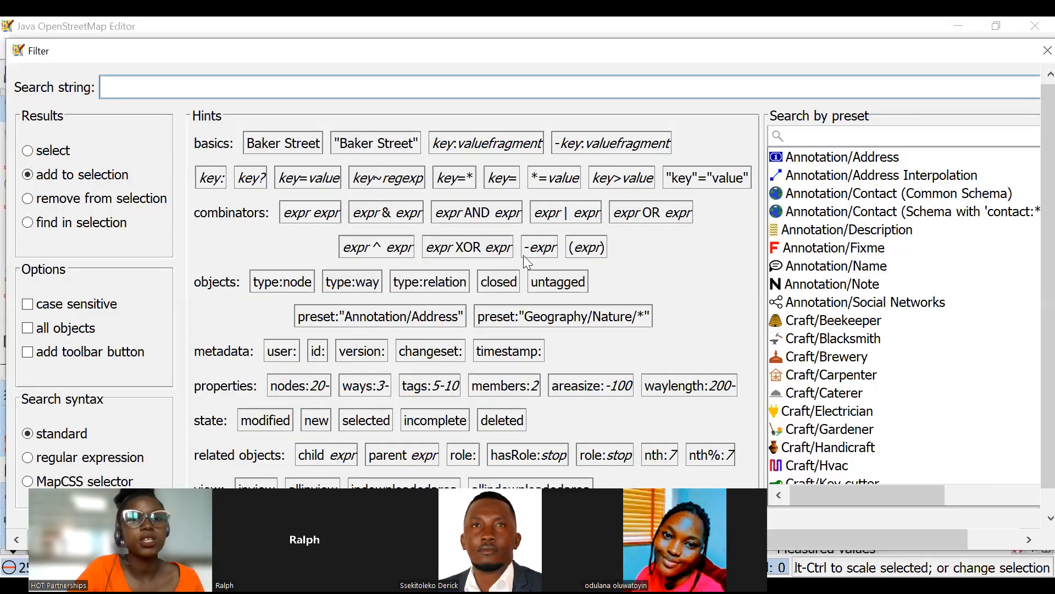
click(524, 356)
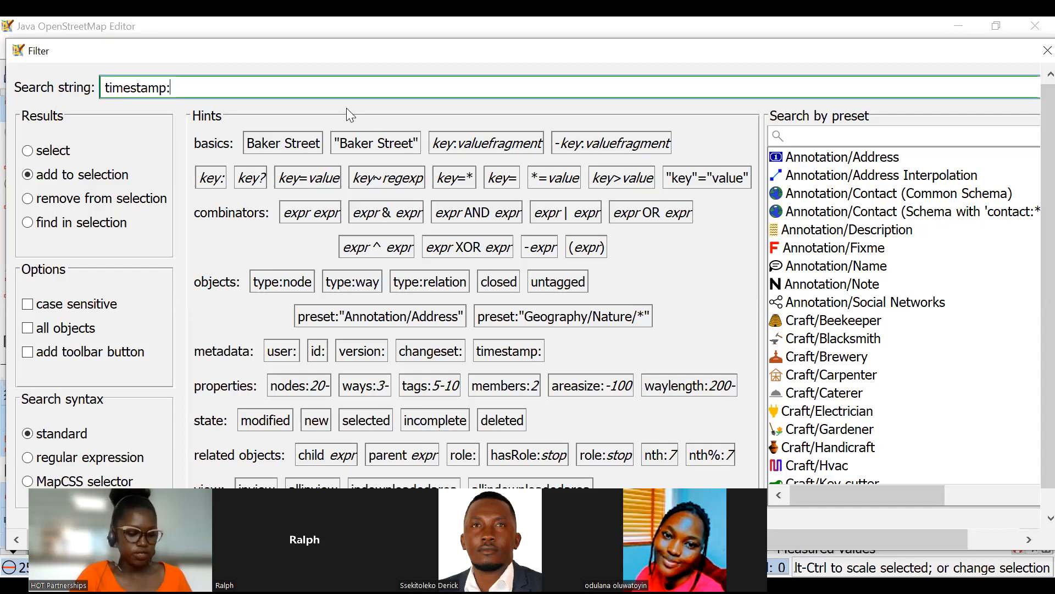
text(2)
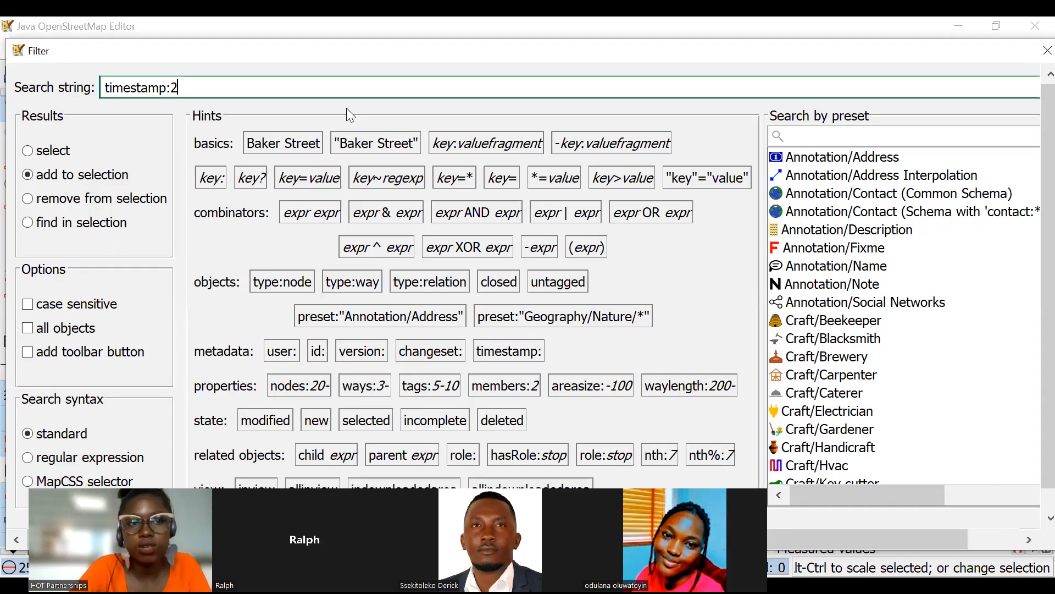
text(022-)
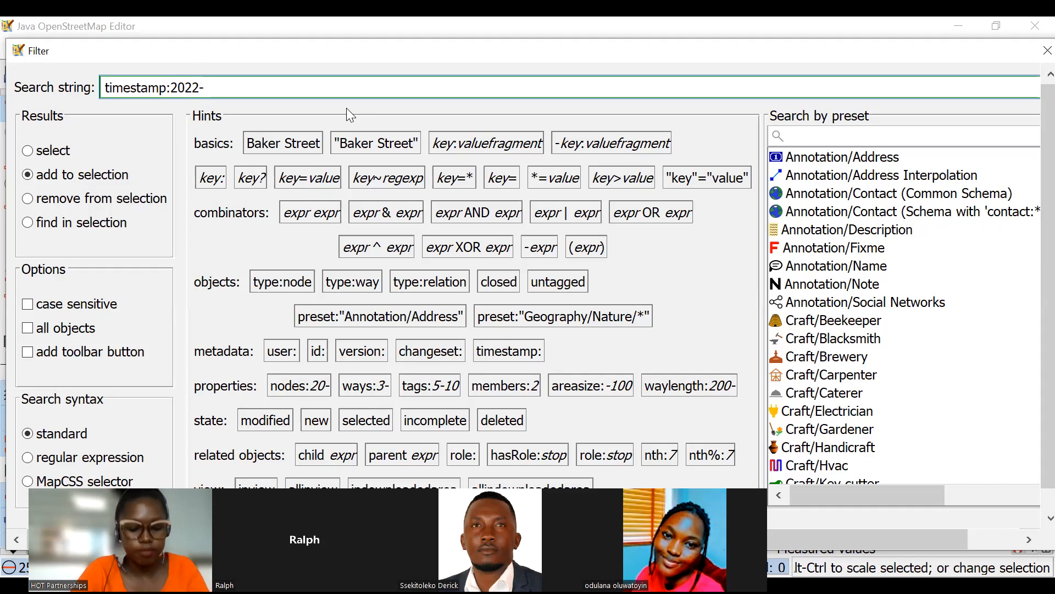
text(09-)
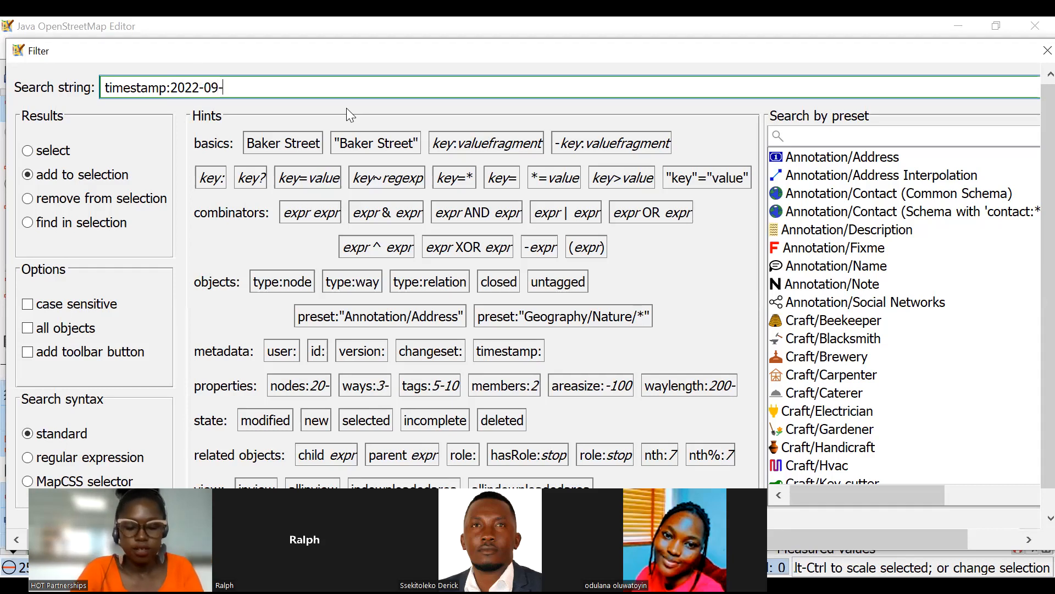
text(07)
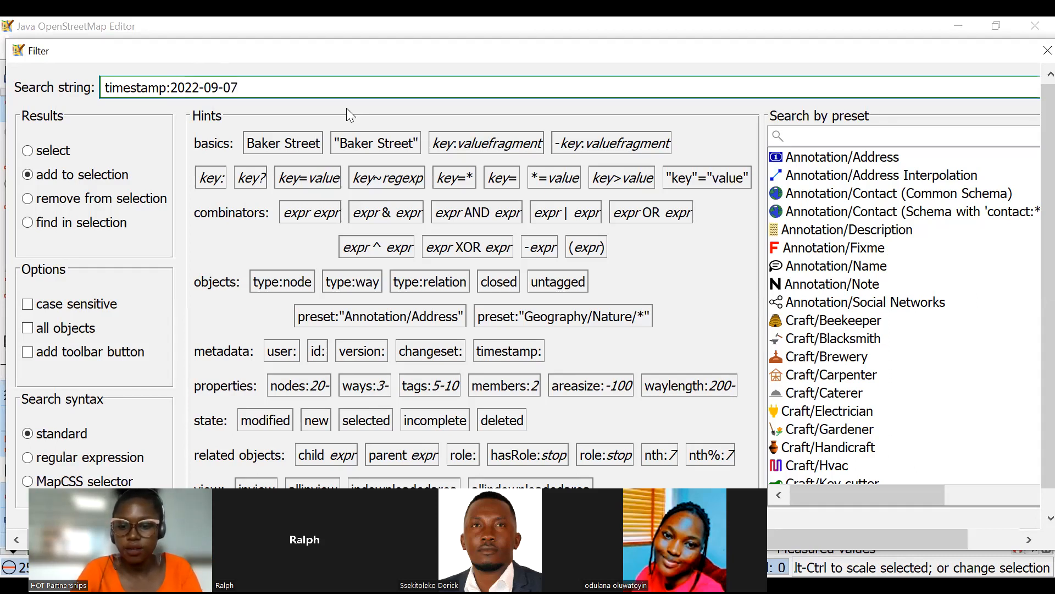
text(/)
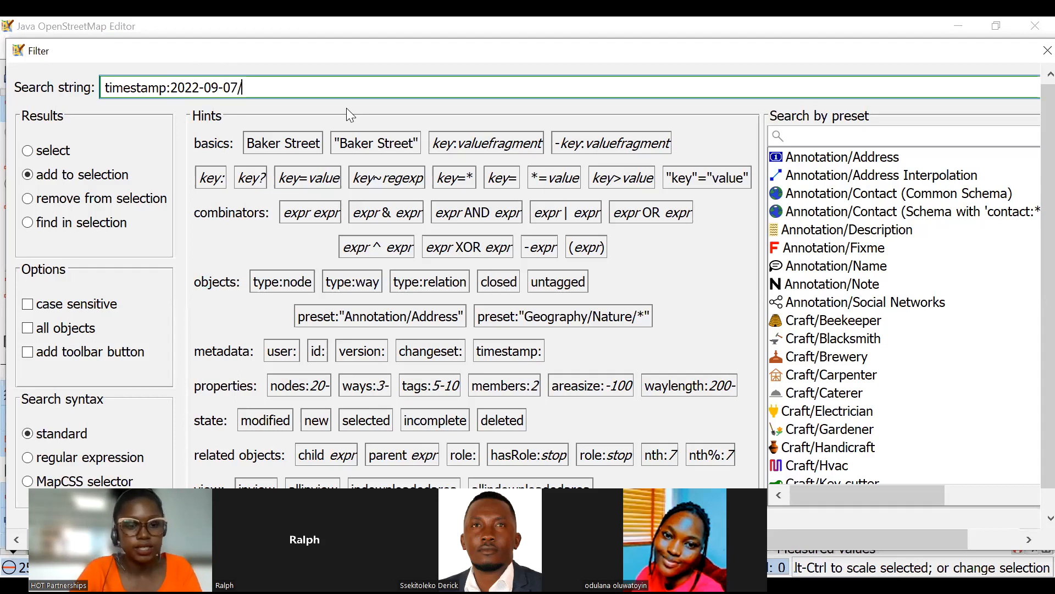
text(2022)
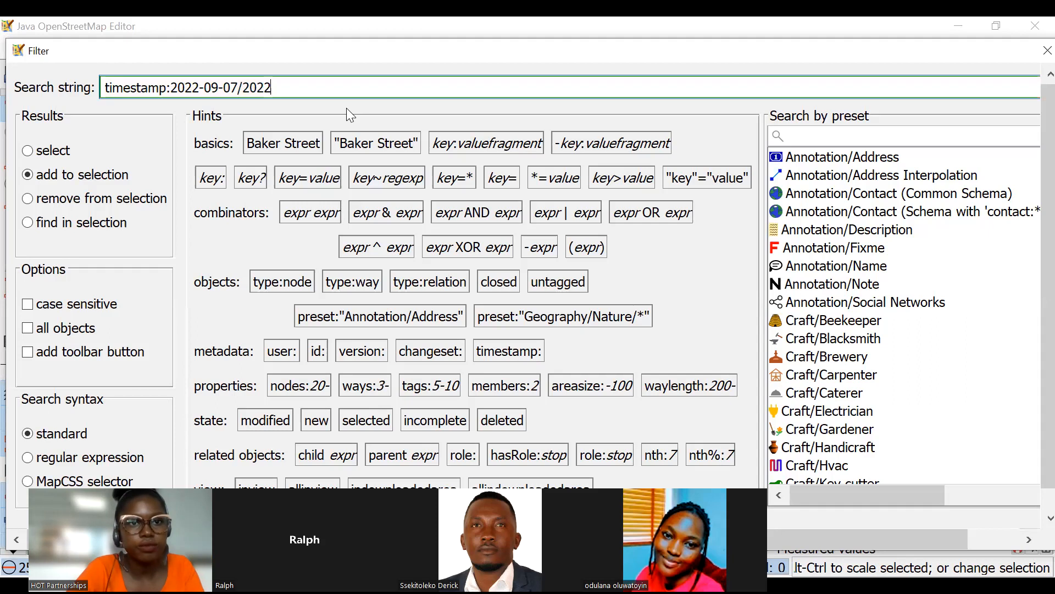
text(-)
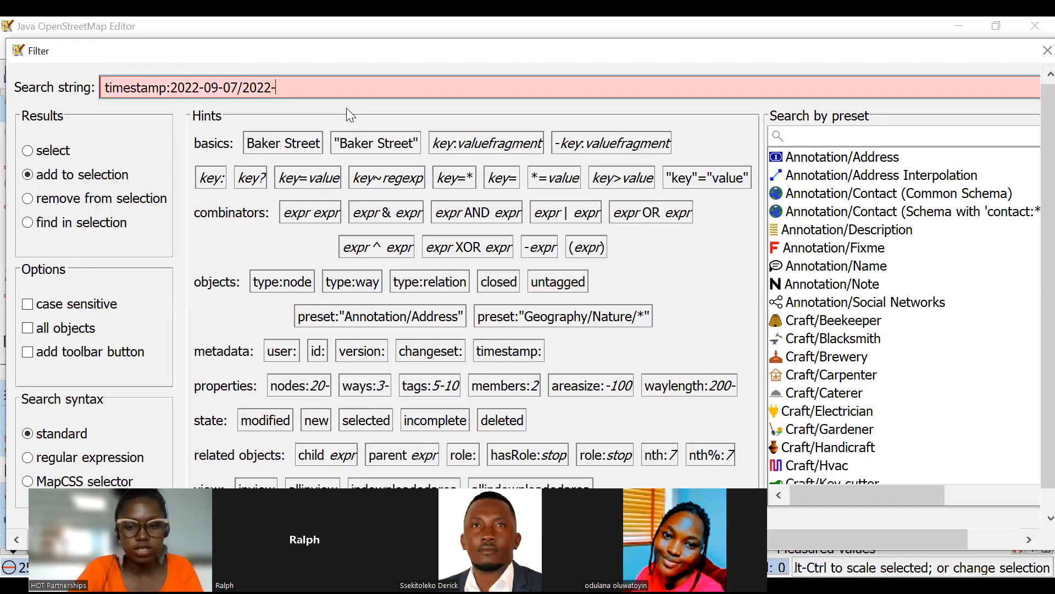
text(10)
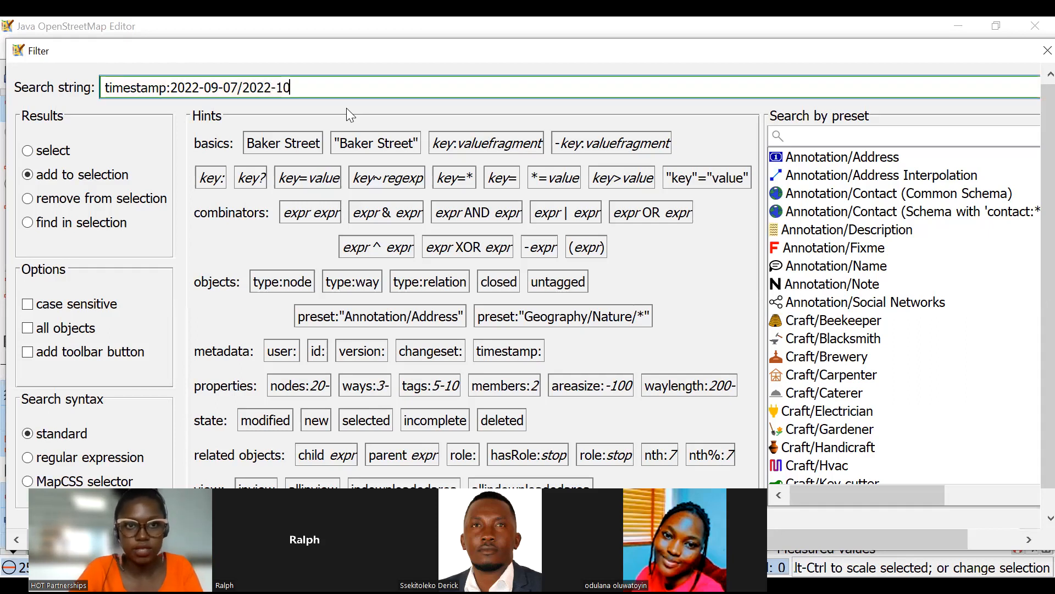
text(-)
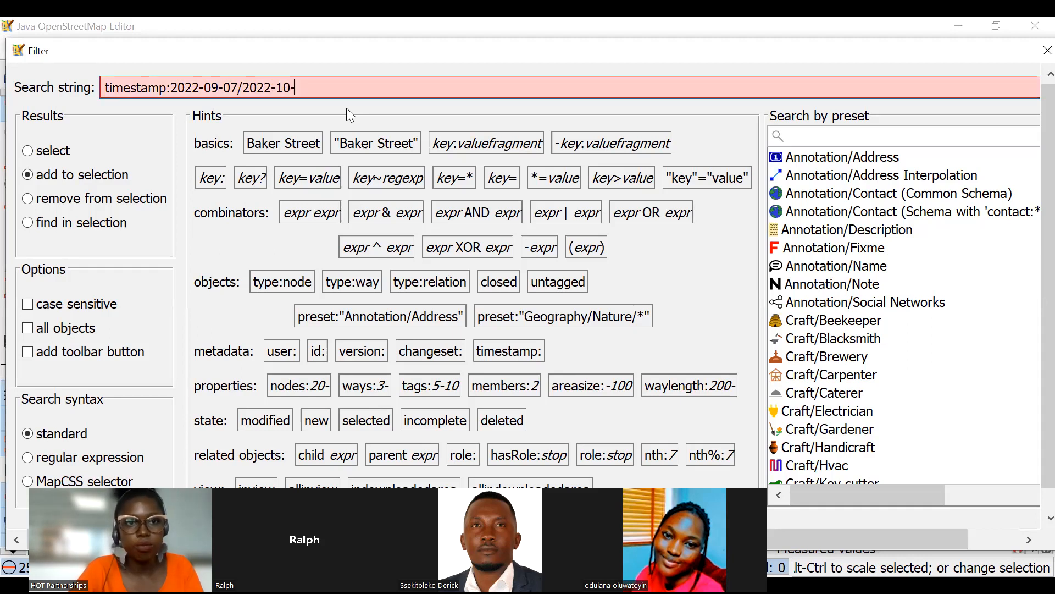
text(07)
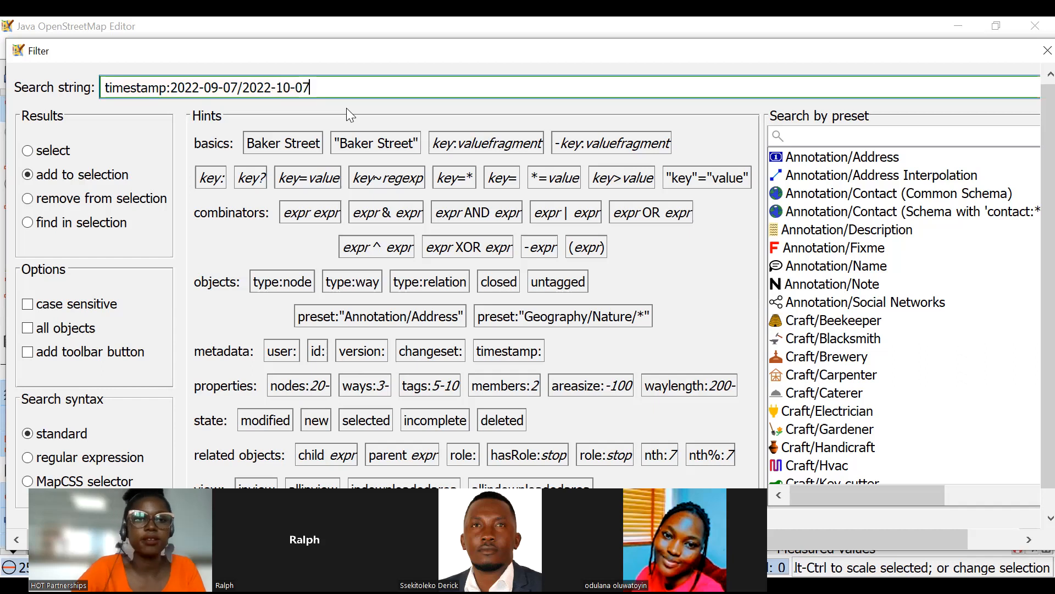
scroll(340, 216, down, 1)
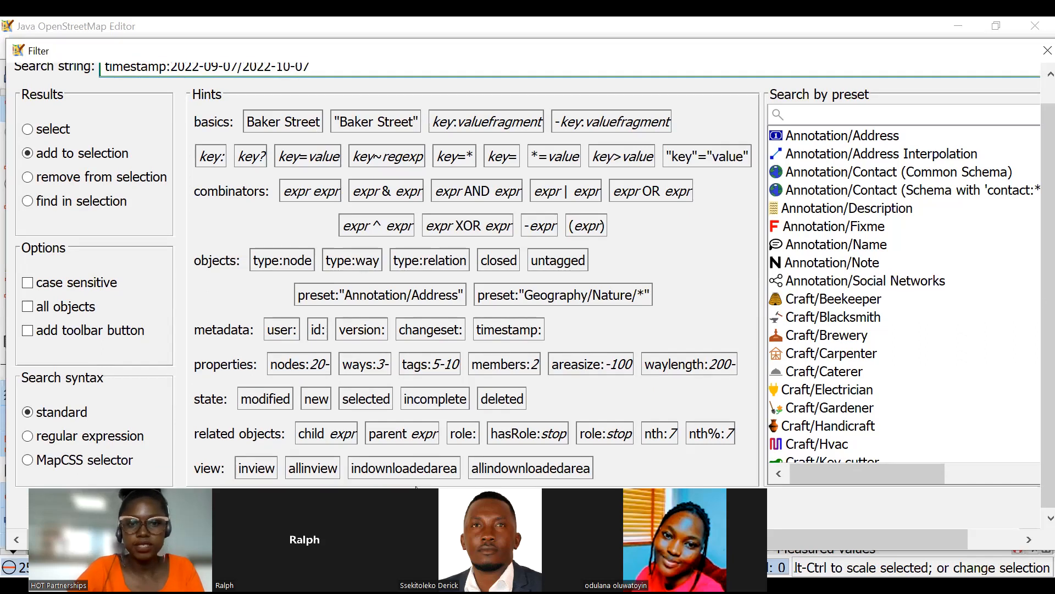
key(Return)
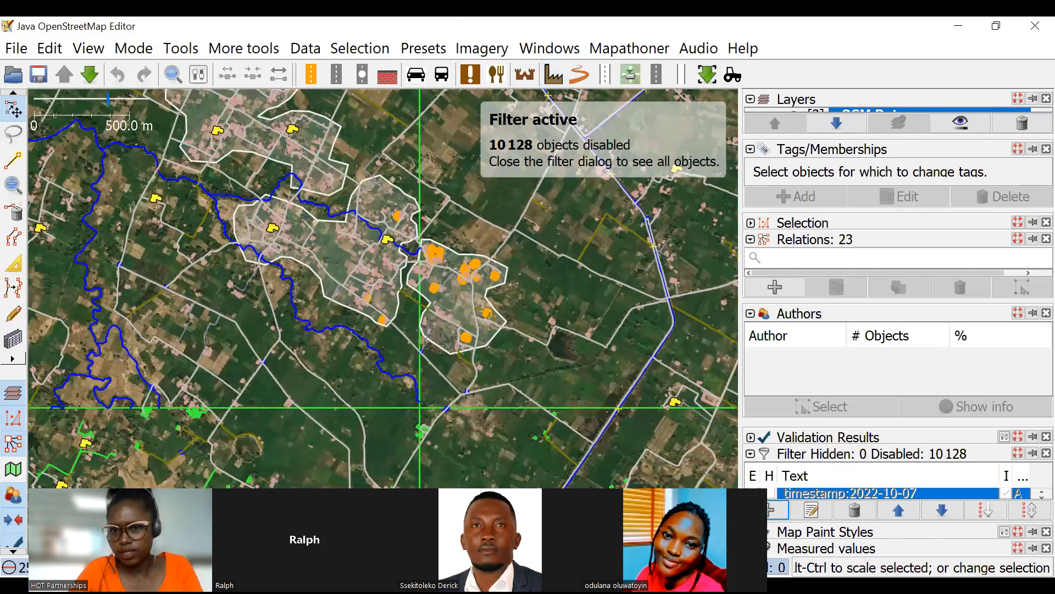
click(1007, 493)
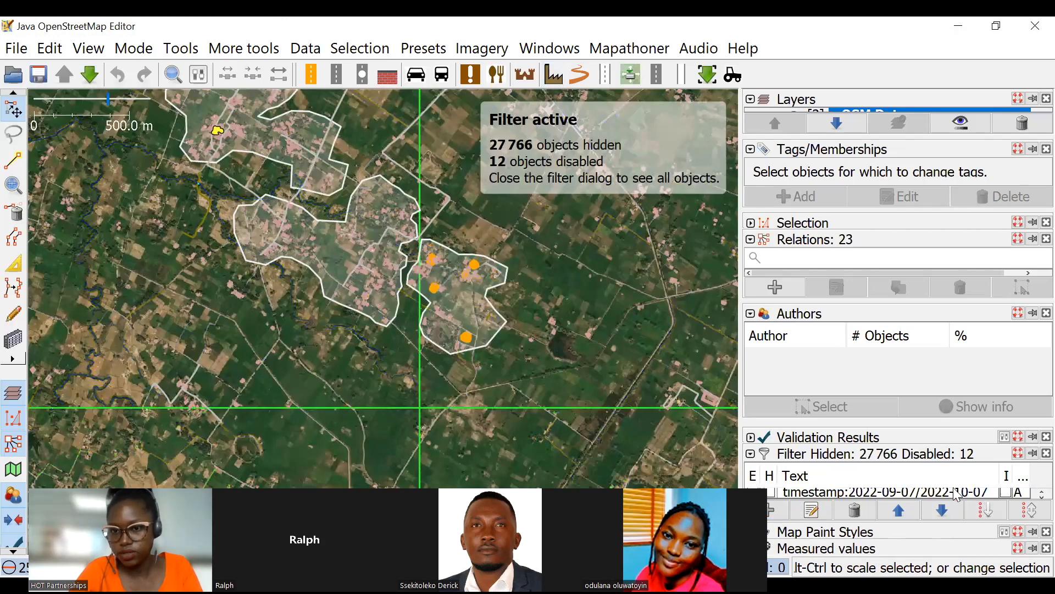
scroll(864, 496, up, 1)
click(754, 493)
Set the timestamp:2022-09-07/2022-10-07 filter to hide and invert, isolating only the edits made within that date range.
scroll(777, 495, down, 1)
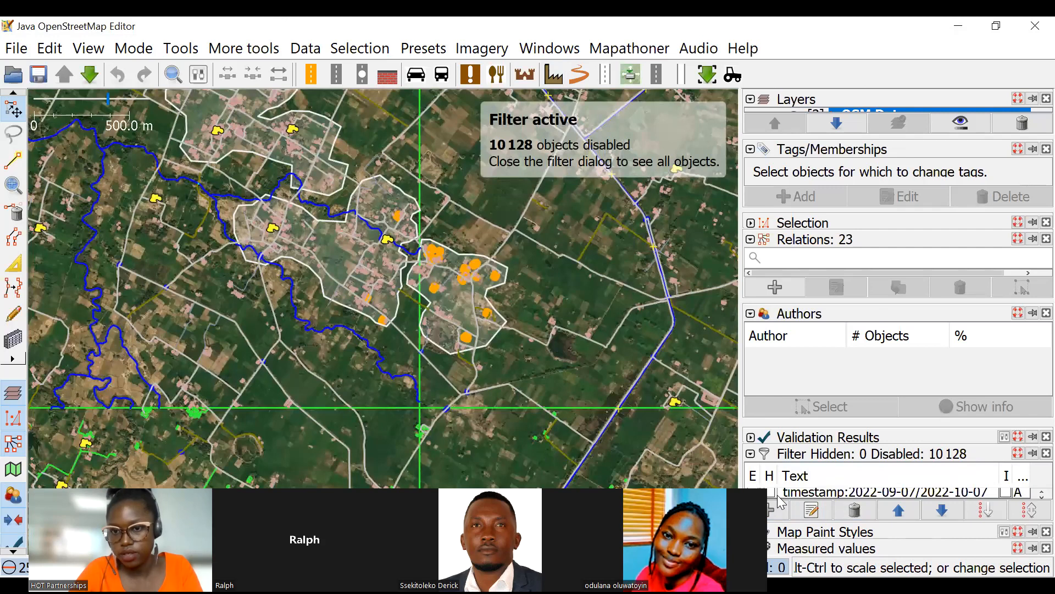
click(771, 493)
click(1006, 493)
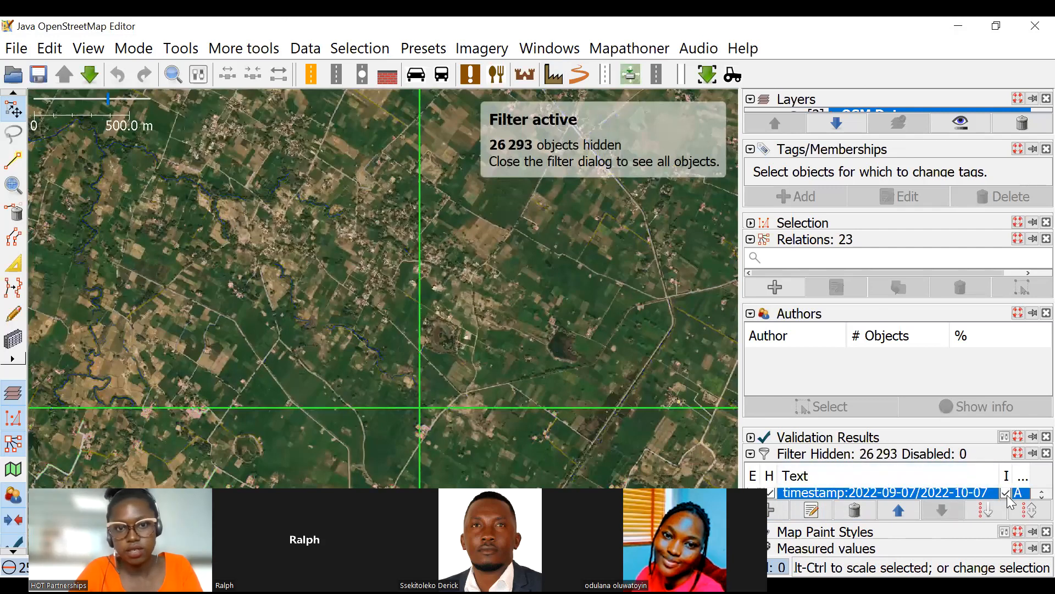
Examine the date-range edits around the flagged buildings and roads and across the whole task grid.
scroll(469, 255, down, 2)
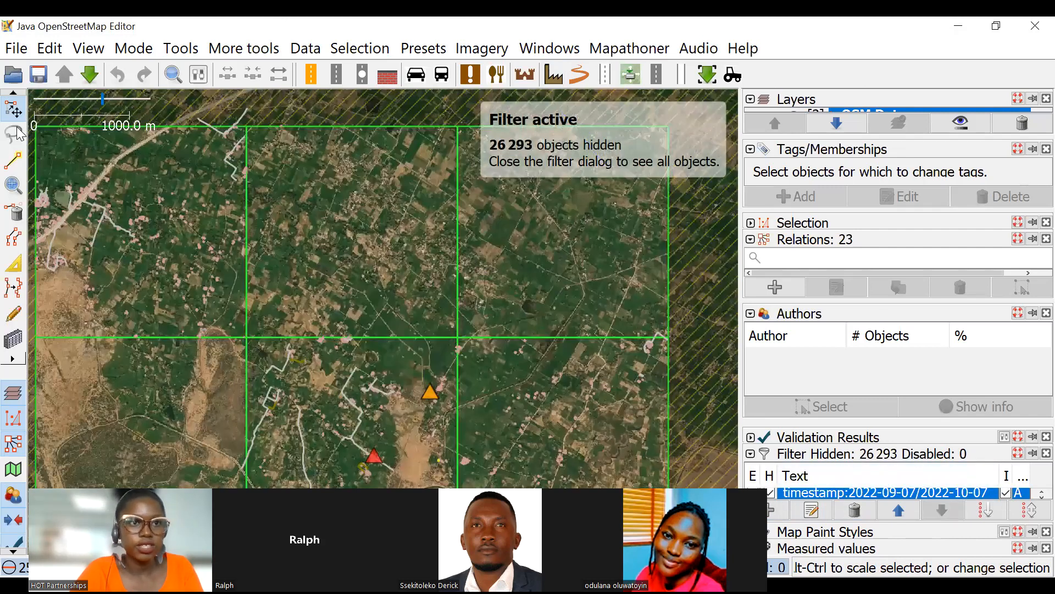
scroll(560, 245, up, 4)
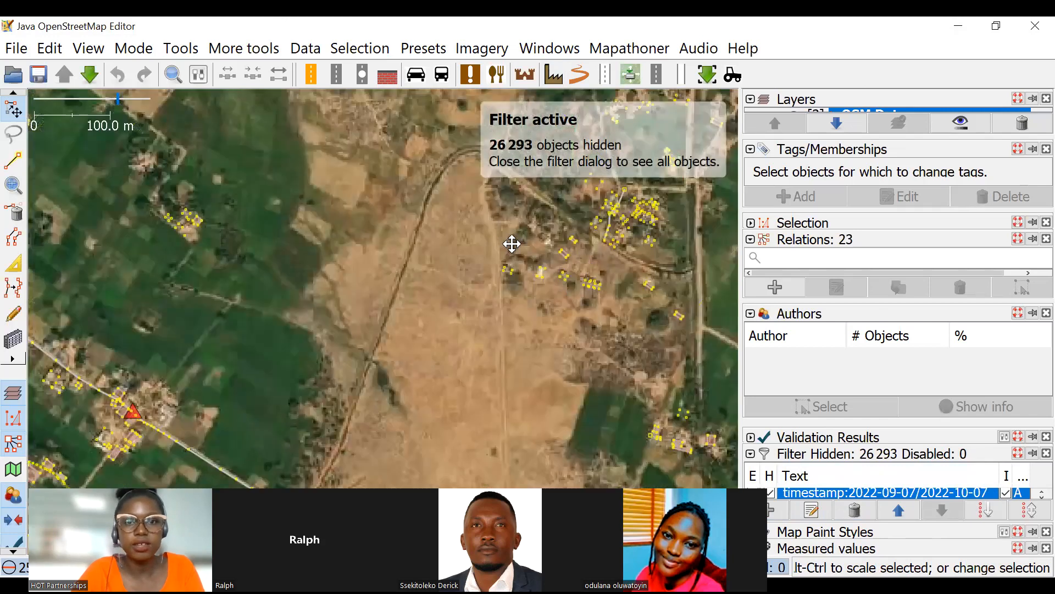
scroll(495, 297, down, 5)
scroll(468, 308, up, 8)
scroll(441, 370, down, 2)
drag(441, 380, 413, 300)
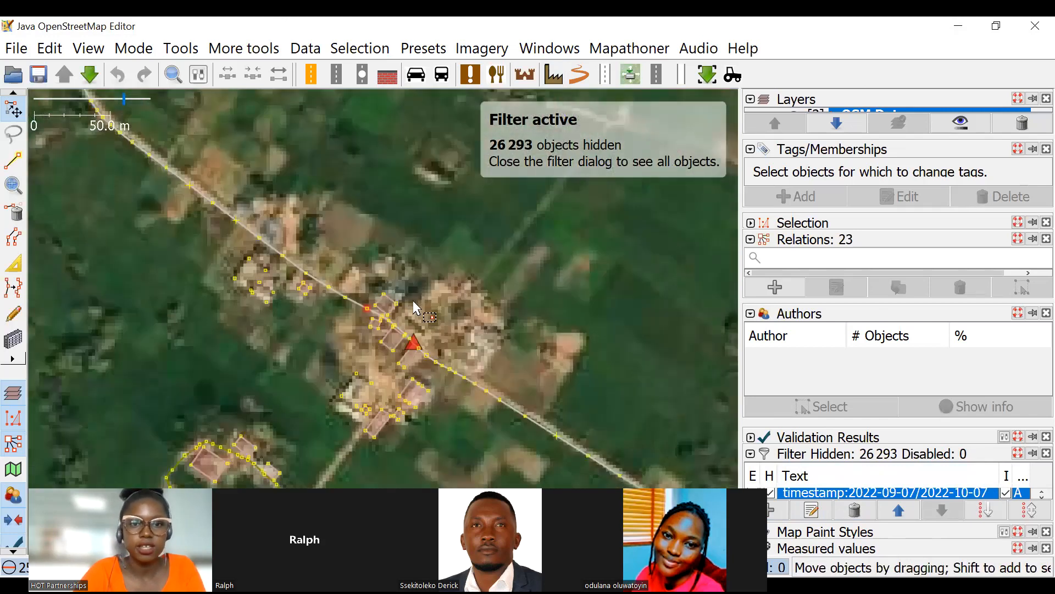
scroll(415, 297, down, 3)
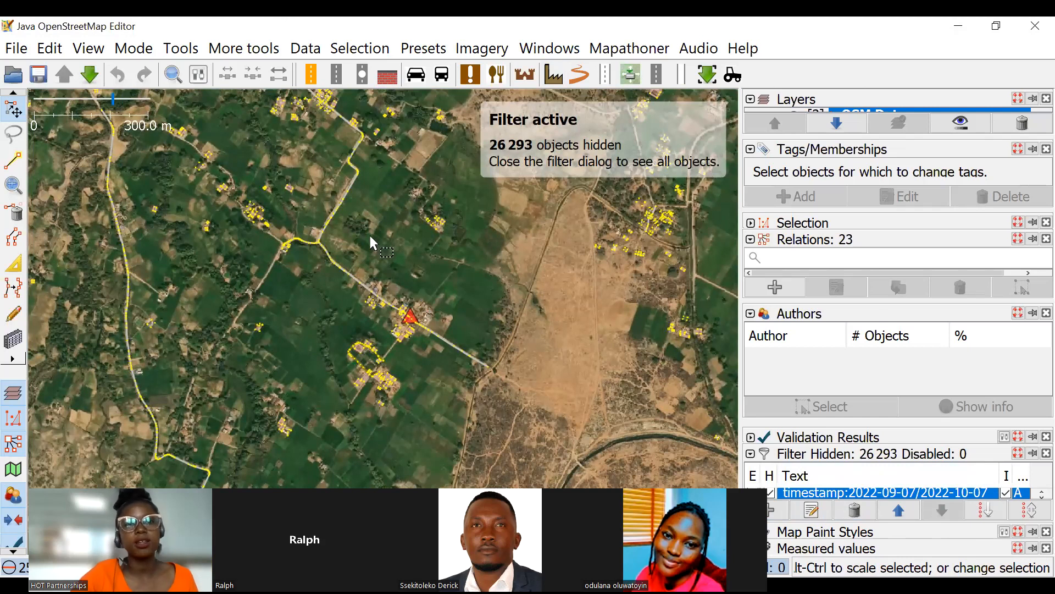
scroll(487, 191, down, 3)
drag(488, 209, 438, 174)
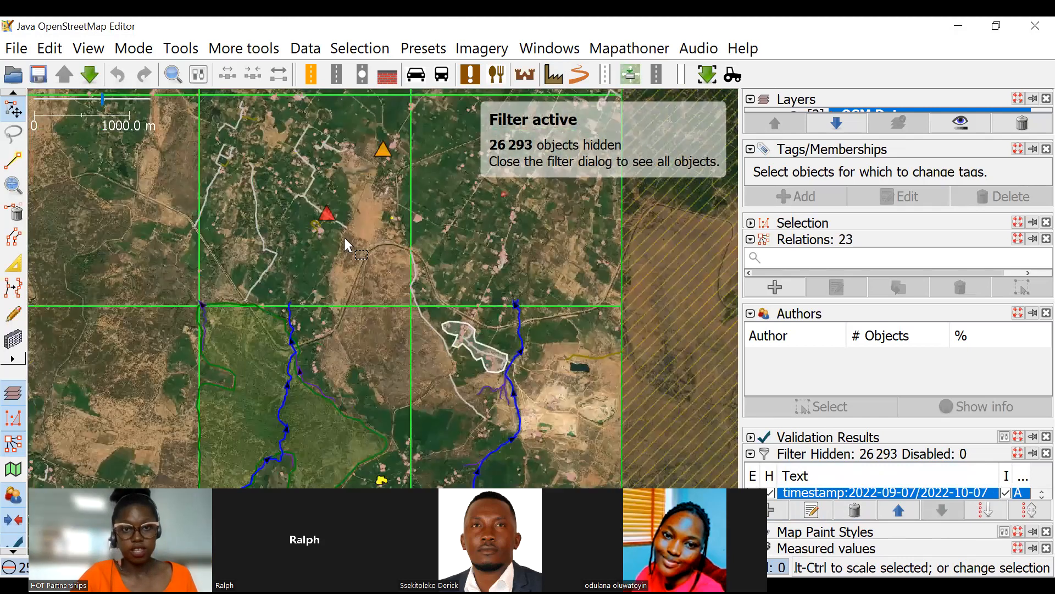
scroll(341, 127, down, 4)
scroll(361, 130, up, 2)
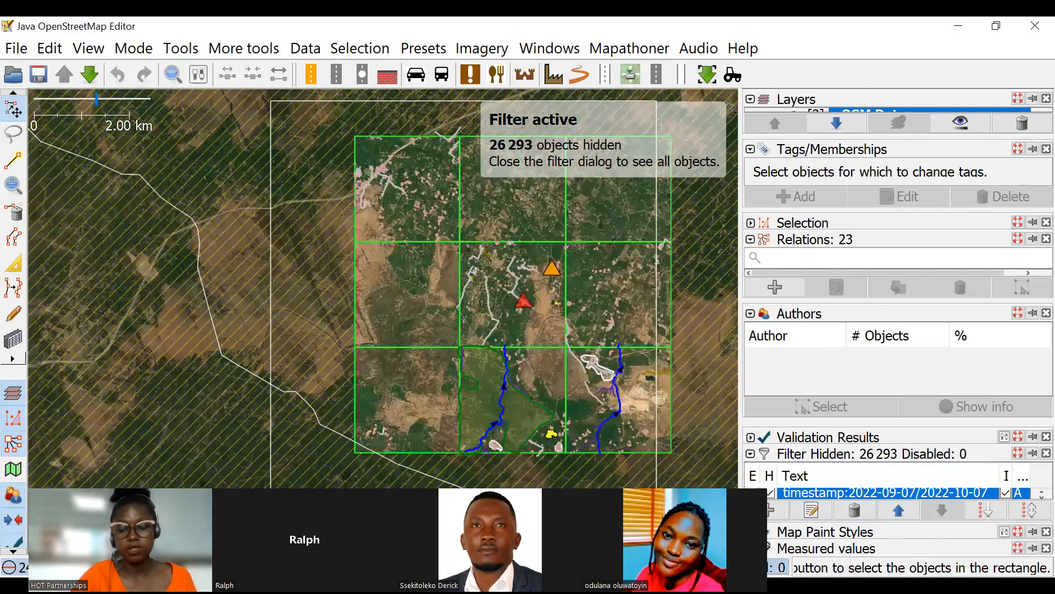
Select all the objects left by the date-range filter to check their authors, and clear the selection.
key(ctrl+a)
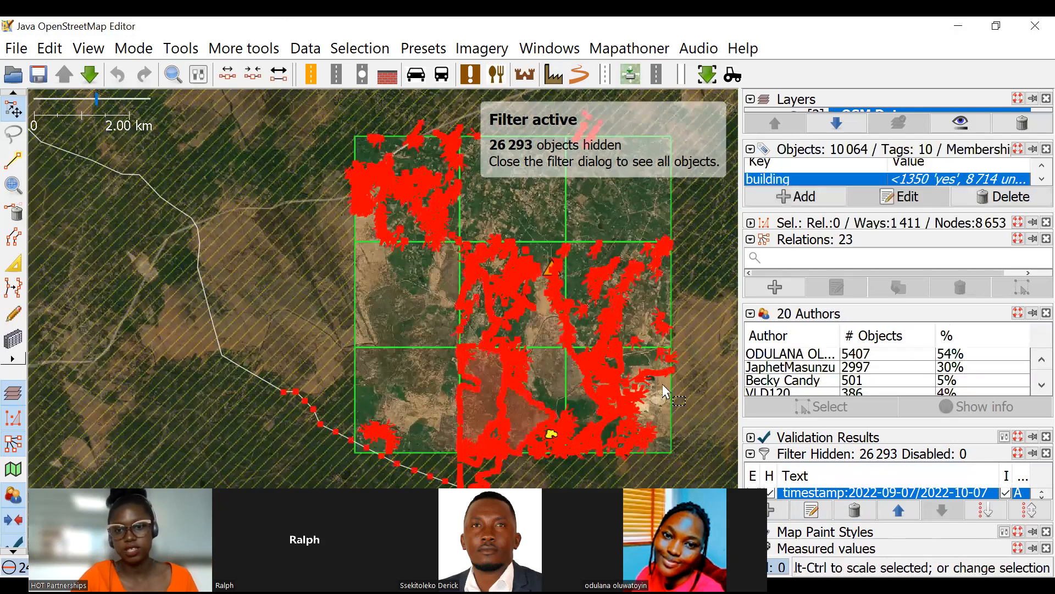
scroll(666, 369, up, 3)
click(666, 369)
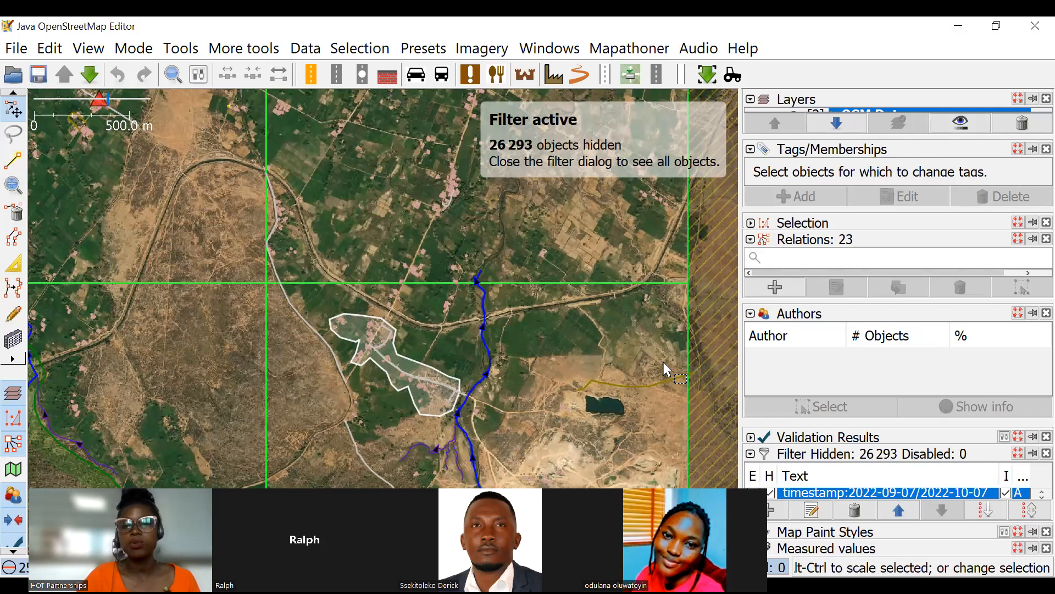
Collapse the Authors, Conflict and Tags/Memberships sections to make room for the filter list.
click(751, 314)
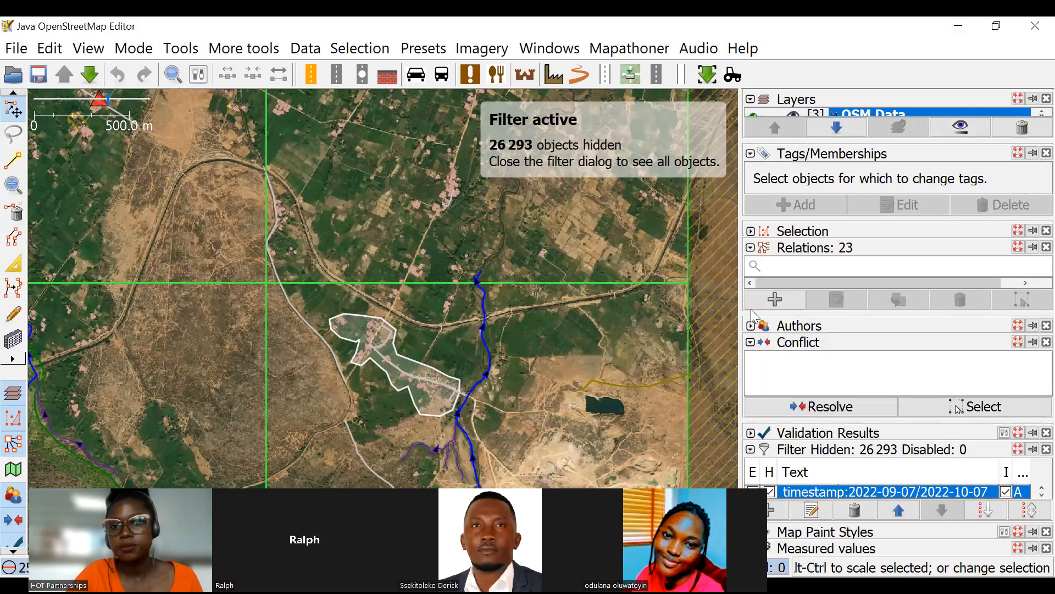
click(754, 343)
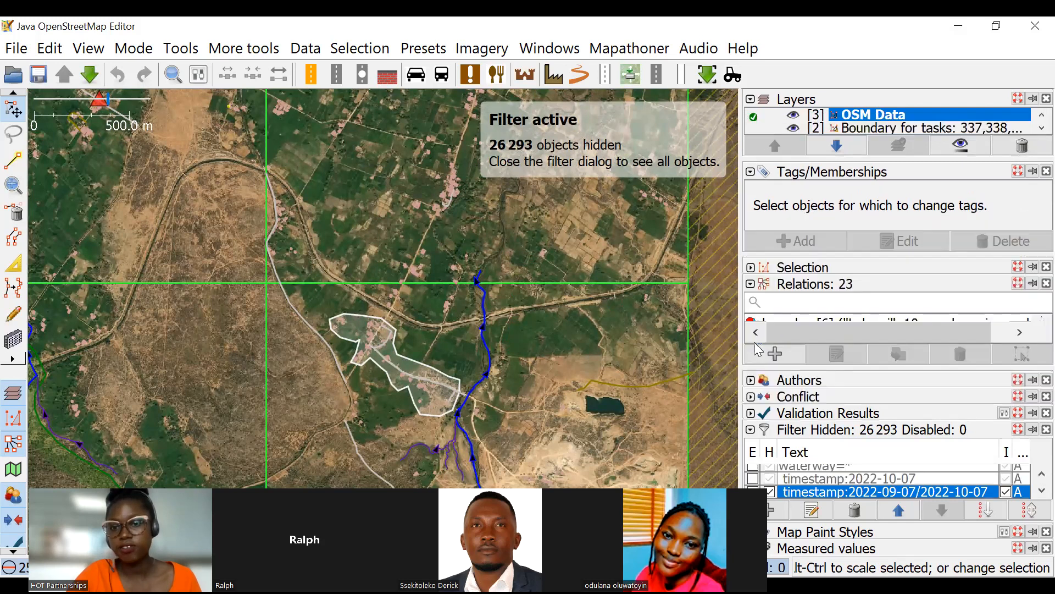
click(751, 172)
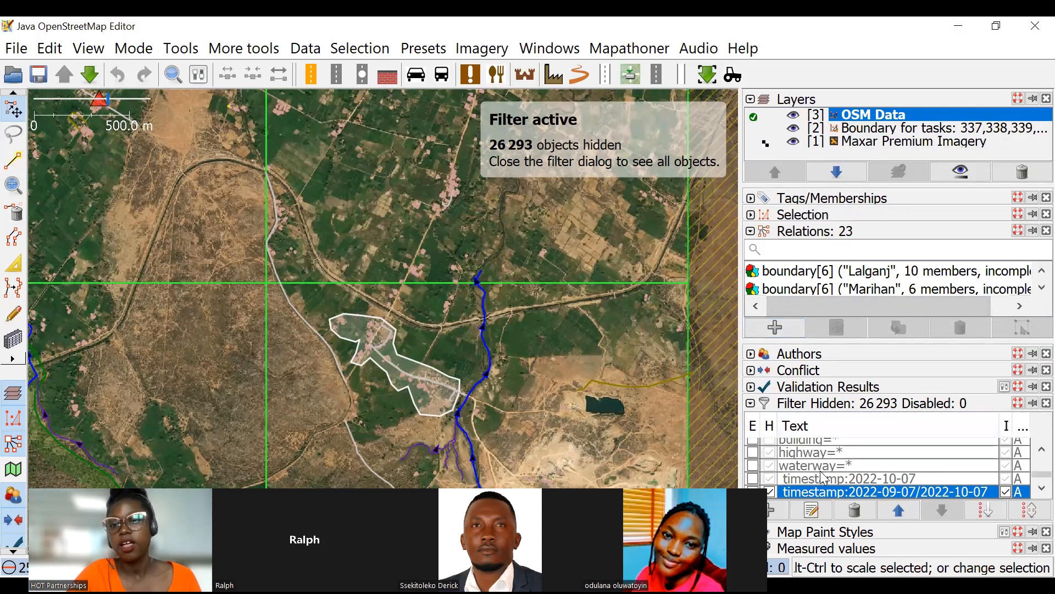
Look through the existing timestamp and highway filters in the filter list and at the filtered map.
scroll(822, 478, up, 5)
scroll(846, 472, down, 8)
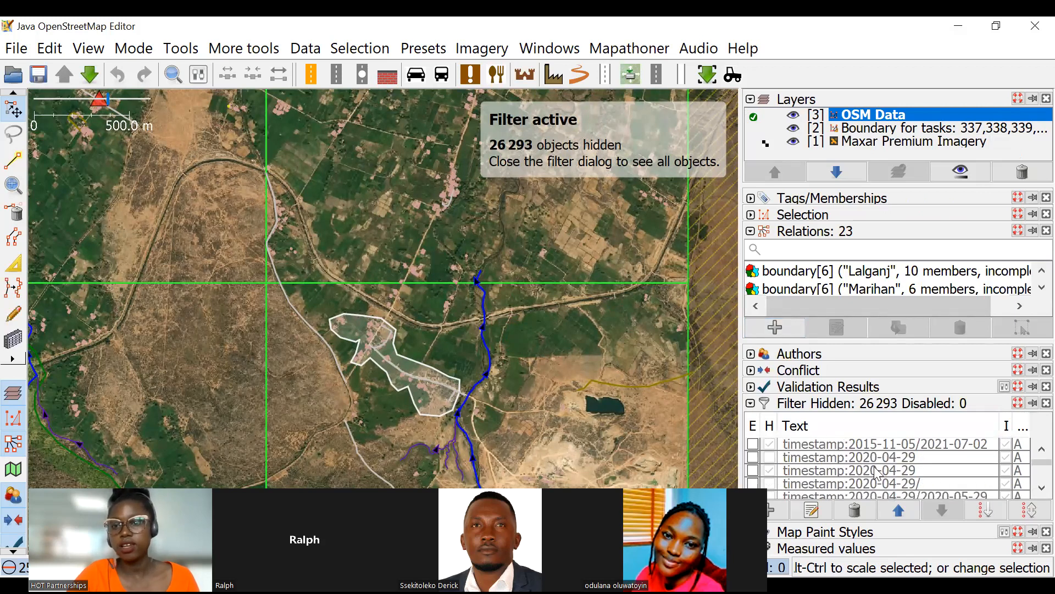
scroll(885, 486, up, 3)
scroll(886, 487, down, 3)
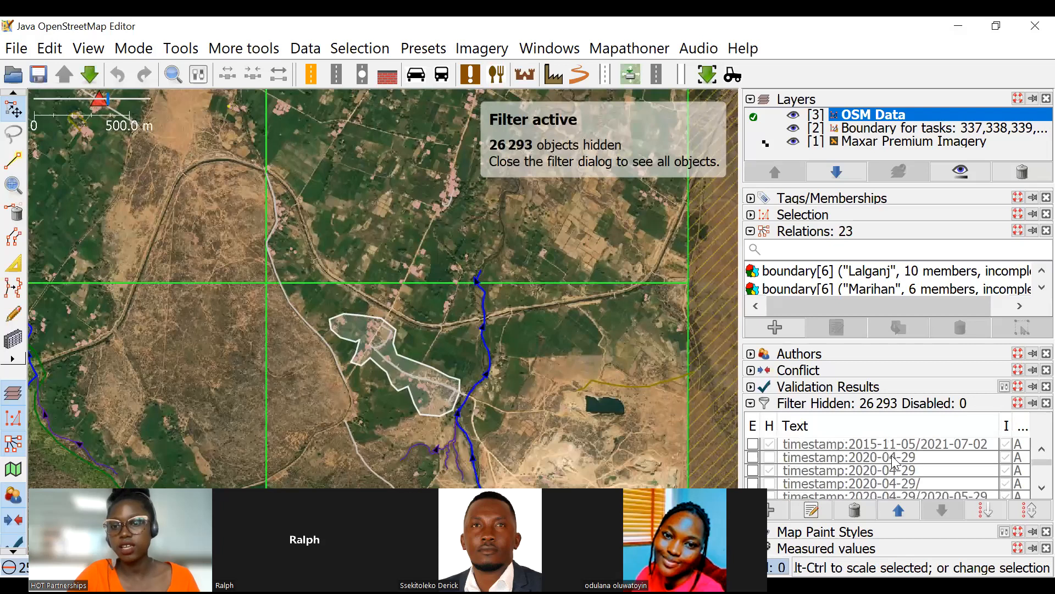
scroll(901, 476, up, 3)
scroll(882, 455, down, 1)
scroll(882, 454, down, 5)
scroll(909, 456, up, 6)
scroll(910, 459, down, 2)
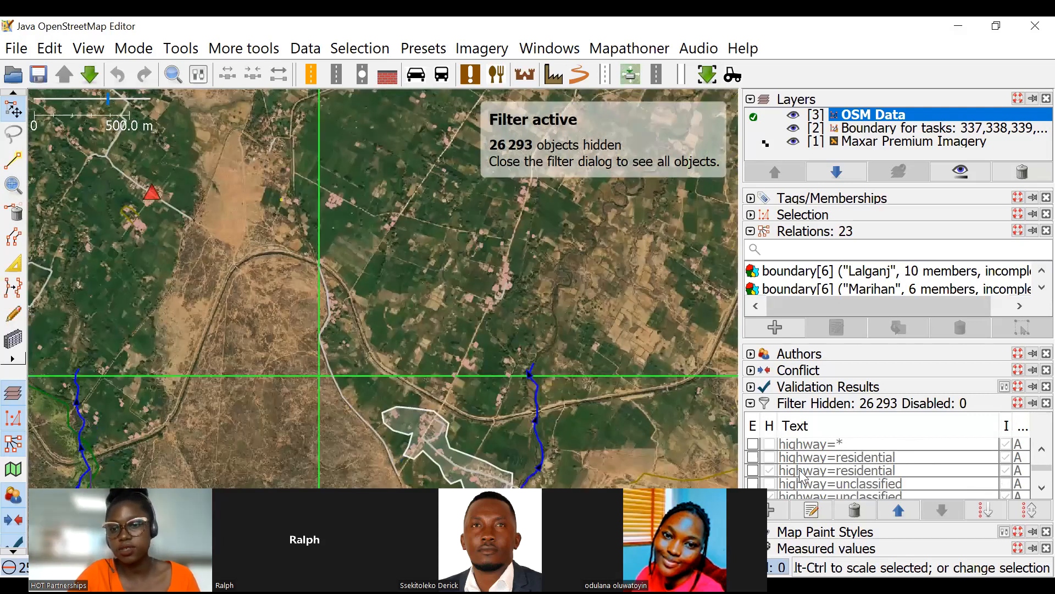
Turn on the building=* filter in hide mode to view its effect on the map, and switch it off again.
scroll(808, 467, down, 3)
click(753, 471)
click(769, 470)
scroll(556, 228, down, 1)
scroll(556, 228, down, 1)
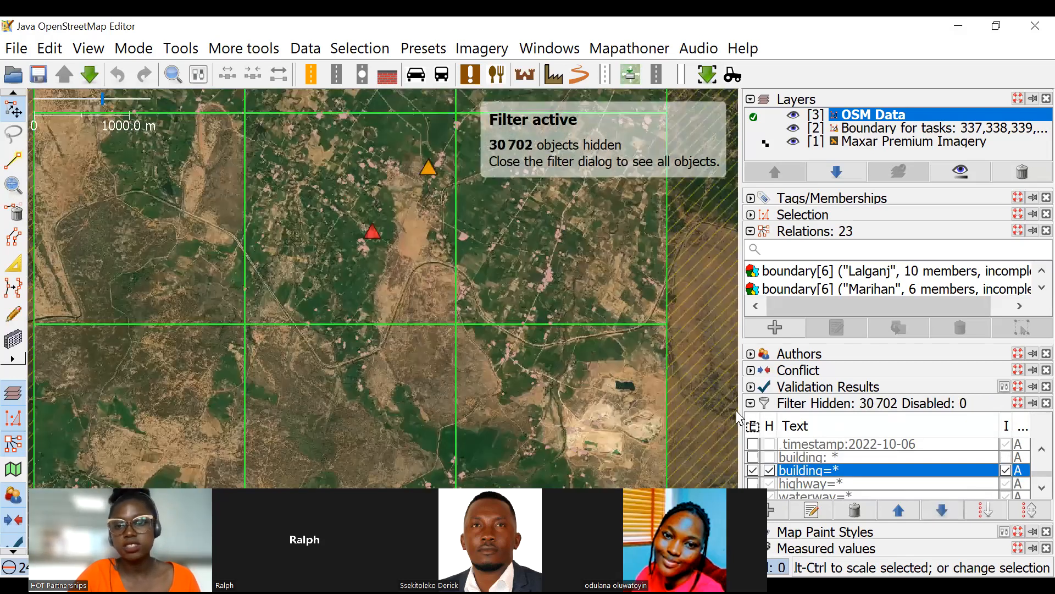
click(753, 471)
Turn on the highway=* filter to view only the roads from the date range, and switch it off again.
click(753, 483)
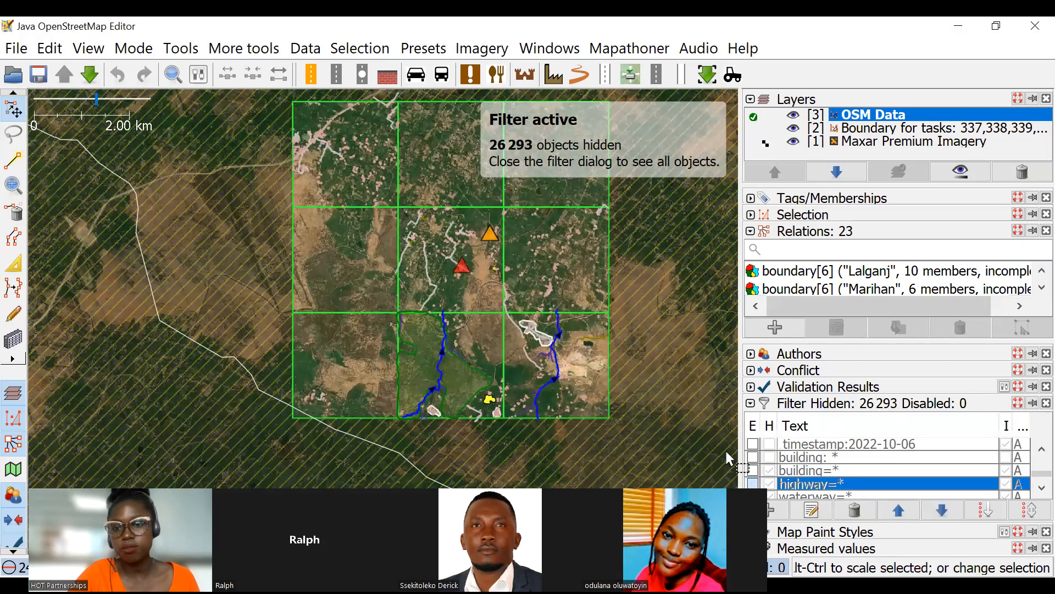
scroll(493, 239, up, 5)
scroll(543, 278, down, 2)
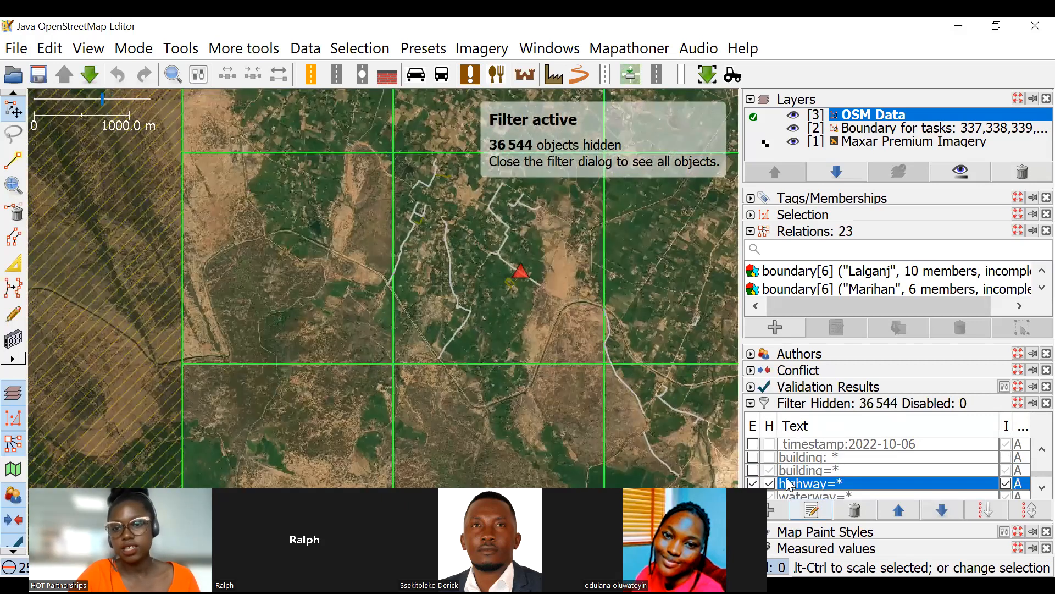
scroll(756, 464, down, 1)
click(754, 453)
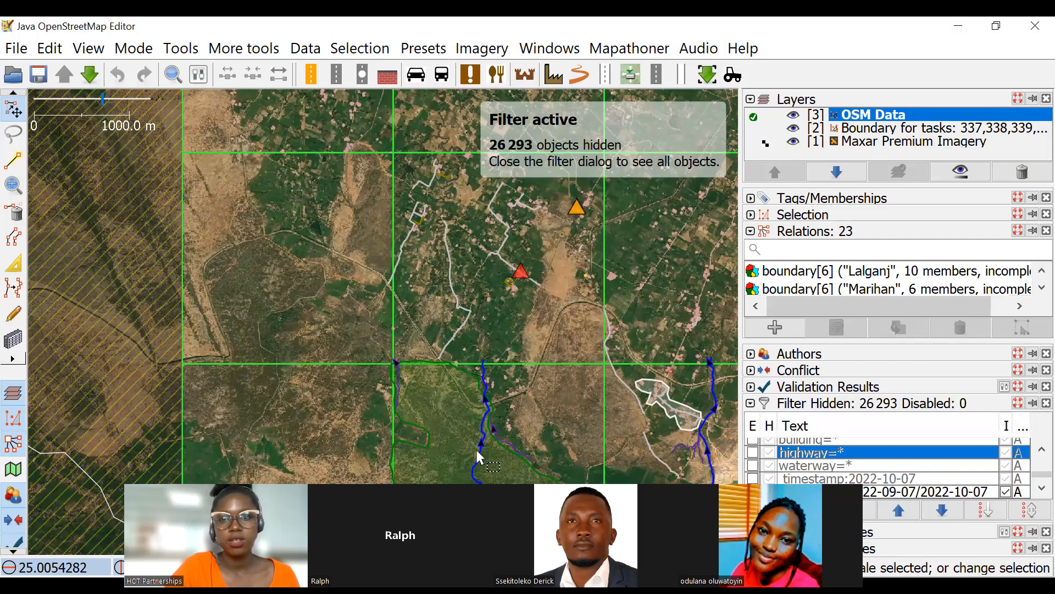
Look over the date-range edits across the task squares and through the list of existing filters.
scroll(573, 384, down, 4)
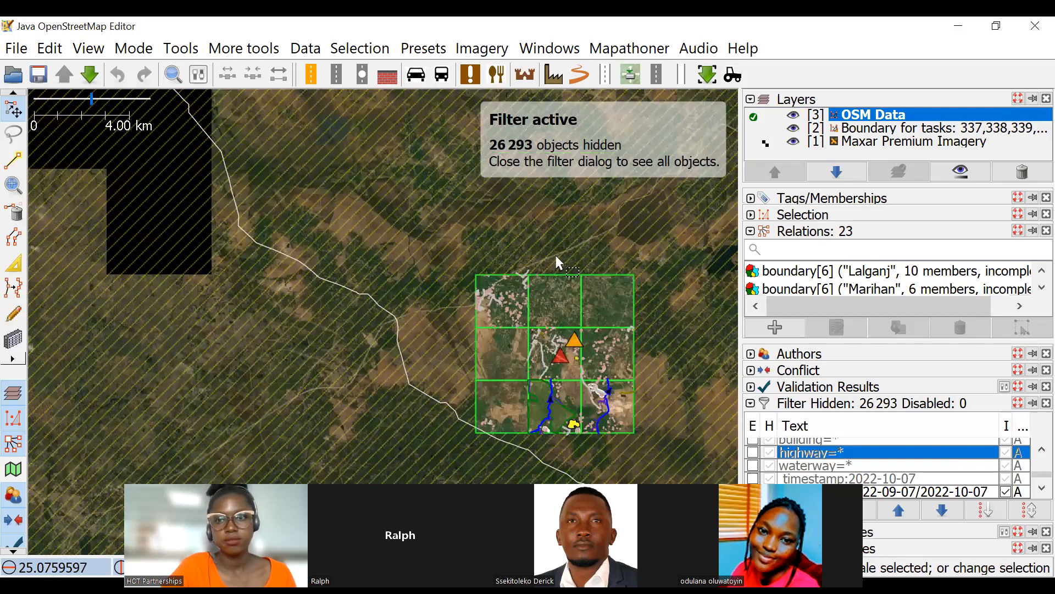
scroll(556, 257, up, 6)
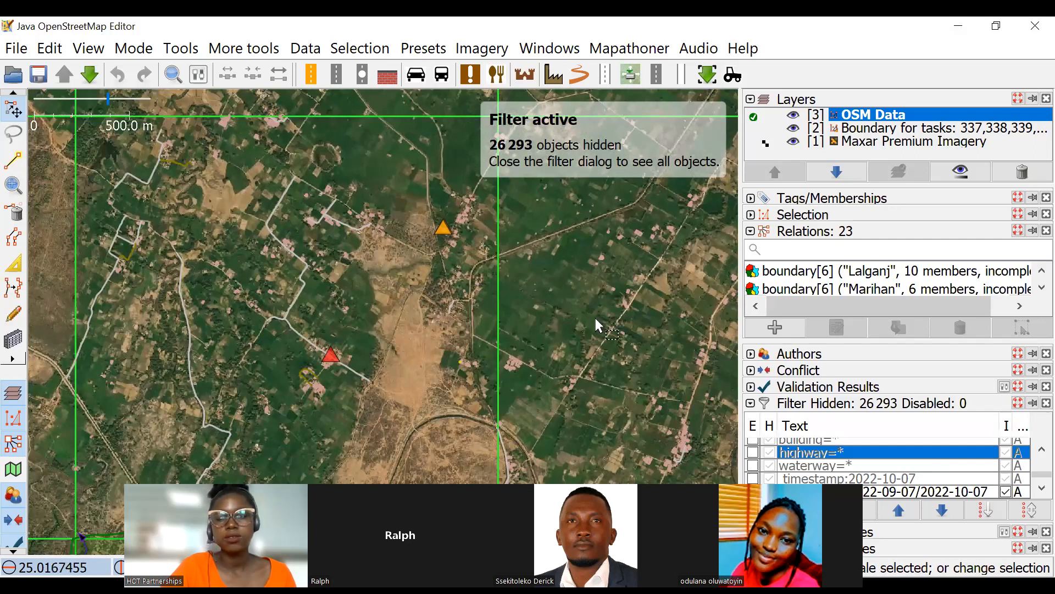
drag(596, 317, 563, 269)
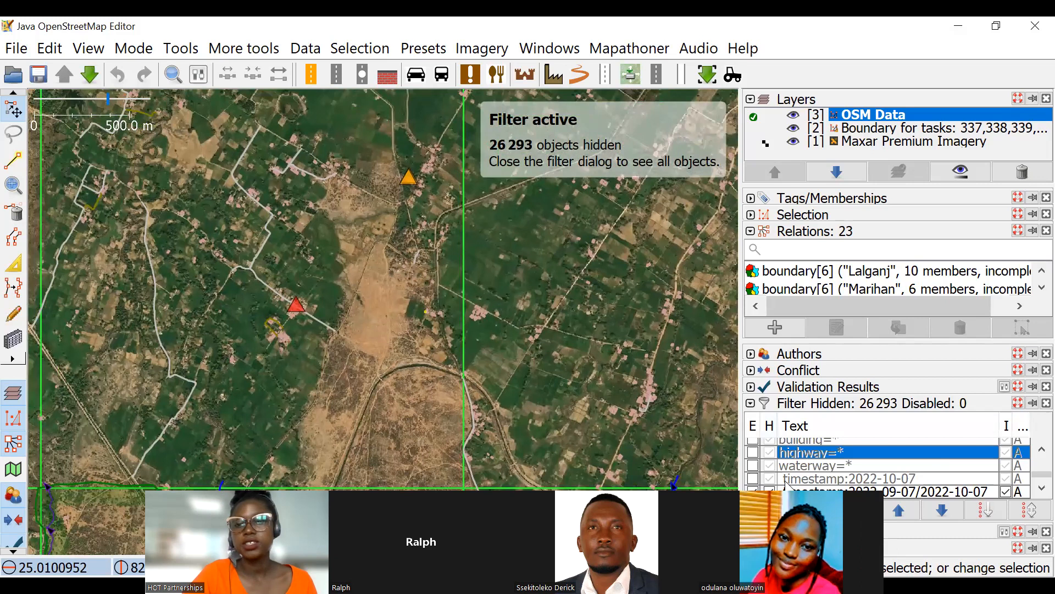
scroll(786, 485, up, 1)
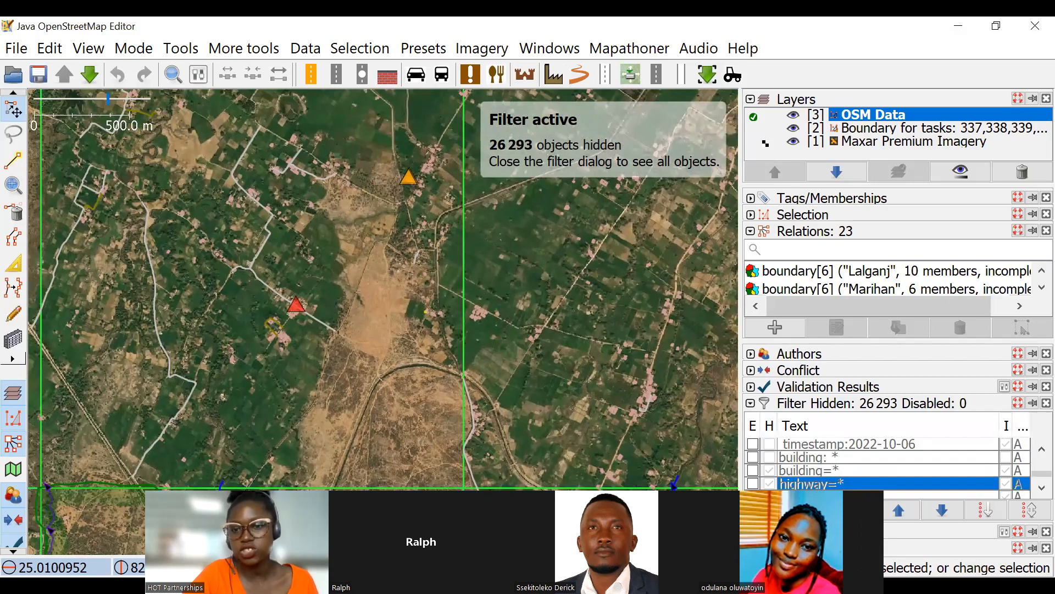
click(811, 510)
click(205, 88)
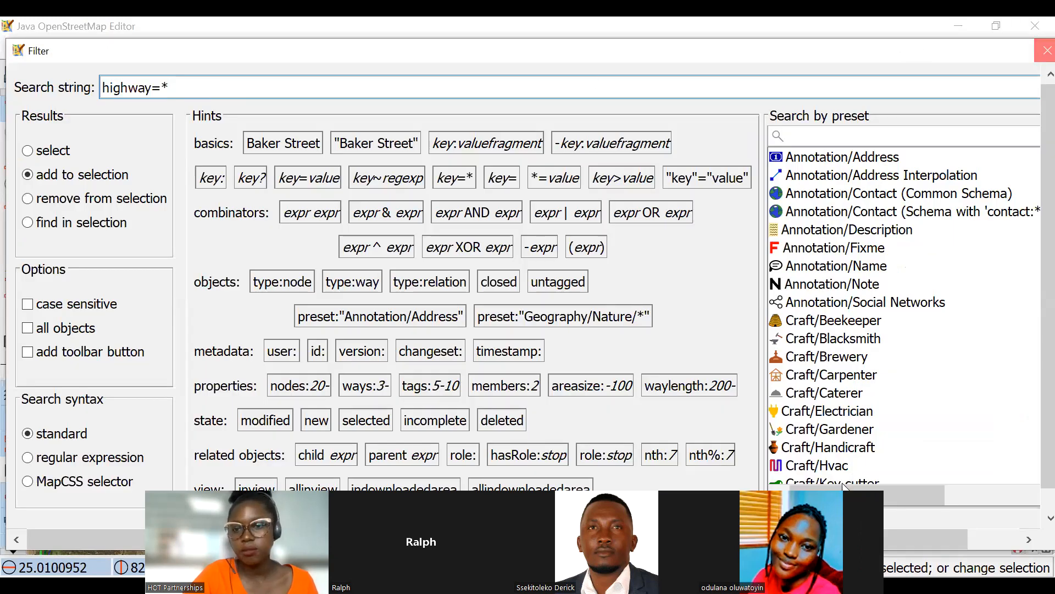
click(1044, 51)
Check the "building: *" filter's search string and turn the filter on in hide and inverse mode to view its effect.
click(834, 457)
click(812, 510)
click(166, 88)
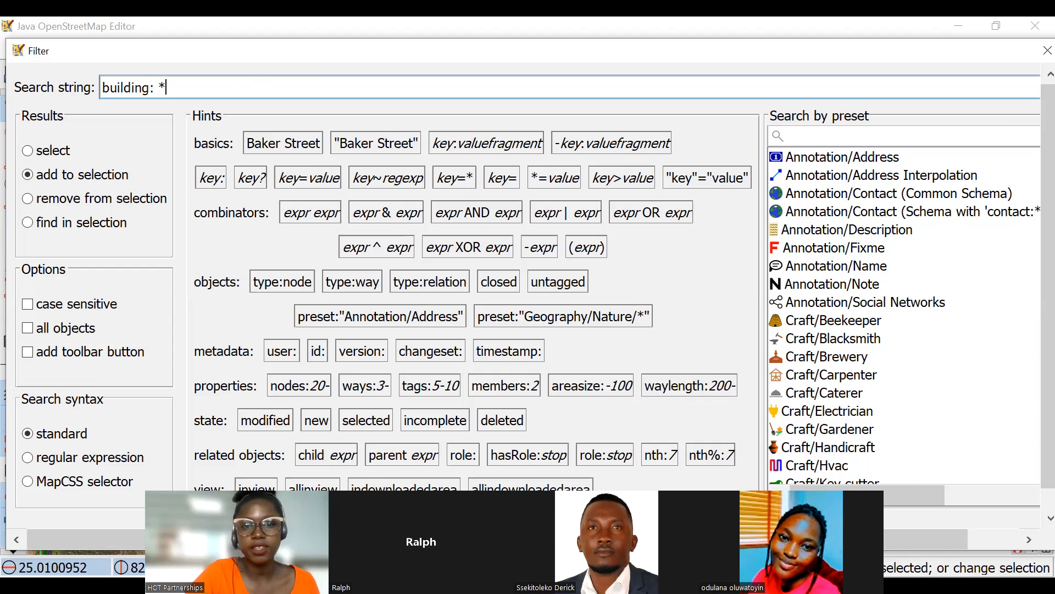
key(Return)
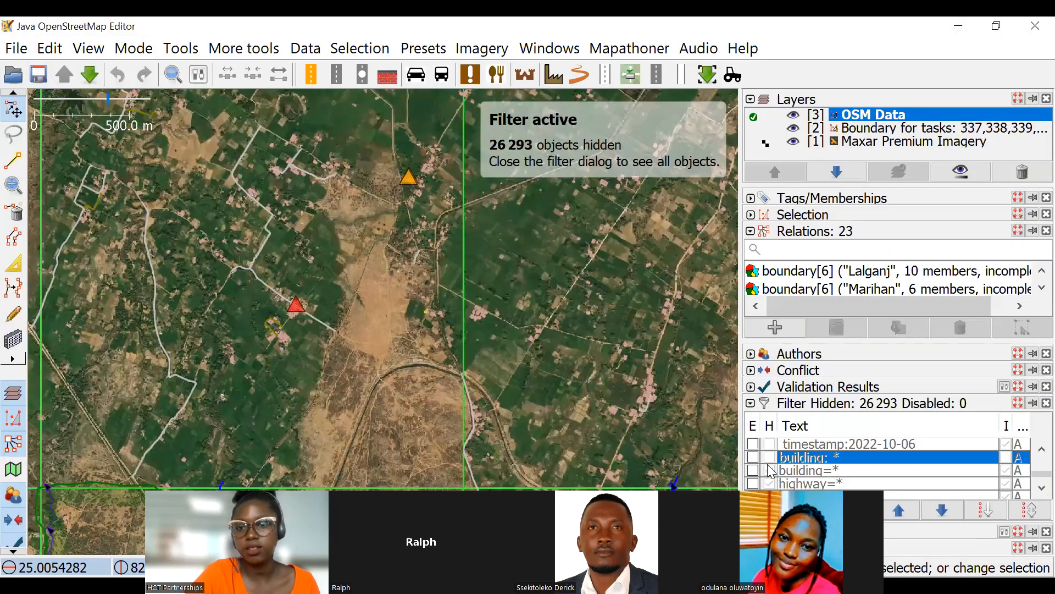
click(767, 460)
click(1009, 459)
scroll(447, 255, down, 3)
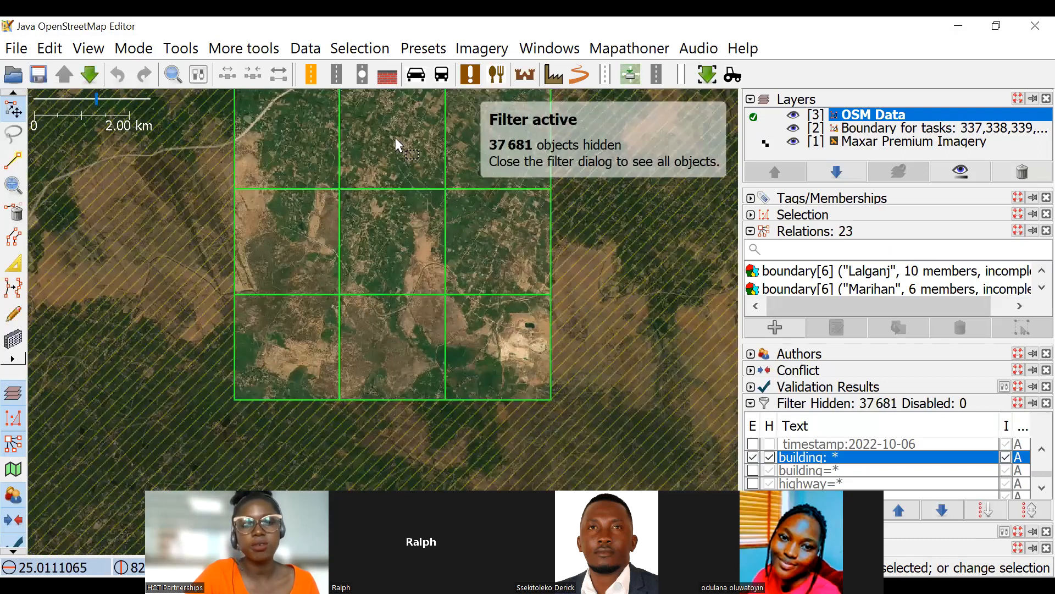
scroll(431, 253, up, 3)
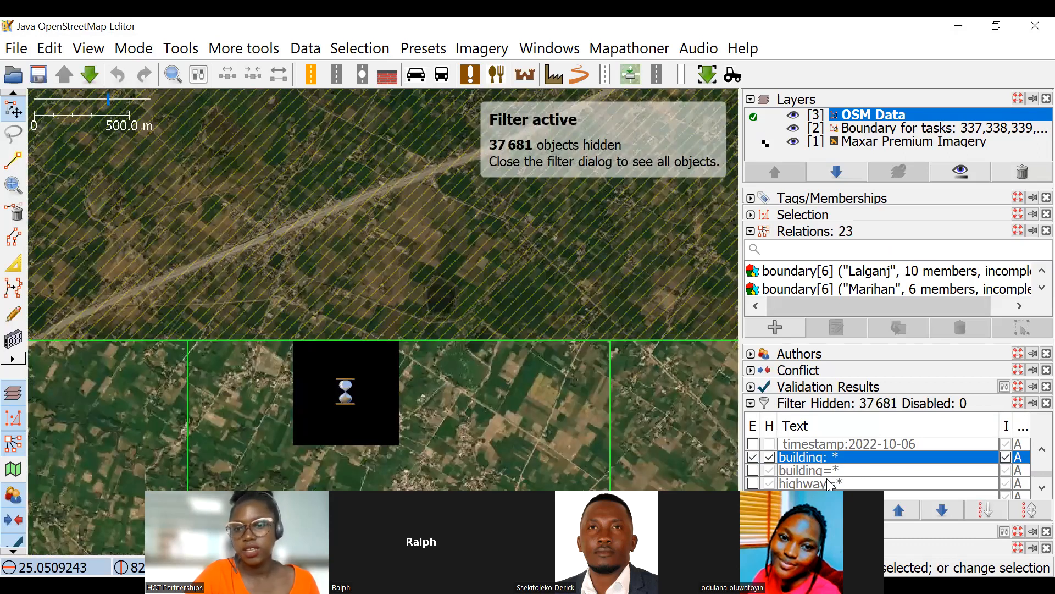
Correct the building filter's search string to building:* without the space before the asterisk.
scroll(484, 369, up, 2)
click(811, 510)
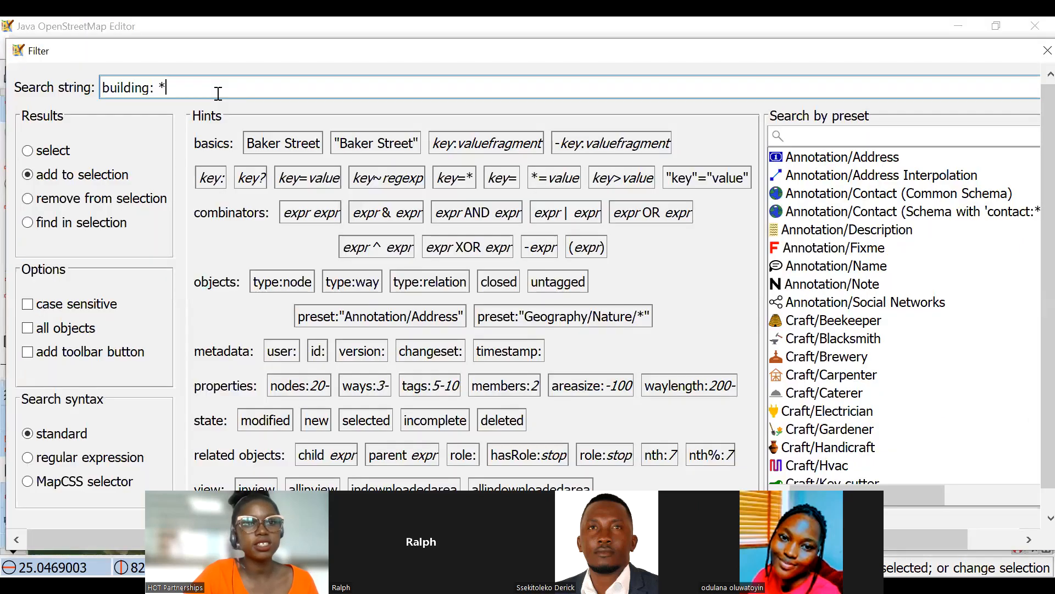
key(BackSpace)
key(BackSpace)
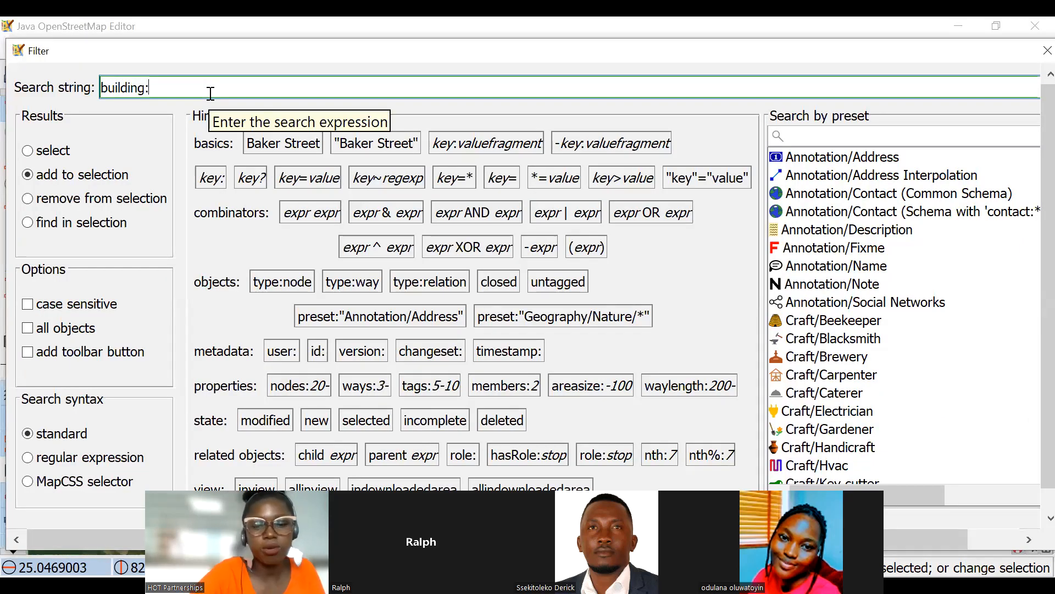
text(*)
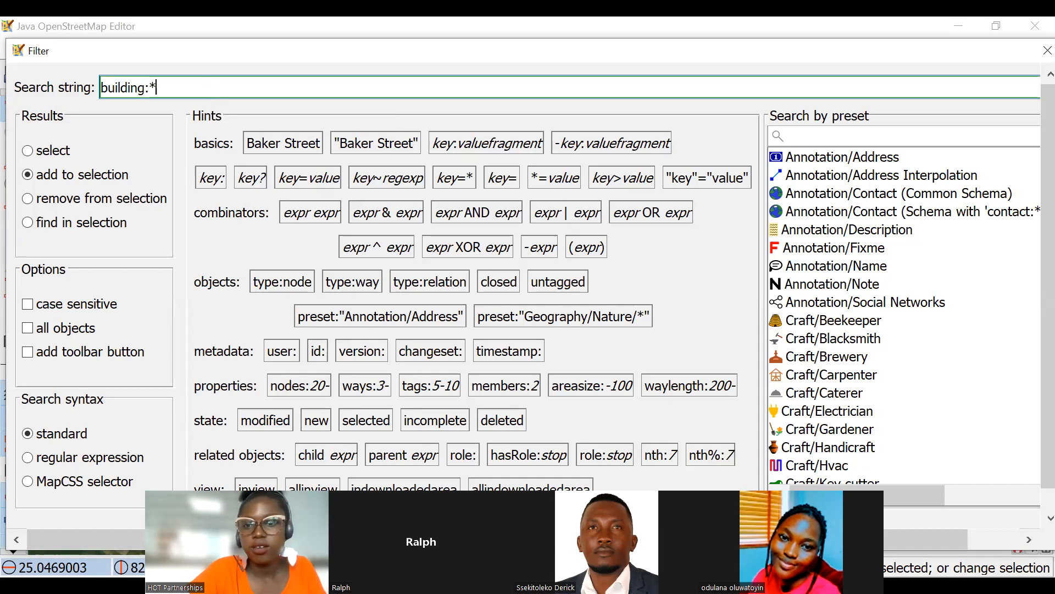
key(Return)
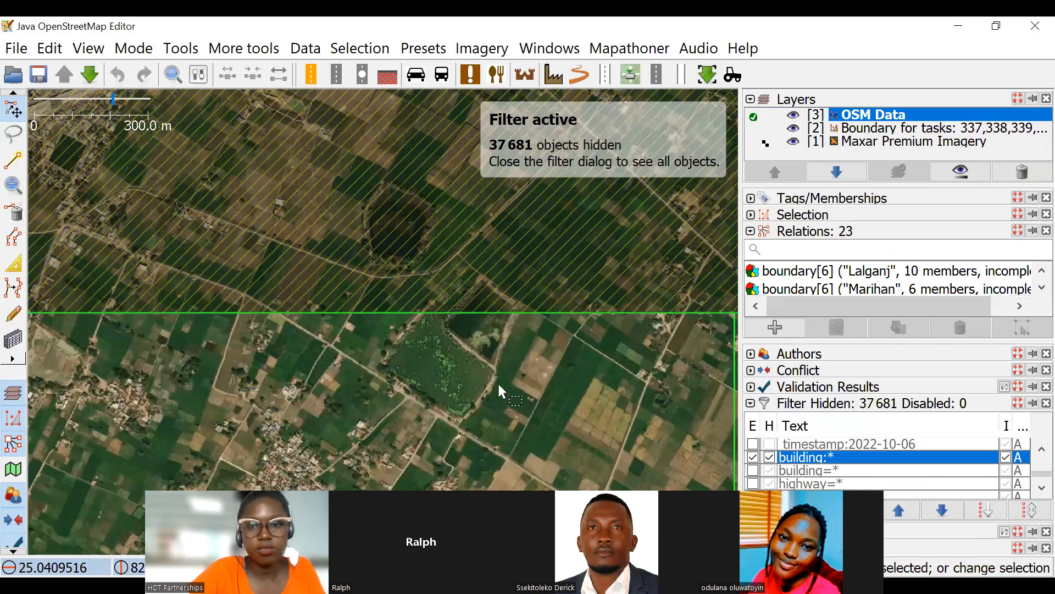
Check the map with the building:* filter applied, and switch that filter off together with its hide option.
drag(498, 385, 438, 220)
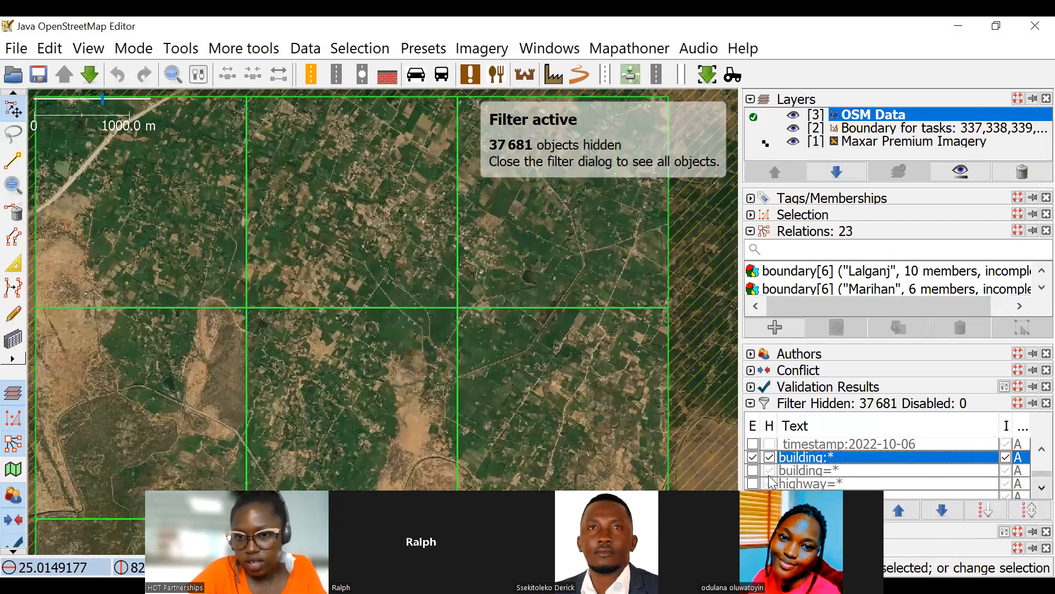
click(769, 458)
click(753, 459)
Add a new filter with the search string building=* and set it to hide and inverse mode.
scroll(754, 477, down, 1)
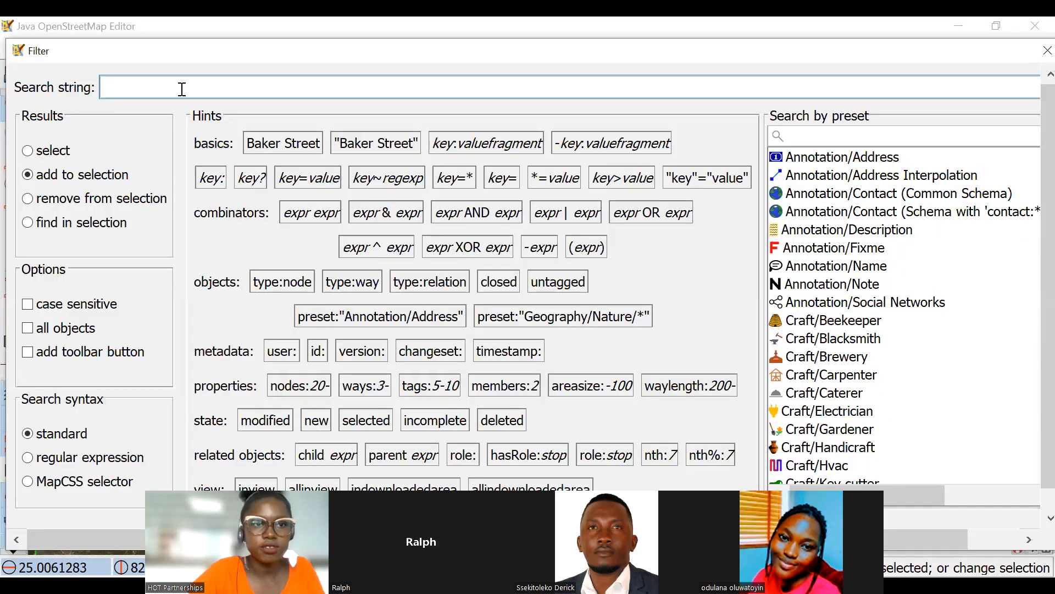
text(bu)
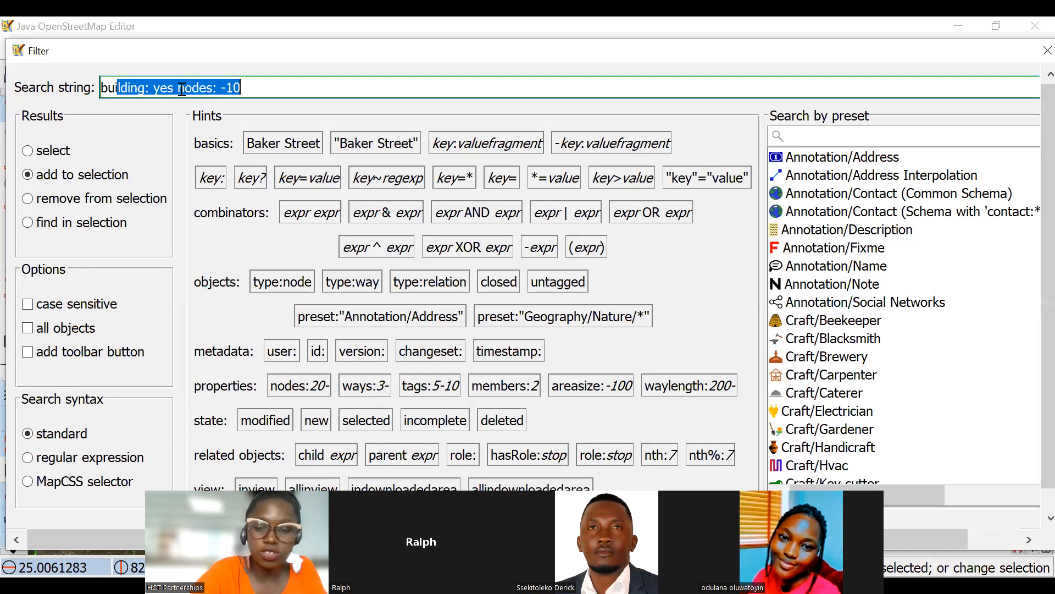
text(ilding)
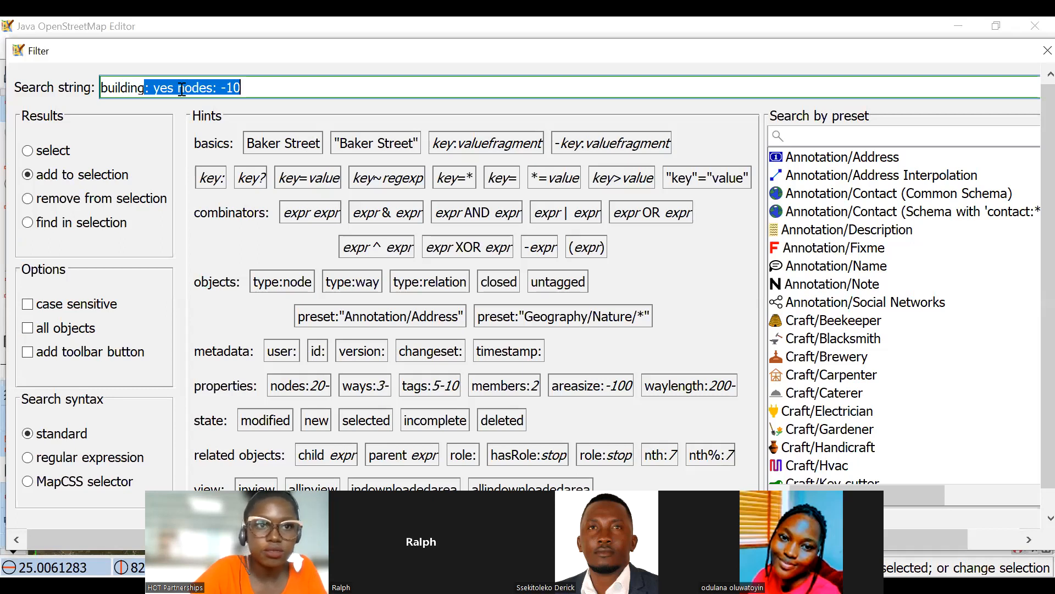
text(-)
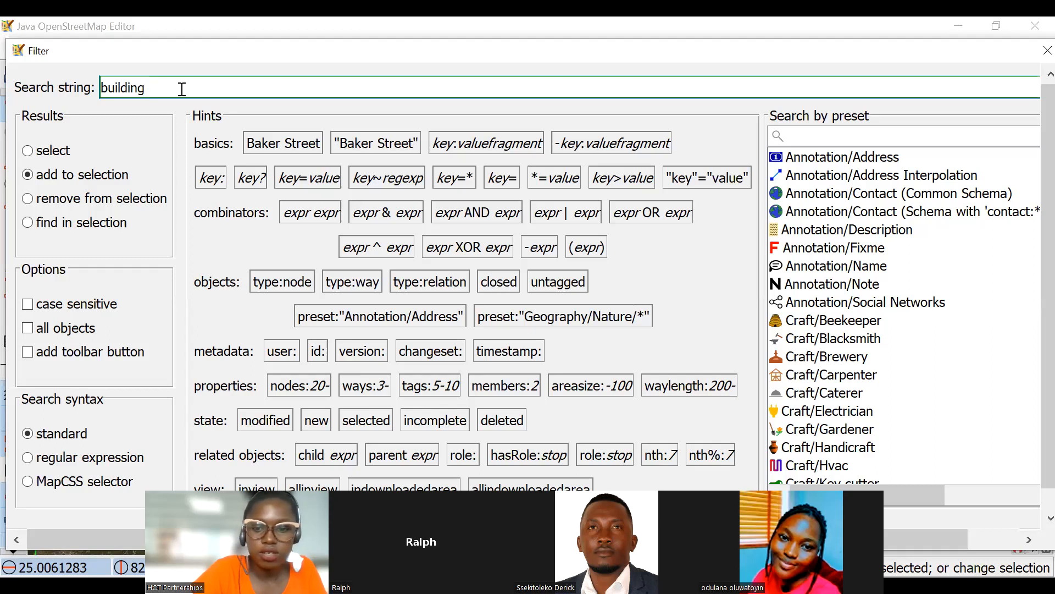
text(=)
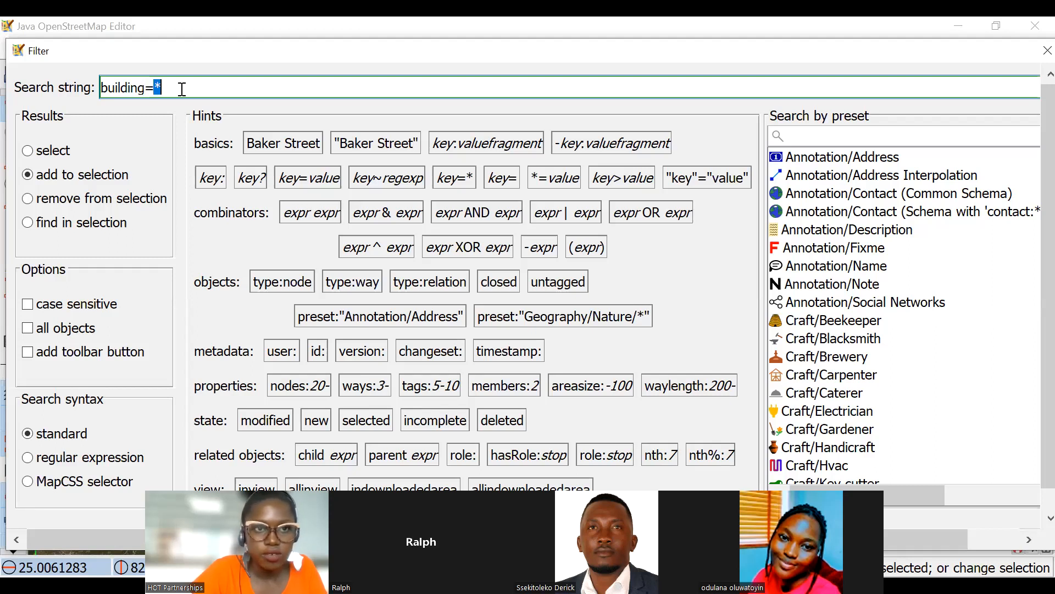
text(*)
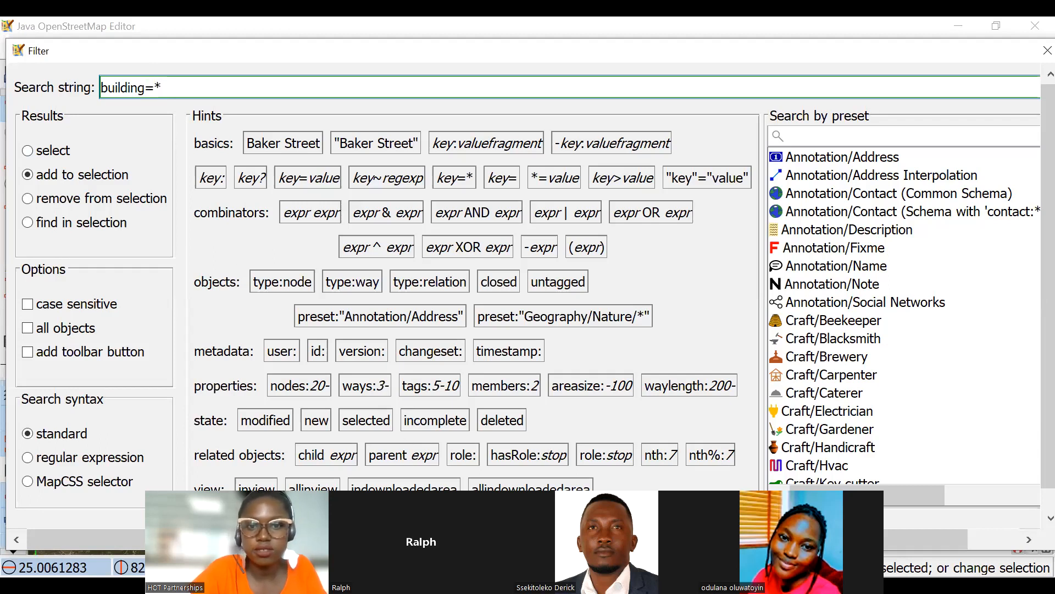
key(Return)
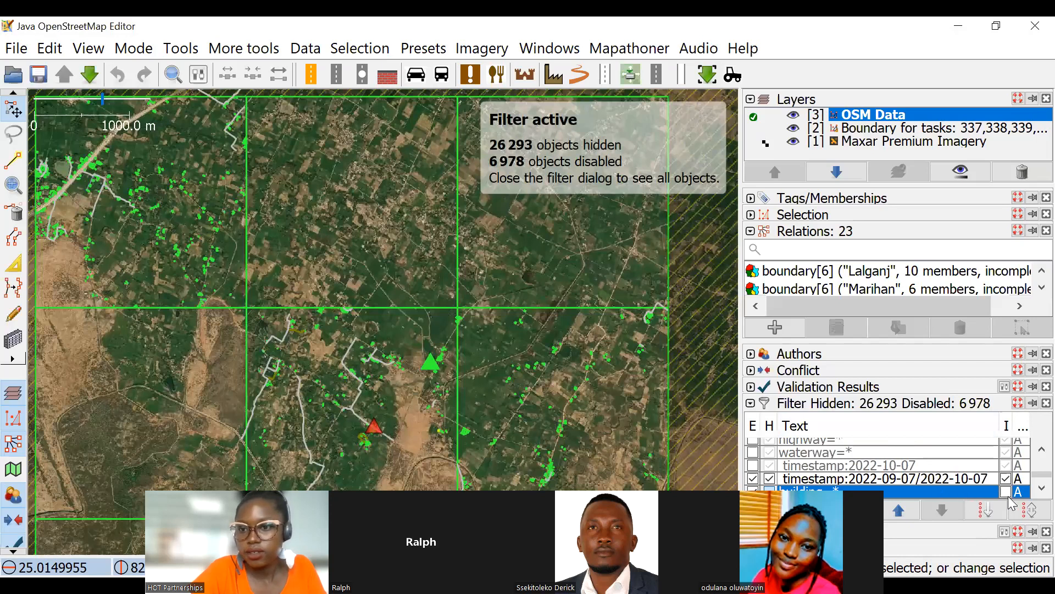
click(1005, 491)
Examine the filtered buildings within the task squares, from the overview down to individual village clusters.
scroll(407, 400, up, 5)
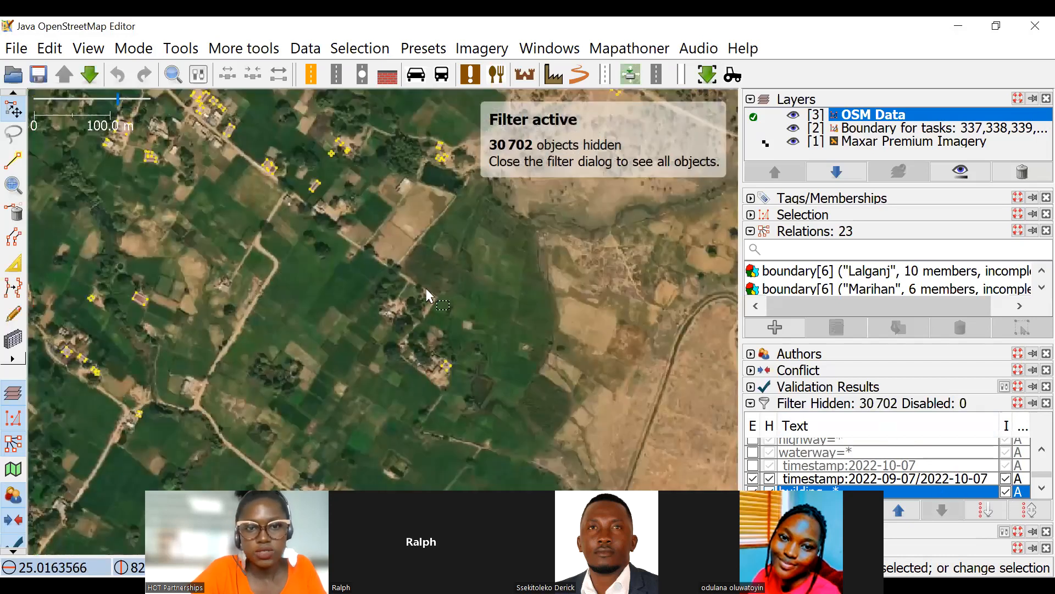
scroll(396, 227, down, 5)
scroll(582, 299, up, 2)
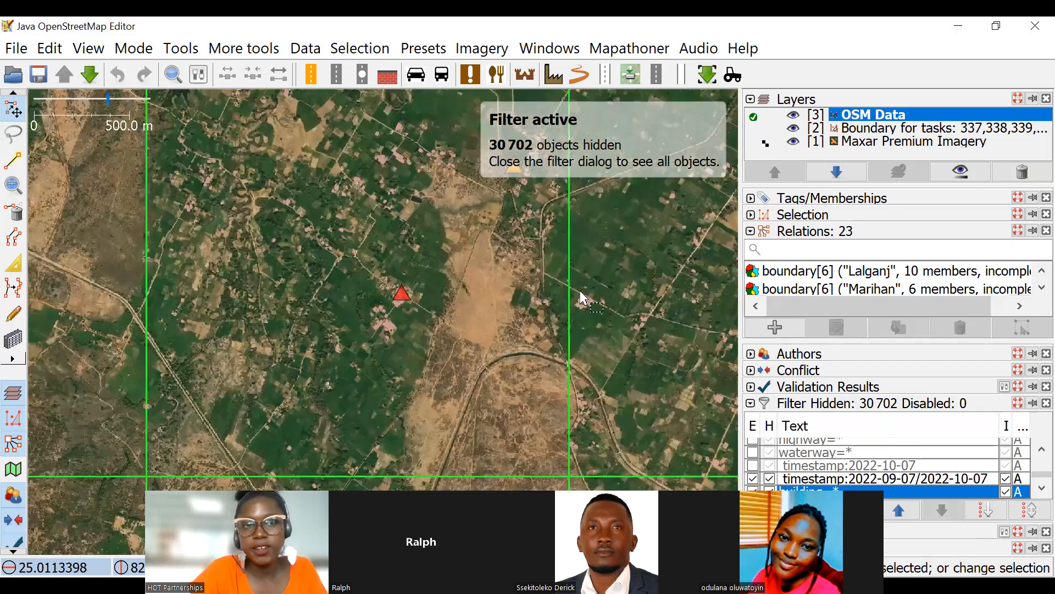
scroll(569, 275, down, 2)
scroll(440, 245, up, 2)
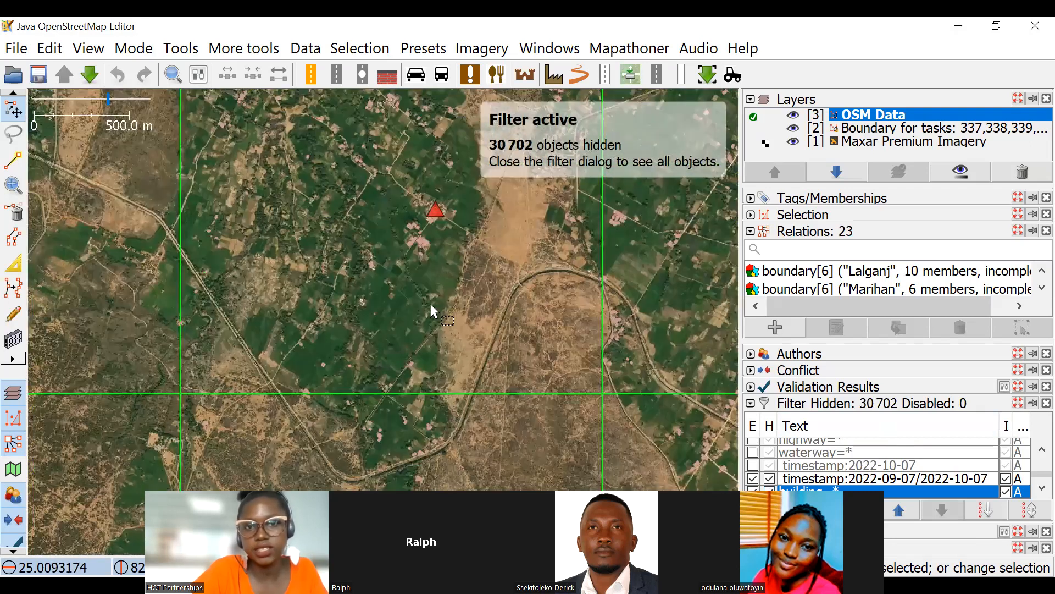
scroll(419, 205, up, 4)
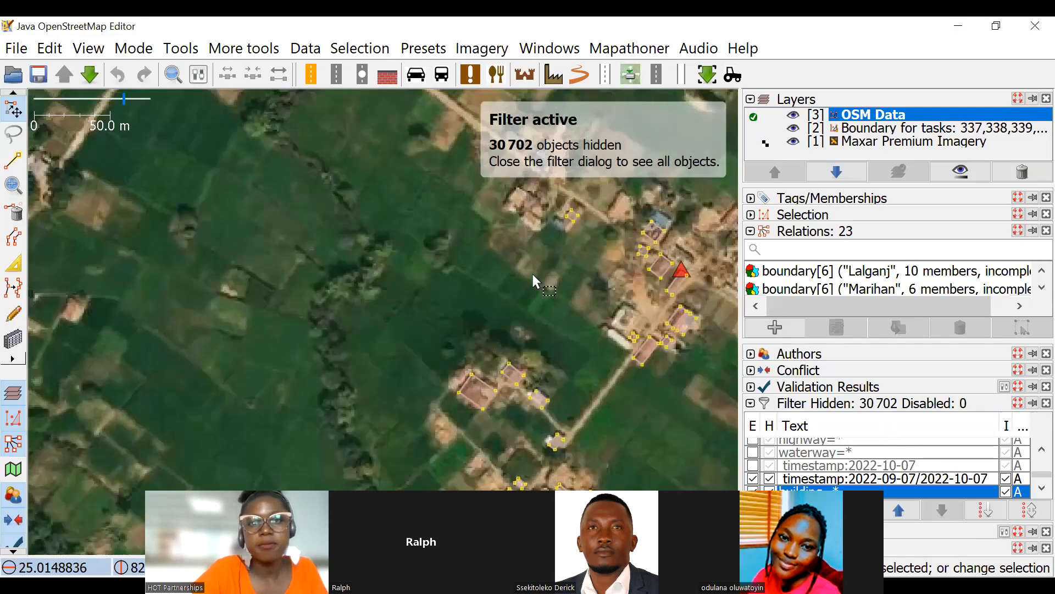
scroll(488, 262, down, 5)
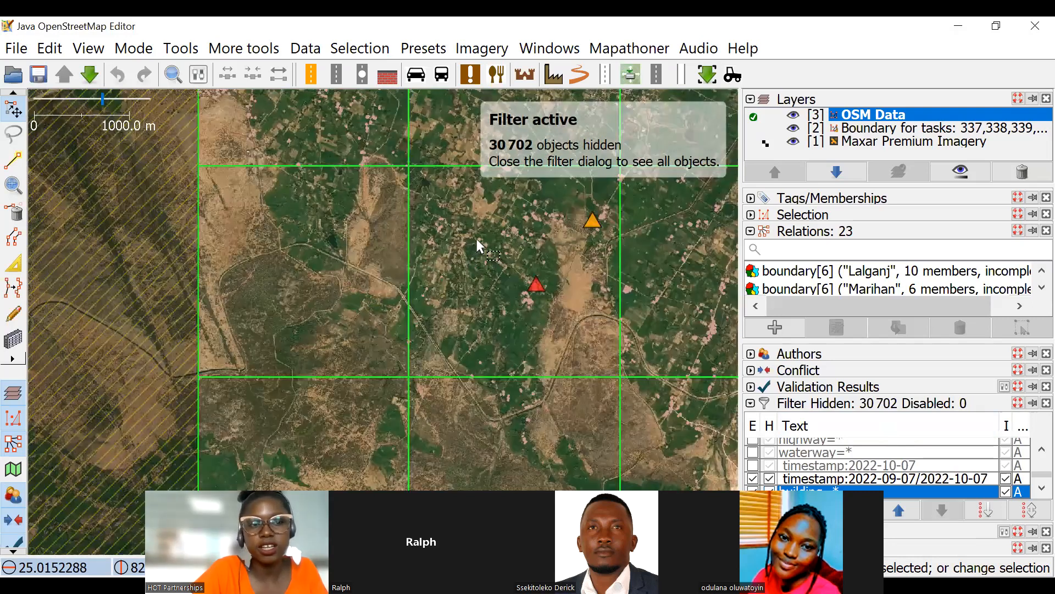
scroll(486, 232, up, 3)
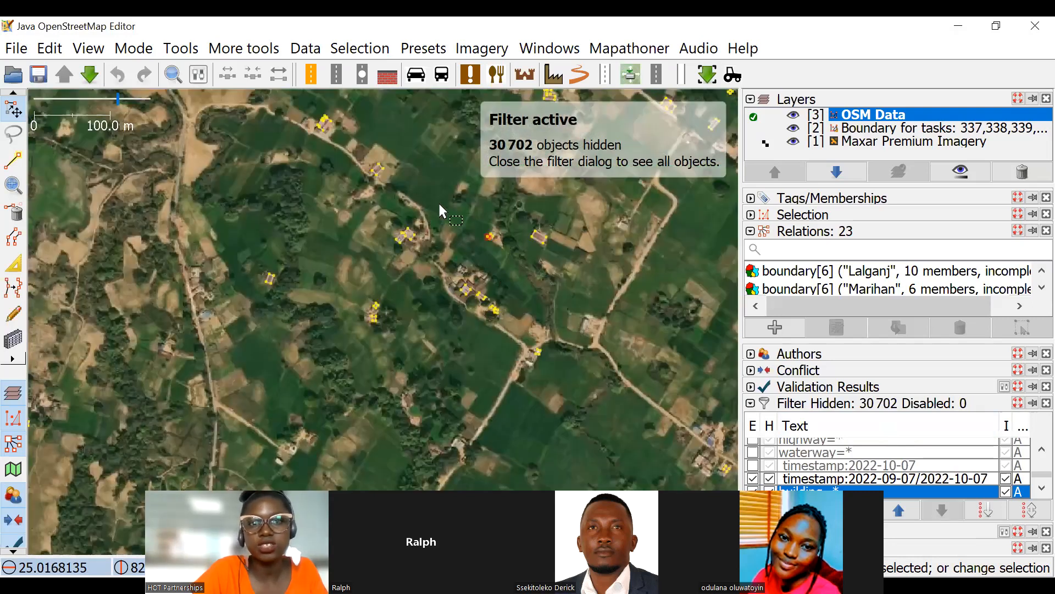
scroll(502, 252, up, 2)
scroll(500, 240, down, 4)
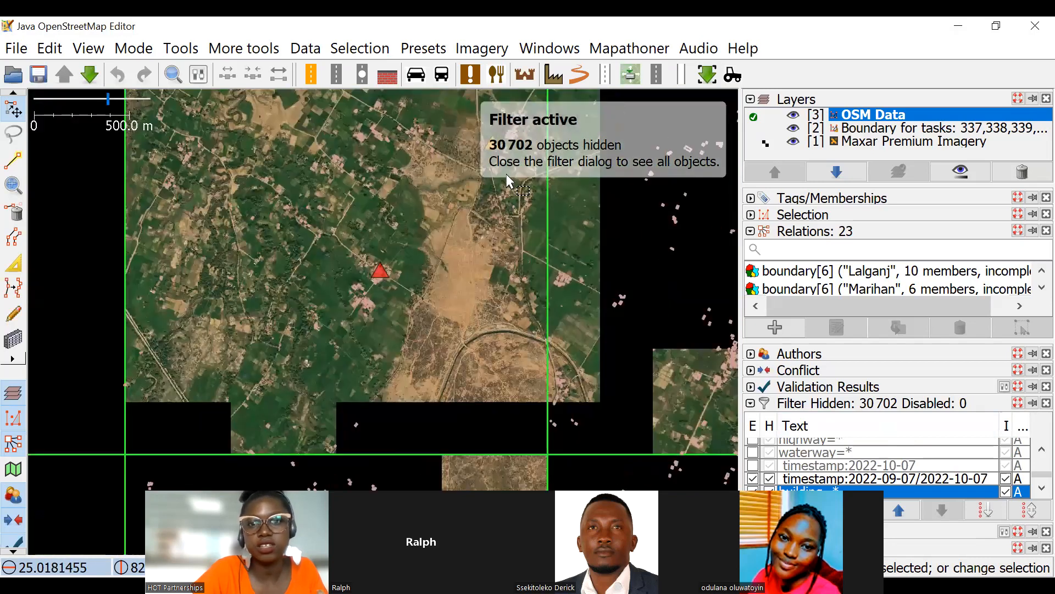
scroll(498, 271, up, 5)
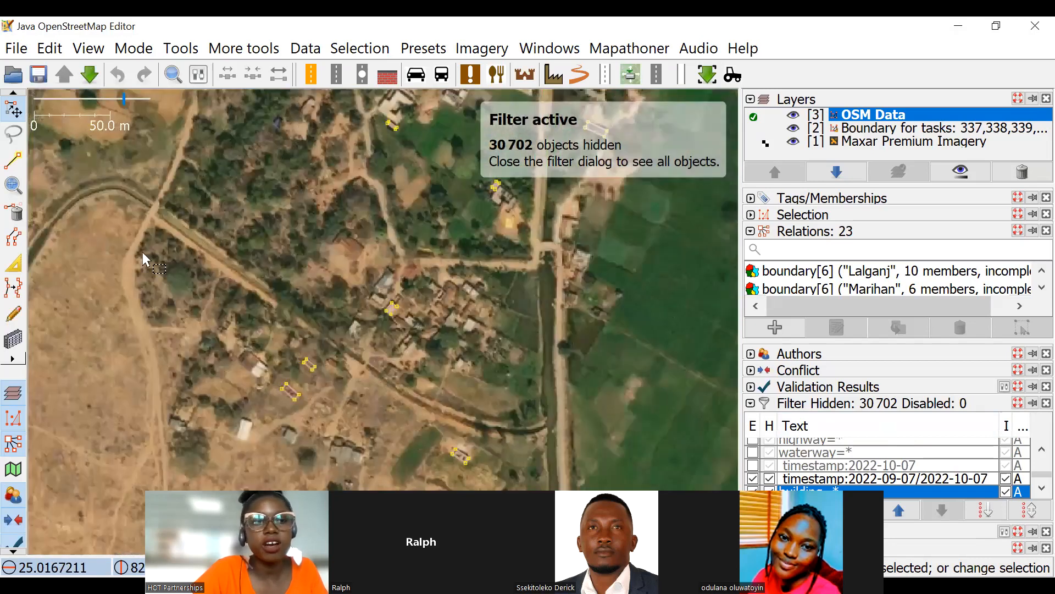
Draw two round buildings side by side in the bushes near the canal bend with the building tool.
drag(143, 251, 310, 220)
click(9, 160)
click(12, 340)
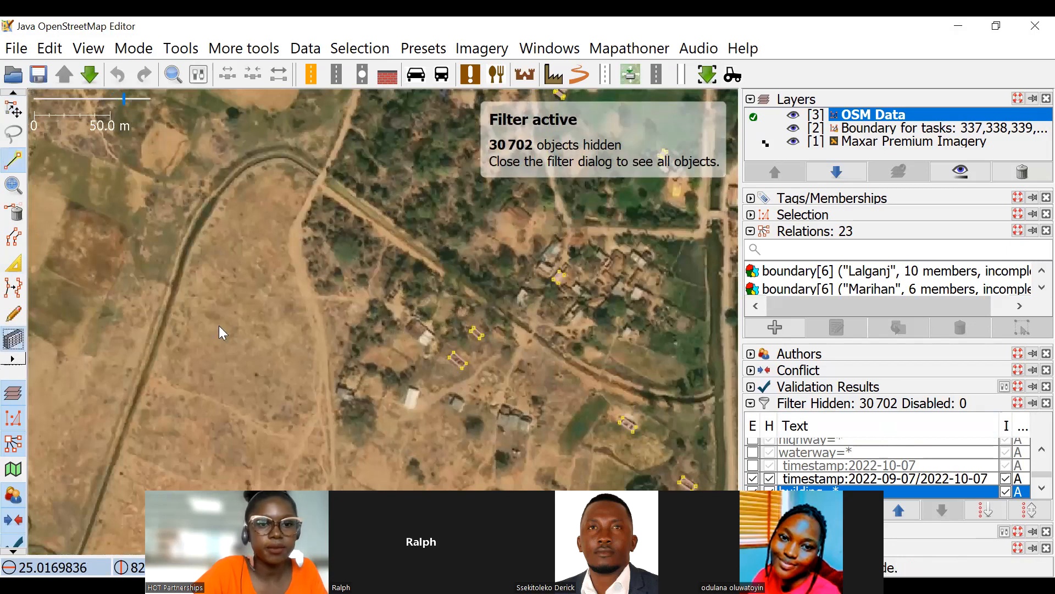
key(b)
scroll(356, 214, up, 2)
drag(322, 212, 331, 276)
scroll(373, 236, down, 2)
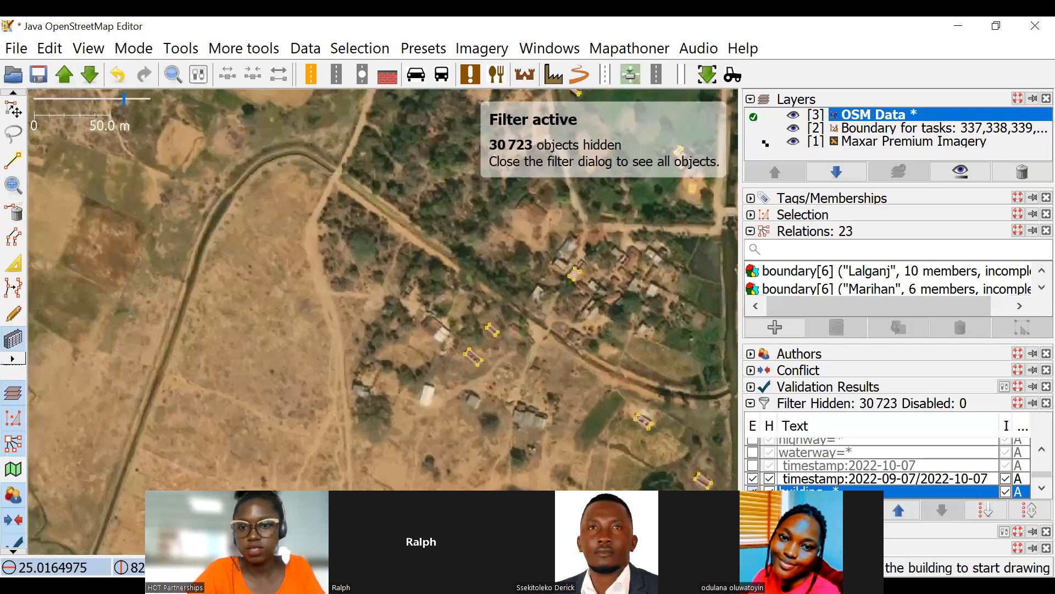
click(387, 224)
click(410, 255)
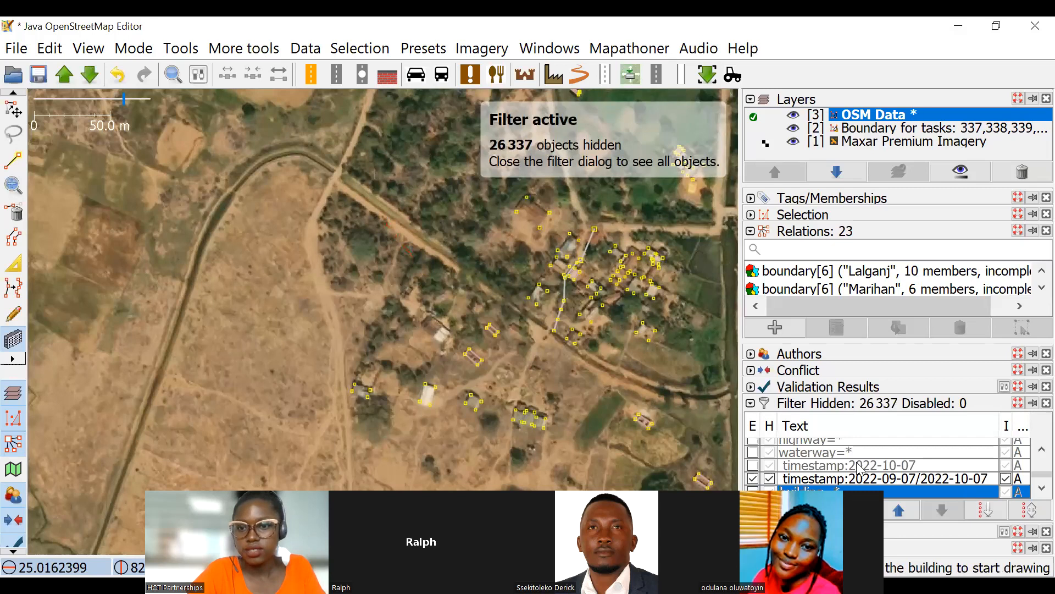
Switch off the new building=* filter and the timestamp:2022-09-07/2022-10-07 filter to view the round buildings among all data.
click(753, 478)
scroll(412, 239, up, 5)
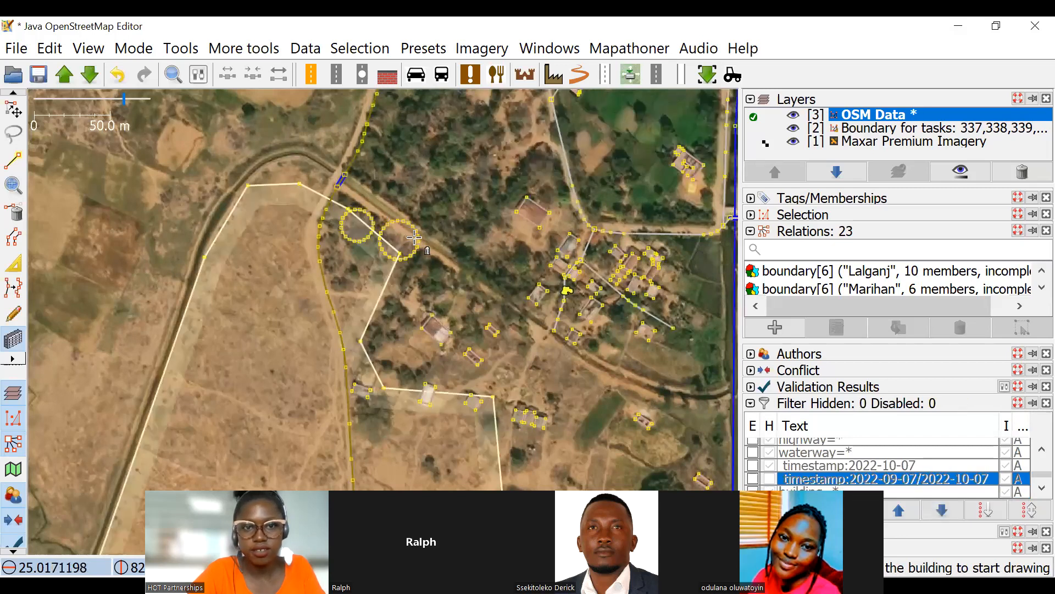
scroll(489, 220, down, 3)
Return to select mode and turn the timestamp:2022-09-07/2022-10-07 filter back on without hiding objects.
key(s)
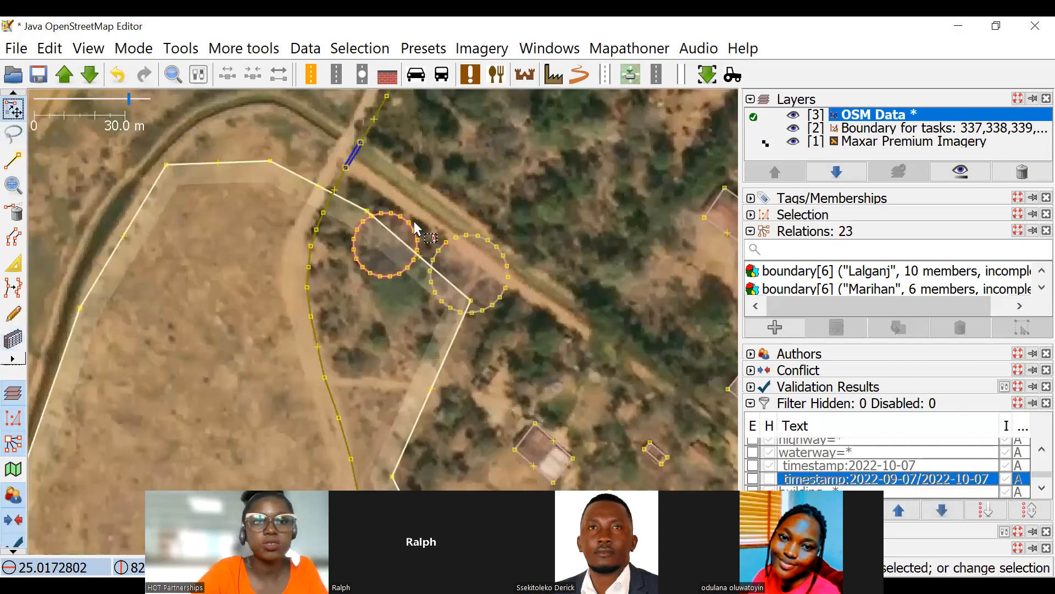
scroll(520, 272, up, 3)
click(753, 478)
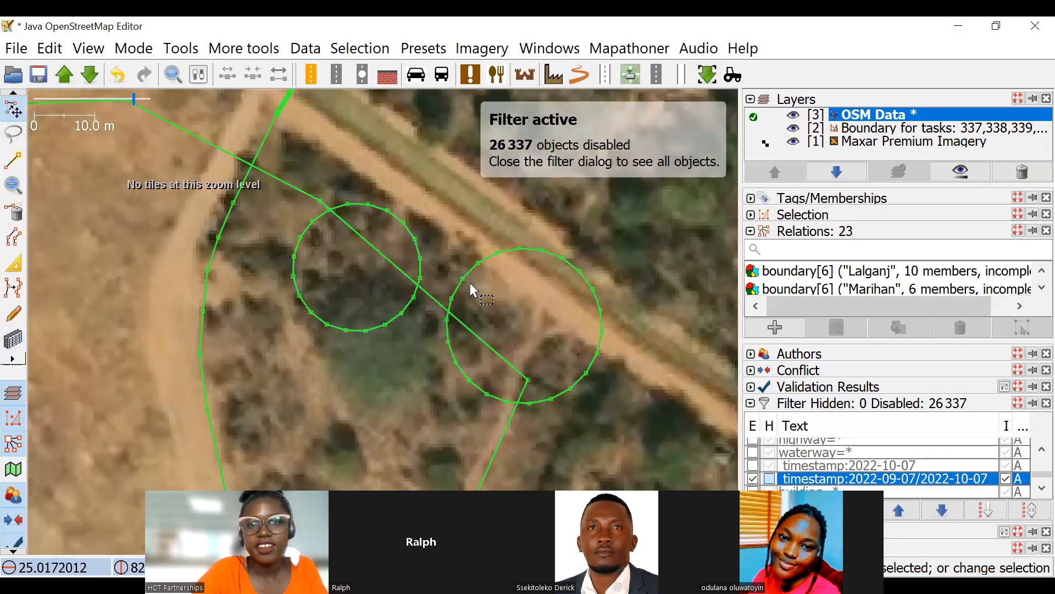
Hide the objects disabled by the timestamp:2022-09-07/2022-10-07 filter, add a small round building over the first round one, and unhide the objects.
click(770, 478)
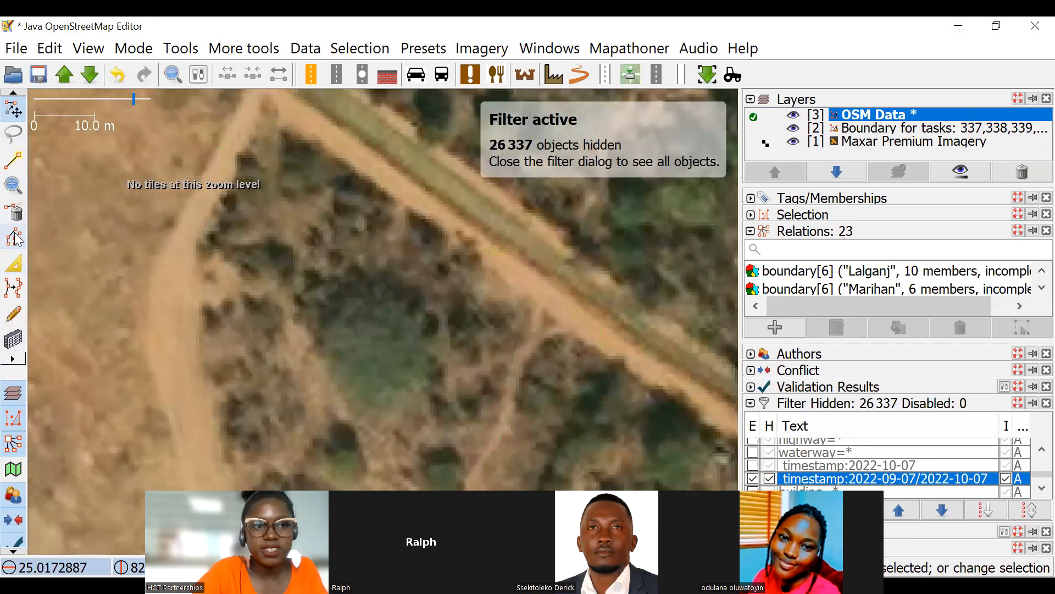
click(16, 335)
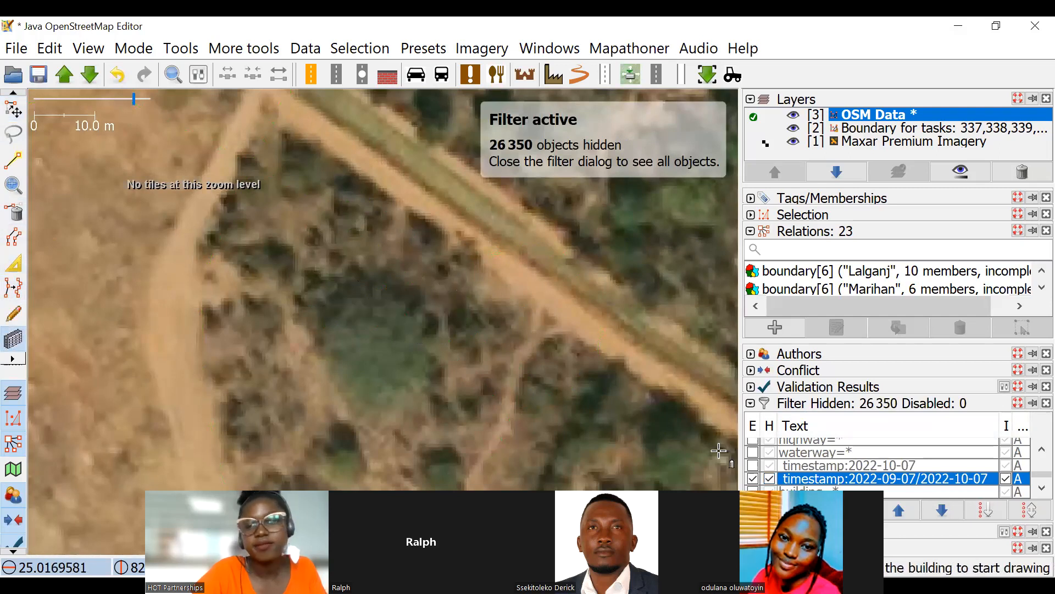
click(769, 479)
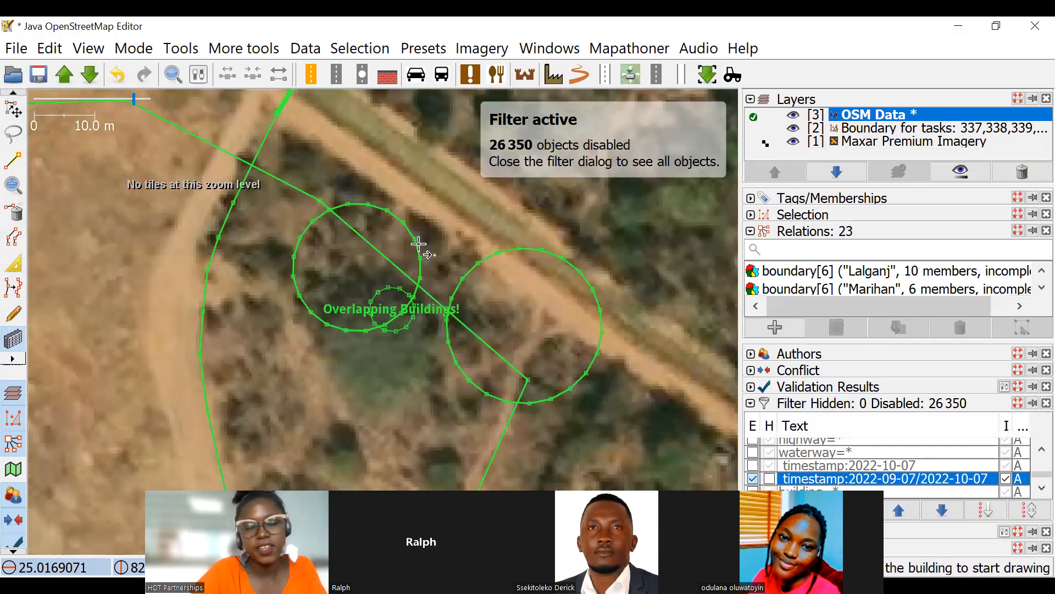
Switch off the timestamp:2022-09-07/2022-10-07 filter and delete the small round building overlapping the larger round one.
click(14, 110)
scroll(401, 344, up, 1)
click(418, 300)
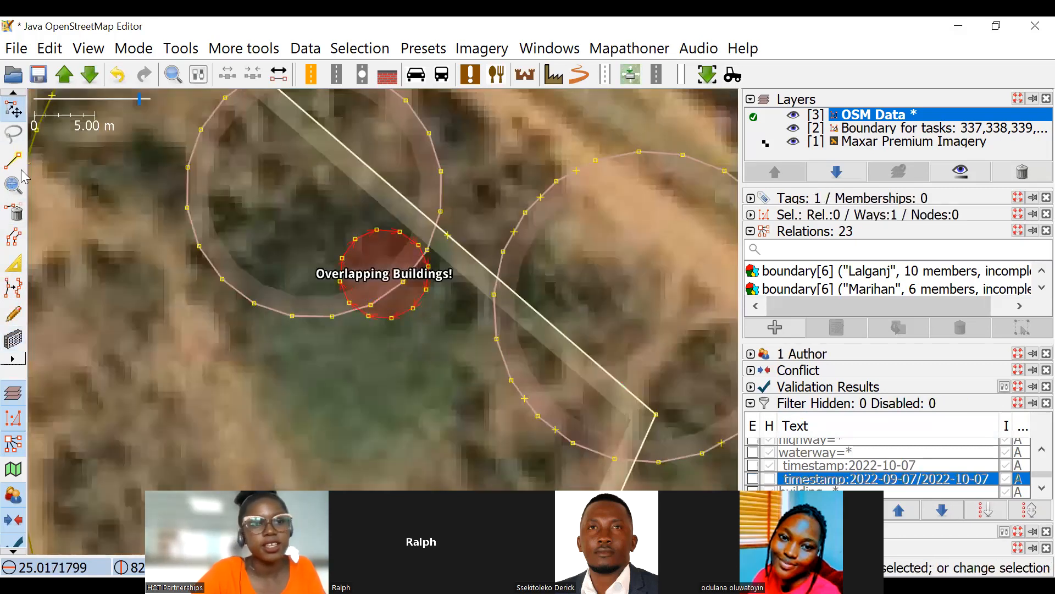
click(13, 212)
scroll(336, 204, down, 5)
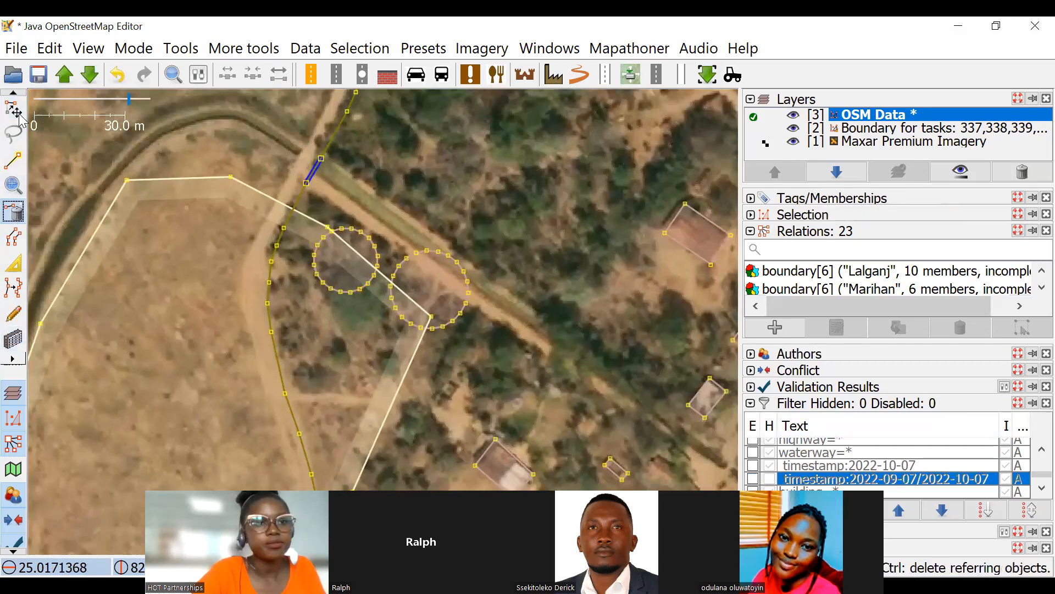
Move both large round buildings northeast, clear of the white area outline beside the canal bend.
scroll(324, 223, up, 2)
key(s)
drag(320, 212, 456, 100)
click(487, 249)
click(495, 258)
drag(495, 258, 657, 222)
scroll(531, 247, down, 4)
drag(527, 260, 239, 222)
scroll(287, 239, up, 2)
scroll(492, 257, down, 2)
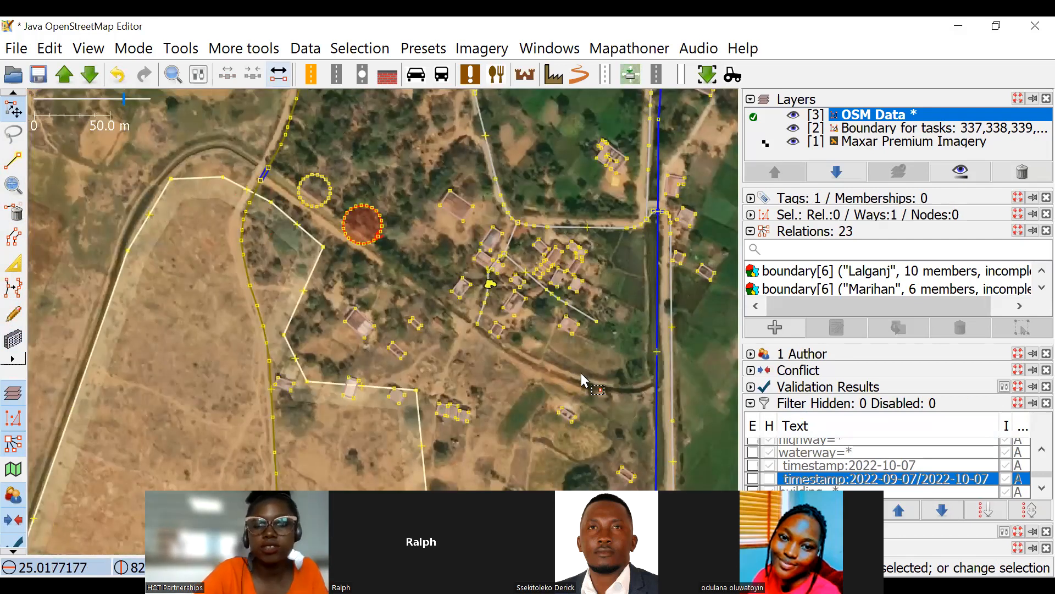
scroll(468, 224, up, 2)
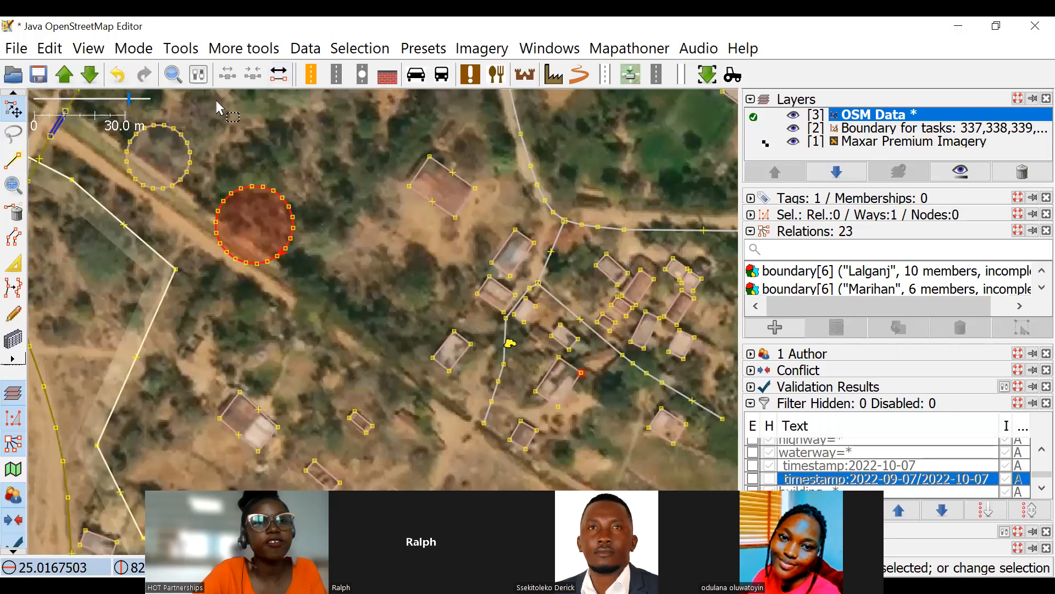
Select all buildings with at most ten nodes by running the search "building: yes nodes: -10".
click(174, 73)
click(271, 85)
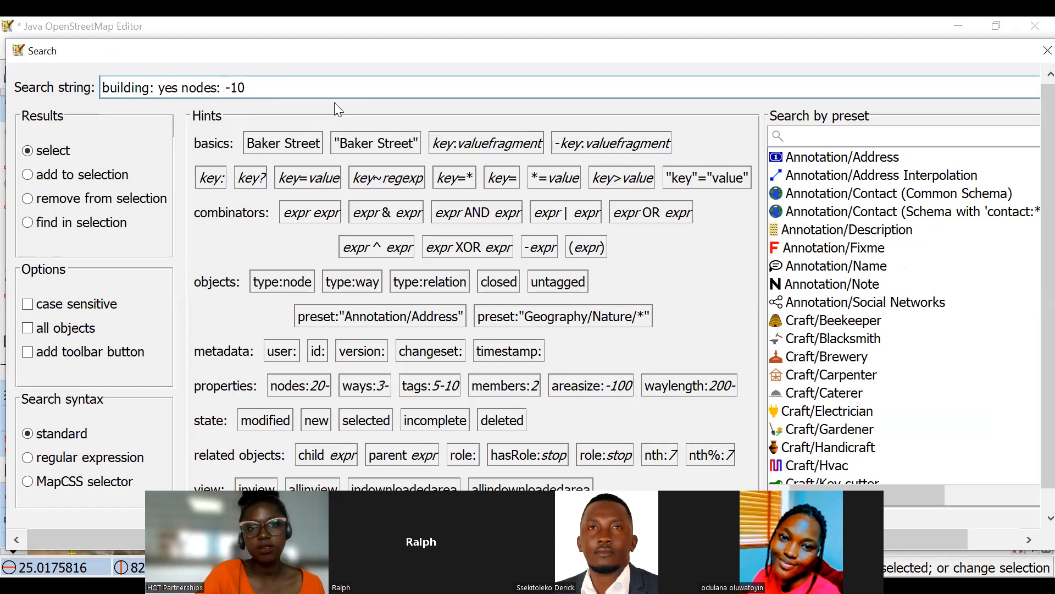
scroll(334, 101, down, 1)
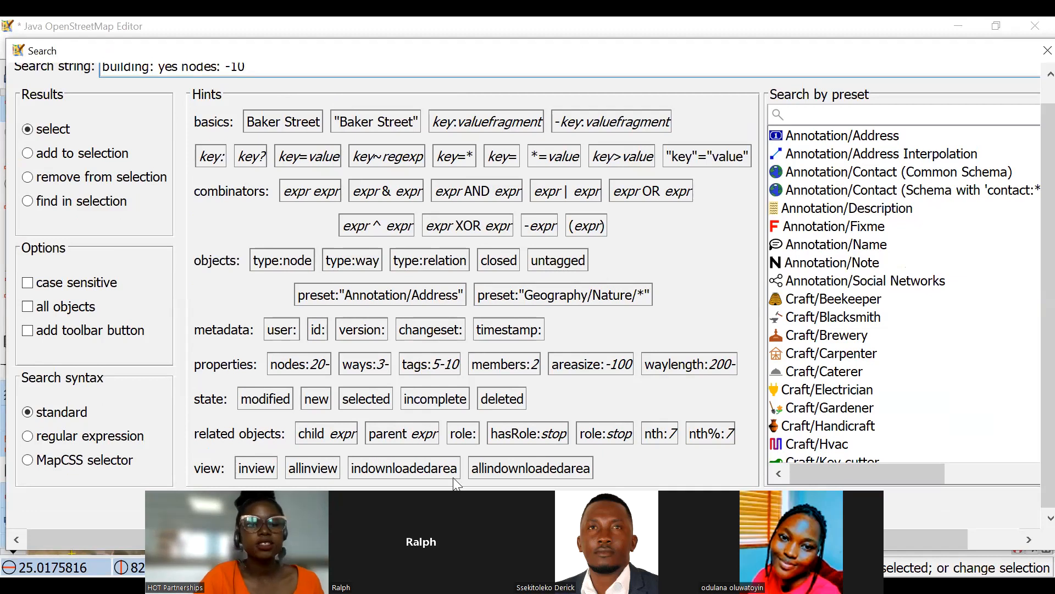
key(Return)
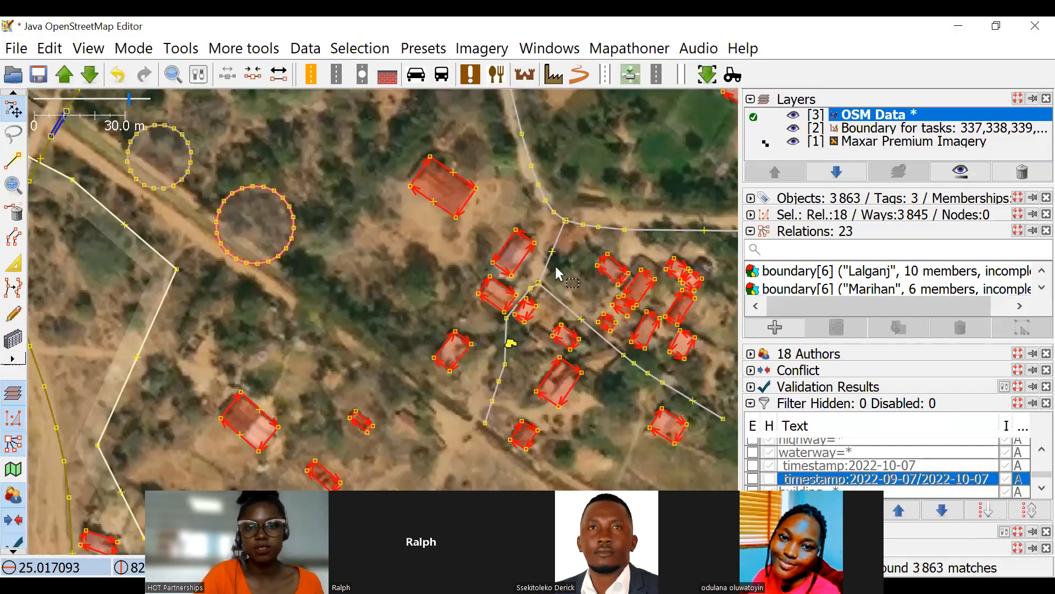
Try to square the corners of all selected buildings at once.
scroll(556, 268, down, 2)
drag(543, 291, 419, 248)
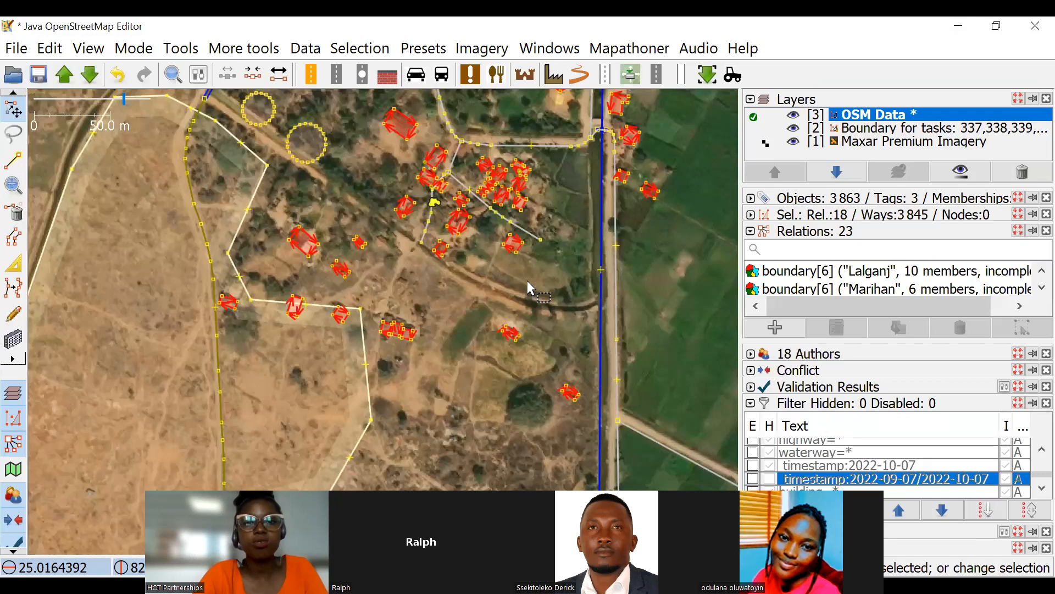
key(q)
drag(528, 274, 558, 328)
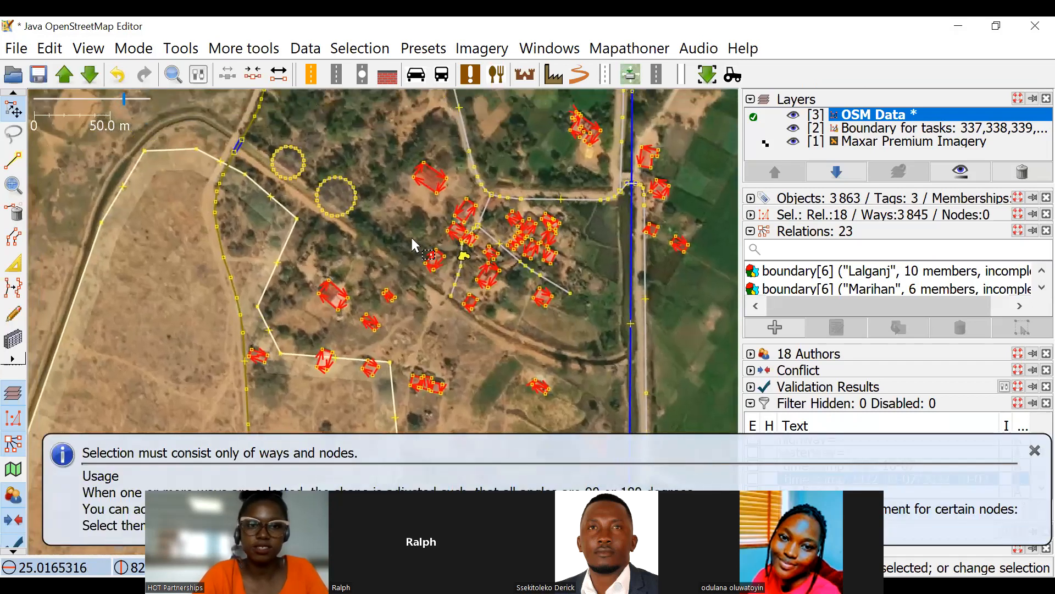
Clear the building selection, inspect the two round buildings, and undo their edits until both are removed.
click(319, 172)
scroll(330, 182, up, 4)
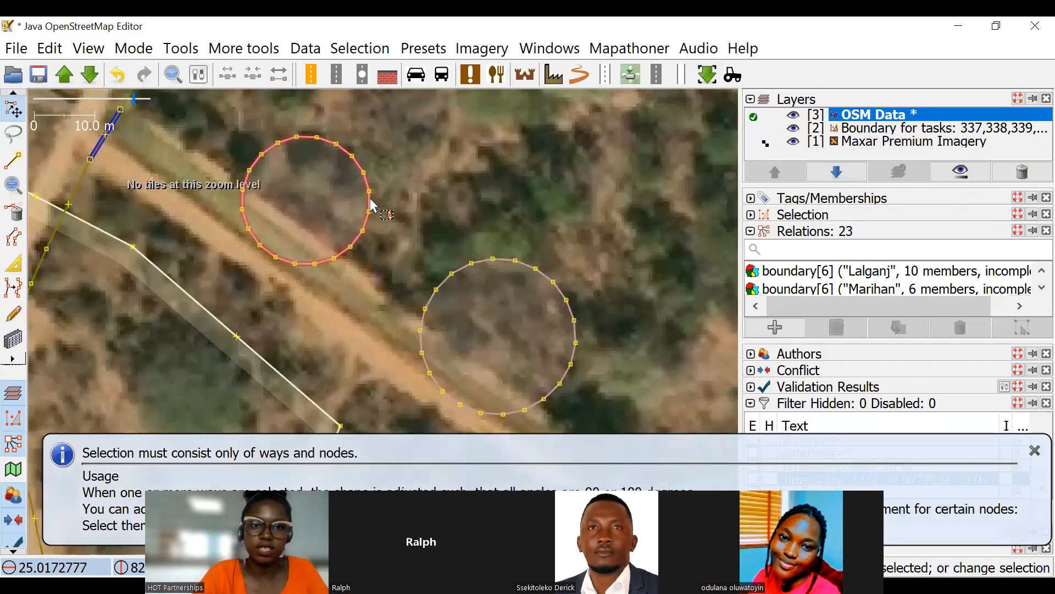
click(369, 208)
click(498, 265)
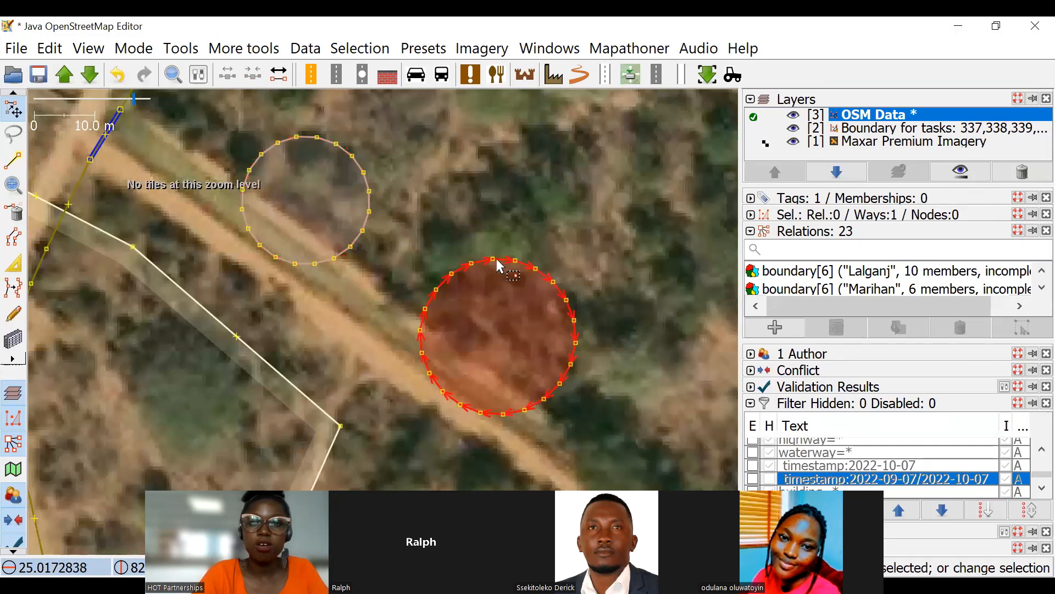
shift+click(365, 228)
key(ctrl+z)
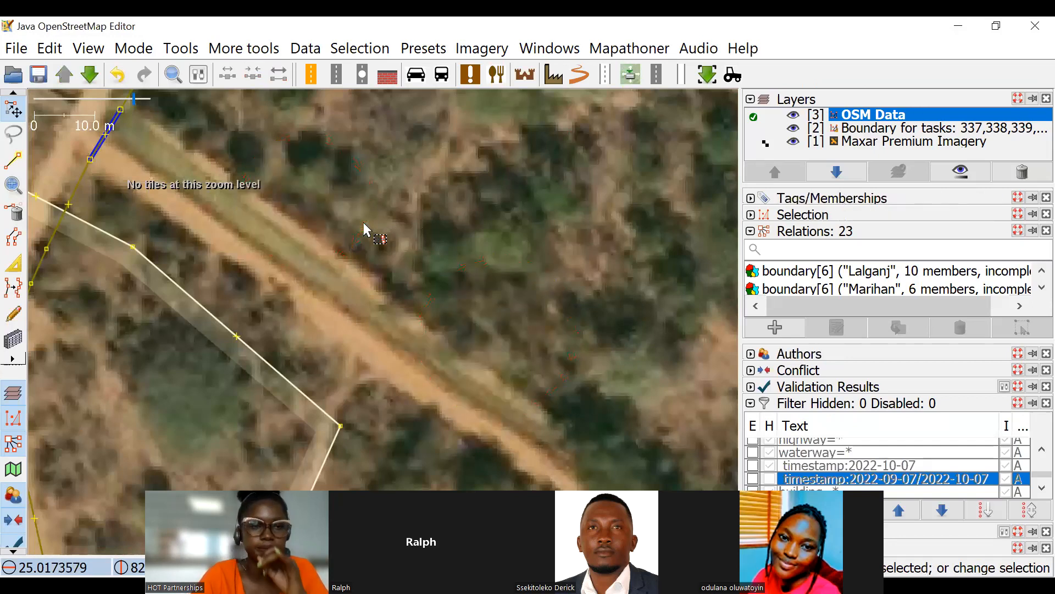
Open the object search and empty the search string.
click(173, 75)
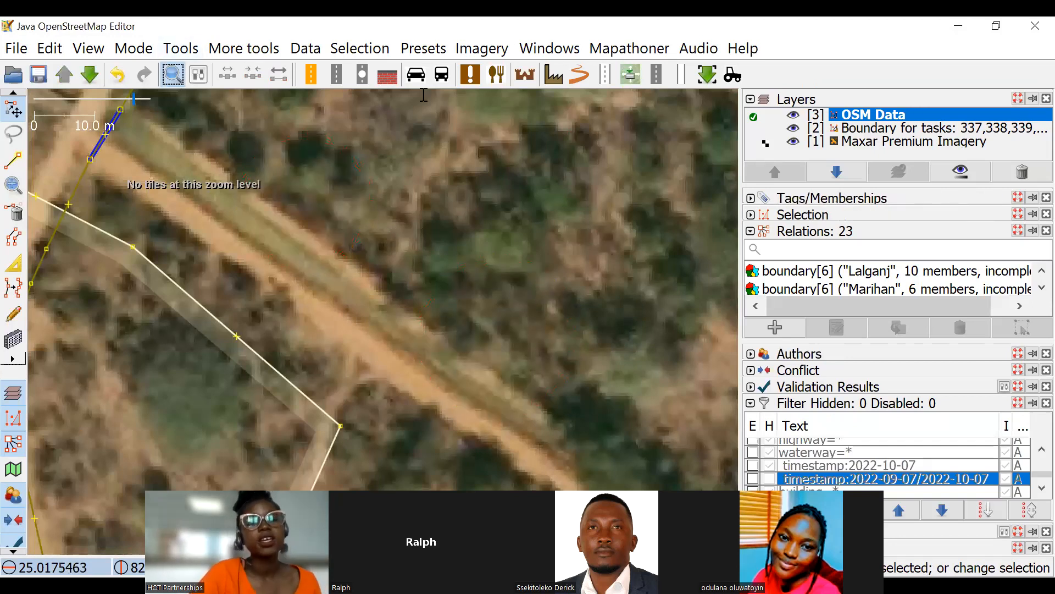
click(883, 88)
key(Down)
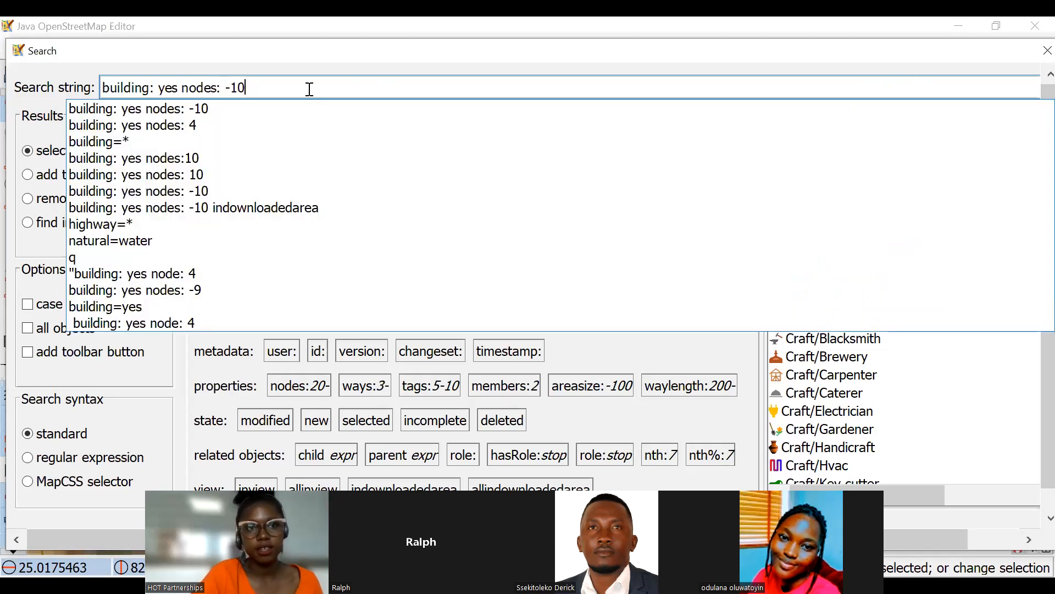
click(185, 143)
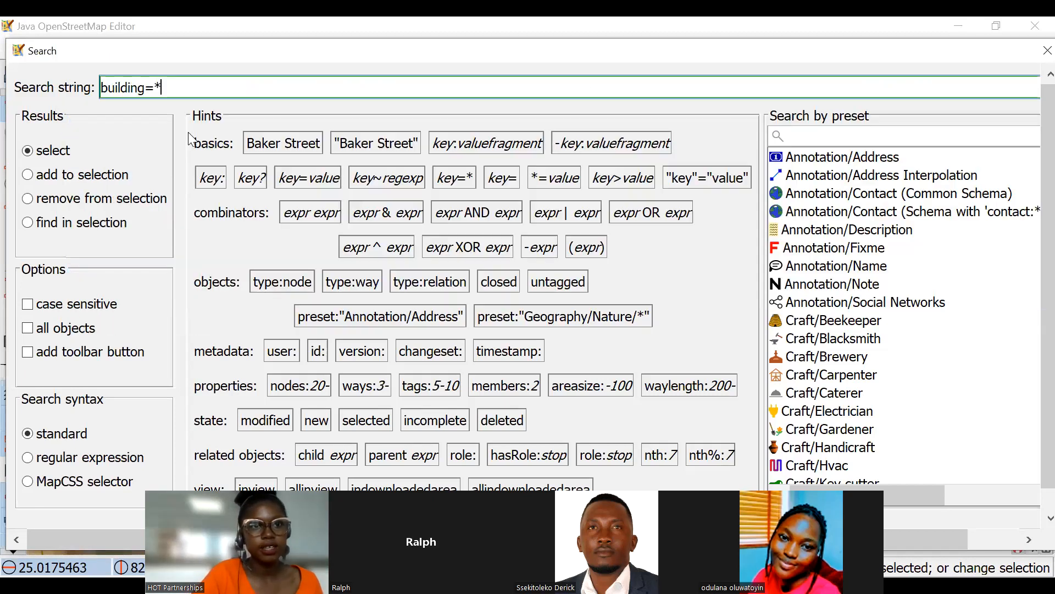
key(BackSpace)
key(BackSpace)
key(BackSpace)
key(BackSpace)
key(BackSpace)
key(BackSpace)
key(BackSpace)
key(BackSpace)
key(BackSpace)
key(BackSpace)
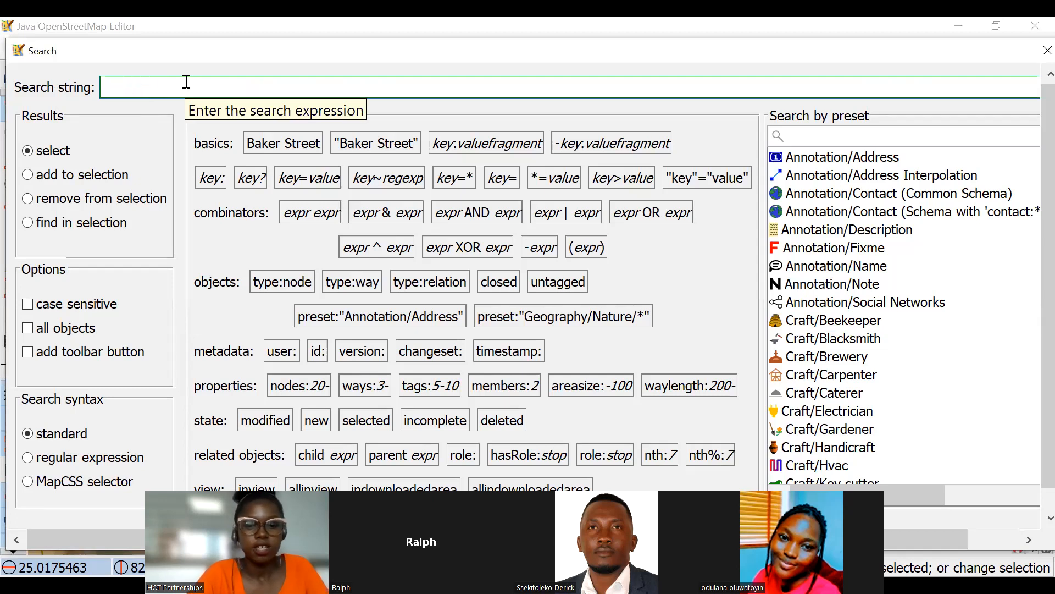
Select all four-node buildings by running the search "building: yes nodes: 4".
text(building: yes nodes: -10)
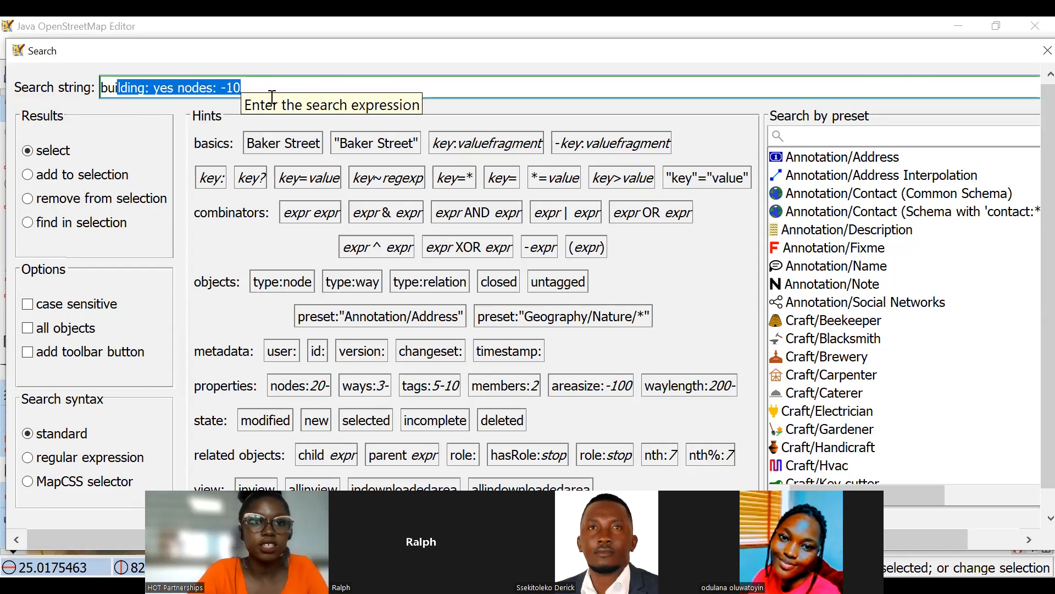
click(265, 87)
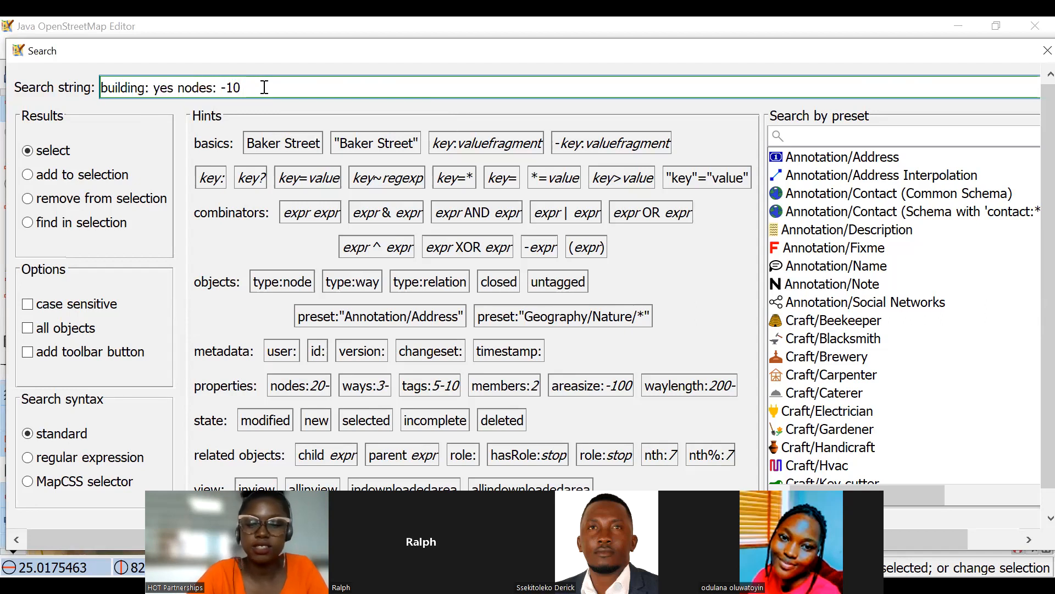
key(BackSpace)
key(BackSpace)
key(BackSpace)
key(BackSpace)
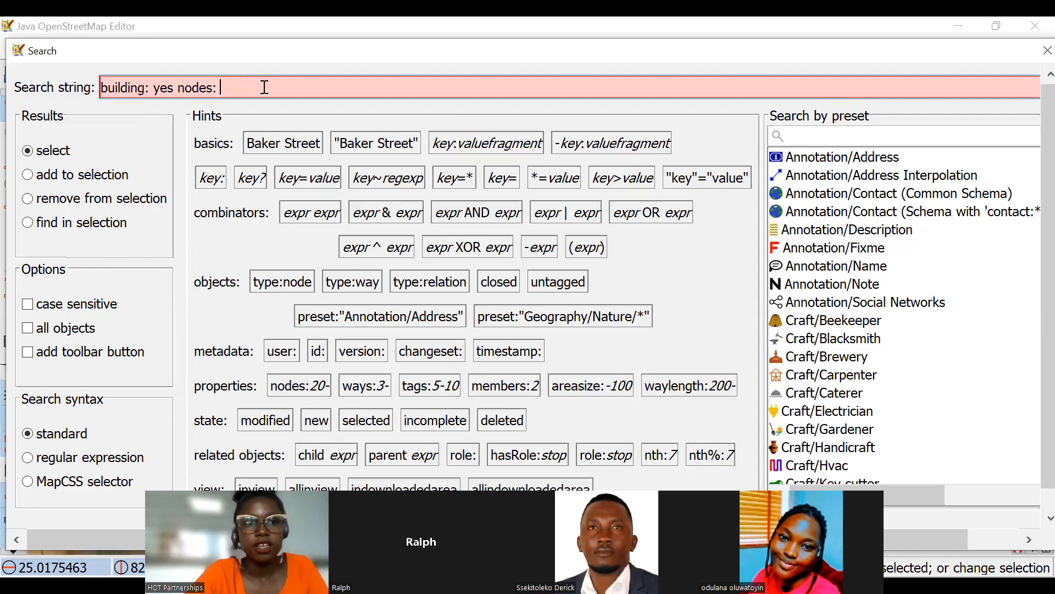
text(4)
scroll(288, 265, down, 1)
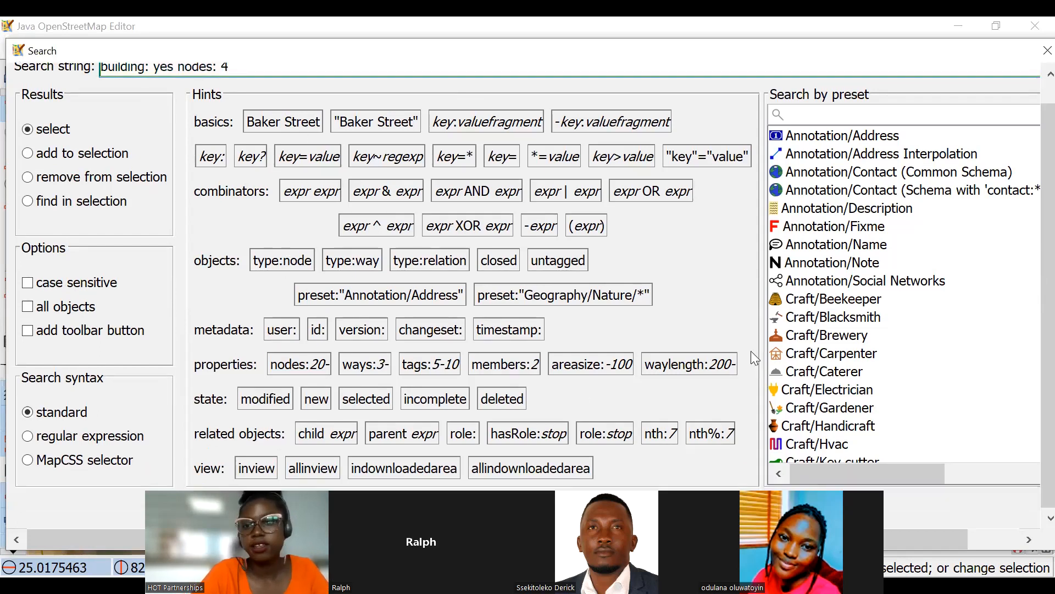
key(Return)
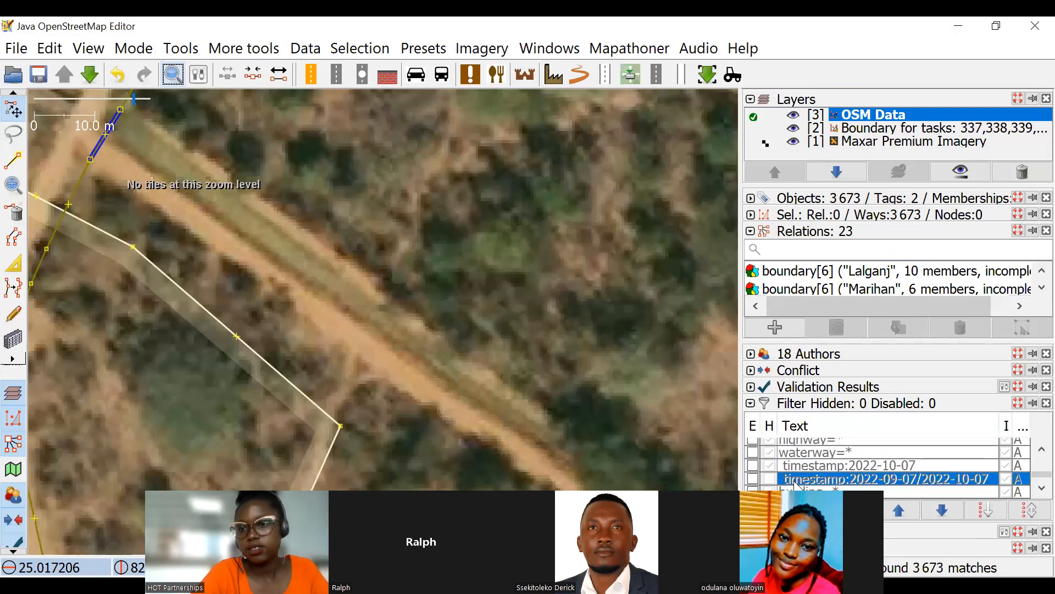
Examine which buildings the four-node search selected, from the task square overview down to one village cluster with L-shaped buildings.
scroll(801, 481, up, 3)
scroll(801, 482, down, 3)
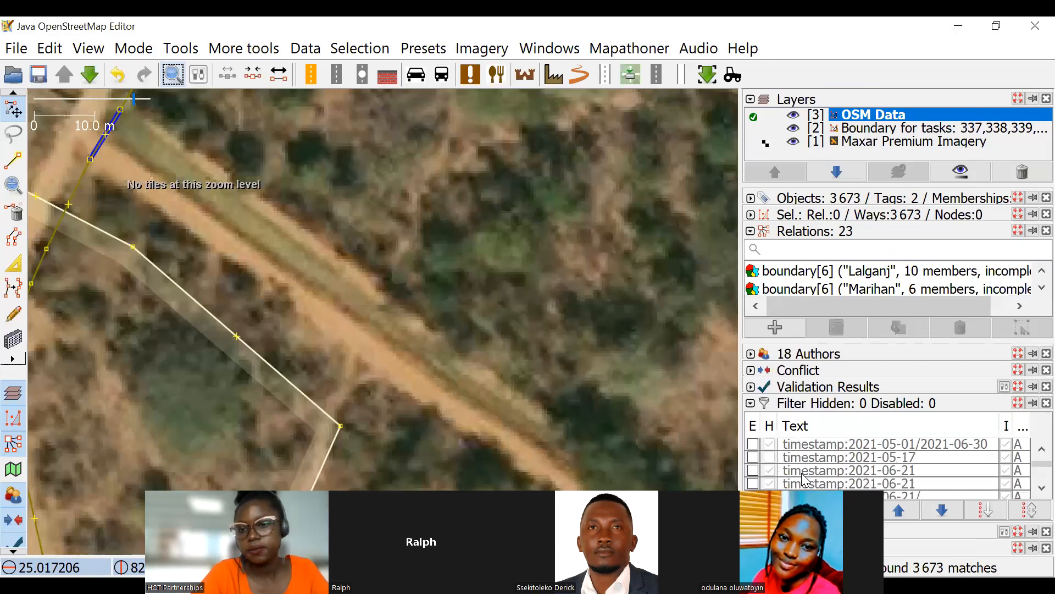
scroll(377, 261, down, 6)
scroll(407, 272, down, 1)
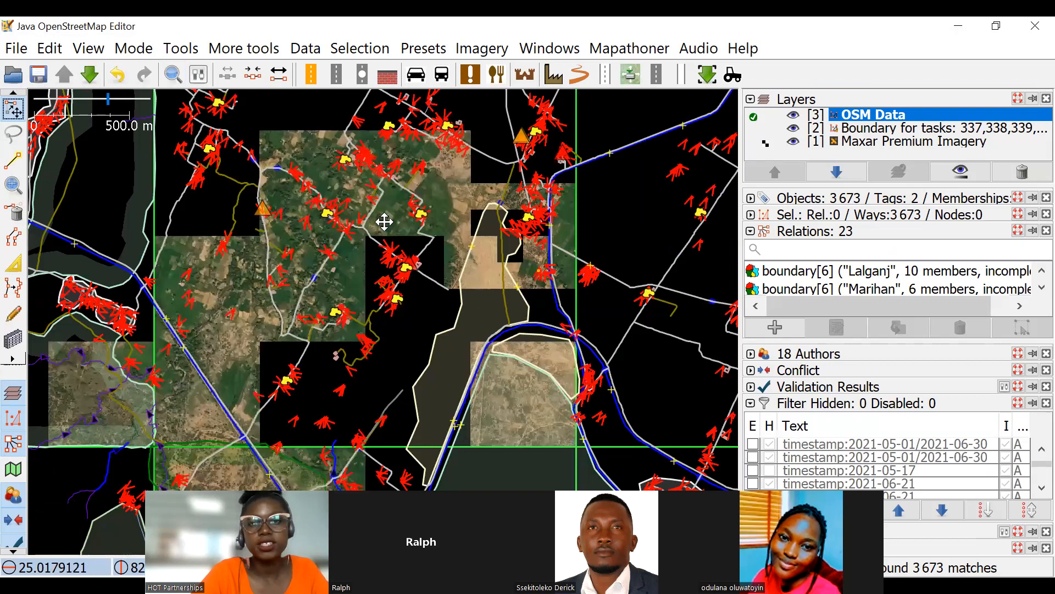
scroll(468, 282, up, 3)
scroll(418, 206, up, 1)
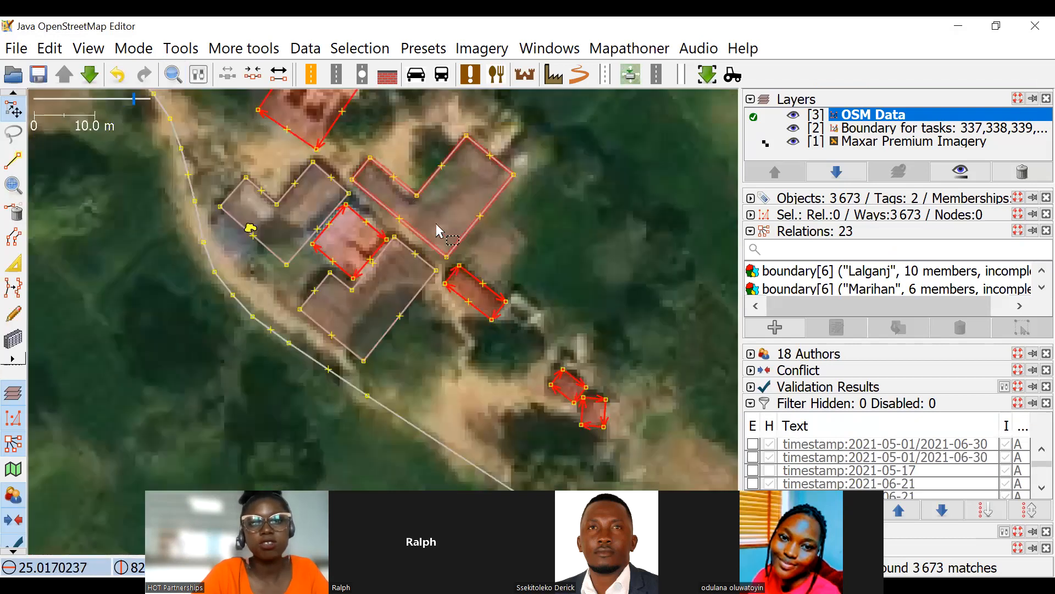
scroll(404, 190, up, 2)
scroll(500, 225, up, 2)
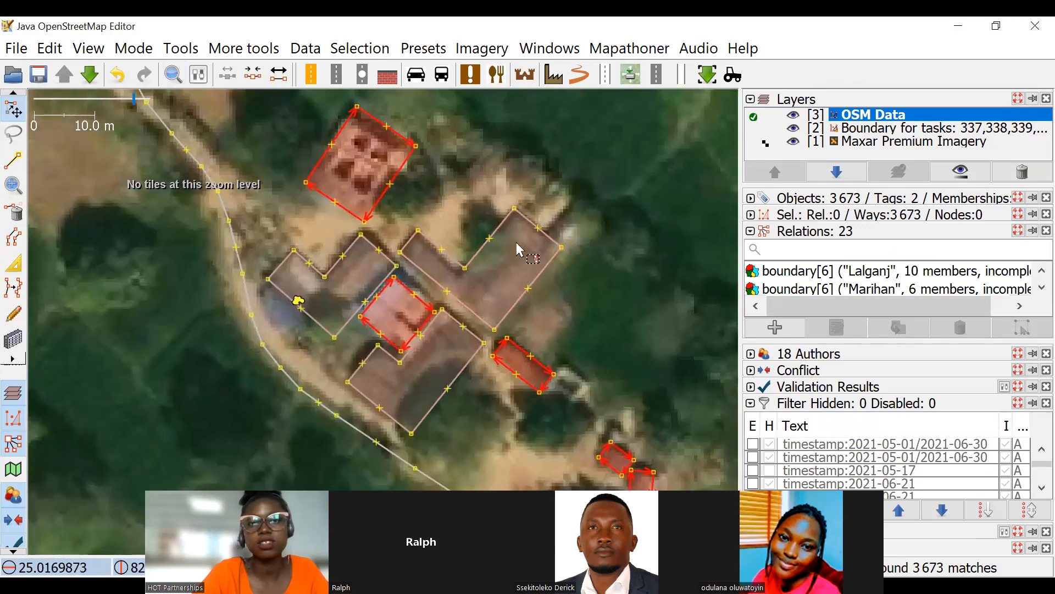
drag(512, 217, 519, 242)
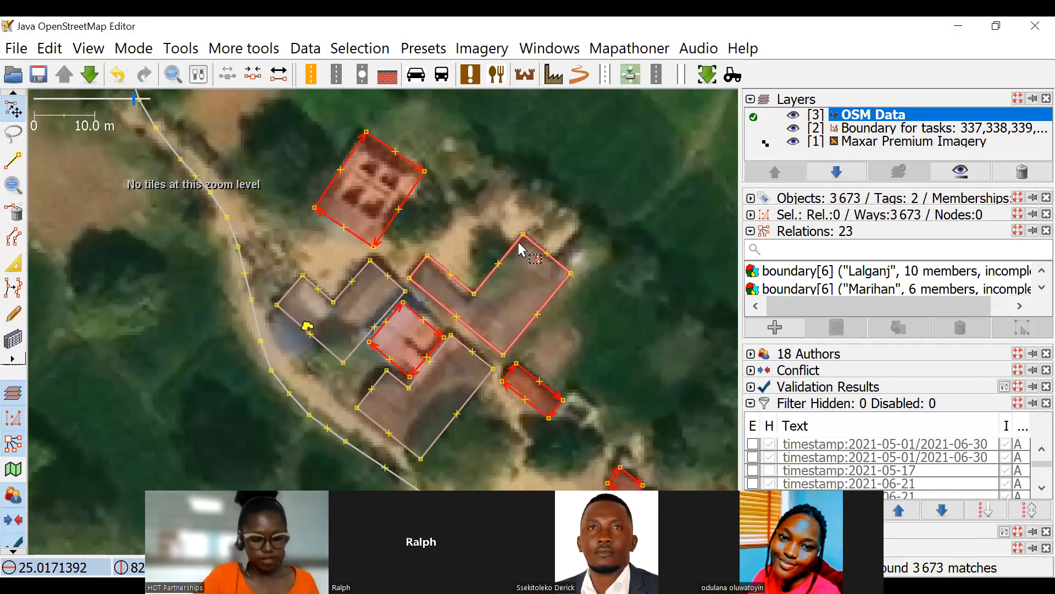
Switch to the Advanced JOSM presentation in the browser, show the Feature History slide, and return to JOSM.
click(962, 23)
click(655, 18)
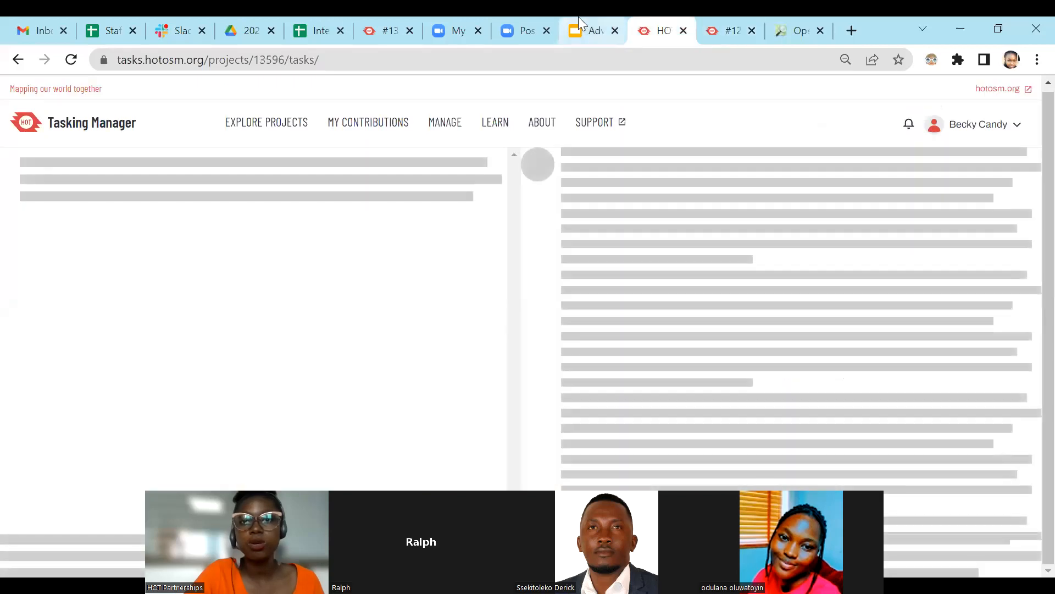
click(578, 19)
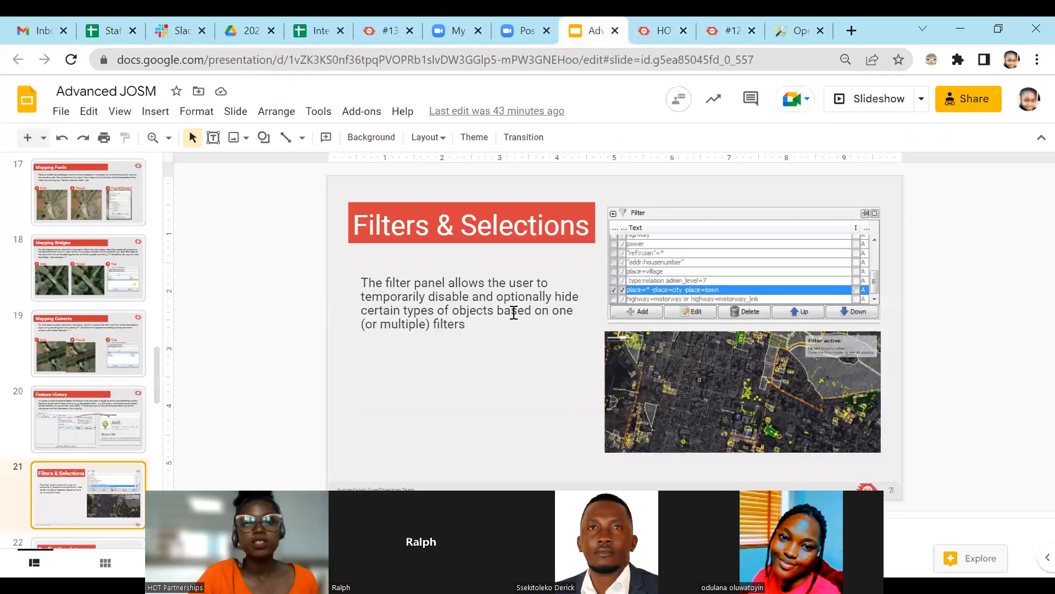
scroll(83, 365, down, 2)
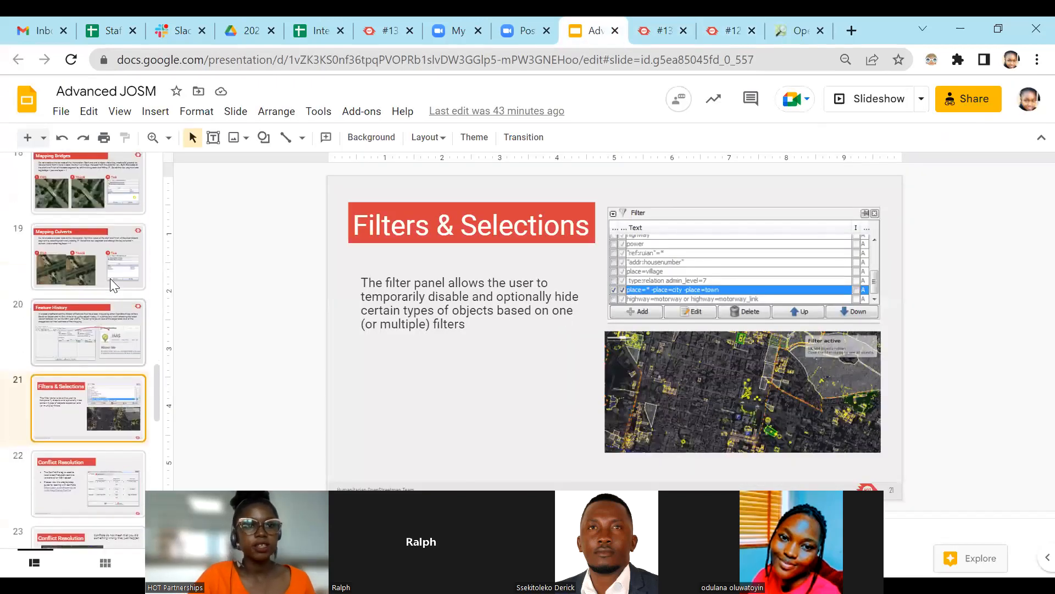
click(79, 273)
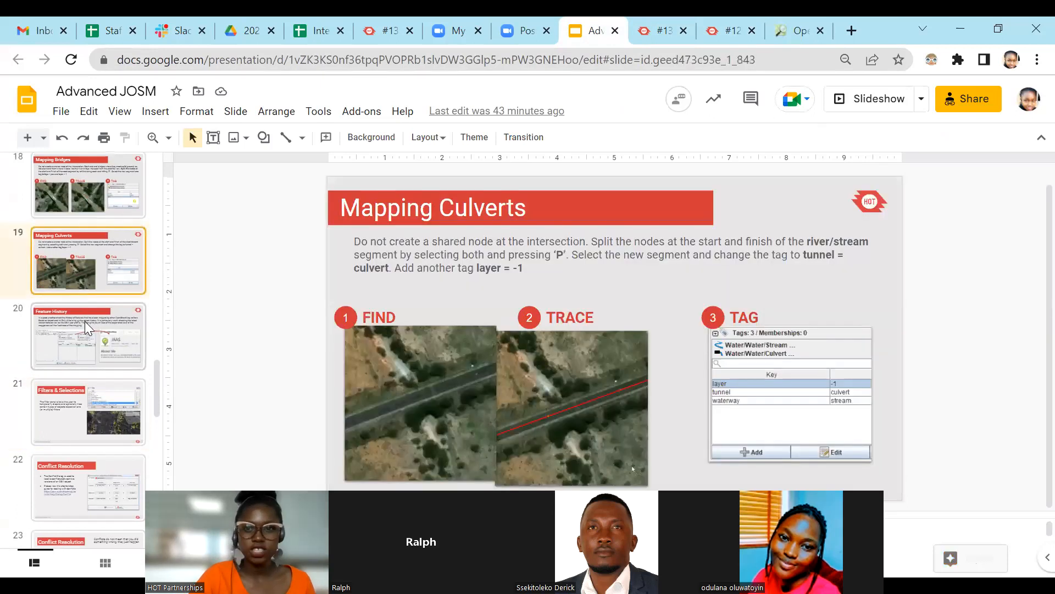
click(85, 321)
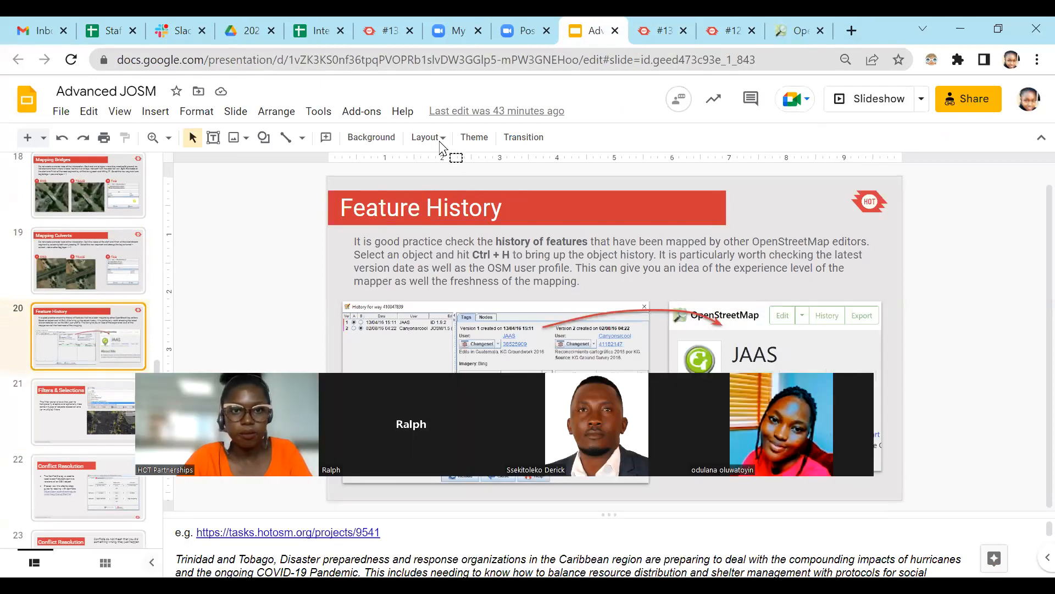
key(alt+Tab)
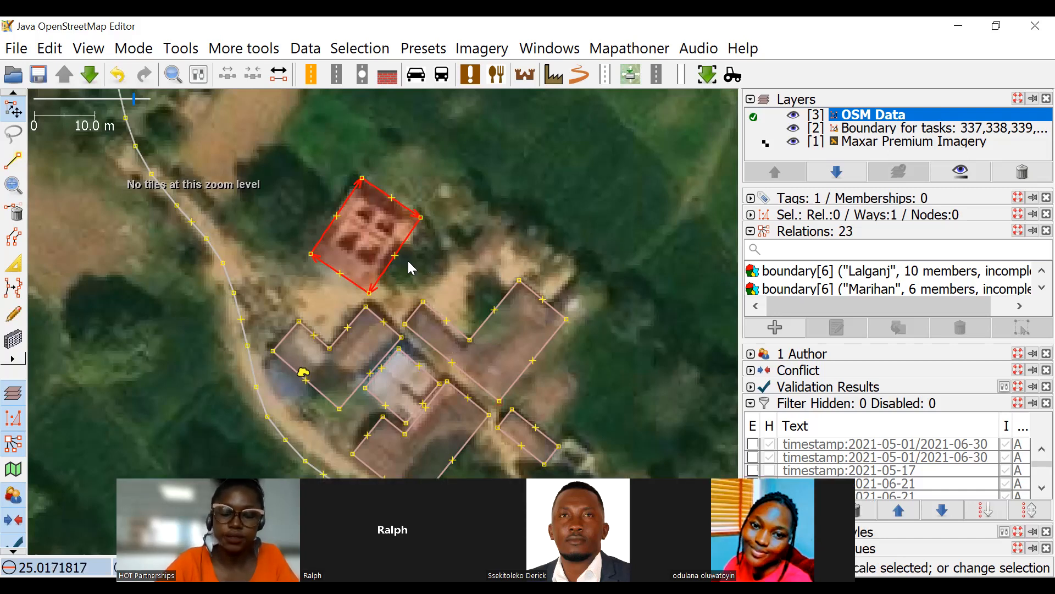
Show the selected building's history and open the profile page of the mapper who created it on OpenStreetMap in the browser.
key(ctrl+h)
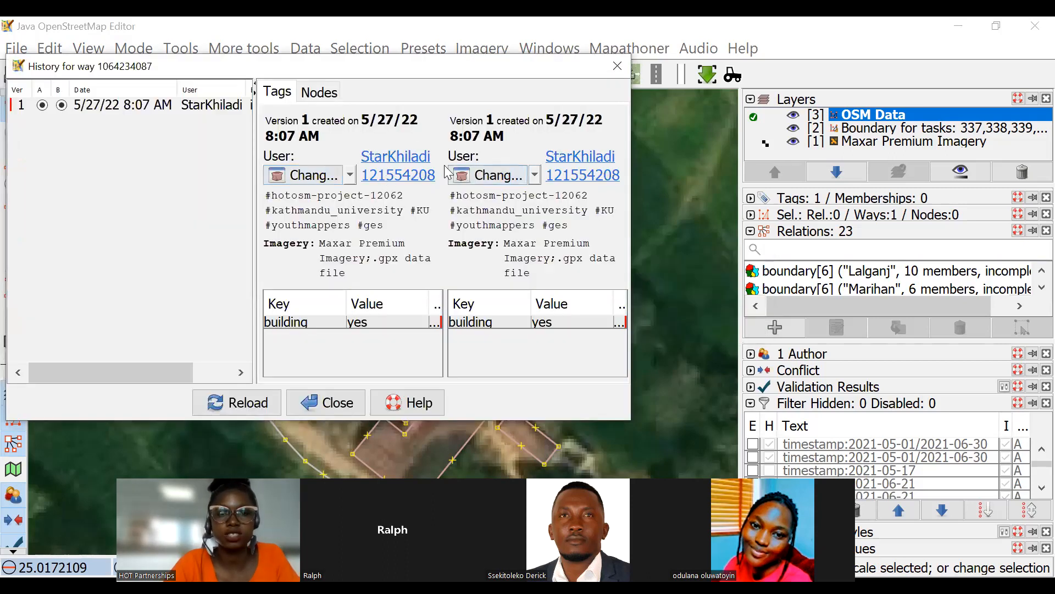
click(401, 162)
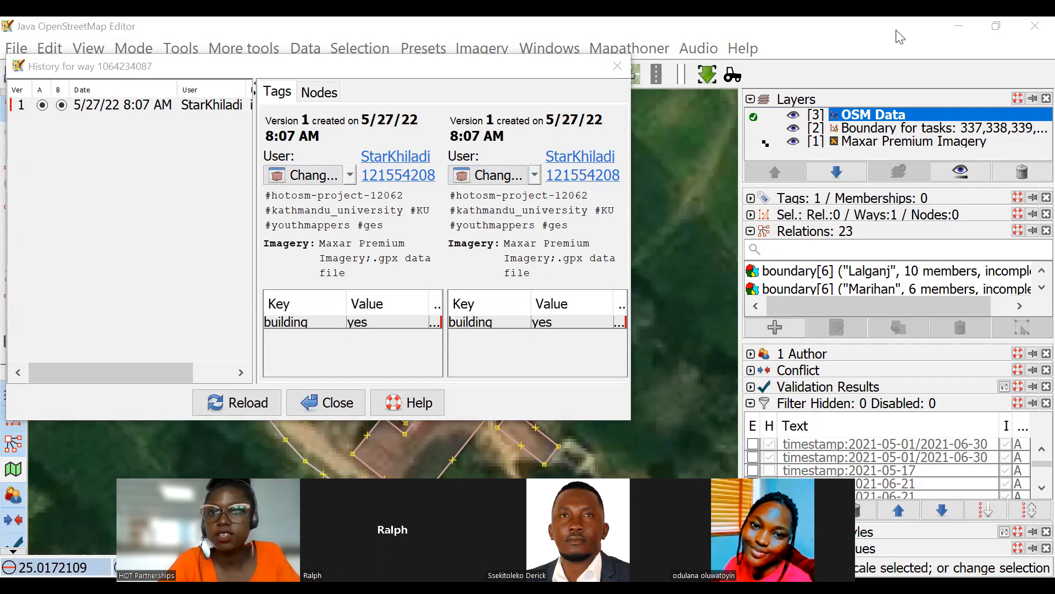
key(alt+Tab)
click(787, 31)
click(778, 60)
text(https://www.openstreetmap.org/user/StarKhiladi)
key(Return)
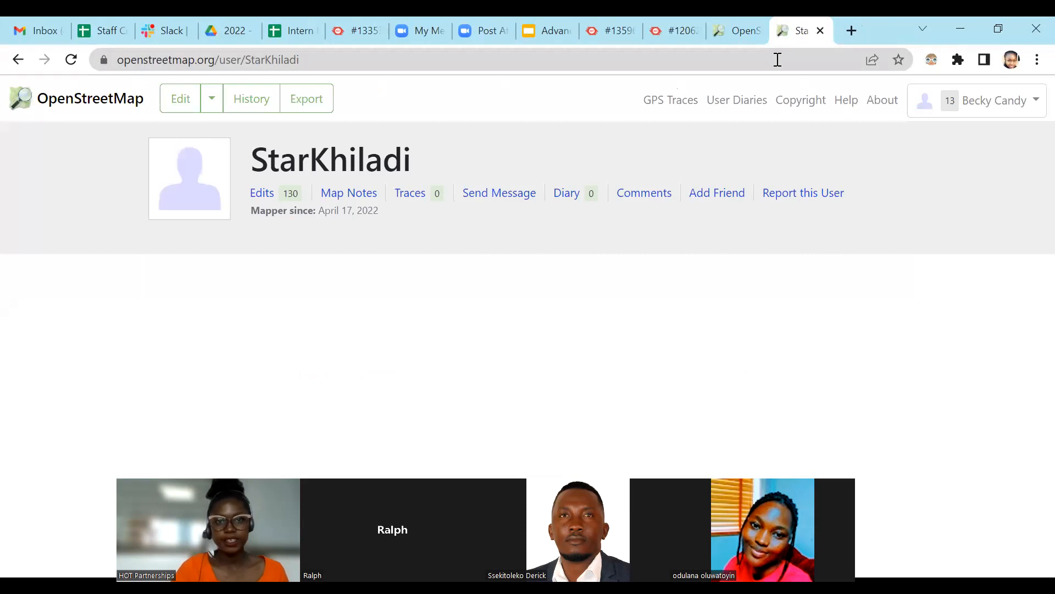
Check the mapper's number of edits and the "Mapper since" date on the profile page.
double_click(286, 192)
drag(317, 212, 391, 216)
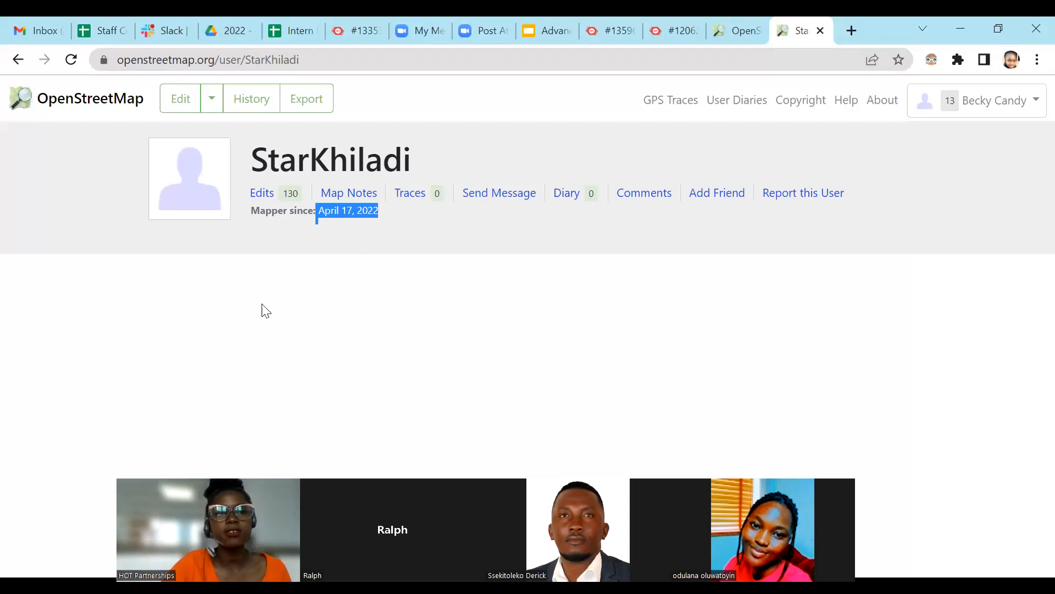
click(262, 288)
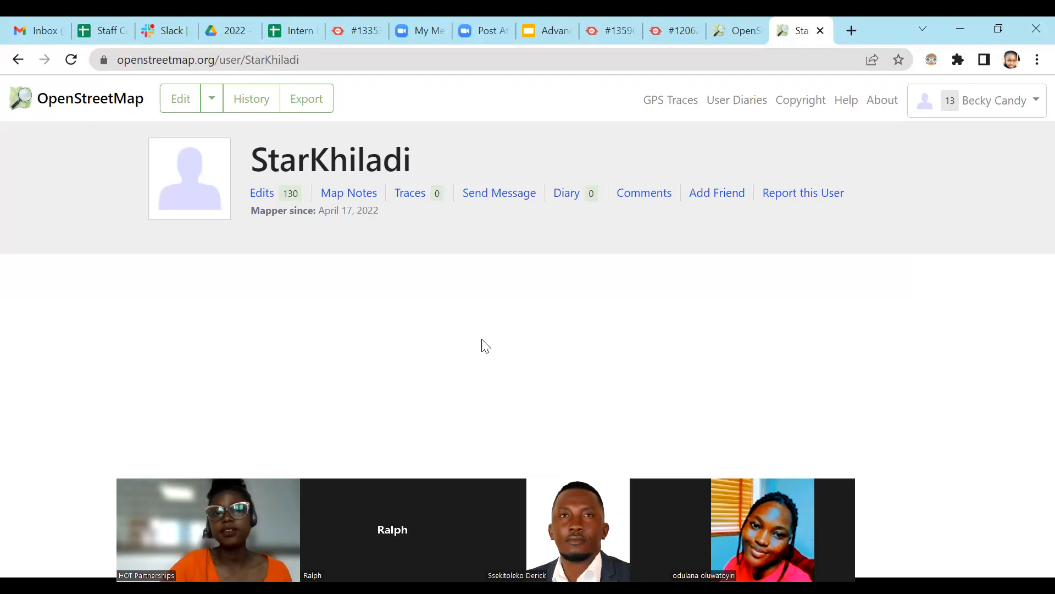
Open the new message form addressed to the mapper, view its subject and body fields, and return to the profile.
click(503, 197)
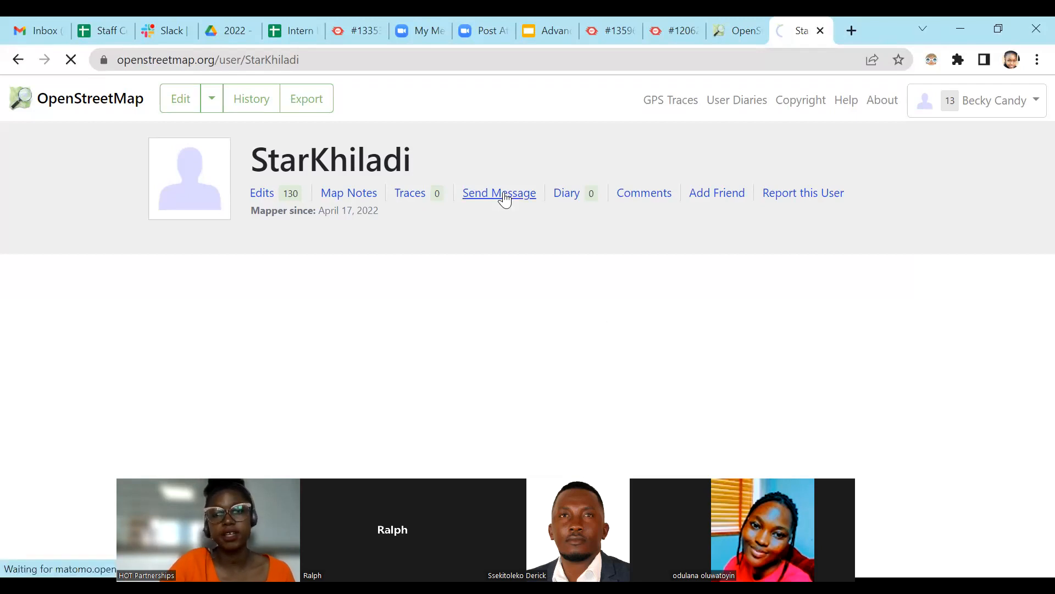
scroll(357, 286, down, 2)
scroll(360, 274, up, 1)
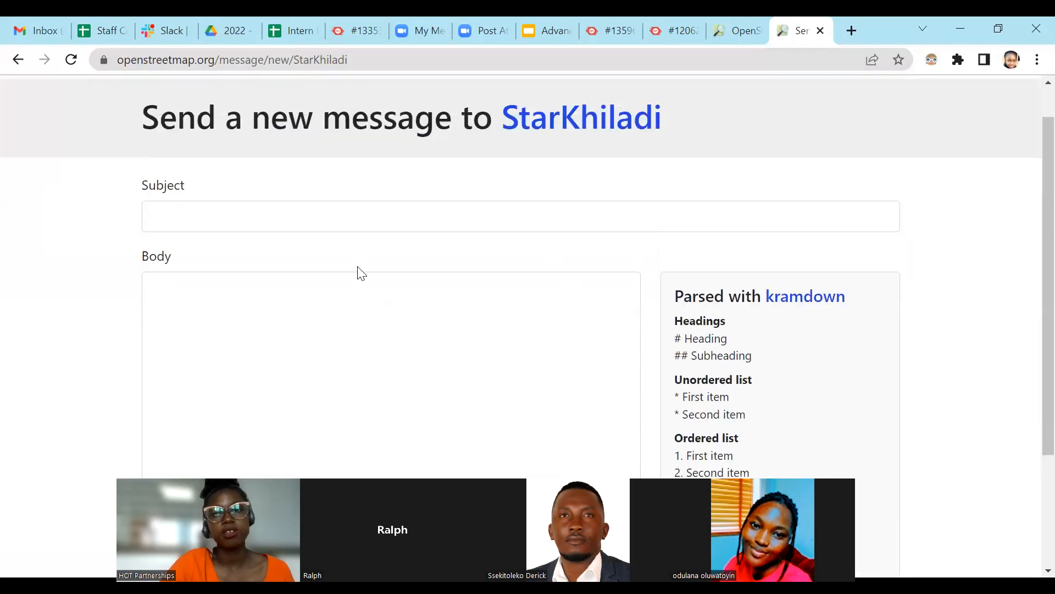
scroll(361, 273, up, 1)
scroll(522, 275, down, 2)
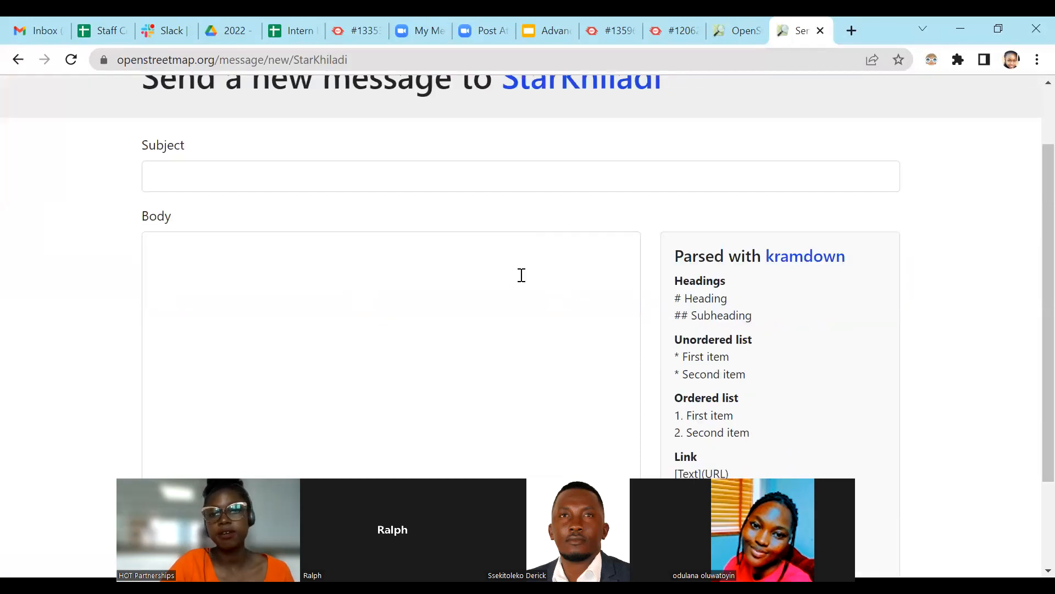
click(13, 62)
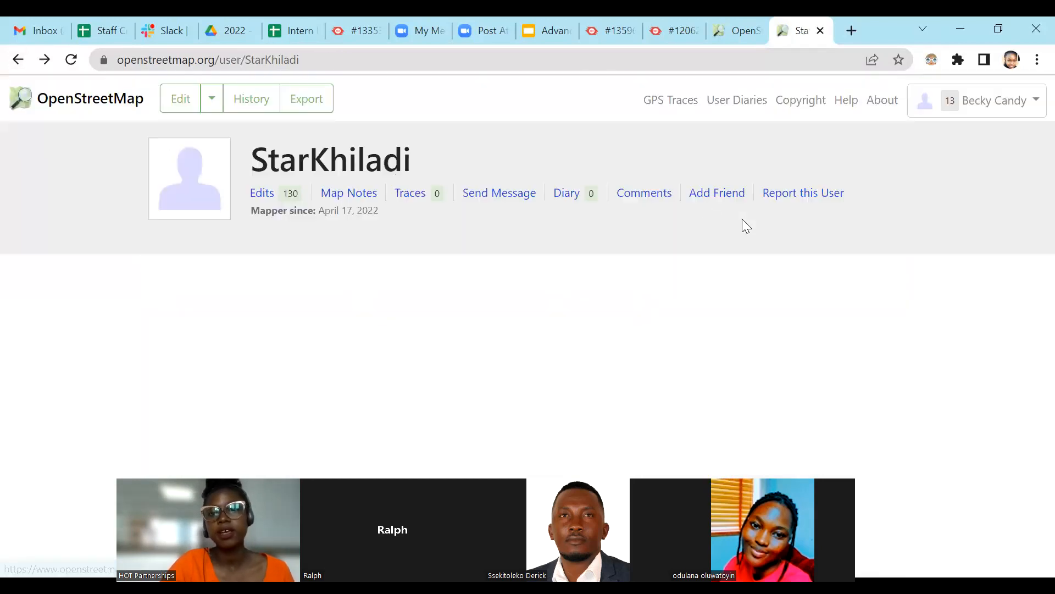
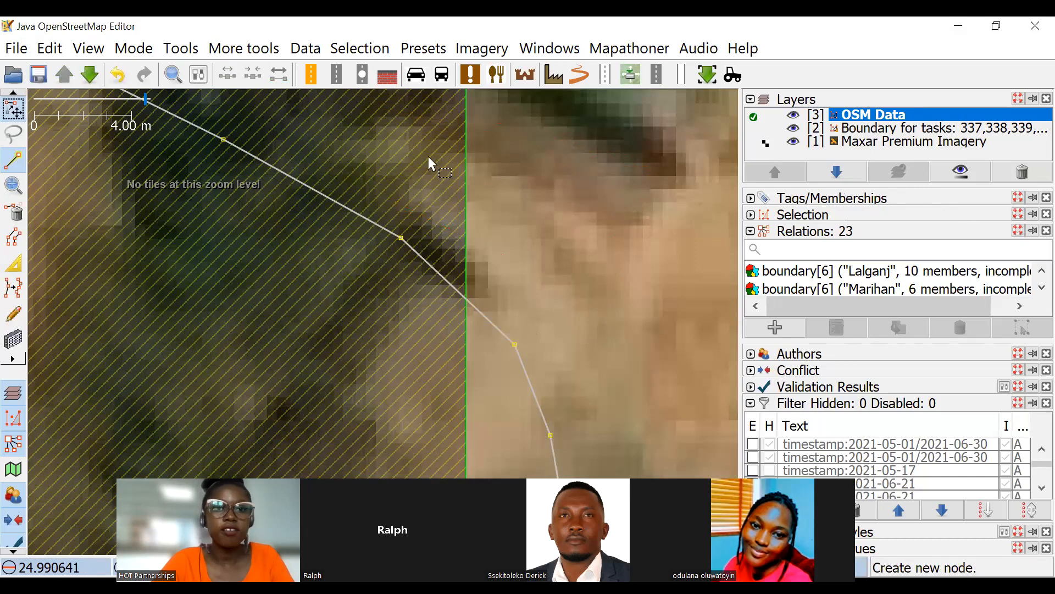
click(13, 160)
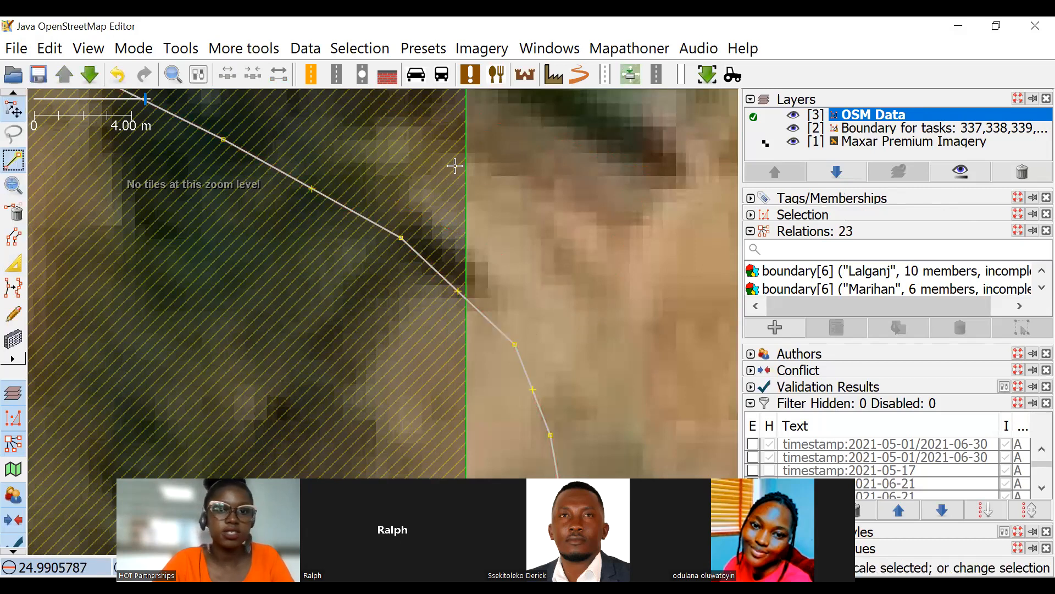
click(410, 202)
click(561, 316)
click(657, 181)
click(16, 213)
click(13, 262)
Draw a rectangular building over the roof that straddles the green task boundary, using the building tool.
click(13, 338)
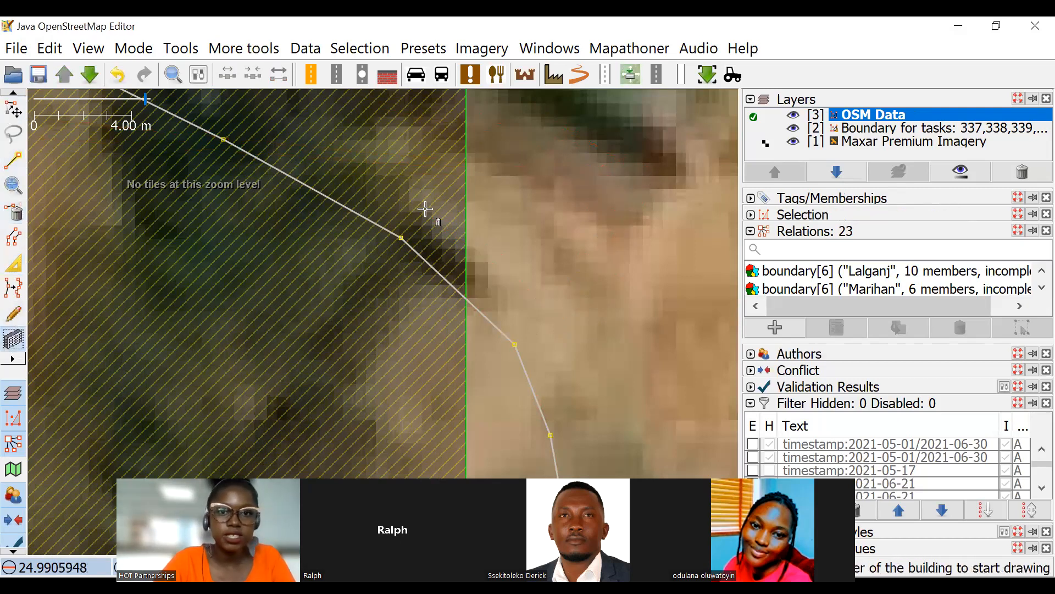
click(410, 193)
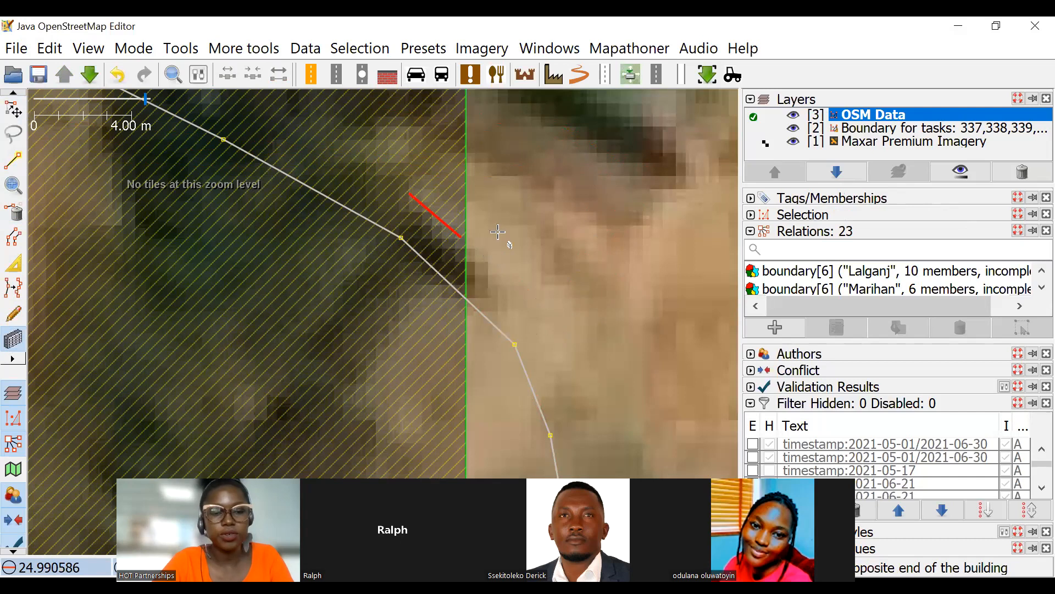
click(547, 322)
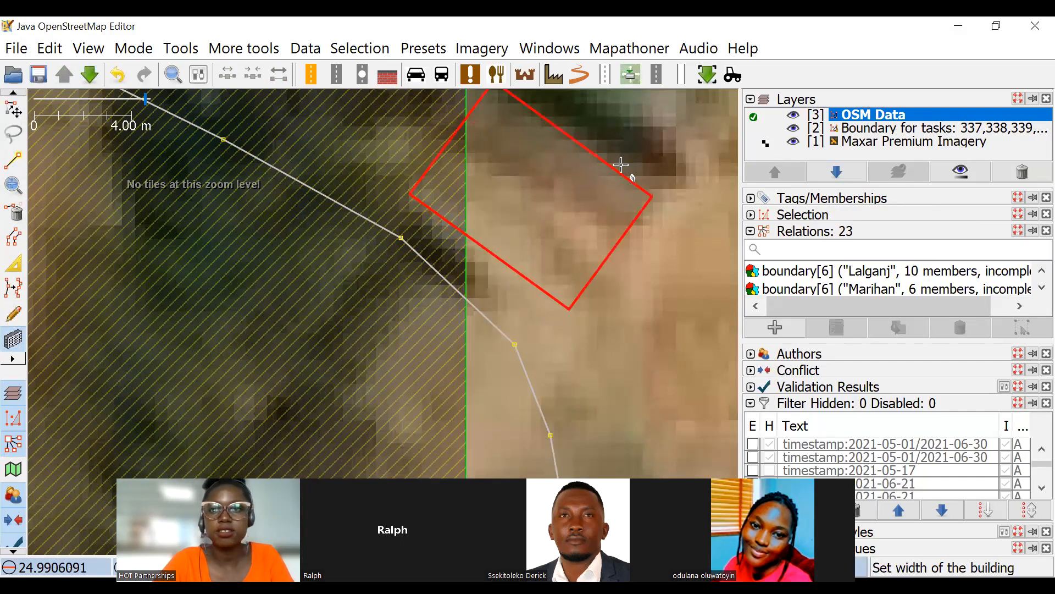
click(631, 162)
Draw a small rectangular building overlapping the northwest edge of the new building, and inspect where the two meet.
scroll(431, 255, up, 3)
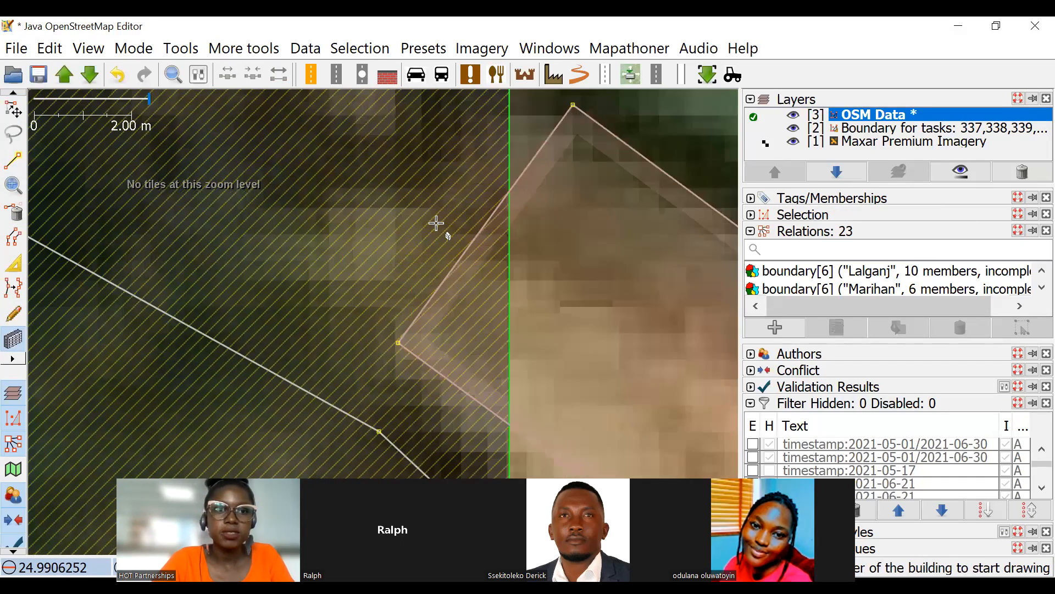
click(500, 202)
click(361, 127)
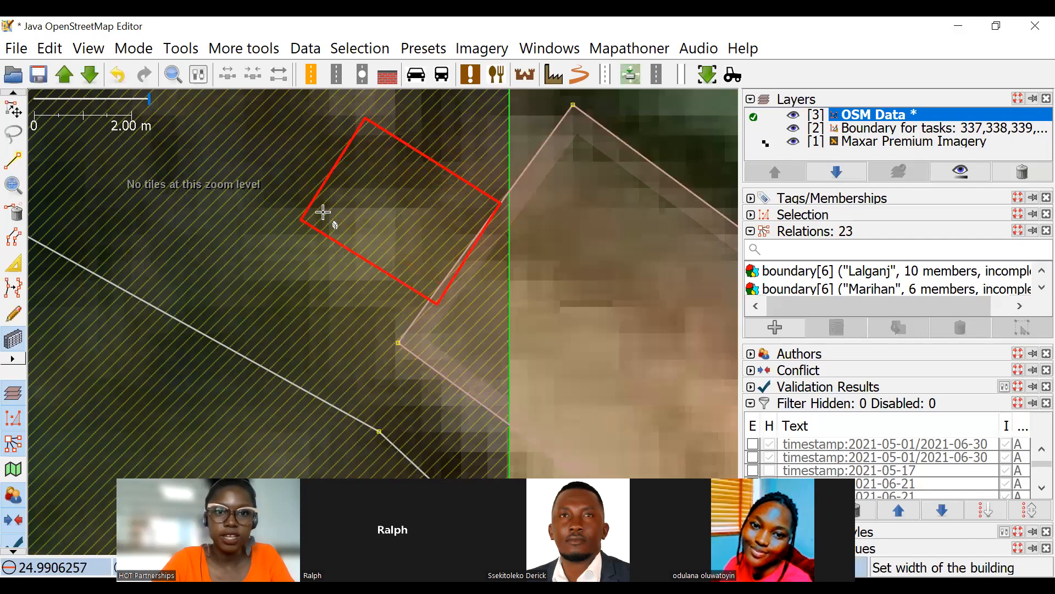
click(444, 286)
drag(444, 286, 430, 280)
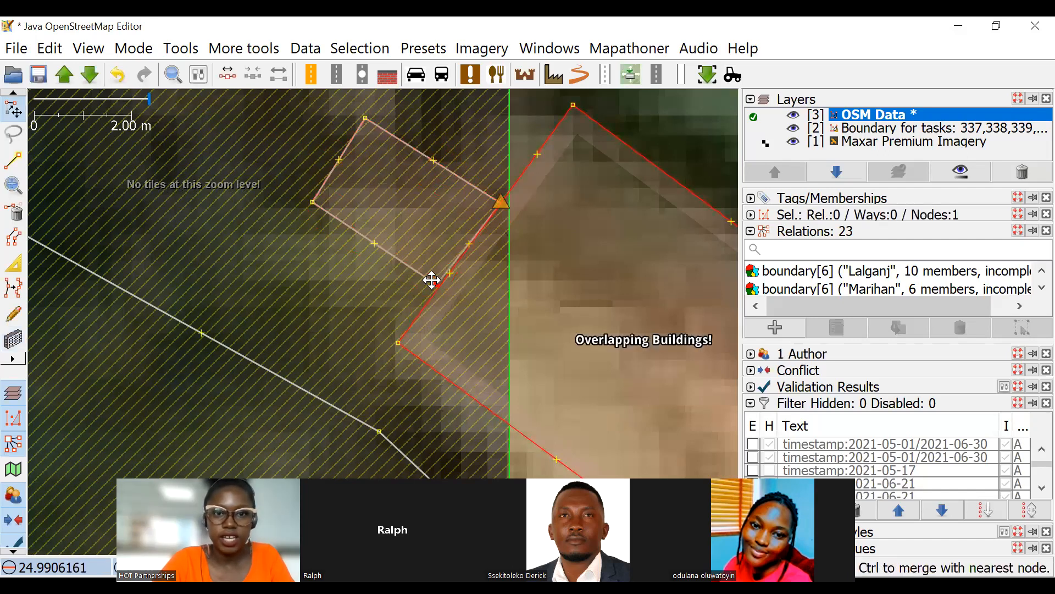
scroll(346, 218, down, 3)
scroll(422, 221, up, 3)
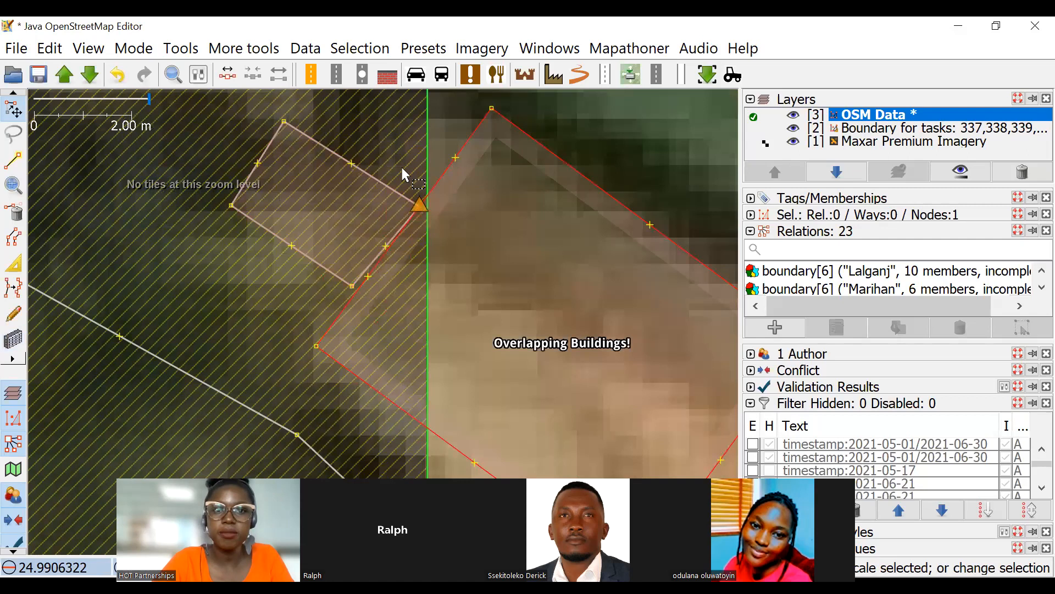
Delete the small building's corner node that touches the larger building's edge.
click(13, 212)
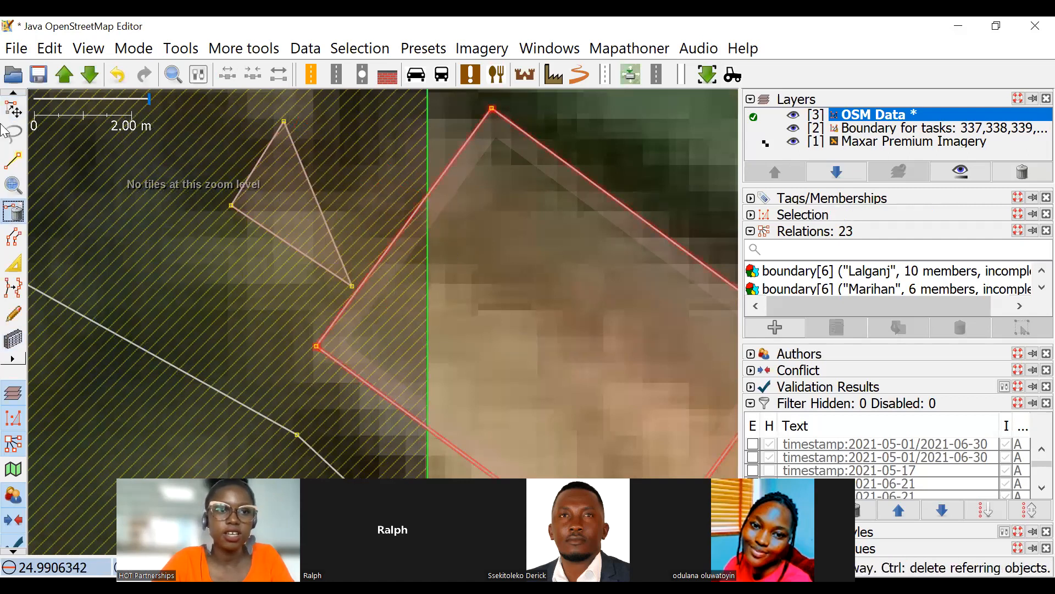
click(15, 111)
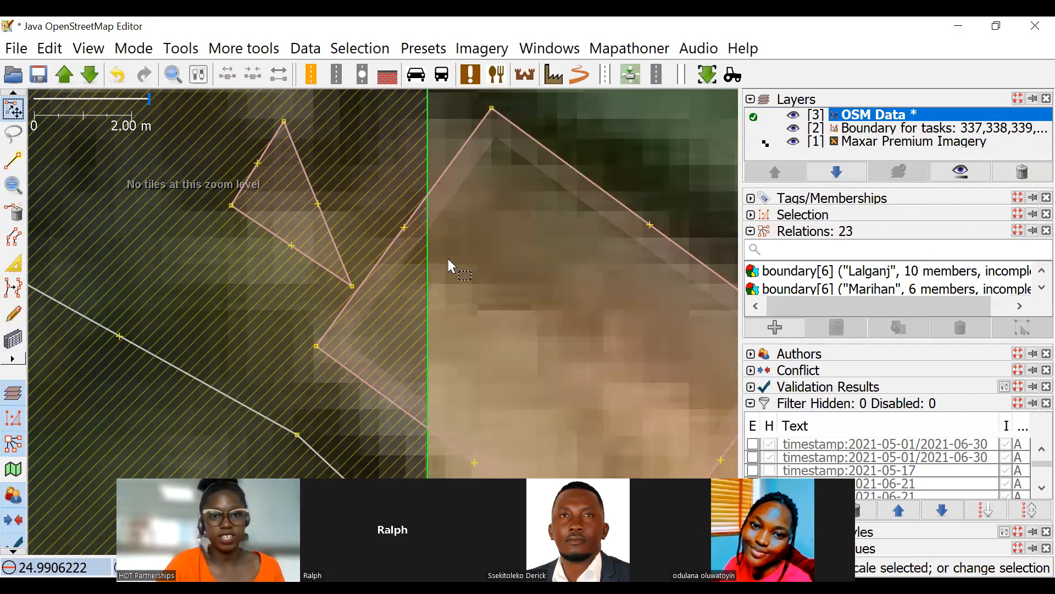
drag(483, 269, 434, 253)
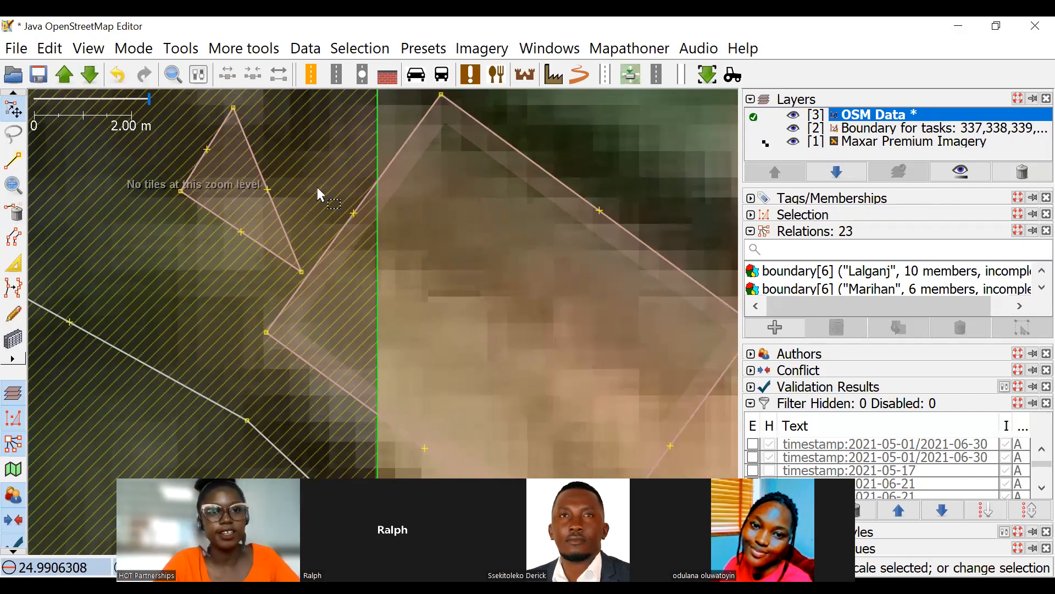
Add a node on the east side of the remaining triangular building, and delete that building.
click(257, 172)
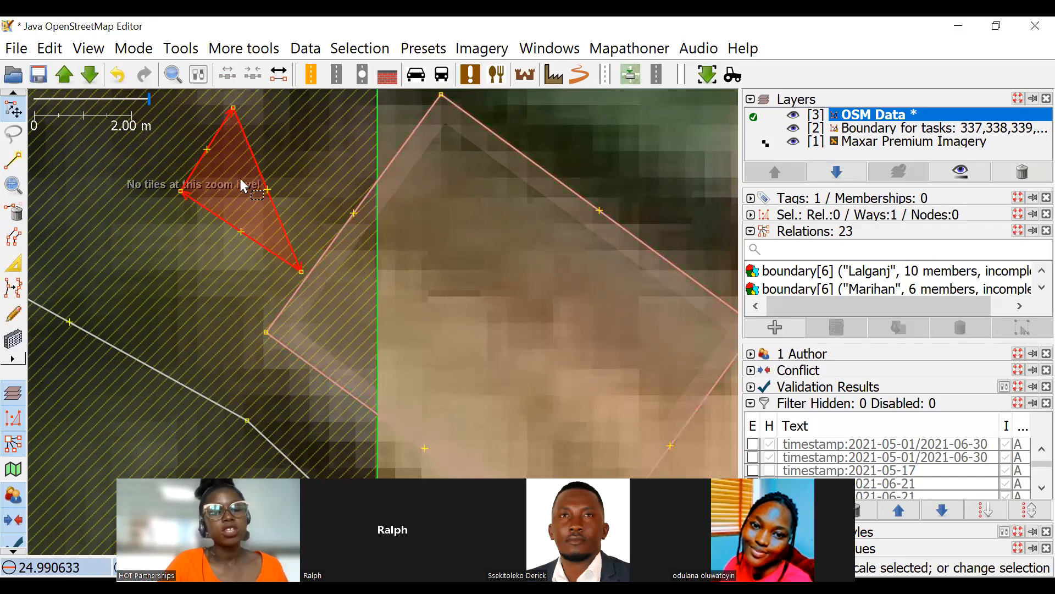
drag(268, 190, 296, 196)
click(295, 212)
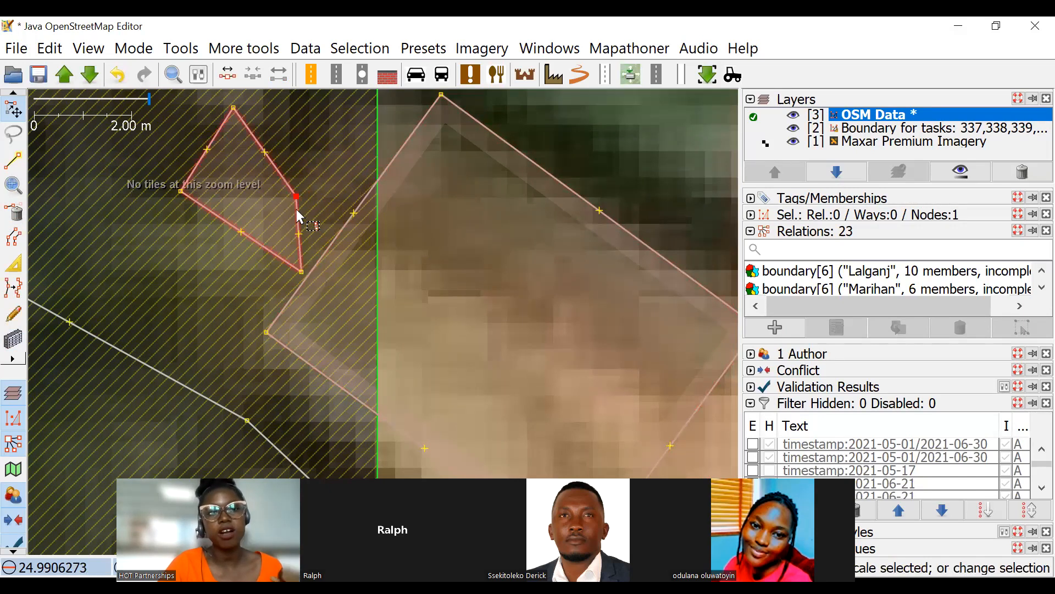
key(Delete)
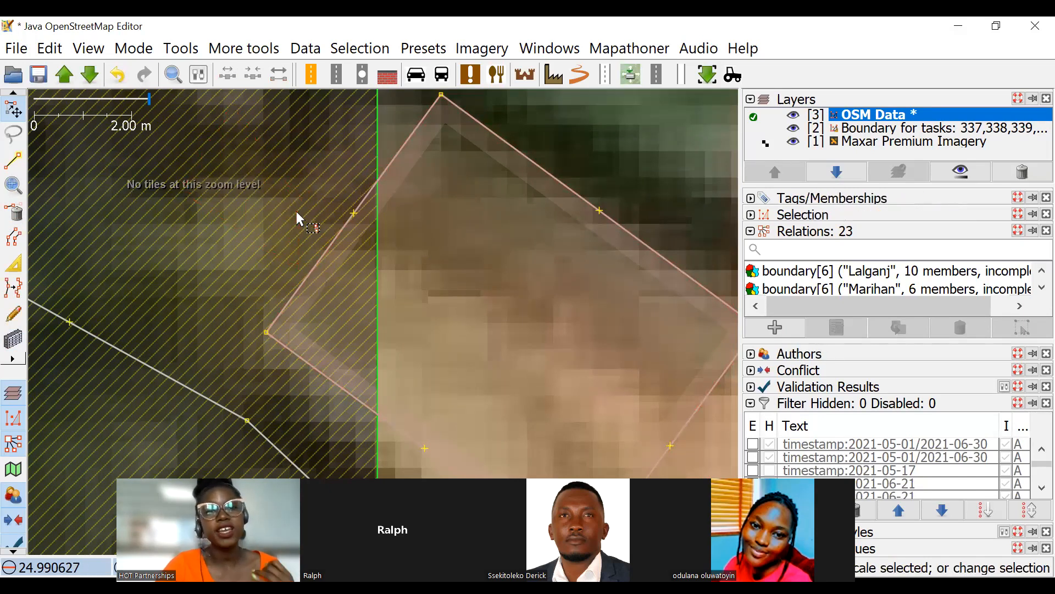
Select the building that crosses the task boundary and examine its position relative to the boundary and the surrounding features.
click(381, 180)
scroll(471, 245, down, 8)
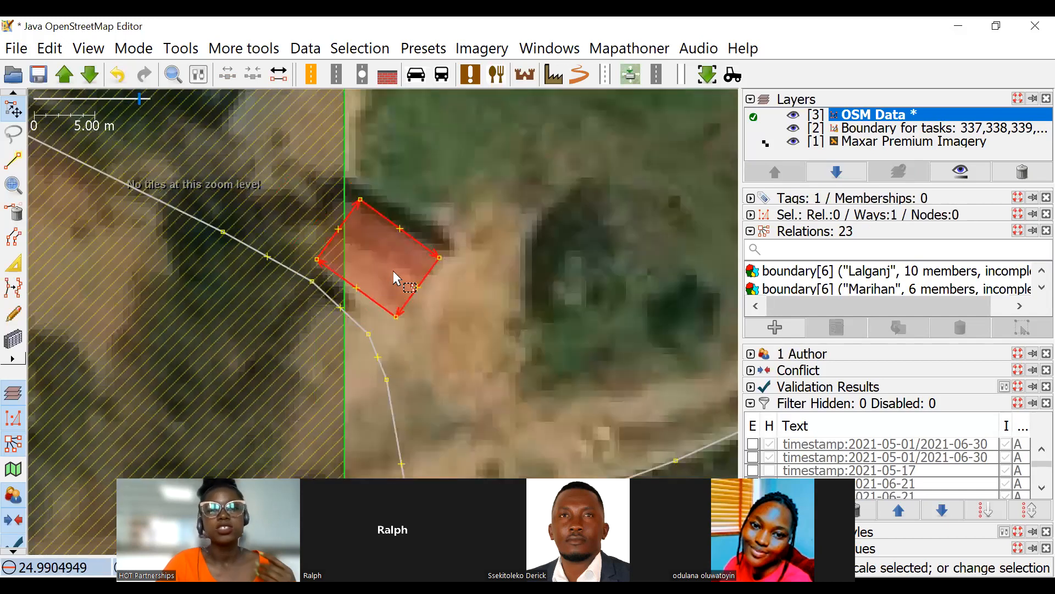
scroll(389, 313, up, 3)
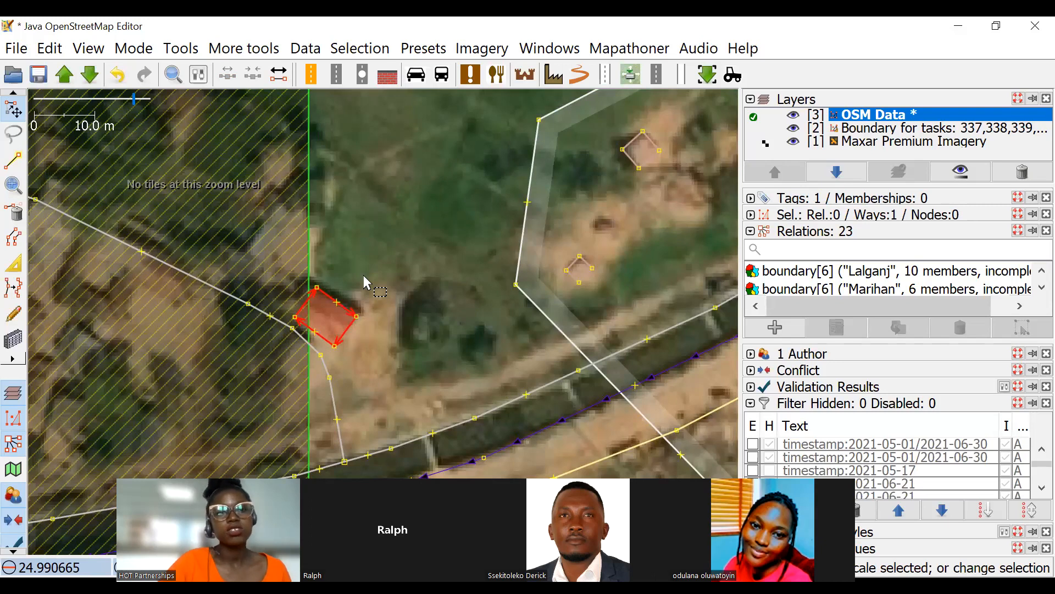
drag(329, 291, 305, 226)
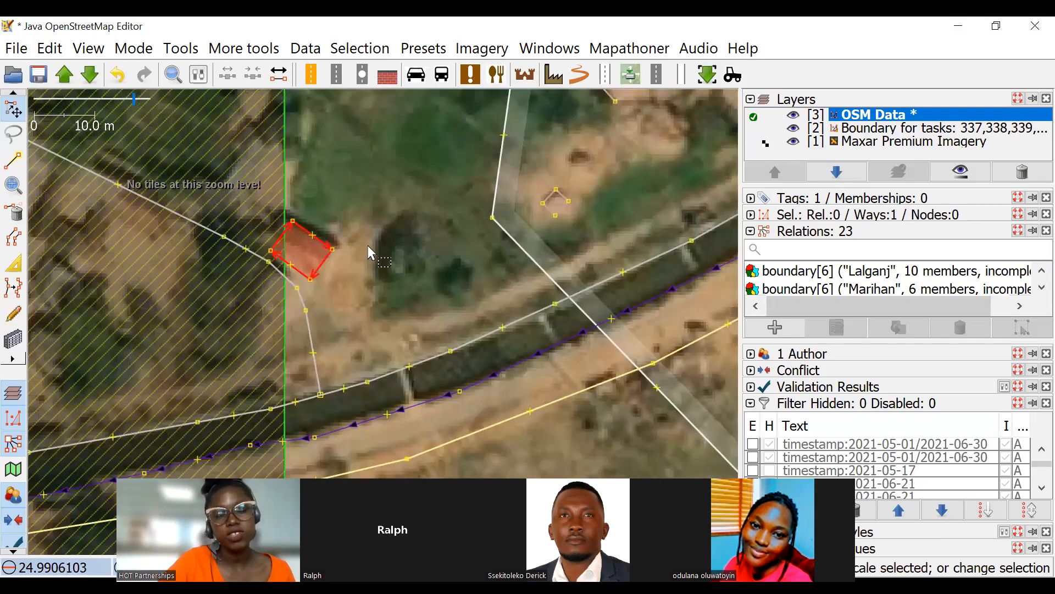
drag(401, 217, 462, 302)
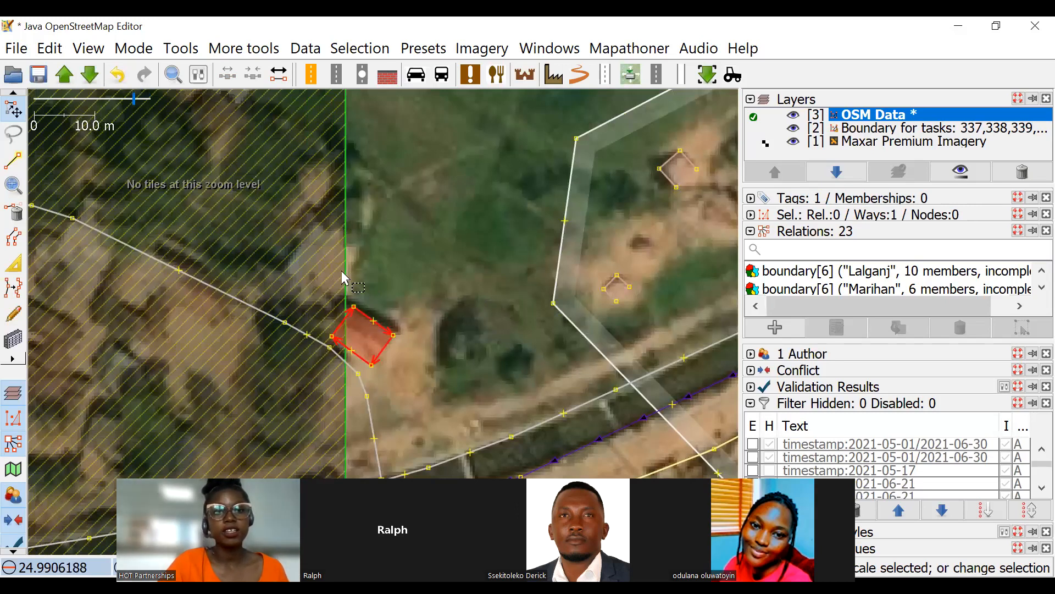
scroll(337, 271, down, 4)
scroll(294, 242, up, 3)
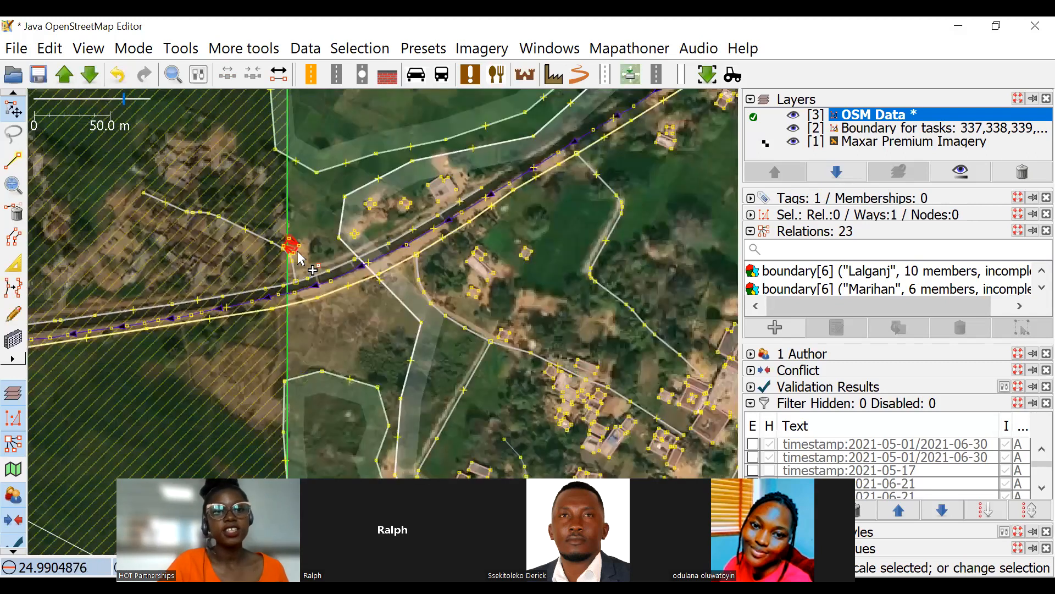
scroll(291, 228, up, 3)
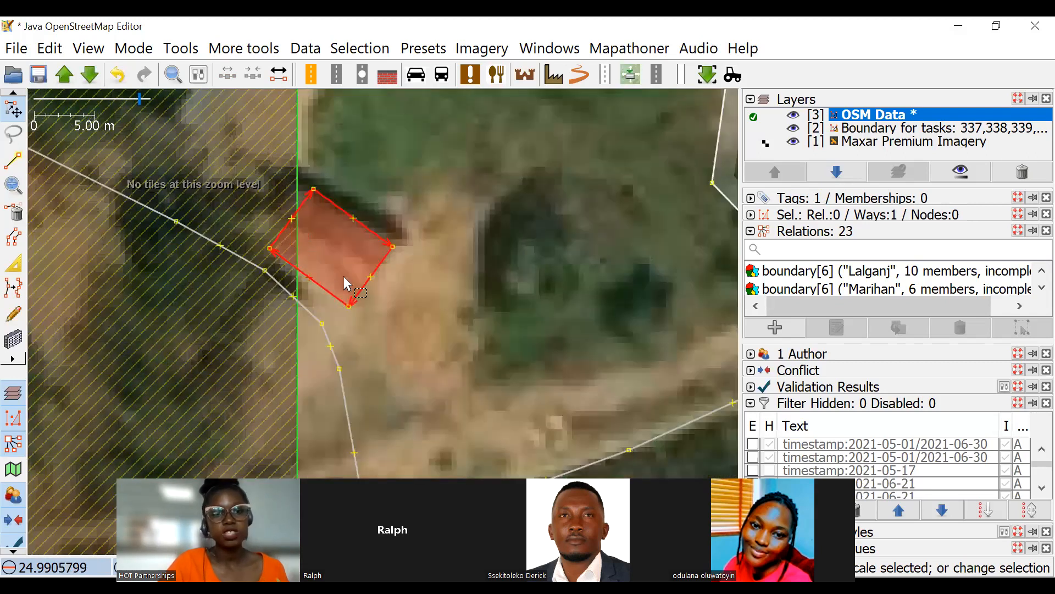
scroll(341, 250, down, 1)
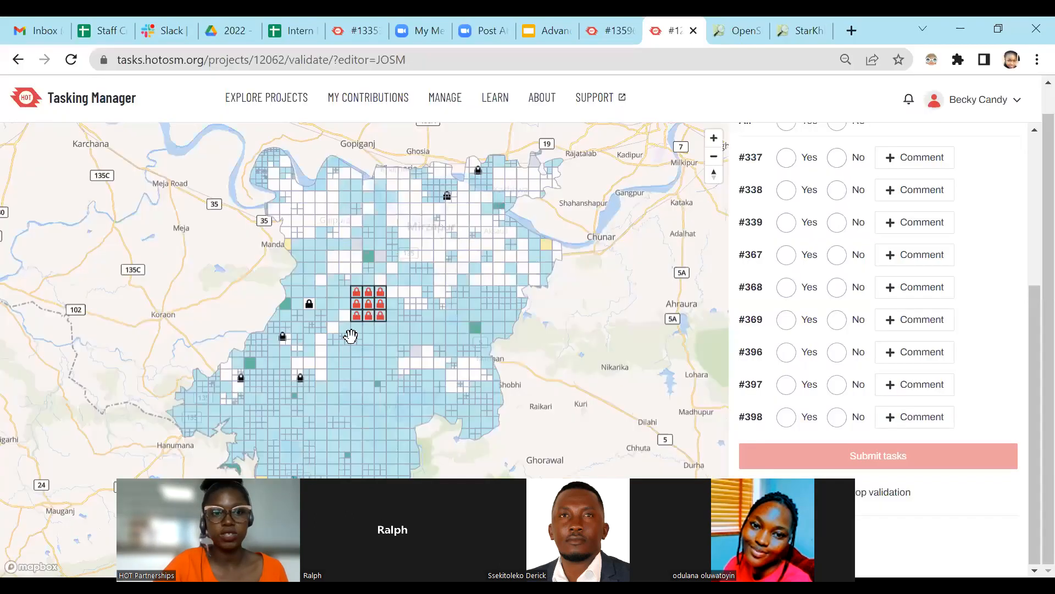
Switch to project #12062 in the Tasking Manager and examine the task grid around the locked tasks.
key(alt+Tab)
scroll(400, 360, up, 3)
drag(399, 360, 535, 382)
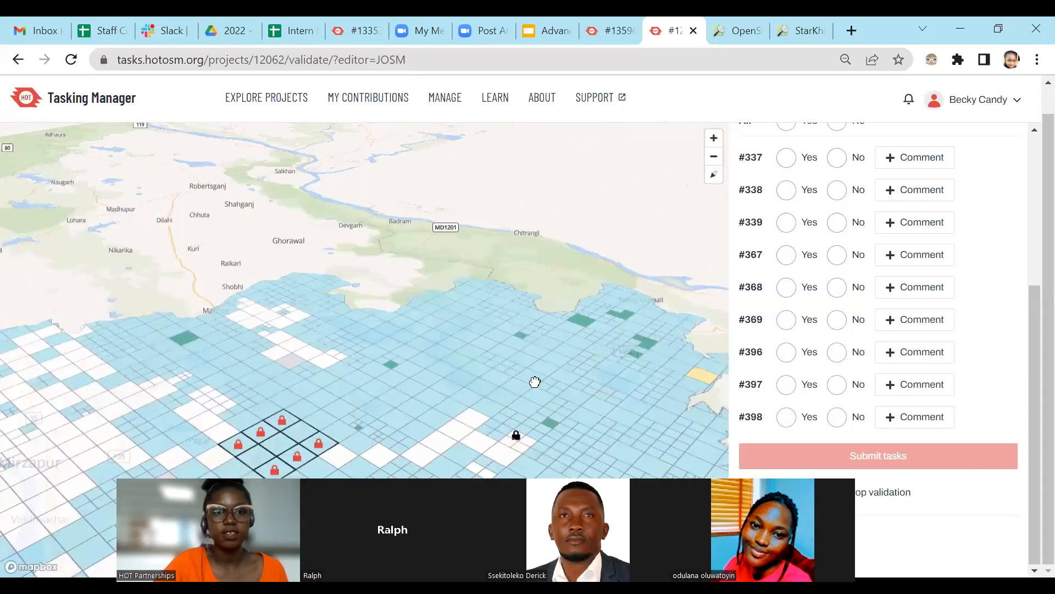
scroll(511, 418, up, 2)
scroll(494, 385, up, 3)
drag(469, 381, 468, 382)
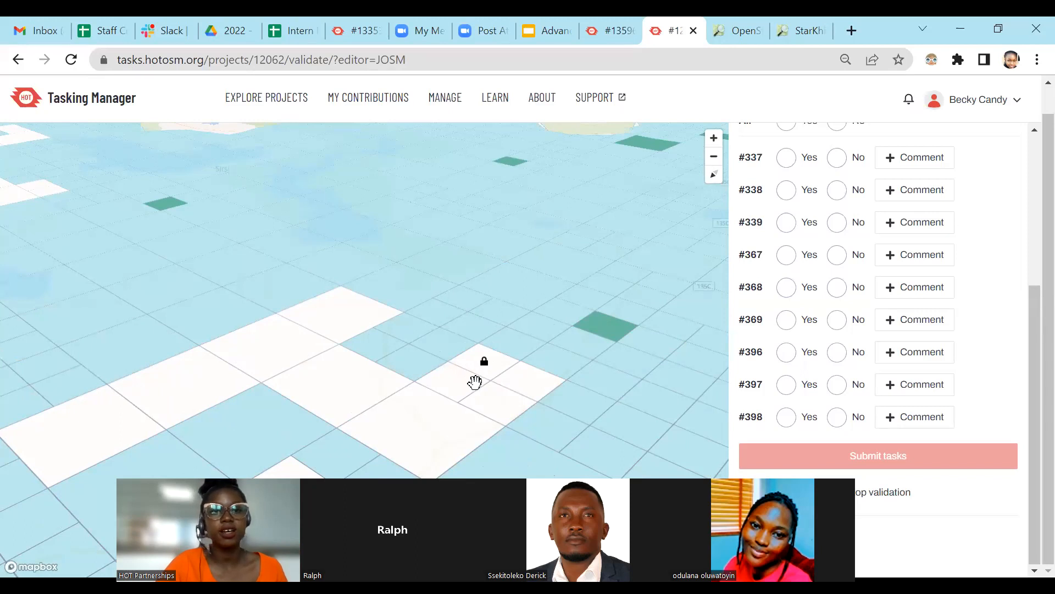
scroll(472, 385, down, 4)
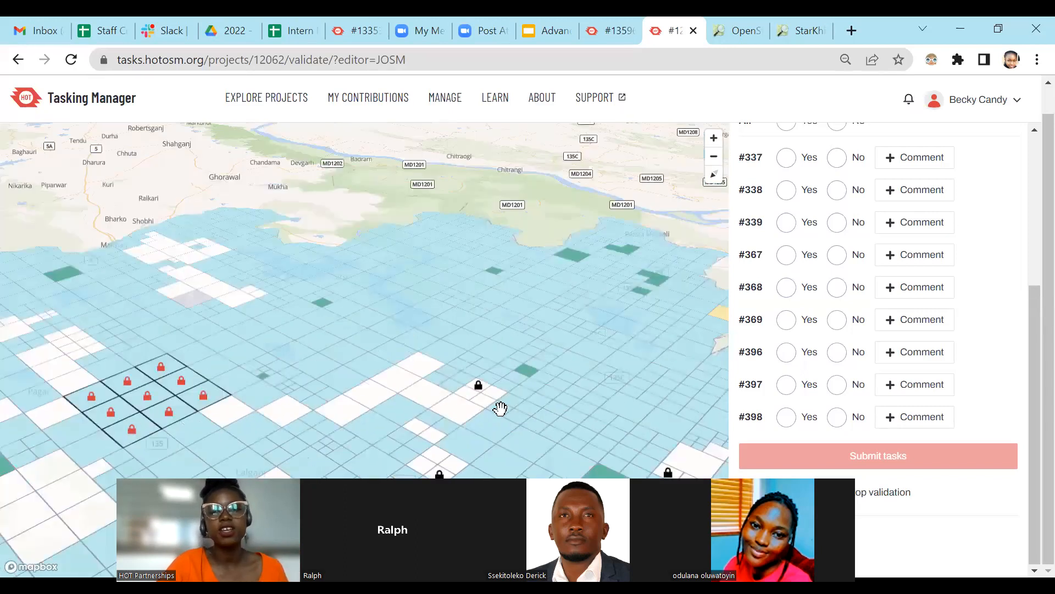
scroll(497, 401, down, 3)
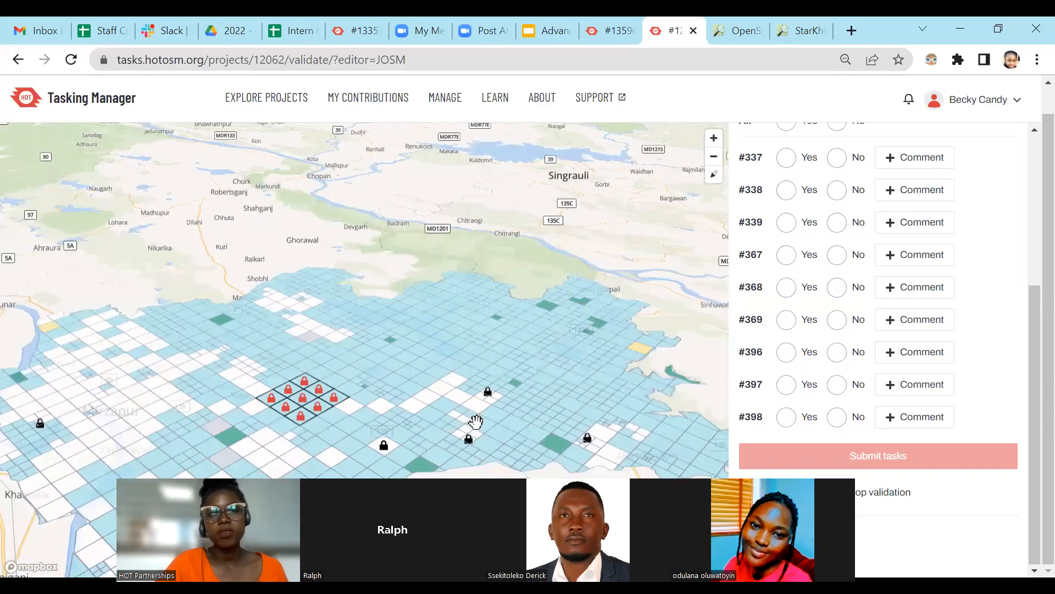
Return to the Advanced JOSM presentation and open the conflict guide linked on the Conflict Resolution slide.
click(782, 27)
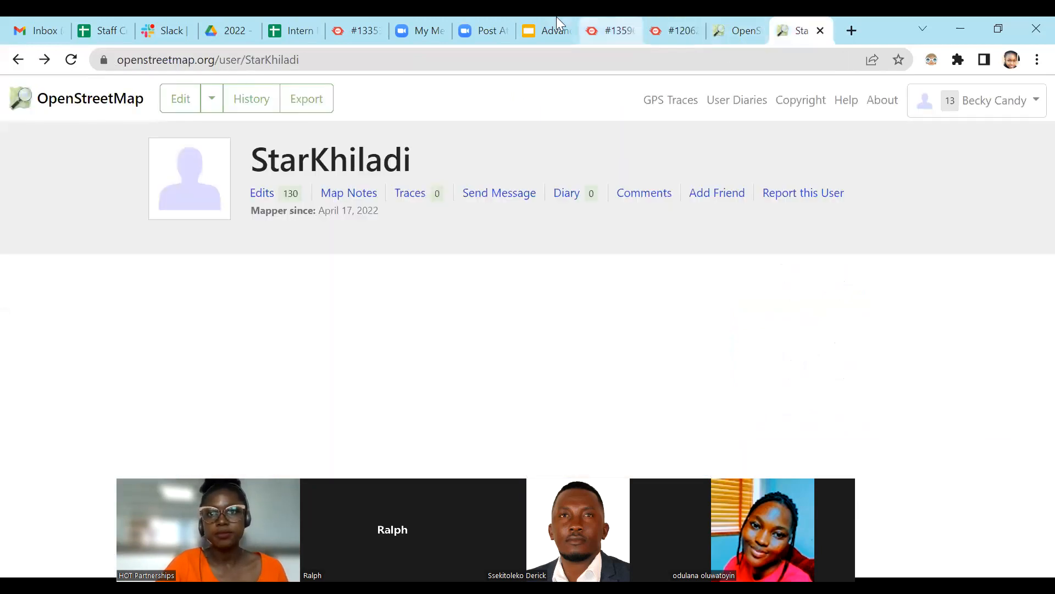
click(544, 30)
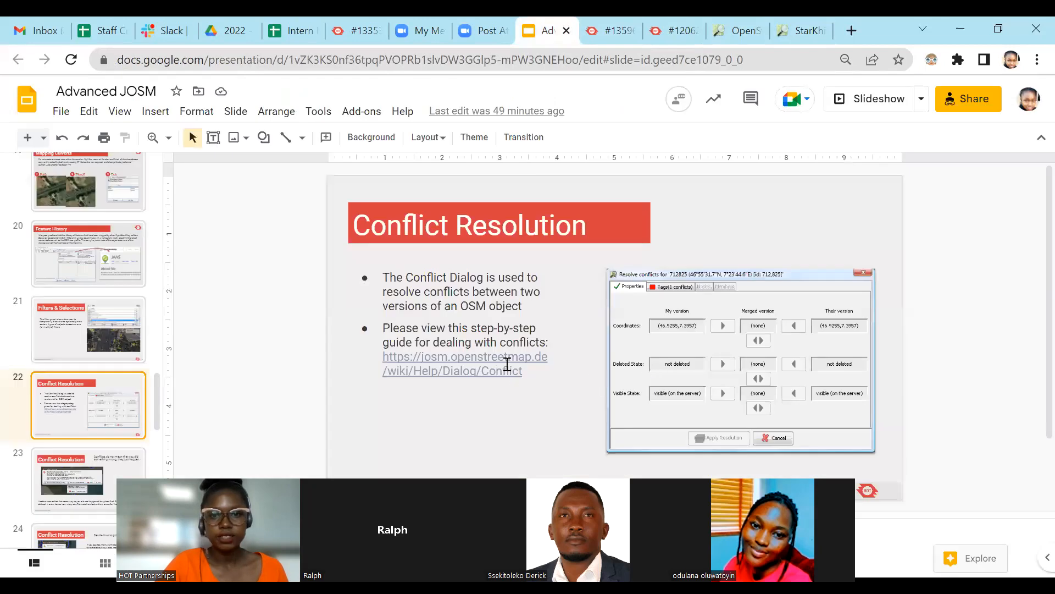
click(510, 359)
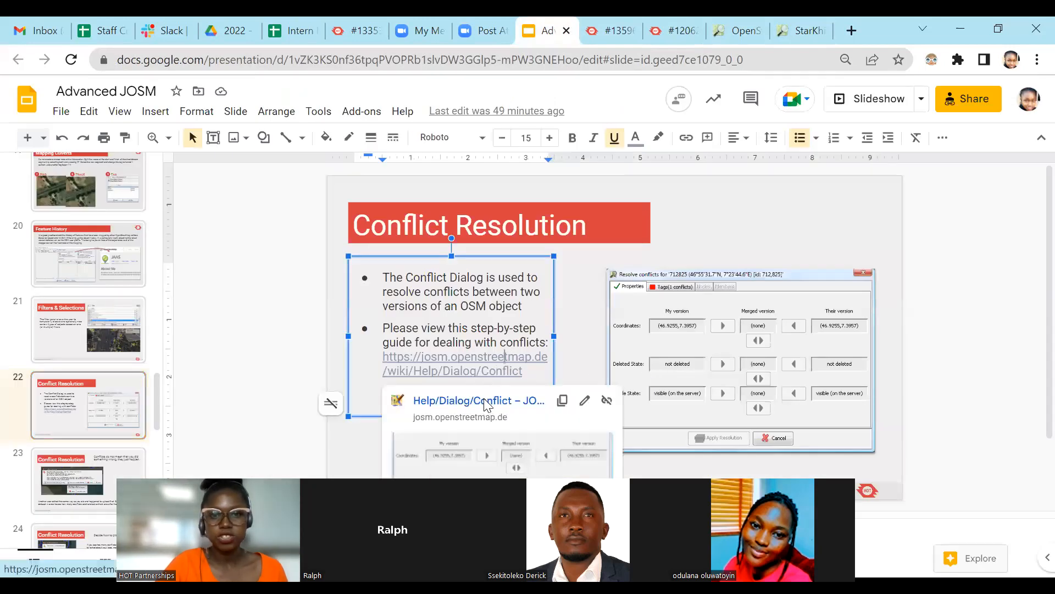
click(486, 405)
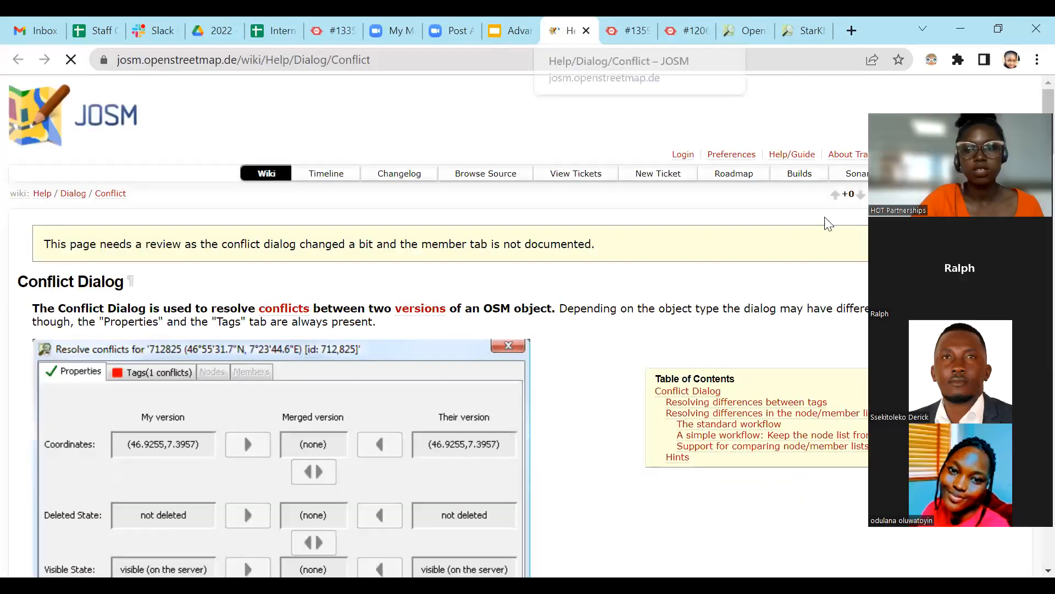
Read the Conflict Dialog section of the JOSM help page, view its conflict-dialog.png screenshot, and return to the page.
scroll(448, 439, down, 1)
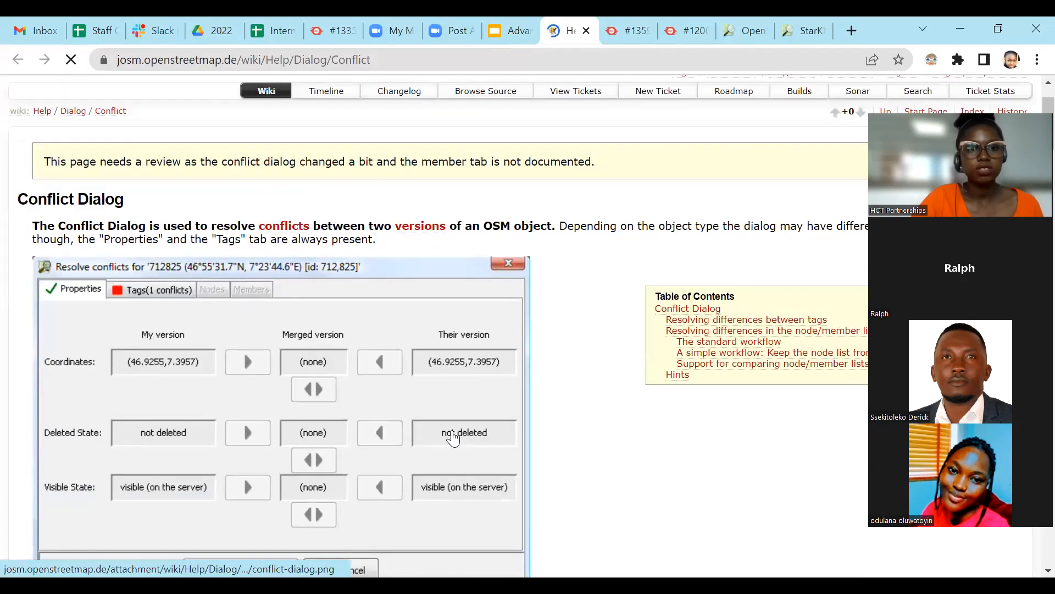
scroll(135, 250, down, 1)
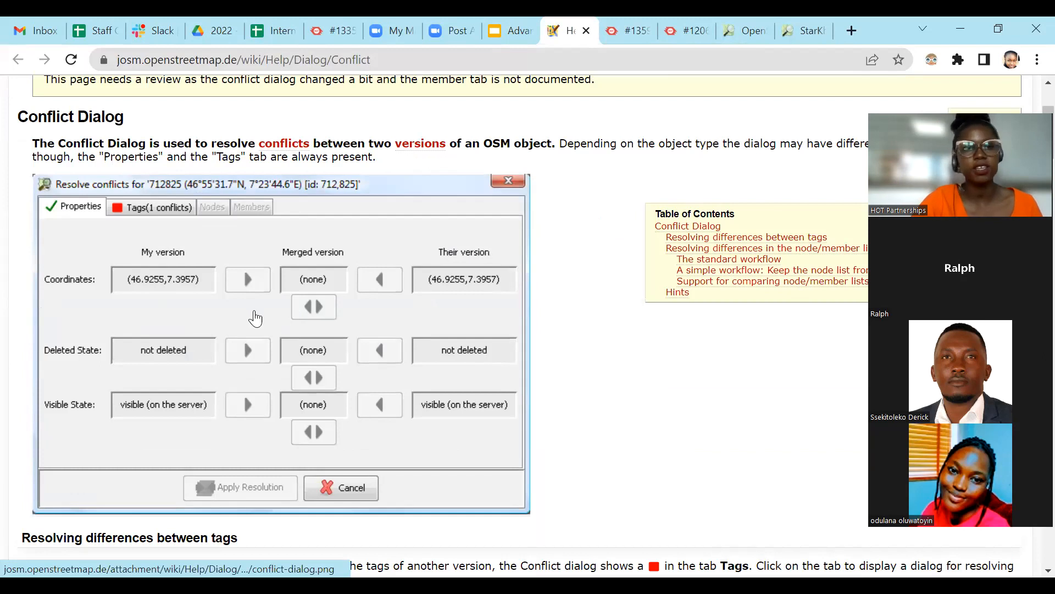
scroll(354, 321, down, 1)
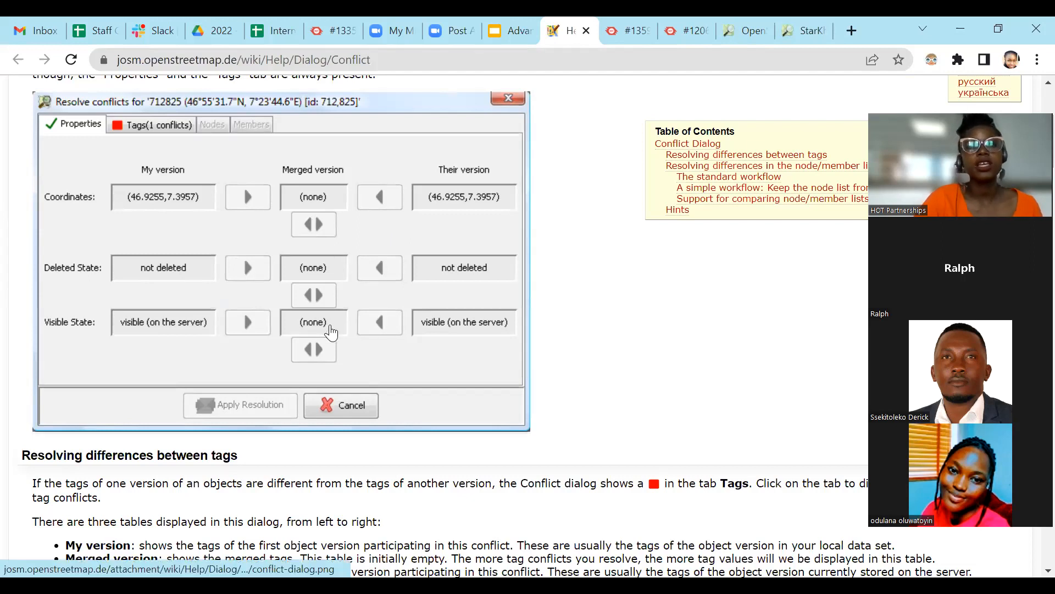
click(305, 223)
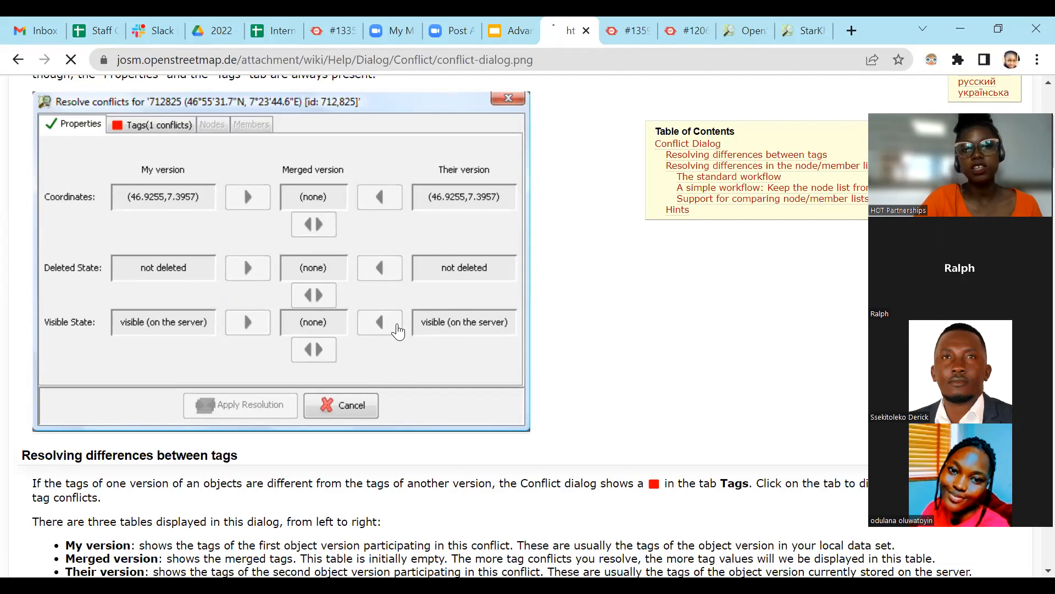
scroll(401, 278, down, 2)
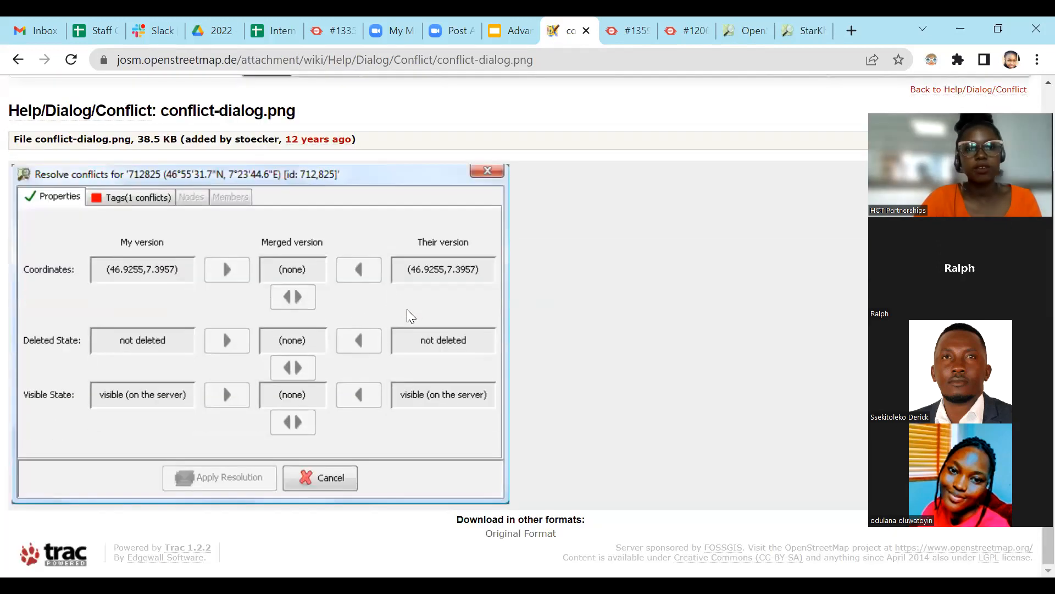
click(18, 60)
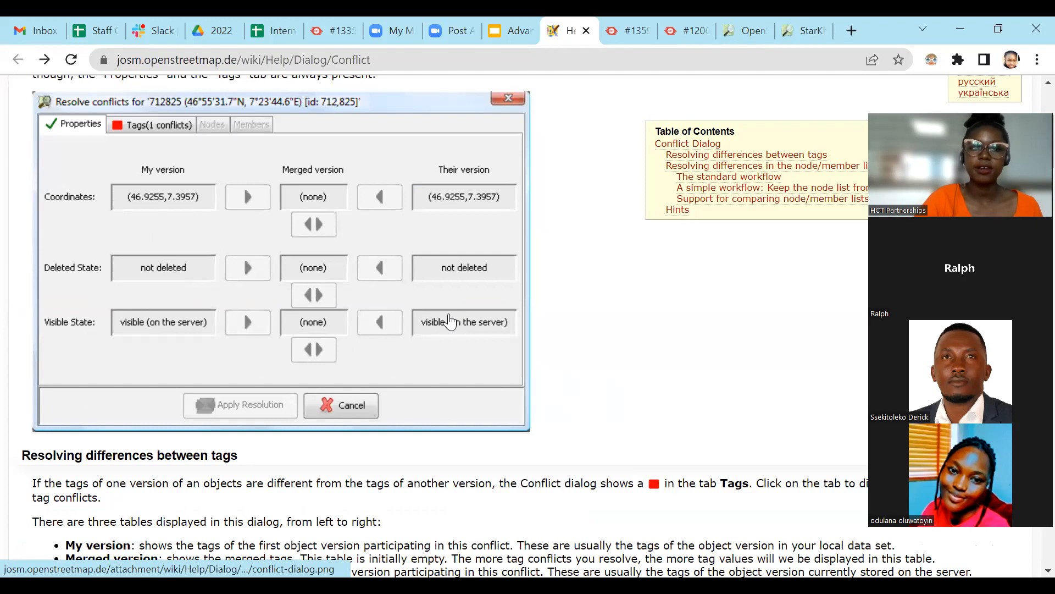
Read the "Resolving differences between tags" section of the JOSM conflict help page, from the conflicting name tag through applying the resolution.
scroll(438, 302, down, 10)
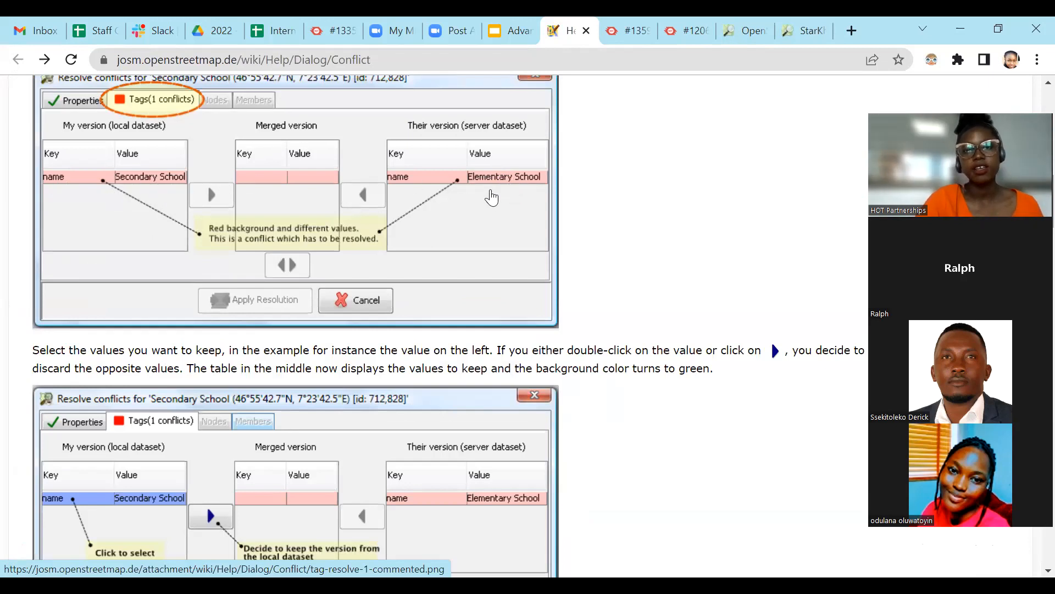
scroll(166, 208, up, 2)
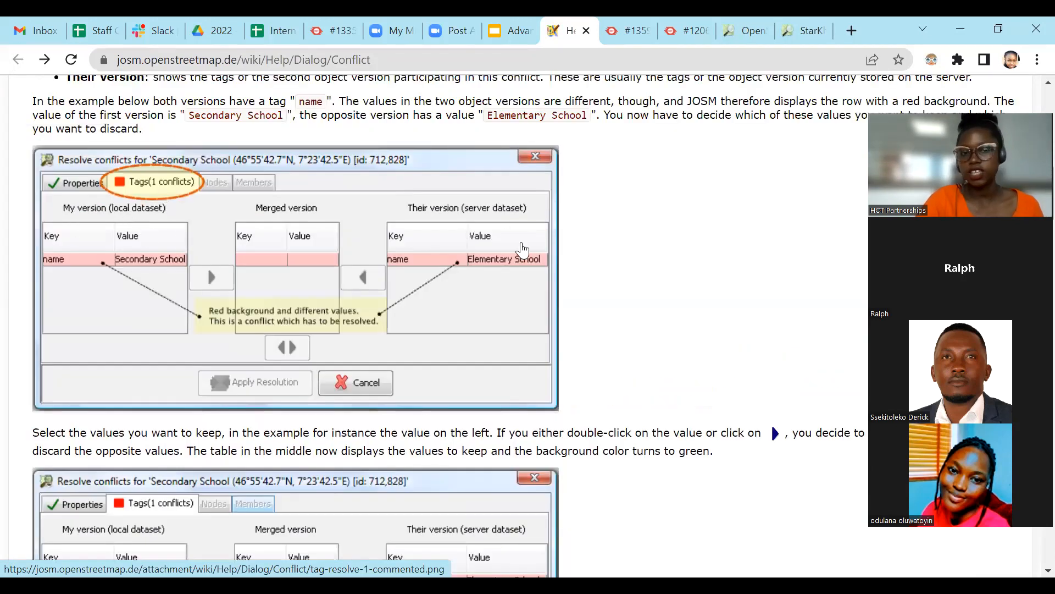
scroll(517, 256, down, 2)
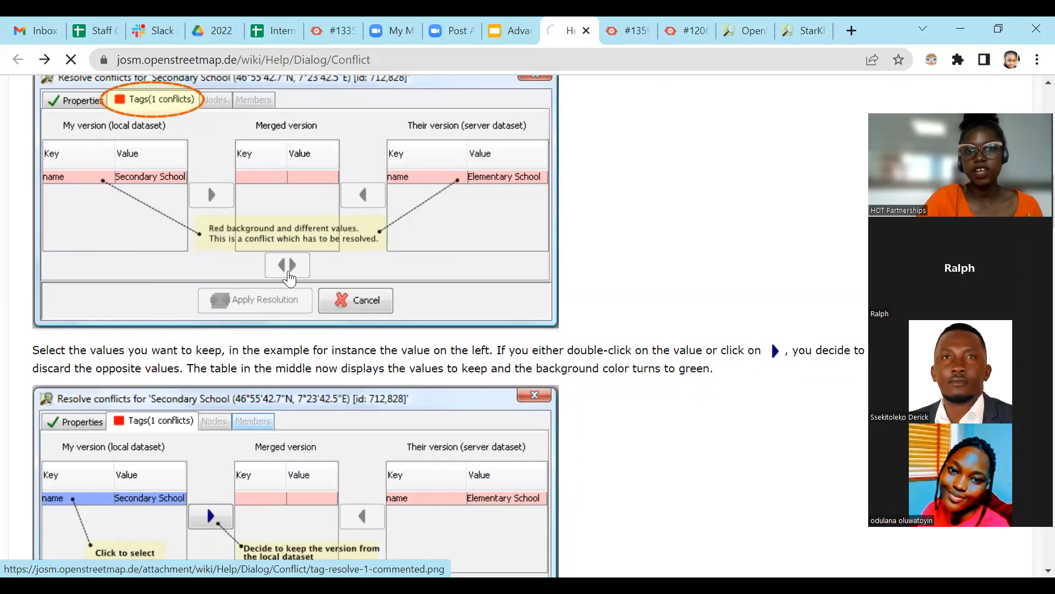
click(296, 253)
key(alt+Left)
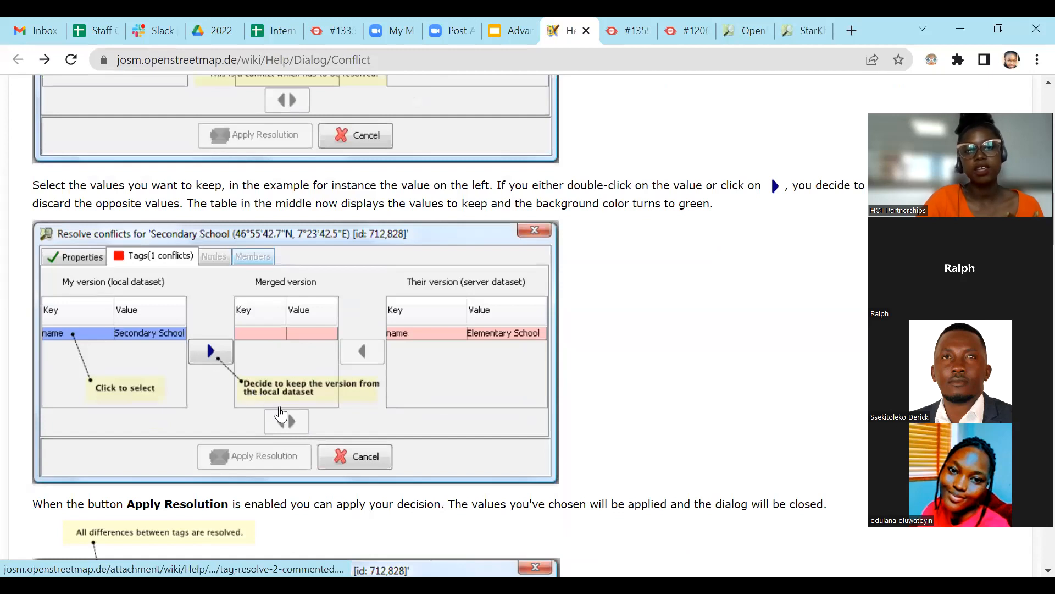
scroll(330, 385, down, 5)
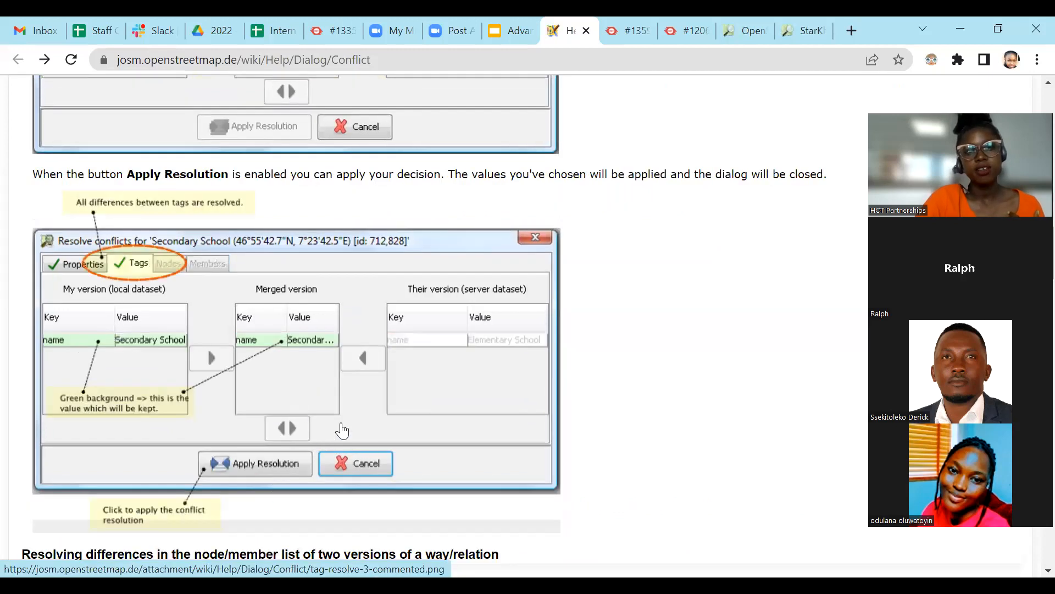
scroll(290, 434, down, 1)
scroll(291, 436, down, 1)
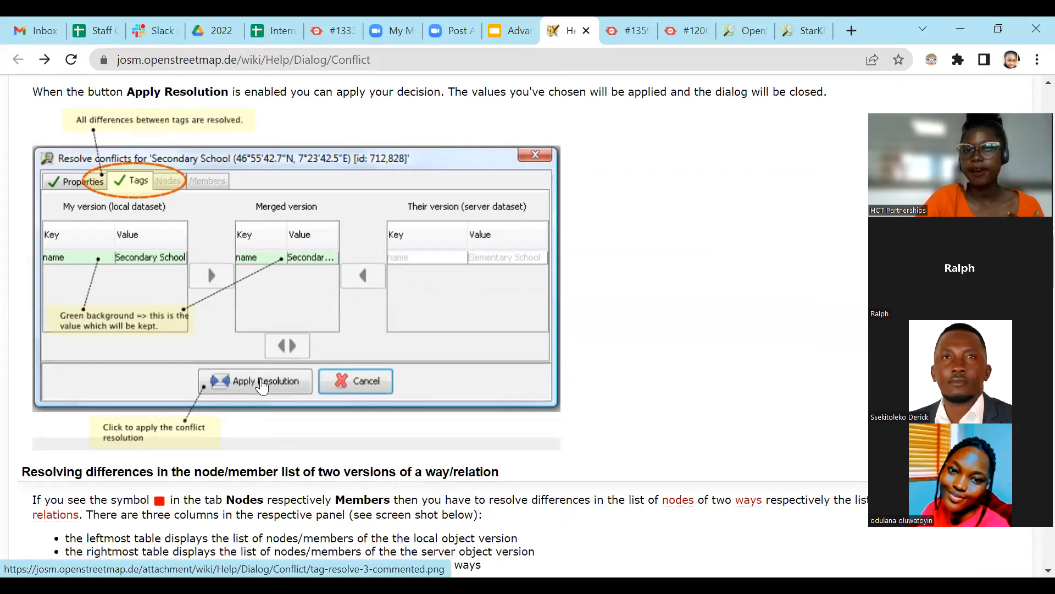
Read the help section on resolving differences in the node/member list, and return to the tag resolution example.
scroll(275, 385, down, 4)
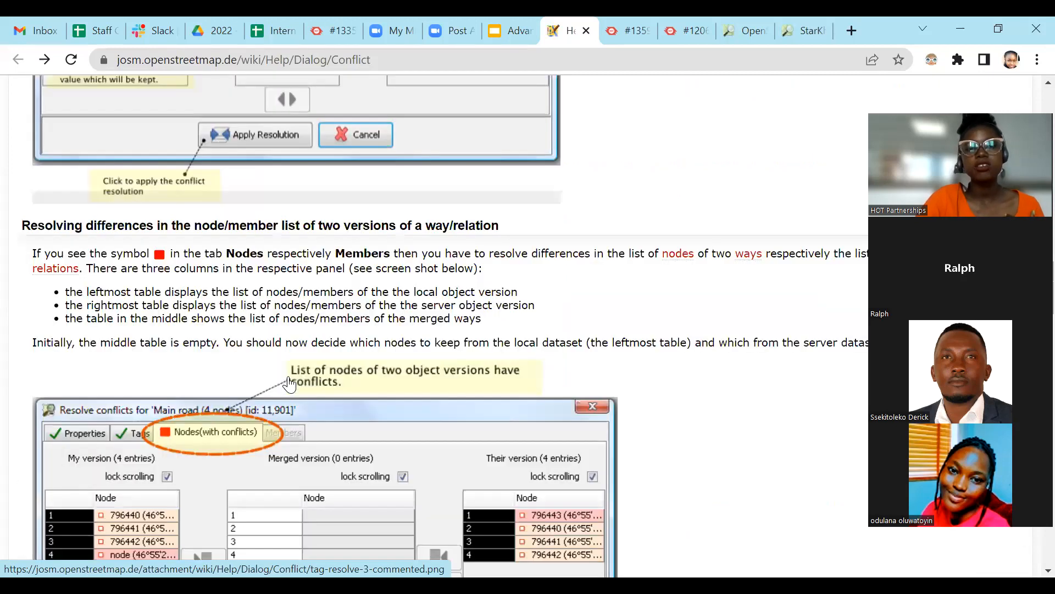
scroll(330, 363, down, 5)
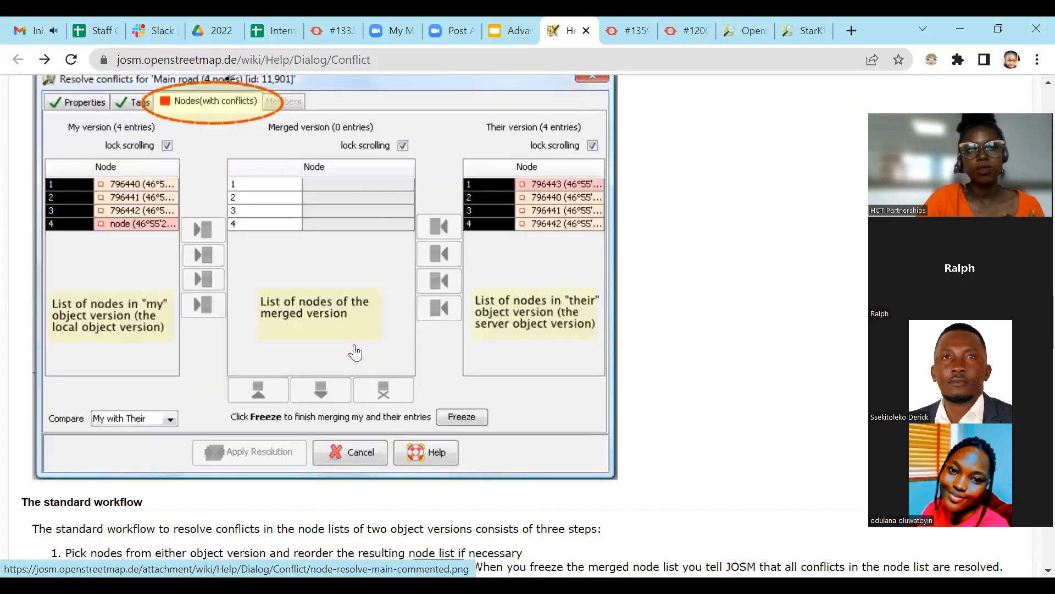
scroll(354, 346, up, 5)
scroll(352, 334, up, 7)
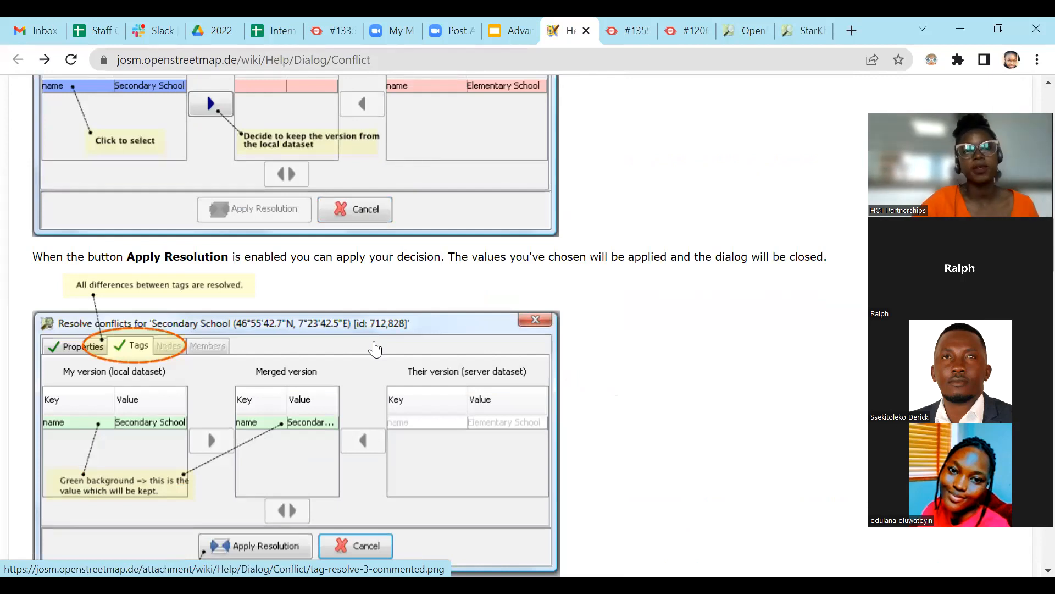
Return to the Advanced JOSM presentation and show slide 23 on Conflict Resolution about conflicts detected during upload.
click(510, 31)
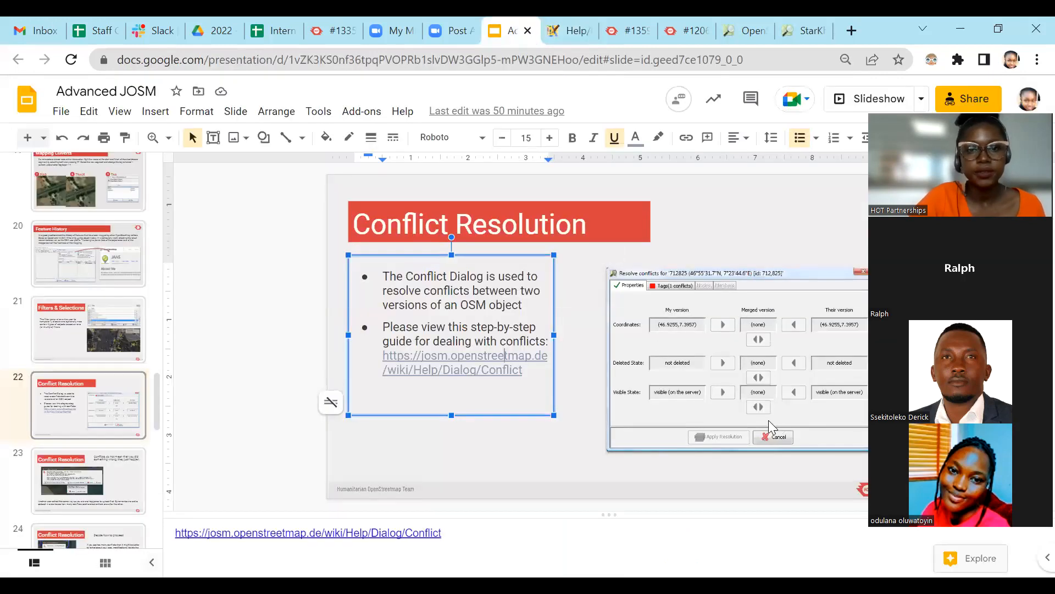
scroll(769, 419, down, 2)
click(88, 433)
scroll(105, 428, down, 3)
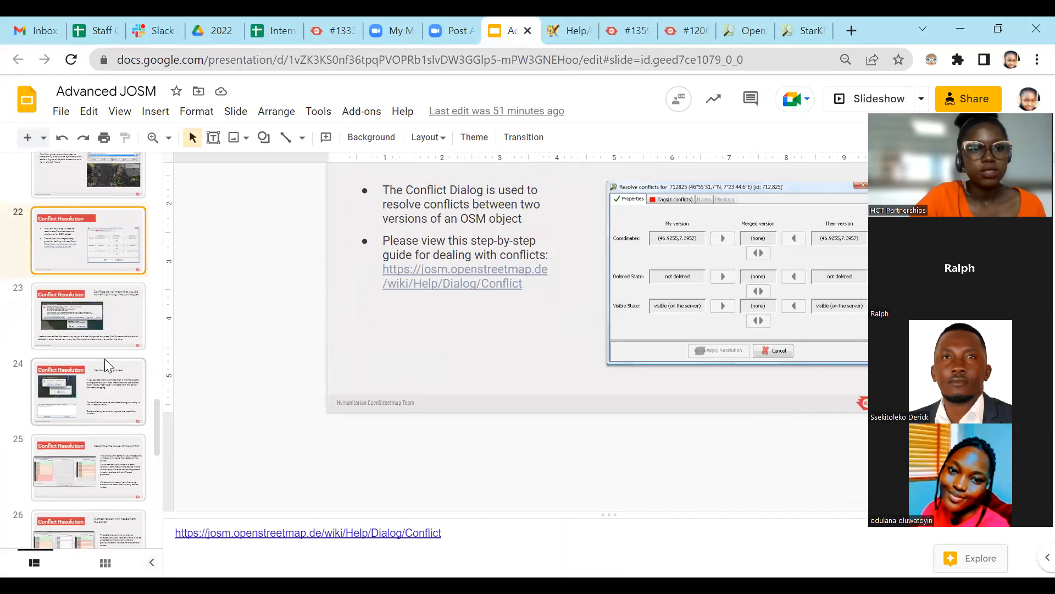
click(99, 327)
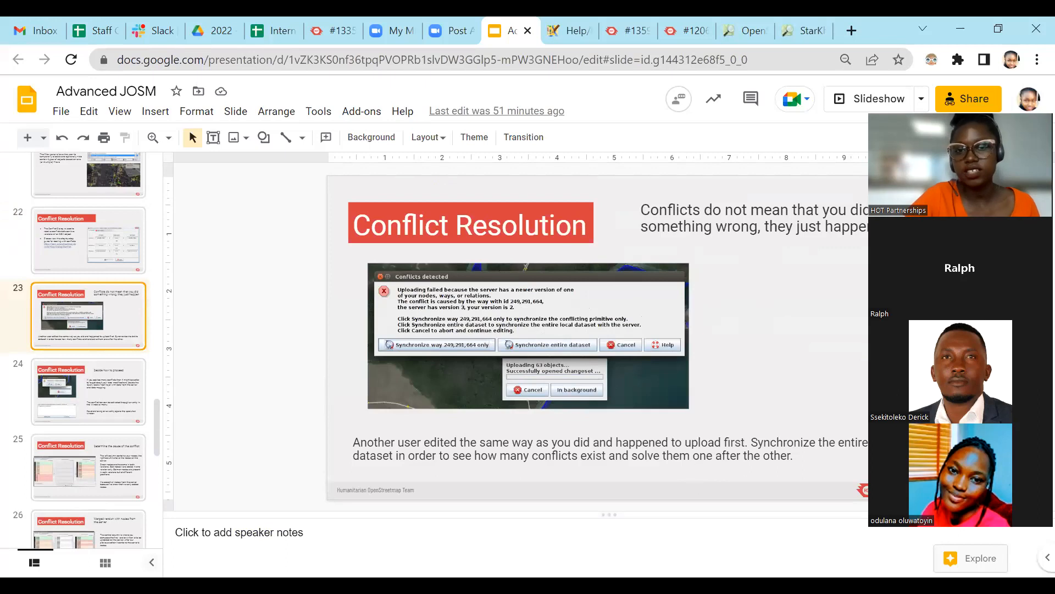
Switch to JOSM, collapse the Filter panel and expand the Conflict panel.
key(alt+Tab)
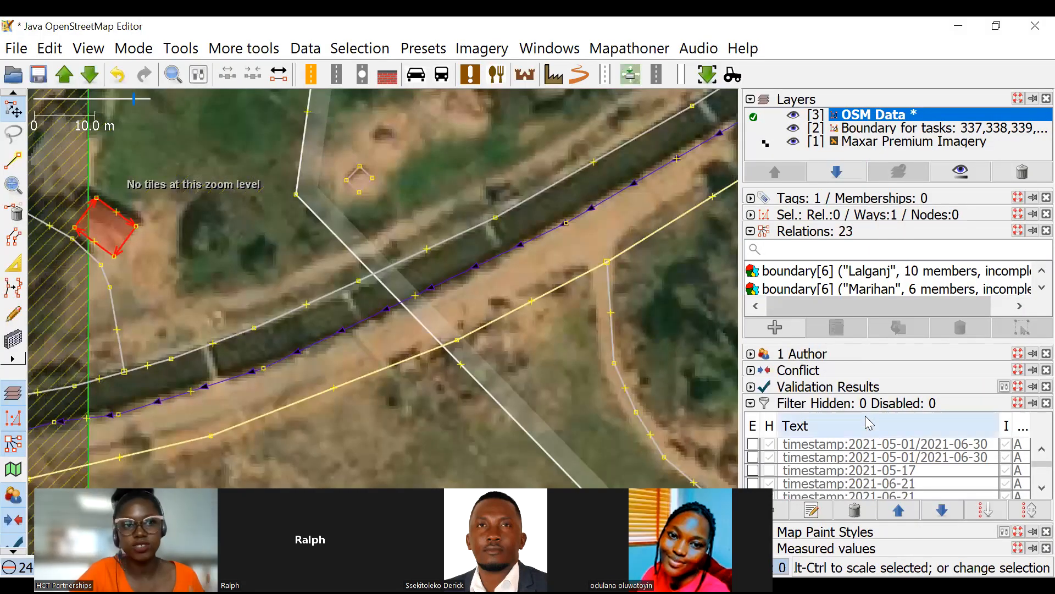
click(751, 405)
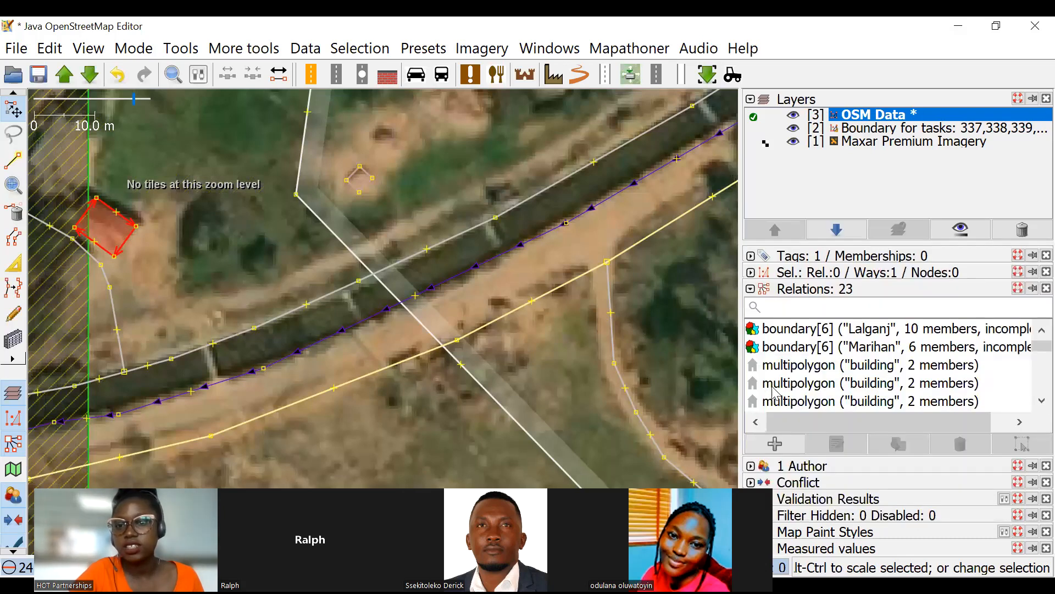
click(751, 482)
Select three adjacent nodes at the road bend just south of the task boundary and delete them.
scroll(473, 145, down, 4)
scroll(436, 396, down, 6)
drag(496, 286, 275, 293)
drag(532, 202, 405, 199)
scroll(419, 253, down, 2)
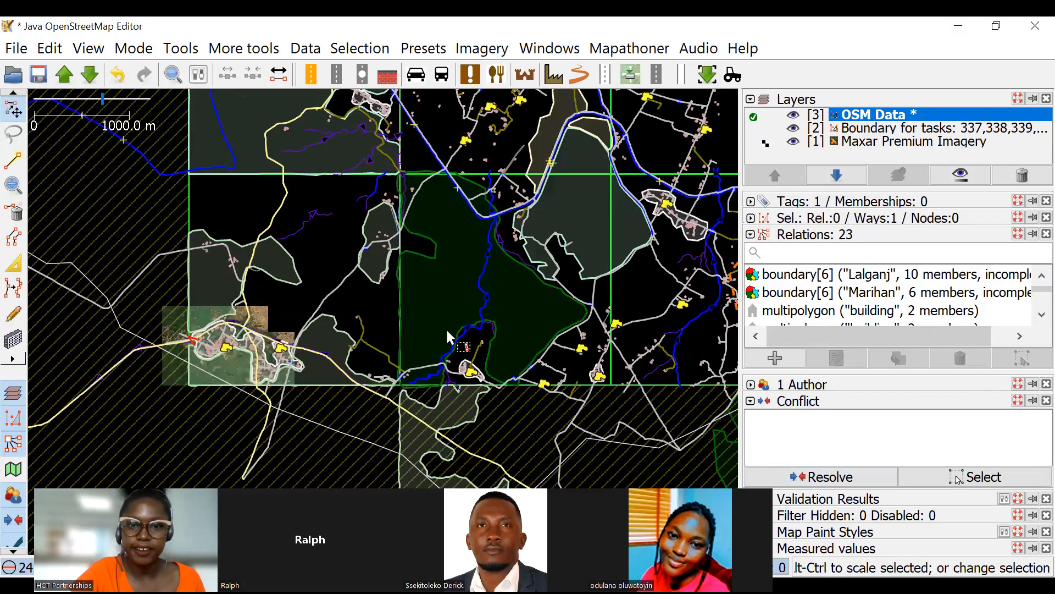
scroll(429, 207, up, 5)
scroll(321, 238, up, 6)
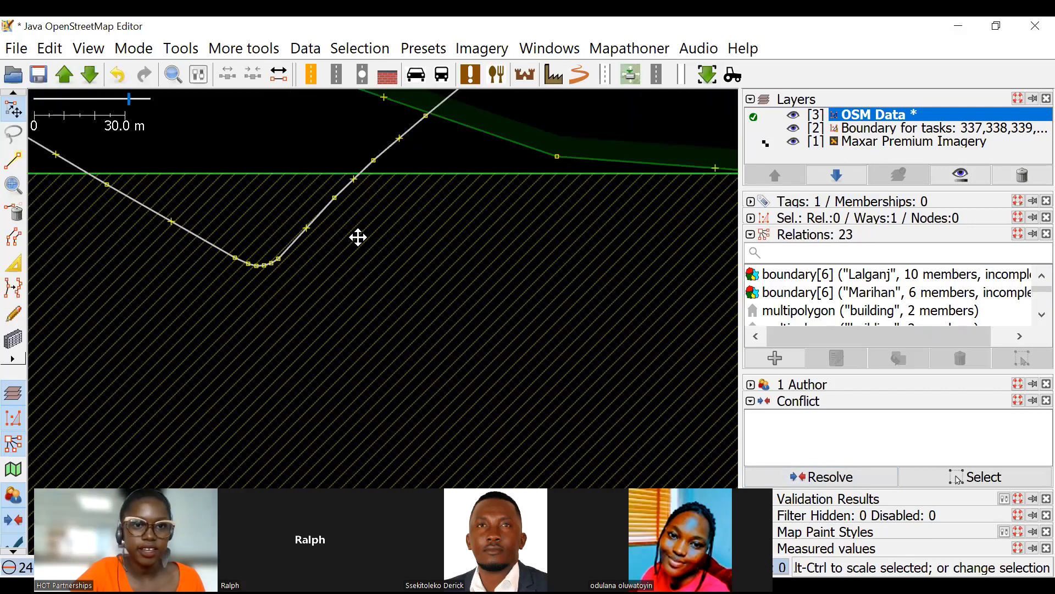
drag(401, 291, 366, 242)
scroll(366, 242, up, 2)
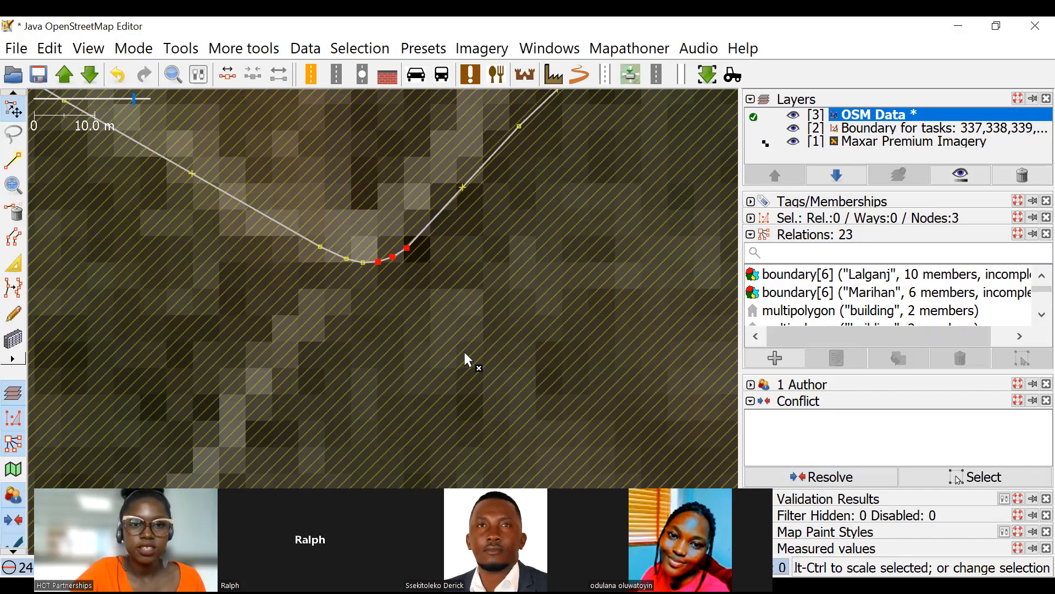
key(ctrl+shift+Delete)
Open the upload dialog for the pending changes, cancel it, undo the node deletion and return to the Select tool.
click(64, 78)
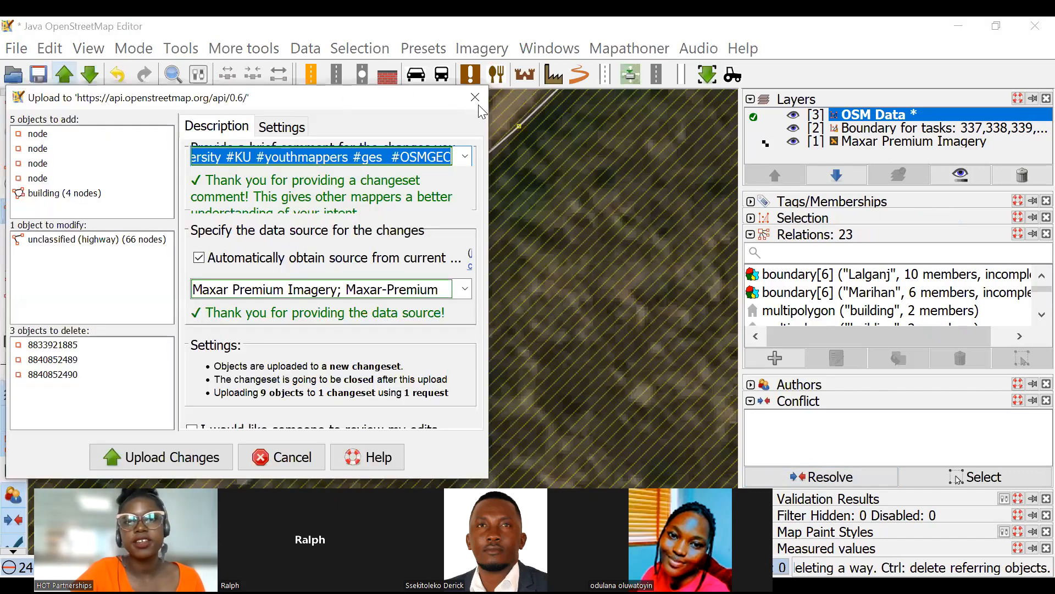
click(476, 99)
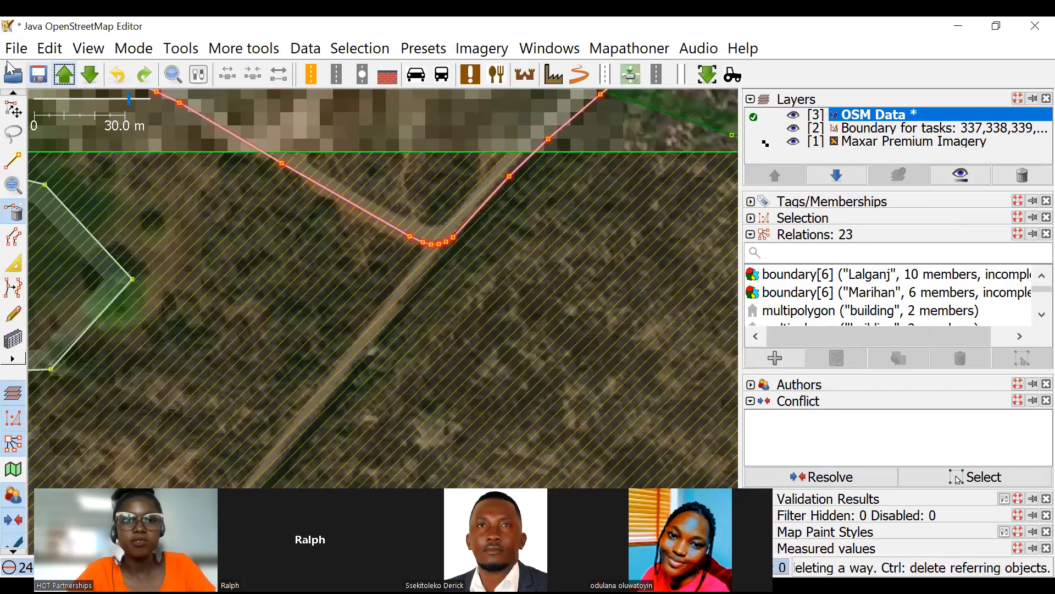
click(17, 110)
Examine the roads, buildings and waterways along the southern boundary of the task squares.
scroll(448, 236, down, 5)
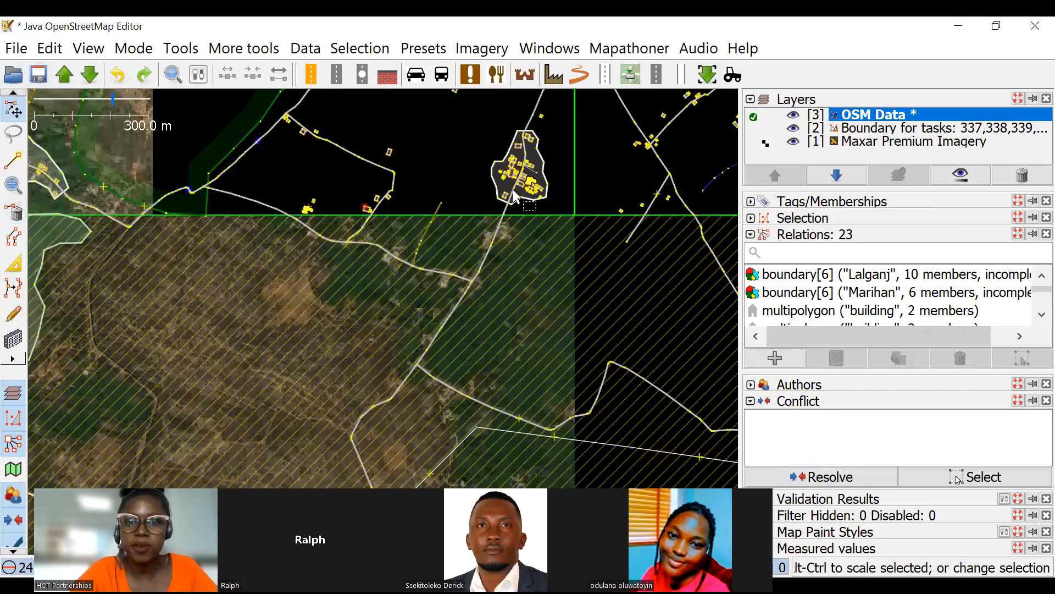
scroll(495, 231, up, 4)
scroll(471, 276, down, 5)
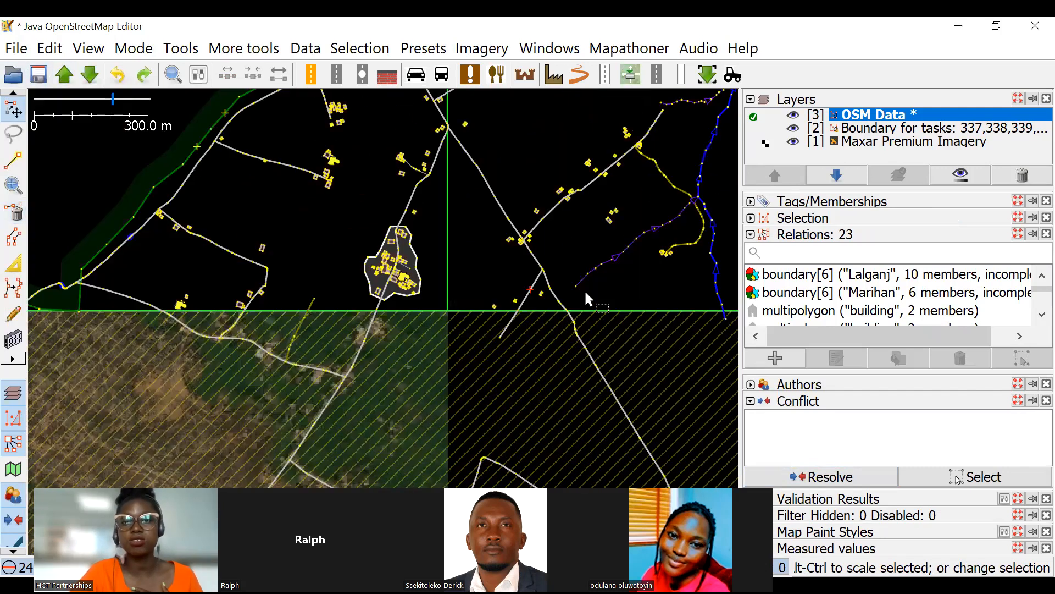
scroll(533, 281, up, 4)
scroll(460, 233, down, 3)
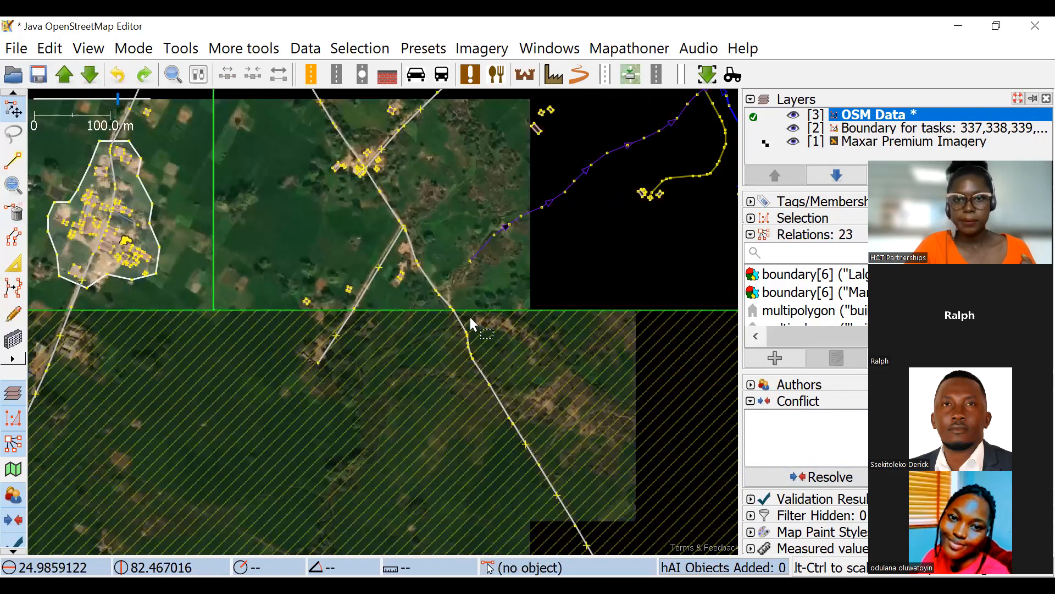
scroll(589, 276, down, 2)
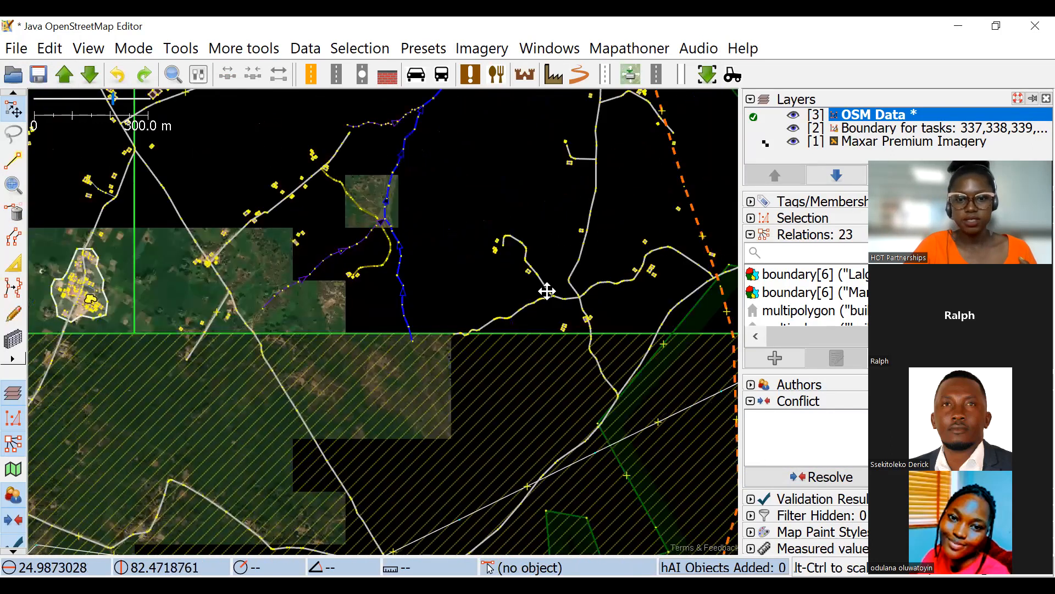
drag(577, 364, 557, 370)
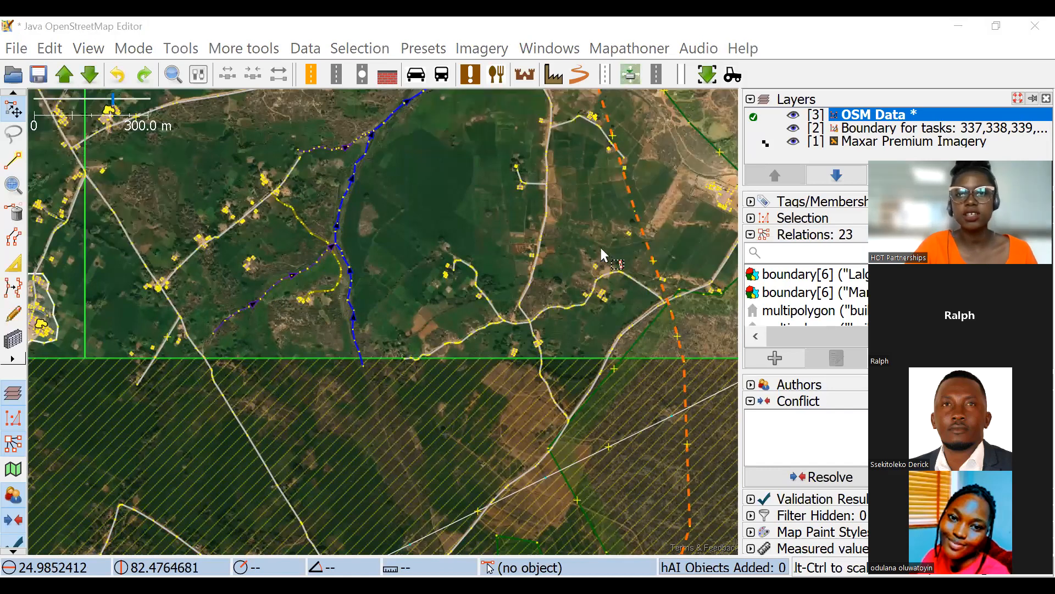
Examine the mapped features farther north around the canal, and view the whole task grid.
scroll(602, 249, down, 2)
drag(606, 241, 624, 338)
scroll(550, 173, up, 2)
drag(481, 154, 468, 297)
scroll(469, 298, up, 2)
scroll(471, 304, down, 4)
drag(549, 245, 574, 353)
drag(500, 124, 529, 270)
drag(565, 169, 540, 130)
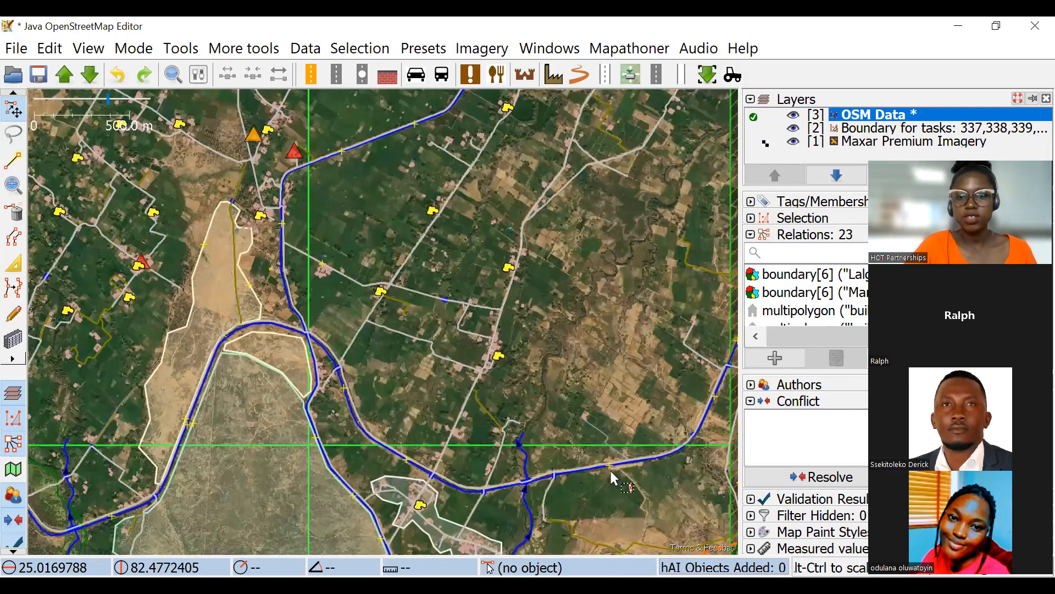
drag(586, 544, 578, 535)
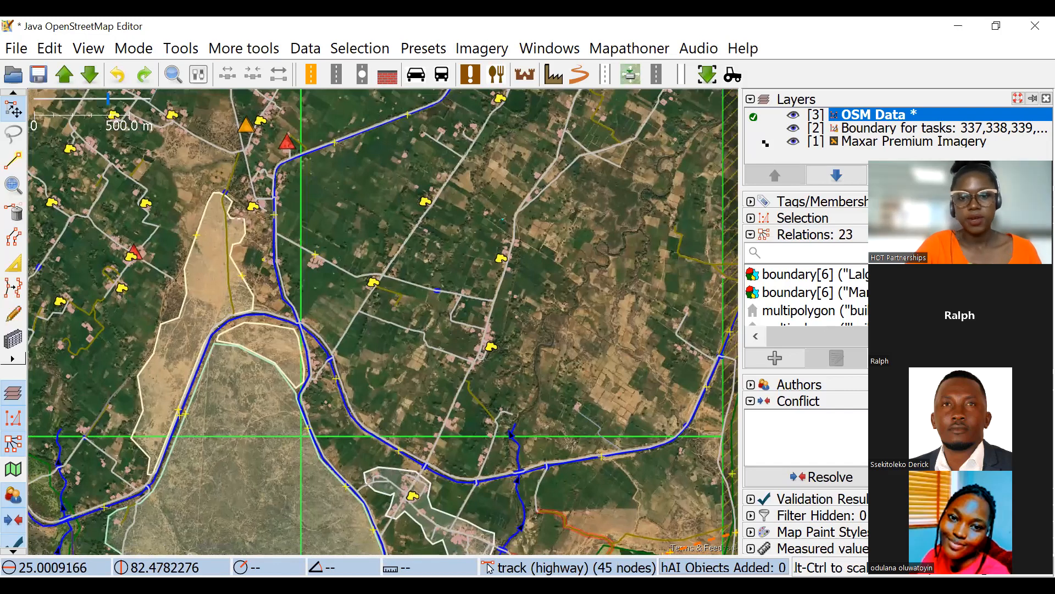
scroll(578, 478, down, 4)
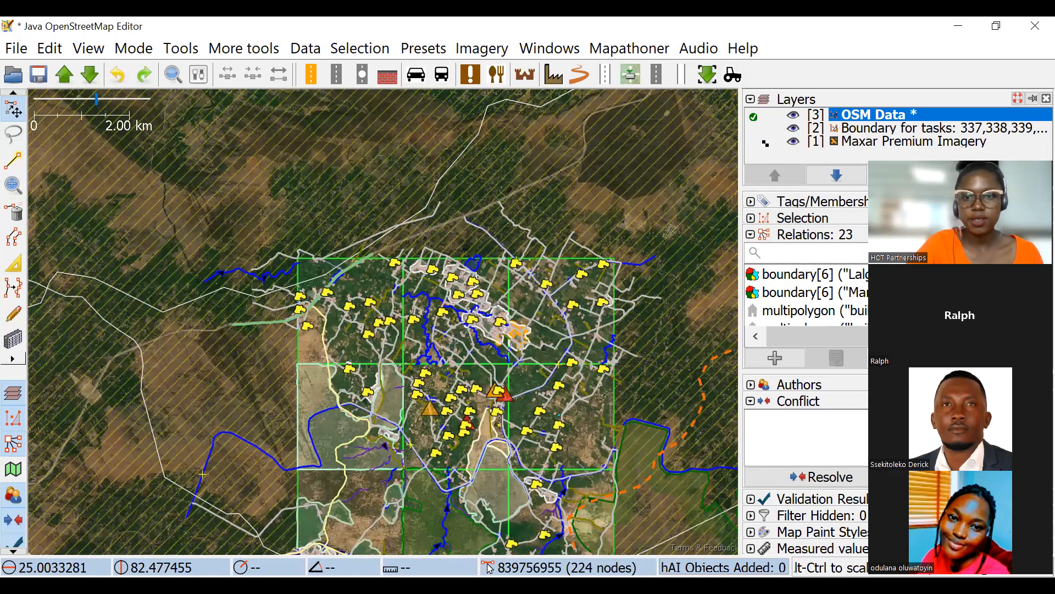
Return to the Advanced JOSM presentation and show slide 29, Land cover and natural cover mapping.
key(alt+Tab)
scroll(77, 406, down, 3)
scroll(79, 408, down, 3)
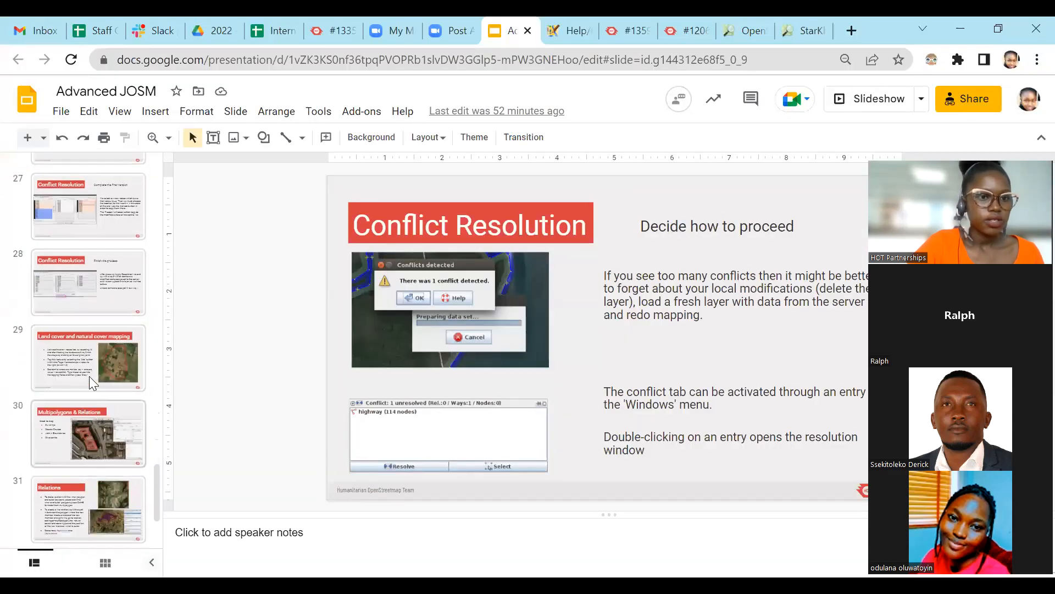
click(86, 374)
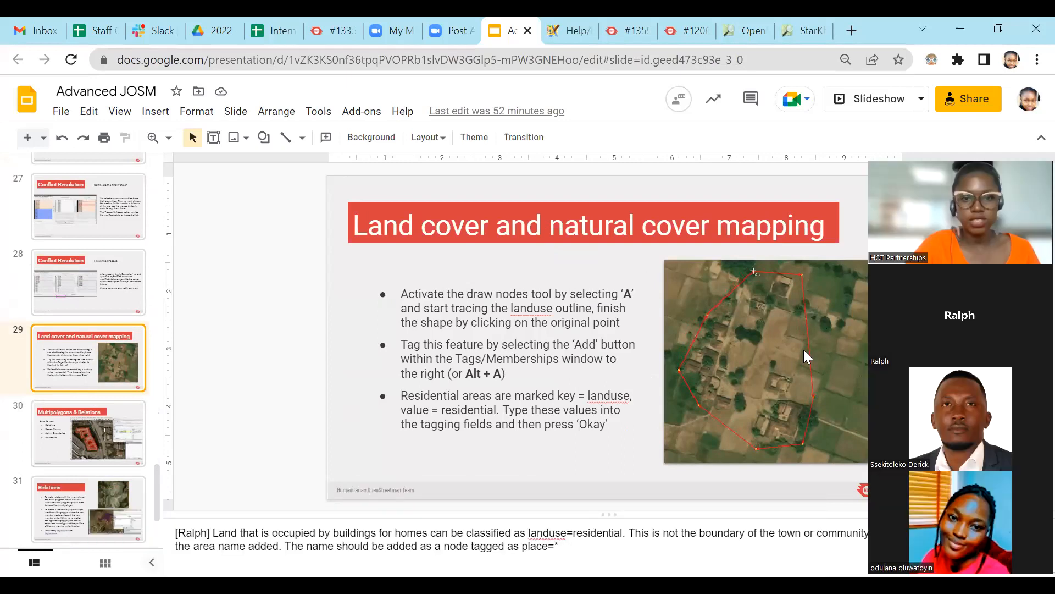
Show the Relations slide and open its Key:natural resource link.
scroll(70, 378, down, 3)
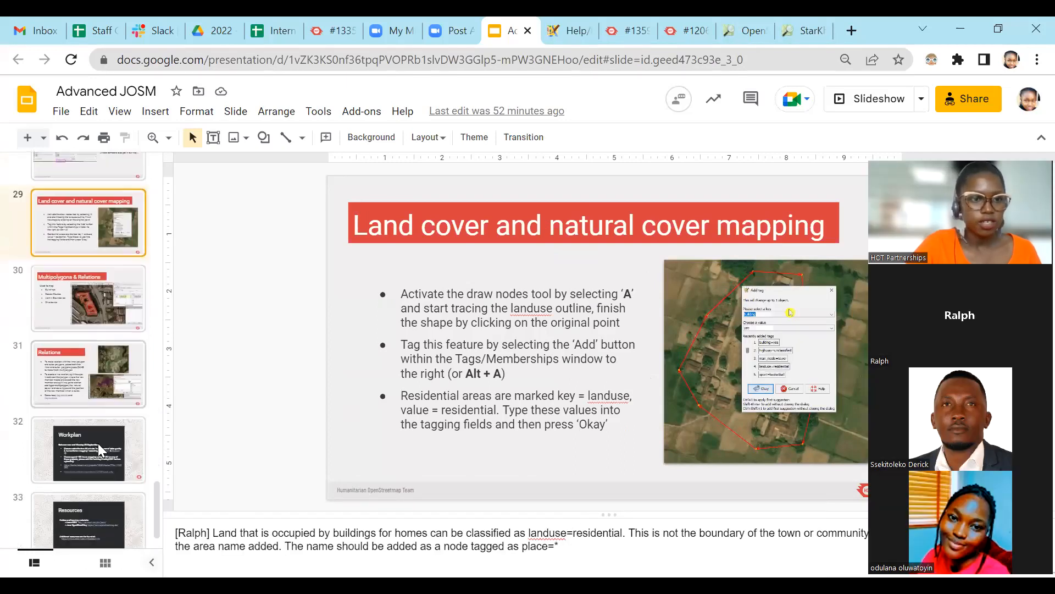
click(69, 378)
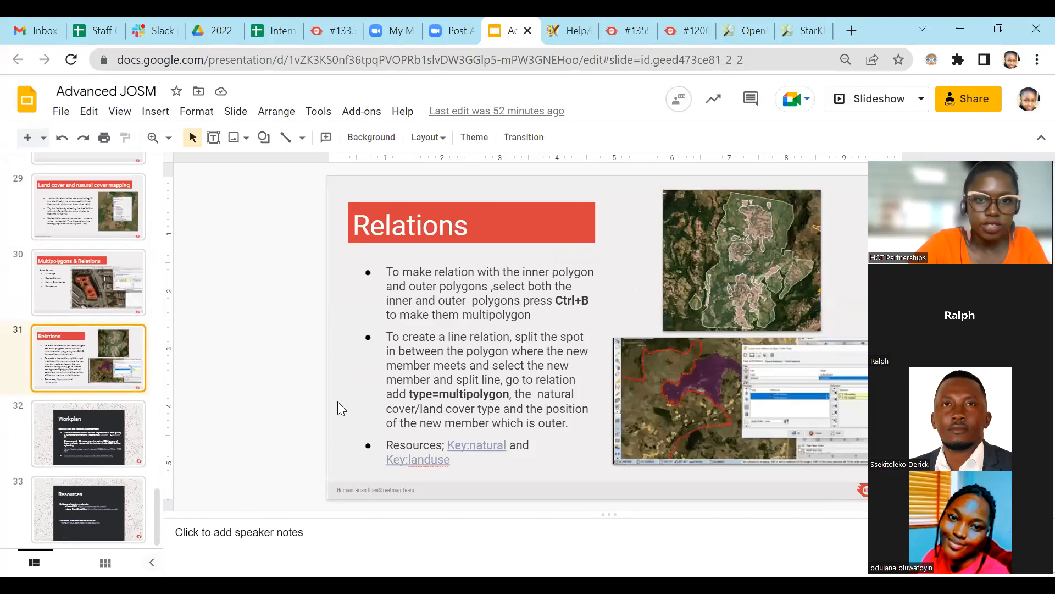
click(491, 446)
click(520, 468)
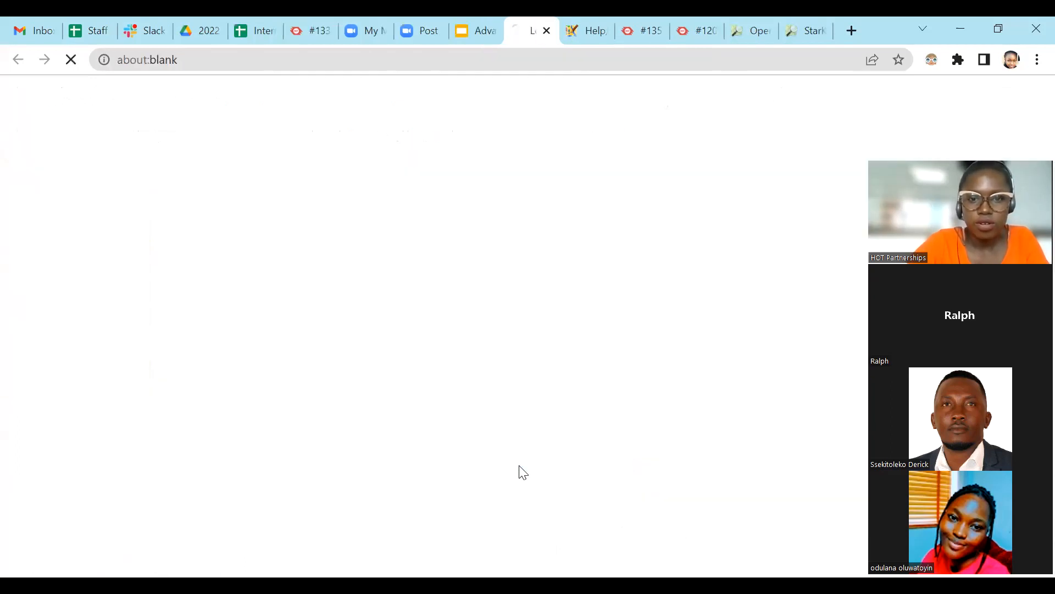
Go back to the presentation from the linked page and show the Workplan slide.
click(469, 28)
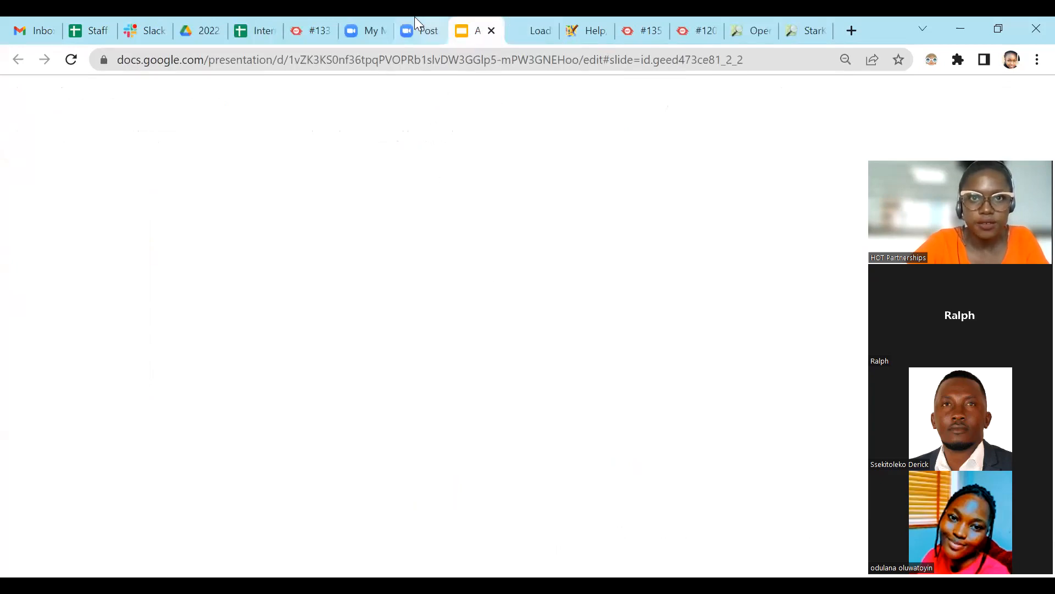
click(522, 30)
click(472, 37)
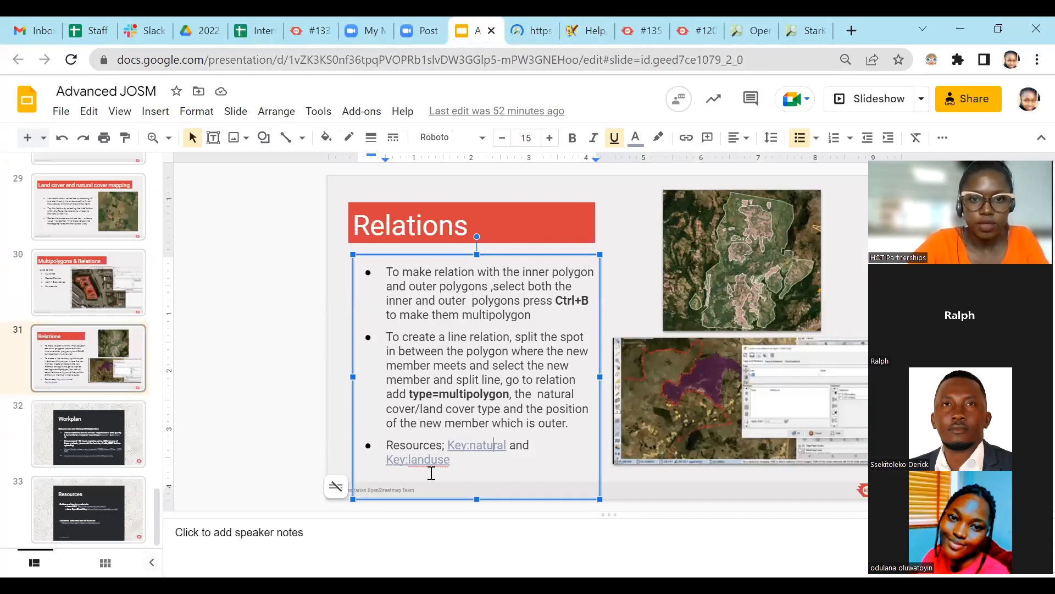
scroll(429, 468, down, 1)
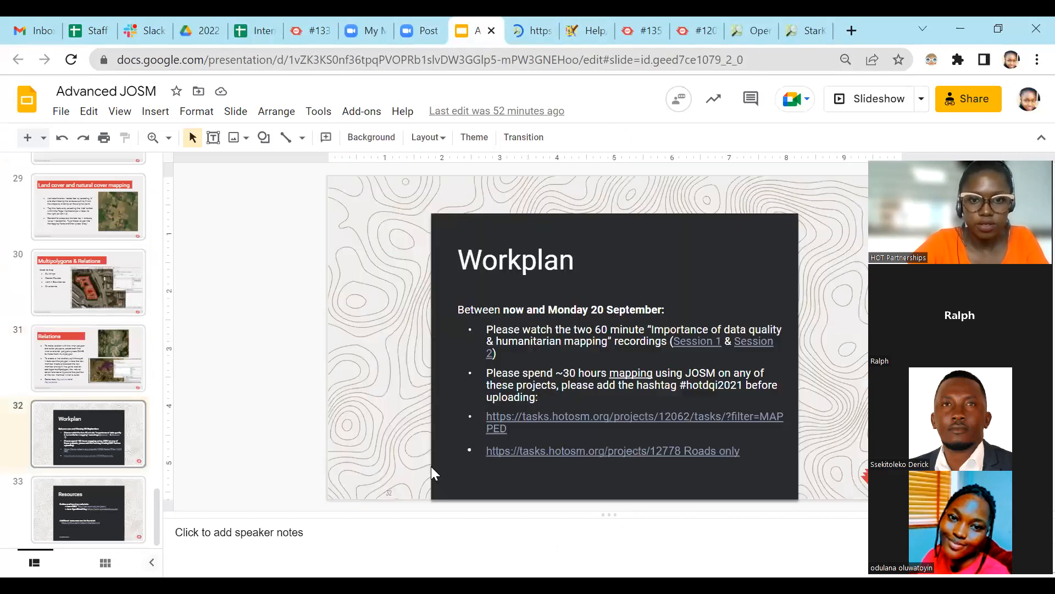
Show the Relations slide, open its Key:landuse resource link, and bring up the Key:natural wiki page.
click(83, 365)
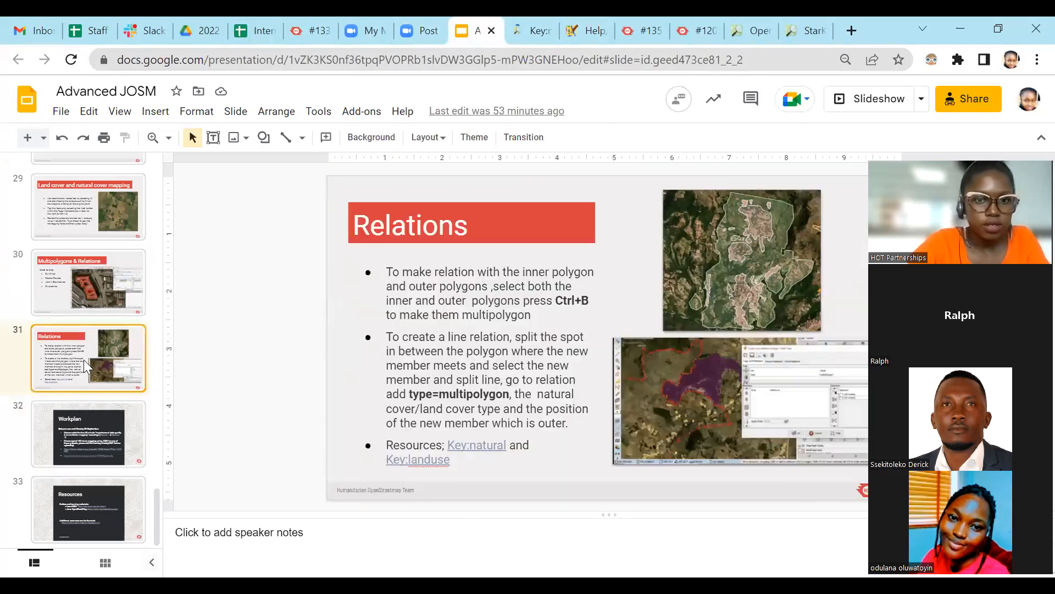
click(433, 464)
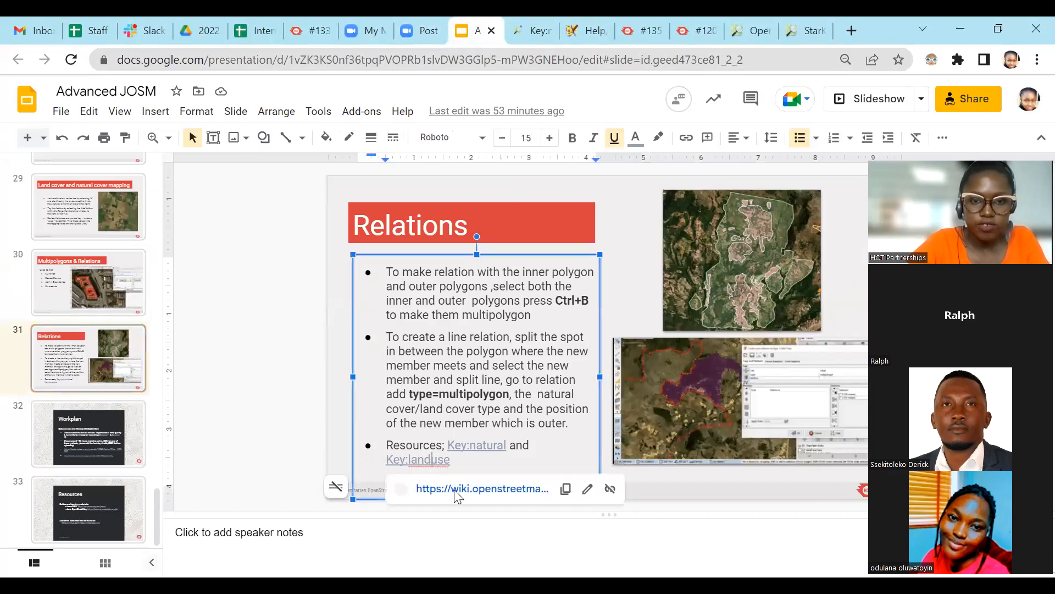
click(472, 484)
click(541, 20)
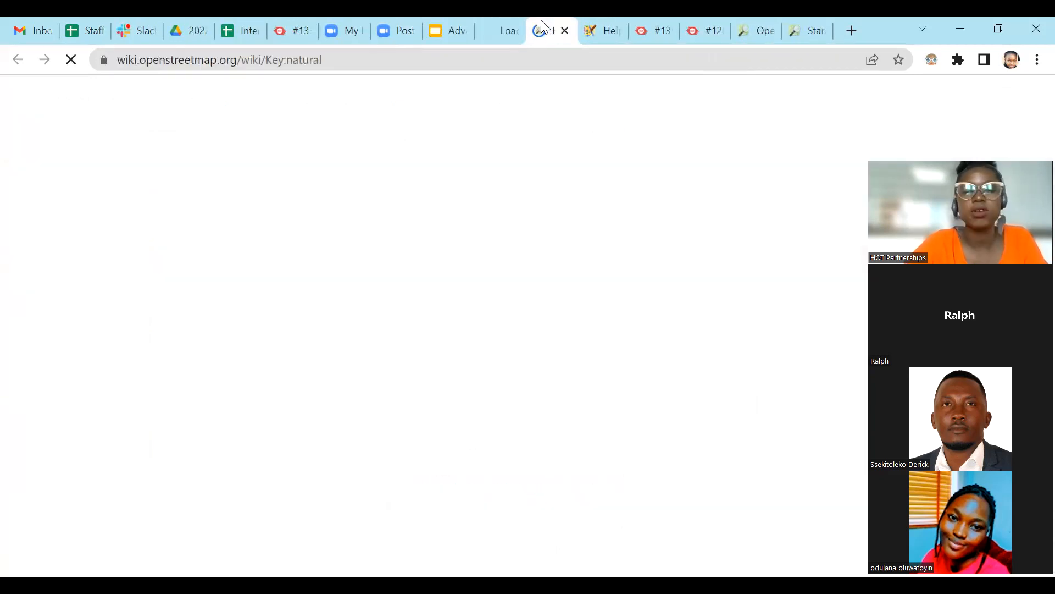
click(513, 17)
click(557, 16)
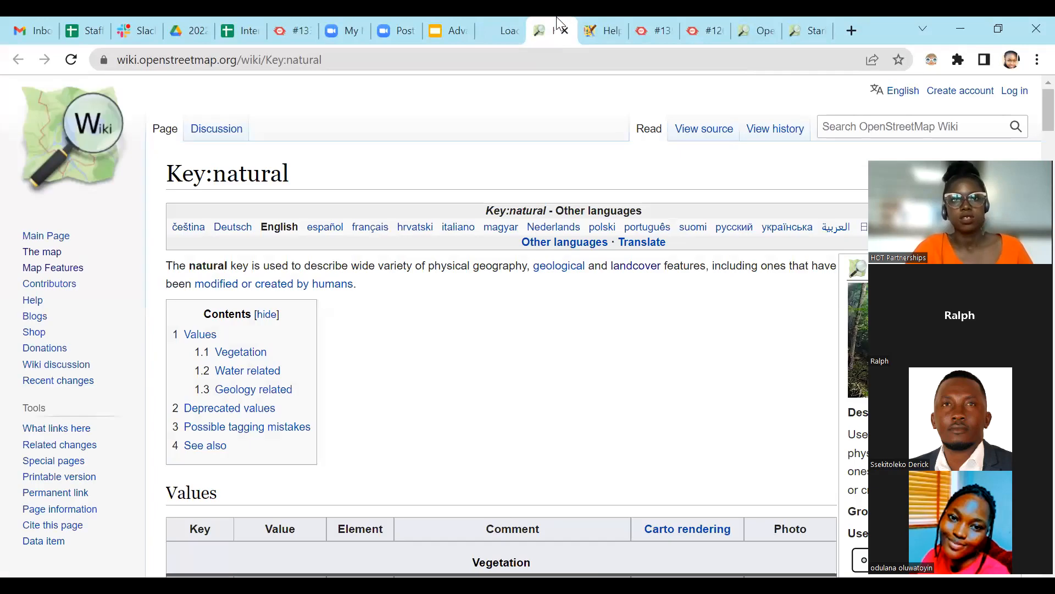
Examine the Key:natural values table, covering the vegetation, water related and geology related tags with their comments and photos.
scroll(473, 431, down, 3)
scroll(493, 372, down, 3)
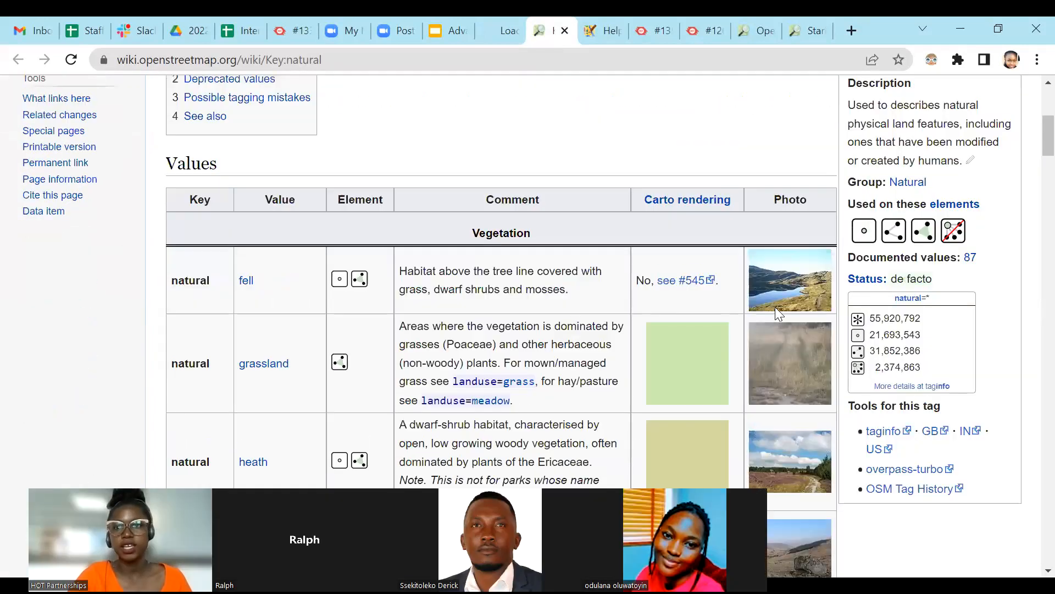
scroll(776, 309, down, 1)
scroll(771, 312, up, 1)
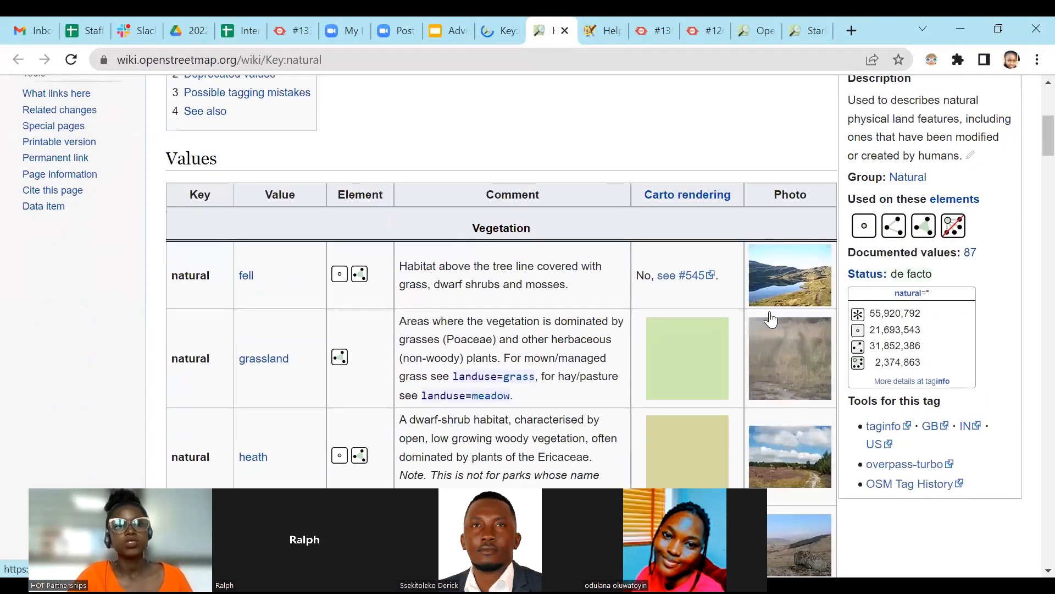
scroll(771, 319, down, 4)
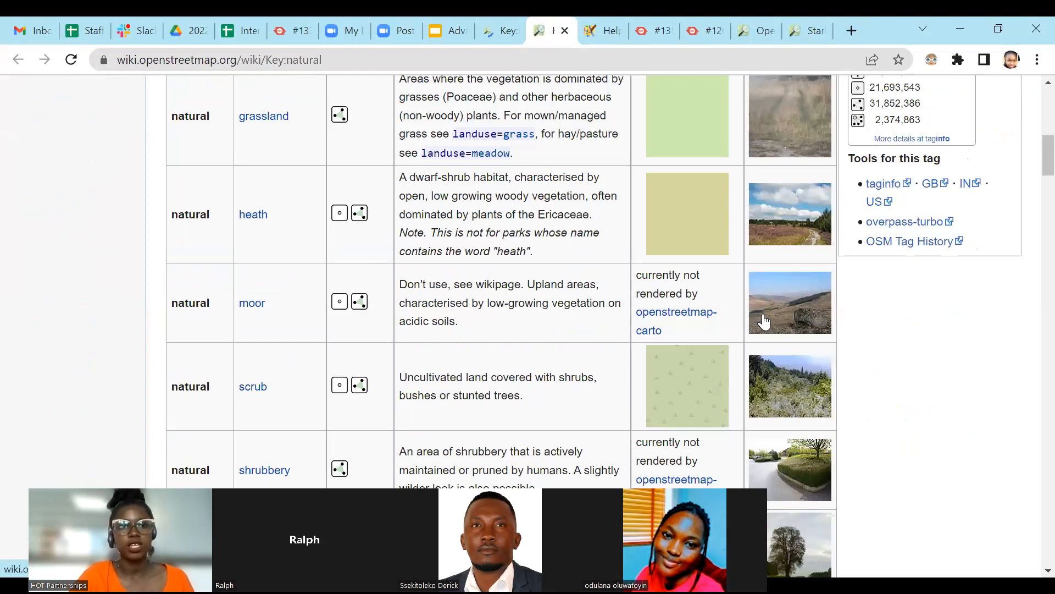
scroll(781, 302, down, 10)
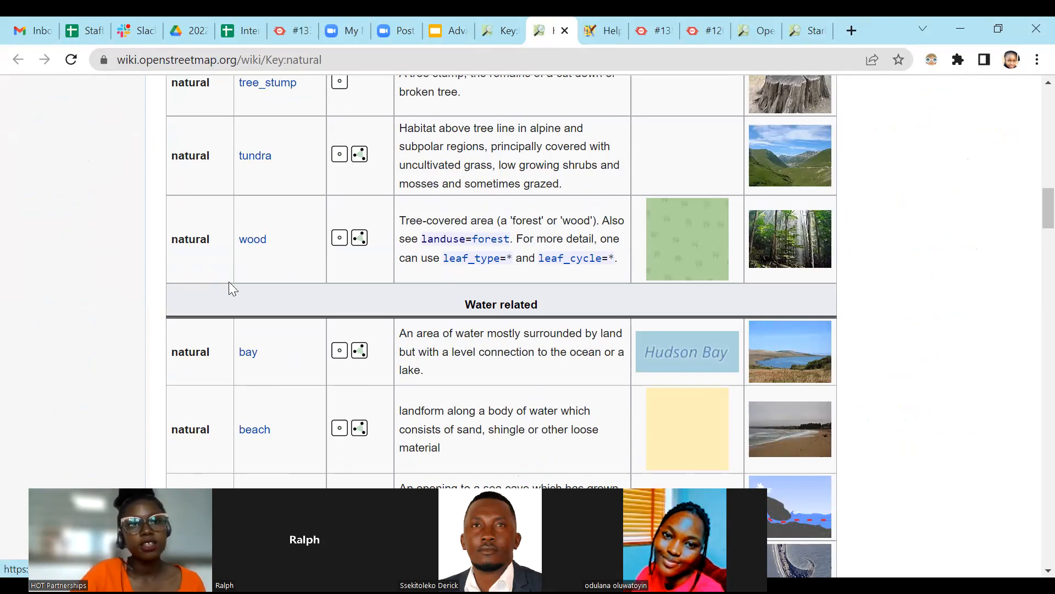
scroll(258, 267, up, 8)
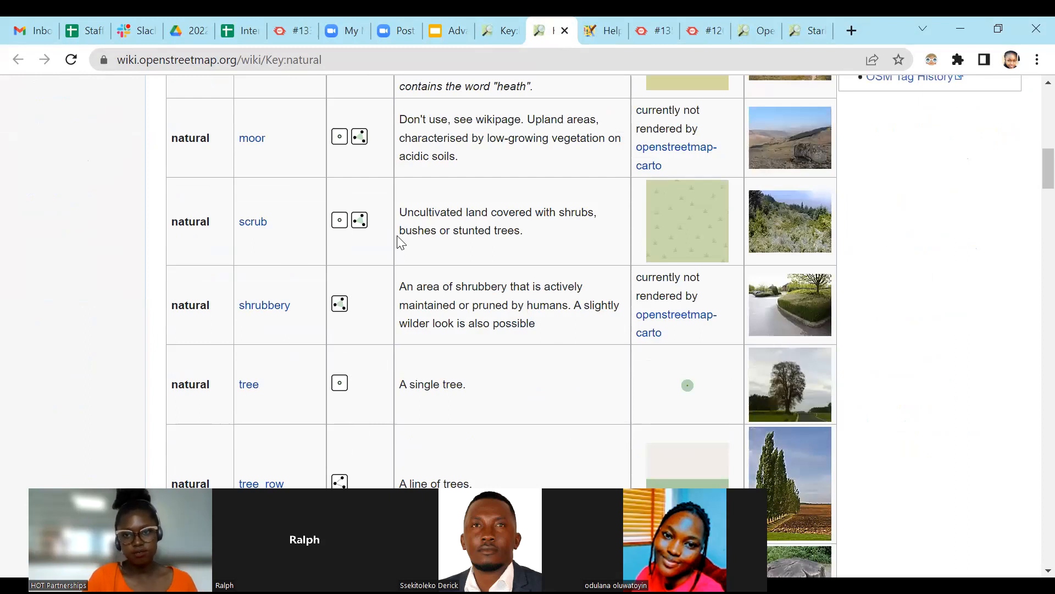
scroll(400, 240, up, 7)
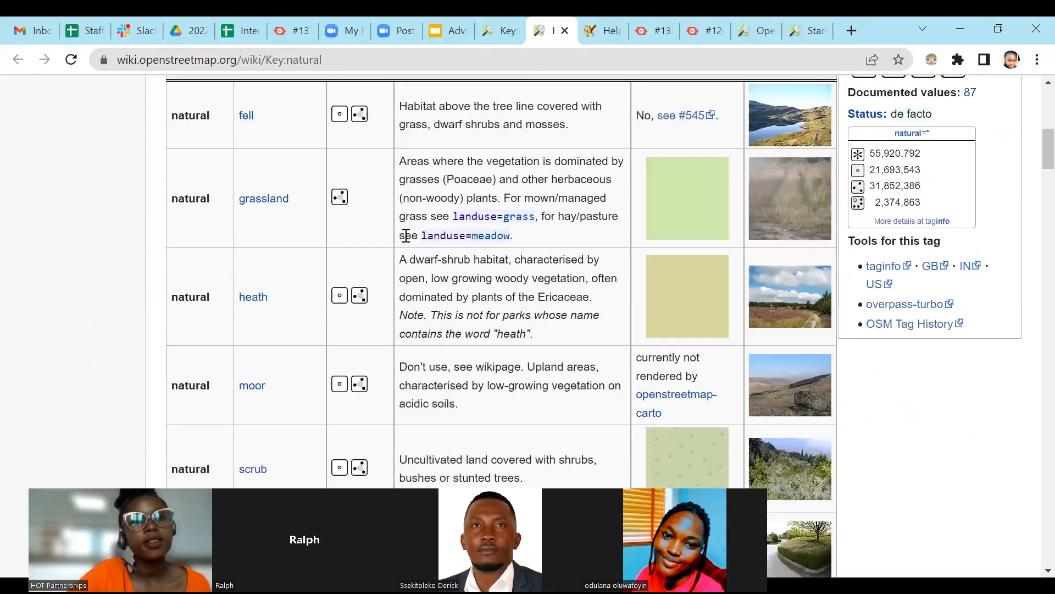
scroll(706, 160, down, 4)
scroll(319, 278, down, 20)
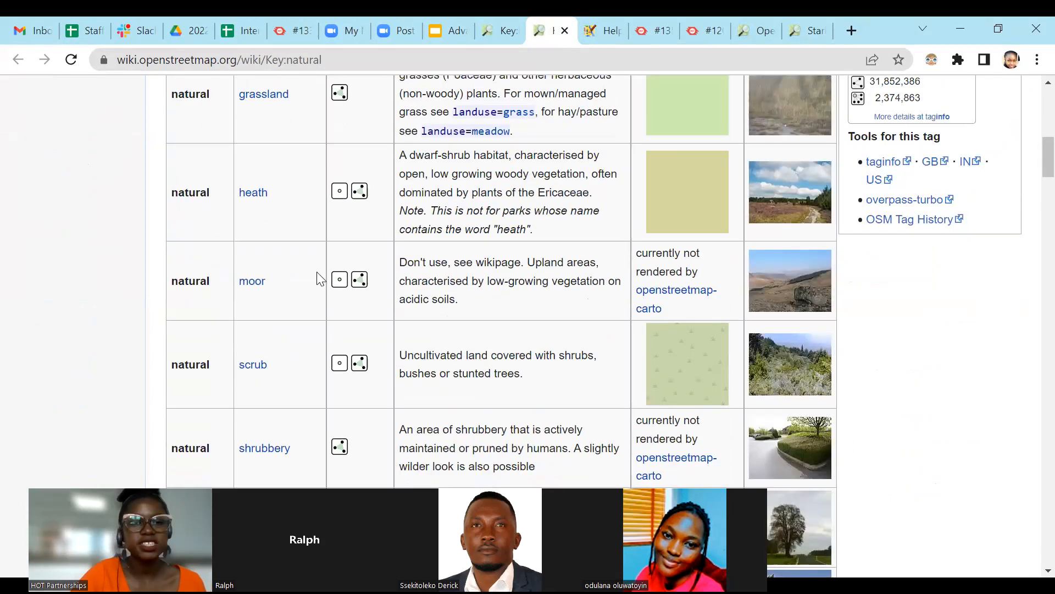
scroll(345, 291, down, 15)
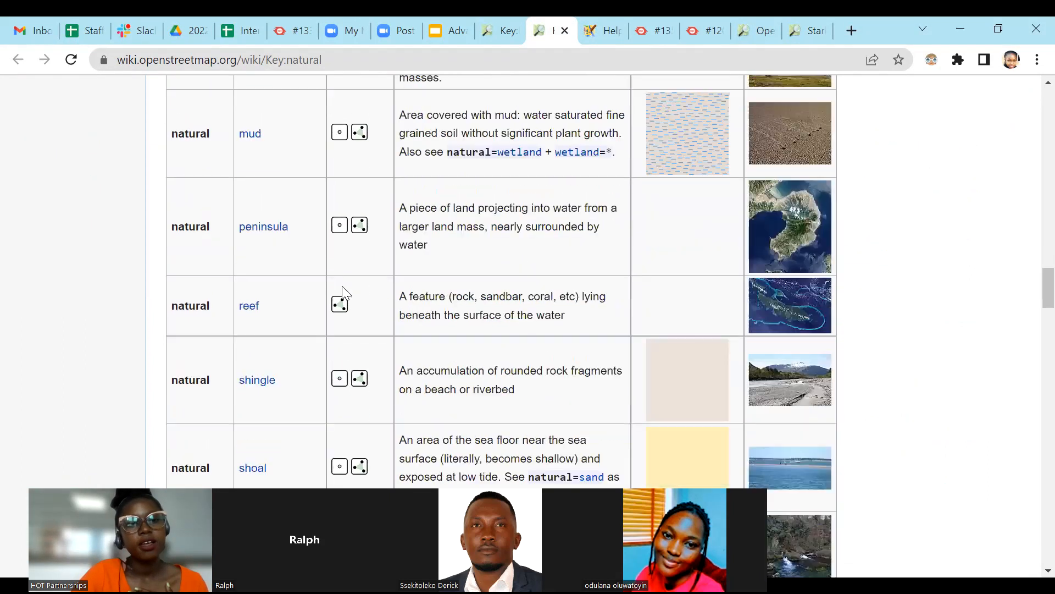
scroll(345, 293, down, 20)
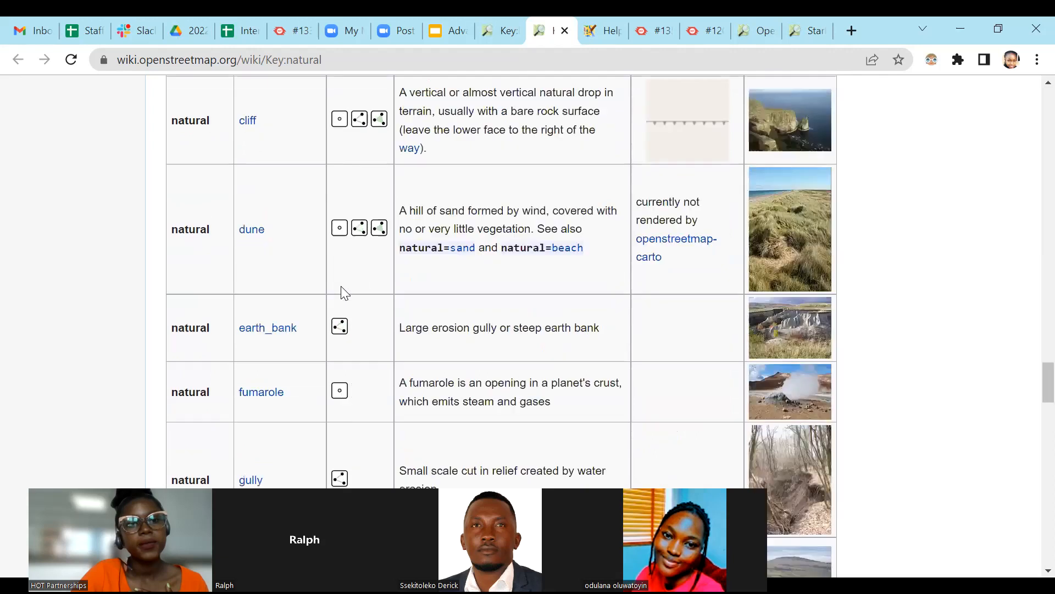
scroll(735, 290, down, 2)
scroll(734, 280, up, 13)
scroll(749, 264, up, 12)
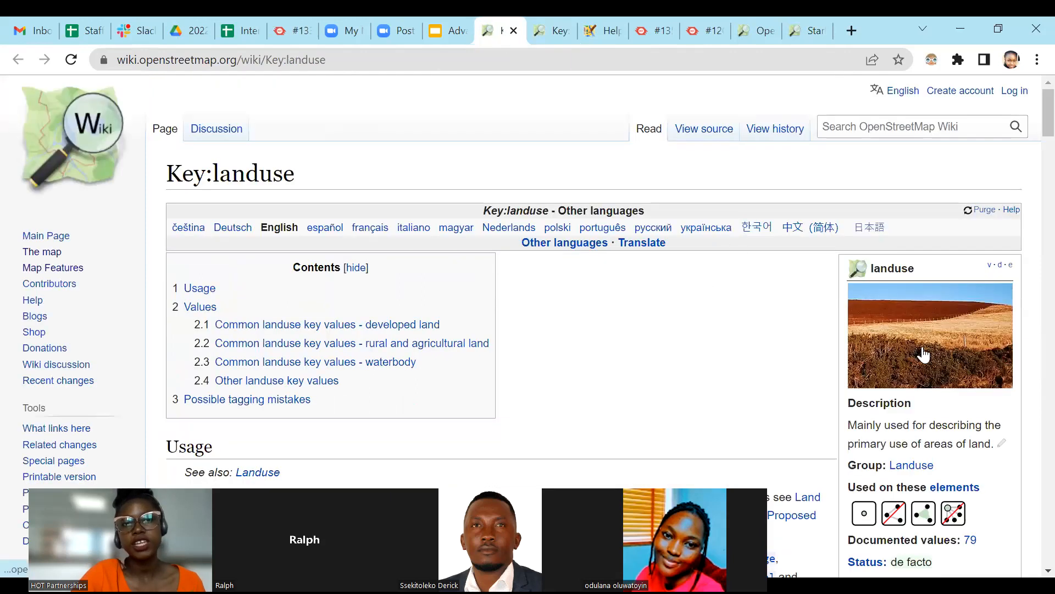
Examine the Key:landuse page's tag values for developed land, rural and agricultural land, and waterbodies.
scroll(914, 370, down, 1)
scroll(914, 370, down, 10)
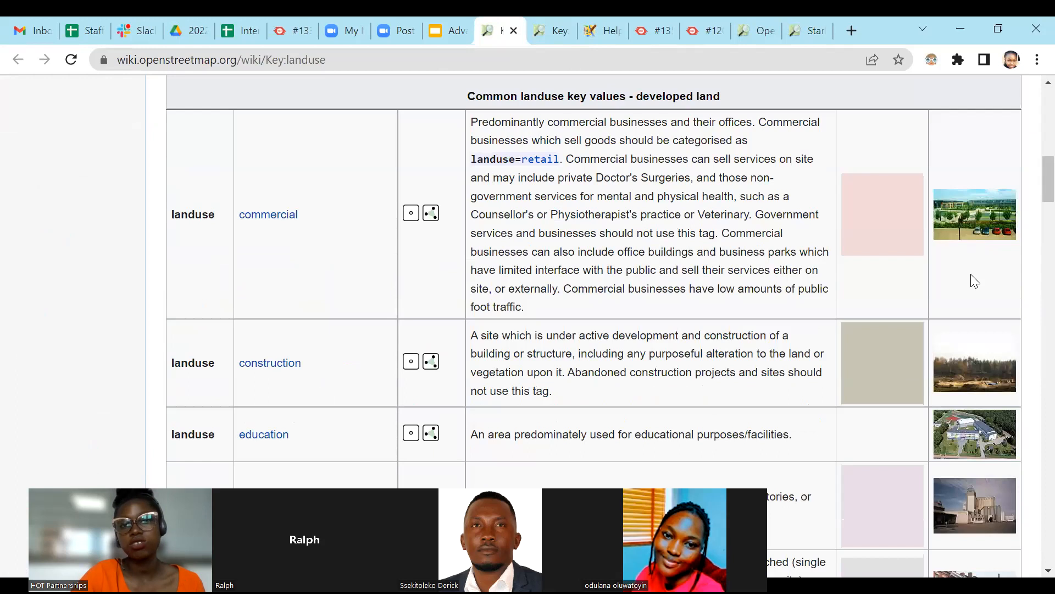
scroll(993, 324, down, 2)
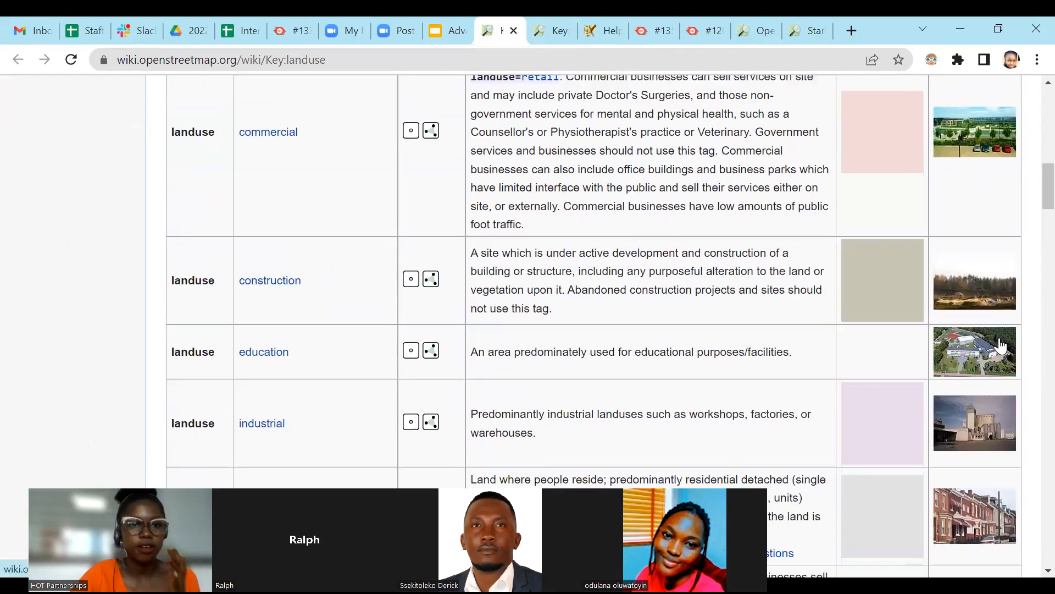
scroll(1000, 346, down, 2)
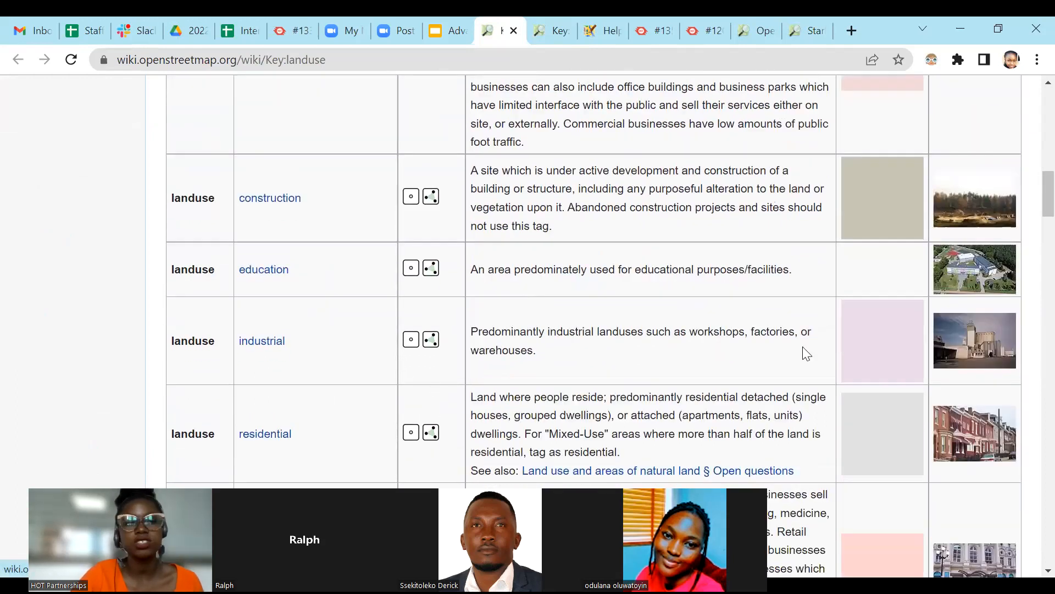
scroll(345, 275, up, 3)
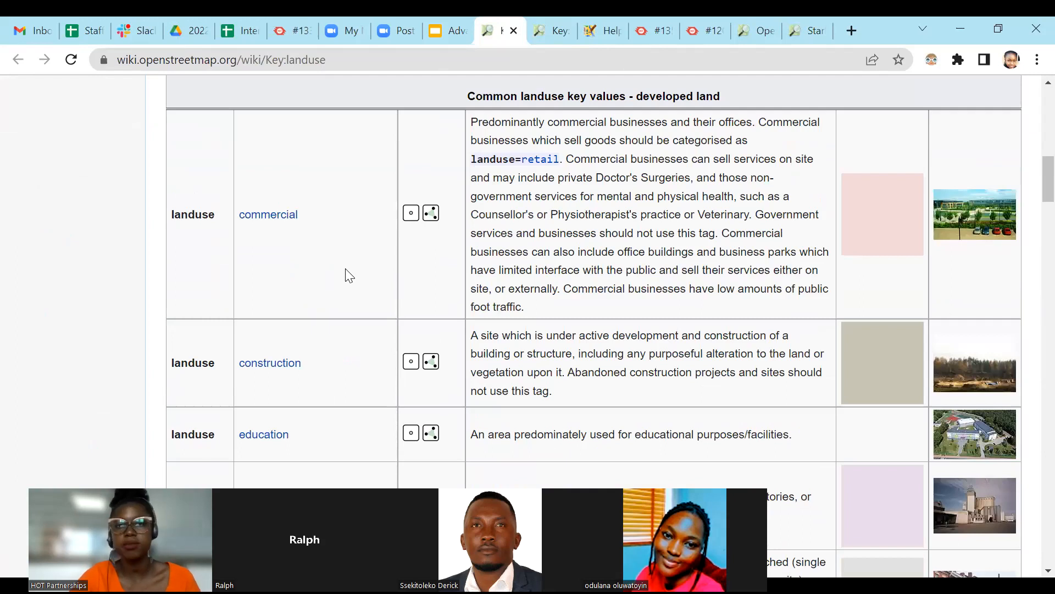
scroll(374, 289, down, 6)
scroll(401, 303, down, 2)
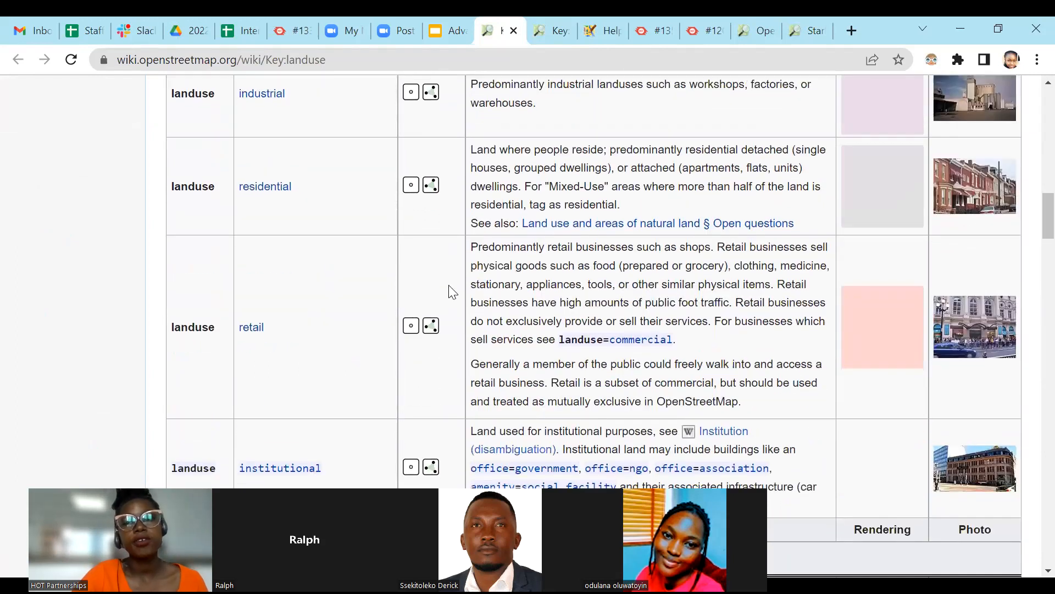
scroll(927, 258, down, 8)
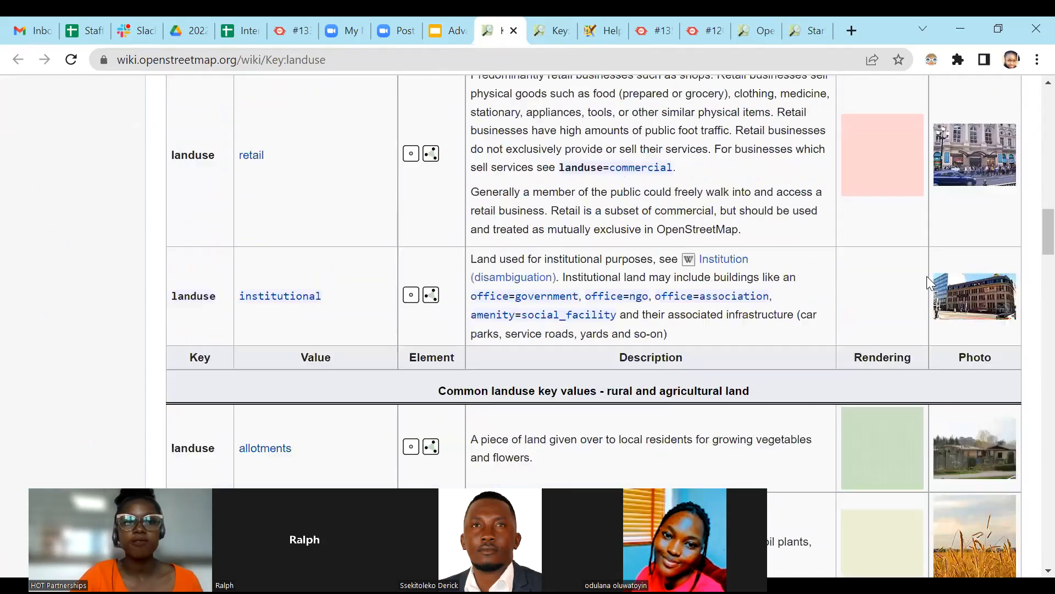
scroll(926, 277, down, 1)
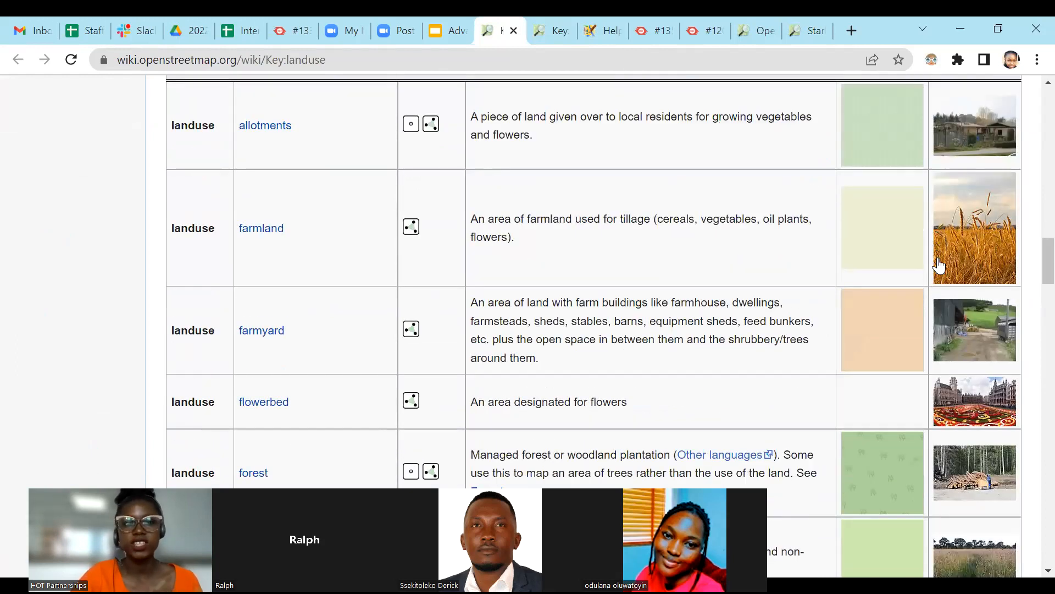
scroll(933, 280, down, 6)
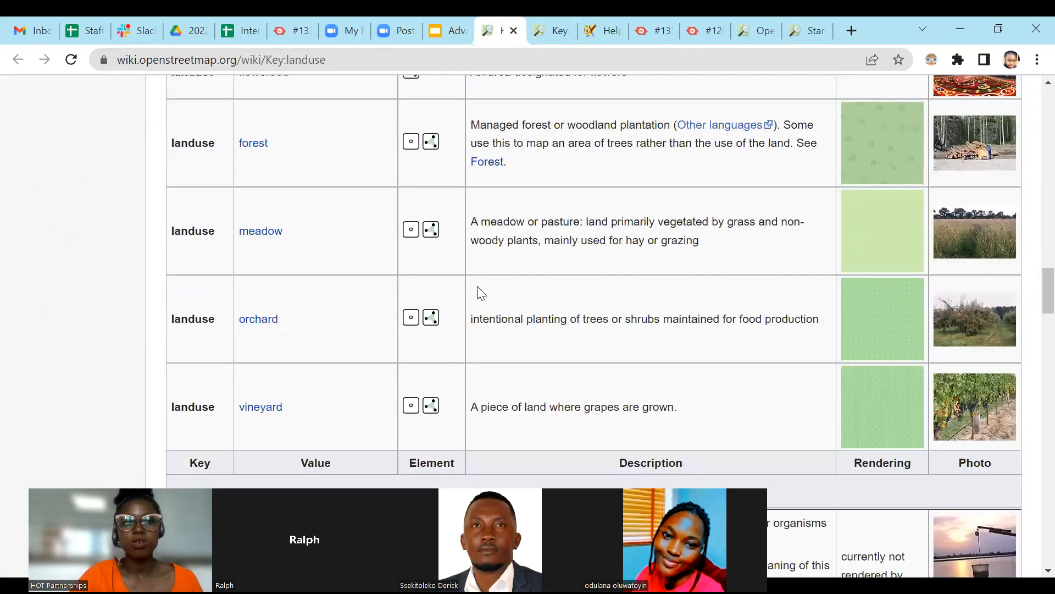
scroll(968, 286, down, 3)
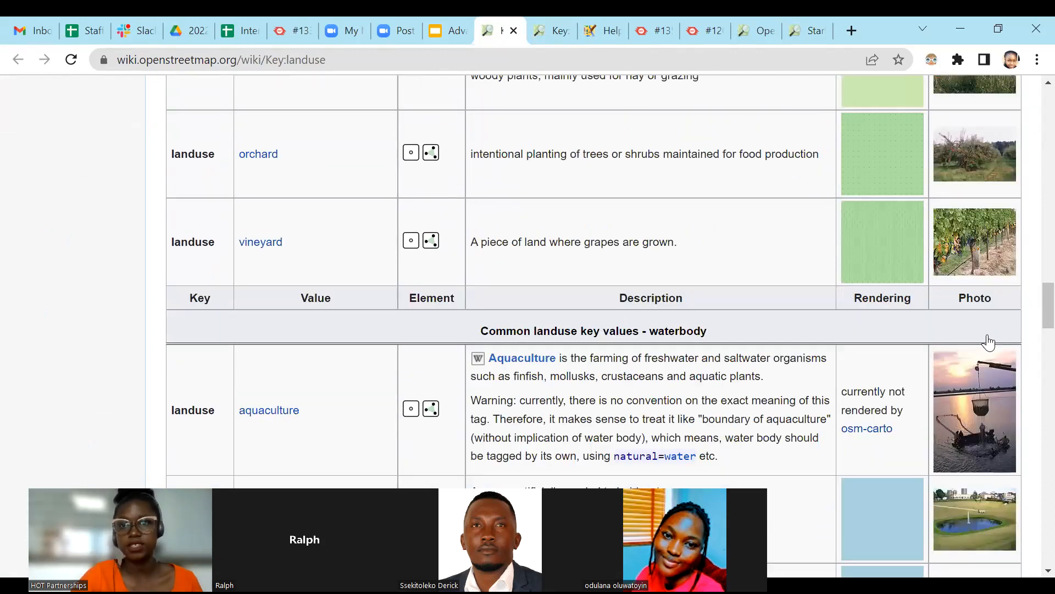
scroll(987, 336, up, 6)
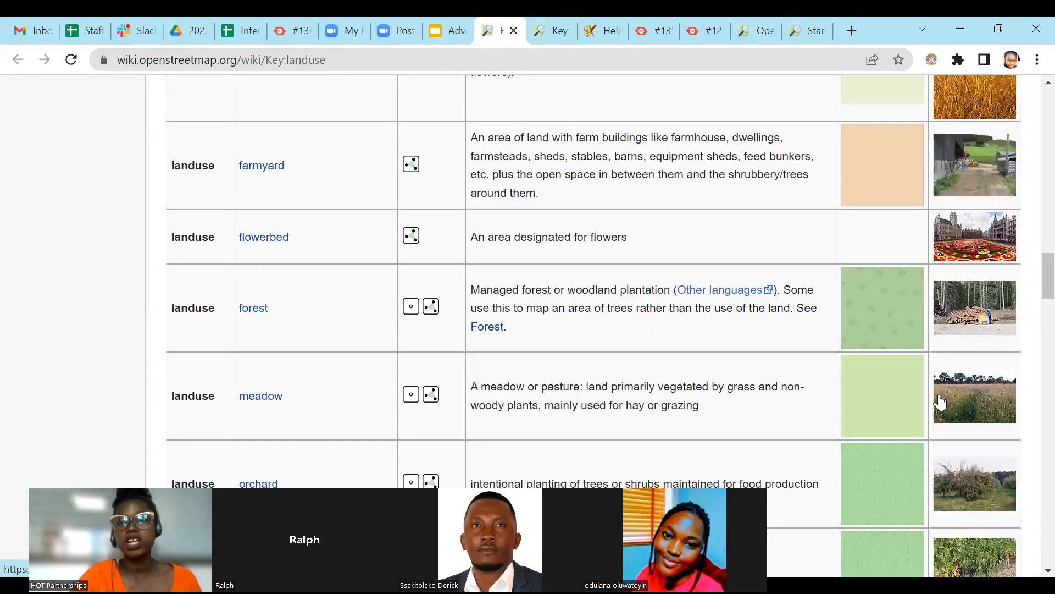
scroll(928, 409, up, 10)
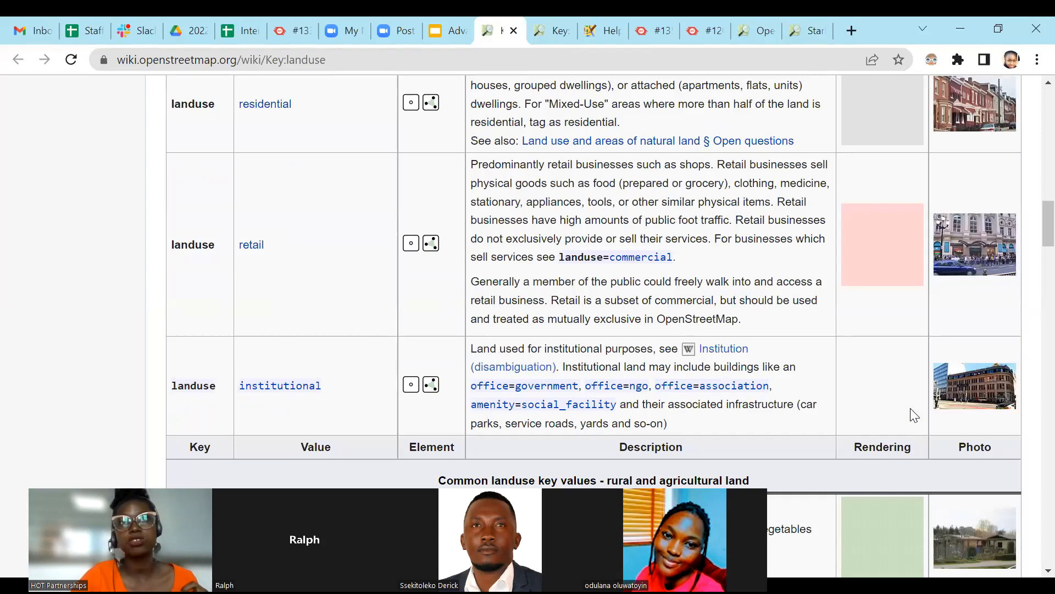
Return to the Advanced JOSM presentation and show the Multipolygons & Relations slide followed by the Relations slide.
click(448, 30)
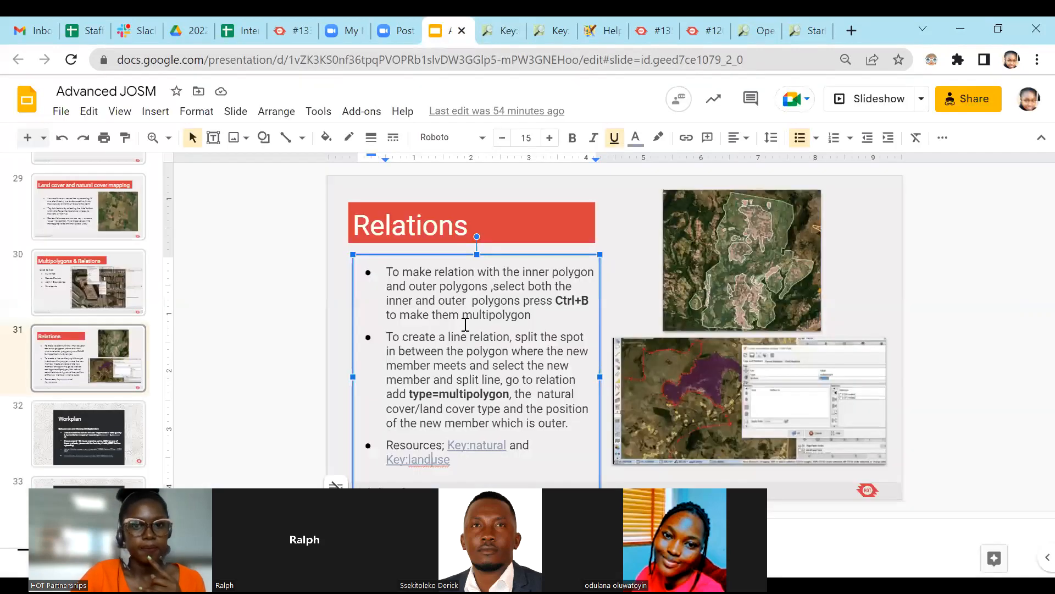
key(Up)
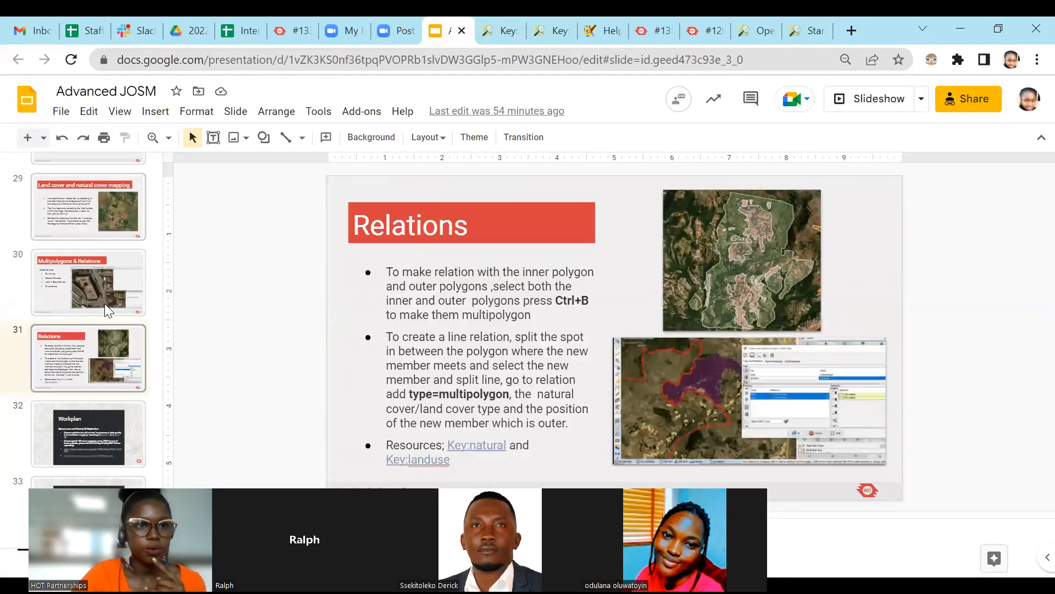
key(Up)
key(Up)
click(92, 252)
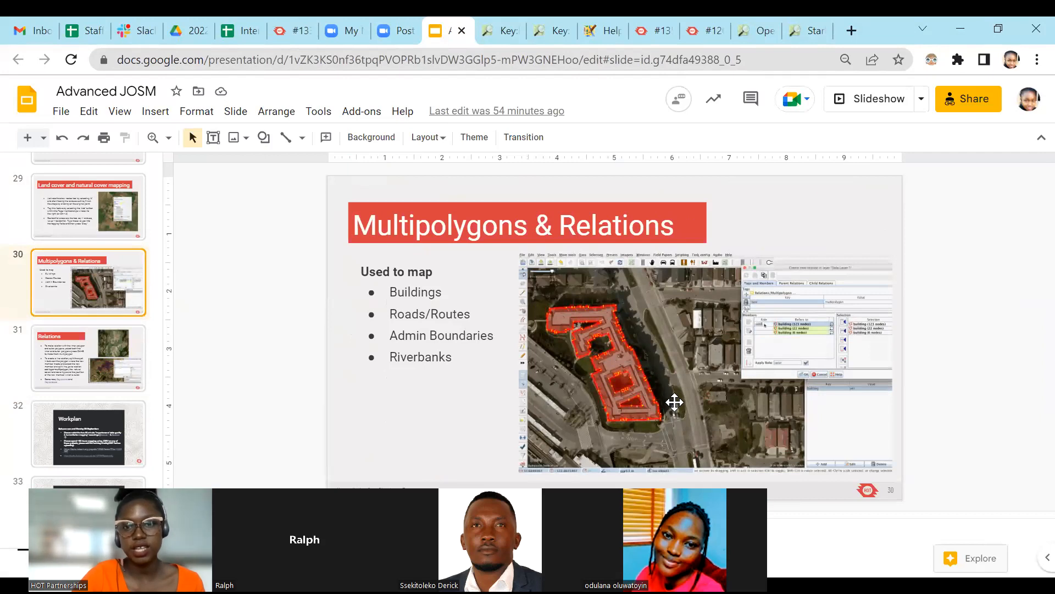
click(65, 337)
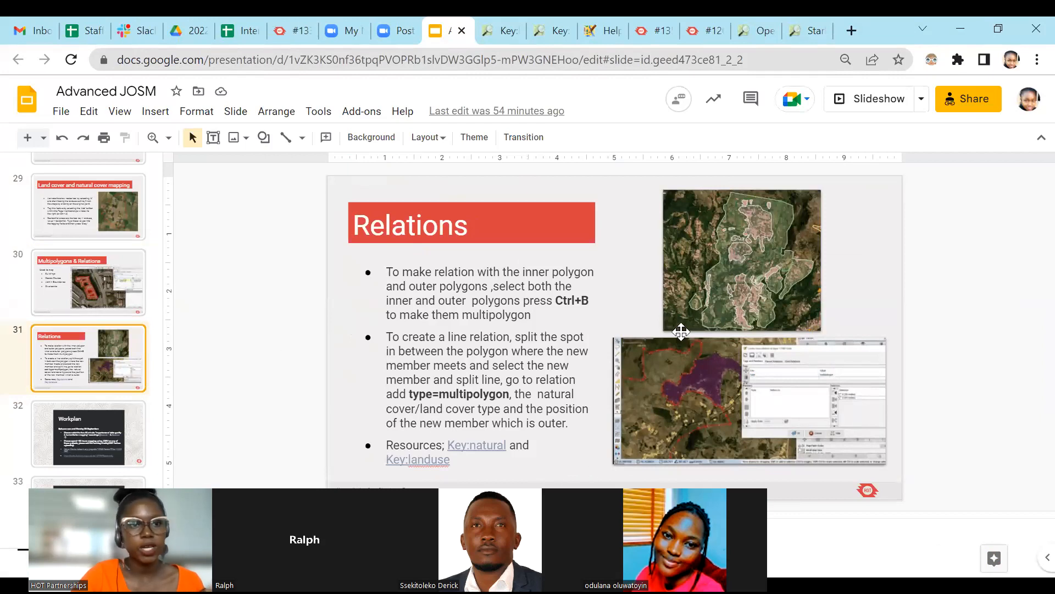
scroll(88, 302, up, 3)
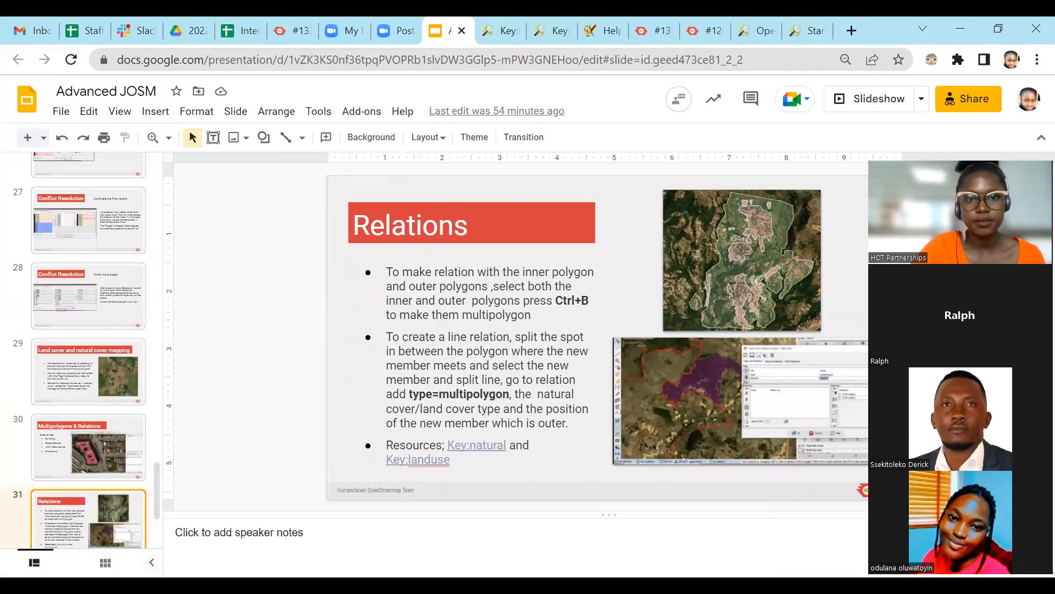
Switch to JOSM and examine the winding waterways and surrounding features where they meet the task grid boundary.
key(alt+Tab)
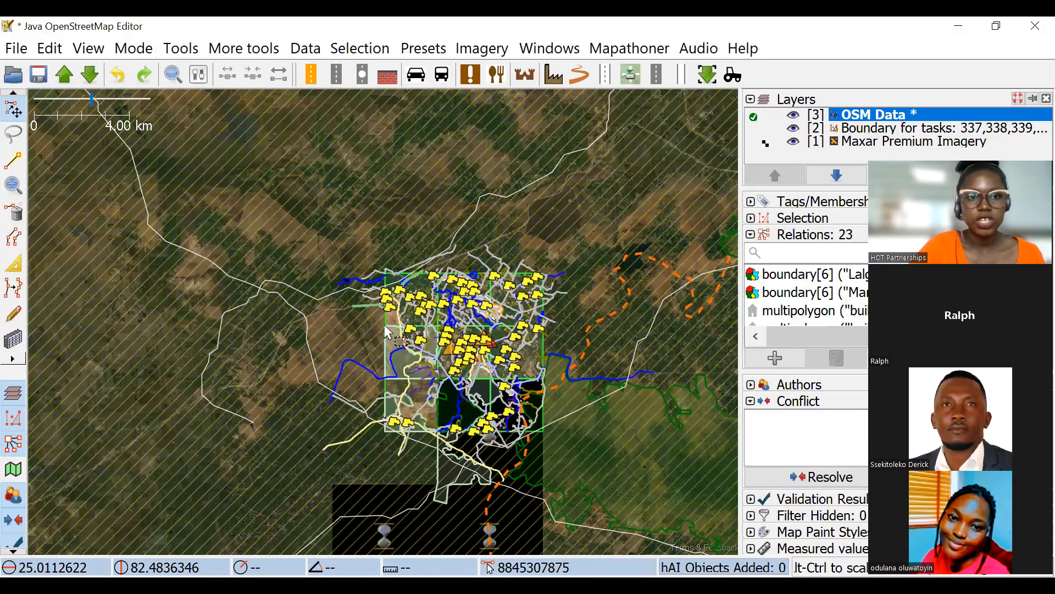
scroll(415, 306, up, 3)
drag(415, 306, 340, 280)
scroll(364, 262, up, 4)
scroll(433, 287, down, 3)
drag(432, 269, 427, 225)
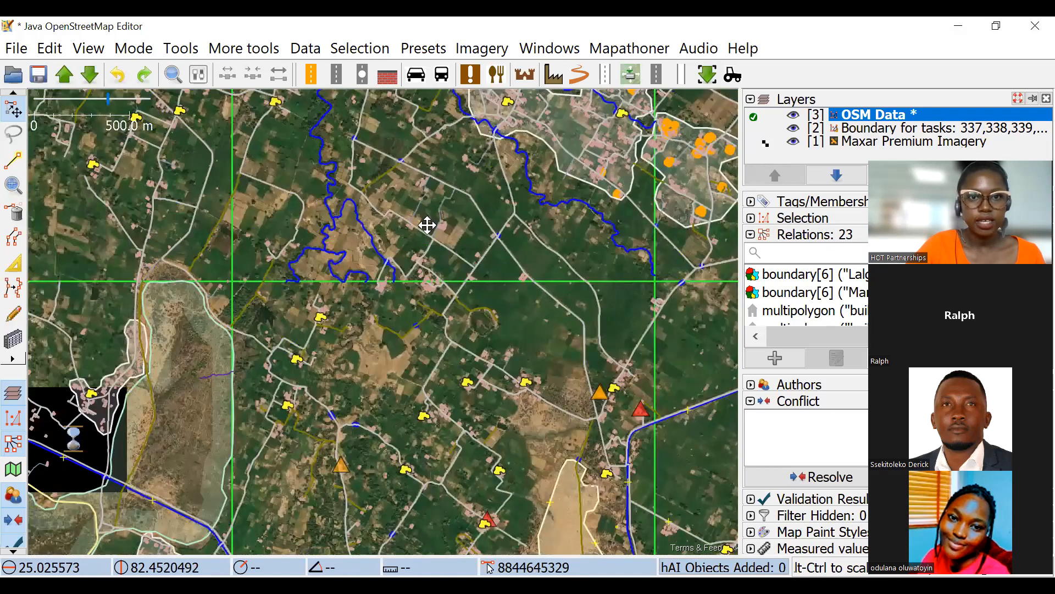
scroll(344, 236, up, 2)
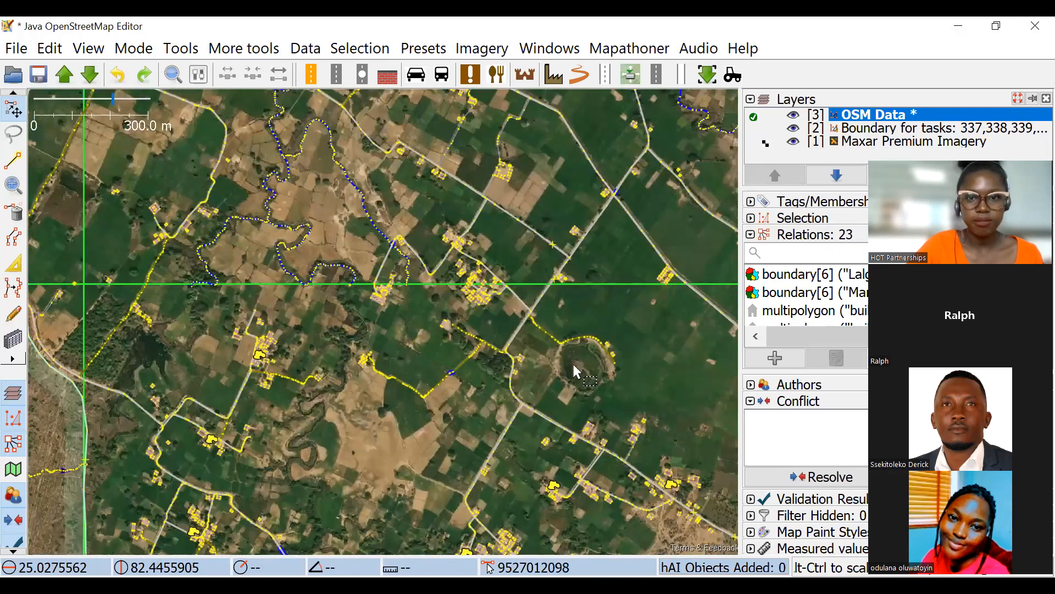
drag(504, 236, 550, 284)
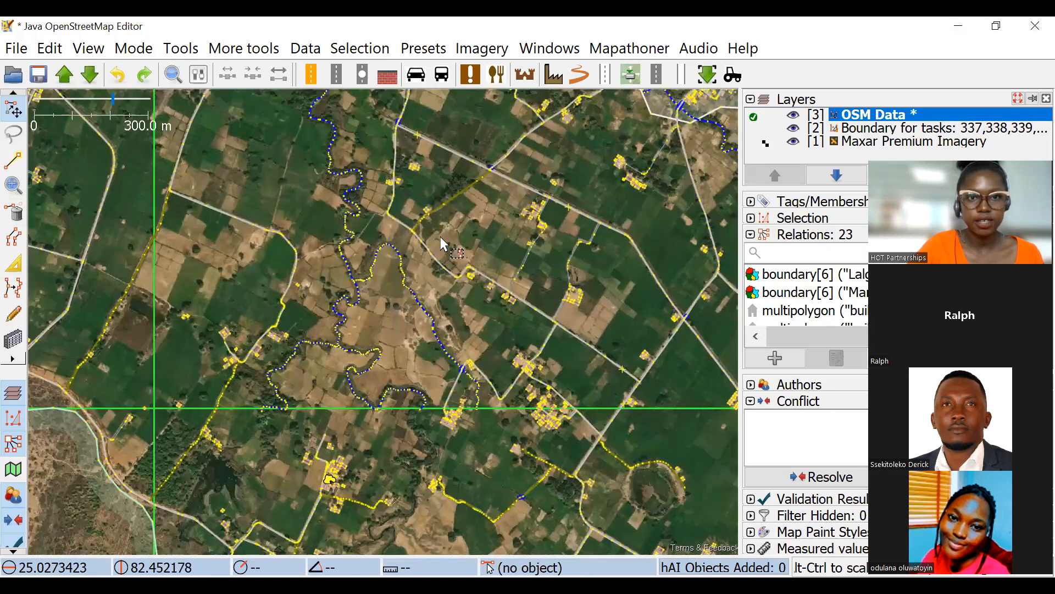
drag(388, 138, 379, 204)
drag(430, 330, 434, 201)
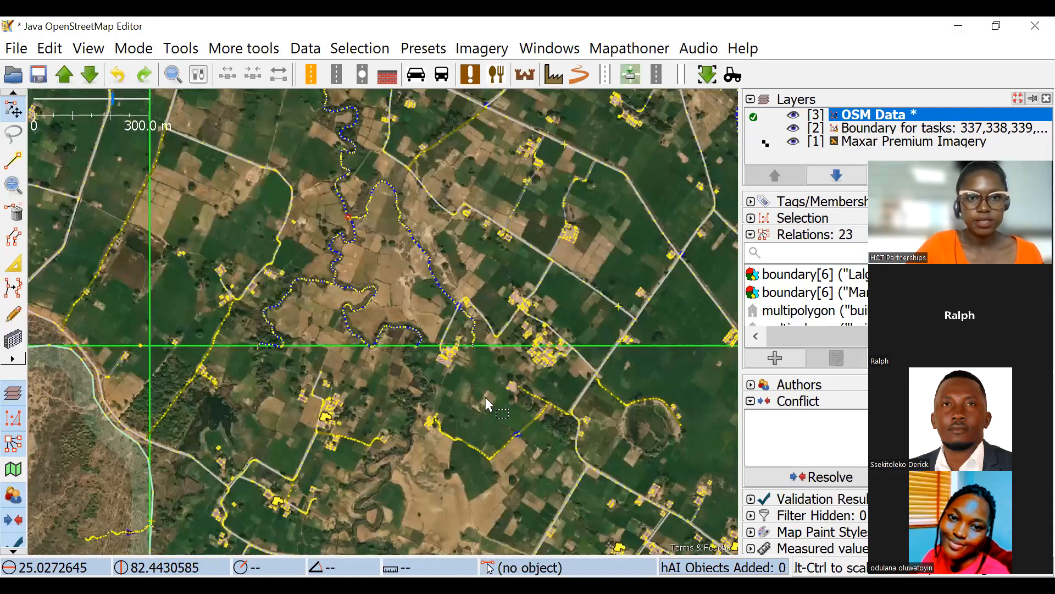
Start a new way northwest of the winding waterways, leading east from the vertical task grid boundary towards the stream.
scroll(455, 423, down, 2)
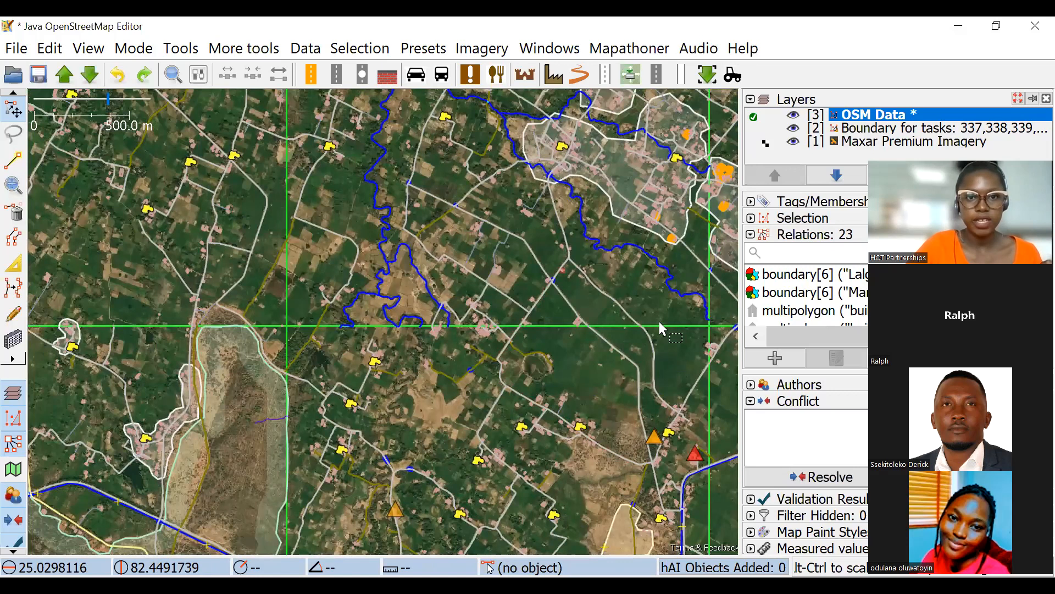
scroll(472, 308, up, 4)
drag(551, 431, 276, 268)
scroll(464, 280, down, 2)
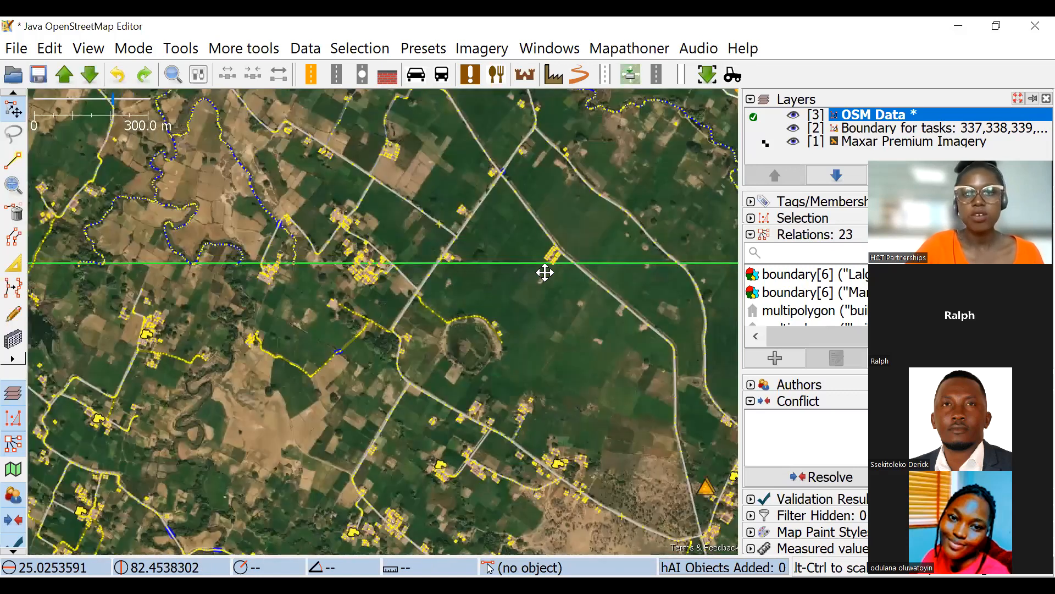
drag(544, 272, 594, 283)
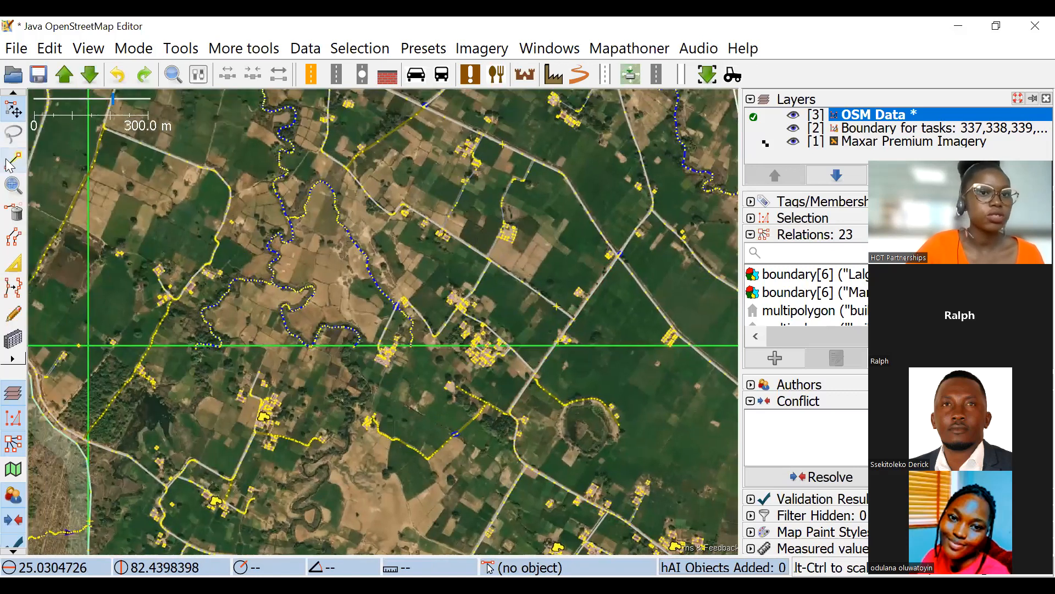
click(13, 160)
drag(320, 100, 356, 173)
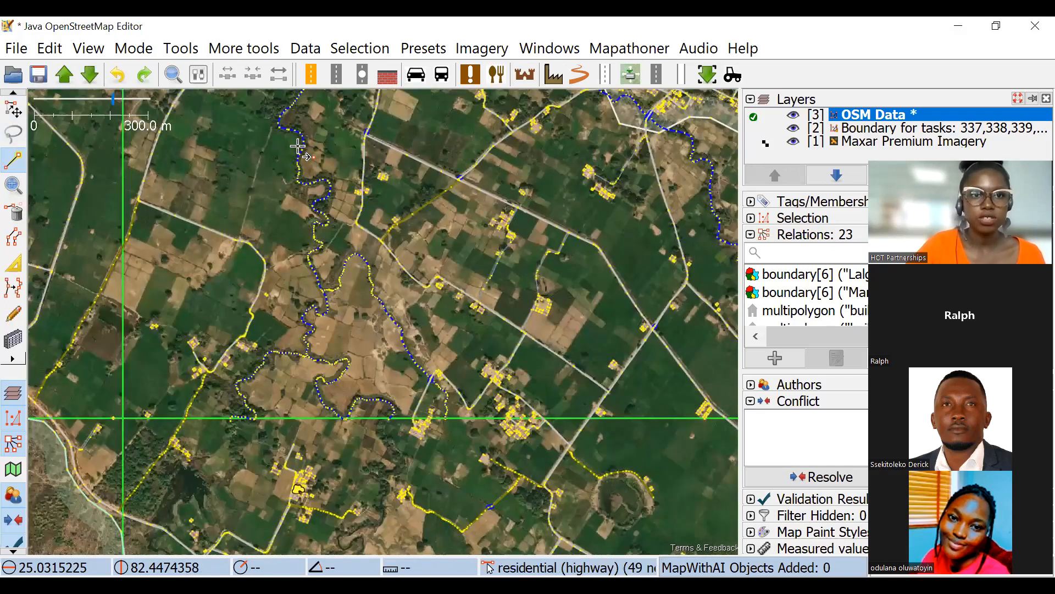
drag(294, 141, 337, 215)
click(186, 172)
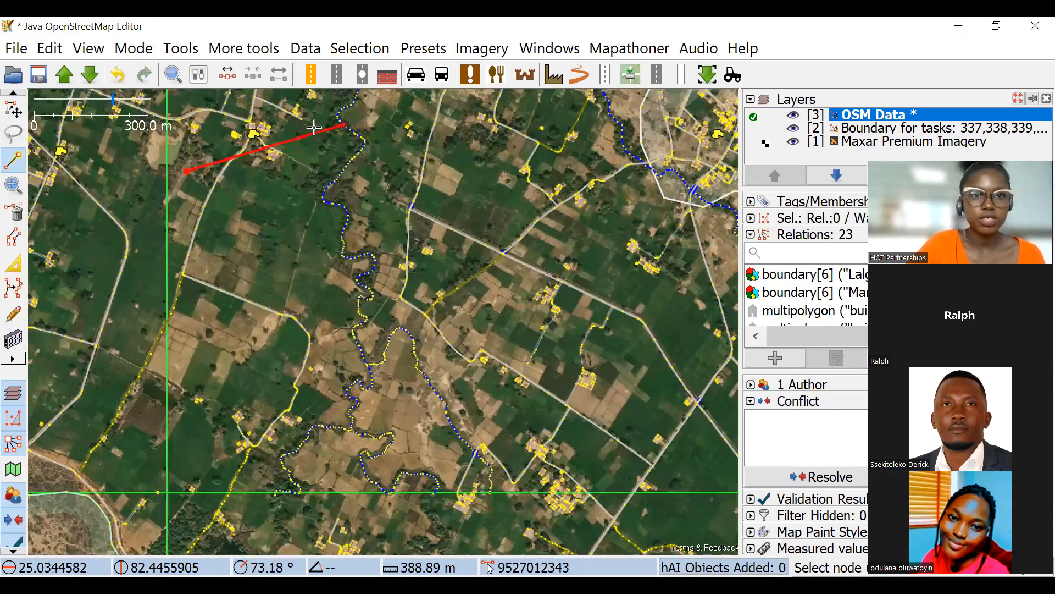
click(312, 129)
click(411, 123)
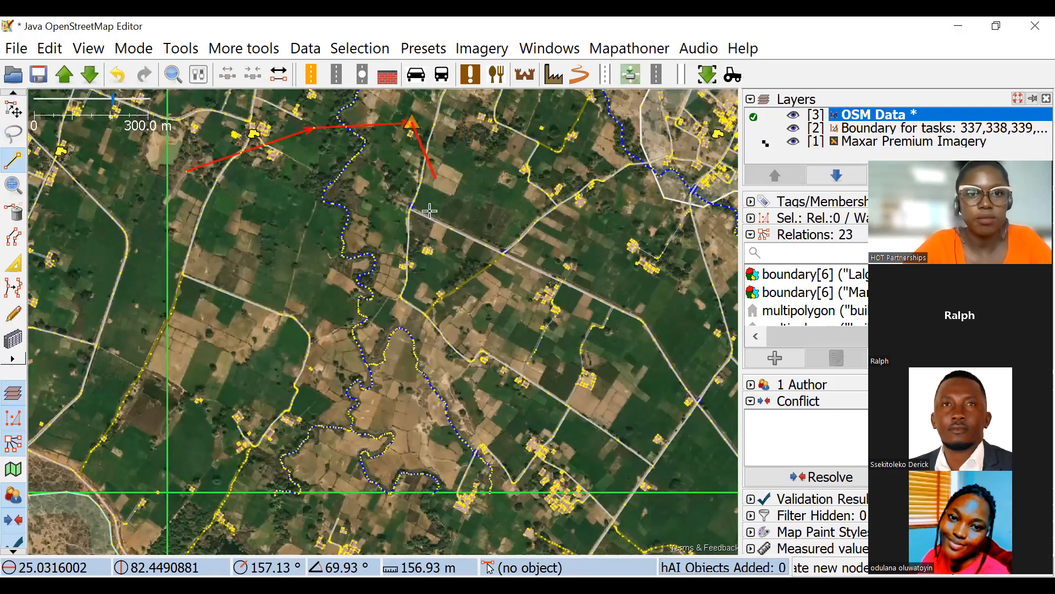
key(ctrl+z)
scroll(344, 192, up, 5)
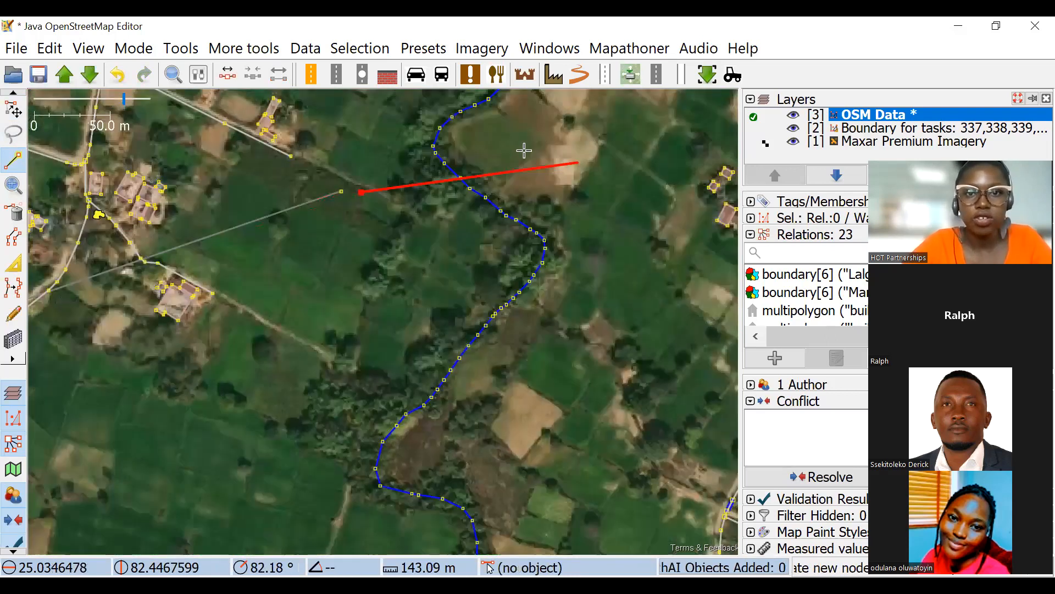
key(ctrl+z)
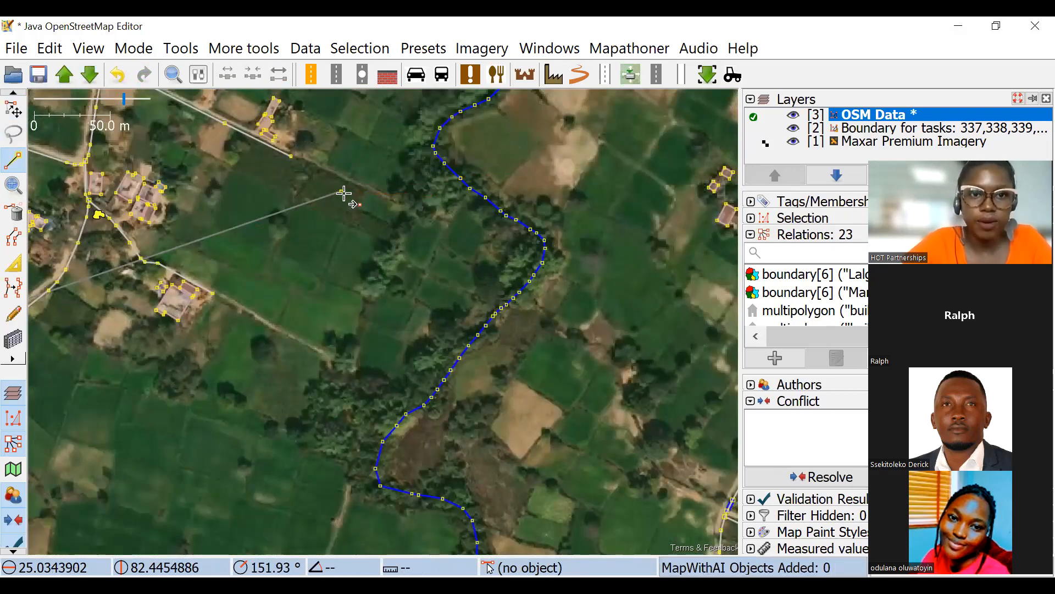
Extend the way east across the stream and southeast over the fields beside the straight road, undoing the misplaced node.
scroll(324, 187, down, 4)
click(389, 172)
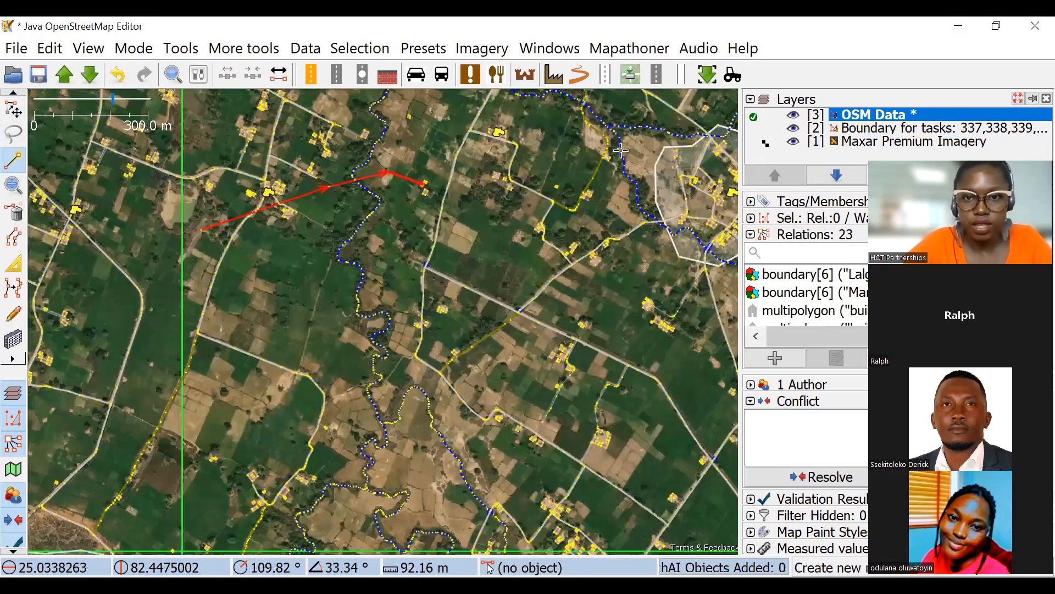
scroll(442, 129, up, 5)
scroll(570, 220, down, 2)
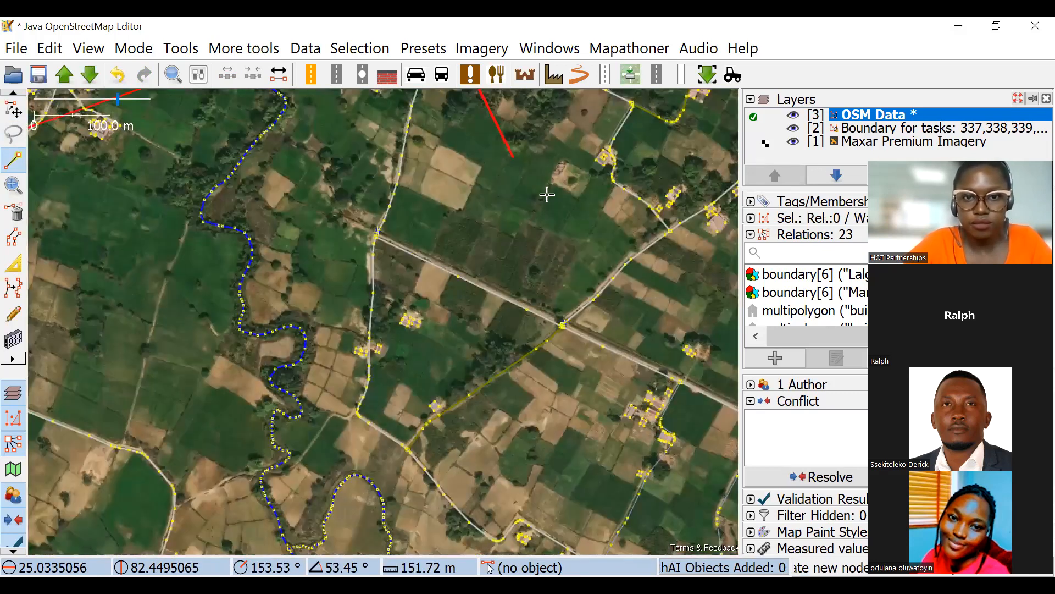
drag(713, 360, 556, 181)
drag(497, 125, 554, 308)
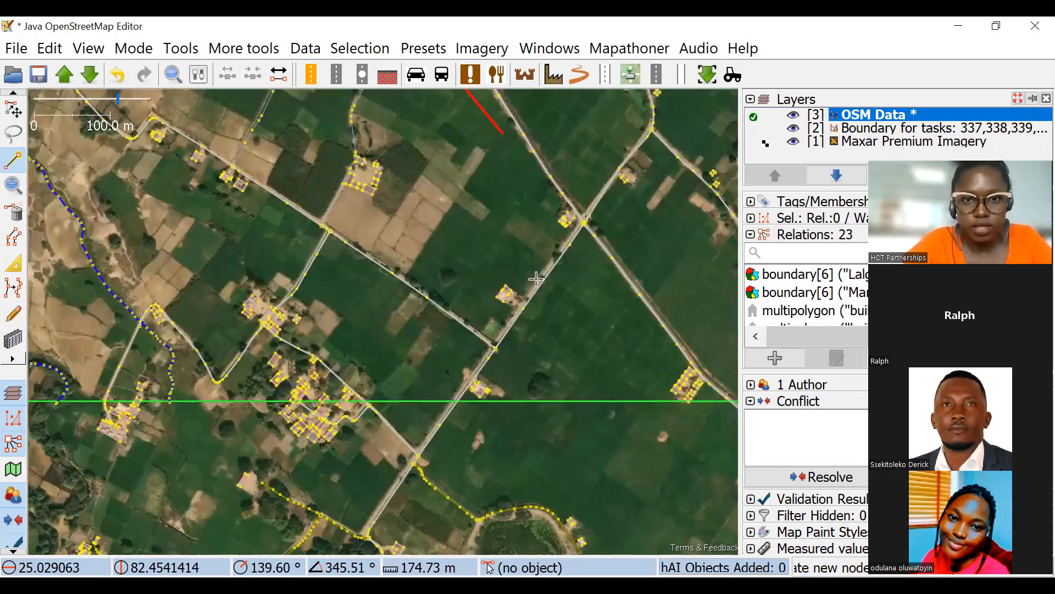
key(ctrl+z)
scroll(496, 222, up, 4)
drag(424, 136, 500, 283)
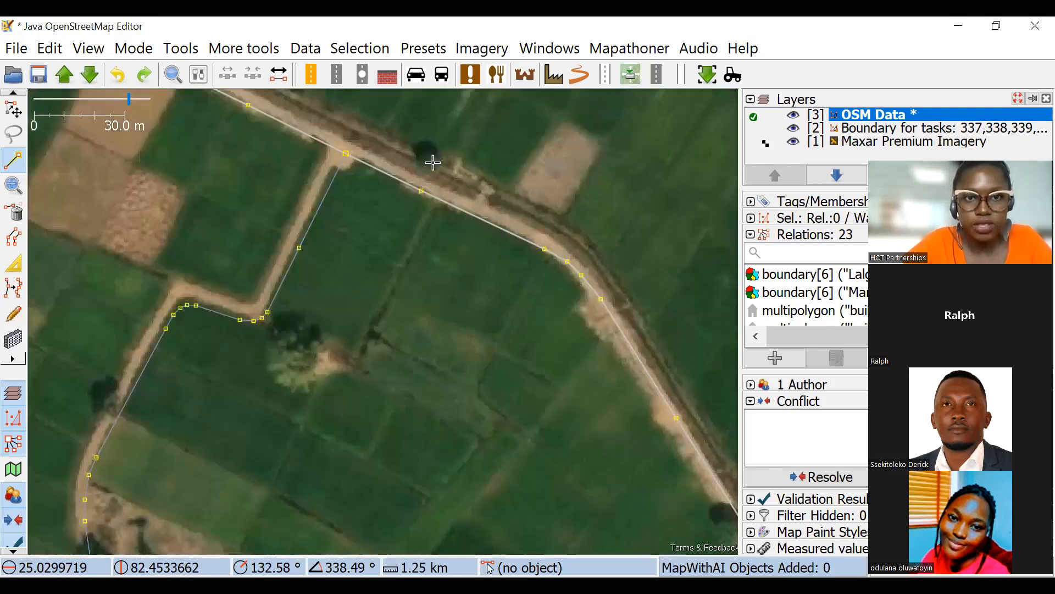
scroll(420, 142, down, 2)
drag(421, 139, 548, 300)
click(538, 281)
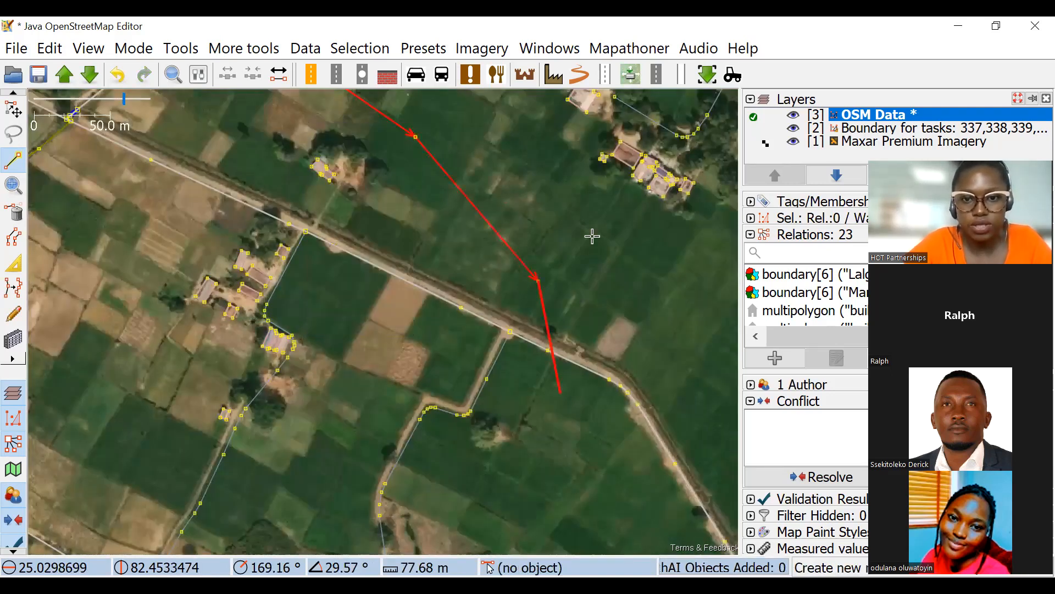
Continue the outline down the eastern fields past the round pond and turn it west across the road south of it.
scroll(591, 314, down, 5)
click(592, 319)
click(642, 361)
drag(596, 442, 599, 311)
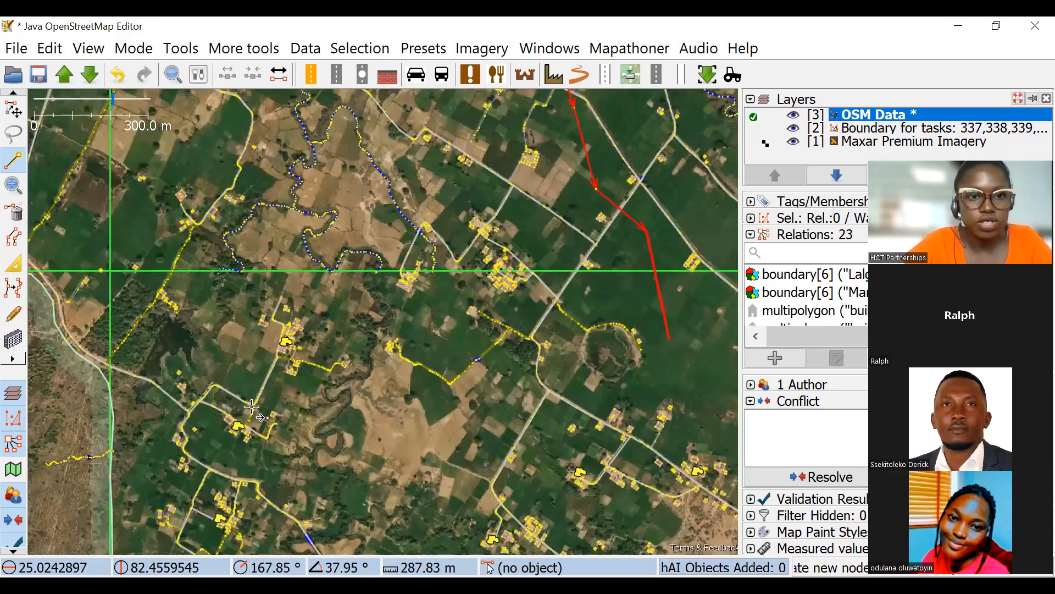
click(675, 367)
click(462, 425)
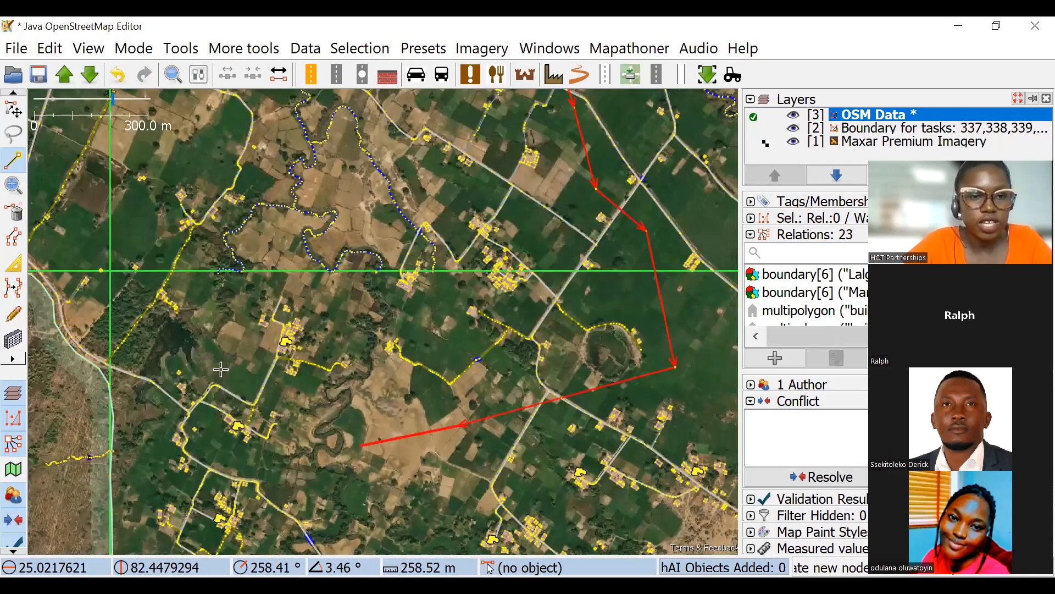
Run the outline up the western side and close it around the winding waterways, about 4.74 km in total length.
click(292, 443)
click(214, 358)
click(136, 220)
drag(175, 97, 146, 241)
click(149, 217)
scroll(349, 291, up, 2)
drag(202, 206, 403, 354)
key(ctrl+z)
drag(372, 422, 262, 185)
drag(272, 237, 289, 387)
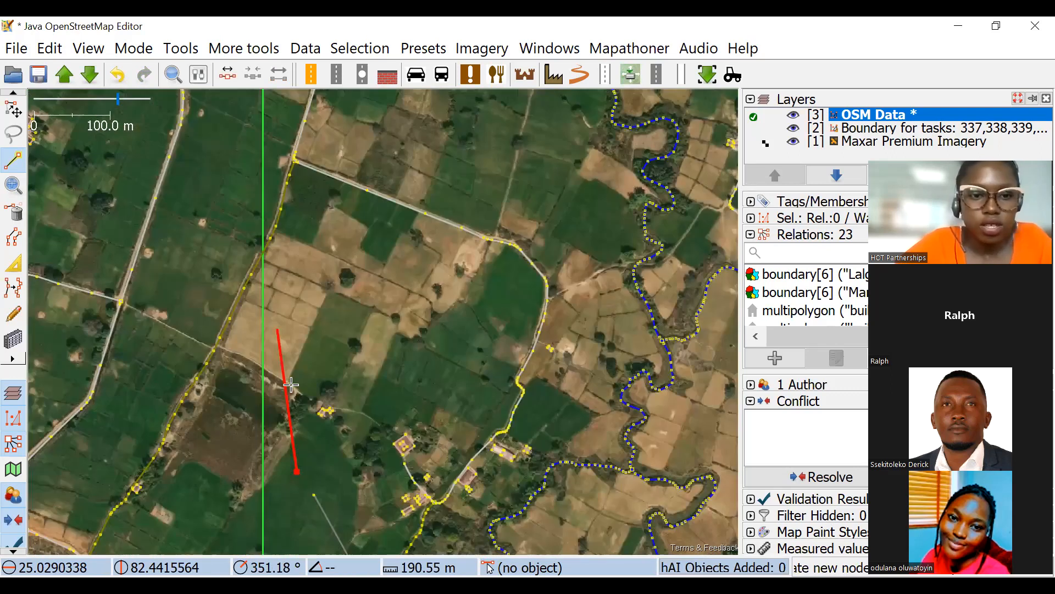
key(Escape)
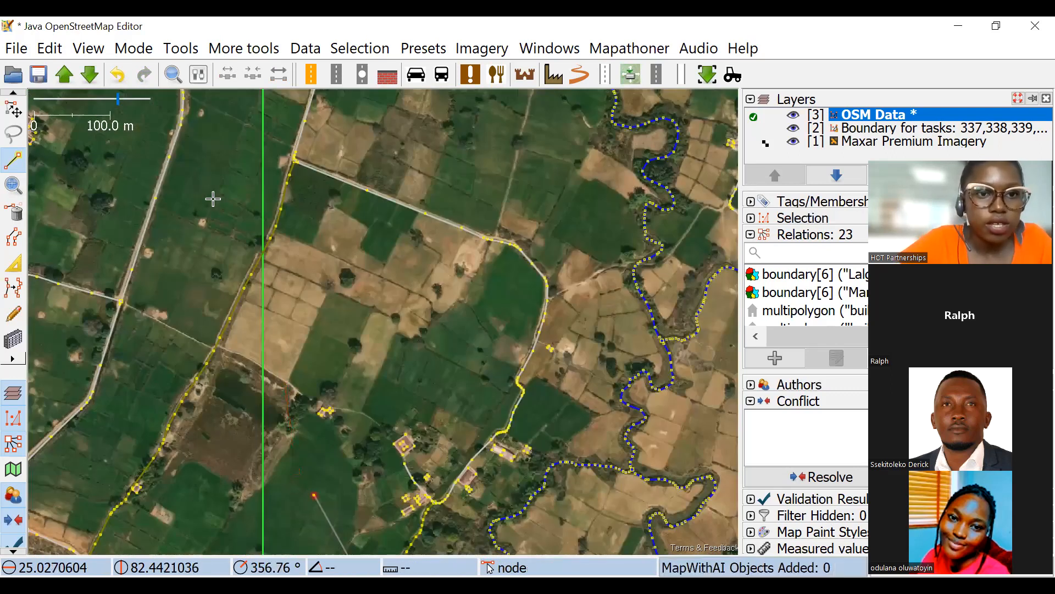
scroll(198, 286, down, 1)
scroll(158, 231, down, 1)
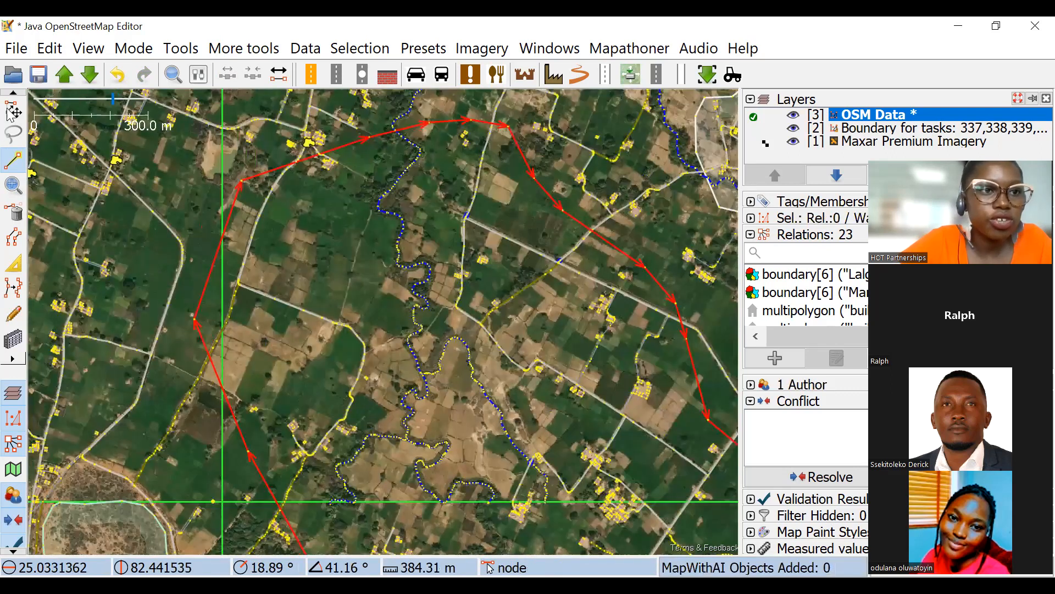
key(s)
Examine the closed outline around the winding waterways and its position within the task grid squares.
scroll(330, 193, down, 1)
scroll(228, 159, down, 1)
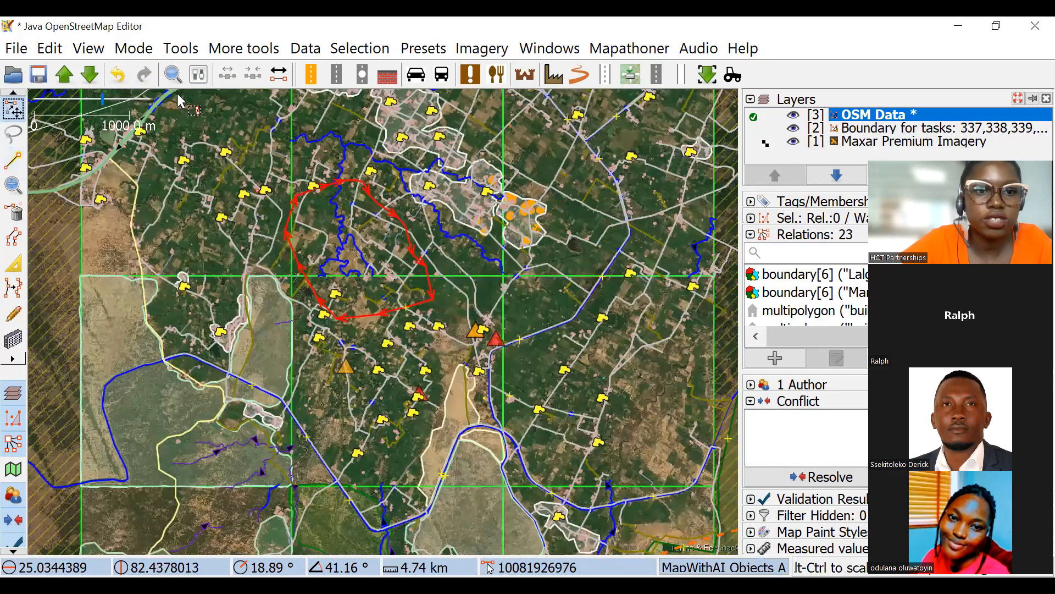
scroll(258, 191, down, 1)
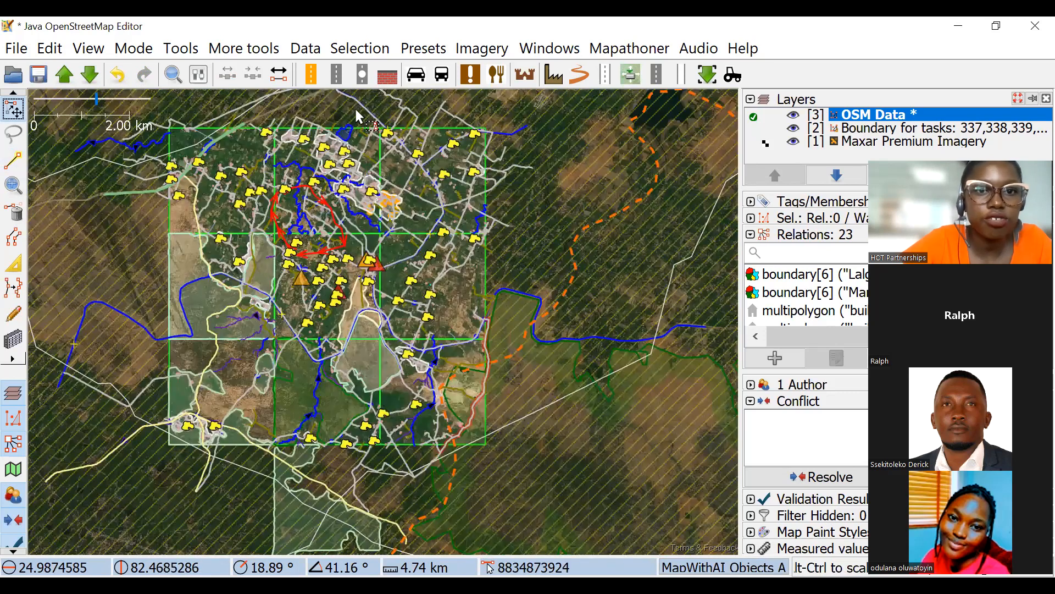
scroll(305, 209, up, 2)
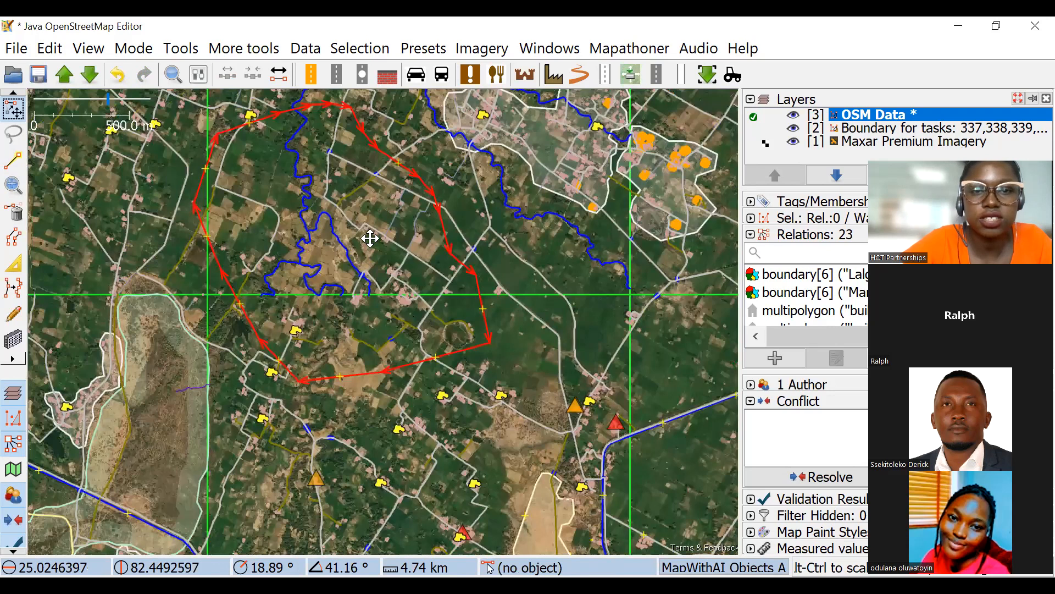
drag(449, 134, 373, 260)
drag(146, 255, 330, 249)
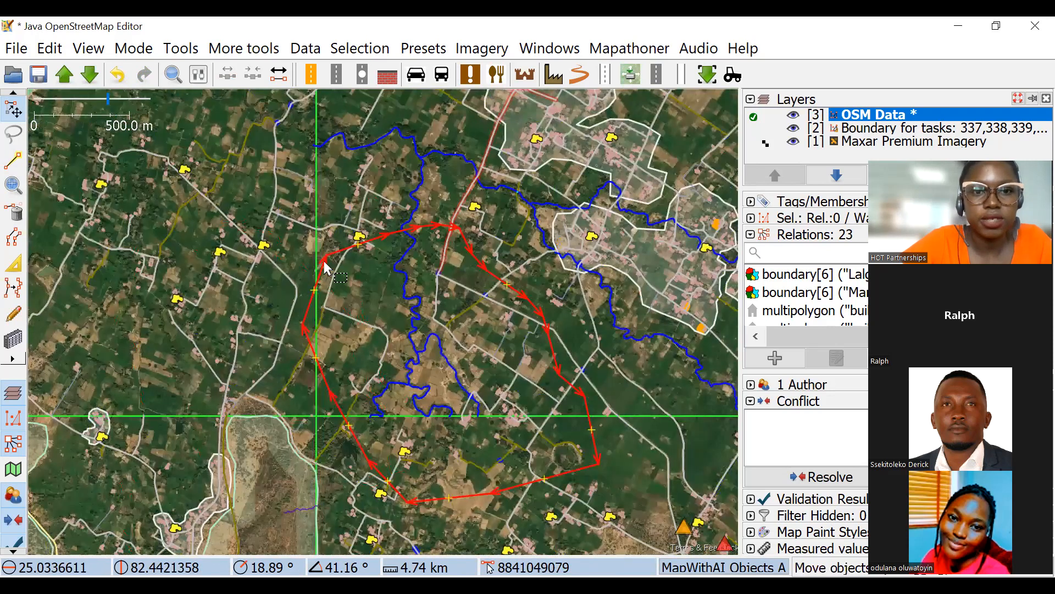
scroll(316, 248, down, 1)
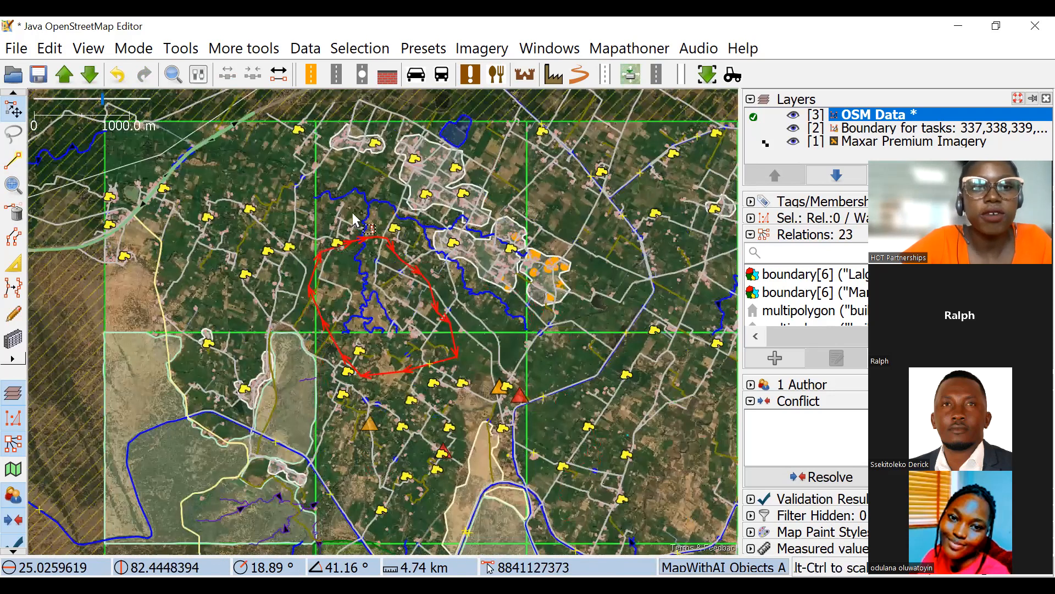
scroll(385, 225, up, 1)
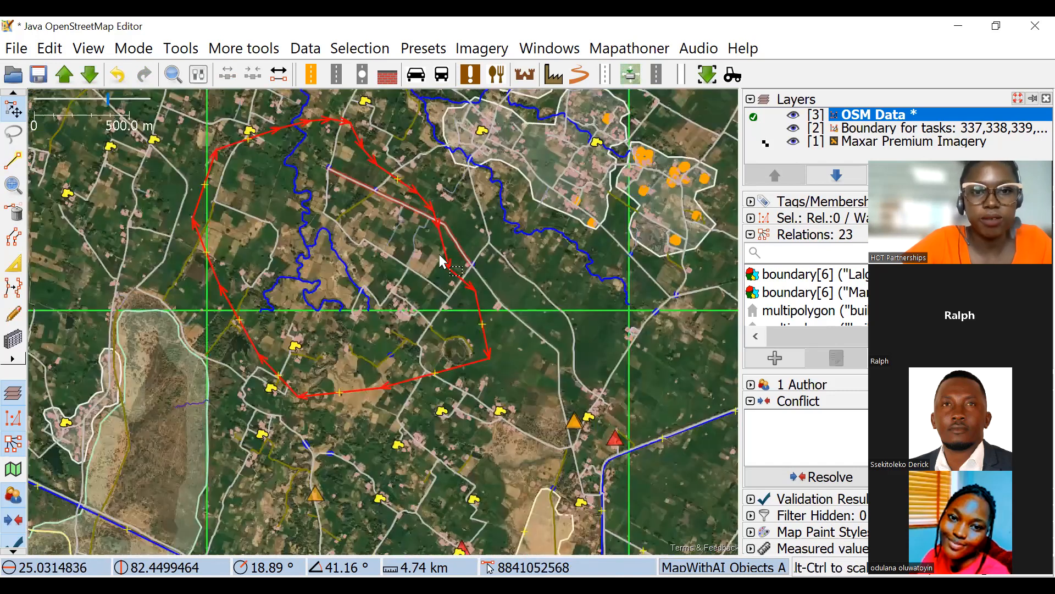
Add the tag landuse=farmland to the closed outline around the waterways.
scroll(412, 270, up, 2)
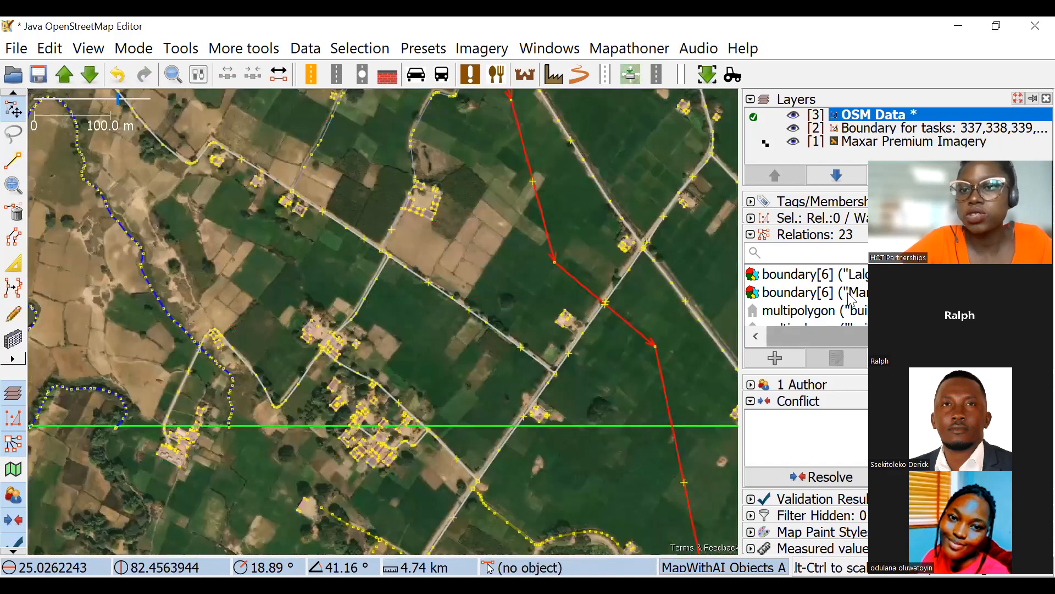
click(795, 205)
click(796, 258)
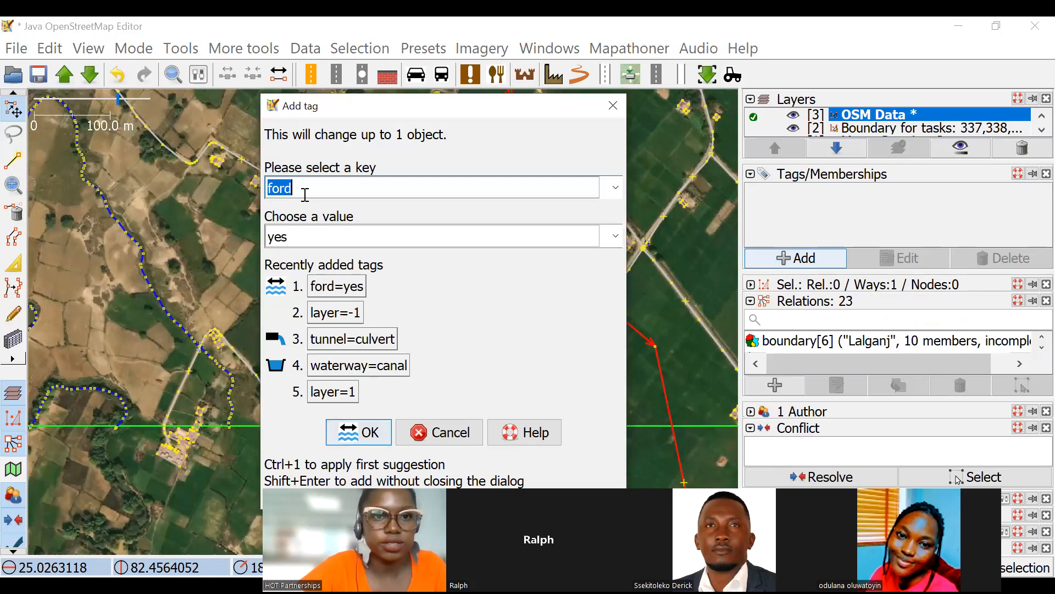
text(landuse)
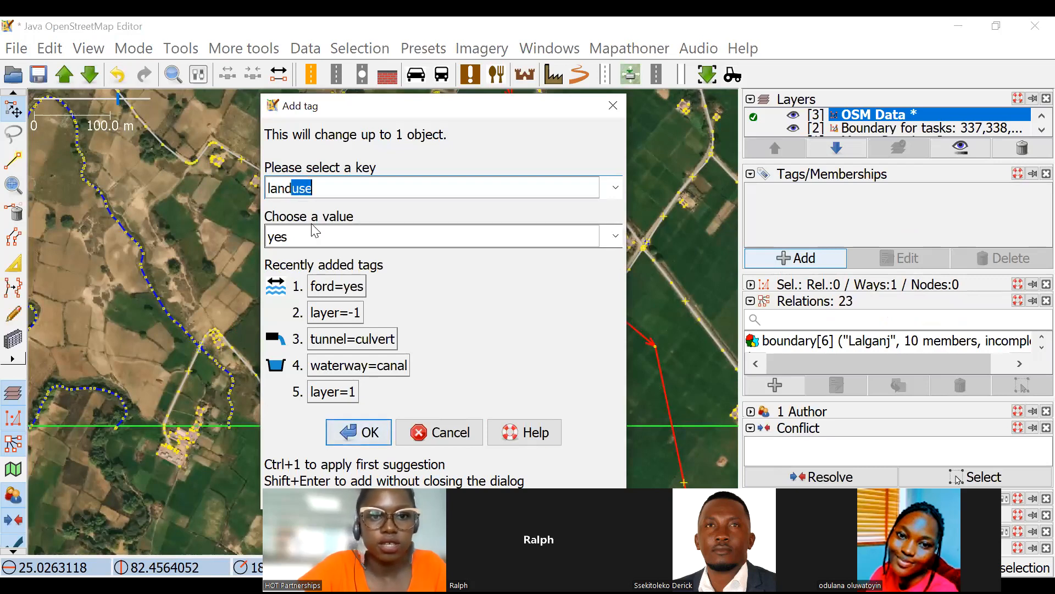
click(319, 239)
text(farmland)
click(360, 430)
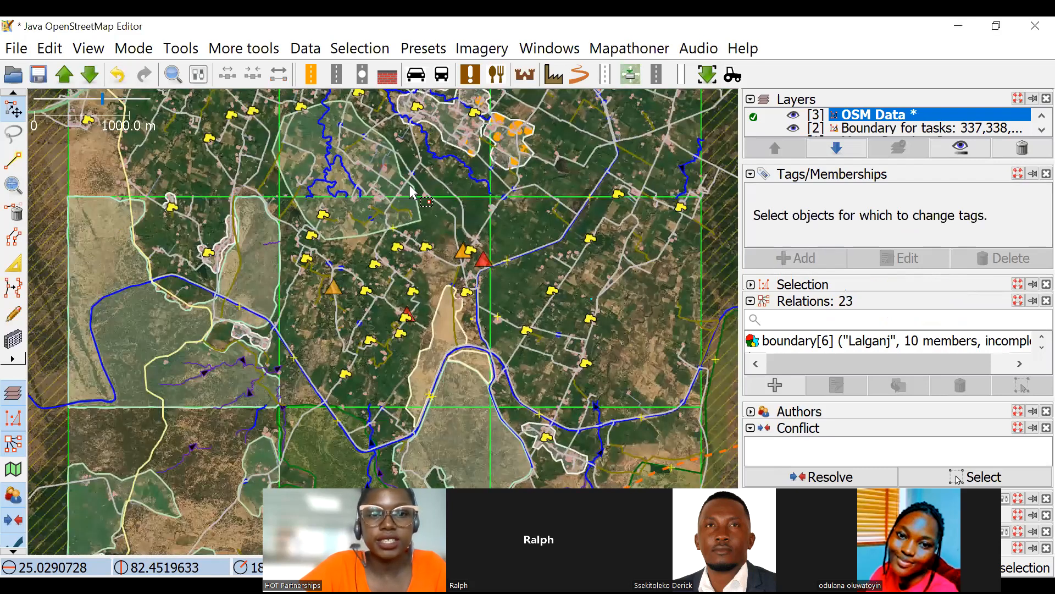
Draw a second way inside the farmland area, tracing the northern, eastern and southern sides of the village on the grid line.
scroll(411, 193, up, 3)
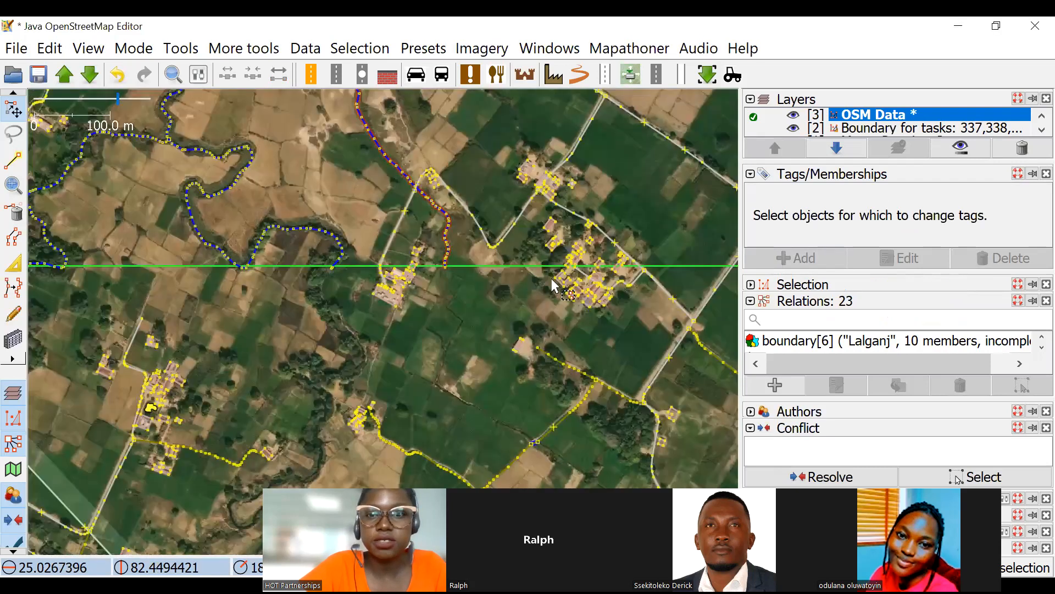
scroll(450, 320, up, 2)
scroll(440, 329, up, 2)
drag(46, 267, 156, 318)
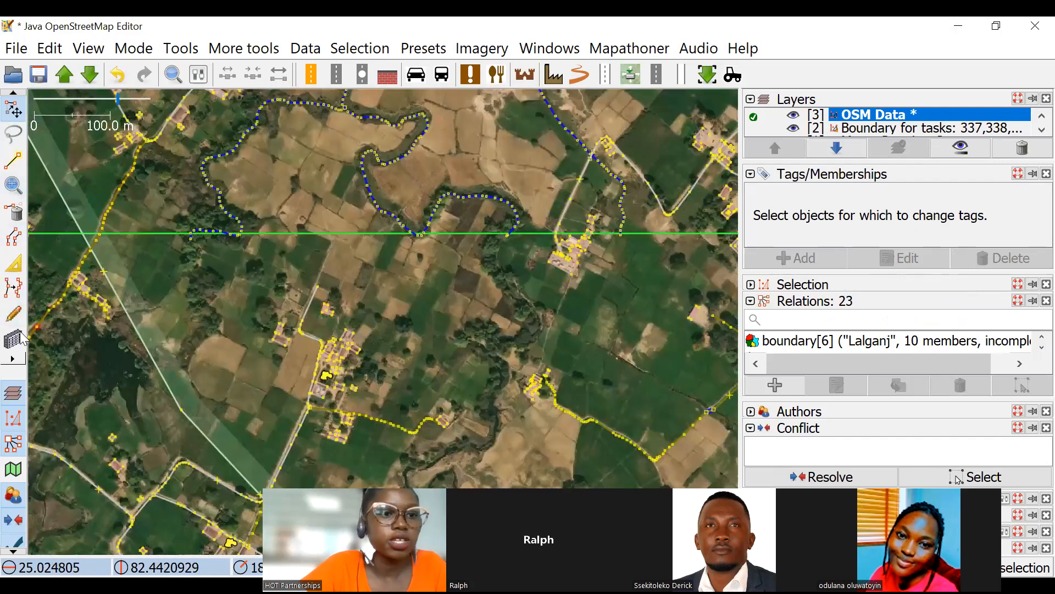
click(14, 160)
scroll(404, 252, down, 3)
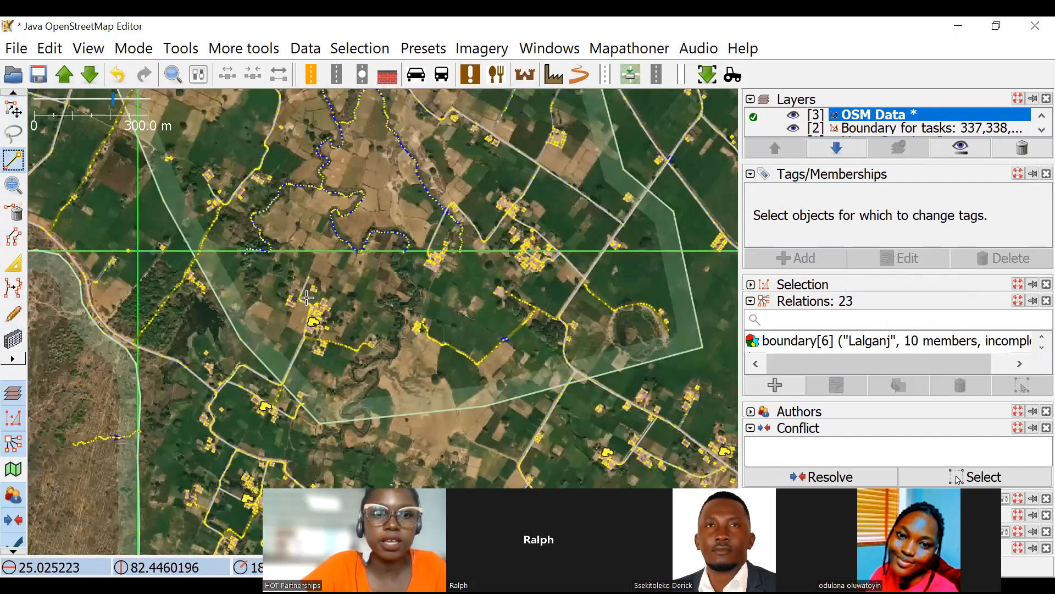
scroll(325, 275, up, 3)
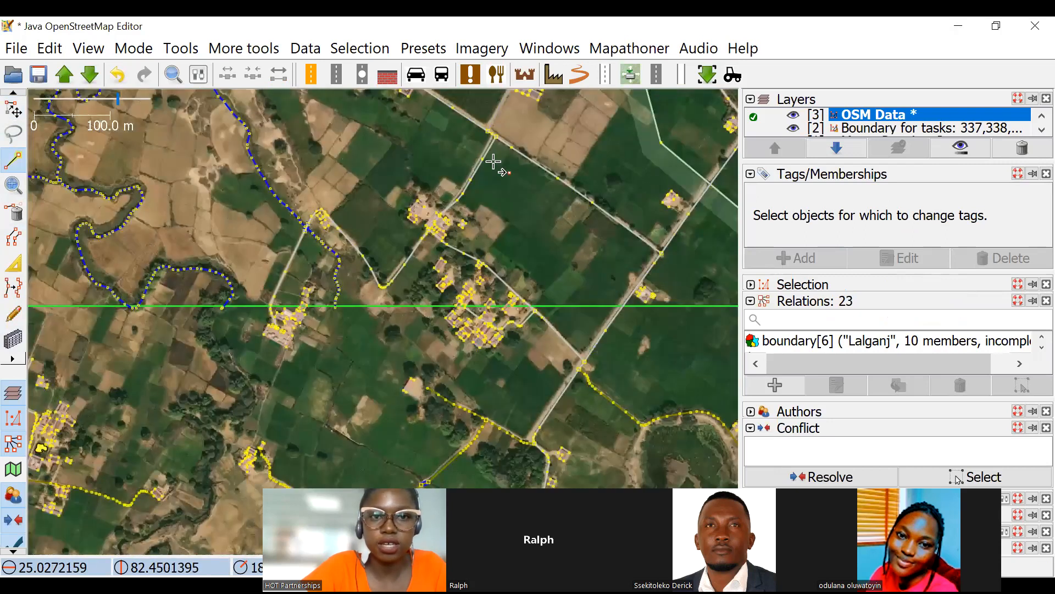
click(351, 146)
click(413, 131)
click(581, 249)
click(594, 328)
click(507, 396)
click(411, 378)
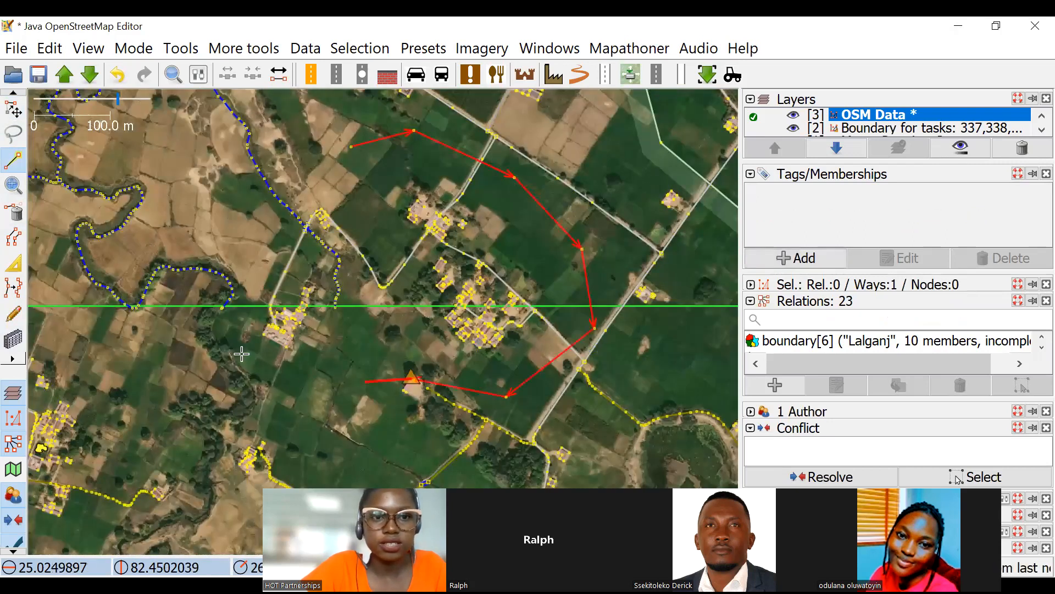
Continue the inner way around the small western building cluster and close it at its starting node.
click(284, 388)
click(242, 341)
click(250, 264)
click(308, 157)
click(350, 147)
key(Escape)
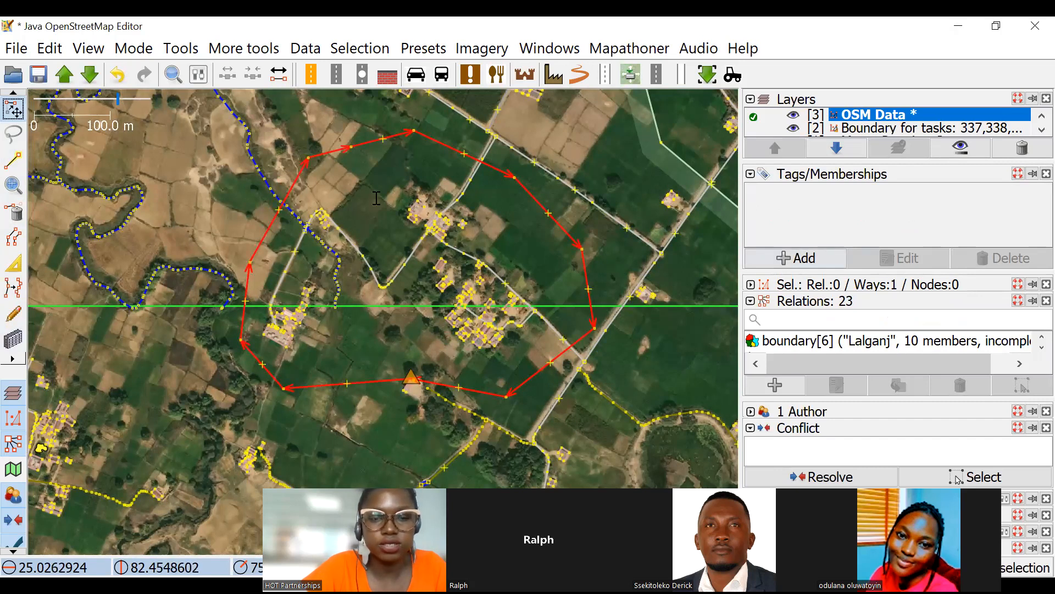
Add the tag landuse=residential to the closed inner way around the village.
click(783, 259)
click(344, 240)
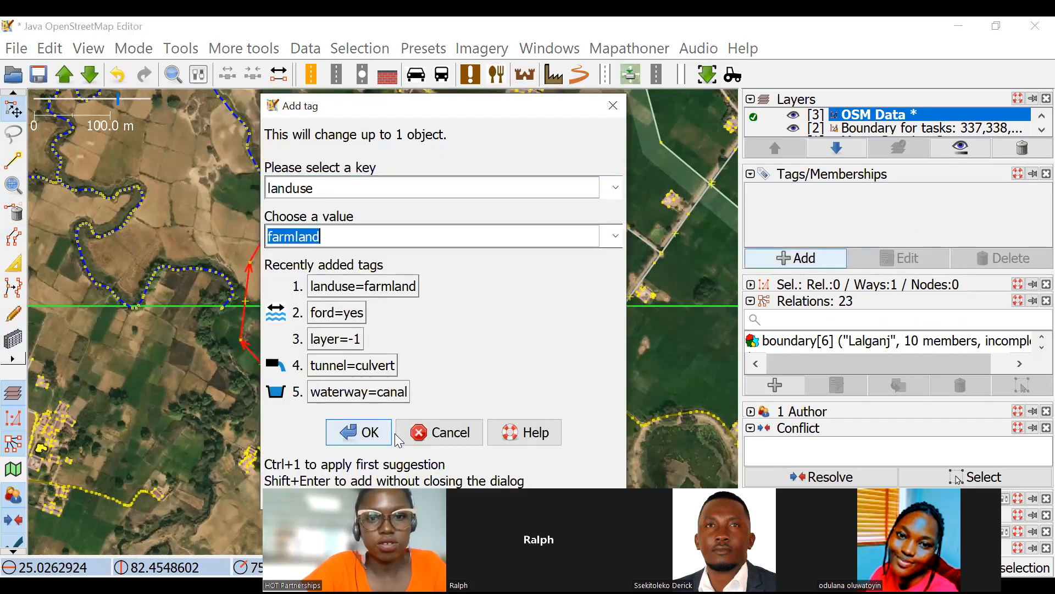
text(residential)
key(Return)
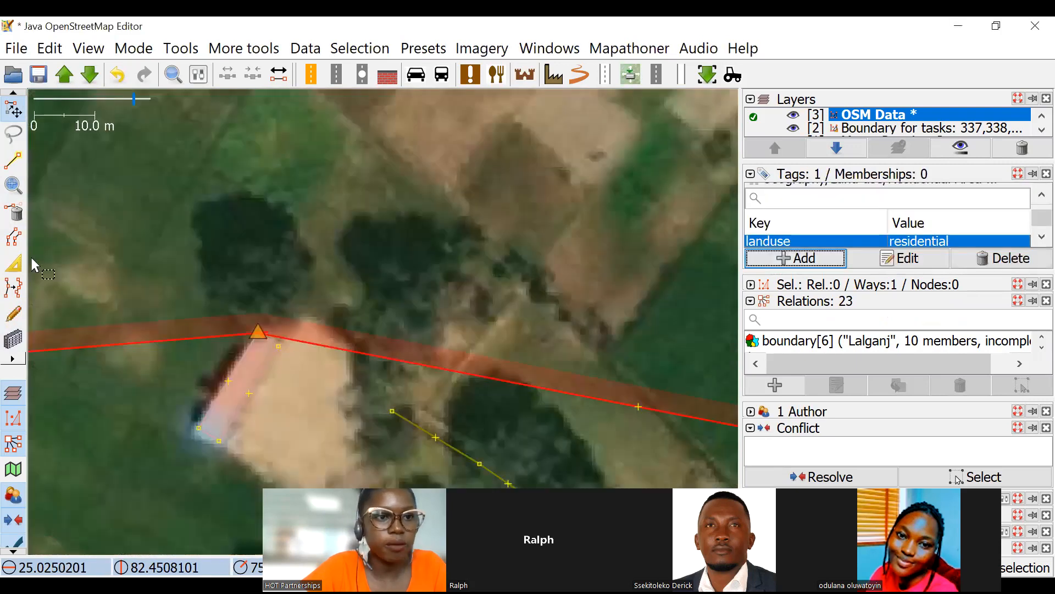
Select the node joining the residential outline to the corner of the small building on its southern edge.
scroll(261, 323, up, 2)
click(15, 262)
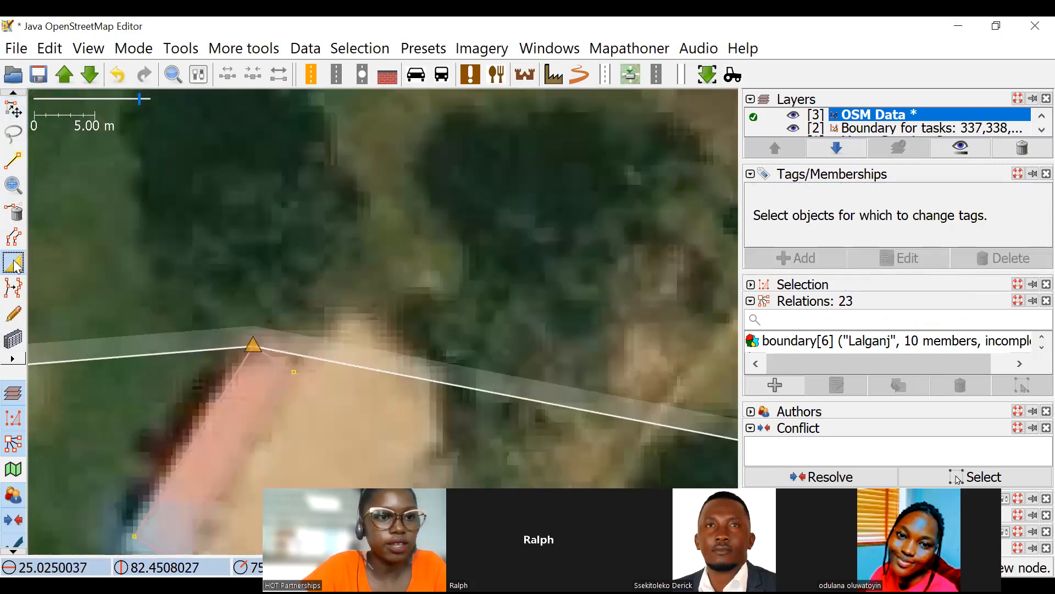
click(271, 397)
key(s)
scroll(230, 310, up, 4)
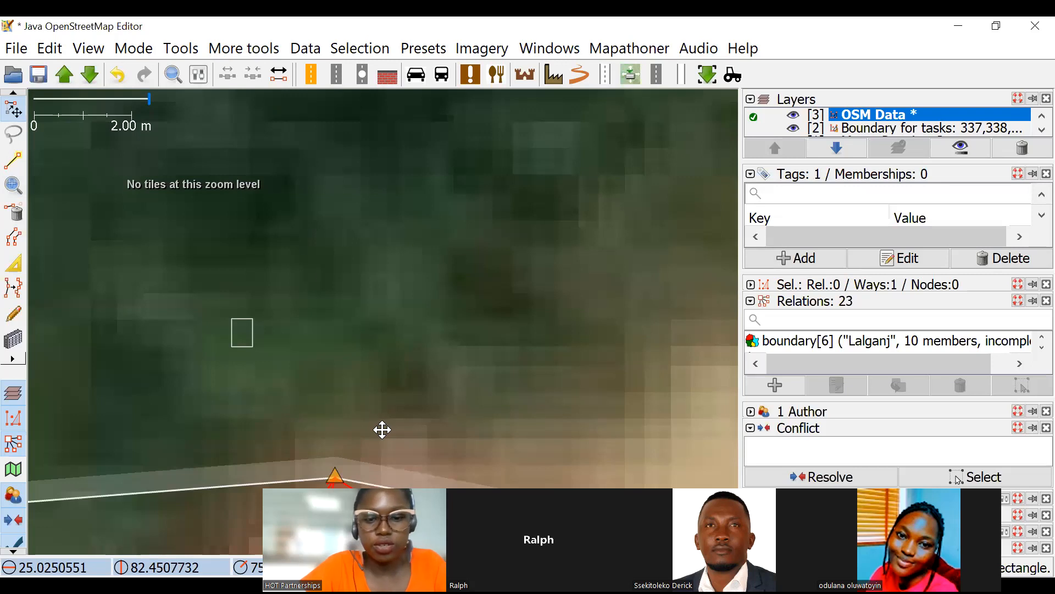
drag(383, 428, 309, 263)
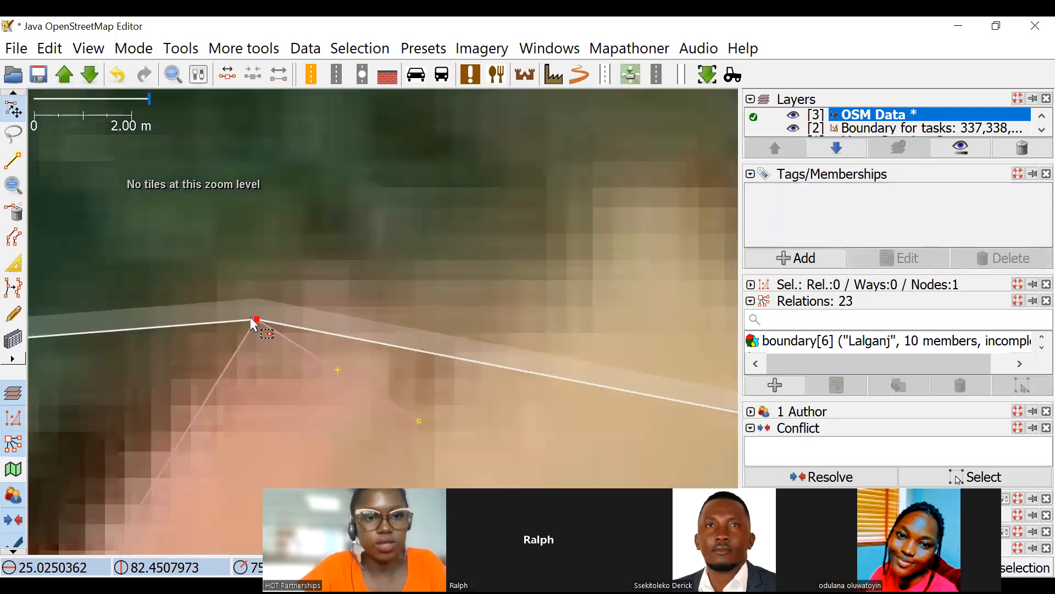
Remove the residential outline's south-eastern corner node, just east of the small building.
scroll(288, 302, down, 2)
scroll(480, 326, down, 4)
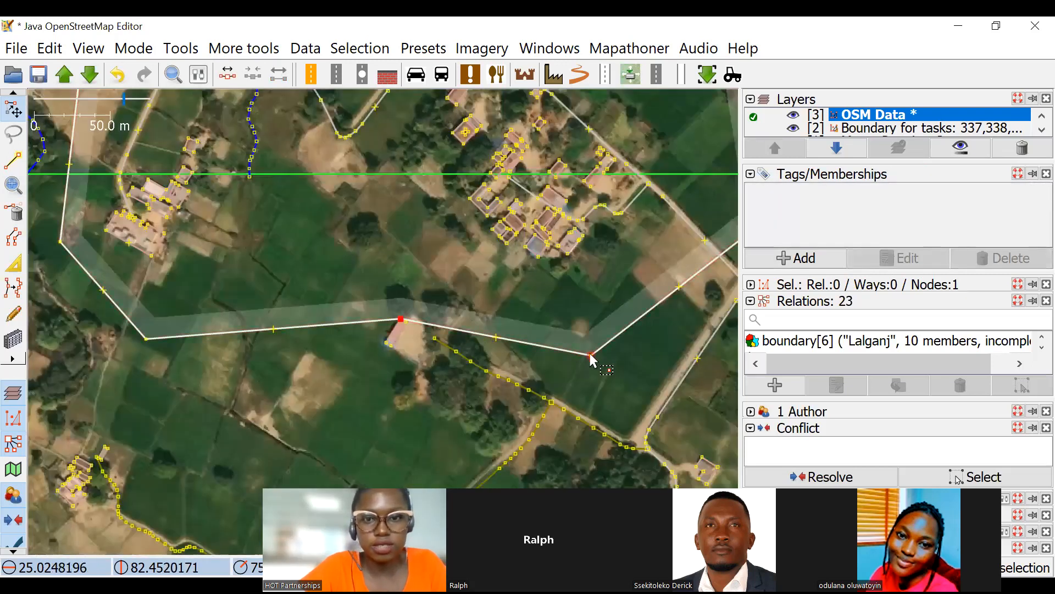
scroll(553, 270, up, 3)
mouse_move(553, 269)
mouse_down()
mouse_move(542, 223)
mouse_move(556, 269)
mouse_up()
scroll(562, 287, up, 3)
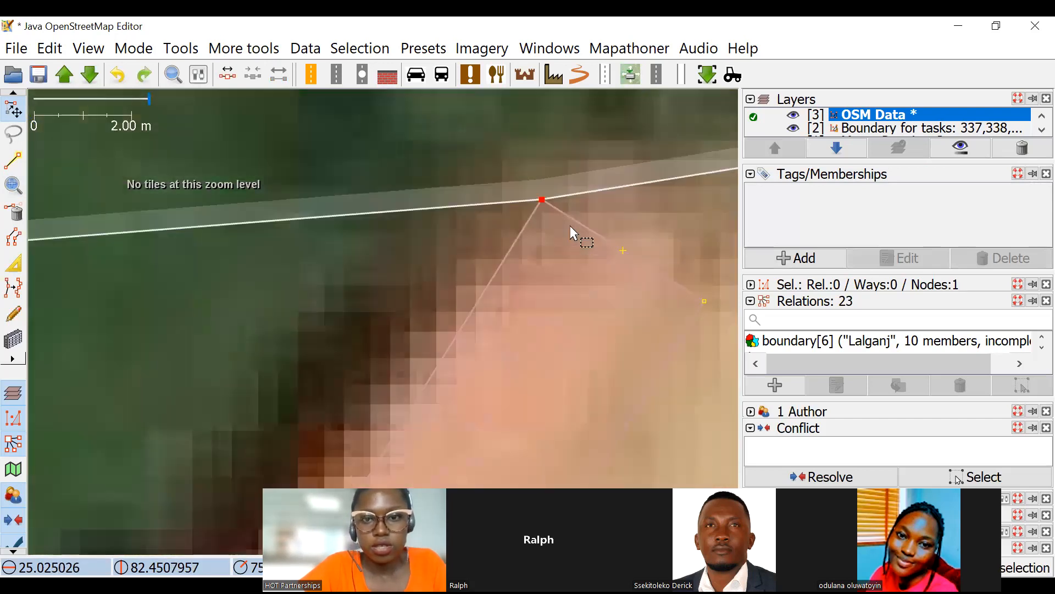
Detach the shared outline node from the small building and move it south so the outline encloses the building.
click(565, 194)
click(542, 194)
scroll(576, 244, down, 8)
scroll(574, 254, up, 3)
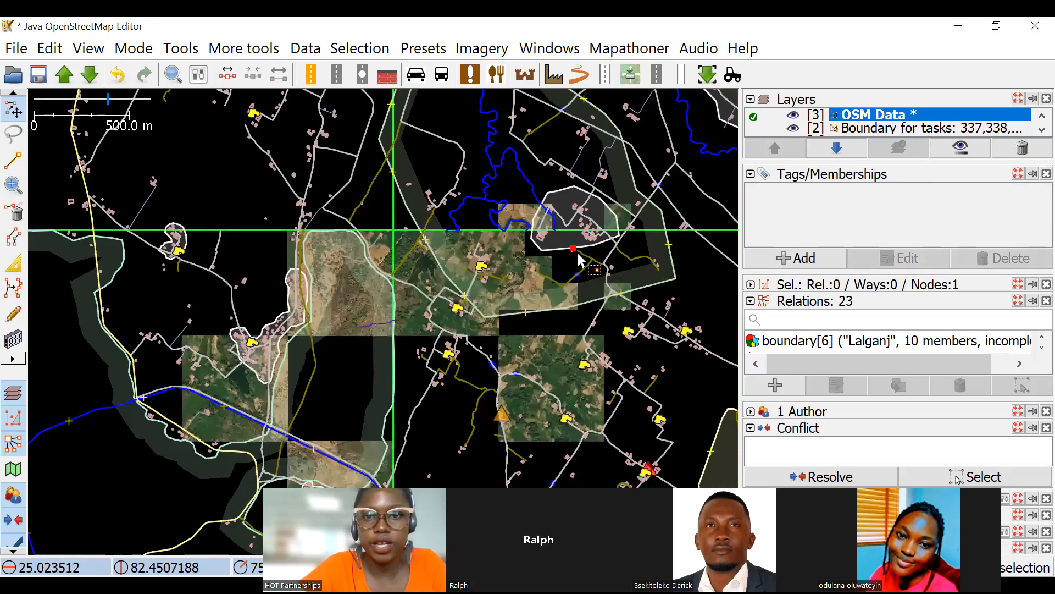
click(357, 218)
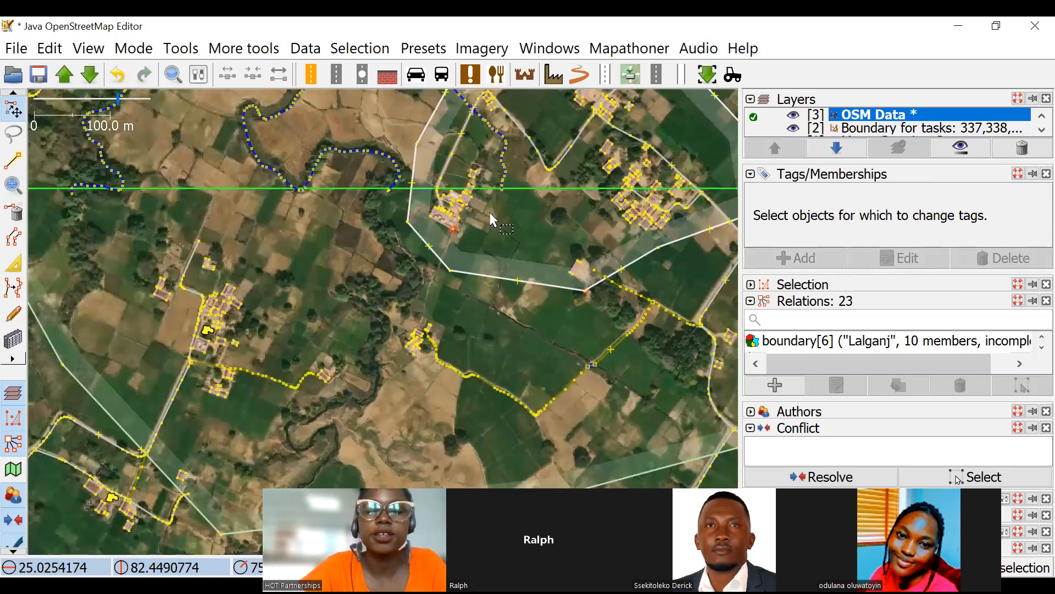
Draw a new way around the northern and eastern sides of the village in the south-western part of the farmland.
scroll(487, 230, down, 4)
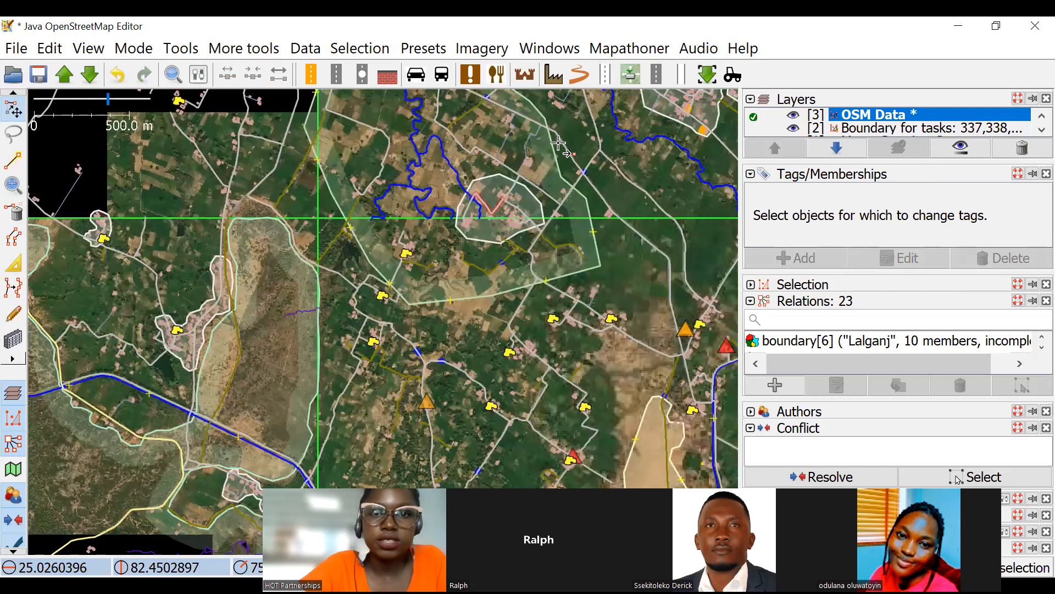
drag(558, 142, 540, 228)
key(a)
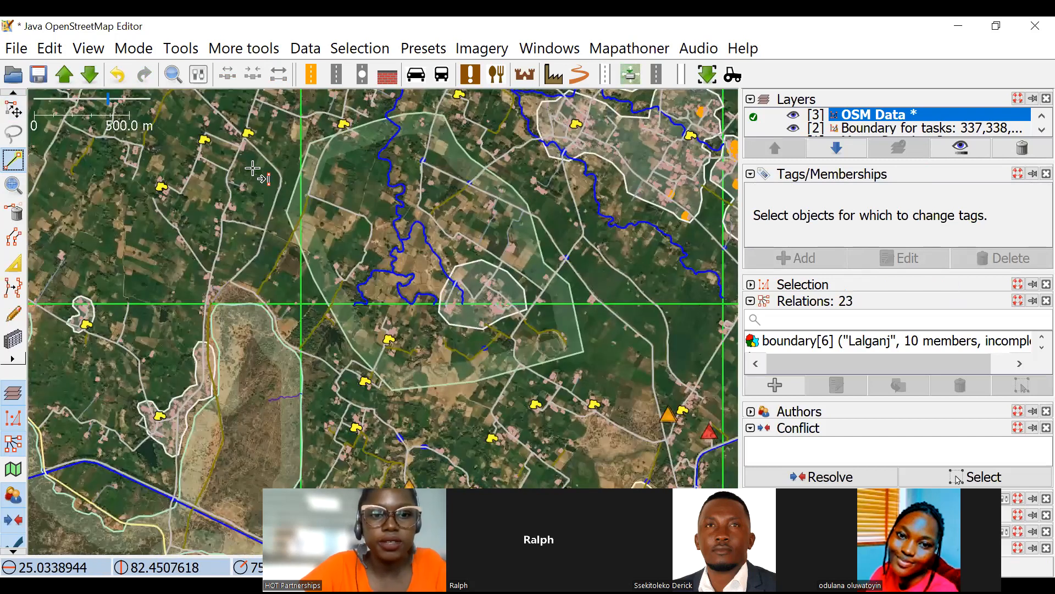
scroll(276, 258, up, 2)
scroll(310, 483, up, 5)
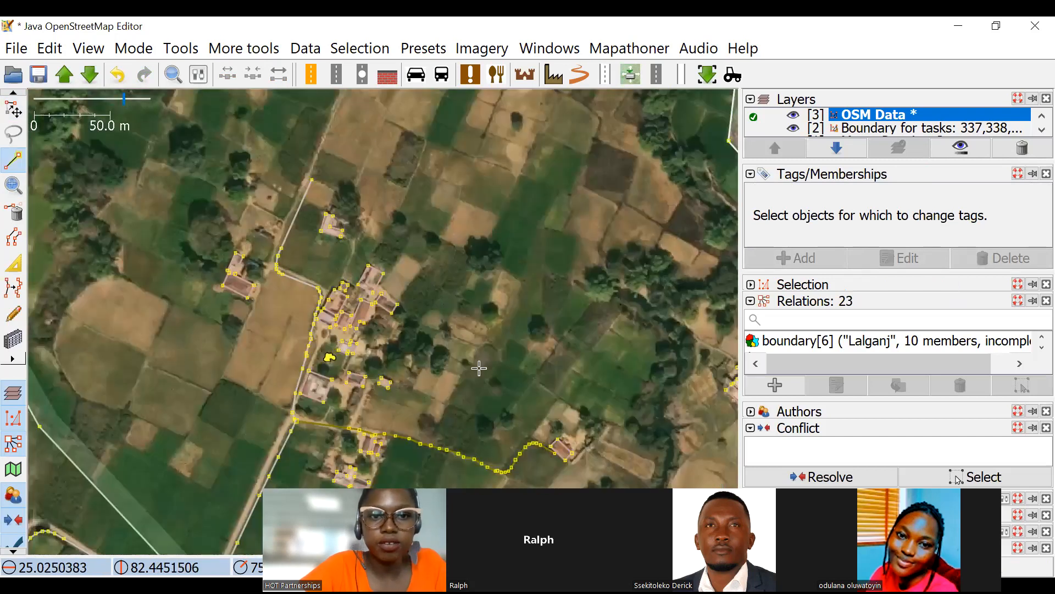
click(194, 198)
click(267, 137)
click(420, 172)
click(499, 318)
drag(465, 476, 553, 229)
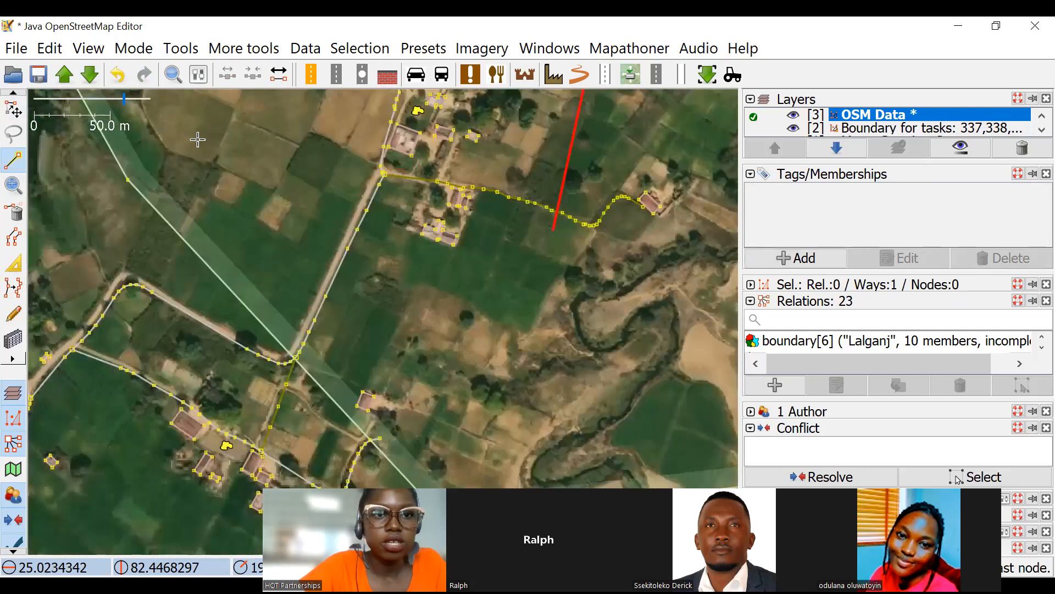
Continue the way along the southern and western sides of the south-western village and close it at its starting node.
click(543, 261)
click(447, 321)
click(271, 254)
click(238, 181)
drag(290, 91, 192, 244)
click(185, 104)
scroll(321, 241, down, 5)
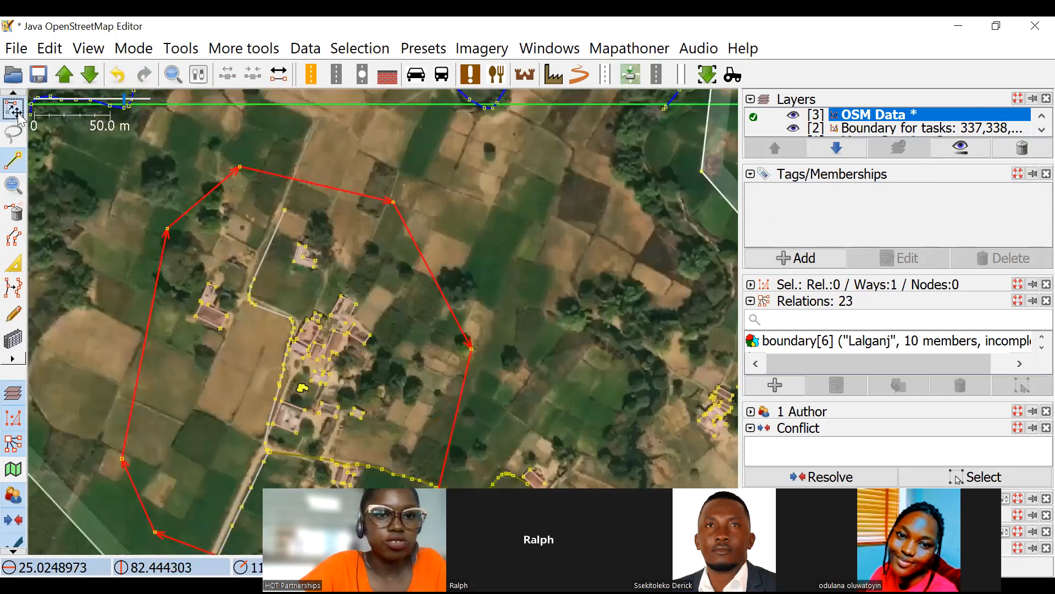
key(s)
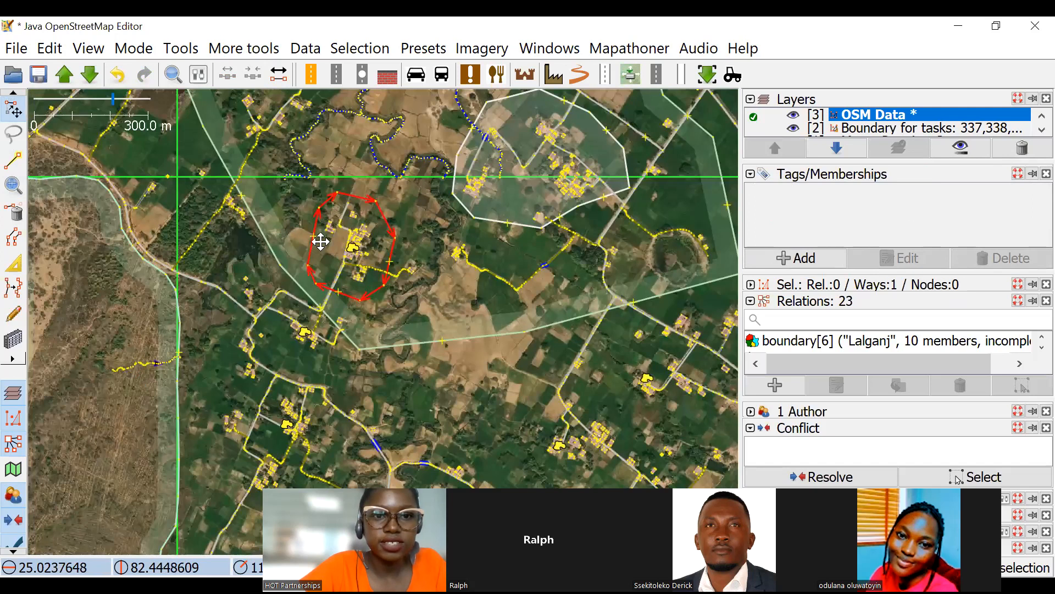
Add the tag landuse=residential to the outline around the south-western village.
drag(407, 206, 341, 229)
scroll(397, 252, up, 4)
click(399, 210)
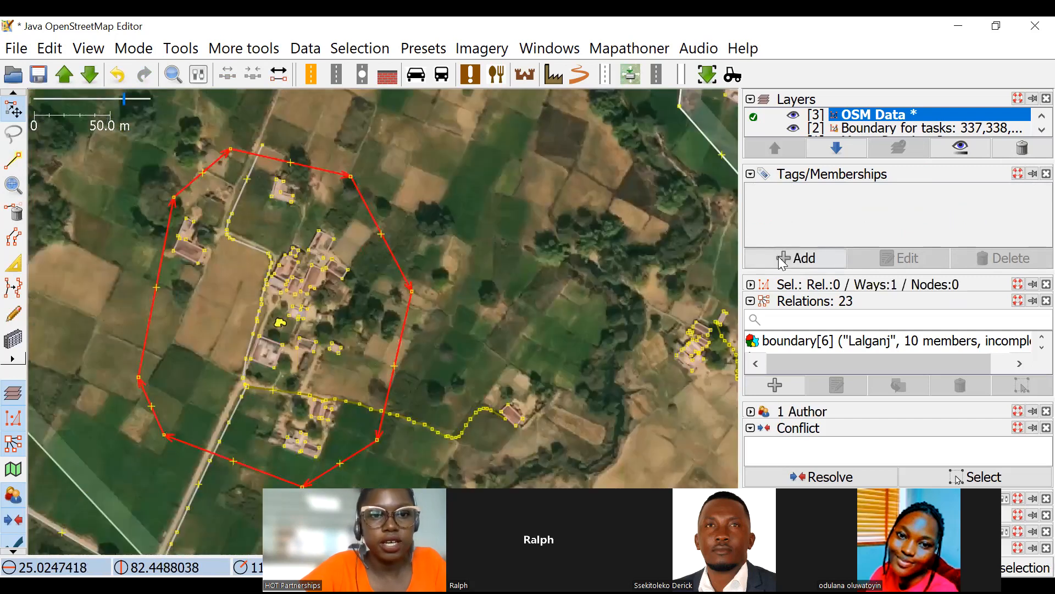
key(alt+a)
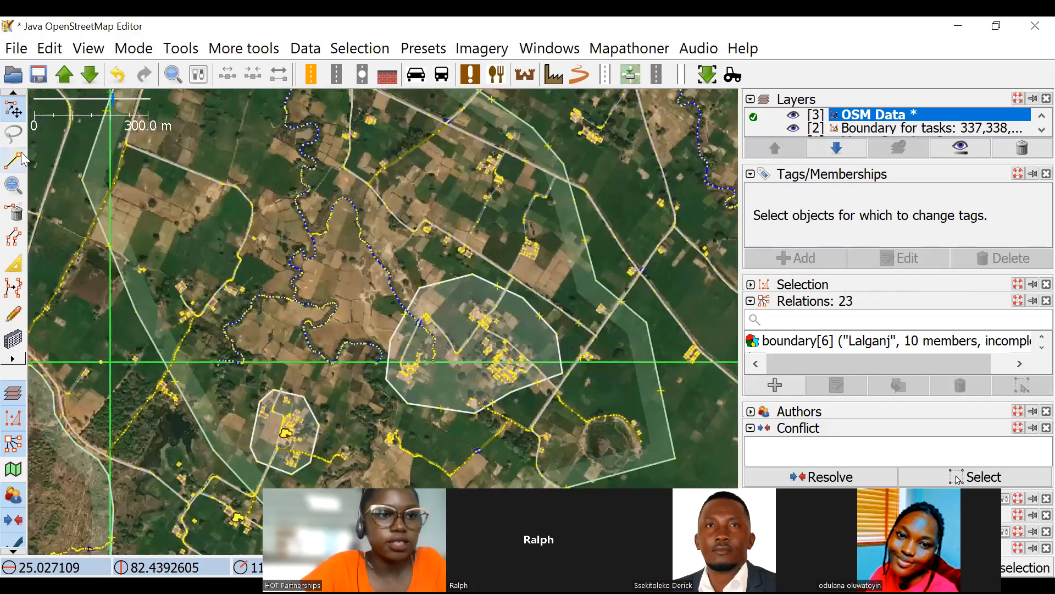
Draw a closed seven-node way around the building cluster along the road in the north-eastern part of the farmland.
click(20, 159)
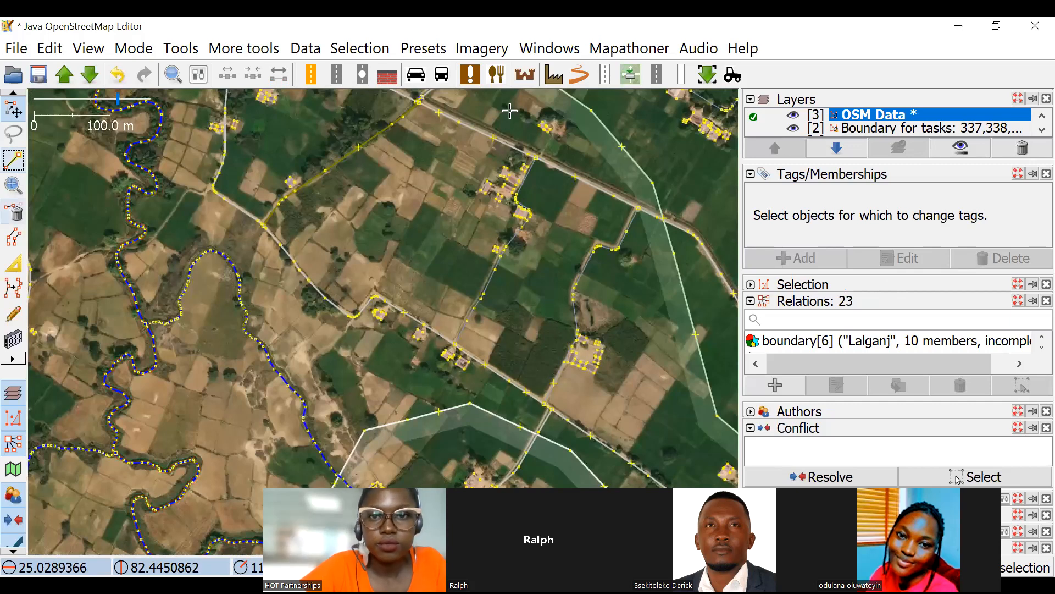
click(504, 119)
click(456, 217)
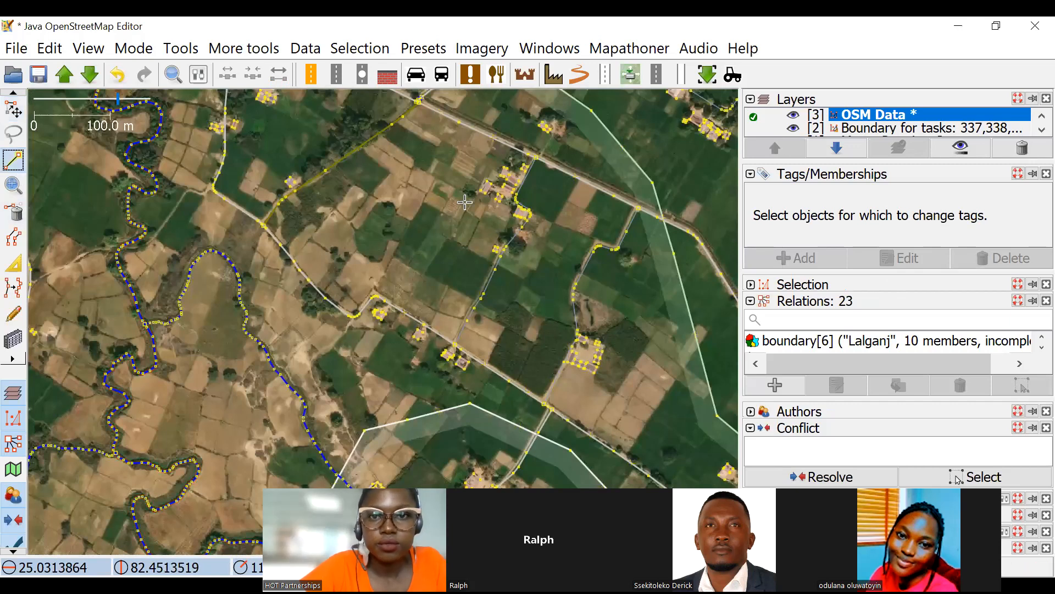
click(487, 257)
click(554, 251)
click(586, 159)
click(575, 117)
click(536, 108)
click(503, 120)
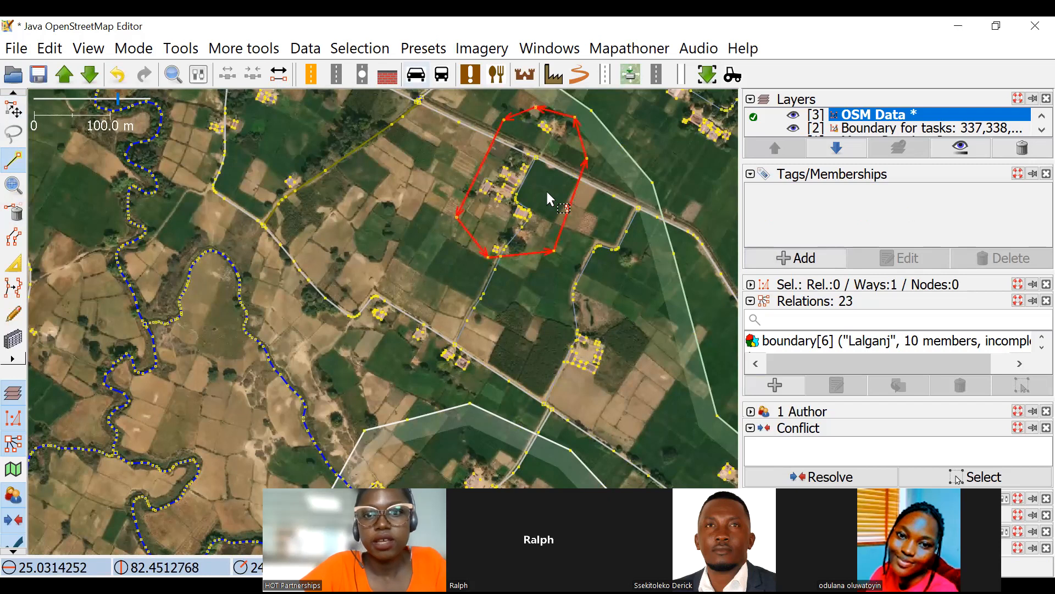
Add the tag landuse=residential to the outline around the north-eastern building cluster.
key(s)
scroll(522, 206, down, 4)
scroll(534, 212, up, 2)
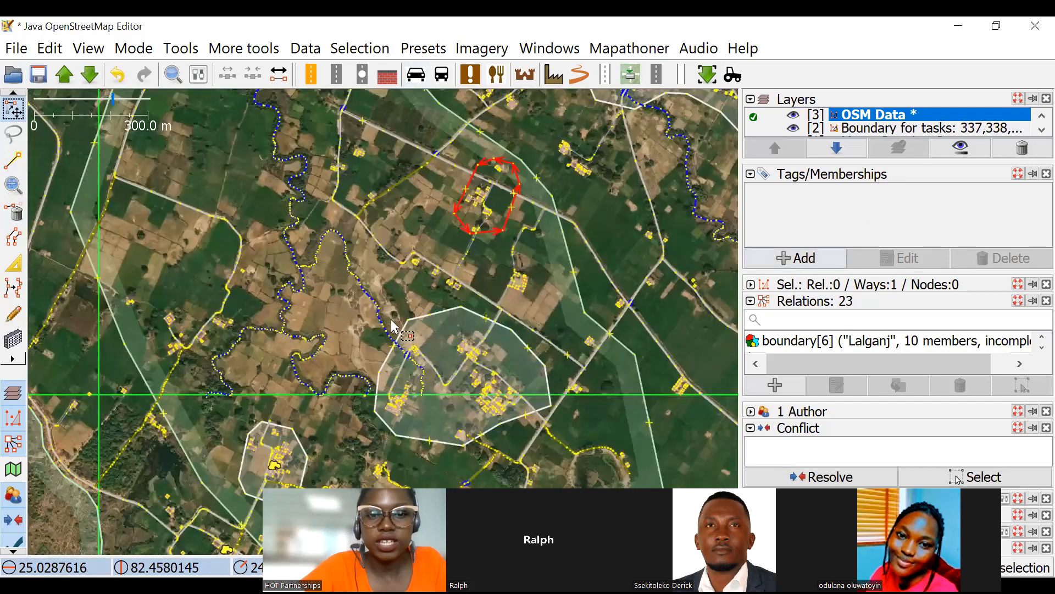
drag(555, 265, 564, 189)
Select the farmland outline together with the three residential outlines and create a multipolygon from them.
shift+click(535, 273)
shift+click(307, 365)
shift+click(509, 434)
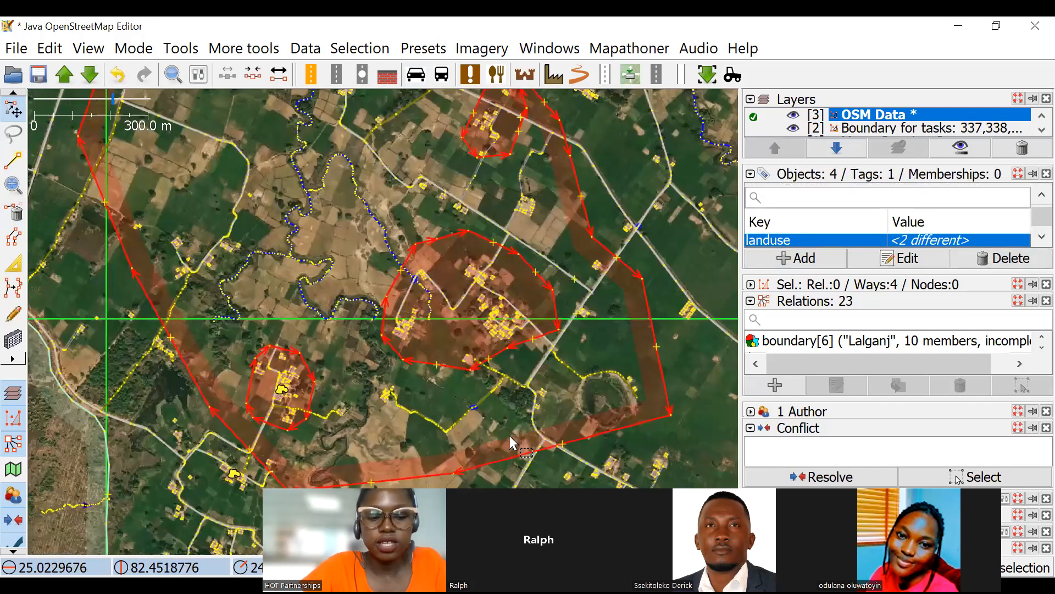
key(ctrl+b)
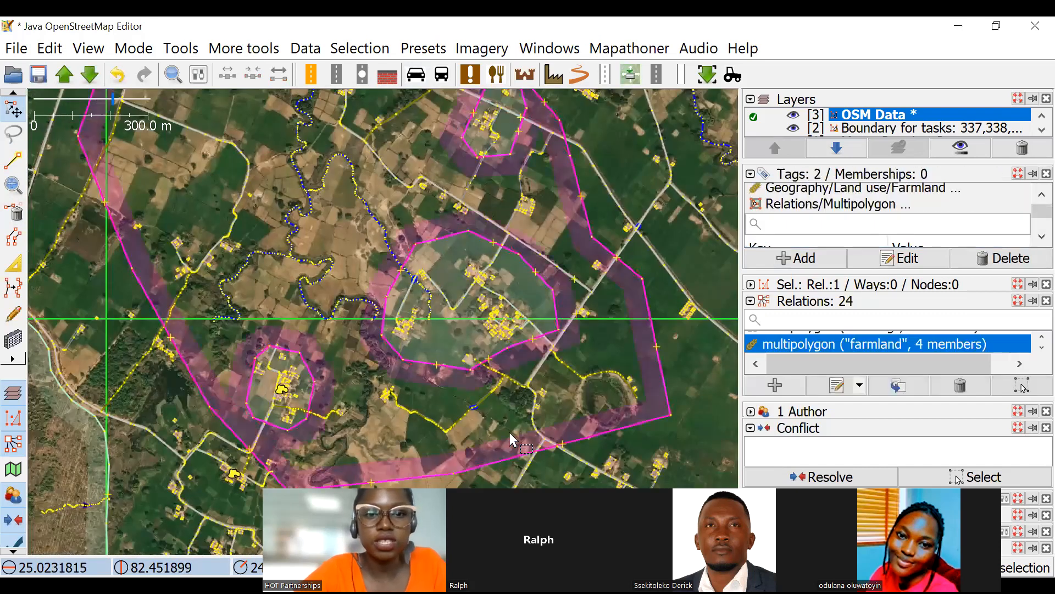
click(617, 353)
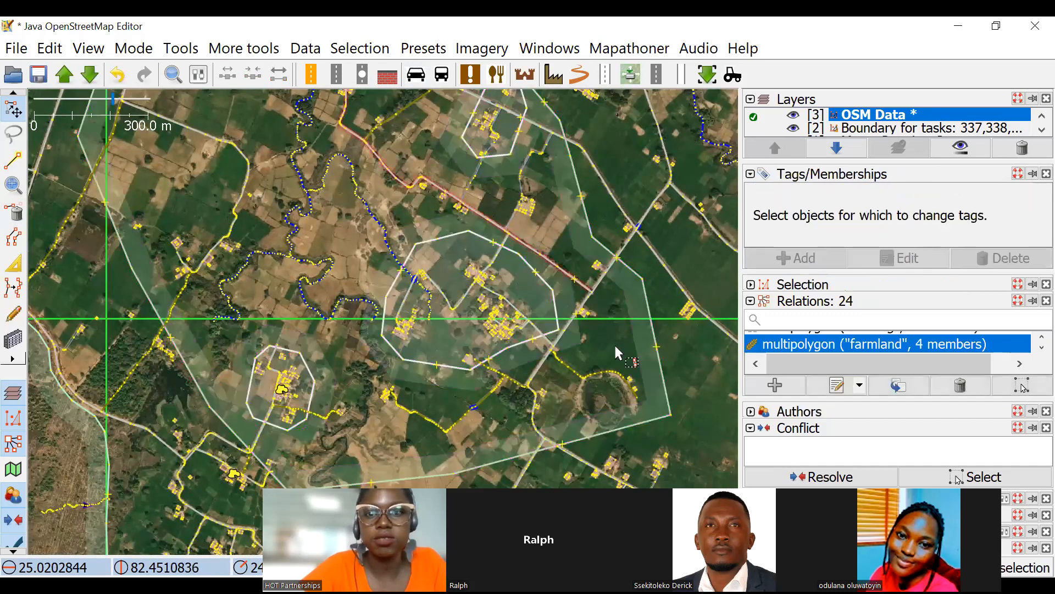
Check the multipolygon roles of the farmland boundary and the large village's residential outline.
drag(599, 252, 459, 258)
click(449, 214)
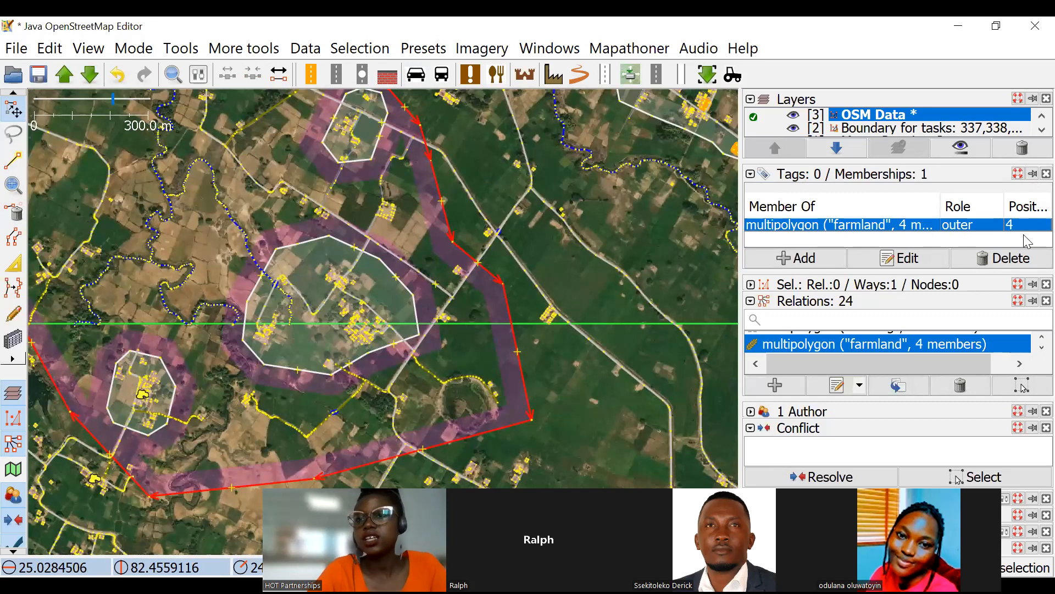
click(381, 261)
click(403, 284)
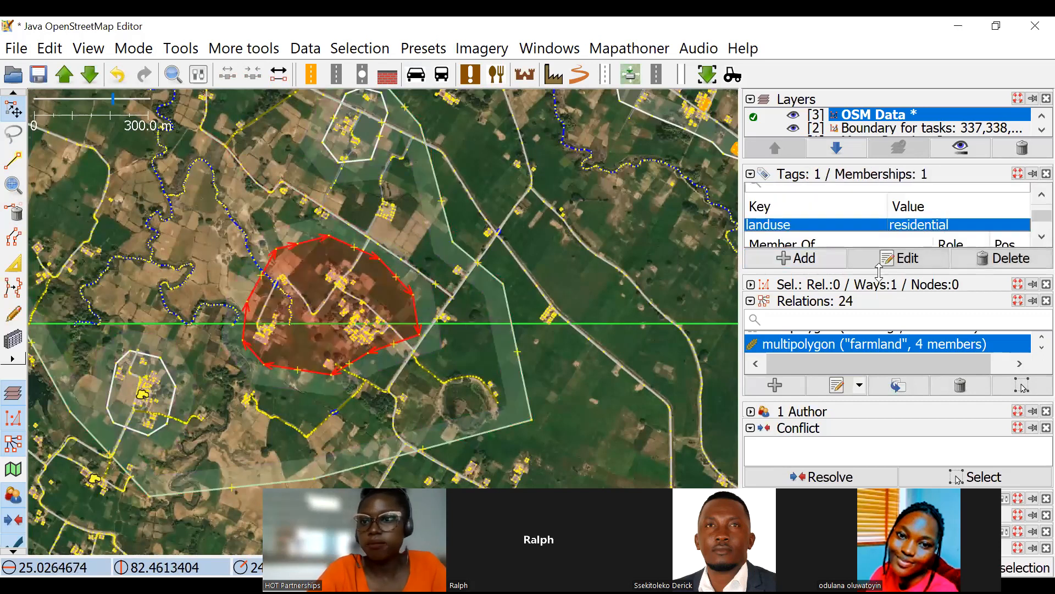
scroll(935, 226, down, 1)
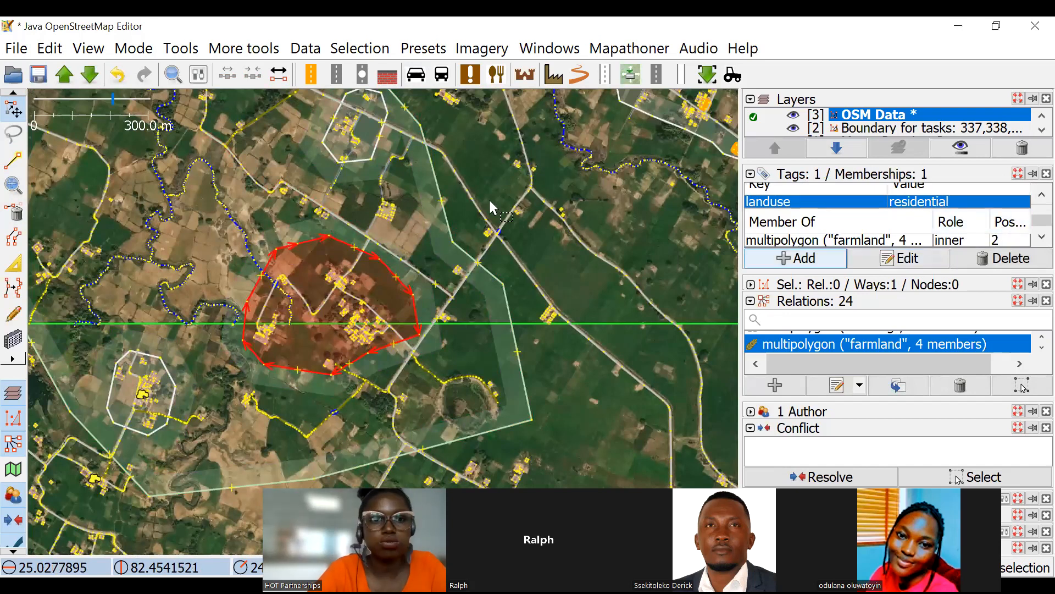
Check the tags and multipolygon roles of the south-western and north-eastern residential outlines.
drag(241, 335, 414, 284)
click(282, 343)
scroll(289, 343, up, 4)
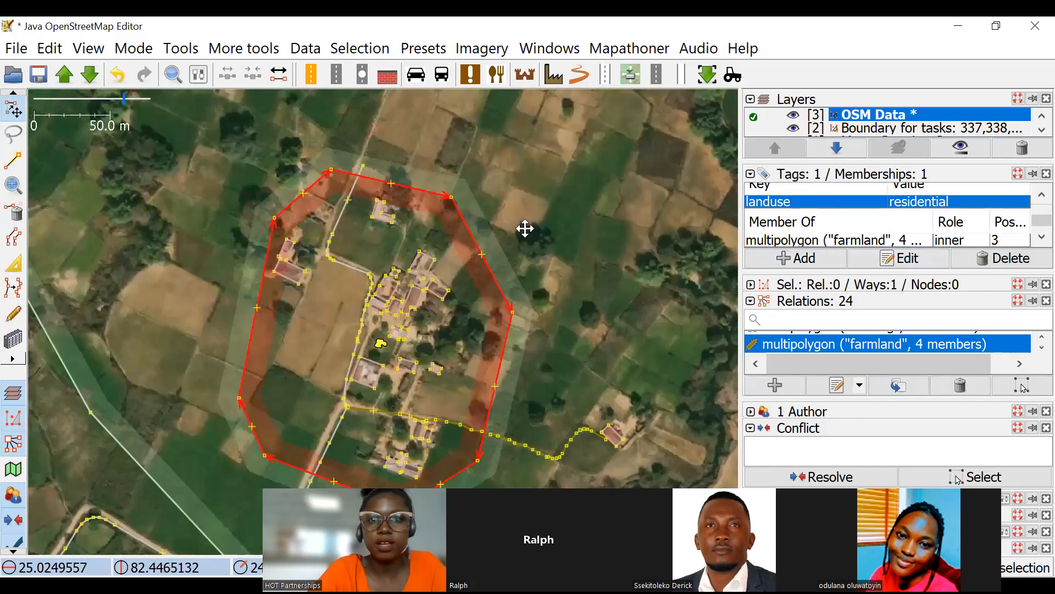
drag(568, 190, 434, 364)
scroll(484, 294, down, 2)
scroll(513, 209, down, 4)
drag(596, 92, 508, 228)
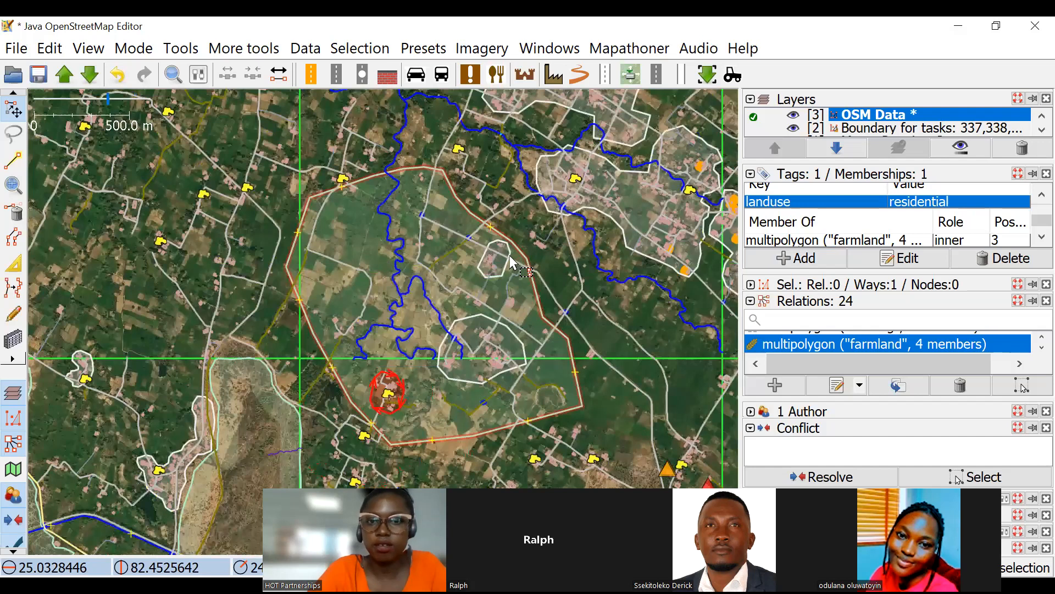
click(504, 257)
scroll(504, 256, up, 4)
scroll(438, 245, down, 5)
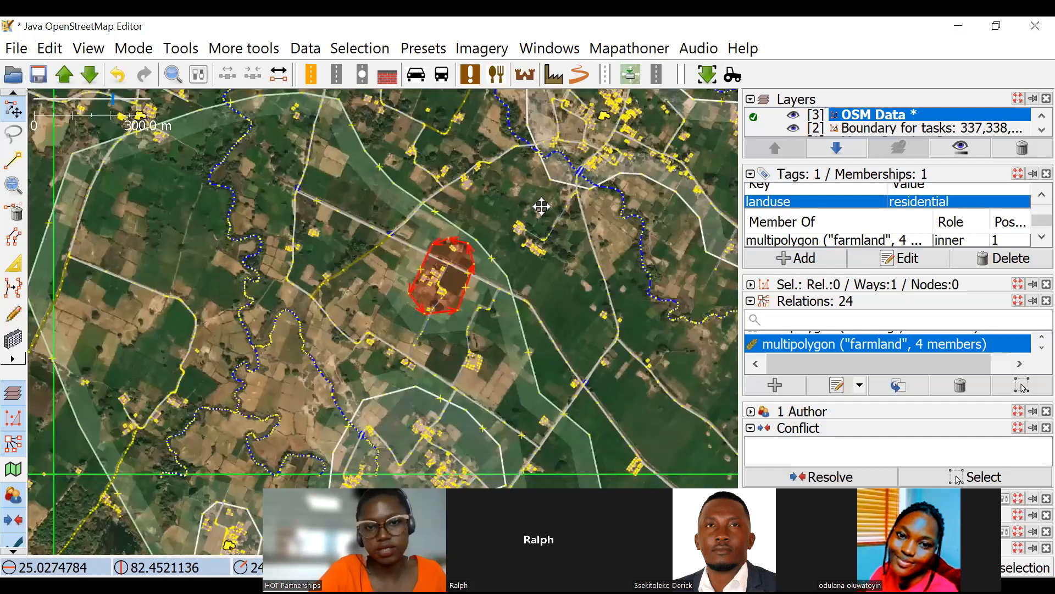
click(515, 277)
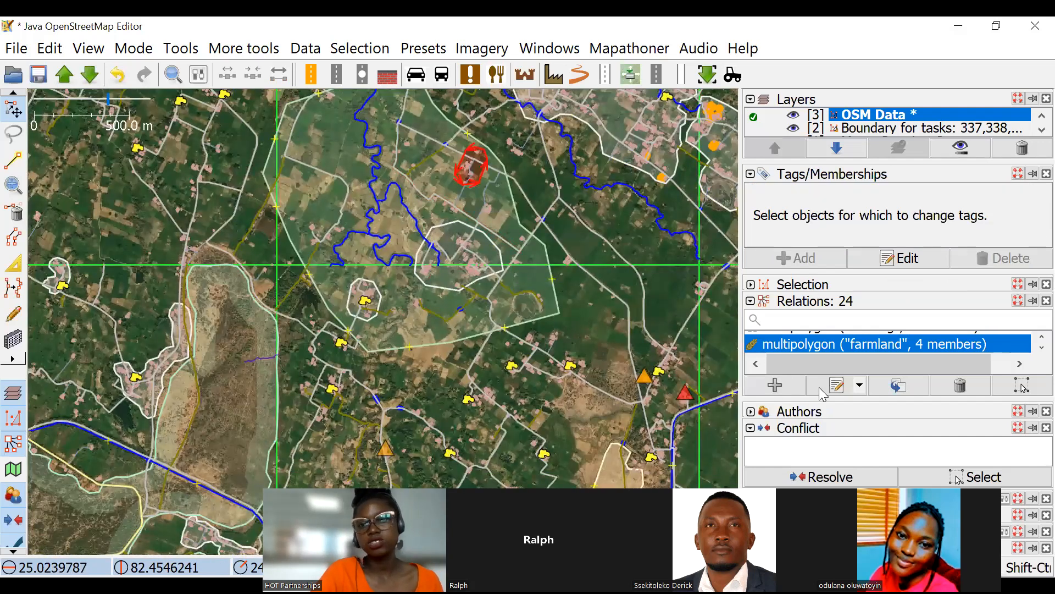
Examine the farmland multipolygon and the other landuse areas and waterways across the surrounding task grid squares.
scroll(401, 242, up, 5)
scroll(483, 282, down, 2)
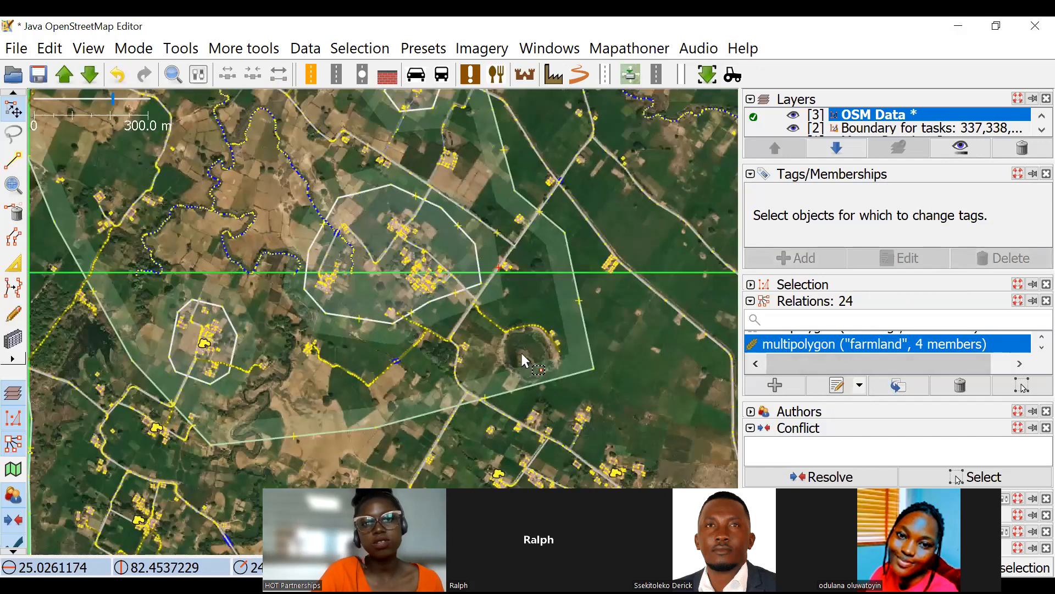
drag(442, 205, 486, 249)
scroll(487, 253, down, 2)
drag(312, 247, 360, 271)
drag(702, 309, 374, 332)
drag(324, 383, 432, 454)
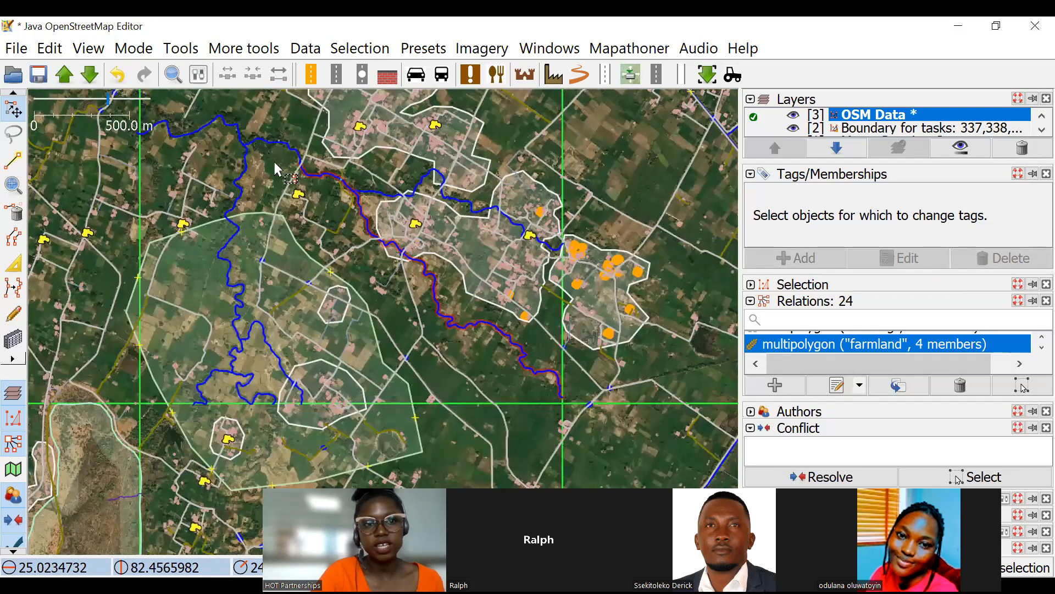
drag(719, 445, 667, 280)
scroll(670, 280, down, 2)
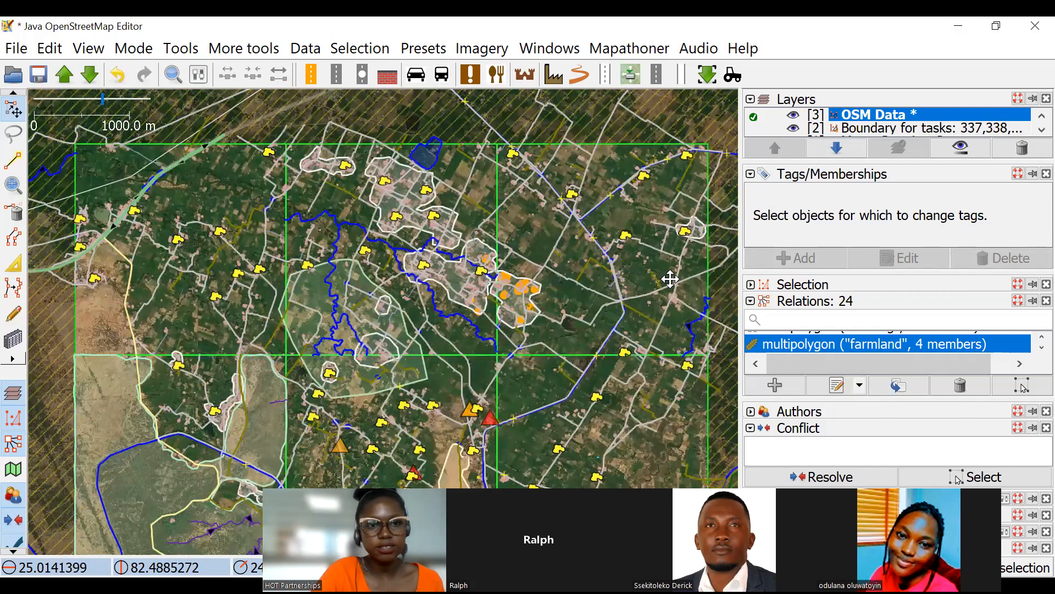
drag(225, 397, 184, 269)
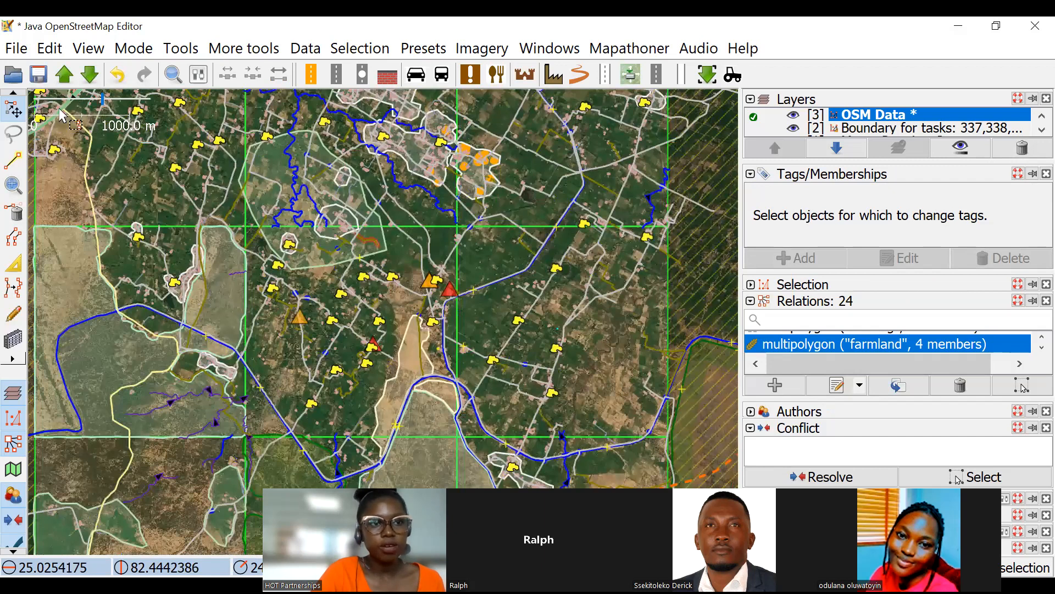
Delete the farmland multipolygon's outer boundary and its three inner residential outlines.
drag(46, 112, 91, 192)
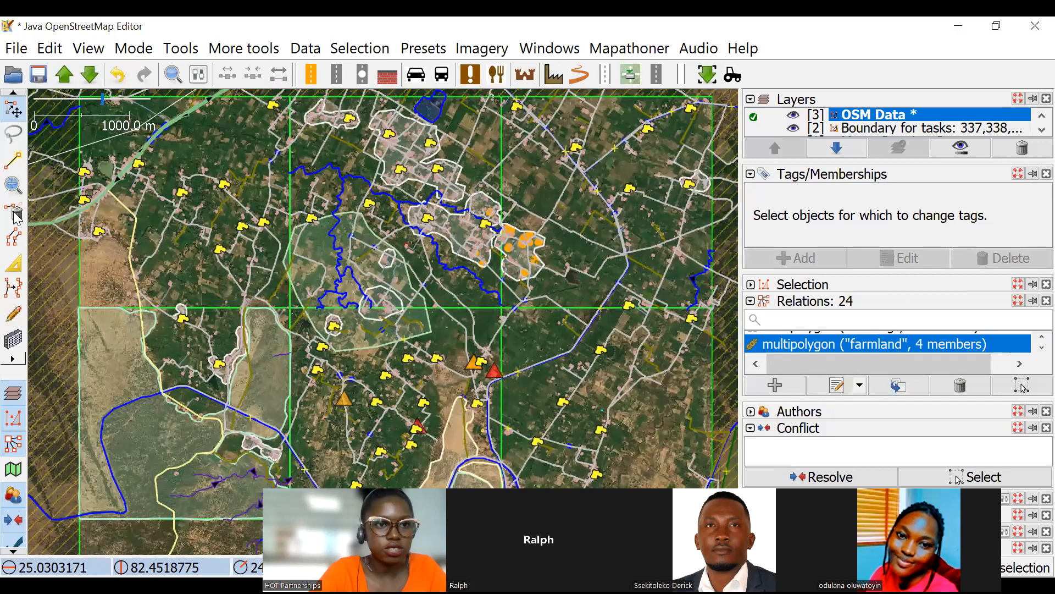
click(378, 265)
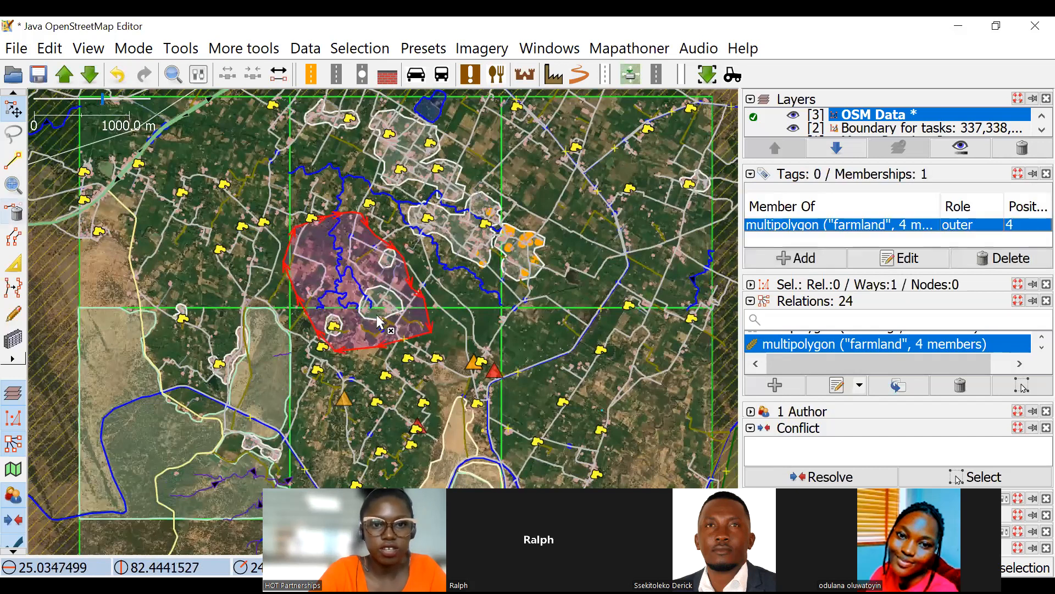
click(410, 301)
scroll(406, 308, up, 2)
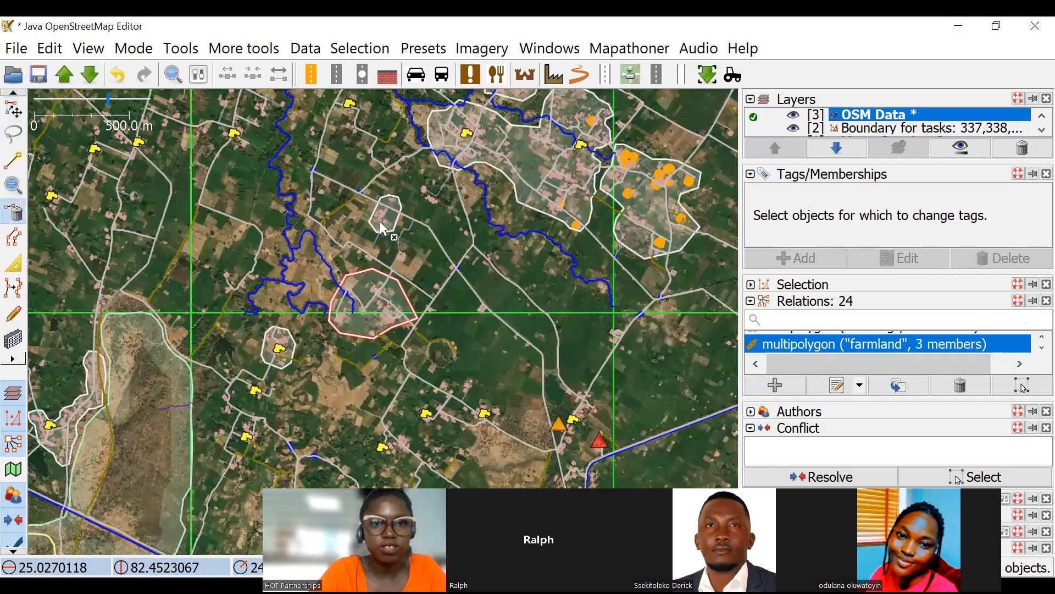
scroll(274, 348, up, 6)
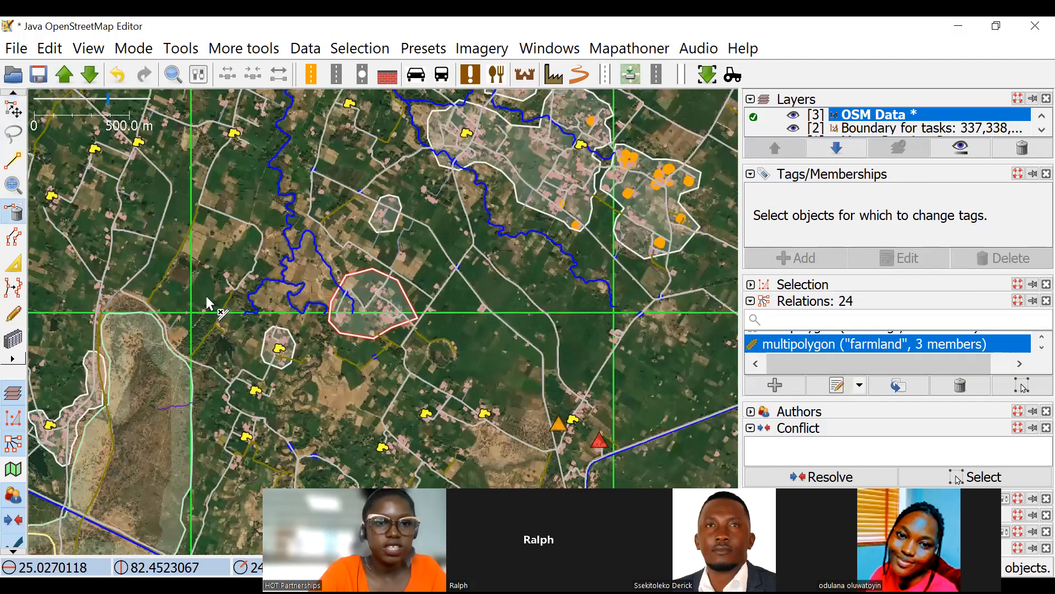
click(197, 272)
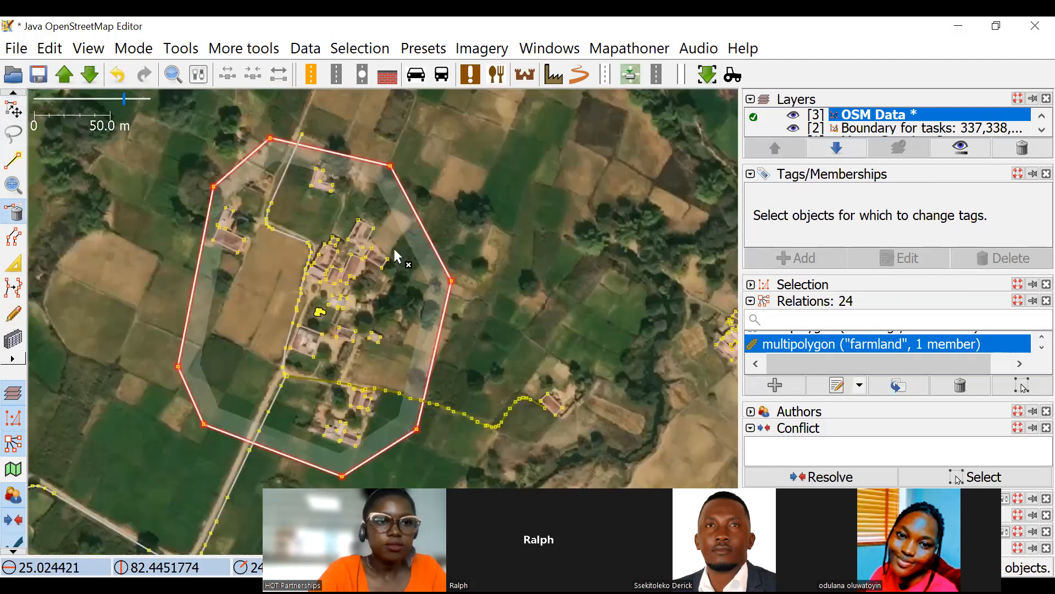
key(s)
Examine the residential areas, waterways and fields without landuse across the northern task squares.
scroll(297, 209, down, 8)
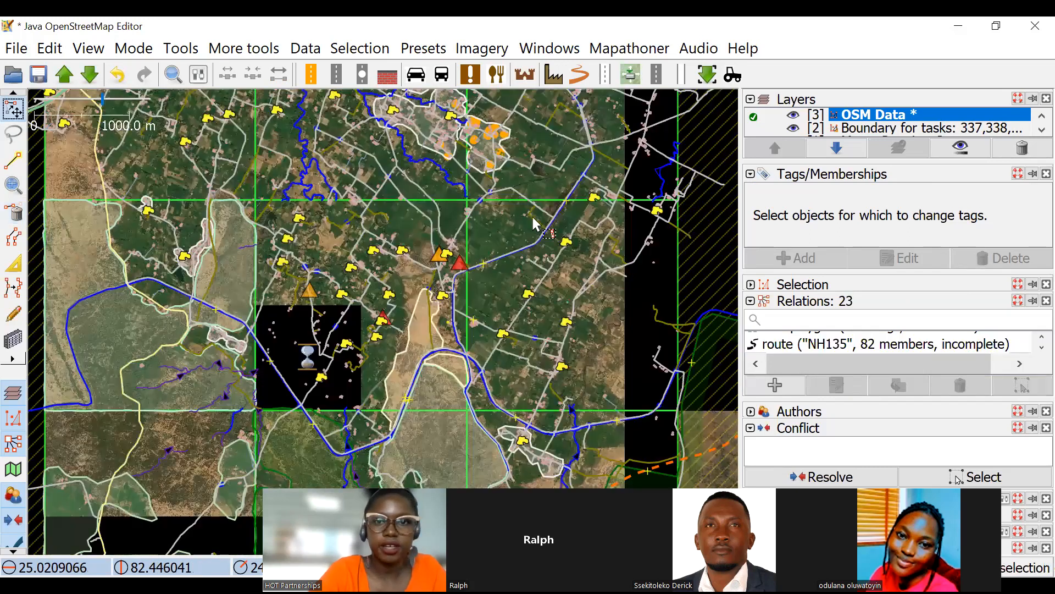
scroll(608, 355, up, 4)
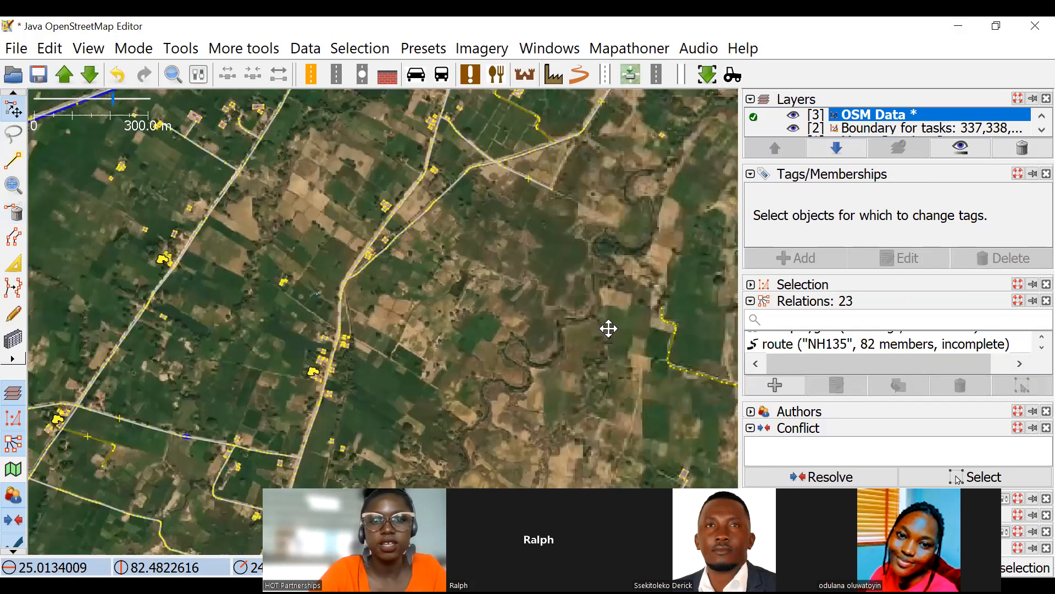
scroll(457, 247, down, 4)
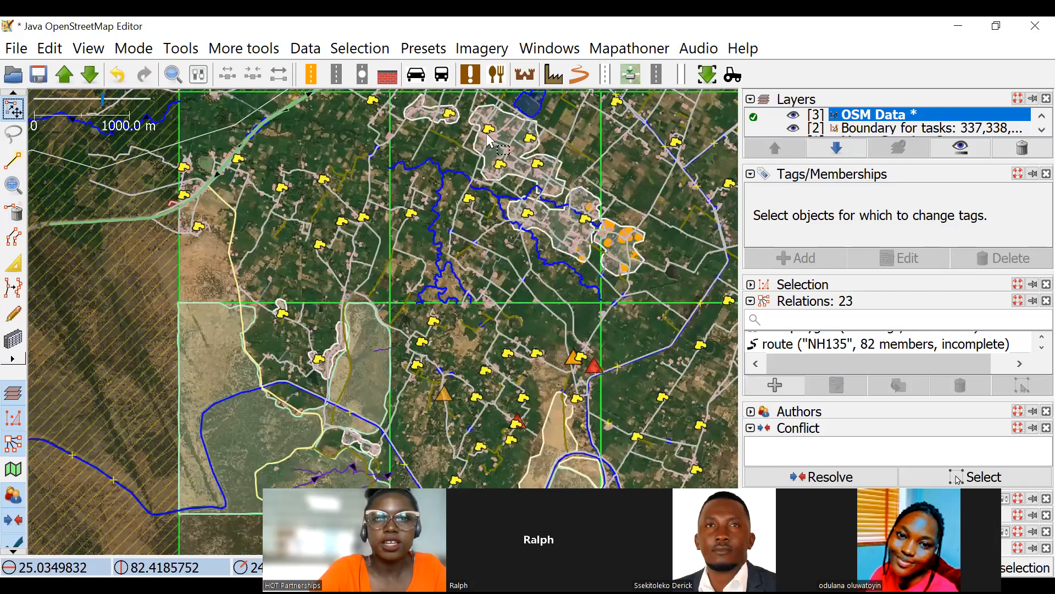
drag(455, 129, 412, 217)
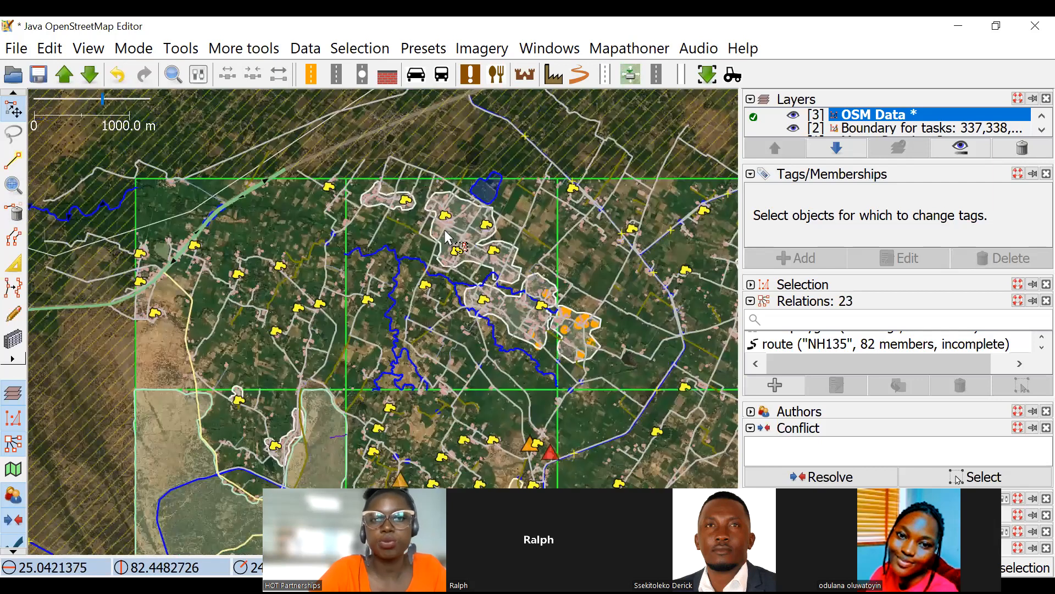
scroll(448, 236, up, 2)
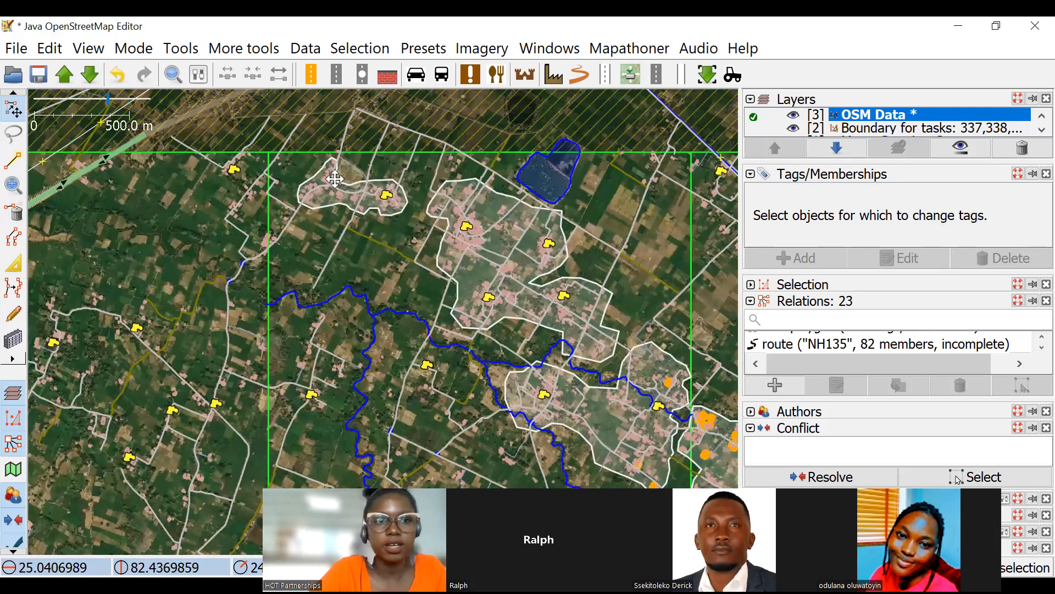
drag(180, 213, 358, 204)
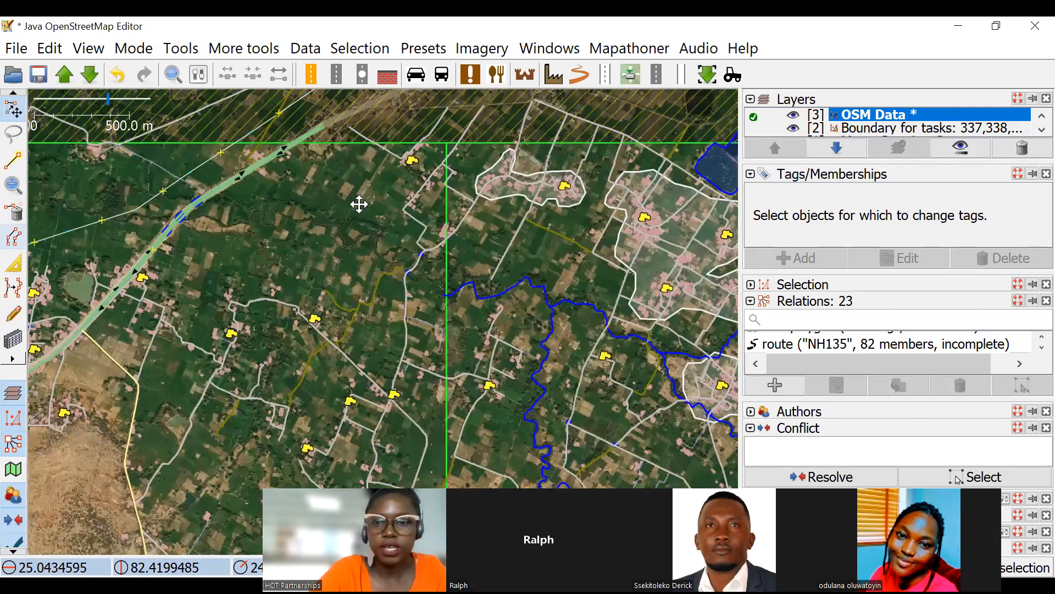
scroll(441, 263, down, 4)
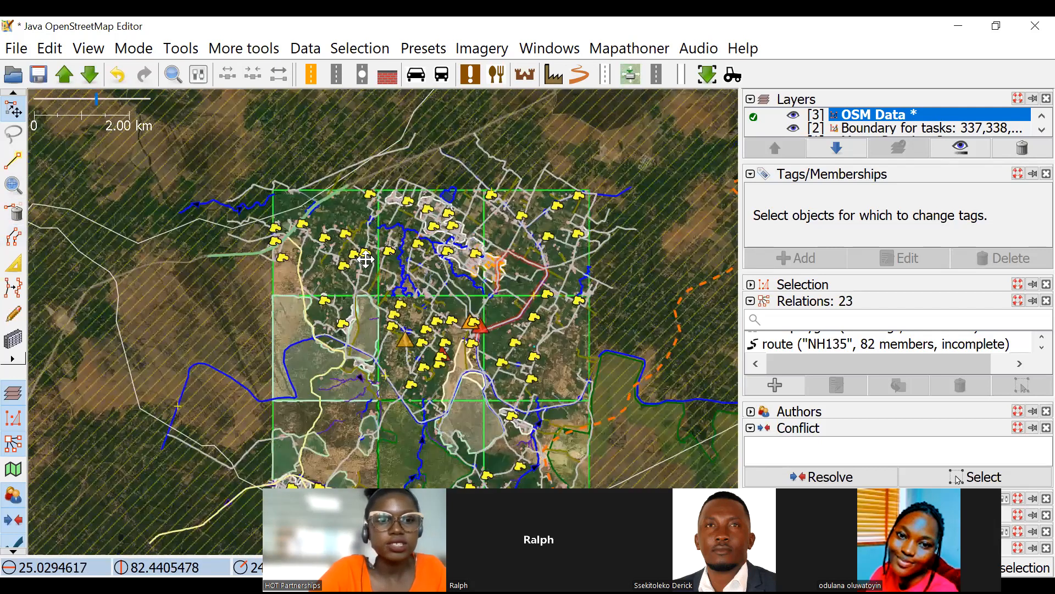
scroll(423, 261, up, 4)
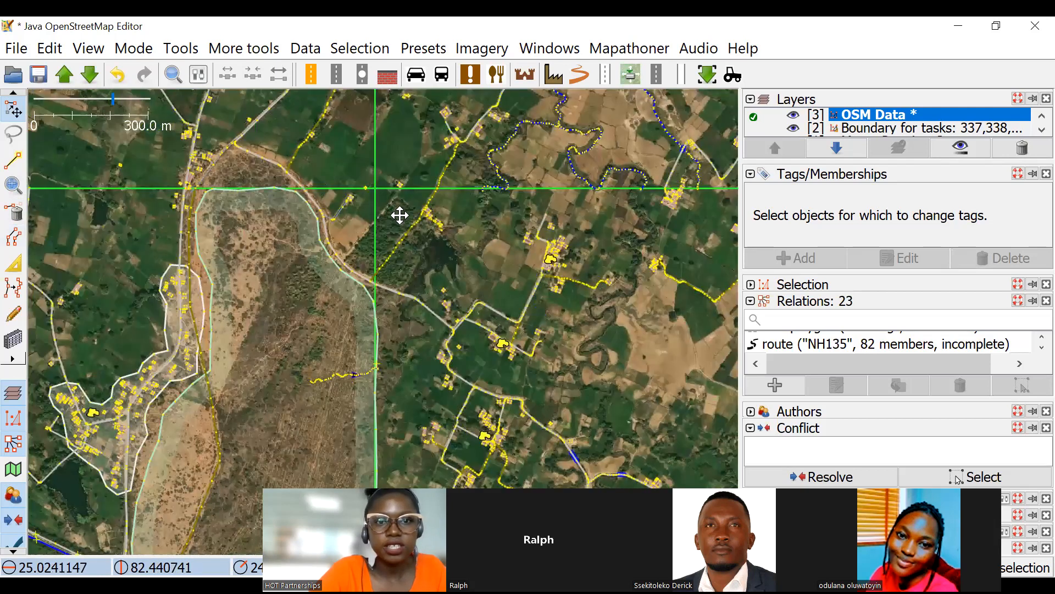
drag(400, 215, 348, 141)
Examine the unmapped woodland, pond and surrounding fields beside the dirt road at the task square boundary.
scroll(340, 129, up, 2)
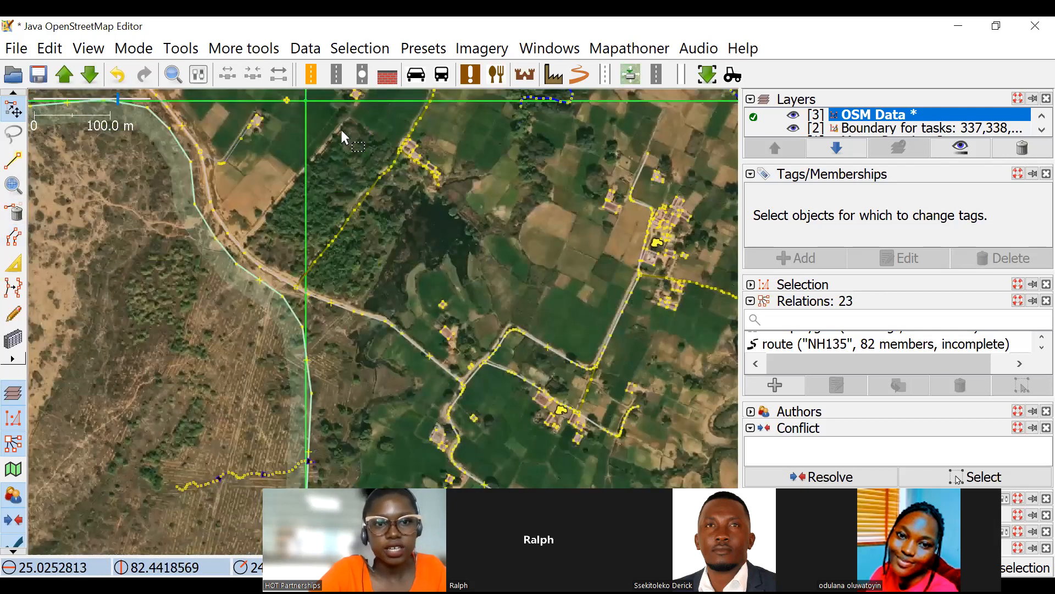
scroll(369, 106, up, 2)
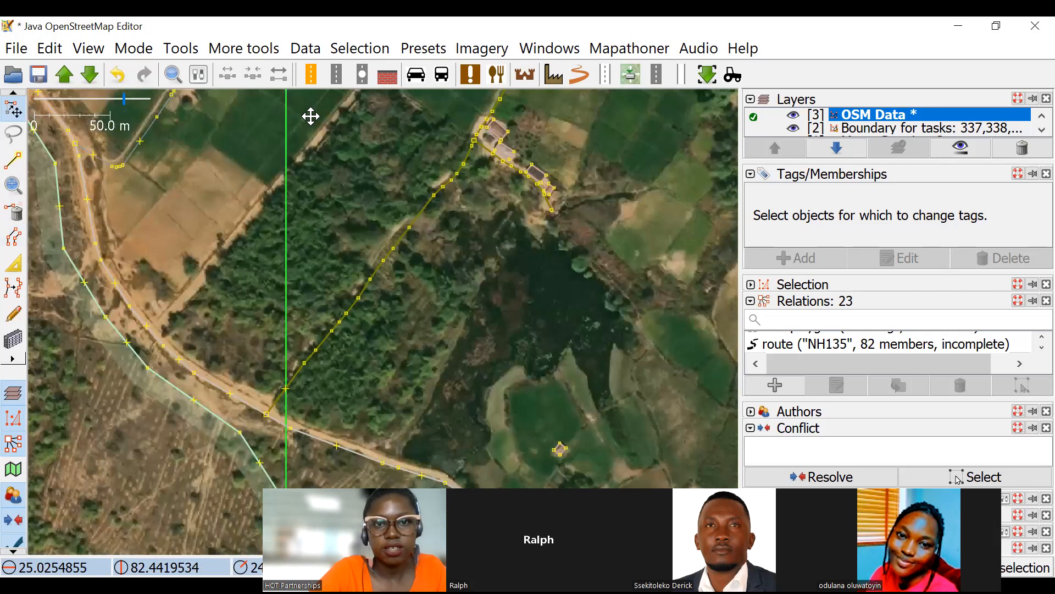
drag(399, 148, 348, 162)
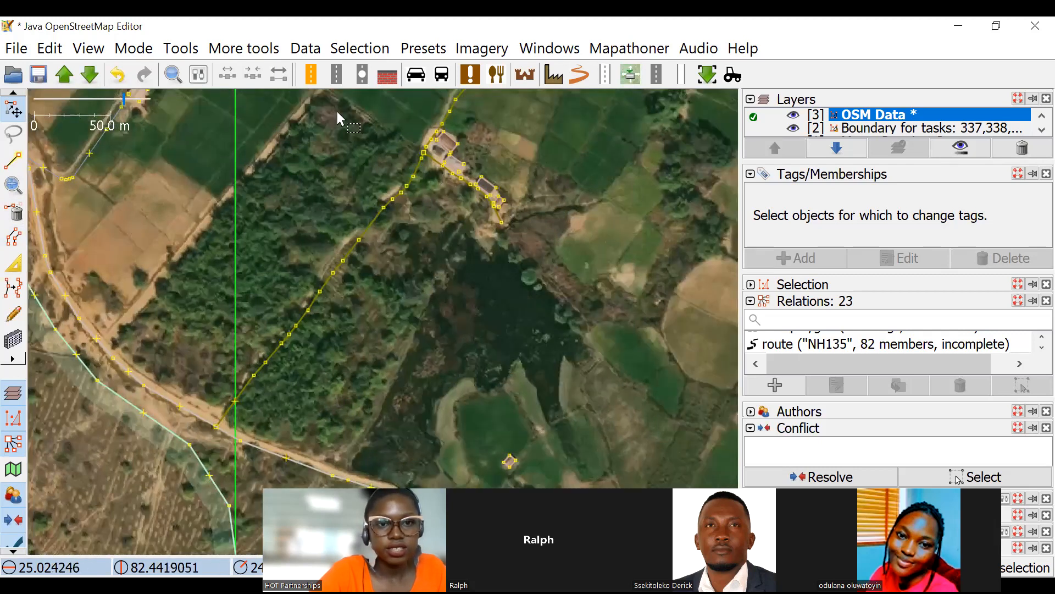
mouse_move(423, 344)
mouse_down()
mouse_move(432, 349)
mouse_move(419, 340)
mouse_up()
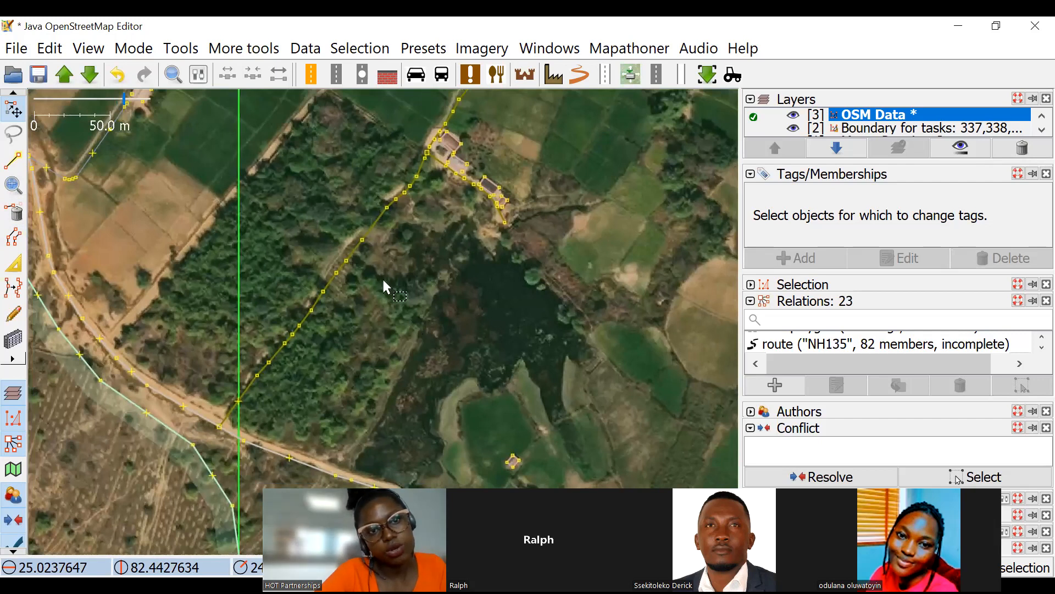
drag(35, 268, 33, 269)
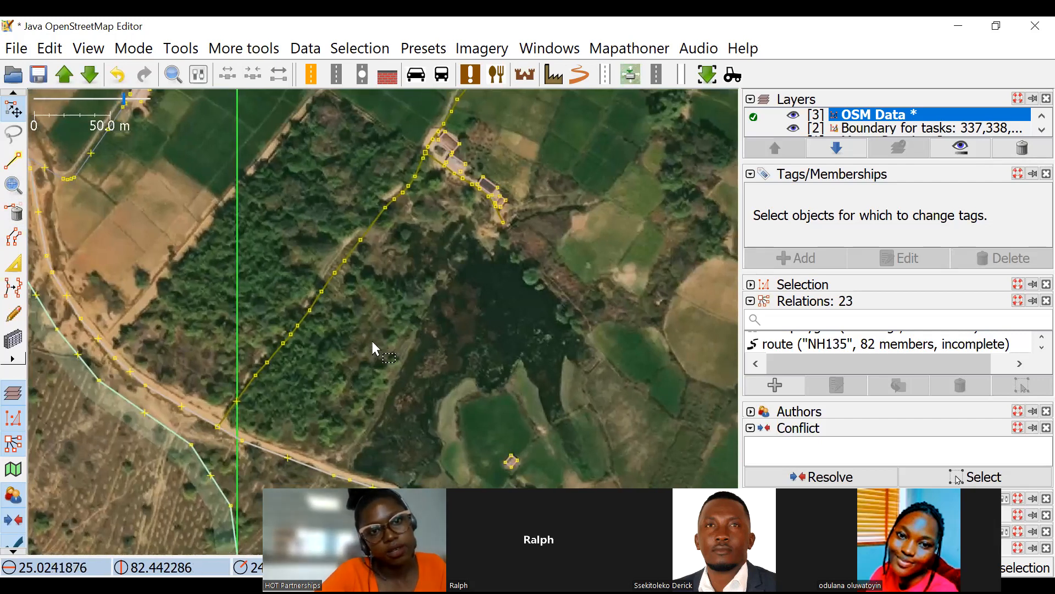
click(20, 167)
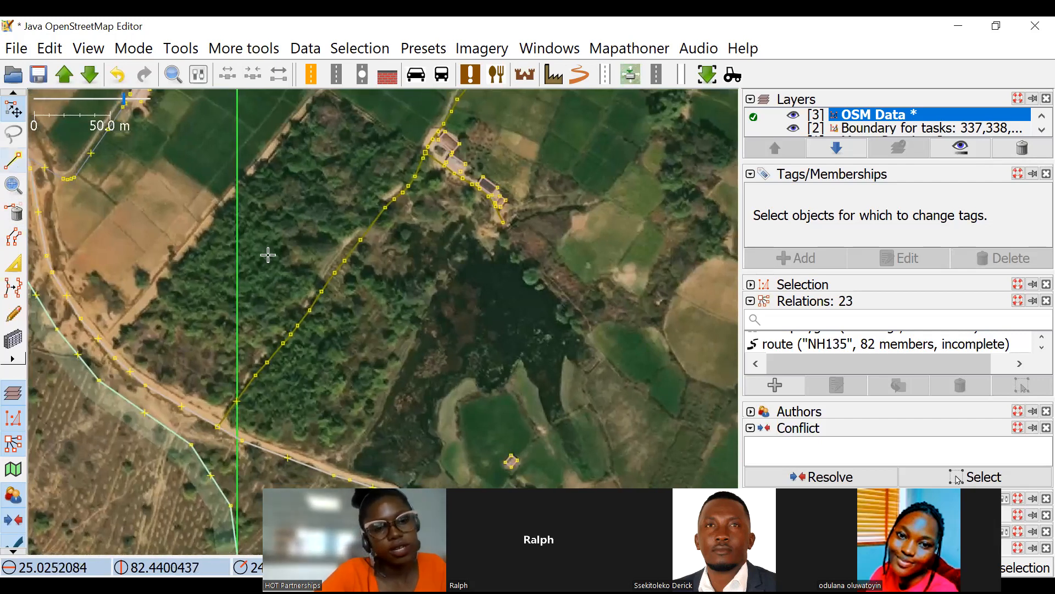
drag(107, 370, 142, 287)
drag(510, 104, 382, 286)
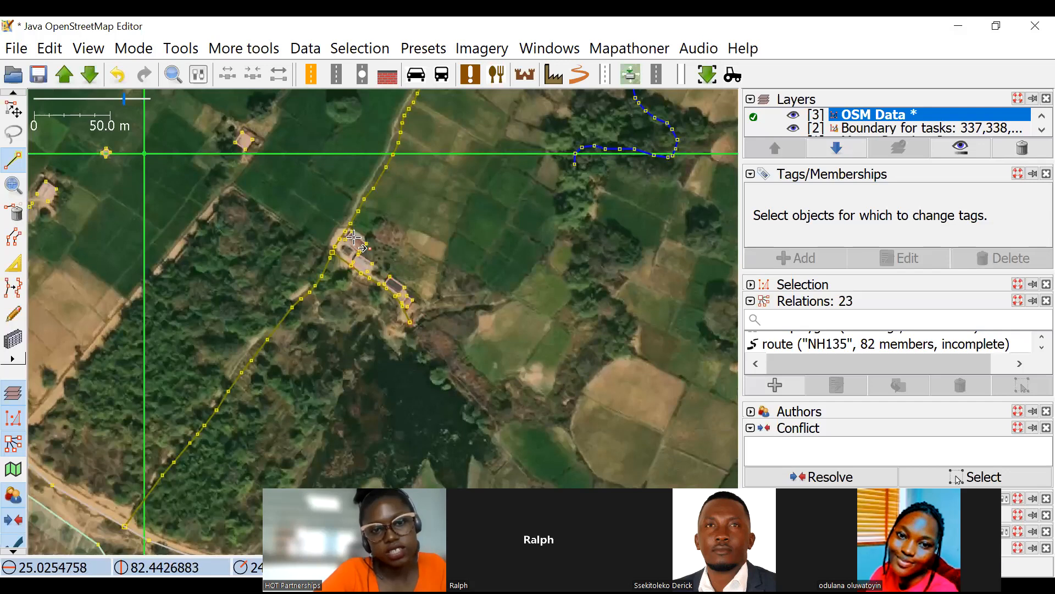
drag(260, 233, 335, 332)
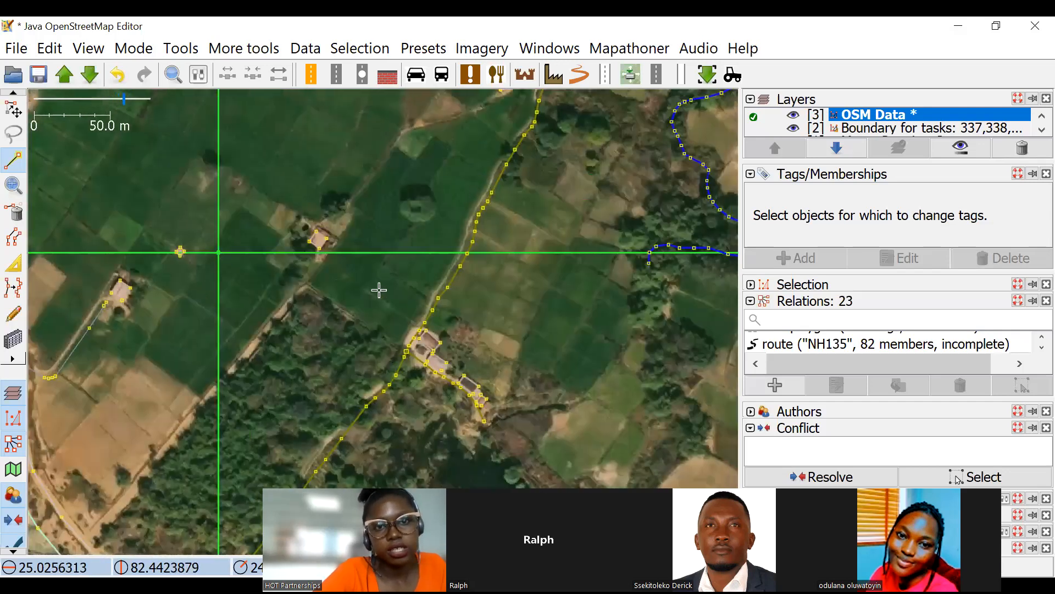
scroll(380, 289, down, 1)
drag(462, 441, 262, 194)
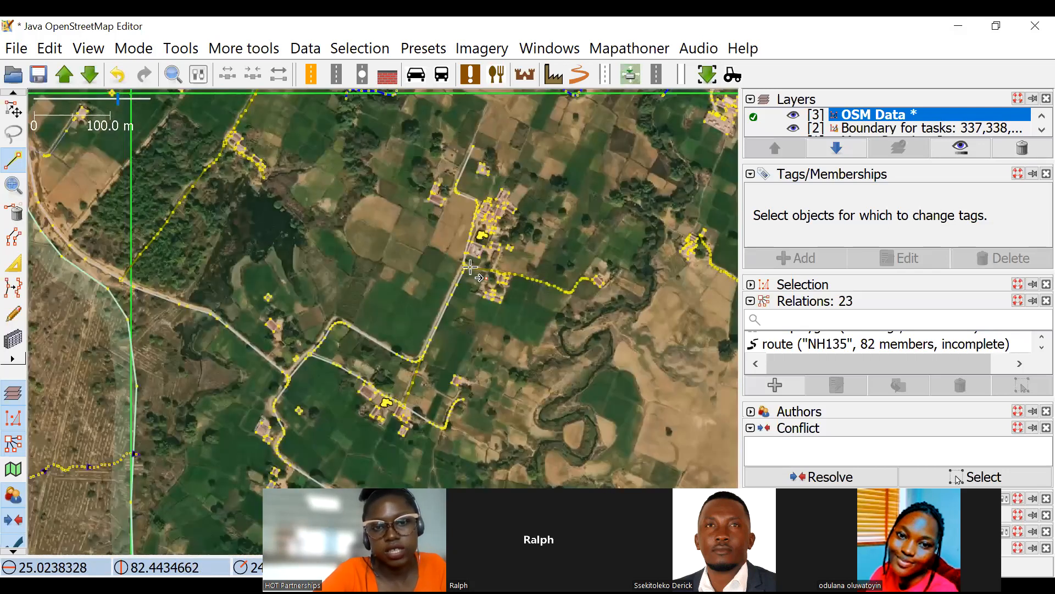
drag(400, 240, 361, 235)
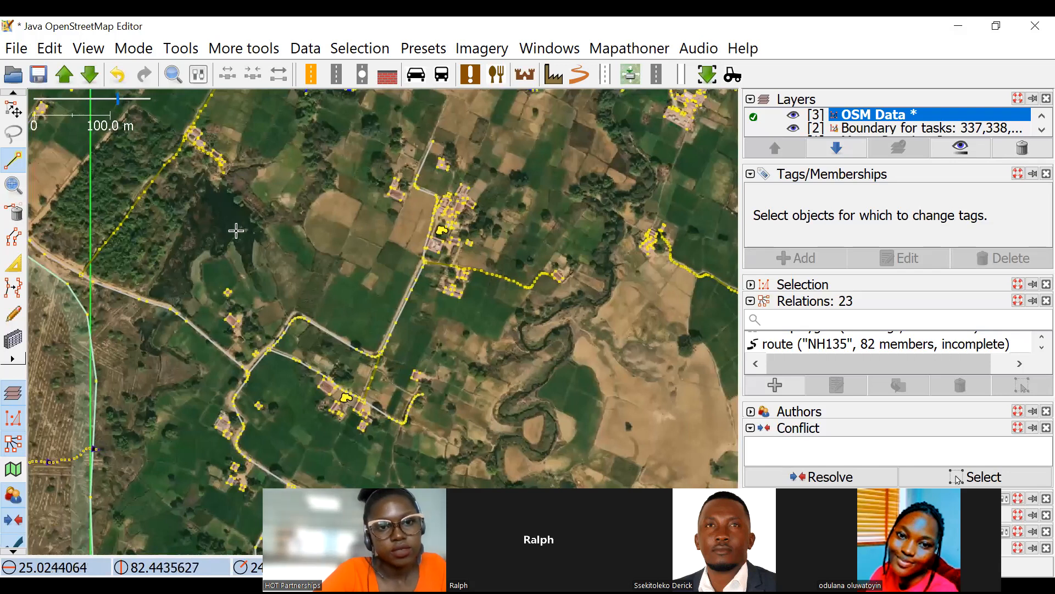
Trace the pond's shoreline from its south-western side around the northern end and back along the green fields to the dirt road.
scroll(251, 221, up, 1)
drag(147, 224, 297, 255)
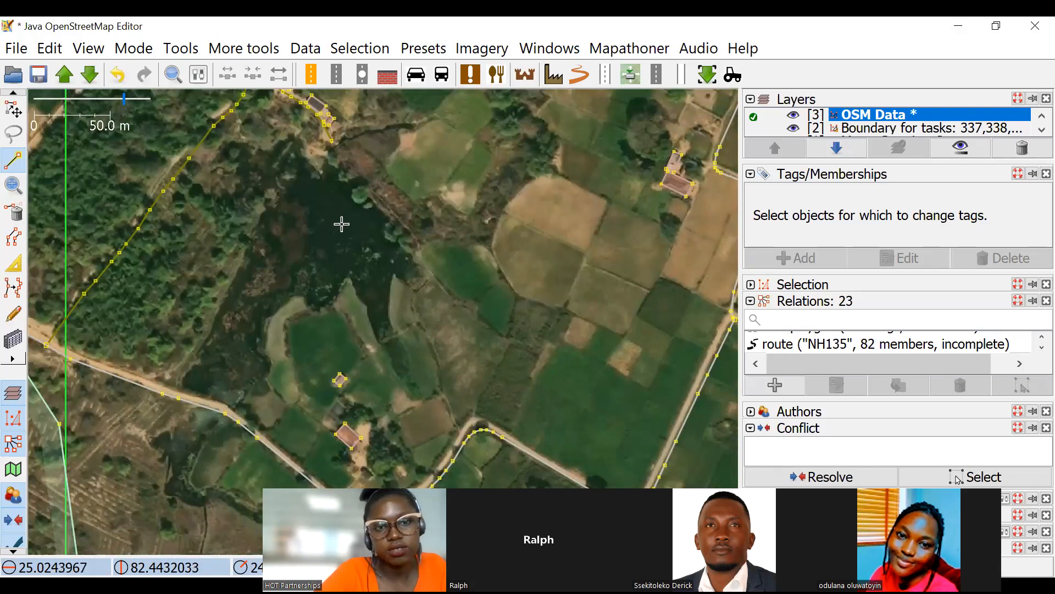
scroll(194, 372, up, 1)
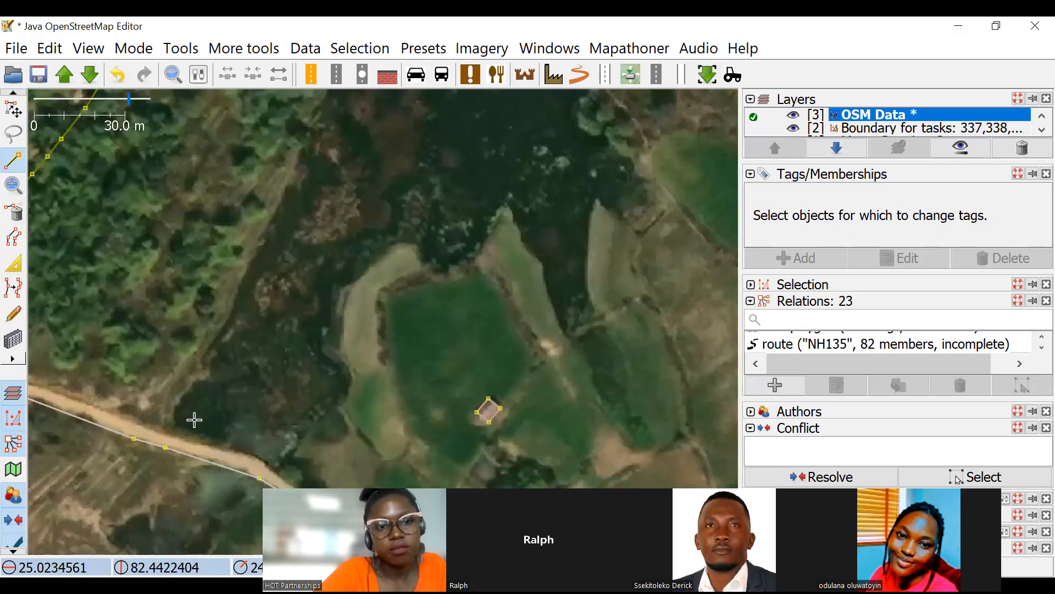
click(190, 402)
click(242, 314)
click(281, 227)
drag(309, 183, 186, 318)
click(214, 238)
click(246, 173)
click(333, 155)
click(423, 181)
click(474, 246)
click(482, 299)
click(486, 387)
click(485, 458)
drag(508, 465, 495, 267)
click(469, 280)
click(404, 218)
click(352, 147)
click(334, 174)
click(290, 210)
click(238, 197)
click(187, 247)
click(205, 301)
click(199, 355)
click(155, 401)
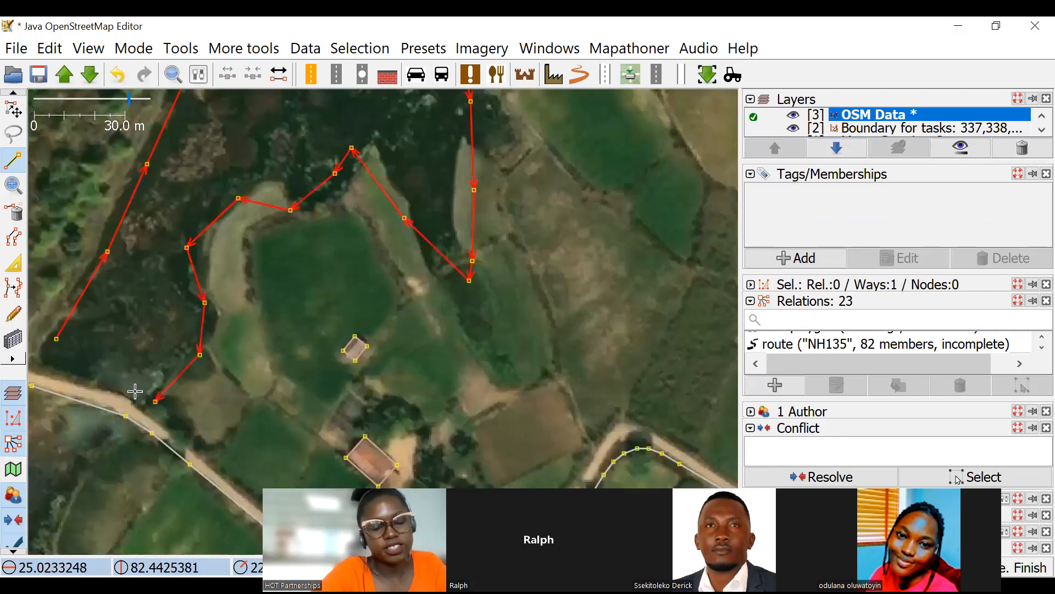
click(112, 411)
key(ctrl+z)
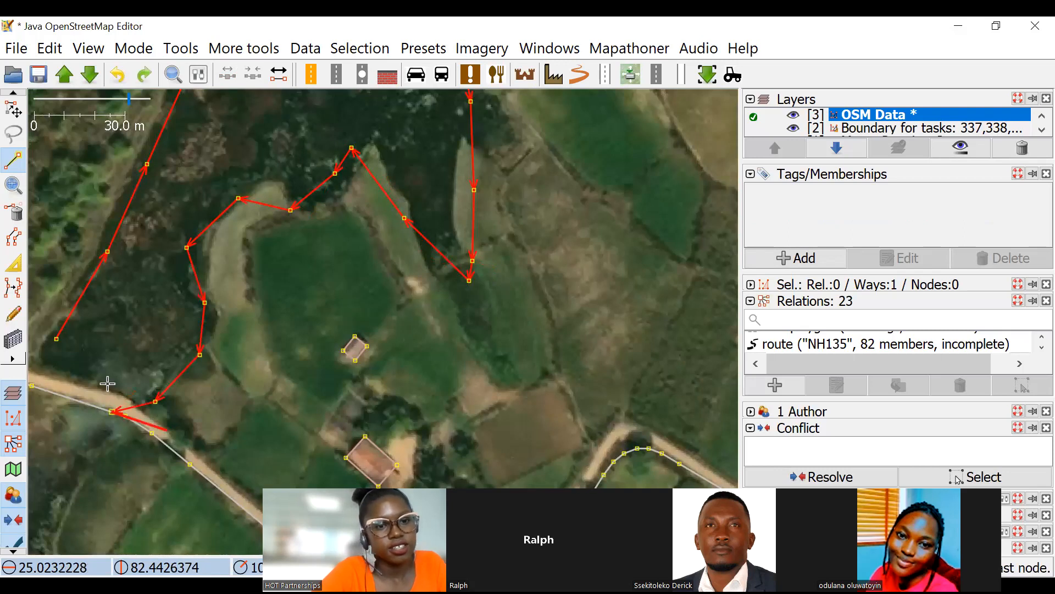
click(138, 397)
click(106, 381)
key(Delete)
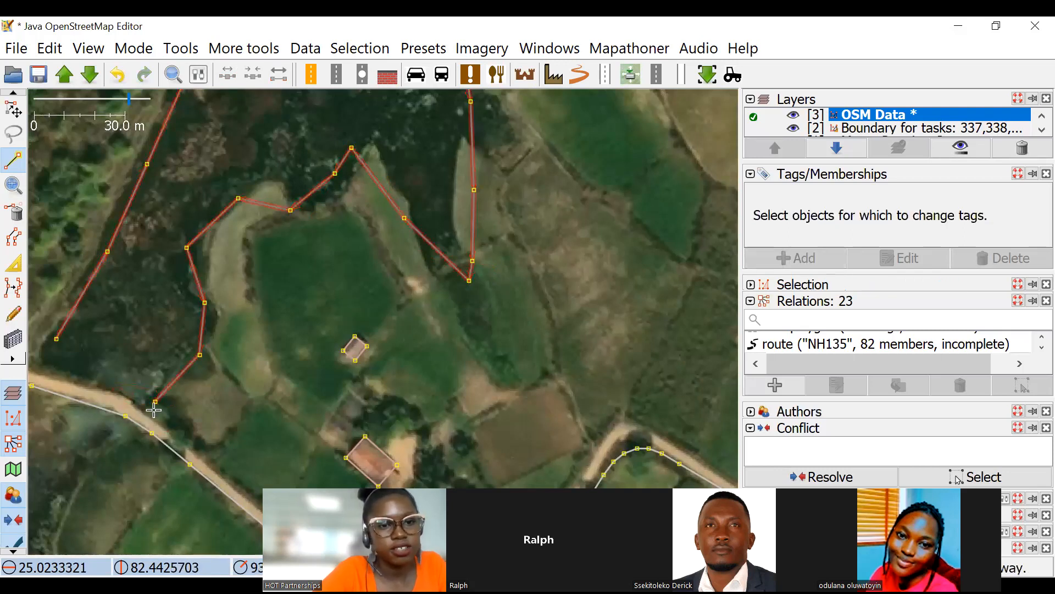
key(ctrl+z)
key(s)
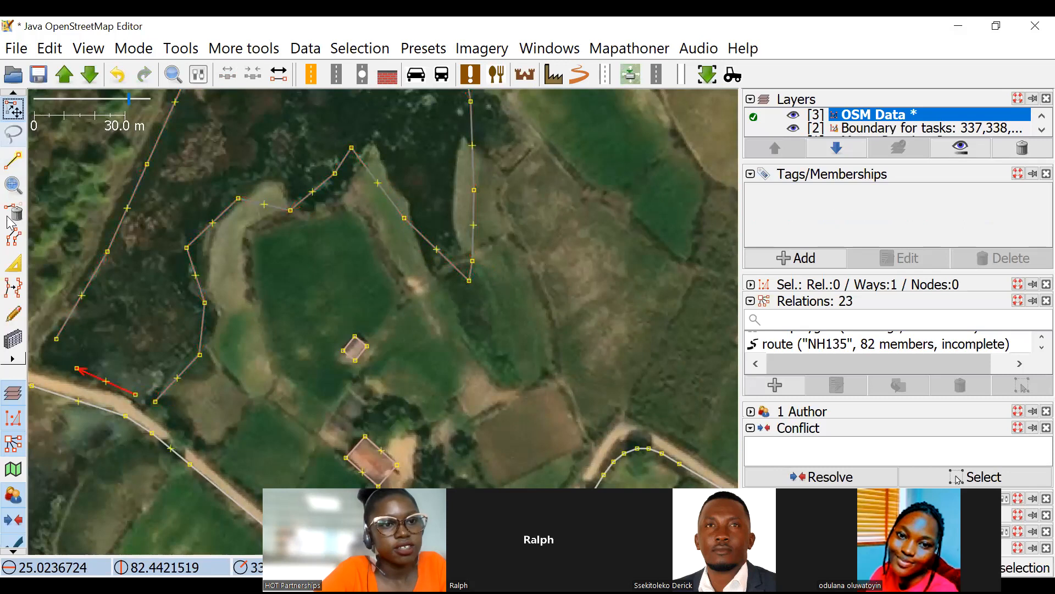
click(13, 160)
key(ctrl+shift+Delete)
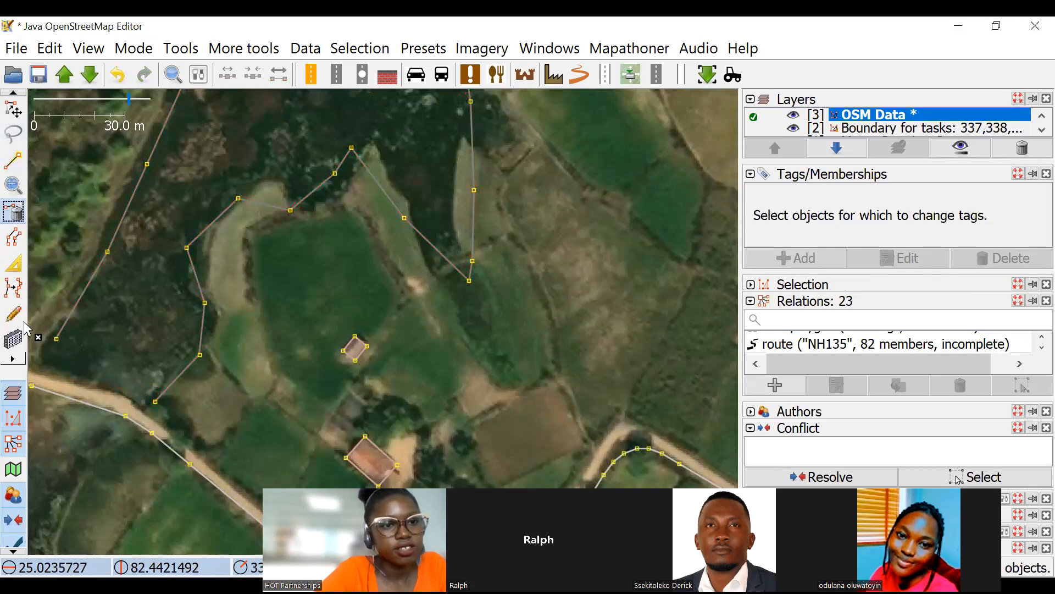
Close the pond outline by joining its two open ends along the northern edge of the dirt road.
click(14, 160)
click(56, 339)
click(47, 359)
click(107, 387)
click(154, 400)
key(s)
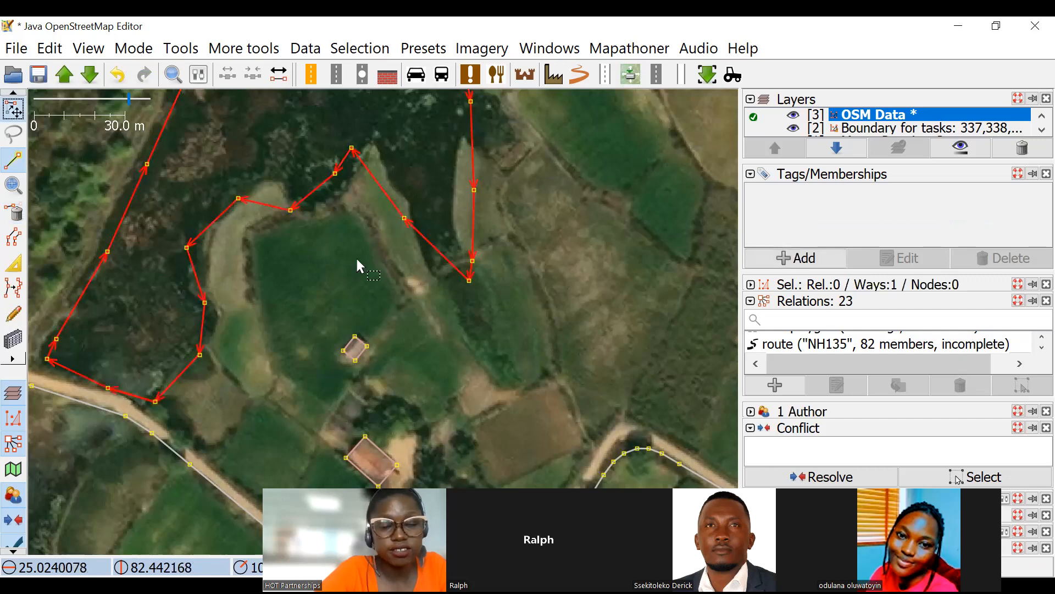
Tag the closed pond outline as natural=water.
scroll(385, 269, down, 5)
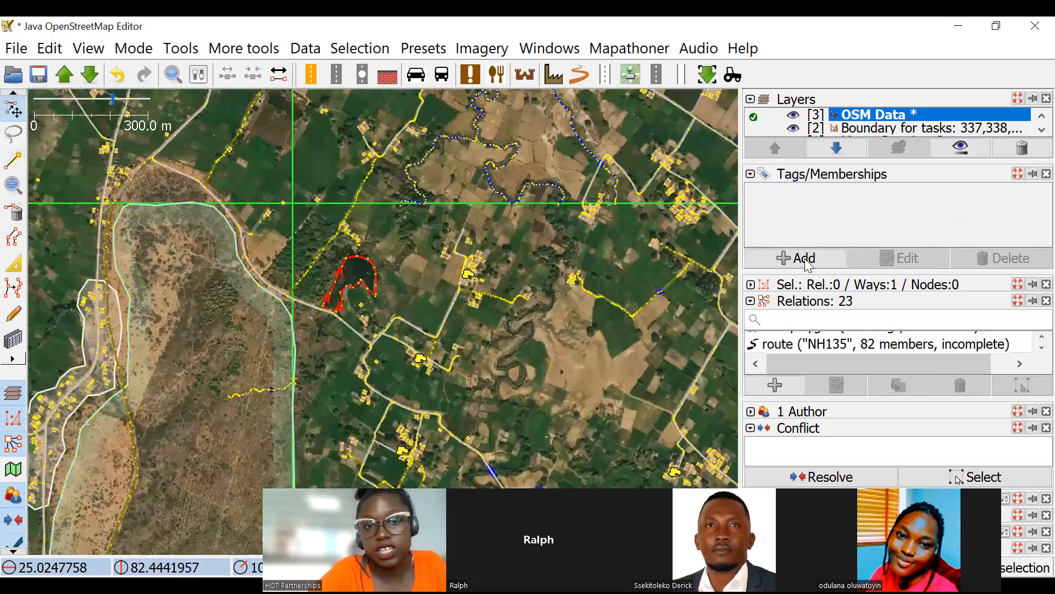
key(alt+a)
text(natural)
key(Tab)
text(w)
click(357, 430)
Start a woodland outline at the pond's south-western corner and trace it north-west along the upper edge of the dirt road.
scroll(360, 379, up, 4)
drag(359, 363, 396, 339)
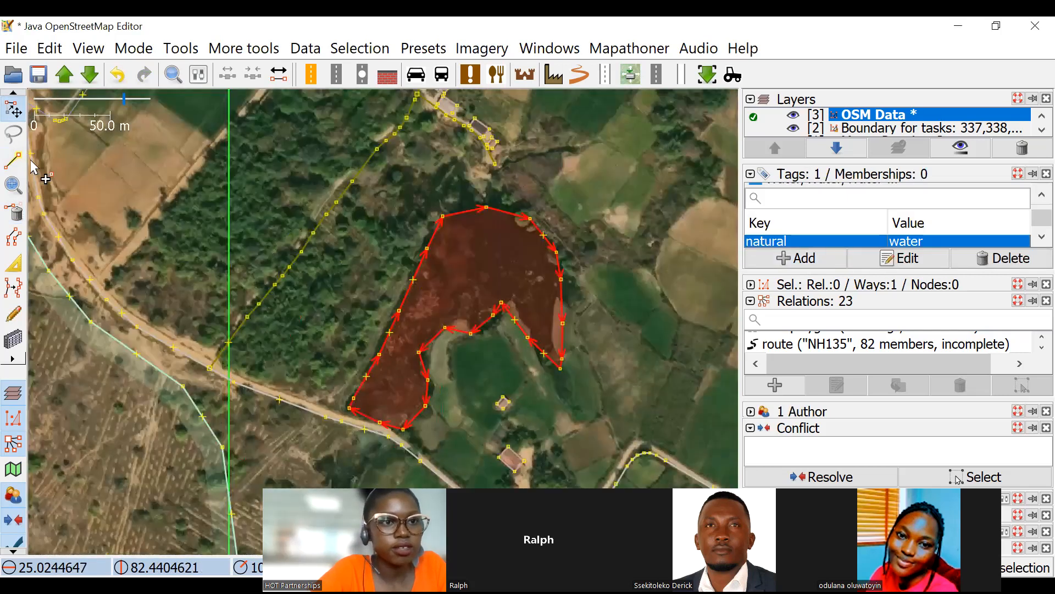
click(13, 160)
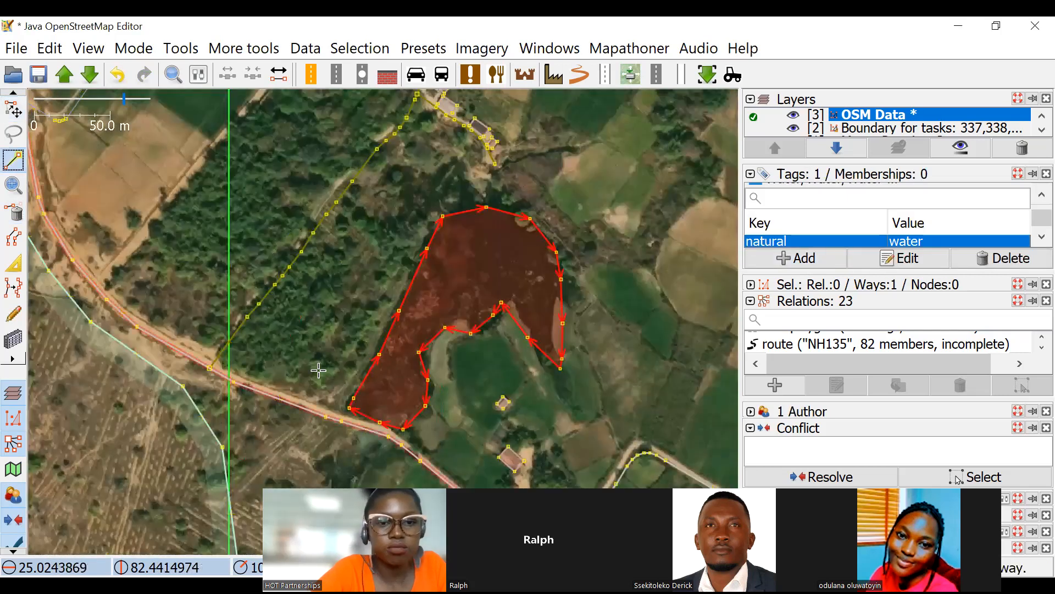
scroll(332, 416, up, 2)
click(372, 410)
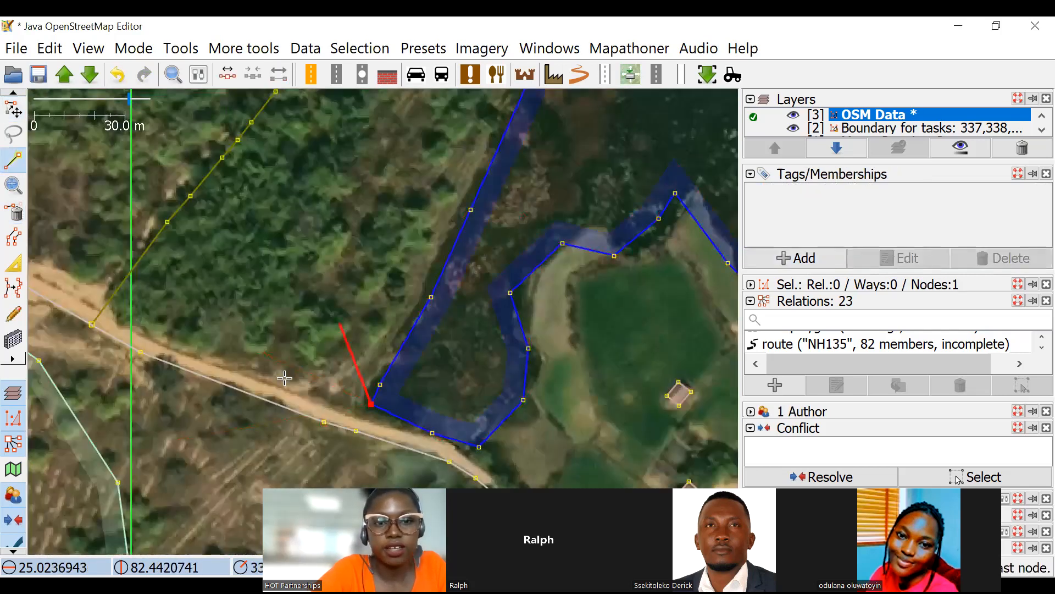
click(249, 372)
click(137, 324)
drag(54, 240, 152, 358)
click(77, 334)
click(35, 319)
Continue the woodland outline along the green field edges and past the houses, ending it on the pond's northernmost node.
drag(112, 178, 256, 385)
click(171, 466)
drag(319, 222, 147, 480)
click(220, 426)
drag(294, 377, 169, 466)
click(208, 423)
drag(259, 443, 79, 242)
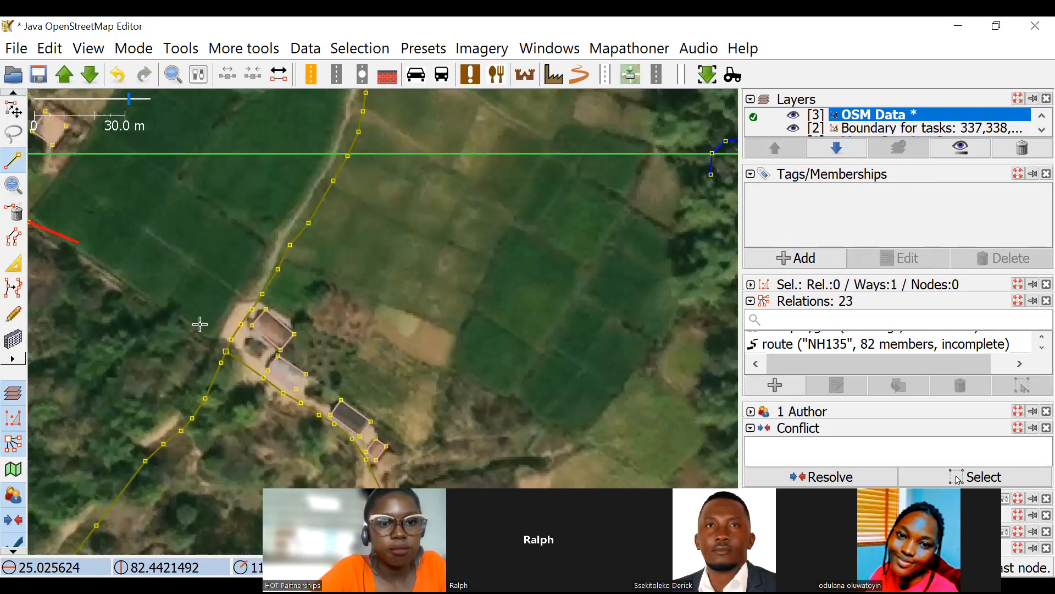
scroll(116, 235, down, 3)
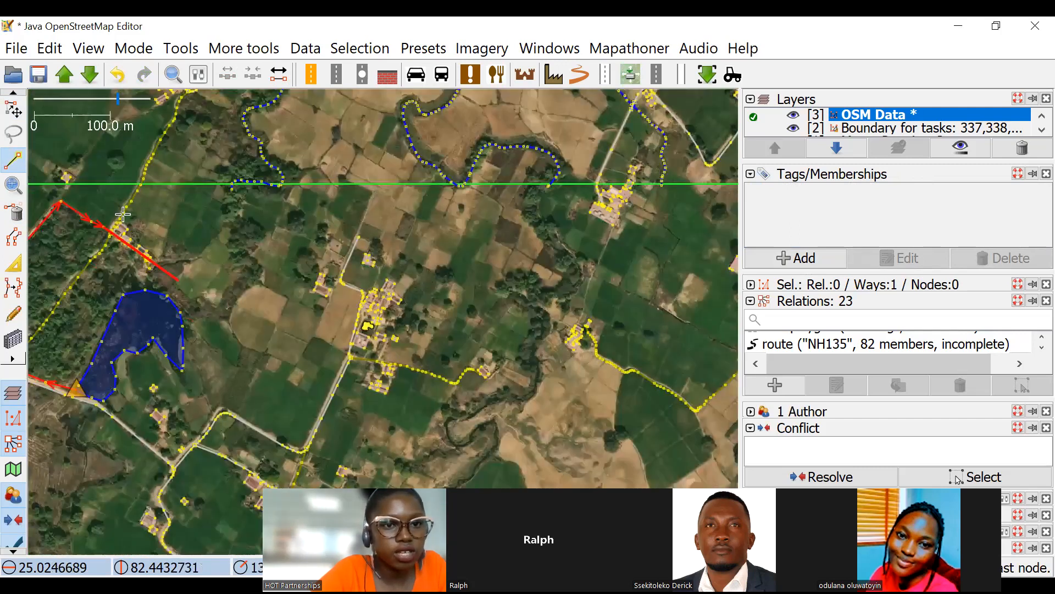
scroll(186, 253, up, 3)
click(221, 380)
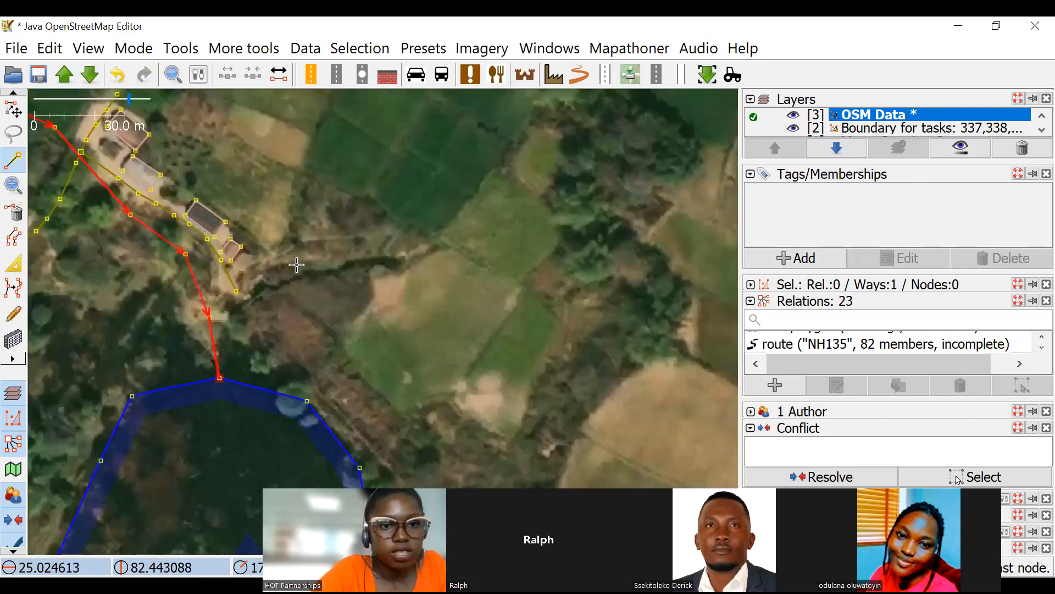
click(13, 107)
scroll(377, 218, down, 3)
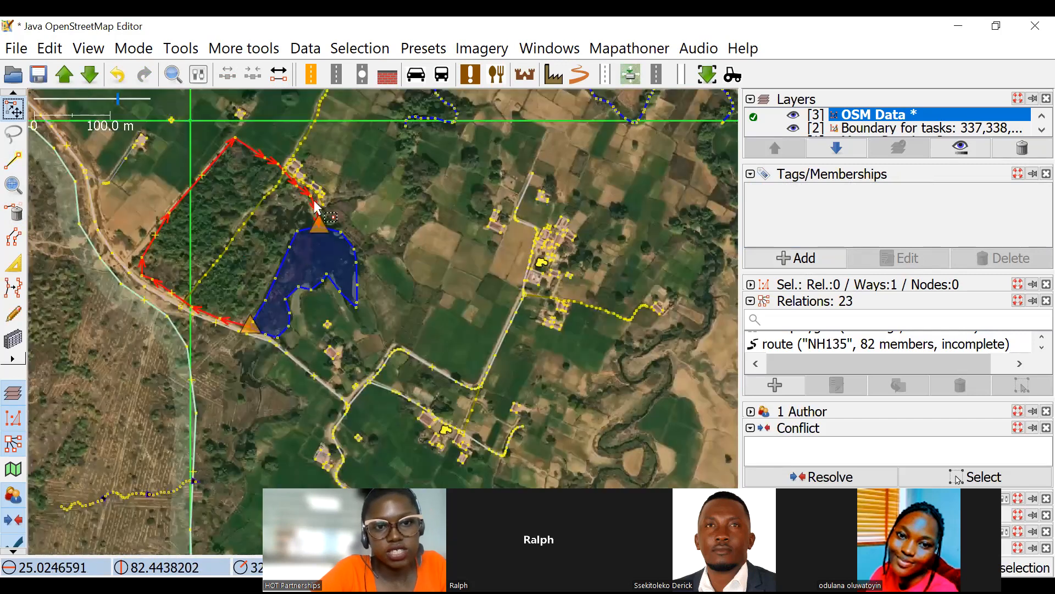
key(Escape)
Try to reshape the woodland outline by moving its northern and eastern nodes outward around the cluster of houses.
scroll(237, 395, up, 2)
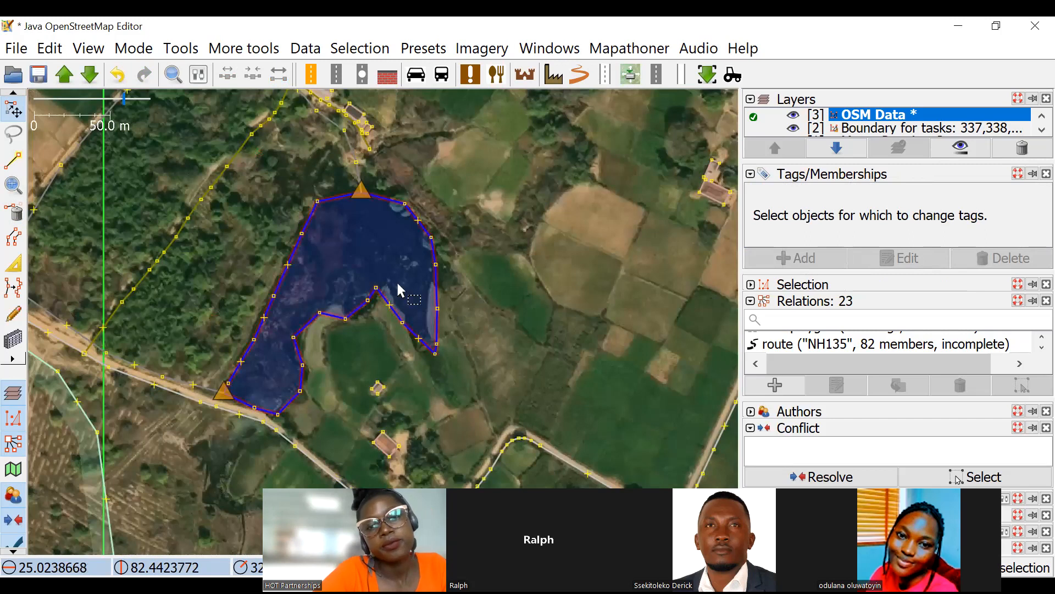
drag(339, 105, 383, 270)
drag(203, 314, 299, 290)
drag(405, 315, 384, 288)
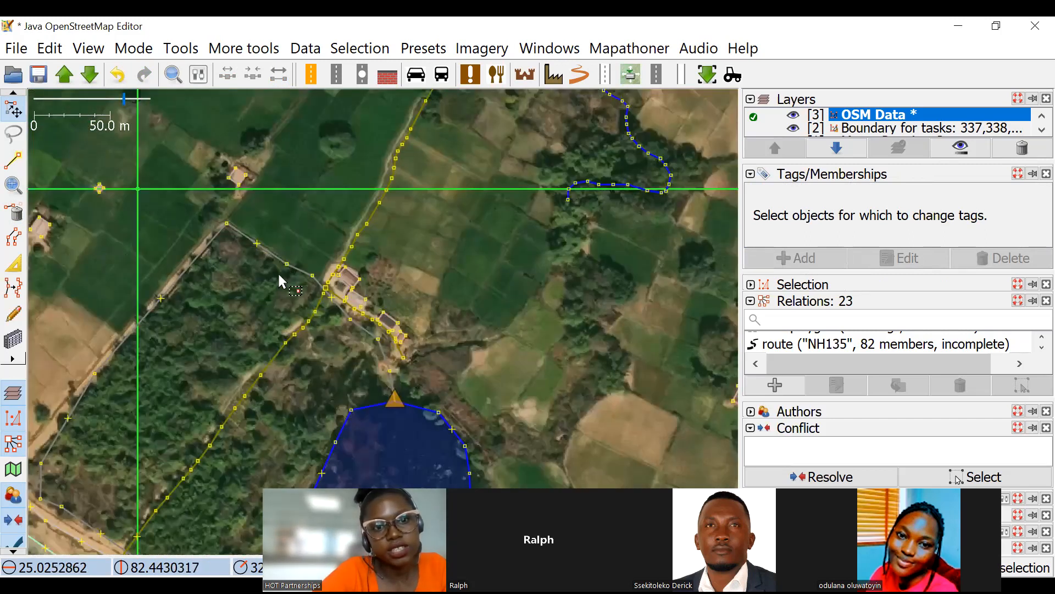
scroll(298, 253, up, 1)
drag(279, 273, 390, 154)
drag(331, 297, 525, 272)
drag(410, 386, 560, 379)
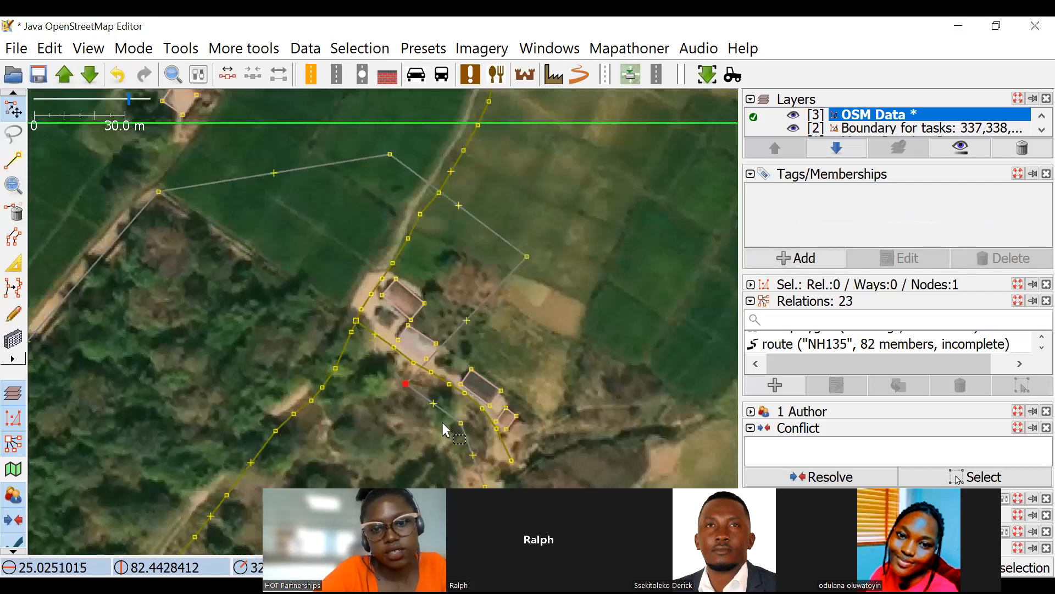
drag(461, 423, 581, 457)
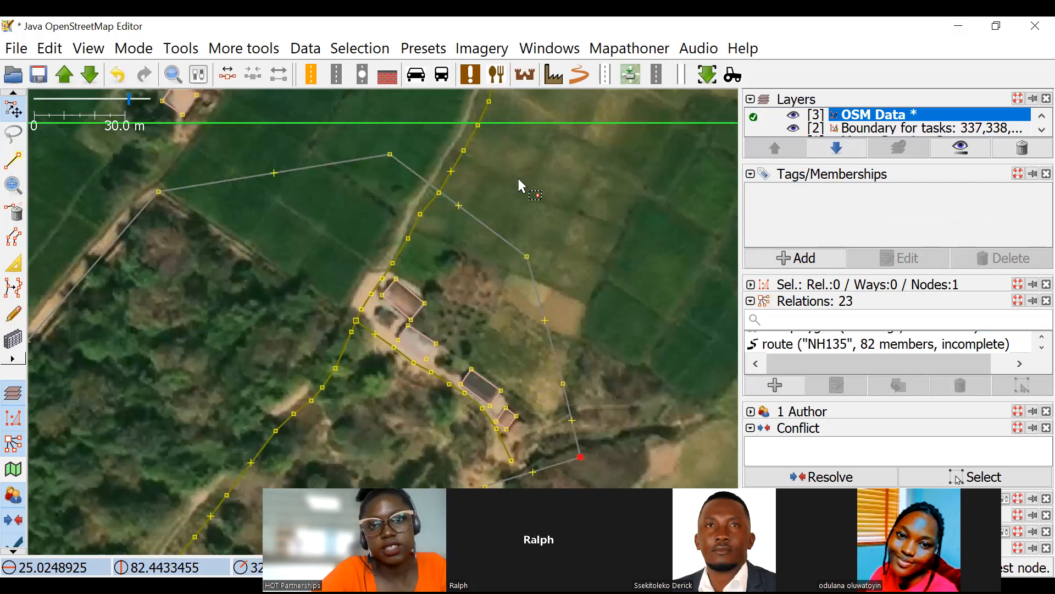
Undo the node moves that took the woodland outline around the houses.
scroll(494, 186, down, 2)
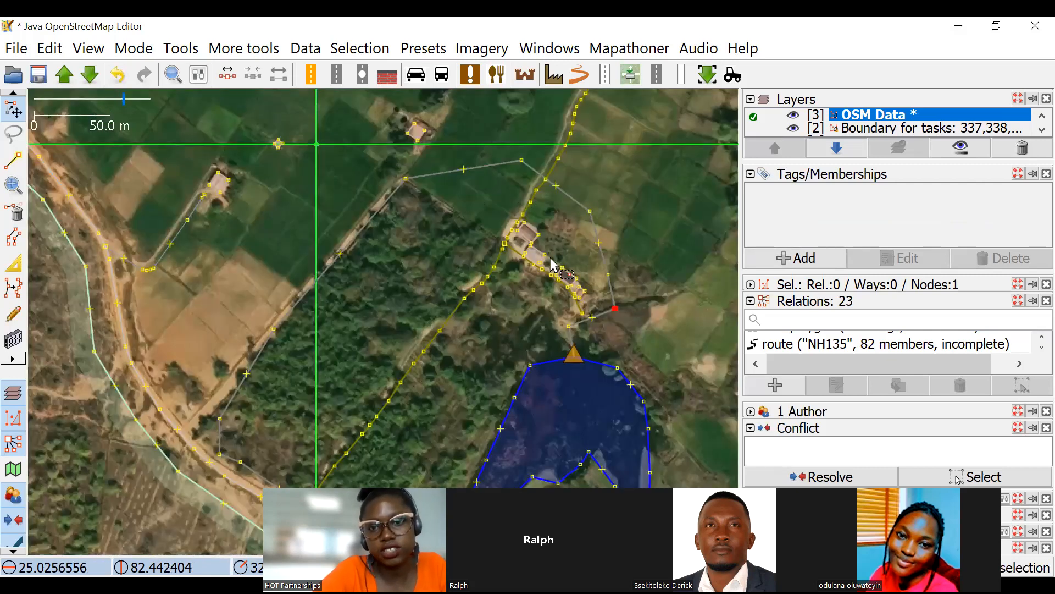
scroll(466, 289, up, 2)
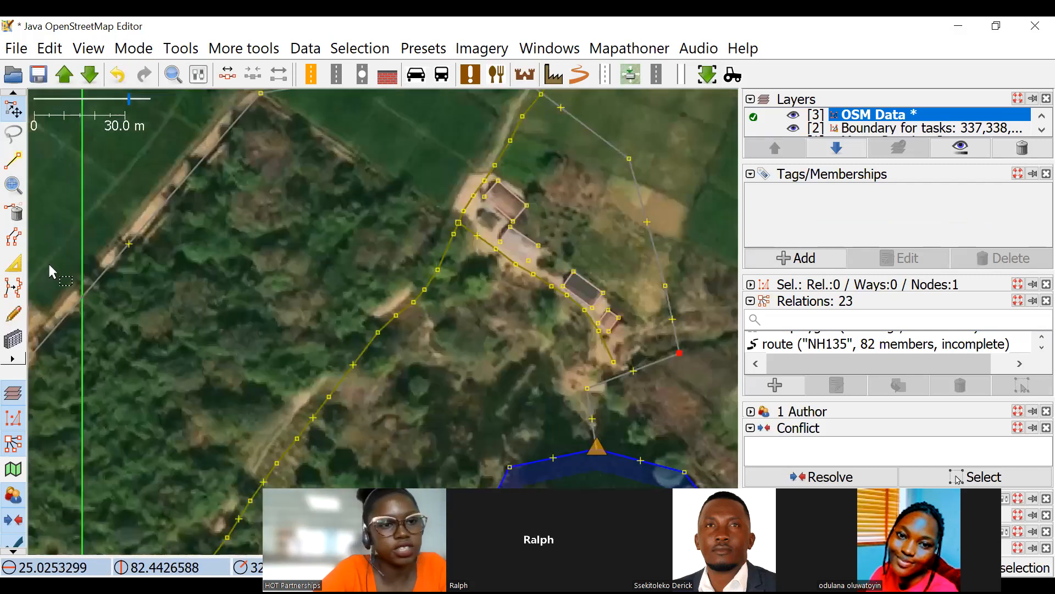
scroll(493, 169, up, 4)
key(a)
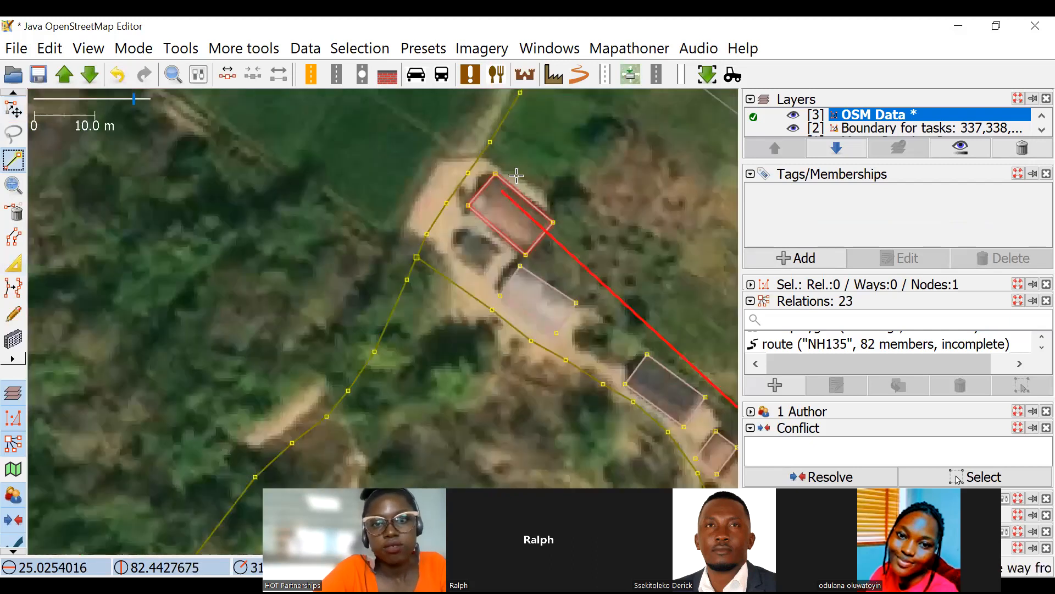
key(Escape)
scroll(572, 217, down, 2)
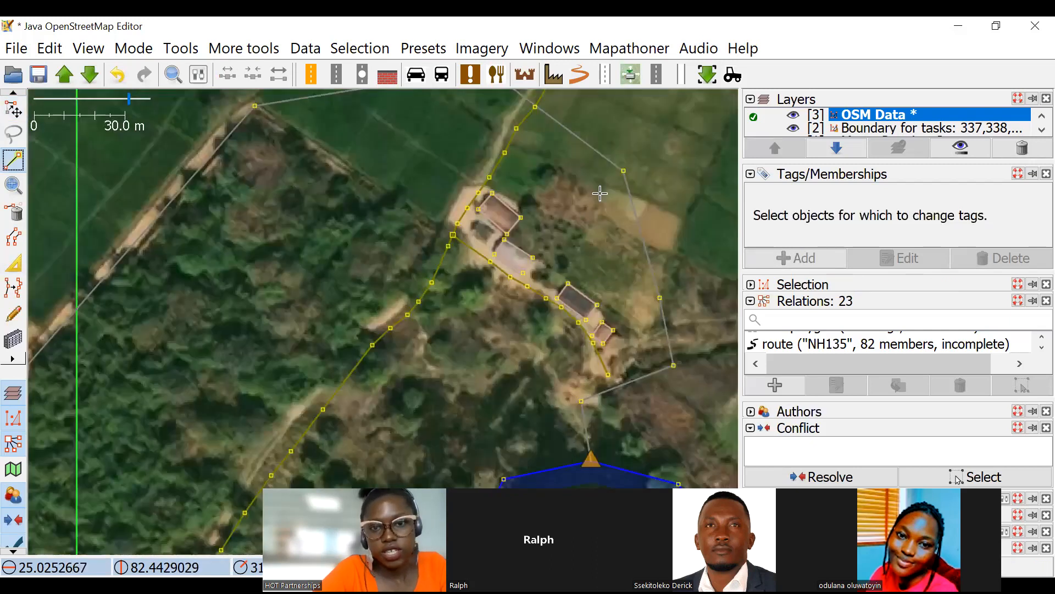
key(ctrl+z)
key(ctrl+z)
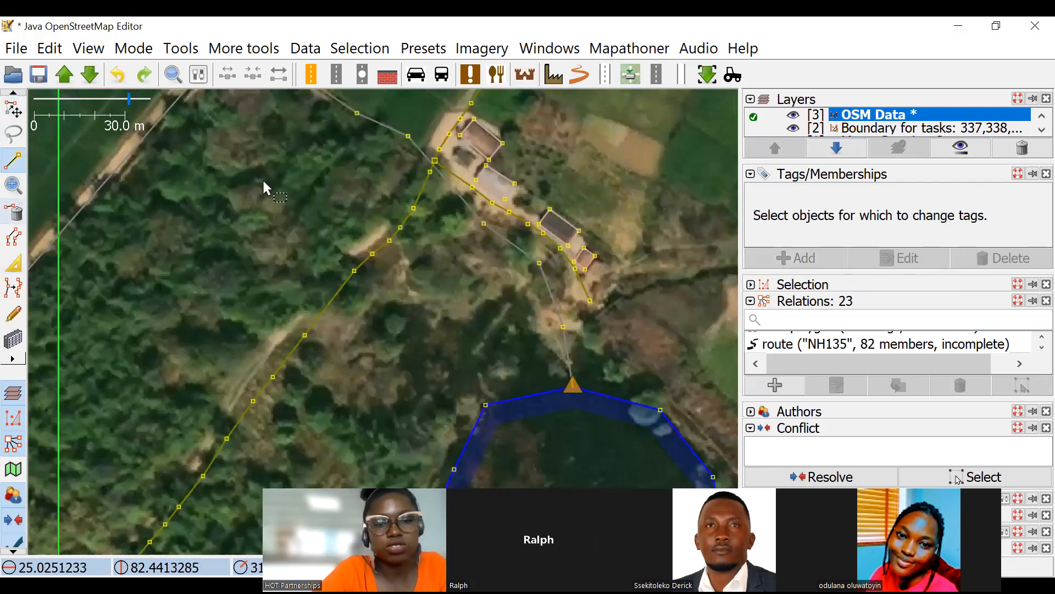
Convert the pond outline into a multipolygon relation.
click(13, 108)
scroll(516, 251, down, 4)
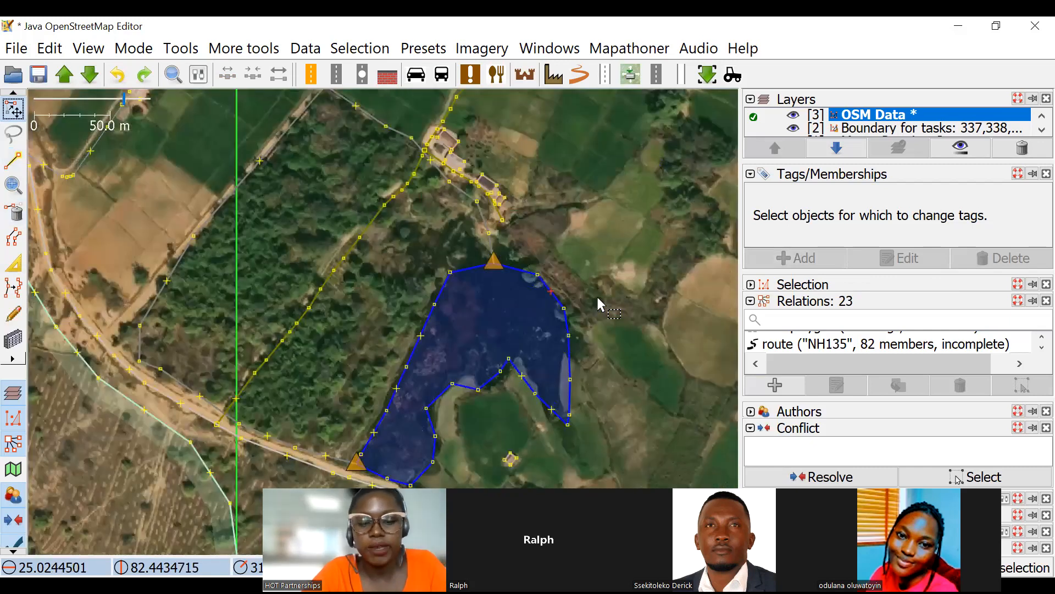
click(555, 295)
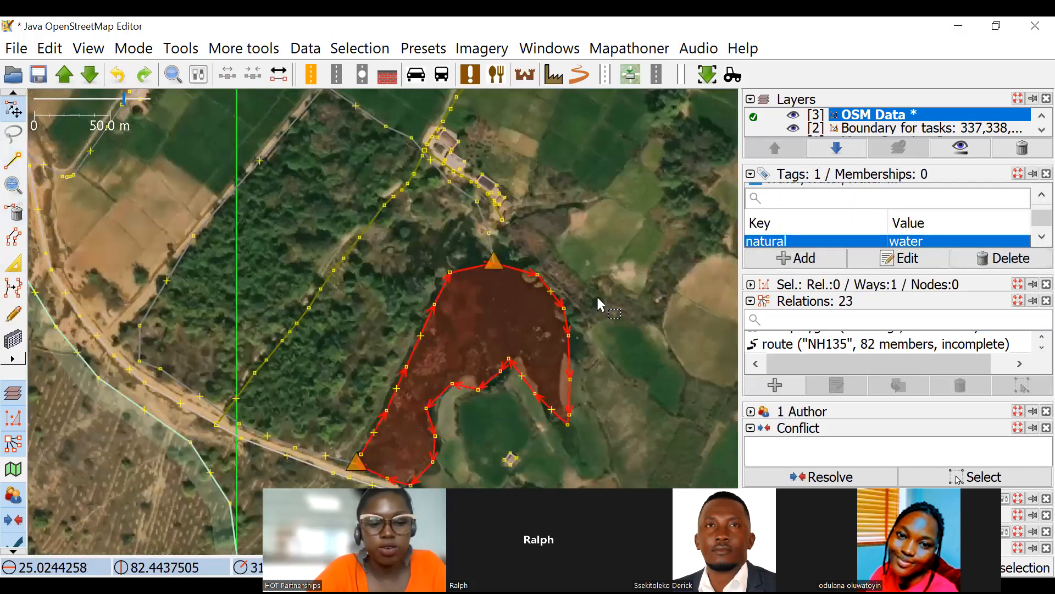
key(ctrl+b)
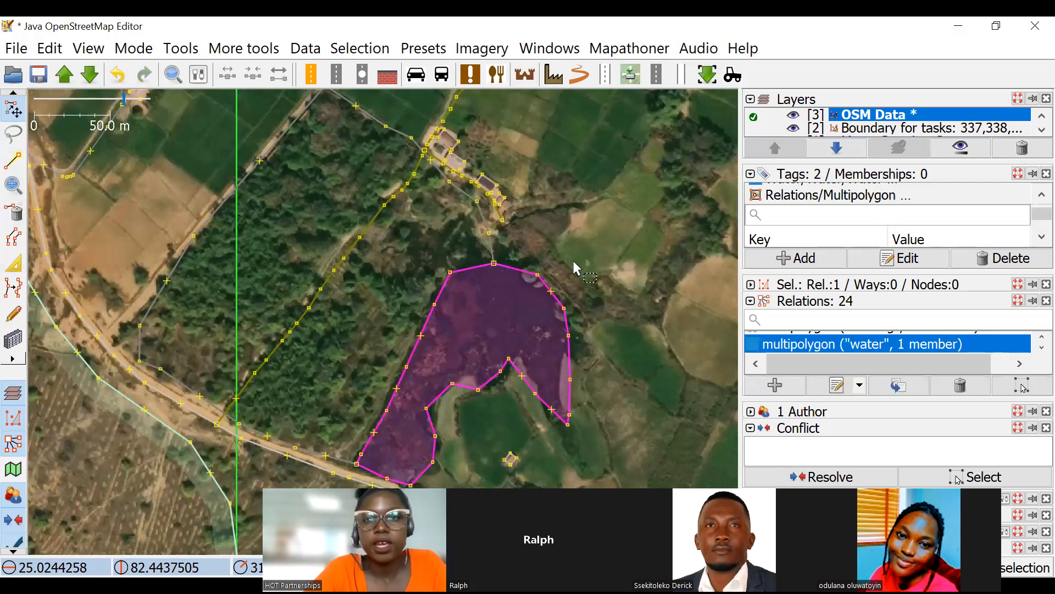
click(472, 224)
Split the pond outline at the two nodes it shares with the woodland outline, the northern one and the south-western one.
scroll(456, 196, up, 2)
drag(490, 424, 500, 332)
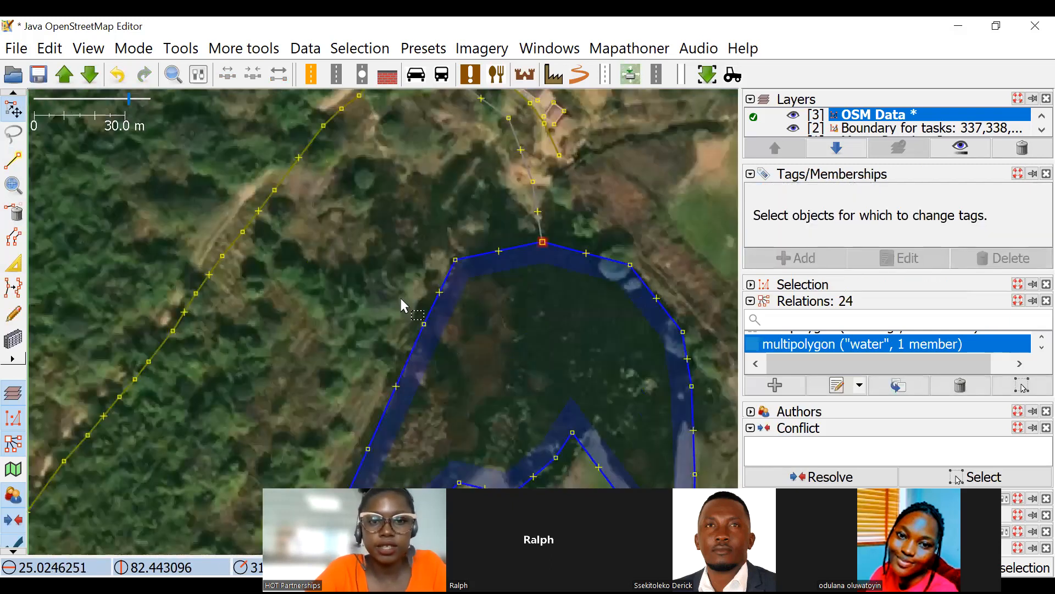
click(543, 242)
scroll(542, 242, down, 2)
drag(420, 426, 414, 332)
scroll(393, 355, up, 4)
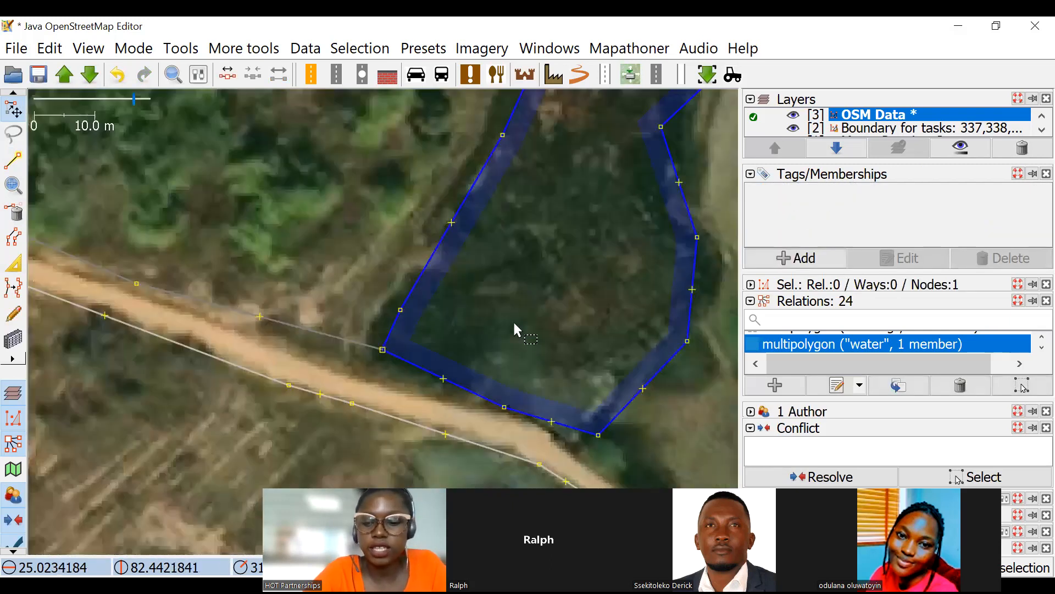
shift+click(382, 350)
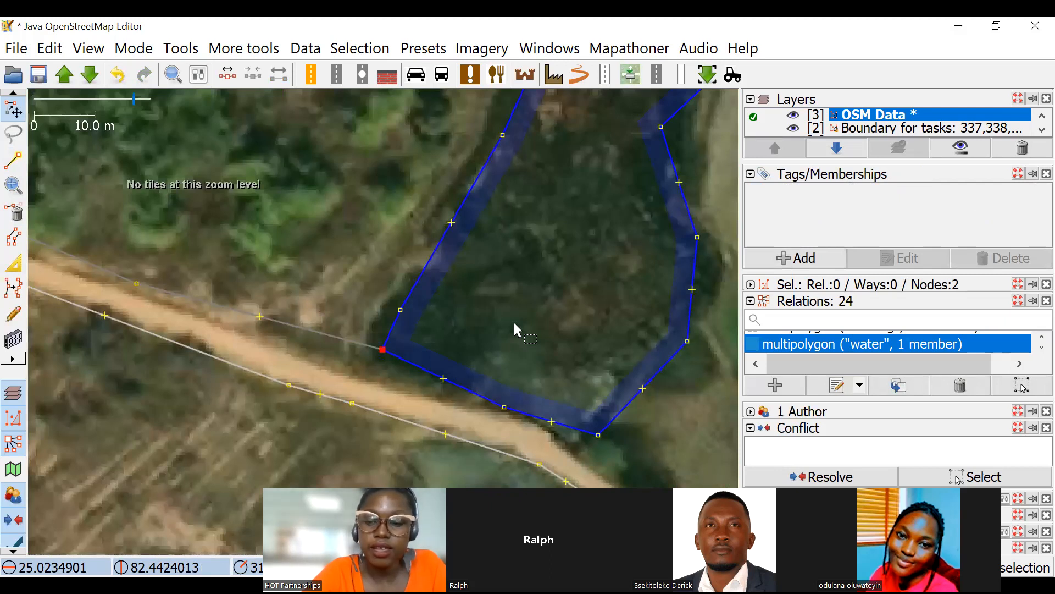
key(p)
click(512, 267)
Select the pond's western edge together with the adjoining woodland outline.
scroll(482, 211, down, 3)
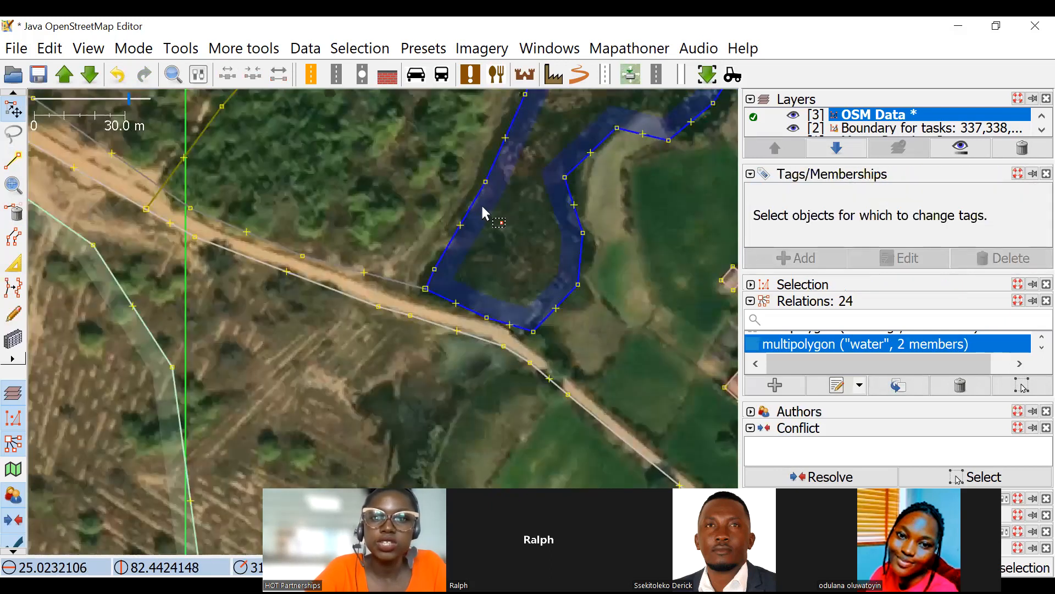
scroll(482, 211, down, 2)
click(599, 202)
scroll(599, 198, up, 1)
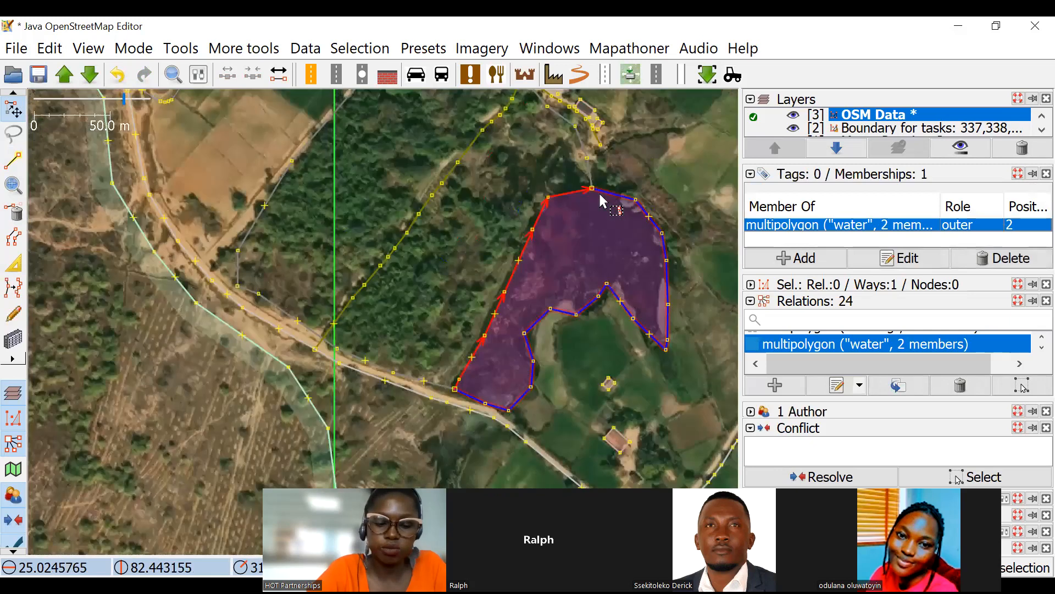
shift+click(591, 174)
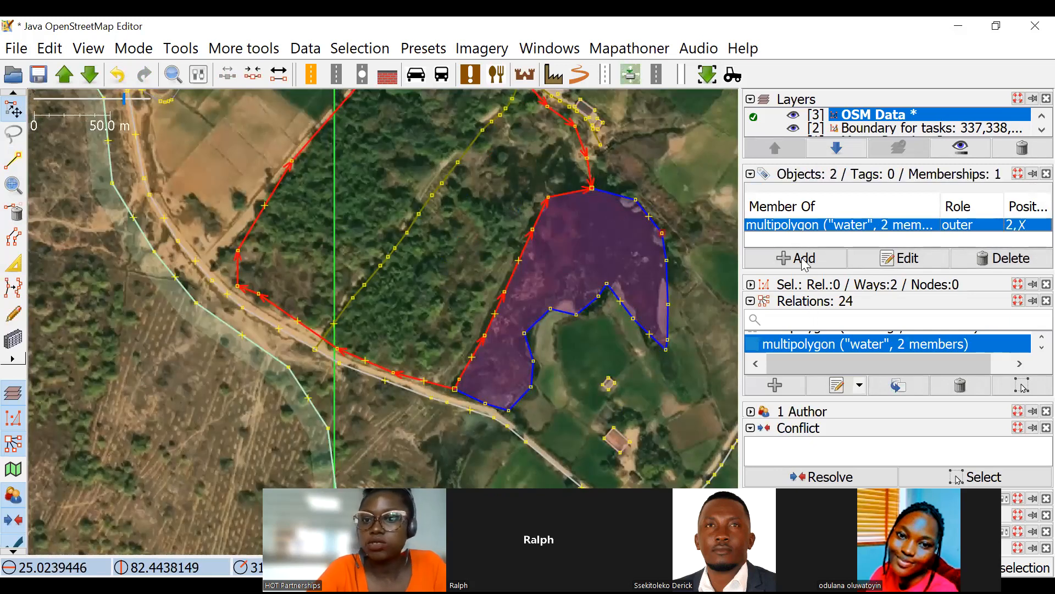
key(alt+a)
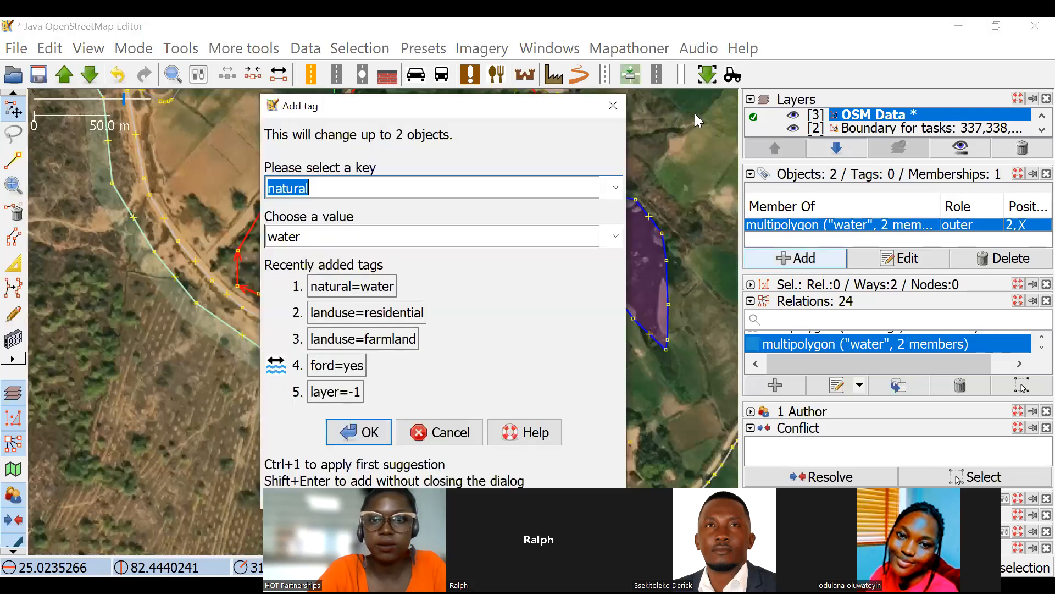
click(612, 106)
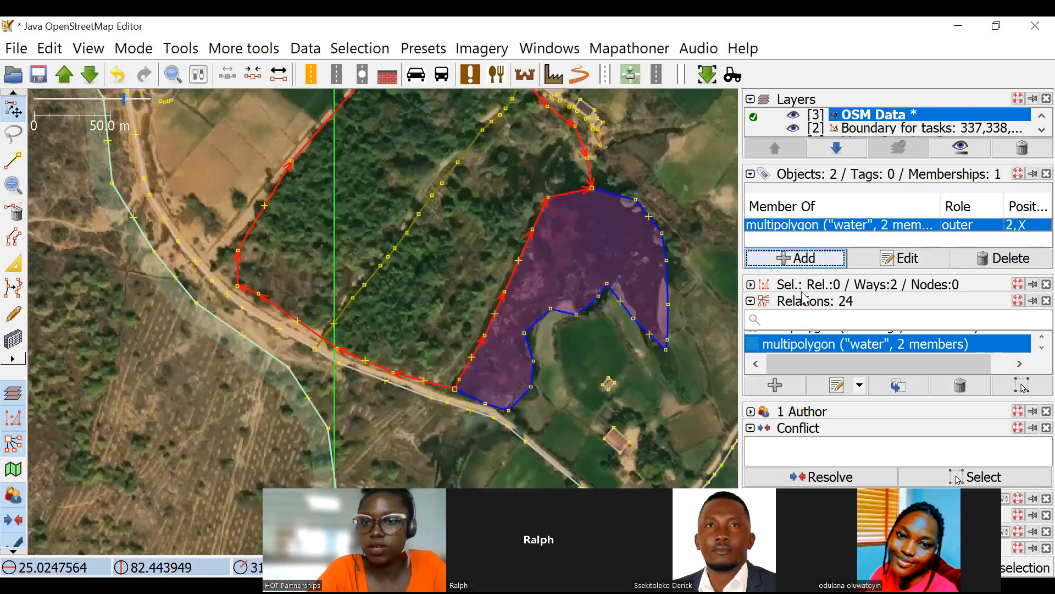
click(750, 301)
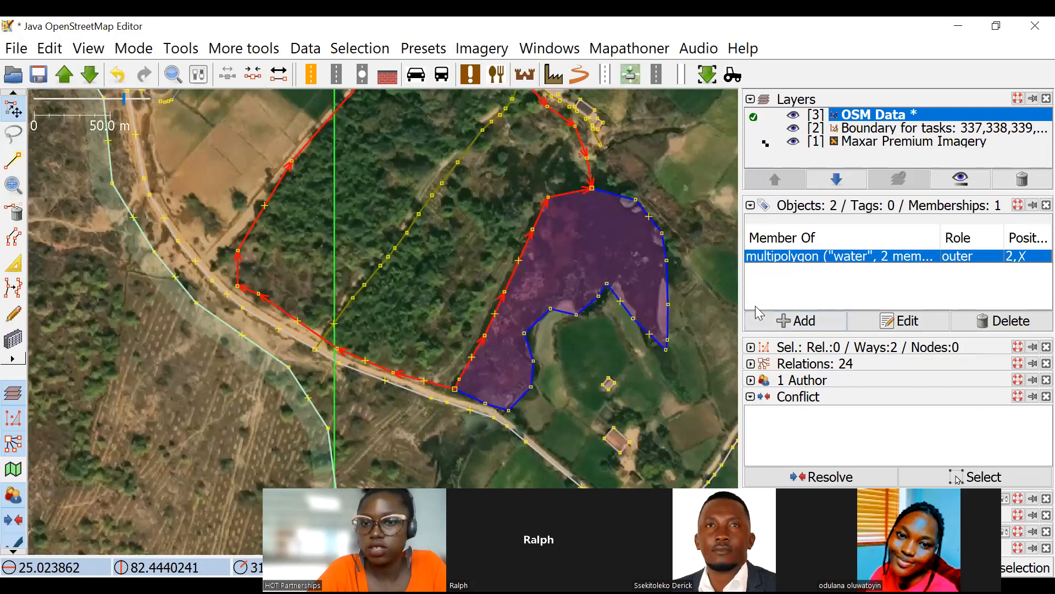
click(751, 365)
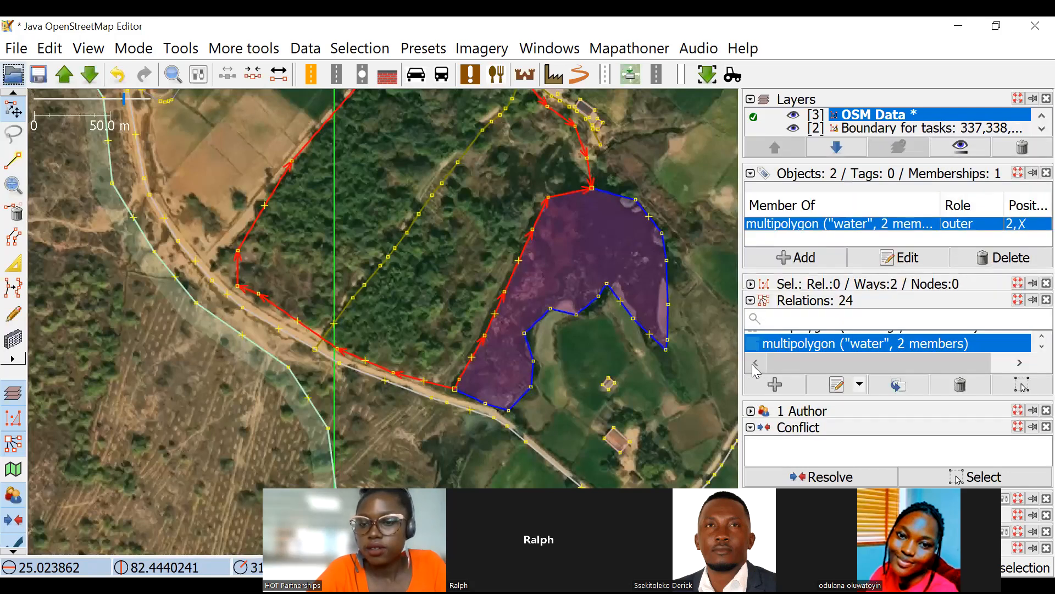
Start a new relation for the two selected ways and tag it type=multipolygon.
click(775, 384)
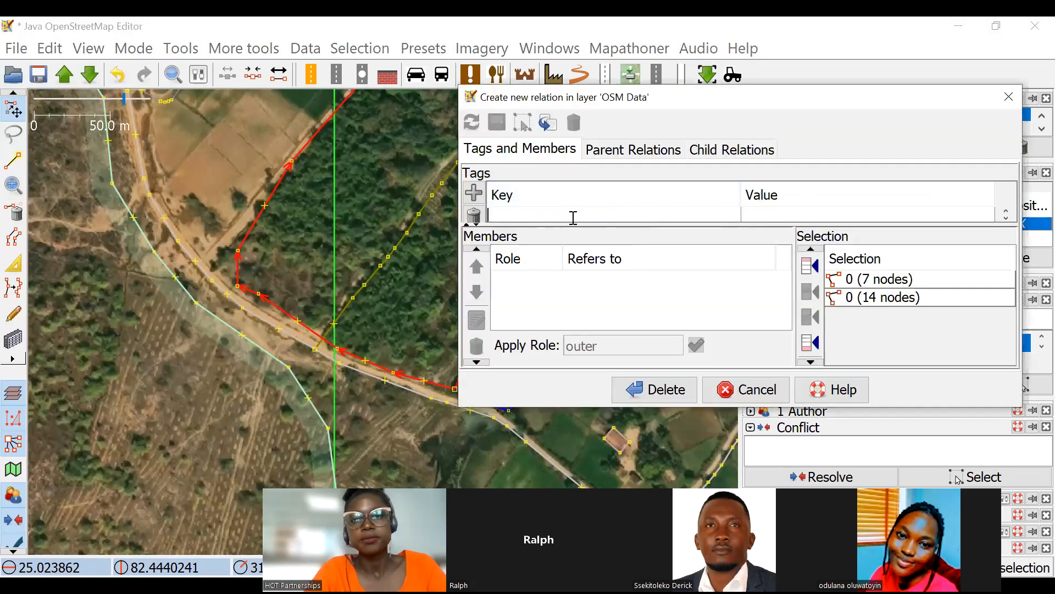
text(ty)
click(762, 216)
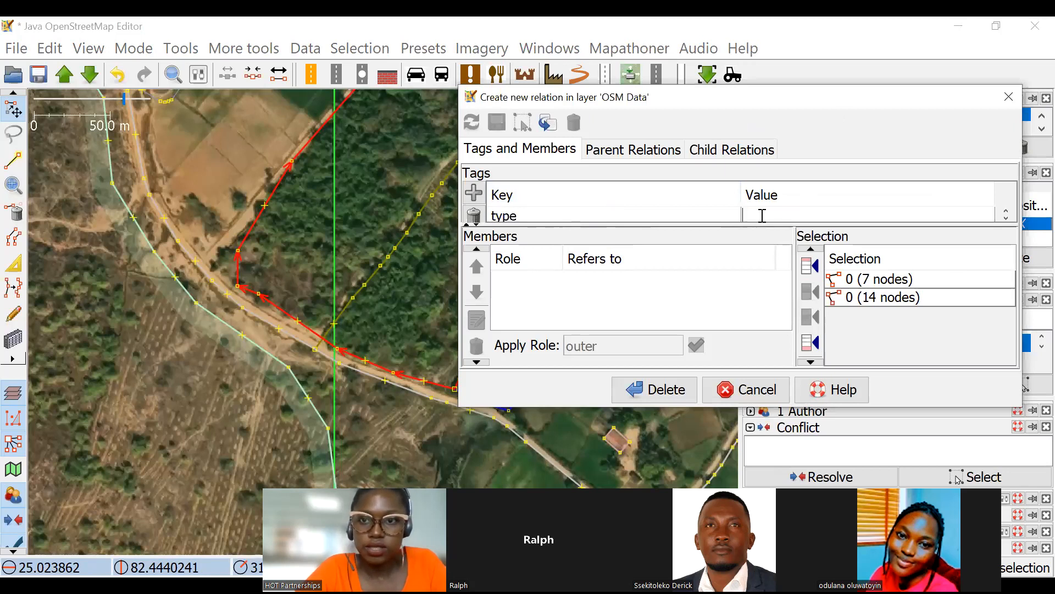
text(multipolygon)
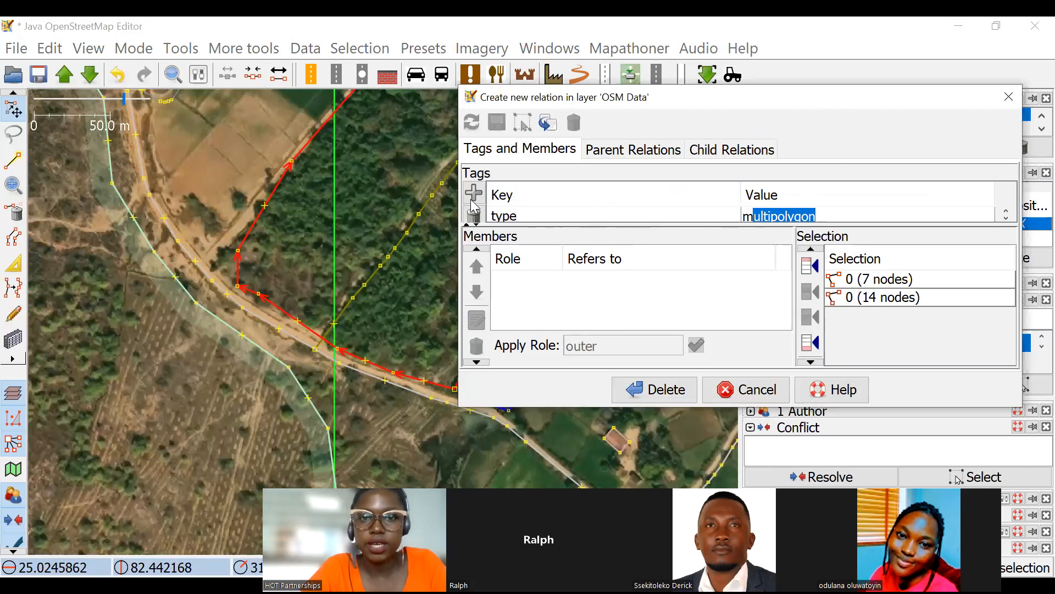
key(Return)
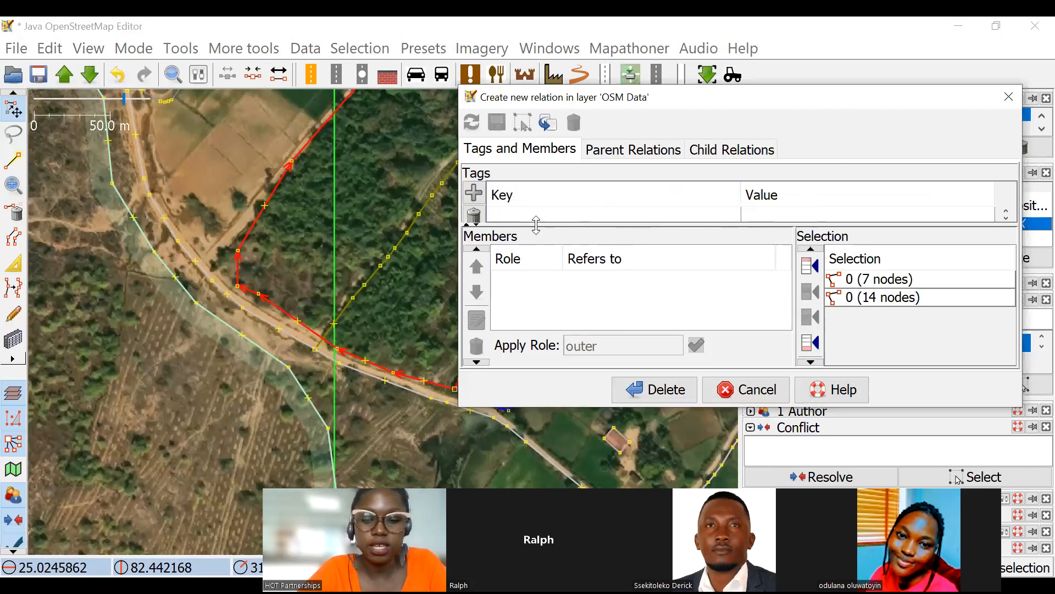
Tag the new relation natural=scrub and add both selected ways as its members.
text(n)
click(773, 214)
text(scrub)
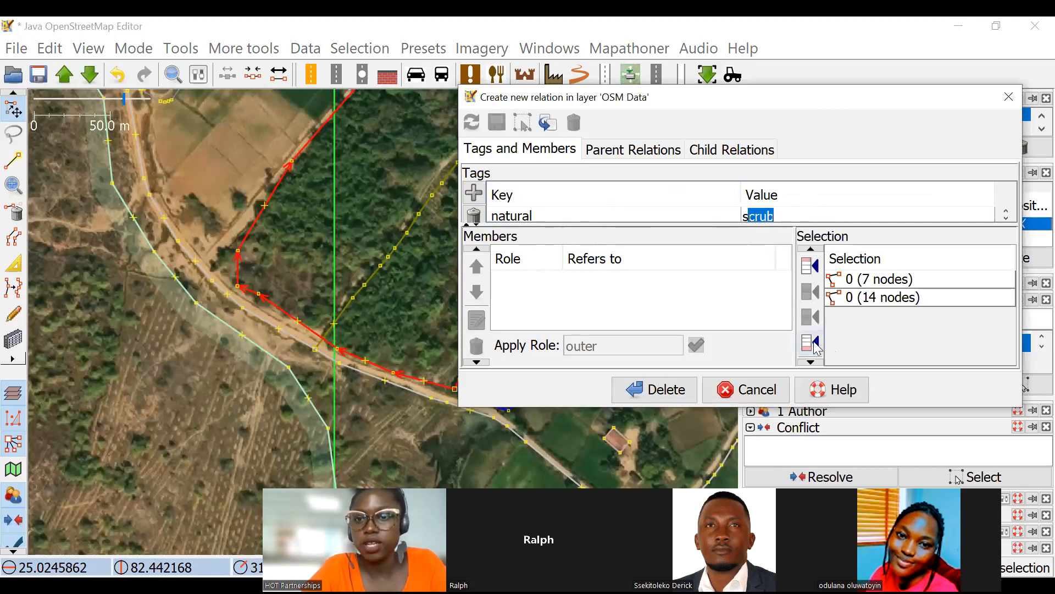
click(810, 342)
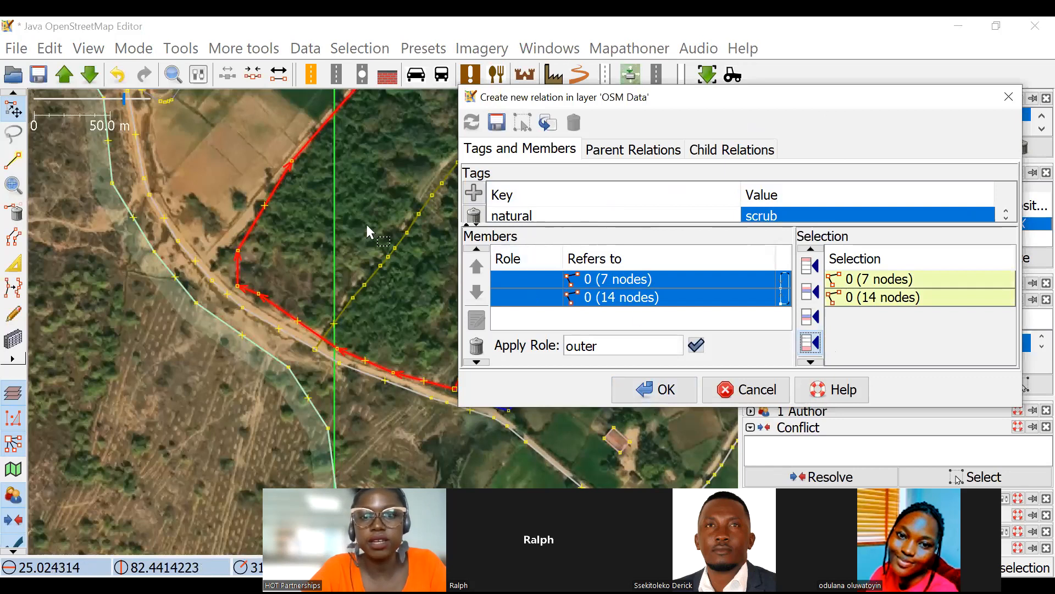
Give both members of the scrub multipolygon the role outer and create the relation.
scroll(295, 296, down, 2)
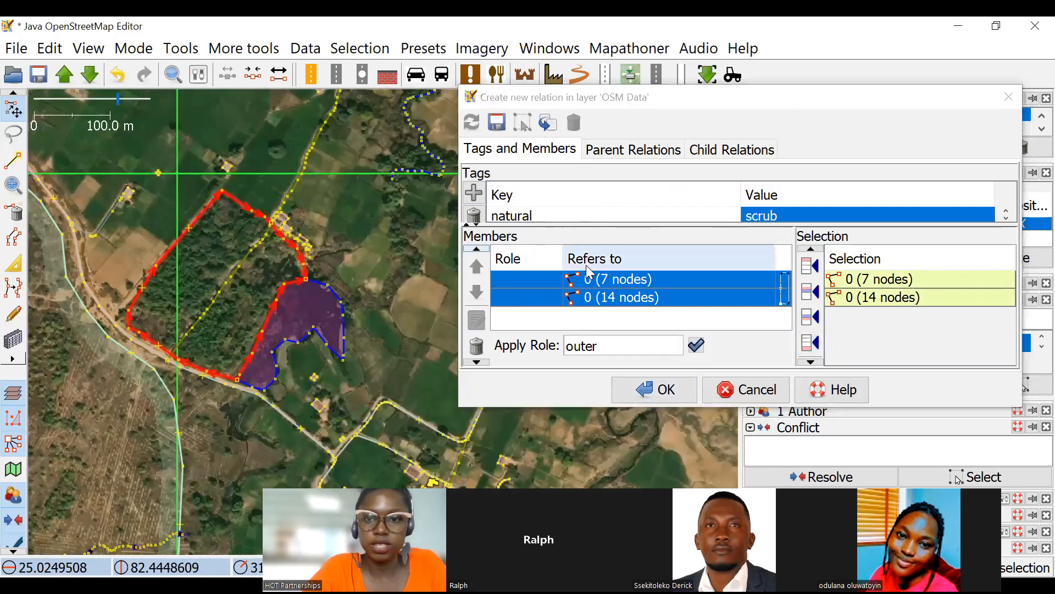
click(697, 347)
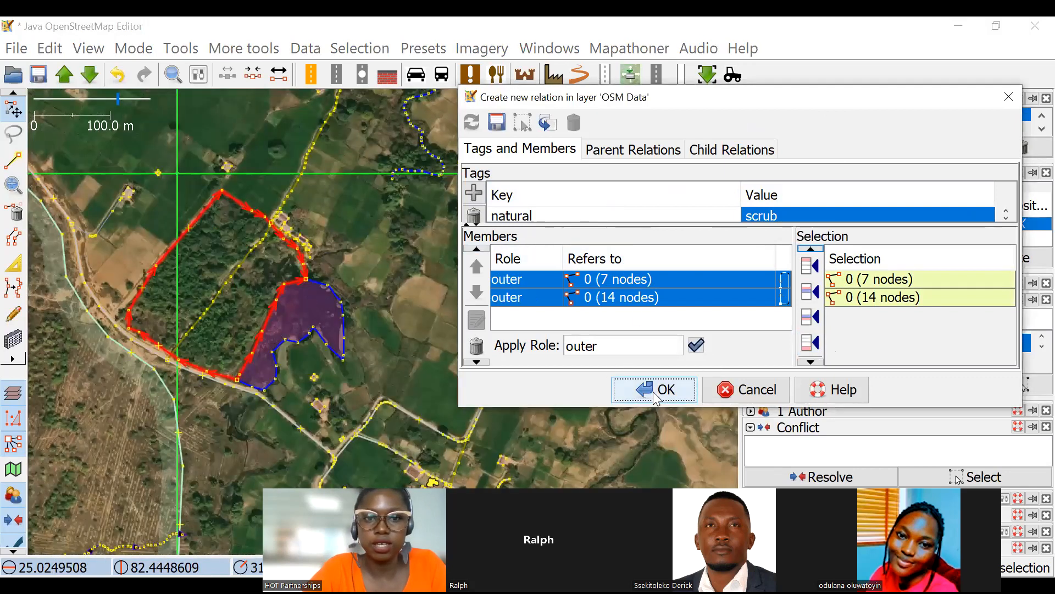
click(257, 283)
drag(297, 273, 393, 243)
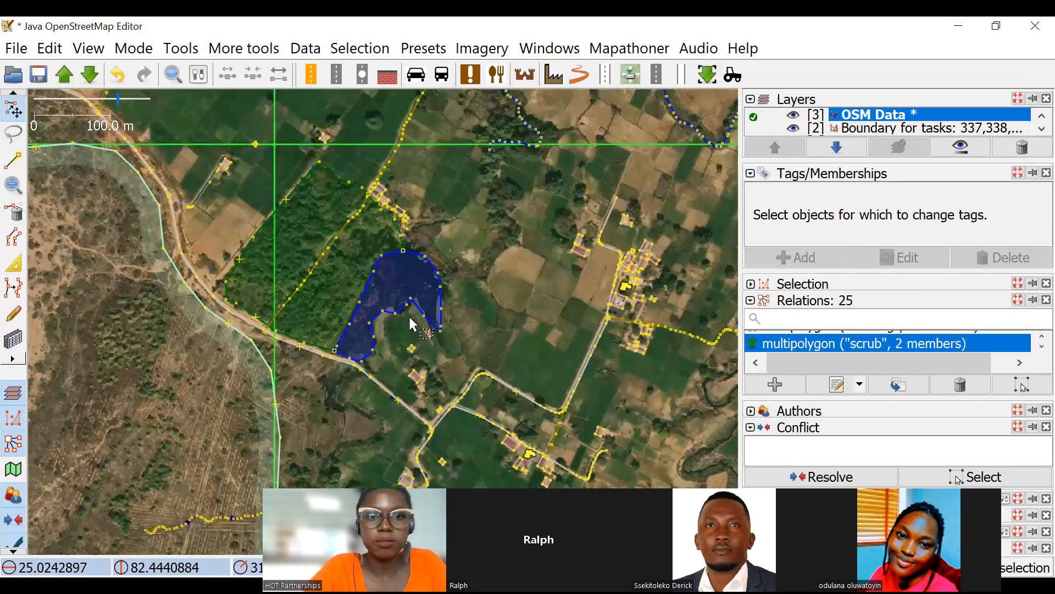
scroll(398, 325, up, 2)
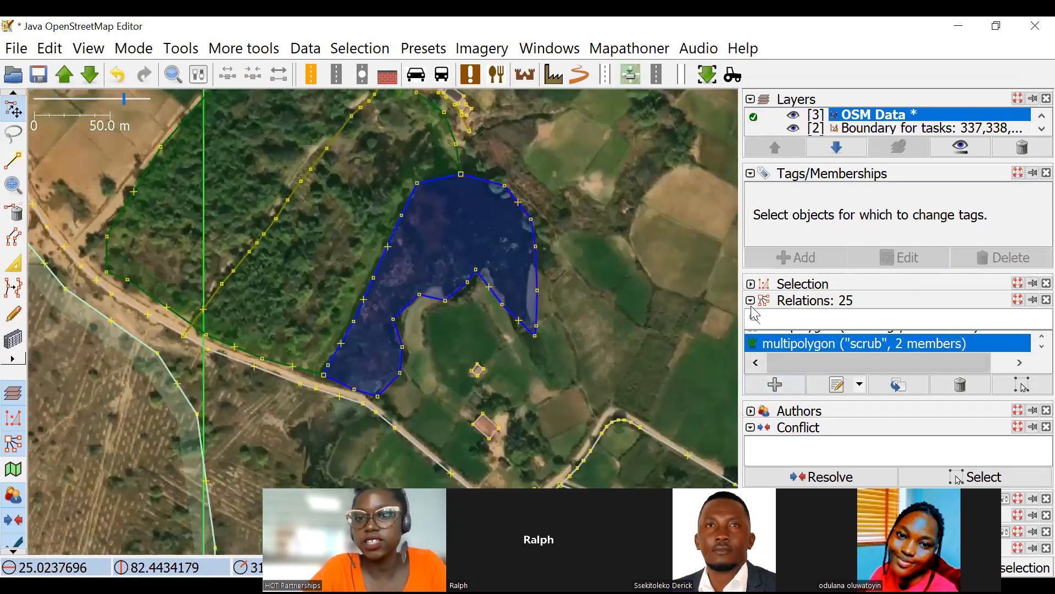
Collapse the relations, tags and conflict sections, expand the validation results, and run validation on the OSM data.
click(750, 301)
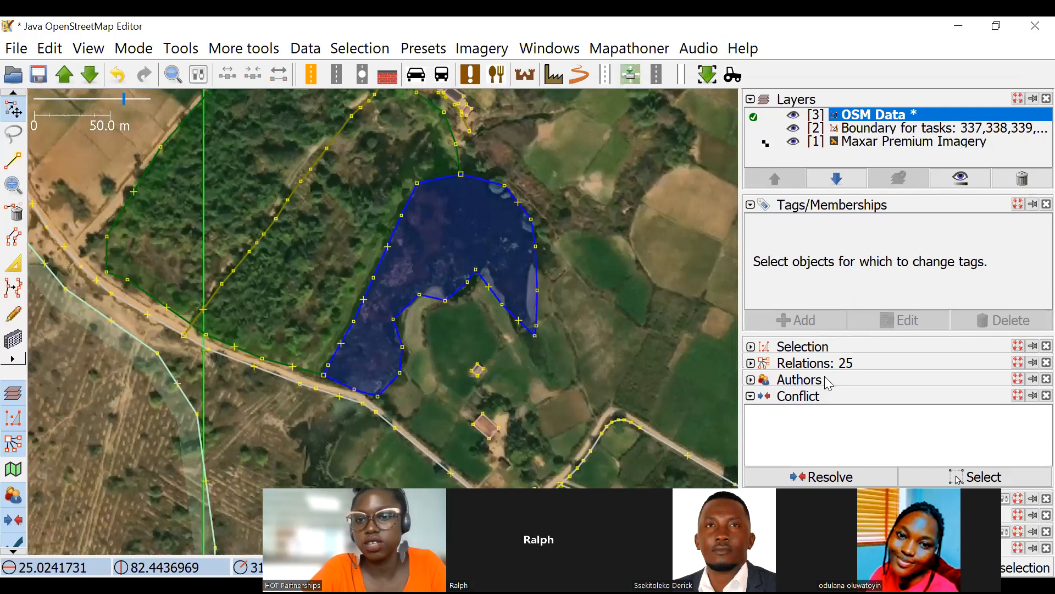
click(750, 206)
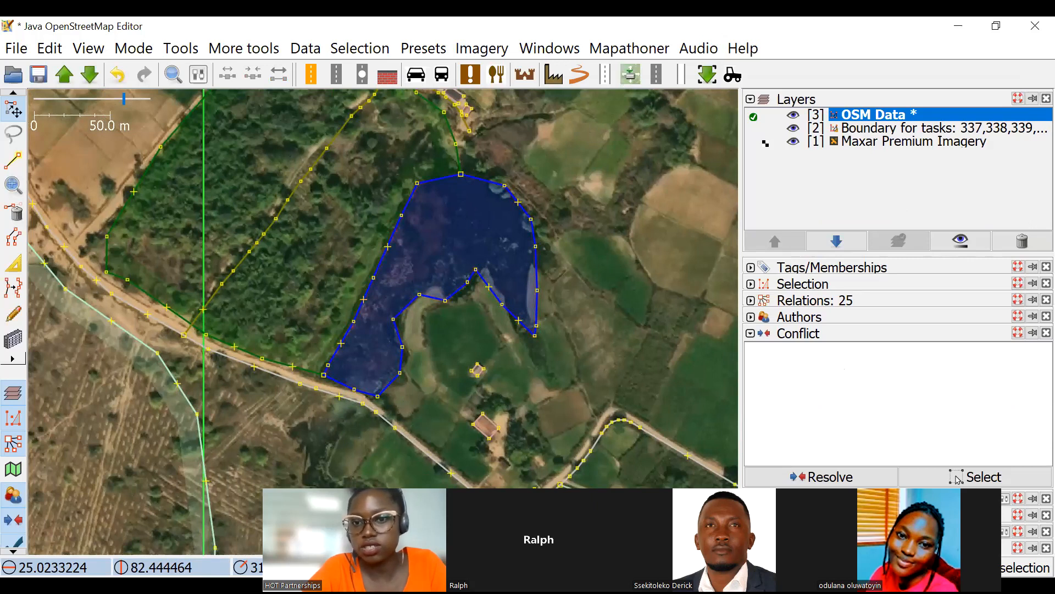
click(750, 334)
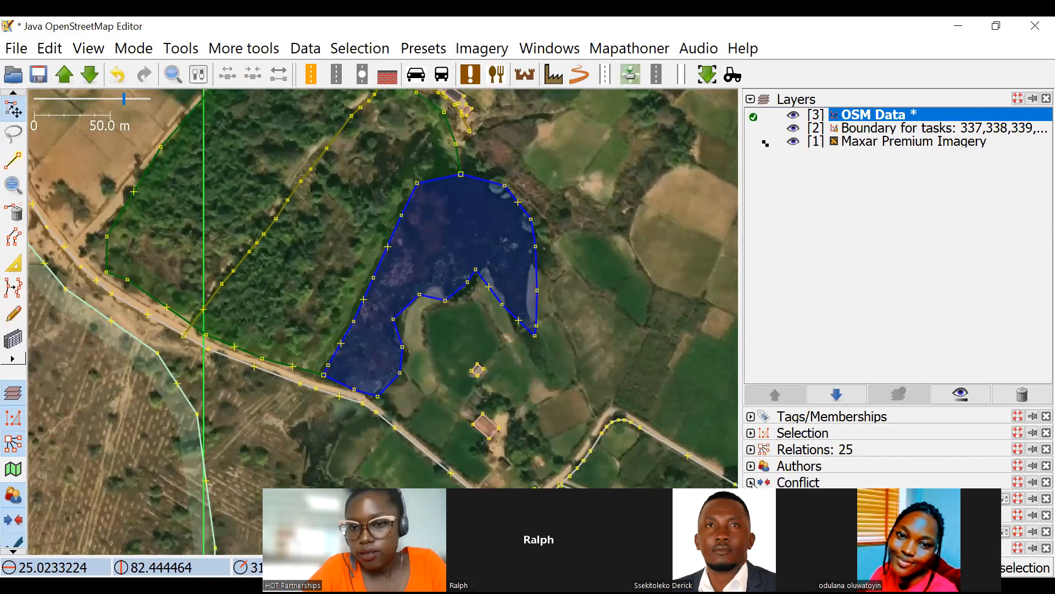
click(750, 498)
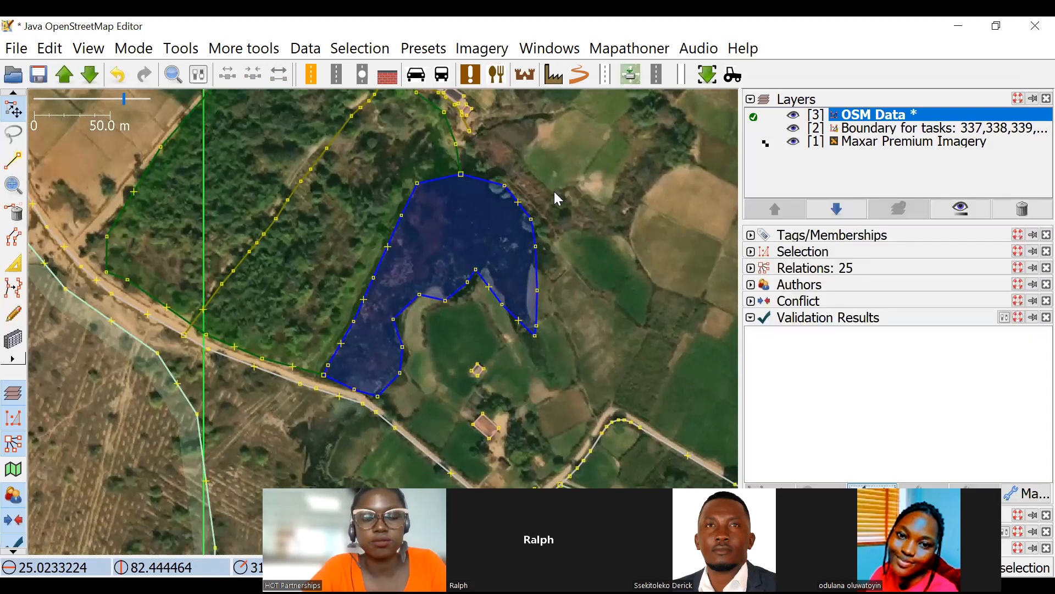
key(shift+v)
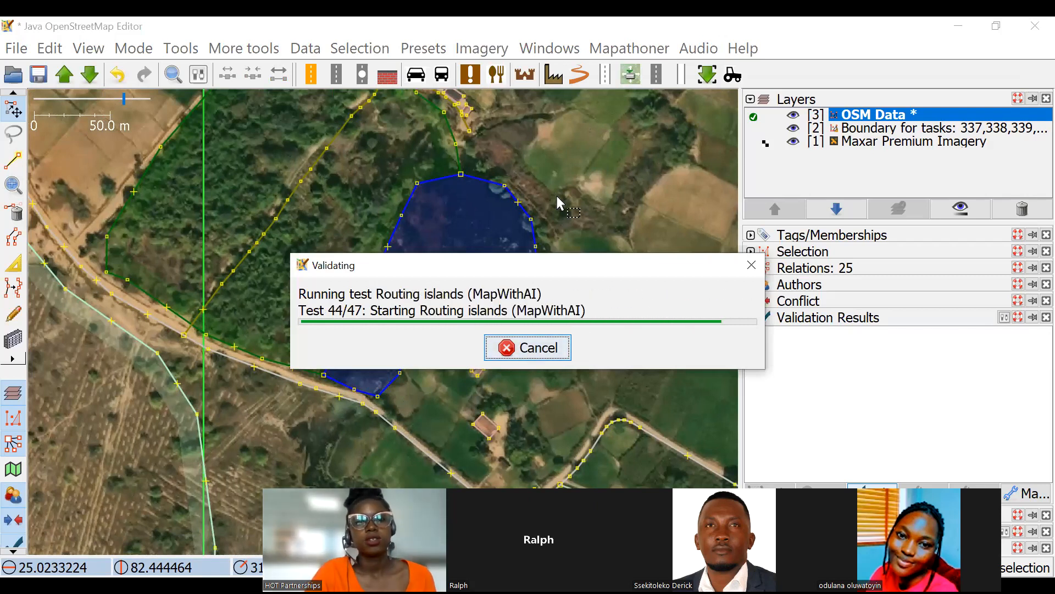
Examine the pond, the adjoining scrub and their shared boundary on the map for validation issues.
scroll(409, 232, up, 2)
scroll(405, 226, down, 2)
drag(416, 245, 463, 299)
scroll(371, 267, down, 2)
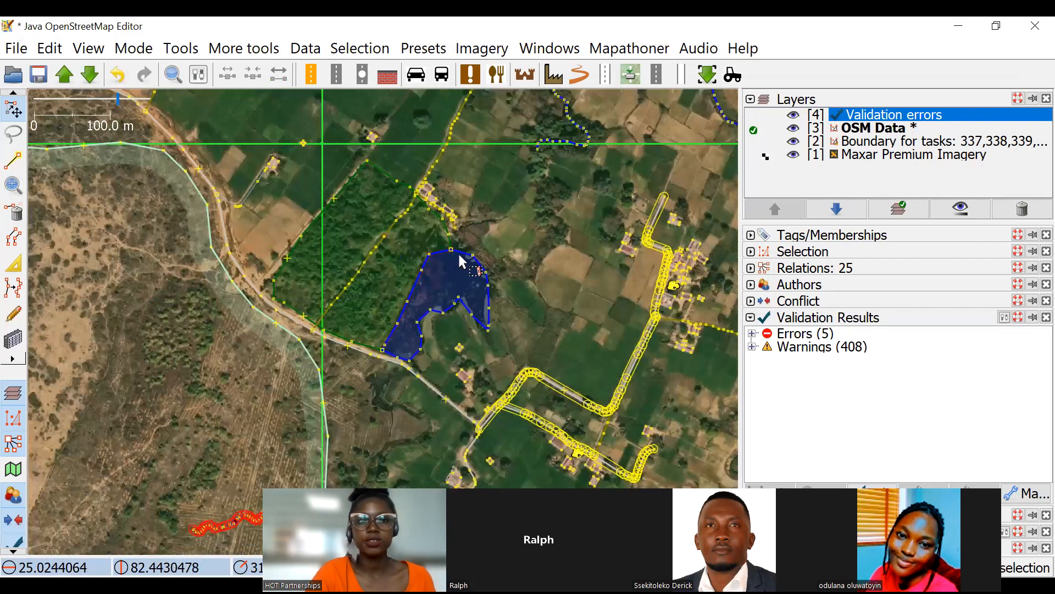
scroll(470, 258, up, 2)
drag(494, 262, 476, 179)
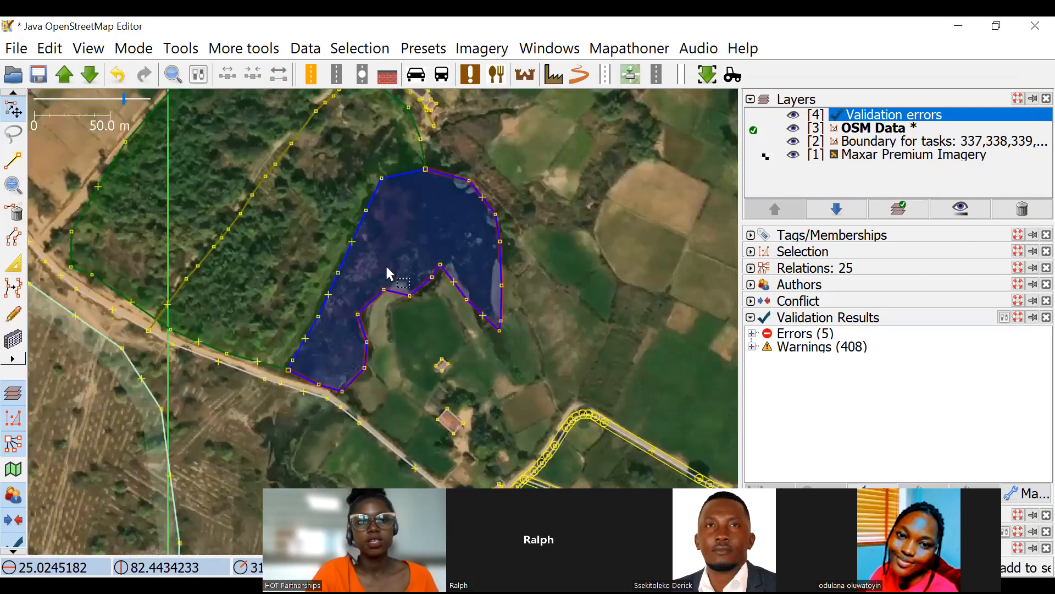
scroll(487, 223, down, 2)
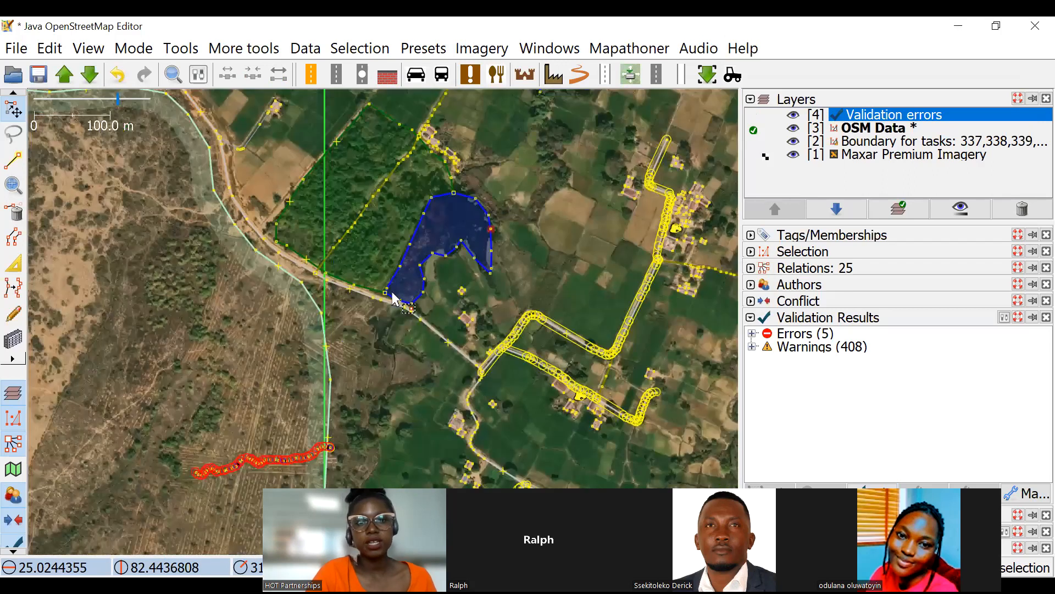
drag(382, 216, 356, 241)
scroll(429, 231, up, 2)
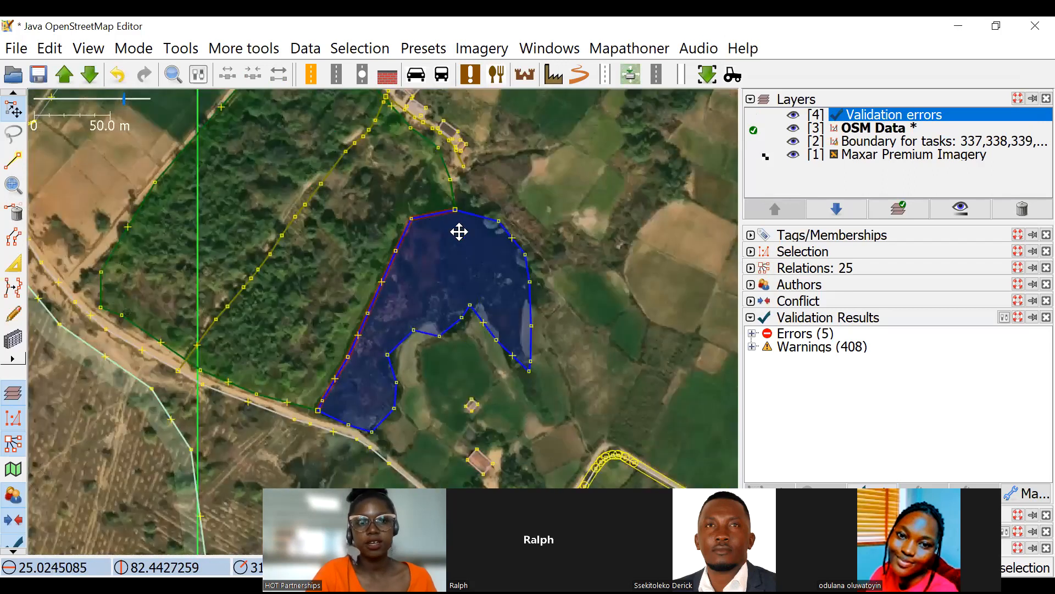
scroll(502, 242, down, 2)
drag(516, 259, 423, 223)
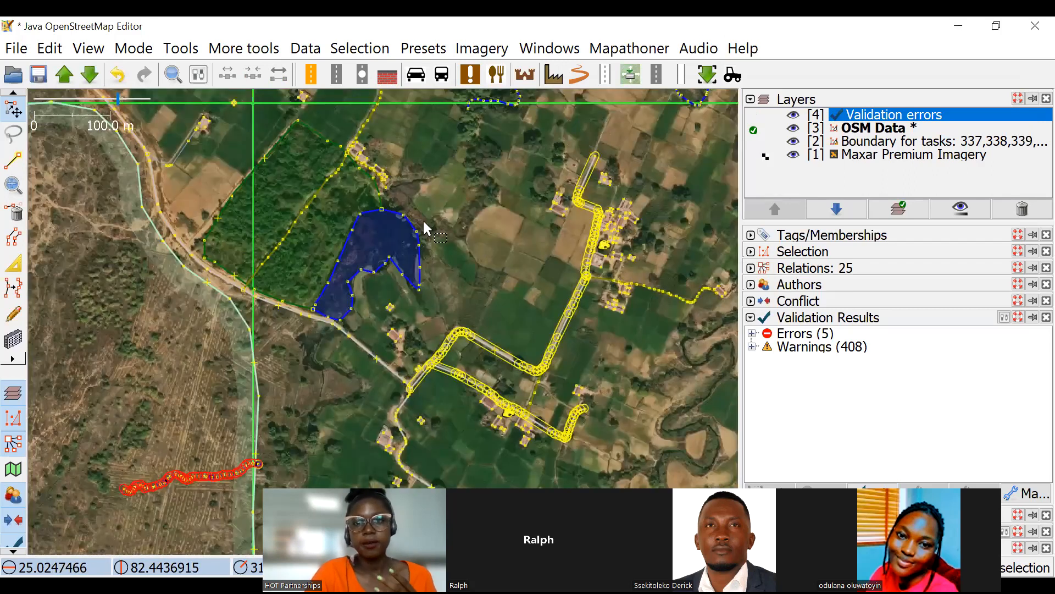
drag(473, 194, 480, 262)
drag(393, 166, 398, 211)
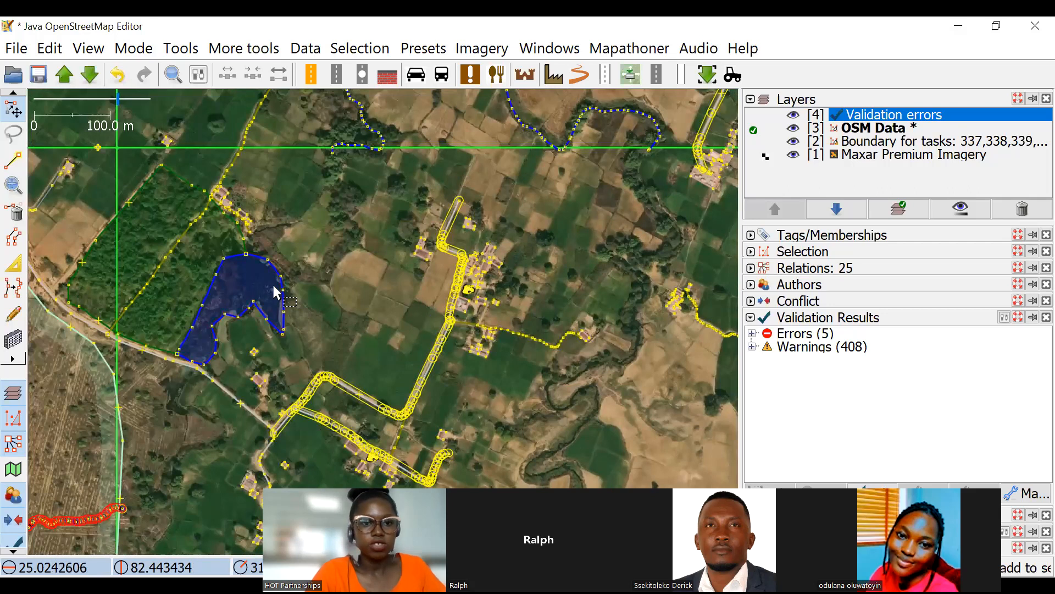
Delete the outer scrub outline and the pond's eastern outline together, confirming their removal from the relations.
click(247, 250)
shift+click(249, 242)
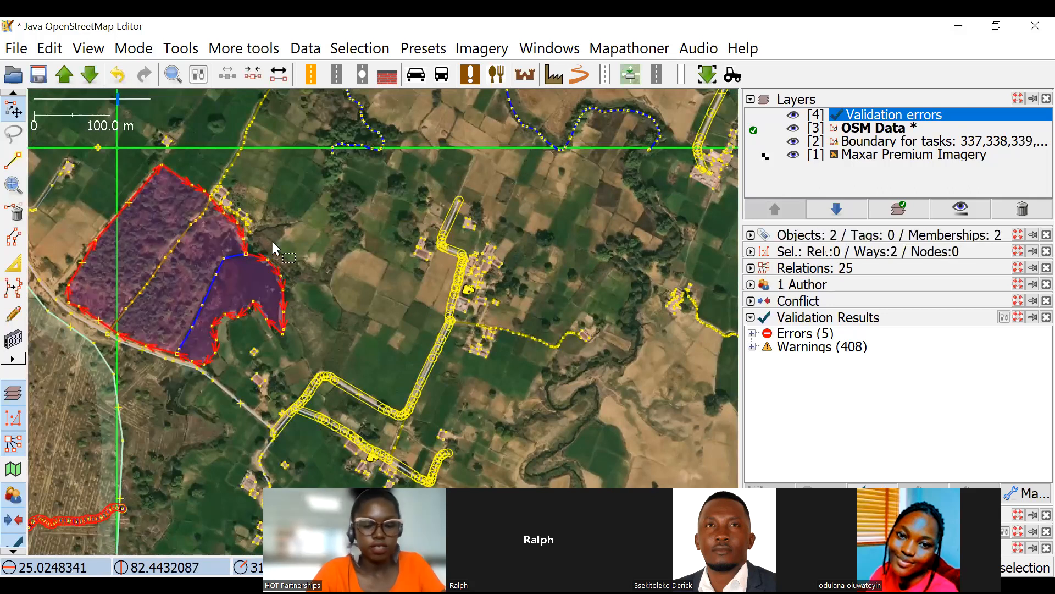
key(Delete)
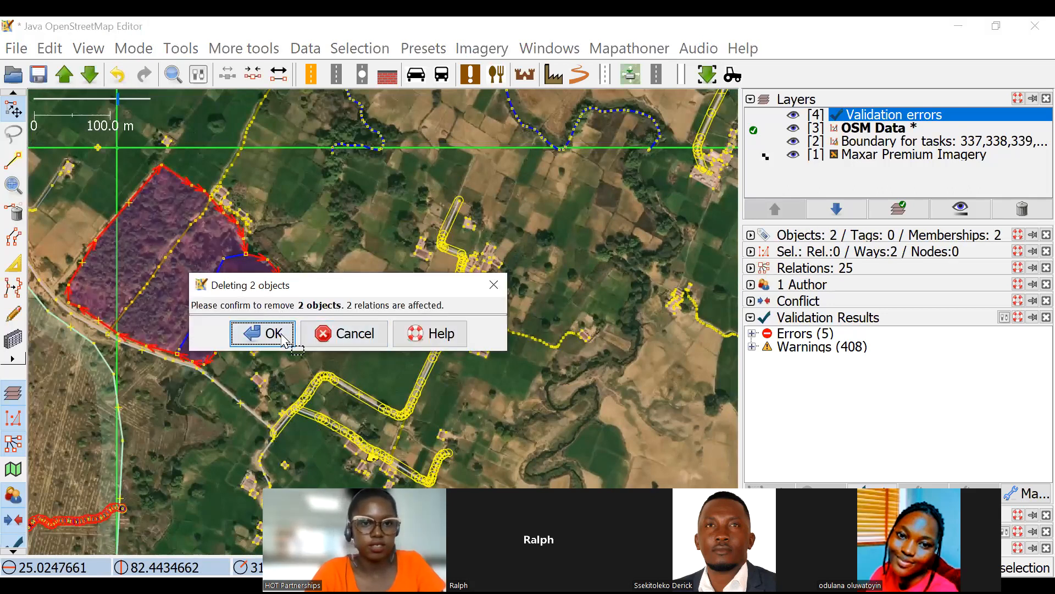
click(273, 333)
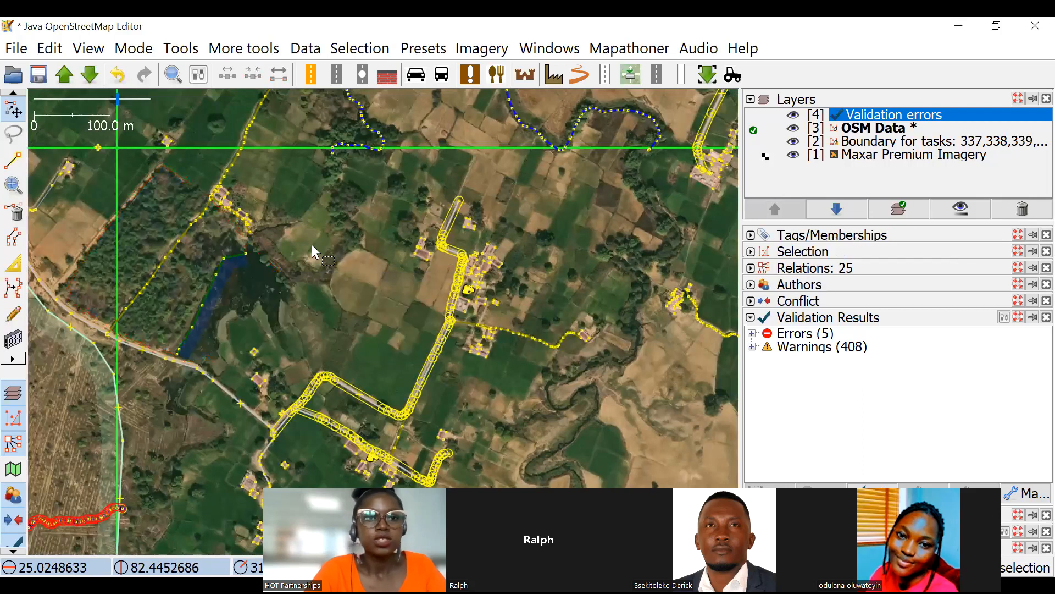
Delete the remaining shared edge between the pond and the scrub, confirming its removal from both multipolygons.
click(219, 273)
click(219, 274)
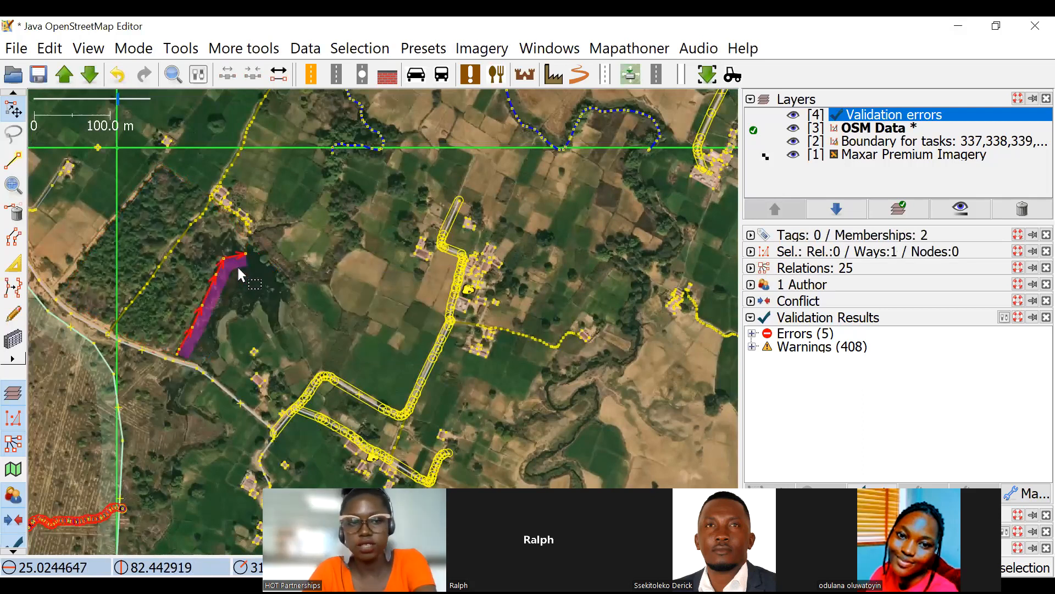
key(Delete)
click(275, 334)
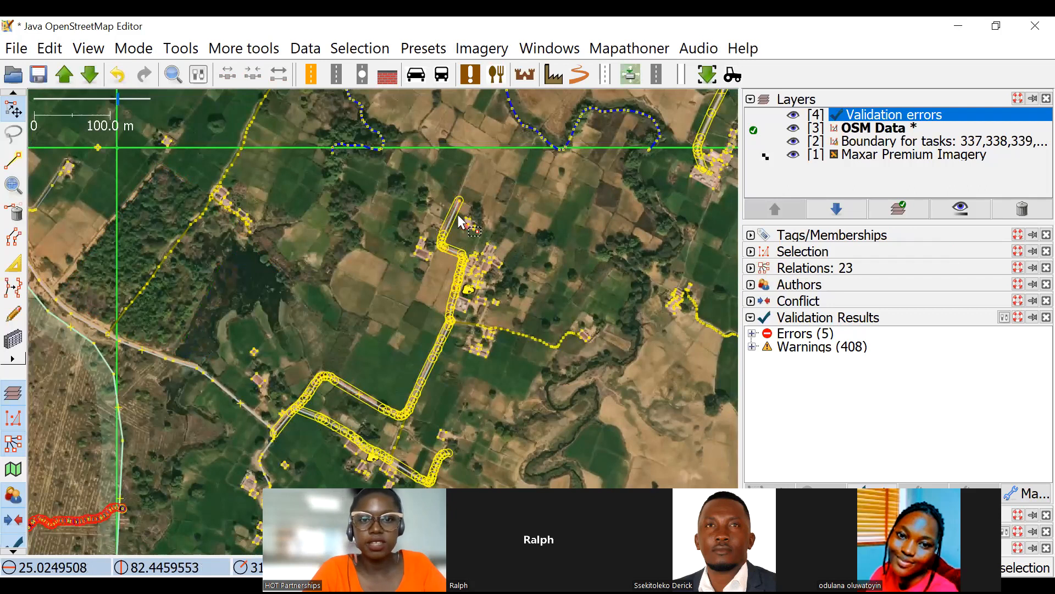
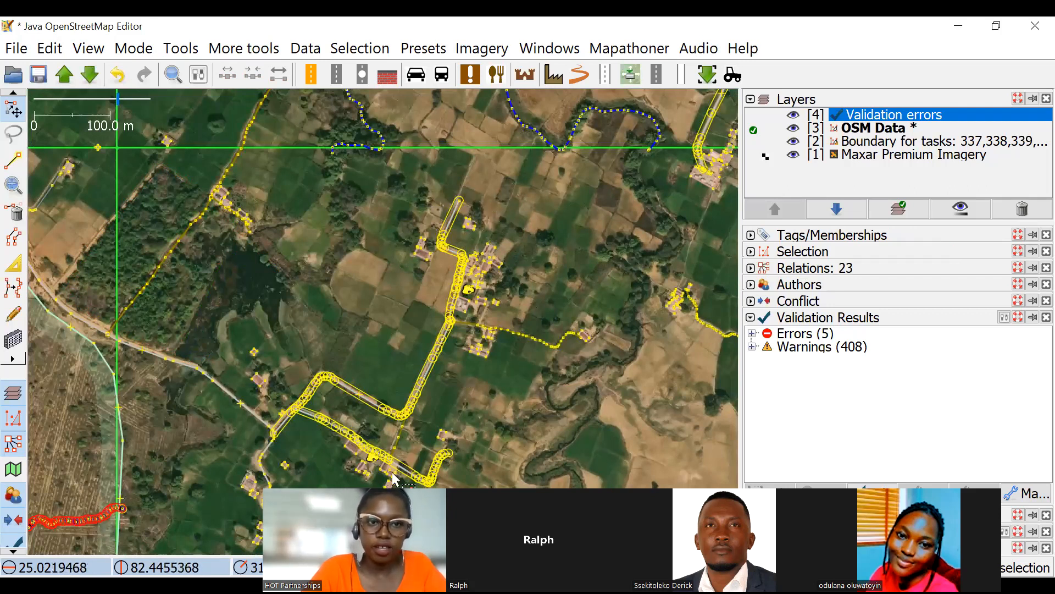
Start a new way outlining the farmland around the two settlements, tracing its northern edge and its eastern edge along the stream.
click(13, 160)
click(317, 160)
double_click(489, 167)
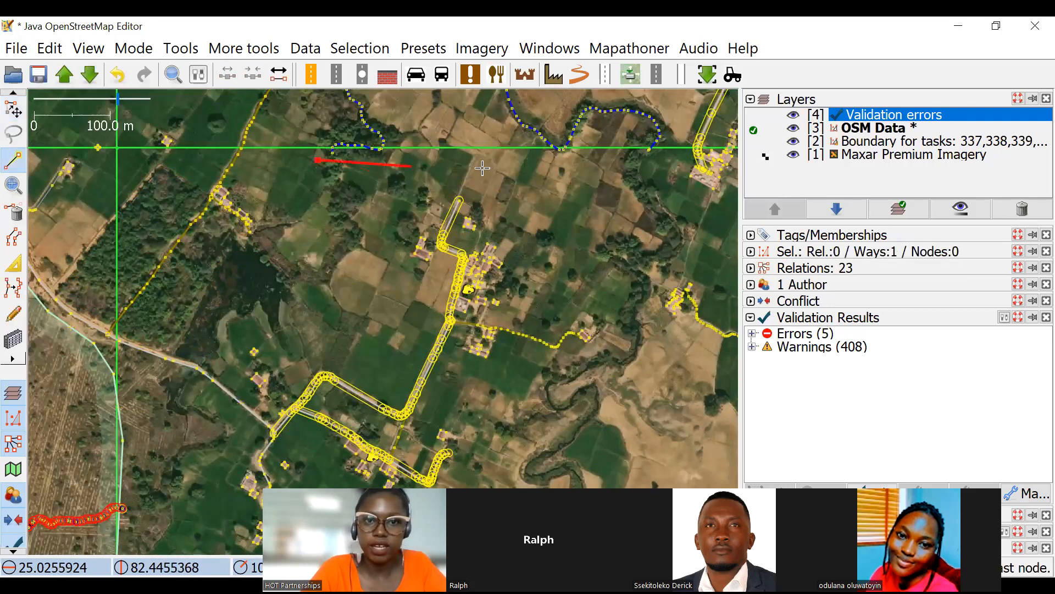
click(634, 305)
click(636, 357)
drag(593, 417, 615, 282)
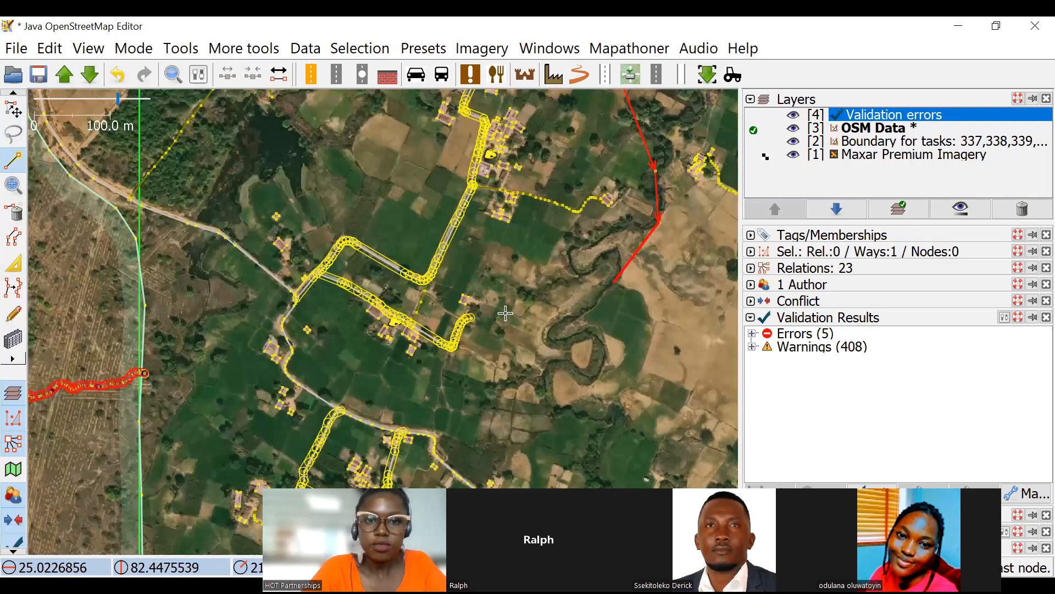
Continue the farmland outline southwest past the settlements and around the southern side to its southwestern corner.
click(572, 293)
click(495, 376)
click(438, 394)
click(343, 361)
click(319, 365)
click(237, 304)
Continue the farmland outline up the western side and along the jagged southern shore of the pond.
click(236, 203)
click(251, 182)
click(267, 184)
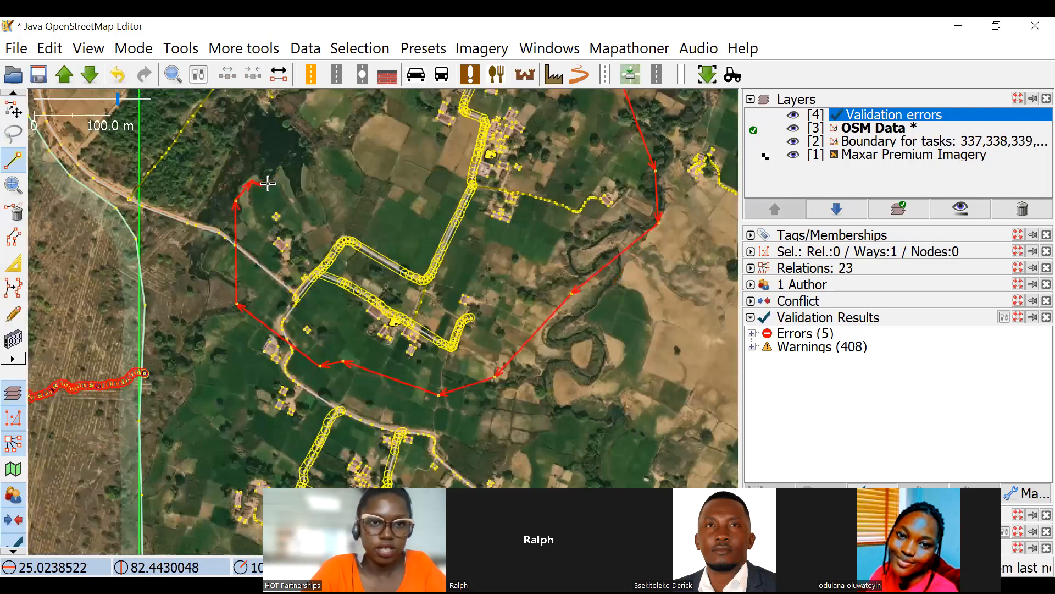
click(279, 169)
click(291, 200)
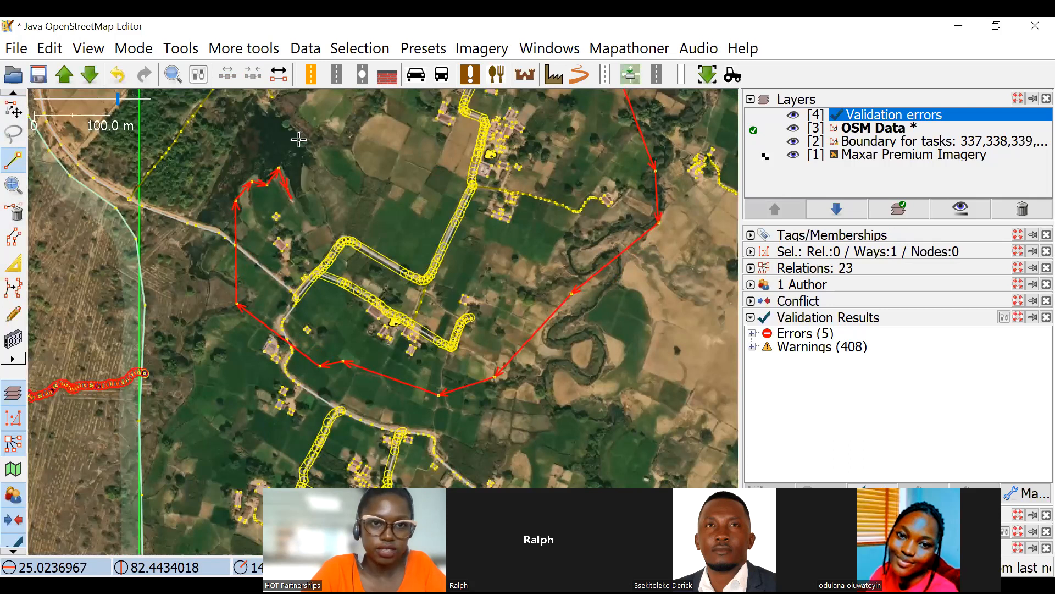
click(302, 173)
click(310, 163)
click(318, 159)
Trace the pond's eastern shore and close the farmland outline at its first node, leaving the way selected.
click(300, 141)
drag(320, 116, 351, 241)
click(312, 229)
click(343, 186)
click(372, 151)
drag(565, 376, 561, 274)
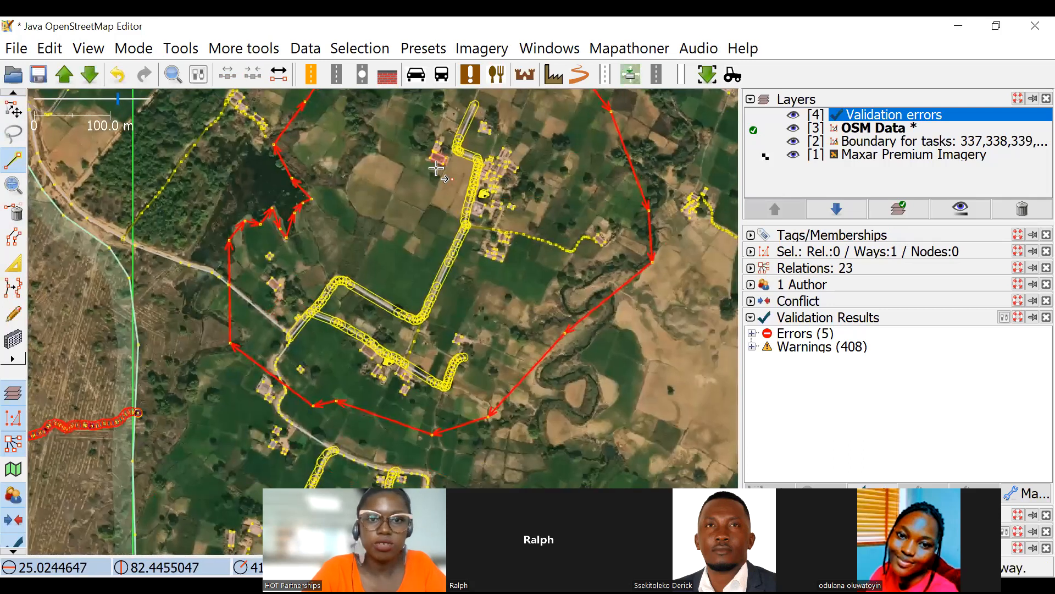
drag(155, 127, 175, 220)
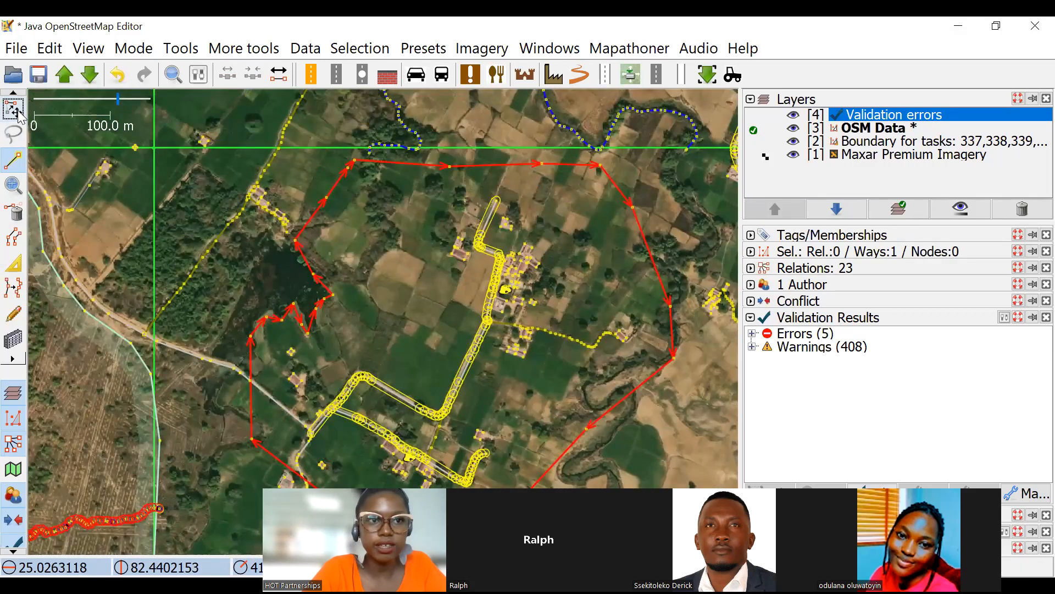
click(19, 110)
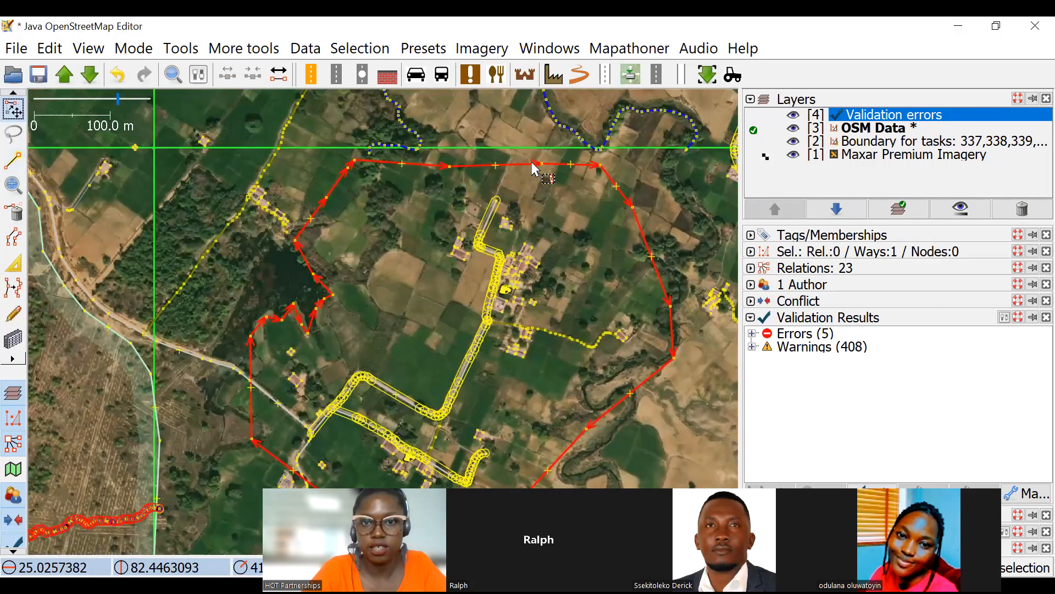
Tag the closed outline as landuse=farmland and deselect it.
click(786, 237)
click(797, 300)
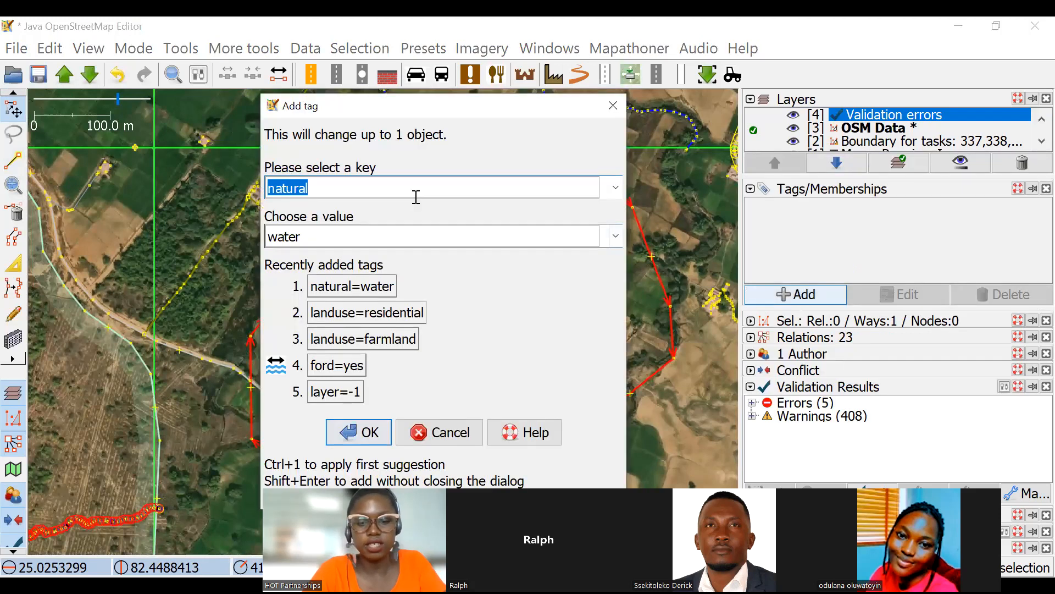
text(landuse)
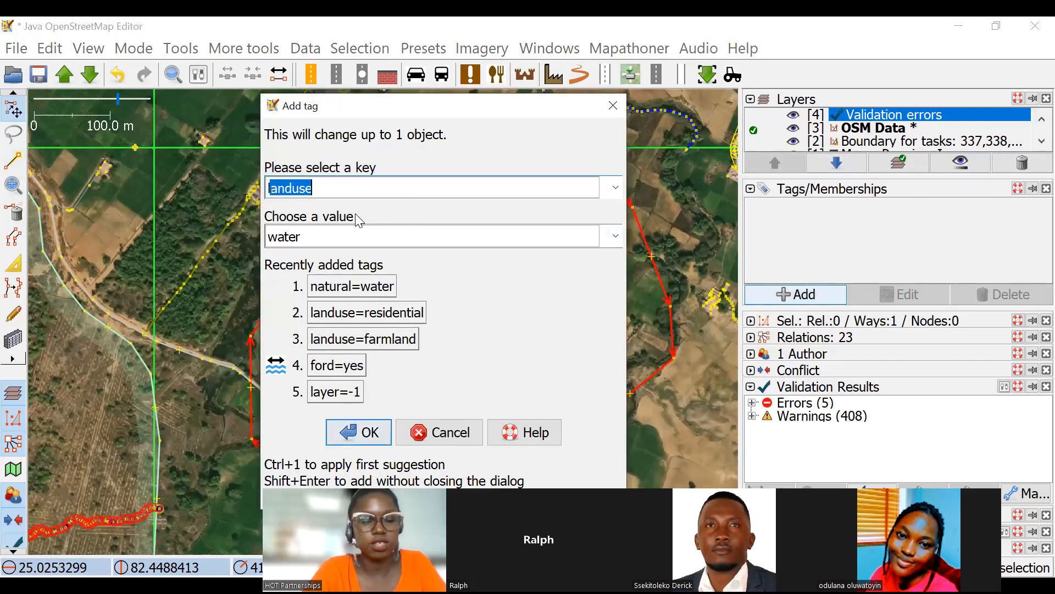
click(341, 236)
text(f)
key(Tab)
key(Return)
click(513, 312)
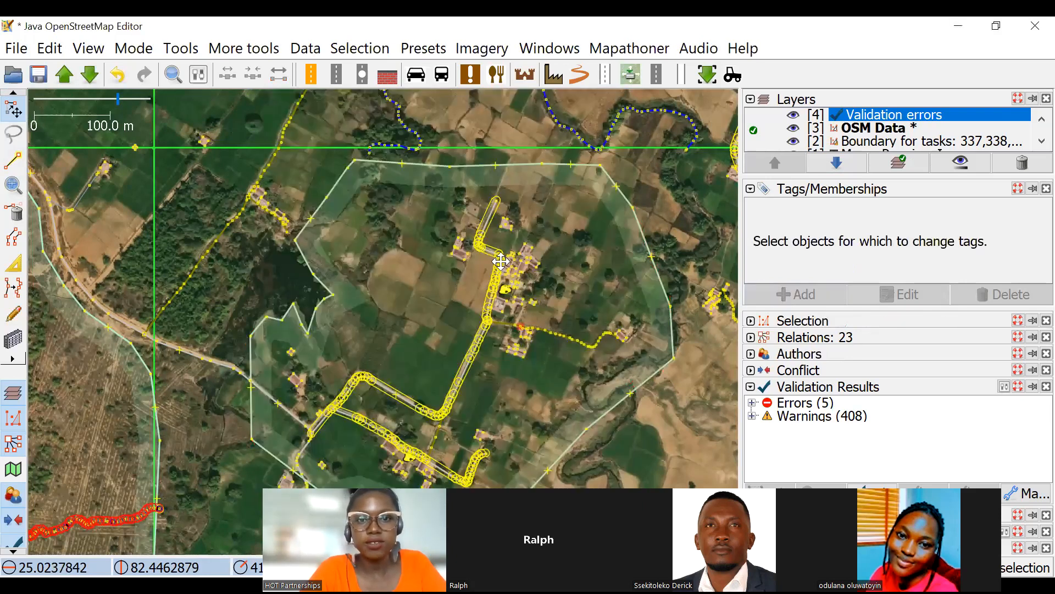
Draw a closed way around the northern cluster of buildings inside the farmland, without tags.
drag(490, 289, 461, 232)
click(13, 166)
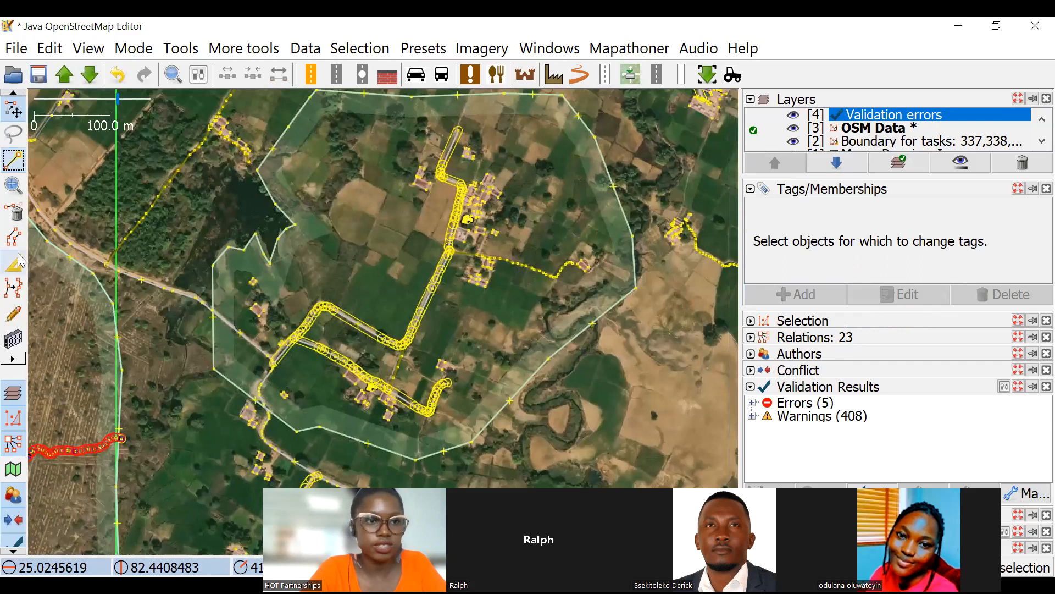
click(400, 129)
click(383, 203)
click(400, 218)
click(420, 262)
click(417, 289)
click(468, 303)
click(507, 260)
click(497, 166)
click(483, 134)
click(426, 123)
click(401, 130)
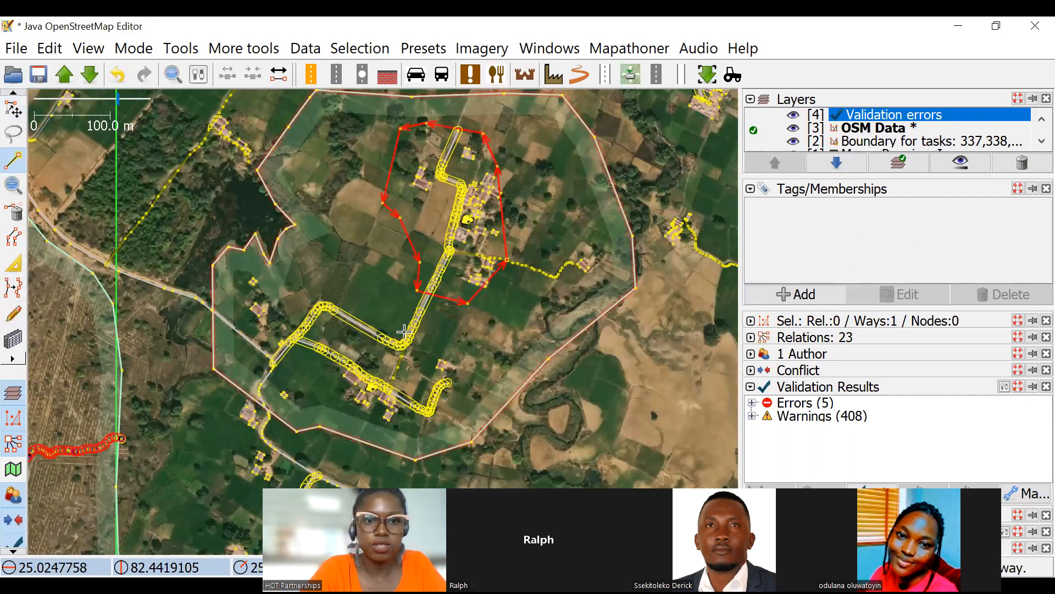
Draw a closed way around the southern cluster of buildings inside the farmland.
click(326, 292)
click(470, 362)
click(481, 429)
click(345, 434)
click(318, 407)
click(289, 407)
click(235, 356)
click(226, 308)
click(252, 280)
click(287, 276)
click(326, 292)
Undo the last nodes of the southern outline and redraw its northwestern edge around the two buildings south of the pond.
scroll(278, 270, up, 4)
key(ctrl+z)
drag(184, 286, 323, 262)
key(ctrl+z)
key(ctrl+z)
click(209, 383)
click(272, 241)
click(393, 231)
click(508, 247)
click(614, 318)
key(s)
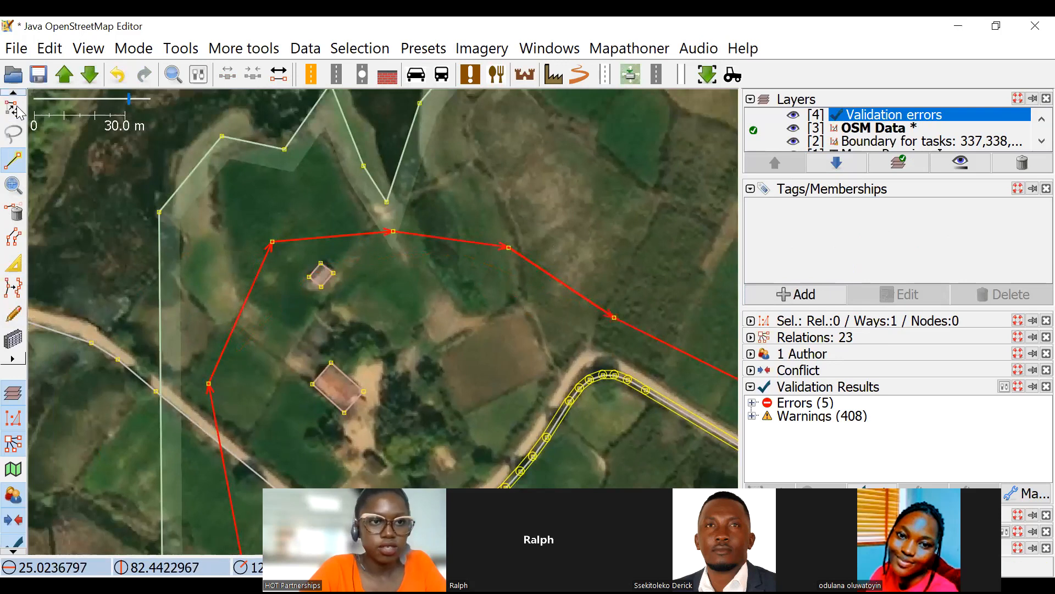
Select both settlement outlines and tag them as landuse=residential.
scroll(466, 248, down, 4)
drag(713, 201, 586, 198)
ctrl+click(549, 205)
scroll(560, 208, up, 4)
ctrl+click(540, 215)
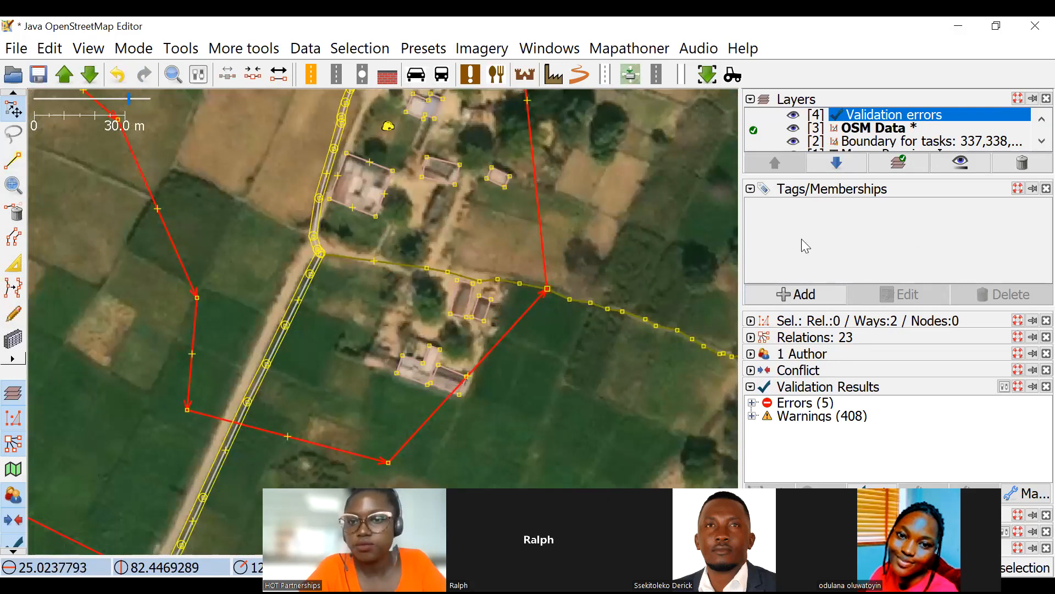
click(786, 288)
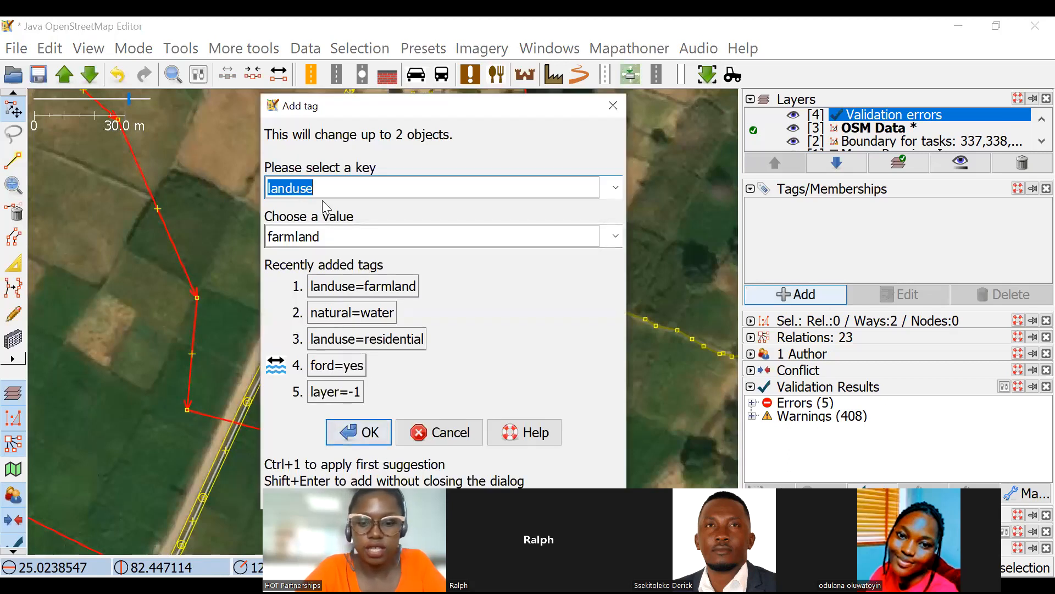
text(lan)
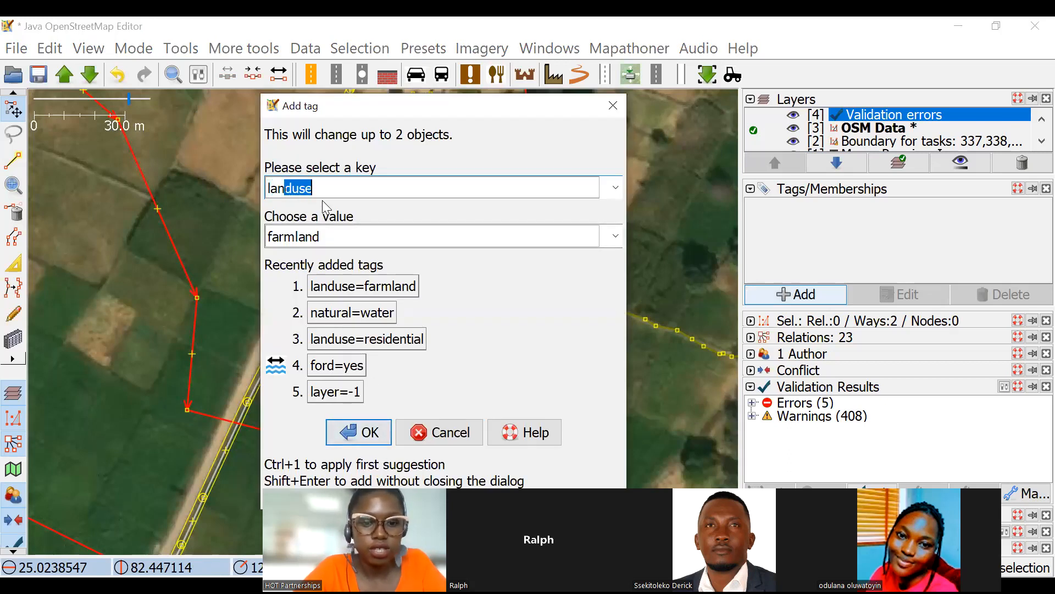
click(350, 236)
text(r)
click(374, 433)
click(559, 110)
Unglue the northern residential outline from the path at their shared eastern node and move the nodes slightly apart.
scroll(577, 241, down, 2)
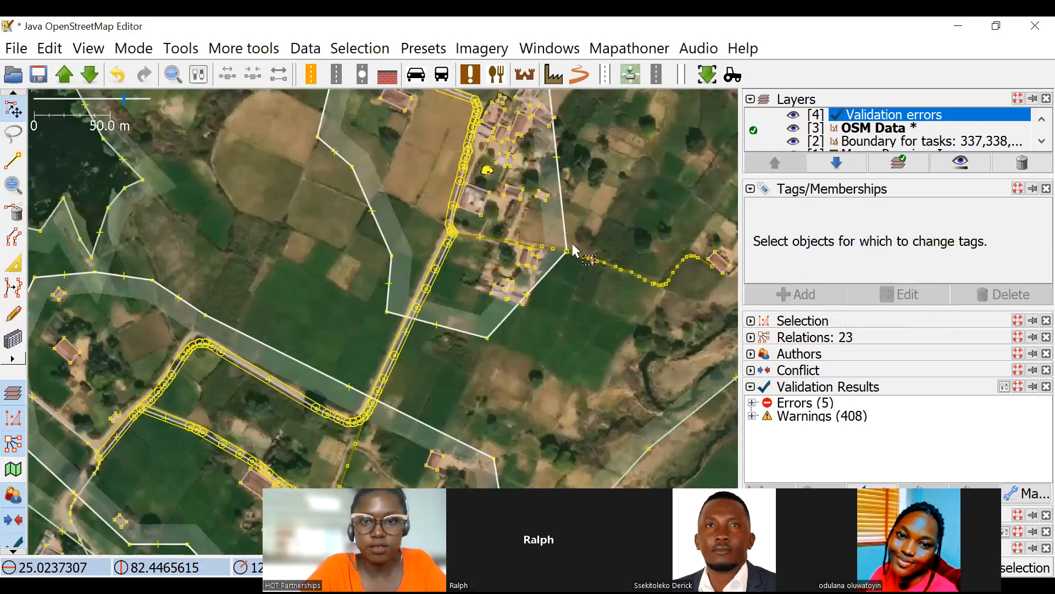
scroll(565, 259, up, 4)
click(552, 270)
key(g)
drag(548, 271, 541, 266)
click(605, 246)
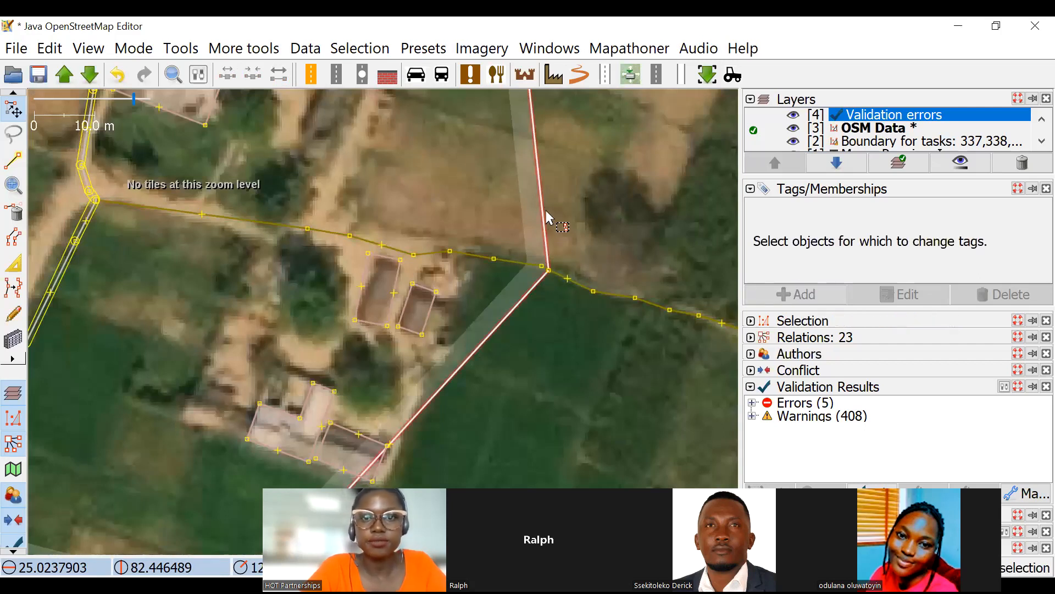
Create a farmland multipolygon from the farmland outline and the two residential outlines inside it.
click(548, 219)
scroll(548, 220, down, 4)
scroll(452, 267, down, 2)
scroll(441, 334, up, 2)
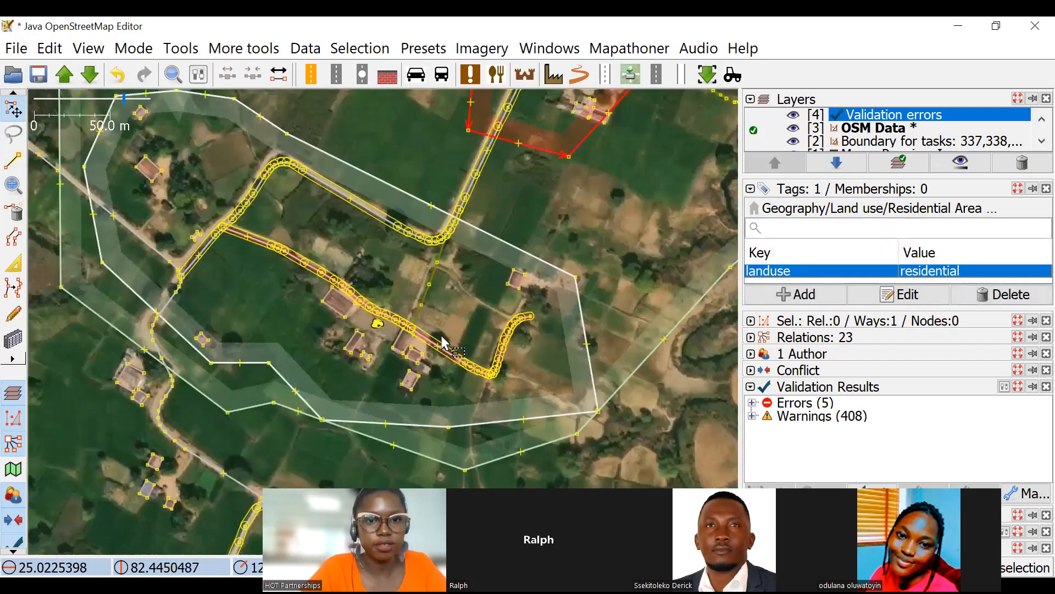
scroll(473, 310, down, 1)
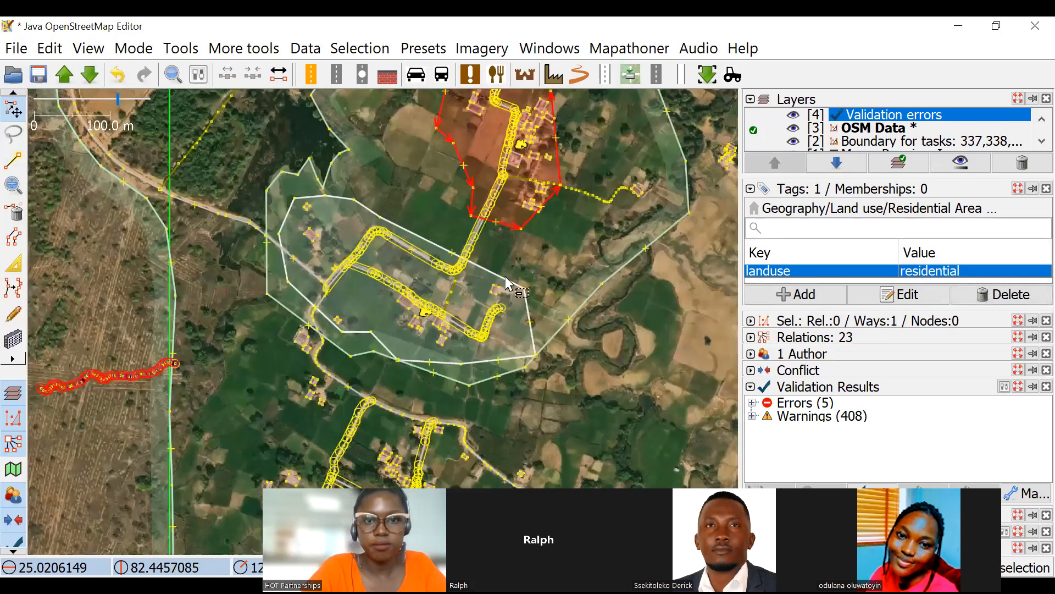
scroll(506, 284, down, 2)
shift+click(482, 295)
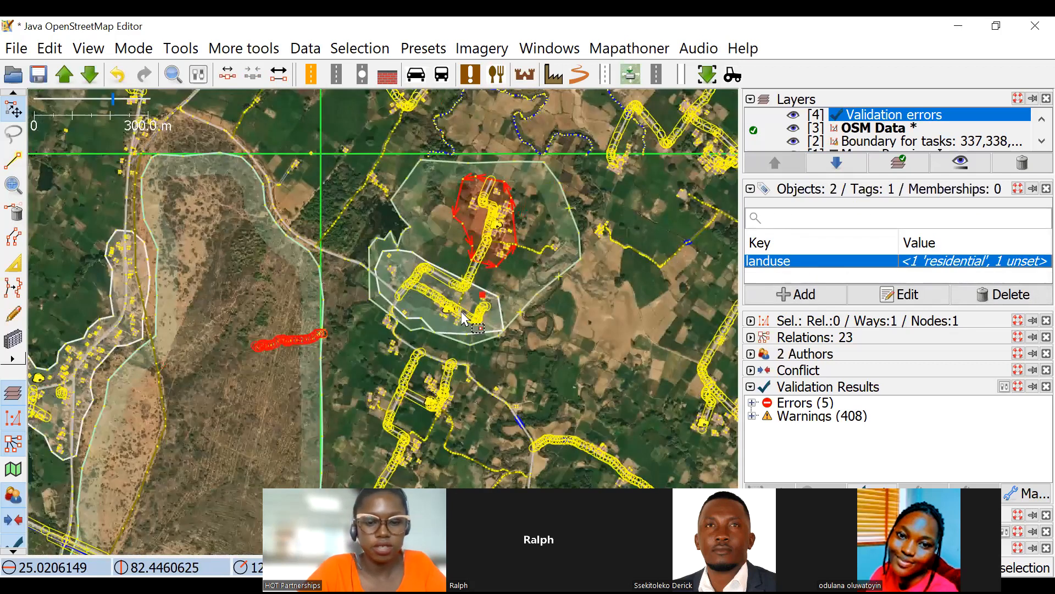
scroll(462, 313, up, 3)
shift+click(462, 312)
shift+click(640, 322)
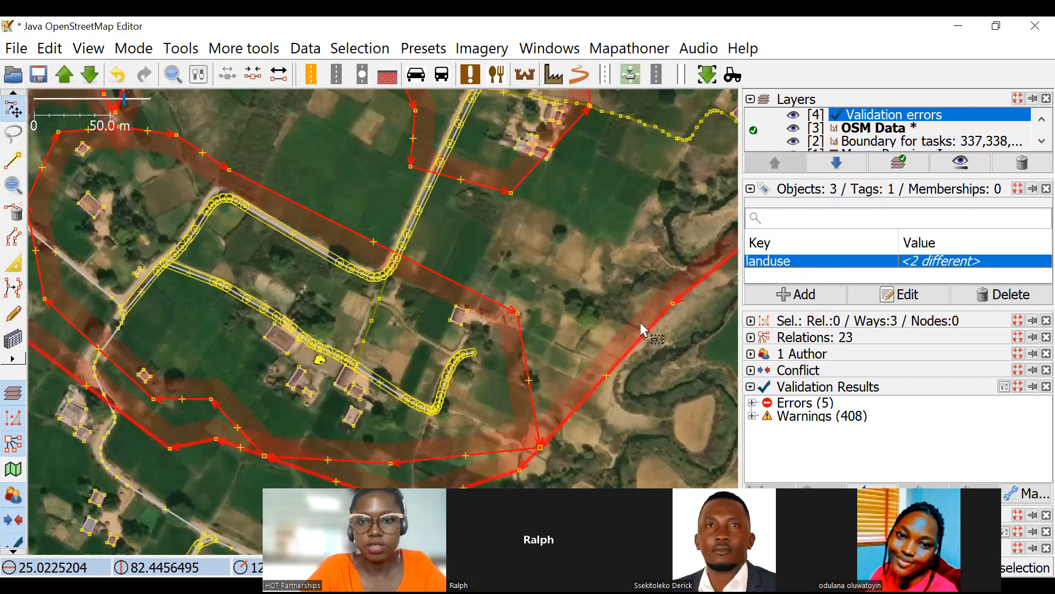
scroll(522, 286, down, 3)
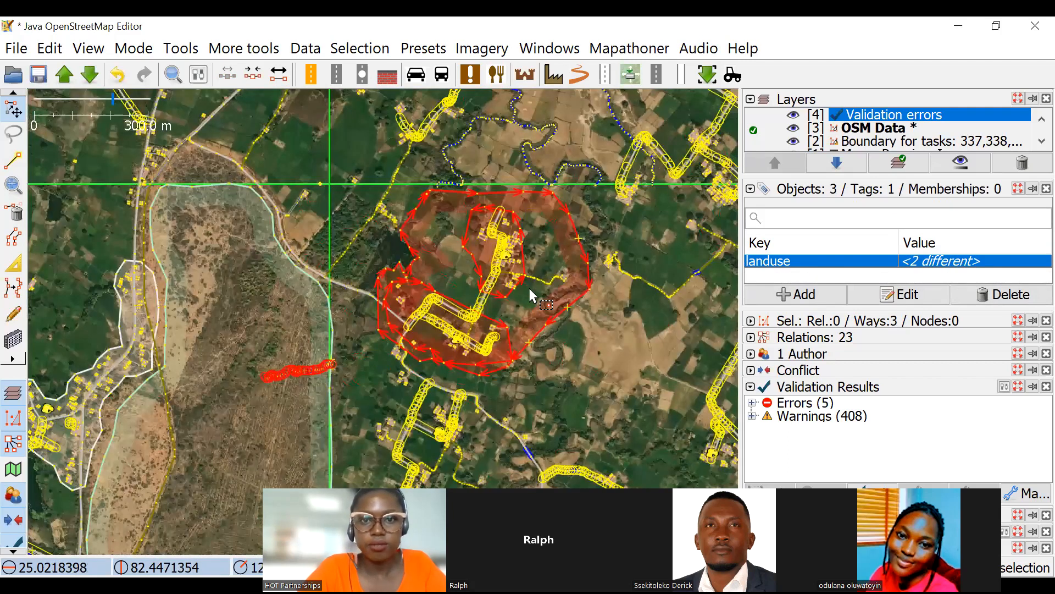
drag(529, 289, 528, 298)
key(ctrl+b)
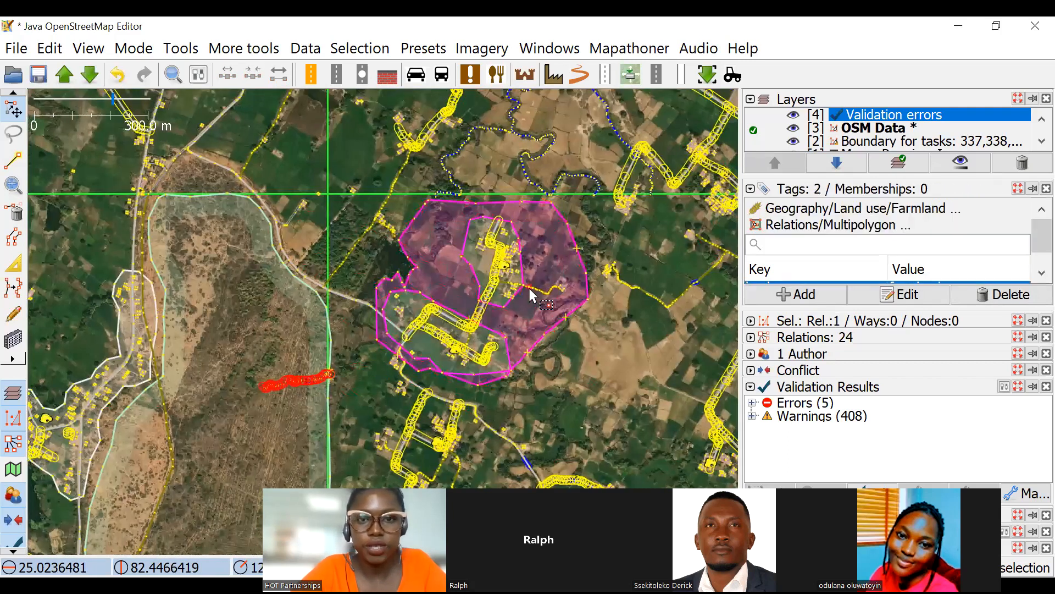
key(Escape)
Detach the southern residential area's southeastern corner from the farmland boundary and move it inwards.
scroll(599, 418, up, 2)
scroll(602, 365, up, 2)
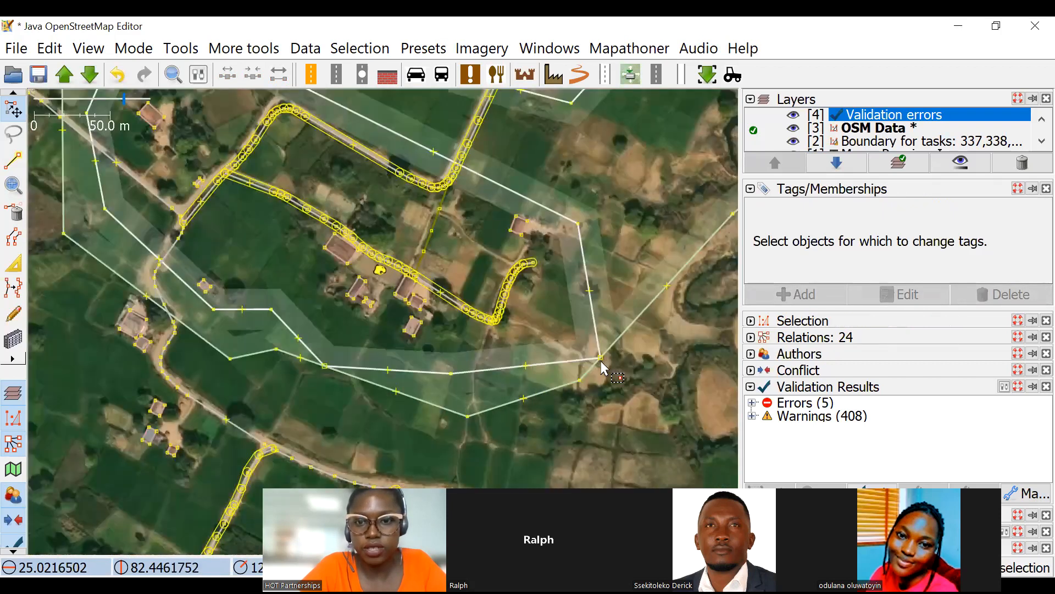
click(602, 358)
scroll(581, 337, down, 5)
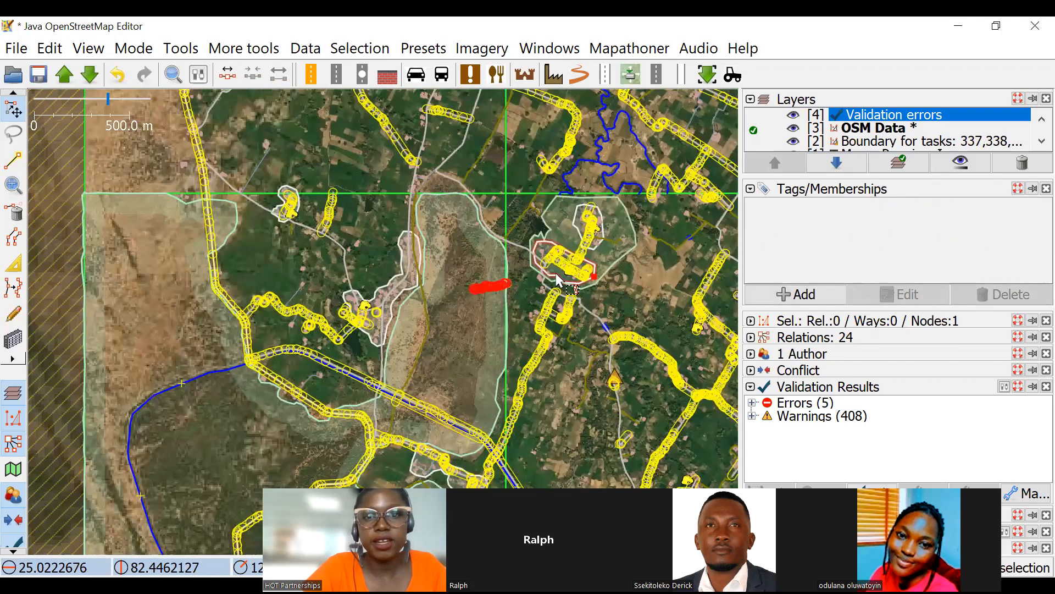
click(555, 273)
scroll(444, 333, up, 3)
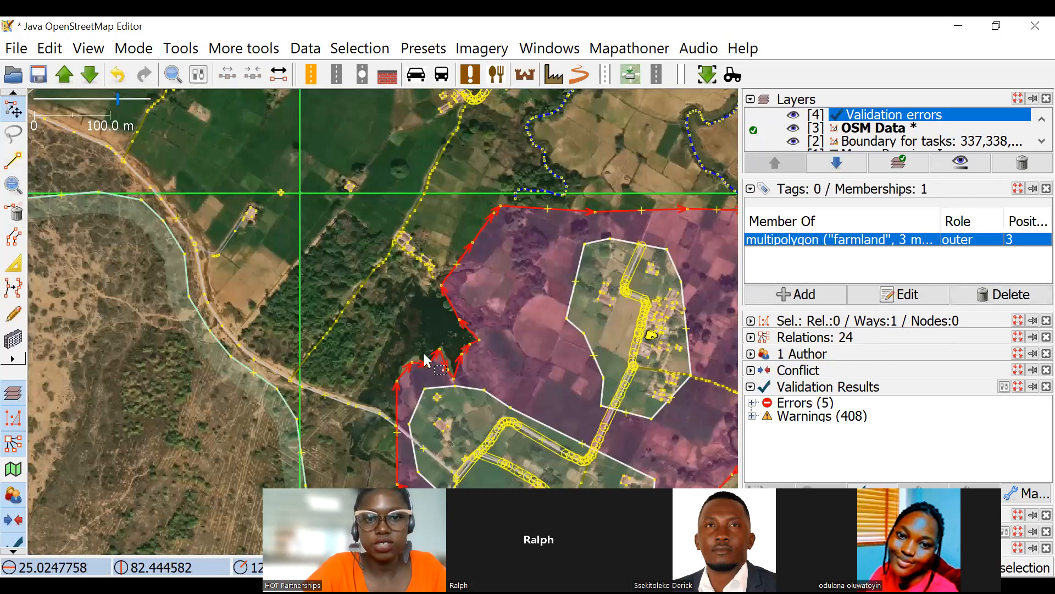
Bend the farmland's western edge by moving a new node to the road's northern side, southwest of the pond.
drag(284, 328, 337, 266)
key(a)
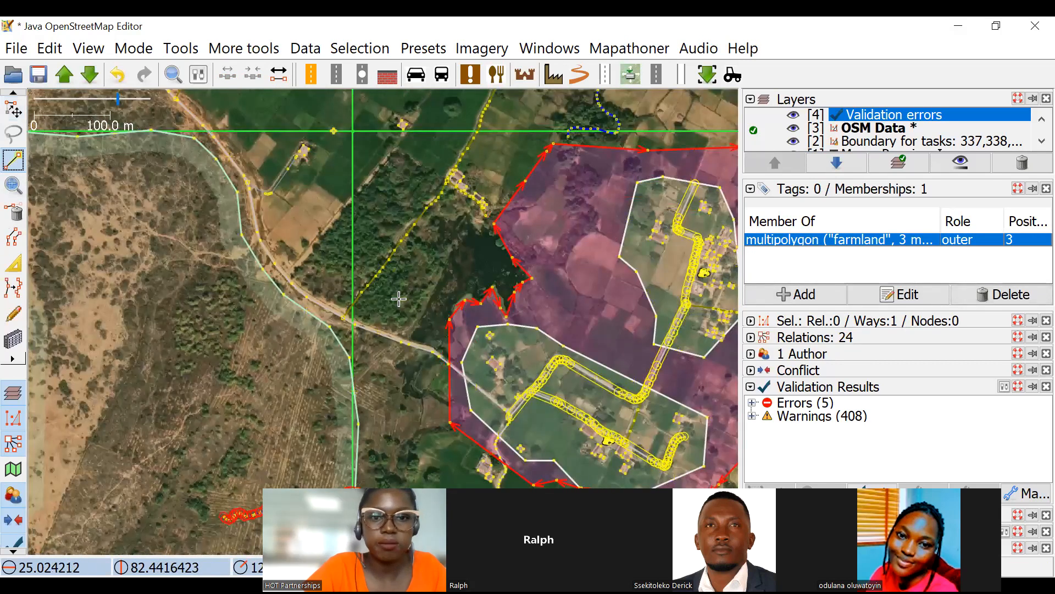
scroll(396, 304, up, 2)
key(s)
drag(500, 438, 482, 394)
Start the pond's outline at the farmland node beside the road and trace its western bank northwards.
click(11, 161)
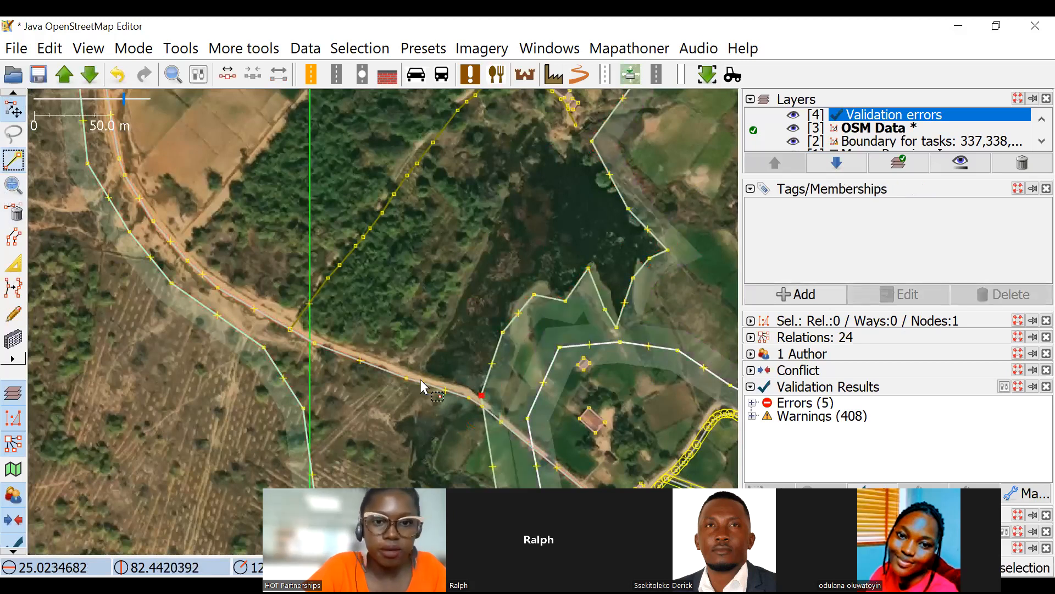
scroll(422, 382, up, 2)
click(478, 388)
click(427, 359)
click(446, 331)
click(482, 252)
drag(525, 159, 317, 347)
click(352, 265)
click(382, 179)
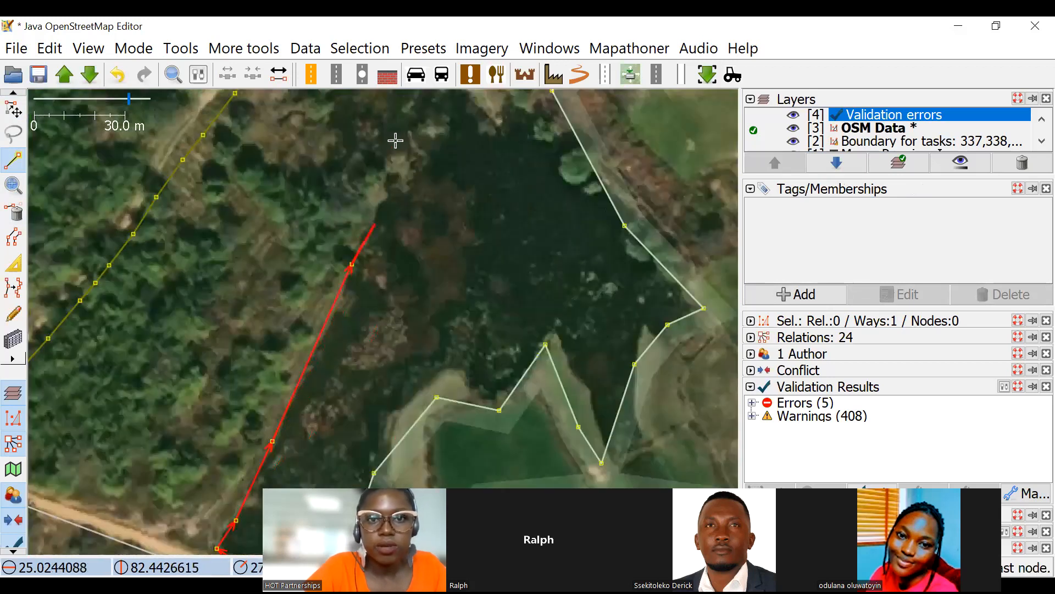
Trace the pond's northern bank and end the way on the farmland boundary.
click(480, 121)
drag(520, 153, 416, 255)
click(429, 236)
click(475, 246)
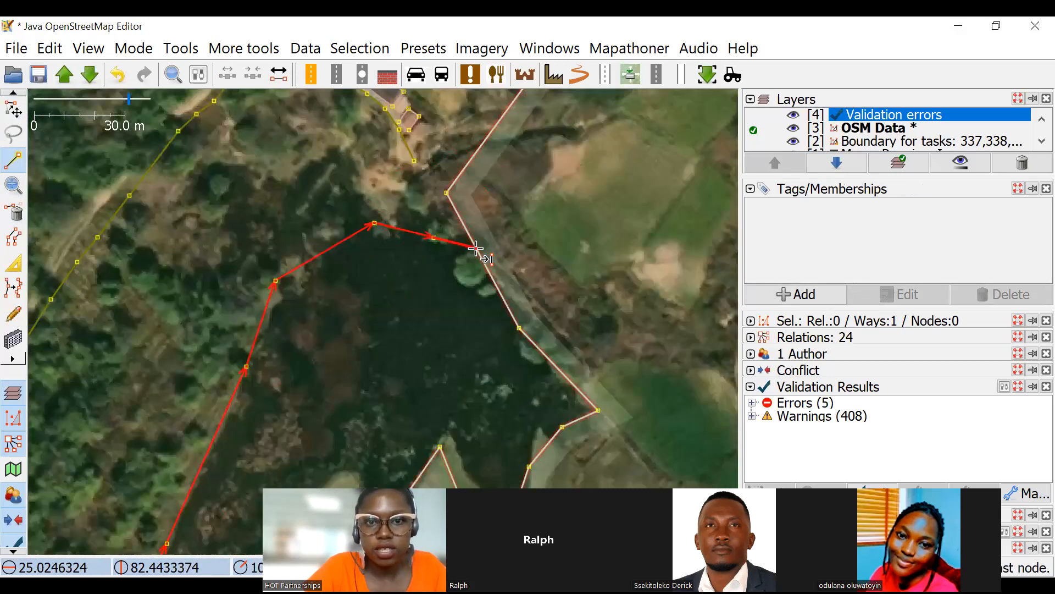
click(13, 109)
Split the farmland boundary at the two nodes where the pond's outline meets it.
scroll(484, 230, down, 2)
drag(485, 229, 496, 173)
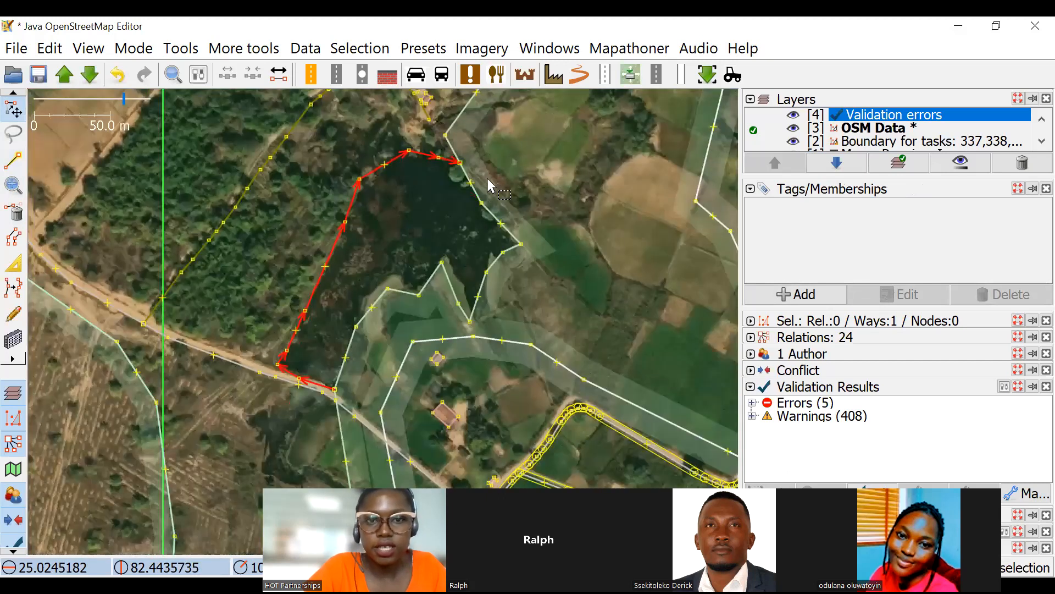
drag(563, 279, 596, 218)
click(493, 102)
shift+click(368, 330)
key(p)
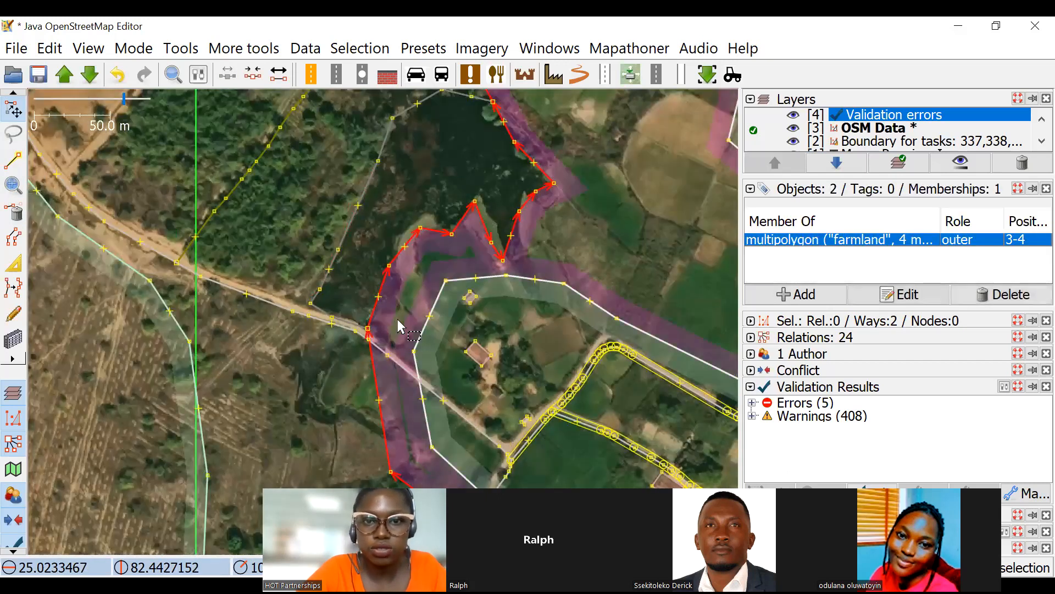
Select the farmland boundary section beside the pond together with the pond's outline and start a new relation.
click(447, 225)
click(463, 220)
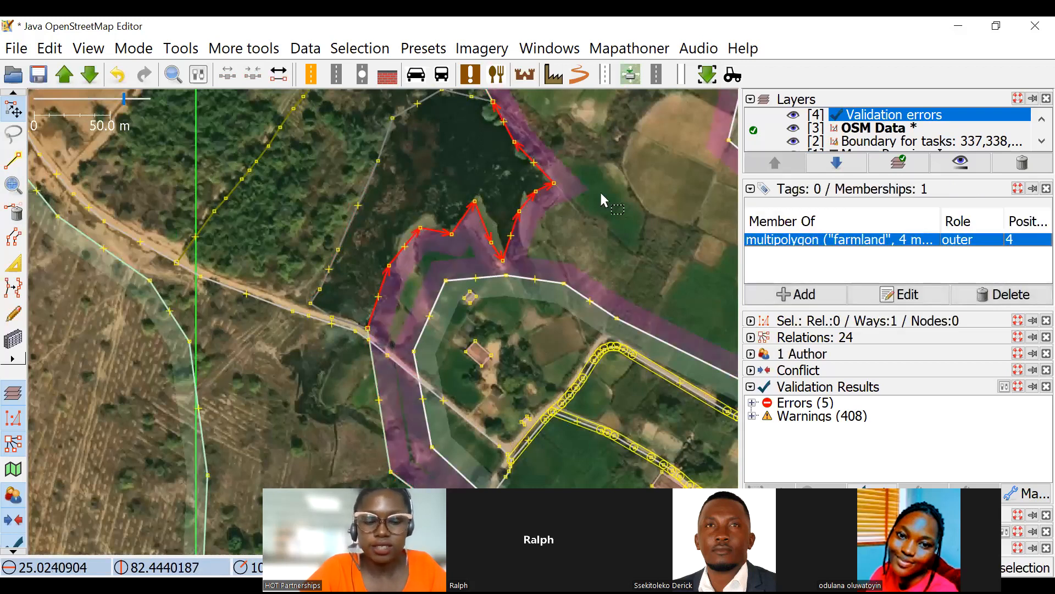
shift+click(388, 136)
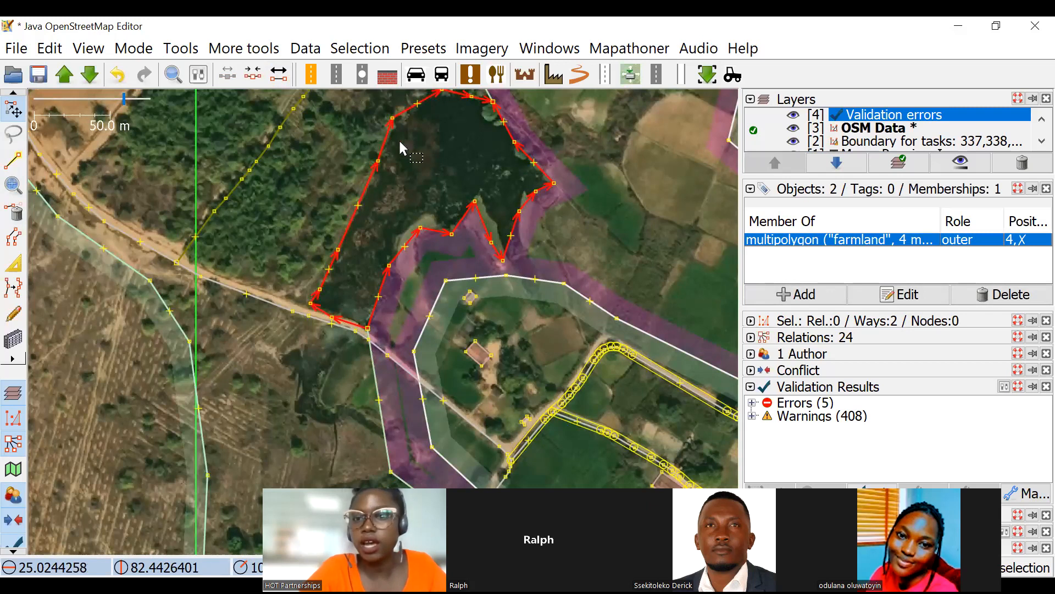
click(803, 295)
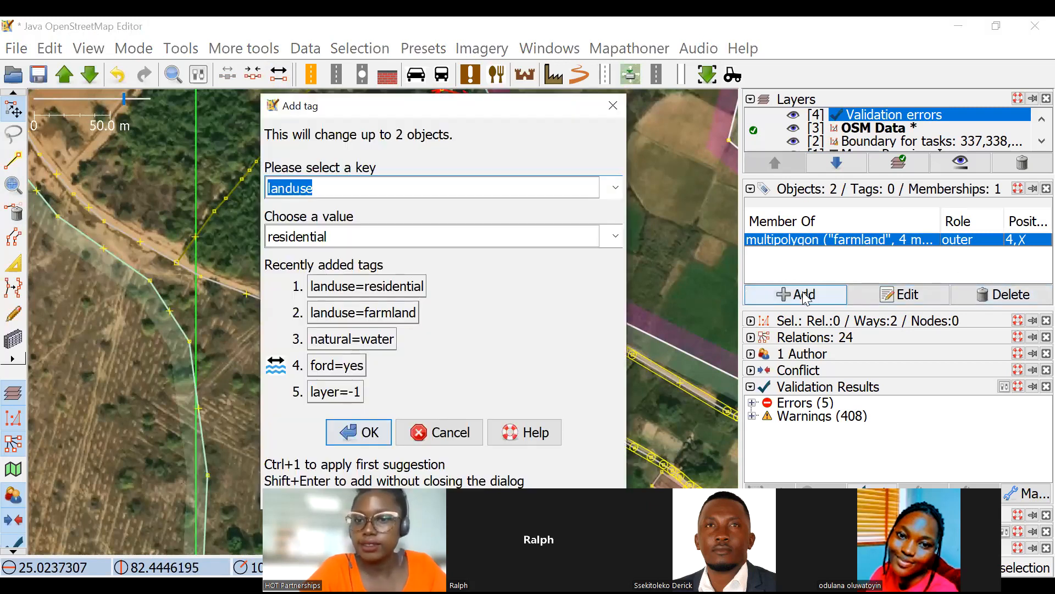
click(613, 106)
click(803, 340)
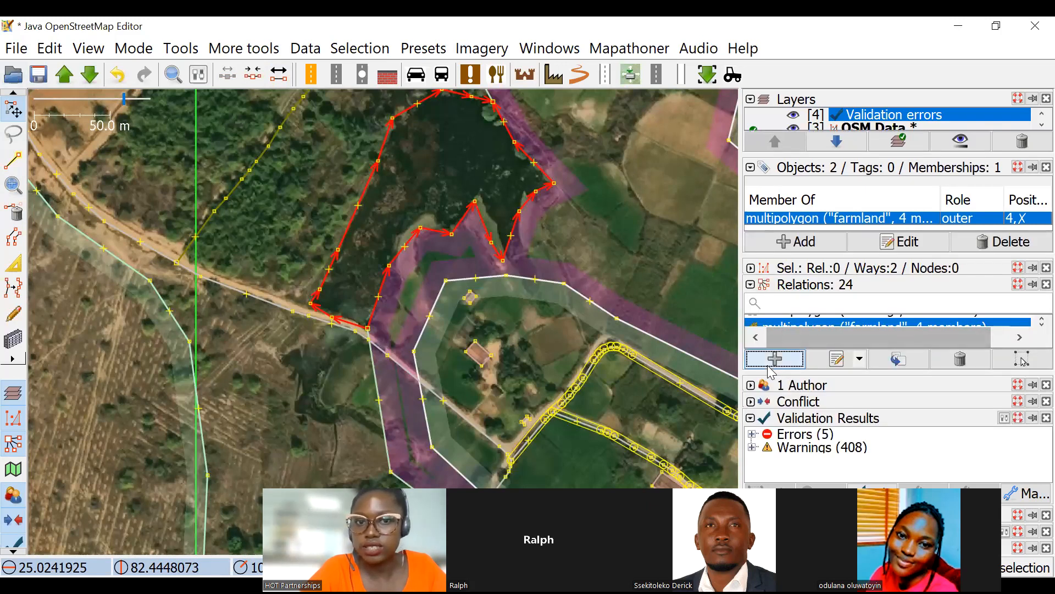
click(758, 358)
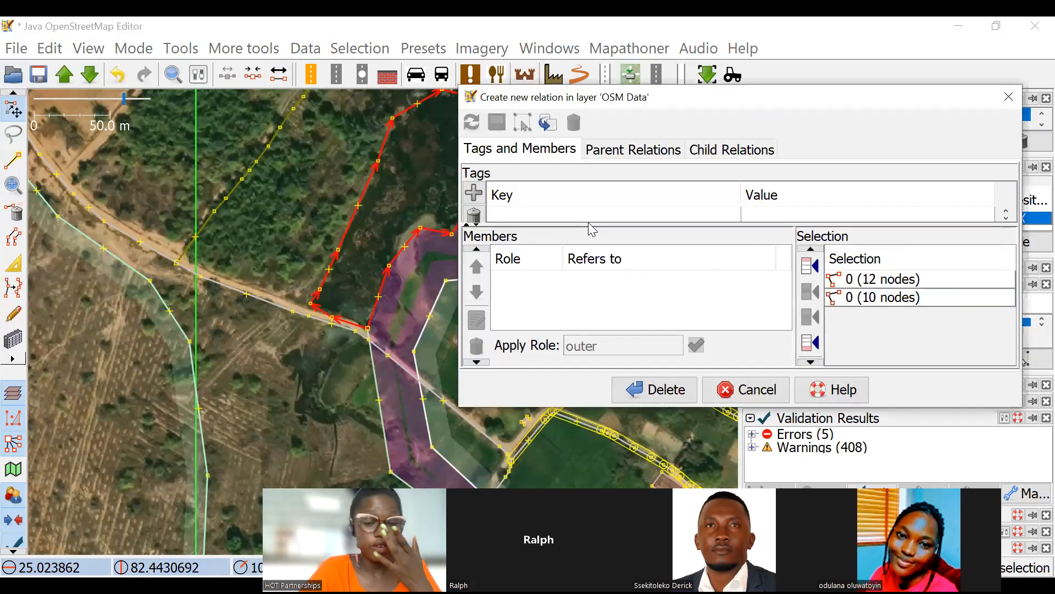
Tag the new relation with type=multipolygon and natural=water.
text(type)
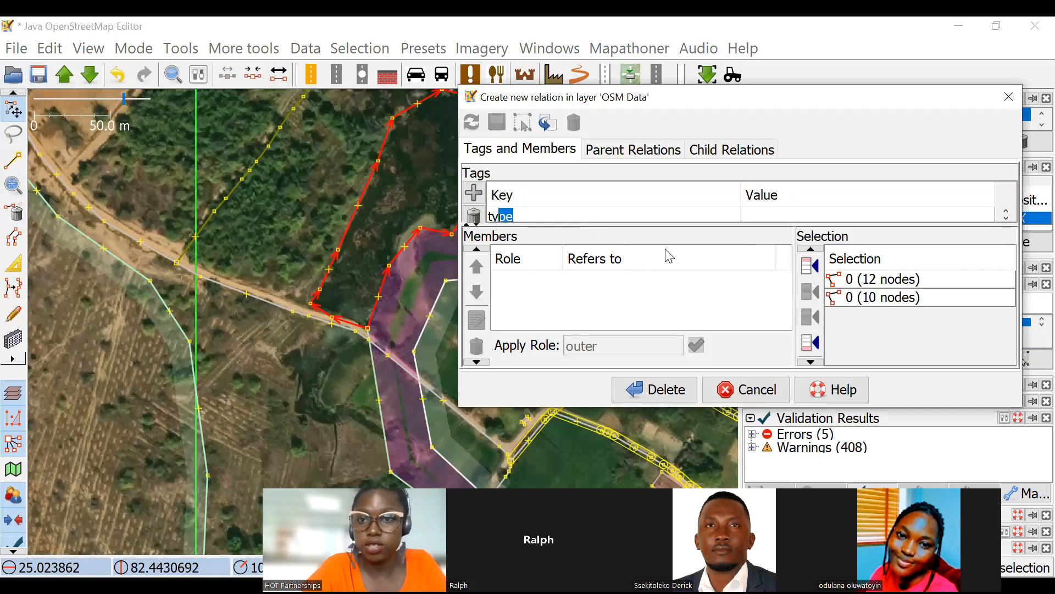
click(765, 214)
text(multipolygon)
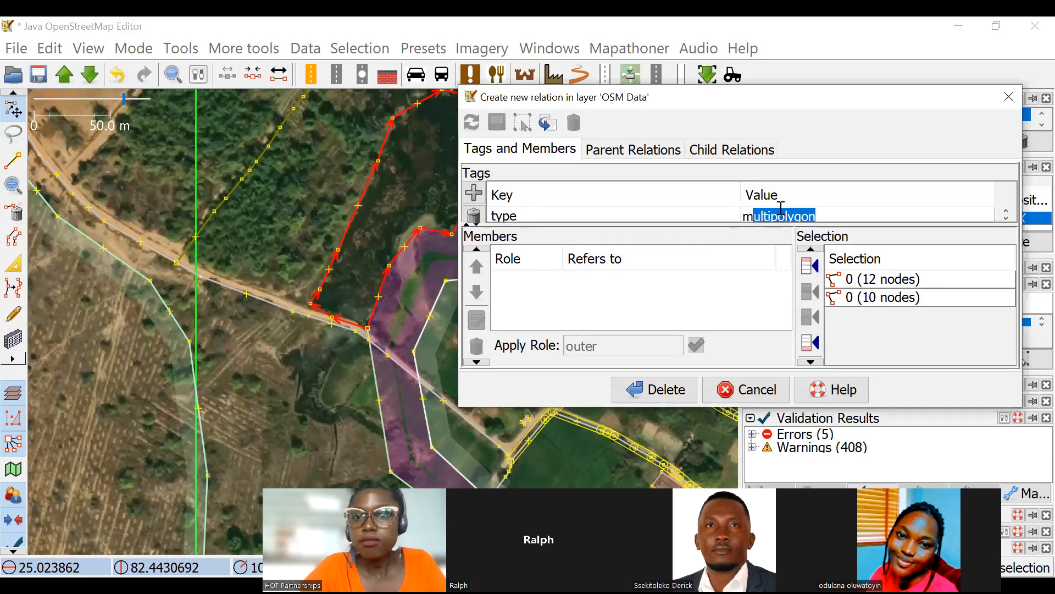
click(473, 193)
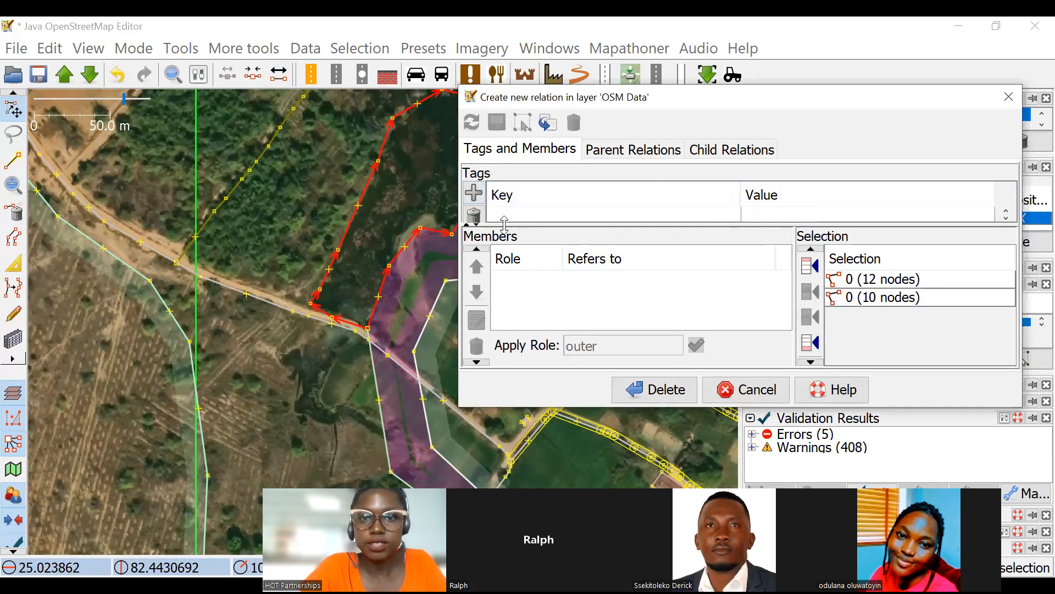
text(n)
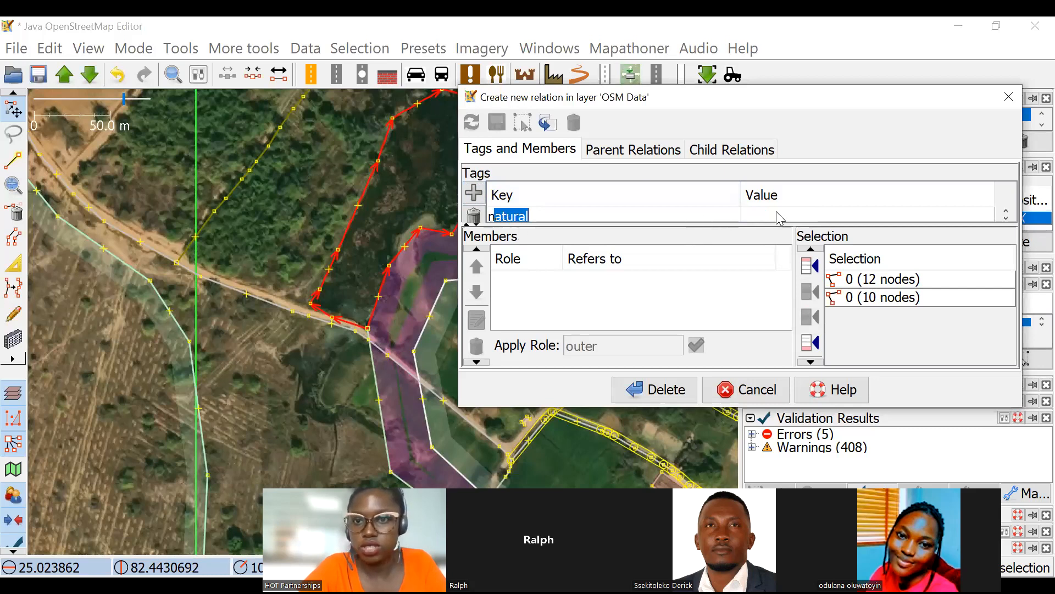
click(754, 215)
text(water)
Add both selected ways as members with the role outer and create the pond's relation.
click(810, 341)
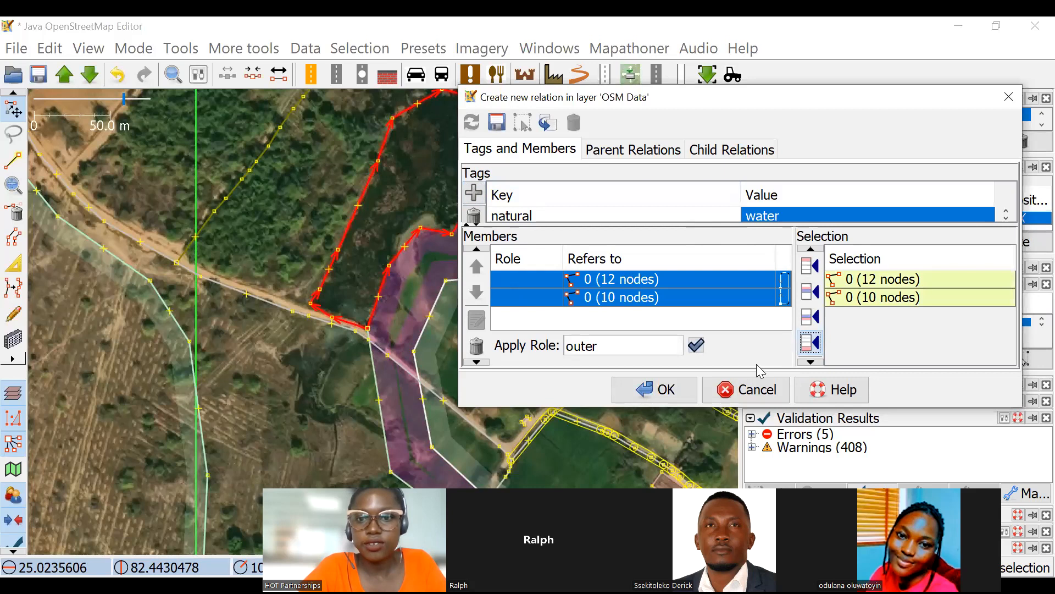
click(696, 345)
click(654, 389)
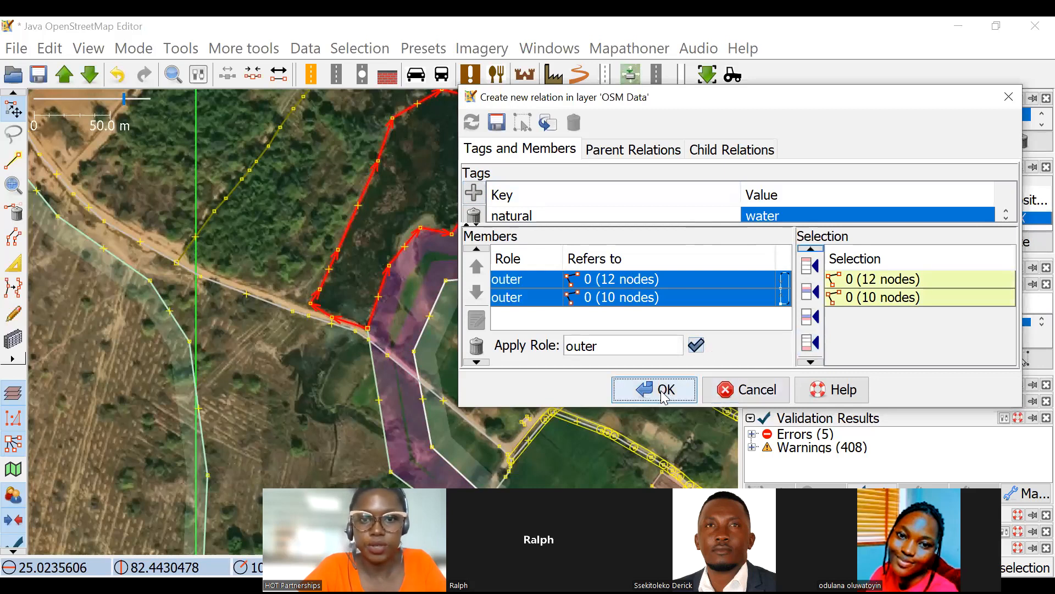
Examine the boundary shared by the pond multipolygon and the farmland along the pond's southeastern bank.
scroll(456, 244, down, 4)
scroll(531, 176, up, 4)
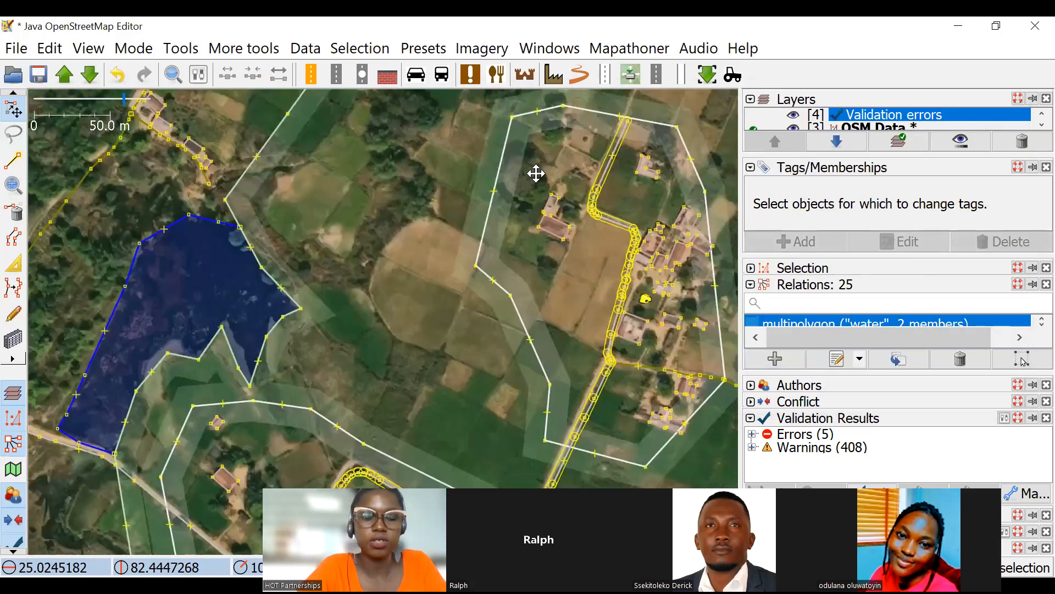
drag(268, 322, 332, 252)
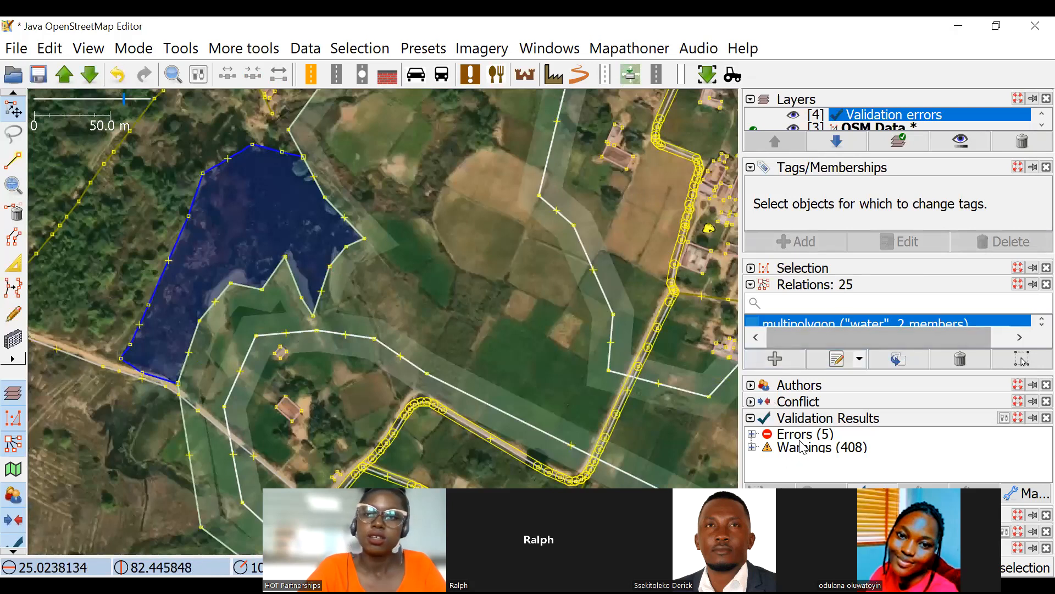
scroll(434, 330, down, 1)
scroll(348, 235, up, 5)
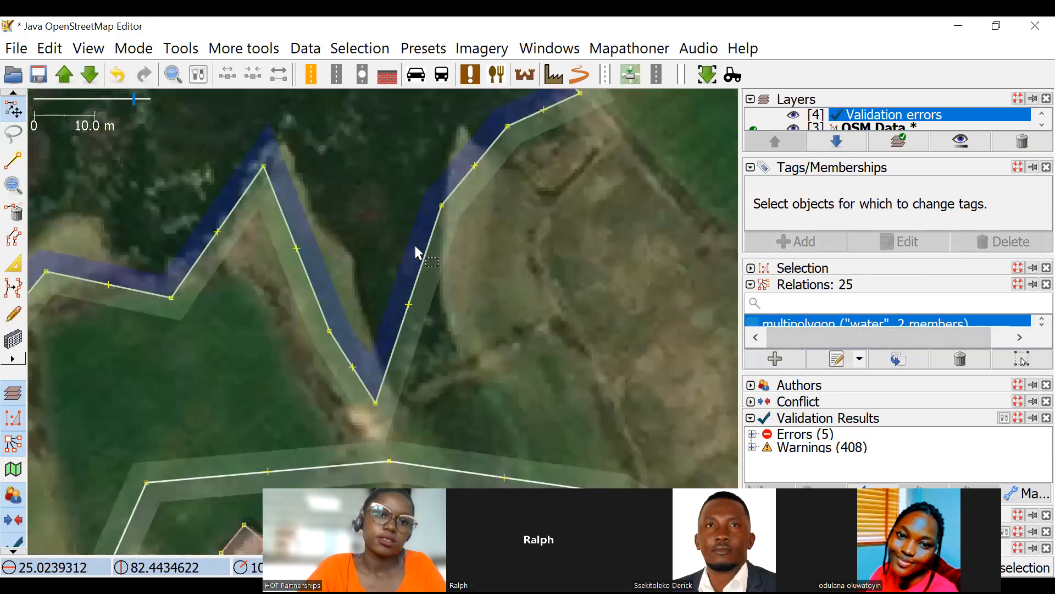
scroll(456, 235, down, 7)
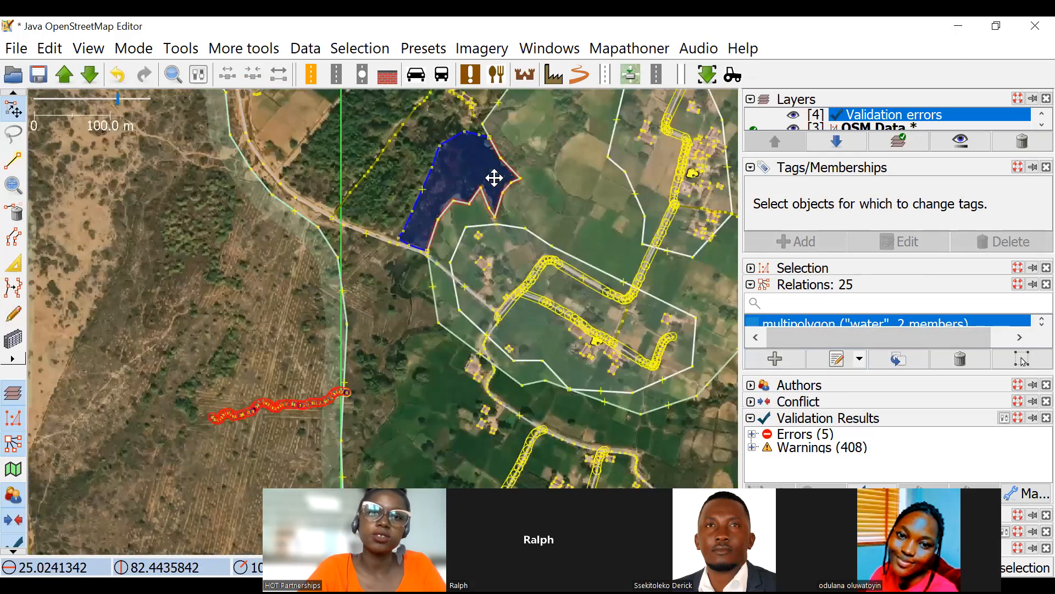
drag(494, 178, 489, 192)
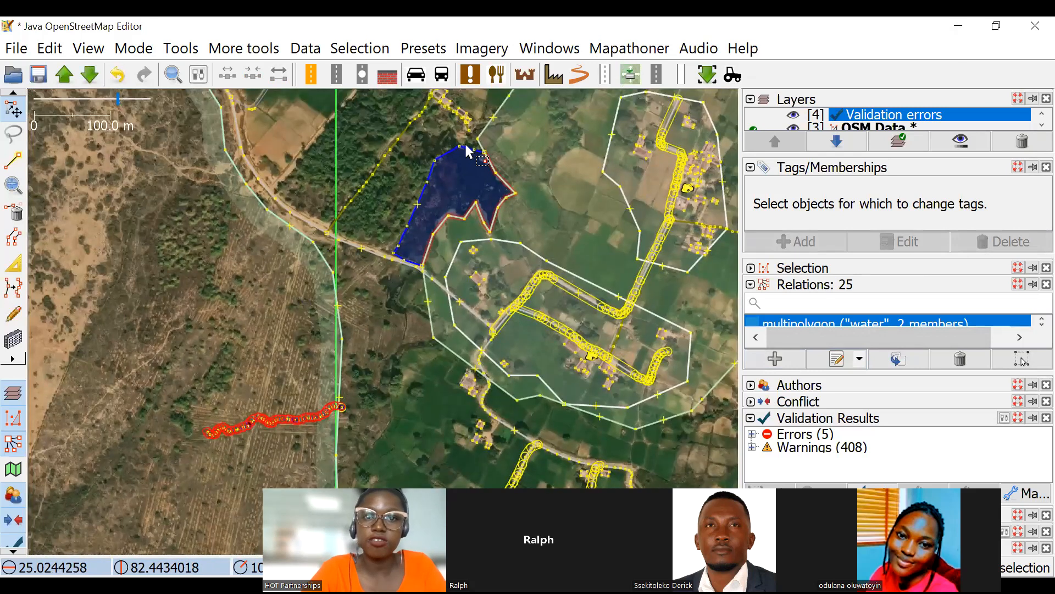
Undo the pond and farmland multipolygon edits back to the plain farmland outline and redo the tagging of the residential areas.
click(468, 146)
key(Delete)
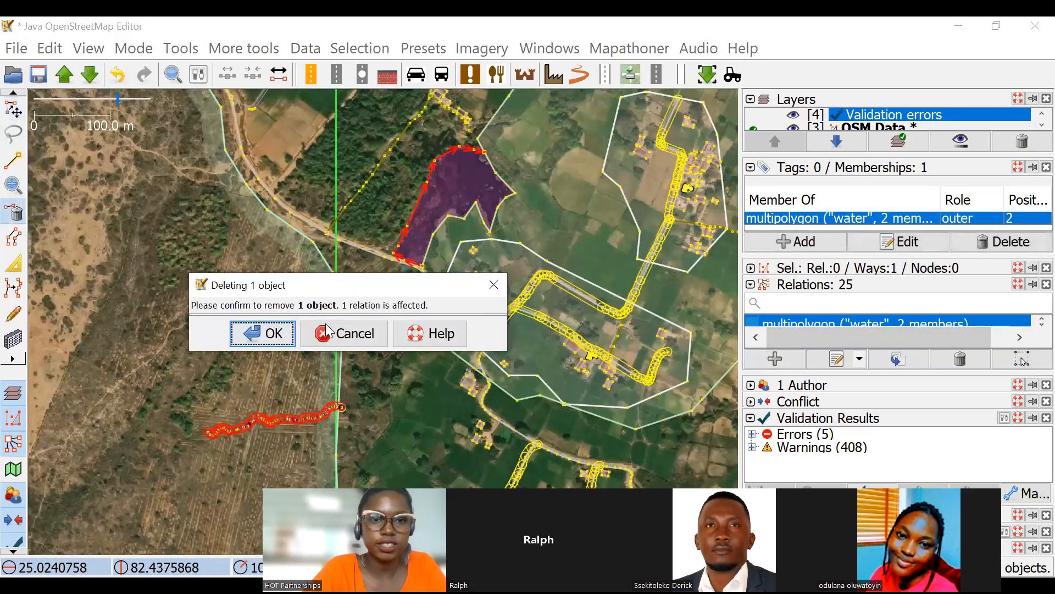
click(489, 292)
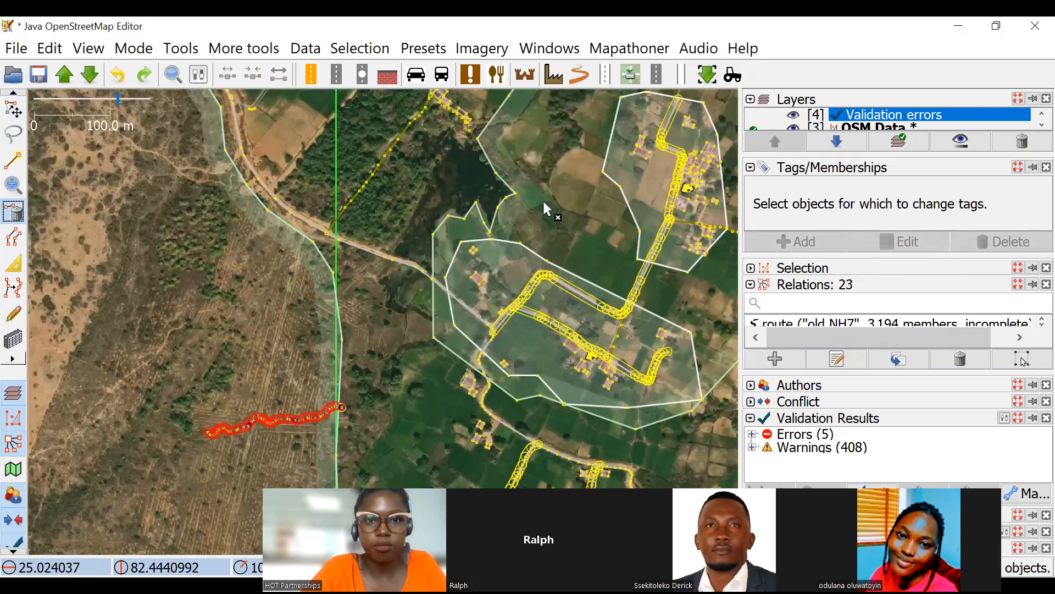
click(149, 77)
click(13, 110)
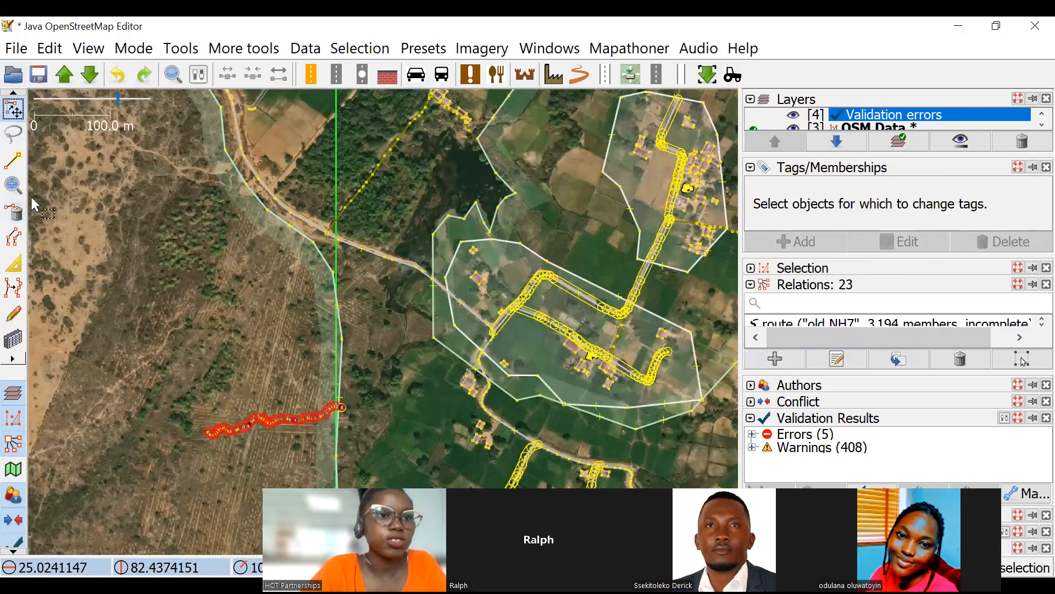
Trace a new pond outline along its western bank and around the northern bank.
scroll(394, 246, up, 4)
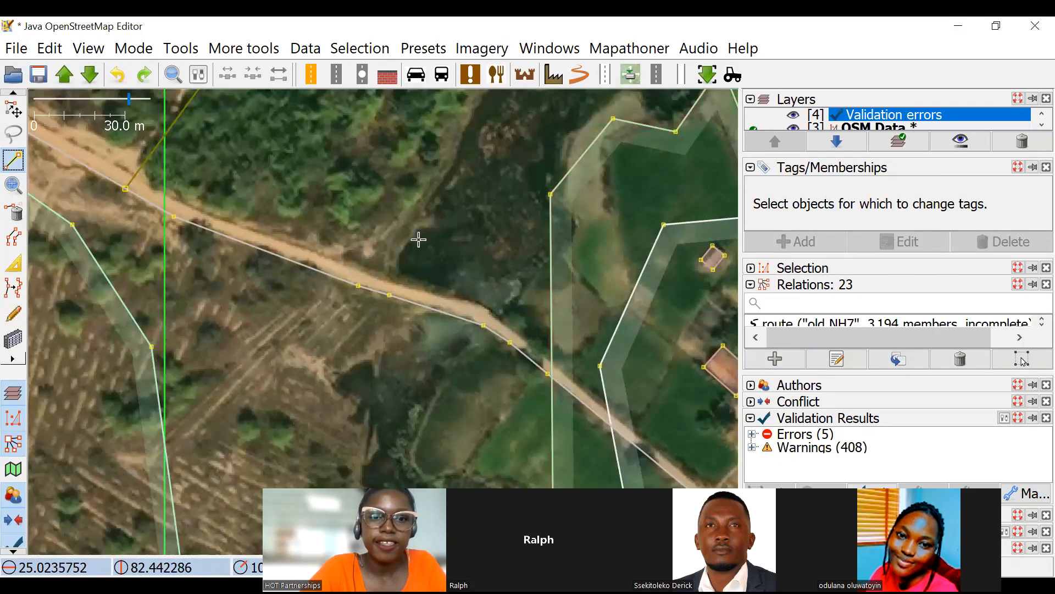
click(401, 236)
click(427, 201)
drag(453, 164, 403, 274)
click(419, 236)
click(441, 172)
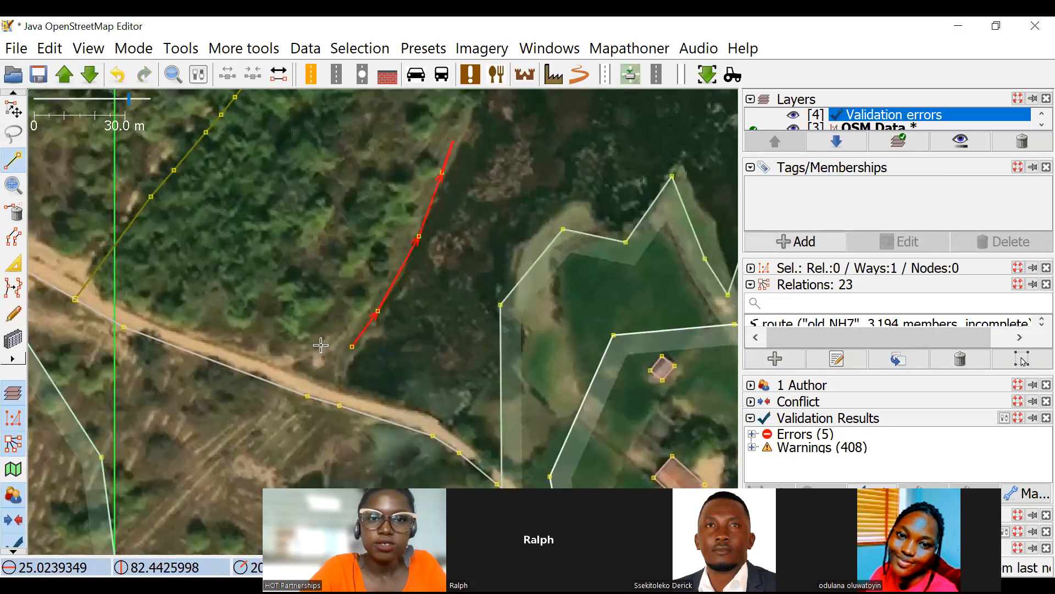
drag(473, 113, 320, 345)
click(334, 318)
click(362, 241)
click(397, 216)
click(441, 202)
click(502, 186)
Continue the pond's outline over the farmland's existing nodes along the northeastern bank to the pond's eastern corner.
scroll(522, 206, up, 2)
click(573, 204)
click(587, 212)
scroll(666, 359, up, 6)
drag(667, 359, 363, 273)
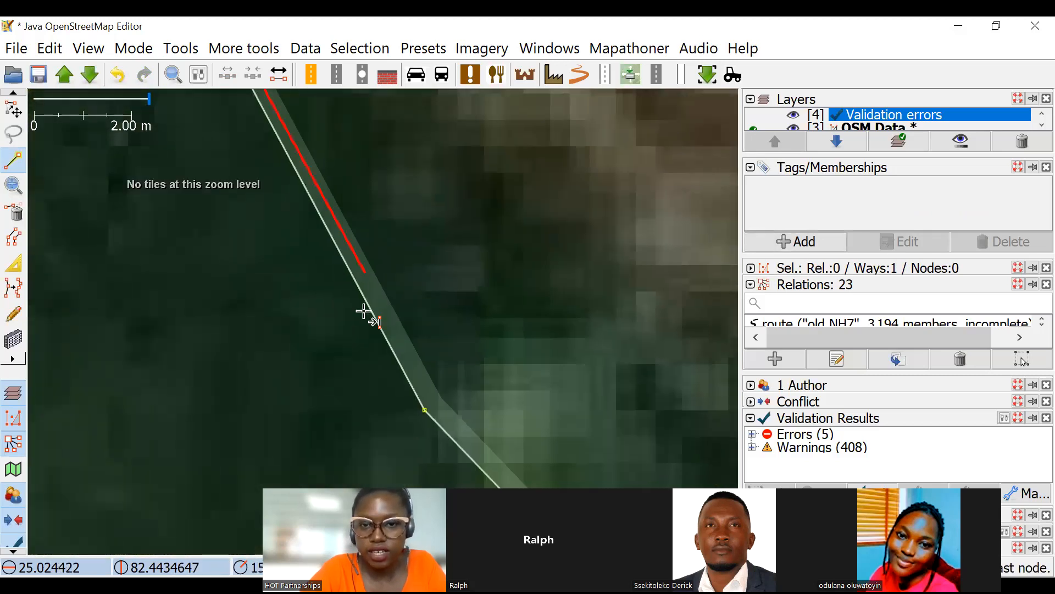
click(424, 410)
scroll(521, 306, down, 6)
drag(502, 337, 344, 135)
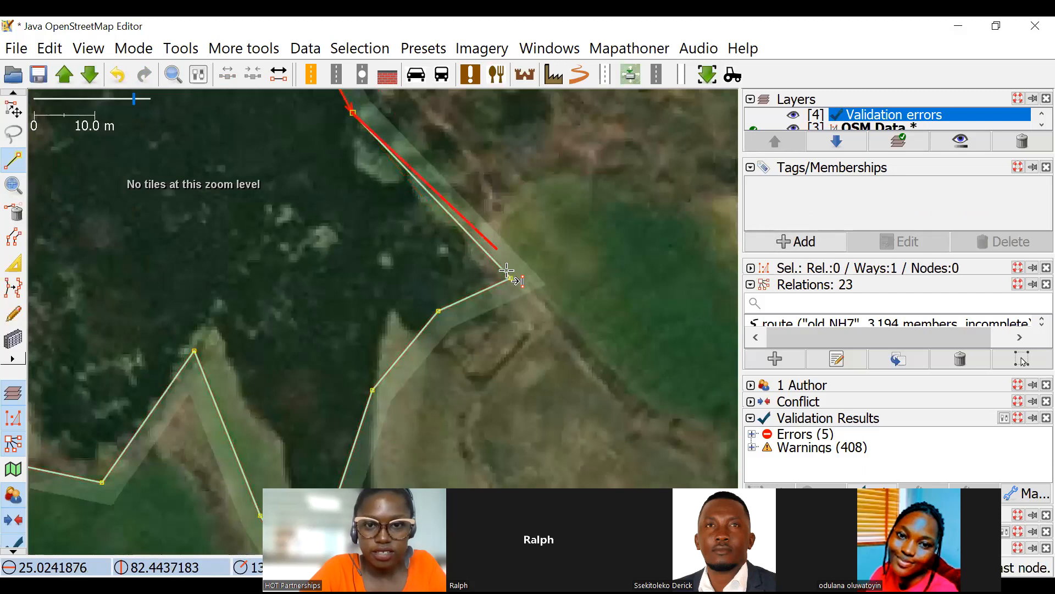
click(511, 278)
Carry the pond's outline over the farmland nodes from the eastern corner to the narrow southern tip.
scroll(464, 302, up, 4)
click(361, 340)
drag(281, 456, 528, 82)
click(346, 276)
drag(279, 483, 385, 126)
drag(360, 489, 457, 77)
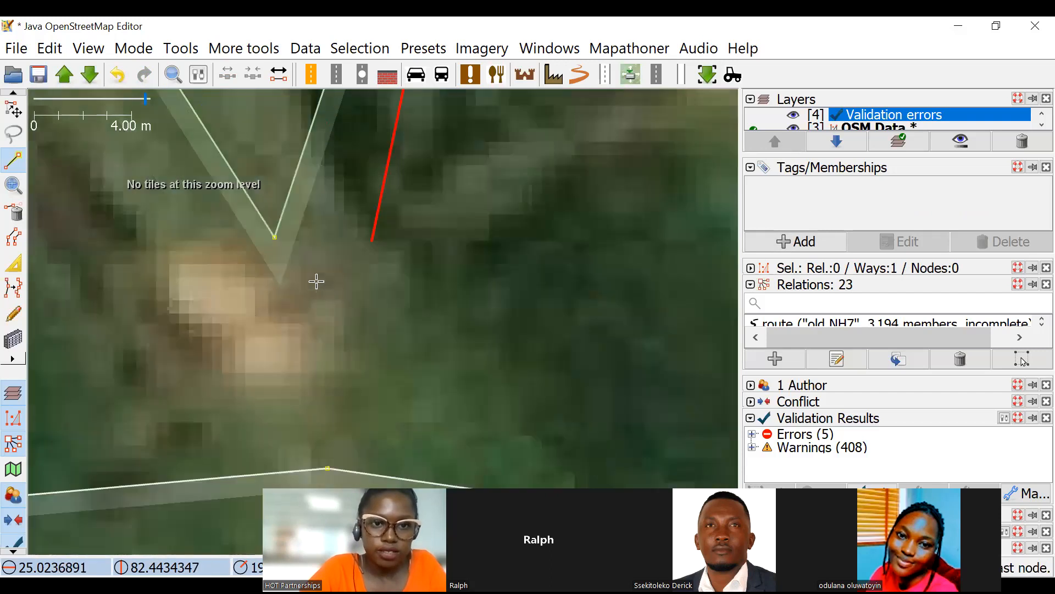
click(274, 237)
Continue the pond's outline westwards over the farmland nodes around the spit and along the southern bank.
scroll(257, 172, down, 4)
drag(258, 171, 437, 371)
scroll(393, 302, up, 2)
click(411, 350)
drag(377, 235, 513, 448)
drag(538, 437, 502, 273)
key(ctrl+z)
drag(560, 428, 595, 556)
click(424, 229)
drag(464, 265, 540, 409)
click(487, 337)
drag(339, 538, 543, 209)
click(508, 268)
click(257, 216)
Extend the pond's outline down the farmland's western edge to the node beside the road.
scroll(303, 306, down, 5)
scroll(306, 225, up, 3)
click(307, 221)
drag(353, 389, 432, 183)
drag(408, 338, 414, 253)
click(395, 250)
Trace the pond's bank along the road's northern side and close the outline at its starting node.
drag(289, 163, 329, 242)
click(310, 236)
click(200, 211)
drag(138, 180, 370, 300)
click(342, 300)
click(348, 246)
click(8, 112)
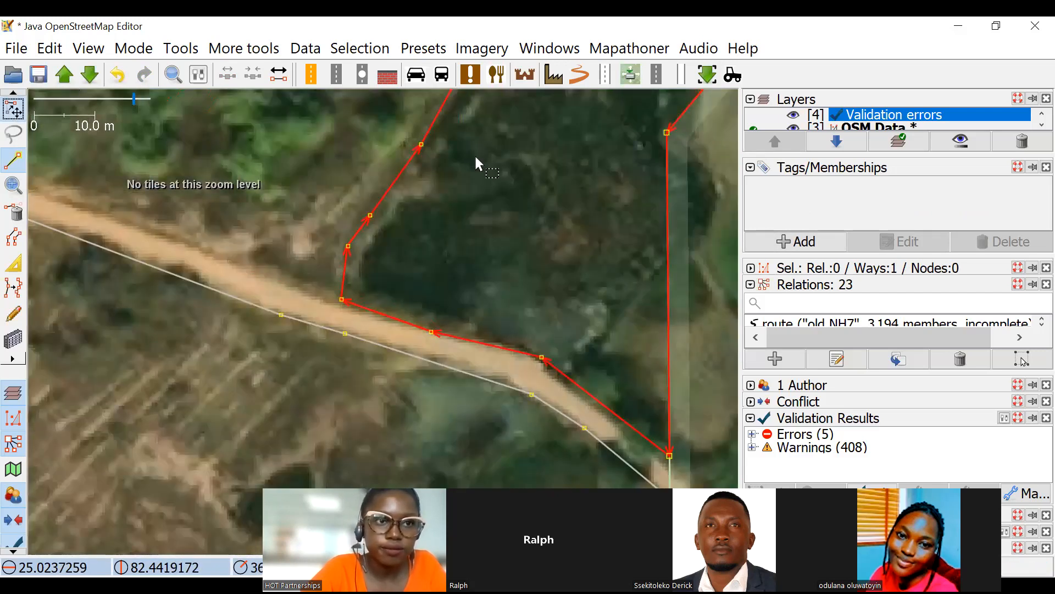
click(546, 160)
Tag the closed pond outline as natural=water.
scroll(489, 233, down, 4)
drag(539, 217, 457, 237)
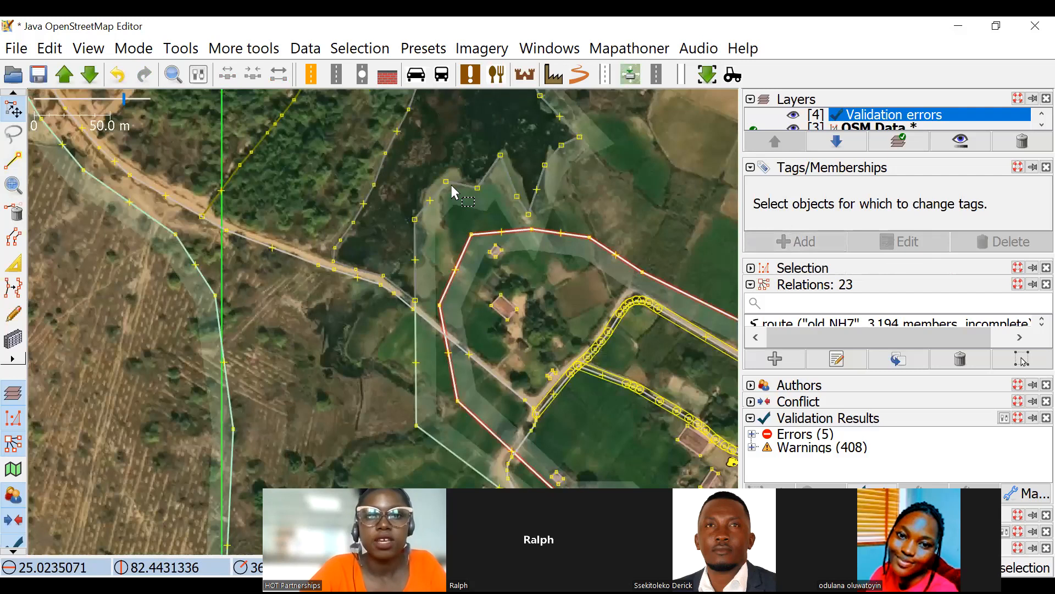
click(401, 176)
click(794, 243)
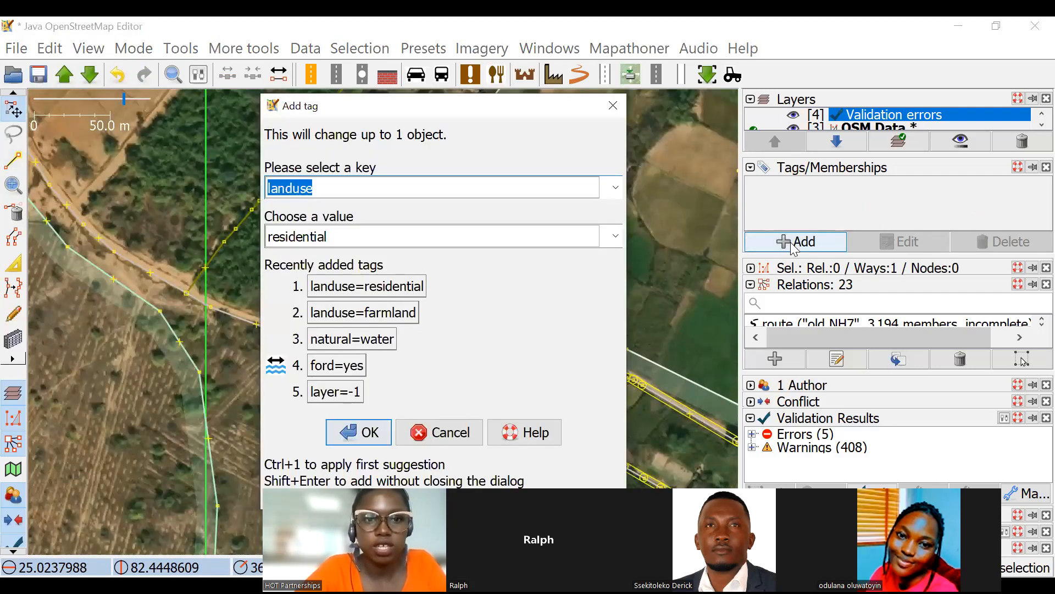
text(natural)
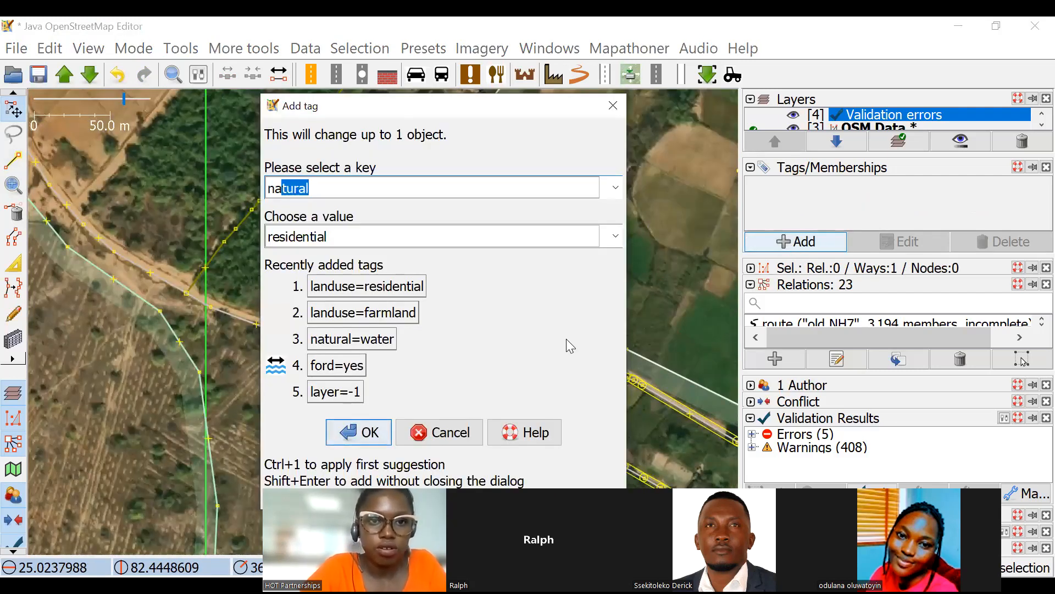
click(354, 235)
text(w)
click(389, 443)
click(471, 221)
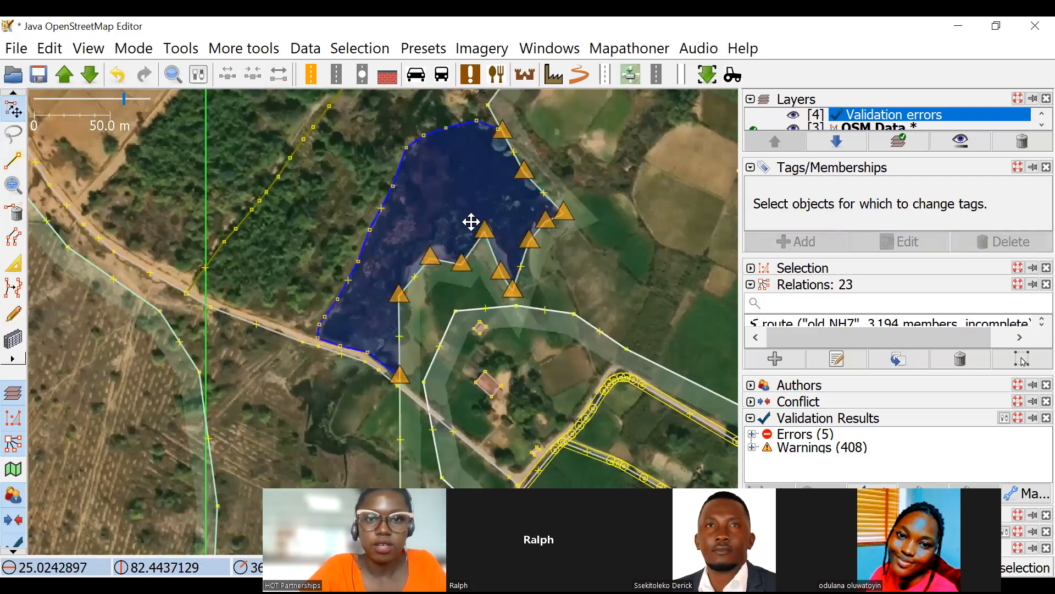
Examine the nodes shared by the pond and the farmland, and the residential areas around them.
scroll(464, 236, up, 5)
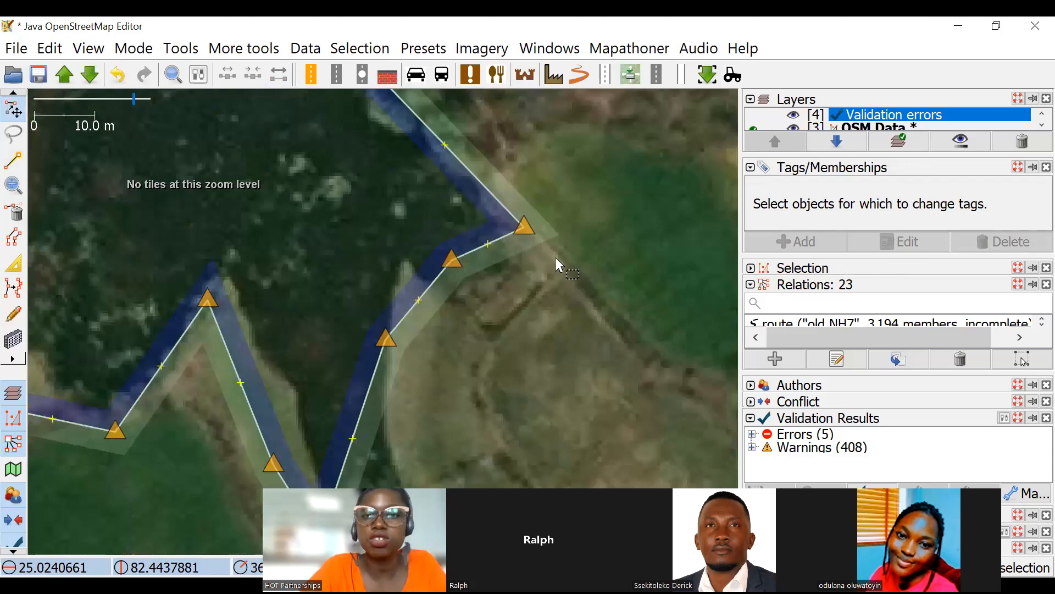
scroll(399, 245, down, 5)
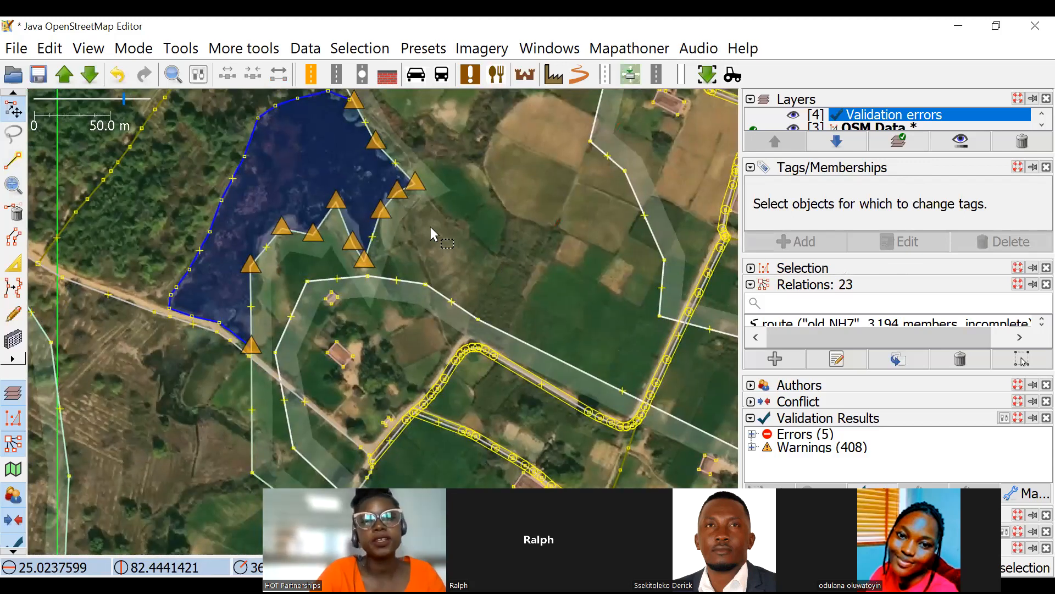
scroll(384, 191, up, 2)
drag(434, 251, 506, 149)
scroll(498, 211, down, 2)
drag(559, 343, 437, 204)
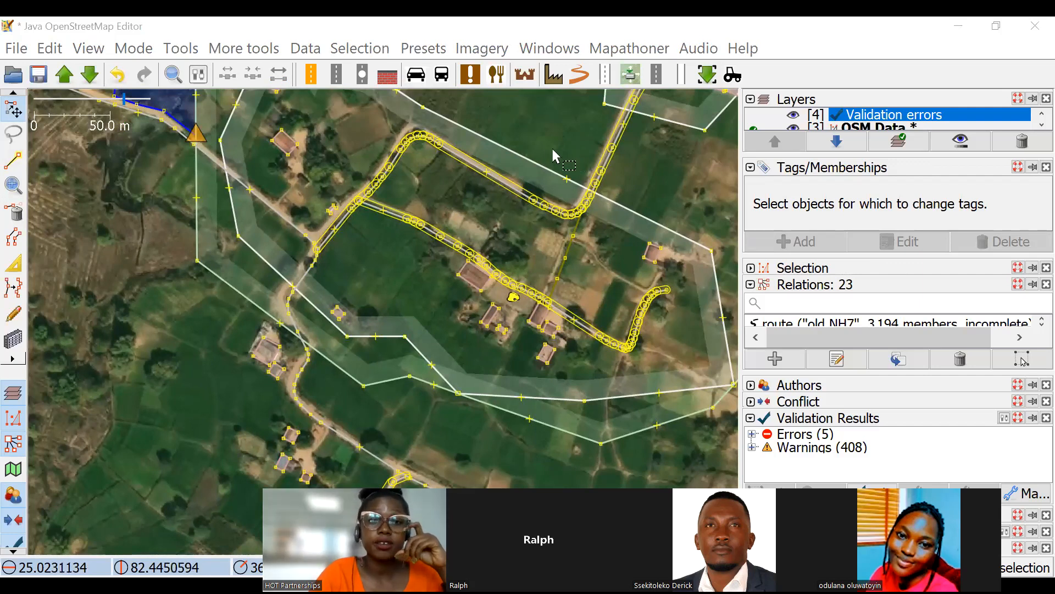
scroll(525, 208, down, 3)
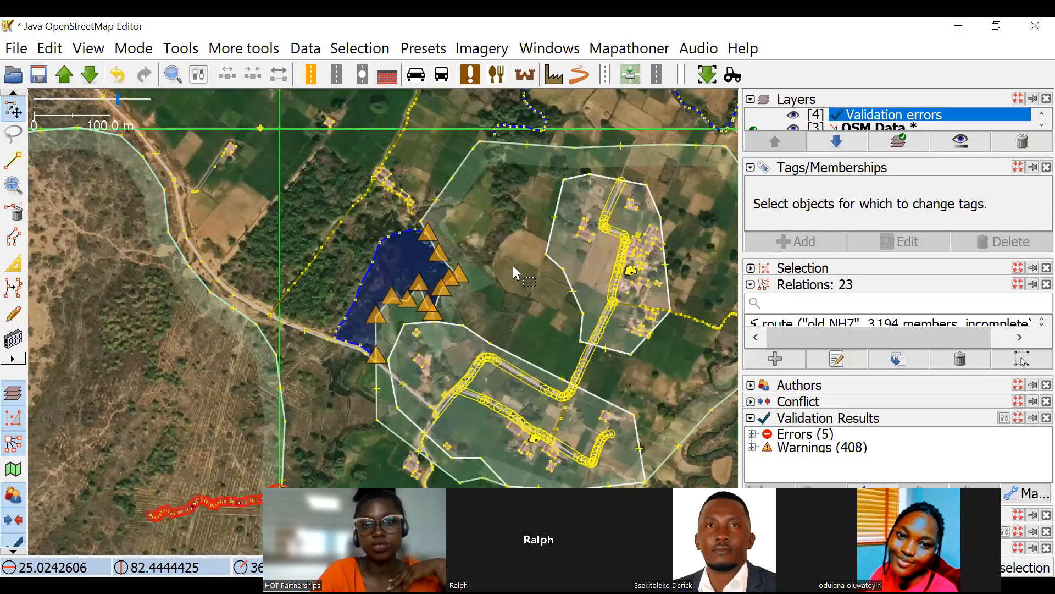
scroll(641, 150, up, 3)
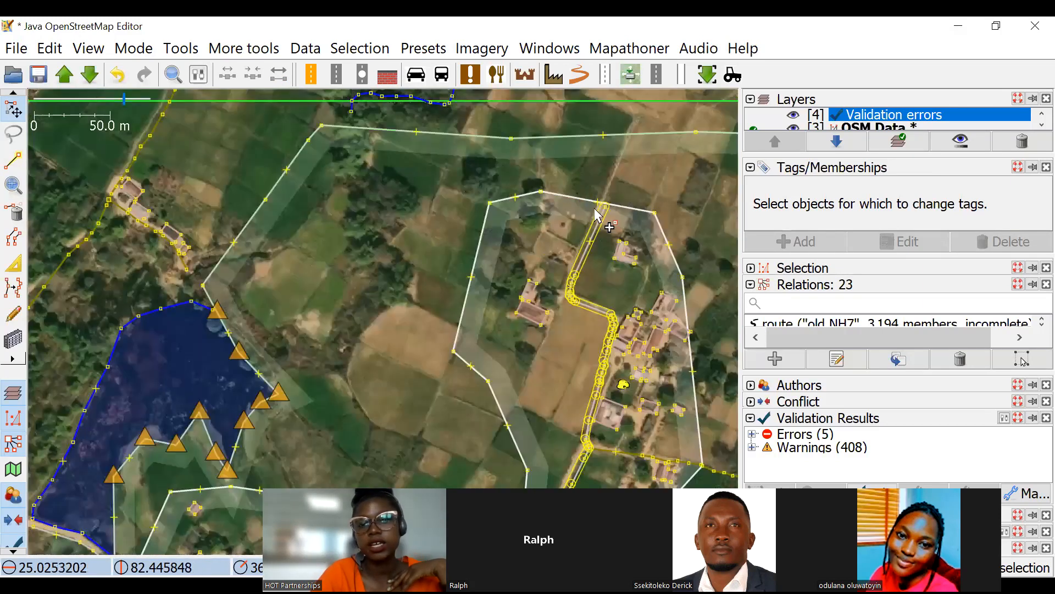
Move the node on the northern residential area's upper edge outward past the end of the road.
click(598, 202)
drag(598, 202, 608, 183)
click(664, 162)
scroll(661, 206, down, 2)
drag(502, 268, 436, 199)
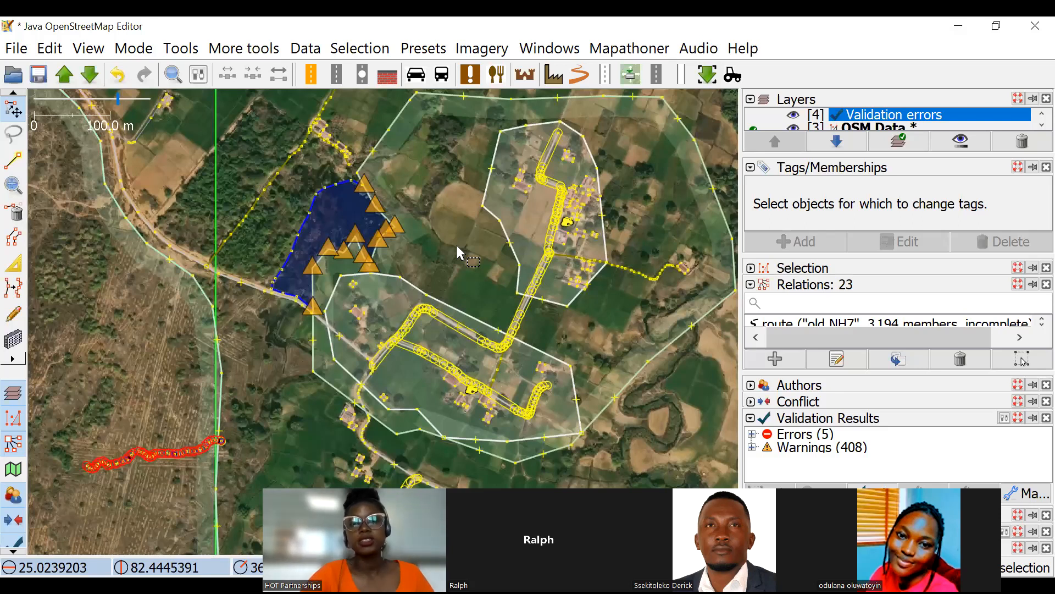
scroll(437, 225, up, 2)
scroll(509, 258, up, 2)
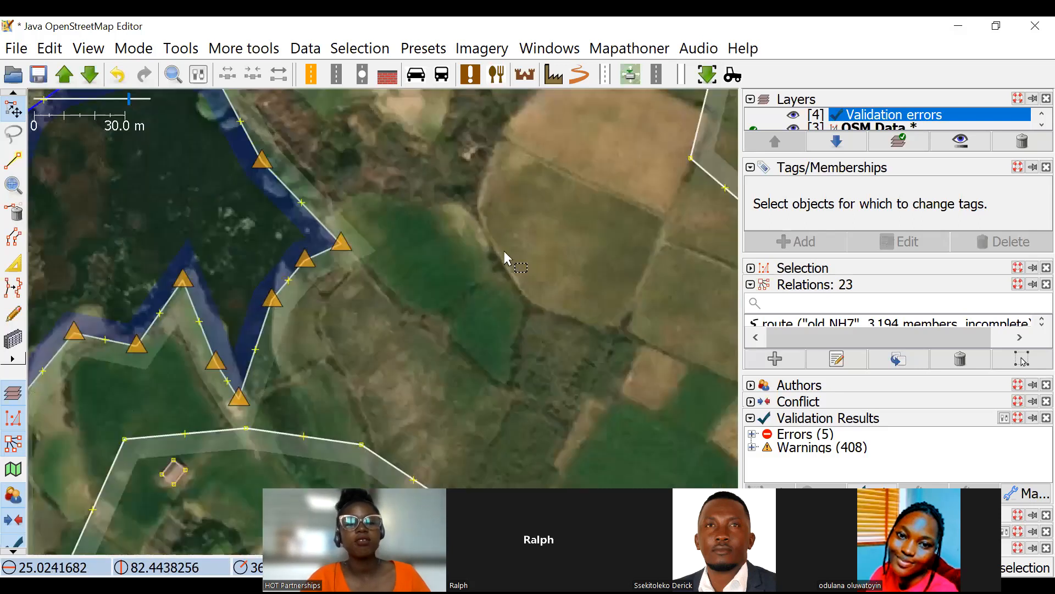
scroll(492, 211, down, 3)
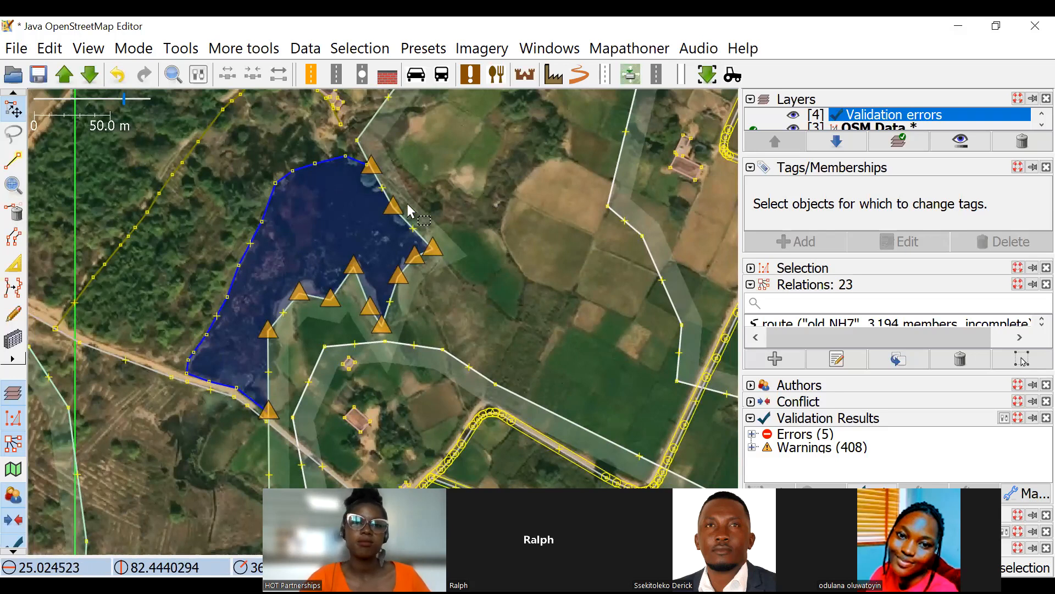
scroll(405, 207, down, 3)
scroll(435, 237, down, 5)
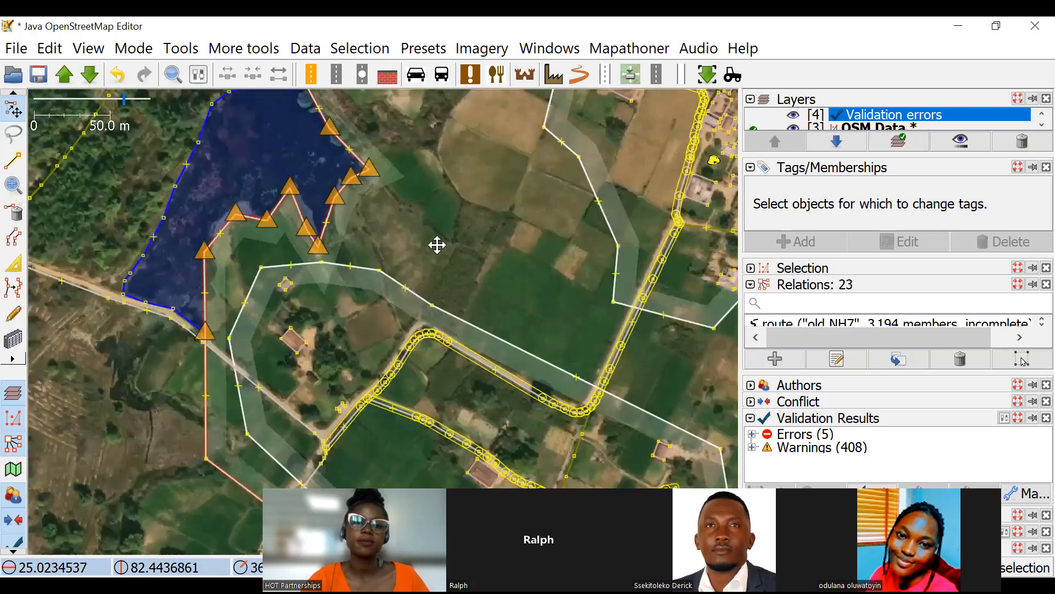
drag(567, 436, 565, 429)
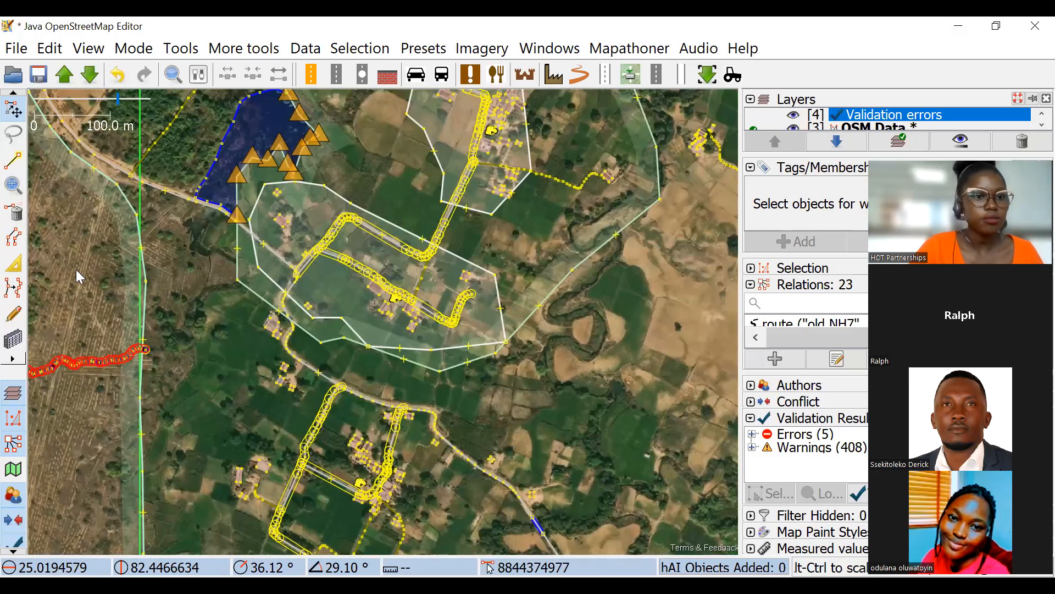
Switch to the Advanced JOSM presentation in Google Slides, open the Workplan slide and look through the slides preceding it.
key(alt+Tab)
scroll(89, 407, down, 2)
click(101, 428)
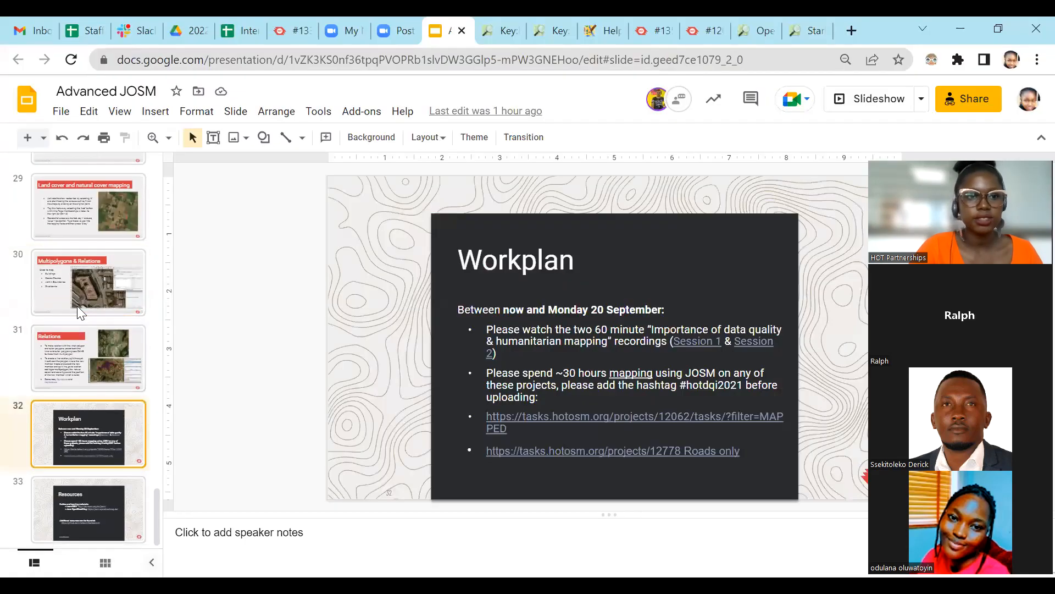
scroll(82, 308, up, 9)
scroll(85, 317, down, 5)
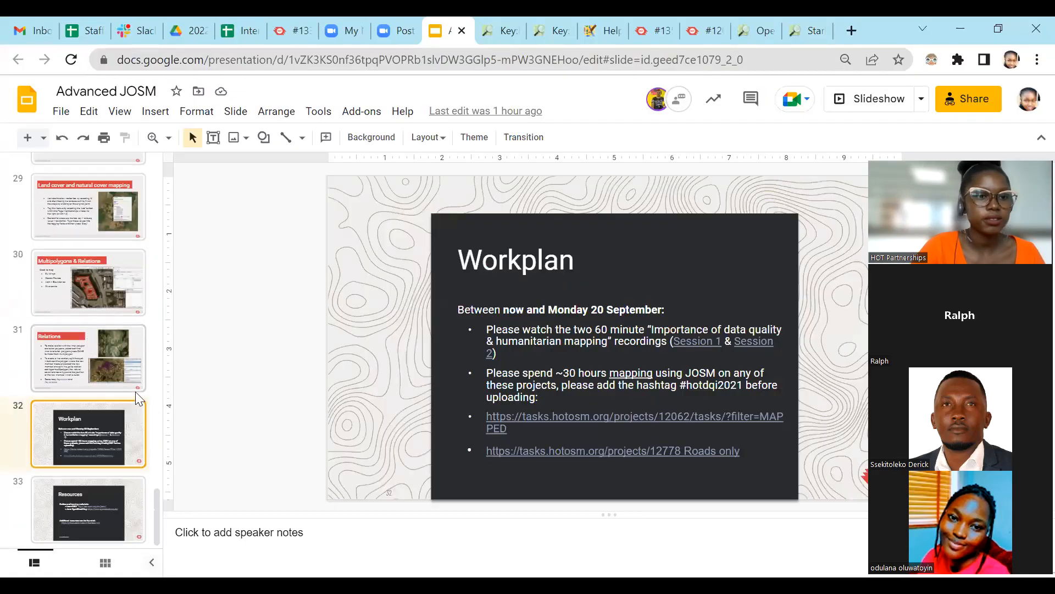
scroll(97, 325, up, 6)
scroll(99, 313, down, 3)
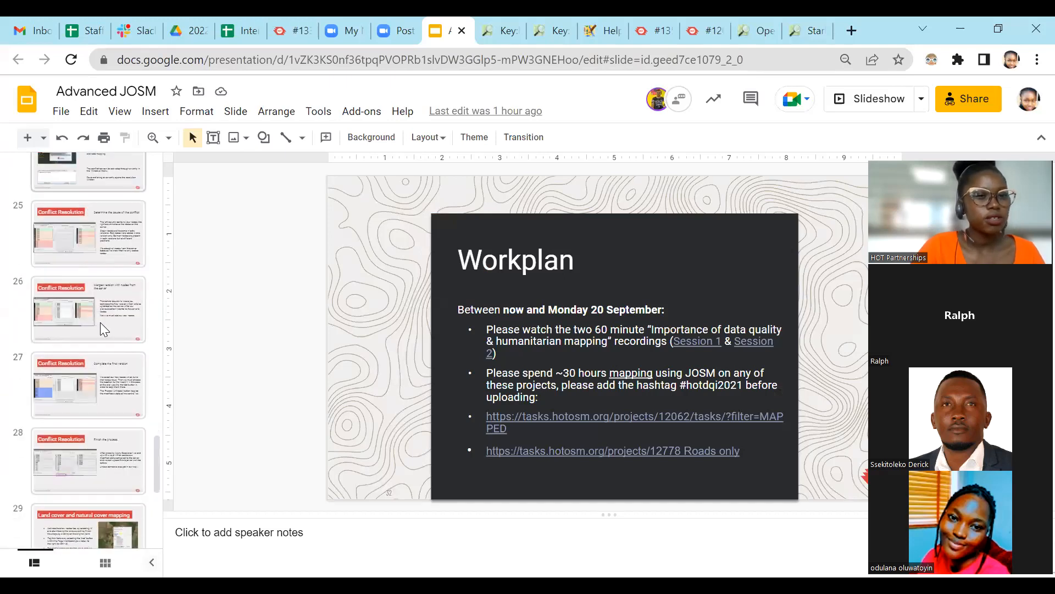
scroll(100, 322, down, 4)
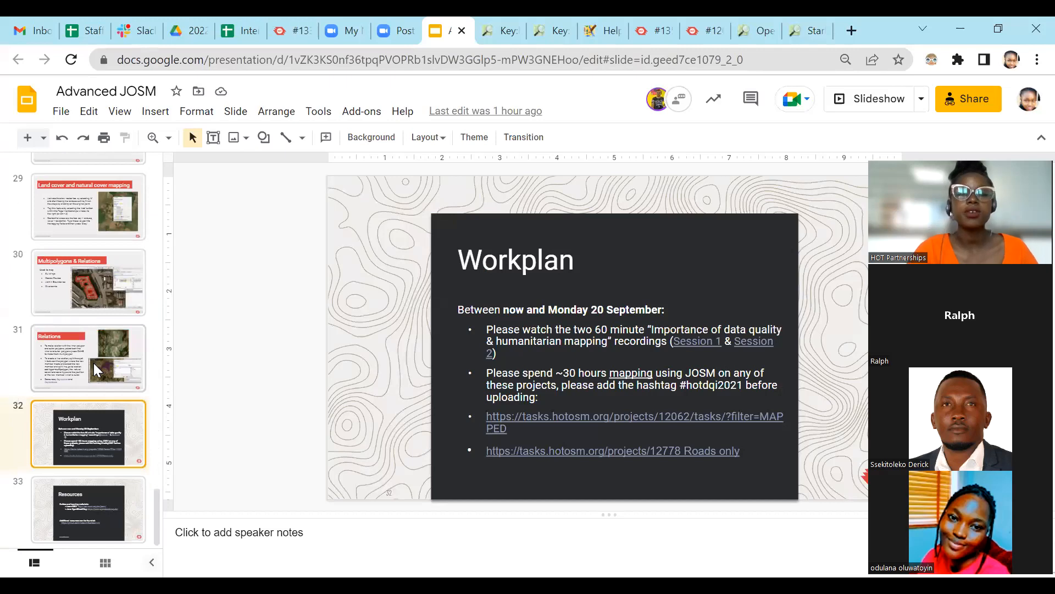
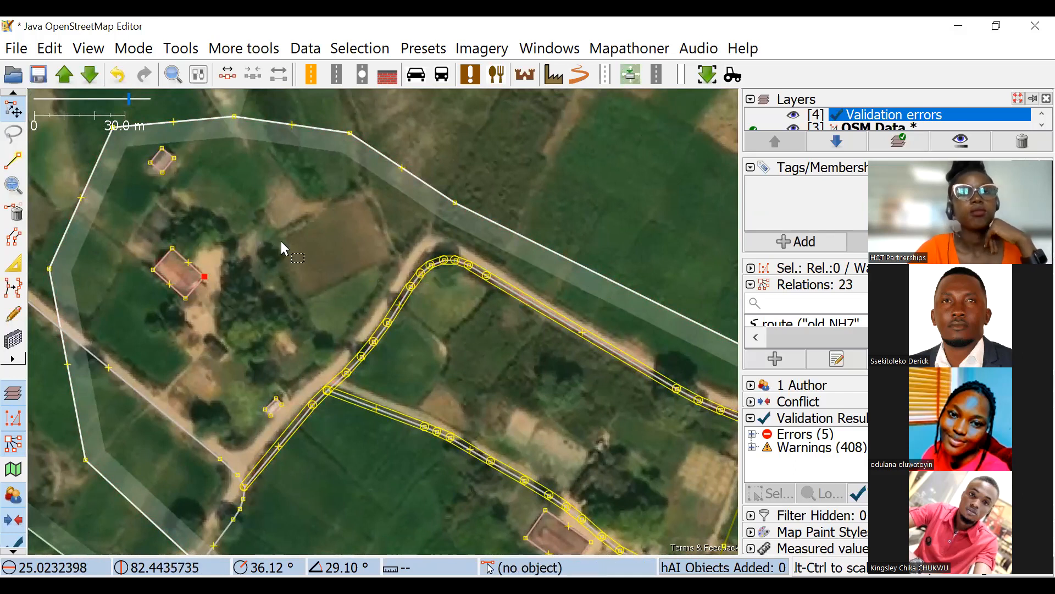
click(242, 272)
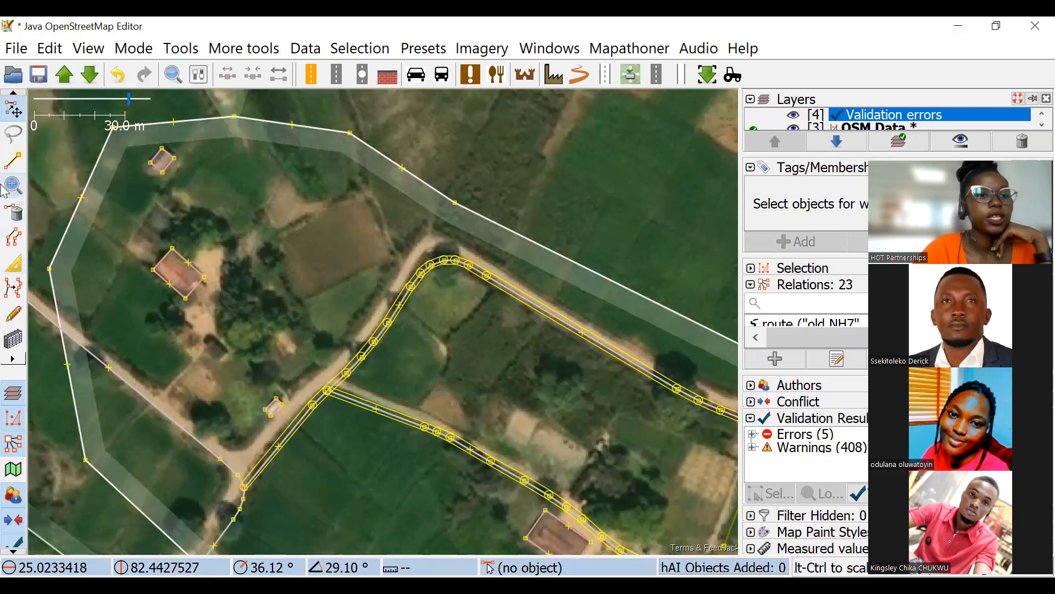
click(178, 275)
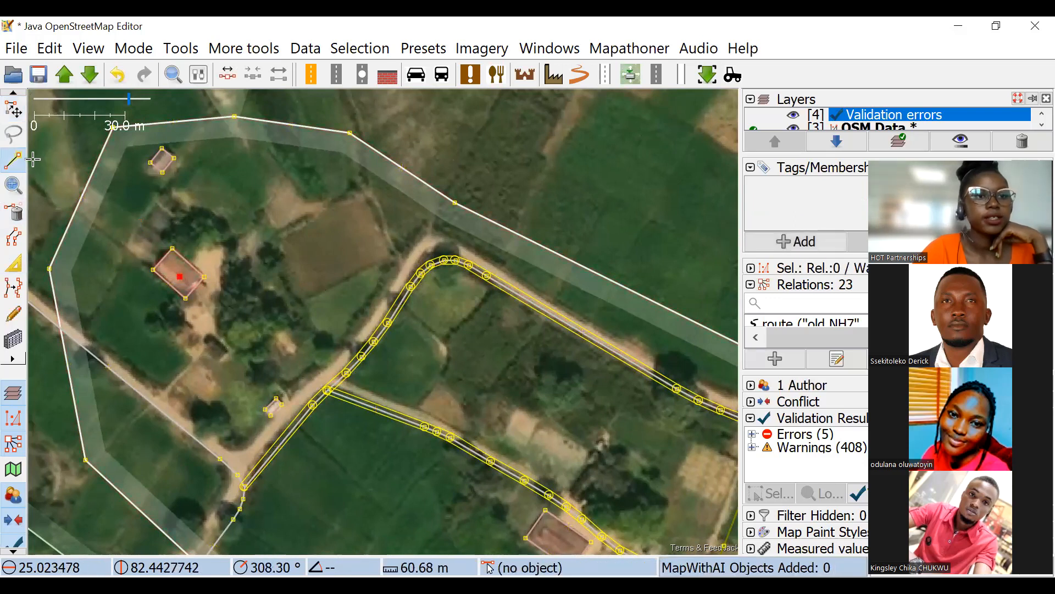
click(15, 109)
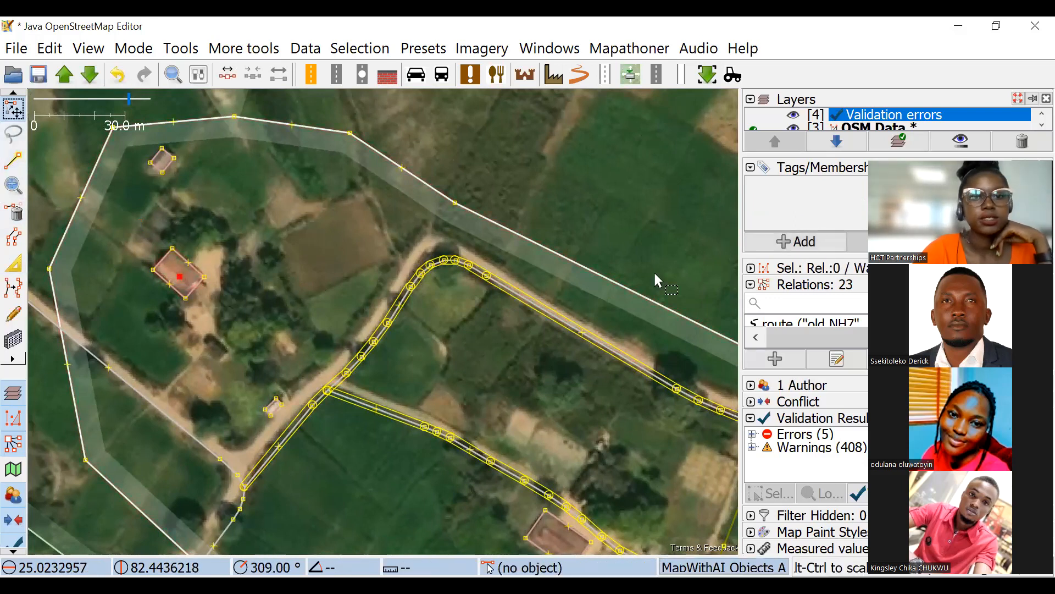
click(831, 254)
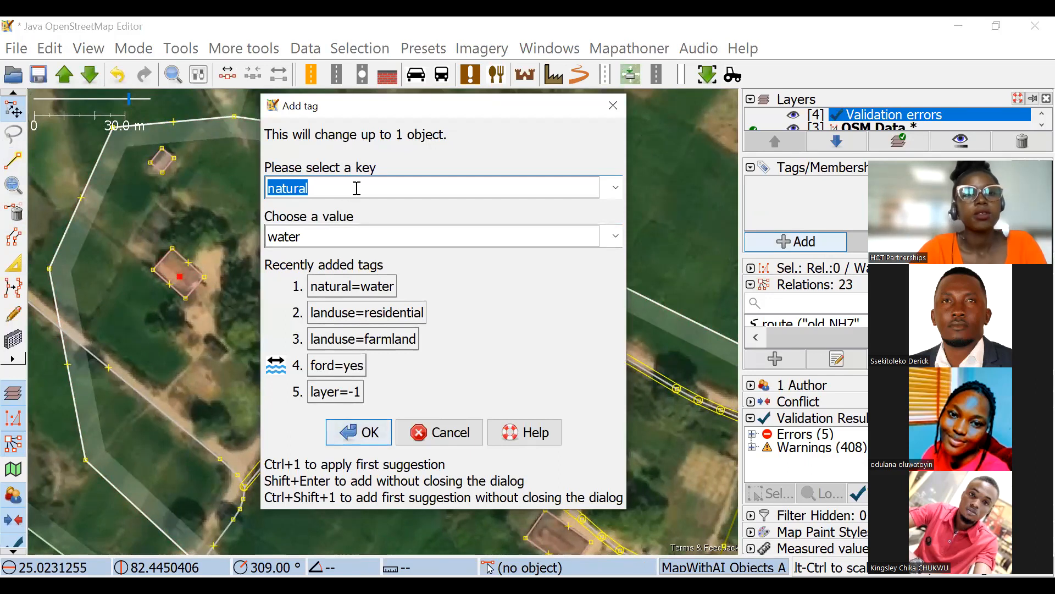
click(612, 105)
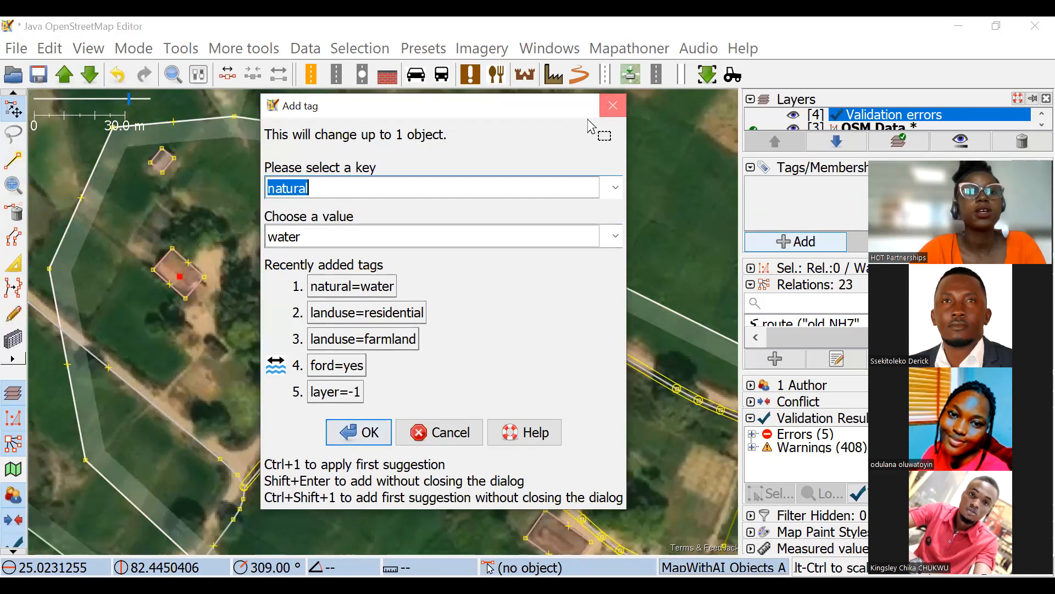
click(189, 282)
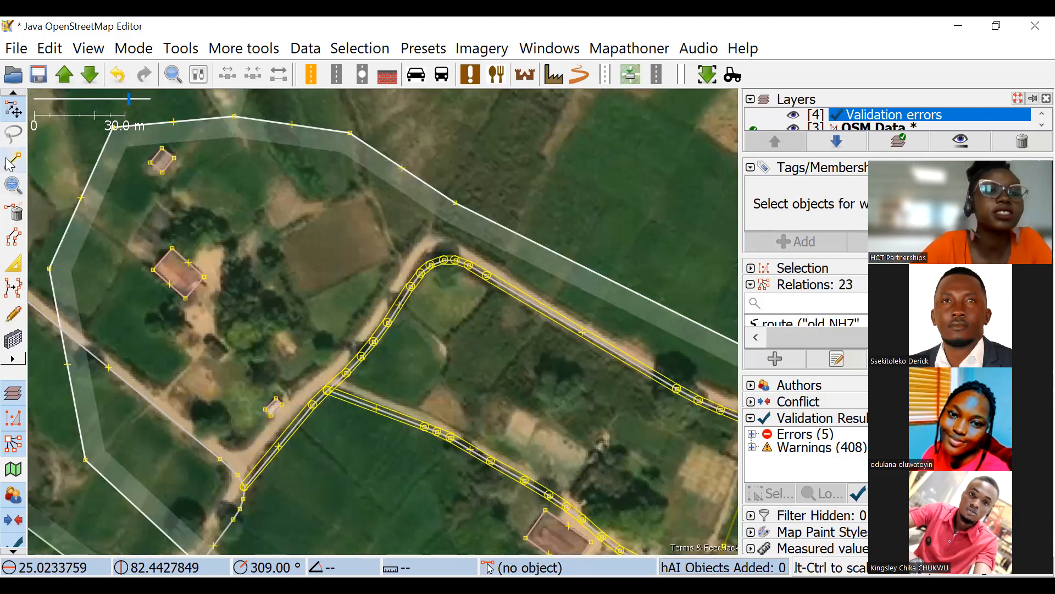
Place a standalone node inside the large building near the centre of the western residential area.
click(13, 159)
click(188, 278)
key(s)
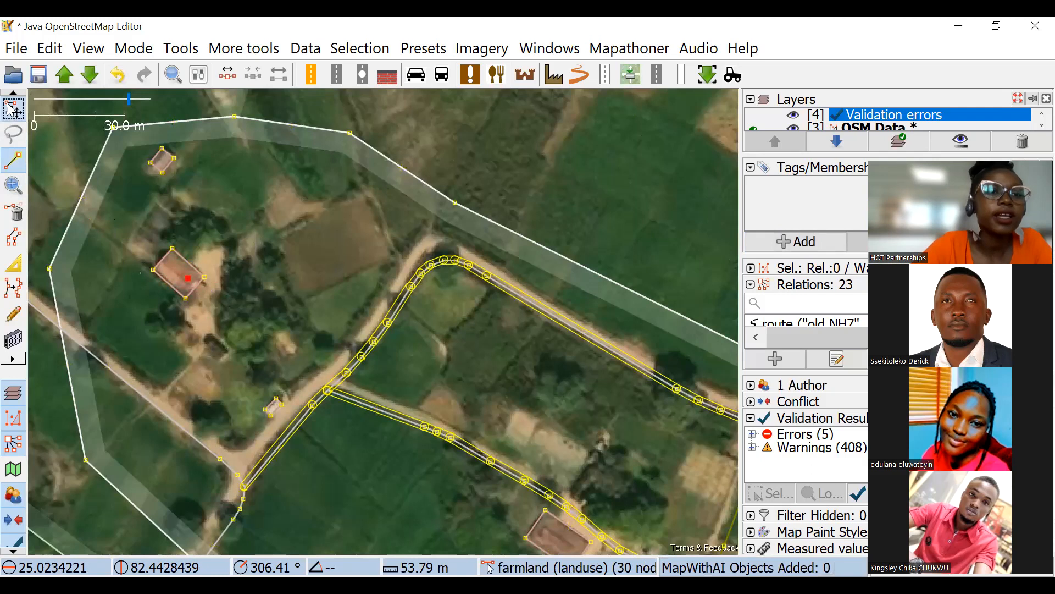
scroll(212, 328, up, 3)
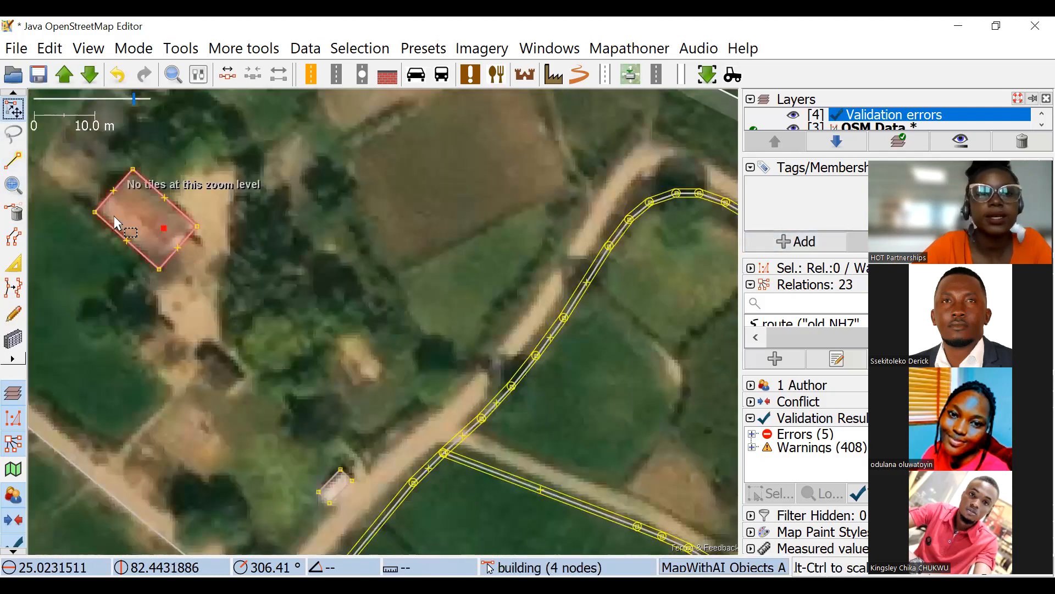
Tag the standalone node inside the building as amenity=hospital.
click(794, 241)
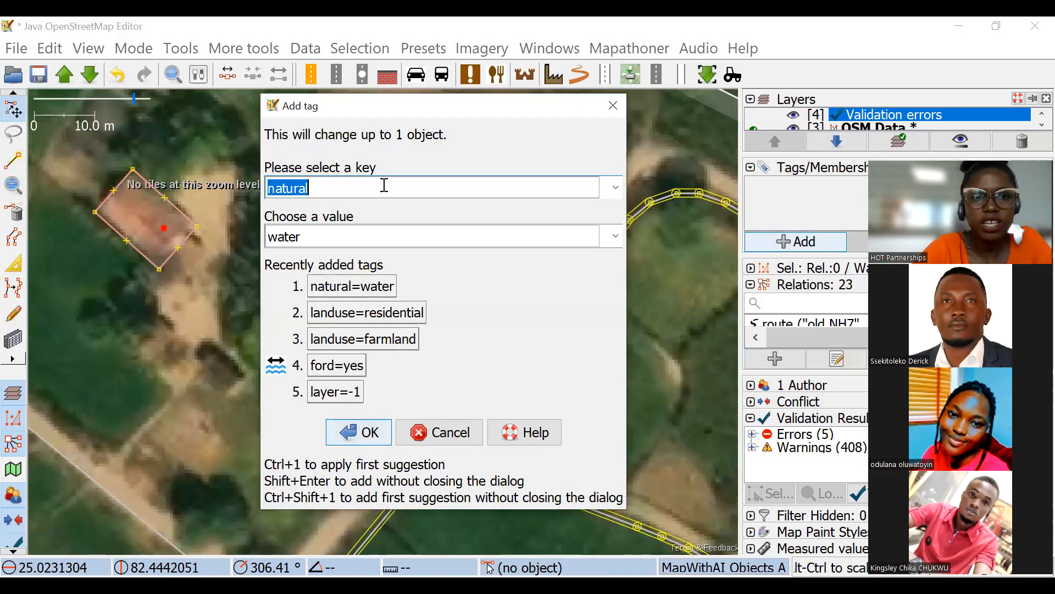
text(h)
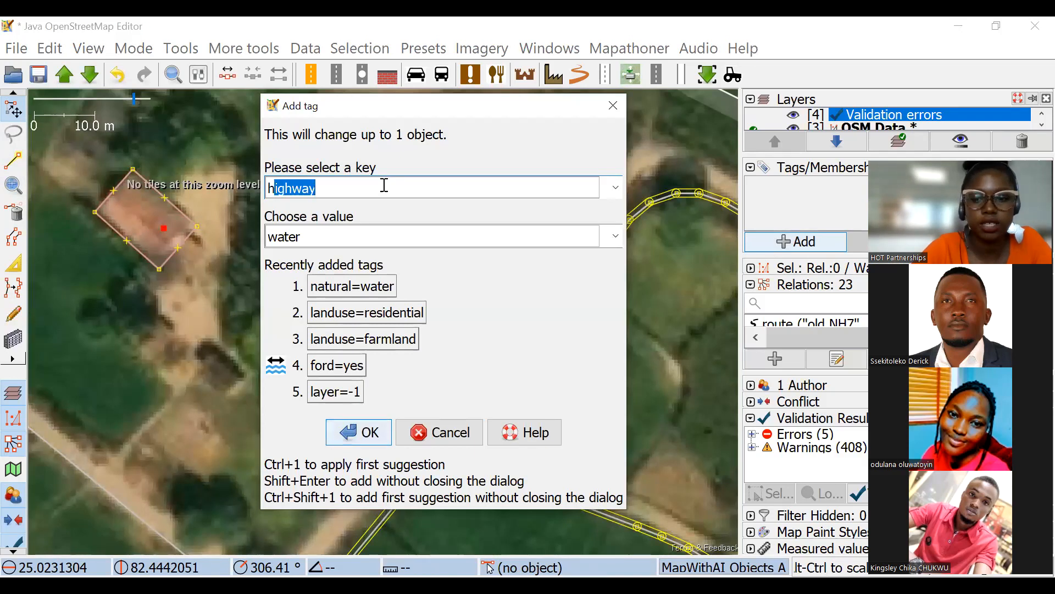
key(BackSpace)
key(BackSpace)
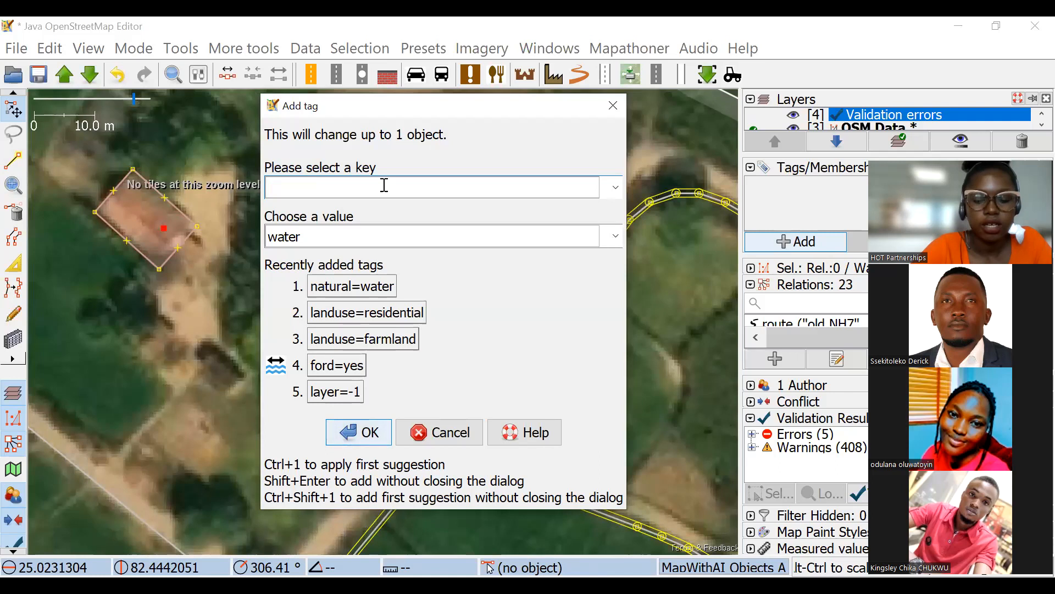
text(amenity)
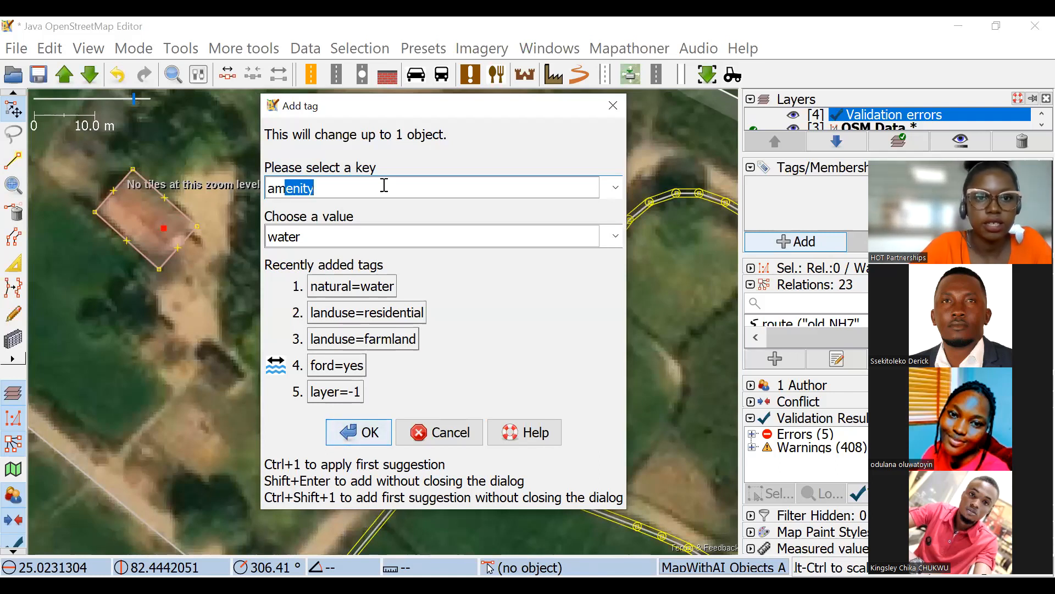
key(Tab)
text(h)
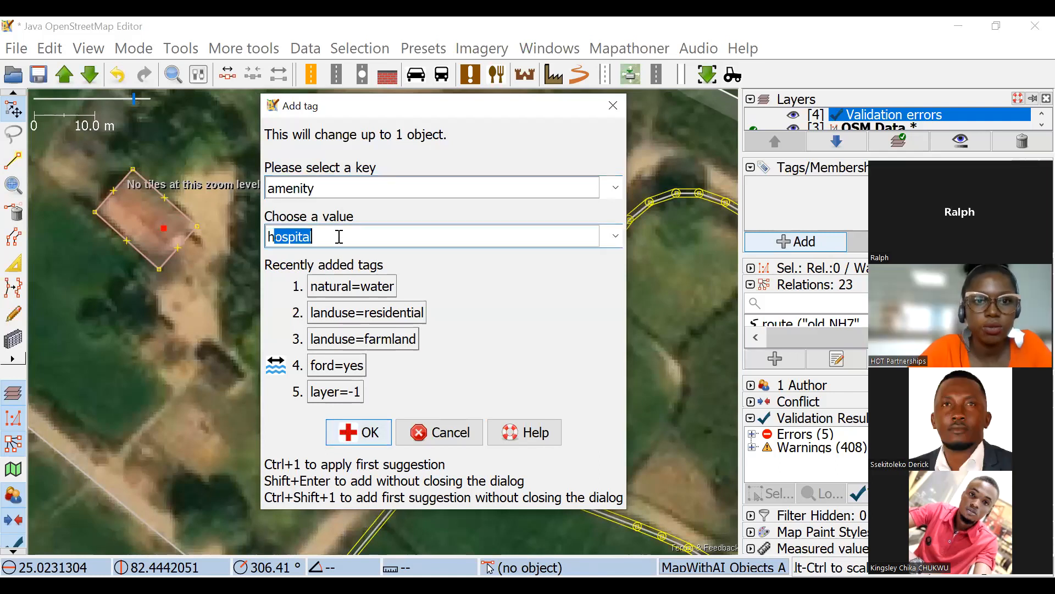
click(379, 436)
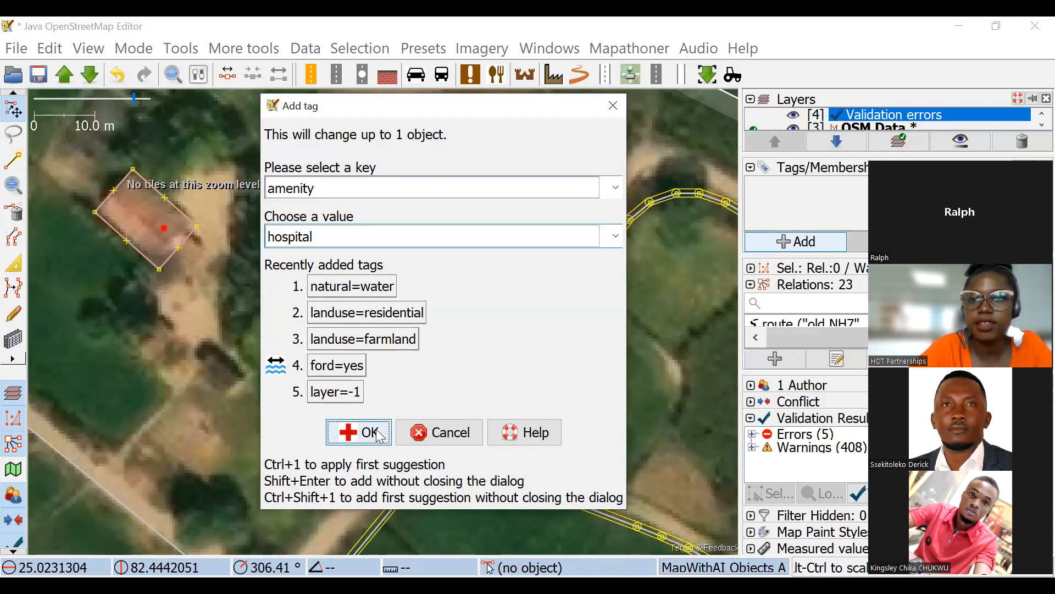
Add the tag name=mulago to the hospital node.
key(alt+a)
text(na)
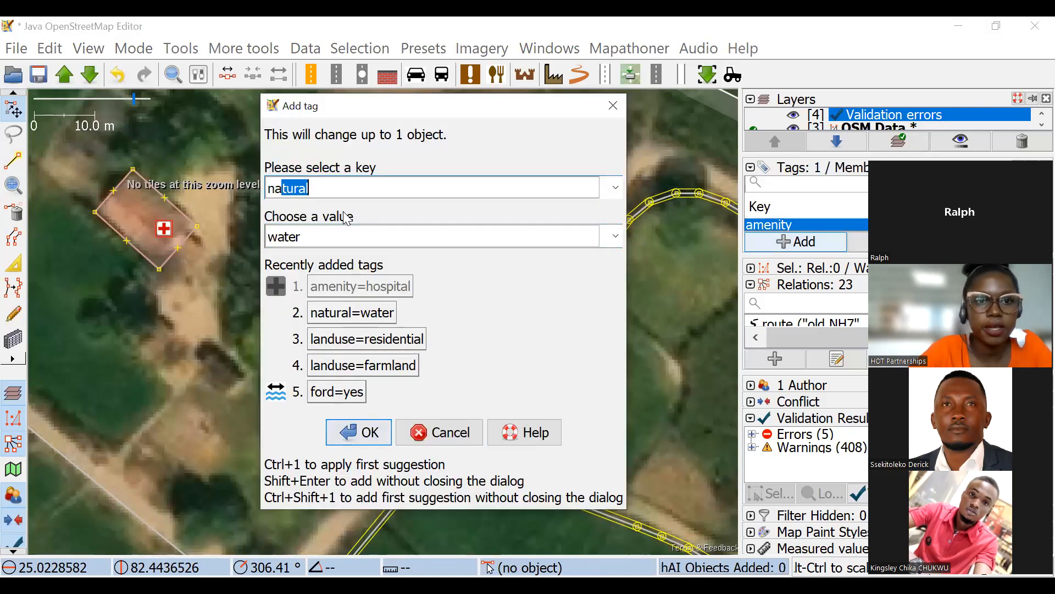
text(me)
click(326, 242)
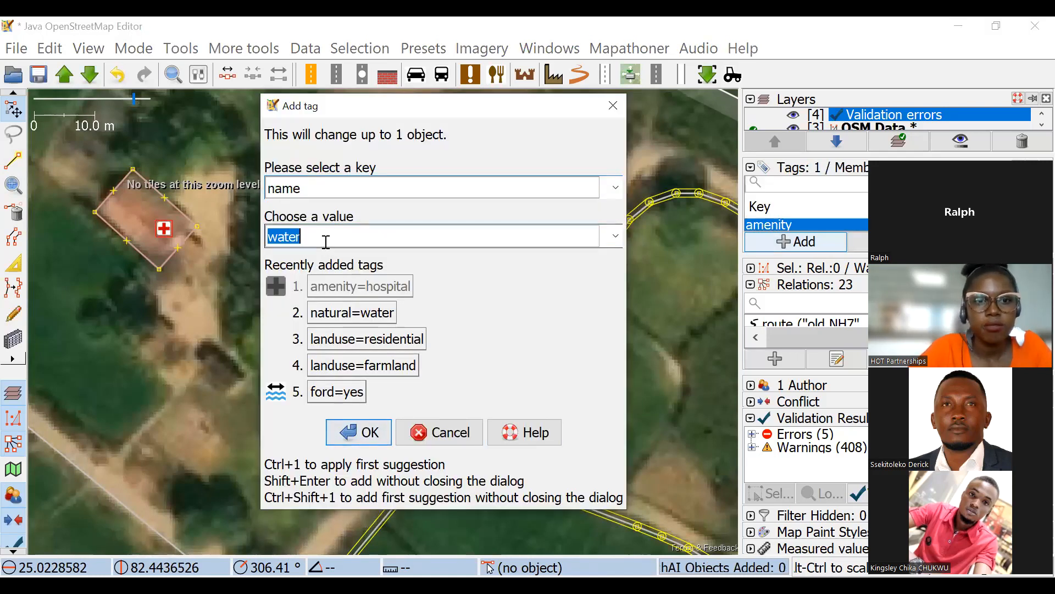
text(mulago)
click(373, 432)
scroll(166, 173, up, 5)
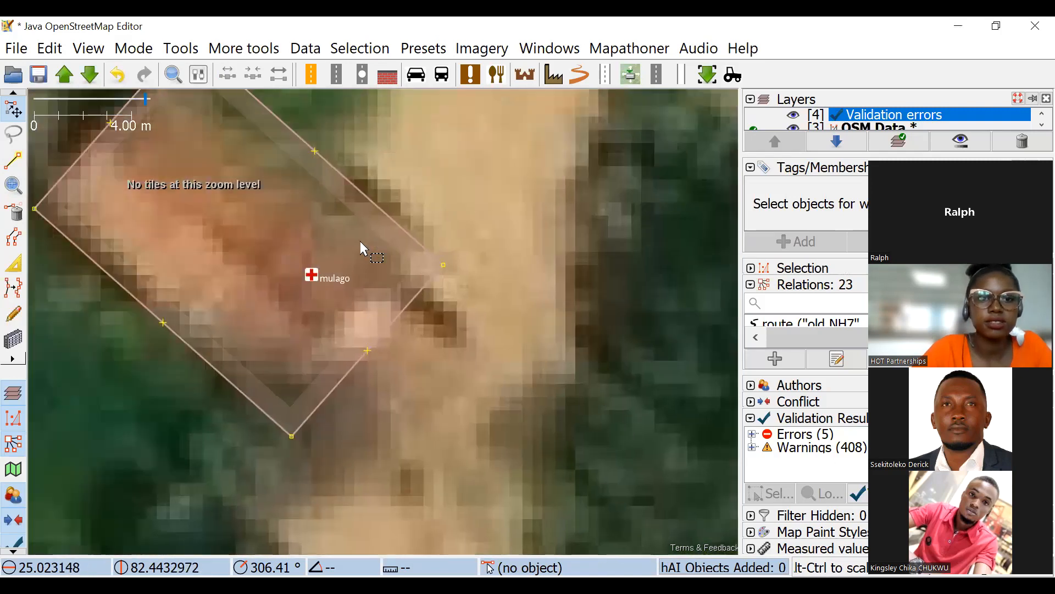
scroll(357, 243, down, 4)
scroll(349, 245, up, 3)
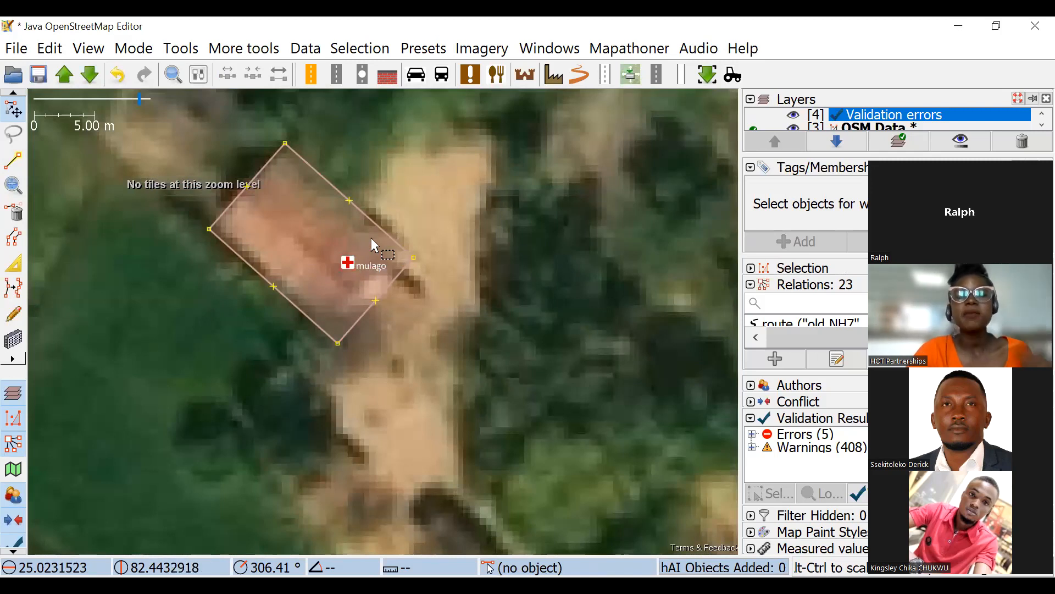
Compare the tags of the hospital node and the surrounding building outline, and delete the node.
click(351, 262)
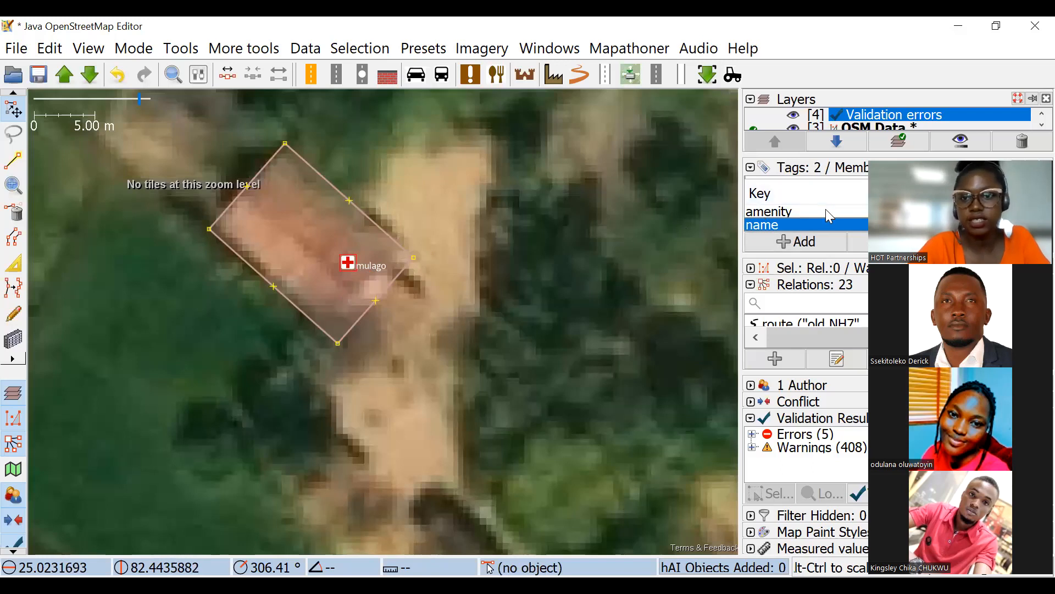
ctrl+click(810, 212)
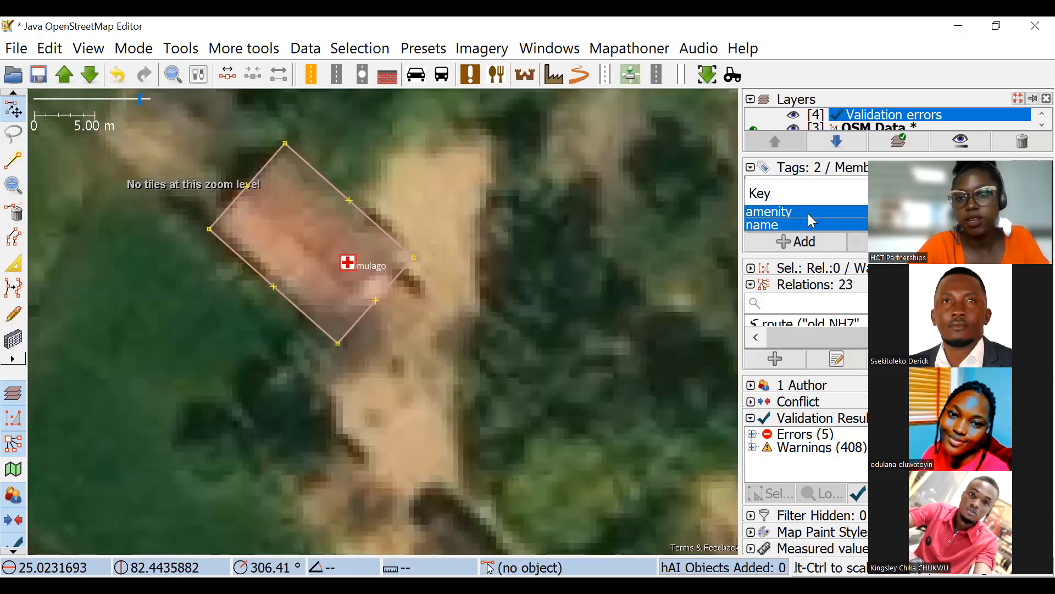
click(385, 235)
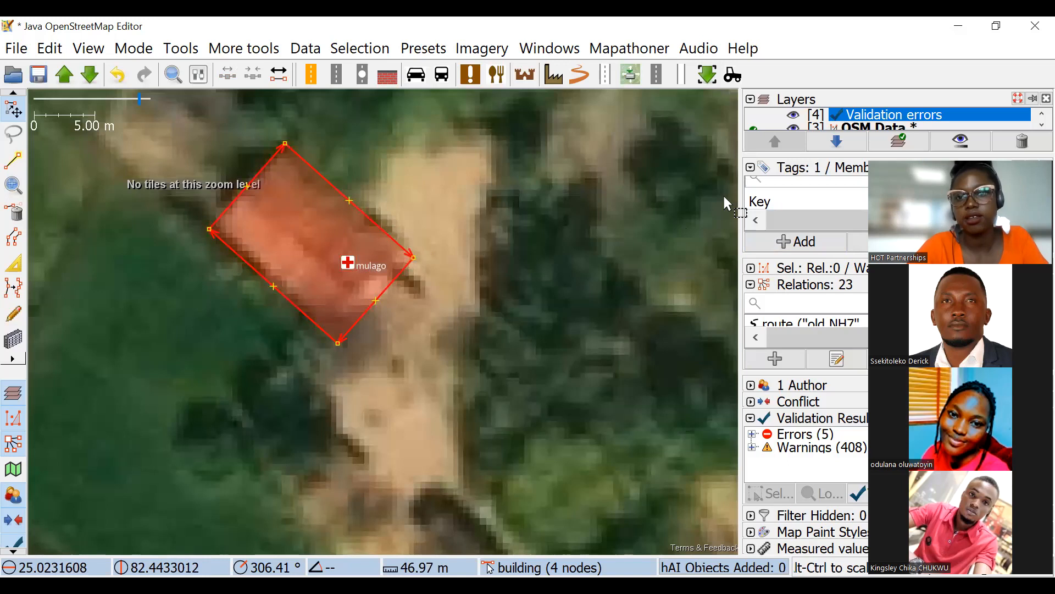
drag(335, 246, 372, 269)
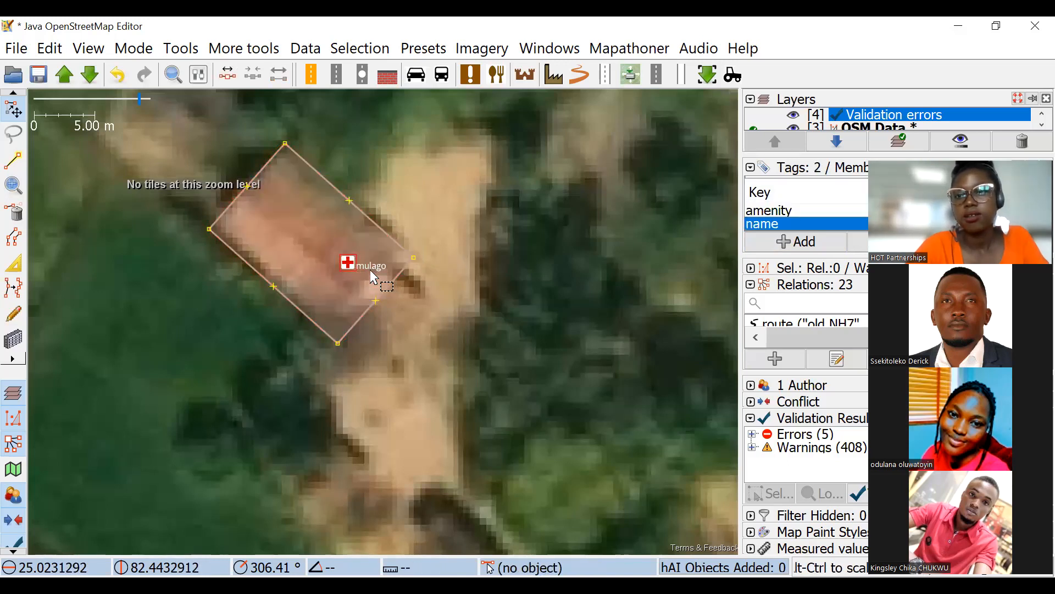
click(370, 269)
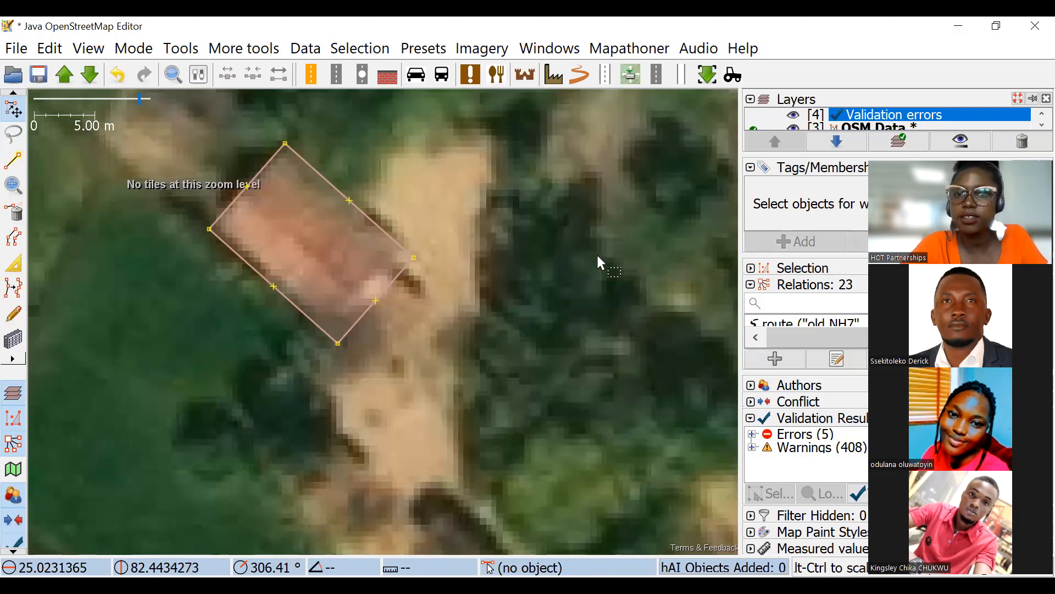
scroll(615, 261, down, 3)
drag(648, 264, 556, 269)
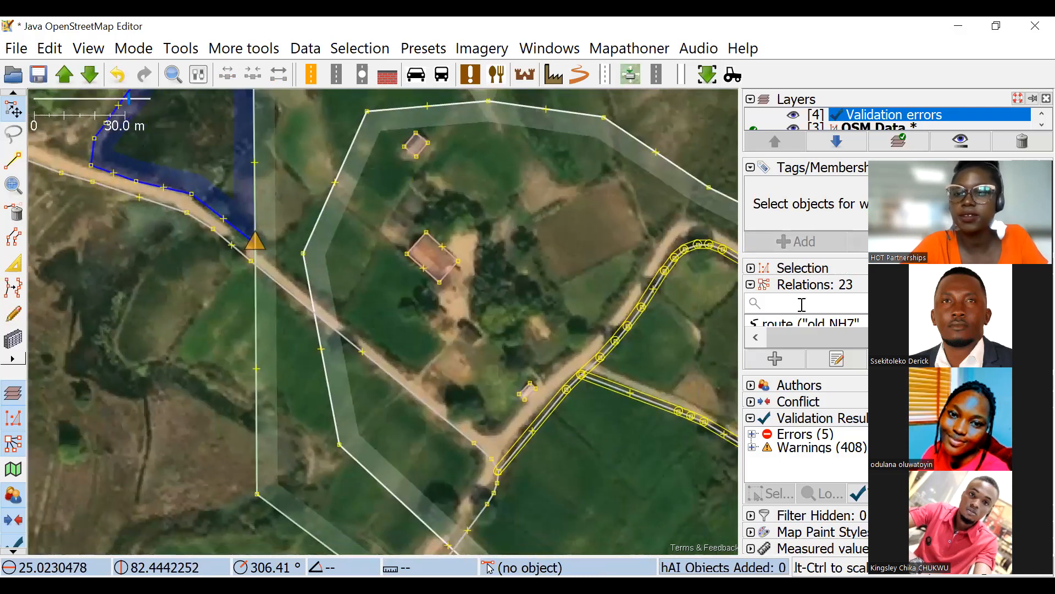
drag(512, 272, 464, 247)
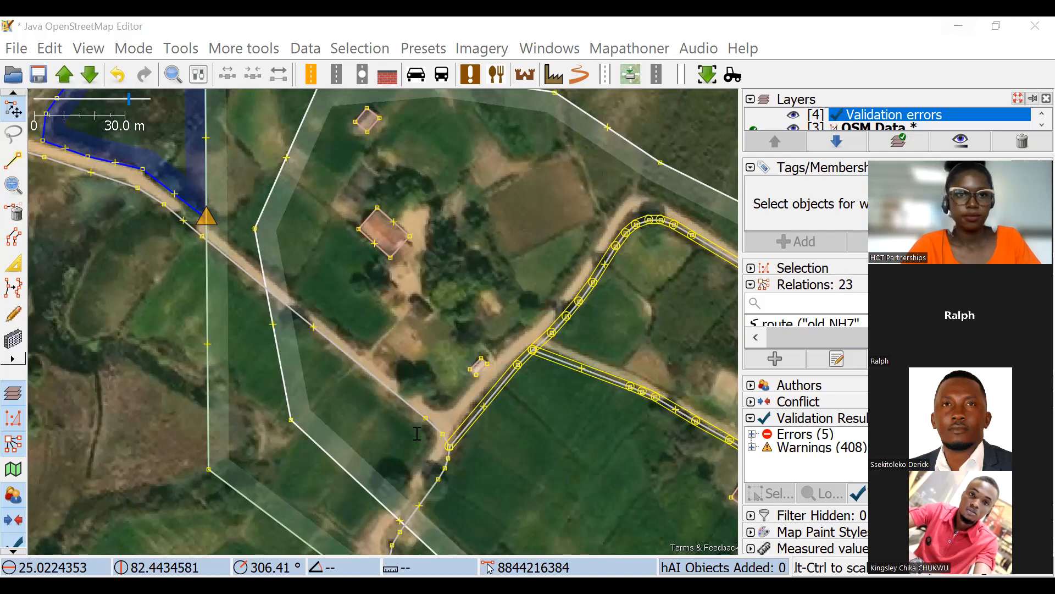
key(alt+Tab)
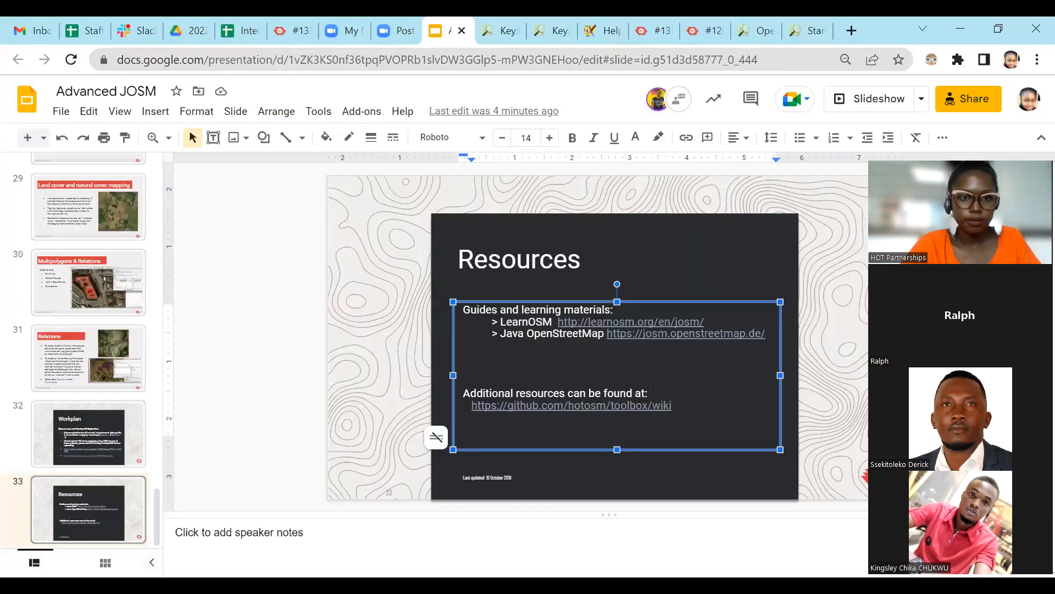
key(alt+Tab)
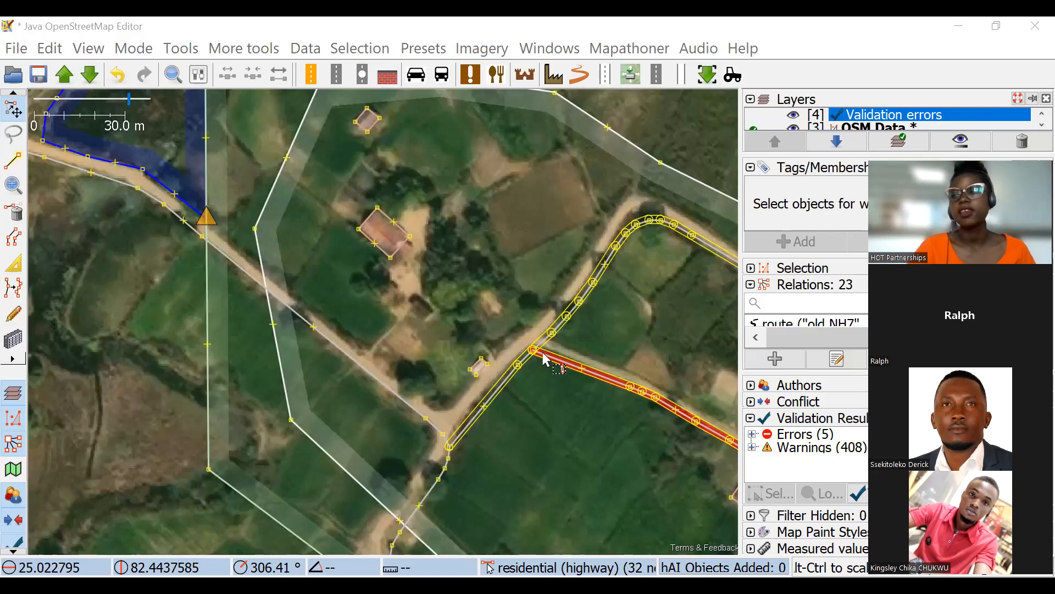
Tag the eastern corner node of the large building's outline as building=yes and view the tagged node up close.
scroll(424, 201, up, 2)
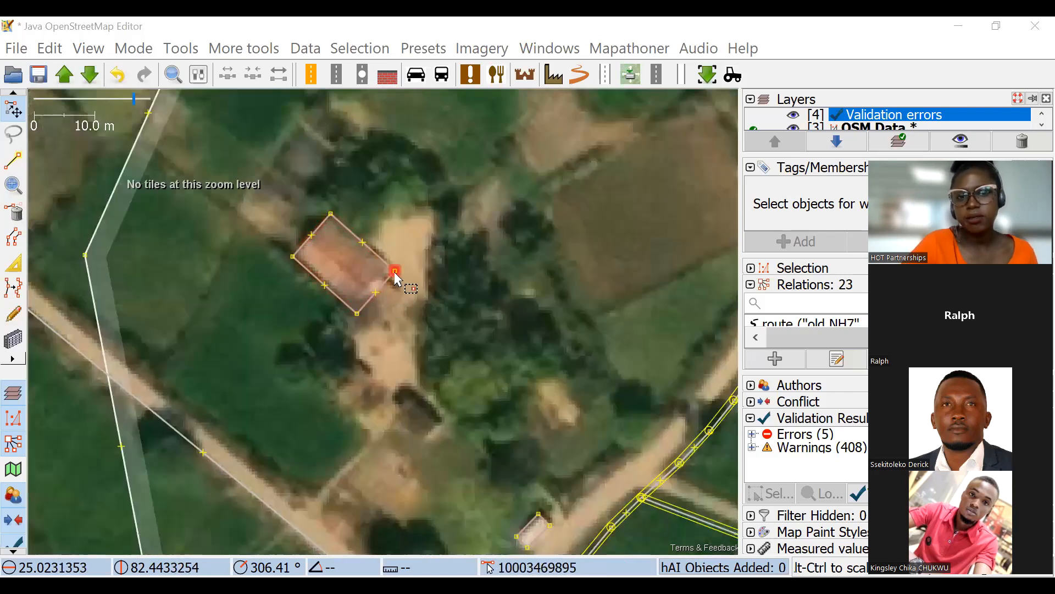
click(395, 272)
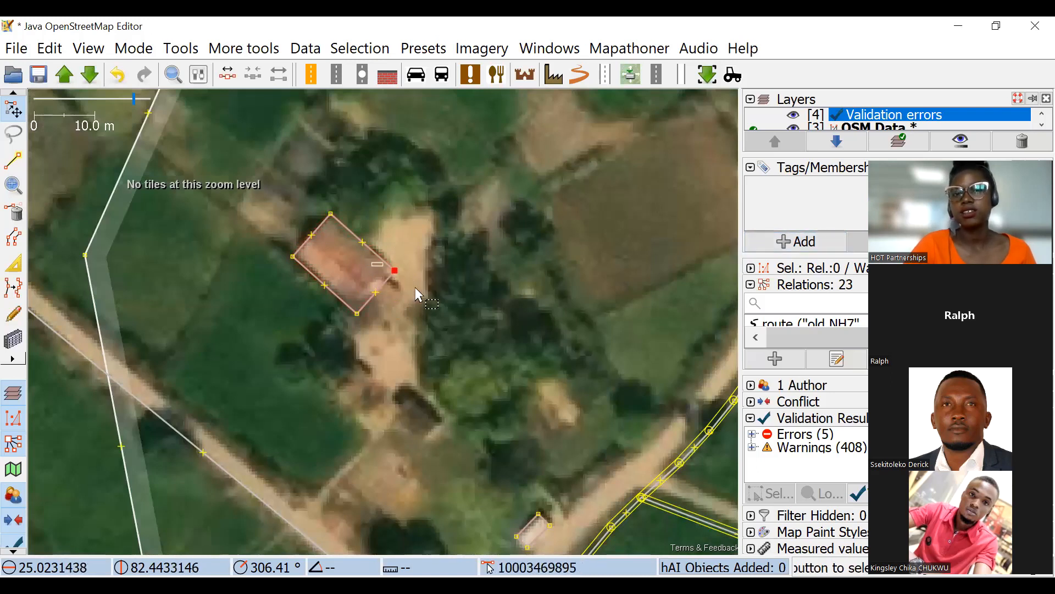
click(798, 242)
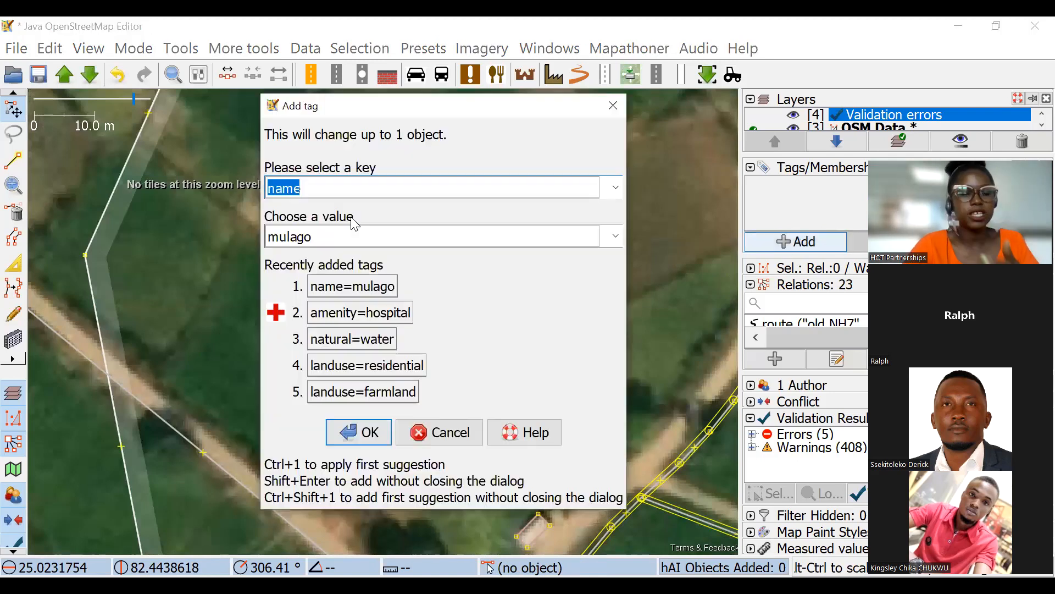
text(building)
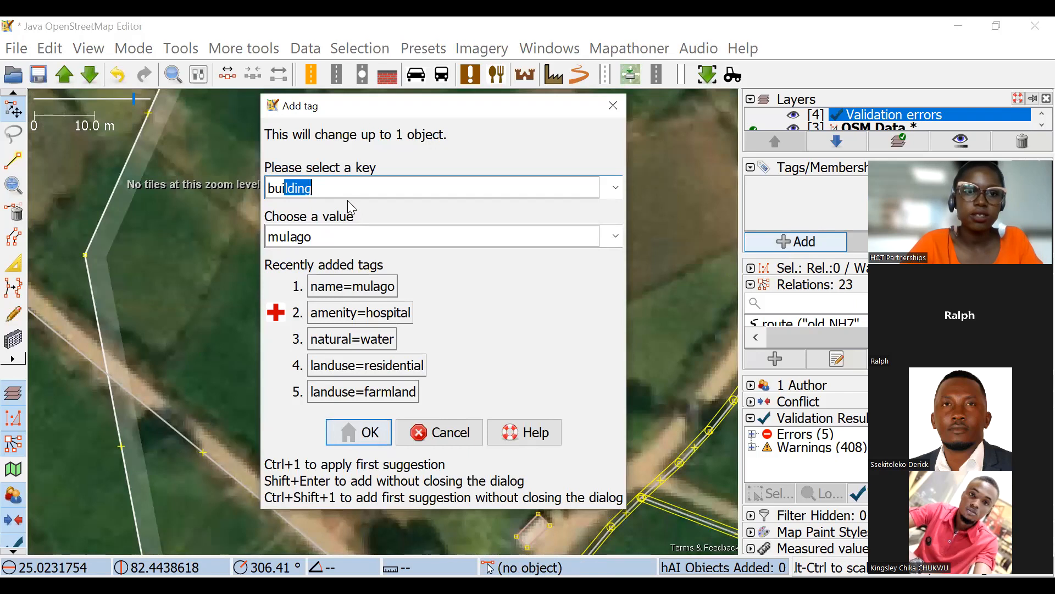
click(318, 236)
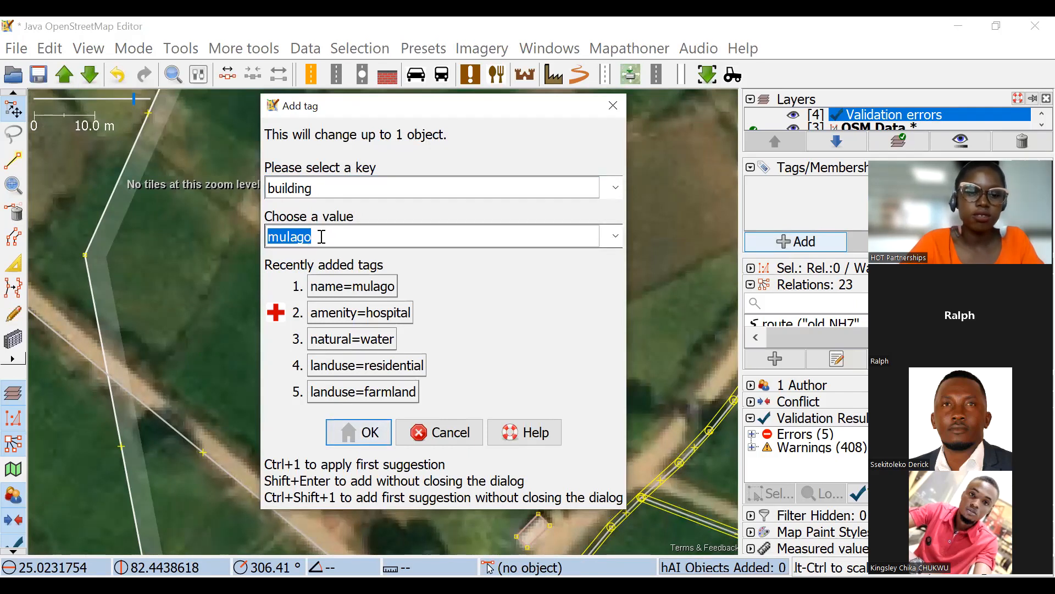
text(yes)
click(358, 431)
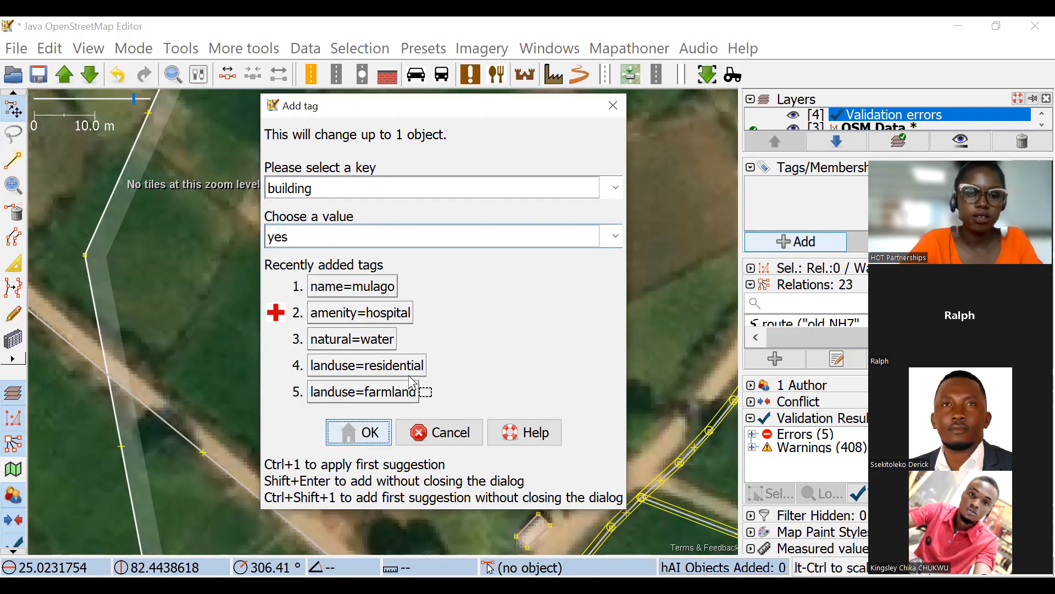
scroll(377, 258, up, 3)
click(376, 253)
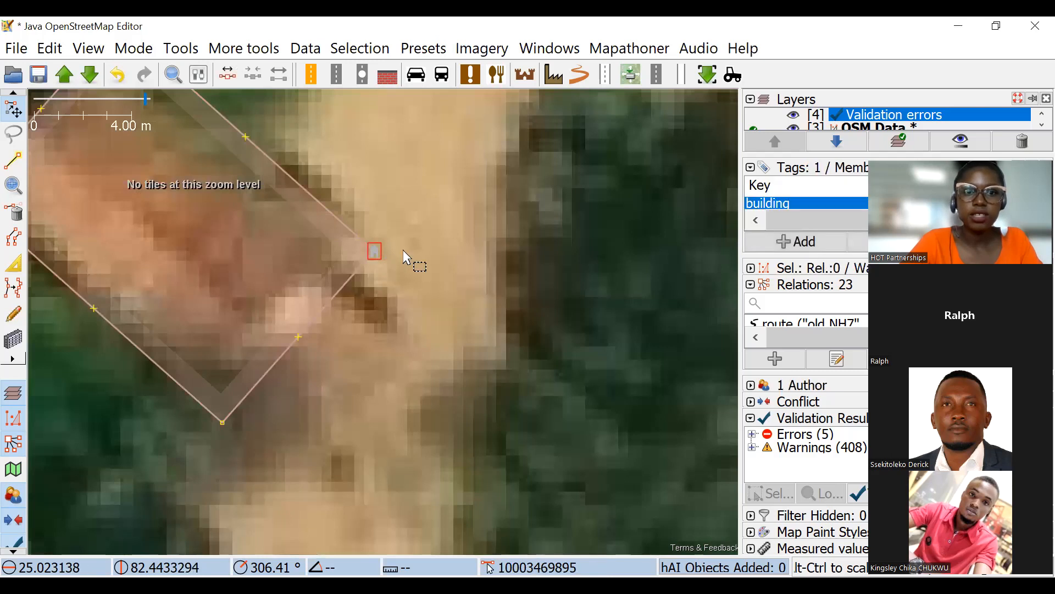
scroll(438, 238, down, 2)
scroll(438, 238, up, 1)
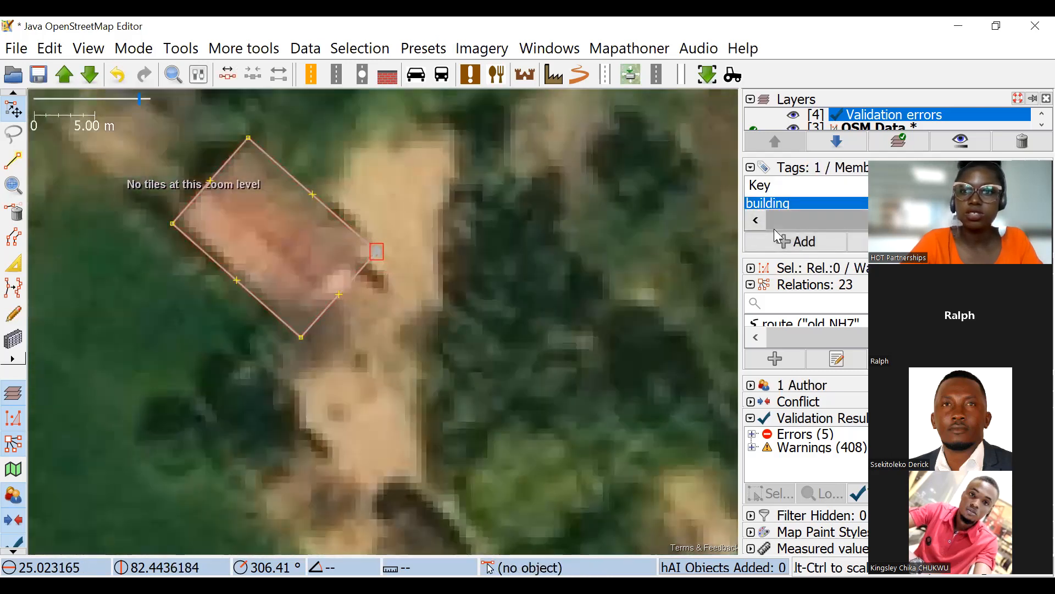
Remove the building tag from the building's eastern corner node, and check the tags on the building outline itself.
scroll(584, 260, down, 4)
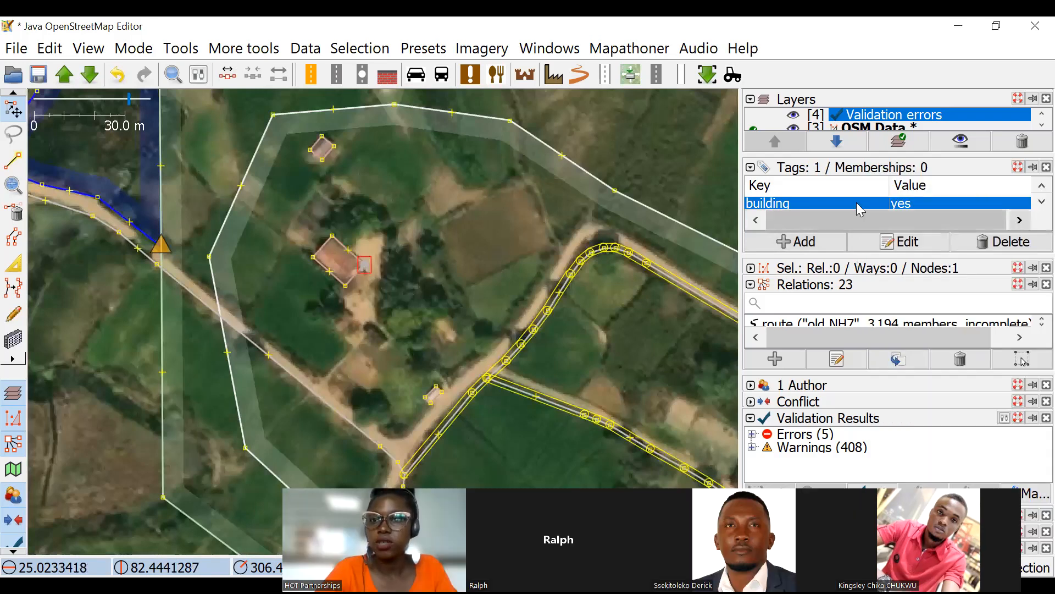
click(1010, 242)
click(364, 256)
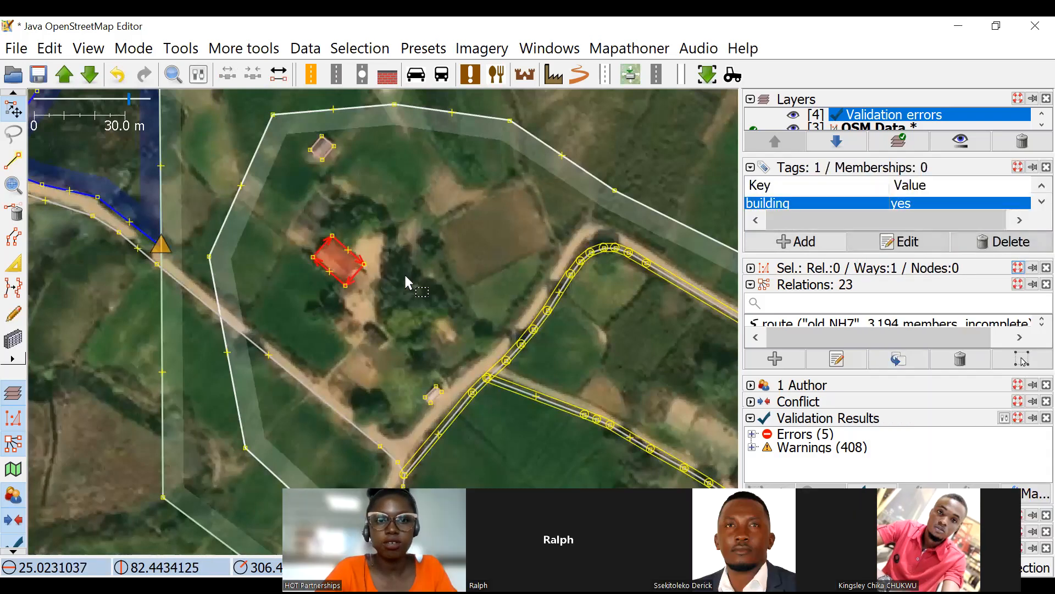
click(406, 275)
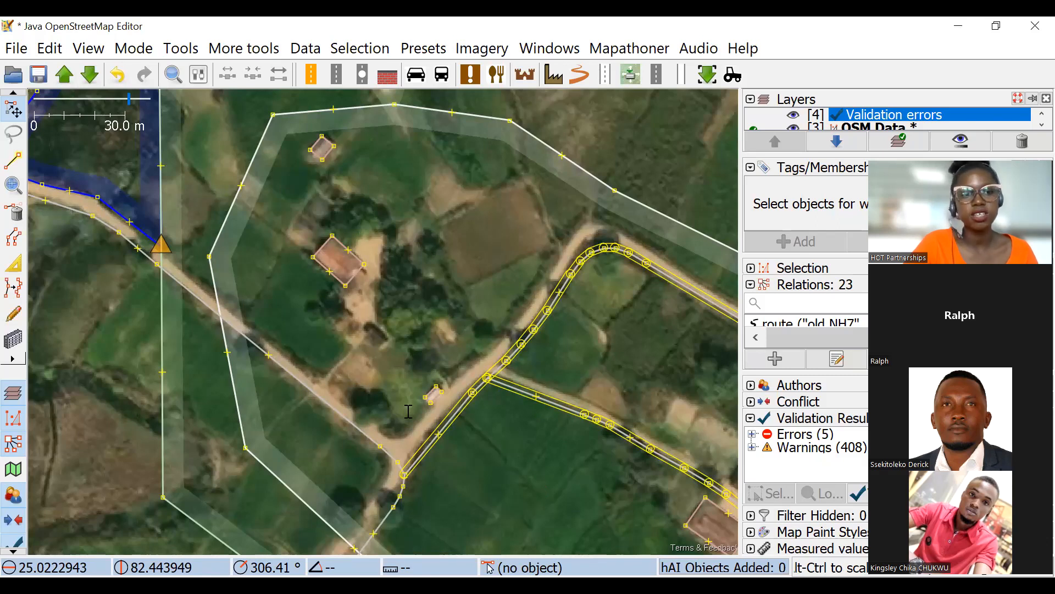
Switch to the Advanced JOSM presentation to review the Workplan slide and its project links, and return to JOSM.
key(alt+Tab)
click(110, 434)
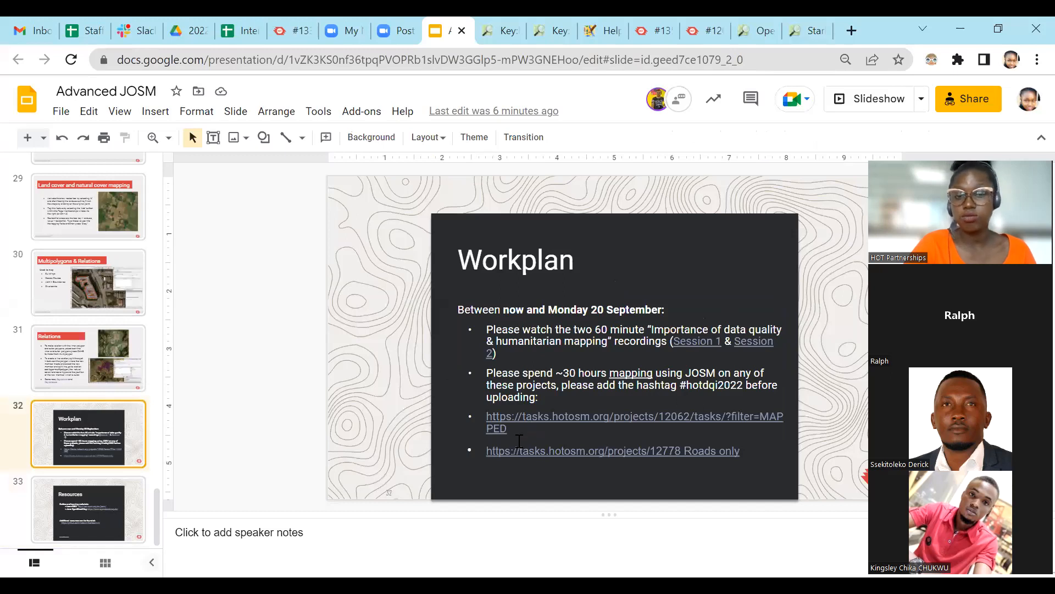
click(737, 452)
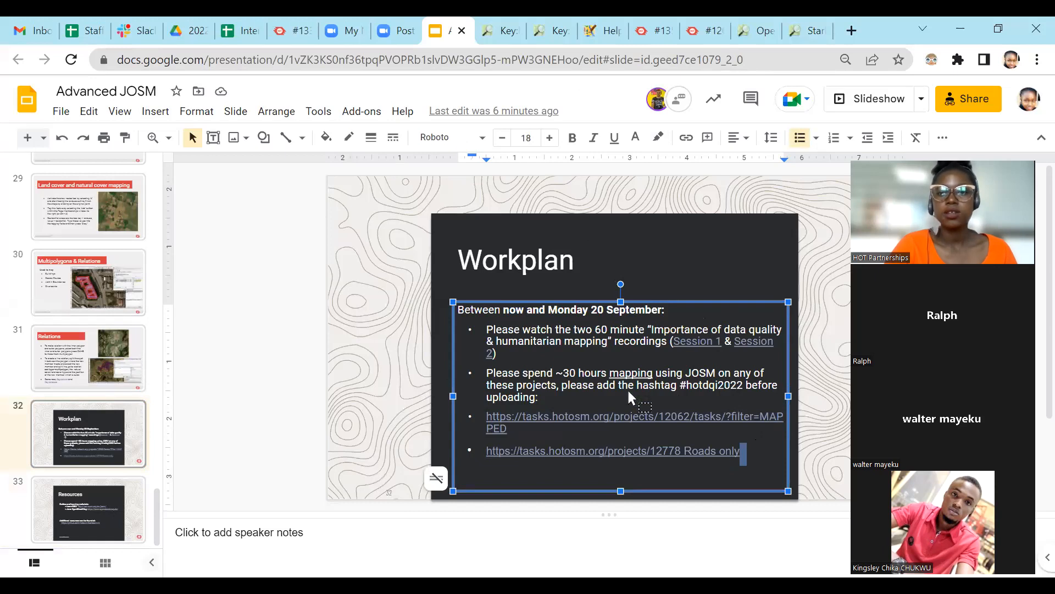
key(alt+Tab)
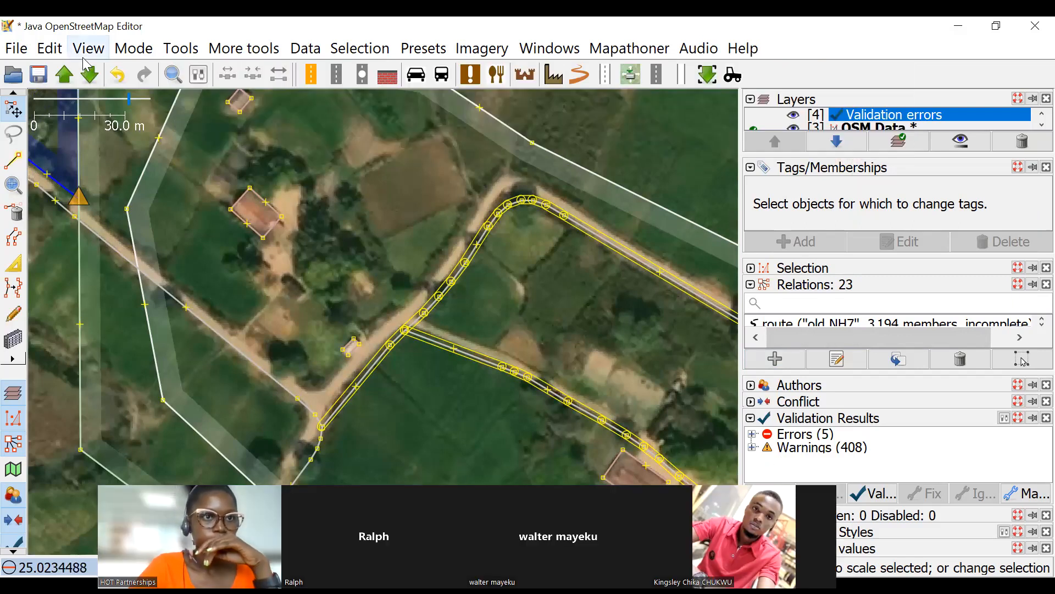
Search the plugins in the preferences for "todo" to check its installation, and close the preferences.
click(50, 48)
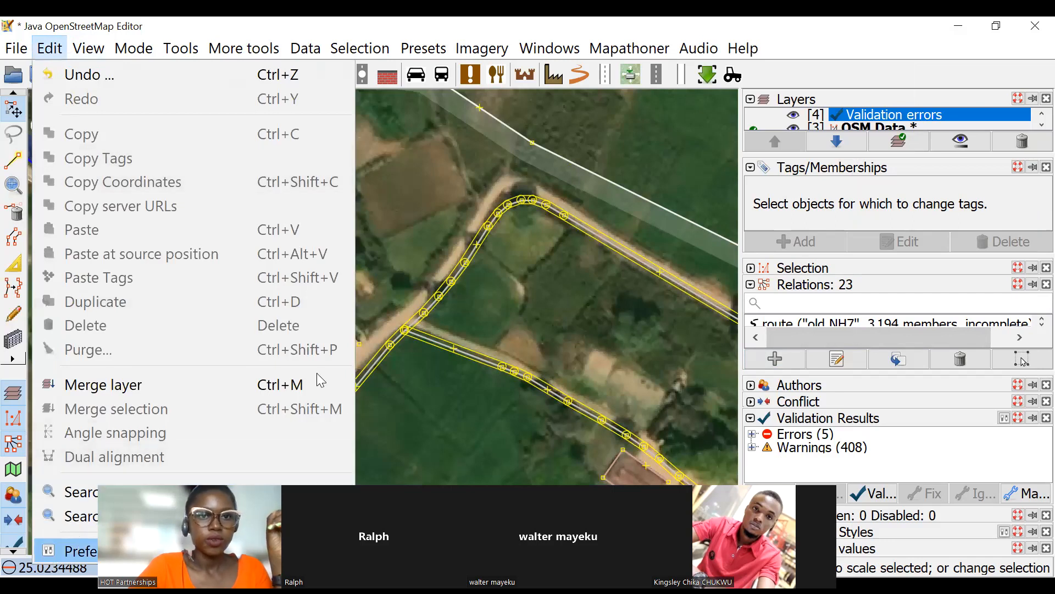
key(Return)
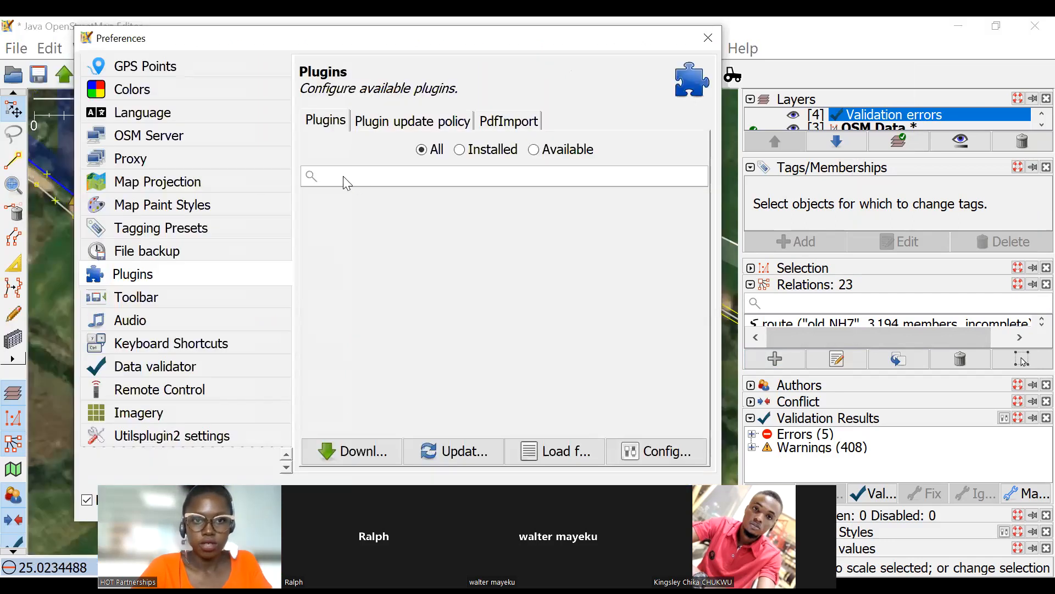
click(347, 176)
text(to)
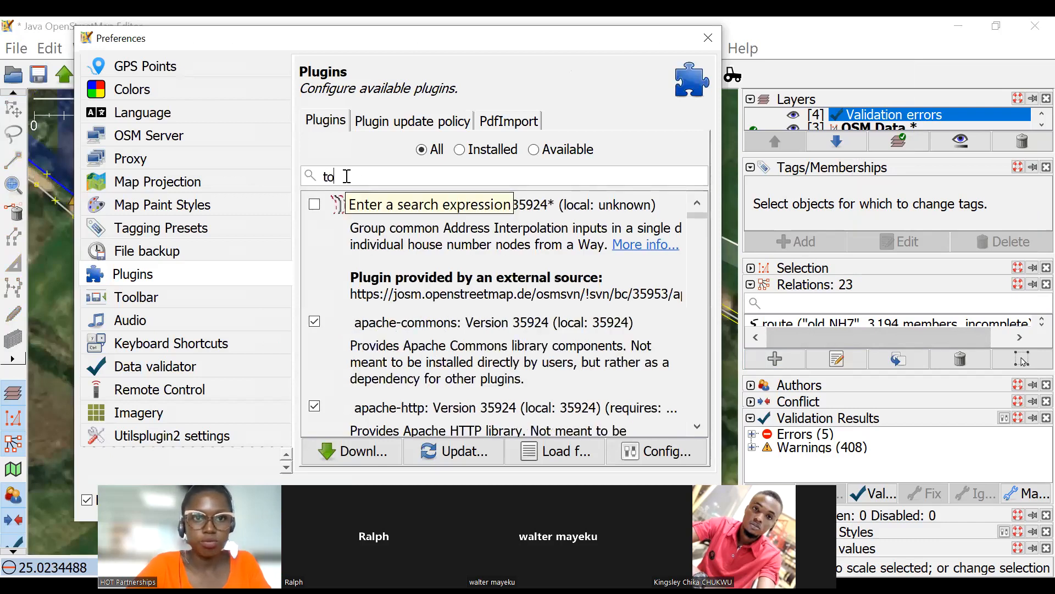
text(do)
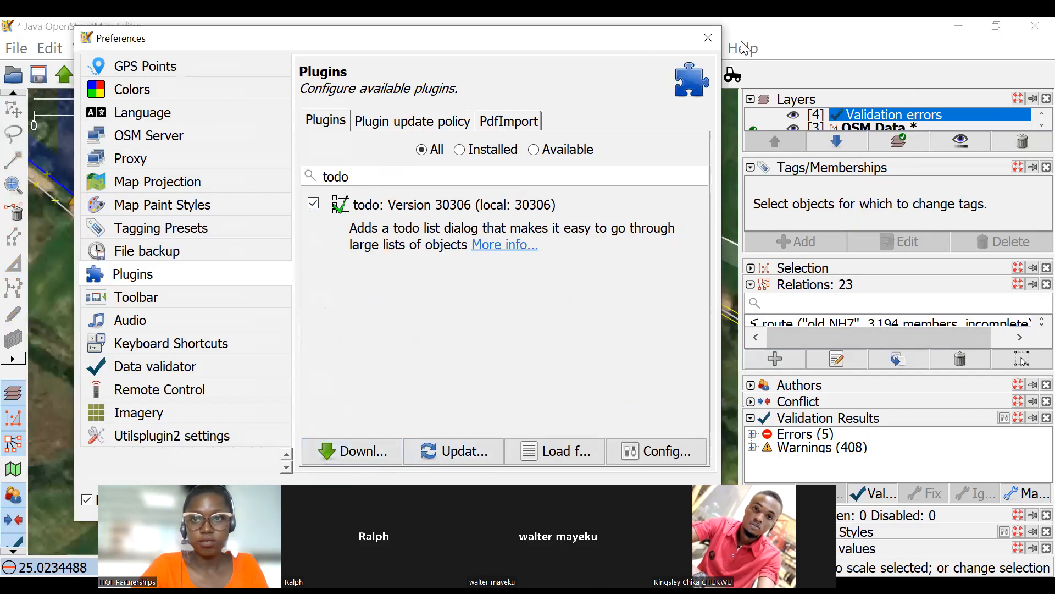
click(710, 44)
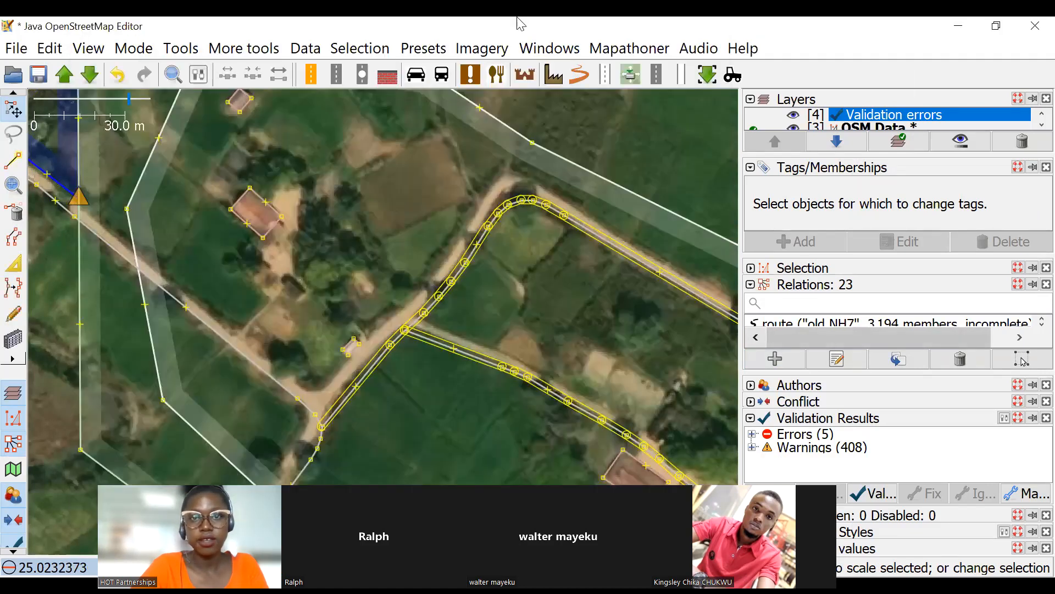
Show the Todo list panel and bring the wider downloaded area into view.
click(549, 50)
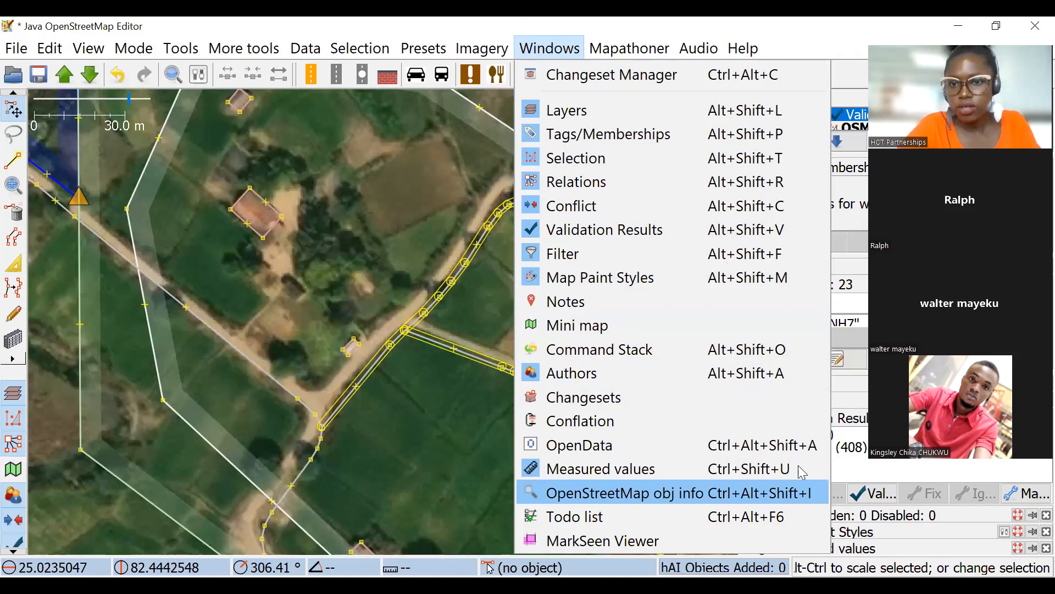
click(401, 282)
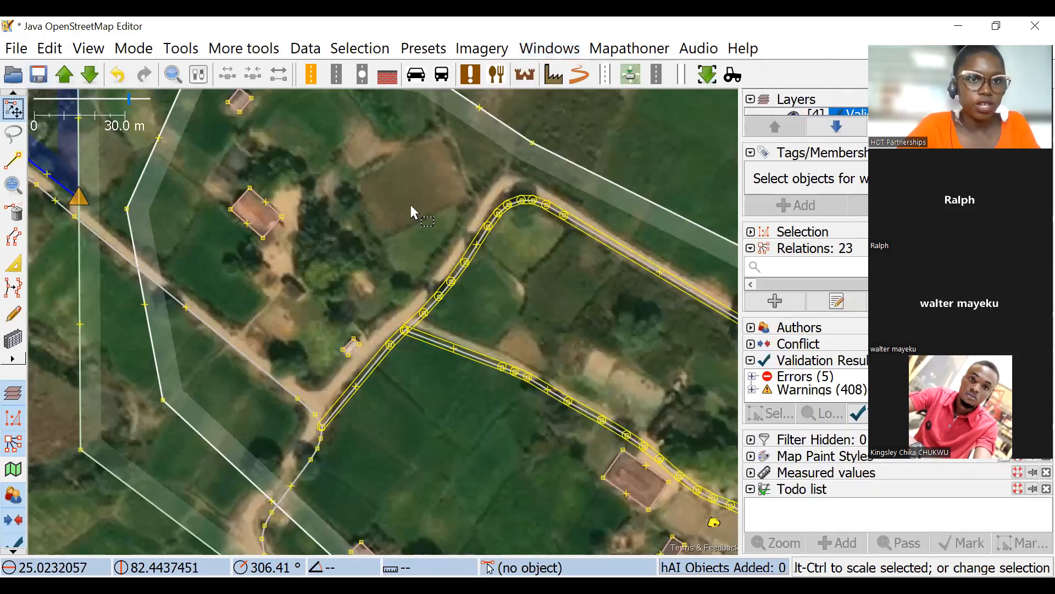
scroll(251, 171, down, 3)
scroll(251, 171, down, 4)
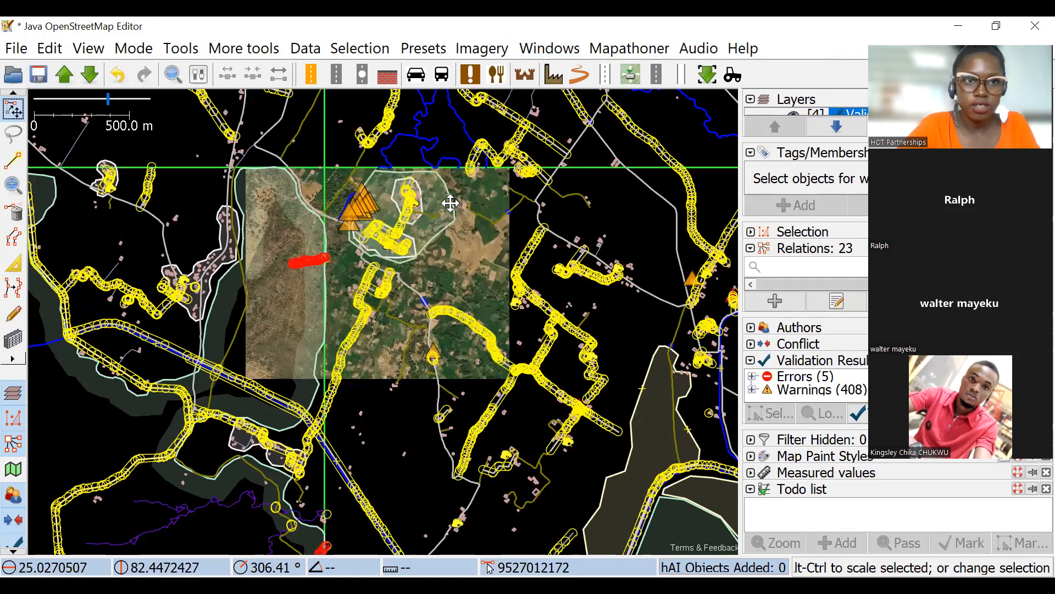
scroll(481, 304, down, 2)
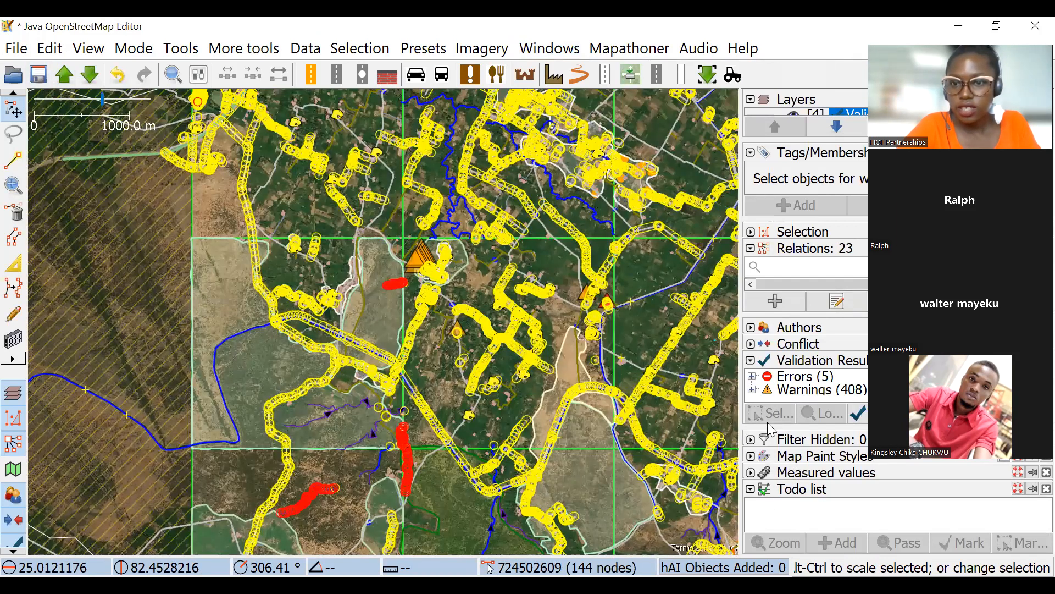
Expand the Filter panel and collapse the Relations and Tags/Memberships panels to make room for it.
click(751, 440)
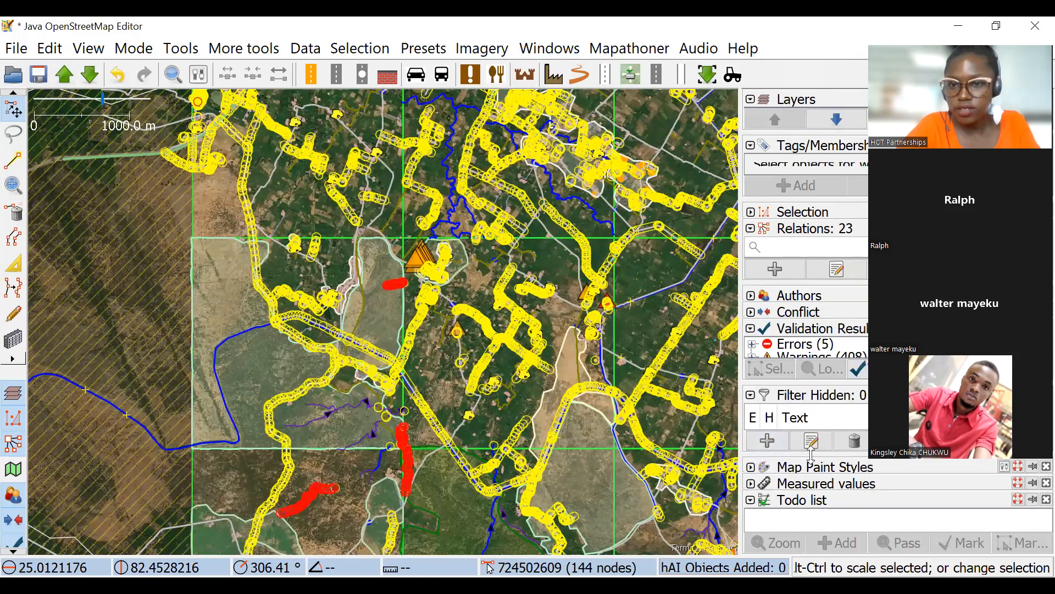
click(750, 228)
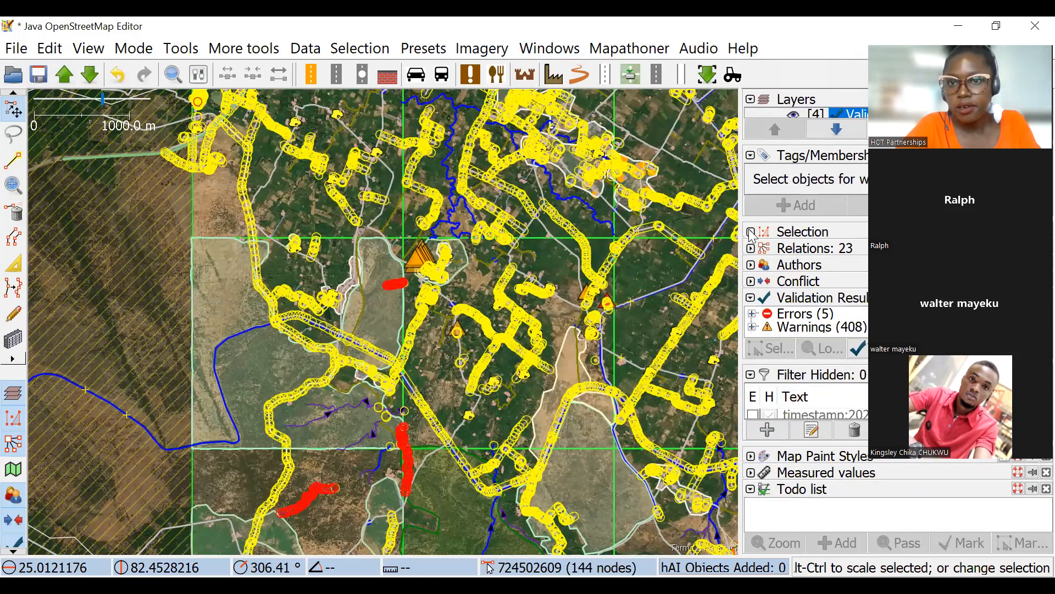
click(751, 155)
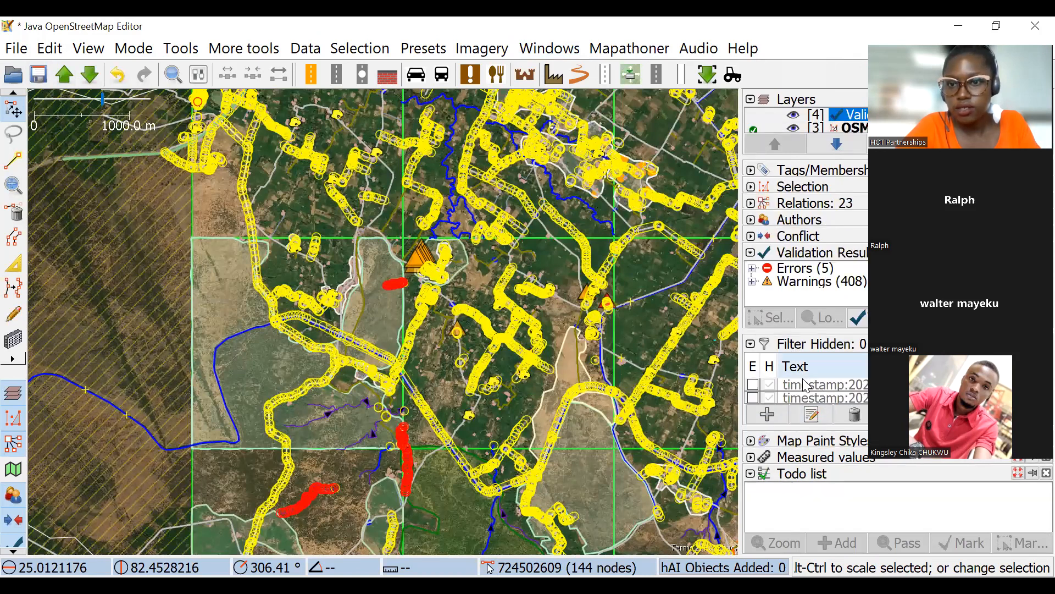
Try the waterway=* filter, turn it off, and enable the building=* filter to display only buildings.
scroll(783, 399, down, 1)
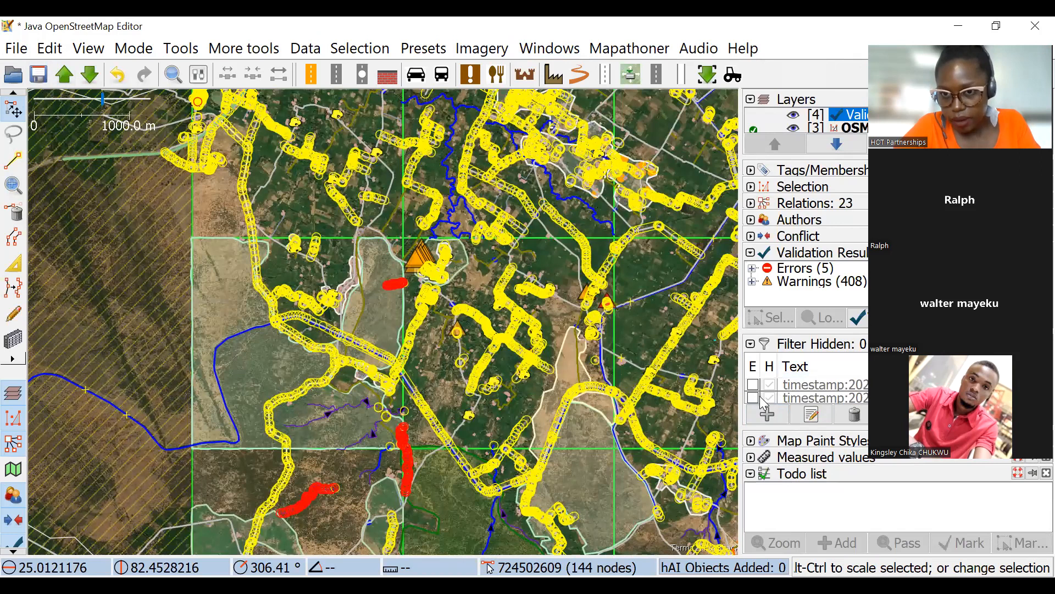
scroll(763, 404, down, 4)
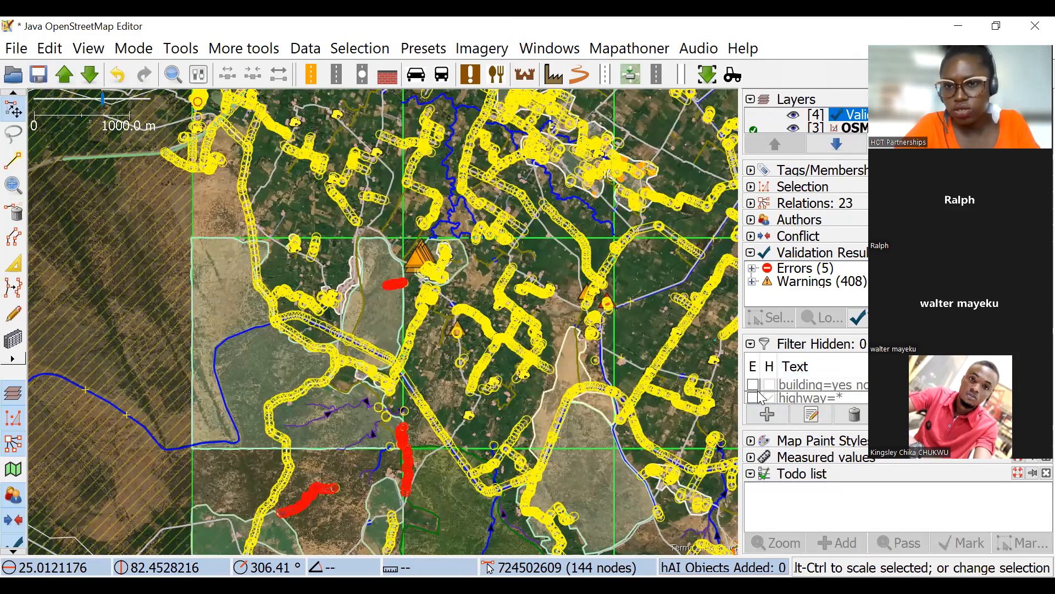
scroll(764, 393, down, 1)
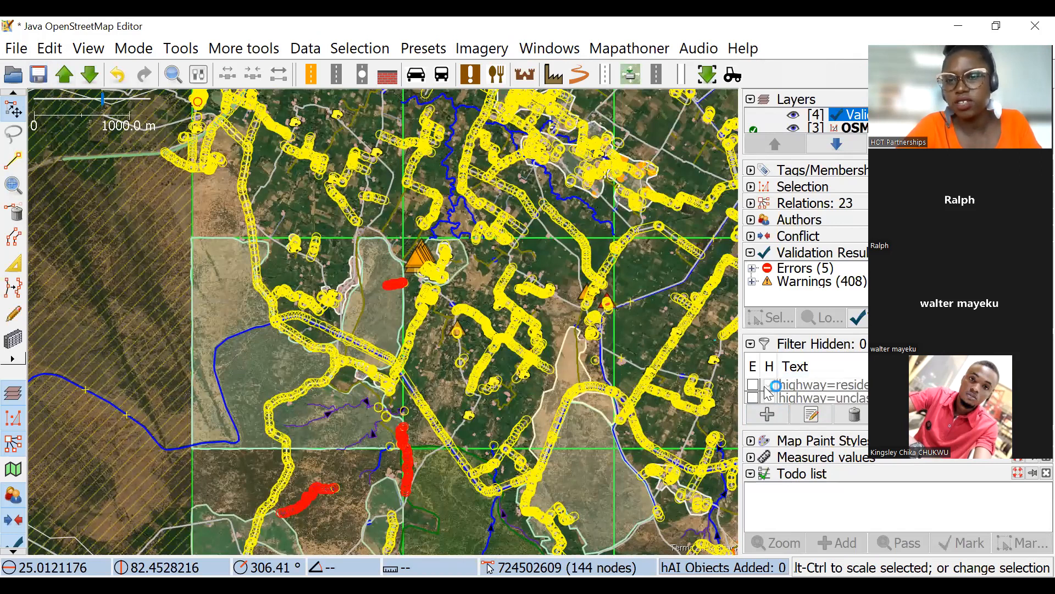
scroll(775, 395, down, 5)
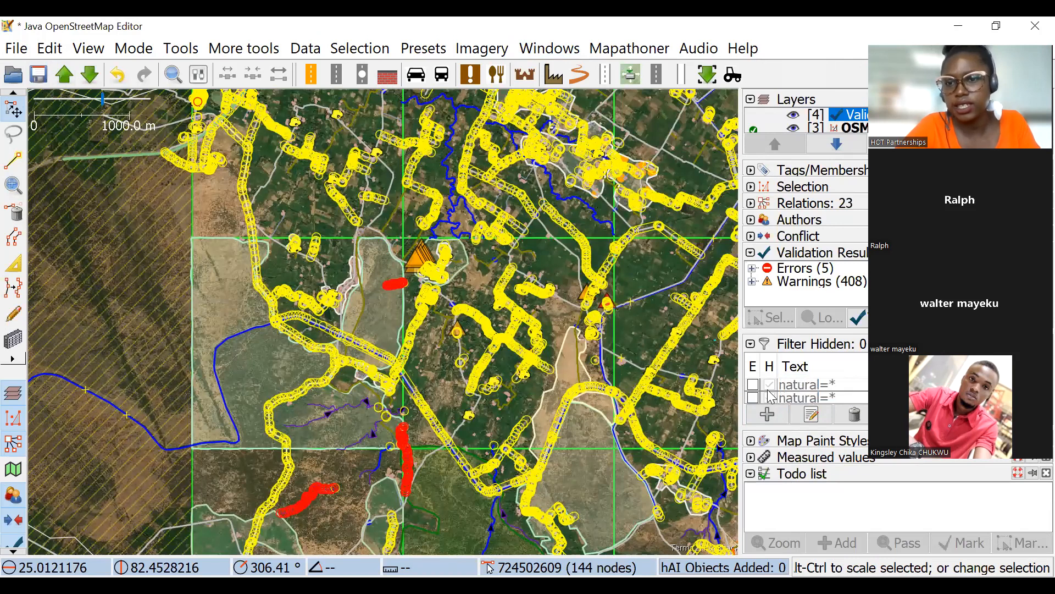
scroll(772, 395, down, 2)
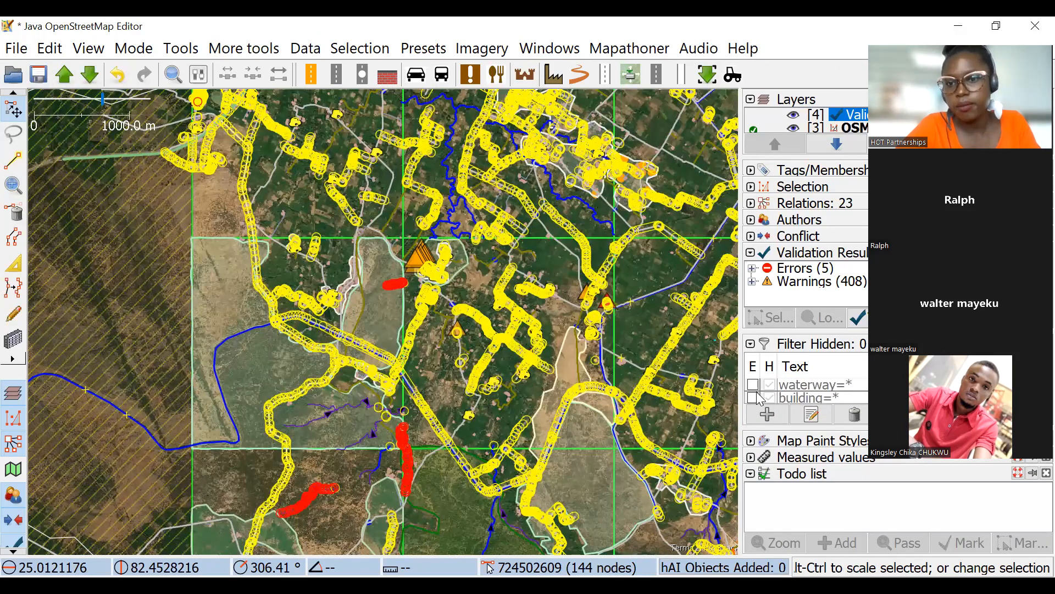
click(753, 384)
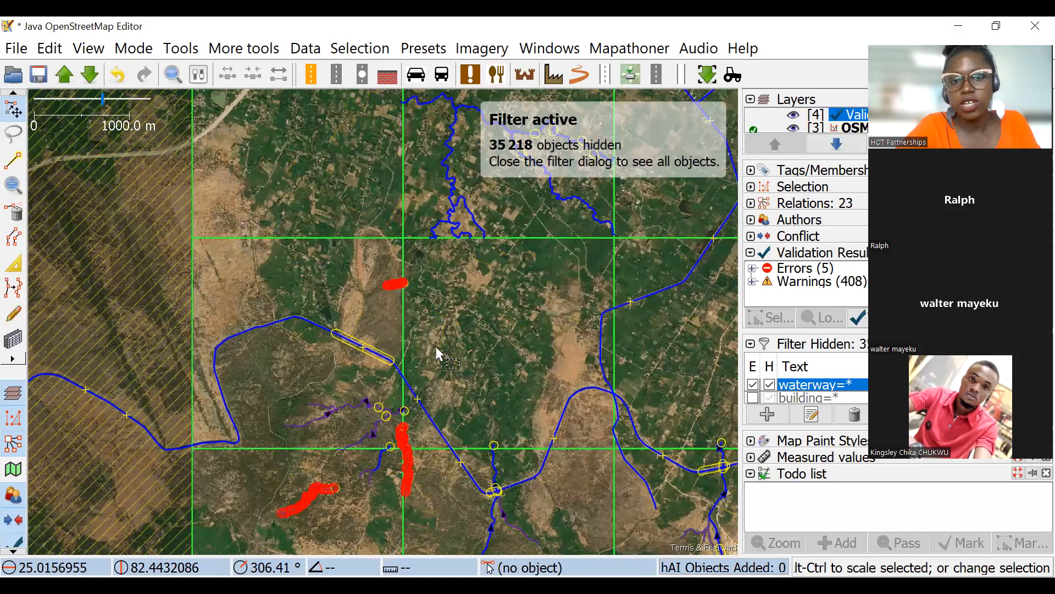
click(753, 384)
click(753, 397)
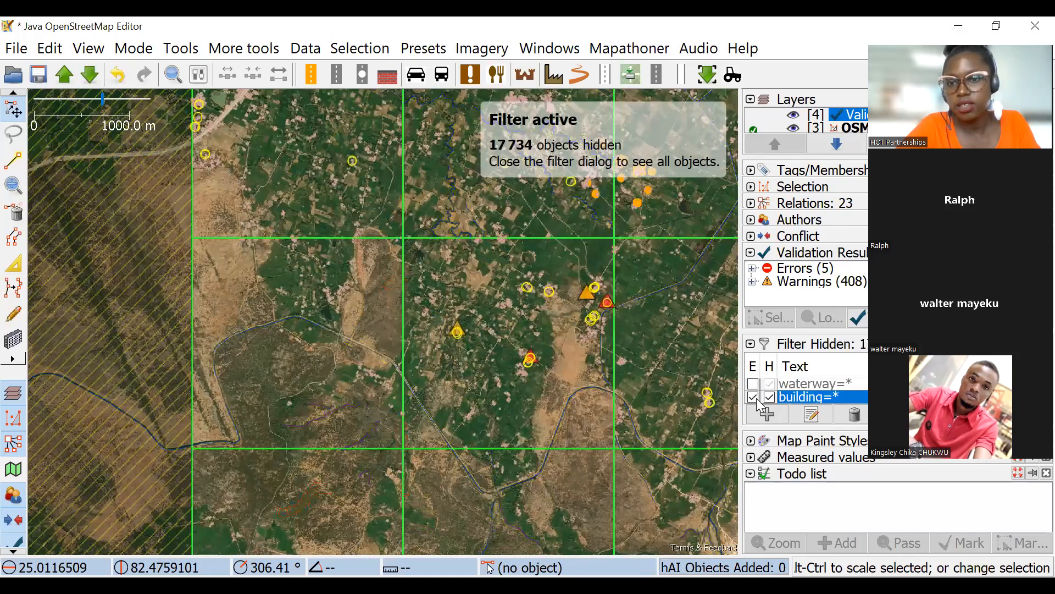
Try selecting all the filtered buildings across the whole downloaded area.
drag(727, 317, 503, 235)
scroll(517, 281, down, 4)
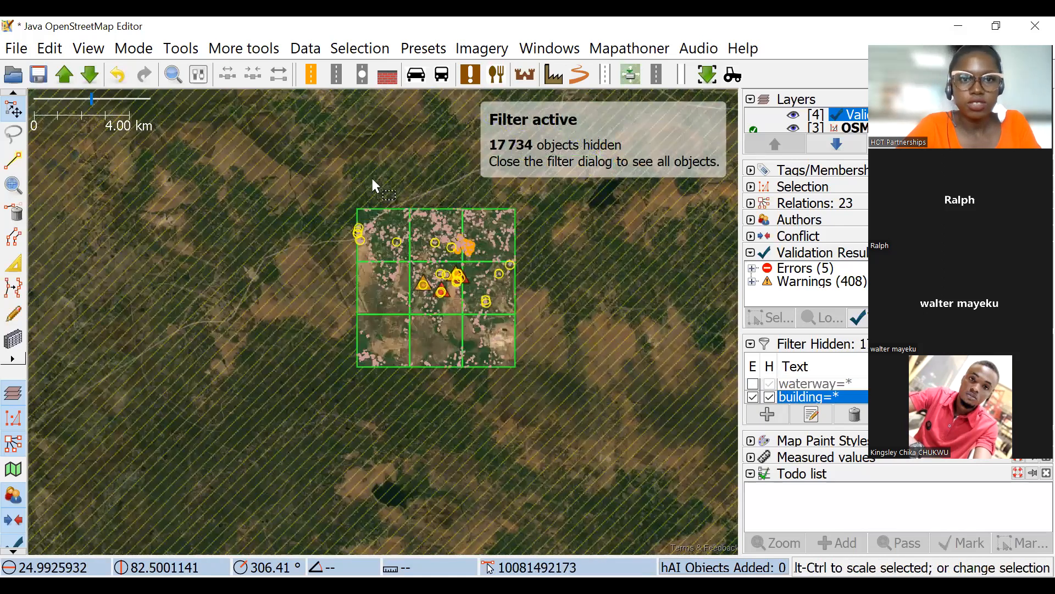
key(ctrl+a)
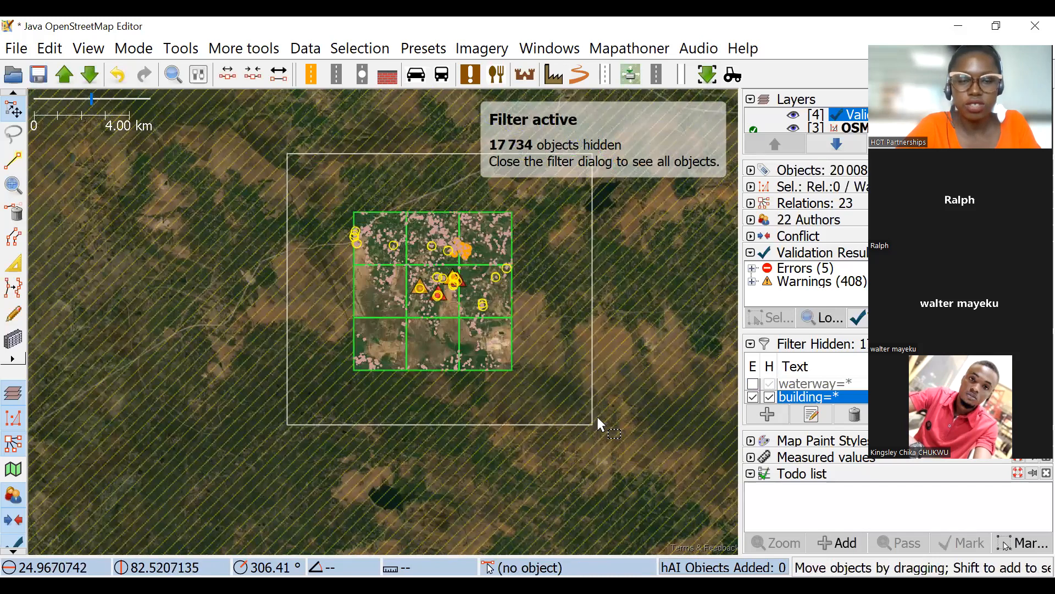
scroll(502, 336, up, 2)
scroll(495, 360, up, 6)
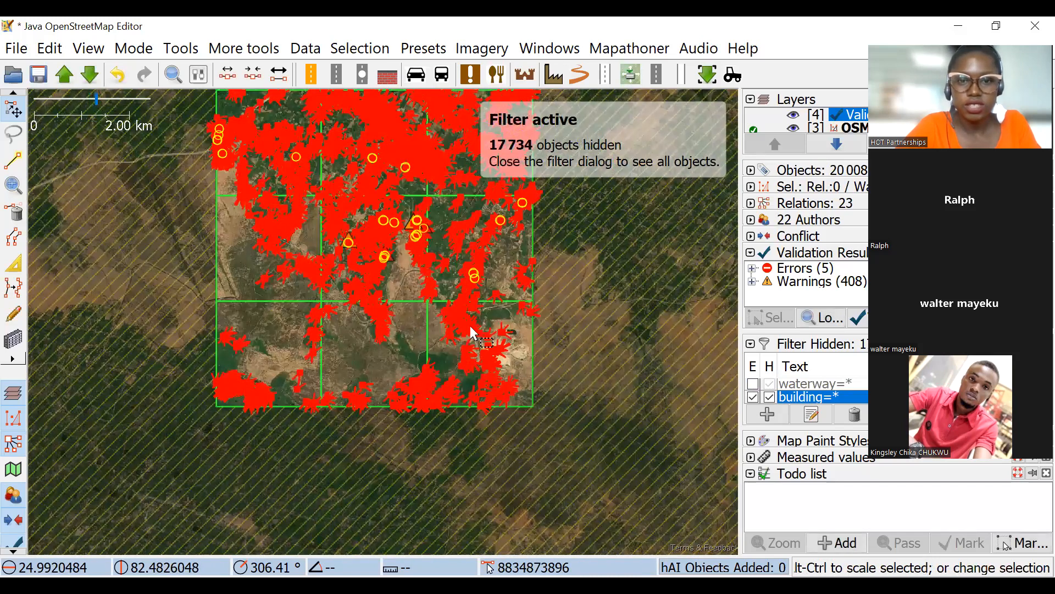
click(360, 212)
Select the buildings in and around the quarry in the southeastern grid cell, and add them to the todo list.
drag(585, 341, 521, 229)
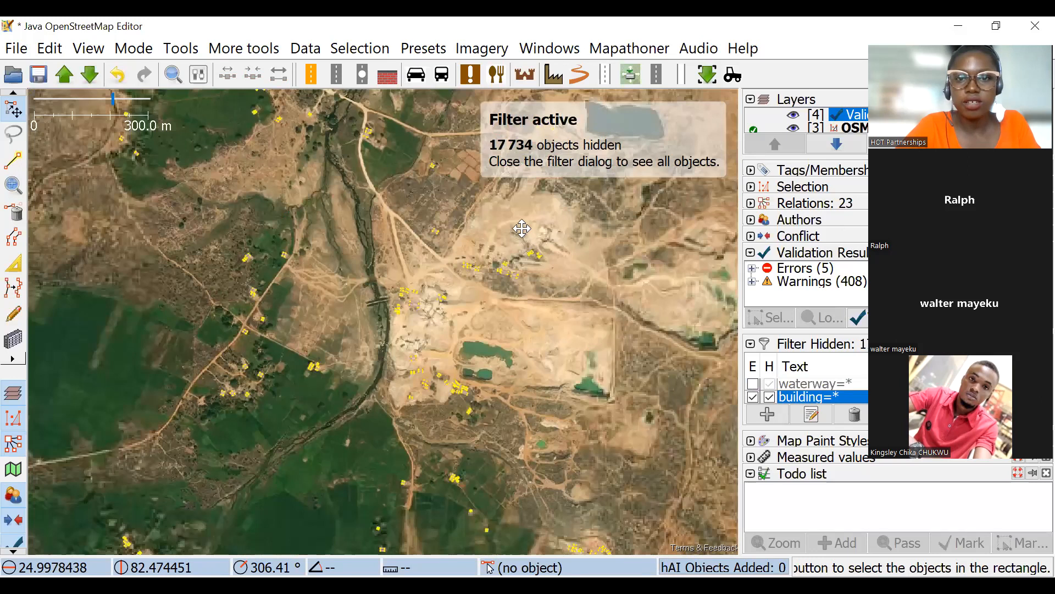
scroll(580, 277, down, 2)
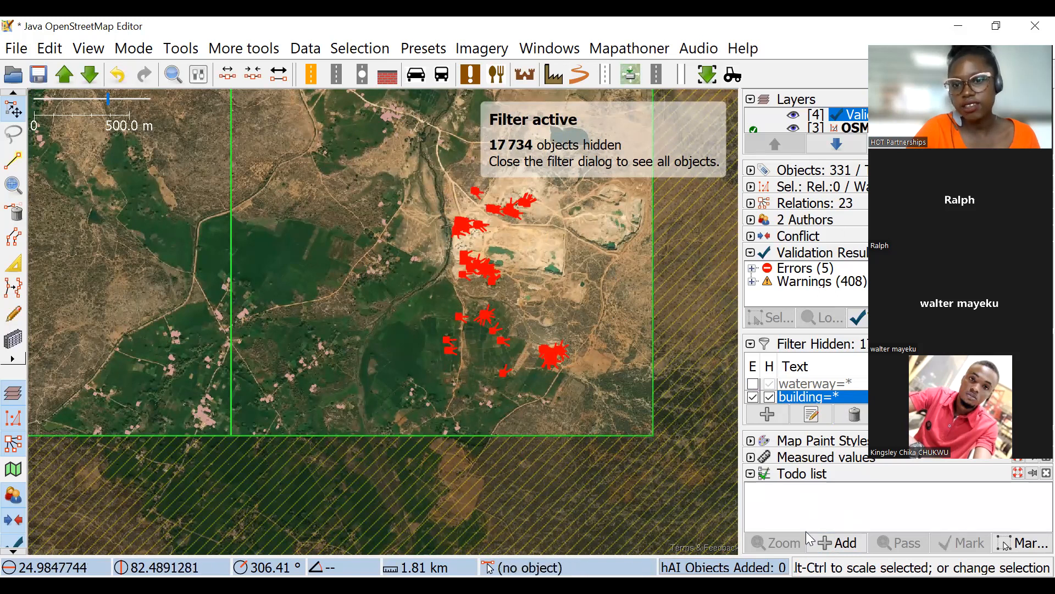
click(836, 529)
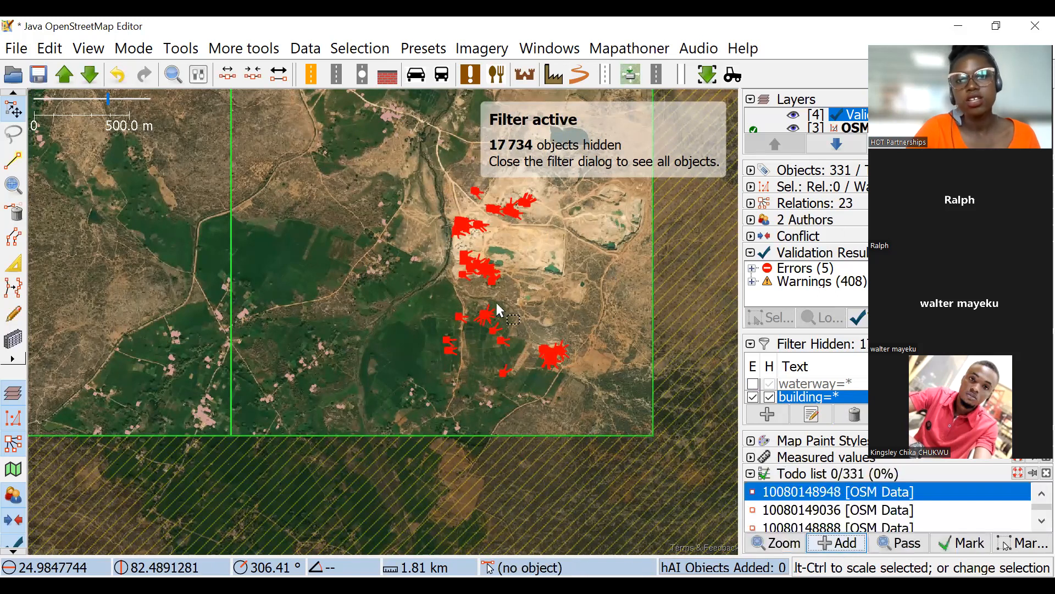
Clear the map selection, zoom to the first todo list item, and check its location in the wider area.
click(802, 495)
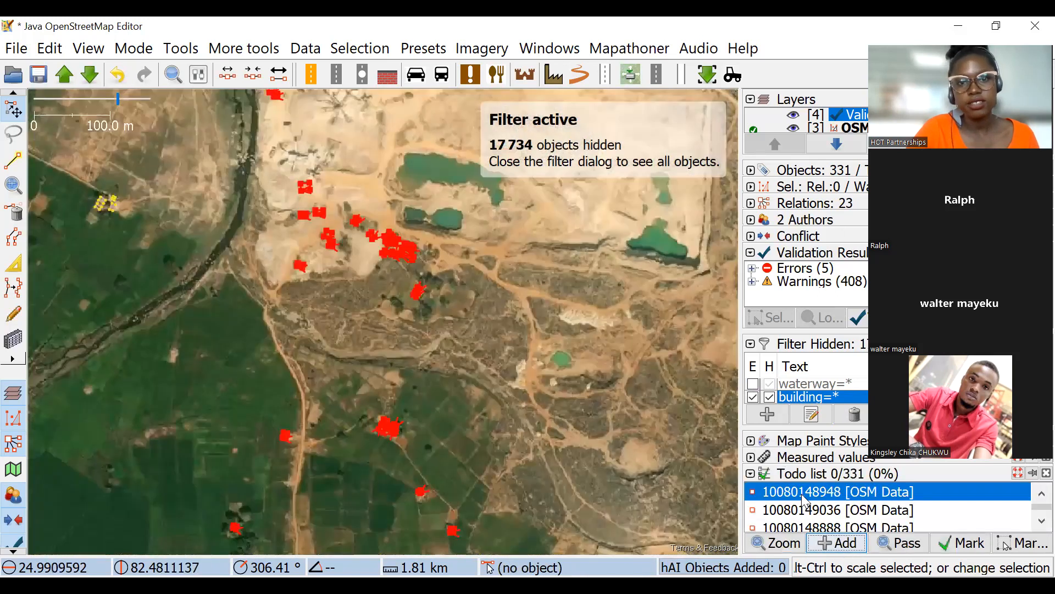
click(608, 392)
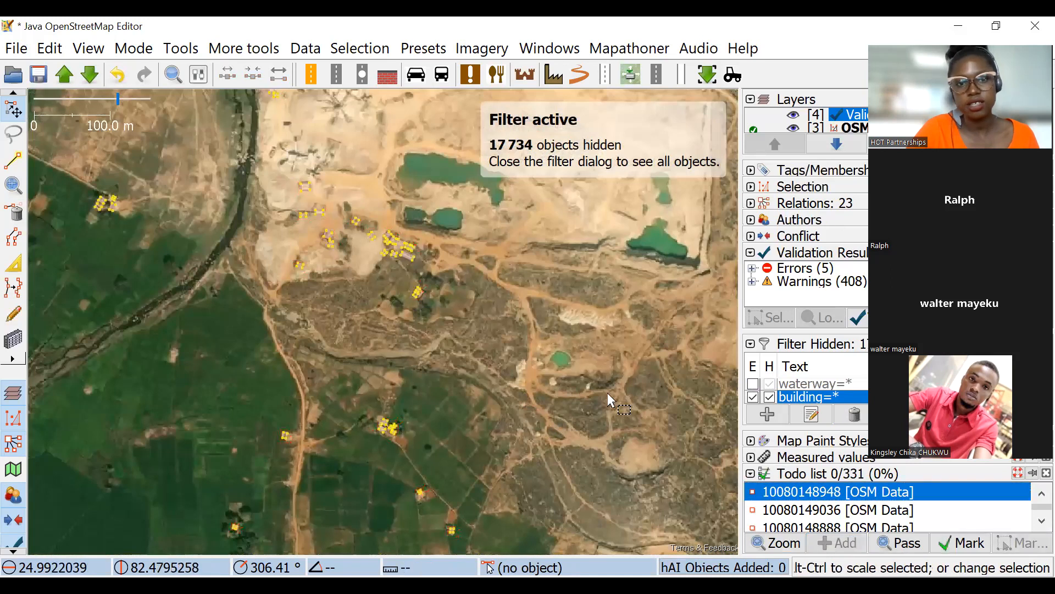
double_click(794, 488)
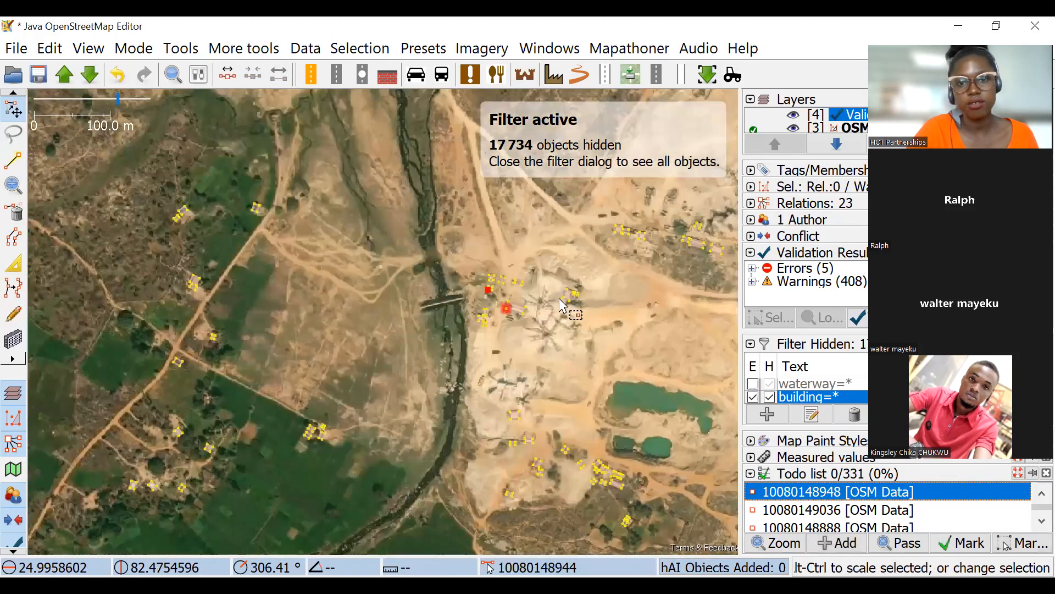
scroll(552, 302, down, 5)
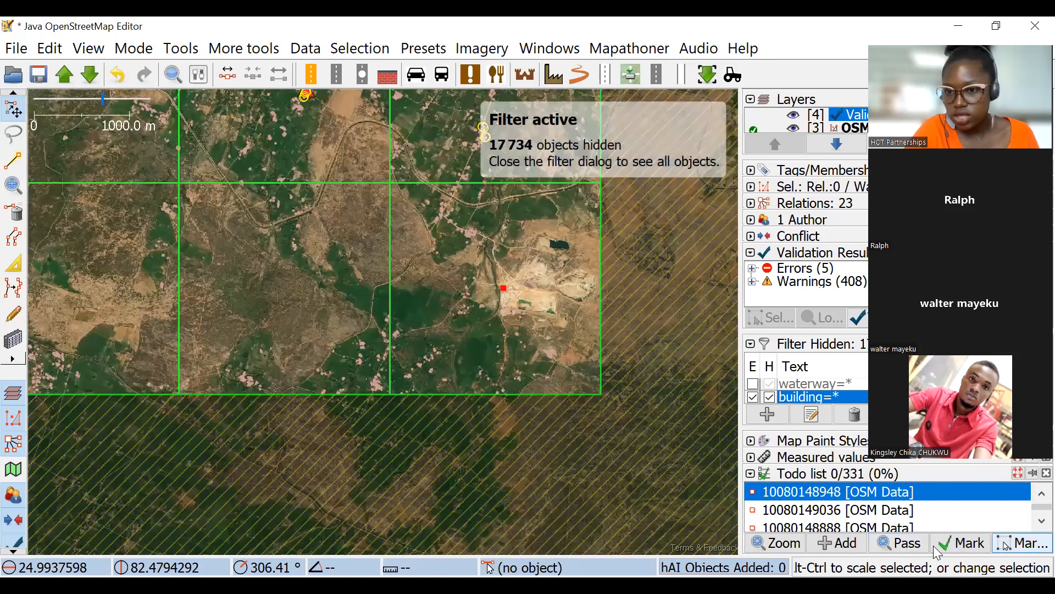
Select the buildings in the village area around the grid line on the southern boundary, and add them to the todo list.
click(939, 545)
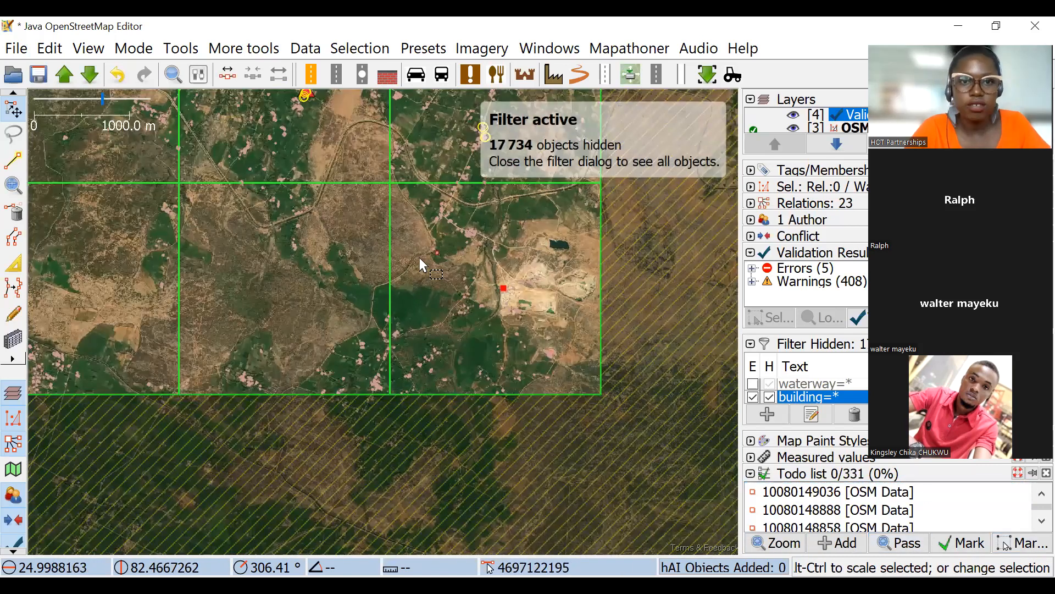
scroll(329, 277, up, 2)
drag(287, 200, 496, 447)
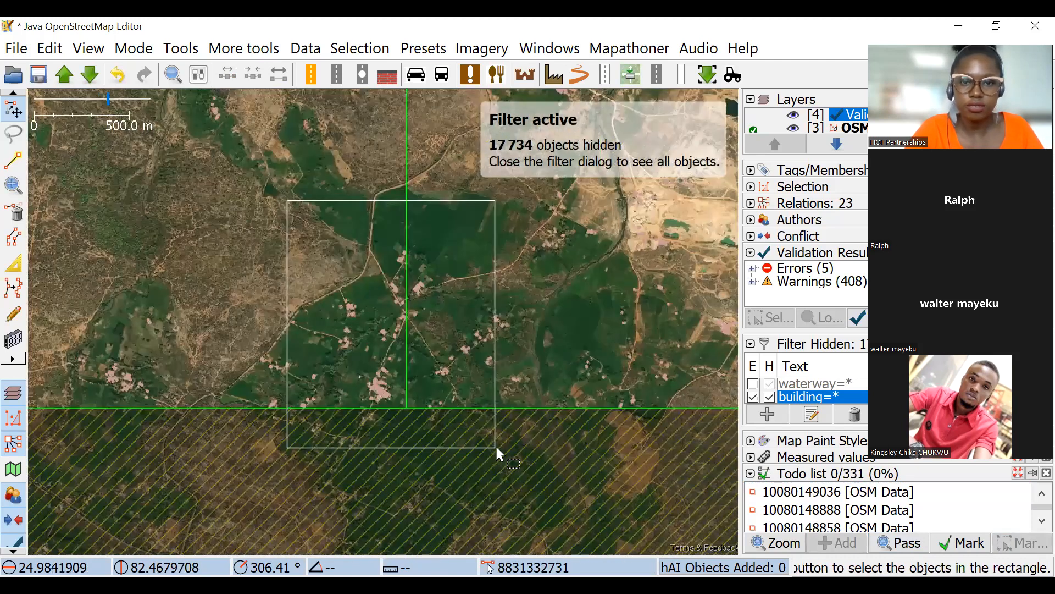
scroll(466, 400, up, 6)
click(837, 544)
Zoom to a todo list item in the quarry and select the large building outline it belongs to.
double_click(834, 525)
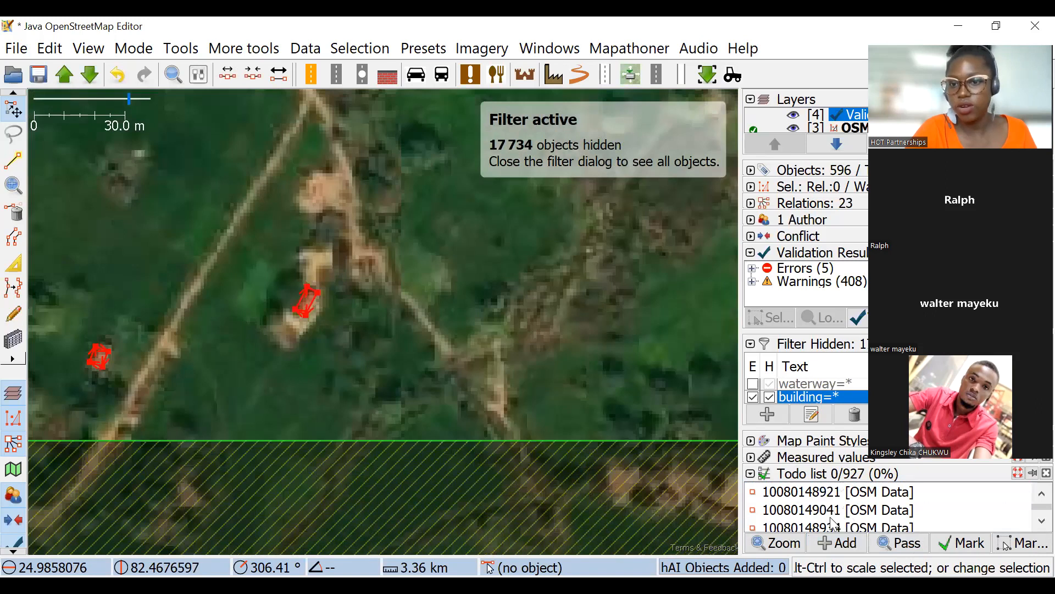
click(827, 515)
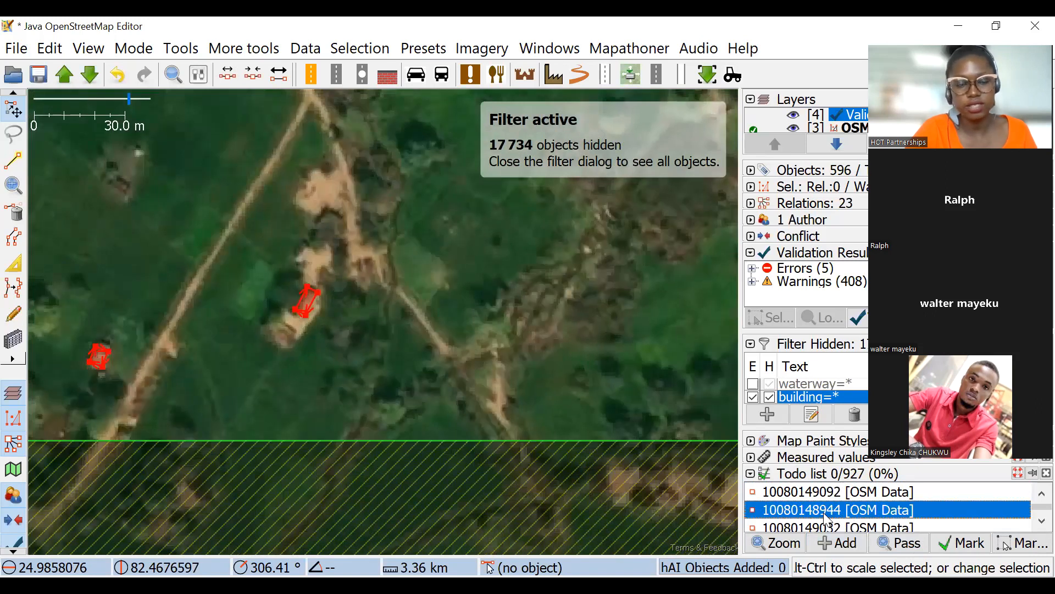
double_click(824, 514)
scroll(521, 330, down, 2)
click(500, 320)
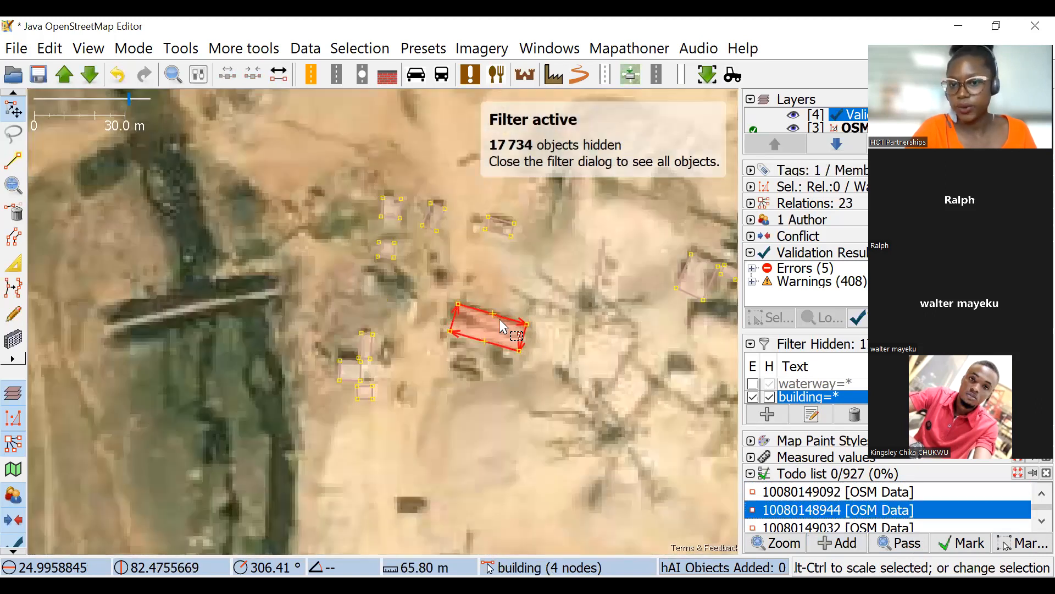
Mark the current todo item as done, pass over the next one, and mark a series of following items as done.
click(964, 543)
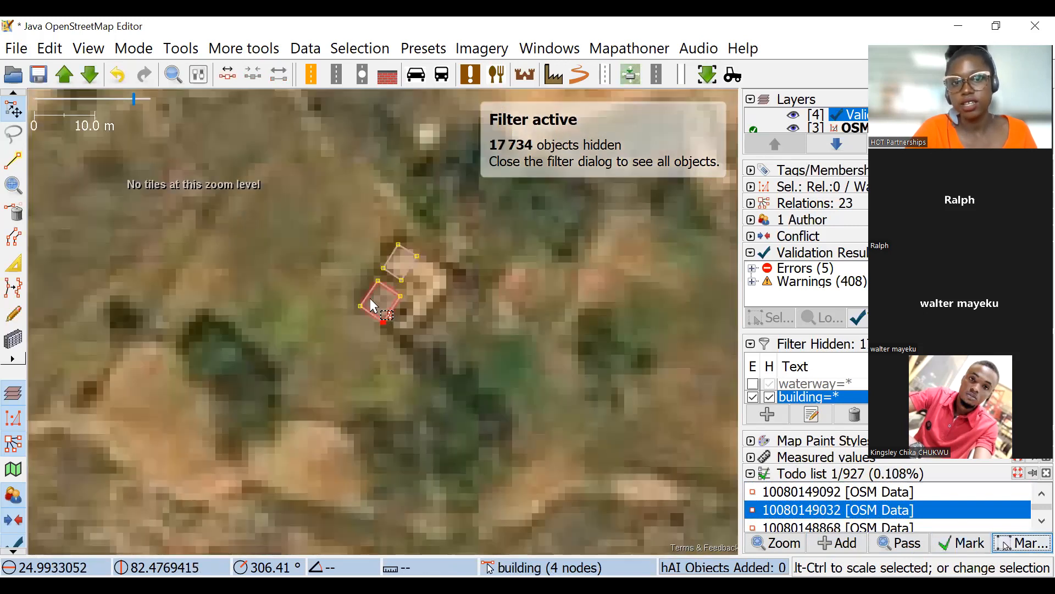
click(903, 545)
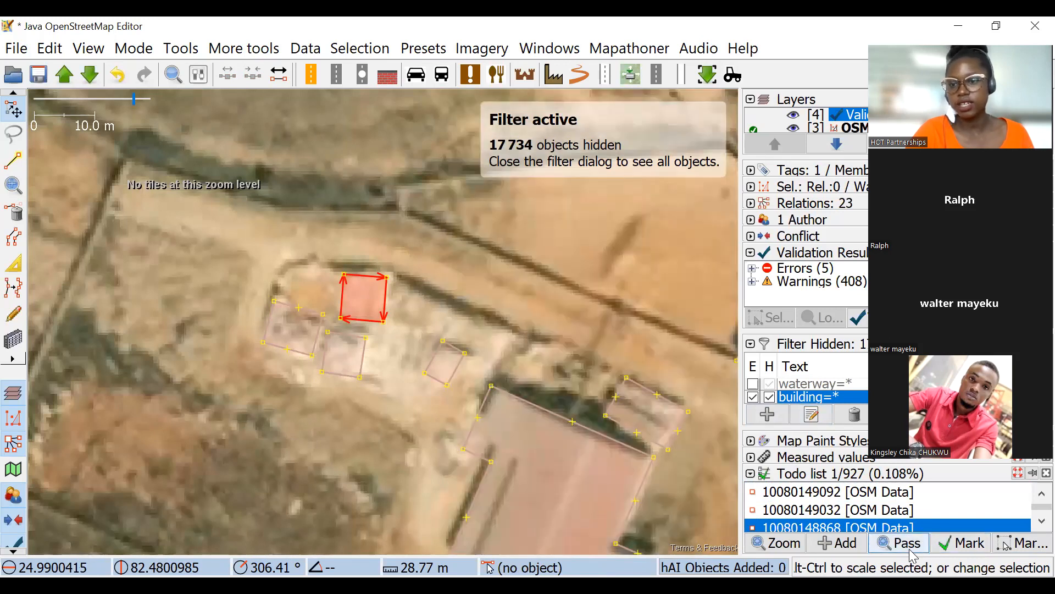
click(960, 544)
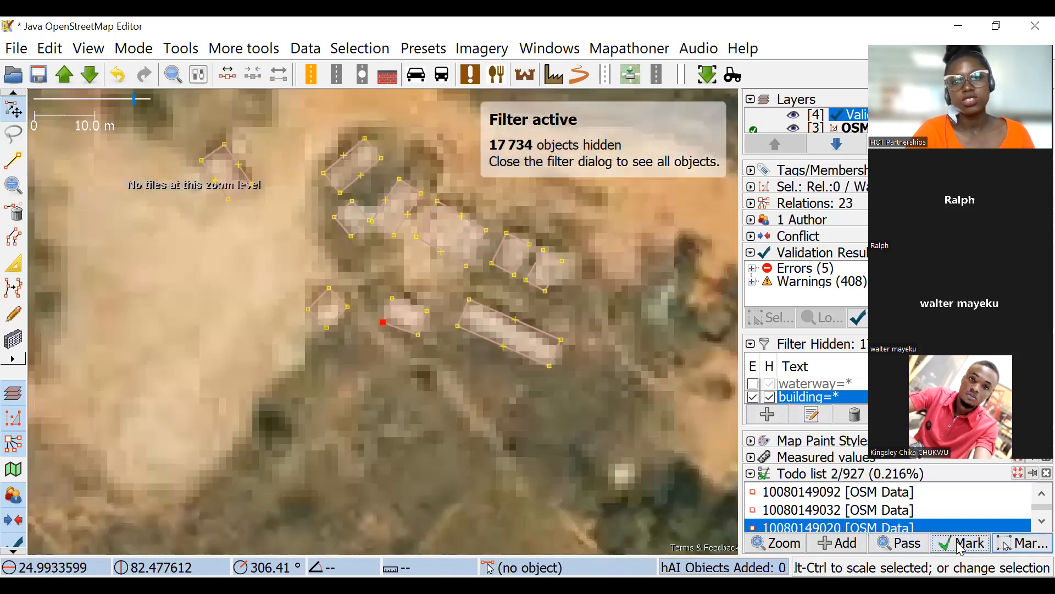
click(959, 545)
click(959, 544)
click(959, 544)
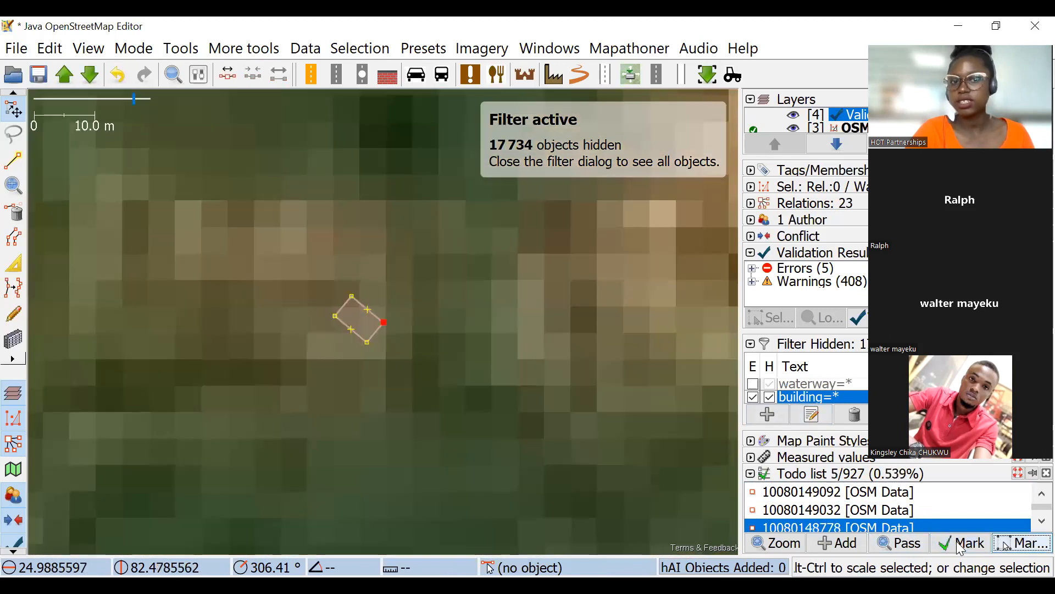
click(958, 545)
click(958, 545)
click(958, 545)
click(958, 545)
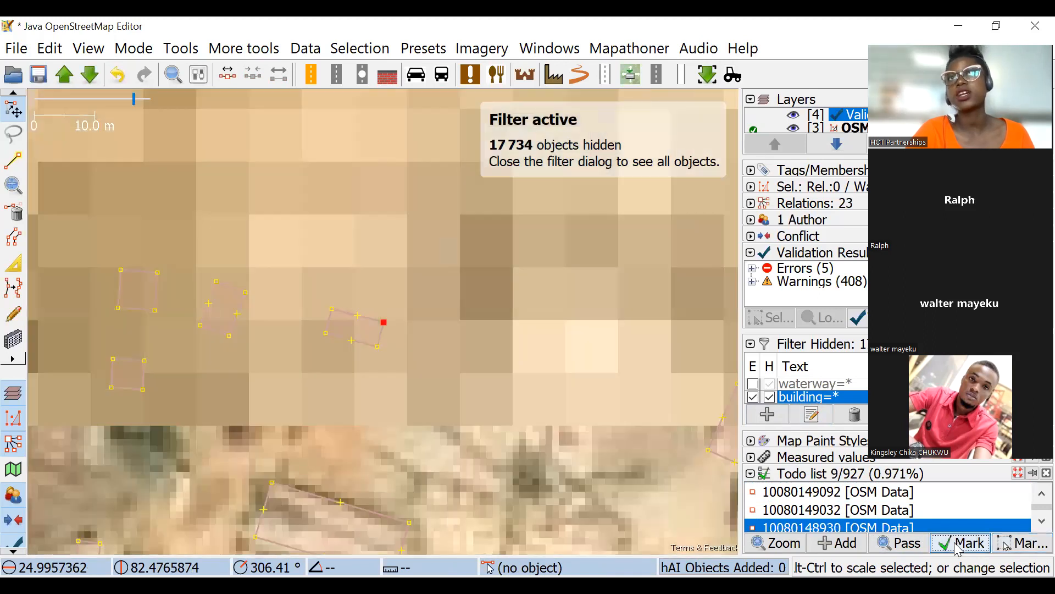
Examine the buildings and imagery in the quarry and its surroundings around the current todo item, and clear the map selection.
scroll(498, 319, down, 2)
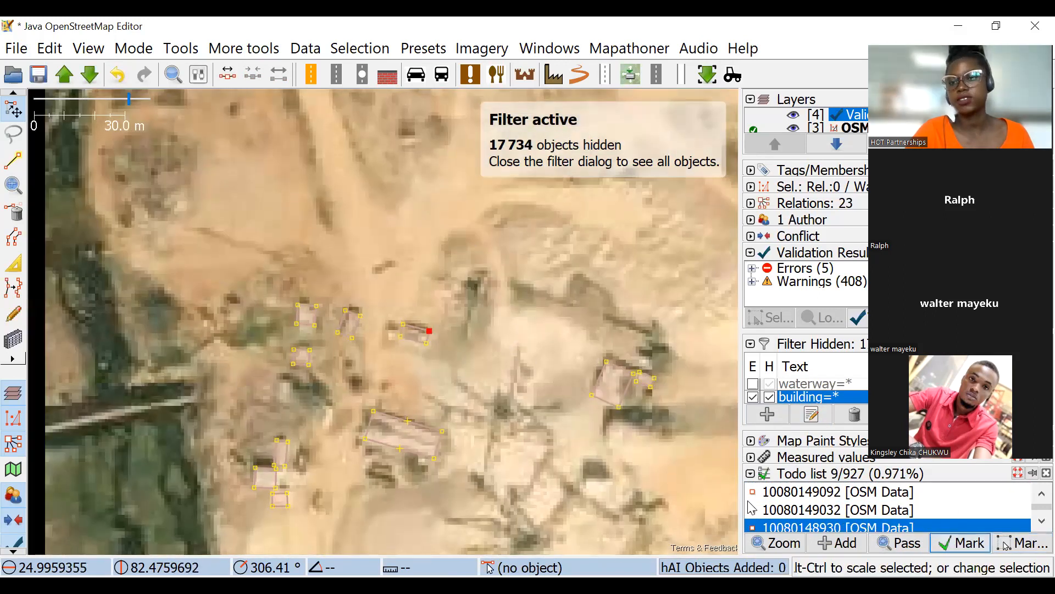
drag(491, 343, 457, 287)
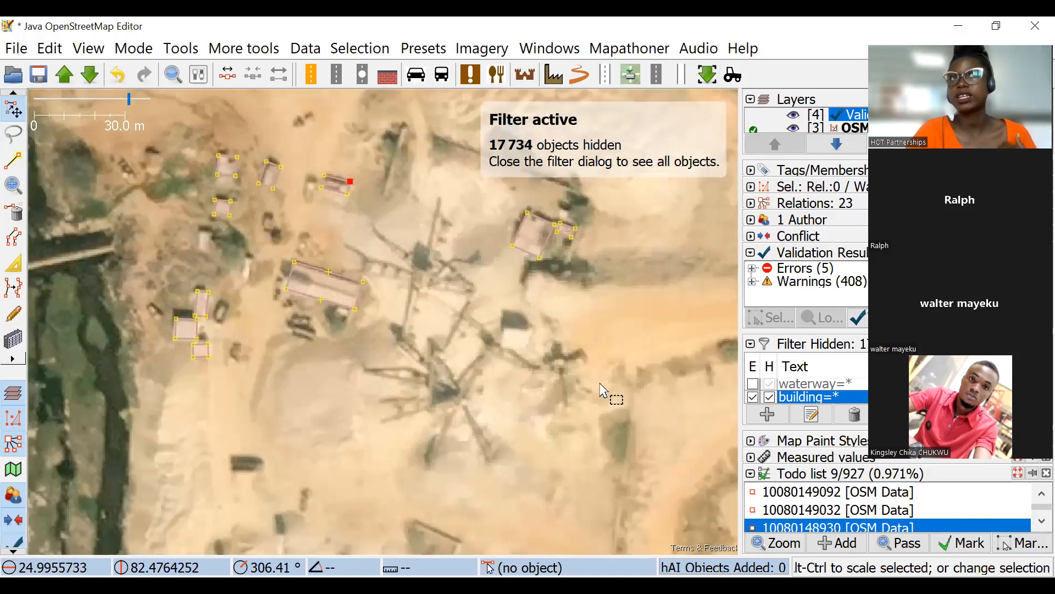
scroll(536, 272, down, 1)
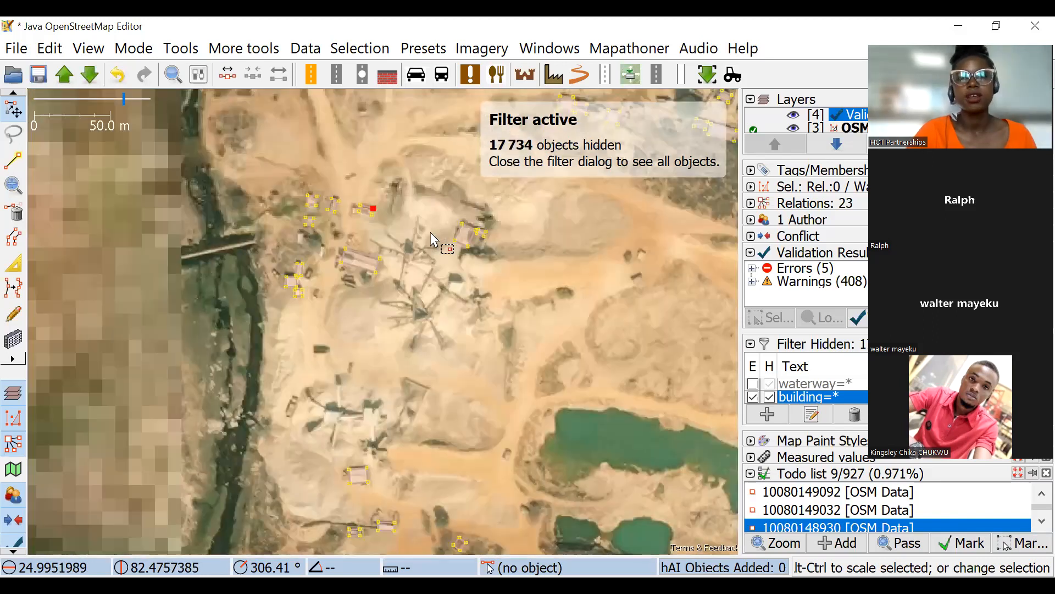
scroll(497, 379, down, 1)
scroll(568, 330, down, 2)
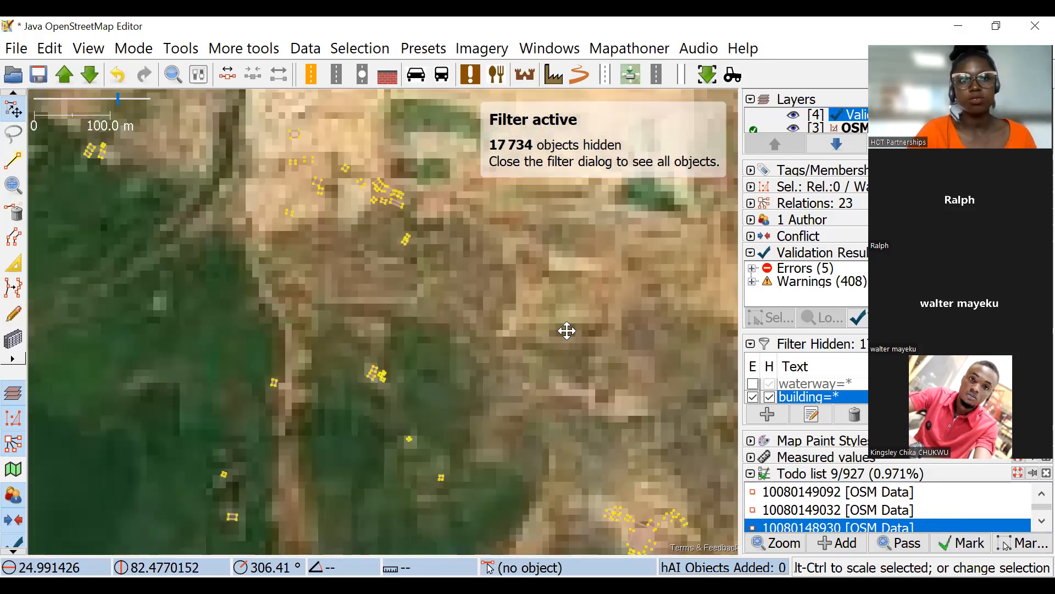
scroll(450, 242, up, 3)
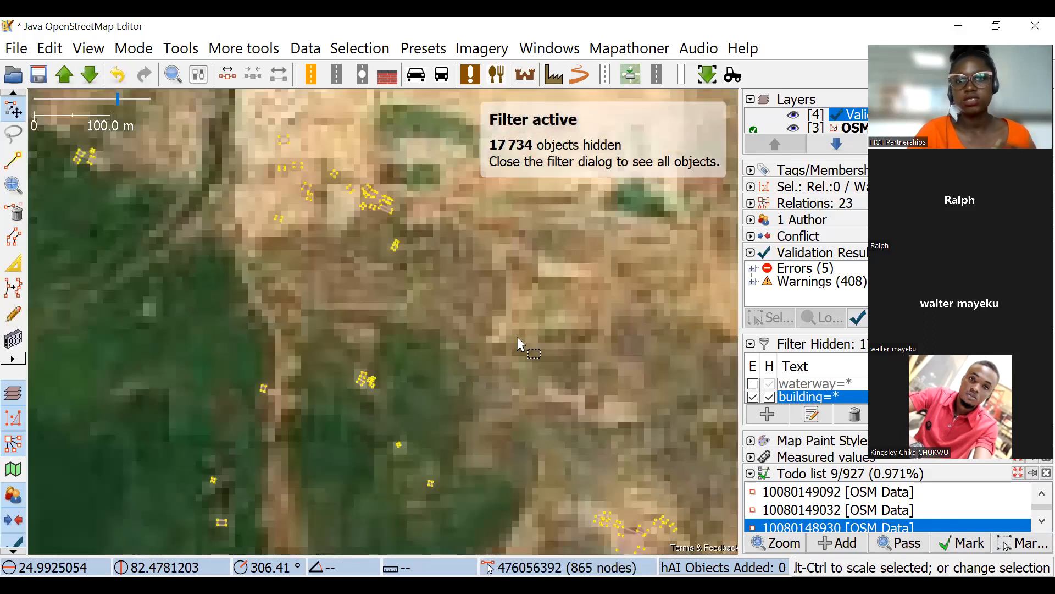
drag(516, 336, 490, 344)
scroll(441, 281, down, 1)
scroll(486, 338, up, 2)
drag(547, 418, 365, 301)
scroll(563, 395, down, 1)
drag(536, 387, 483, 323)
click(483, 323)
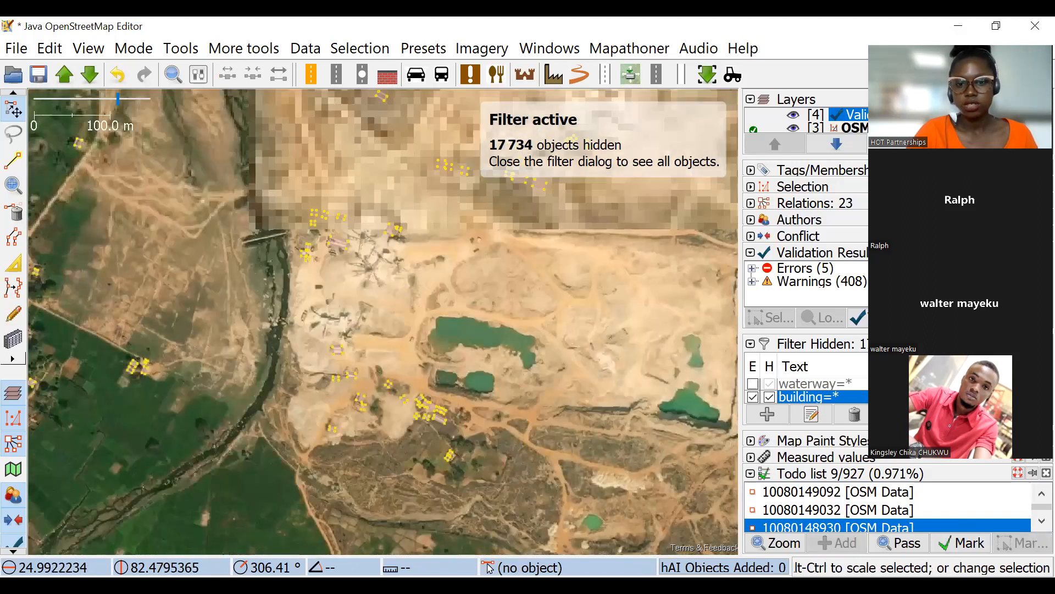